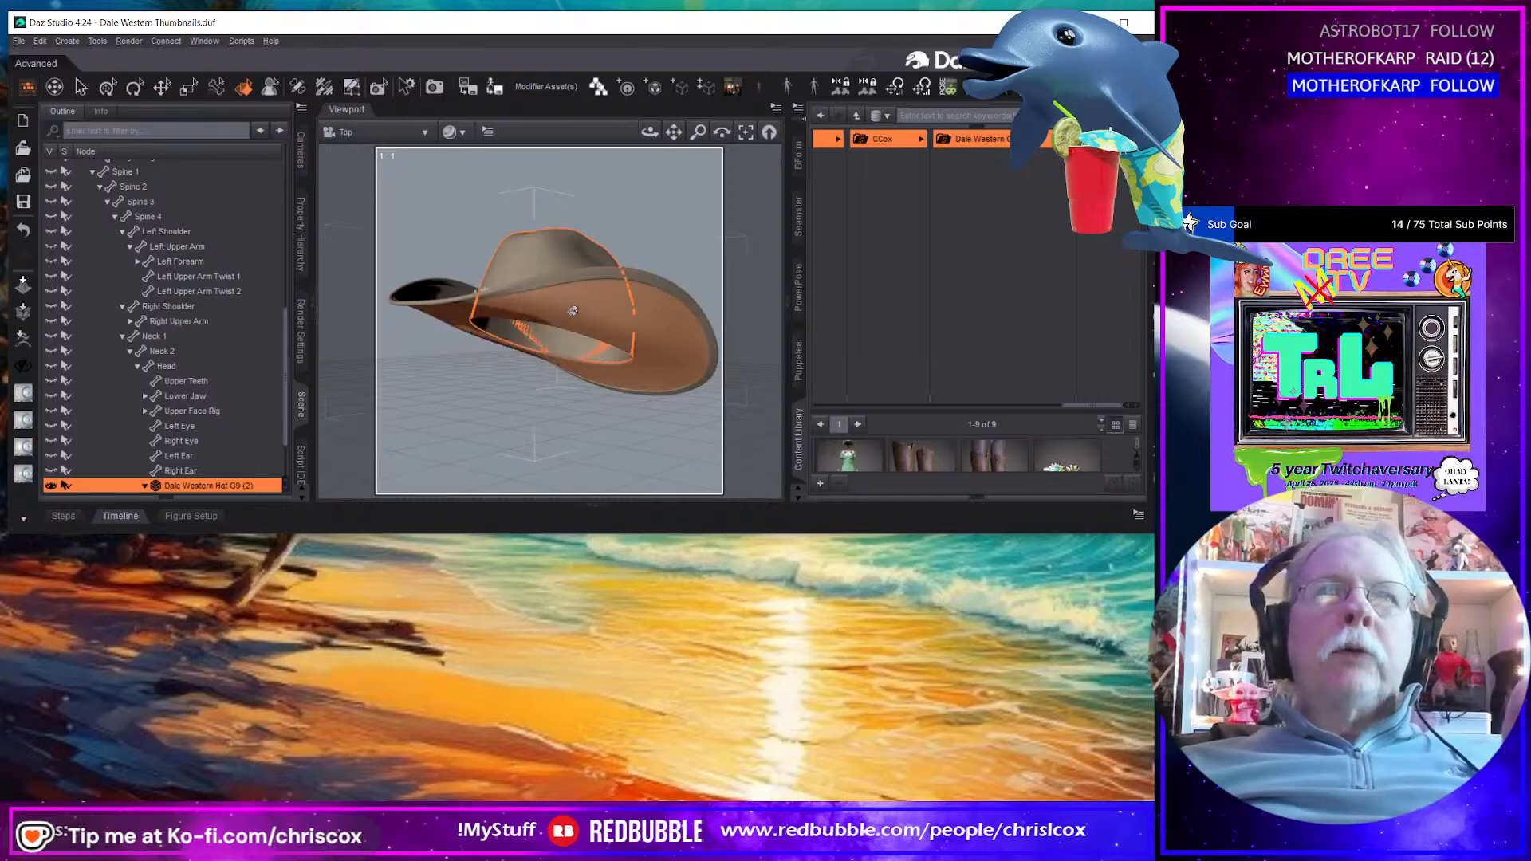
# Step: Inspect the Dale Western Hat G9 from another angle in an enlarged Daz Studio window, and minimise the program
pyautogui.scroll(-6, 565, 330)
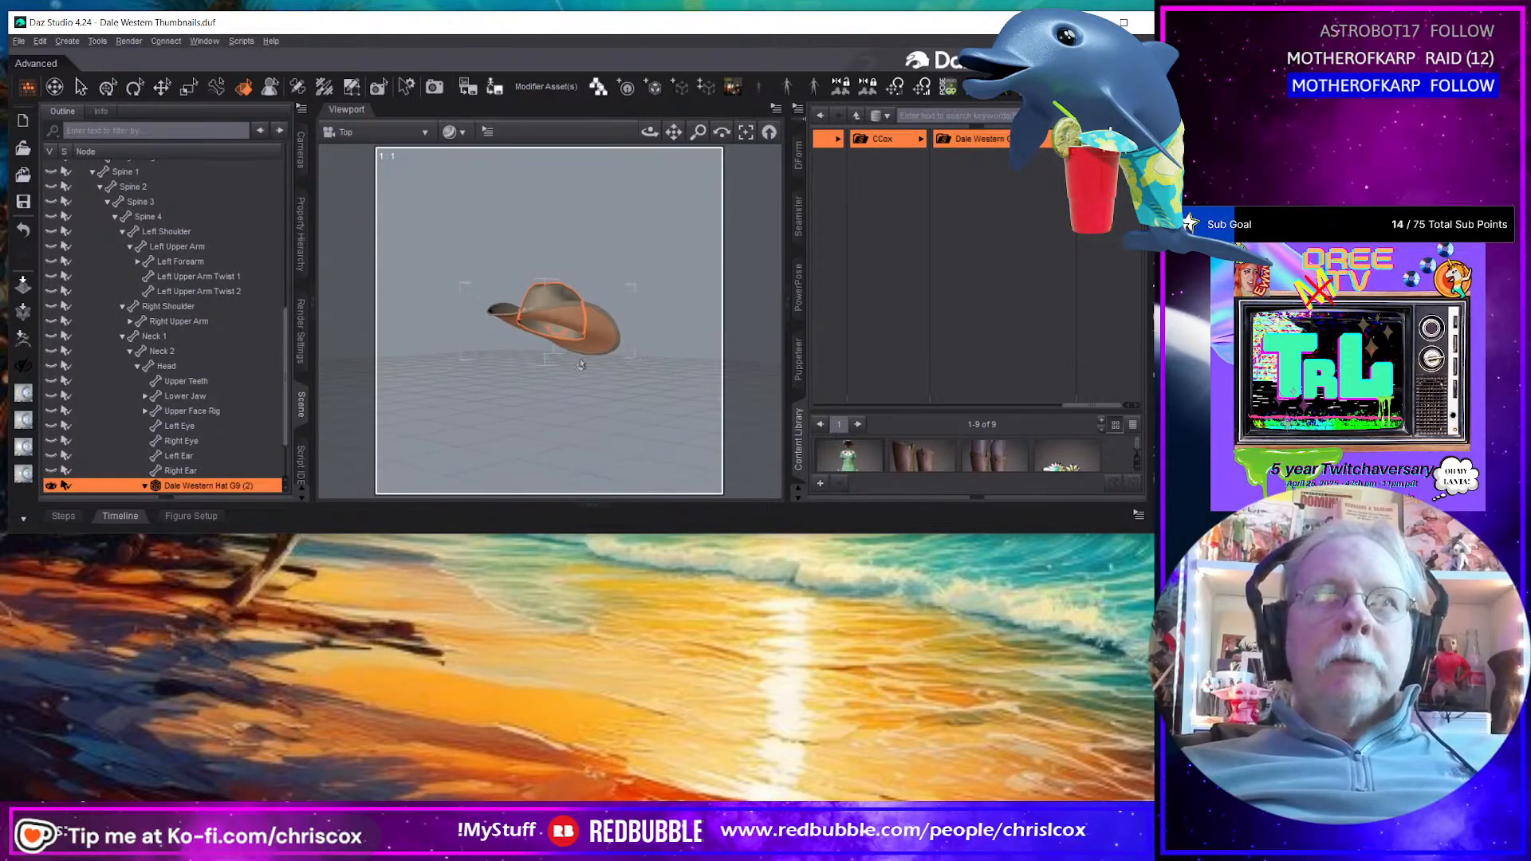
pyautogui.moveTo(563, 392); pyautogui.dragTo(567, 338, button='middle')
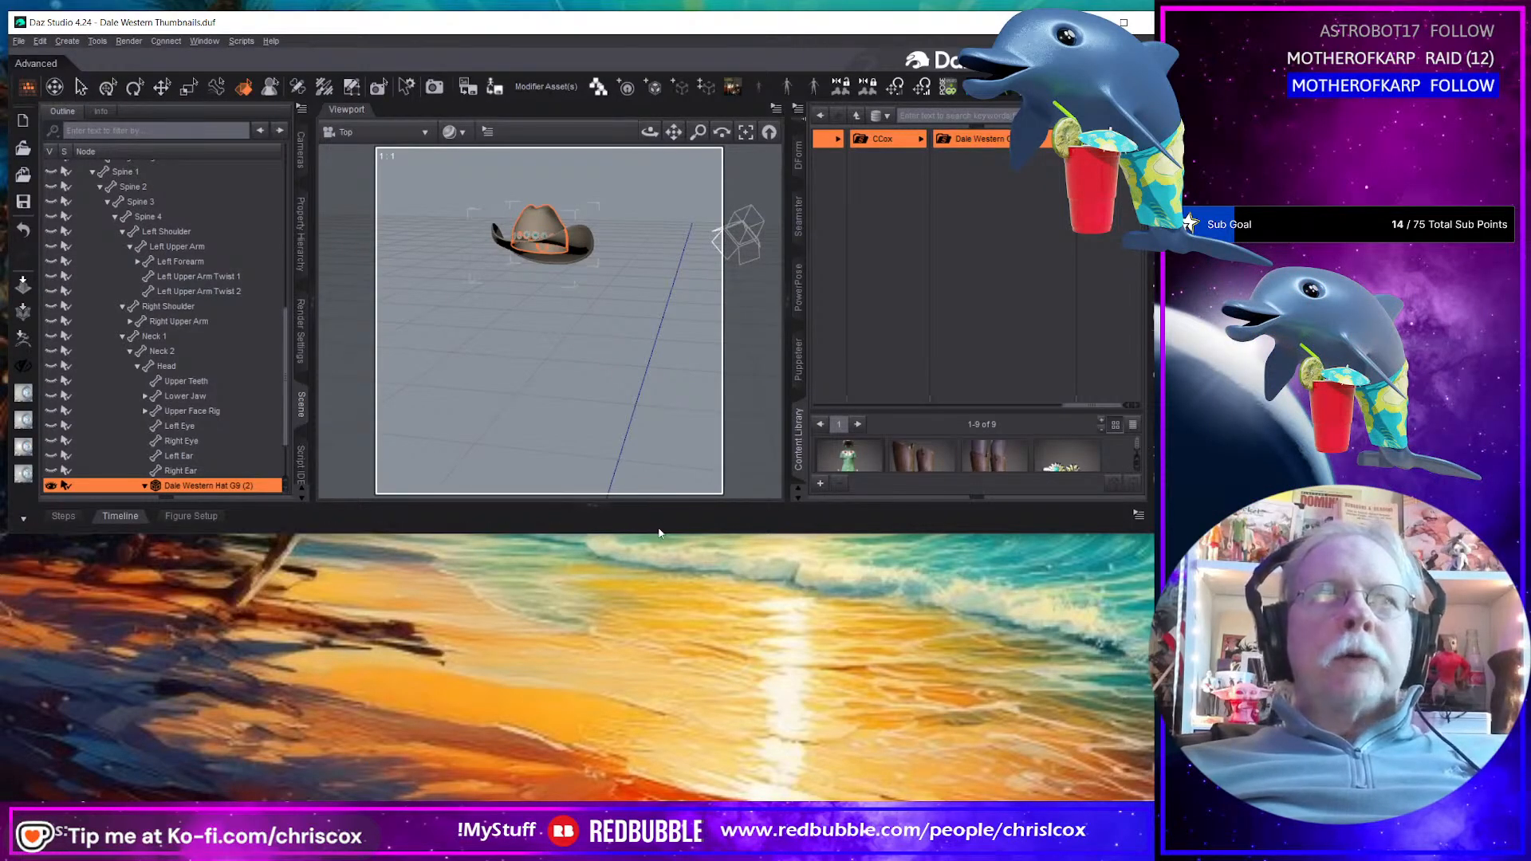
pyautogui.moveTo(659, 537); pyautogui.dragTo(676, 763)
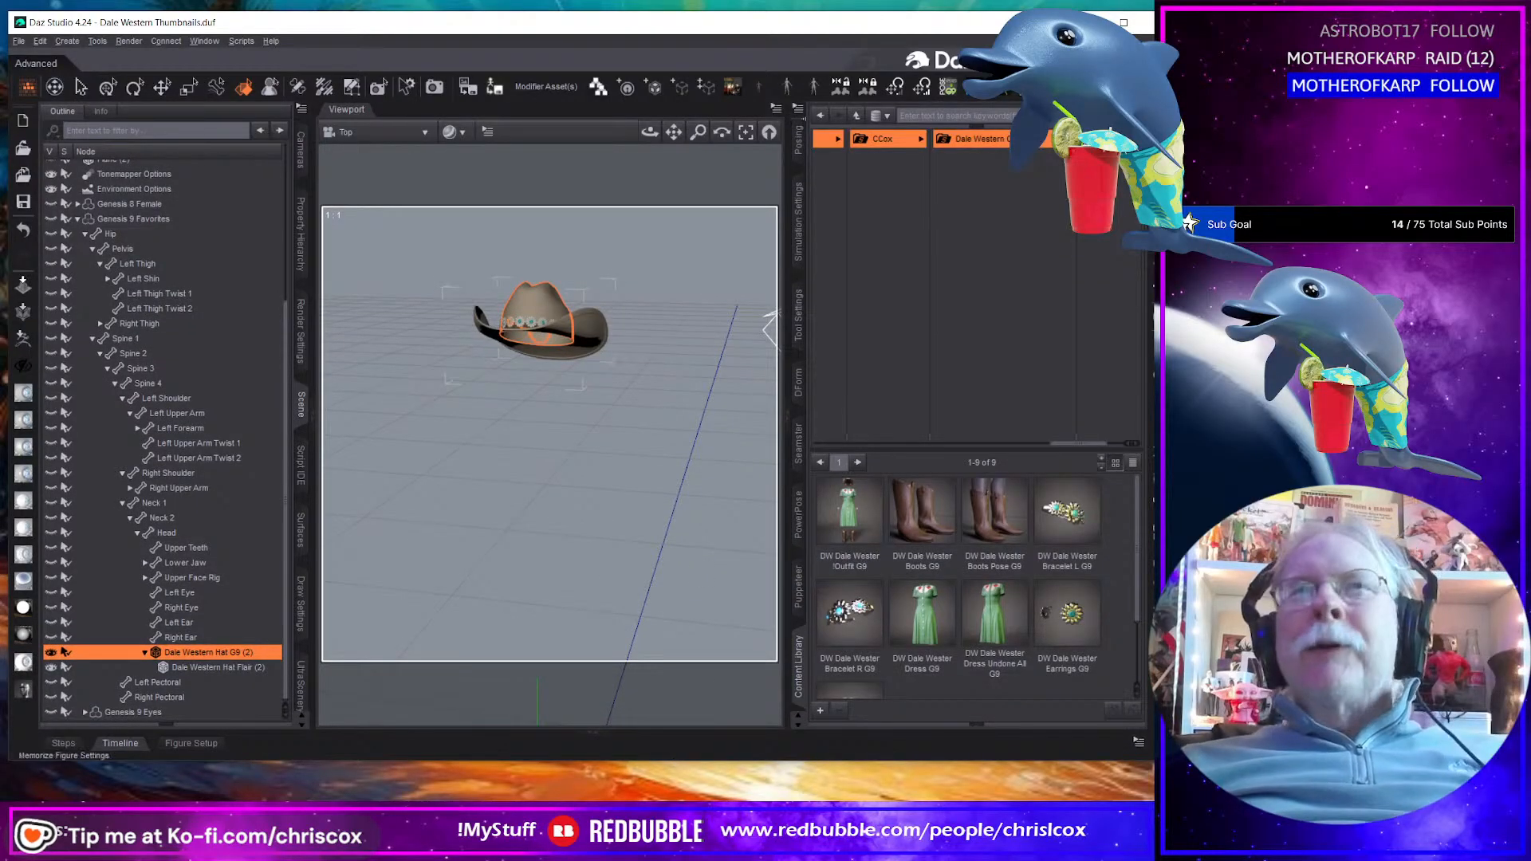
pyautogui.click(1097, 17)
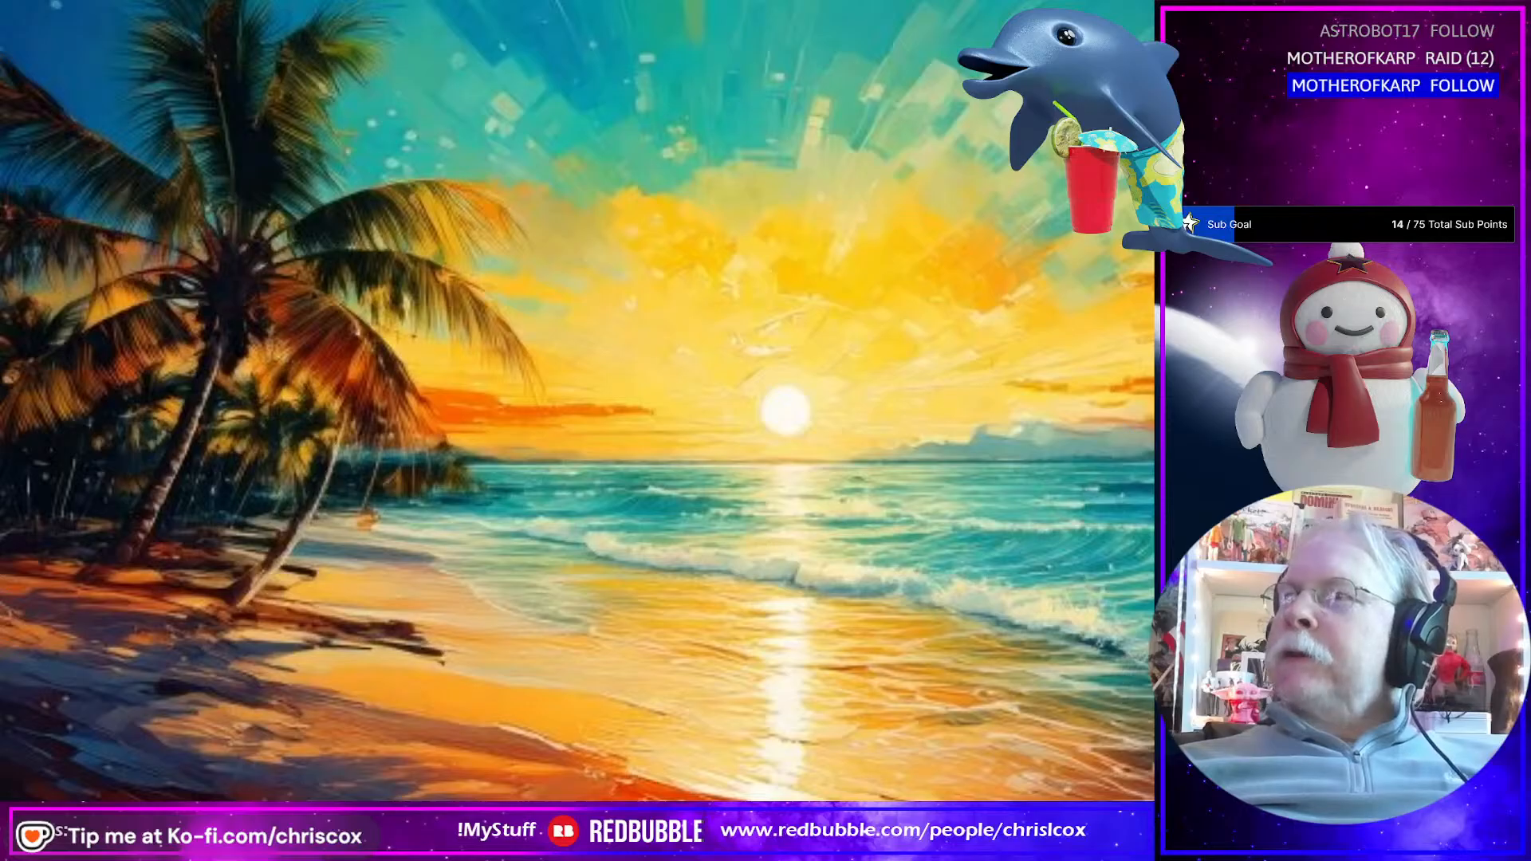
# Step: Switch to the browser's Colt Single Action Army article and save the enlarged "Colt SAA SAPD, Badge" photo to the desktop
pyautogui.moveTo(1530, 160); pyautogui.dragTo(516, 76)
pyautogui.scroll(-20, 753, 477)
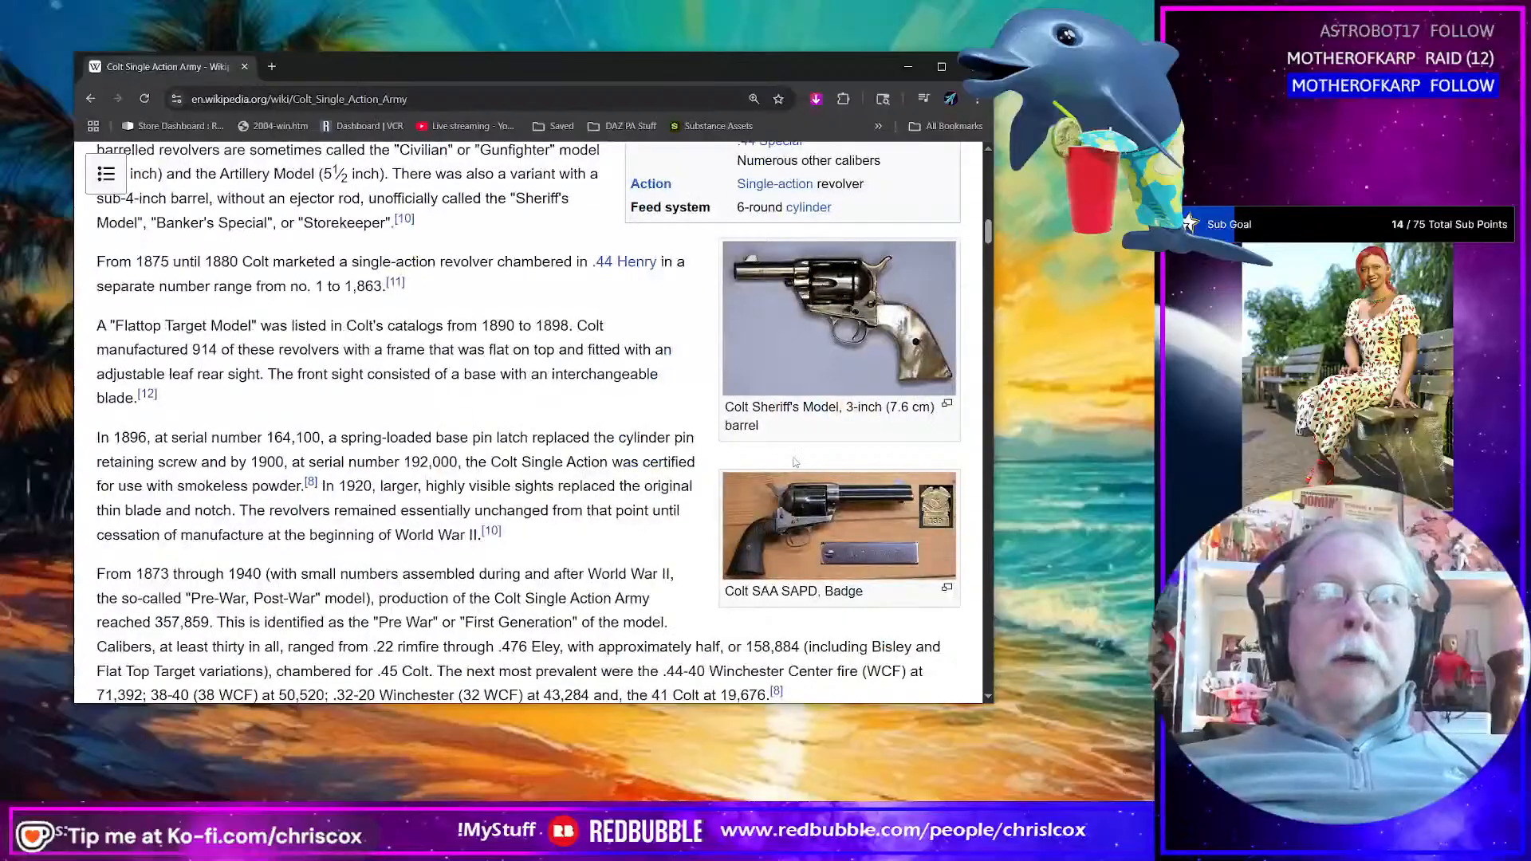
pyautogui.click(816, 526)
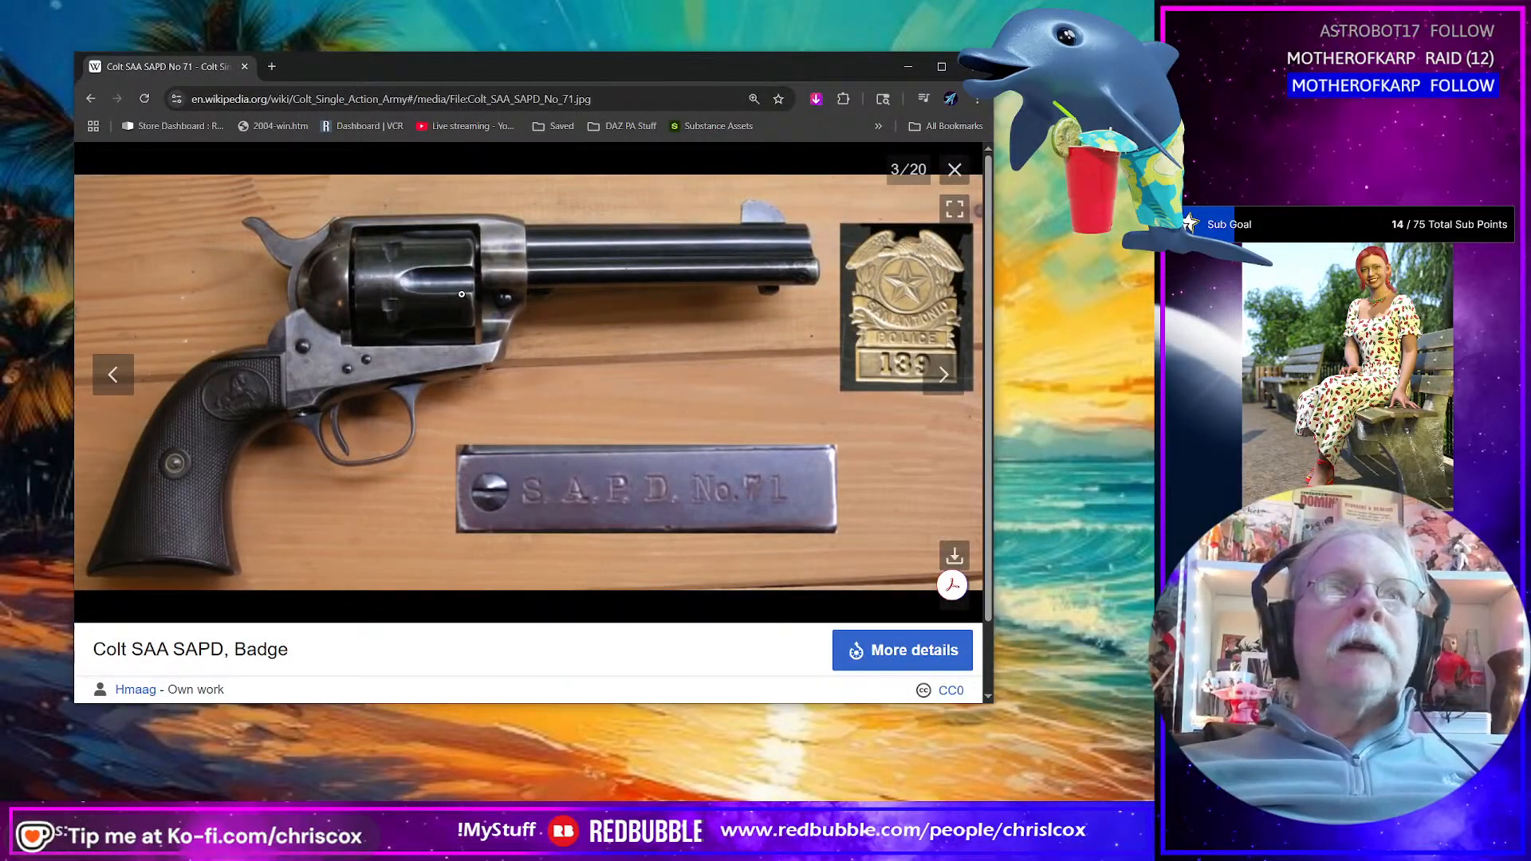
pyautogui.moveTo(454, 294); pyautogui.dragTo(1094, 415)
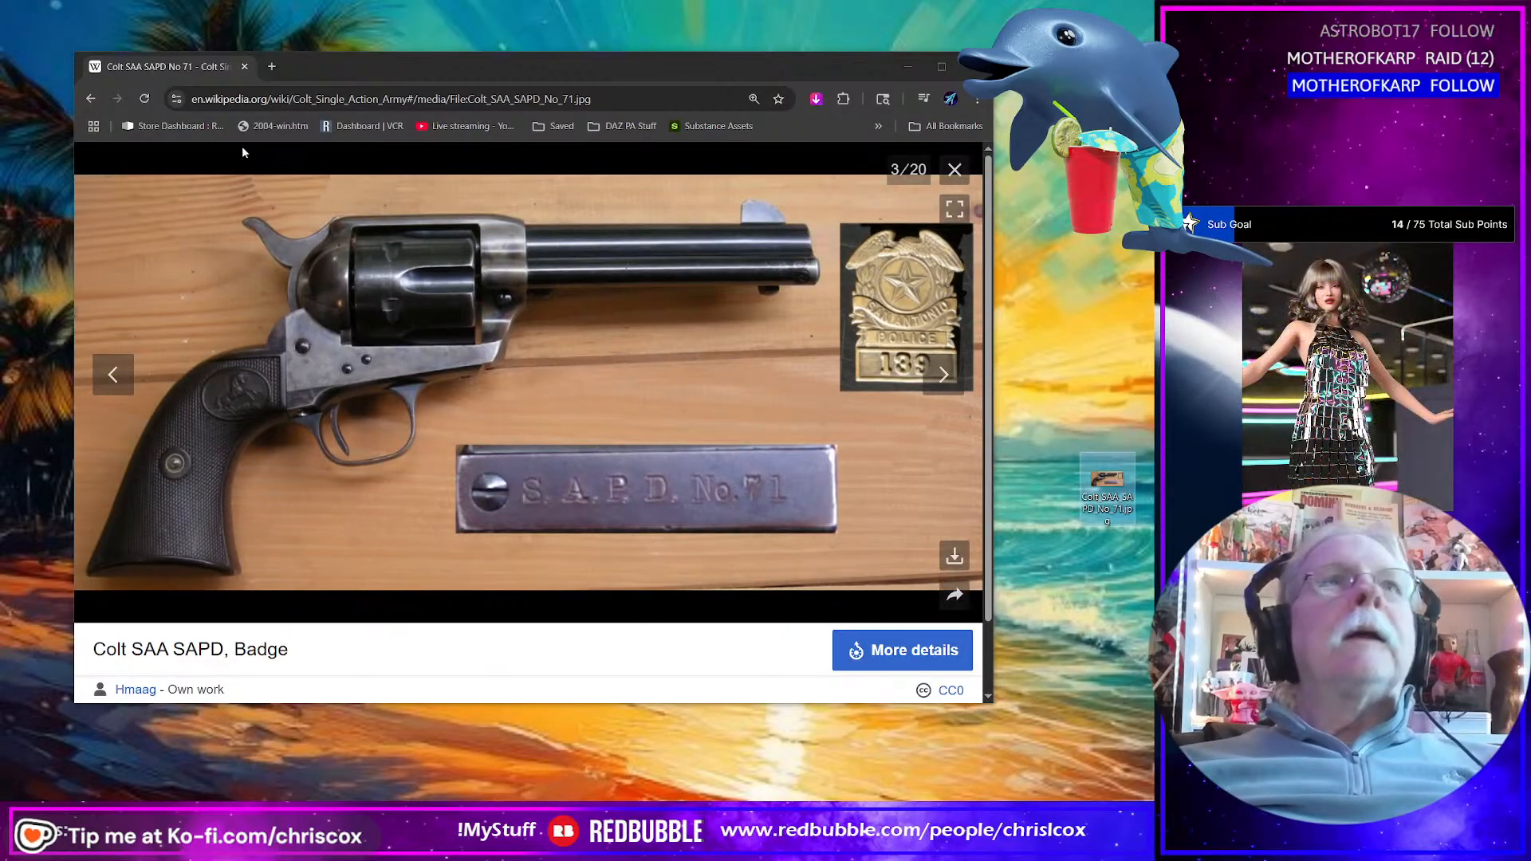
# Step: Save the enlarged "Colt Model 1873, U.S. Artillery Model" photo from the article to the desktop and return to the article
pyautogui.click(91, 98)
pyautogui.scroll(-1, 680, 420)
pyautogui.scroll(-17, 681, 421)
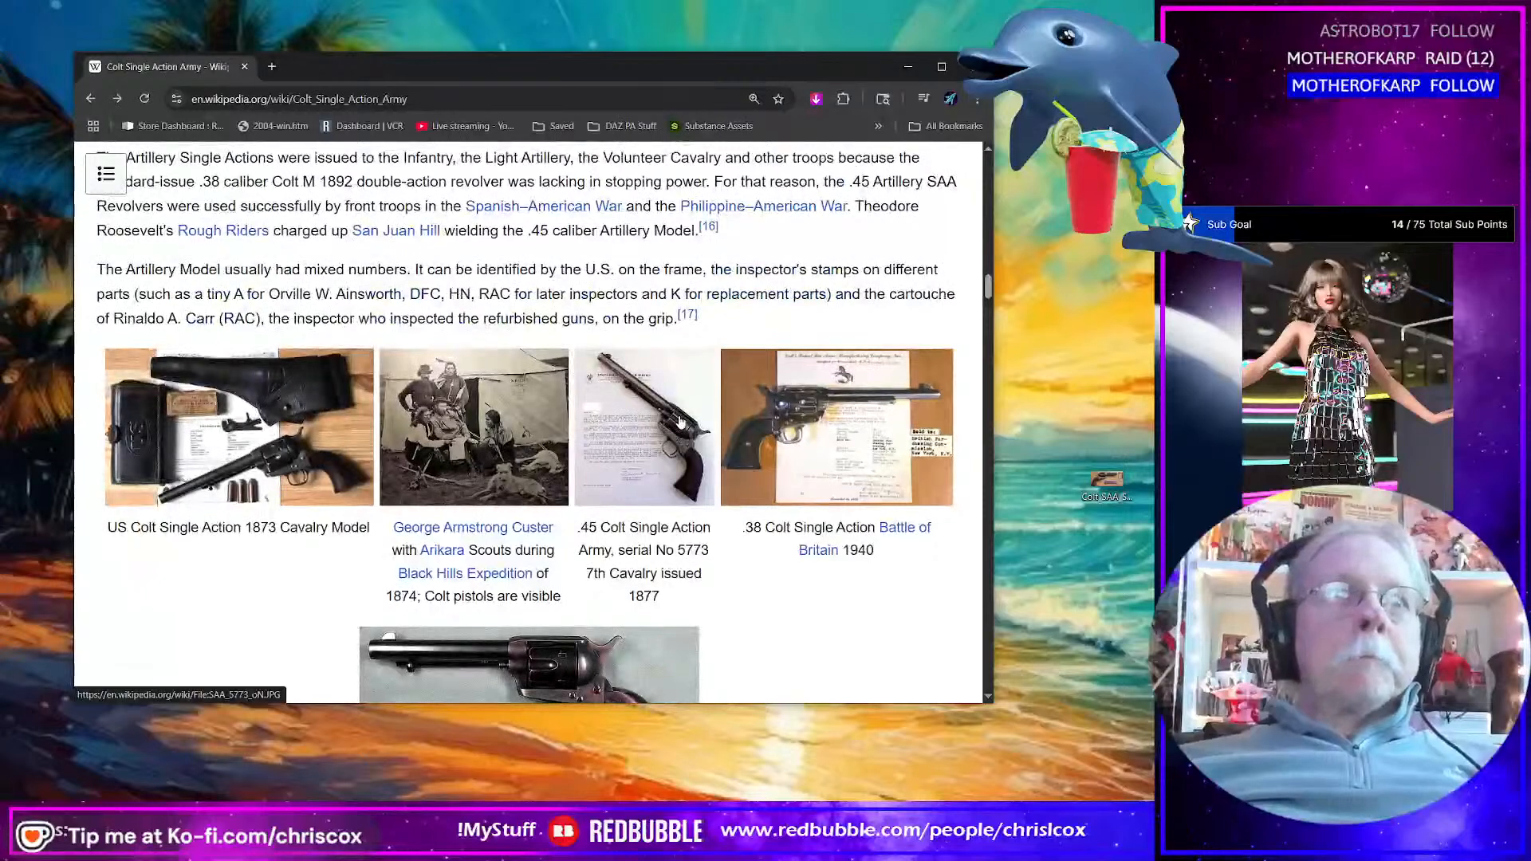
pyautogui.scroll(-3, 519, 466)
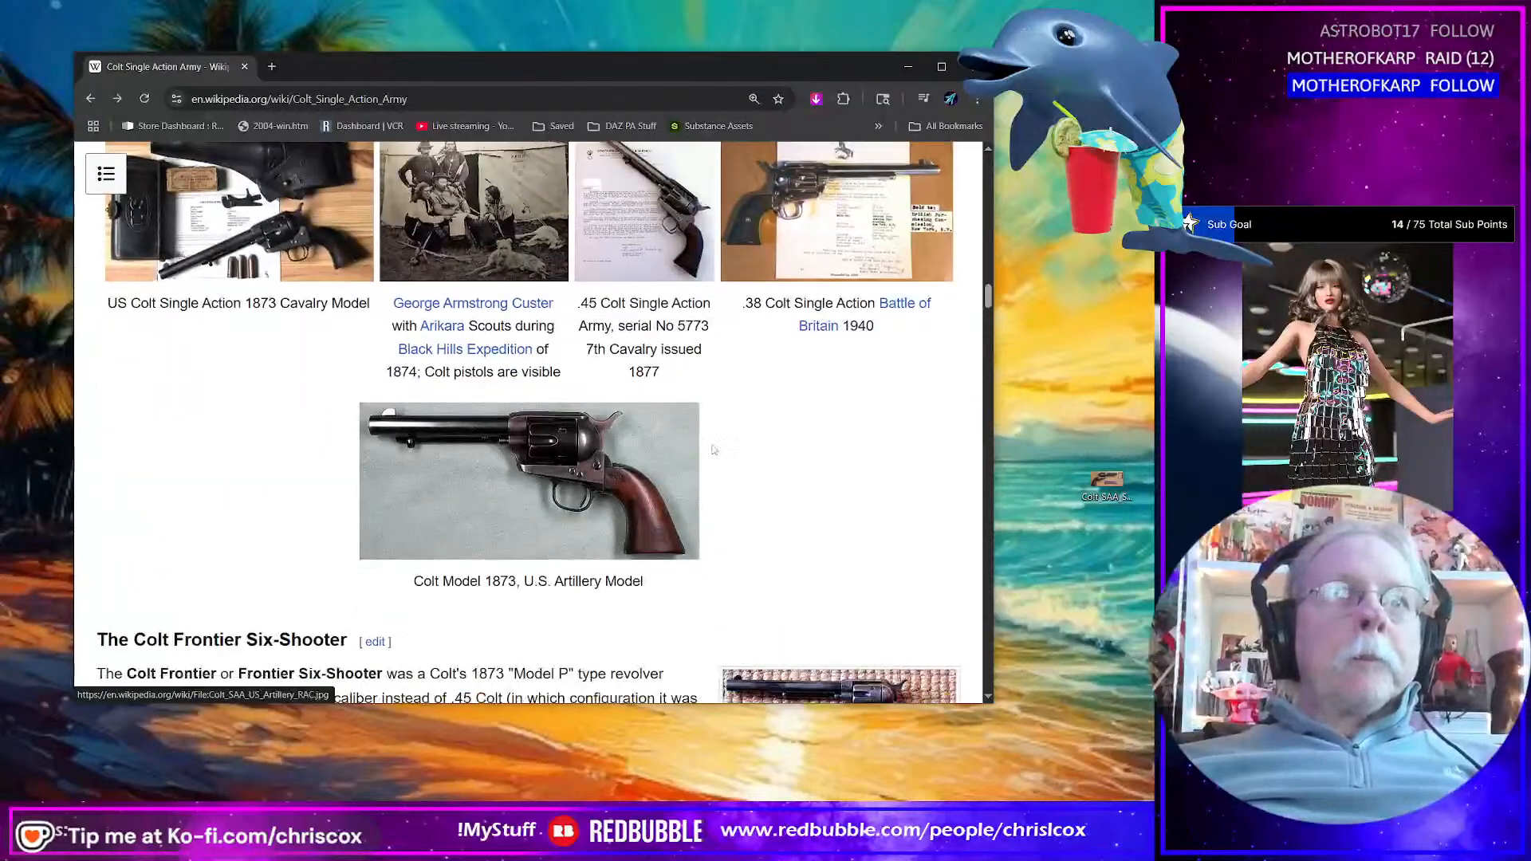
pyautogui.click(538, 461)
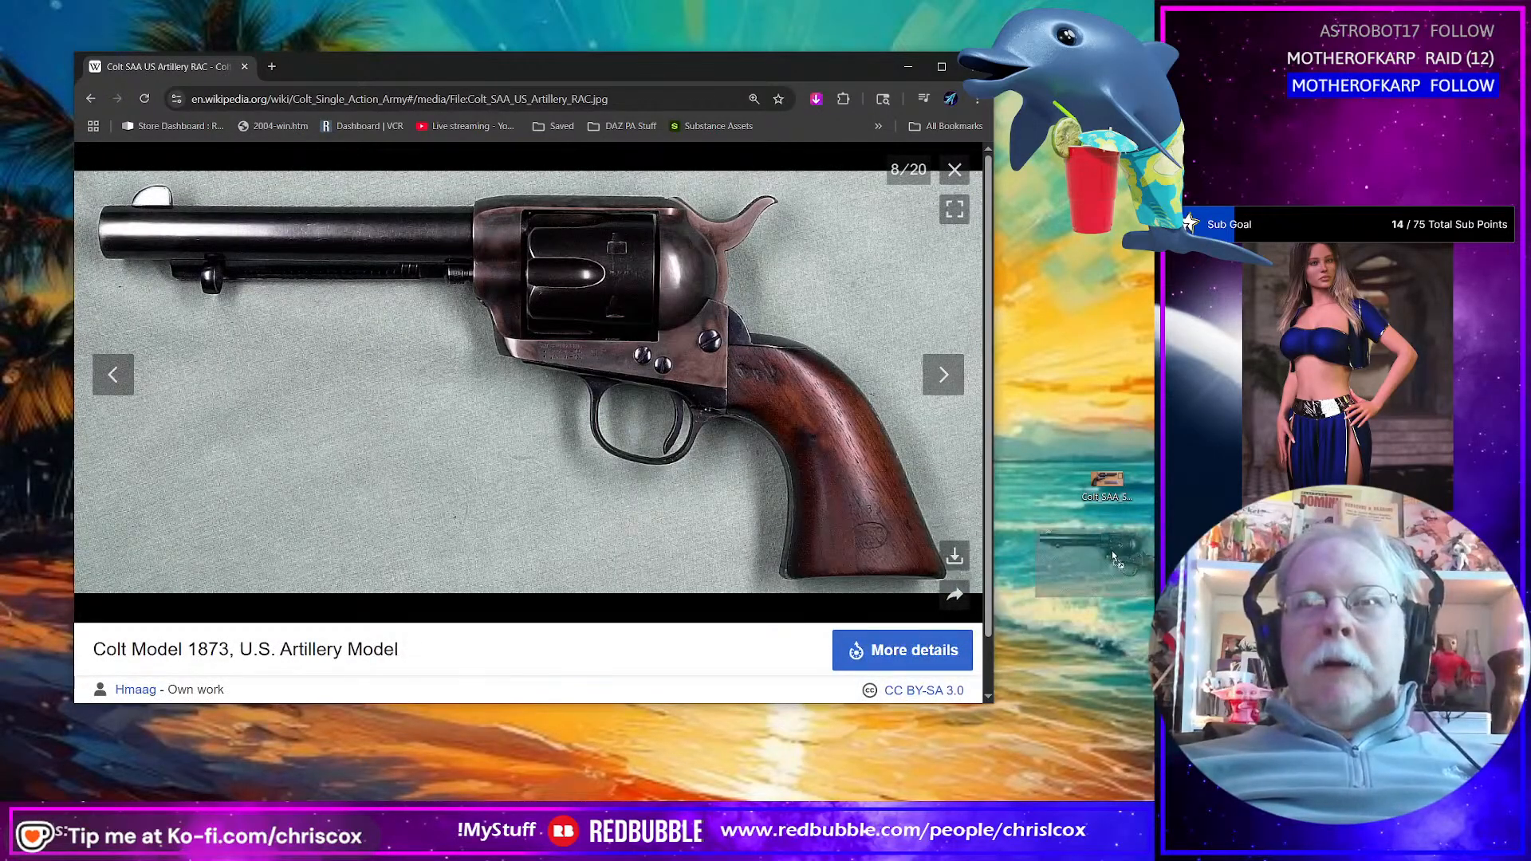
pyautogui.moveTo(1107, 483); pyautogui.dragTo(984, 542)
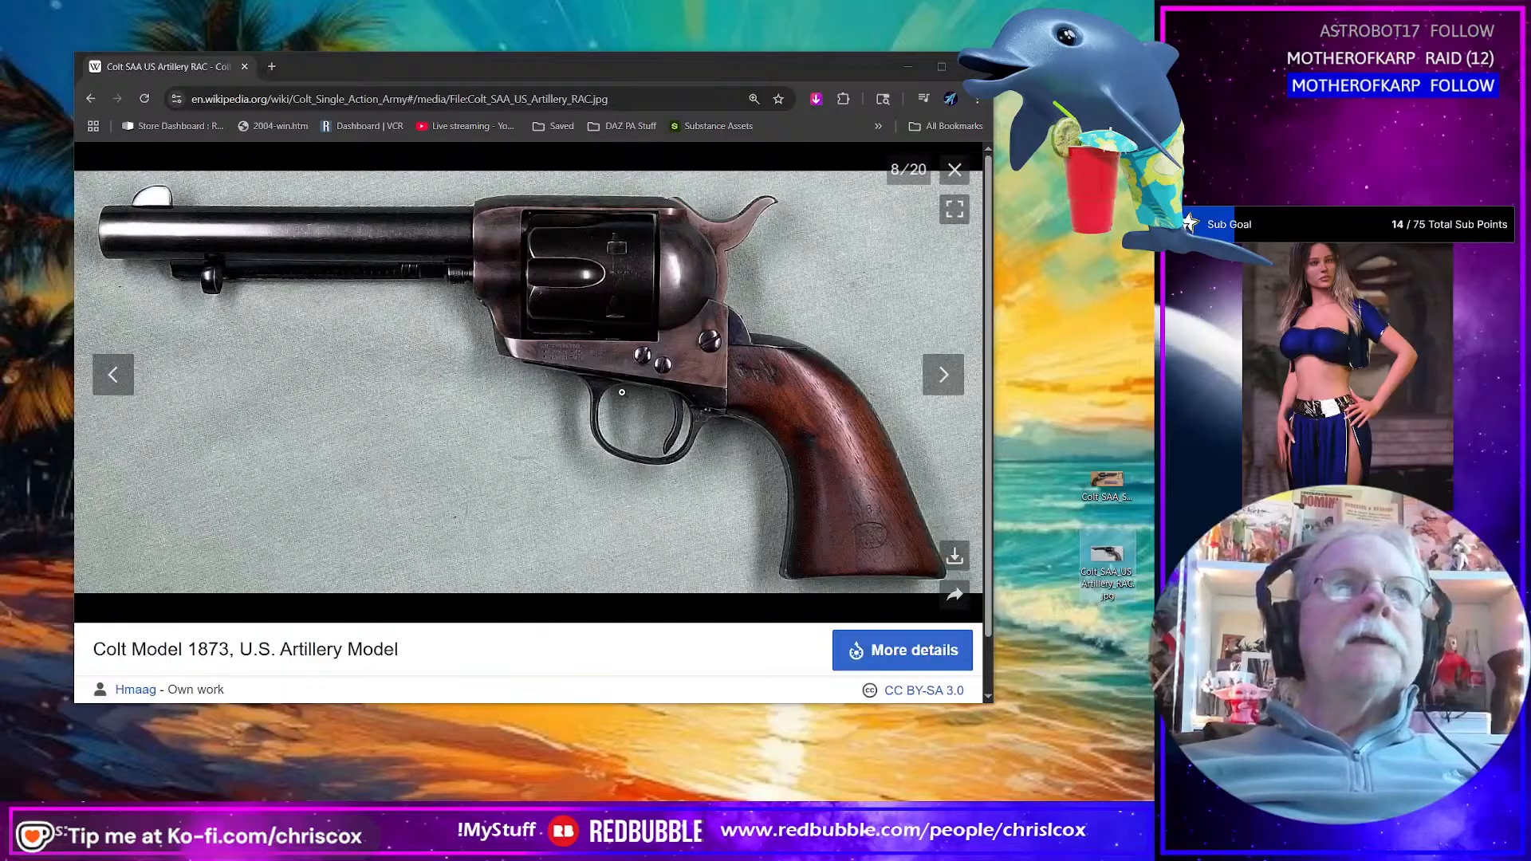
pyautogui.click(564, 643)
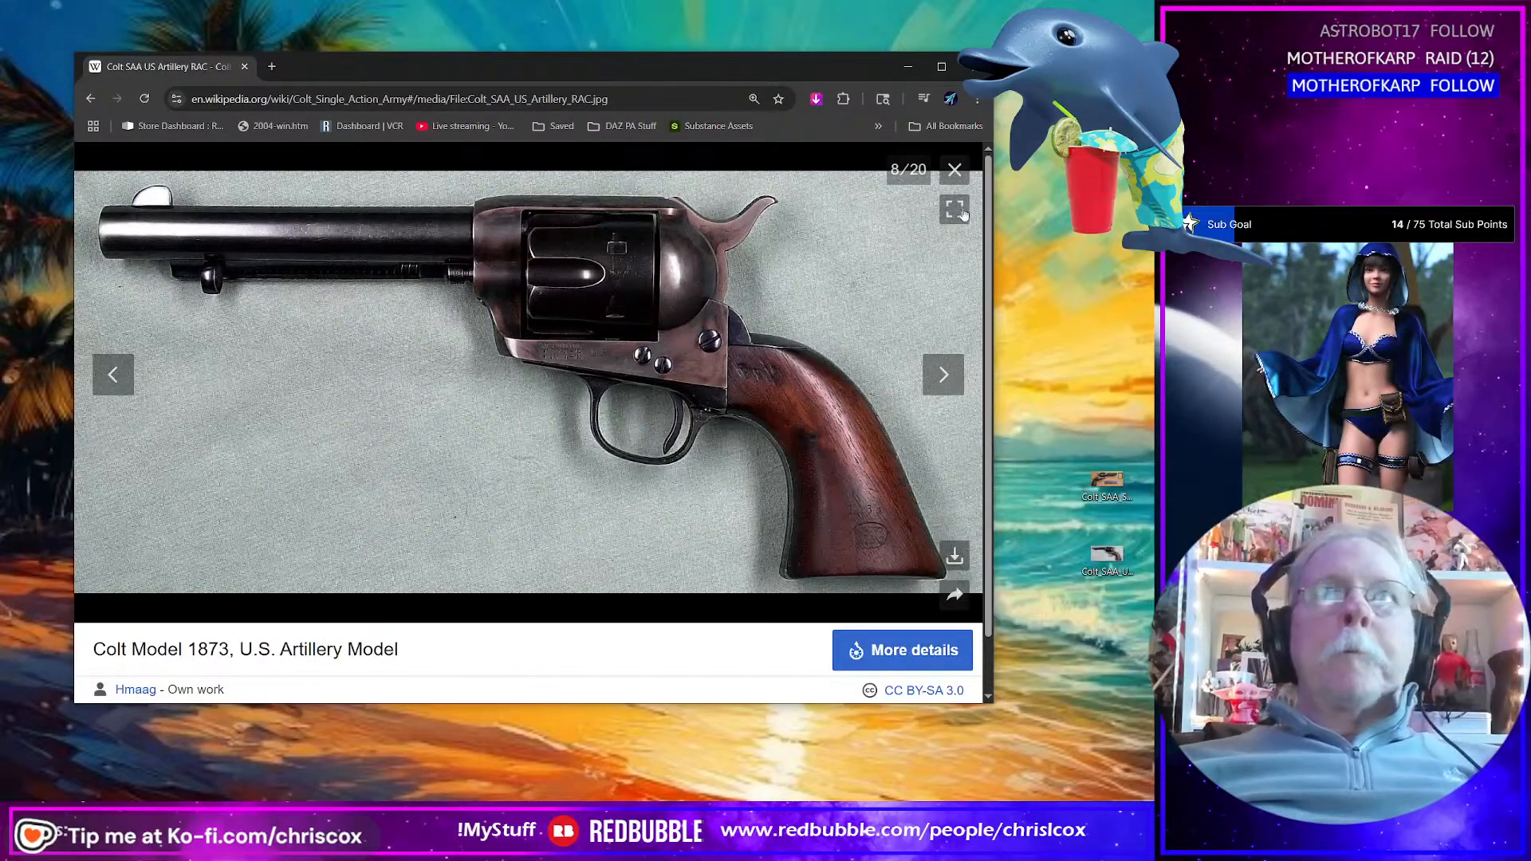
pyautogui.click(955, 170)
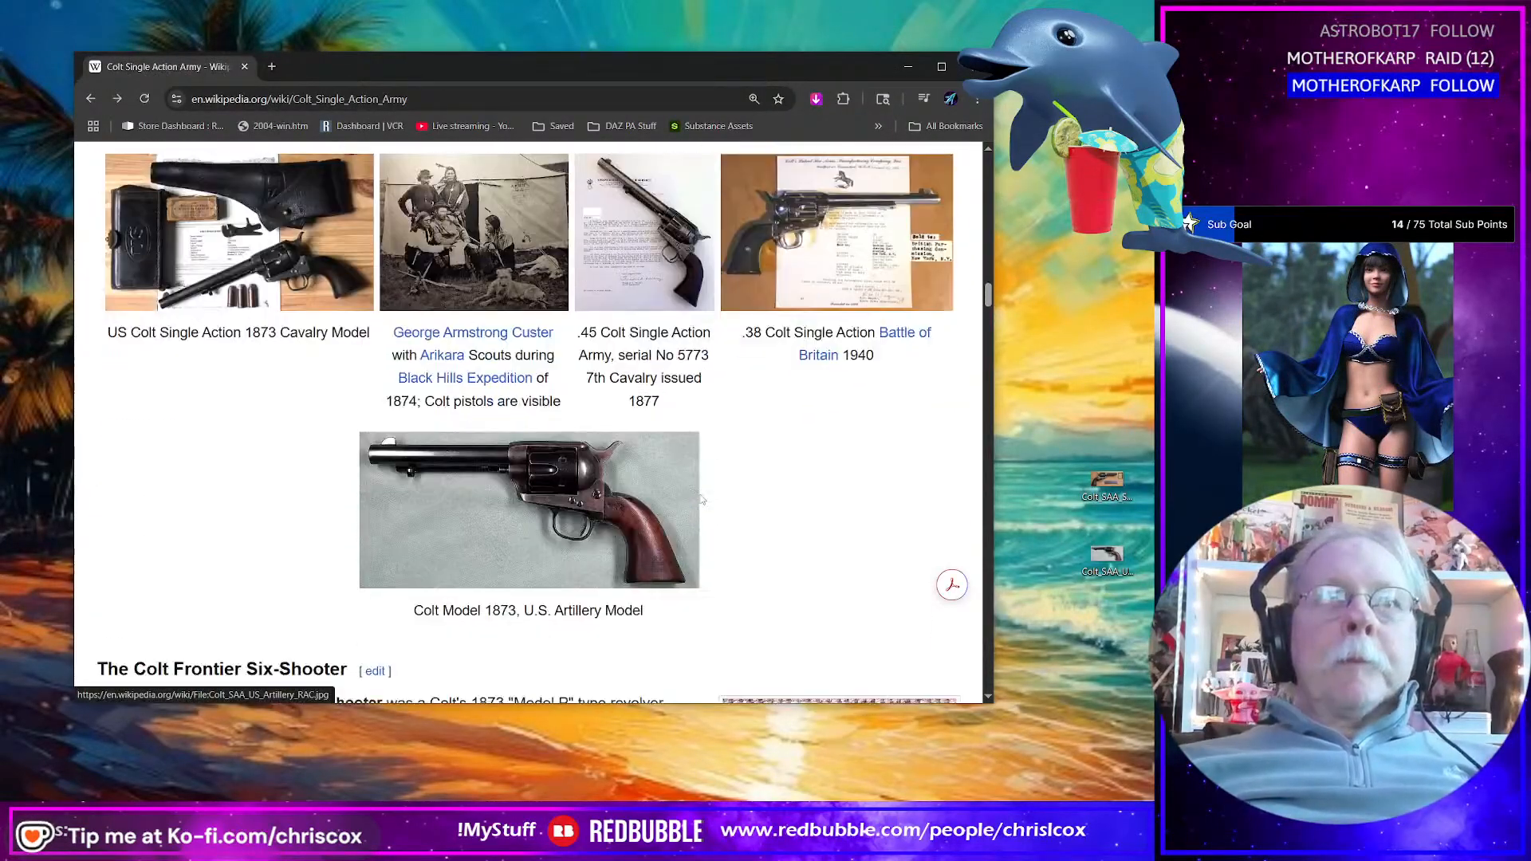
# Step: Look over the article's revolver photos between the Colt Frontier Six-Shooter section and the SAPD badge picture
pyautogui.scroll(-4, 702, 499)
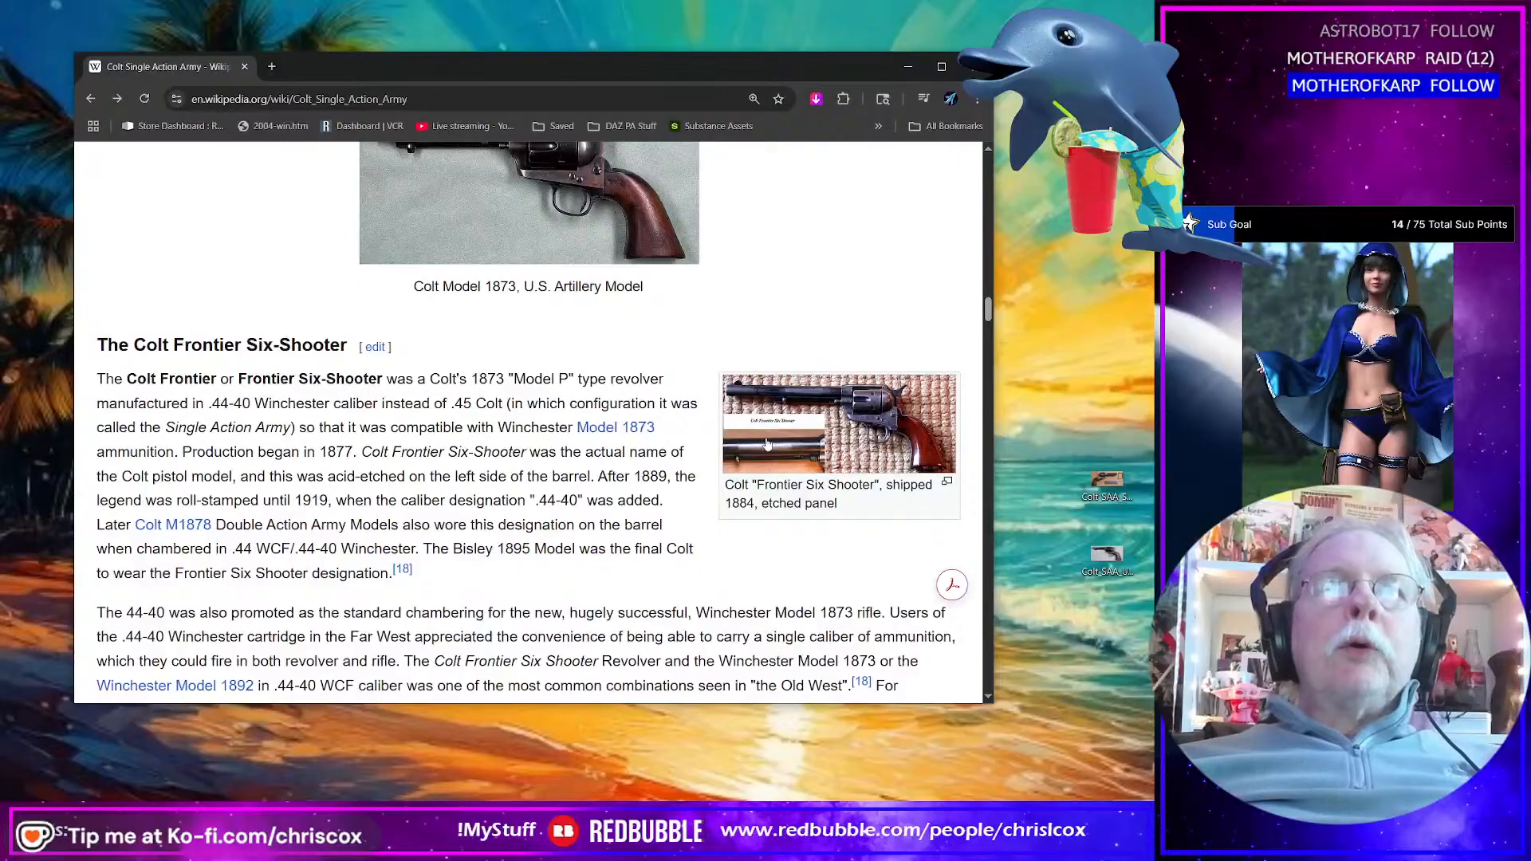
pyautogui.scroll(2, 756, 420)
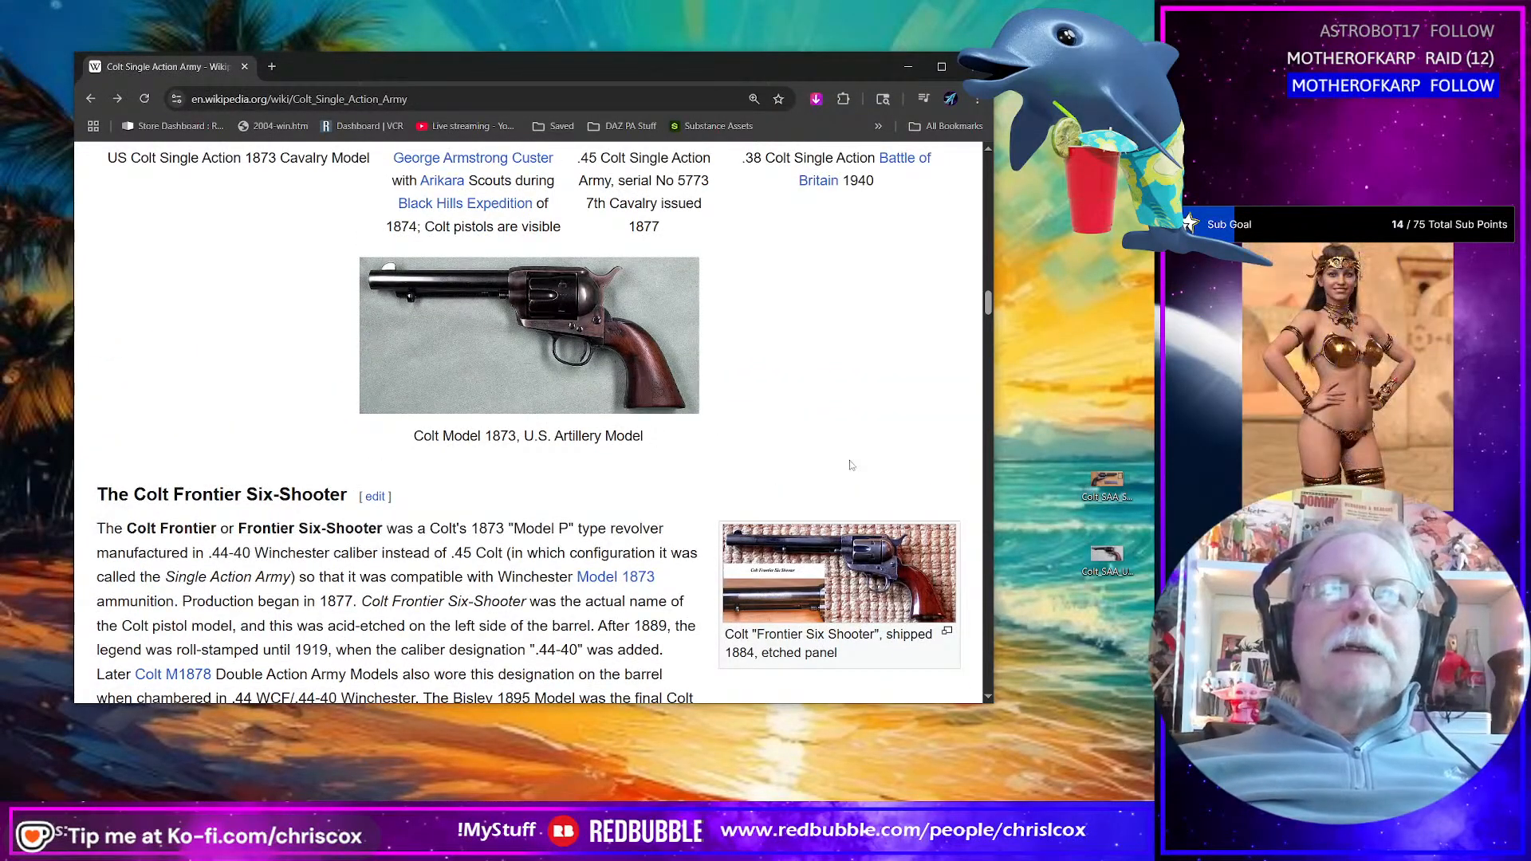
pyautogui.scroll(4, 852, 467)
pyautogui.scroll(10, 852, 461)
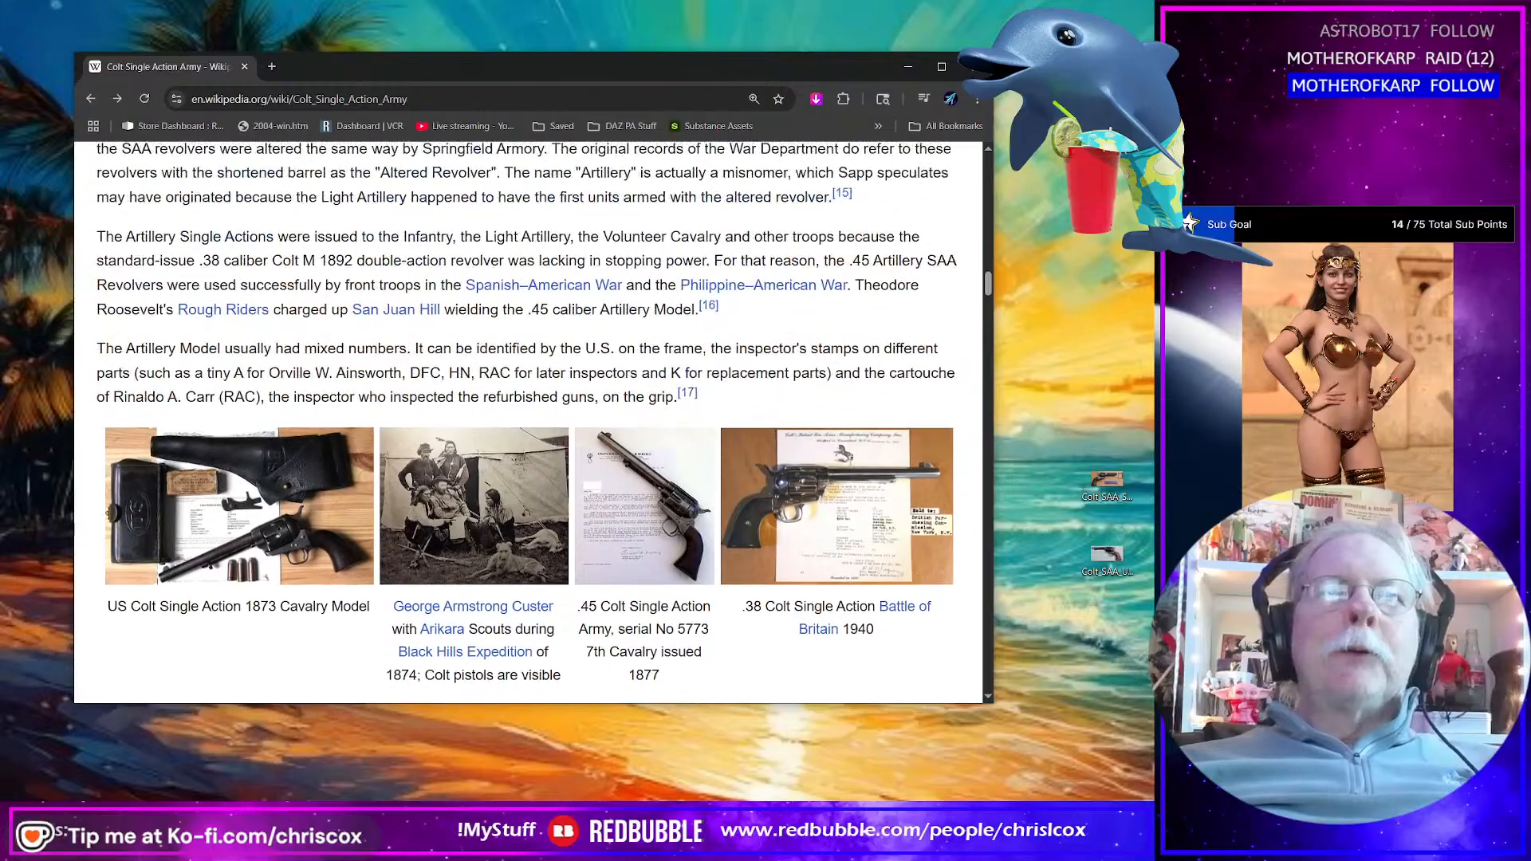
pyautogui.scroll(7, 851, 466)
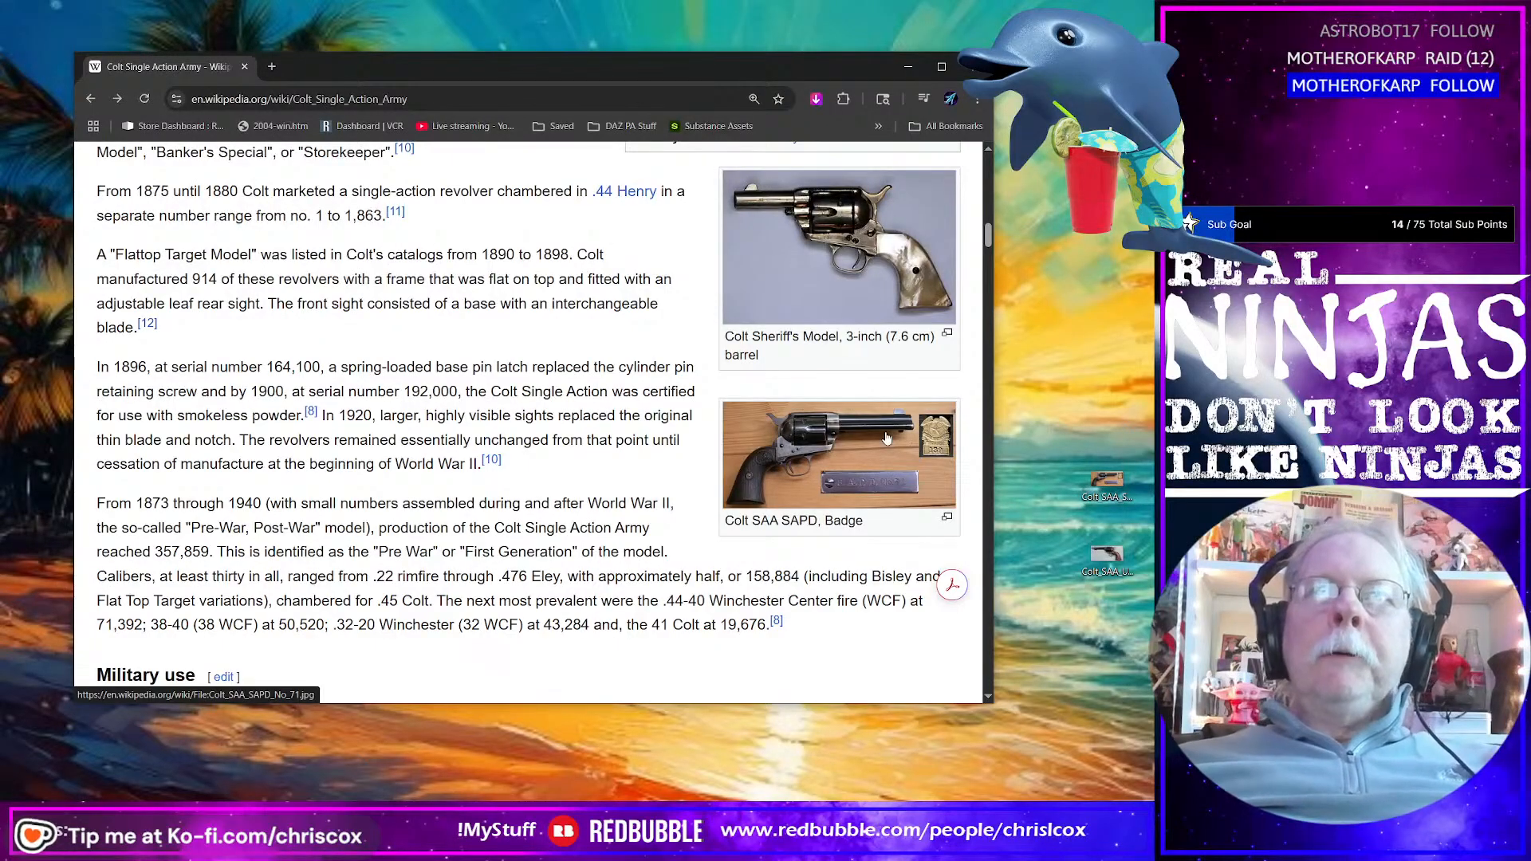
# Step: Open the saved Colt_SAA_US_Artillery_RAC.jpg from the desktop to examine the revolver's details, and put the photo viewer away
pyautogui.click(1103, 557)
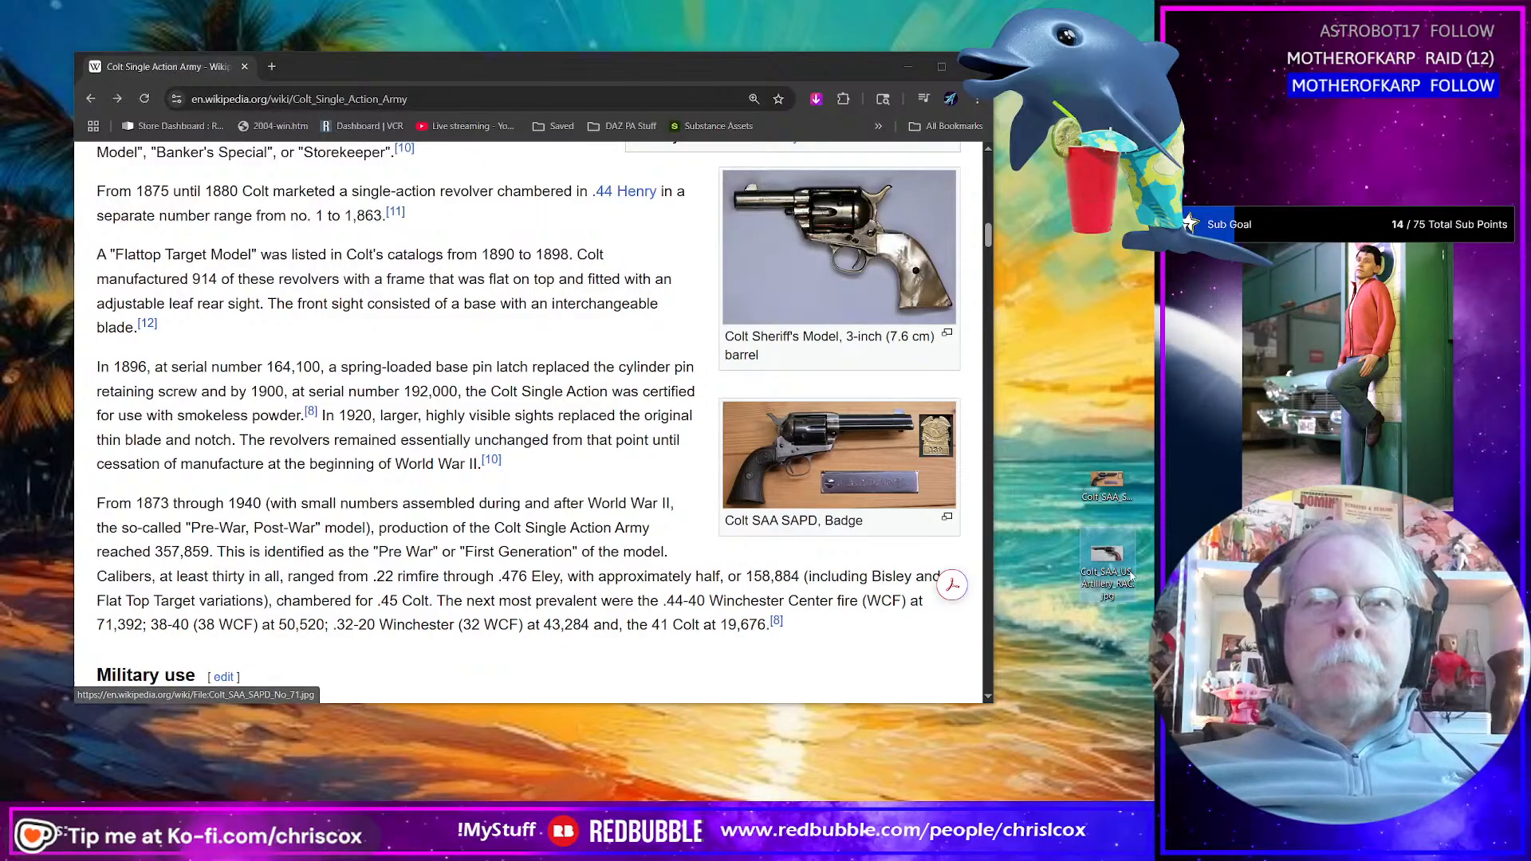
pyautogui.doubleClick(1126, 571)
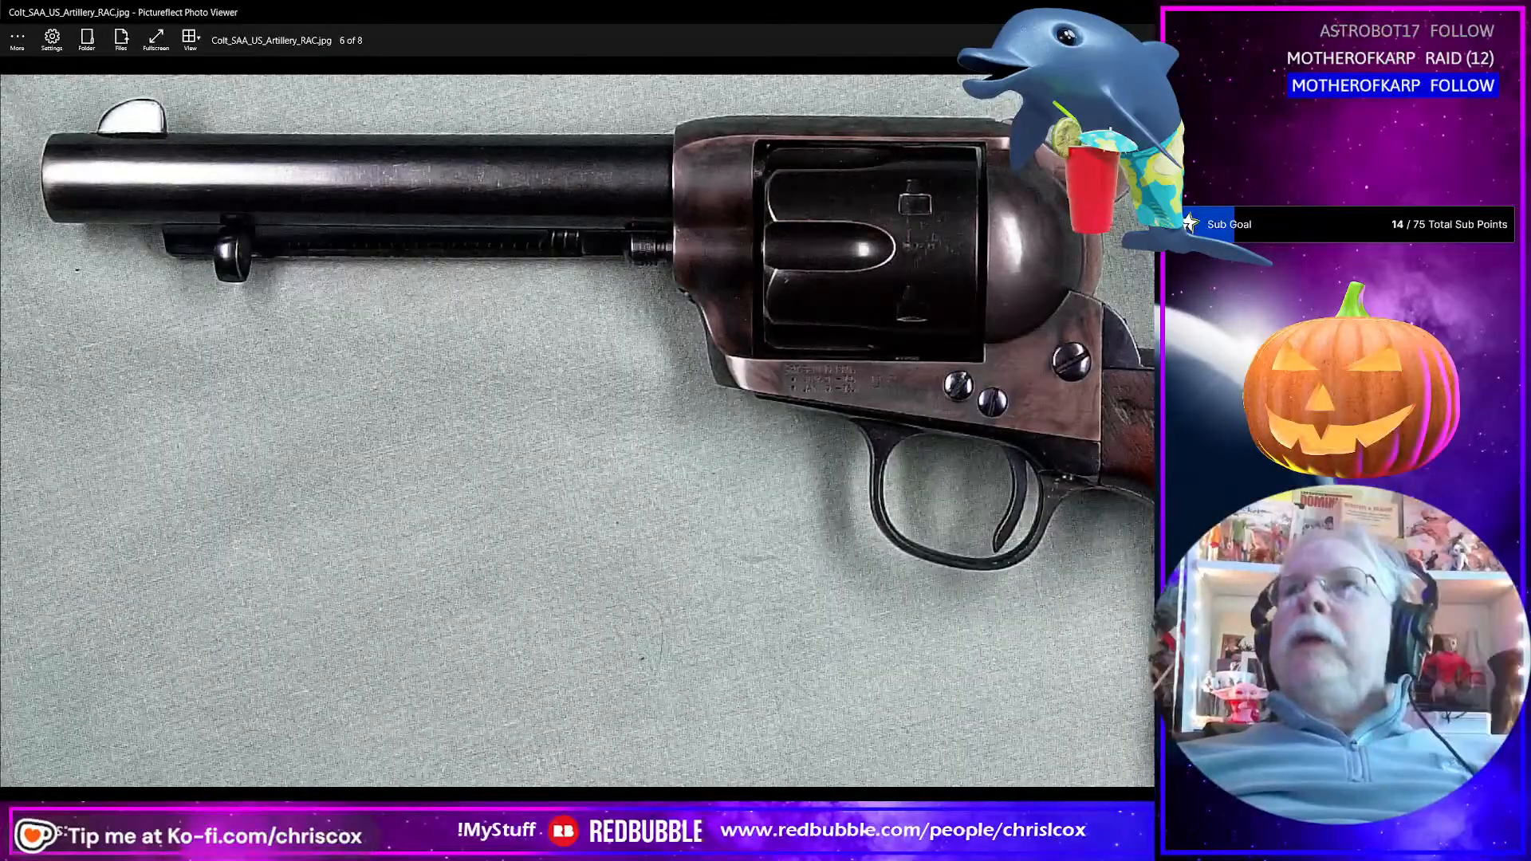
pyautogui.press('super+Down')
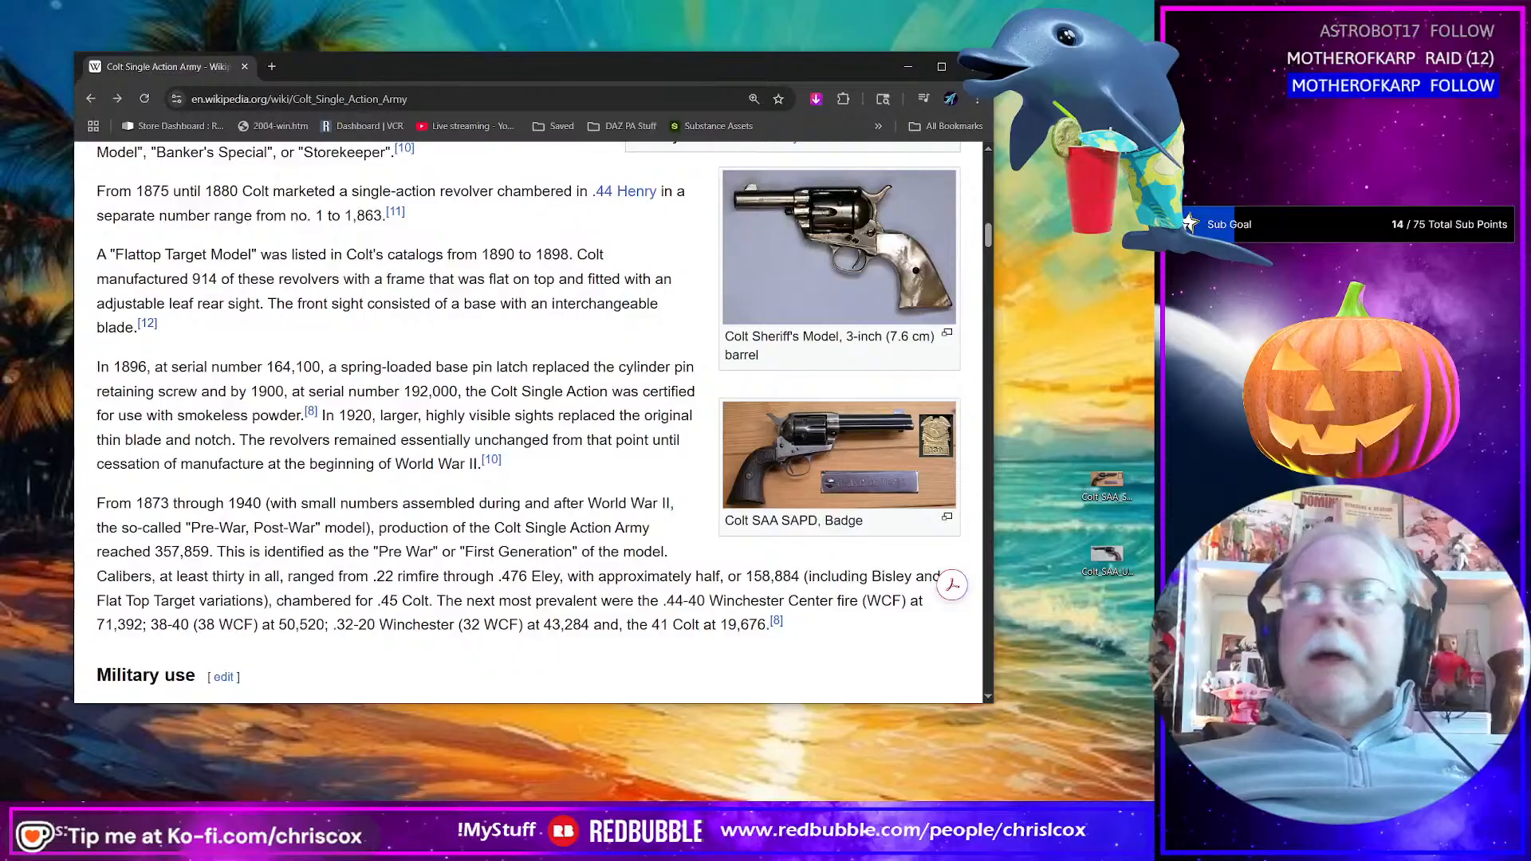
# Step: Use a new browser window to get the 1875 Colt Single Action Army patent drawing and save it to the desktop
pyautogui.hotkey('ctrl', 'n')
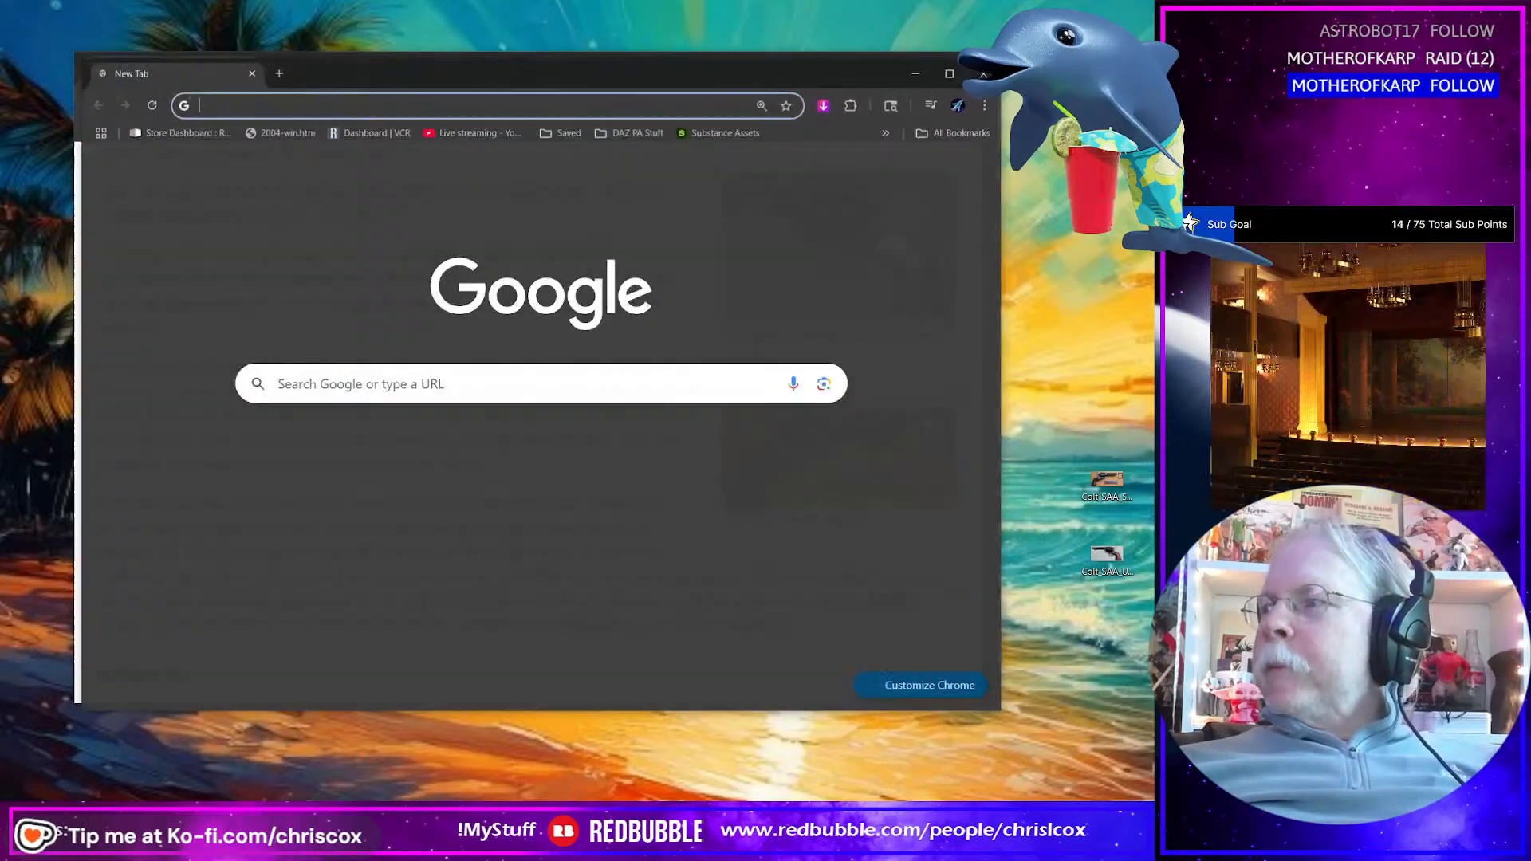
pyautogui.hotkey('ctrl', 'w')
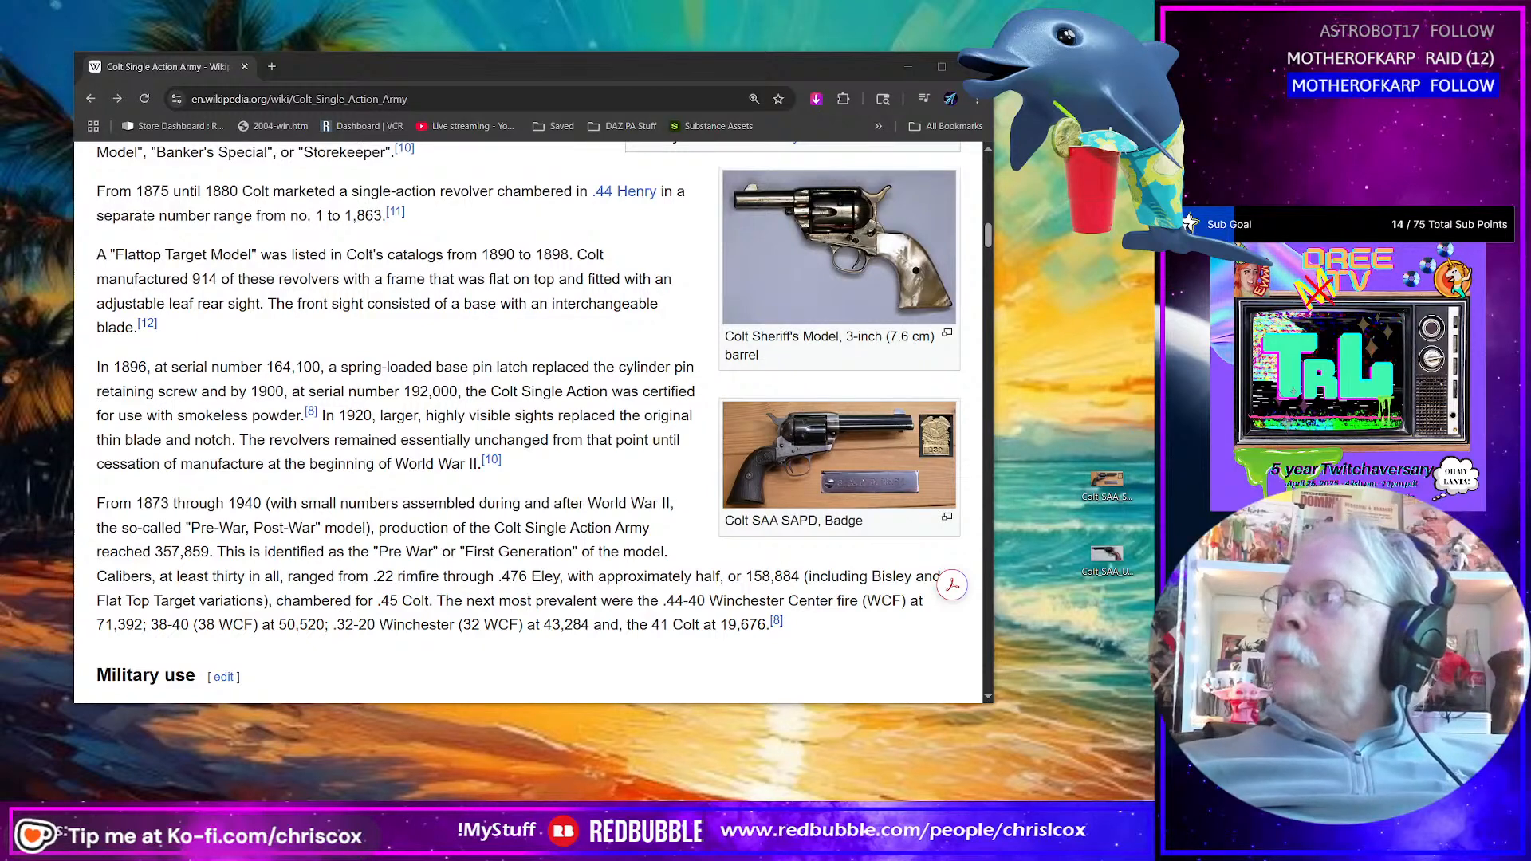
pyautogui.moveTo(1154, 576); pyautogui.dragTo(1079, 611)
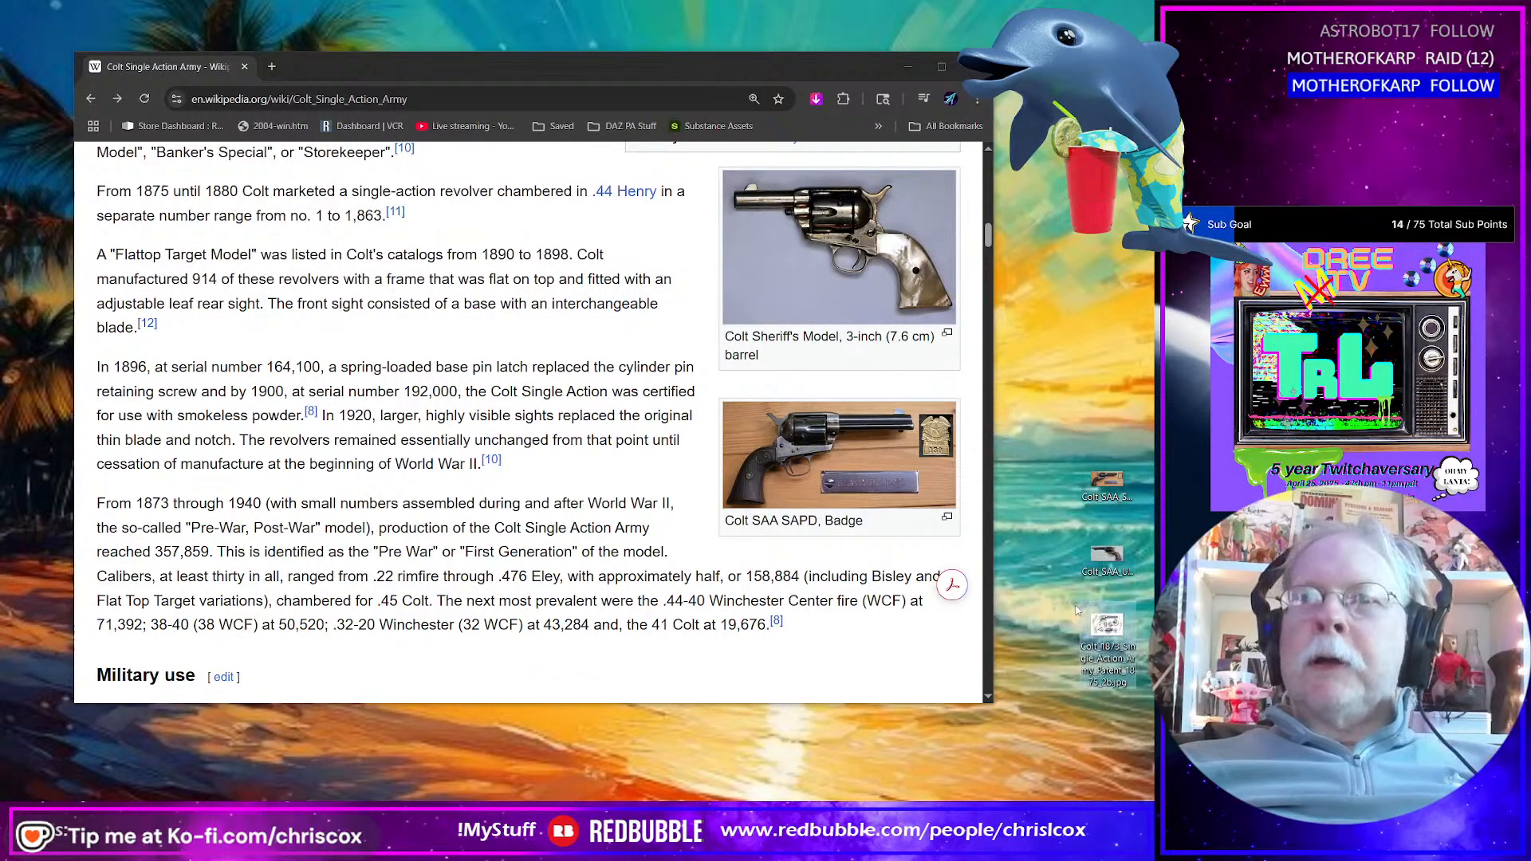
# Step: Examine the revolver's parts in the saved Colt_1873_Single_Action_Army_Patent_1875_2b.jpg drawing, and clear the windows from the desktop
pyautogui.doubleClick(1108, 622)
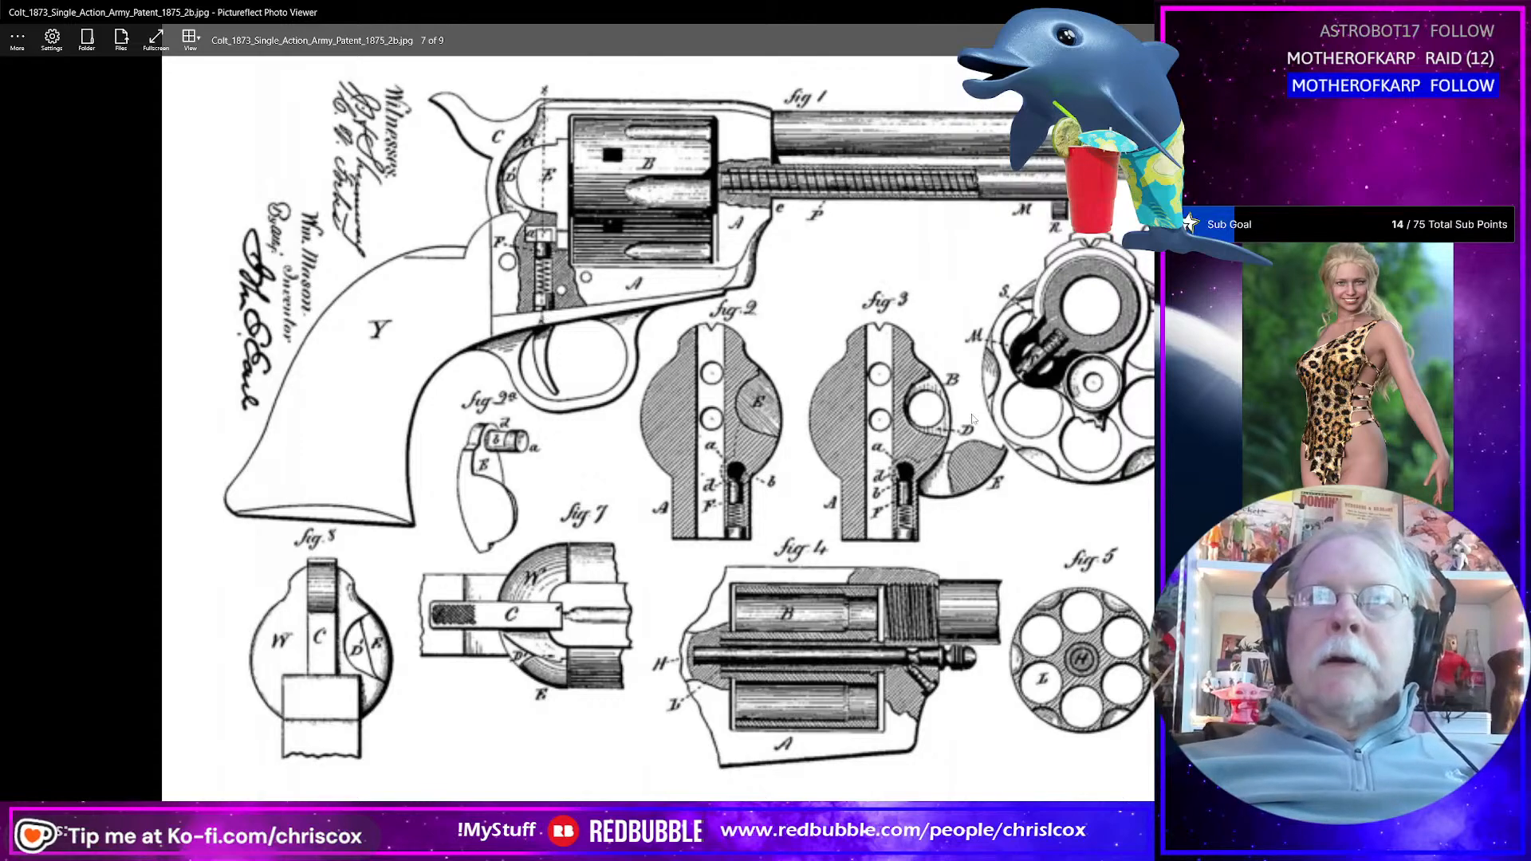
pyautogui.moveTo(1128, 13); pyautogui.dragTo(548, 102)
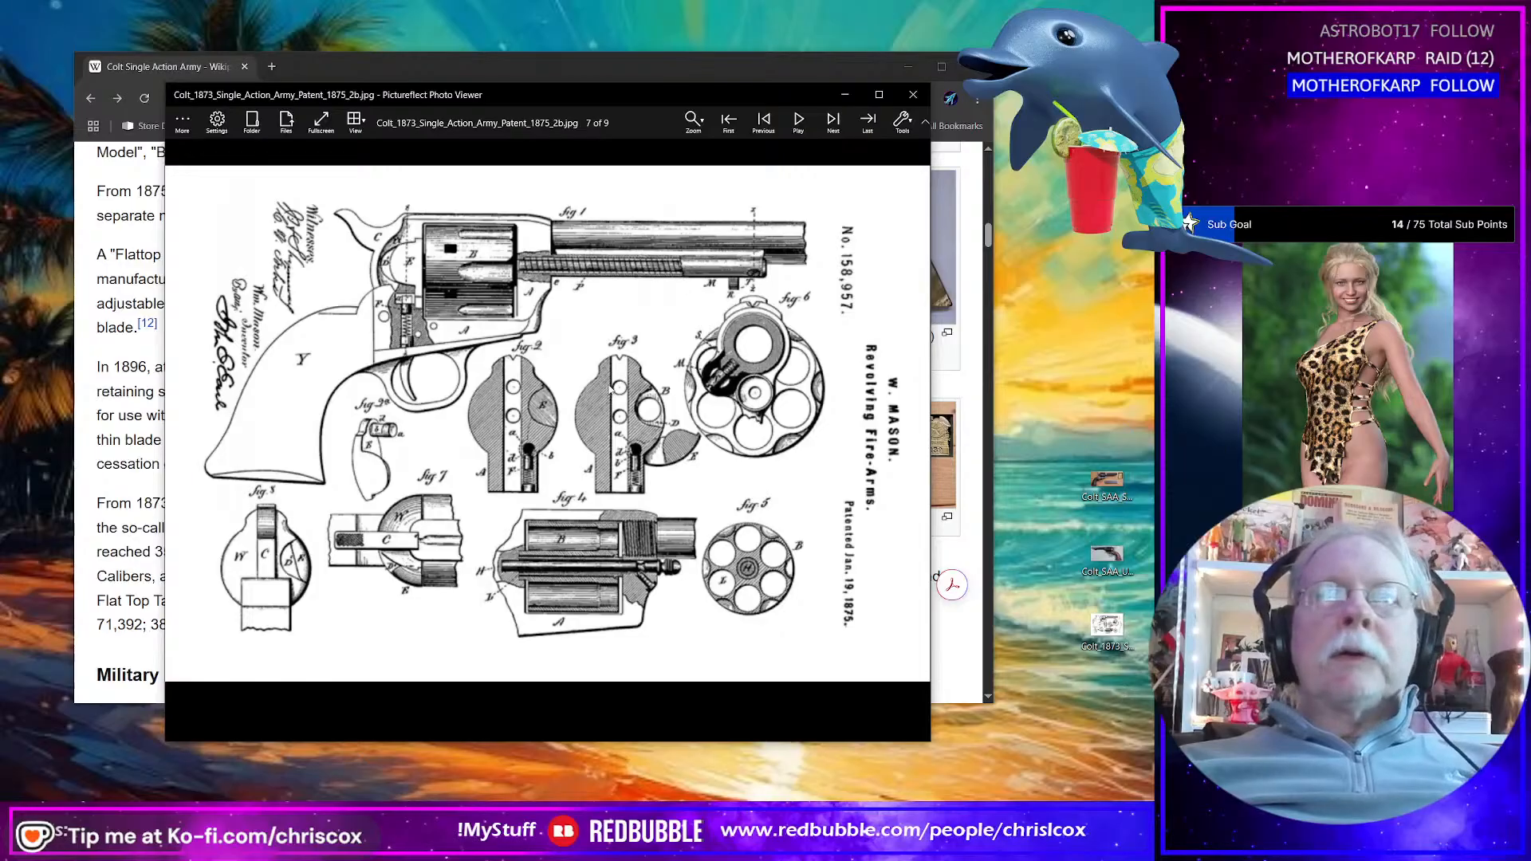
pyautogui.click(845, 92)
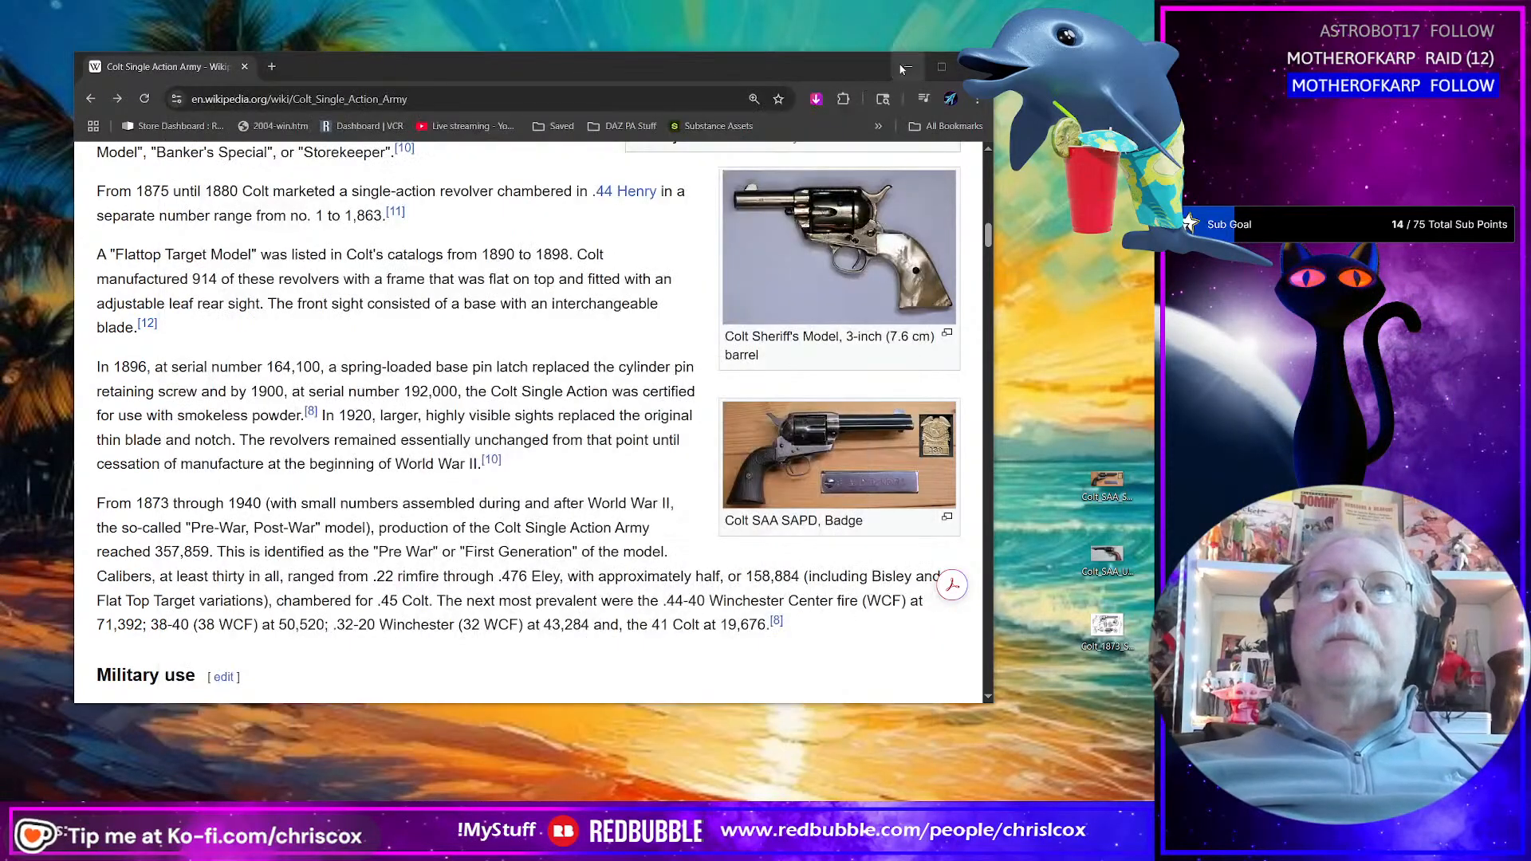
pyautogui.click(906, 68)
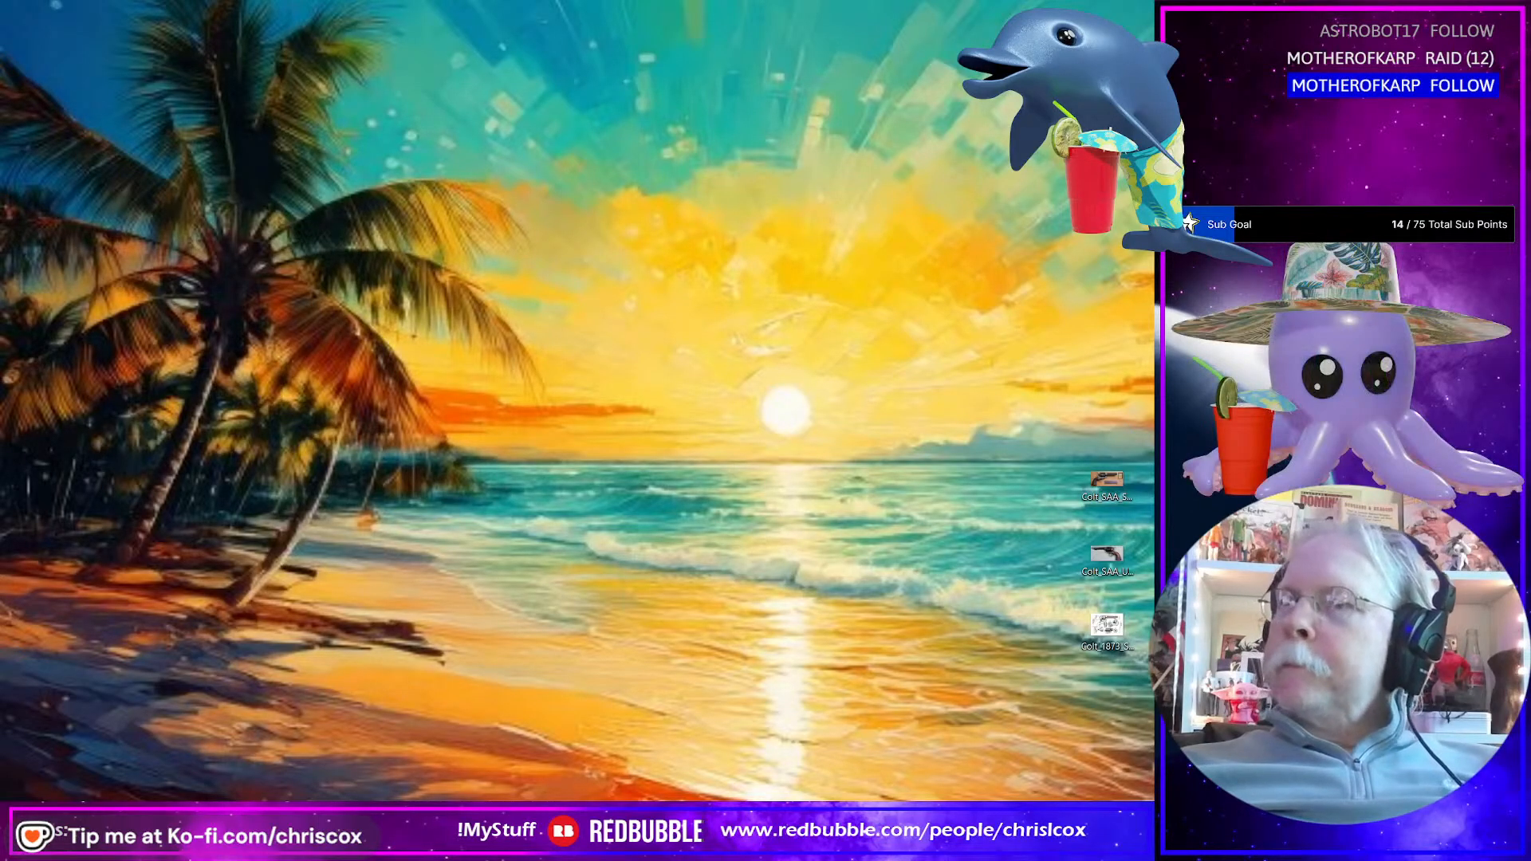
pyautogui.doubleClick(1109, 628)
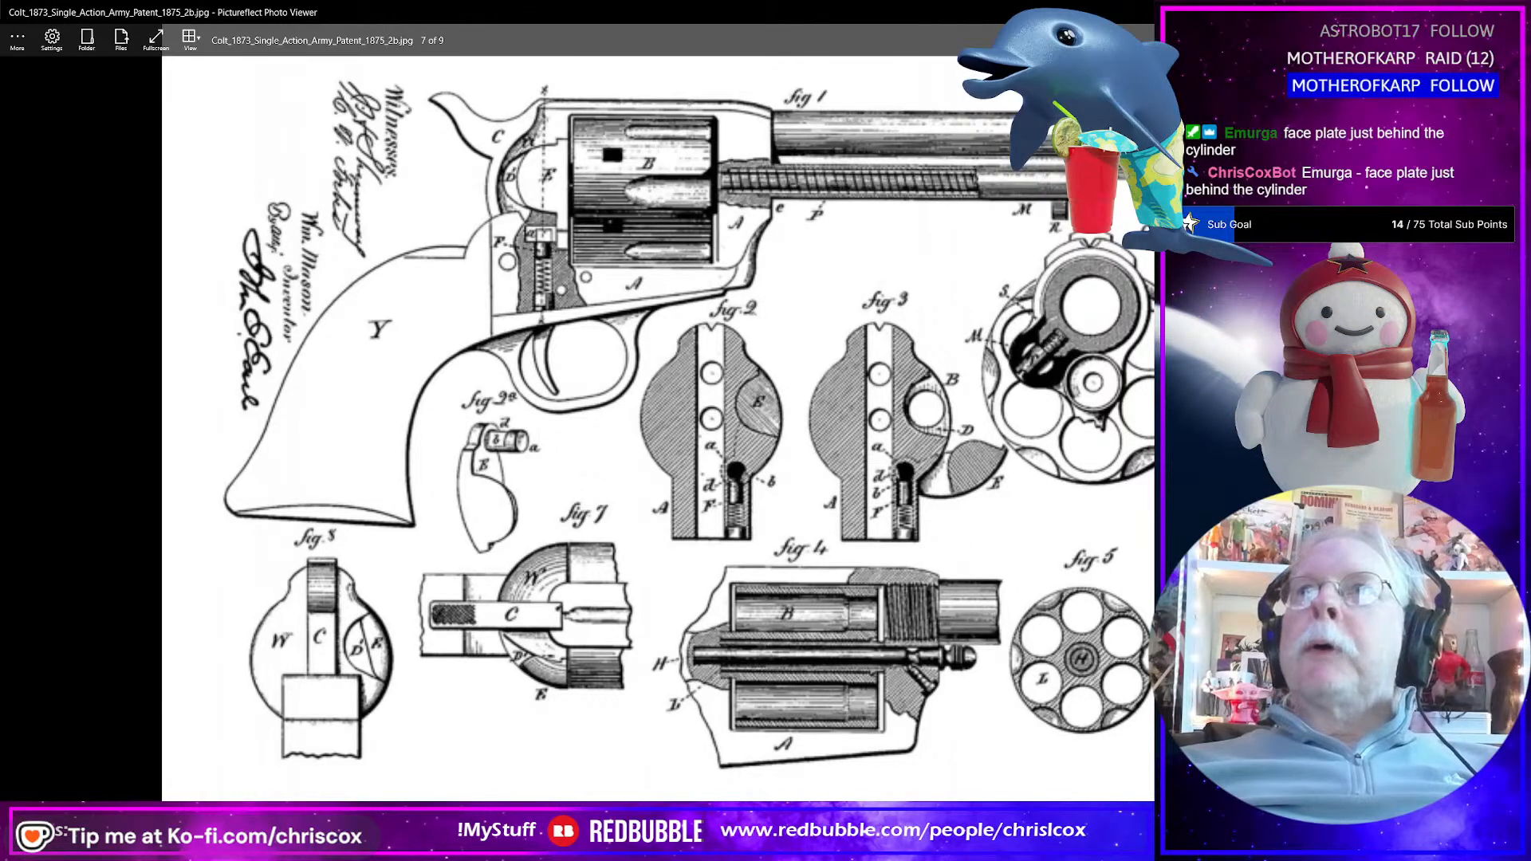
pyautogui.press('super+d')
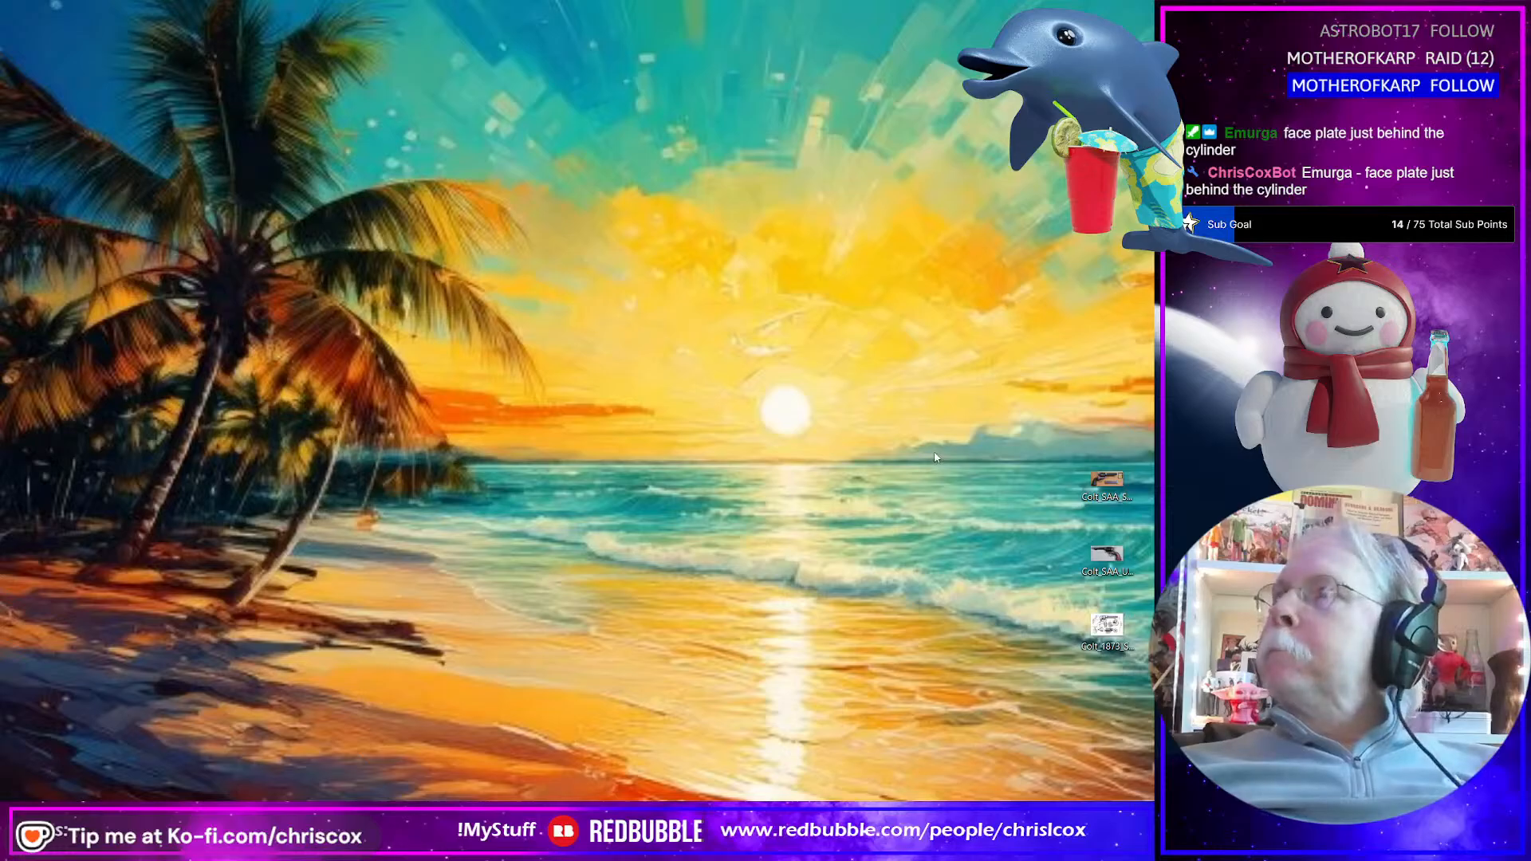
# Step: Return to the Colt Single Action Army article and look through its generation sections, photos and specifications for further reference
pyautogui.hotkey('alt', 'Tab')
pyautogui.scroll(-5, 872, 523)
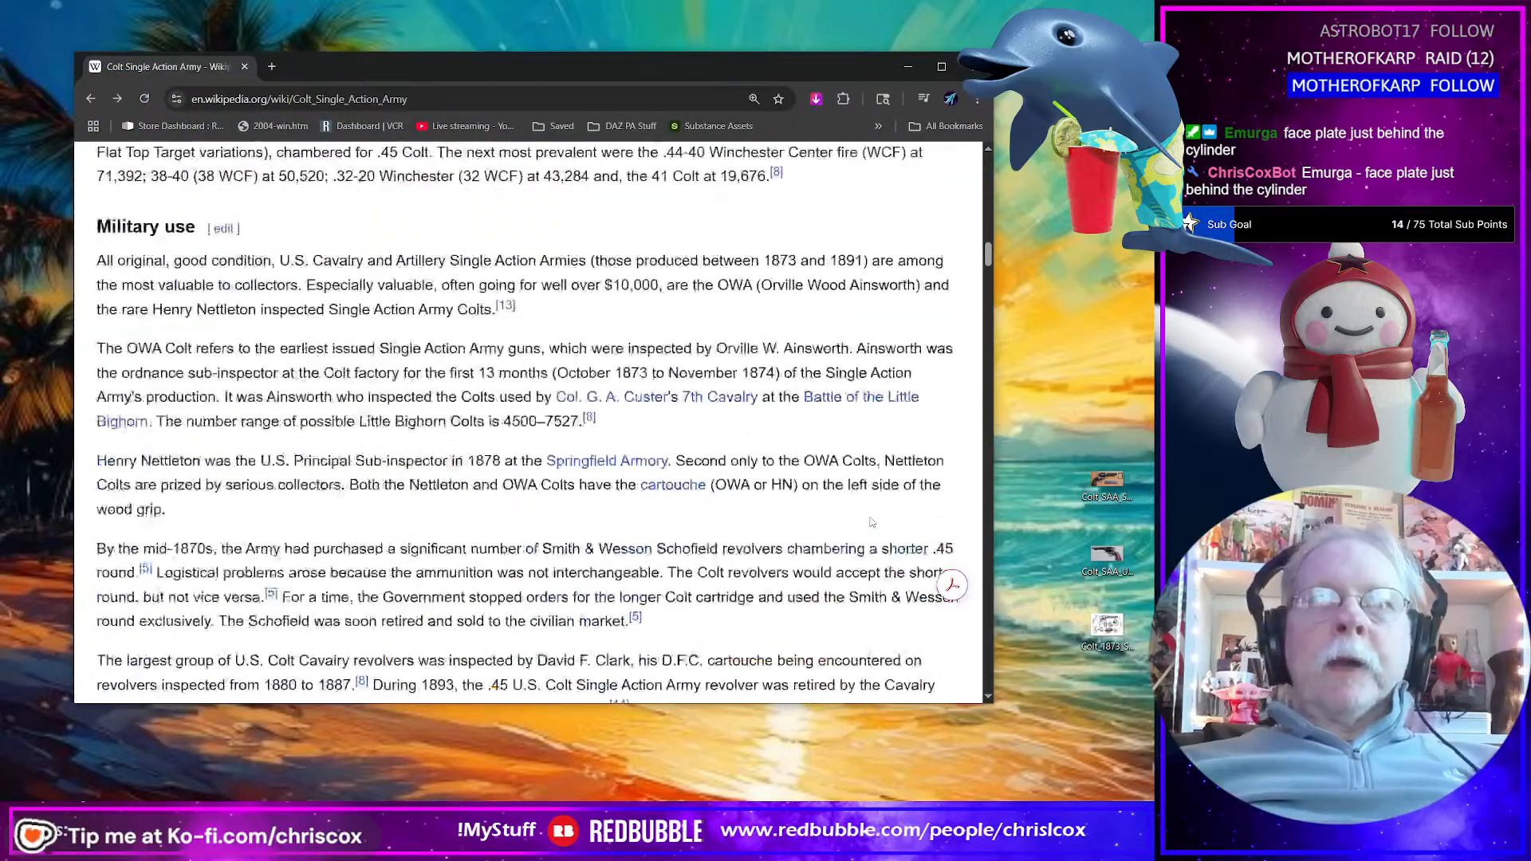
pyautogui.scroll(-15, 872, 522)
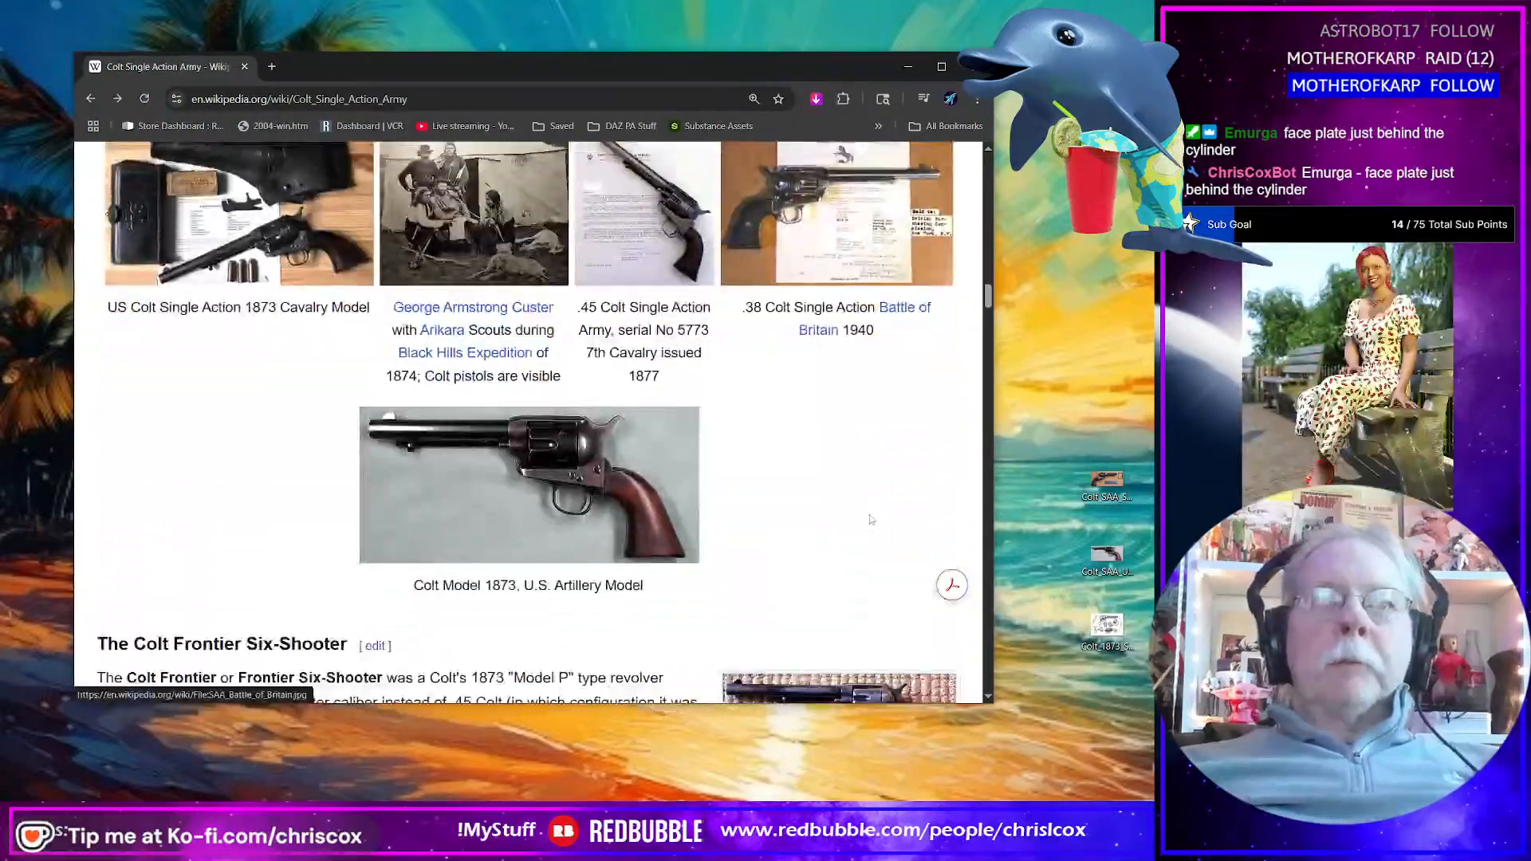
pyautogui.scroll(-15, 872, 520)
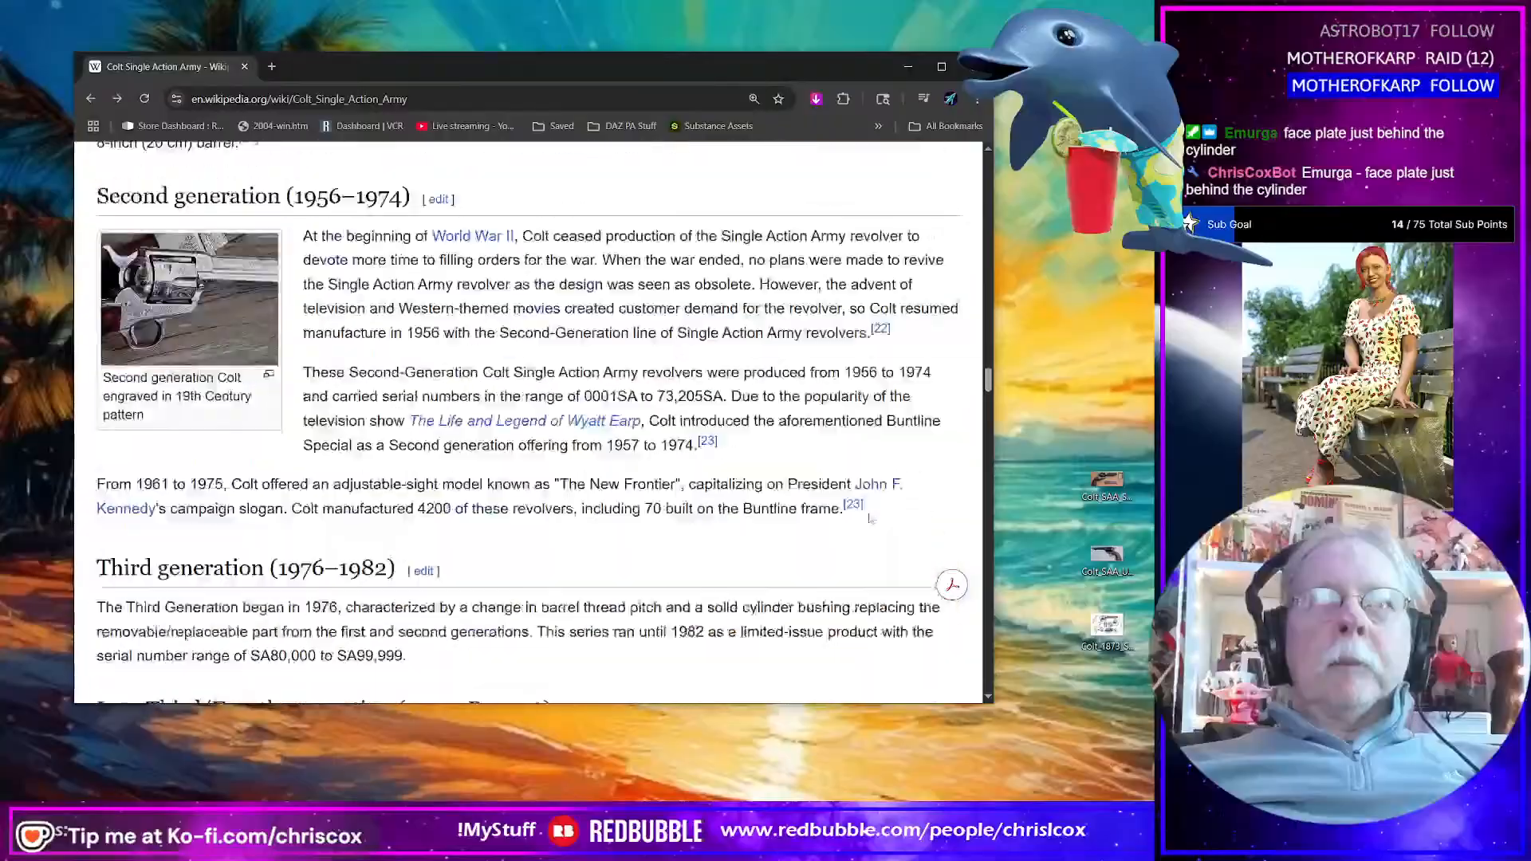
pyautogui.scroll(-5, 871, 518)
pyautogui.scroll(15, 871, 519)
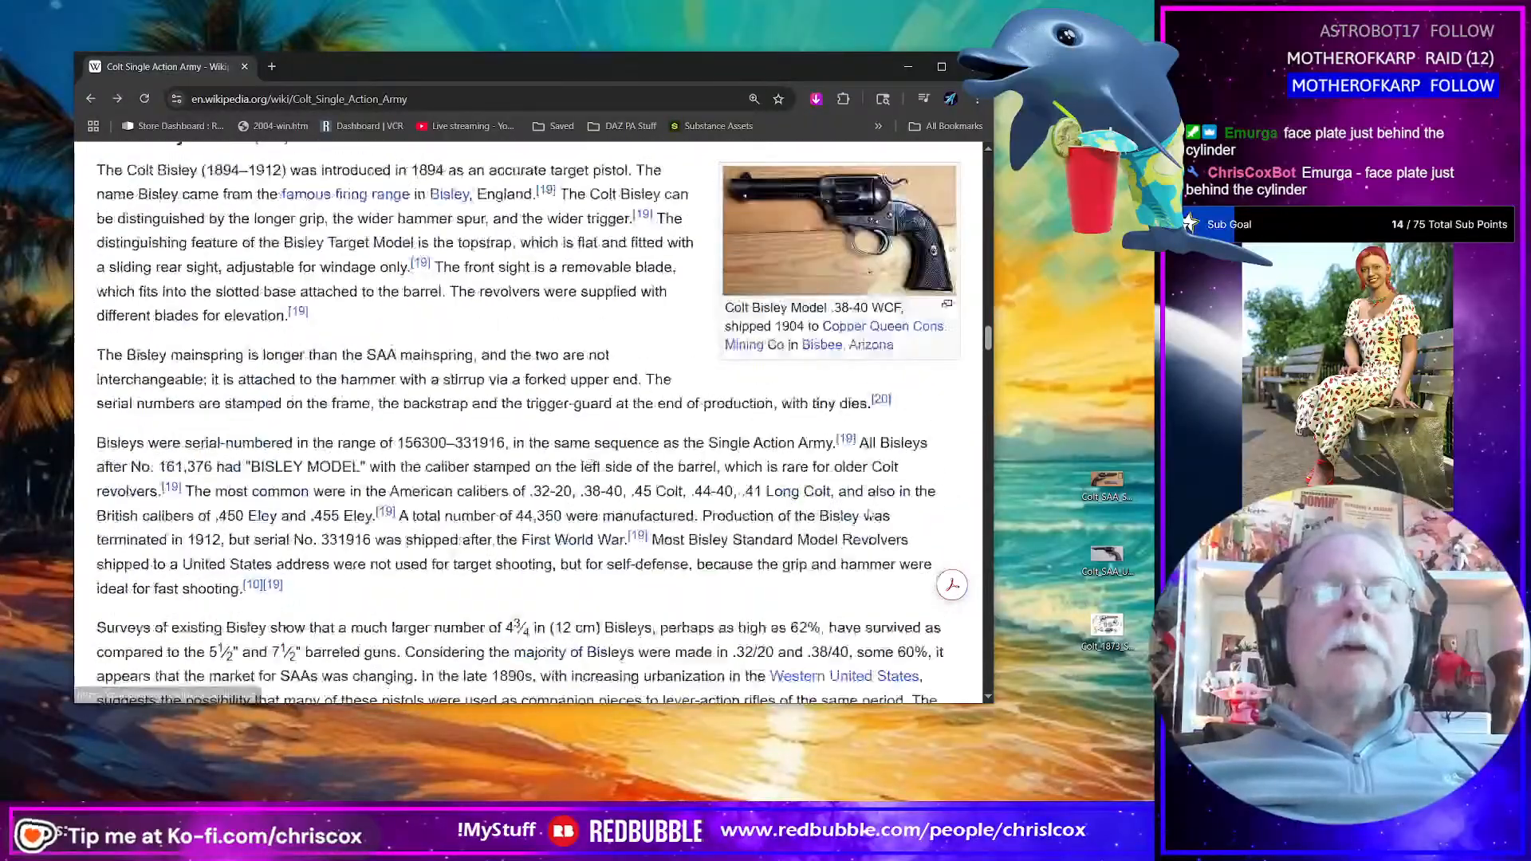
pyautogui.scroll(20, 861, 506)
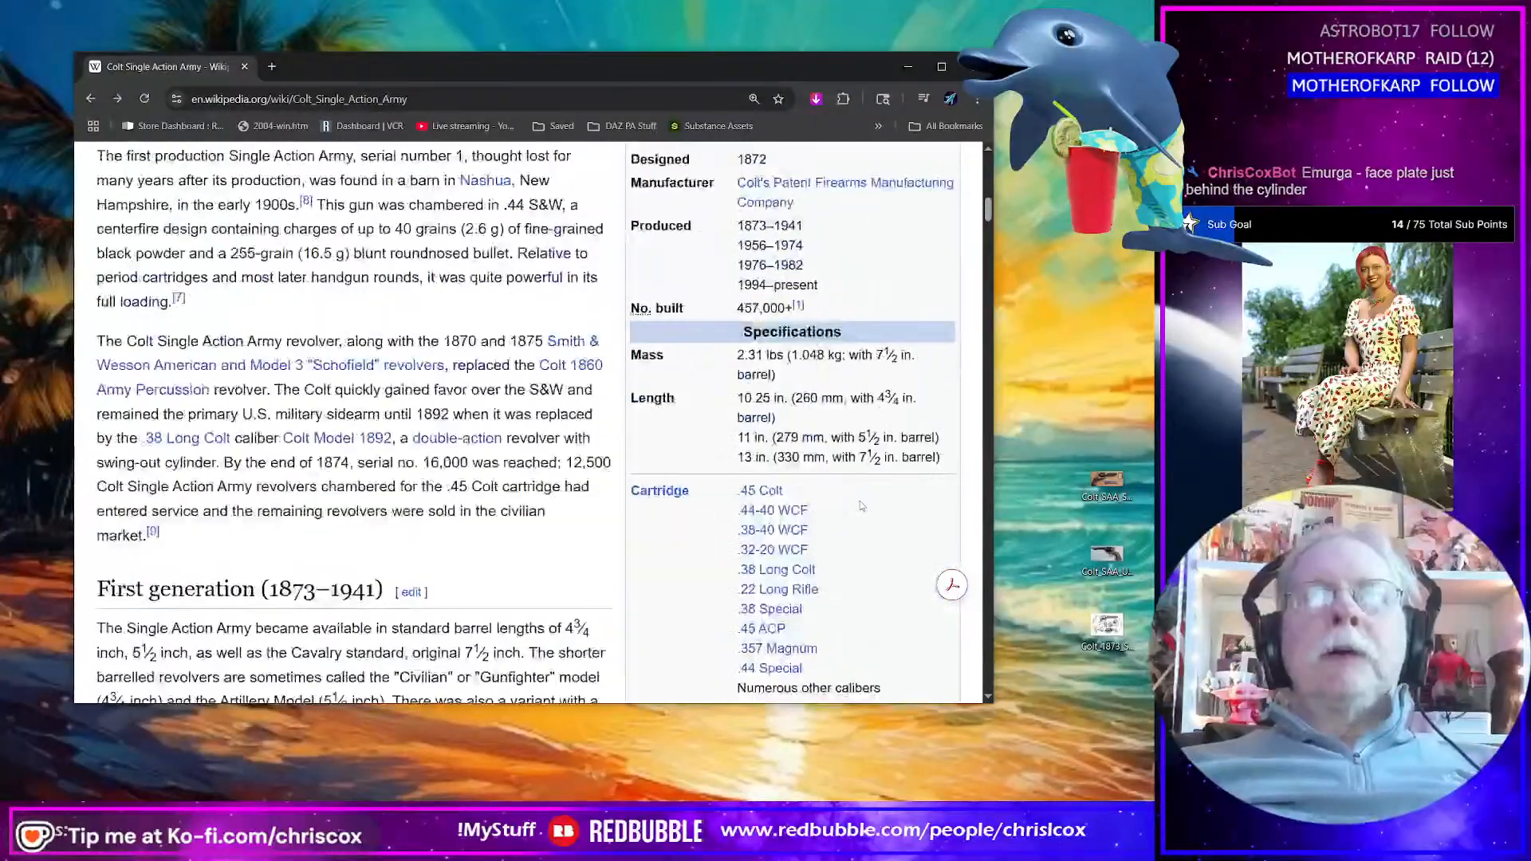
pyautogui.scroll(2, 823, 436)
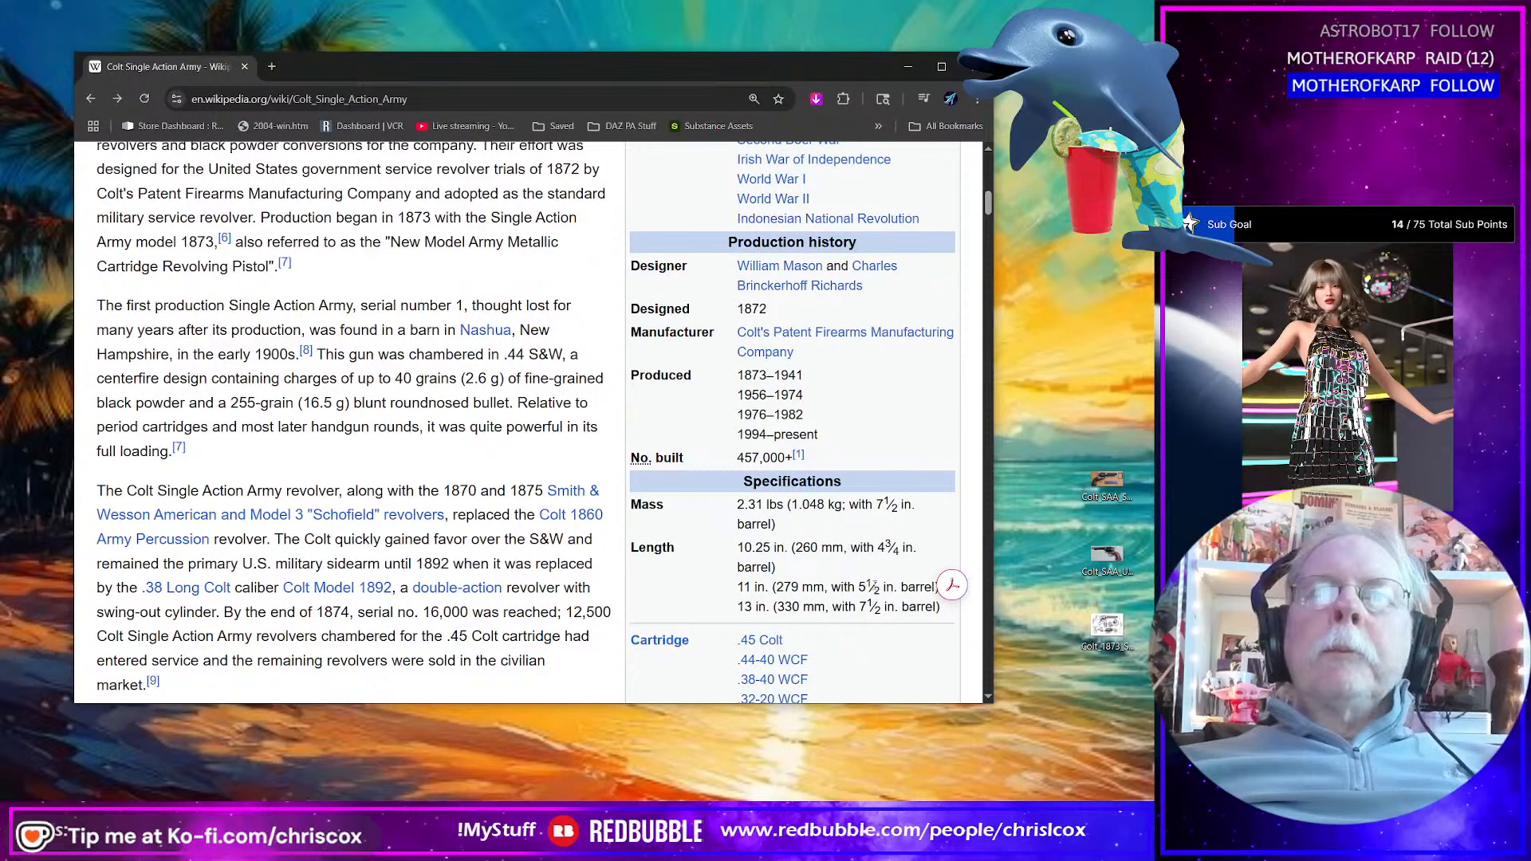
# Step: Check the barrel lengths in the specifications and review the article's variants, military use, Colt Frontier Six-Shooter and Bisley Model sections and photos
pyautogui.doubleClick(863, 587)
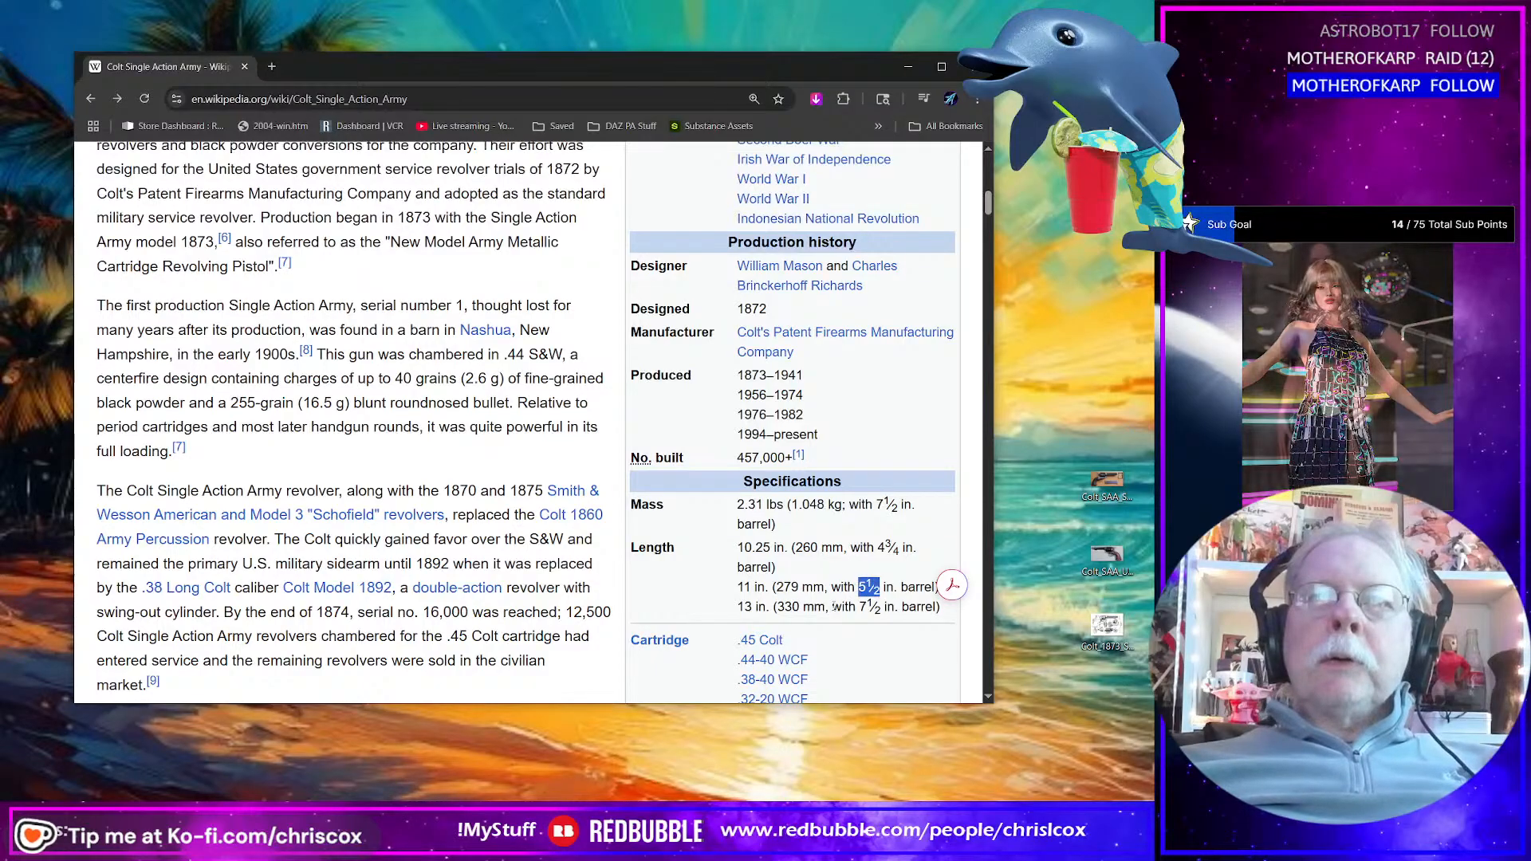
pyautogui.click(862, 606)
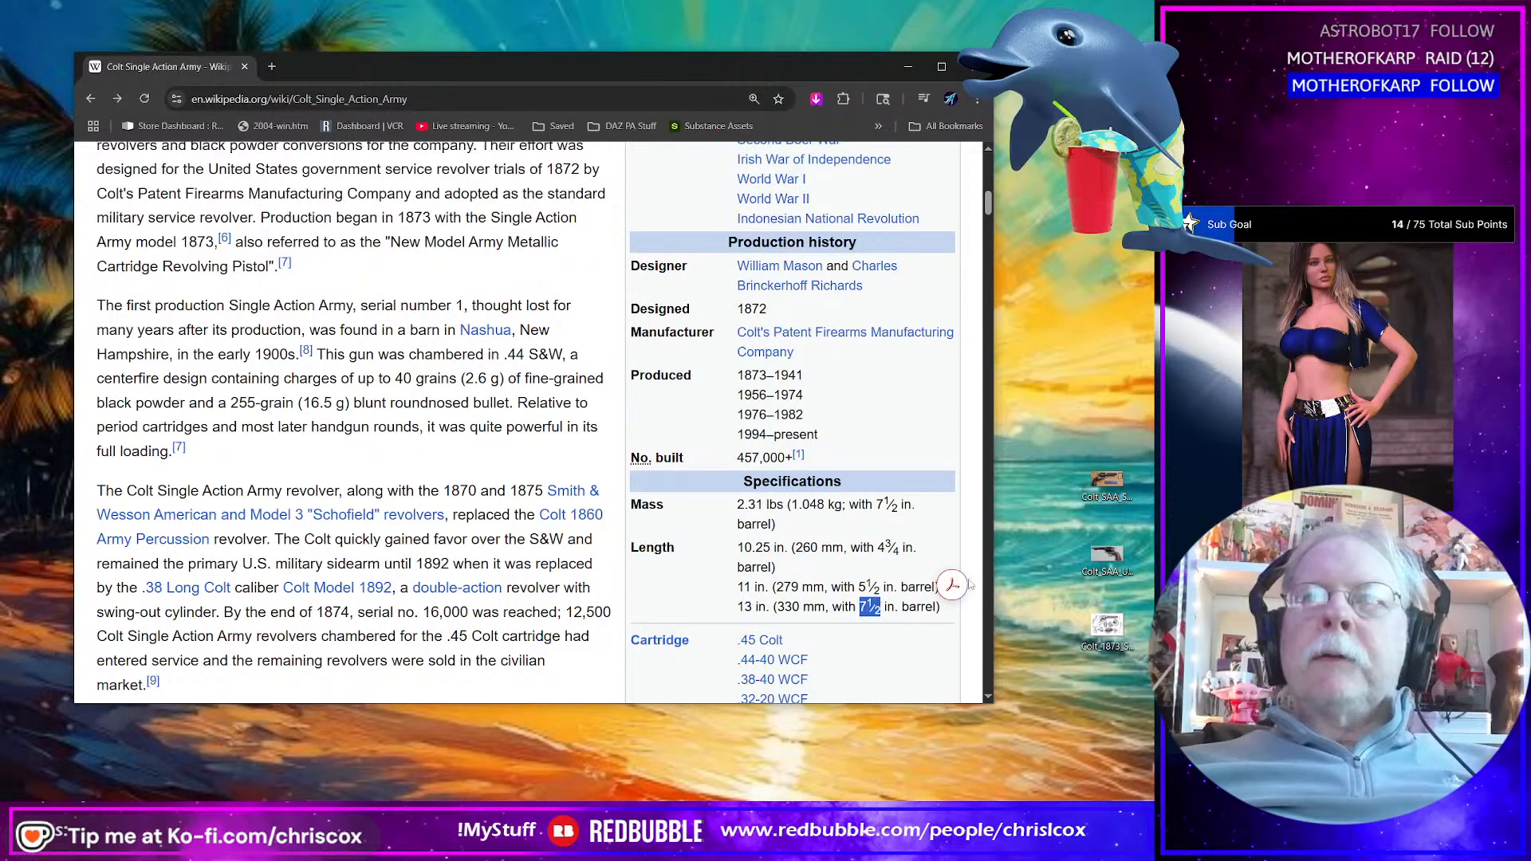
pyautogui.scroll(-8, 798, 488)
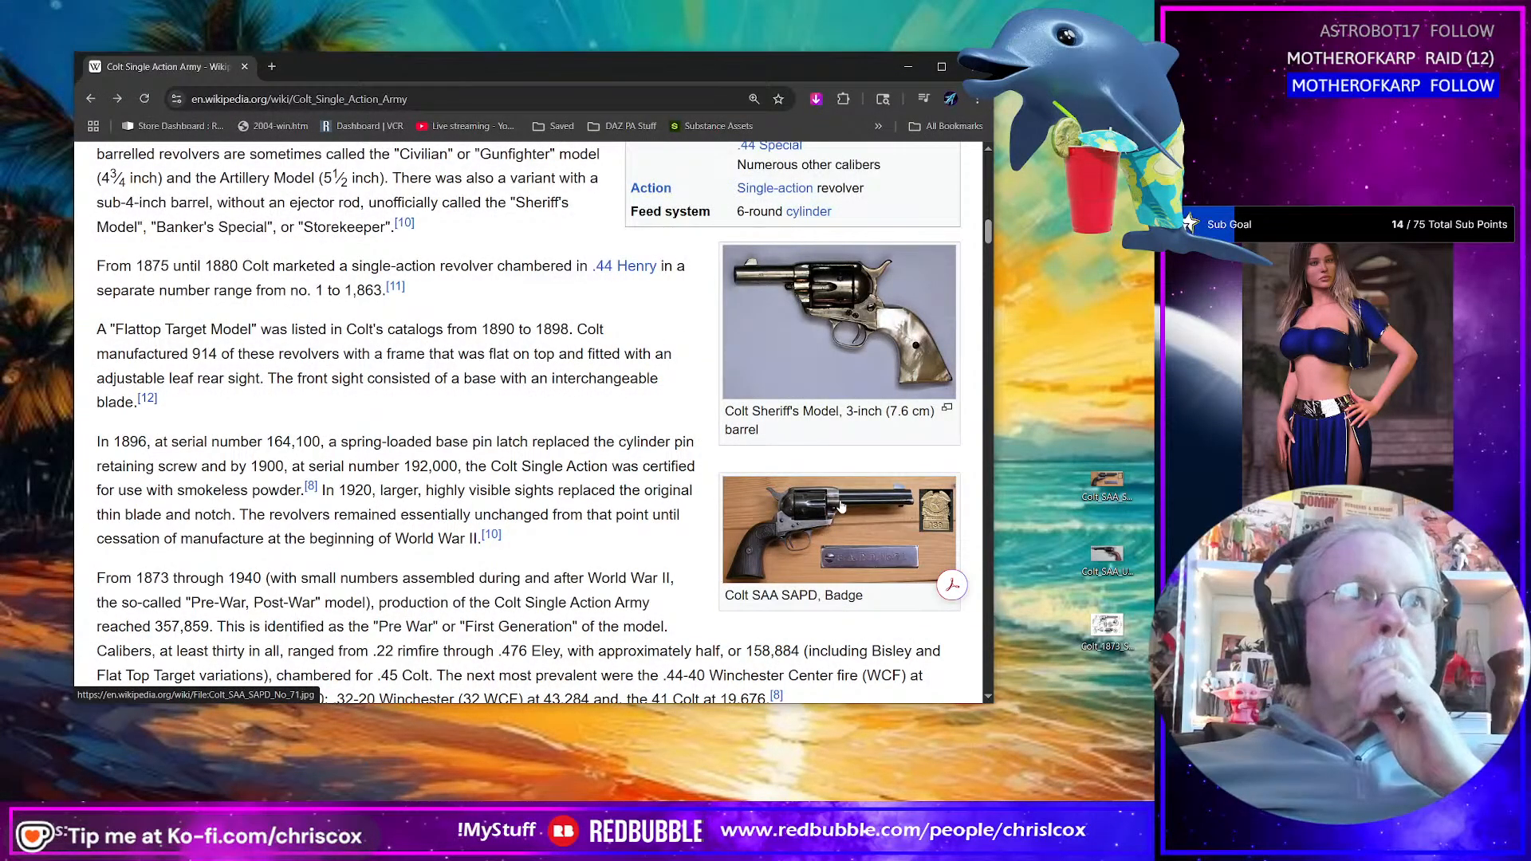
pyautogui.scroll(-3, 841, 506)
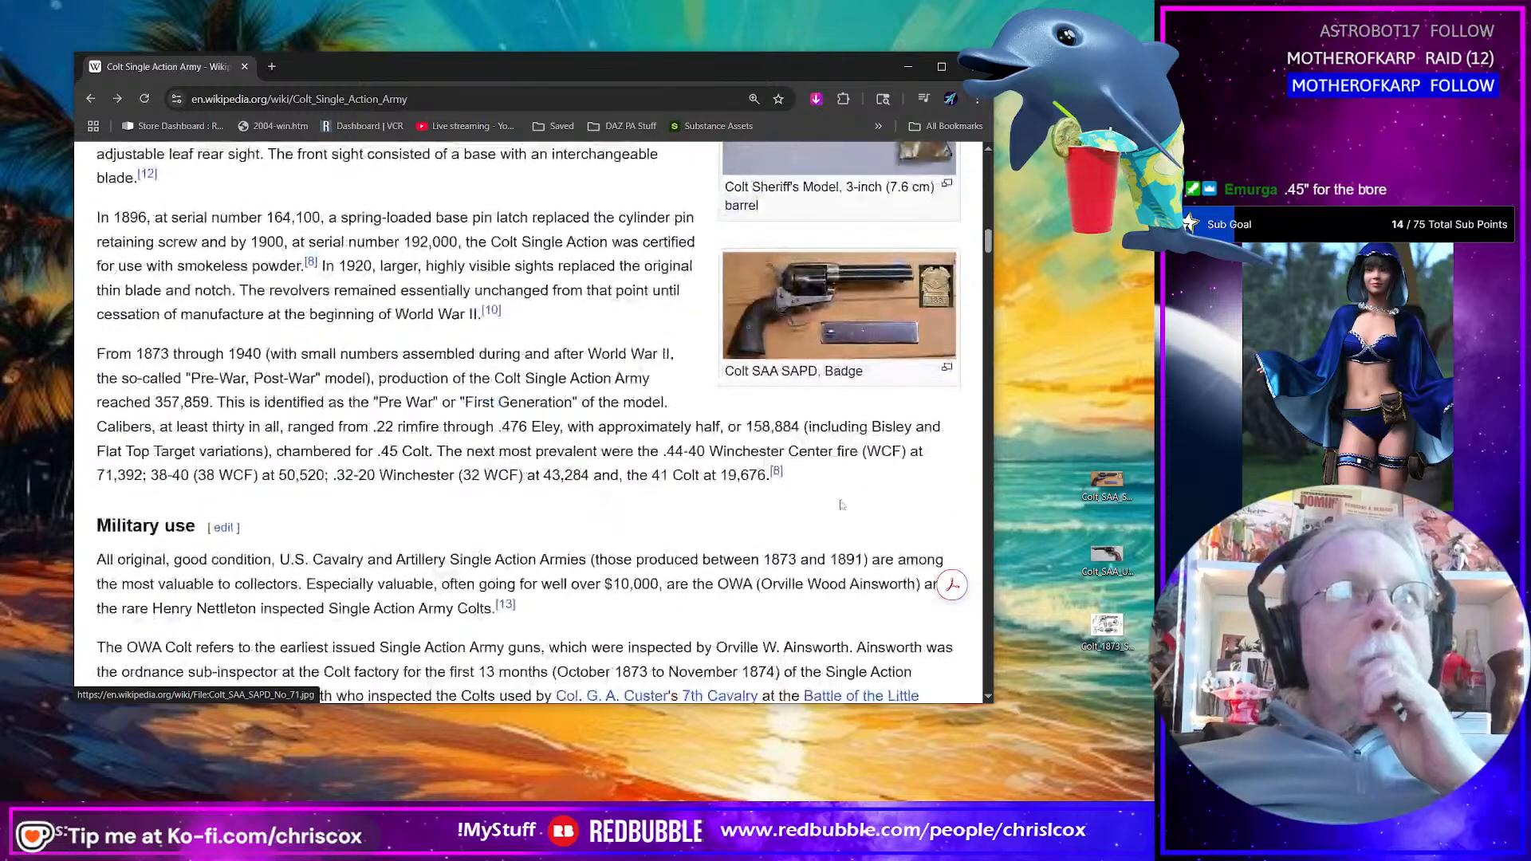
pyautogui.scroll(-13, 842, 505)
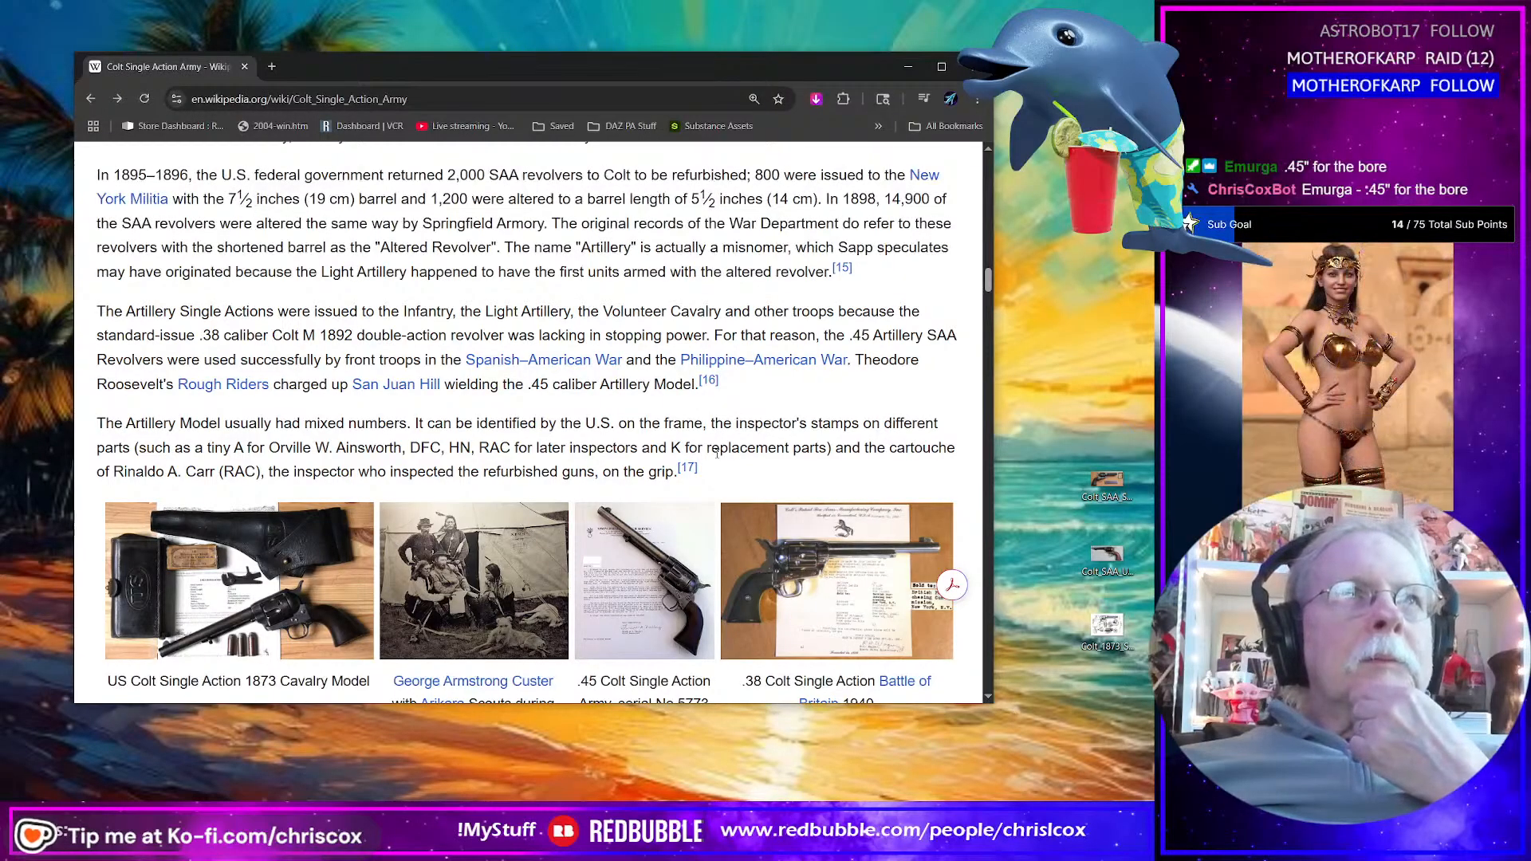
pyautogui.scroll(-2, 717, 452)
pyautogui.scroll(-6, 717, 457)
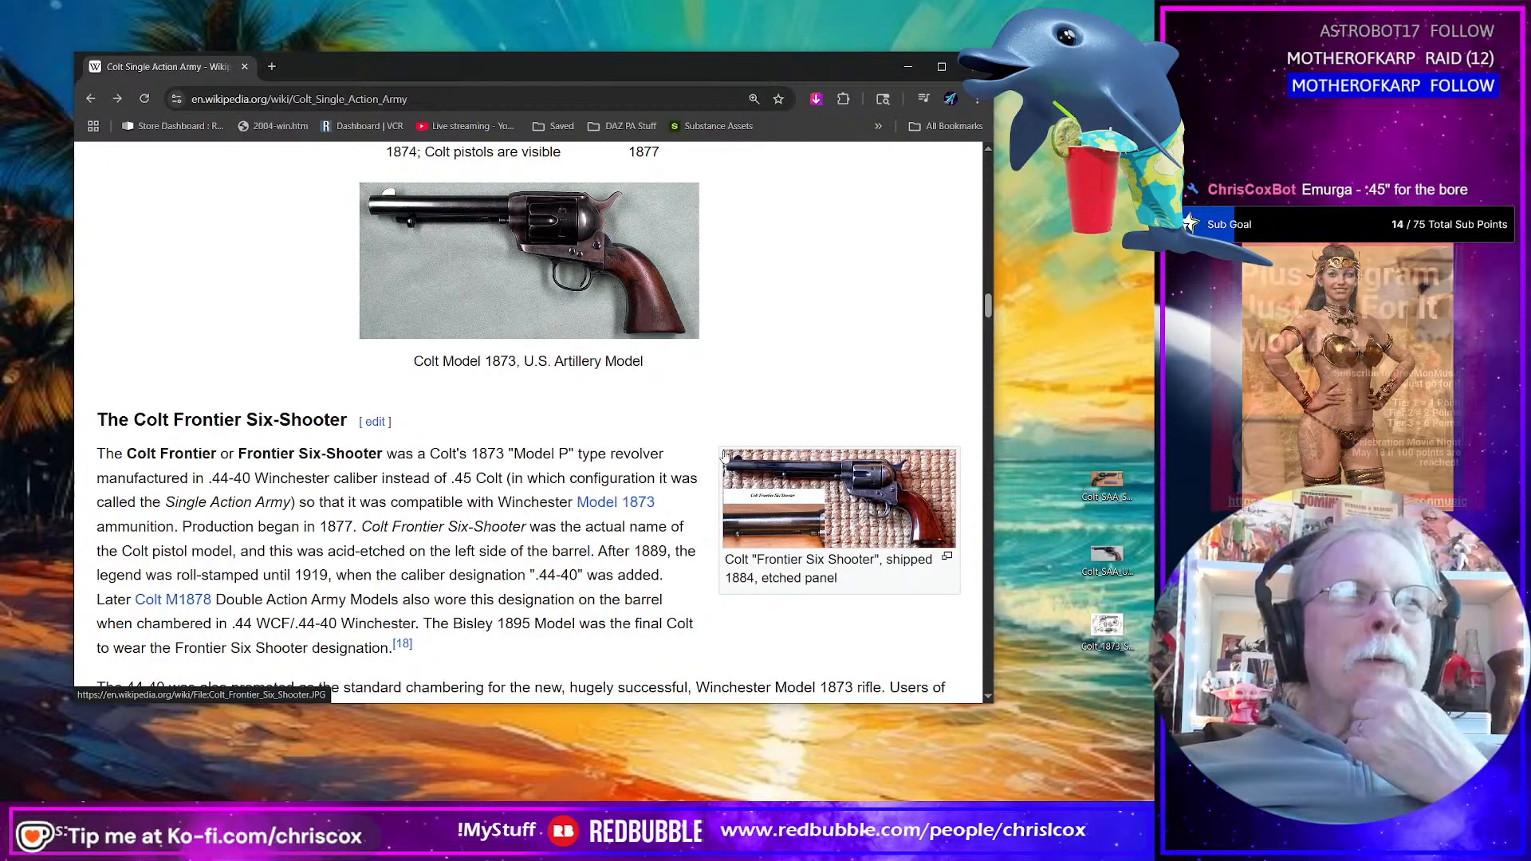
pyautogui.scroll(-5, 690, 498)
pyautogui.scroll(-5, 691, 499)
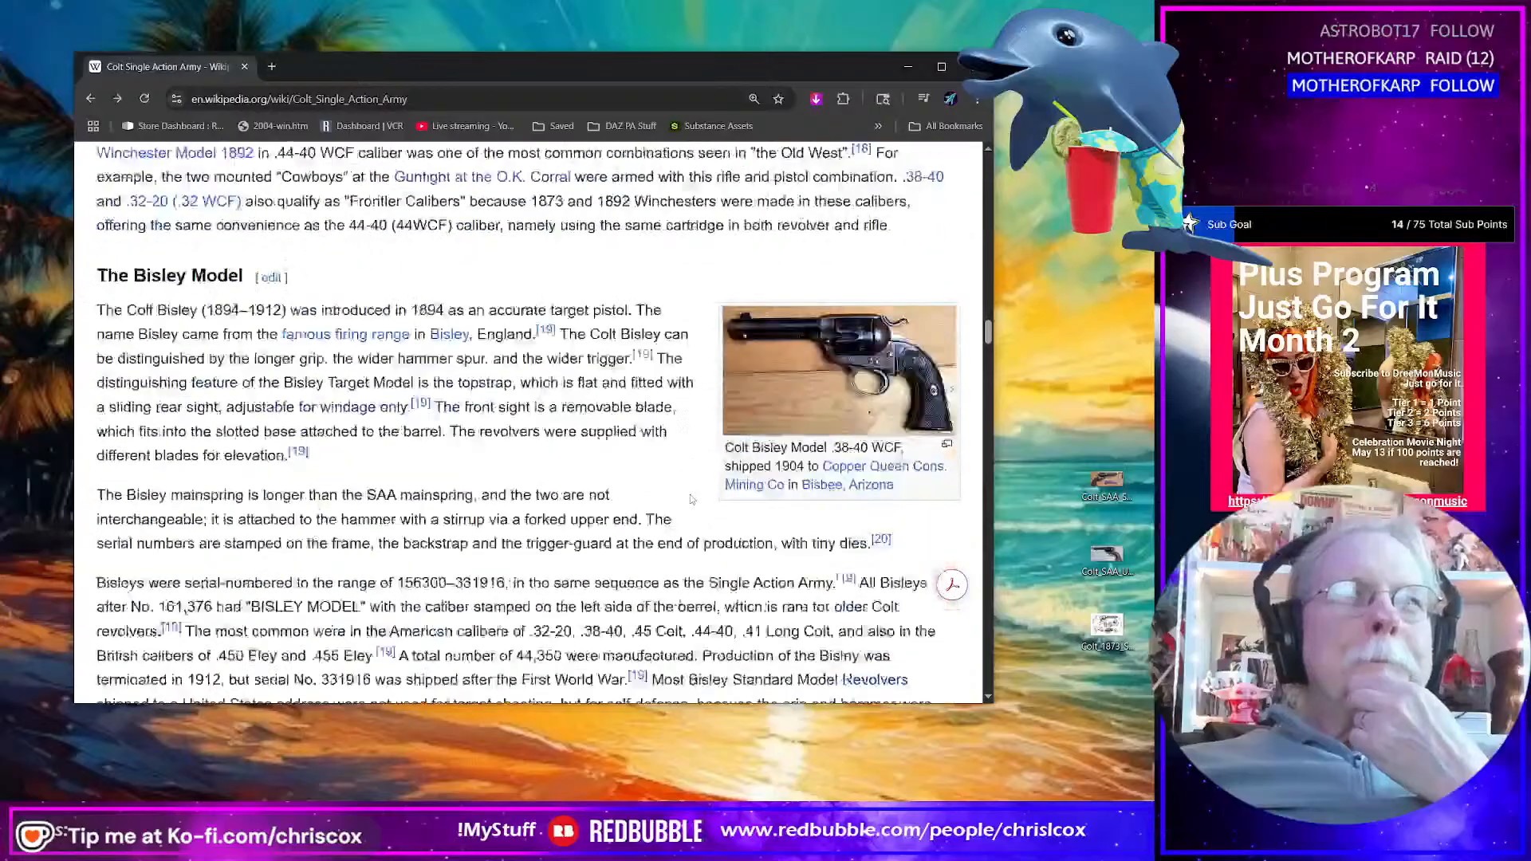
pyautogui.scroll(4, 687, 499)
pyautogui.scroll(-3, 686, 499)
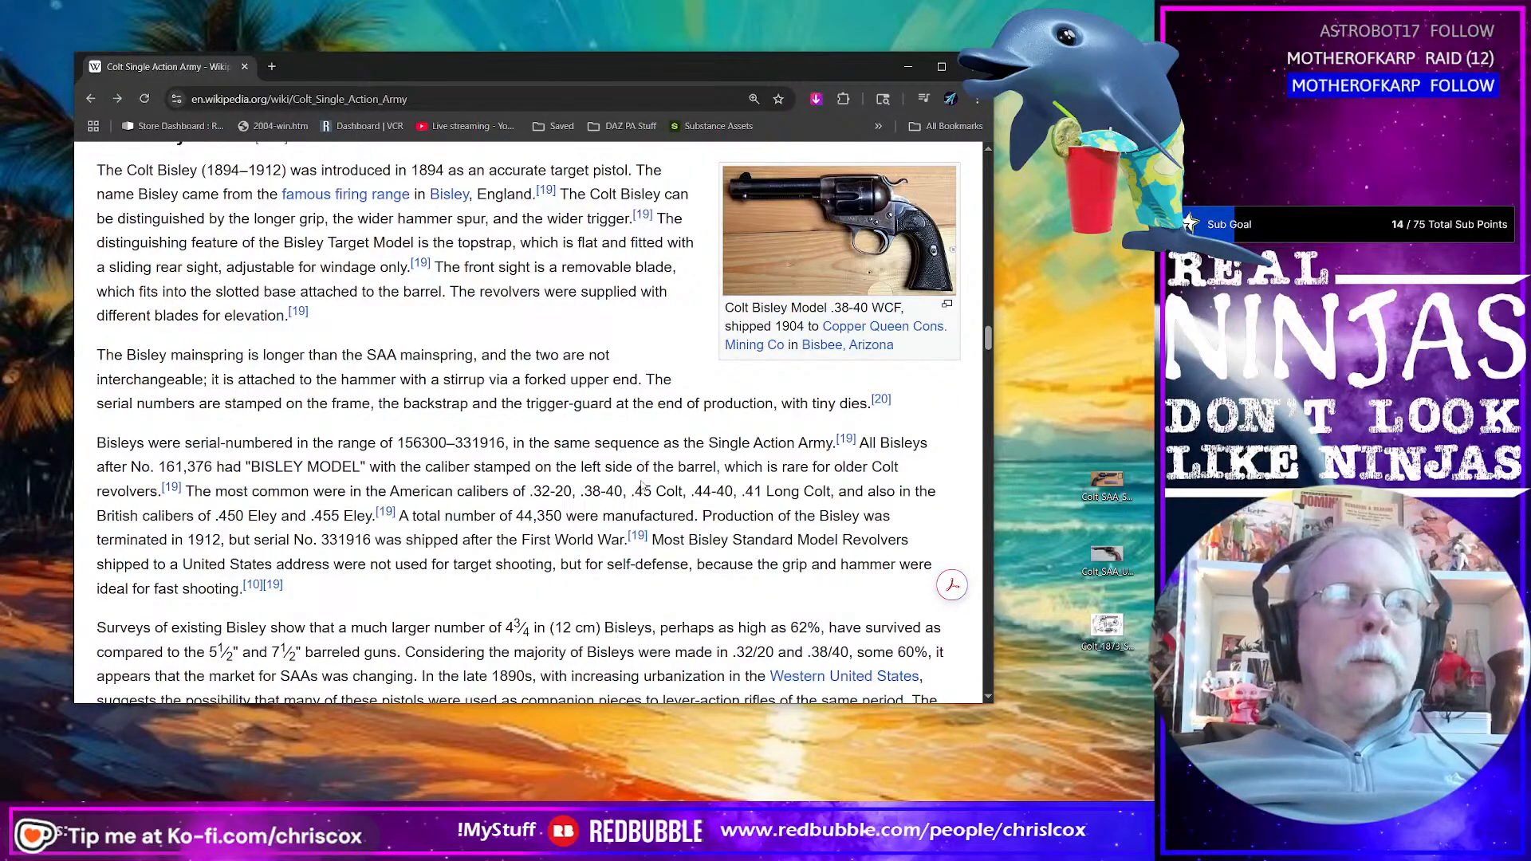
pyautogui.scroll(5, 643, 487)
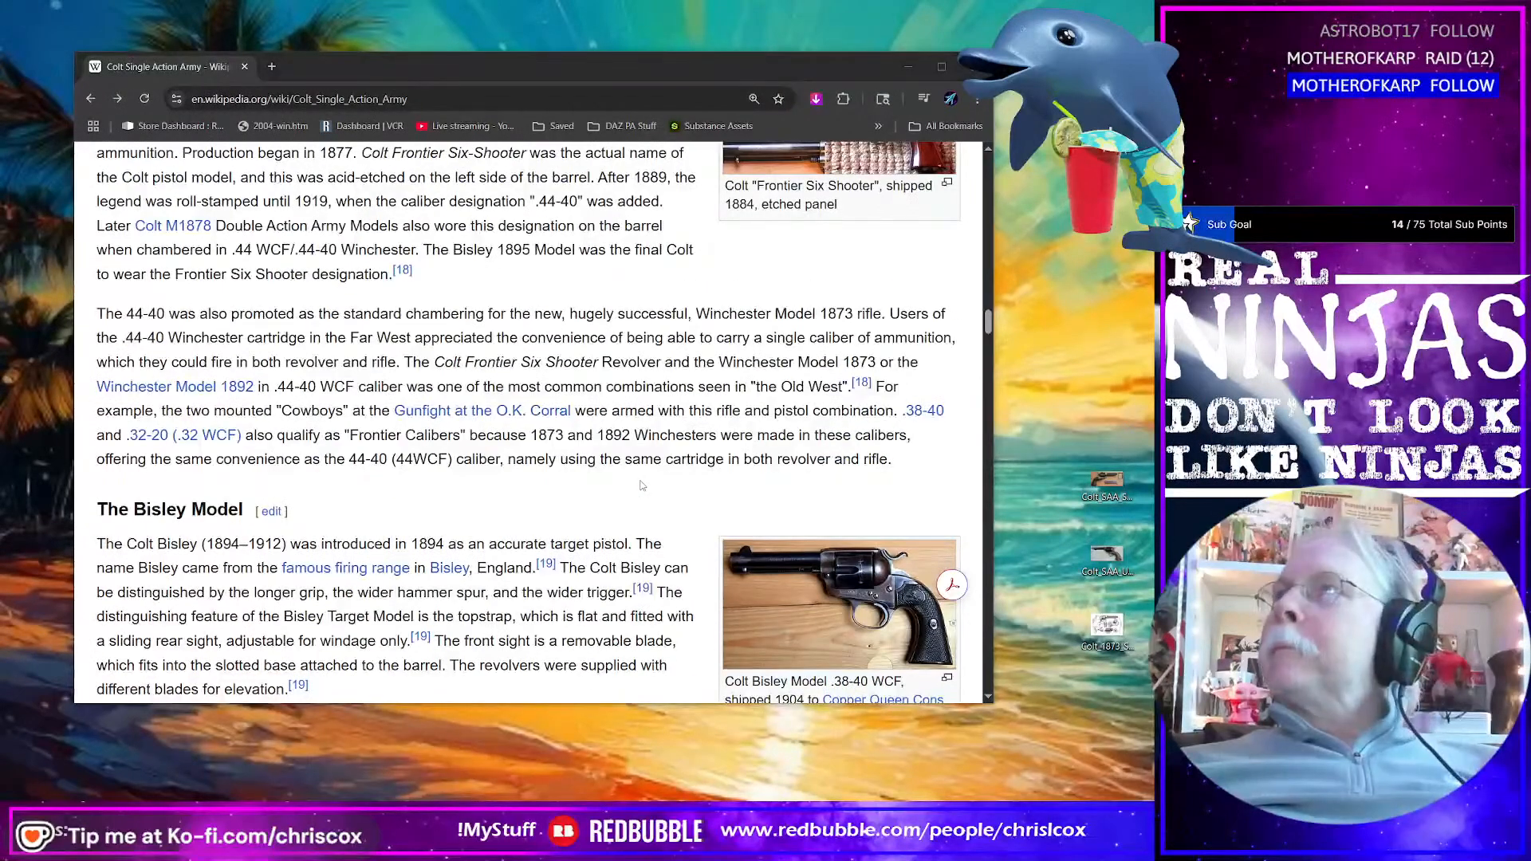
# Step: Close the patent drawing in the photo viewer, and switch to Blender to delete the default cube from the new scene
pyautogui.hotkey('alt', 'Tab')
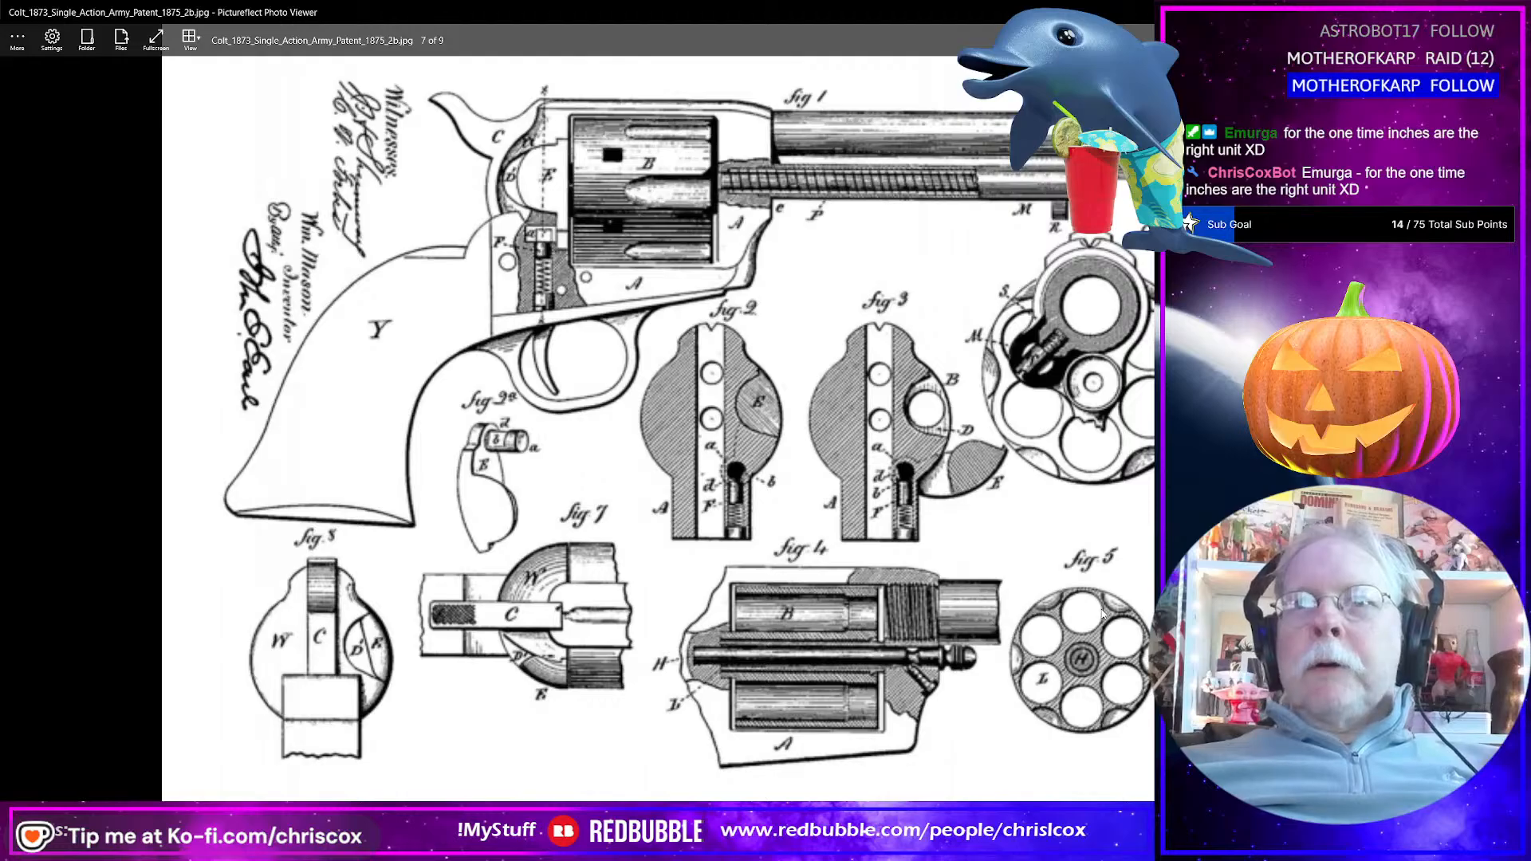
pyautogui.hotkey('alt', 'F4')
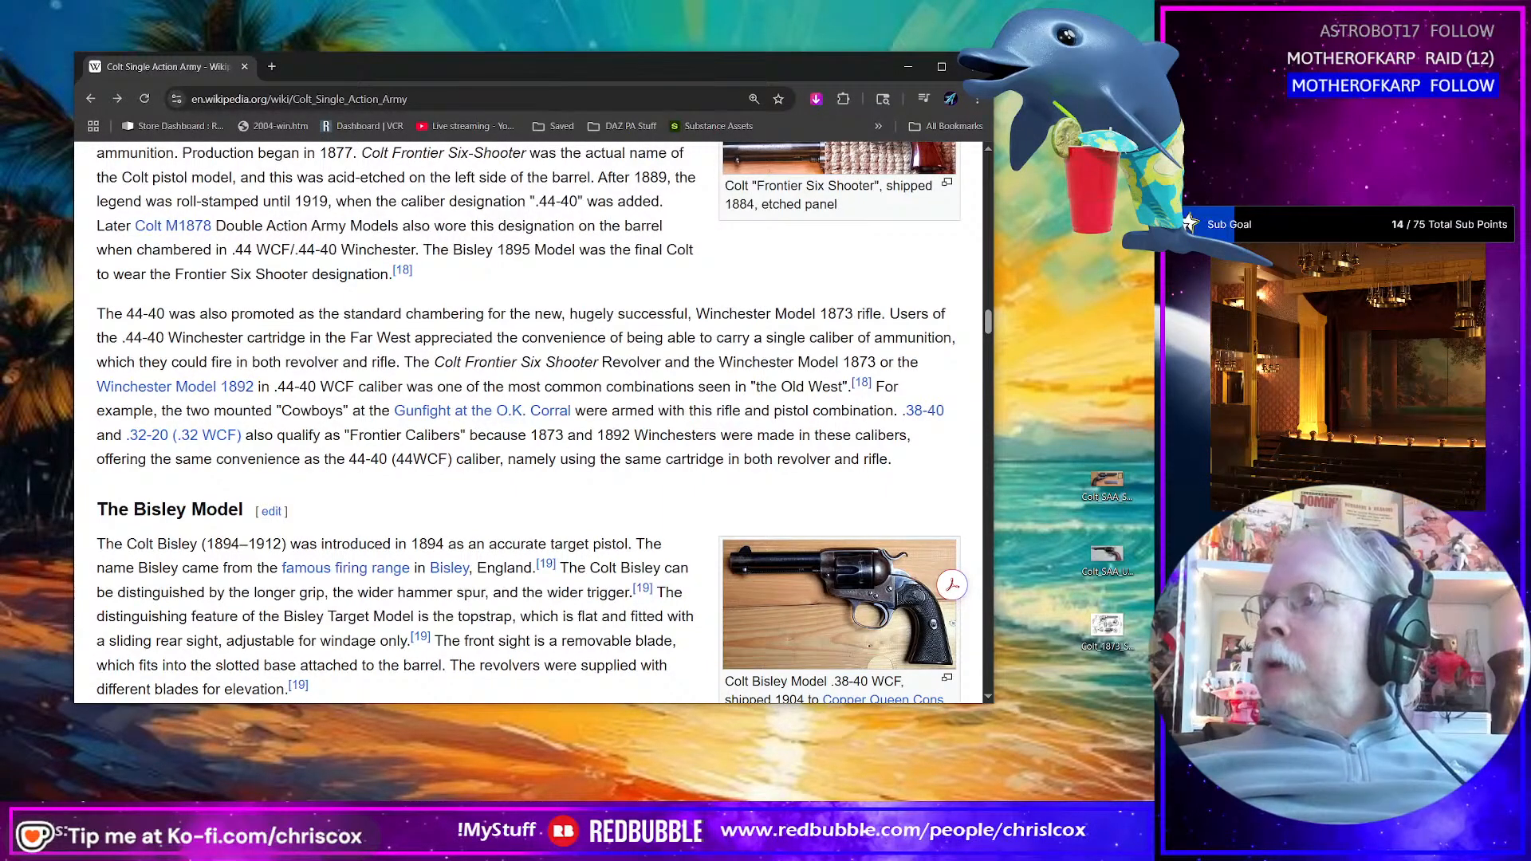
pyautogui.hotkey('alt', 'Tab')
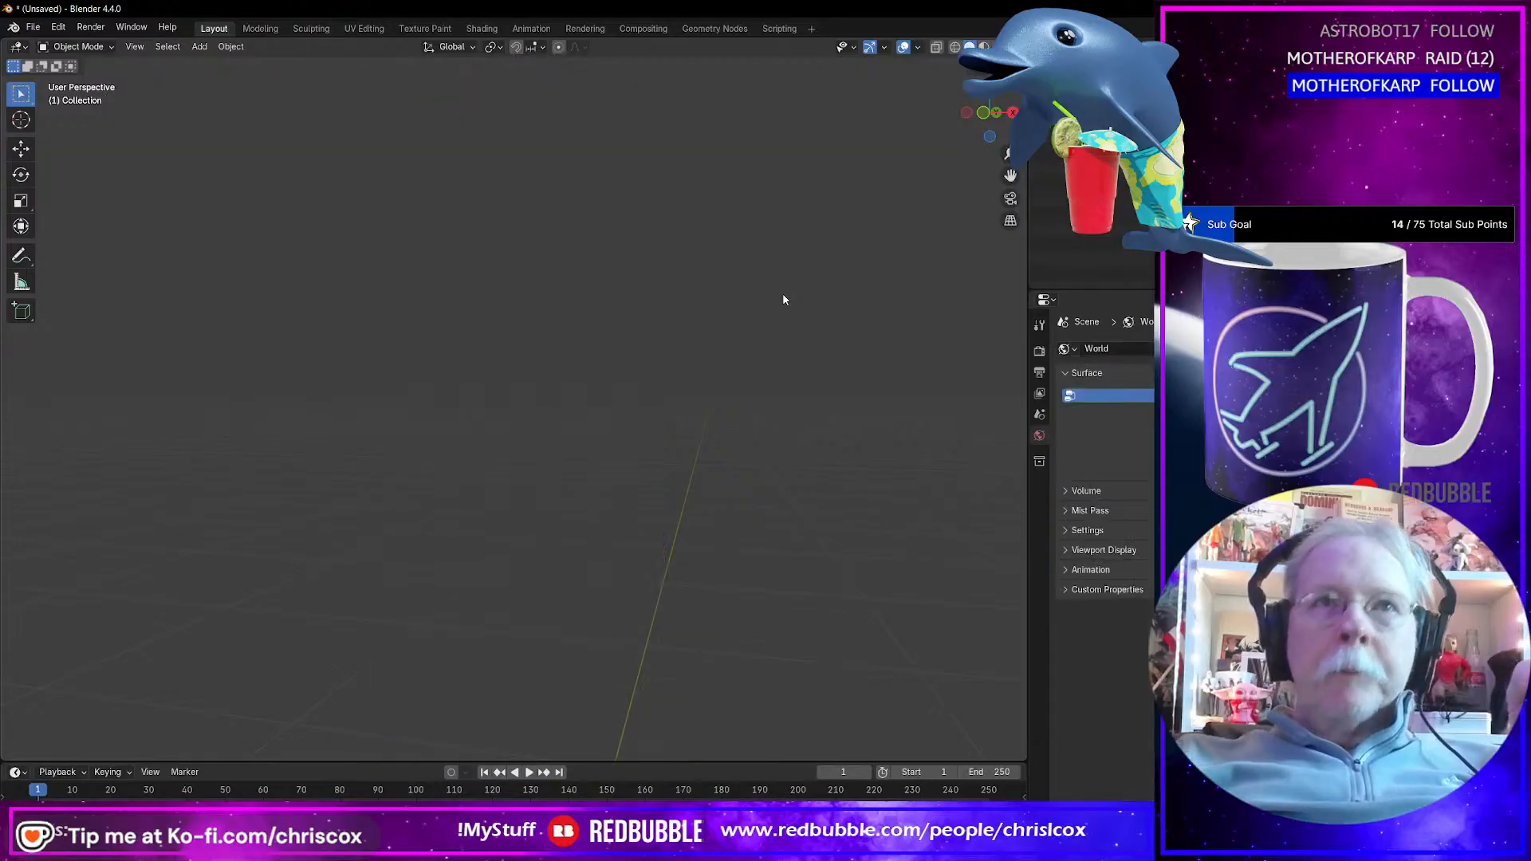
pyautogui.press('Delete')
pyautogui.moveTo(732, 369); pyautogui.dragTo(611, 442, button='middle')
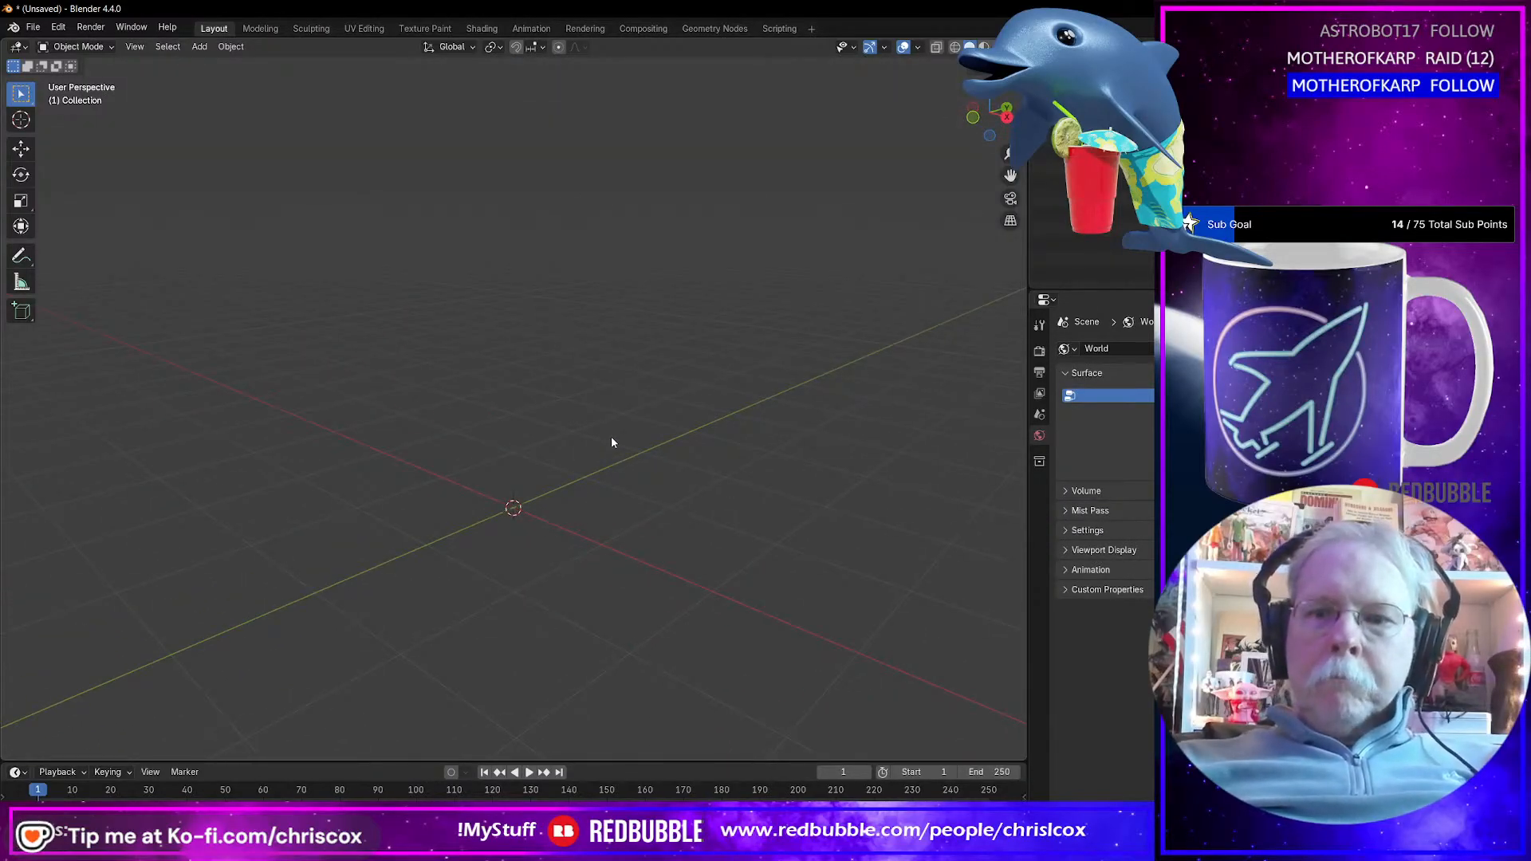
# Step: Add Colt_1873_Single_Action_Army_Patent_1875_2b.jpg from the desktop as a reference image aligned to the right orthographic view
pyautogui.press('KP_3')
pyautogui.hotkey('ctrl', 'a')
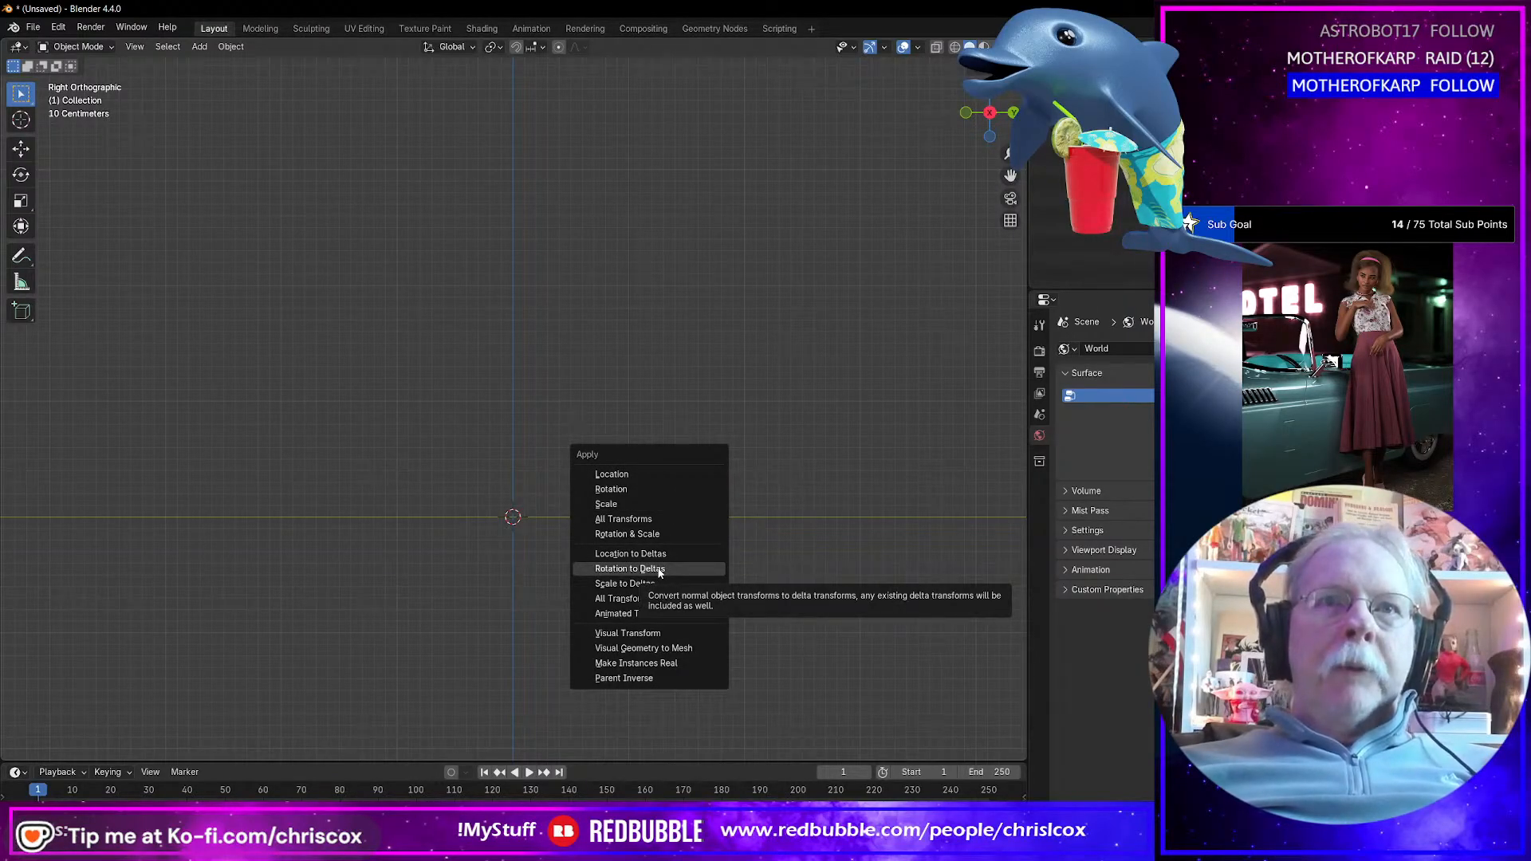
pyautogui.hotkey('shift', 'a')
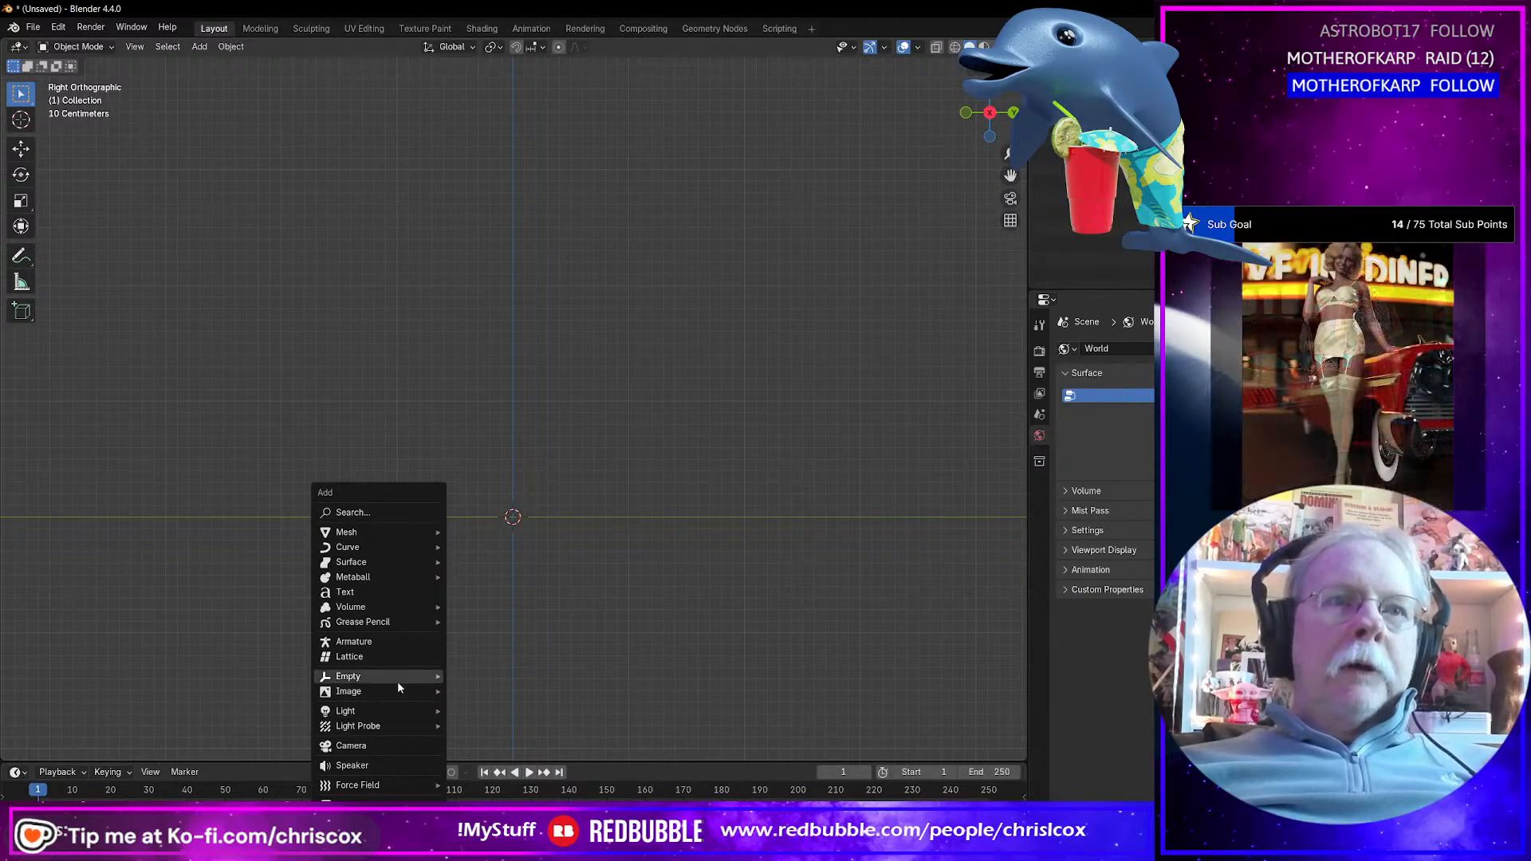
pyautogui.moveTo(397, 691)
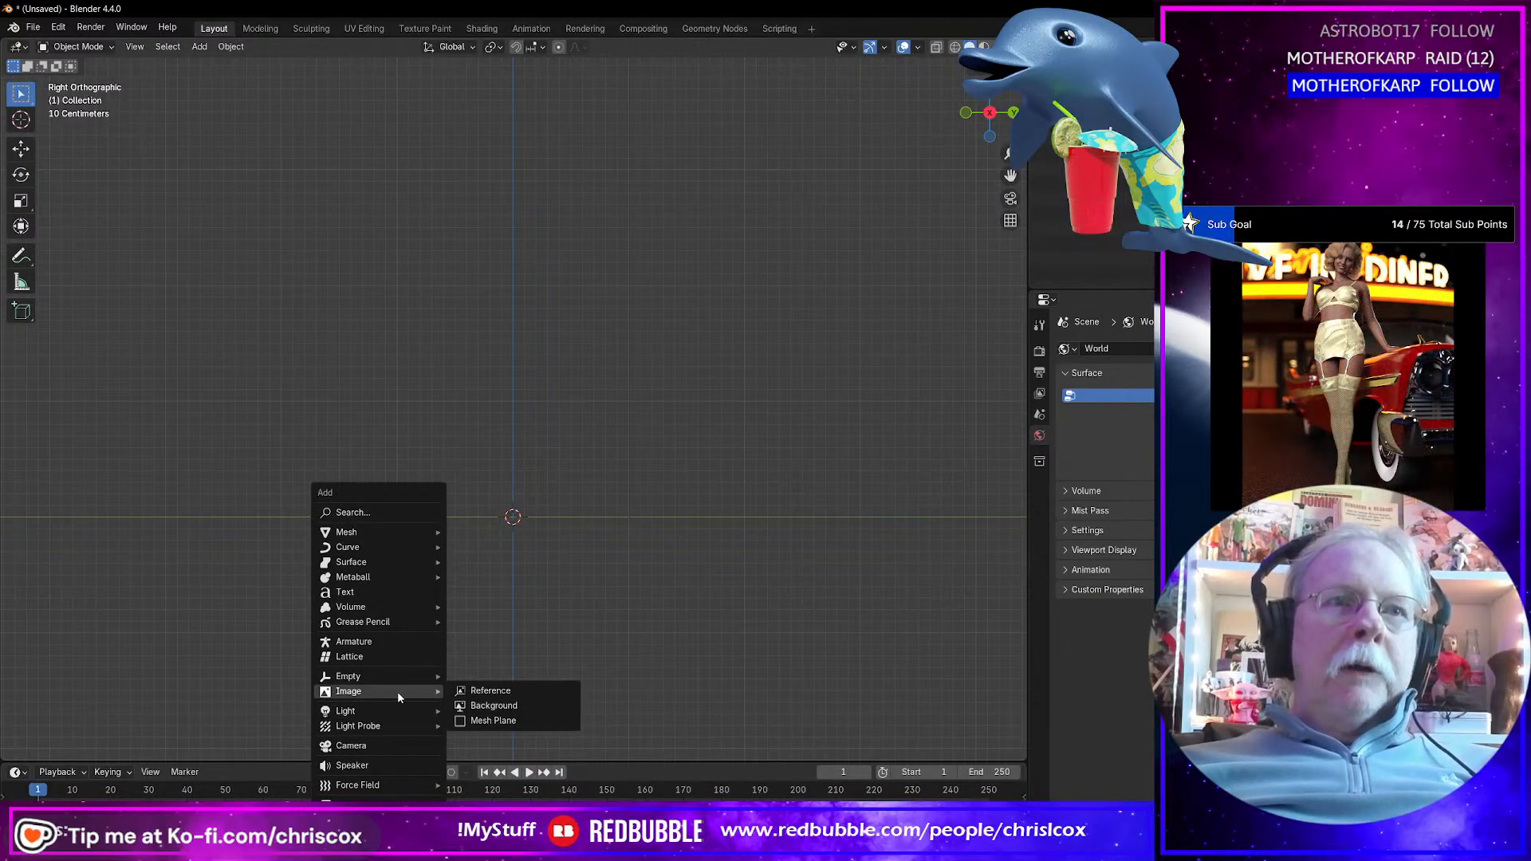
pyautogui.click(487, 693)
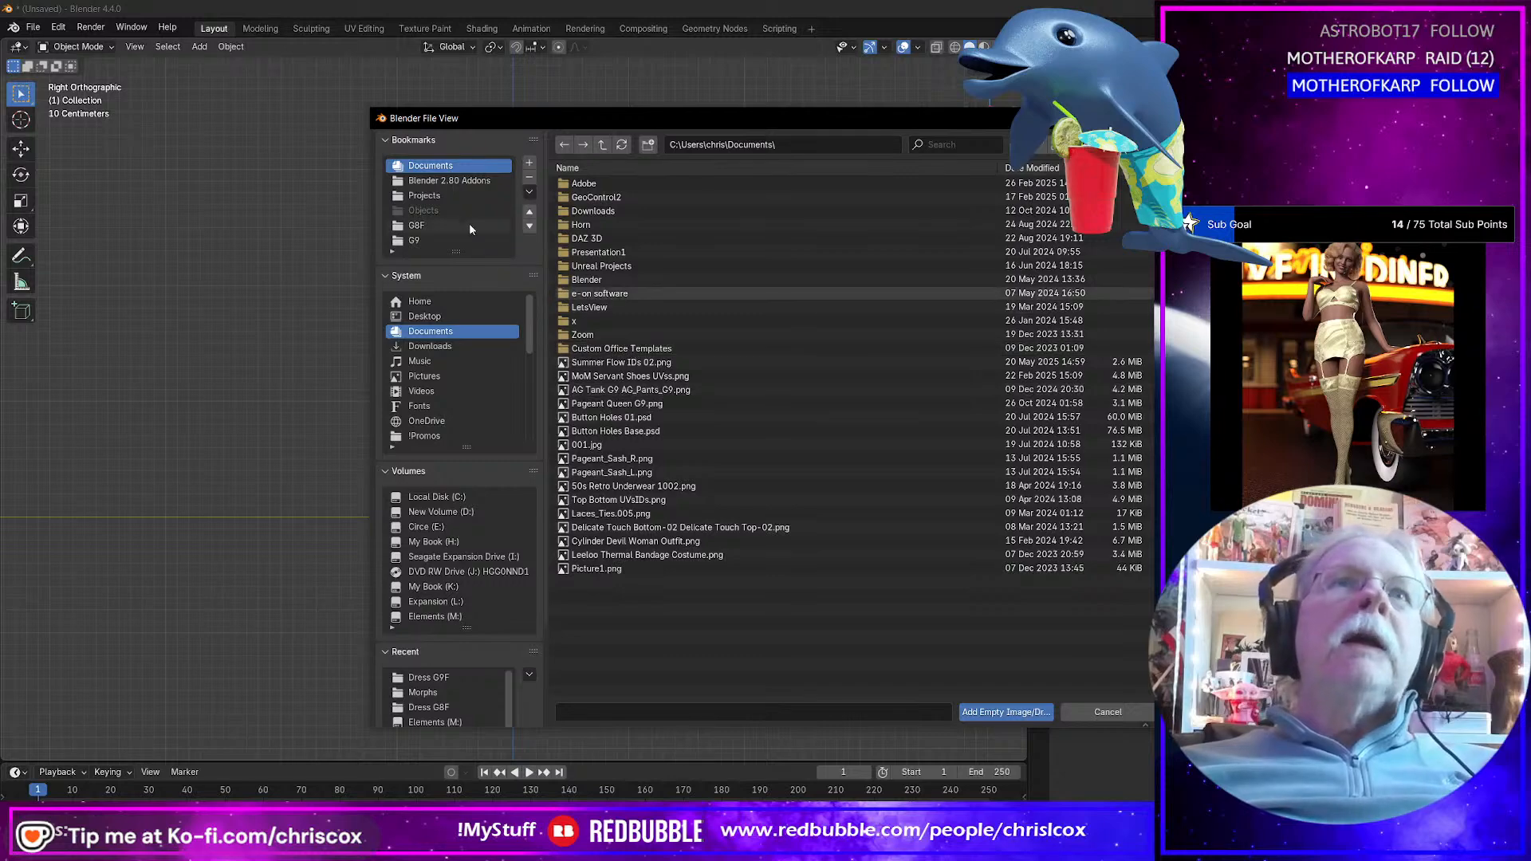
pyautogui.click(427, 315)
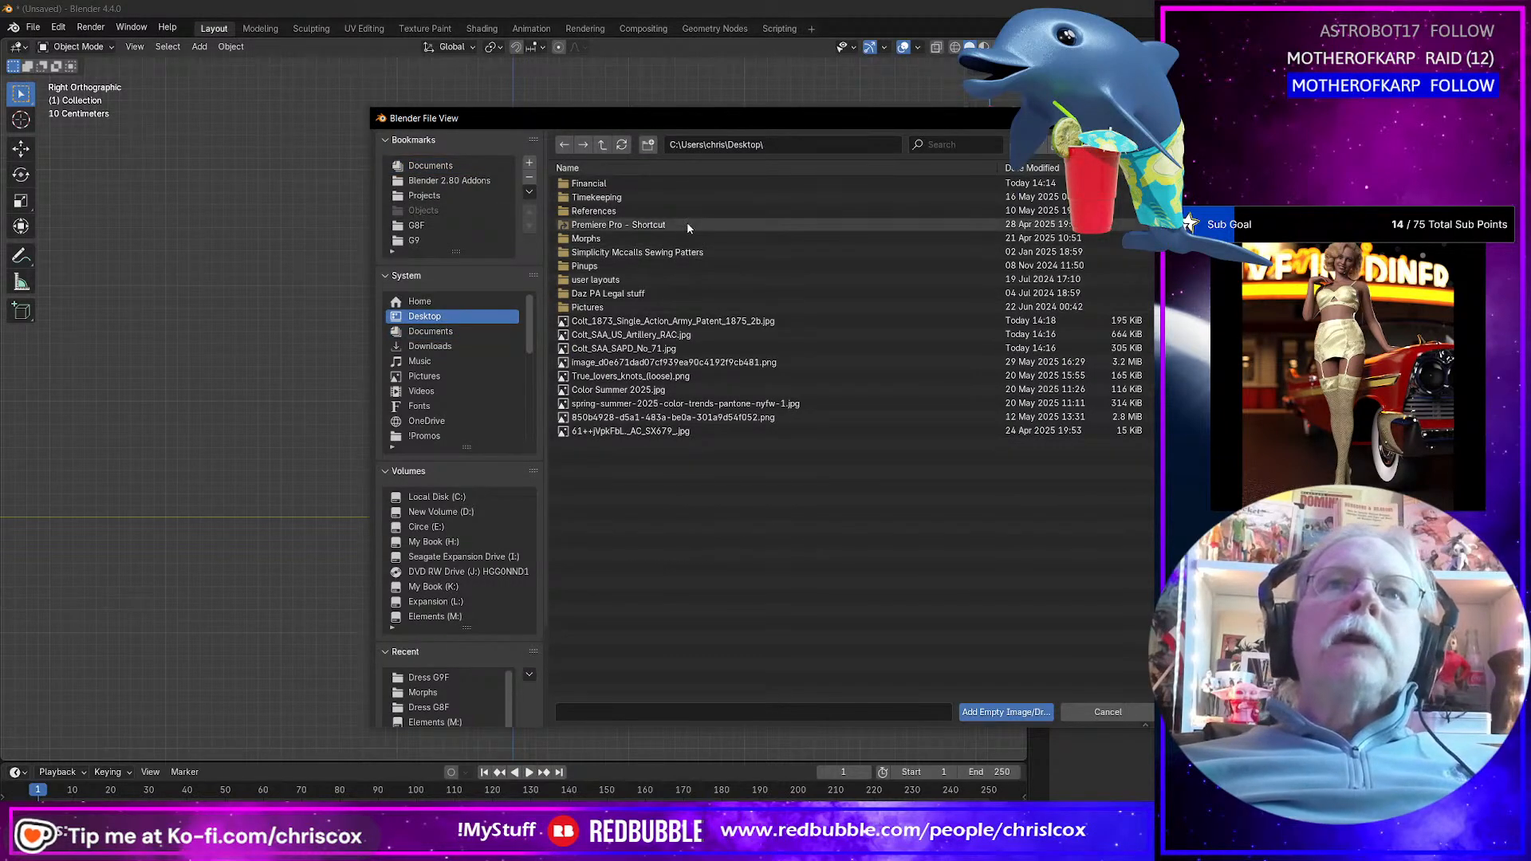
pyautogui.moveTo(753, 118); pyautogui.dragTo(580, 138)
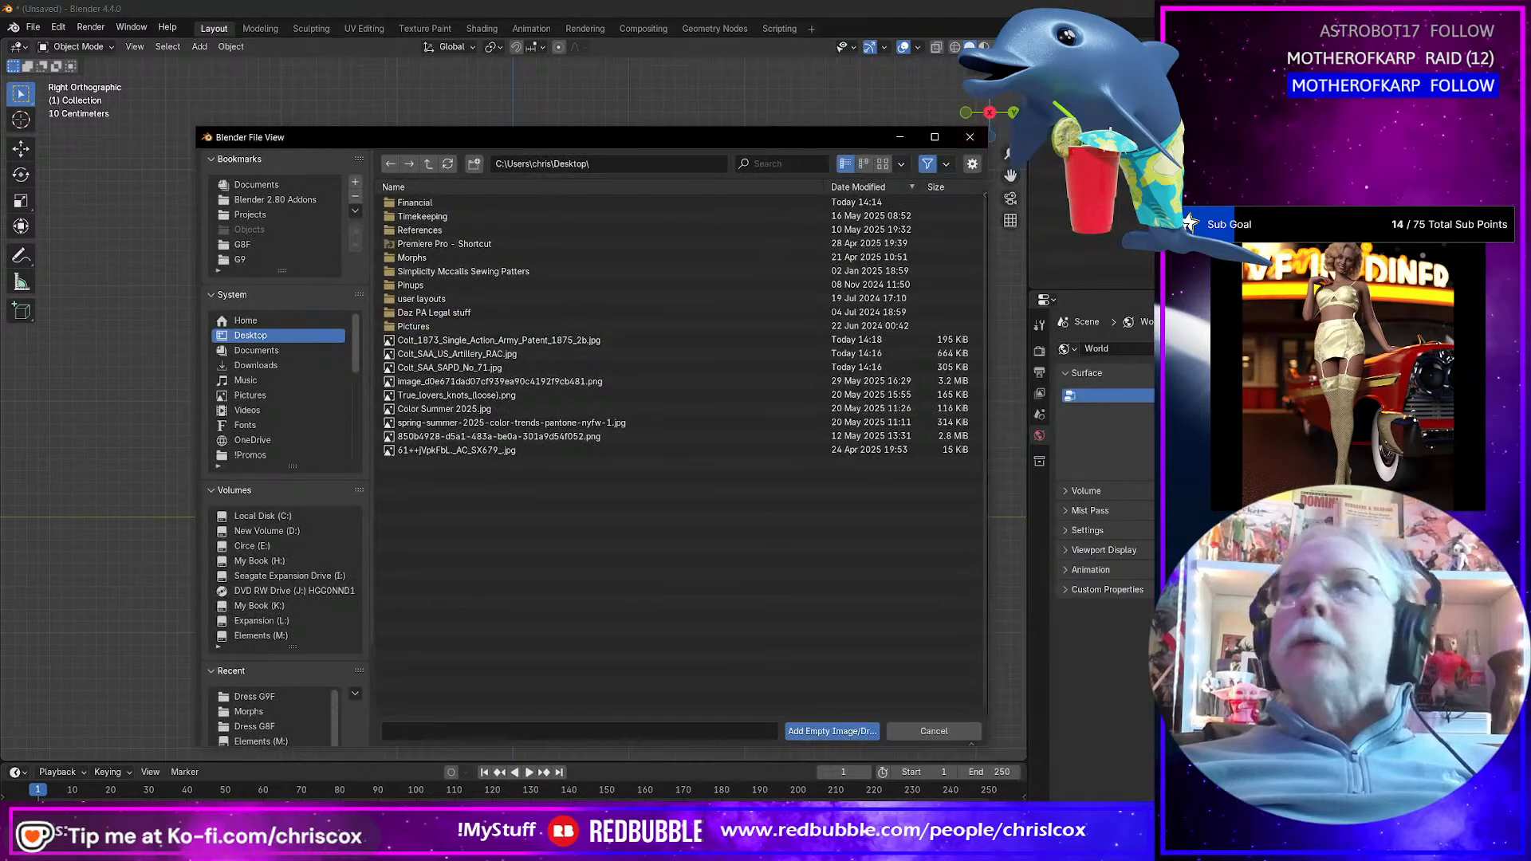
pyautogui.click(1440, 8)
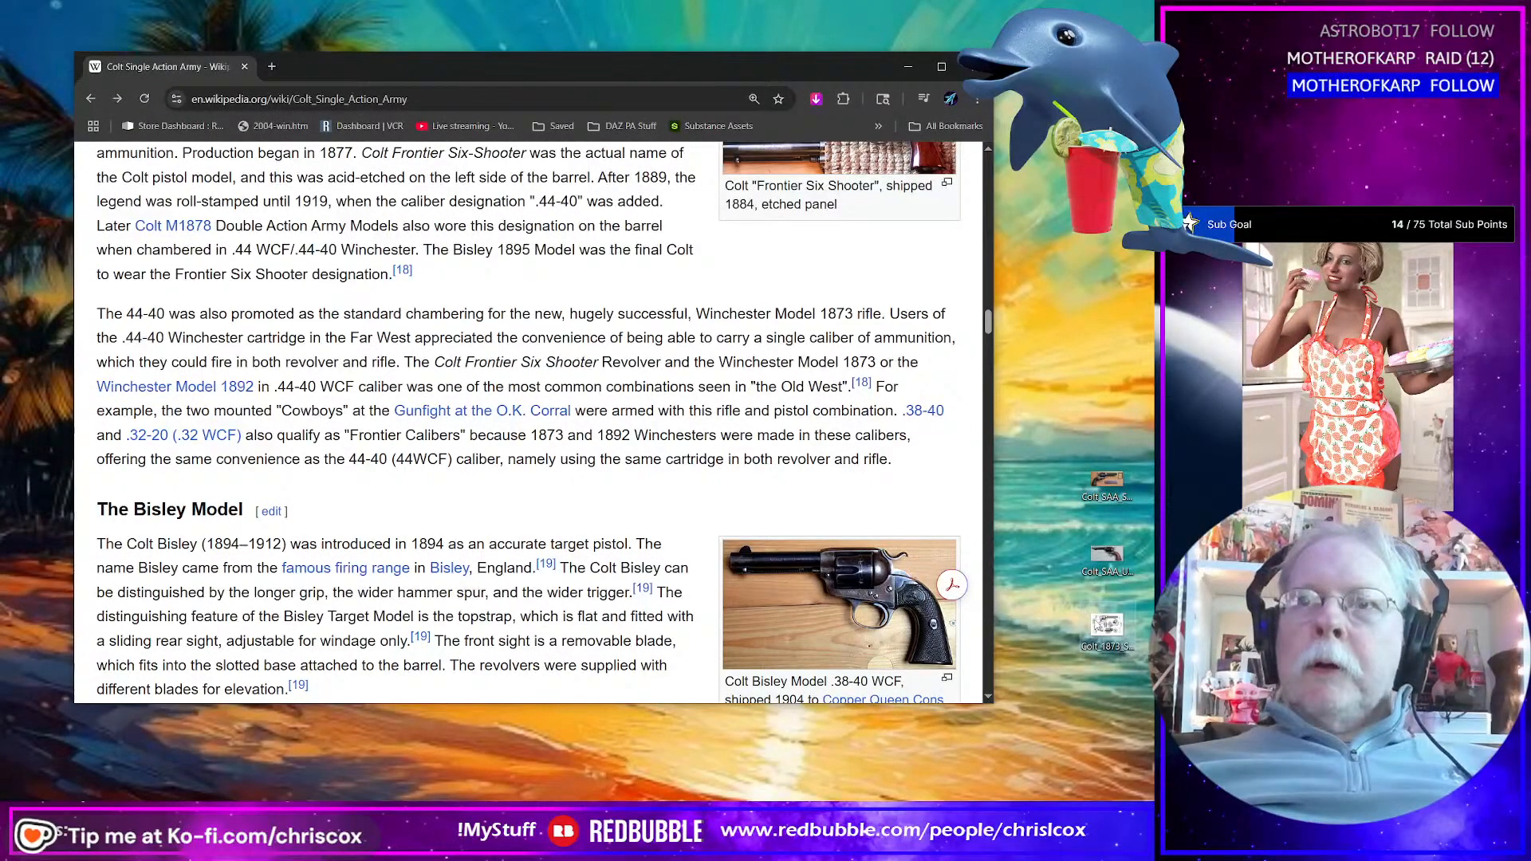
pyautogui.hotkey('alt', 'Tab')
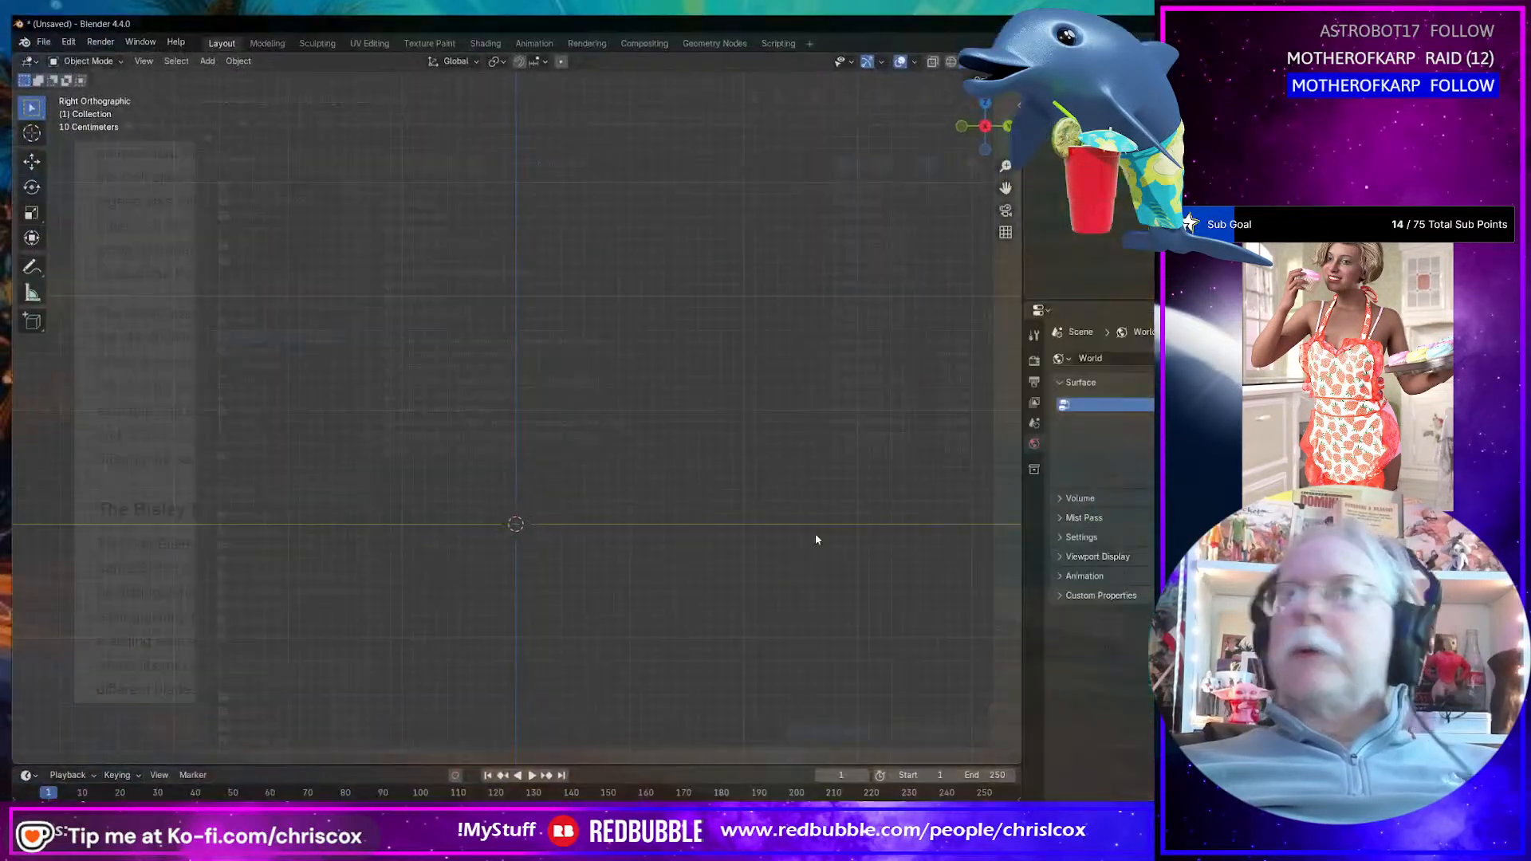
pyautogui.click(467, 343)
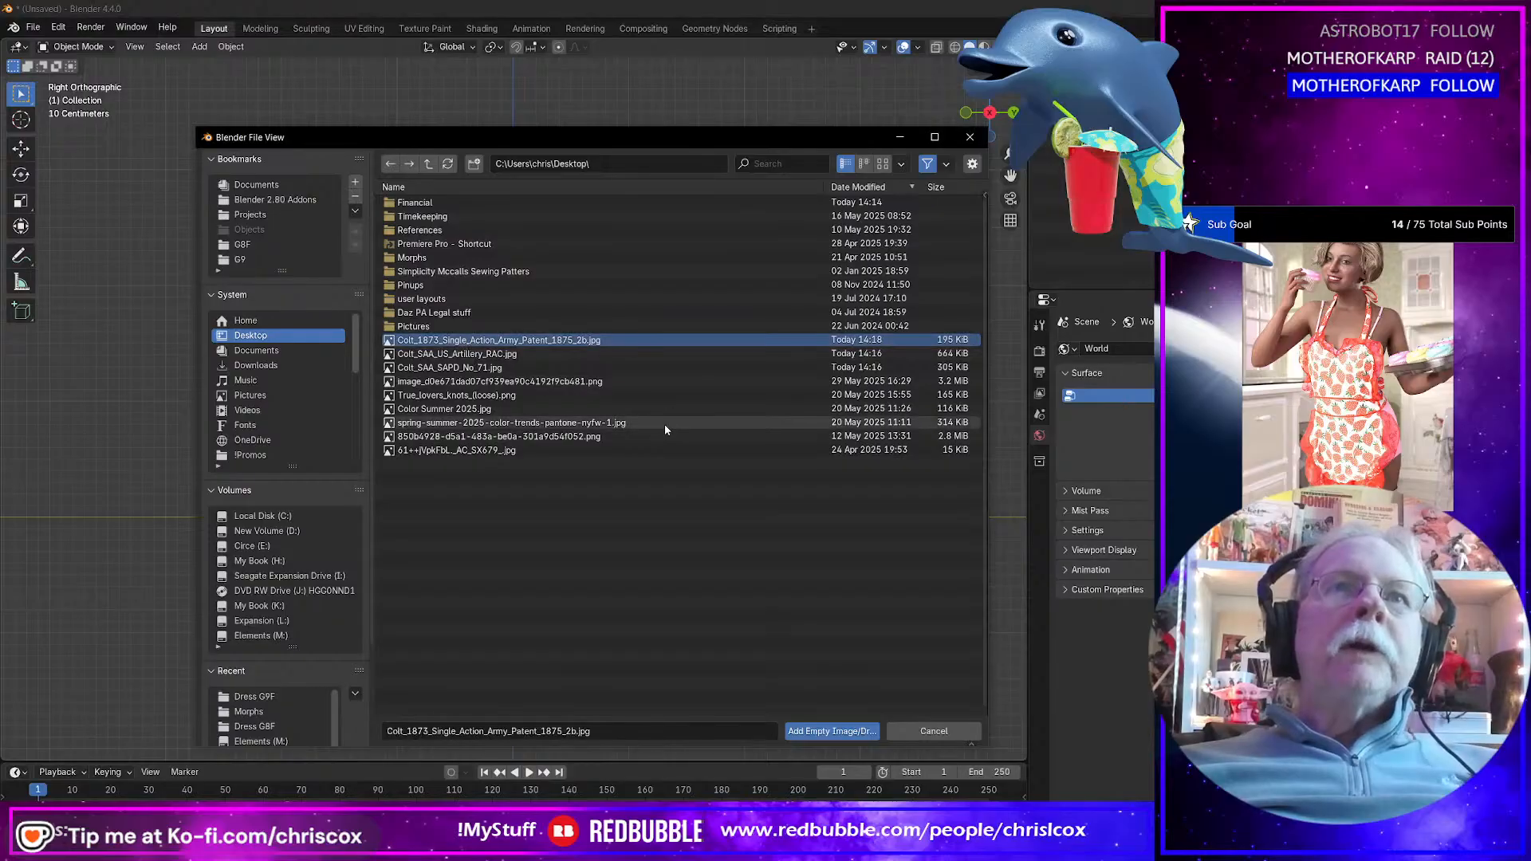
pyautogui.press('Return')
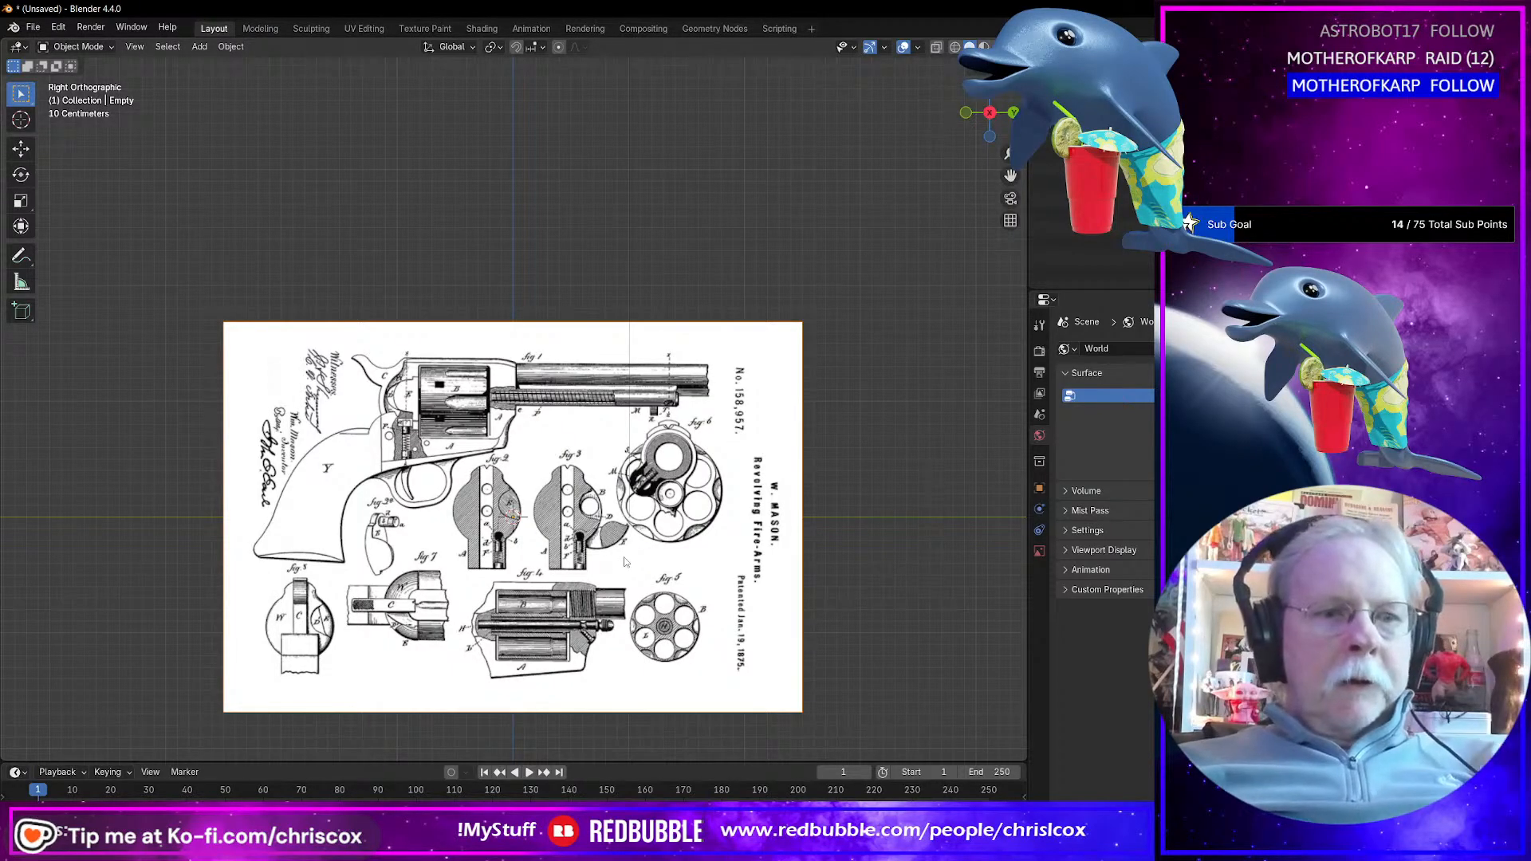
# Step: Rotate the patent reference image 180° about the global Z axis and show it in the left orthographic view
pyautogui.write('rz180')
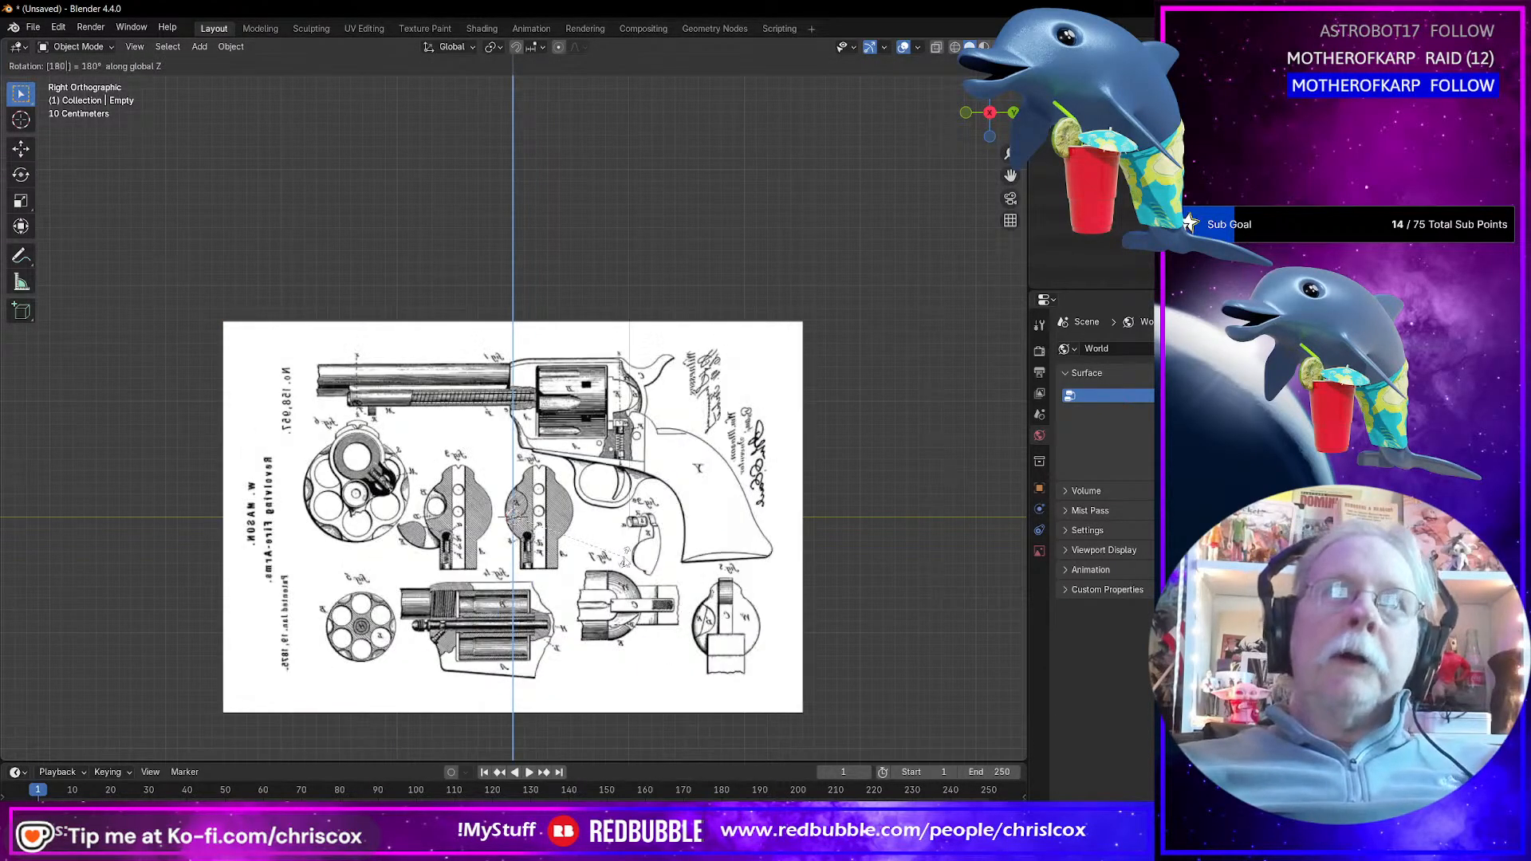
pyautogui.press('Return')
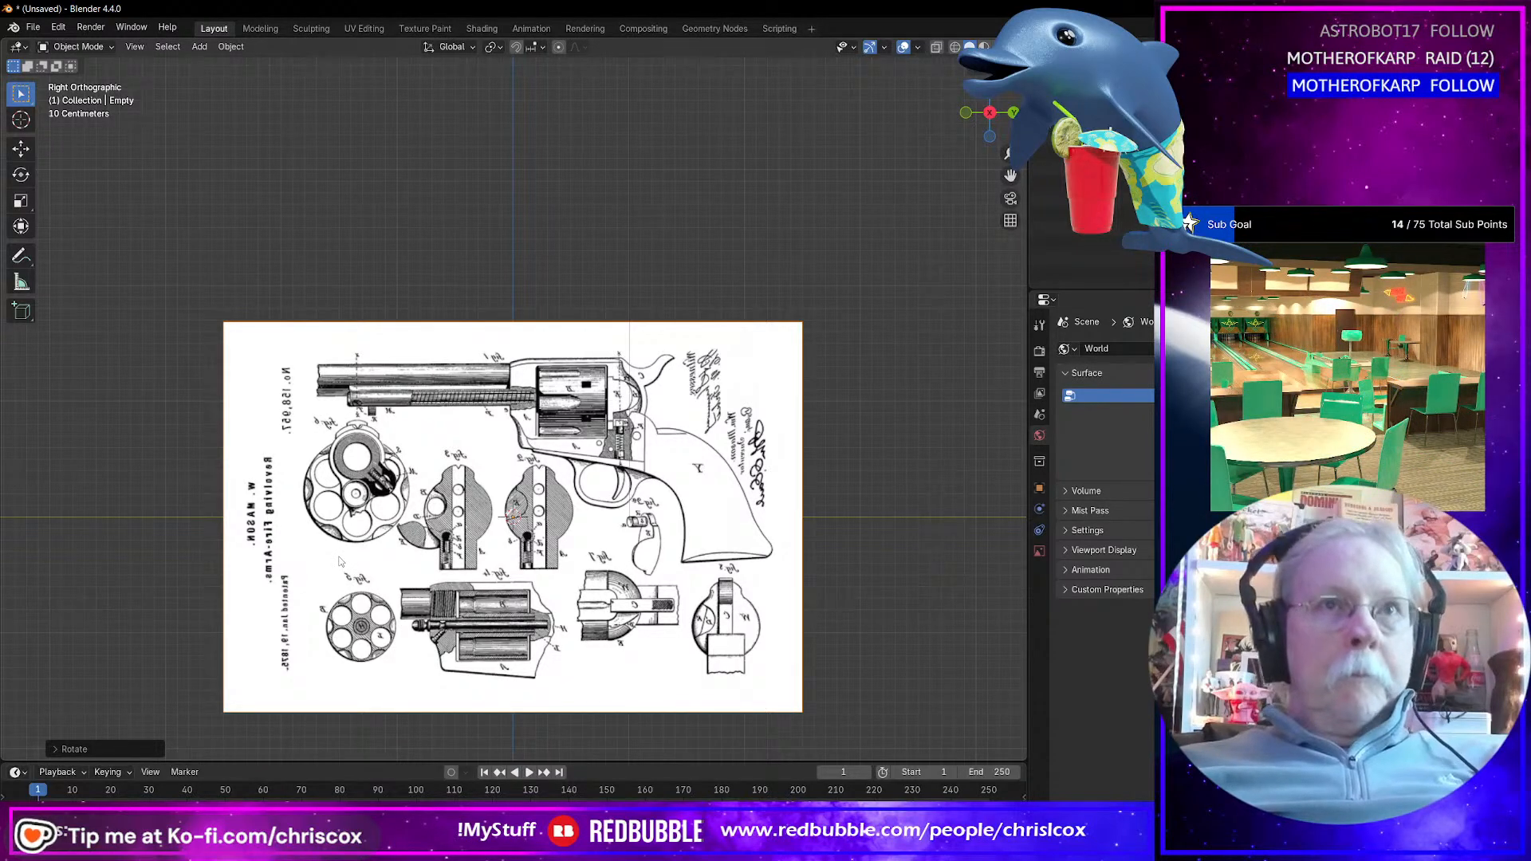
pyautogui.press('ctrl+KP_3')
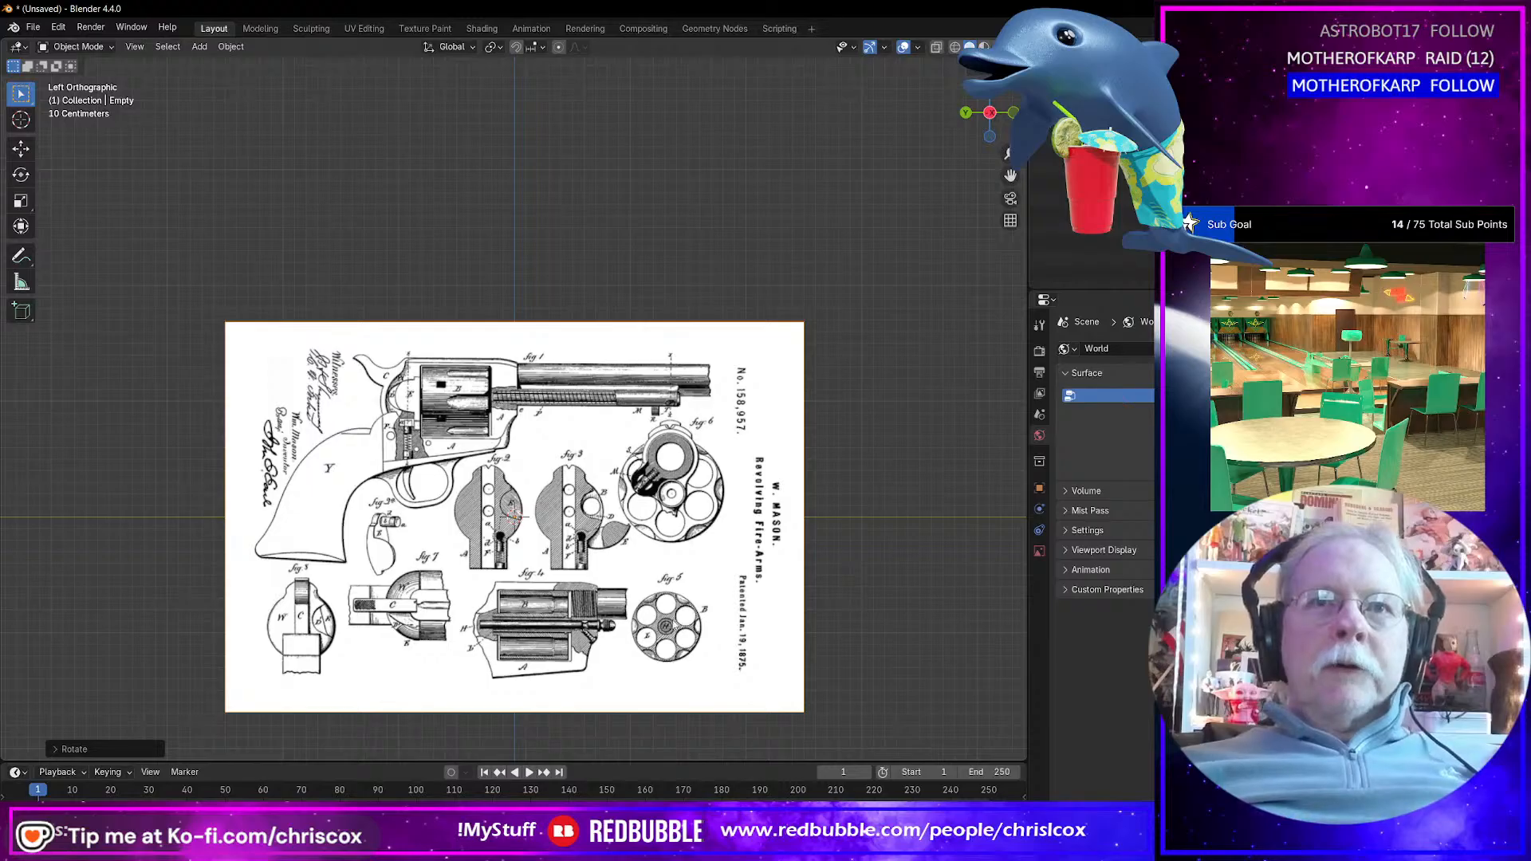
# Step: Reposition the Blender window so its outliner and properties are in view, and inspect the revolver in the patent image
pyautogui.moveTo(1006, 11); pyautogui.dragTo(754, 34)
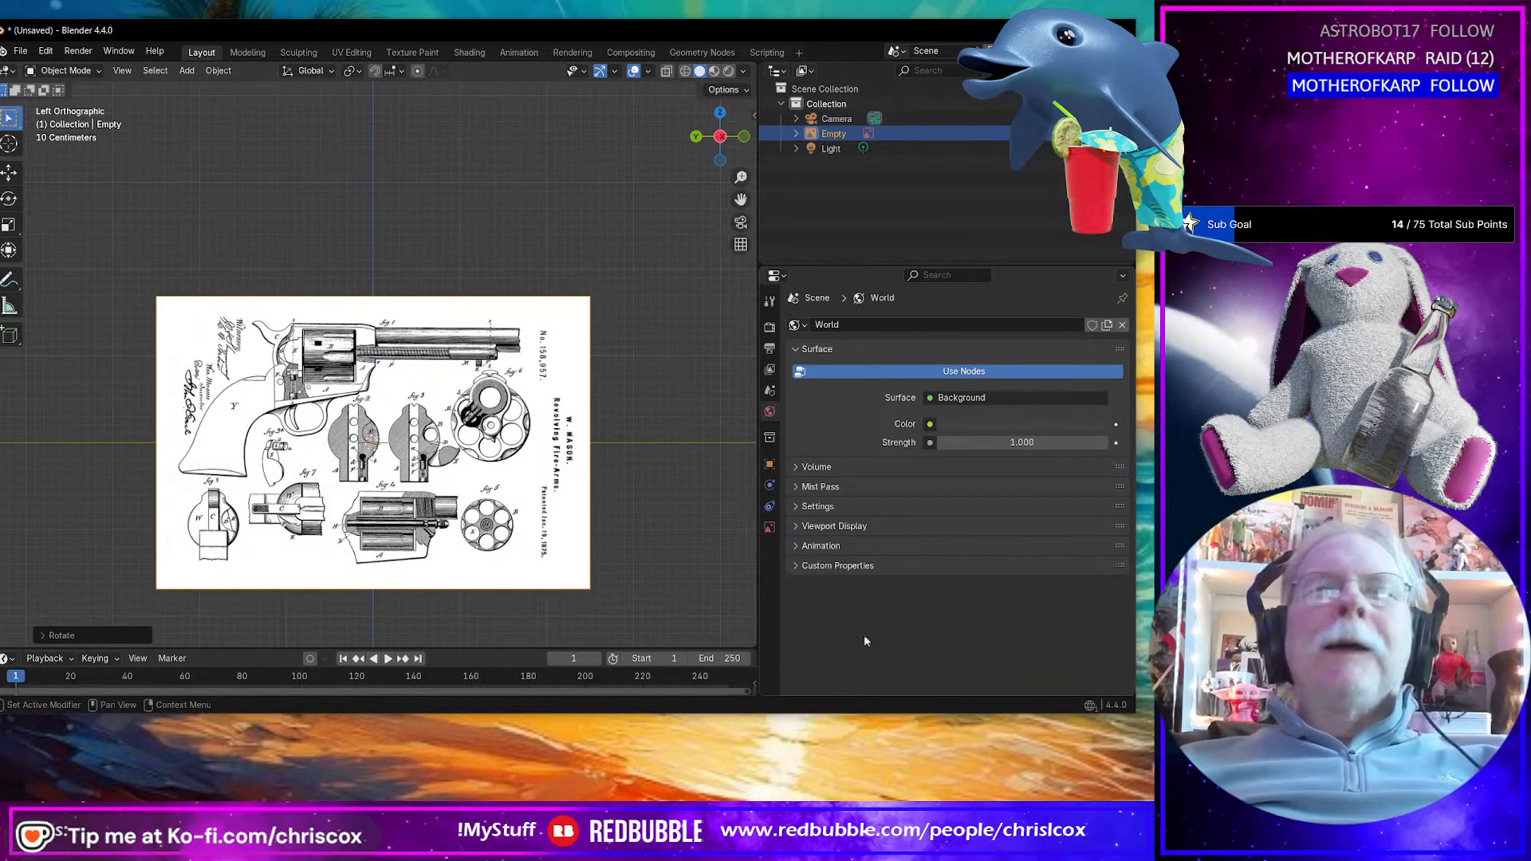
pyautogui.scroll(2, 508, 499)
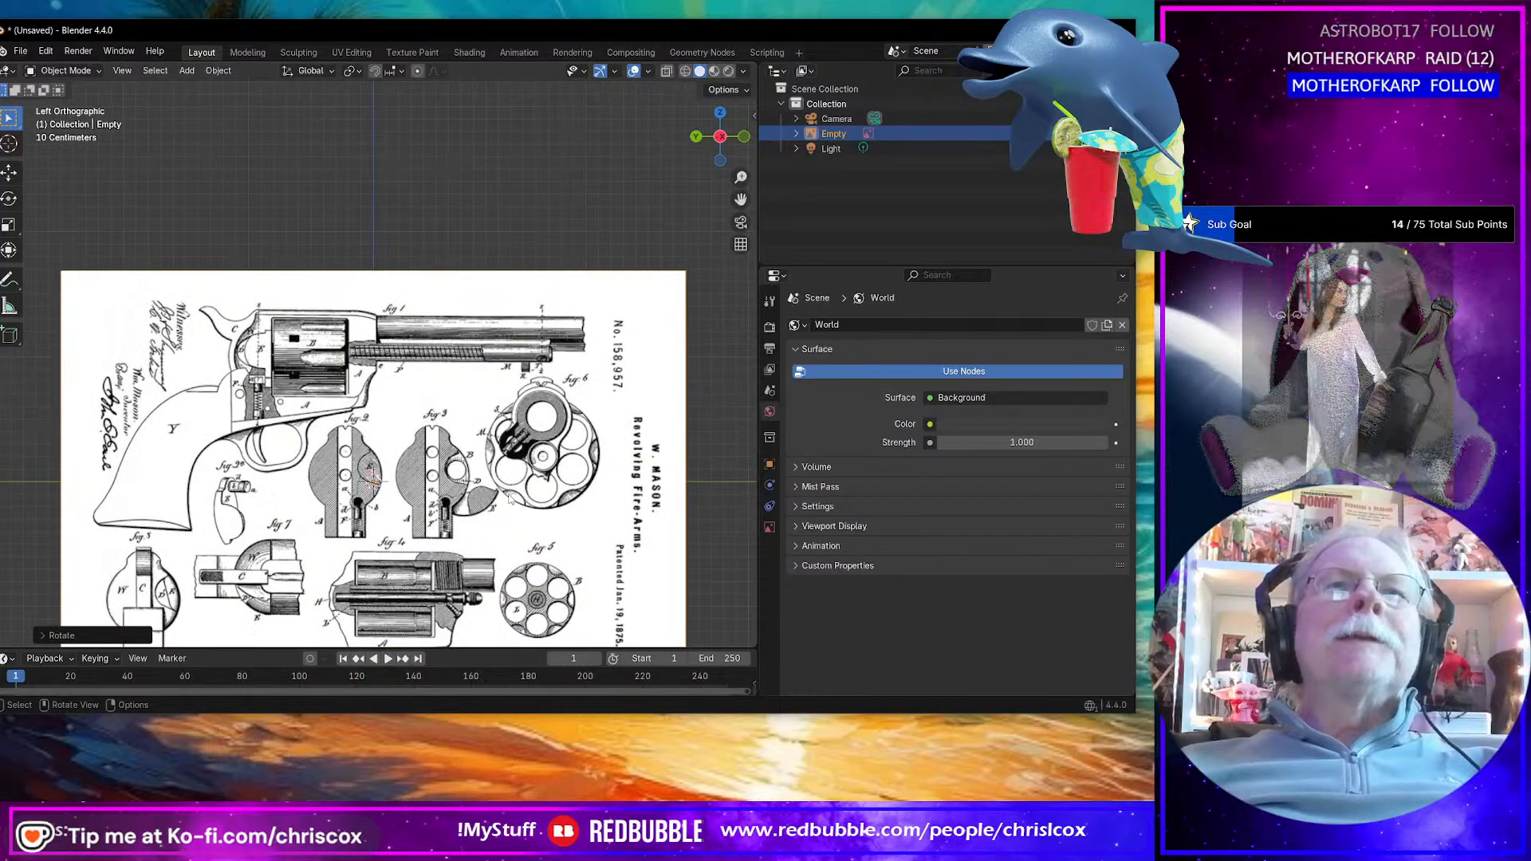
pyautogui.scroll(-1, 550, 423)
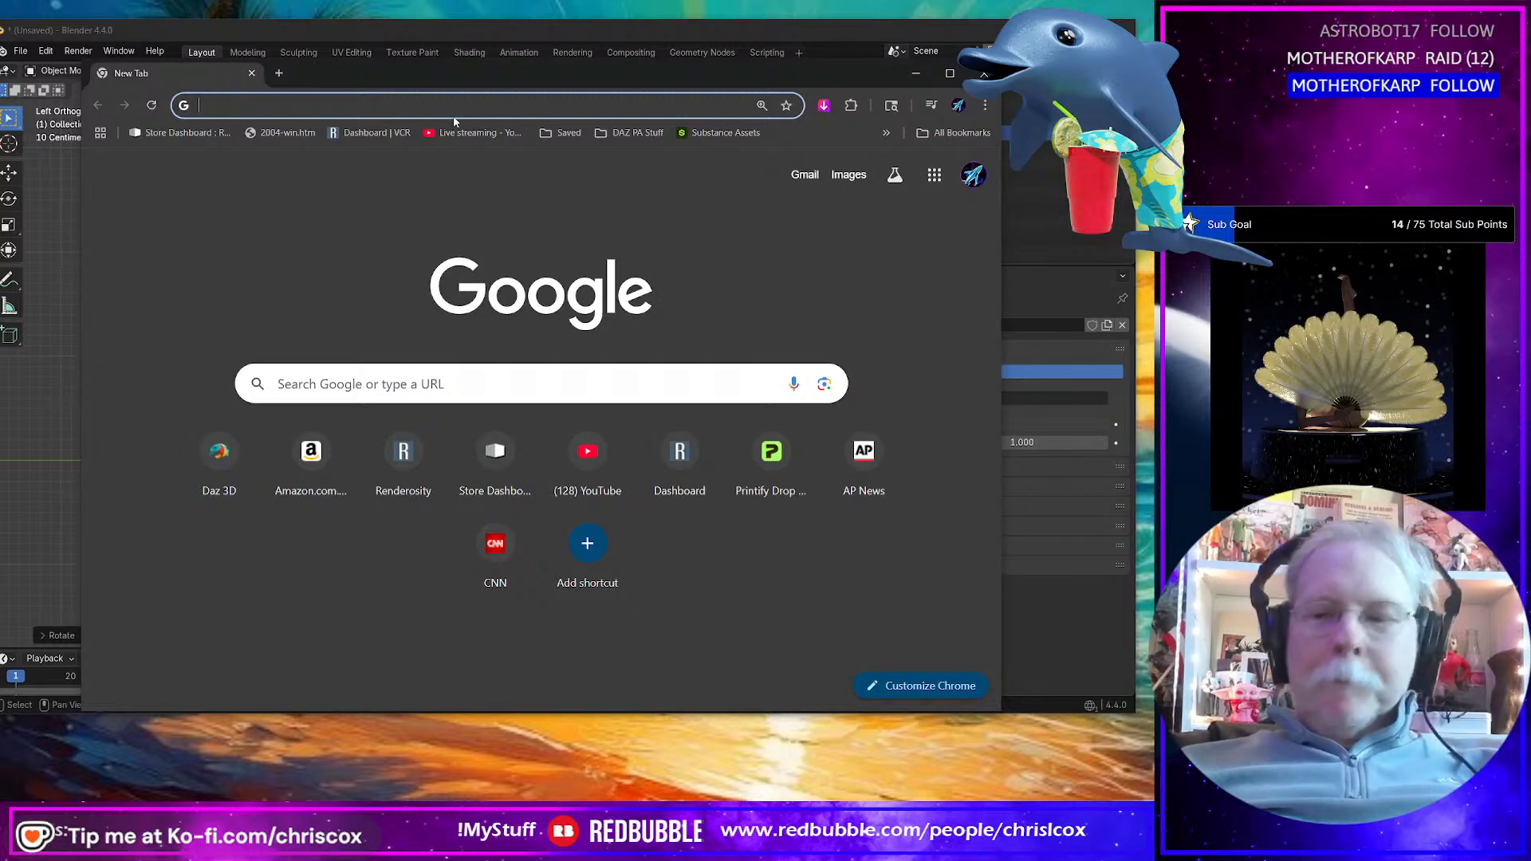
# Step: Search for .45 inch to mm in a new browser window and select the converted millimetre value
pyautogui.write('.45 in')
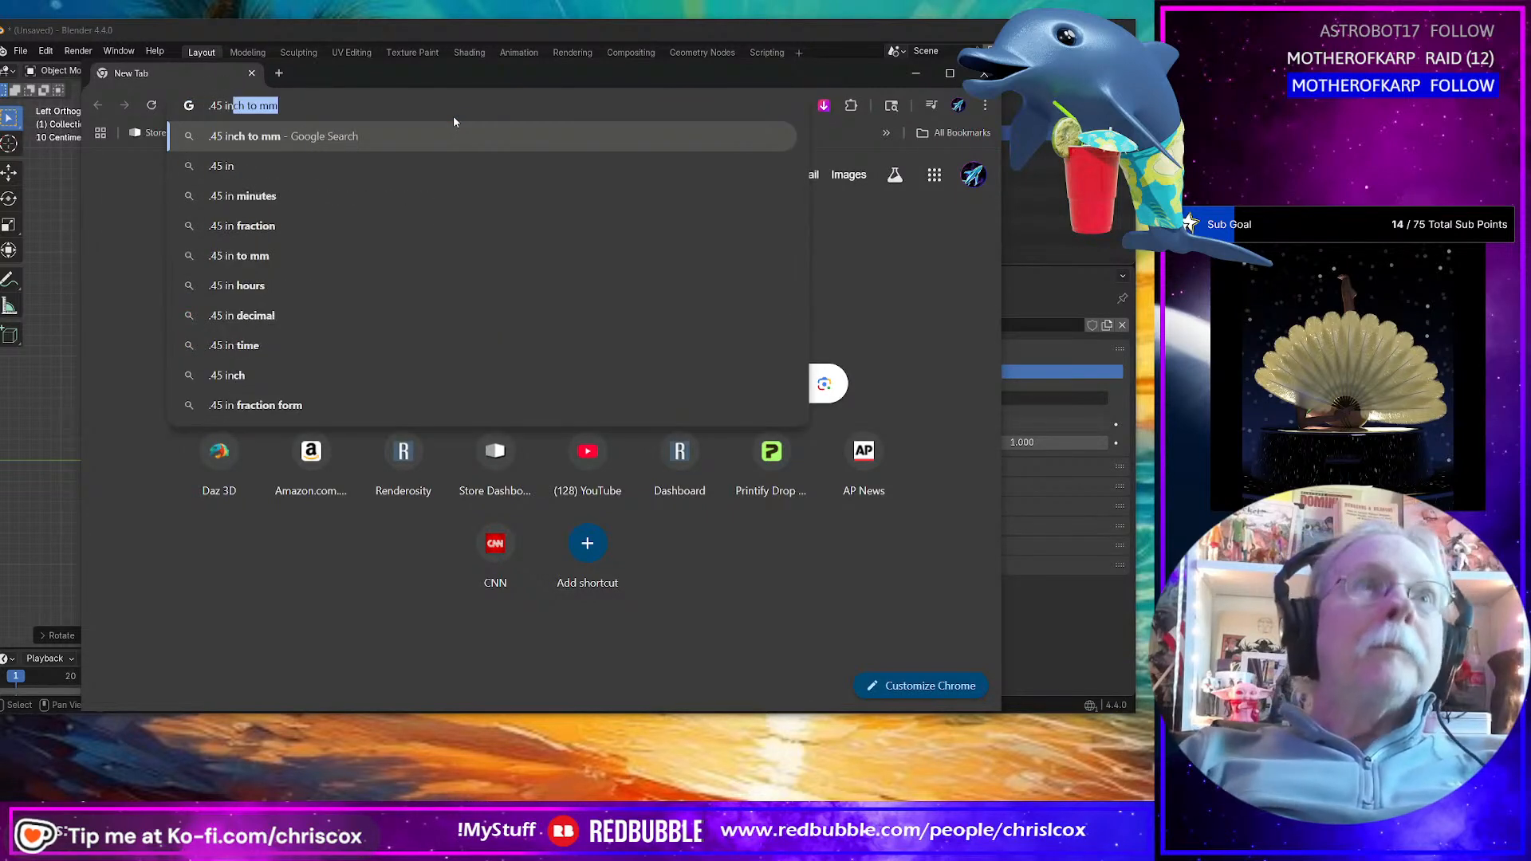
pyautogui.press('Return')
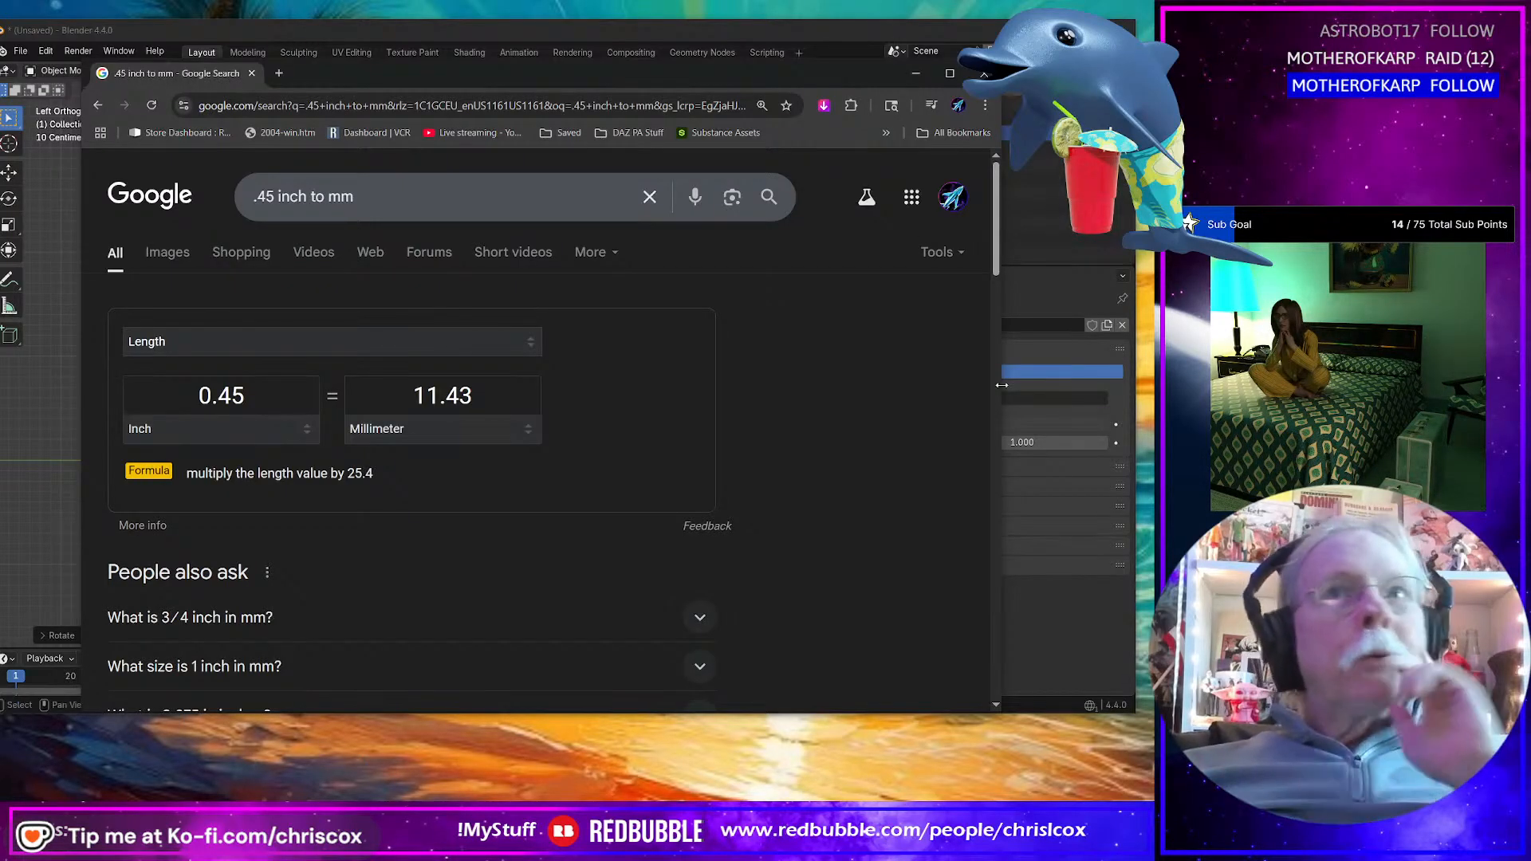
pyautogui.click(1069, 638)
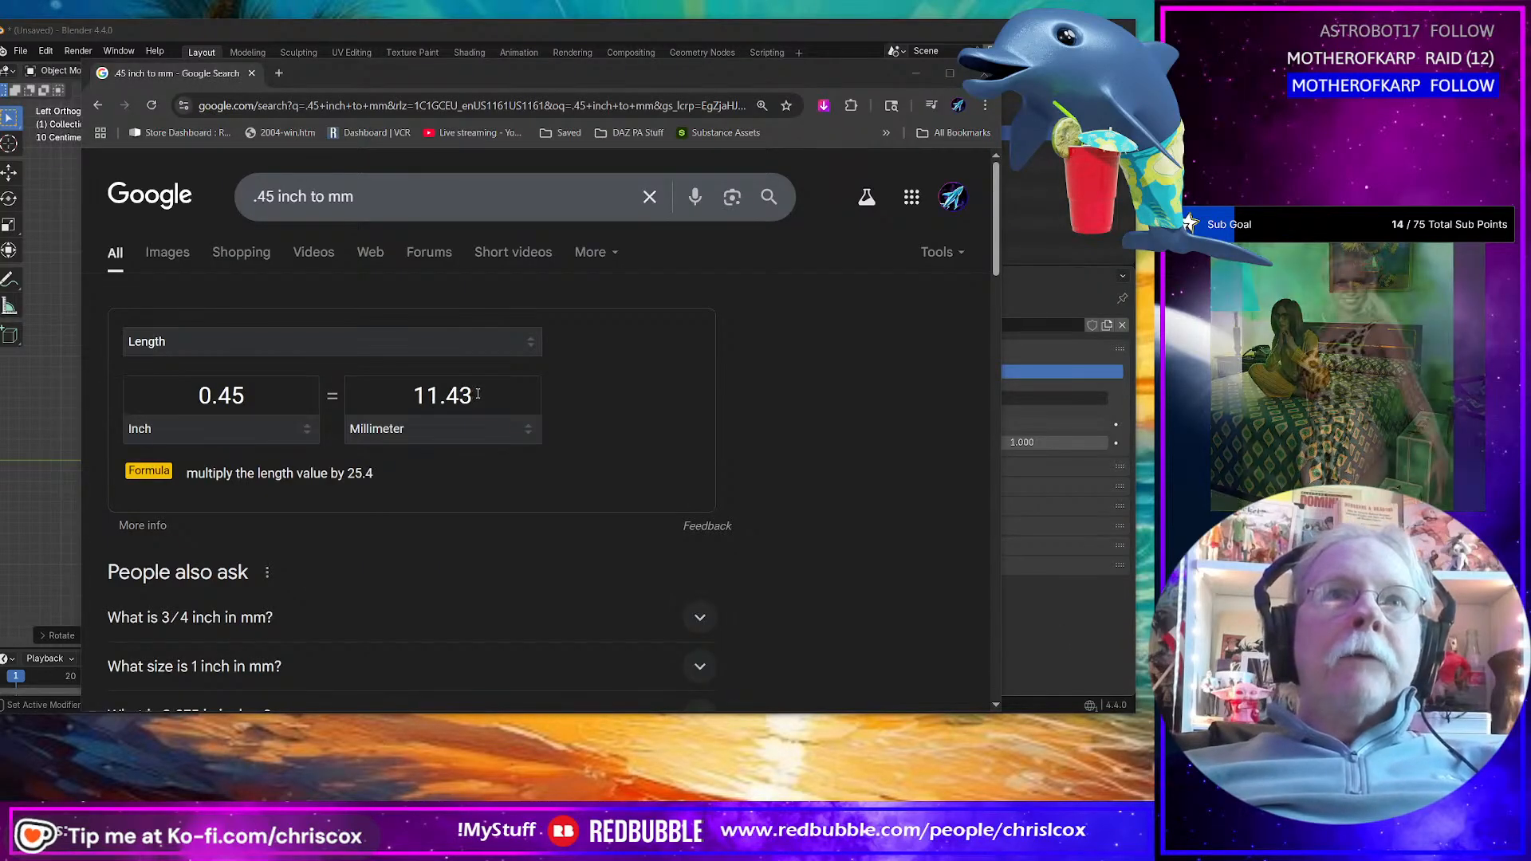
pyautogui.doubleClick(452, 395)
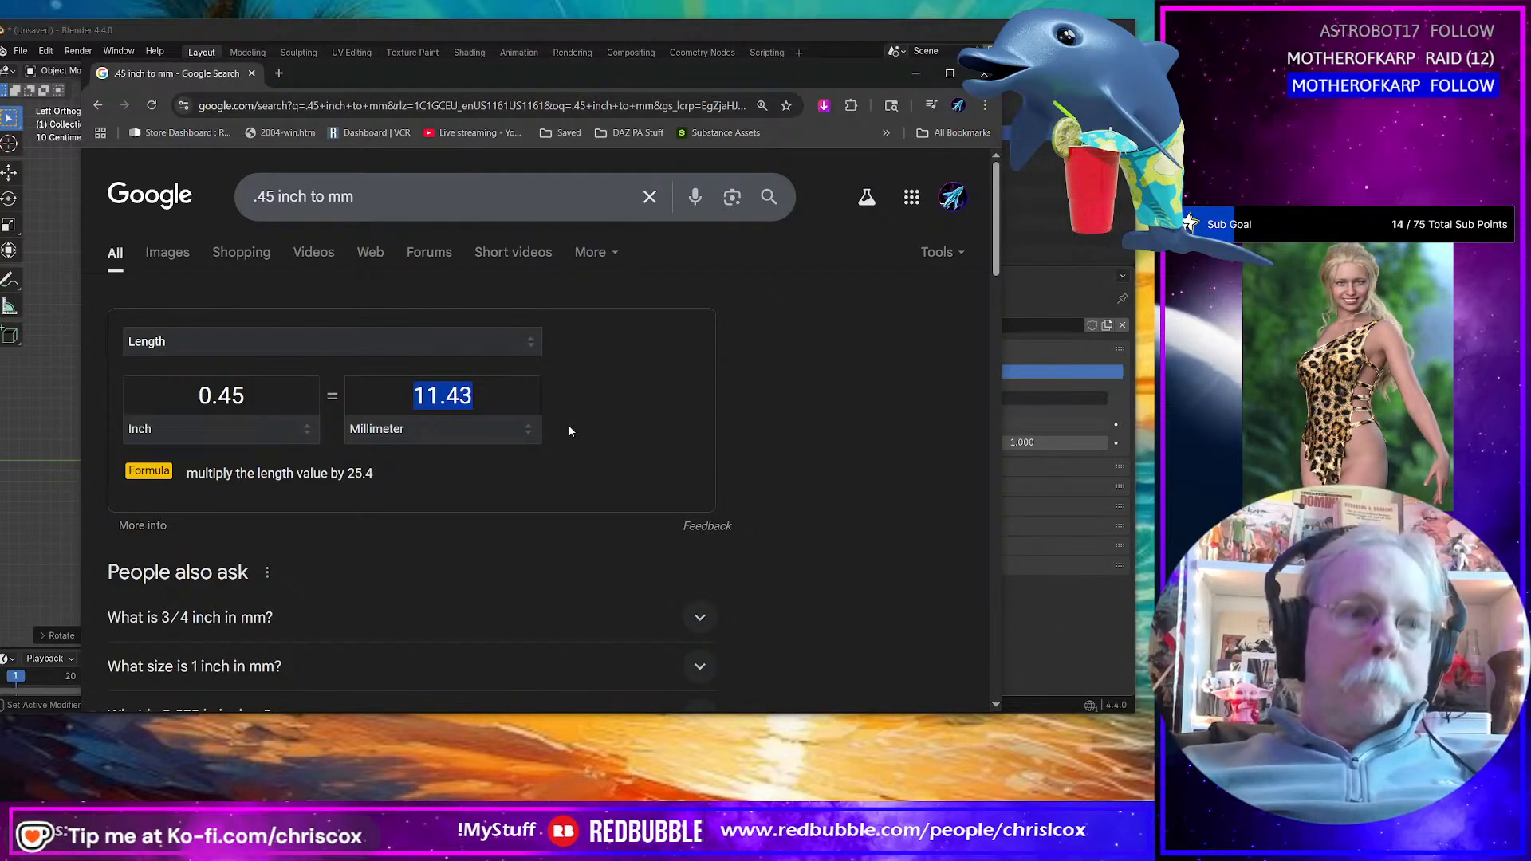
# Step: Calculate .1143/2 with a Google search
pyautogui.tripleClick(408, 185)
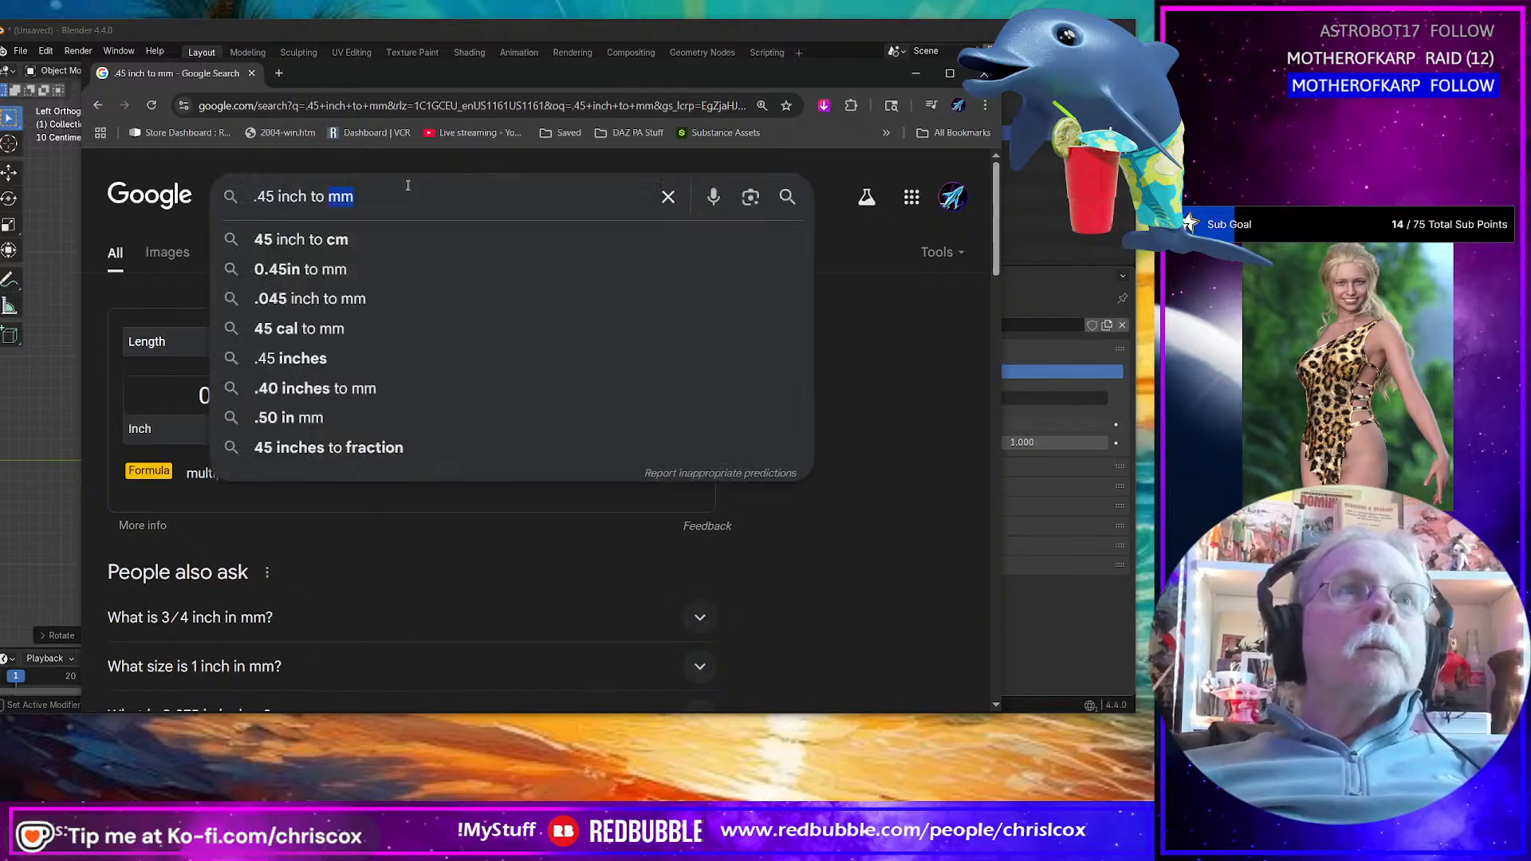
pyautogui.write('.')
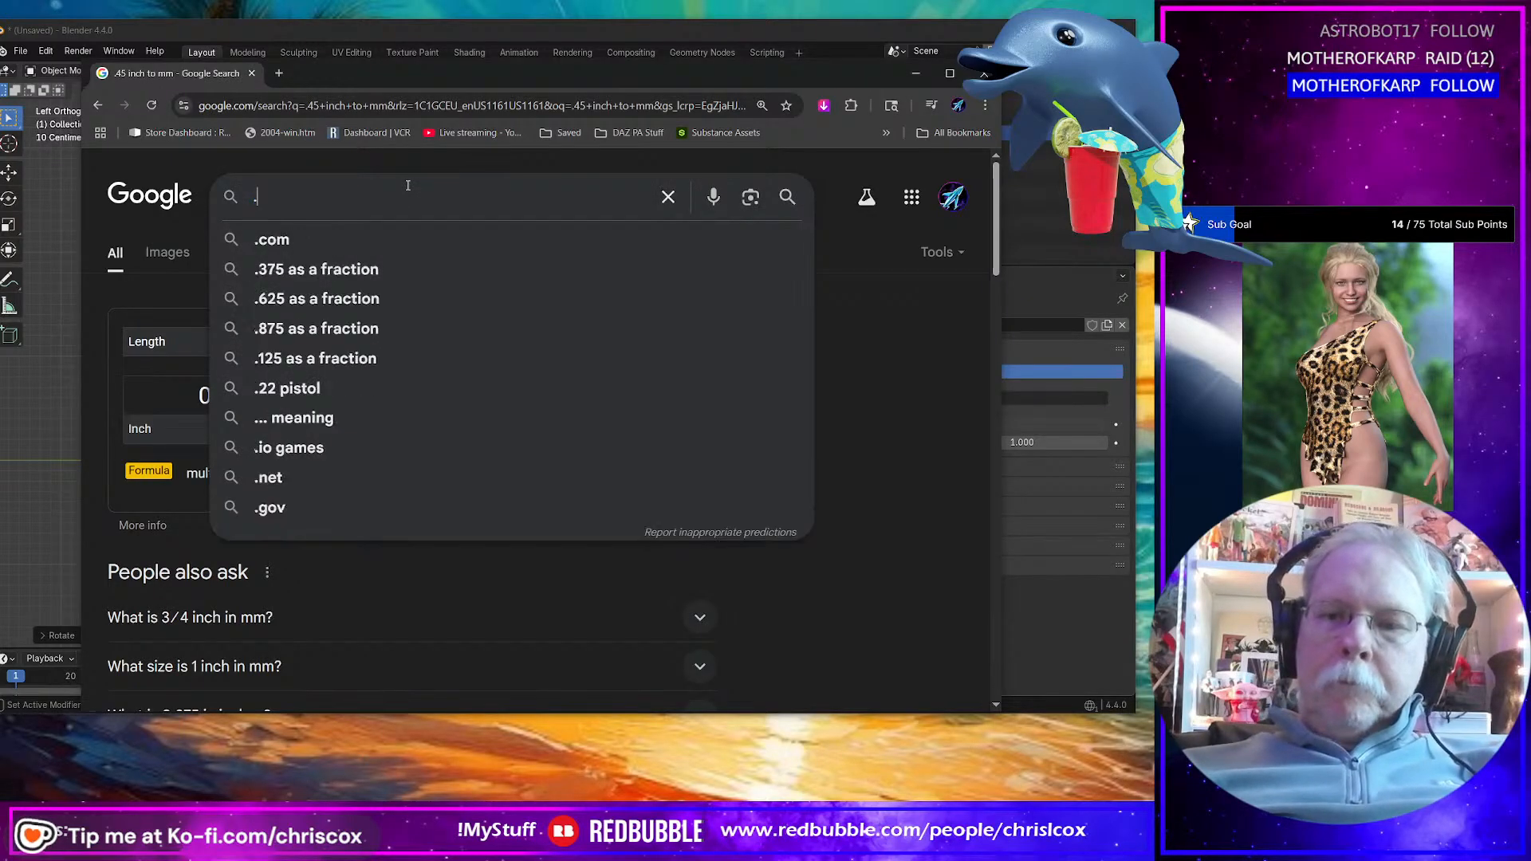
pyautogui.write('1143/2')
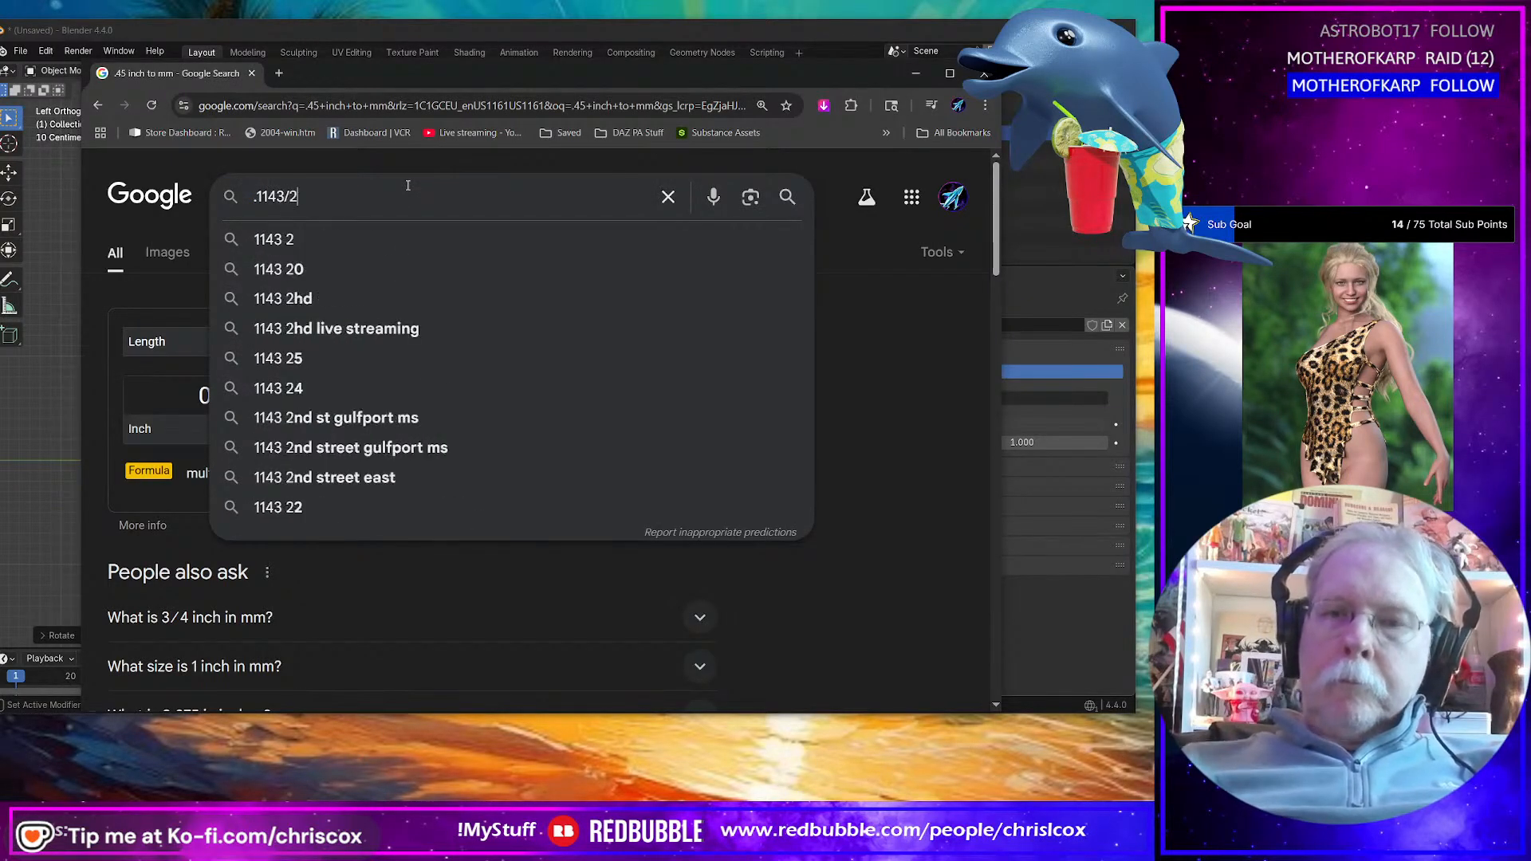
pyautogui.press('Return')
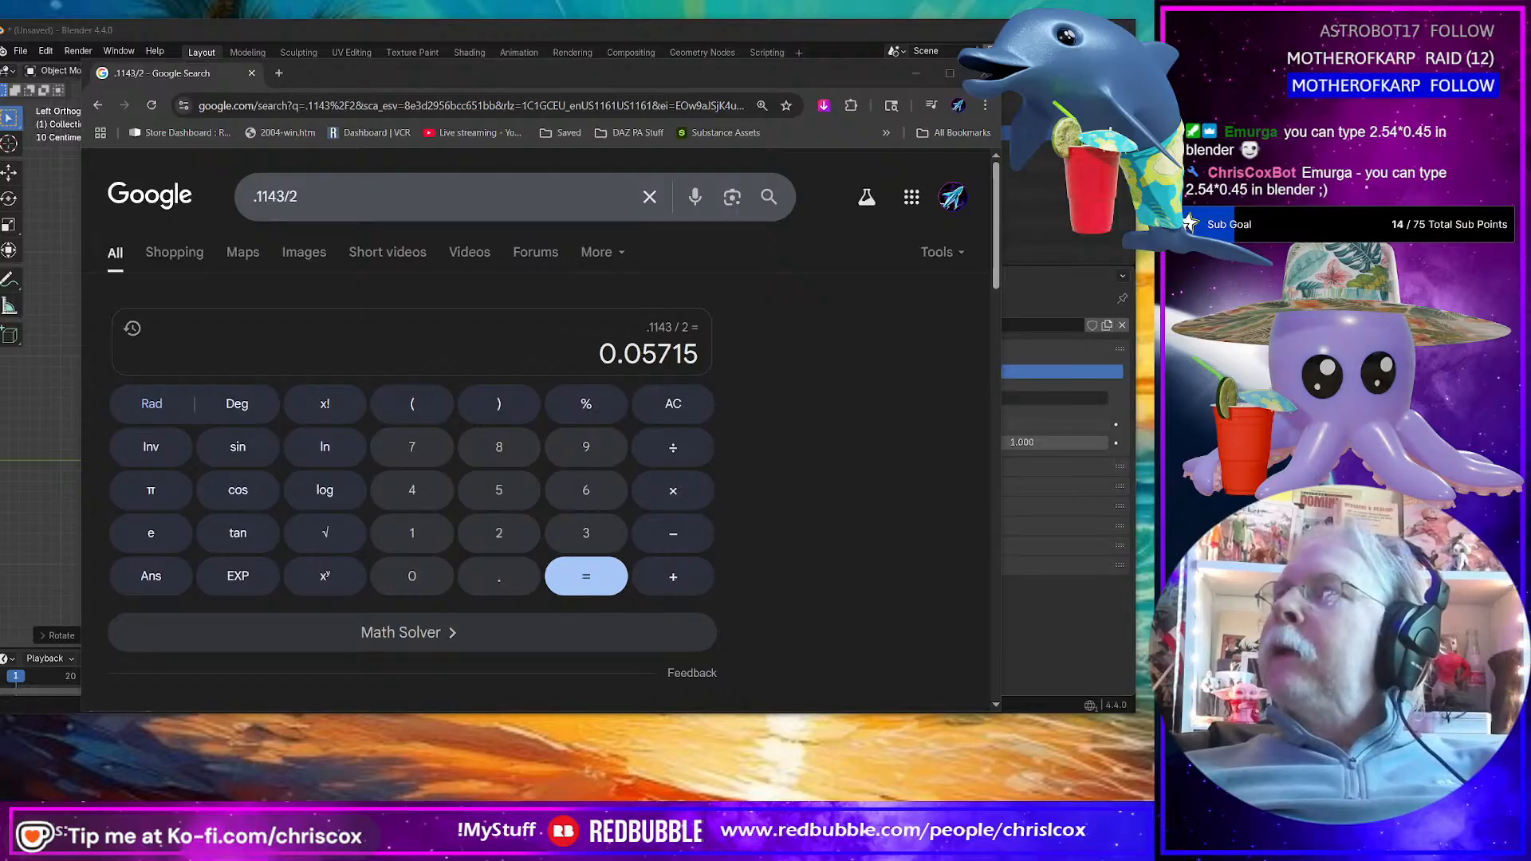
# Step: Switch to Blender and add a mesh cylinder in the left orthographic view of the patent drawing
pyautogui.click(1036, 272)
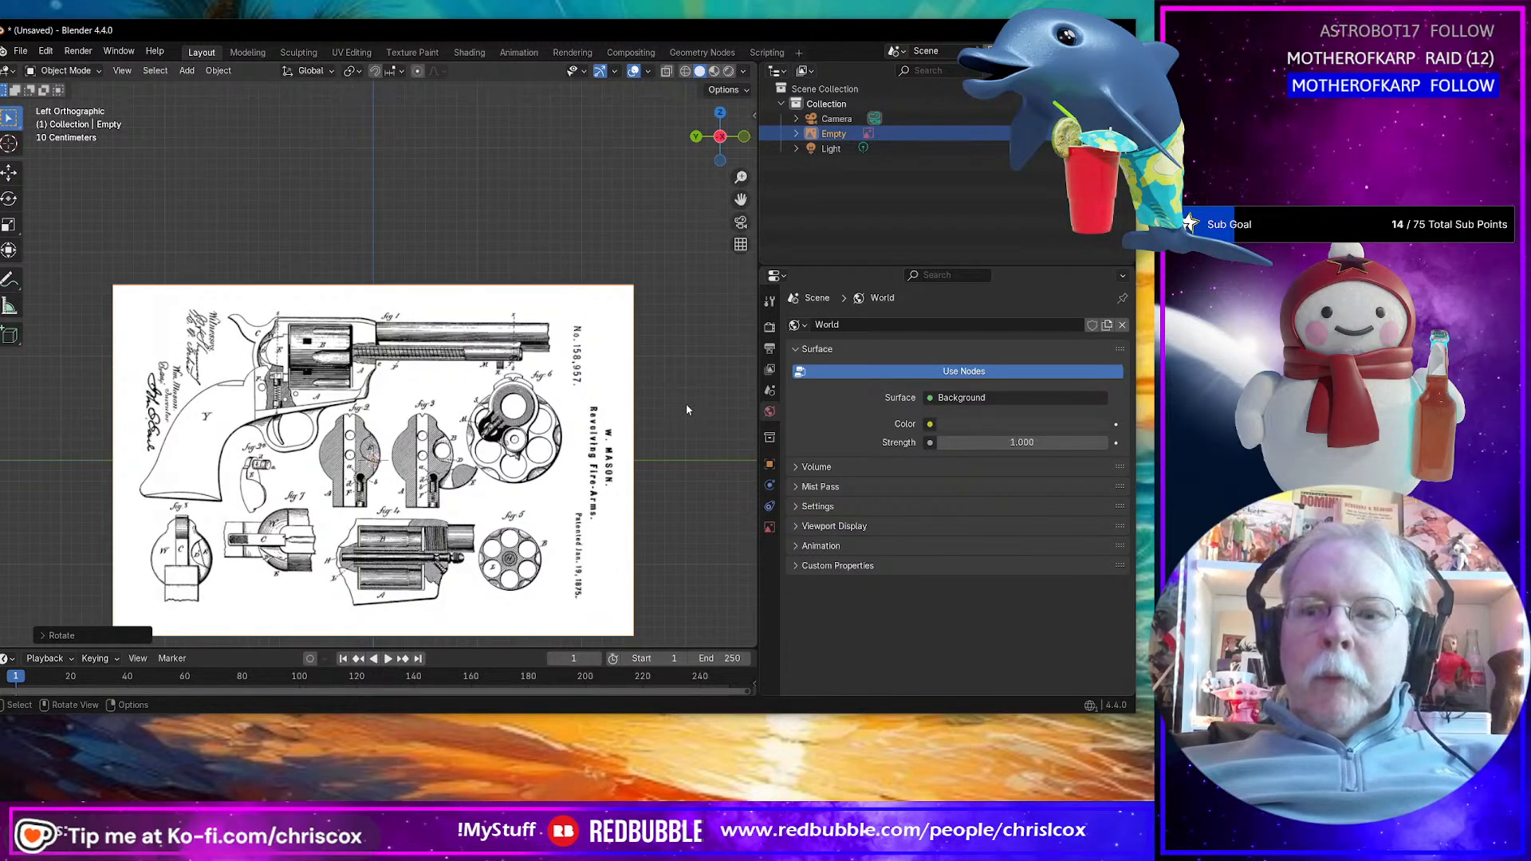
pyautogui.press('KP_Decimal')
pyautogui.press('KP_2')
pyautogui.press('KP_4')
pyautogui.press('KP_5')
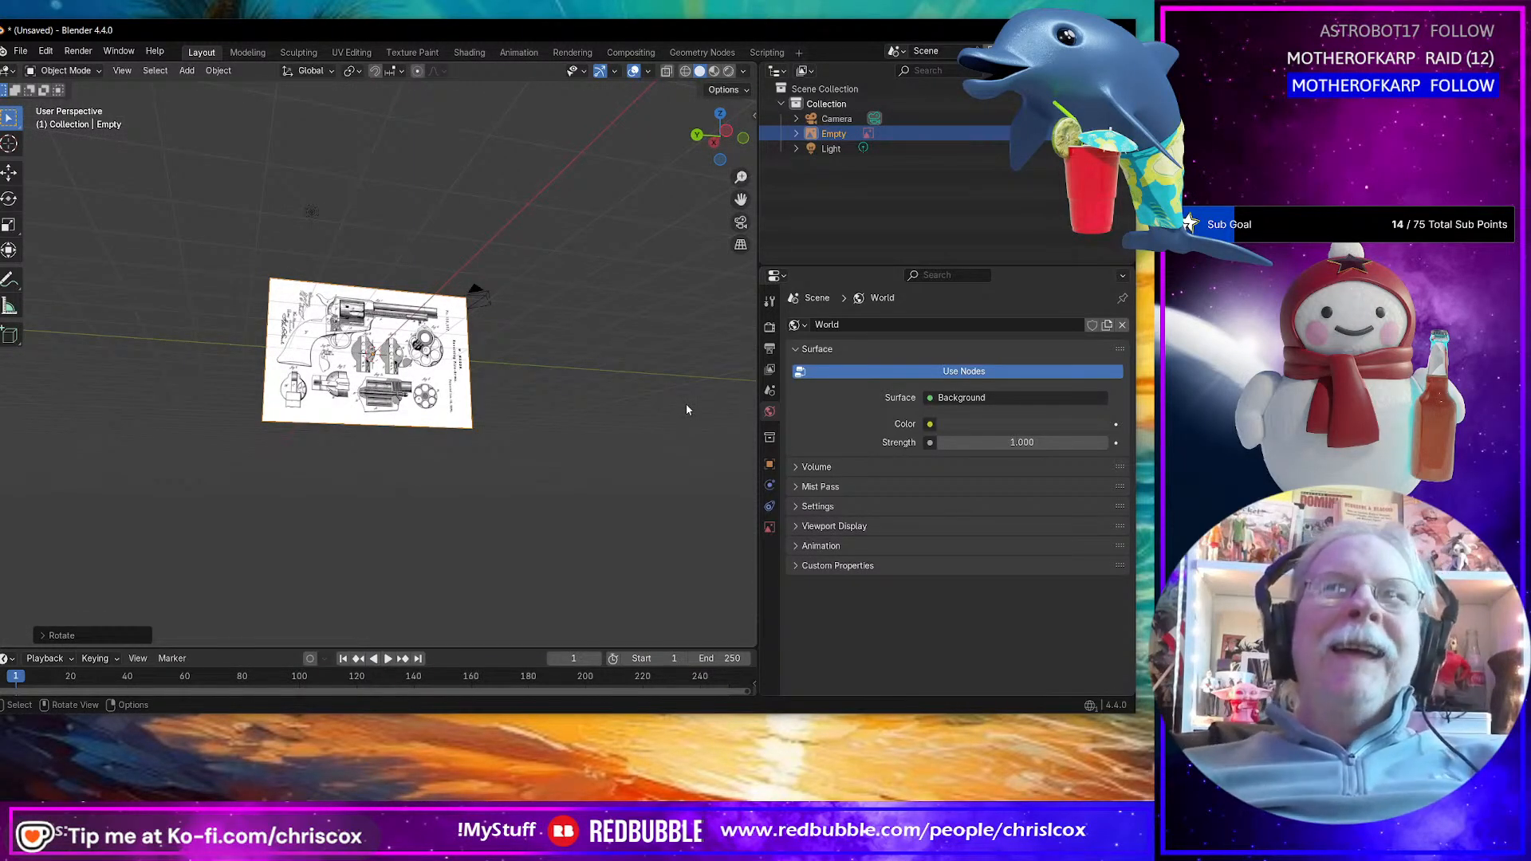
pyautogui.moveTo(686, 410); pyautogui.dragTo(546, 444, button='middle')
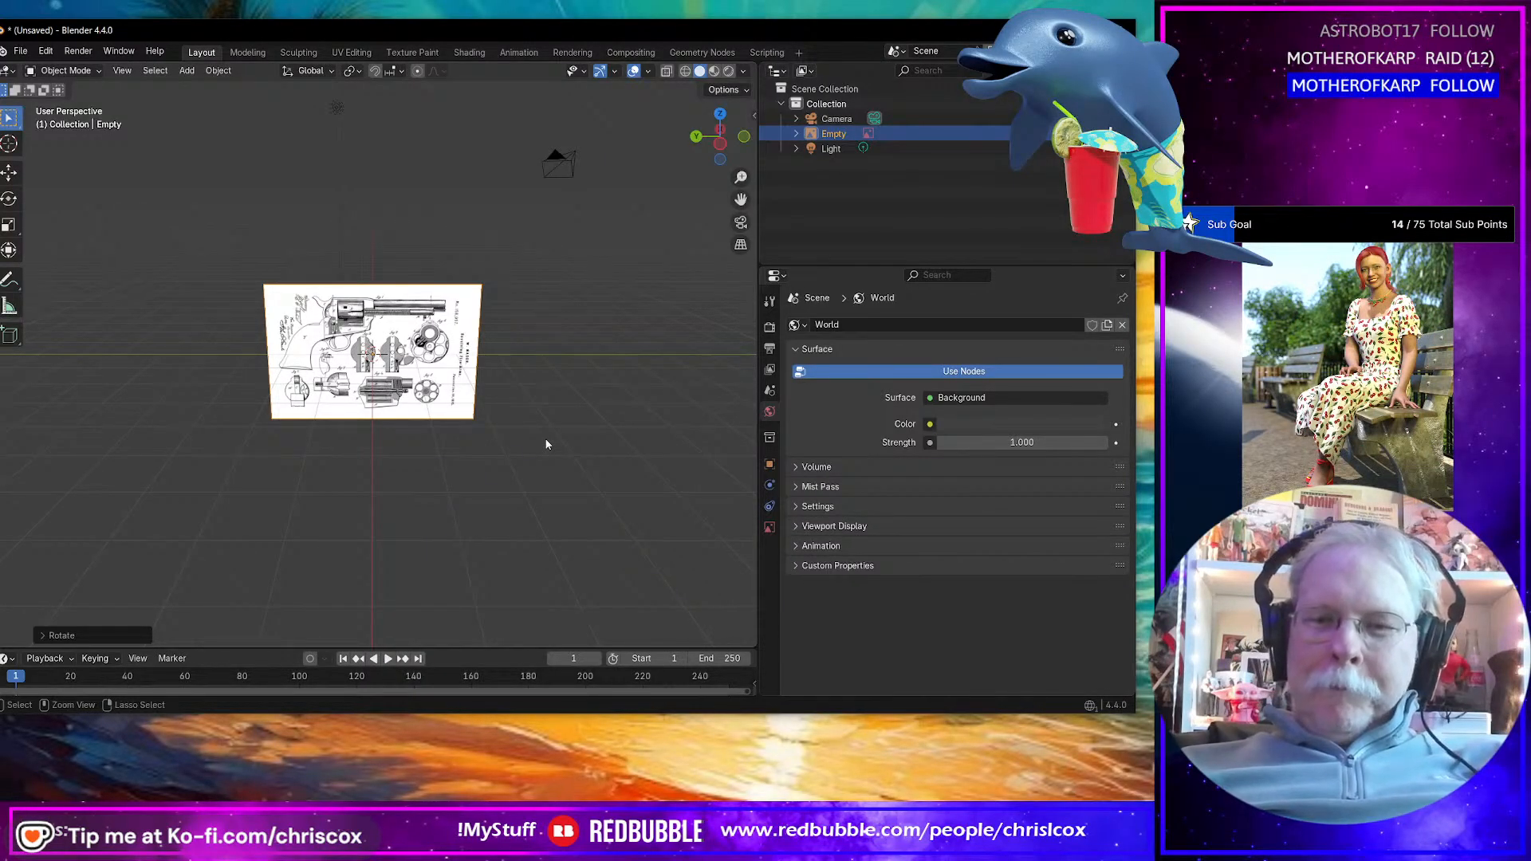
pyautogui.press('ctrl+KP_3')
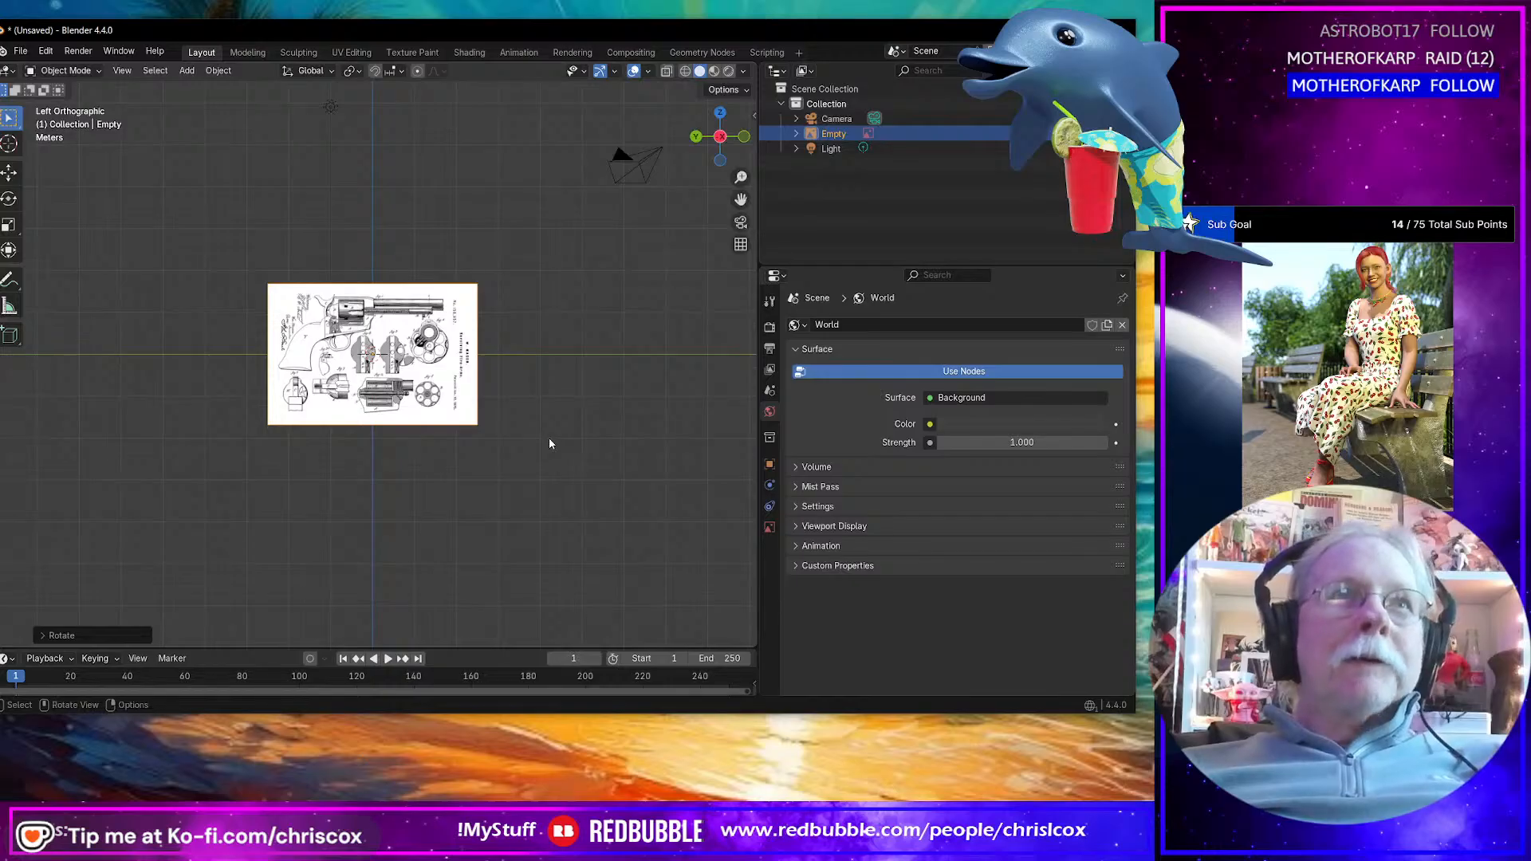
pyautogui.hotkey('shift', 'a')
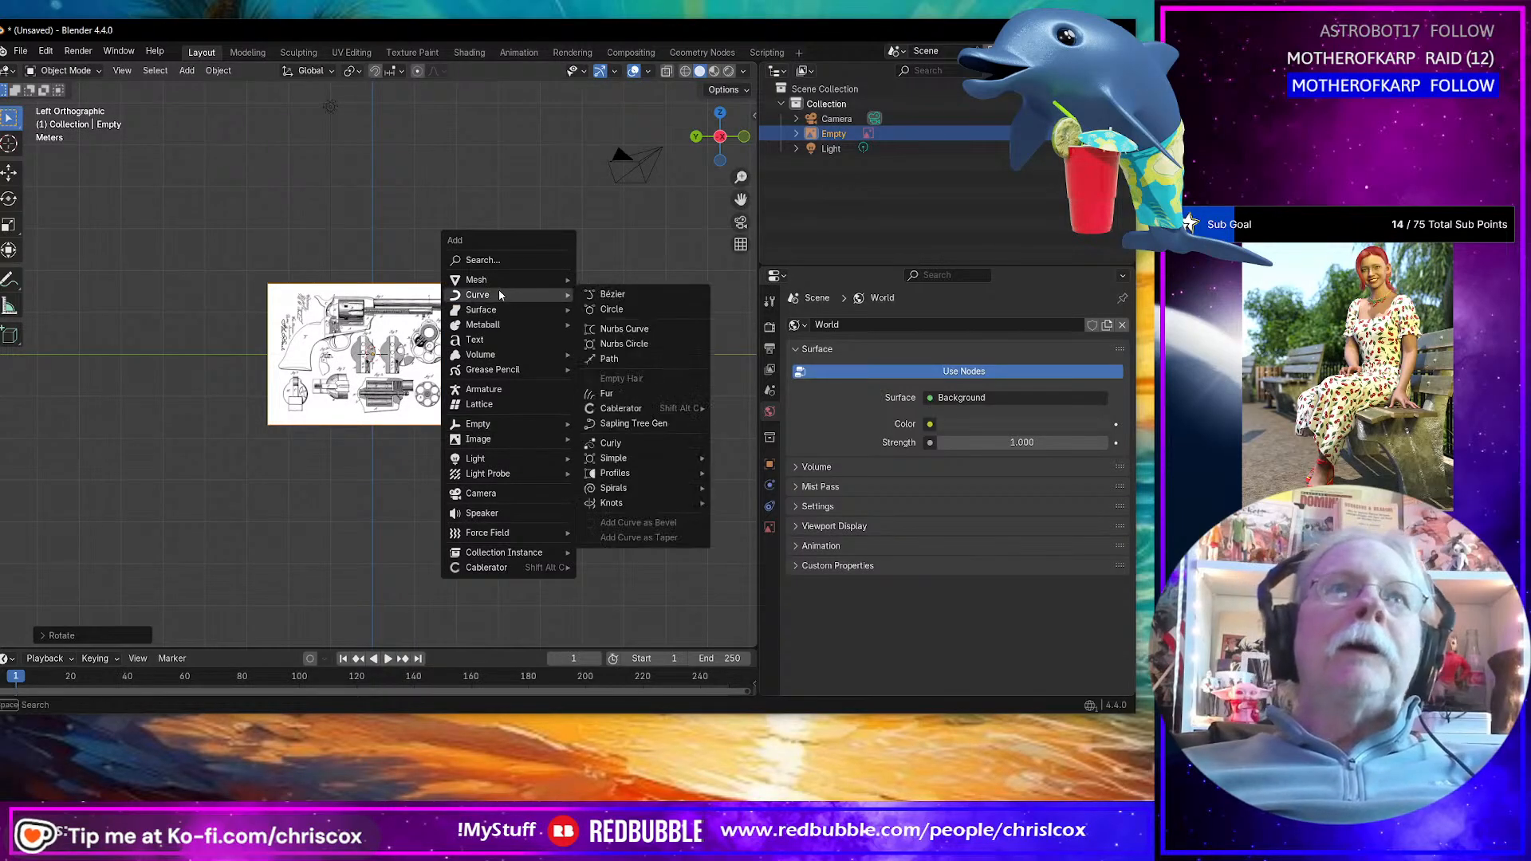
pyautogui.moveTo(498, 361)
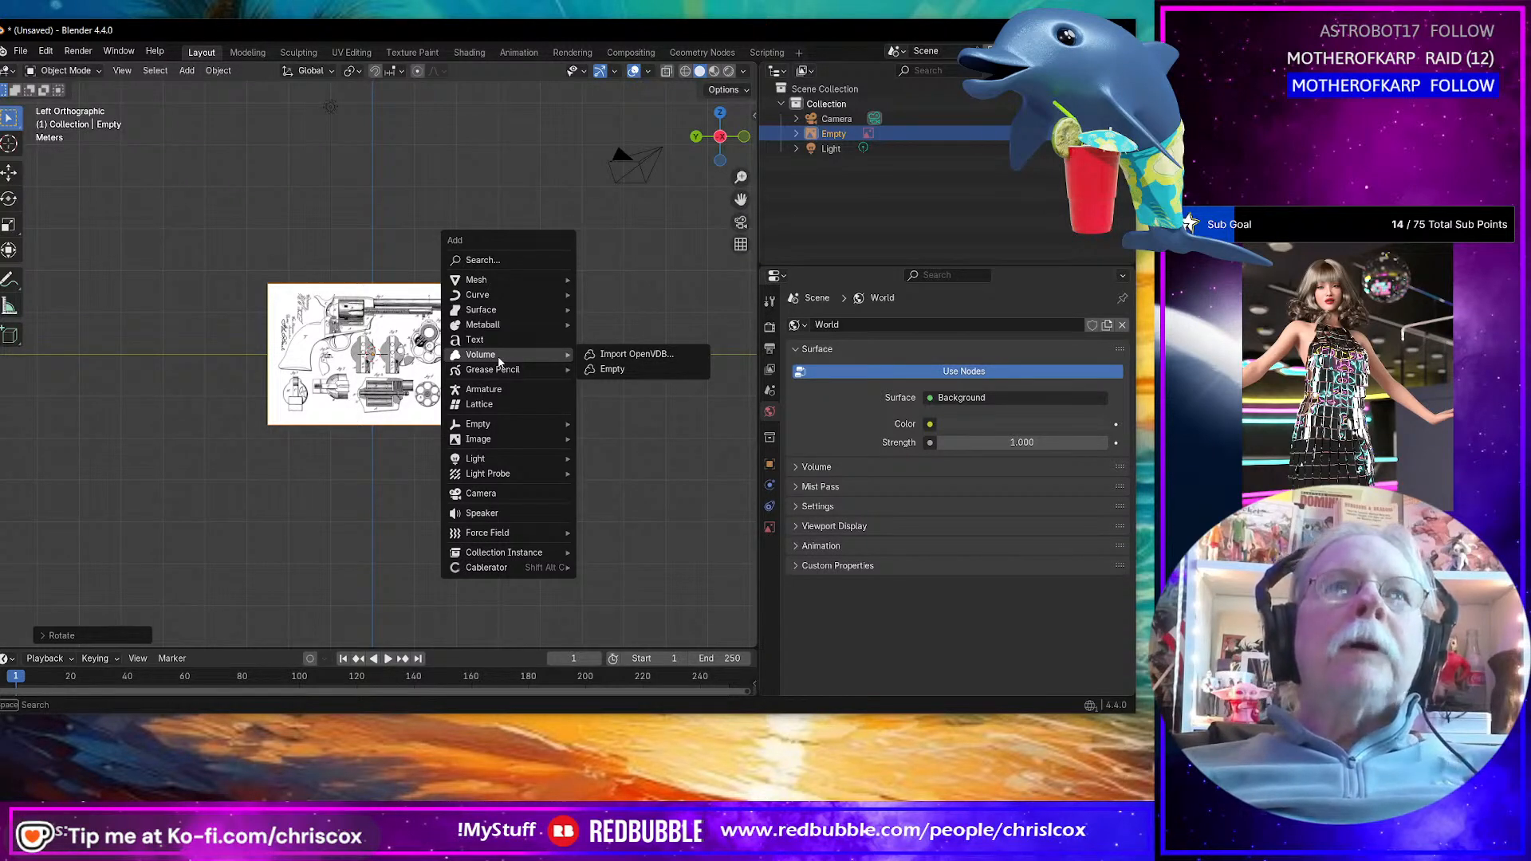
pyautogui.moveTo(511, 280)
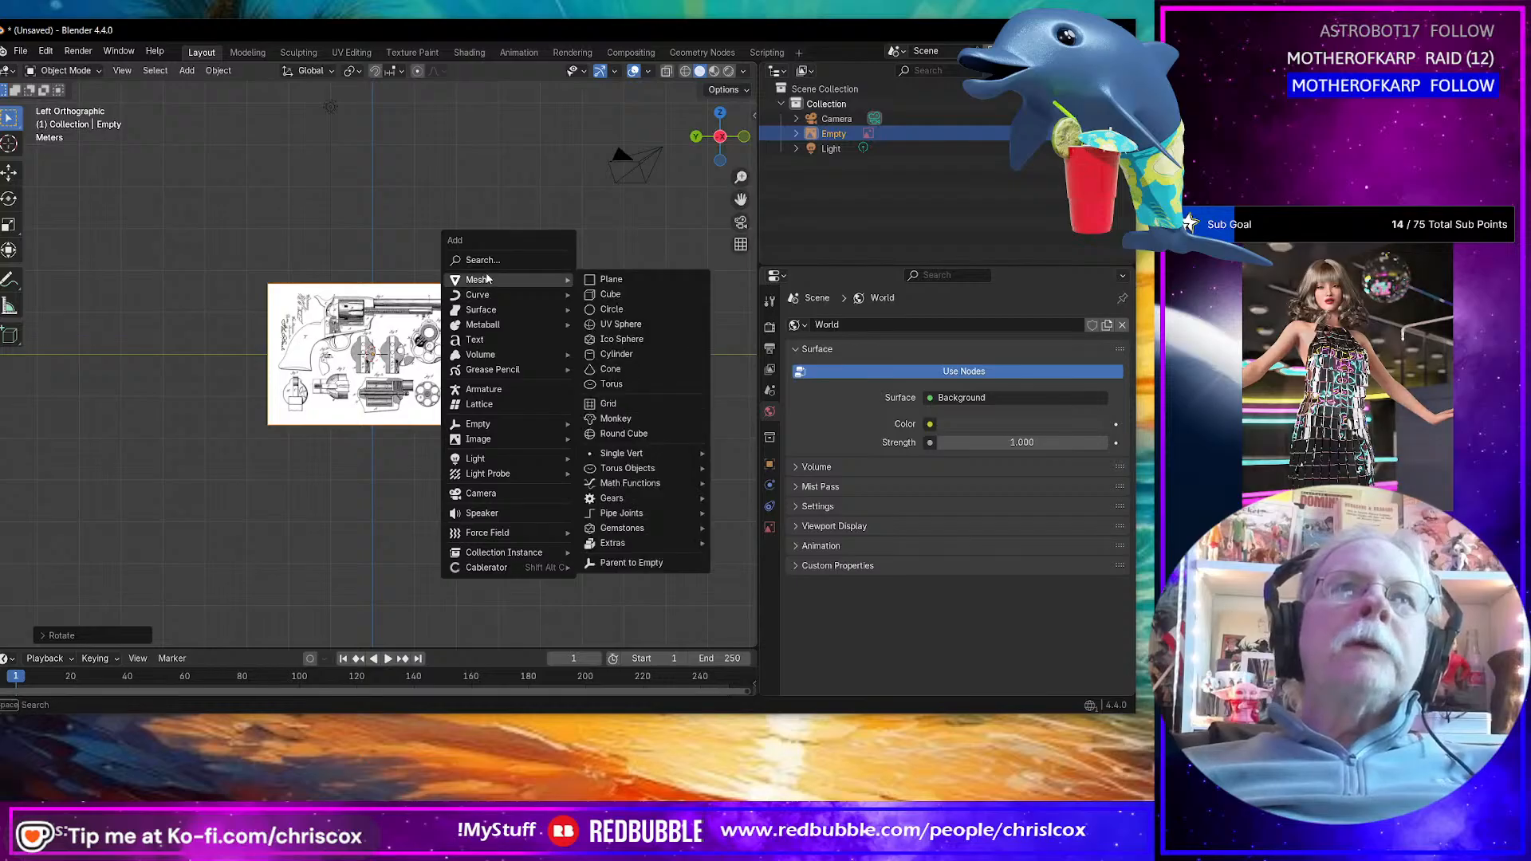
pyautogui.click(621, 354)
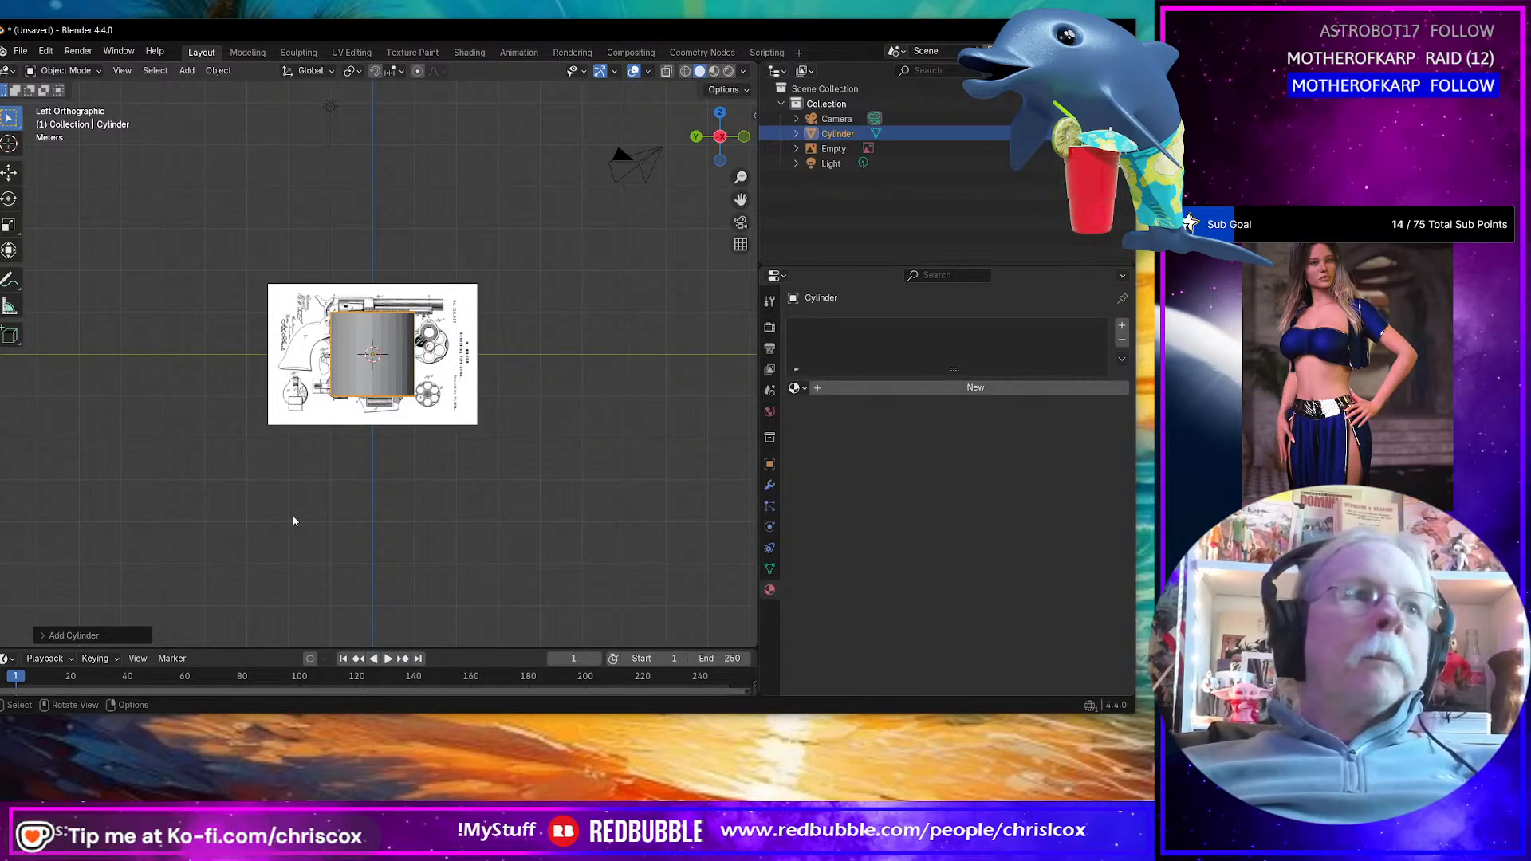
# Step: Set the new cylinder's radius to 0.005715 m, checking the halved figure in the browser, and its depth to 0.02 m
pyautogui.click(45, 636)
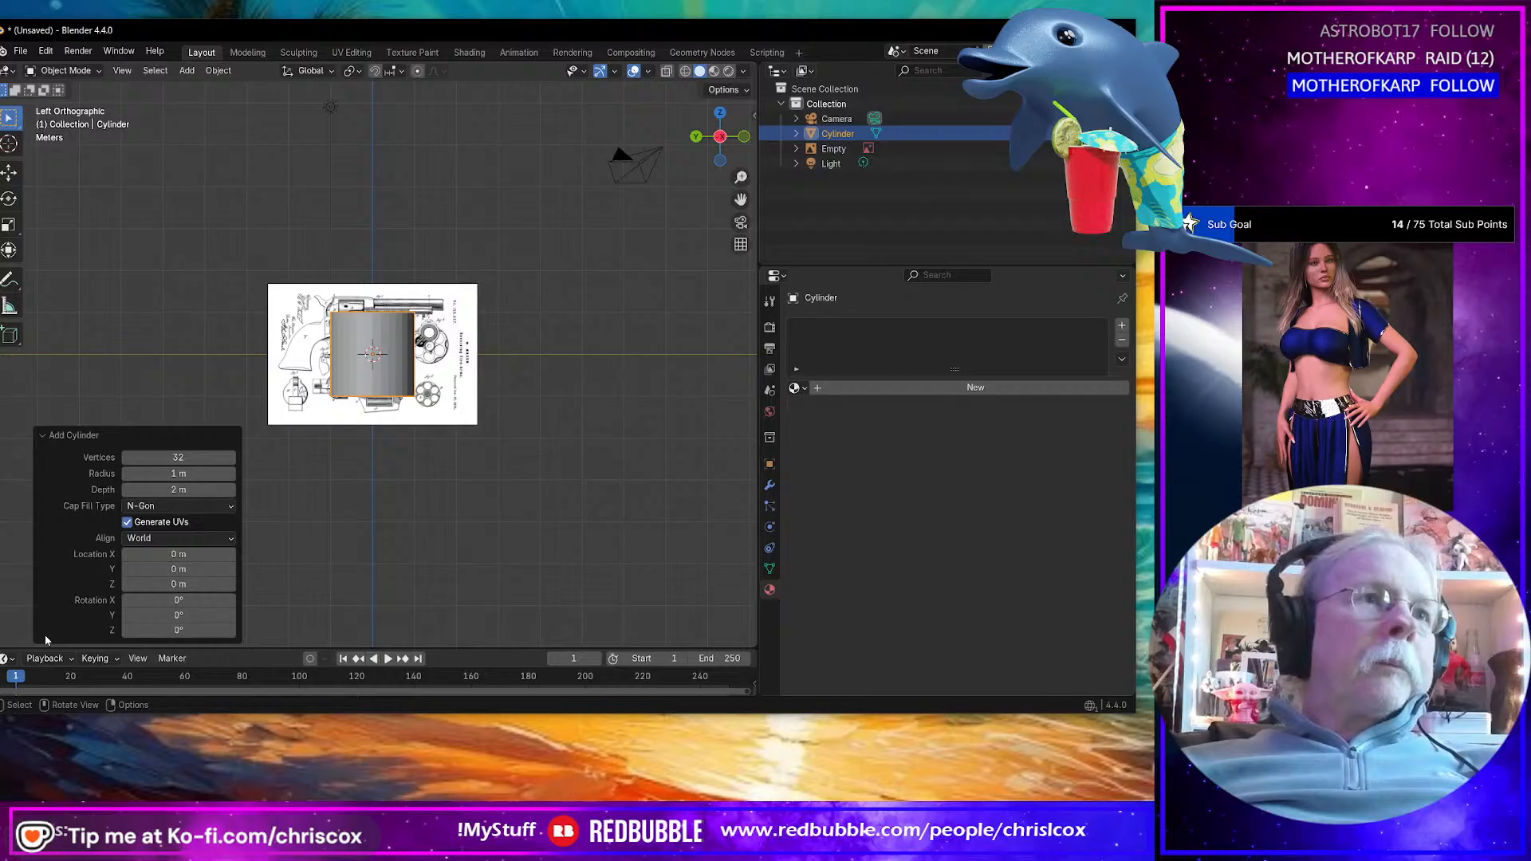
pyautogui.click(191, 472)
pyautogui.press('BackSpace')
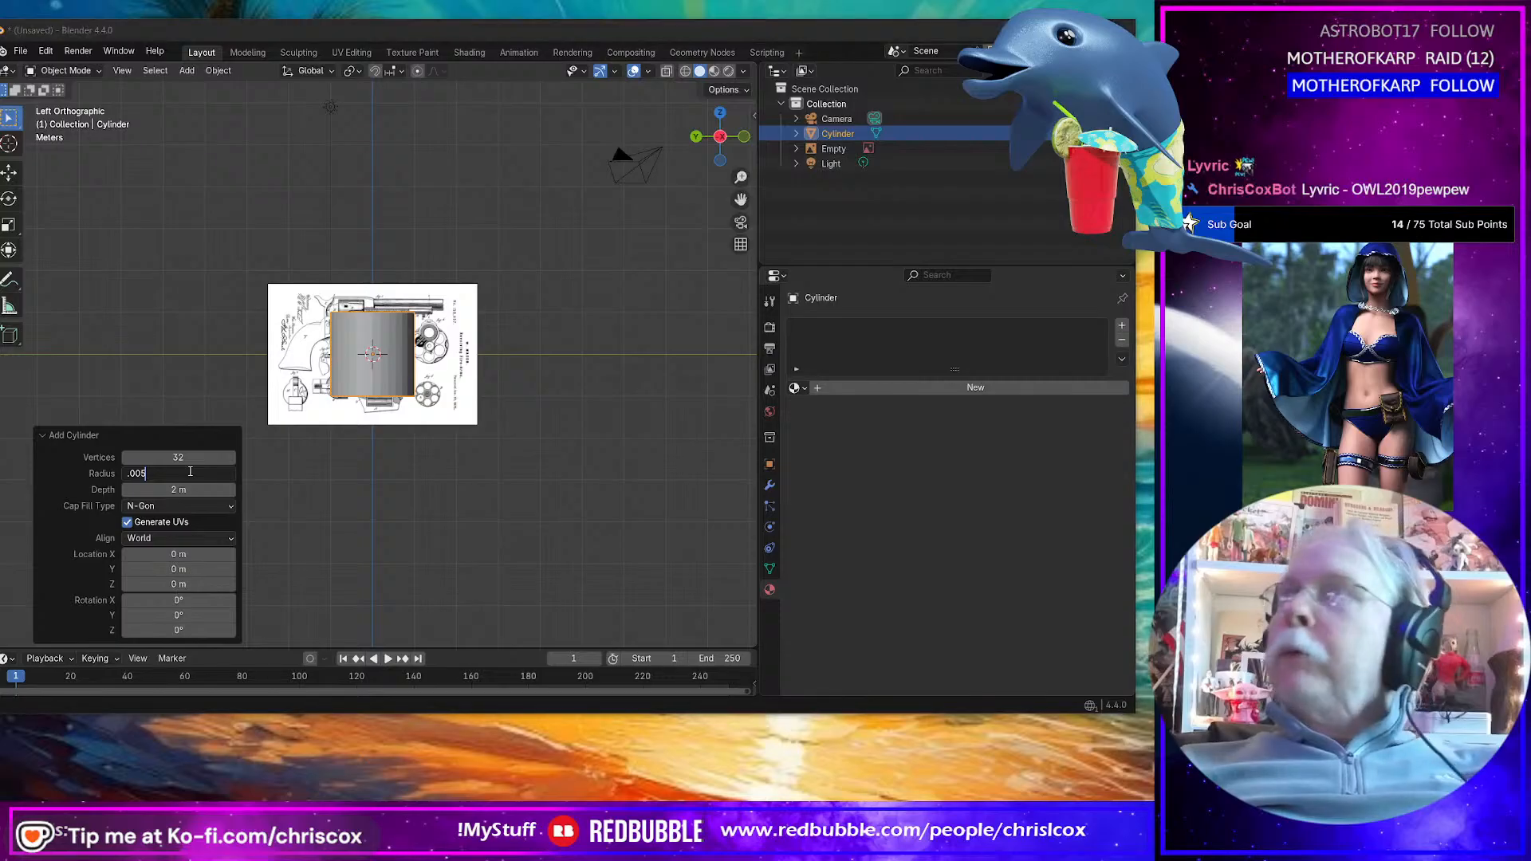
pyautogui.hotkey('alt', 'Tab')
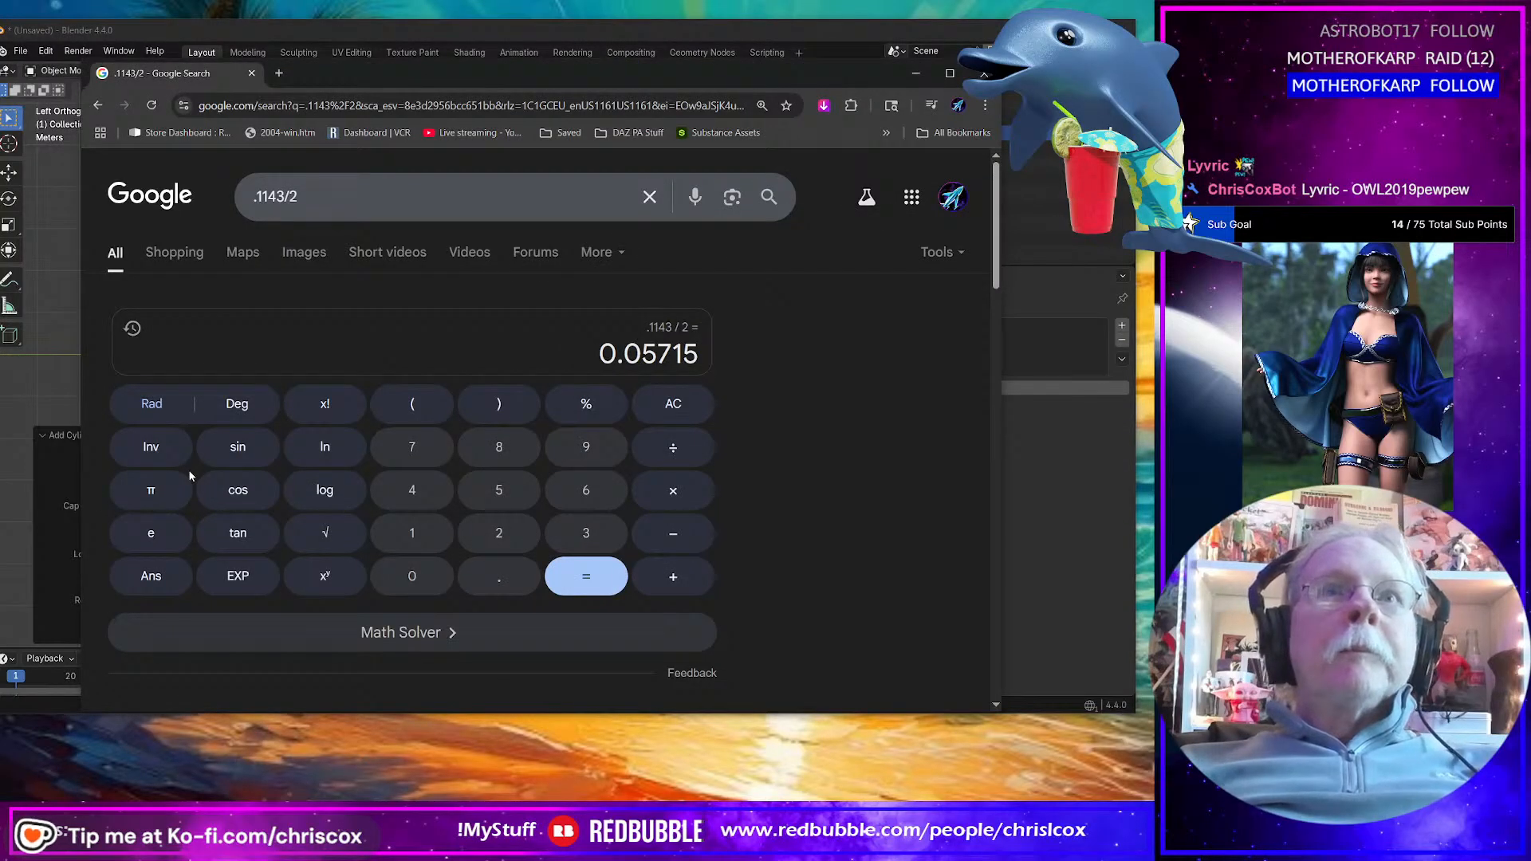
pyautogui.hotkey('alt', 'Tab')
pyautogui.write('.005')
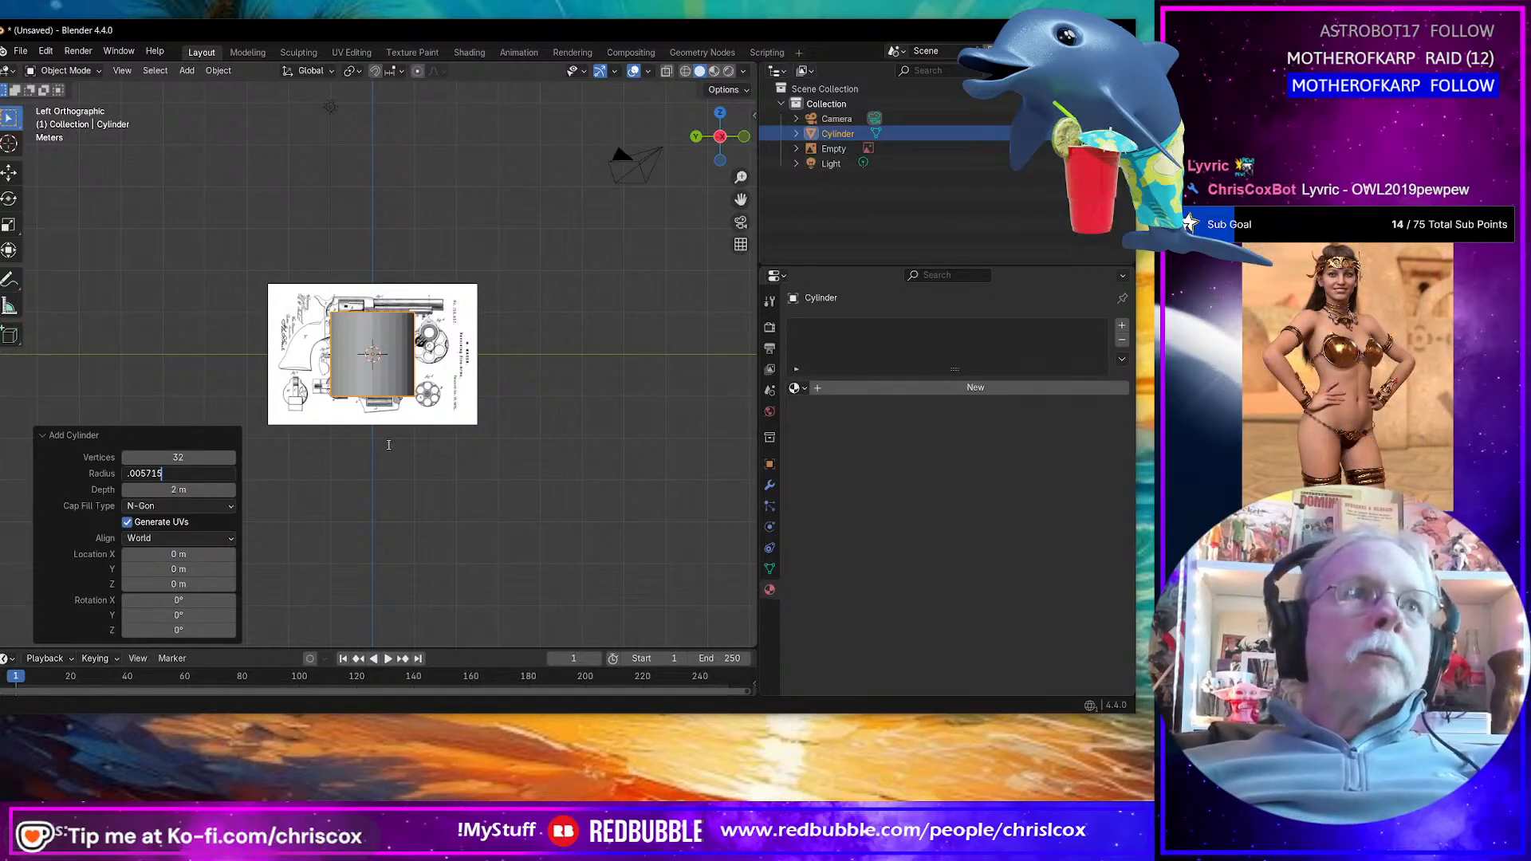
pyautogui.press('Return')
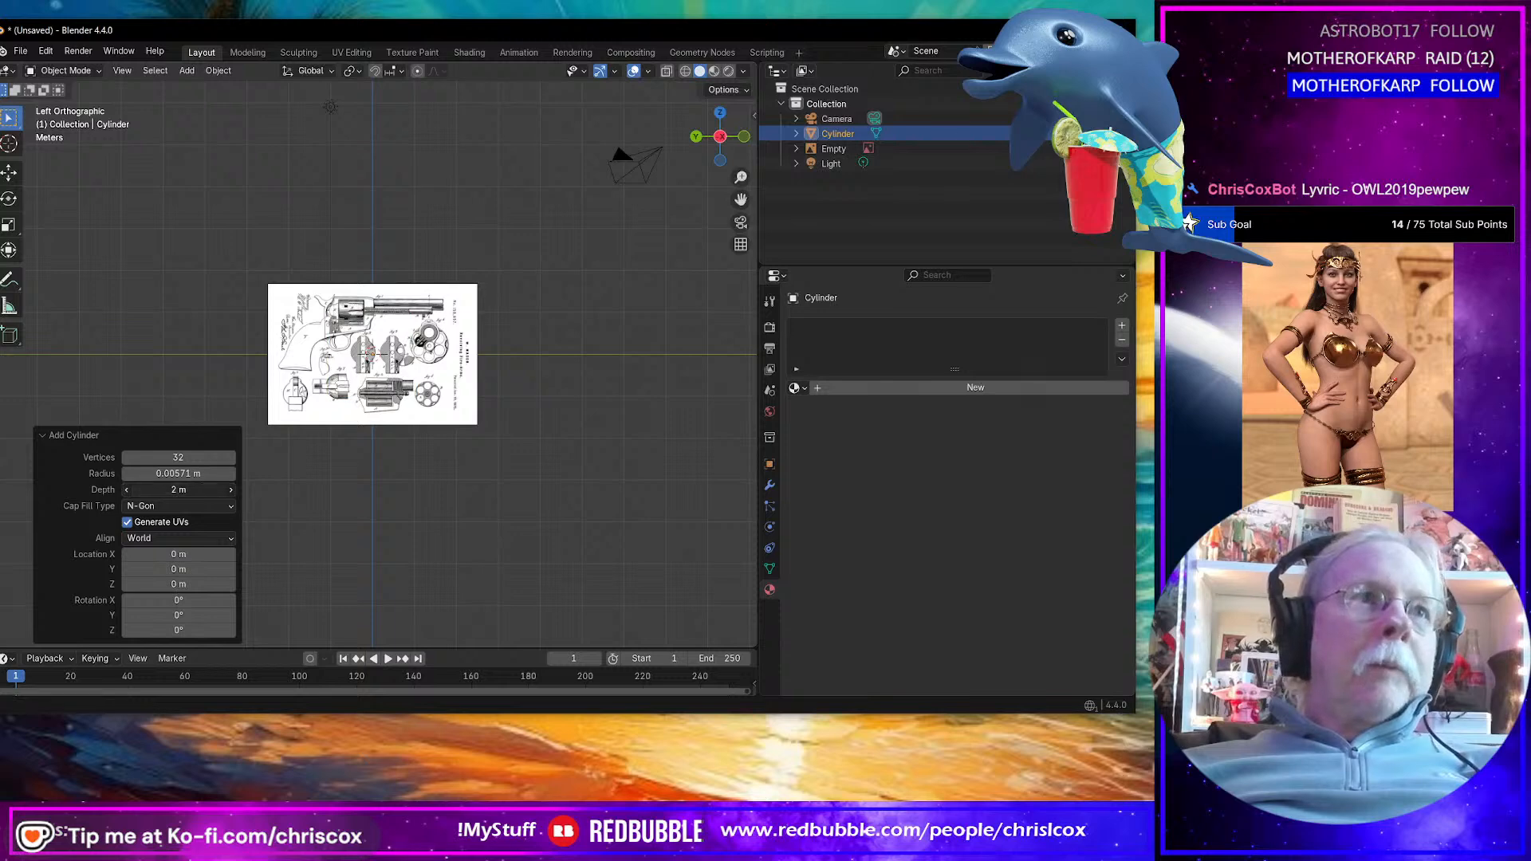
pyautogui.write('.0')
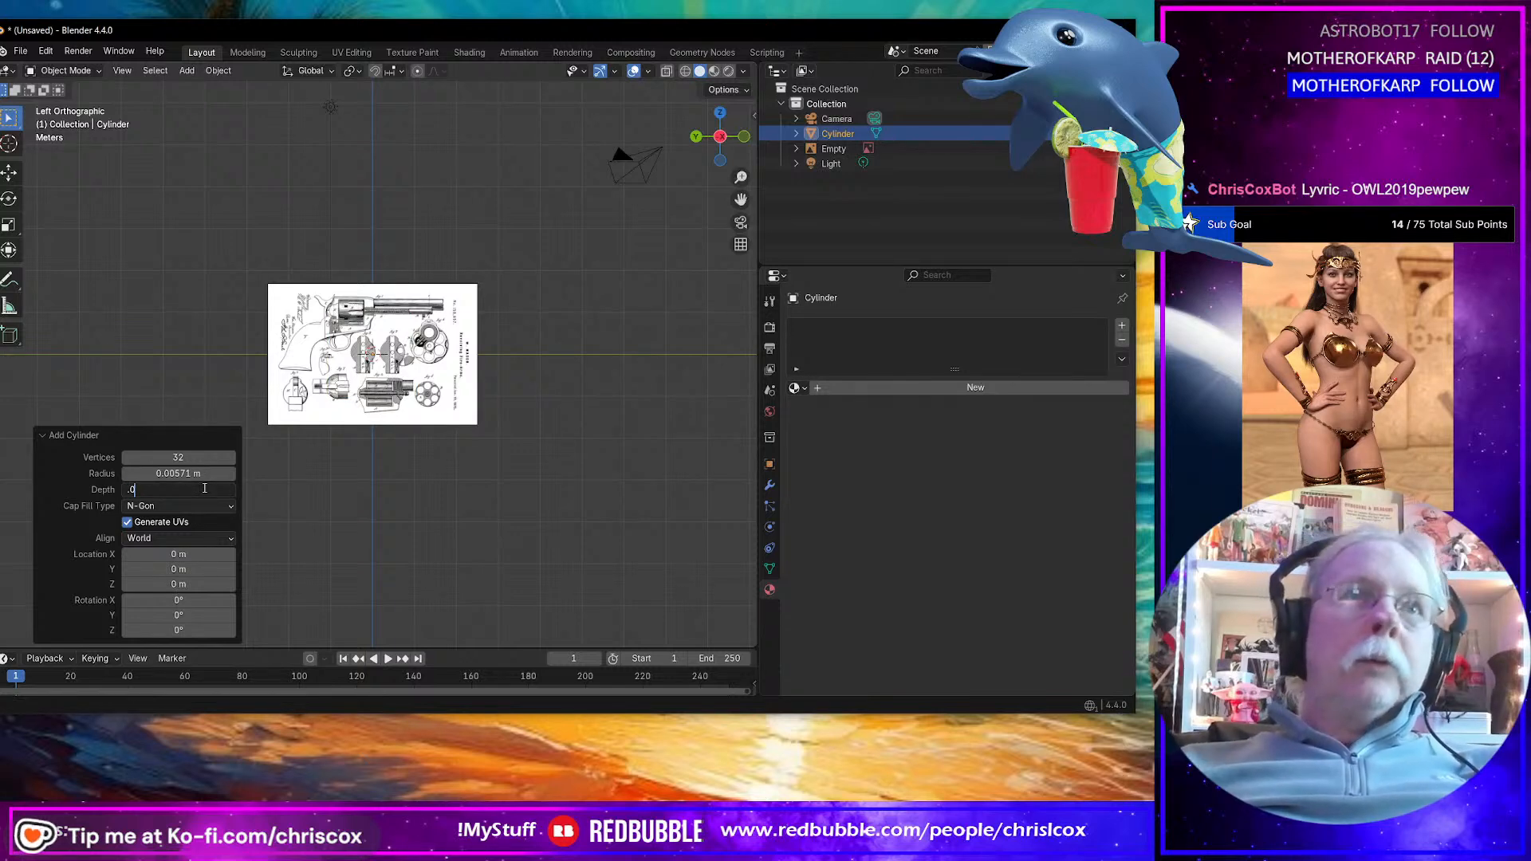
pyautogui.write('2')
pyautogui.press('Return')
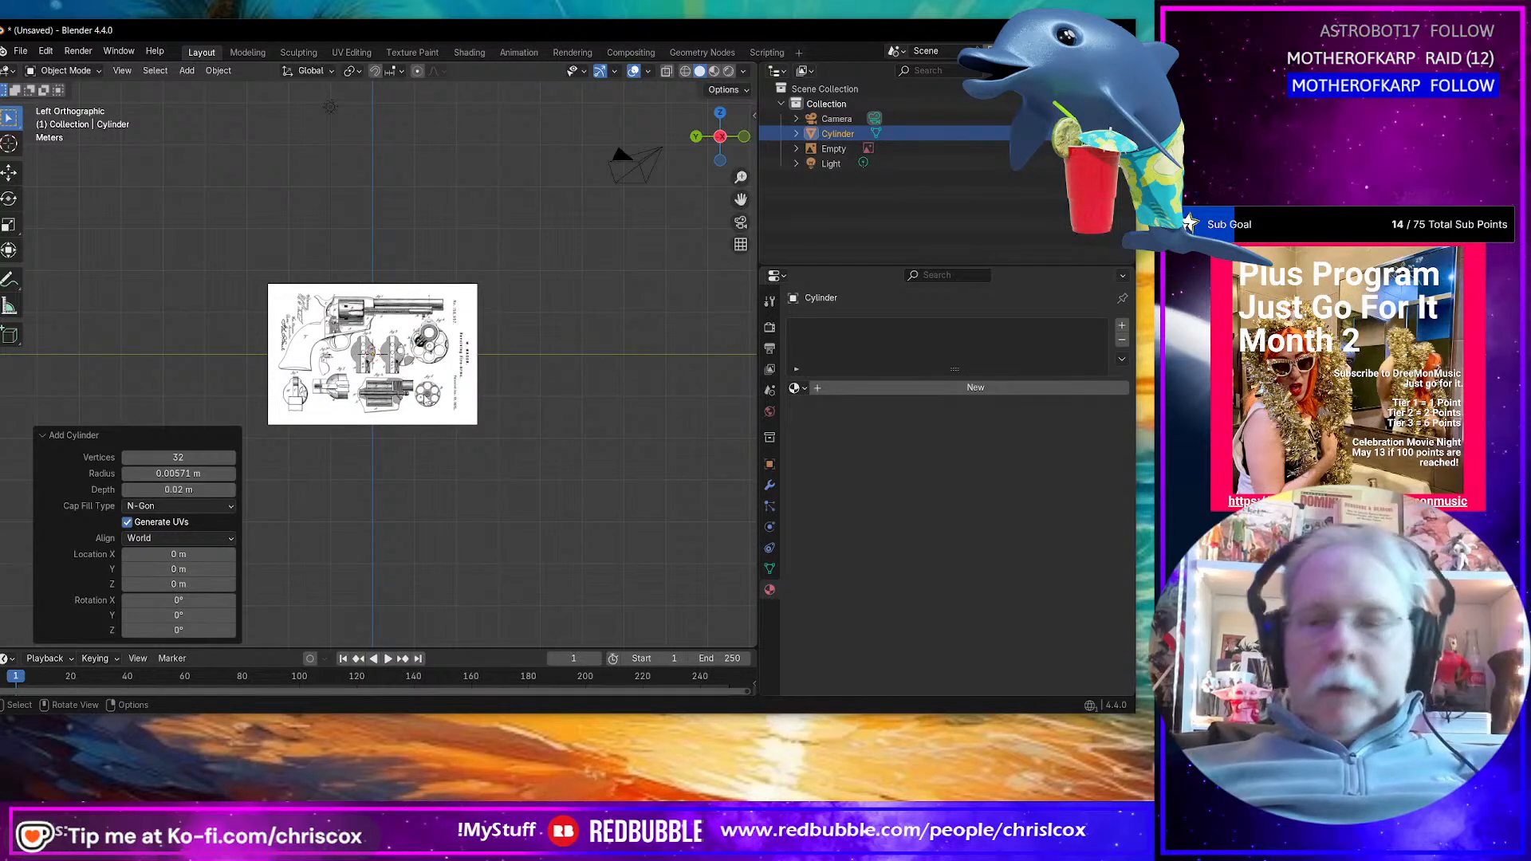
# Step: Compare the cylinder with the patent drawing and scale the reference image down uniformly by a factor of 0.032
pyautogui.press('KP_Decimal')
pyautogui.scroll(-10, 429, 389)
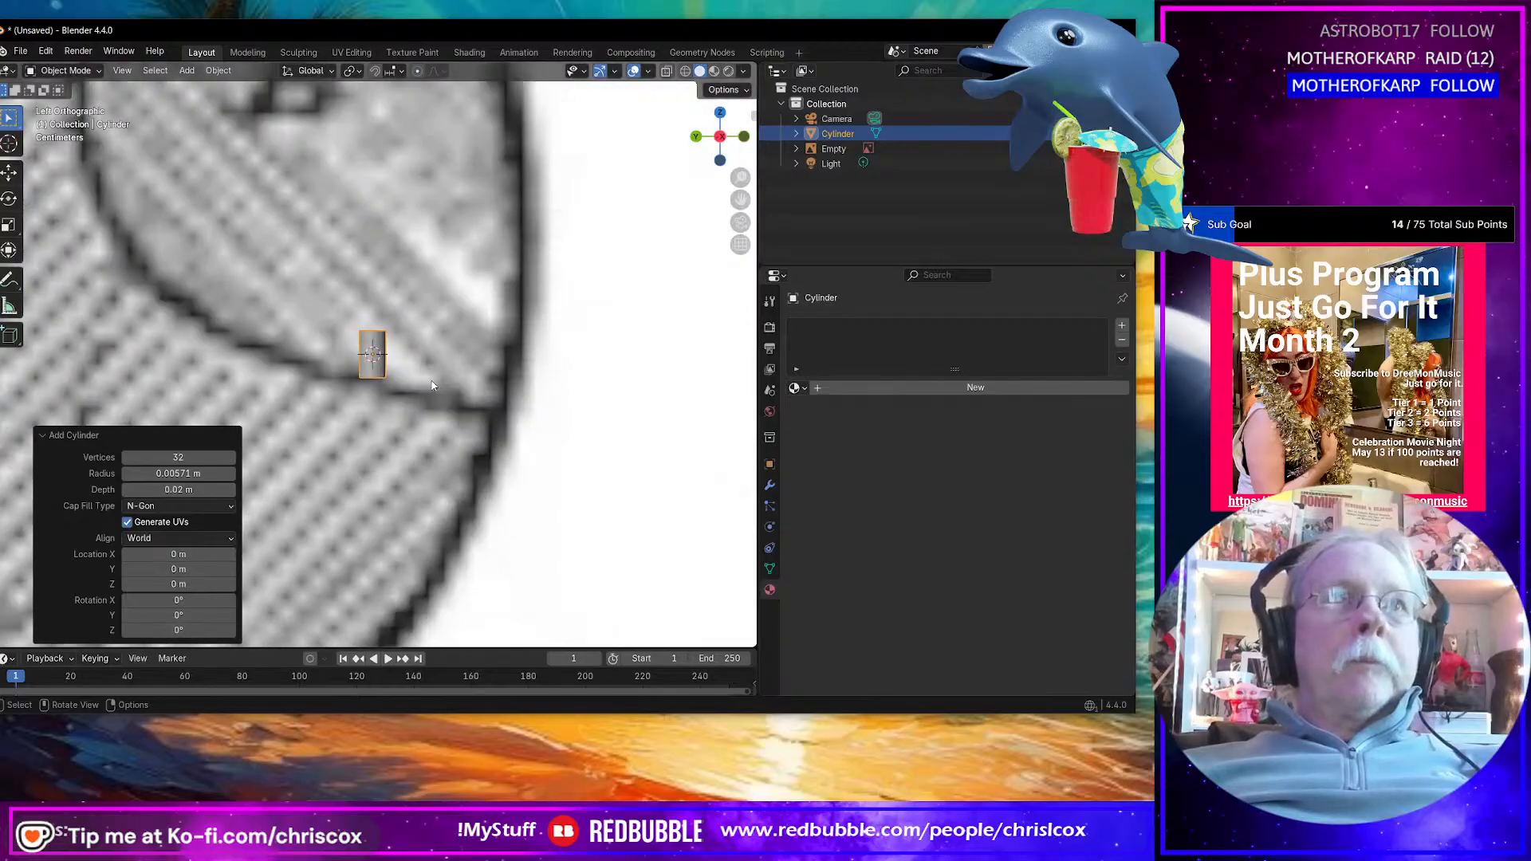
pyautogui.scroll(-8, 679, 323)
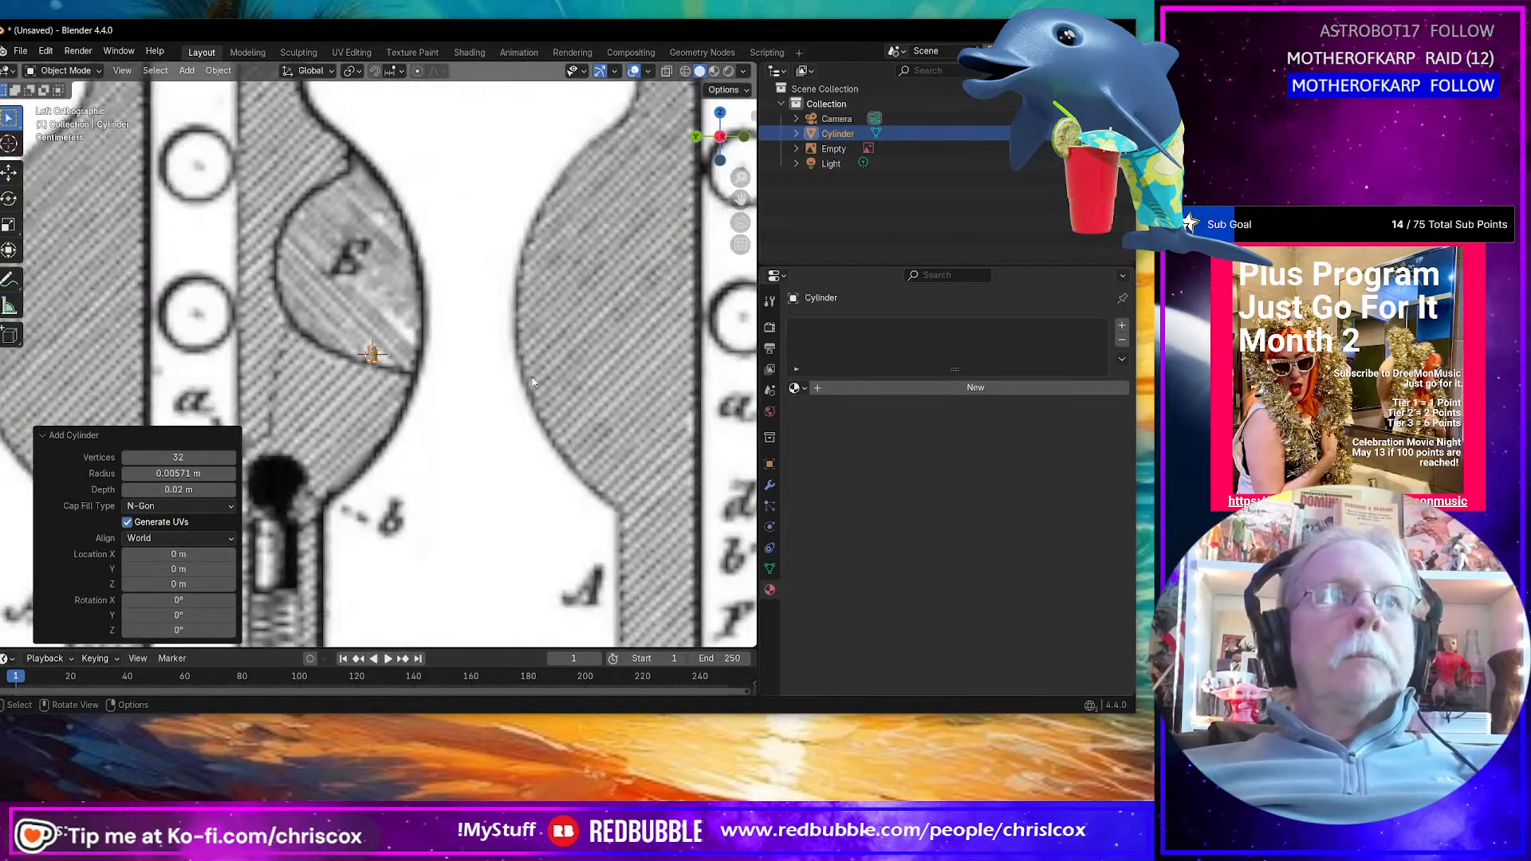
pyautogui.scroll(3, 531, 376)
pyautogui.click(645, 354)
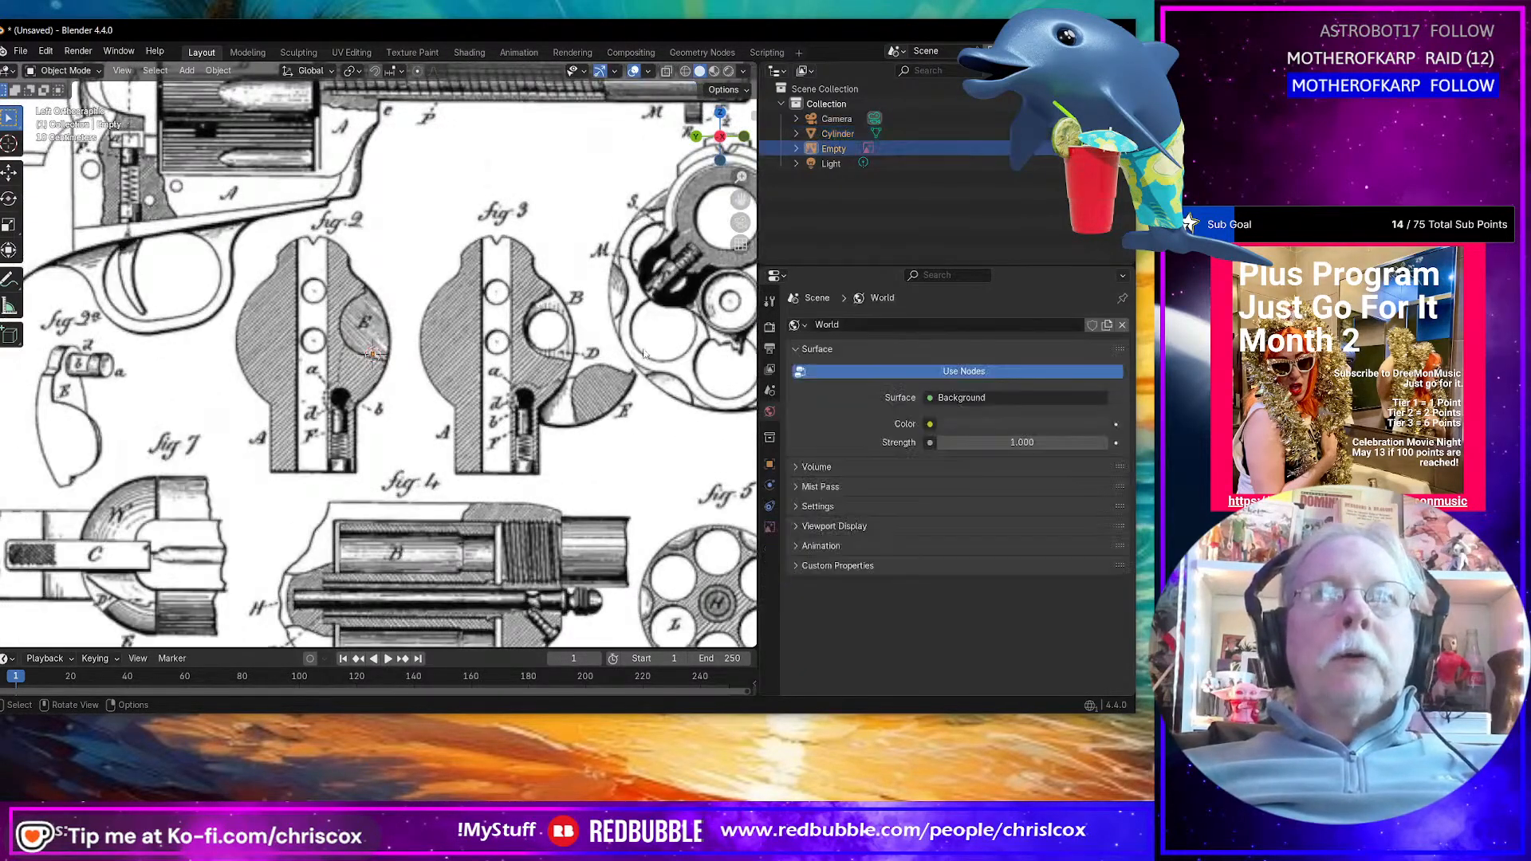
pyautogui.press('s')
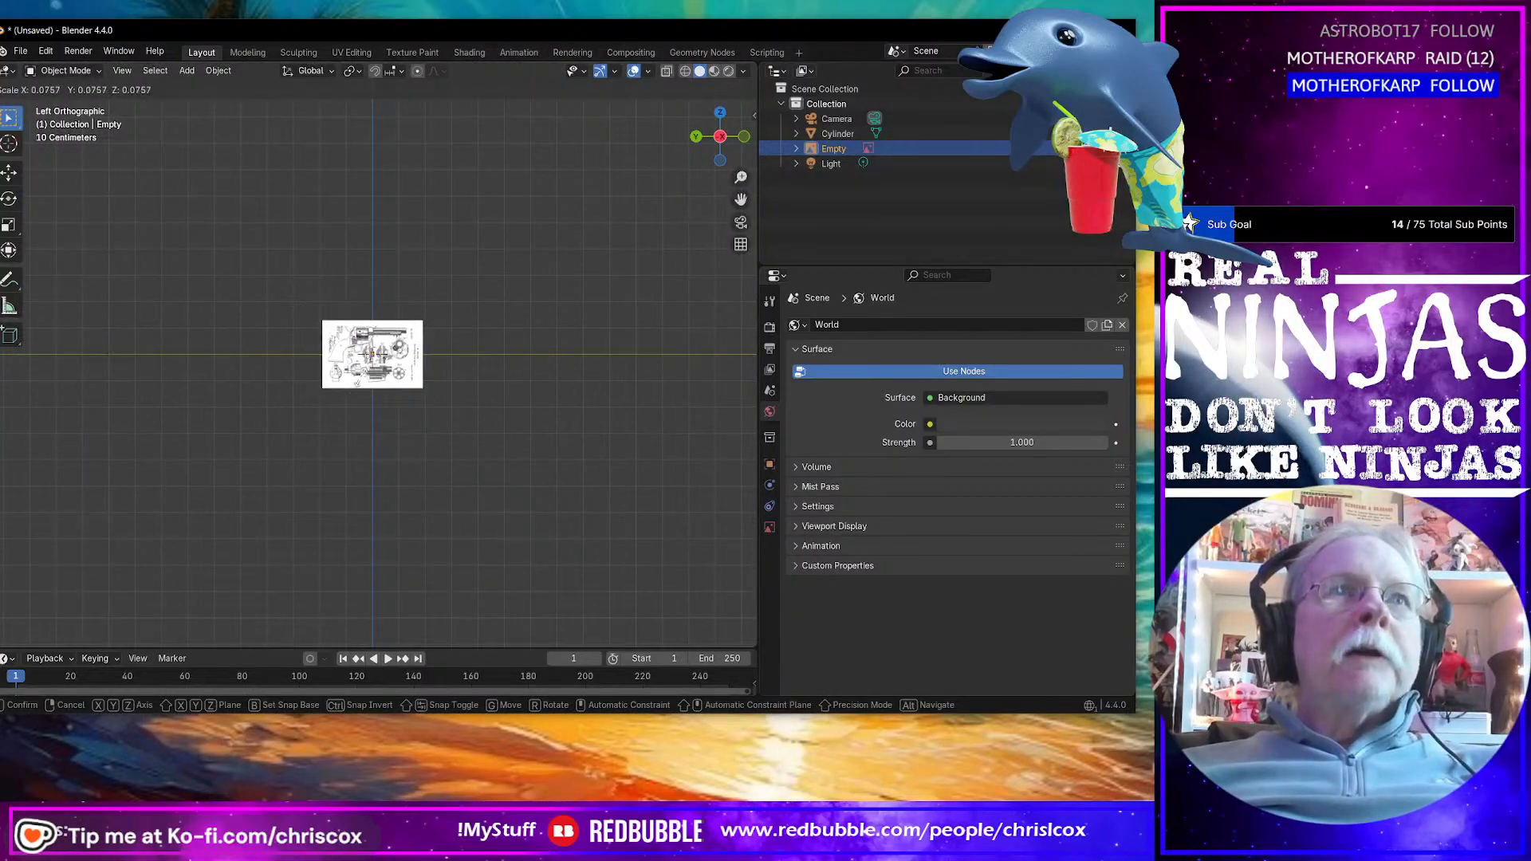
pyautogui.click(375, 363)
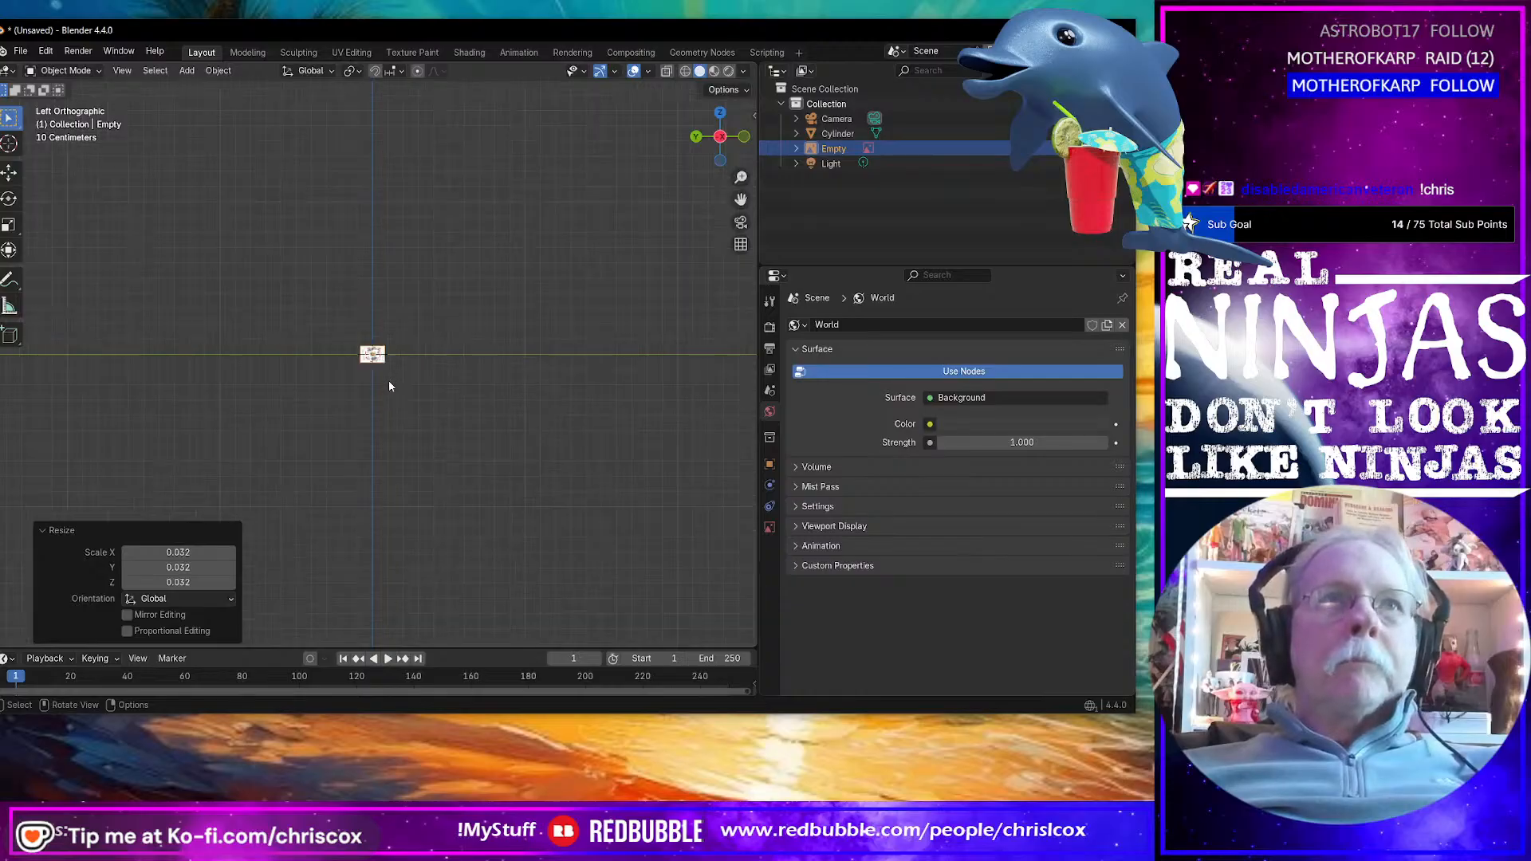
pyautogui.press('KP_Decimal')
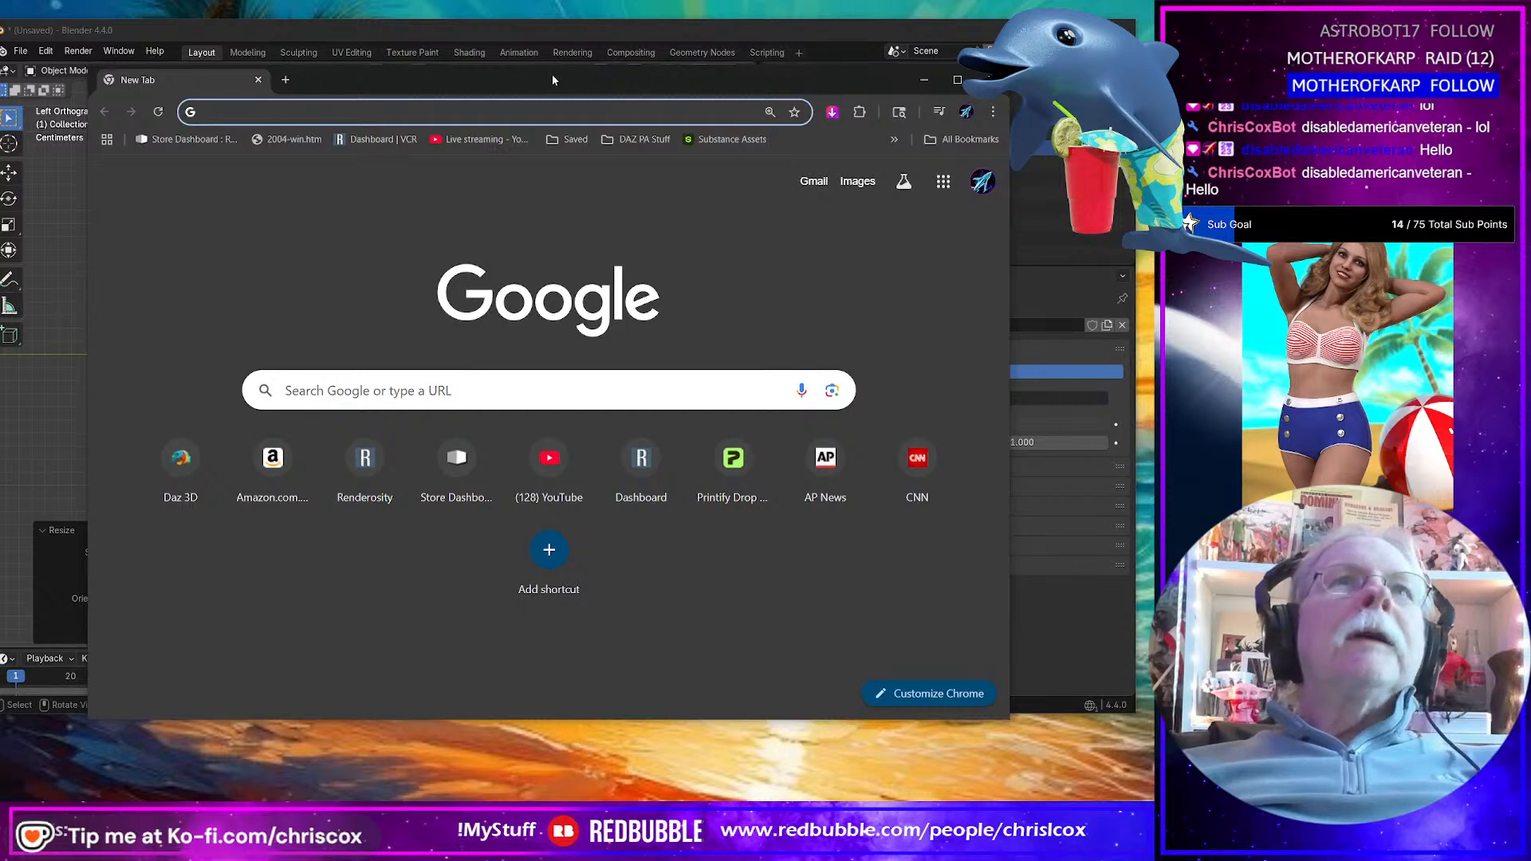
# Step: Search Google for "1873 colt single-action army revolver 45 round" in a new browser window
pyautogui.moveTo(552, 75); pyautogui.dragTo(613, 128)
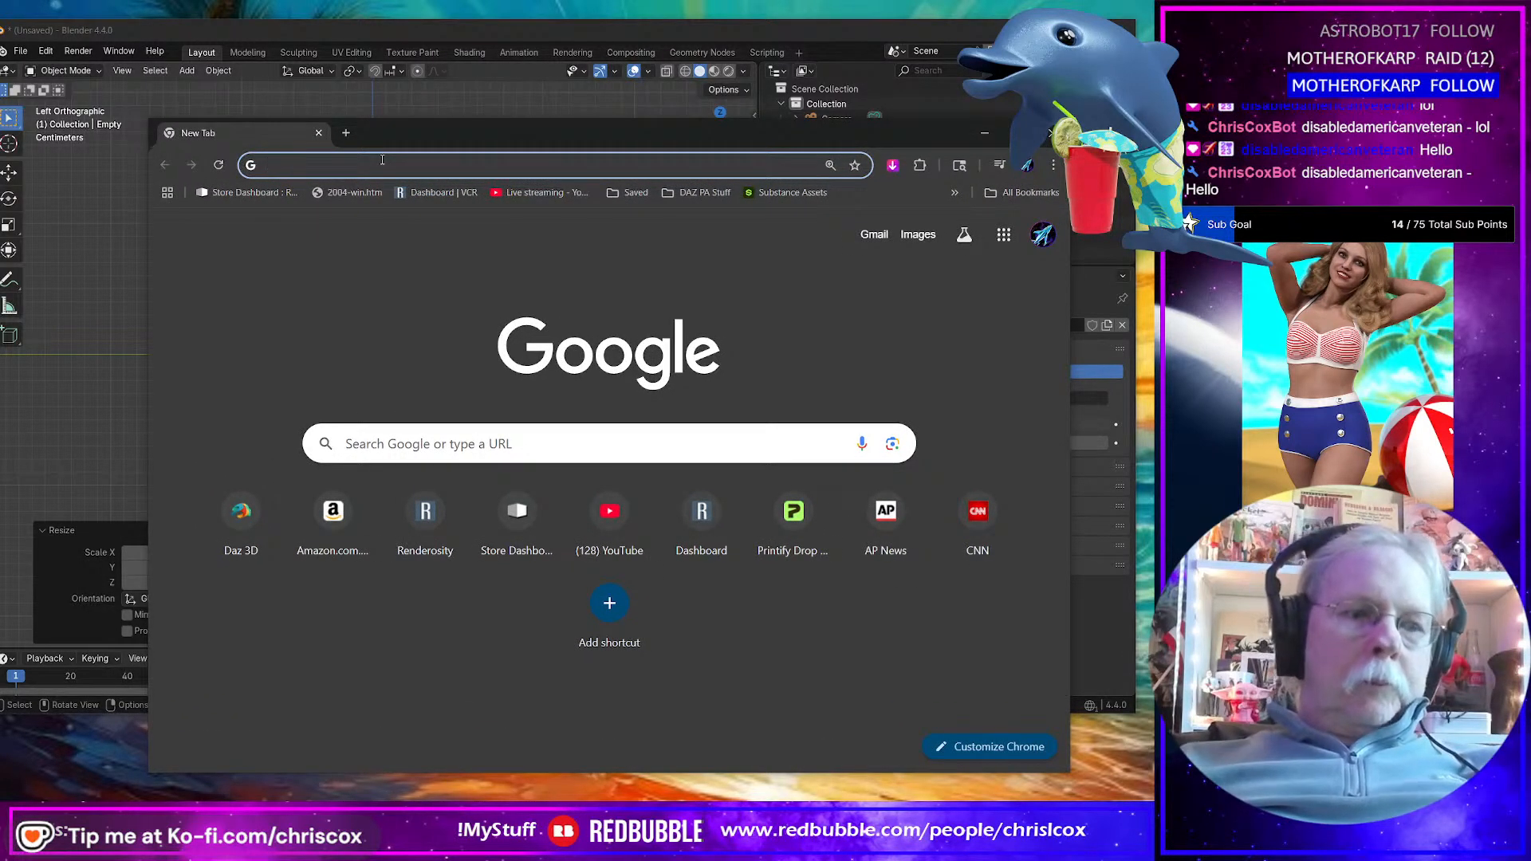
pyautogui.write('1872')
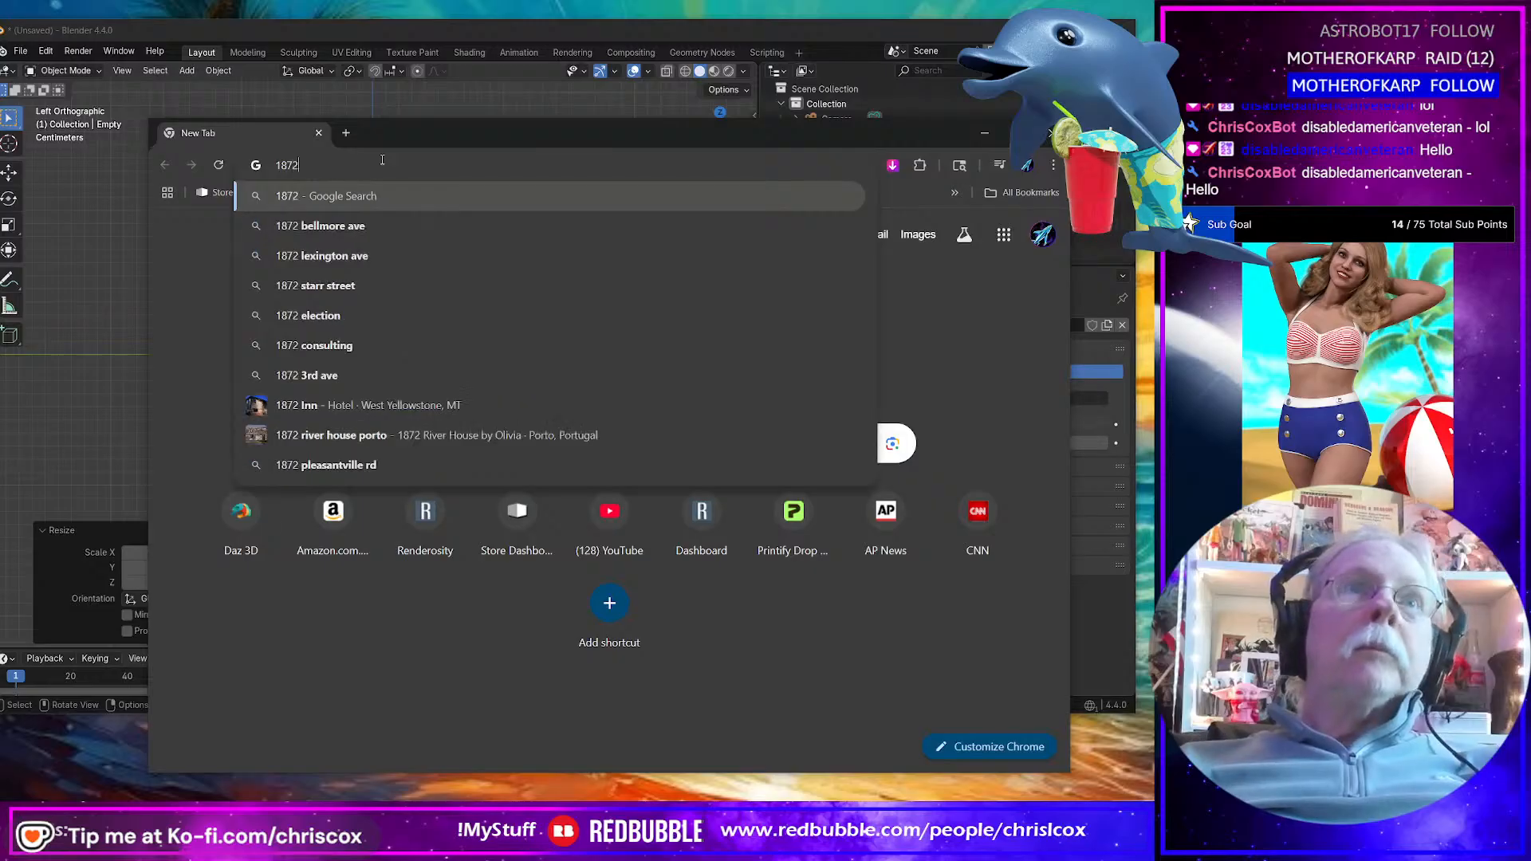
pyautogui.press('BackSpace')
pyautogui.write('3')
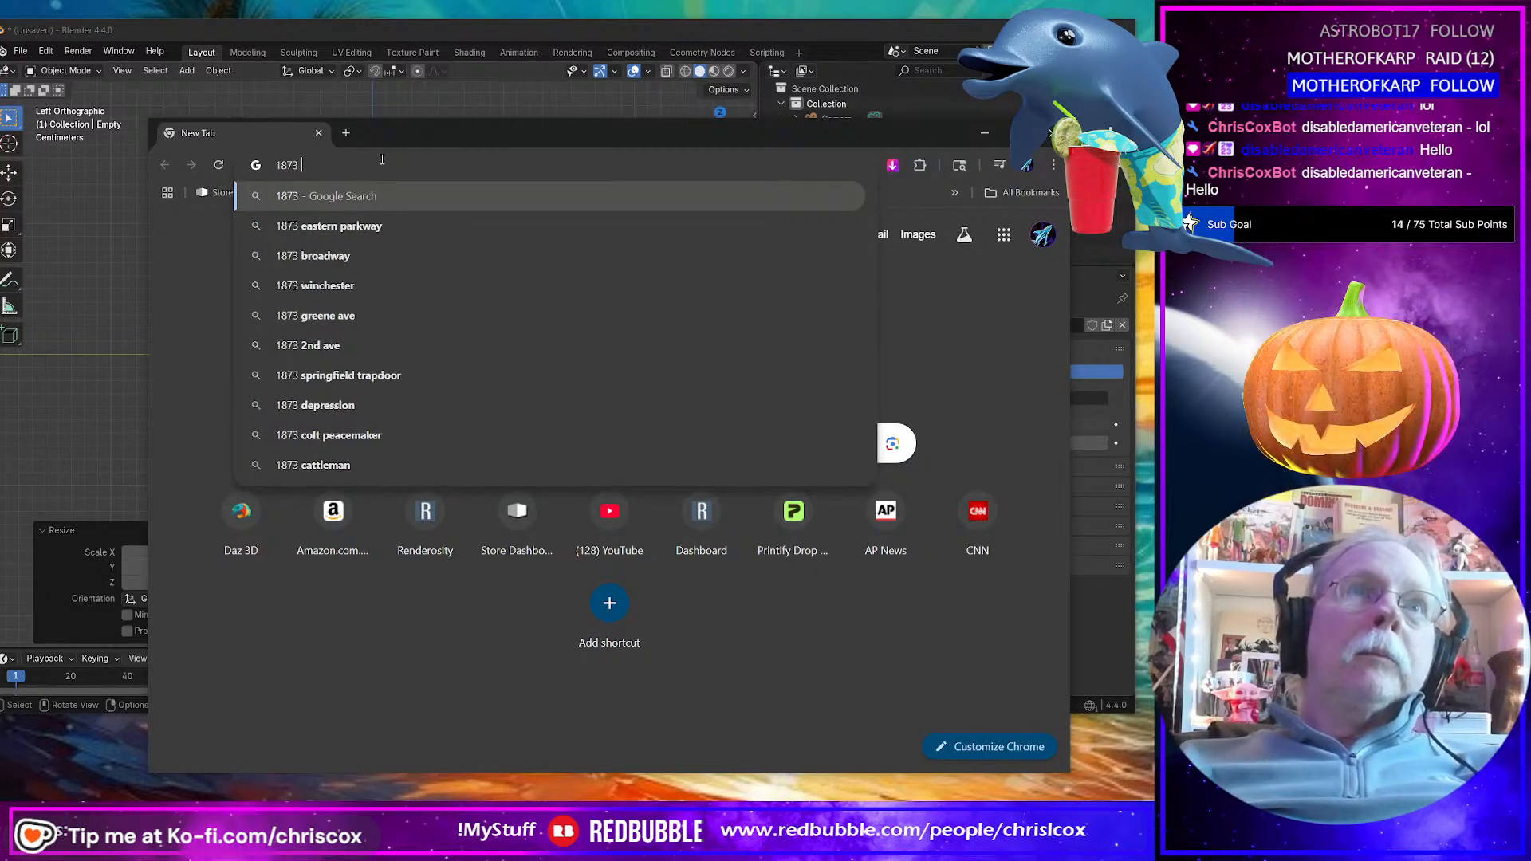
pyautogui.write(' co')
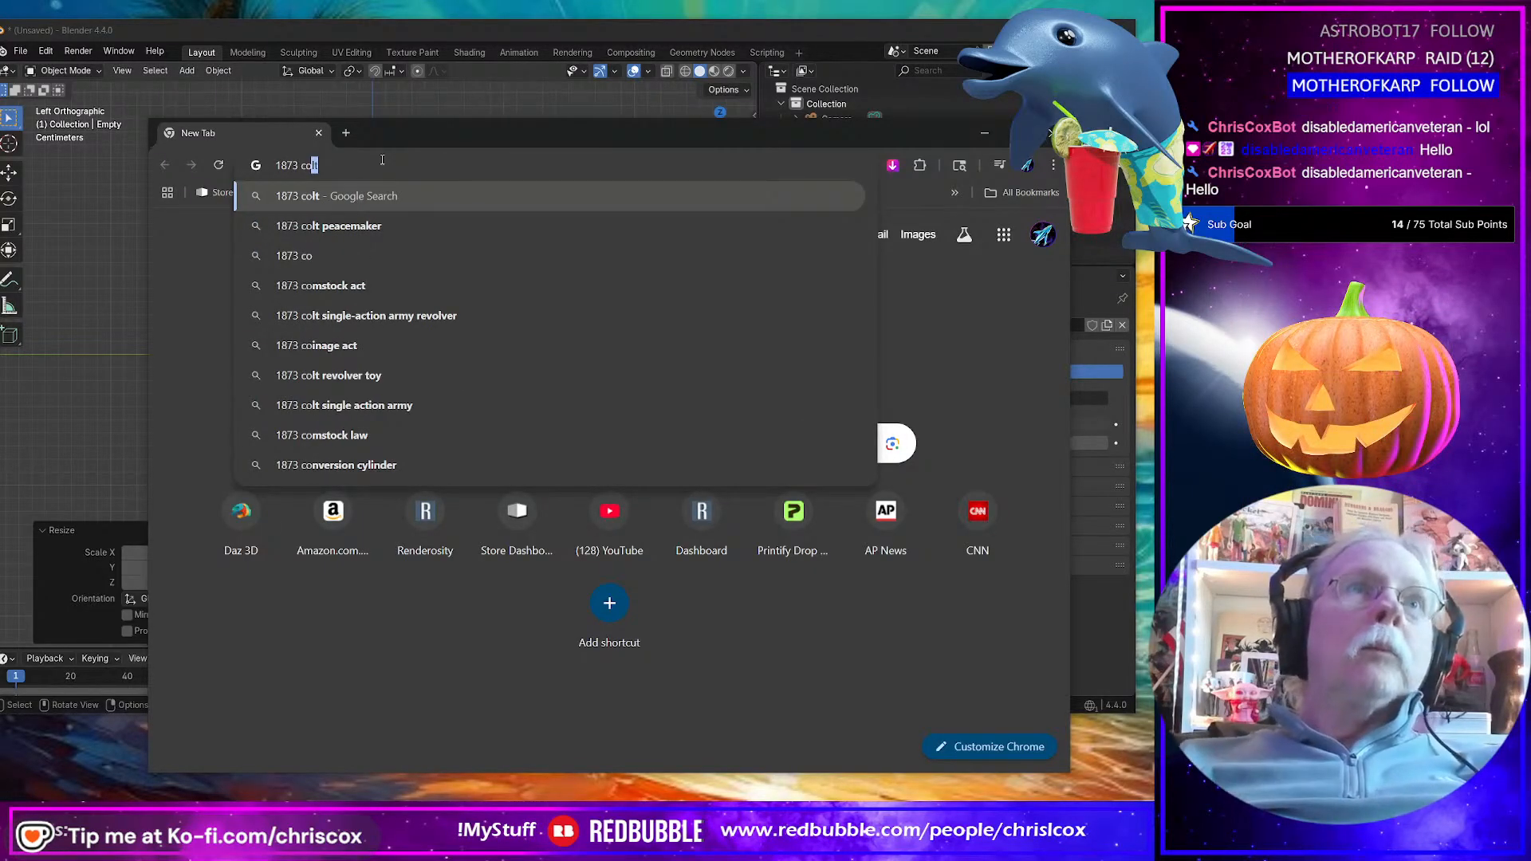
pyautogui.write('lt')
pyautogui.press('Down')
pyautogui.press('Down')
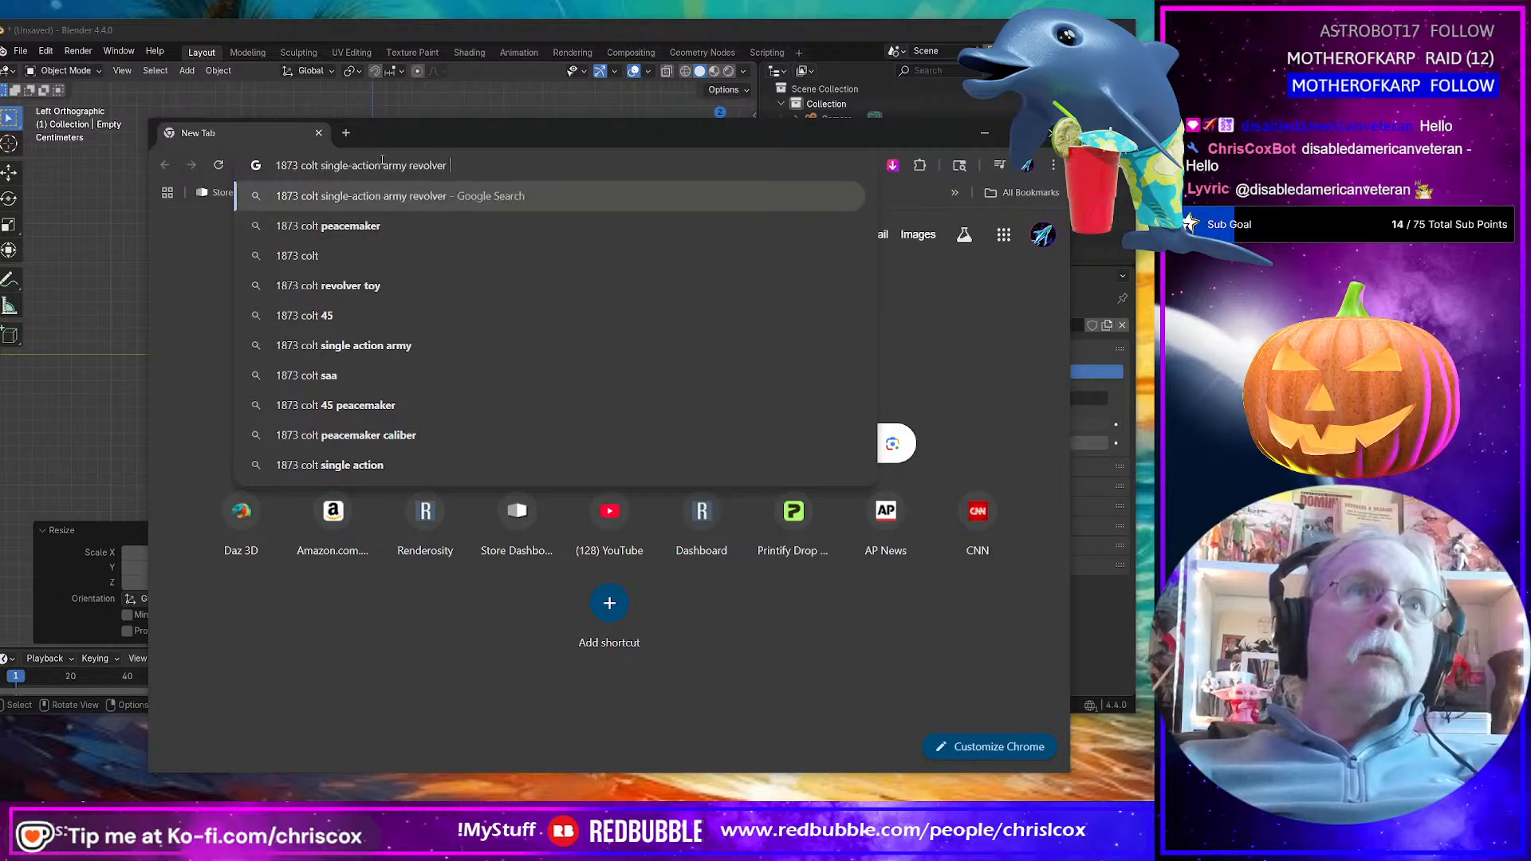
pyautogui.write('45 round')
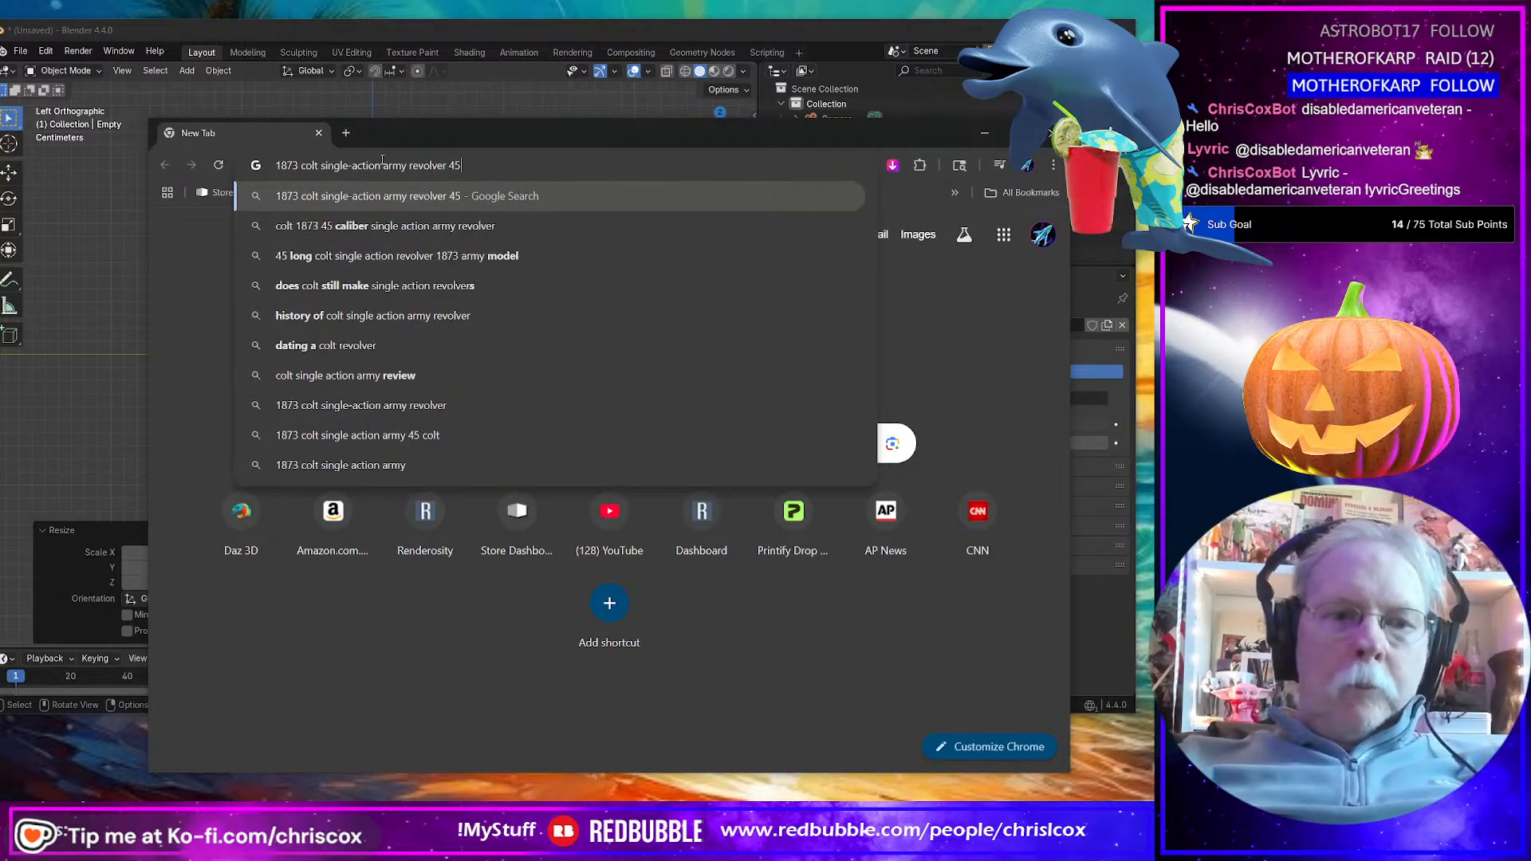
pyautogui.press('Return')
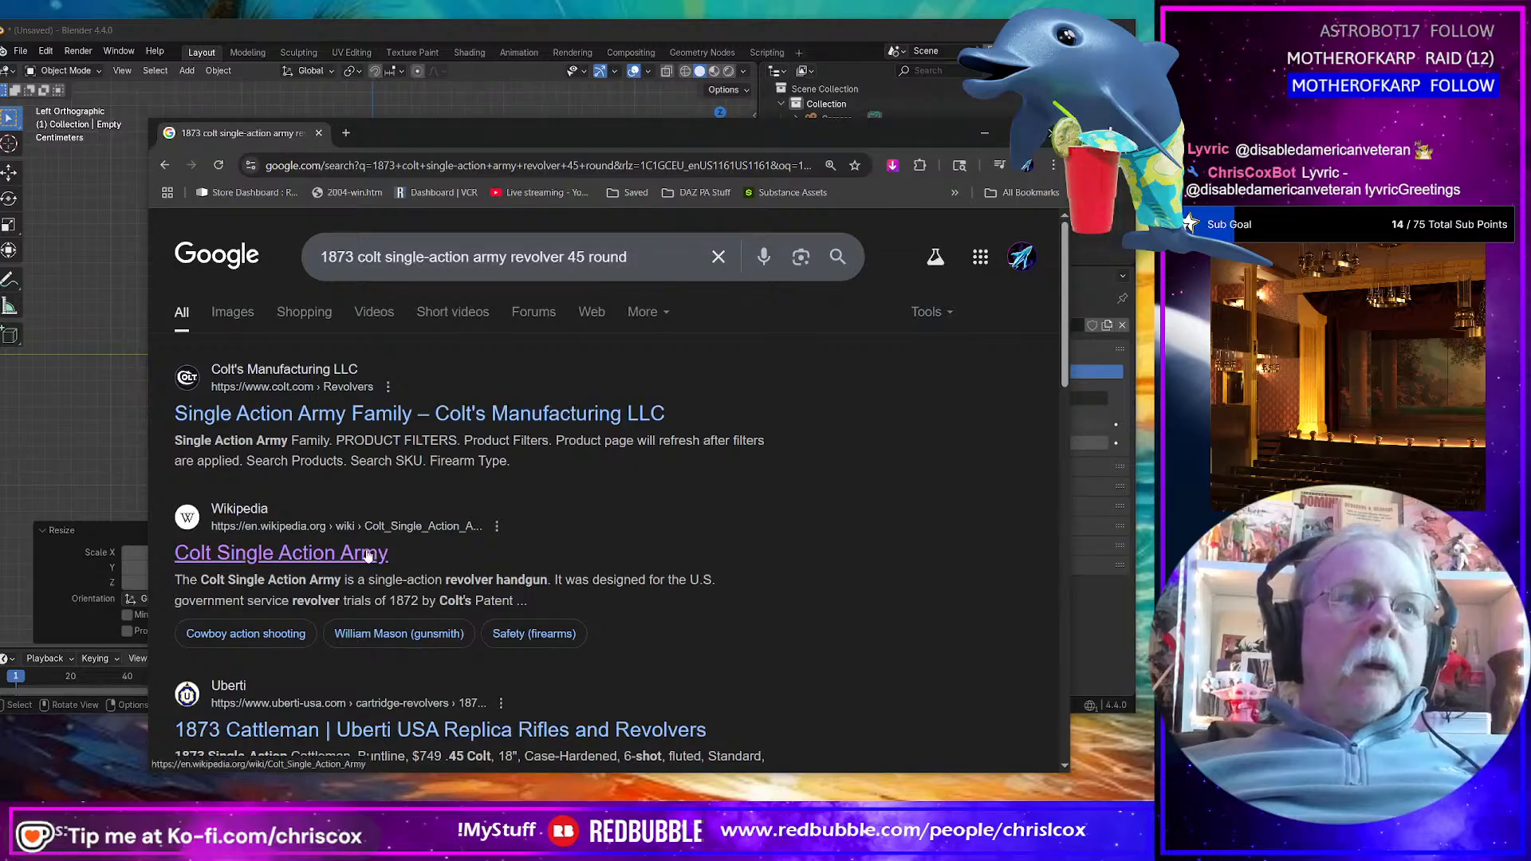
# Step: Look through the web results for the revolver's .45 round and switch to the image results
pyautogui.scroll(-4, 514, 539)
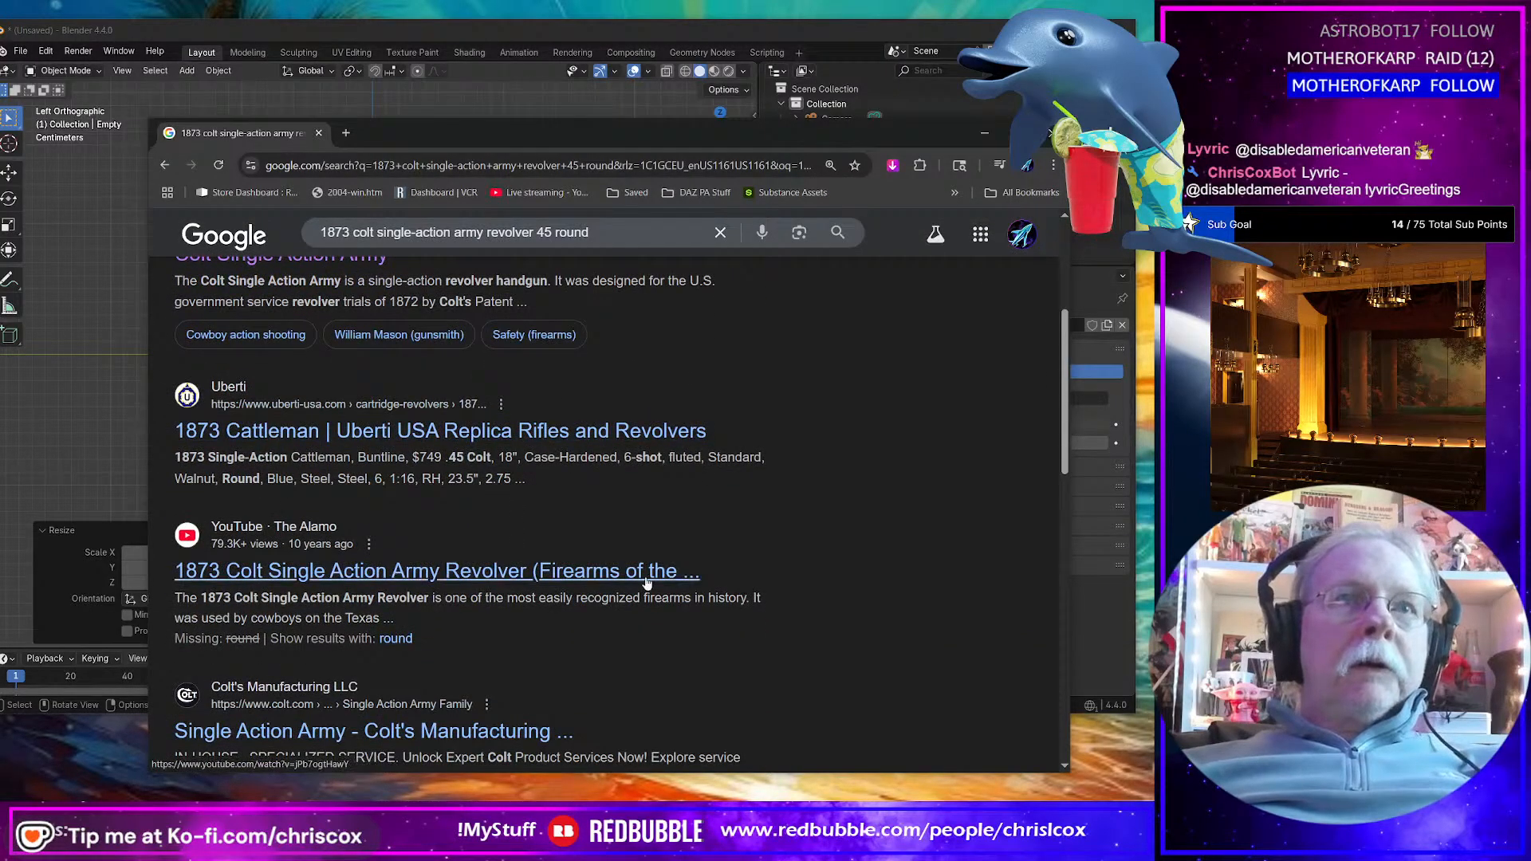
pyautogui.scroll(-1, 603, 576)
pyautogui.scroll(5, 603, 577)
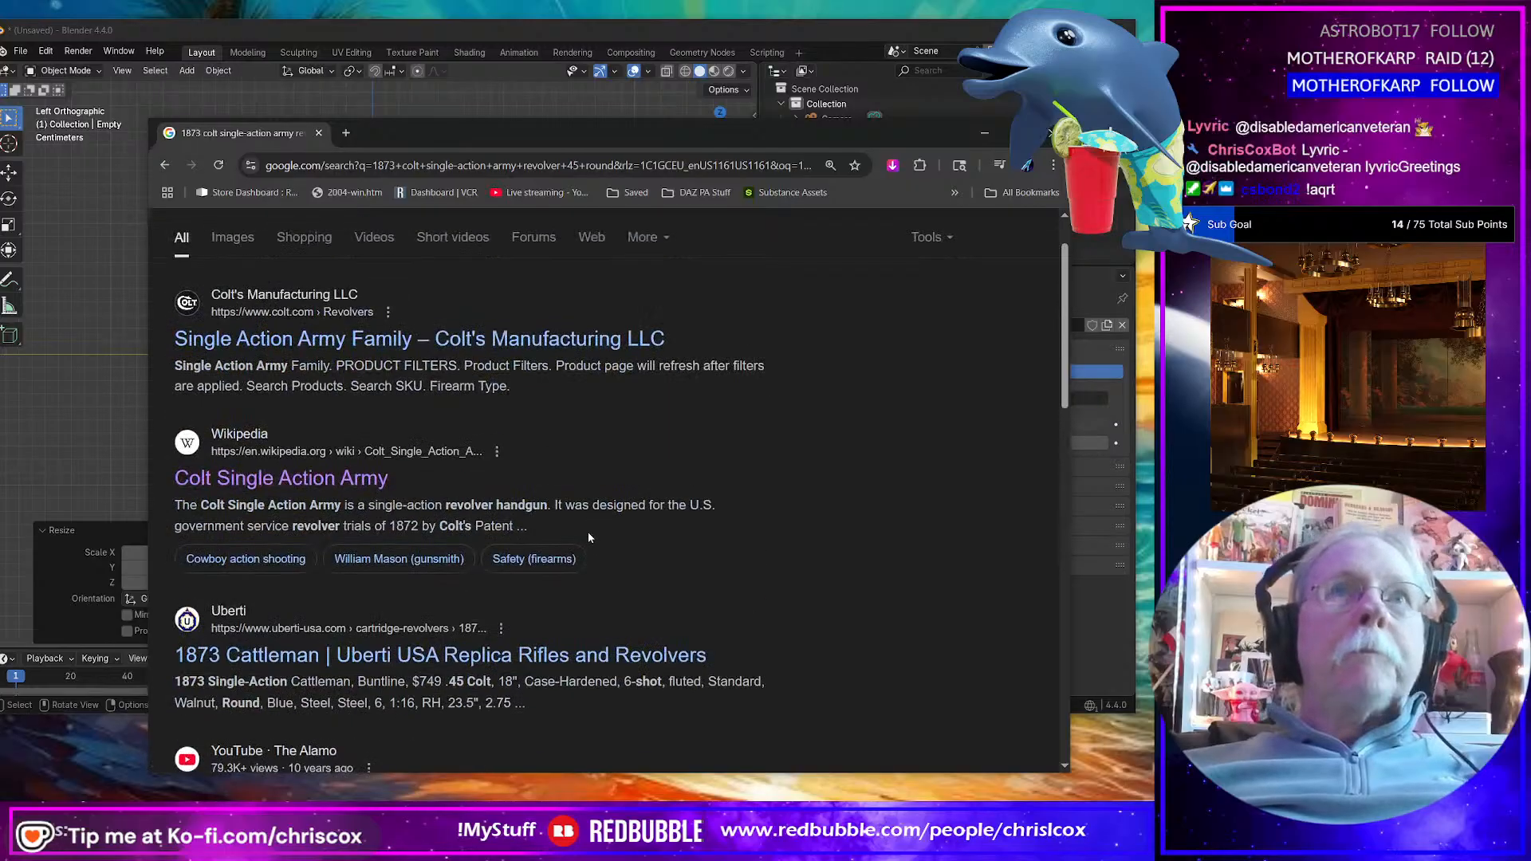
pyautogui.click(232, 312)
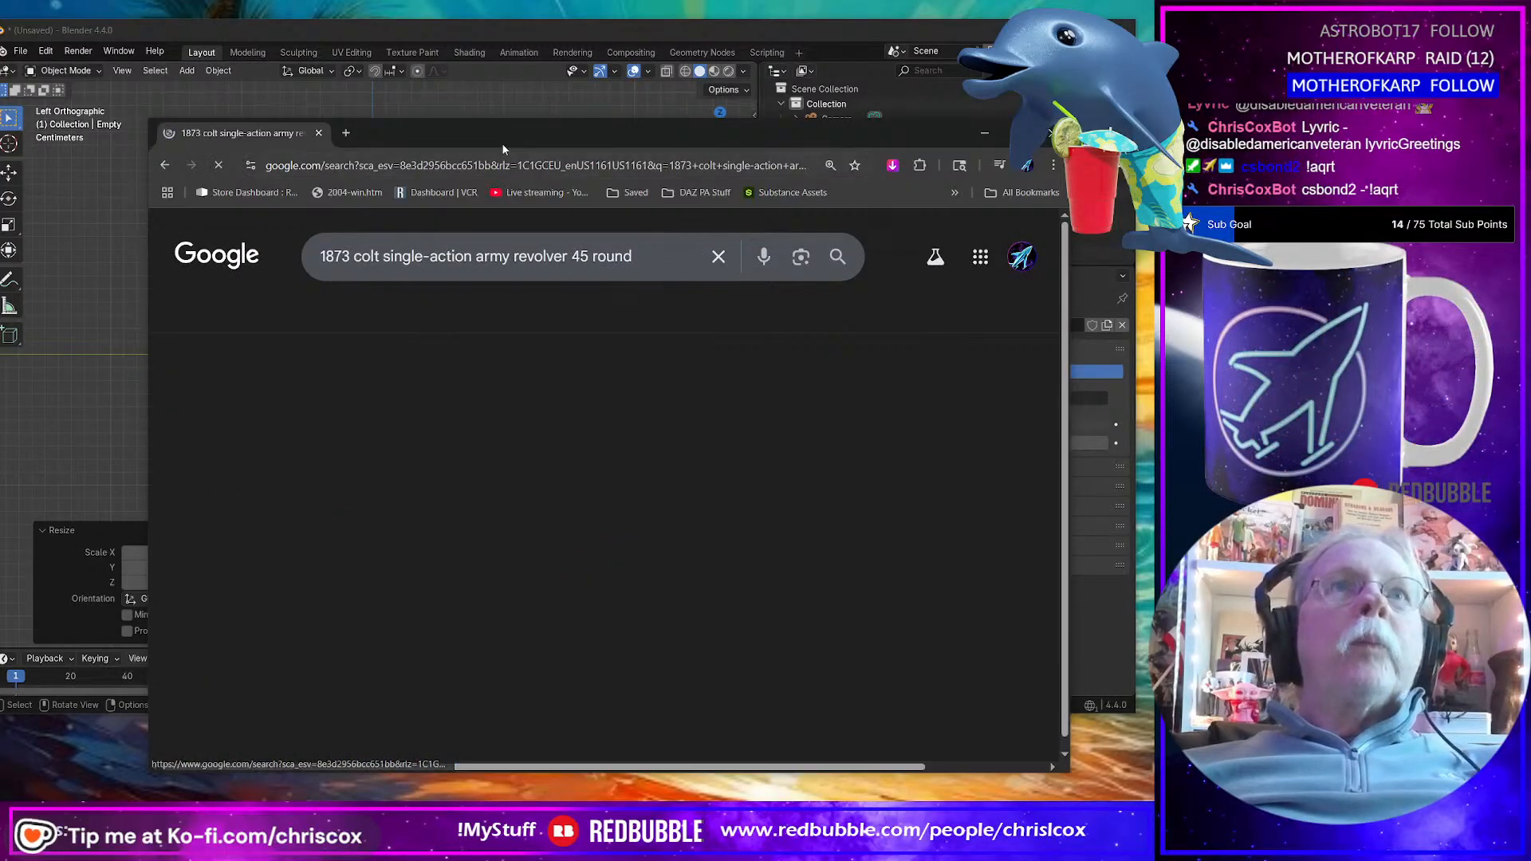
# Step: Look through the image results for a picture of the revolver's .45 round
pyautogui.scroll(-5, 649, 428)
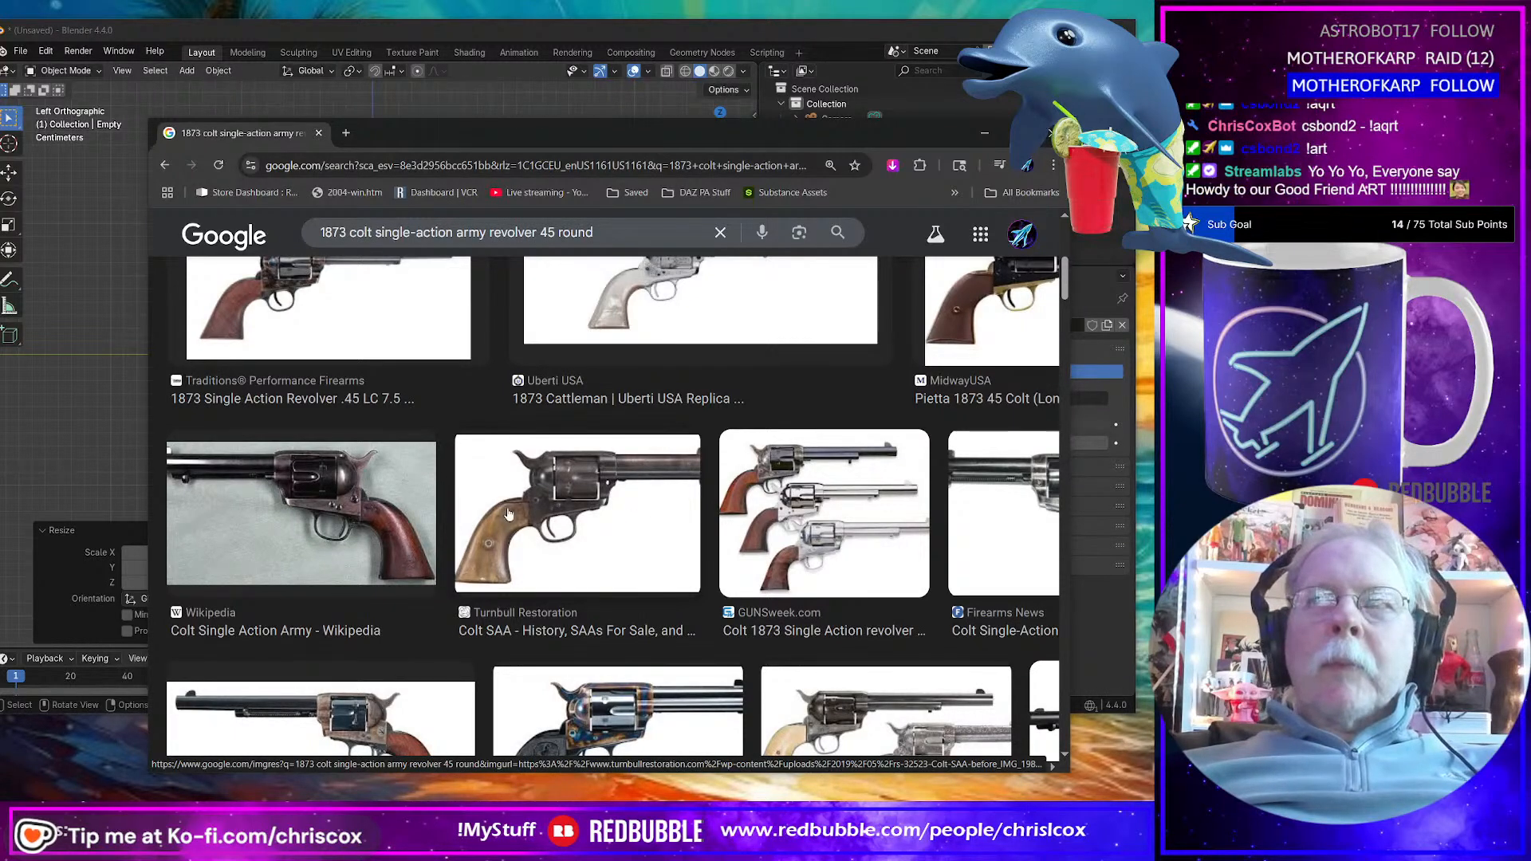
pyautogui.scroll(-2, 506, 514)
pyautogui.scroll(-3, 505, 515)
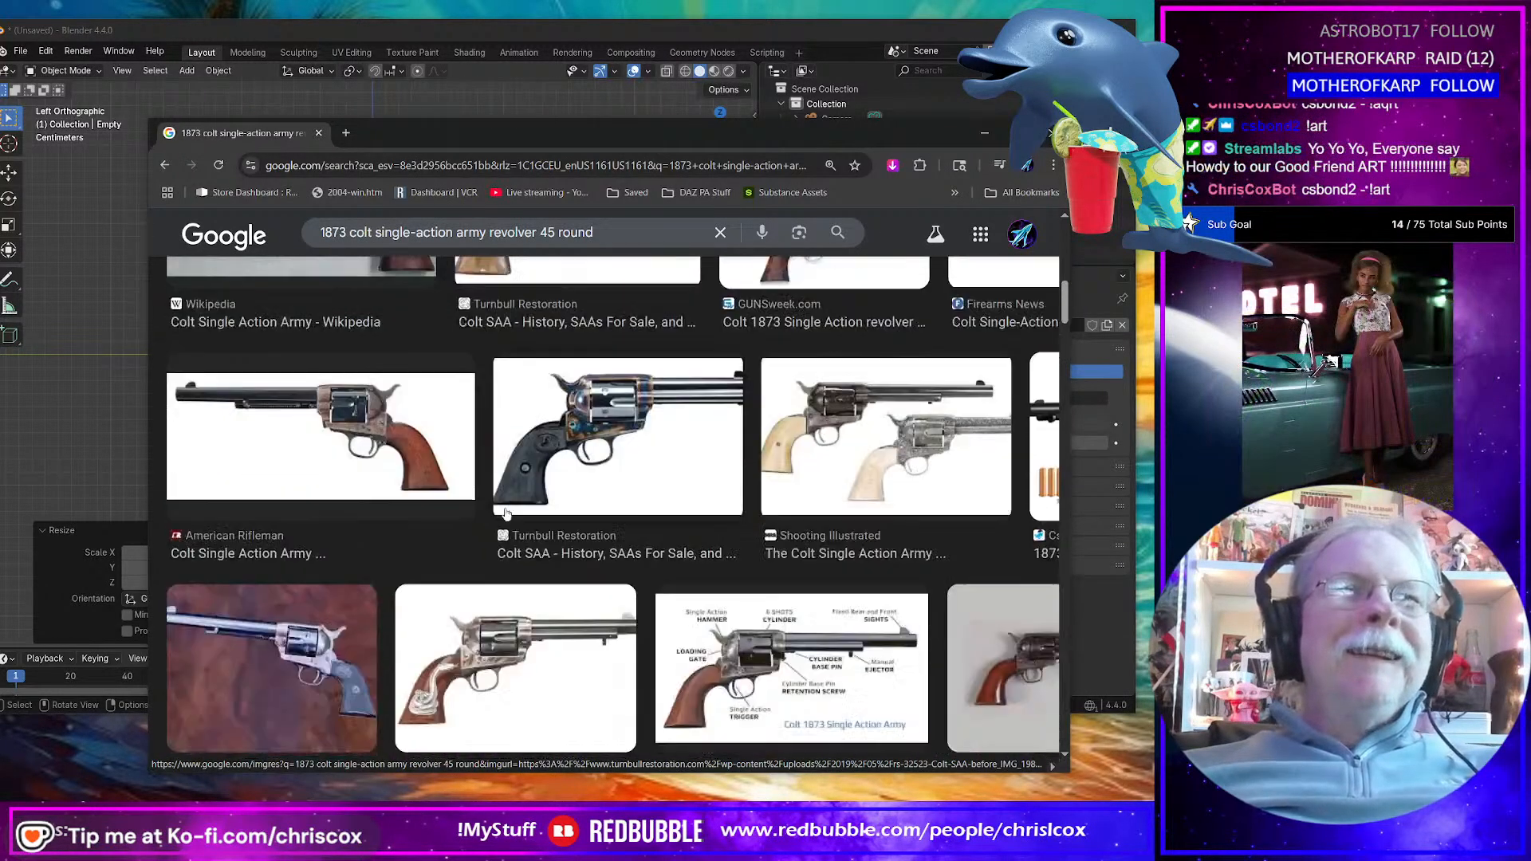
pyautogui.scroll(8, 815, 582)
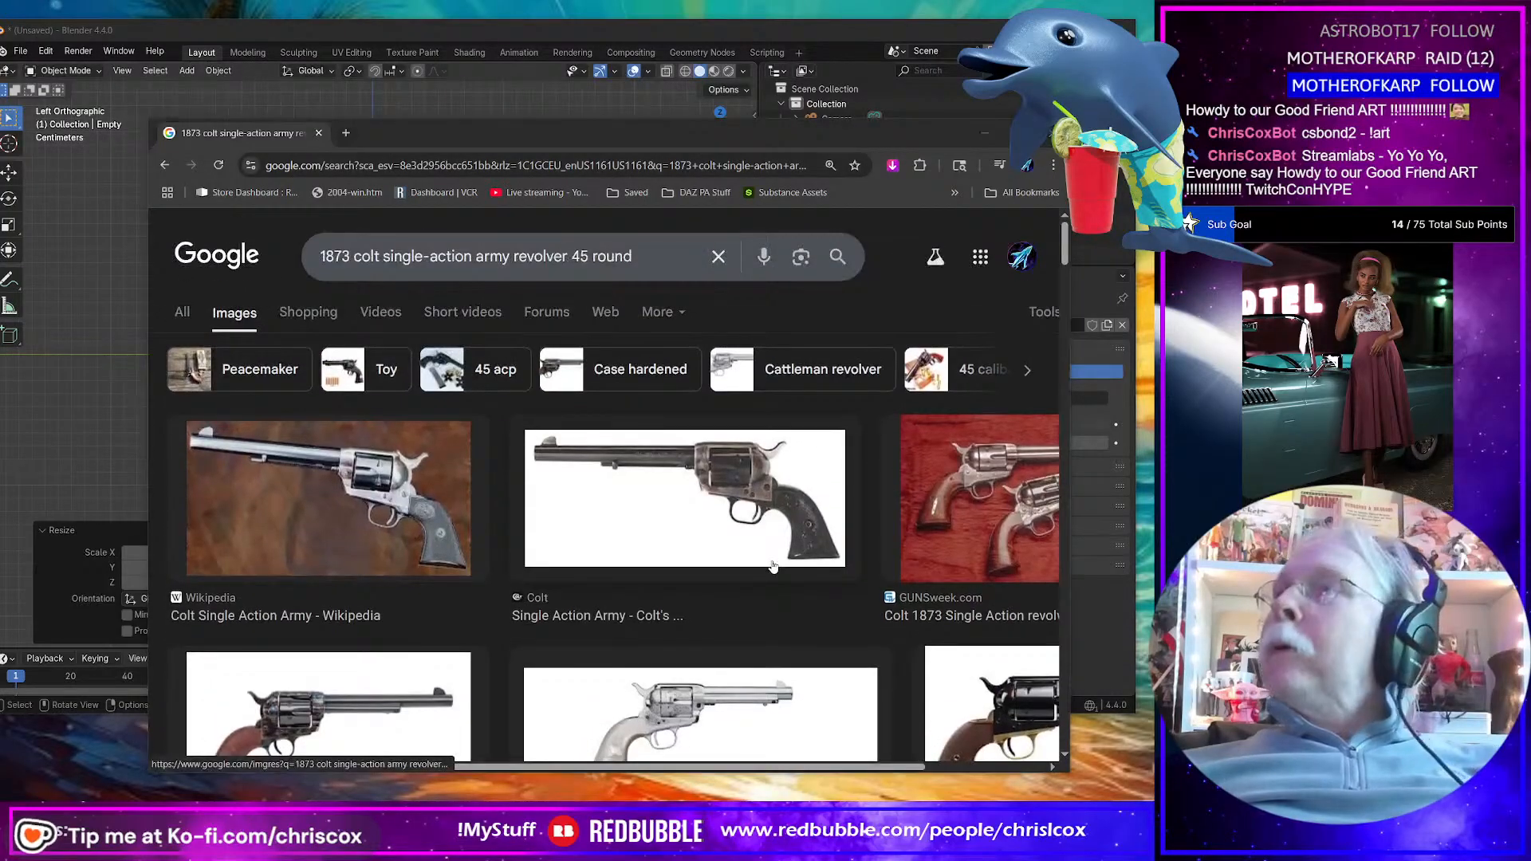
# Step: Switch to the Wikipedia article on the Colt Single Action Army and find the cartridge entry in its specifications
pyautogui.hotkey('alt', 'Tab')
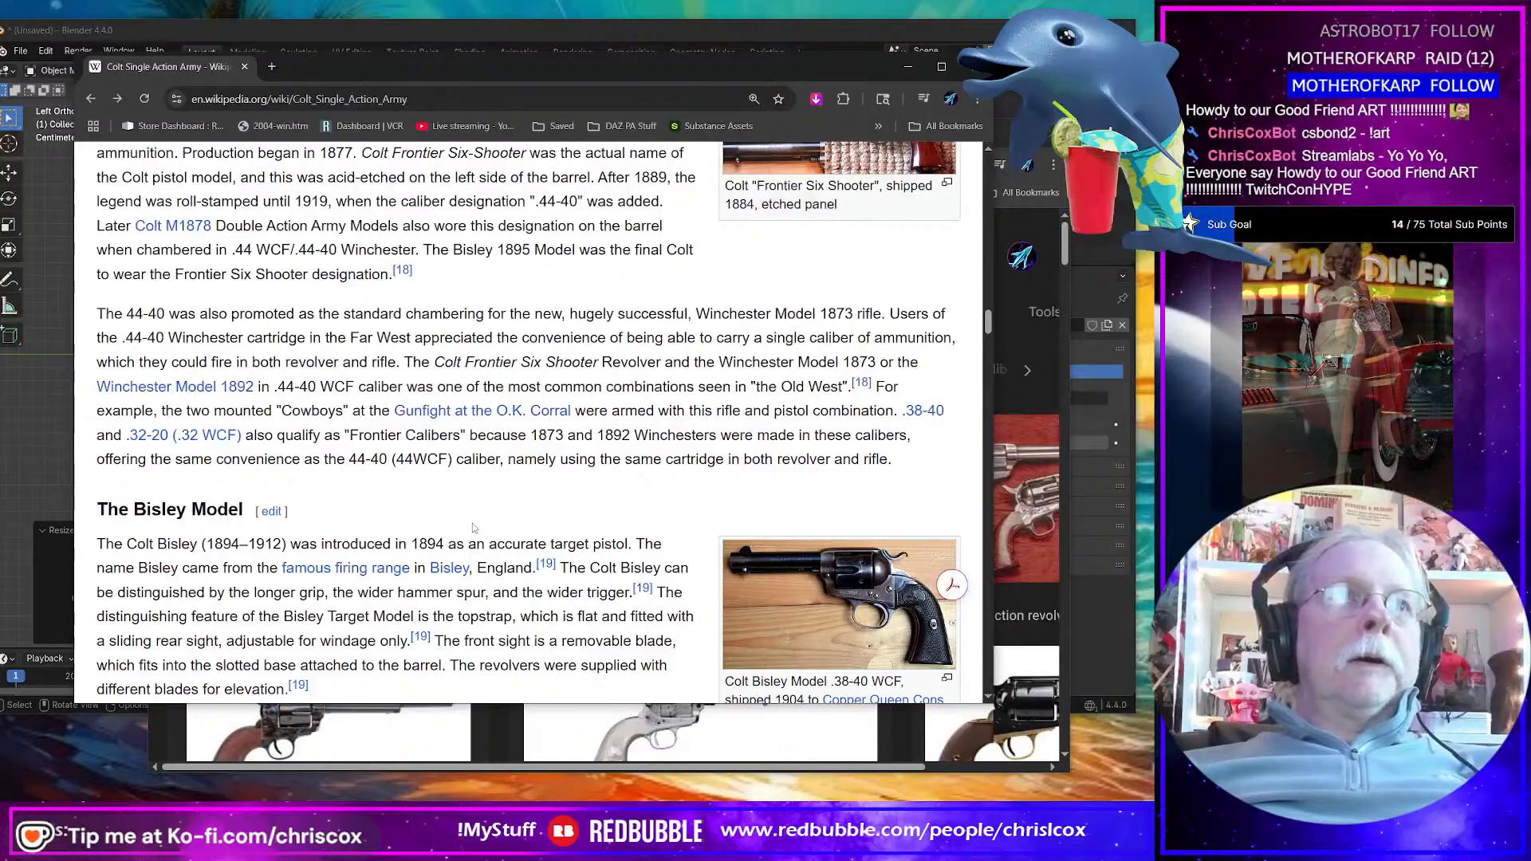
pyautogui.scroll(1, 589, 505)
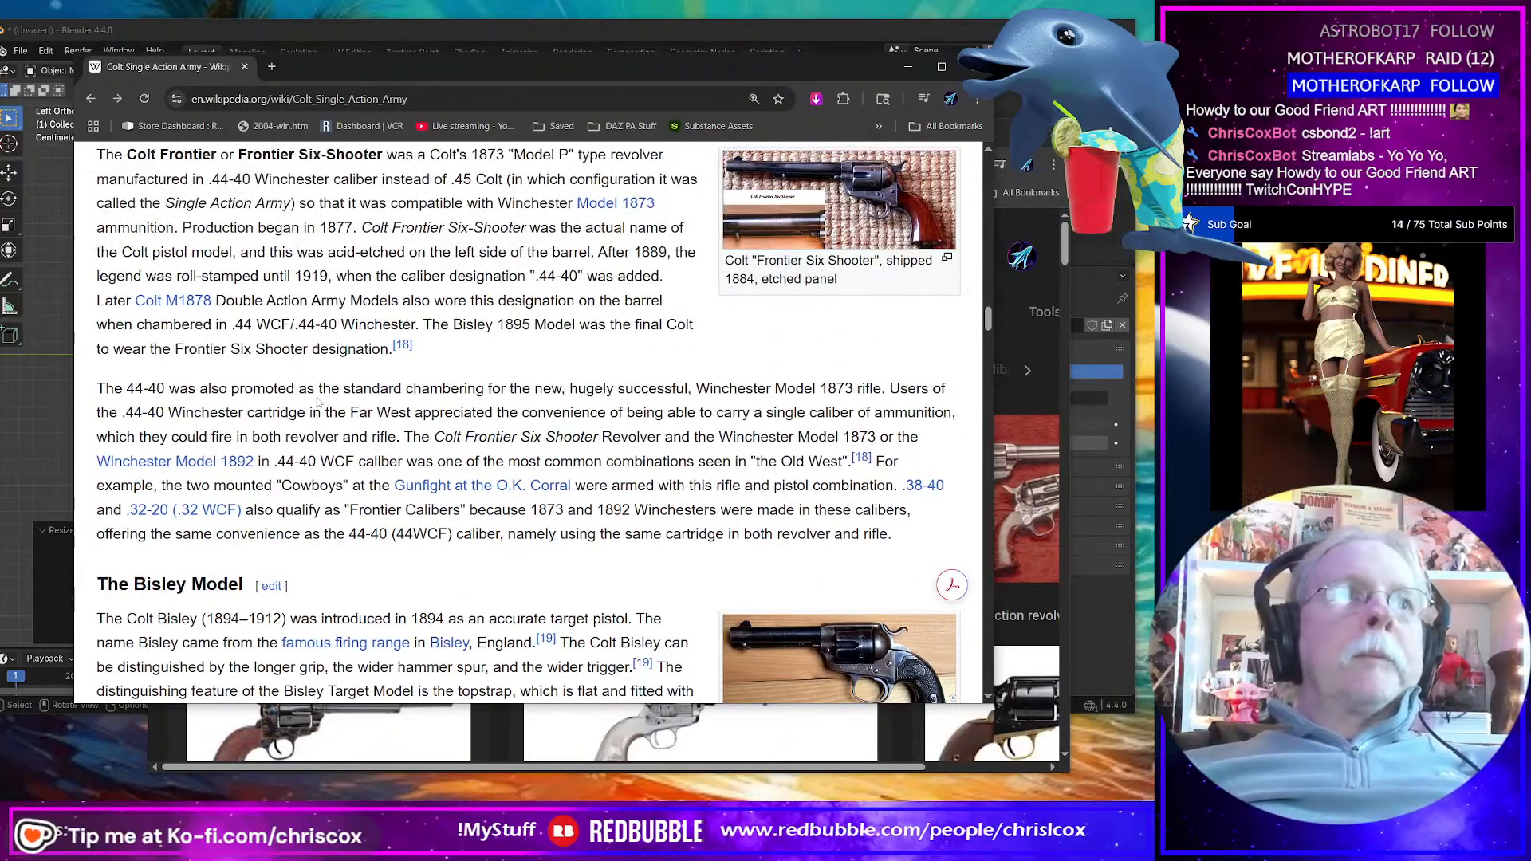
pyautogui.scroll(2, 343, 408)
pyautogui.scroll(-4, 339, 411)
pyautogui.scroll(5, 332, 419)
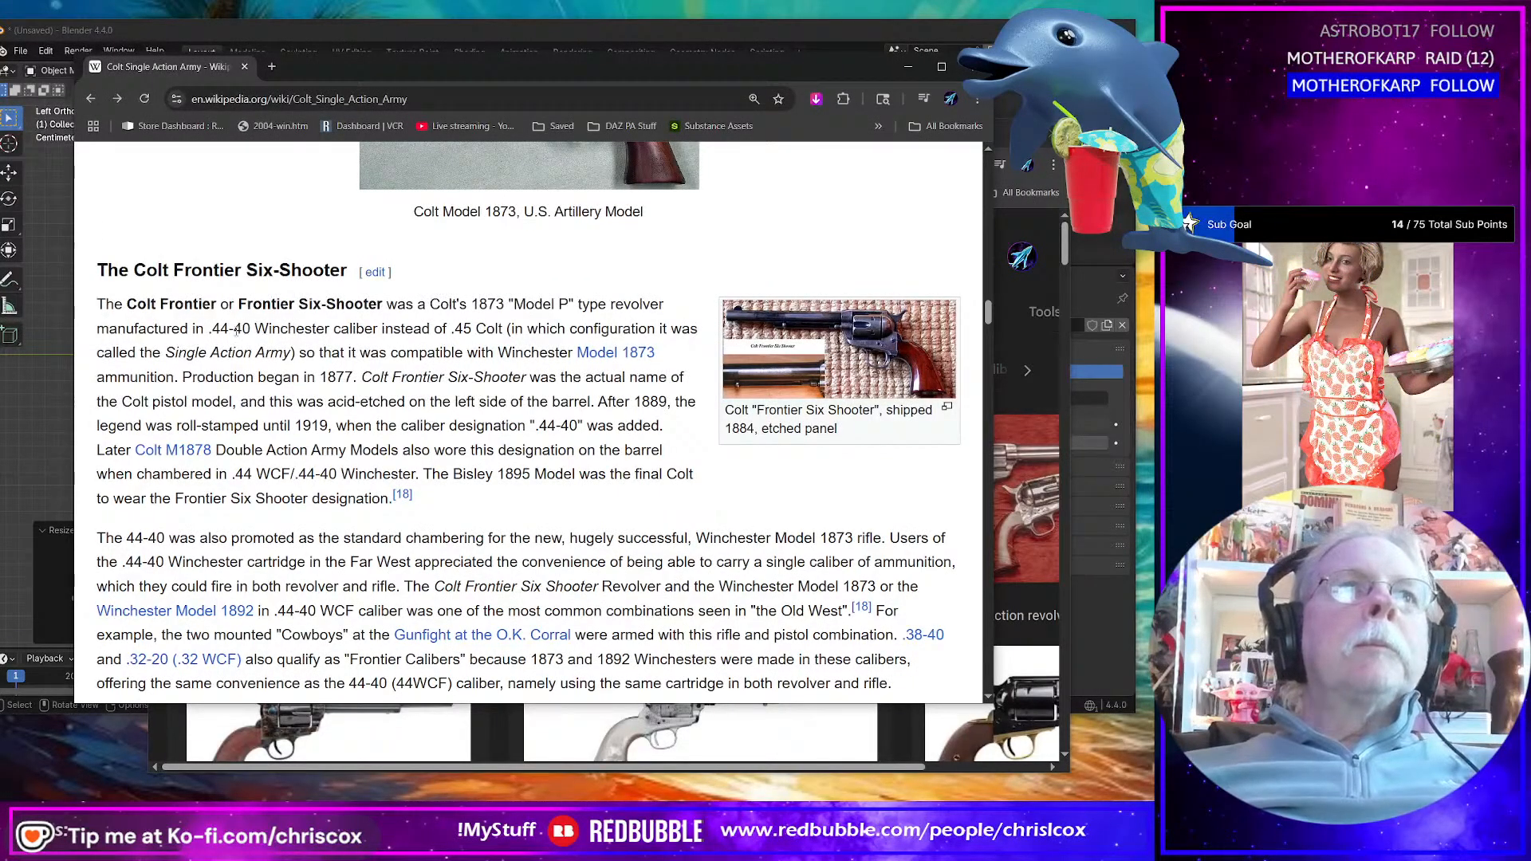
pyautogui.scroll(2, 582, 377)
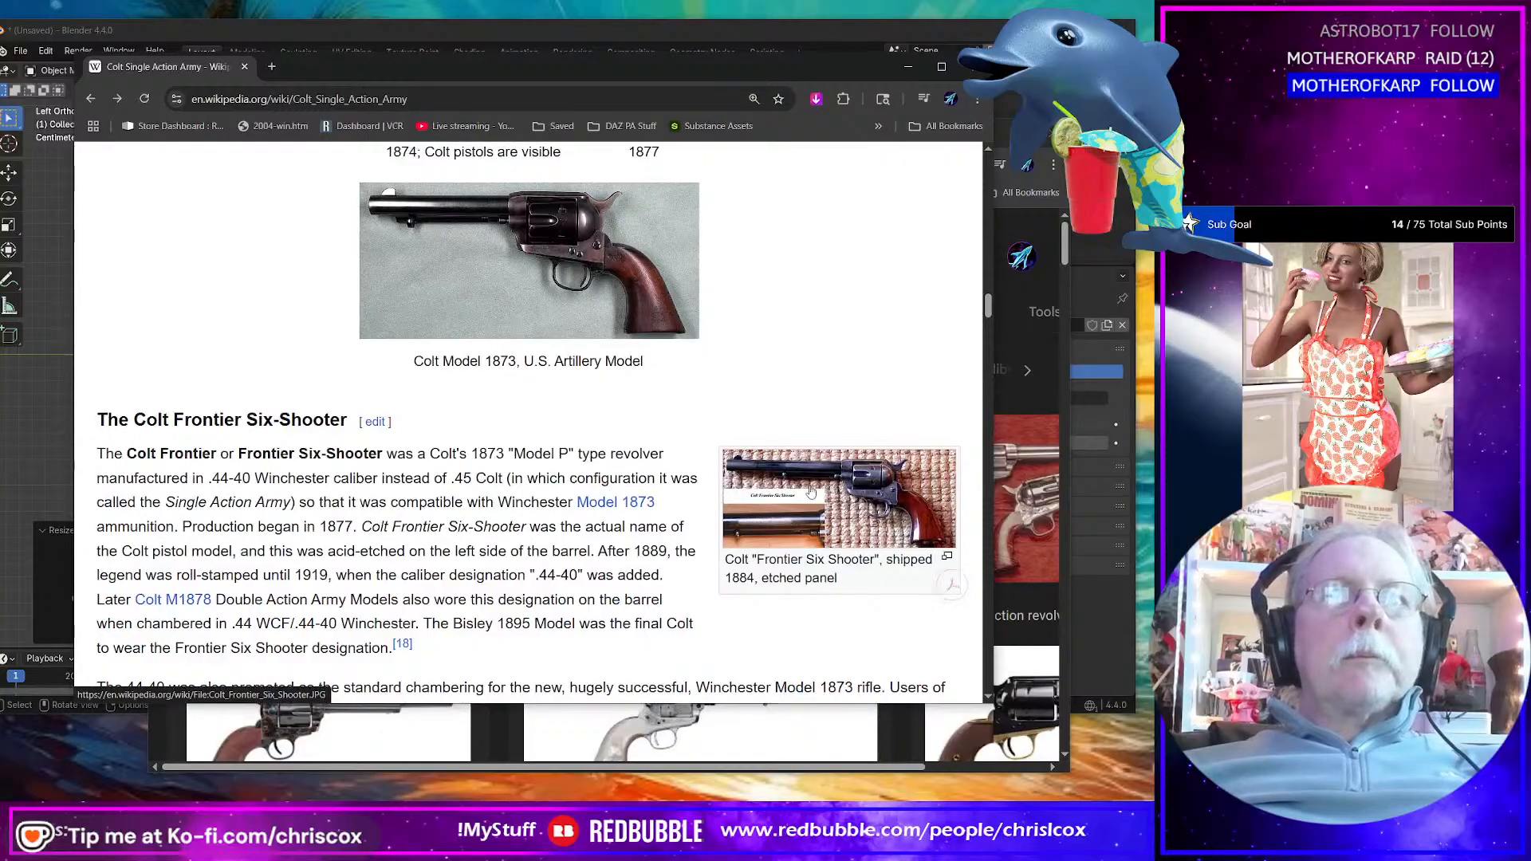
pyautogui.scroll(3, 808, 493)
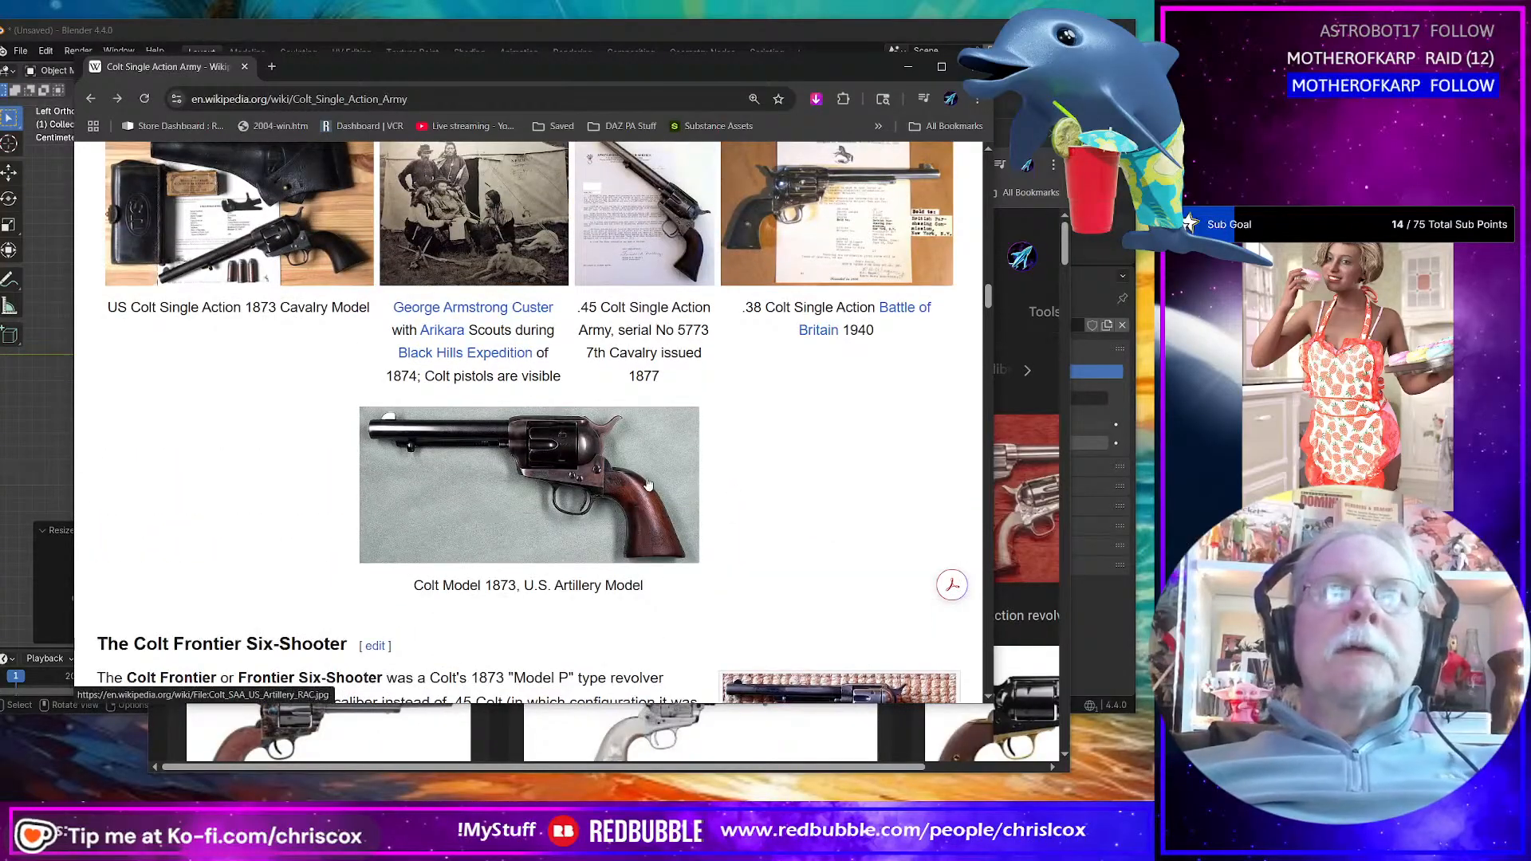
pyautogui.scroll(3, 648, 484)
pyautogui.scroll(15, 649, 484)
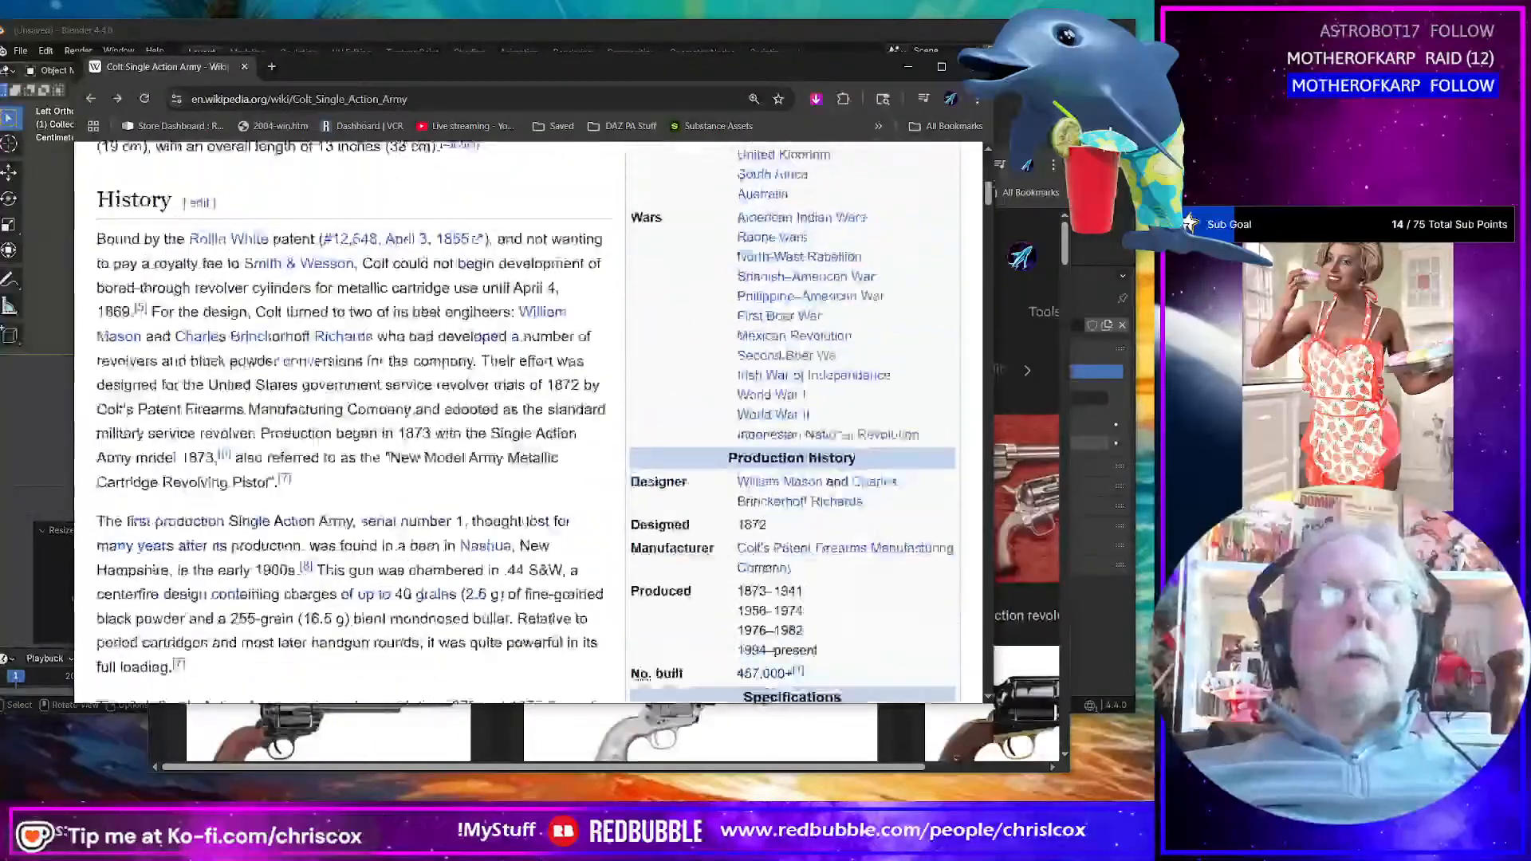
pyautogui.scroll(-3, 650, 478)
pyautogui.scroll(-1, 654, 476)
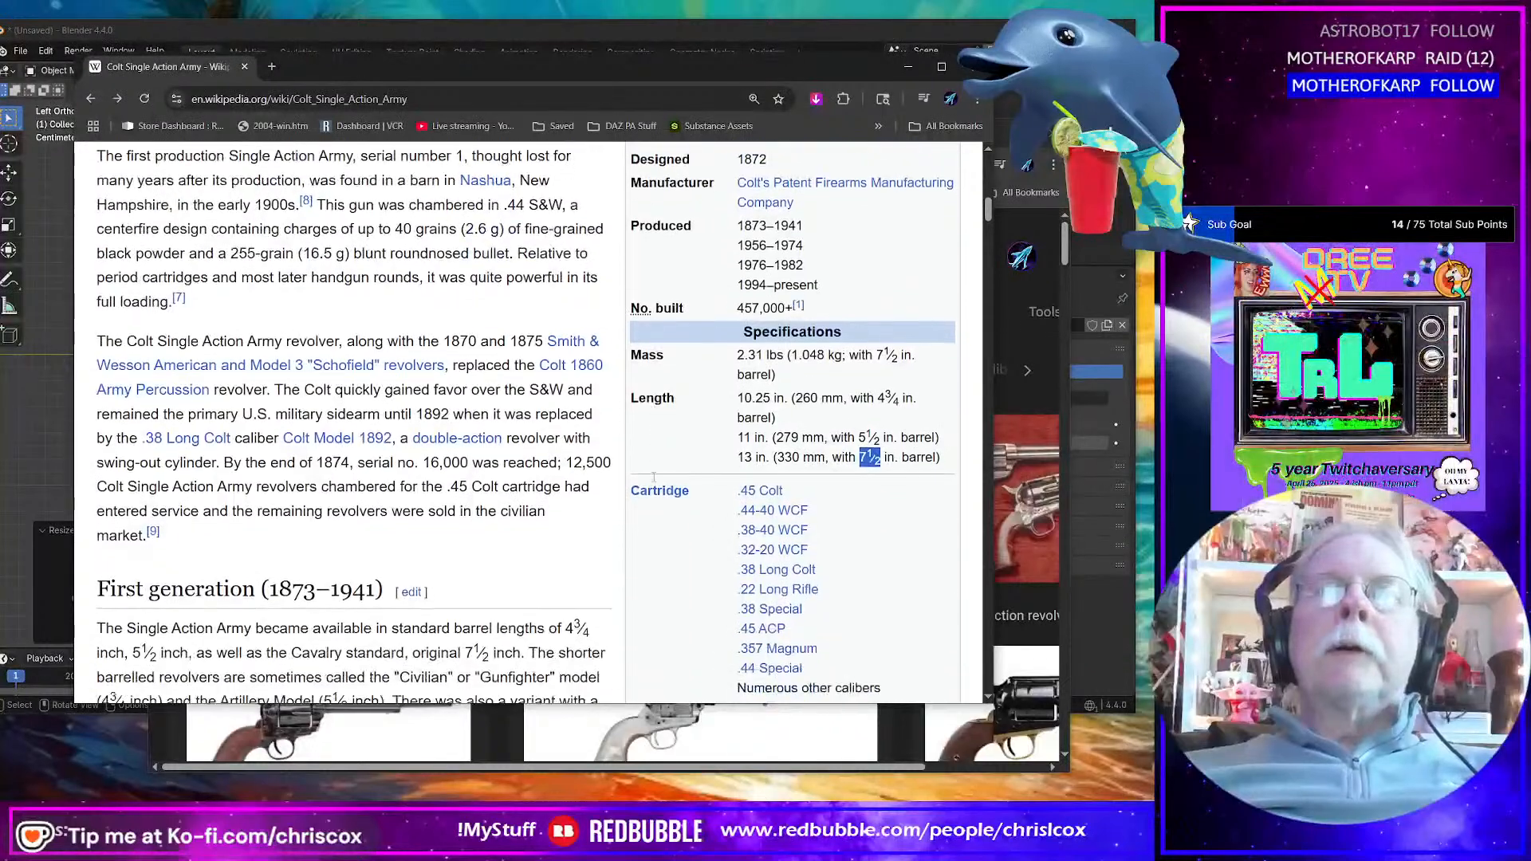
# Step: Open the .45 Colt cartridge article and save its U.S. Army ball cartridge diagram with dimensions to the desktop
pyautogui.click(764, 492)
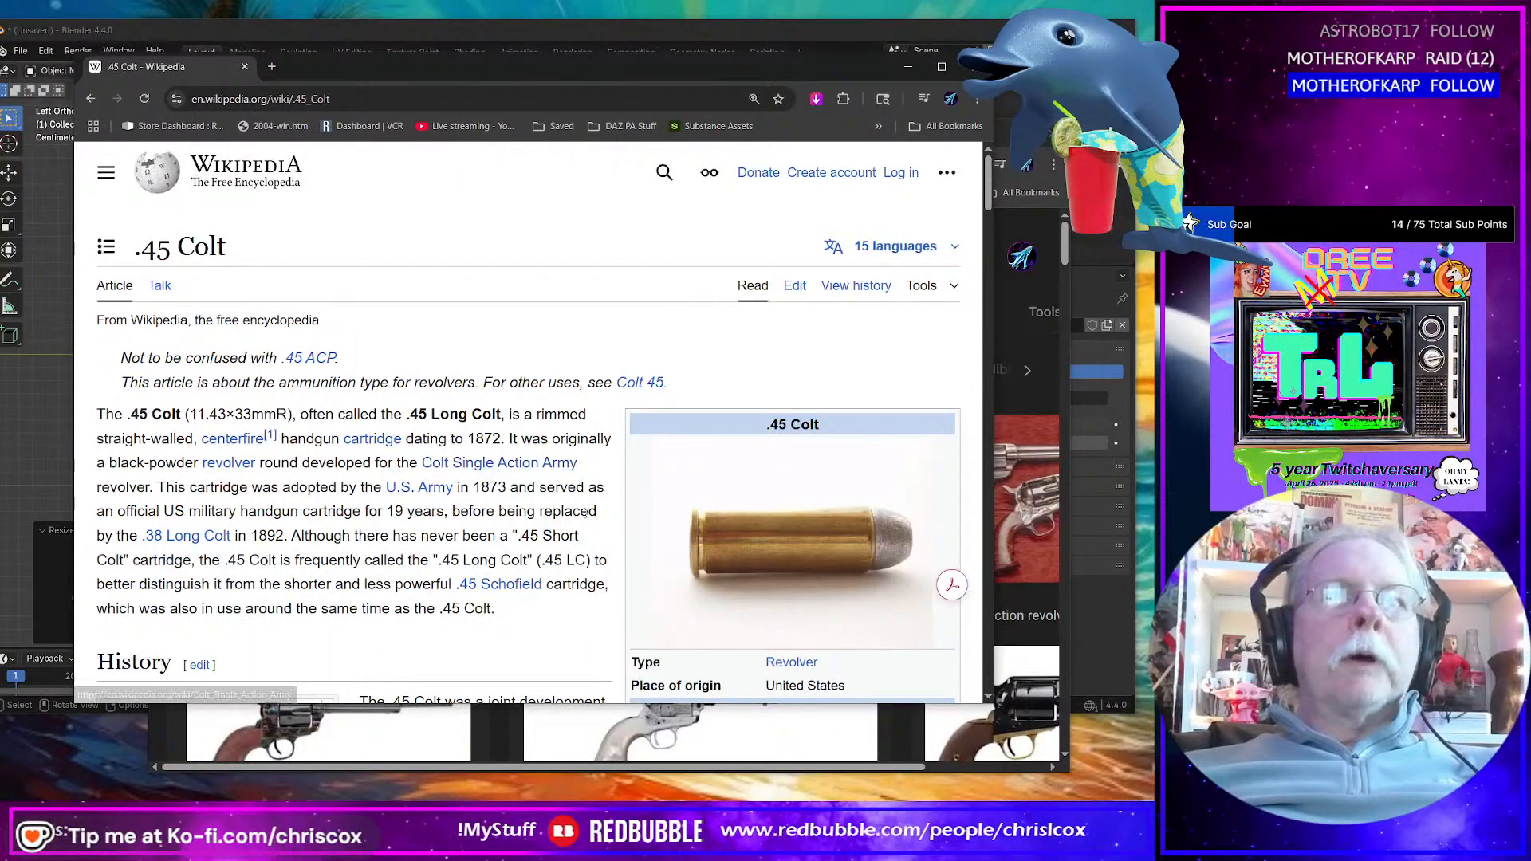
pyautogui.scroll(-2, 568, 515)
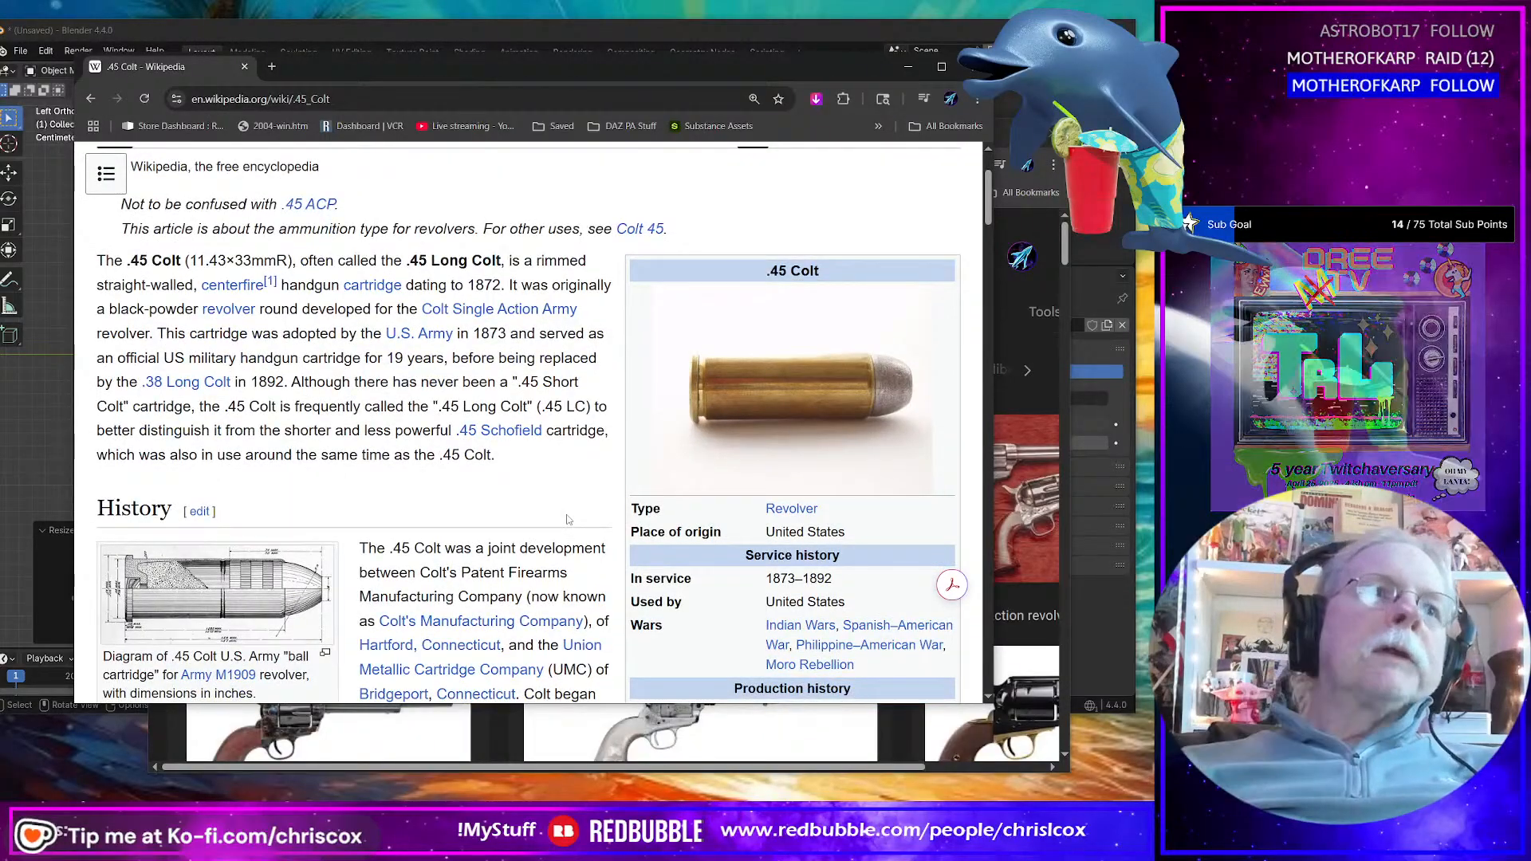
pyautogui.scroll(-2, 568, 519)
pyautogui.click(263, 401)
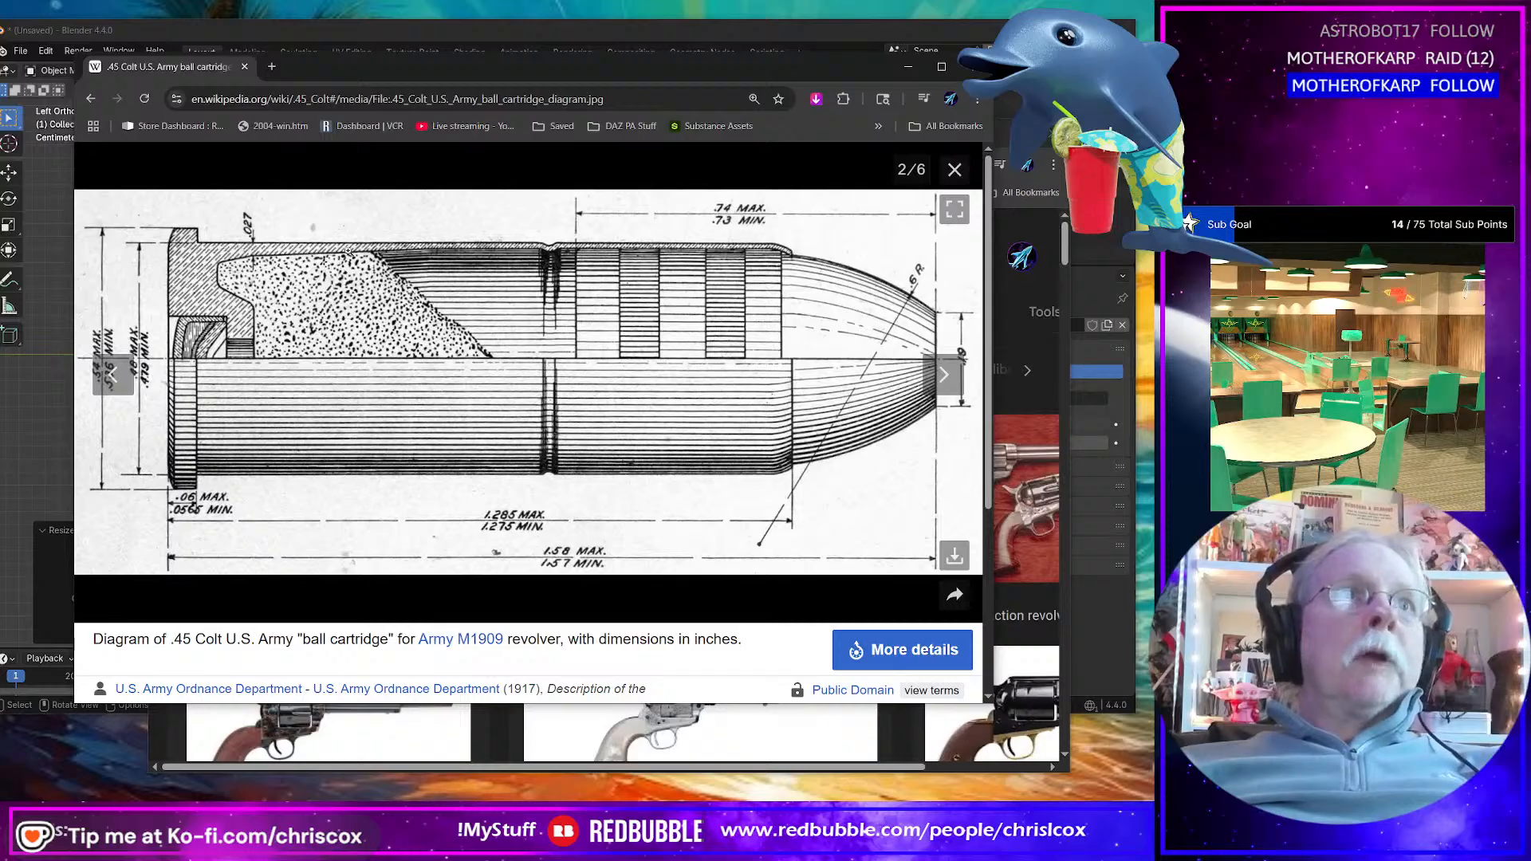
pyautogui.rightClick(451, 469)
pyautogui.moveTo(451, 469); pyautogui.dragTo(1160, 616)
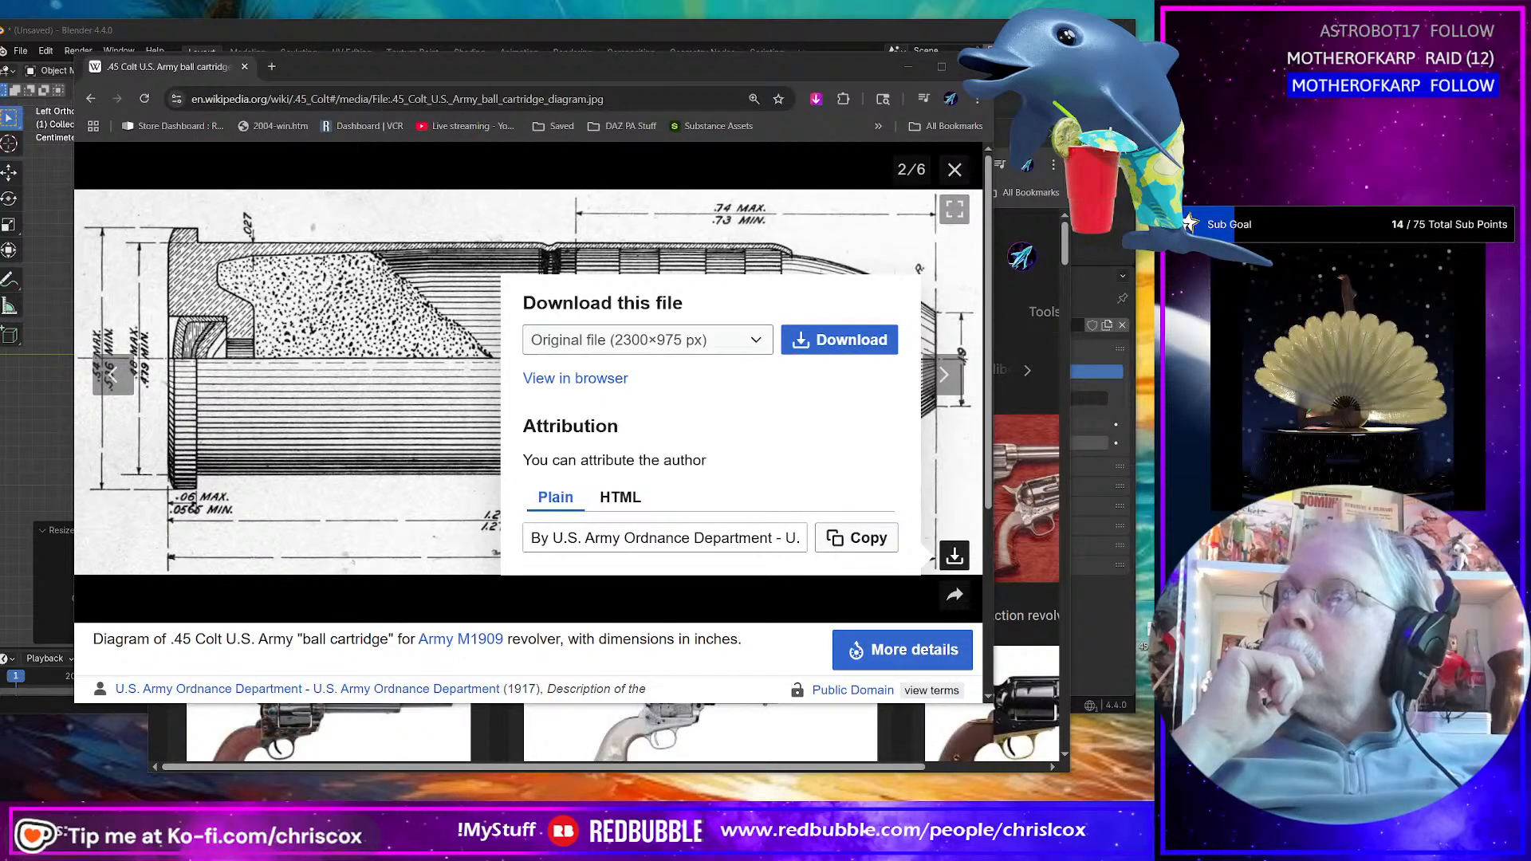
# Step: Switch to Blender and add 45_Colt_U.S._Army_ball_cartridge_diagram.jpg to the scene as an image empty
pyautogui.hotkey('alt', 'Tab')
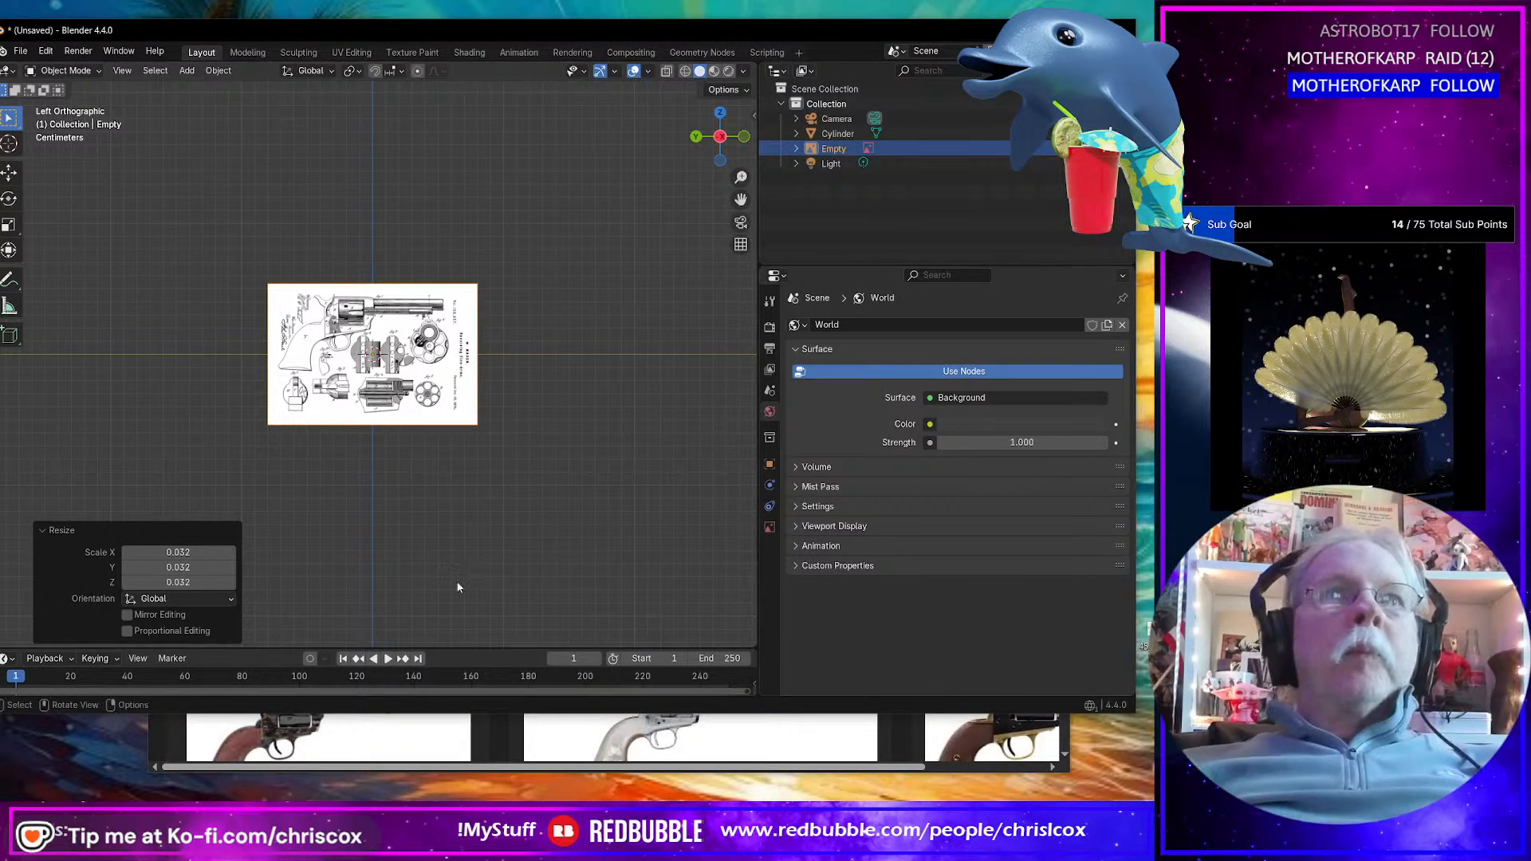
pyautogui.click(456, 467)
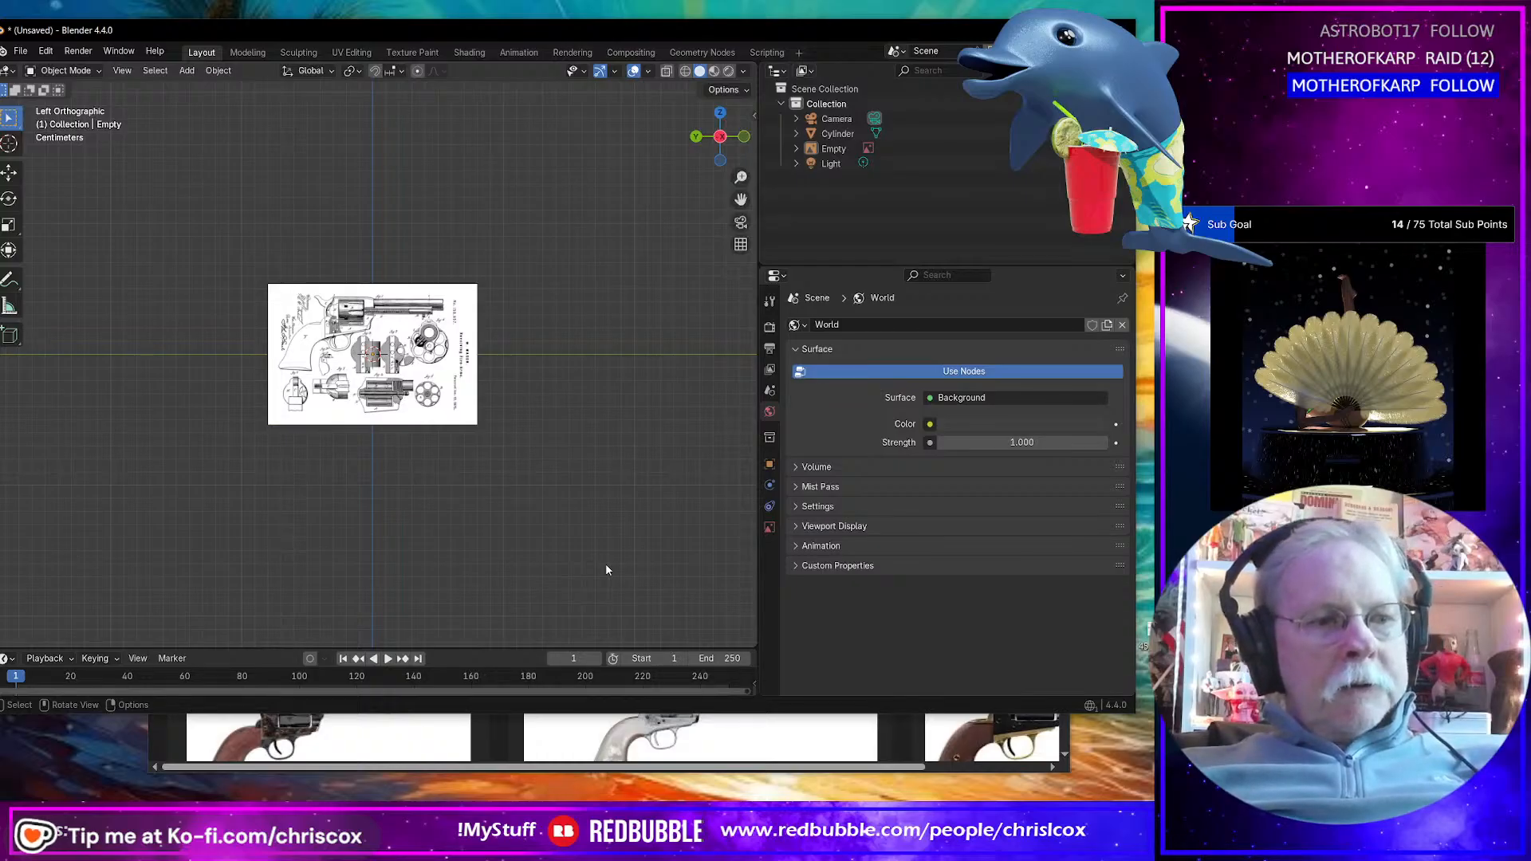
pyautogui.press('shift')
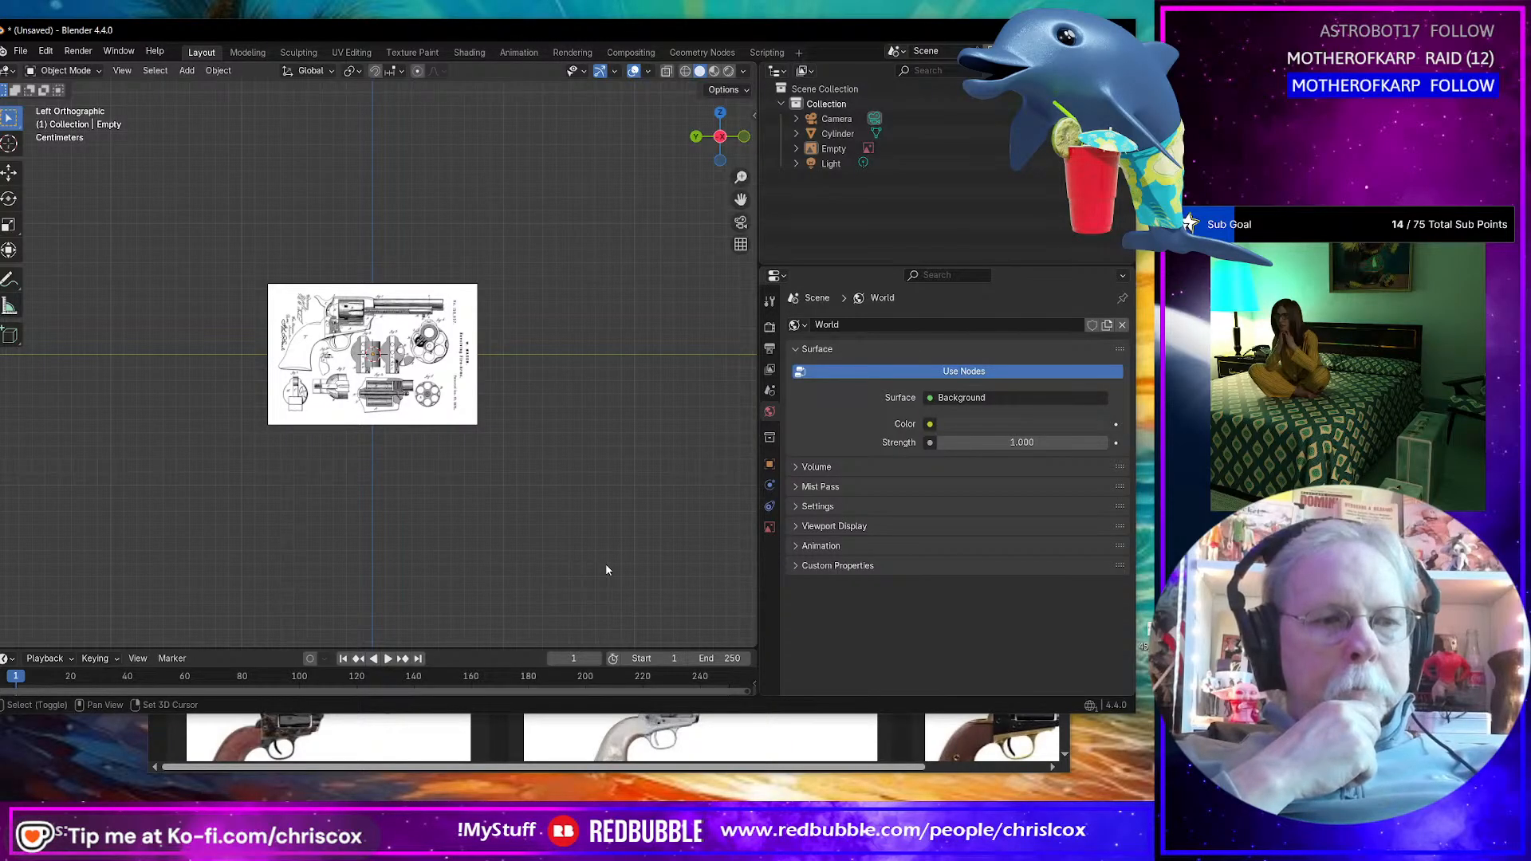
pyautogui.hotkey('shift', 'a')
pyautogui.moveTo(607, 569)
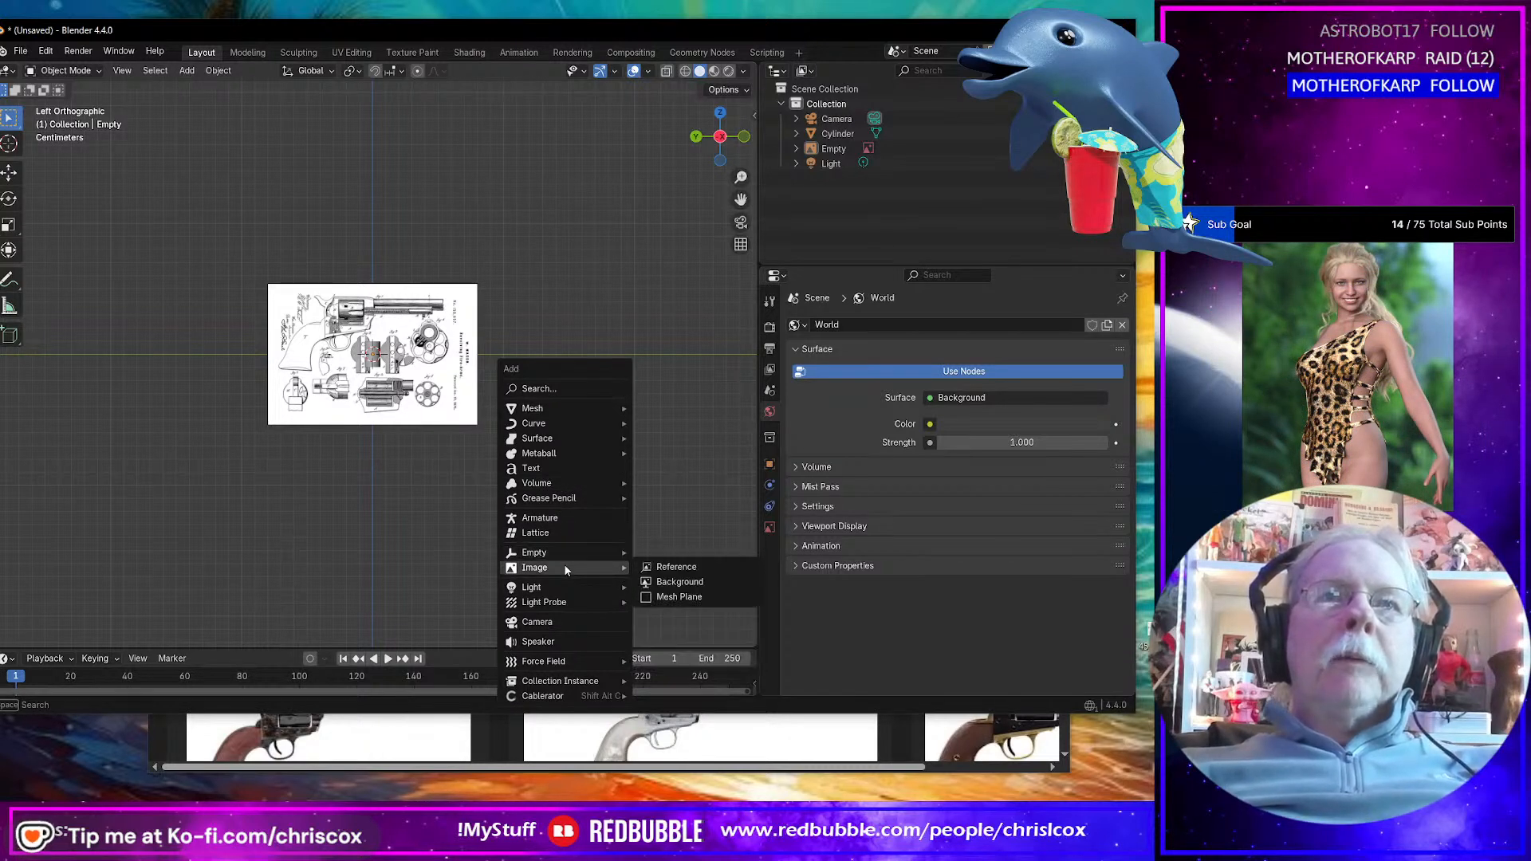
pyautogui.click(692, 575)
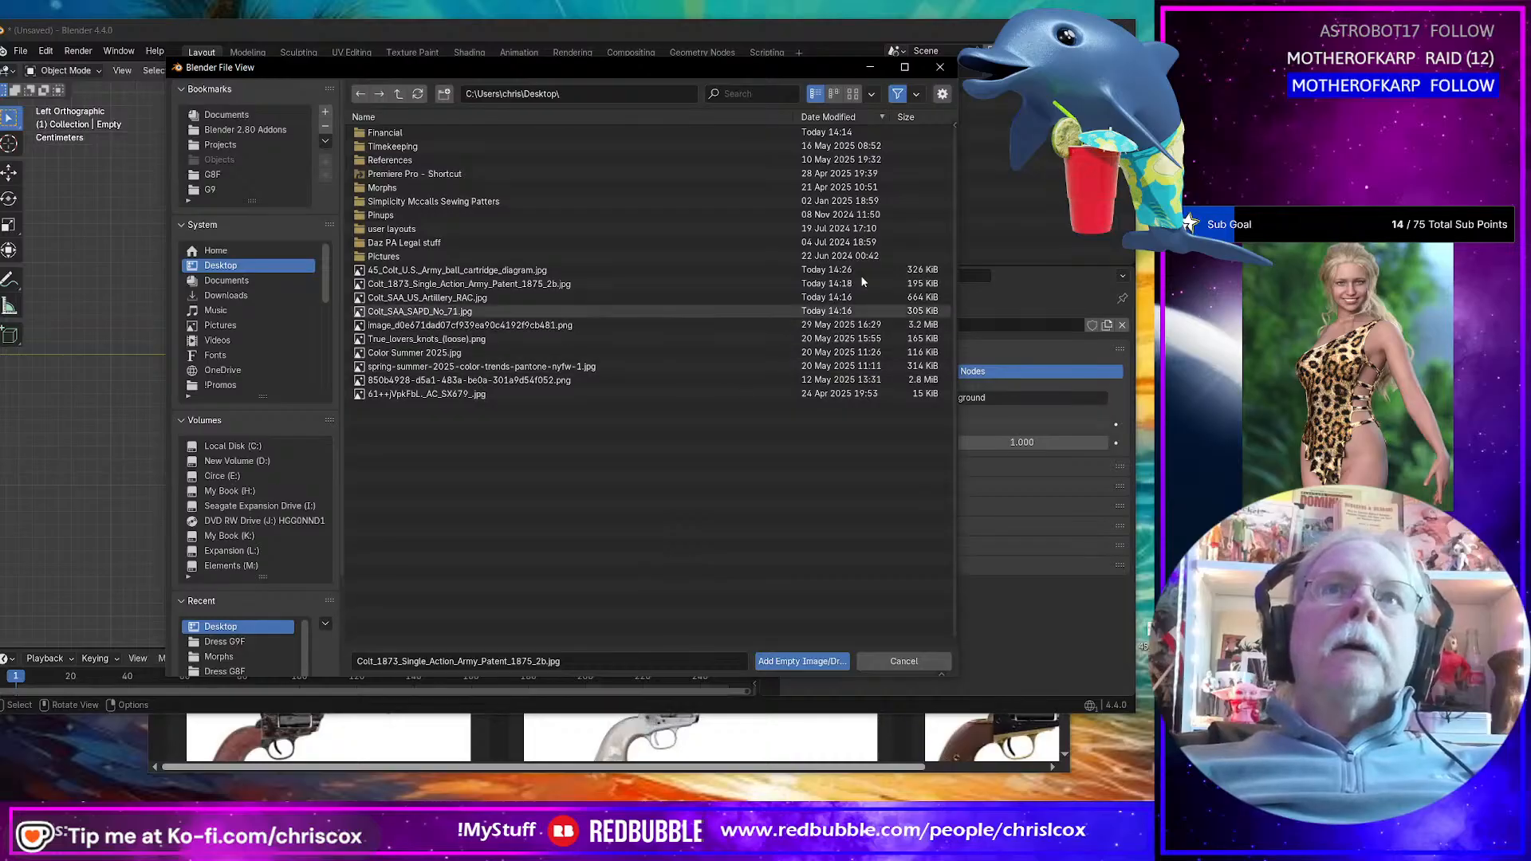
pyautogui.click(838, 118)
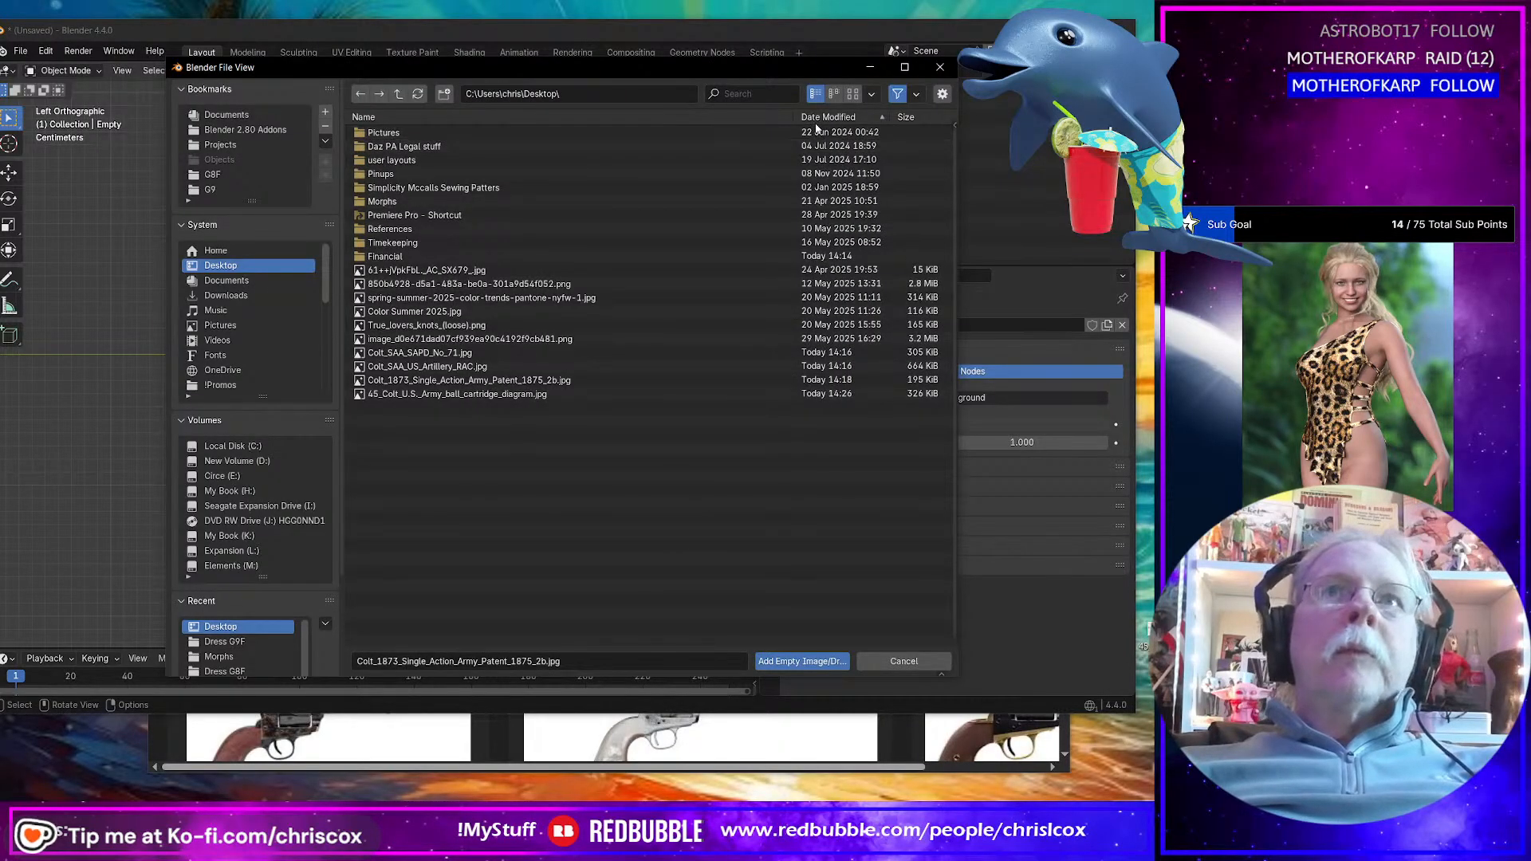
pyautogui.click(833, 118)
pyautogui.doubleClick(479, 283)
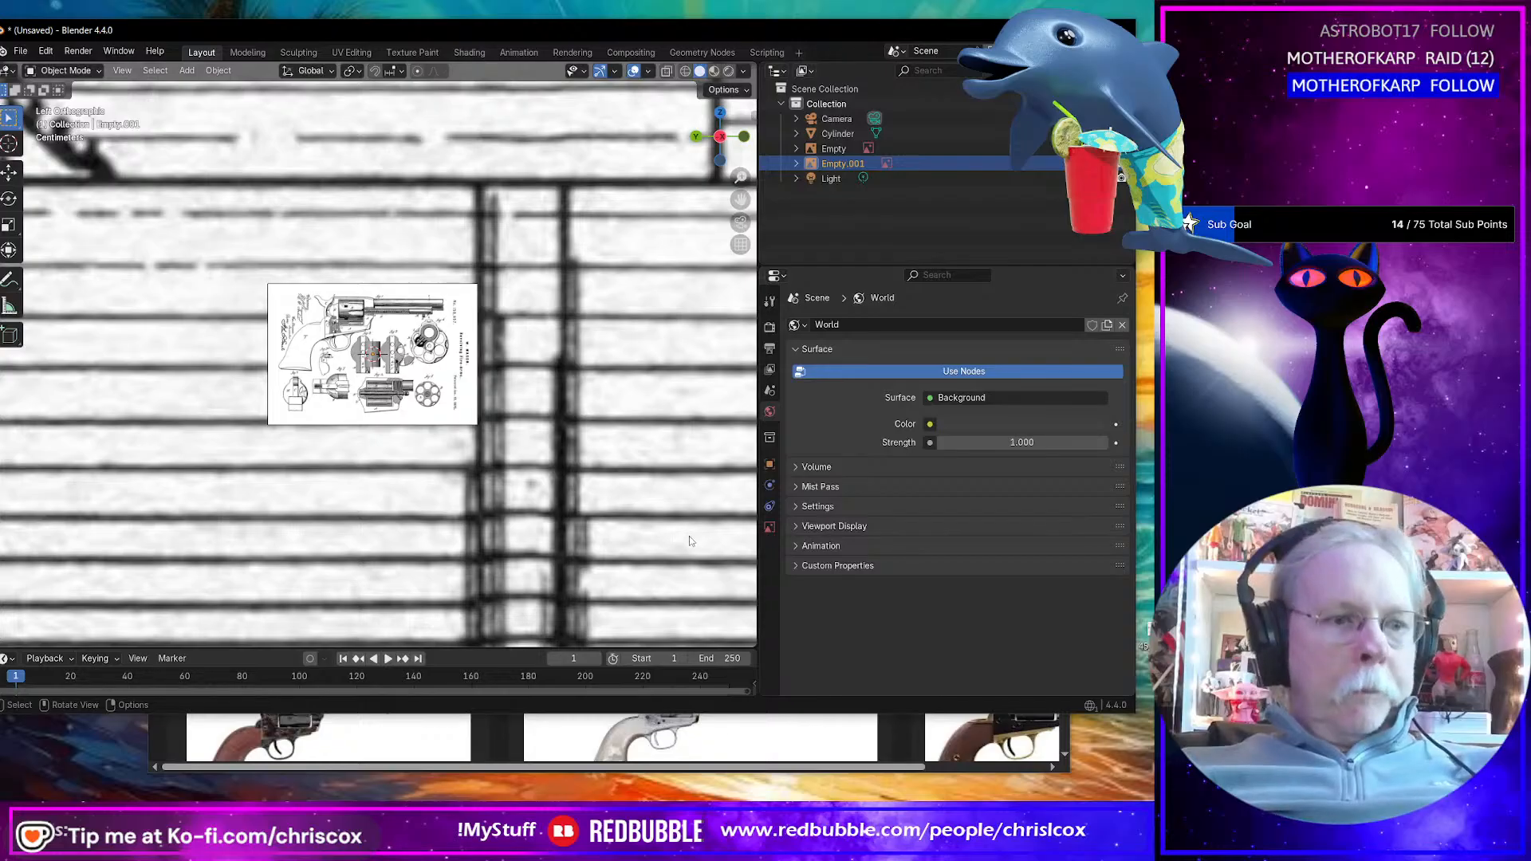
# Step: Scale the cartridge diagram down uniformly by 0.048 and again by 0.289, and hide the patent reference image
pyautogui.press('s')
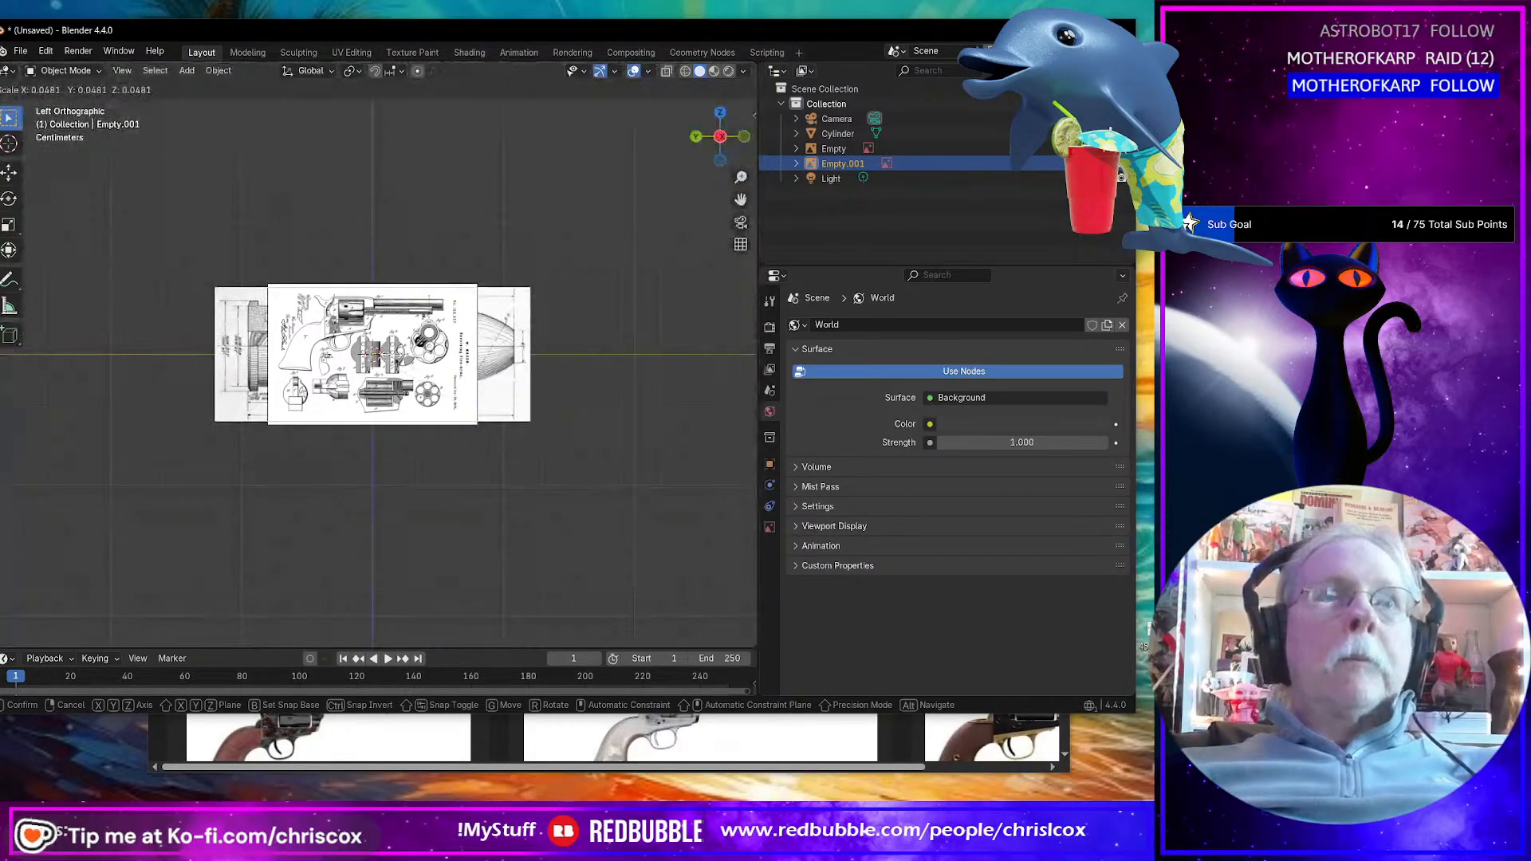
pyautogui.click(391, 365)
pyautogui.press('s')
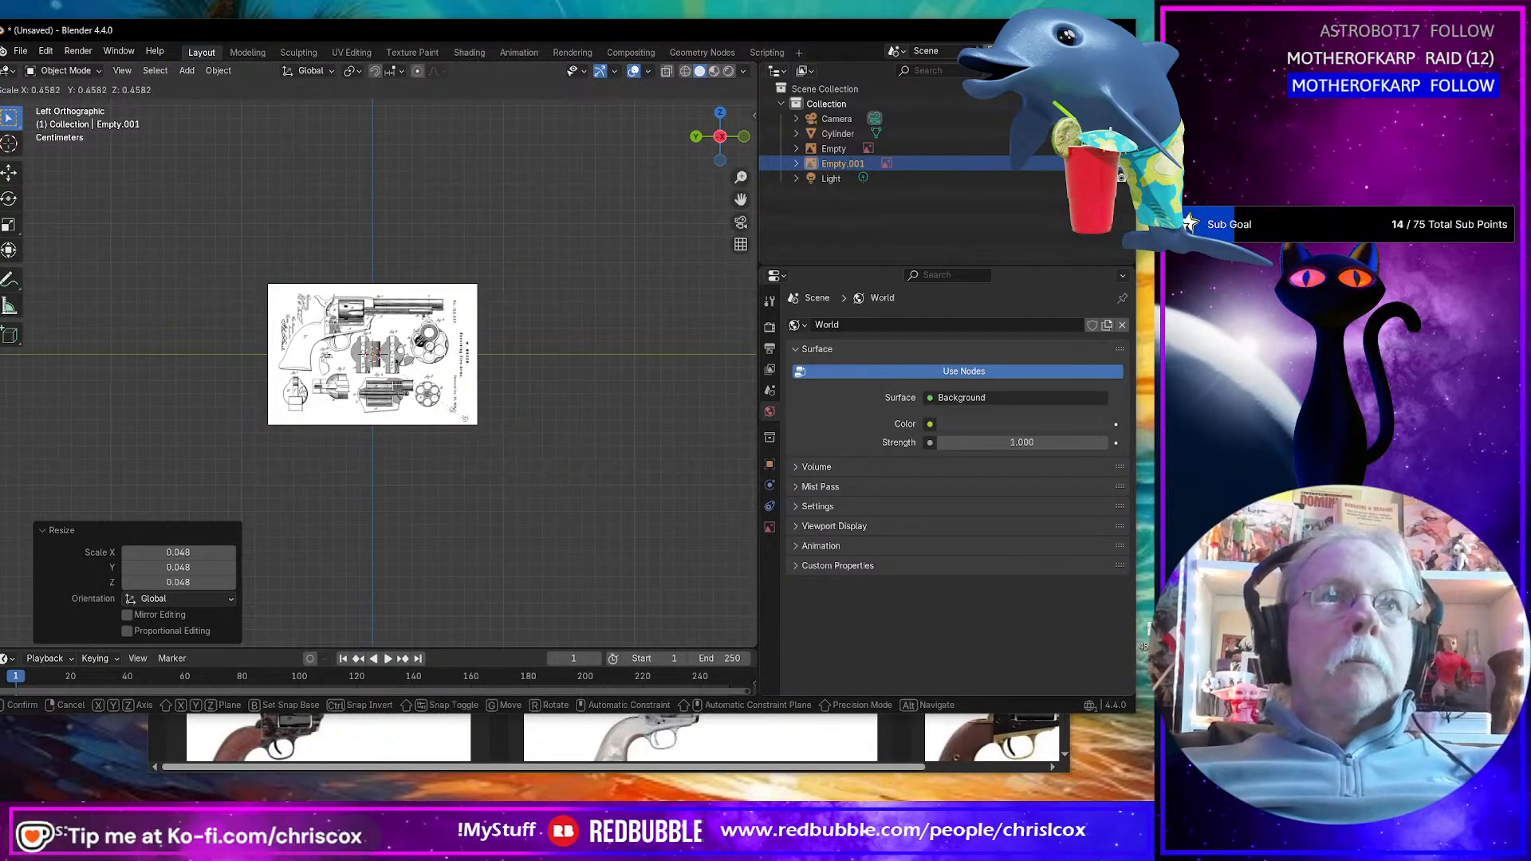
pyautogui.click(431, 404)
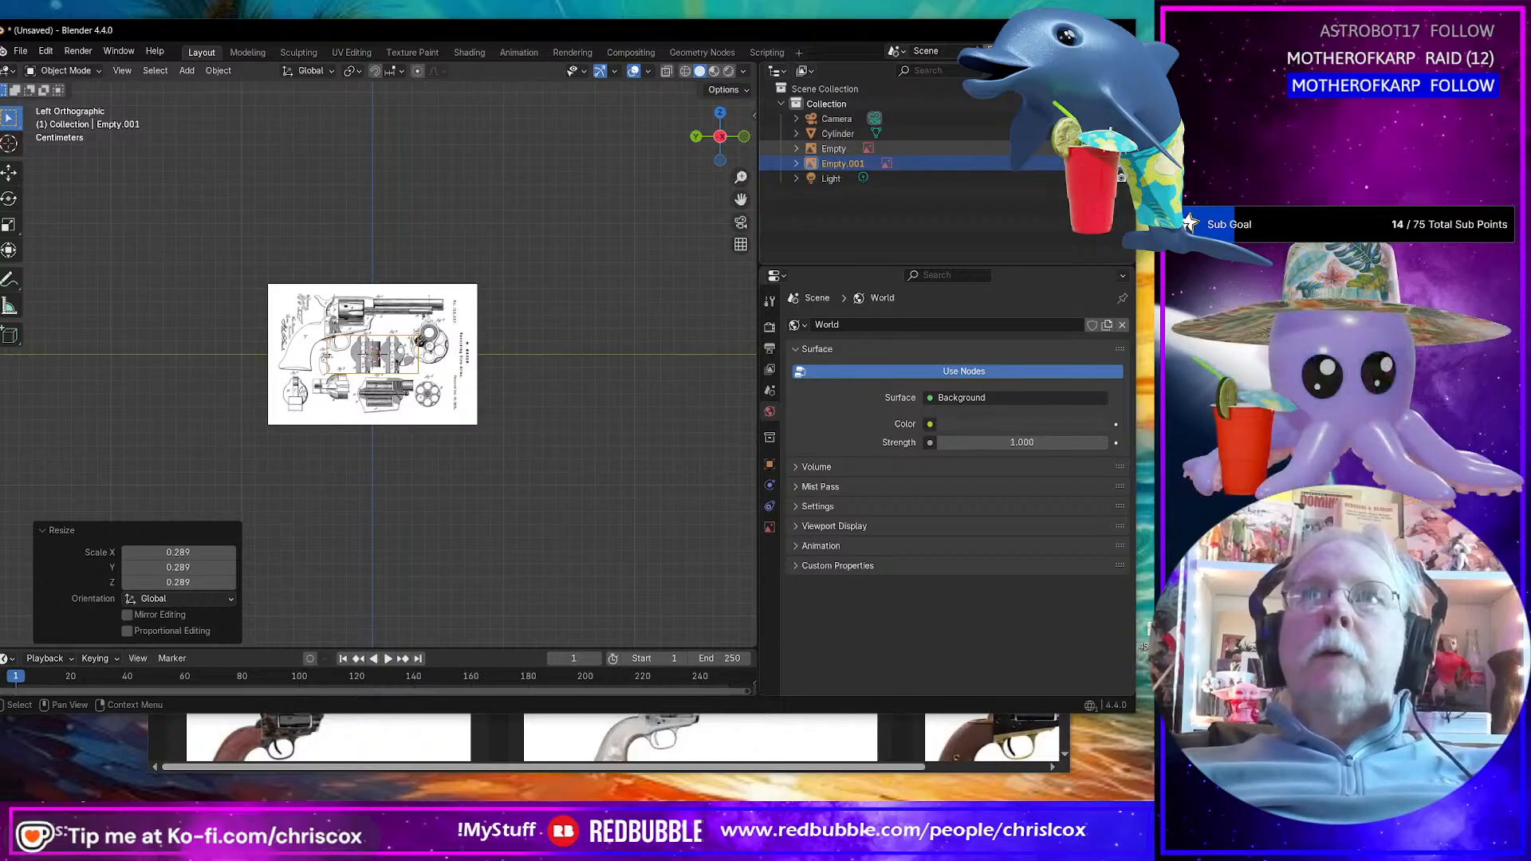
pyautogui.click(1105, 148)
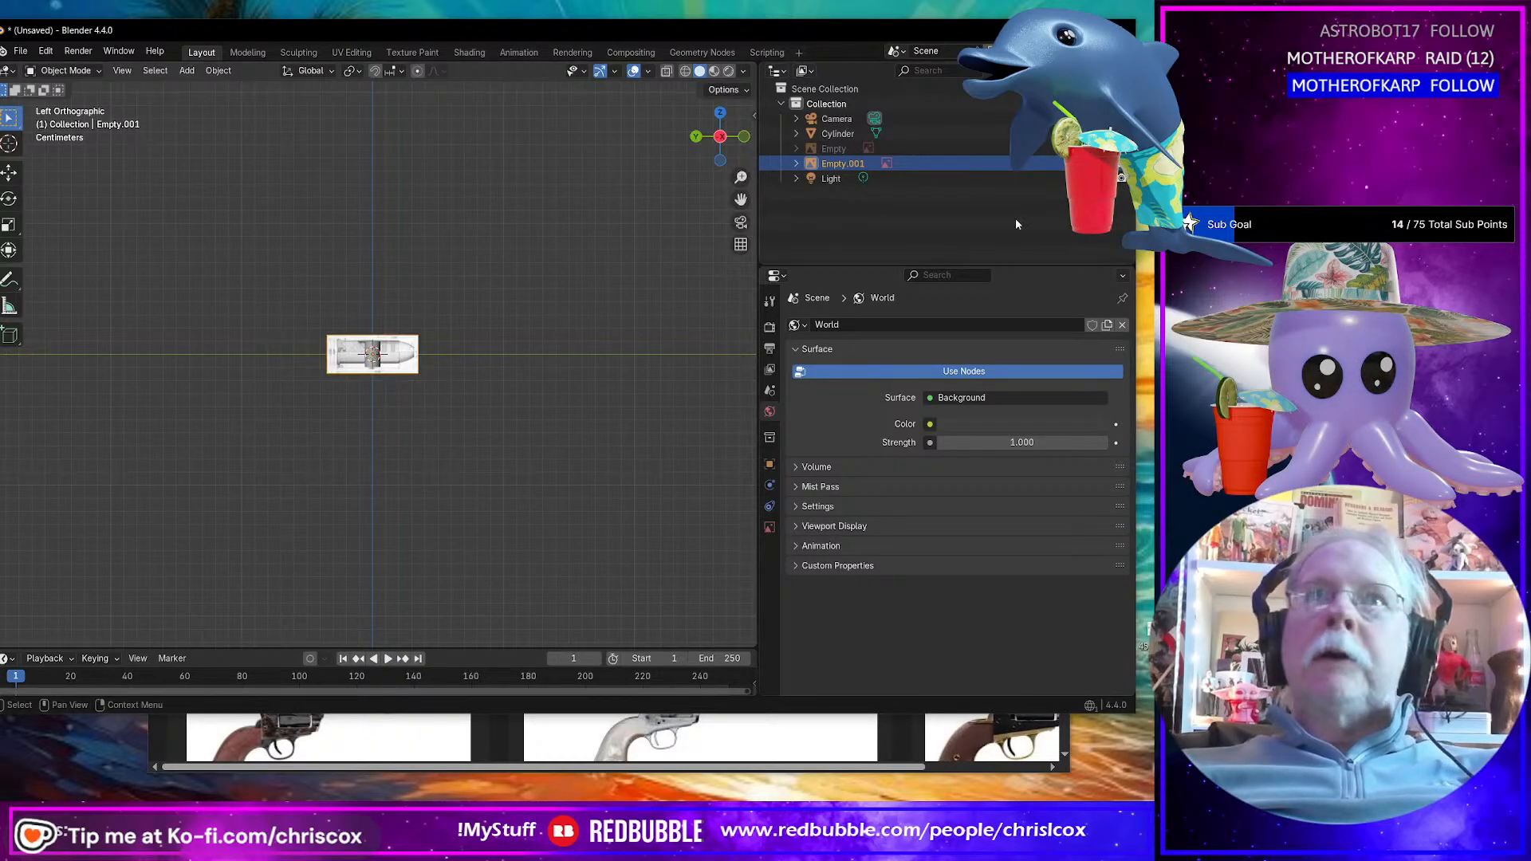
# Step: Rotate the cylinder 90° about the X axis to lie along the cartridge diagram
pyautogui.click(977, 134)
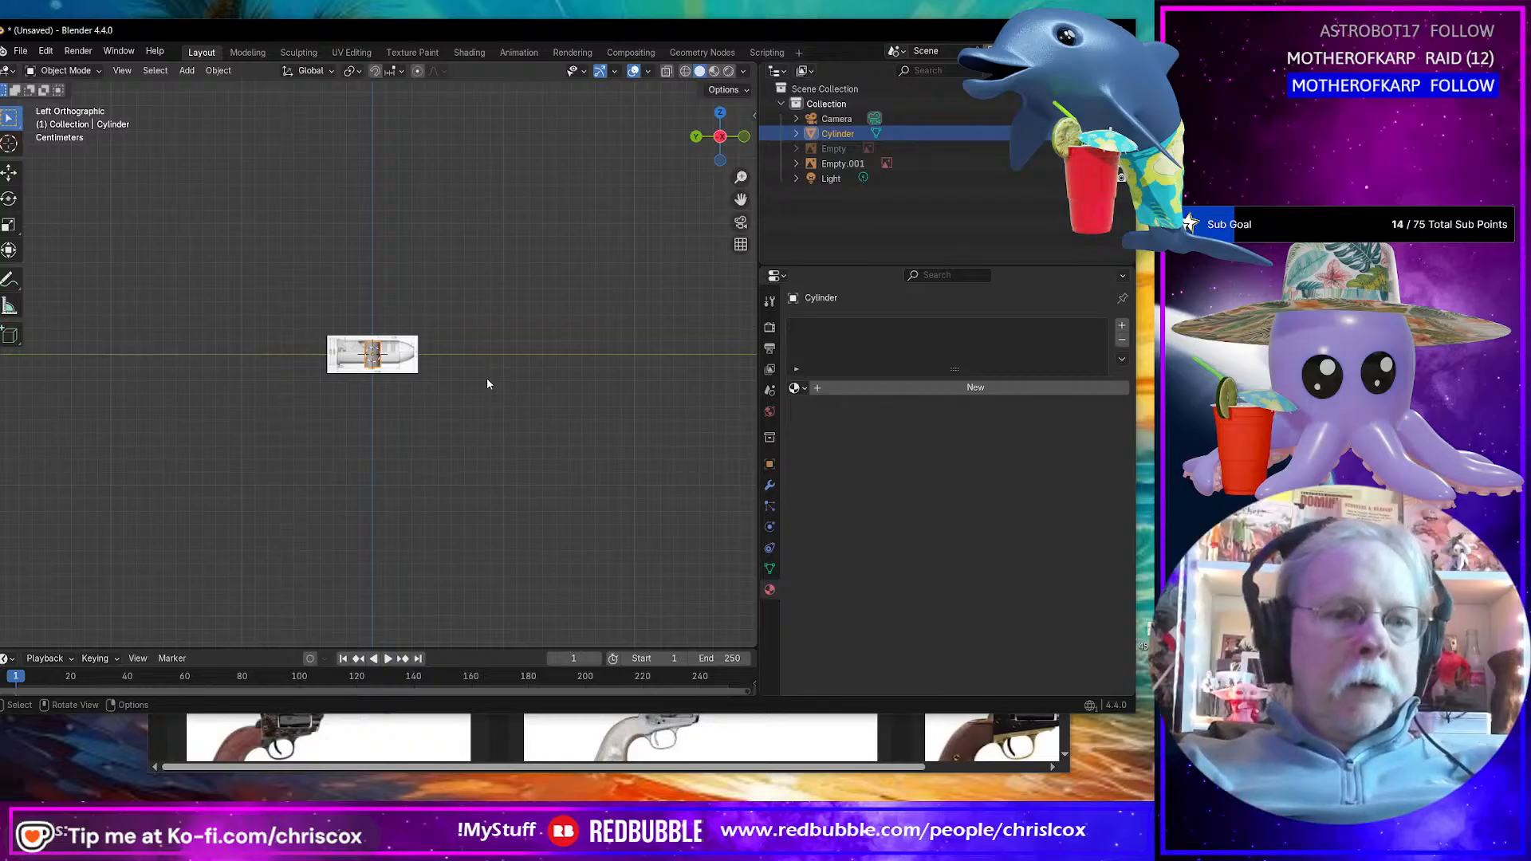
pyautogui.press('r')
pyautogui.press('x')
pyautogui.press('9')
pyautogui.press('0')
pyautogui.press('Return')
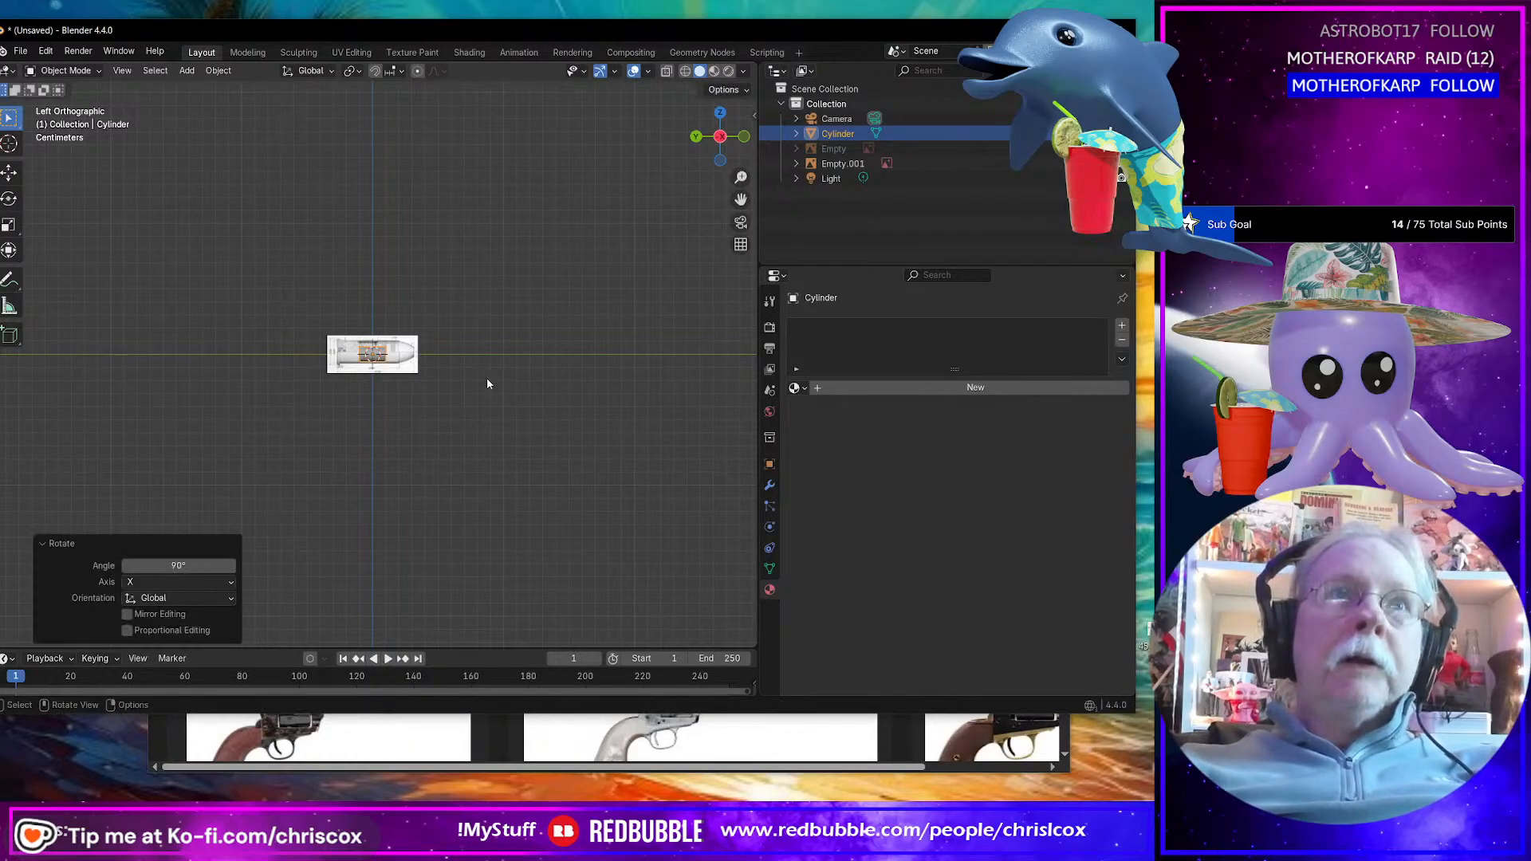
# Step: Move the cartridge diagram -0.000852 m in Y and -0.001776 m in Z to align its centreline with the cylinder
pyautogui.press('KP_Decimal')
pyautogui.scroll(-5, 489, 420)
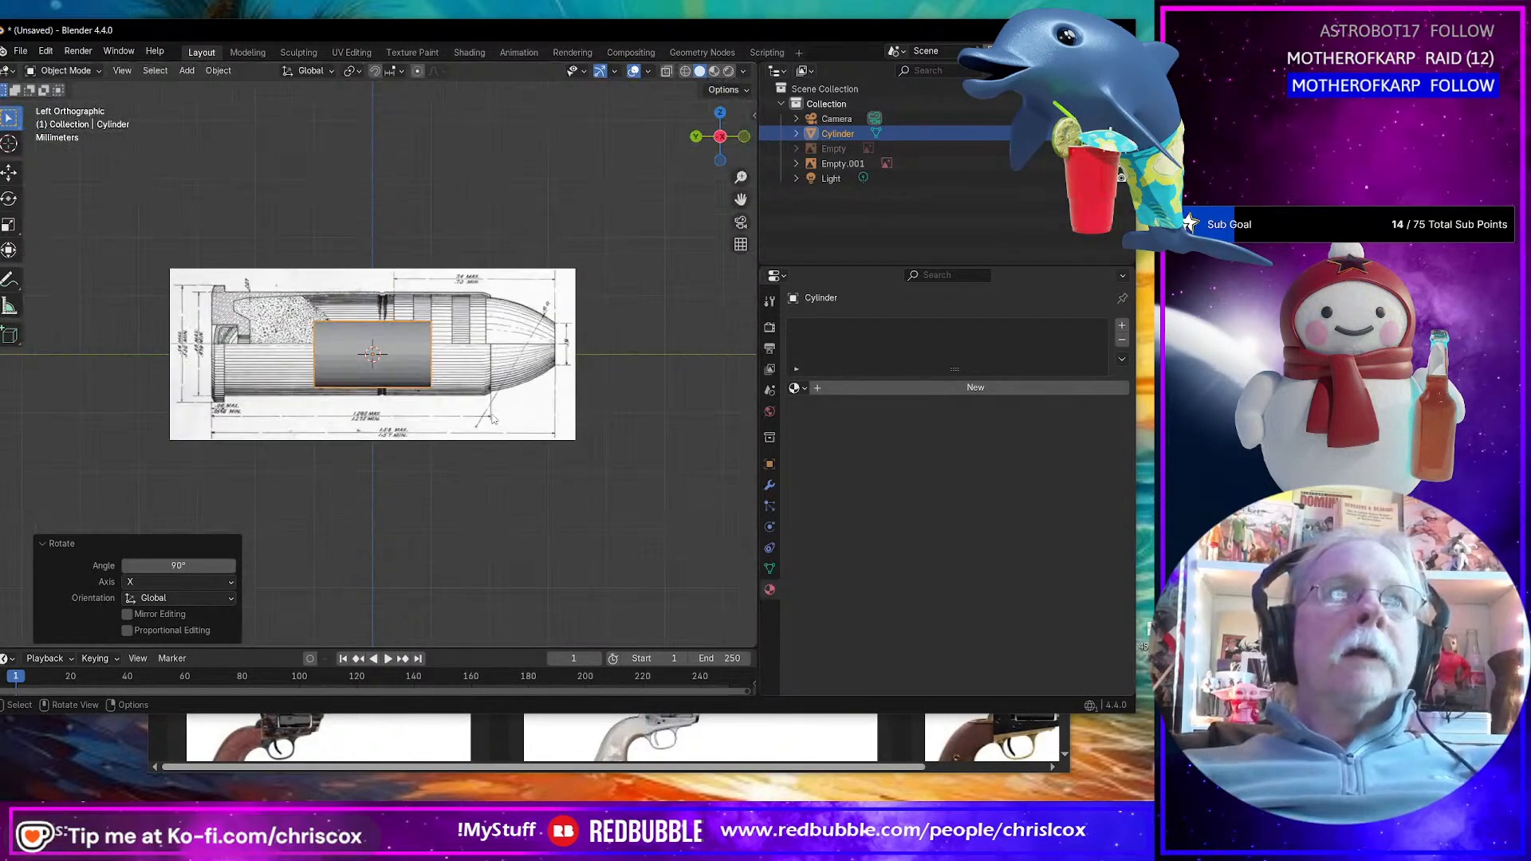
pyautogui.click(607, 420)
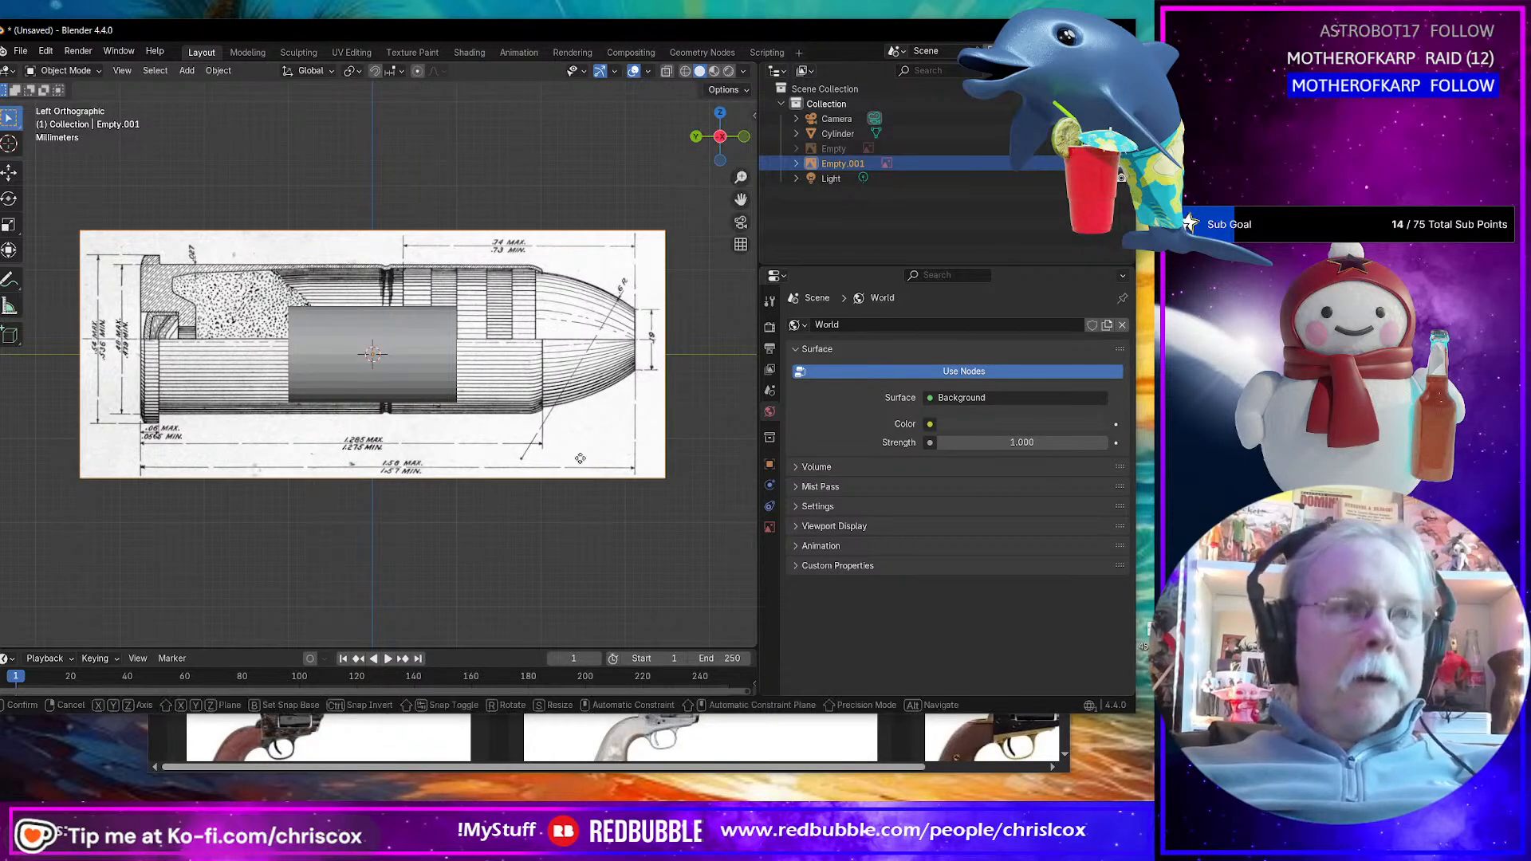
pyautogui.press('g')
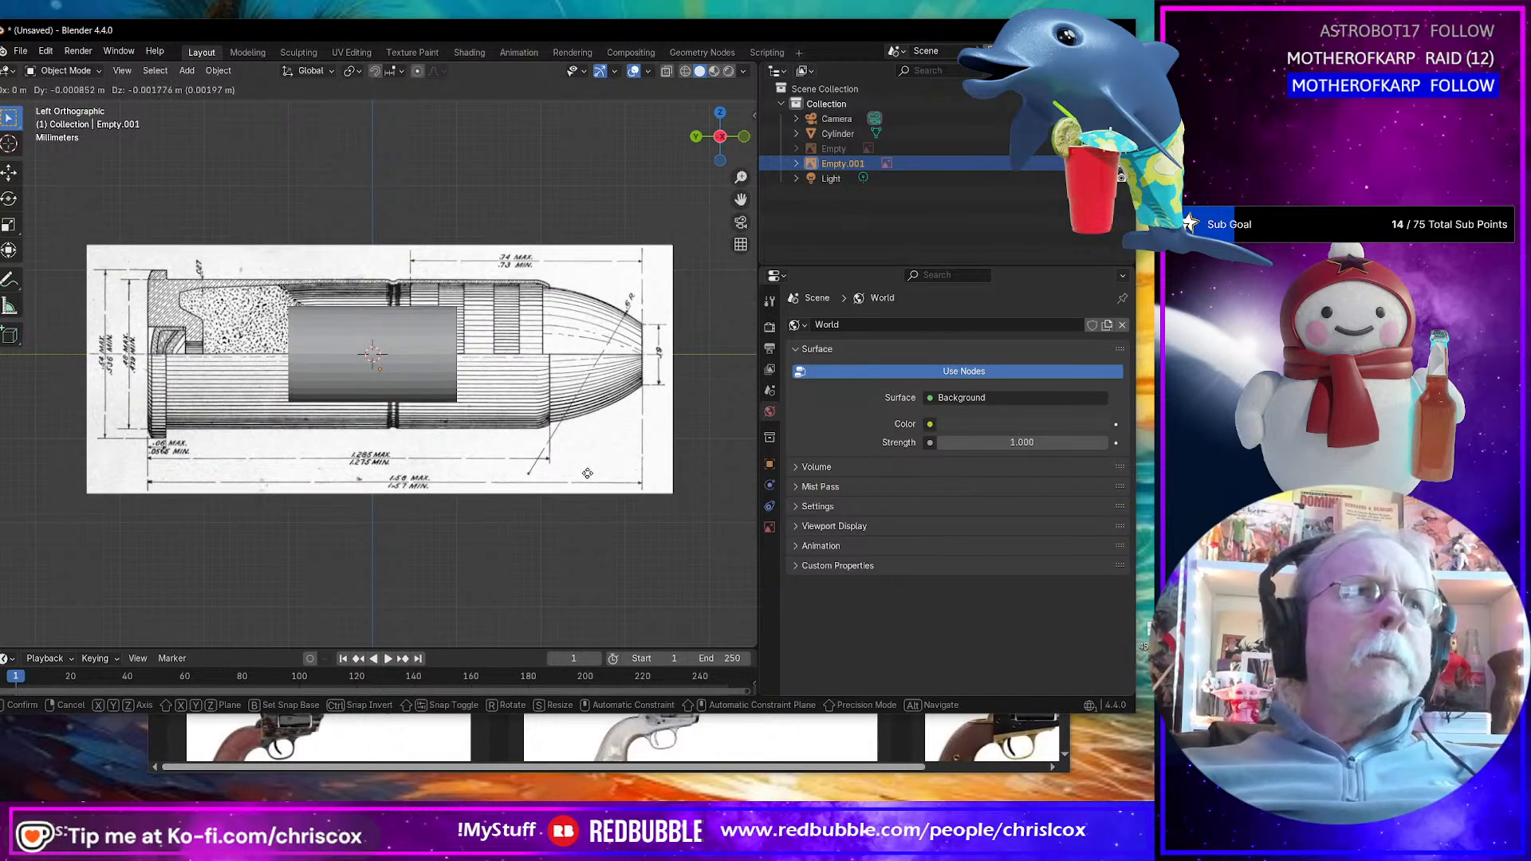
pyautogui.click(587, 473)
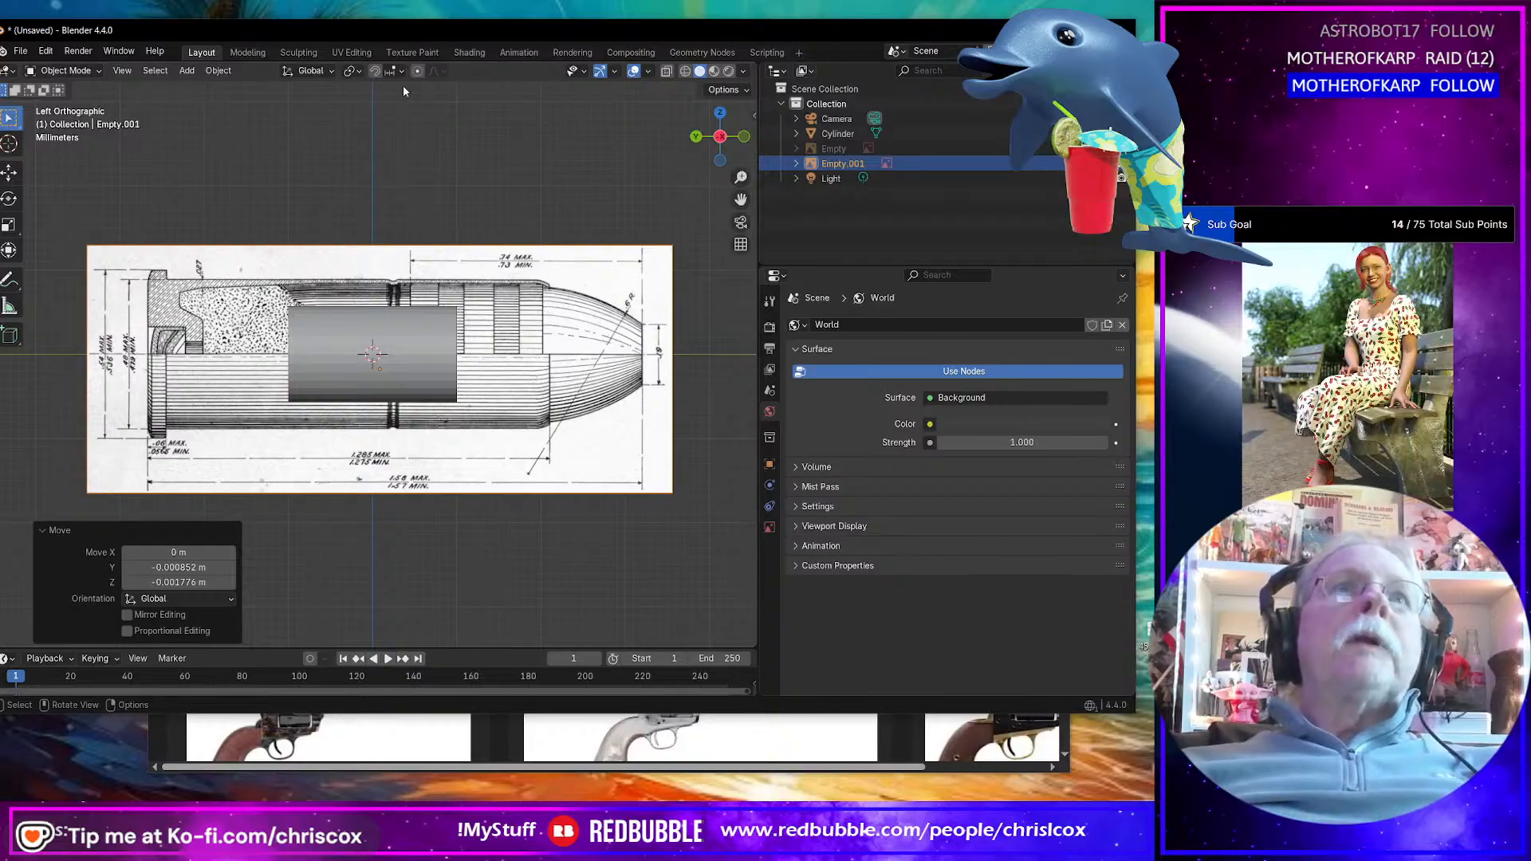
# Step: Scale the cartridge diagram uniformly by 0.635 around the 3D cursor to match the cylinder's diameter, and select the cylinder
pyautogui.click(361, 70)
pyautogui.click(367, 126)
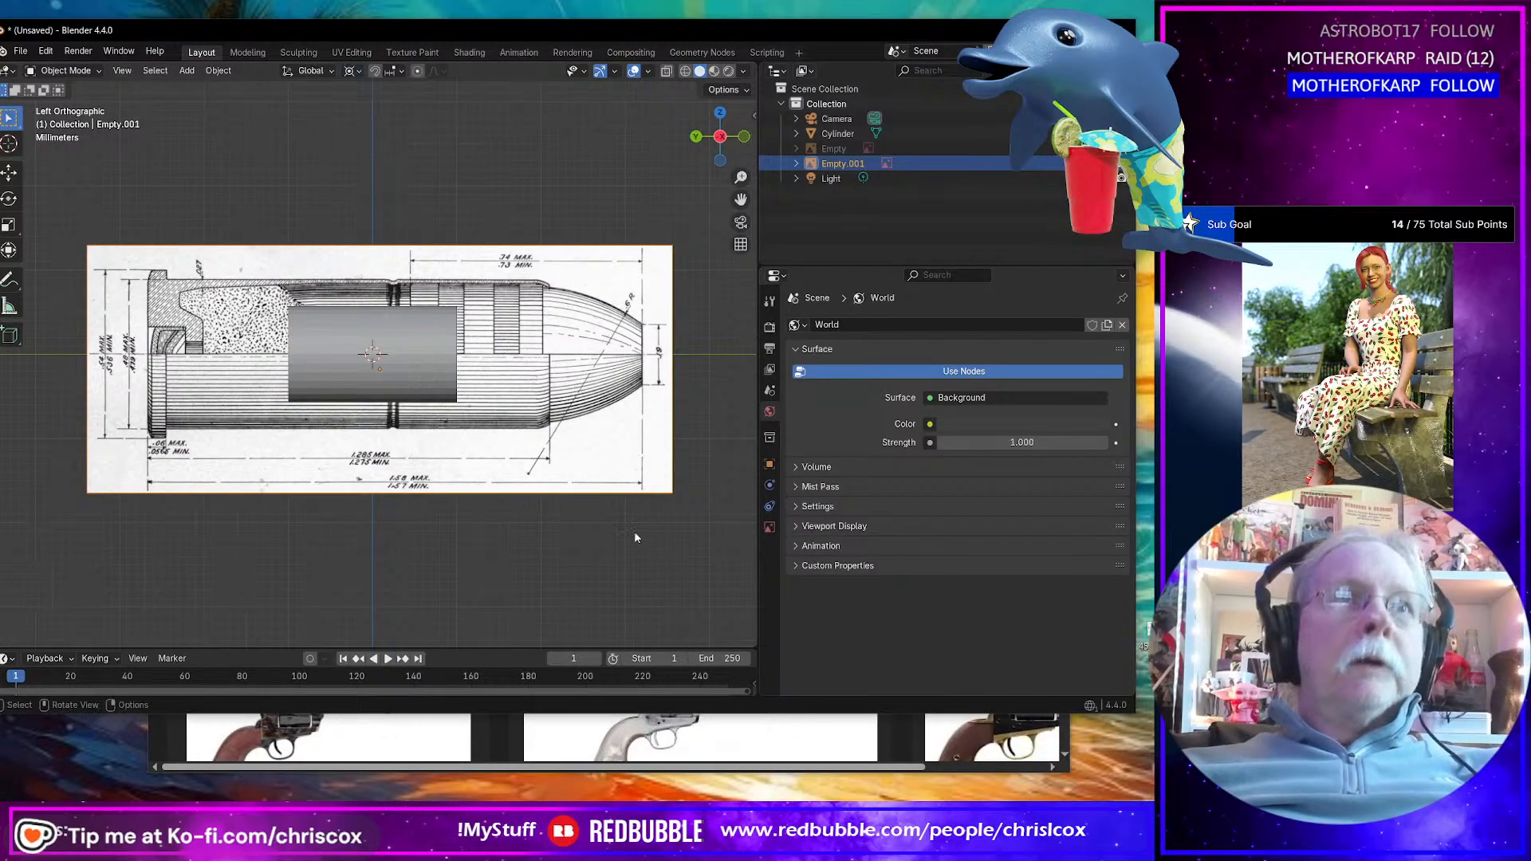
pyautogui.press('s')
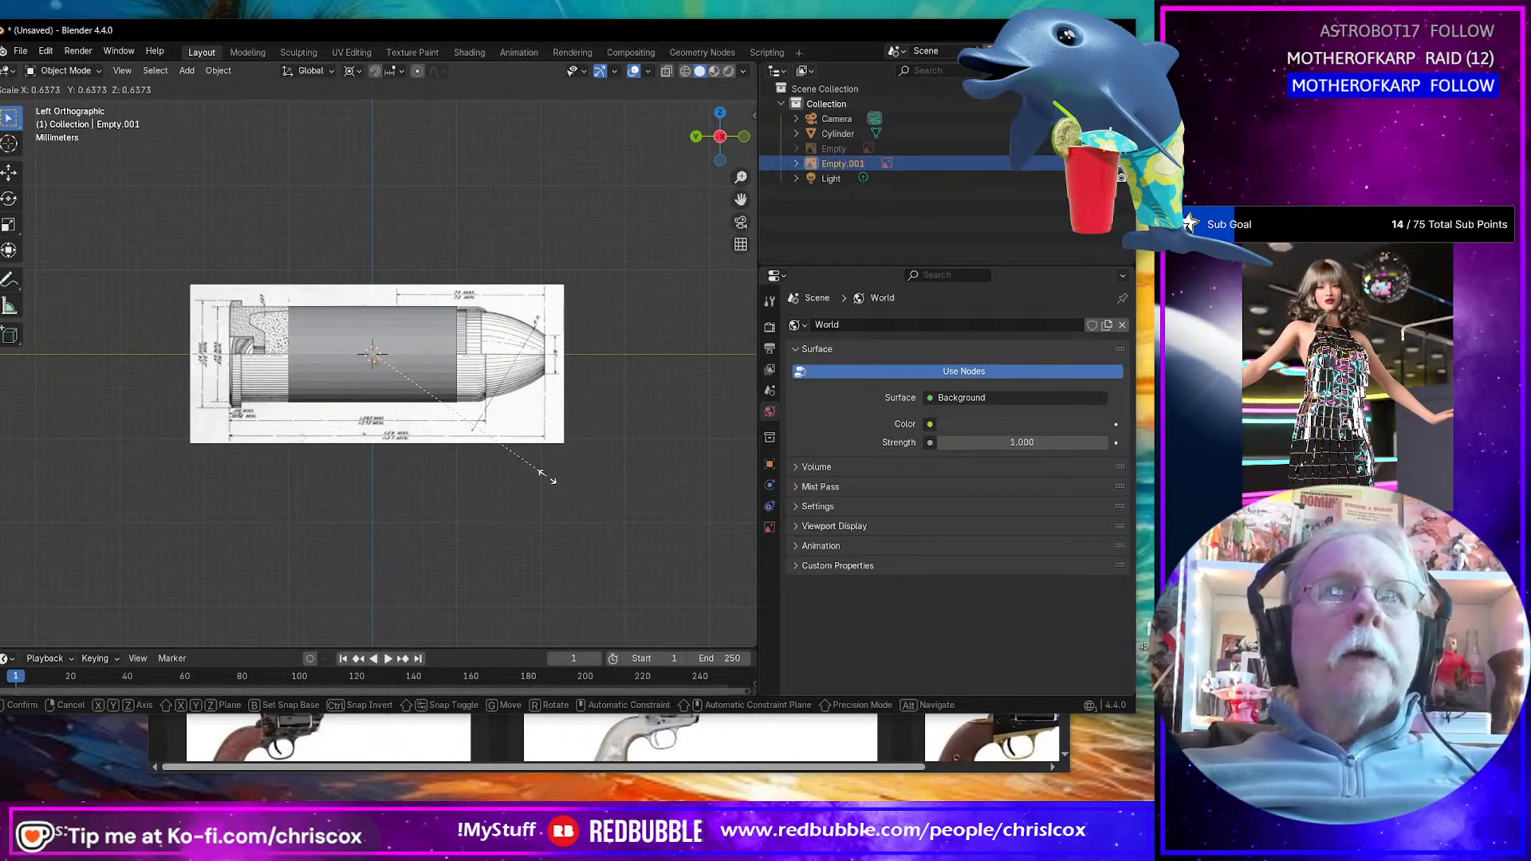
pyautogui.click(547, 479)
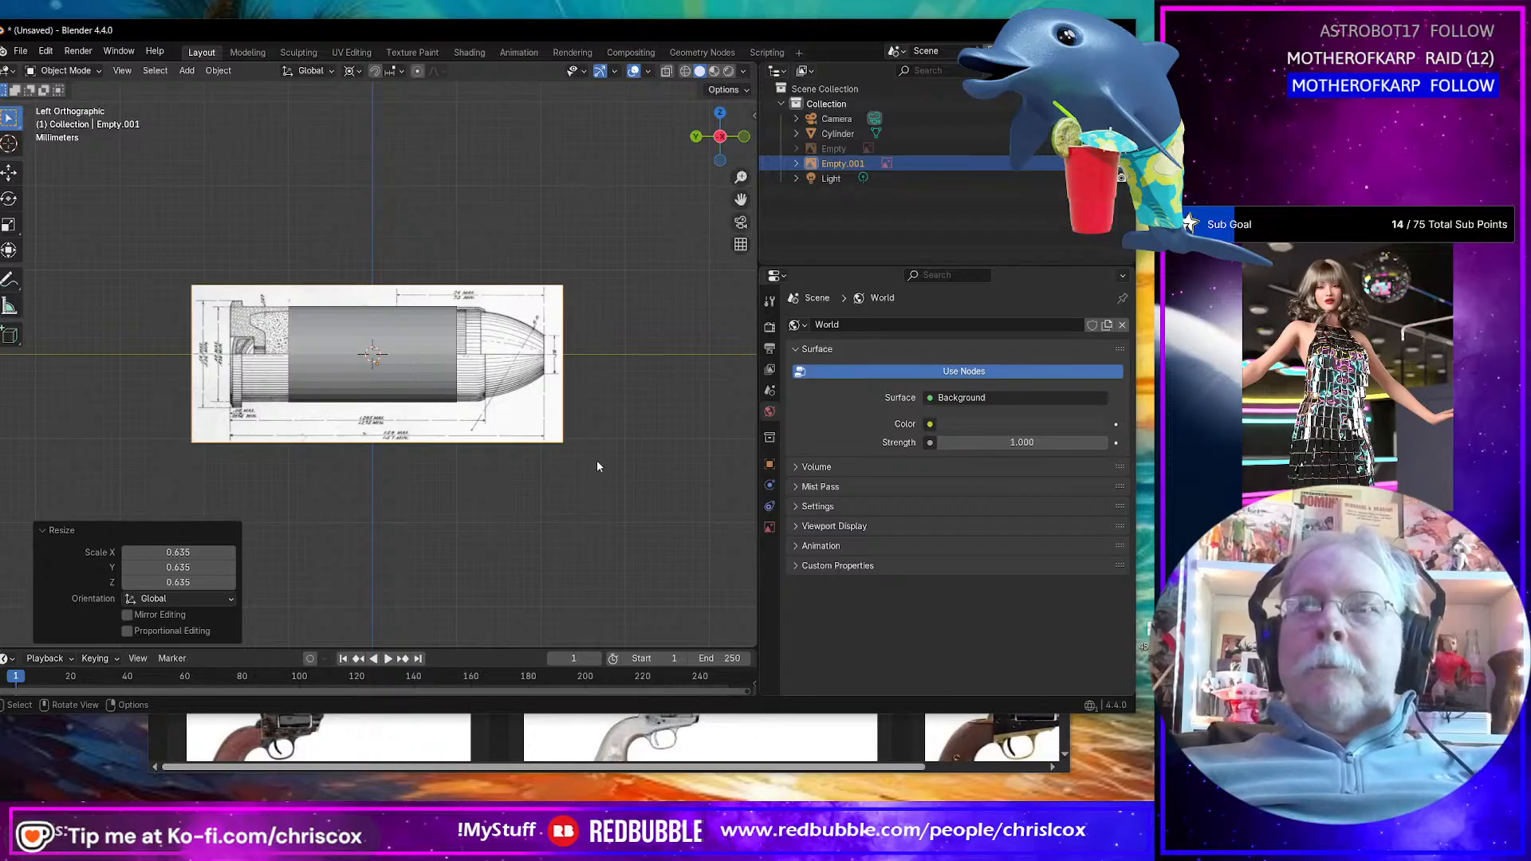
pyautogui.click(400, 359)
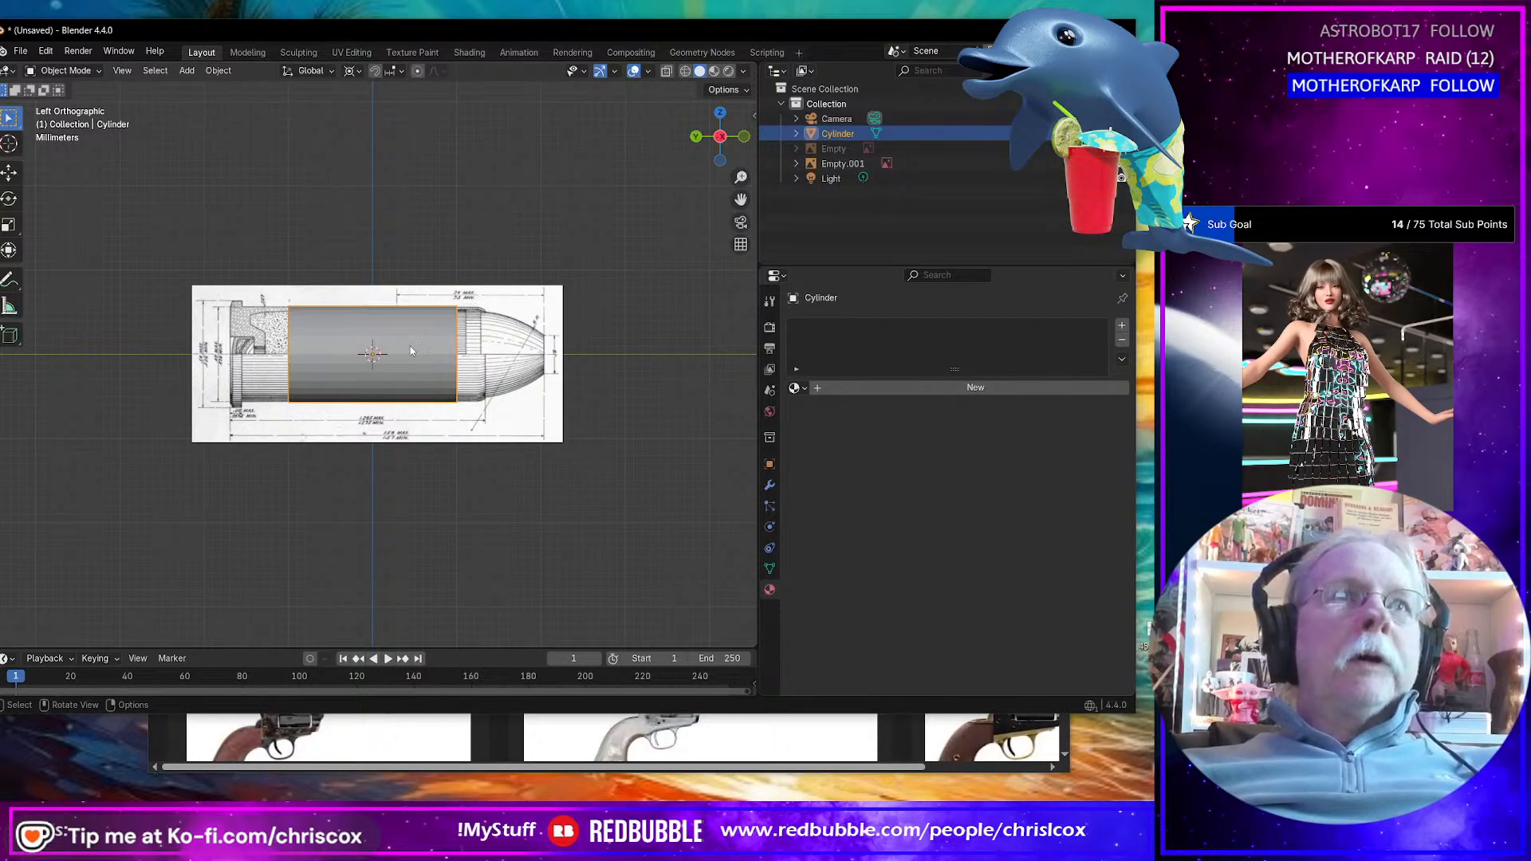
pyautogui.press('Tab')
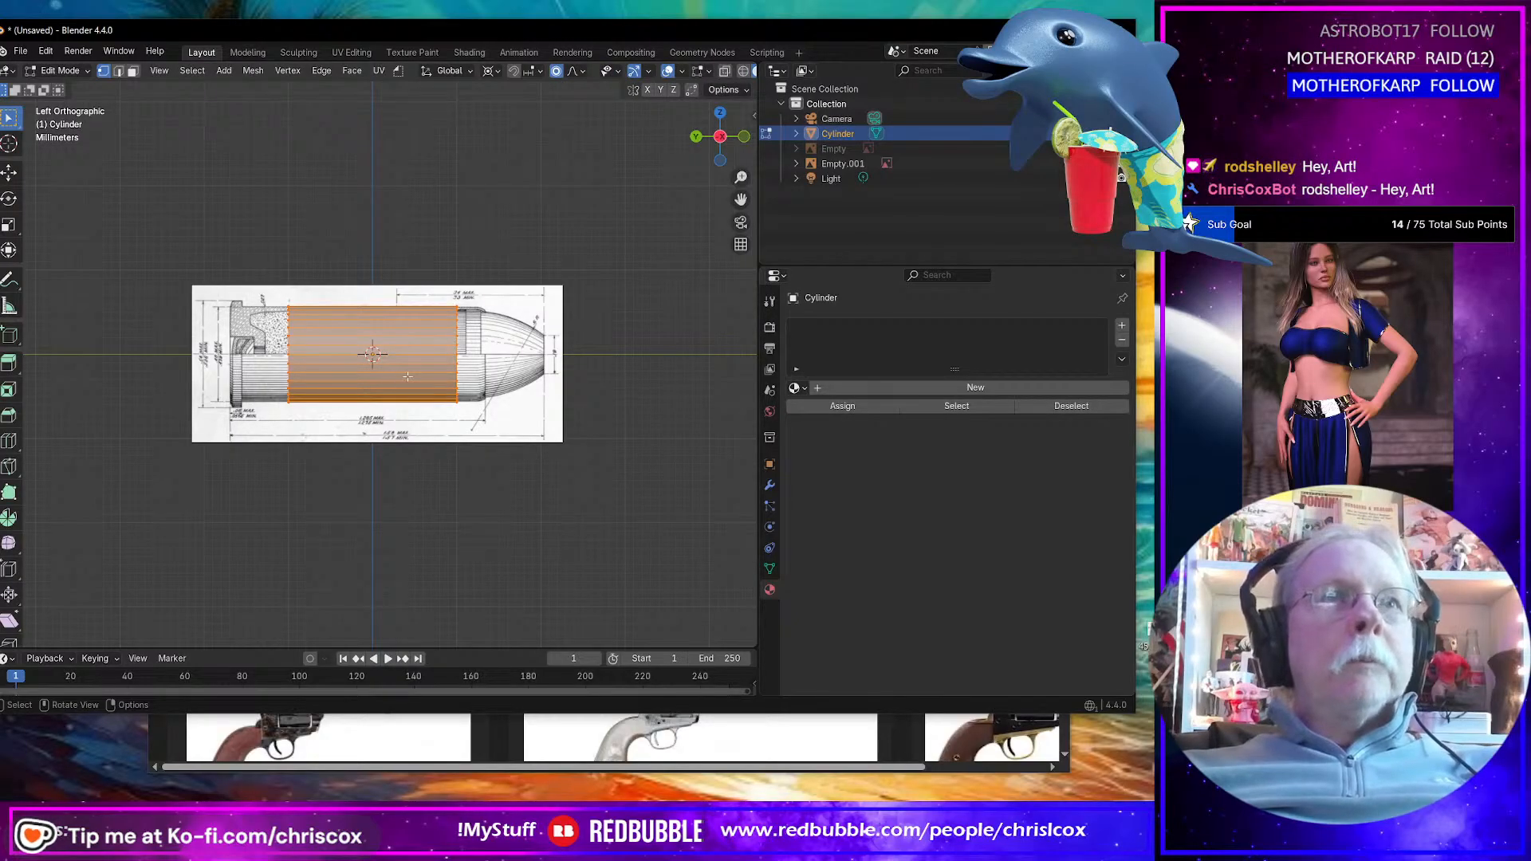
pyautogui.hotkey('shift', 'd')
pyautogui.rightClick(453, 396)
pyautogui.press('Tab')
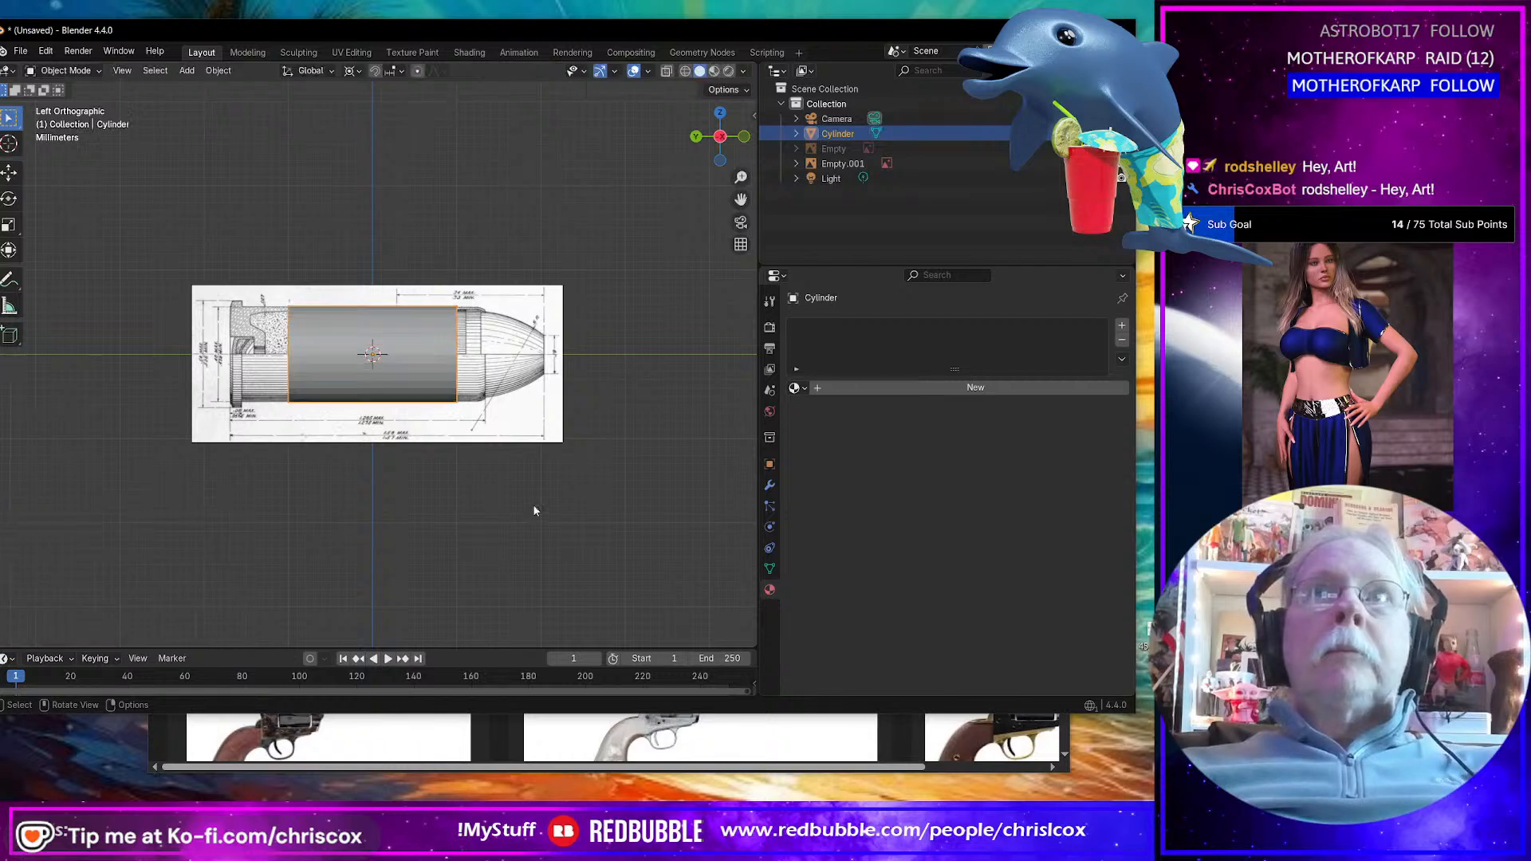
pyautogui.press('Tab')
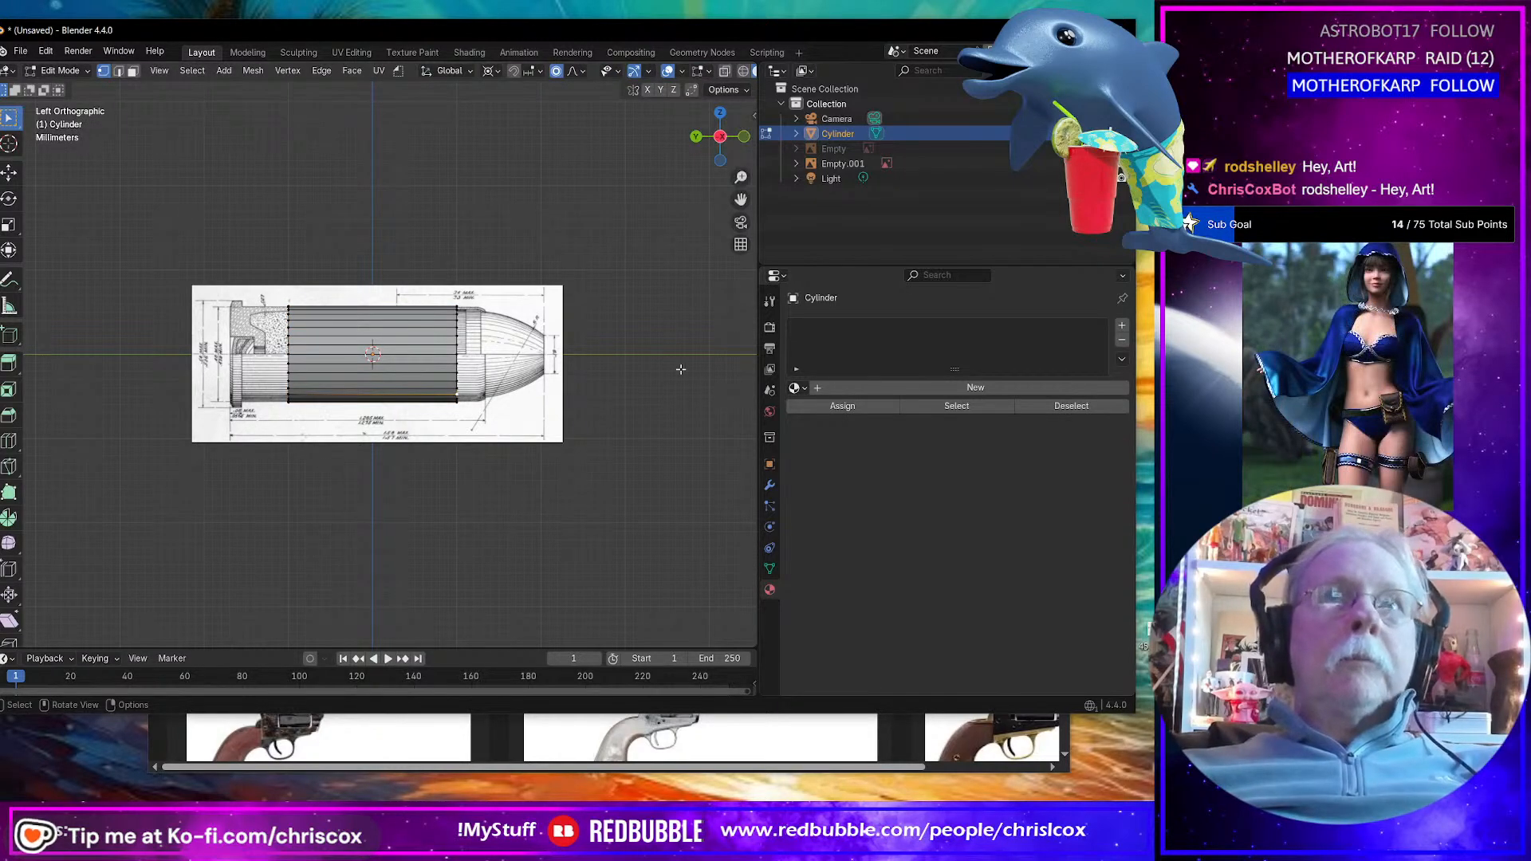
pyautogui.hotkey('ctrl', 'z')
pyautogui.hotkey('ctrl', 'z')
pyautogui.hotkey('ctrl', 'z')
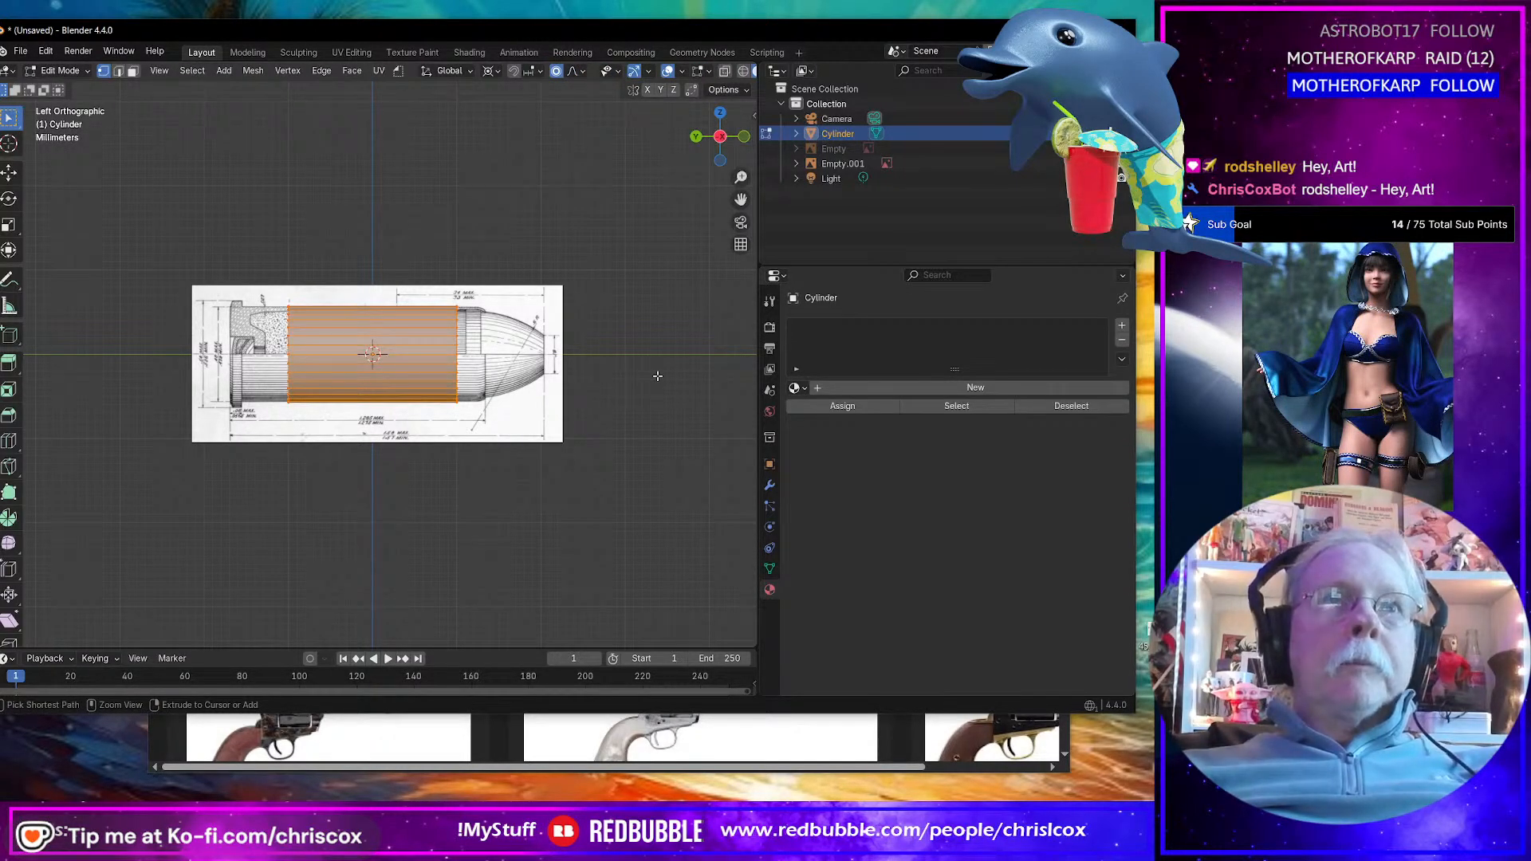
pyautogui.hotkey('ctrl', 'z')
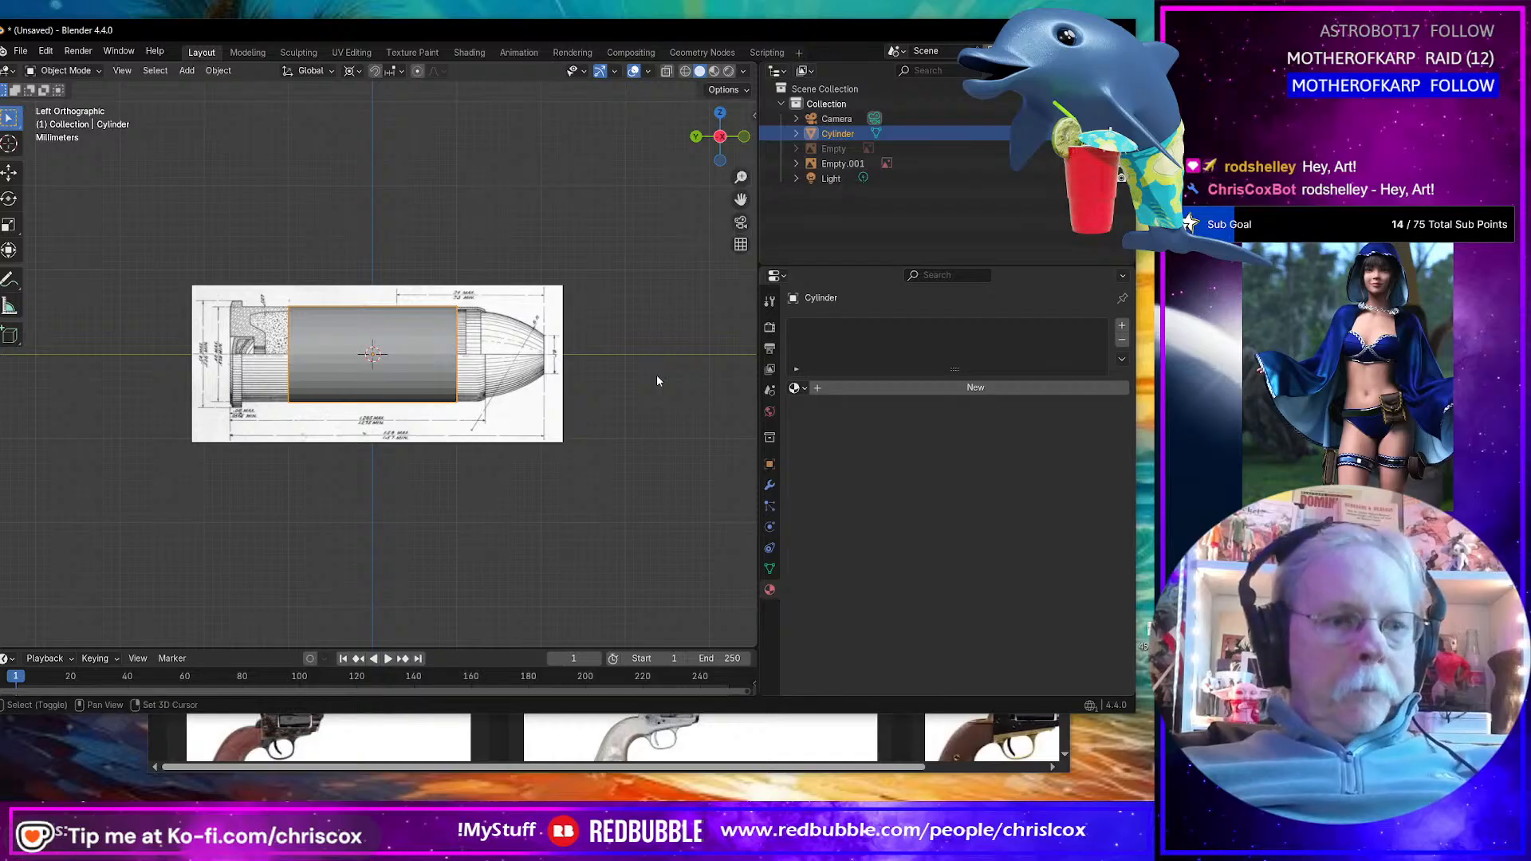
# Step: Duplicate the cylinder object in place and hide the original cylinder
pyautogui.hotkey('shift', 'd')
pyautogui.rightClick(657, 381)
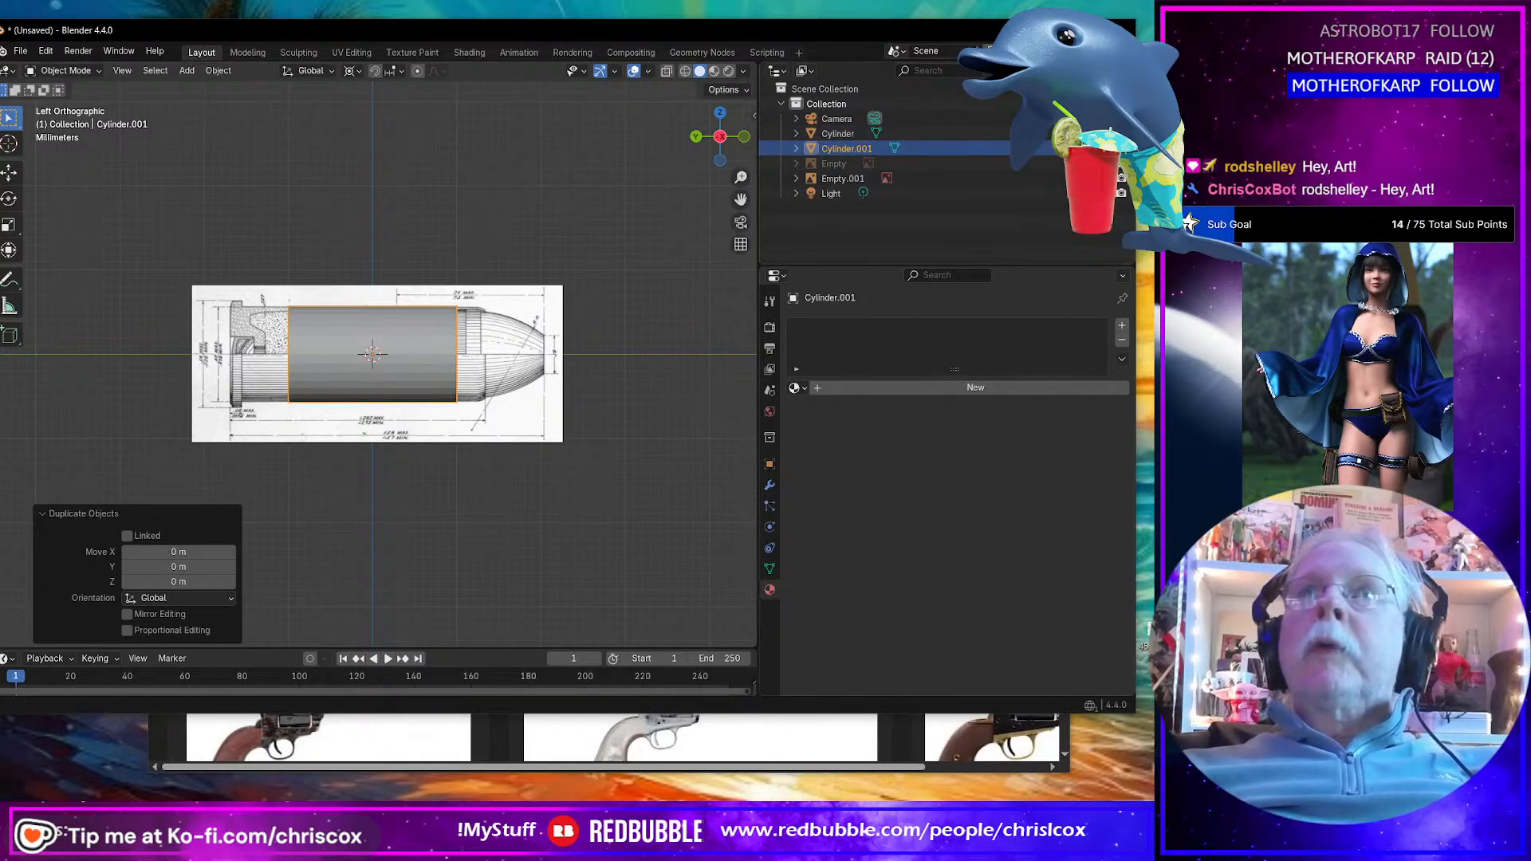
pyautogui.click(1105, 133)
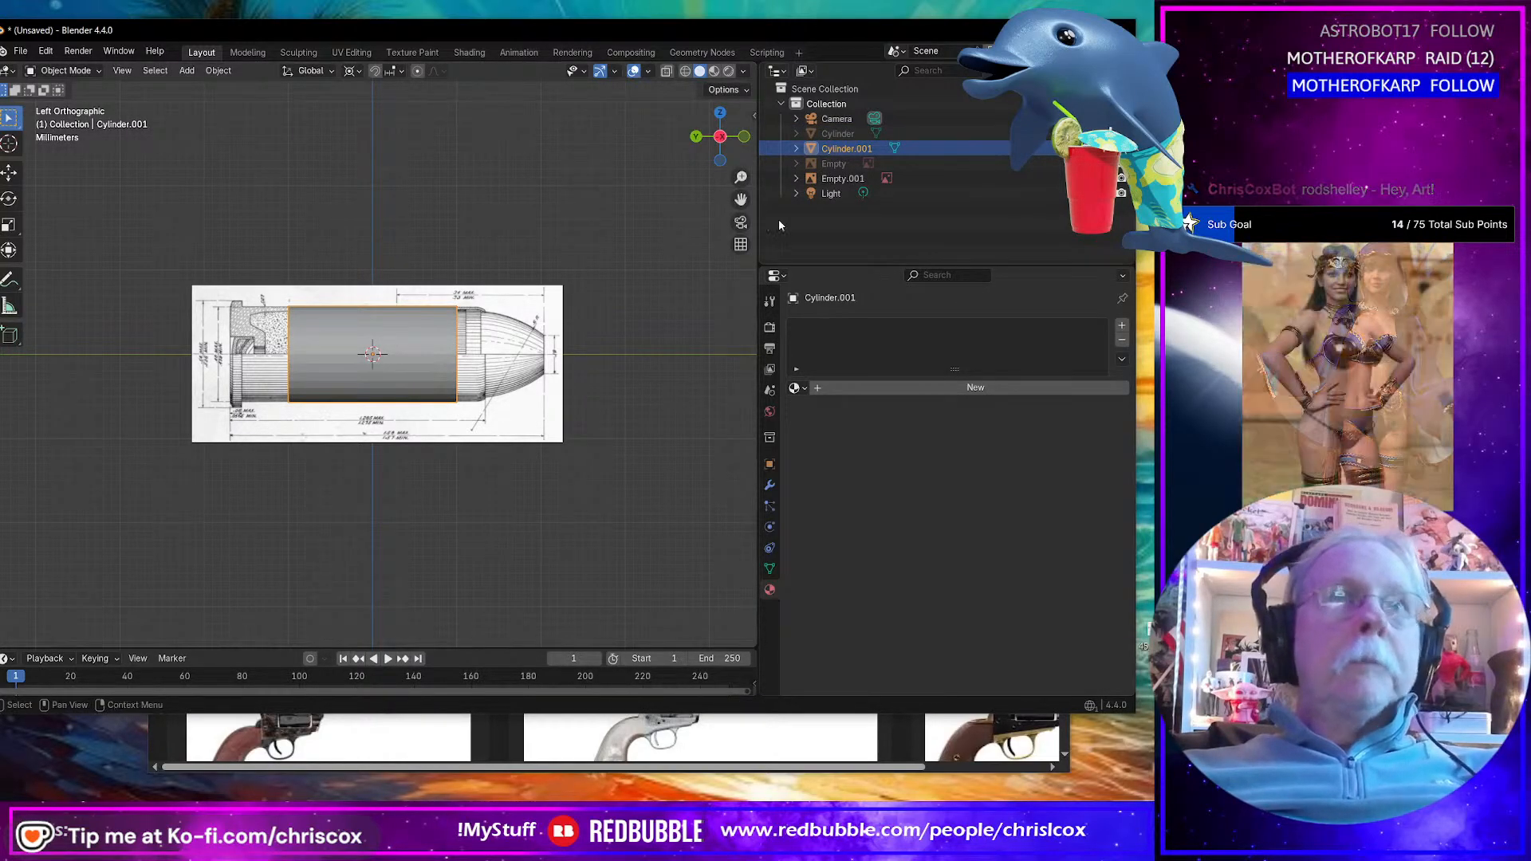
# Step: Turn on X-ray display and move all visible objects -0.000357 m along X
pyautogui.click(665, 73)
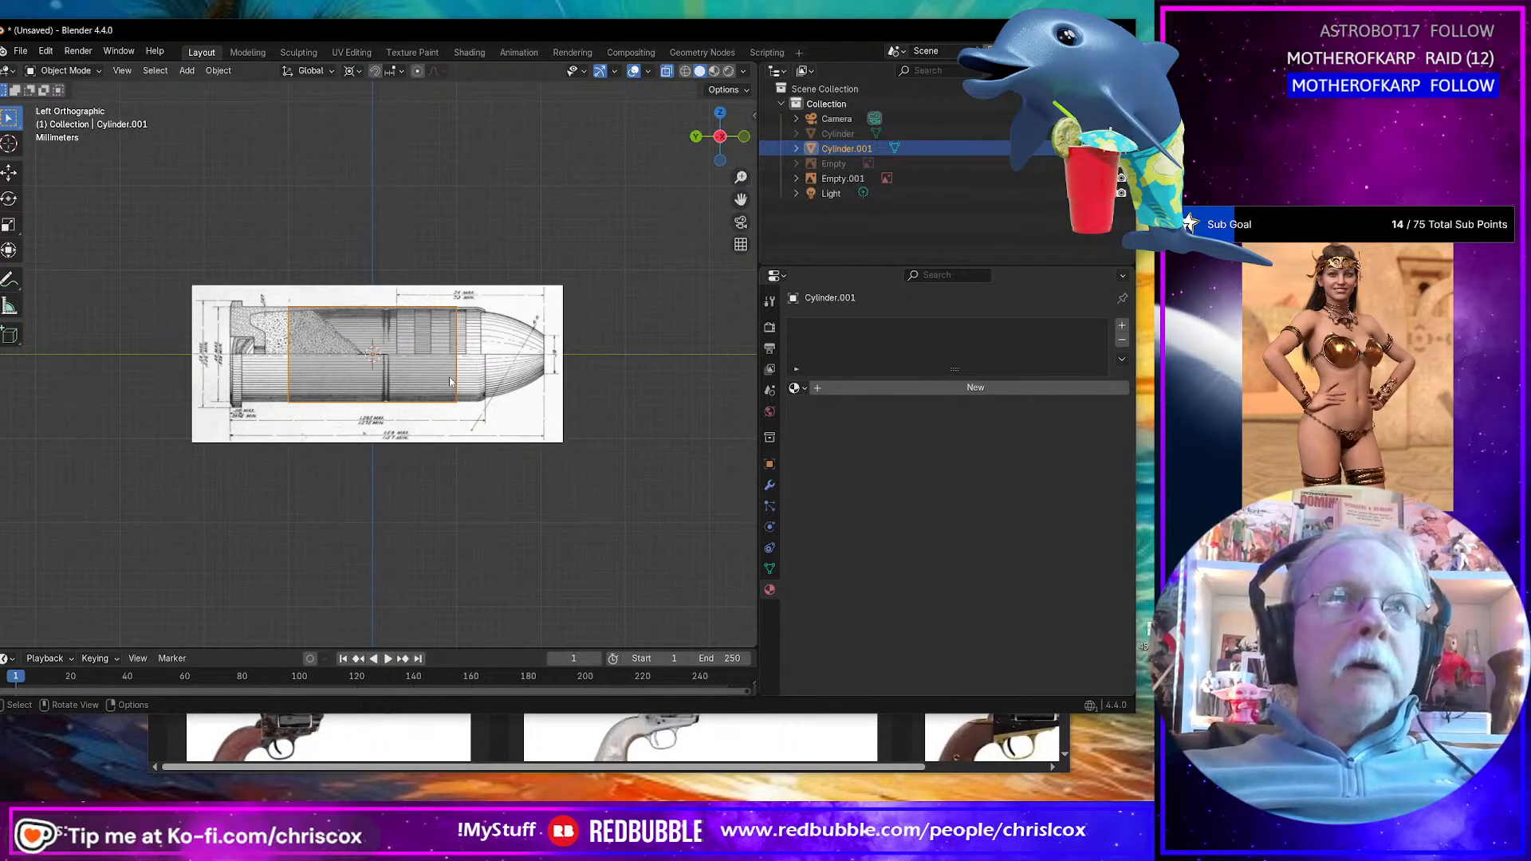
pyautogui.press('a')
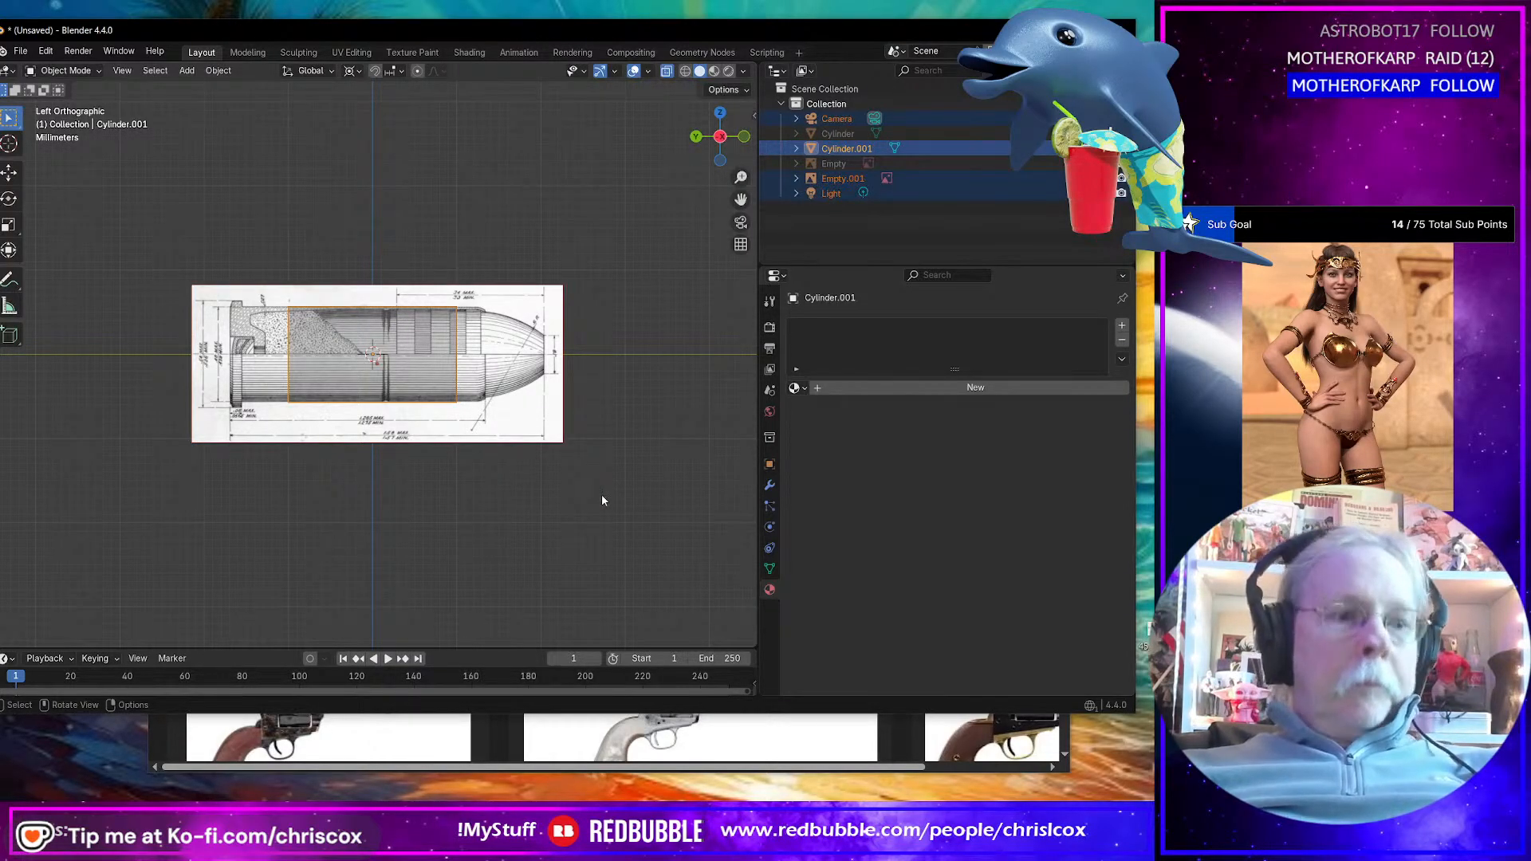
pyautogui.press('g')
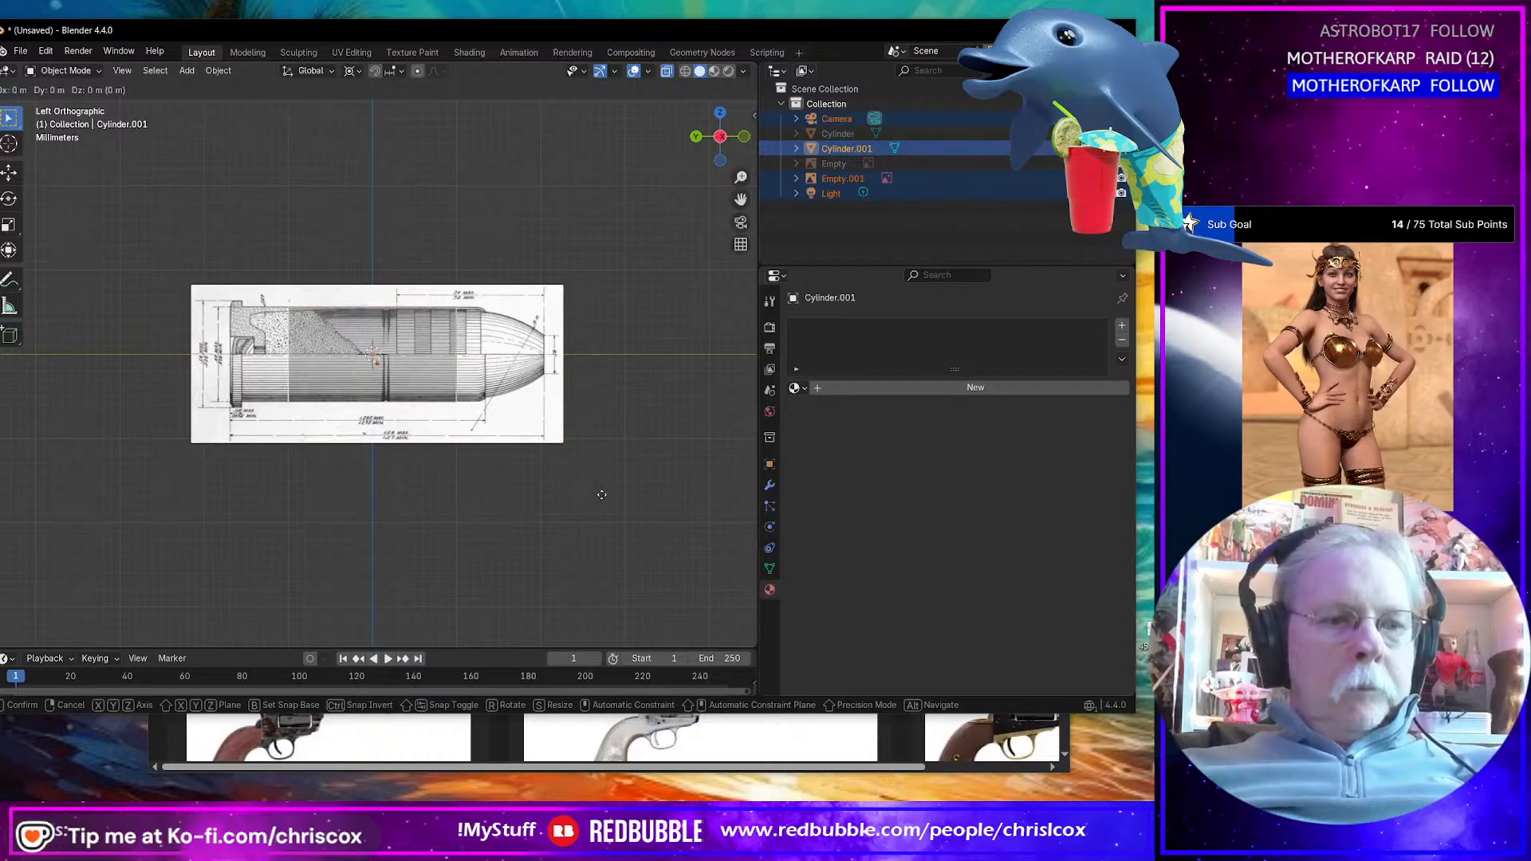
pyautogui.click(483, 416)
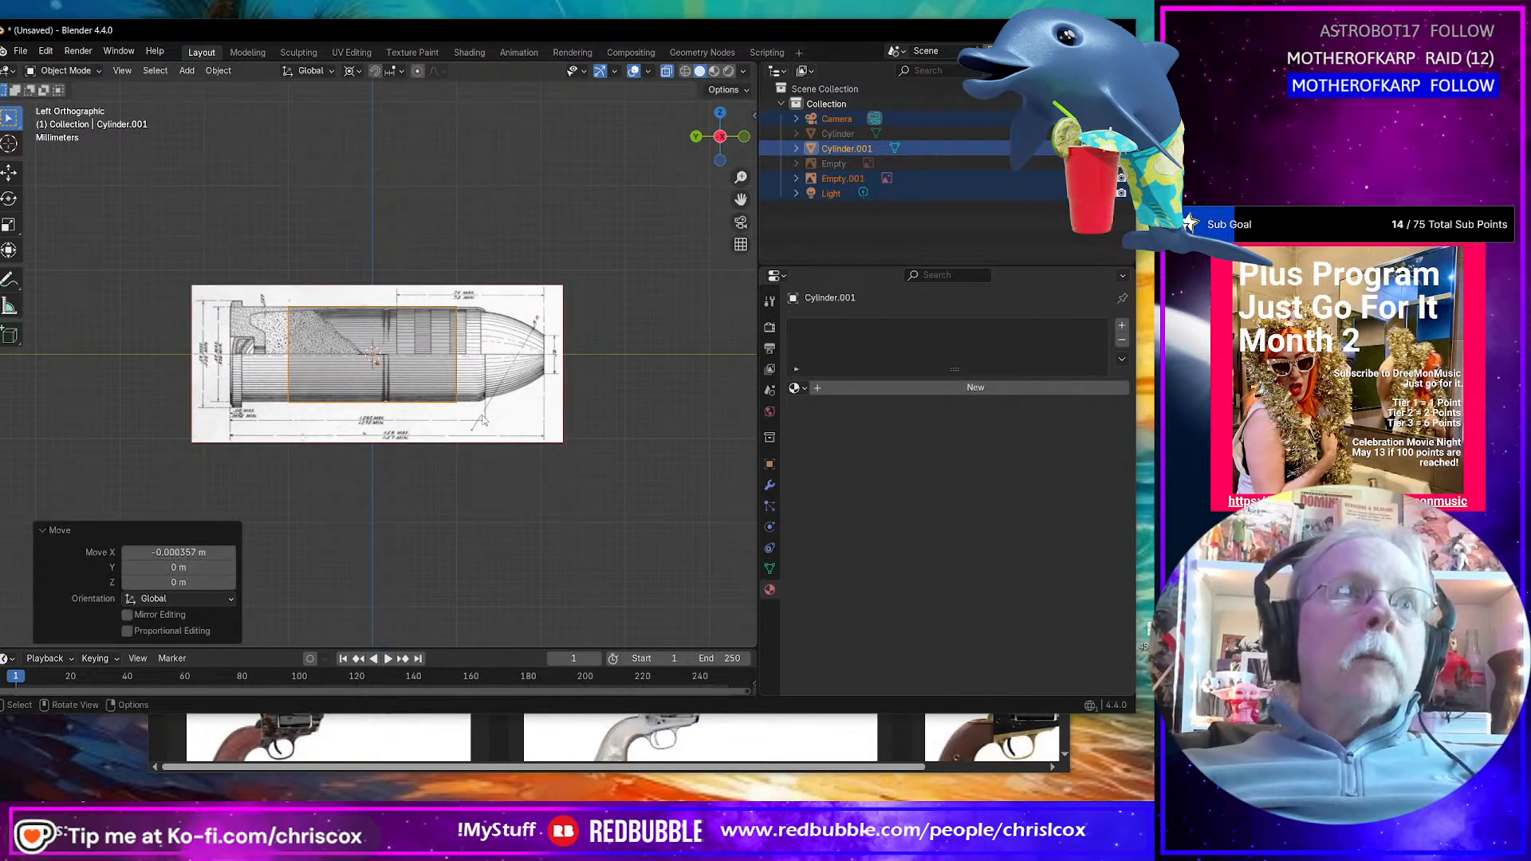
# Step: Move the cylinder copy's rear-end vertices -0.011648 m along Y with connected smooth proportional editing
pyautogui.click(425, 348)
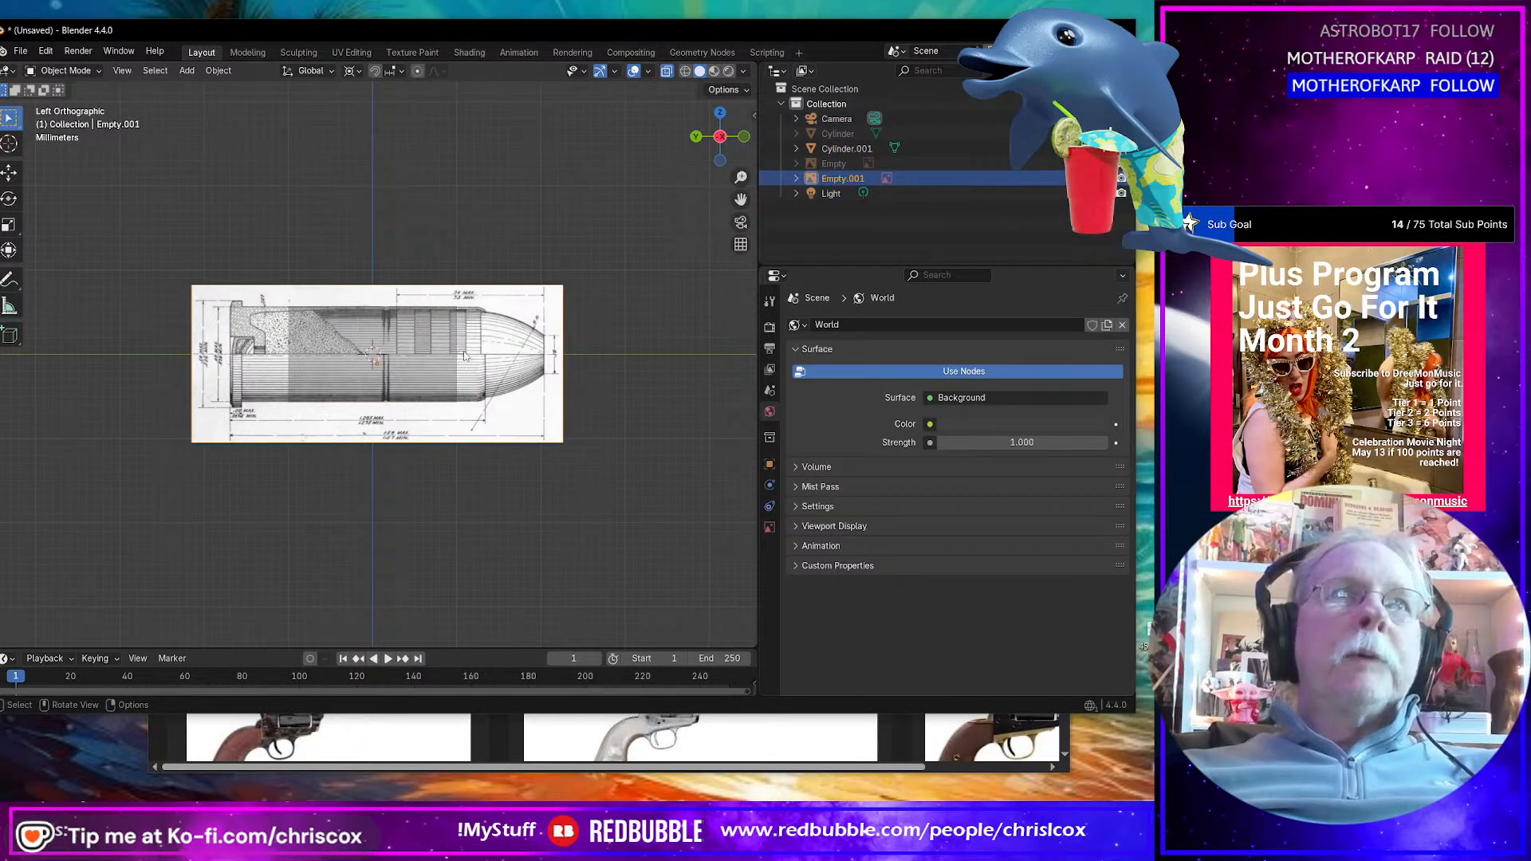
pyautogui.click(452, 361)
pyautogui.press('Tab')
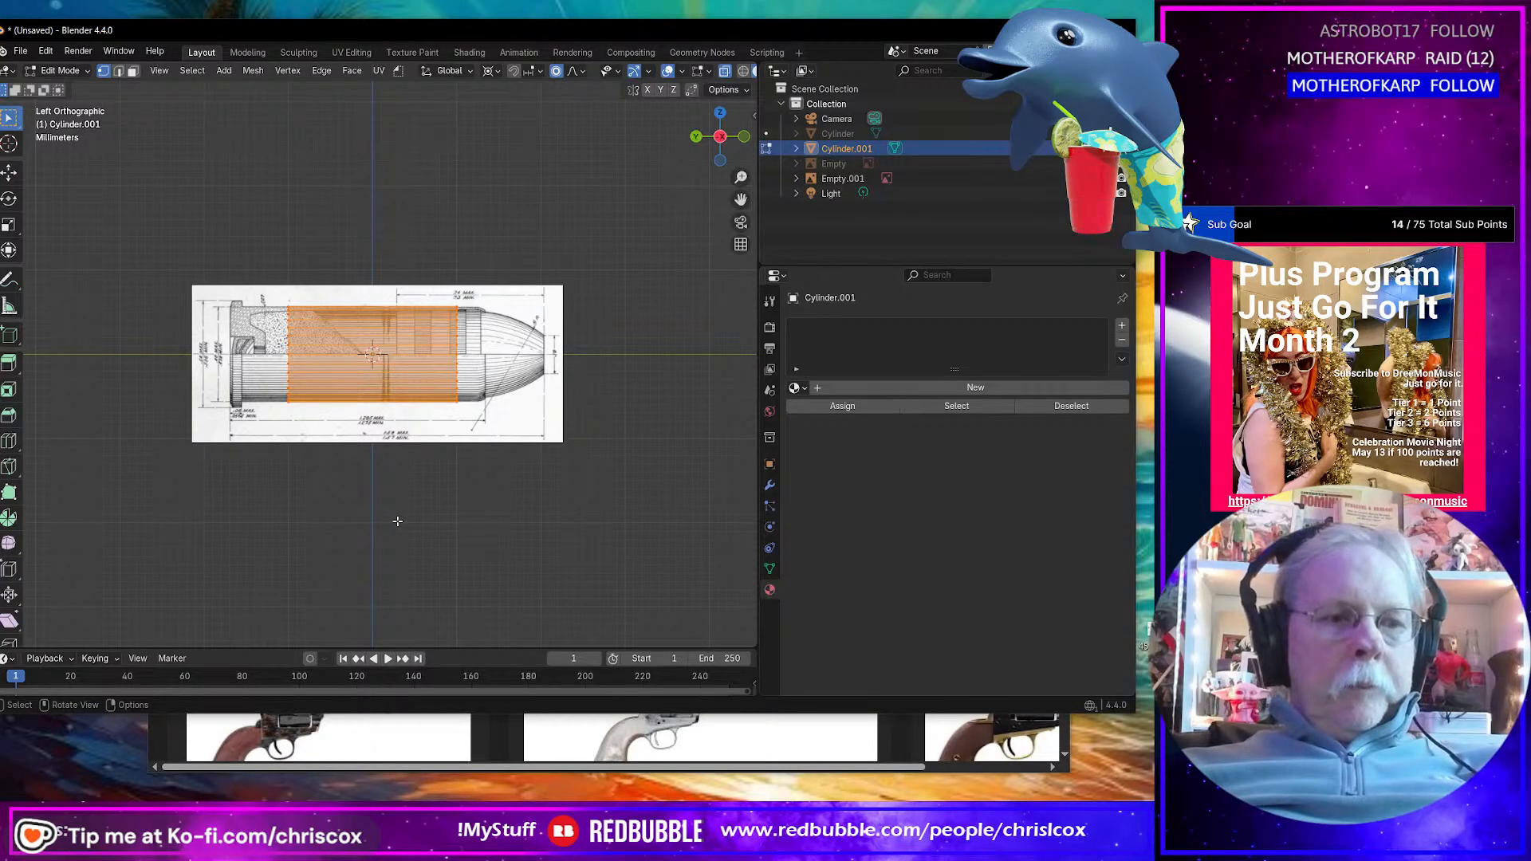
pyautogui.moveTo(386, 523); pyautogui.dragTo(241, 247)
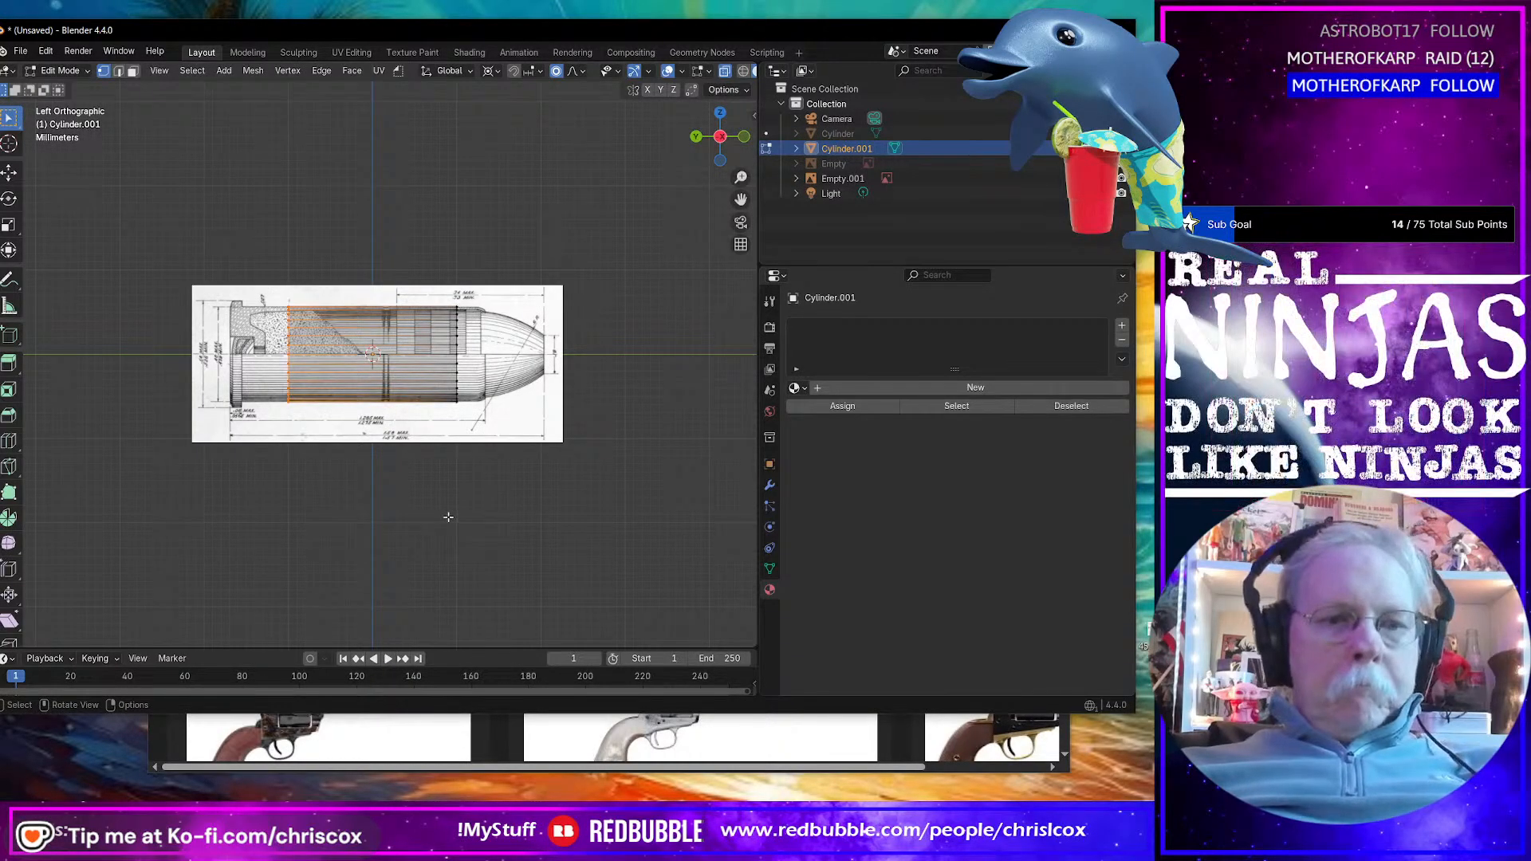
pyautogui.hotkey('shift', 'space')
pyautogui.press('g')
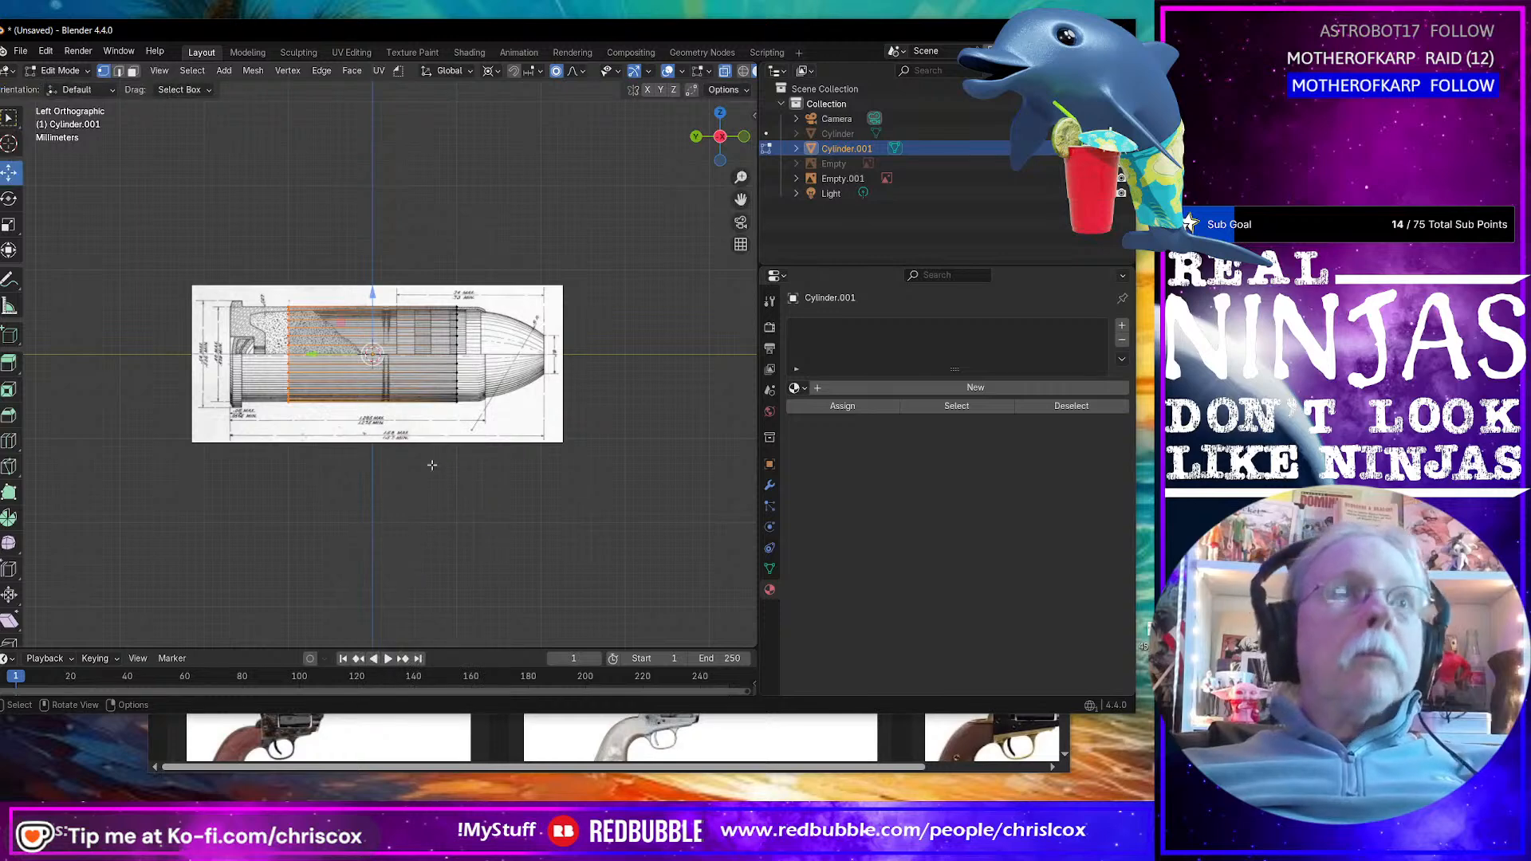
pyautogui.moveTo(310, 354); pyautogui.dragTo(408, 353)
# Step: Move the cylinder copy's rear-end vertices -0.001237 m along Y without proportional editing, aligning them with the diagram's bullet base line
pyautogui.scroll(-3, 447, 435)
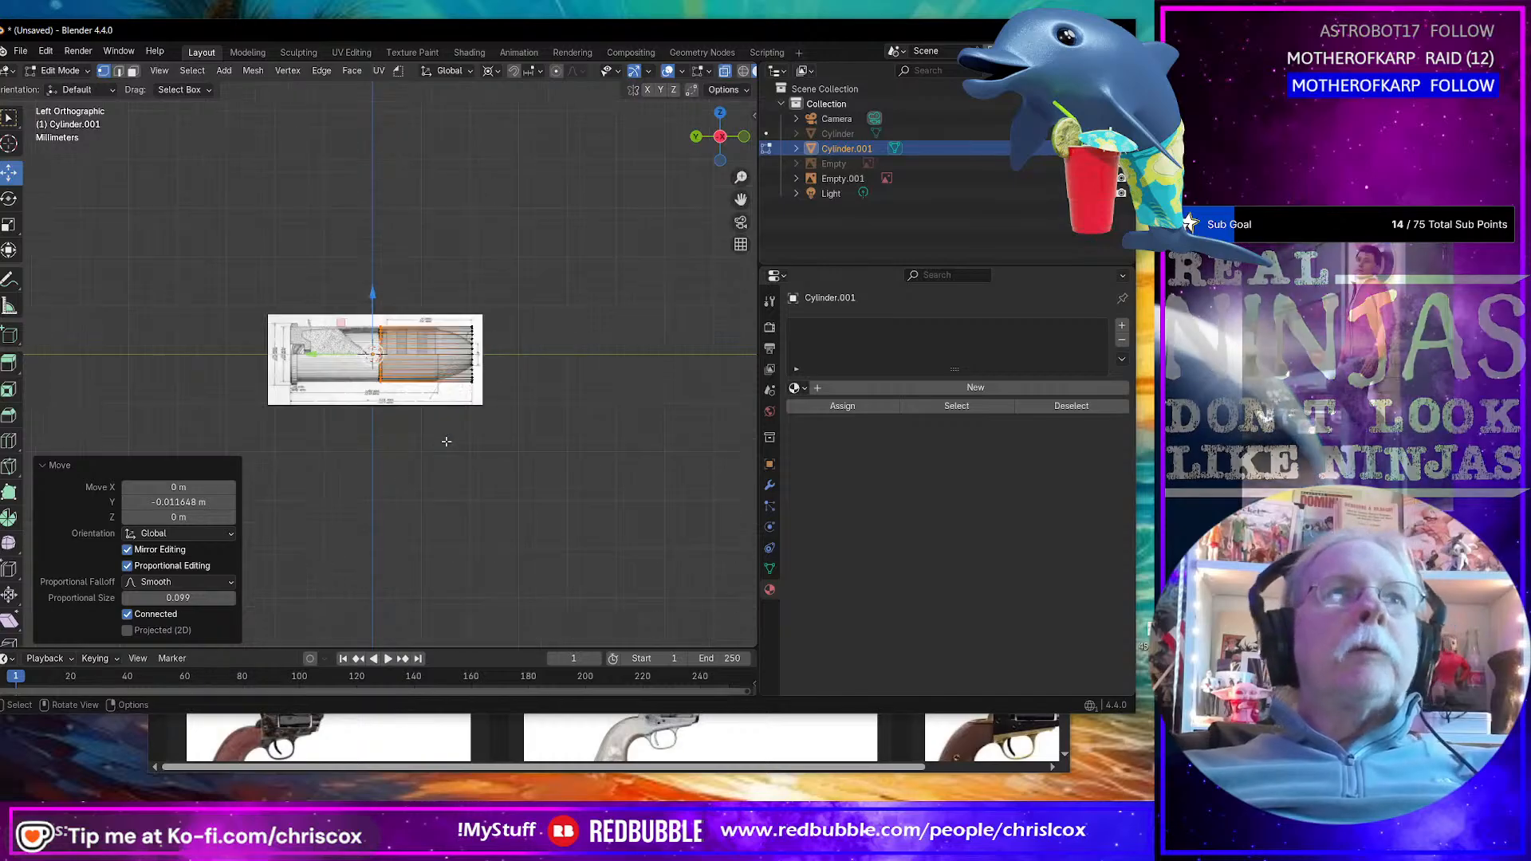
pyautogui.scroll(9, 453, 440)
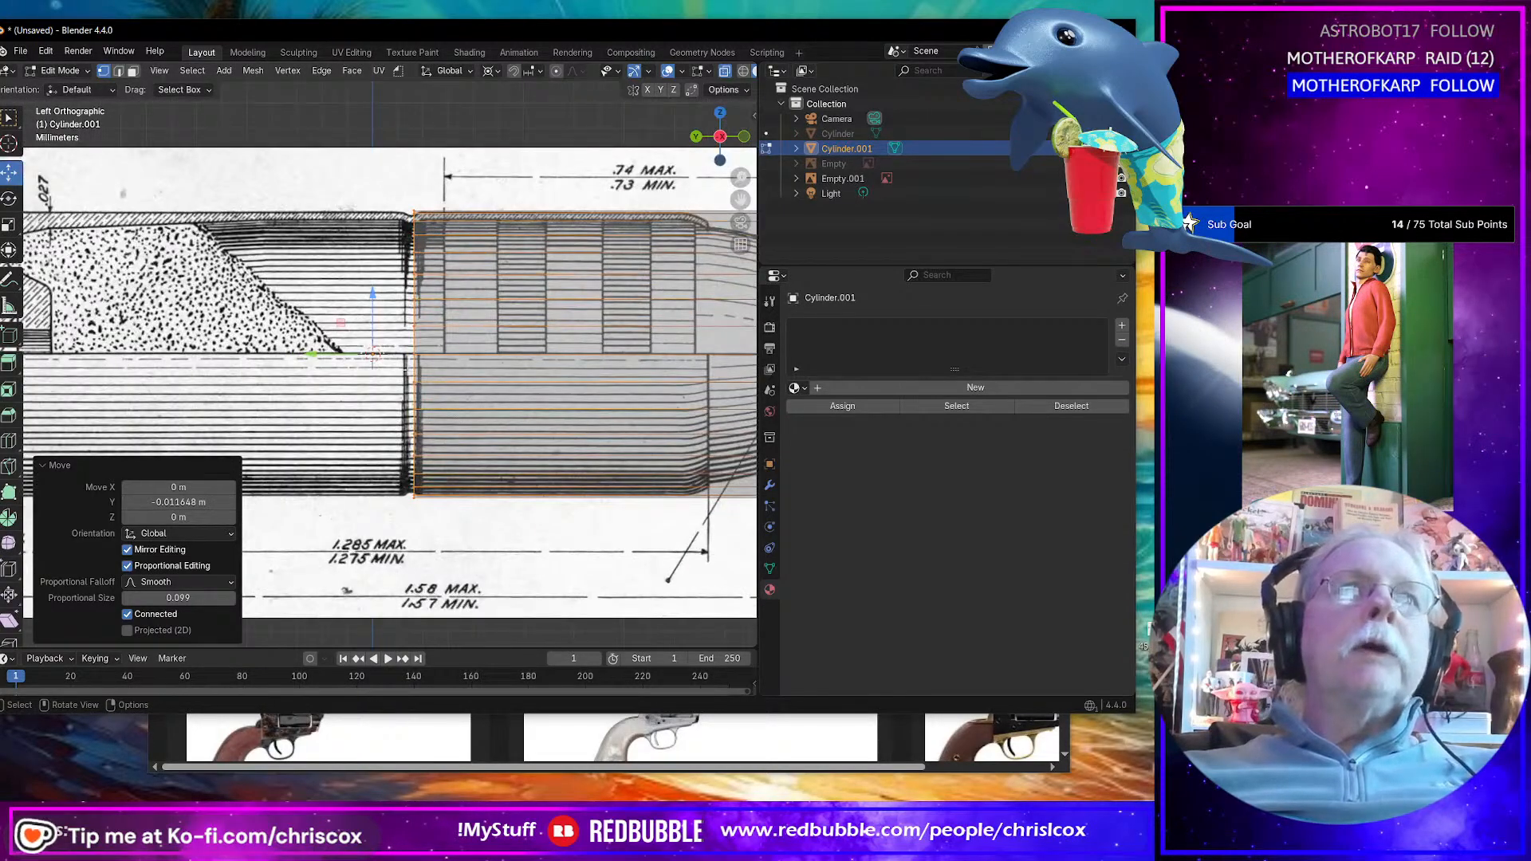
pyautogui.moveTo(329, 357); pyautogui.dragTo(357, 369)
# Step: Move the cylinder copy's front-end vertices 0.000048 m along Y to meet the diagram's bullet tip line
pyautogui.keyDown('shift'); pyautogui.moveTo(718, 410); pyautogui.dragTo(449, 380, button='middle'); pyautogui.keyUp('shift')
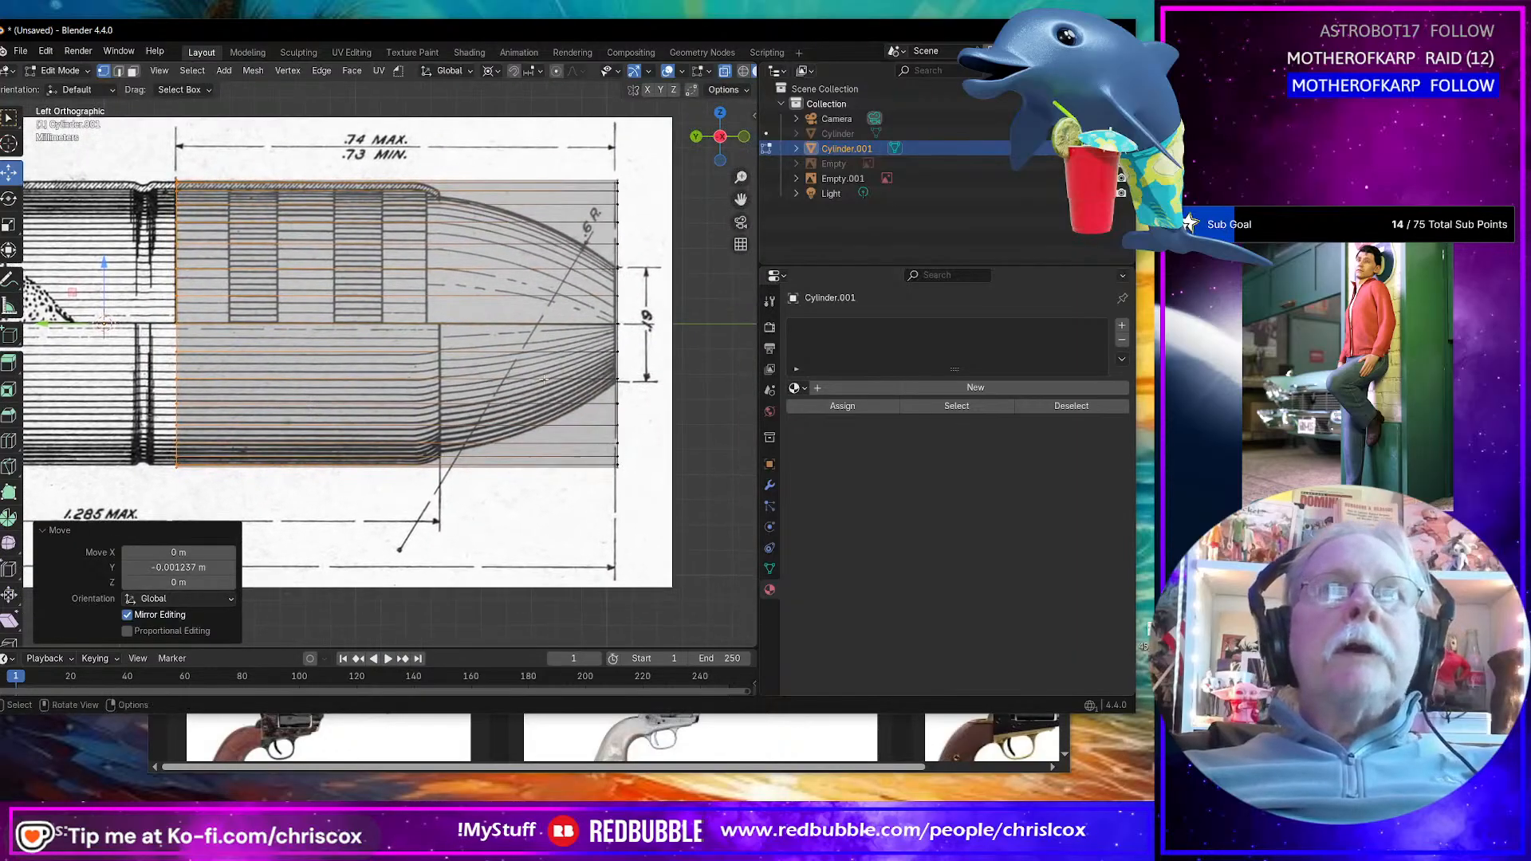
pyautogui.keyDown('alt'); pyautogui.click(620, 441); pyautogui.keyUp('alt')
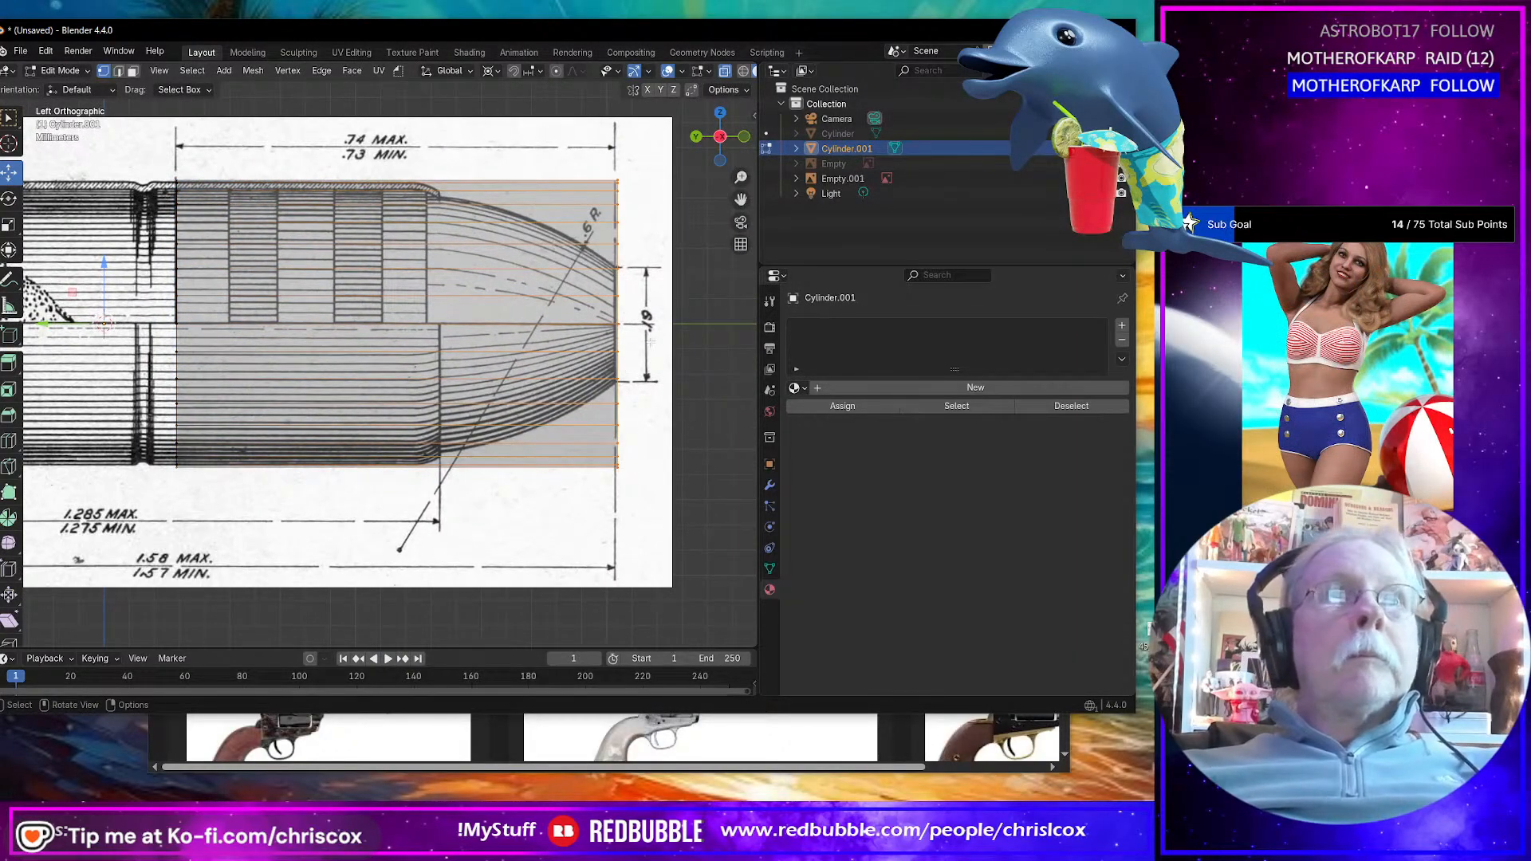
pyautogui.press('g')
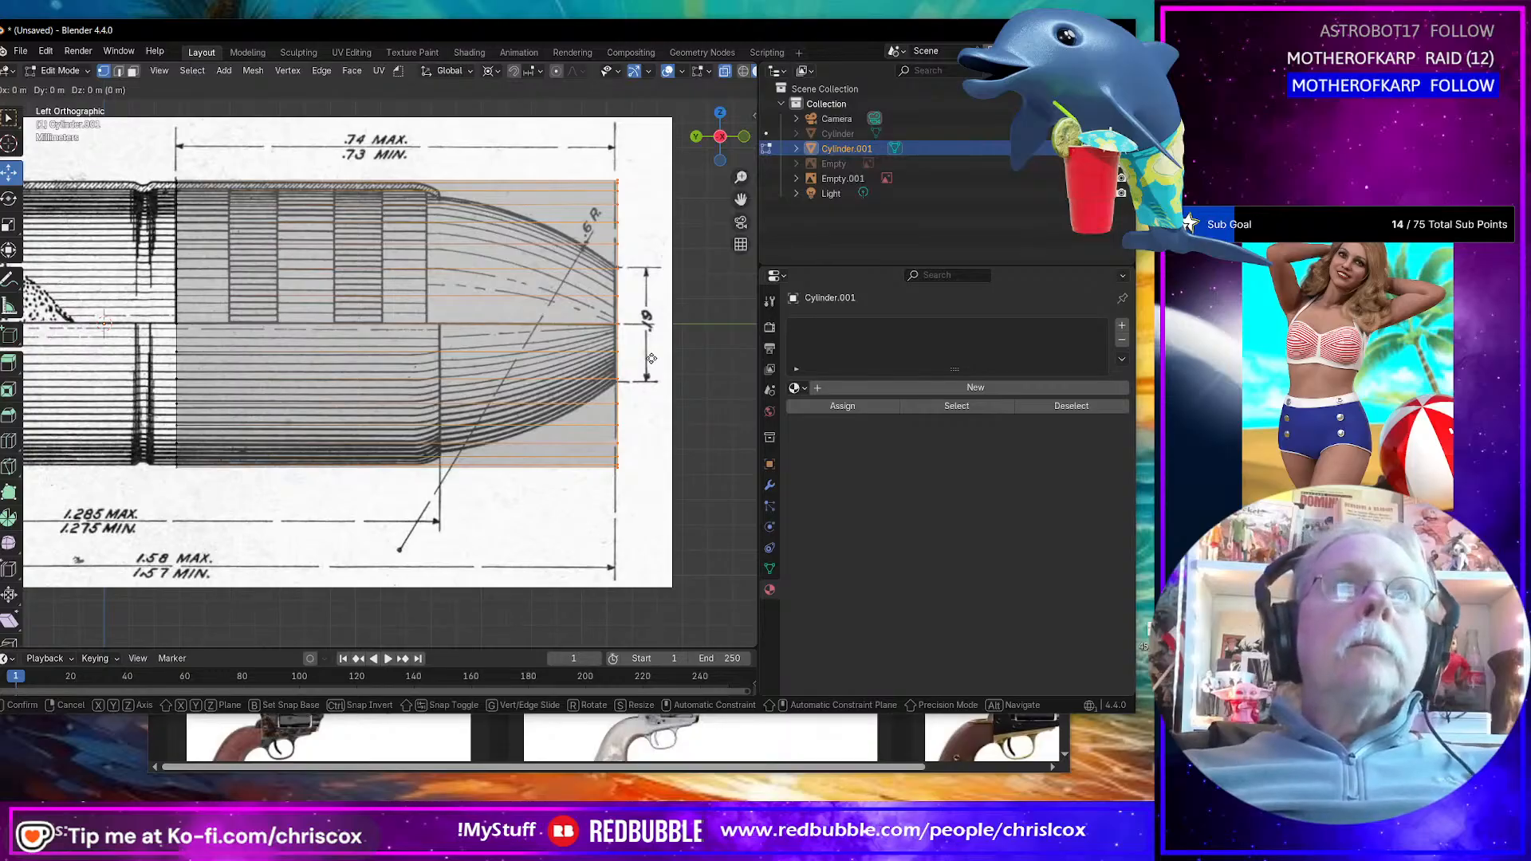
pyautogui.click(599, 349)
pyautogui.hotkey('ctrl', 'z')
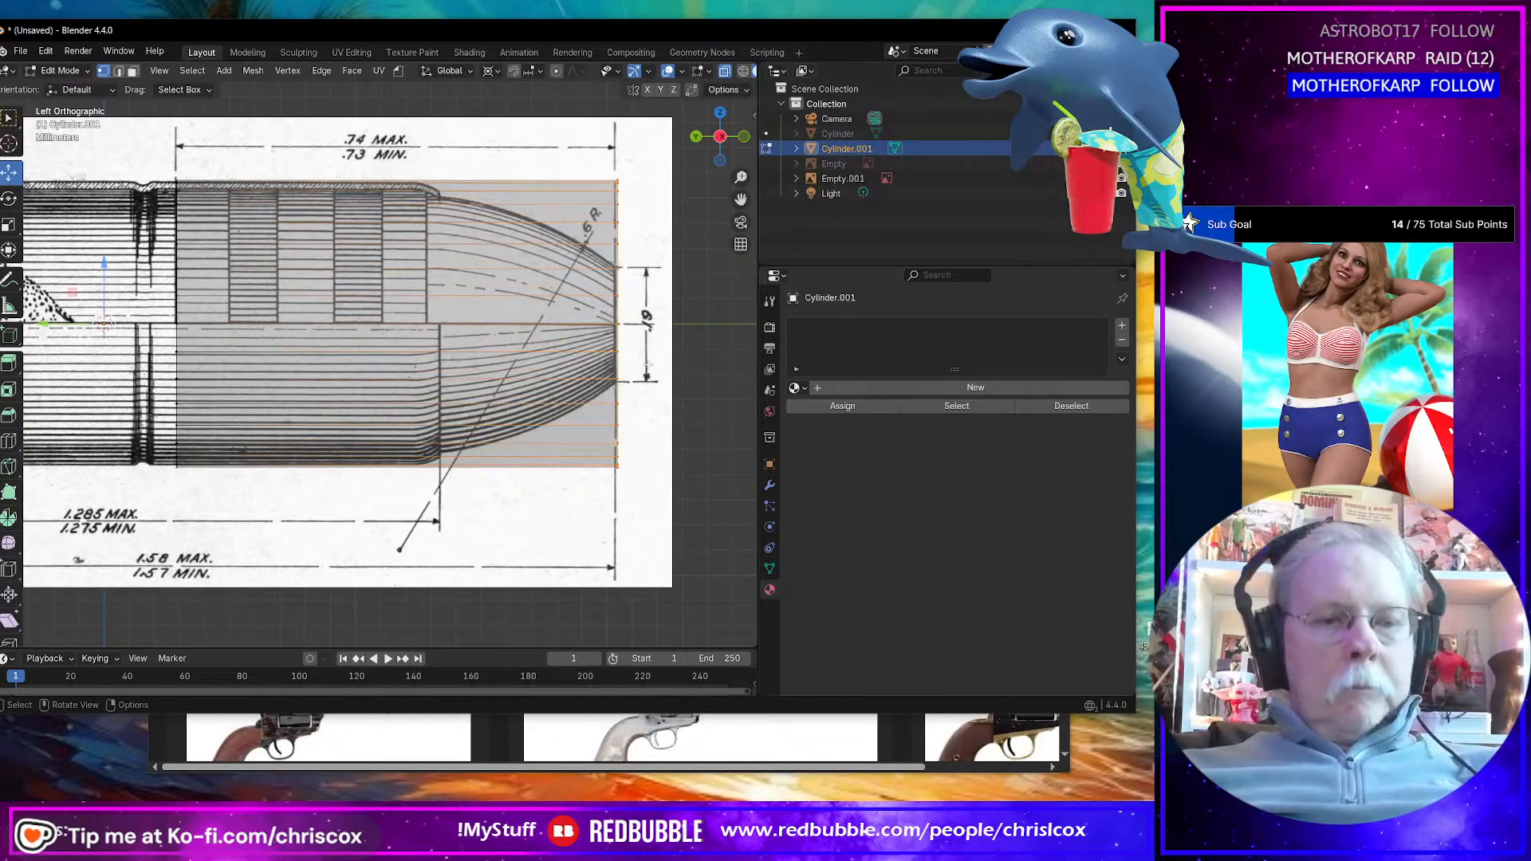
pyautogui.press('g')
pyautogui.press('y')
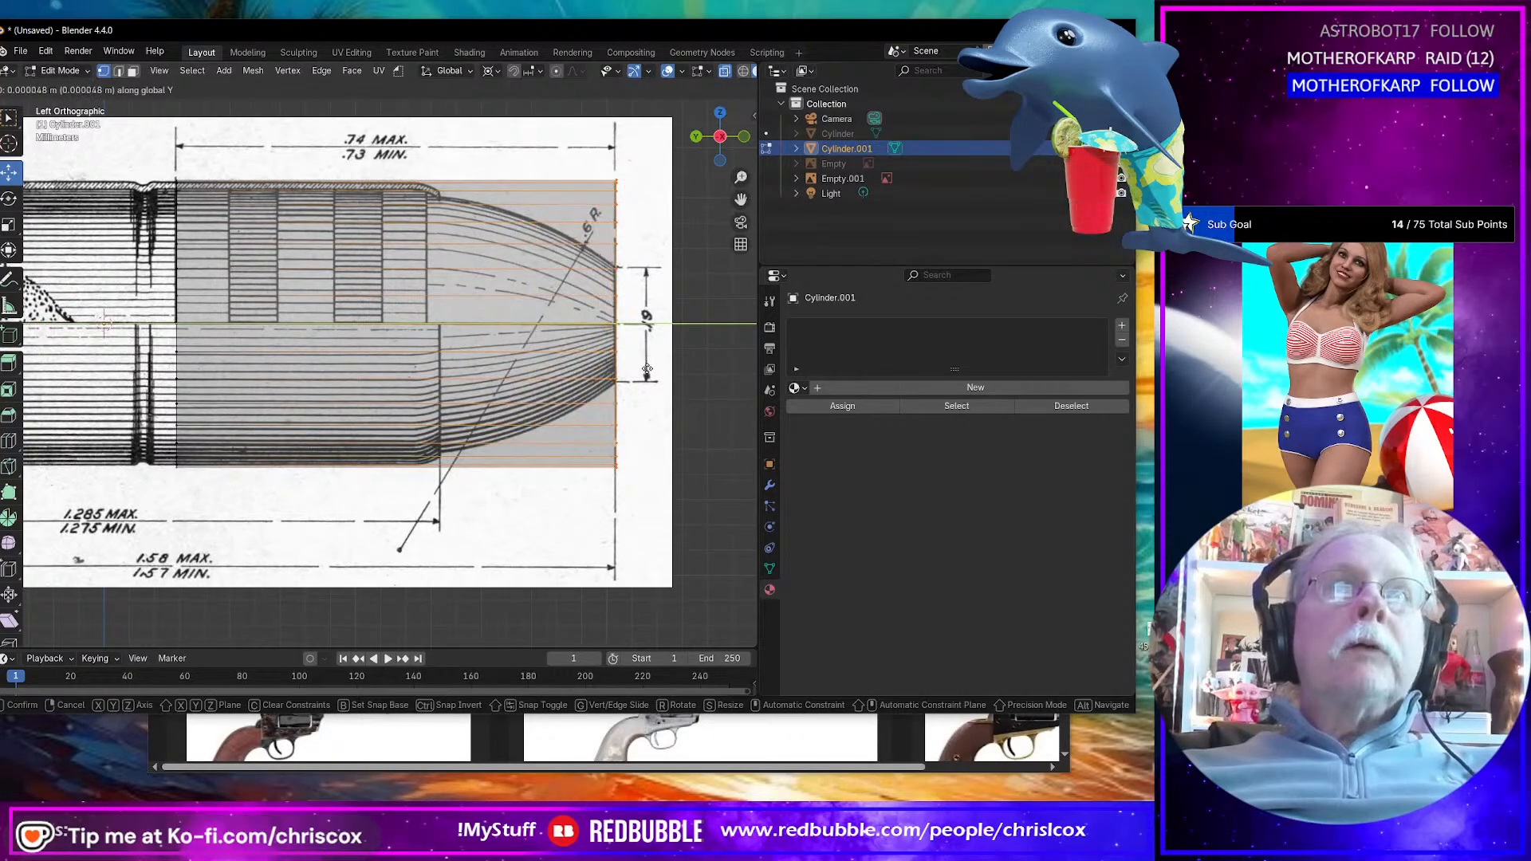
pyautogui.click(647, 369)
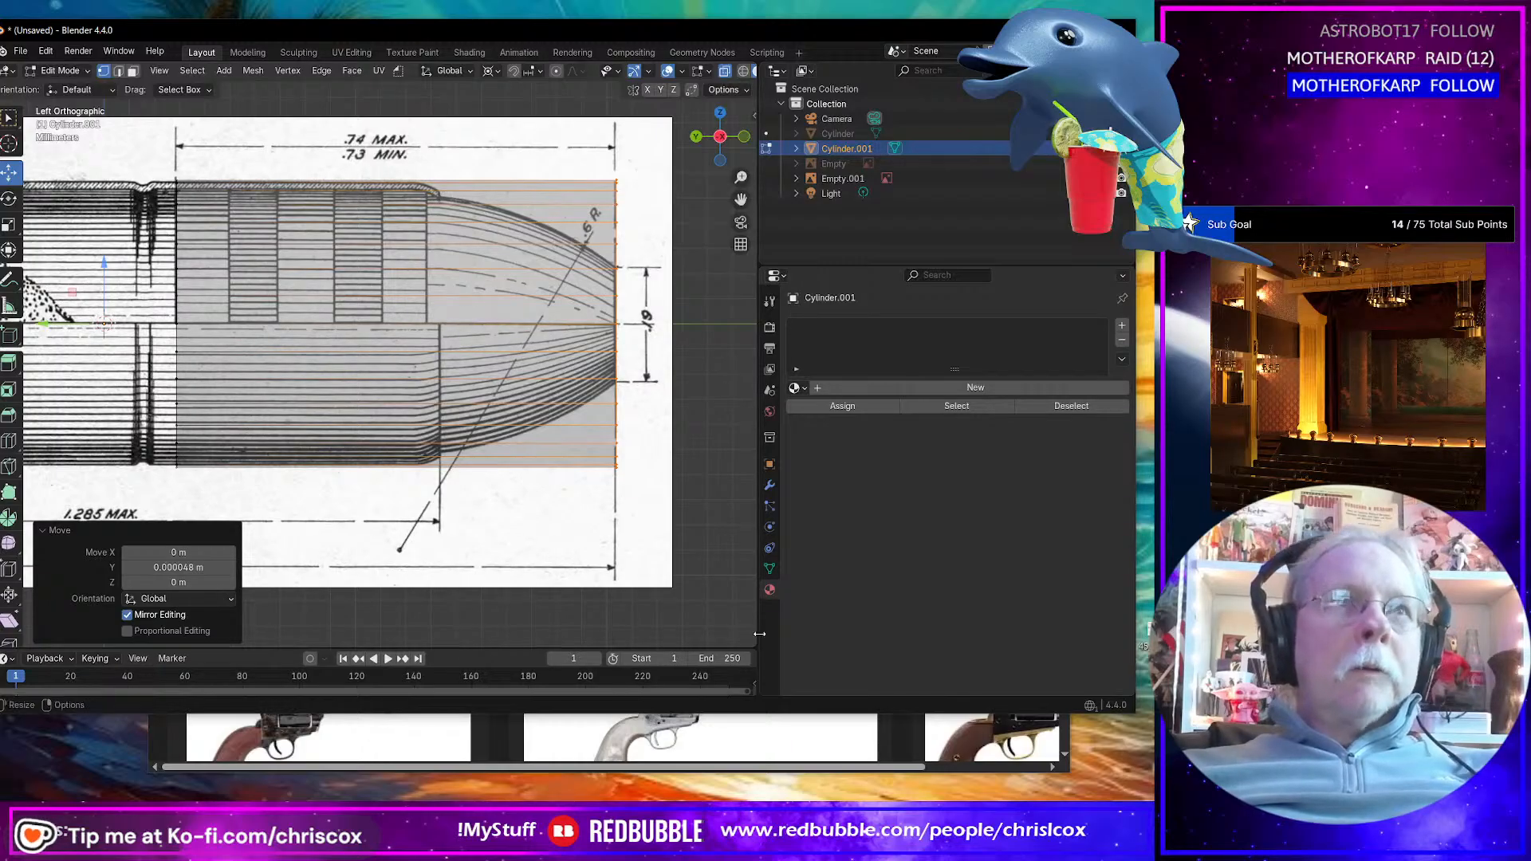
# Step: Scale the cartridge diagram up uniformly by 1.121 around the 3D cursor
pyautogui.press('Tab')
pyautogui.click(656, 542)
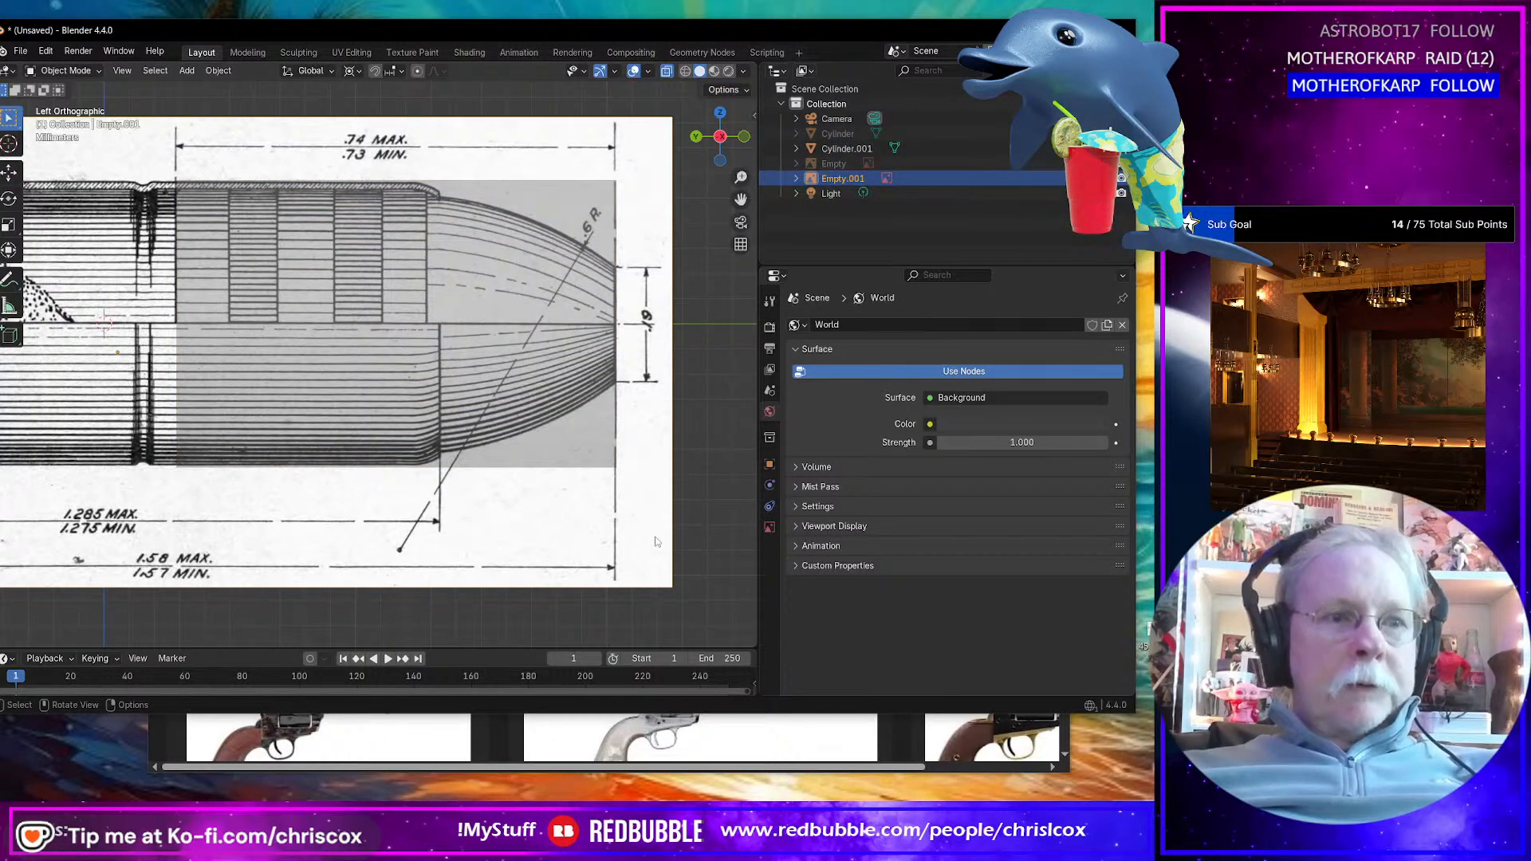
pyautogui.press('s')
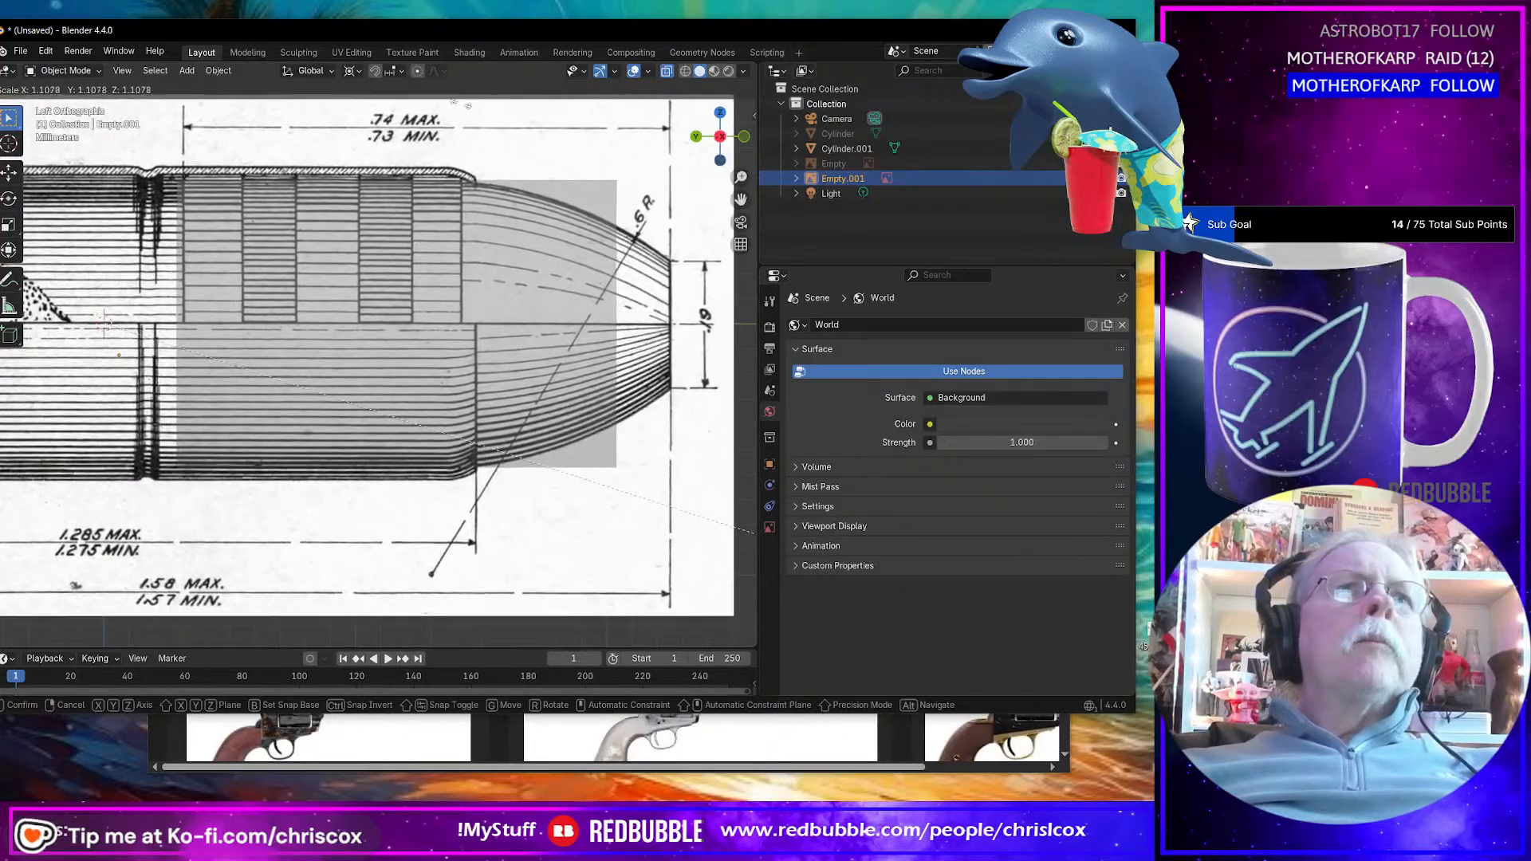
pyautogui.click(536, 114)
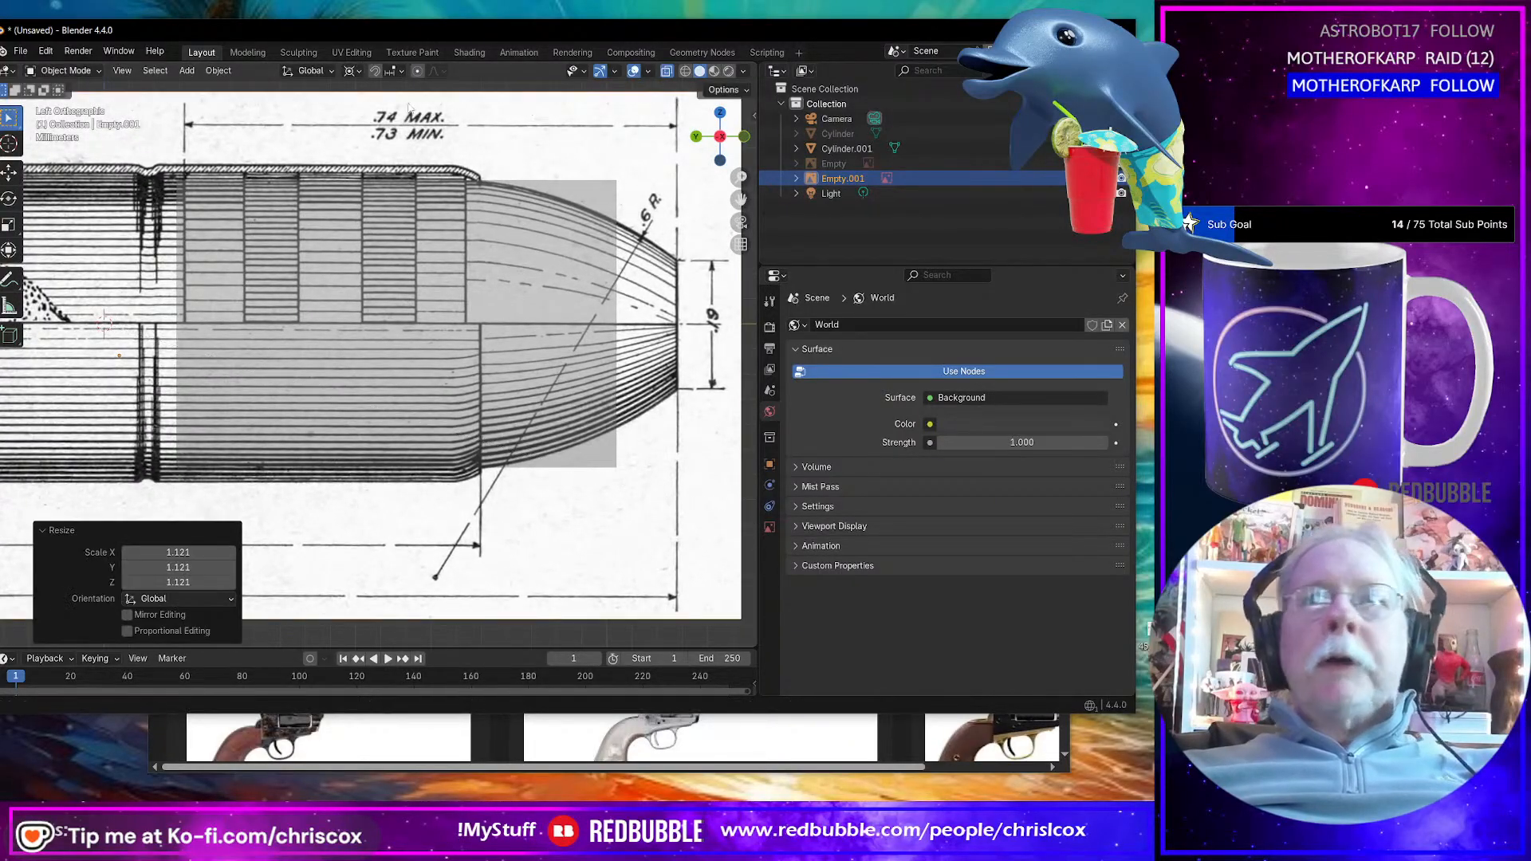
# Step: Set the transform pivot to the selection's median and move the cylinder copy's rear-end vertices along Y to the enlarged diagram's bullet base line
pyautogui.click(519, 239)
pyautogui.press('Tab')
pyautogui.moveTo(140, 173); pyautogui.dragTo(186, 508)
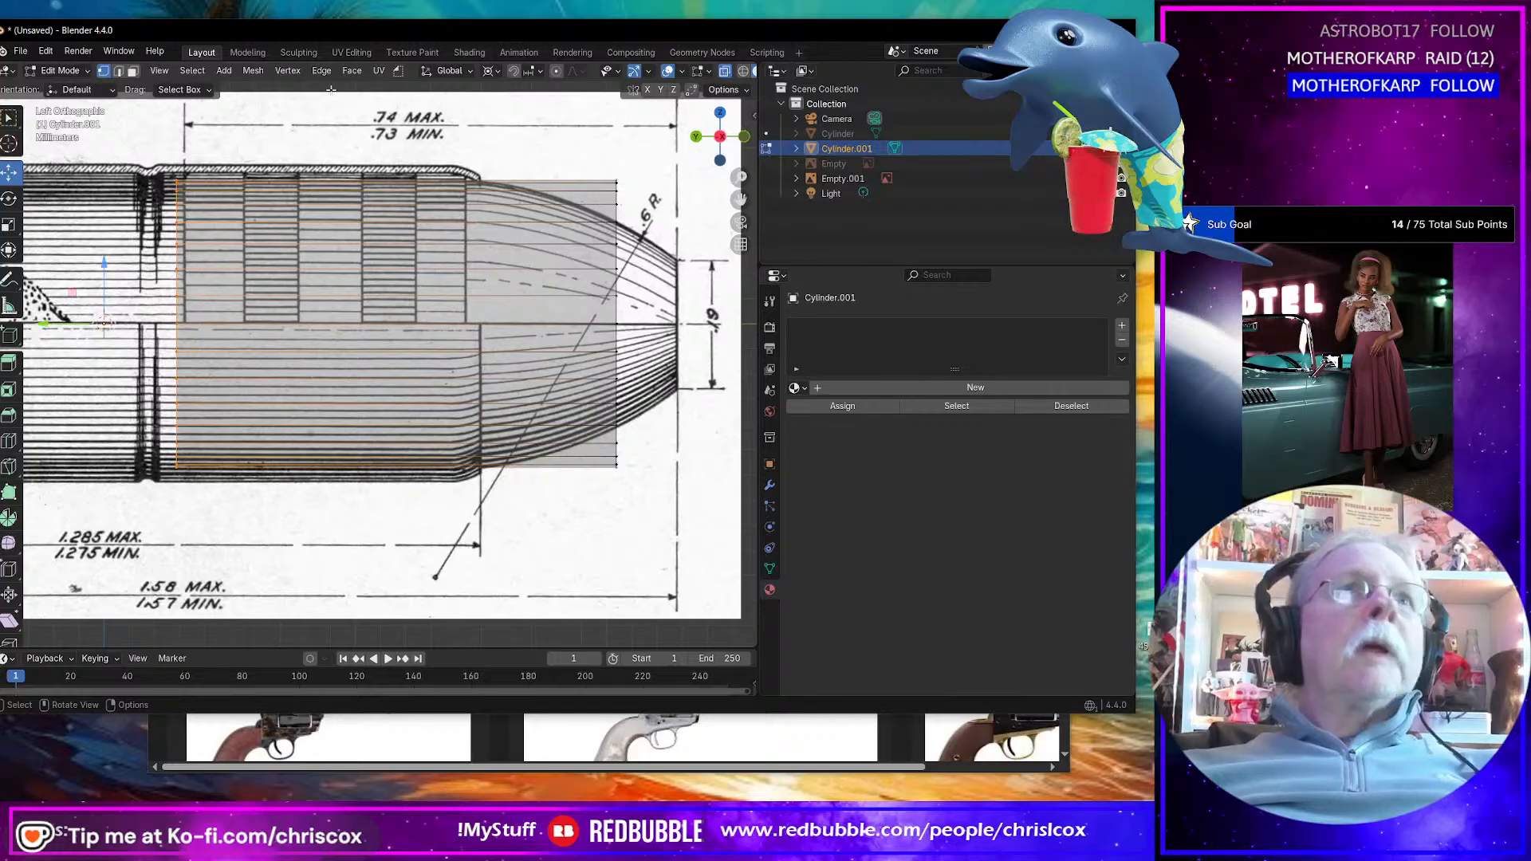
pyautogui.click(491, 71)
pyautogui.click(528, 156)
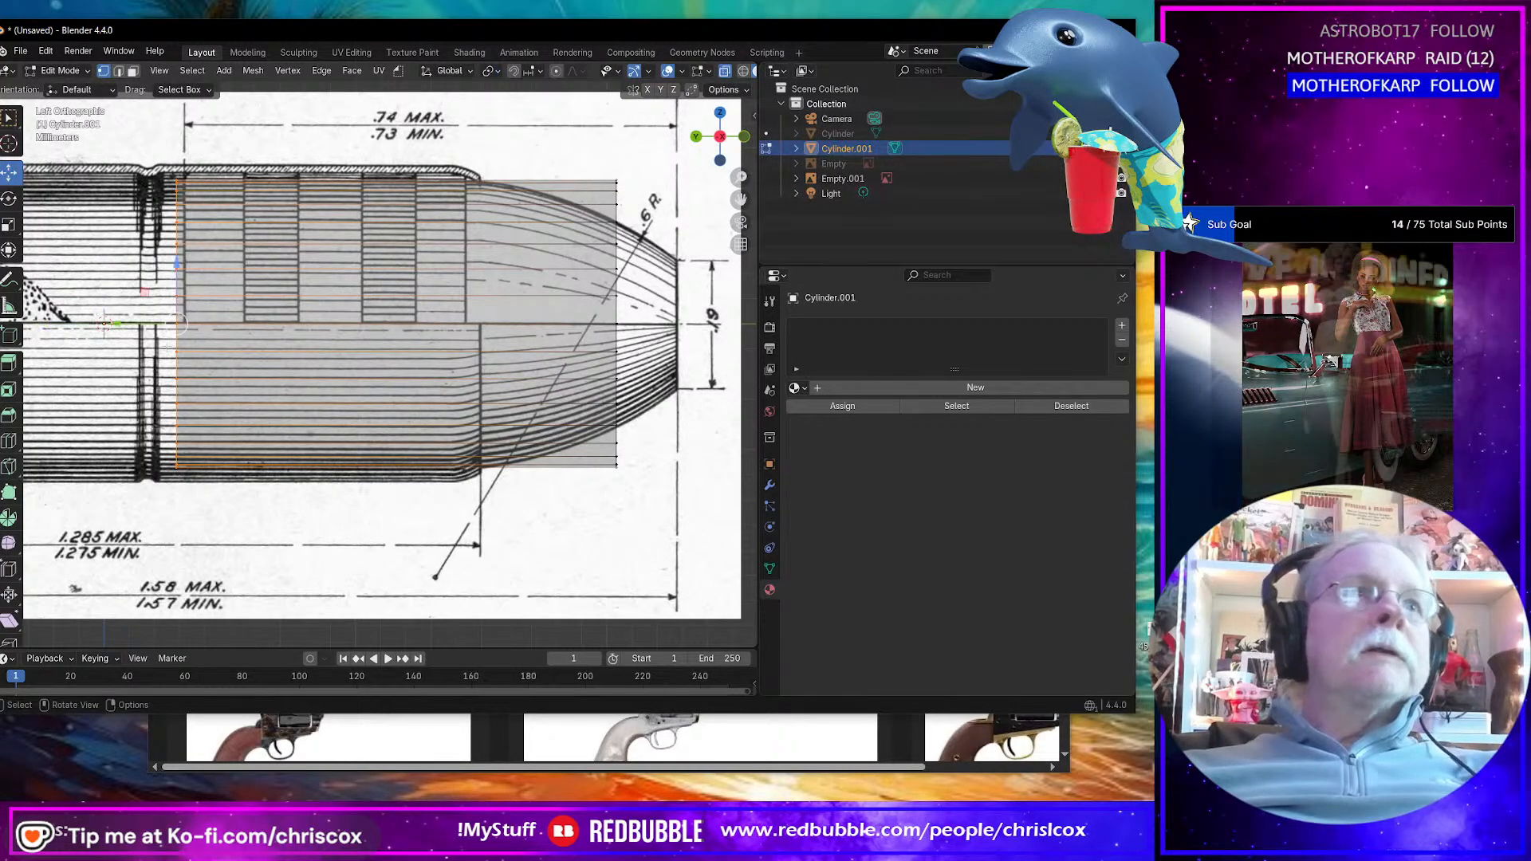
pyautogui.moveTo(107, 323); pyautogui.dragTo(127, 324)
# Step: Move the cylinder copy's front-end vertices -0.002402 m along Y to the enlarged diagram's bullet tip line
pyautogui.keyDown('shift'); pyautogui.moveTo(558, 471); pyautogui.dragTo(474, 479, button='middle'); pyautogui.keyUp('shift')
pyautogui.moveTo(563, 544); pyautogui.dragTo(488, 134)
pyautogui.moveTo(458, 331); pyautogui.dragTo(523, 339)
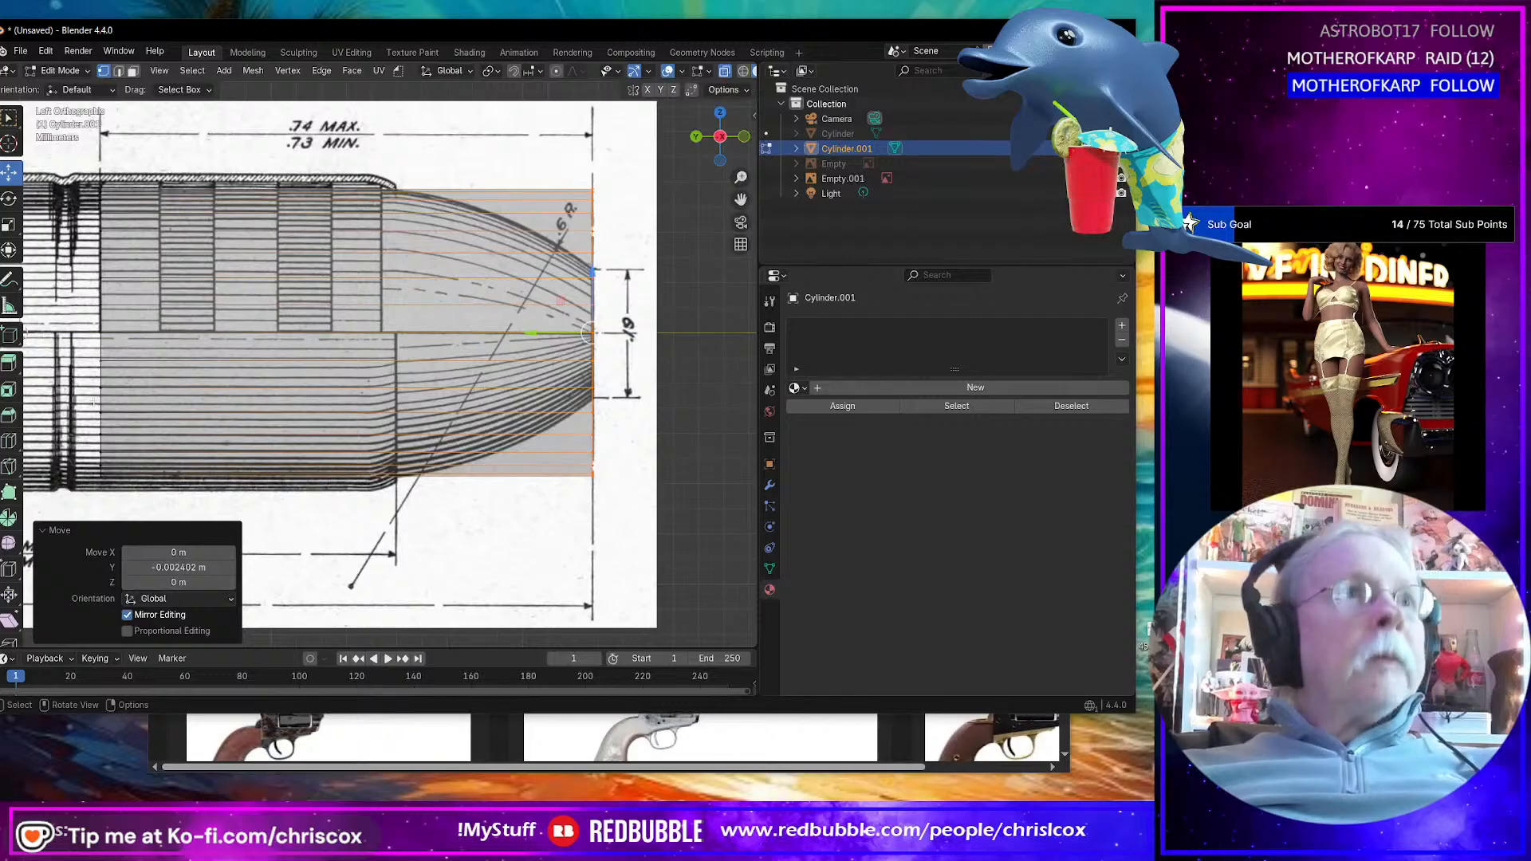
# Step: Add a loop cut at the case mouth and another midway along the nose, scaling the second by about 0.846 to match the bullet outline
pyautogui.click(11, 441)
pyautogui.moveTo(414, 367); pyautogui.dragTo(460, 369)
pyautogui.click(516, 380)
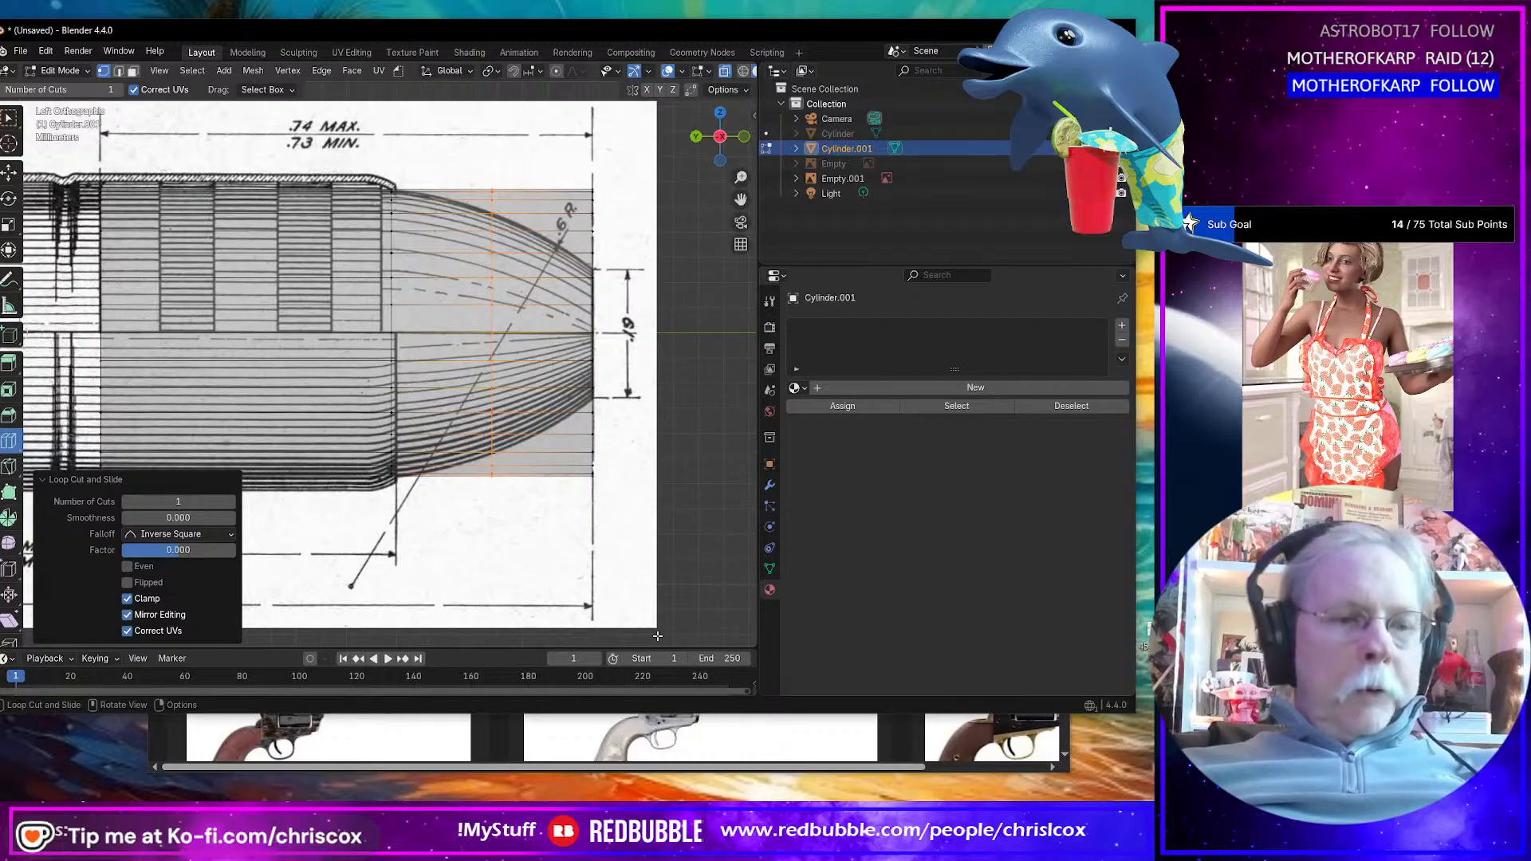
pyautogui.press('s')
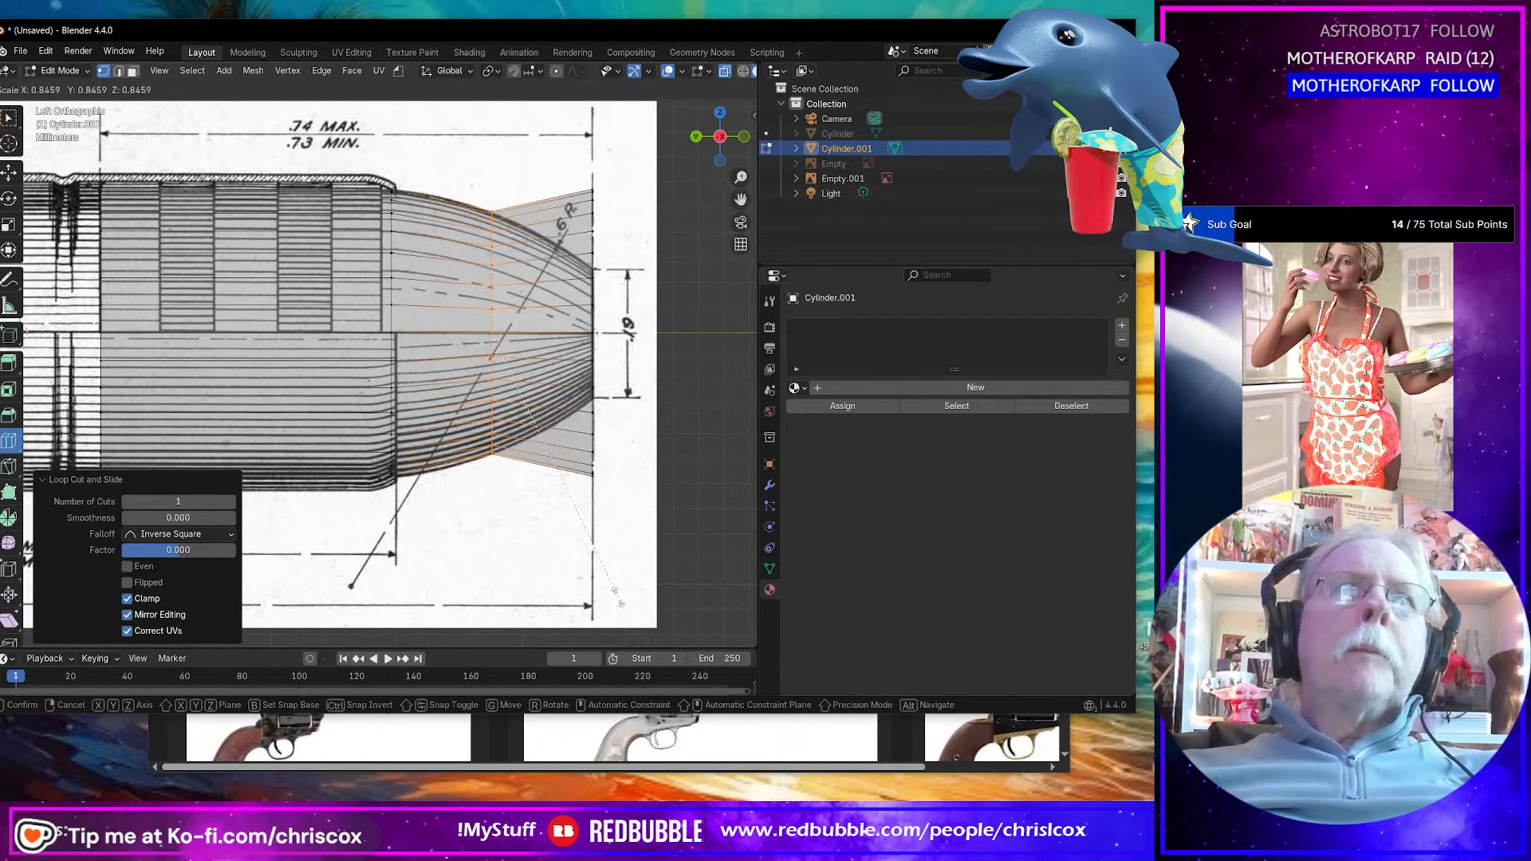
pyautogui.click(618, 596)
# Step: Add loop cuts midway in the nose's front and rear halves, scaling them by about 0.742 and 1.023 respectively to follow the bullet's curve
pyautogui.click(559, 399)
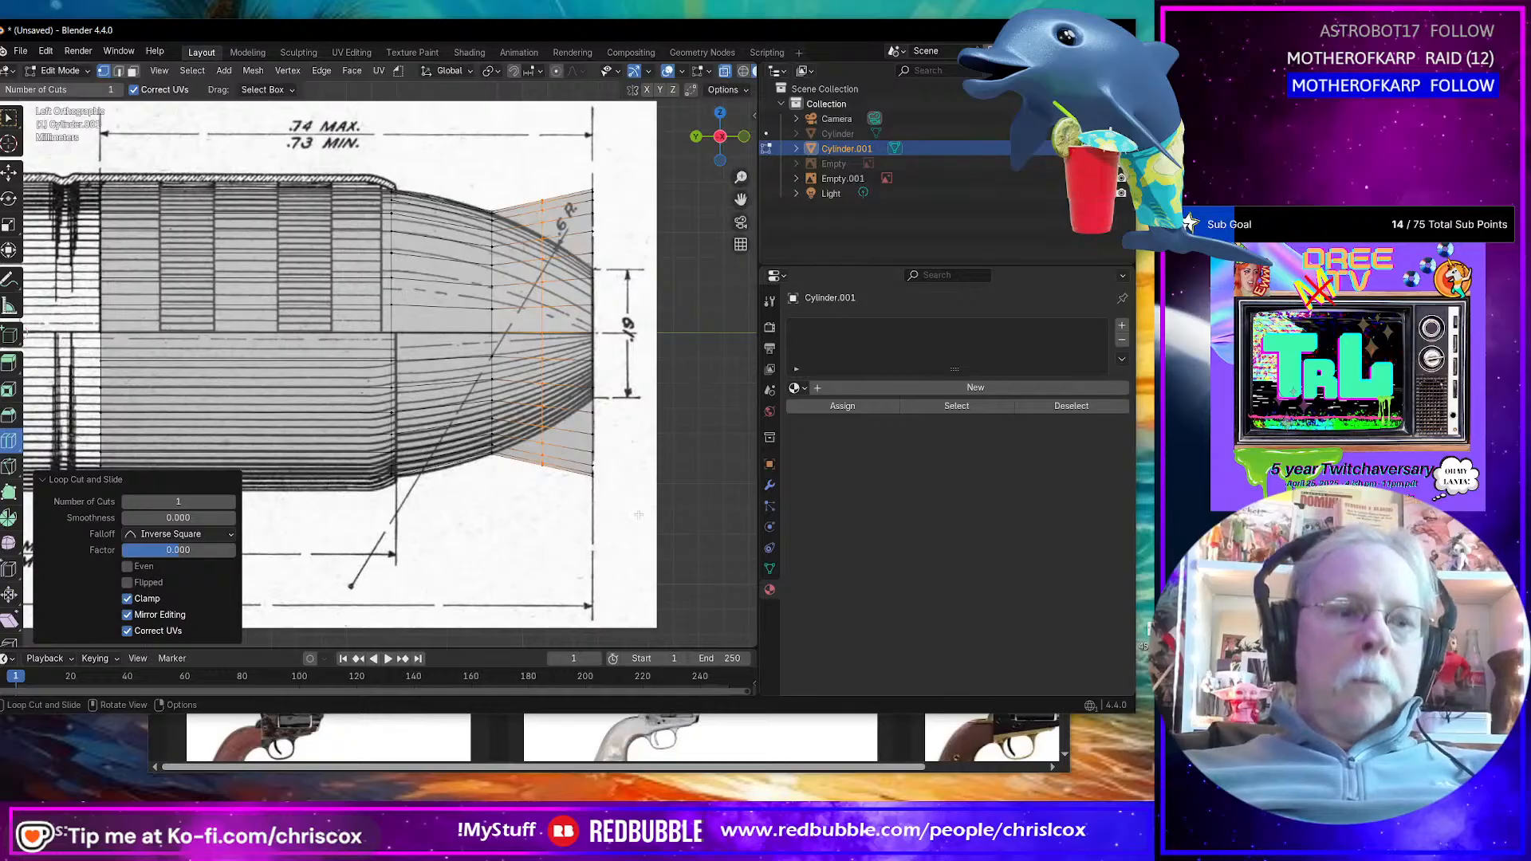
pyautogui.press('s')
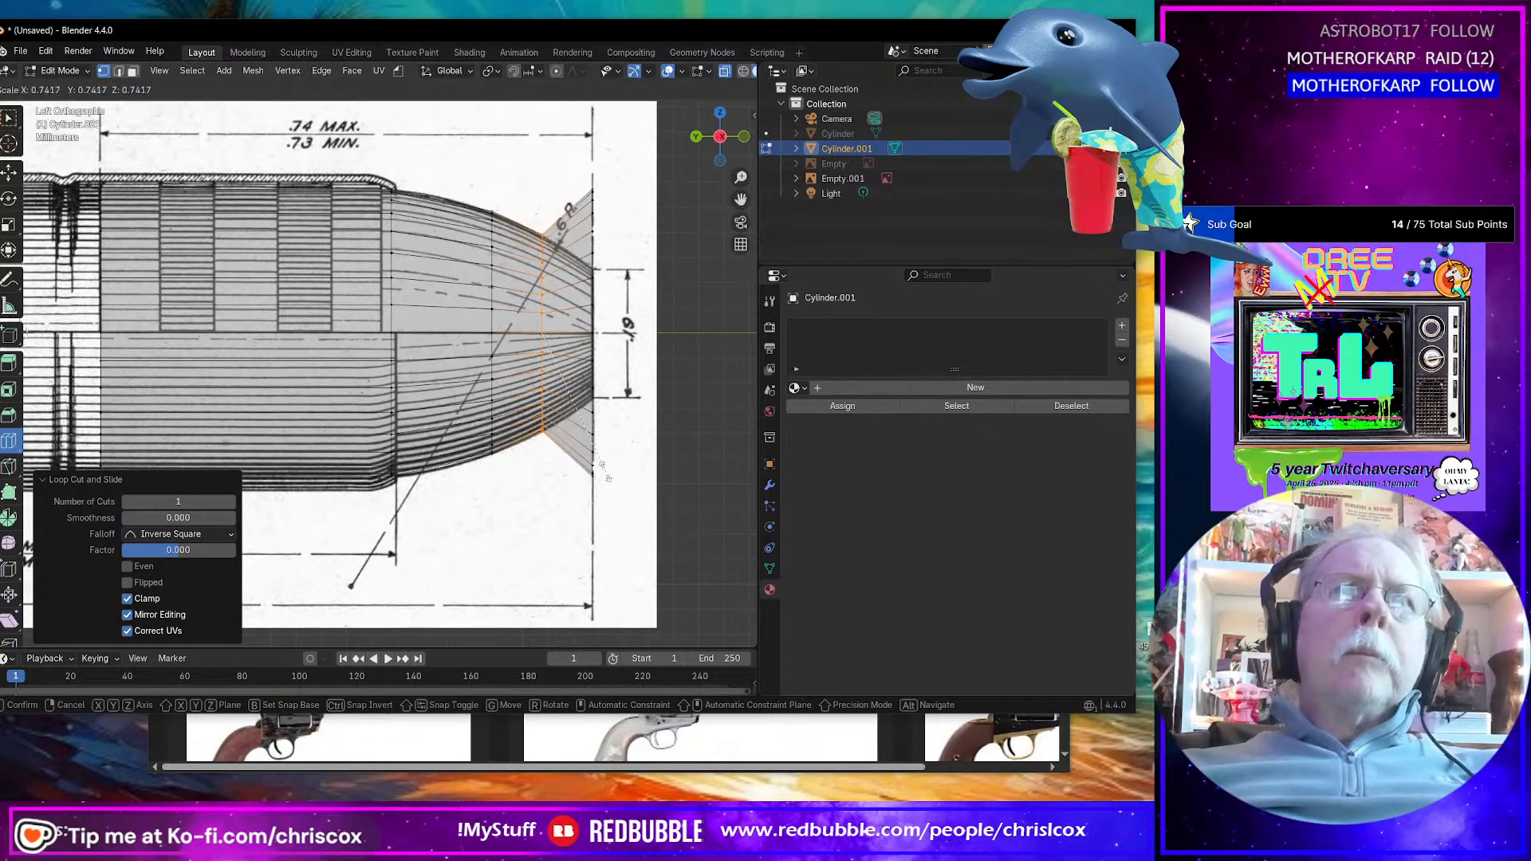
pyautogui.click(607, 477)
pyautogui.click(451, 327)
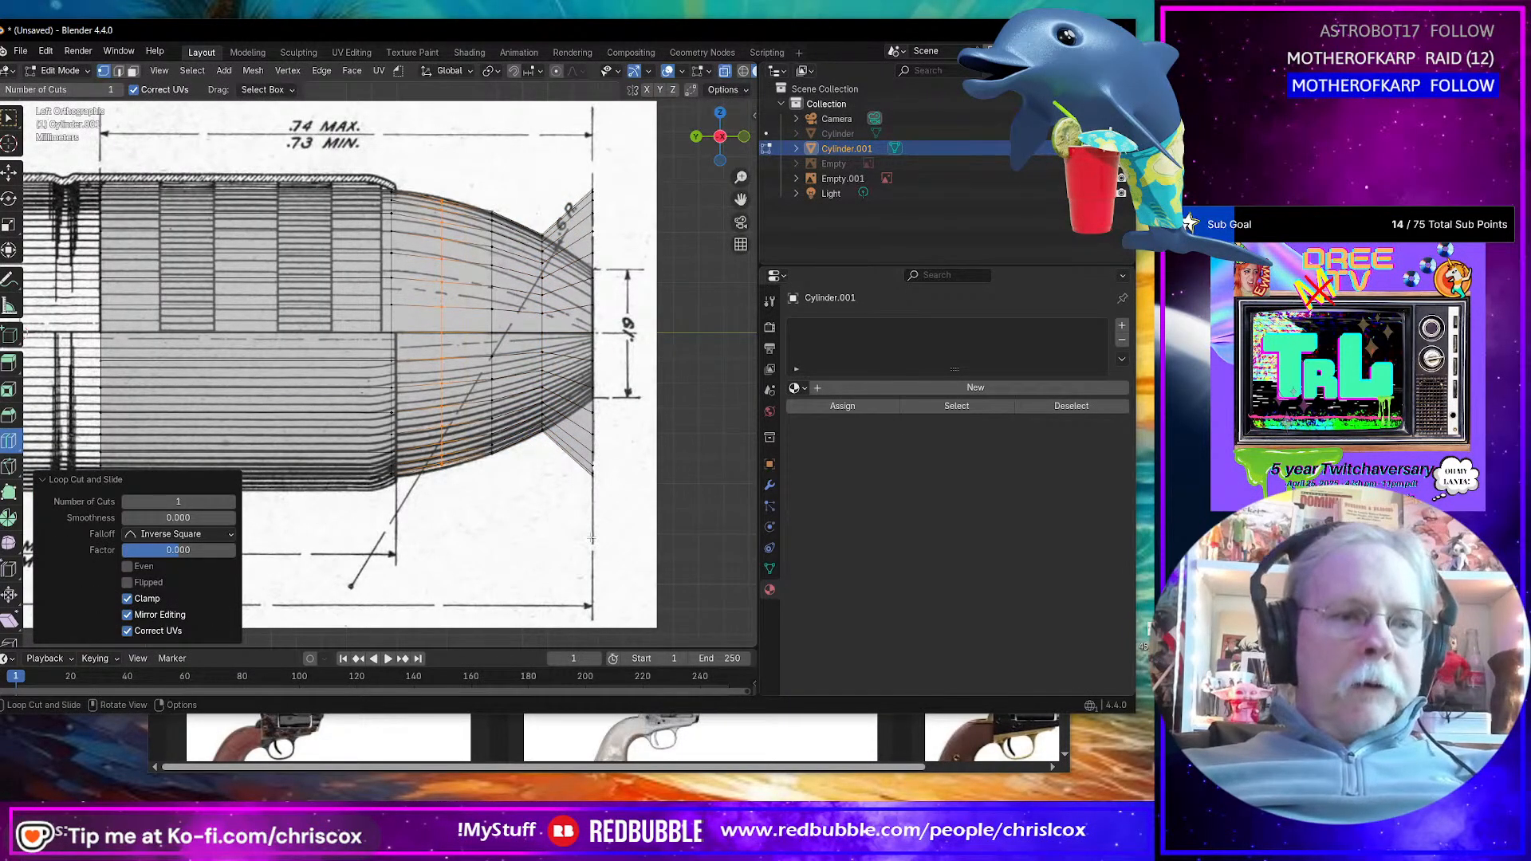
pyautogui.press('s')
pyautogui.click(613, 557)
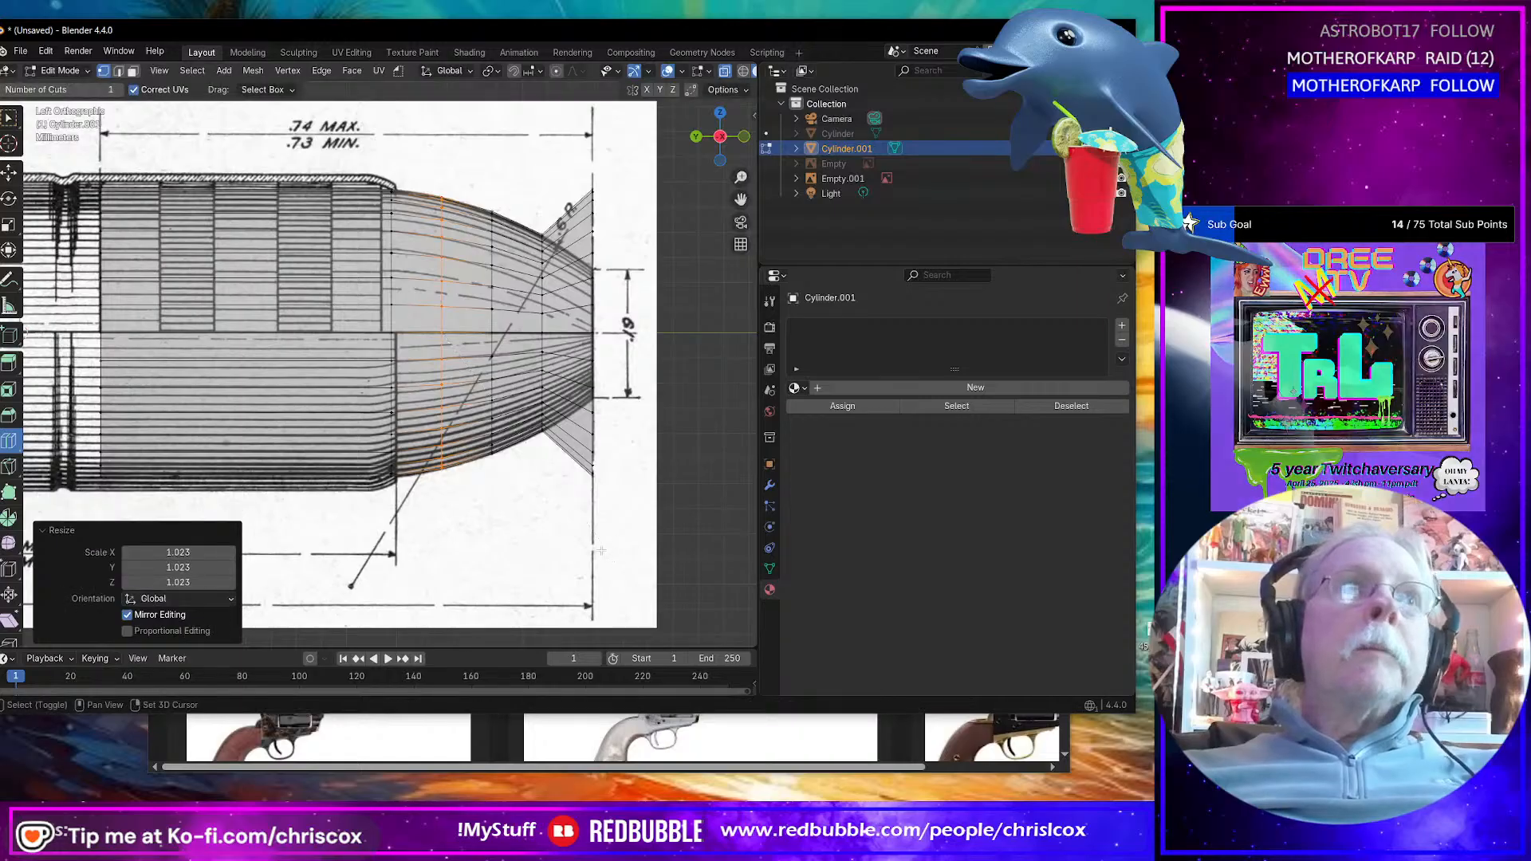
# Step: Scale the bullet's front-end vertices by 0.462 to match the flat tip's diameter on the diagram
pyautogui.hotkey('shift', 'space')
pyautogui.press('g')
pyautogui.moveTo(577, 181); pyautogui.dragTo(652, 517)
pyautogui.press('s')
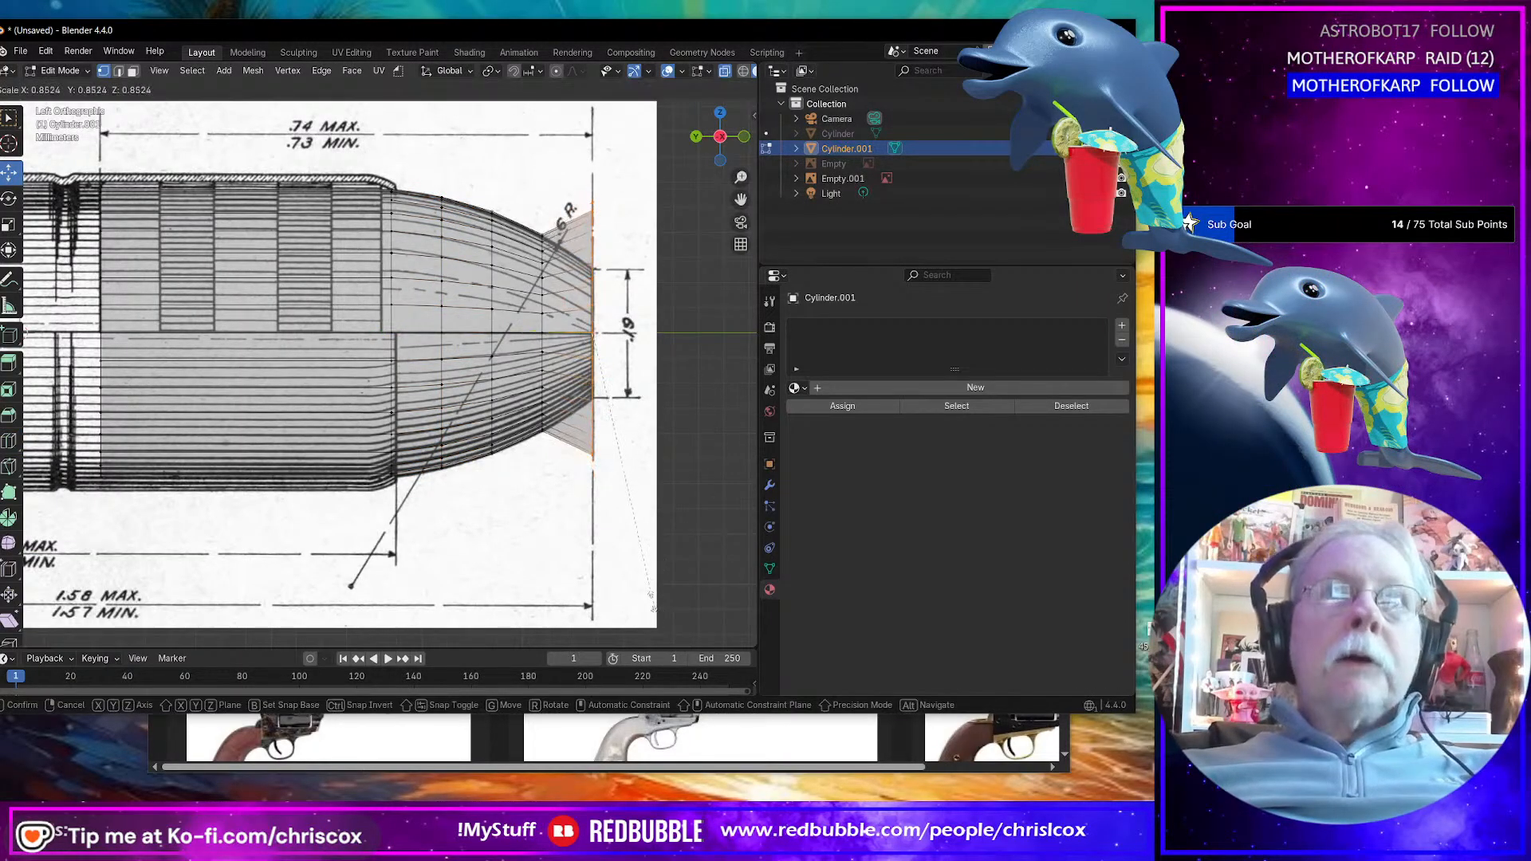
pyautogui.click(604, 482)
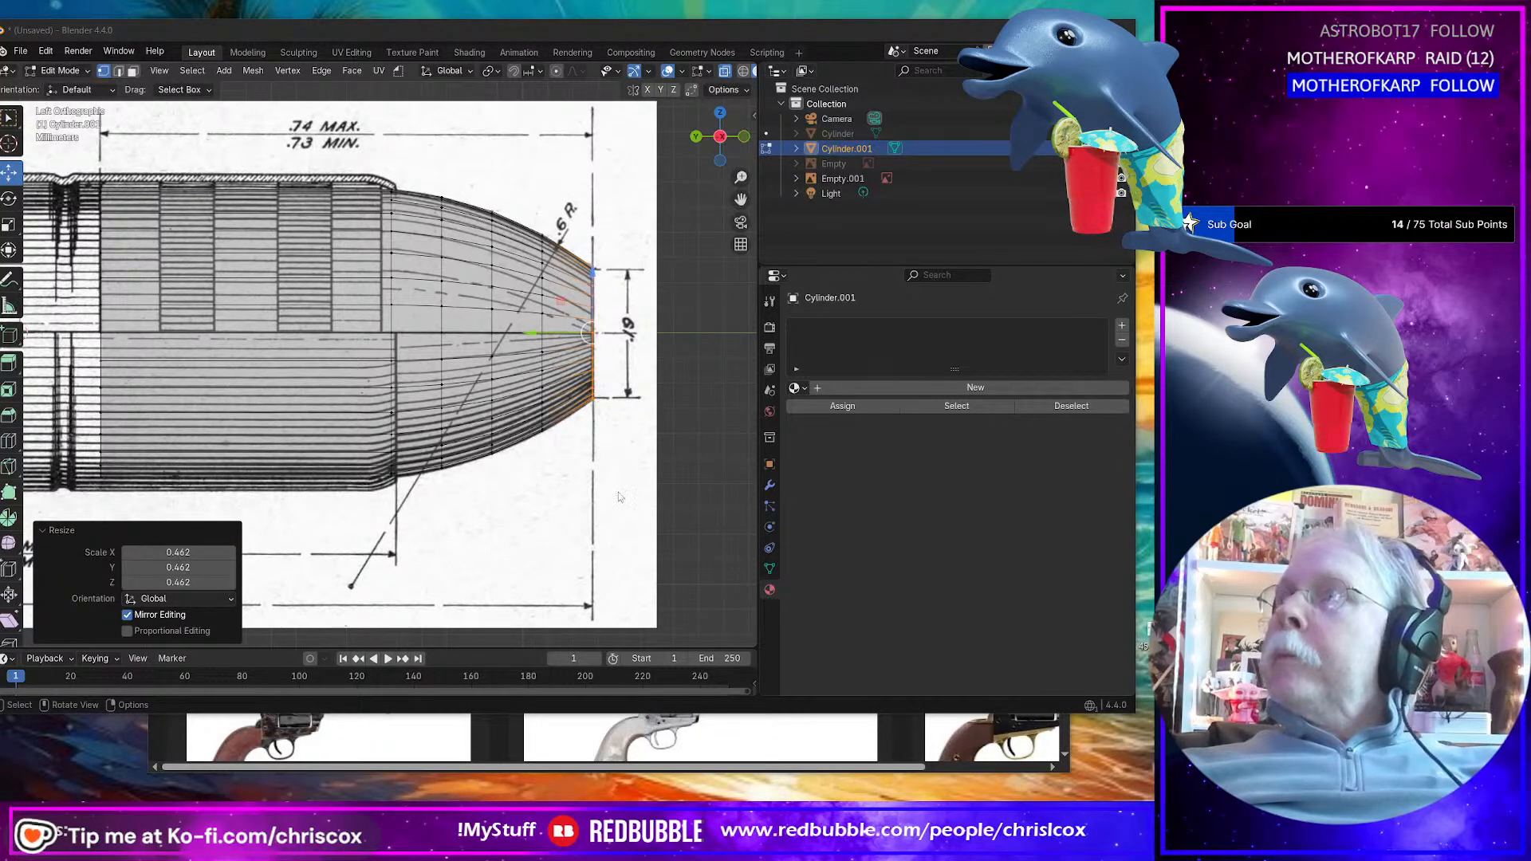
# Step: Switch to the browser and examine the .45 Colt cartridge photos and diagram in the Wikipedia article for the bullet's shape
pyautogui.hotkey('alt', 'Tab')
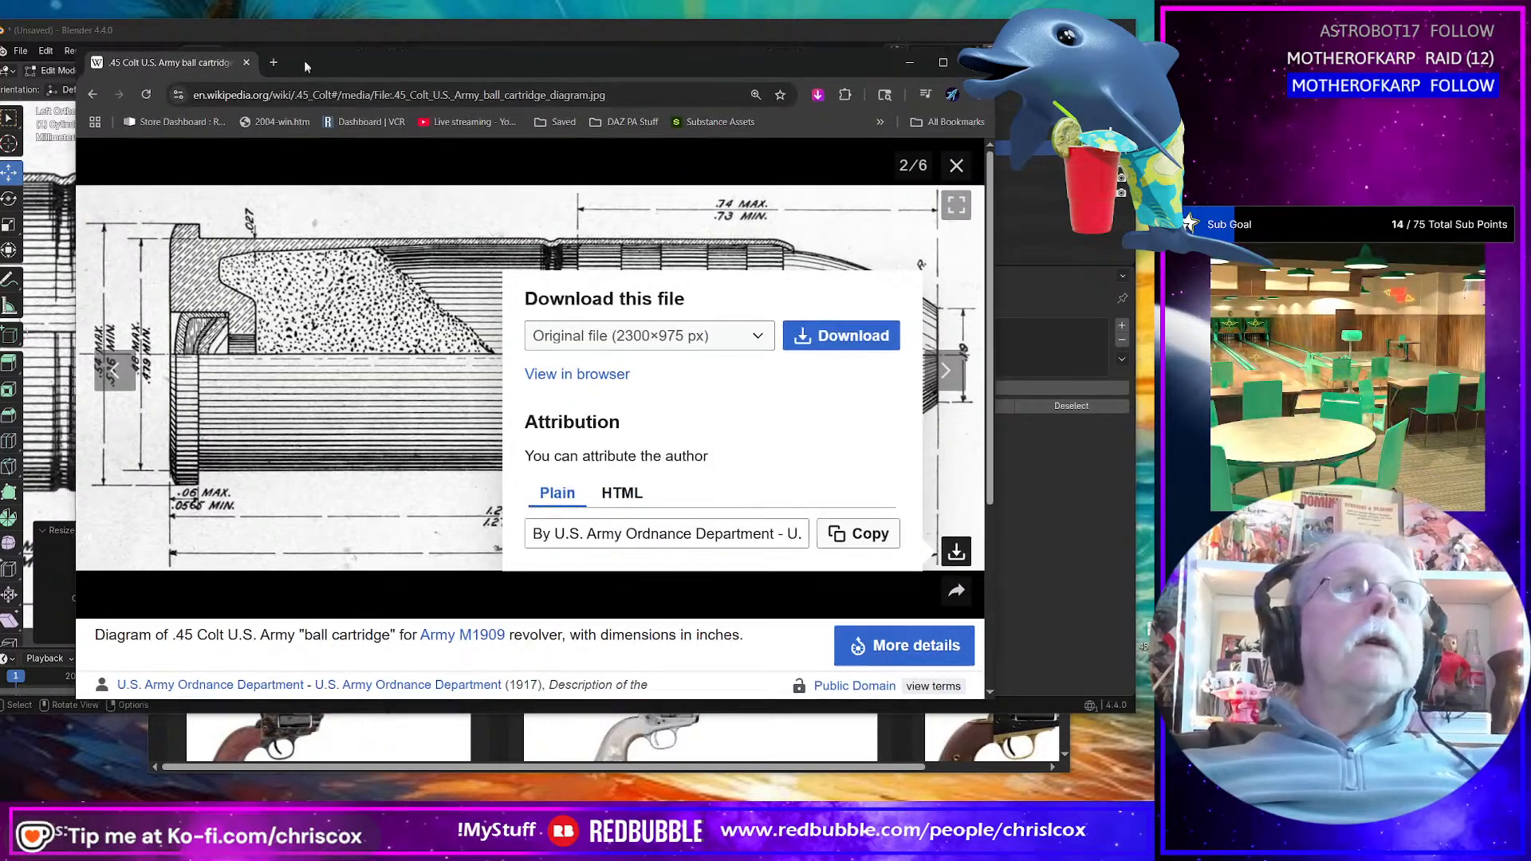
pyautogui.moveTo(303, 60); pyautogui.dragTo(308, 36)
pyautogui.click(94, 74)
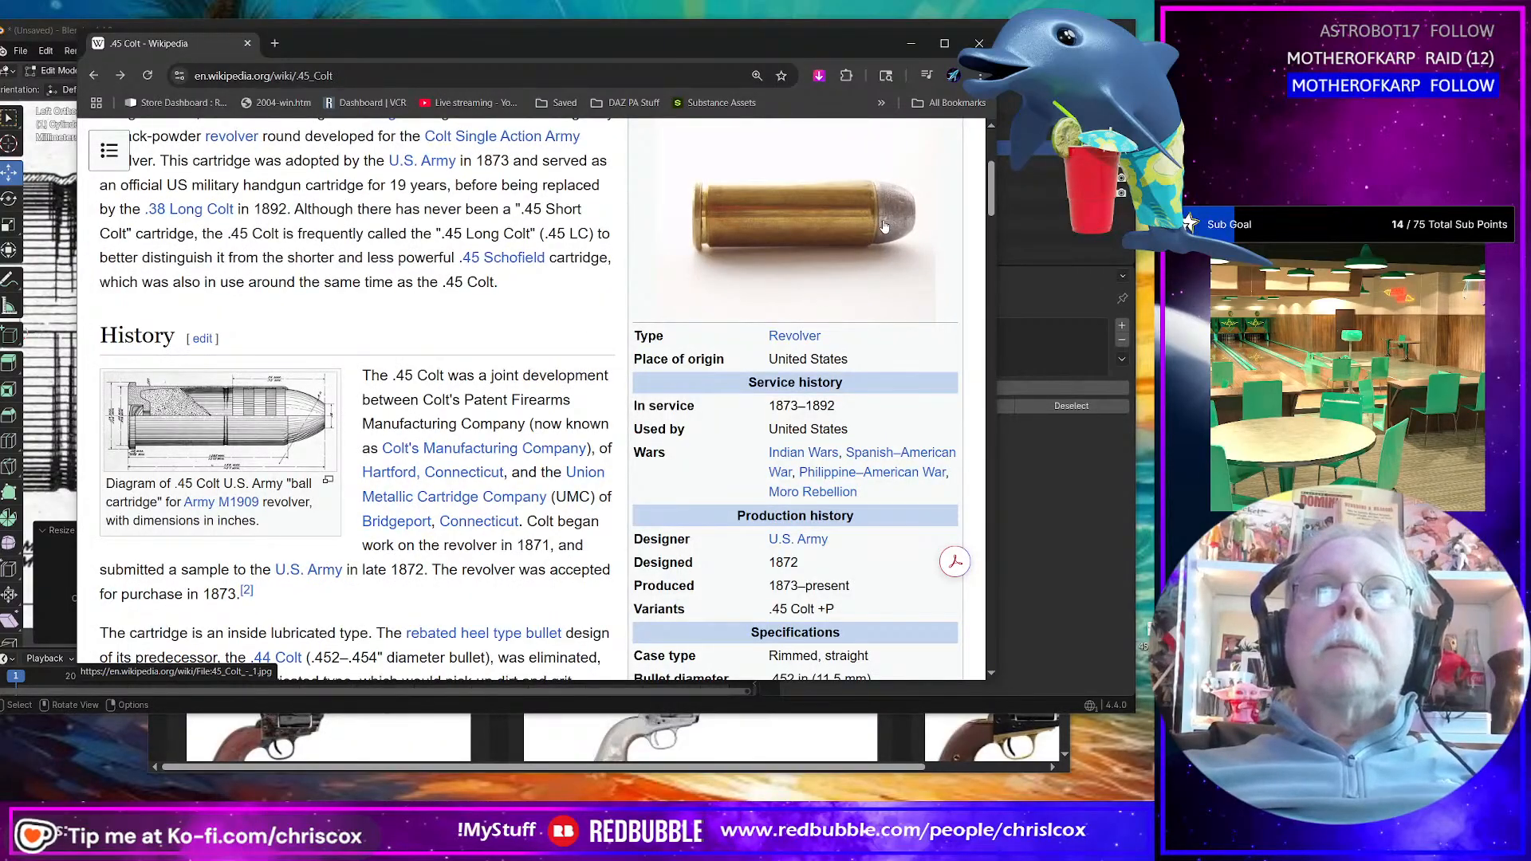
pyautogui.scroll(-15, 506, 397)
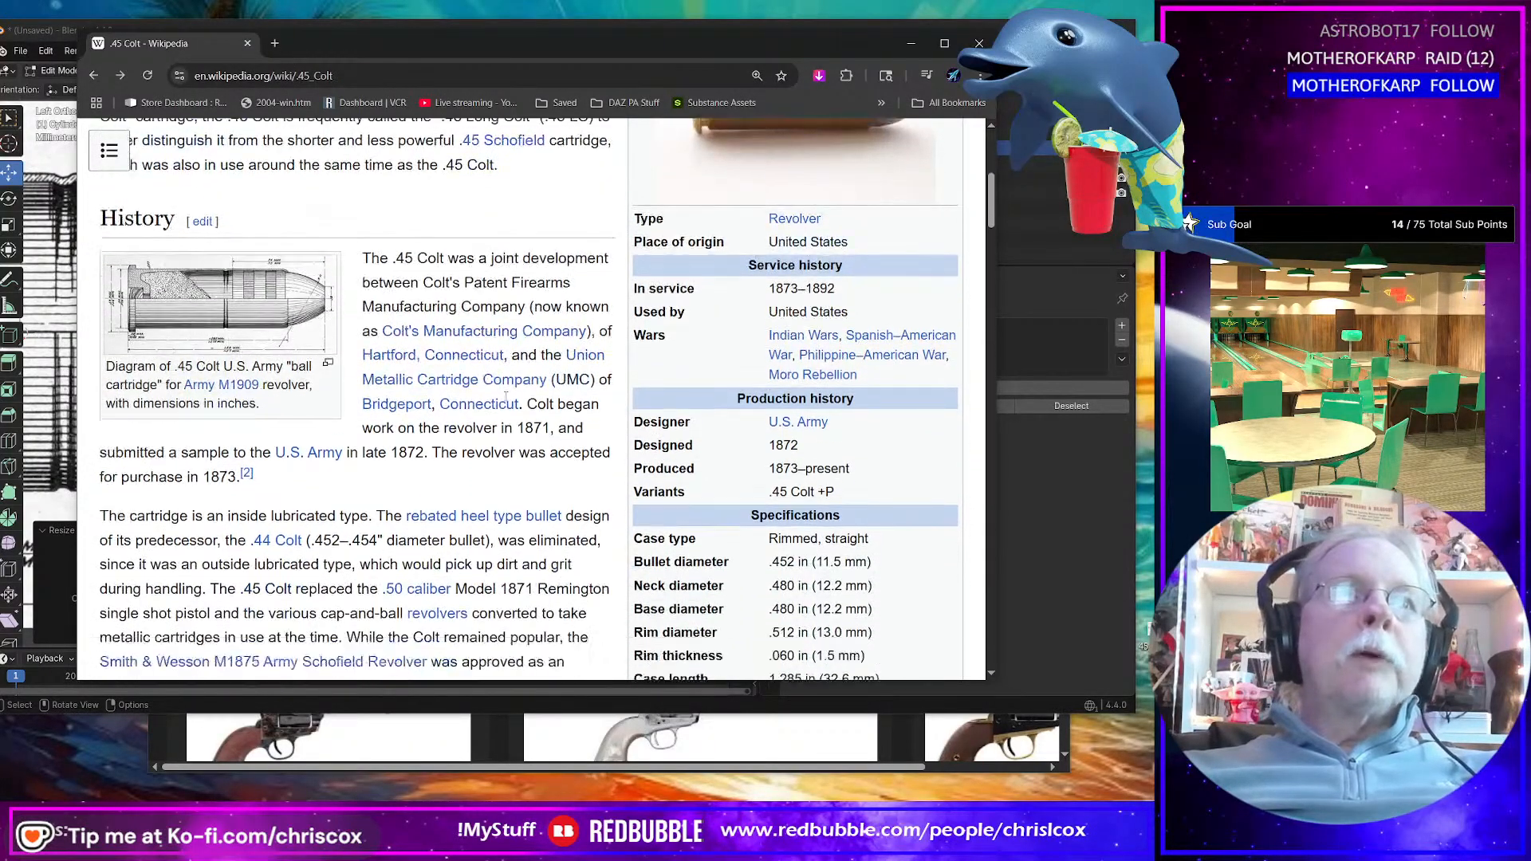
pyautogui.scroll(-15, 508, 397)
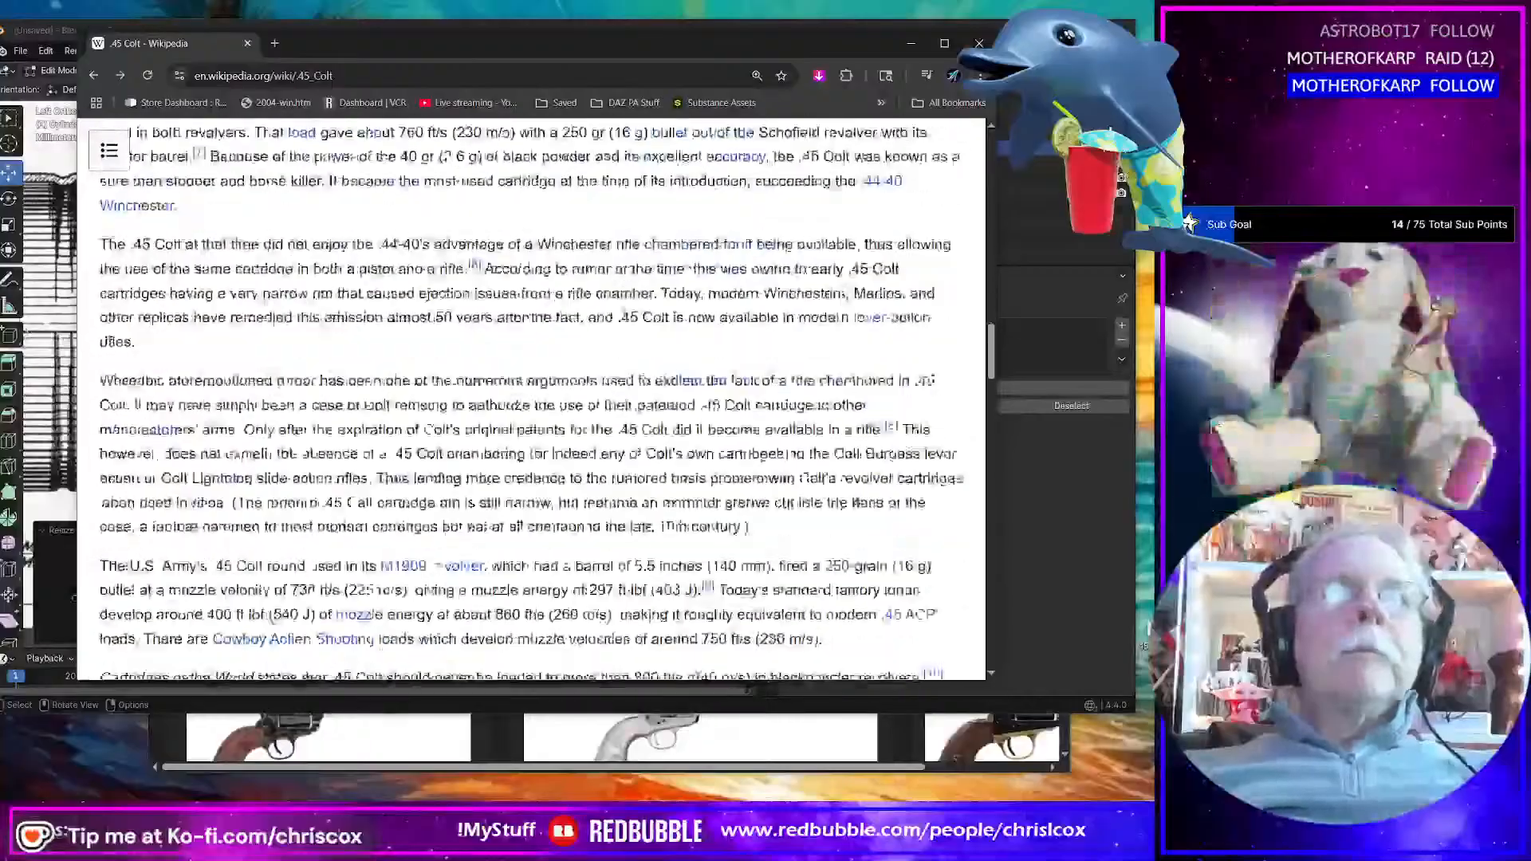
pyautogui.scroll(-6, 520, 394)
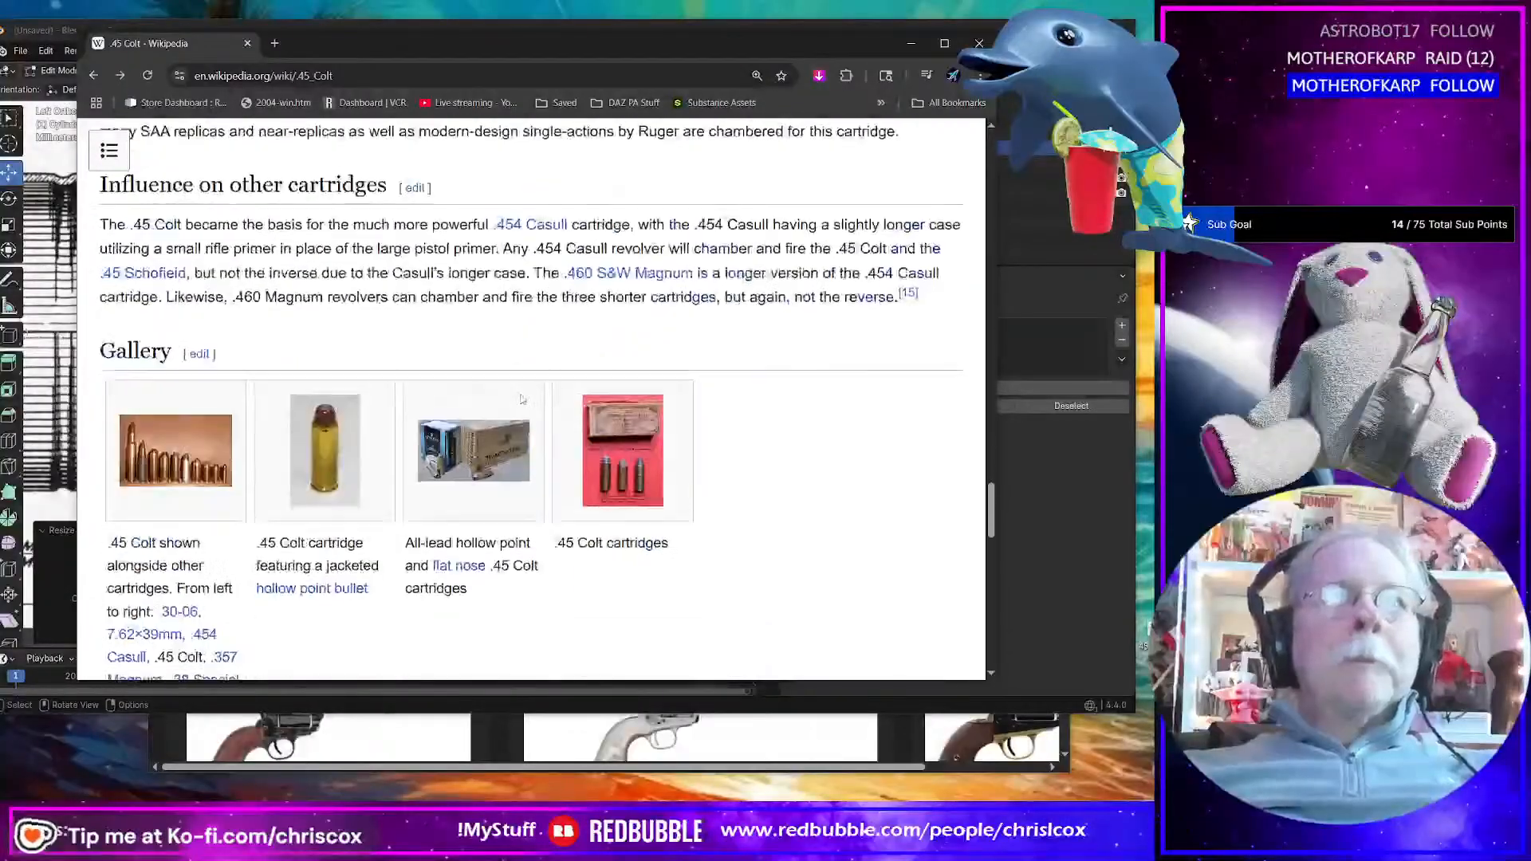
pyautogui.click(321, 377)
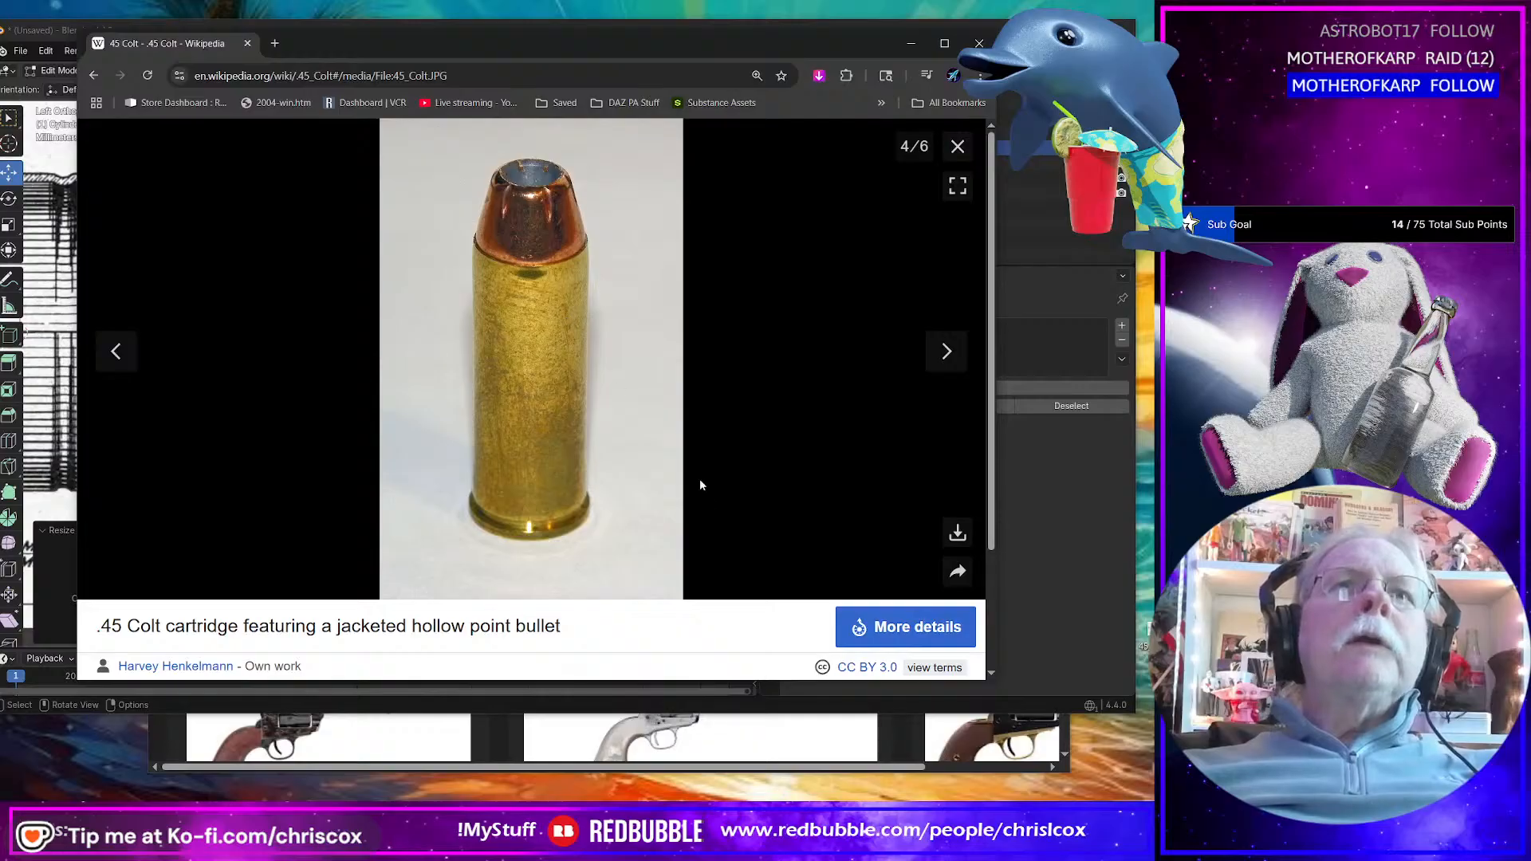
pyautogui.click(113, 357)
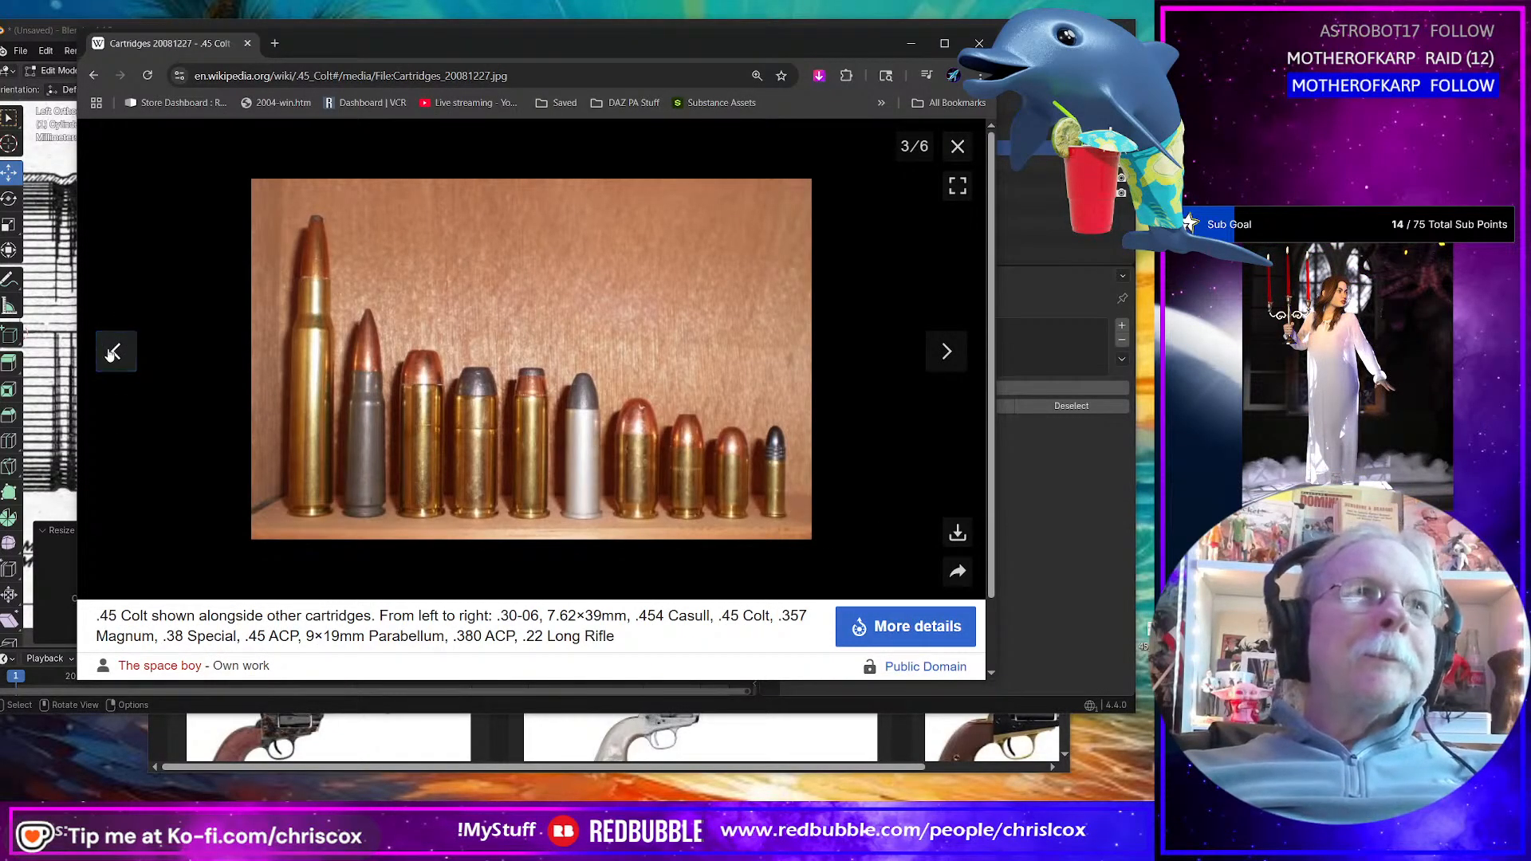
pyautogui.click(113, 353)
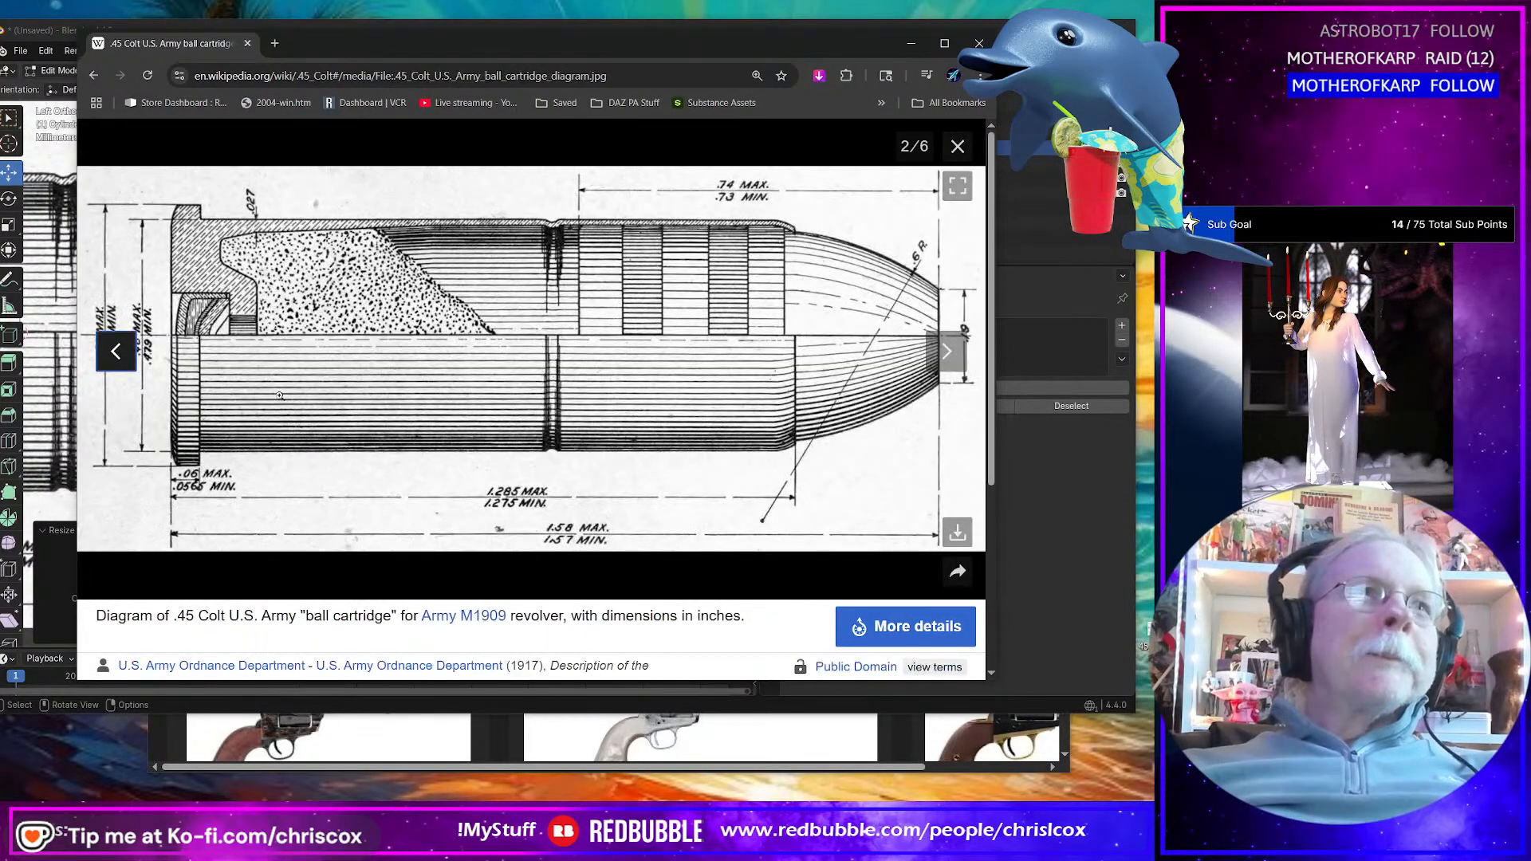
pyautogui.click(116, 351)
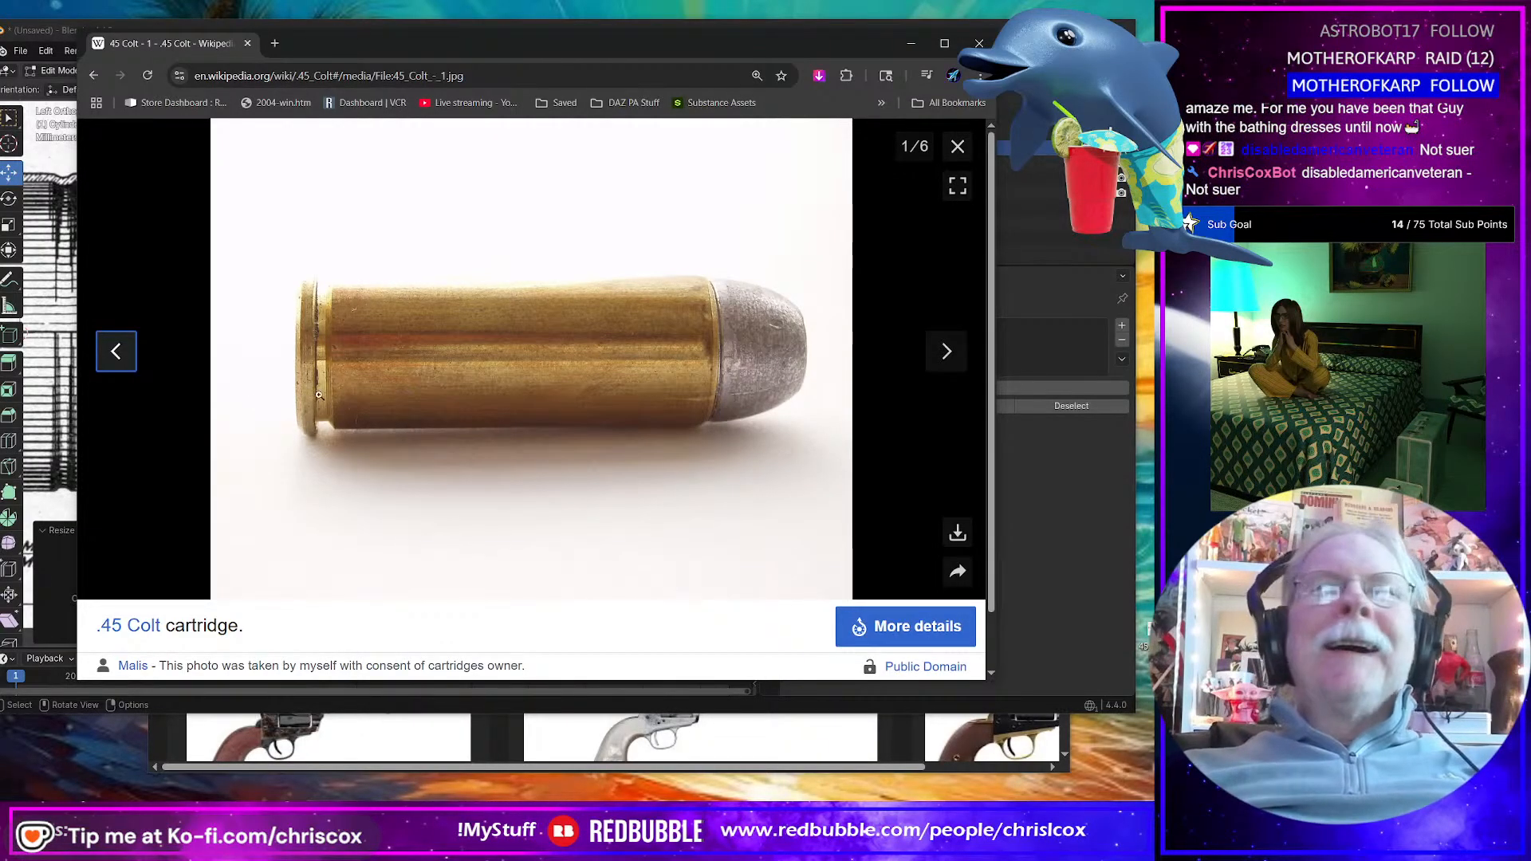
pyautogui.hotkey('alt', 'Tab')
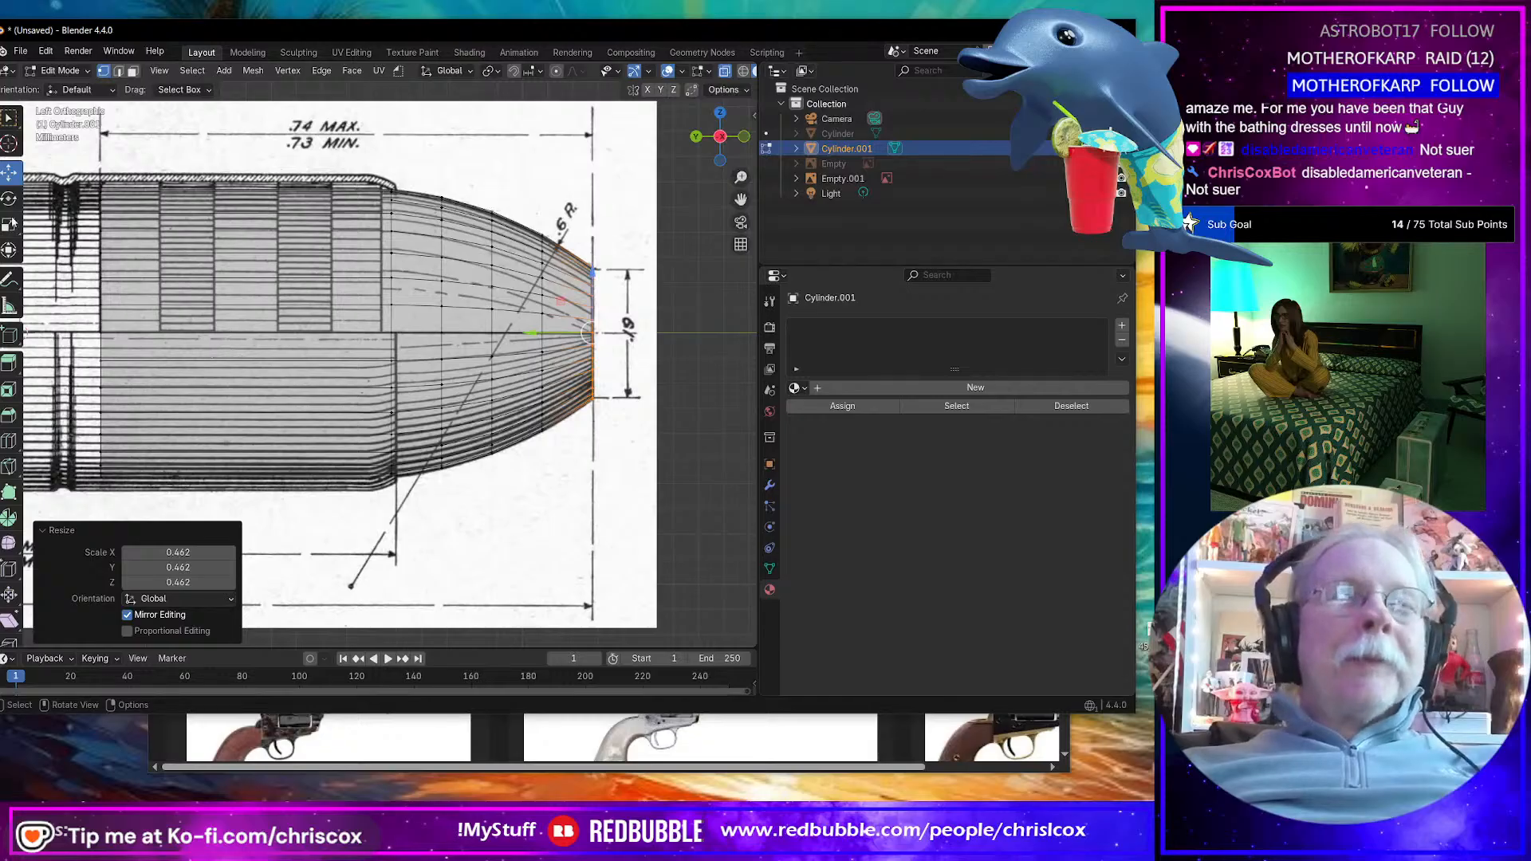
# Step: Back in Blender, inset the bullet's flat tip face by 0.000623 m and merge the inner vertices at the center
pyautogui.keyDown('shift'); pyautogui.moveTo(153, 317); pyautogui.dragTo(269, 309, button='middle'); pyautogui.keyUp('shift')
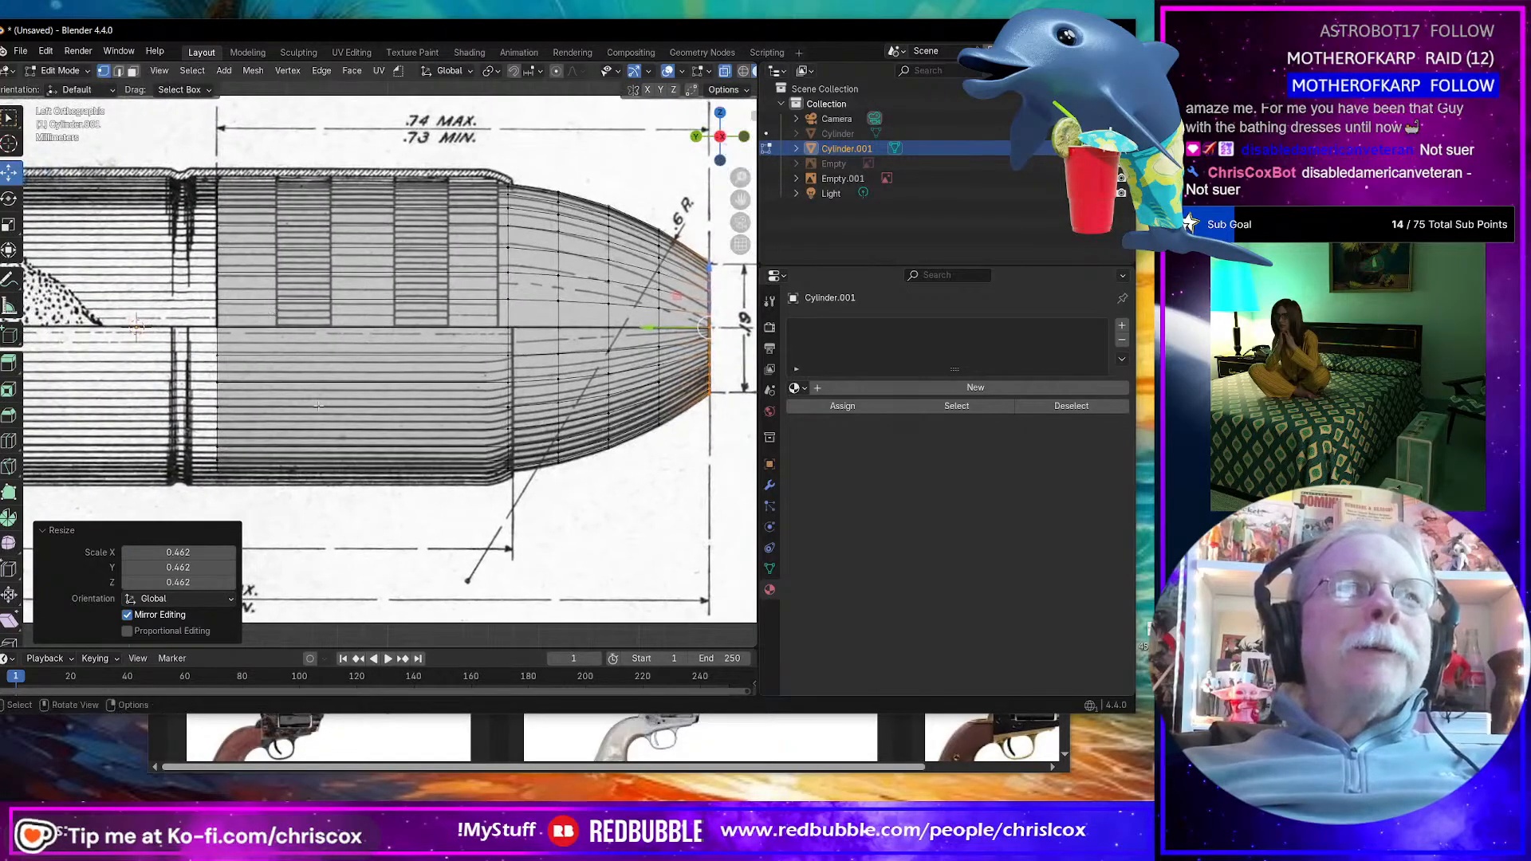
pyautogui.scroll(4, 269, 309)
pyautogui.scroll(-9, 327, 409)
pyautogui.keyDown('shift'); pyautogui.moveTo(328, 409); pyautogui.dragTo(452, 428, button='middle'); pyautogui.keyUp('shift')
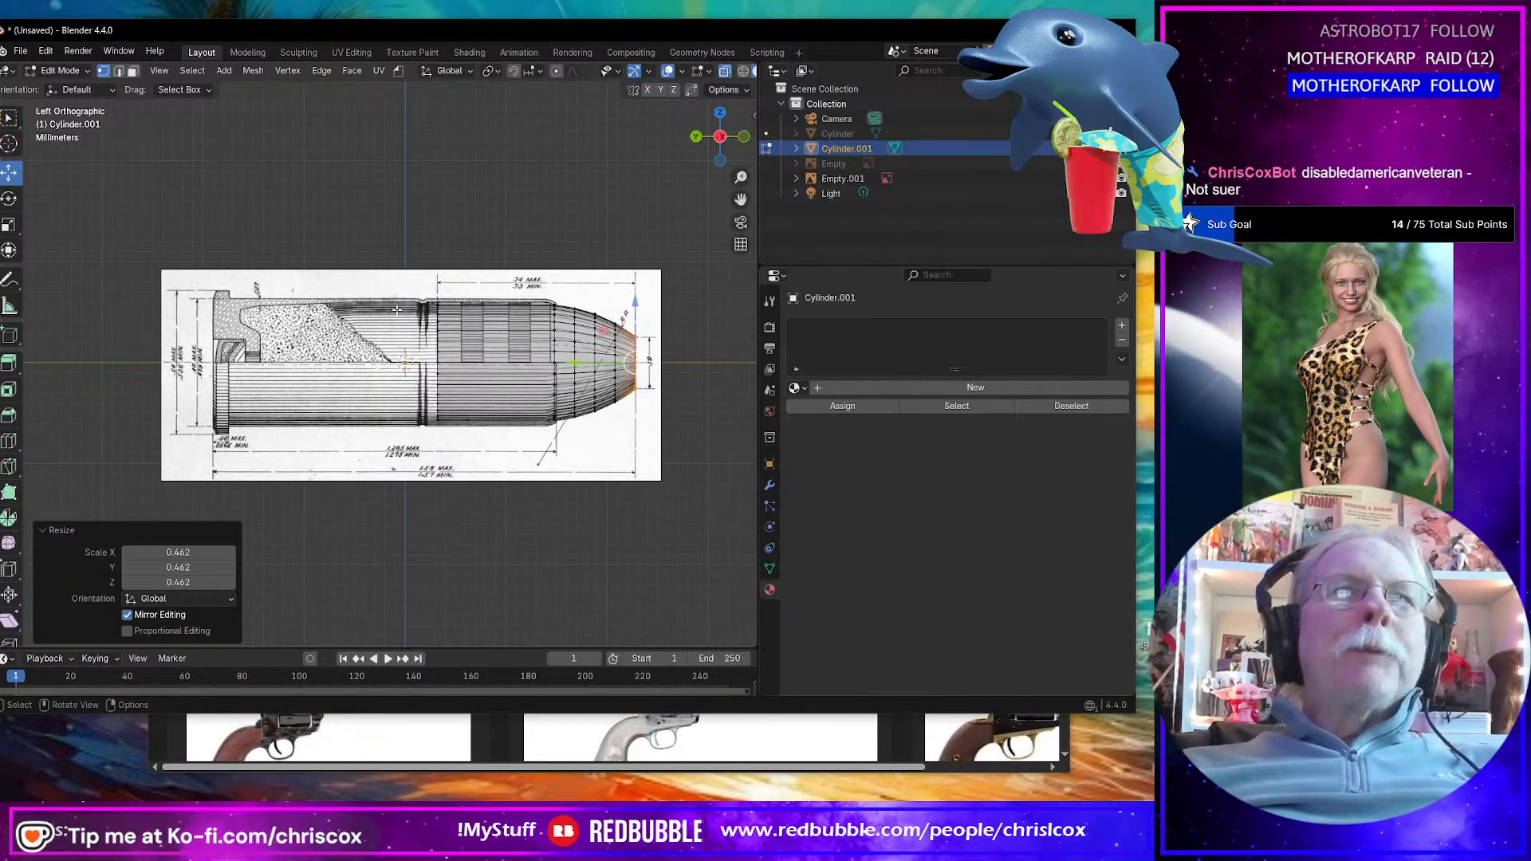
pyautogui.moveTo(397, 309); pyautogui.dragTo(558, 430, button='middle')
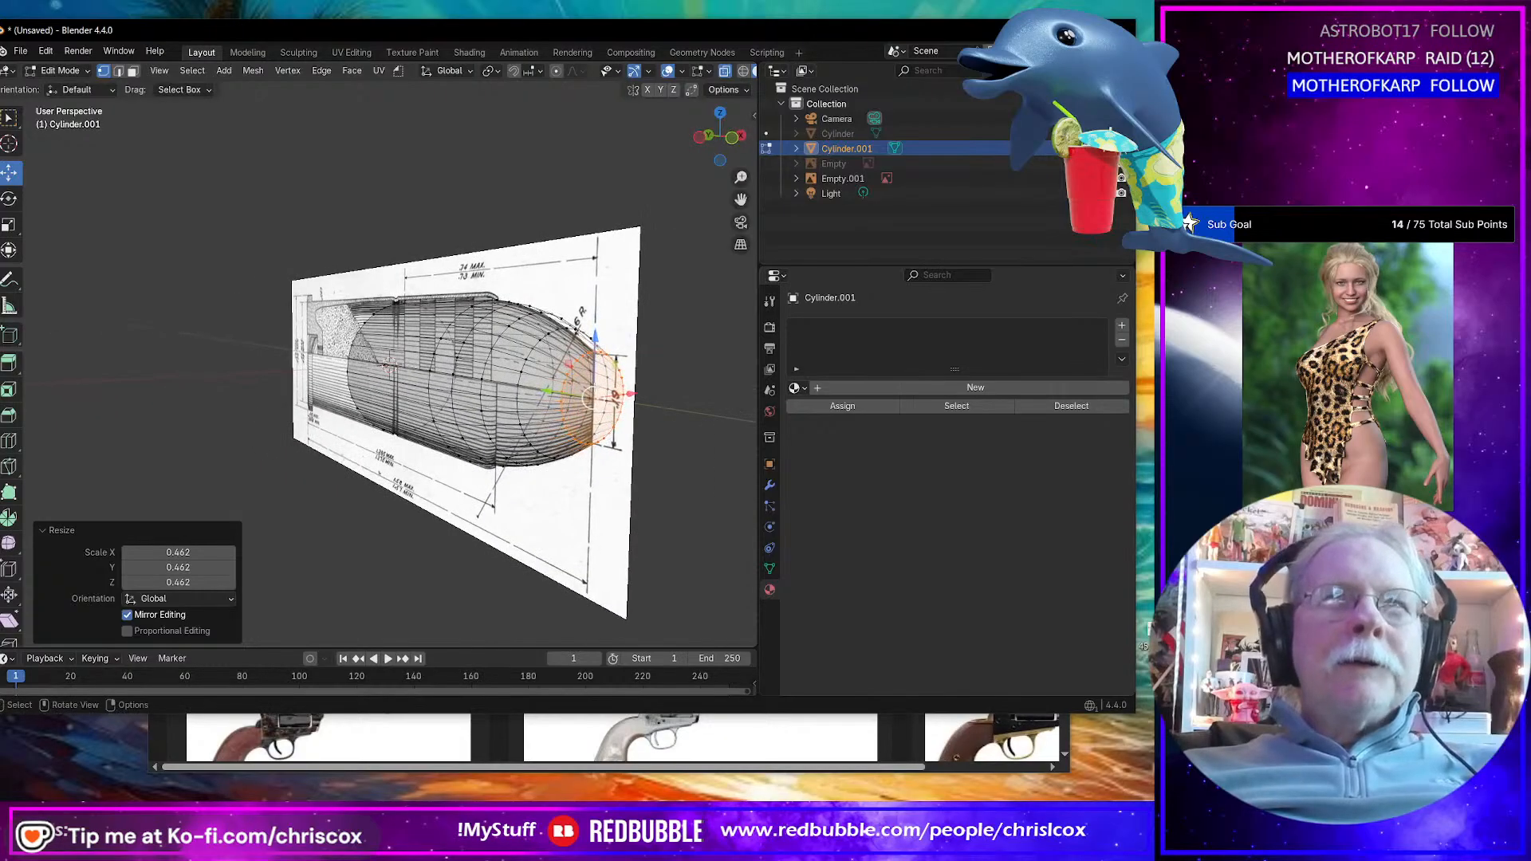
pyautogui.press('i')
pyautogui.click(689, 469)
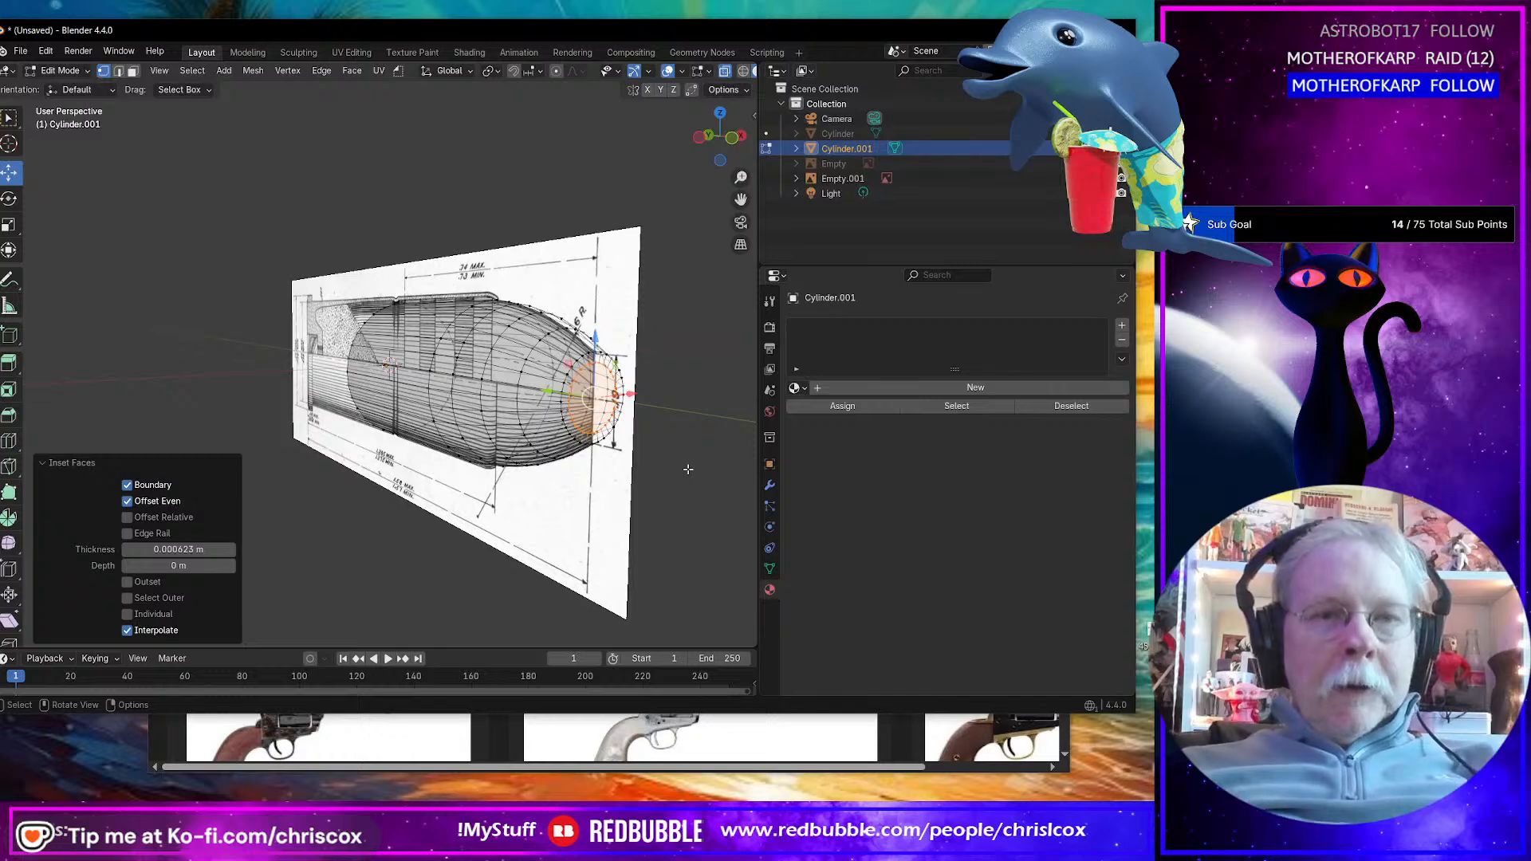
pyautogui.press('m')
pyautogui.click(674, 462)
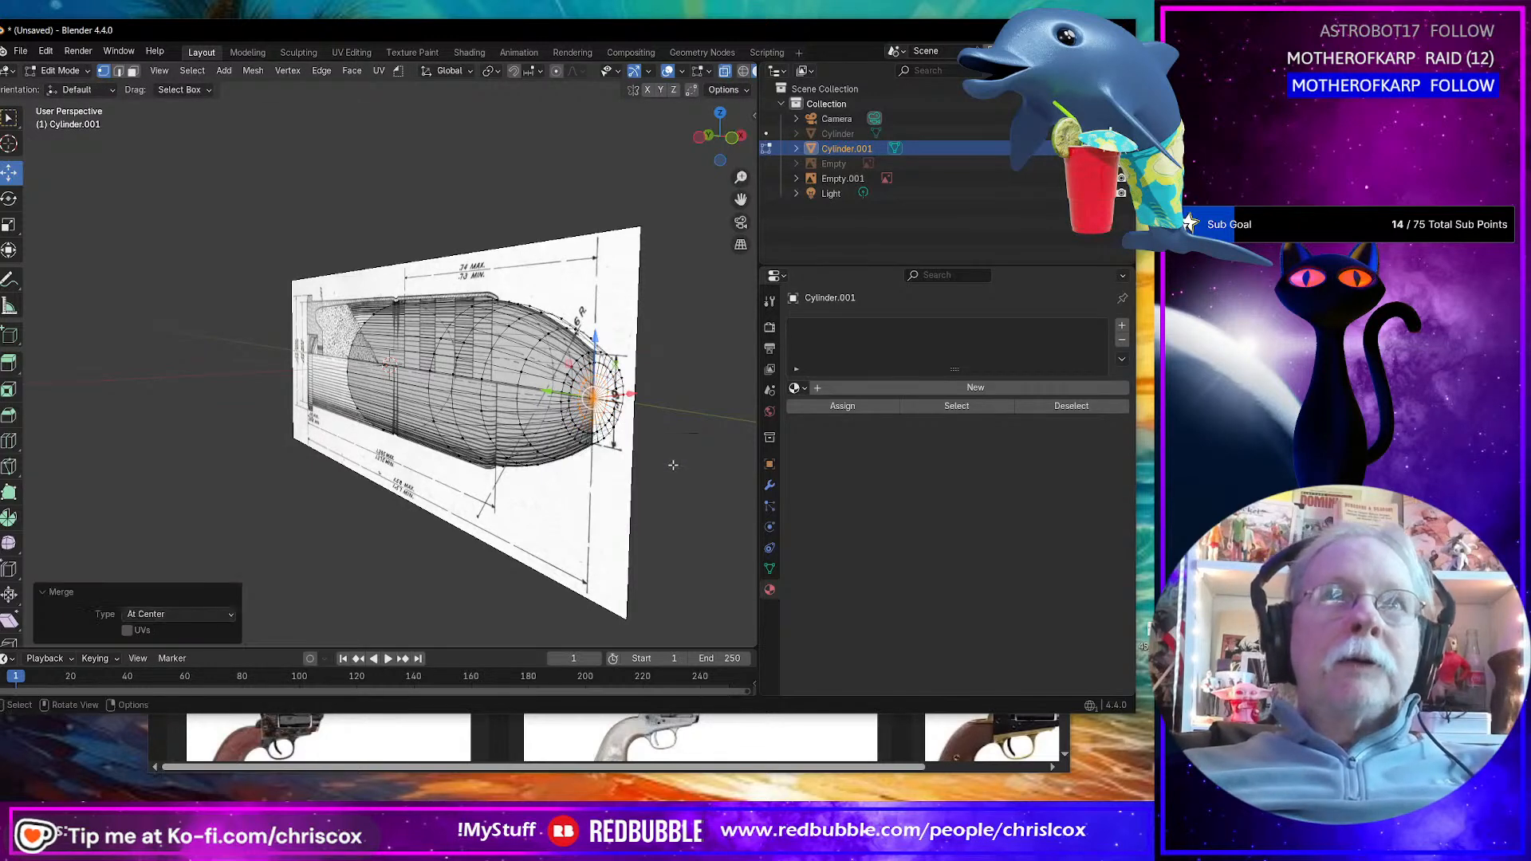
pyautogui.moveTo(673, 465); pyautogui.dragTo(691, 465, button='middle')
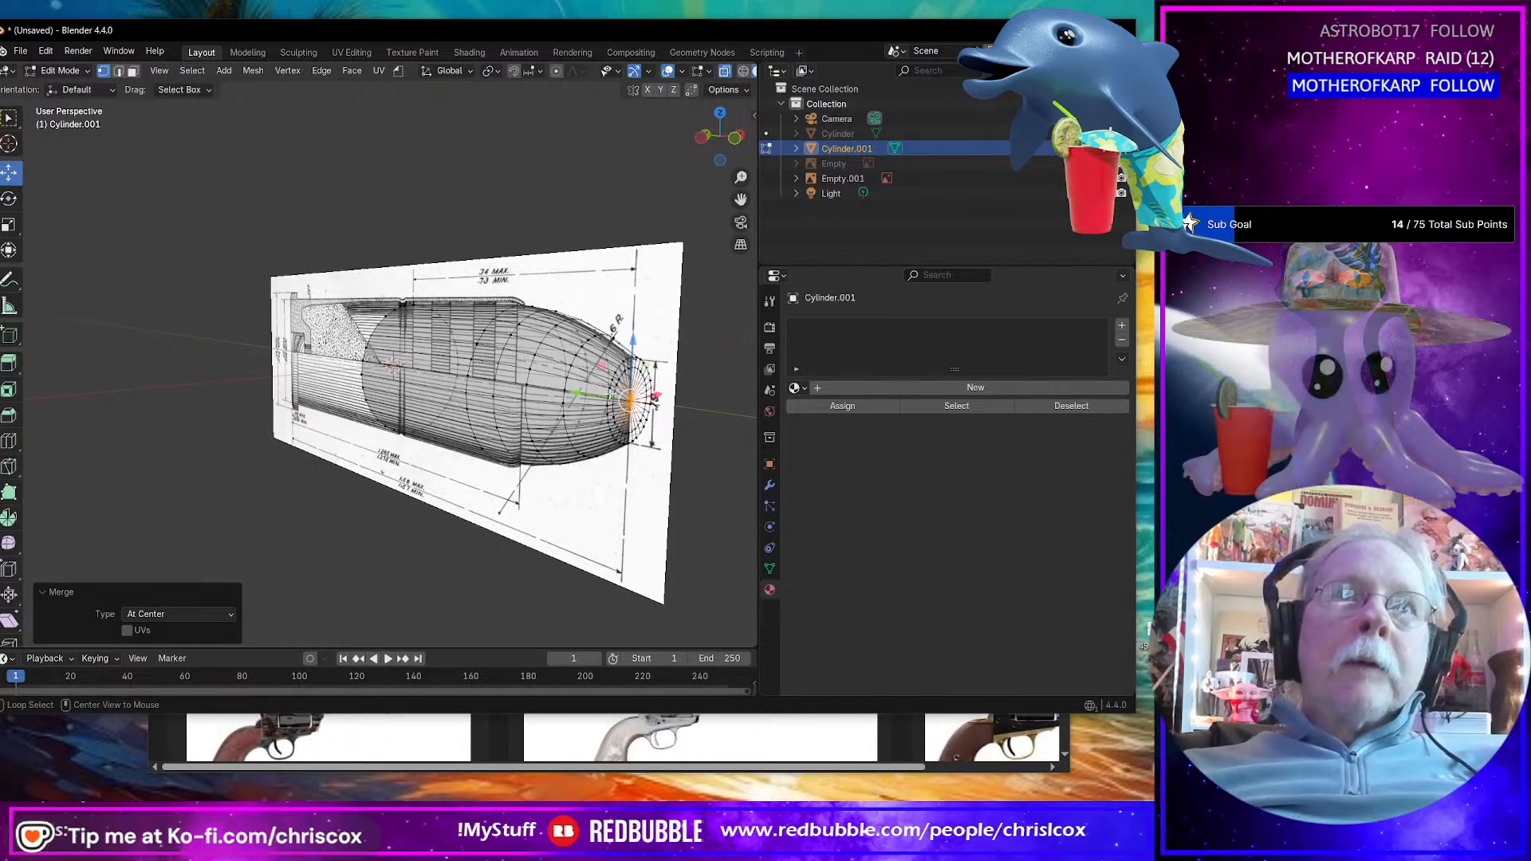
# Step: Bevel the edge loop around the bullet's flat tip with a width of 0.000085 m and one segment
pyautogui.keyDown('alt'); pyautogui.click(609, 392); pyautogui.keyUp('alt')
pyautogui.keyDown('alt'); pyautogui.click(609, 392); pyautogui.keyUp('alt')
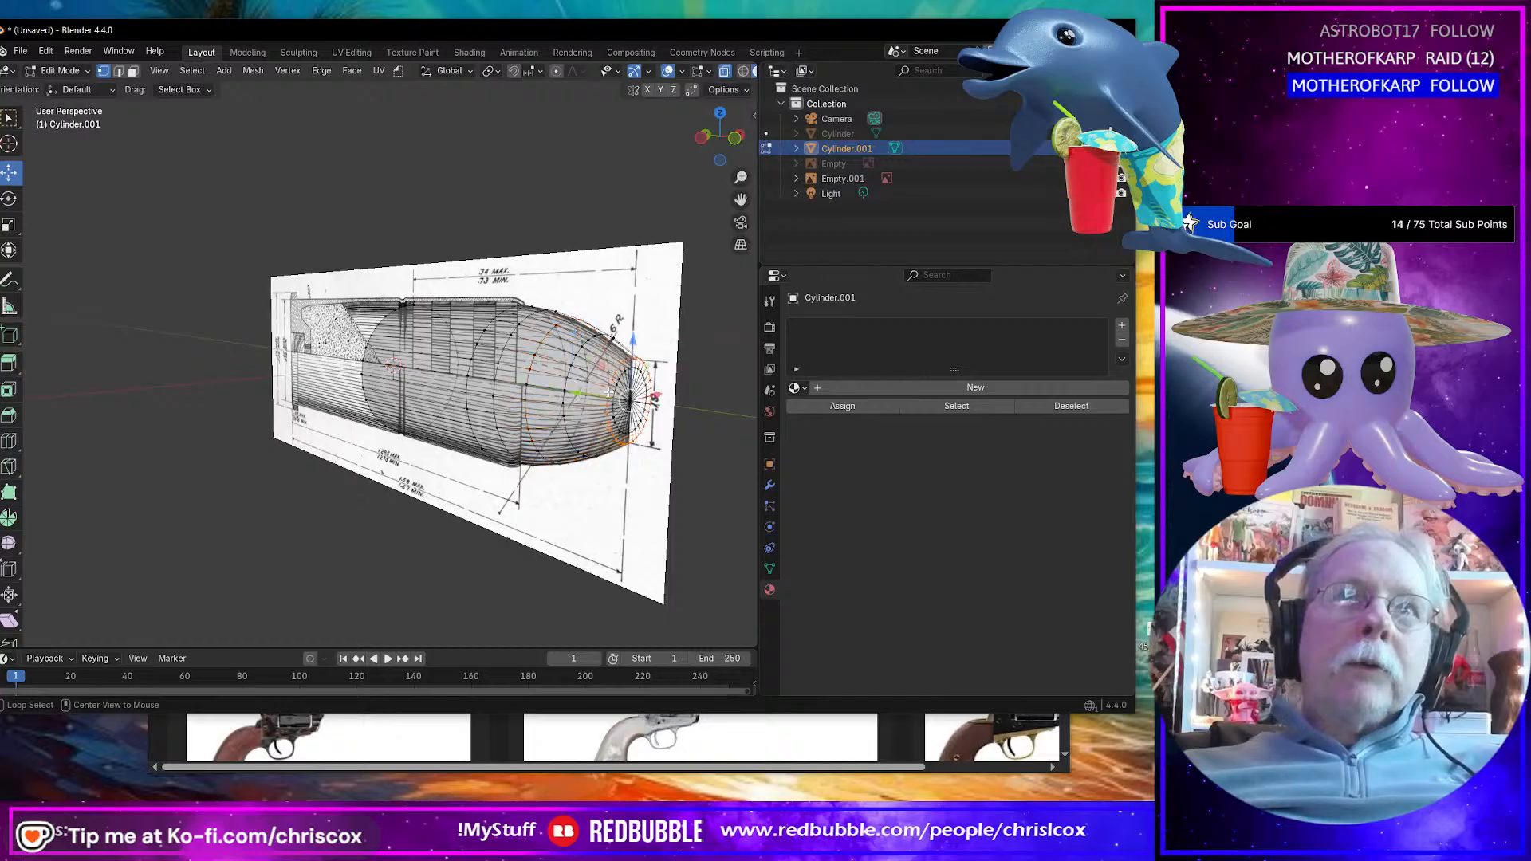
pyautogui.hotkey('ctrl', 'b')
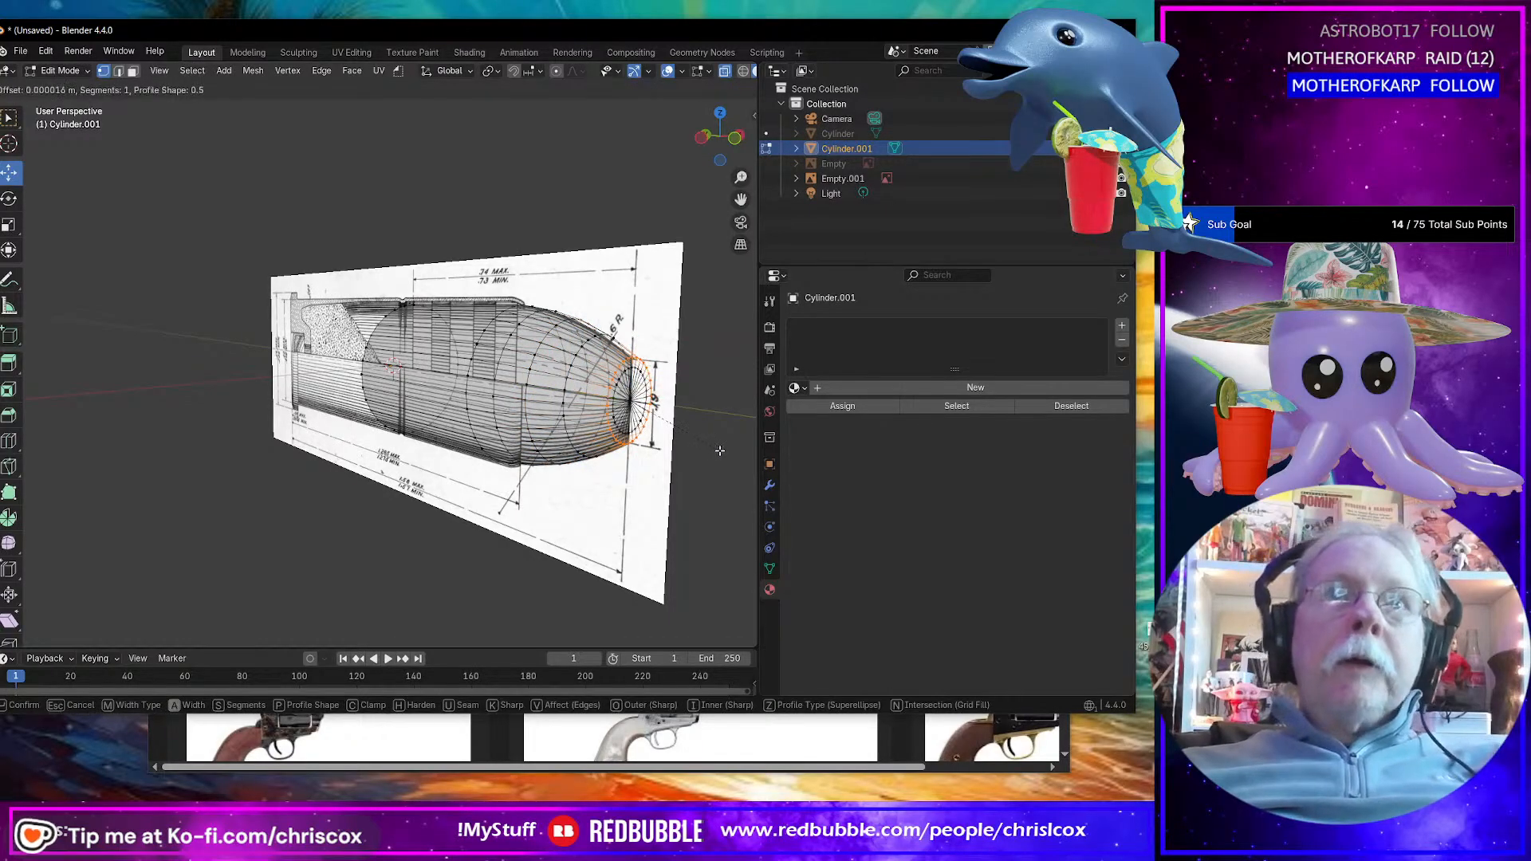
pyautogui.click(723, 453)
pyautogui.moveTo(724, 453); pyautogui.dragTo(685, 470, button='middle')
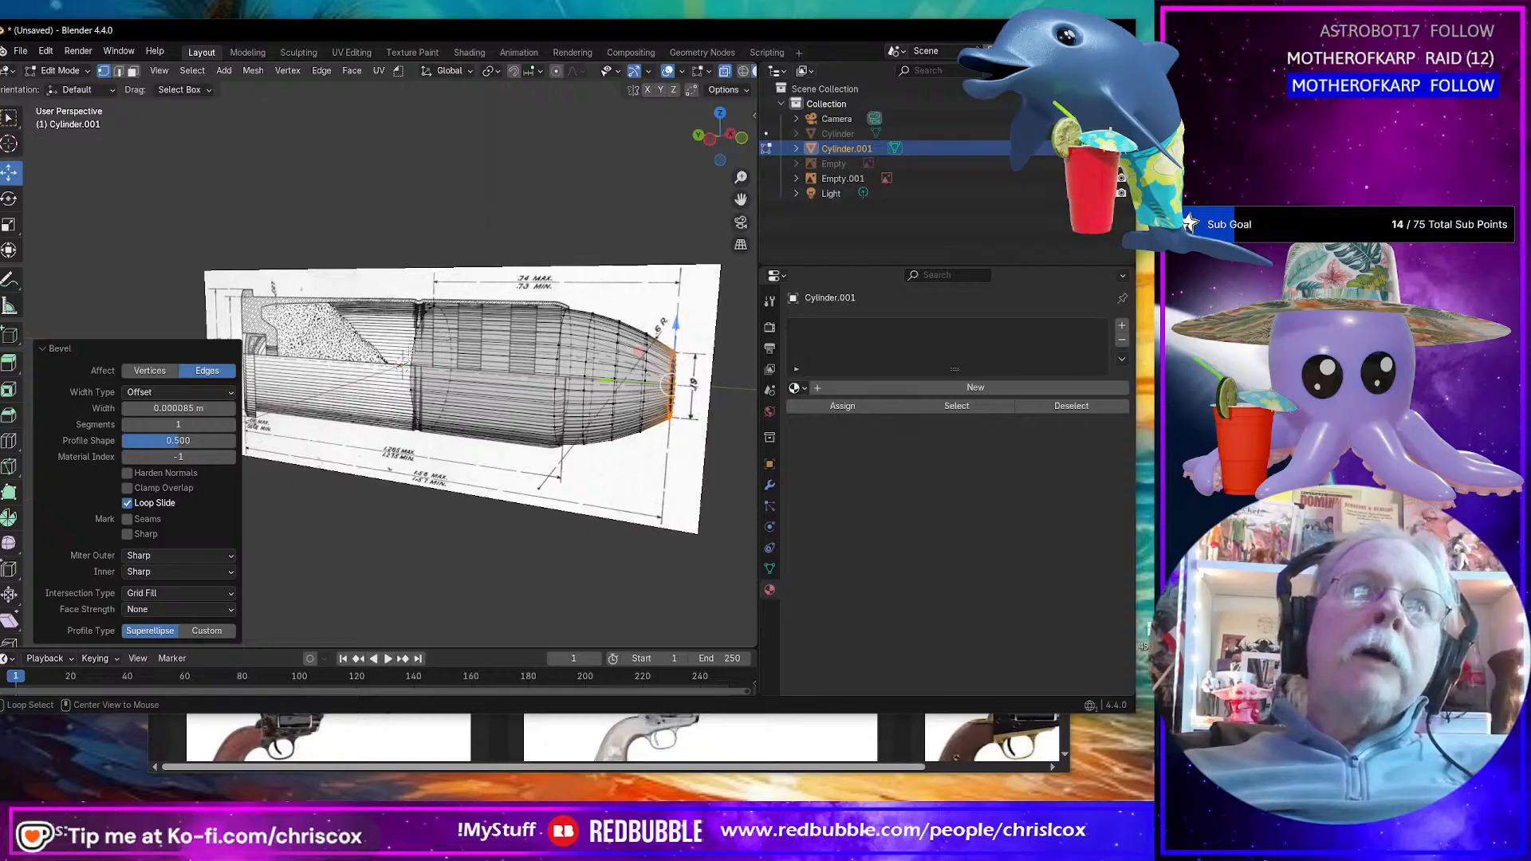
# Step: Bevel the edge loop around the bullet's rear end slightly, using one segment
pyautogui.keyDown('alt'); pyautogui.click(431, 383); pyautogui.keyUp('alt')
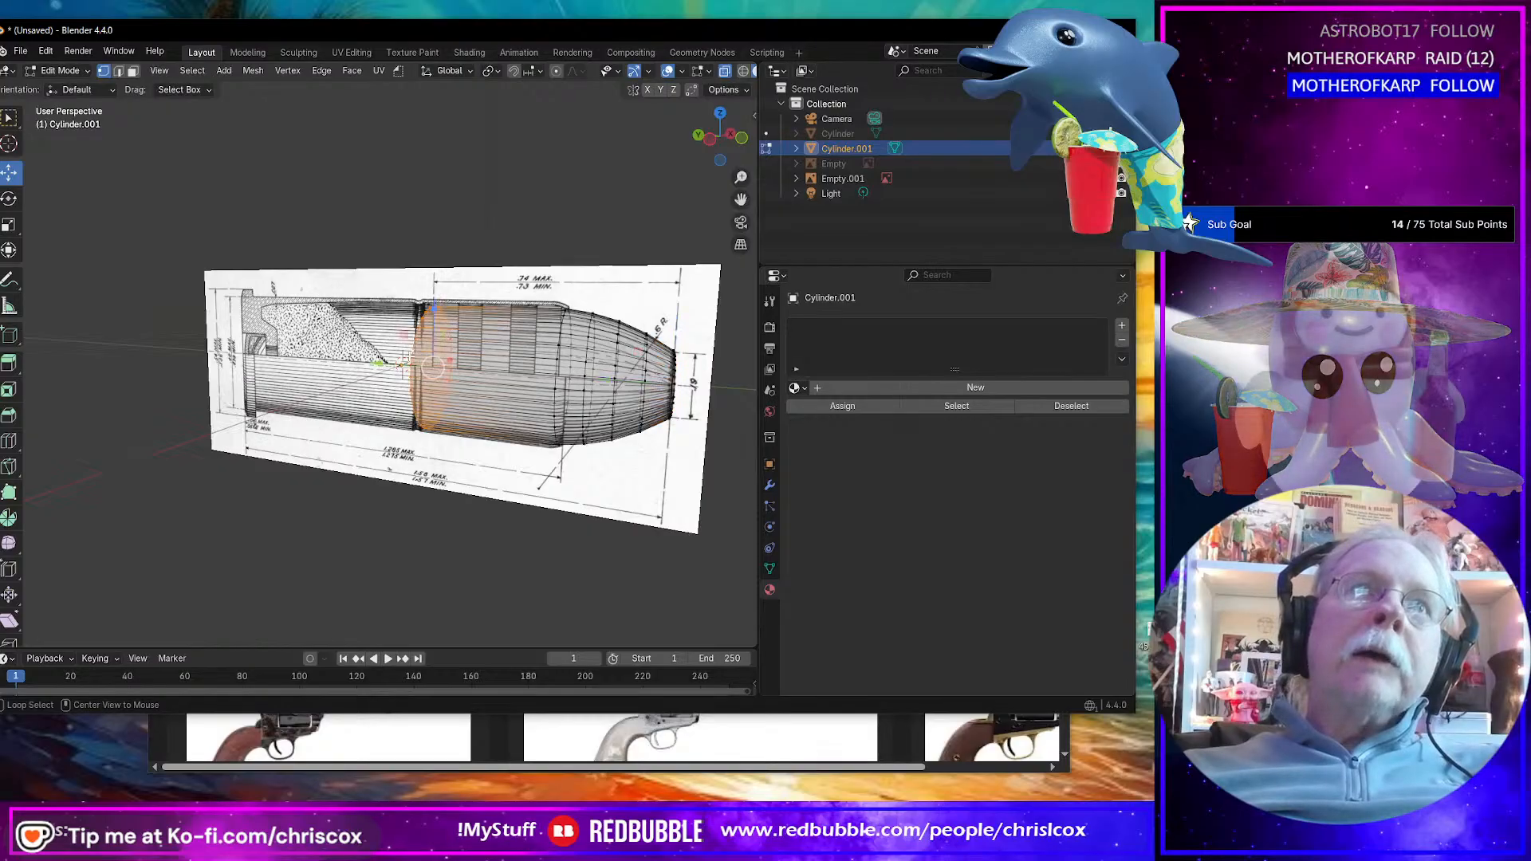
pyautogui.hotkey('ctrl', 'b')
pyautogui.click(674, 485)
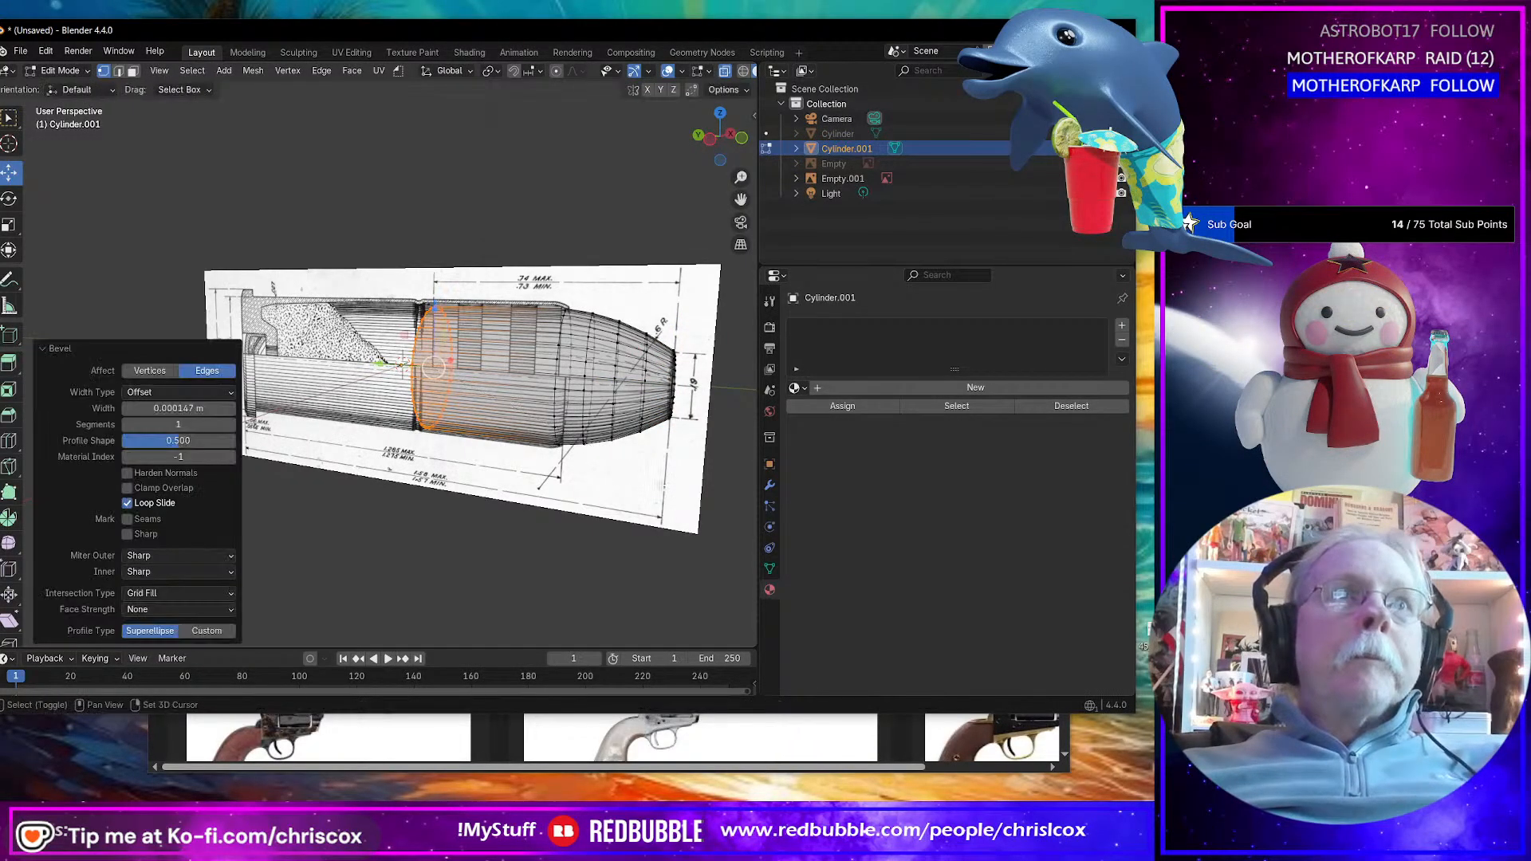
# Step: Select only the bullet's rear end face and inset it by 0.00182 m
pyautogui.scroll(6, 531, 443)
pyautogui.moveTo(531, 443); pyautogui.dragTo(522, 439, button='middle')
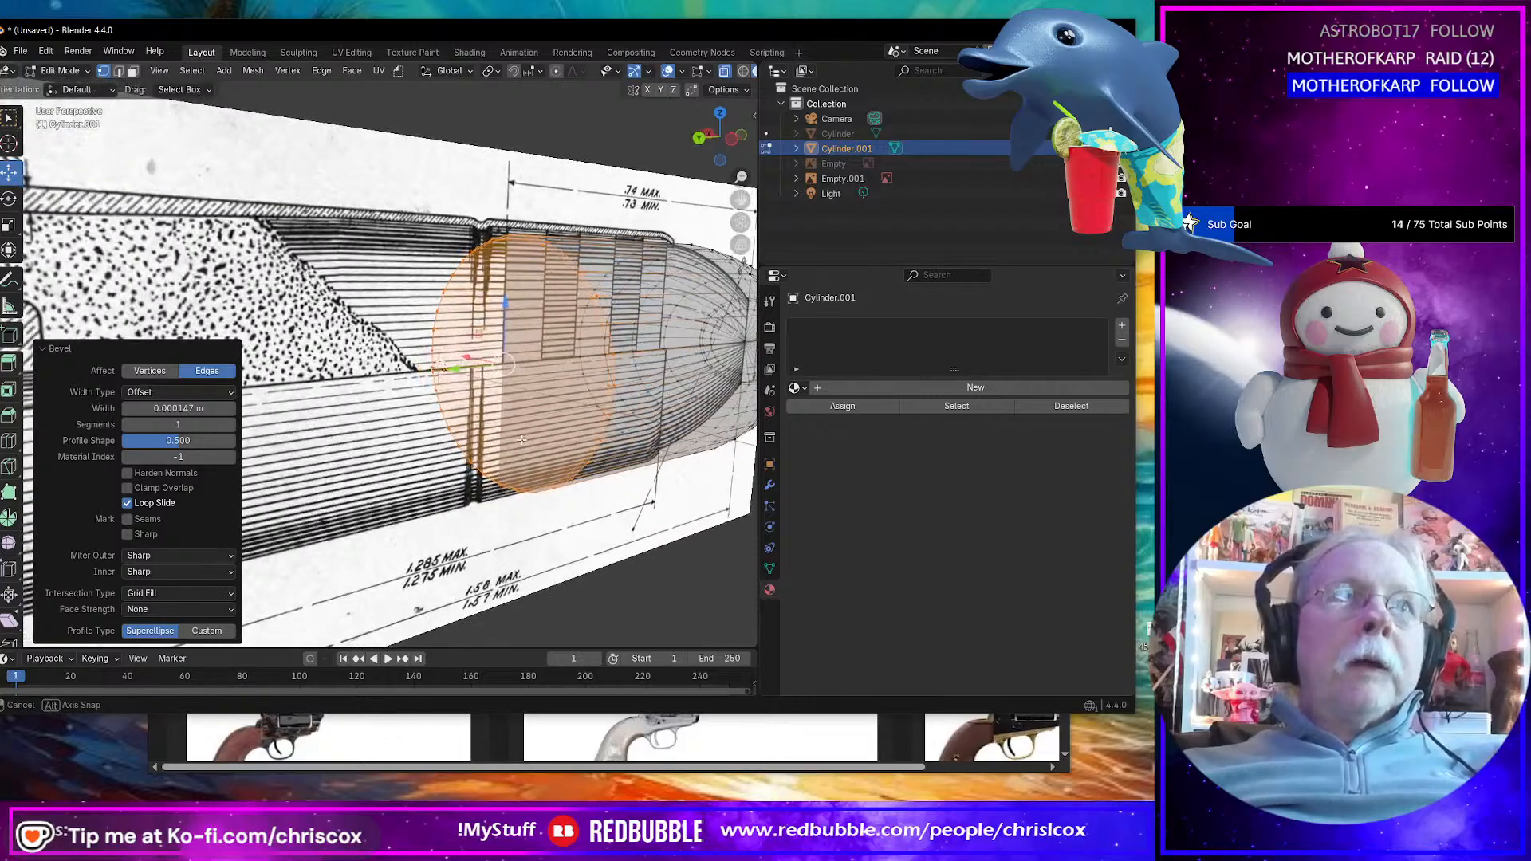
pyautogui.click(528, 378)
pyautogui.press('2')
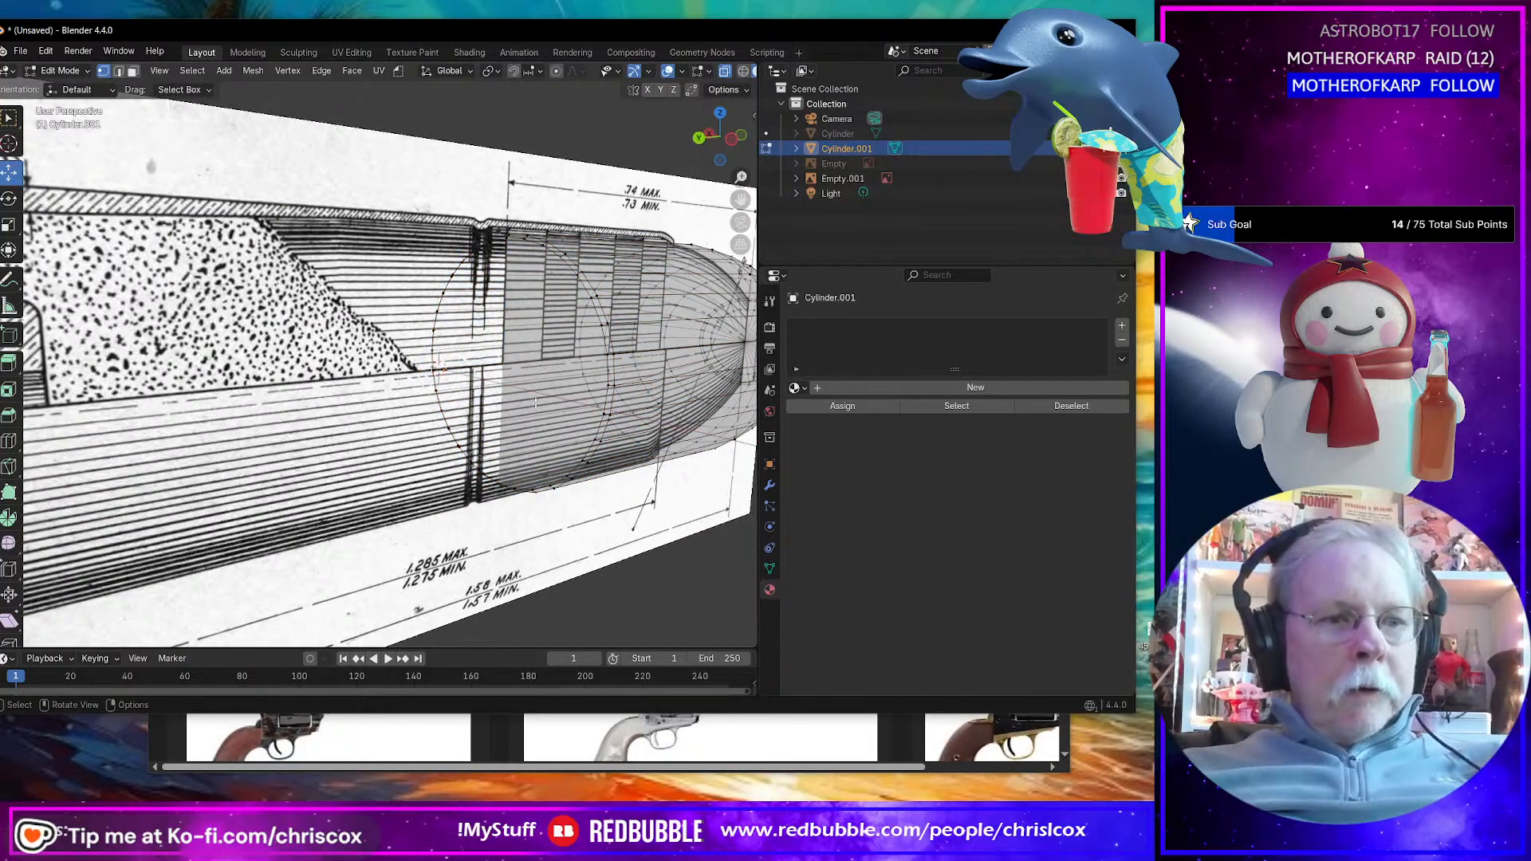
pyautogui.click(512, 363)
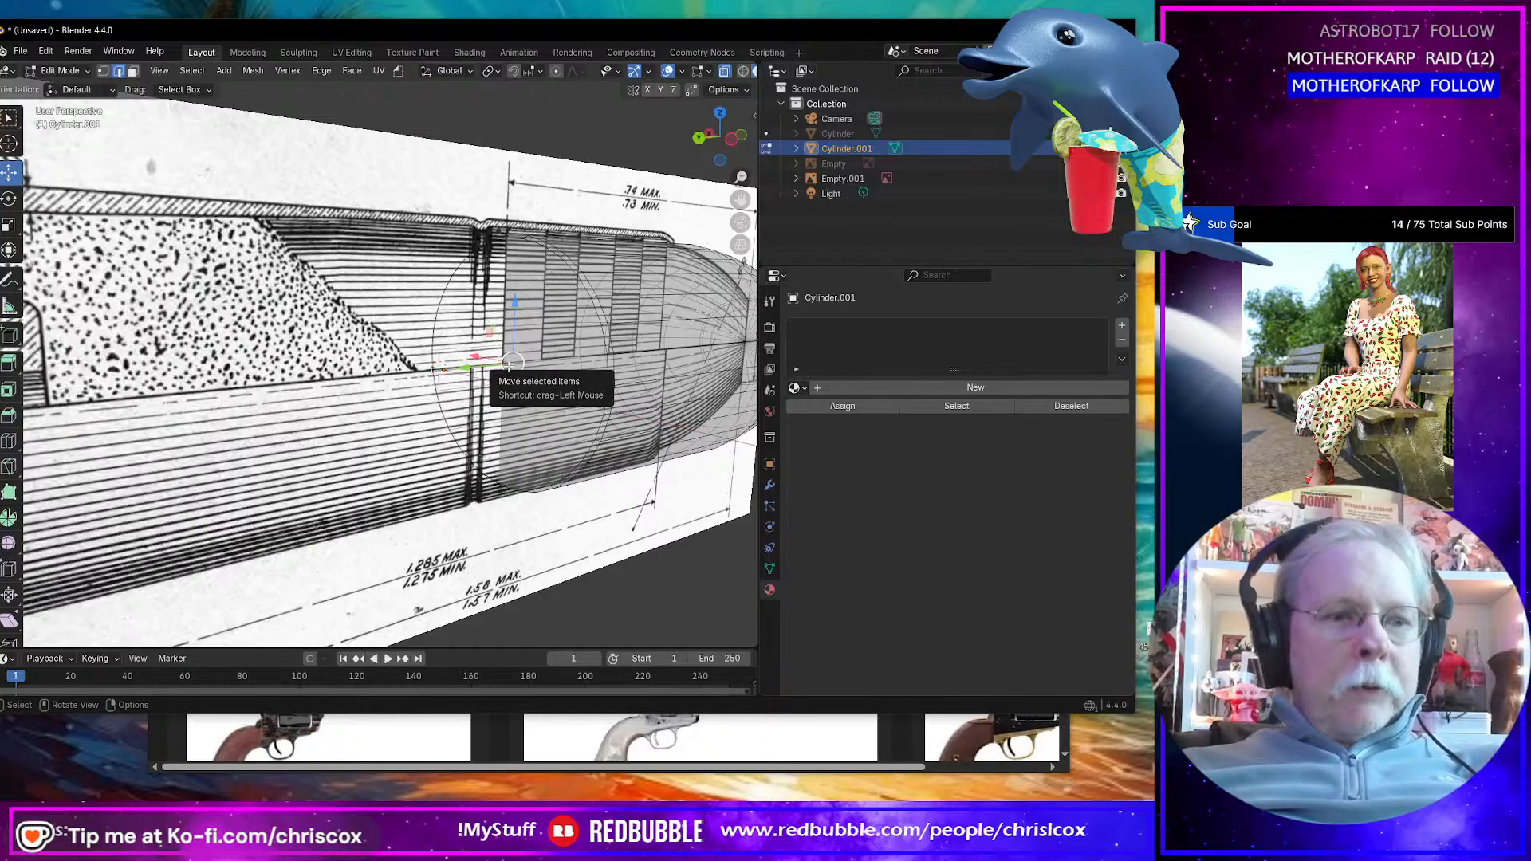
pyautogui.press('3')
pyautogui.click(511, 363)
pyautogui.moveTo(714, 503); pyautogui.dragTo(690, 506, button='middle')
pyautogui.press('i')
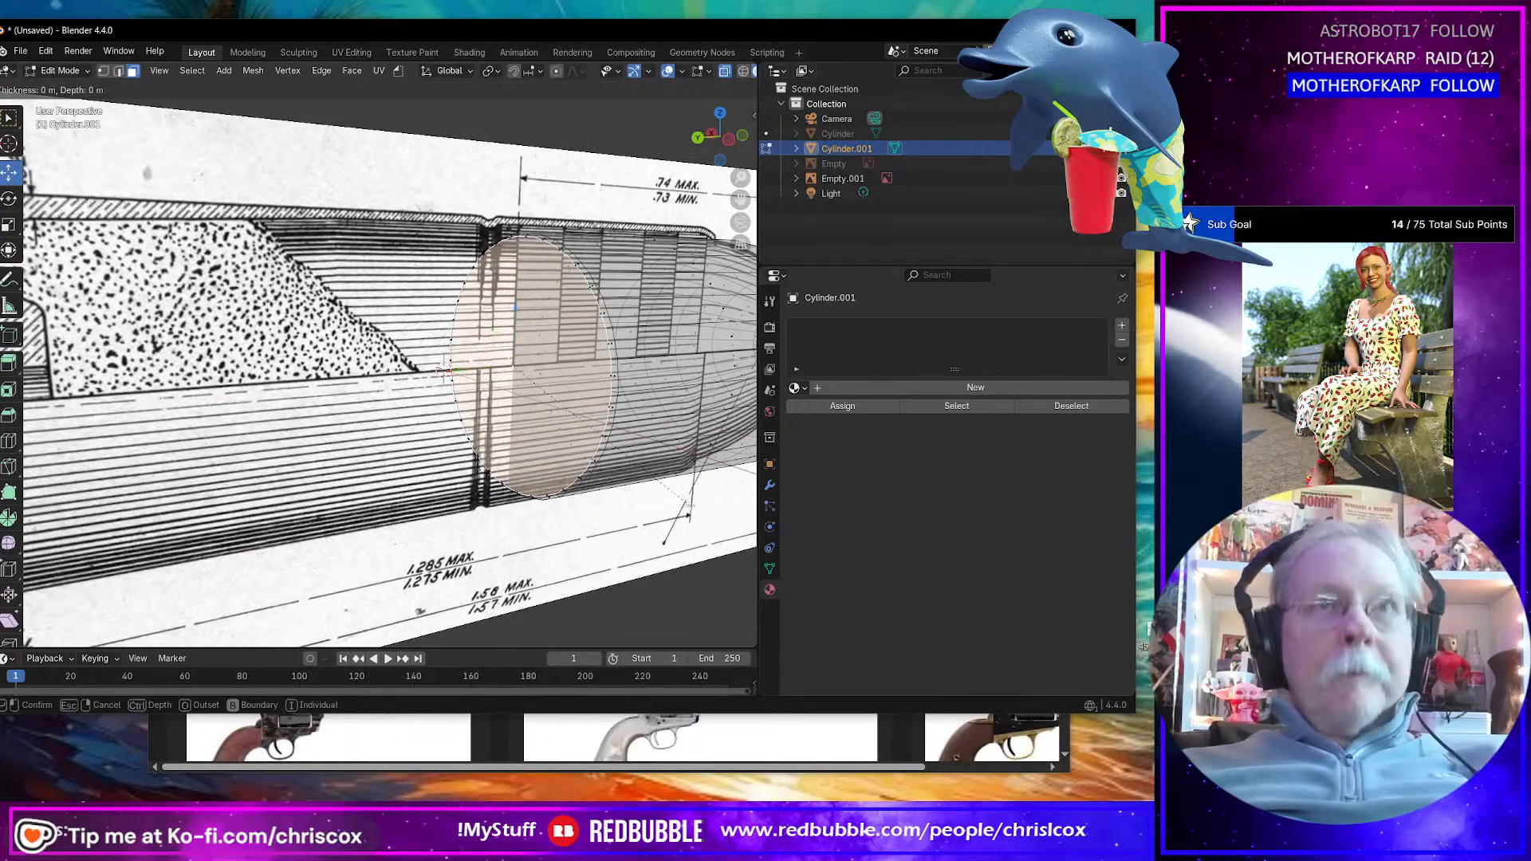
pyautogui.click(660, 476)
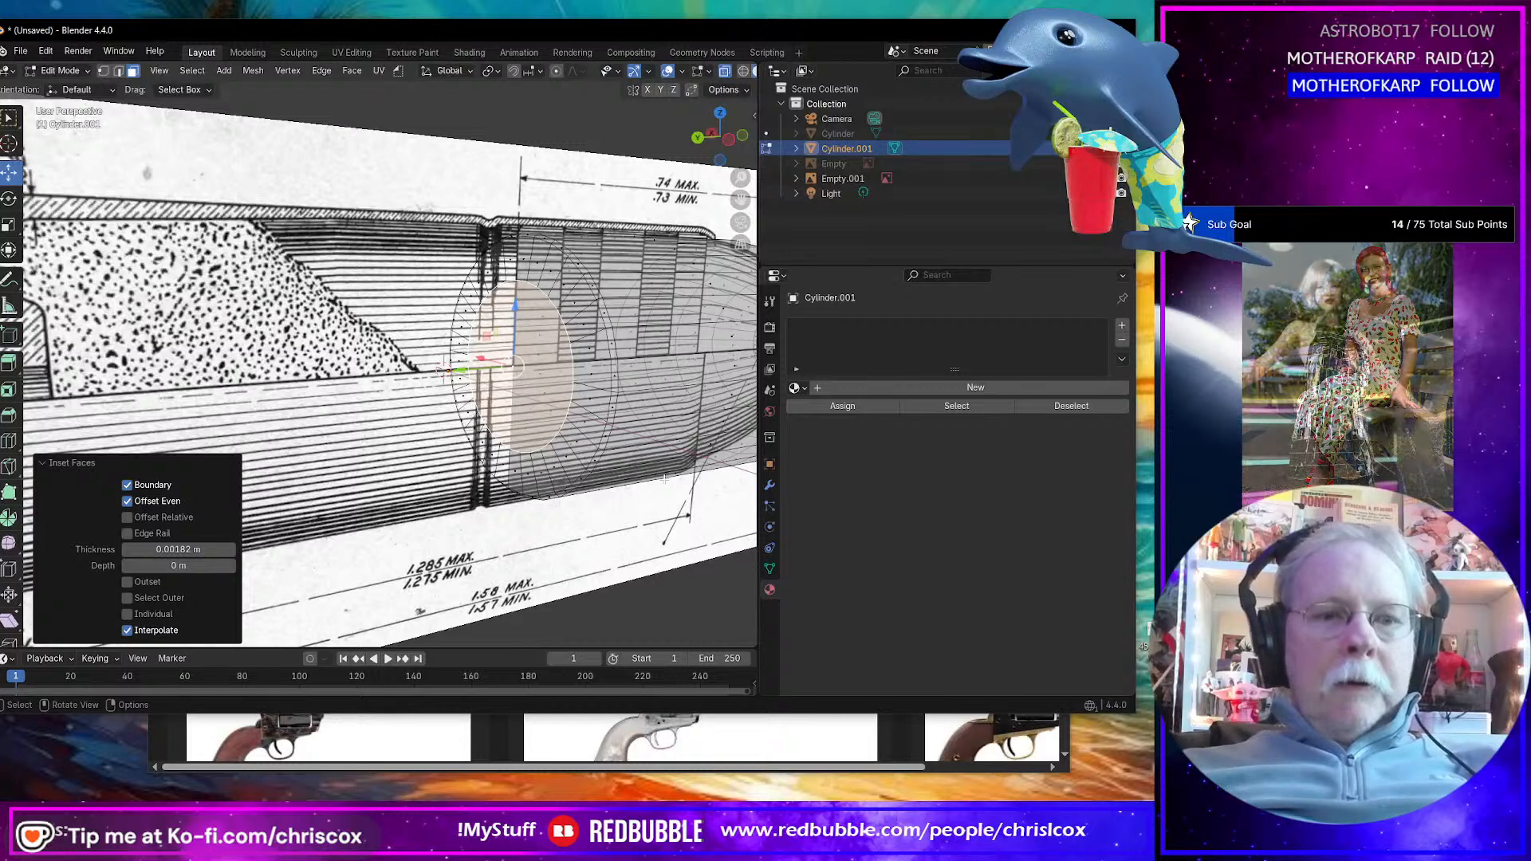
# Step: Inset the rear face again by 0.001613 m and merge its inner vertices at the center
pyautogui.press('i')
pyautogui.click(634, 459)
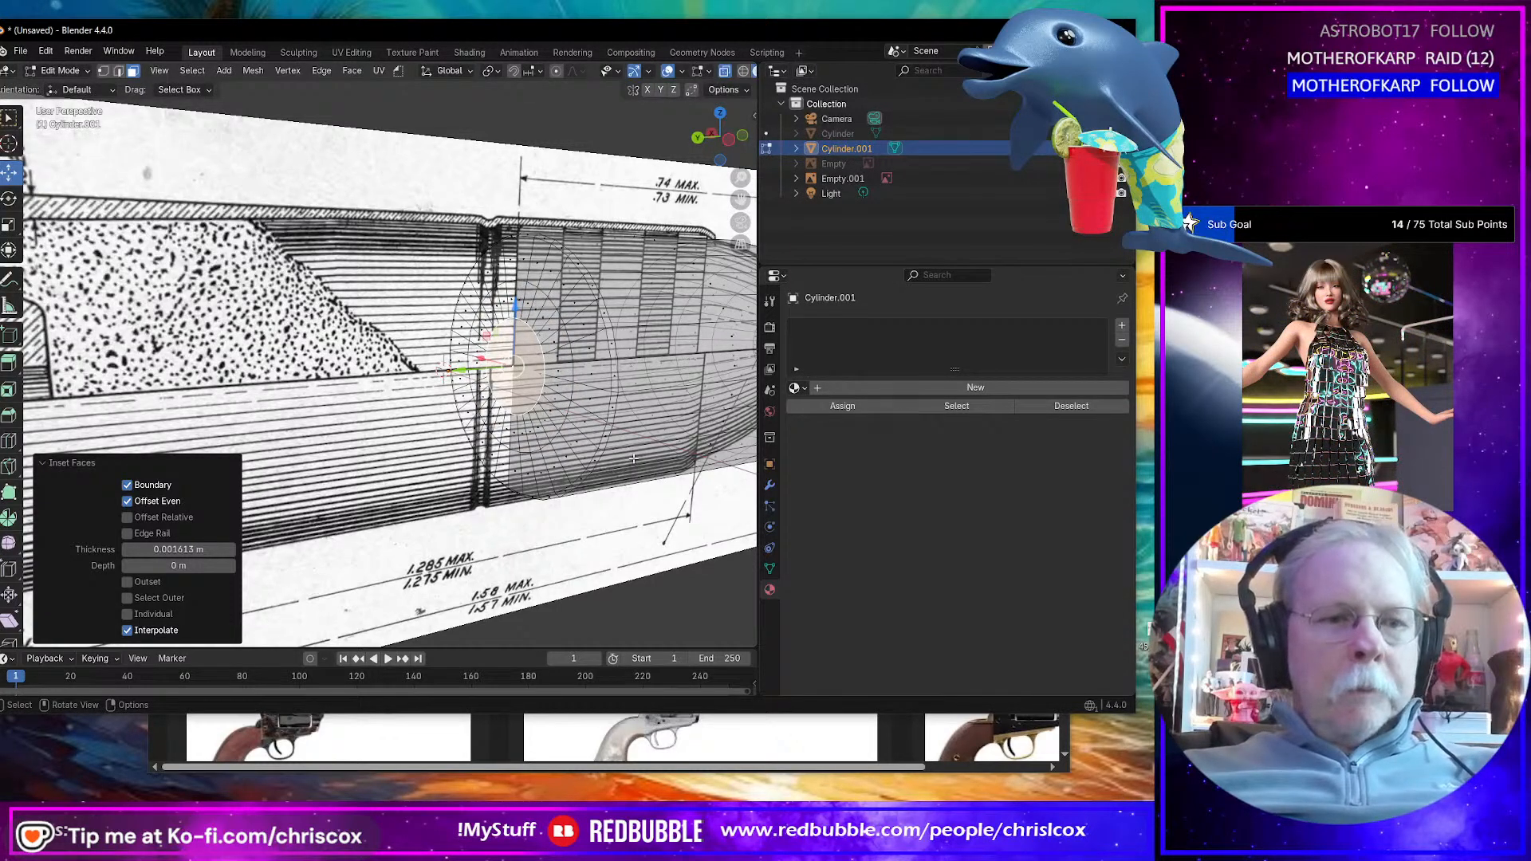
pyautogui.press('1')
pyautogui.press('m')
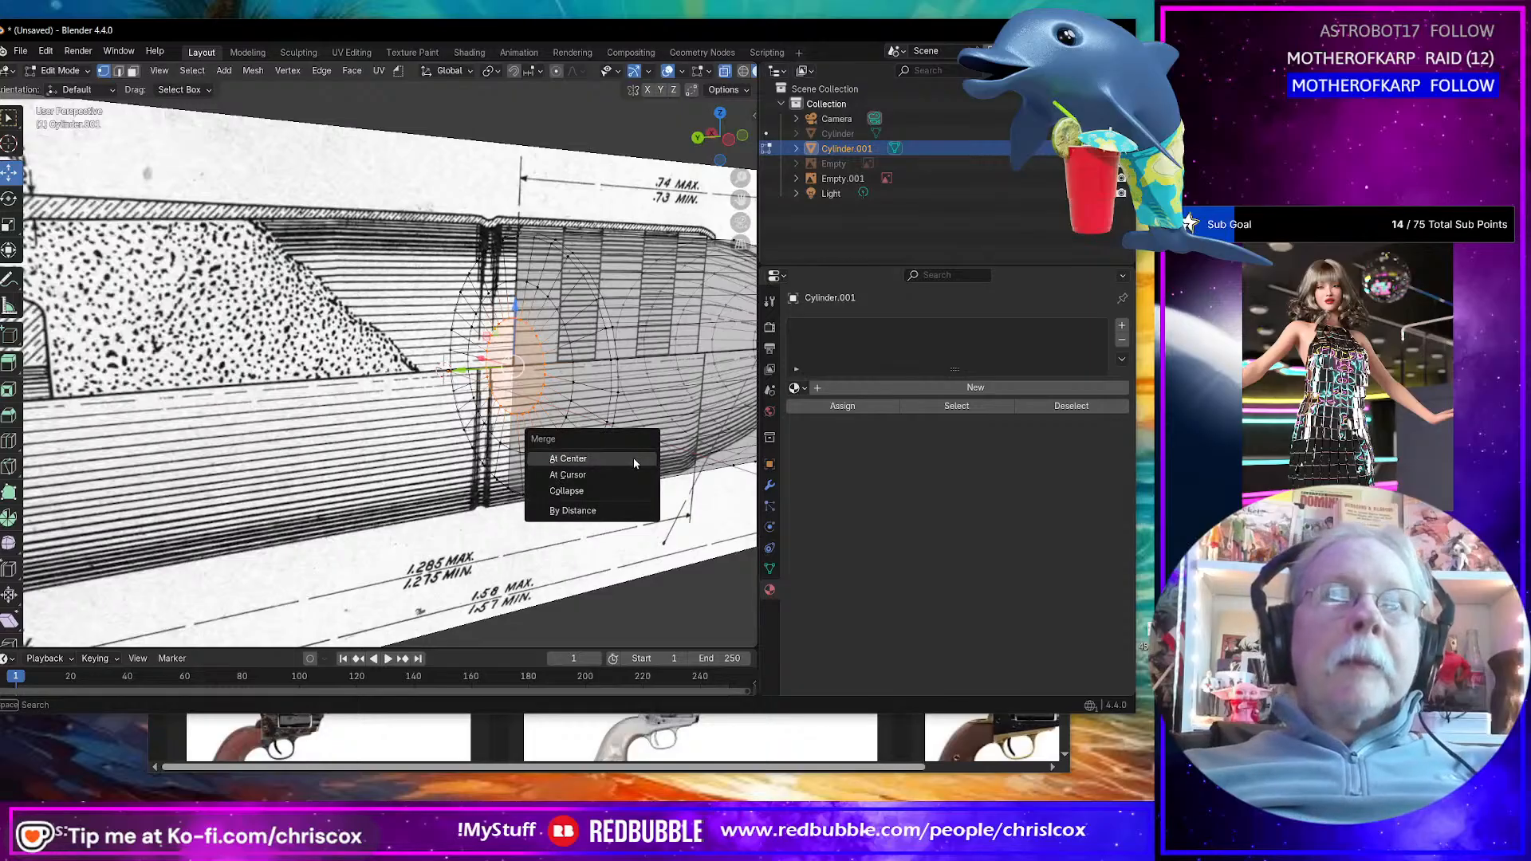
pyautogui.click(633, 462)
pyautogui.moveTo(633, 461)
pyautogui.mouseDown(button='middle')
pyautogui.moveTo(526, 447)
pyautogui.moveTo(566, 439)
pyautogui.mouseUp(button='middle')
pyautogui.scroll(-4, 587, 453)
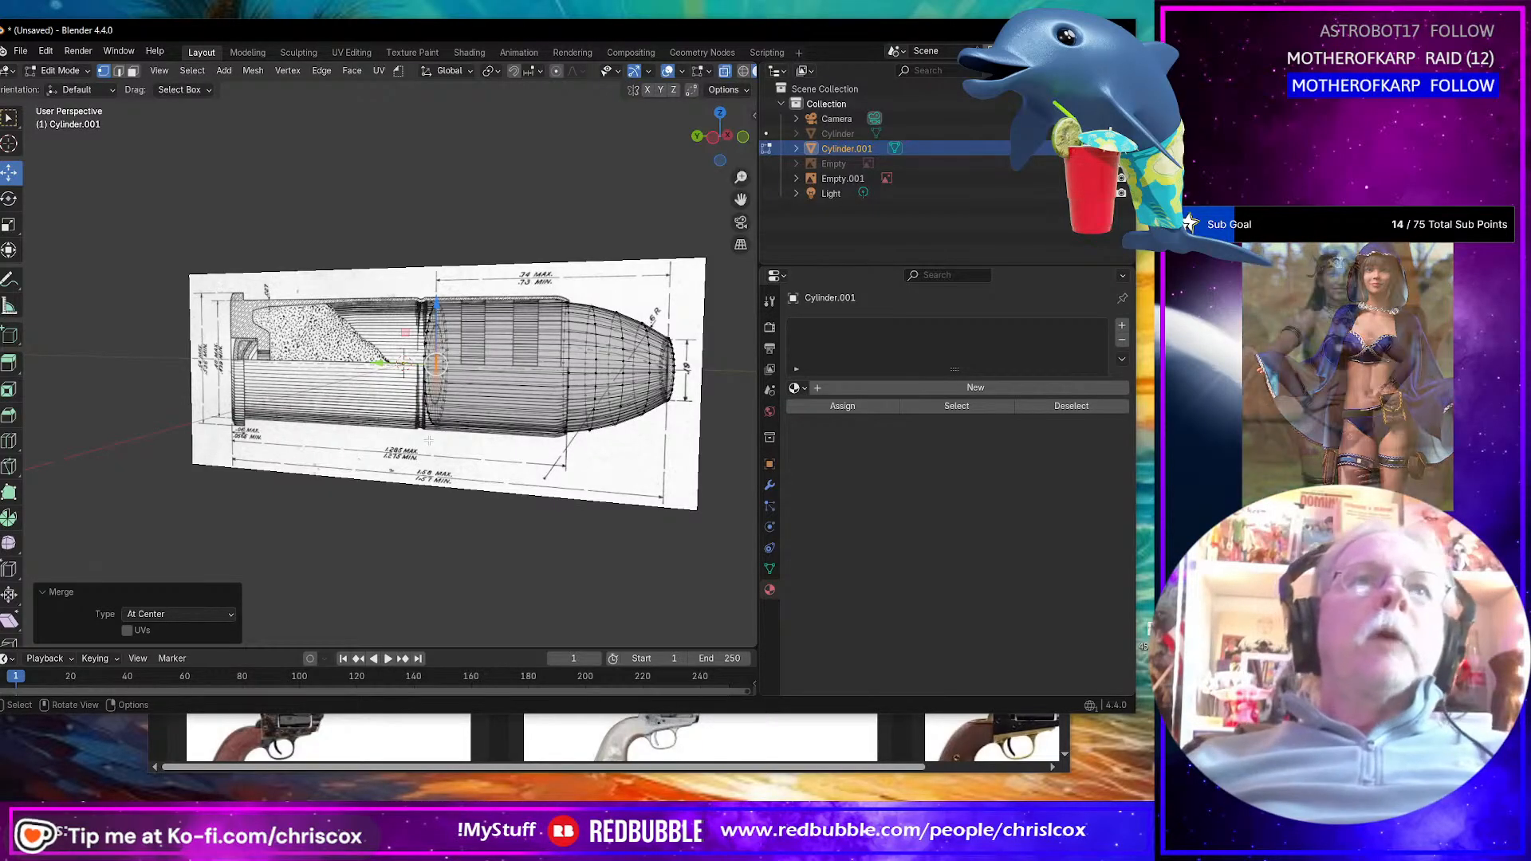
# Step: Rename the bullet object Cylinder.001 as "Slug"
pyautogui.moveTo(533, 453); pyautogui.dragTo(457, 446, button='middle')
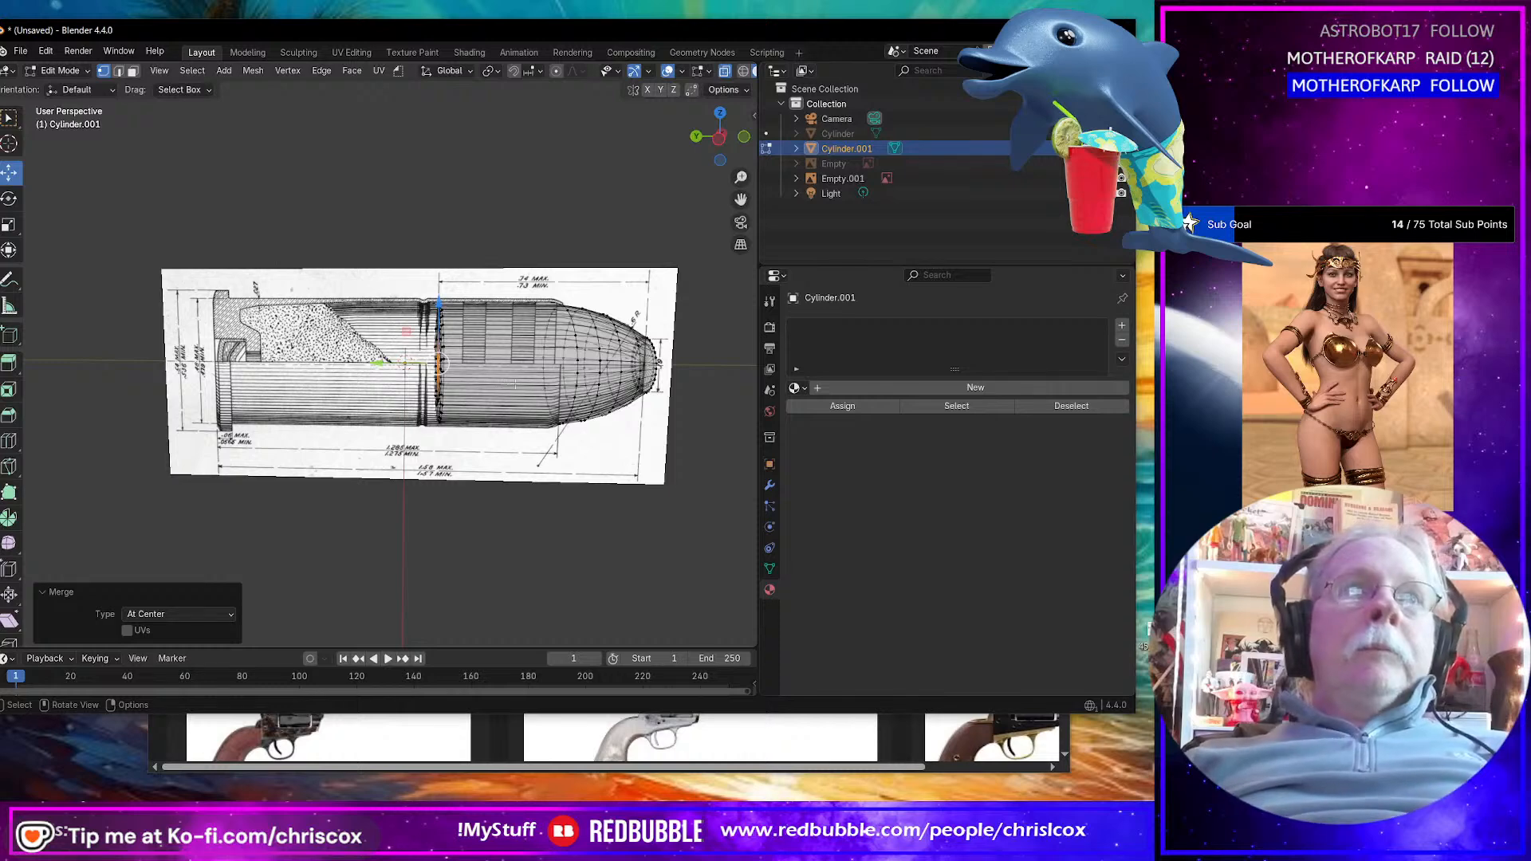
pyautogui.moveTo(544, 379); pyautogui.dragTo(533, 380, button='middle')
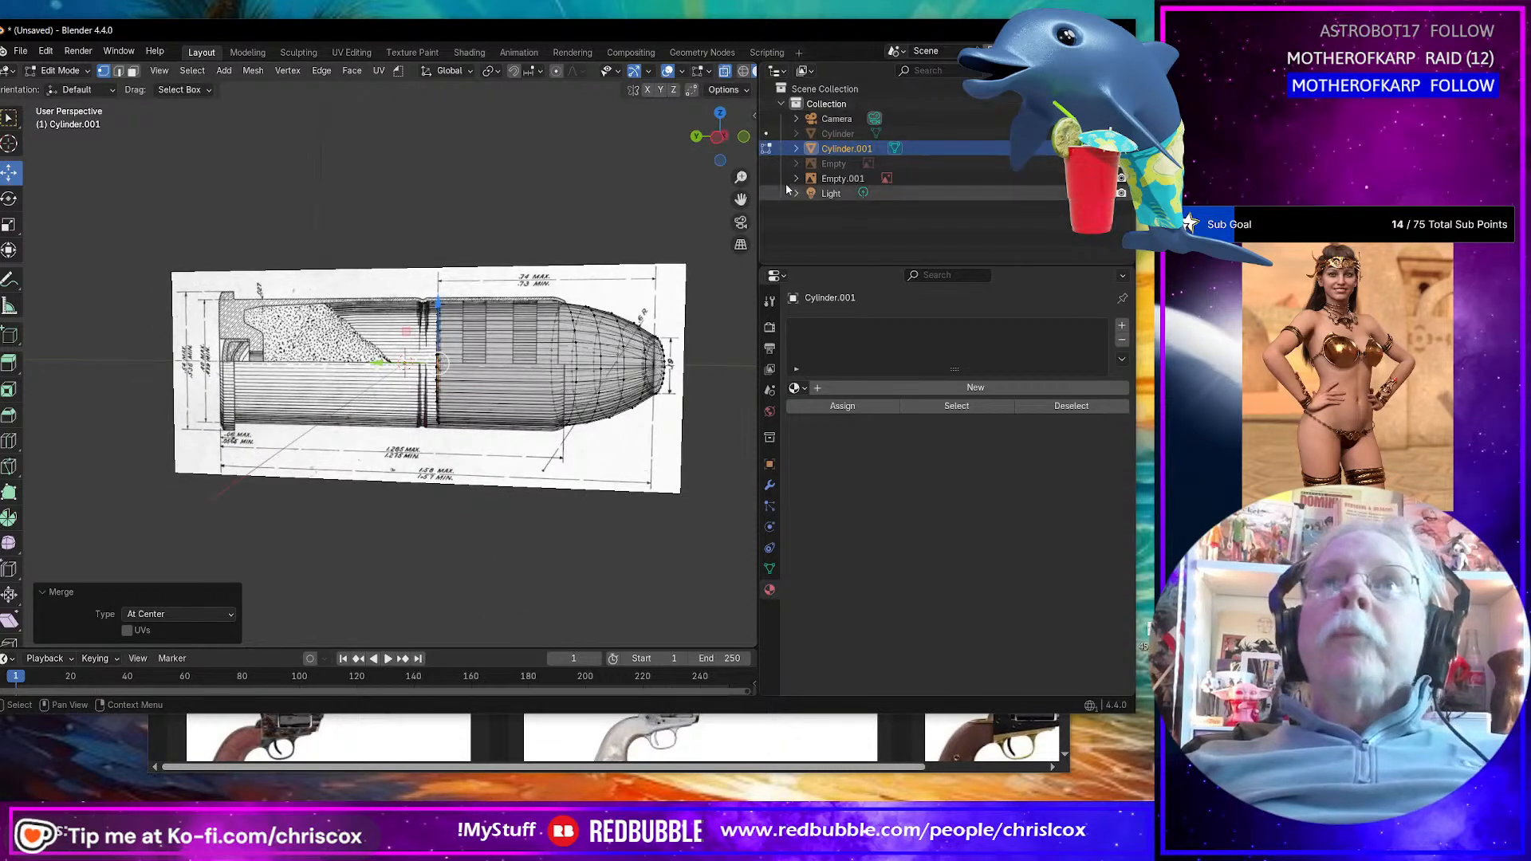
pyautogui.doubleClick(870, 148)
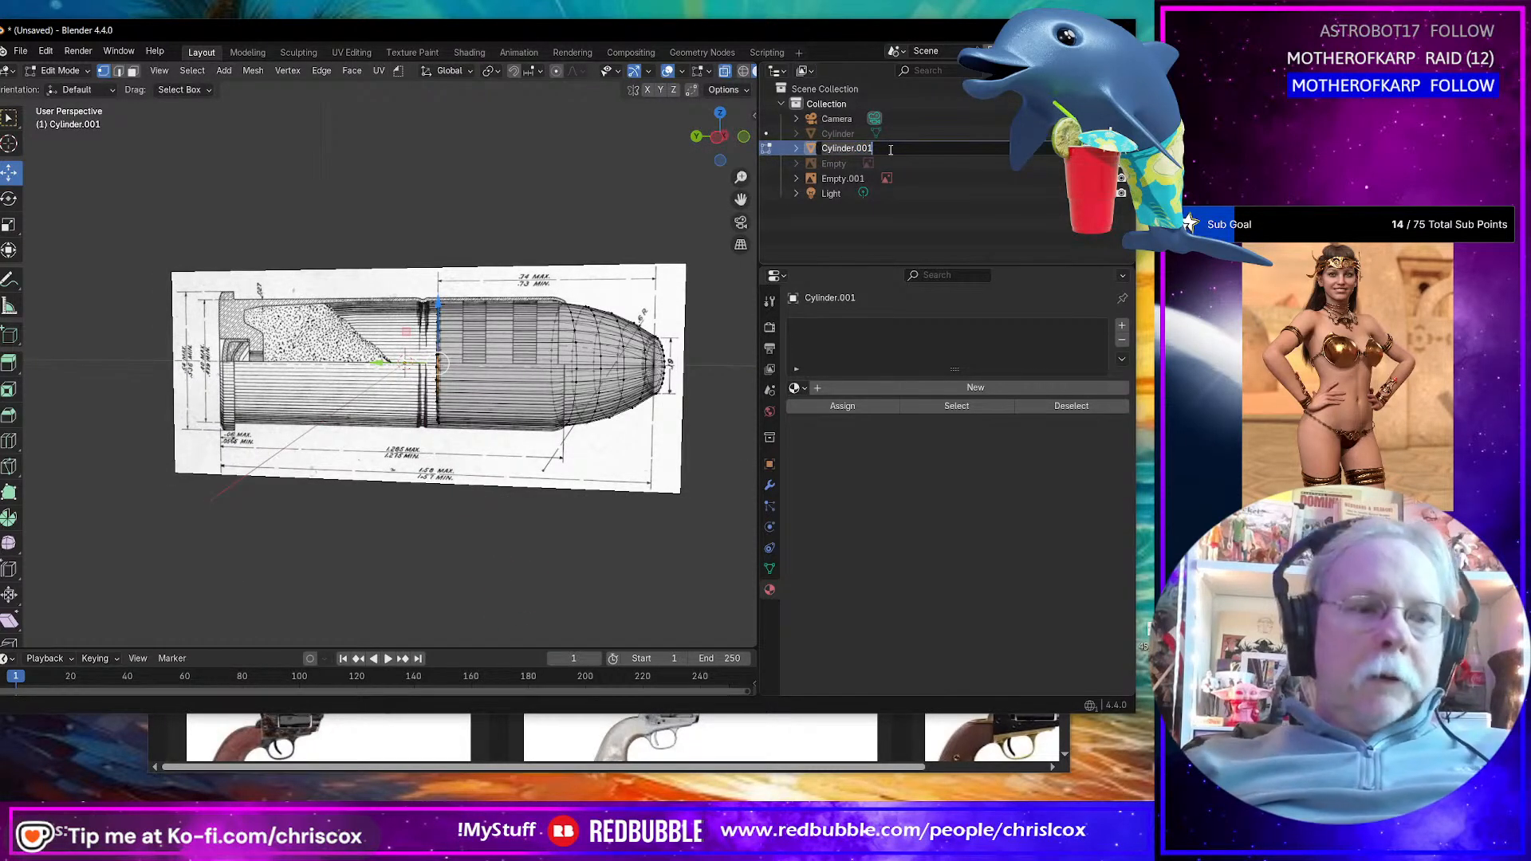
pyautogui.write('S')
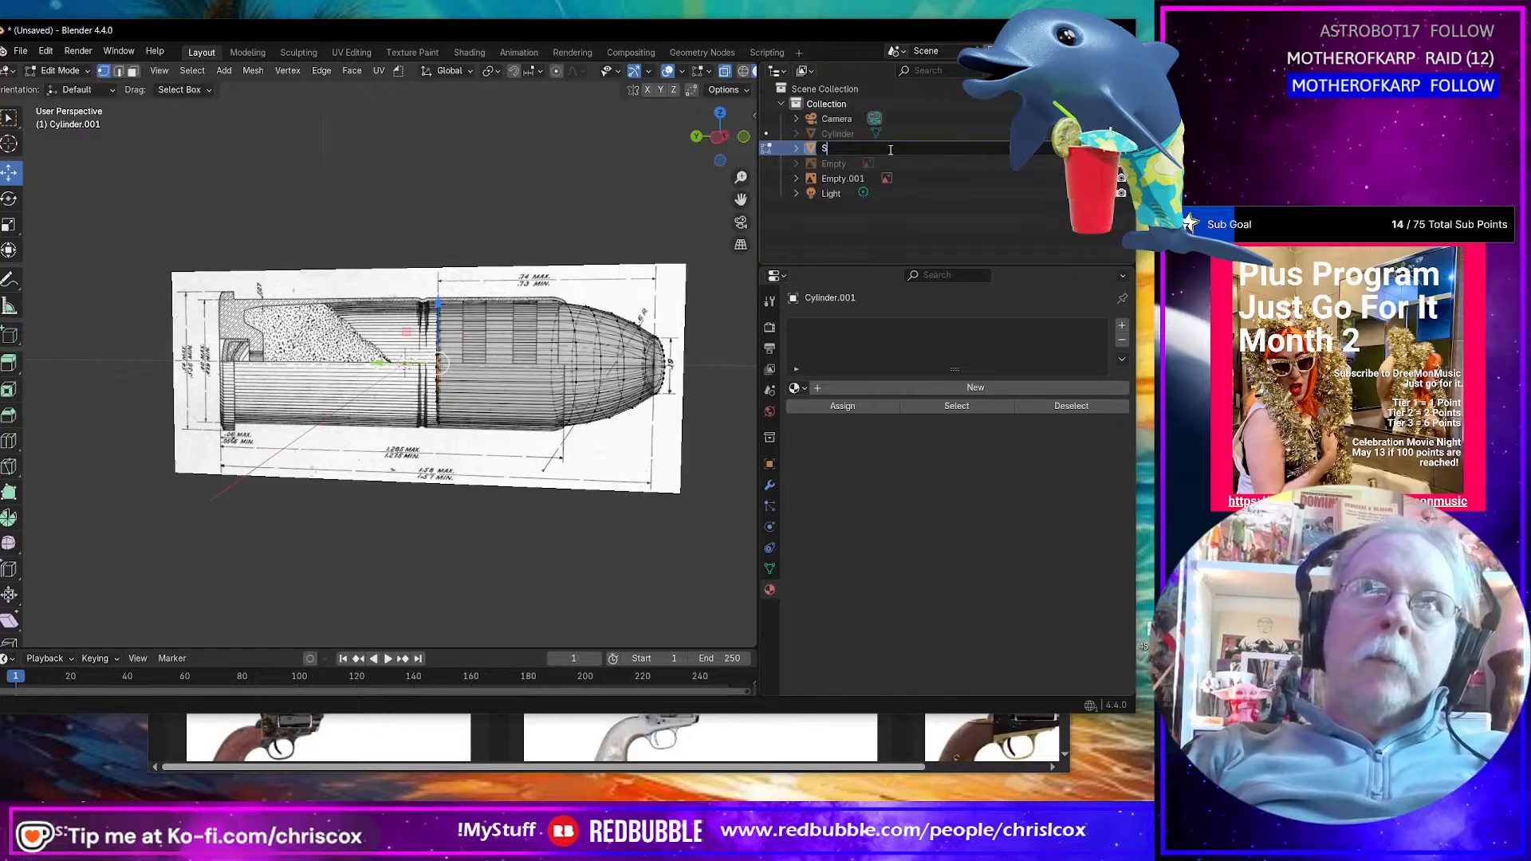
pyautogui.press('BackSpace')
pyautogui.write('R')
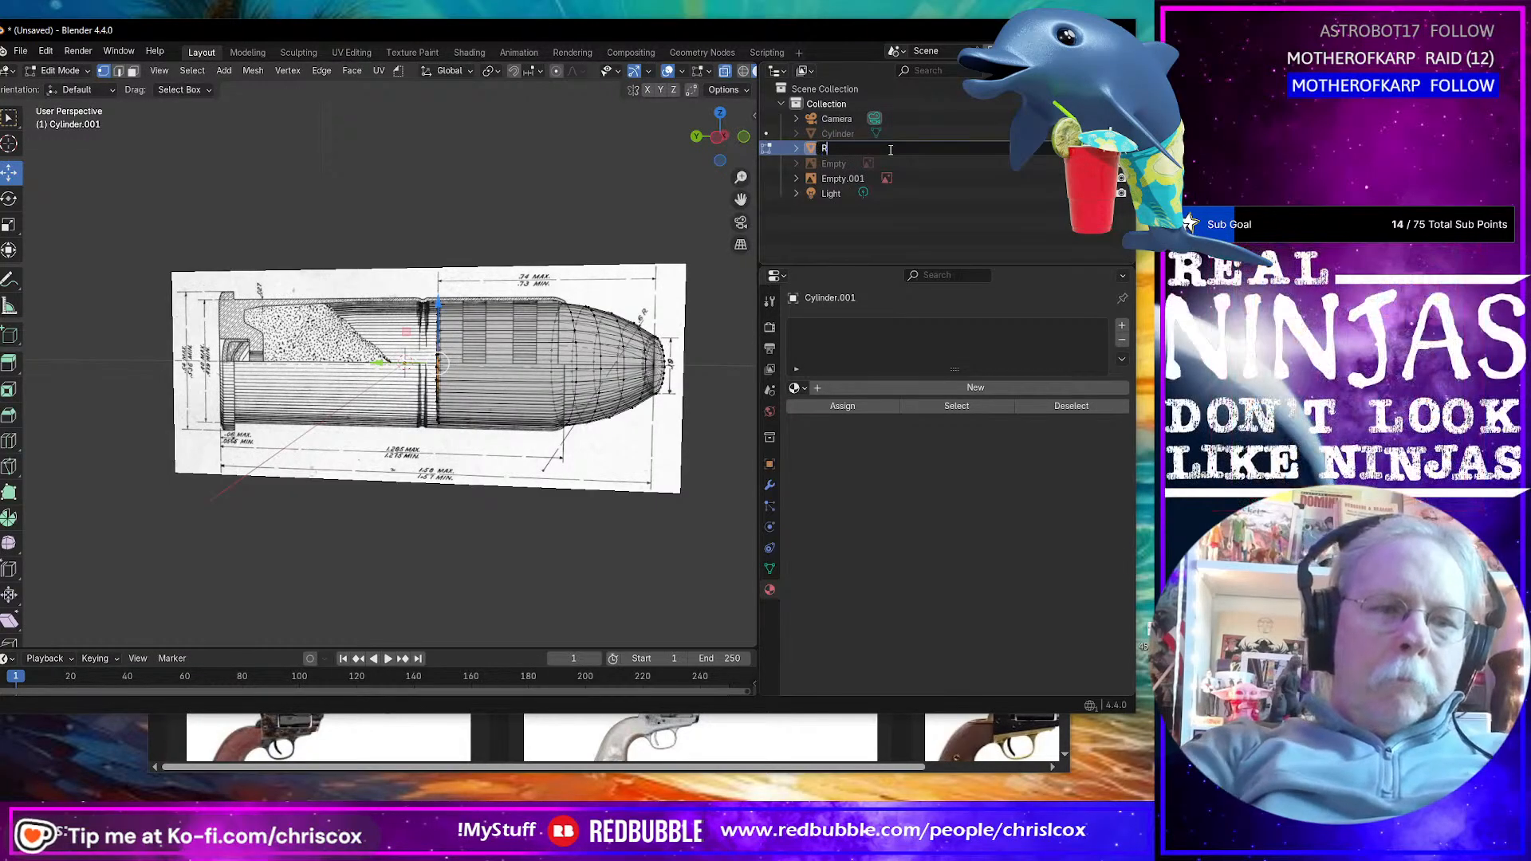
pyautogui.write('ound')
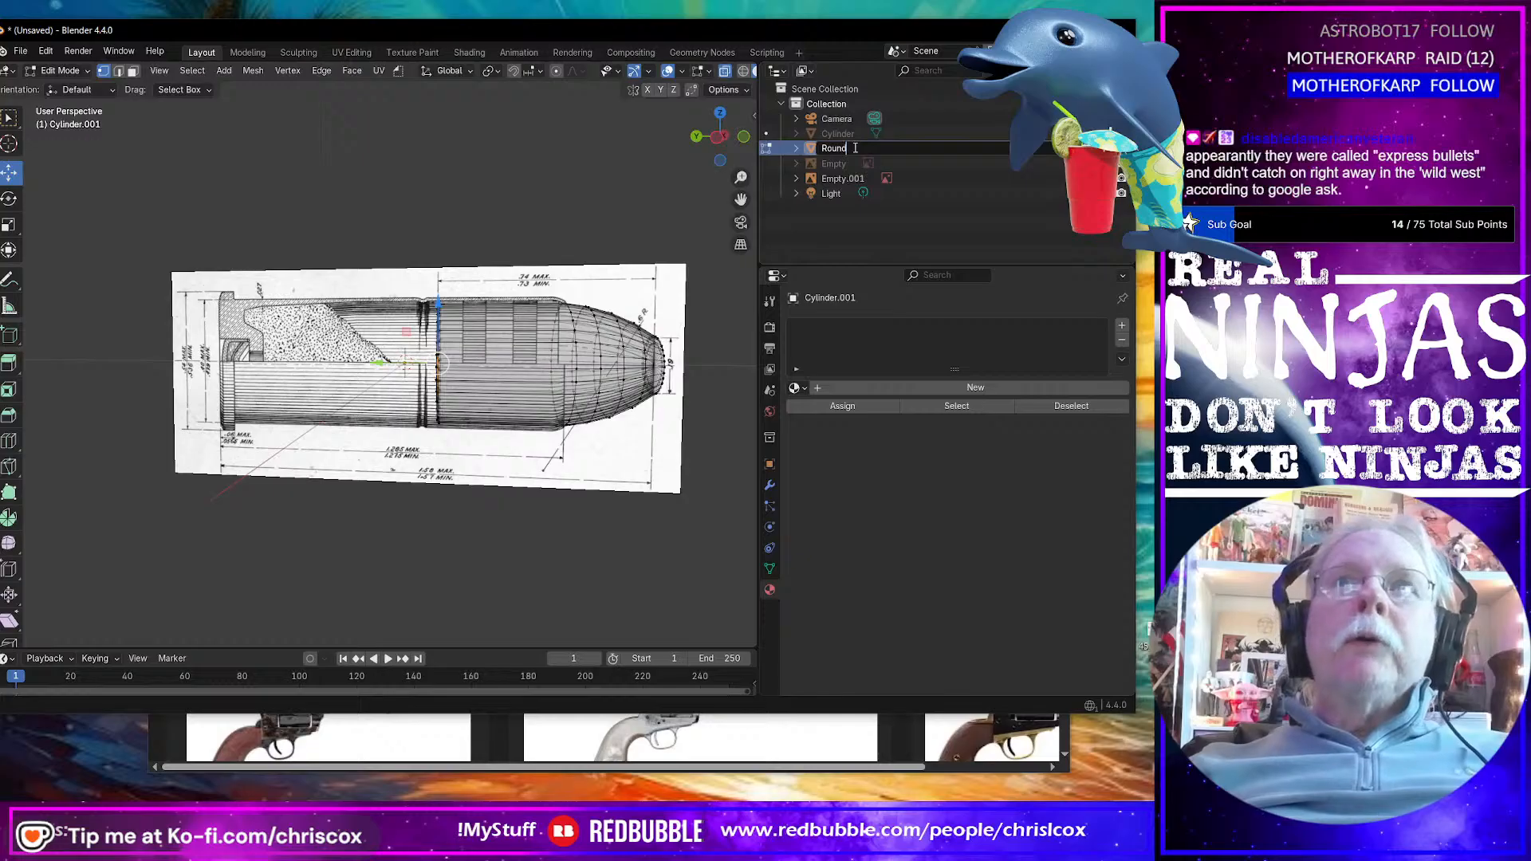
pyautogui.hotkey('ctrl', 'a')
pyautogui.write('Slu')
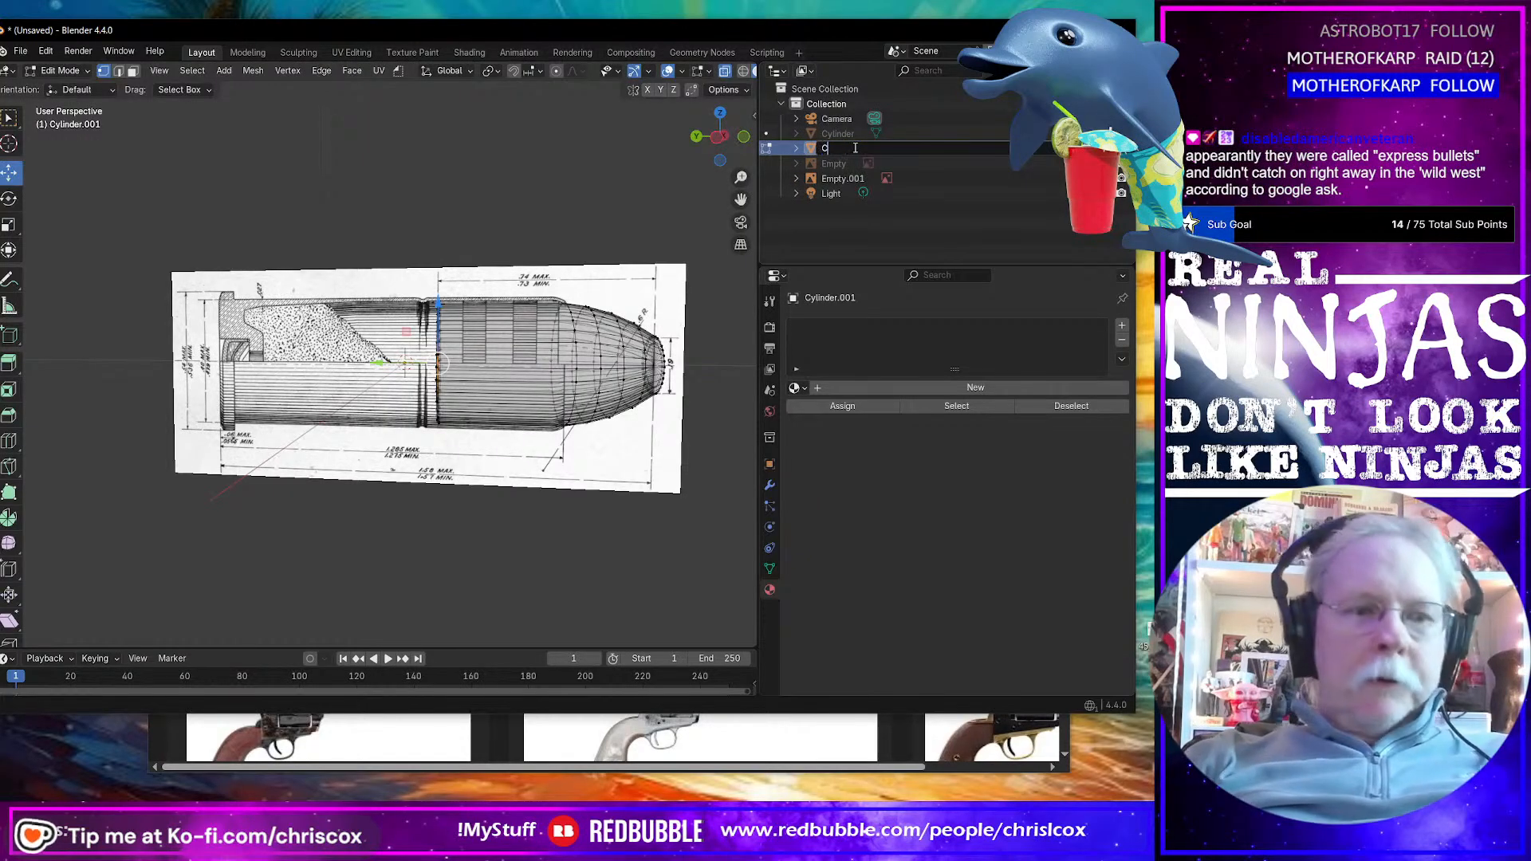
pyautogui.write('g')
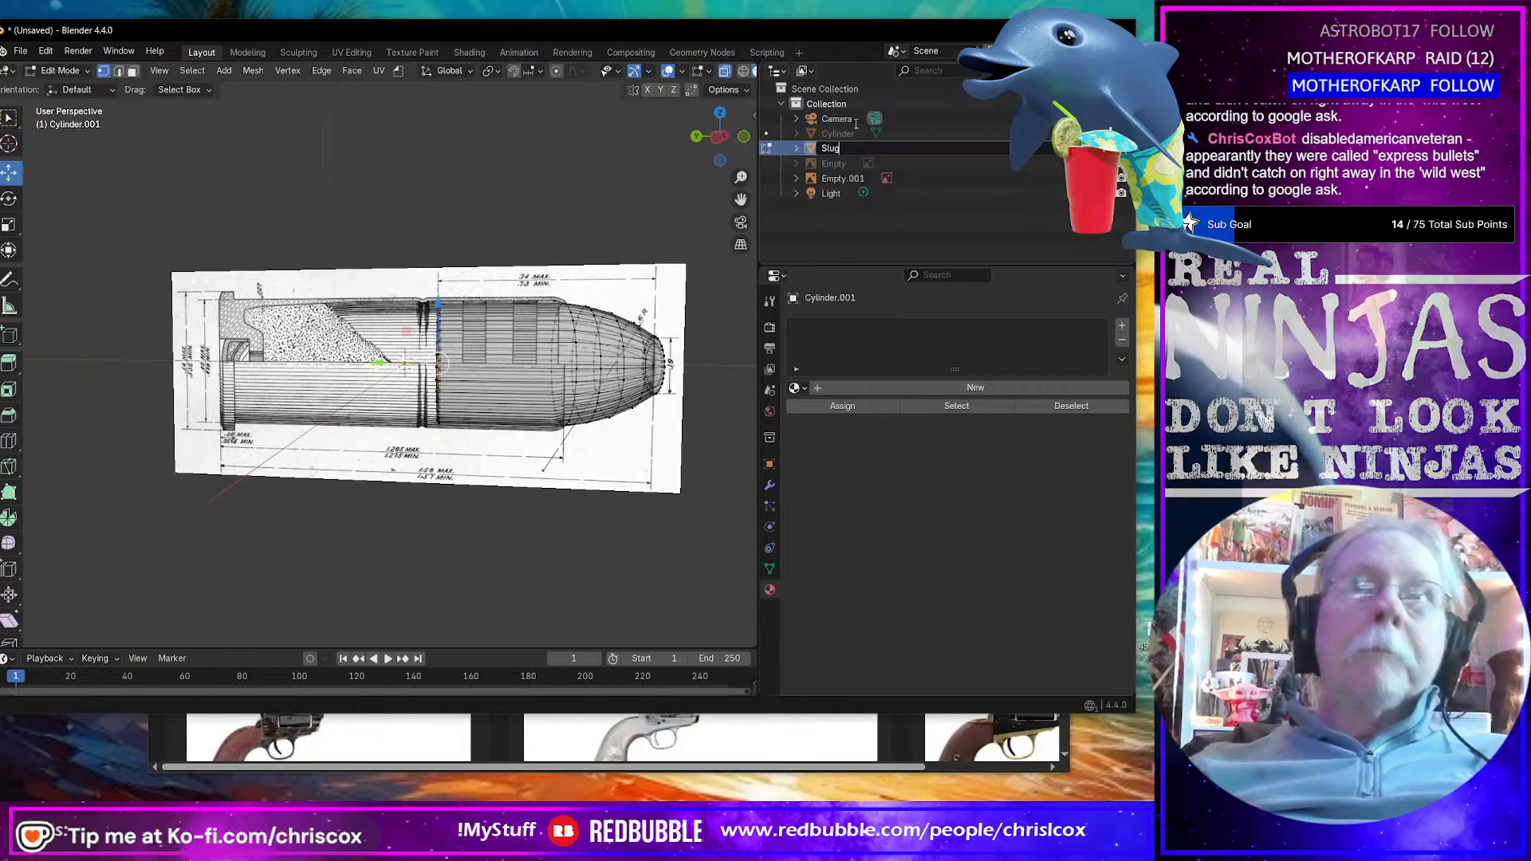
pyautogui.press('Return')
# Step: Rename the hidden Cylinder object as "Case" and show it in the viewport
pyautogui.doubleClick(847, 134)
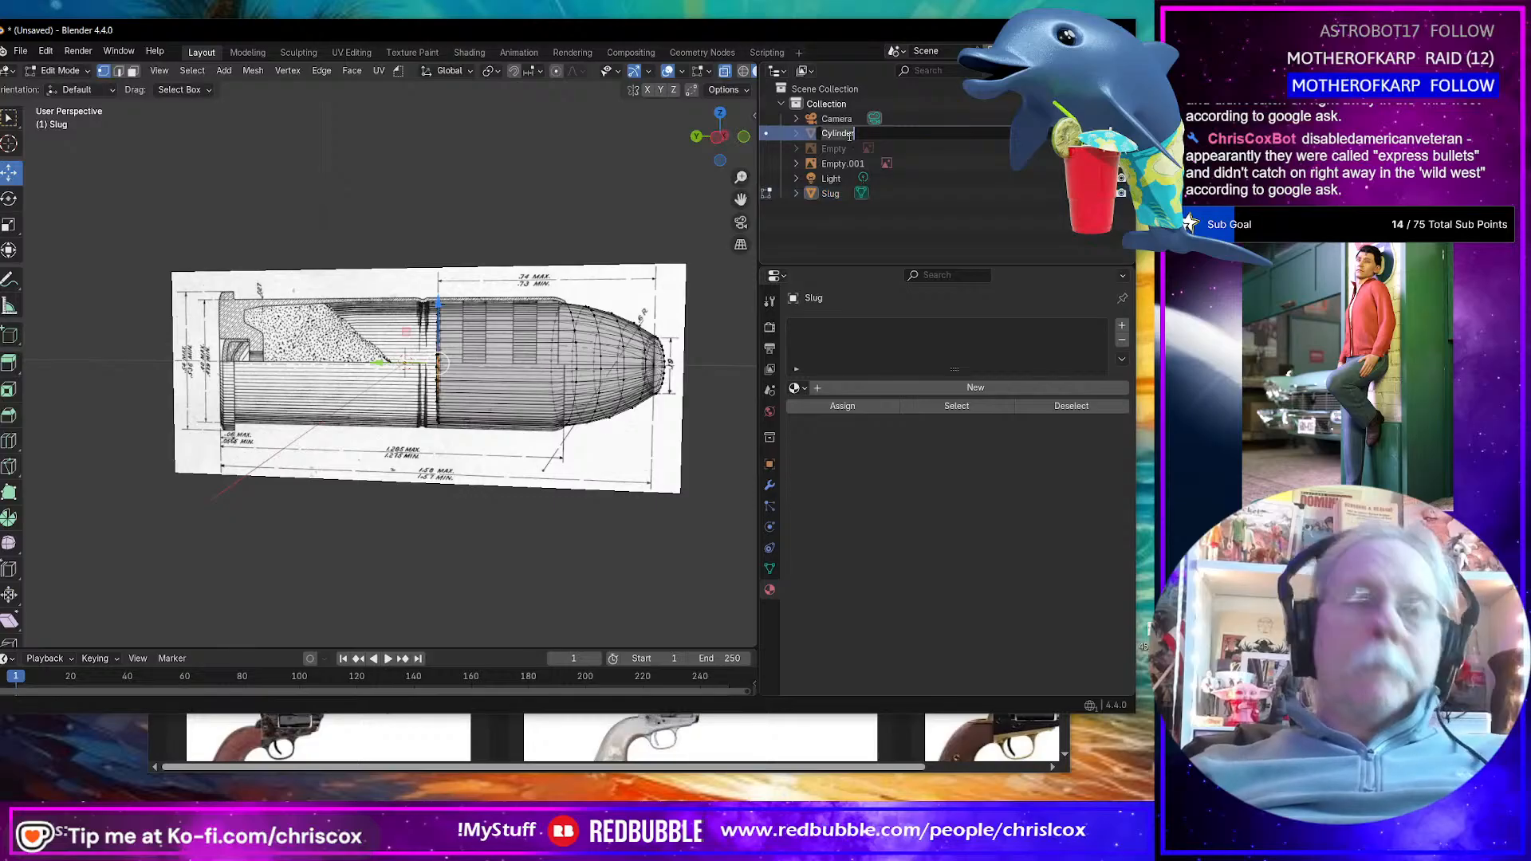
pyautogui.write('Case')
pyautogui.press('Return')
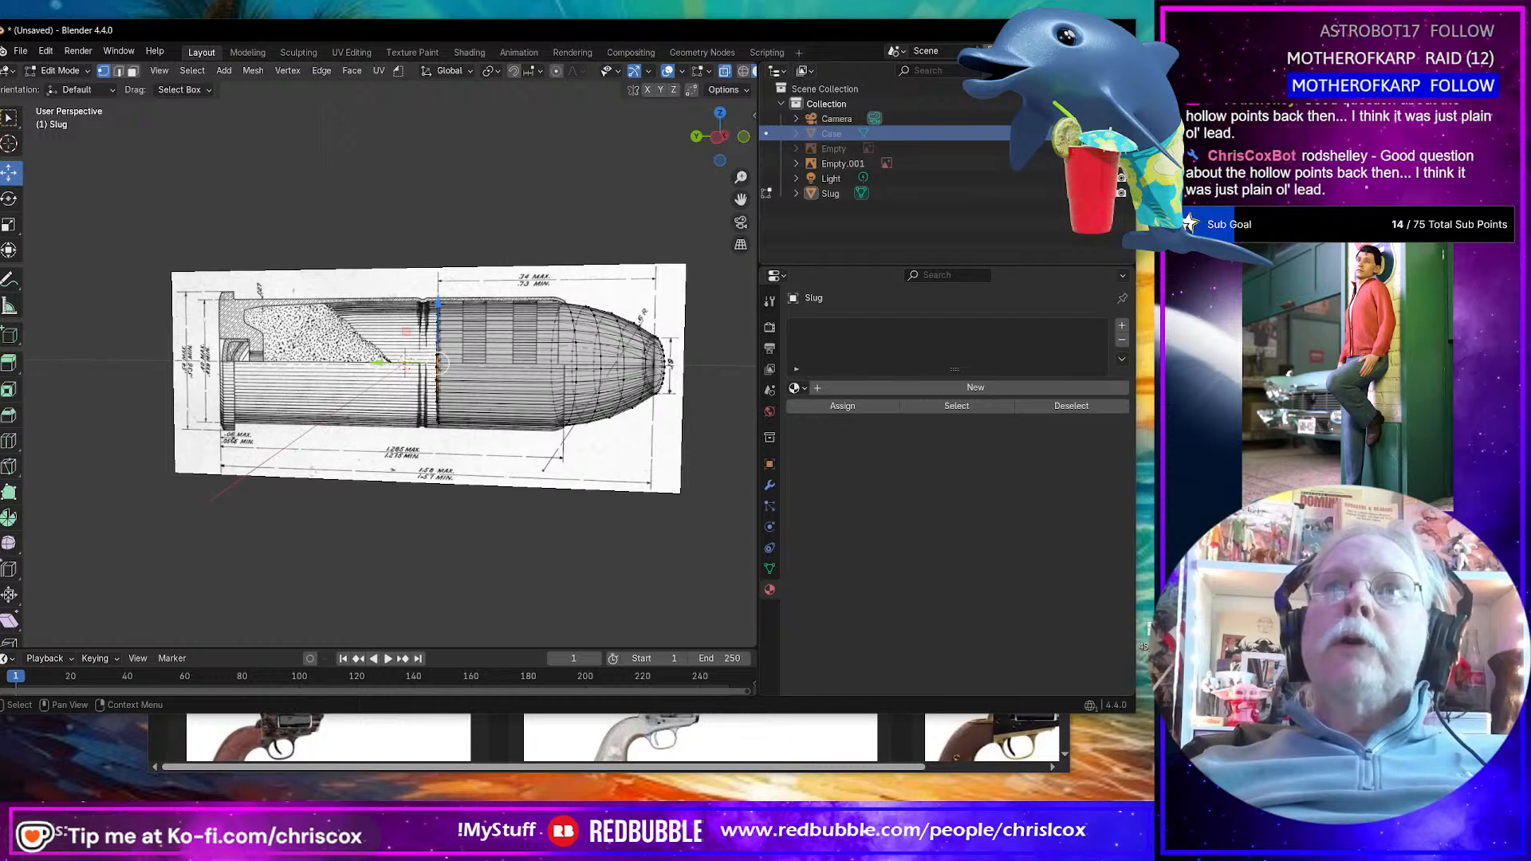
pyautogui.click(1105, 133)
# Step: Leave editing of the Slug and open the Case object's mesh for editing
pyautogui.moveTo(602, 378); pyautogui.dragTo(609, 378, button='middle')
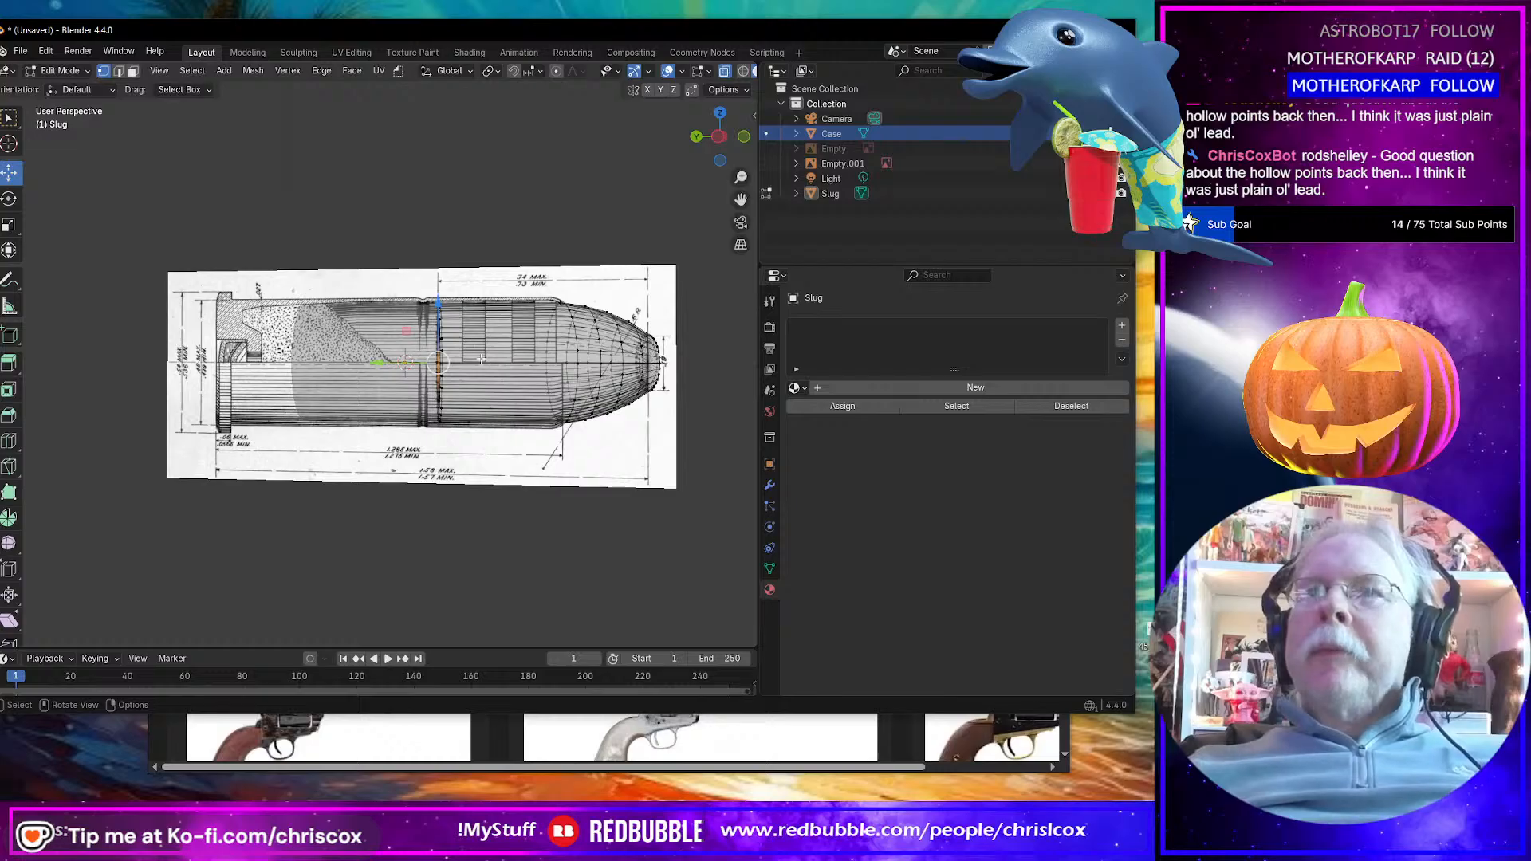
pyautogui.moveTo(441, 382); pyautogui.dragTo(396, 387, button='middle')
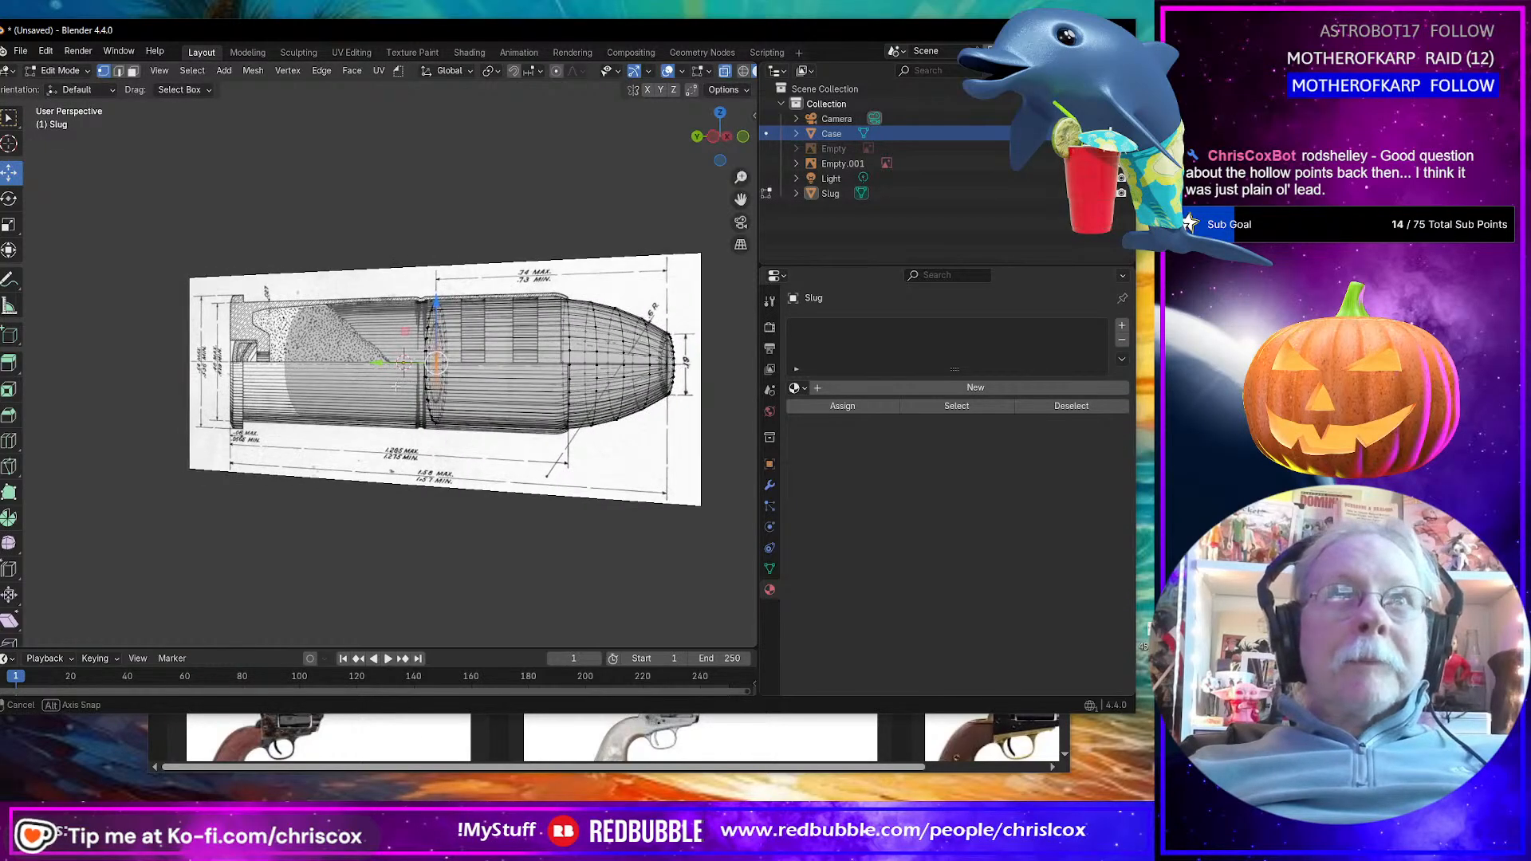
pyautogui.scroll(-2, 396, 386)
pyautogui.scroll(3, 397, 387)
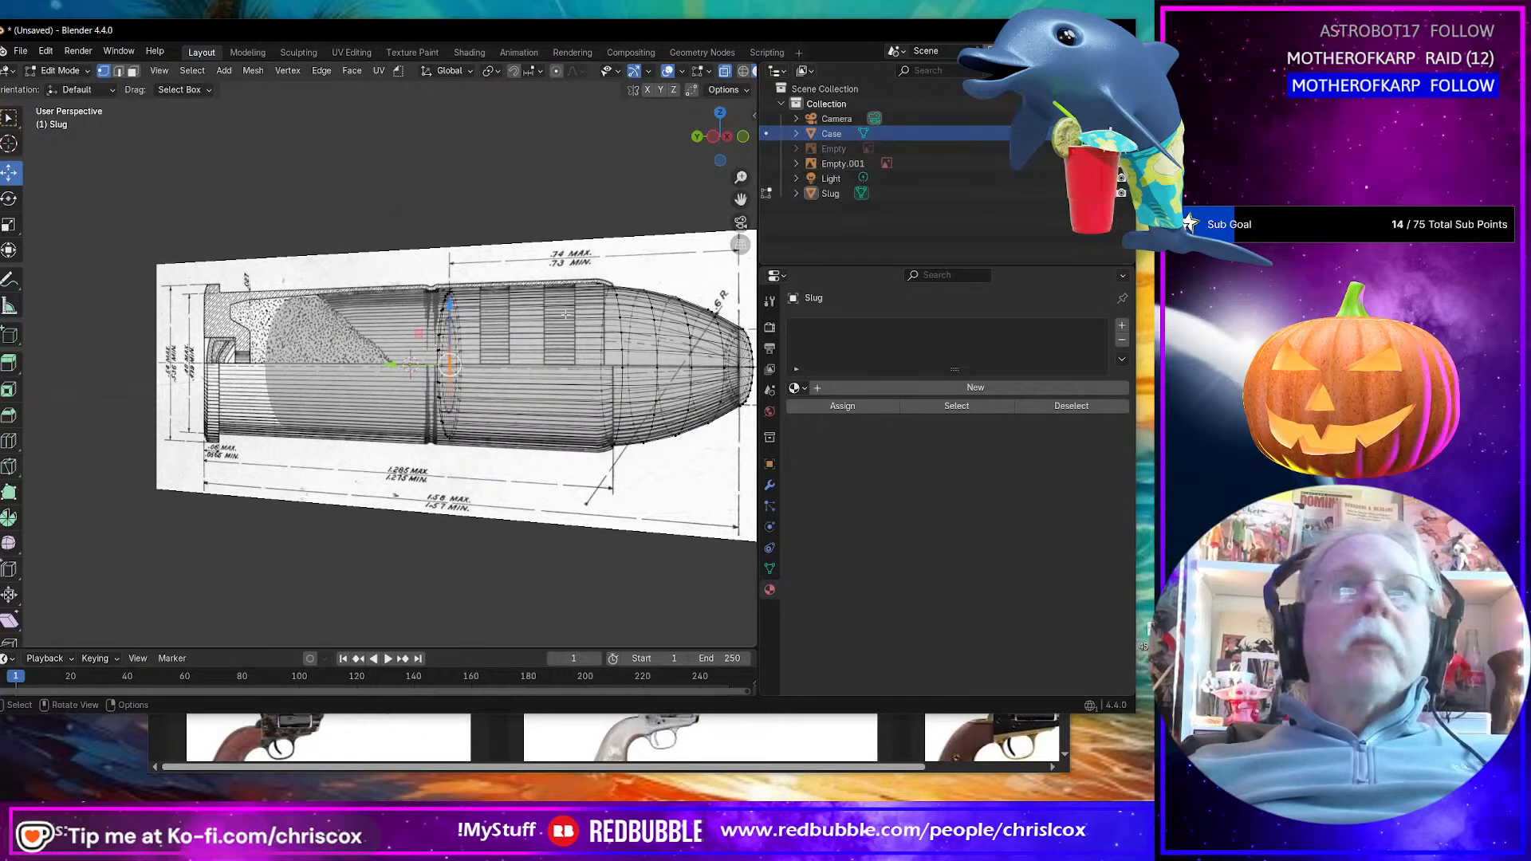
pyautogui.scroll(1, 447, 375)
pyautogui.press('Tab')
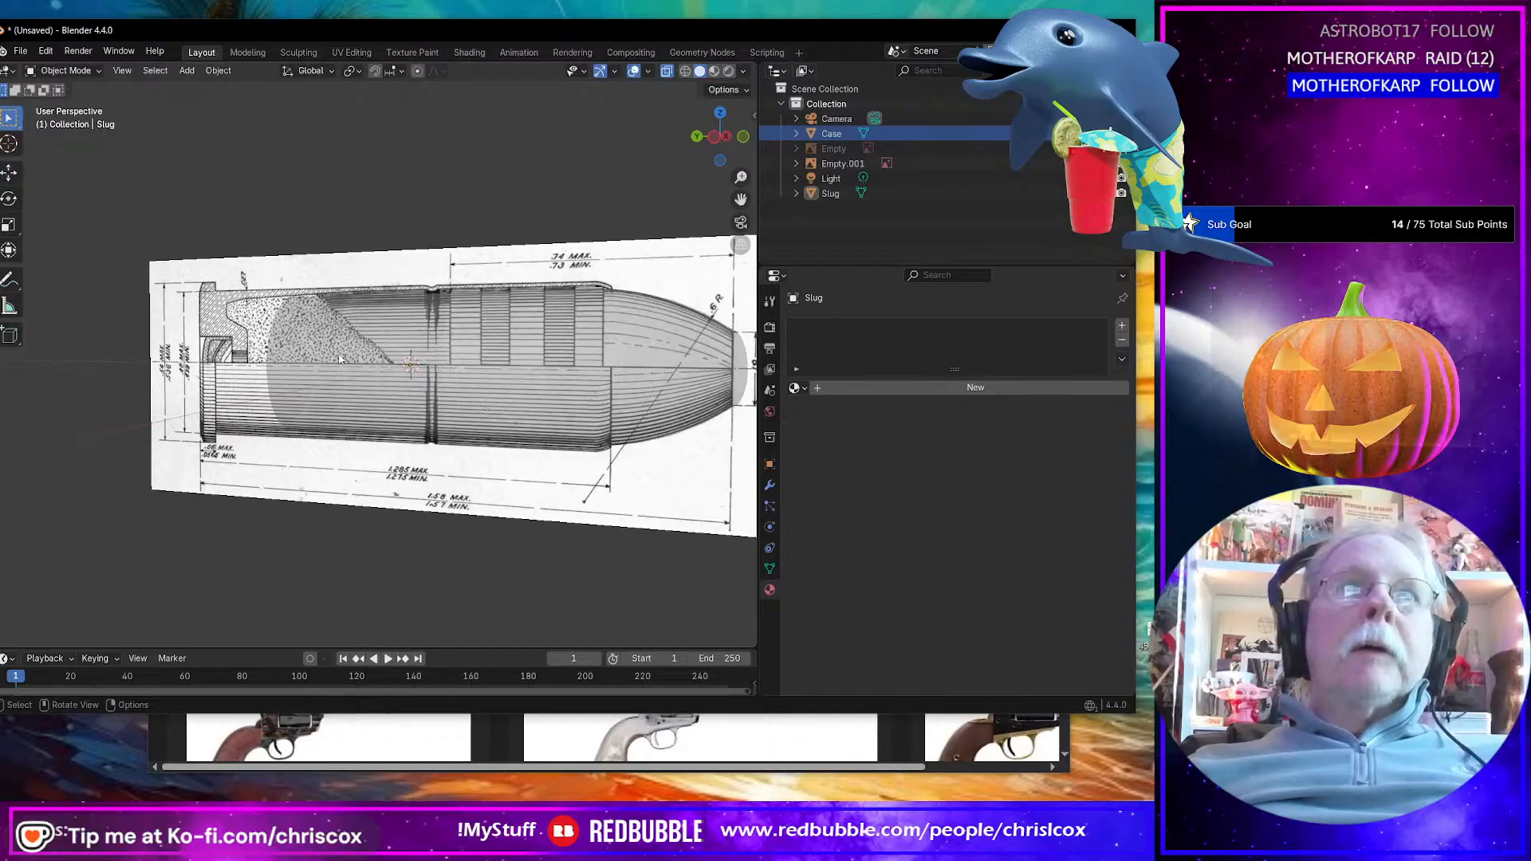
pyautogui.click(339, 361)
pyautogui.press('Tab')
# Step: In left orthographic view, scale the whole case mesh uniformly by 1.119 to match the diagram's case diameter
pyautogui.moveTo(339, 361); pyautogui.dragTo(386, 384, button='middle')
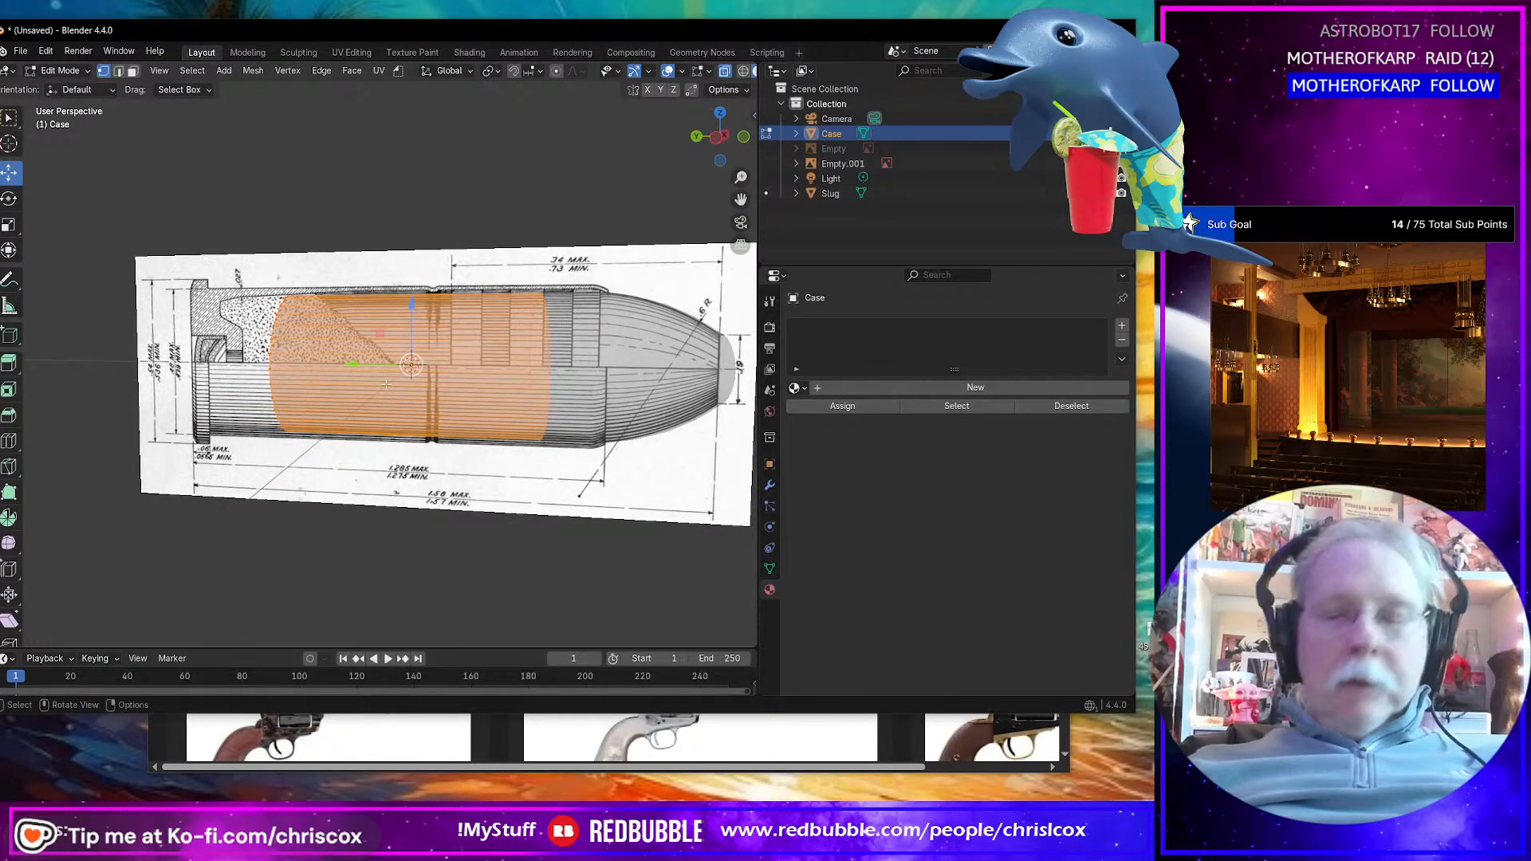
pyautogui.press('KP_3')
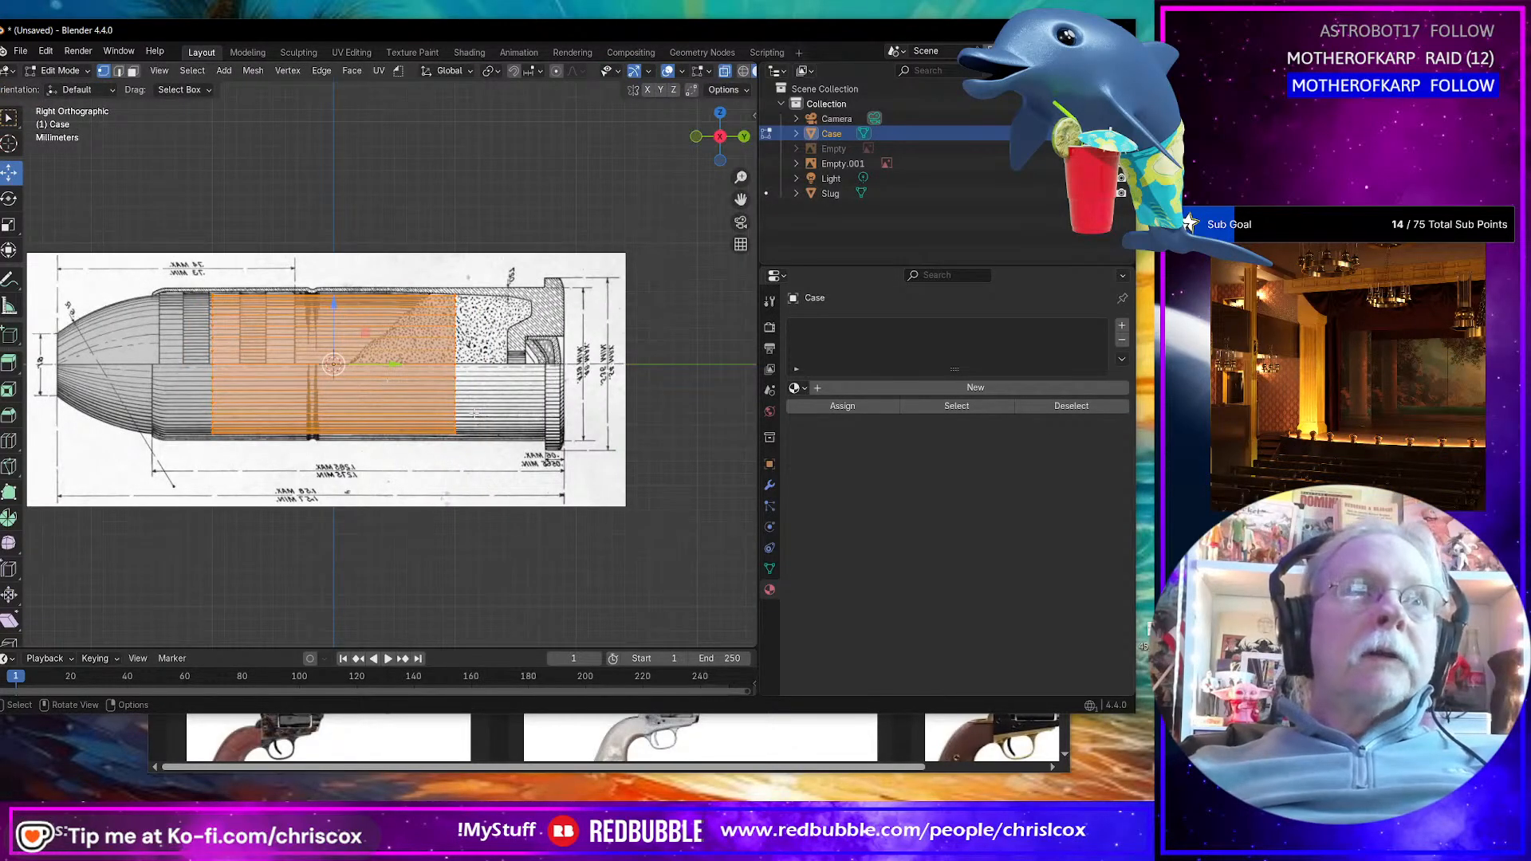
pyautogui.press('ctrl+KP_3')
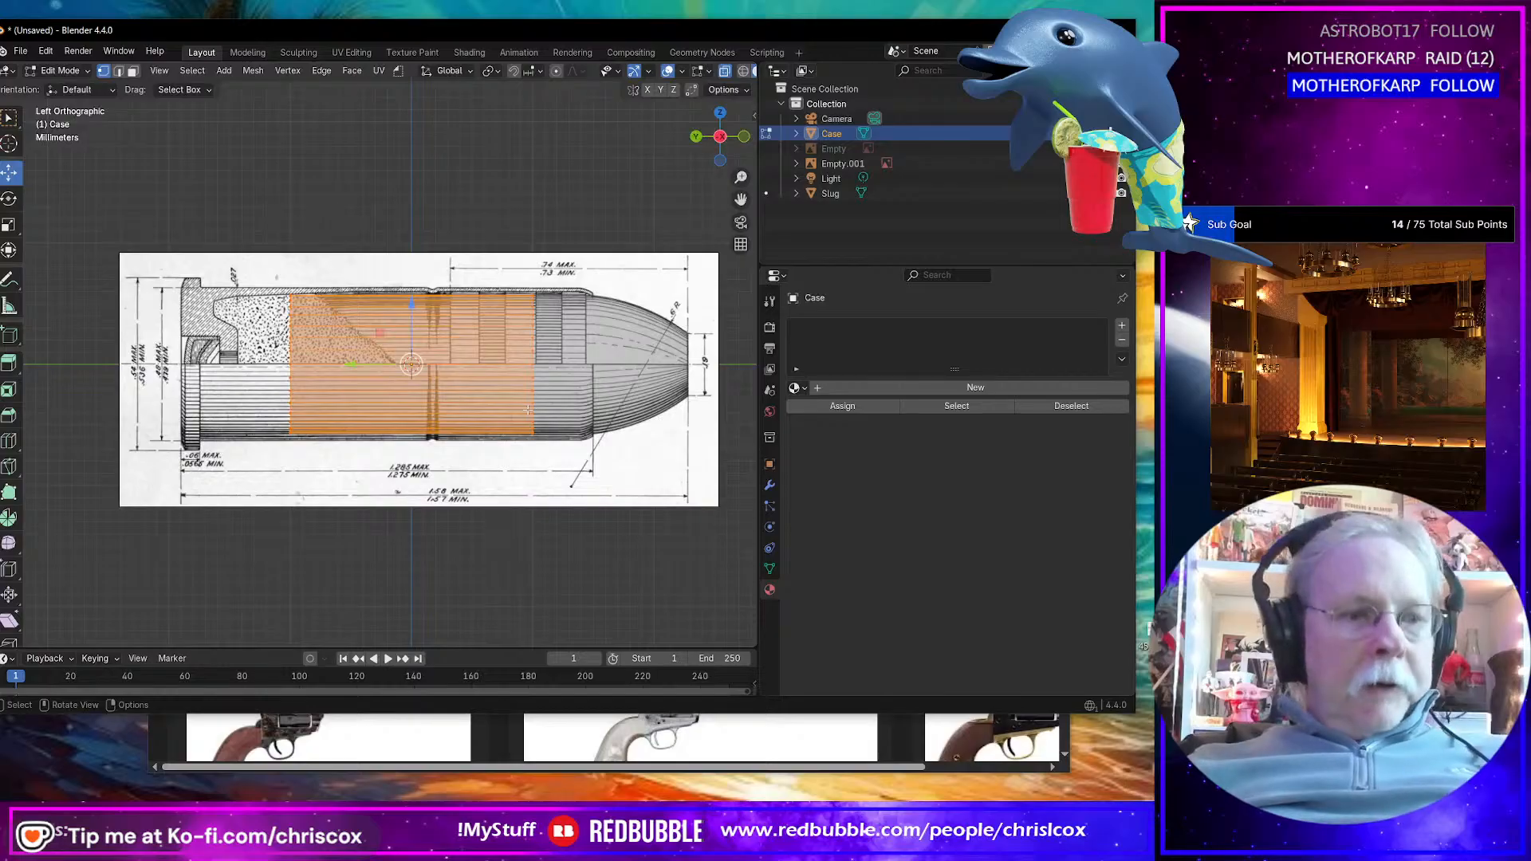
pyautogui.press('s')
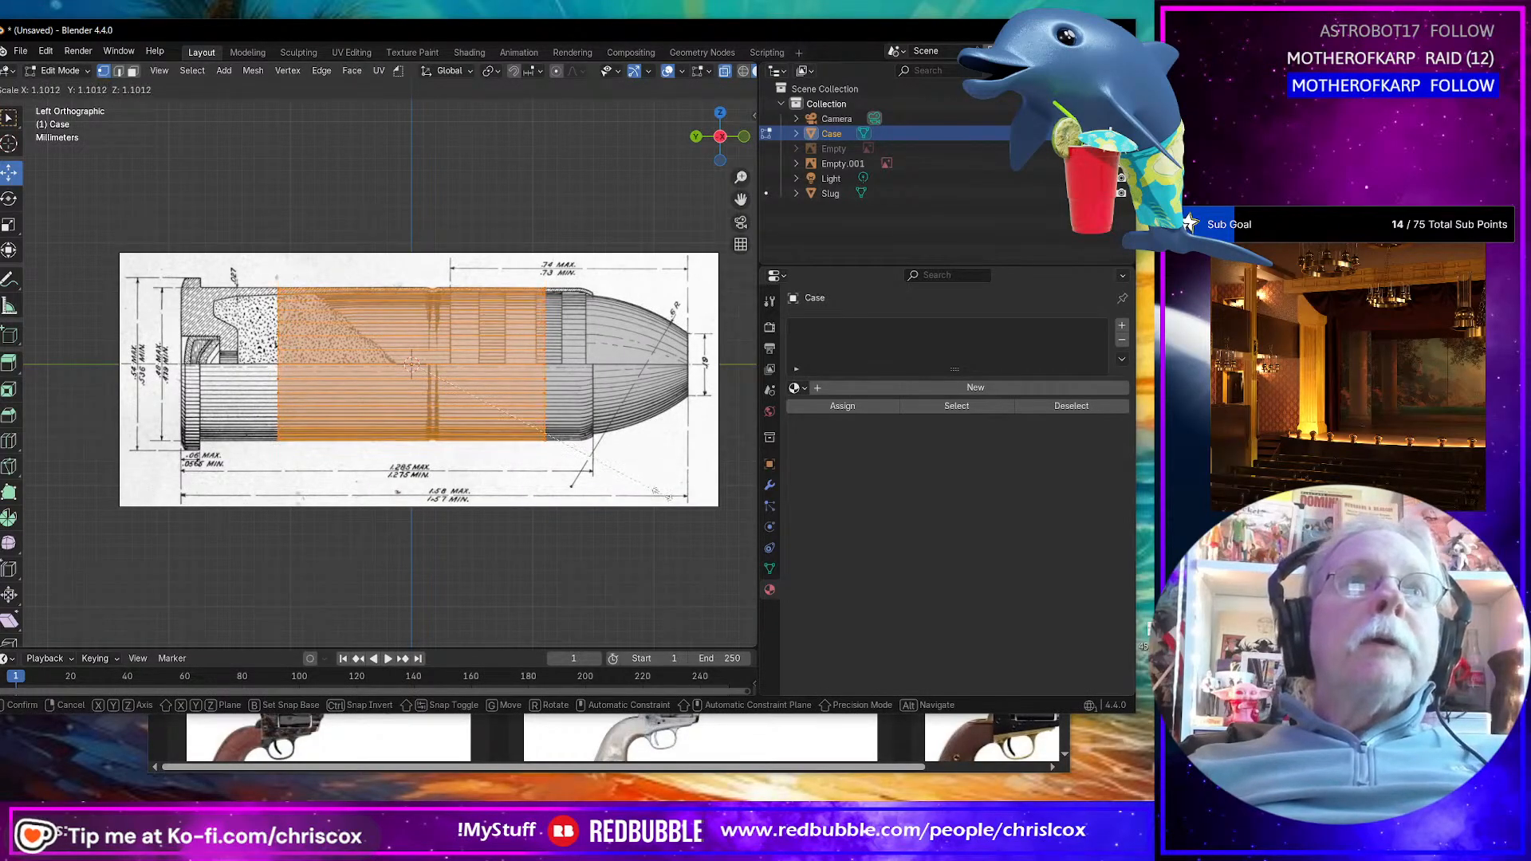
pyautogui.click(674, 505)
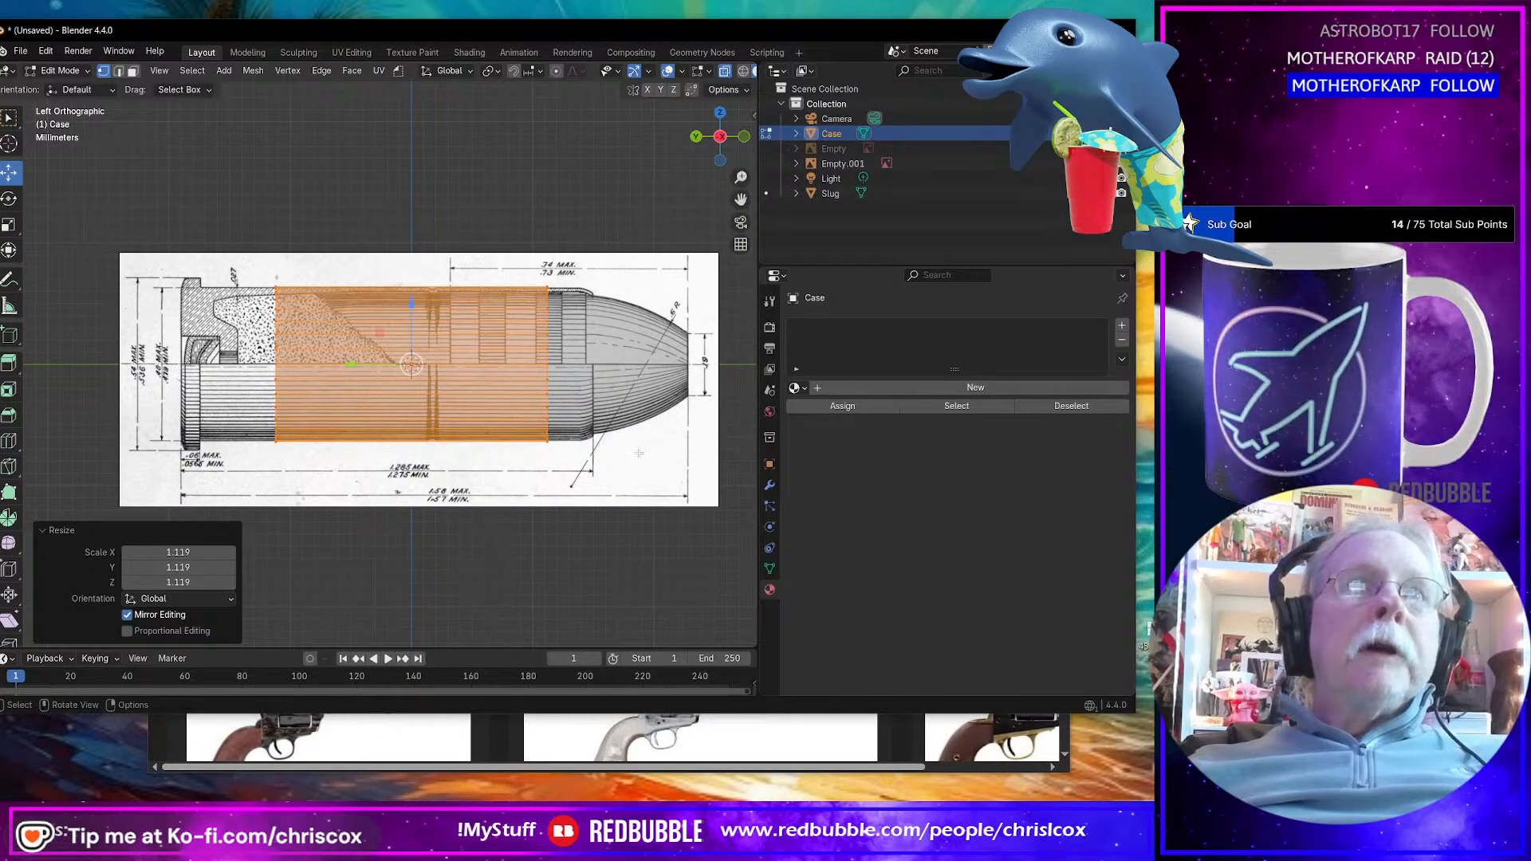
# Step: Move the case's front-end vertices -0.003699 m along Y to the diagram's case mouth
pyautogui.moveTo(624, 488); pyautogui.dragTo(520, 186)
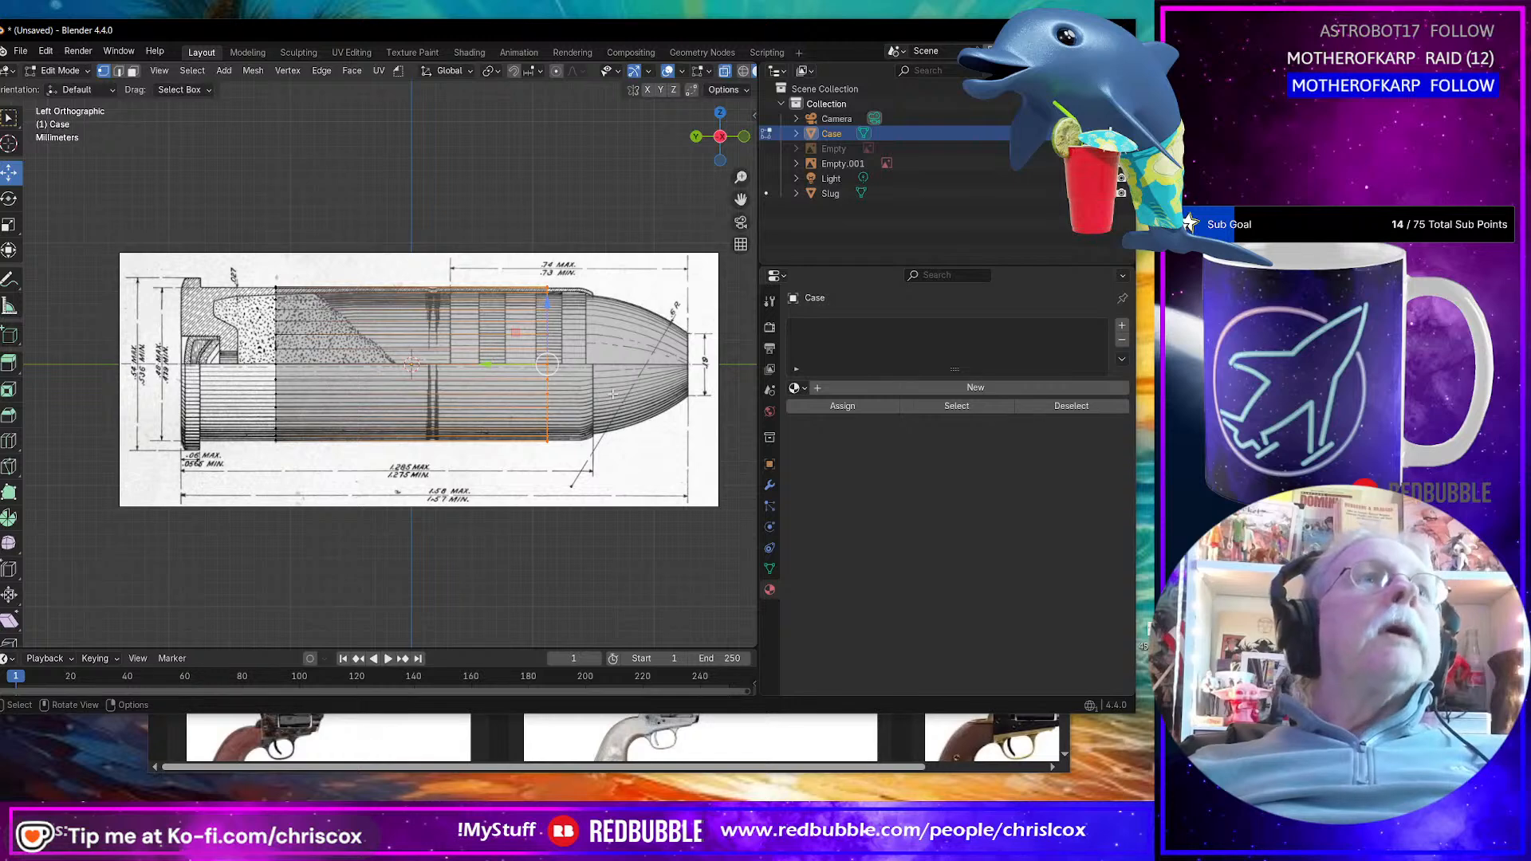
pyautogui.press('g')
pyautogui.press('y')
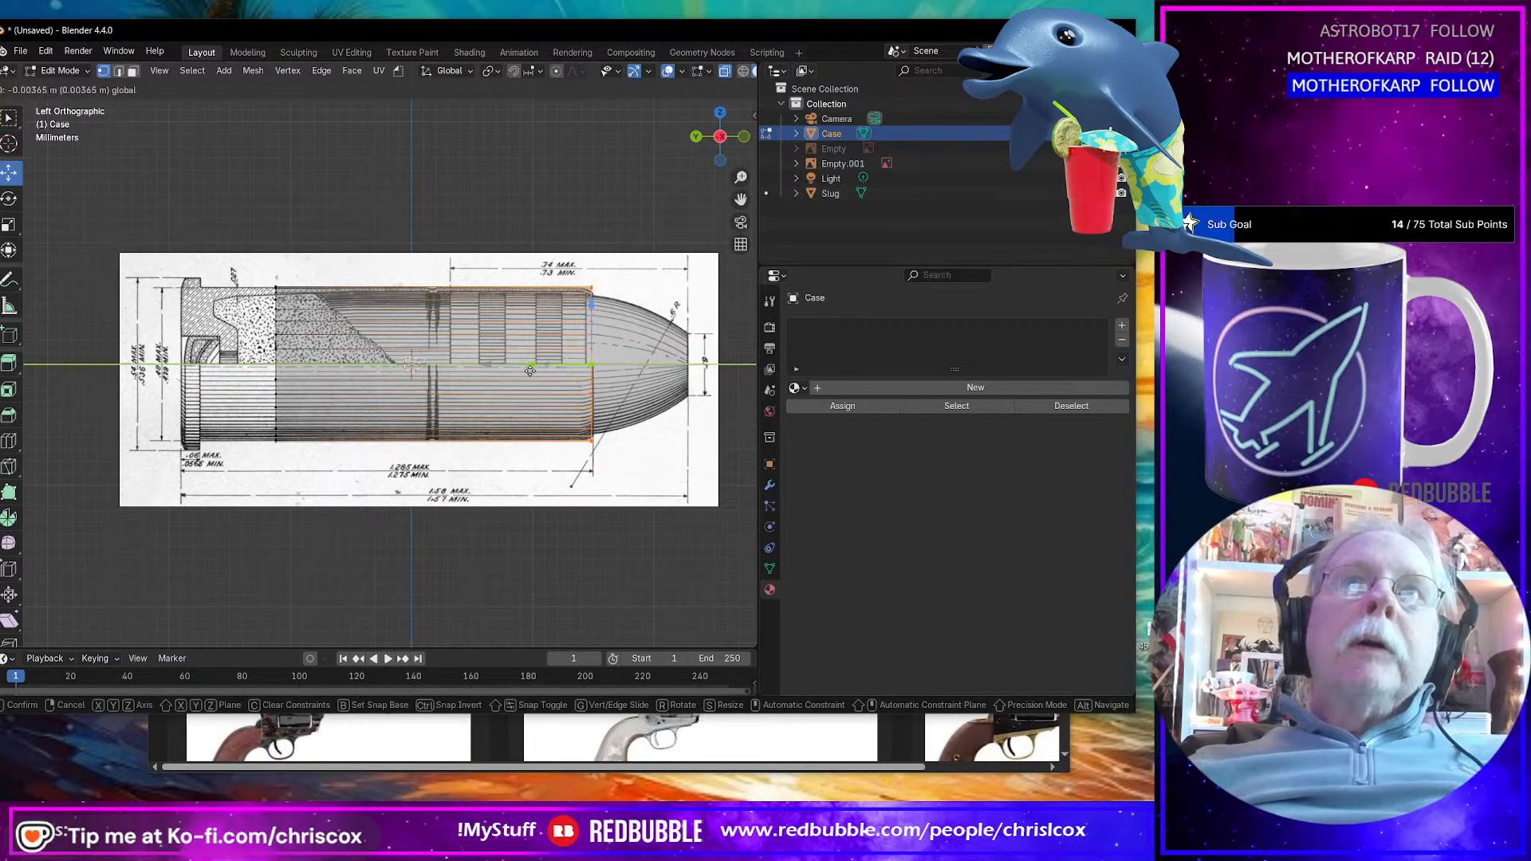
pyautogui.click(531, 369)
# Step: Add one loop cut around the case at the crimp groove with factor 0.009 and another just behind the mouth with factor -0.874
pyautogui.scroll(3, 494, 370)
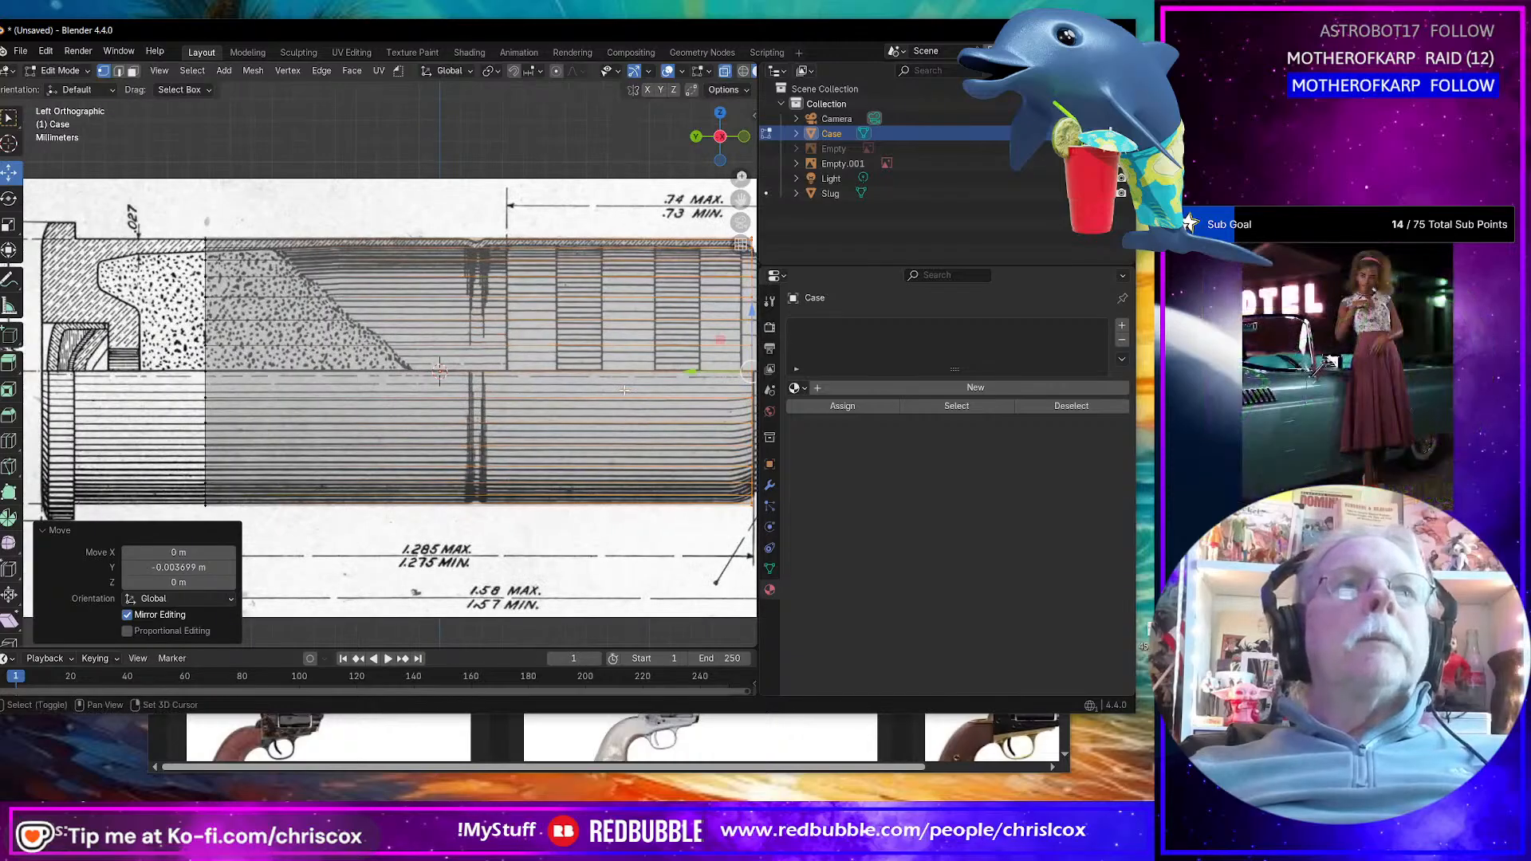
pyautogui.click(9, 441)
pyautogui.moveTo(295, 233); pyautogui.dragTo(298, 240)
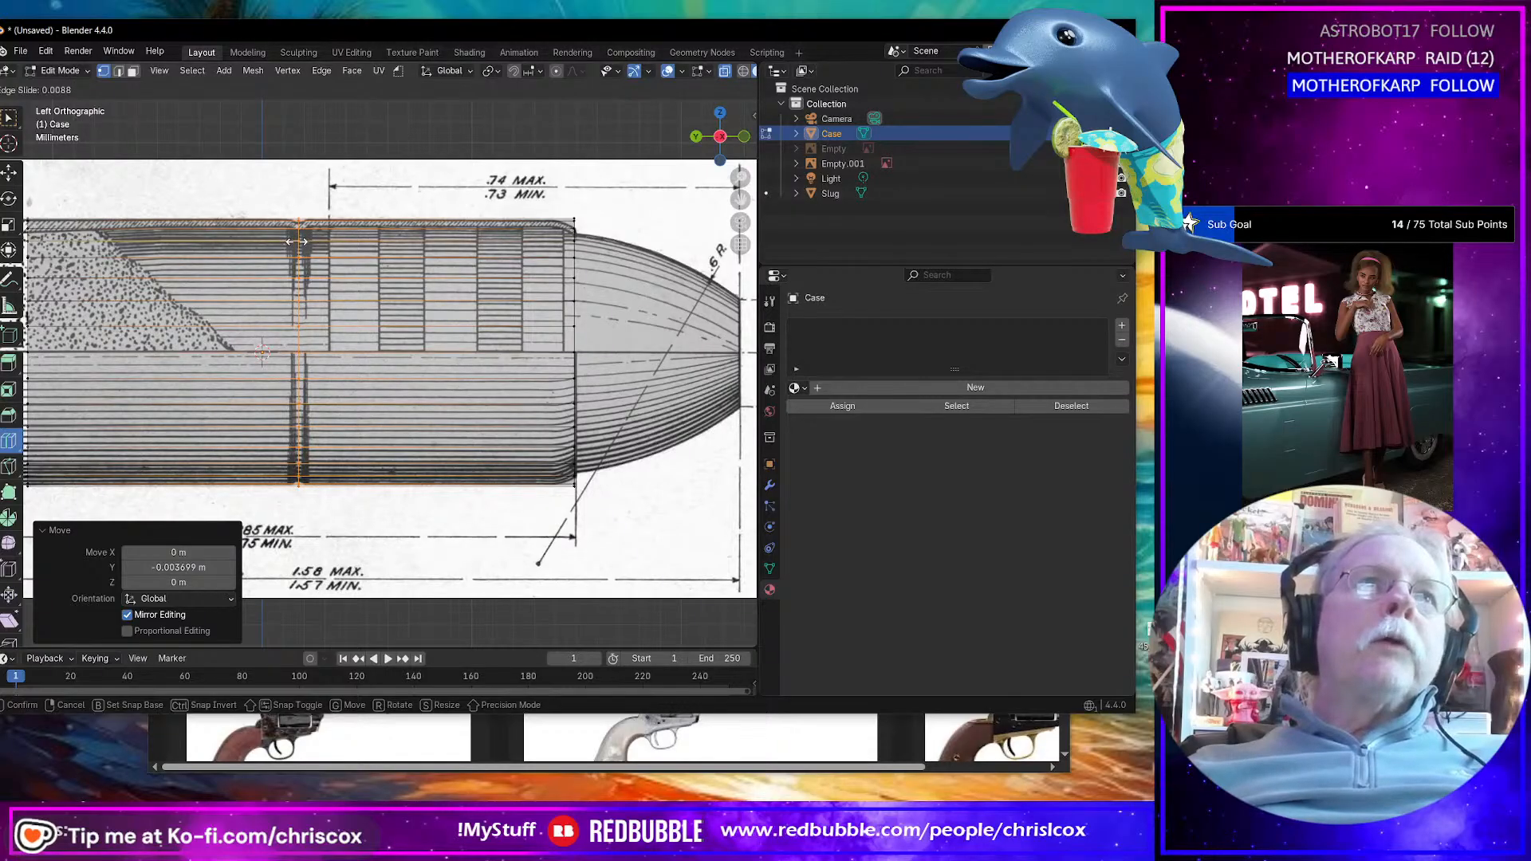
pyautogui.click(297, 241)
pyautogui.press('g')
pyautogui.press('g')
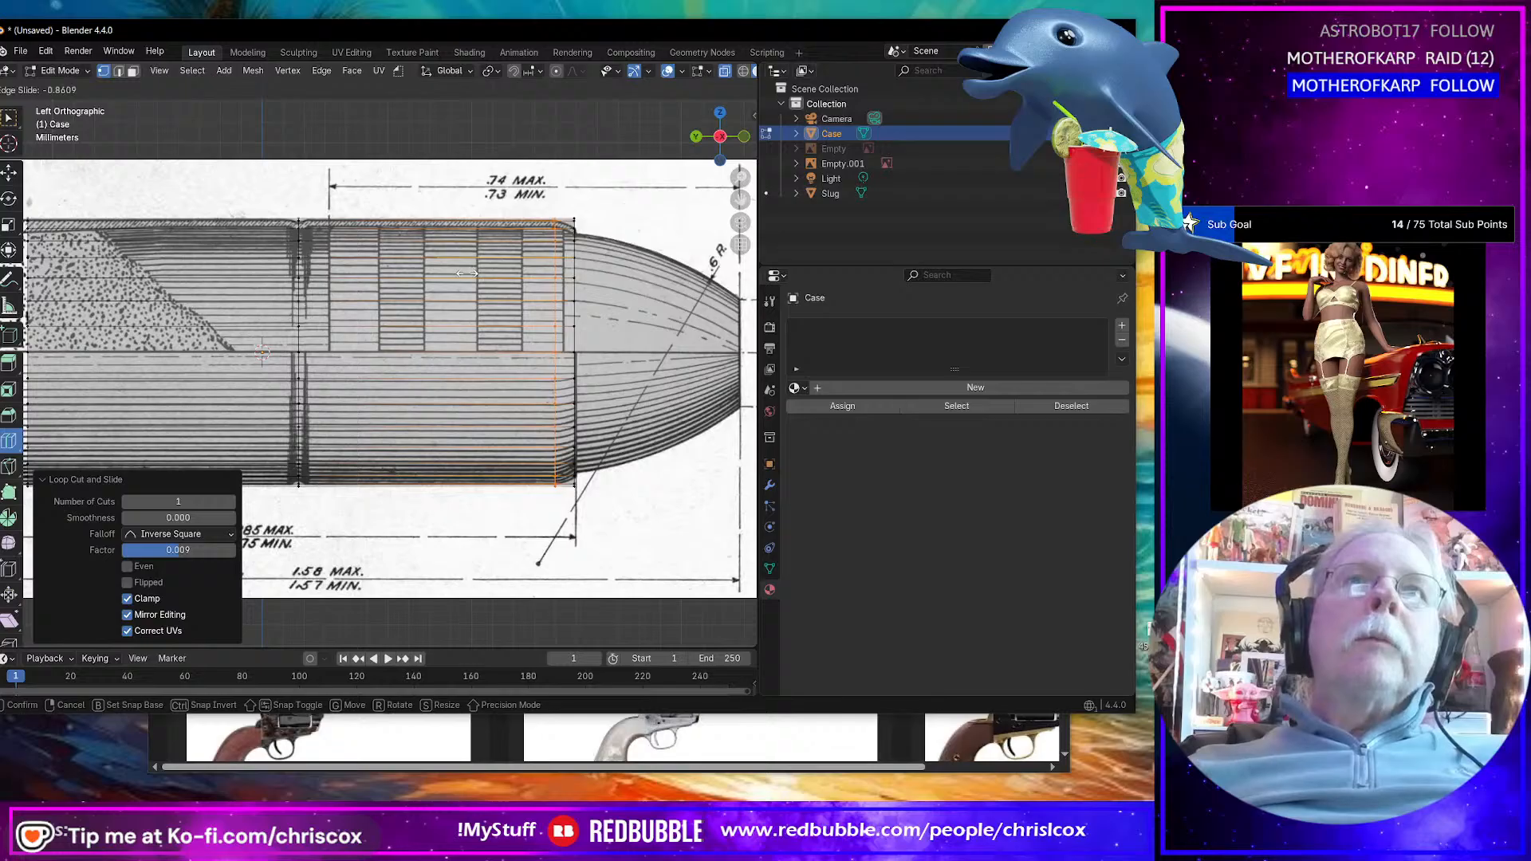
pyautogui.click(465, 273)
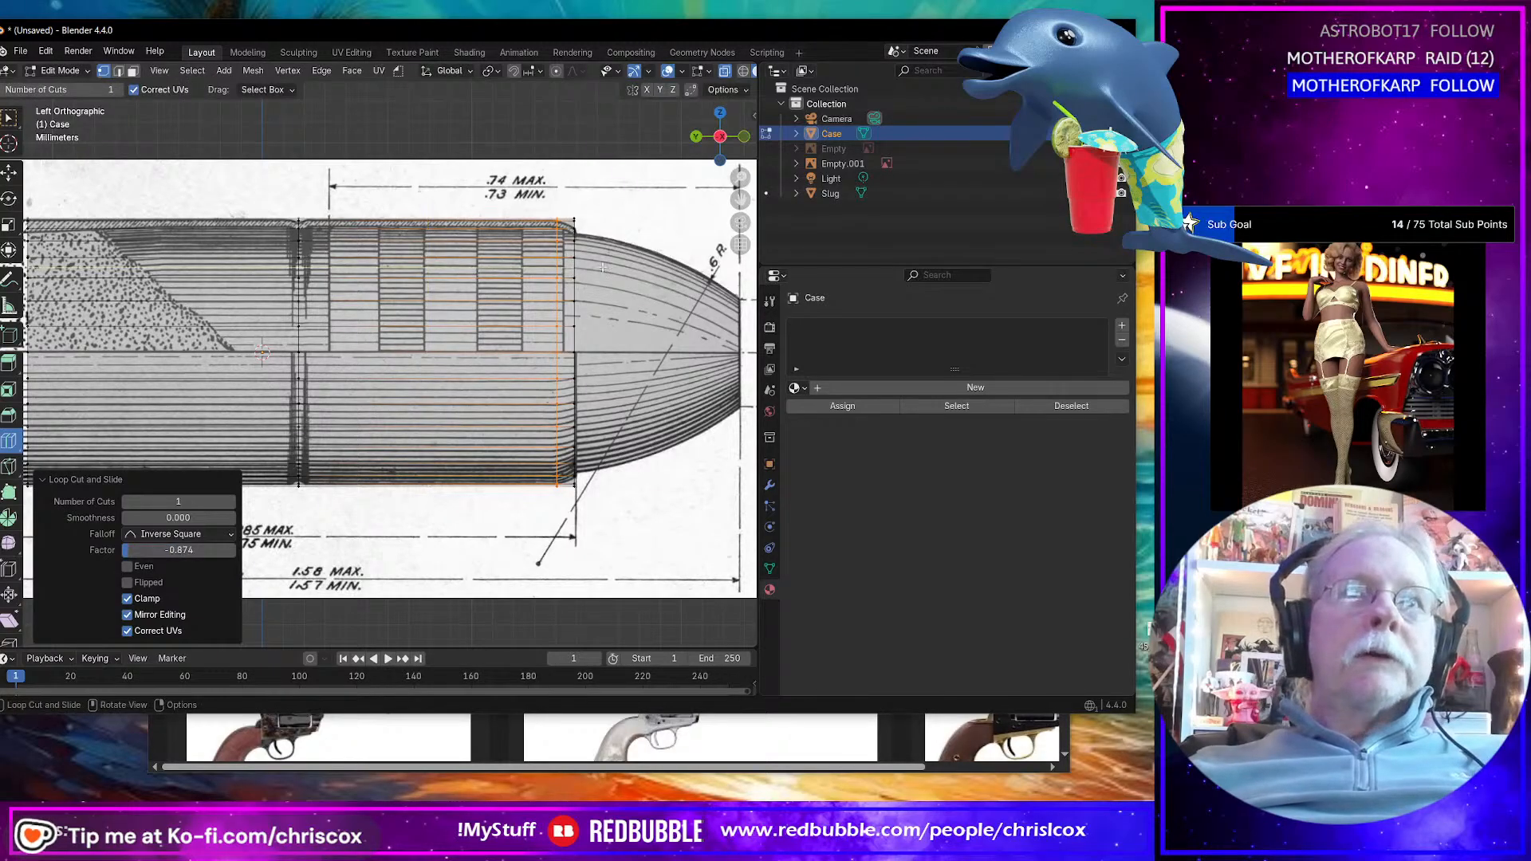
# Step: Add a centered loop cut with factor 0 between the crimp groove loop and the case's rear end
pyautogui.keyDown('ctrl'); pyautogui.scroll(5, 510, 287); pyautogui.keyUp('ctrl')
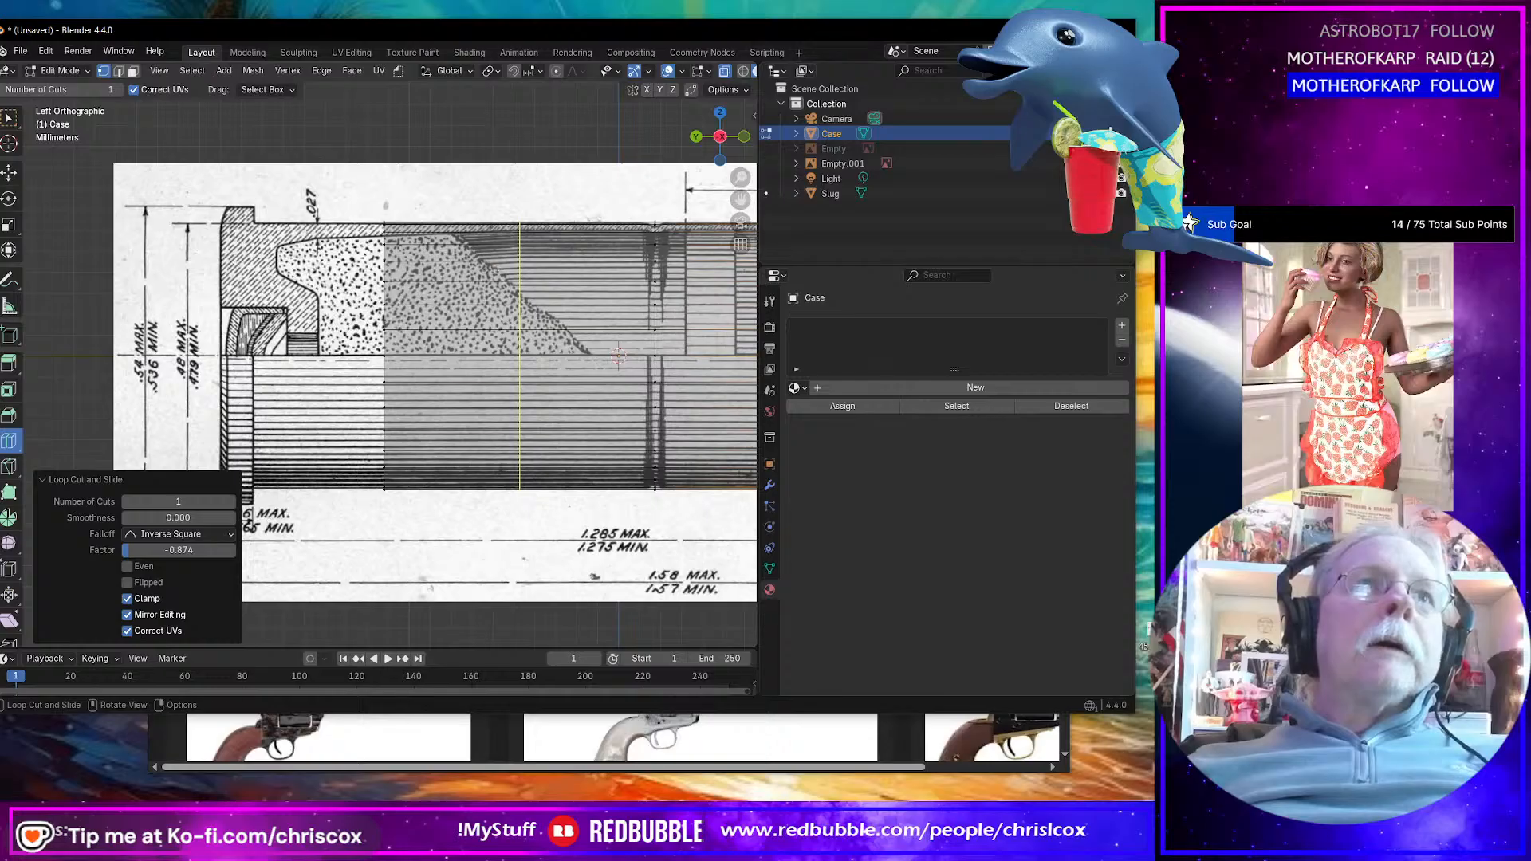
pyautogui.click(496, 273)
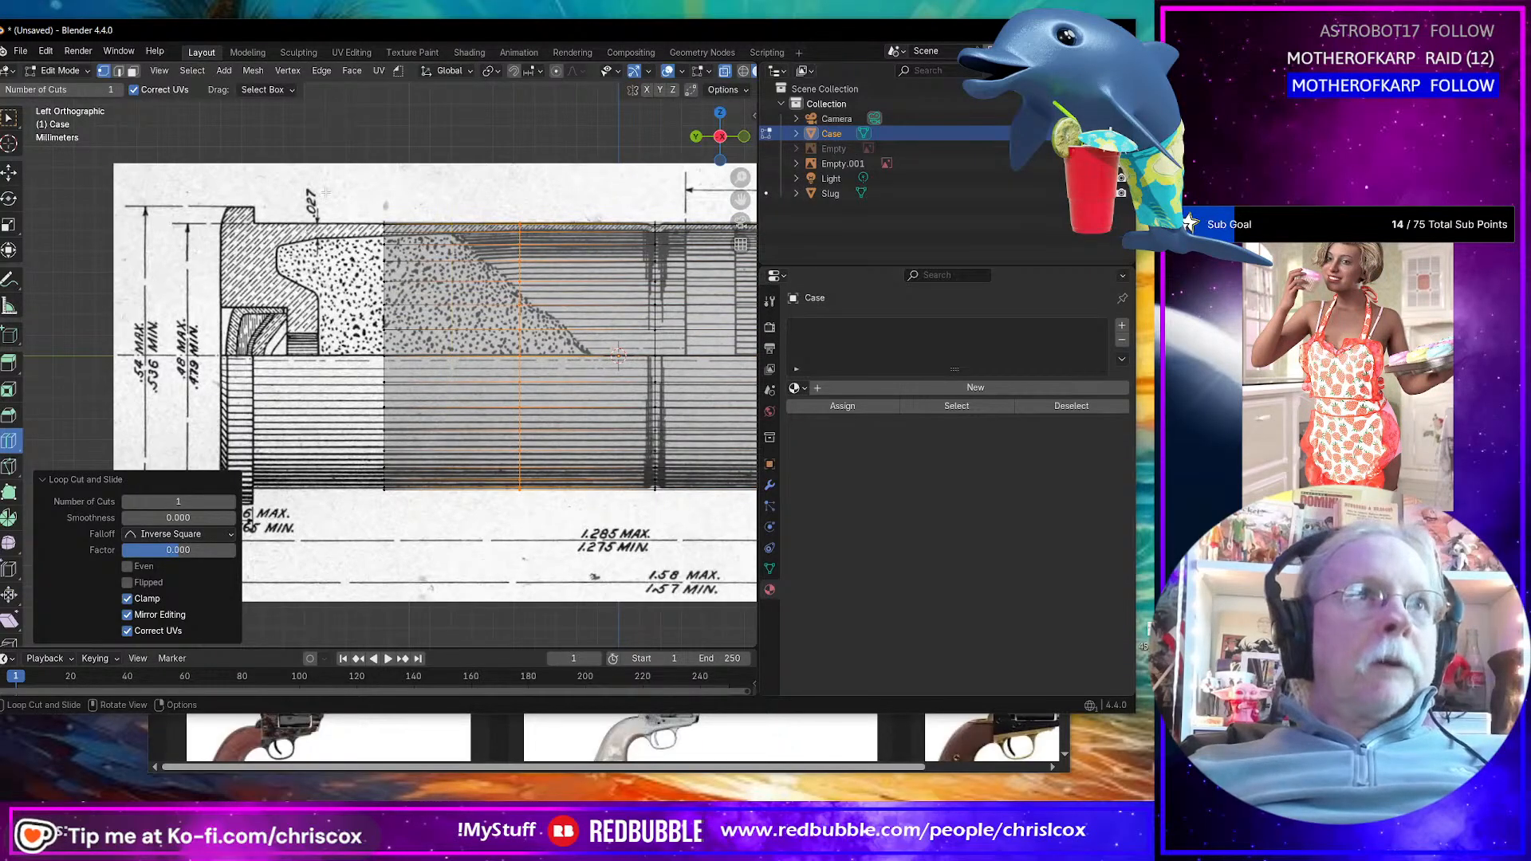
pyautogui.keyDown('ctrl'); pyautogui.scroll(1, 336, 235); pyautogui.keyUp('ctrl')
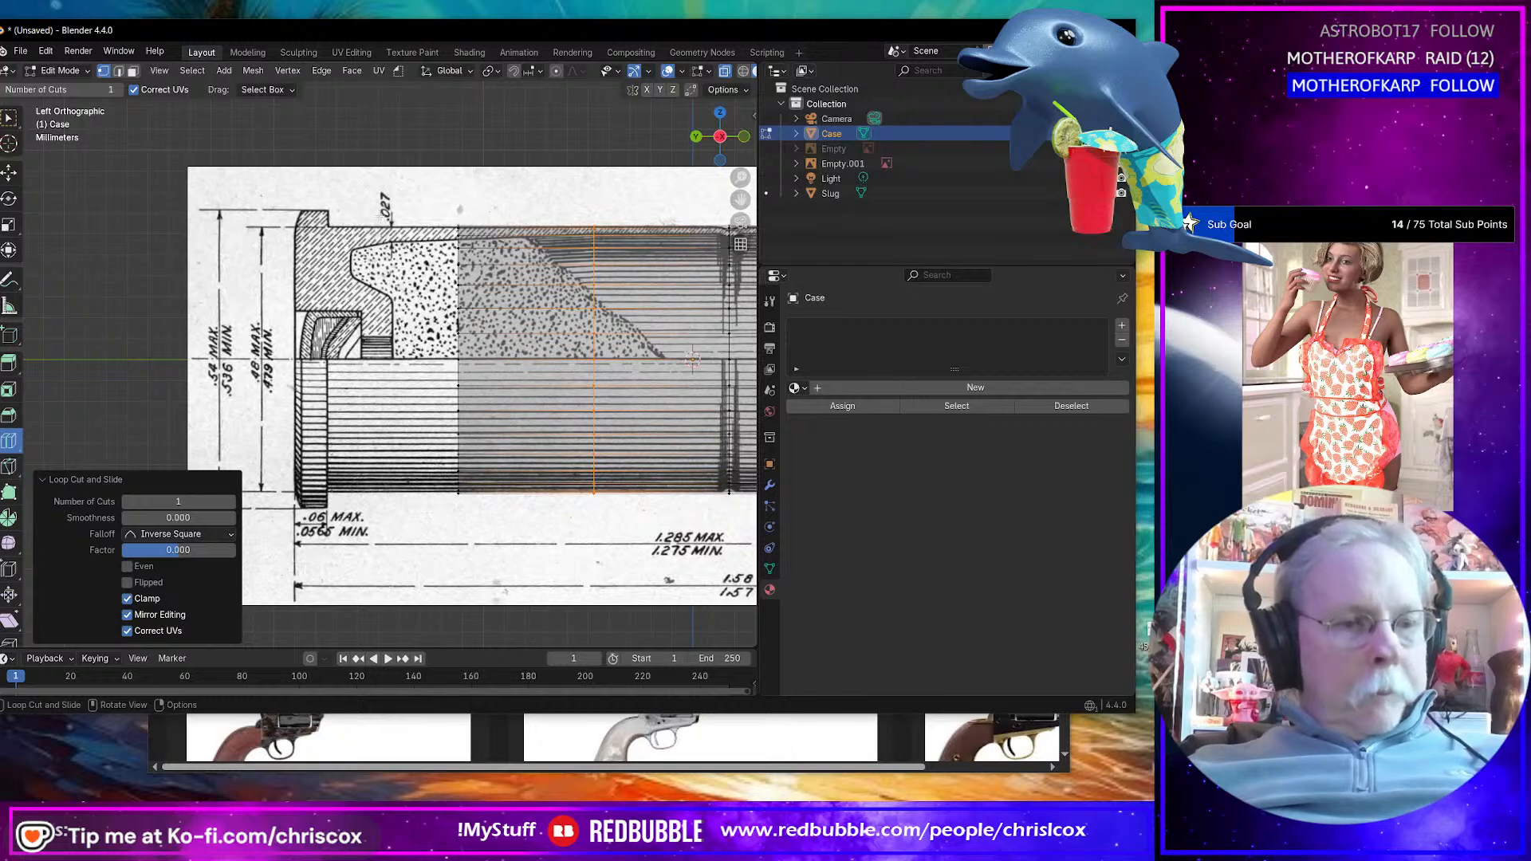
# Step: Move the case's rear end 0.007735 m along Y to the diagram's base, and the centered loop 0.012673 m to the rim's front edge
pyautogui.hotkey('shift', 'space')
pyautogui.press('g')
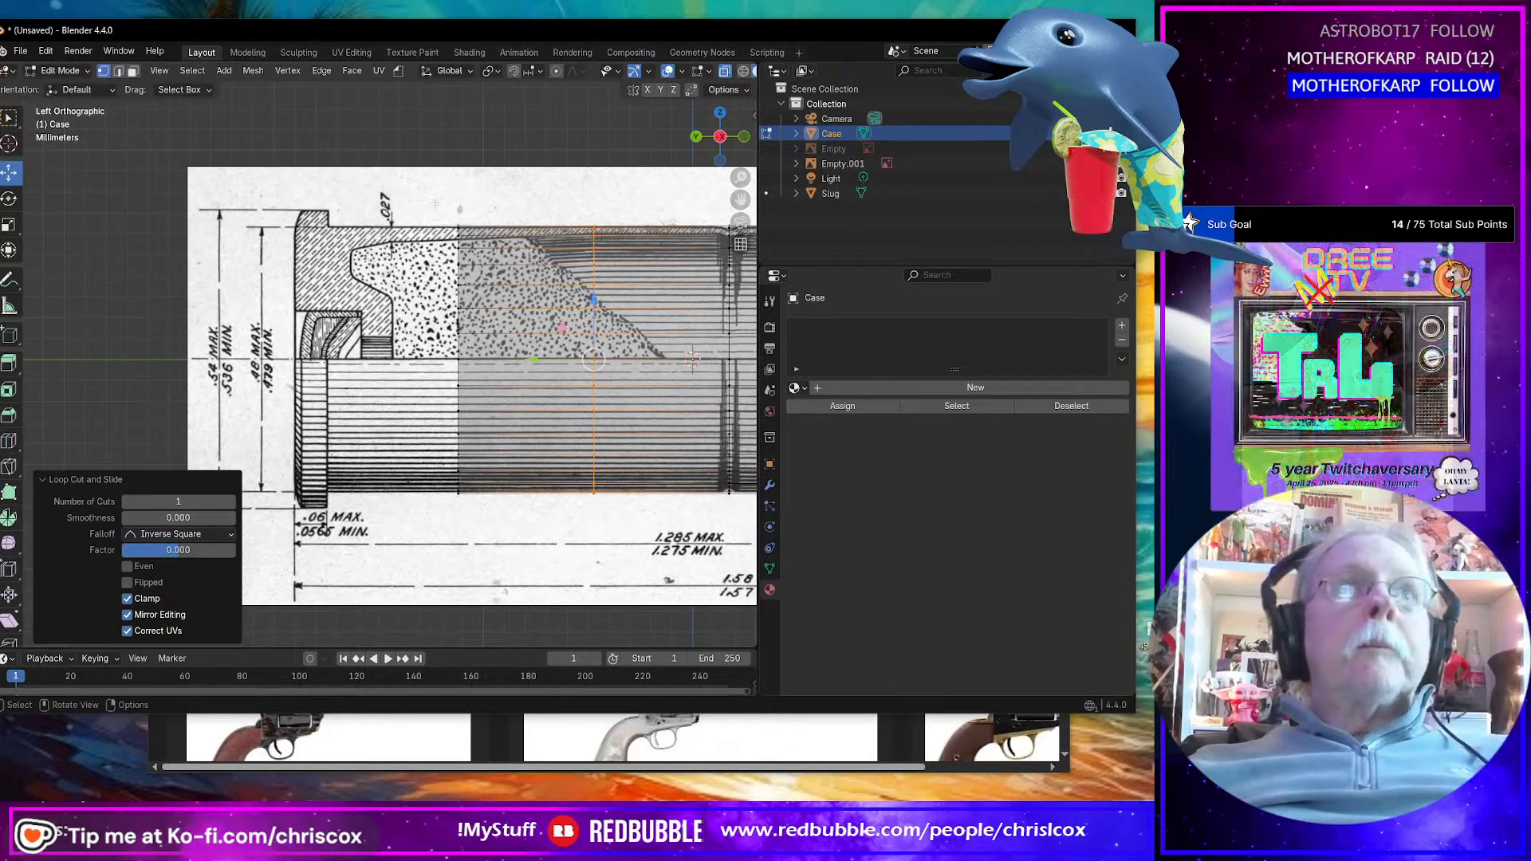
pyautogui.moveTo(434, 203); pyautogui.dragTo(514, 659)
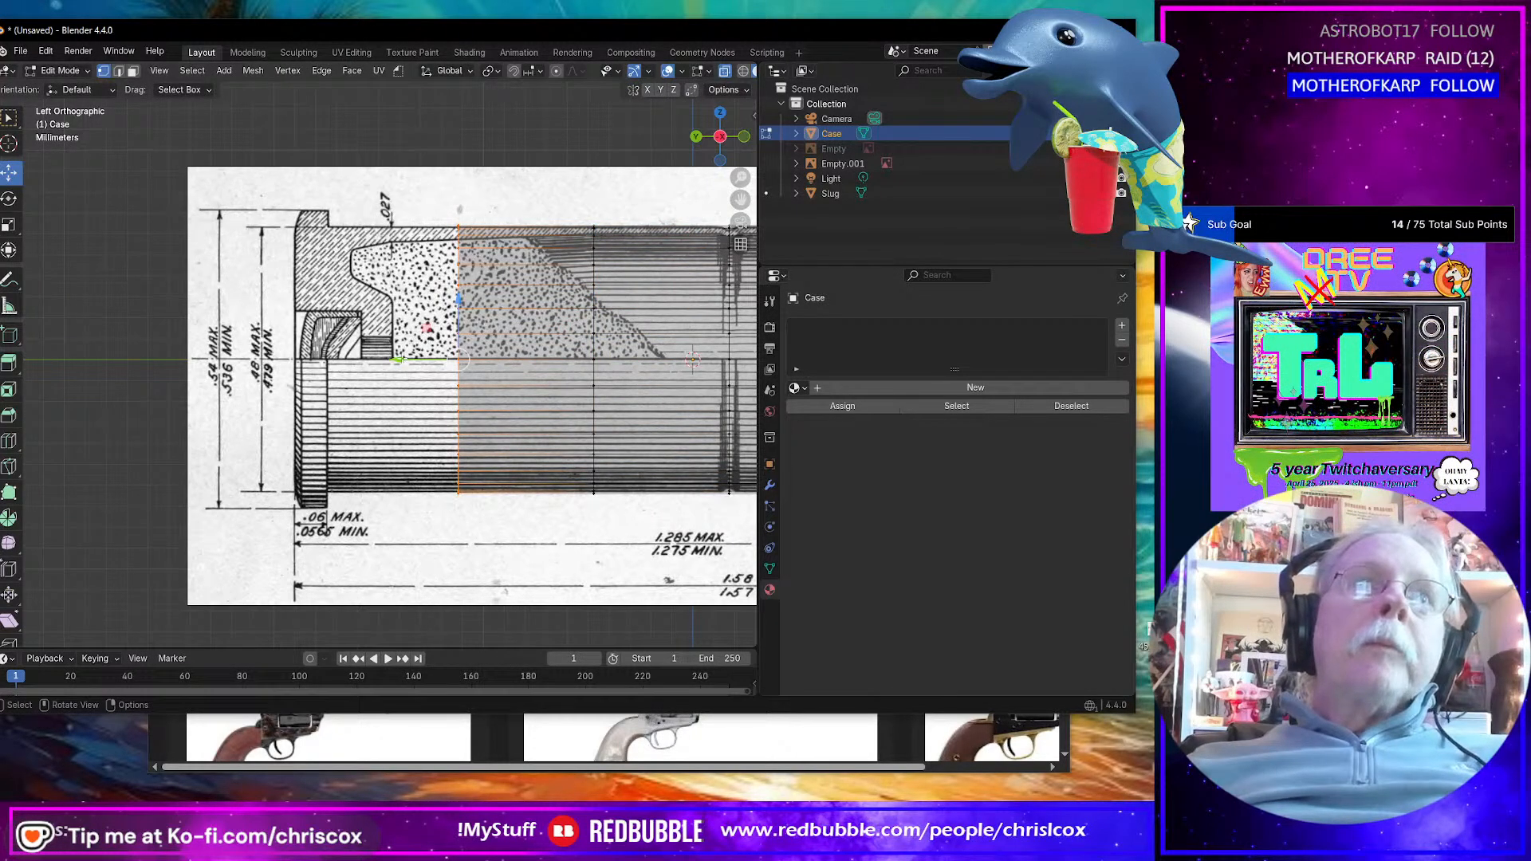
pyautogui.moveTo(406, 360); pyautogui.dragTo(243, 360)
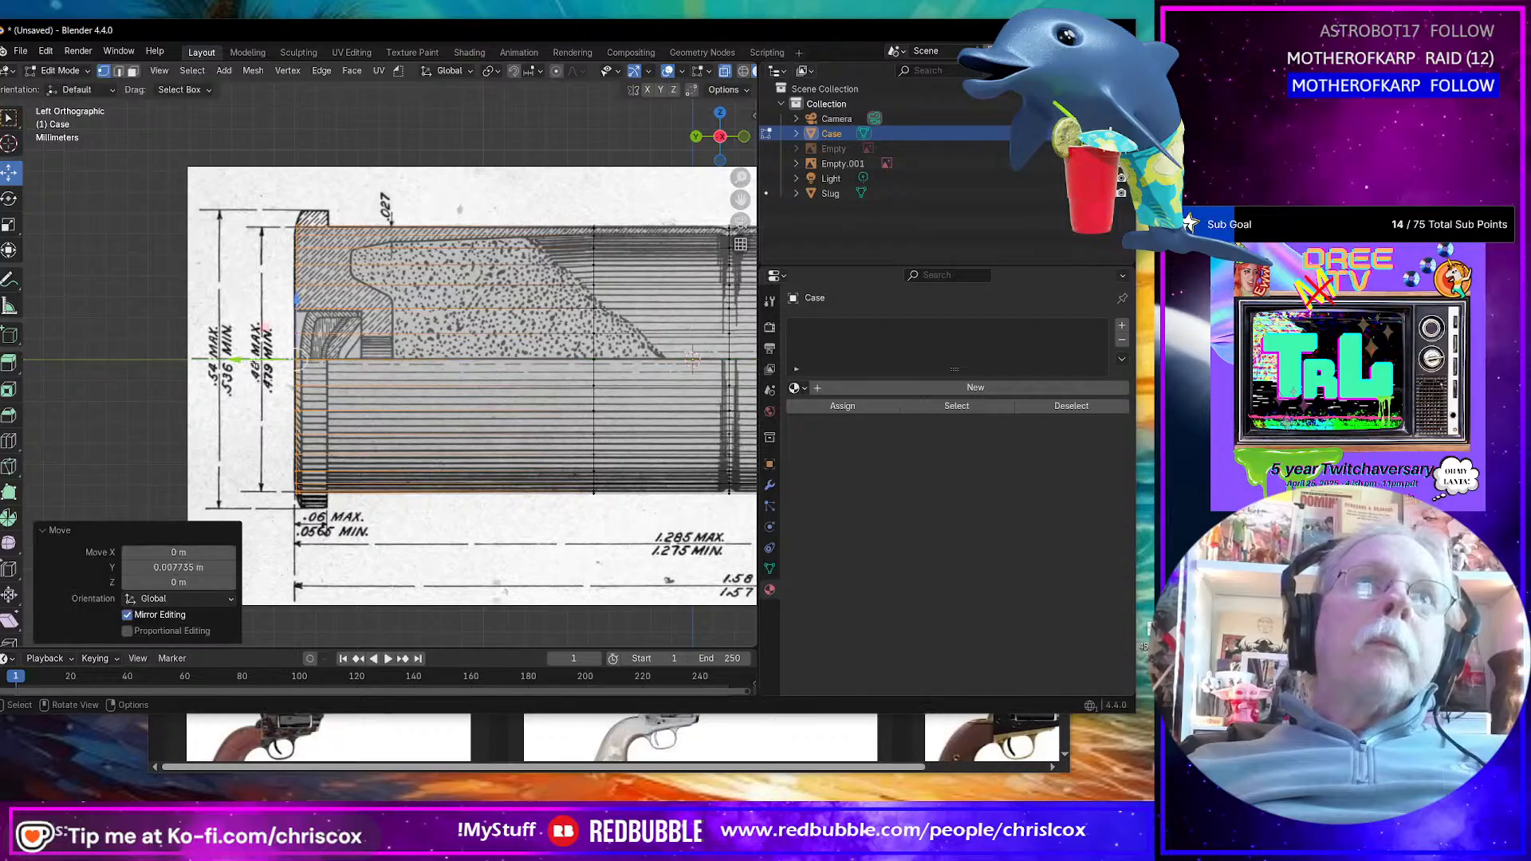
pyautogui.moveTo(545, 206); pyautogui.dragTo(611, 502)
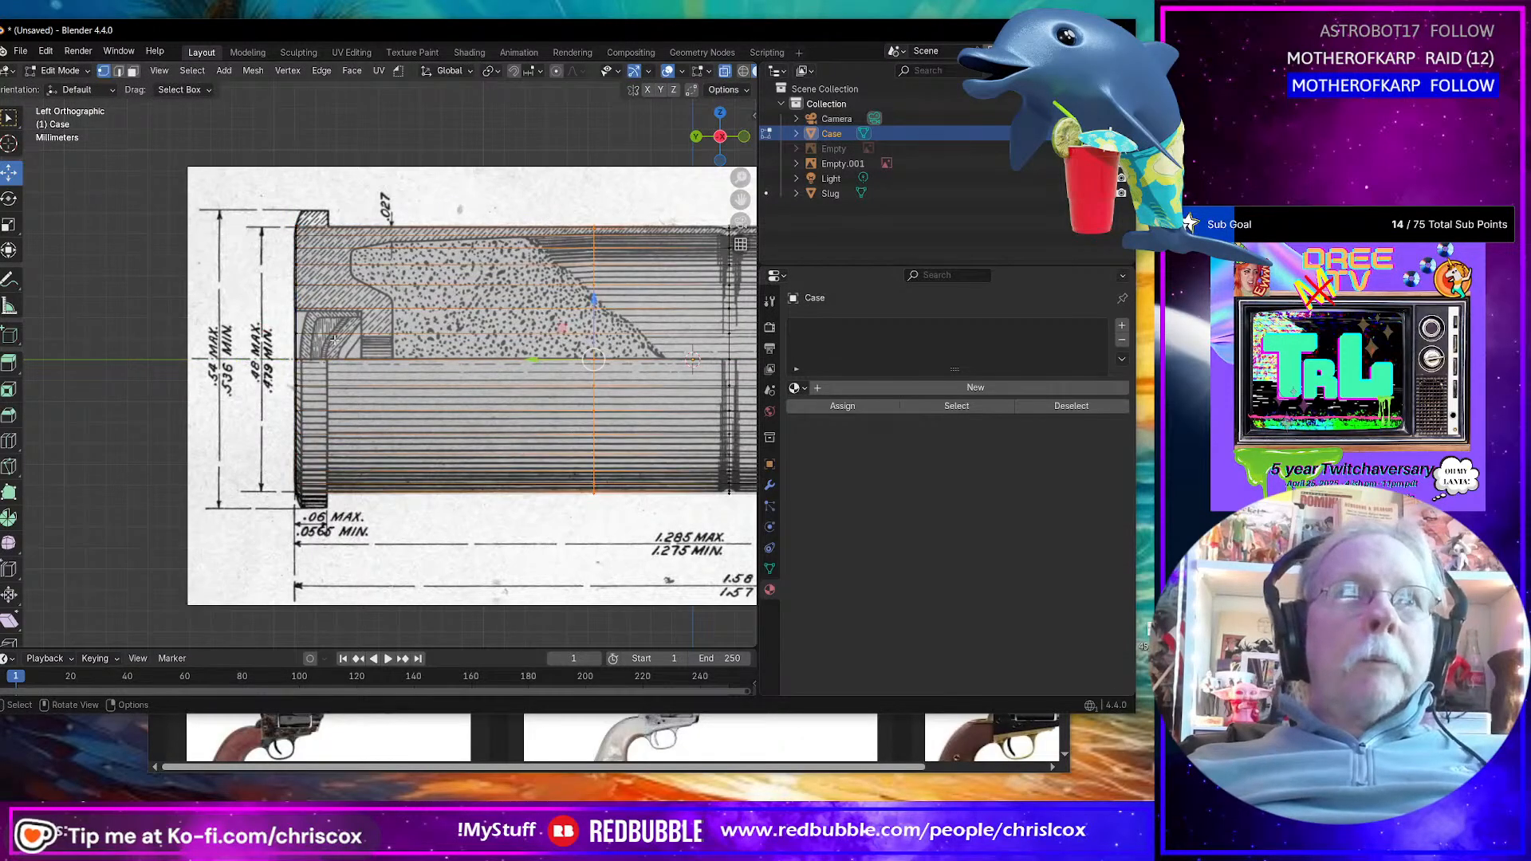
pyautogui.moveTo(594, 360); pyautogui.dragTo(266, 358)
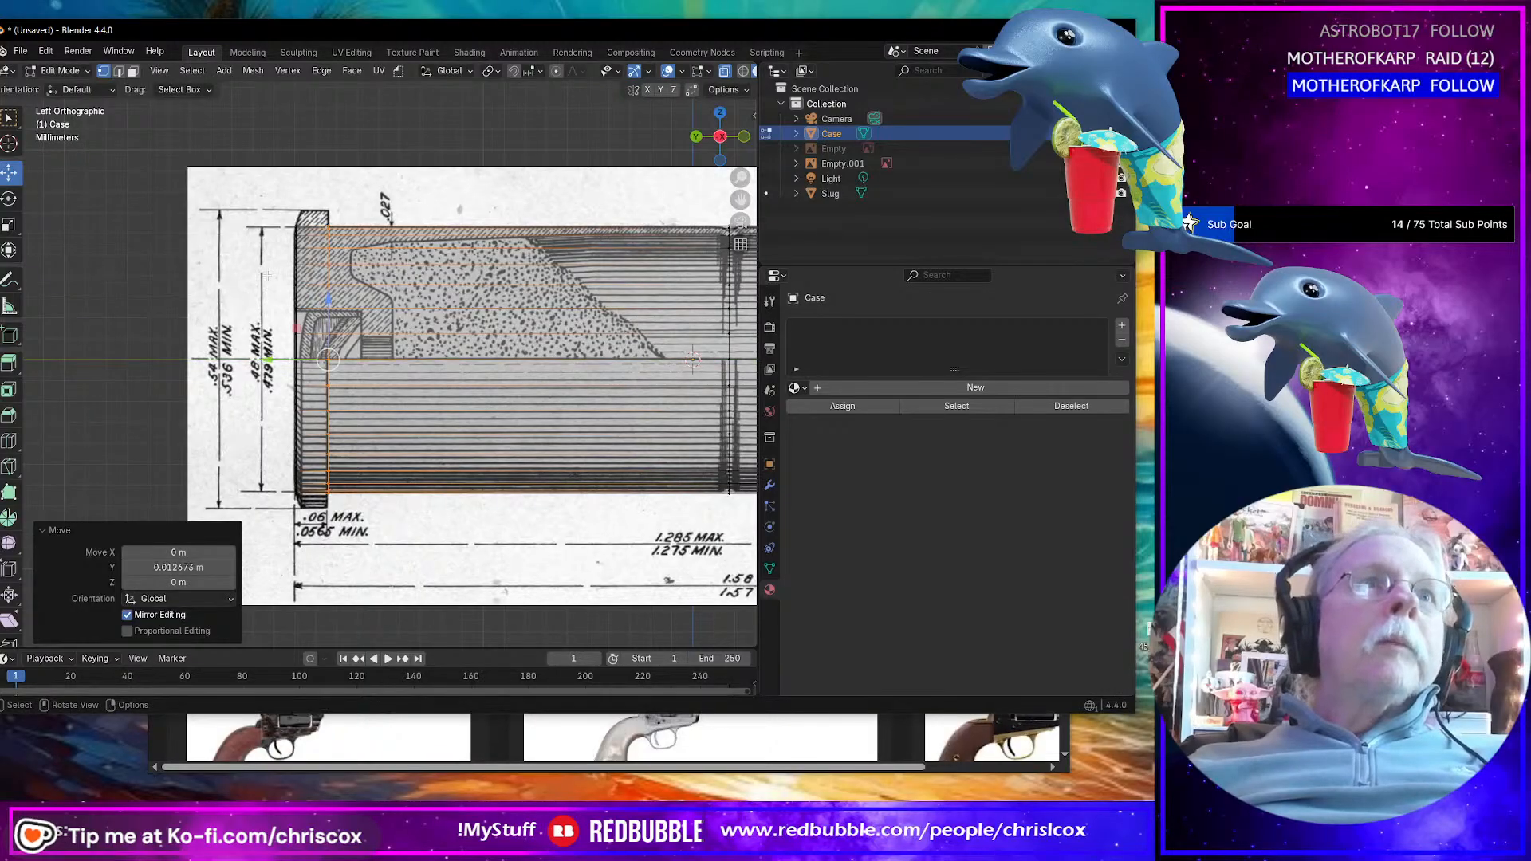
# Step: Extrude the ring of faces at the case's rear along their normals by 0.000754 m to form the rim
pyautogui.press('3')
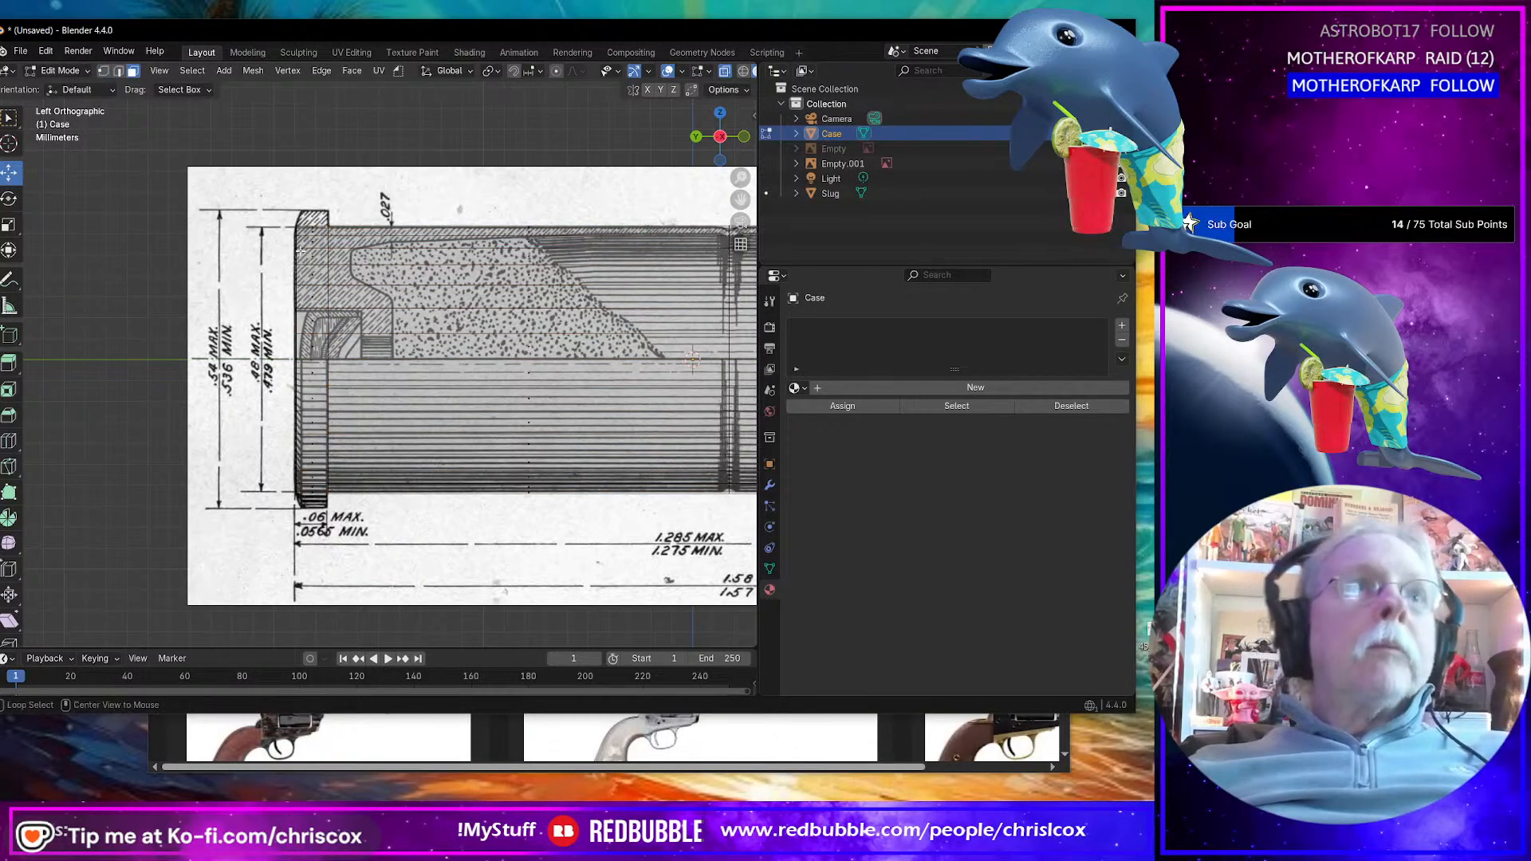
pyautogui.keyDown('alt'); pyautogui.click(310, 249); pyautogui.keyUp('alt')
pyautogui.hotkey('ctrl', 'f')
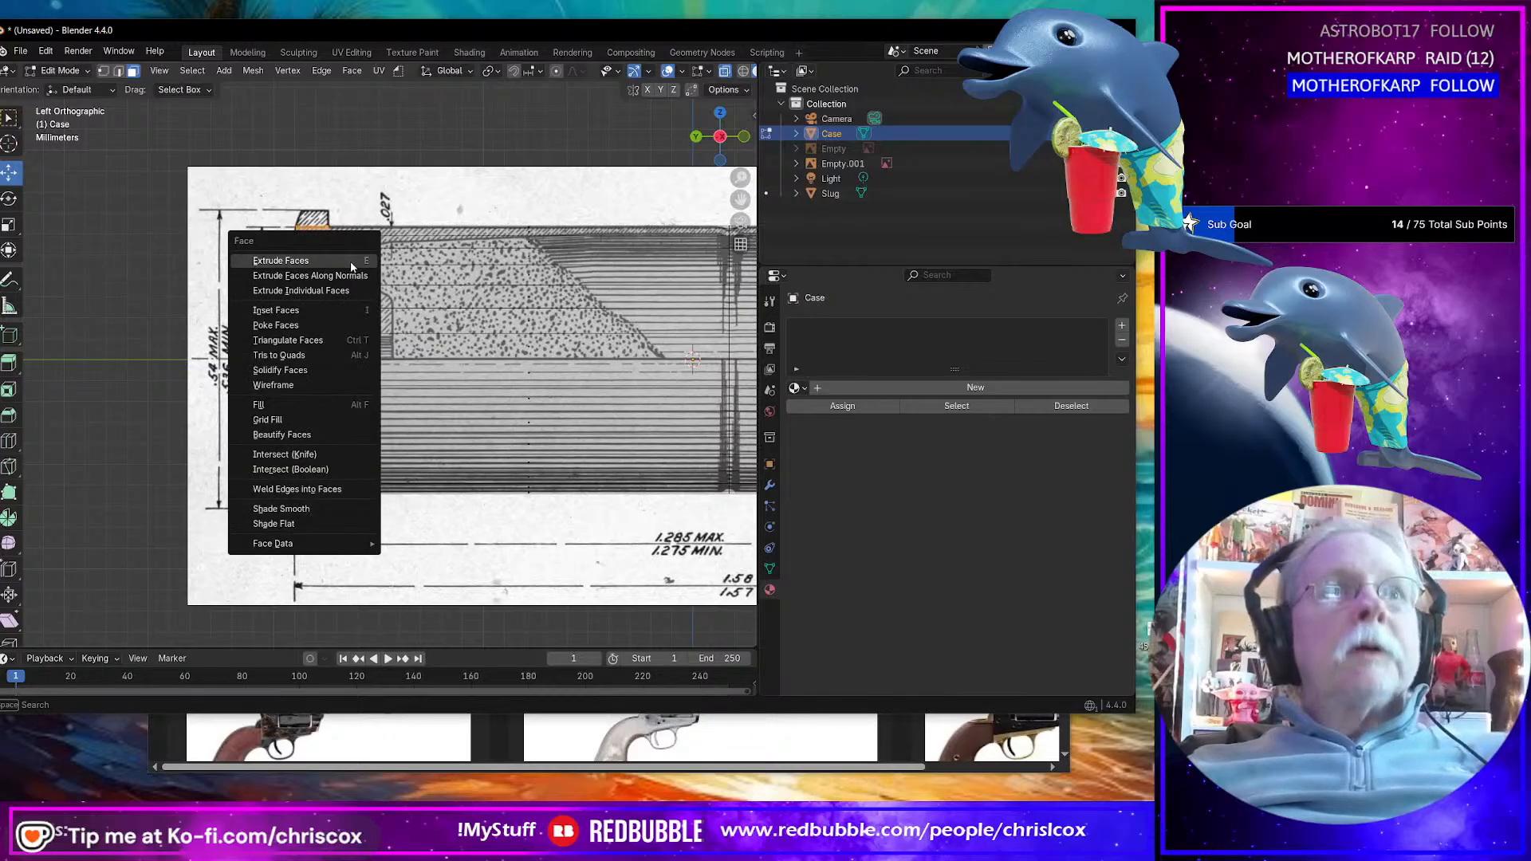
pyautogui.click(351, 277)
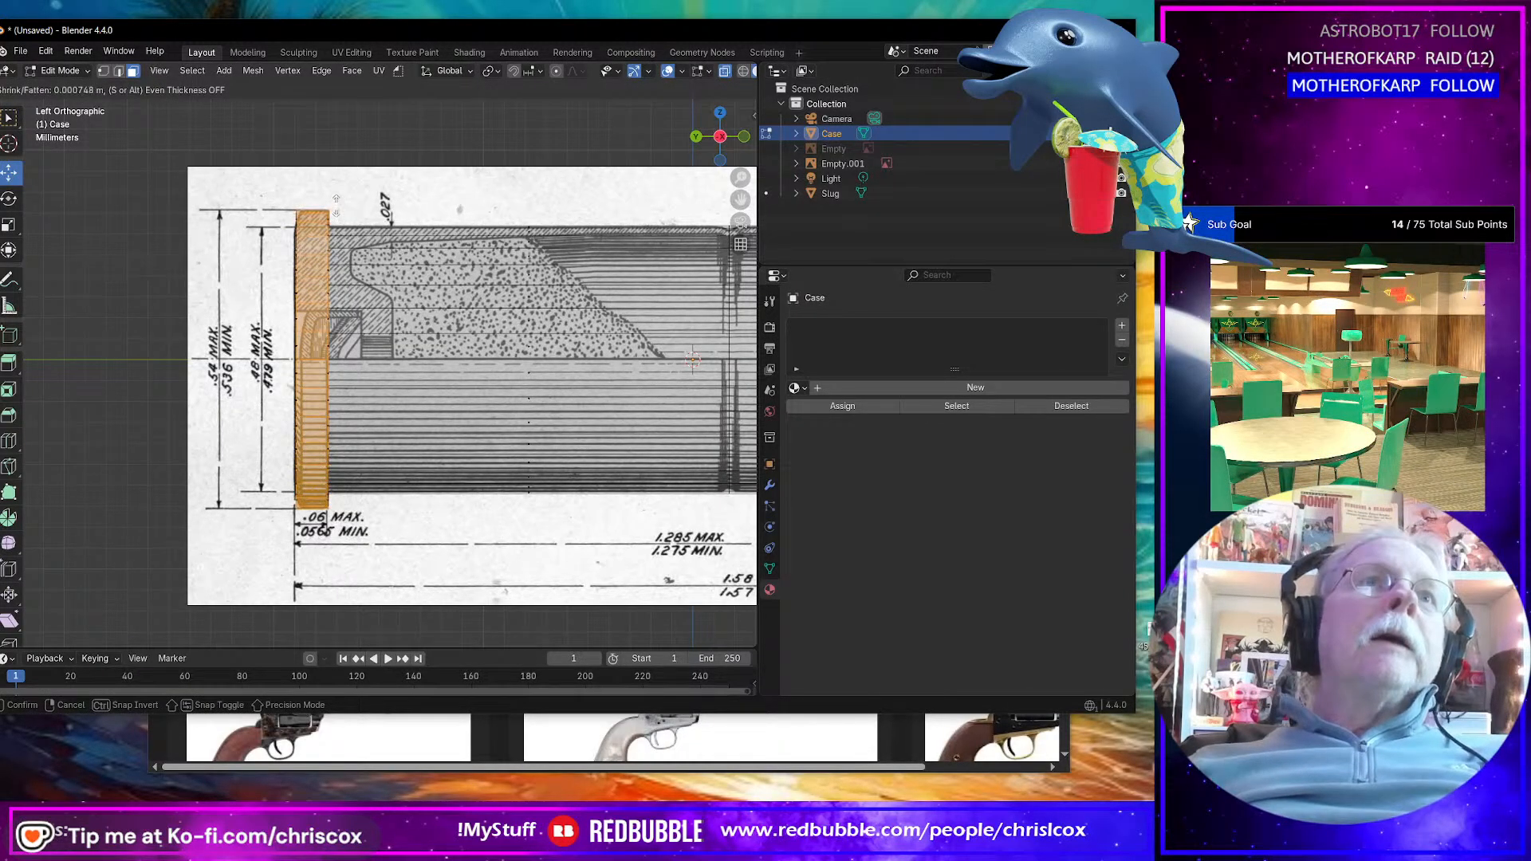
pyautogui.click(336, 199)
# Step: Move the rim's outer rear edge loop -0.00018 m along Y and -0.000014 m along Z to follow the diagram's slanted edge
pyautogui.moveTo(339, 204); pyautogui.dragTo(374, 246, button='middle')
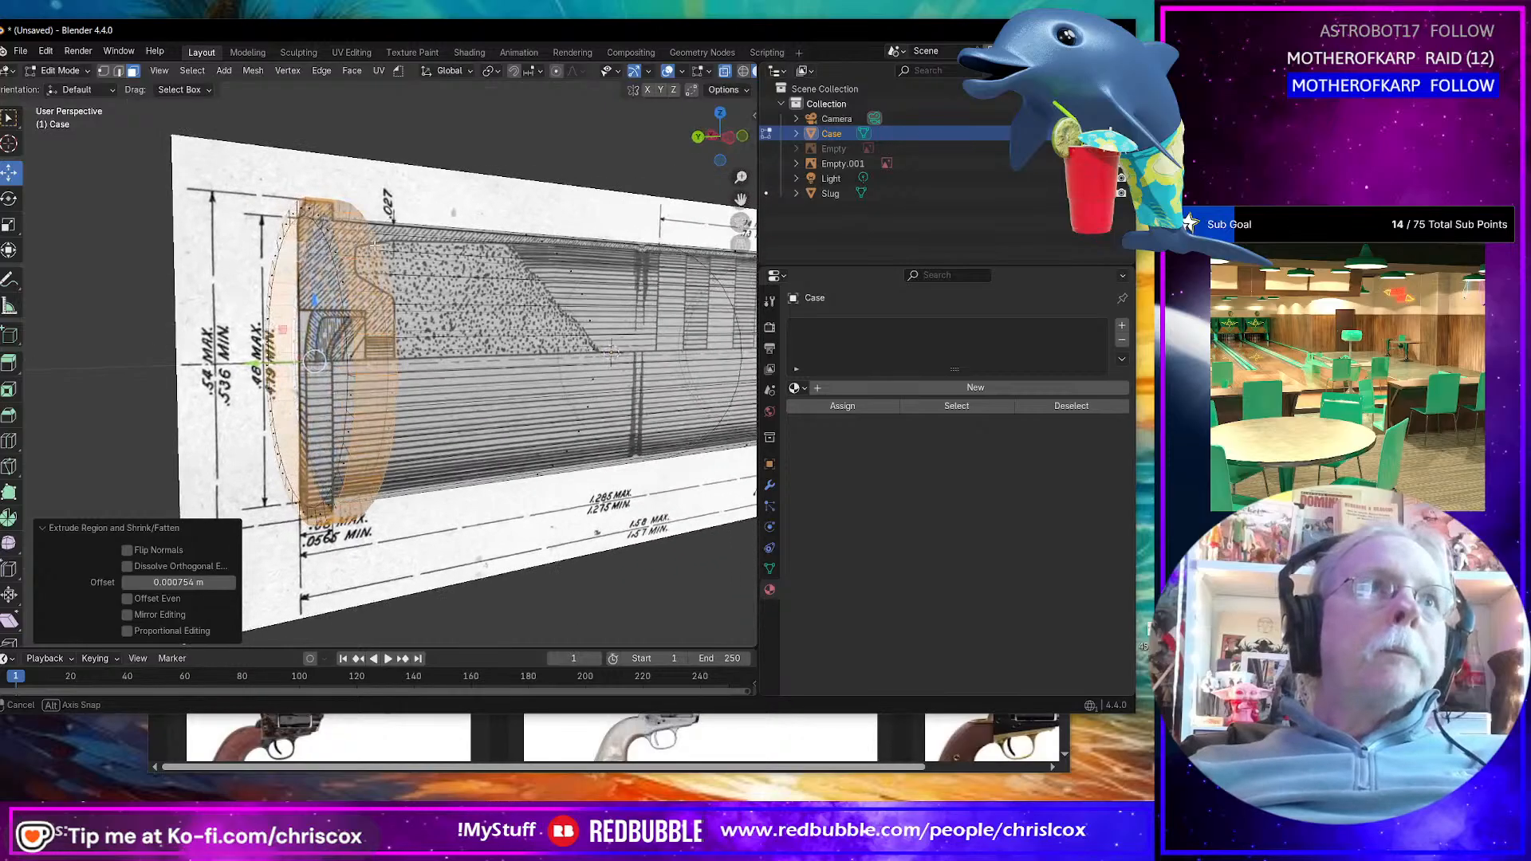
pyautogui.press('2')
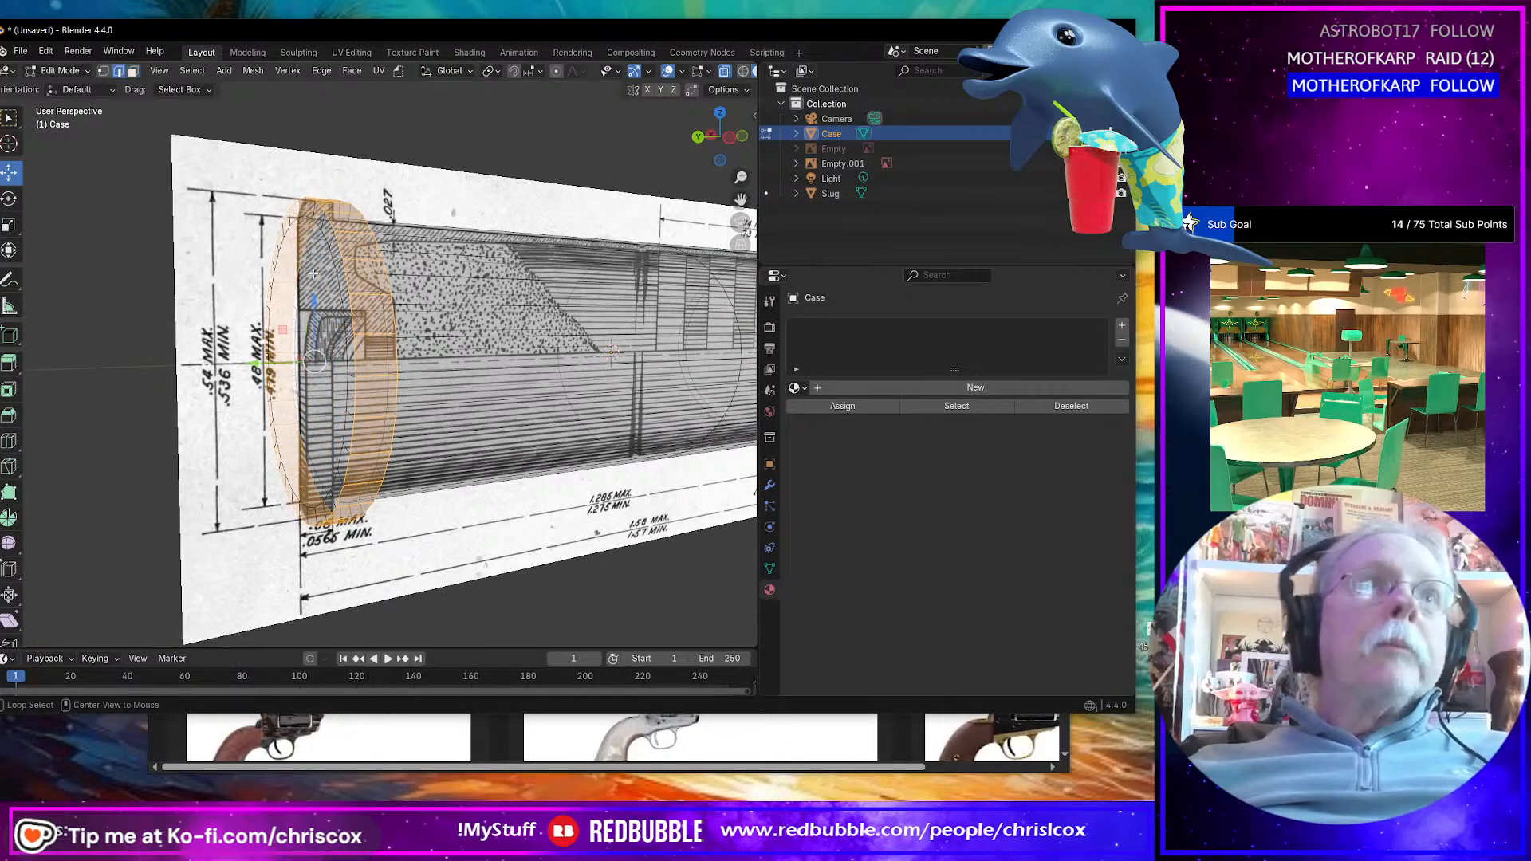
pyautogui.keyDown('alt'); pyautogui.click(330, 238); pyautogui.keyUp('alt')
pyautogui.keyDown('alt'); pyautogui.click(334, 237); pyautogui.keyUp('alt')
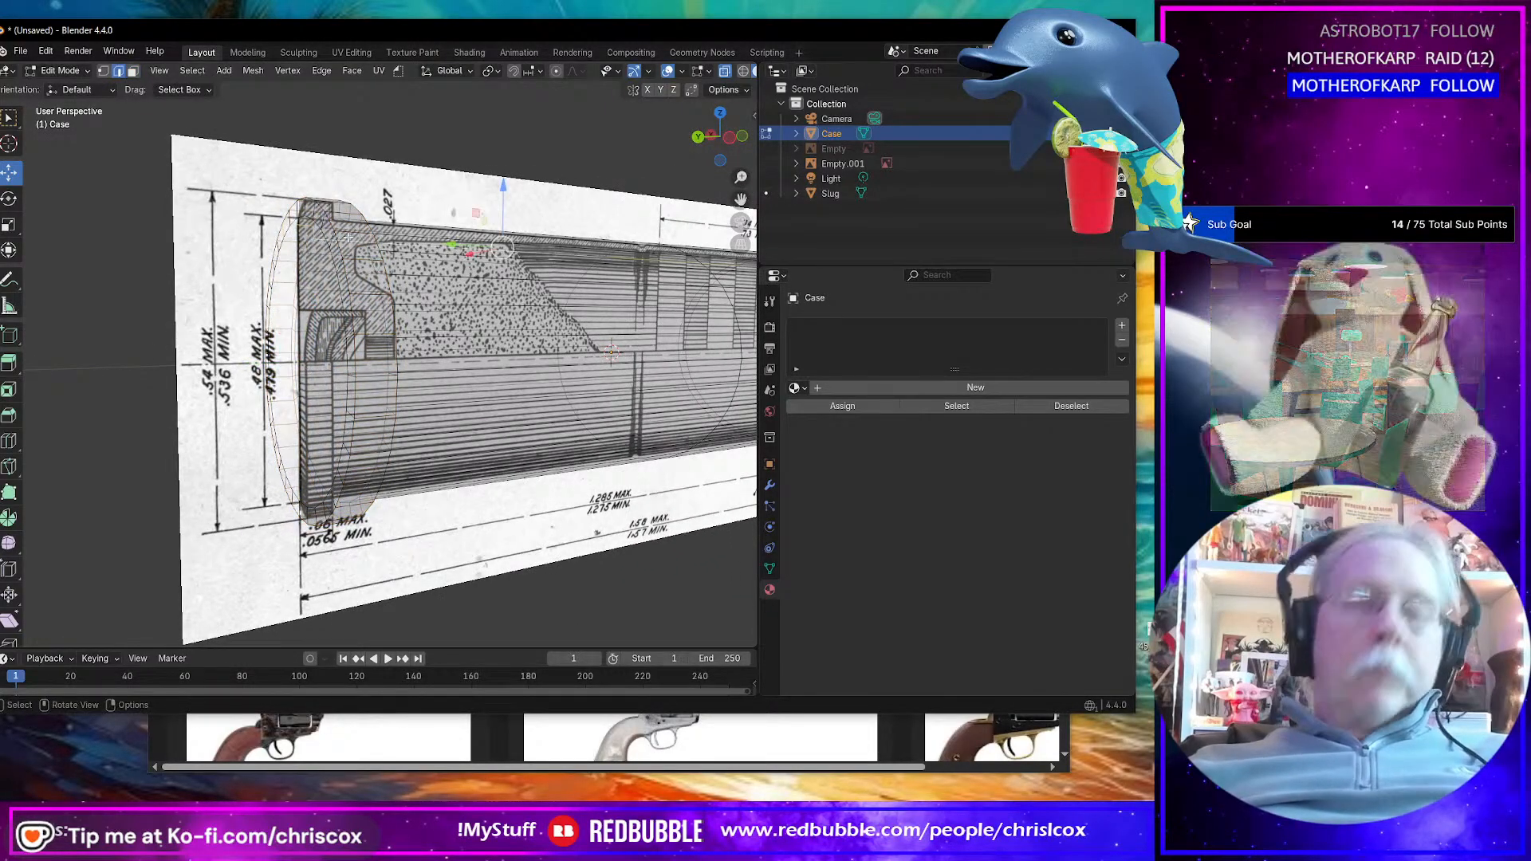
pyautogui.keyDown('alt'); pyautogui.click(332, 224); pyautogui.keyUp('alt')
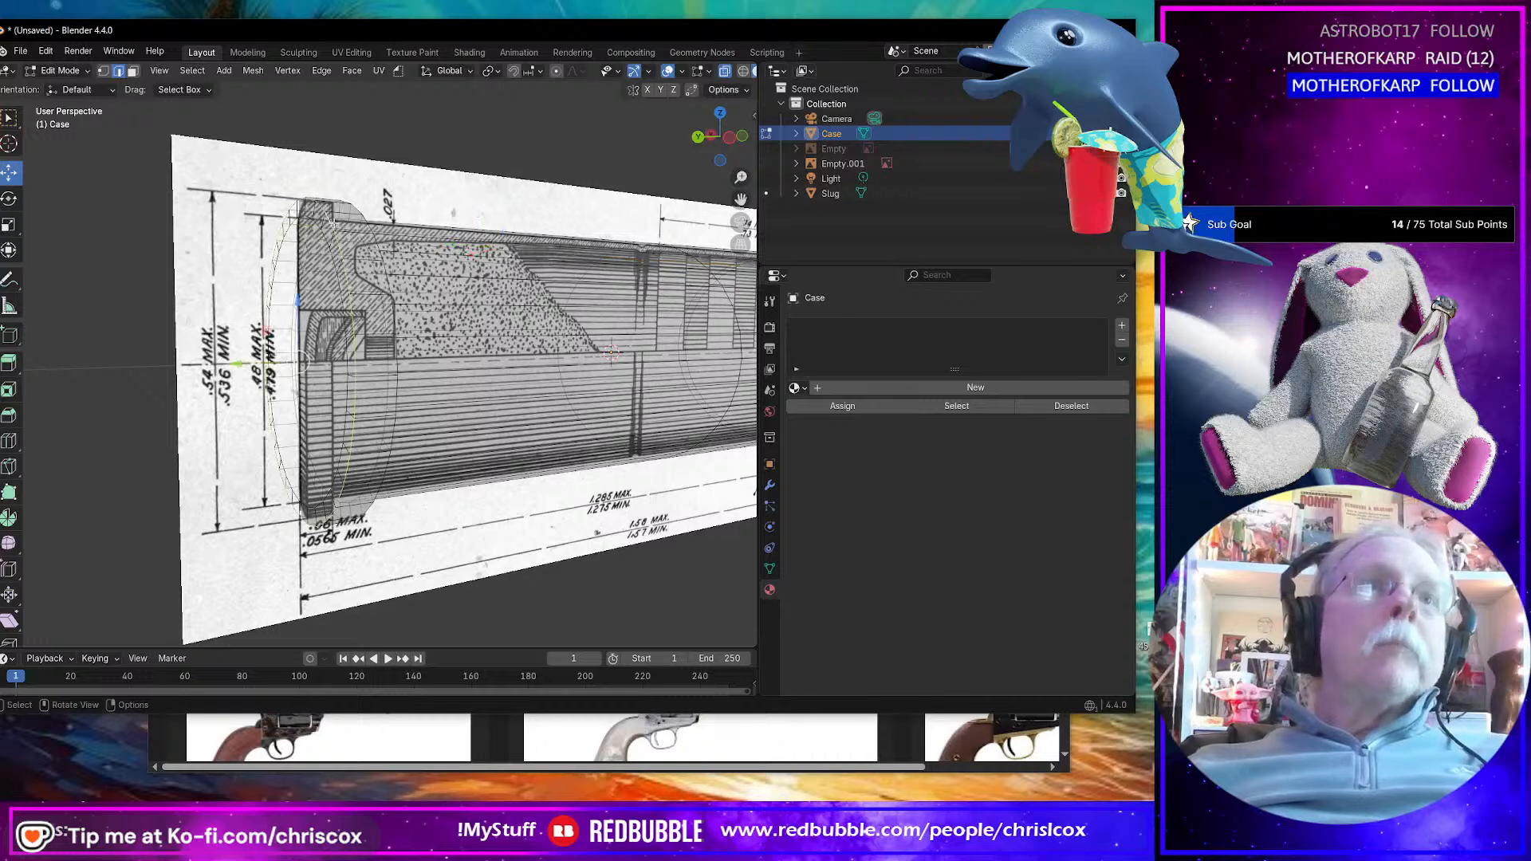
pyautogui.press('ctrl+KP_3')
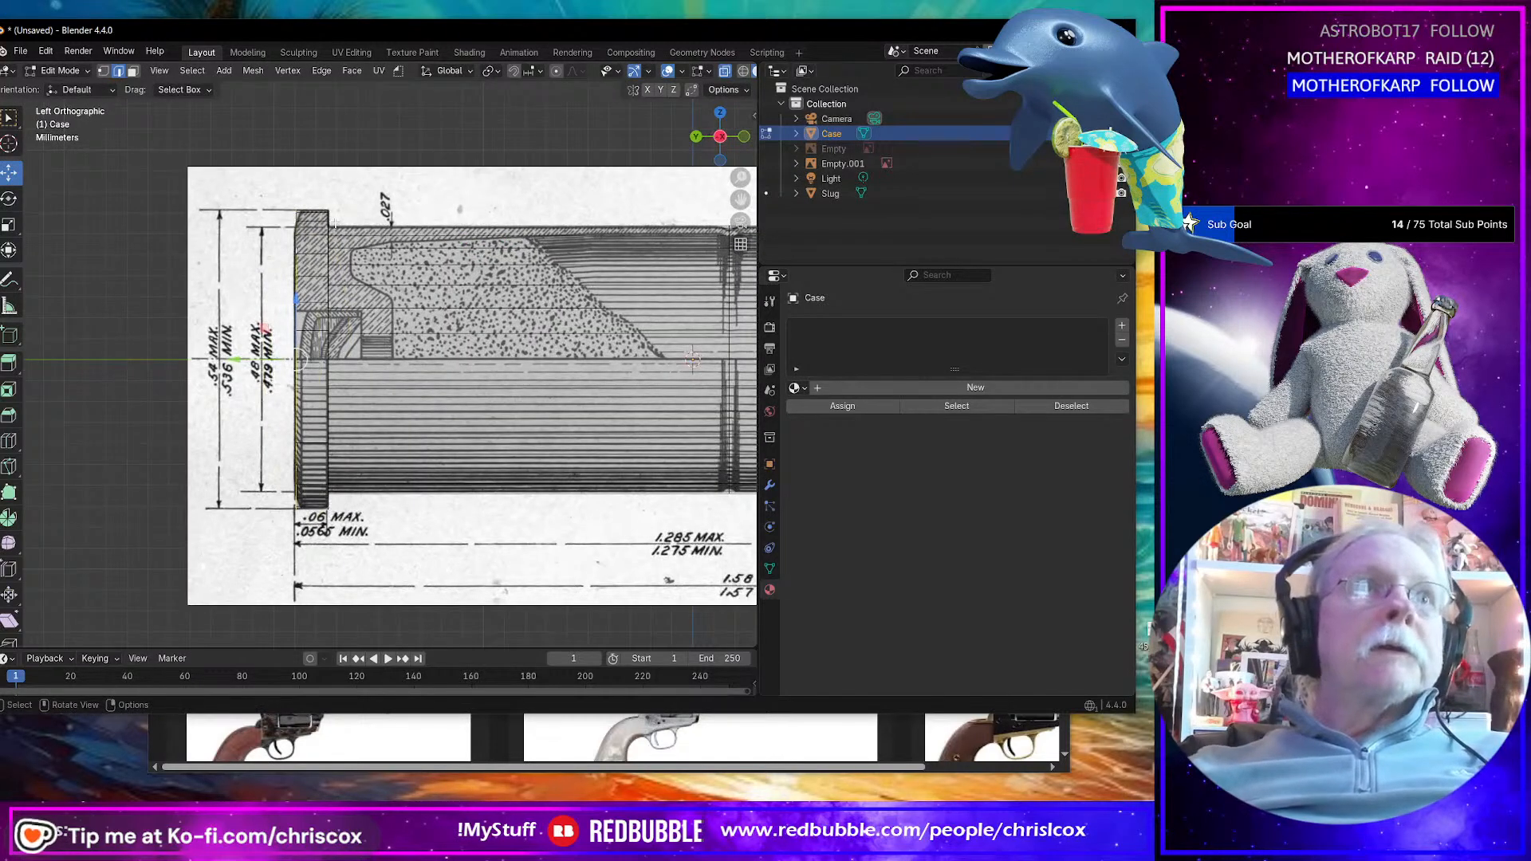
pyautogui.press('g')
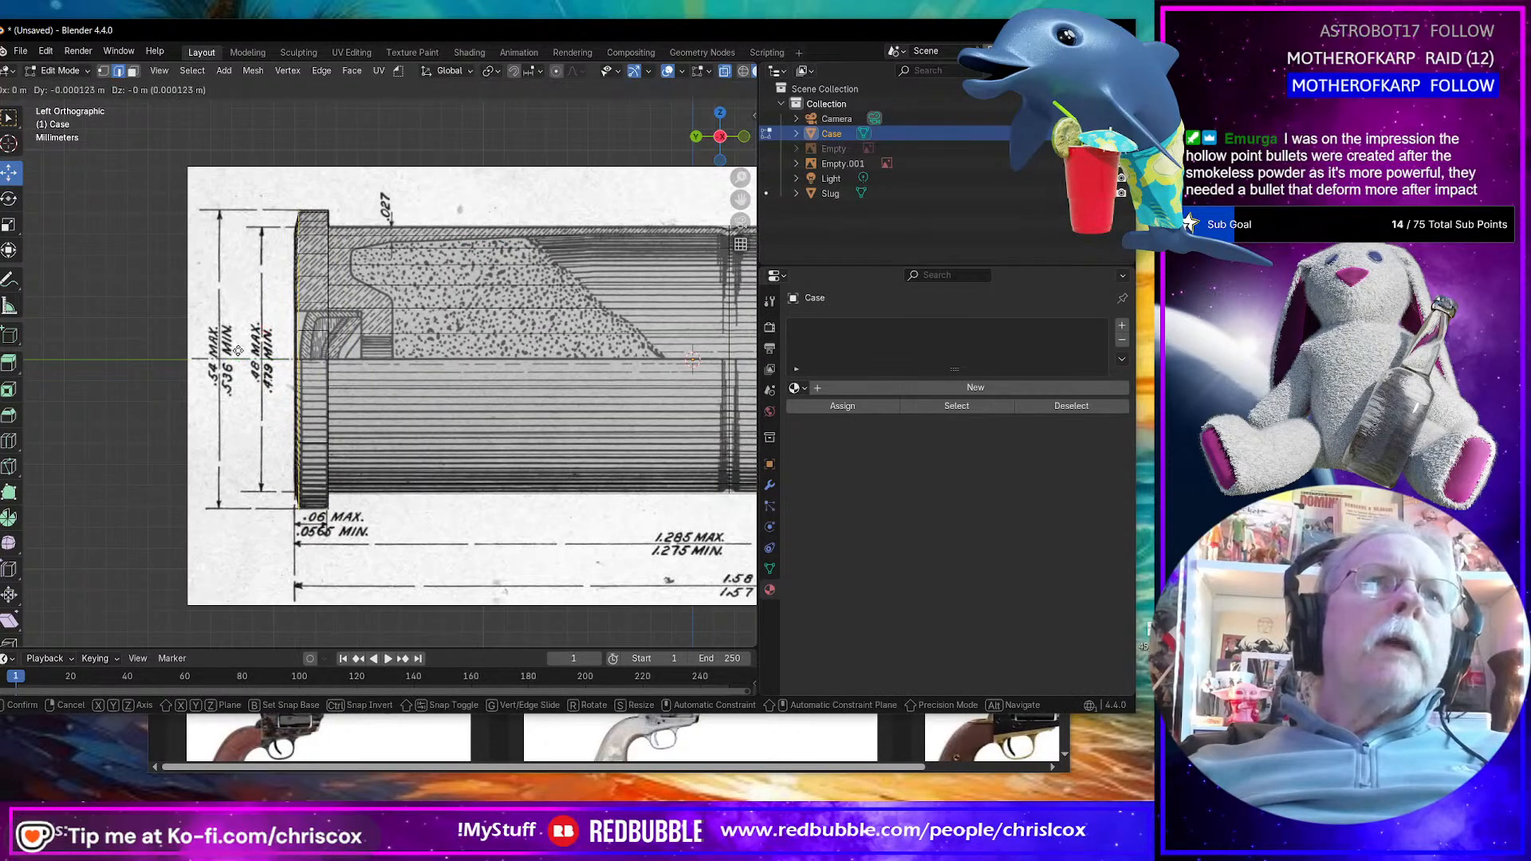
pyautogui.click(249, 353)
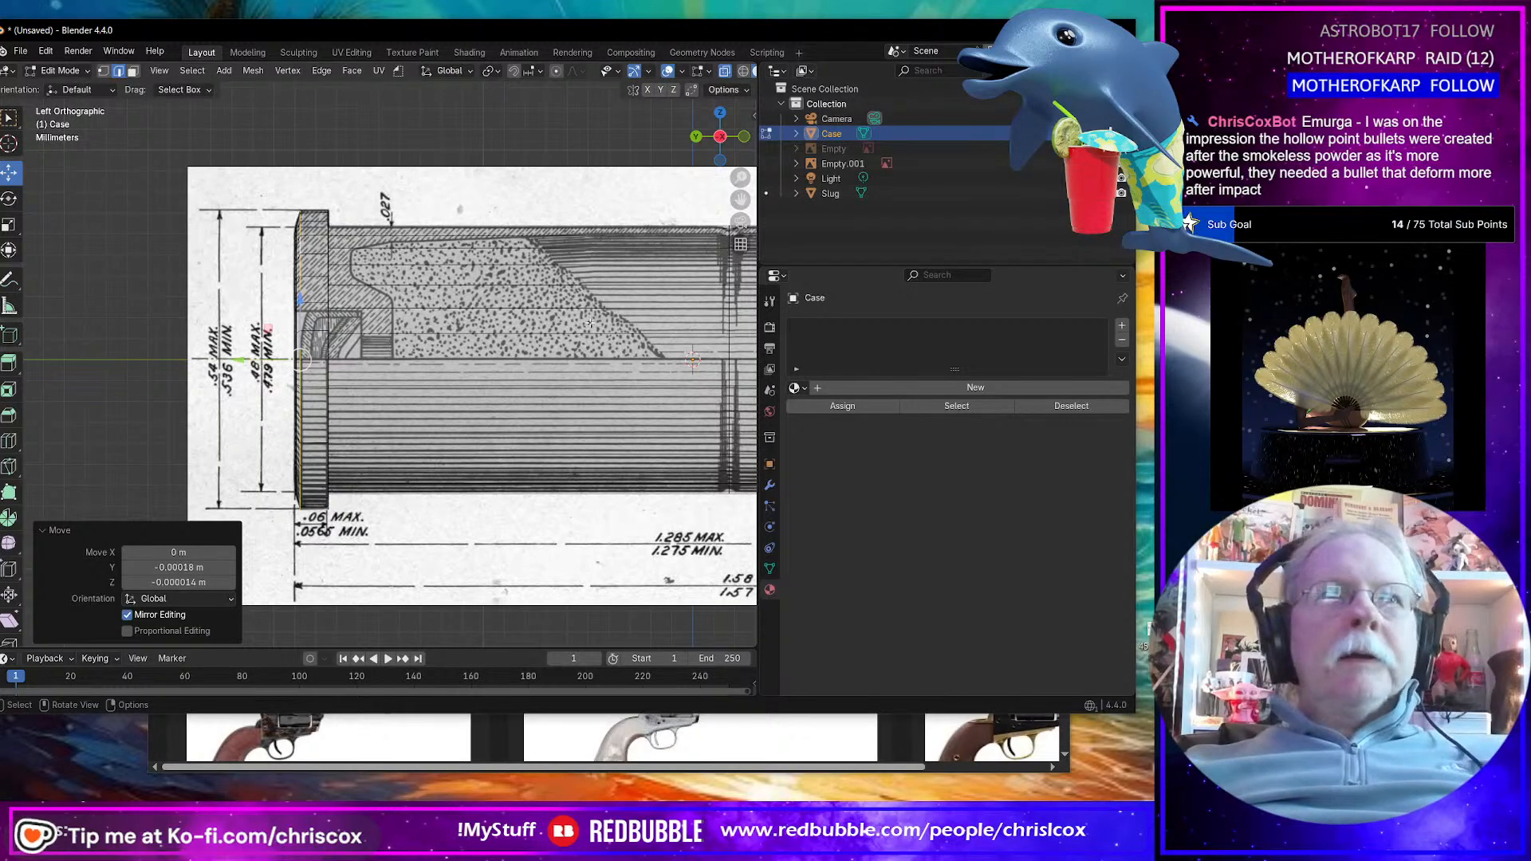
# Step: Switch to the browser and examine the slugs, cases and rims in the full-size Wikipedia photo of three .45 Colt cartridges
pyautogui.hotkey('alt', 'Tab')
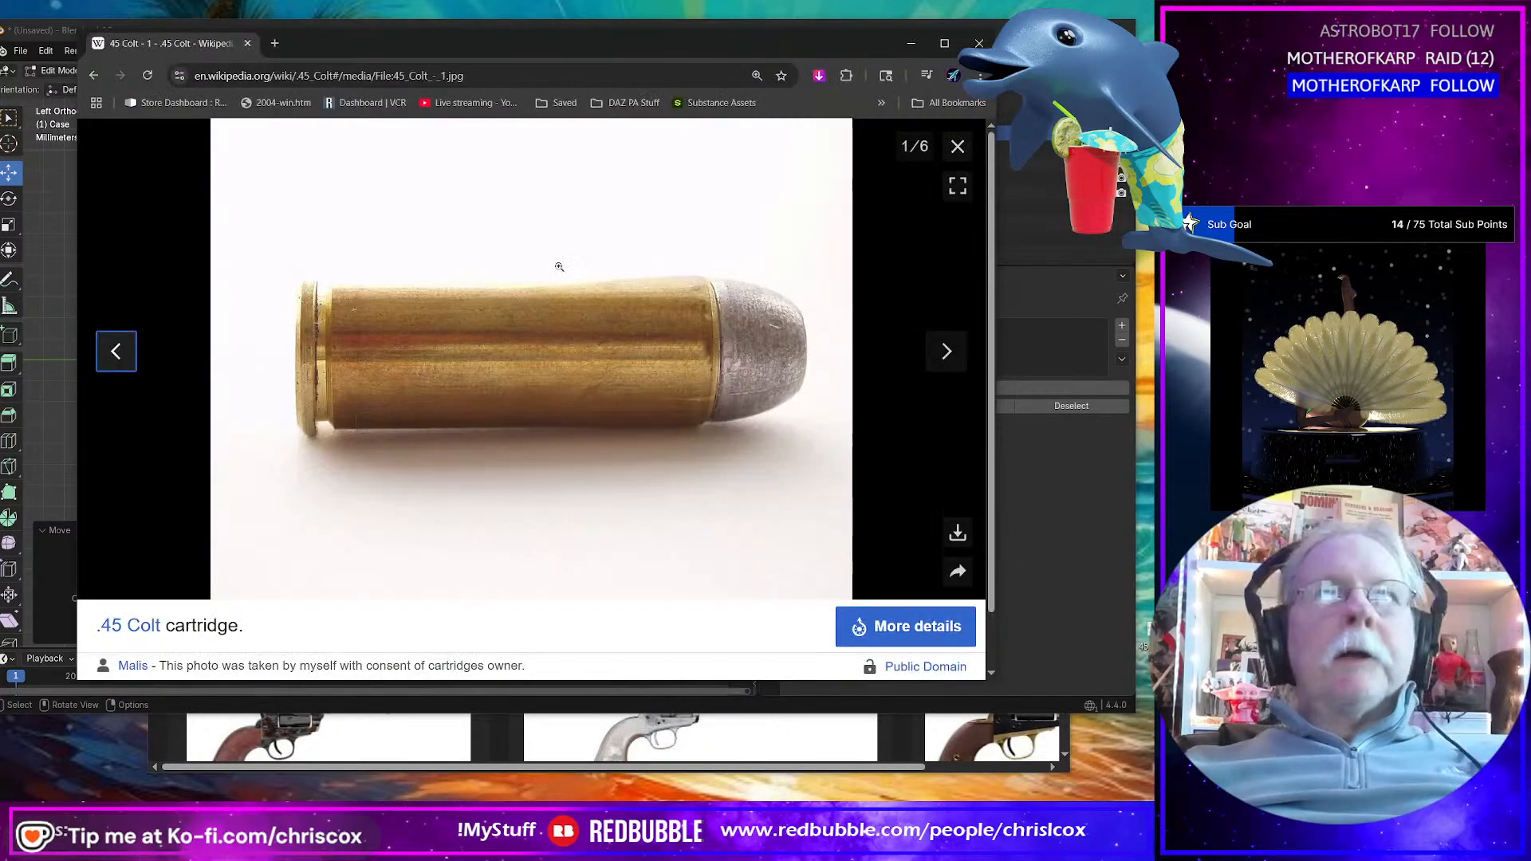
pyautogui.click(125, 356)
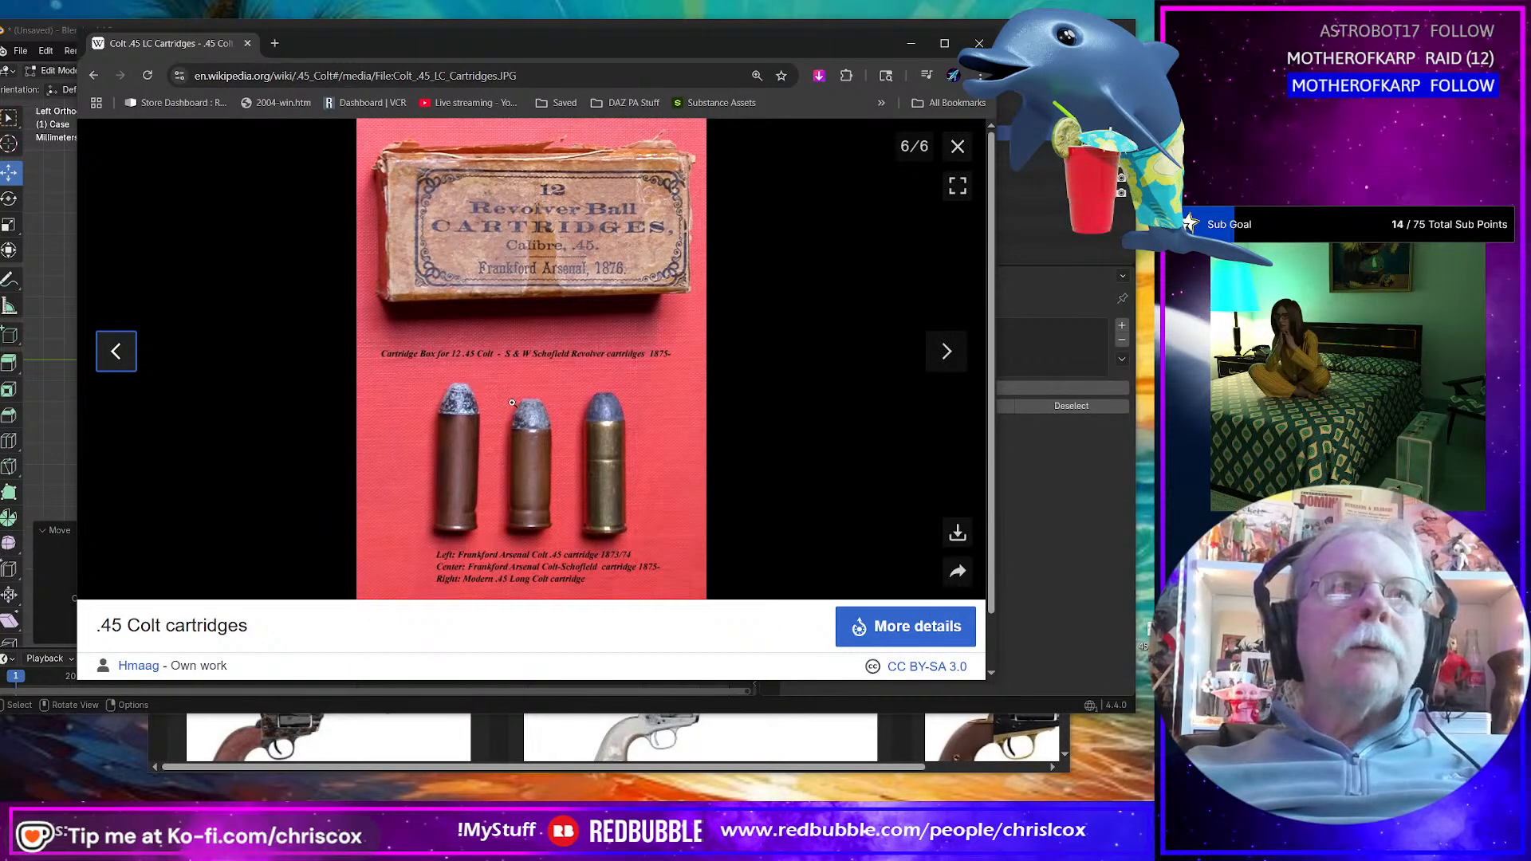
pyautogui.click(471, 397)
pyautogui.scroll(-10, 654, 435)
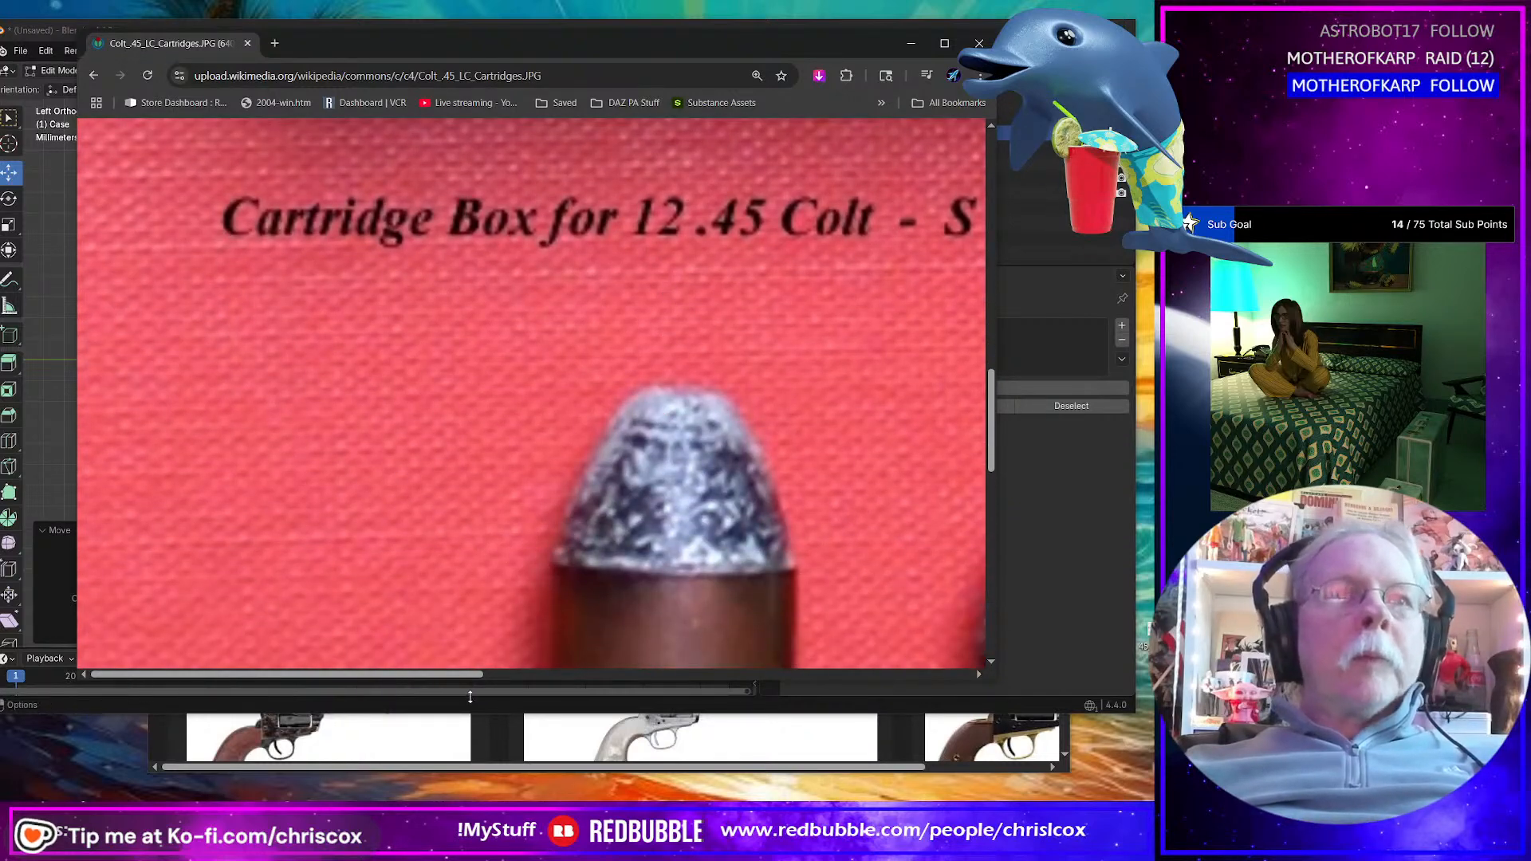
pyautogui.keyDown('shift'); pyautogui.hscroll(5, 671, 612); pyautogui.keyUp('shift')
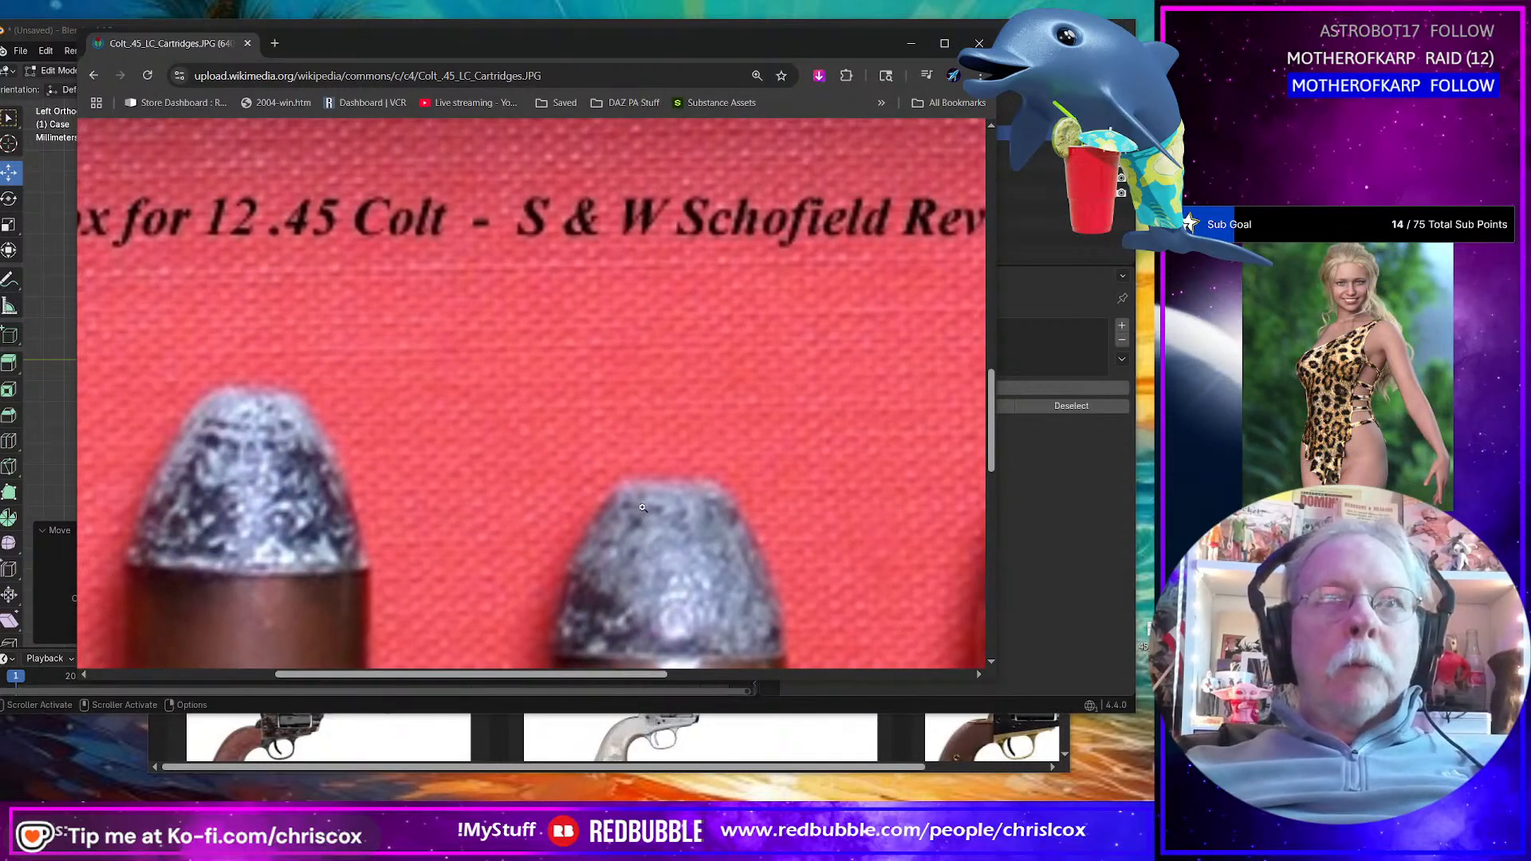
pyautogui.moveTo(606, 679); pyautogui.dragTo(712, 682)
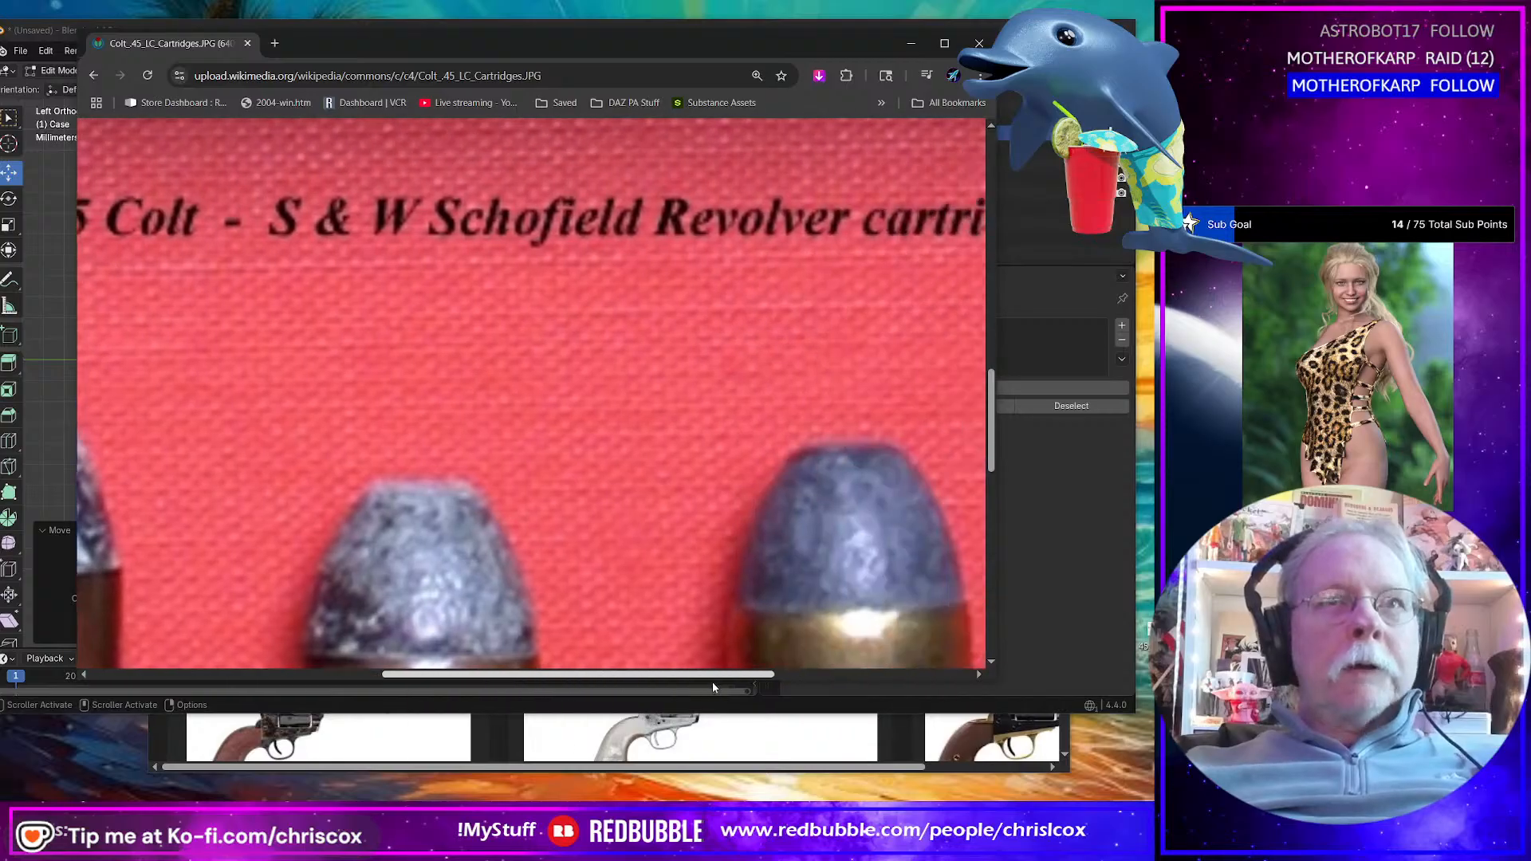
pyautogui.scroll(-2, 681, 598)
pyautogui.scroll(-2, 681, 598)
pyautogui.scroll(3, 681, 598)
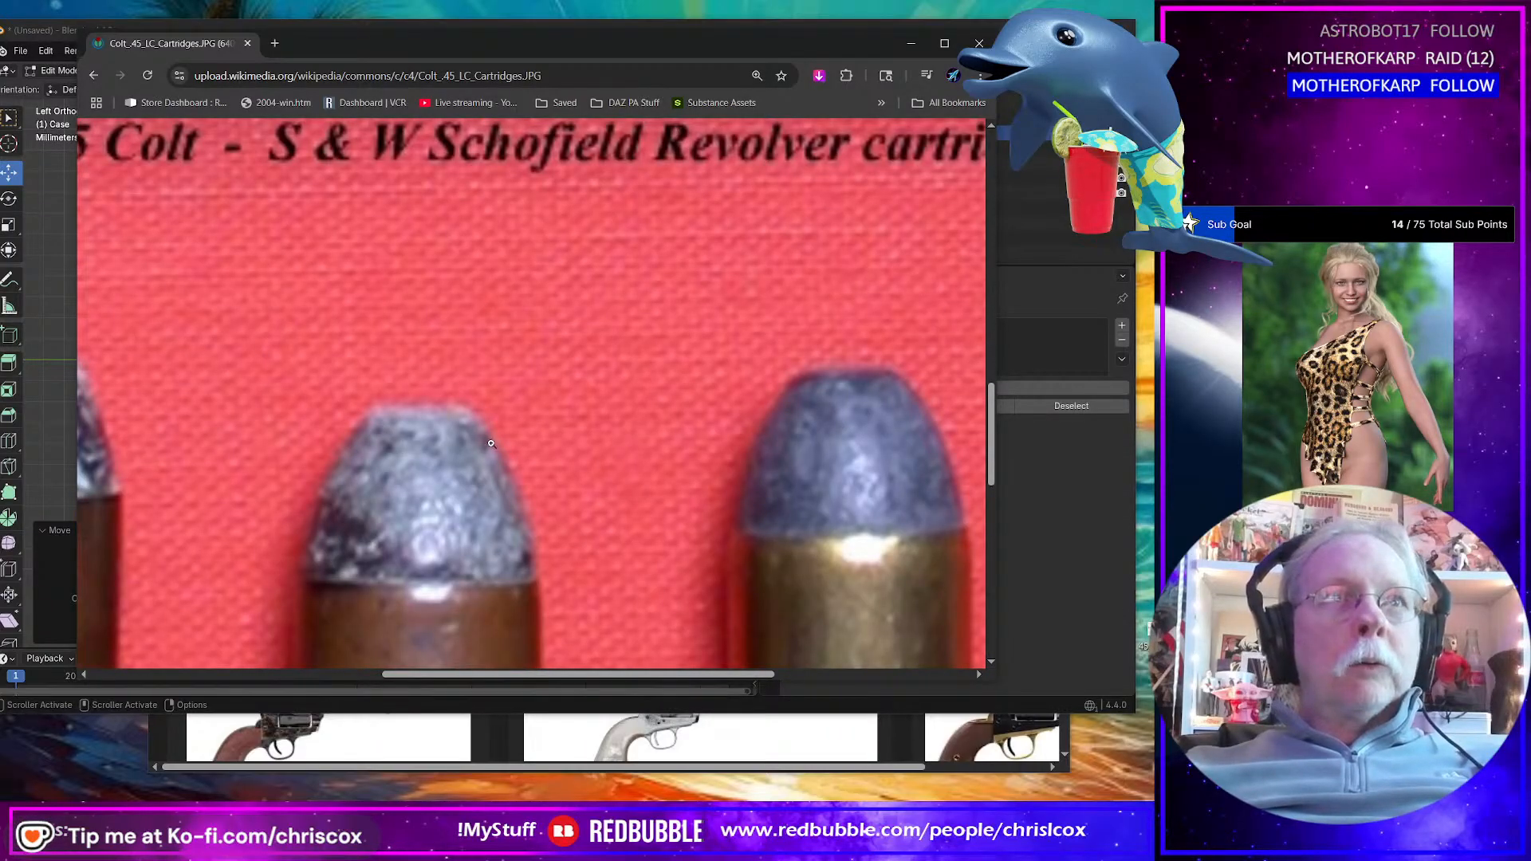
pyautogui.scroll(-5, 491, 443)
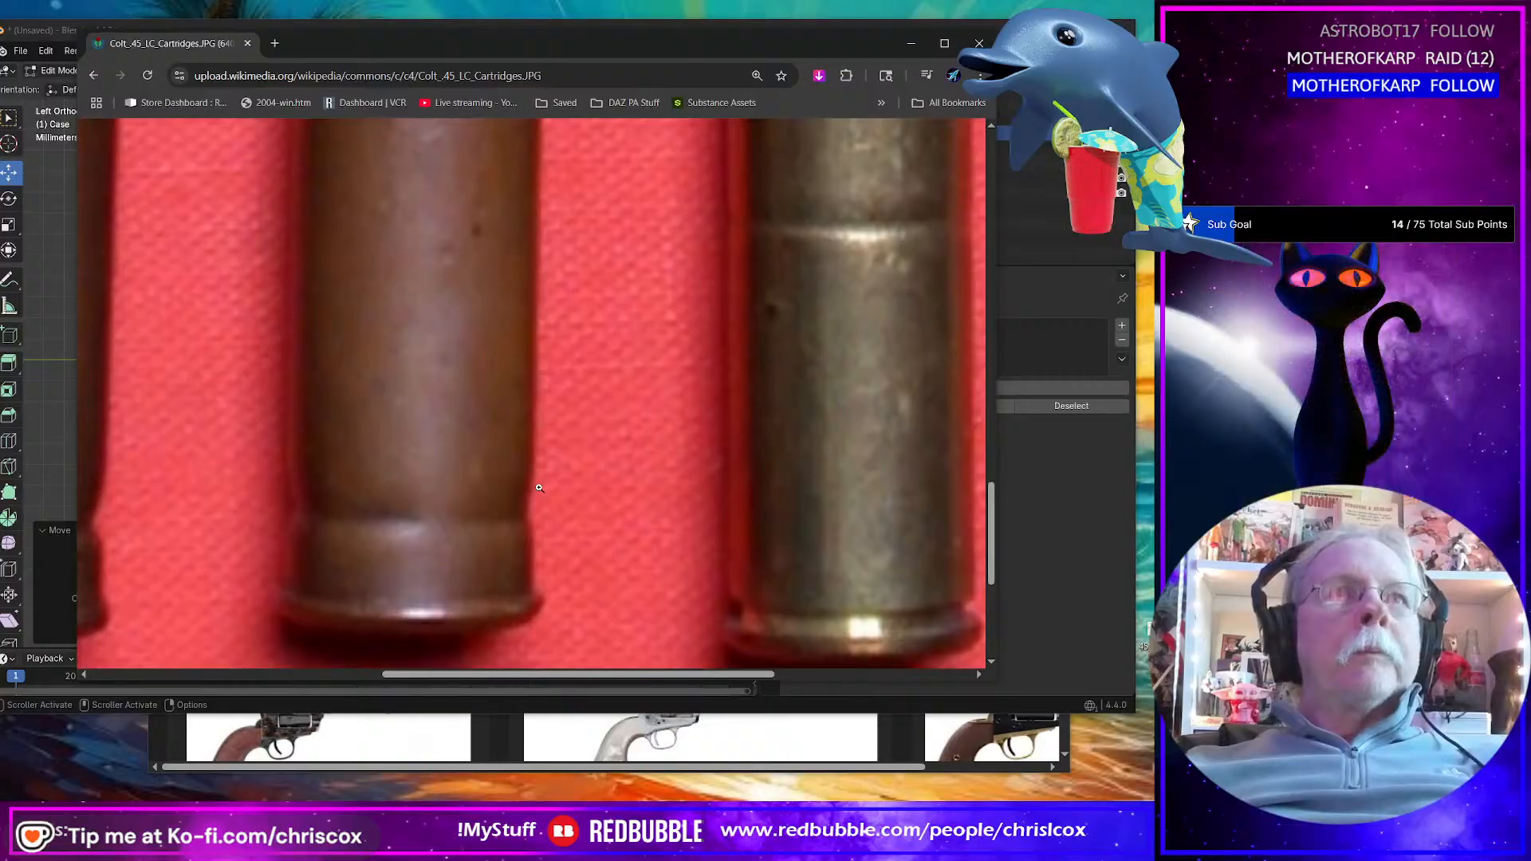
pyautogui.scroll(3, 559, 483)
pyautogui.scroll(3, 840, 367)
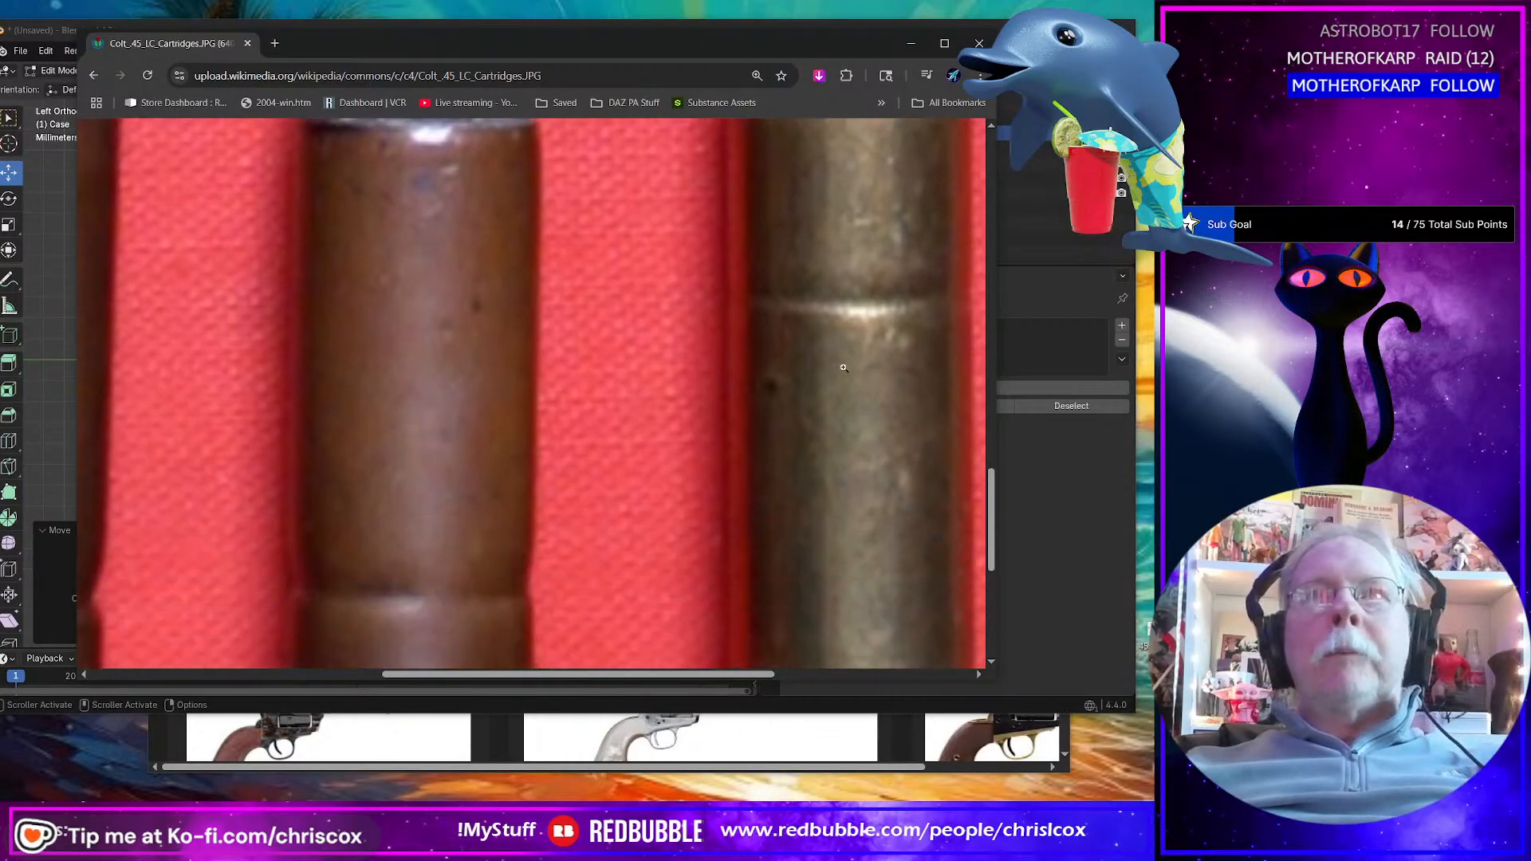
pyautogui.scroll(-3, 839, 407)
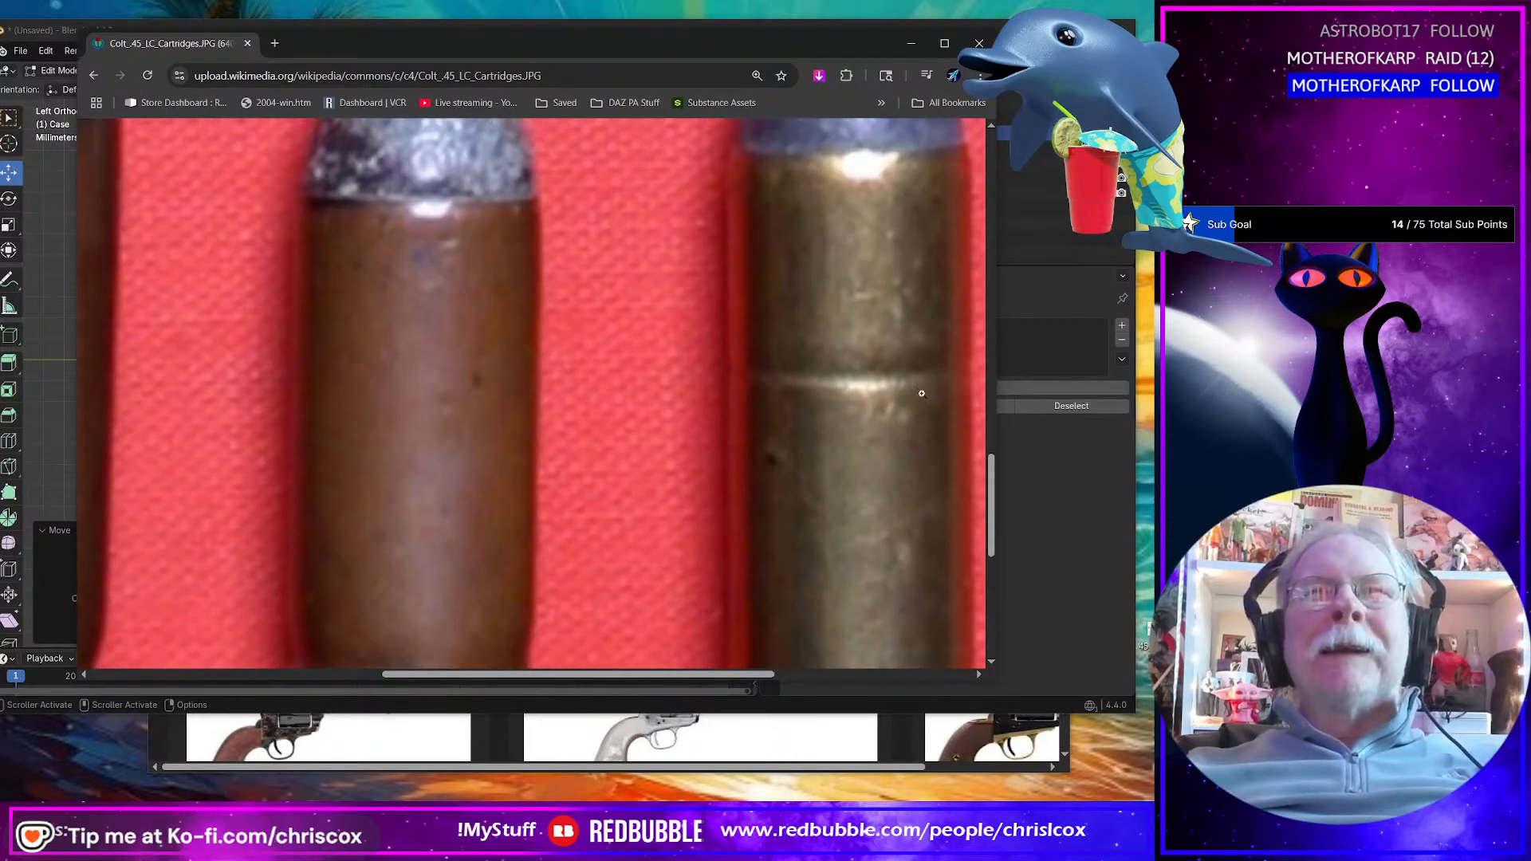
# Step: Zoom the photo out to 125% and compare the three whole cartridges with their captions
pyautogui.click(791, 395)
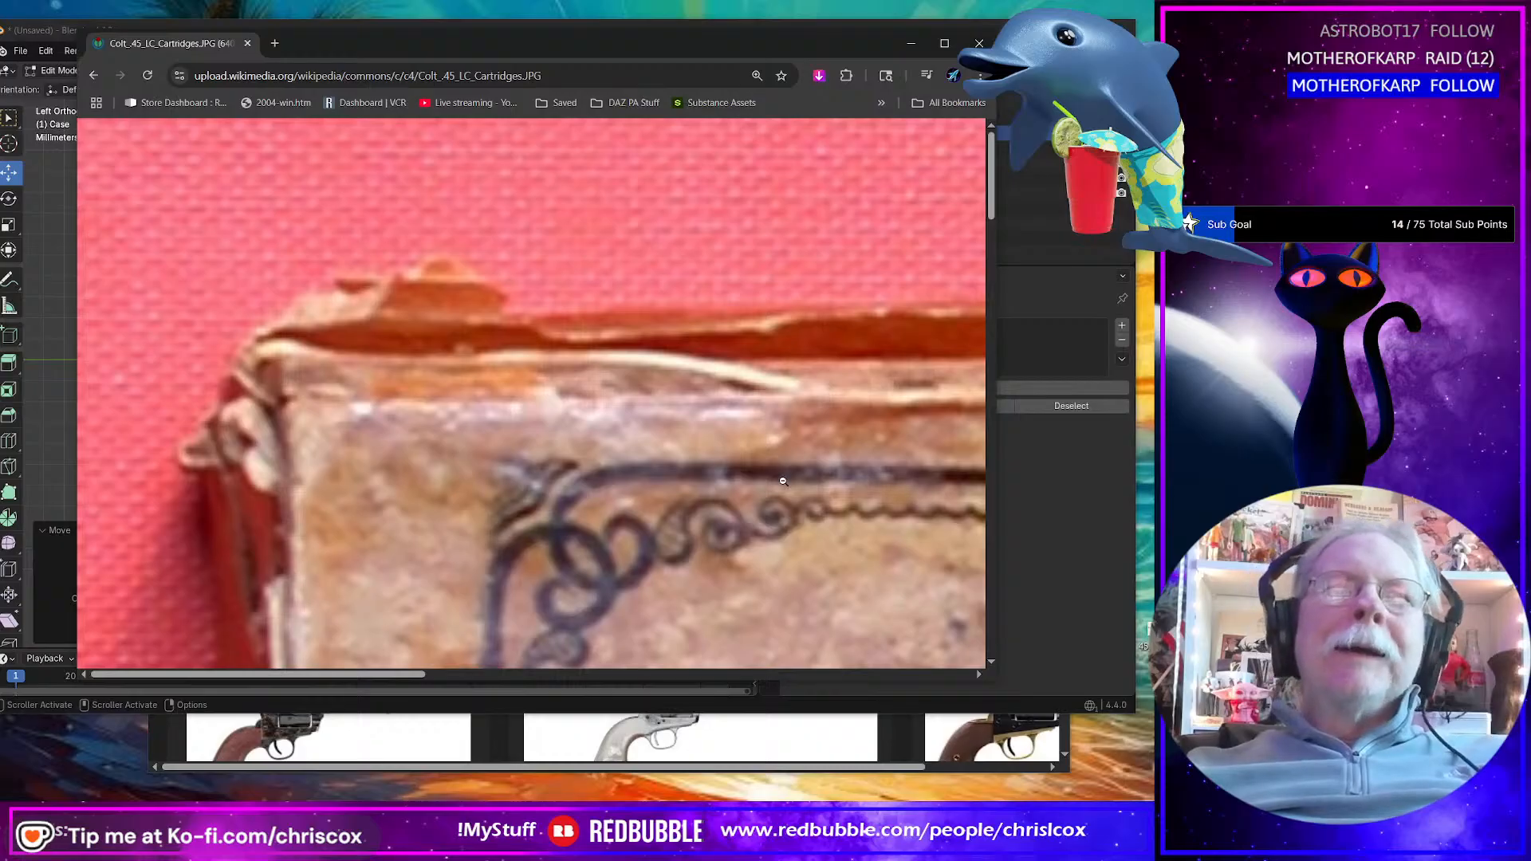
pyautogui.keyDown('ctrl'); pyautogui.scroll(-2, 783, 481); pyautogui.keyUp('ctrl')
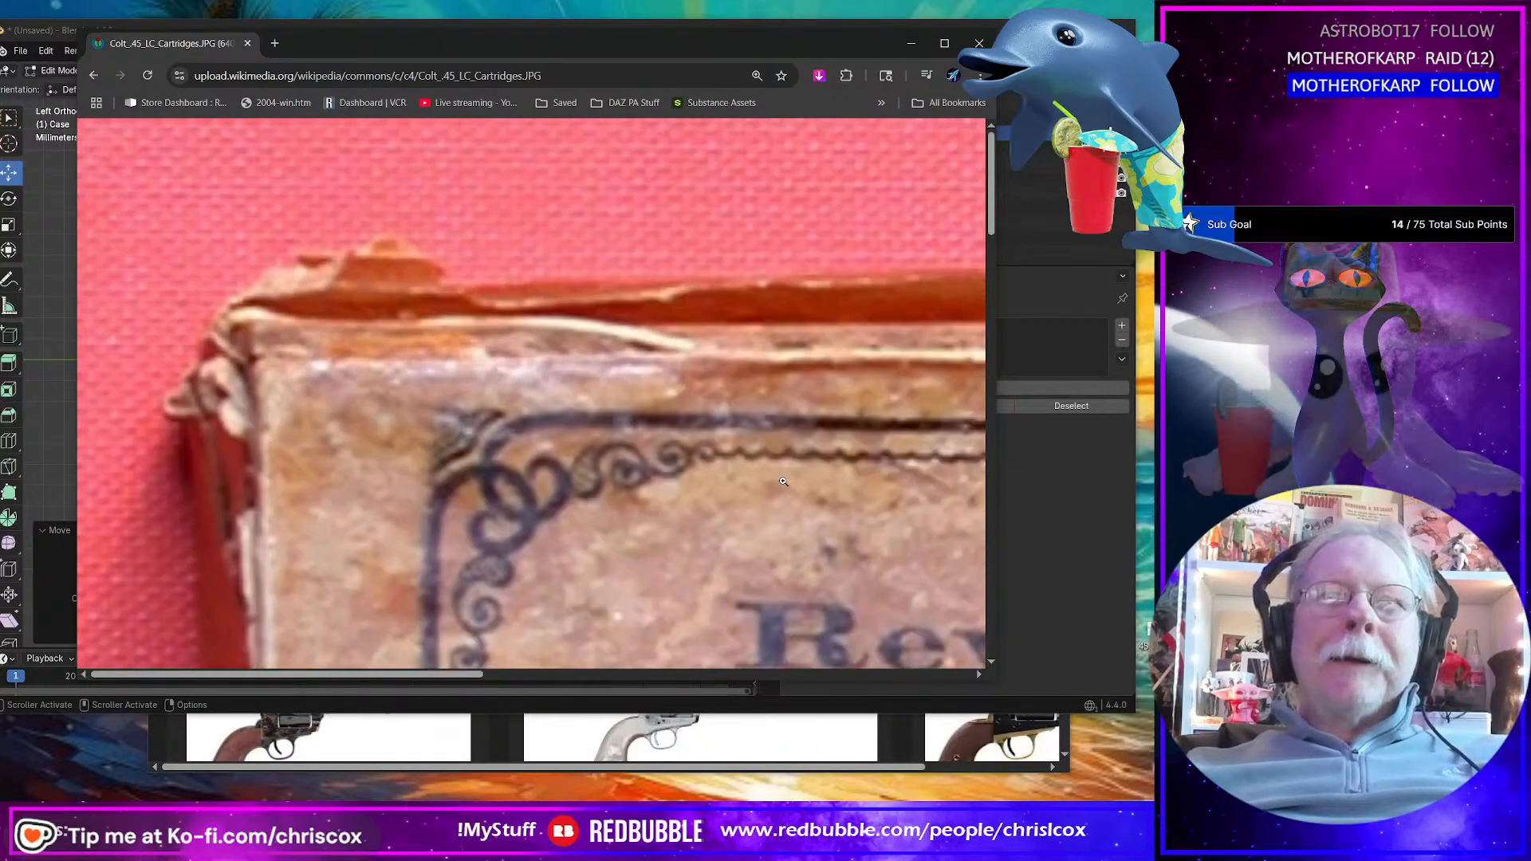
pyautogui.keyDown('ctrl'); pyautogui.scroll(1, 922, 339); pyautogui.keyUp('ctrl')
pyautogui.keyDown('ctrl'); pyautogui.scroll(-3, 797, 386); pyautogui.keyUp('ctrl')
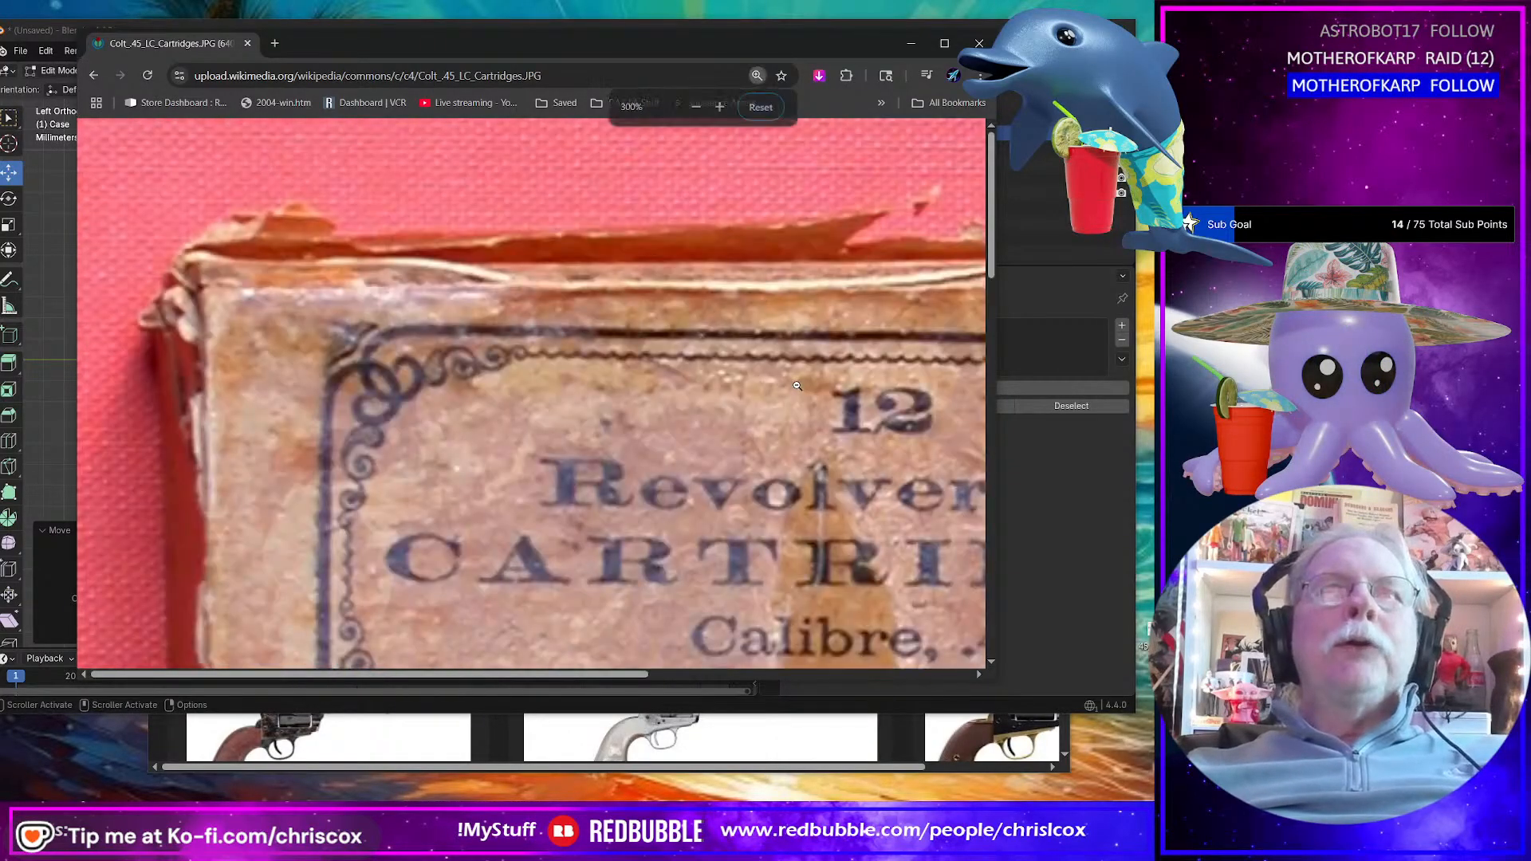
pyautogui.scroll(-3, 797, 386)
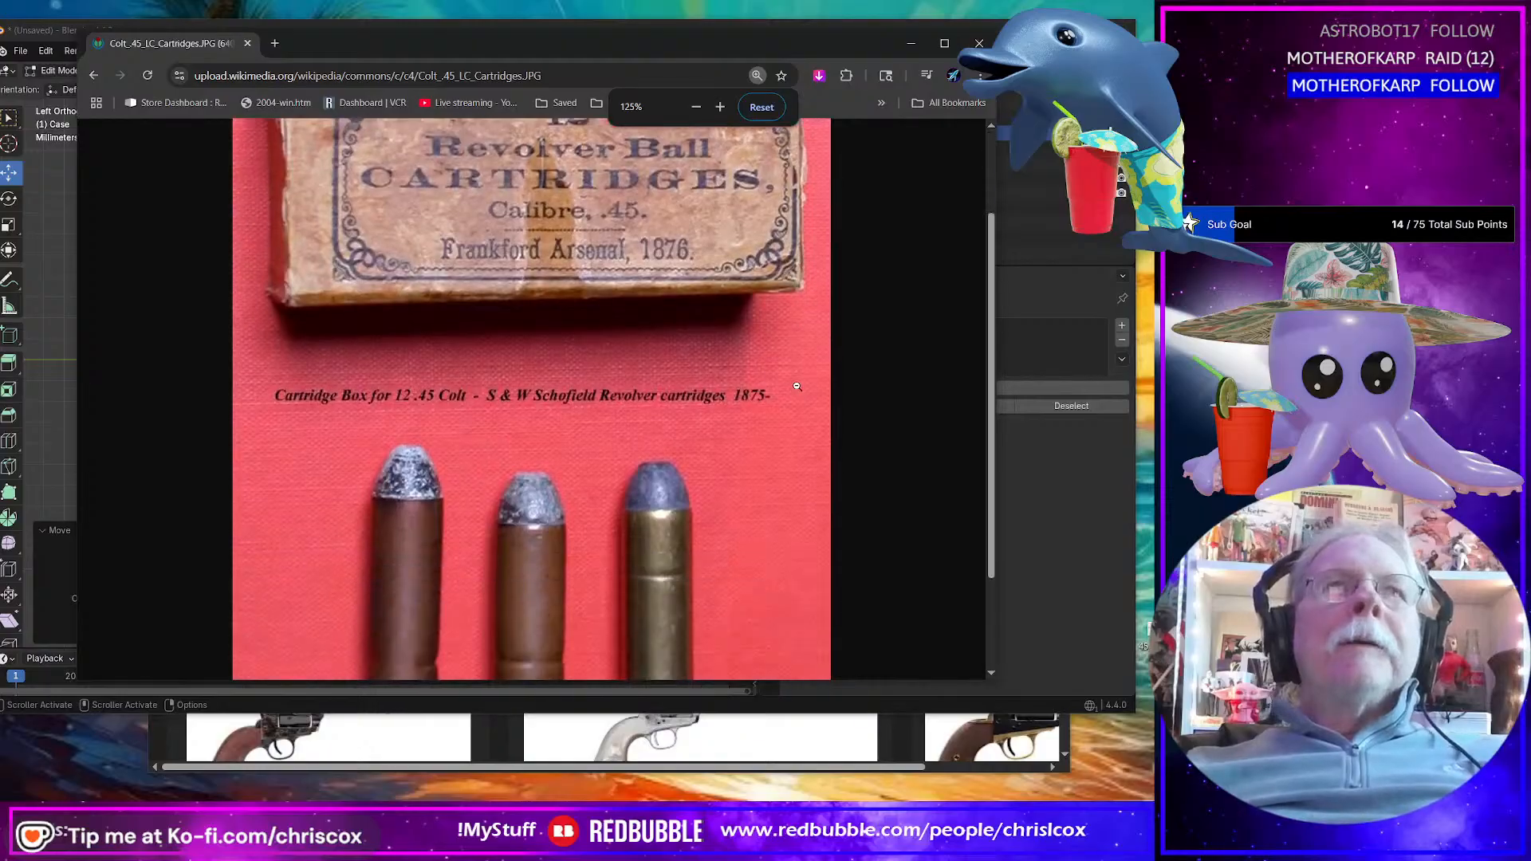
pyautogui.scroll(-1, 798, 402)
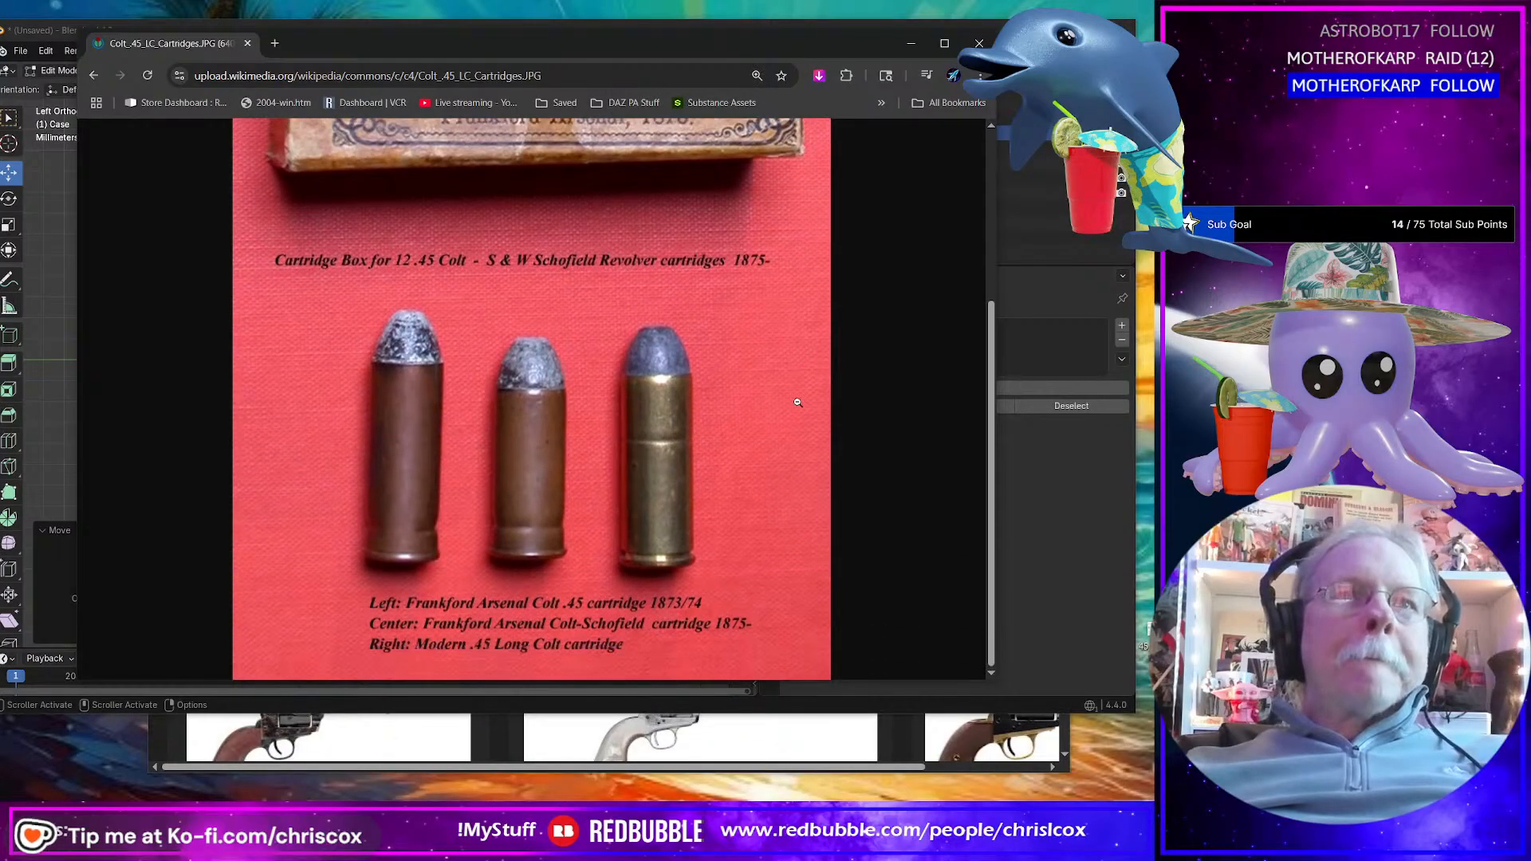
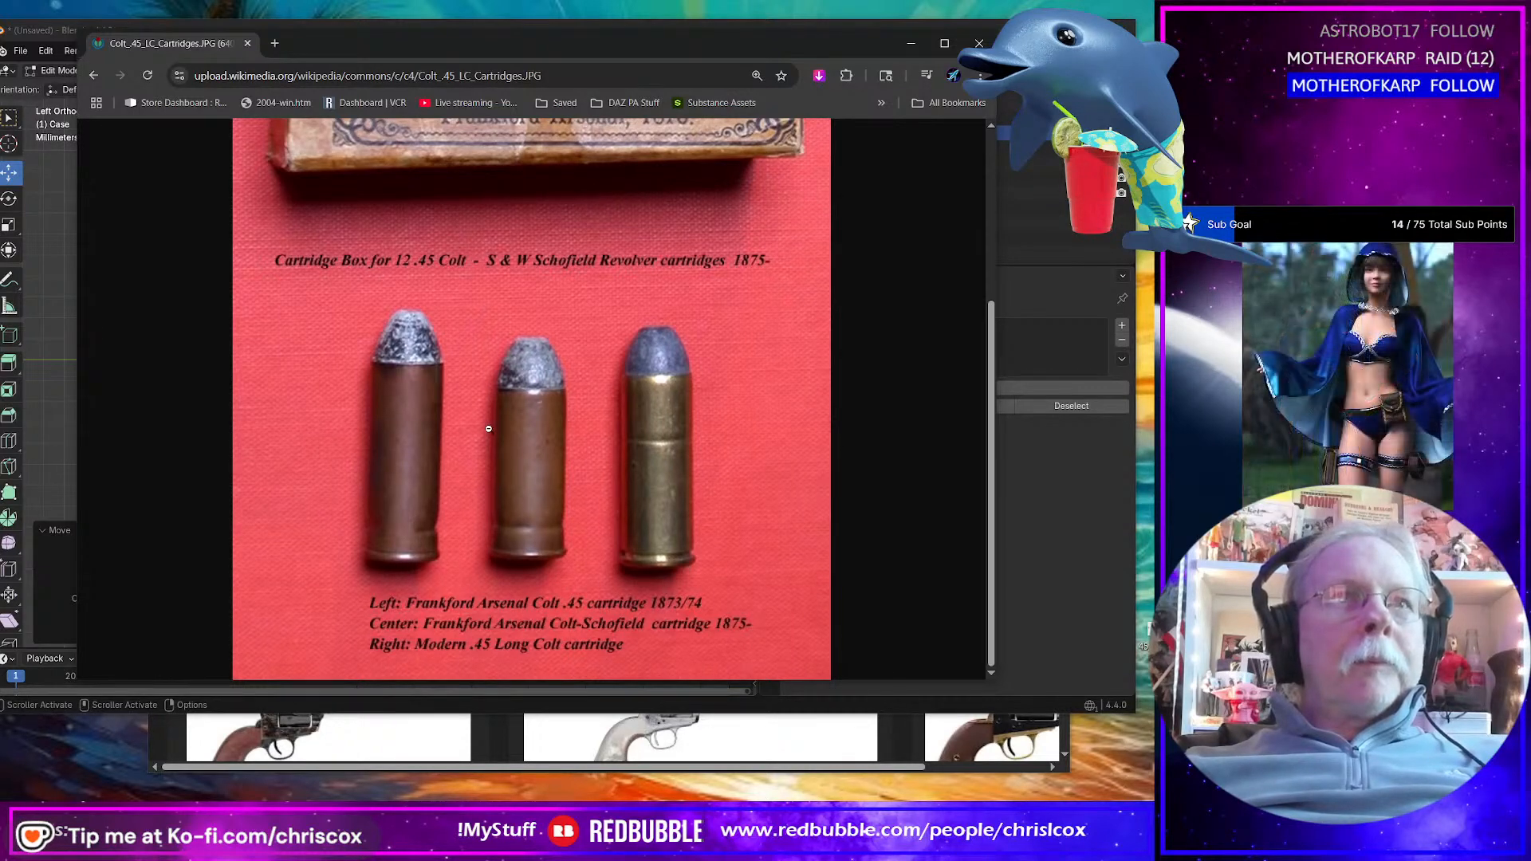
# Step: Return to the Wikipedia image viewer, view the hollow point and flat nose .45 Colt cartridges photo, and close the viewer
pyautogui.scroll(3, 488, 429)
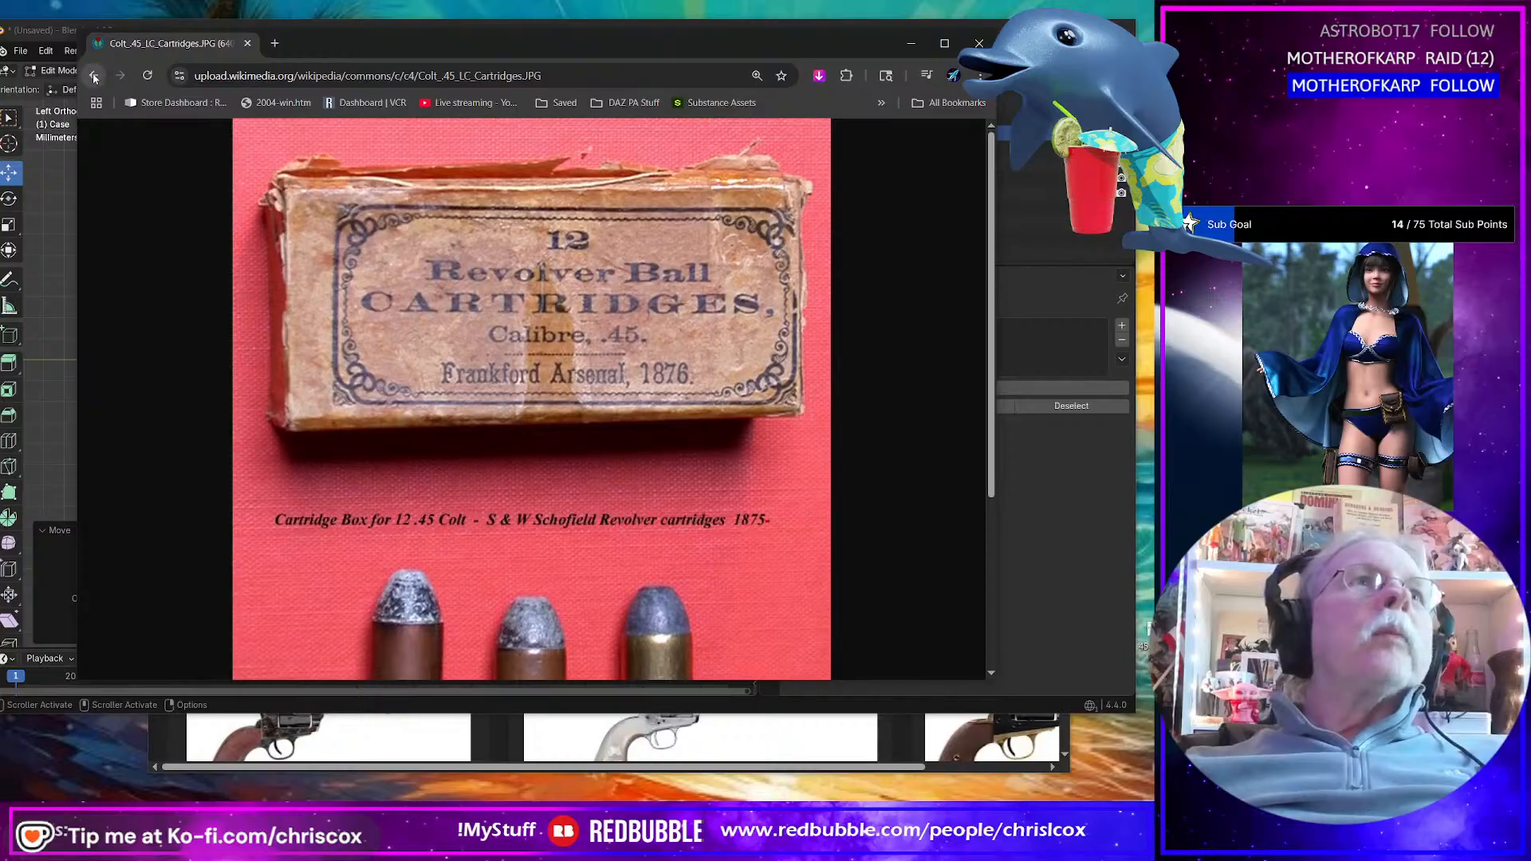
pyautogui.click(94, 76)
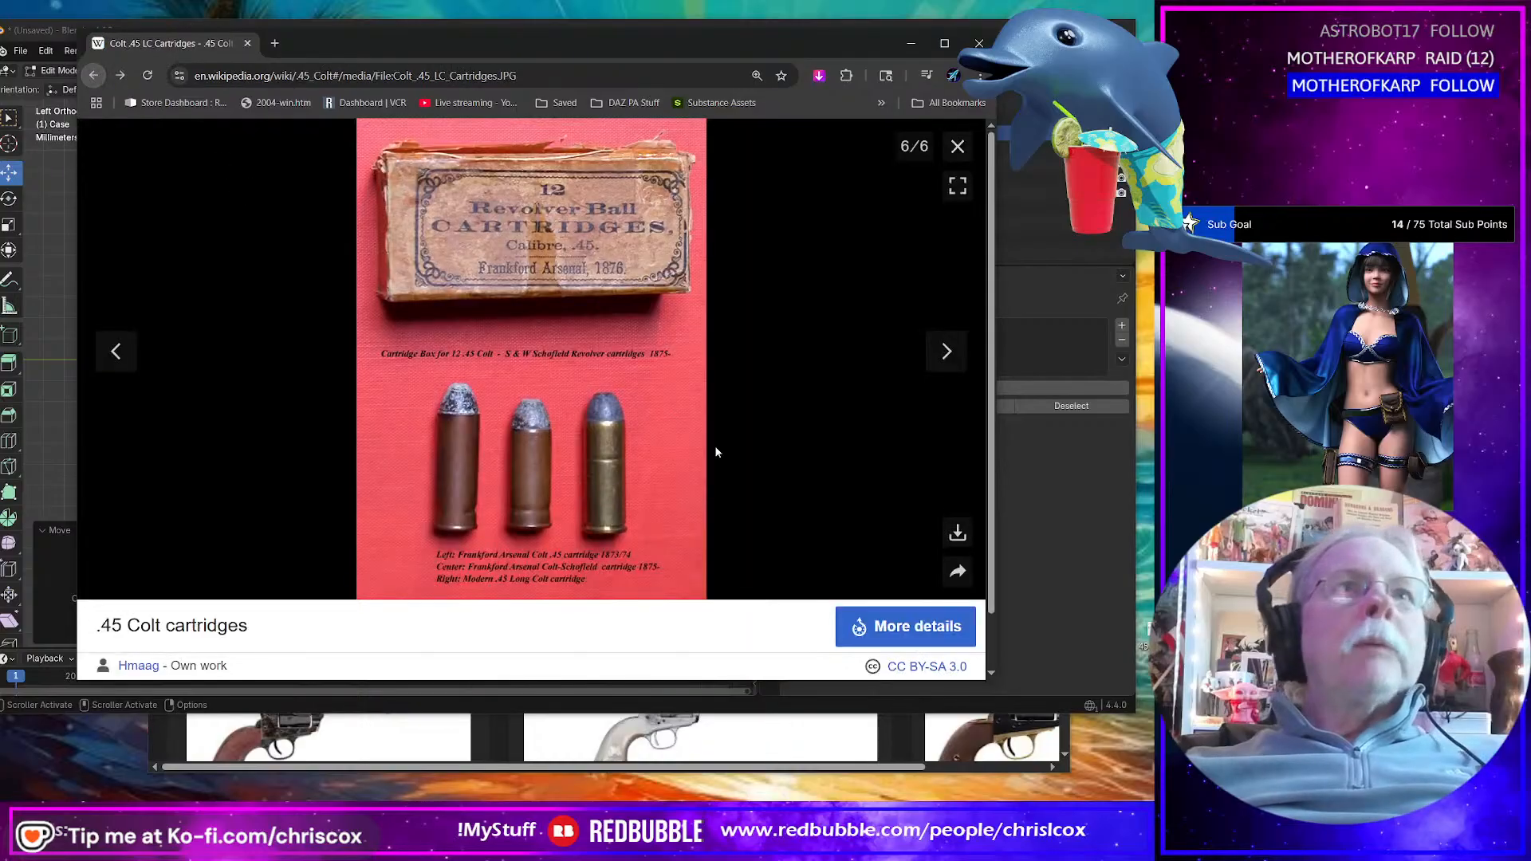
pyautogui.click(115, 351)
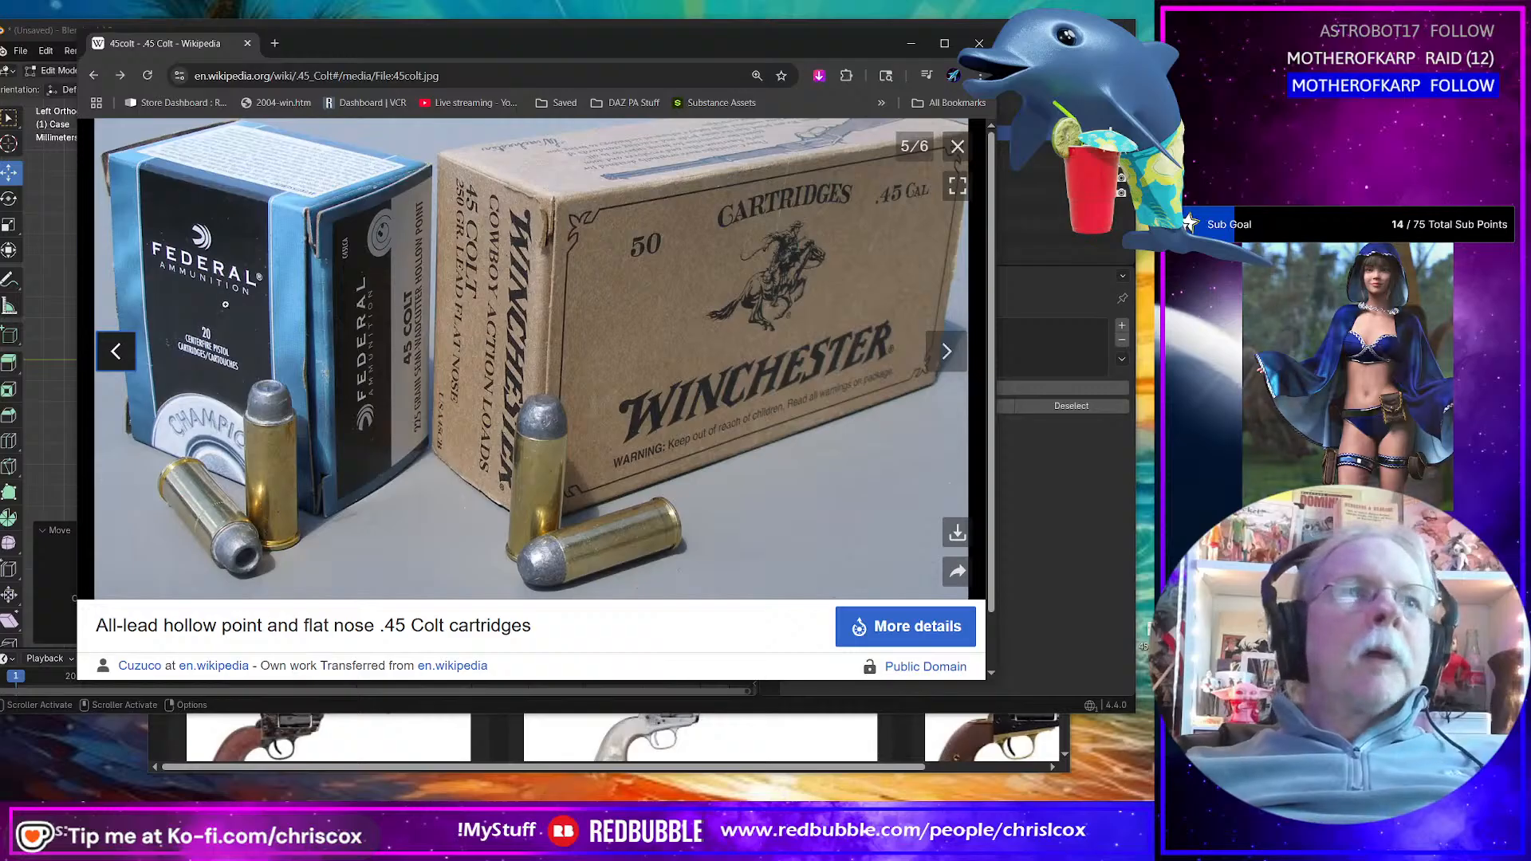
pyautogui.click(957, 146)
# Step: Look through the .45 Colt article and open the dimensioned U.S. Army ball cartridge diagram from the History section
pyautogui.scroll(6, 547, 482)
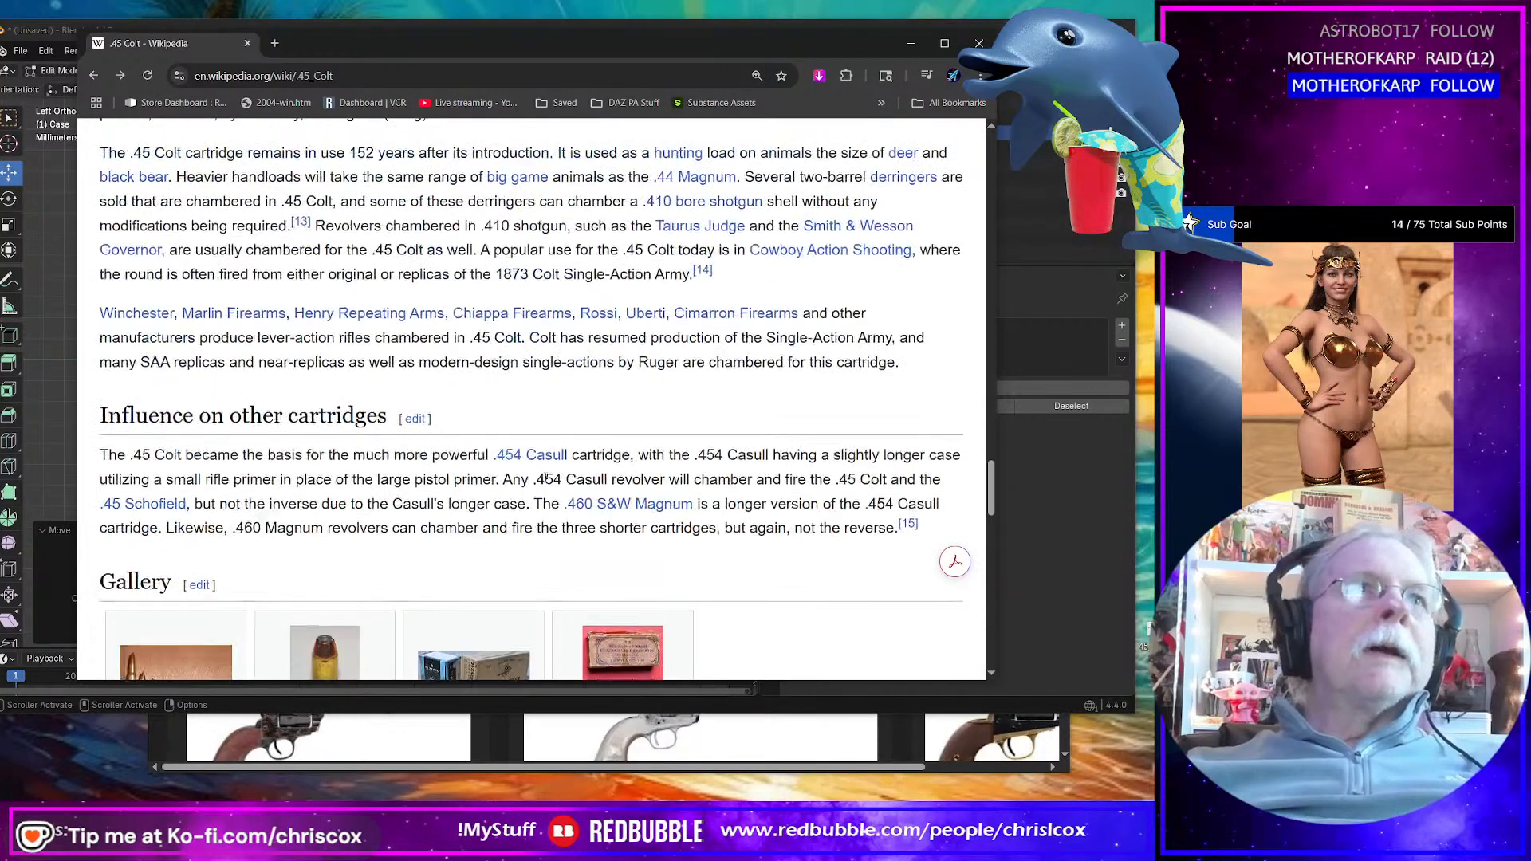
pyautogui.scroll(-6, 546, 477)
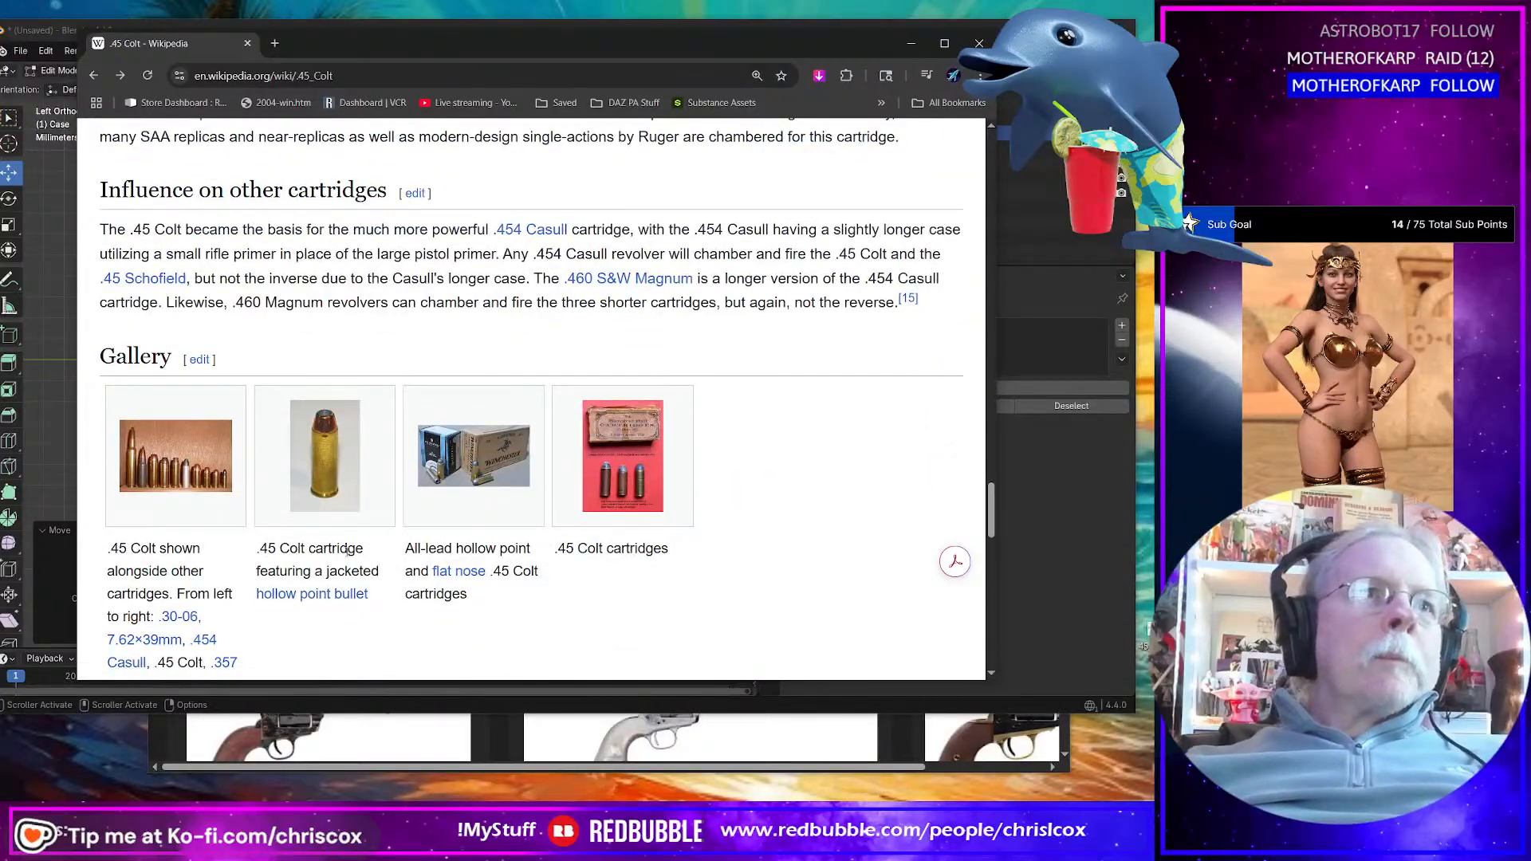
pyautogui.scroll(10, 467, 469)
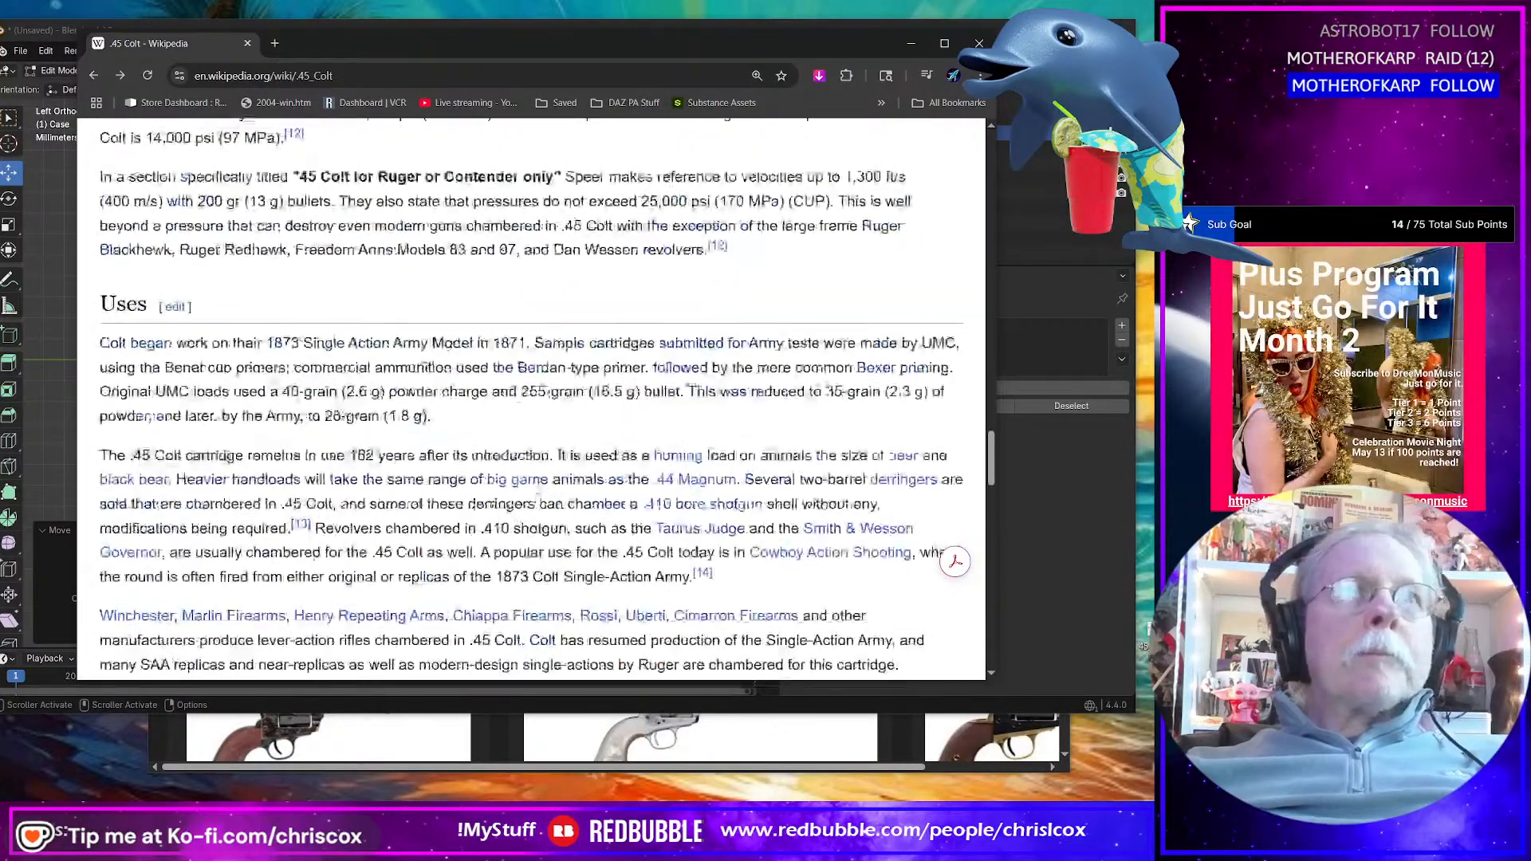
pyautogui.scroll(15, 536, 488)
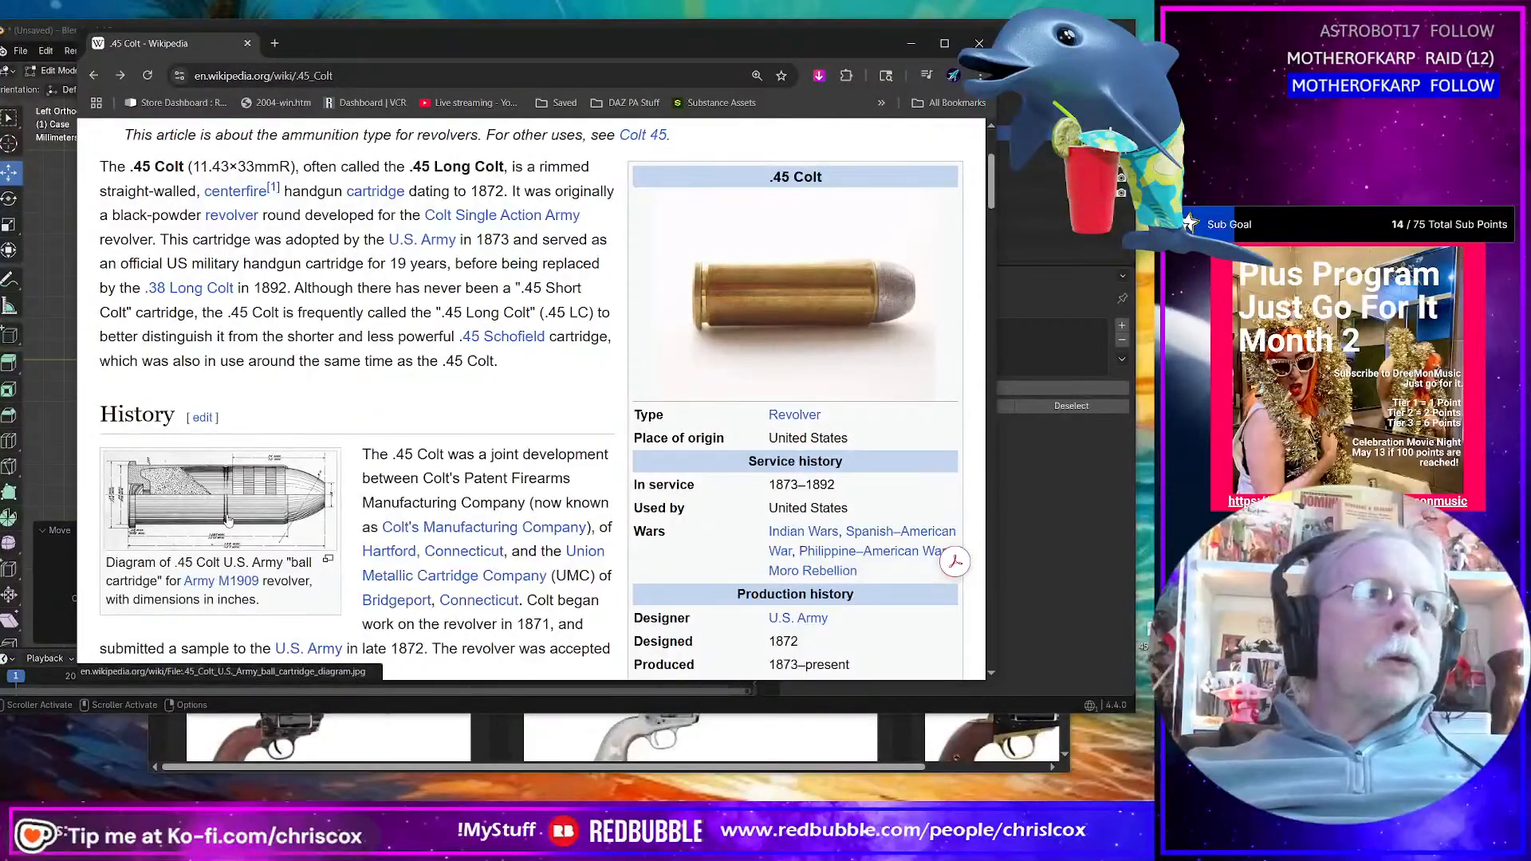
pyautogui.moveTo(250, 588)
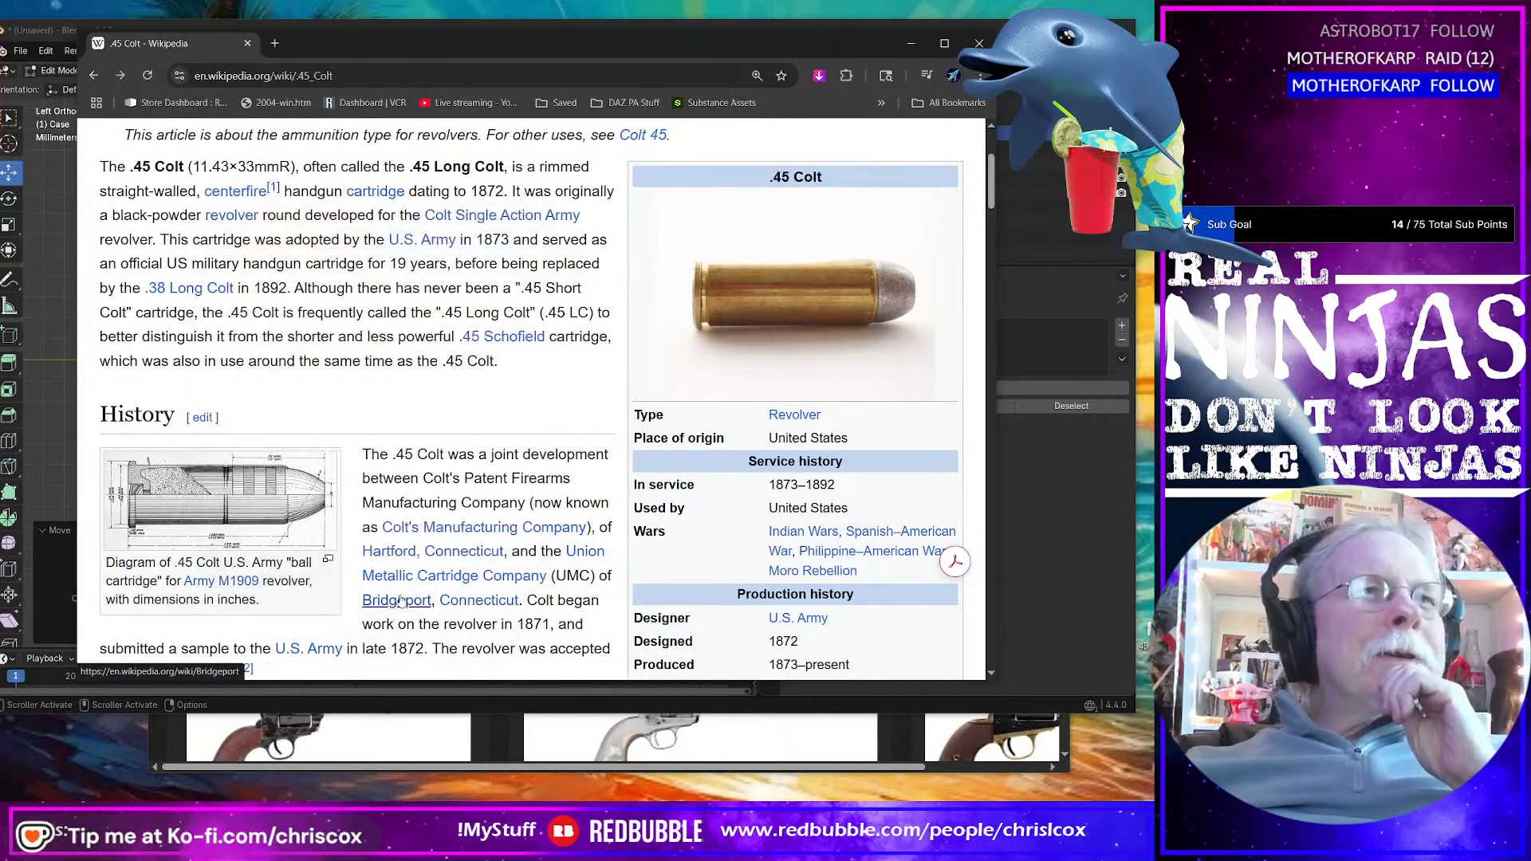
pyautogui.moveTo(397, 600)
pyautogui.scroll(-1, 403, 600)
pyautogui.scroll(-1, 403, 600)
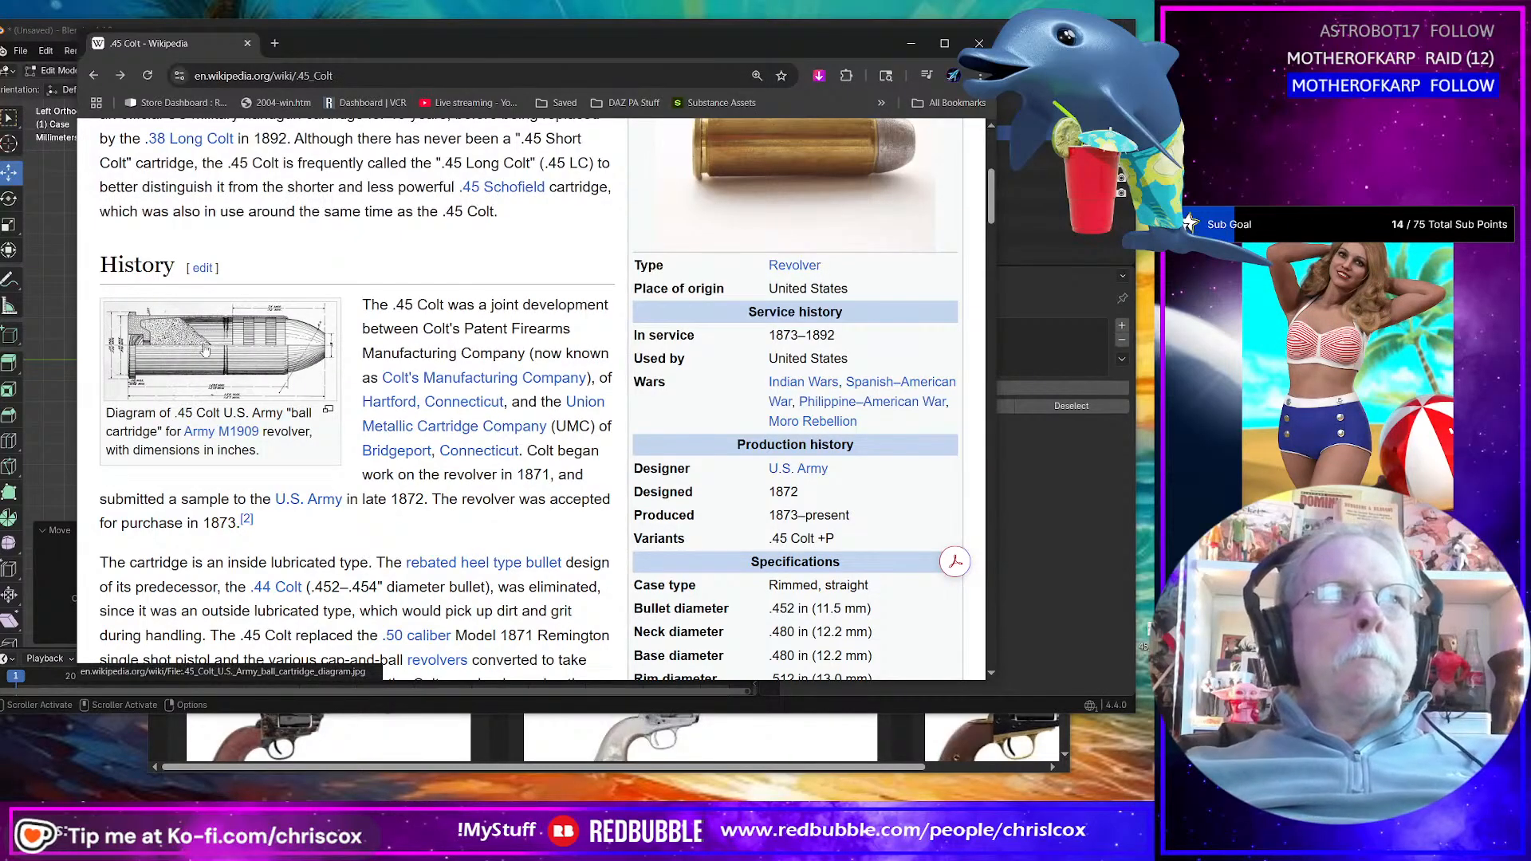
pyautogui.click(292, 327)
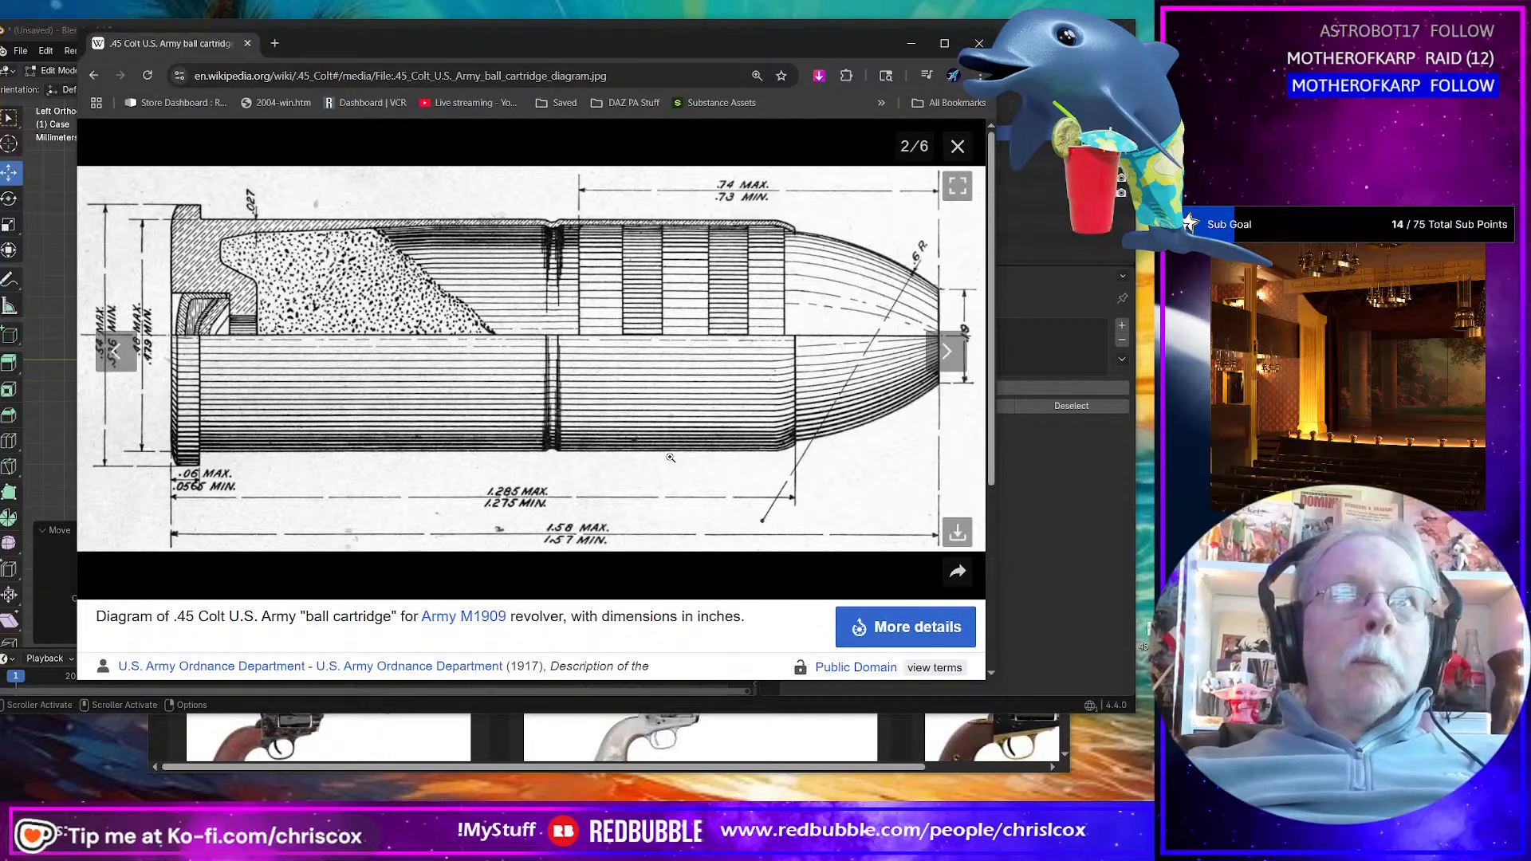
# Step: Compare the case base in Blender with the dimensioned ball cartridge diagram in the browser, and return to Blender
pyautogui.hotkey('alt', 'Tab')
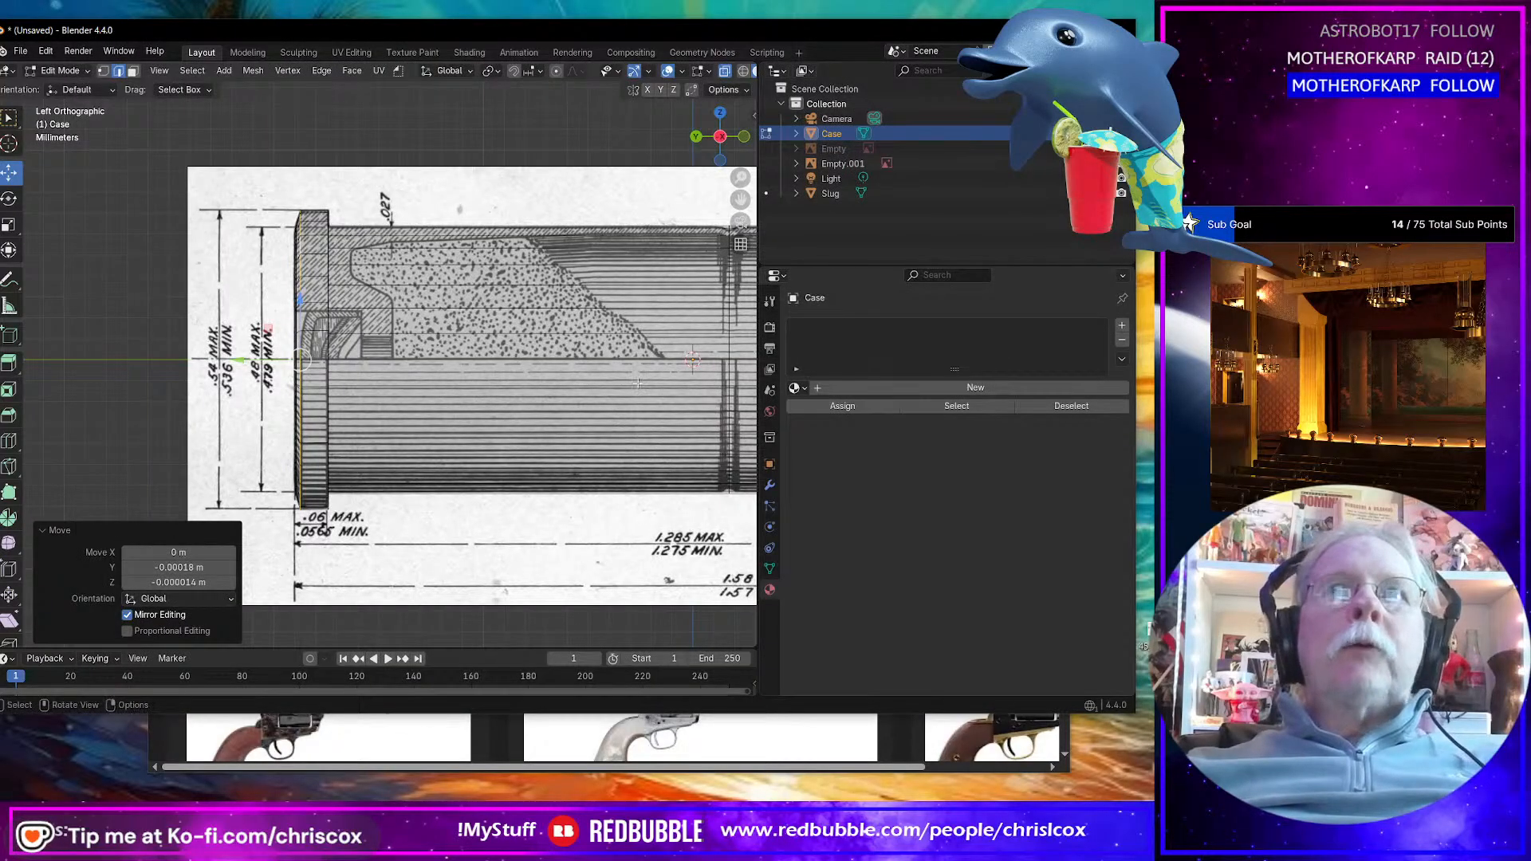
pyautogui.keyDown('shift'); pyautogui.moveTo(601, 365); pyautogui.dragTo(497, 369, button='middle'); pyautogui.keyUp('shift')
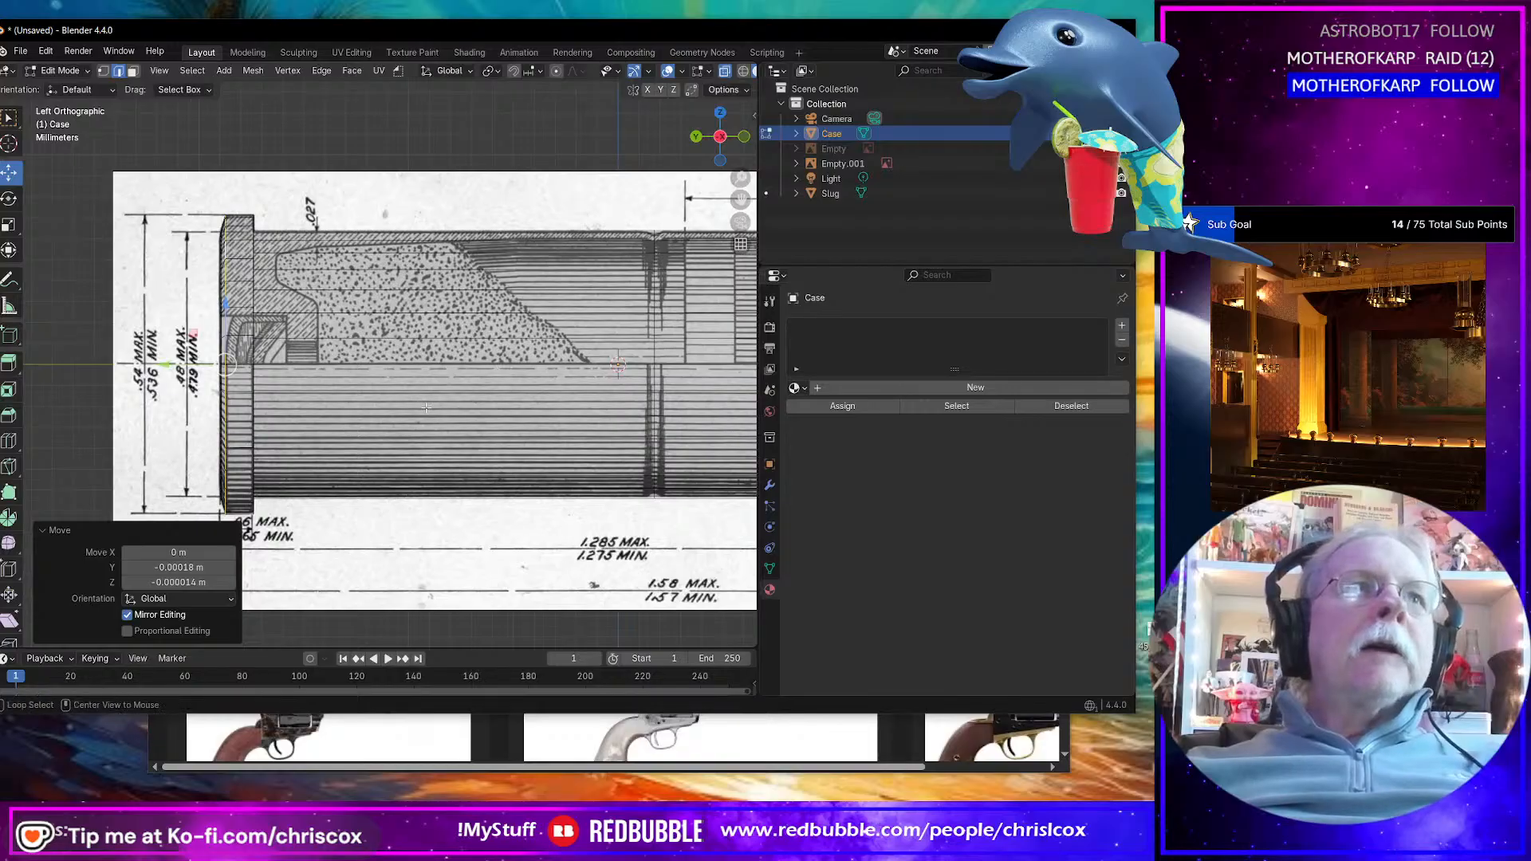
pyautogui.hotkey('alt', 'Tab')
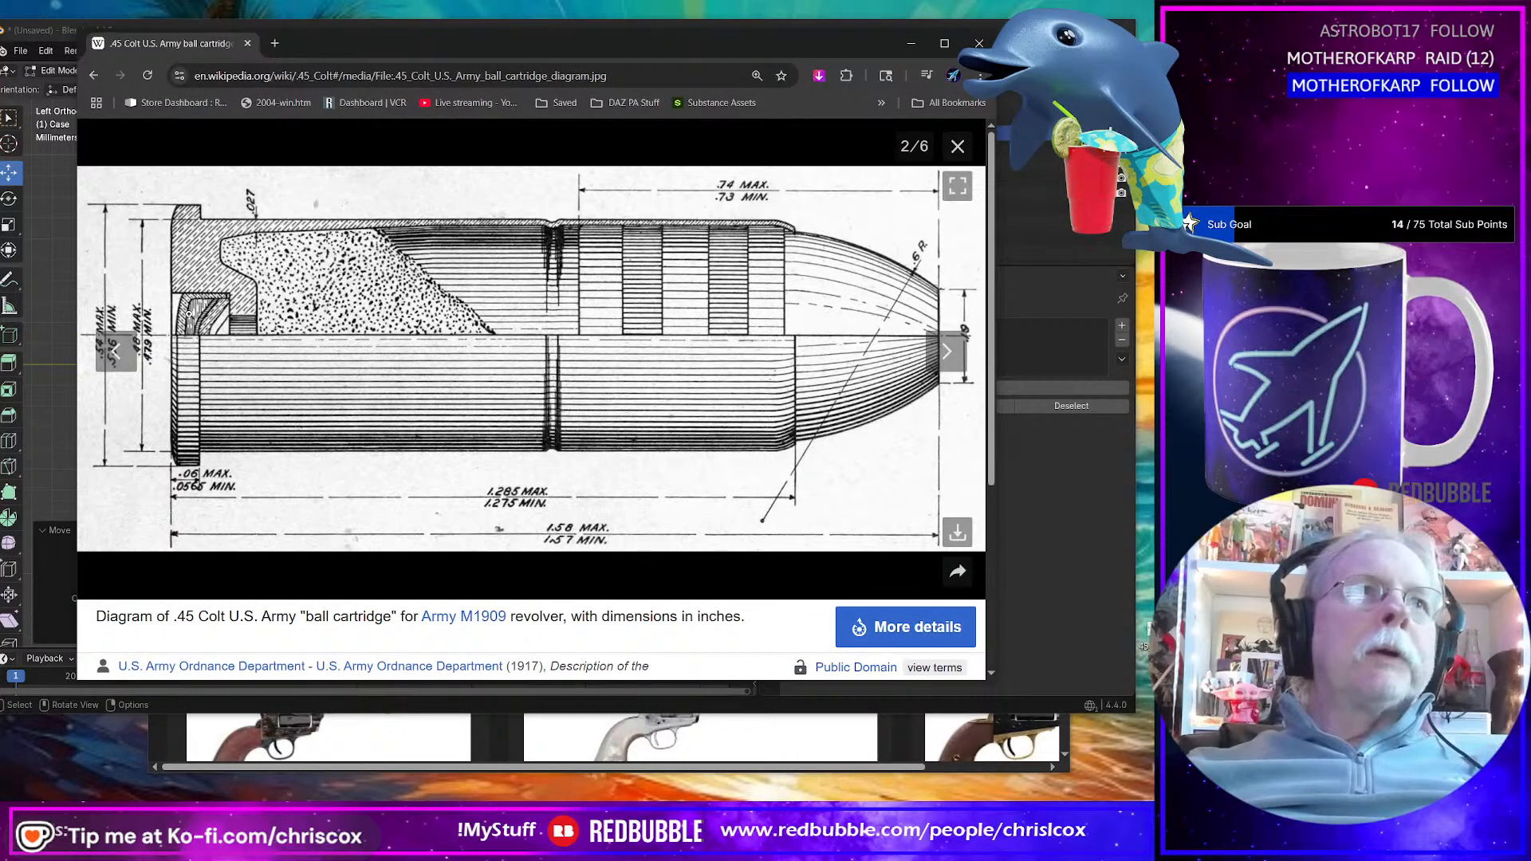
pyautogui.hotkey('alt', 'Tab')
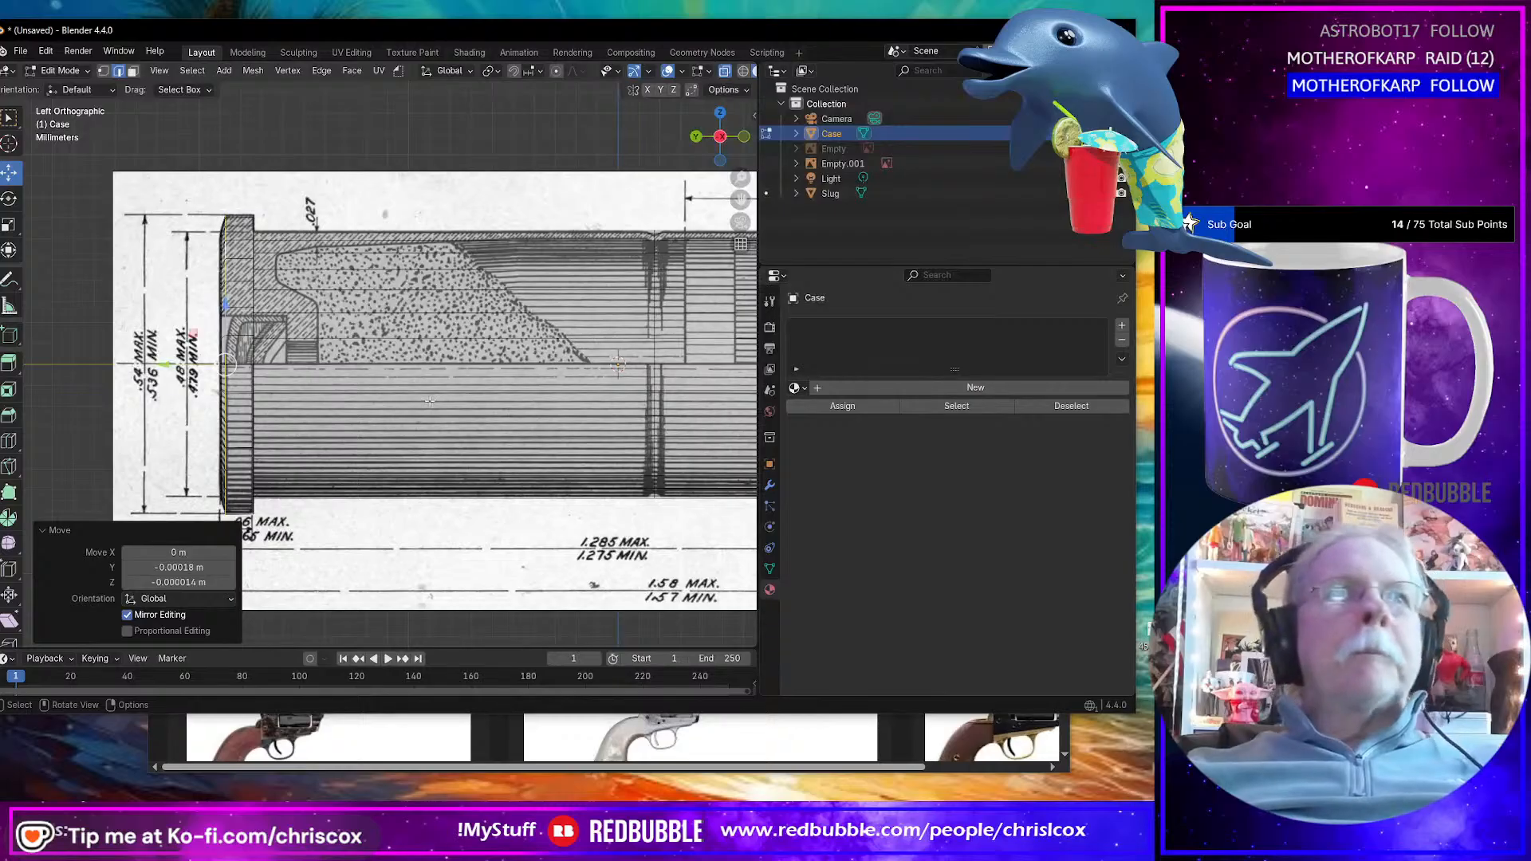
# Step: Select the case's rear end face and inset it by about 0.00396 m to outline the primer
pyautogui.moveTo(409, 397); pyautogui.dragTo(542, 351, button='middle')
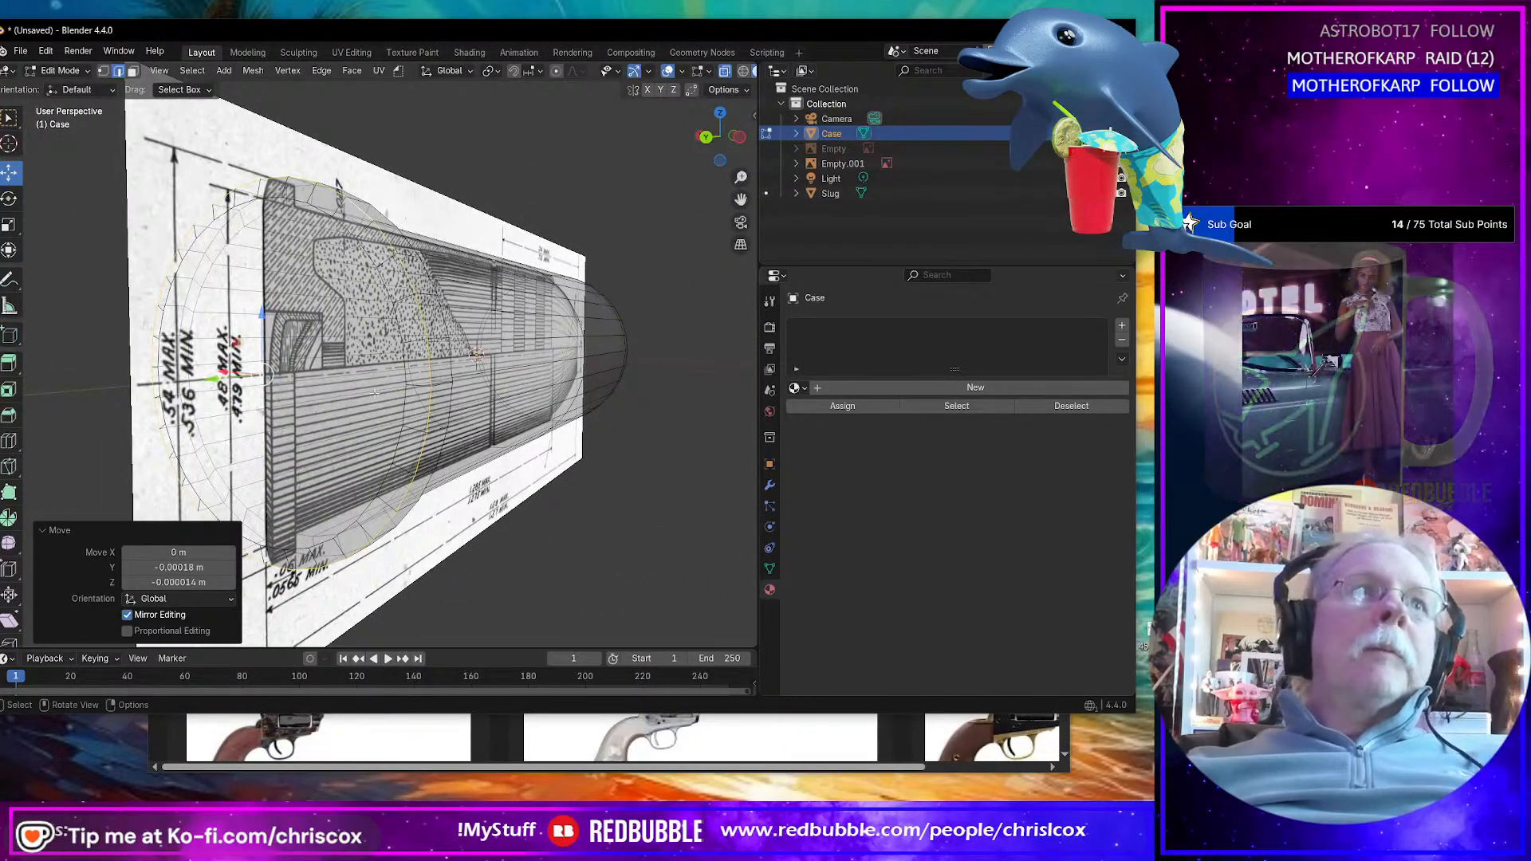
pyautogui.moveTo(351, 379); pyautogui.dragTo(338, 388, button='middle')
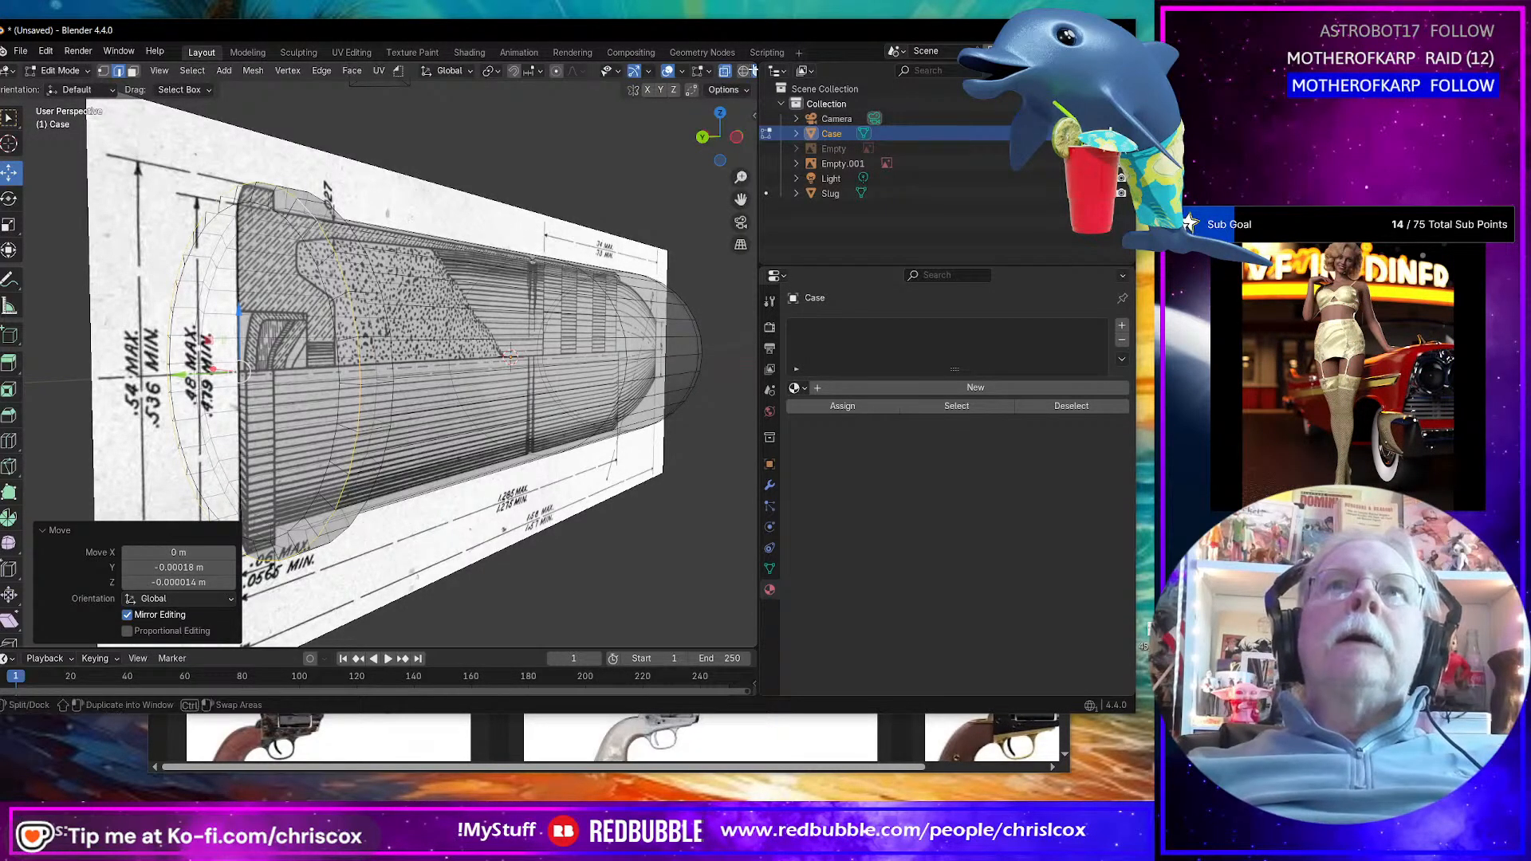
pyautogui.click(727, 73)
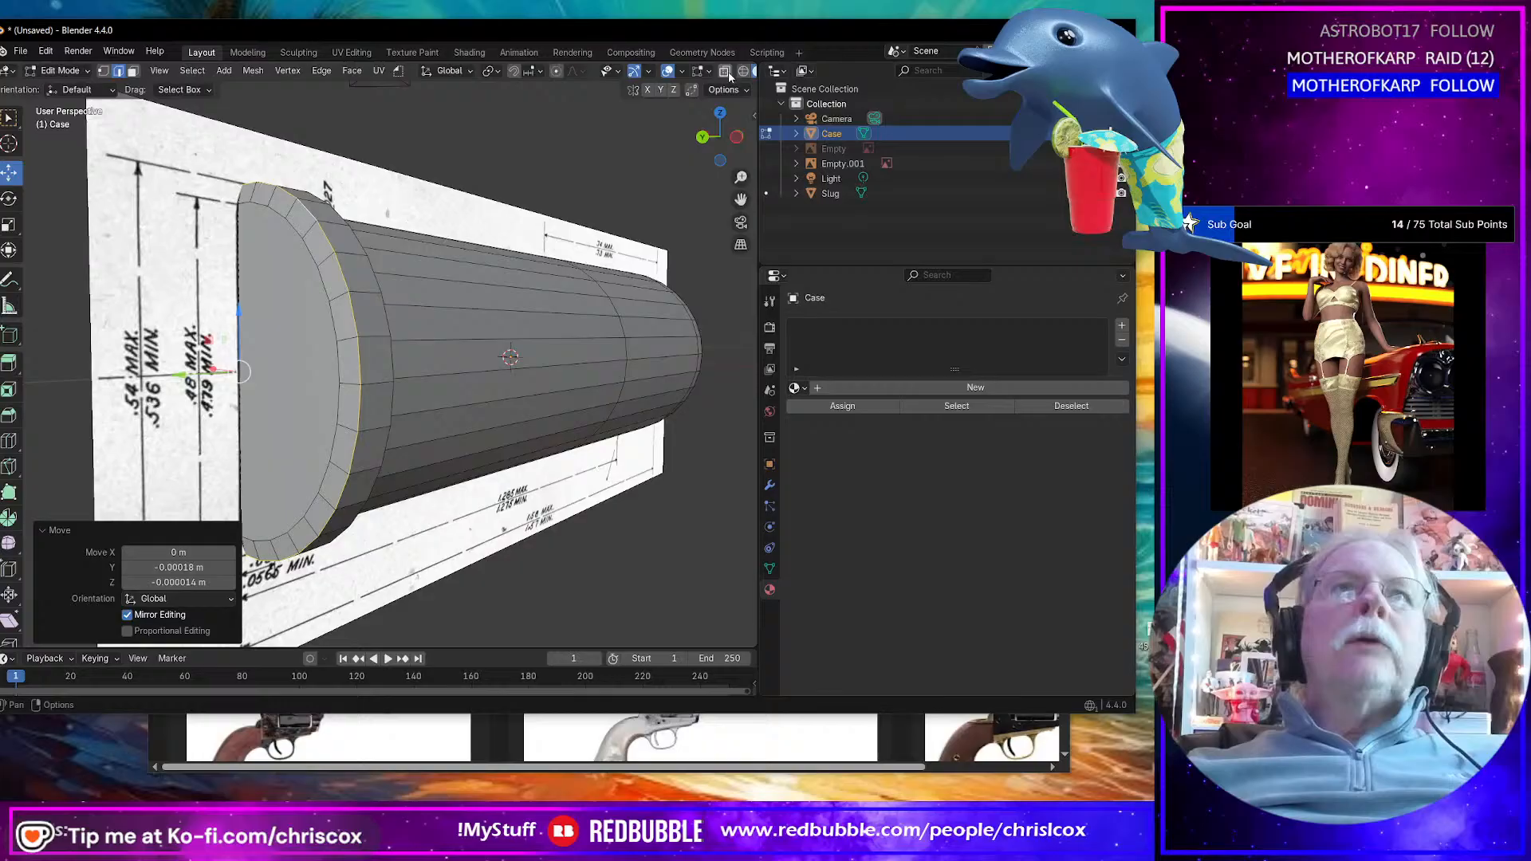
pyautogui.click(293, 386)
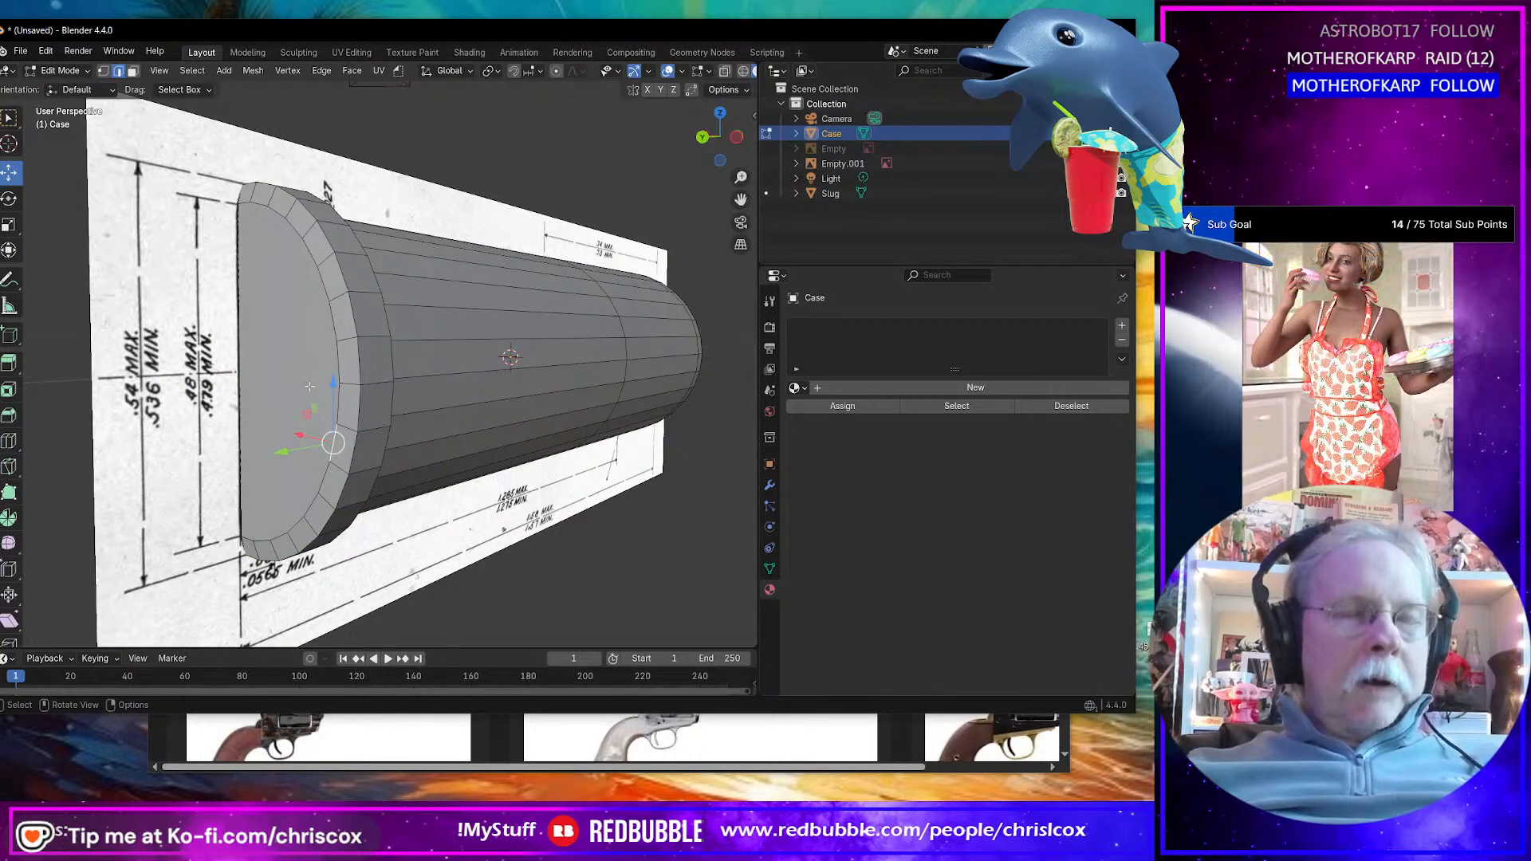
pyautogui.click(725, 71)
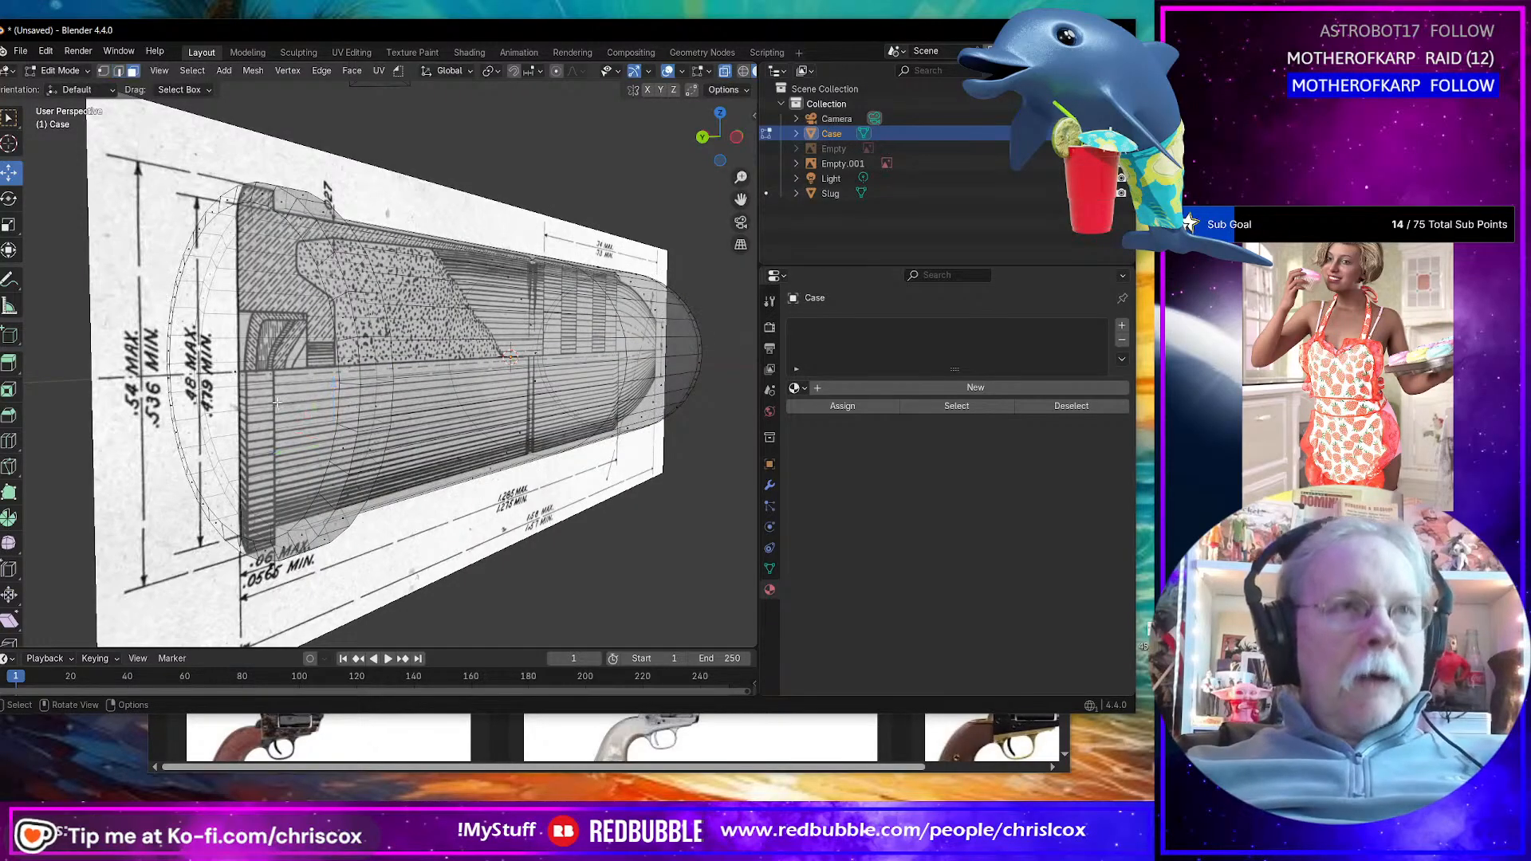
pyautogui.press('3')
pyautogui.click(239, 372)
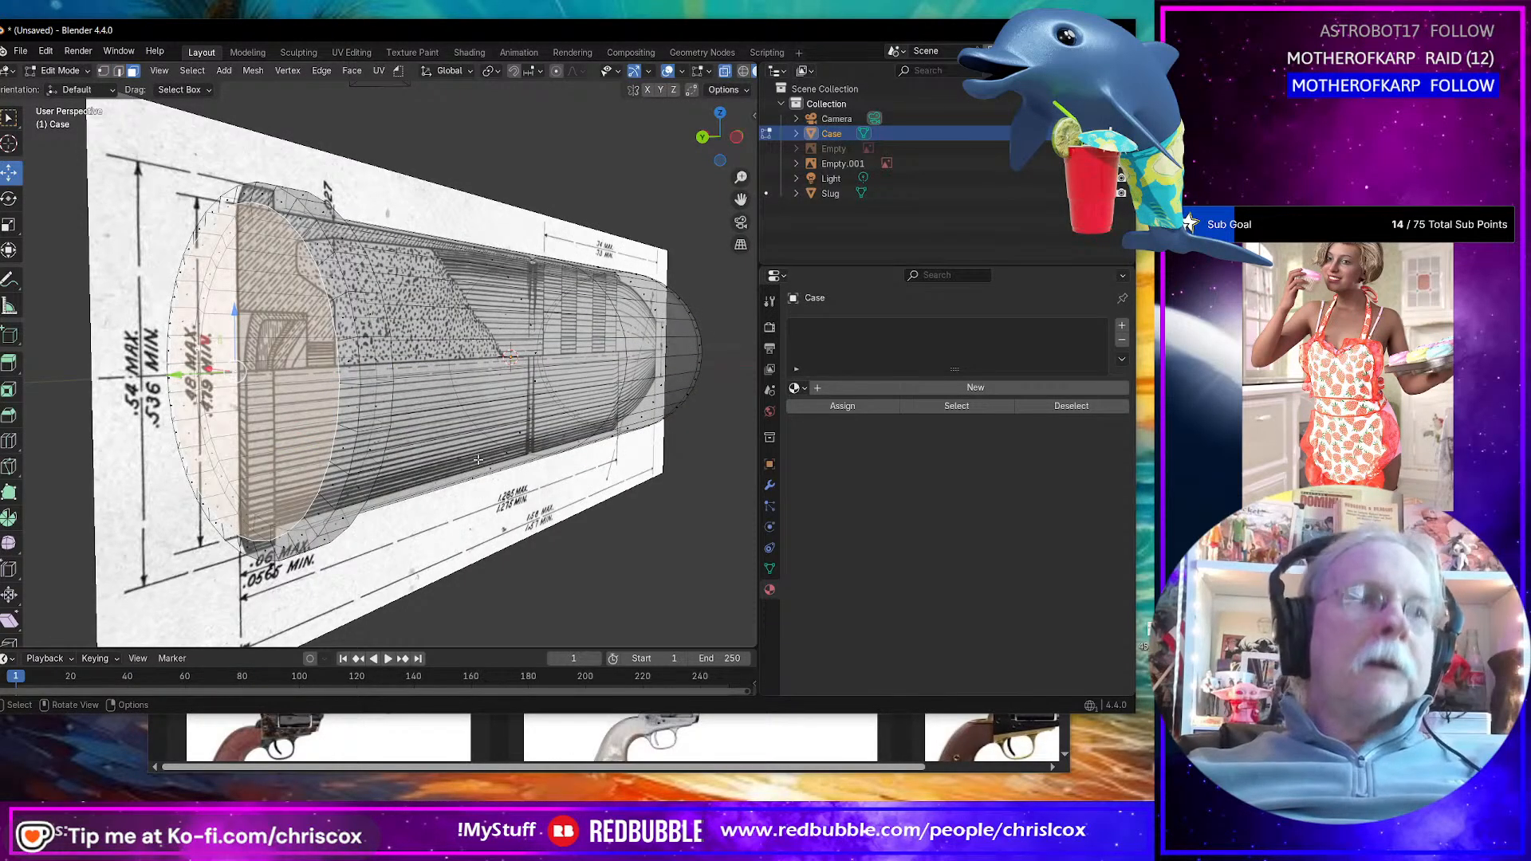
pyautogui.press('i')
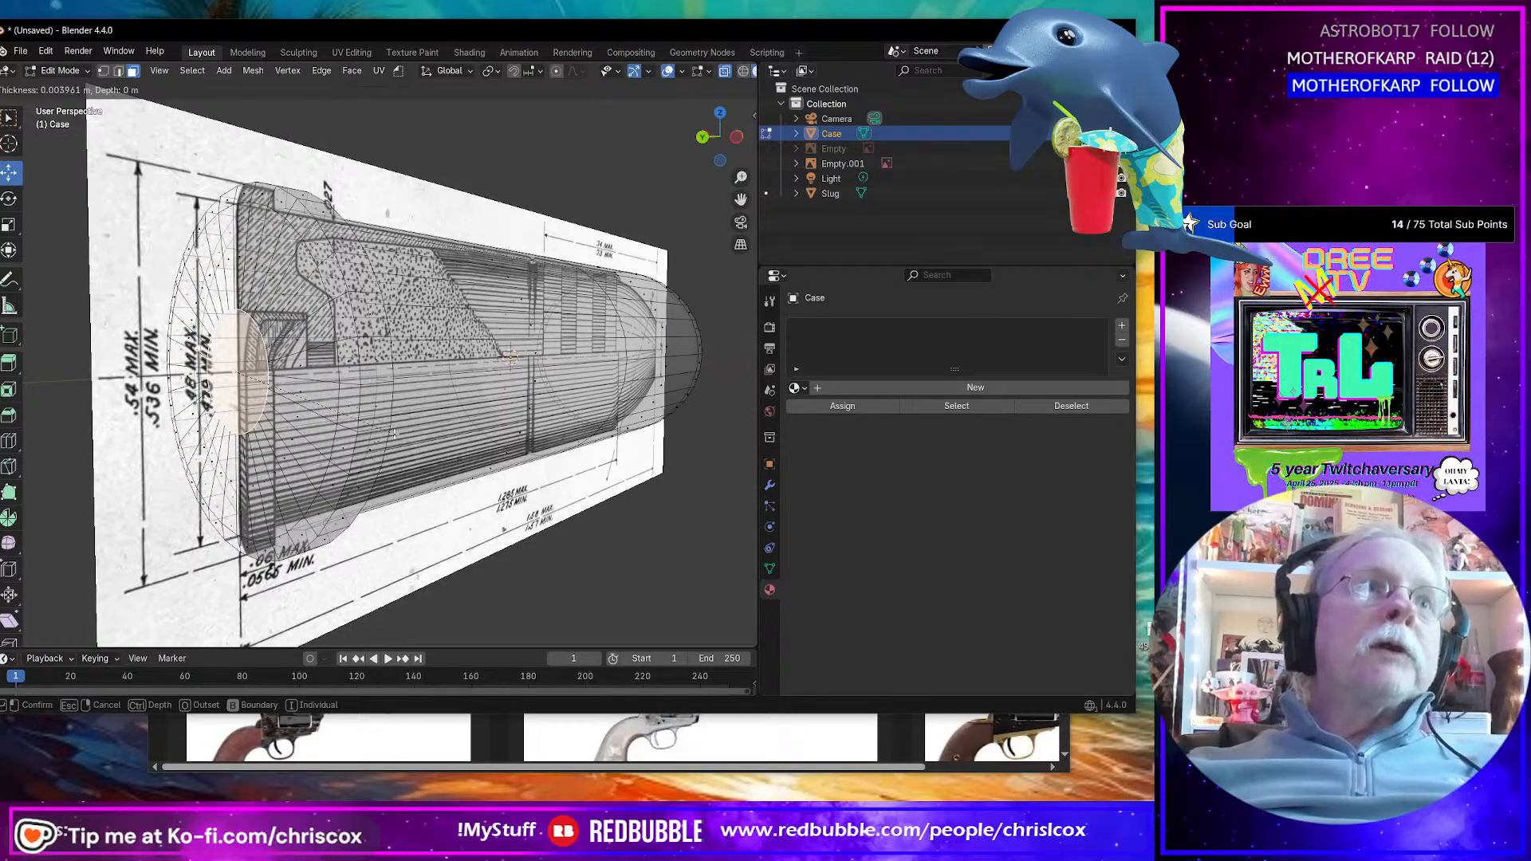
pyautogui.click(395, 434)
# Step: Extrude the primer face about 0.00049 m into the case and inset it again by about 0.00043 m
pyautogui.moveTo(395, 434); pyautogui.dragTo(339, 435, button='middle')
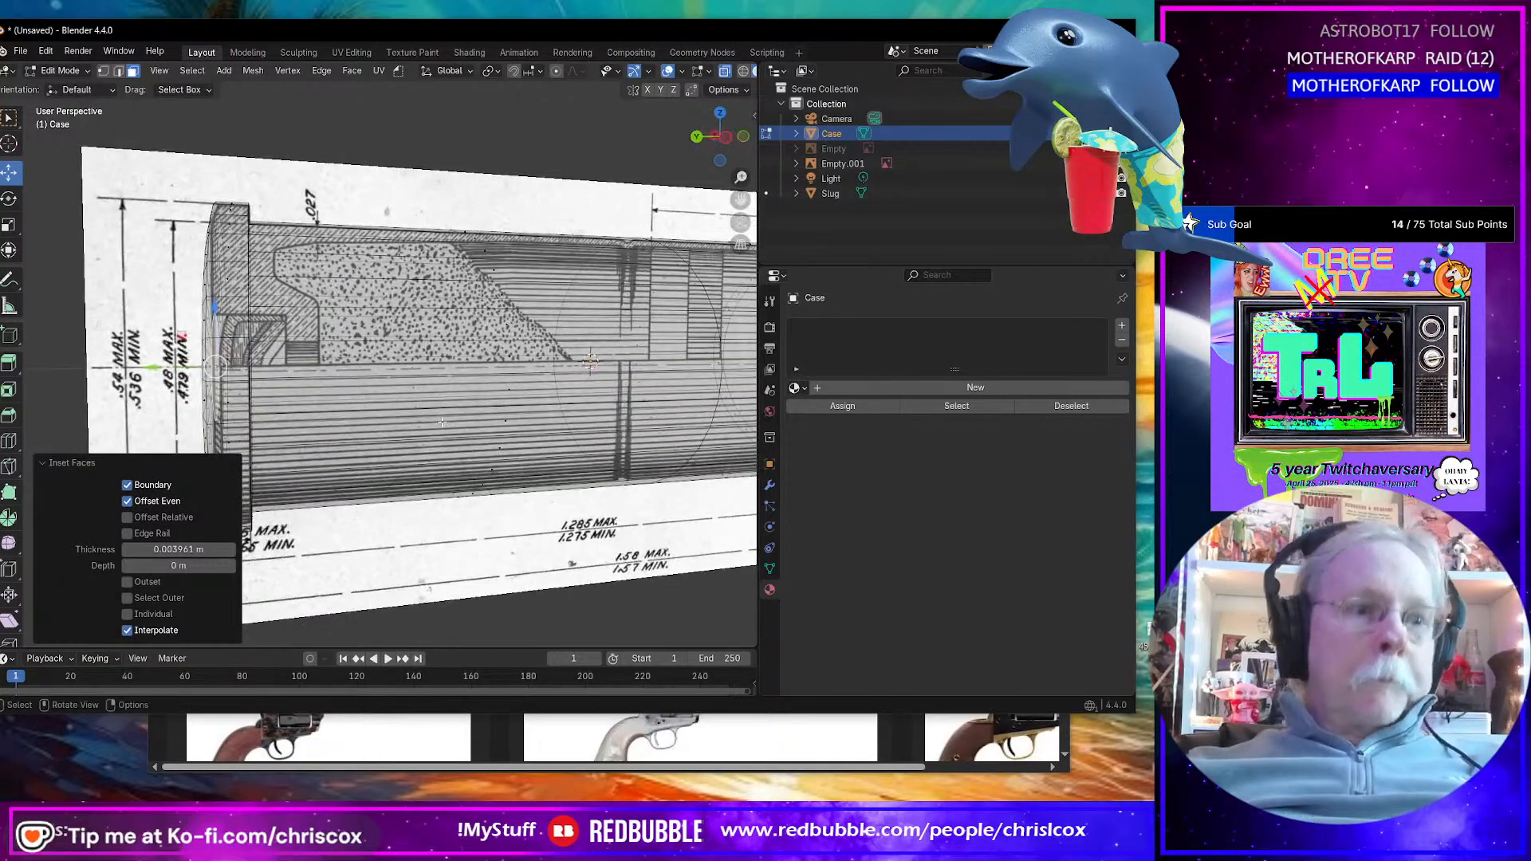
pyautogui.press('e')
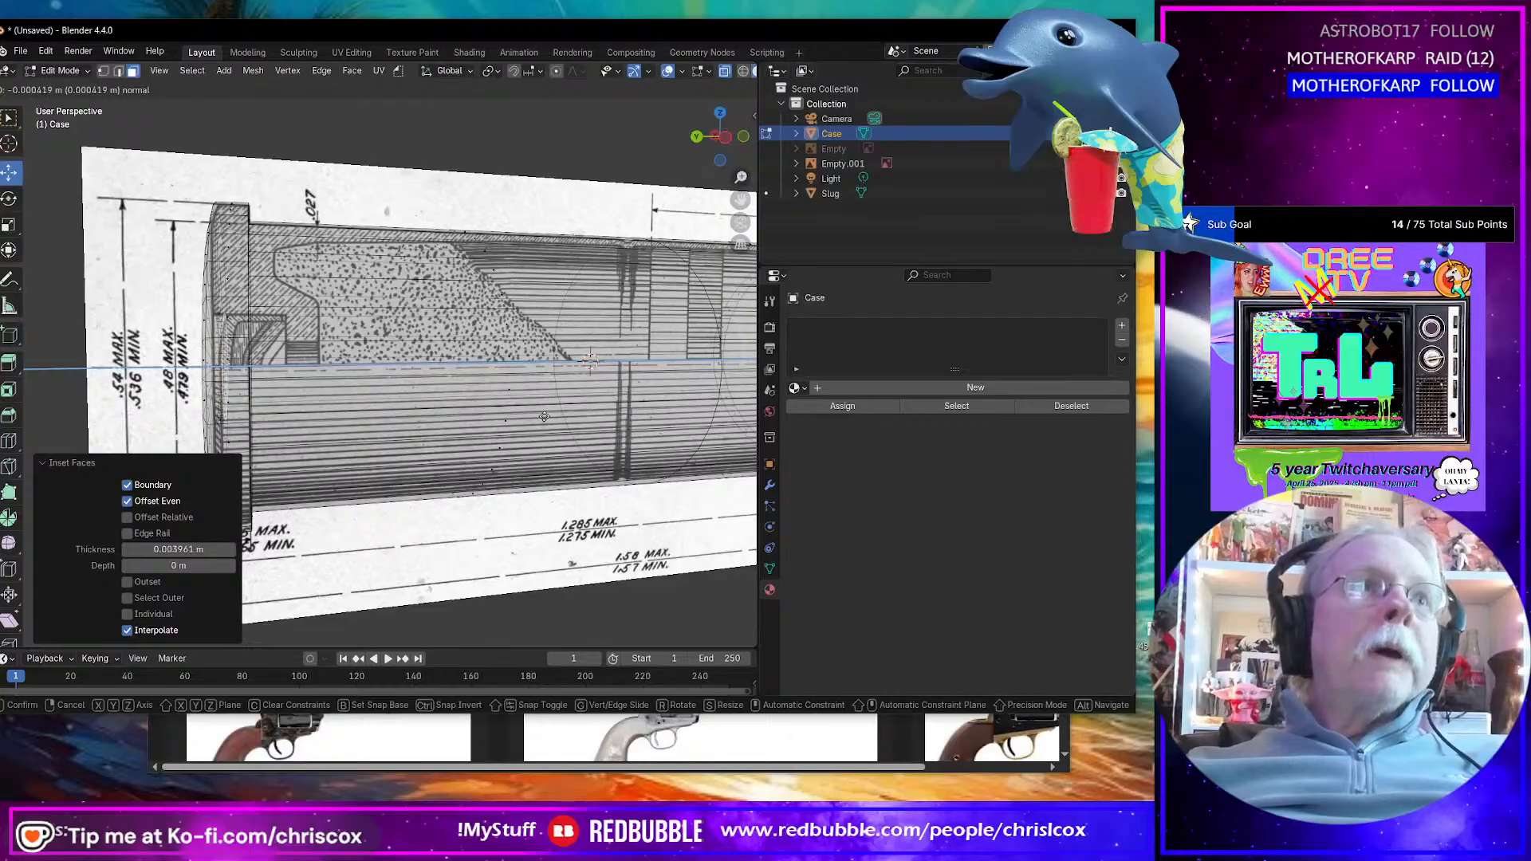
pyautogui.click(557, 419)
pyautogui.moveTo(558, 419); pyautogui.dragTo(496, 428, button='middle')
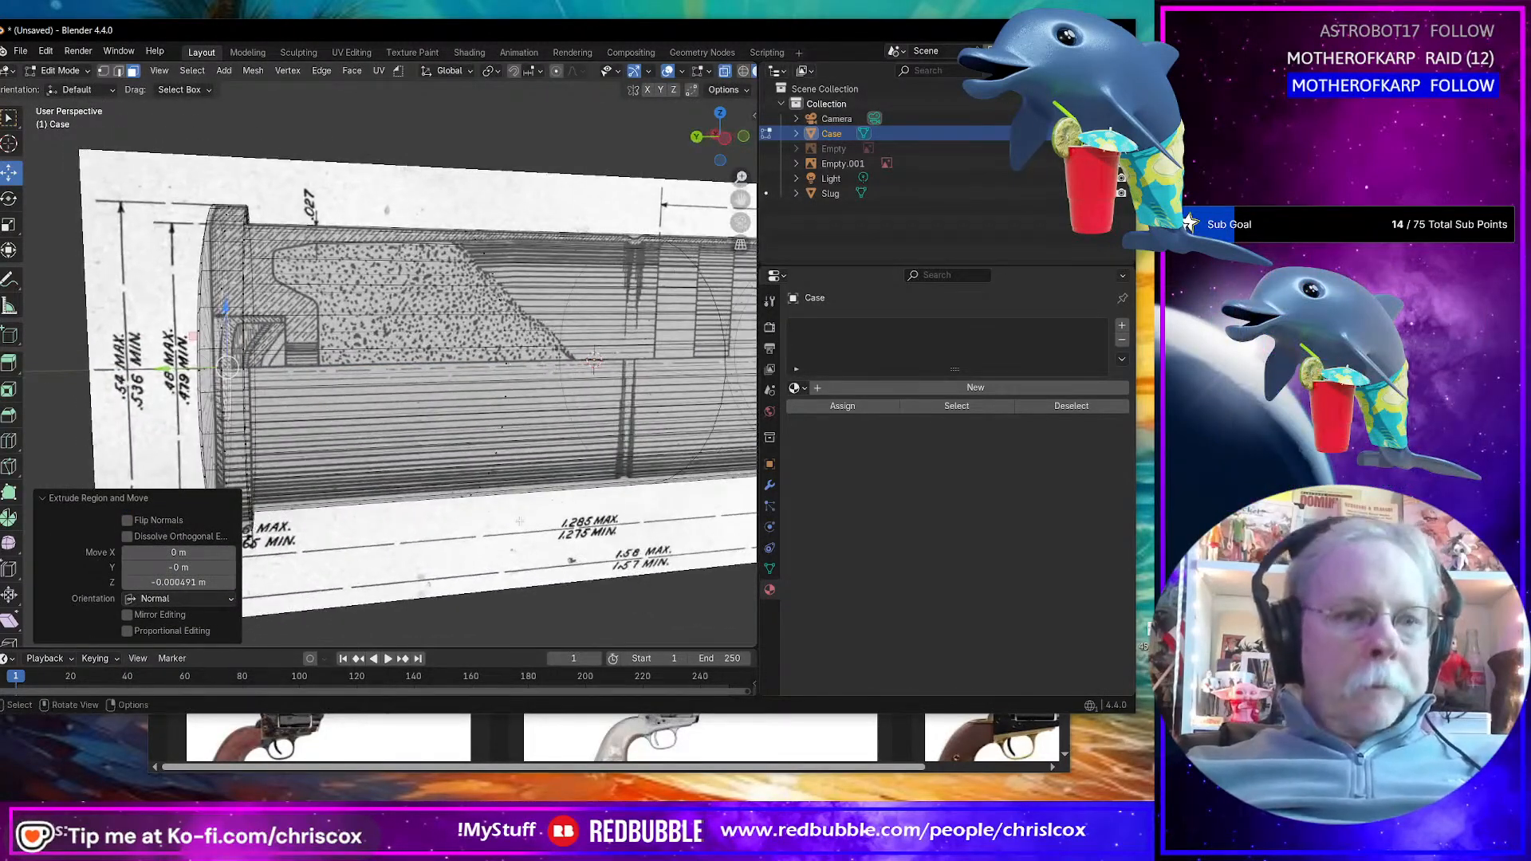
pyautogui.press('i')
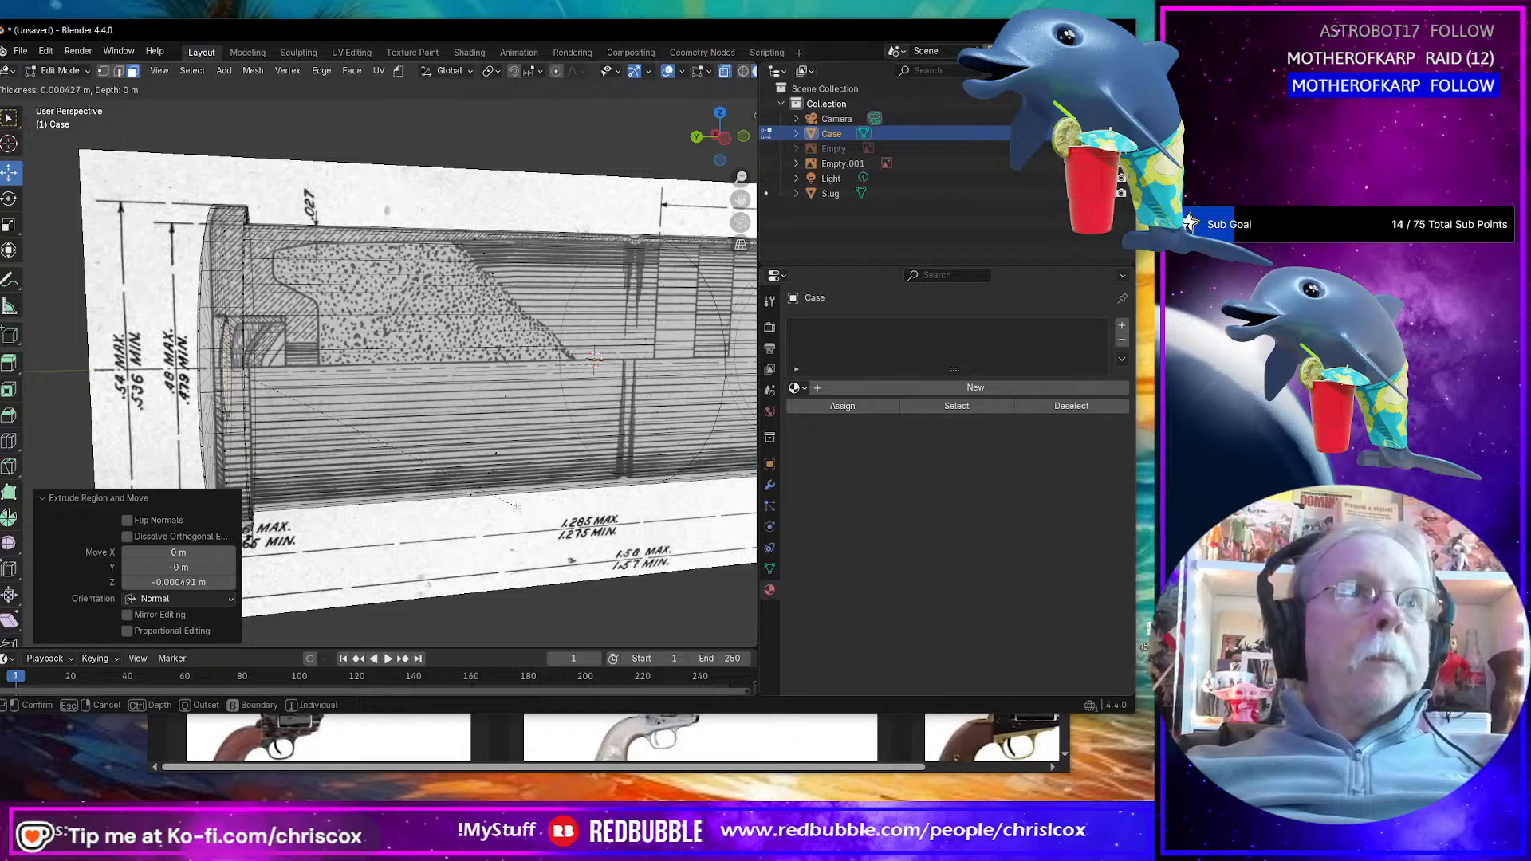
pyautogui.click(516, 506)
# Step: Move the inner primer face about 0.00044 m outward along Y and scale it to about 0.813
pyautogui.press('g')
pyautogui.press('y')
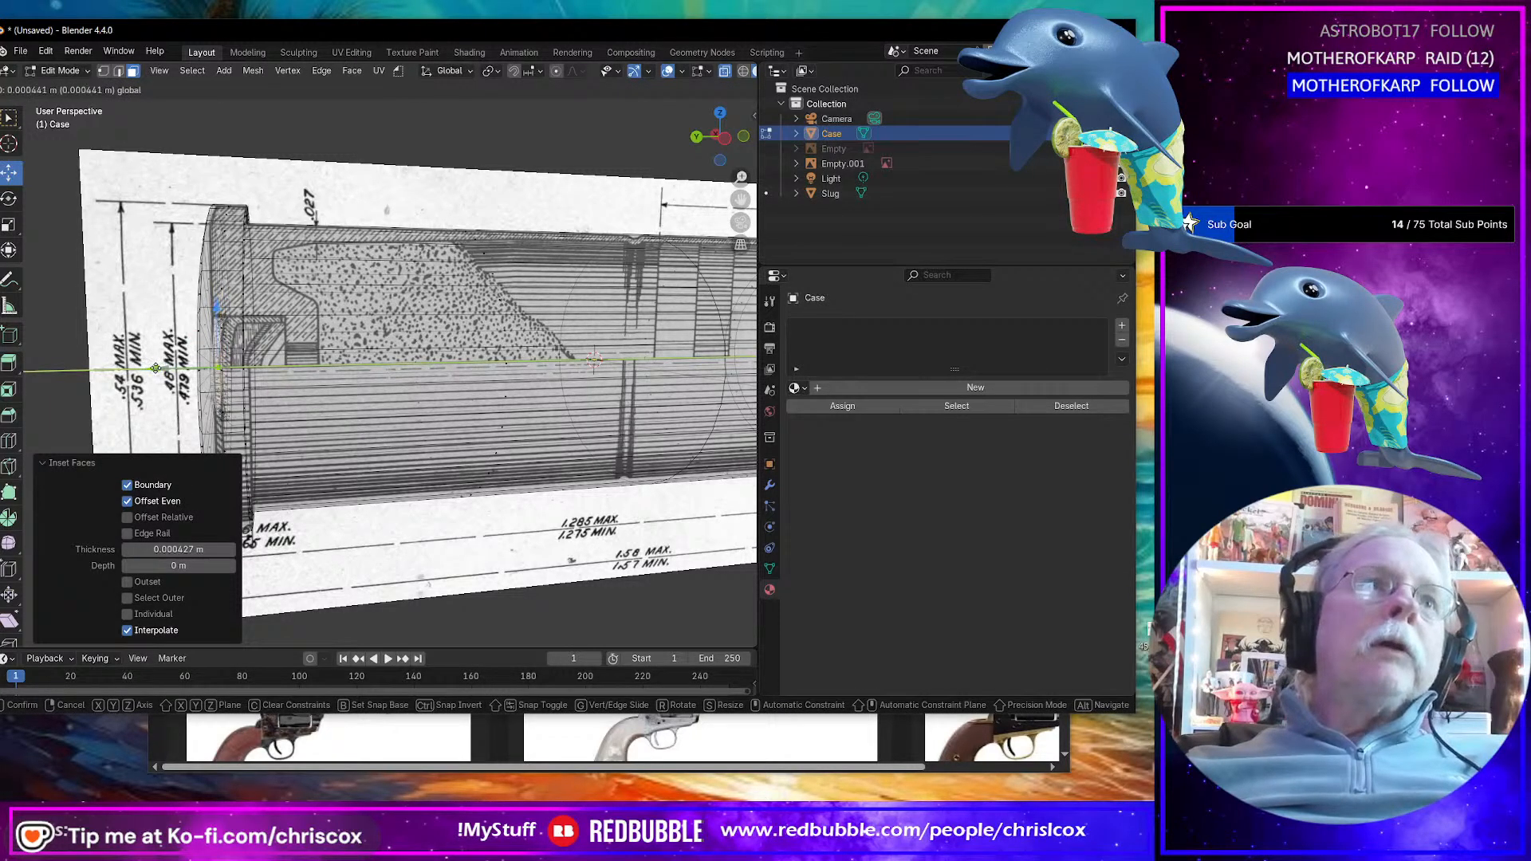
pyautogui.click(157, 368)
pyautogui.moveTo(157, 368); pyautogui.dragTo(524, 472, button='middle')
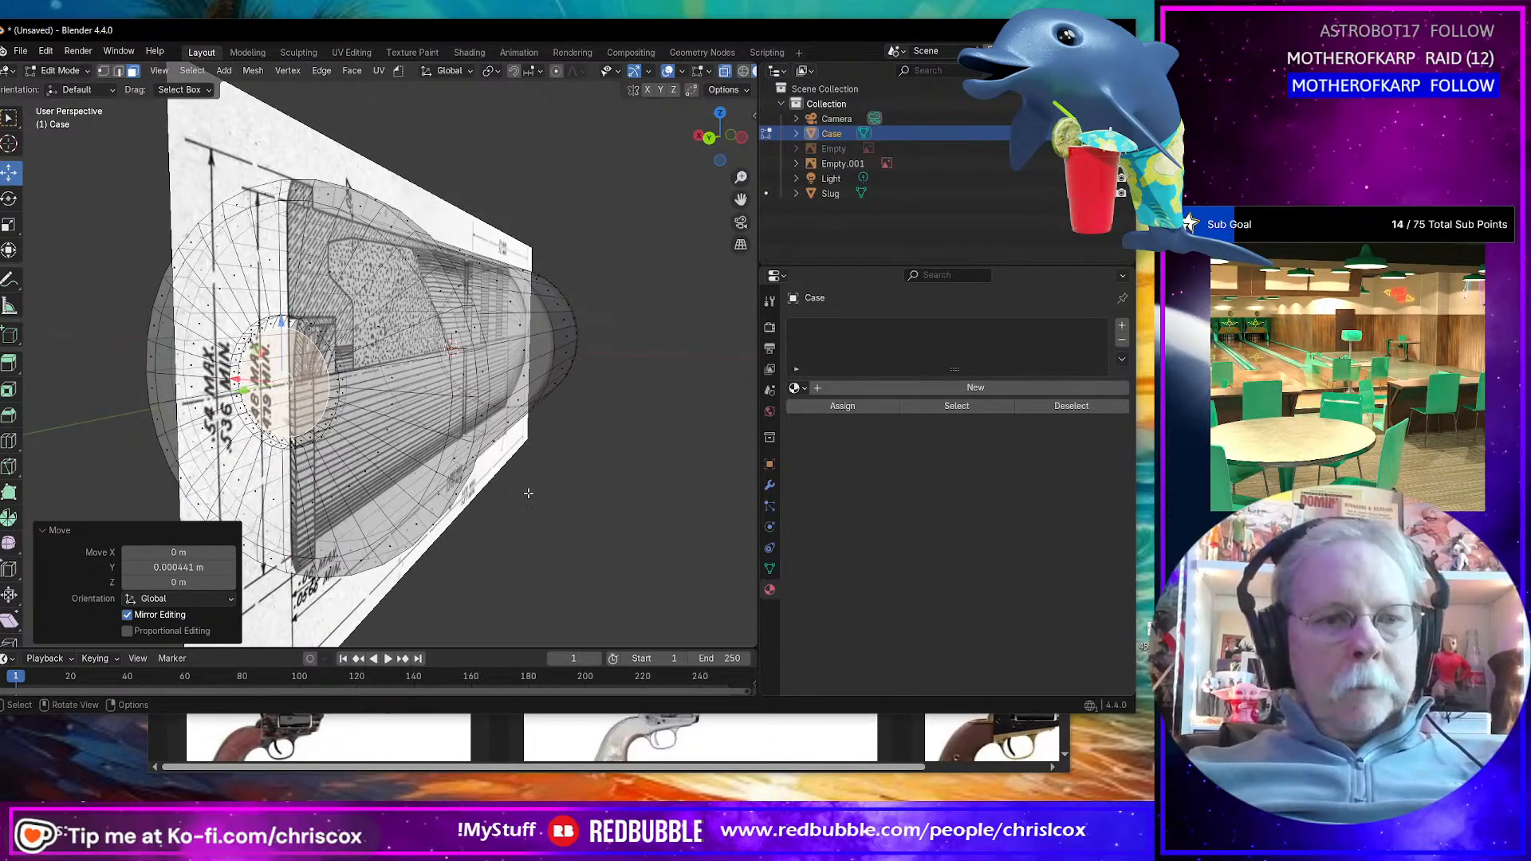
pyautogui.press('s')
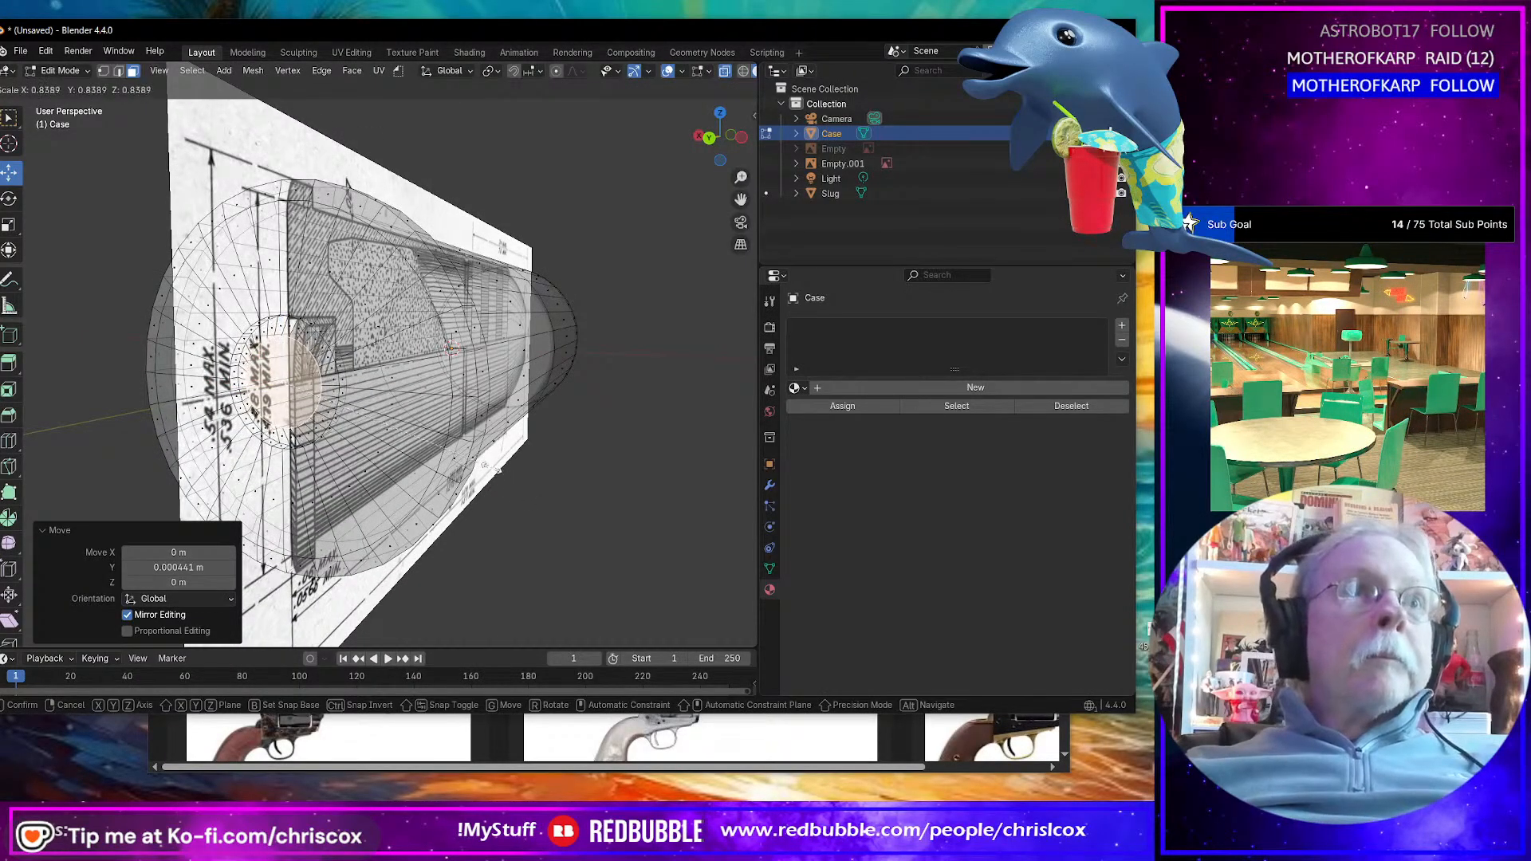
pyautogui.click(487, 464)
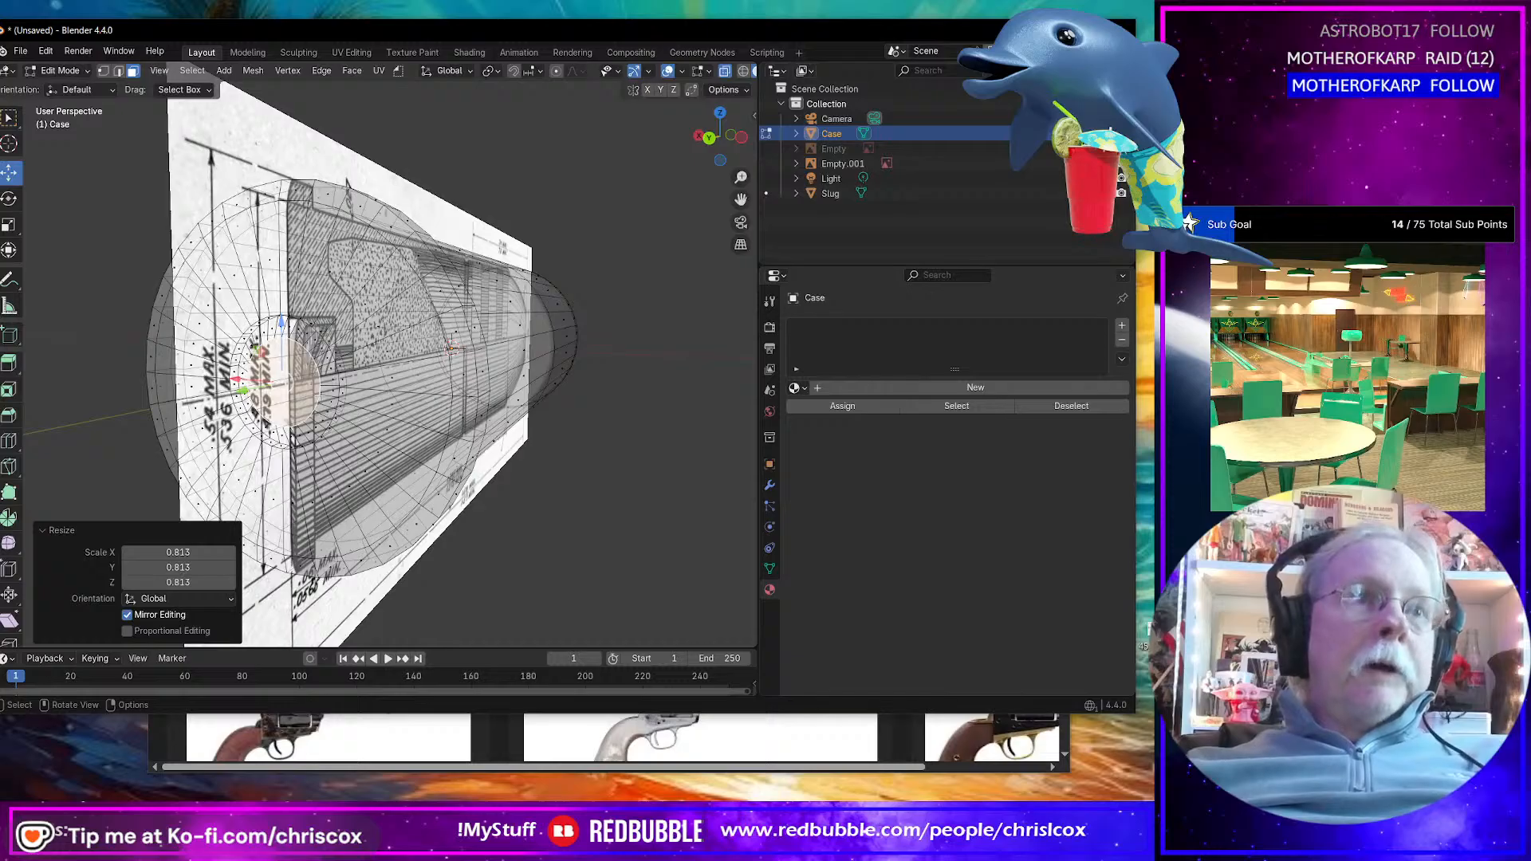
# Step: Try a single-segment bevel about 0.0004 m wide on the edge of the inner primer face
pyautogui.hotkey('ctrl', 'b')
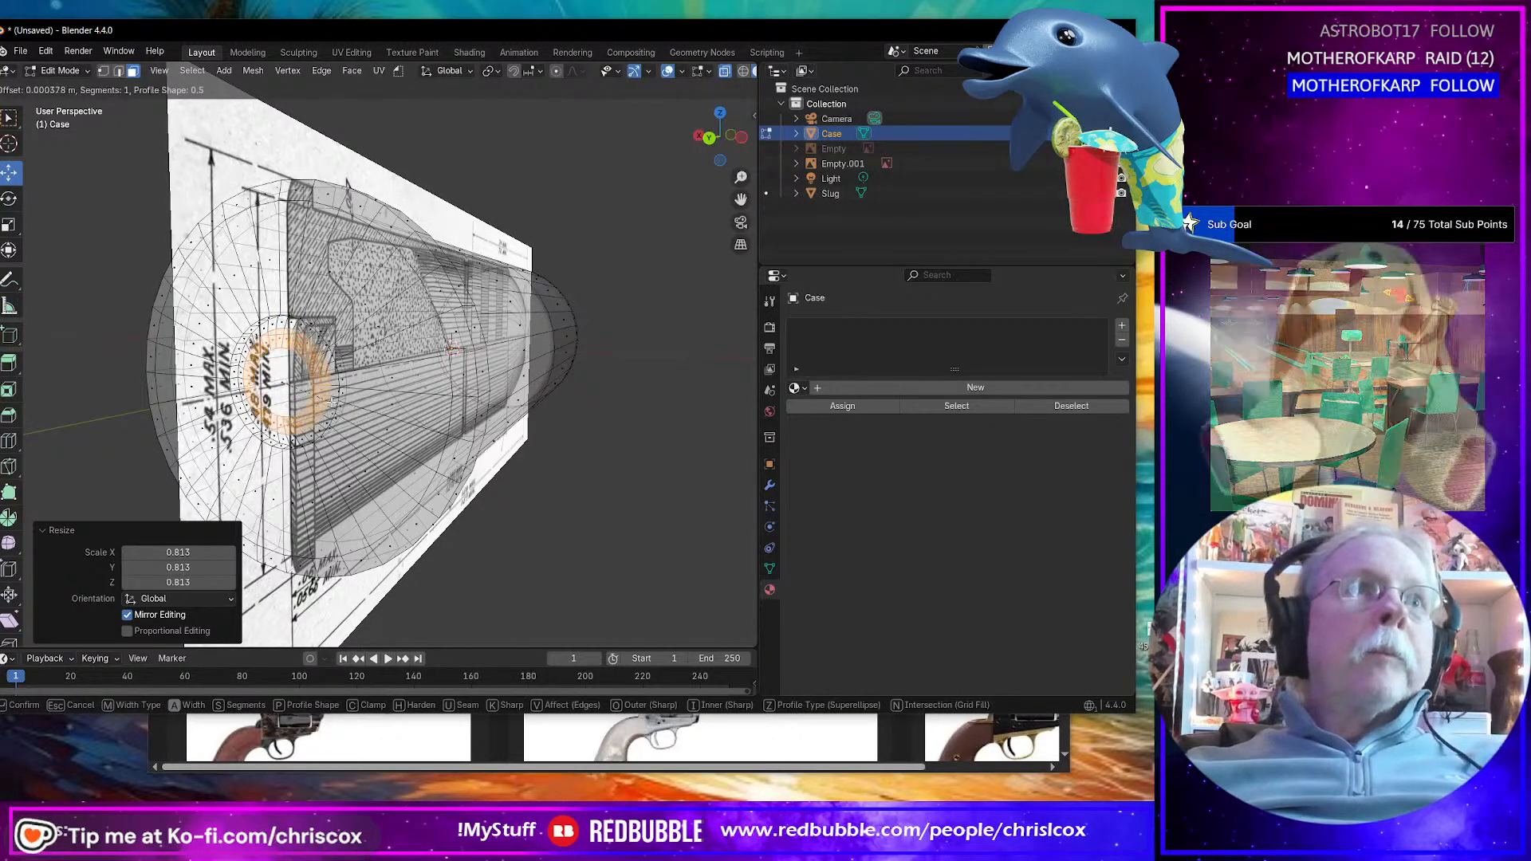
pyautogui.click(333, 404)
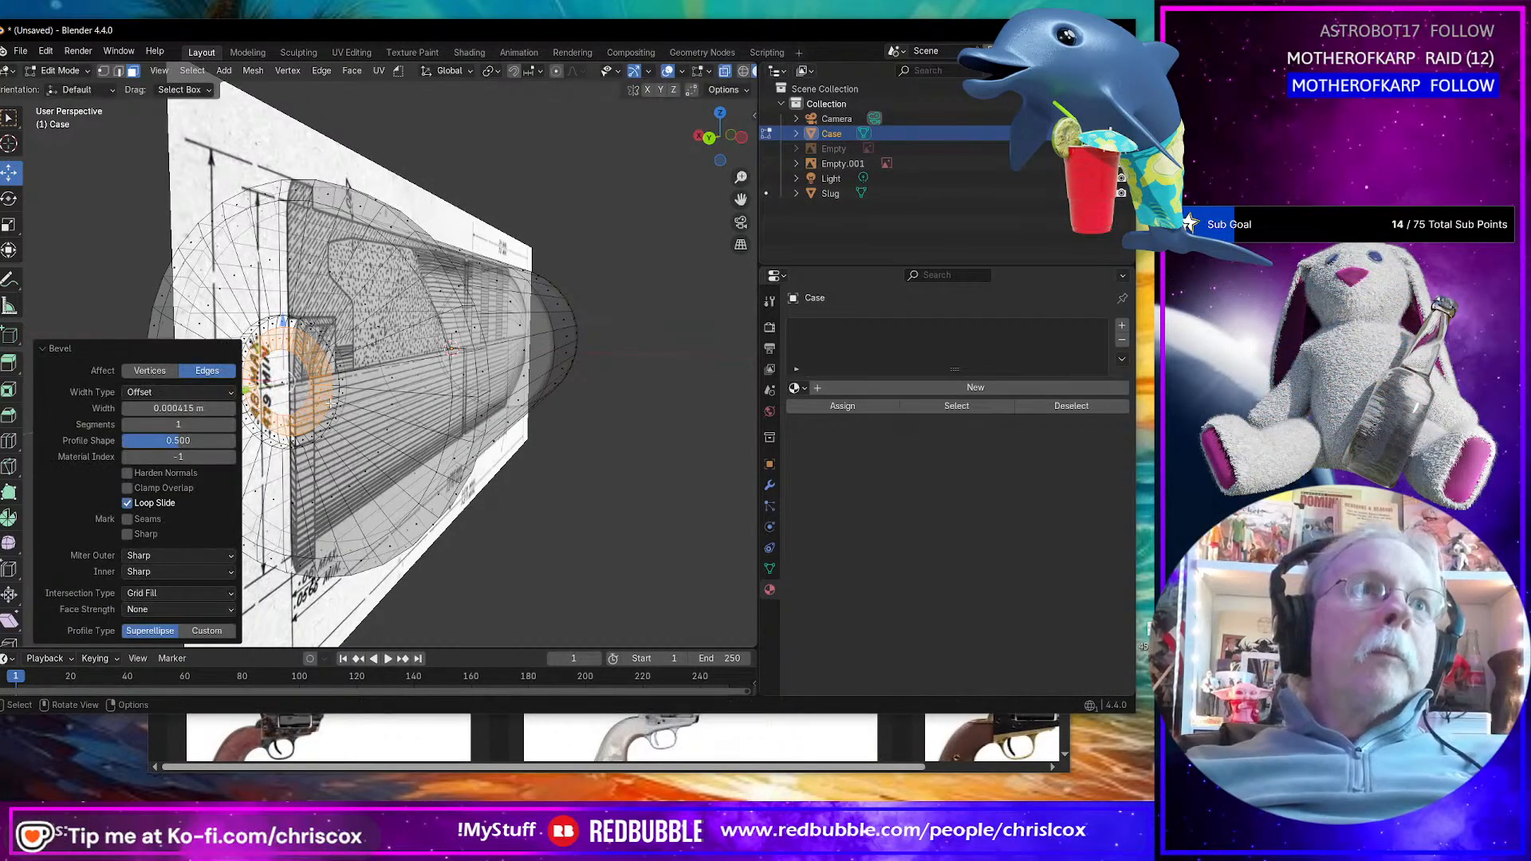
pyautogui.moveTo(332, 404); pyautogui.dragTo(593, 380, button='middle')
# Step: Bevel the inner primer face's edge with two segments and a width of about 0.0005 m
pyautogui.scroll(4, 449, 371)
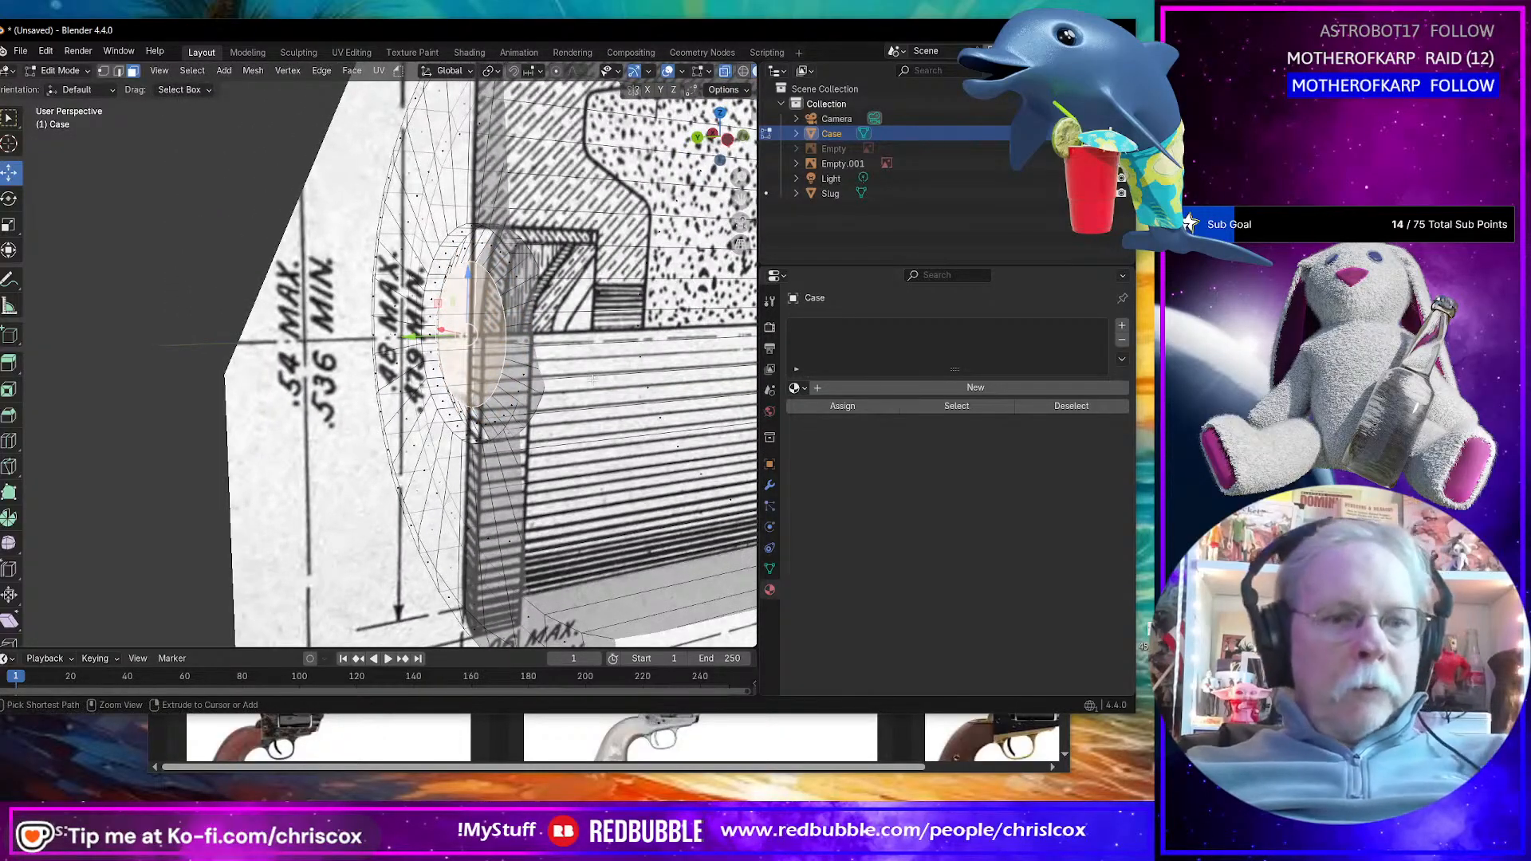
pyautogui.hotkey('ctrl', 'b')
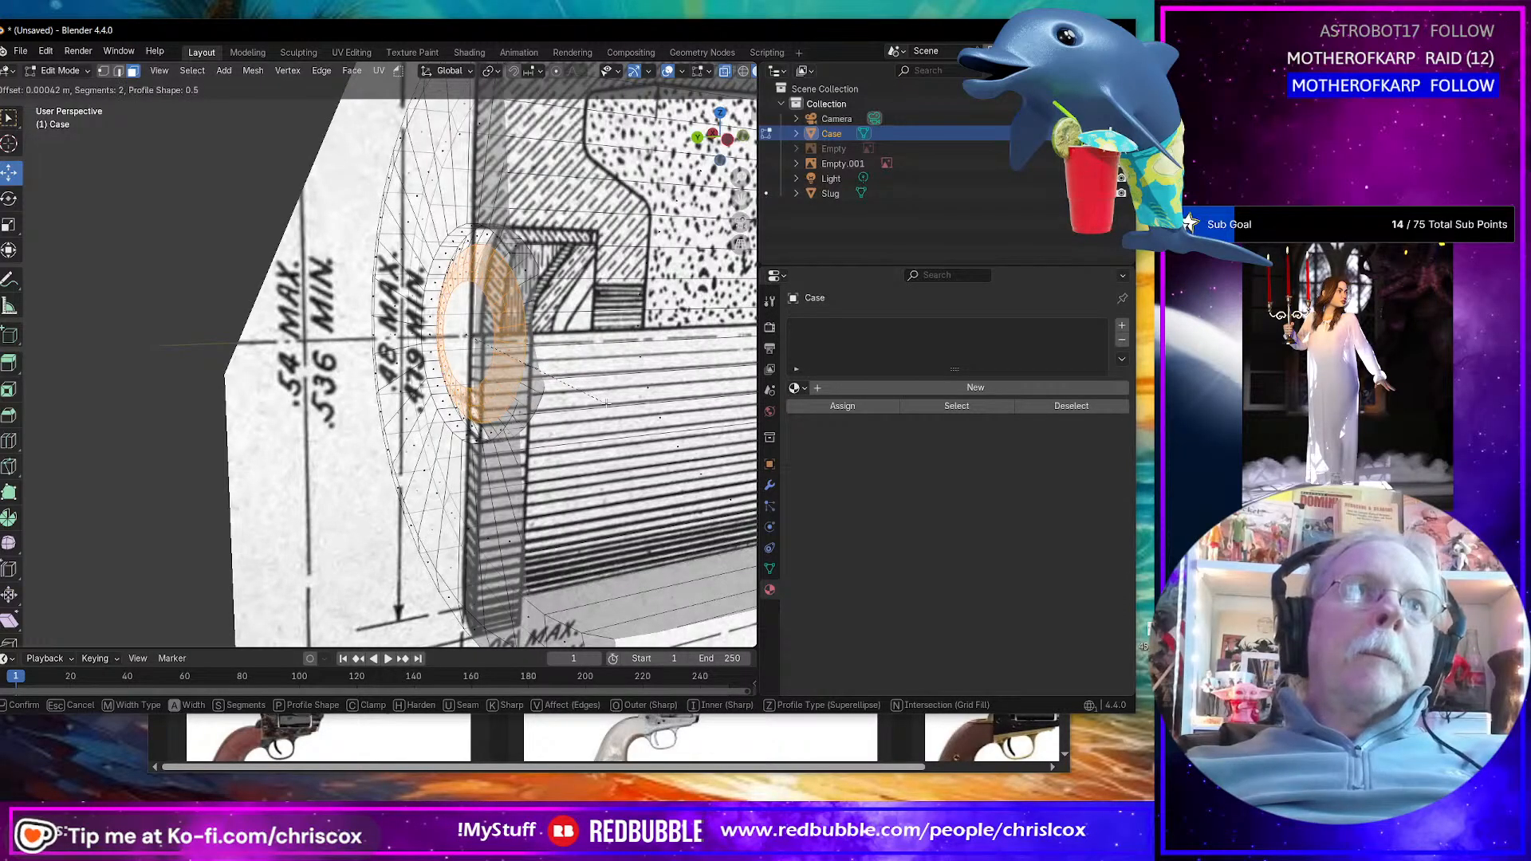
pyautogui.scroll(1, 608, 405)
pyautogui.click(609, 406)
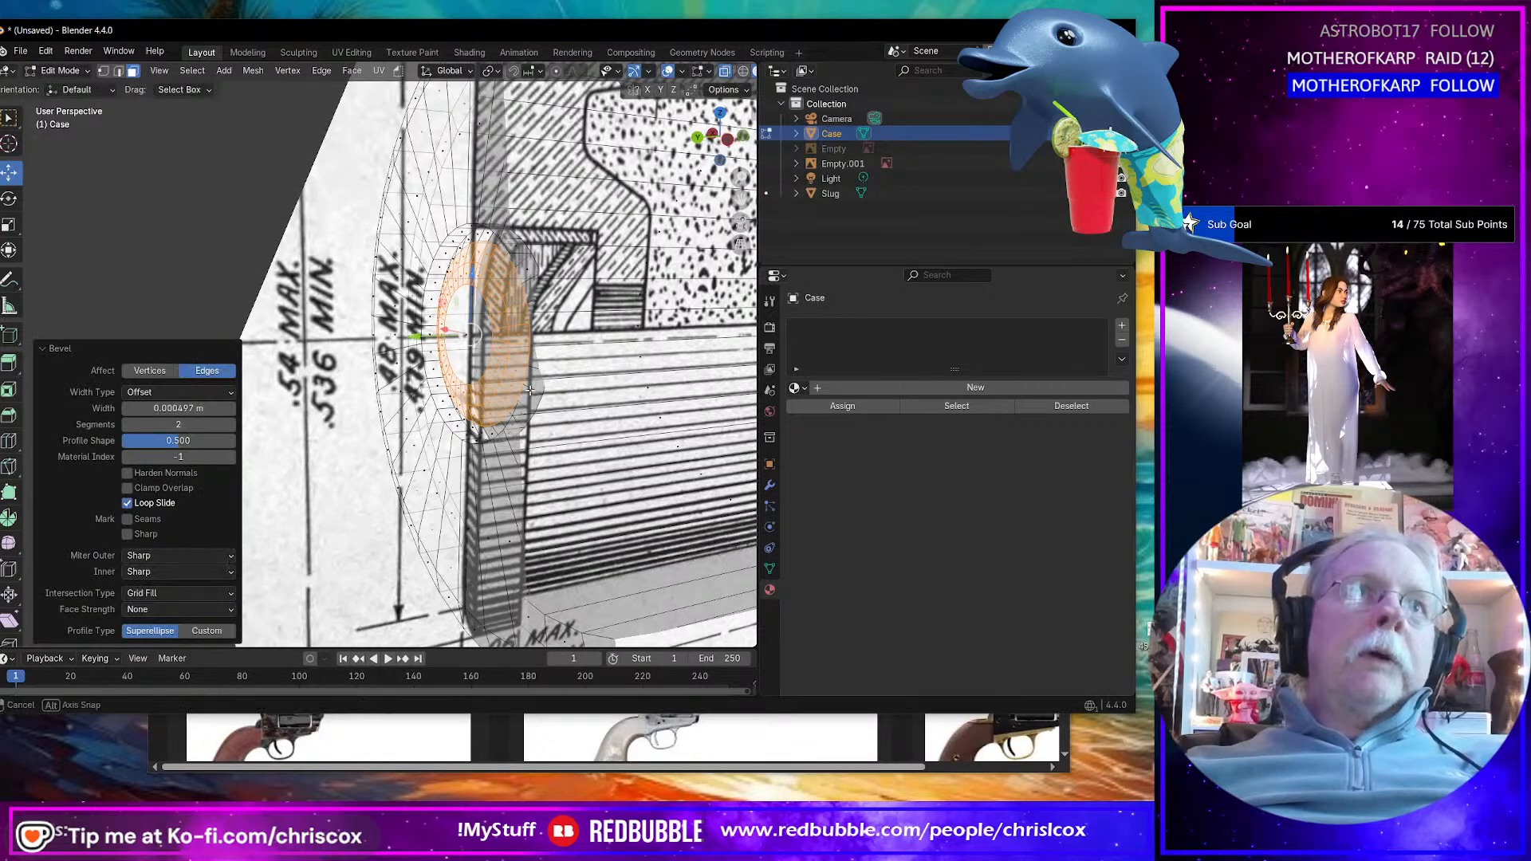
pyautogui.moveTo(609, 406); pyautogui.dragTo(555, 382, button='middle')
# Step: Inset the primer's central face and merge its vertices at the center
pyautogui.click(493, 335)
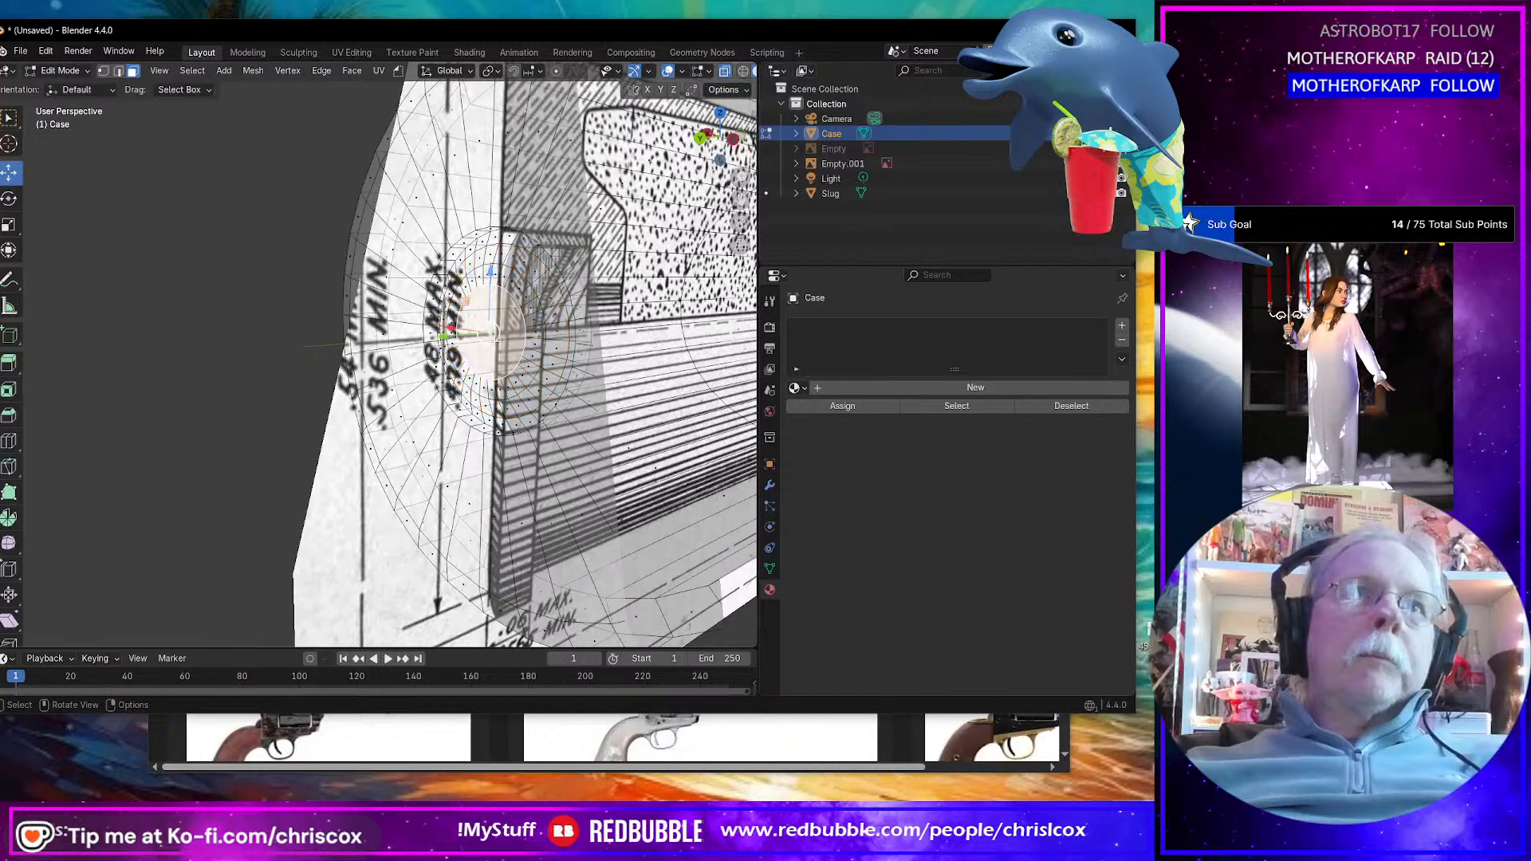
pyautogui.press('i')
pyautogui.click(501, 327)
pyautogui.click(500, 327)
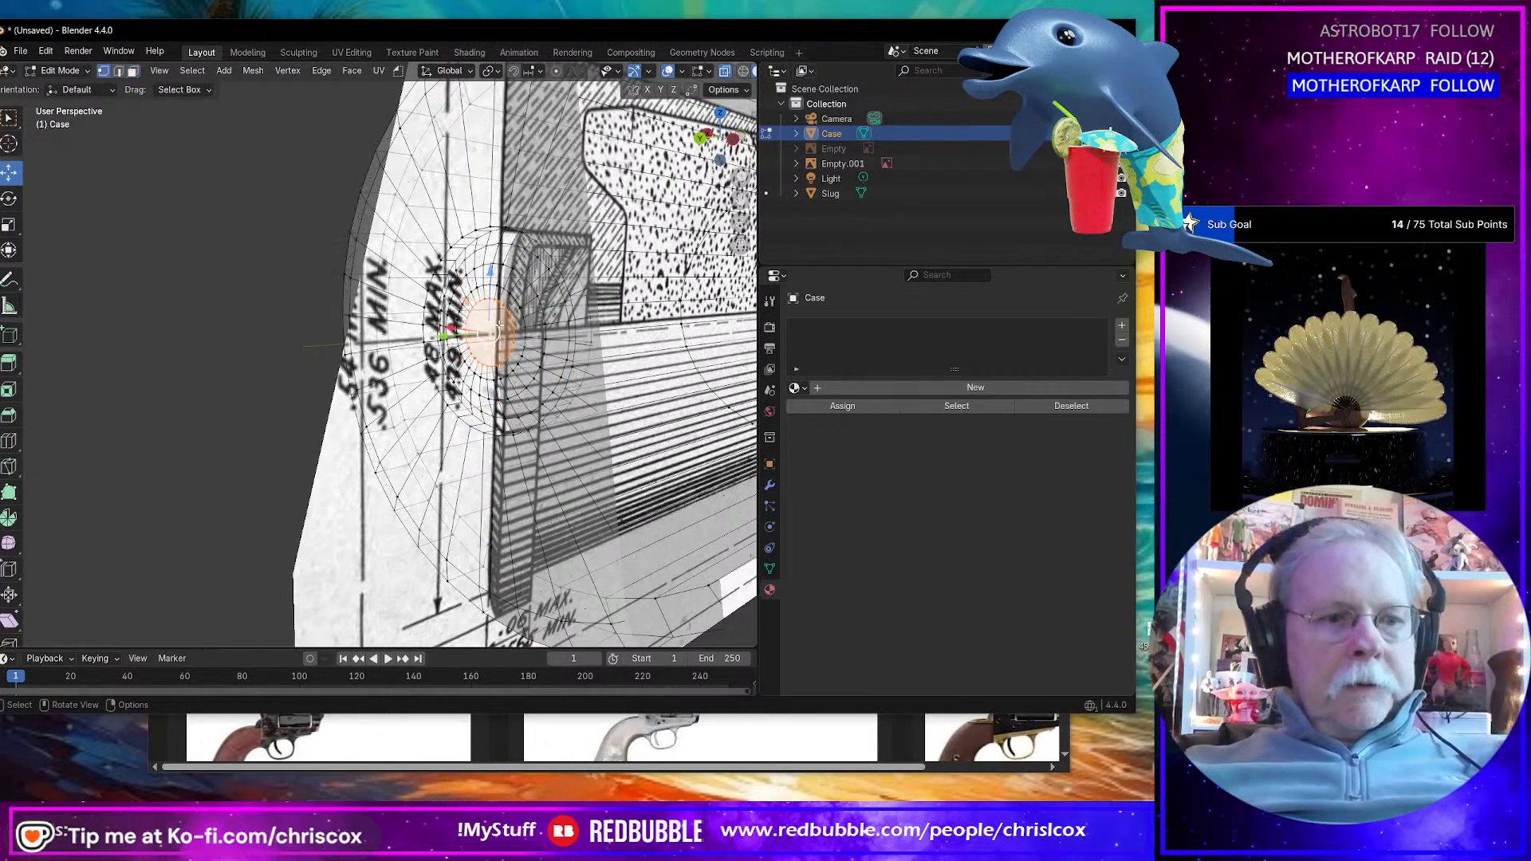
pyautogui.press('m')
pyautogui.click(499, 324)
# Step: Select the edge loop at the case's crimp groove and bevel it about 0.0003 m wide with two segments
pyautogui.moveTo(549, 343); pyautogui.dragTo(454, 360, button='middle')
pyautogui.scroll(-10, 492, 335)
pyautogui.scroll(10, 454, 362)
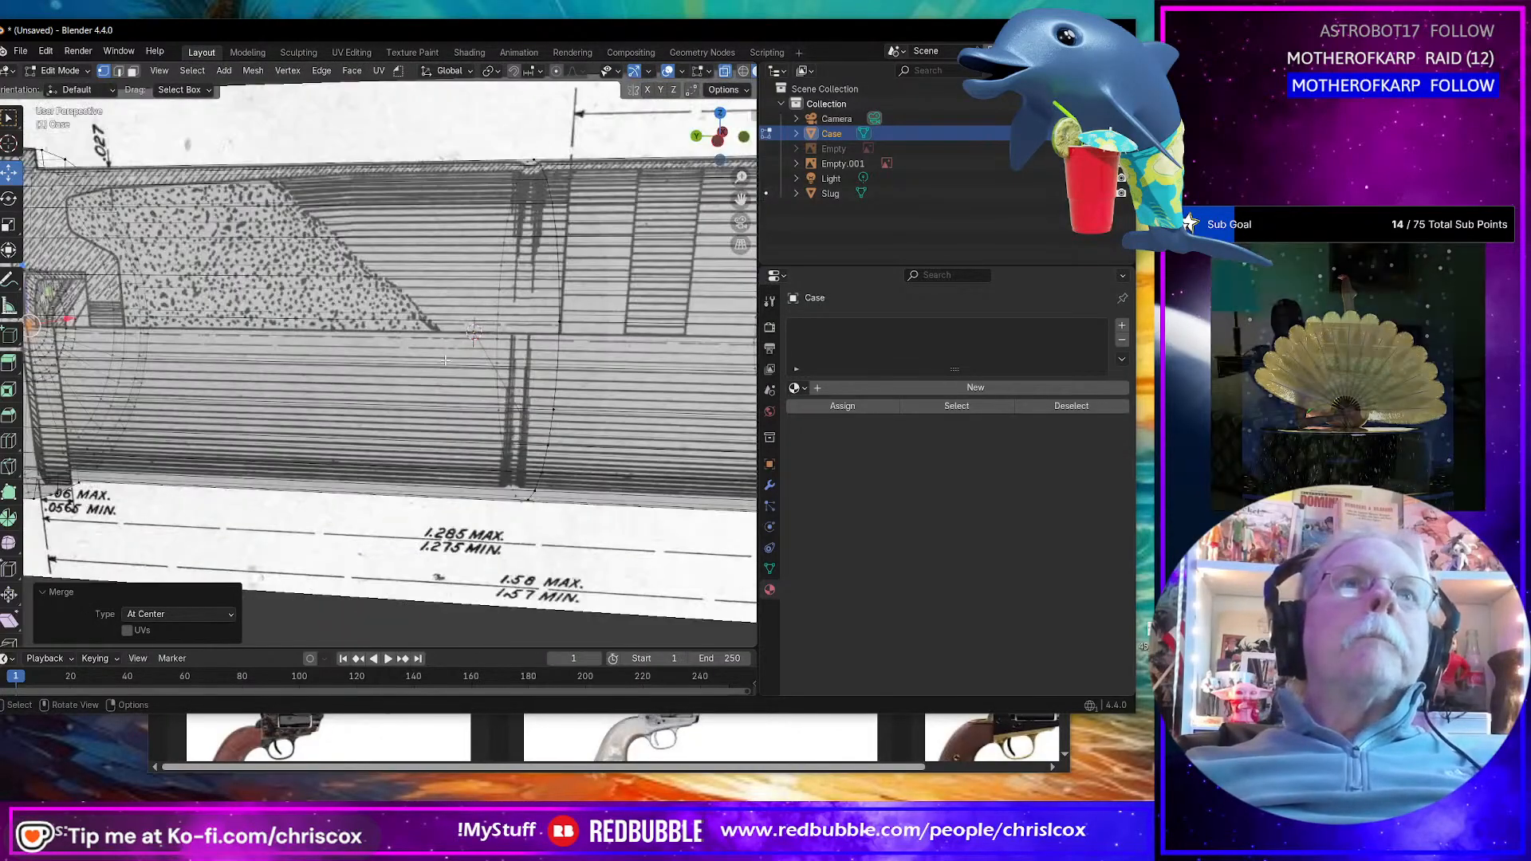
pyautogui.keyDown('alt'); pyautogui.click(523, 271); pyautogui.keyUp('alt')
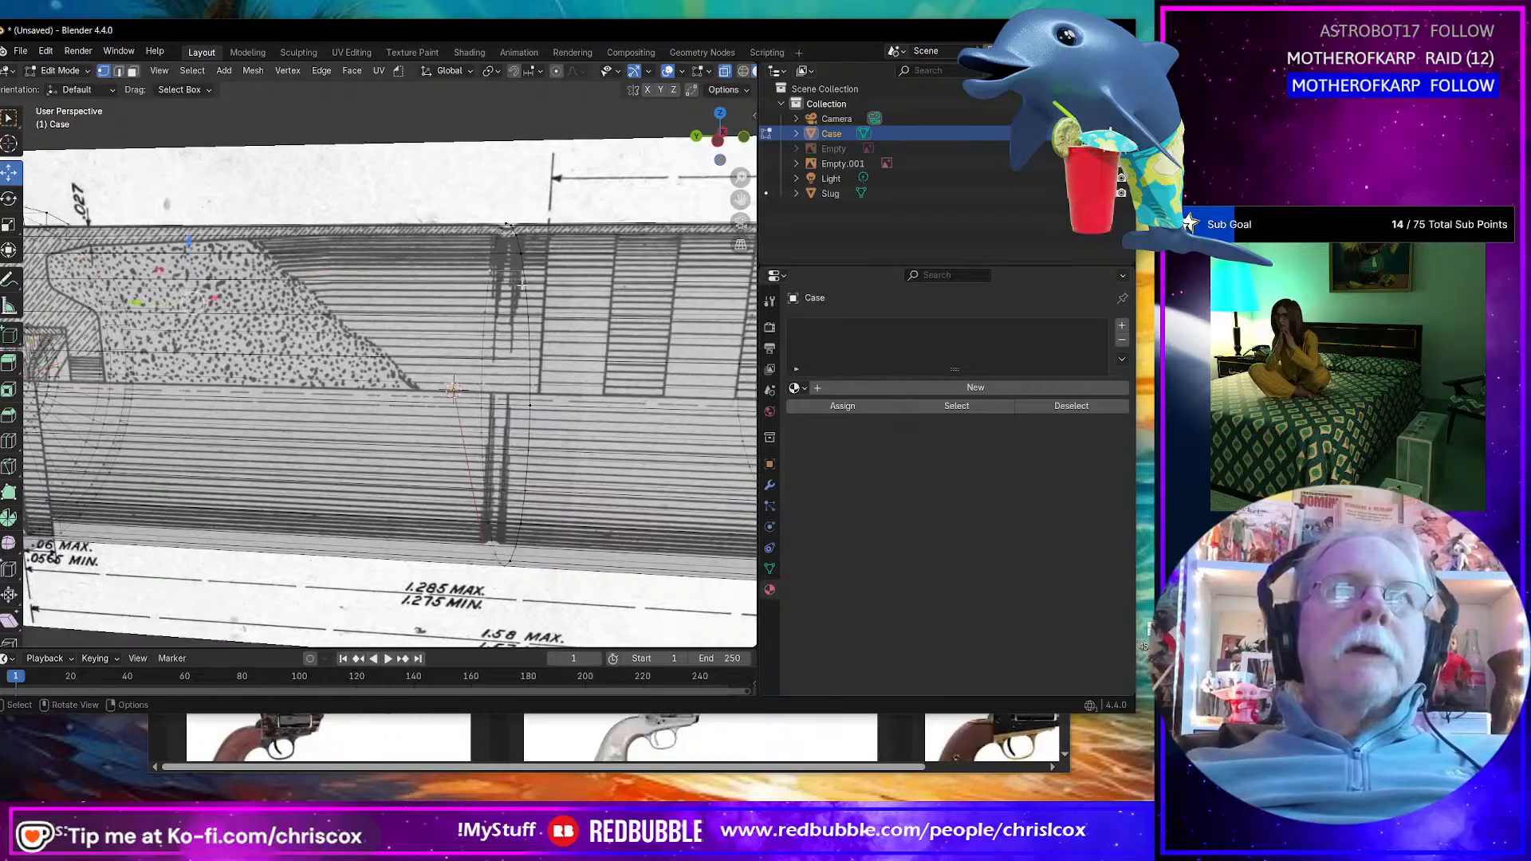
pyautogui.moveTo(534, 309); pyautogui.dragTo(503, 266, button='middle')
pyautogui.keyDown('alt'); pyautogui.click(495, 250); pyautogui.keyUp('alt')
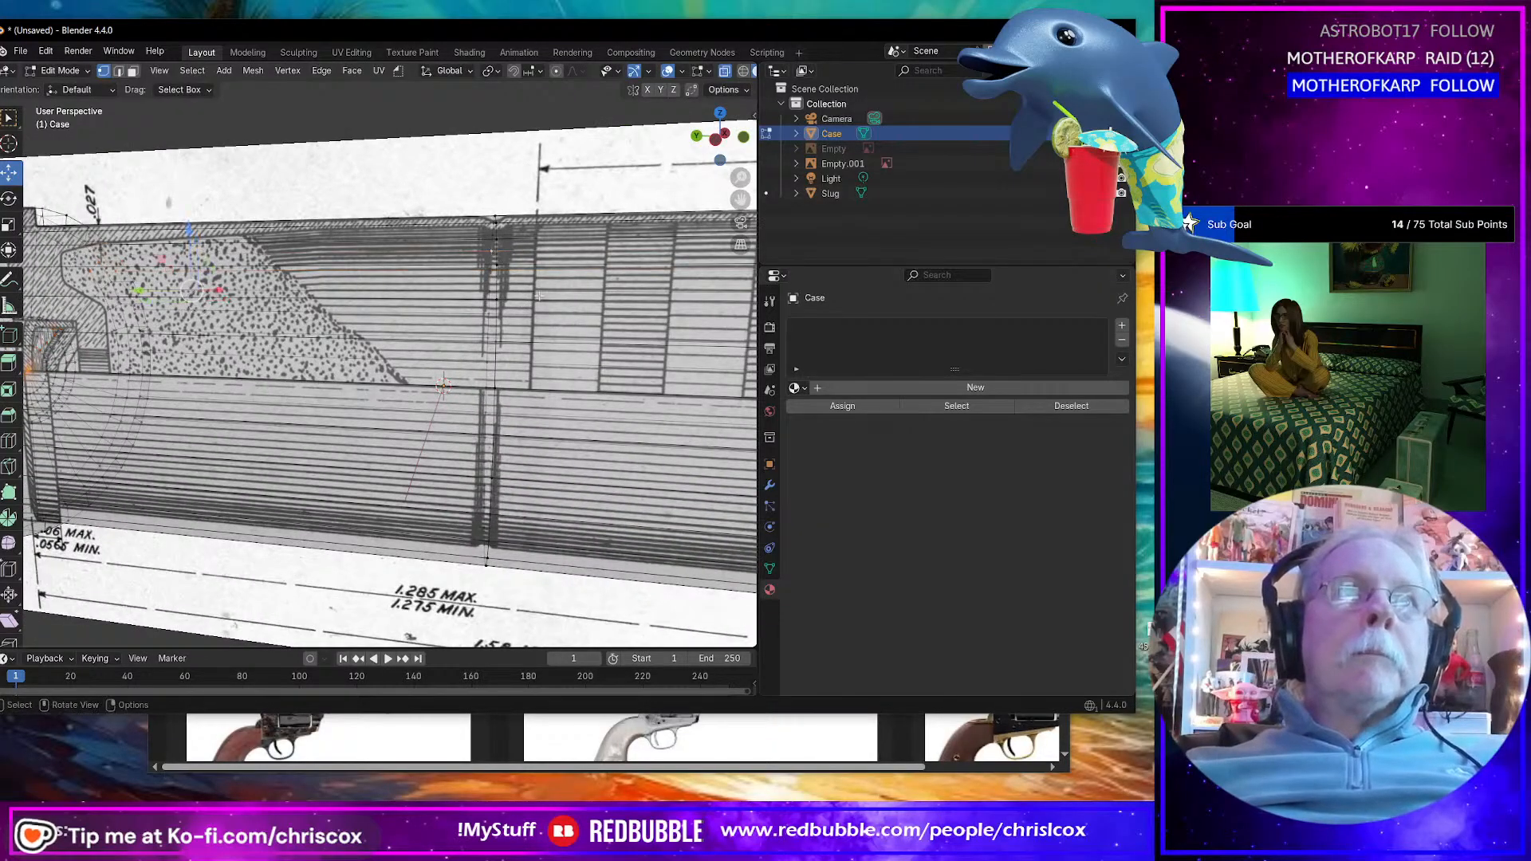
pyautogui.keyDown('alt'); pyautogui.click(498, 243); pyautogui.keyUp('alt')
pyautogui.hotkey('ctrl', 'b')
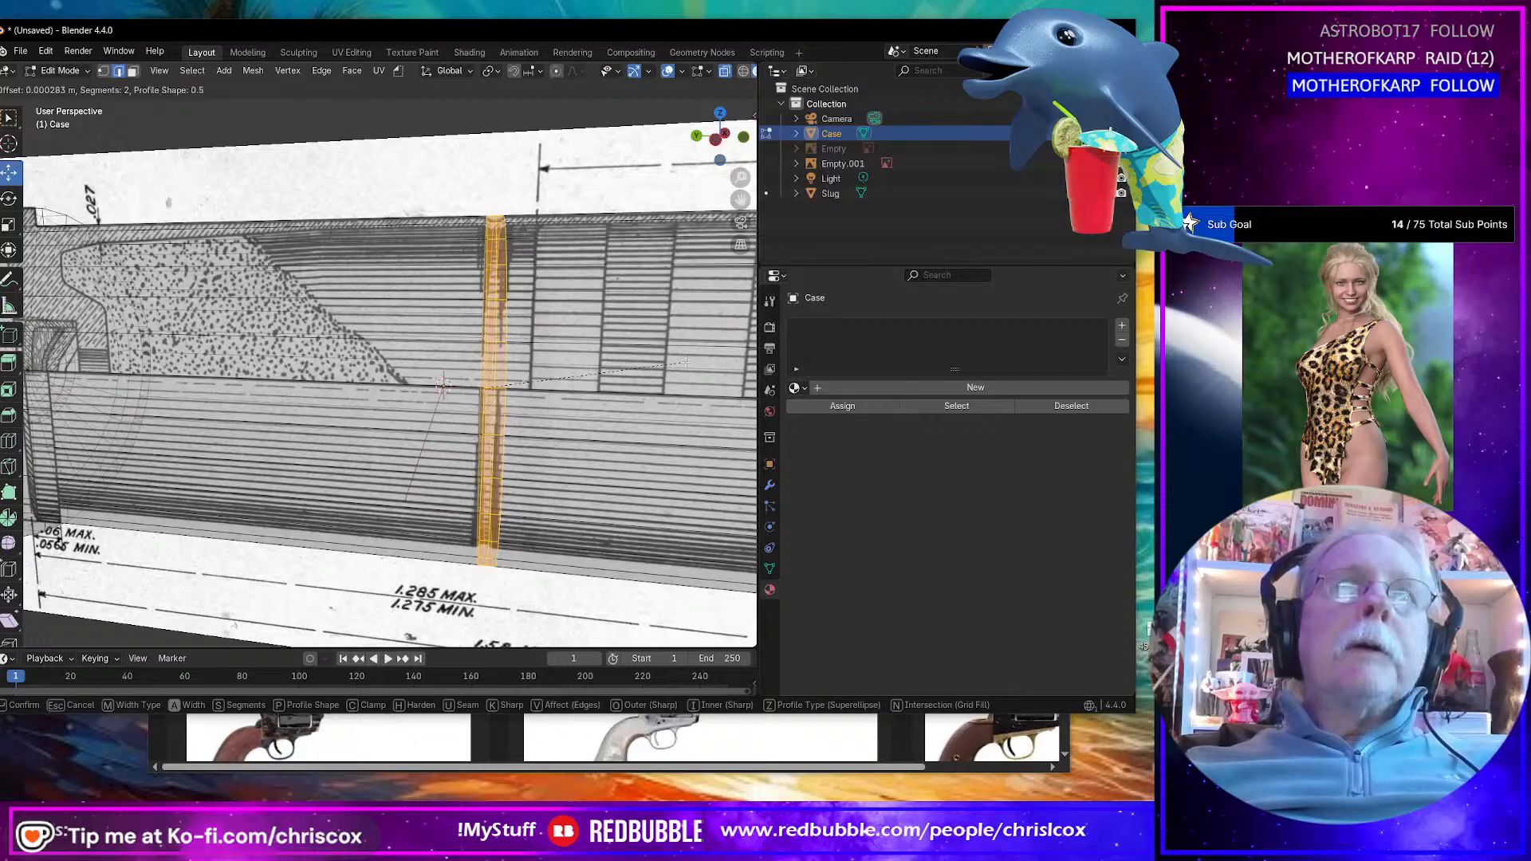
pyautogui.click(688, 361)
pyautogui.moveTo(688, 361); pyautogui.dragTo(644, 348, button='middle')
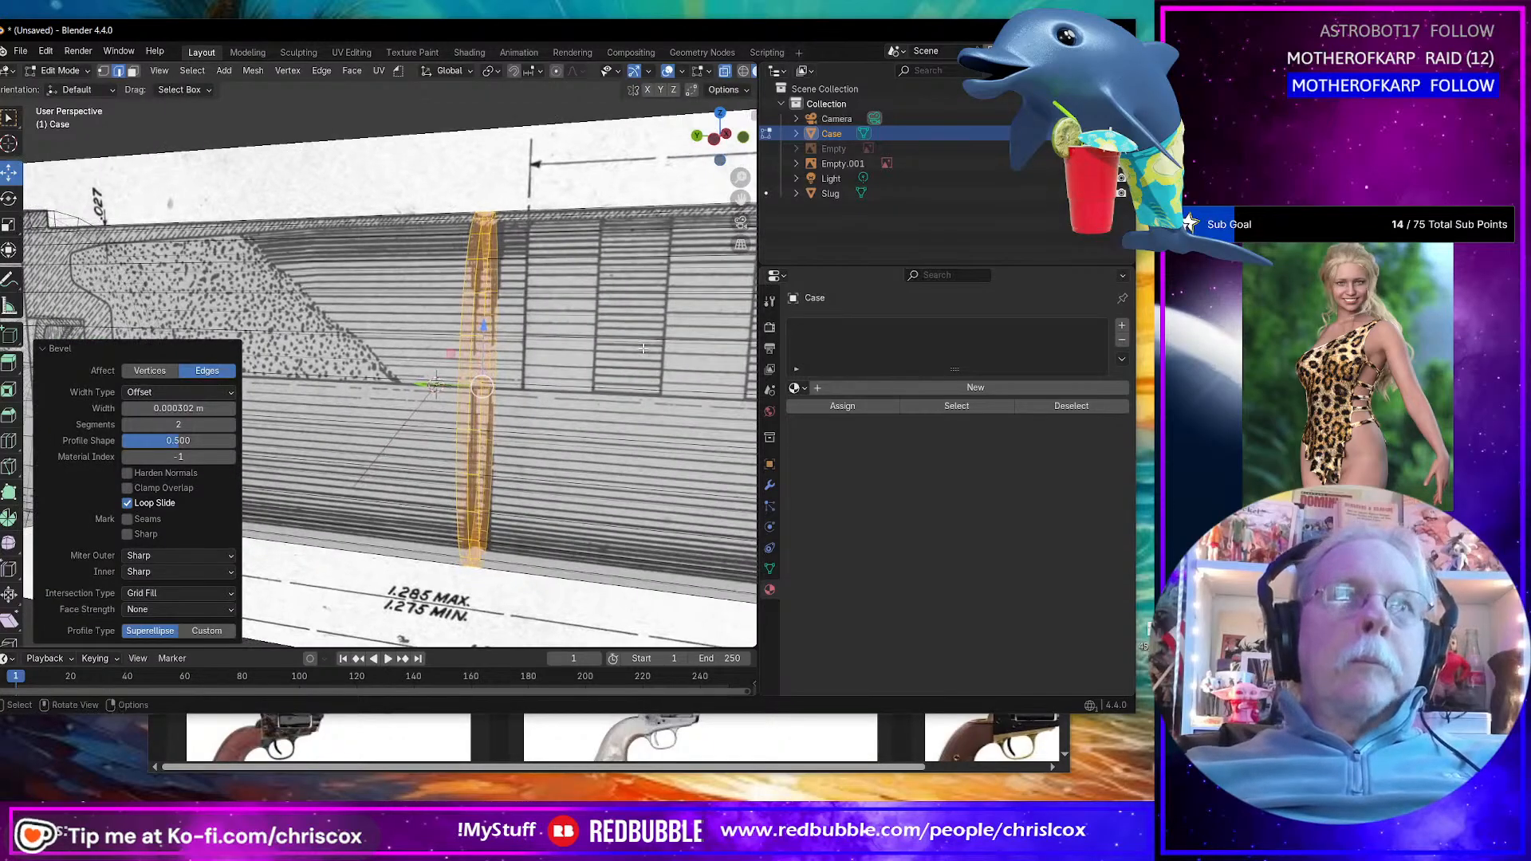
# Step: Select the middle loop of the beveled crimp band and scale it to about 0.967 to form the groove
pyautogui.keyDown('alt'); pyautogui.click(480, 252); pyautogui.keyUp('alt')
pyautogui.keyDown('alt'); pyautogui.click(481, 254); pyautogui.keyUp('alt')
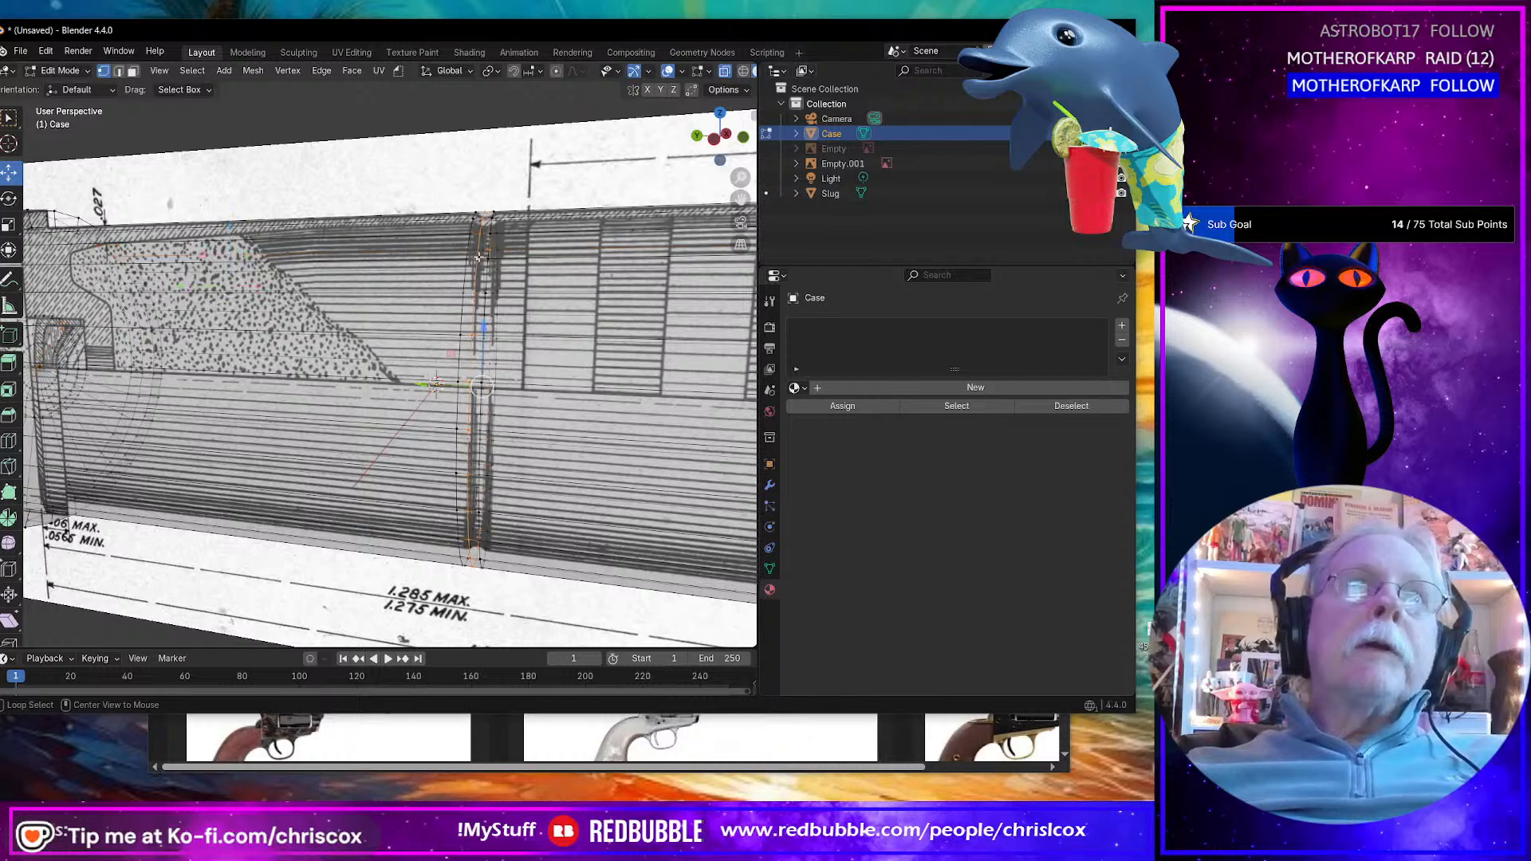
pyautogui.moveTo(481, 255); pyautogui.dragTo(598, 381, button='middle')
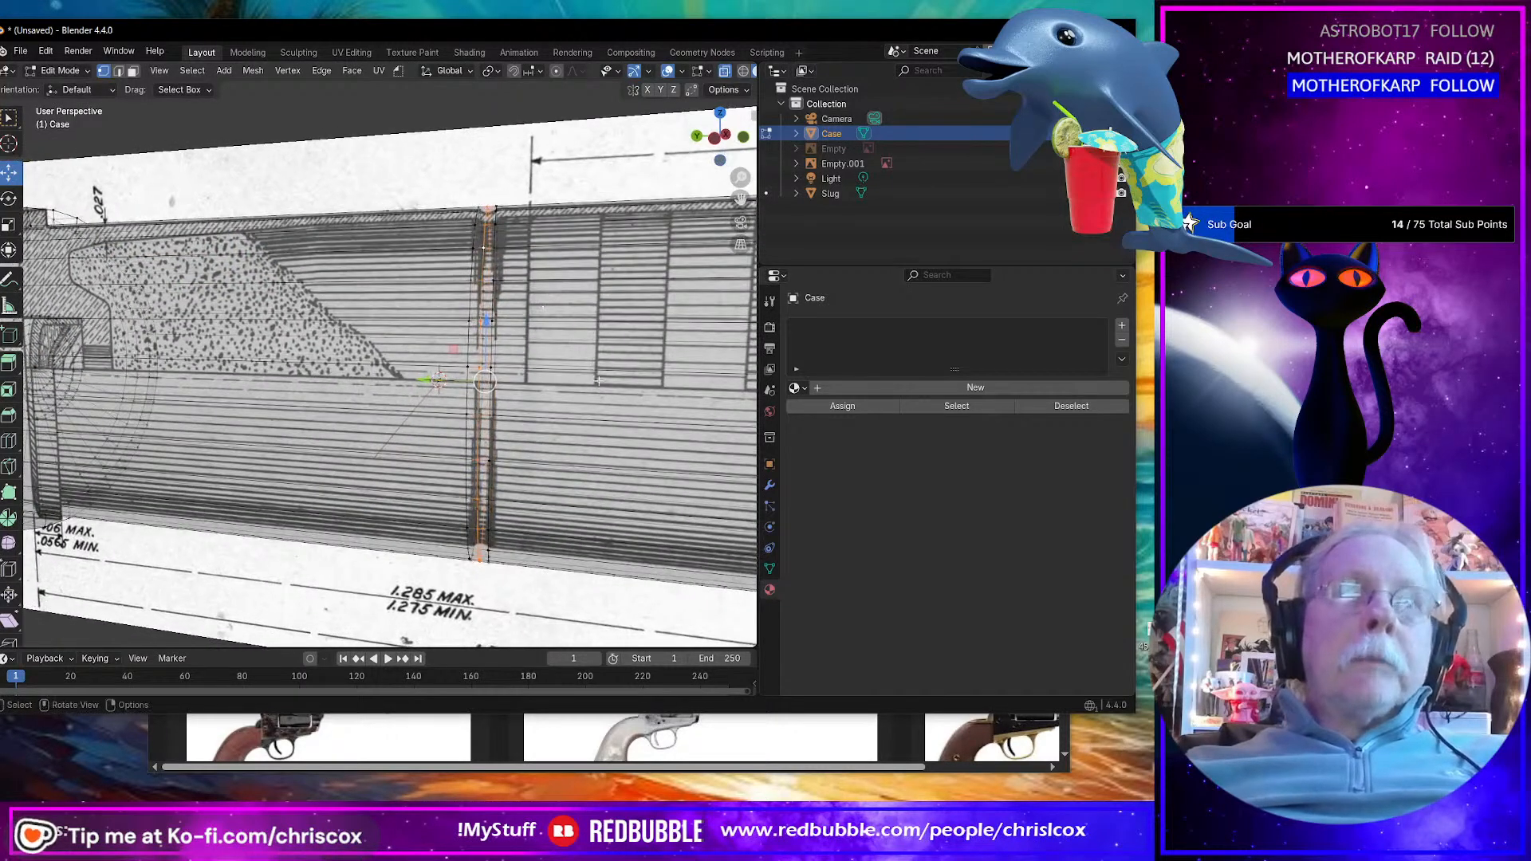
pyautogui.press('s')
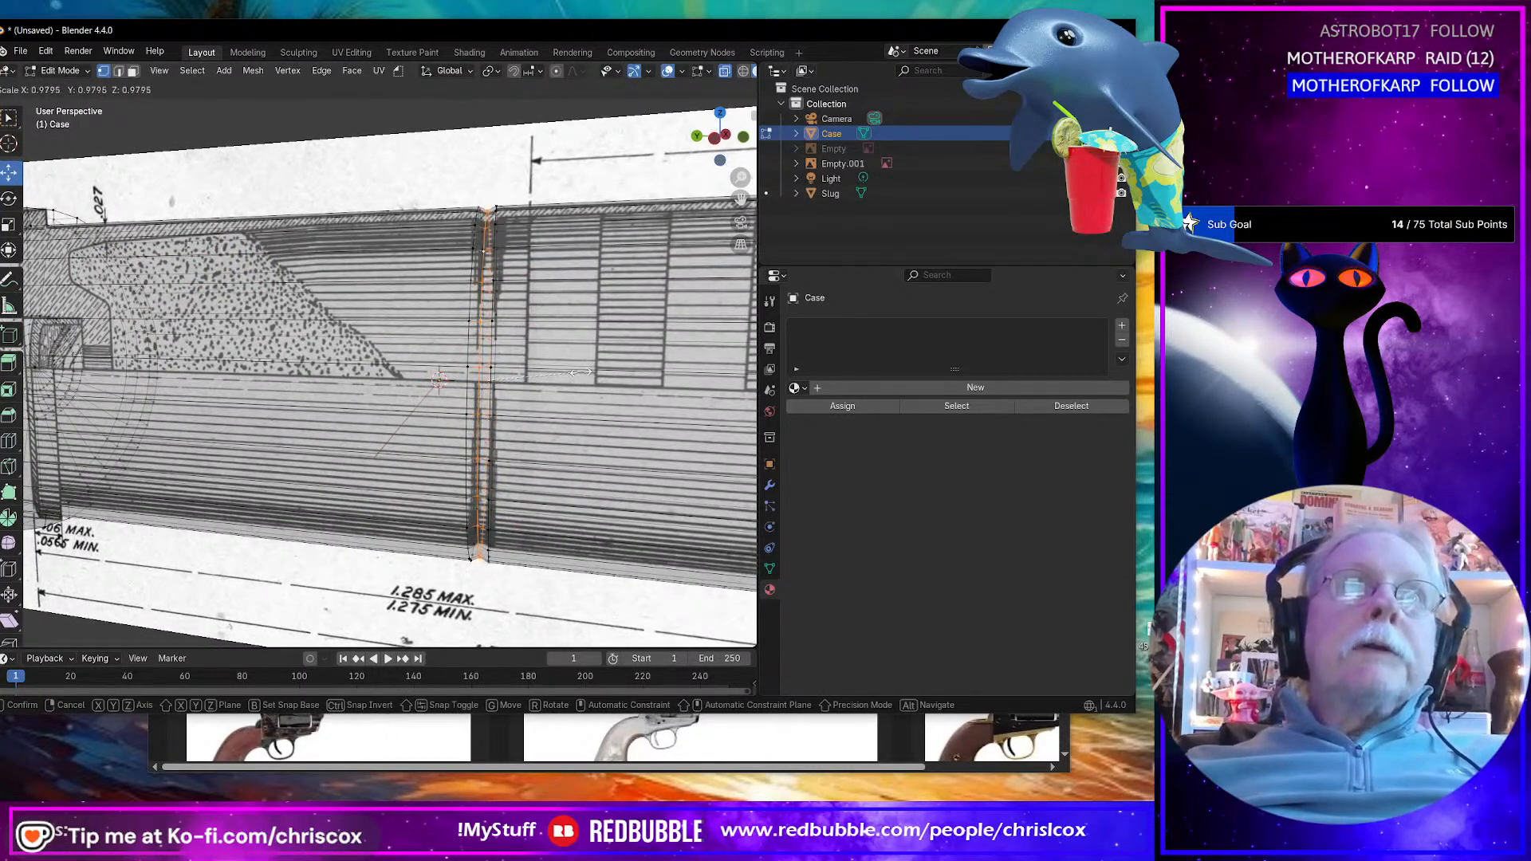
pyautogui.click(568, 361)
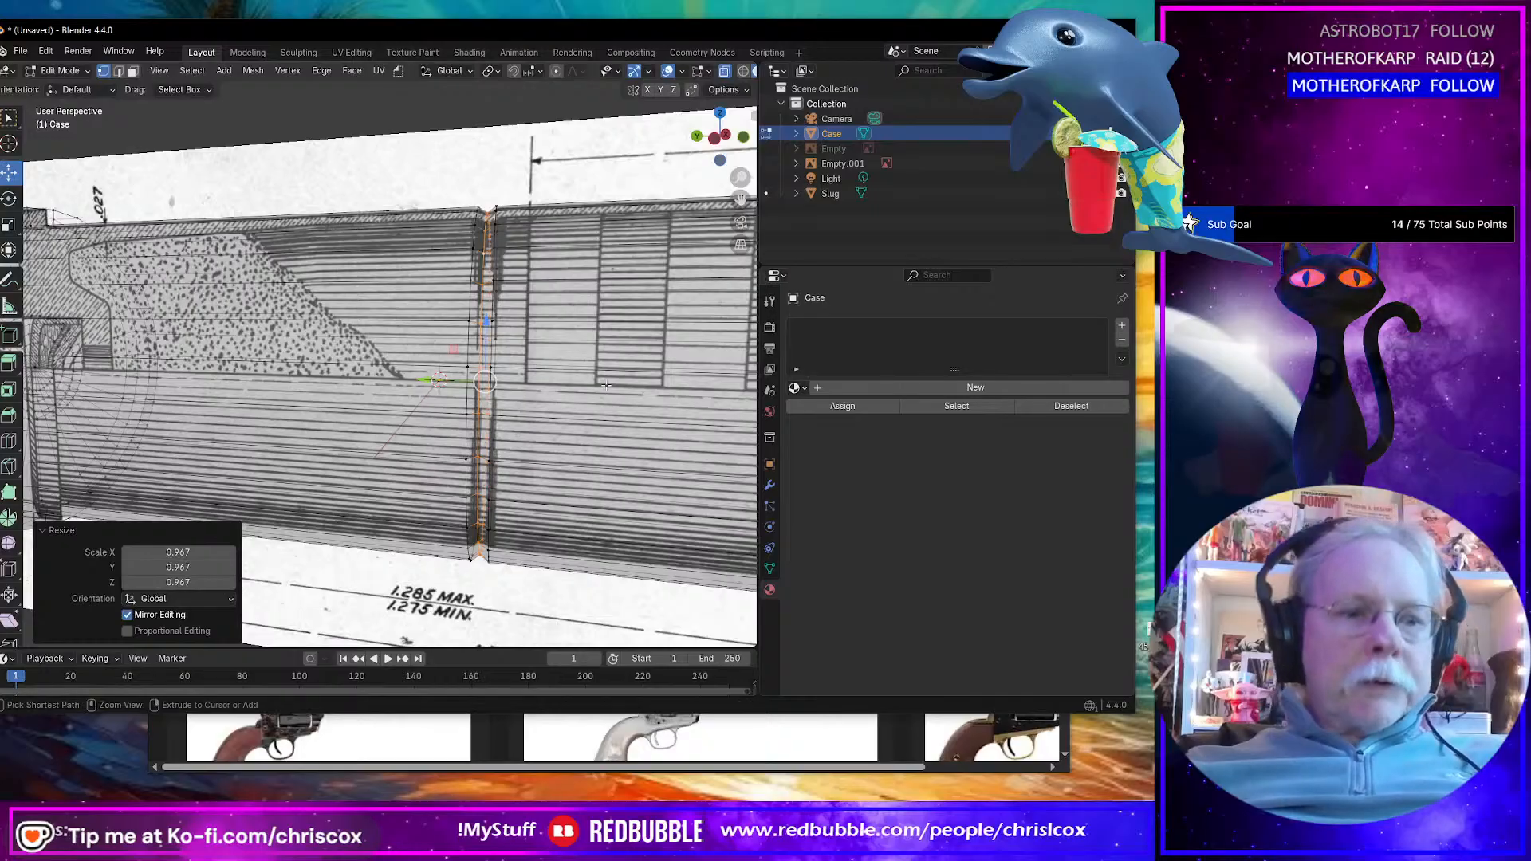
# Step: Bevel the selected crimp groove edges of the case about 0.00012 m wide with two segments and return to Object Mode
pyautogui.hotkey('ctrl', 'b')
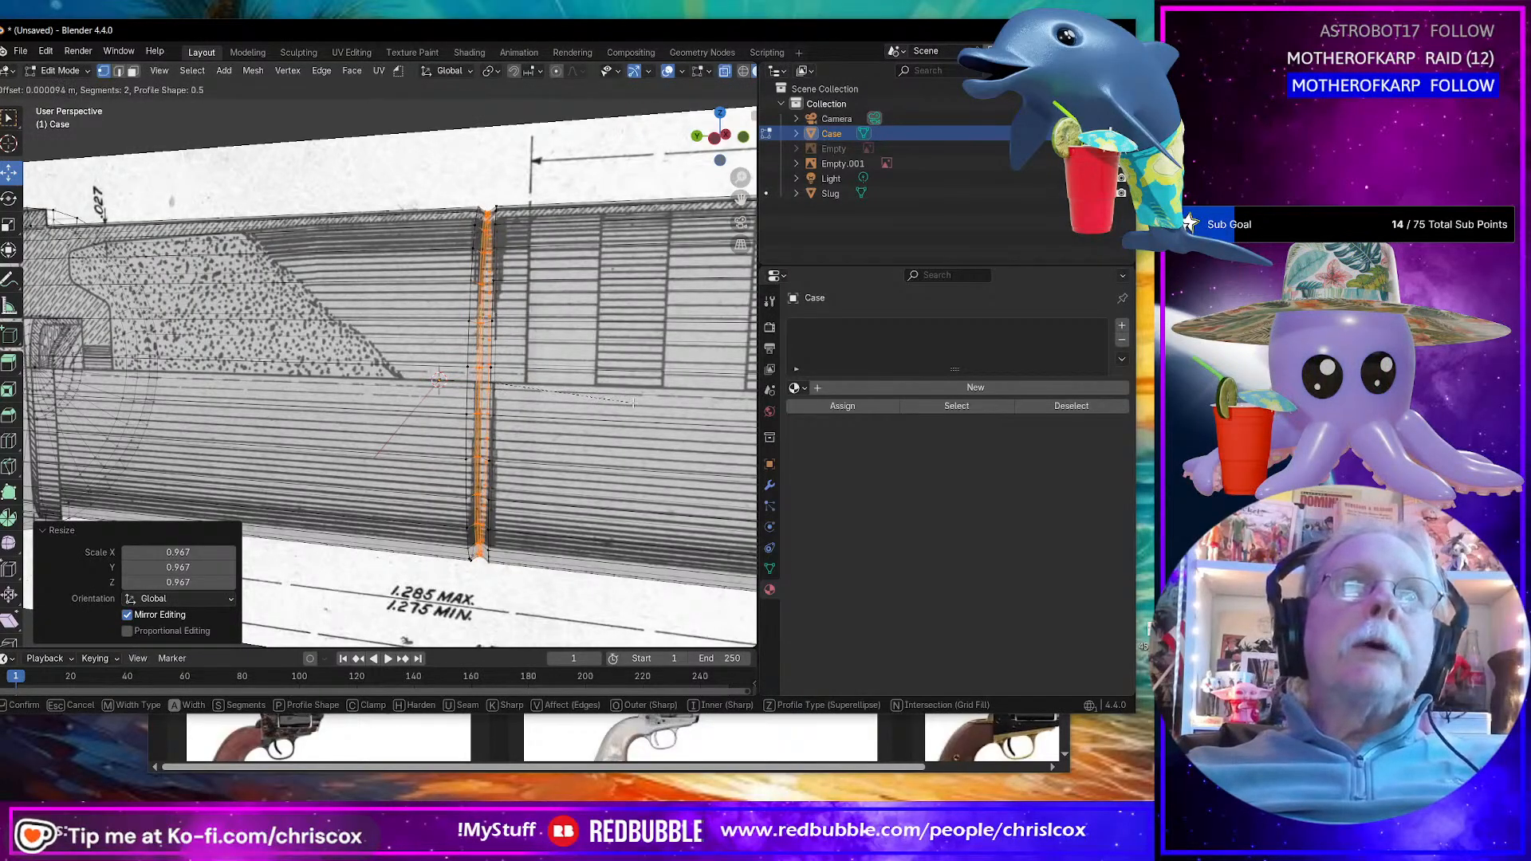
pyautogui.click(639, 407)
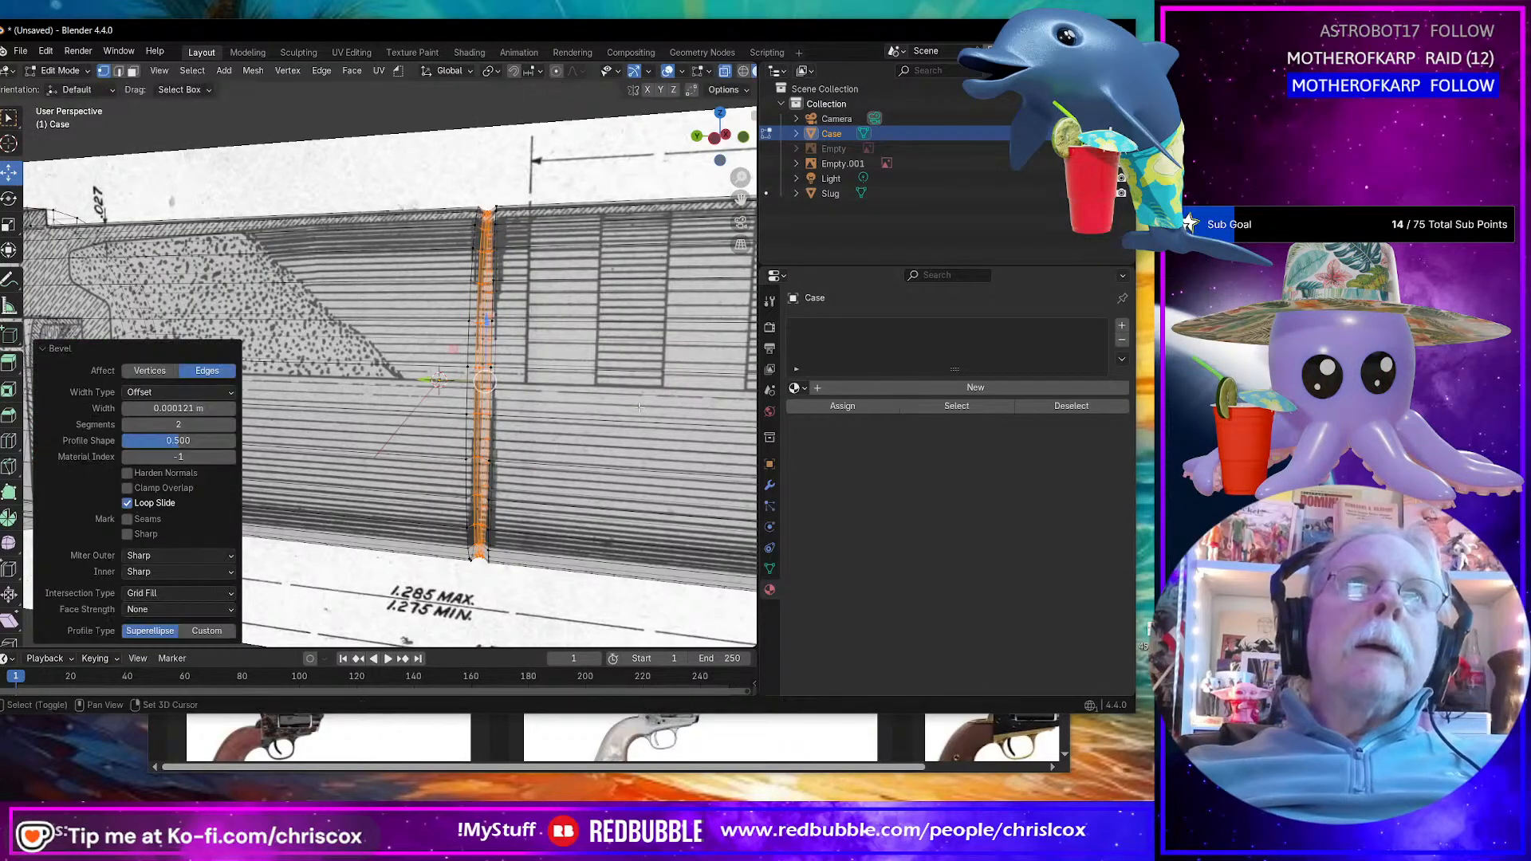
pyautogui.scroll(-5, 638, 408)
pyautogui.press('Tab')
pyautogui.moveTo(637, 408); pyautogui.dragTo(587, 357, button='middle')
pyautogui.moveTo(563, 303); pyautogui.dragTo(657, 351, button='middle')
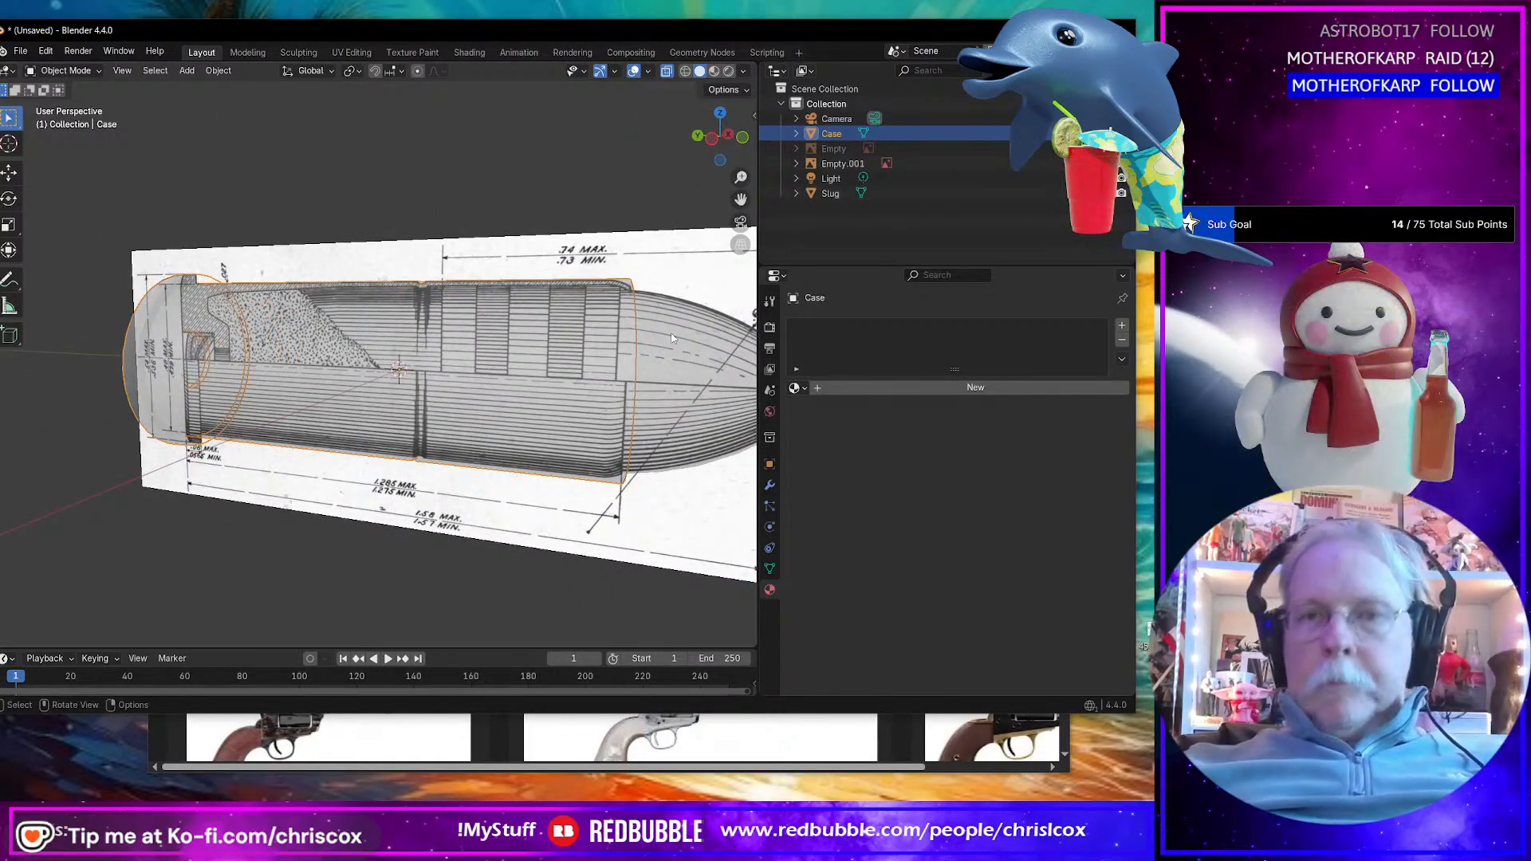
# Step: Open the case mesh for editing in the left orthographic view, framed on the case mouth
pyautogui.press('ctrl+KP_3')
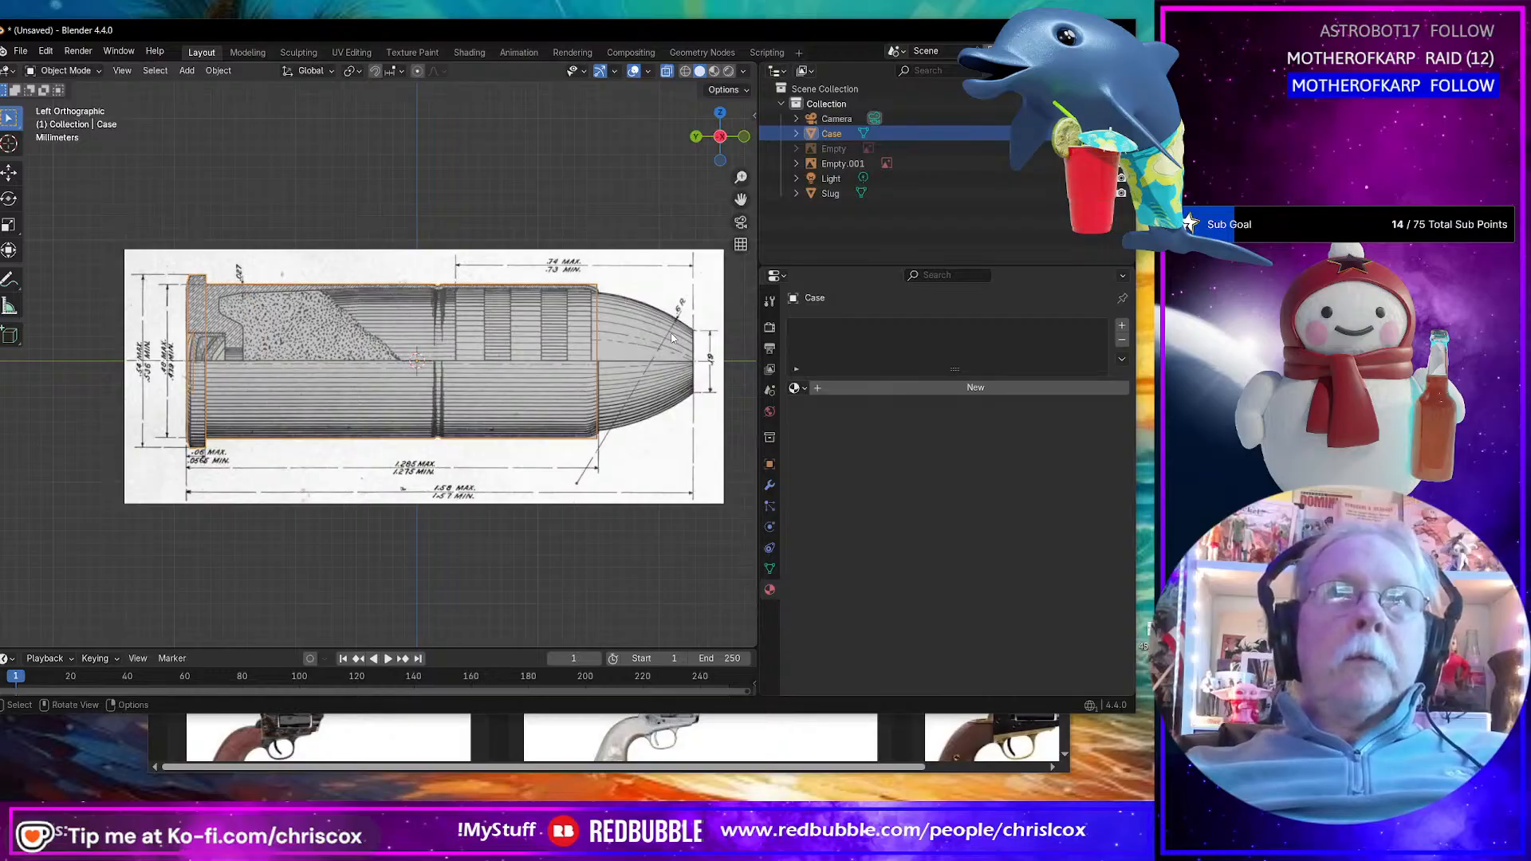
pyautogui.scroll(3, 668, 323)
pyautogui.keyDown('shift'); pyautogui.moveTo(338, 261); pyautogui.dragTo(67, 275, button='middle'); pyautogui.keyUp('shift')
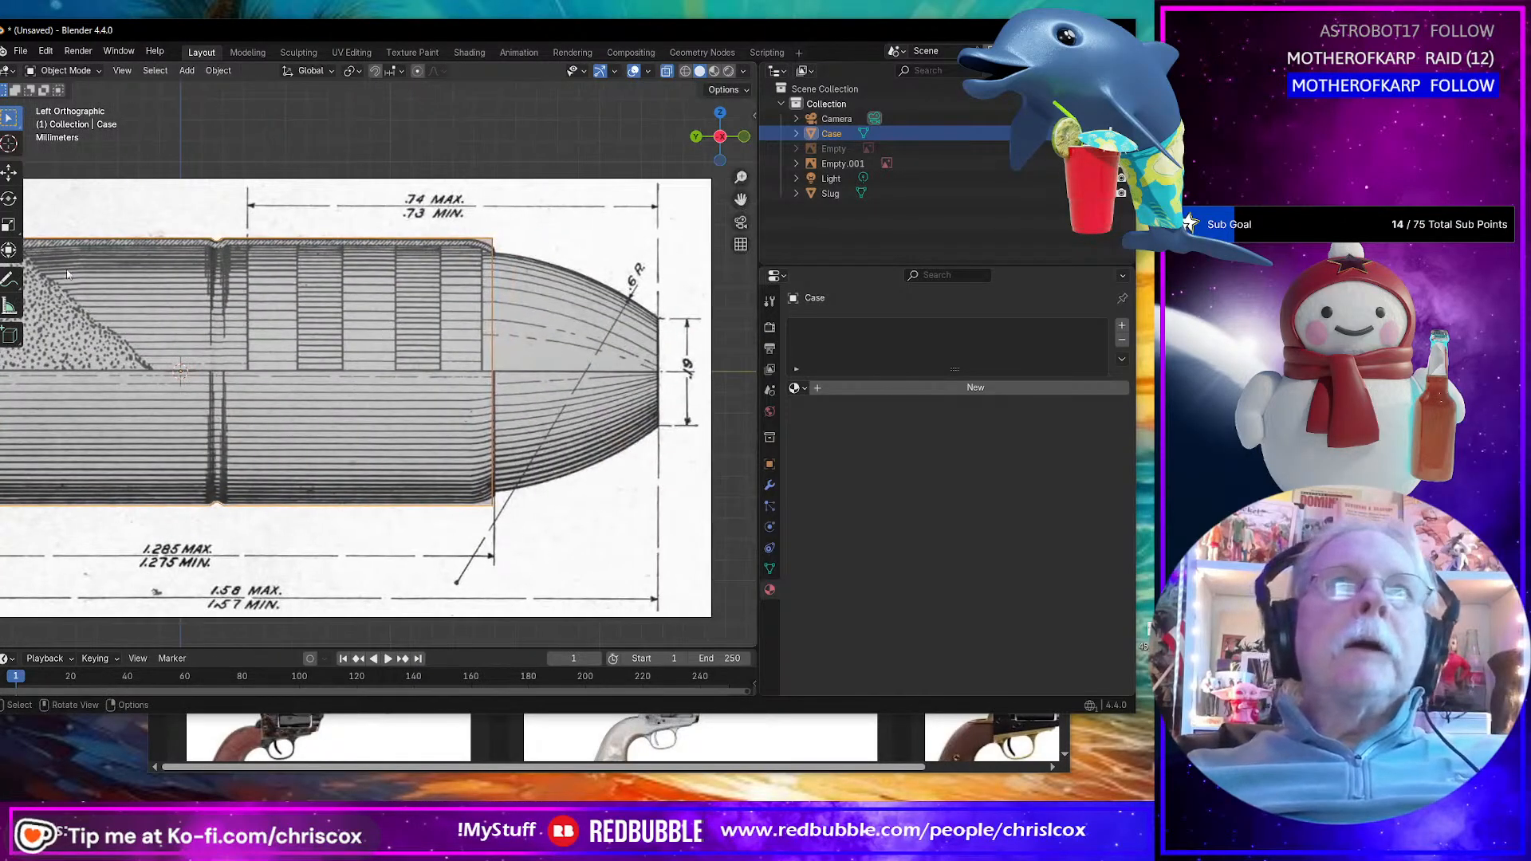
pyautogui.press('Tab')
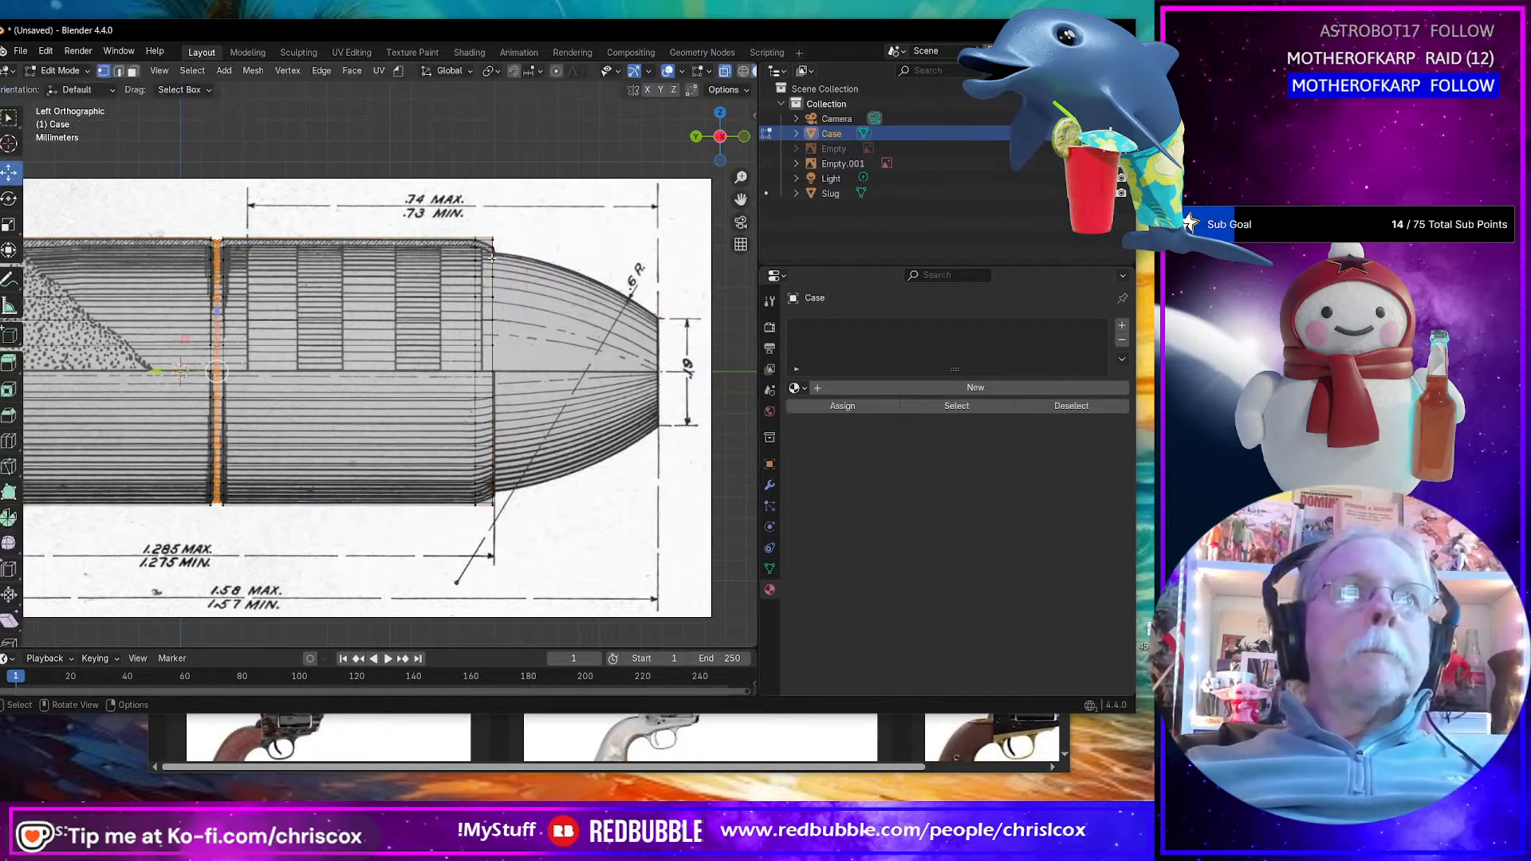
pyautogui.keyDown('alt'); pyautogui.click(476, 267); pyautogui.keyUp('alt')
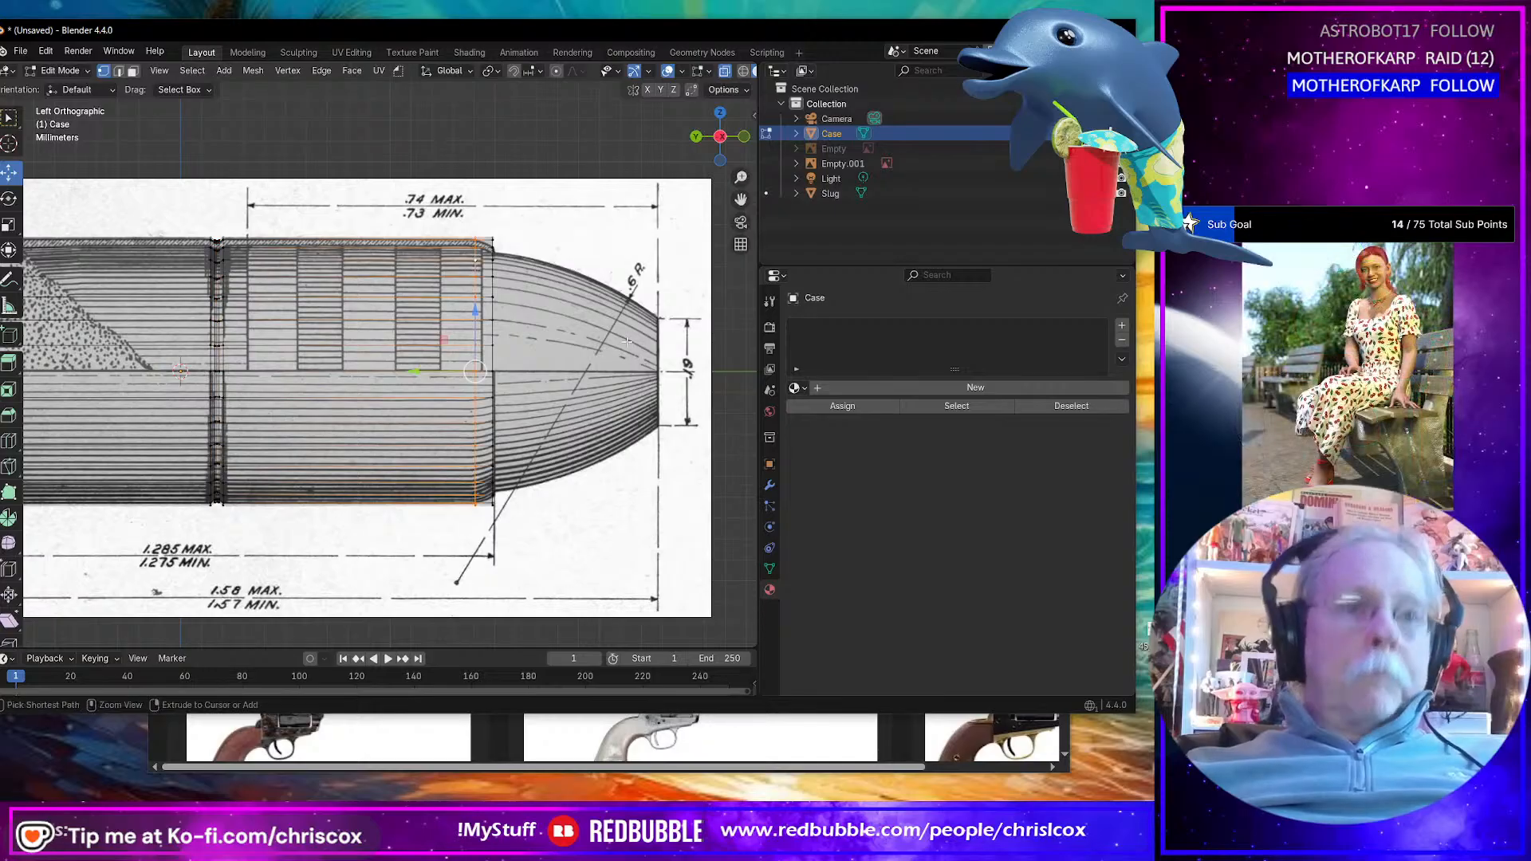
pyautogui.hotkey('ctrl', 'b')
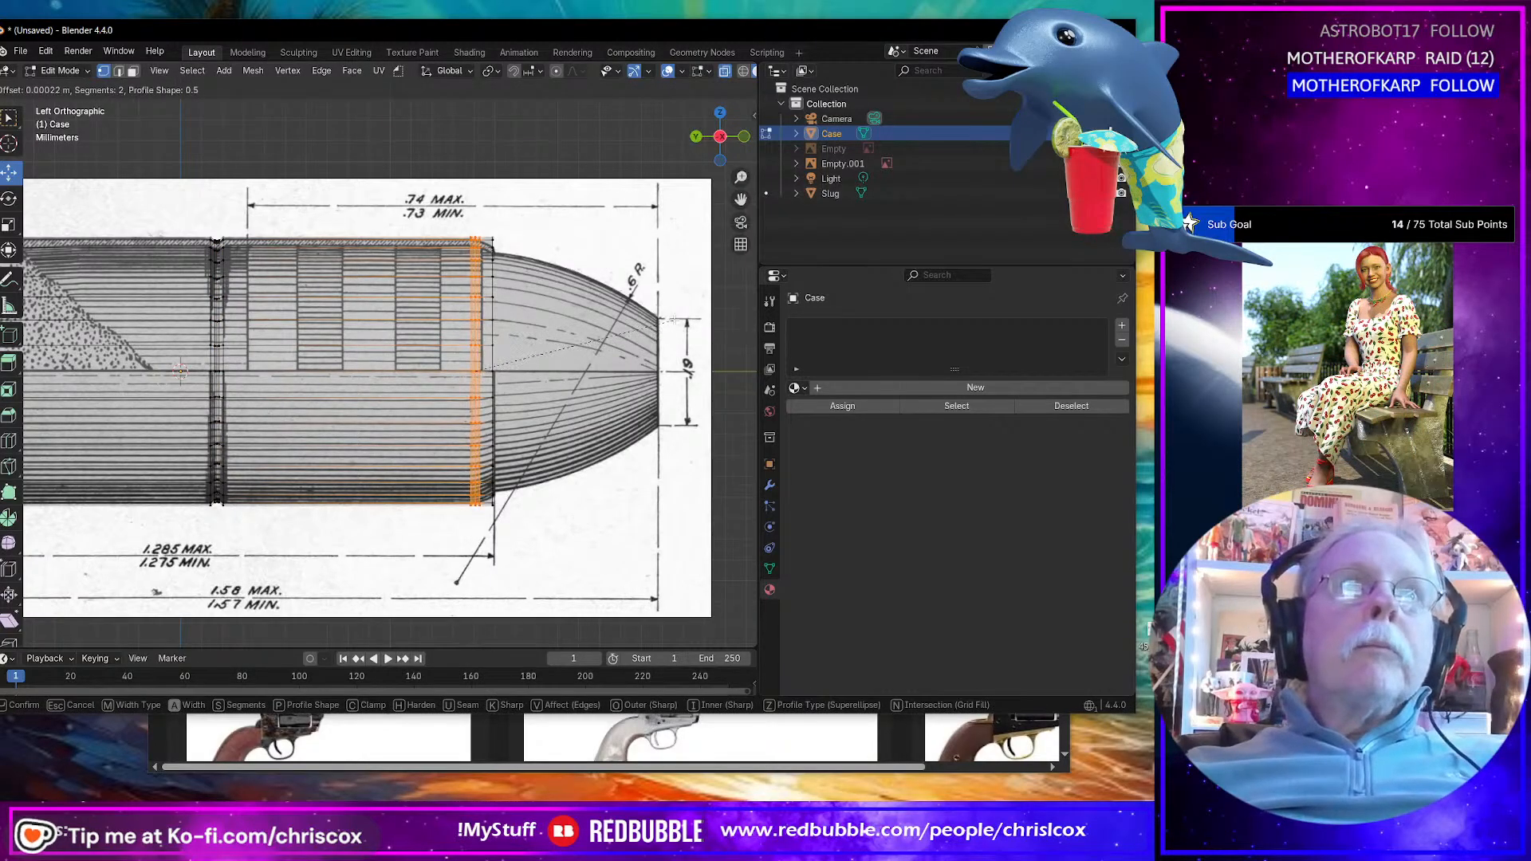
pyautogui.click(682, 307)
pyautogui.hotkey('ctrl', 'z')
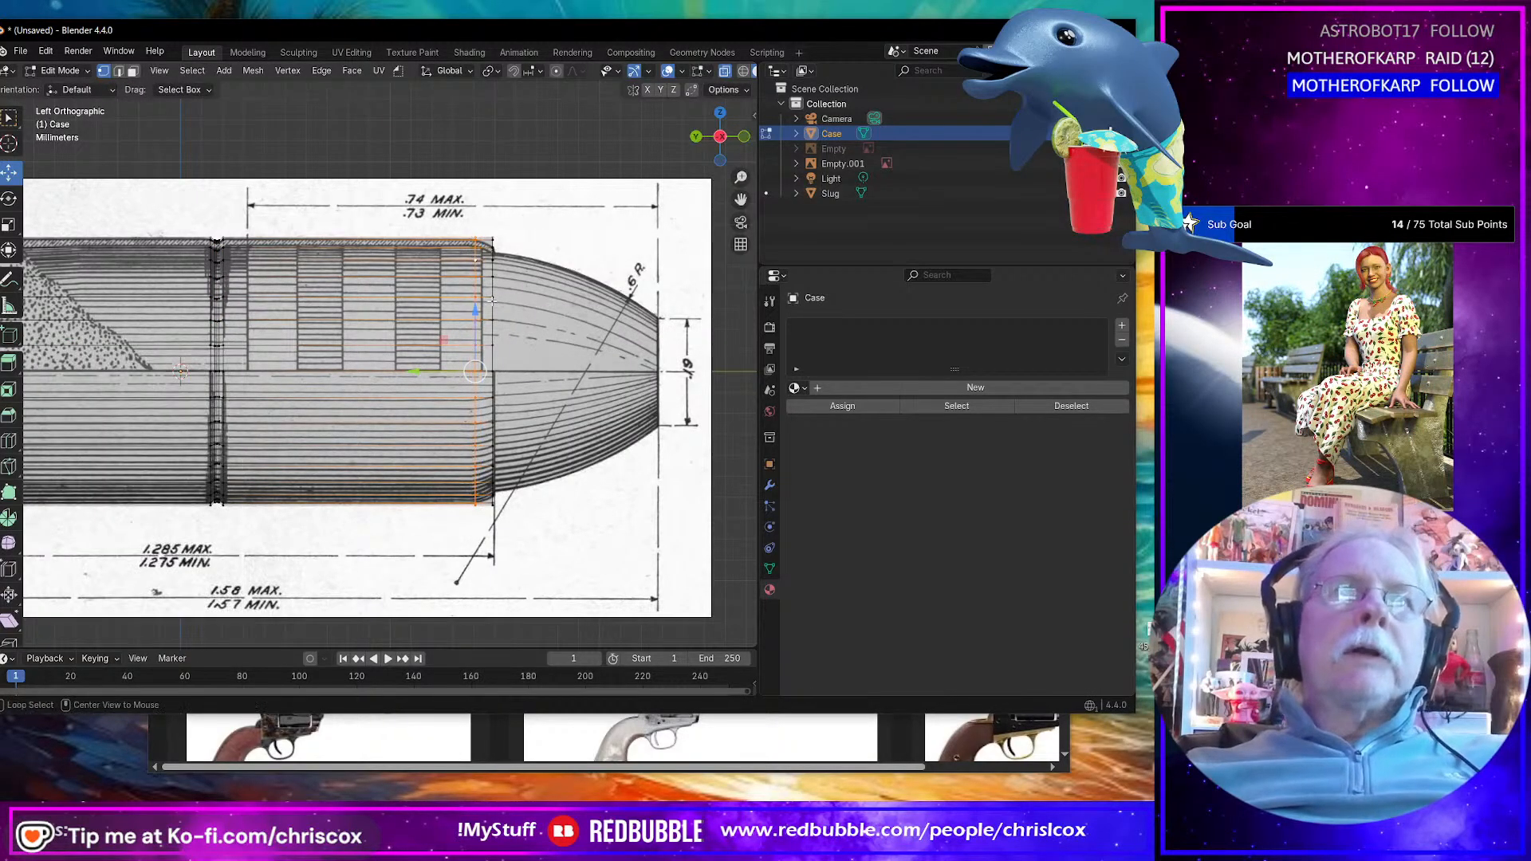
# Step: Select the edge loop at the case mouth and scale it uniformly to about 0.95
pyautogui.keyDown('alt'); pyautogui.click(492, 311); pyautogui.keyUp('alt')
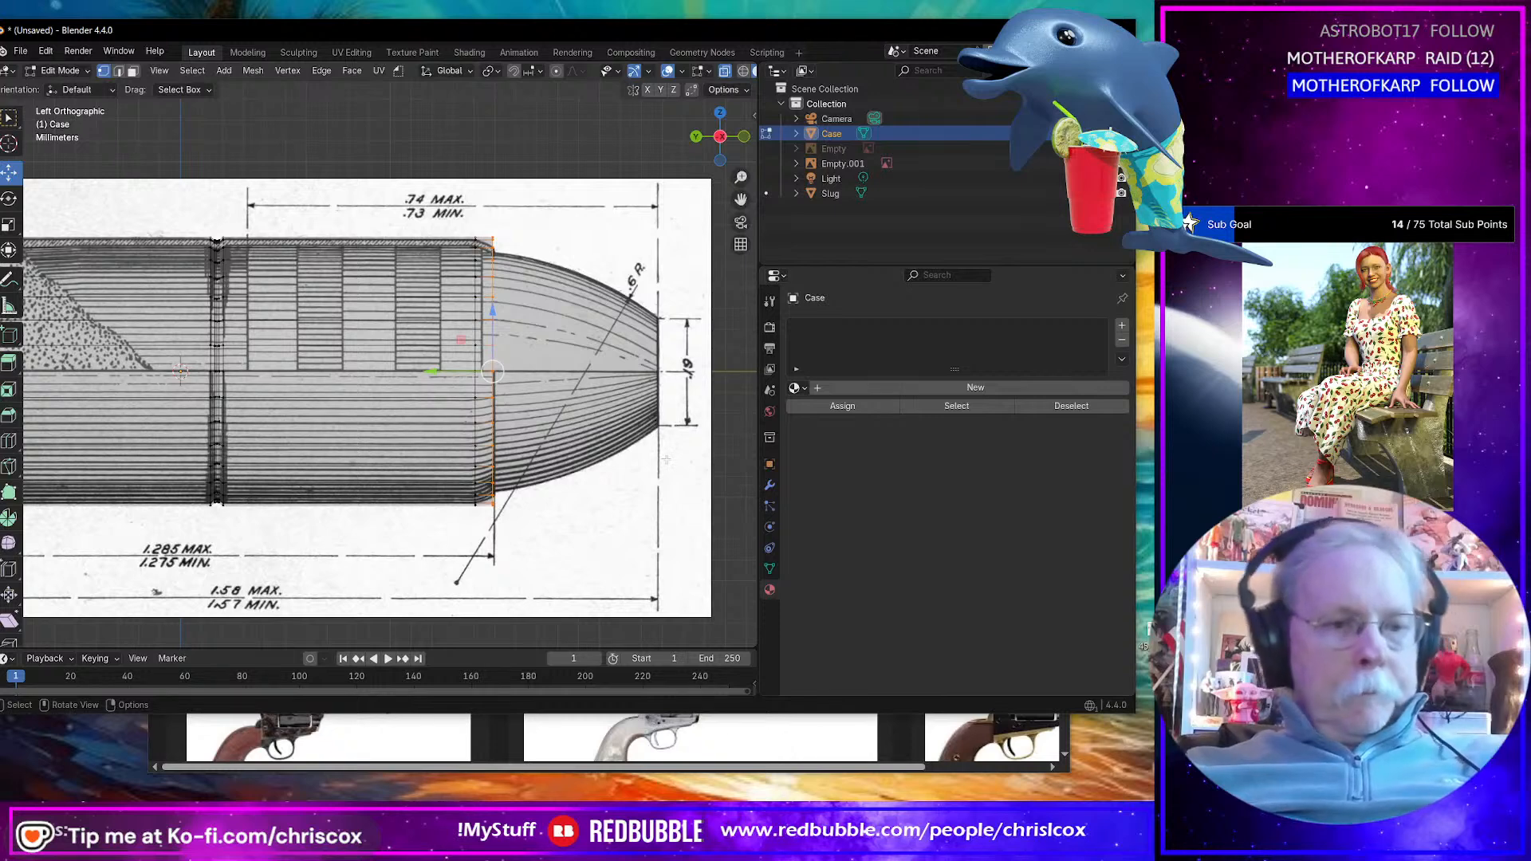
pyautogui.press('s')
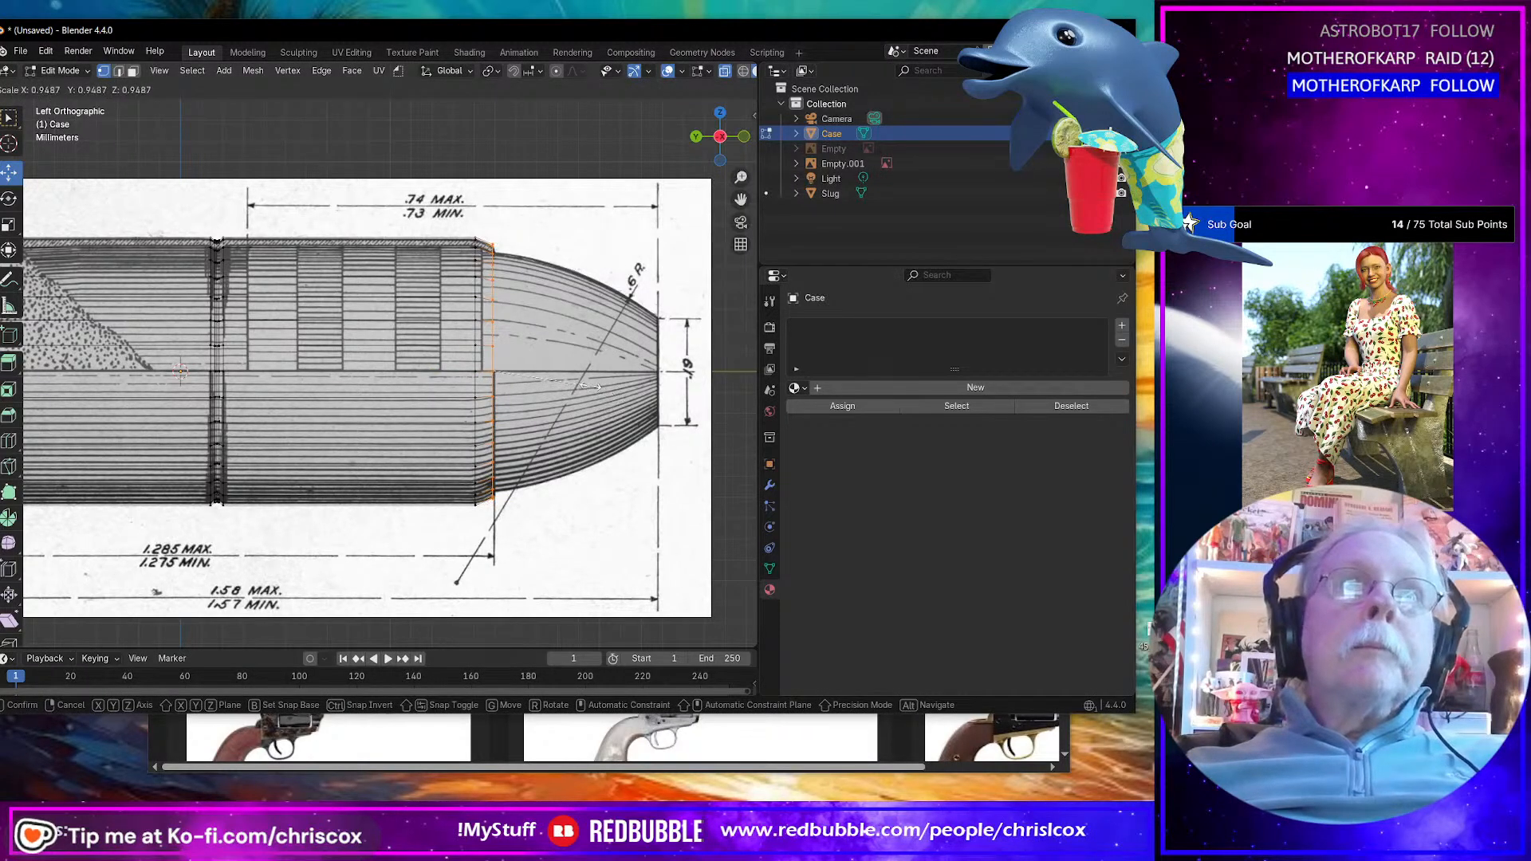
pyautogui.click(600, 394)
# Step: Bevel the edge loop just behind the case mouth about 0.00032 m wide with two segments and return to Object Mode
pyautogui.keyDown('alt'); pyautogui.click(475, 271); pyautogui.keyUp('alt')
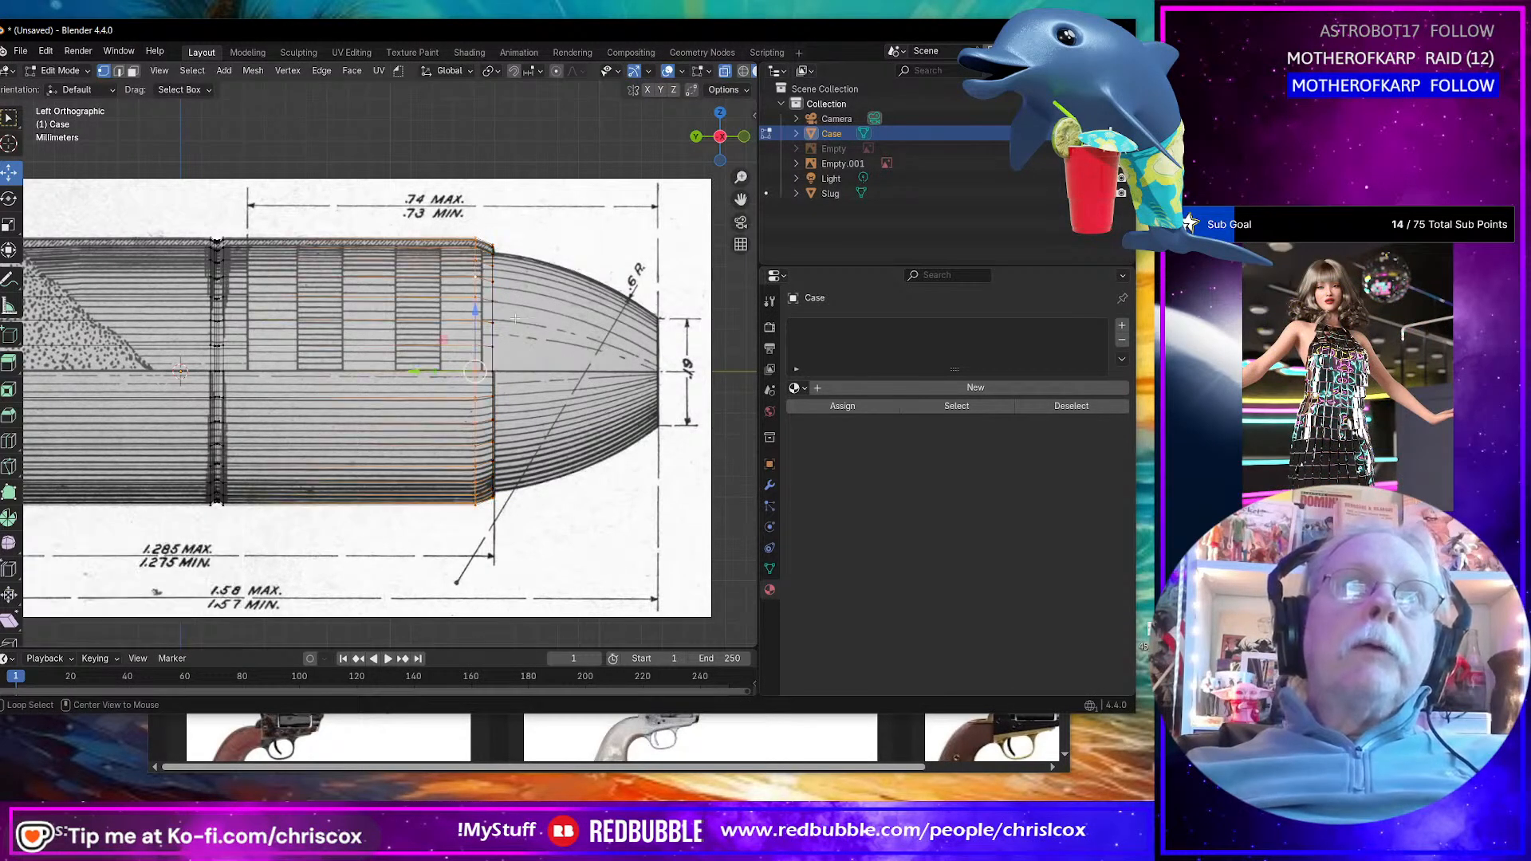
pyautogui.hotkey('ctrl', 'b')
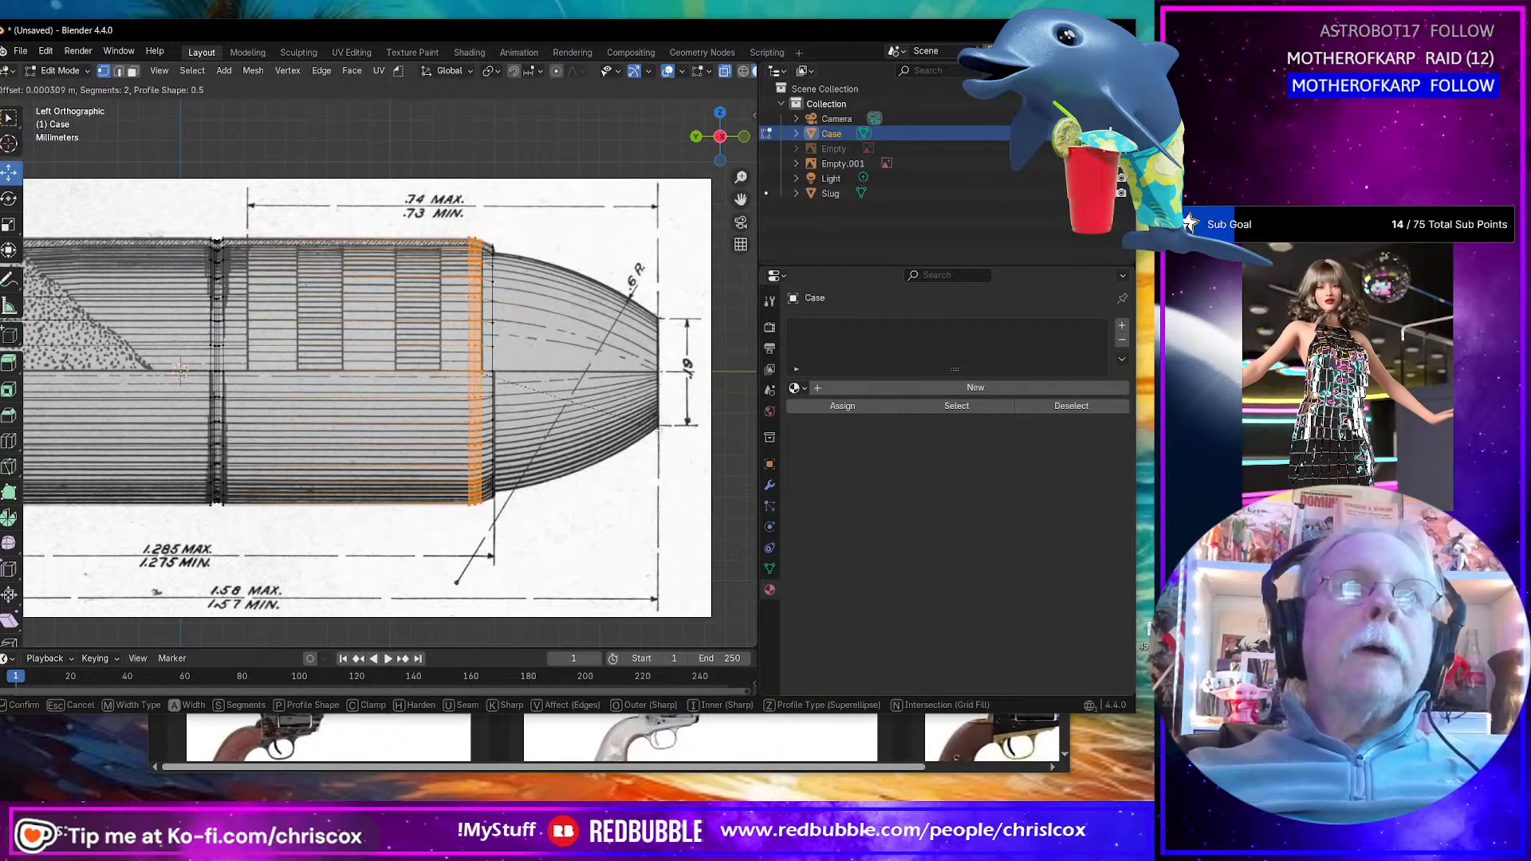
pyautogui.click(182, 372)
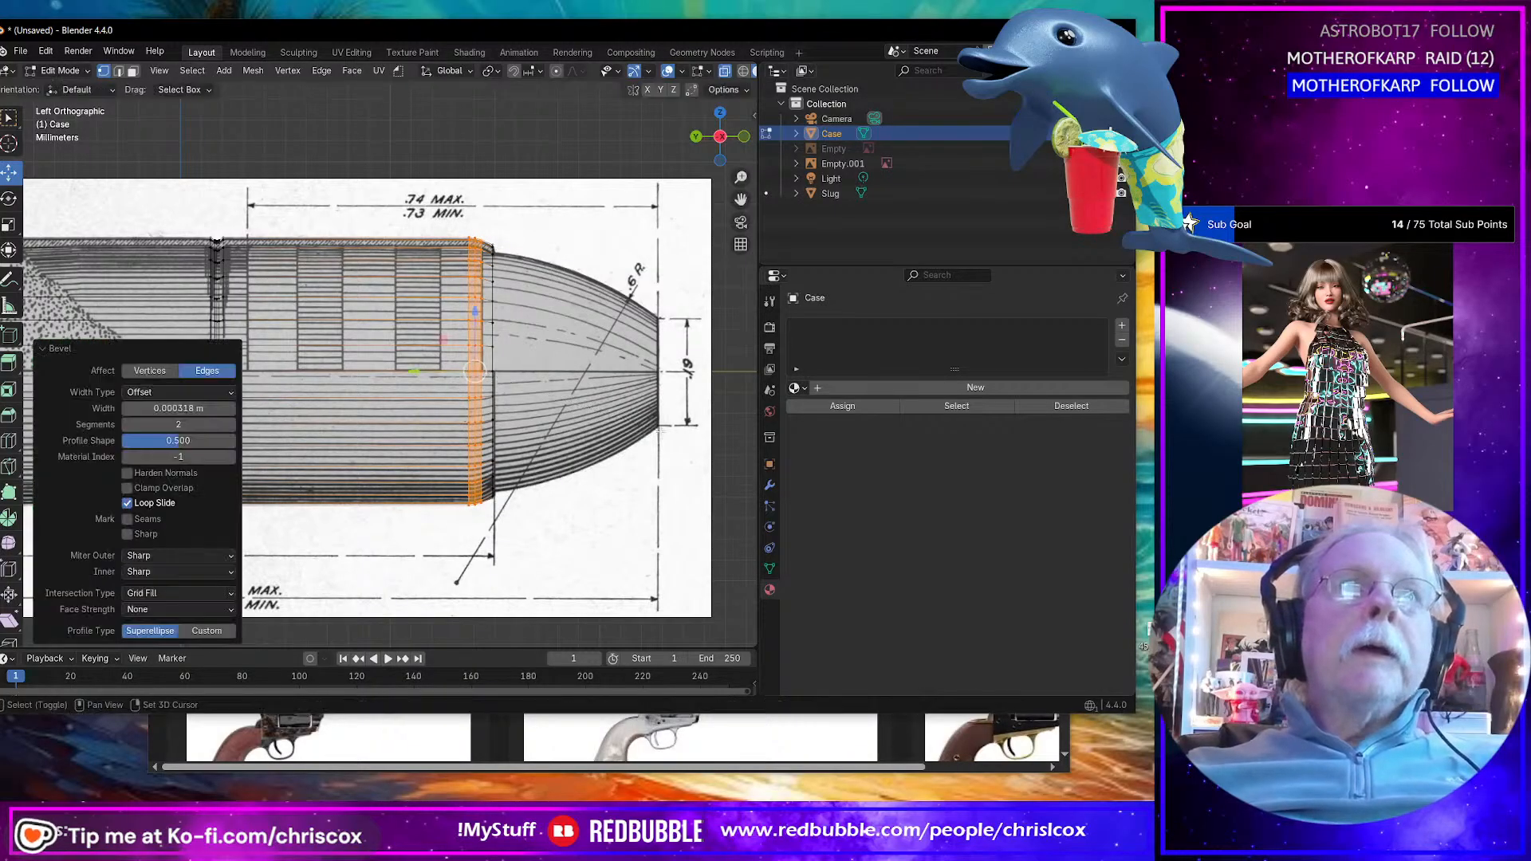
pyautogui.click(409, 369)
pyautogui.moveTo(409, 370); pyautogui.dragTo(471, 368, button='middle')
pyautogui.scroll(-4, 457, 399)
pyautogui.scroll(3, 393, 382)
pyautogui.press('Tab')
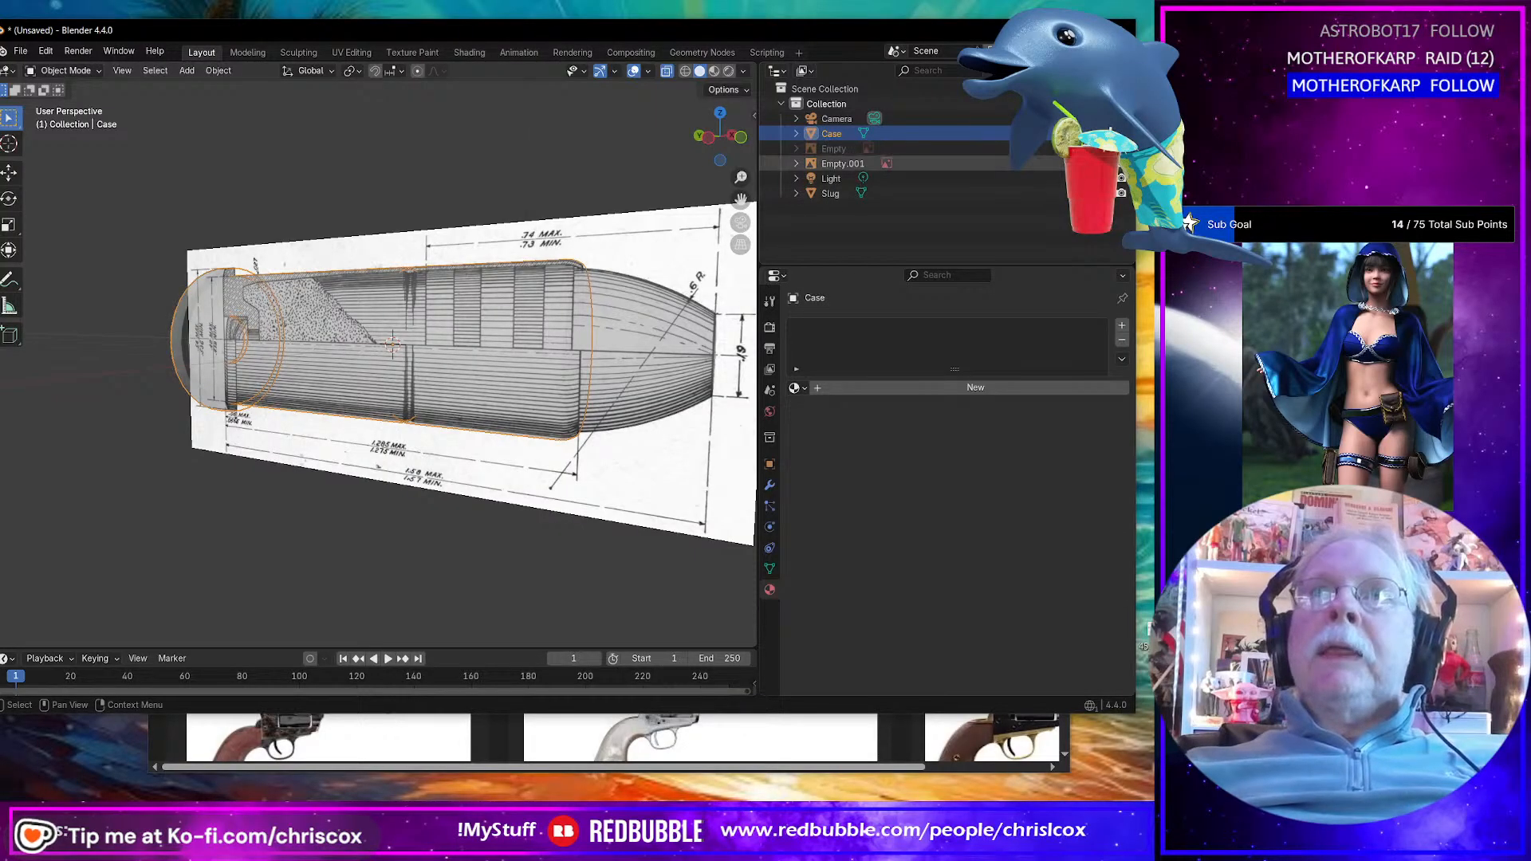
# Step: Hide the Empty.001 reference image and look over the case and slug without it
pyautogui.click(1105, 163)
pyautogui.moveTo(505, 307); pyautogui.dragTo(478, 334, button='middle')
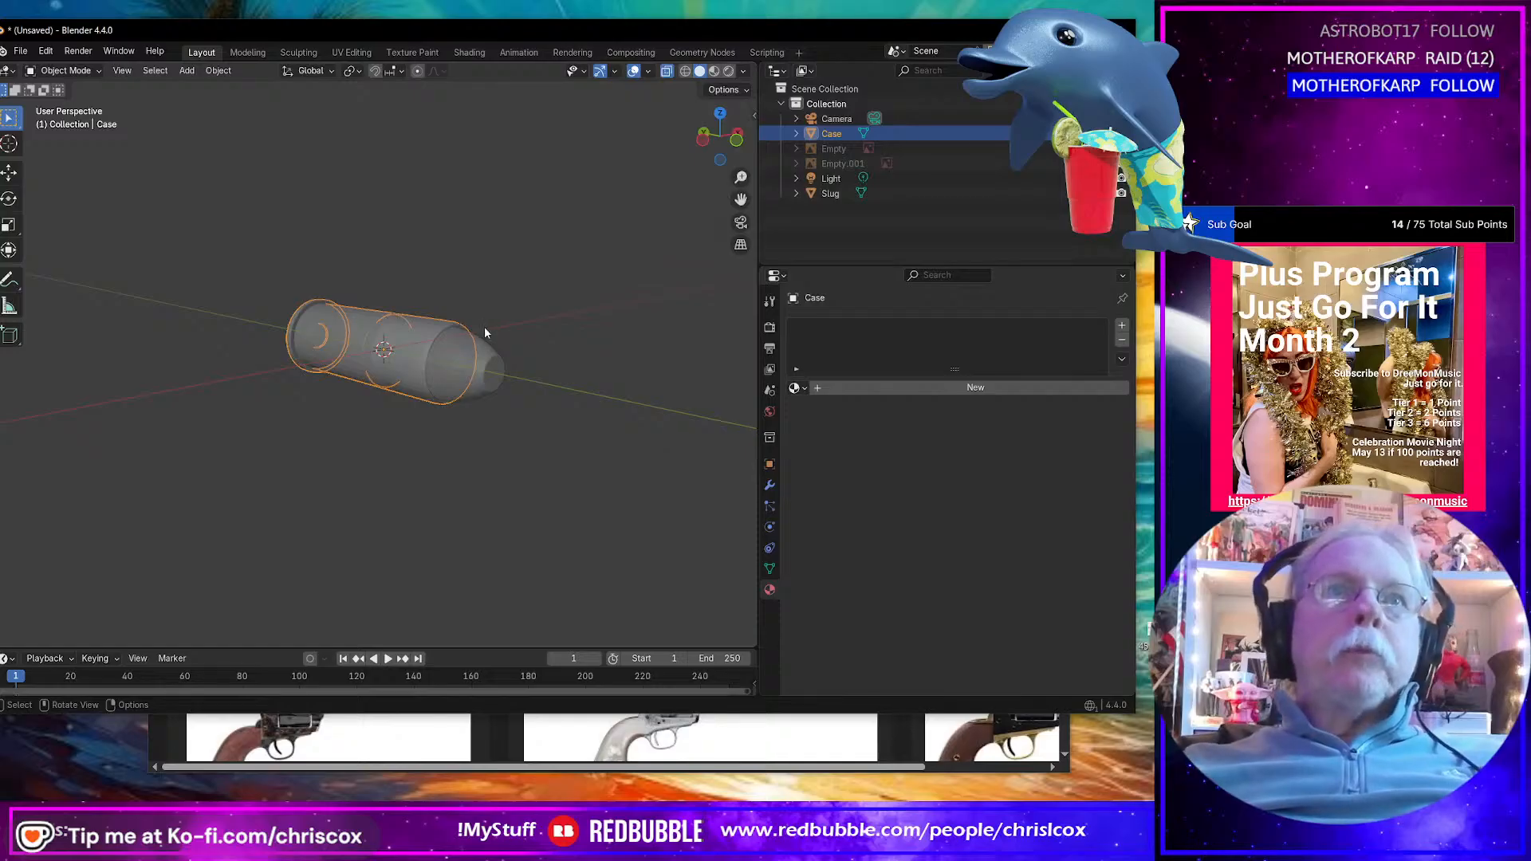
pyautogui.moveTo(485, 327)
pyautogui.mouseDown(button='middle')
pyautogui.moveTo(519, 319)
pyautogui.moveTo(459, 341)
pyautogui.mouseUp(button='middle')
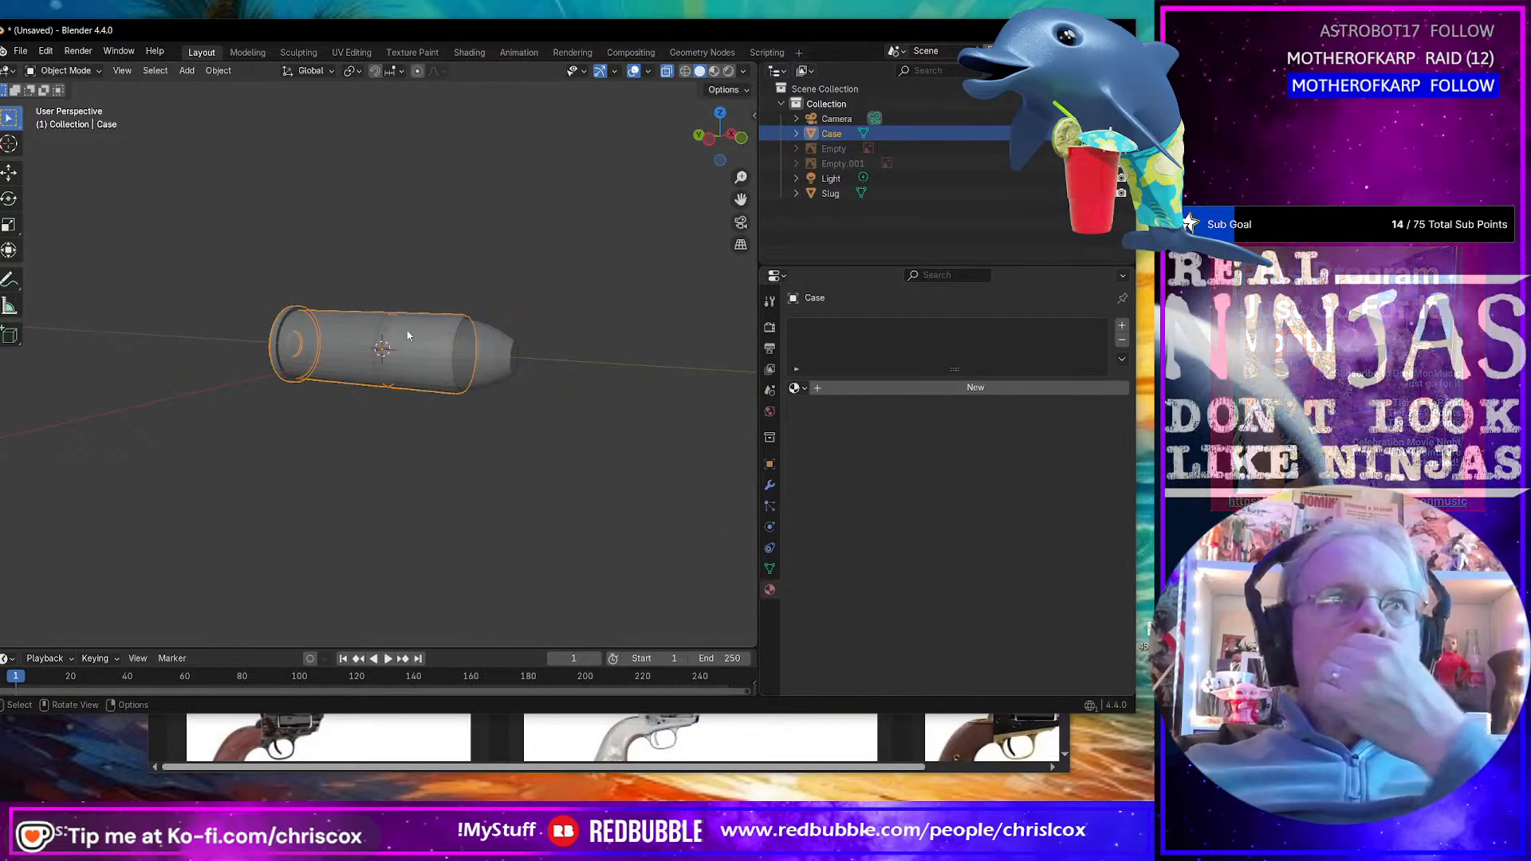
pyautogui.scroll(-3, 410, 339)
pyautogui.scroll(10, 415, 339)
pyautogui.moveTo(420, 341); pyautogui.dragTo(304, 420, button='middle')
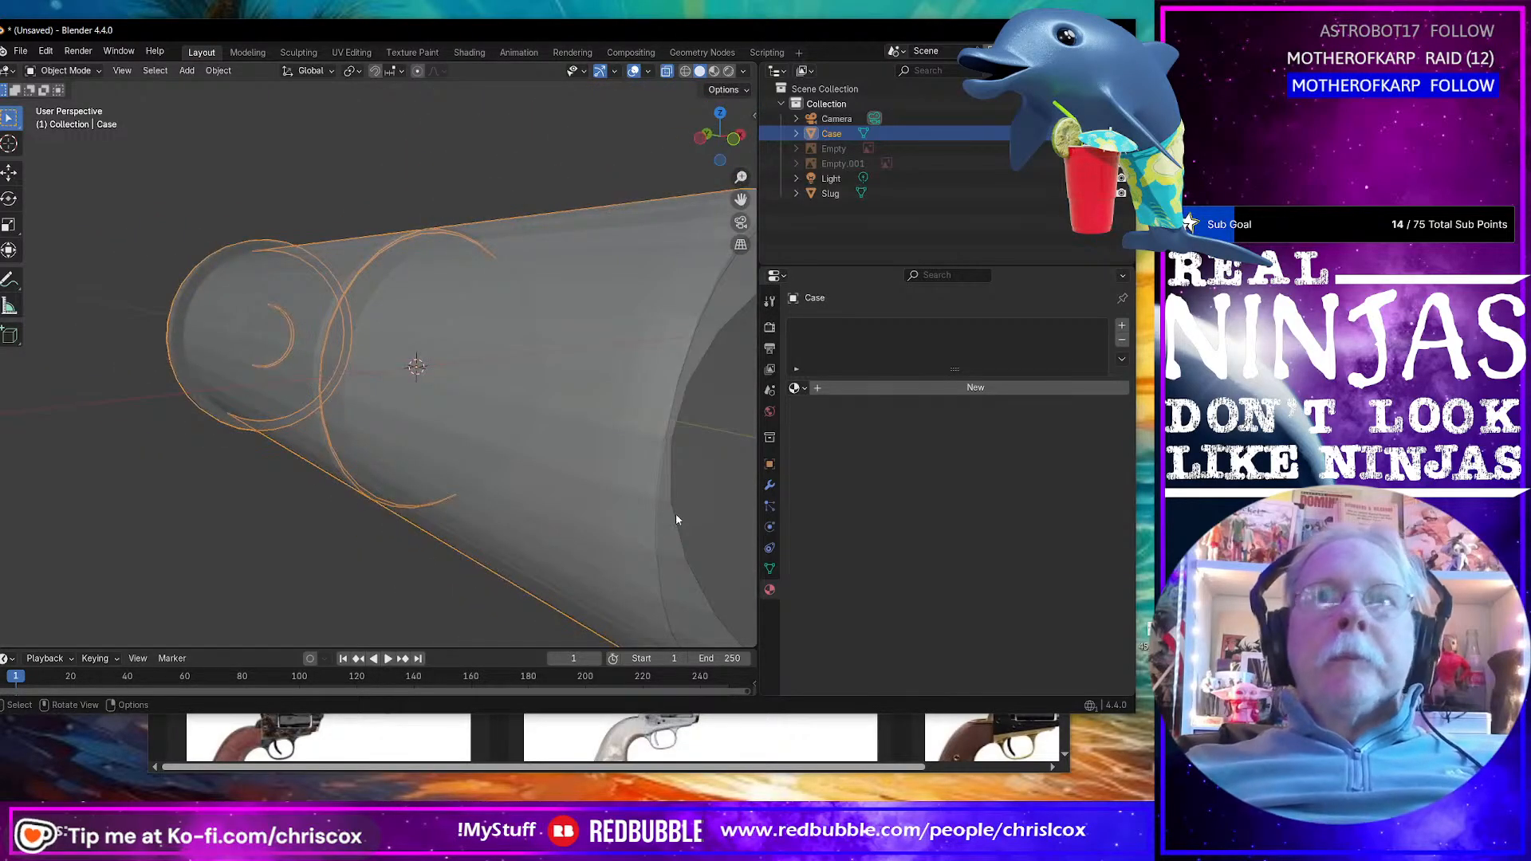
# Step: Add a Solidify modifier to the Case object
pyautogui.click(770, 486)
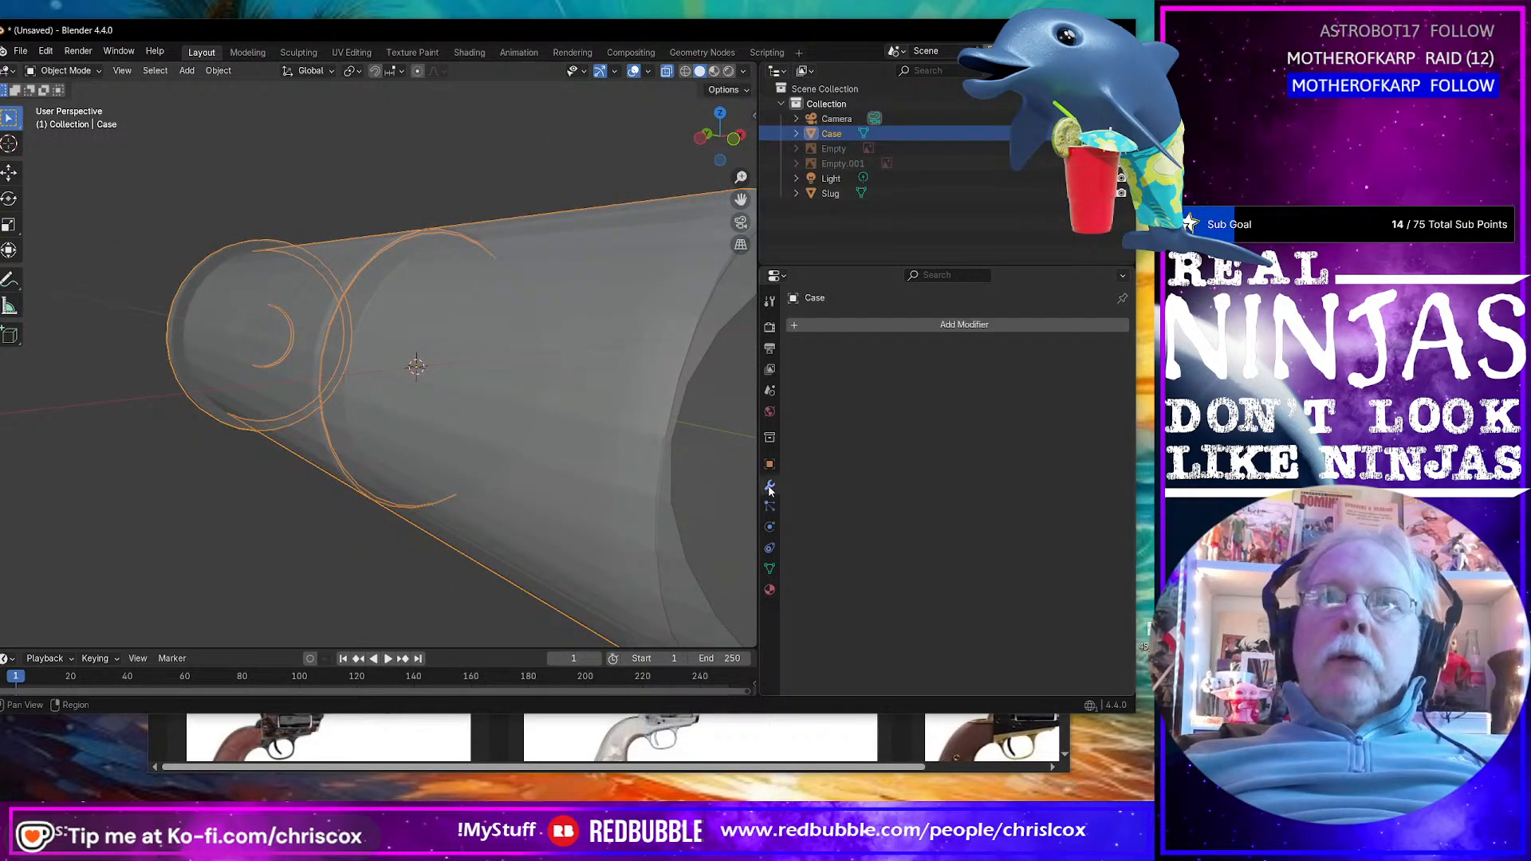
pyautogui.click(871, 324)
pyautogui.moveTo(858, 375)
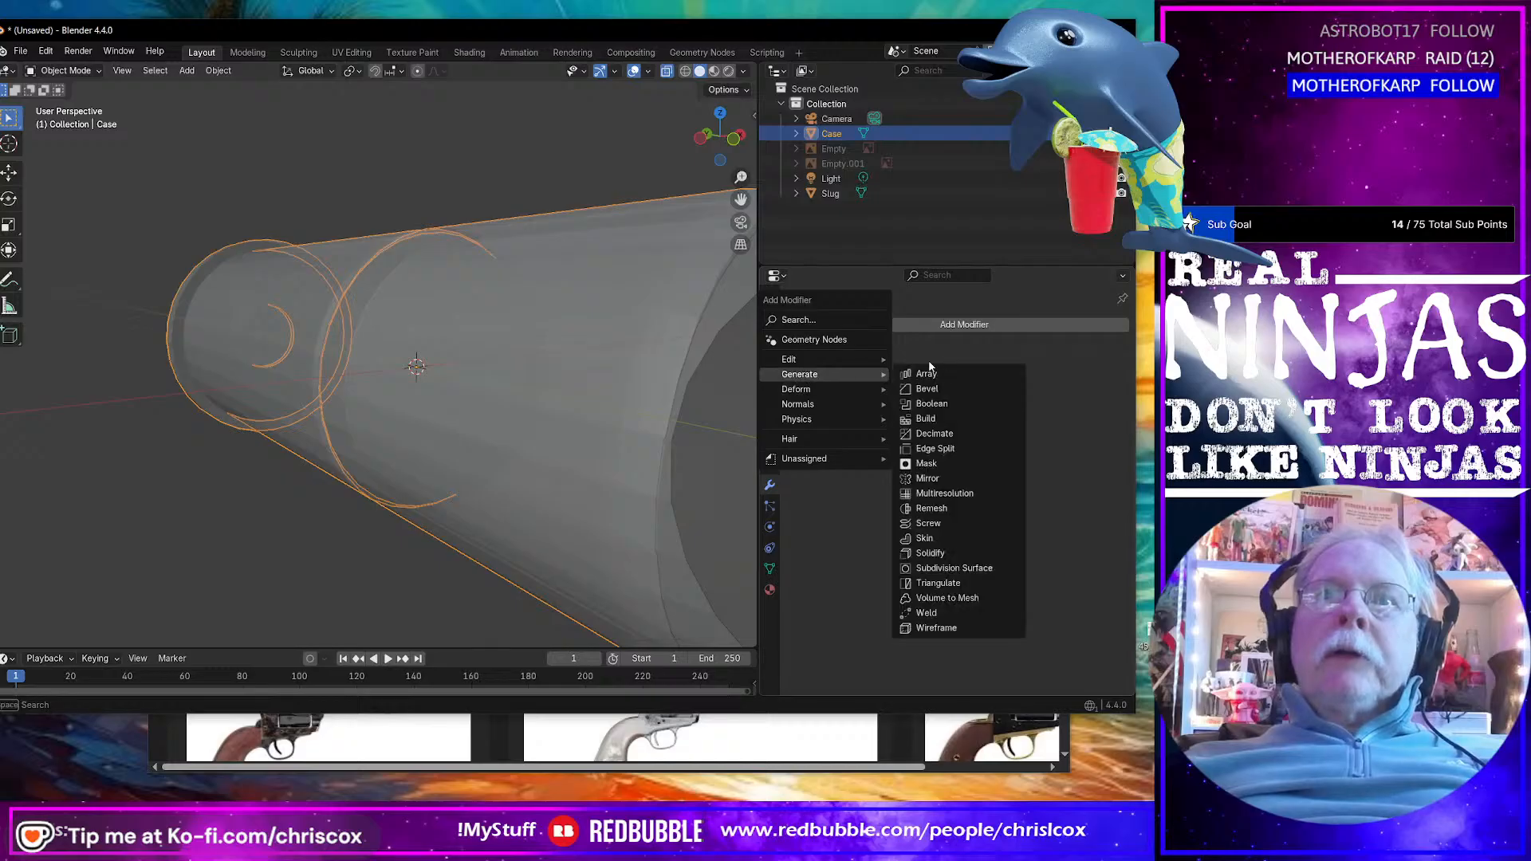
pyautogui.click(930, 552)
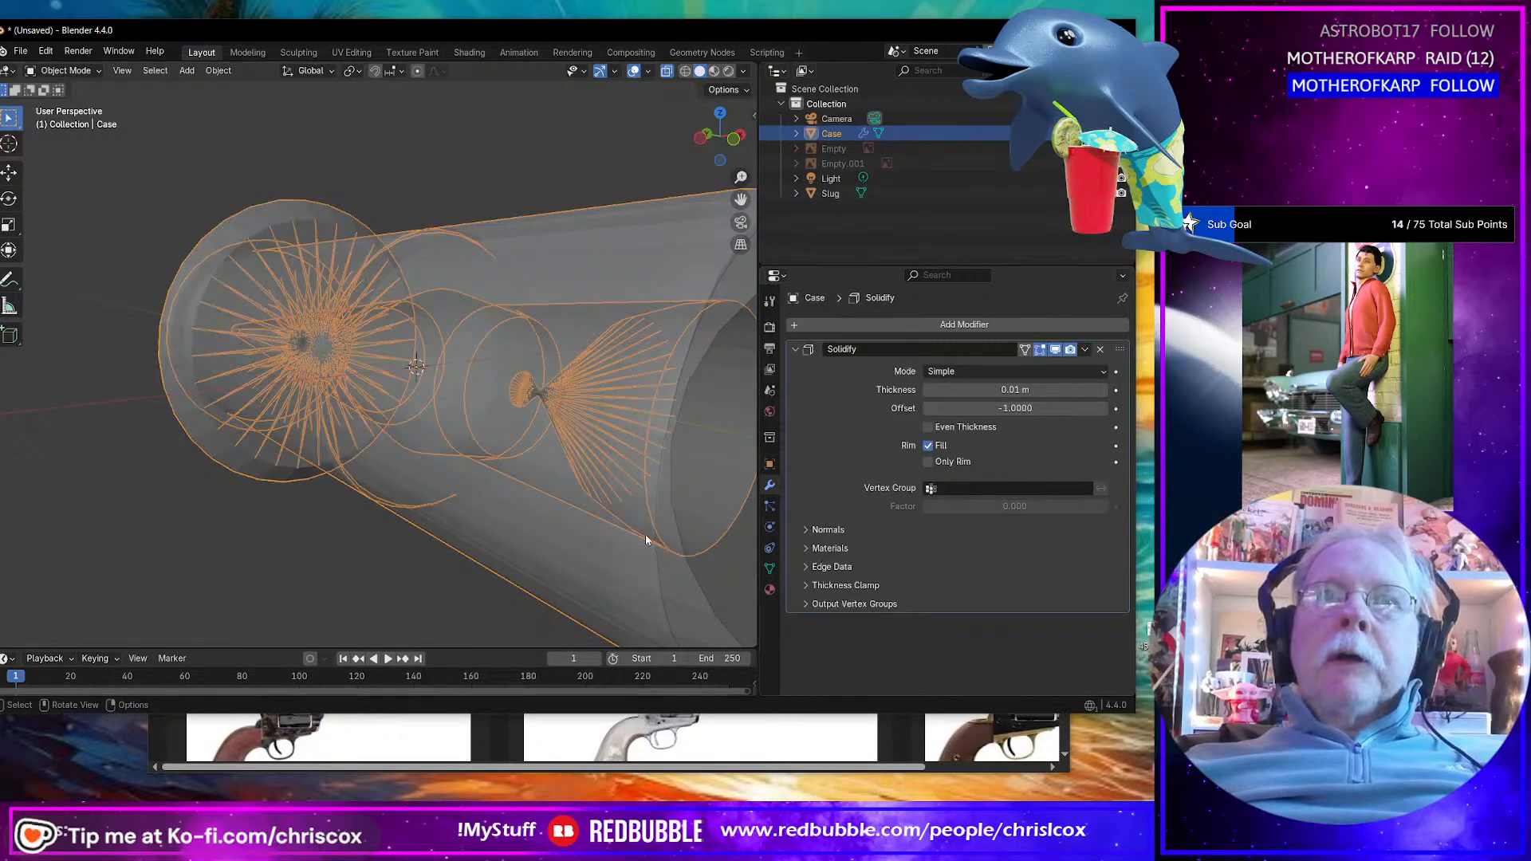
pyautogui.scroll(-5, 638, 532)
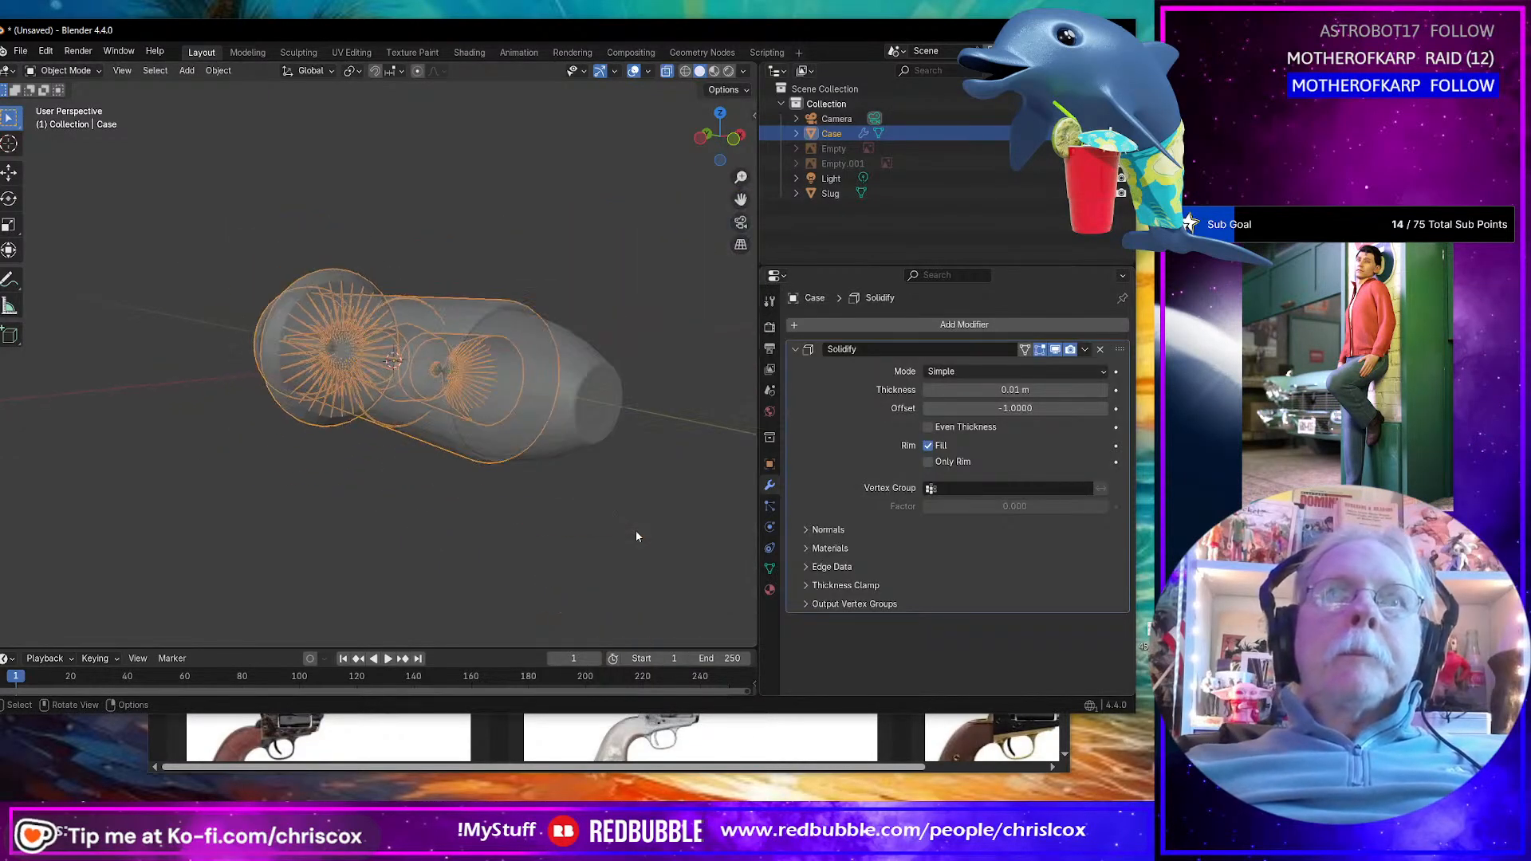
# Step: Set the case's Solidify thickness to 0.001 m and inspect the wall at the mouth
pyautogui.click(1026, 390)
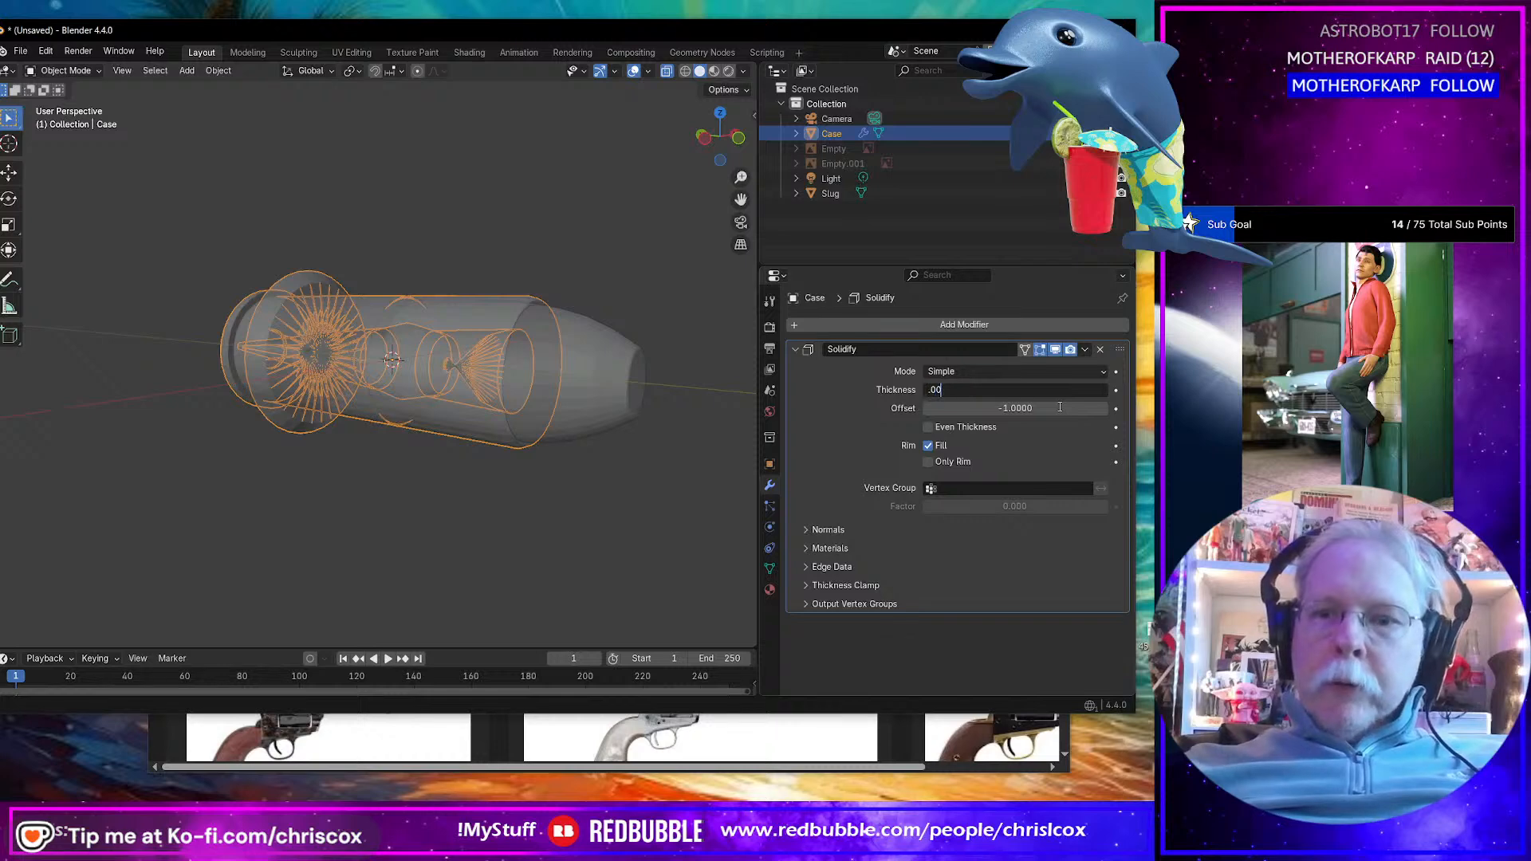
pyautogui.press('Return')
pyautogui.moveTo(635, 462); pyautogui.dragTo(595, 457, button='middle')
pyautogui.scroll(5, 596, 462)
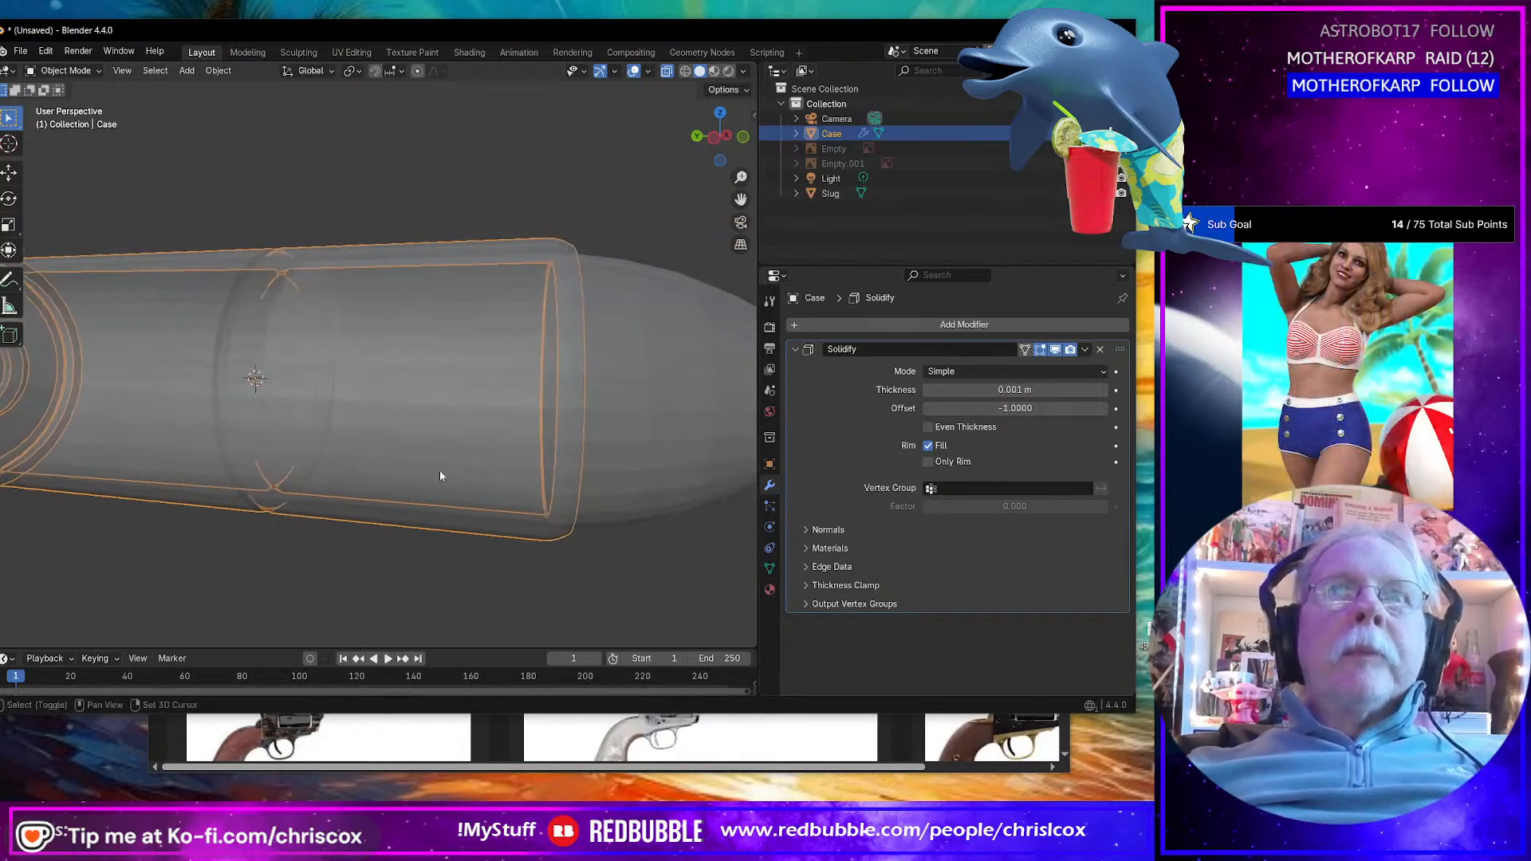
pyautogui.moveTo(438, 470); pyautogui.dragTo(487, 469, button='middle')
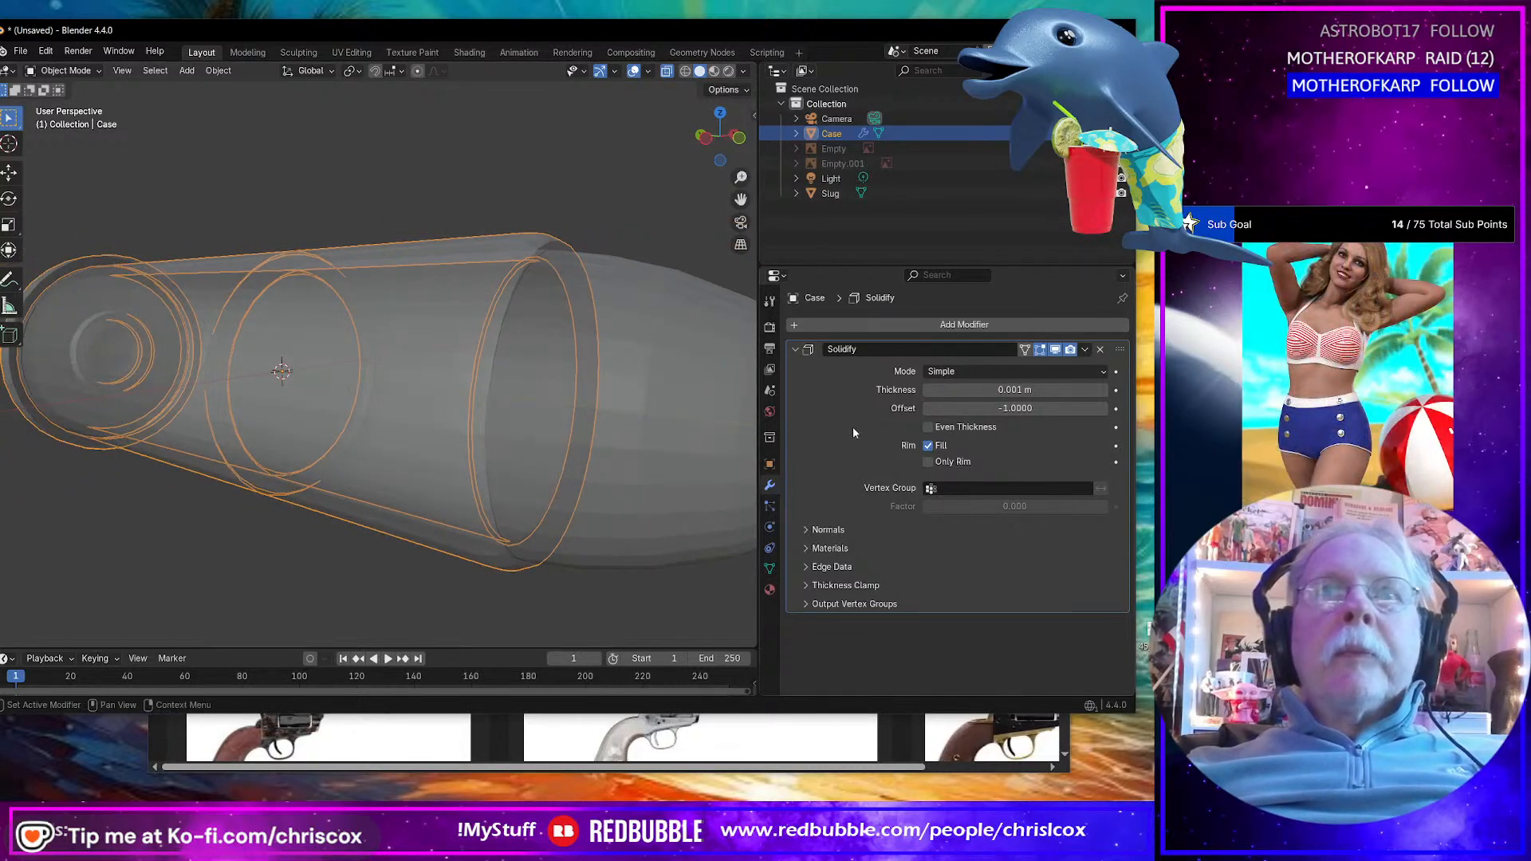
# Step: Reduce the case's Solidify thickness to 0.0002 m
pyautogui.moveTo(1029, 391)
pyautogui.mouseDown()
pyautogui.moveTo(1044, 390)
pyautogui.moveTo(1013, 390)
pyautogui.mouseUp()
pyautogui.hotkey('ctrl', 'z')
pyautogui.click(1018, 392)
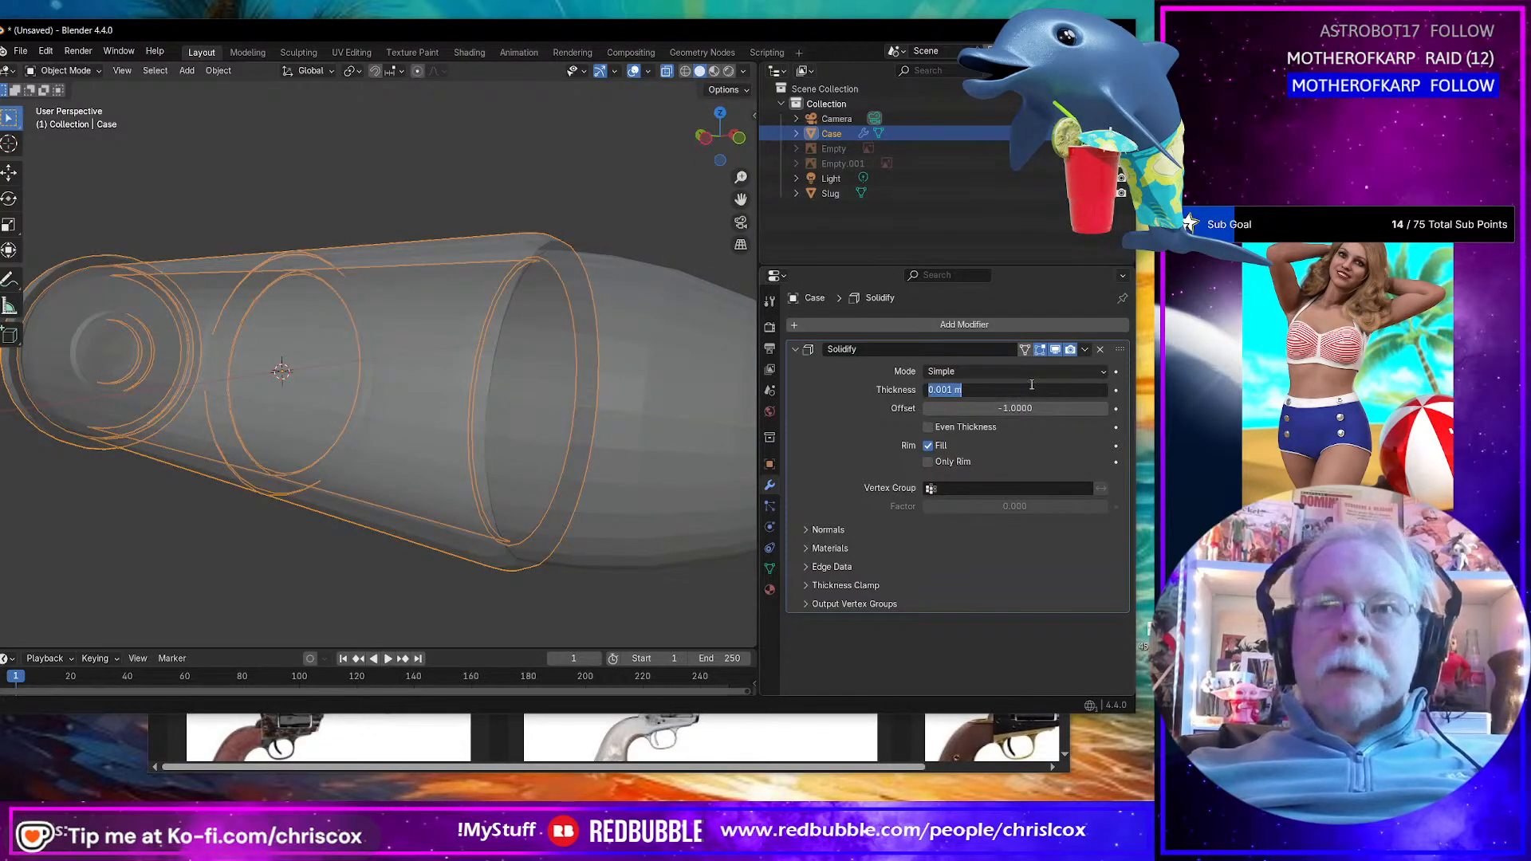
pyautogui.write('.0002')
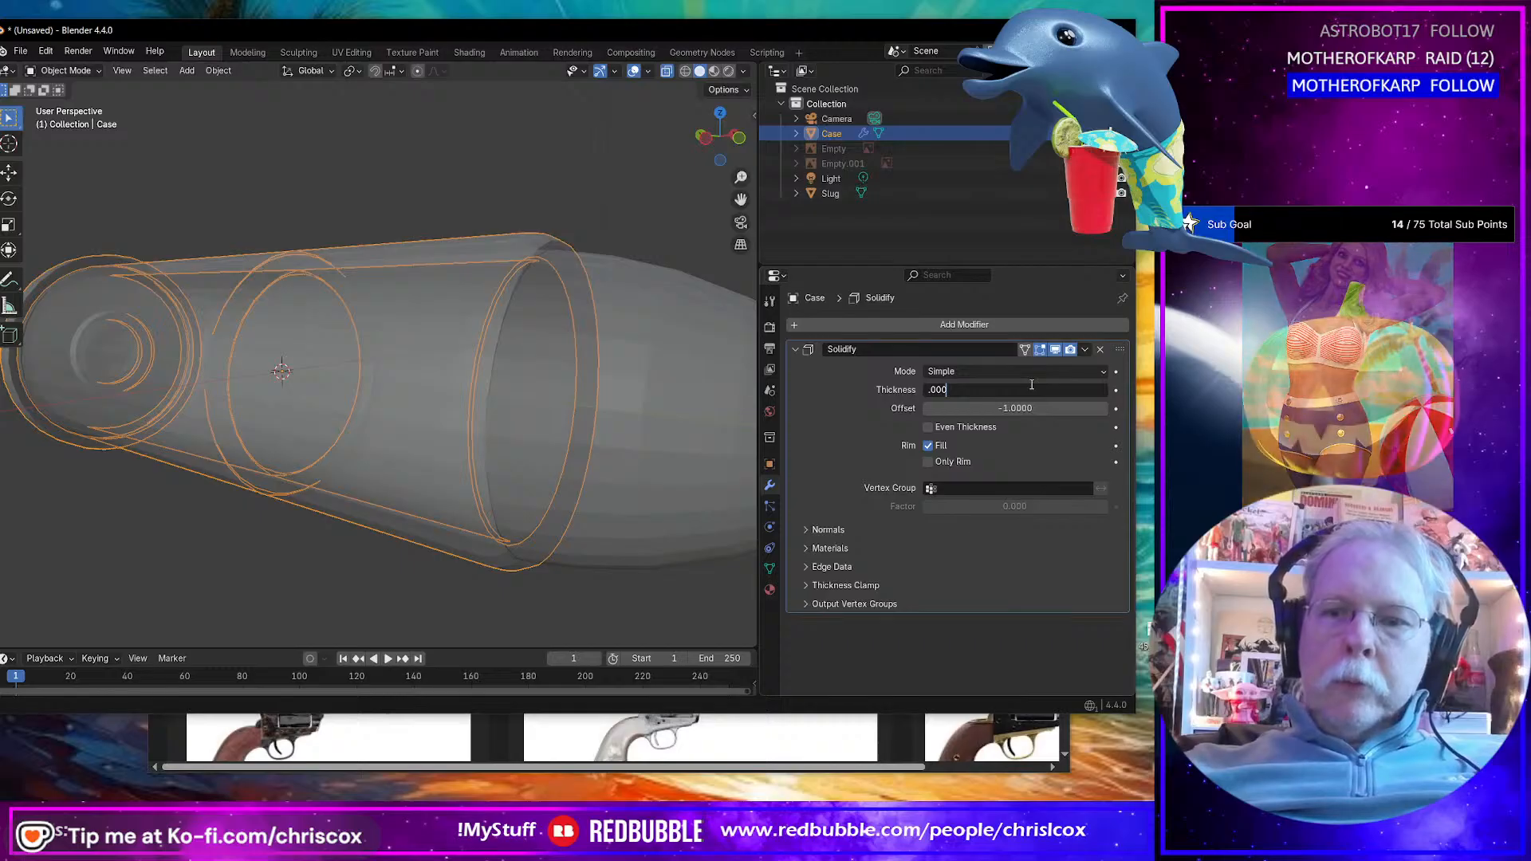
pyautogui.press('Return')
pyautogui.moveTo(431, 386); pyautogui.dragTo(461, 386, button='middle')
# Step: Set the case's Solidify thickness to 0.0003 m and check the wall from several angles
pyautogui.click(1028, 390)
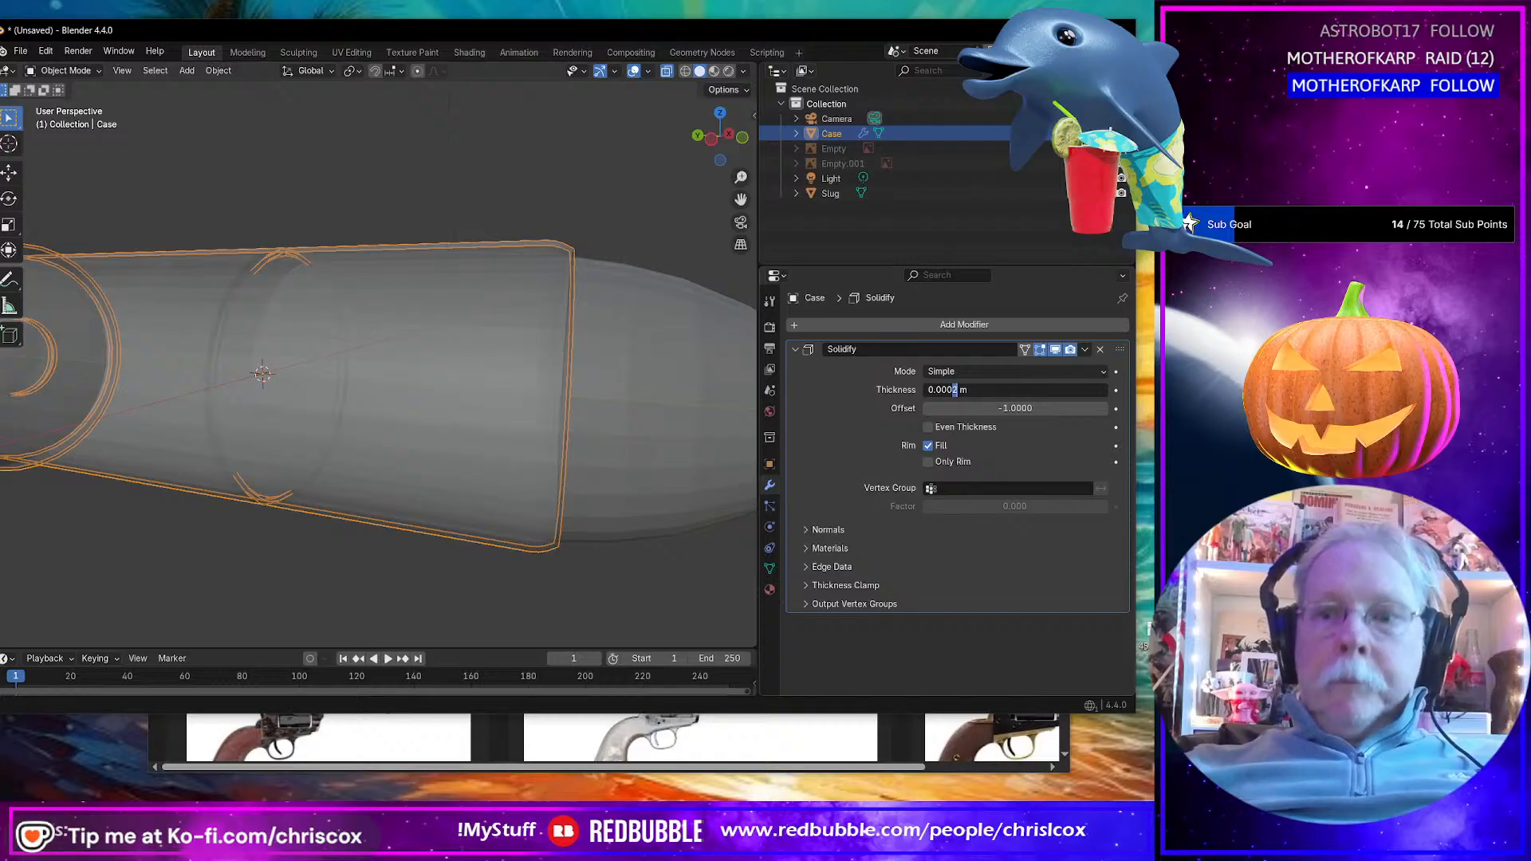
pyautogui.press('BackSpace')
pyautogui.write('3')
pyautogui.press('Return')
pyautogui.scroll(-8, 546, 428)
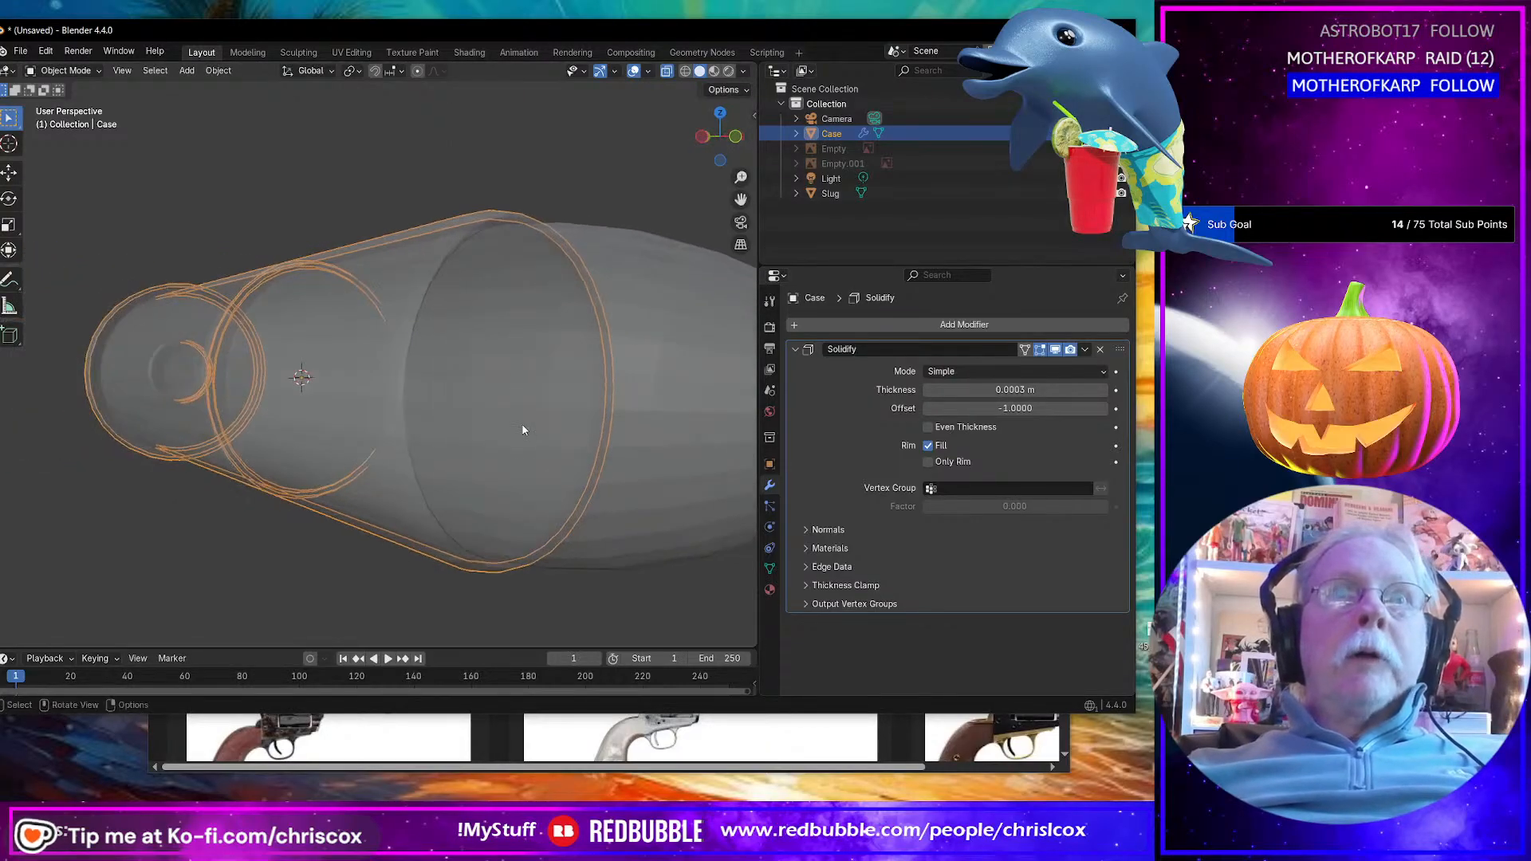
pyautogui.moveTo(556, 440); pyautogui.dragTo(502, 493, button='middle')
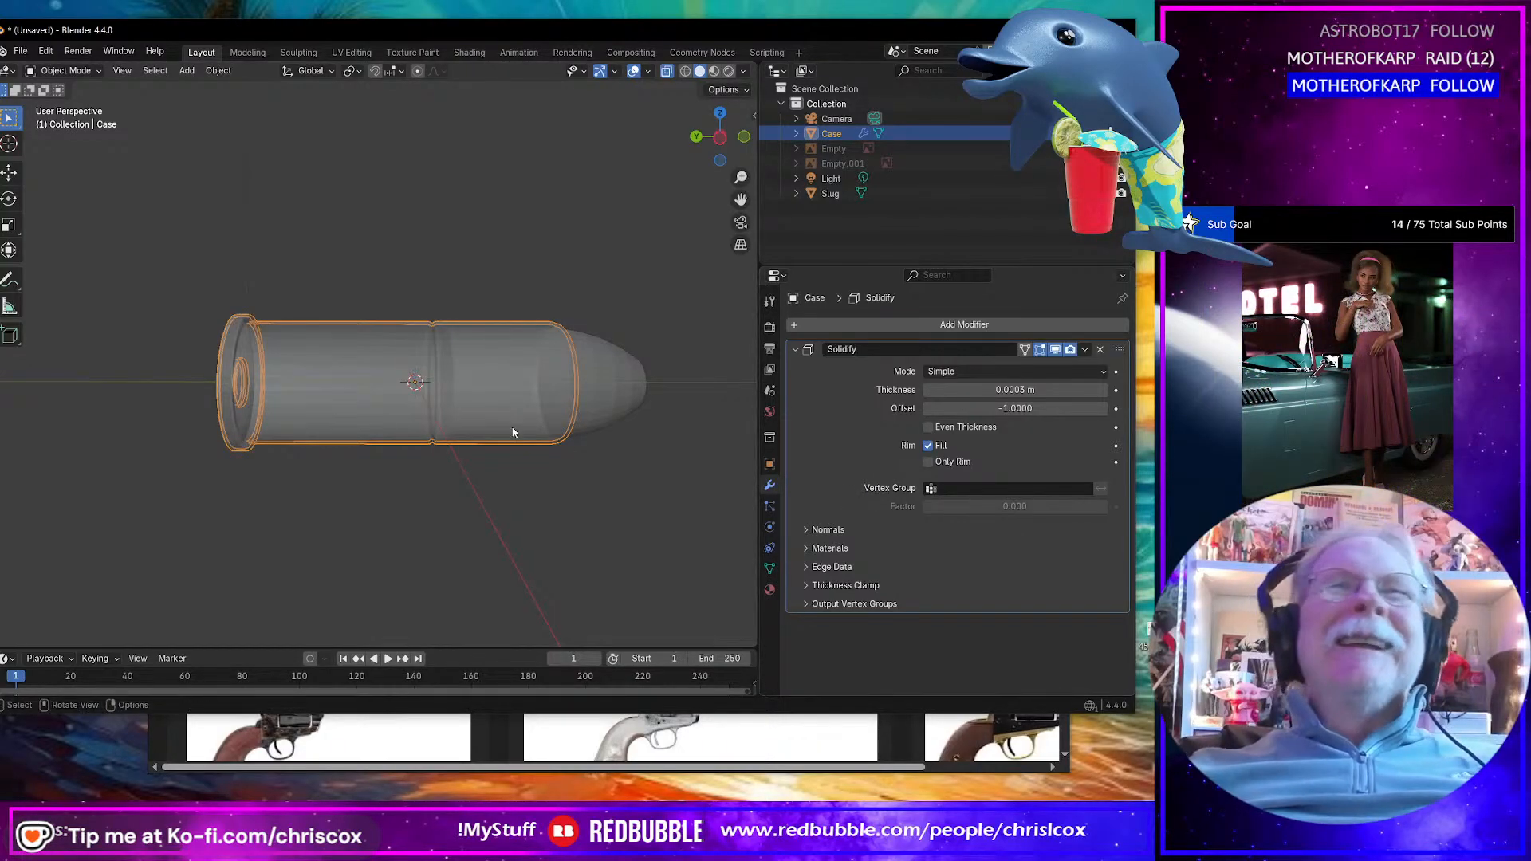
pyautogui.moveTo(513, 432)
pyautogui.mouseDown(button='middle')
pyautogui.moveTo(472, 432)
pyautogui.moveTo(492, 444)
pyautogui.mouseUp(button='middle')
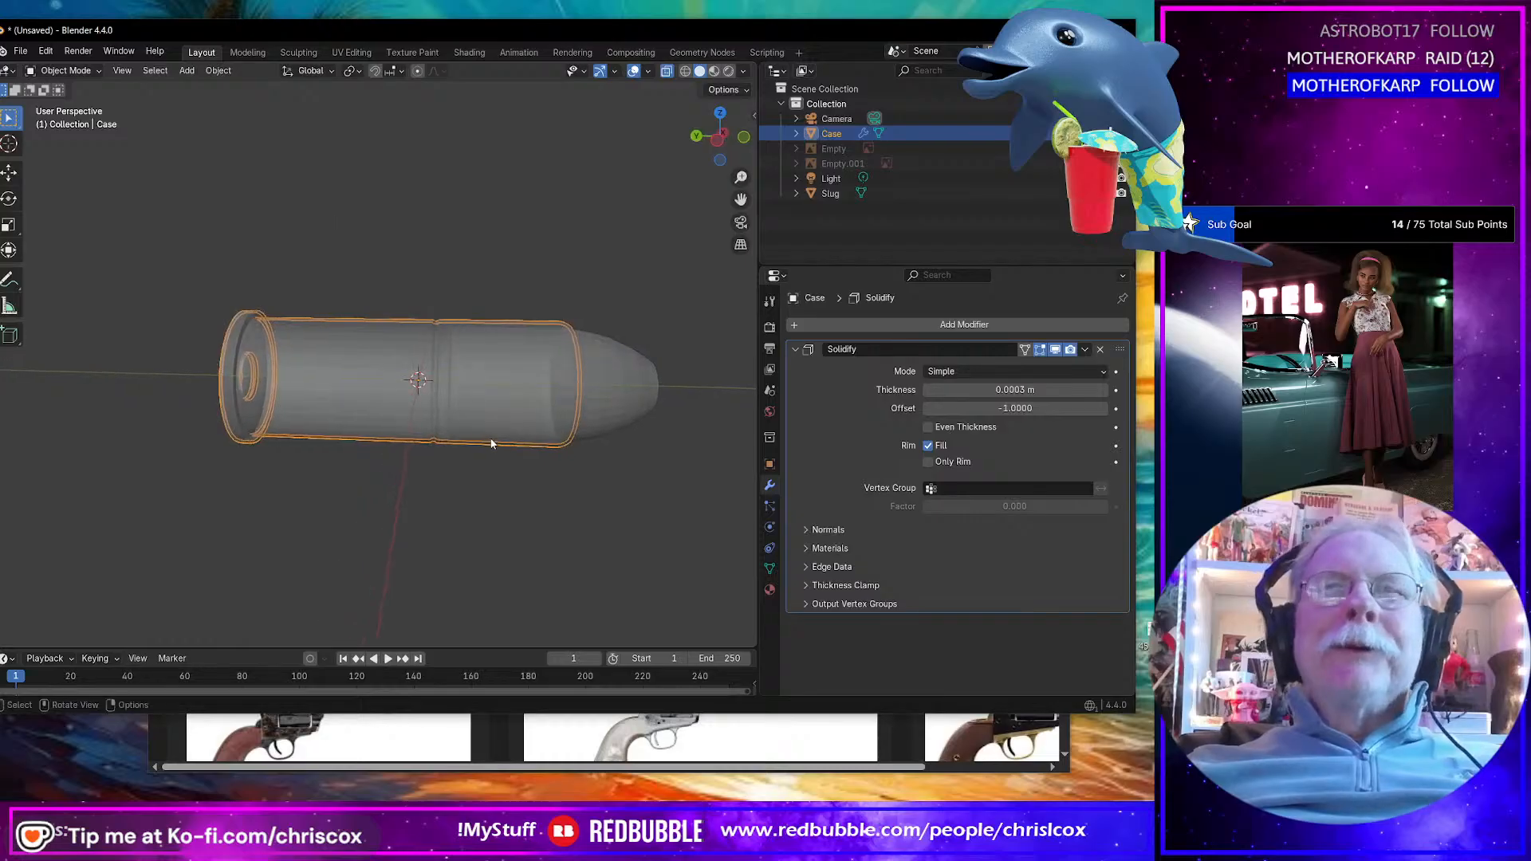
pyautogui.click(610, 414)
pyautogui.moveTo(608, 416)
pyautogui.mouseDown(button='middle')
pyautogui.moveTo(605, 431)
pyautogui.moveTo(471, 418)
pyautogui.moveTo(468, 386)
pyautogui.moveTo(622, 421)
pyautogui.mouseUp(button='middle')
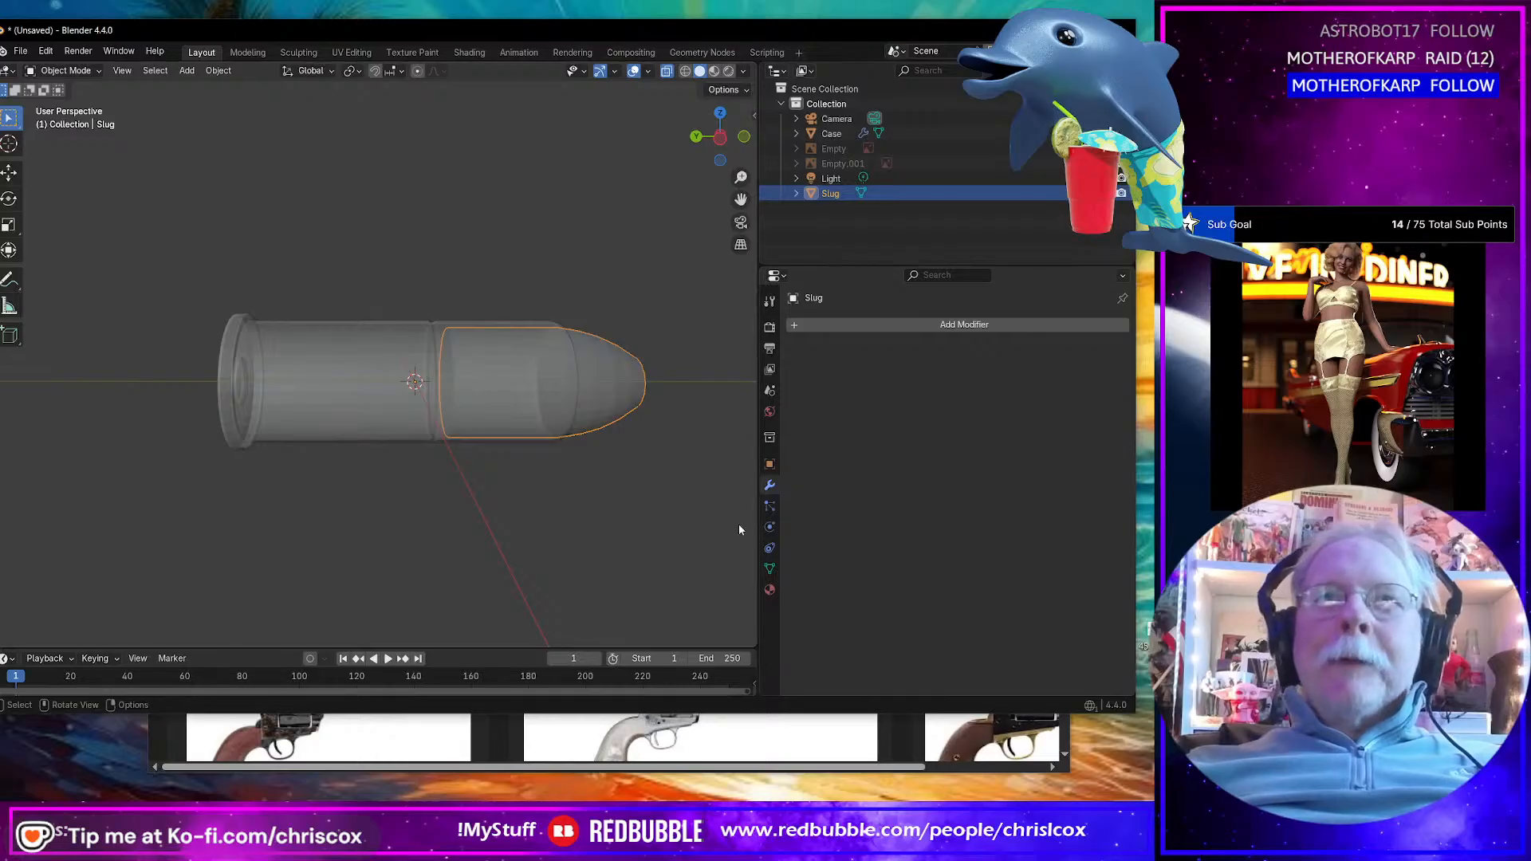
pyautogui.click(510, 431)
pyautogui.moveTo(510, 430); pyautogui.dragTo(649, 420, button='middle')
pyautogui.rightClick(625, 378)
pyautogui.click(621, 372)
pyautogui.click(604, 404)
pyautogui.rightClick(606, 399)
pyautogui.click(606, 399)
# Step: Apply the Solidify modifier to the case and enter Edit Mode on its mesh
pyautogui.click(538, 409)
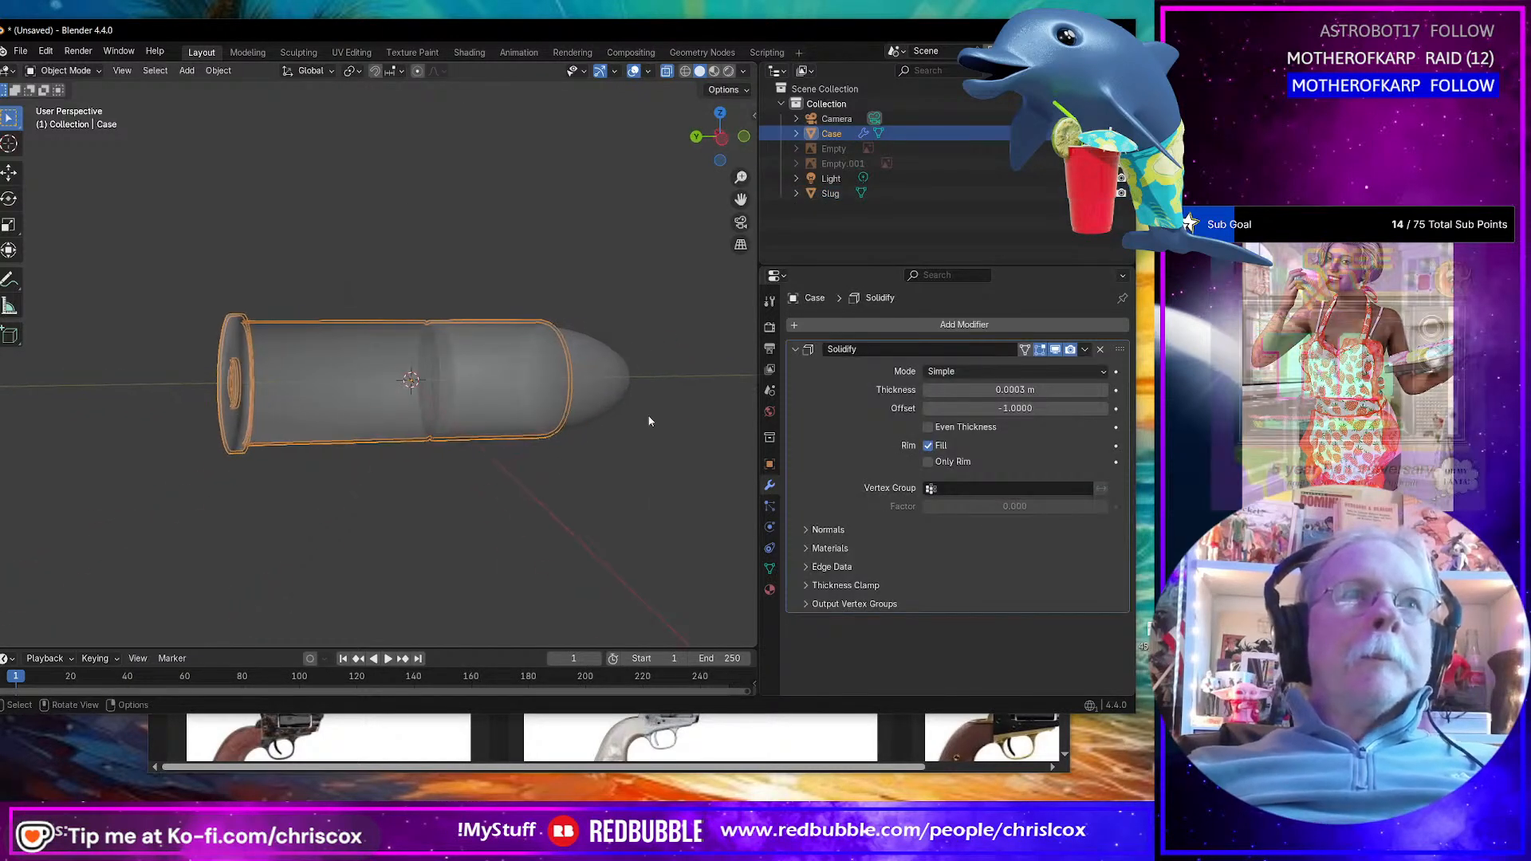
pyautogui.hotkey('ctrl', 'a')
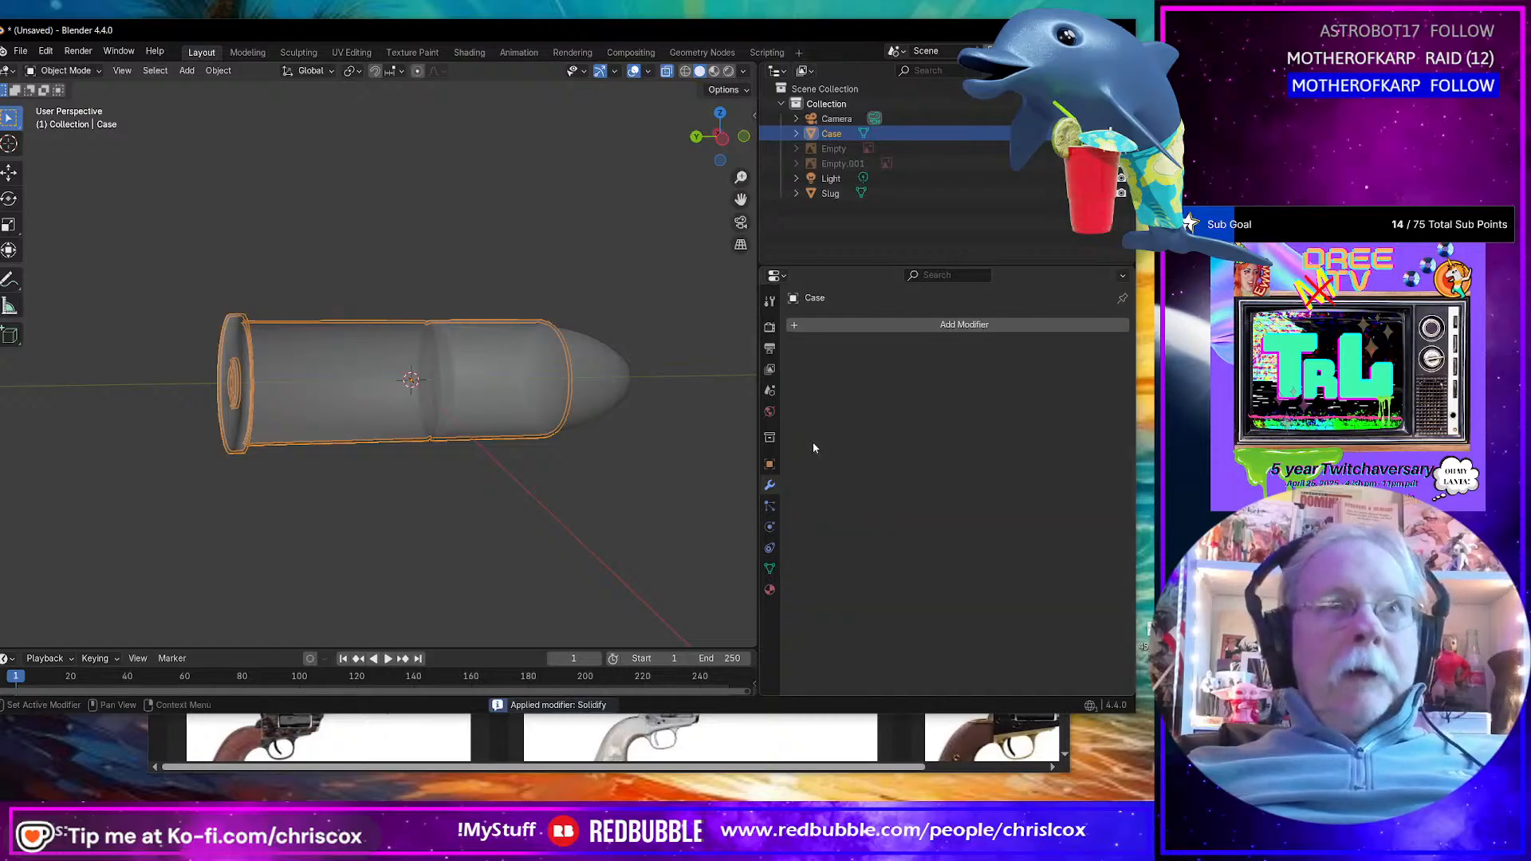
pyautogui.press('Tab')
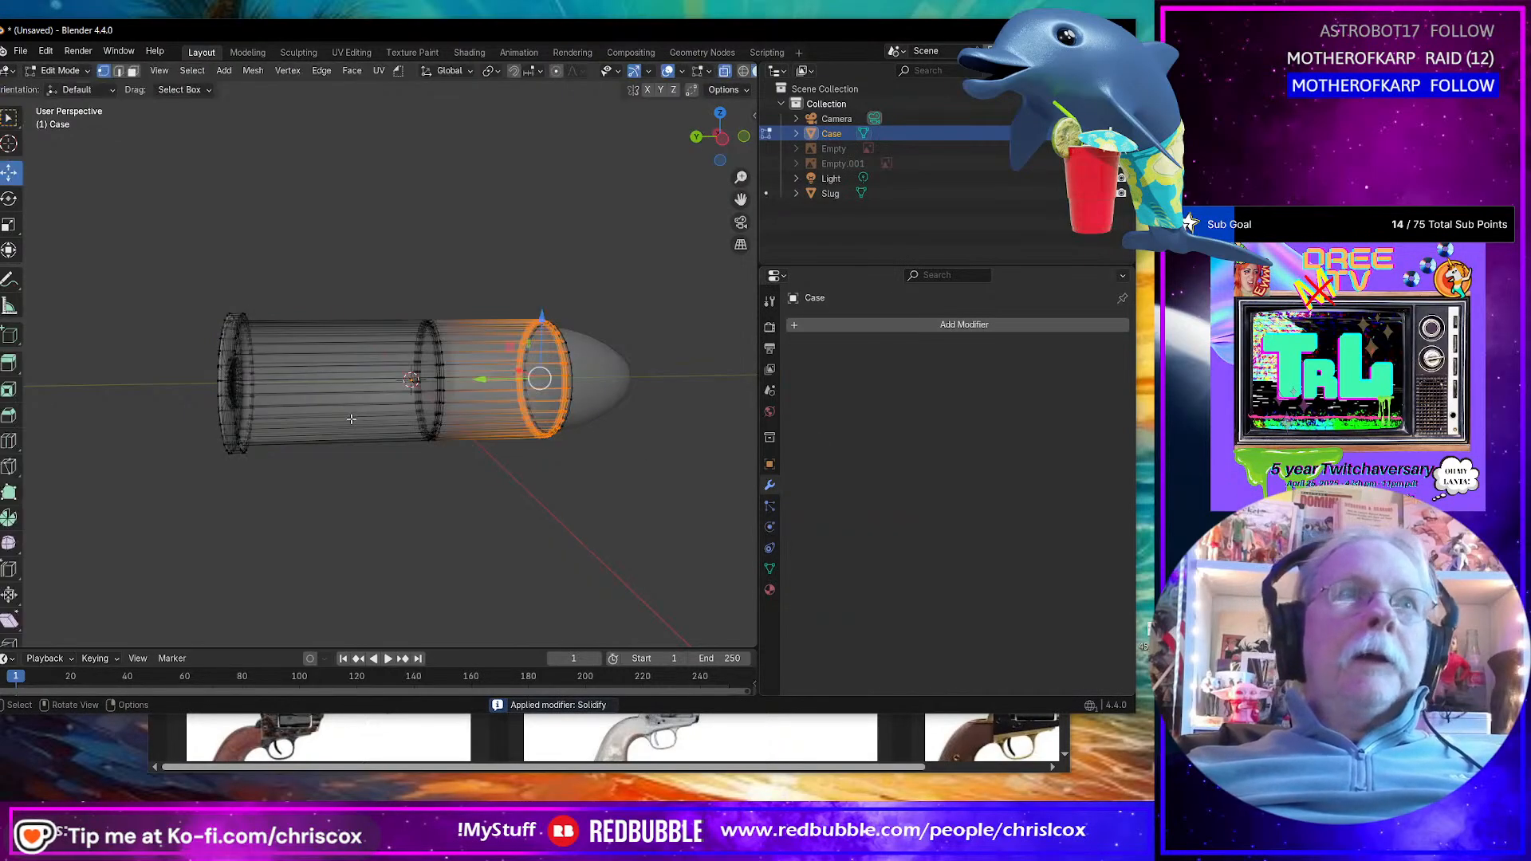
# Step: Turn off X-ray, grow a face selection from the rim over the case's outer shell, and hide those faces
pyautogui.click(727, 72)
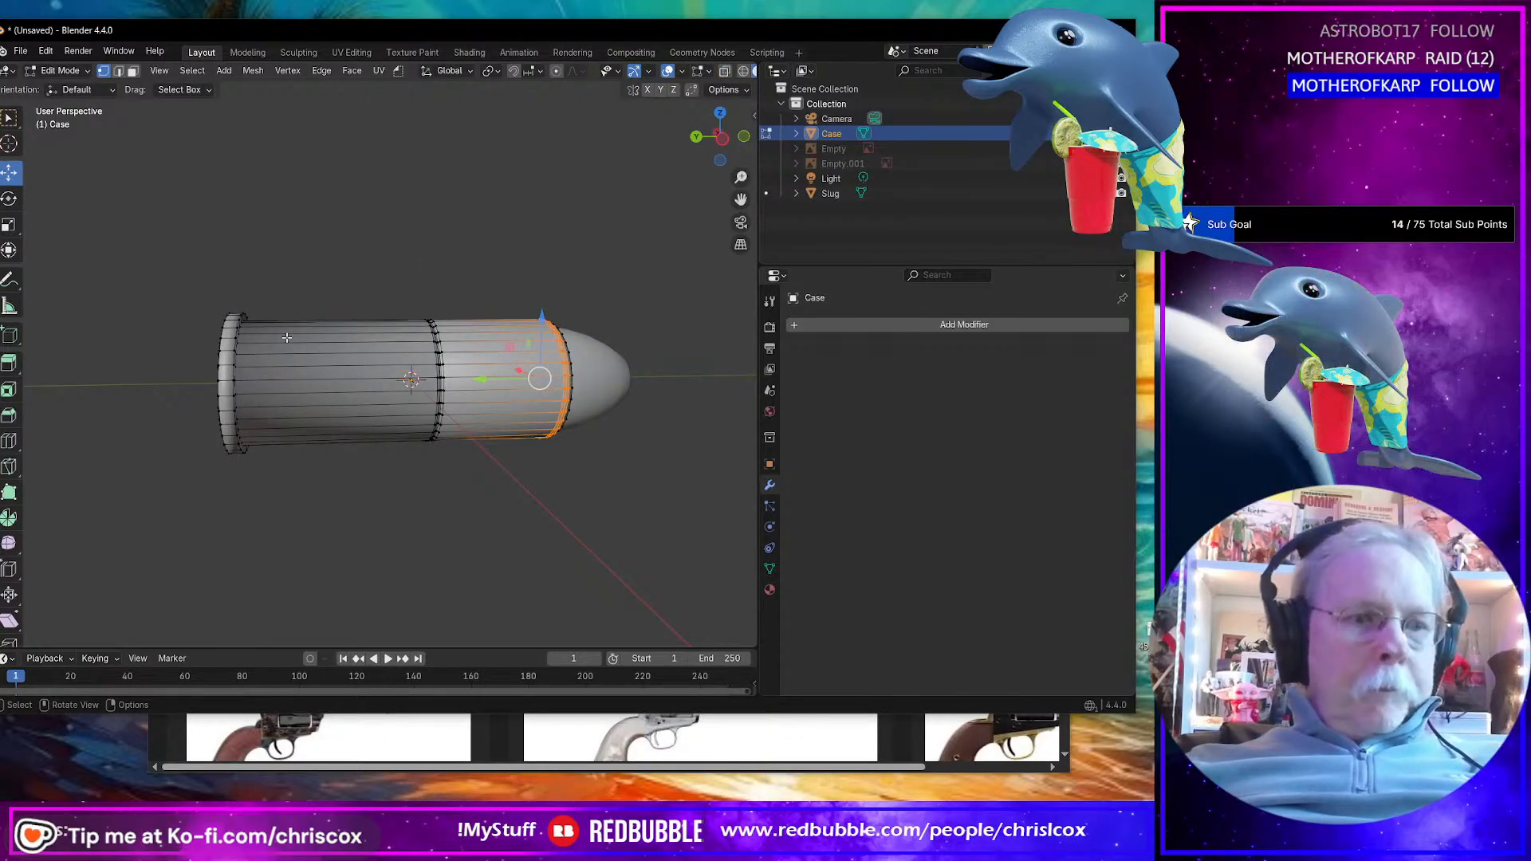
pyautogui.press('2')
pyautogui.keyDown('alt'); pyautogui.click(228, 364); pyautogui.keyUp('alt')
pyautogui.moveTo(228, 363); pyautogui.dragTo(261, 388, button='middle')
pyautogui.press('ctrl+KP_Add')
pyautogui.press('ctrl+KP_Add')
pyautogui.press('ctrl+KP_Add')
pyautogui.press('ctrl+KP_Add')
pyautogui.press('ctrl+KP_Add')
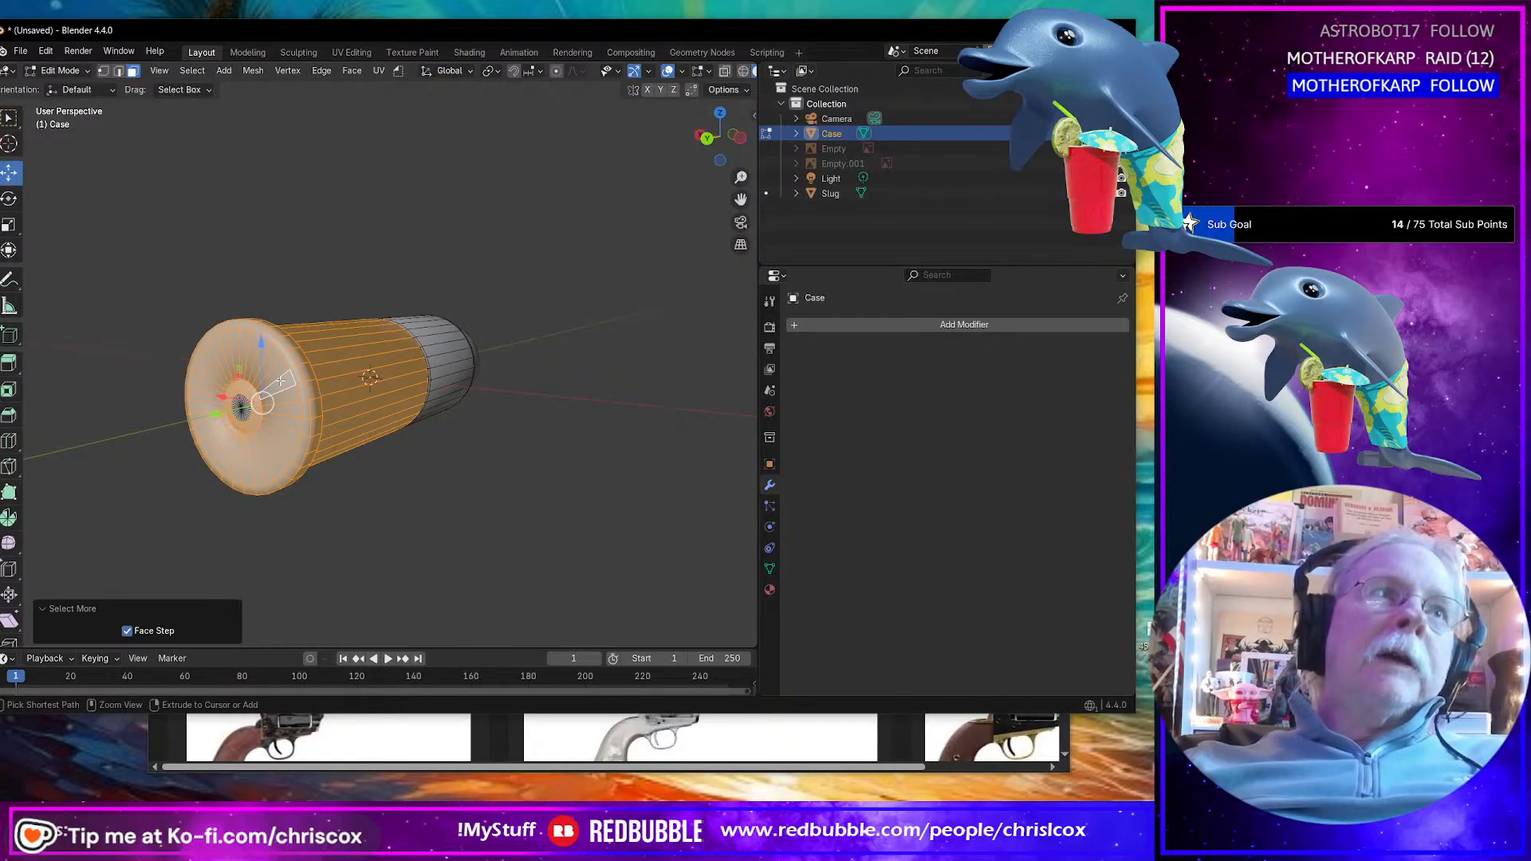
pyautogui.press('ctrl+KP_Add')
pyautogui.moveTo(295, 384)
pyautogui.mouseDown(button='middle')
pyautogui.moveTo(228, 382)
pyautogui.moveTo(296, 395)
pyautogui.mouseUp(button='middle')
pyautogui.press('h')
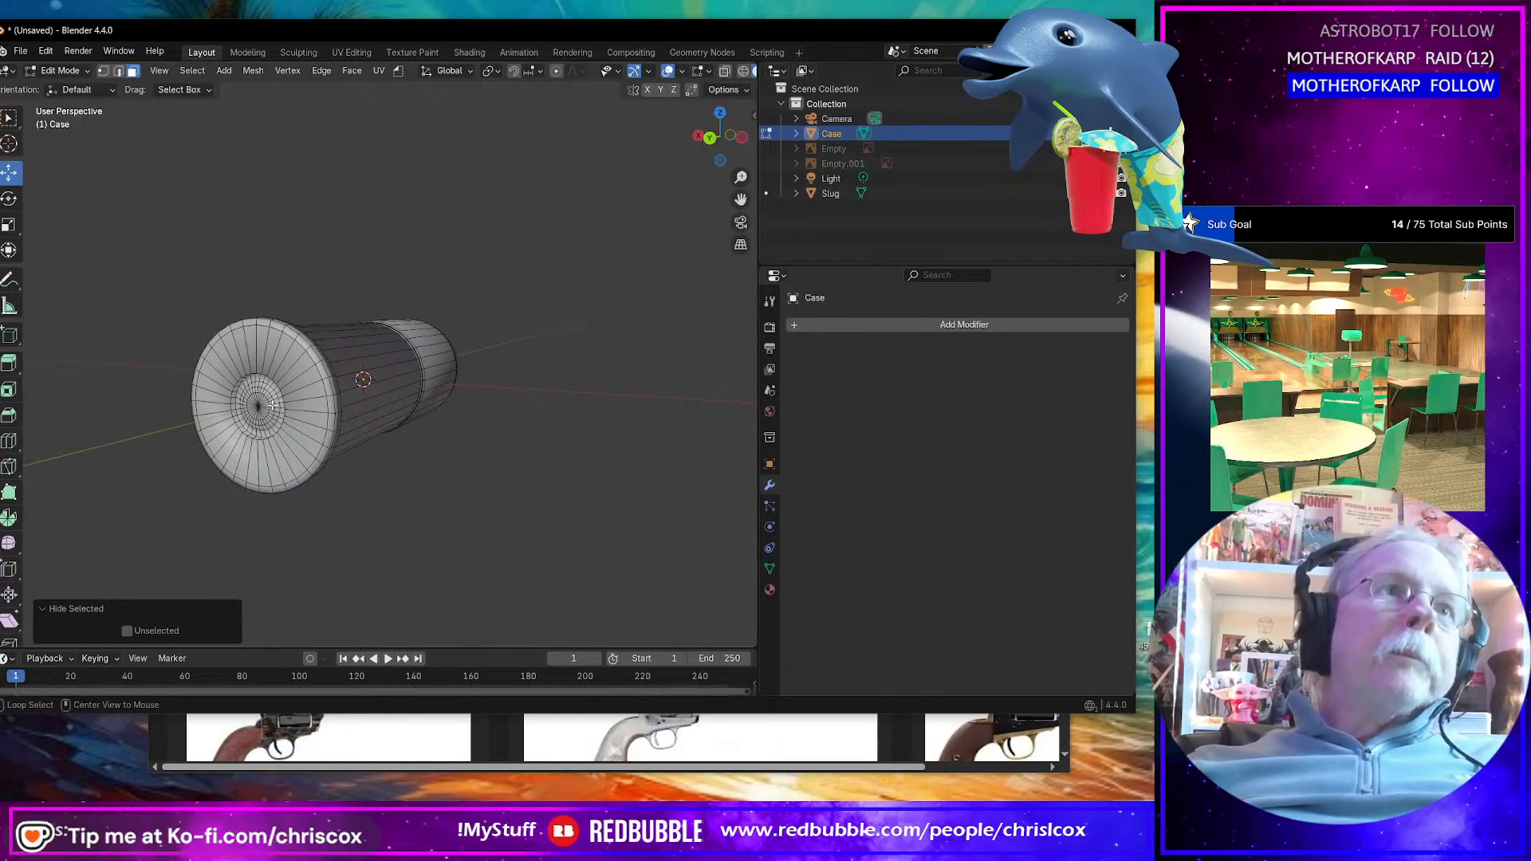
# Step: Delete the inner shell's head and rim faces, growing the selection outward from the primer area
pyautogui.click(273, 405)
pyautogui.press('ctrl+KP_Add')
pyautogui.press('ctrl+KP_Add')
pyautogui.press('ctrl+KP_Add')
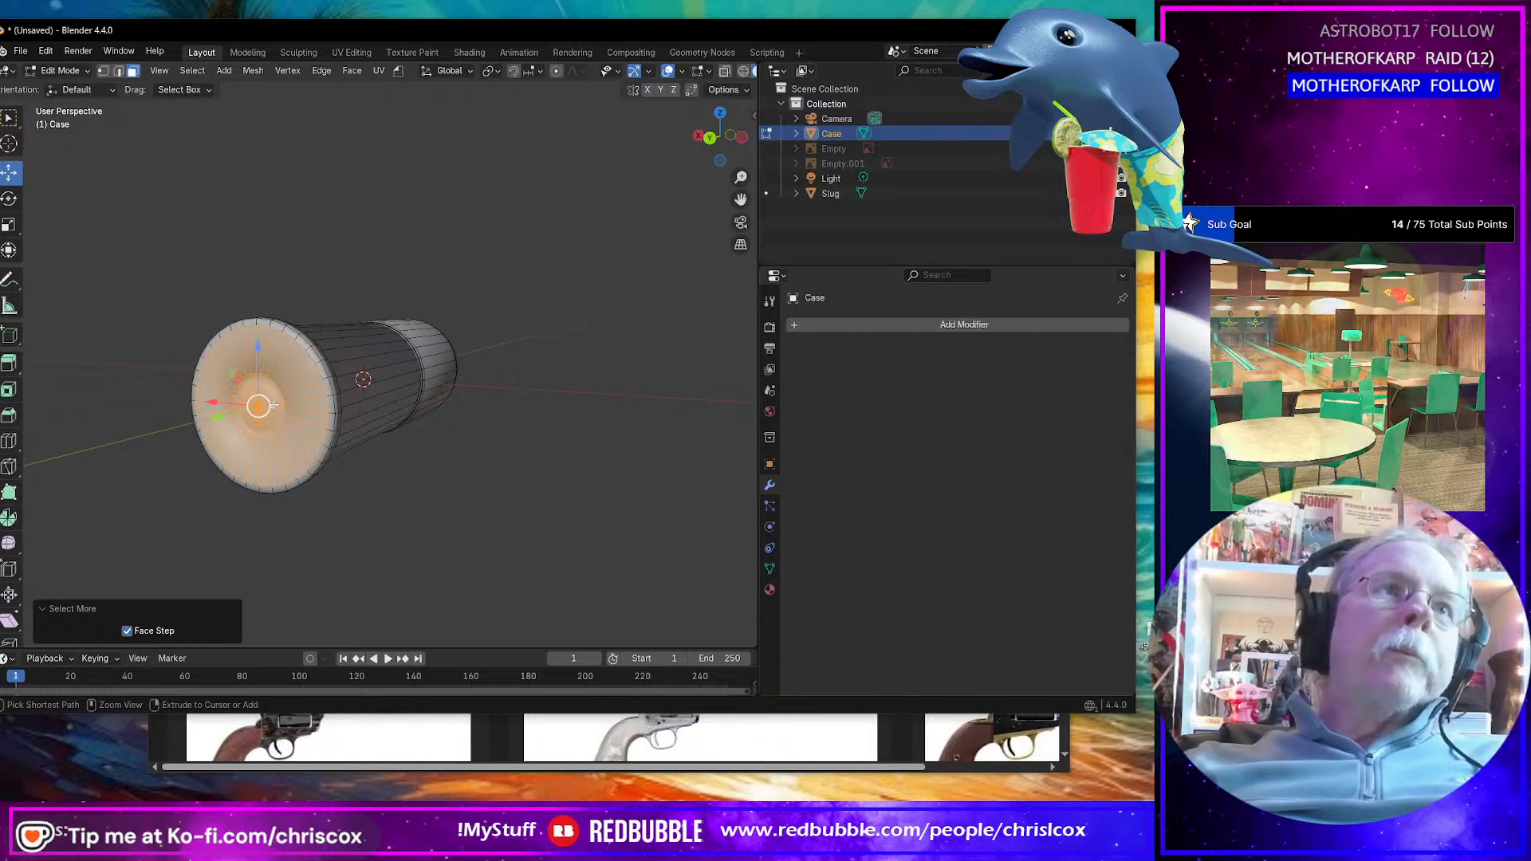
pyautogui.press('ctrl+KP_Add')
pyautogui.moveTo(356, 405); pyautogui.dragTo(250, 404, button='middle')
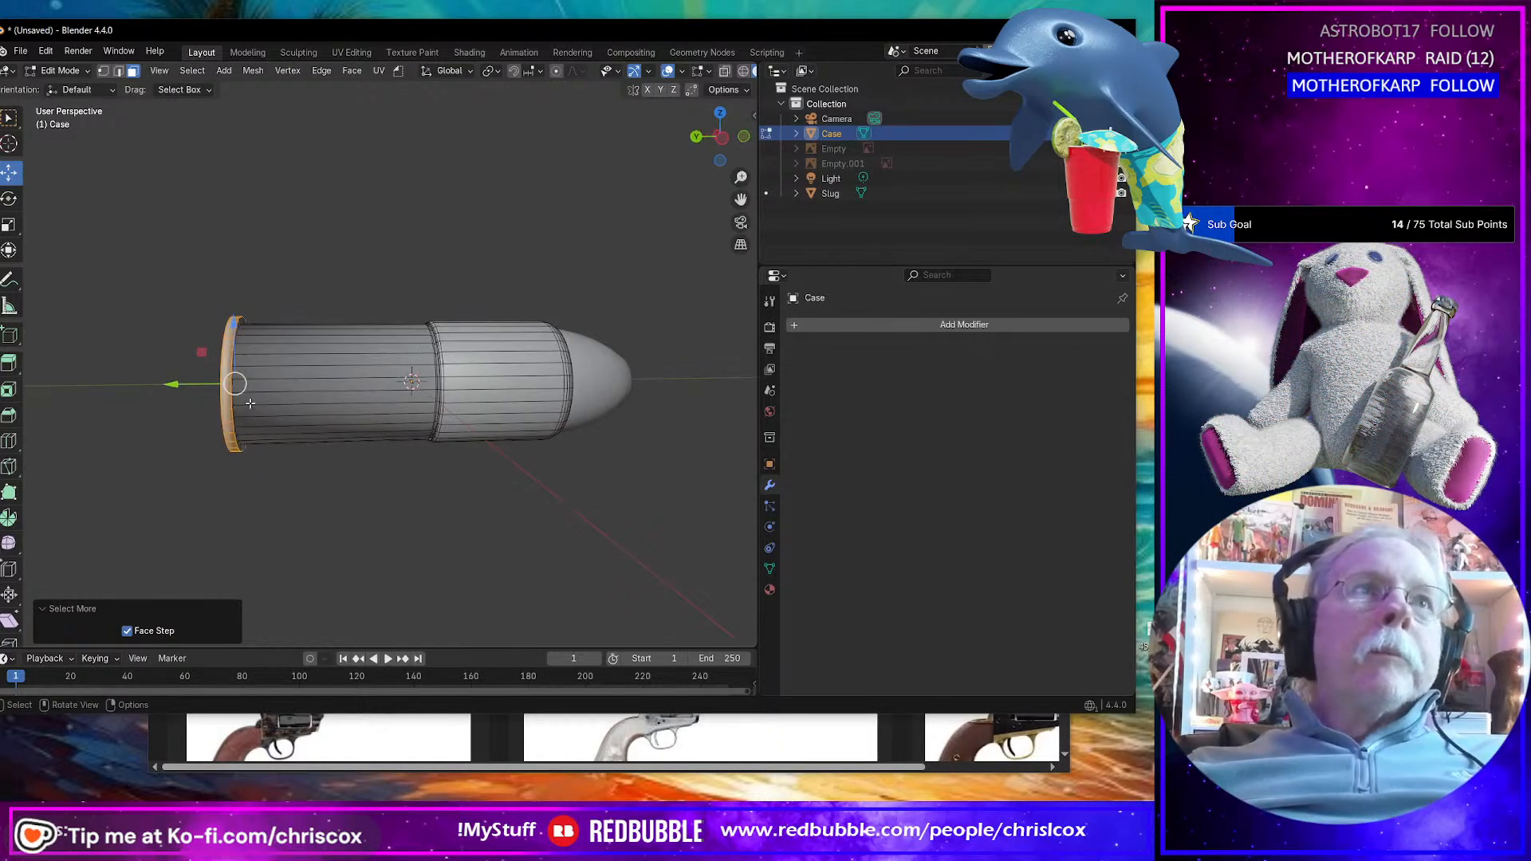
pyautogui.press('x')
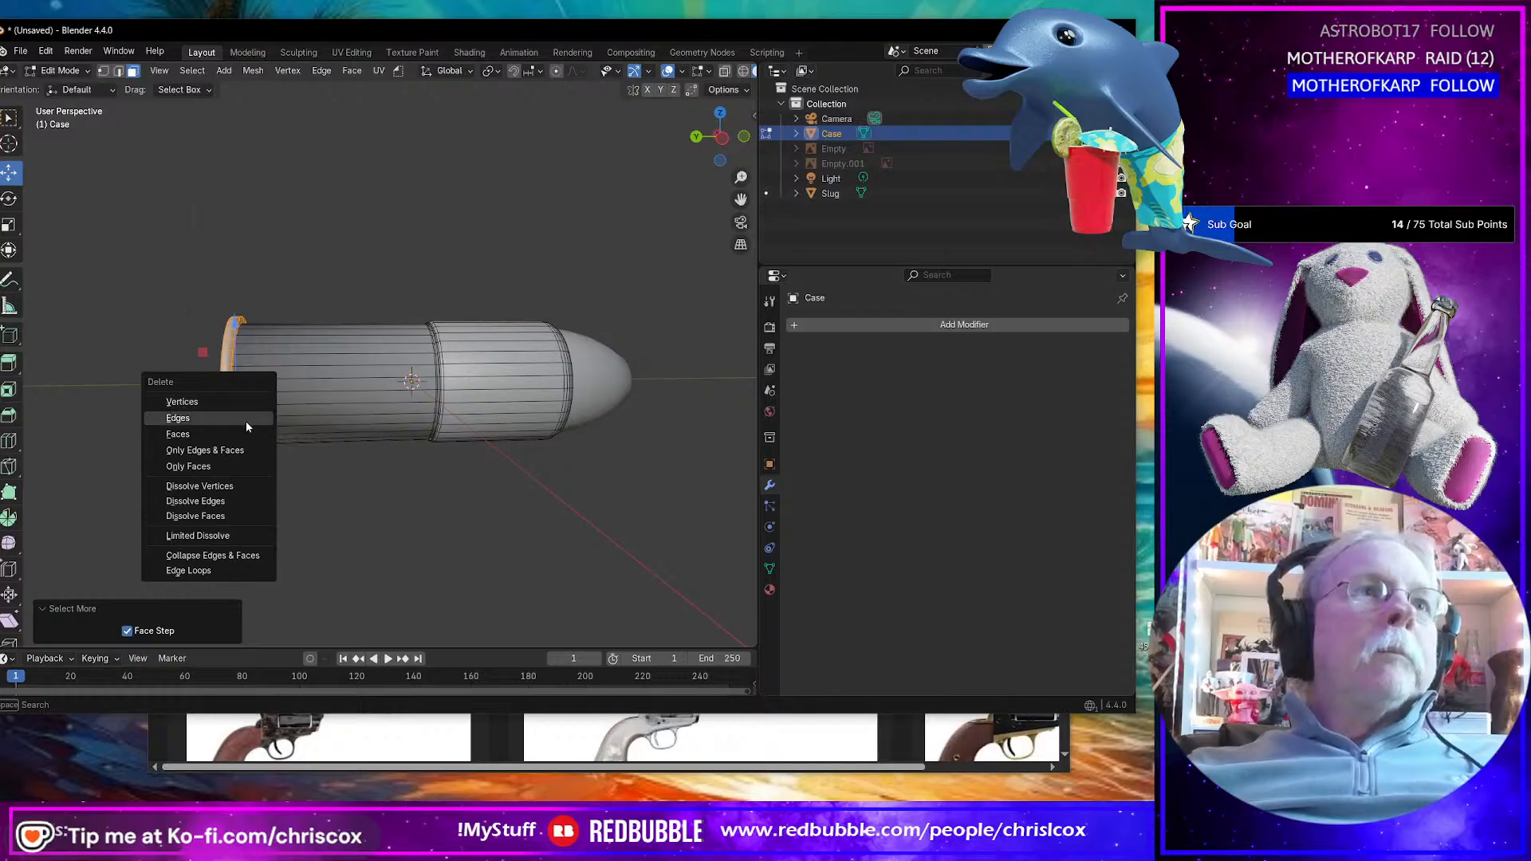
pyautogui.click(246, 431)
# Step: Close the open rear edge loop of the inner shell with a Grid Fill, using an offset of 3
pyautogui.moveTo(245, 431); pyautogui.dragTo(292, 378, button='middle')
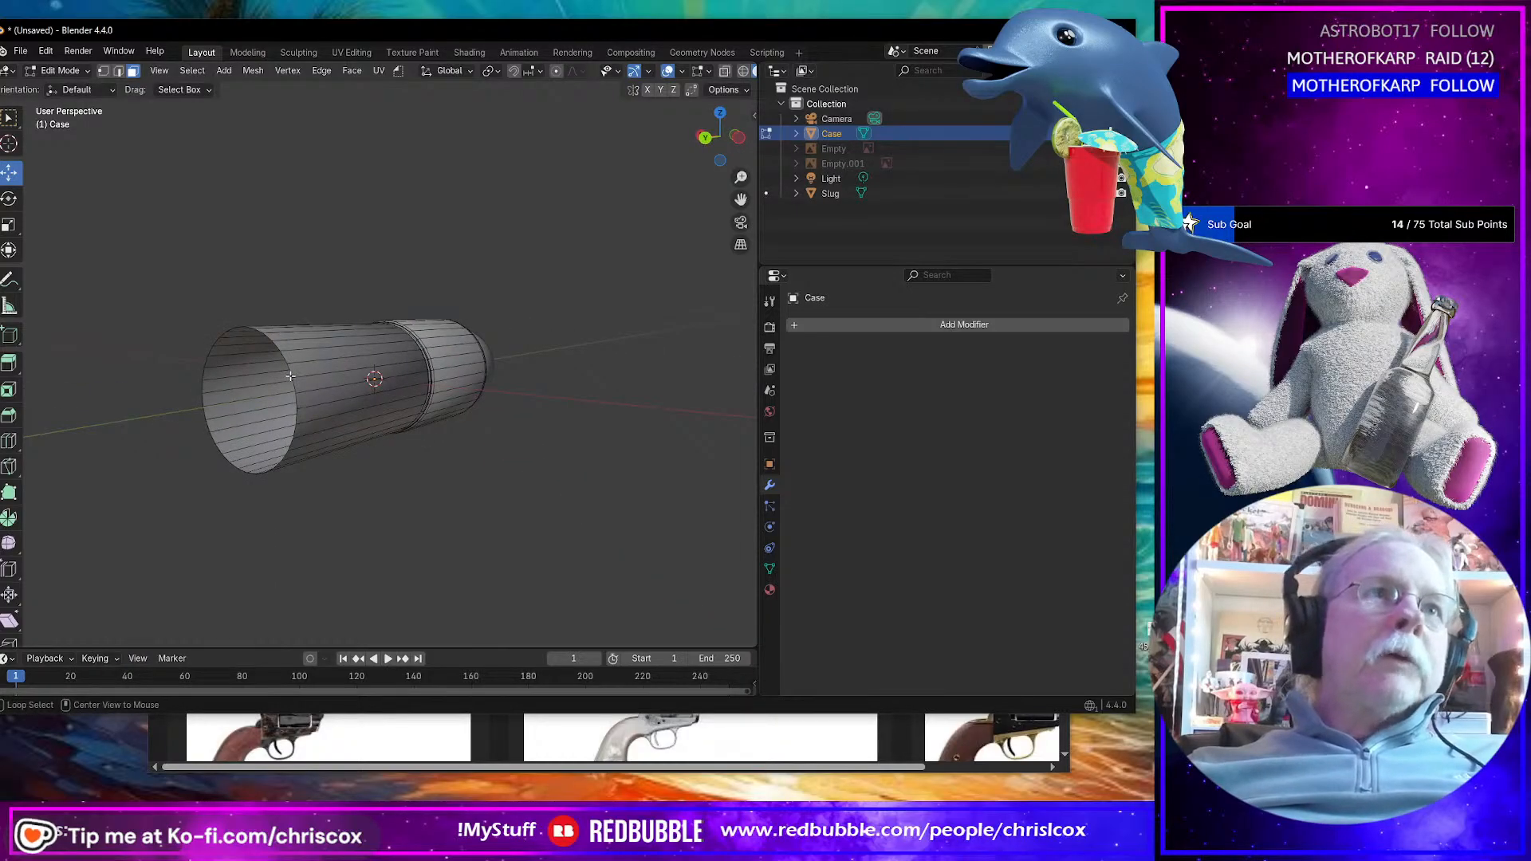
pyautogui.keyDown('alt'); pyautogui.click(292, 371); pyautogui.keyUp('alt')
pyautogui.hotkey('alt', 'a')
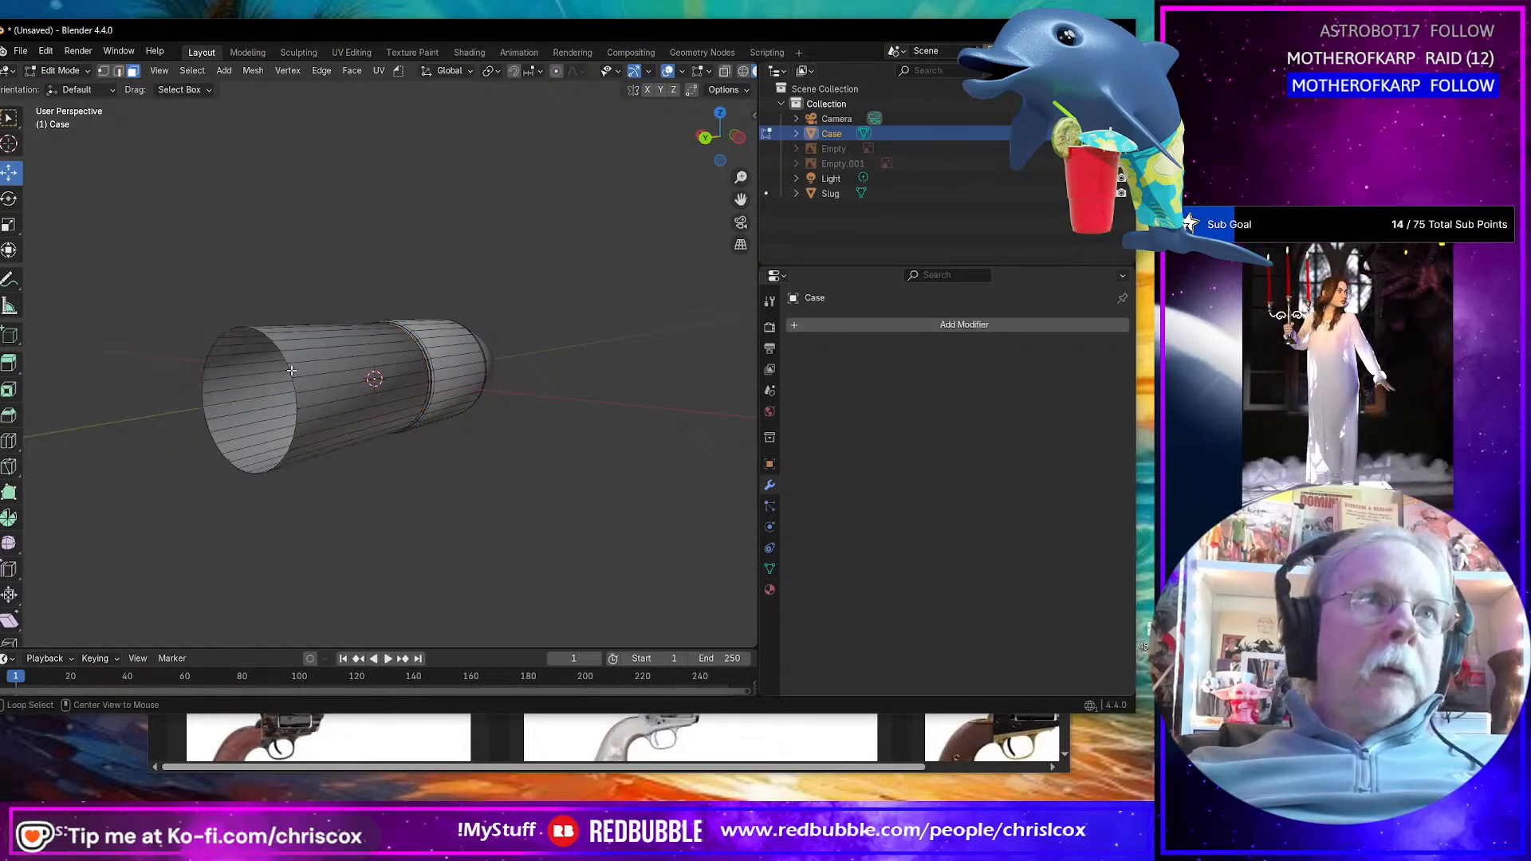
pyautogui.keyDown('alt'); pyautogui.click(293, 371); pyautogui.keyUp('alt')
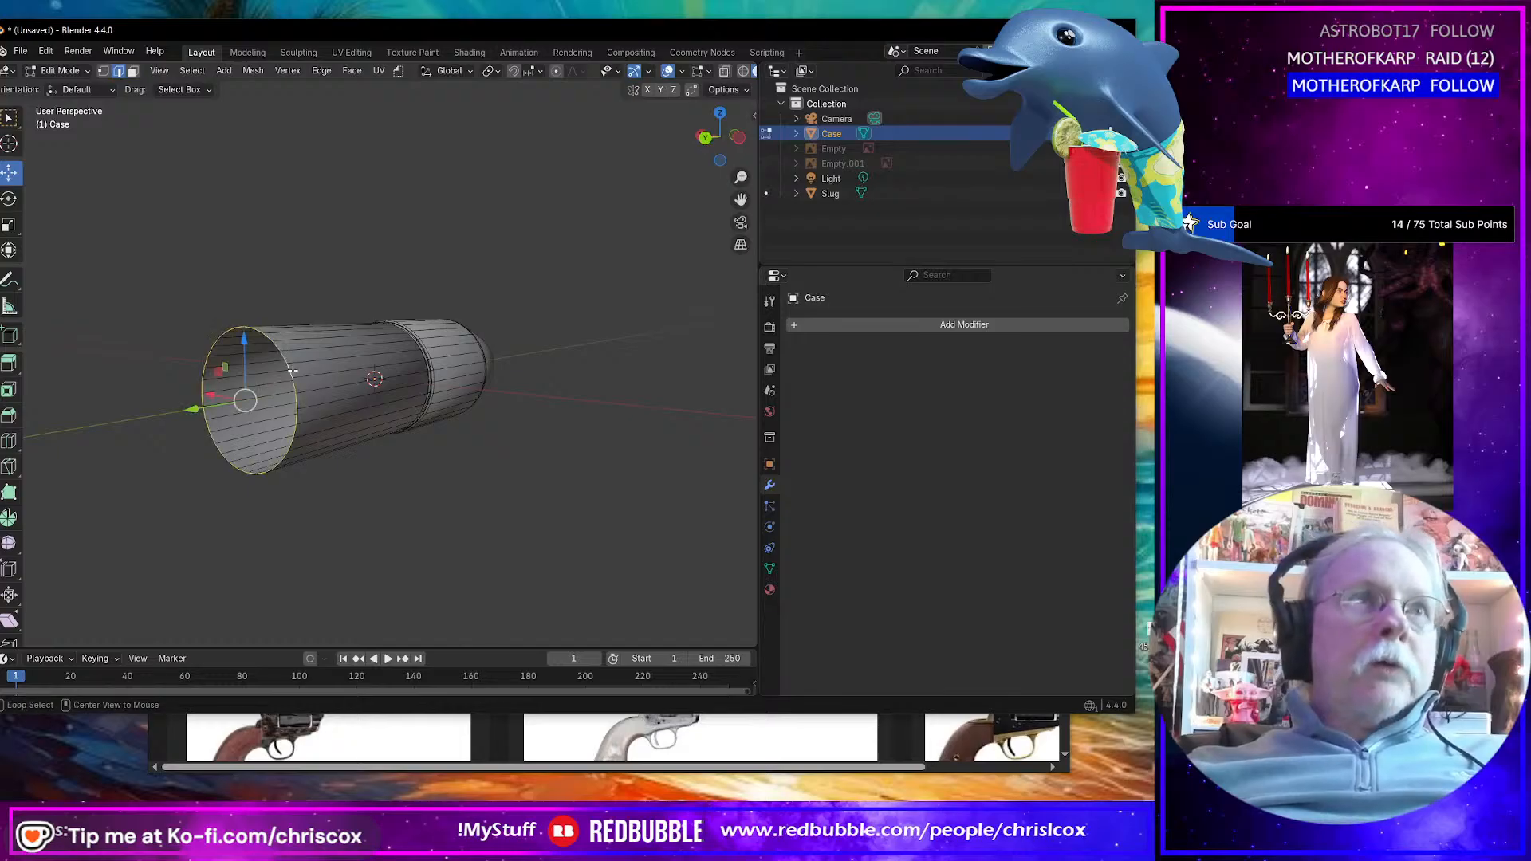
pyautogui.click(351, 70)
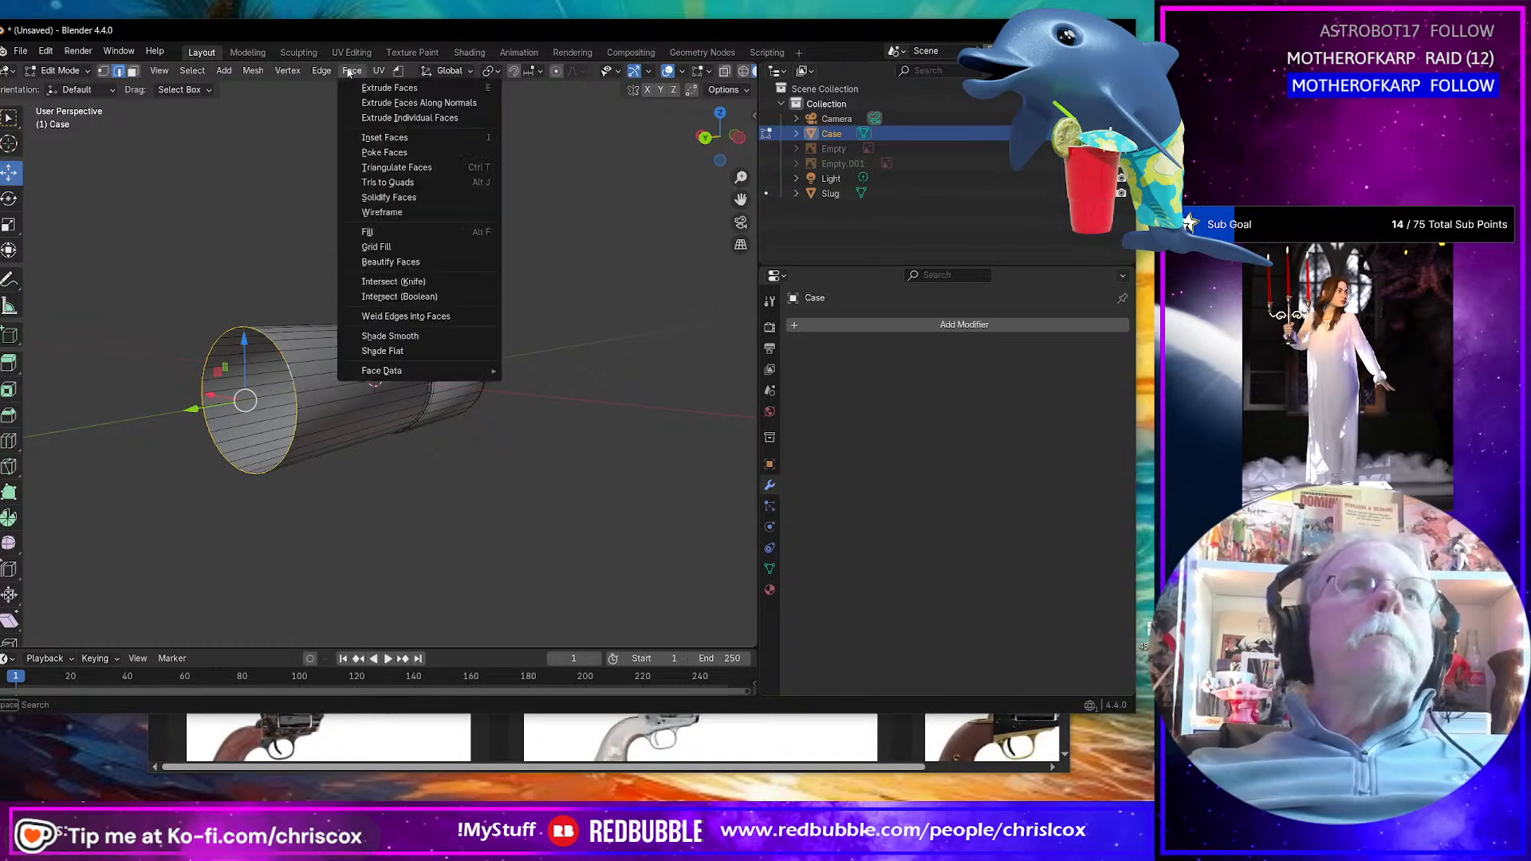
pyautogui.click(394, 246)
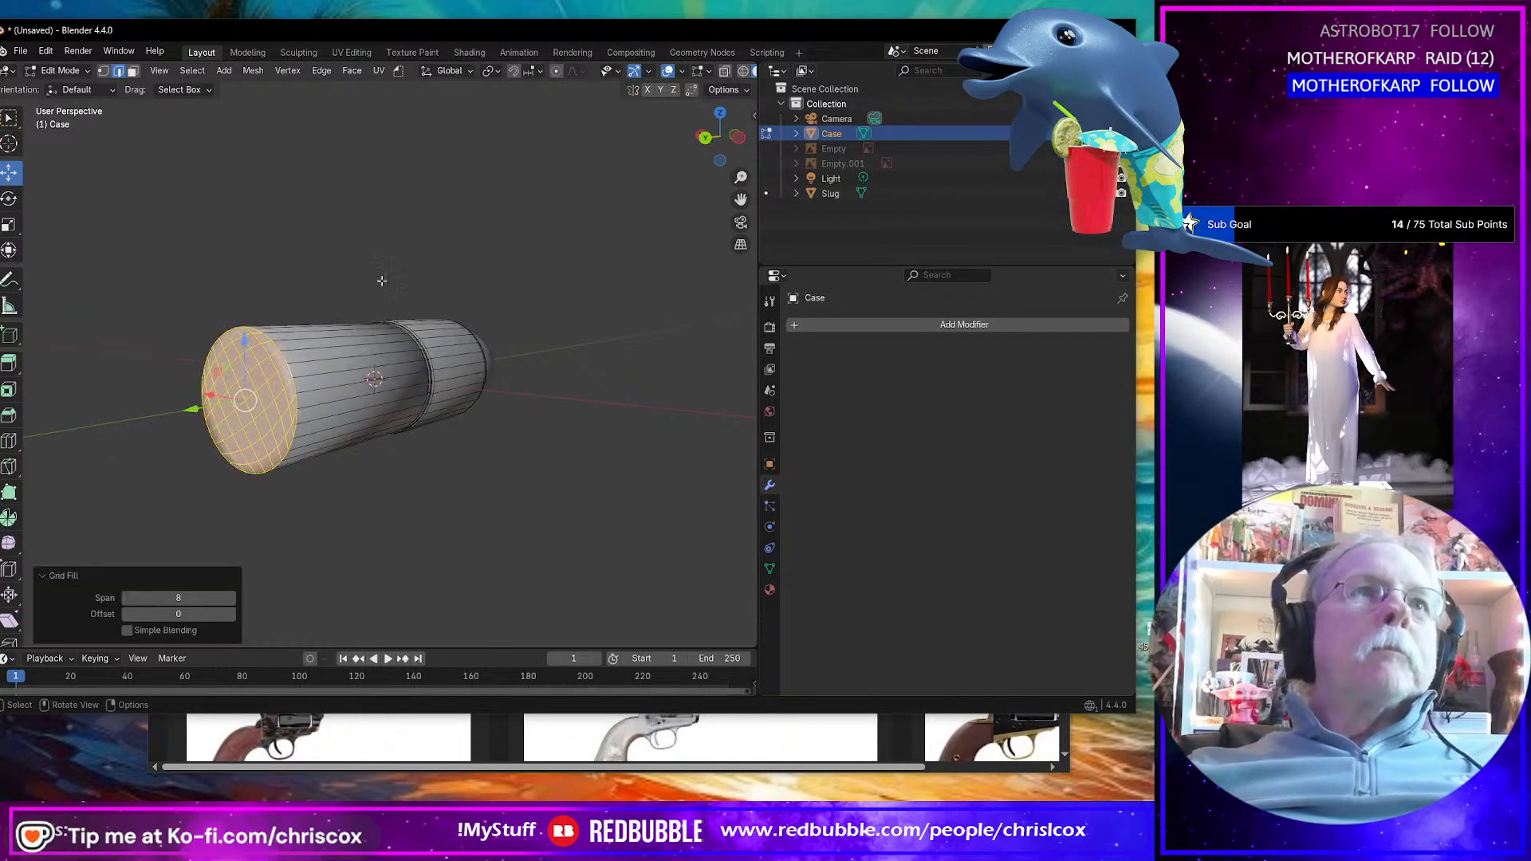
pyautogui.moveTo(394, 250); pyautogui.dragTo(423, 338, button='middle')
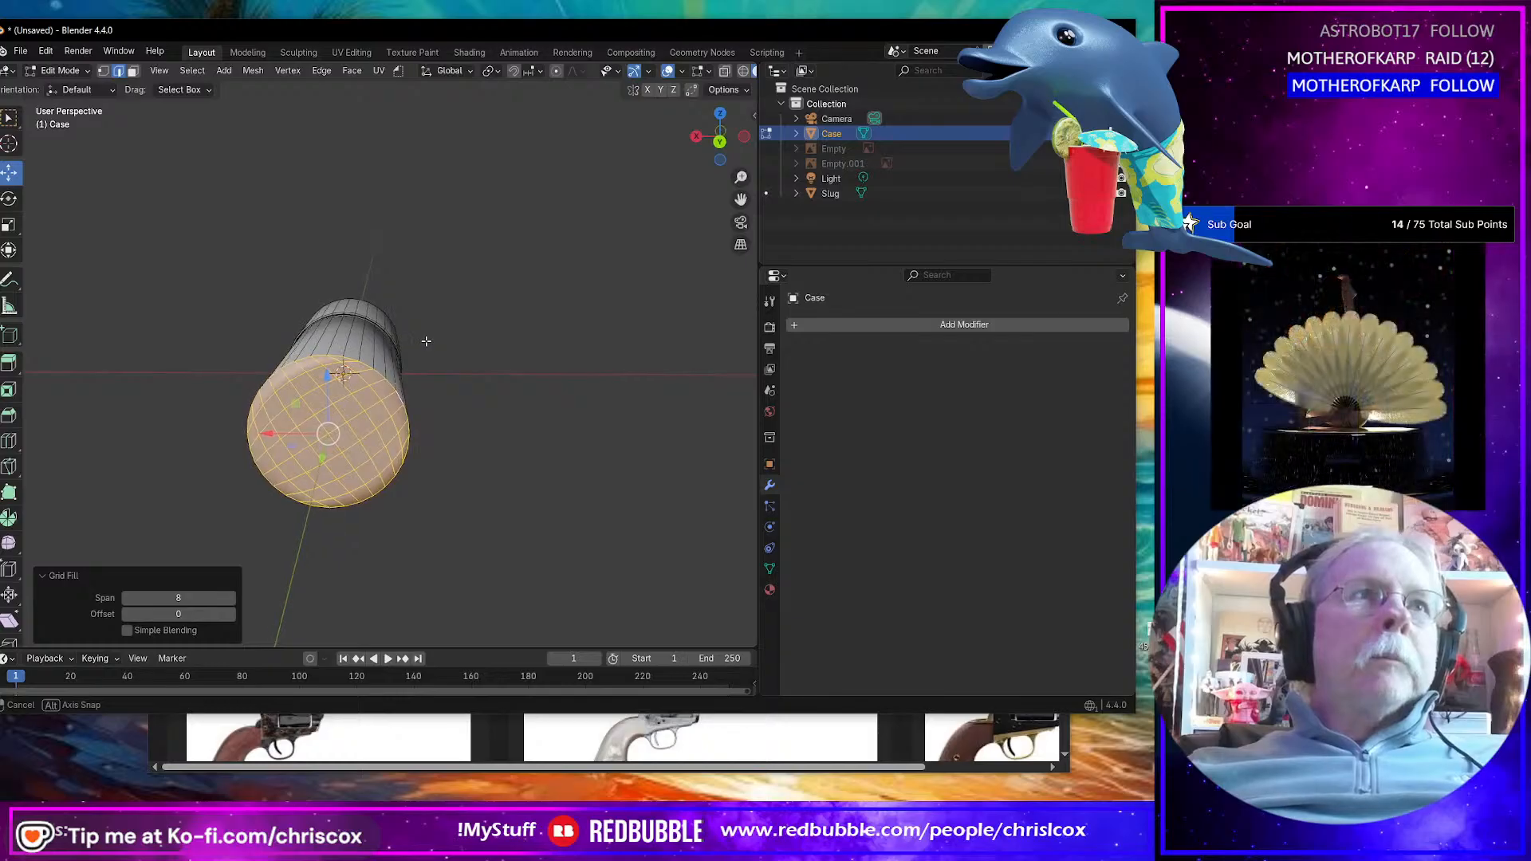
pyautogui.click(233, 613)
pyautogui.click(233, 613)
pyautogui.click(233, 612)
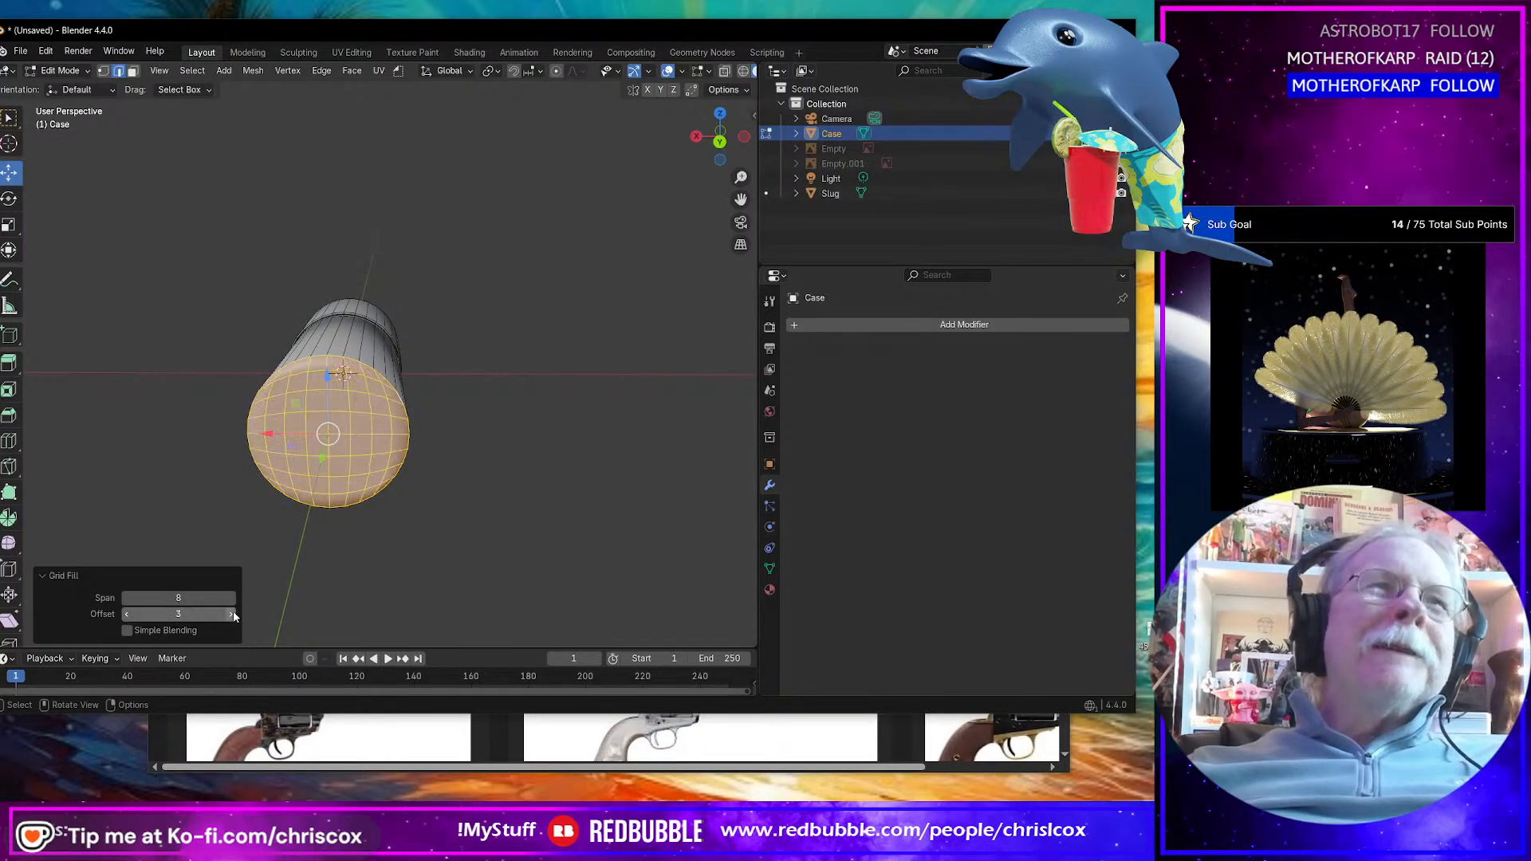
# Step: Select the full edge loop around the inner shell's filled rear end and mark it as a seam
pyautogui.moveTo(295, 583); pyautogui.dragTo(226, 504, button='middle')
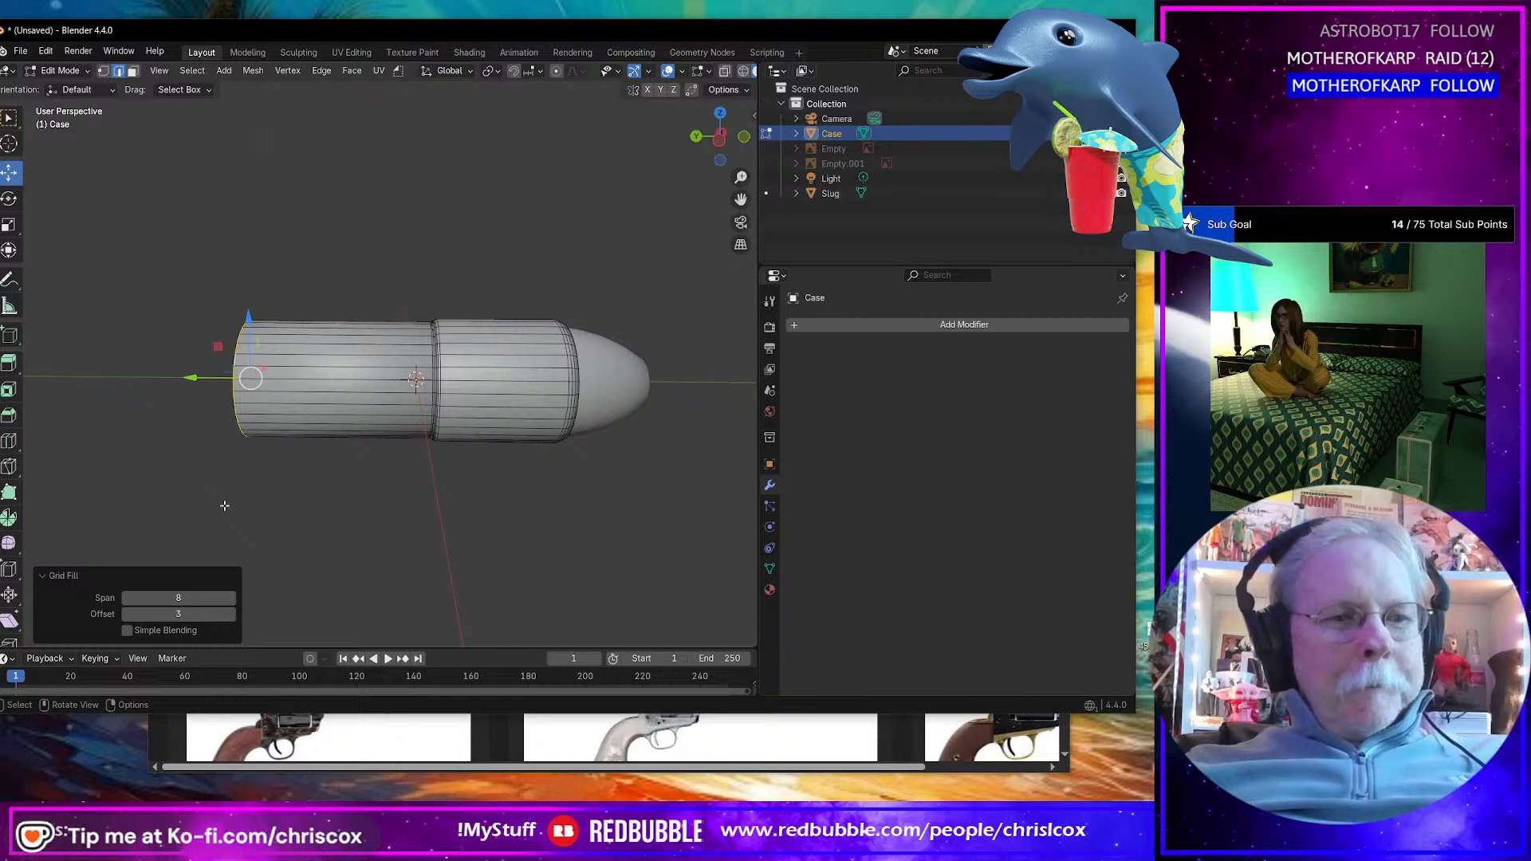
pyautogui.keyDown('alt'); pyautogui.click(235, 363); pyautogui.keyUp('alt')
pyautogui.hotkey('ctrl', 'e')
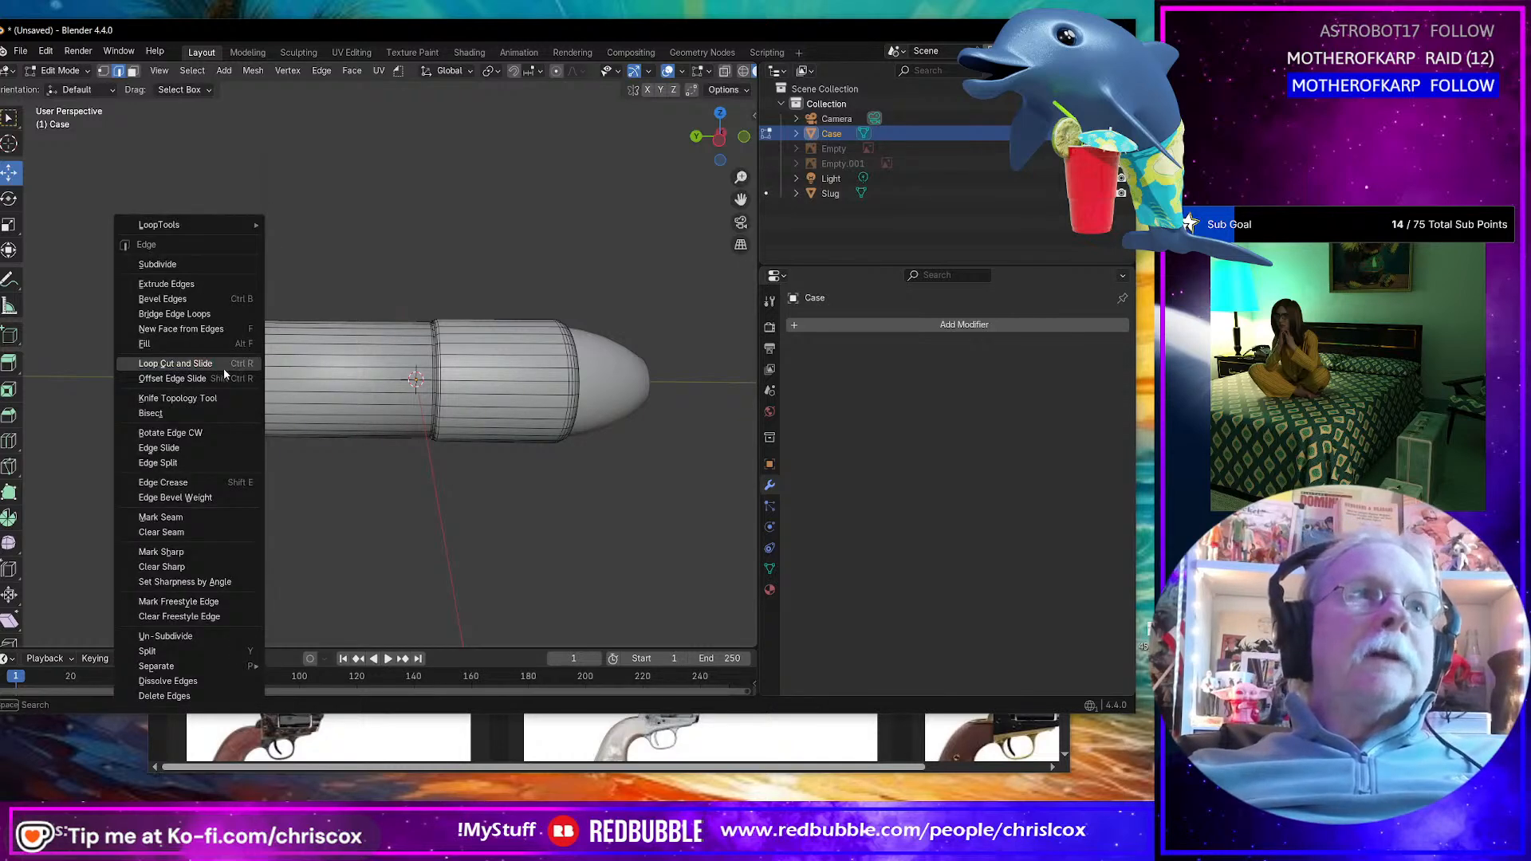
pyautogui.moveTo(321, 482); pyautogui.dragTo(431, 474, button='middle')
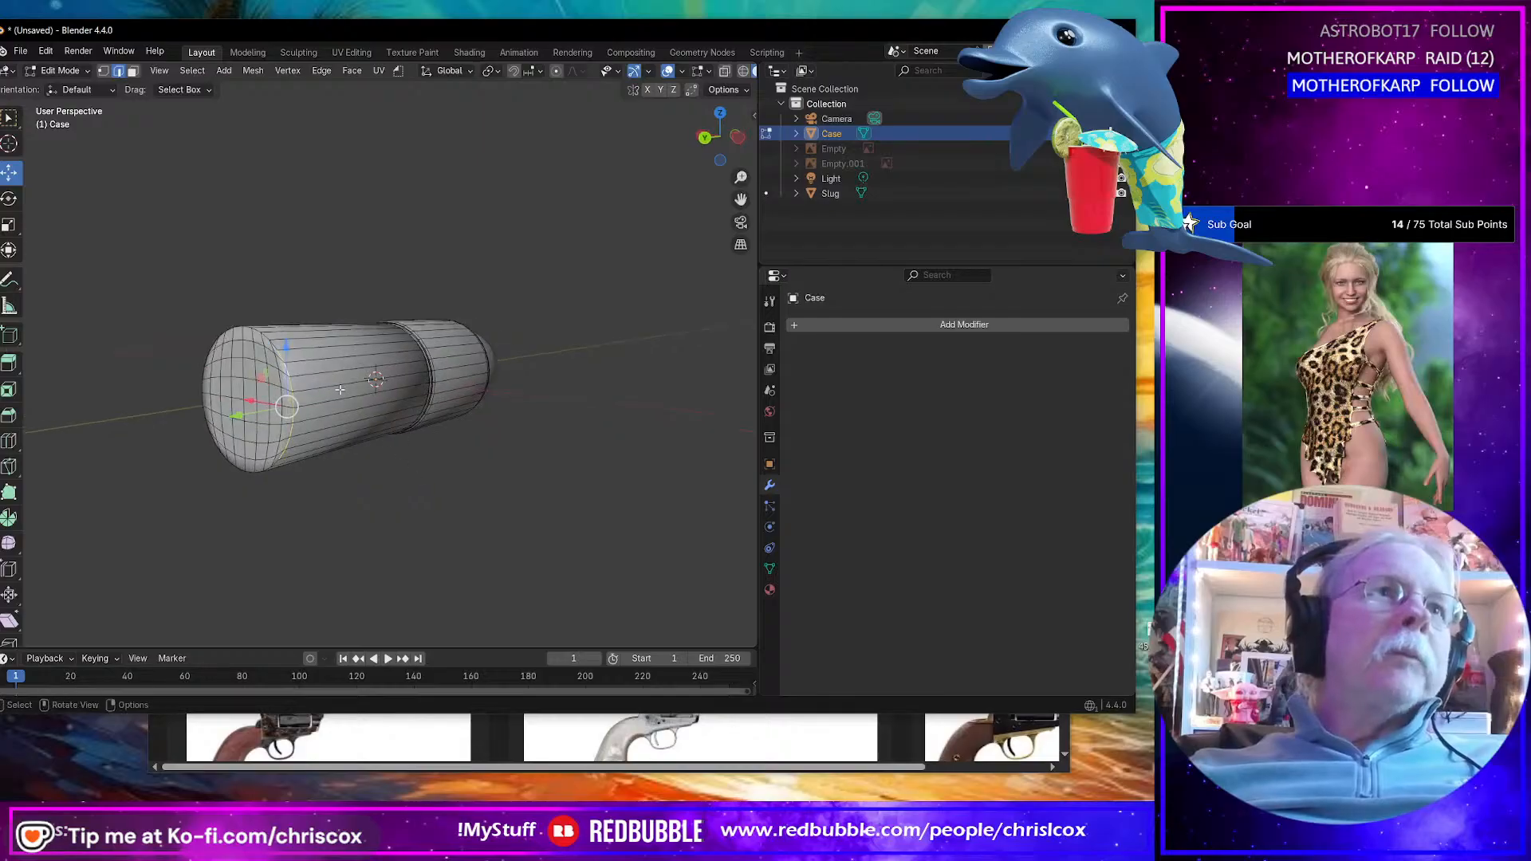
pyautogui.keyDown('alt'); pyautogui.keyDown('shift'); pyautogui.click(264, 340); pyautogui.keyUp('shift'); pyautogui.keyUp('alt')
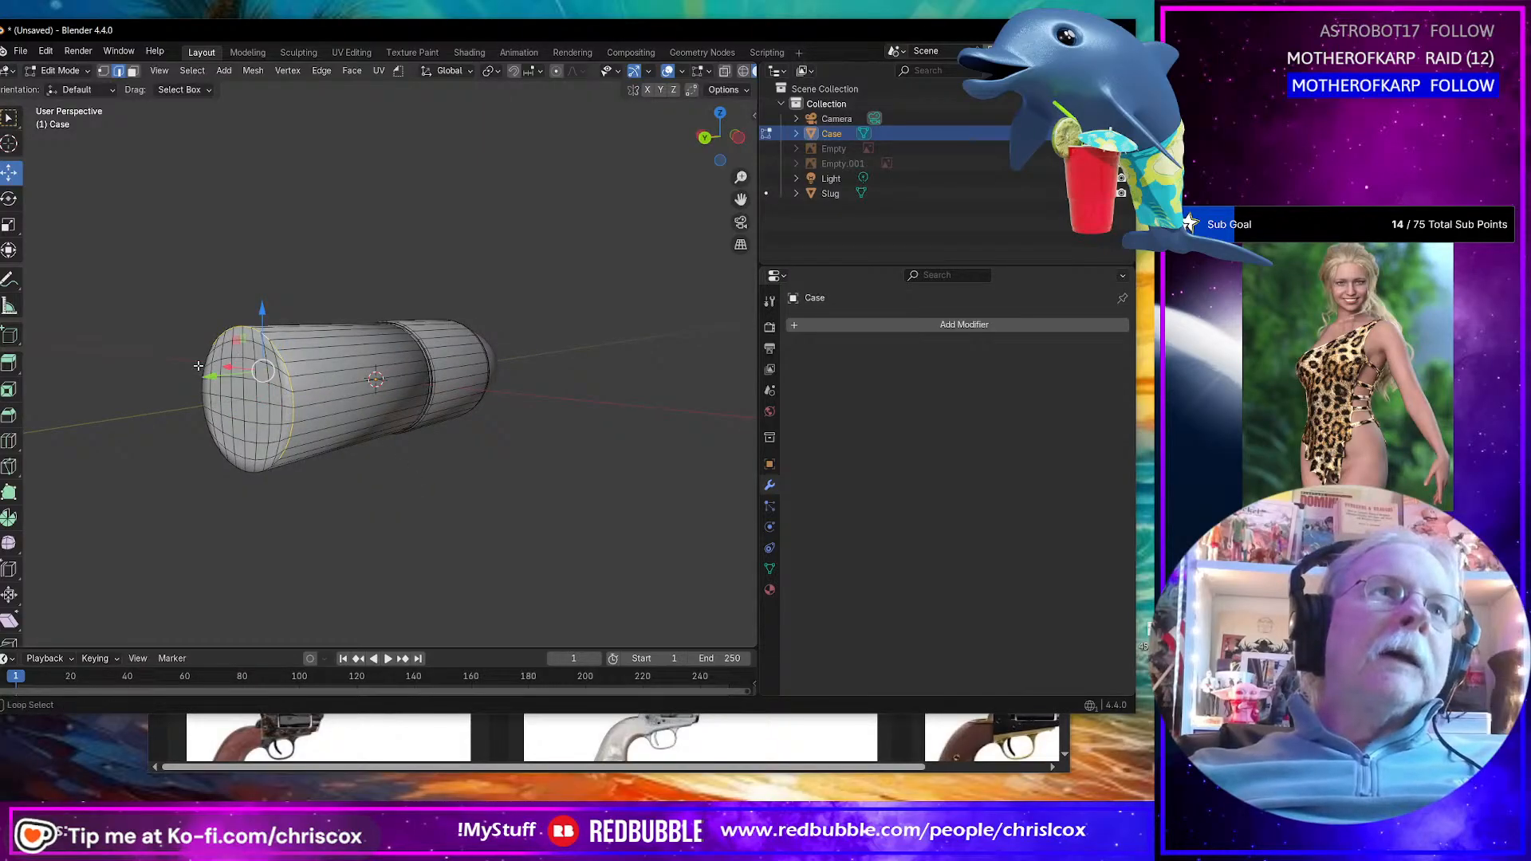
pyautogui.keyDown('alt'); pyautogui.keyDown('shift'); pyautogui.click(199, 367); pyautogui.keyUp('shift'); pyautogui.keyUp('alt')
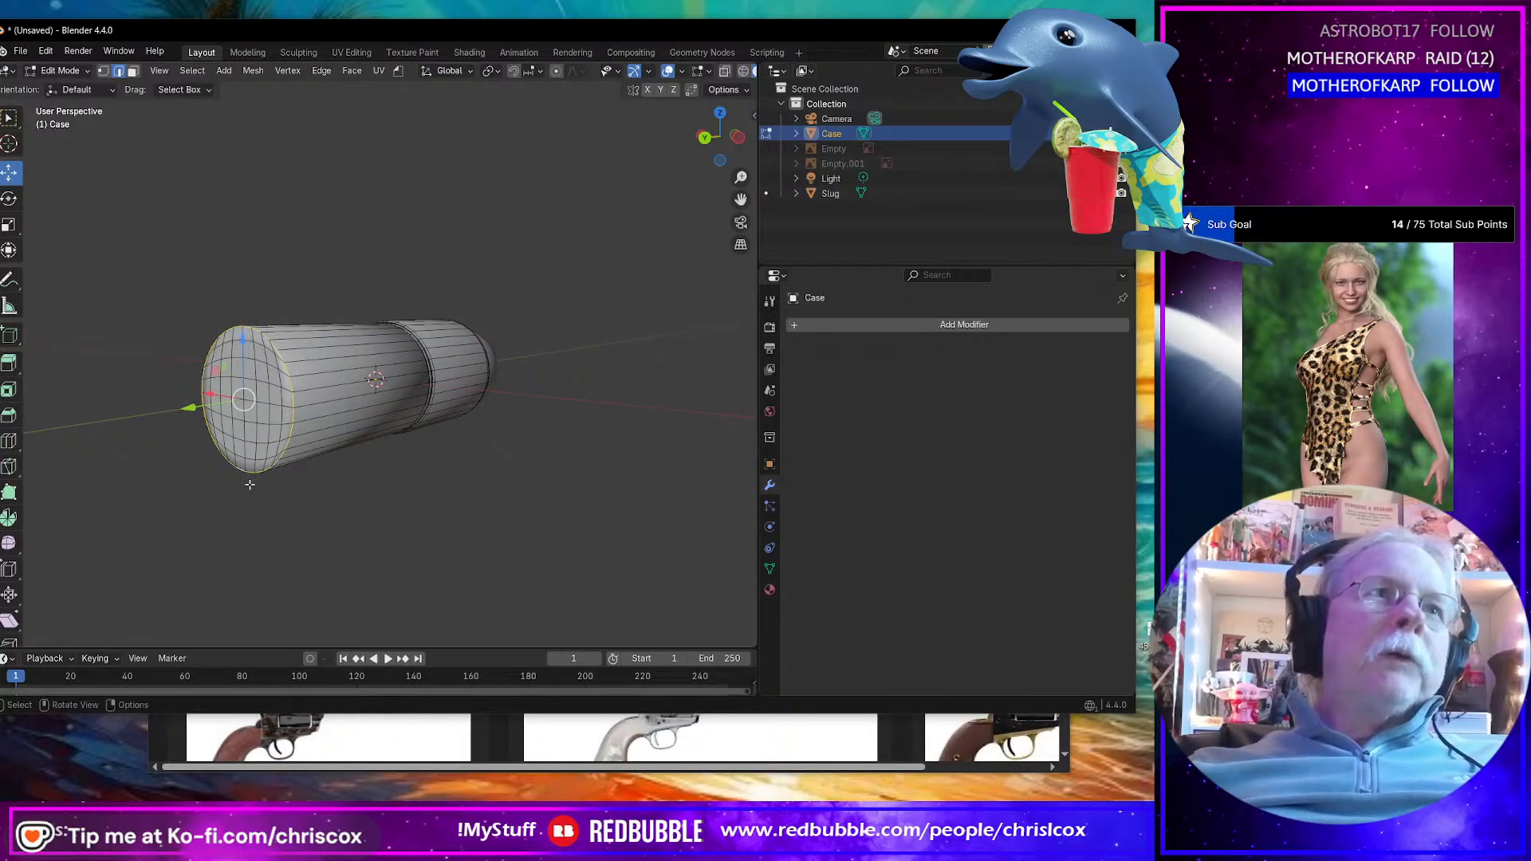
pyautogui.moveTo(250, 484); pyautogui.dragTo(252, 439, button='middle')
pyautogui.hotkey('ctrl', 'e')
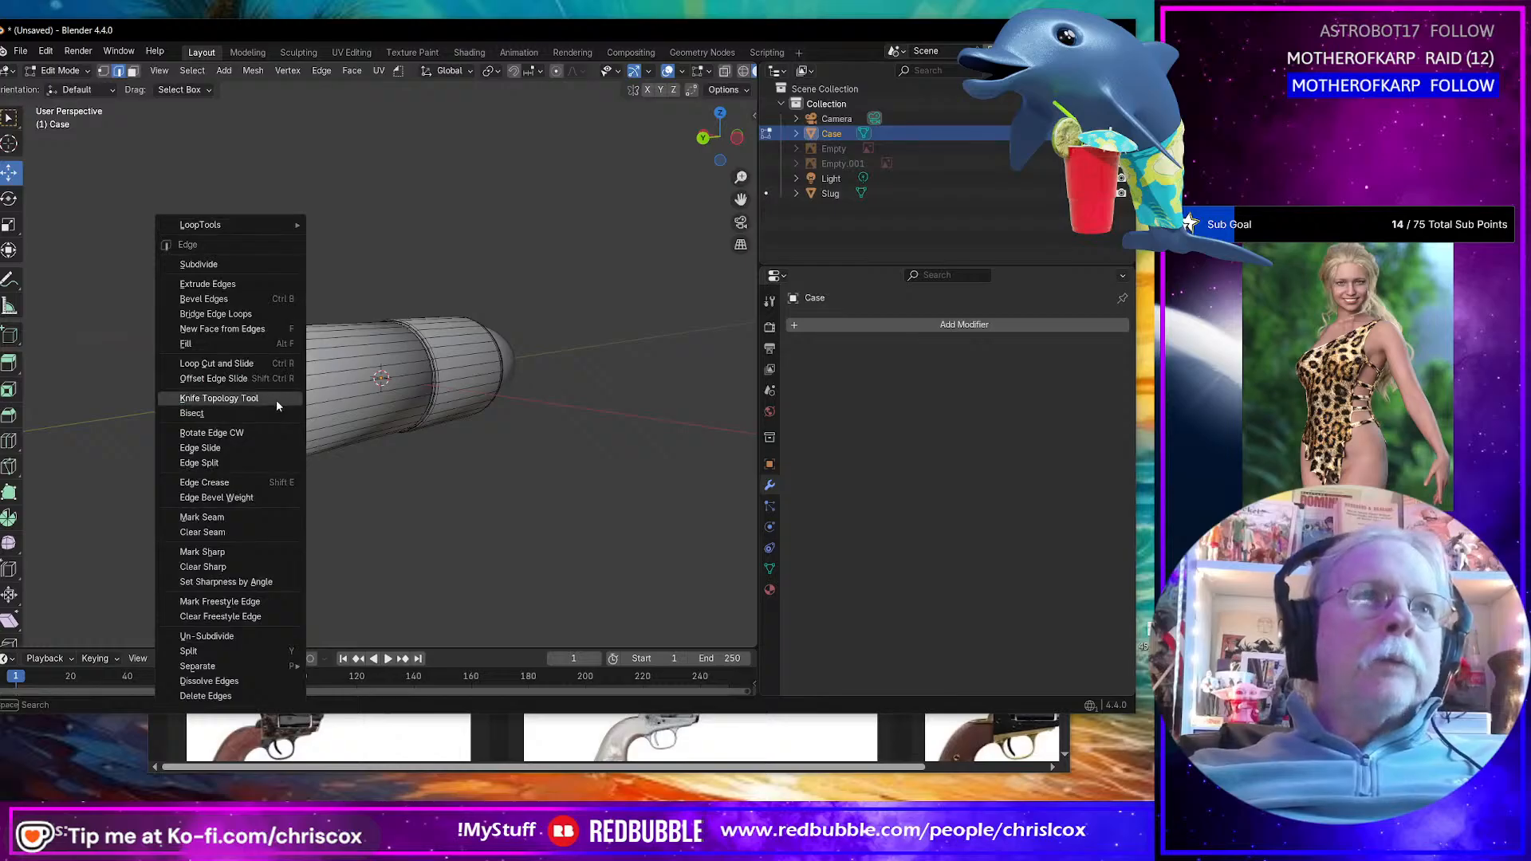
pyautogui.click(241, 519)
pyautogui.moveTo(241, 519); pyautogui.dragTo(394, 415, button='middle')
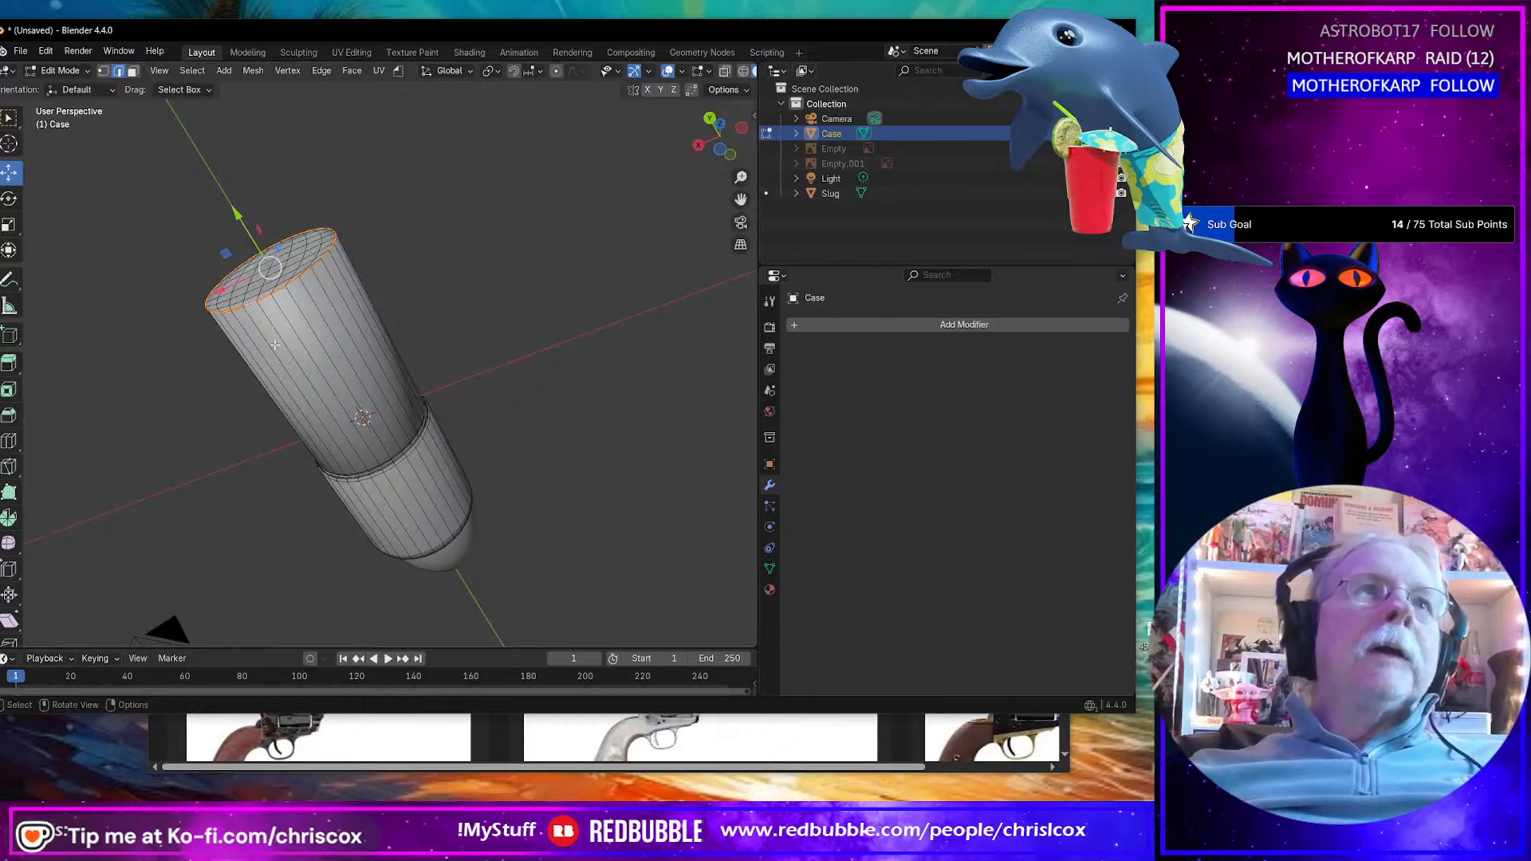
# Step: Mark one lengthwise edge of the shell's rear wall section, from the rear loop to the shoulder, as a seam
pyautogui.moveTo(288, 340); pyautogui.dragTo(329, 387, button='middle')
pyautogui.click(305, 370)
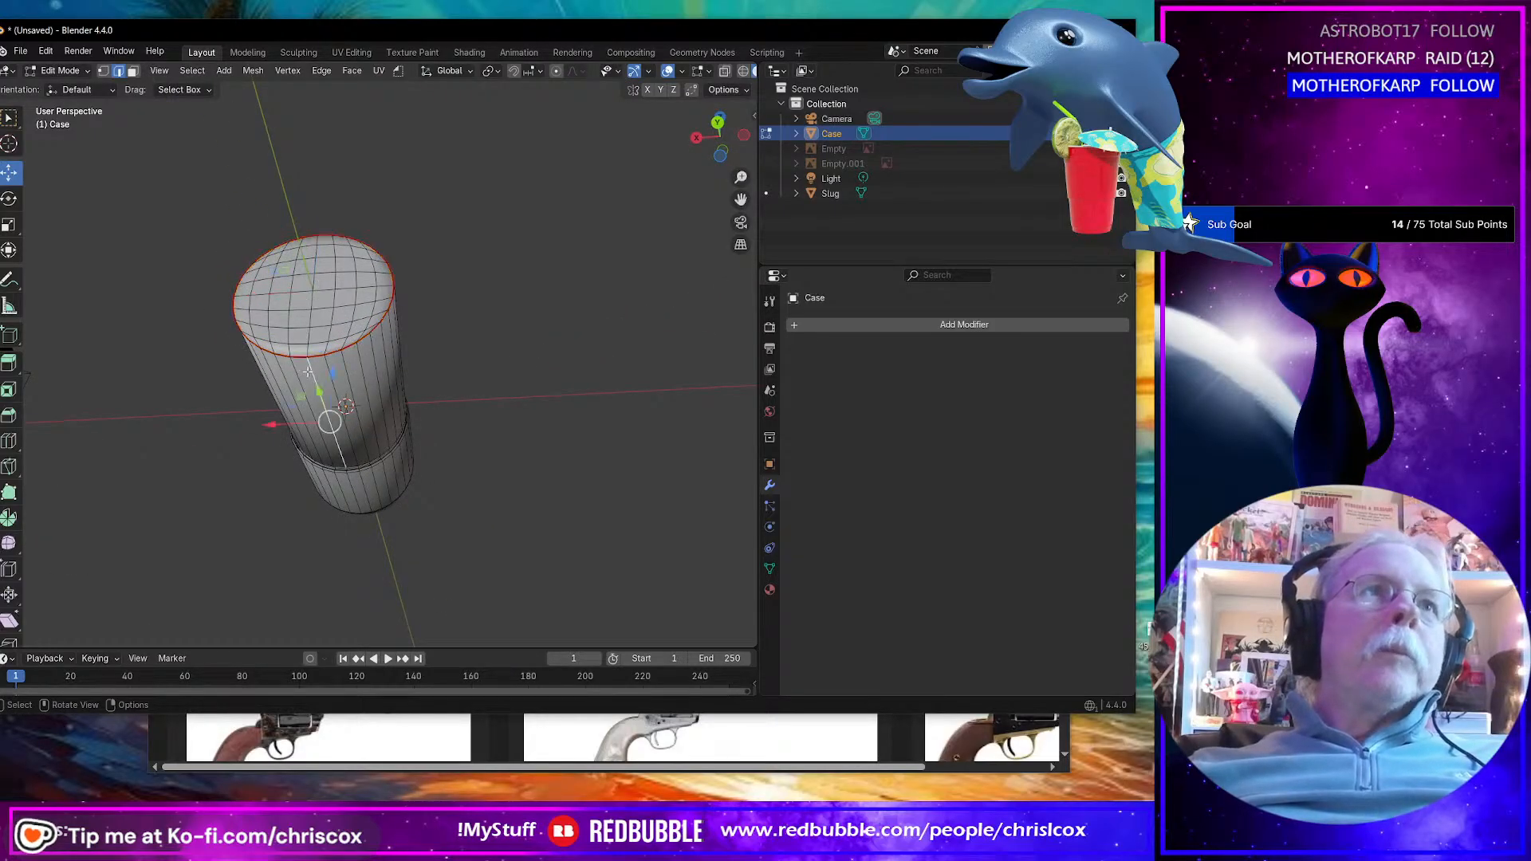
pyautogui.hotkey('ctrl', 'e')
pyautogui.click(309, 378)
pyautogui.moveTo(319, 375); pyautogui.dragTo(414, 319, button='middle')
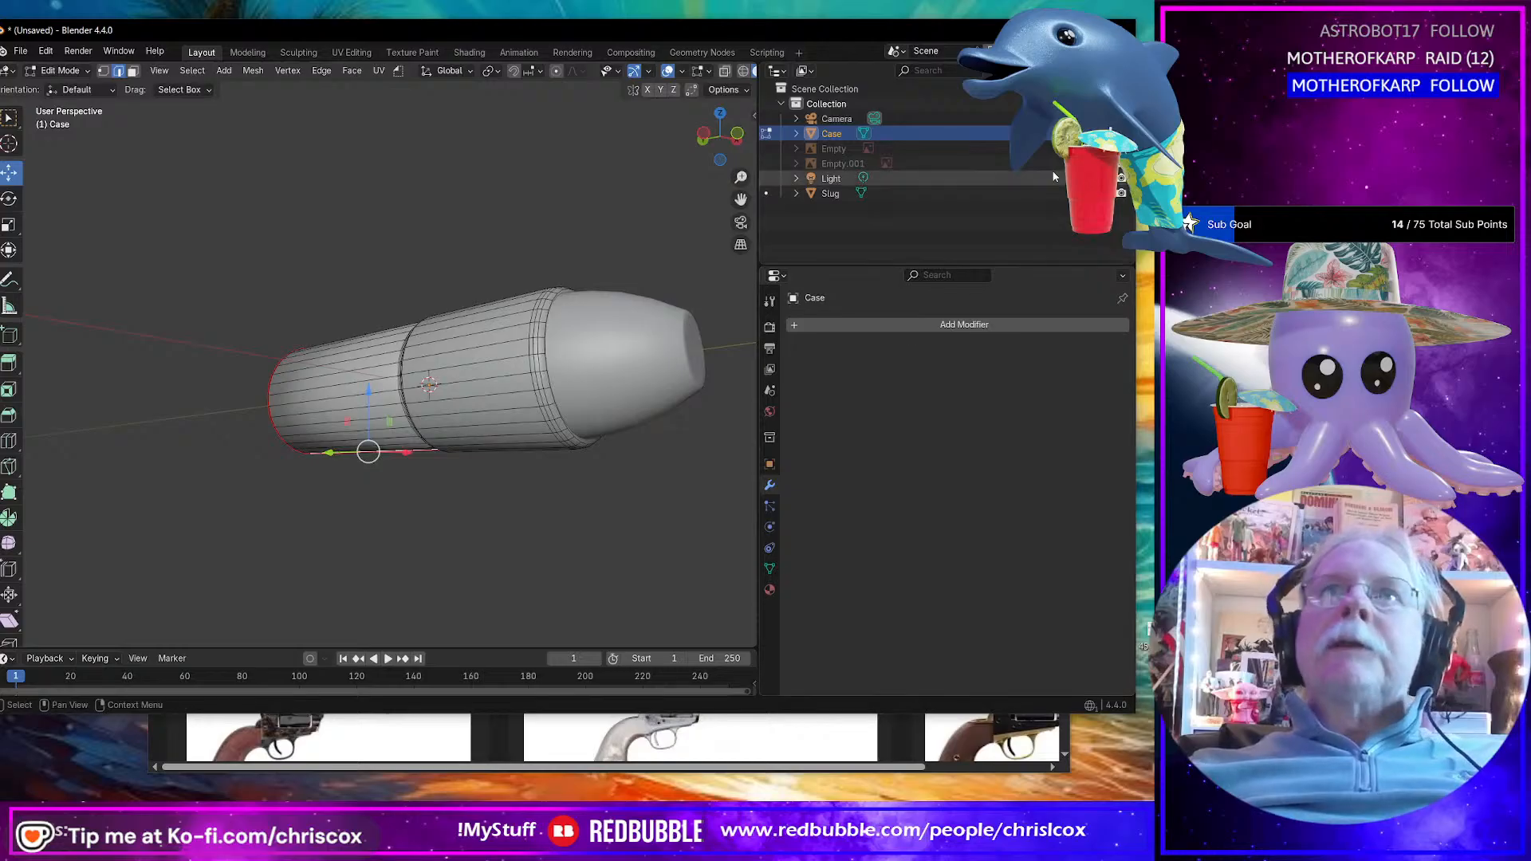
# Step: Hide the slug and inspect the case's front end in both Object Mode and Edit Mode
pyautogui.click(1121, 193)
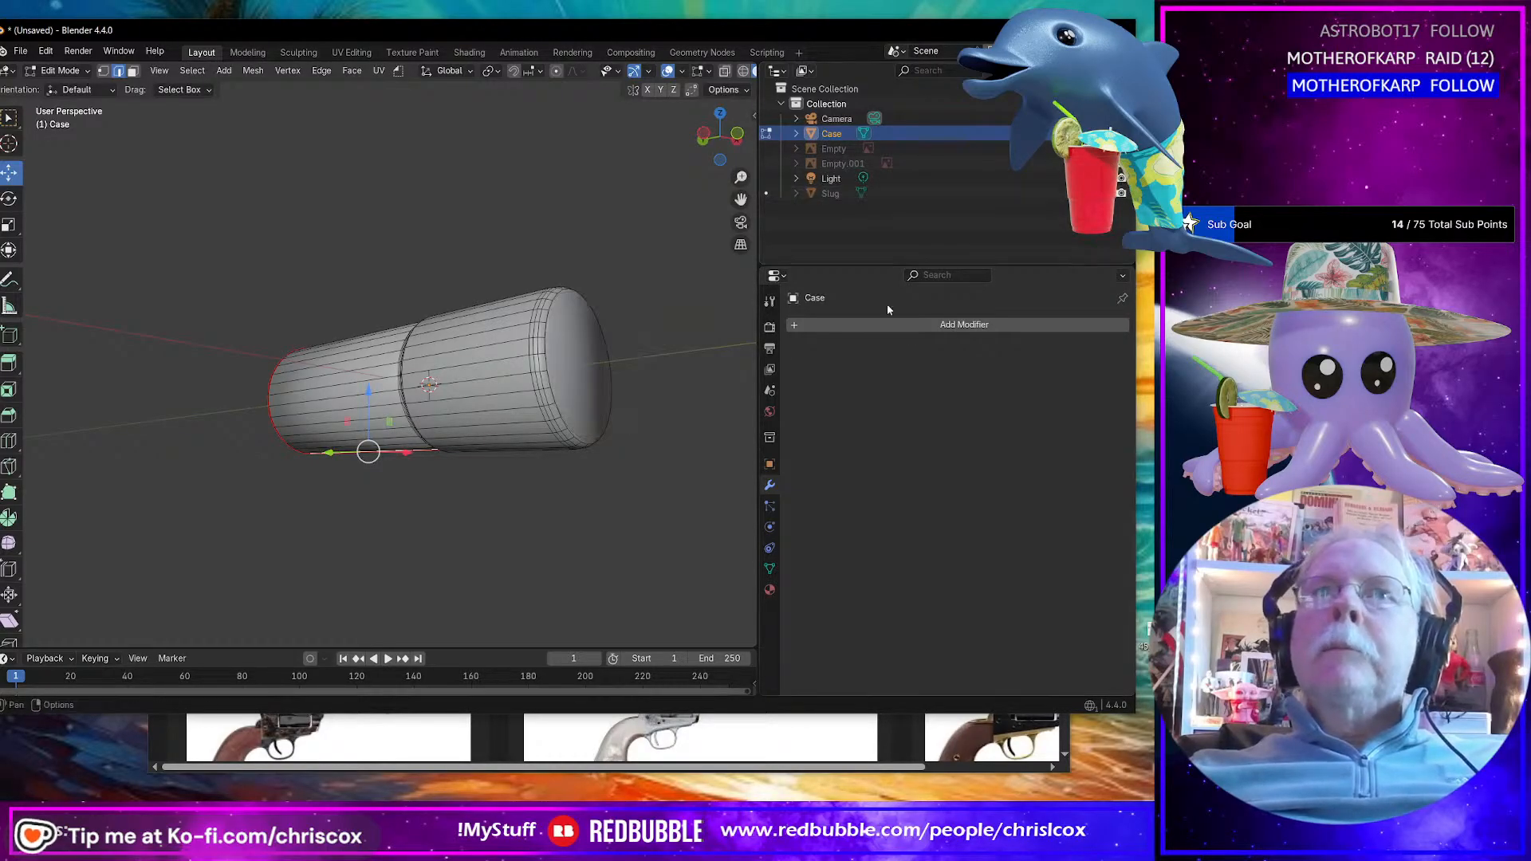
pyautogui.moveTo(511, 399); pyautogui.dragTo(564, 414, button='middle')
pyautogui.moveTo(564, 414); pyautogui.dragTo(498, 417, button='middle')
pyautogui.press('Tab')
pyautogui.press('Tab')
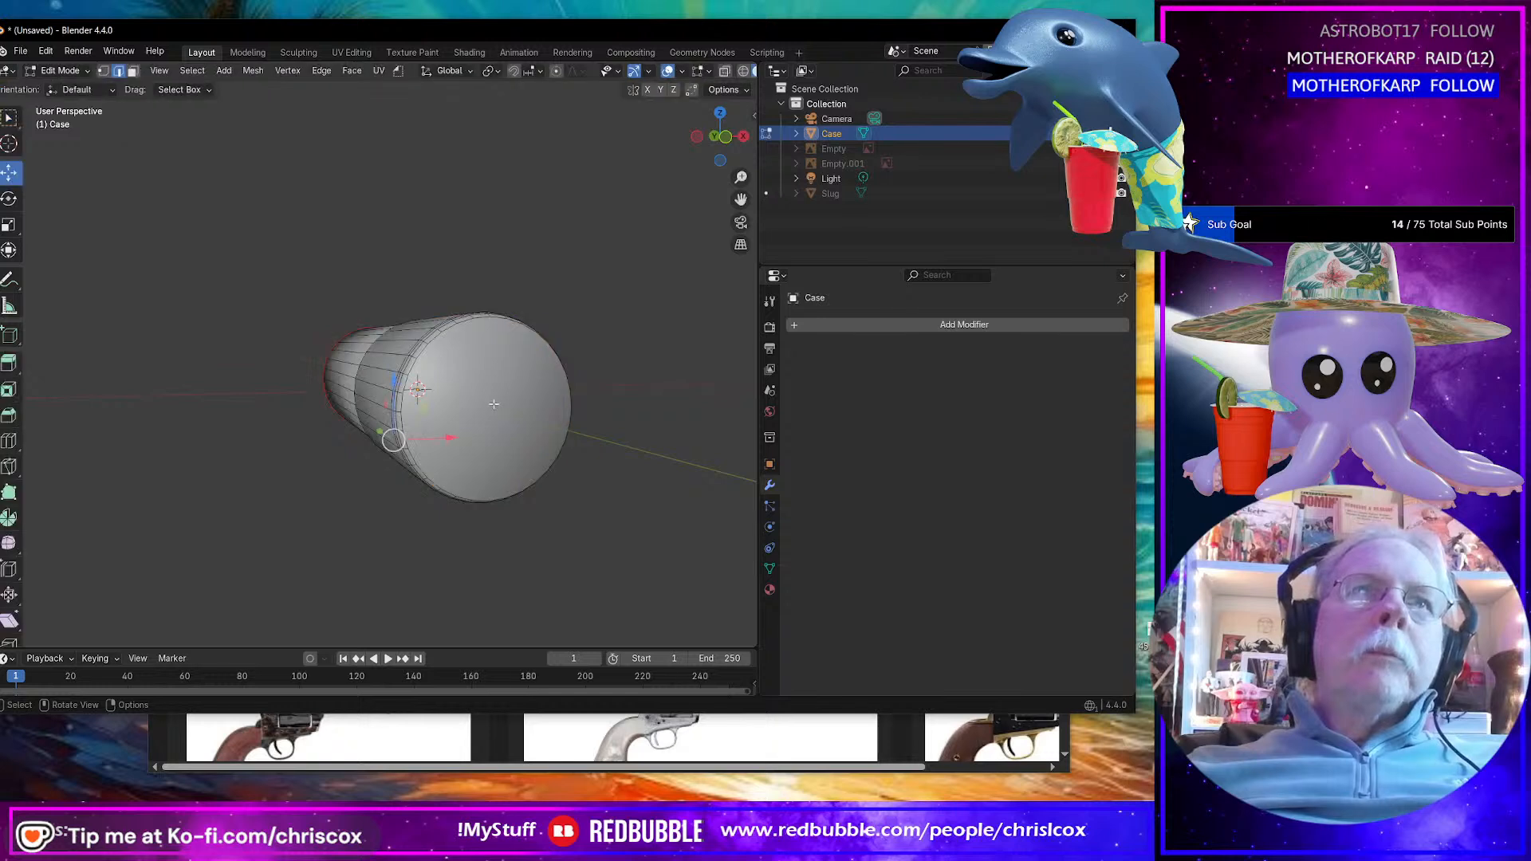
pyautogui.press('Tab')
pyautogui.moveTo(465, 396); pyautogui.dragTo(528, 402, button='middle')
pyautogui.press('Tab')
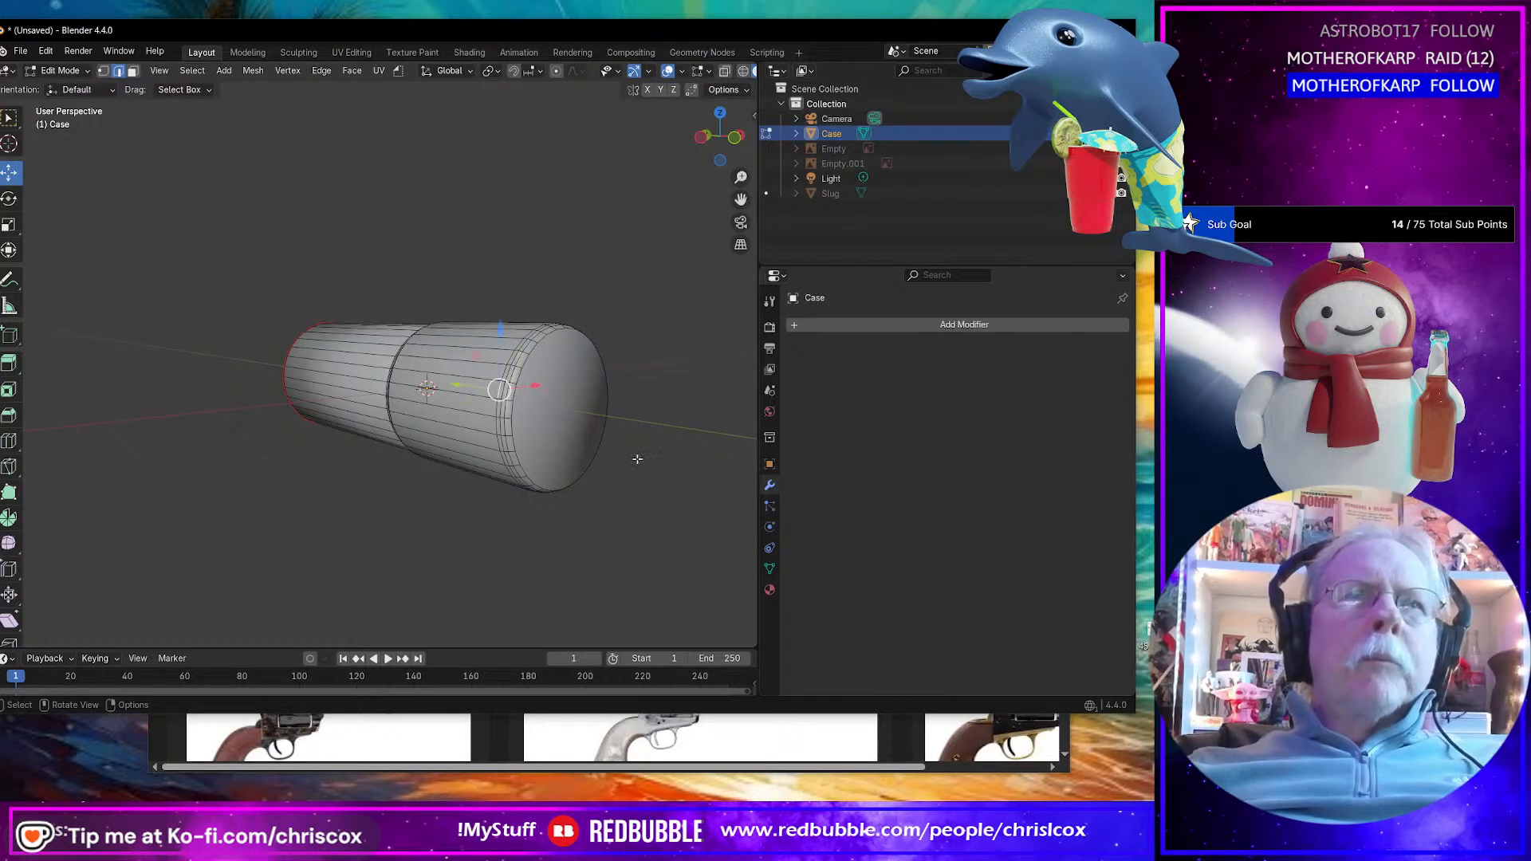
pyautogui.press('ctrl+KP_Add')
pyautogui.press('ctrl+KP_Add')
pyautogui.press('ctrl+KP_Add')
pyautogui.press('ctrl+KP_Add')
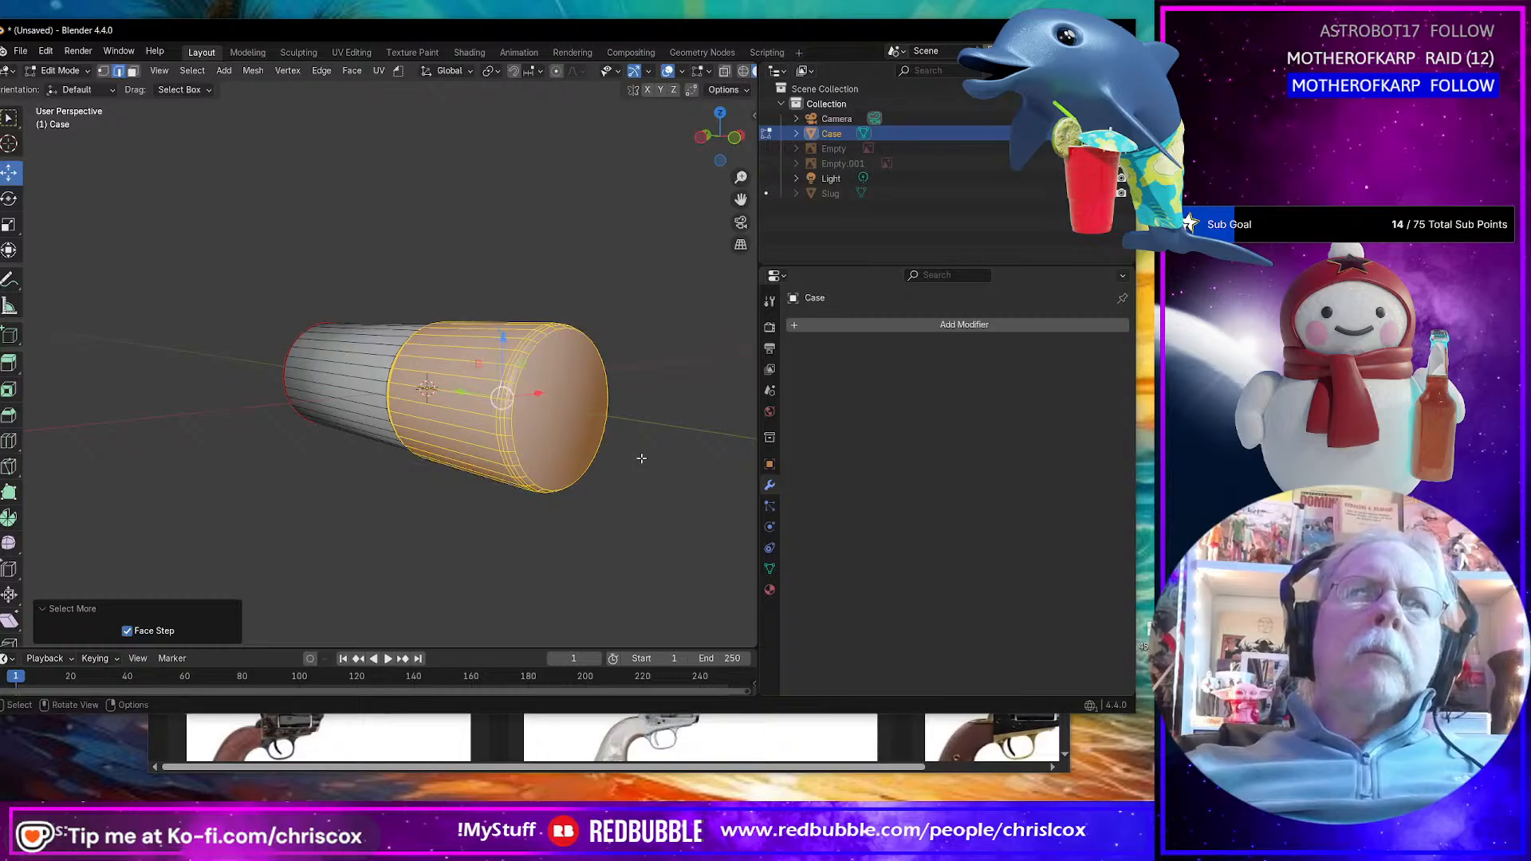
pyautogui.moveTo(641, 458); pyautogui.dragTo(539, 436, button='middle')
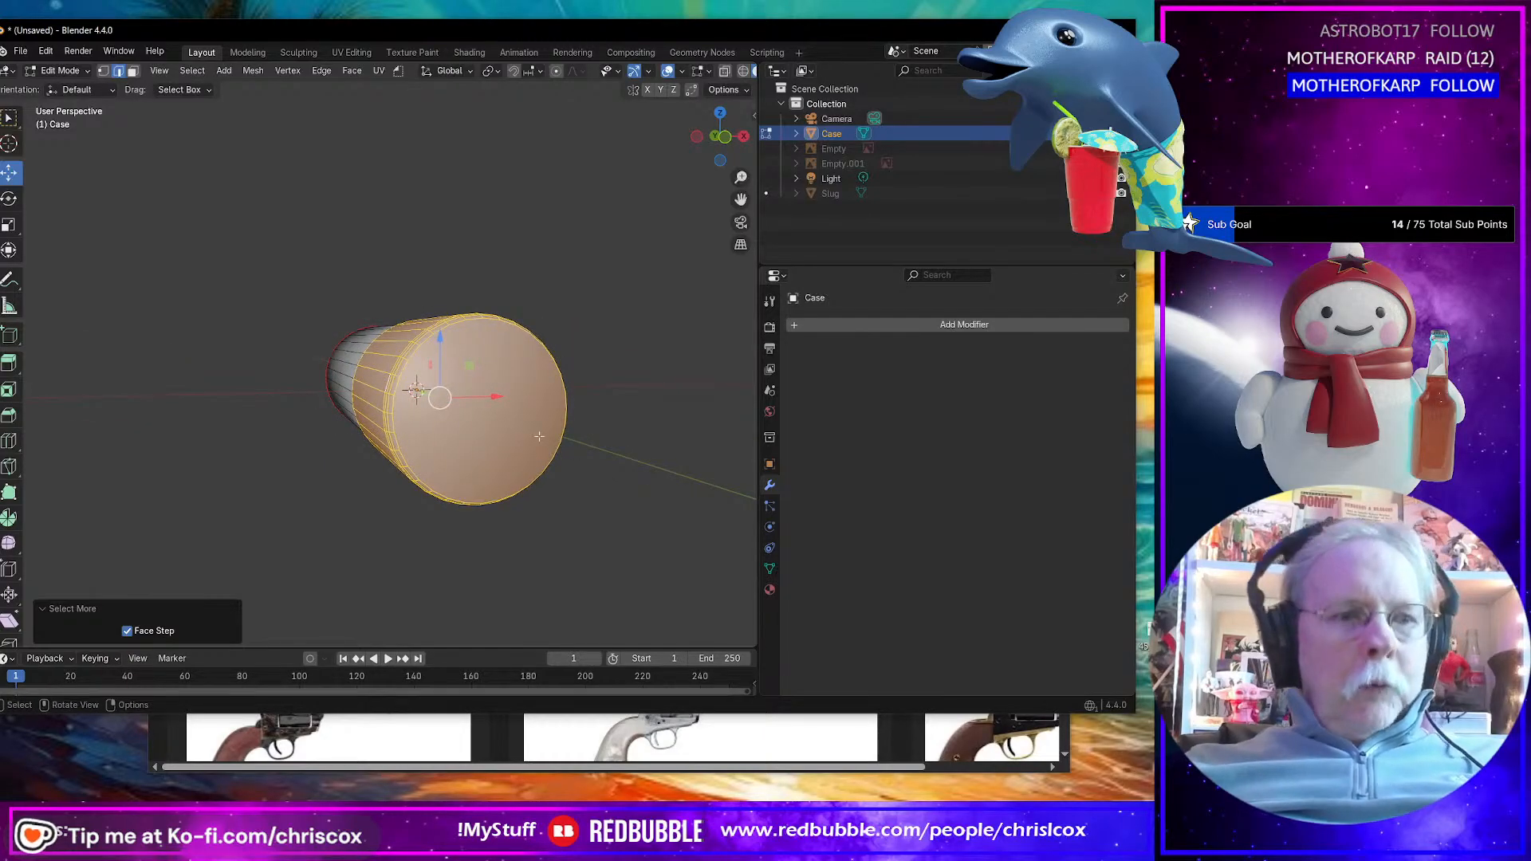
# Step: Delete the two large cap faces that close the case's mouth
pyautogui.click(465, 416)
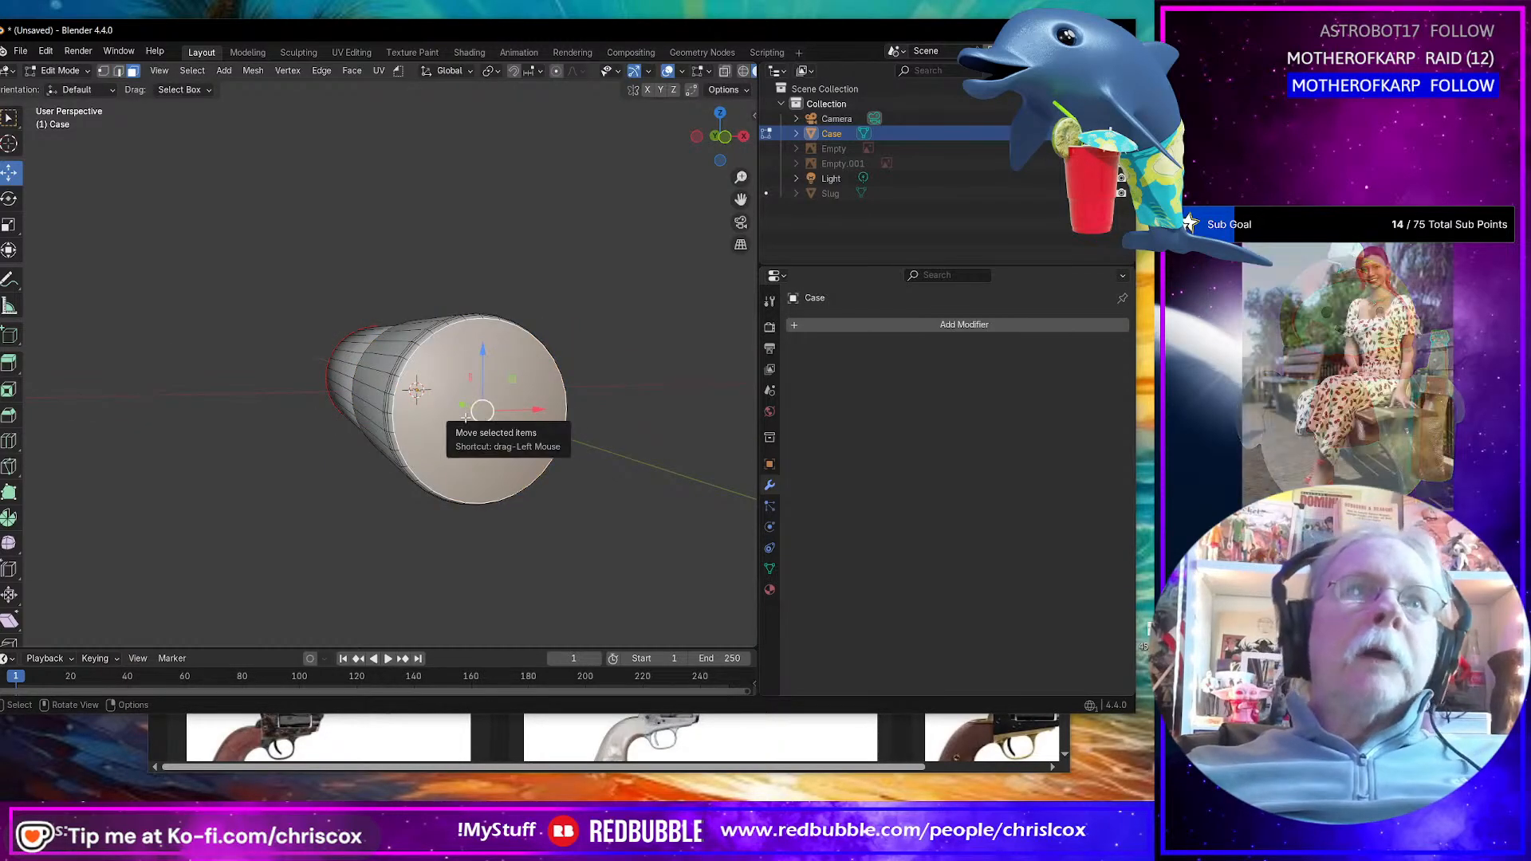
pyautogui.press('x')
pyautogui.click(468, 417)
pyautogui.moveTo(467, 418); pyautogui.dragTo(438, 391, button='middle')
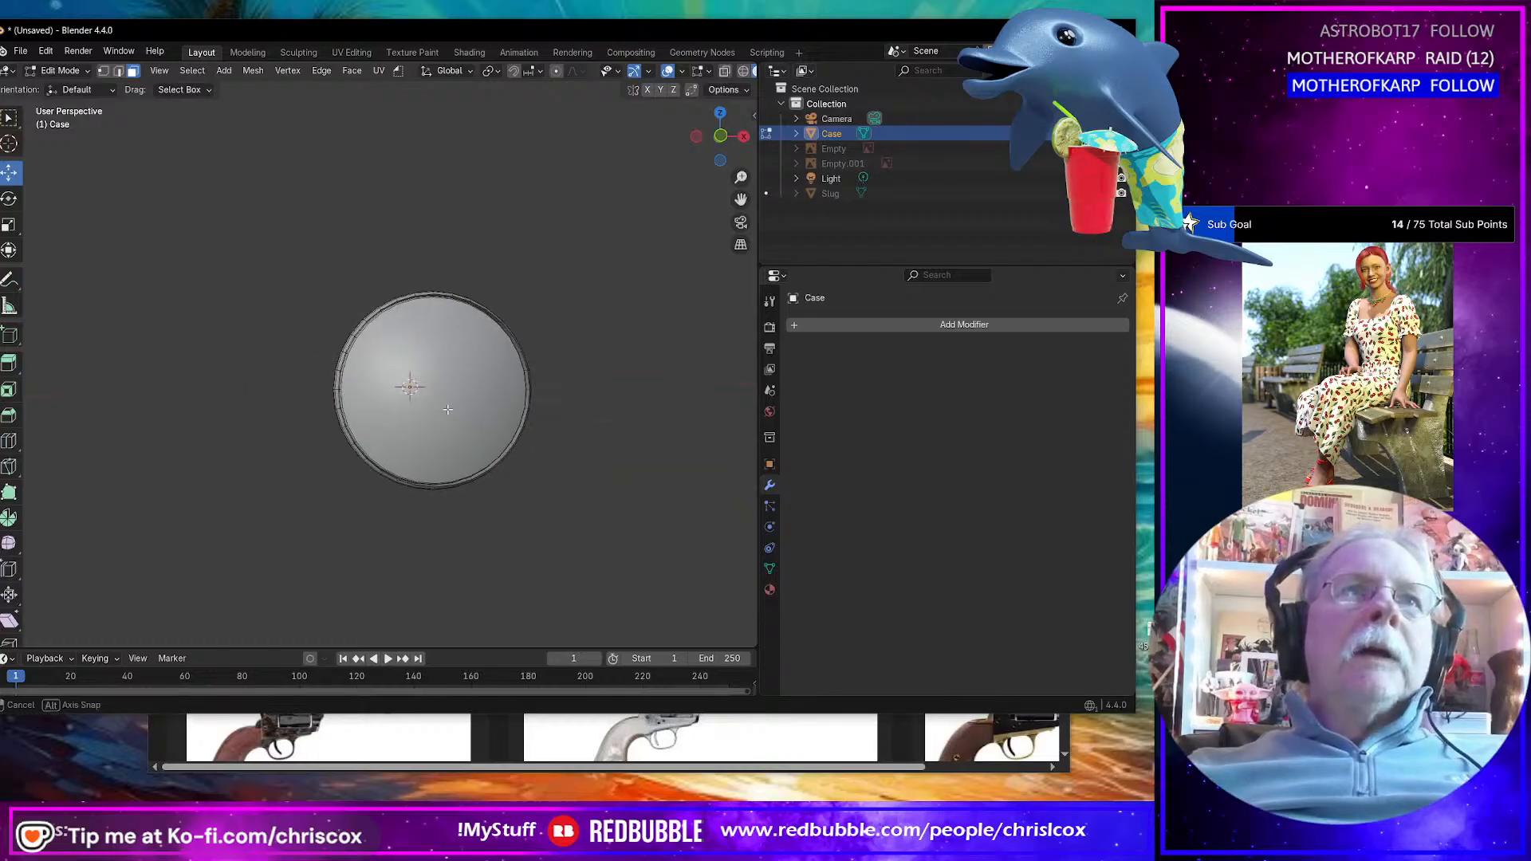
pyautogui.press('x')
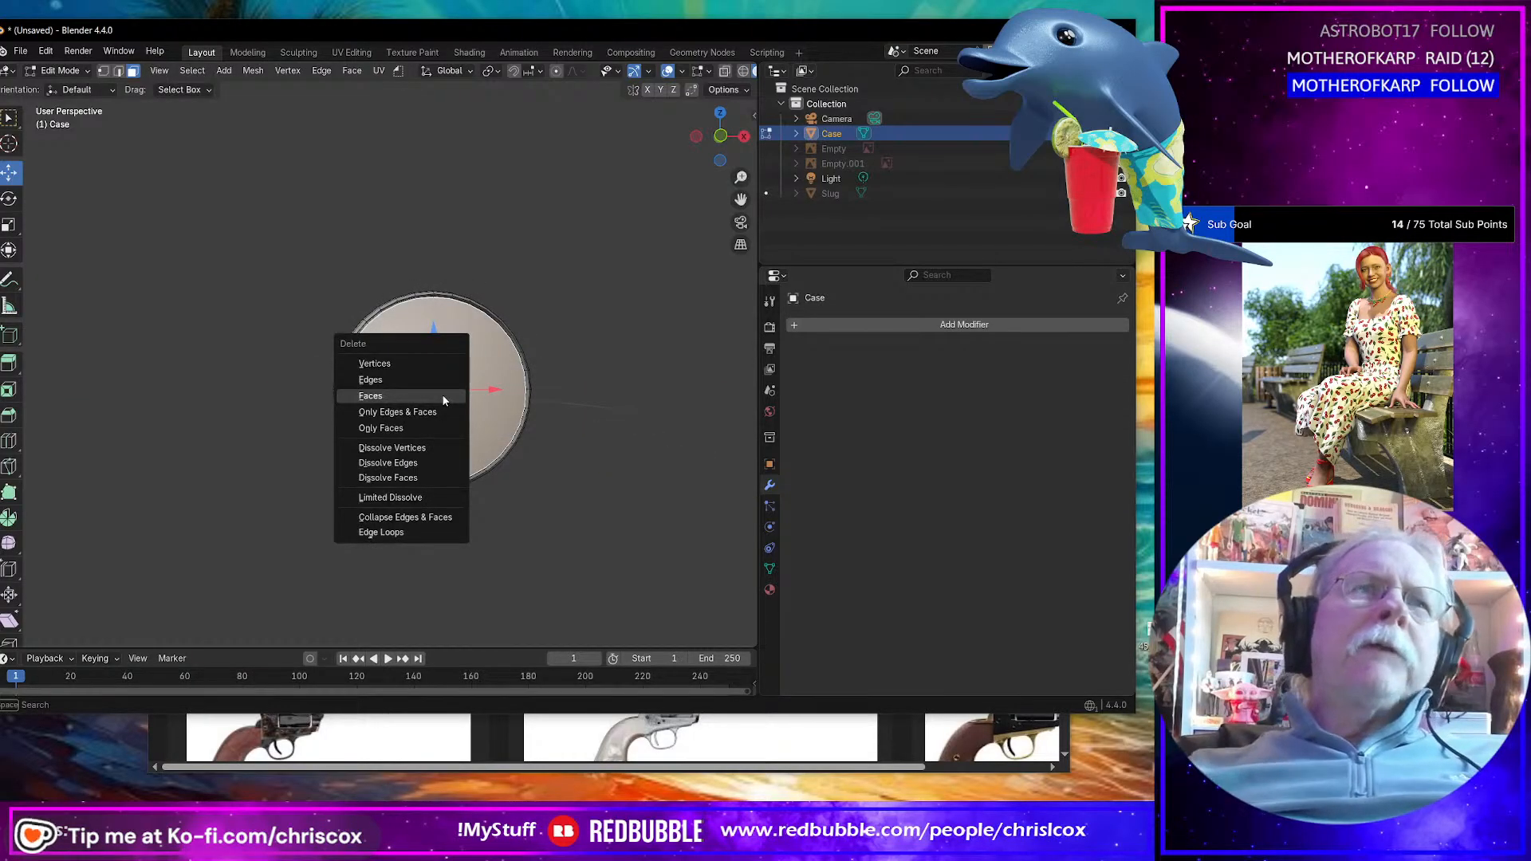
pyautogui.click(442, 394)
pyautogui.moveTo(442, 394); pyautogui.dragTo(419, 340, button='middle')
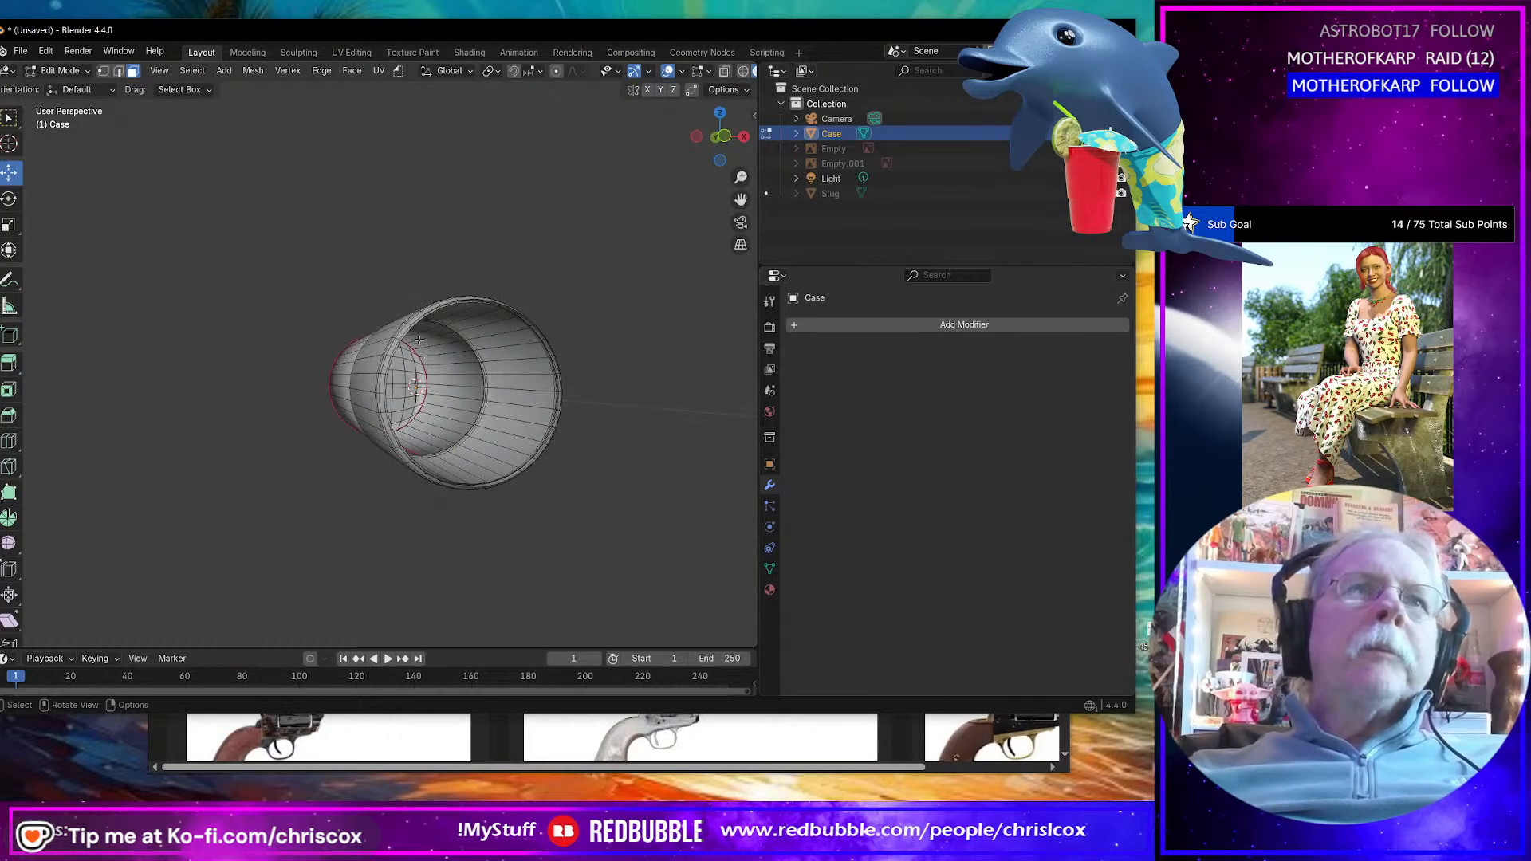
# Step: Select the inner and outer edge loops at the case's mouth and join them with Bridge Edge Loops
pyautogui.scroll(5, 467, 367)
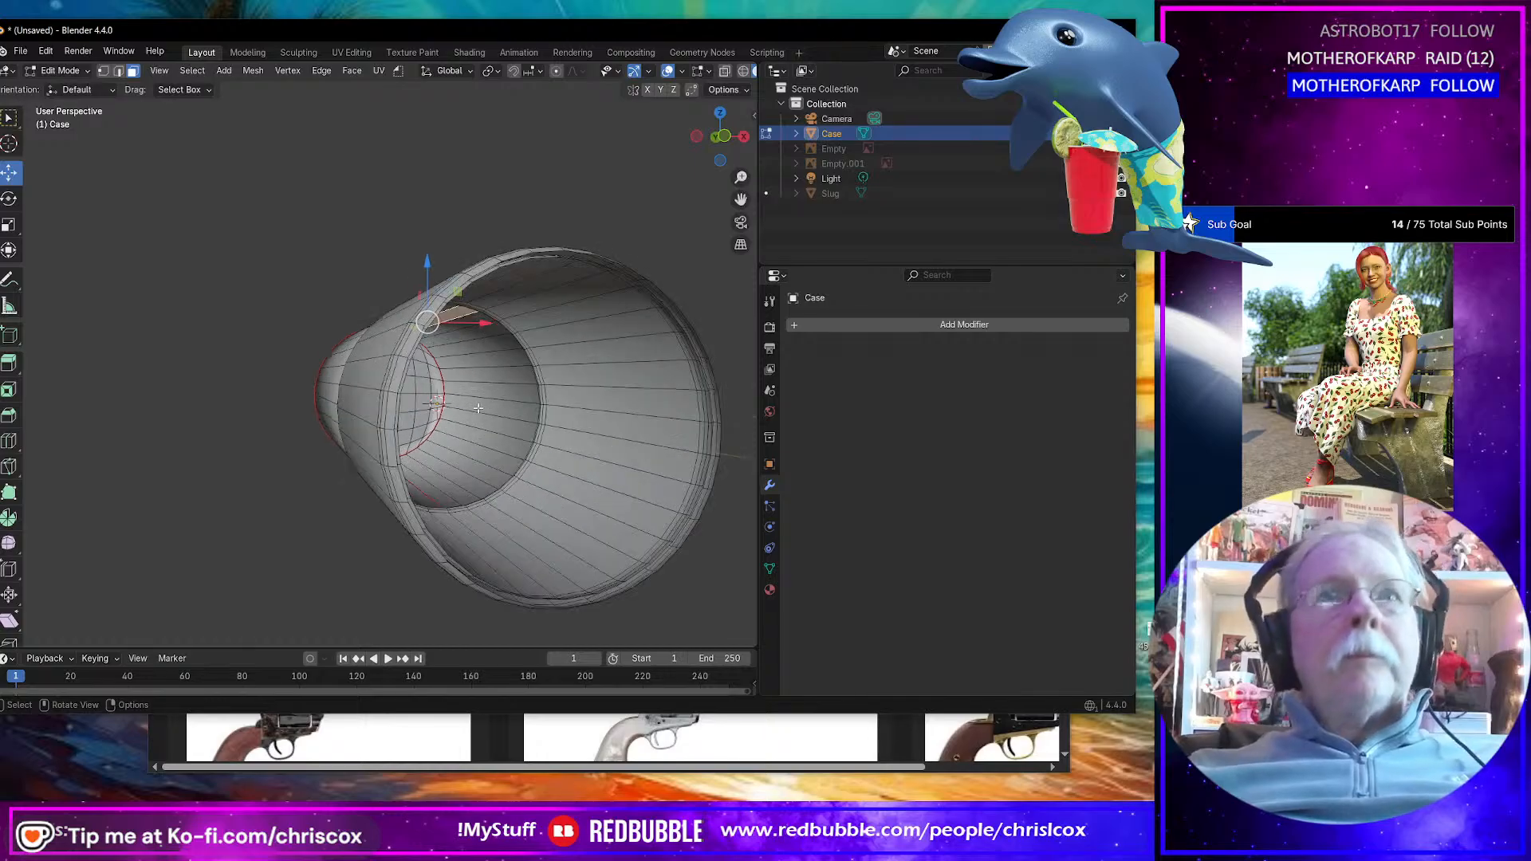
pyautogui.moveTo(441, 341); pyautogui.dragTo(436, 351, button='middle')
pyautogui.click(413, 276)
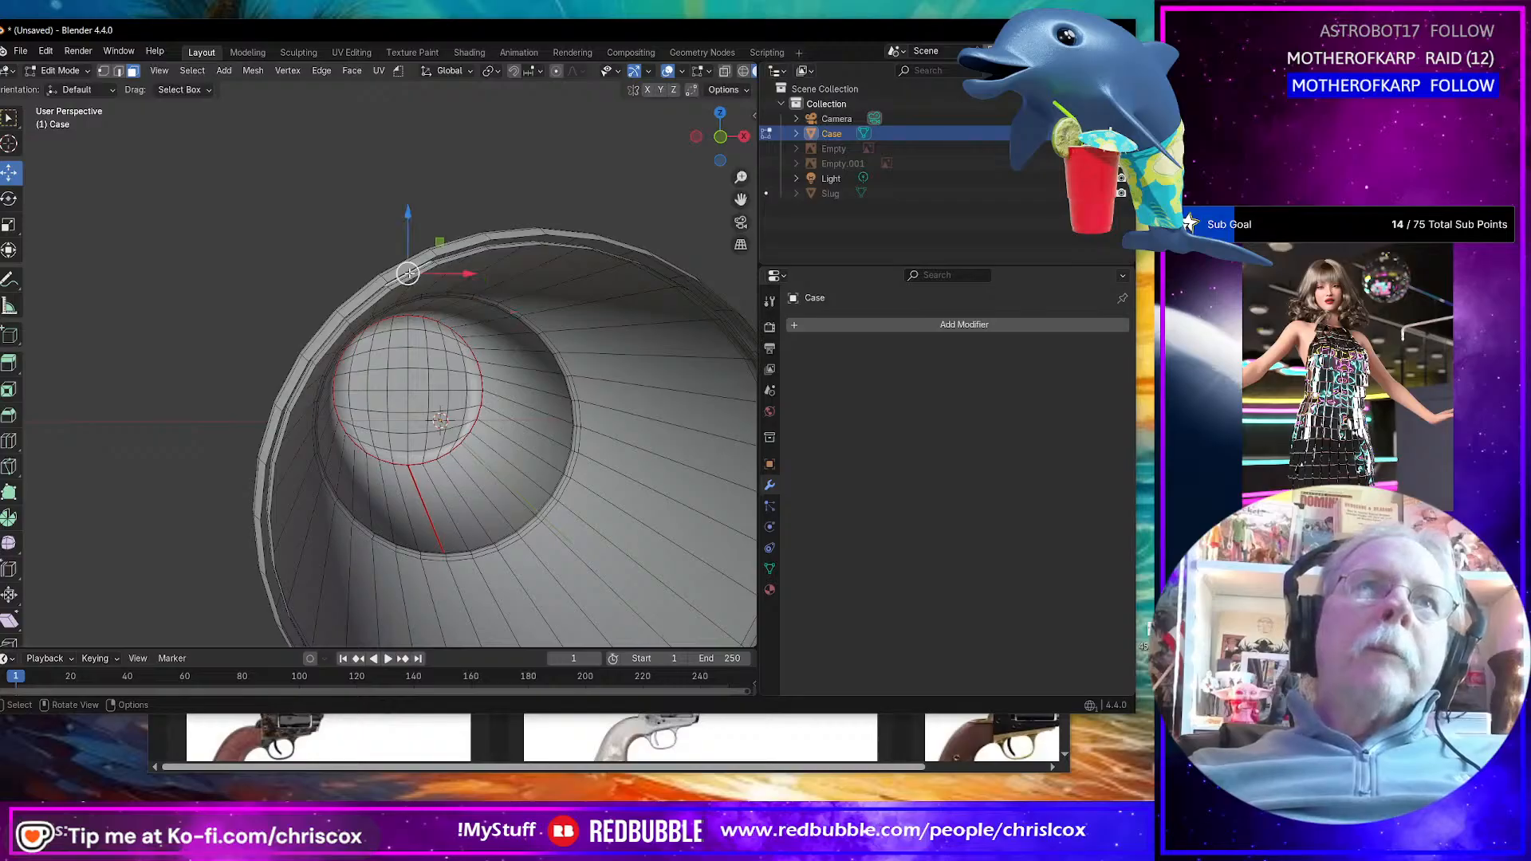
pyautogui.click(408, 274)
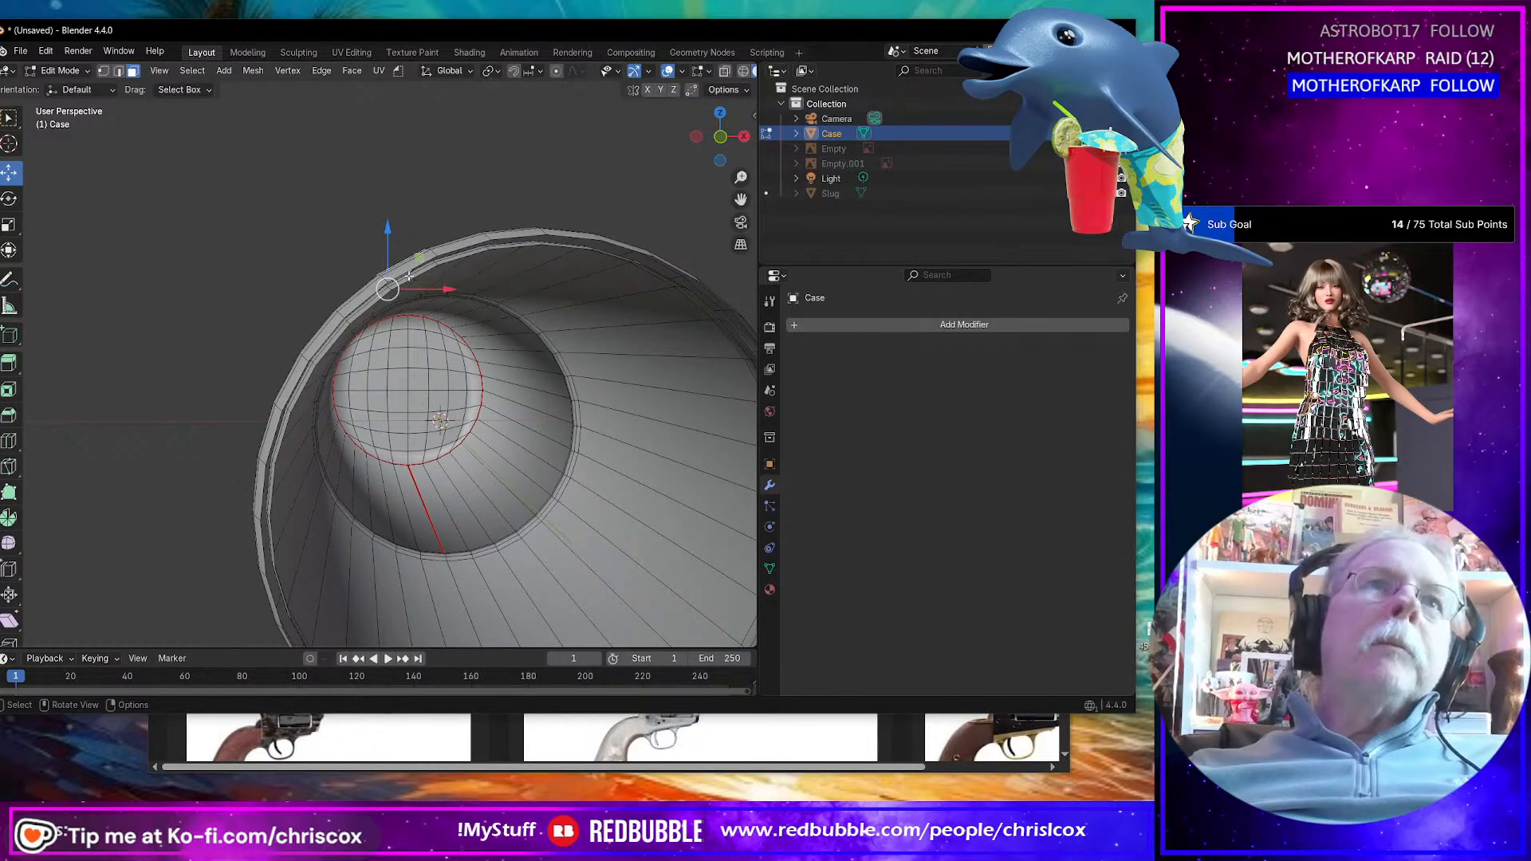
pyautogui.click(453, 261)
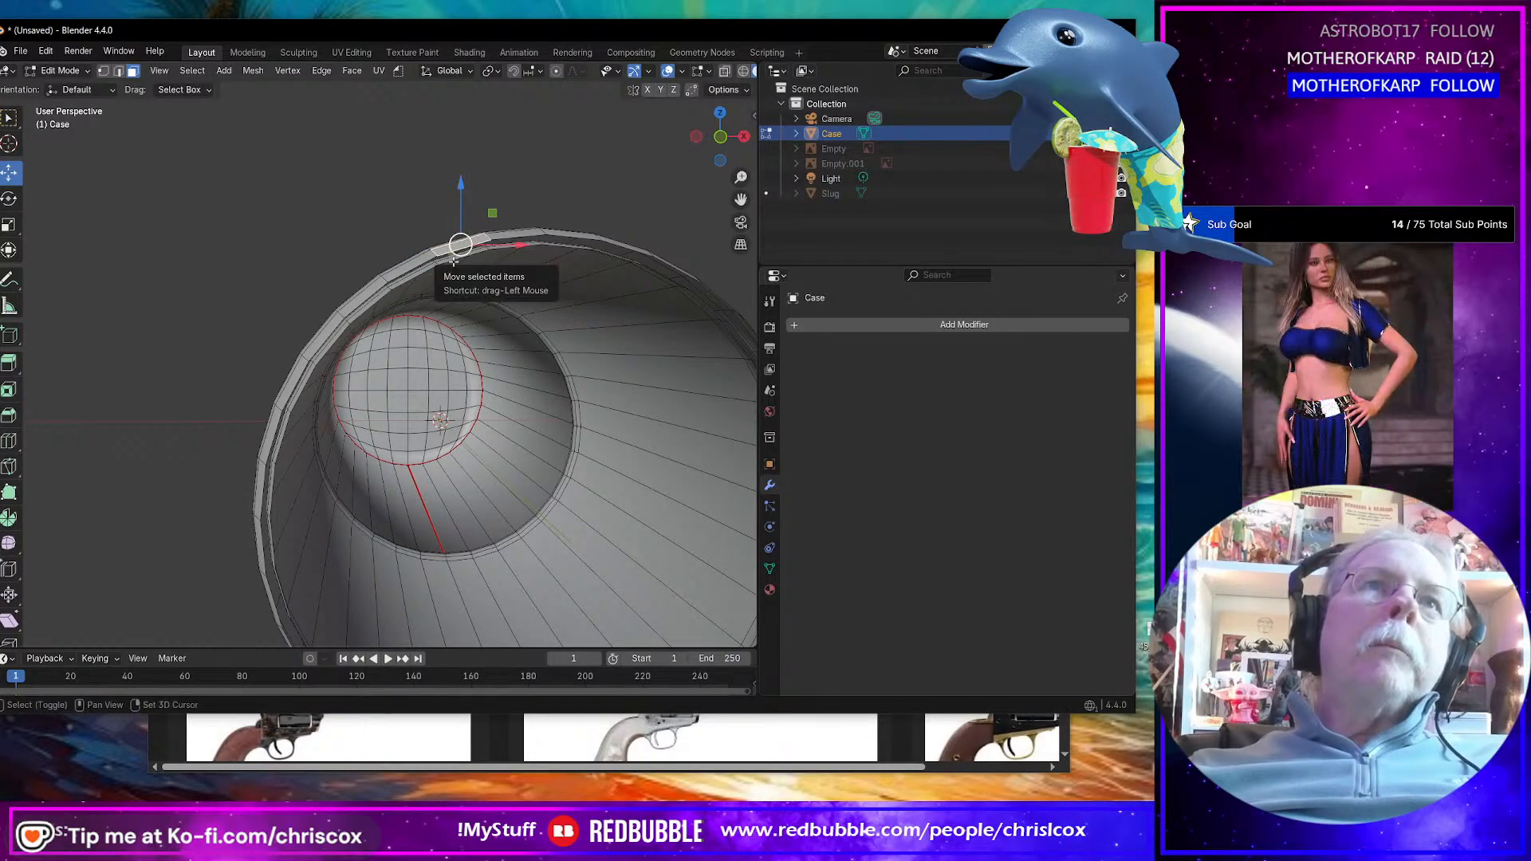
pyautogui.hotkey('alt', 'a')
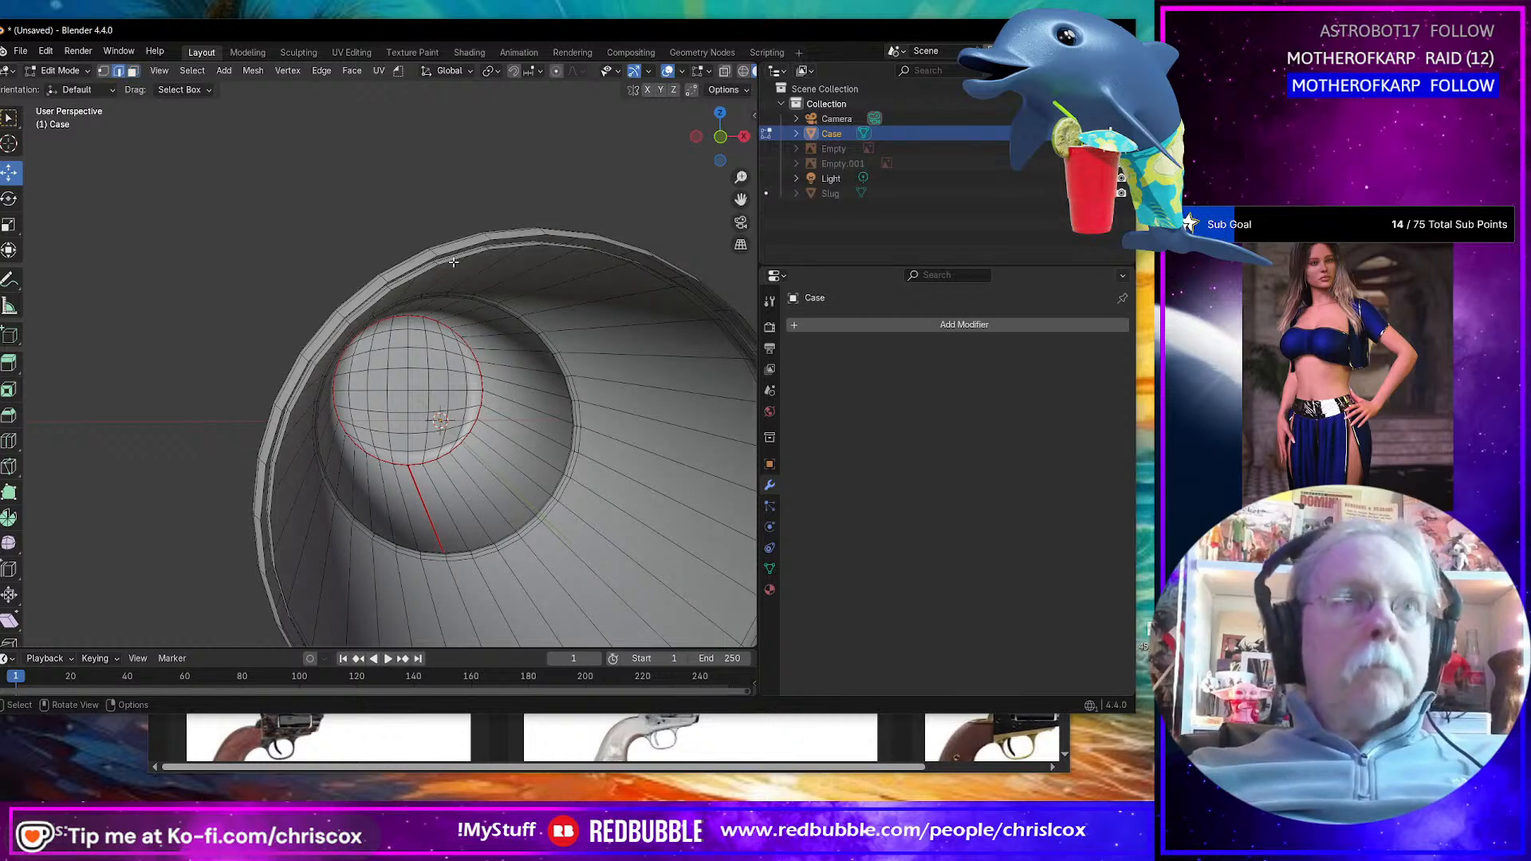
pyautogui.keyDown('alt'); pyautogui.click(453, 261); pyautogui.keyUp('alt')
pyautogui.keyDown('alt'); pyautogui.keyDown('shift'); pyautogui.click(452, 258); pyautogui.keyUp('shift'); pyautogui.keyUp('alt')
pyautogui.hotkey('ctrl', 'e')
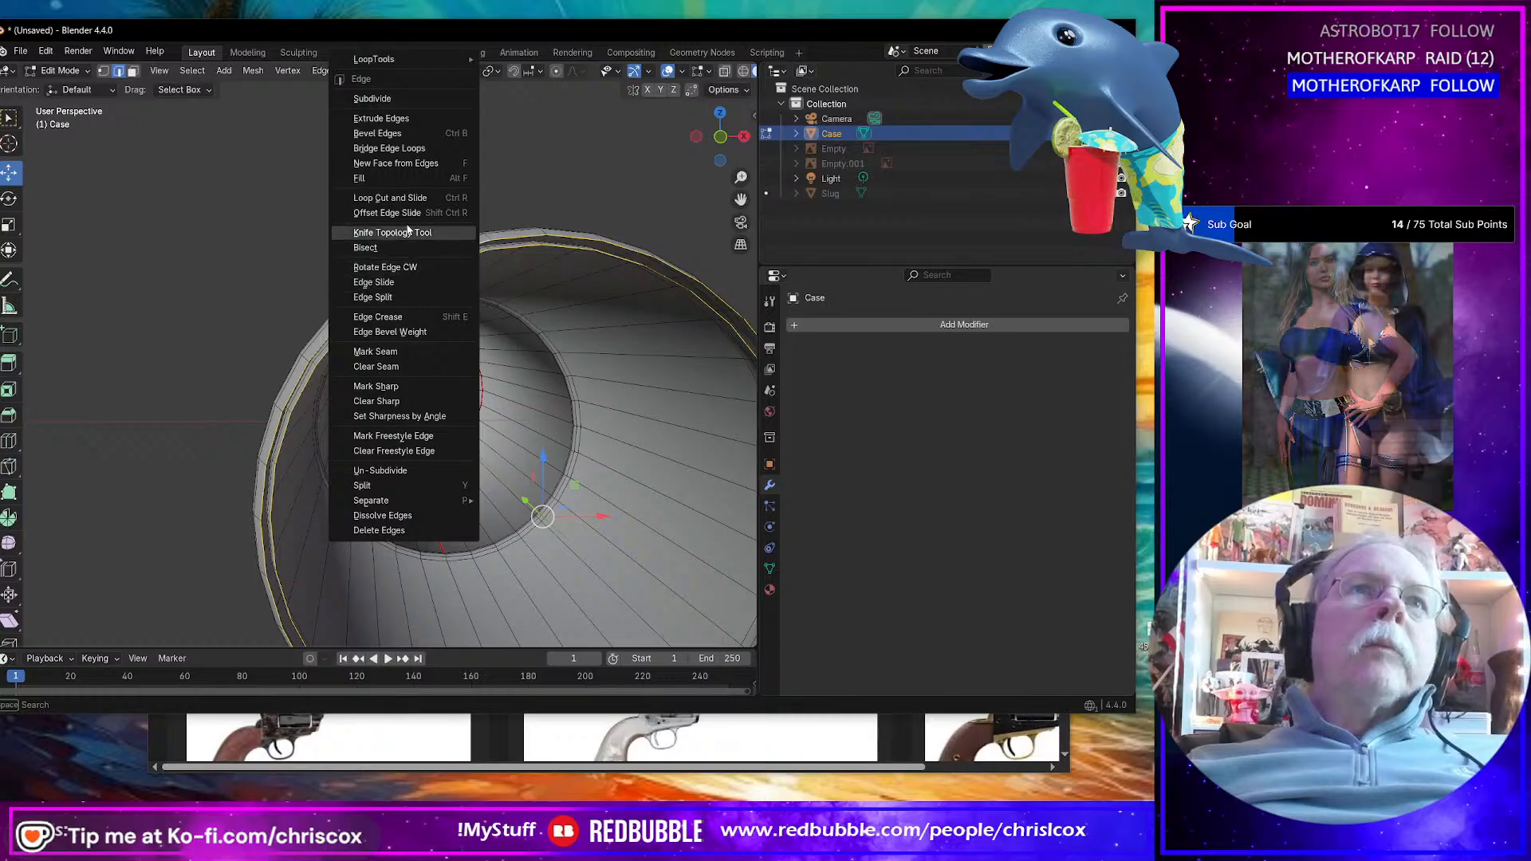
pyautogui.click(410, 148)
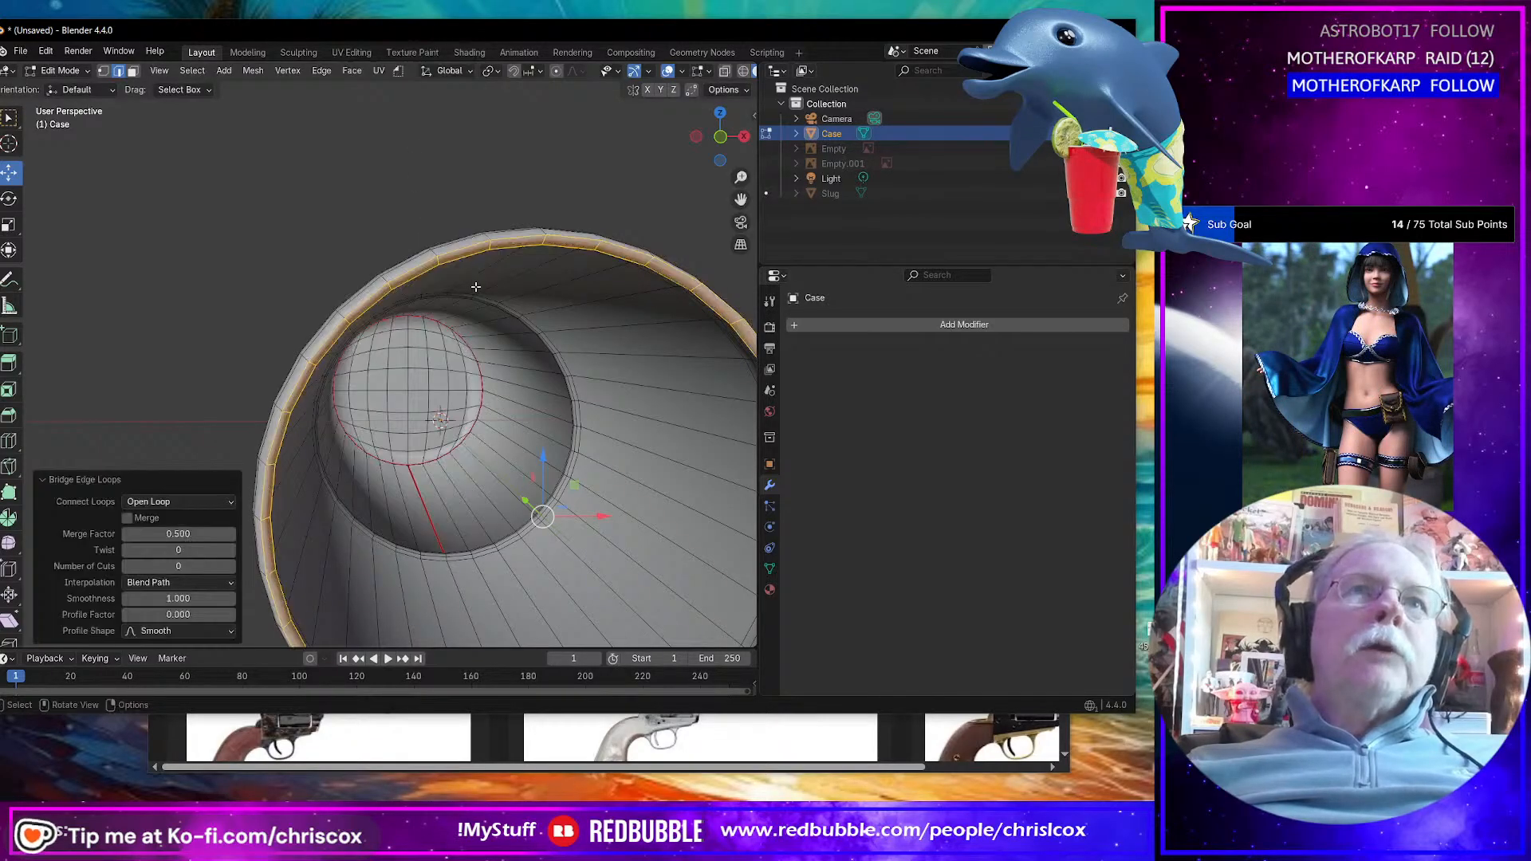
# Step: Select the edge loop around the case's mouth rim and mark it as a seam
pyautogui.moveTo(476, 286); pyautogui.dragTo(497, 285, button='middle')
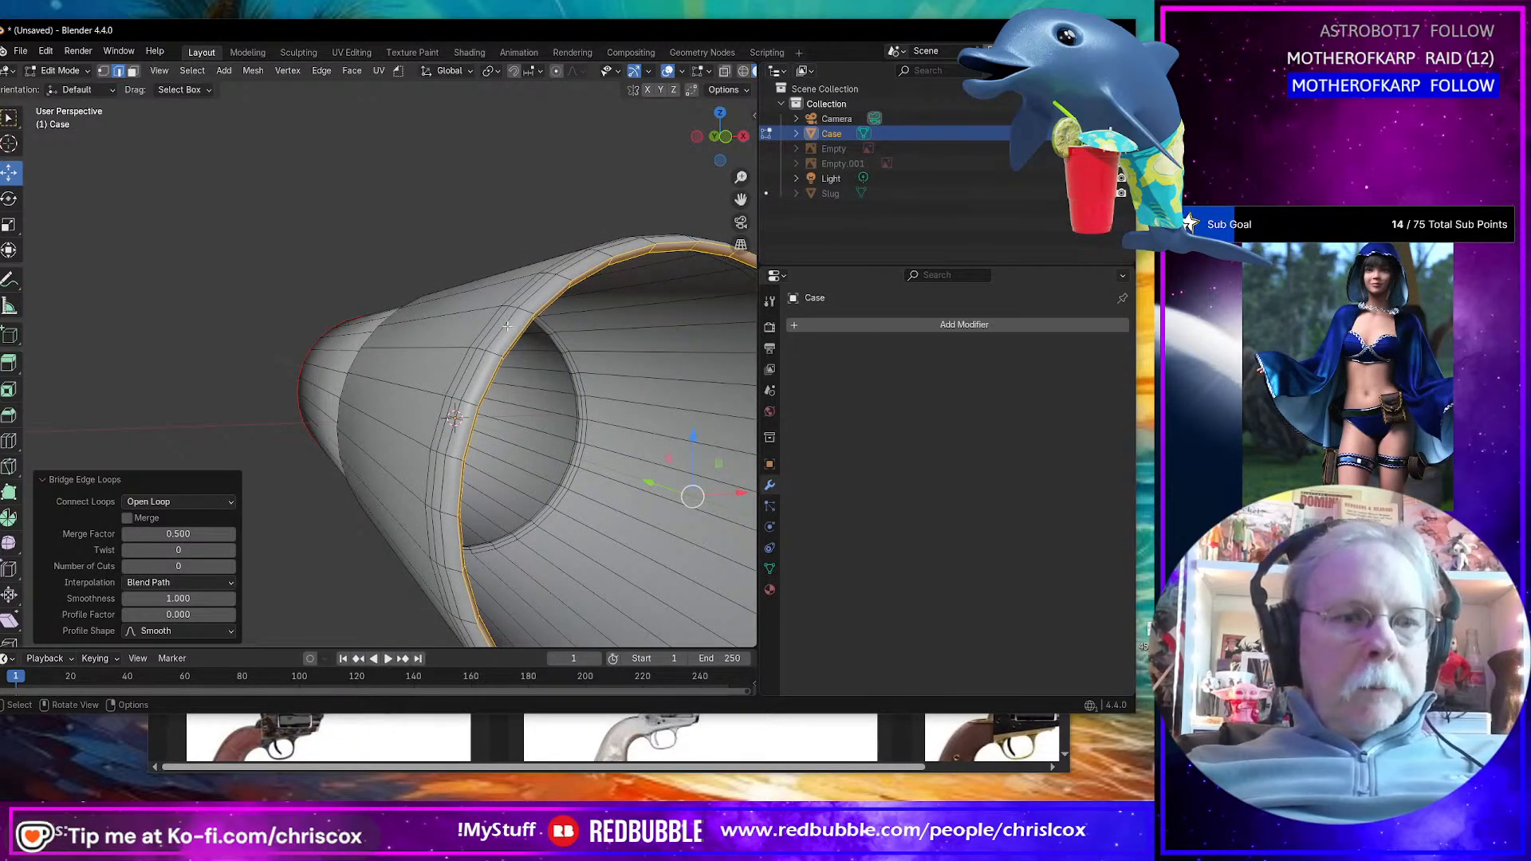
pyautogui.keyDown('alt'); pyautogui.click(539, 309); pyautogui.keyUp('alt')
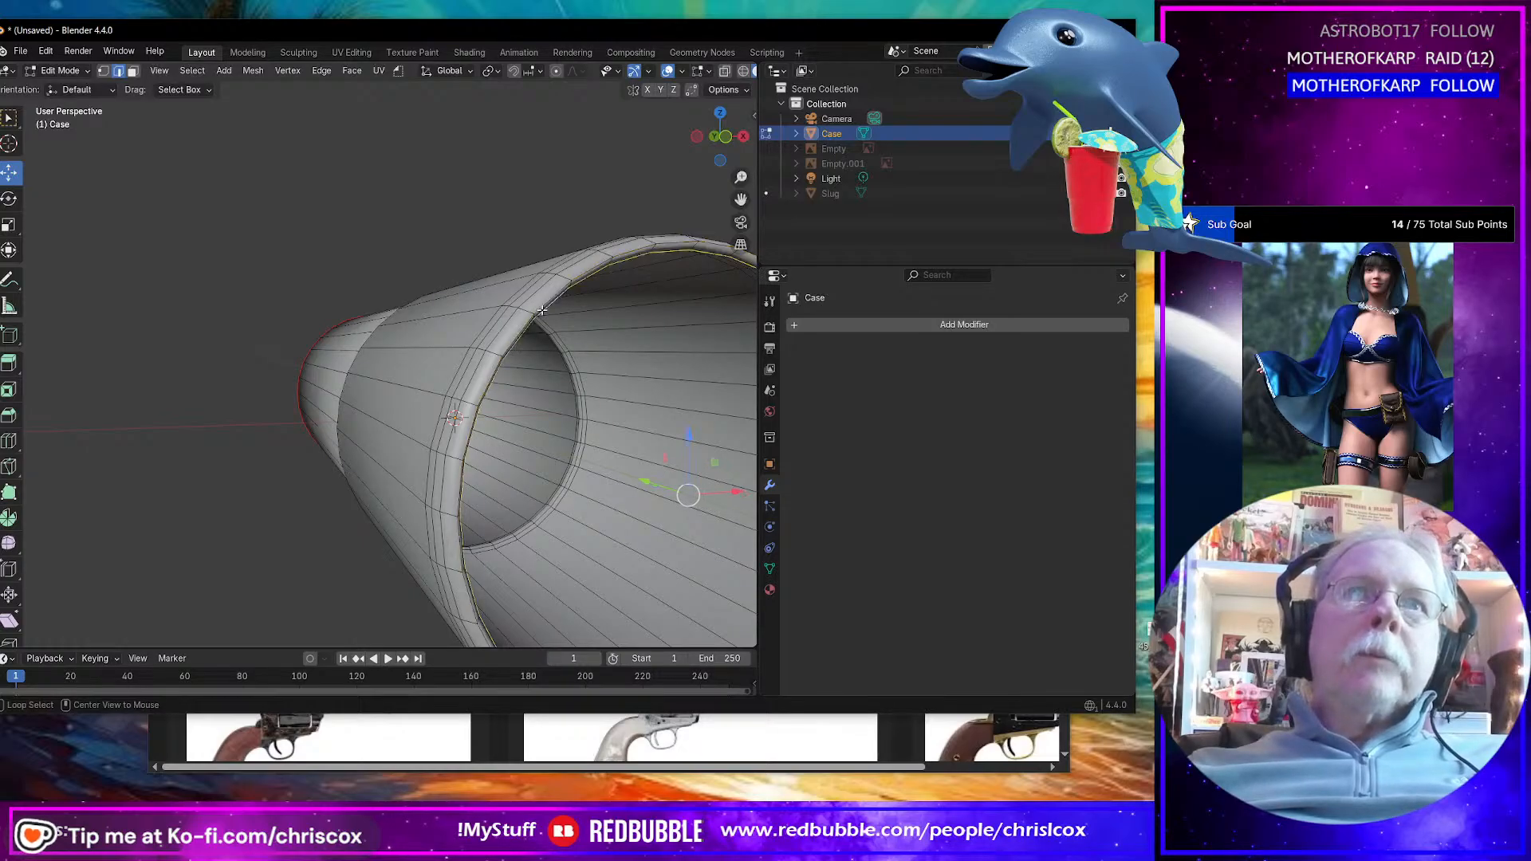
pyautogui.rightClick(540, 311)
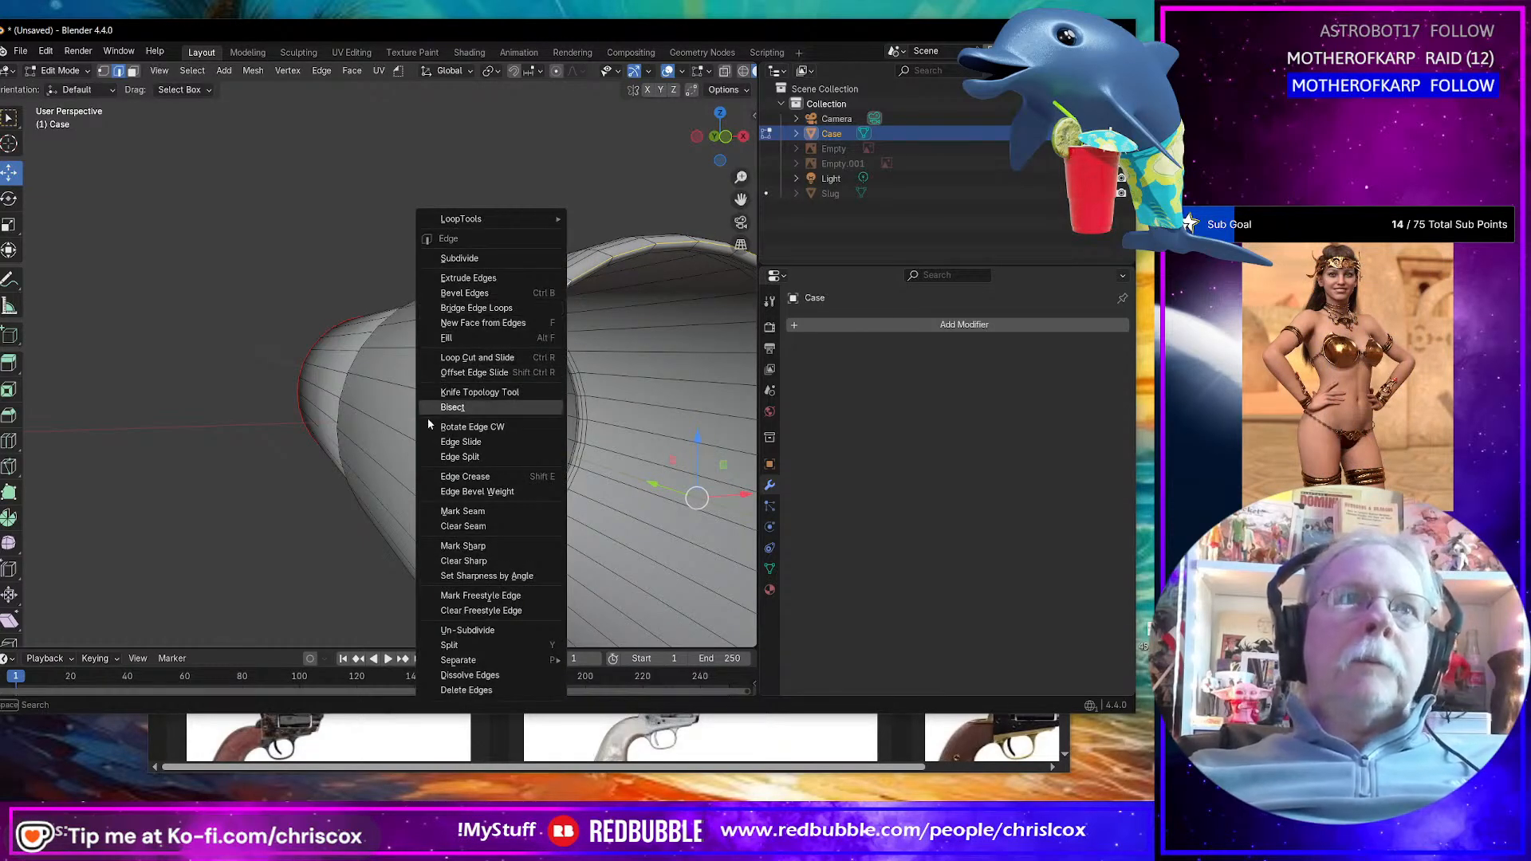
pyautogui.click(476, 511)
pyautogui.scroll(-4, 475, 510)
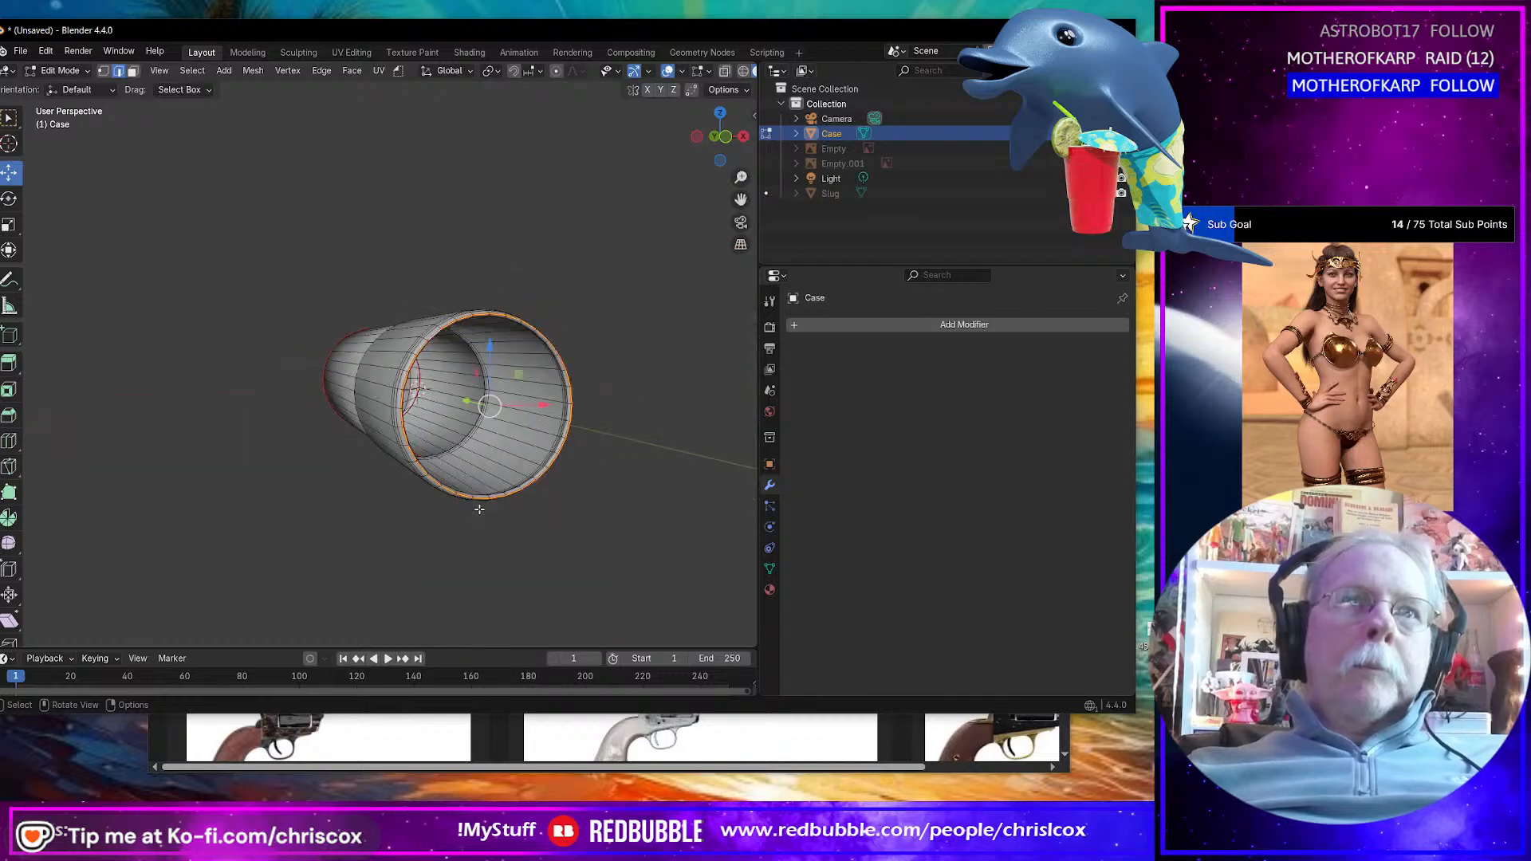
# Step: Select the lengthwise edge path along the case's inner wall up to the mouth rim and mark it as a seam
pyautogui.moveTo(478, 510); pyautogui.dragTo(477, 519, button='middle')
pyautogui.scroll(3, 487, 524)
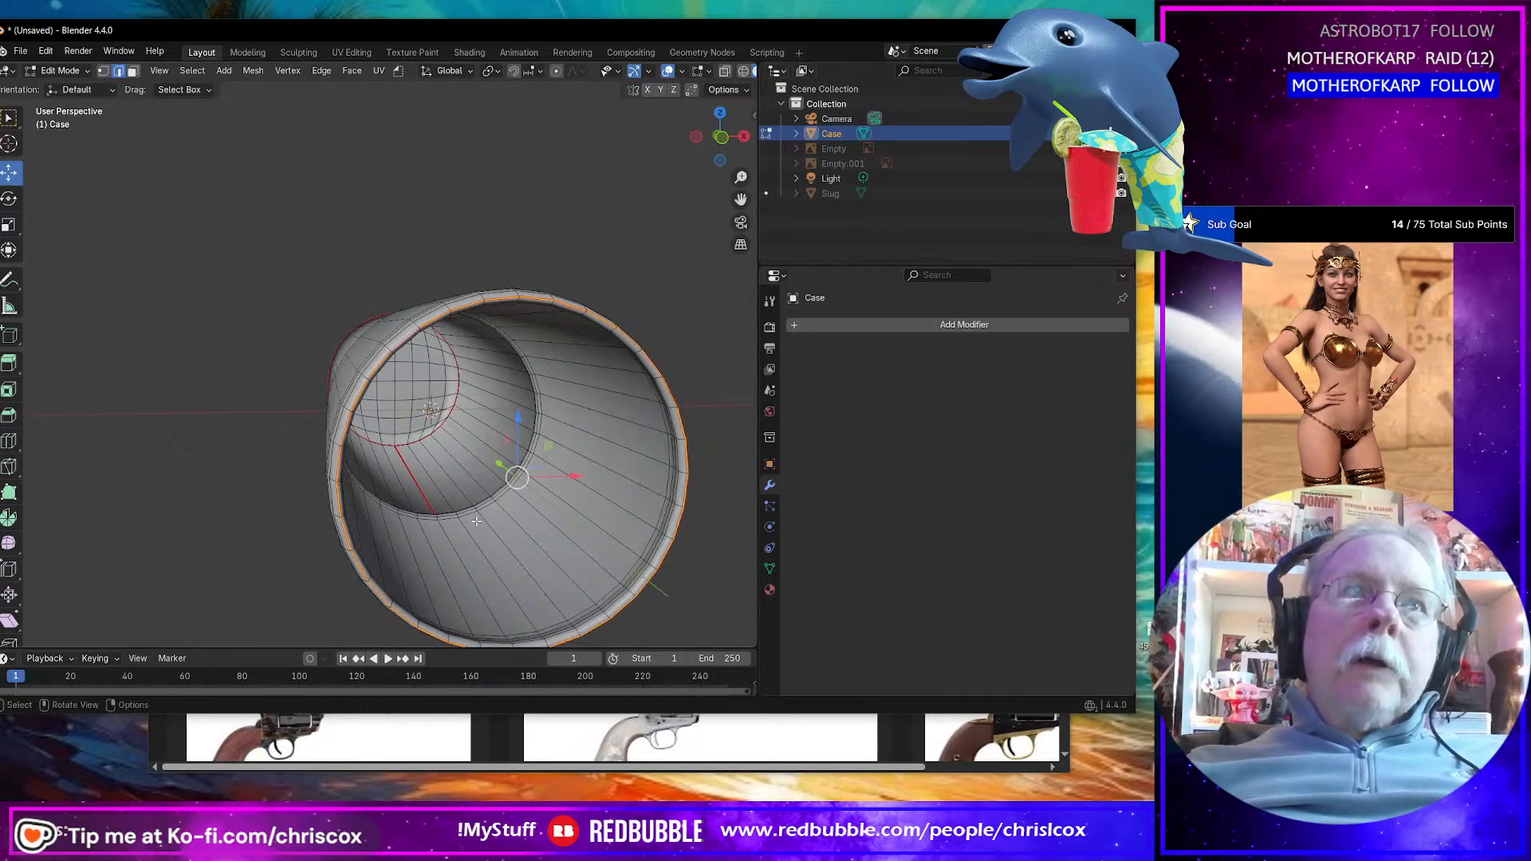
pyautogui.click(428, 498)
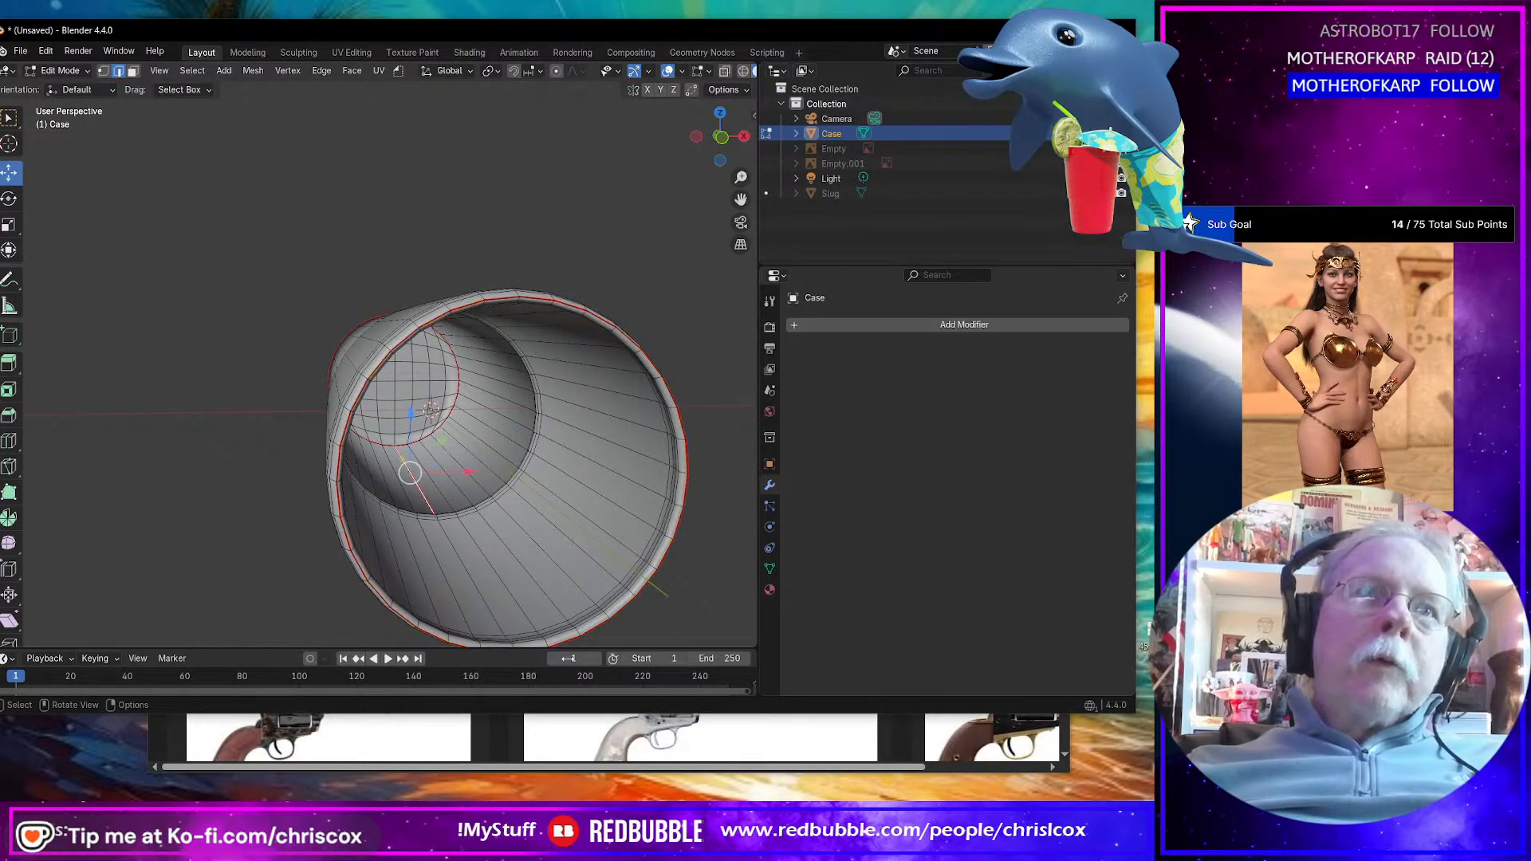
pyautogui.moveTo(559, 601); pyautogui.dragTo(506, 580, button='middle')
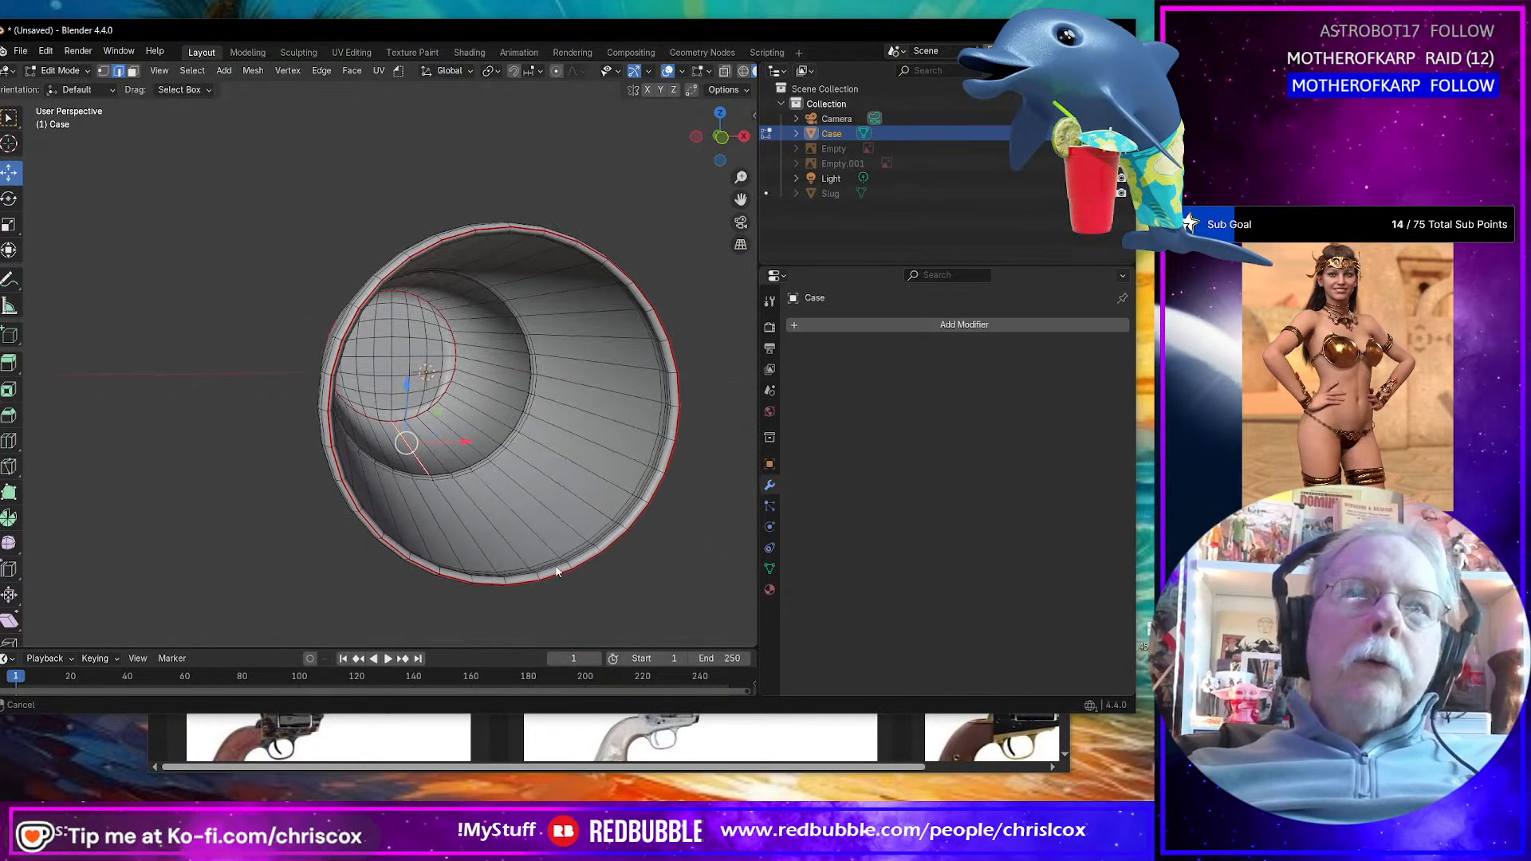
pyautogui.keyDown('ctrl'); pyautogui.click(506, 581); pyautogui.keyUp('ctrl')
pyautogui.rightClick(505, 582)
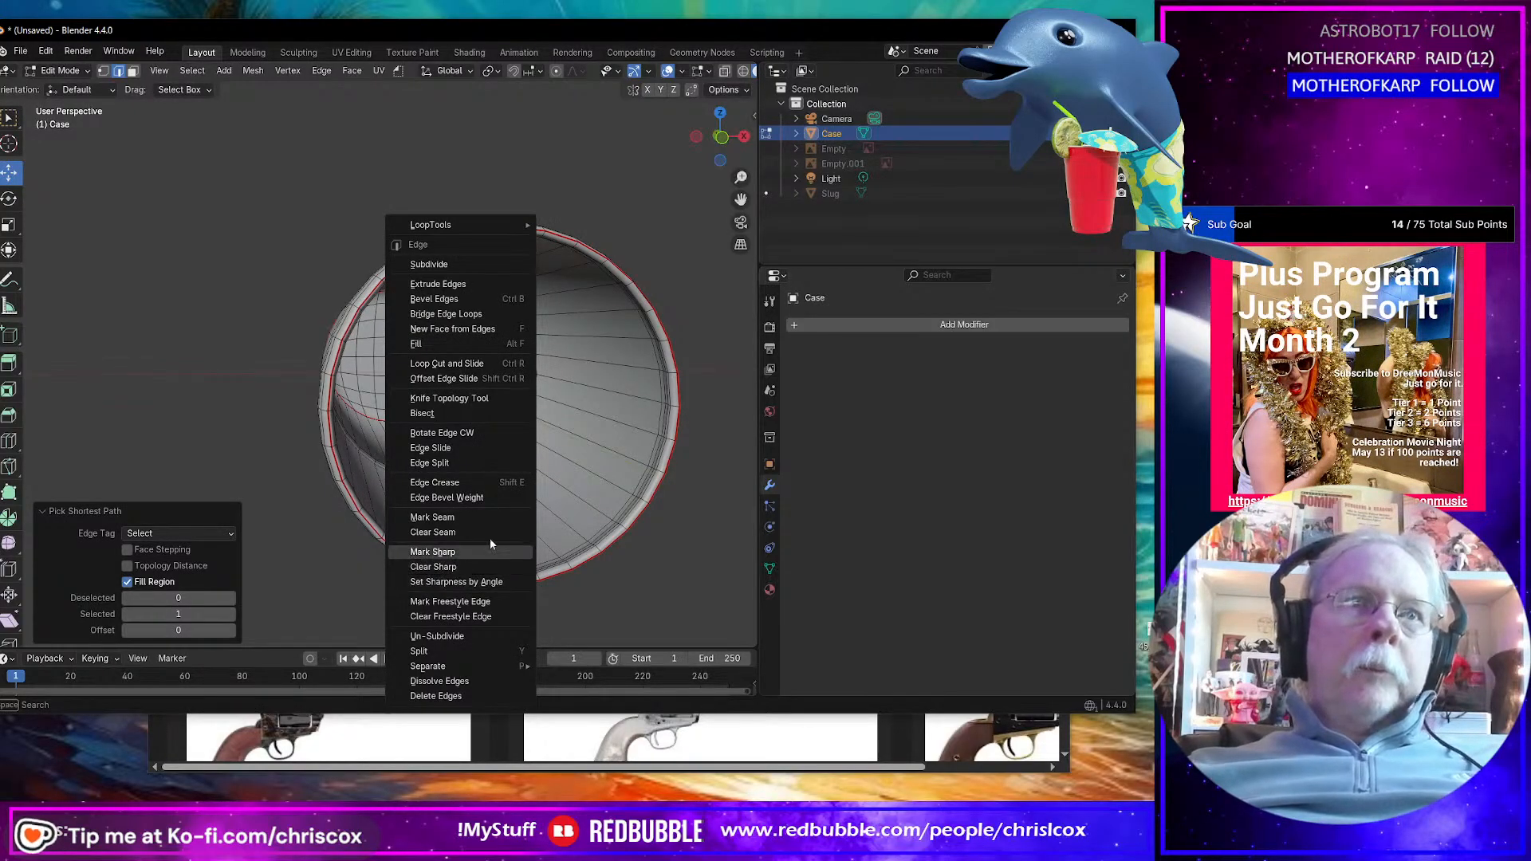
pyautogui.click(479, 516)
# Step: From the case's underside, extend the edge path along the section near the closed base and mark it as a seam
pyautogui.moveTo(478, 517); pyautogui.dragTo(482, 456, button='middle')
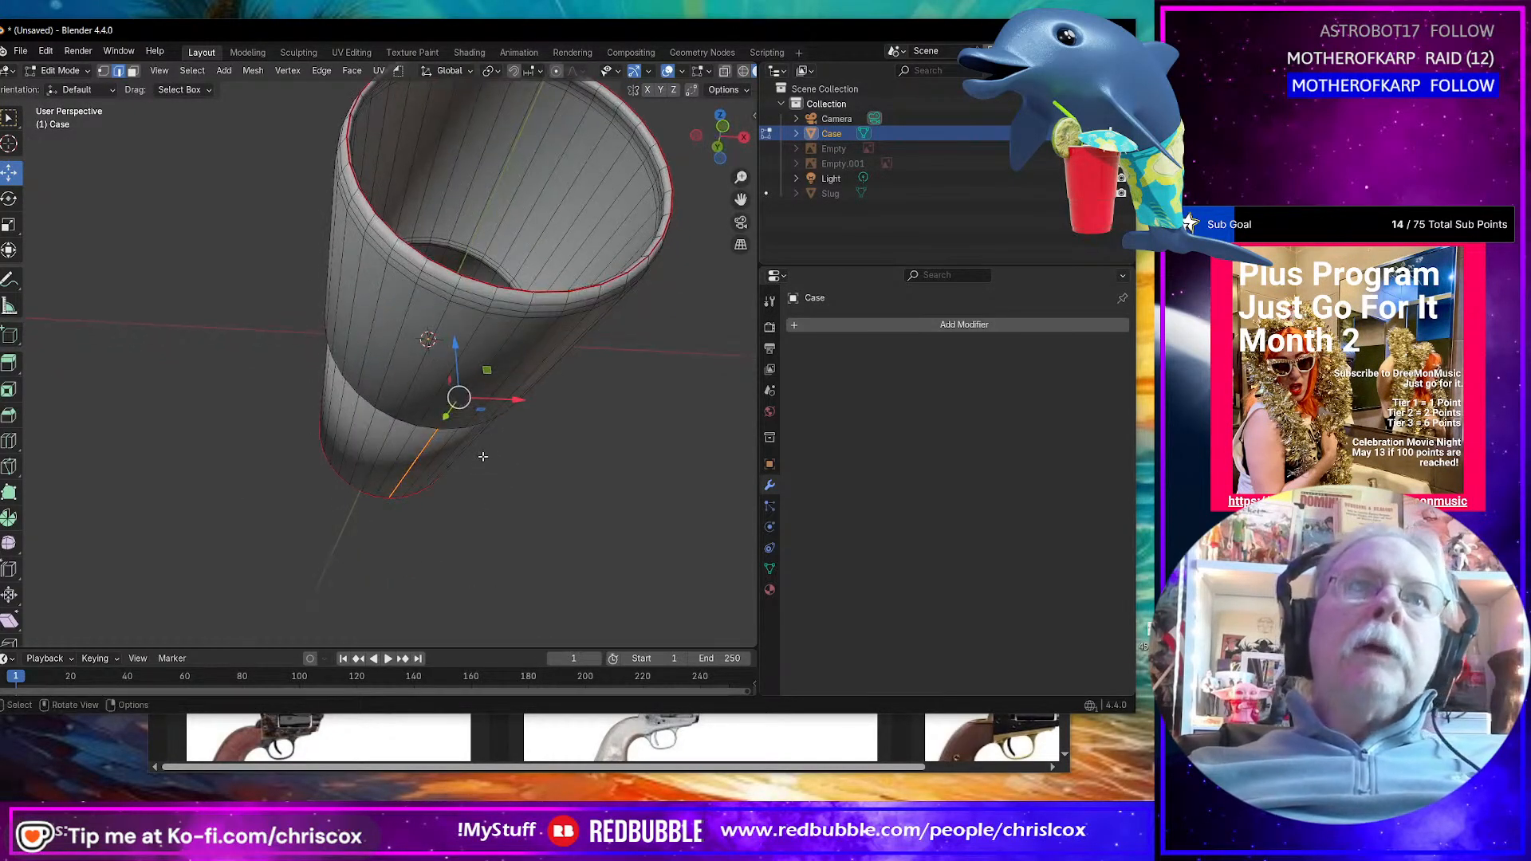
pyautogui.moveTo(508, 377); pyautogui.dragTo(425, 492, button='middle')
pyautogui.keyDown('ctrl'); pyautogui.click(425, 492); pyautogui.keyUp('ctrl')
pyautogui.rightClick(426, 492)
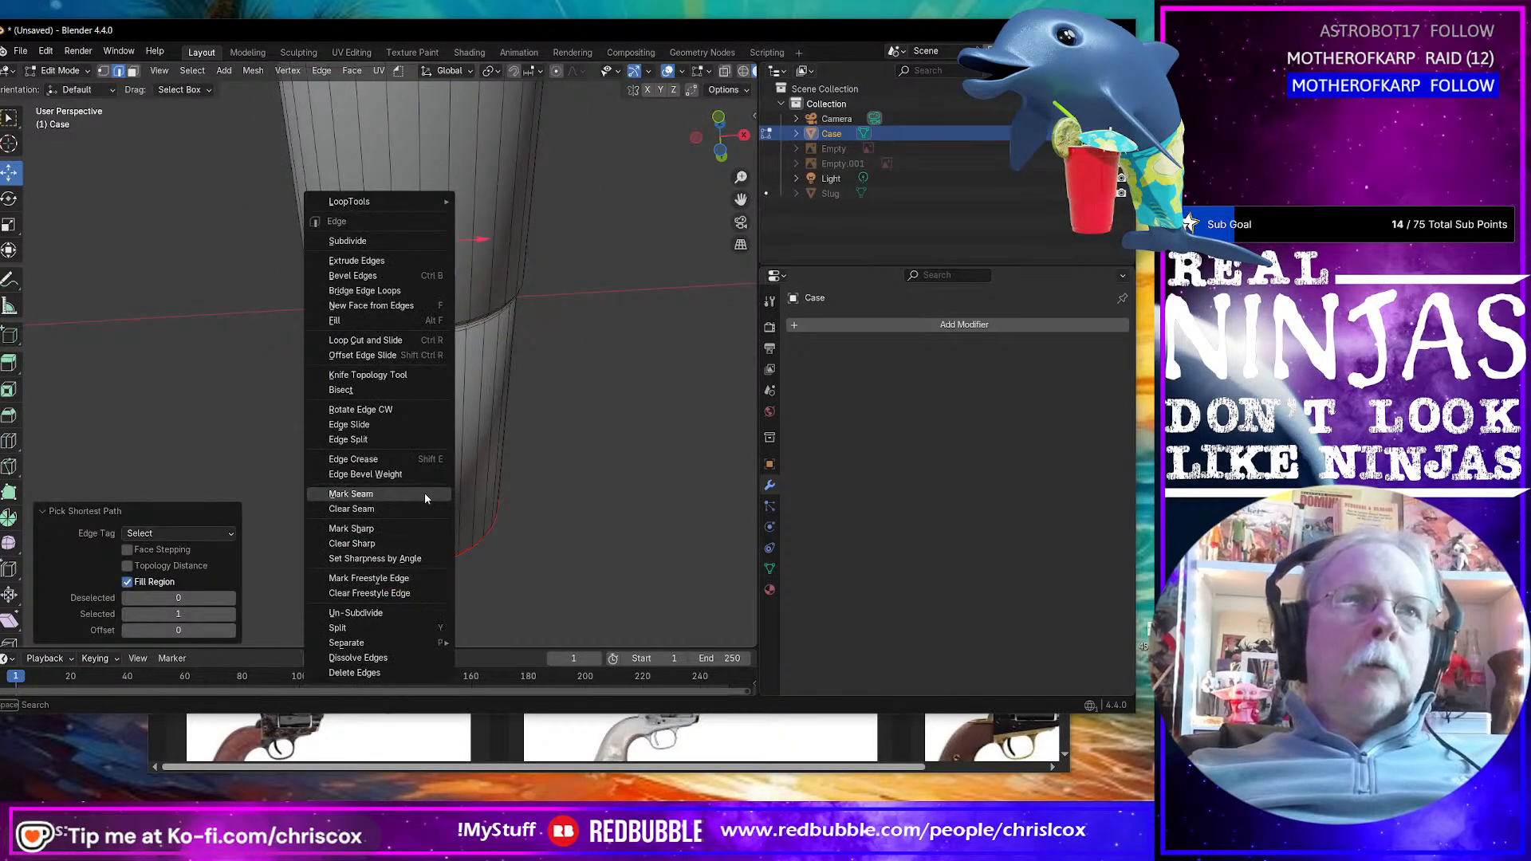
pyautogui.click(423, 494)
# Step: Check the case in Object Mode, return to Edit Mode and reveal its hidden geometry
pyautogui.scroll(-4, 424, 479)
pyautogui.moveTo(425, 478); pyautogui.dragTo(533, 507, button='middle')
pyautogui.press('Tab')
pyautogui.press('Tab')
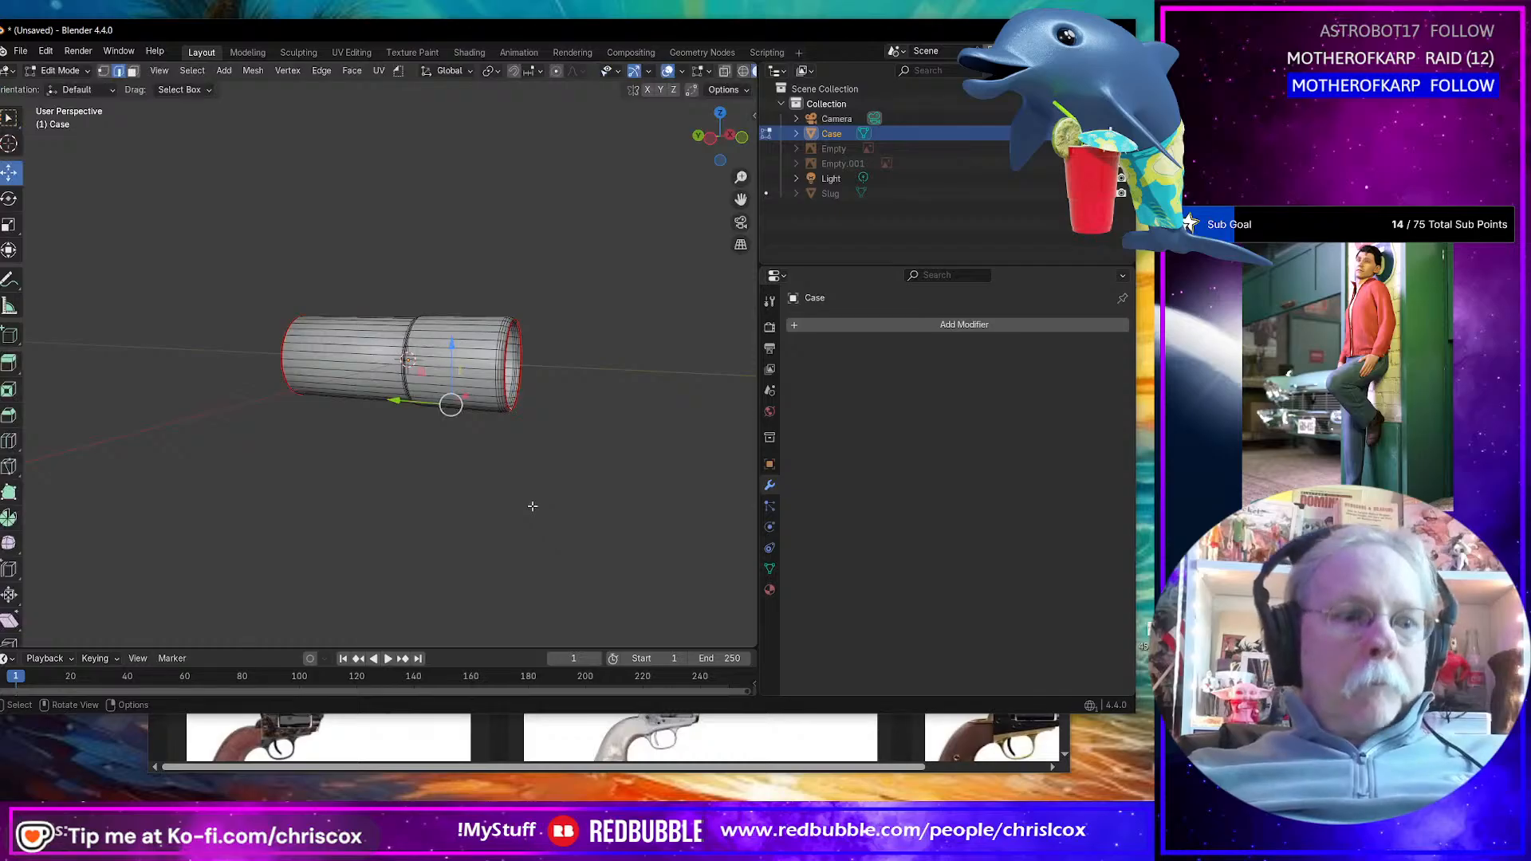
pyautogui.press('alt')
pyautogui.hotkey('alt', 'h')
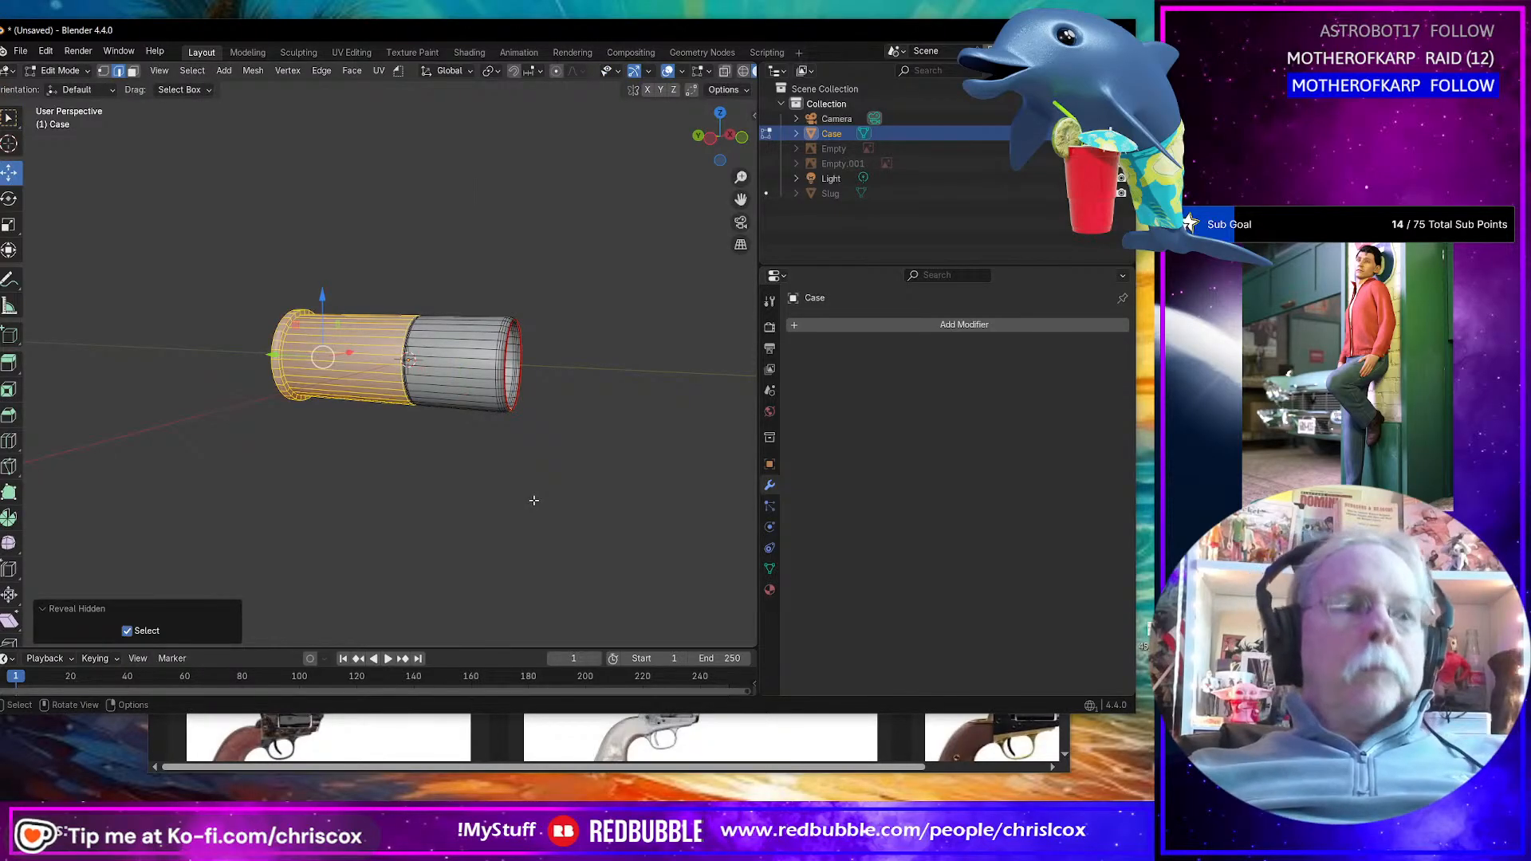
# Step: Select the whole case mesh and apply Unwrap Minimum Stretch in the UV Editing workspace
pyautogui.press('a')
pyautogui.click(348, 54)
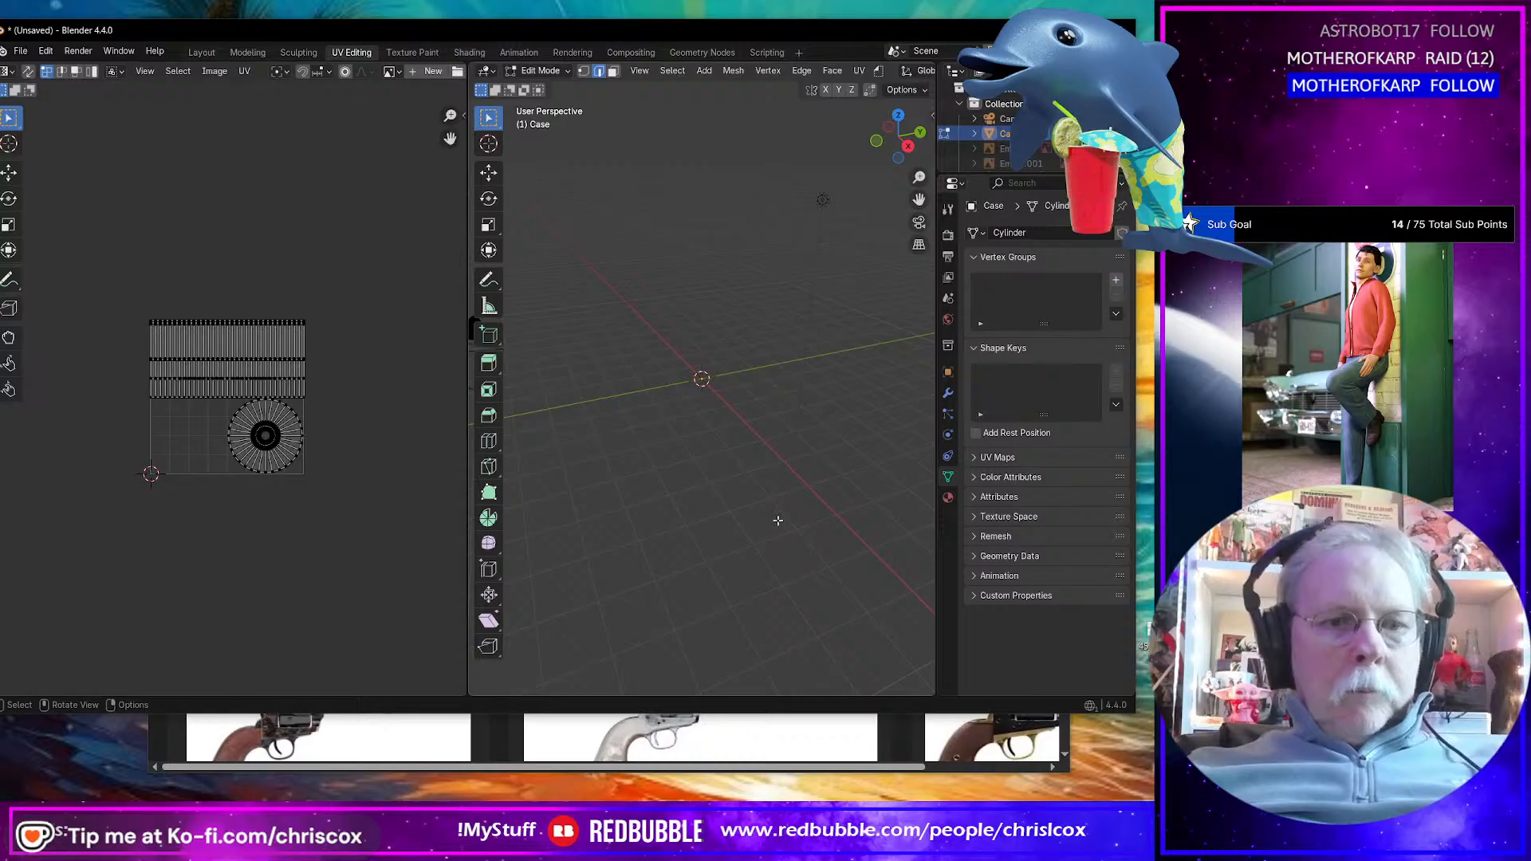
pyautogui.press('u')
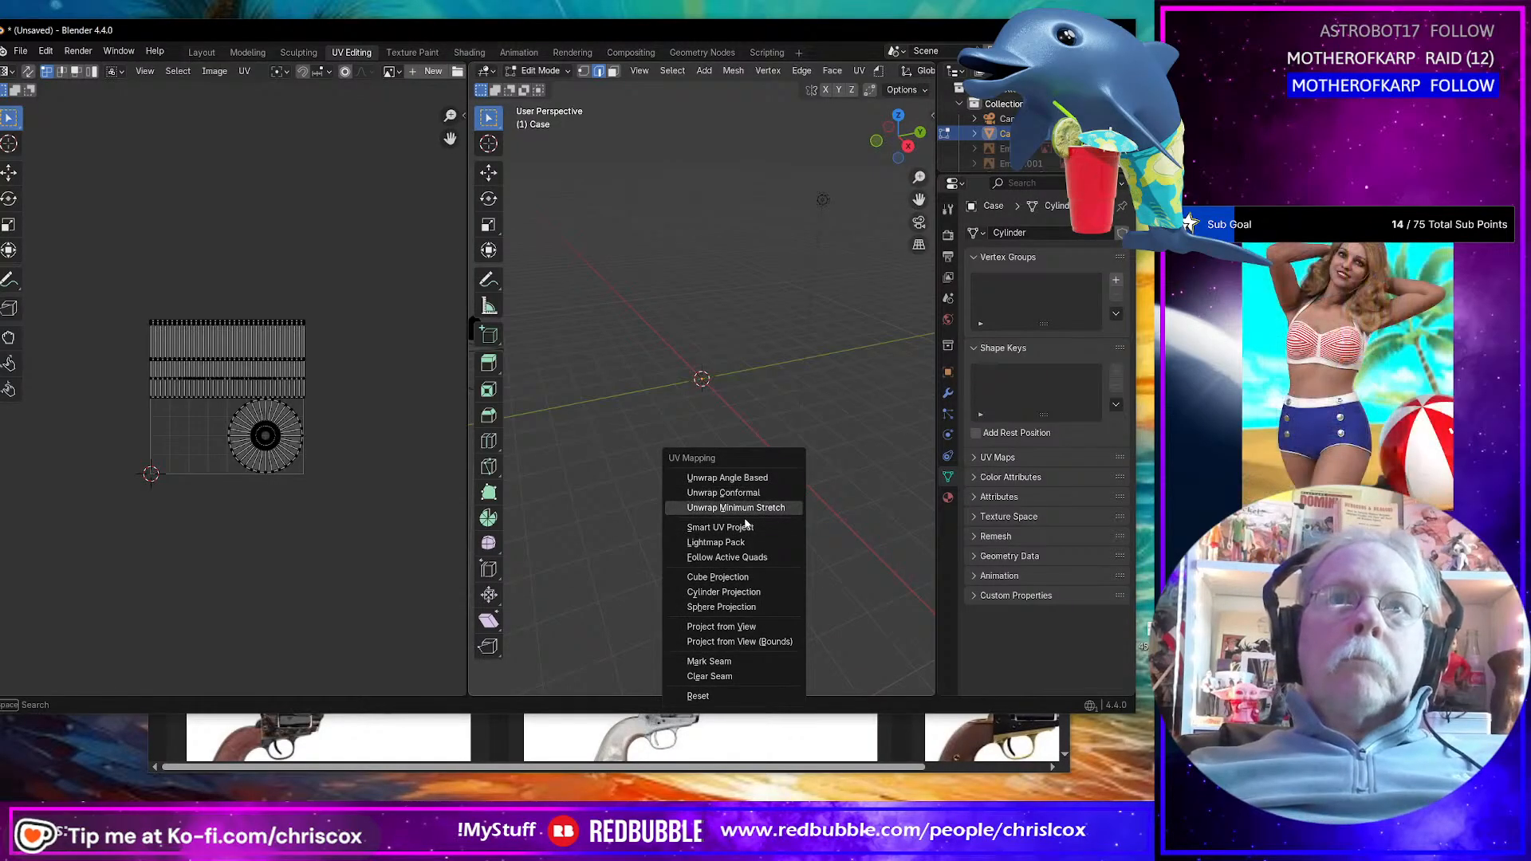
pyautogui.click(742, 509)
pyautogui.scroll(5, 367, 504)
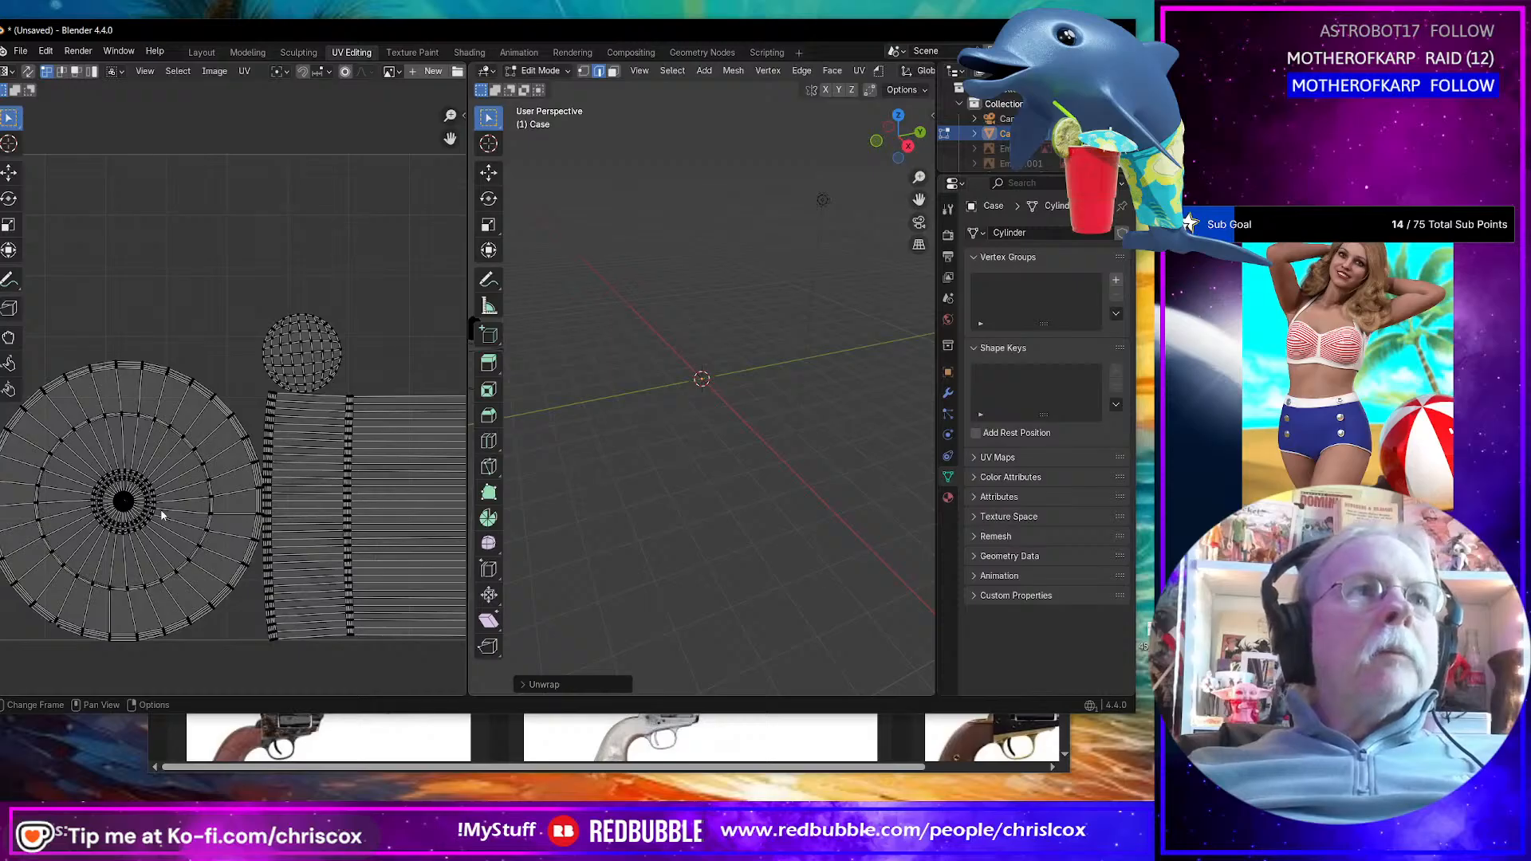
pyautogui.scroll(-2, 367, 504)
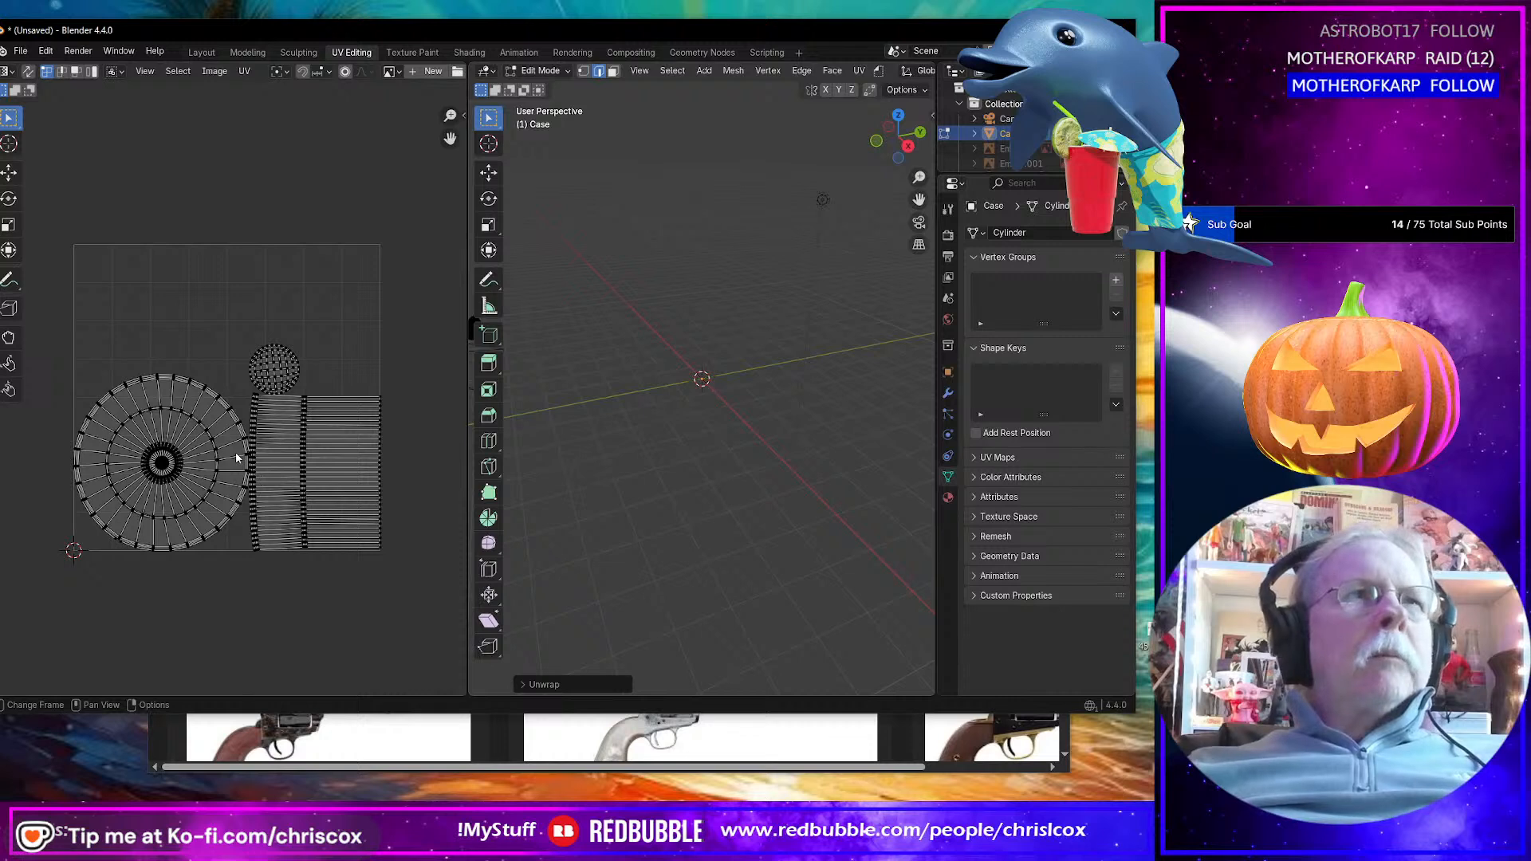
# Step: Frame the case, select the edge loops around its rimmed base end and mark them as seams
pyautogui.click(260, 358)
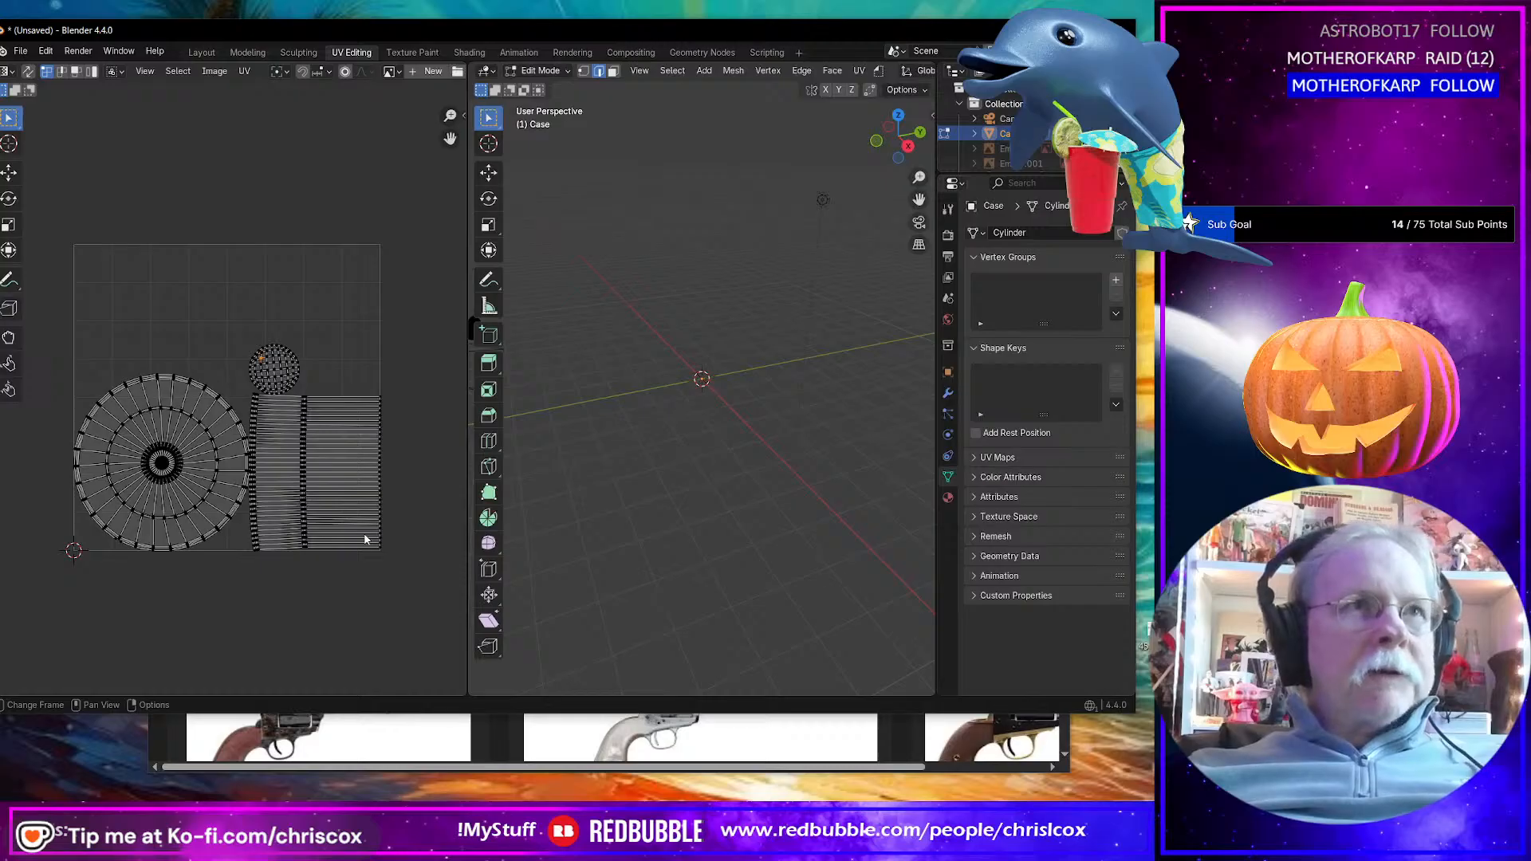
pyautogui.press('a')
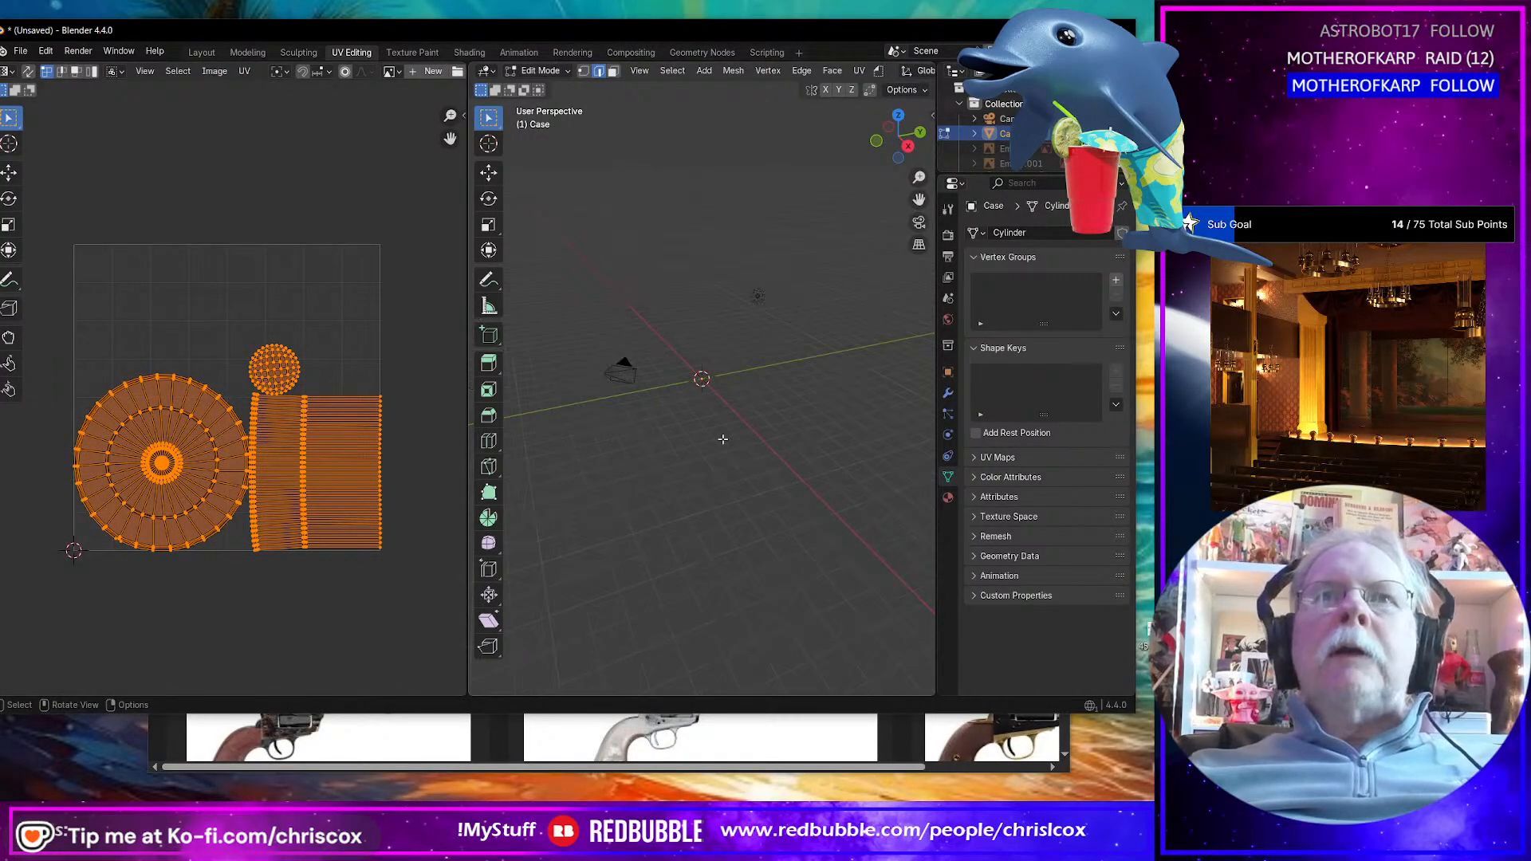
pyautogui.press('KP_Decimal')
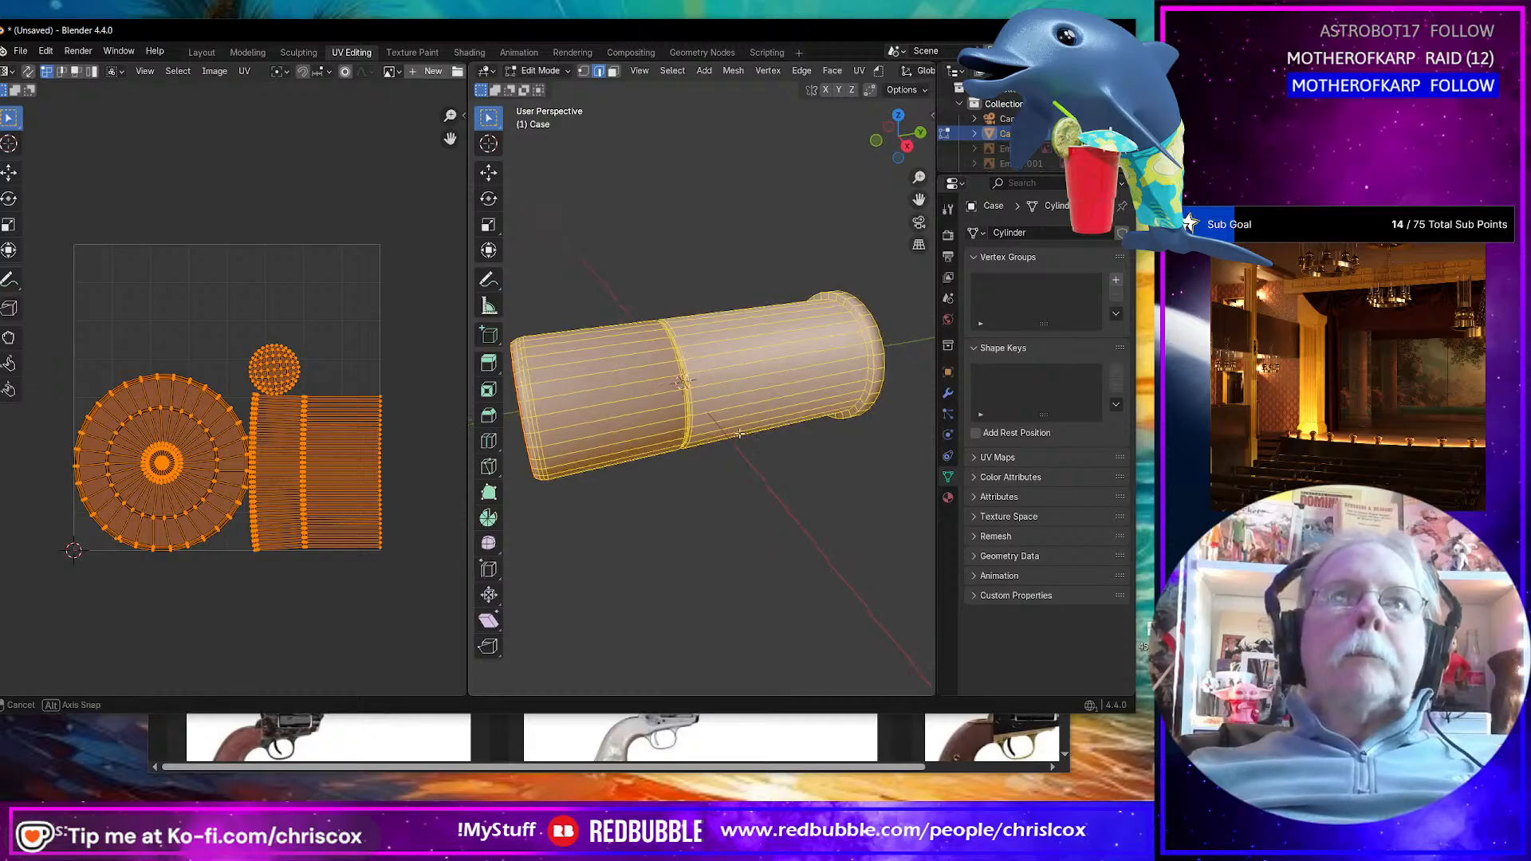
pyautogui.moveTo(744, 434)
pyautogui.mouseDown(button='middle')
pyautogui.moveTo(588, 417)
pyautogui.moveTo(544, 376)
pyautogui.moveTo(793, 442)
pyautogui.moveTo(768, 446)
pyautogui.mouseUp(button='middle')
pyautogui.keyDown('alt'); pyautogui.click(743, 376); pyautogui.keyUp('alt')
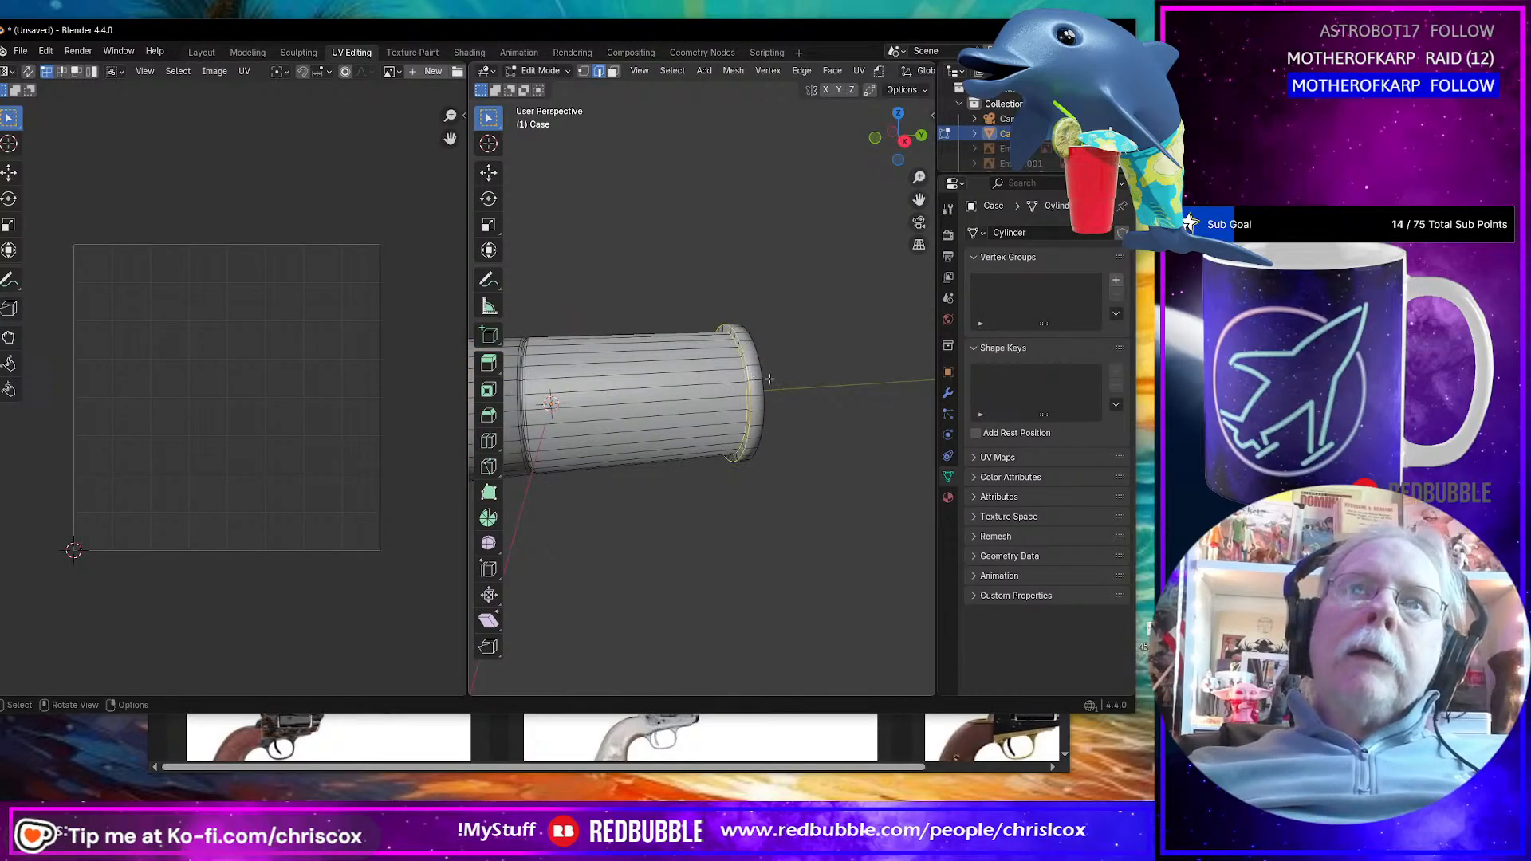
pyautogui.moveTo(749, 377); pyautogui.dragTo(593, 374, button='middle')
pyautogui.hotkey('ctrl', 'e')
pyautogui.click(677, 381)
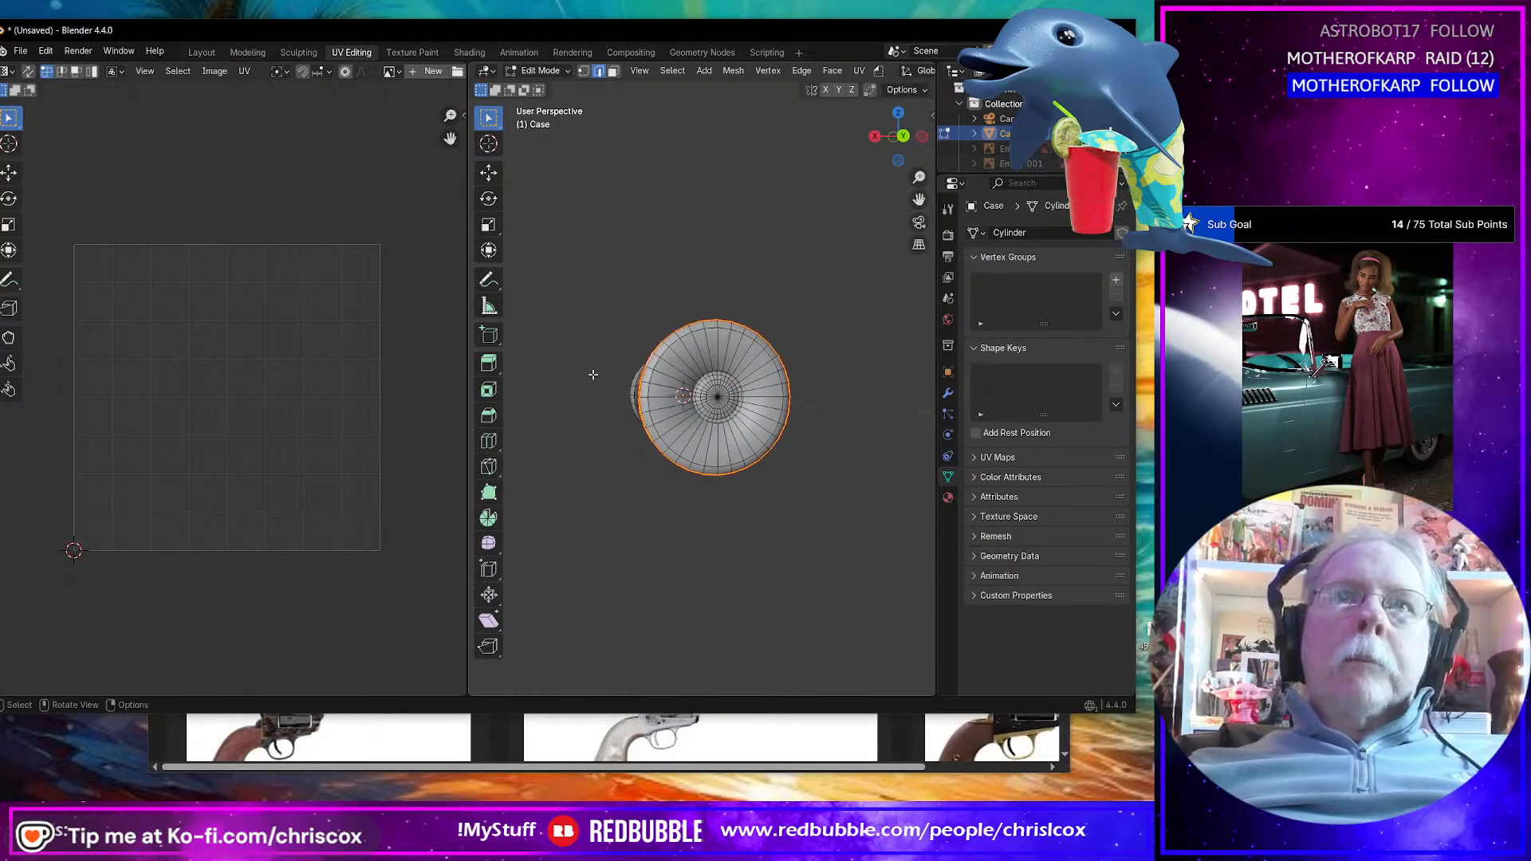
# Step: Select all faces of the case and unwrap them again, finishing with Unwrap Conformal on all UV islands
pyautogui.press('3')
pyautogui.press('a')
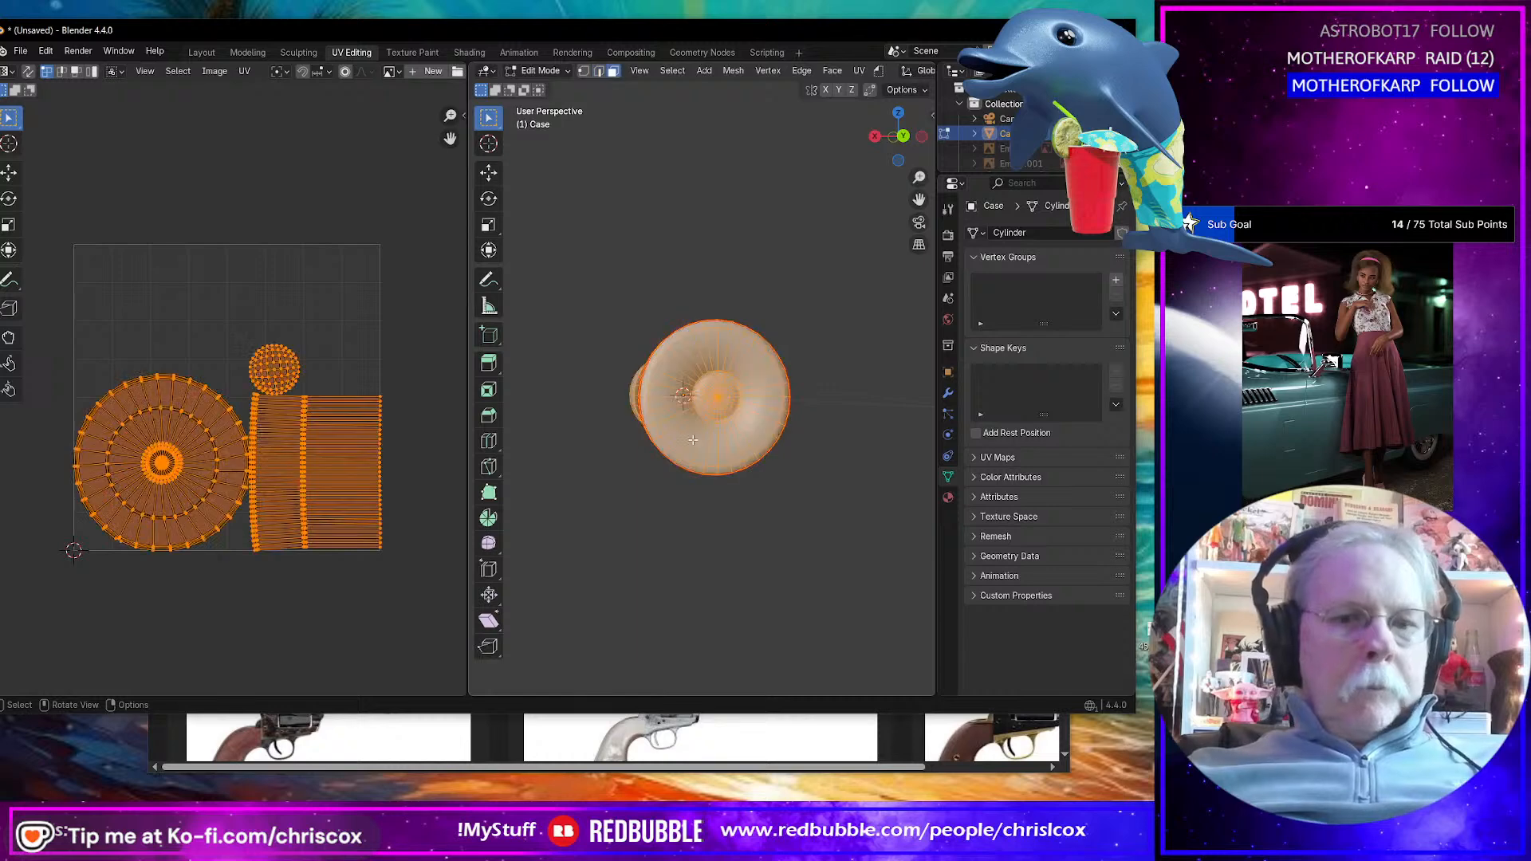
pyautogui.press('u')
pyautogui.click(699, 445)
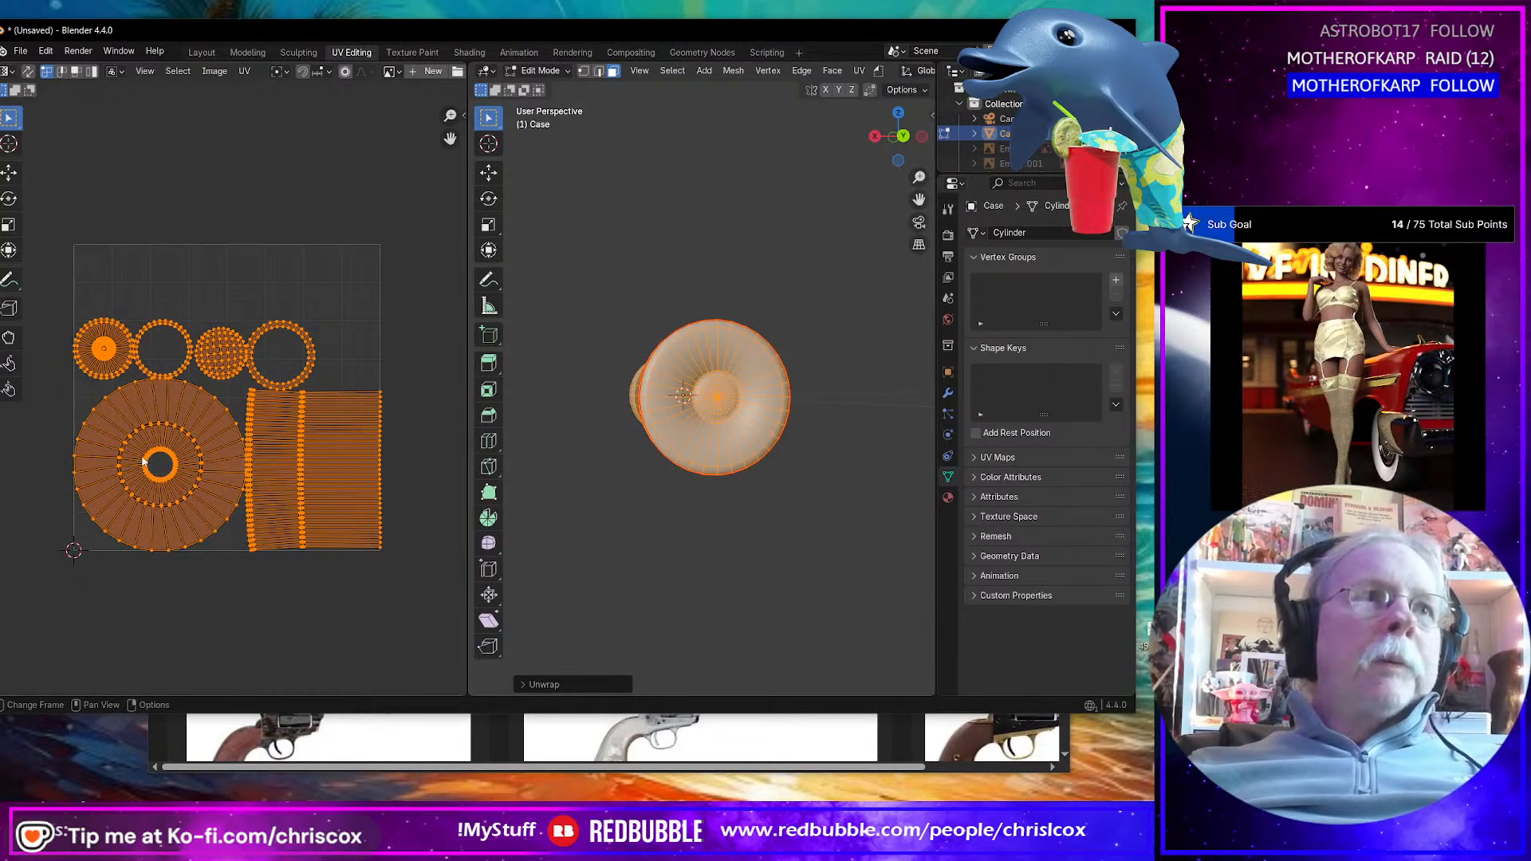
pyautogui.press('u')
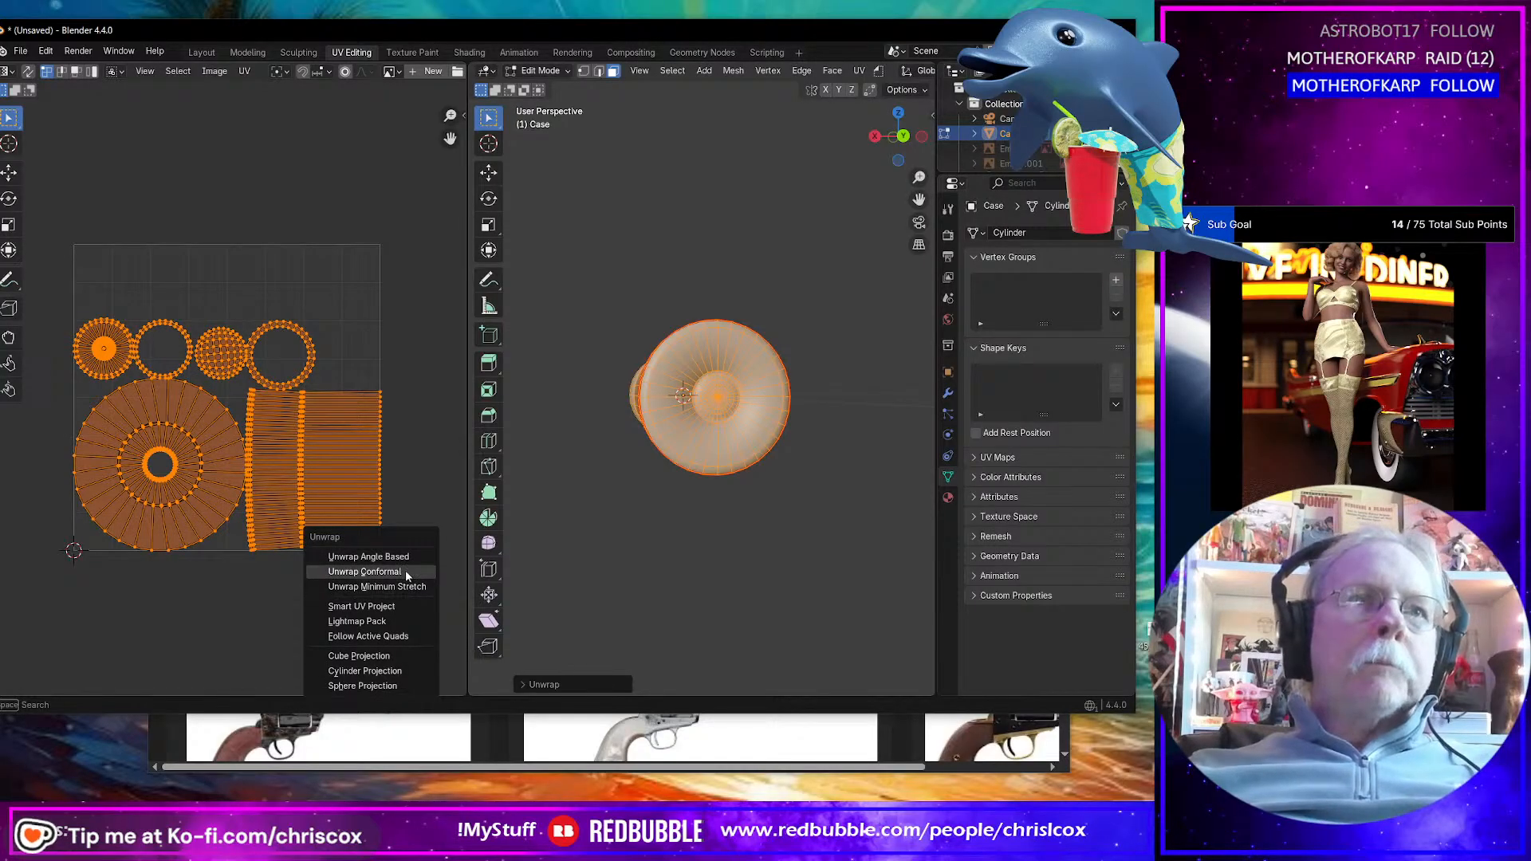
pyautogui.click(405, 571)
pyautogui.hotkey('ctrl', 'p')
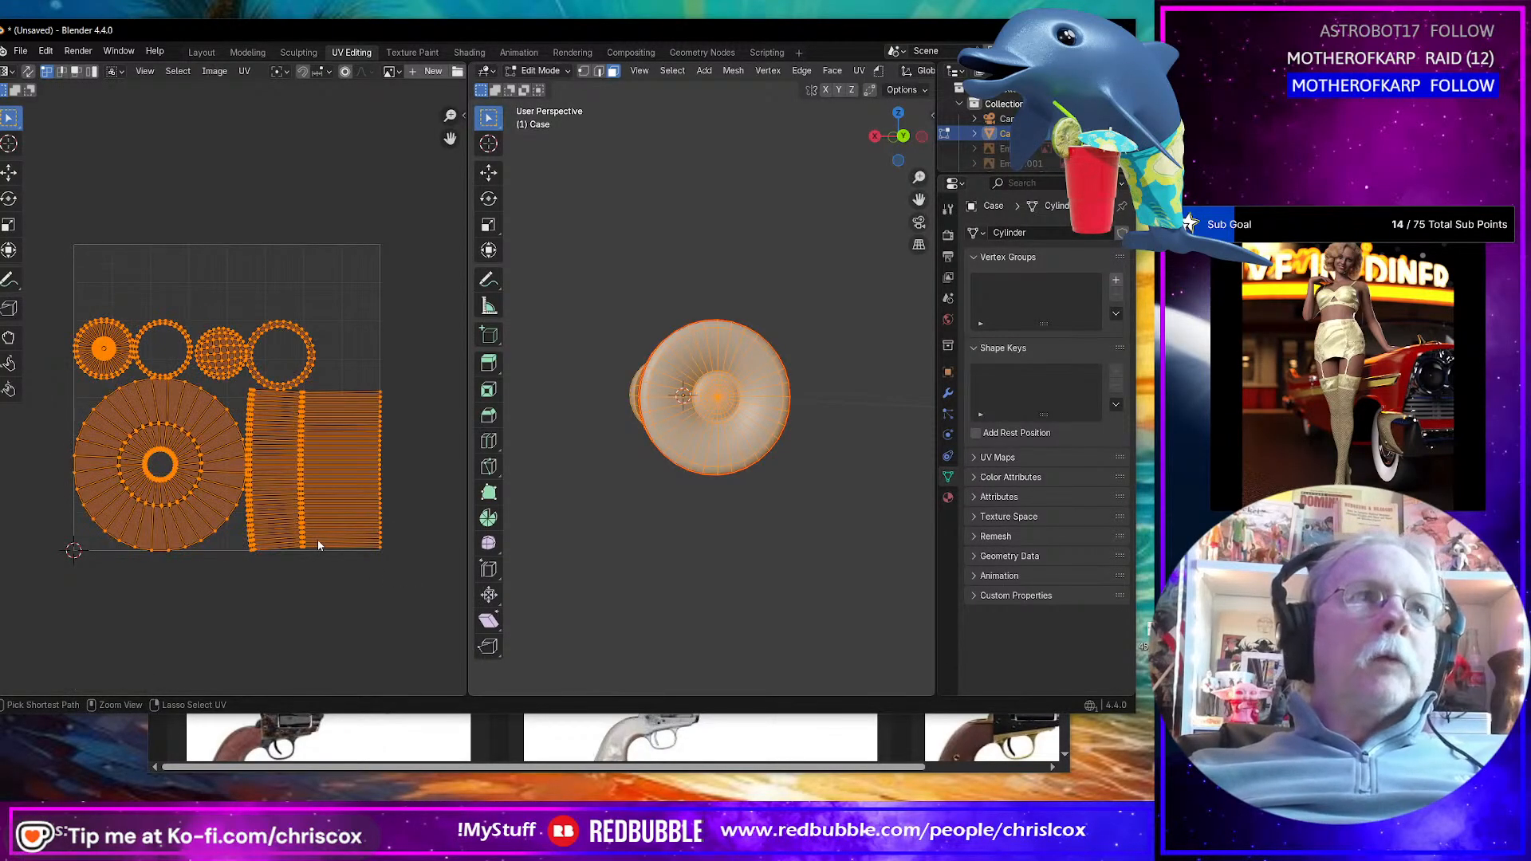
# Step: Select the whole large round UV island and bring up the UVPackmaster3 tools
pyautogui.scroll(3, 235, 508)
pyautogui.scroll(4, 355, 485)
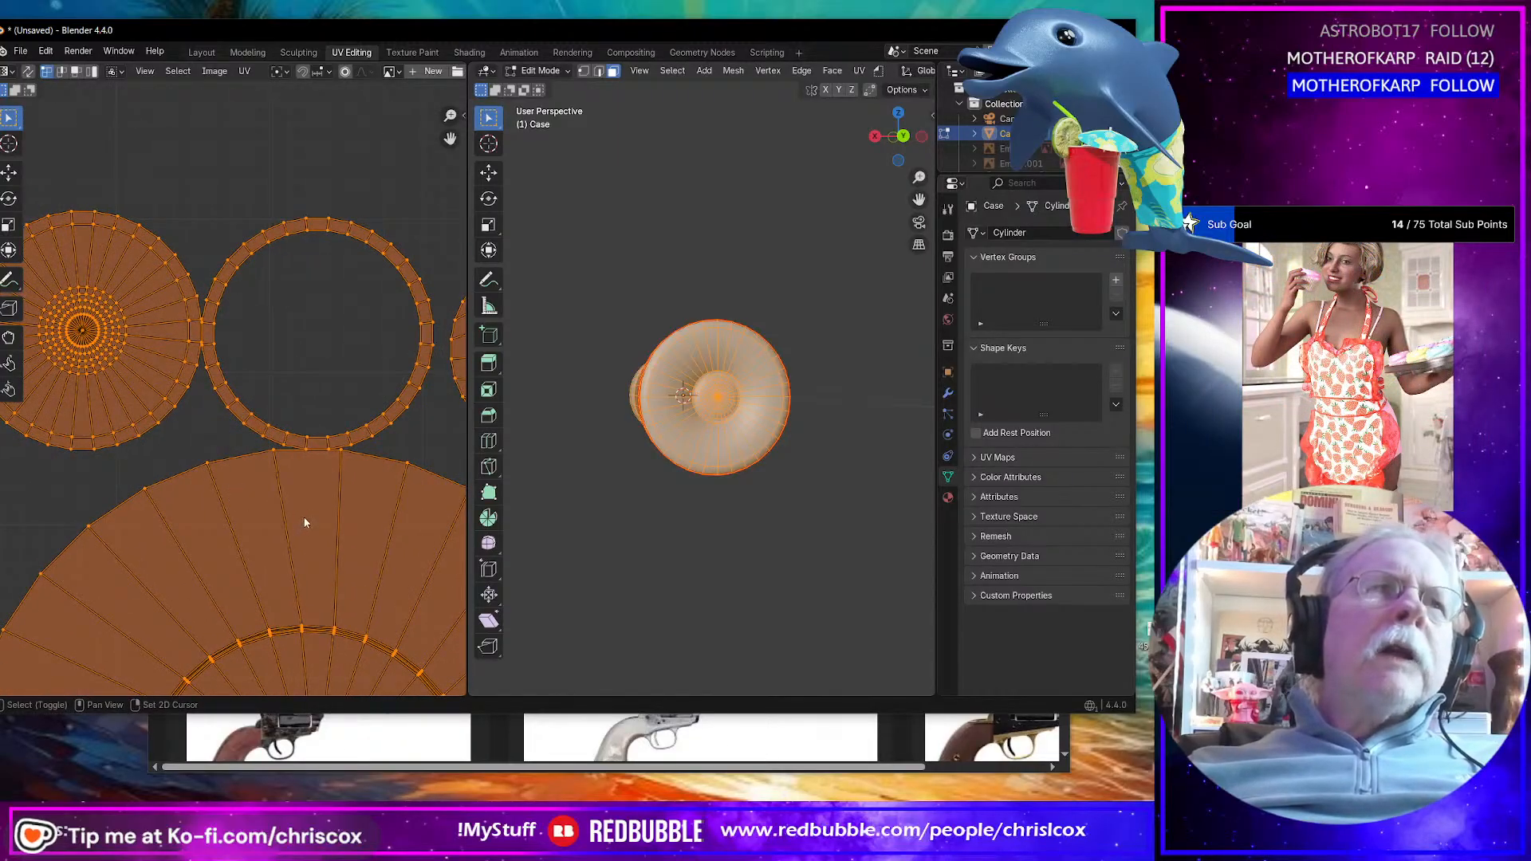
pyautogui.scroll(-4, 303, 519)
pyautogui.moveTo(332, 484); pyautogui.dragTo(288, 396, button='middle')
pyautogui.scroll(-2, 329, 500)
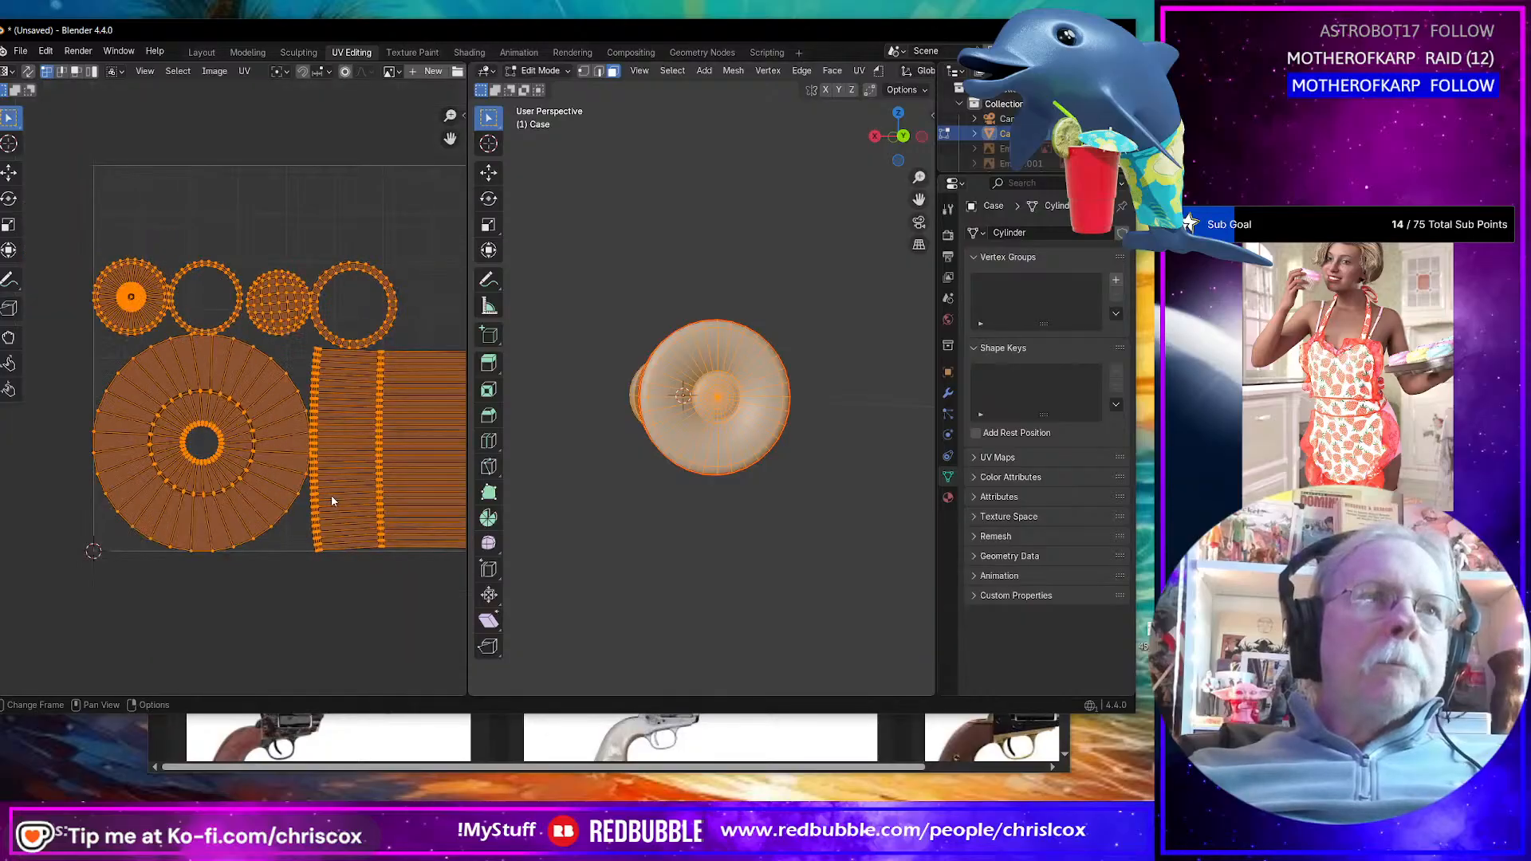
pyautogui.moveTo(328, 500); pyautogui.dragTo(305, 496, button='middle')
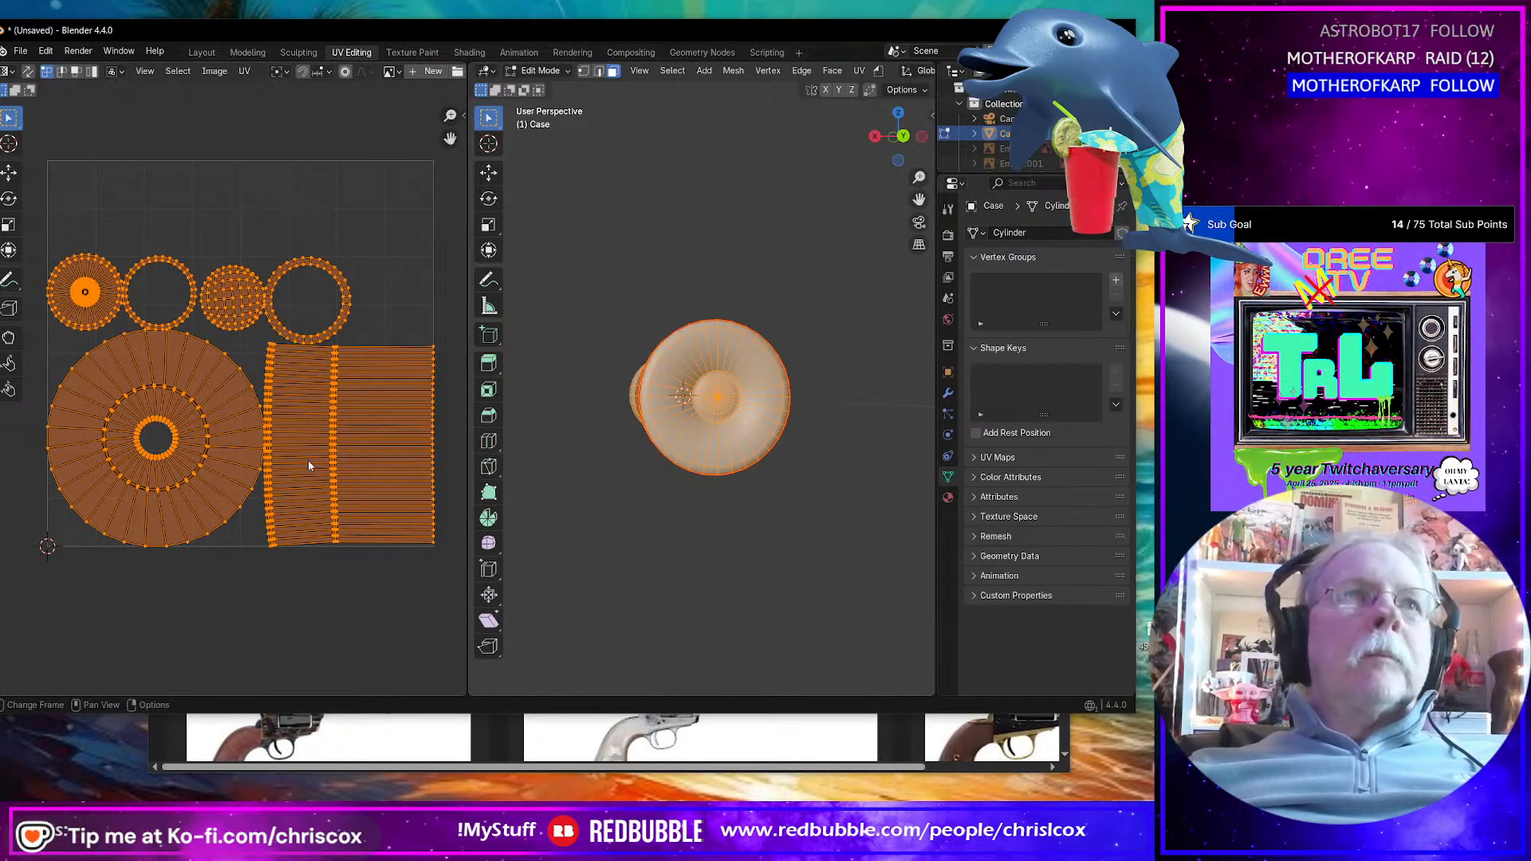
pyautogui.click(188, 483)
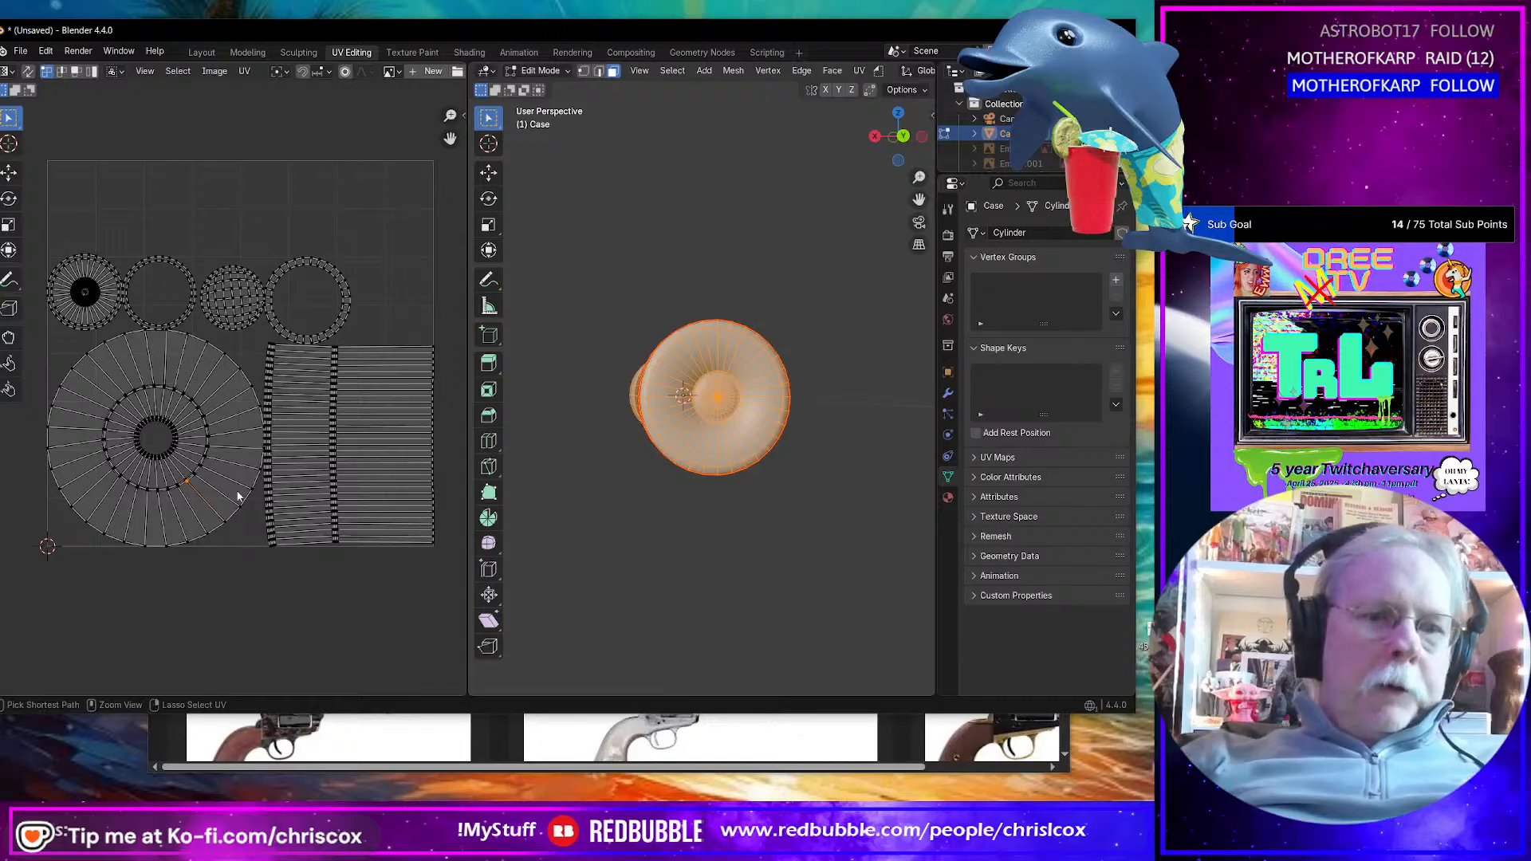
pyautogui.hotkey('ctrl', 'l')
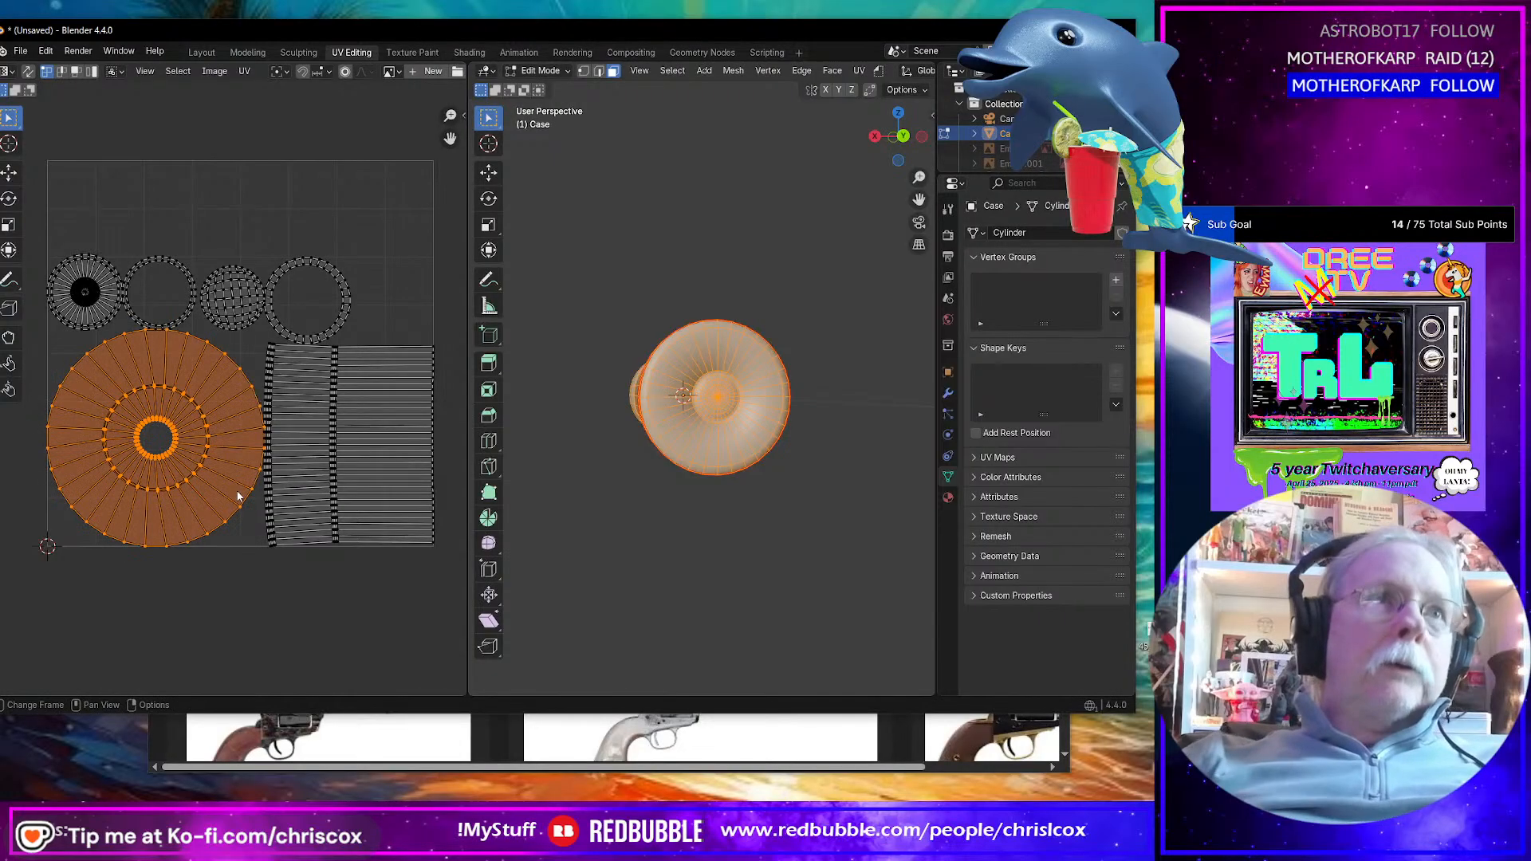
pyautogui.click(245, 72)
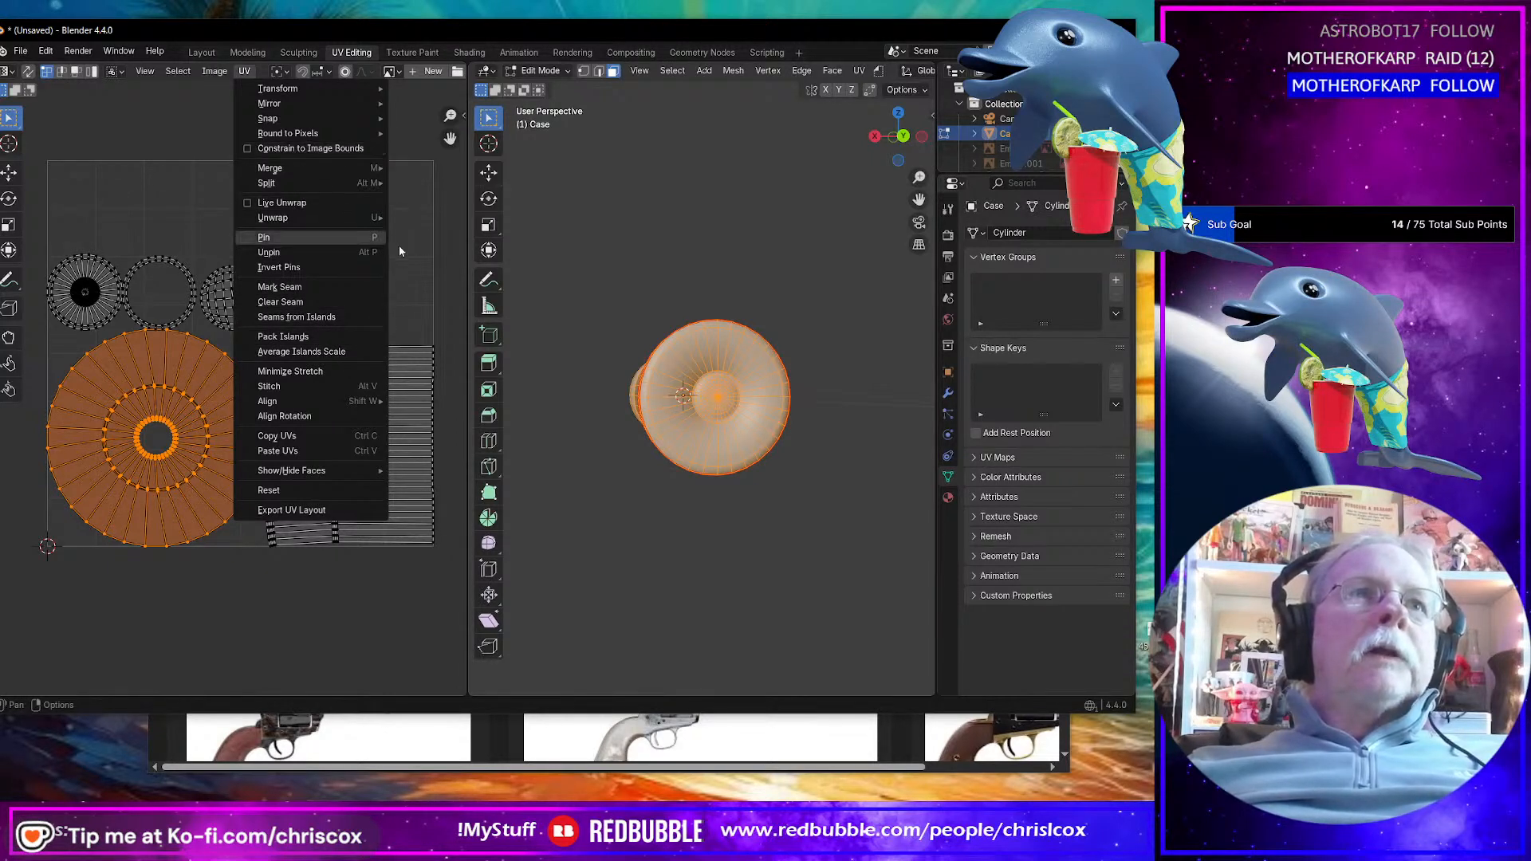
pyautogui.click(465, 114)
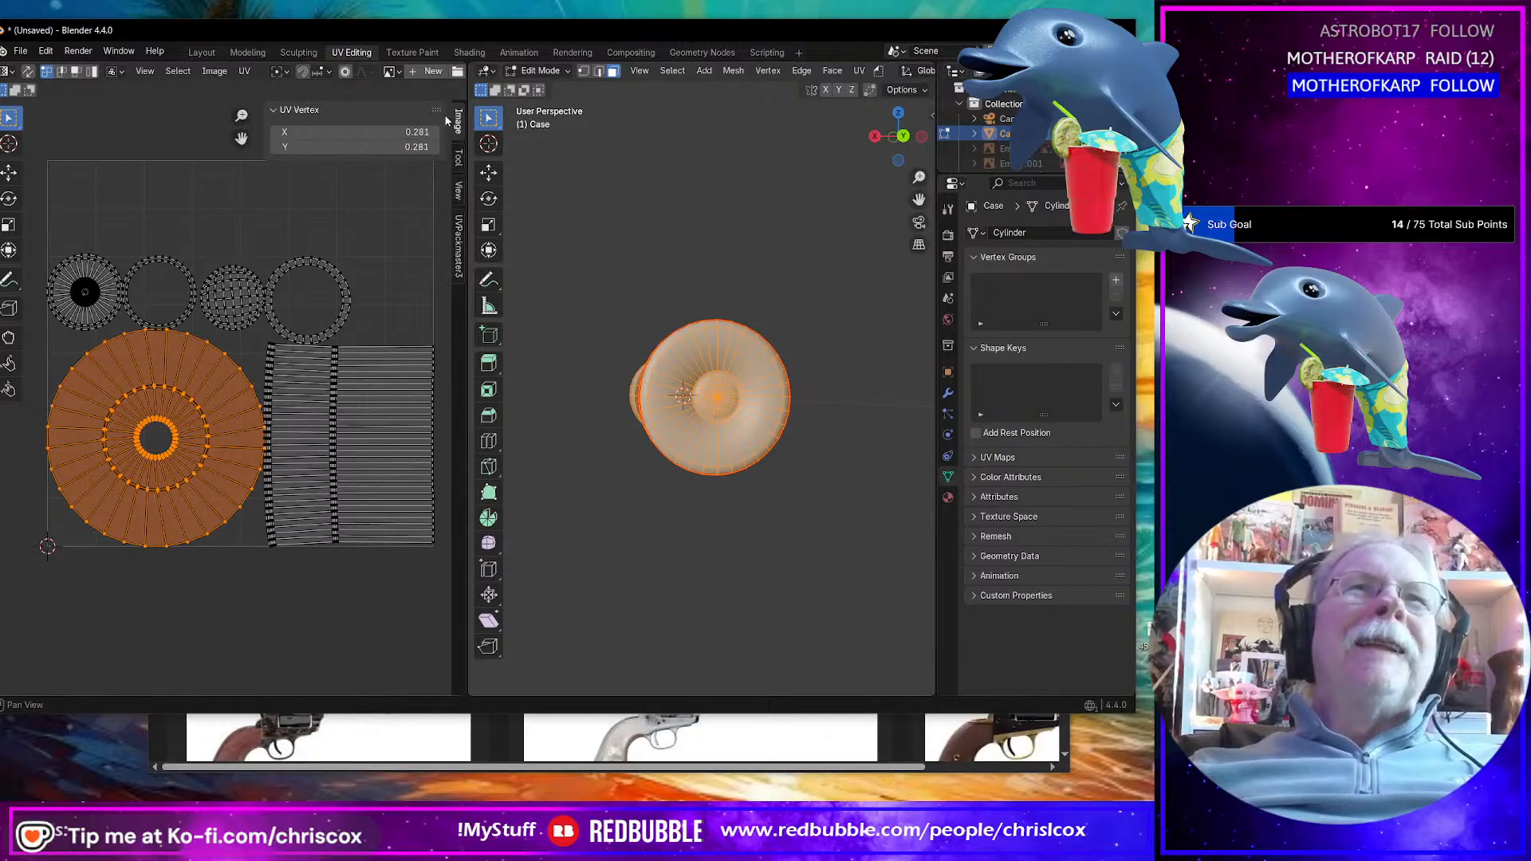
pyautogui.click(459, 232)
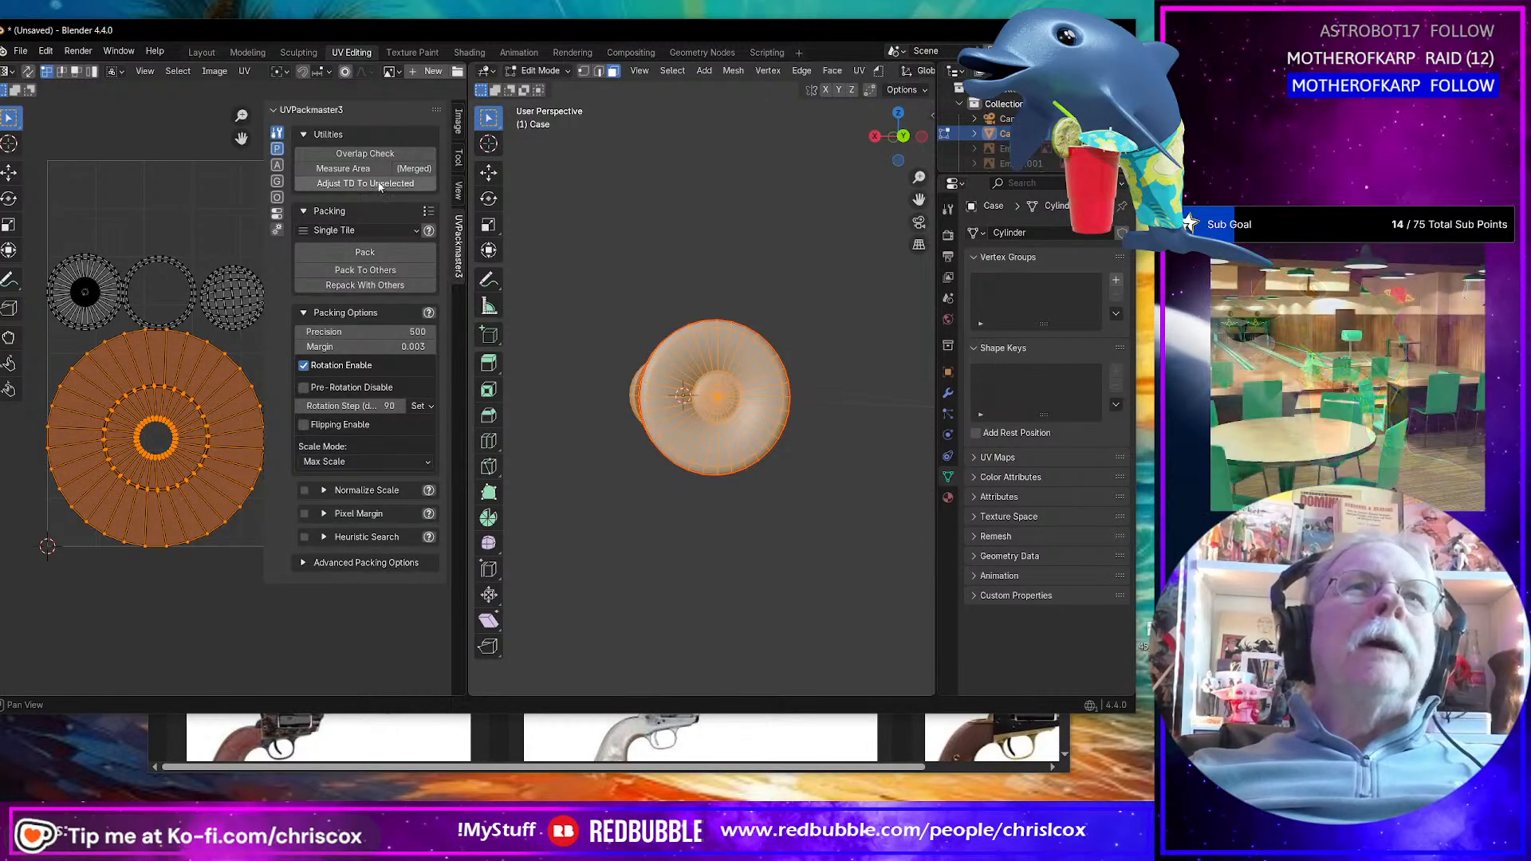
# Step: Select all the round and ring-shaped UV islands and apply Adjust TD To Unselected to match the rectangular wall island
pyautogui.click(230, 382)
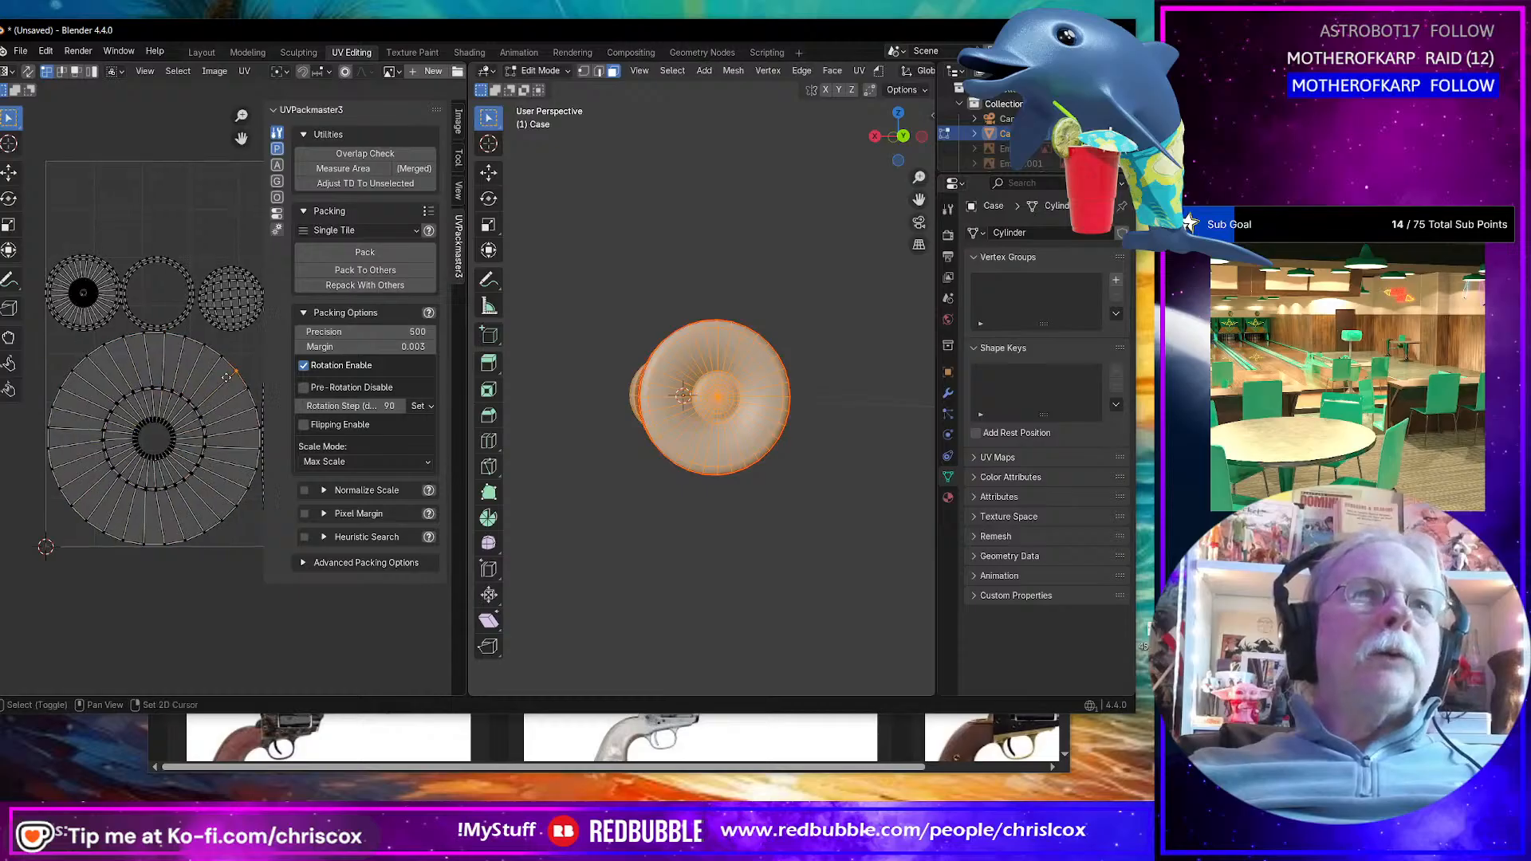
pyautogui.moveTo(230, 382); pyautogui.dragTo(130, 395, button='middle')
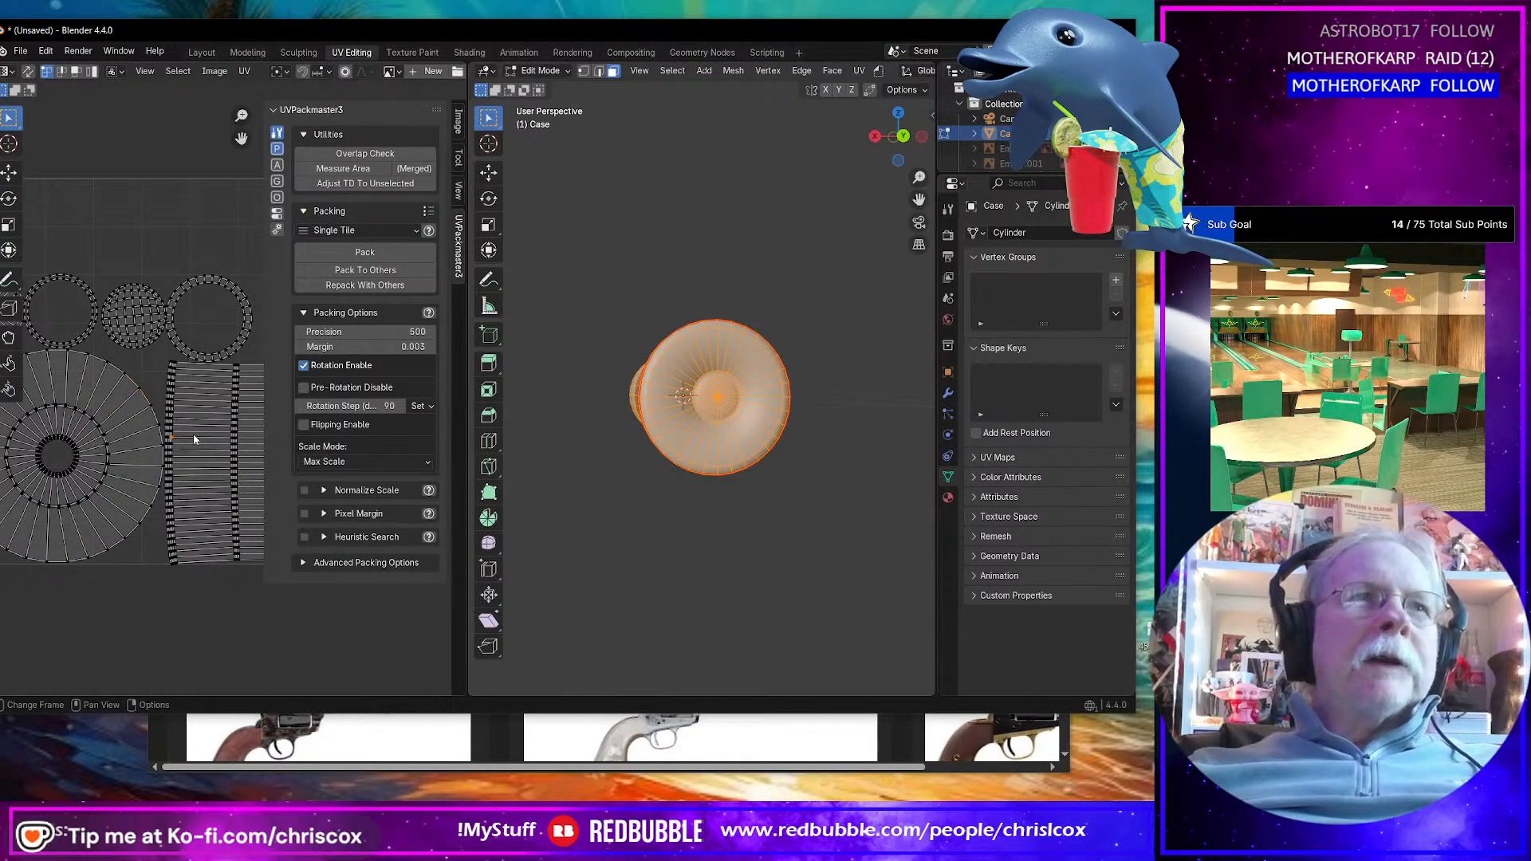
pyautogui.scroll(5, 194, 440)
pyautogui.scroll(-8, 199, 438)
pyautogui.moveTo(199, 438); pyautogui.dragTo(179, 443, button='middle')
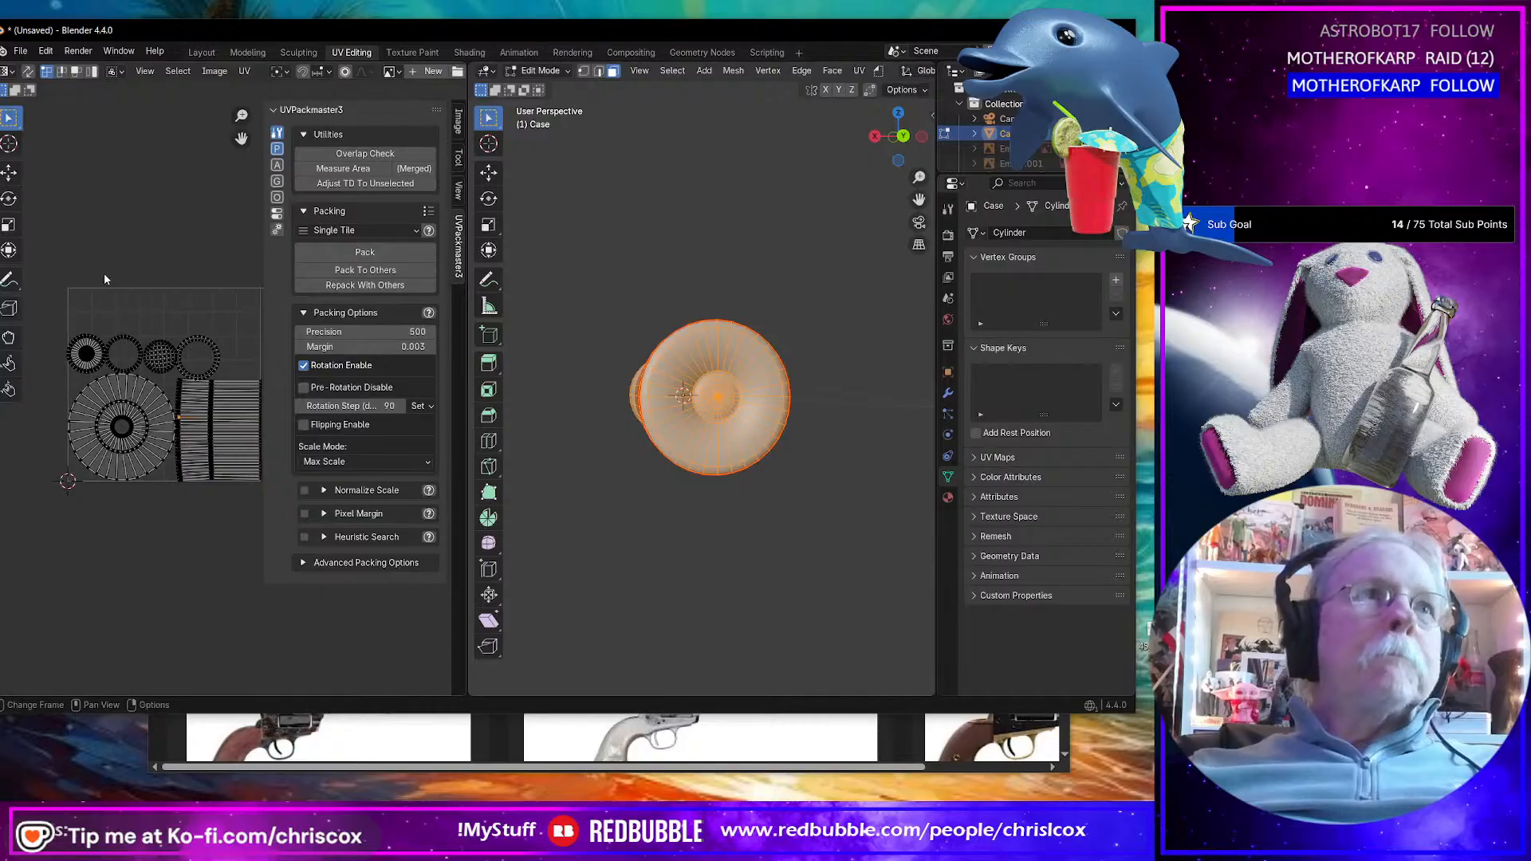
pyautogui.moveTo(64, 304); pyautogui.dragTo(229, 354)
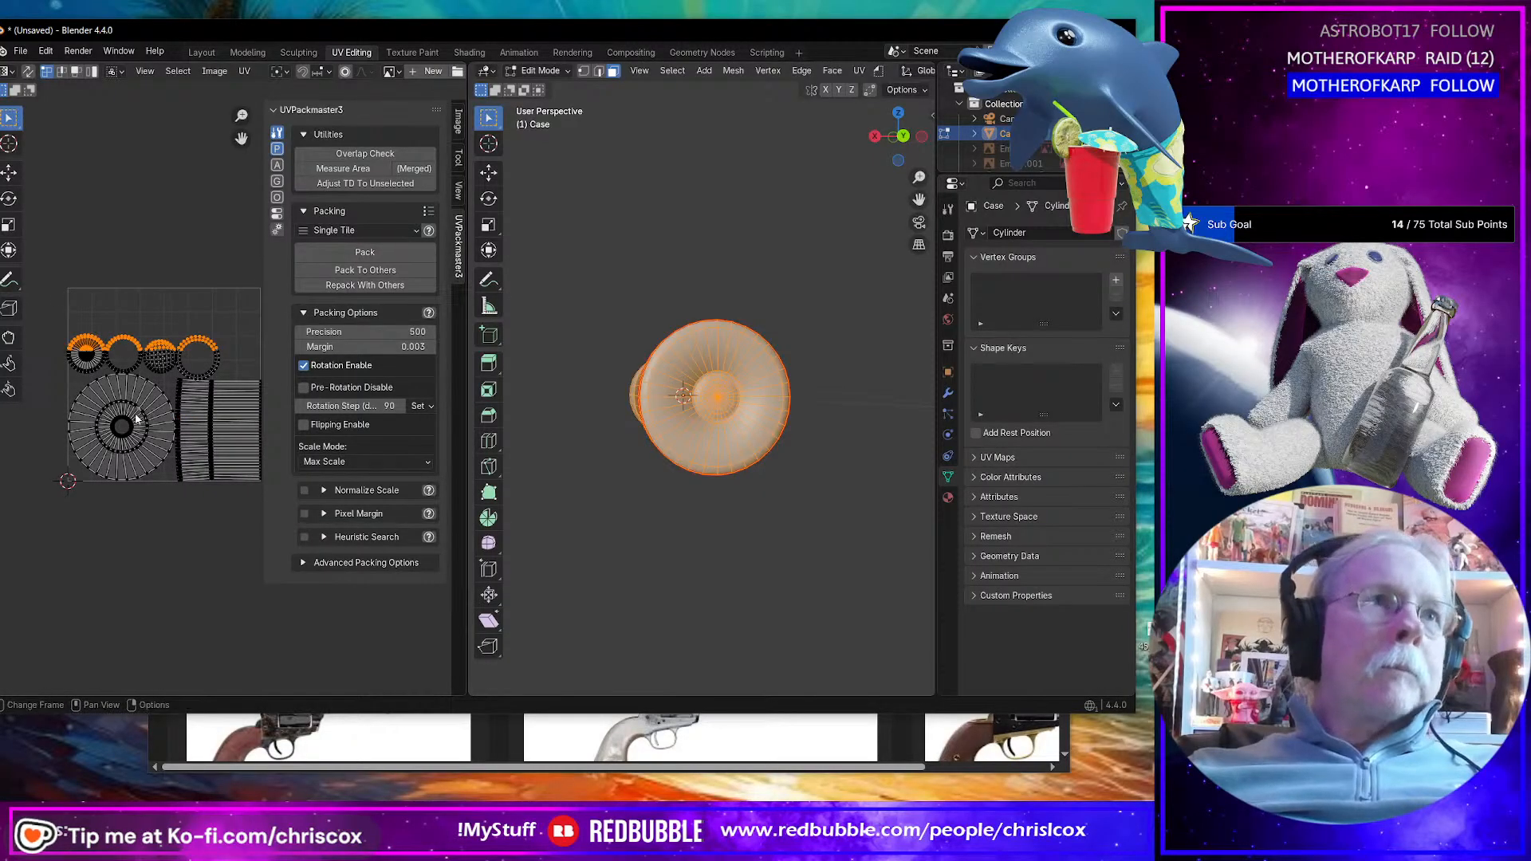
pyautogui.press('a')
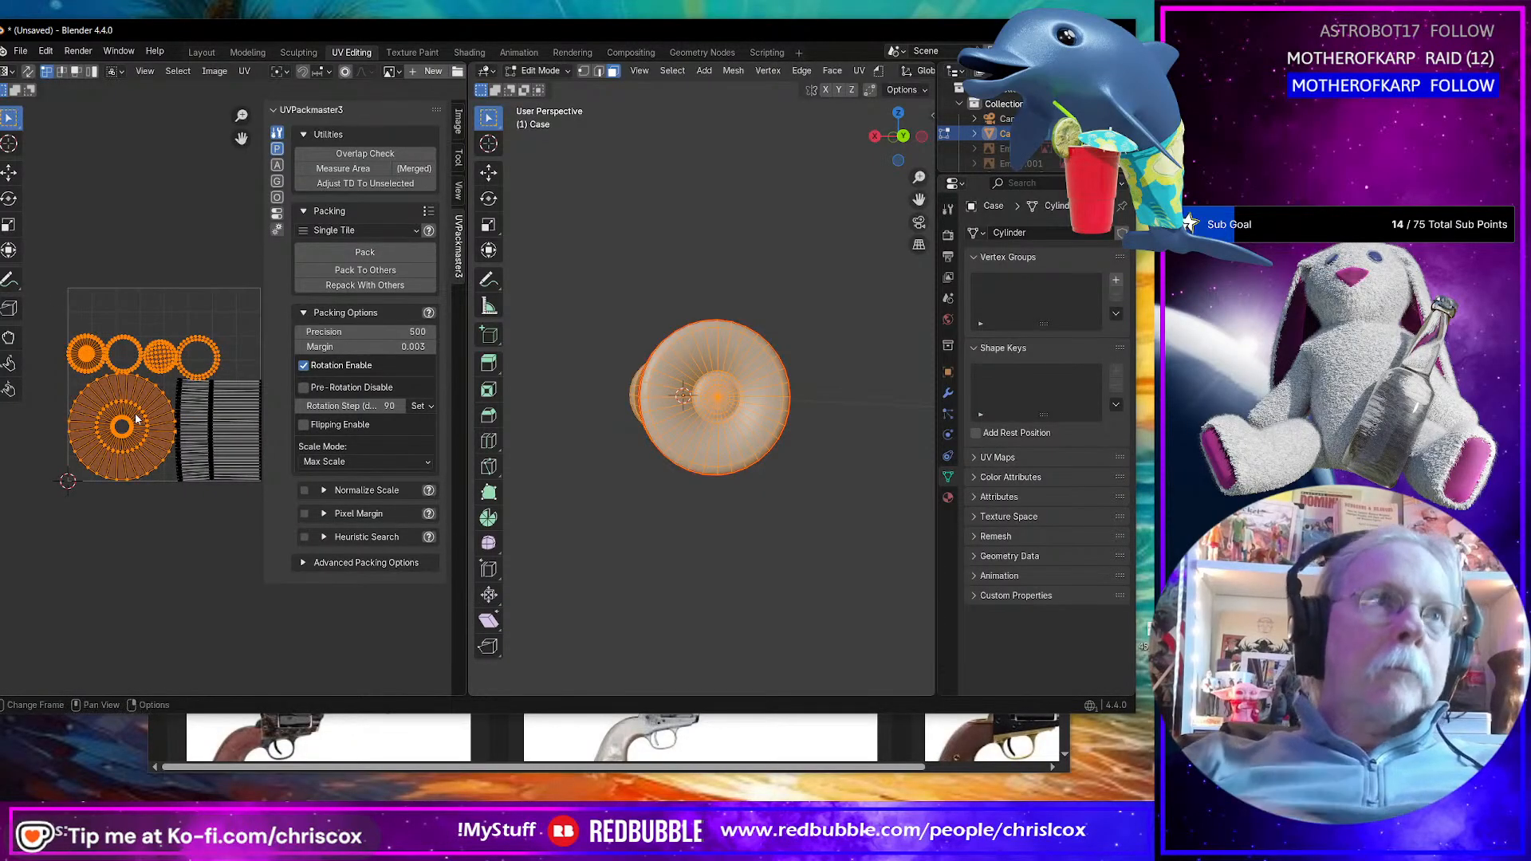
pyautogui.click(364, 185)
pyautogui.scroll(3, 235, 435)
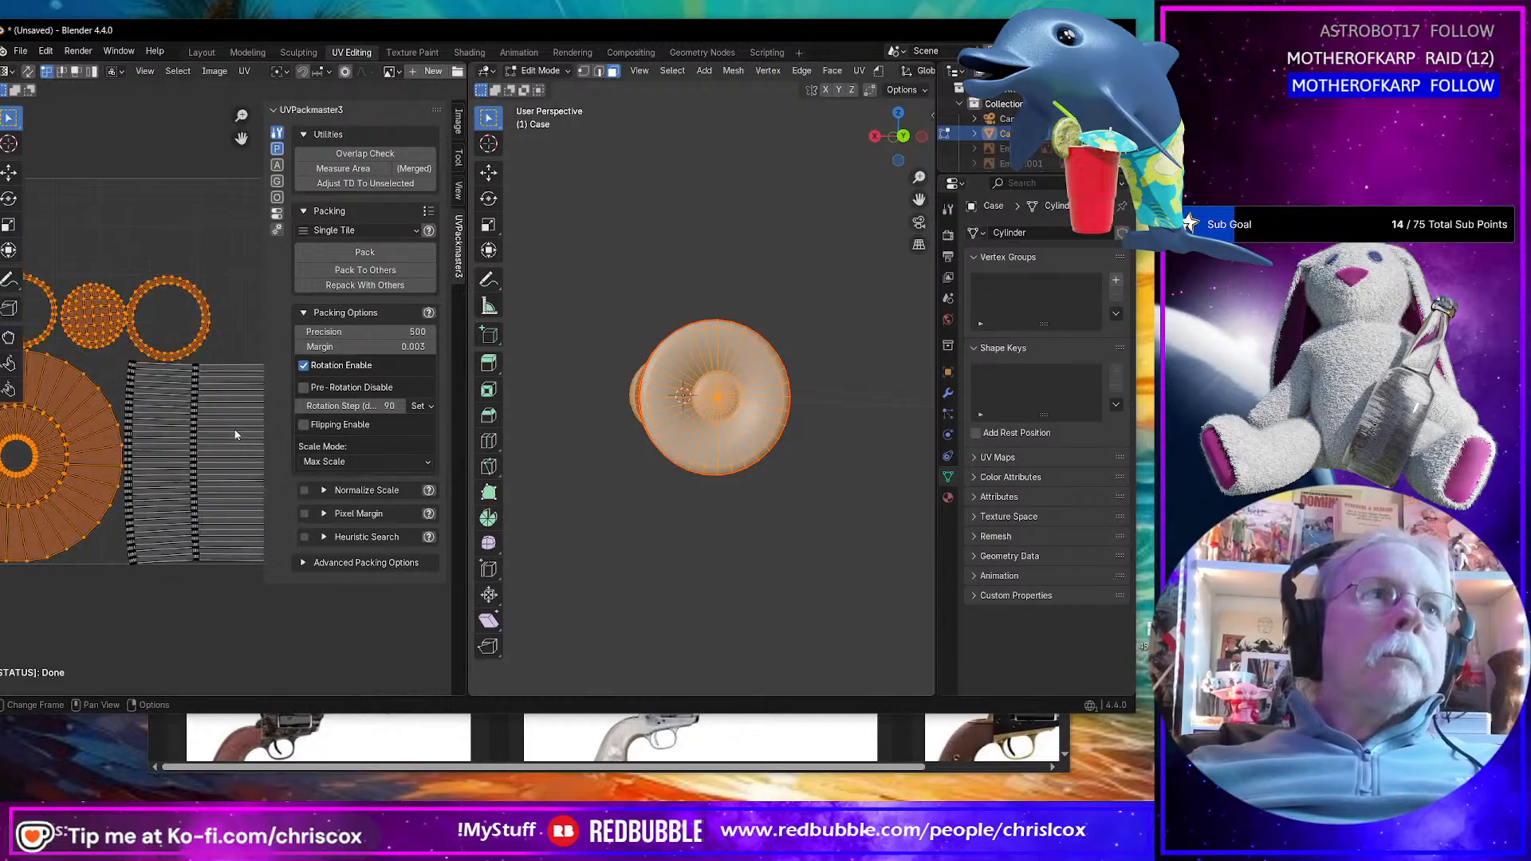
# Step: Widen the UV editor, select every UV island except the large round one and apply Adjust TD To Unselected
pyautogui.scroll(-3, 221, 438)
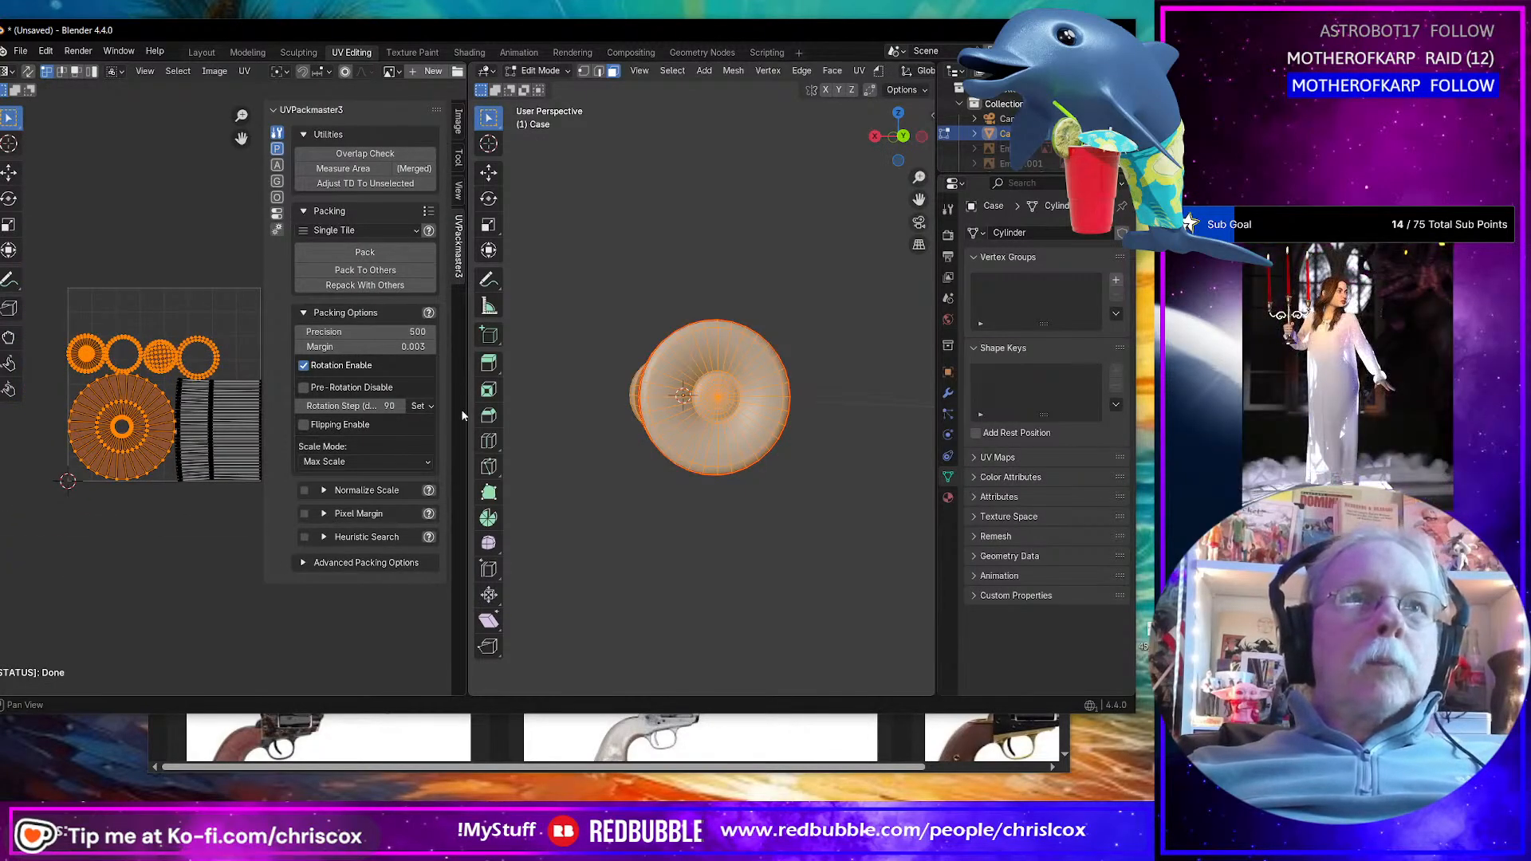
pyautogui.moveTo(466, 410); pyautogui.dragTo(639, 423)
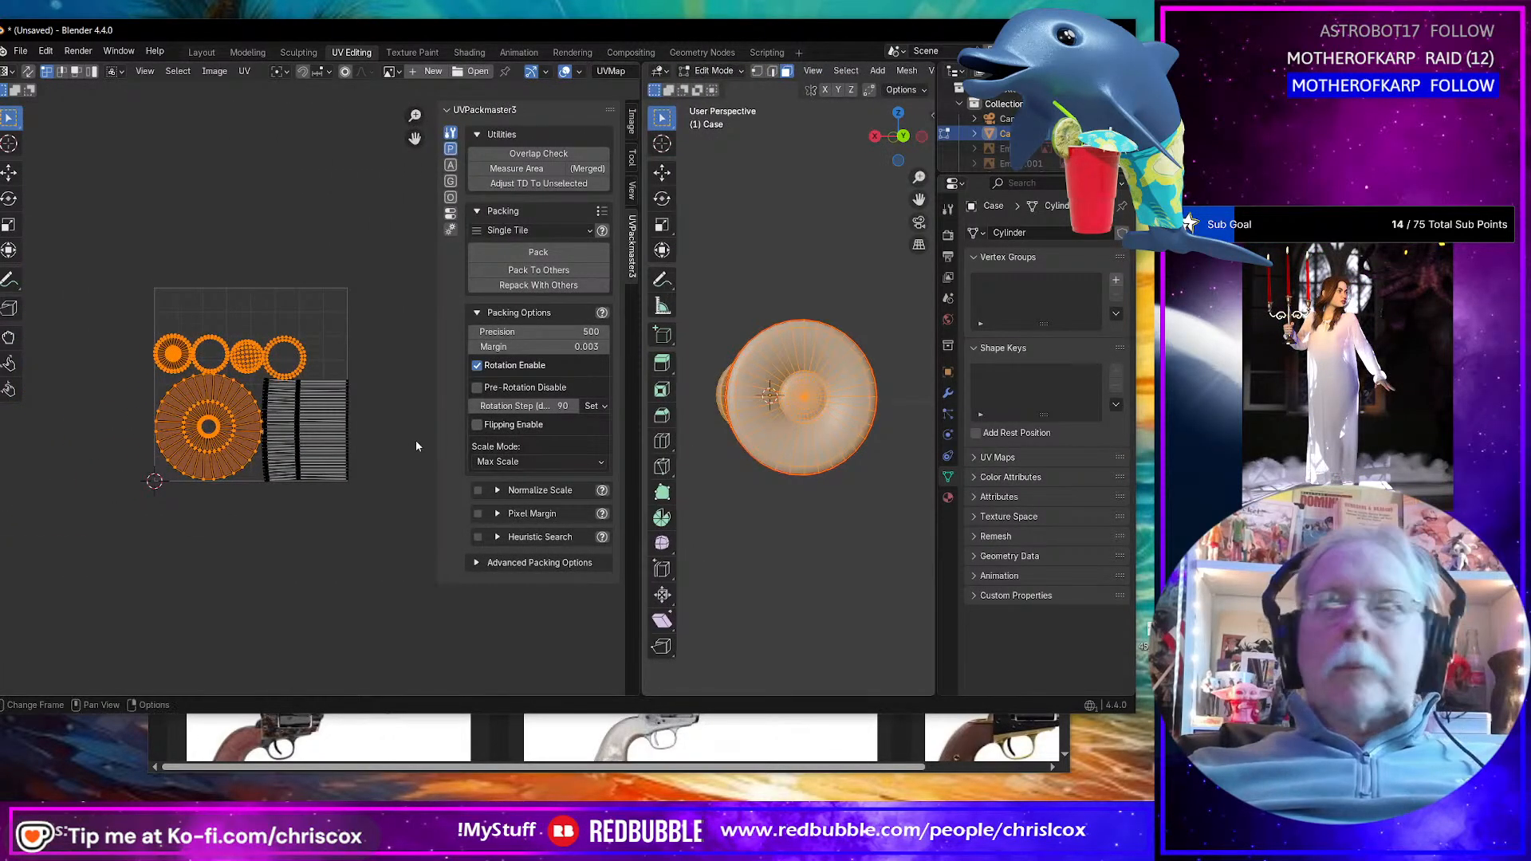
pyautogui.click(356, 449)
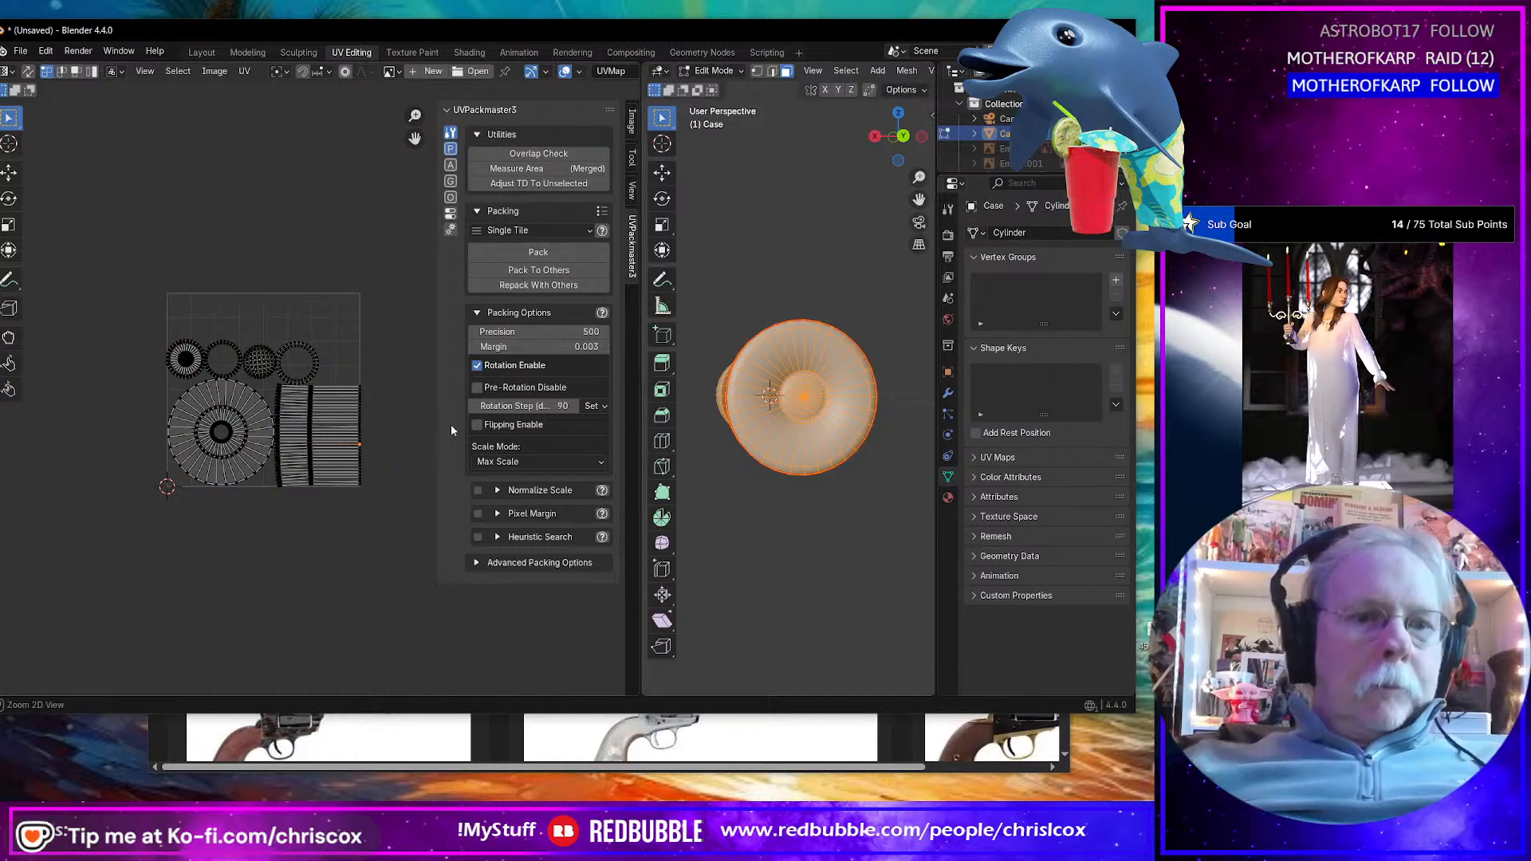
pyautogui.moveTo(132, 295); pyautogui.dragTo(343, 357)
pyautogui.hotkey('ctrl', 'l')
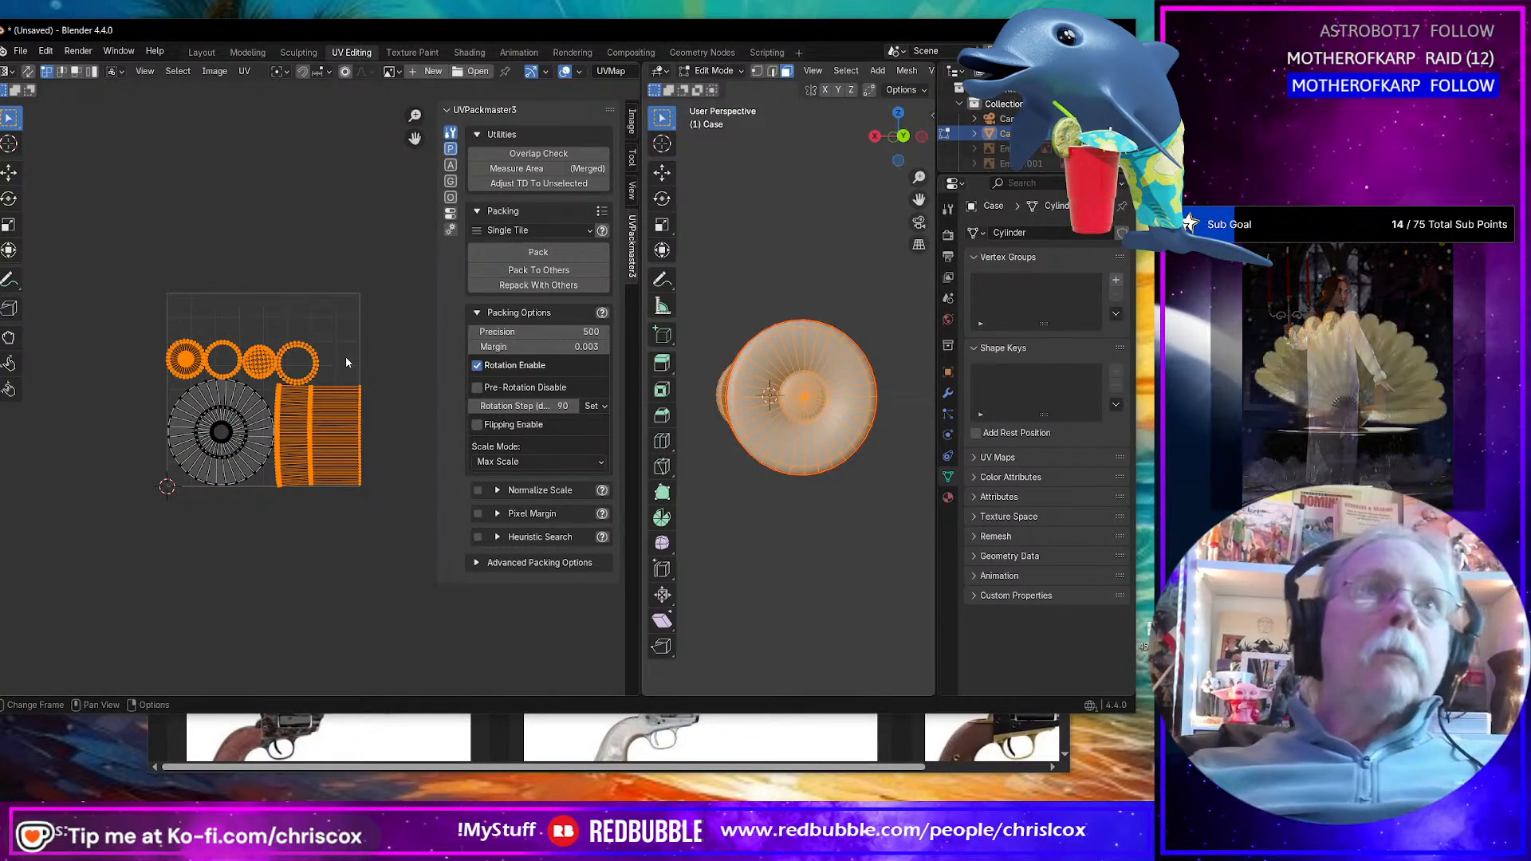
pyautogui.click(546, 171)
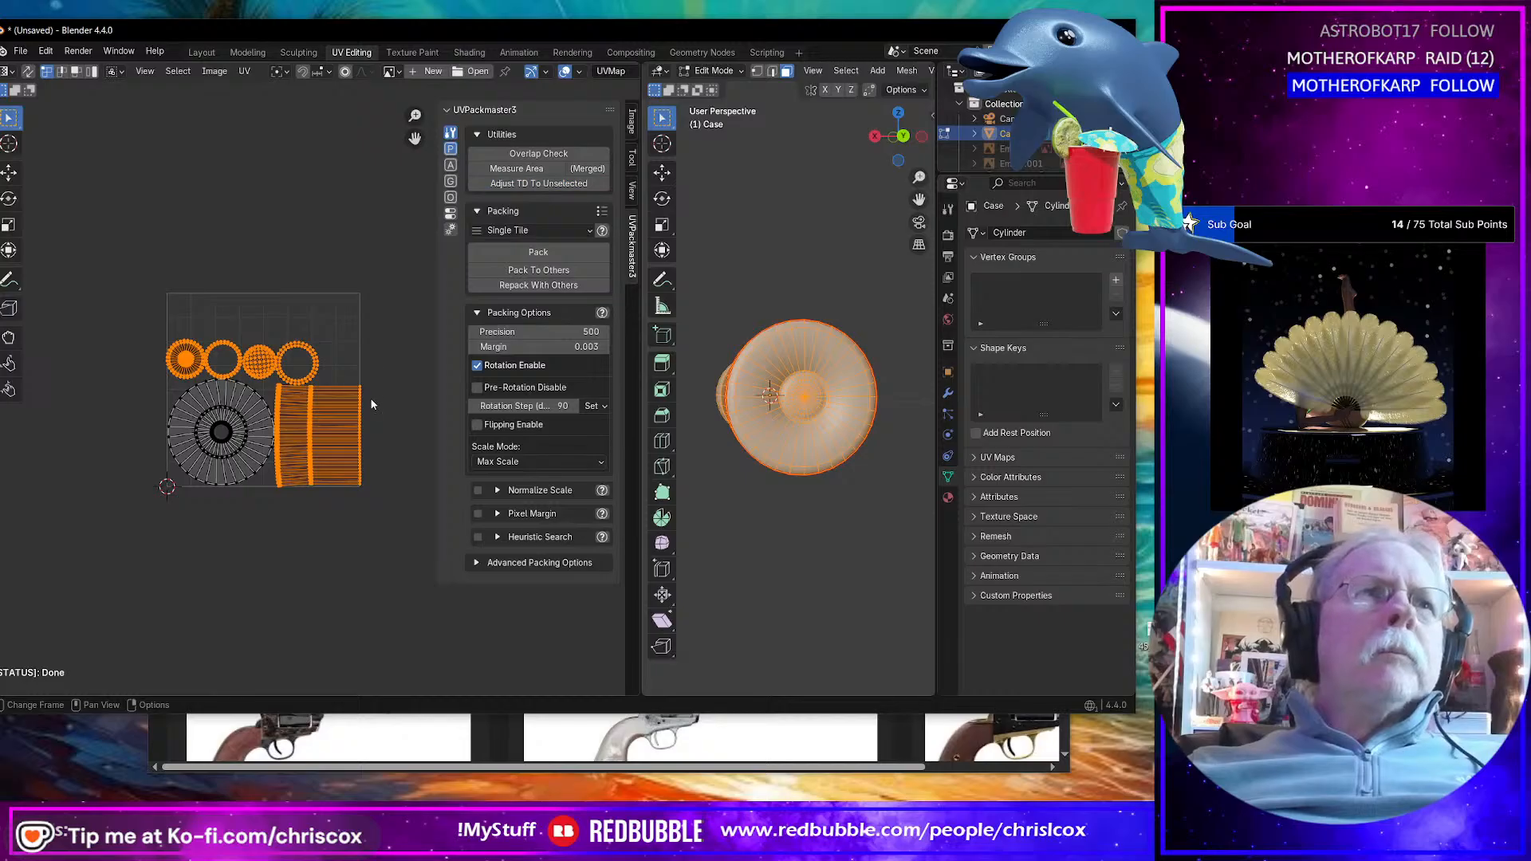
# Step: Inspect the large round UV island against the case model and turn on UV Sync Selection
pyautogui.scroll(2, 371, 404)
pyautogui.scroll(2, 315, 424)
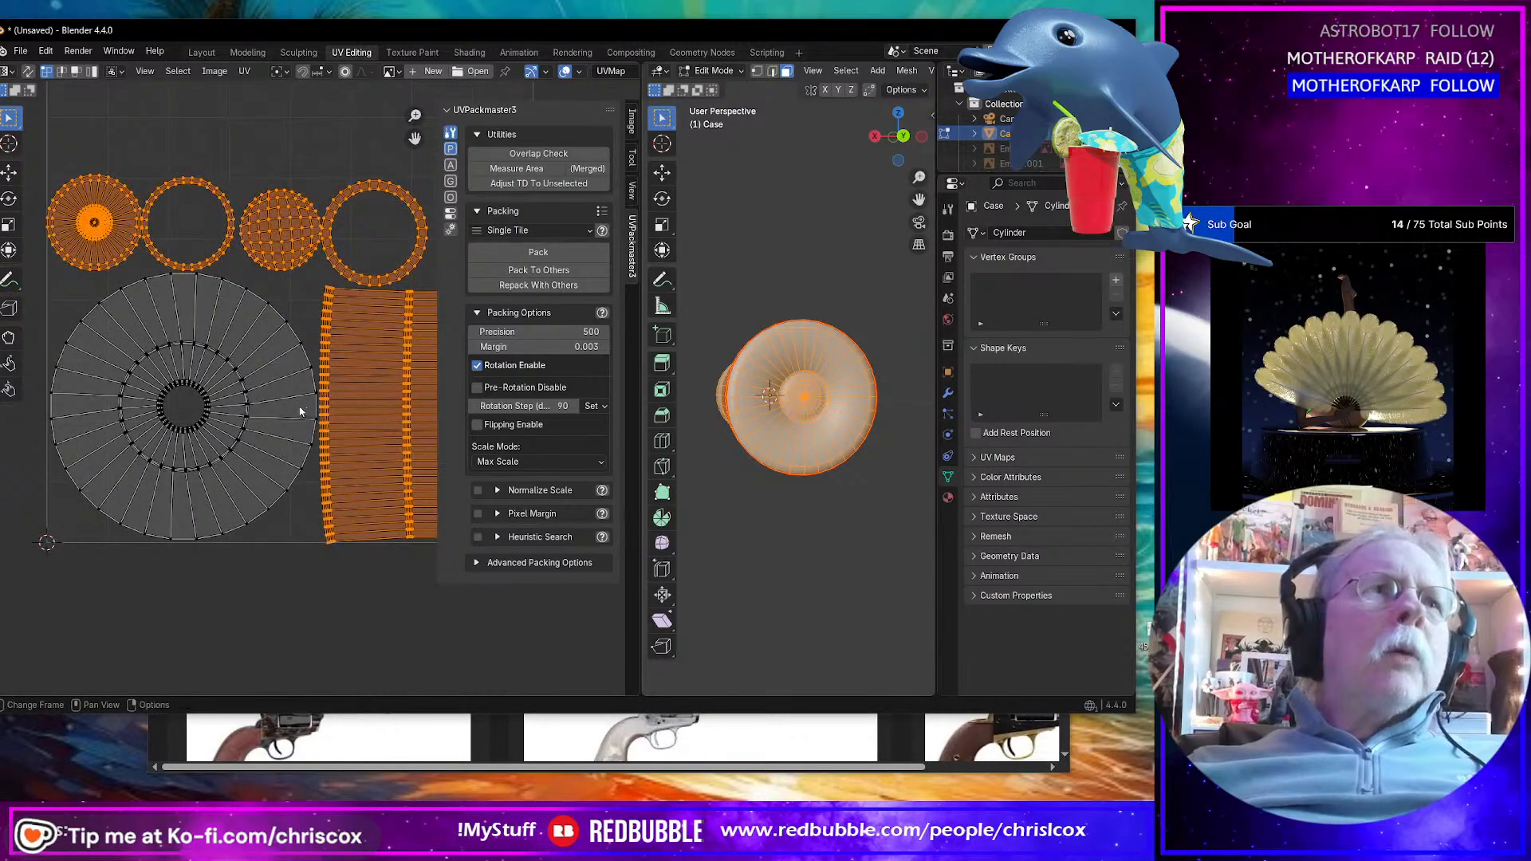
pyautogui.scroll(3, 300, 412)
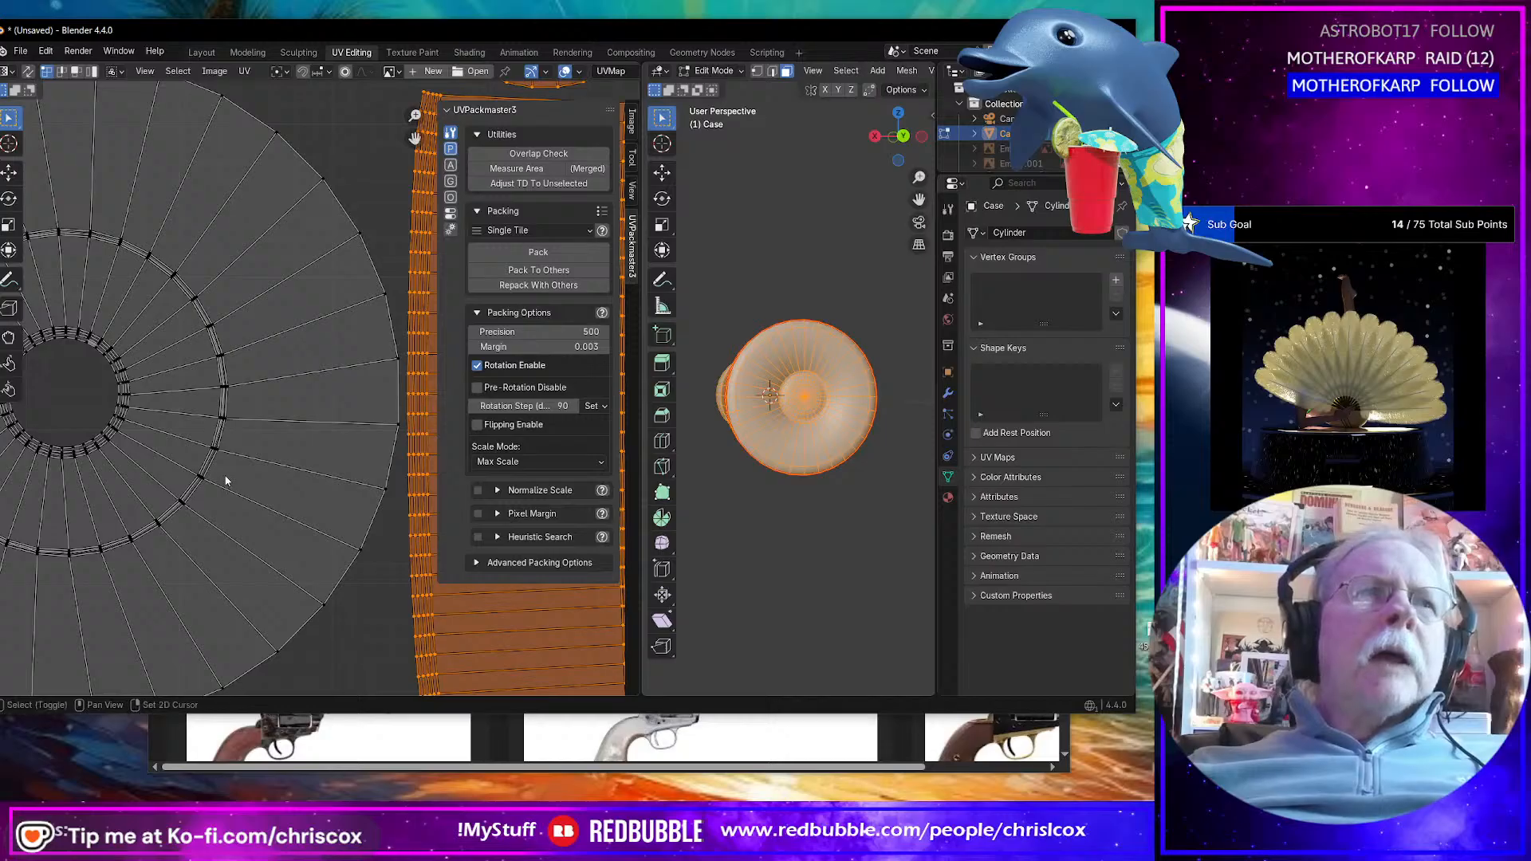
pyautogui.scroll(-4, 223, 475)
pyautogui.scroll(2, 240, 443)
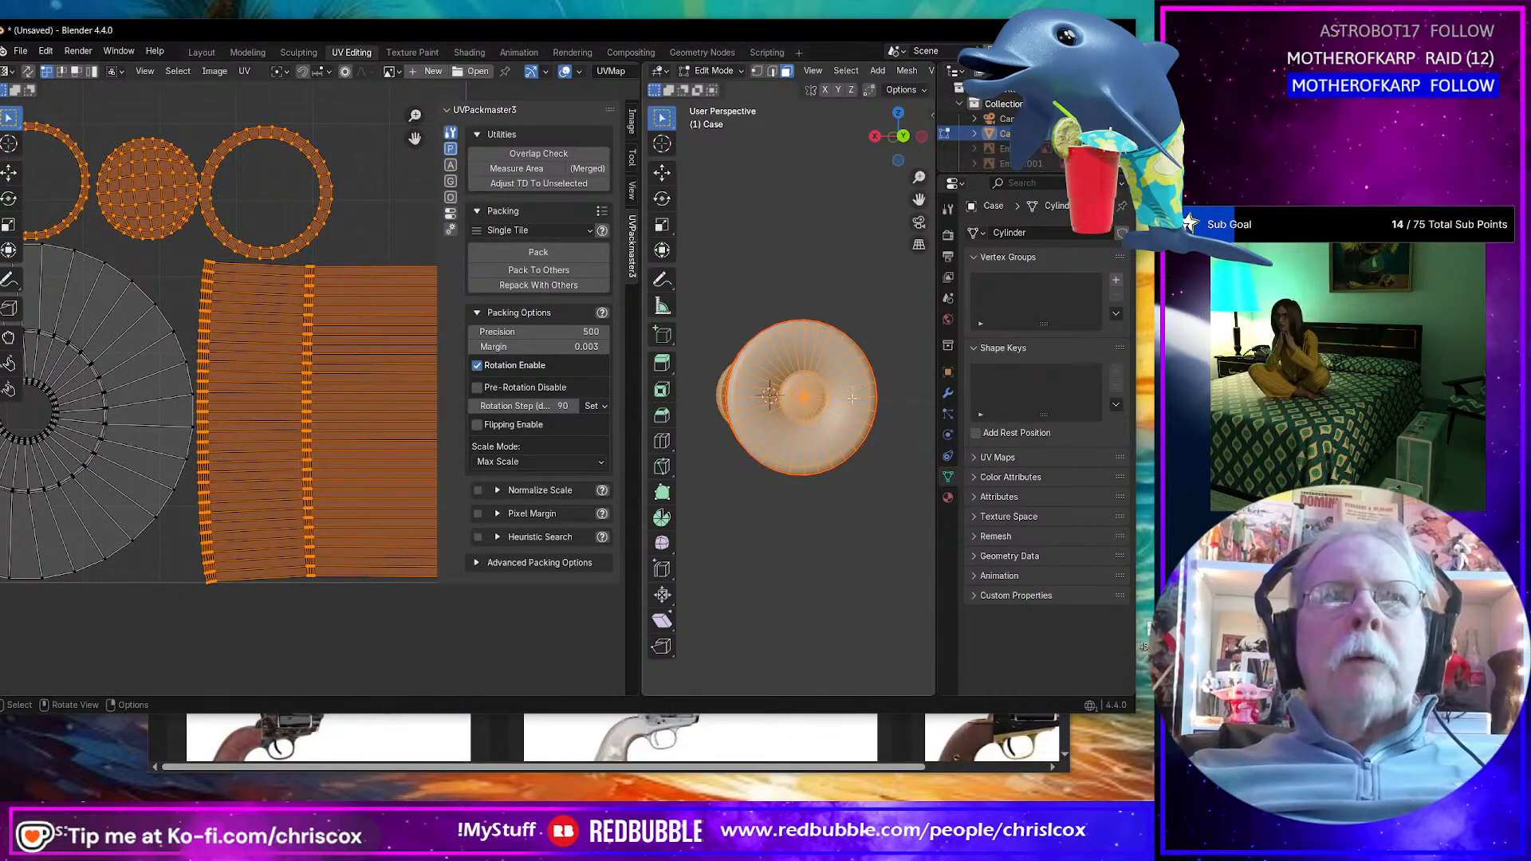
pyautogui.moveTo(822, 420)
pyautogui.mouseDown(button='middle')
pyautogui.moveTo(755, 453)
pyautogui.moveTo(813, 465)
pyautogui.moveTo(835, 435)
pyautogui.mouseUp(button='middle')
pyautogui.moveTo(858, 363); pyautogui.dragTo(834, 291, button='middle')
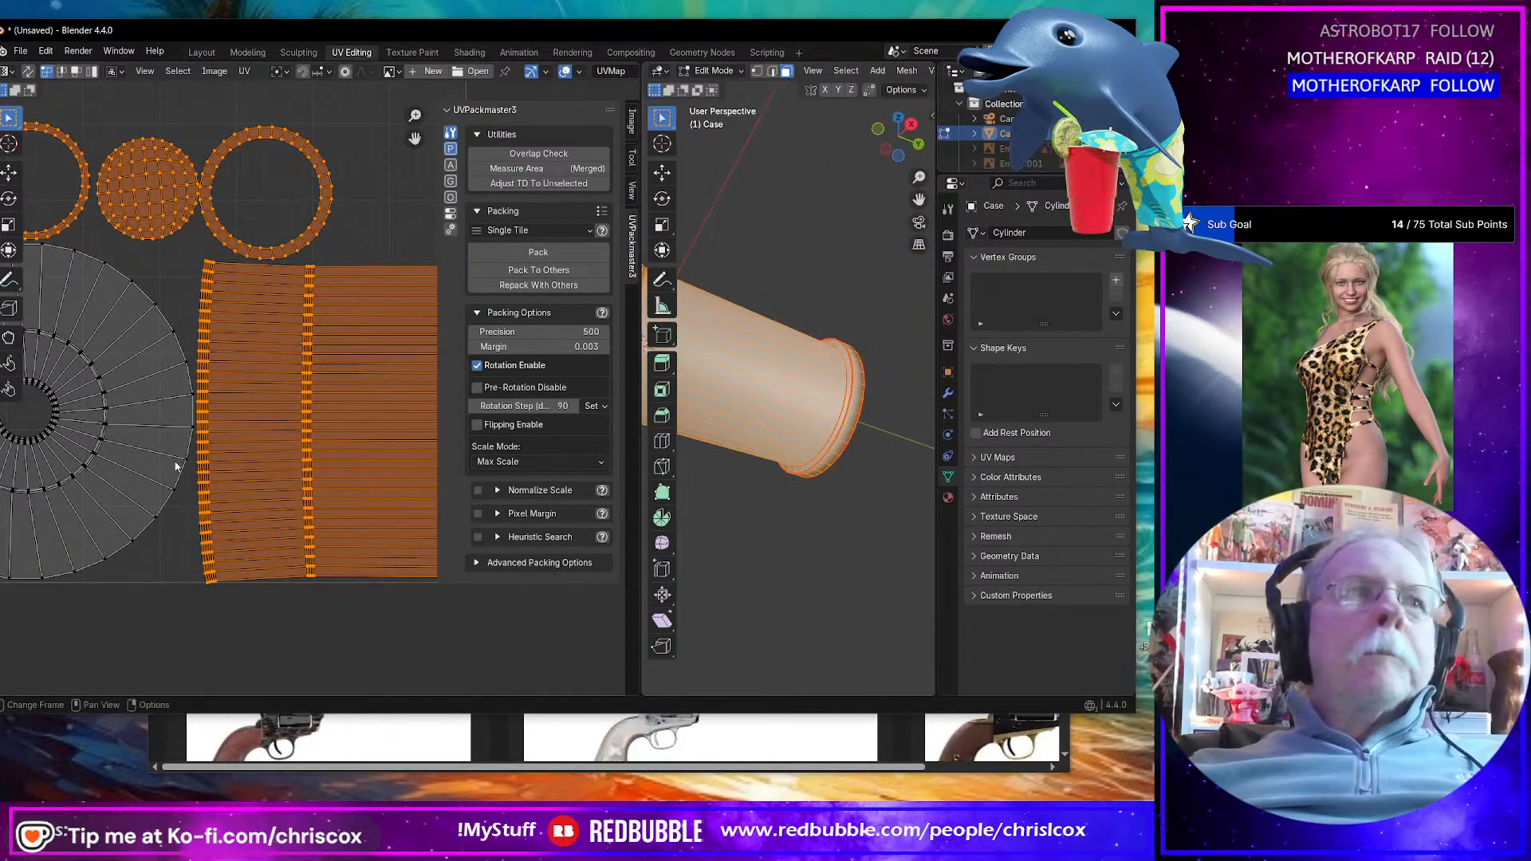
pyautogui.click(94, 454)
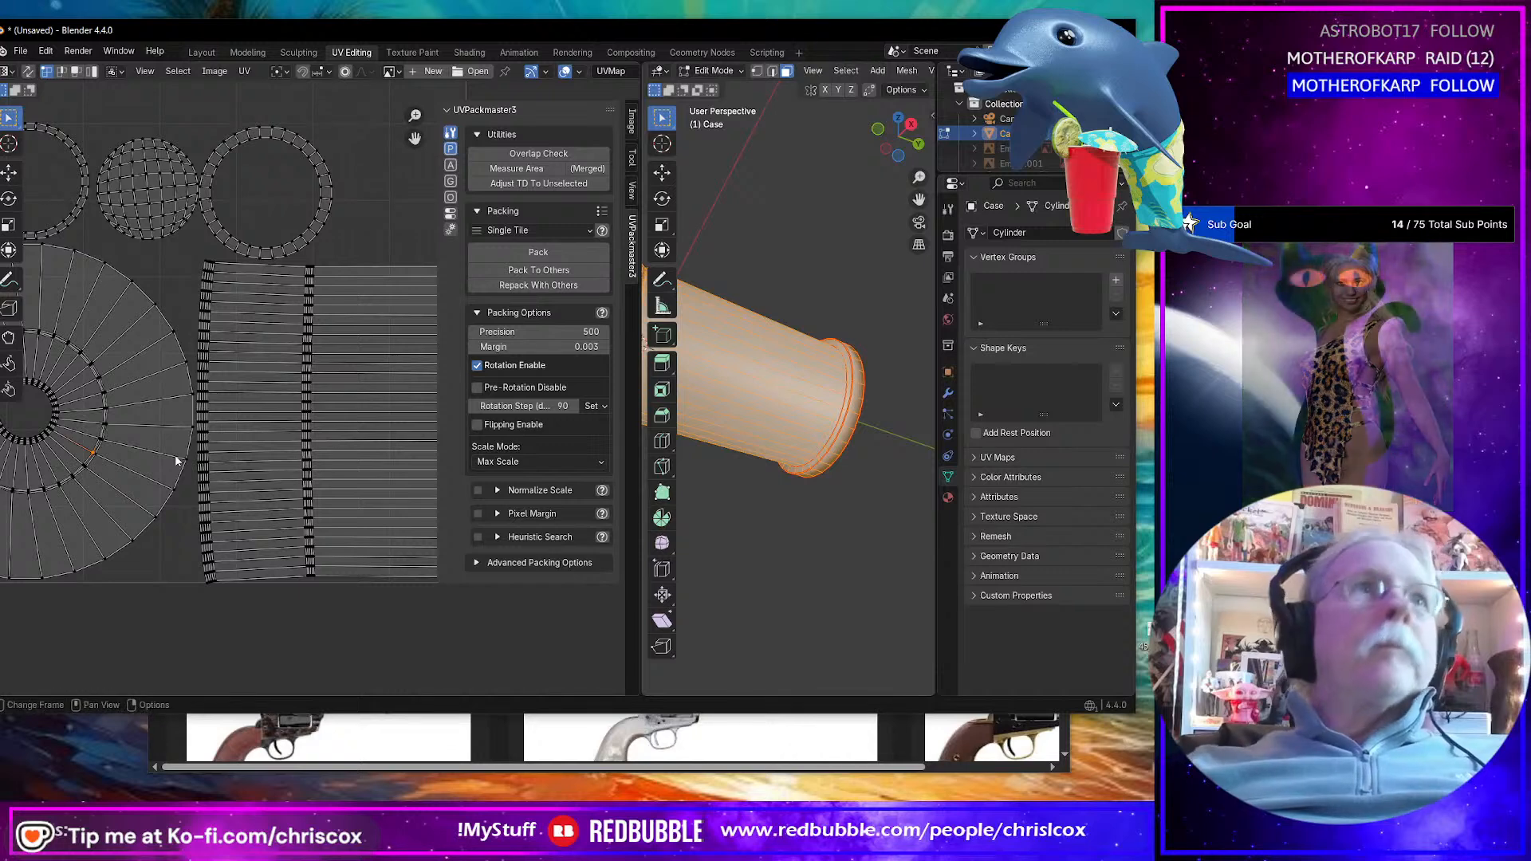
pyautogui.click(28, 71)
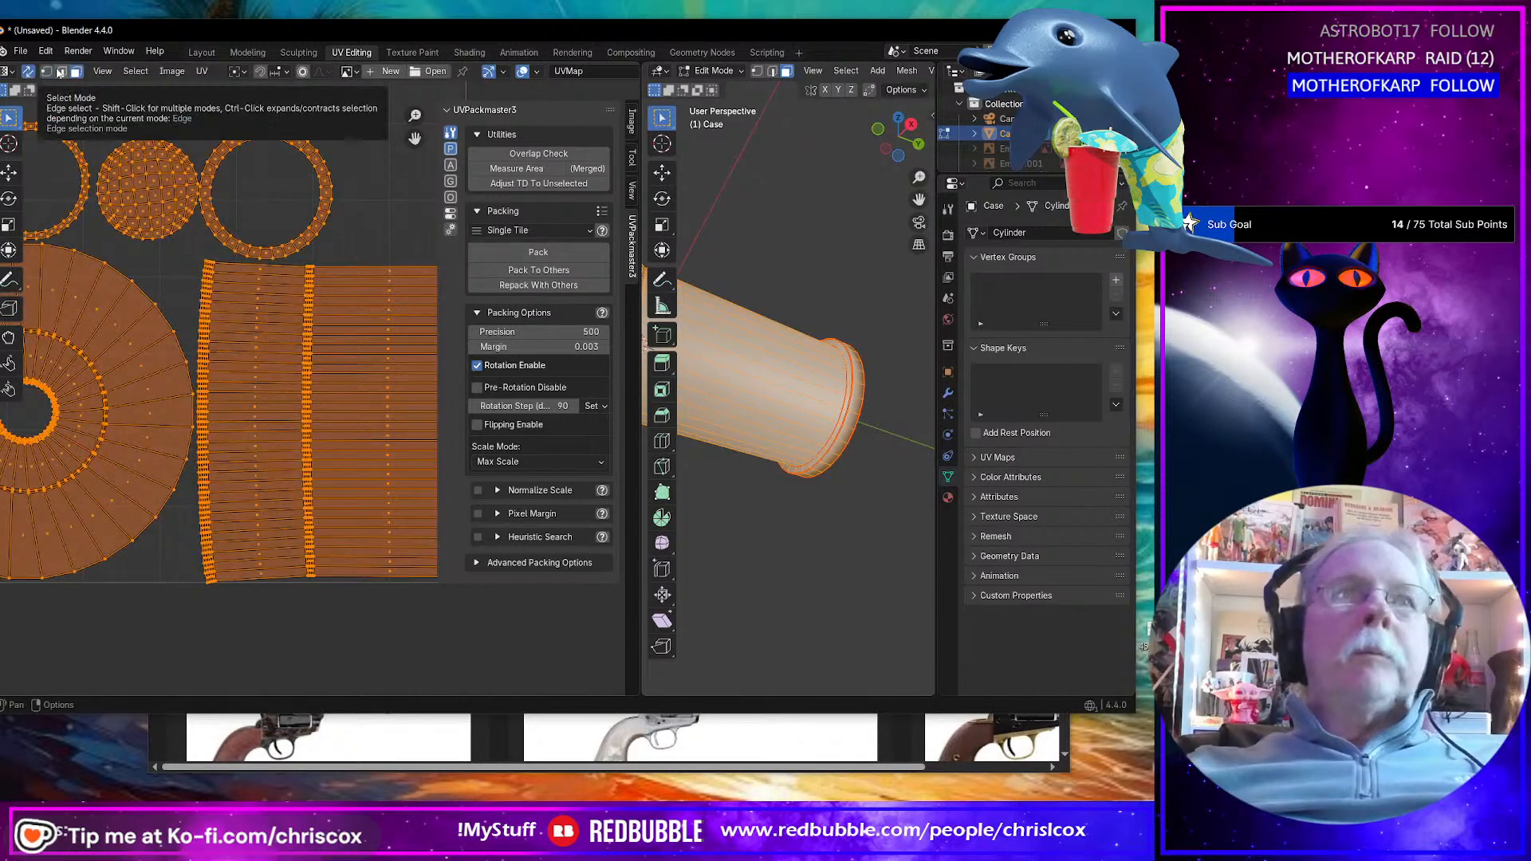
# Step: Select one outer face of the large round UV island and grow the selection five times to locate it on the case
pyautogui.click(155, 417)
pyautogui.press('ctrl+KP_Add')
pyautogui.press('ctrl+KP_Add')
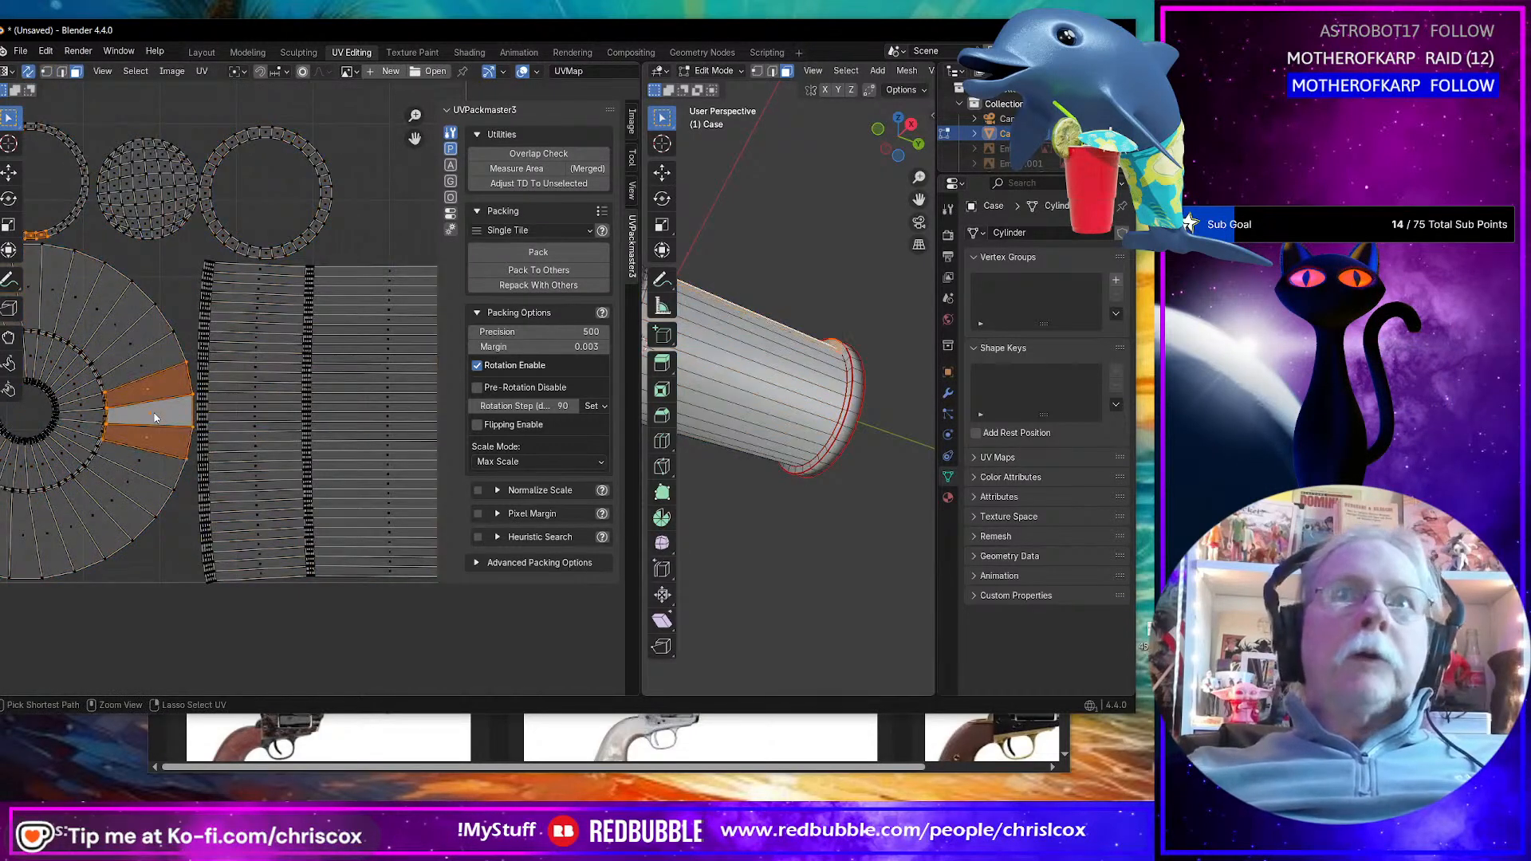
pyautogui.press('ctrl+KP_Add')
pyautogui.press('ctrl+KP_Add')
pyautogui.press('ctrl+KP_Add')
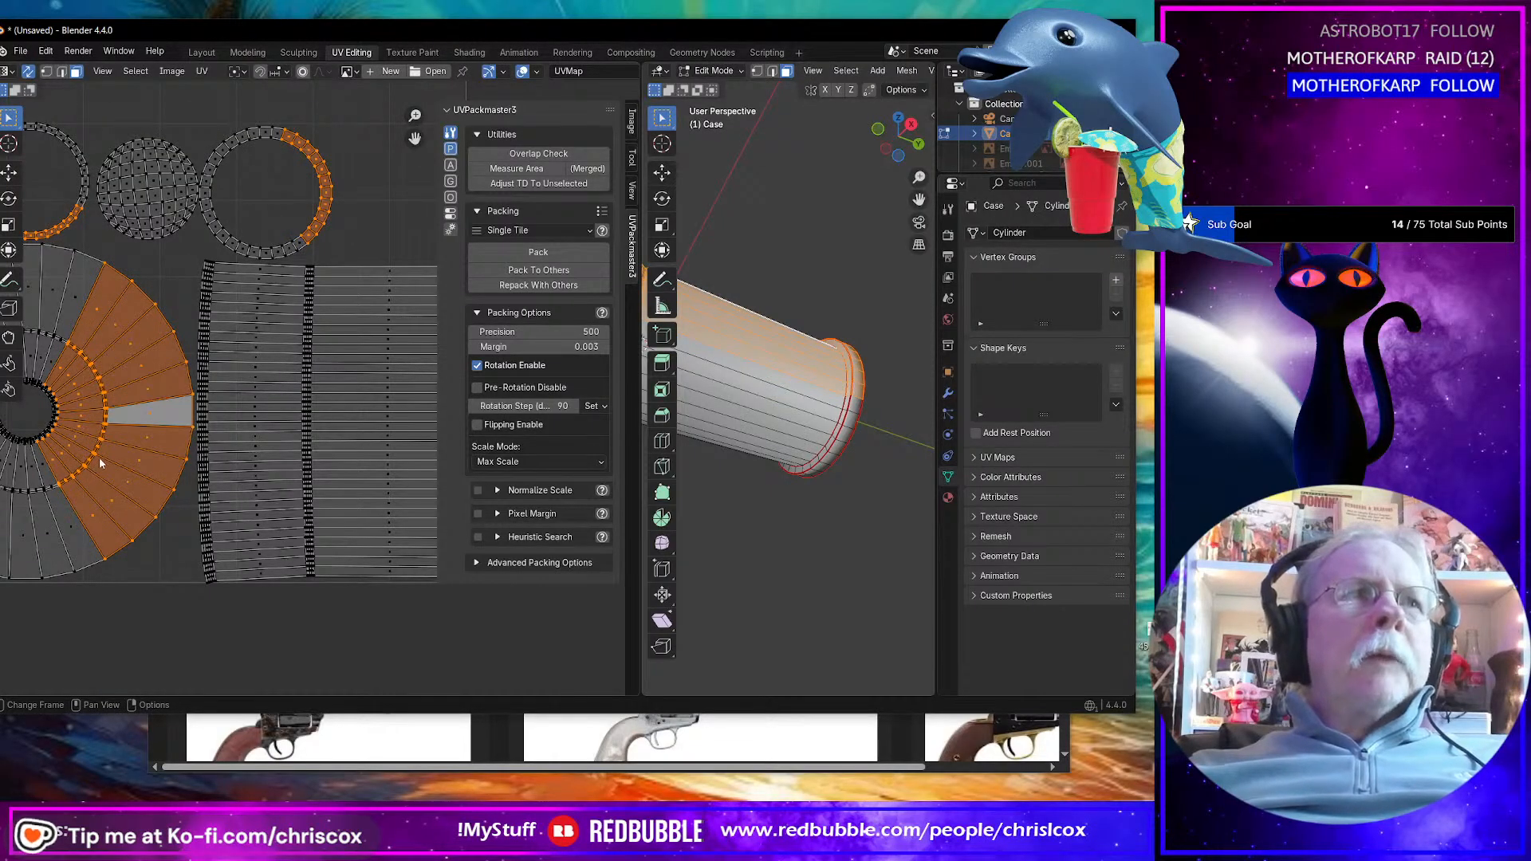
# Step: Select the lengthwise edge path along the case's outer wall from the open mouth to the base rim and mark it as a seam
pyautogui.moveTo(775, 432); pyautogui.dragTo(835, 348, button='middle')
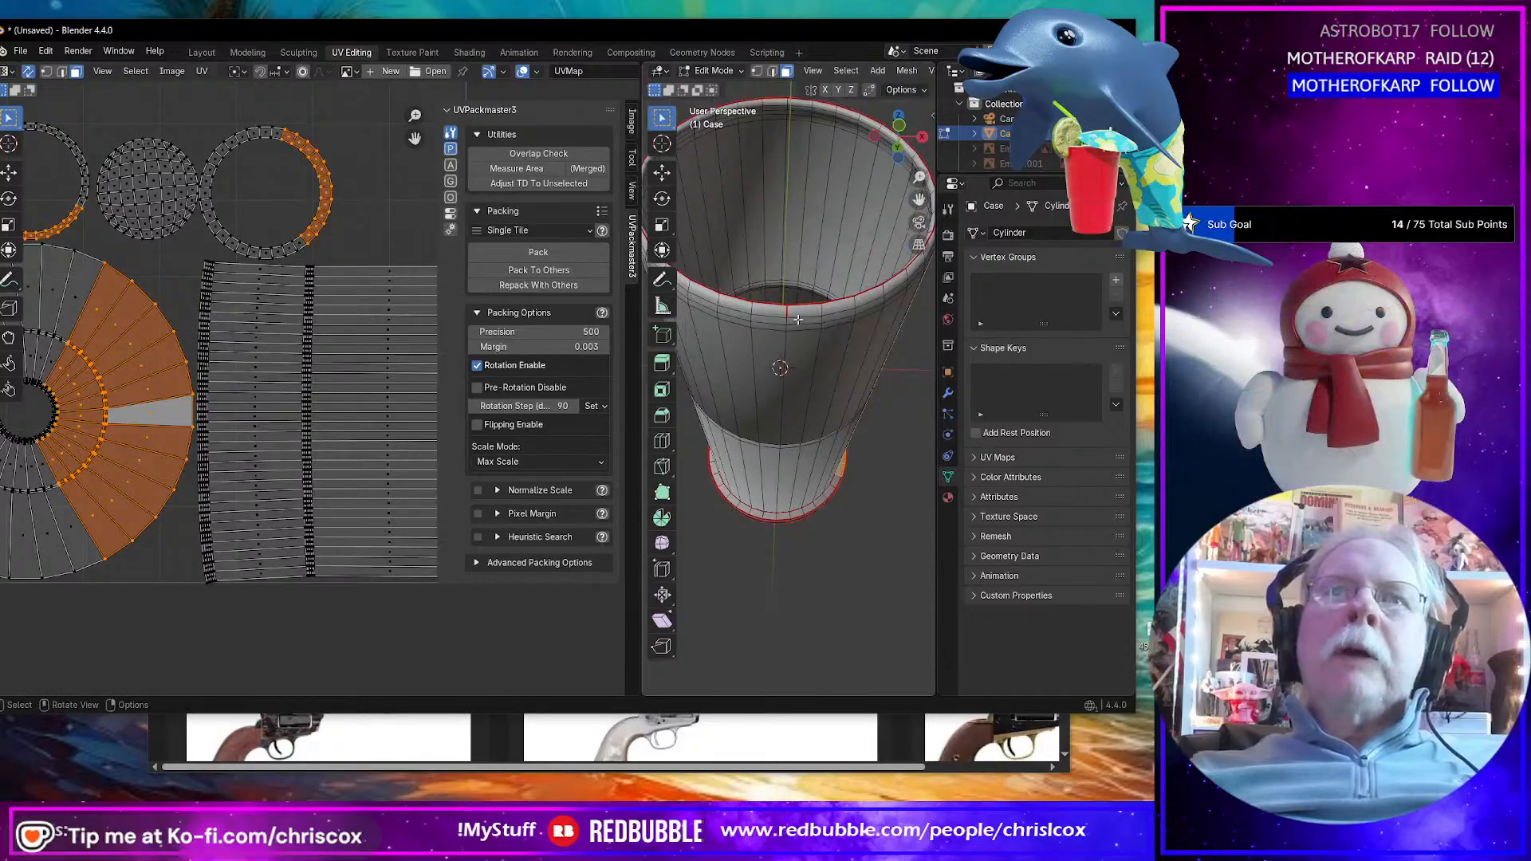
pyautogui.click(786, 315)
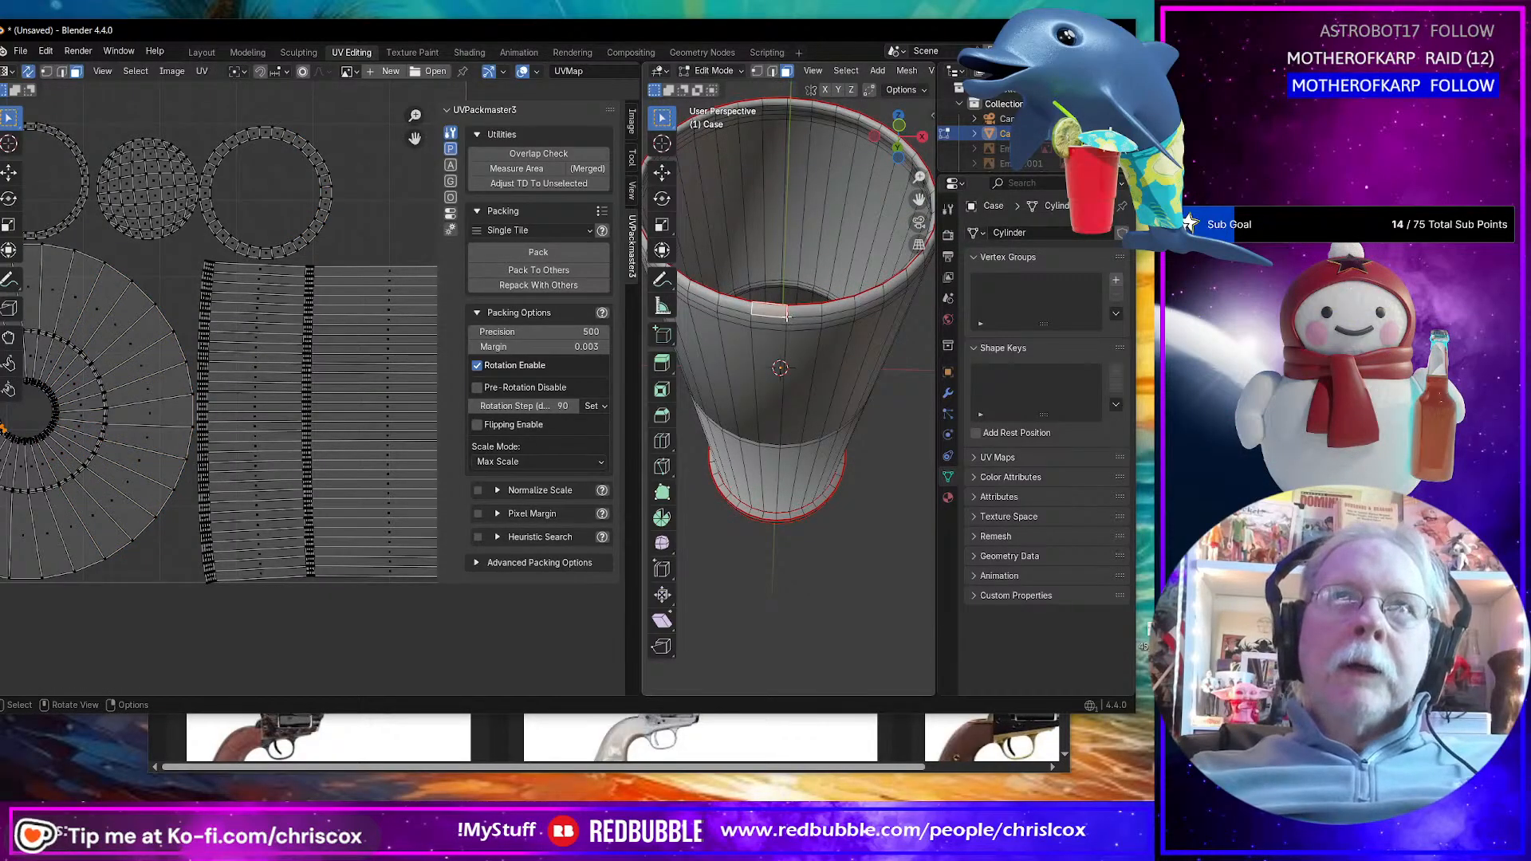
pyautogui.press('2')
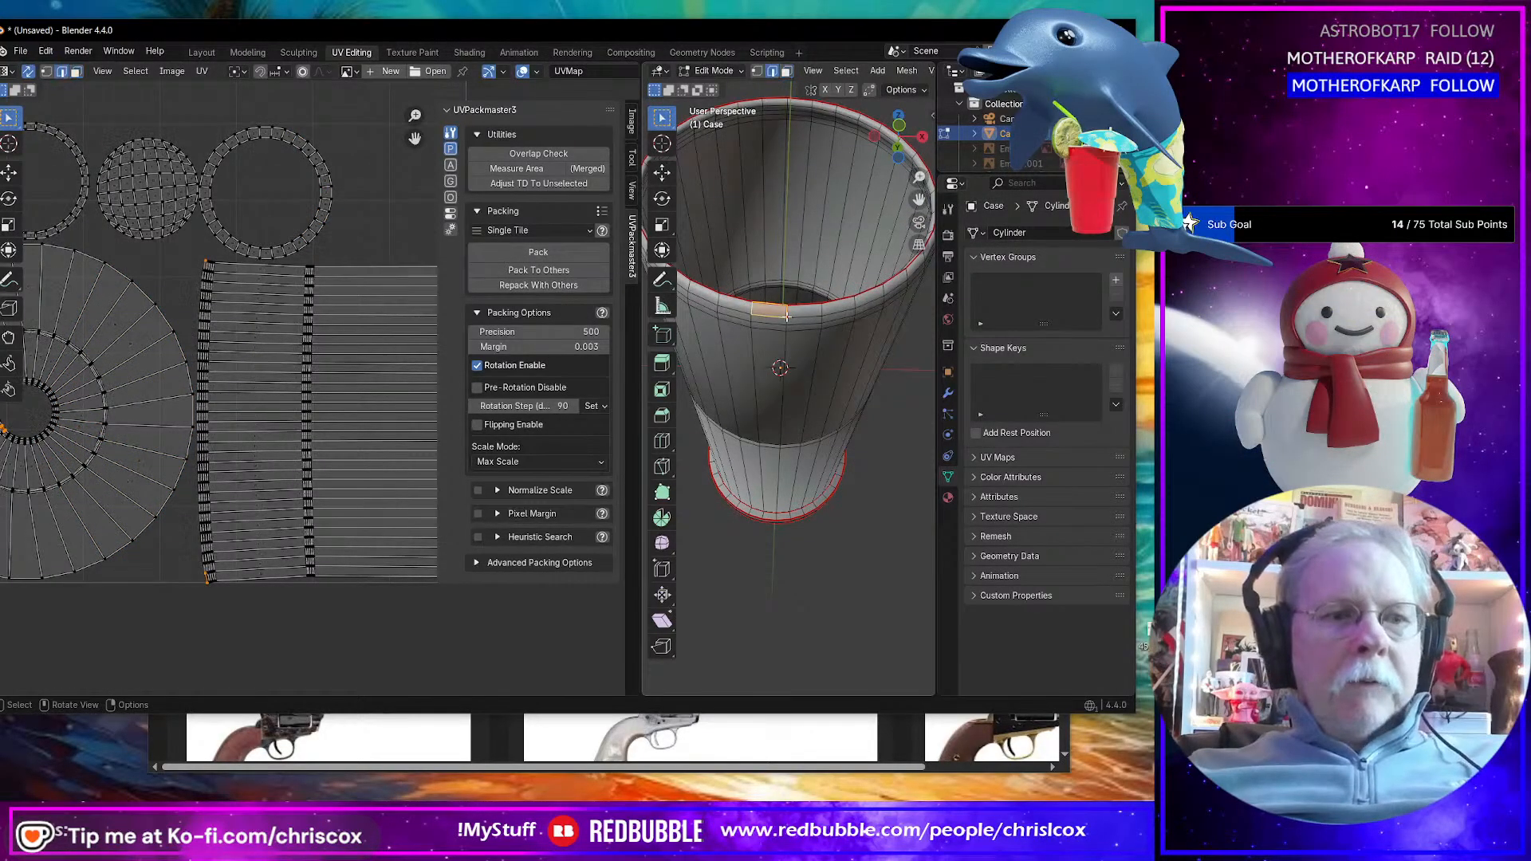
pyautogui.moveTo(787, 336); pyautogui.dragTo(771, 474, button='middle')
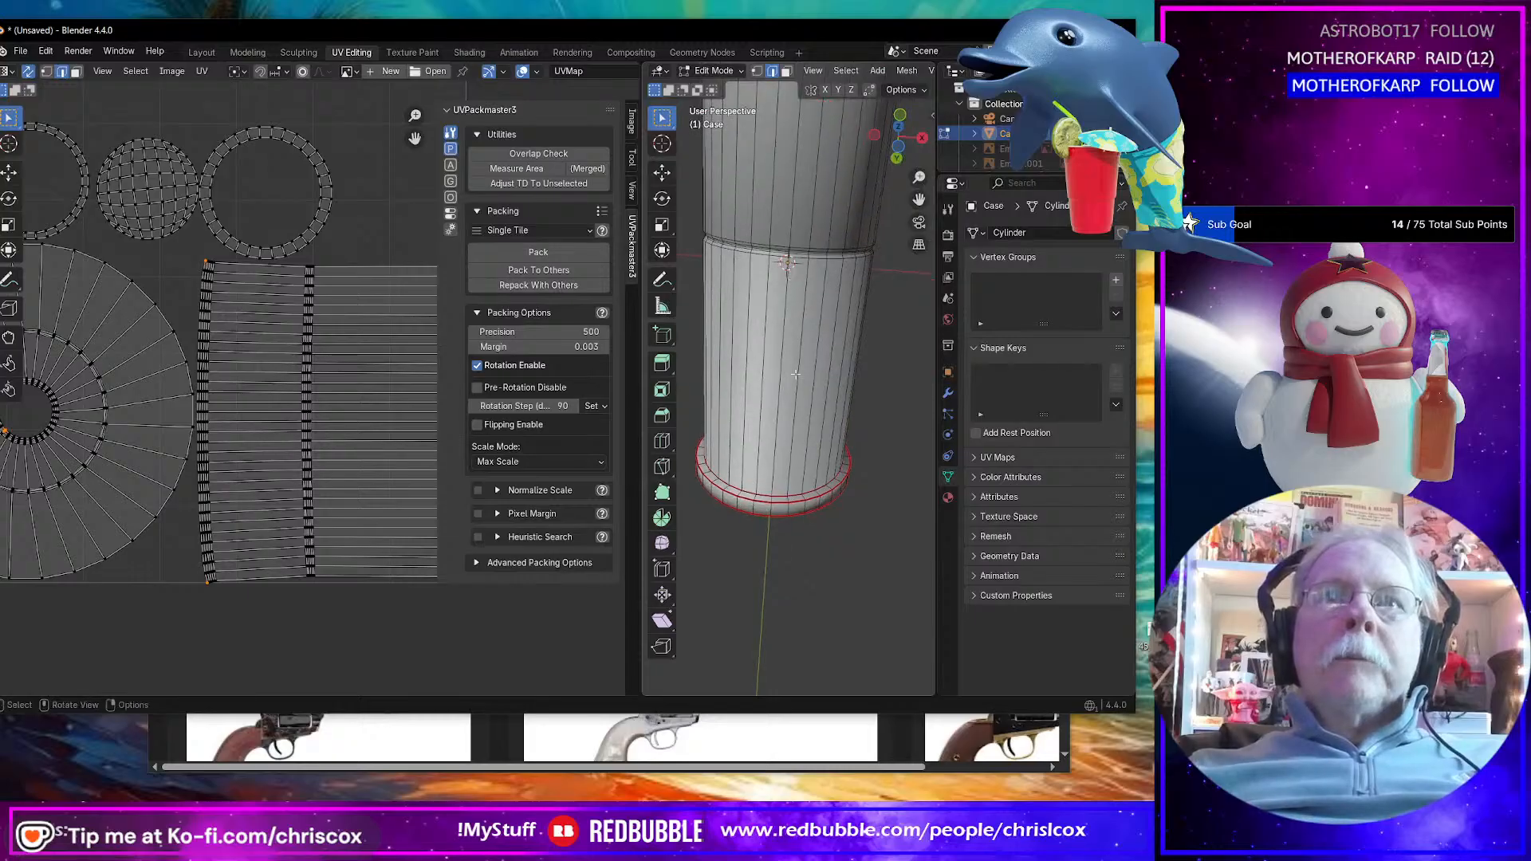
pyautogui.keyDown('ctrl'); pyautogui.click(771, 474); pyautogui.keyUp('ctrl')
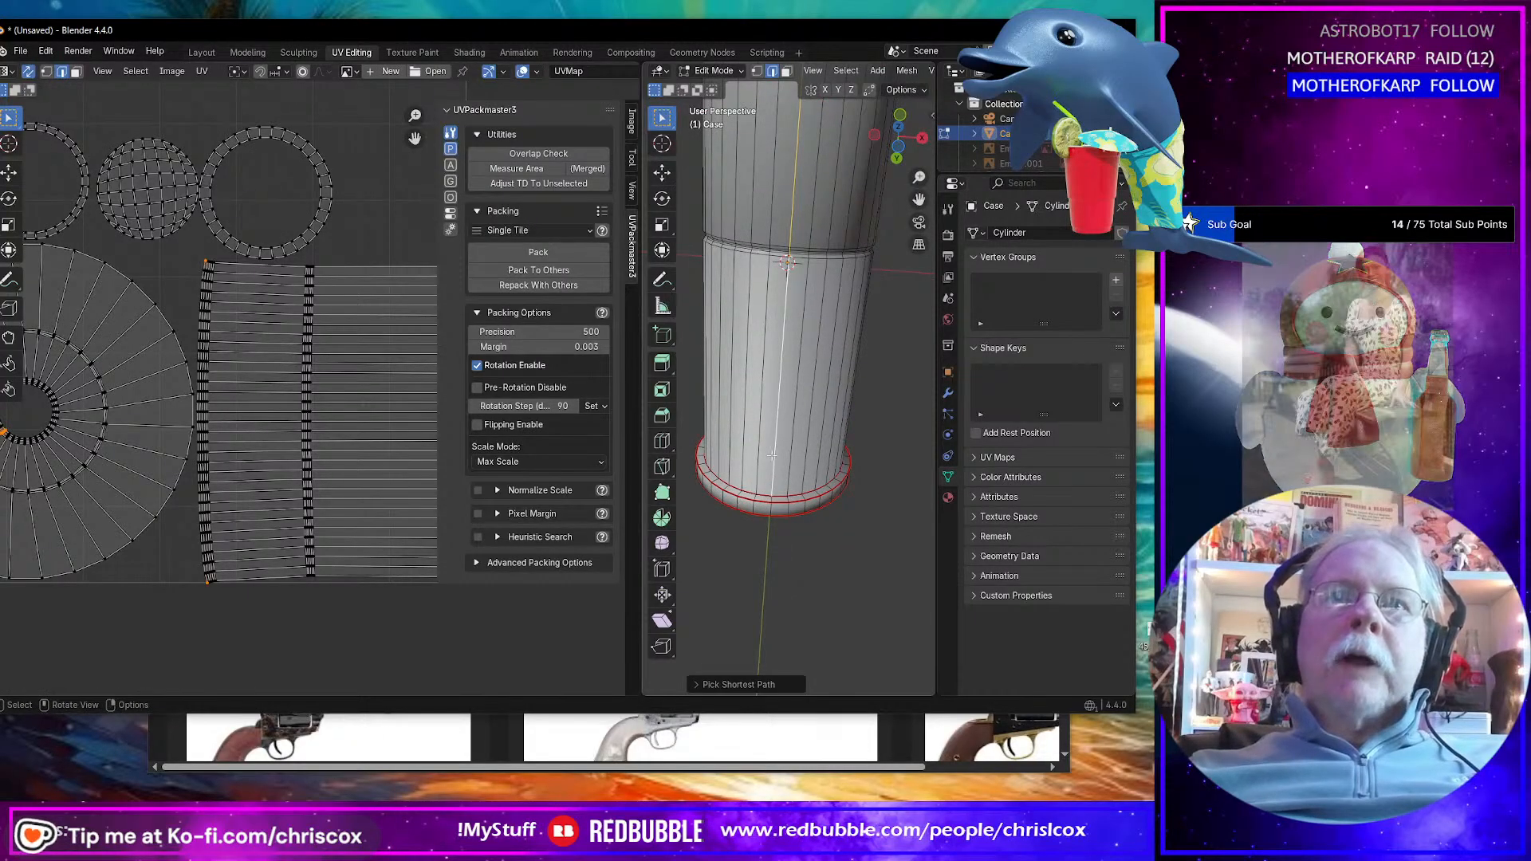
pyautogui.hotkey('ctrl', 'e')
pyautogui.click(699, 457)
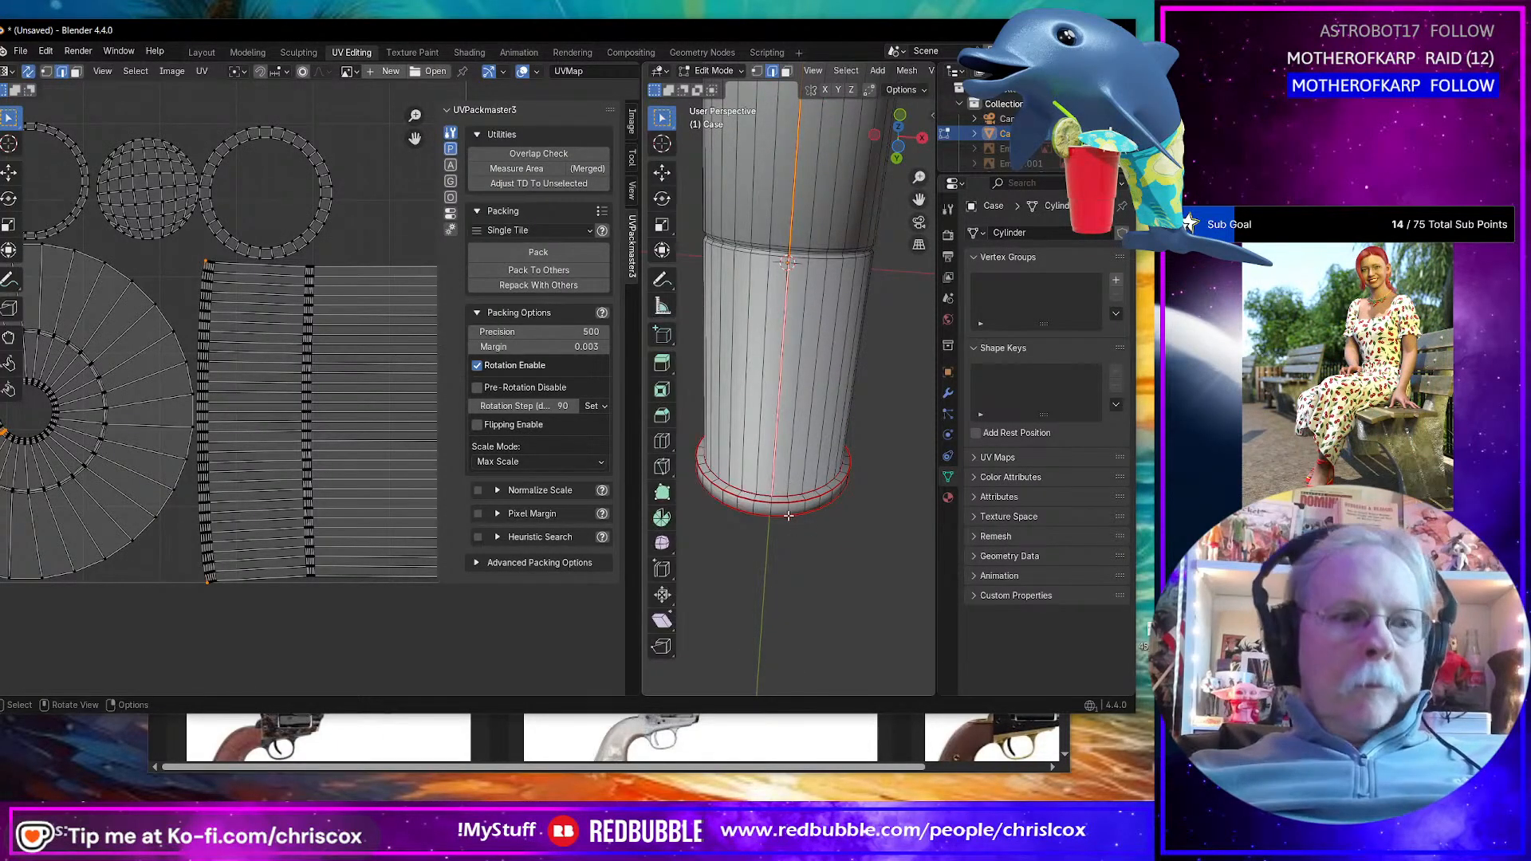
# Step: Select all faces of the case and unwrap them with Unwrap Minimum Stretch
pyautogui.press('3')
pyautogui.press('a')
pyautogui.press('u')
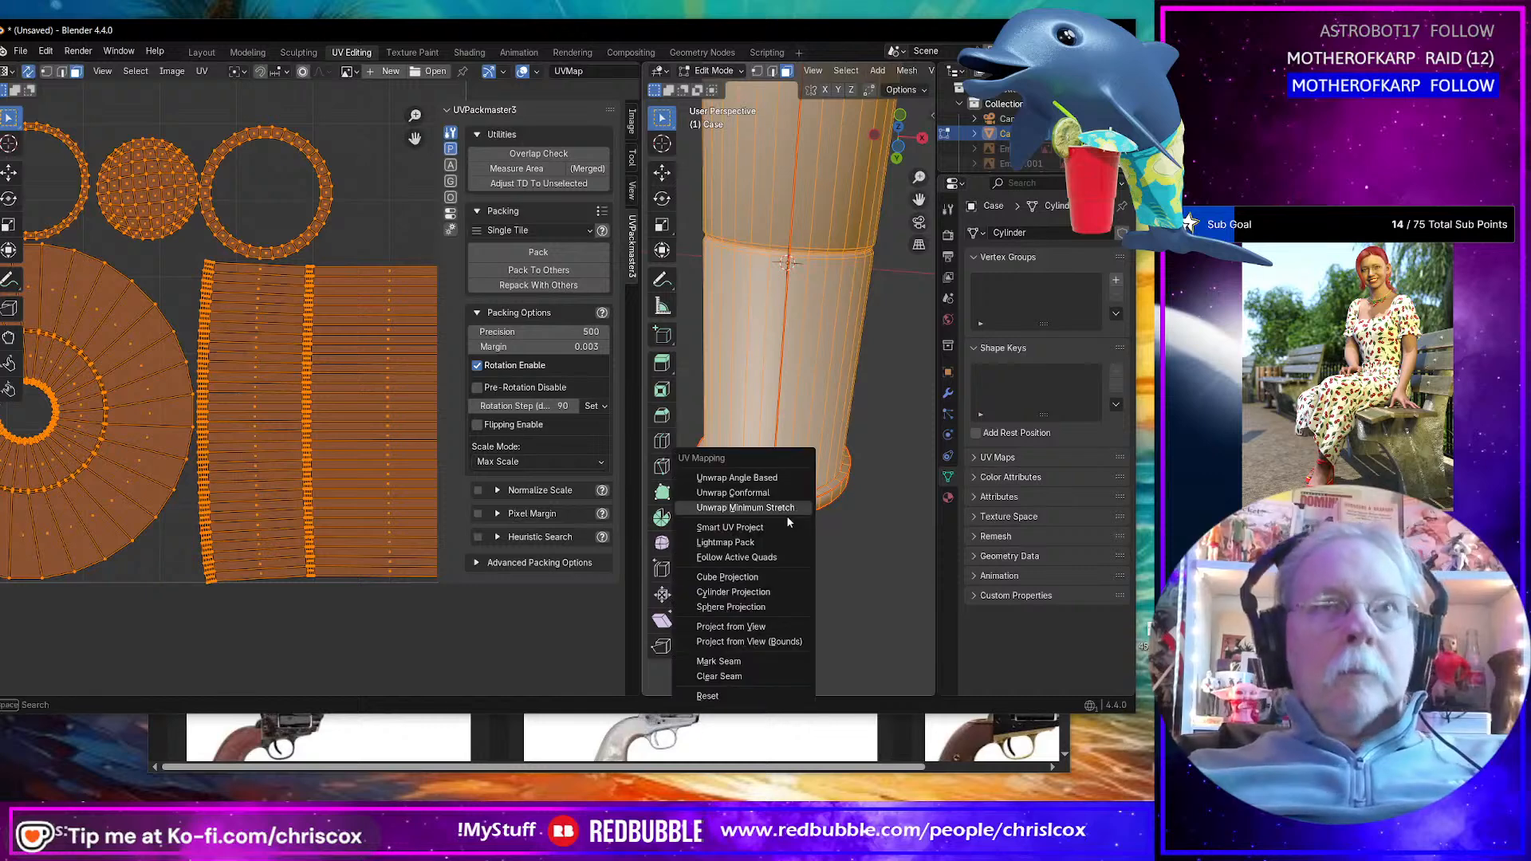
pyautogui.click(745, 508)
pyautogui.scroll(-5, 360, 531)
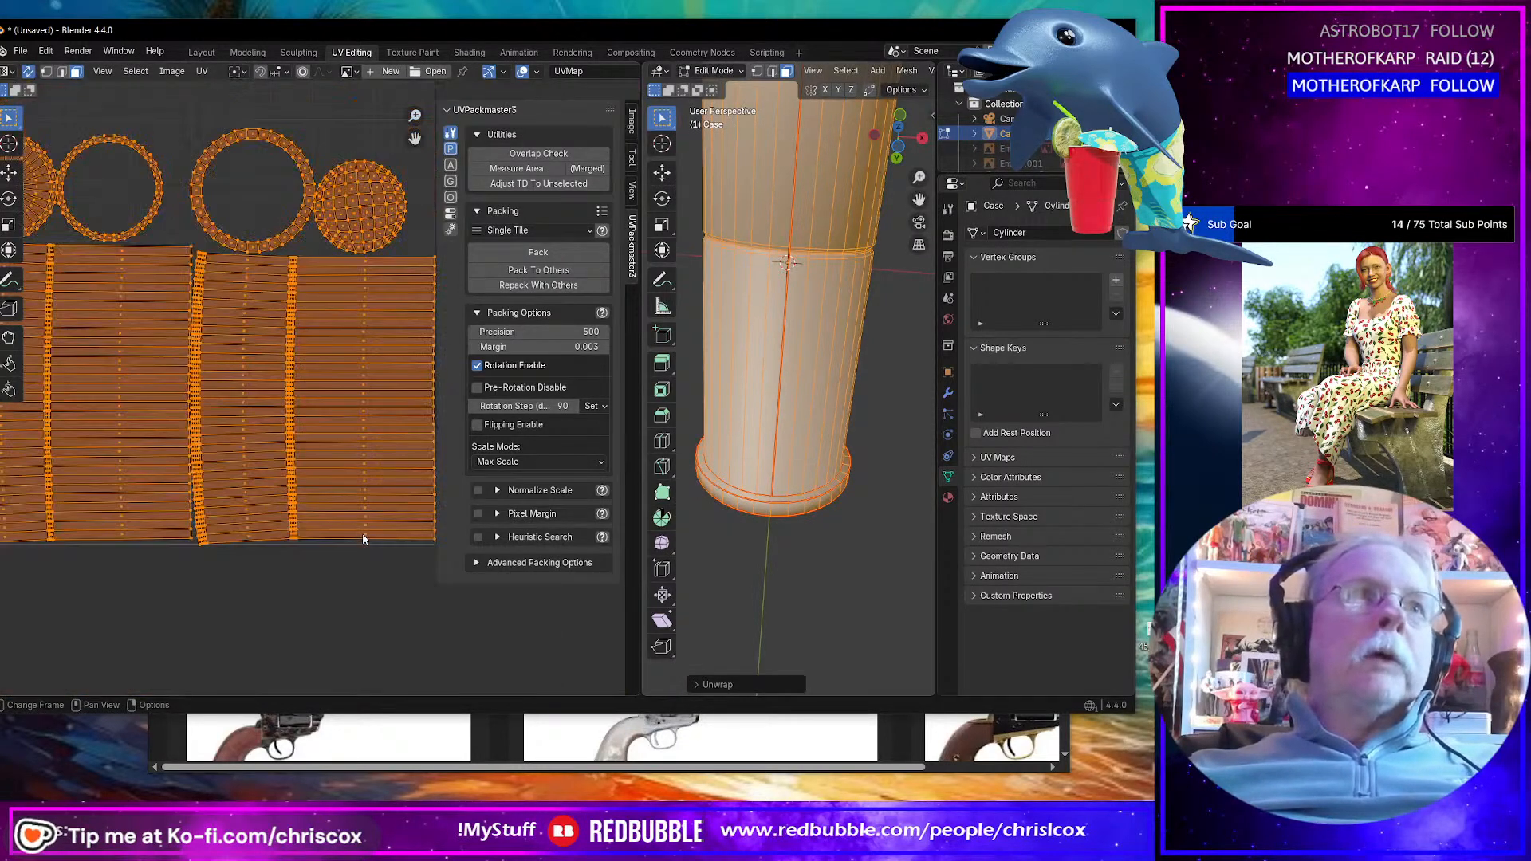
pyautogui.moveTo(346, 502); pyautogui.dragTo(345, 539, button='middle')
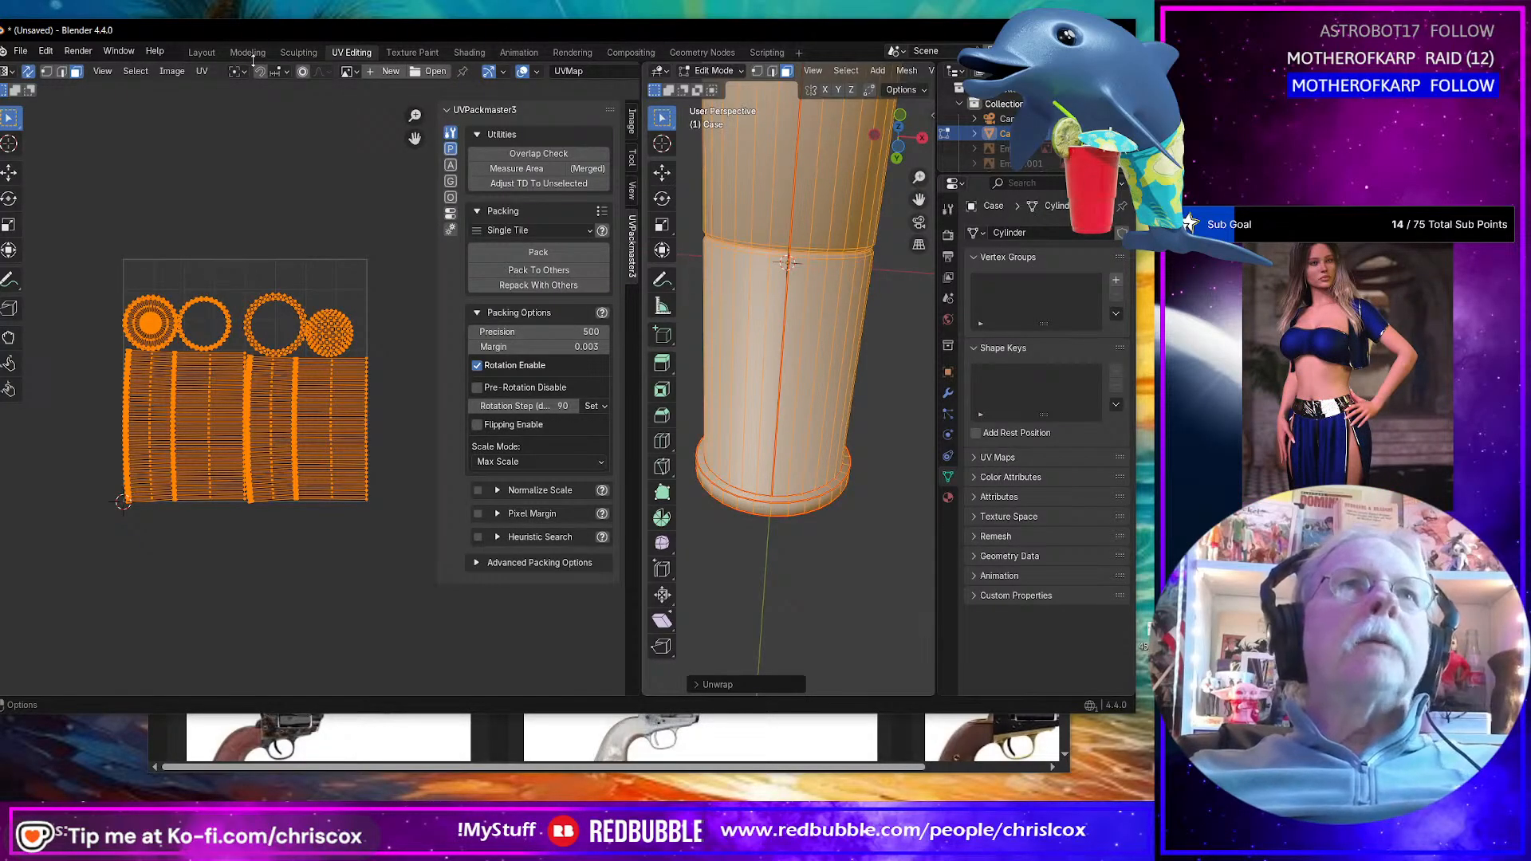
# Step: Return to the Layout workspace, show the Slug, hide the Case and enter Edit Mode on the Slug
pyautogui.click(204, 53)
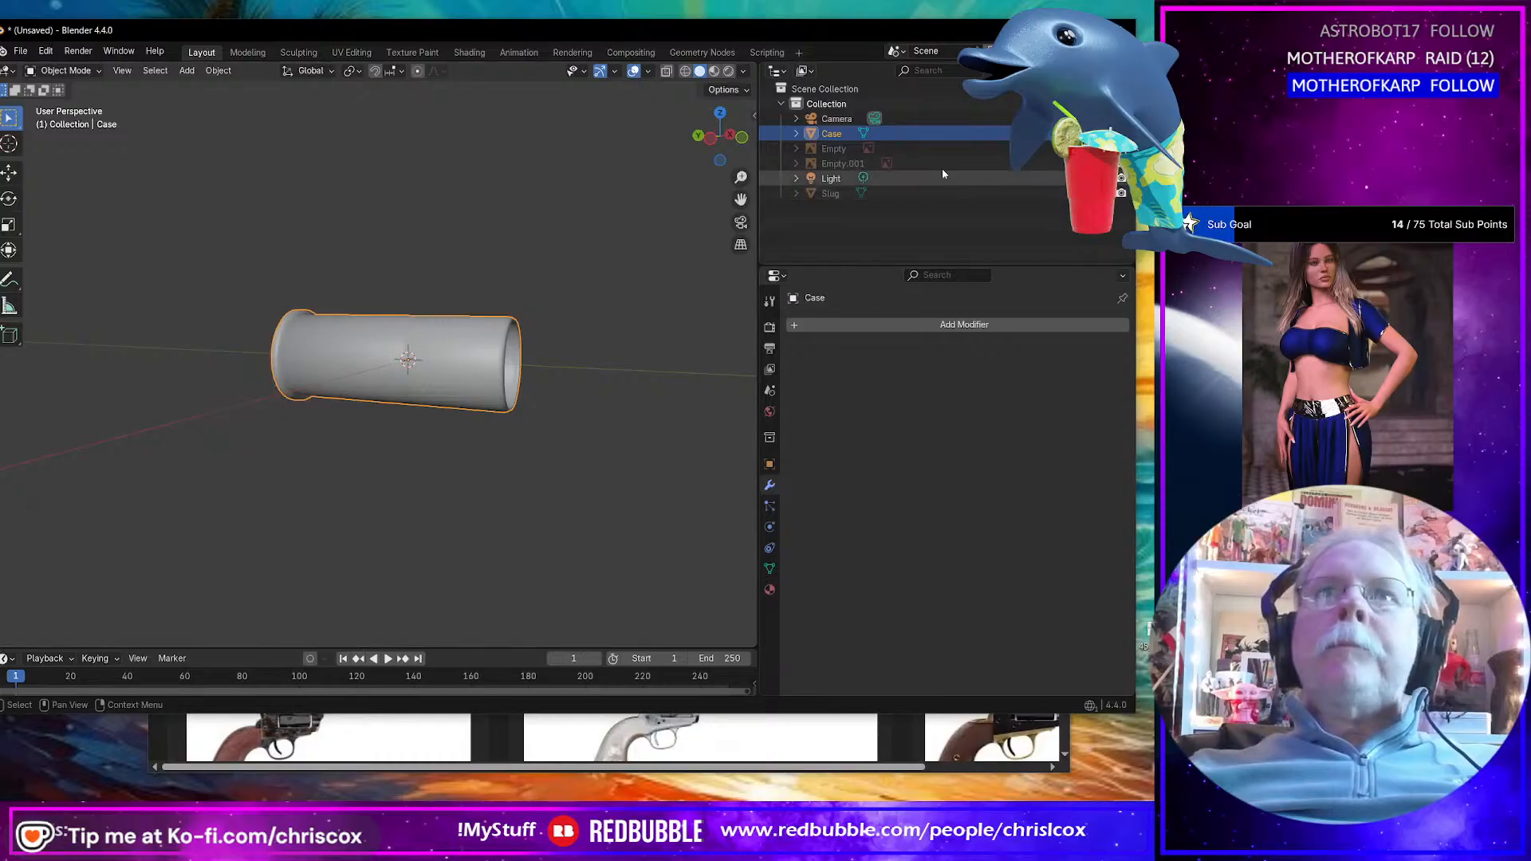
pyautogui.click(830, 193)
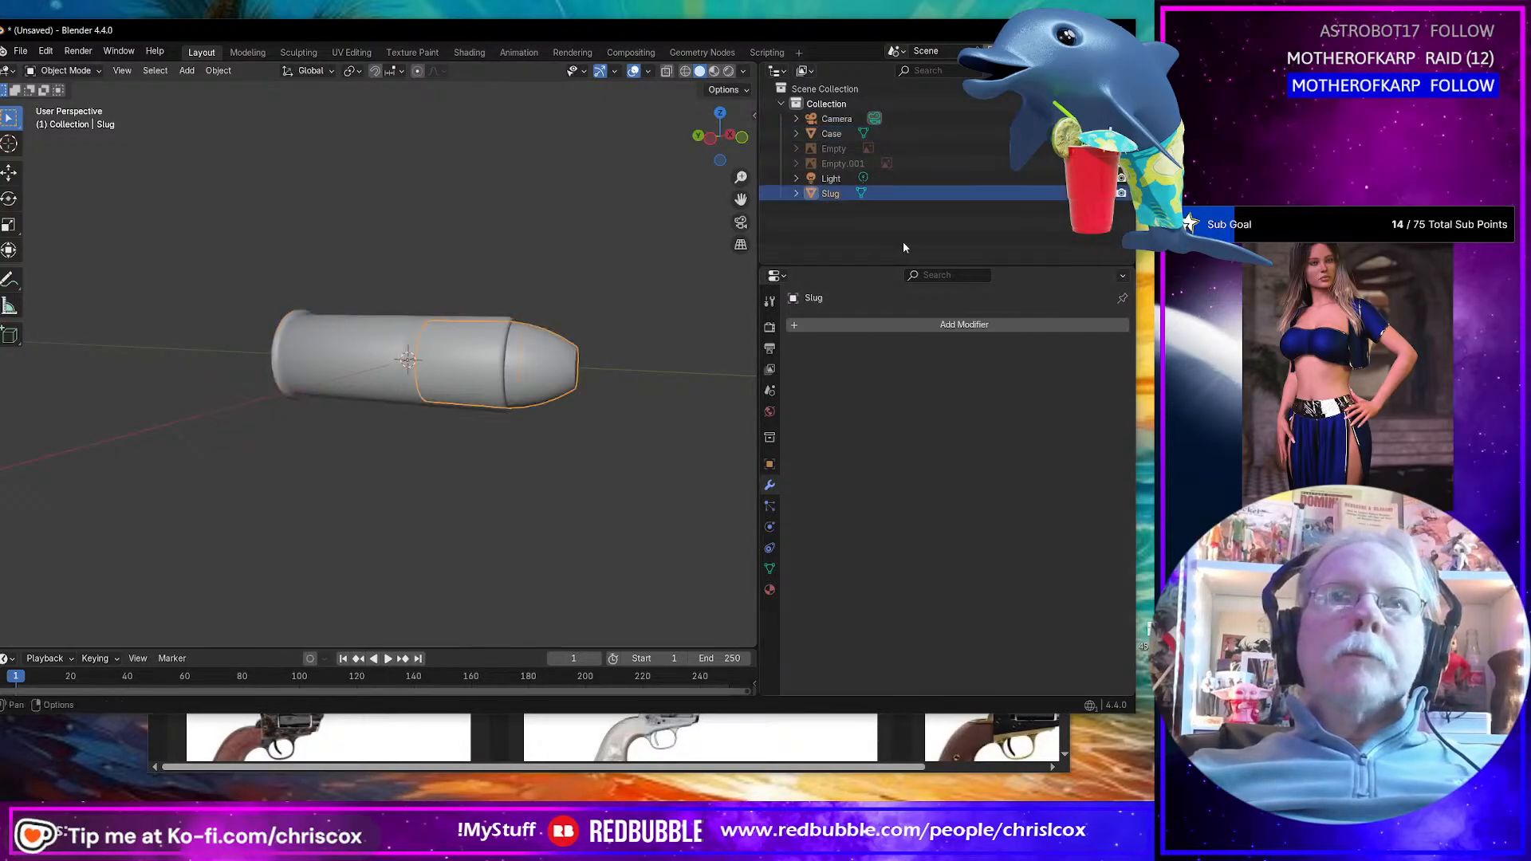
pyautogui.click(1121, 133)
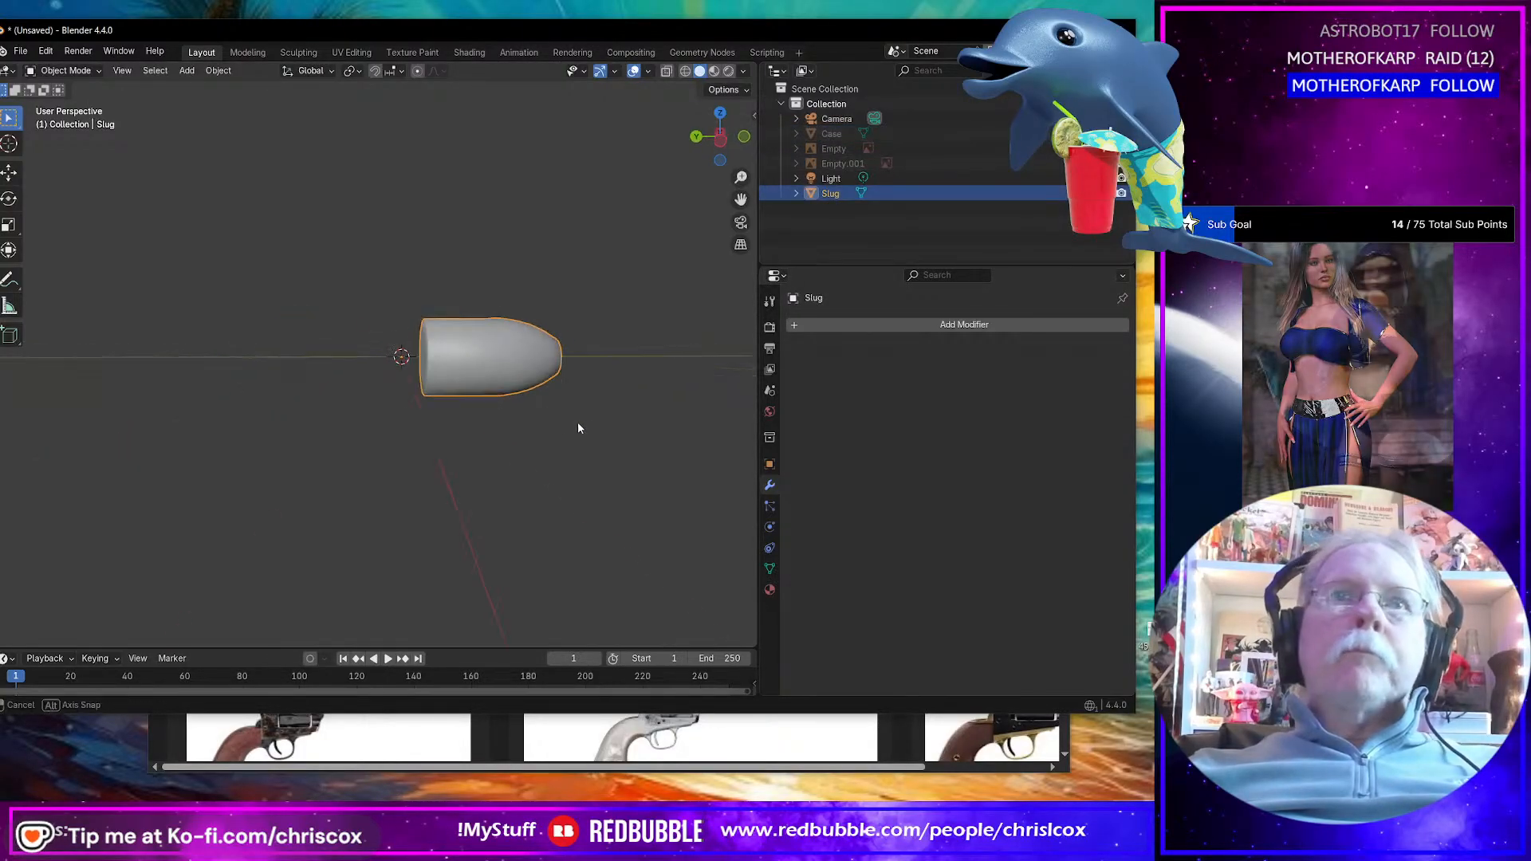
pyautogui.press('Tab')
# Step: Select the edge loops around the slug's flat base and its blunt tip and mark them as seams
pyautogui.scroll(2, 524, 432)
pyautogui.scroll(2, 524, 432)
pyautogui.keyDown('alt'); pyautogui.click(520, 347); pyautogui.keyUp('alt')
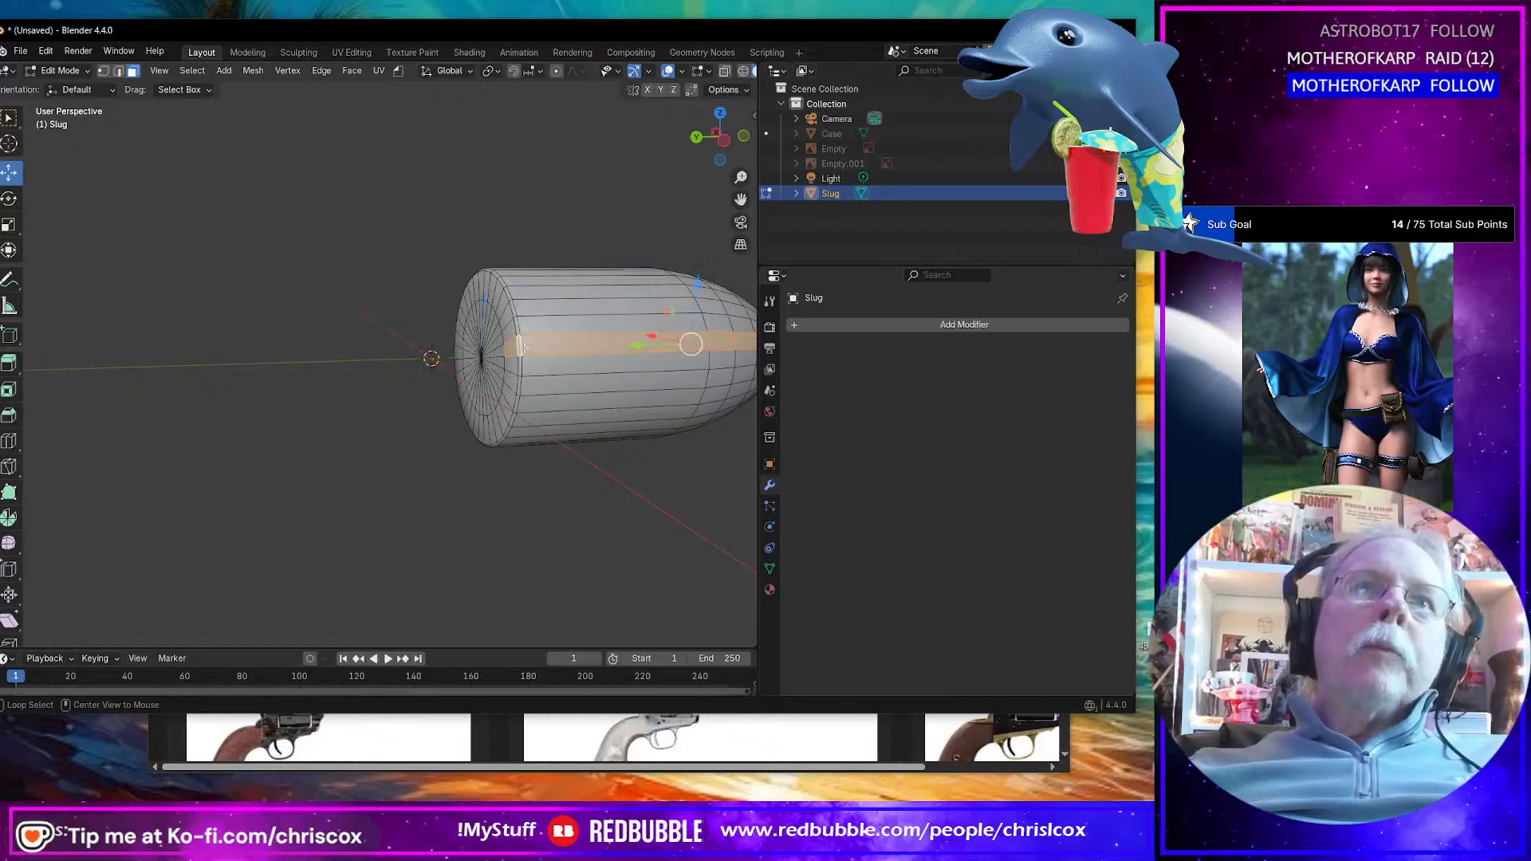
pyautogui.press('2')
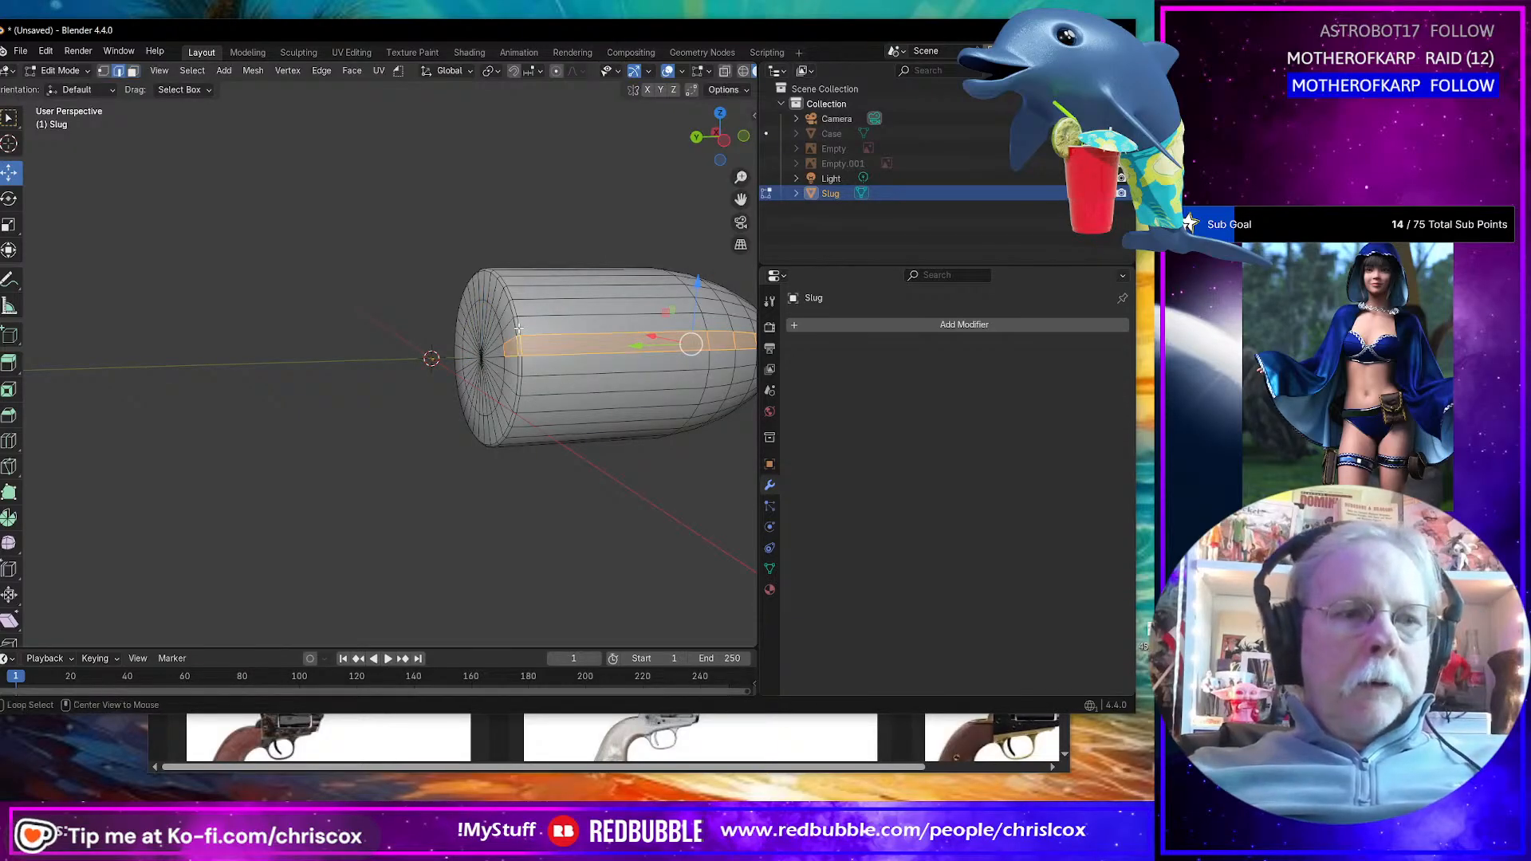
pyautogui.keyDown('alt'); pyautogui.click(519, 334); pyautogui.keyUp('alt')
pyautogui.scroll(2, 556, 366)
pyautogui.keyDown('shift'); pyautogui.moveTo(556, 367); pyautogui.dragTo(334, 350, button='middle'); pyautogui.keyUp('shift')
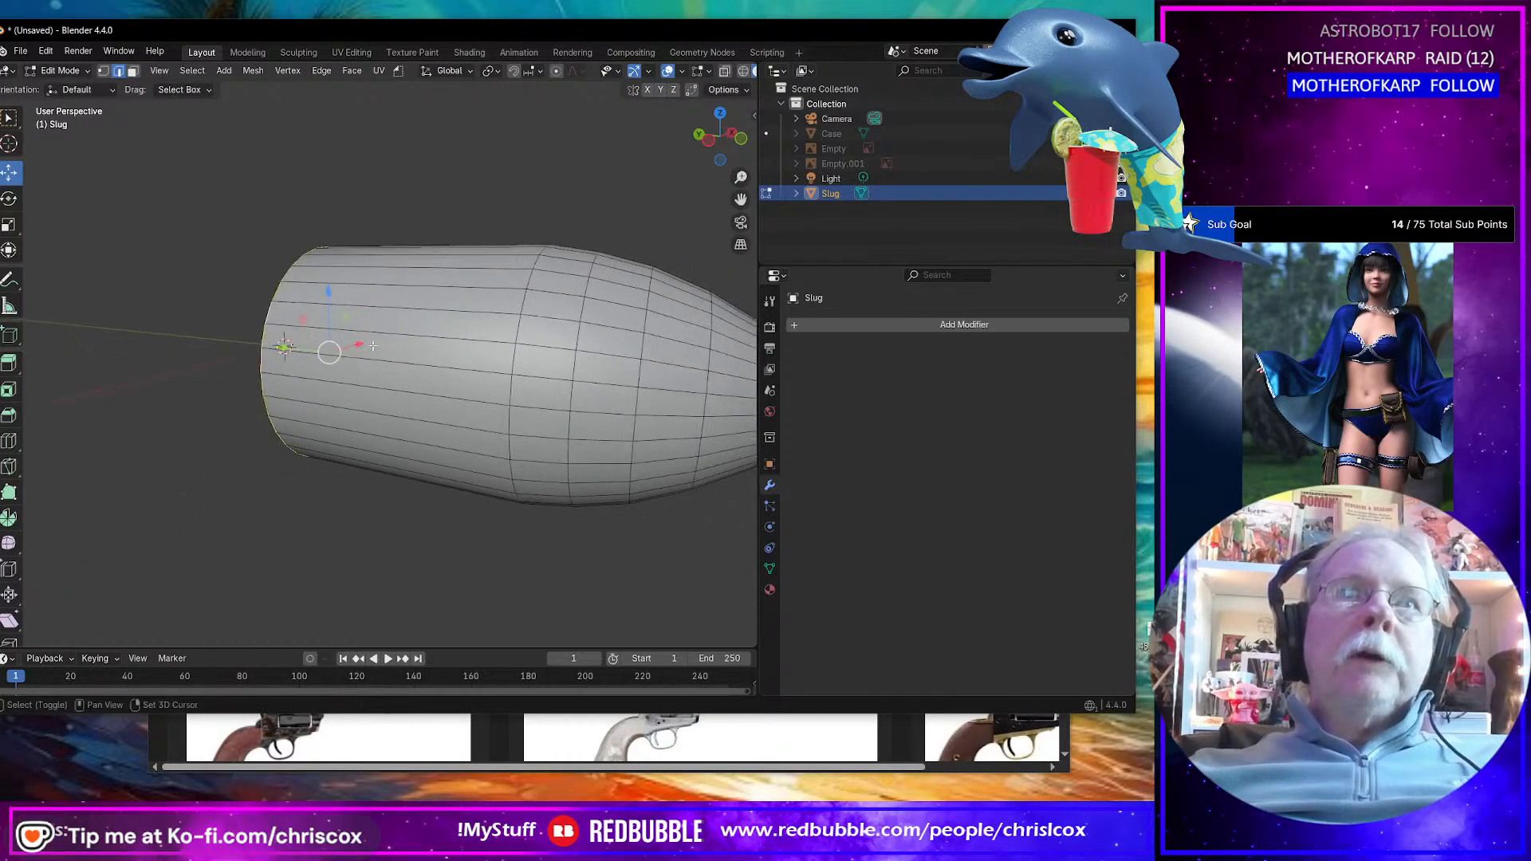
pyautogui.scroll(-1, 334, 351)
pyautogui.moveTo(656, 355); pyautogui.dragTo(605, 333, button='middle')
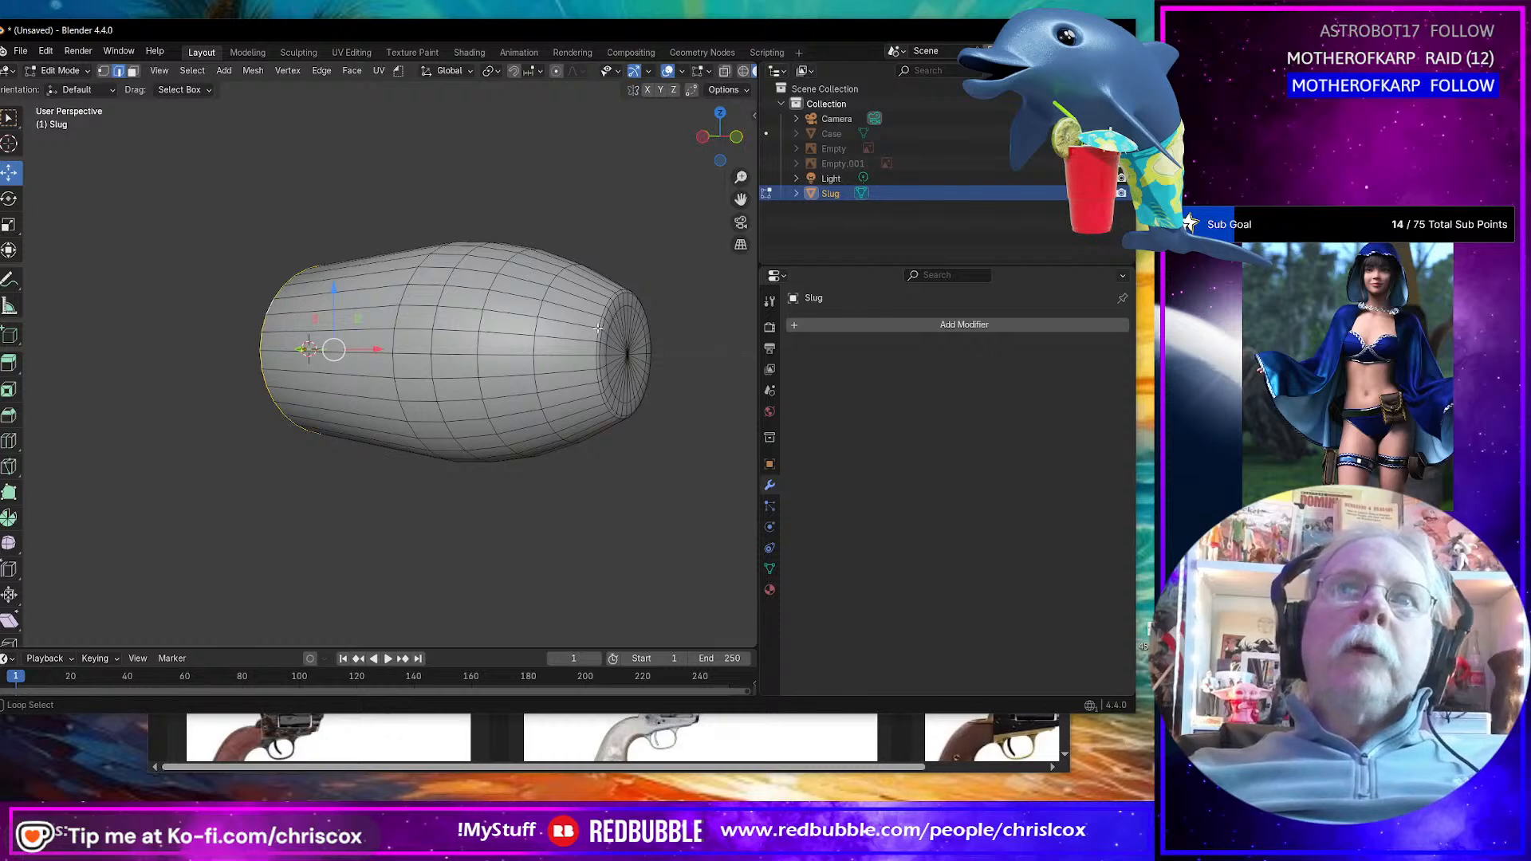
pyautogui.keyDown('alt'); pyautogui.keyDown('shift'); pyautogui.click(600, 323); pyautogui.keyUp('shift'); pyautogui.keyUp('alt')
pyautogui.rightClick(600, 323)
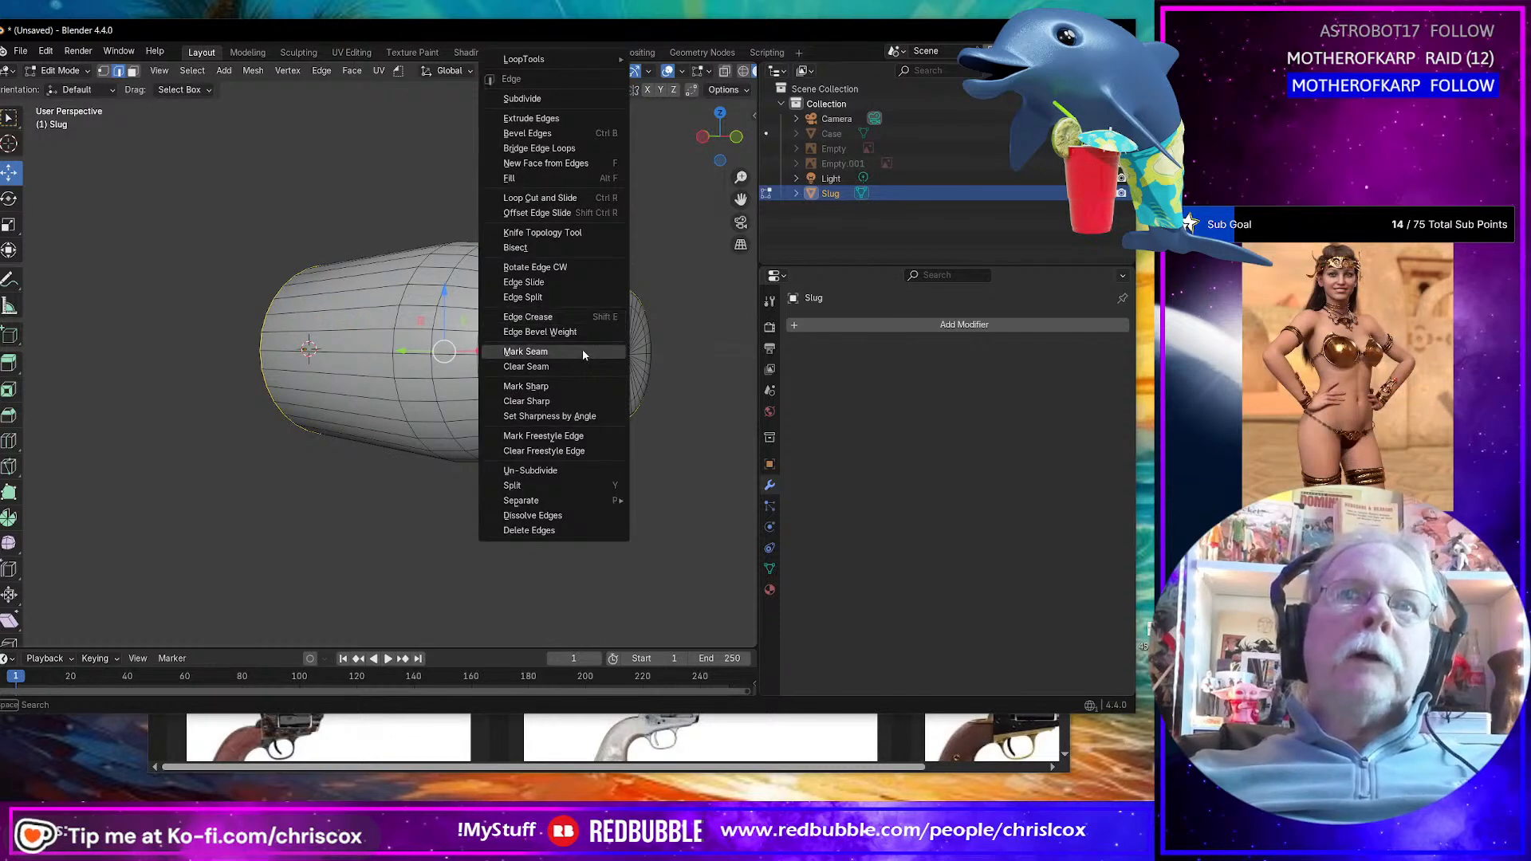
pyautogui.click(582, 350)
# Step: Select the lengthwise edge path between the slug's two end seams and mark it as a seam
pyautogui.moveTo(606, 379); pyautogui.dragTo(523, 328, button='middle')
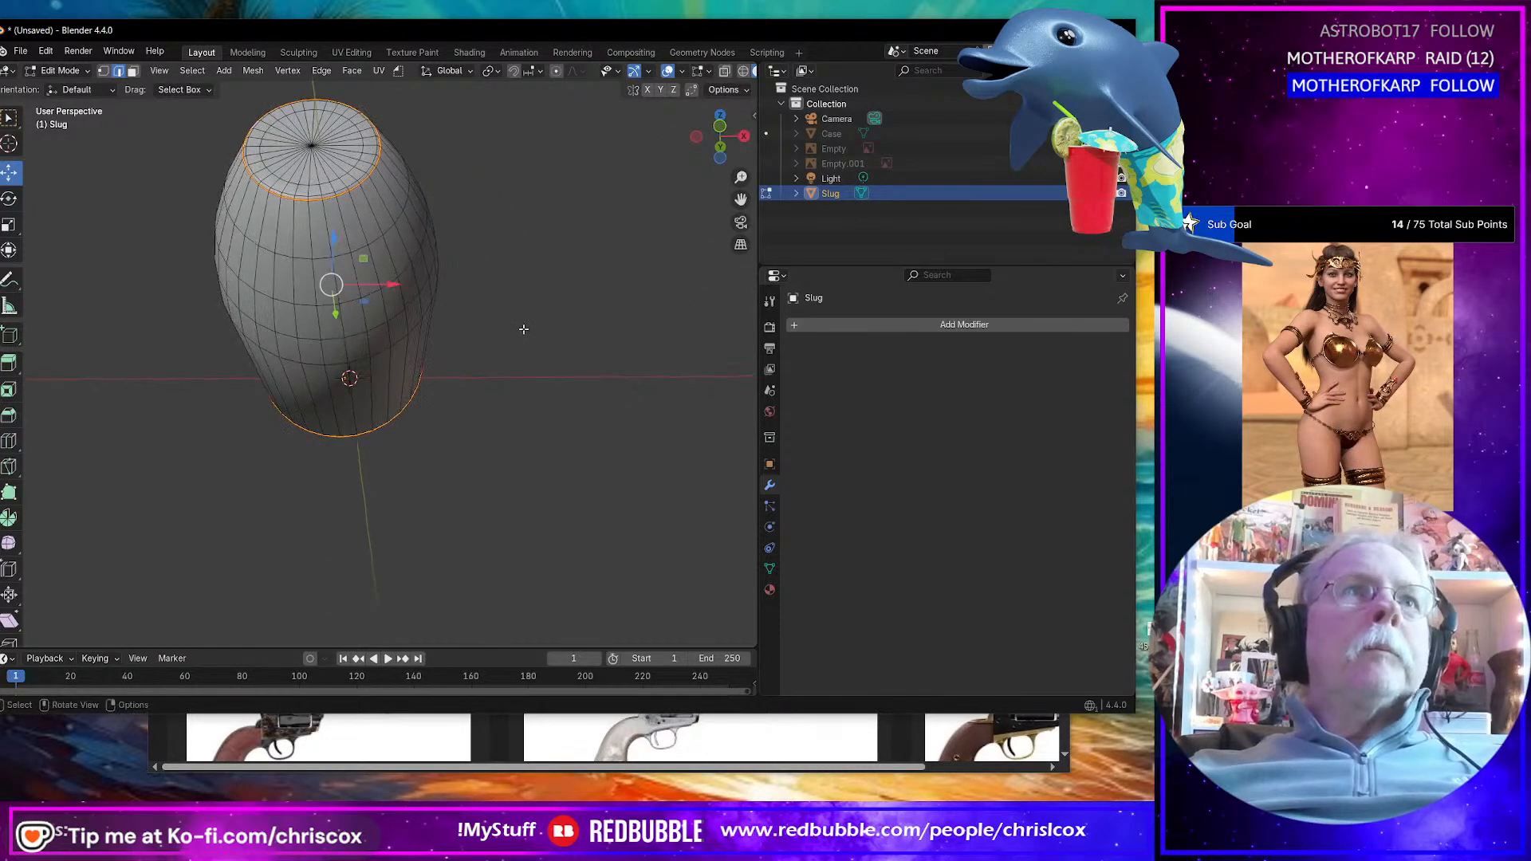
pyautogui.click(317, 224)
pyautogui.keyDown('ctrl'); pyautogui.click(334, 415); pyautogui.keyUp('ctrl')
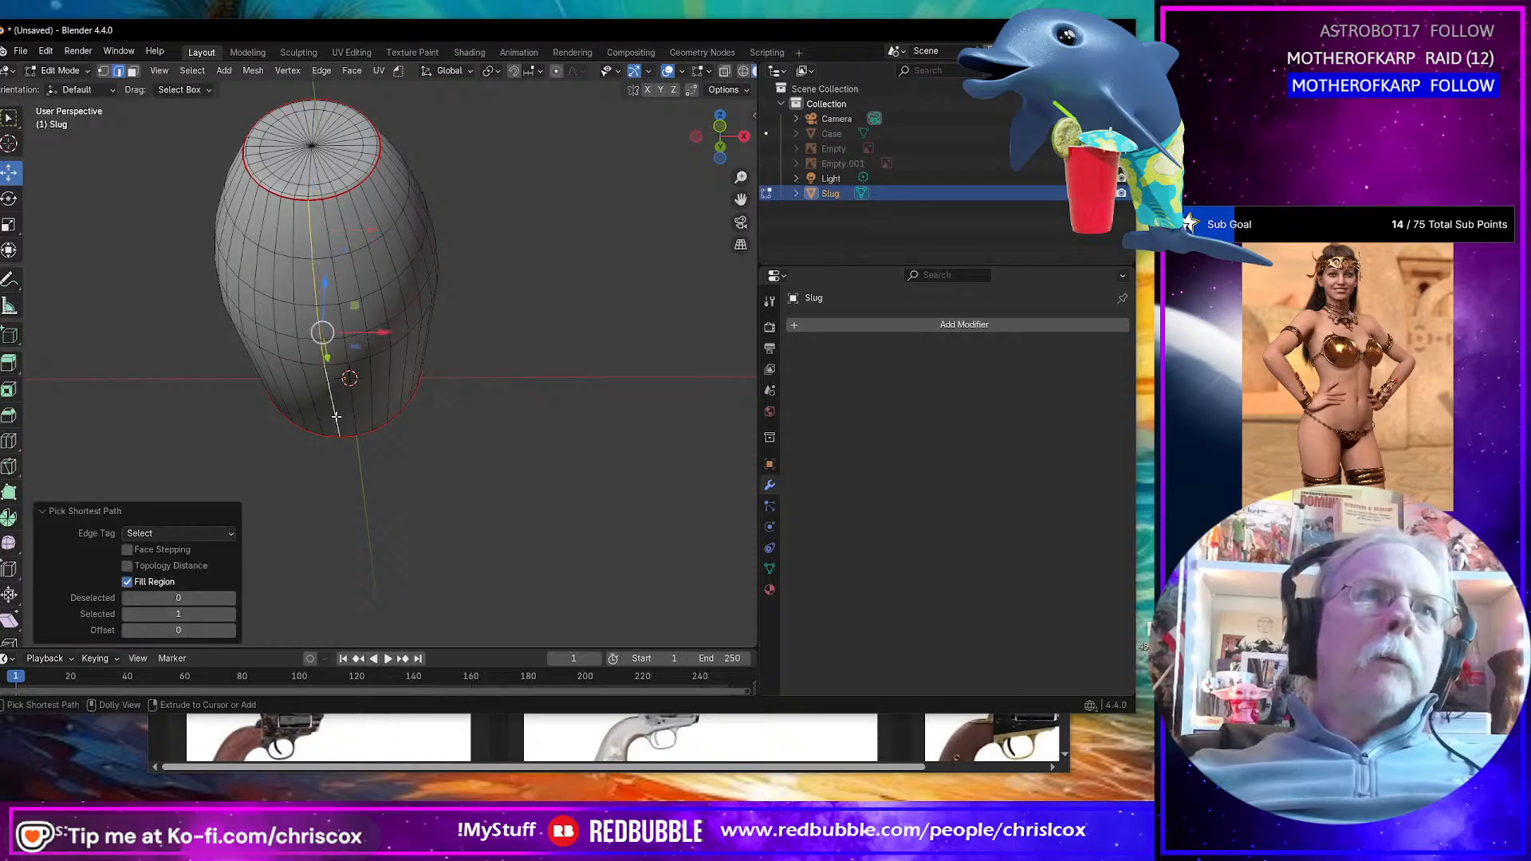
pyautogui.rightClick(337, 418)
pyautogui.click(337, 418)
pyautogui.moveTo(336, 418); pyautogui.dragTo(437, 341, button='middle')
# Step: Switch to the UV Editing workspace, select all of the slug and unwrap it with Unwrap Minimum Stretch
pyautogui.click(352, 53)
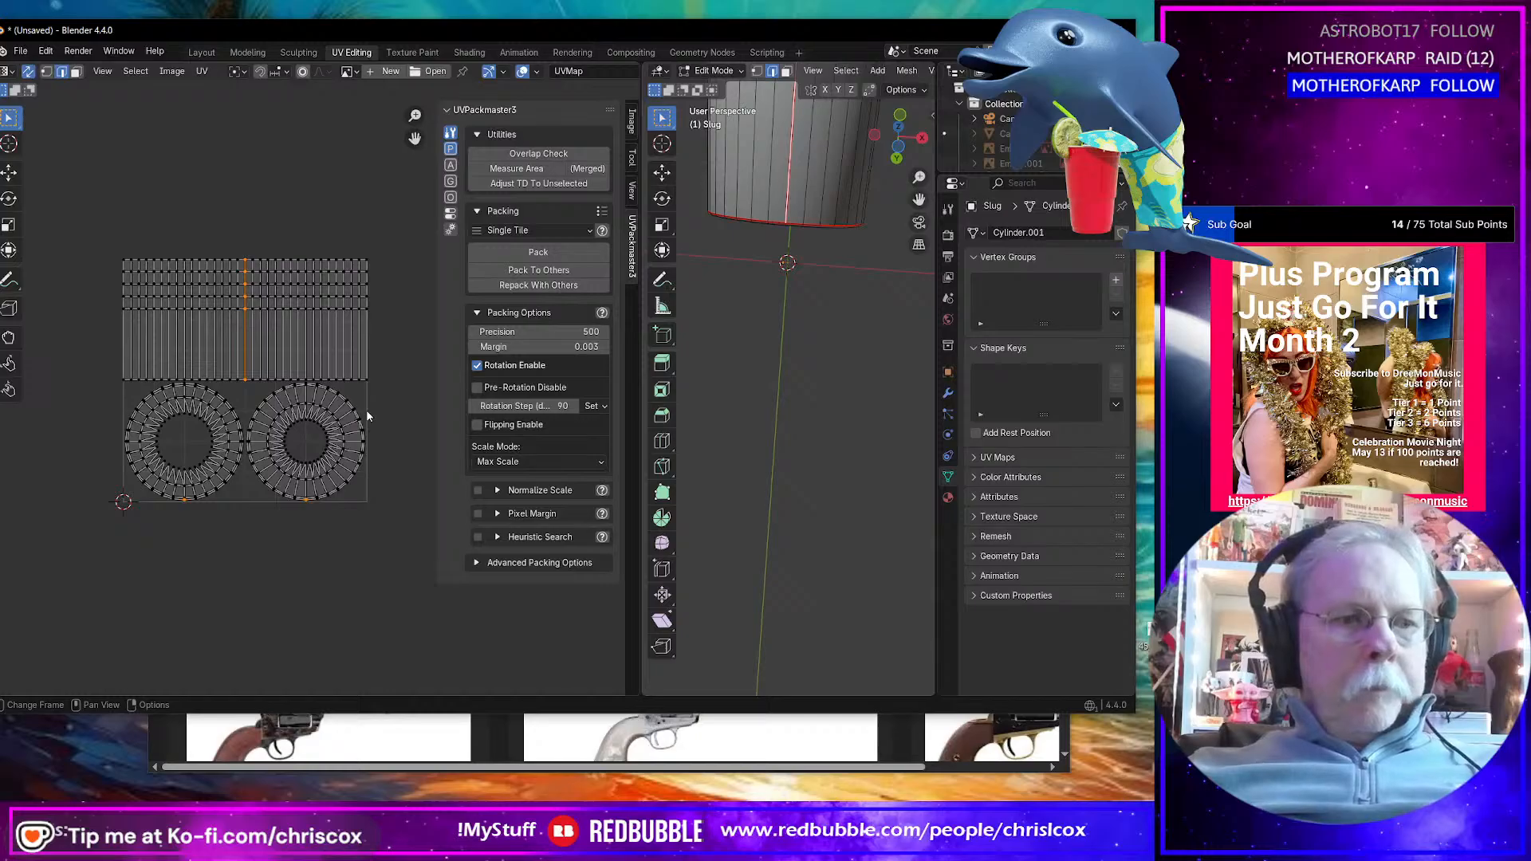
pyautogui.press('a')
pyautogui.press('u')
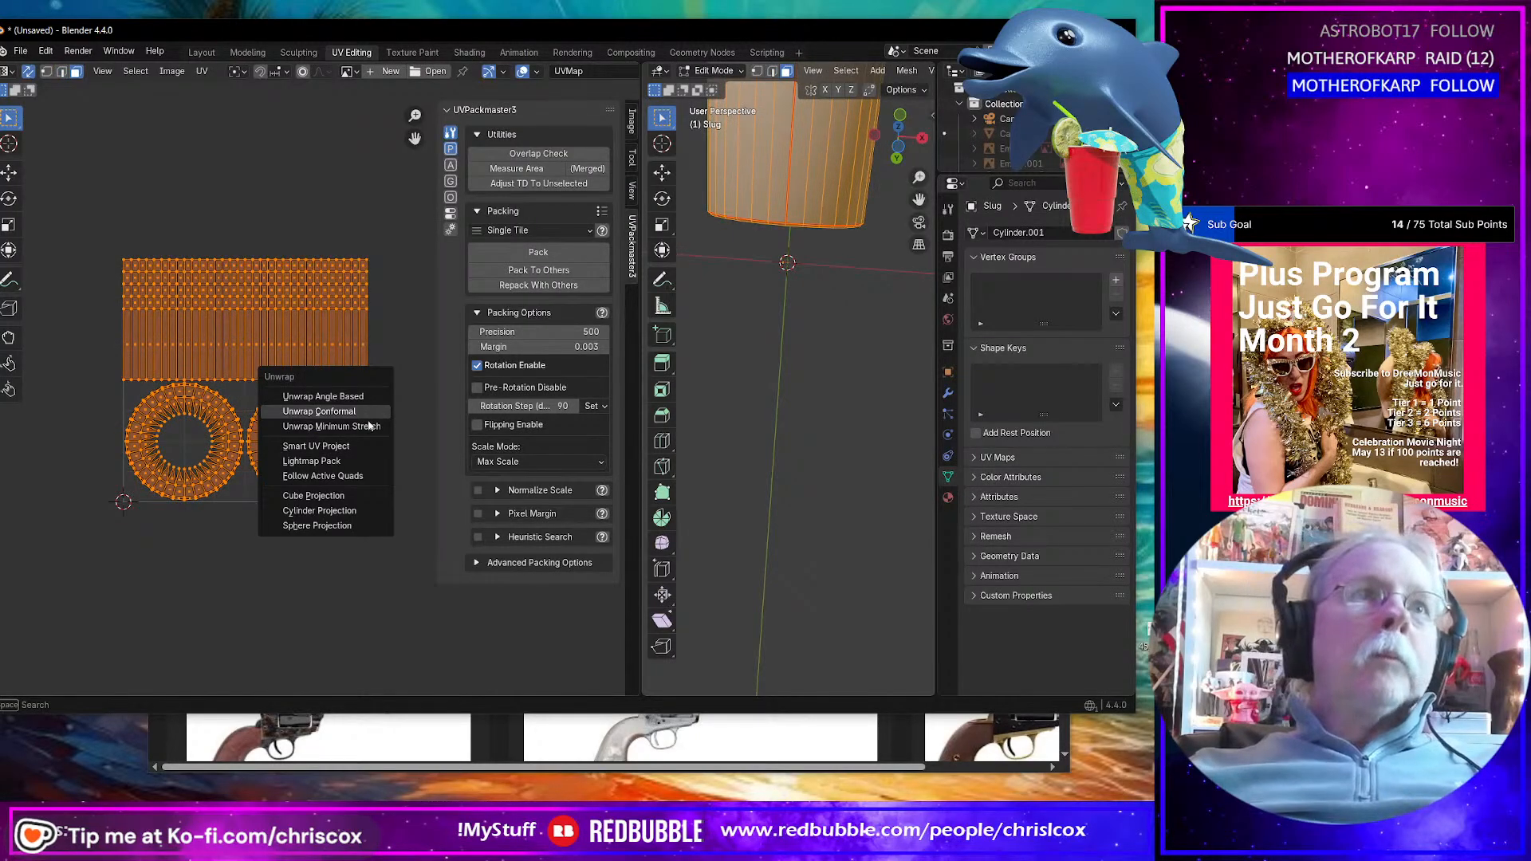
pyautogui.click(370, 426)
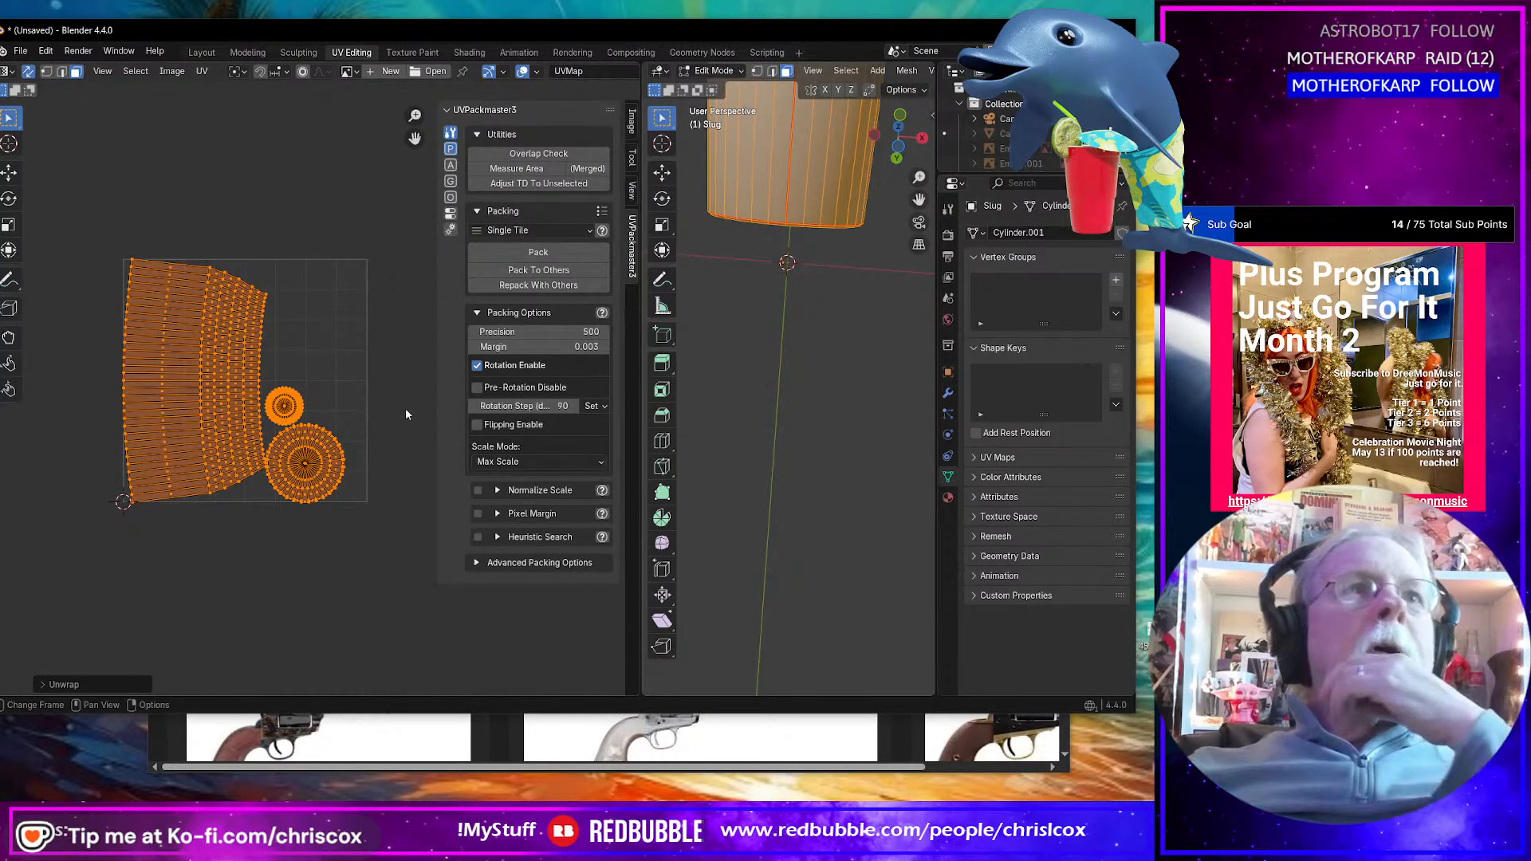
# Step: Return to the Layout workspace and give the Slug a new material named Slug
pyautogui.click(201, 52)
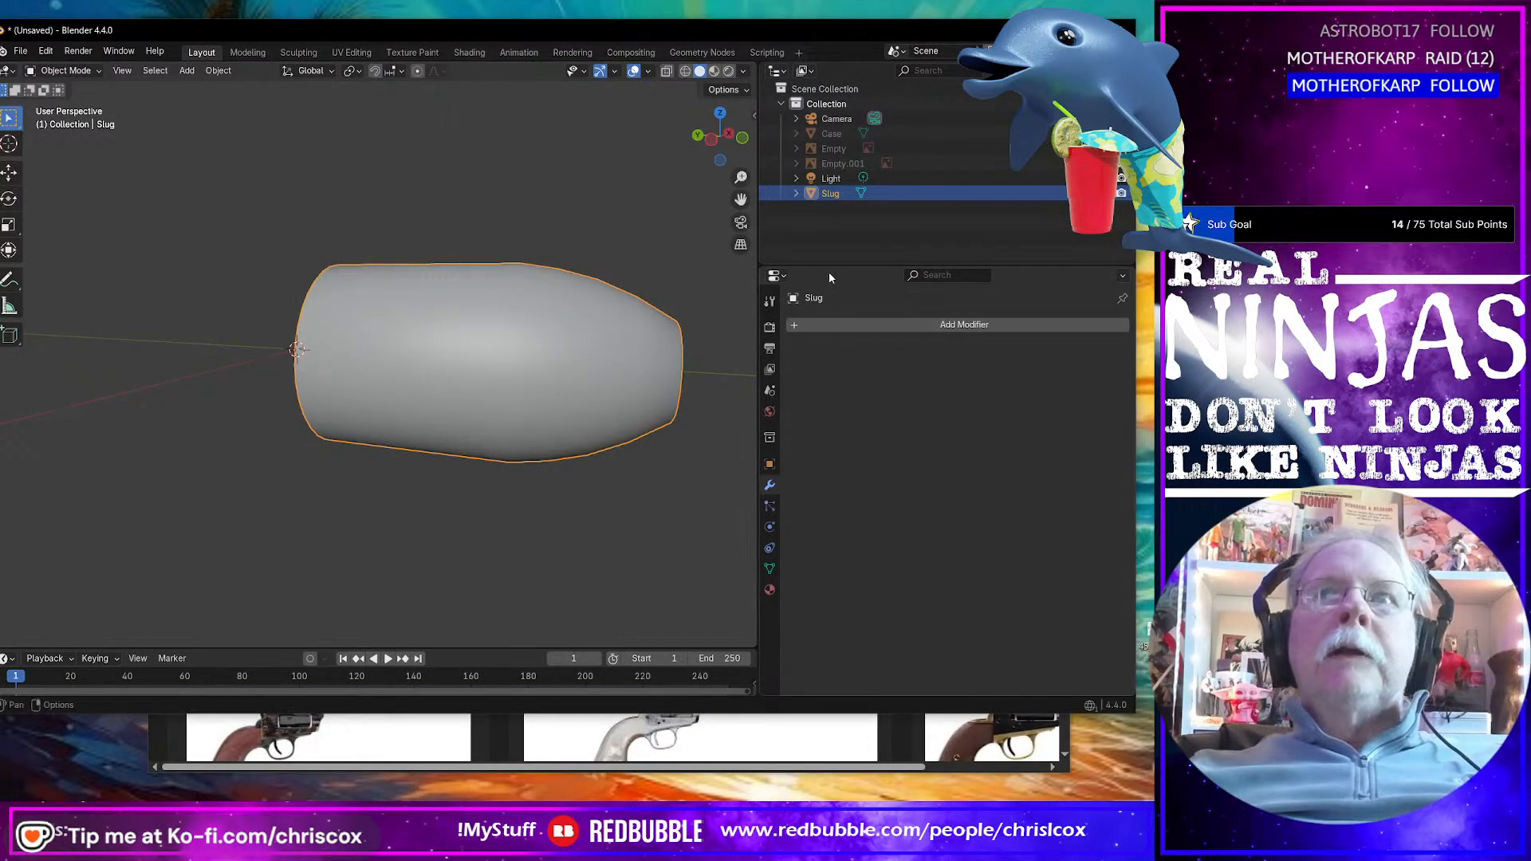
pyautogui.click(770, 591)
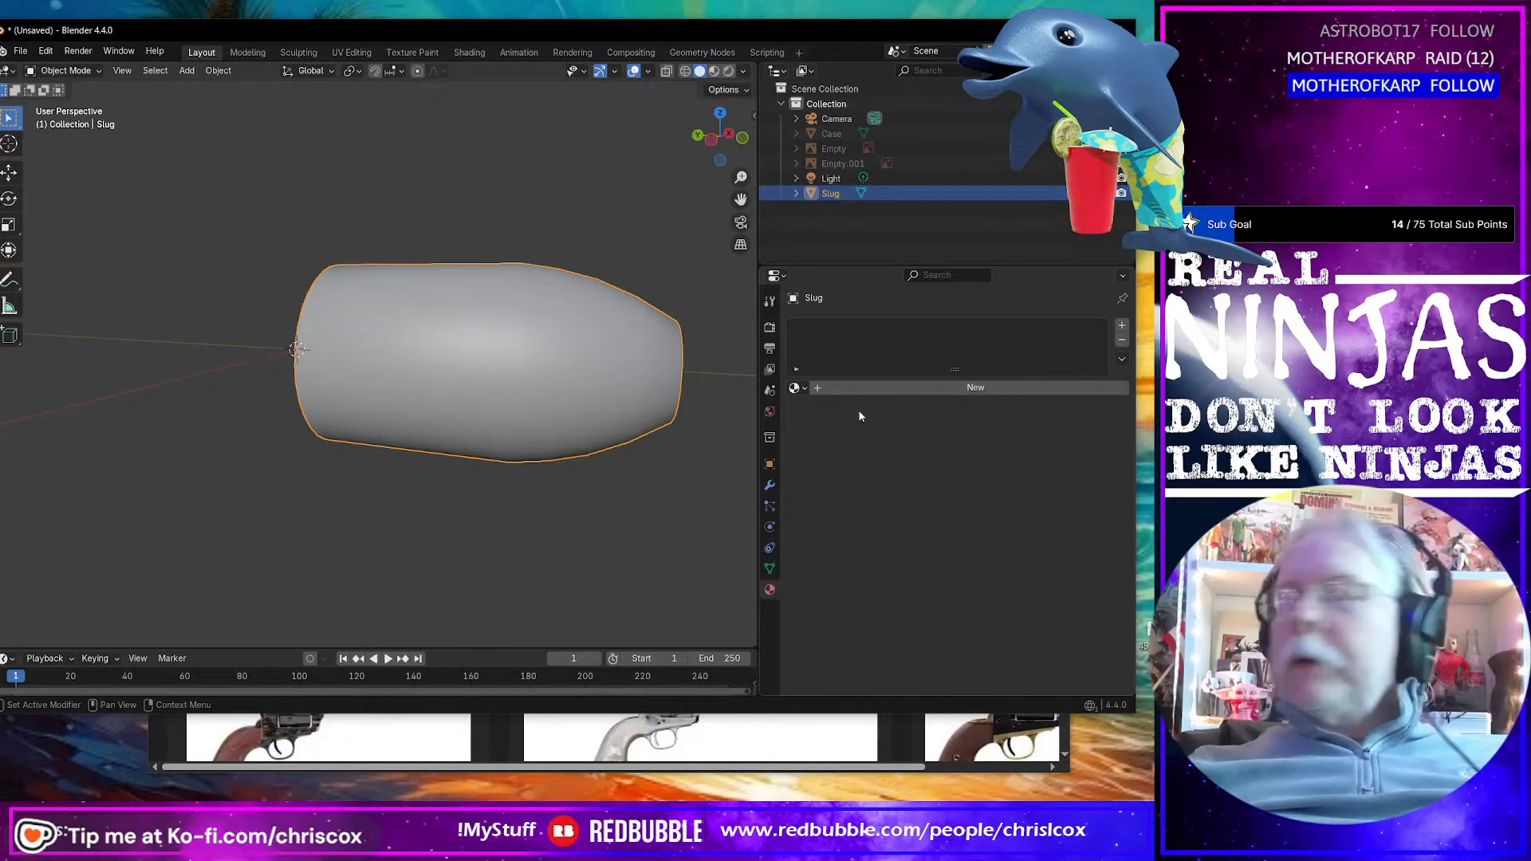
pyautogui.click(844, 394)
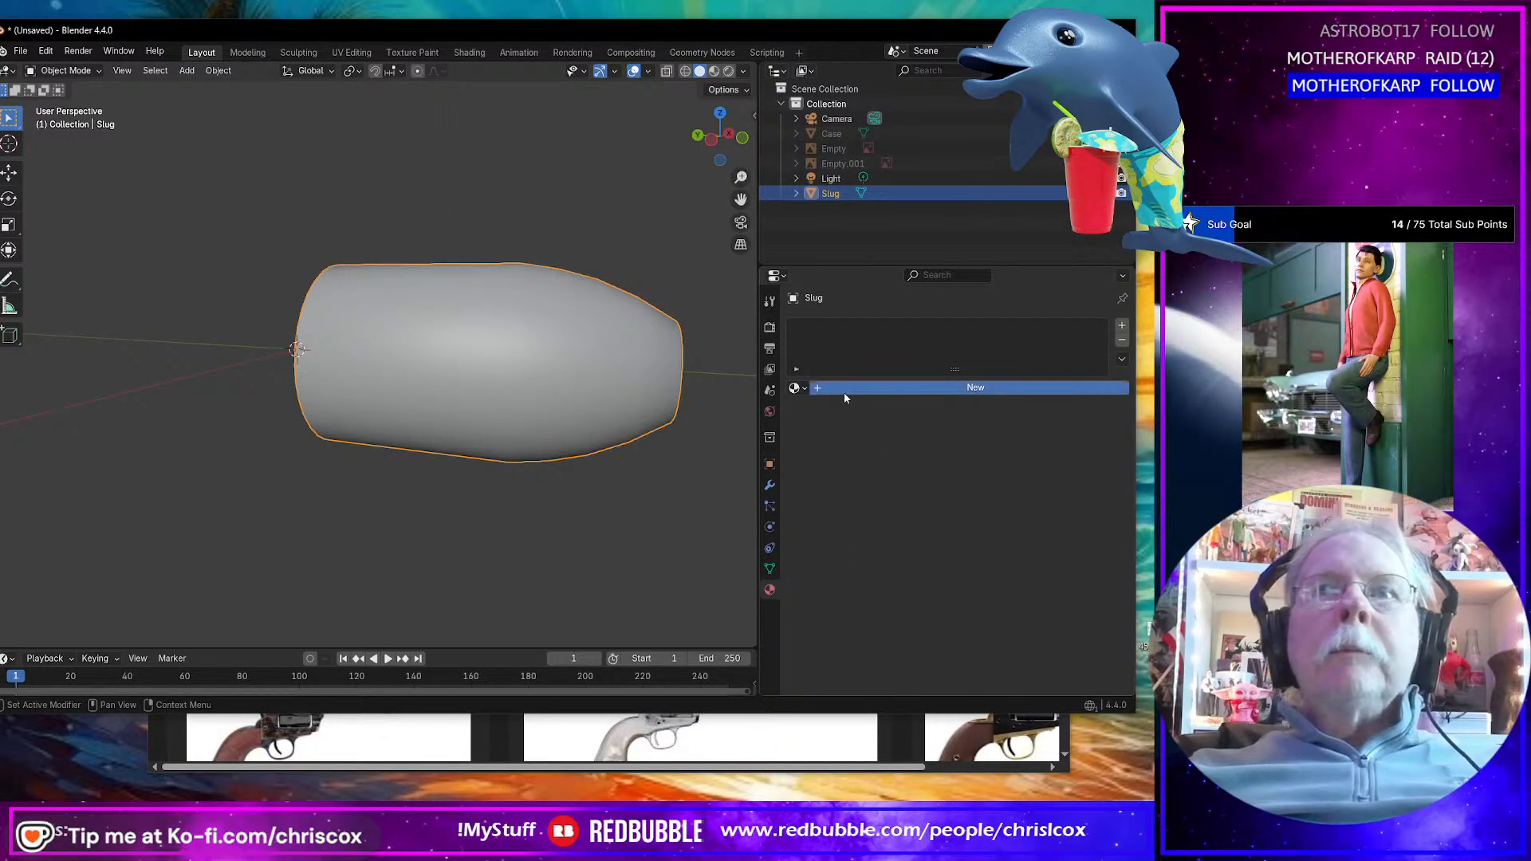
pyautogui.click(893, 388)
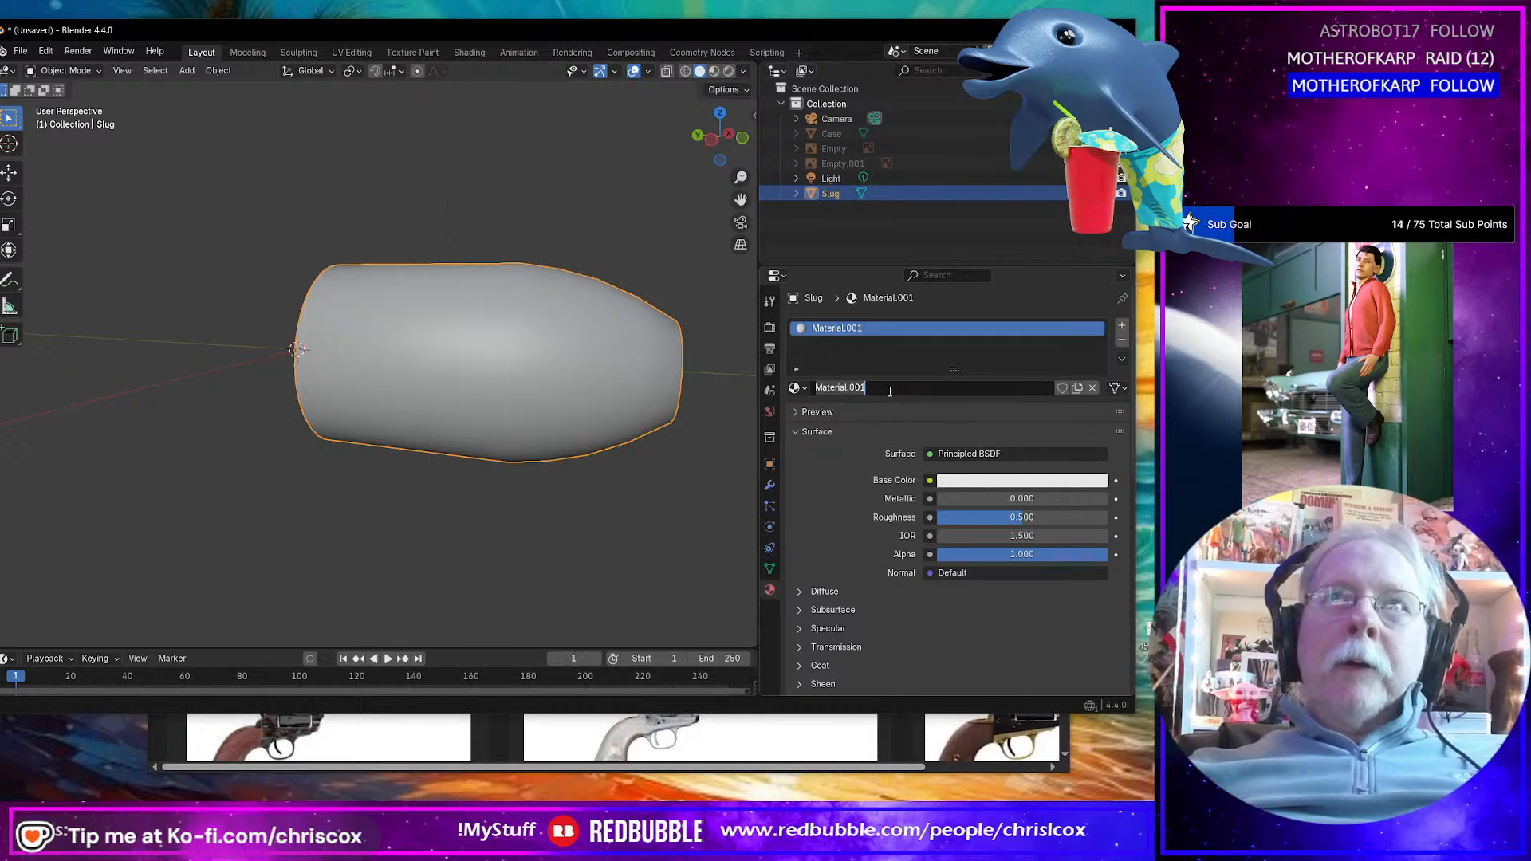
pyautogui.write('Slug')
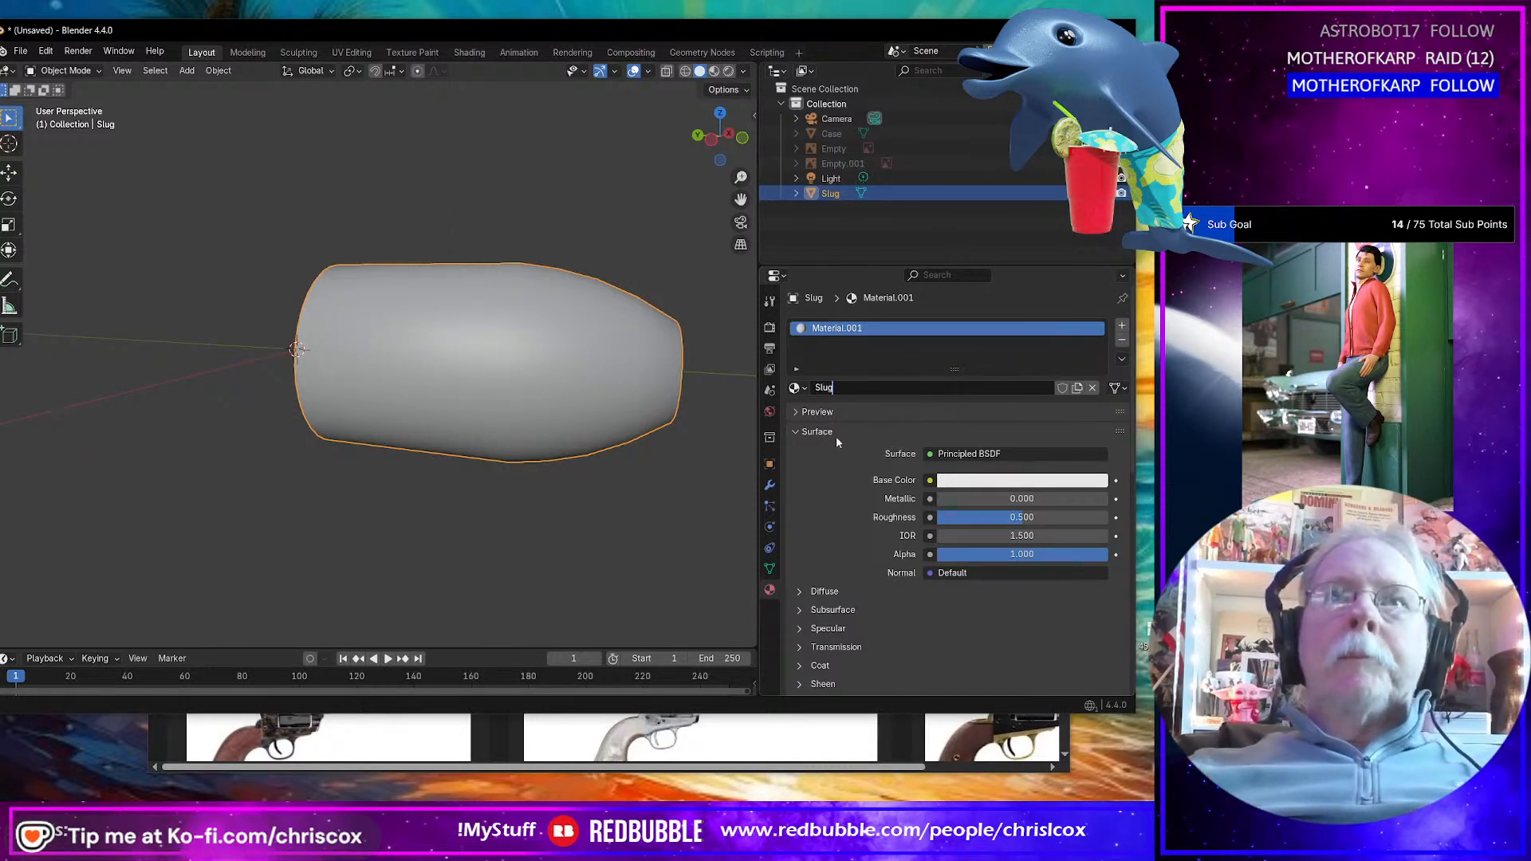
pyautogui.press('Return')
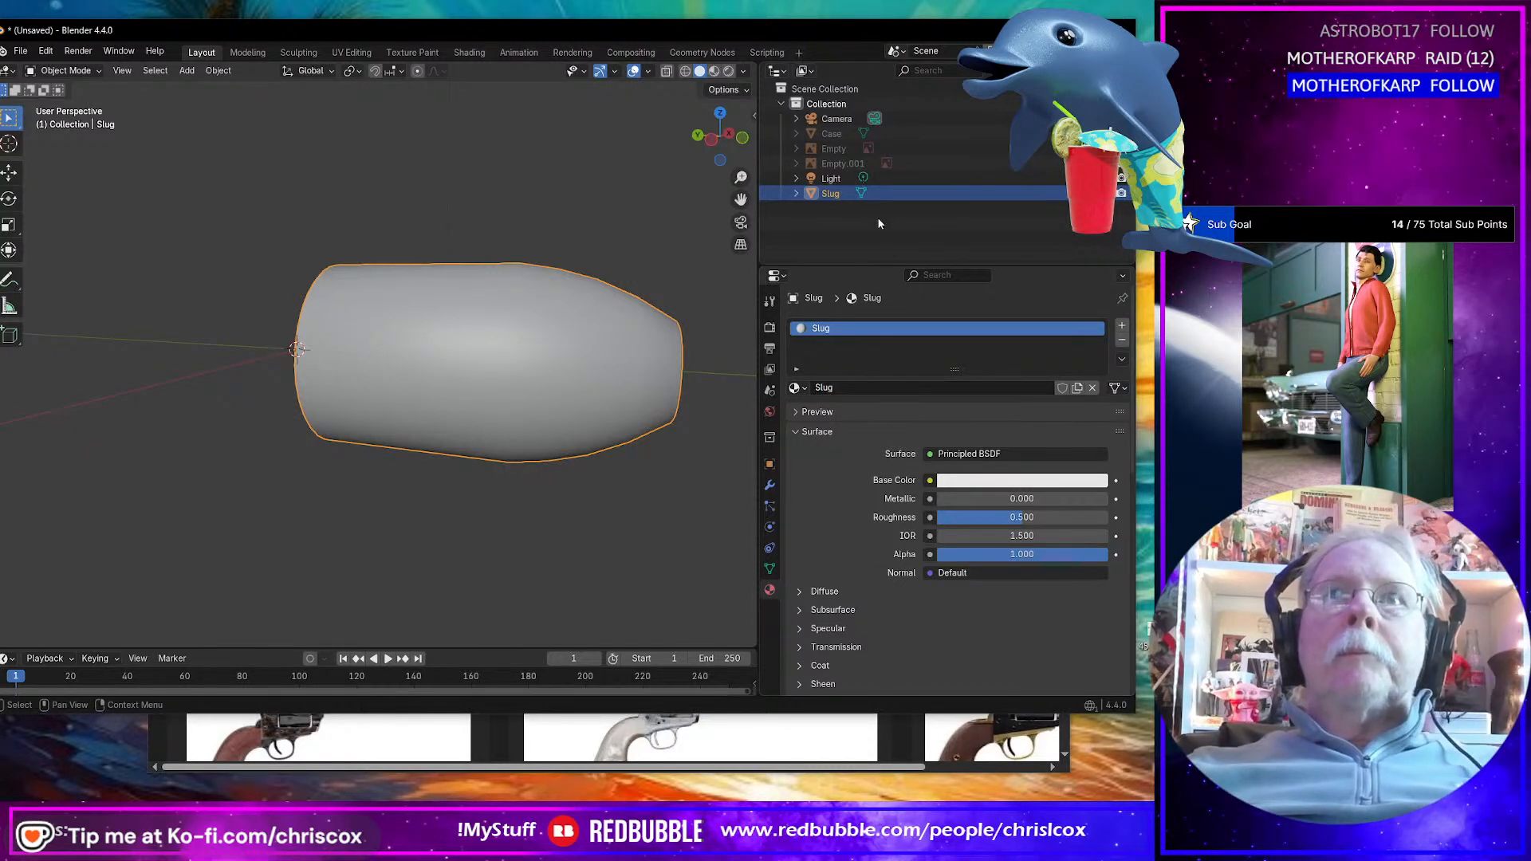
# Step: Rename the Case object's material to Case and set its base color to golden yellow
pyautogui.click(974, 134)
pyautogui.click(852, 388)
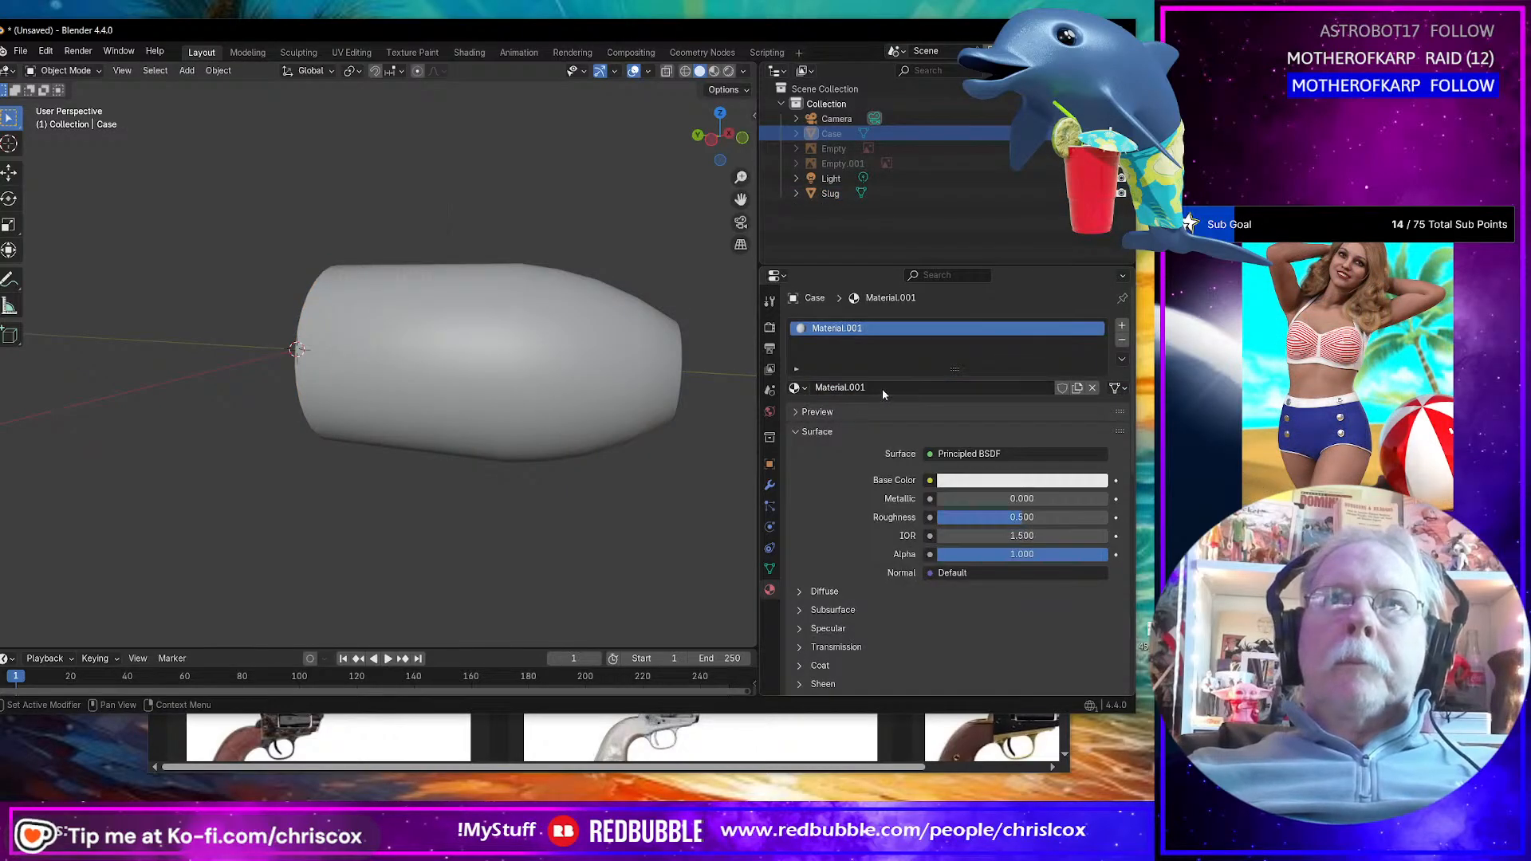
pyautogui.click(883, 389)
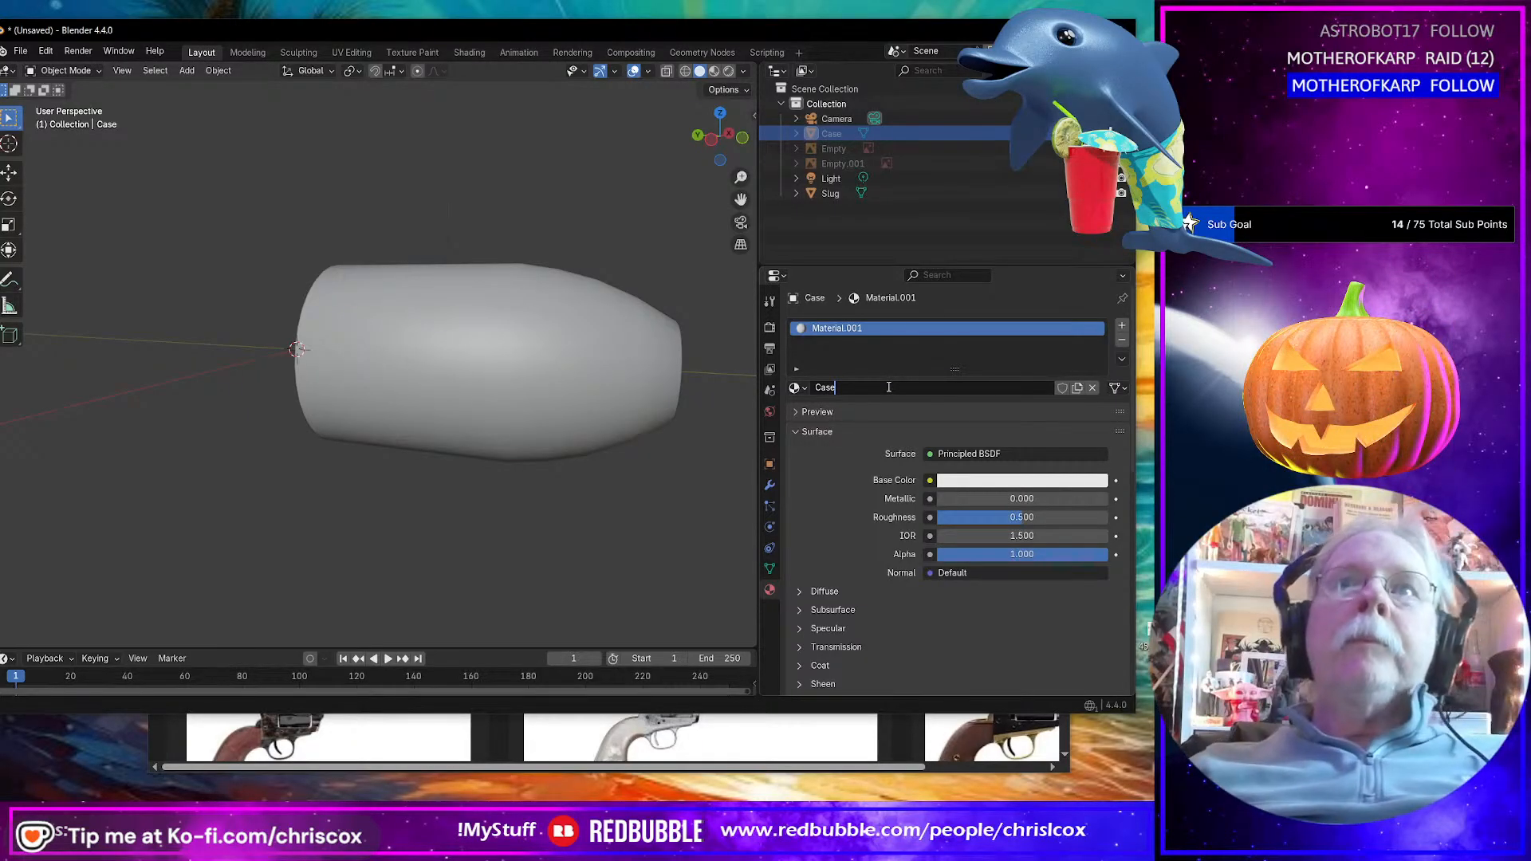
pyautogui.press('Return')
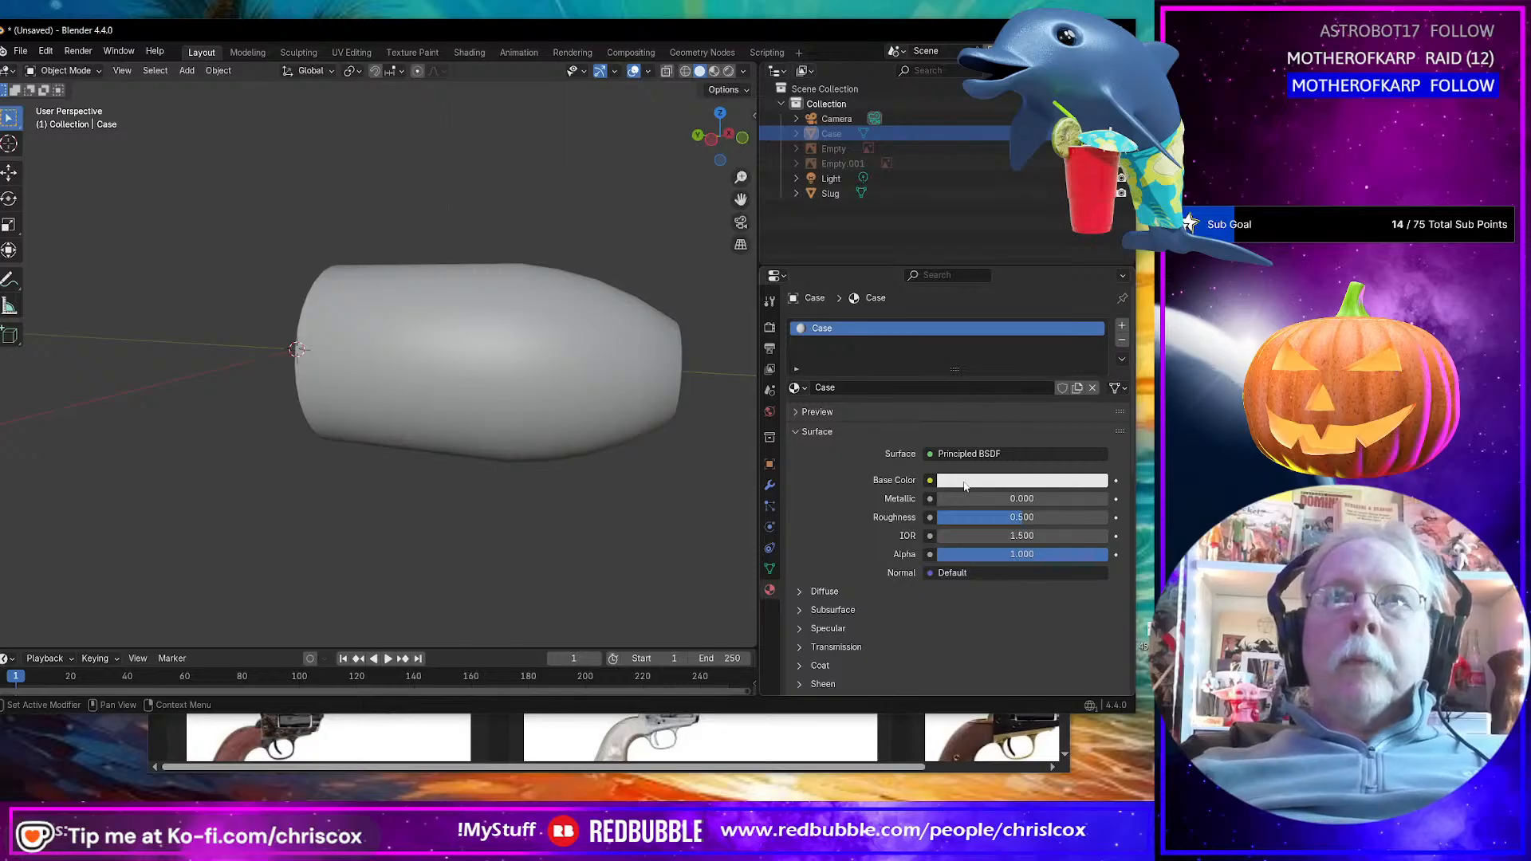
pyautogui.click(966, 481)
pyautogui.click(1004, 334)
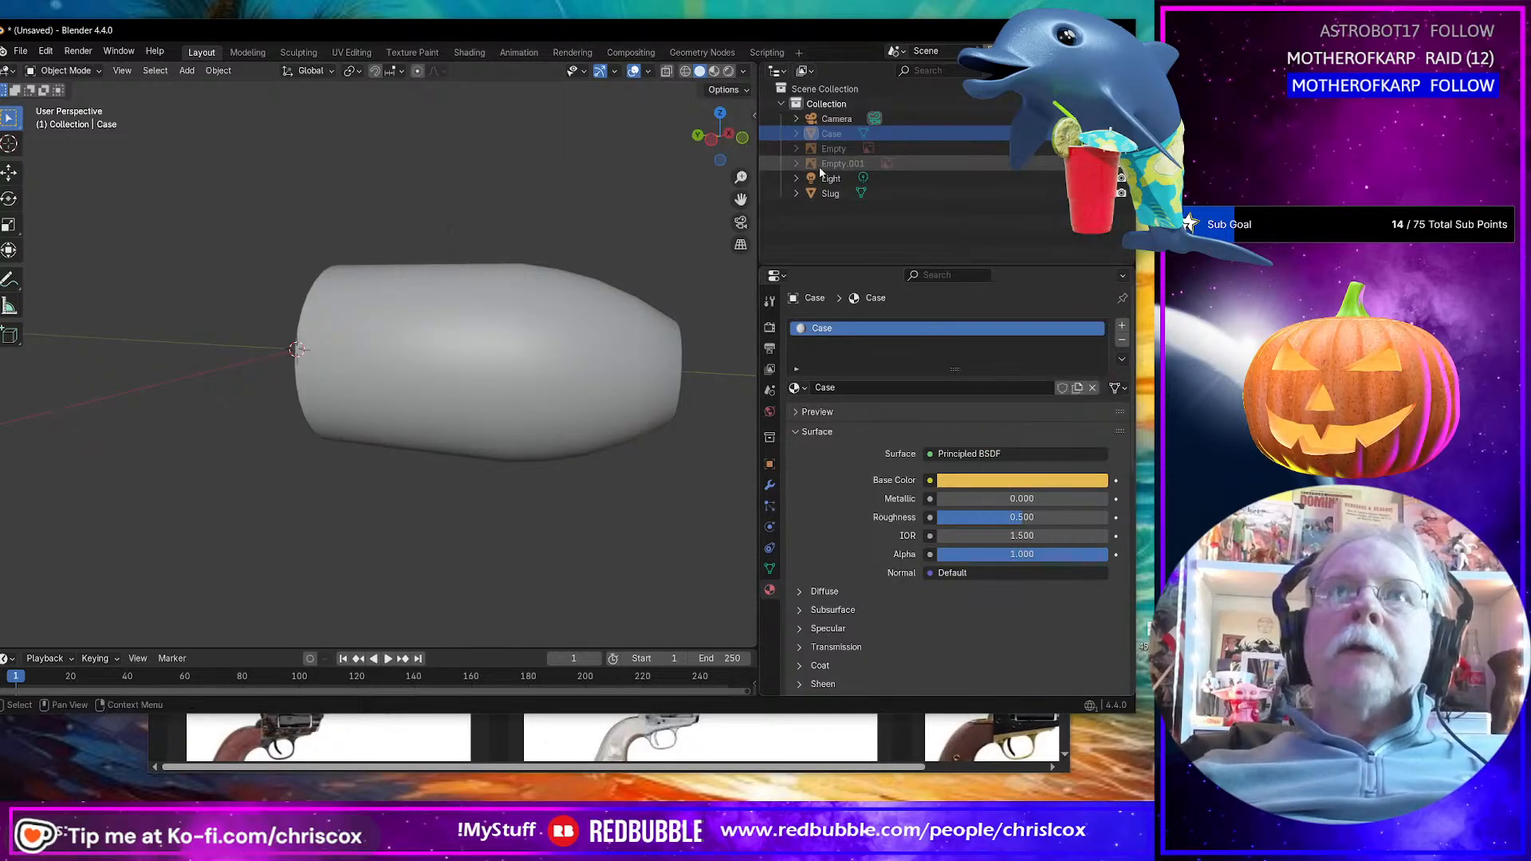
# Step: Set the Slug material's base color to blue (#459FE7FF)
pyautogui.click(833, 193)
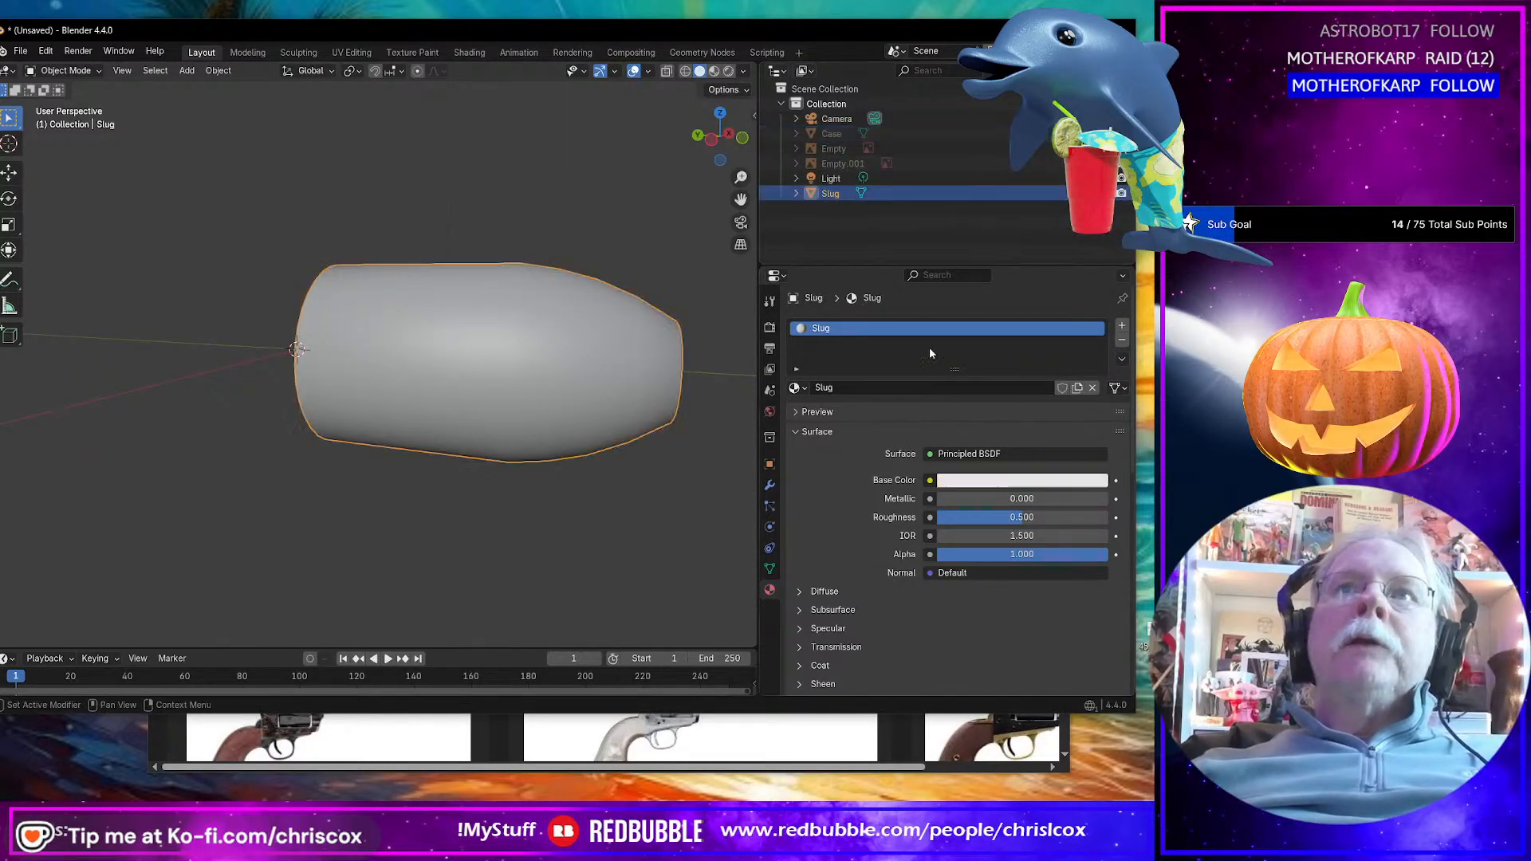
pyautogui.click(1002, 479)
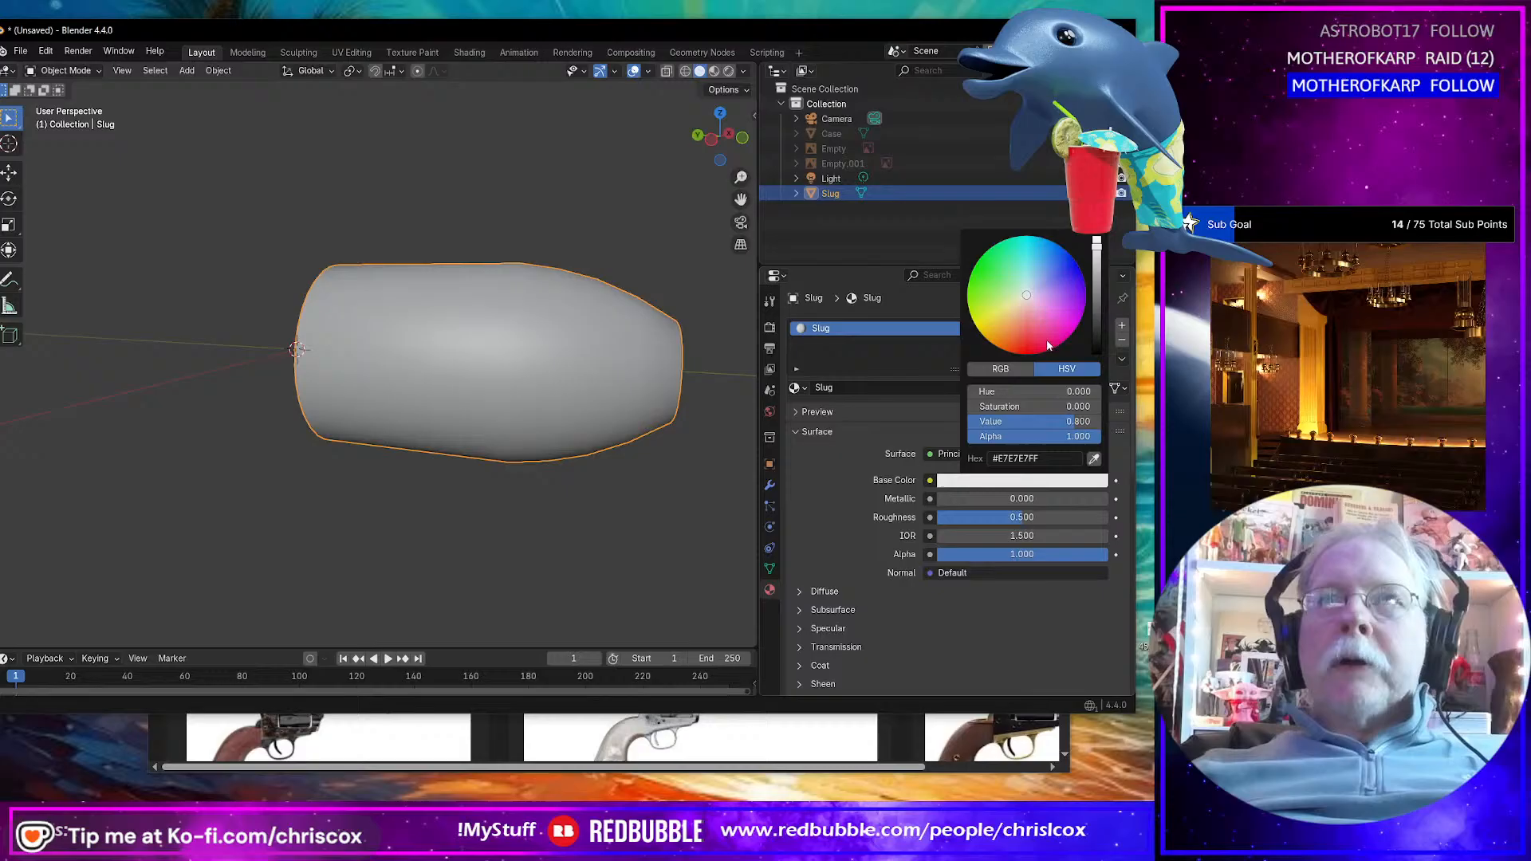
pyautogui.click(1045, 258)
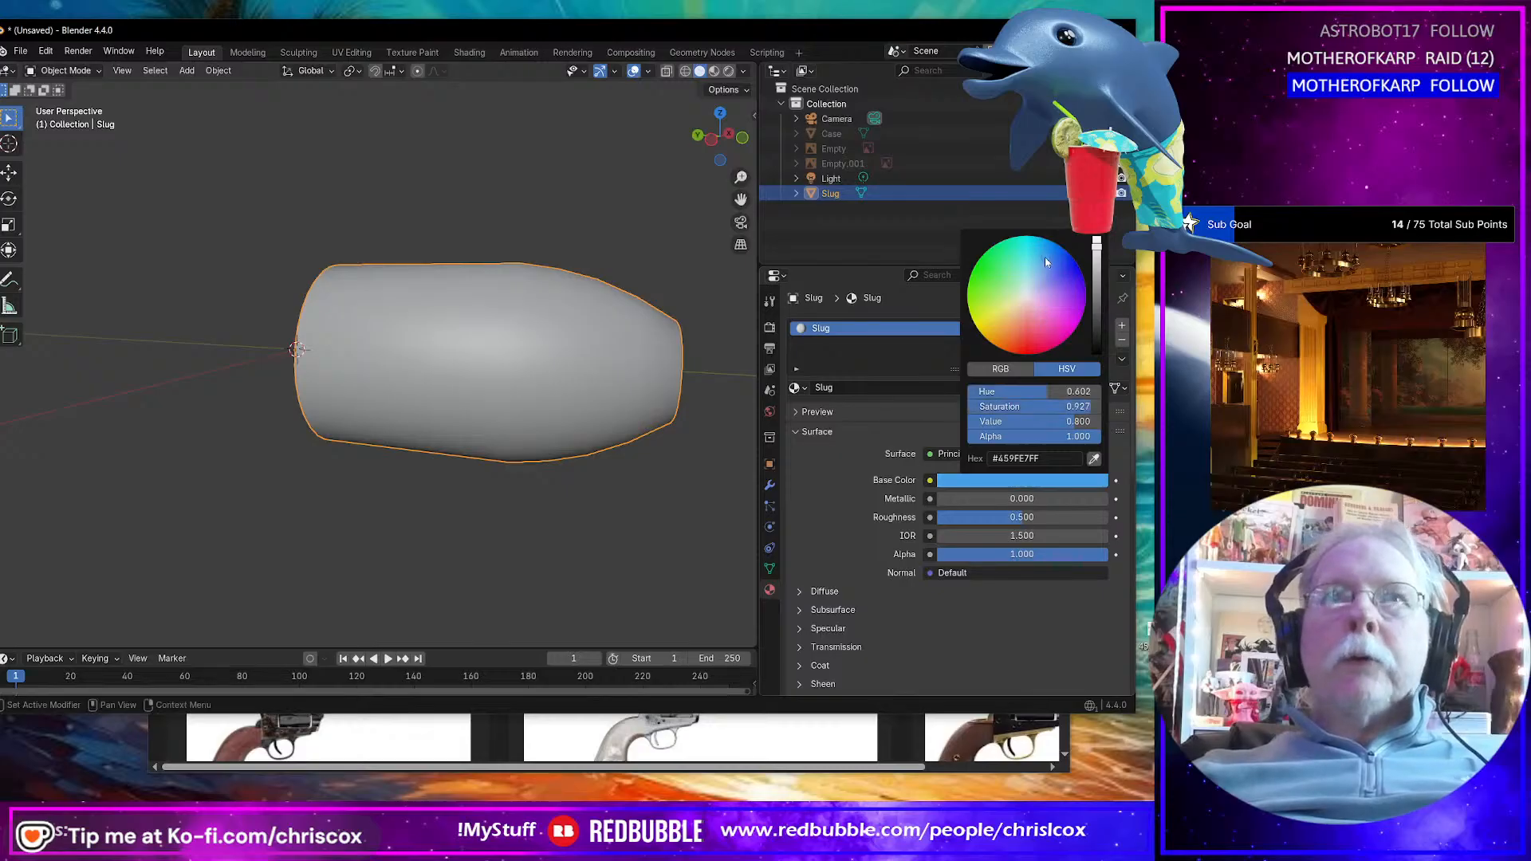
# Step: Switch the viewport to Material Preview shading, enter Edit Mode on the Slug and unhide the Case
pyautogui.click(715, 74)
pyautogui.scroll(-5, 529, 428)
pyautogui.press('Tab')
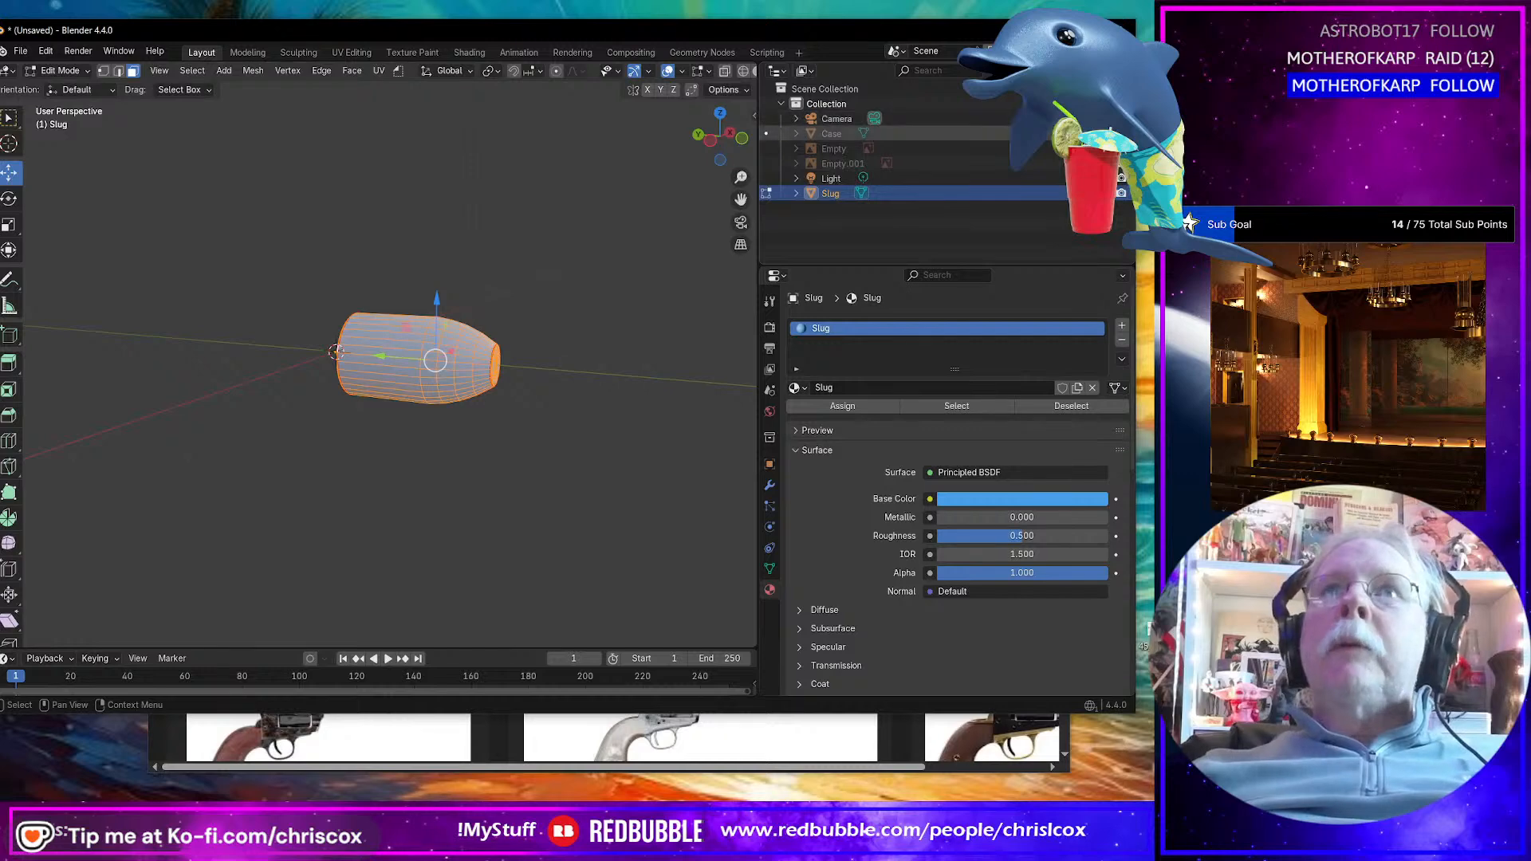
pyautogui.click(1107, 134)
pyautogui.moveTo(621, 436); pyautogui.dragTo(534, 459, button='middle')
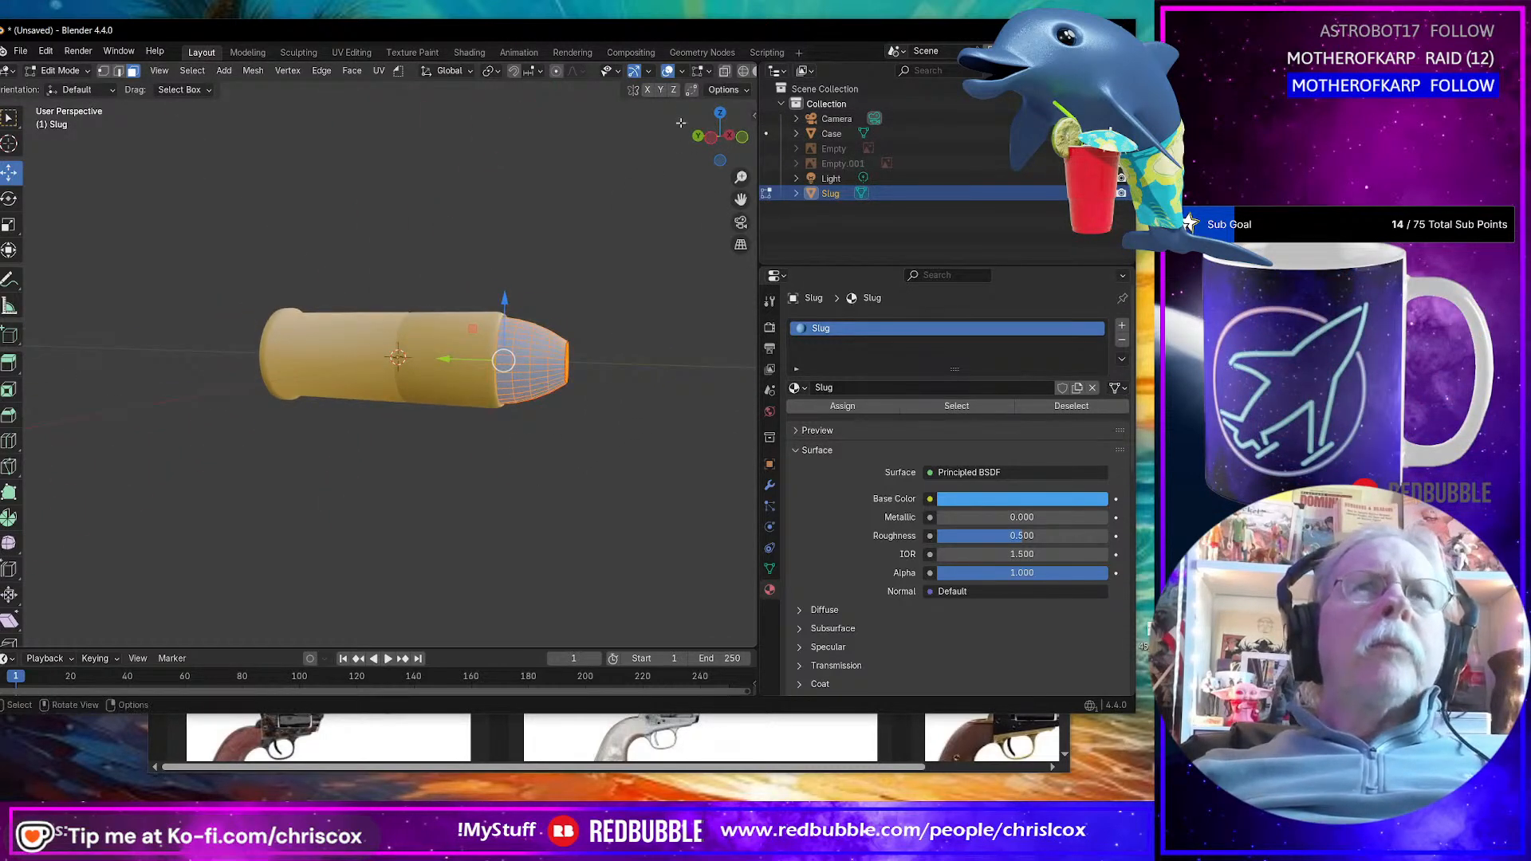
pyautogui.click(648, 73)
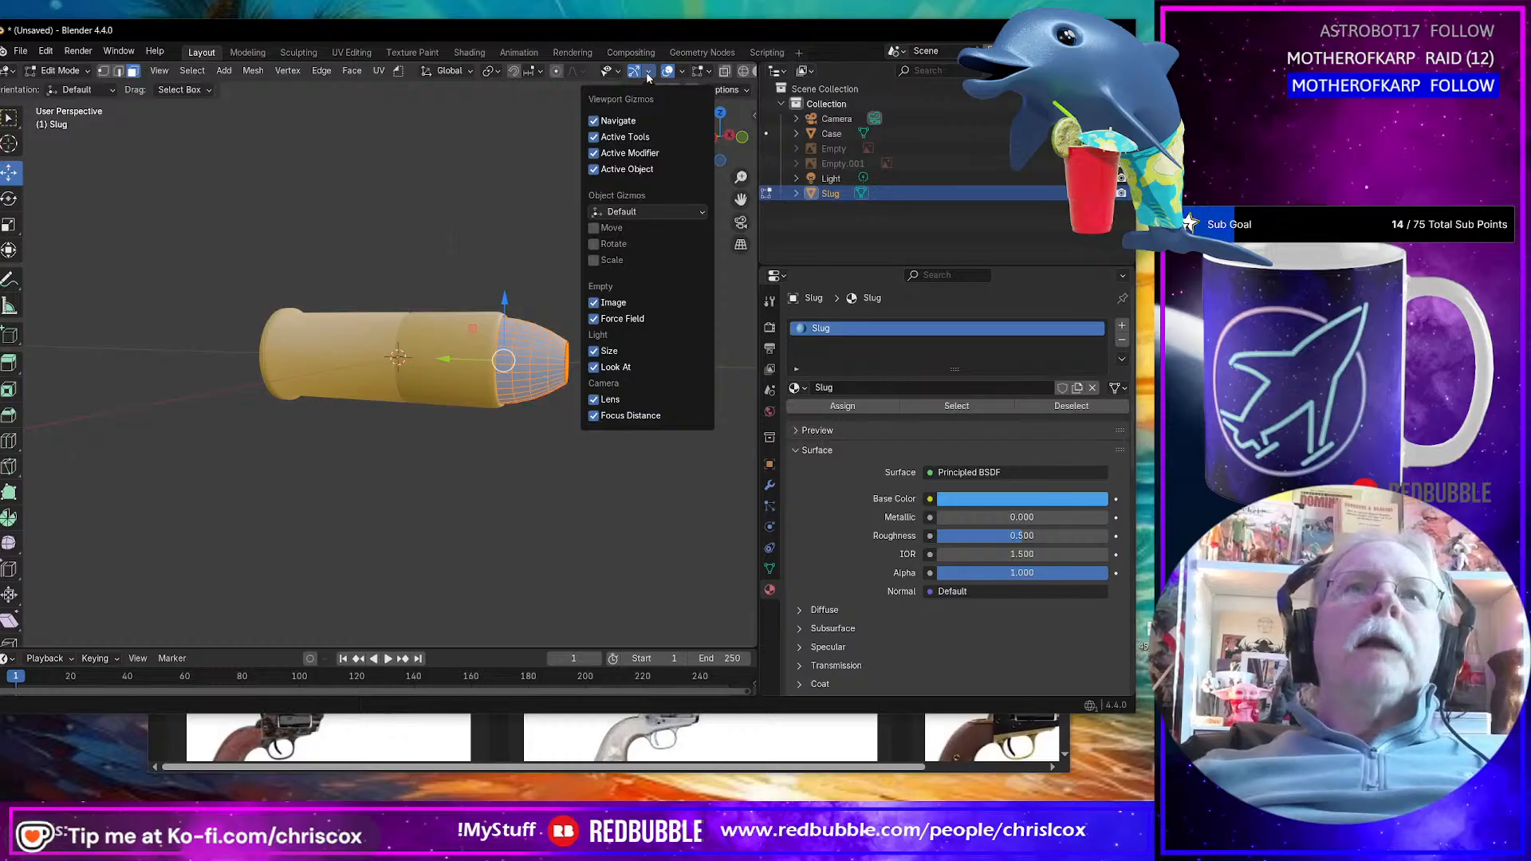
pyautogui.click(669, 72)
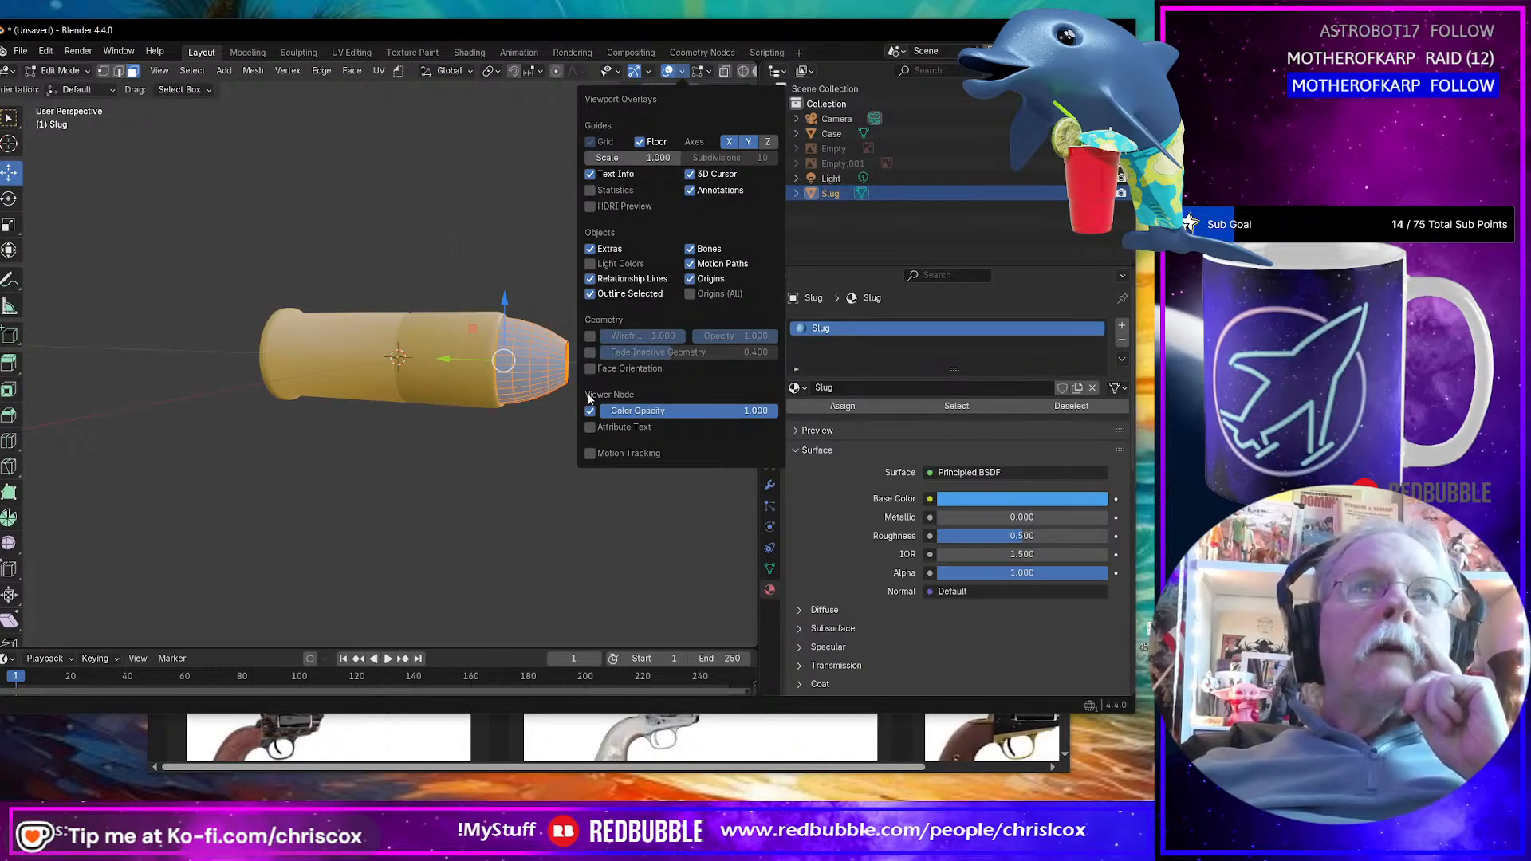
pyautogui.moveTo(571, 435); pyautogui.dragTo(411, 445, button='middle')
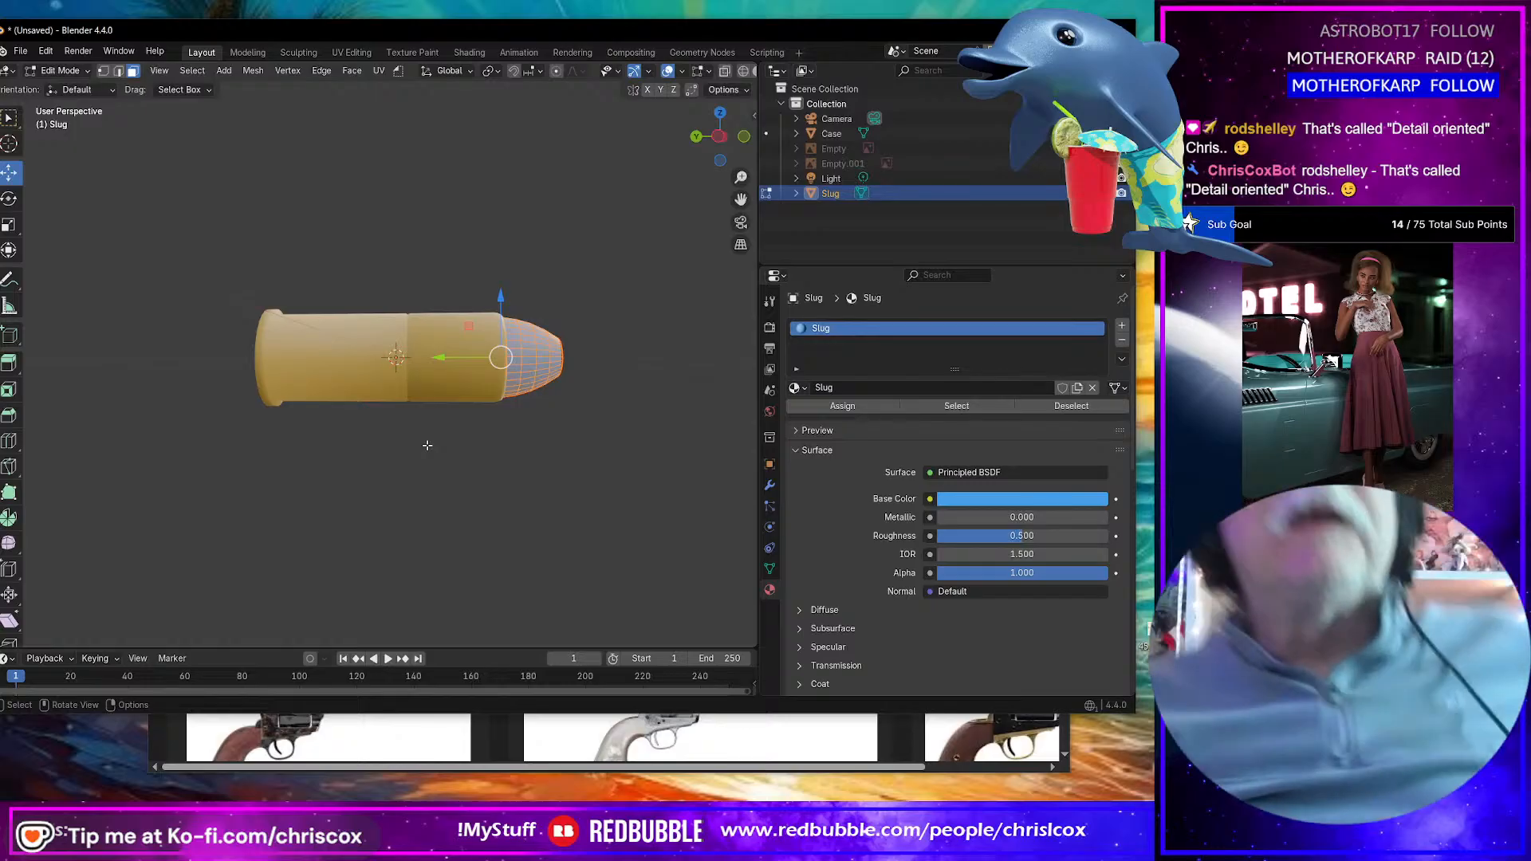
pyautogui.moveTo(423, 441); pyautogui.dragTo(365, 438, button='middle')
pyautogui.rightClick(334, 354)
pyautogui.moveTo(294, 338)
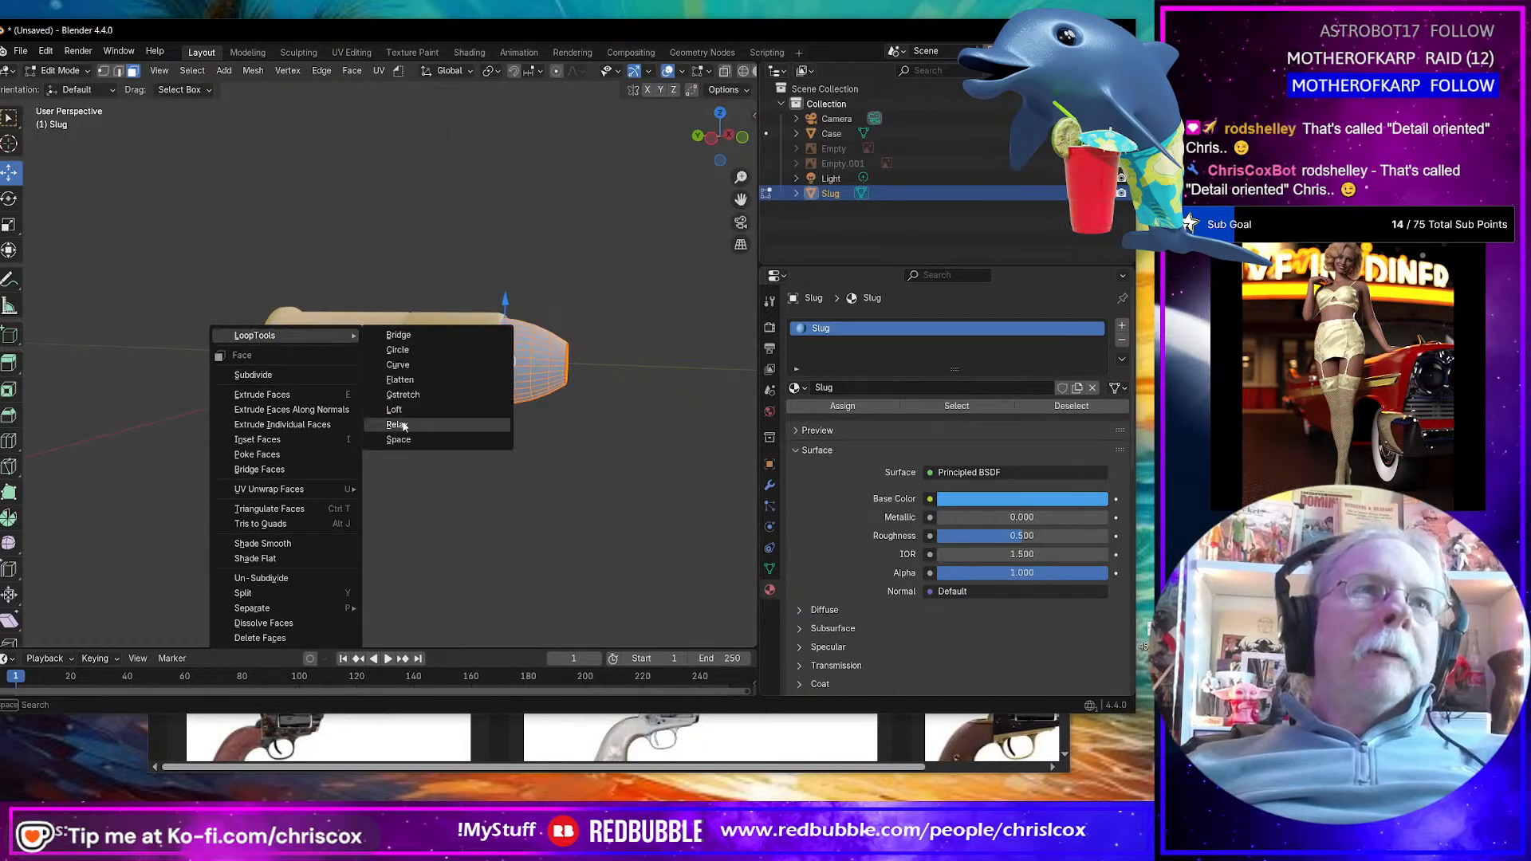
pyautogui.click(404, 427)
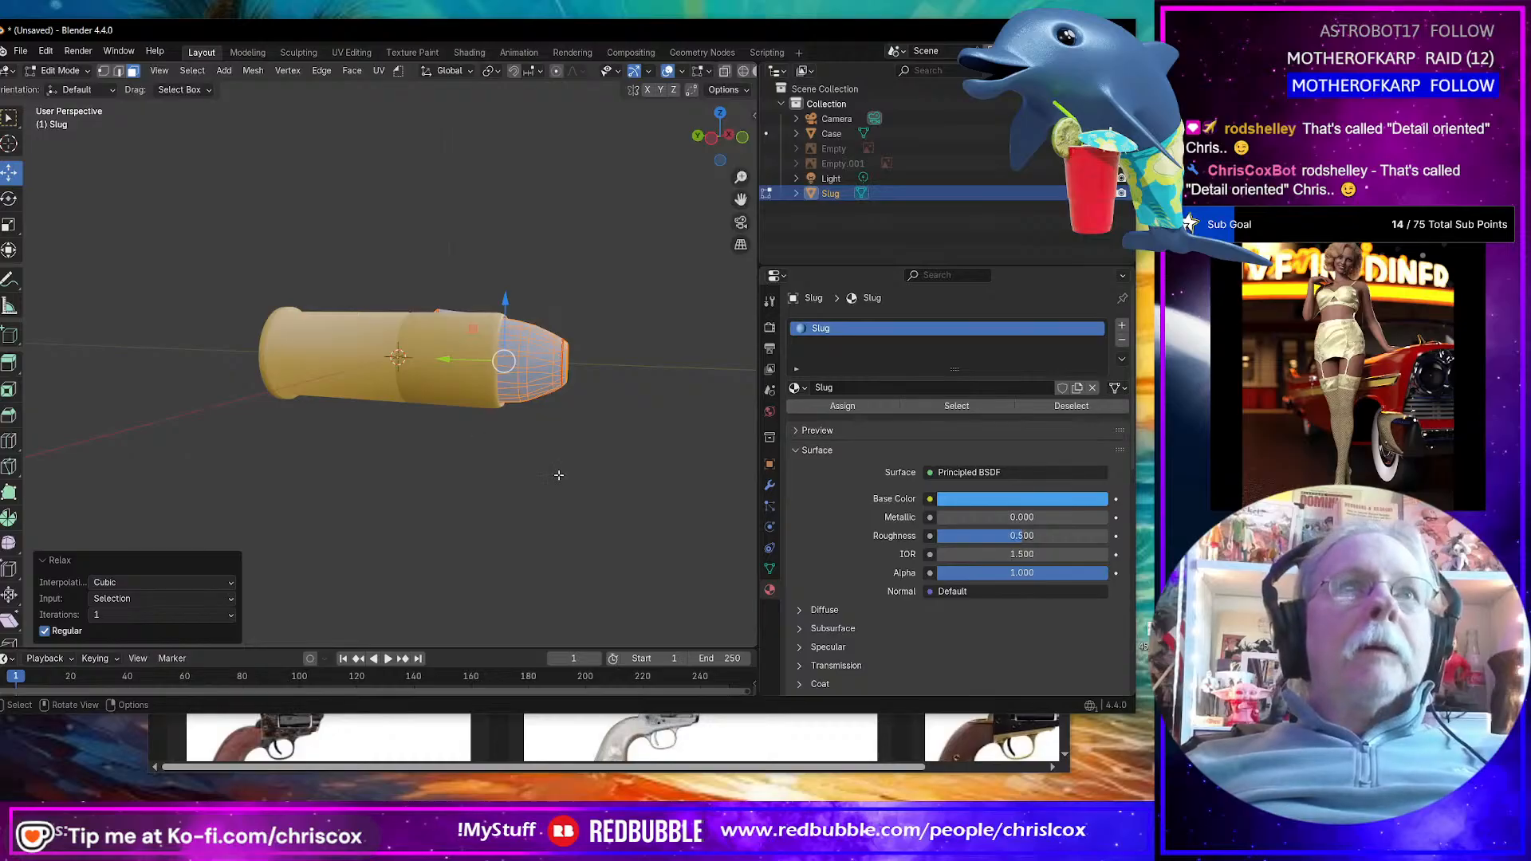
pyautogui.hotkey('ctrl', 'z')
# Step: Leave Edit Mode and join the Slug into the Case as one object
pyautogui.press('Tab')
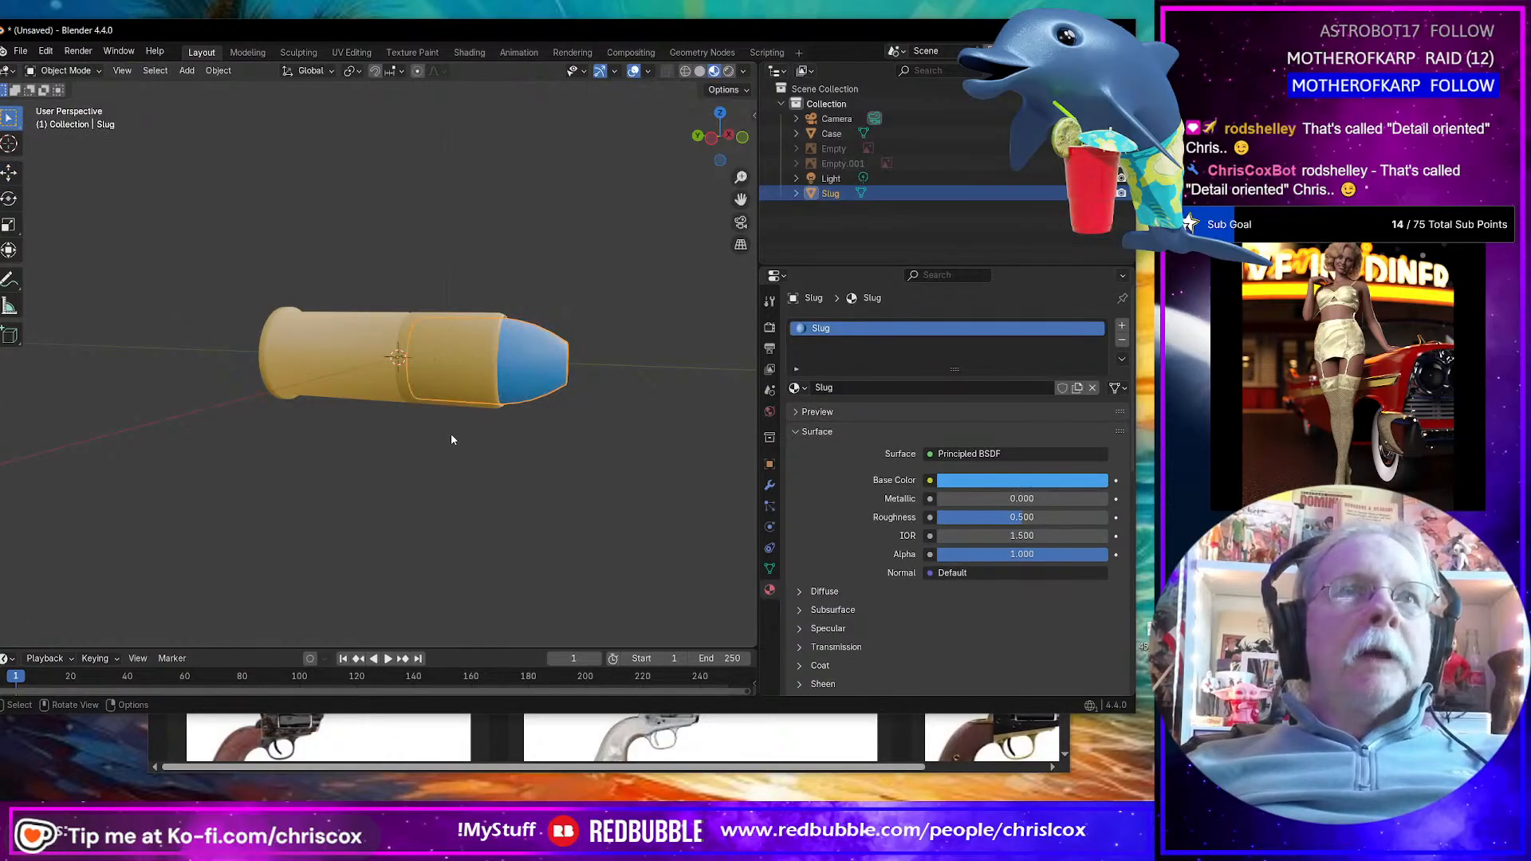
pyautogui.keyDown('shift'); pyautogui.click(361, 366); pyautogui.keyUp('shift')
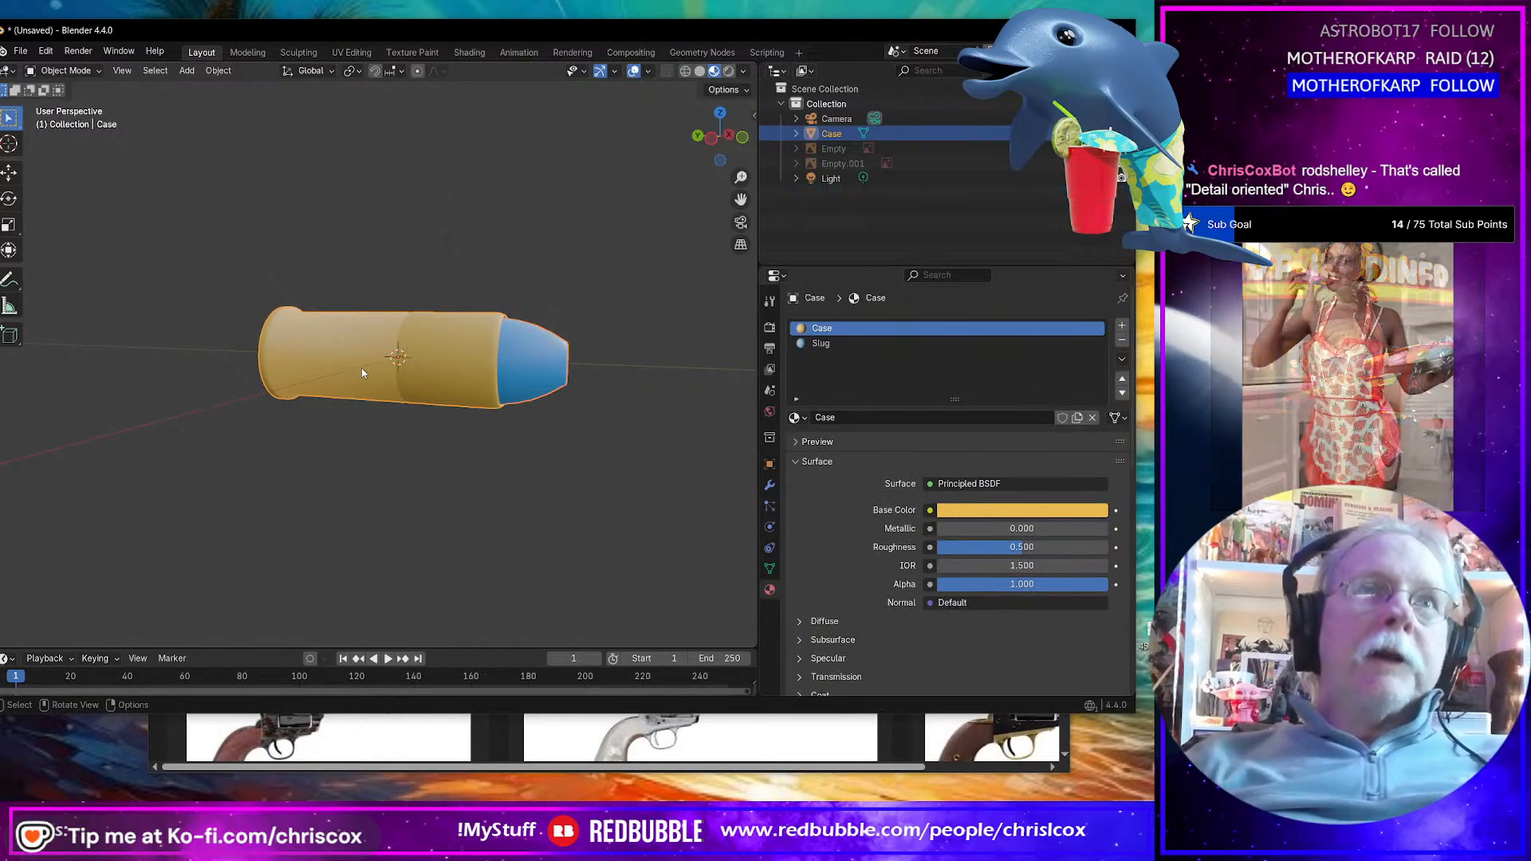
pyautogui.hotkey('ctrl', 'j')
# Step: Apply Shade Auto Smooth to the joined cartridge and check its shading from the tip and the side
pyautogui.rightClick(342, 365)
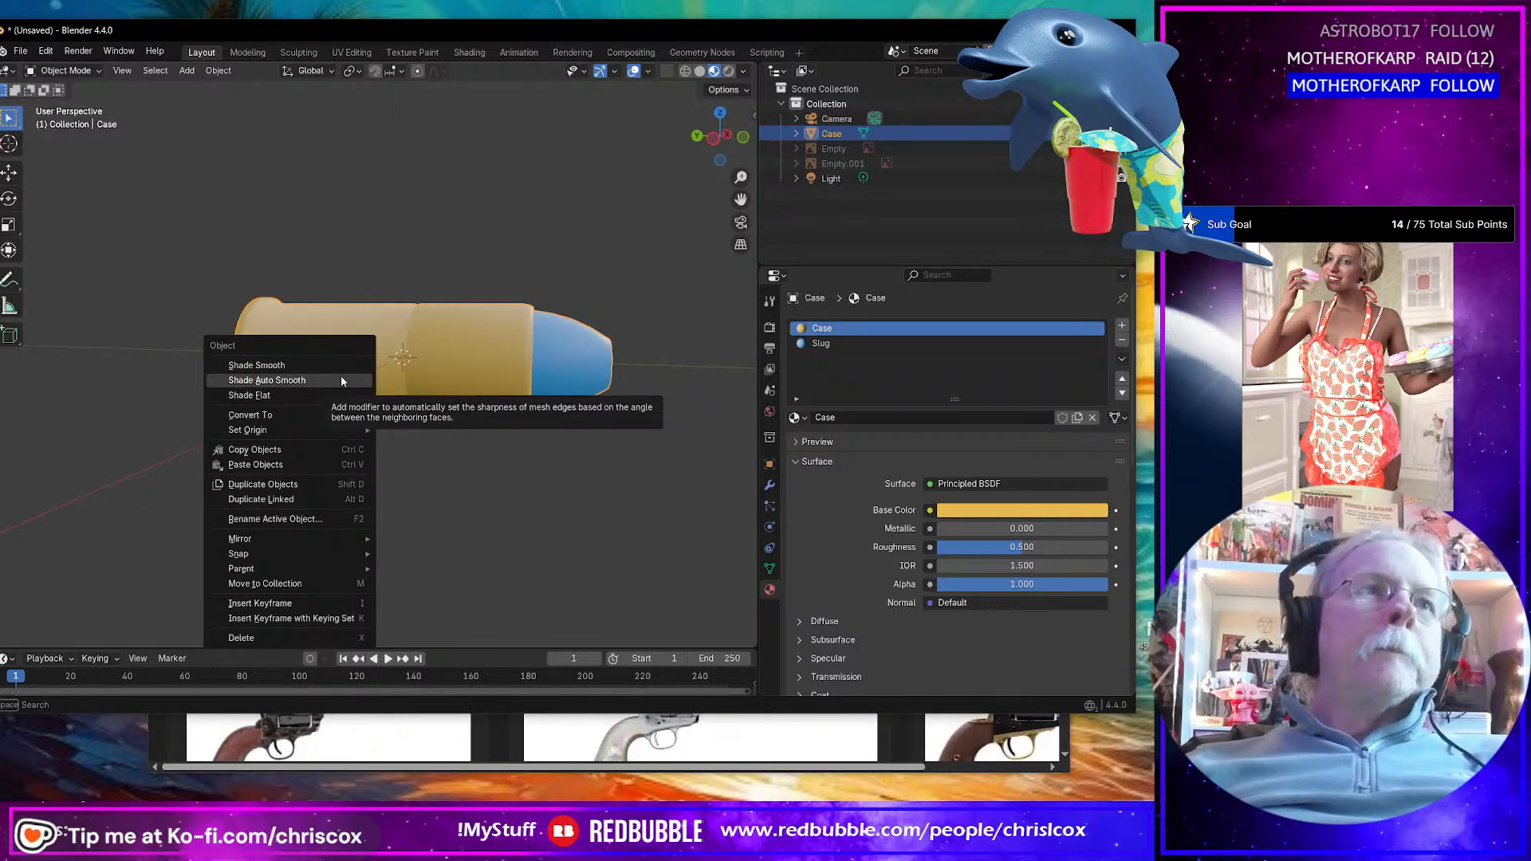
pyautogui.click(342, 380)
pyautogui.moveTo(399, 367); pyautogui.dragTo(382, 396, button='middle')
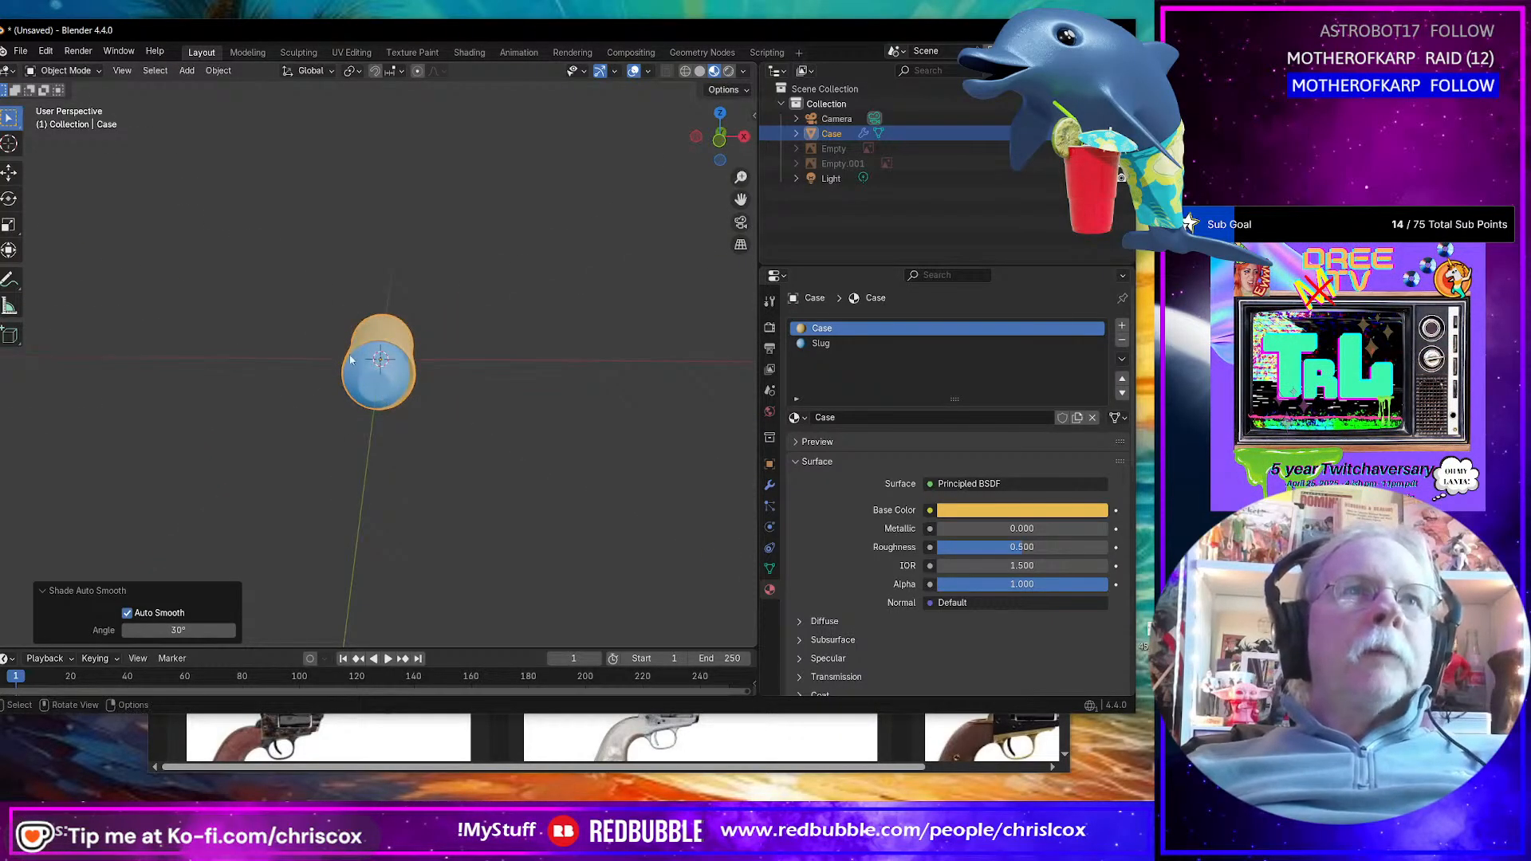
pyautogui.moveTo(373, 342); pyautogui.dragTo(490, 330, button='middle')
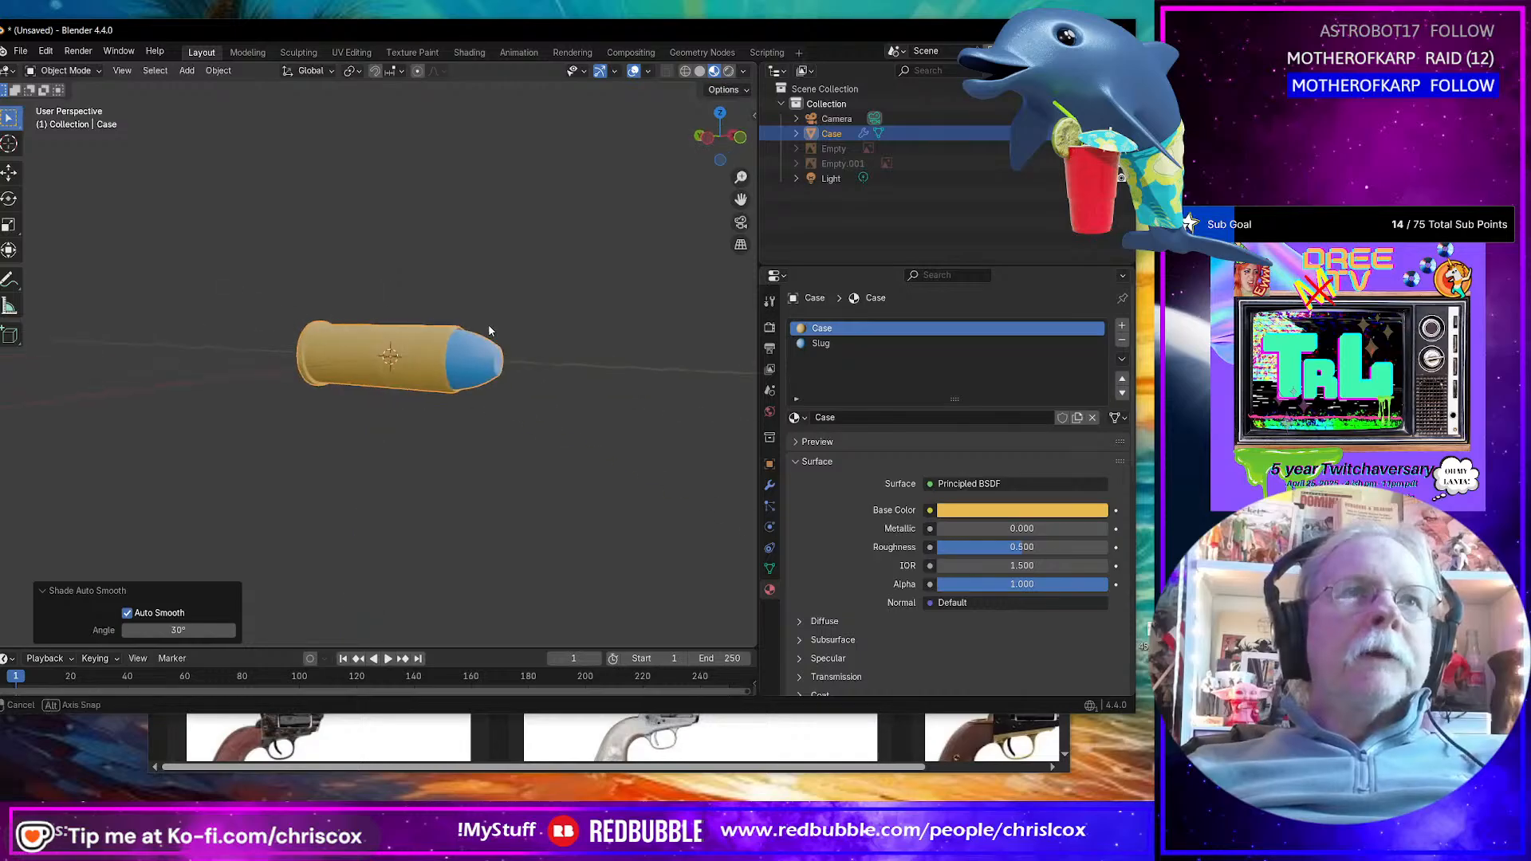
pyautogui.moveTo(388, 355); pyautogui.dragTo(467, 356, button='middle')
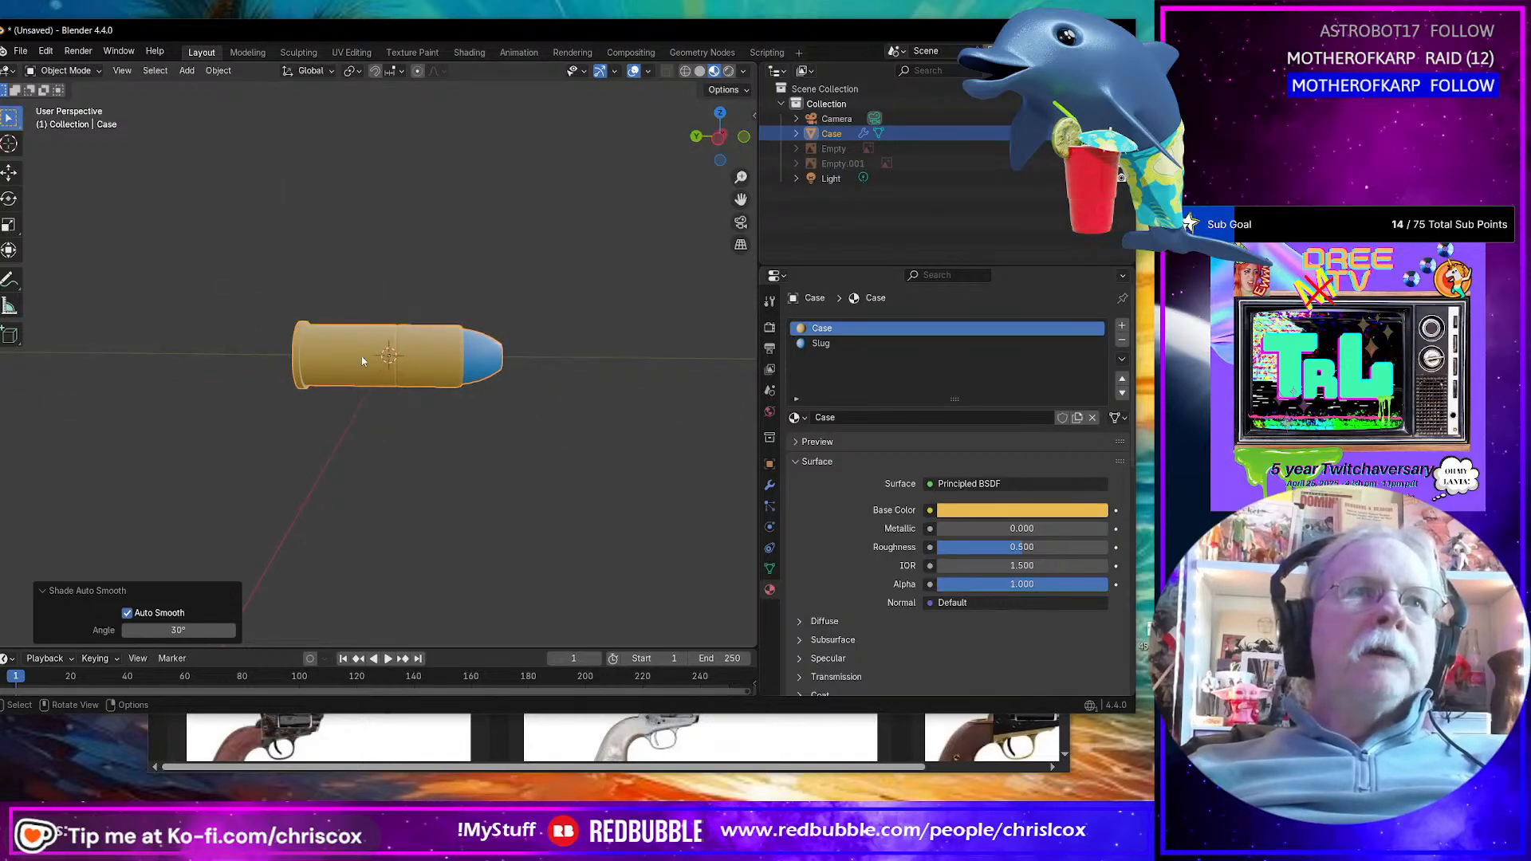
pyautogui.moveTo(366, 358)
pyautogui.mouseDown(button='middle')
pyautogui.moveTo(333, 351)
pyautogui.moveTo(383, 345)
pyautogui.mouseUp(button='middle')
# Step: Duplicate the face loop around the case's rear body in place, separate the copy into its own object and leave Edit Mode
pyautogui.press('Tab')
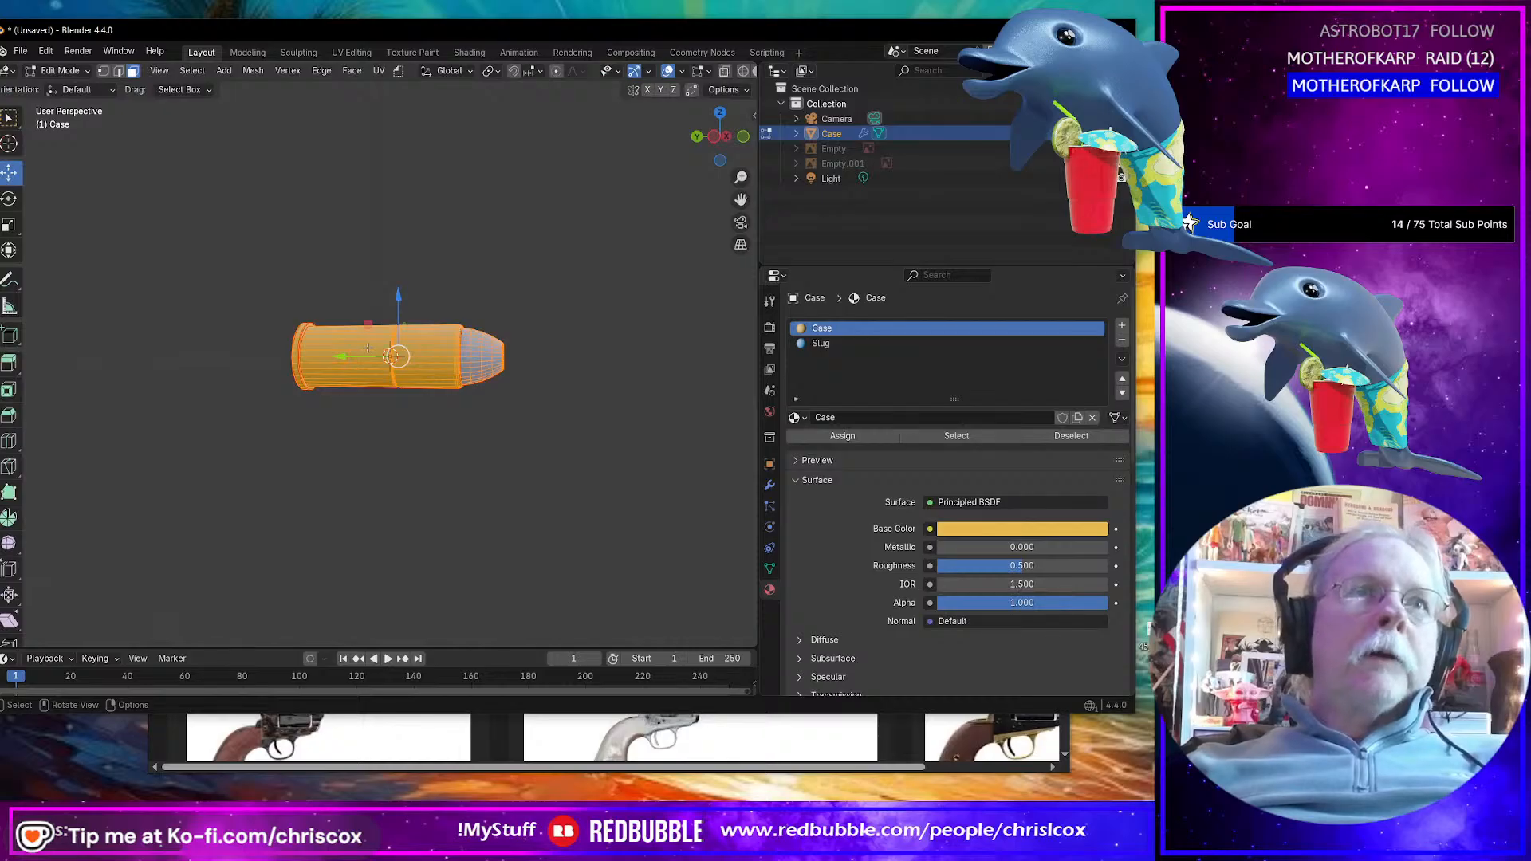
pyautogui.keyDown('alt'); pyautogui.click(366, 349); pyautogui.keyUp('alt')
pyautogui.keyDown('alt'); pyautogui.click(367, 346); pyautogui.keyUp('alt')
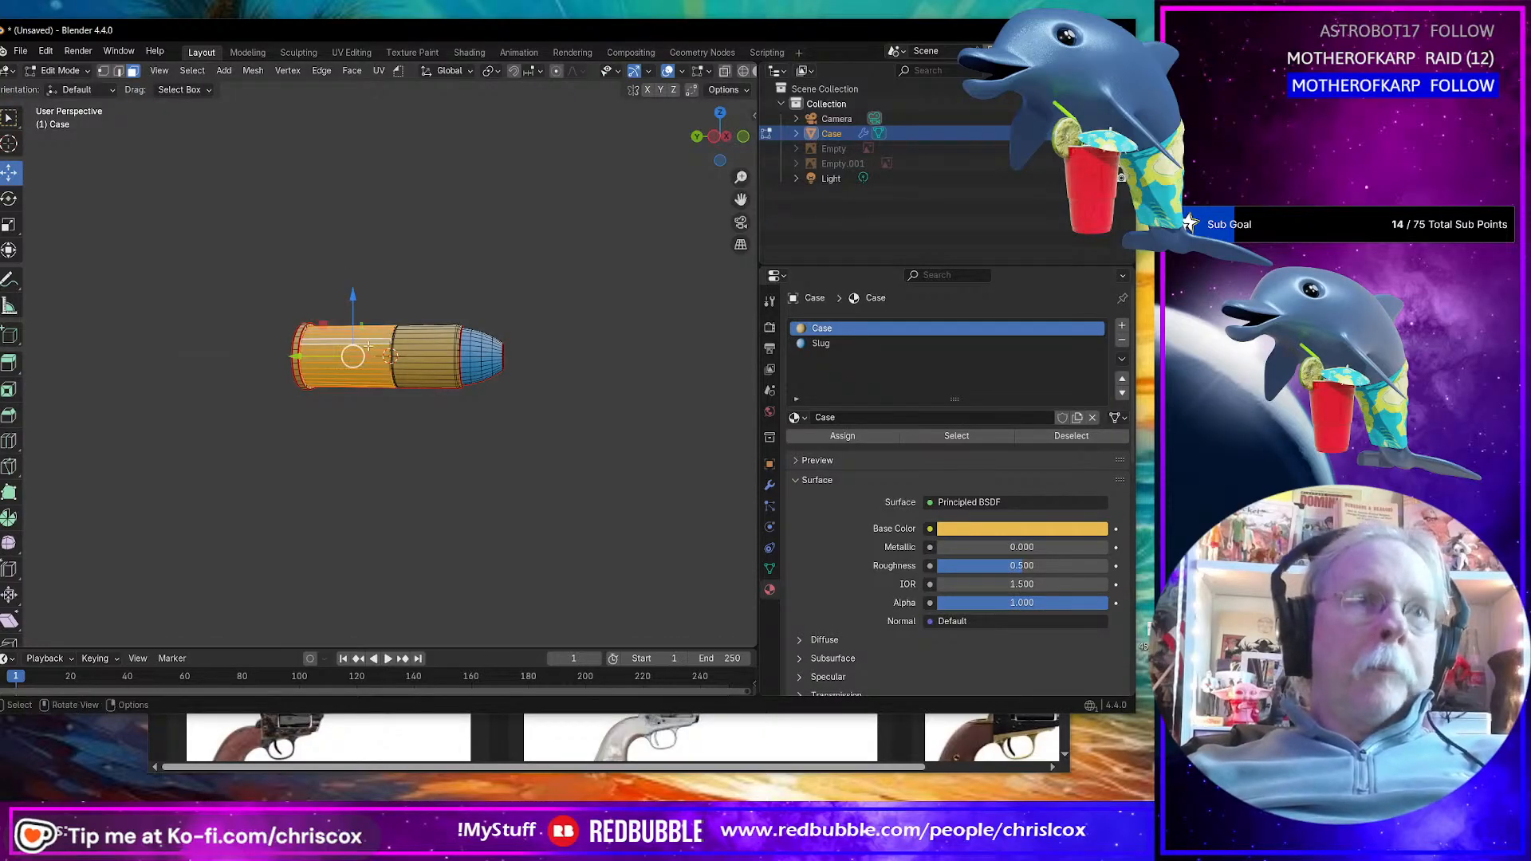
pyautogui.hotkey('shift', 'd')
pyautogui.press('Escape')
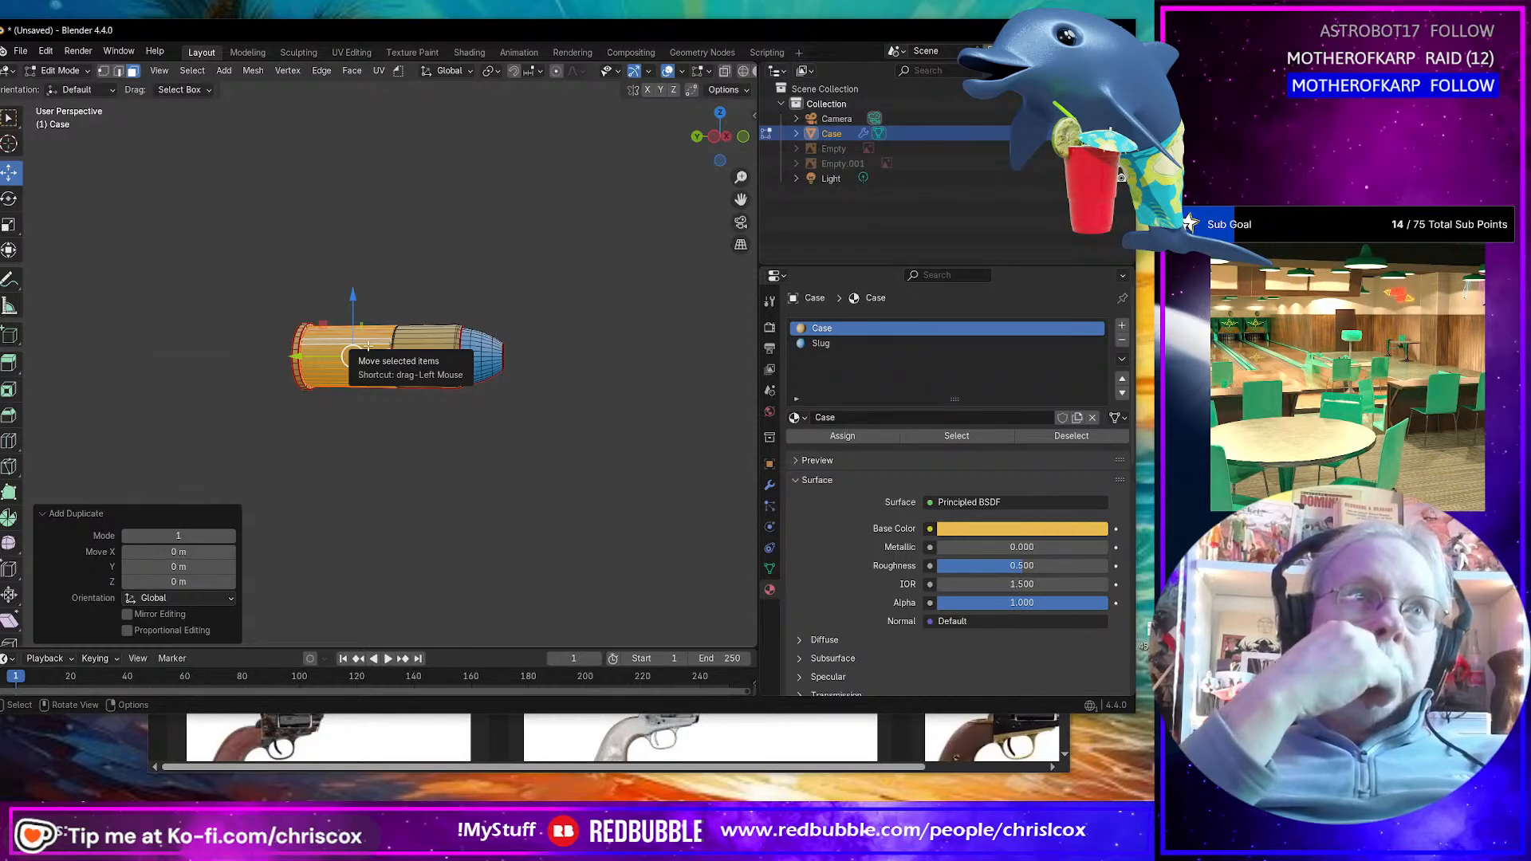
pyautogui.press('p')
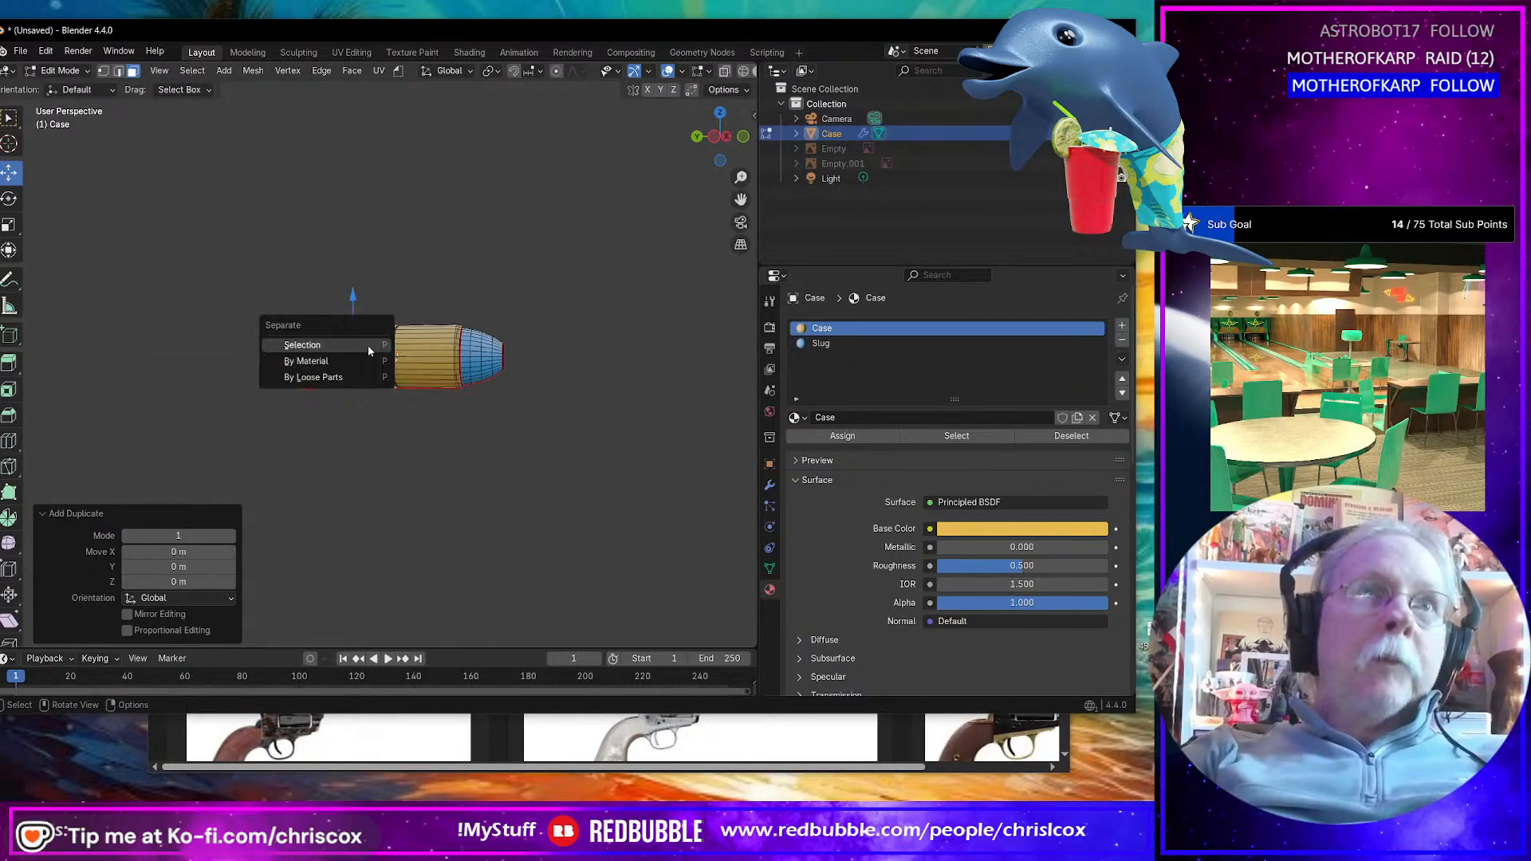
pyautogui.click(368, 346)
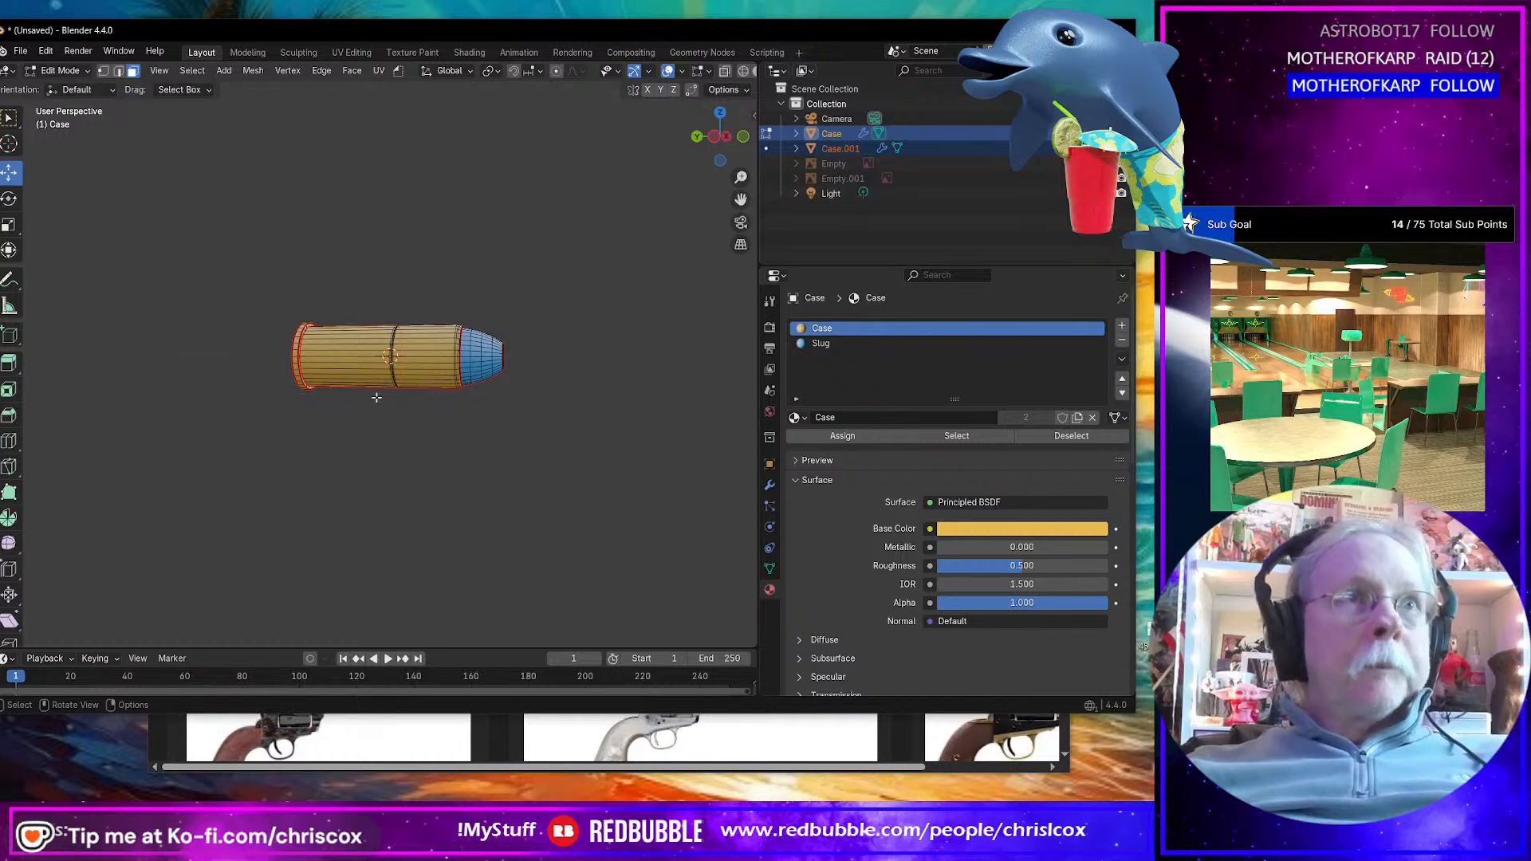
pyautogui.press('Tab')
# Step: Select the separated case band object Case.001 and frame it in the front orthographic view
pyautogui.click(359, 372)
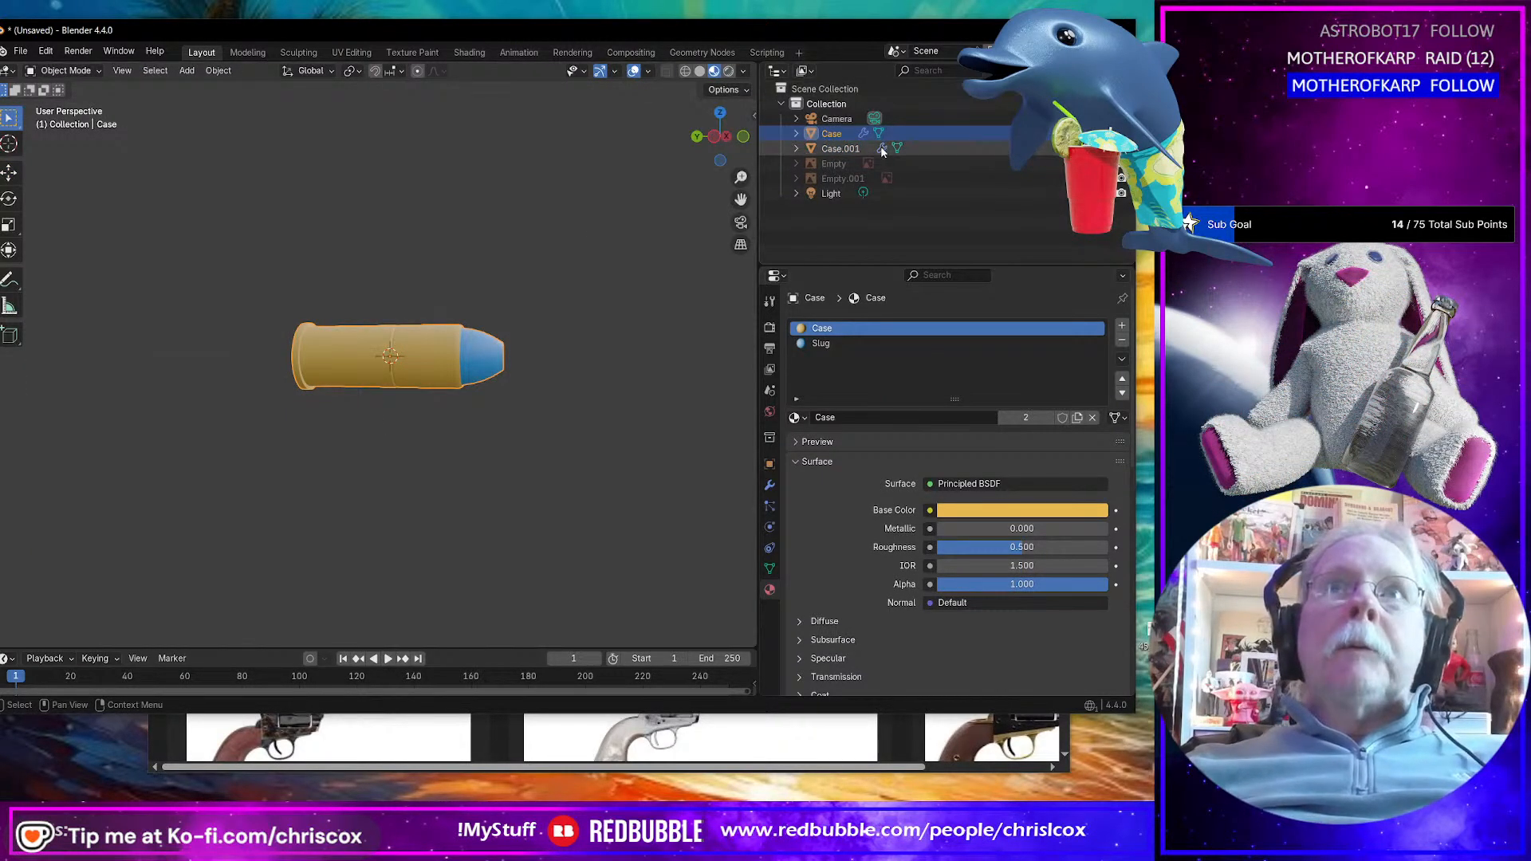
pyautogui.click(840, 149)
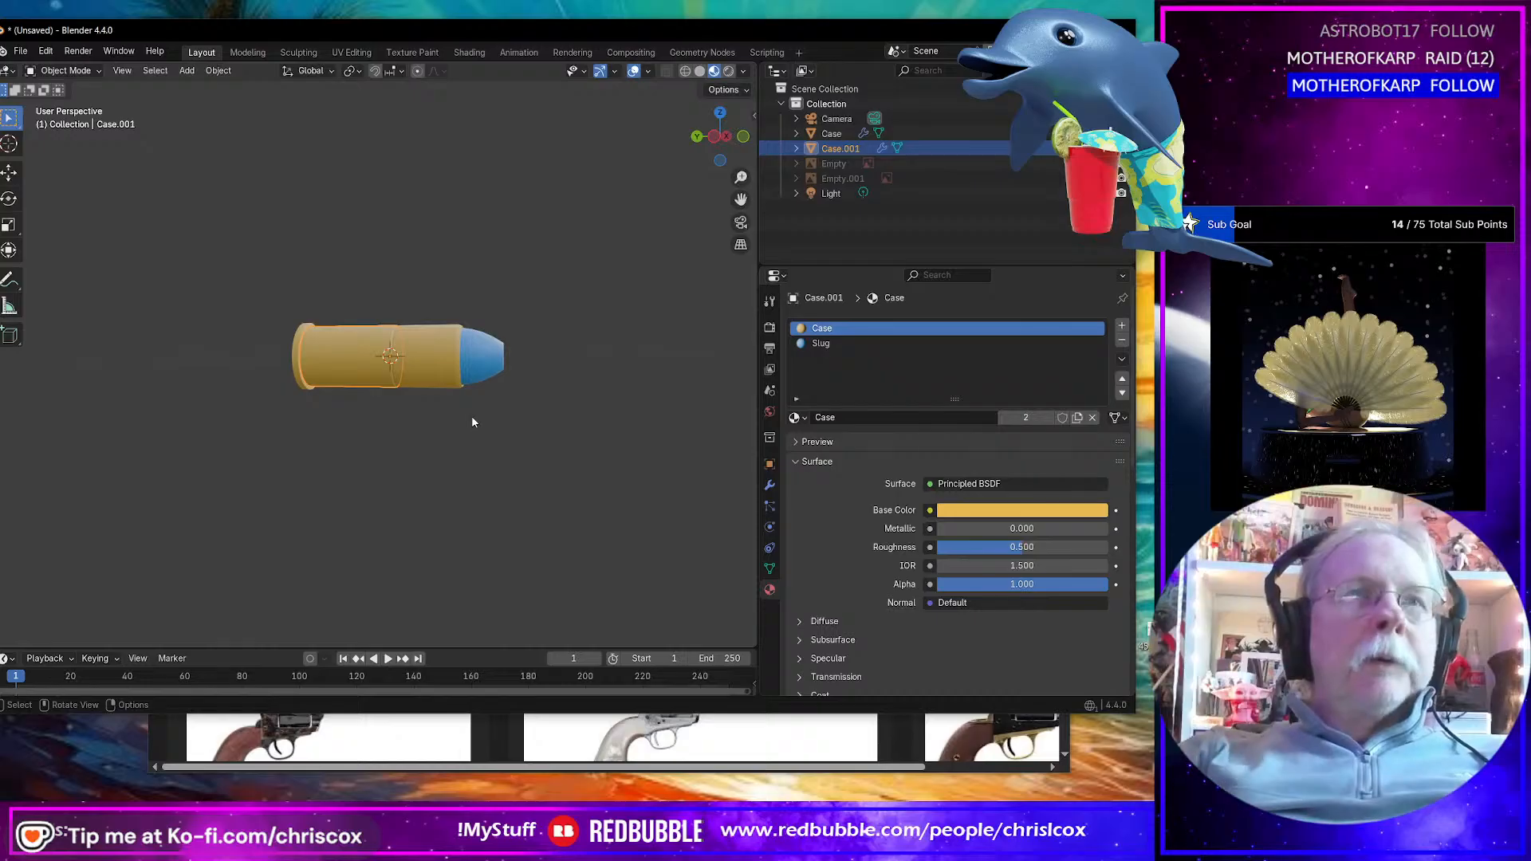
pyautogui.press('KP_1')
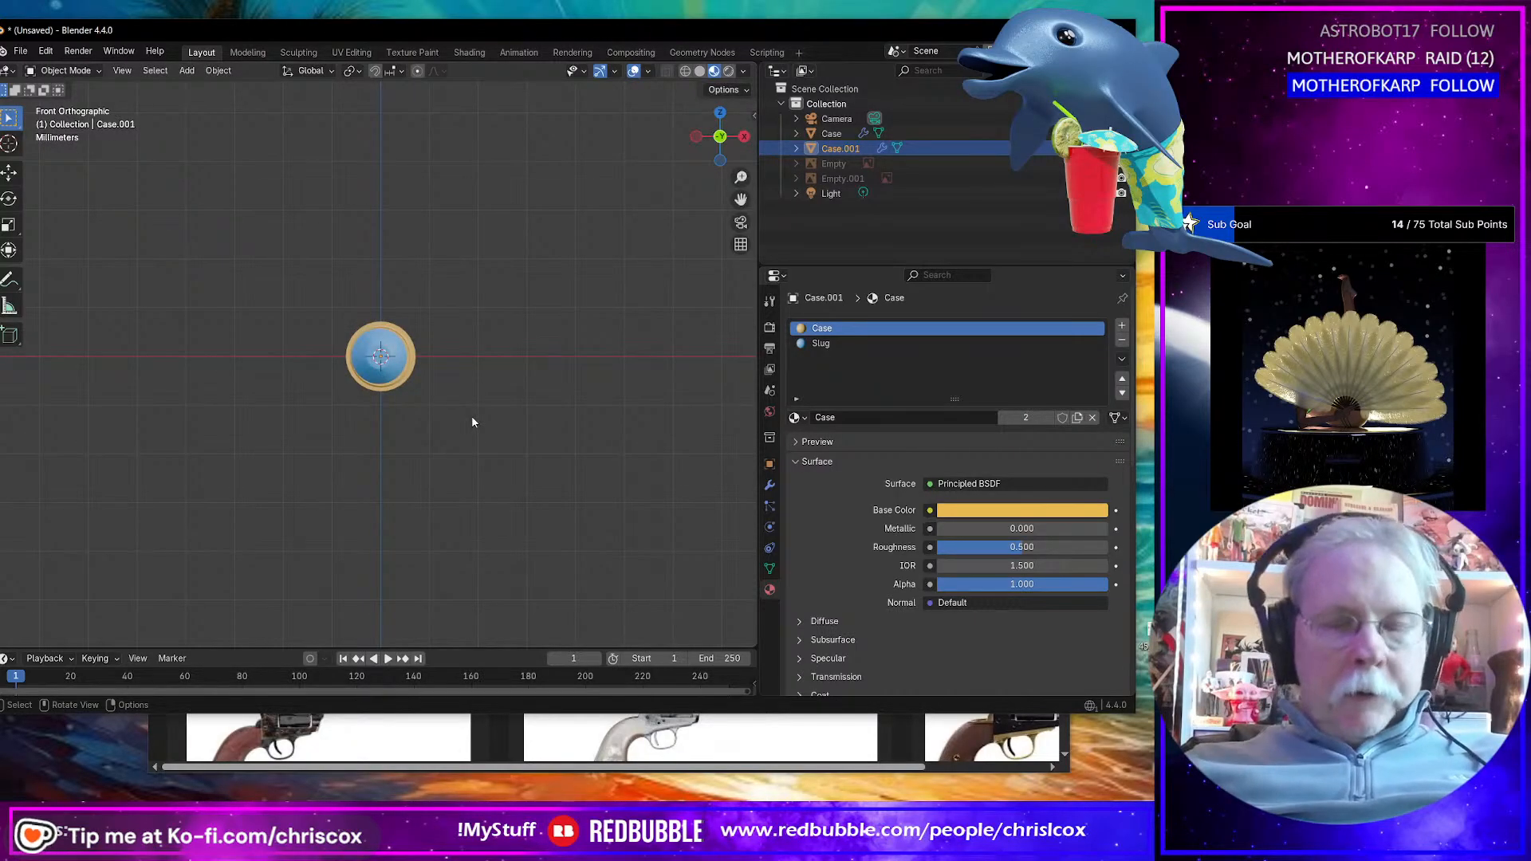
pyautogui.press('KP_Decimal')
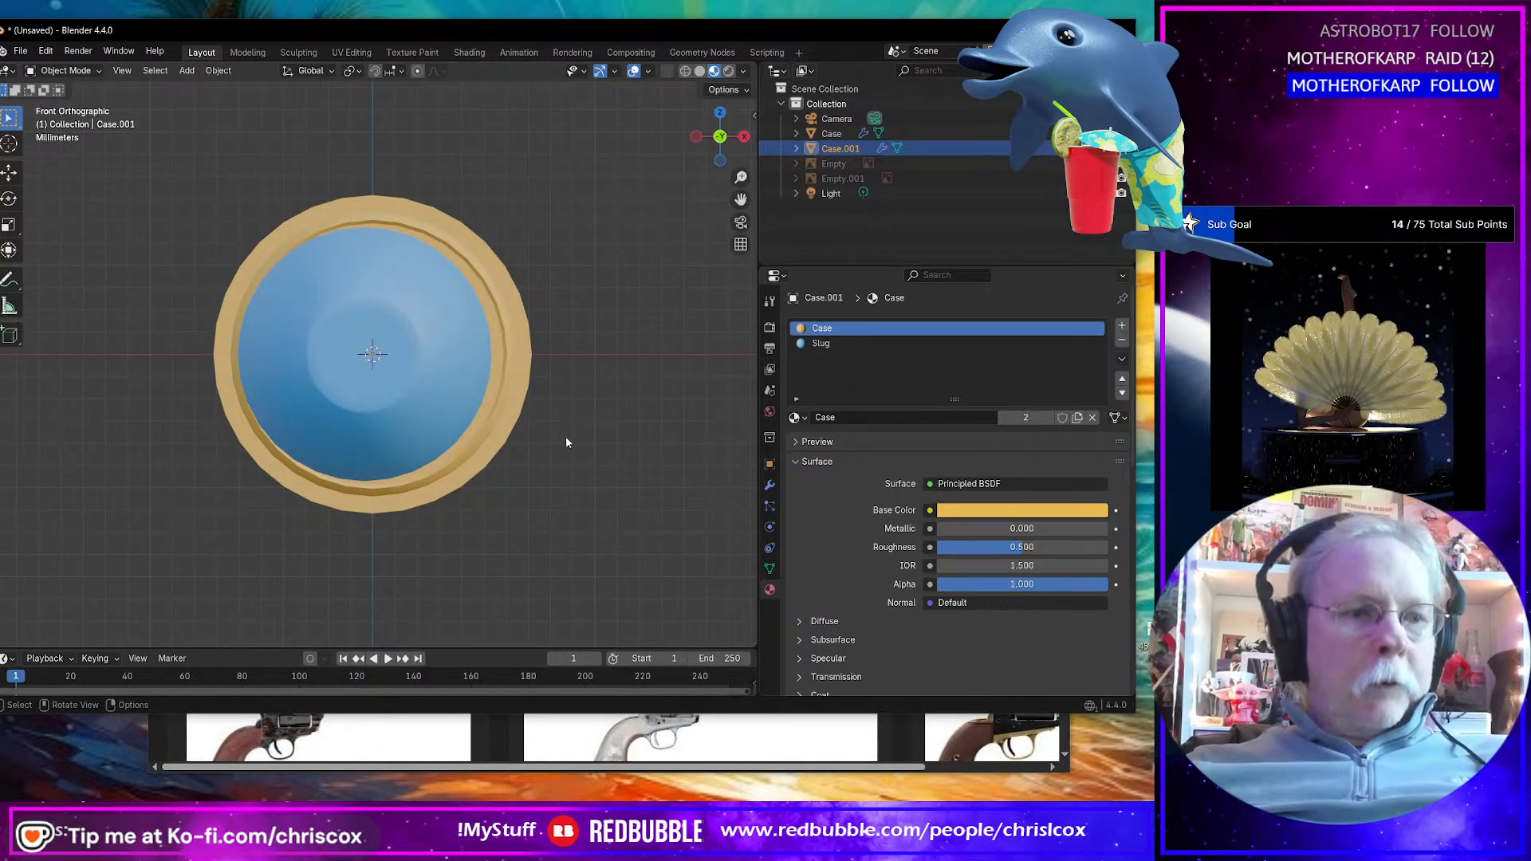
# Step: Try to scale the separated case band up by about 4.532 on all axes, and undo the resize
pyautogui.press('s')
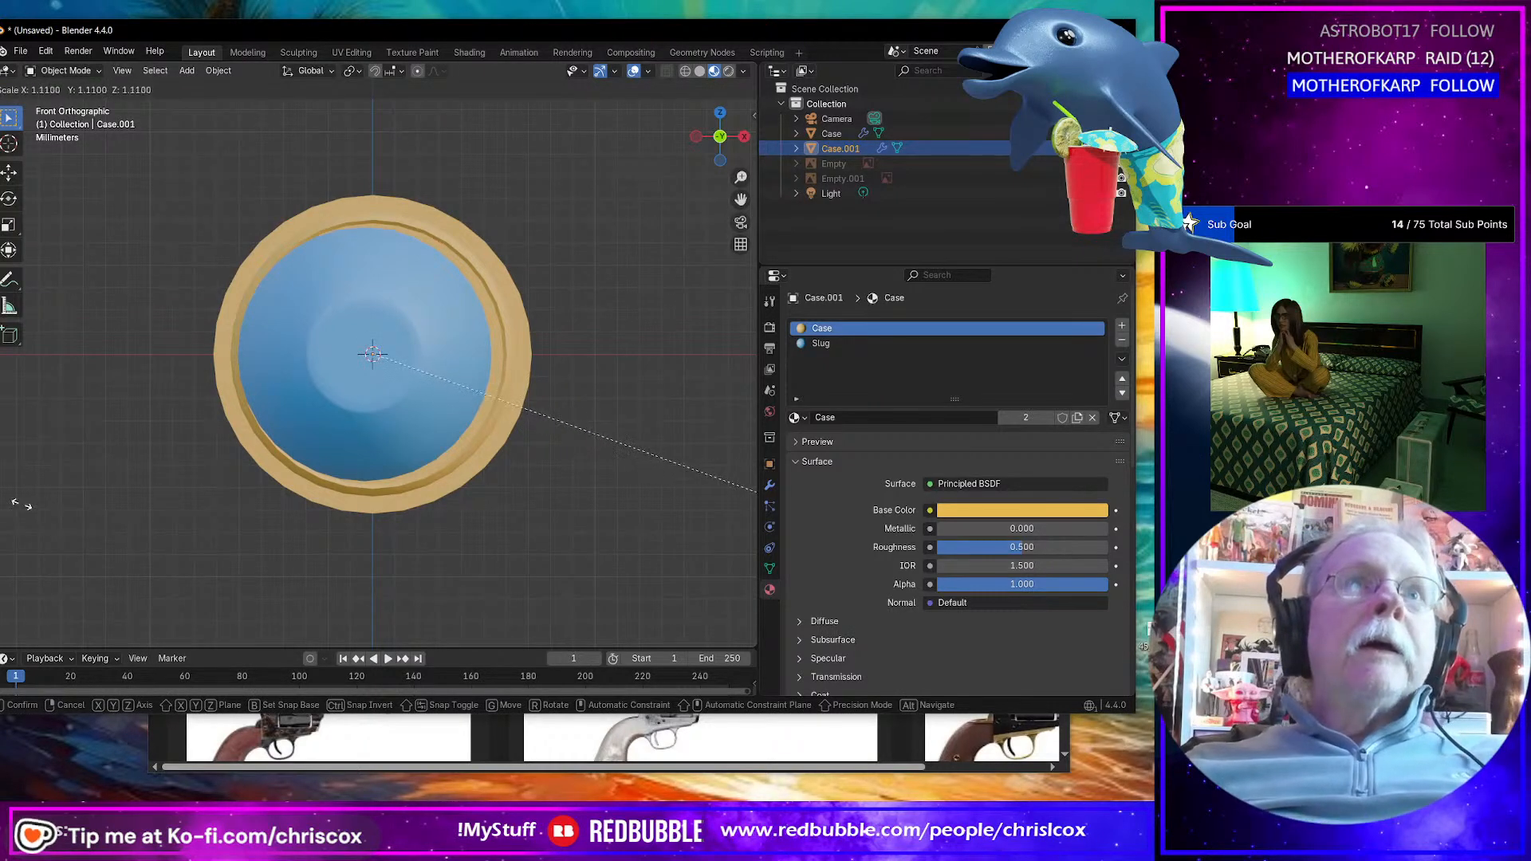
pyautogui.click(199, 563)
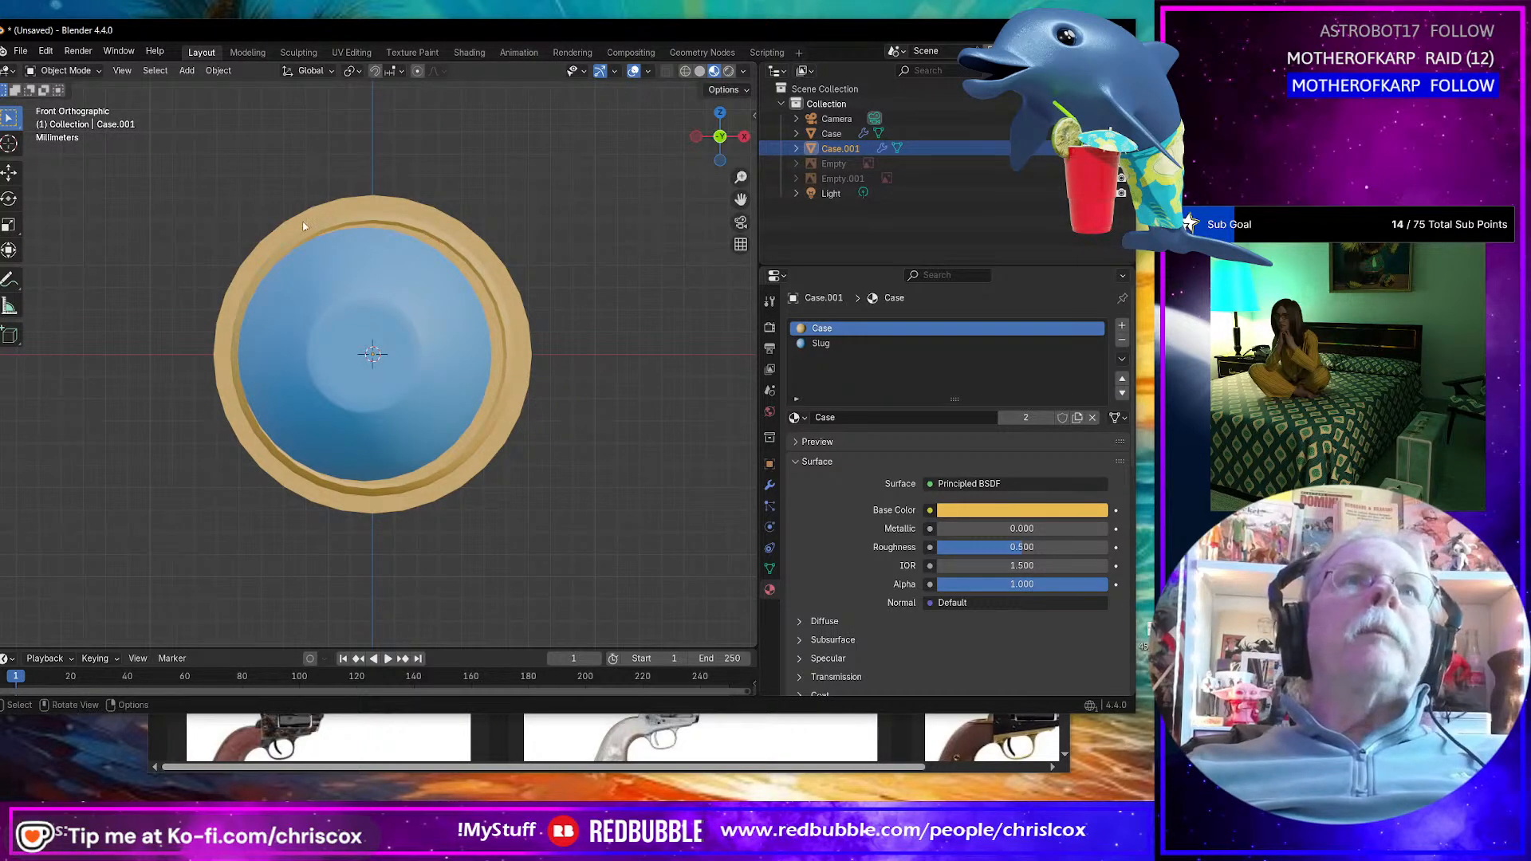
pyautogui.click(363, 72)
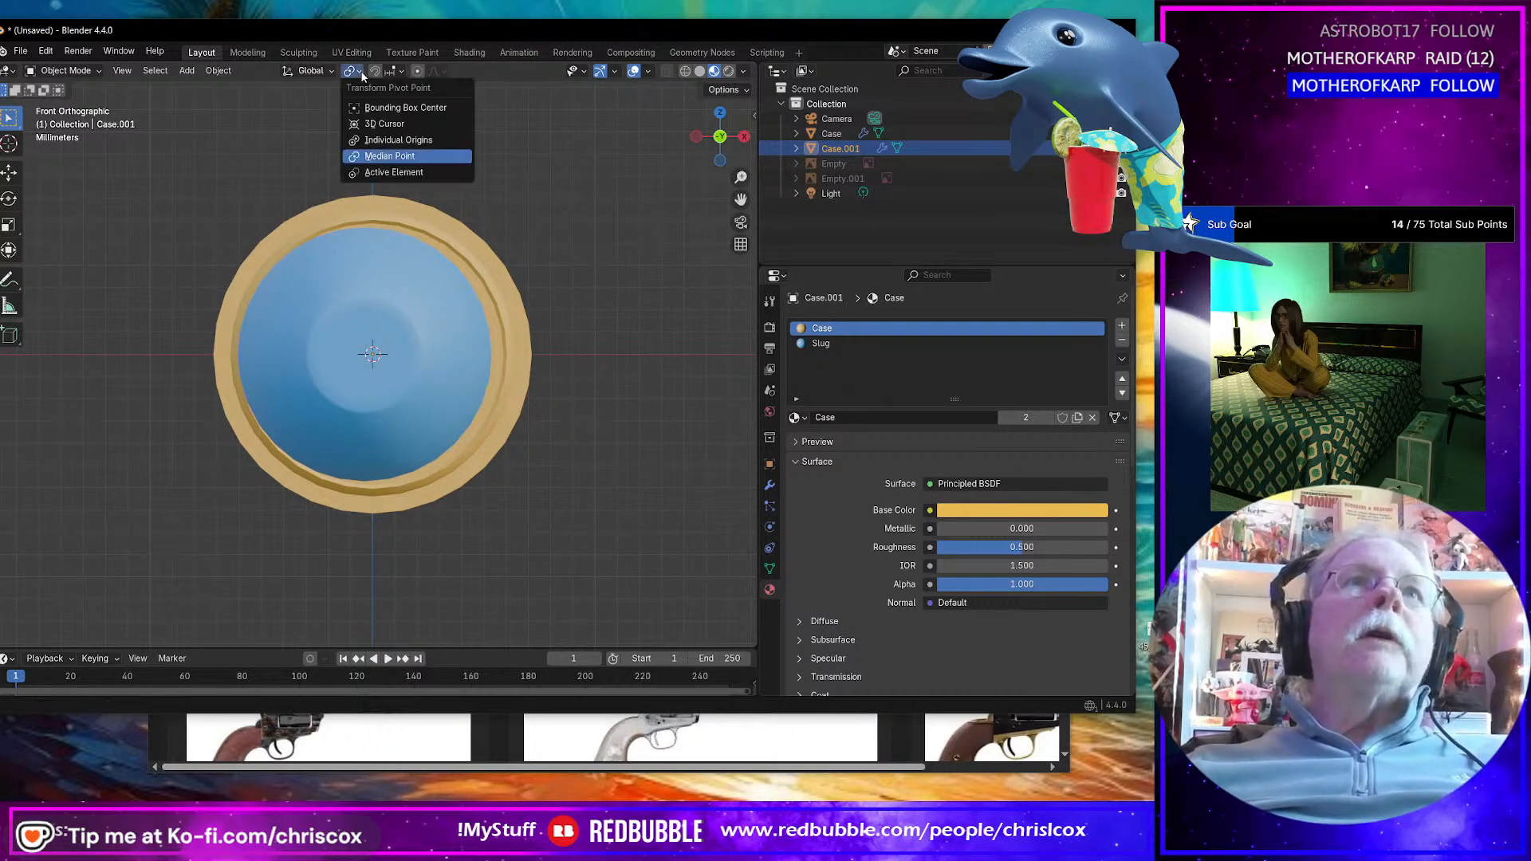
pyautogui.click(573, 295)
pyautogui.scroll(-2, 577, 300)
pyautogui.scroll(-5, 574, 304)
pyautogui.scroll(4, 539, 332)
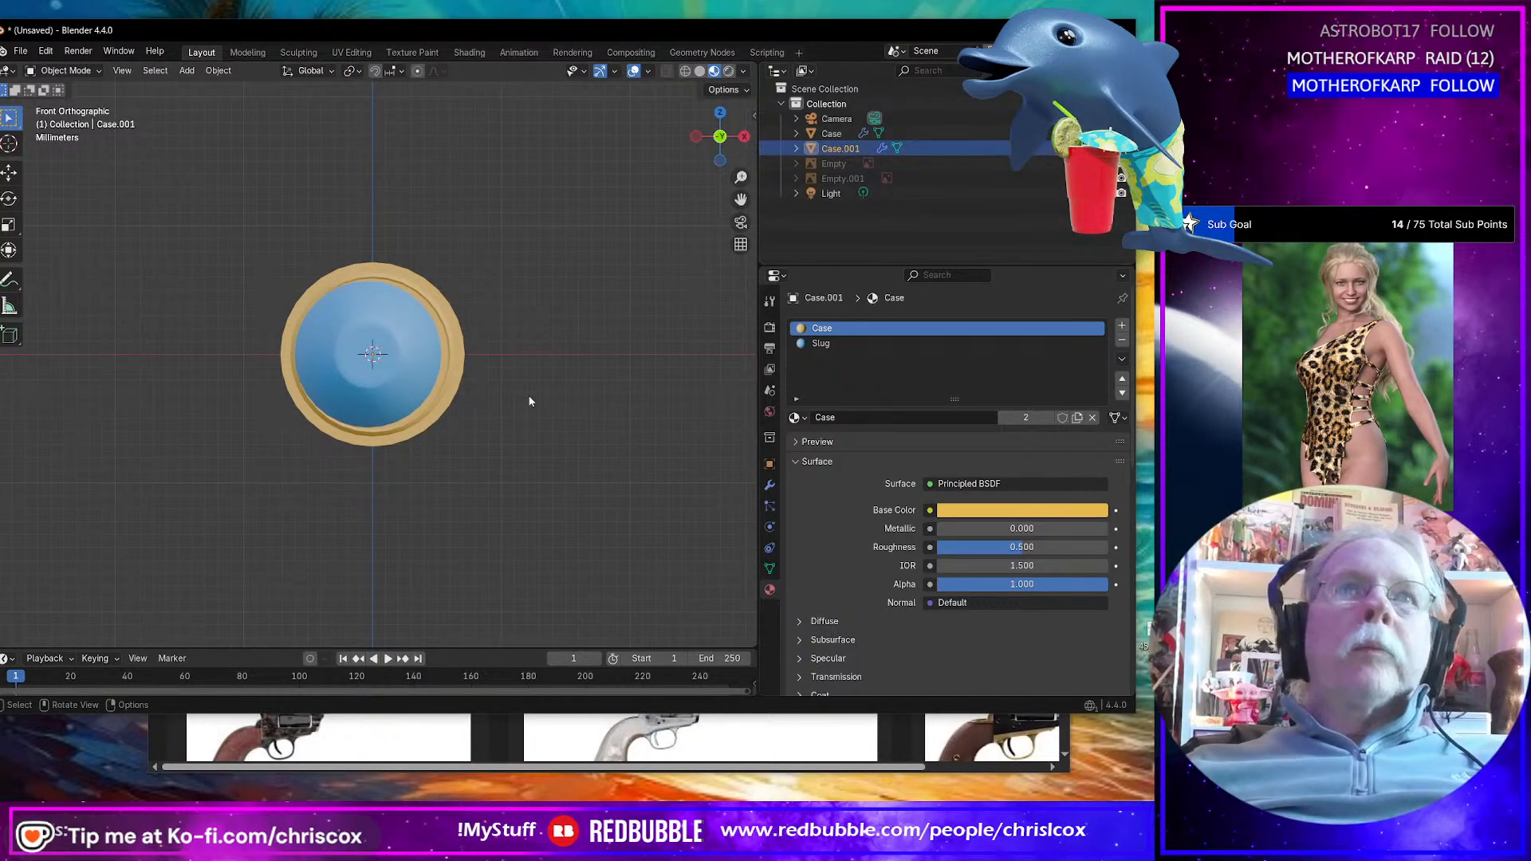
pyautogui.press('s')
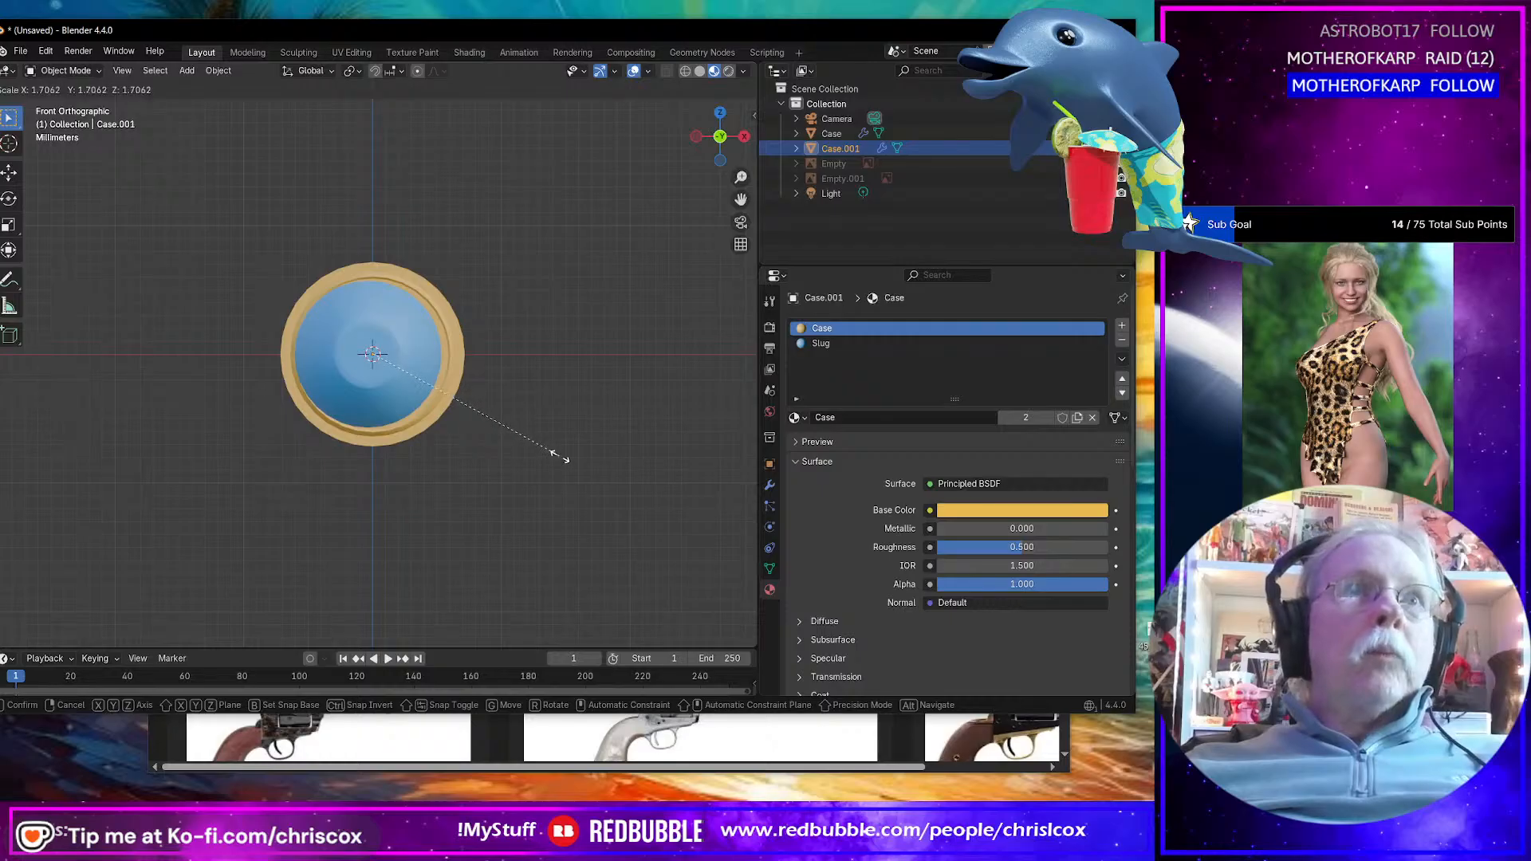
pyautogui.click(107, 618)
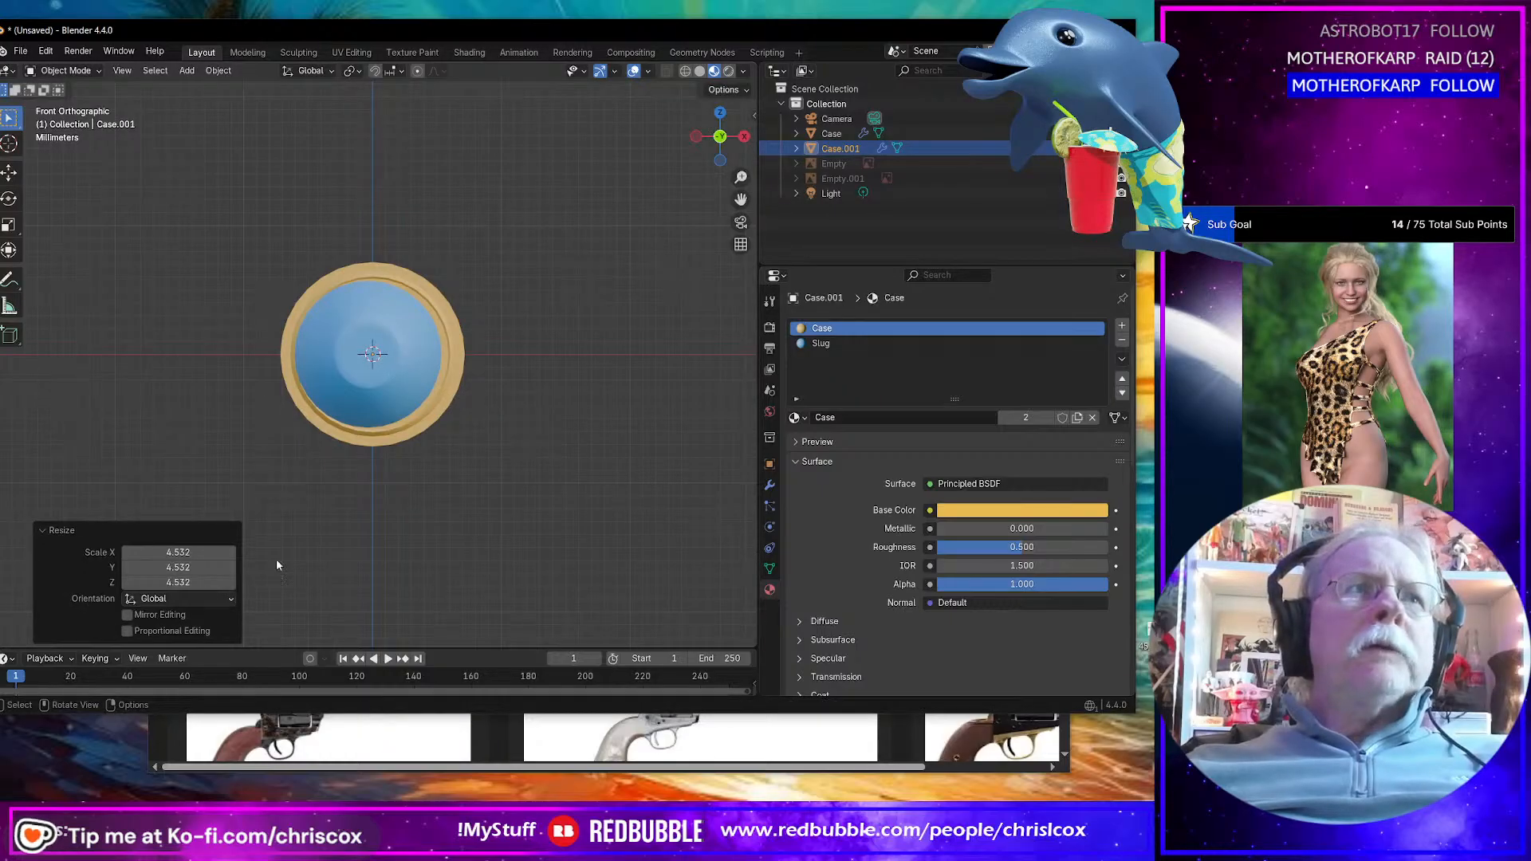
pyautogui.moveTo(367, 473); pyautogui.dragTo(418, 468, button='middle')
pyautogui.hotkey('ctrl', 'z')
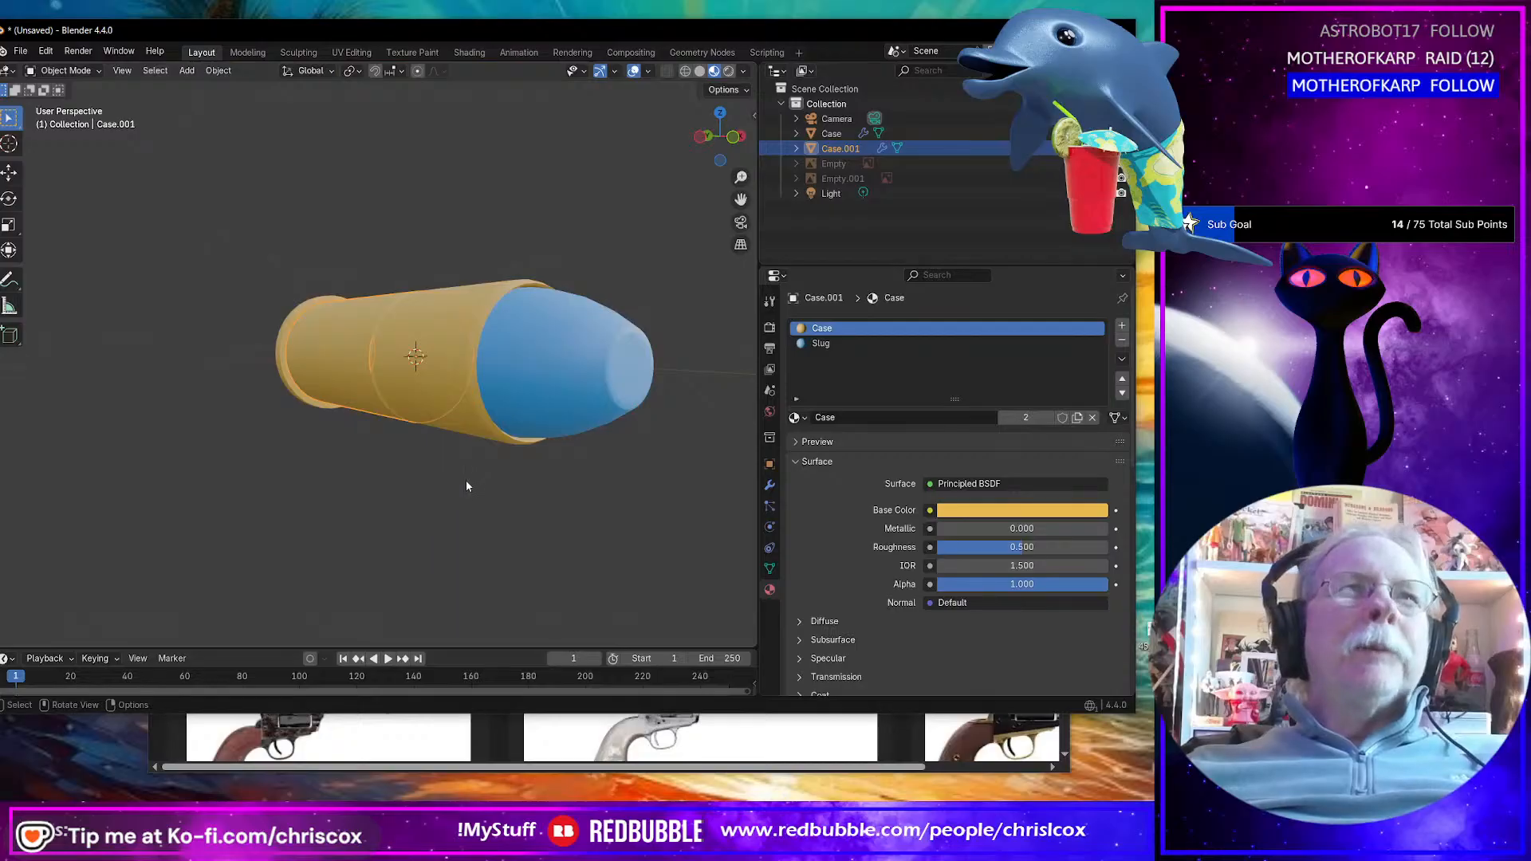
# Step: Scale the separated case band uniformly to about 1.021 so it sits slightly outside the cartridge case
pyautogui.press('s')
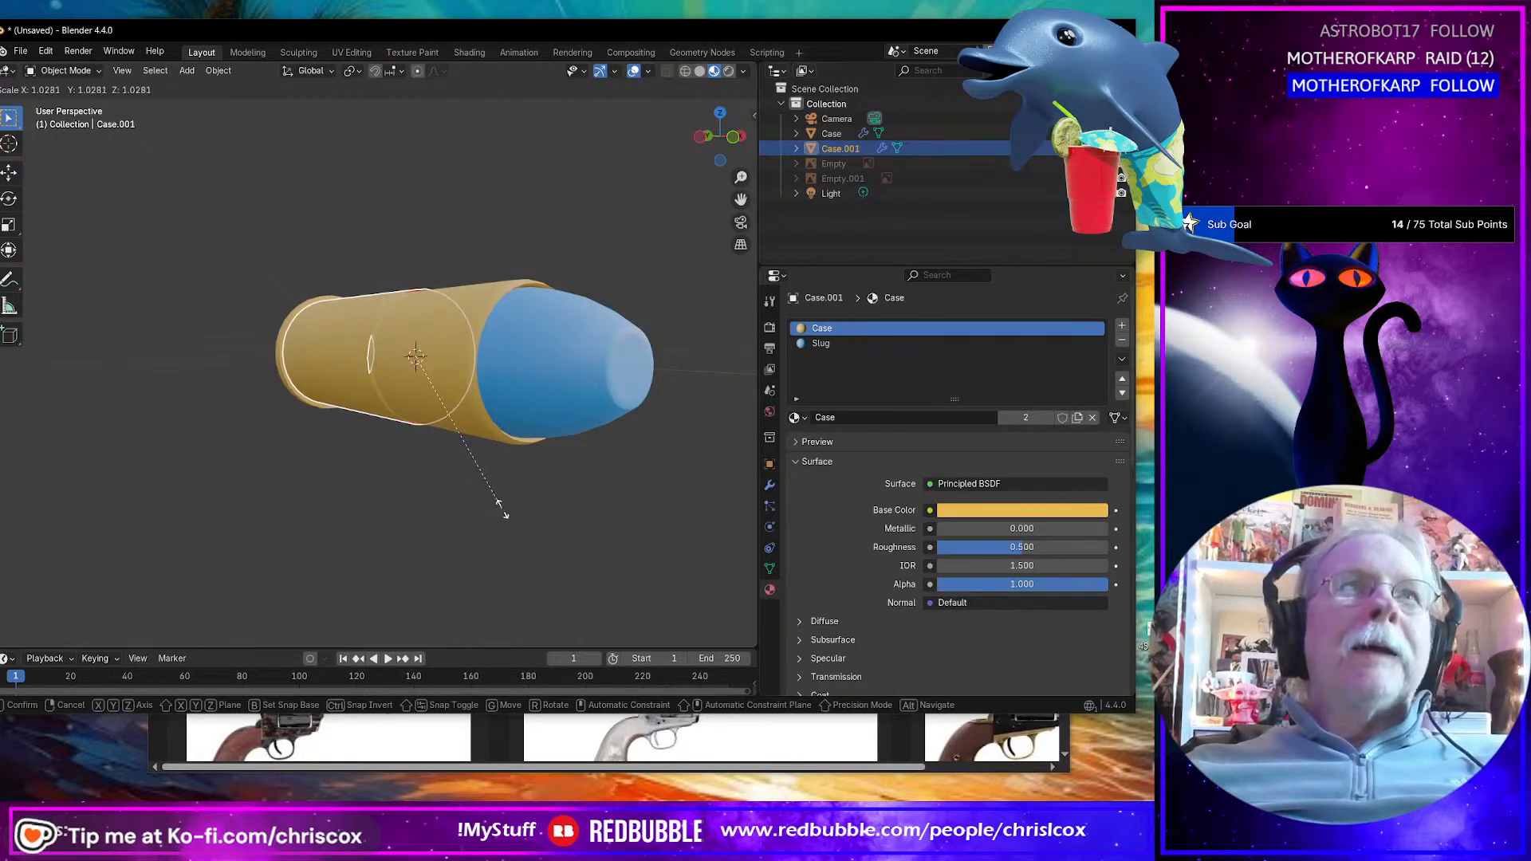
pyautogui.click(490, 499)
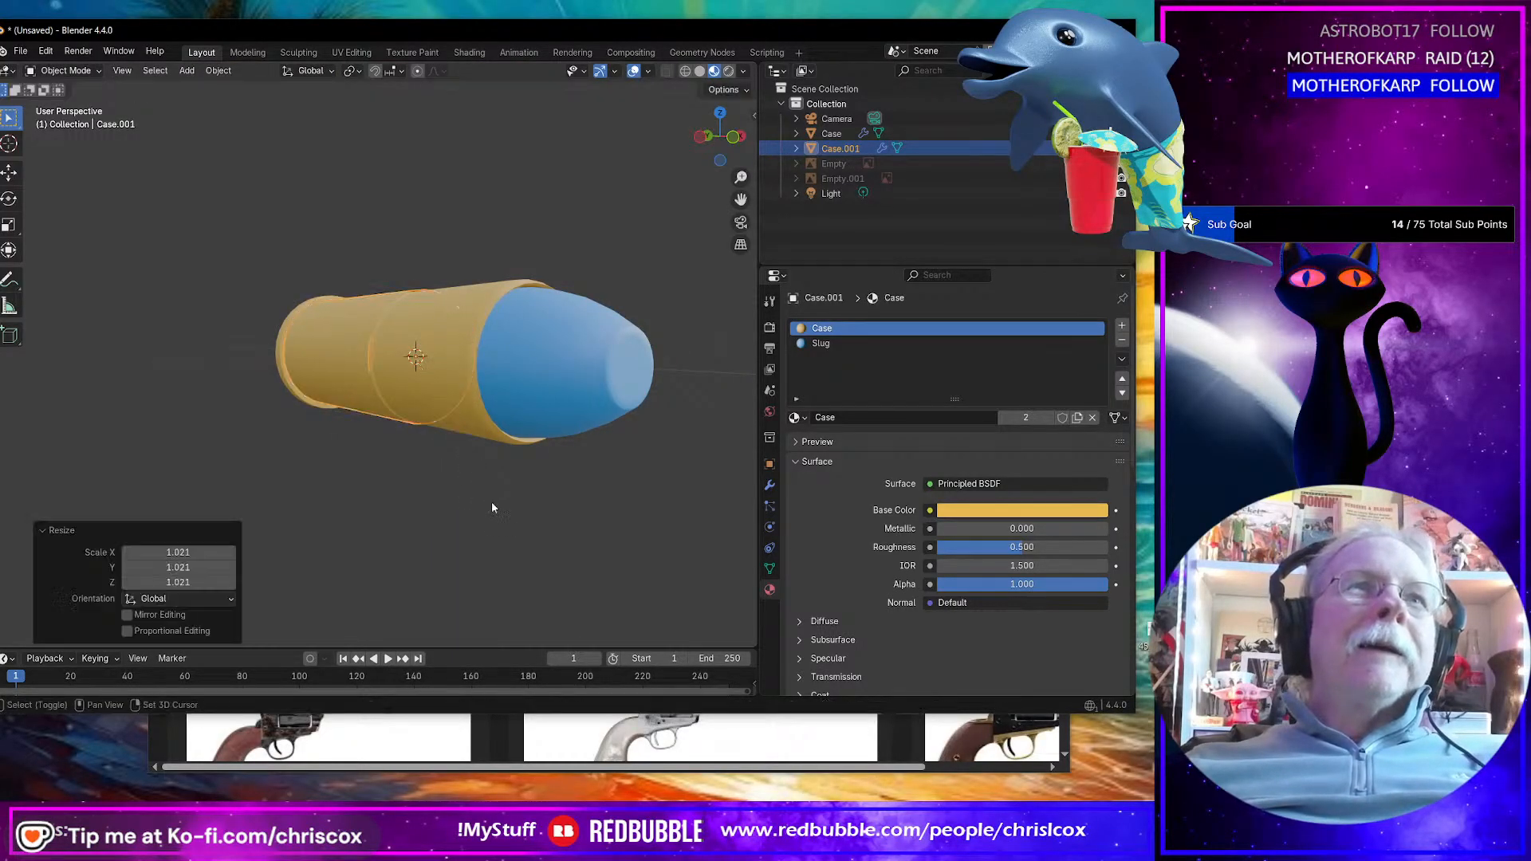
pyautogui.moveTo(492, 501)
pyautogui.mouseDown(button='middle')
pyautogui.moveTo(399, 515)
pyautogui.moveTo(240, 475)
pyautogui.moveTo(468, 516)
pyautogui.mouseUp(button='middle')
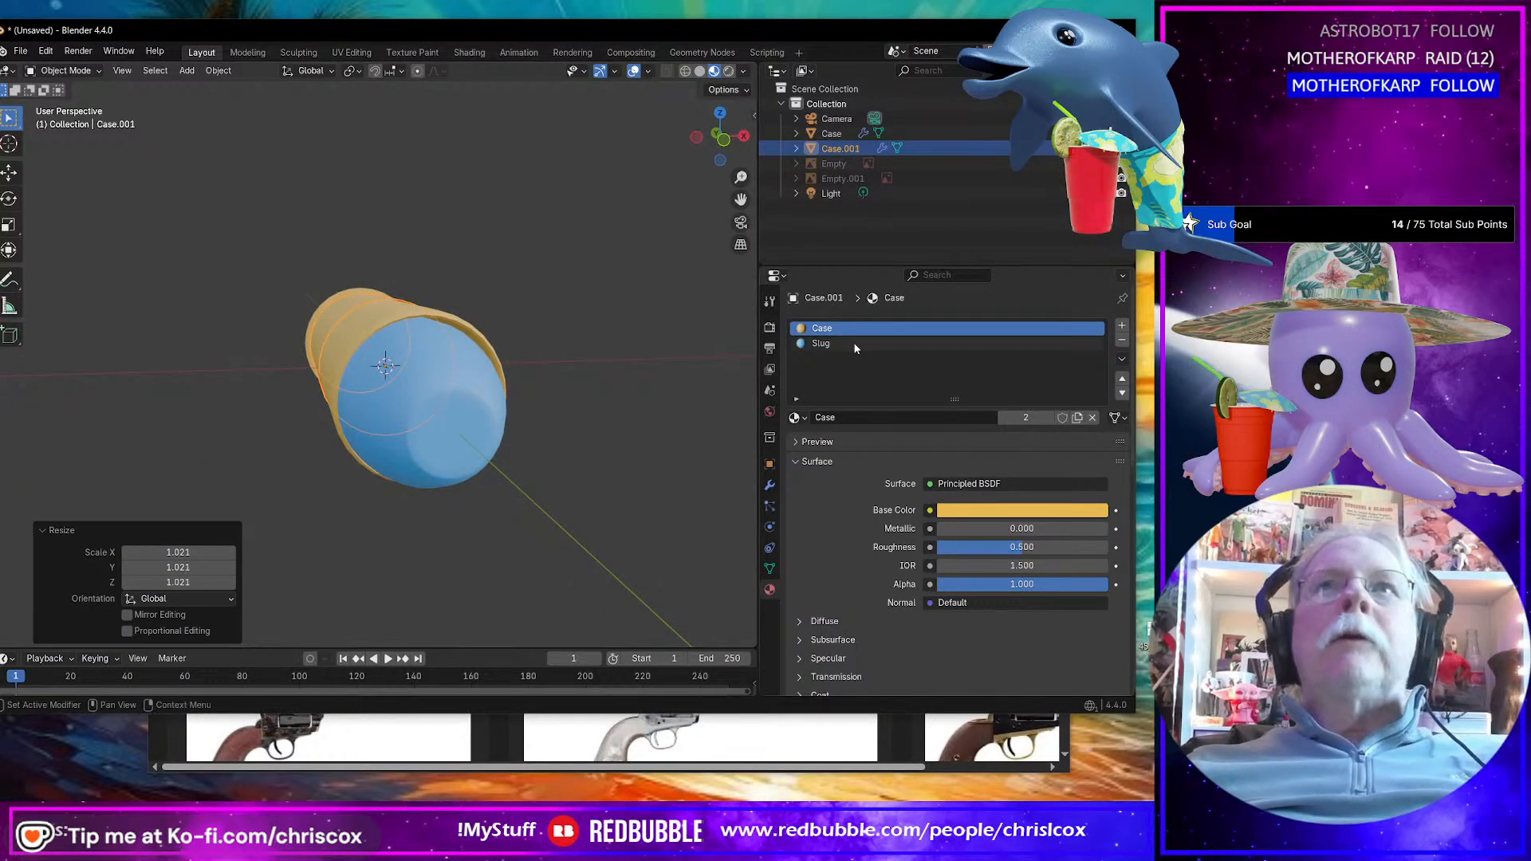
# Step: Unhide the revolver patent reference image Empty and duplicate it in place
pyautogui.click(1121, 163)
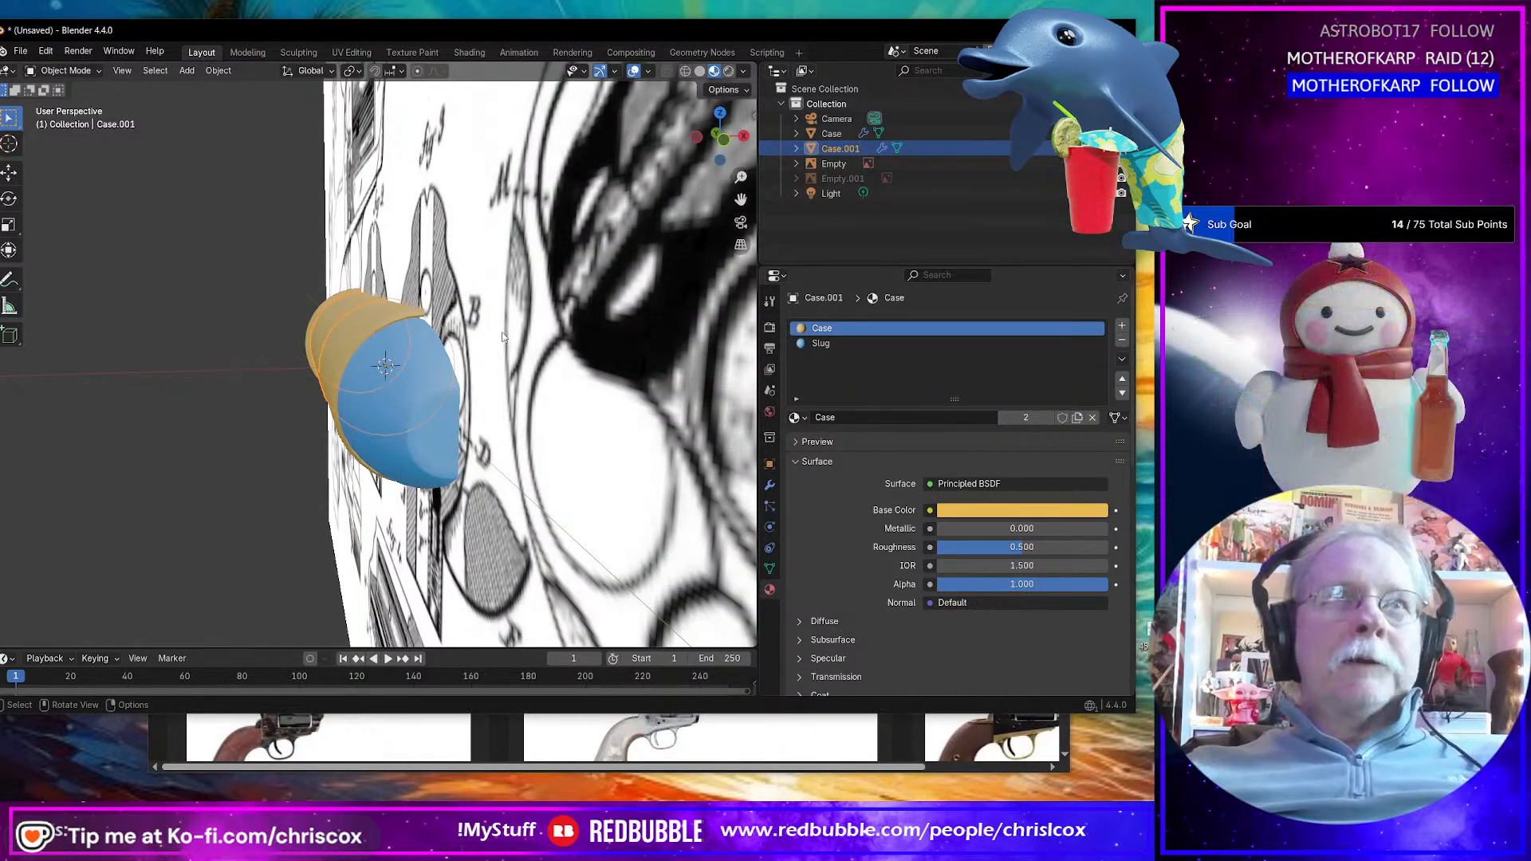
pyautogui.click(603, 354)
pyautogui.hotkey('shift', 'd')
pyautogui.press('Escape')
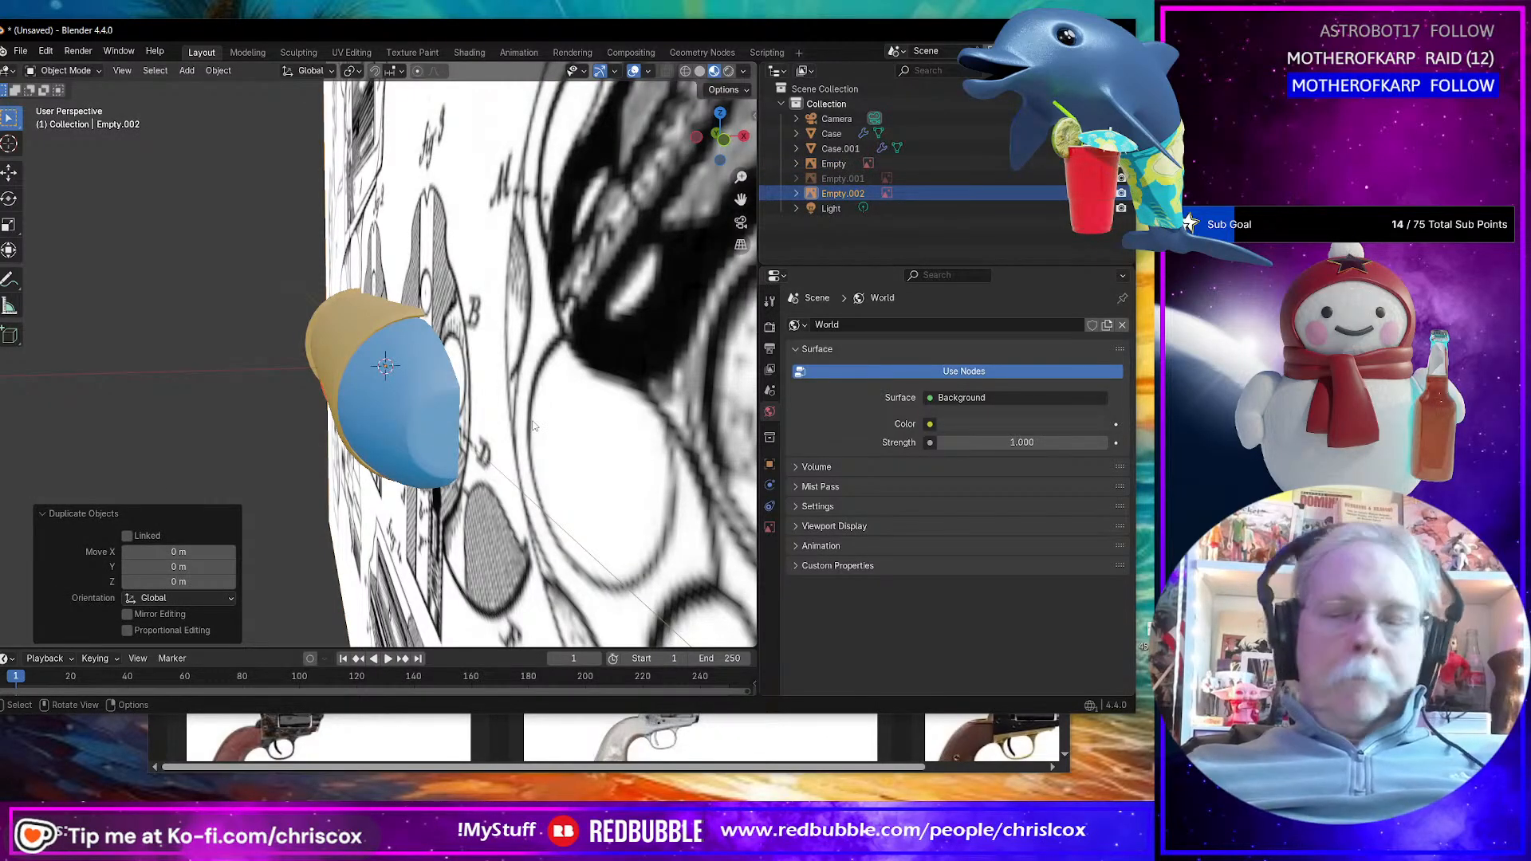
# Step: Rotate the duplicated reference image 90° about the Z axis so it faces the front view
pyautogui.press('KP_1')
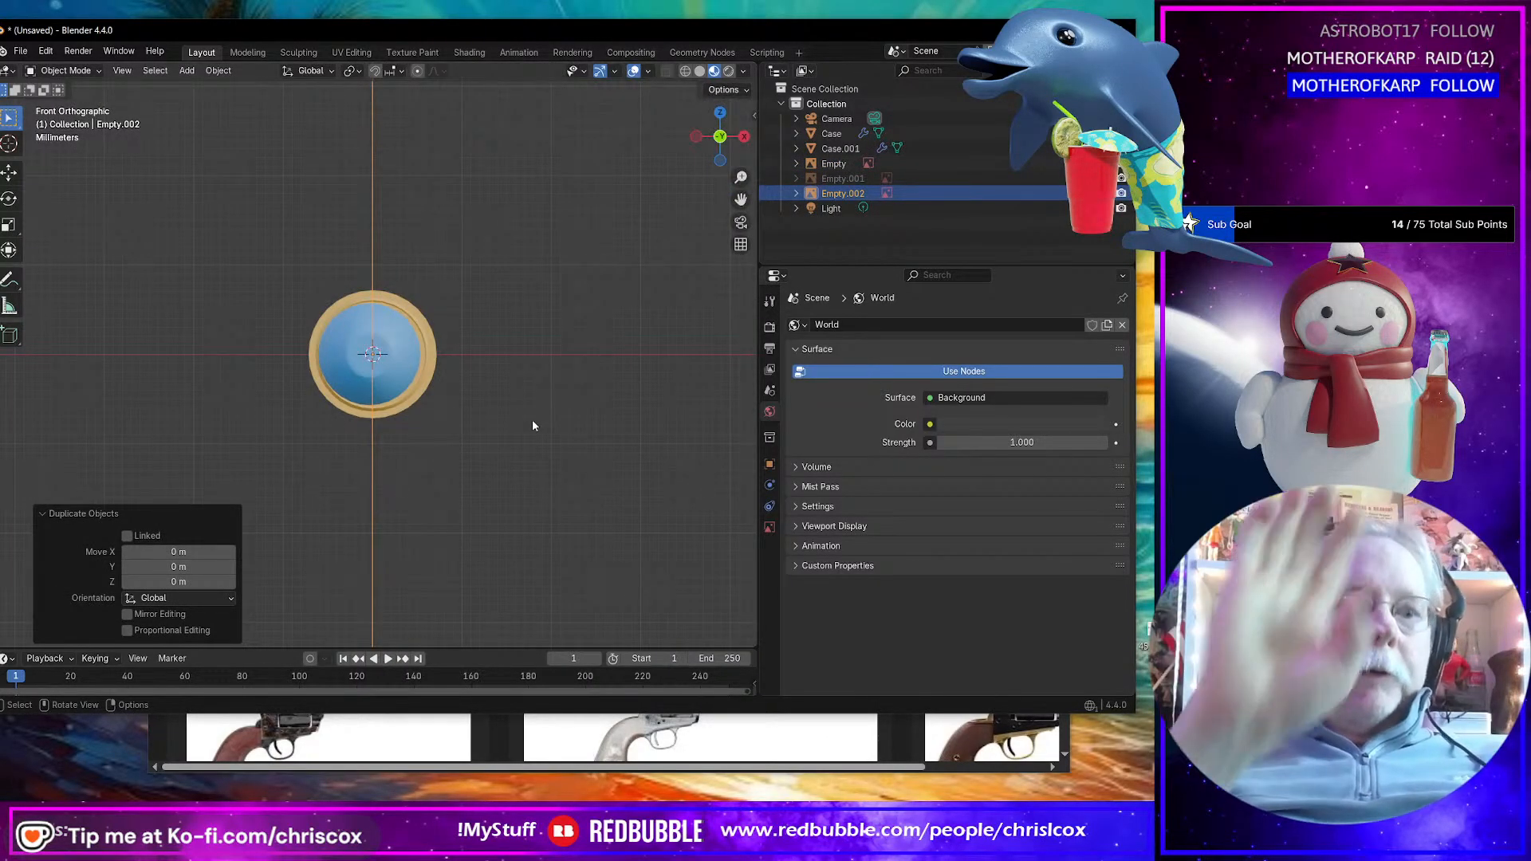
pyautogui.write('r90')
pyautogui.press('Return')
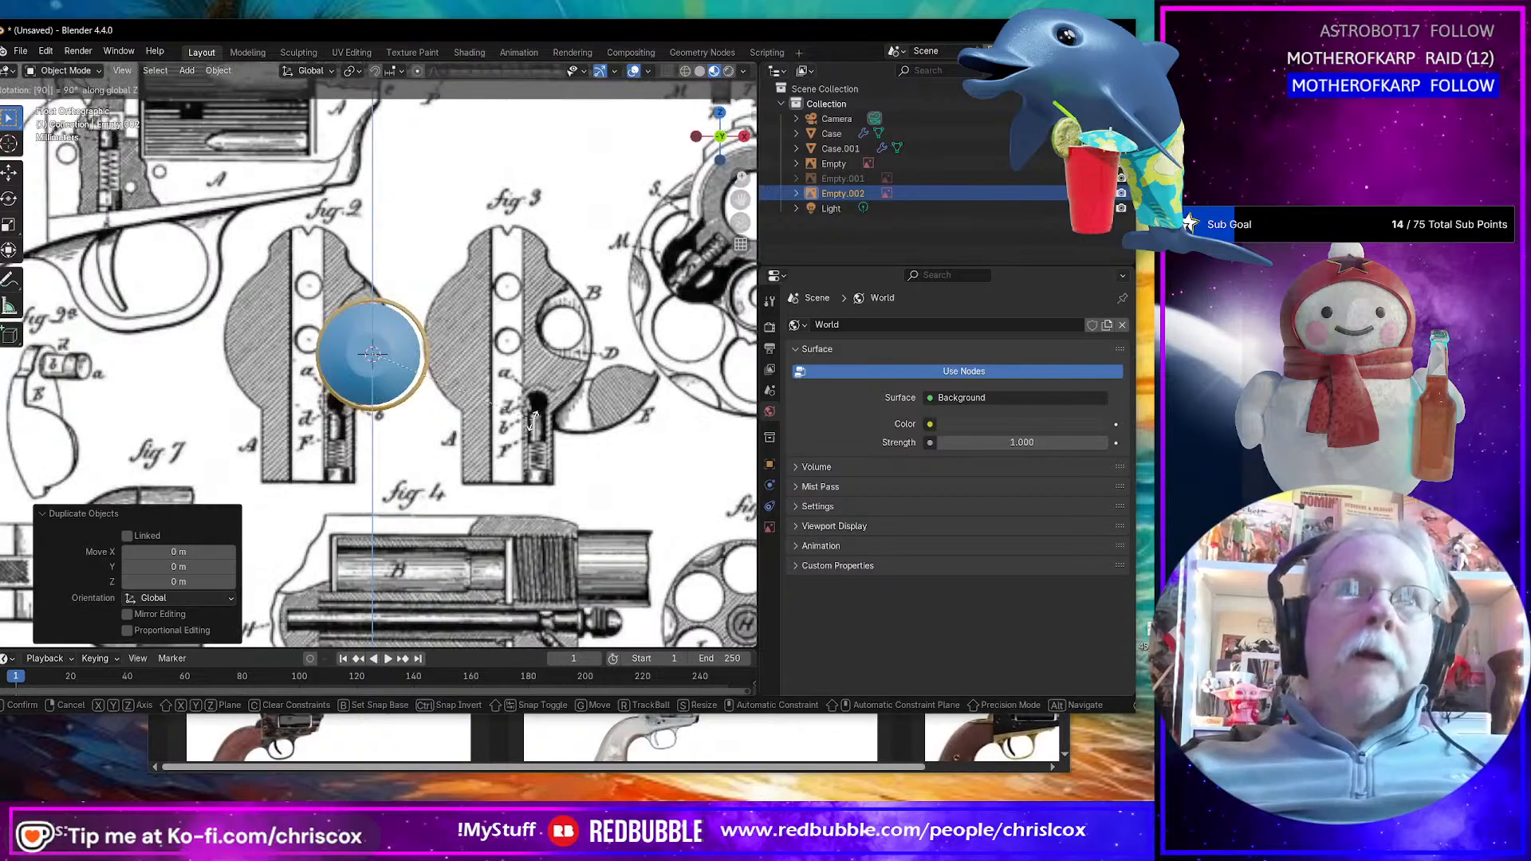
pyautogui.scroll(-3, 532, 420)
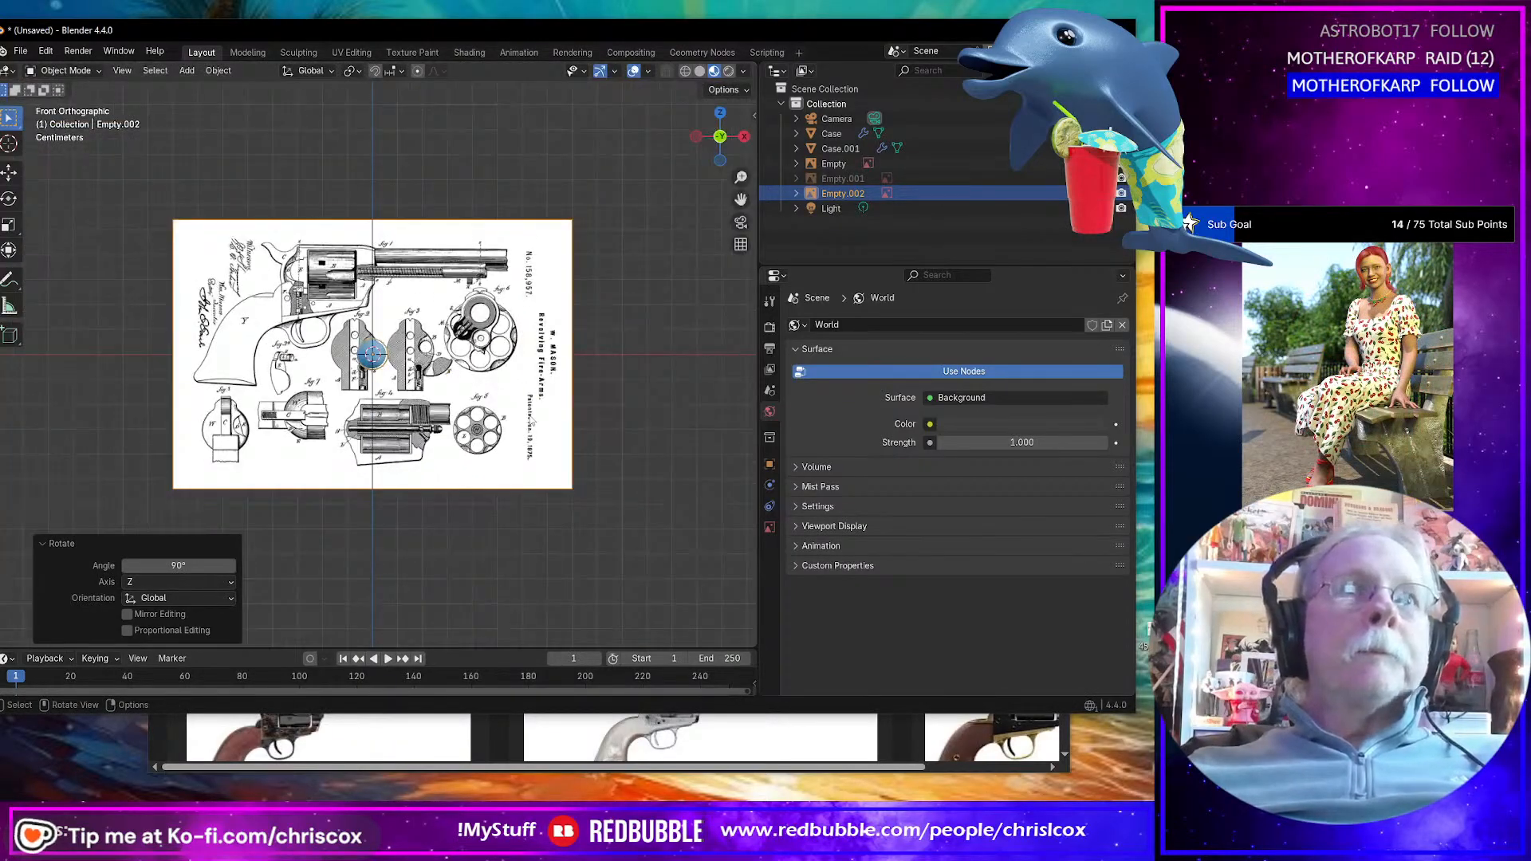
pyautogui.scroll(2, 533, 421)
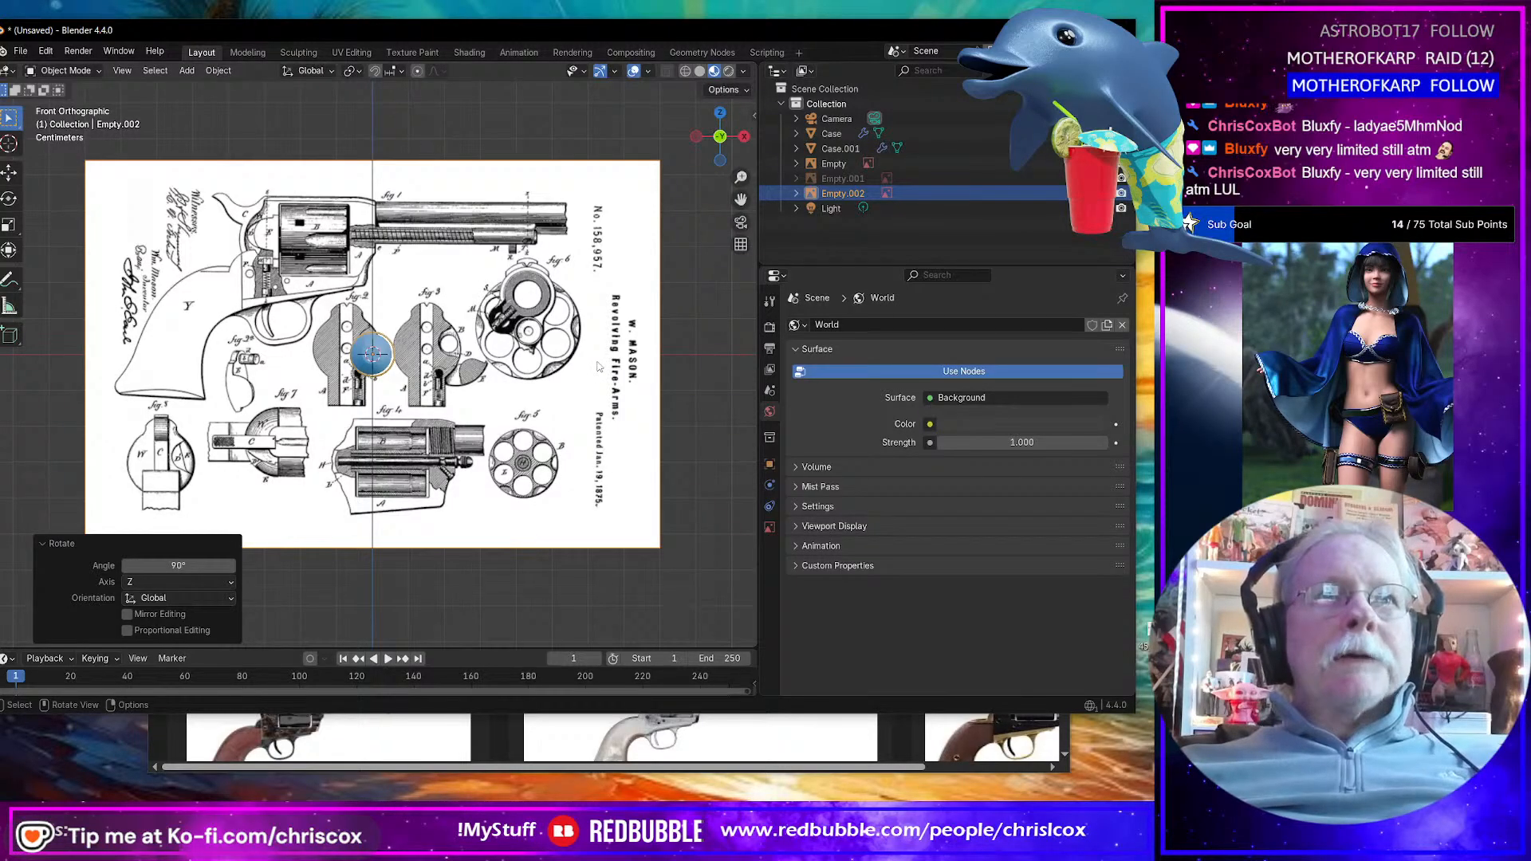
# Step: Unhide Empty.001 and move it together with Empty.002 about -0.0421 m in X and 0.025 m in Z, placing fig. 5's upper chamber over the cartridge
pyautogui.keyDown('ctrl'); pyautogui.click(850, 182); pyautogui.keyUp('ctrl')
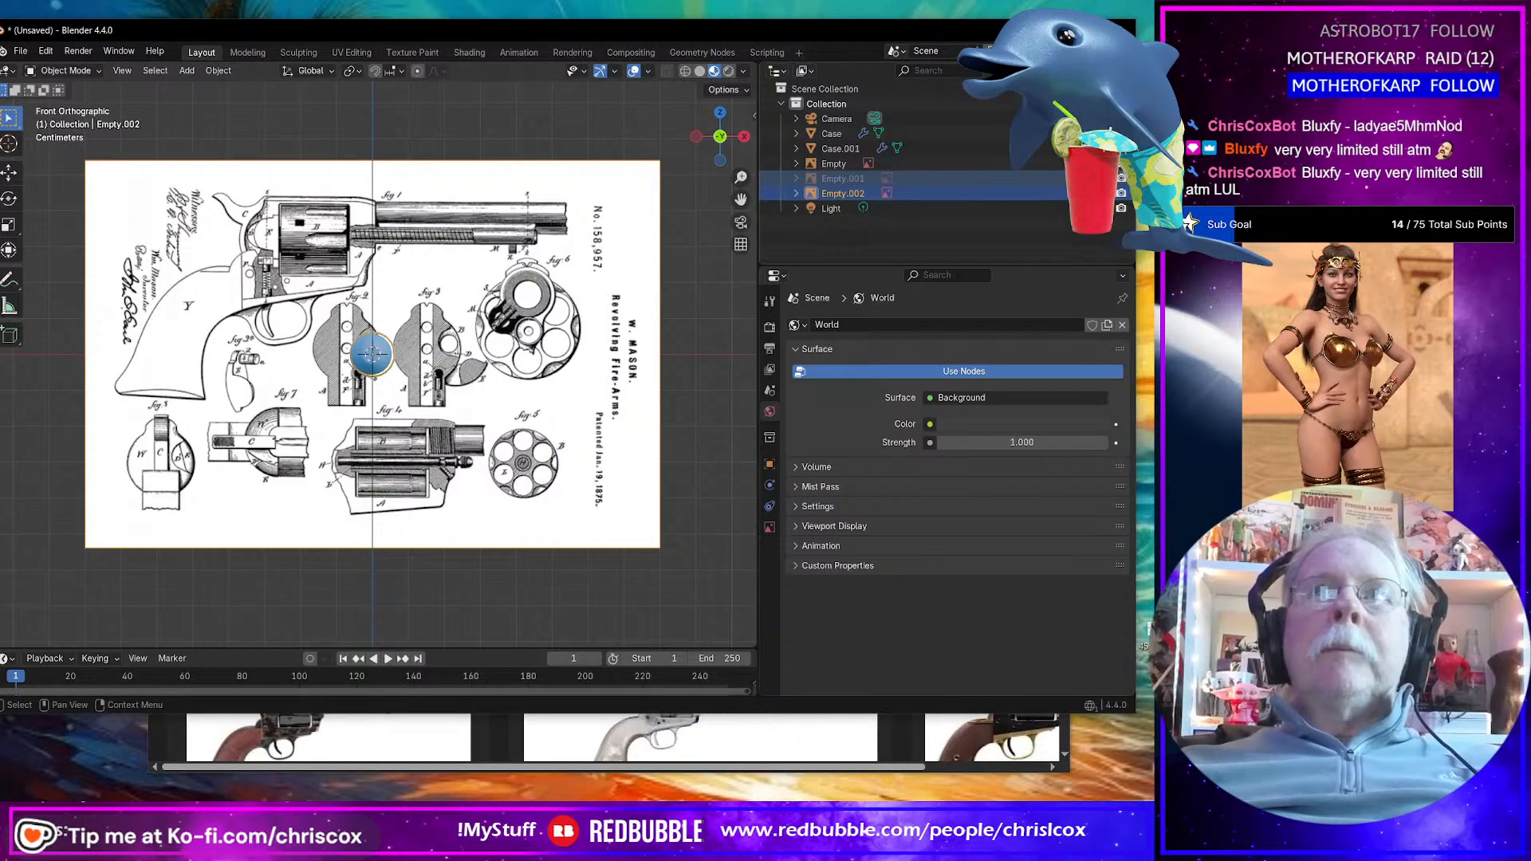
pyautogui.click(1106, 177)
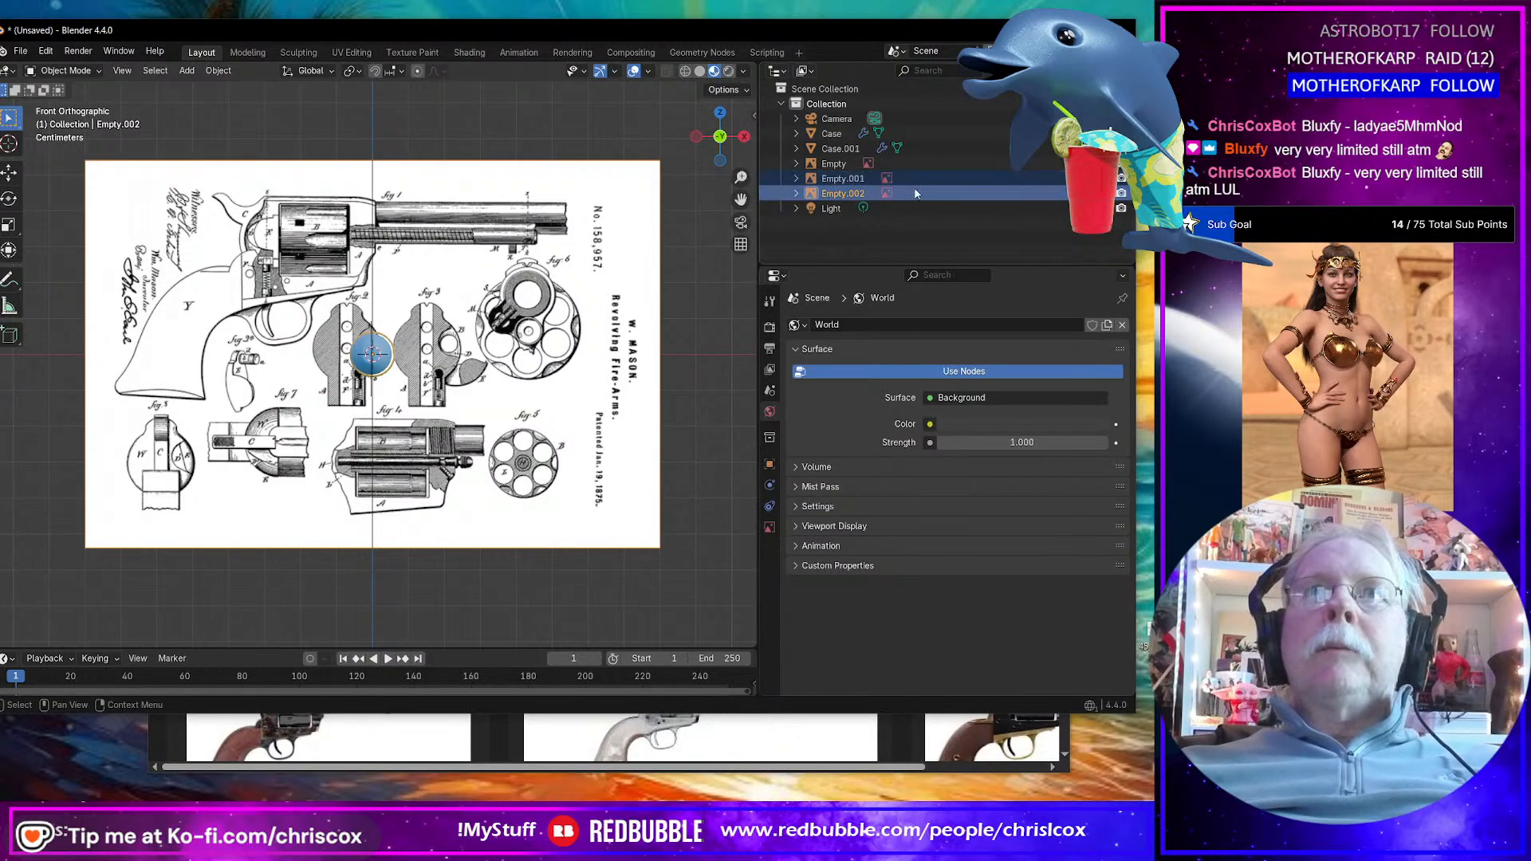
pyautogui.keyDown('ctrl'); pyautogui.click(853, 180); pyautogui.keyUp('ctrl')
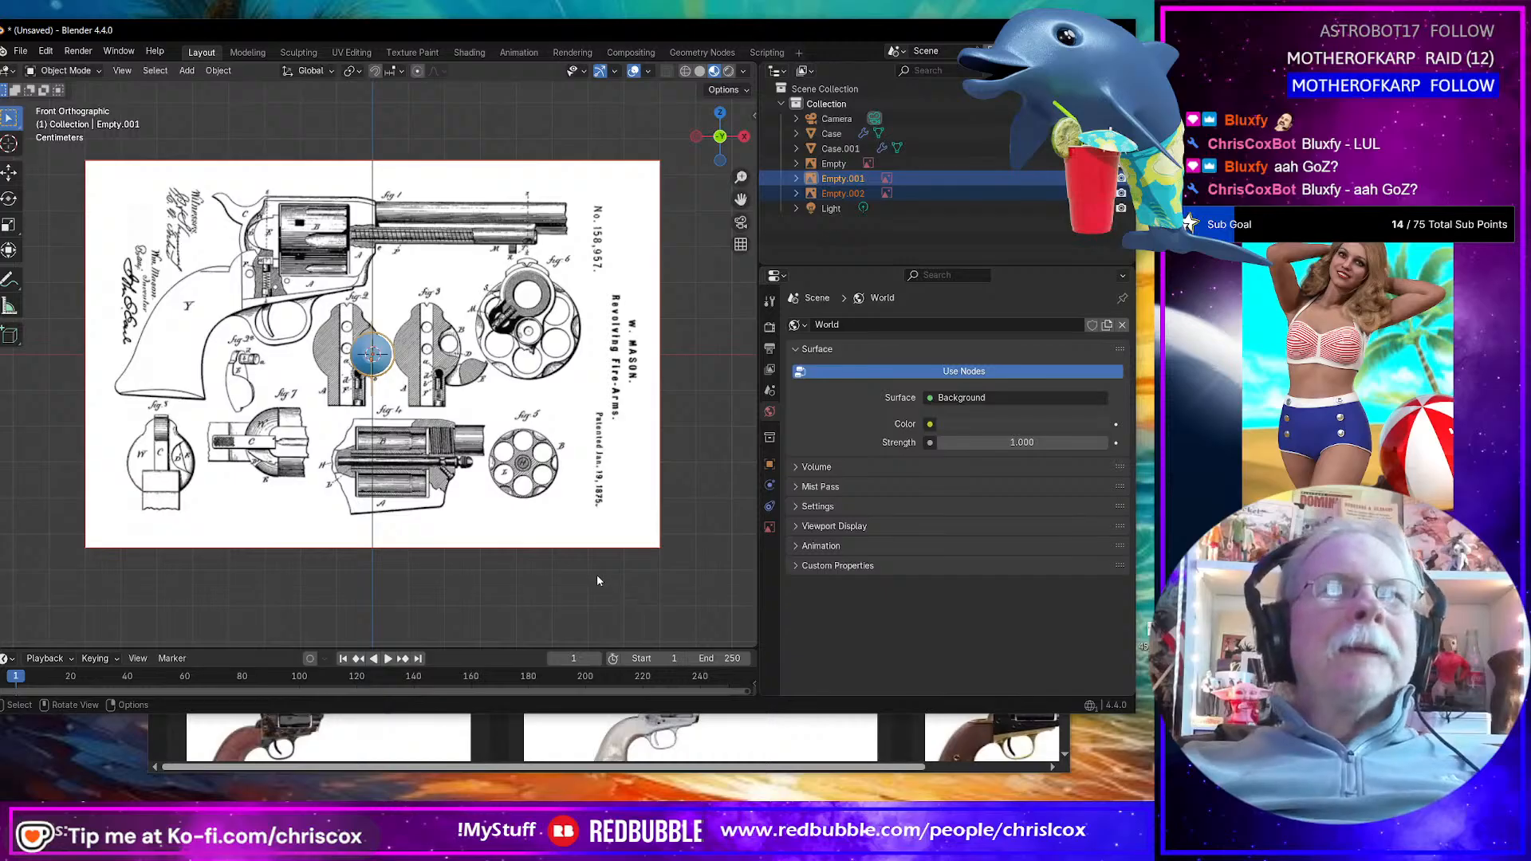
pyautogui.press('g')
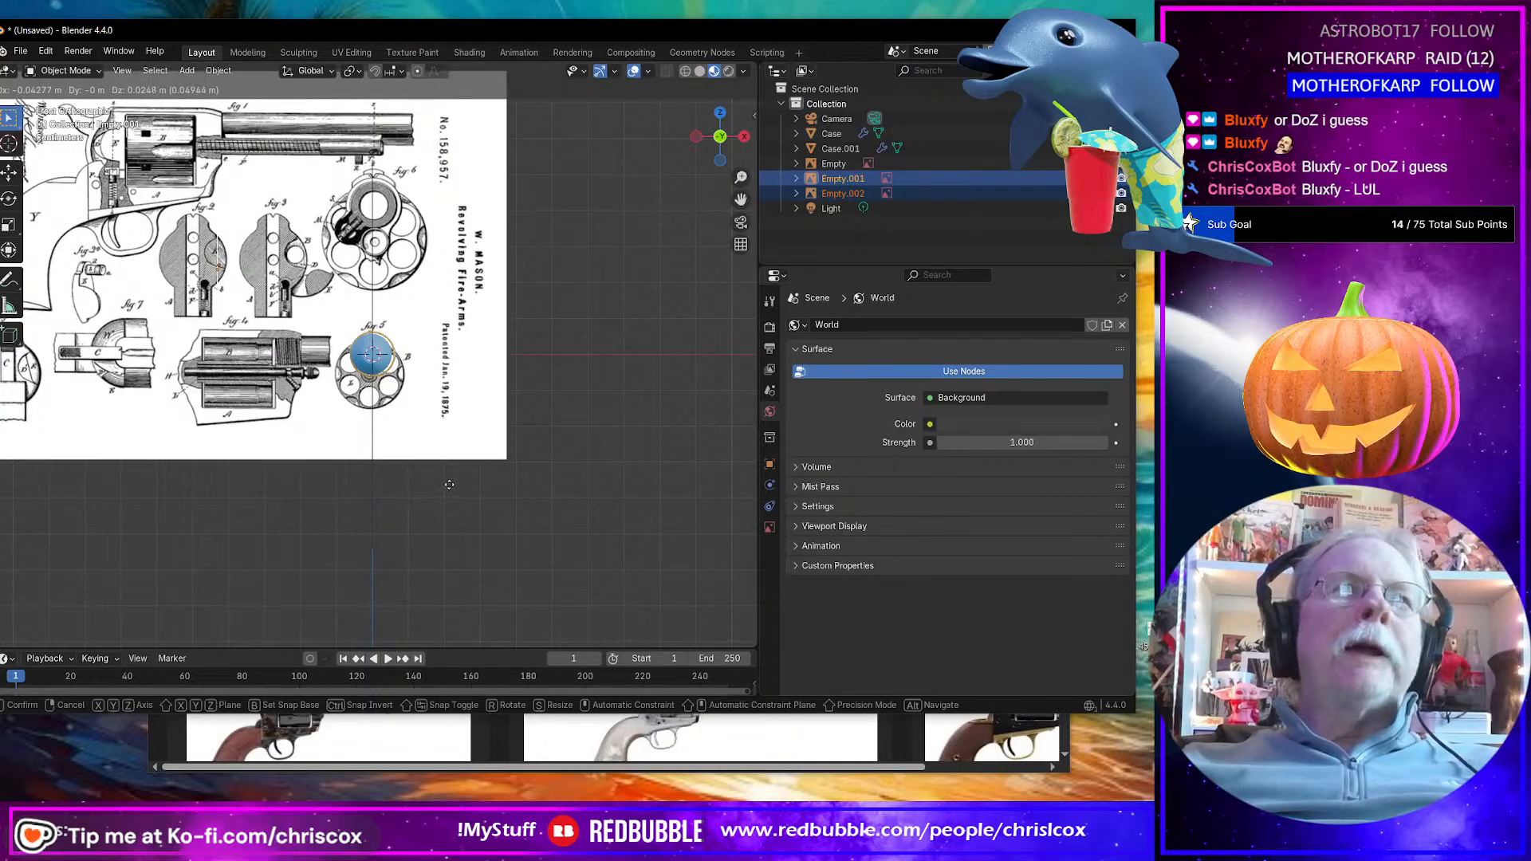
pyautogui.click(452, 487)
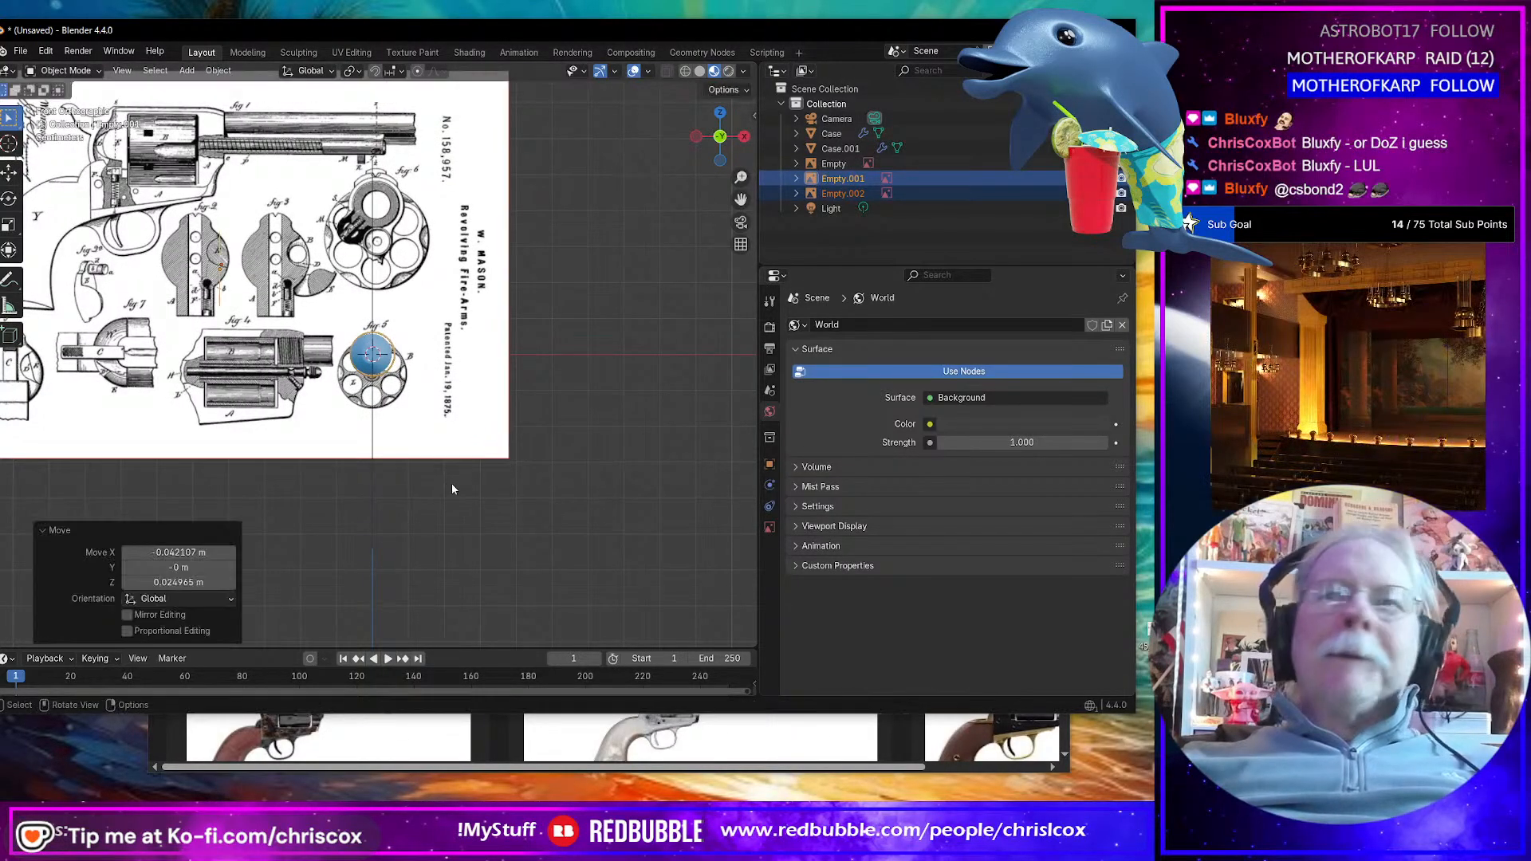
# Step: Nudge both selected reference images about 0.0005 m in X and -0.0003 m in Z around the cartridge
pyautogui.press('s')
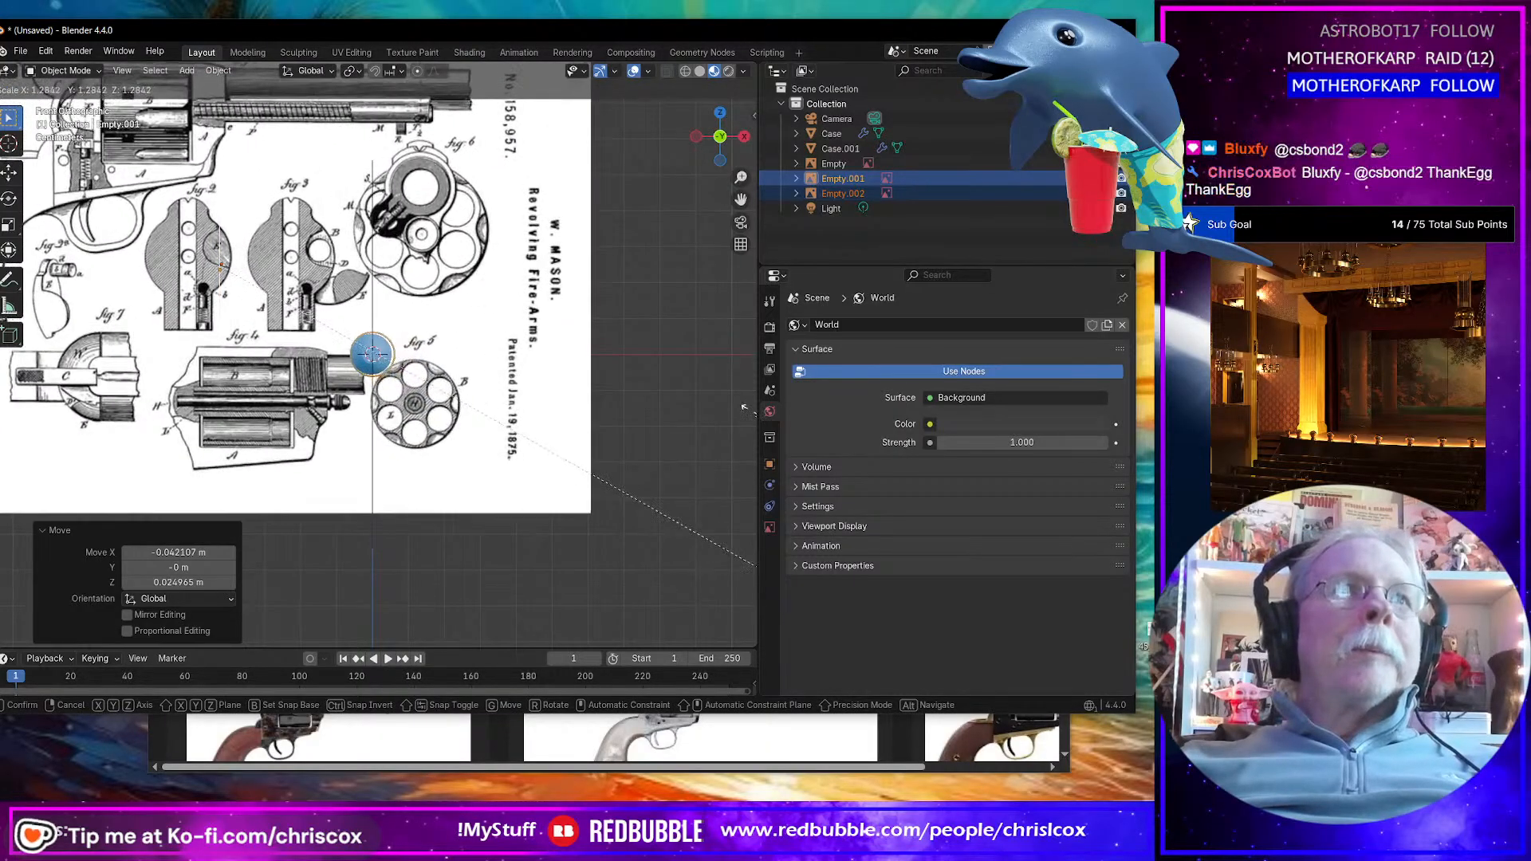
pyautogui.click(525, 367)
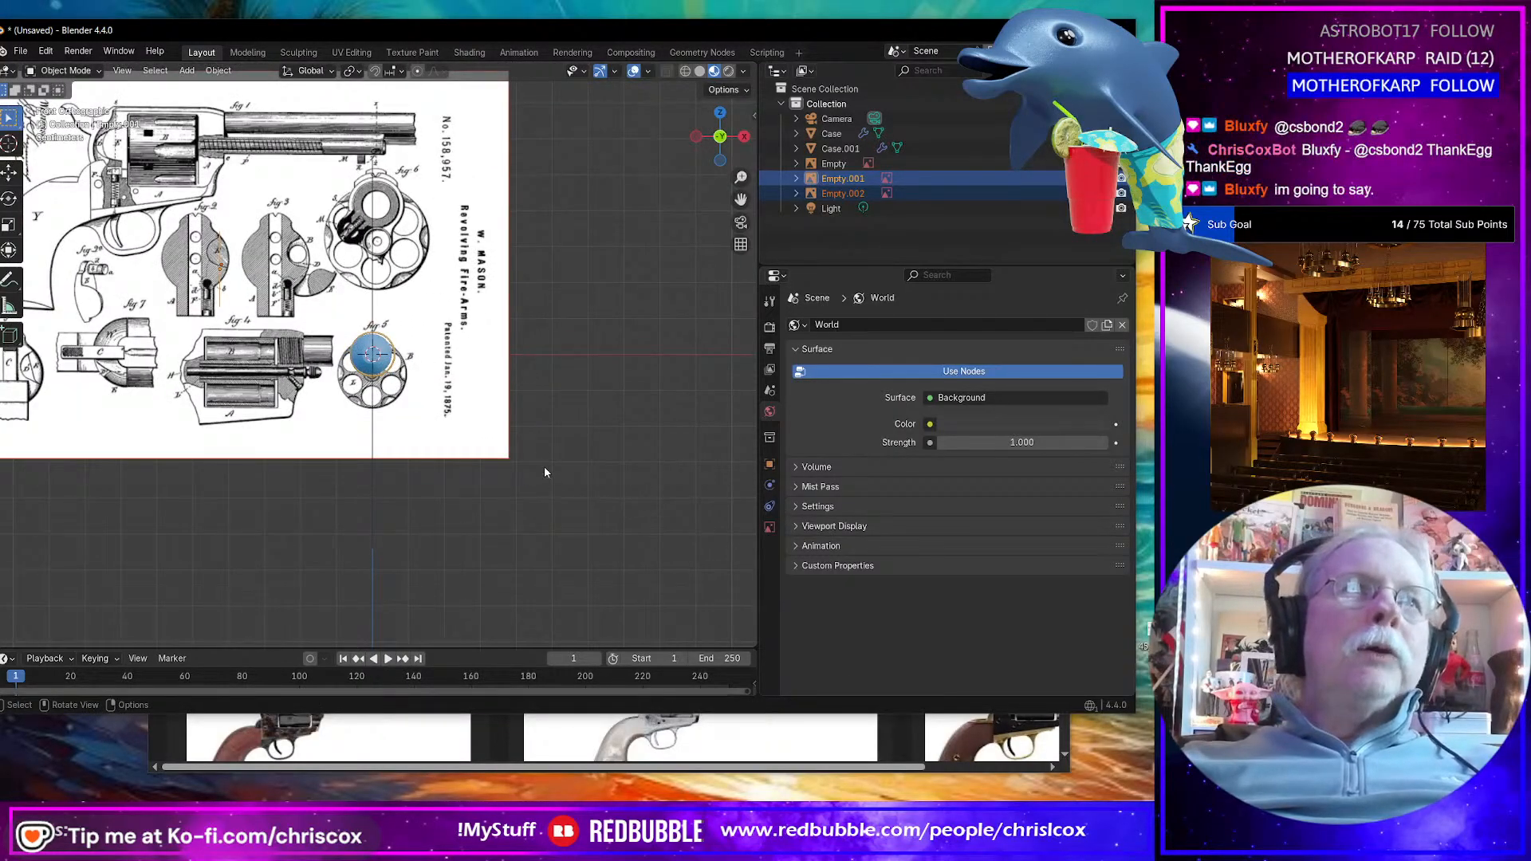
pyautogui.press('g')
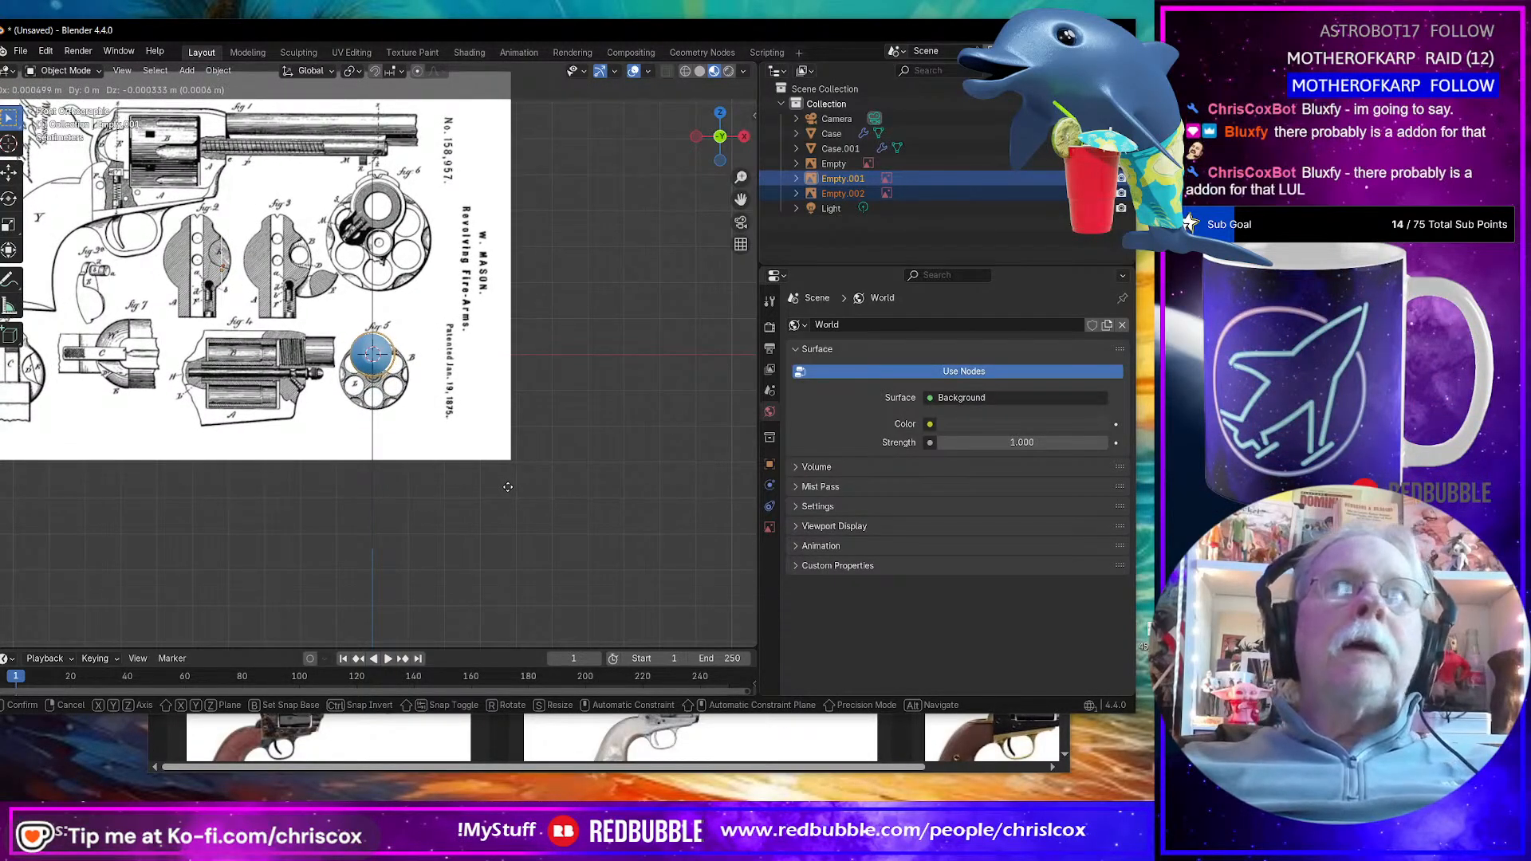
pyautogui.click(510, 482)
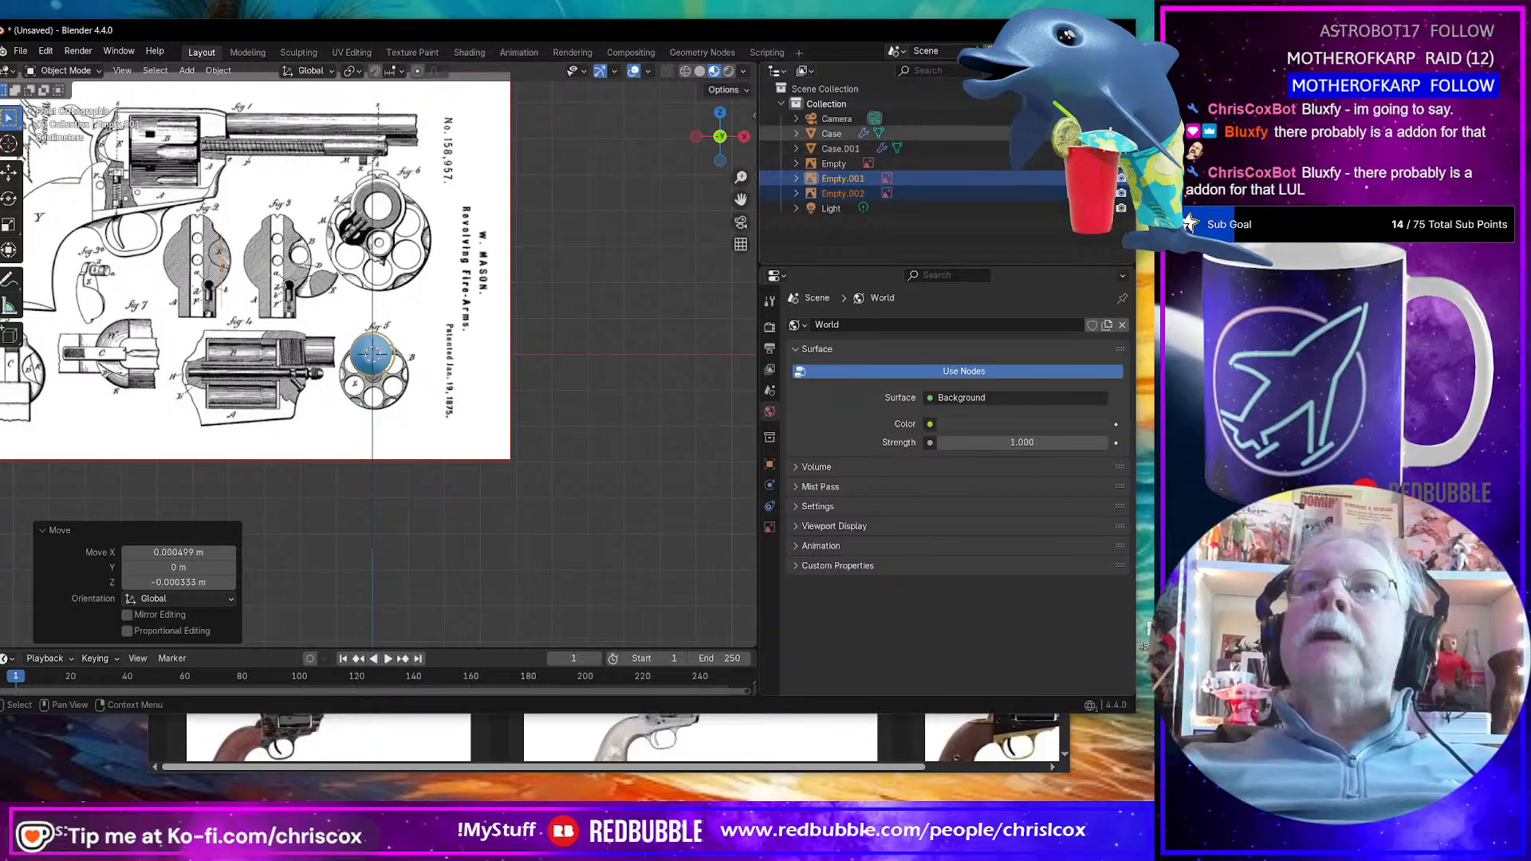
# Step: Hide the Case and shift both reference images about -0.00026 m in X and -0.00056 m in Z to center fig. 5's upper chamber on the origin
pyautogui.click(1106, 133)
pyautogui.scroll(7, 461, 412)
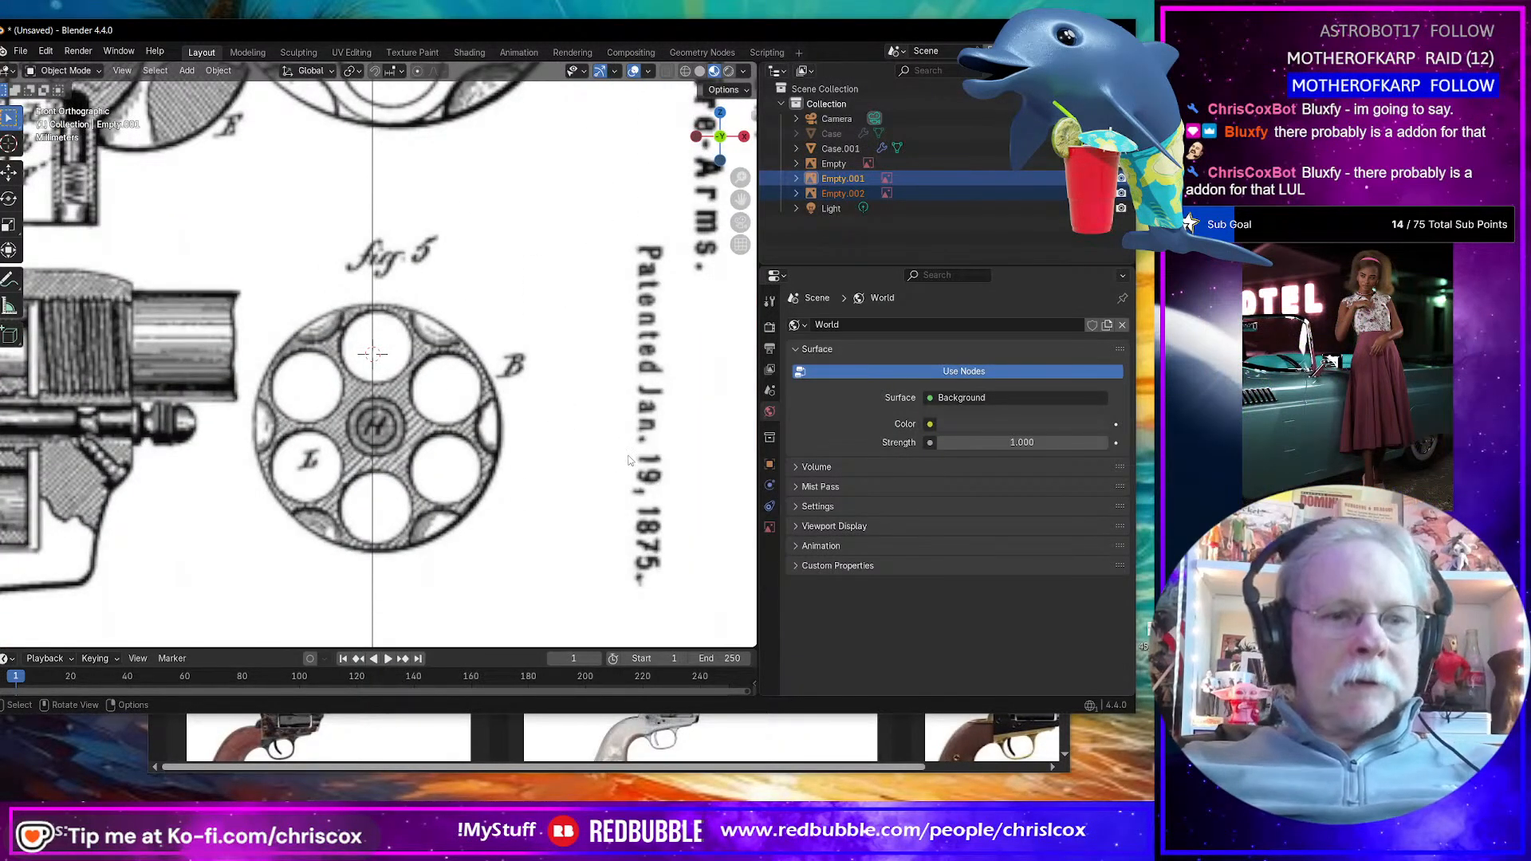
pyautogui.press('g')
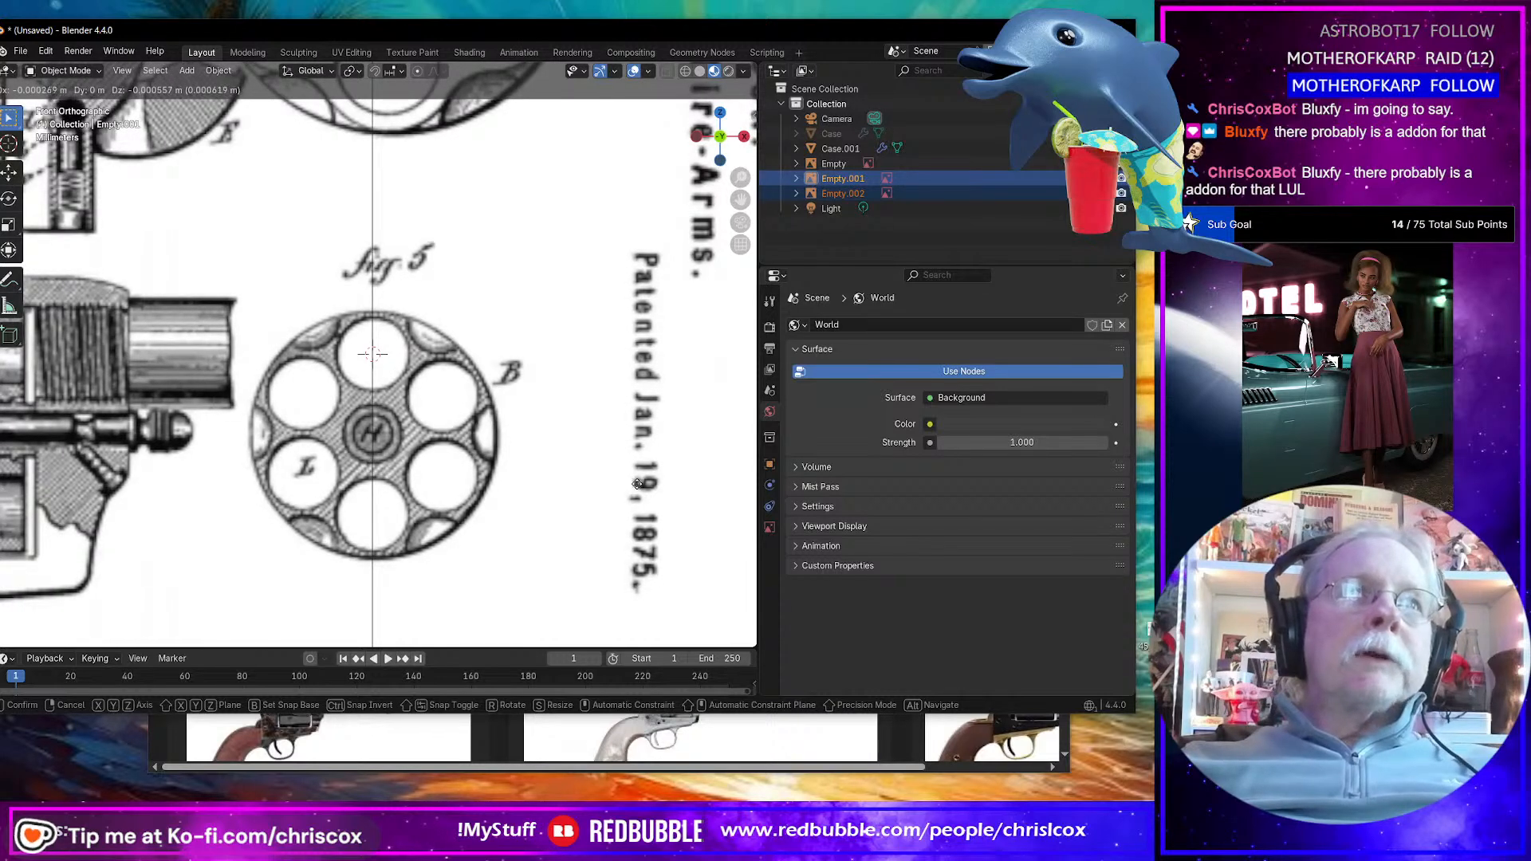
pyautogui.click(638, 484)
pyautogui.moveTo(638, 485); pyautogui.dragTo(667, 490, button='middle')
pyautogui.scroll(-8, 665, 485)
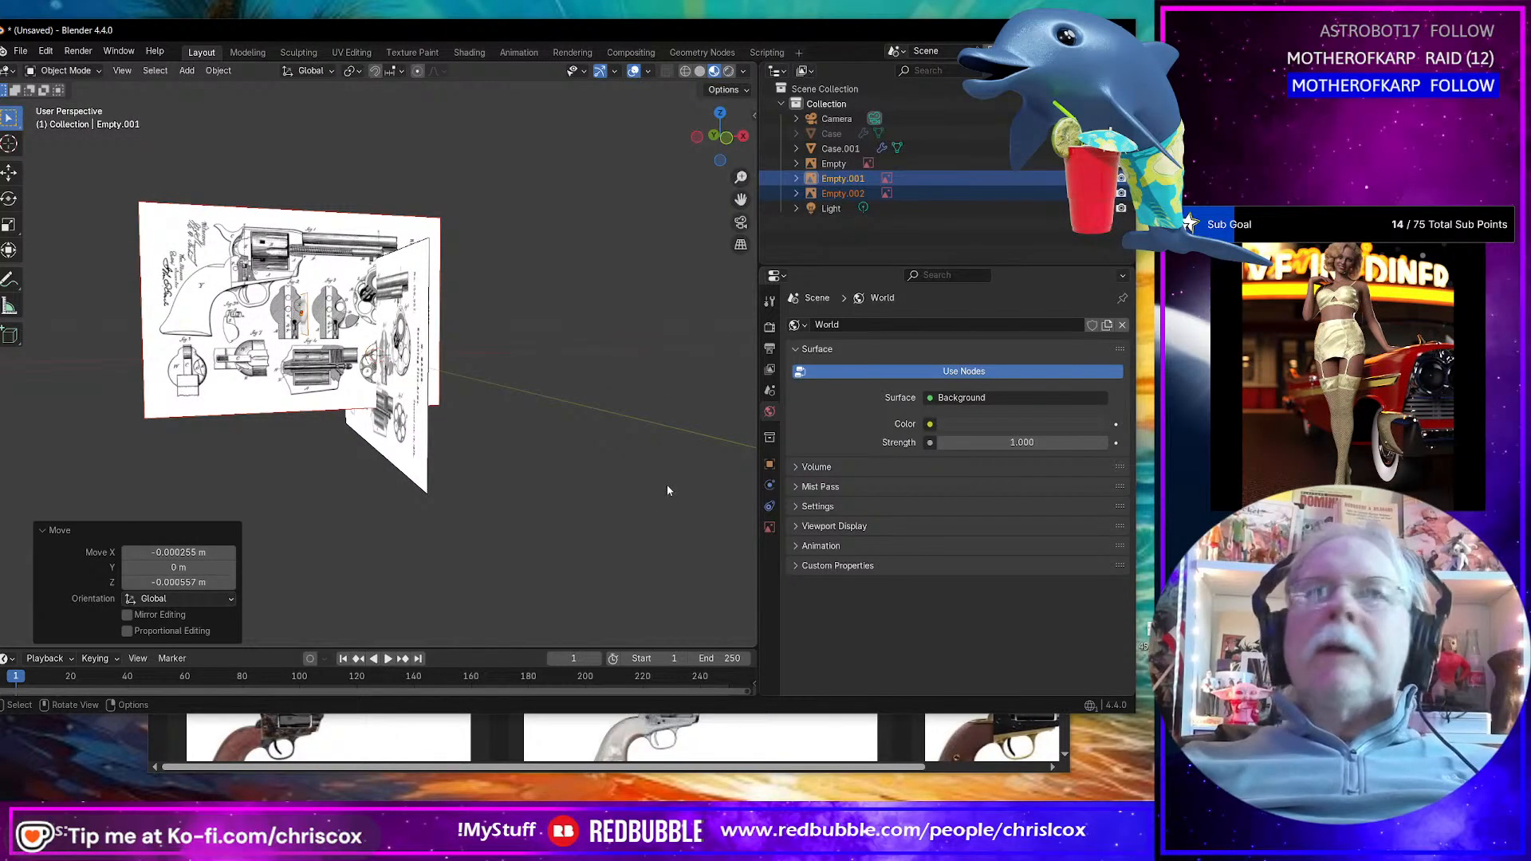
# Step: Add Empty to the selected reference images and scale all three by about 2.329 around the 3D cursor
pyautogui.keyDown('shift'); pyautogui.click(422, 298); pyautogui.keyUp('shift')
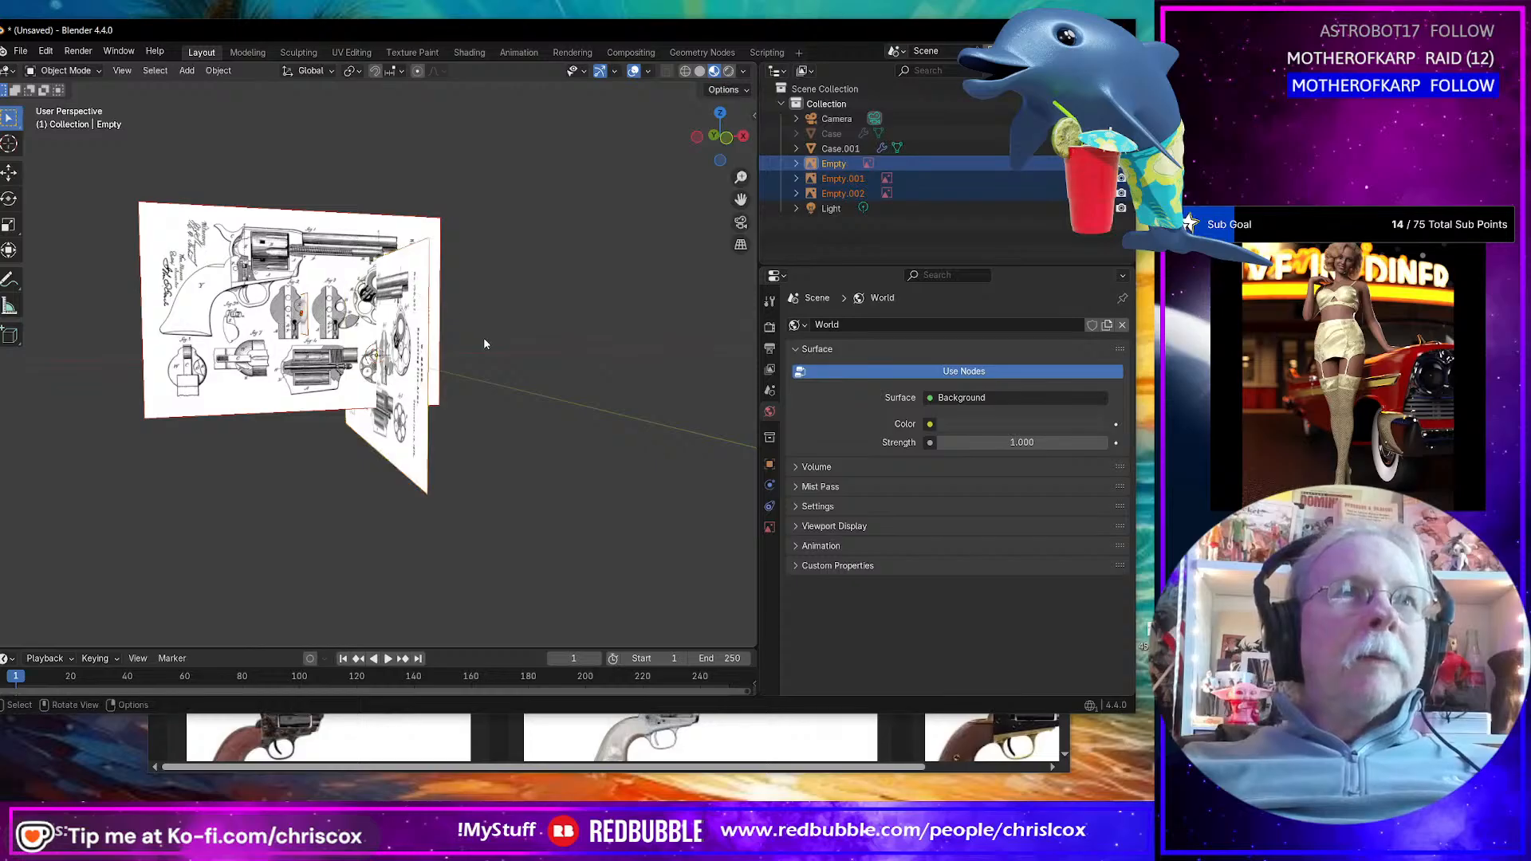
pyautogui.moveTo(477, 338); pyautogui.dragTo(505, 377, button='middle')
pyautogui.scroll(-3, 458, 367)
pyautogui.scroll(4, 458, 366)
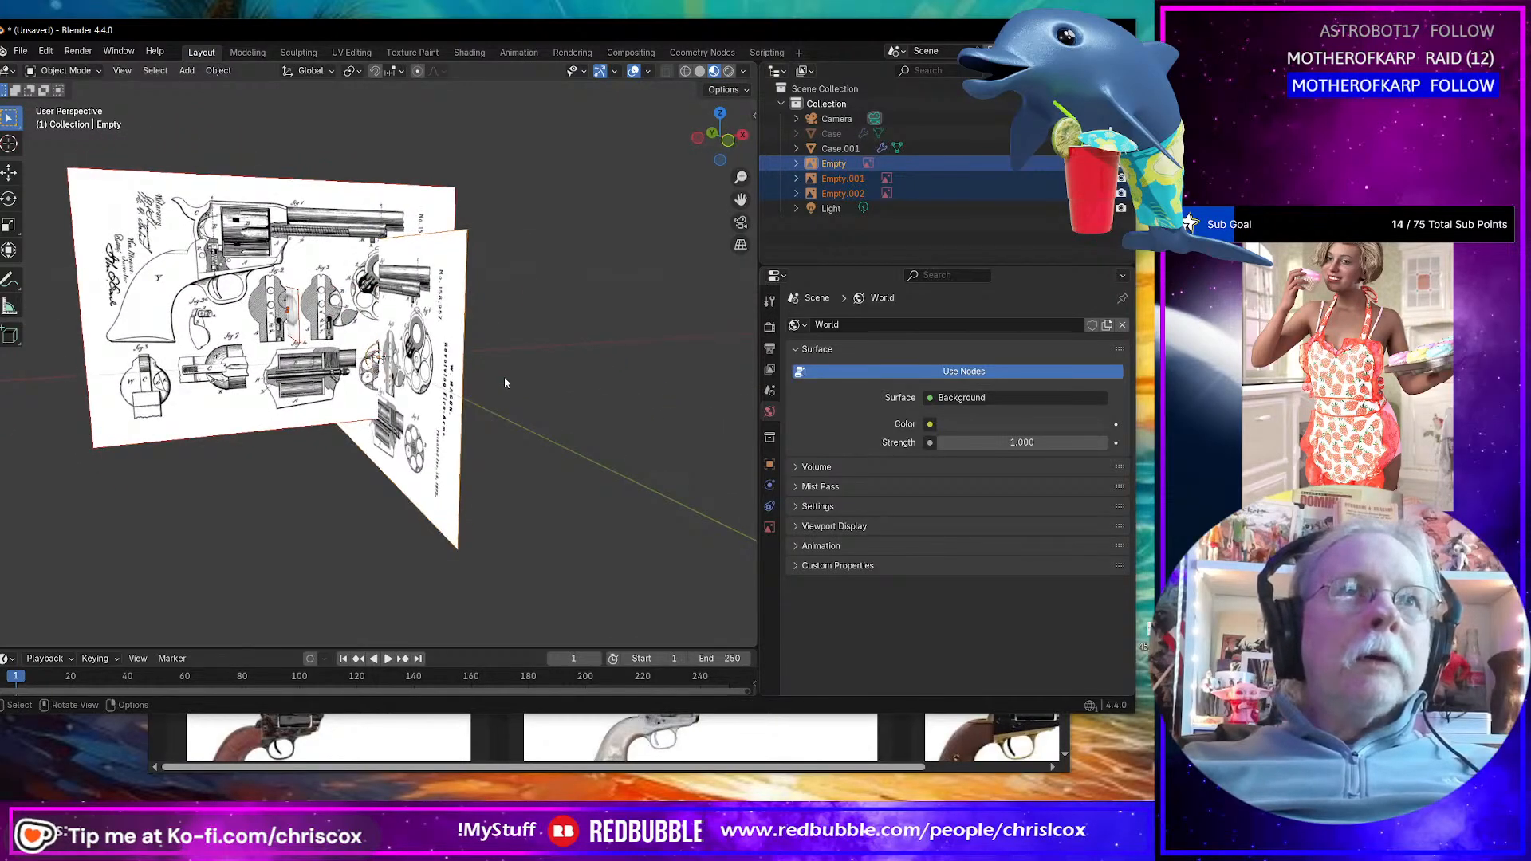
pyautogui.scroll(8, 507, 378)
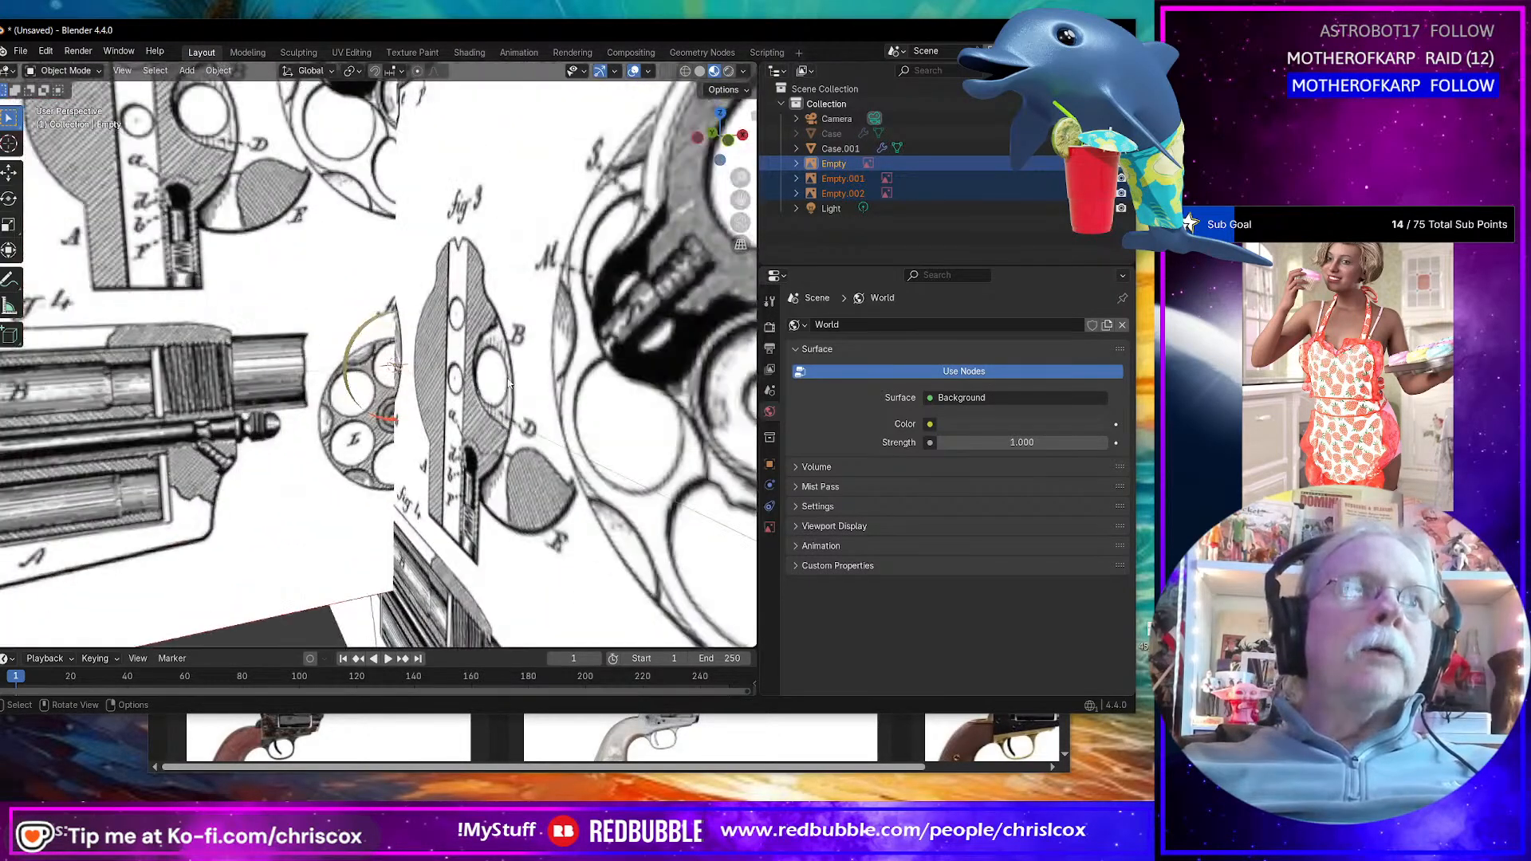
pyautogui.moveTo(507, 379)
pyautogui.mouseDown(button='middle')
pyautogui.moveTo(663, 357)
pyautogui.moveTo(511, 369)
pyautogui.moveTo(525, 375)
pyautogui.mouseUp(button='middle')
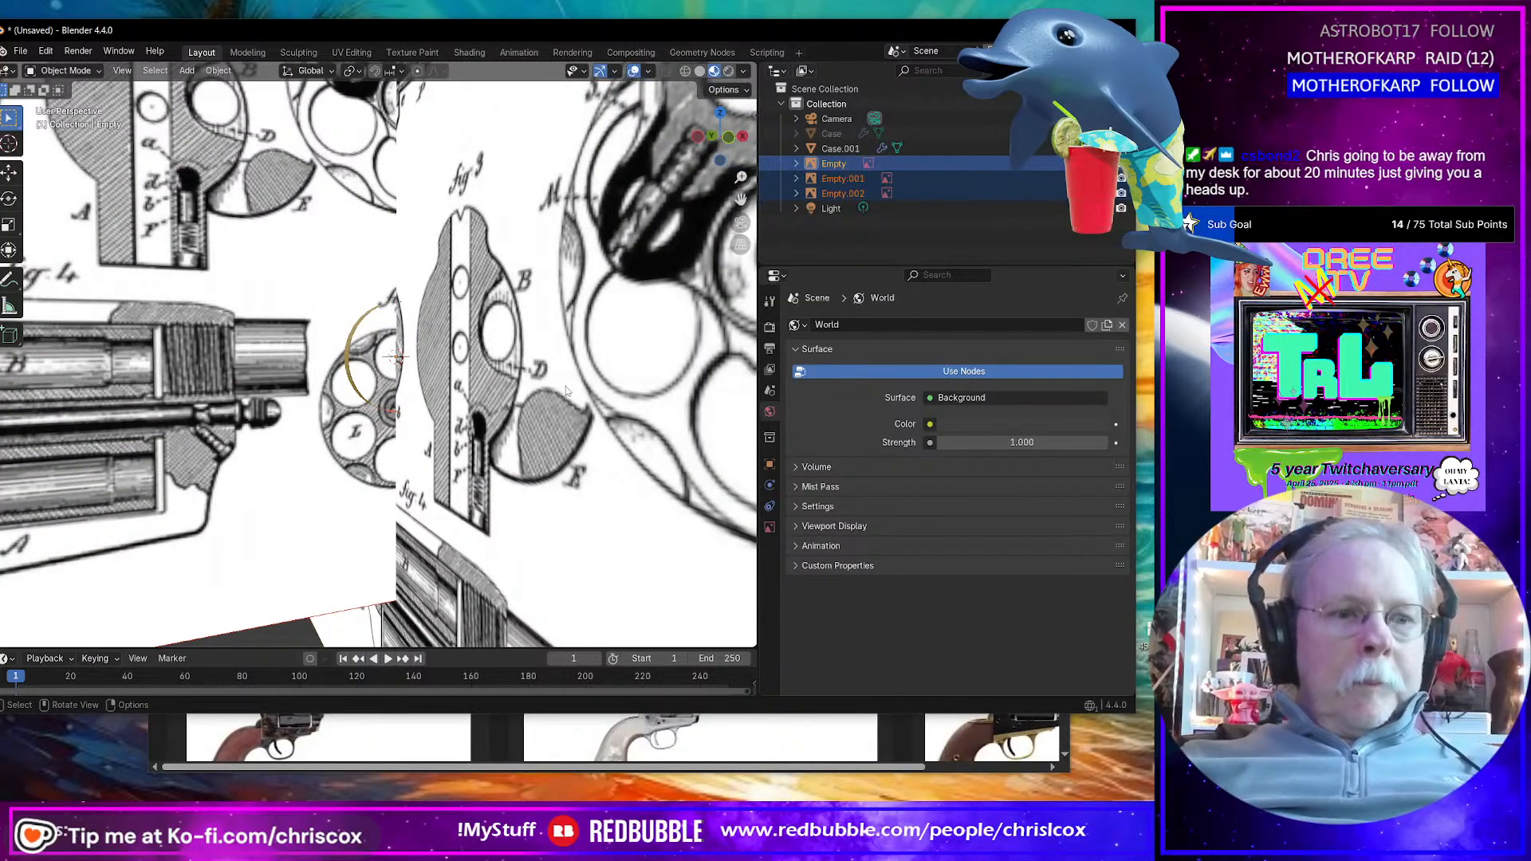
pyautogui.click(354, 72)
pyautogui.click(399, 154)
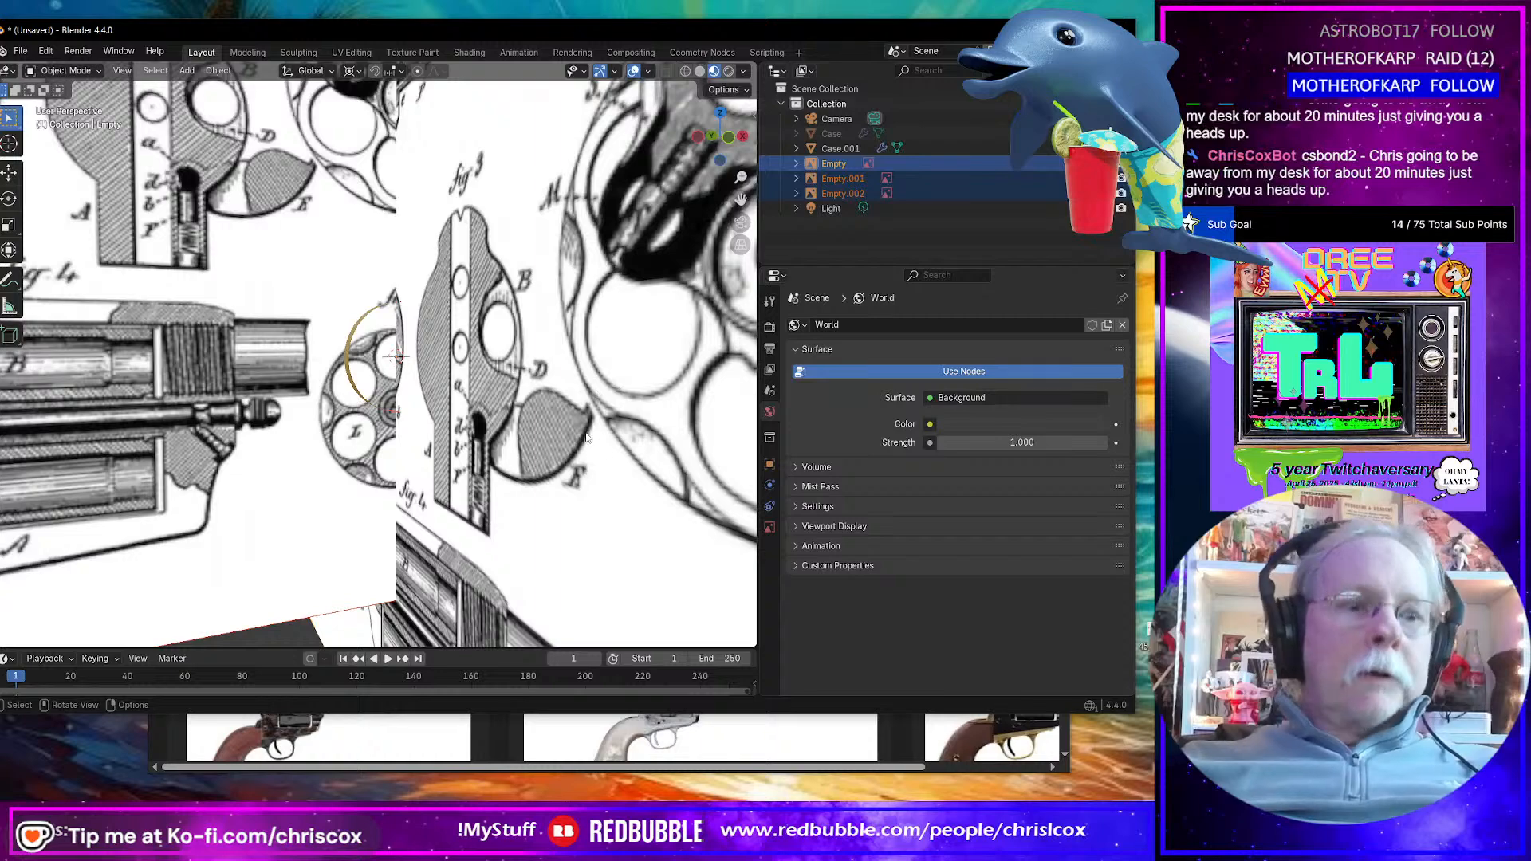
pyautogui.press('s')
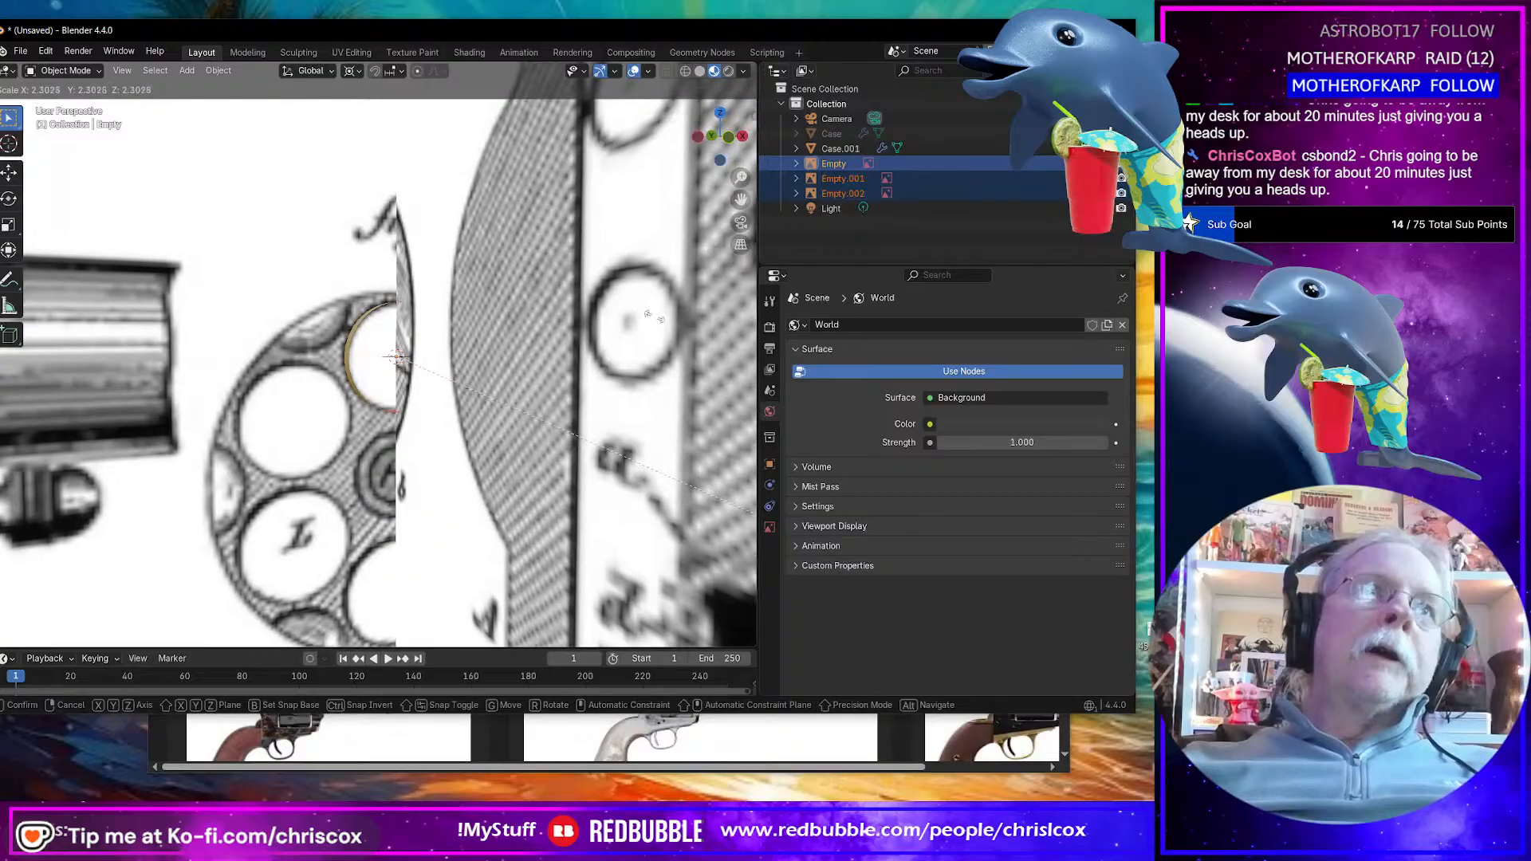
pyautogui.click(699, 333)
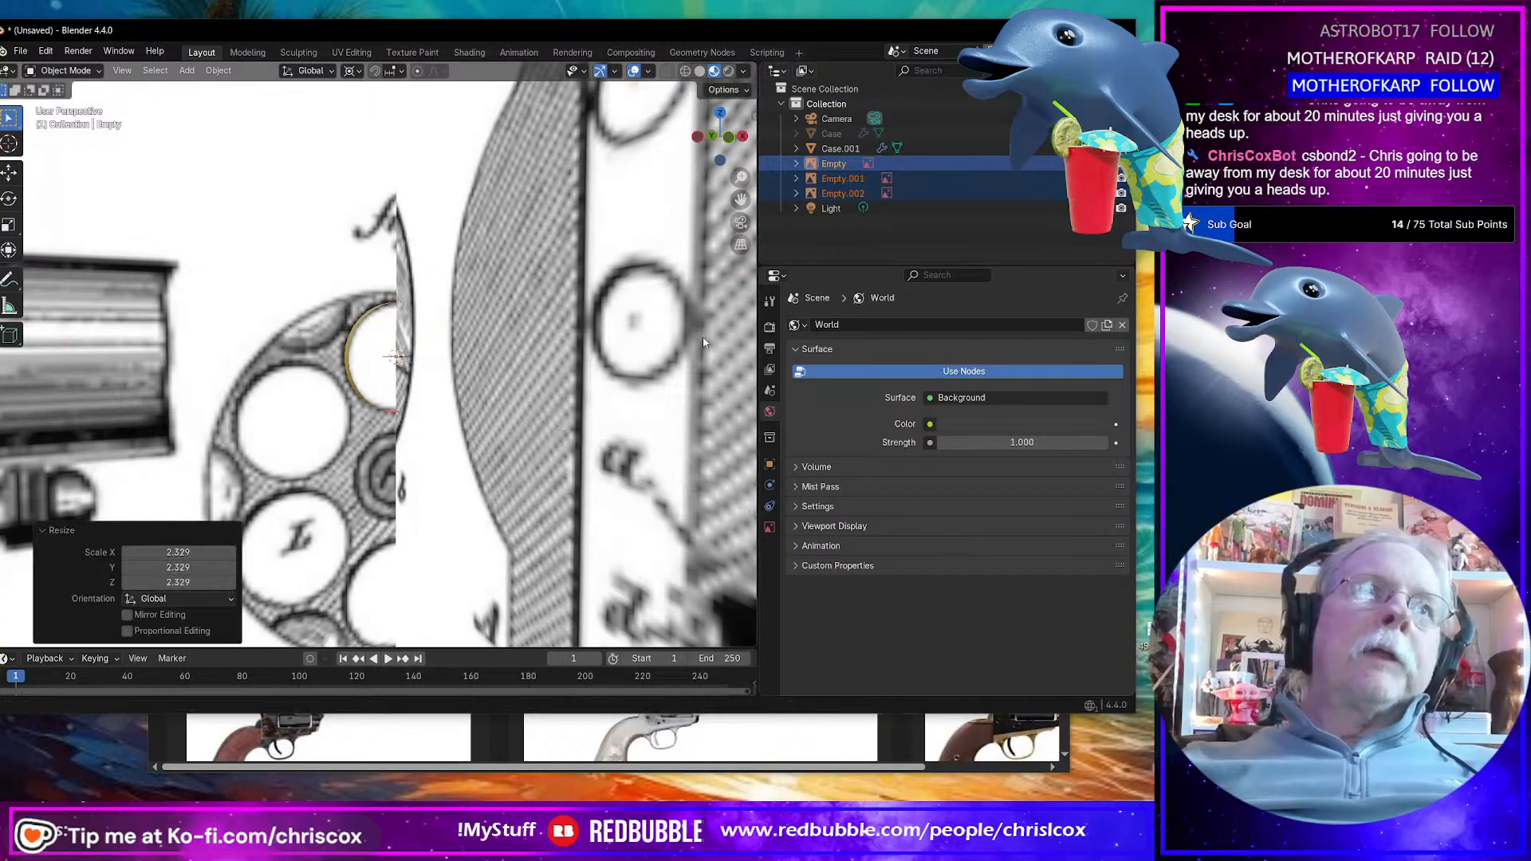
pyautogui.scroll(-6, 672, 354)
pyautogui.moveTo(672, 354); pyautogui.dragTo(515, 386, button='middle')
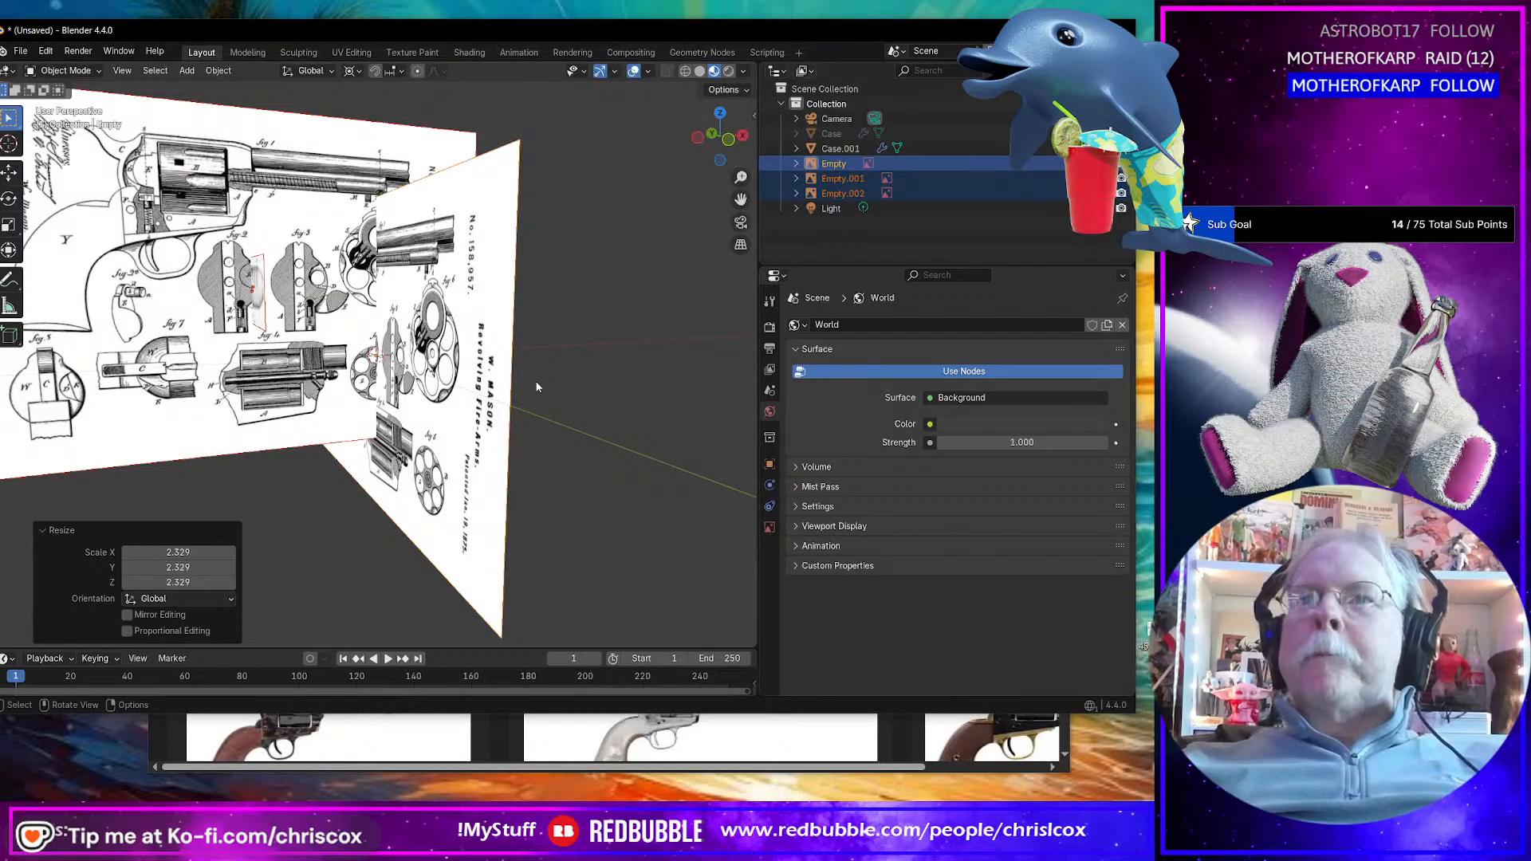
# Step: Move the Empty.002 reference image about 0.1696 m along the Y axis, away from the cartridge
pyautogui.moveTo(421, 381)
pyautogui.mouseDown(button='middle')
pyautogui.moveTo(269, 374)
pyautogui.moveTo(435, 368)
pyautogui.mouseUp(button='middle')
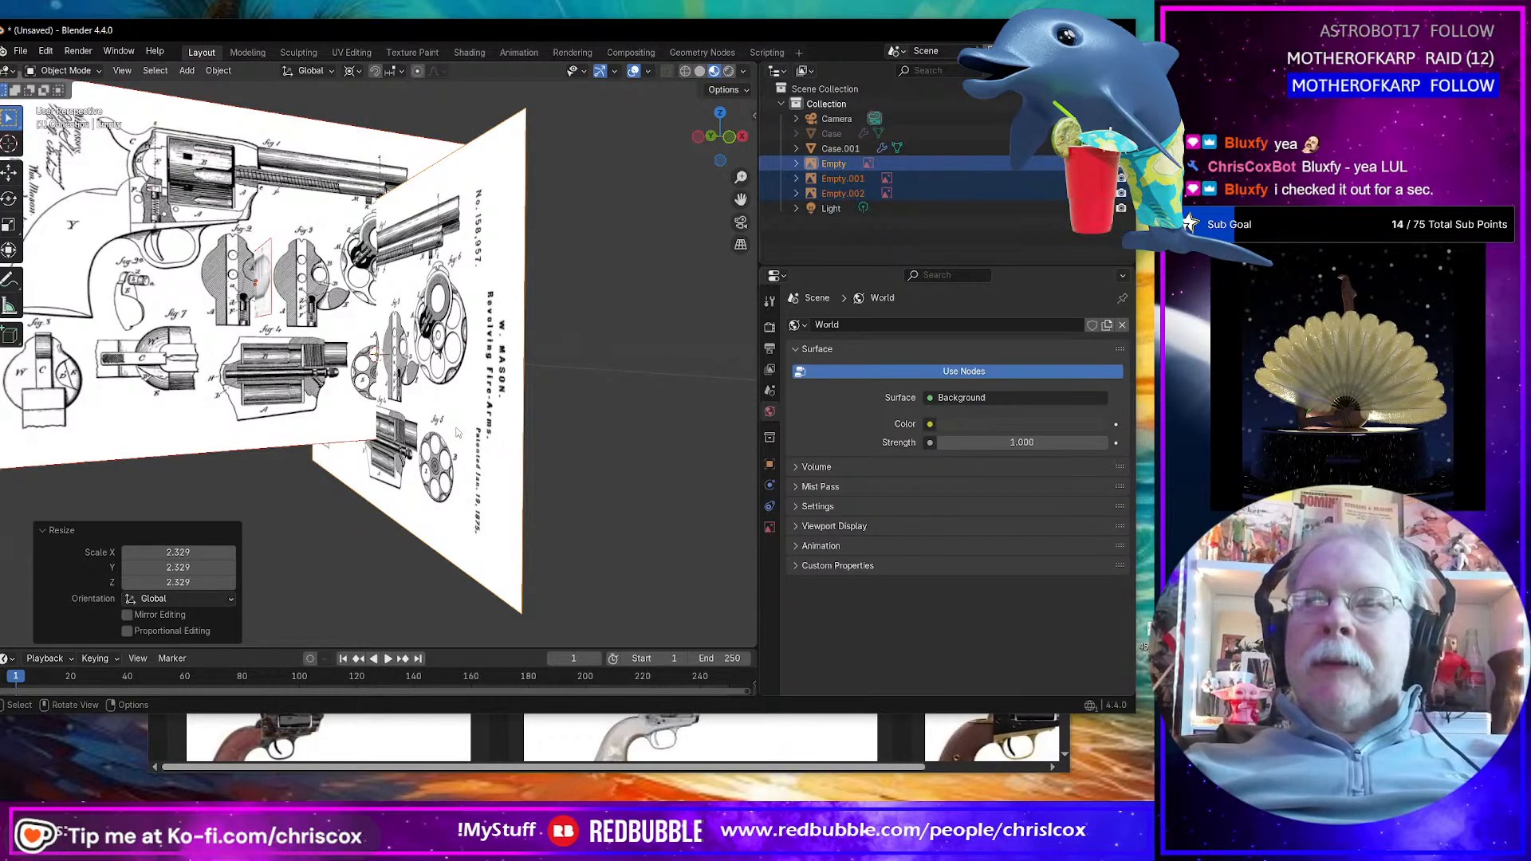
pyautogui.moveTo(458, 432); pyautogui.dragTo(462, 440, button='middle')
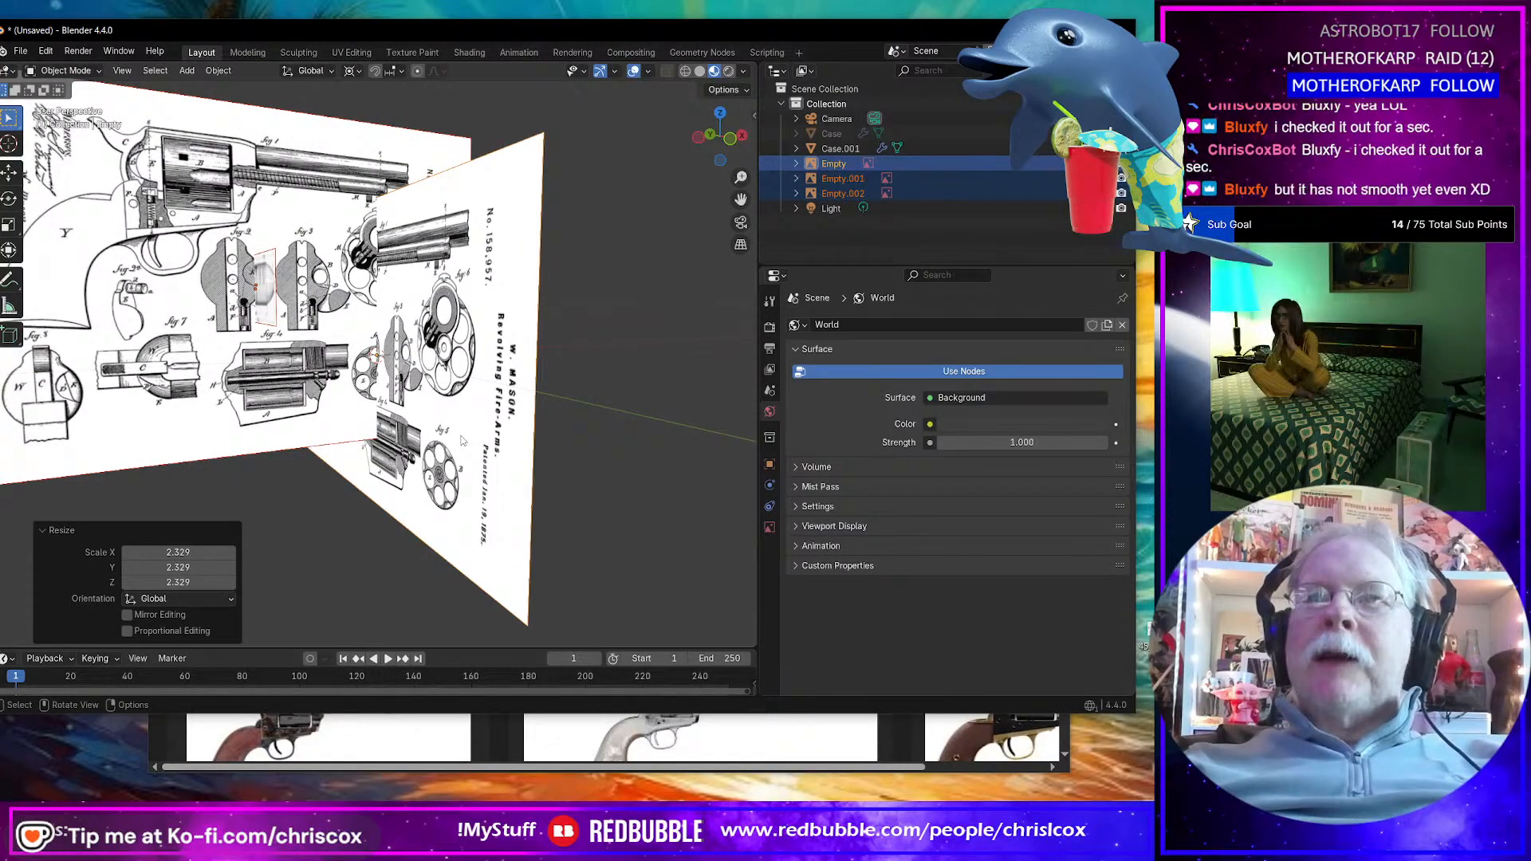
pyautogui.scroll(2, 463, 441)
pyautogui.scroll(-1, 462, 441)
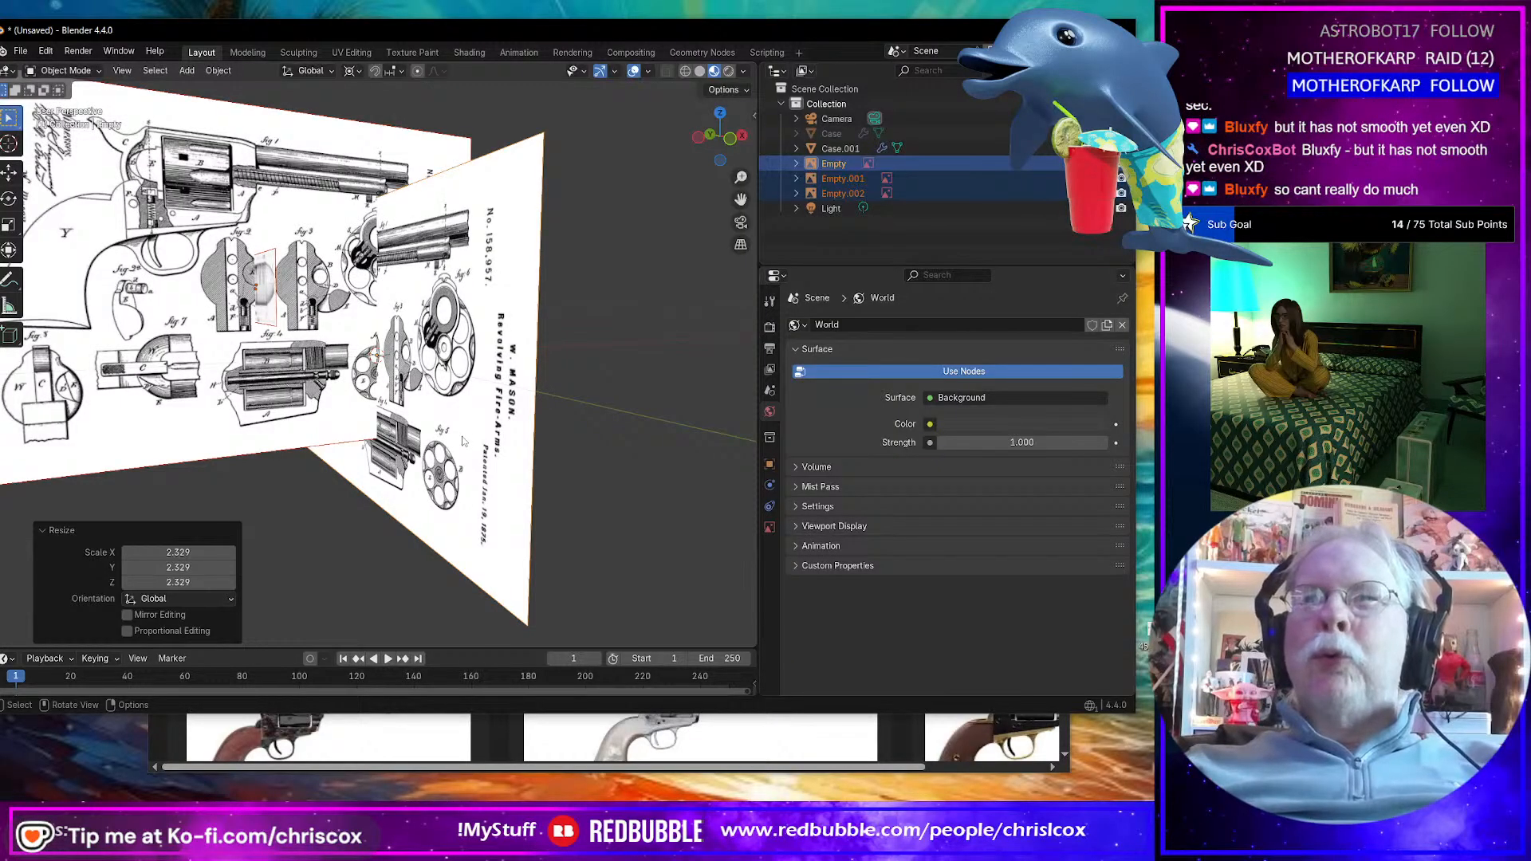
pyautogui.click(528, 464)
pyautogui.moveTo(539, 464); pyautogui.dragTo(528, 466, button='middle')
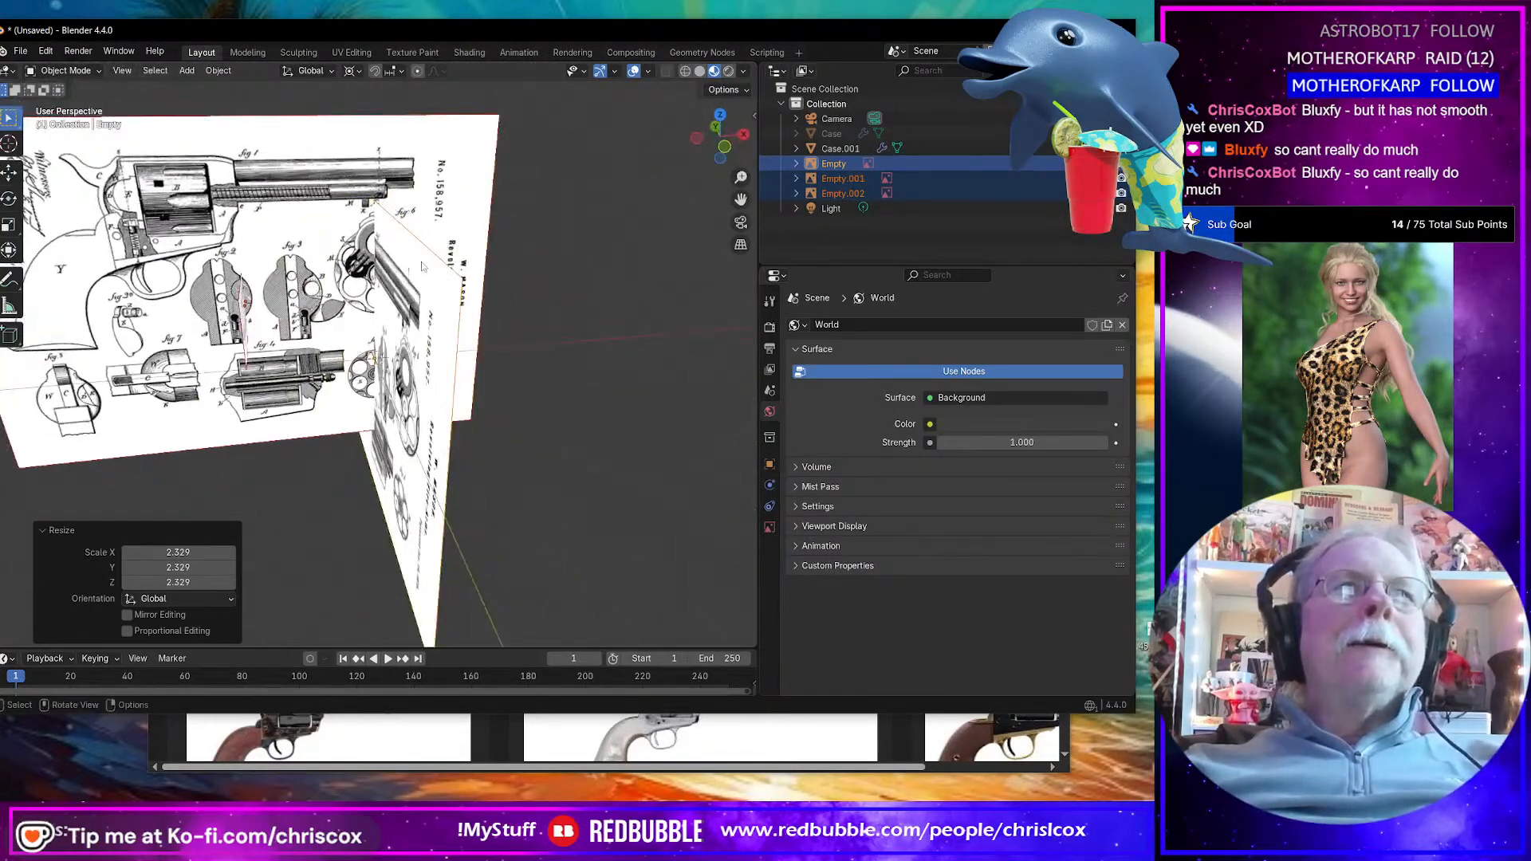
pyautogui.click(409, 254)
pyautogui.moveTo(409, 253); pyautogui.dragTo(496, 363, button='middle')
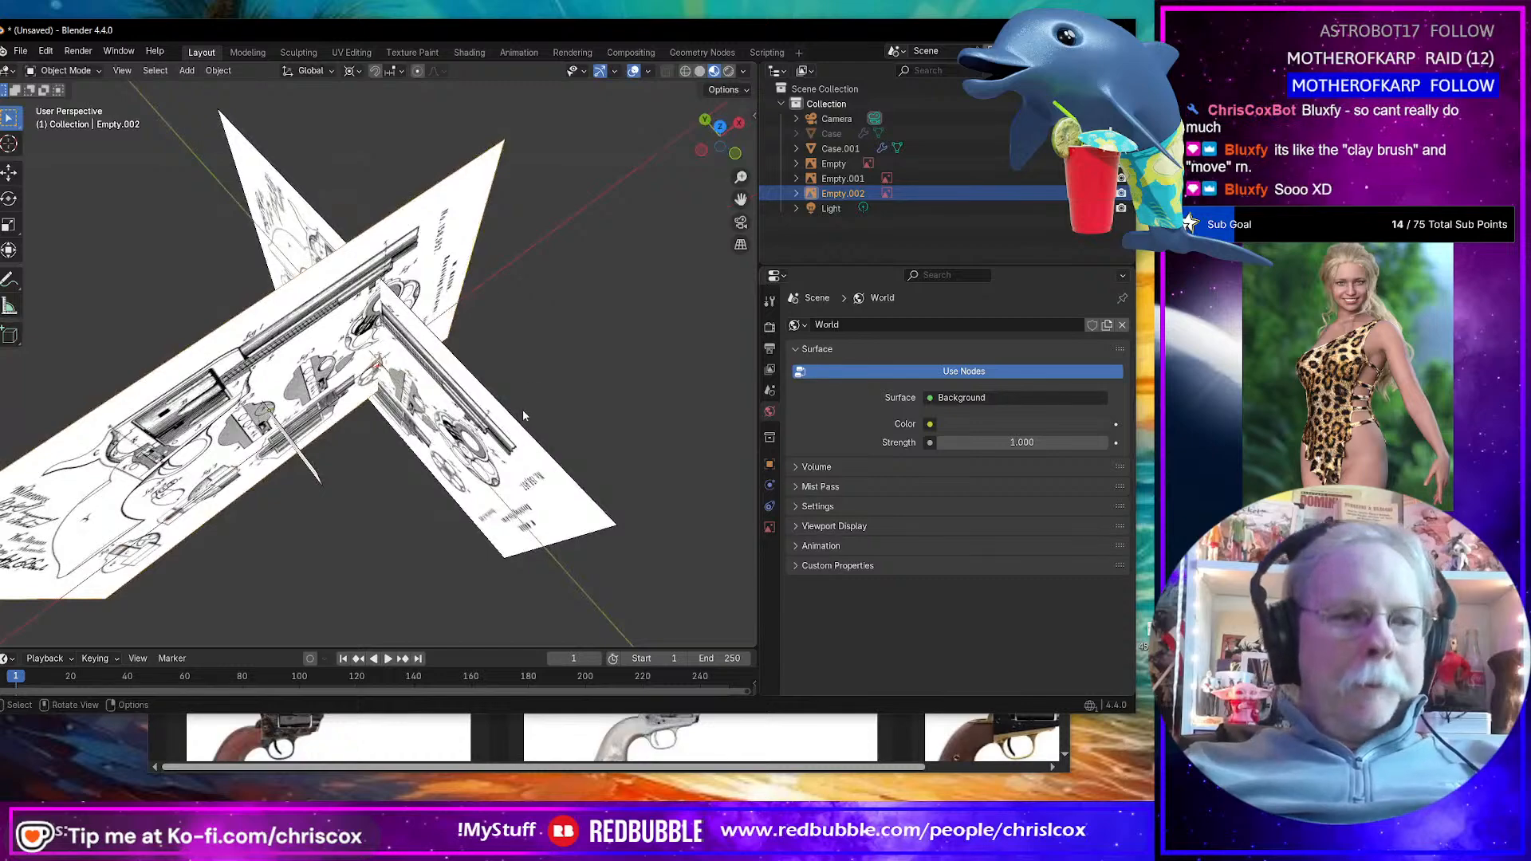
pyautogui.press('g')
pyautogui.press('y')
pyautogui.click(392, 280)
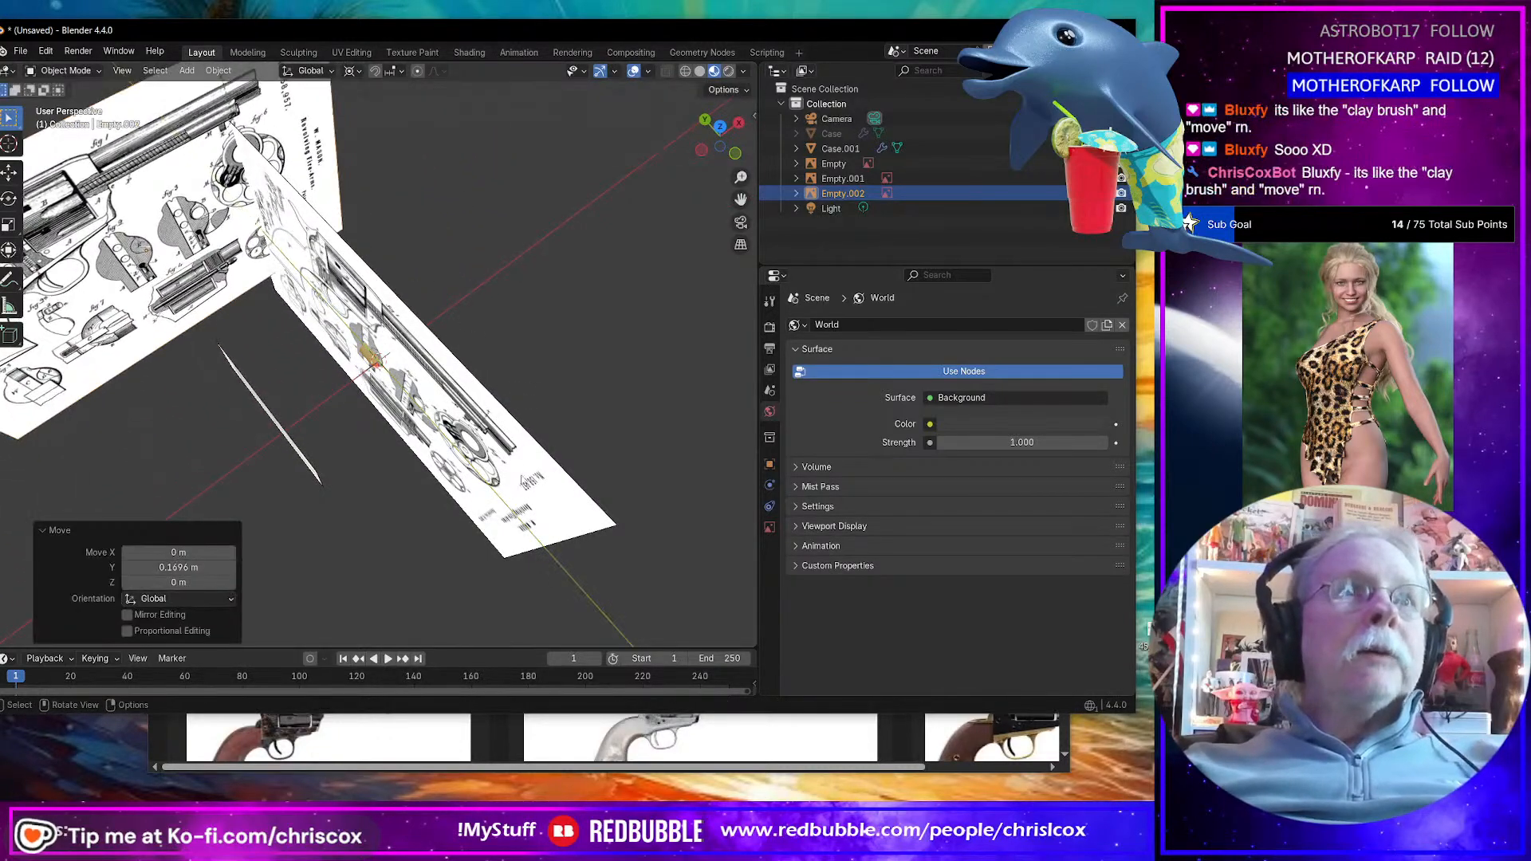
# Step: Show fig. 5's upper chamber up close in the front view and select Case.001
pyautogui.click(543, 477)
pyautogui.moveTo(543, 477); pyautogui.dragTo(670, 349, button='middle')
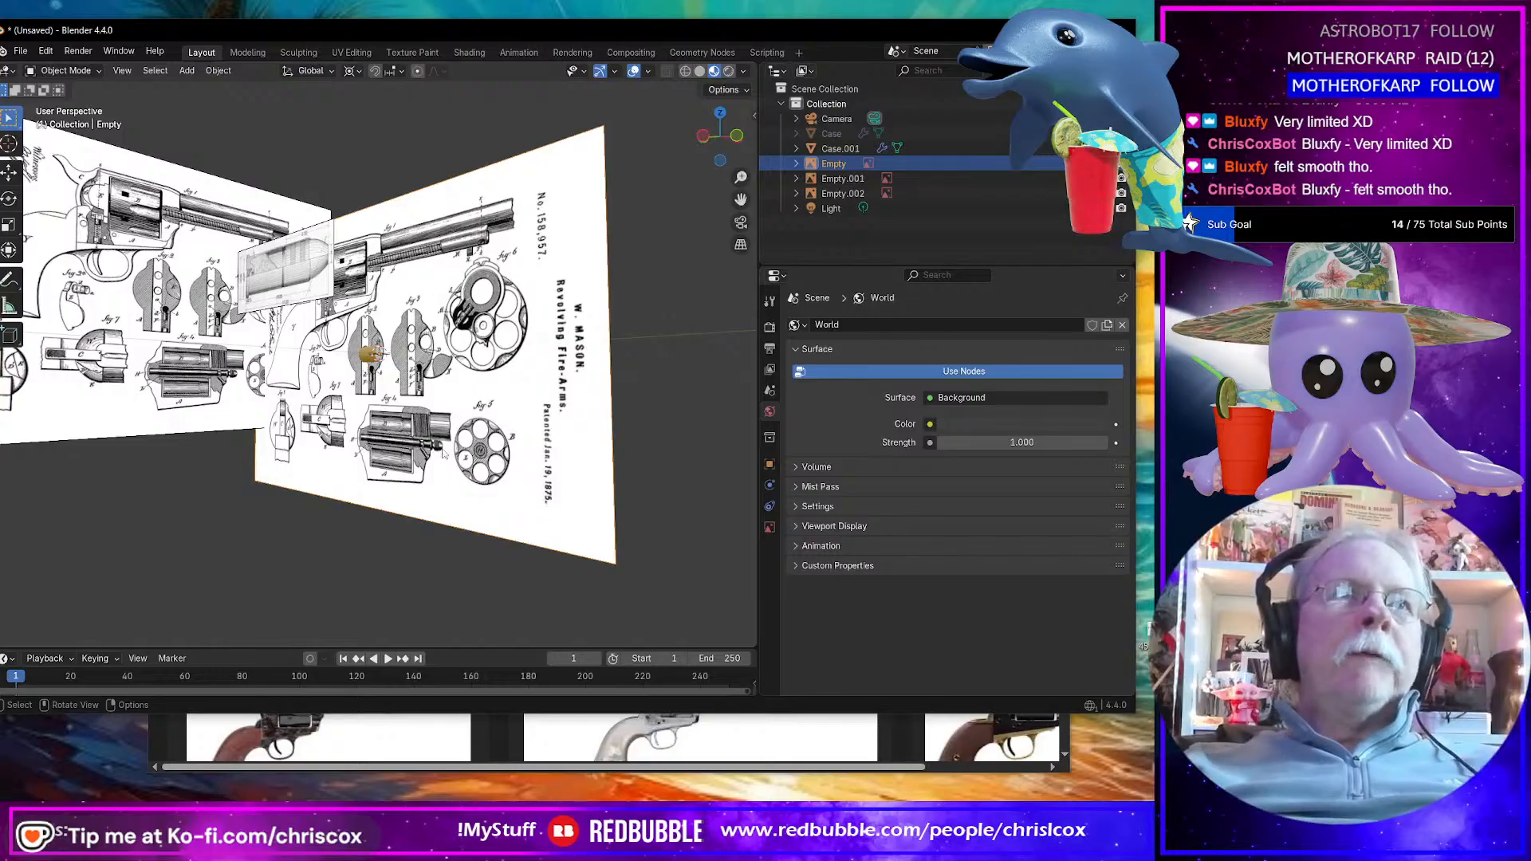
pyautogui.moveTo(443, 453); pyautogui.dragTo(384, 461, button='middle')
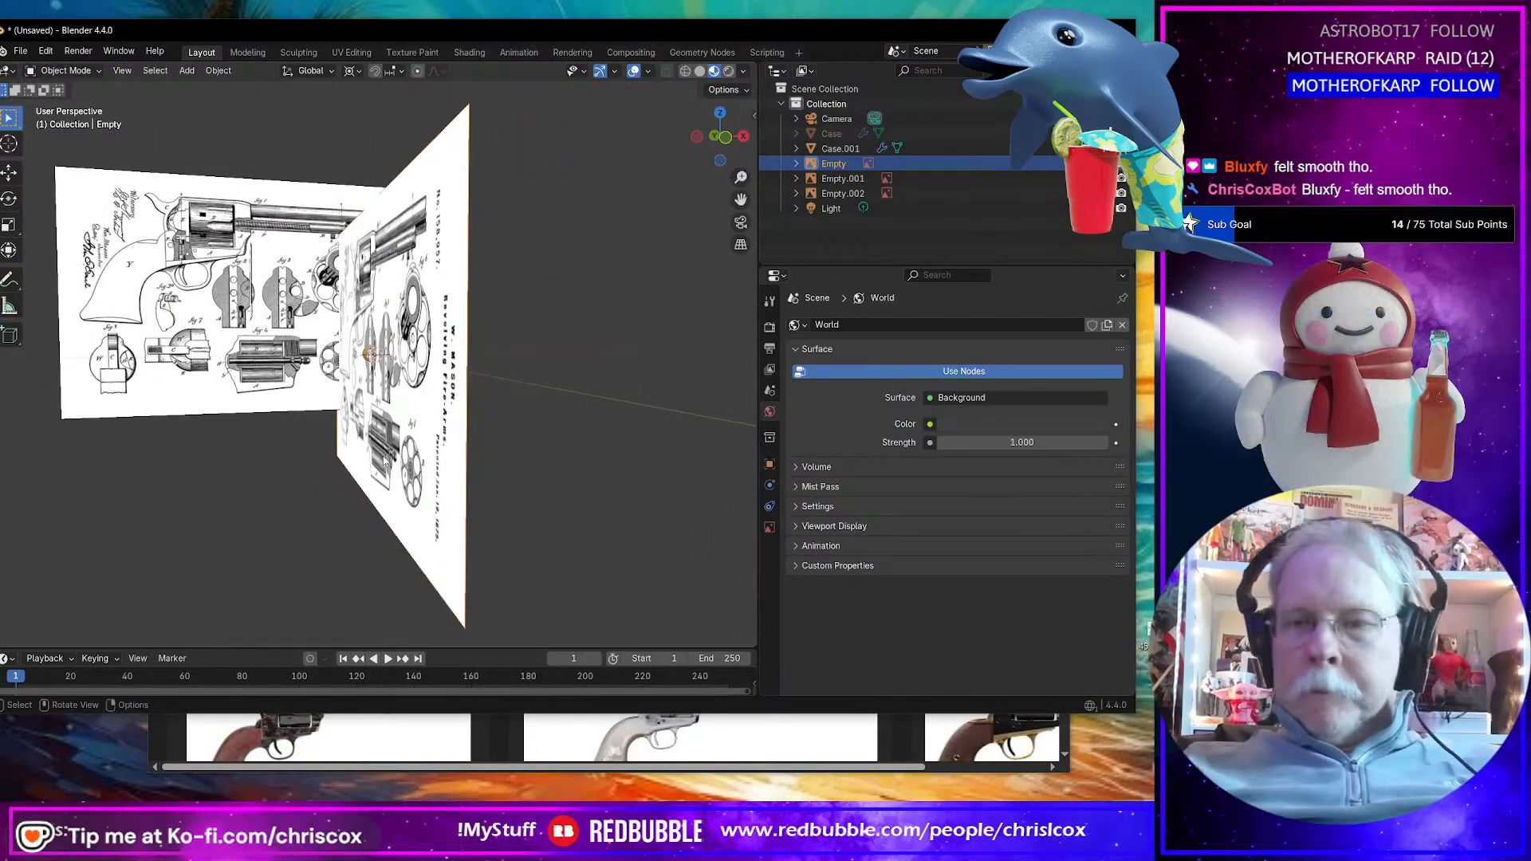
pyautogui.press('KP_1')
pyautogui.scroll(6, 384, 462)
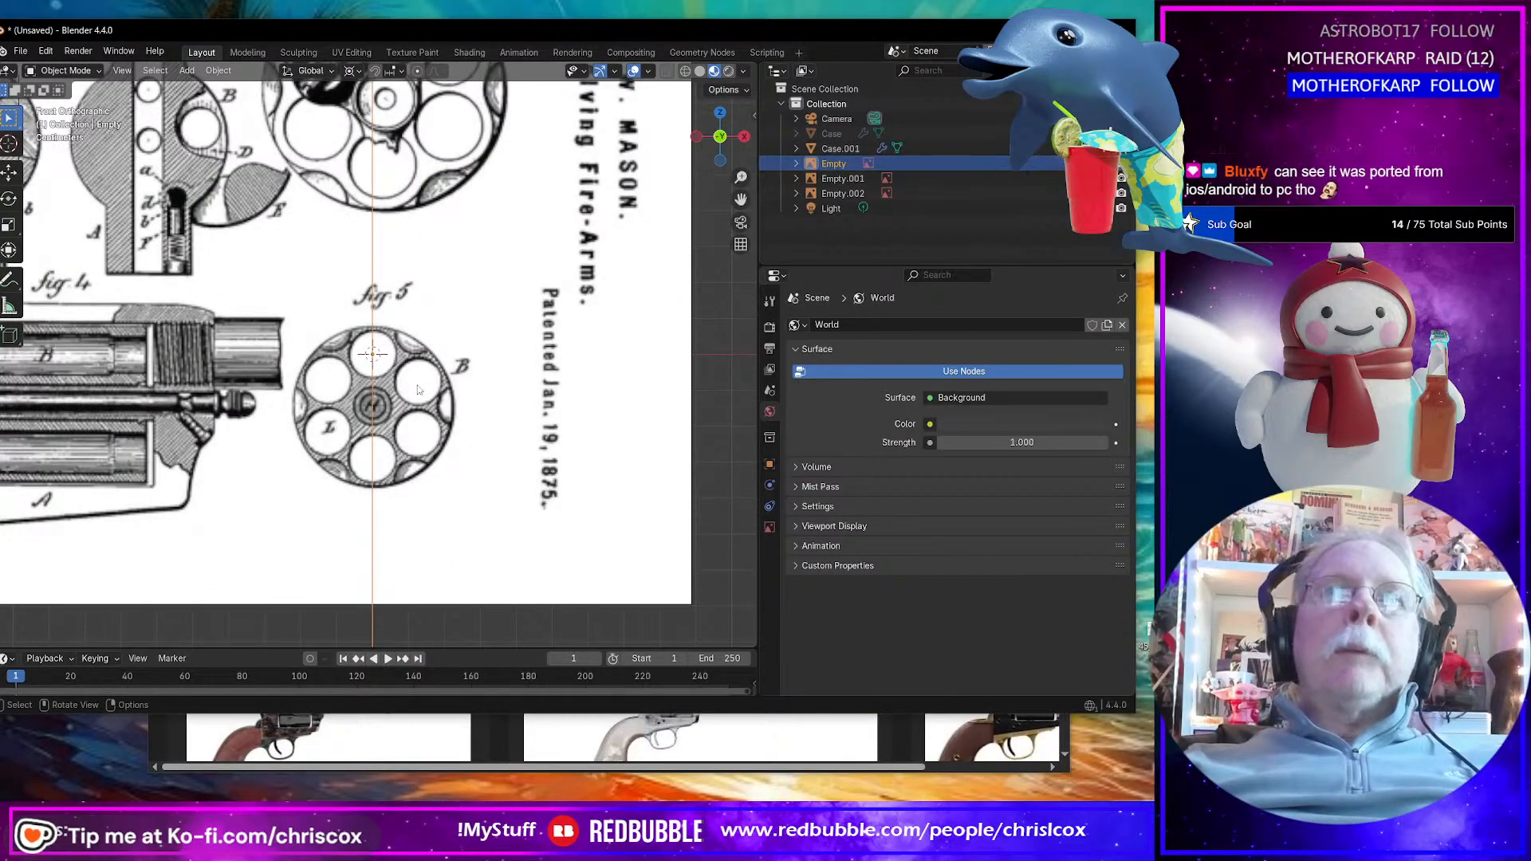
pyautogui.click(988, 145)
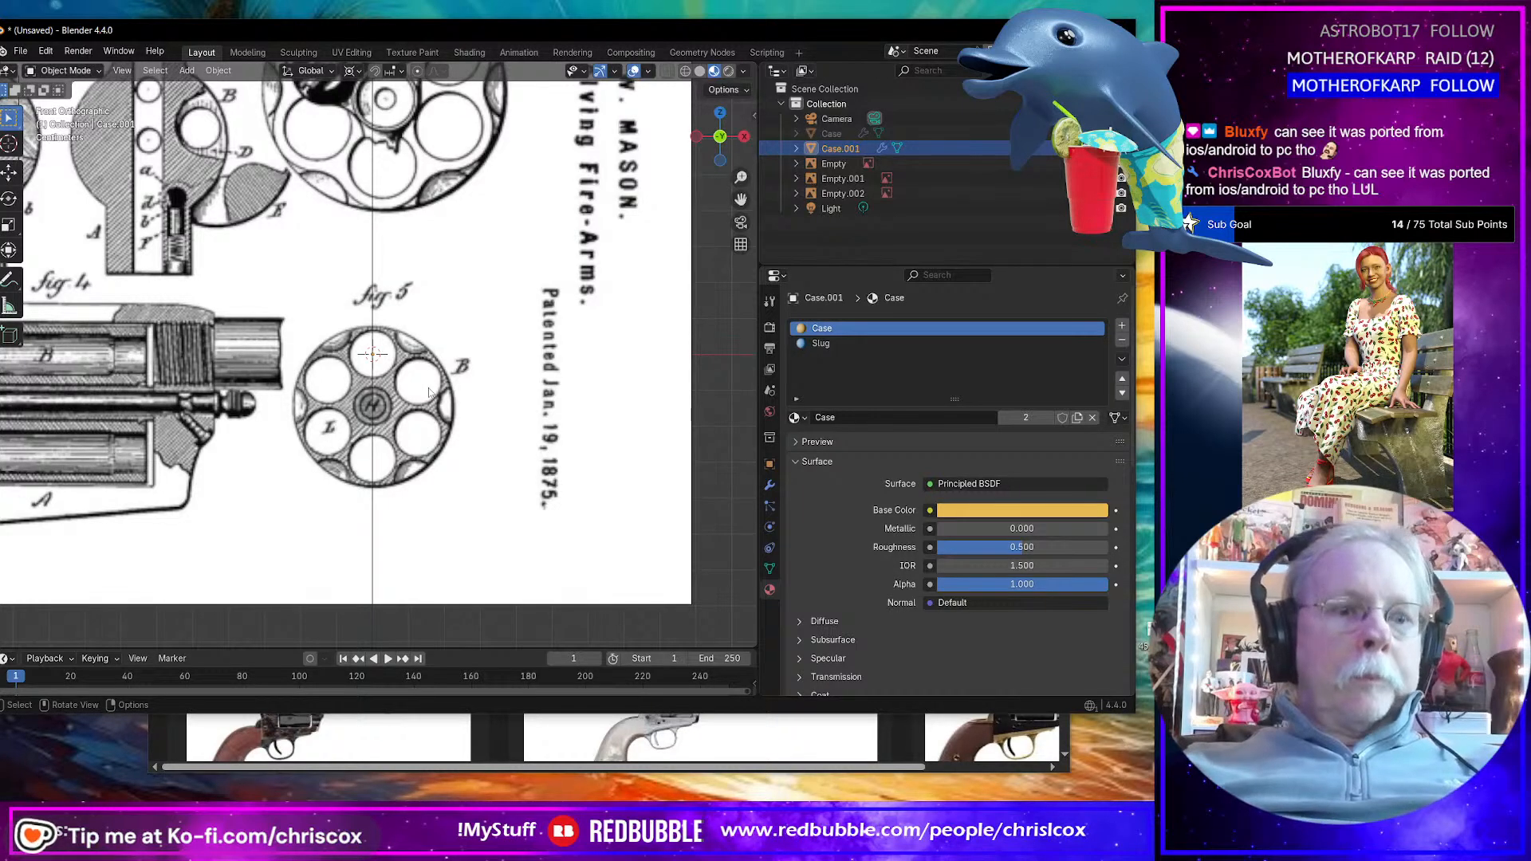
pyautogui.press('g')
pyautogui.click(453, 381)
pyautogui.hotkey('ctrl', 'z')
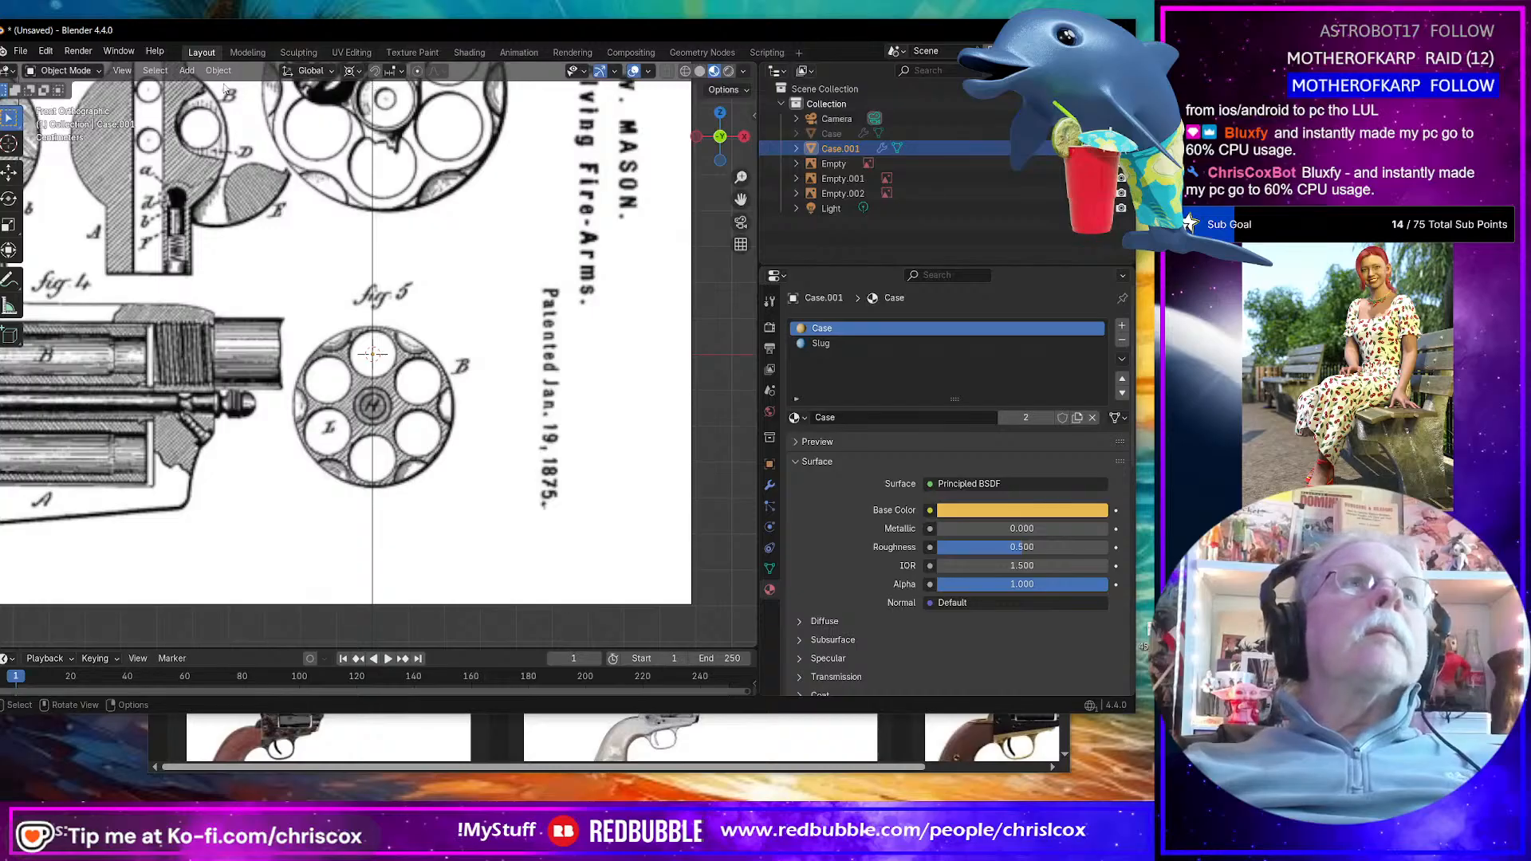
# Step: Switch the viewport to wireframe shading and compare Case.001's outline with fig. 5's upper chamber
pyautogui.click(685, 71)
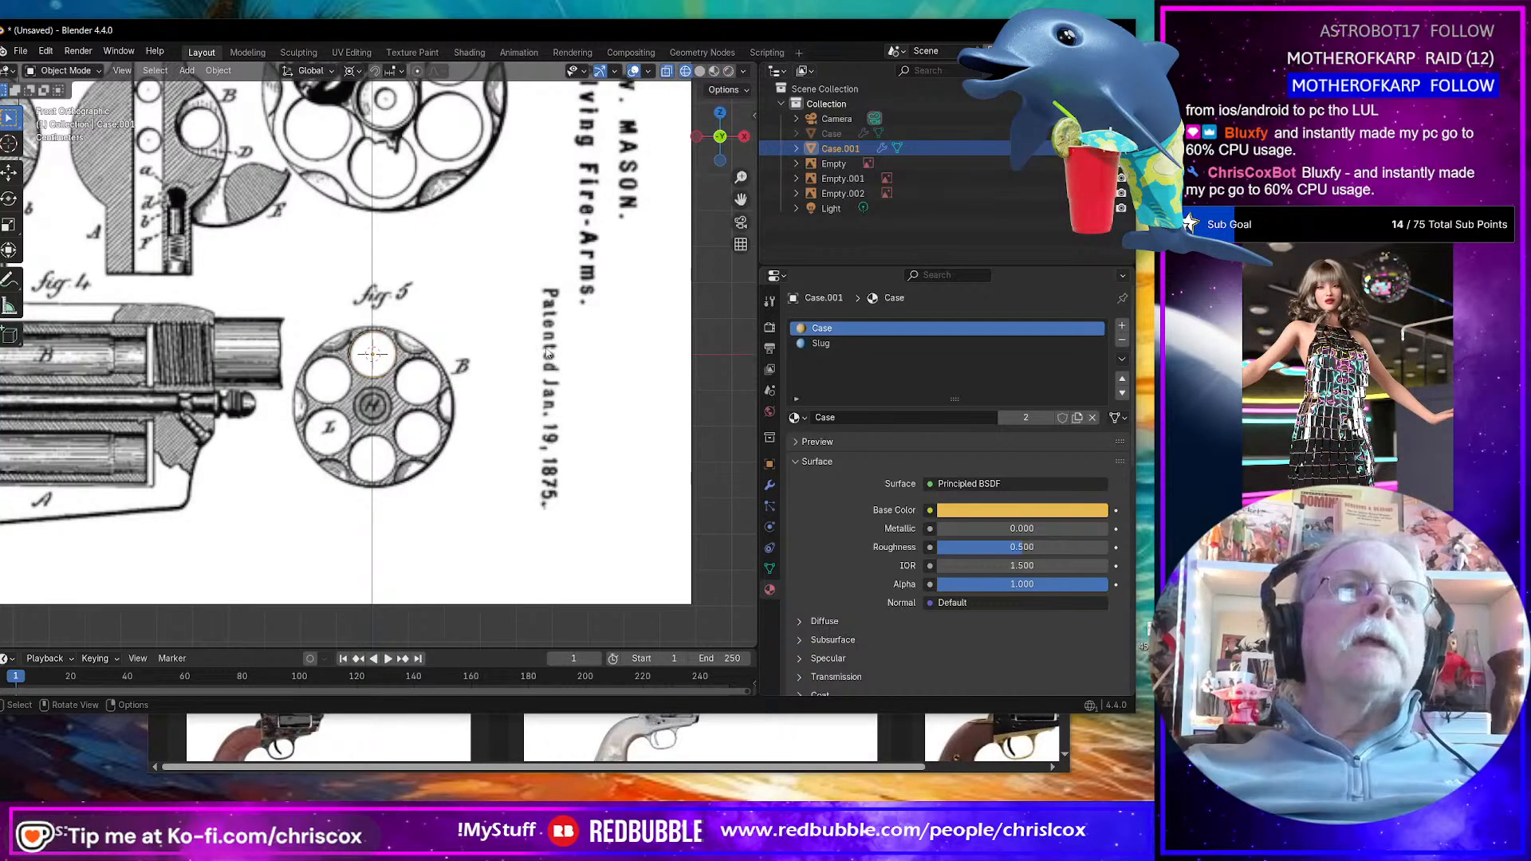
pyautogui.scroll(6, 457, 388)
pyautogui.scroll(3, 456, 387)
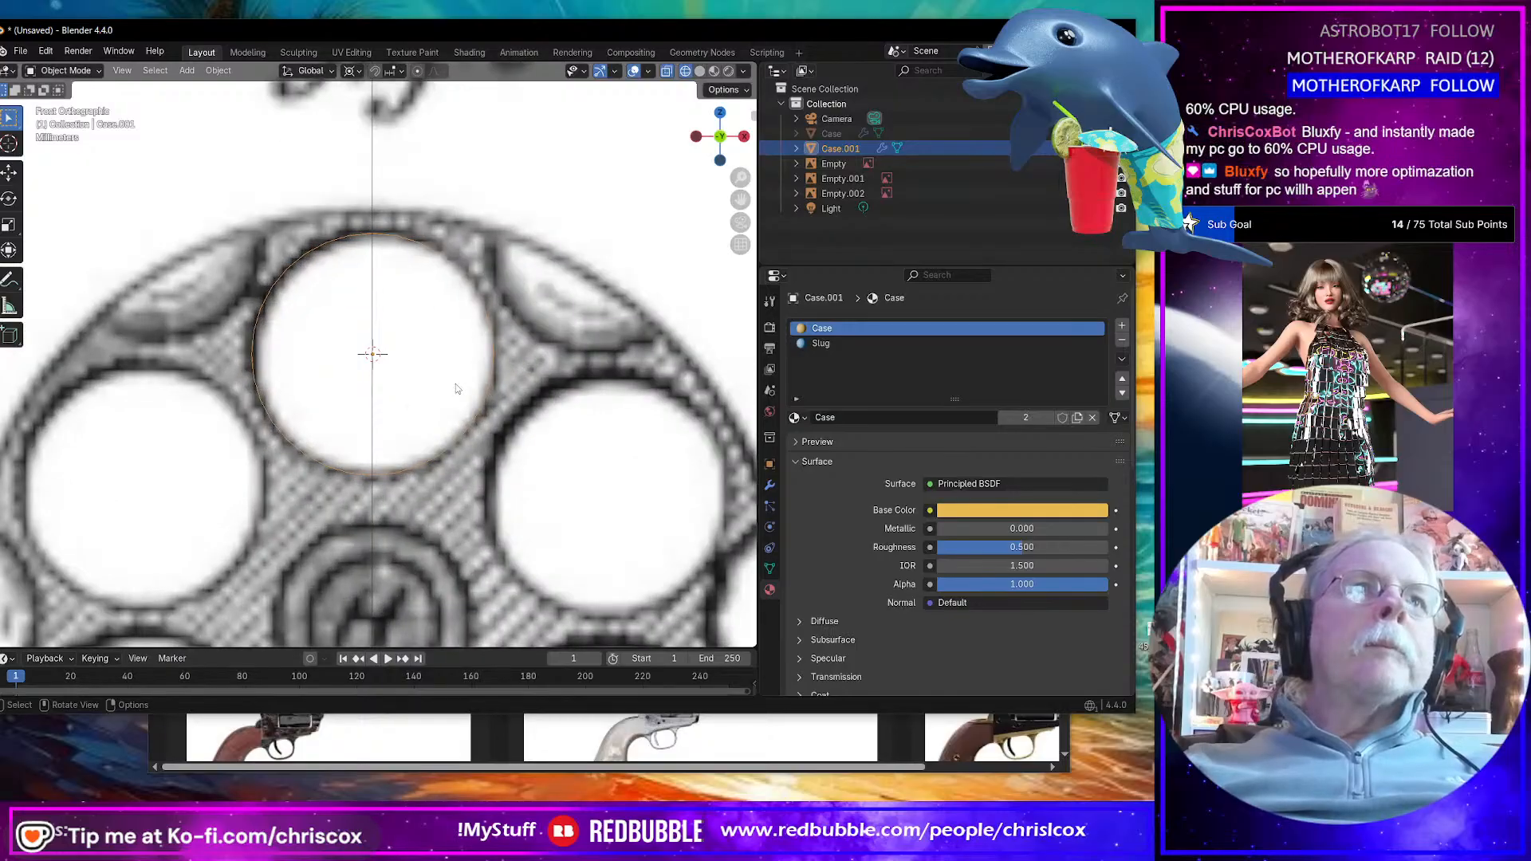
pyautogui.scroll(-2, 456, 384)
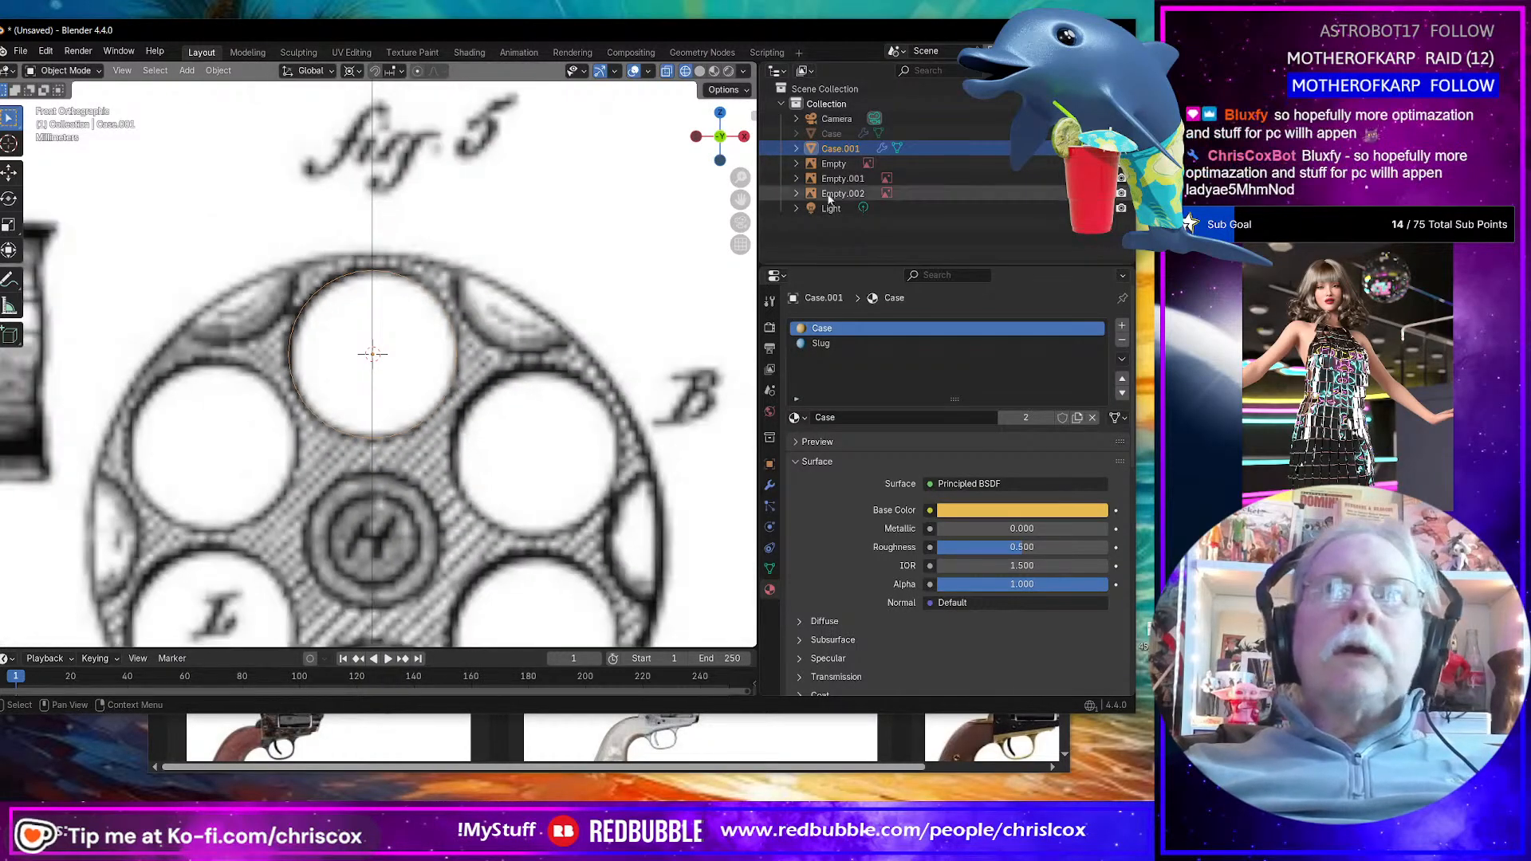
# Step: Scale the Empty and Empty.001 reference images together by about 1.017, then select Empty.002
pyautogui.click(909, 178)
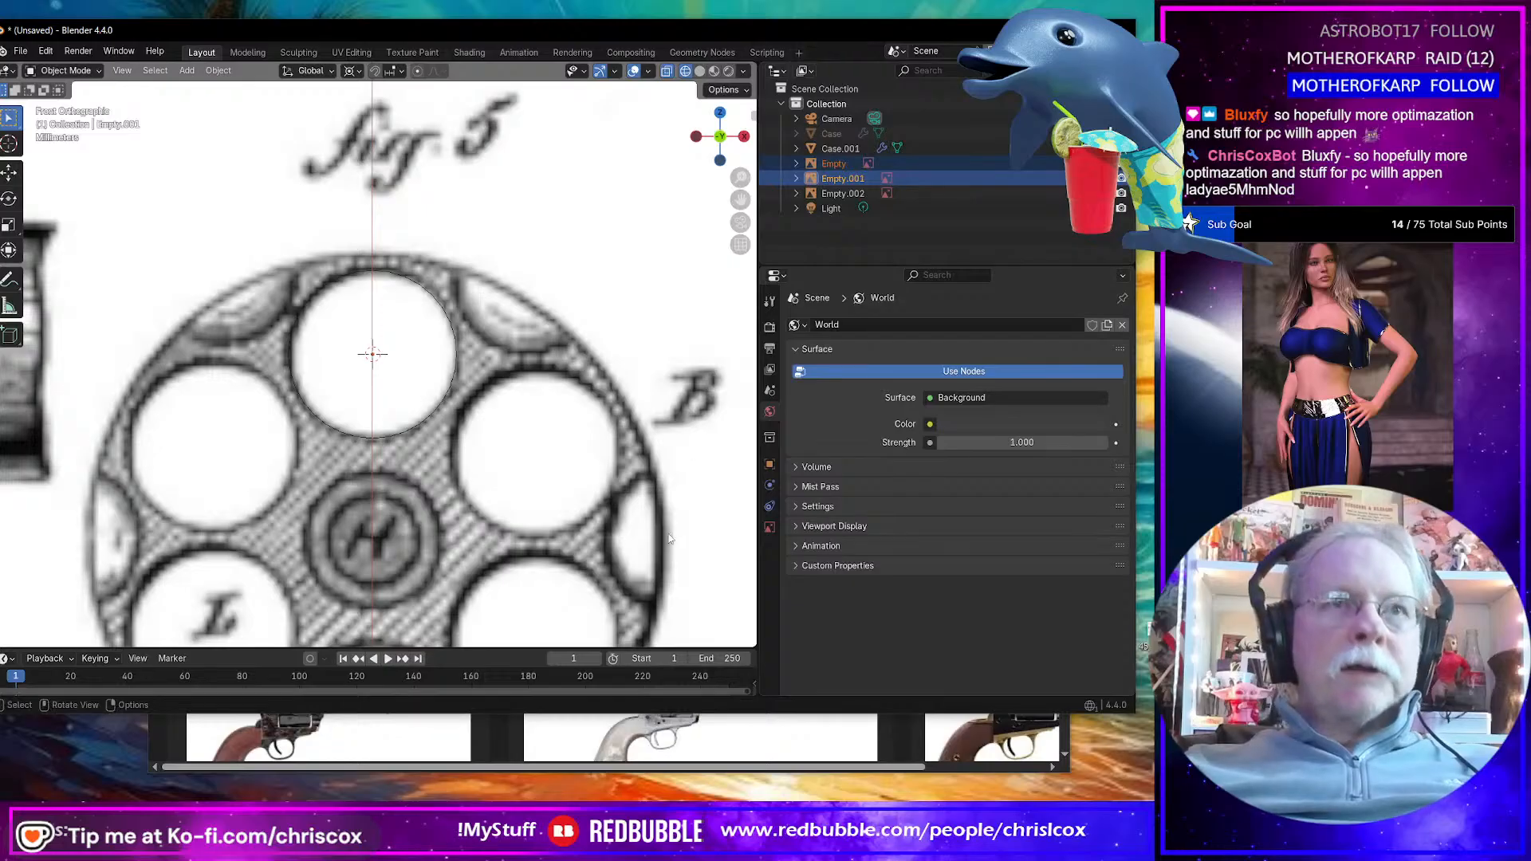
pyautogui.press('s')
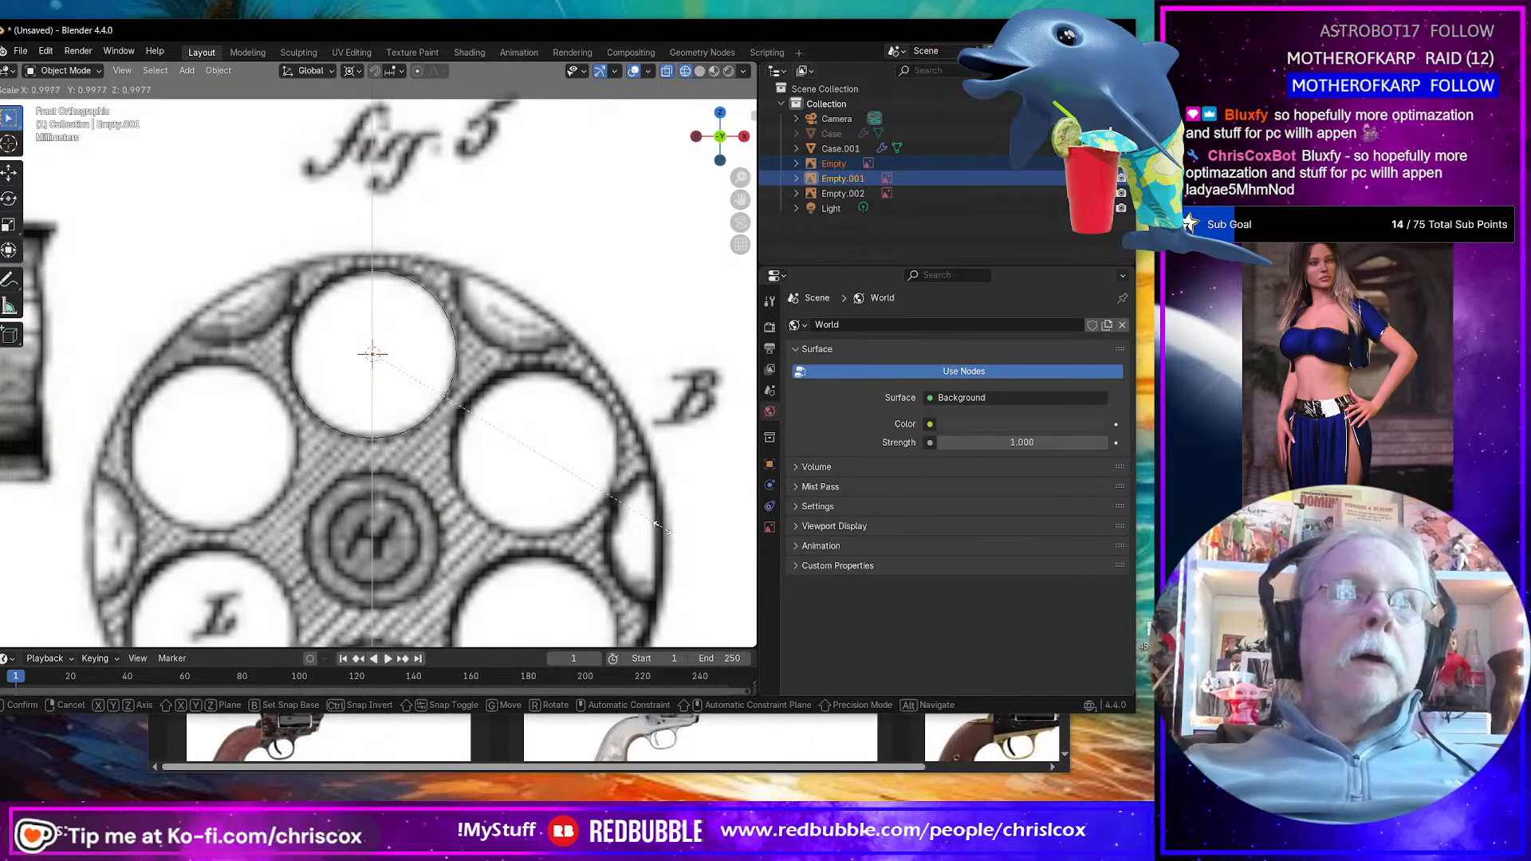
pyautogui.click(6, 485)
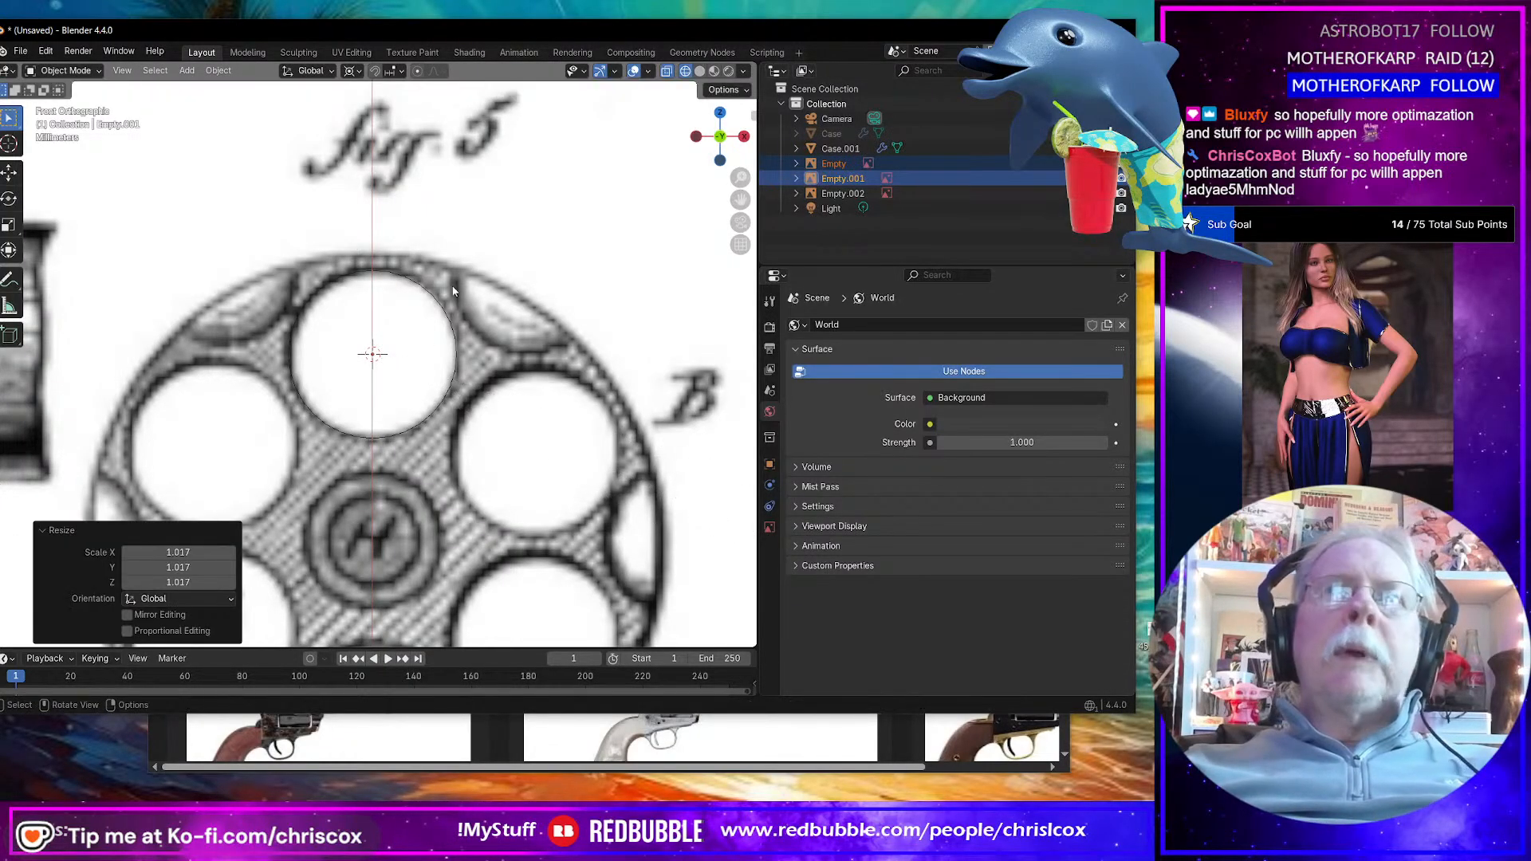
pyautogui.click(528, 386)
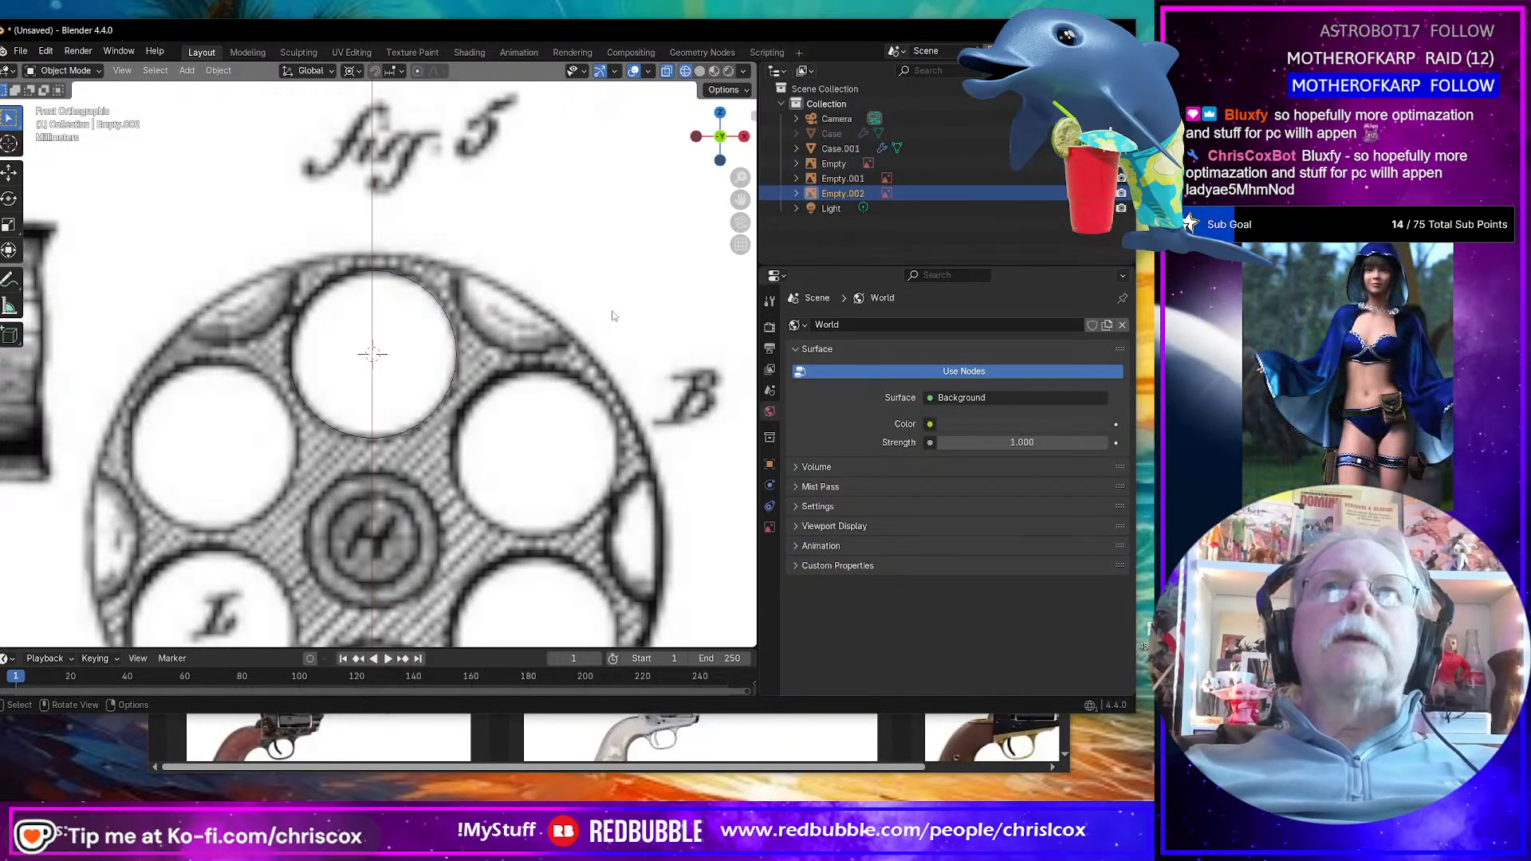
# Step: Select Empty and Empty.001 and scale both reference images by about 0.495 around the 3D cursor
pyautogui.click(845, 164)
pyautogui.keyDown('shift'); pyautogui.click(846, 179); pyautogui.keyUp('shift')
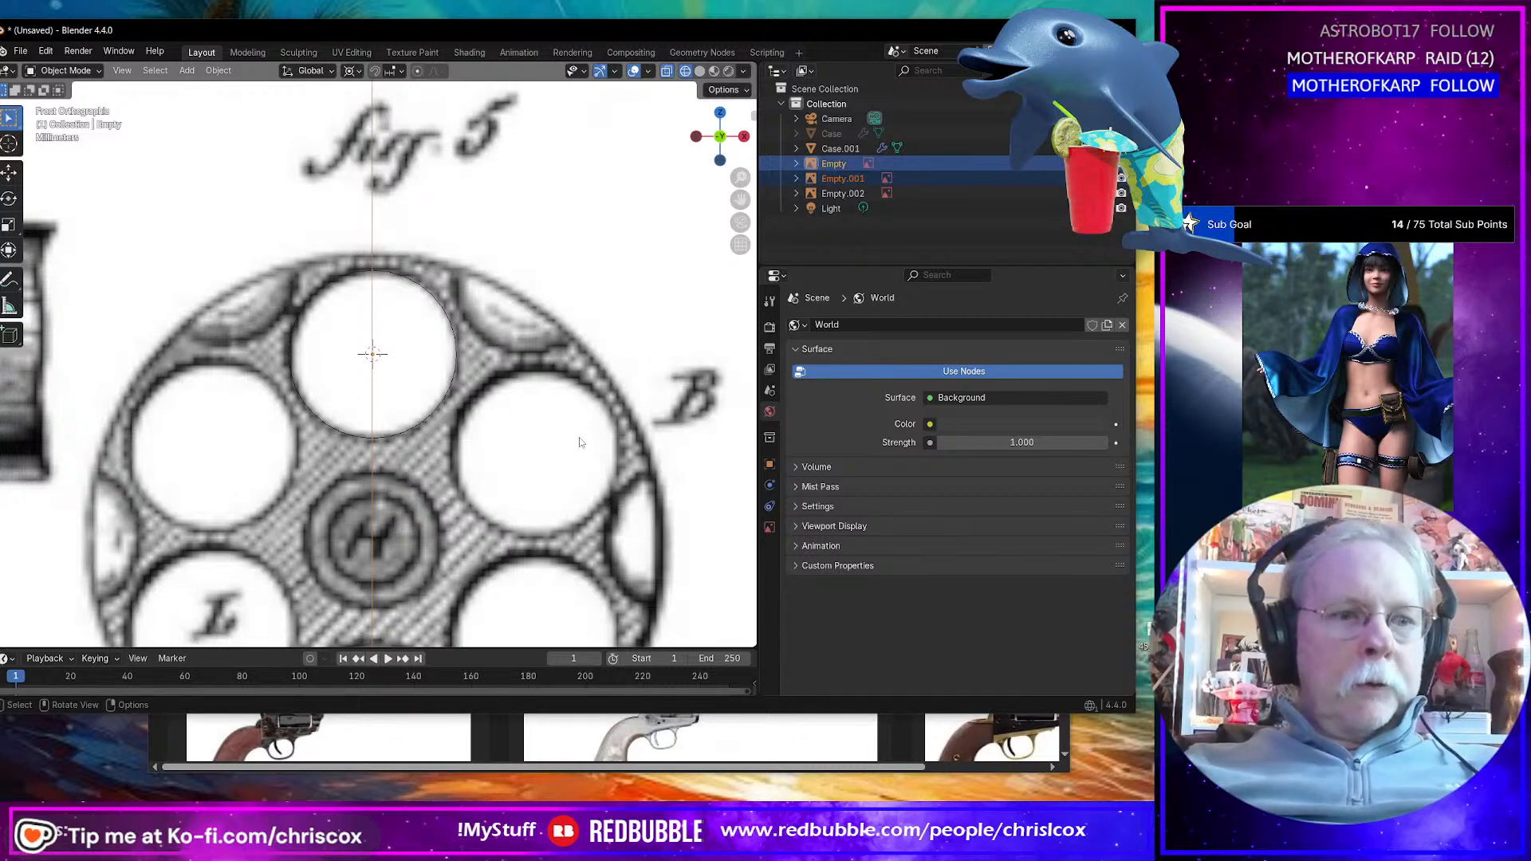
pyautogui.press('s')
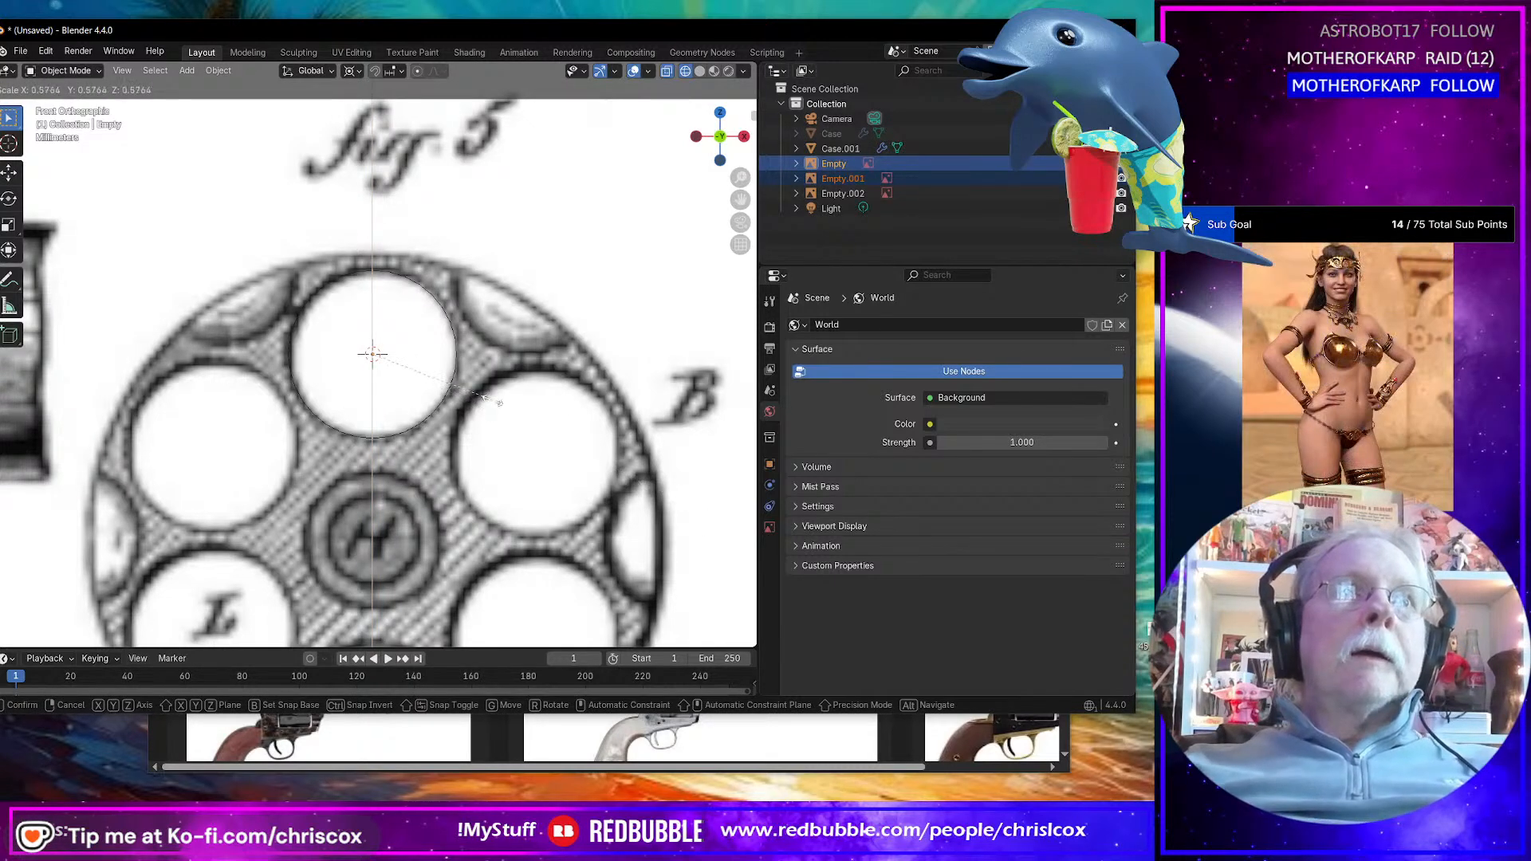
pyautogui.click(481, 397)
pyautogui.scroll(-10, 482, 396)
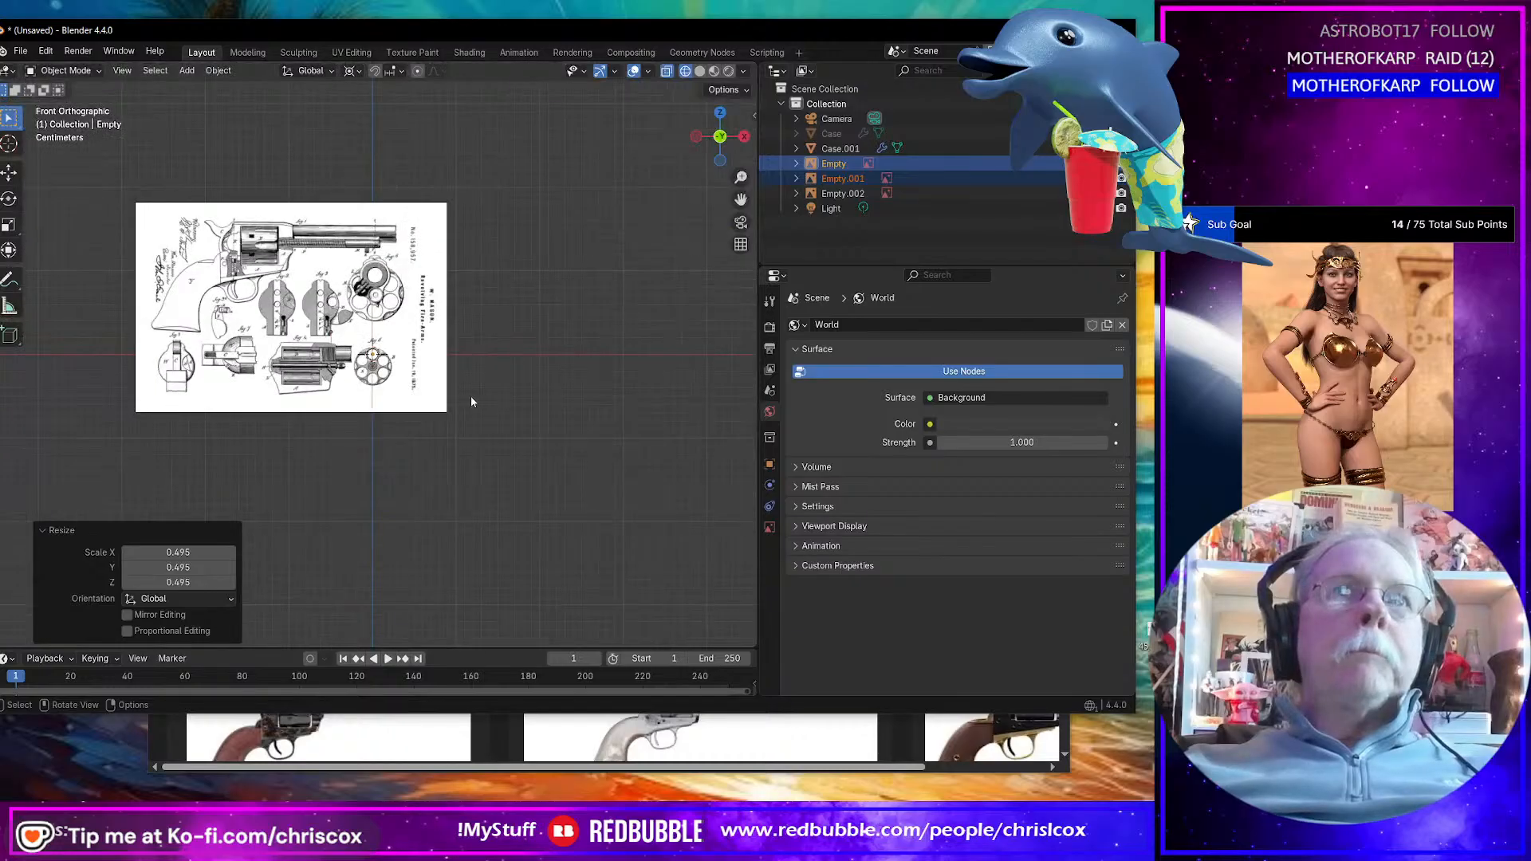
pyautogui.moveTo(471, 401)
pyautogui.mouseDown(button='middle')
pyautogui.moveTo(506, 418)
pyautogui.moveTo(596, 399)
pyautogui.moveTo(500, 402)
pyautogui.mouseUp(button='middle')
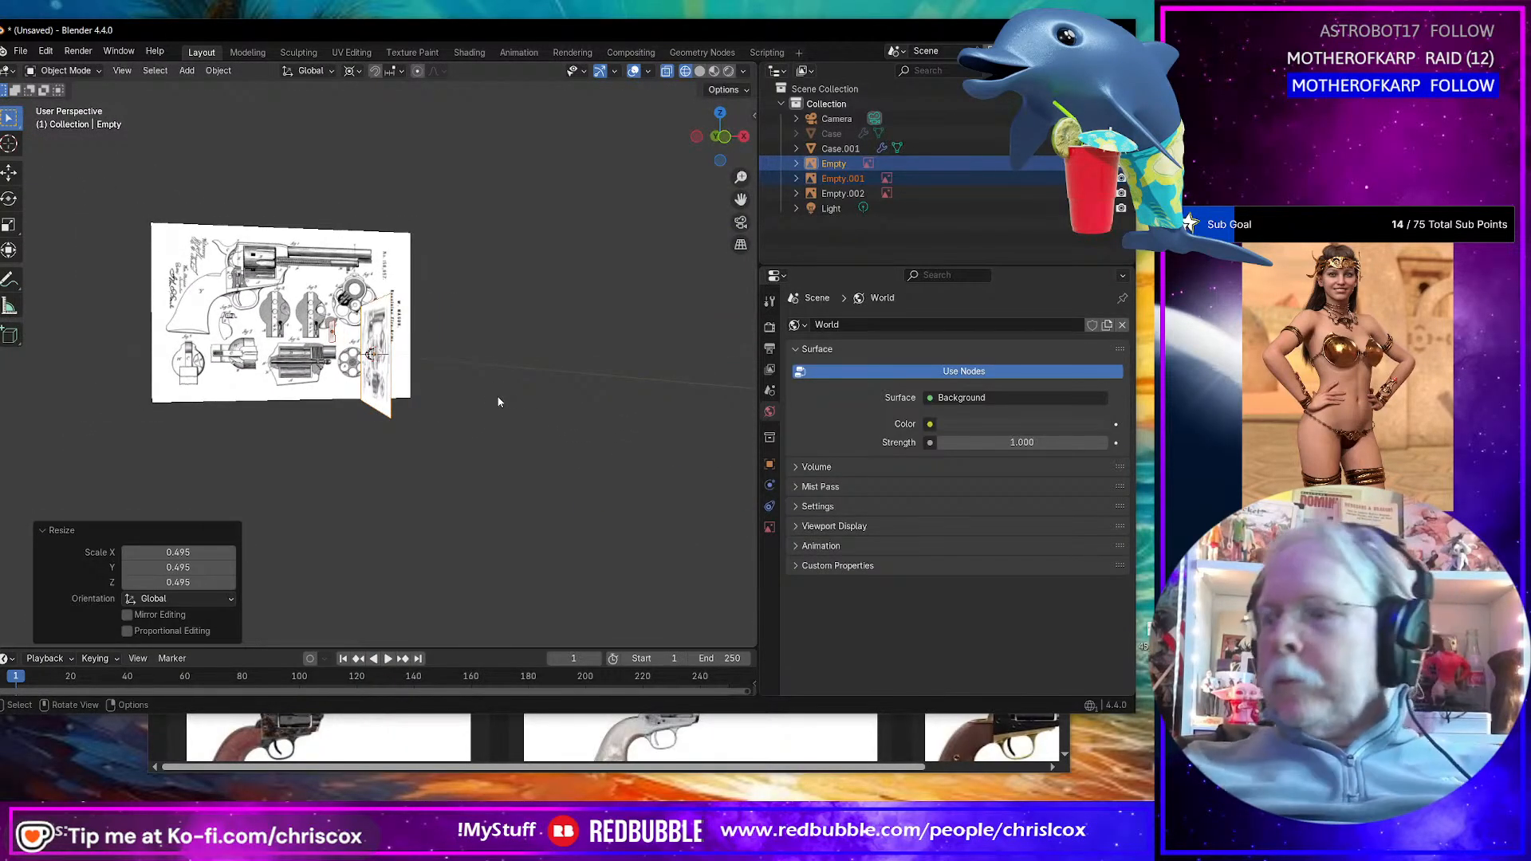
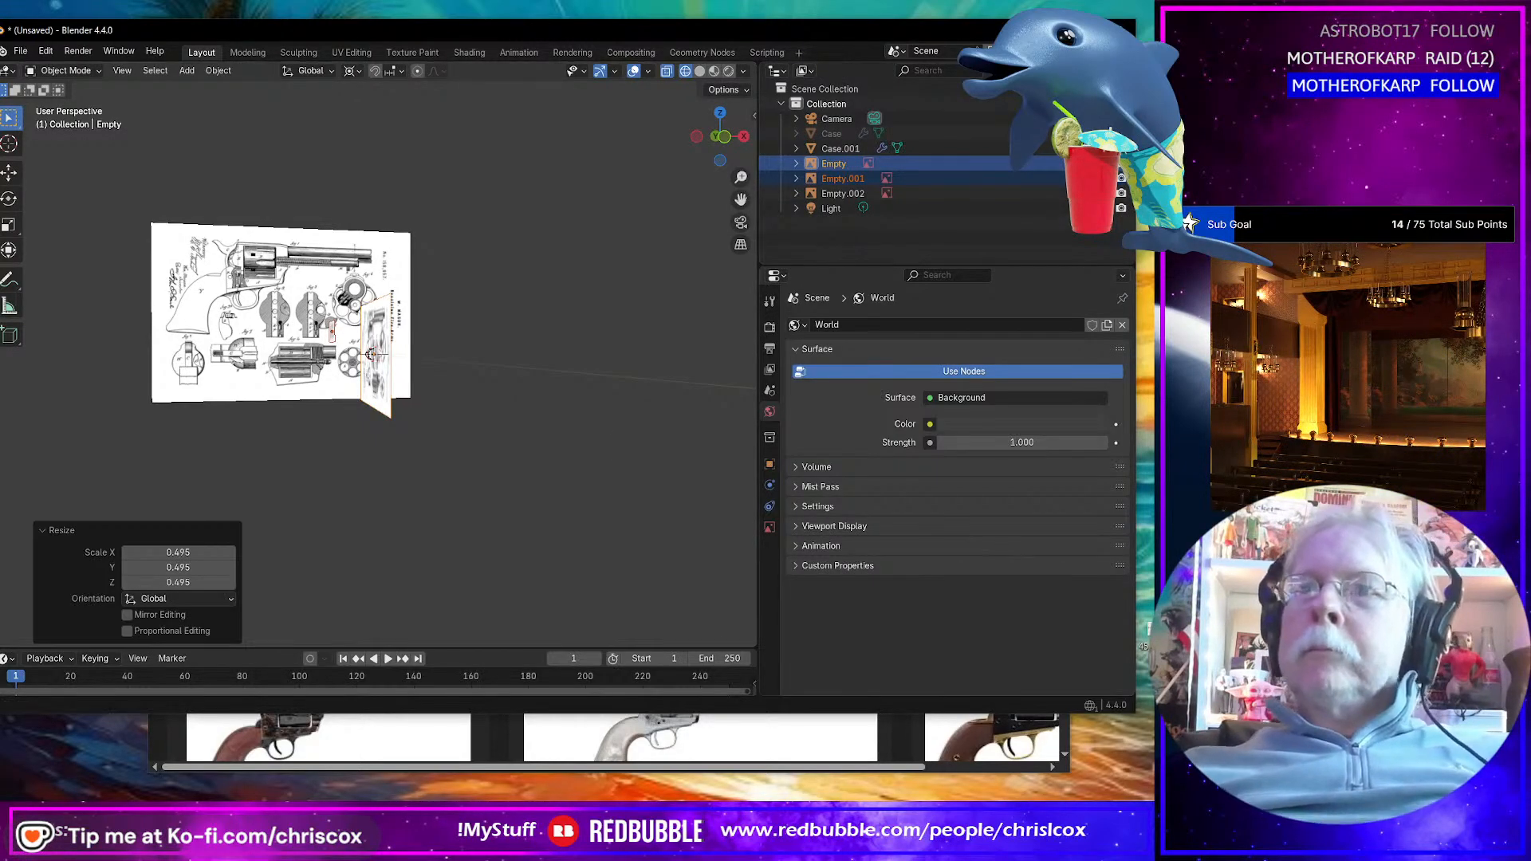
# Step: Delete the Empty reference image standing perpendicular to the front view and select Empty.002
pyautogui.moveTo(423, 438); pyautogui.dragTo(537, 444, button='middle')
pyautogui.click(420, 369)
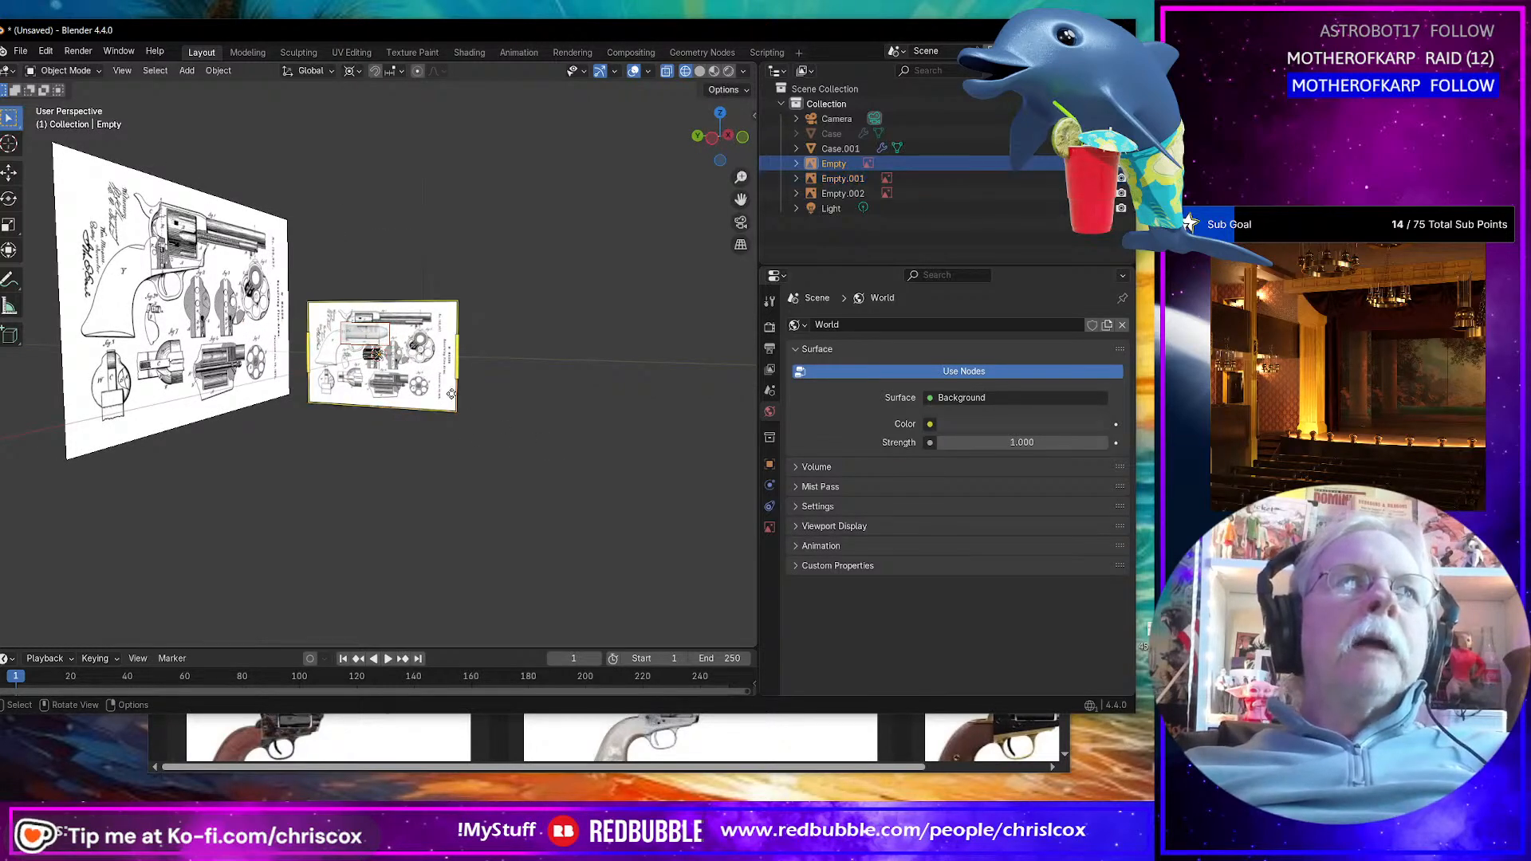
pyautogui.moveTo(420, 369)
pyautogui.mouseDown(button='middle')
pyautogui.moveTo(342, 401)
pyautogui.moveTo(395, 385)
pyautogui.mouseUp(button='middle')
pyautogui.press('Delete')
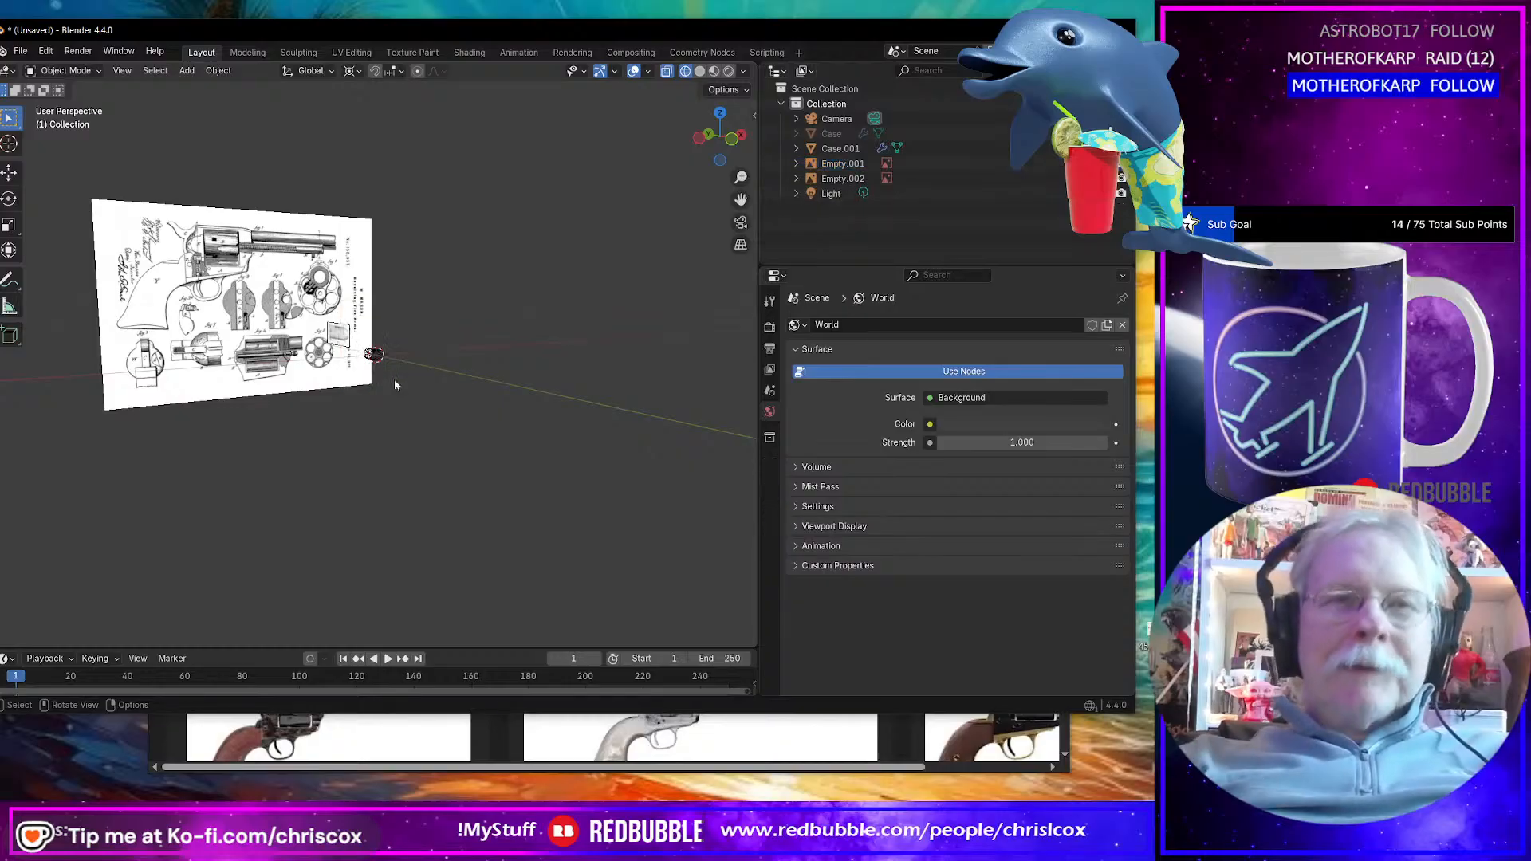
pyautogui.click(380, 380)
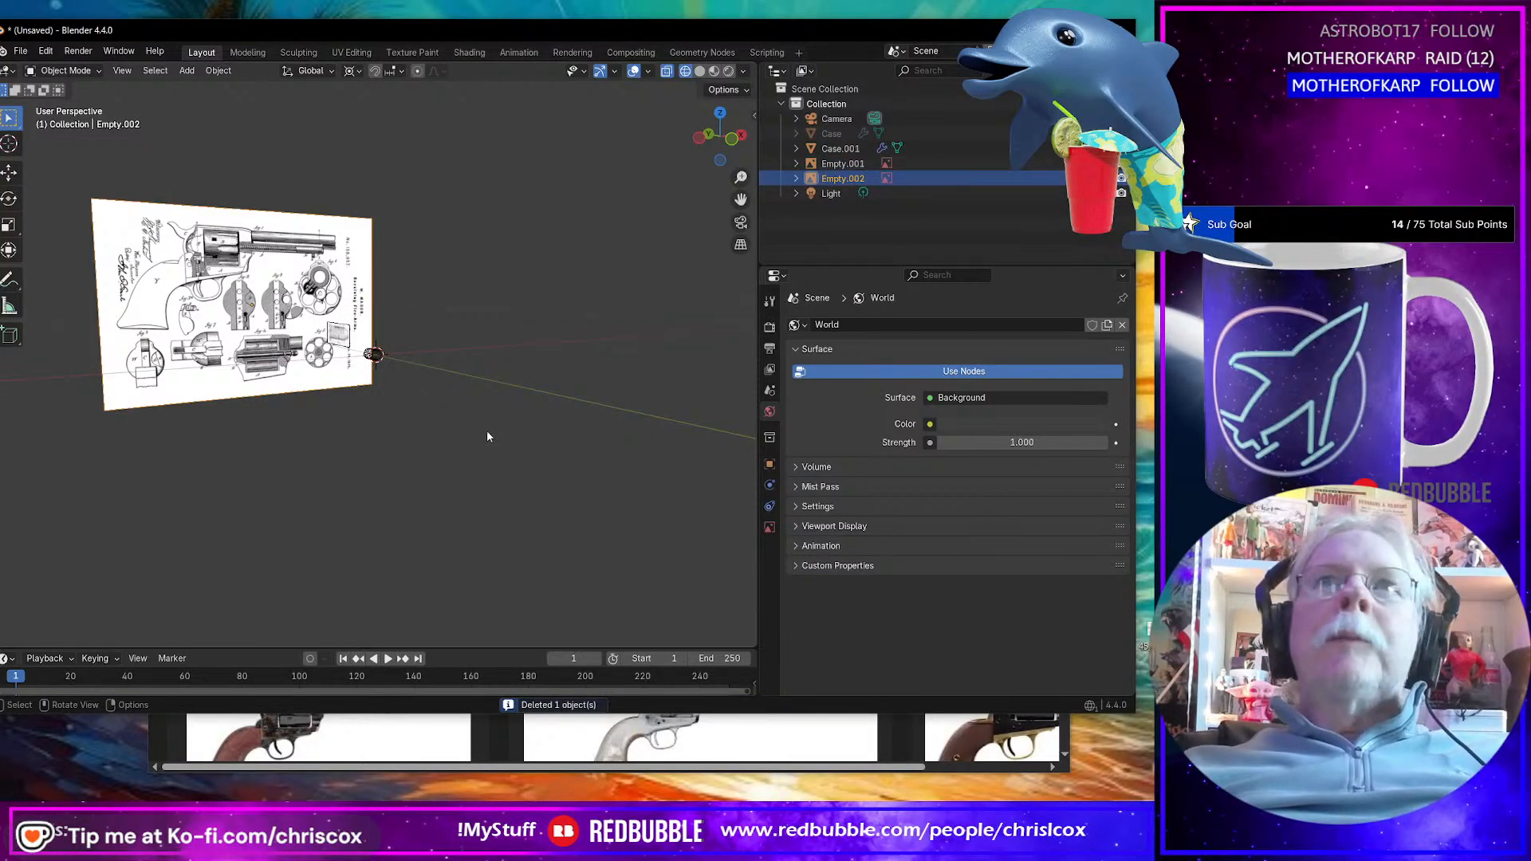
pyautogui.moveTo(517, 414); pyautogui.dragTo(493, 408, button='middle')
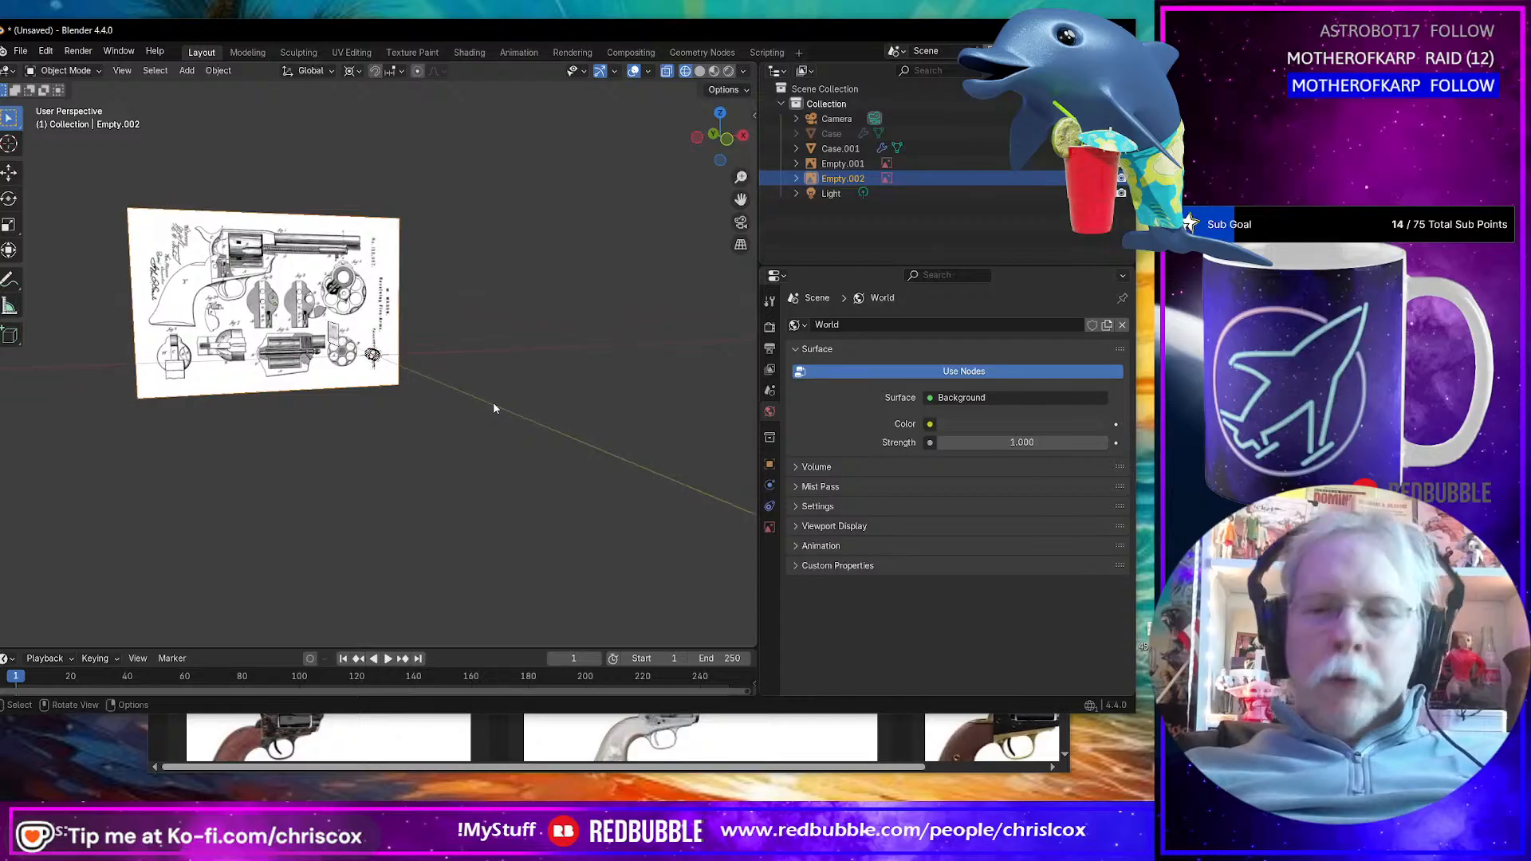
# Step: Move the Empty.002 reference image up along Z by about 0.01414 m to center fig. 5's cylinder on the 3D cursor
pyautogui.press('KP_1')
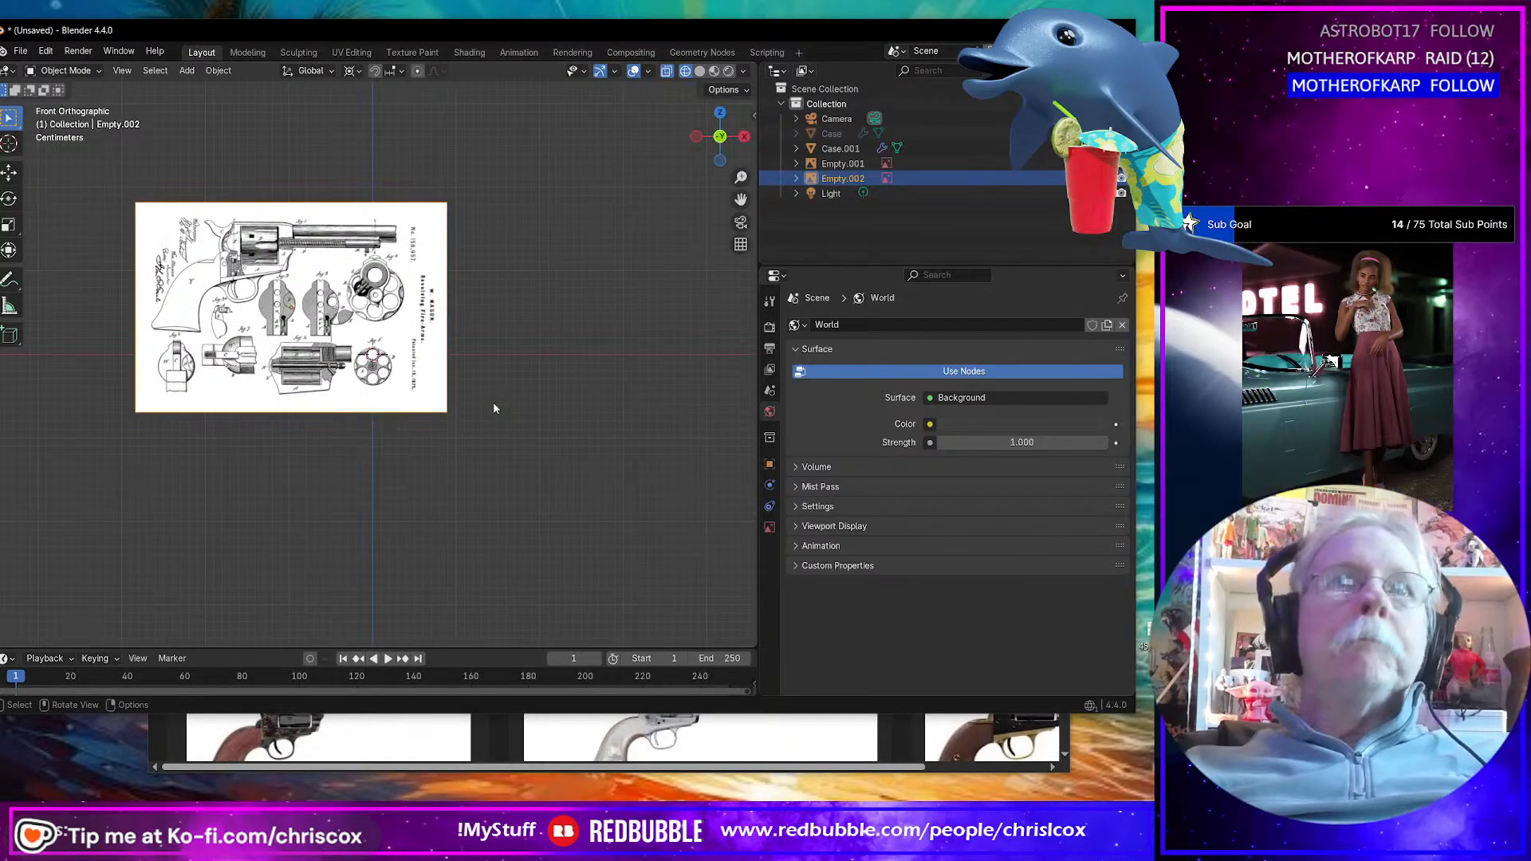
pyautogui.scroll(5, 494, 408)
pyautogui.scroll(10, 477, 421)
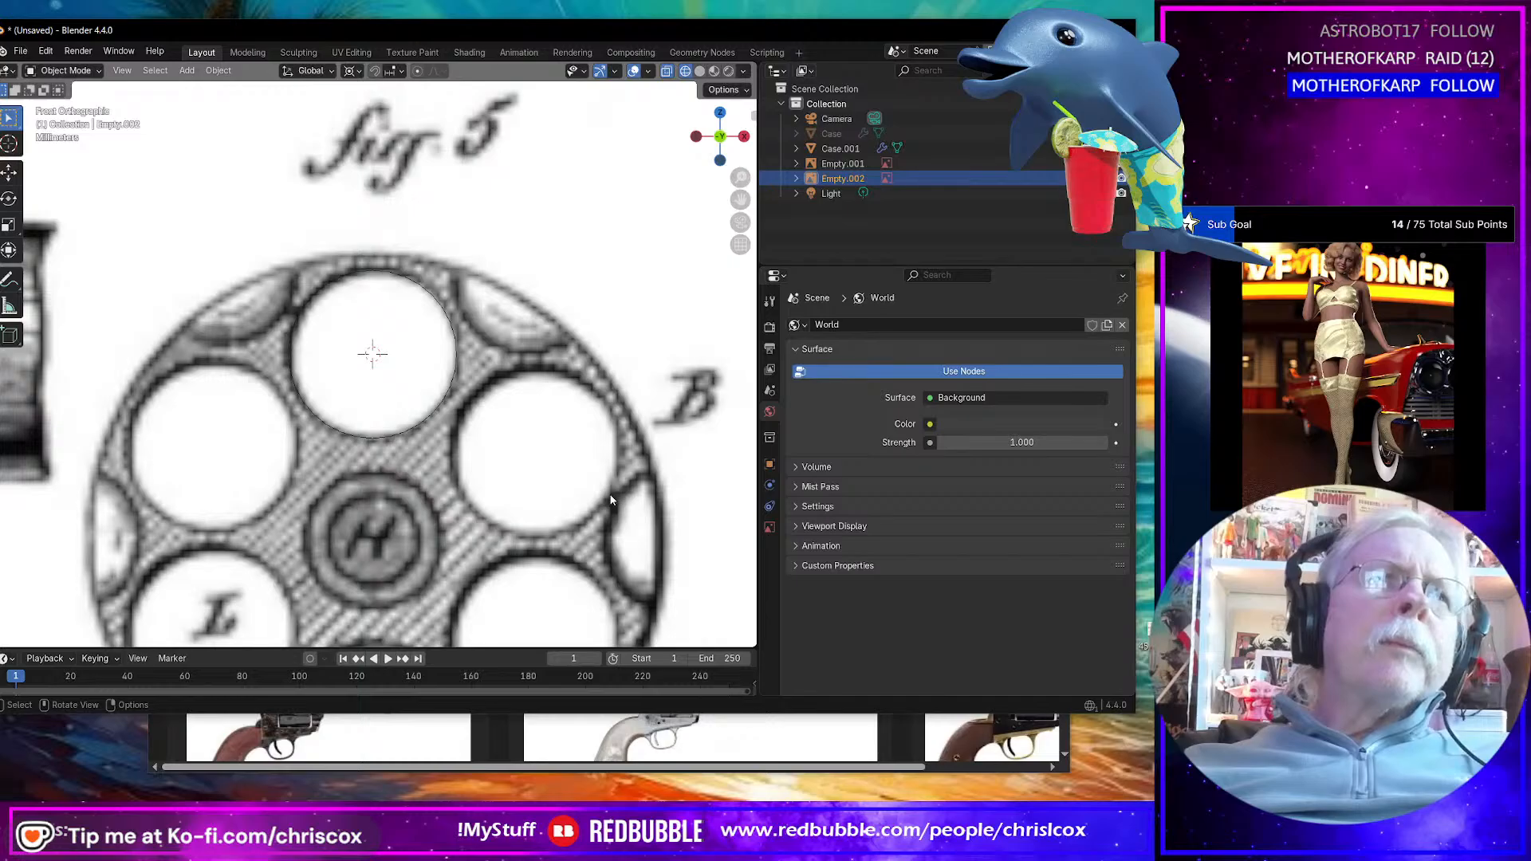
pyautogui.scroll(-6, 611, 500)
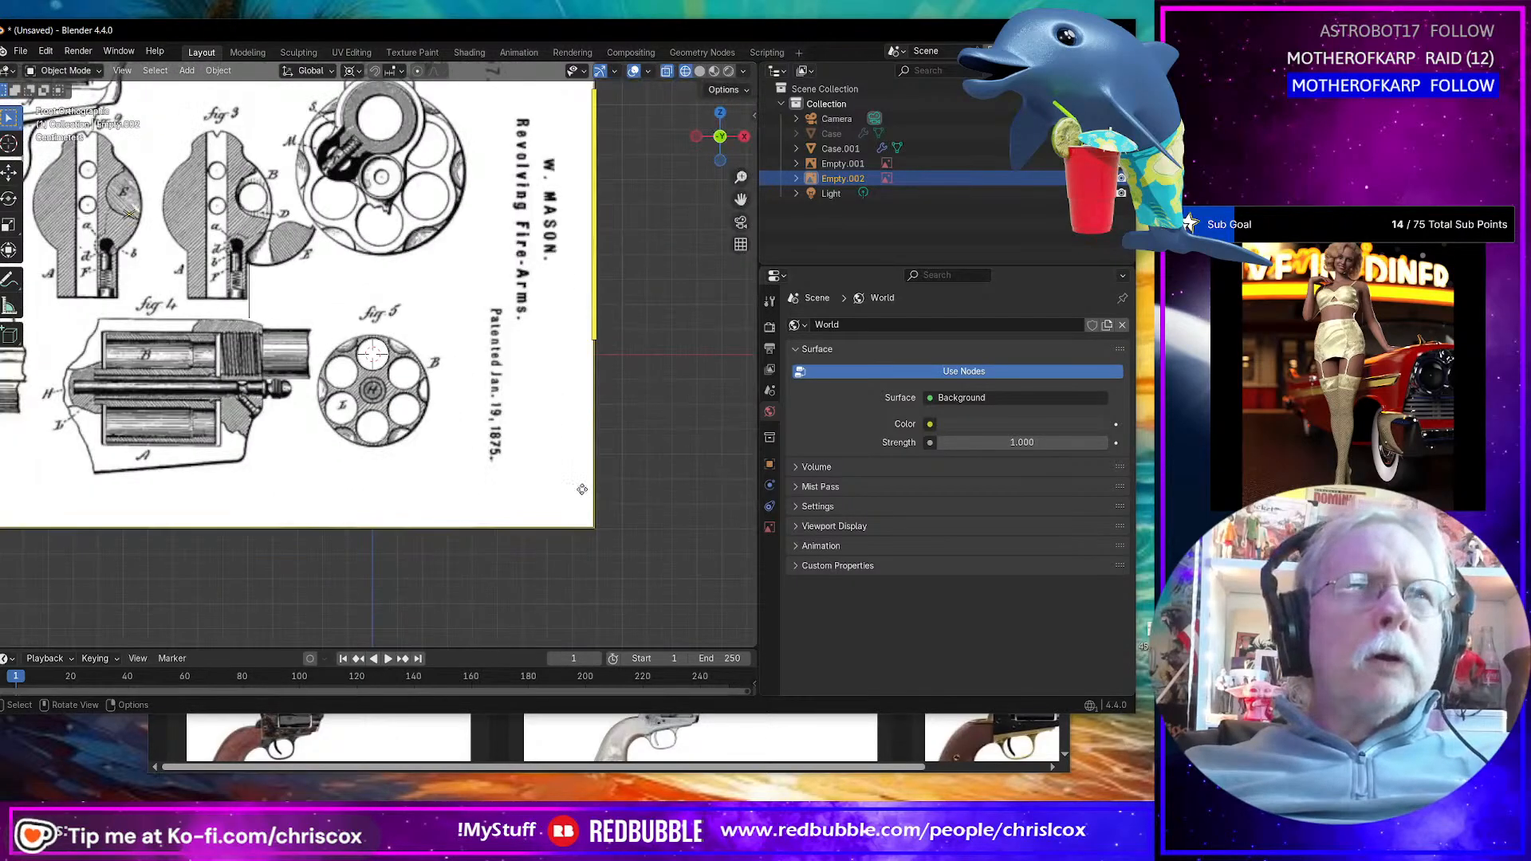
pyautogui.scroll(5, 572, 495)
pyautogui.click(414, 398)
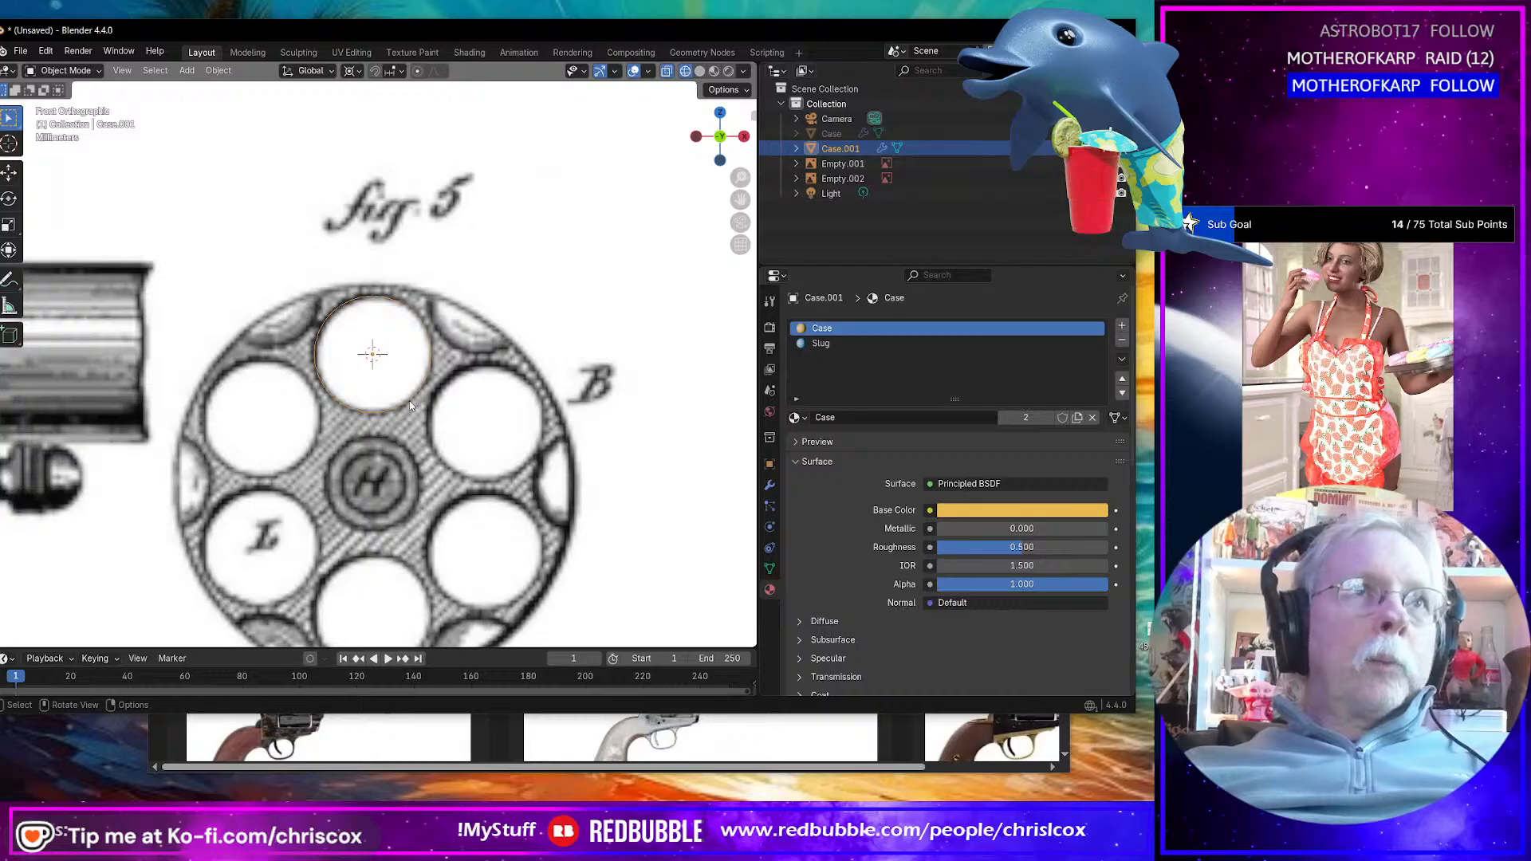
pyautogui.click(374, 484)
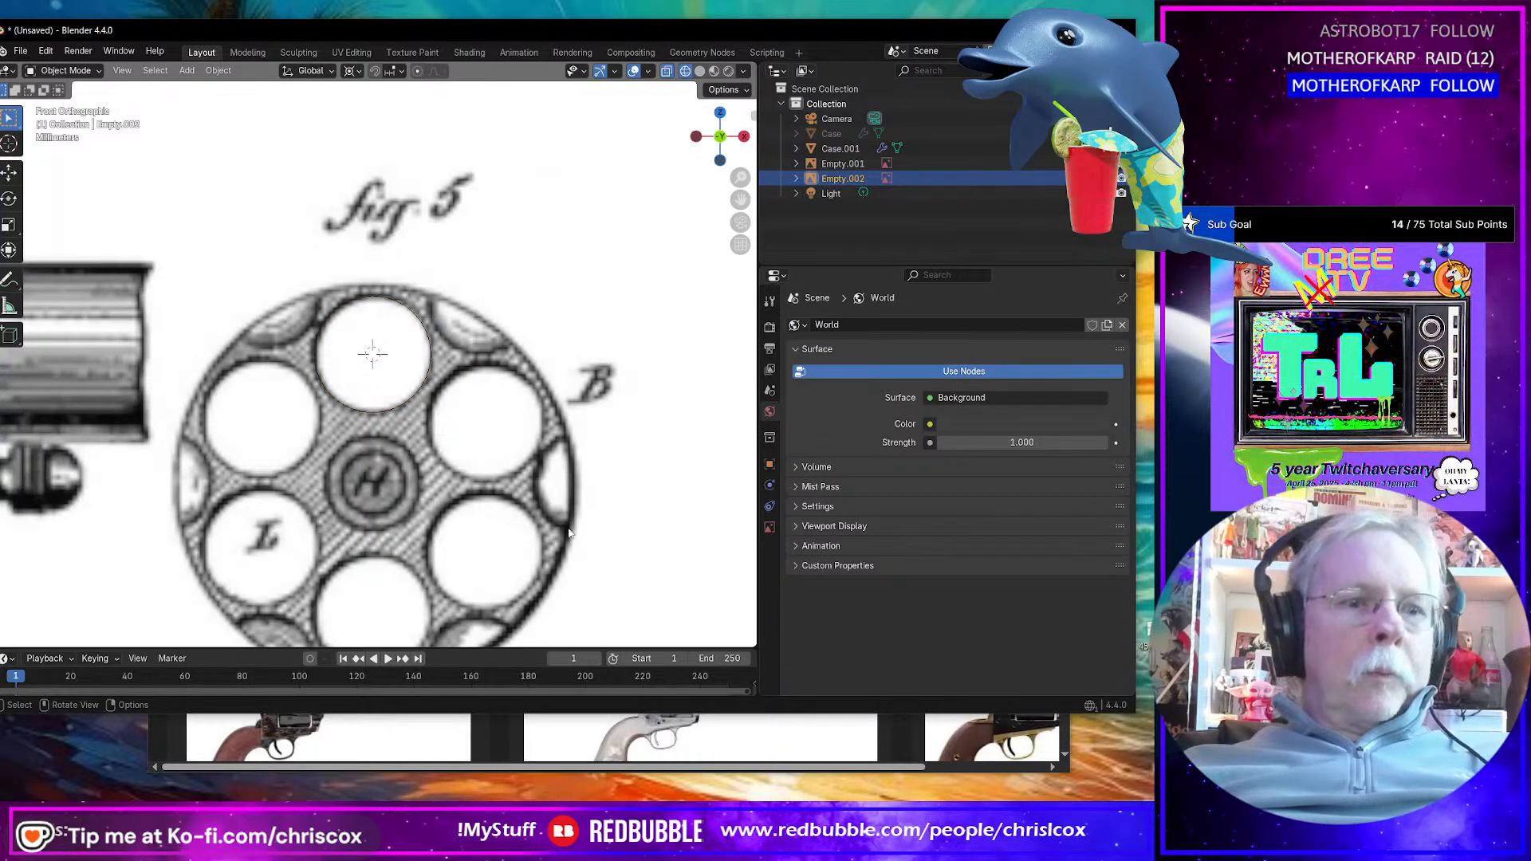
pyautogui.press('g')
pyautogui.press('z')
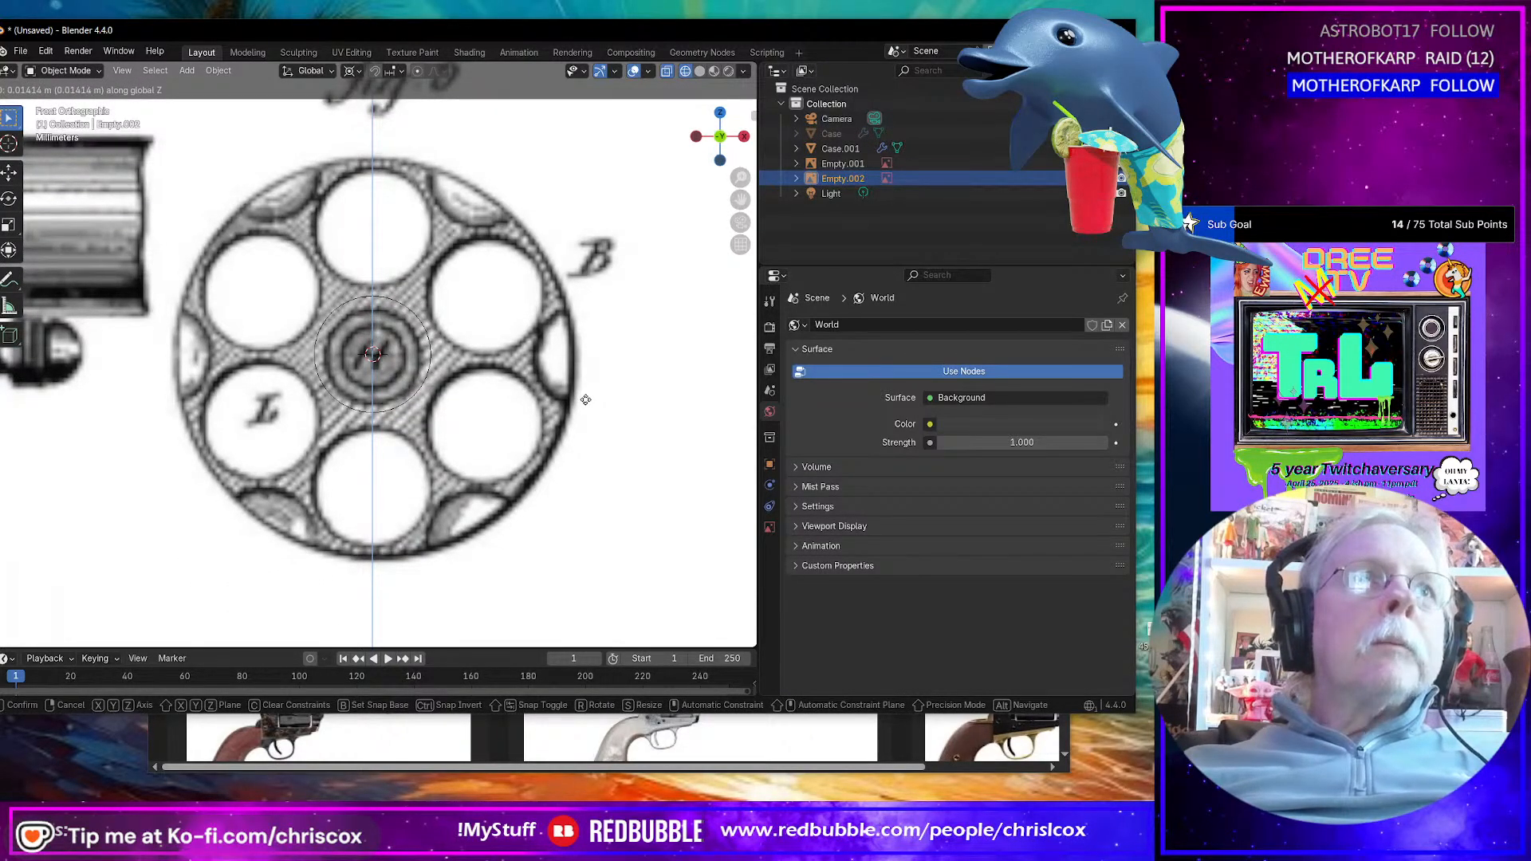
pyautogui.click(585, 400)
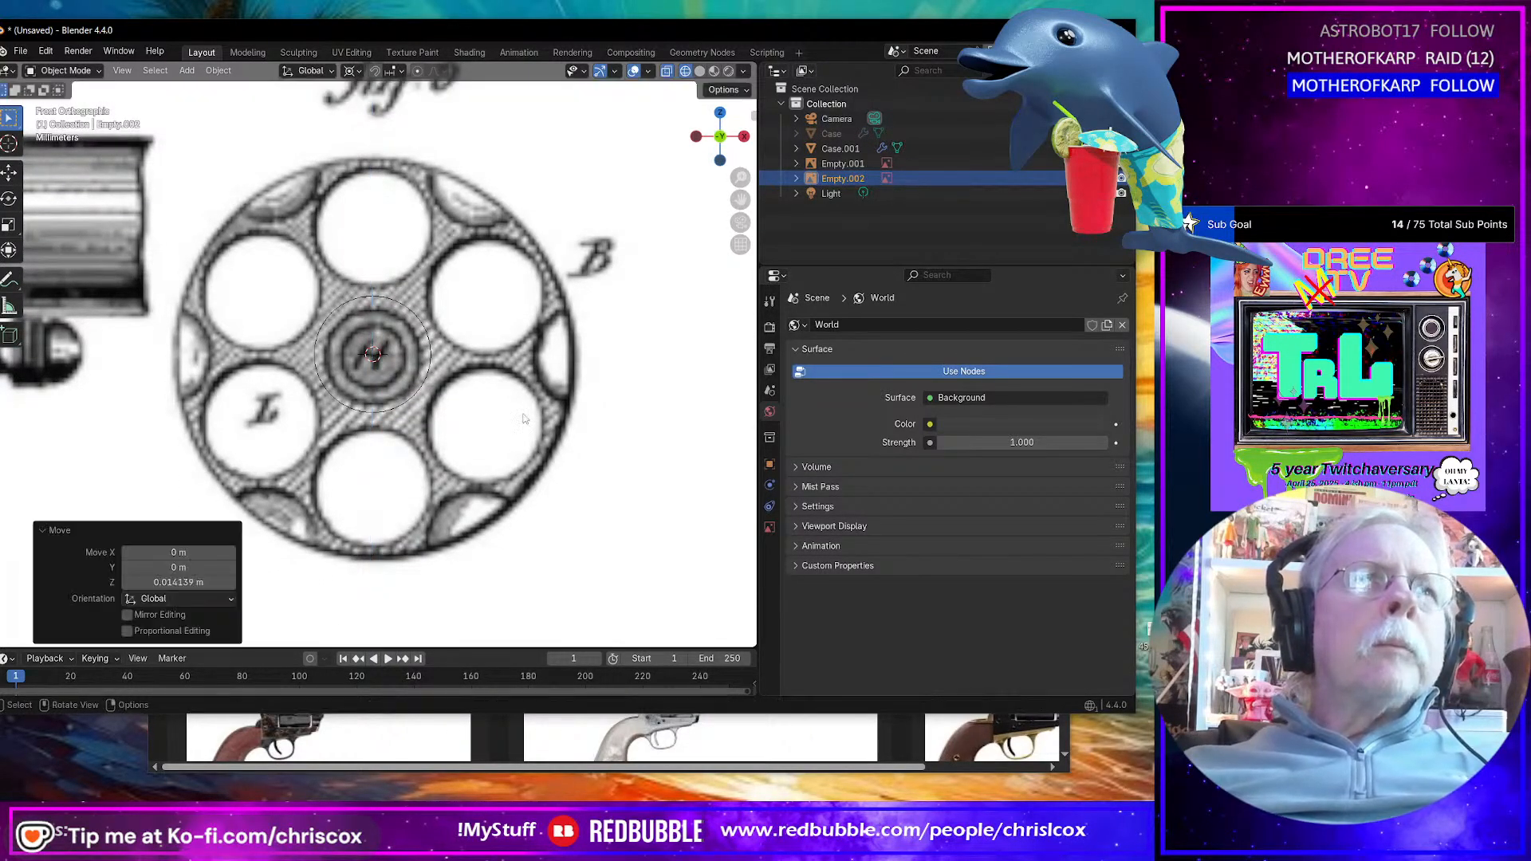
# Step: Move Case.001 up along Z by about 0.01405 m to fit fig. 5's upper chamber
pyautogui.click(392, 414)
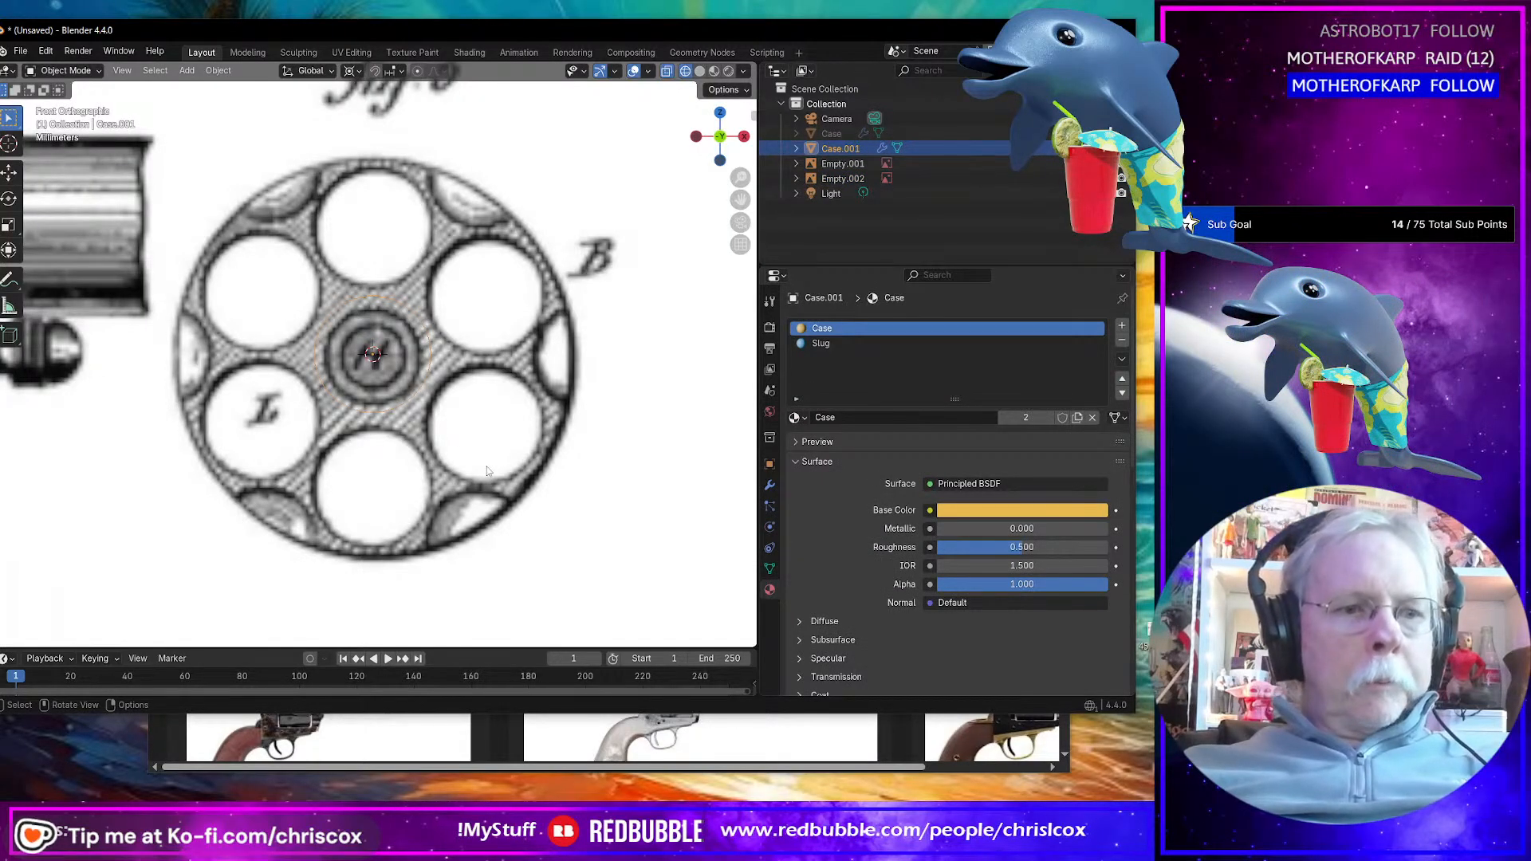
pyautogui.press('g')
pyautogui.press('z')
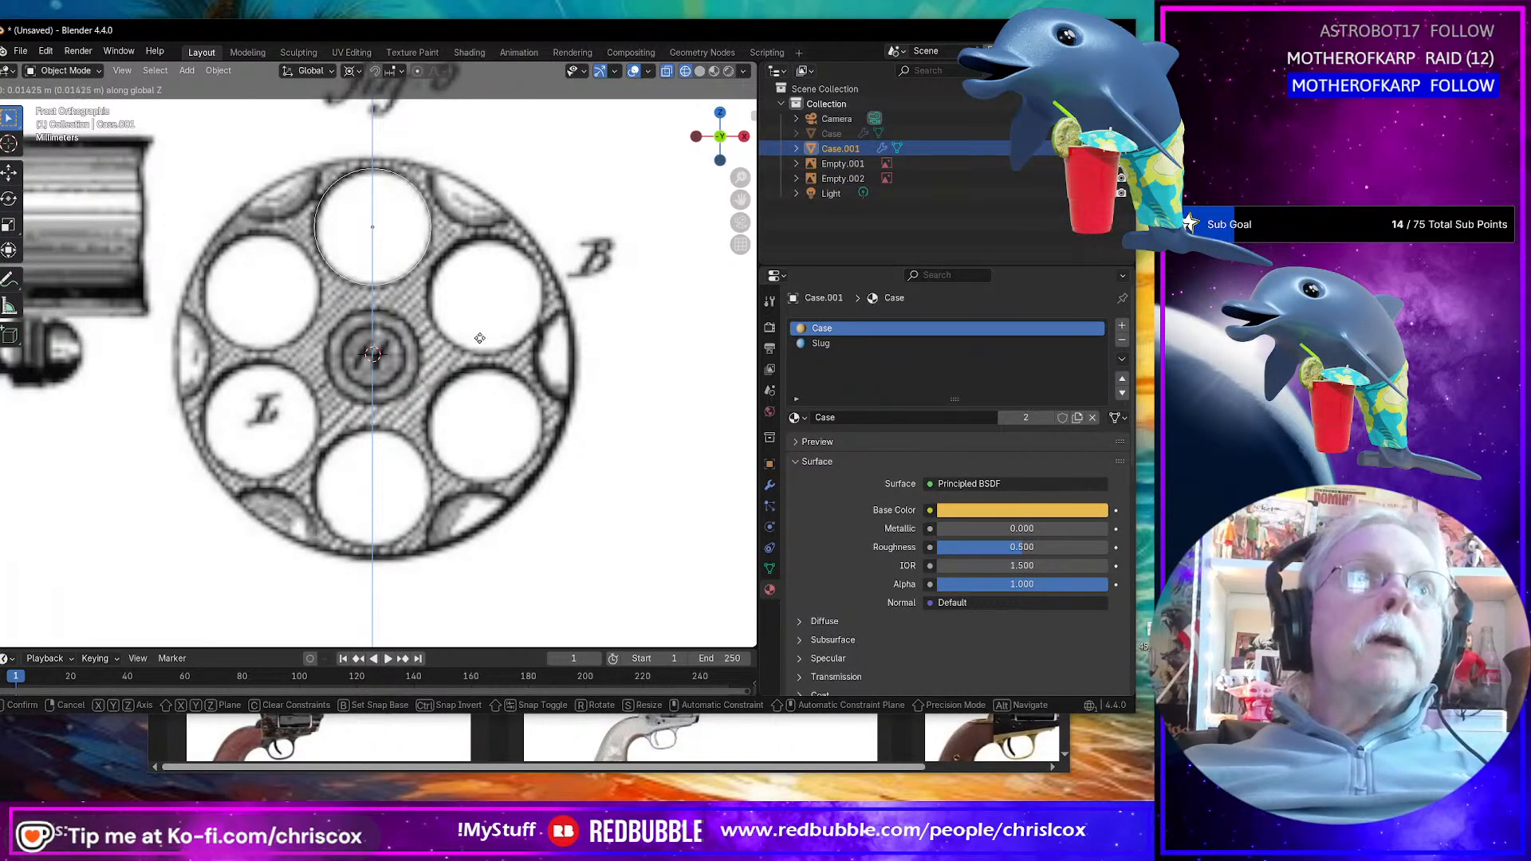
pyautogui.click(479, 341)
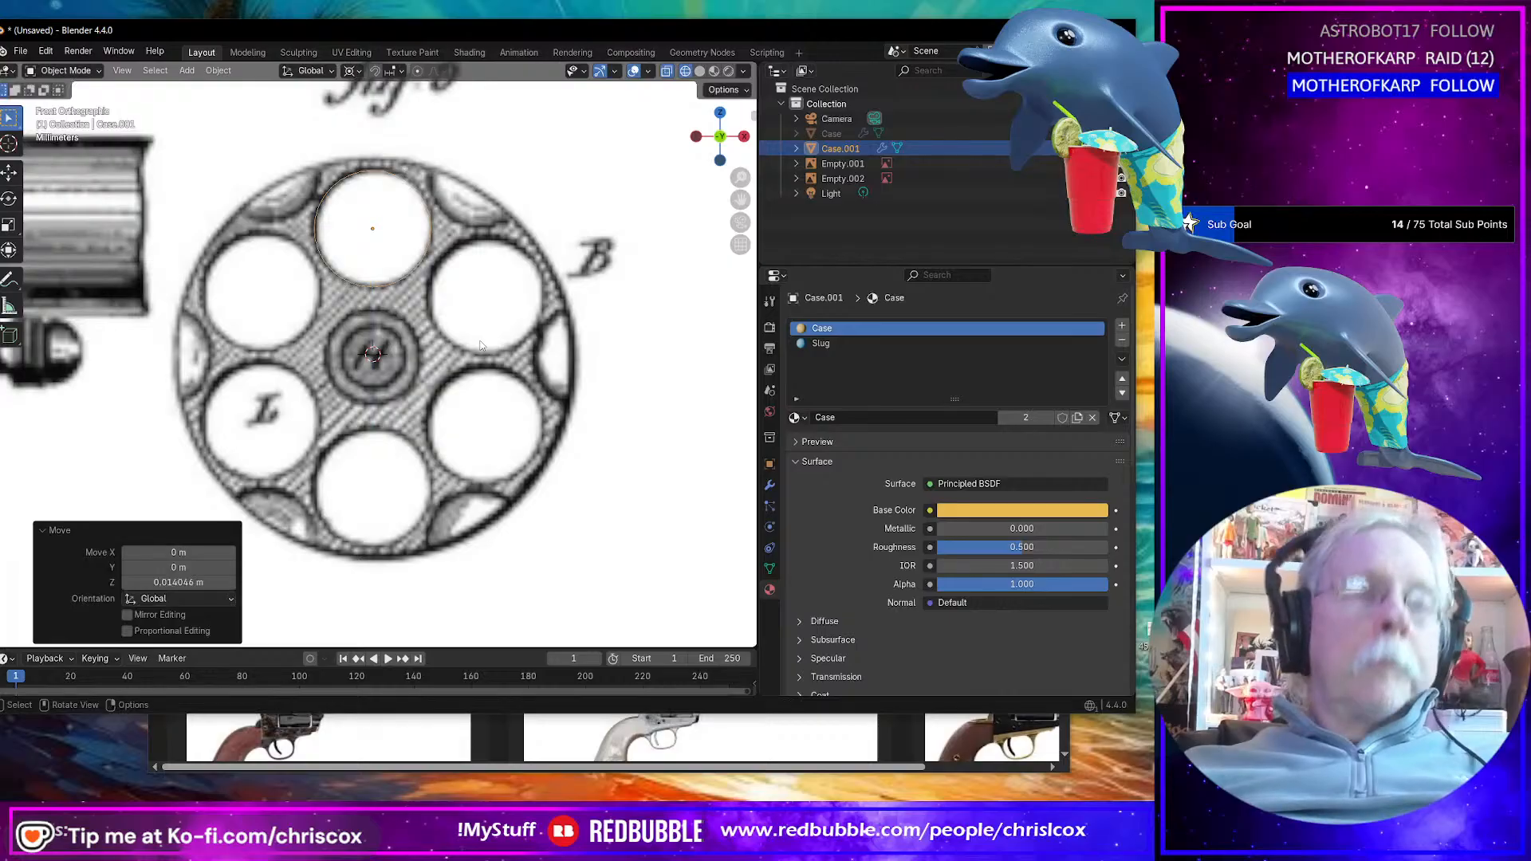
# Step: Duplicate Case.001 in place and set the copy's Z location to -0.014046 m to fill the lower chamber
pyautogui.hotkey('shift', 'd')
pyautogui.rightClick(481, 344)
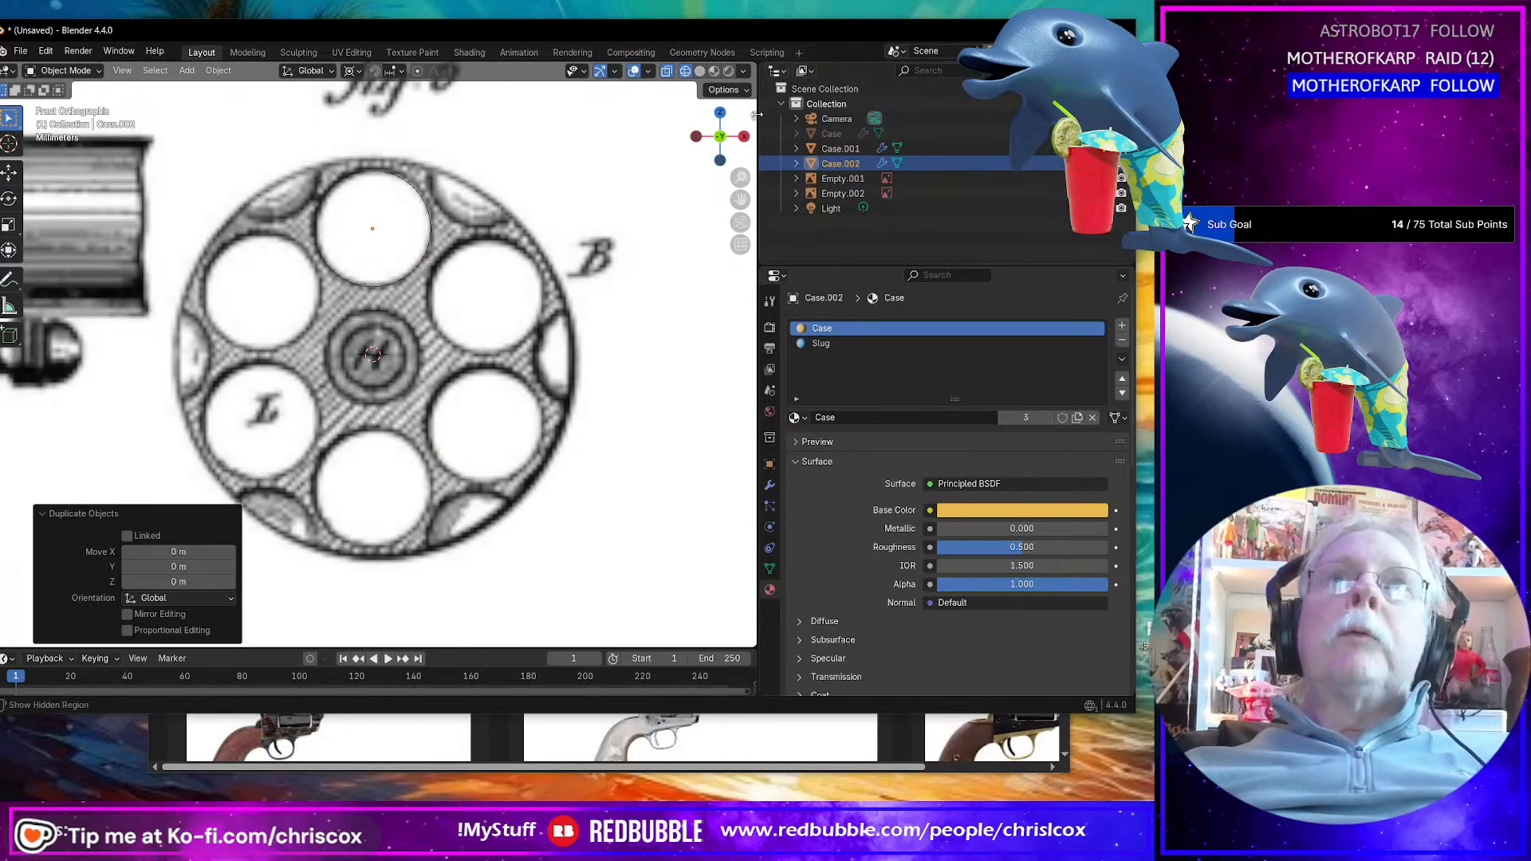
pyautogui.press('n')
pyautogui.click(662, 176)
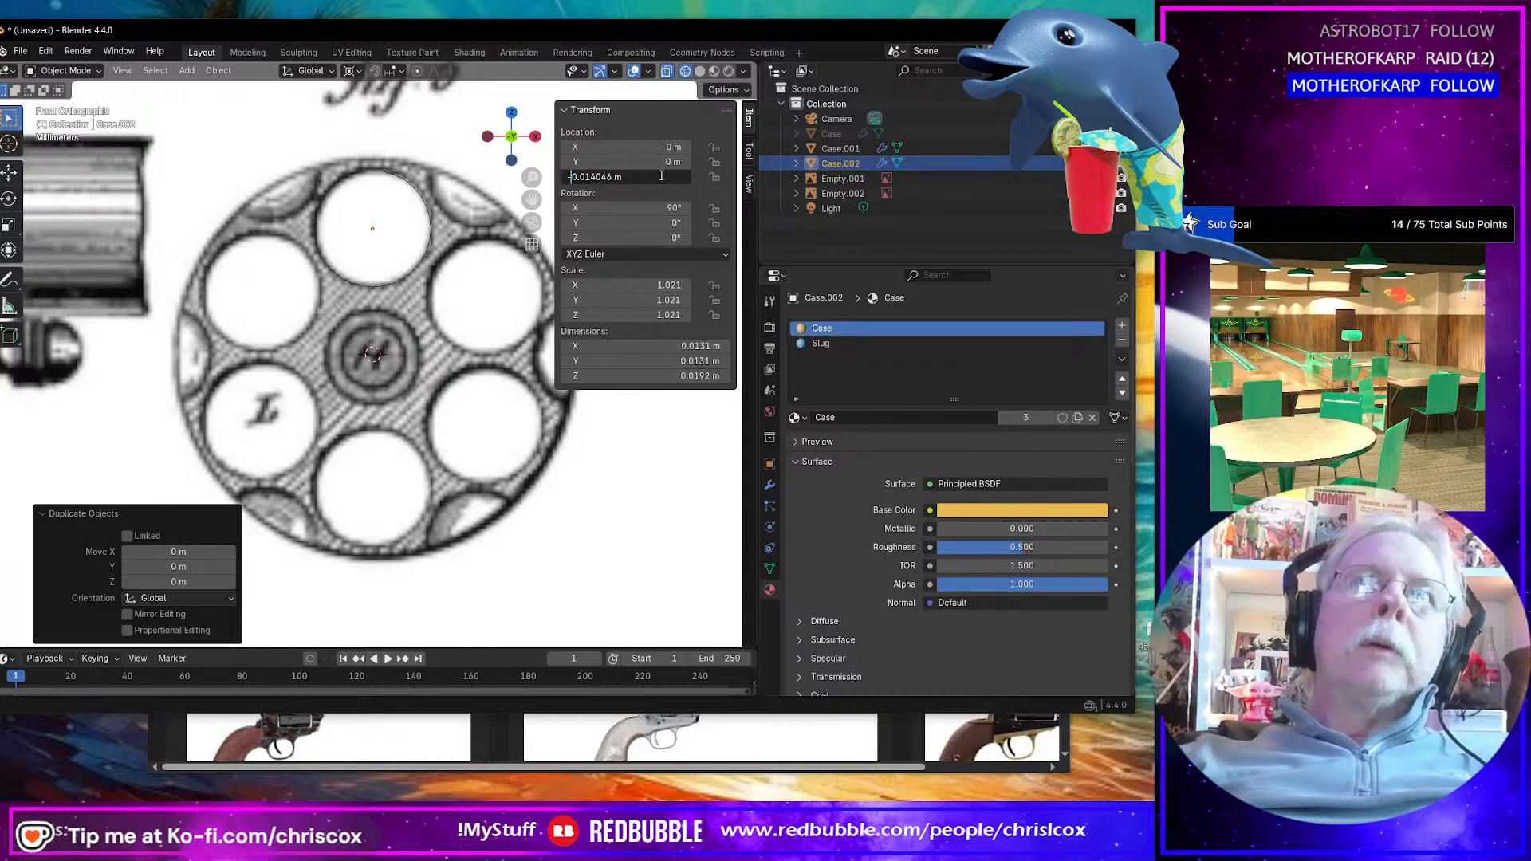
pyautogui.write('-')
pyautogui.press('Return')
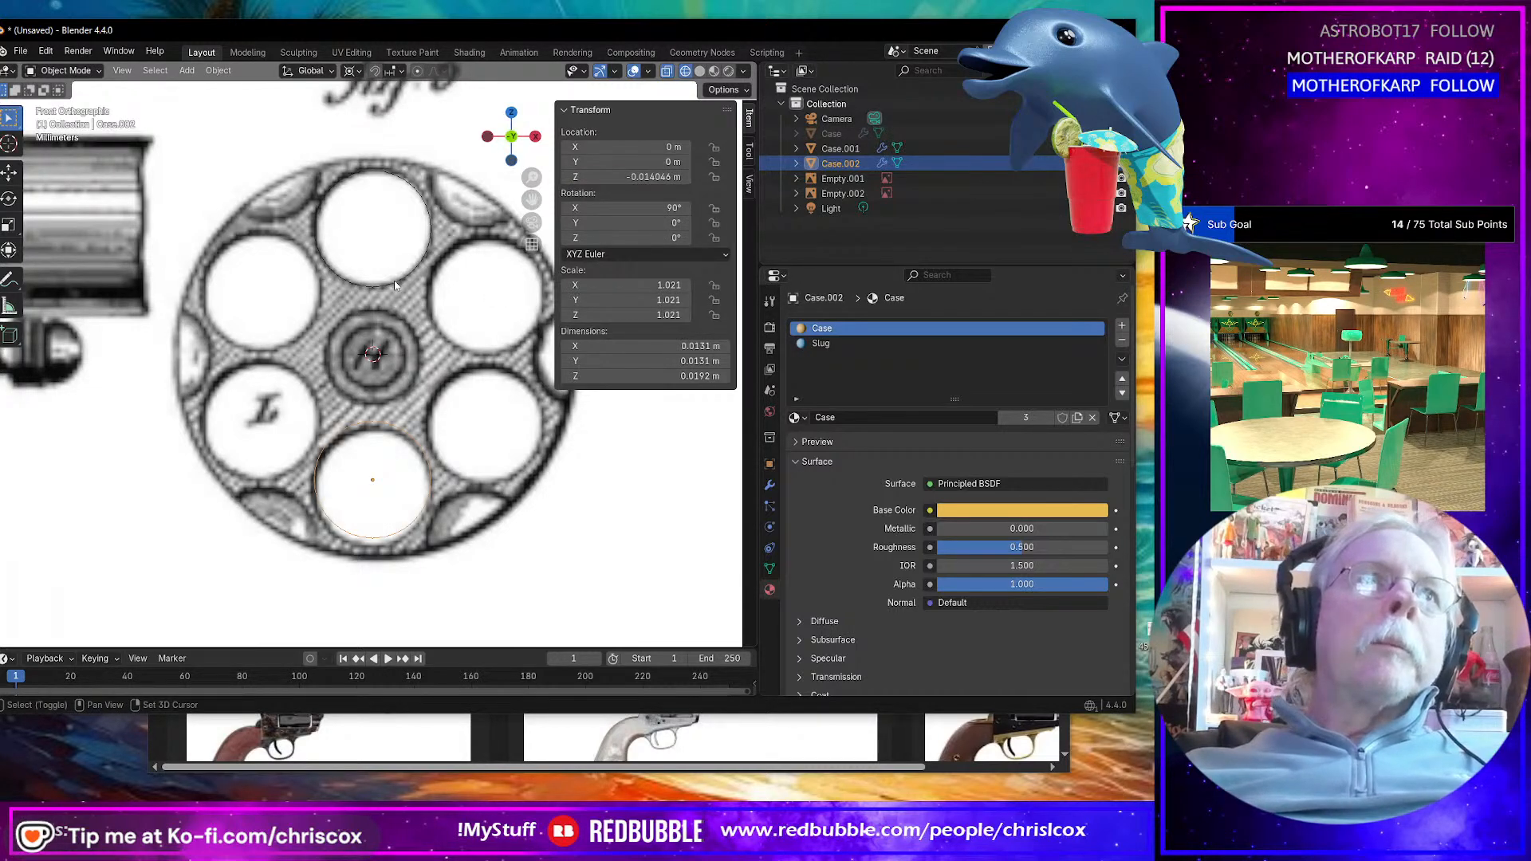
# Step: Inspect the two cases against fig. 5 from an angle and from the front, and check the 3D cursor's location
pyautogui.click(453, 381)
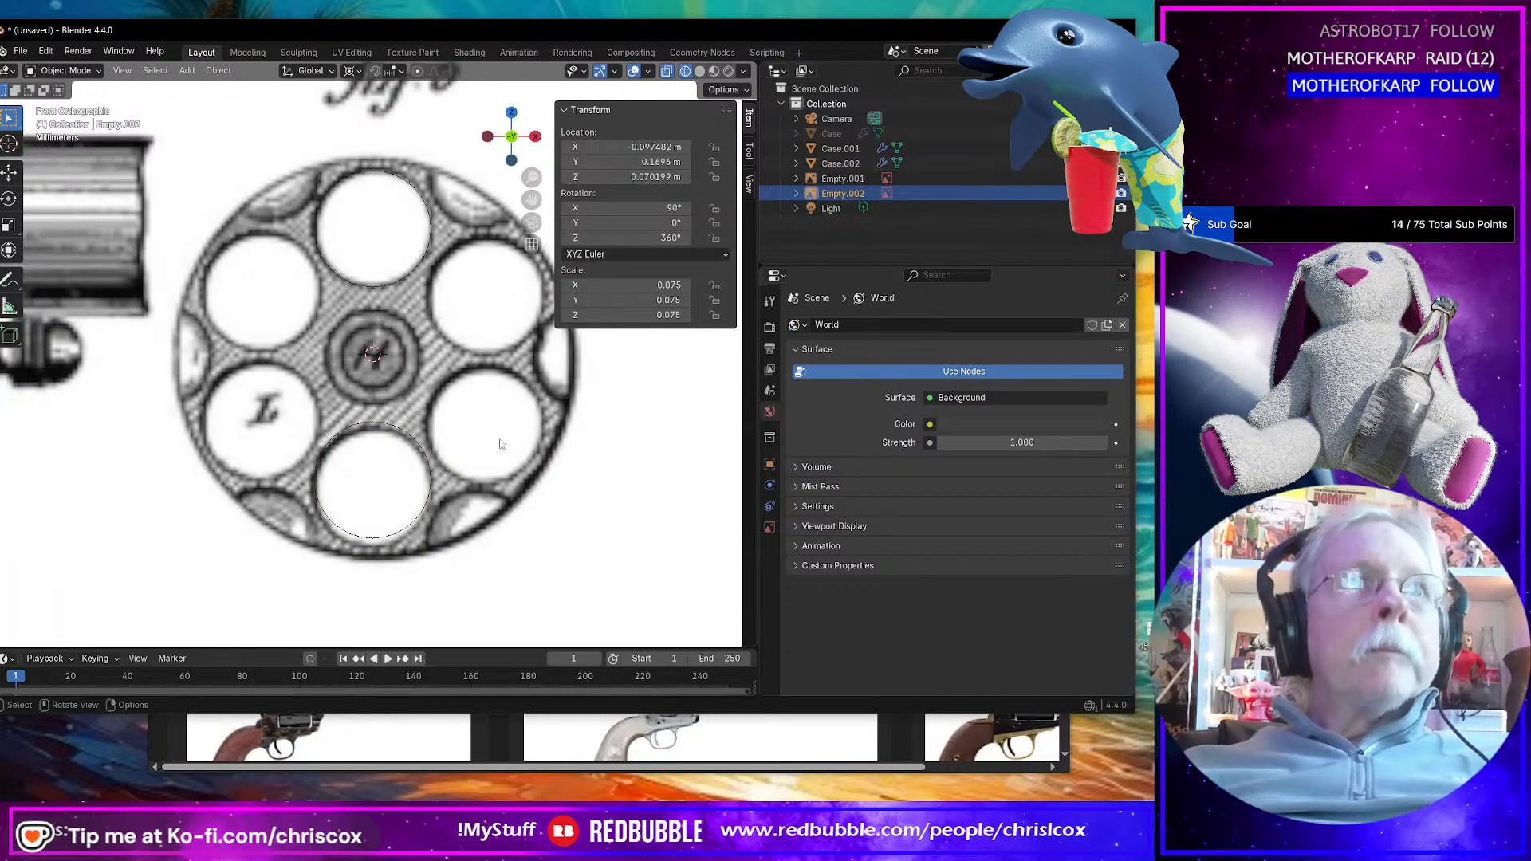
pyautogui.scroll(-3, 501, 444)
pyautogui.moveTo(501, 445); pyautogui.dragTo(537, 441, button='middle')
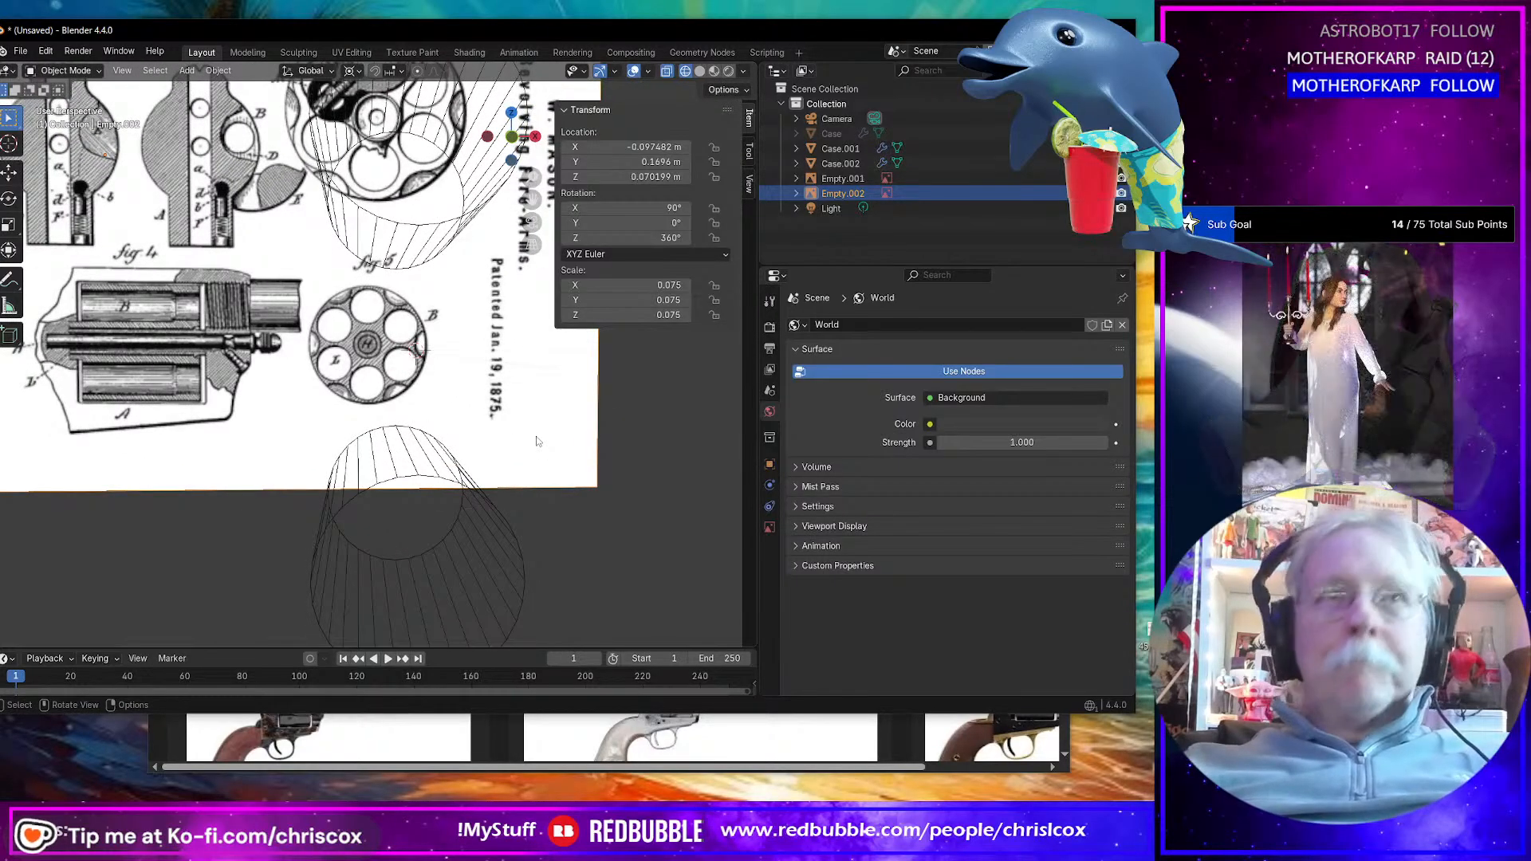
pyautogui.press('KP_1')
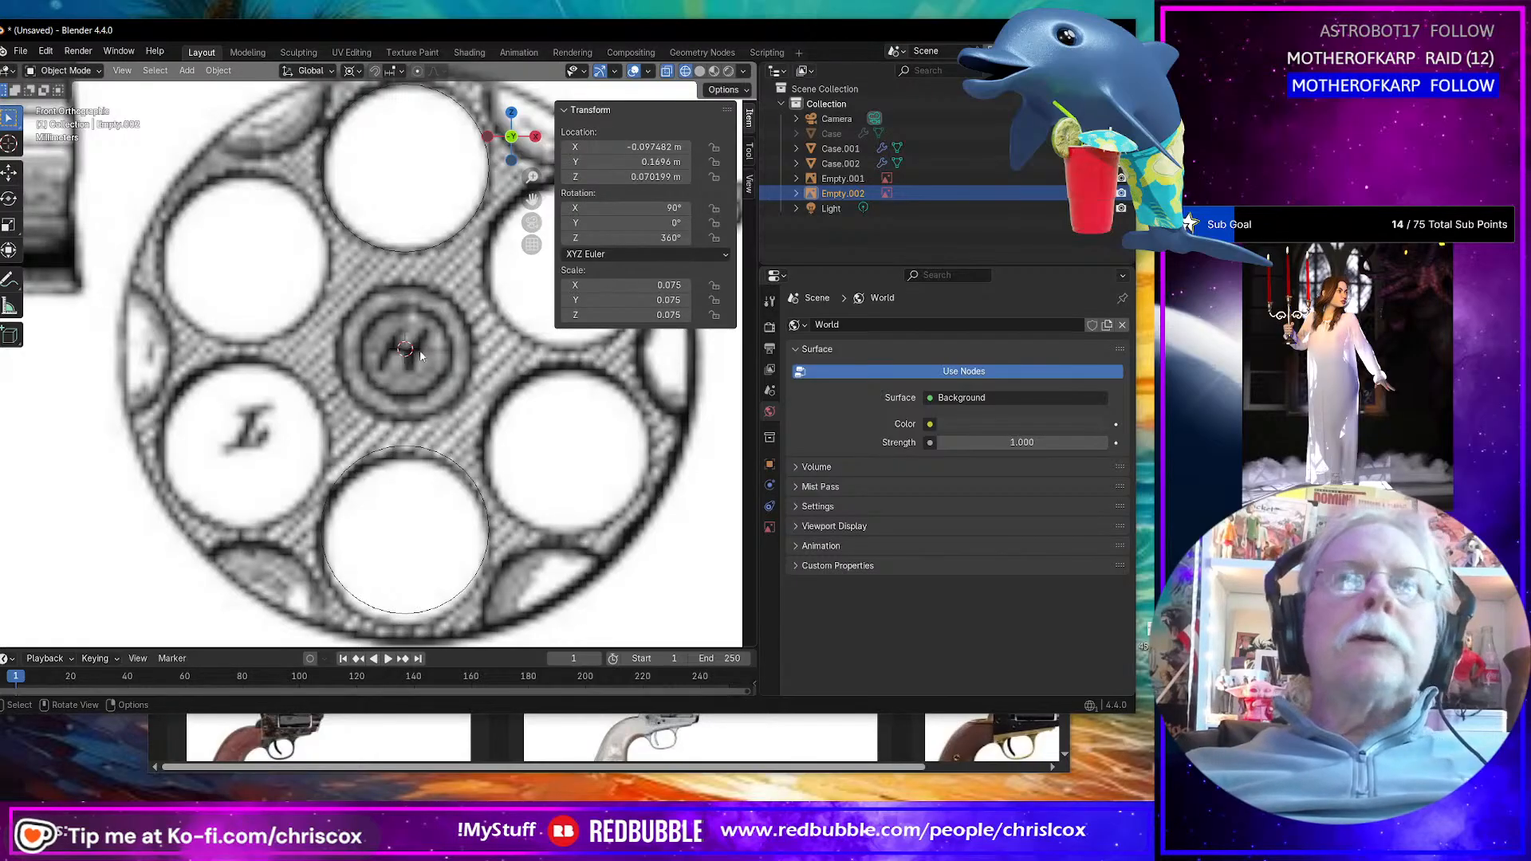
pyautogui.click(750, 182)
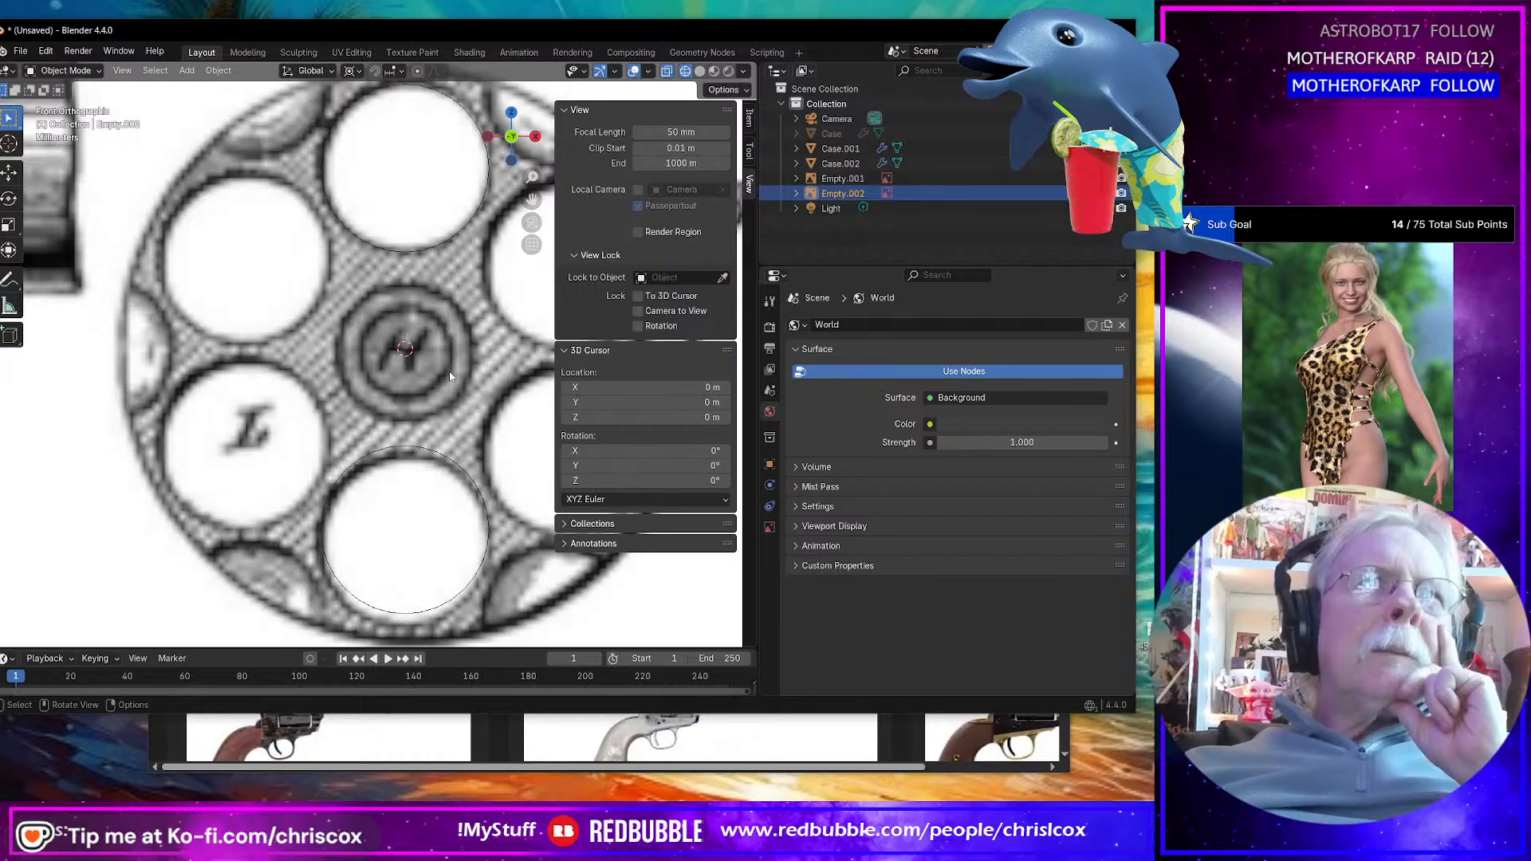
pyautogui.scroll(-2, 449, 388)
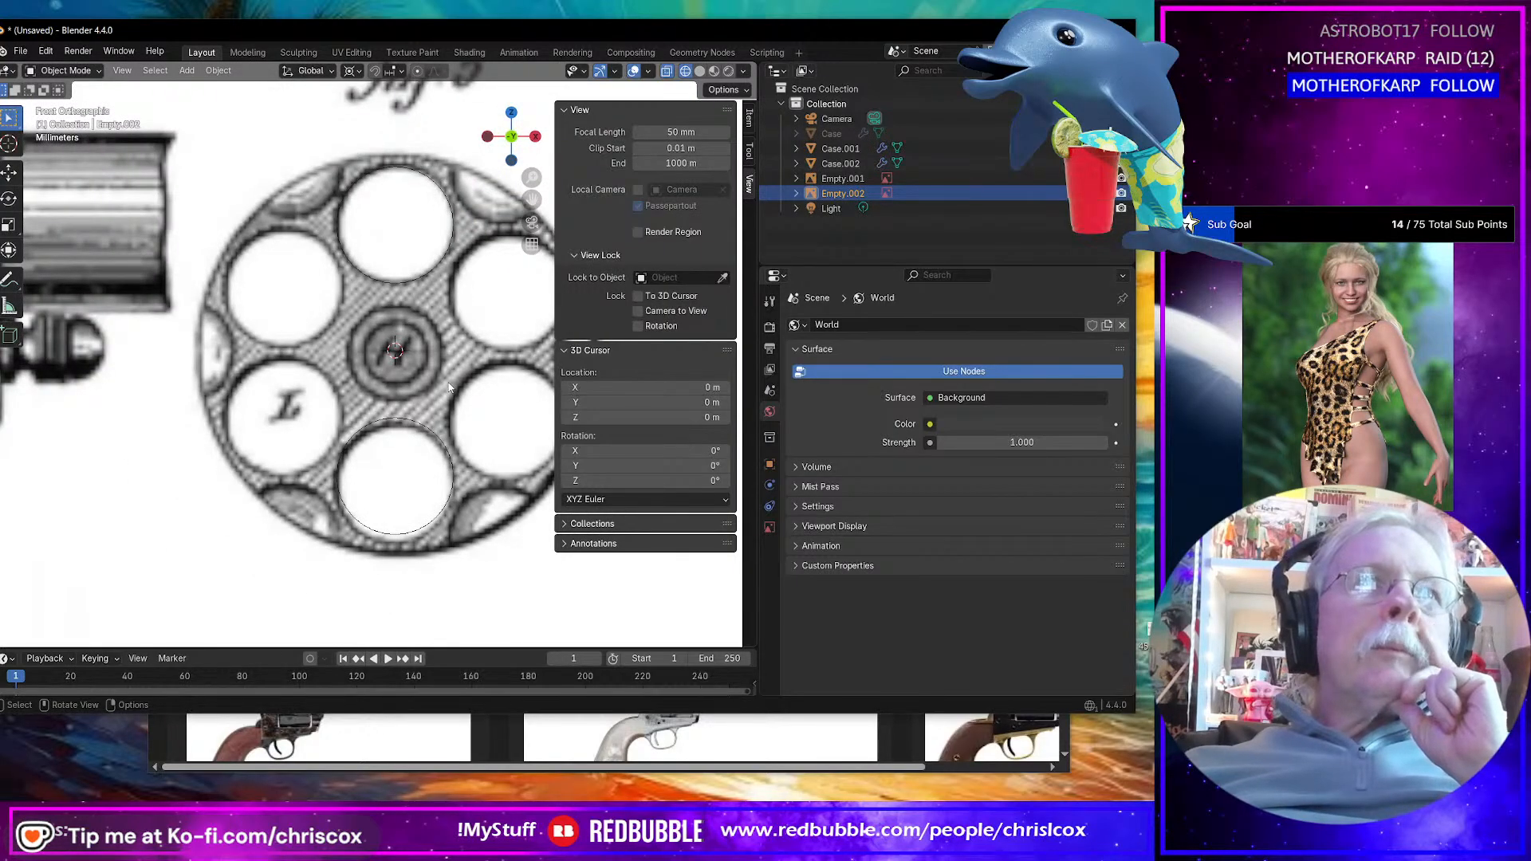
# Step: Duplicate Case.002 in place and move the copy up along Z by about 0.01318 m toward the cylinder's center
pyautogui.click(415, 424)
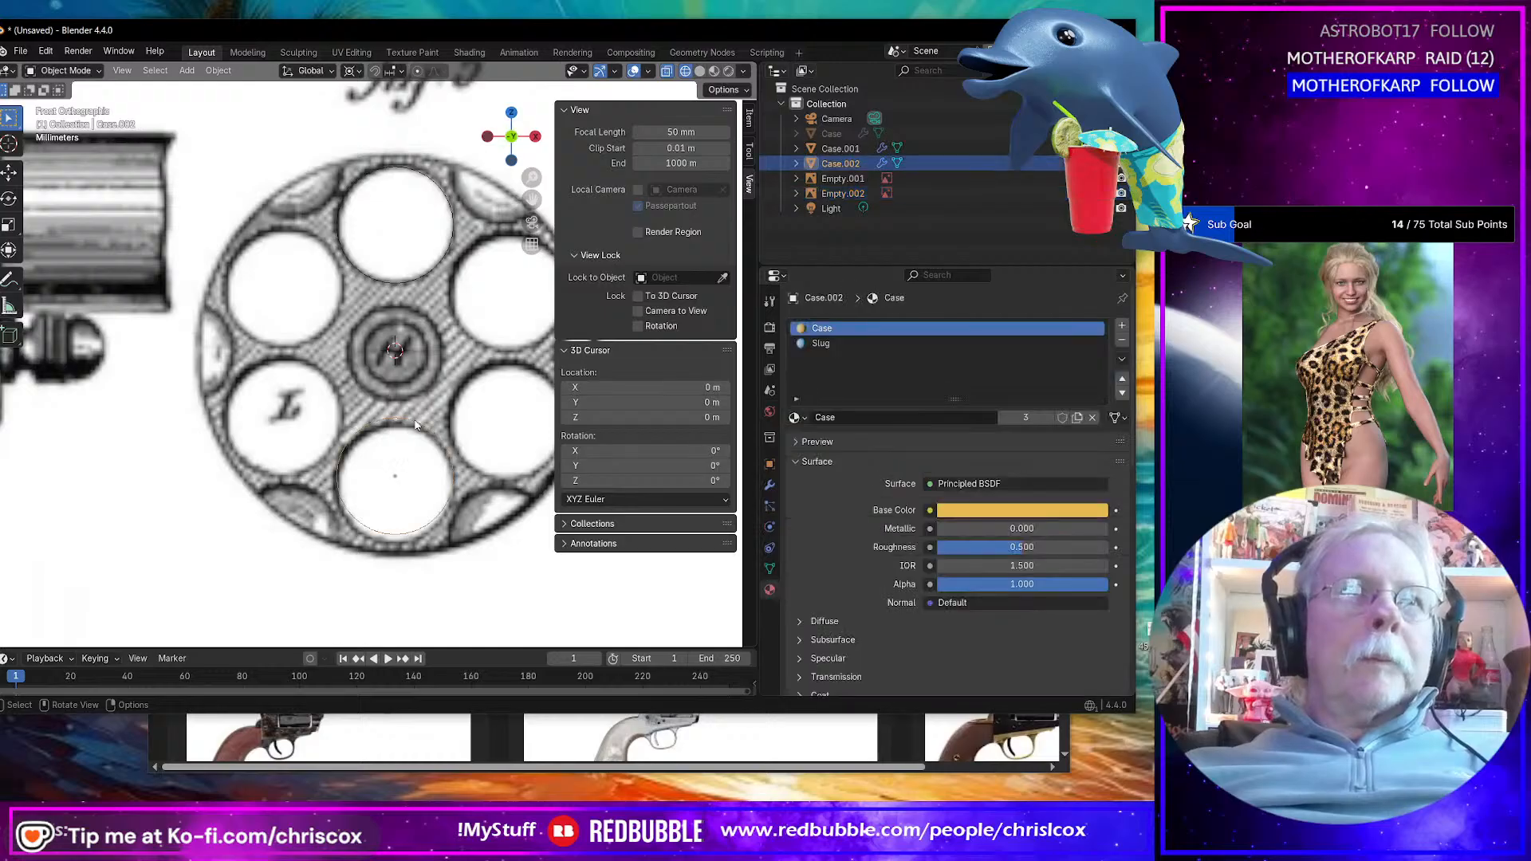
pyautogui.hotkey('shift', 'd')
pyautogui.rightClick(432, 412)
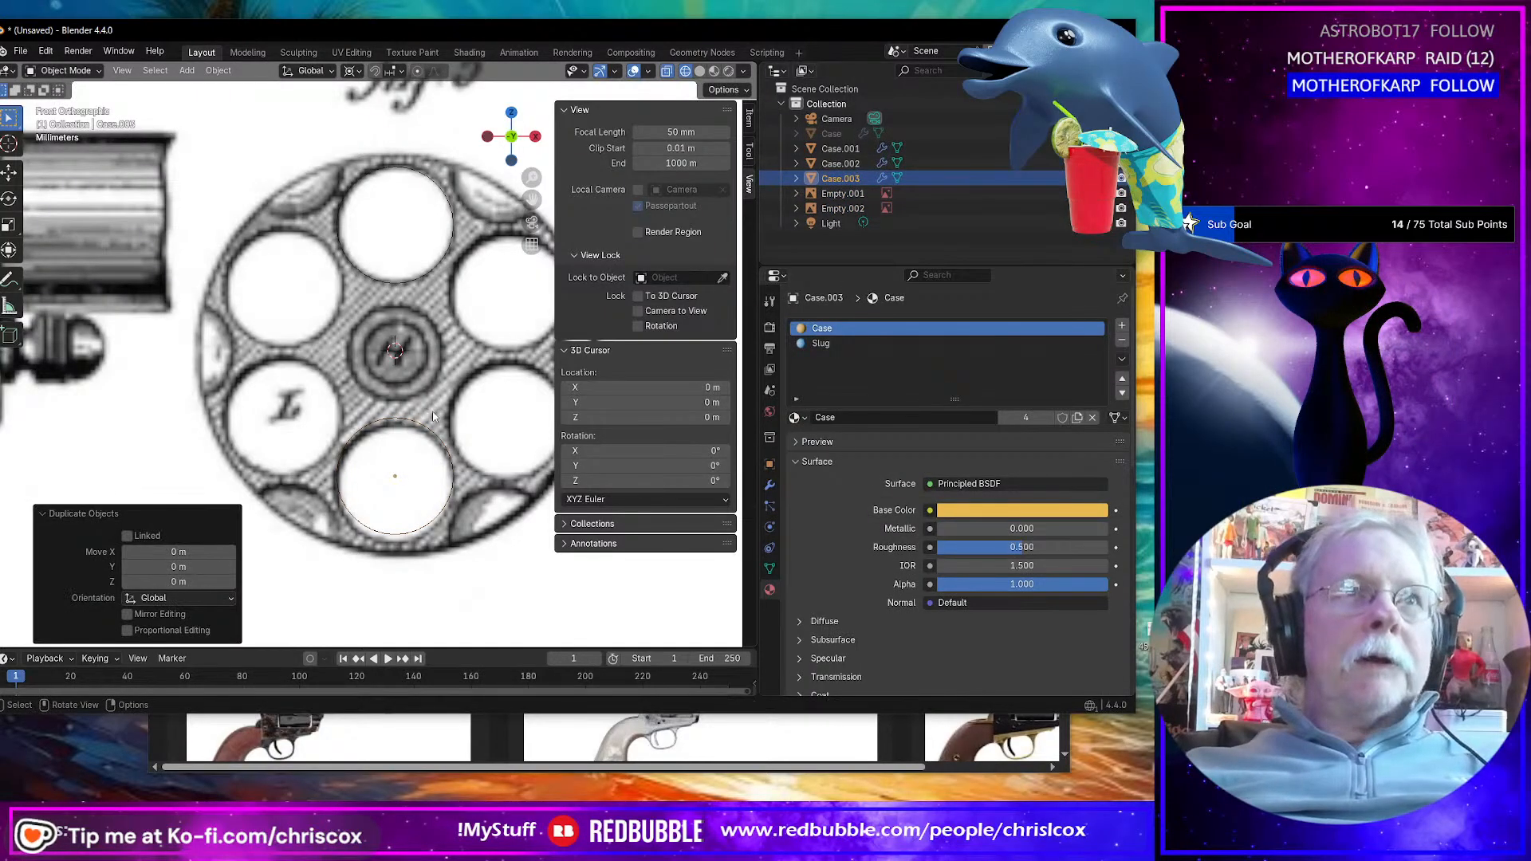
pyautogui.press('g')
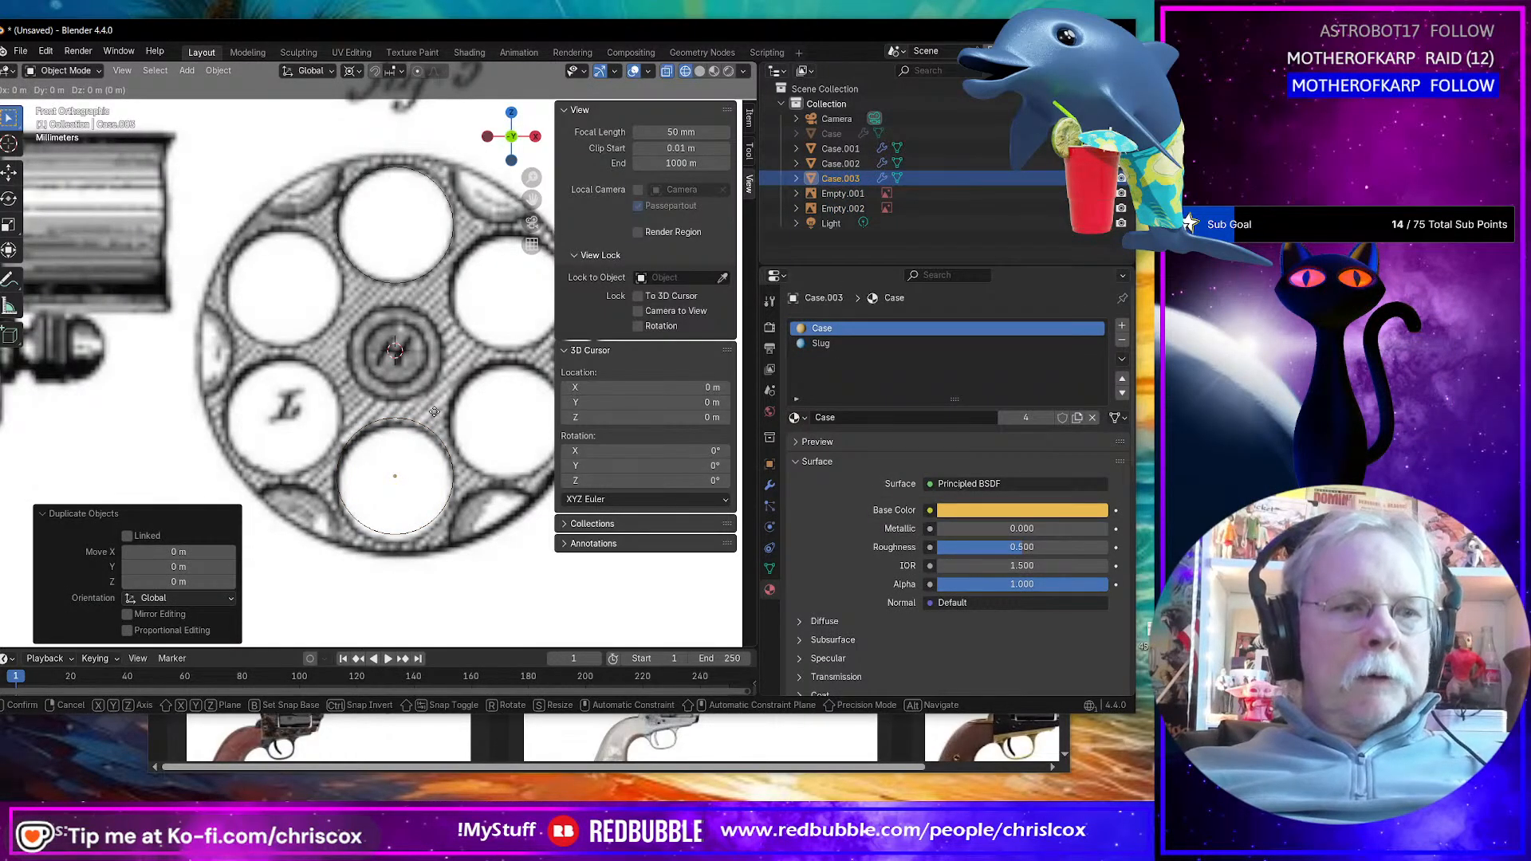
pyautogui.press('z')
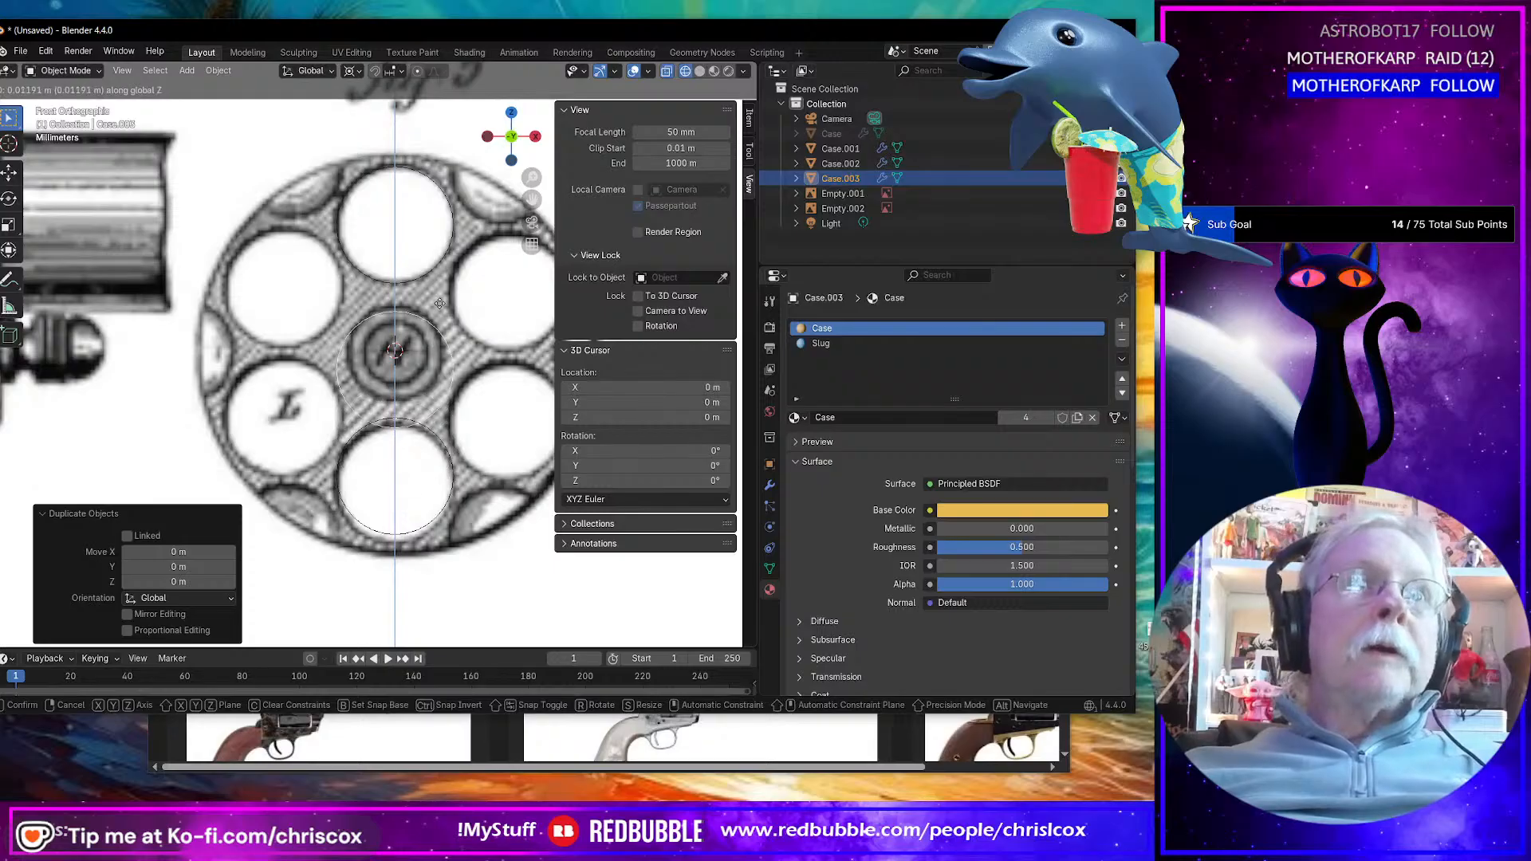
pyautogui.click(439, 294)
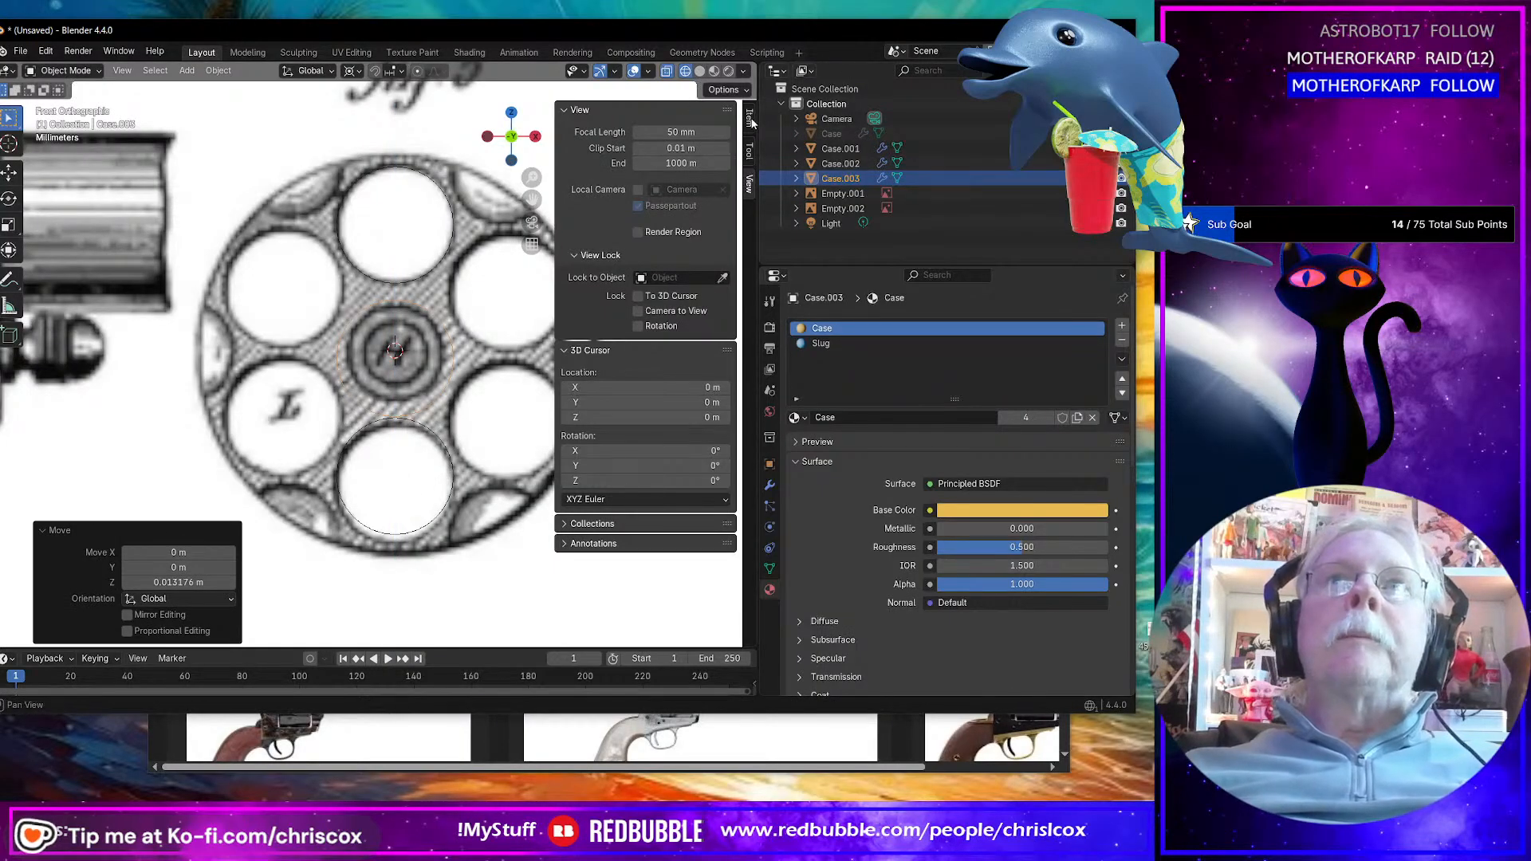
# Step: Set Case.003's Z location to 0 m and scale it by about 3.381 to match the cylinder's outer rim
pyautogui.click(750, 120)
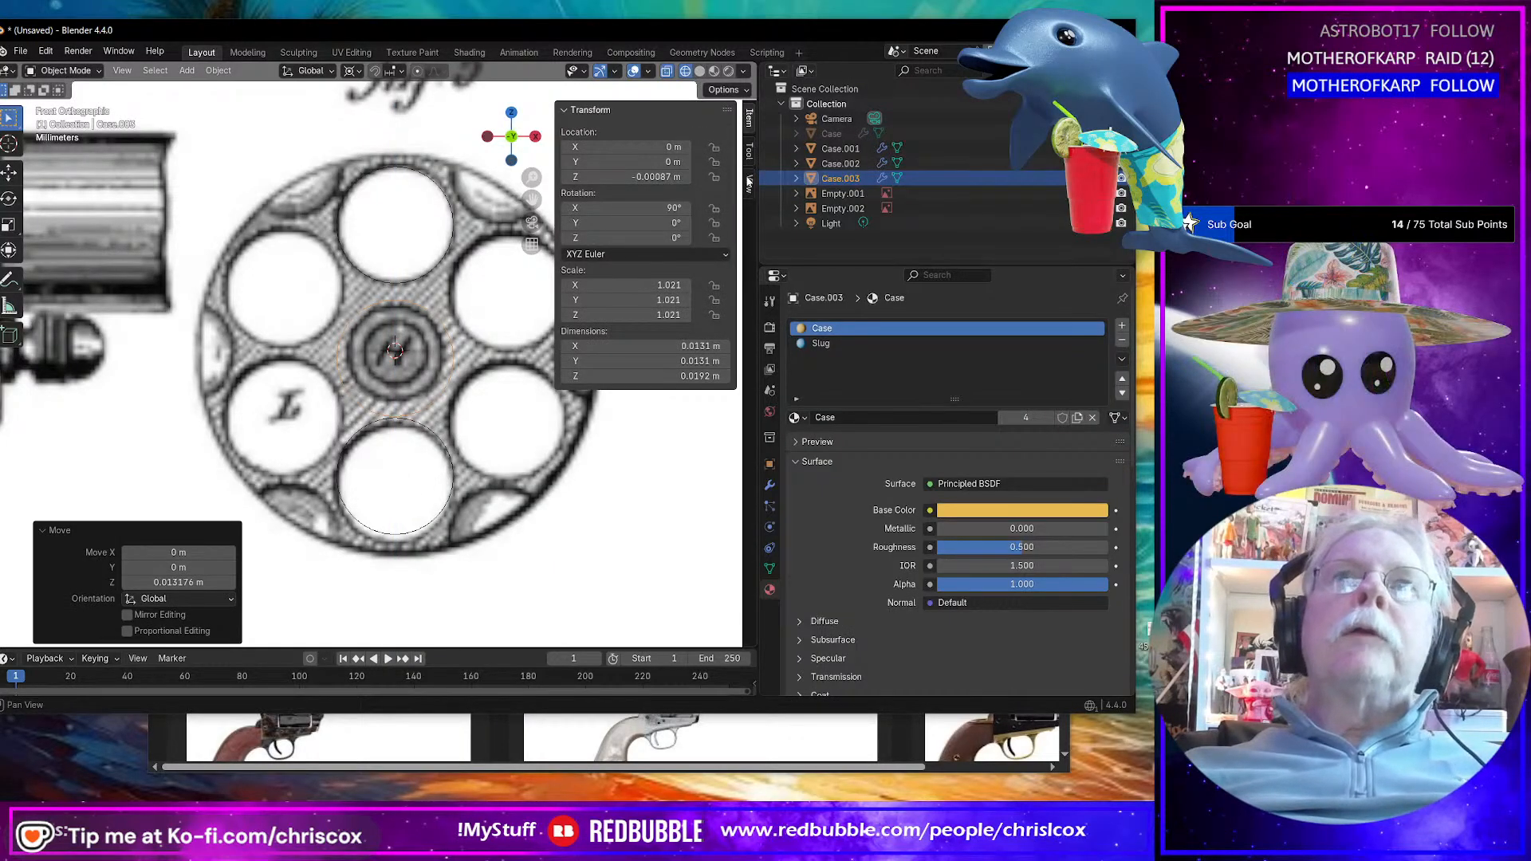
pyautogui.click(673, 176)
pyautogui.write('0')
pyautogui.press('Return')
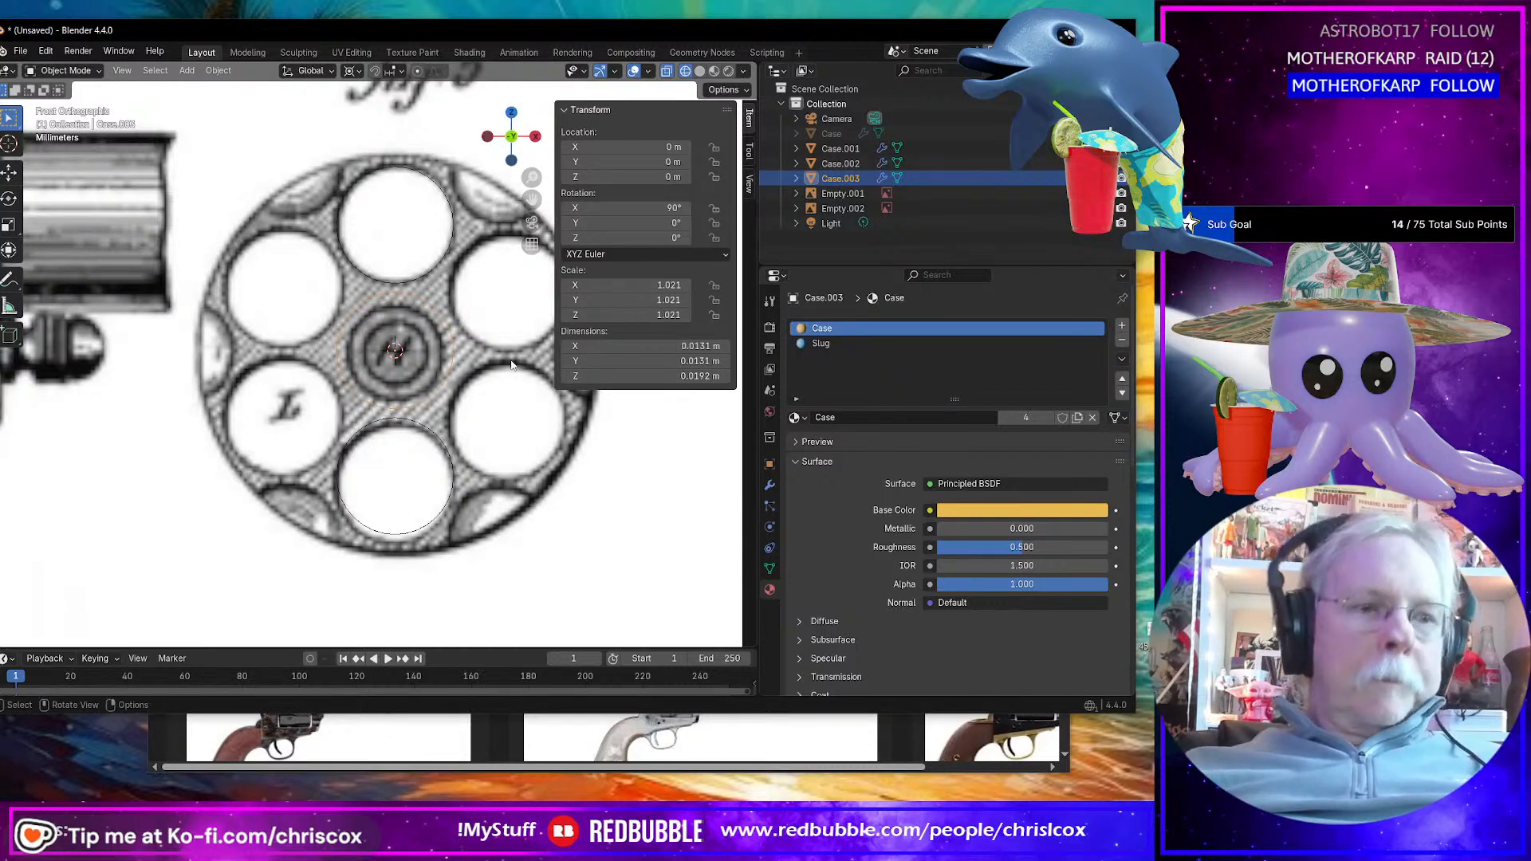
pyautogui.press('s')
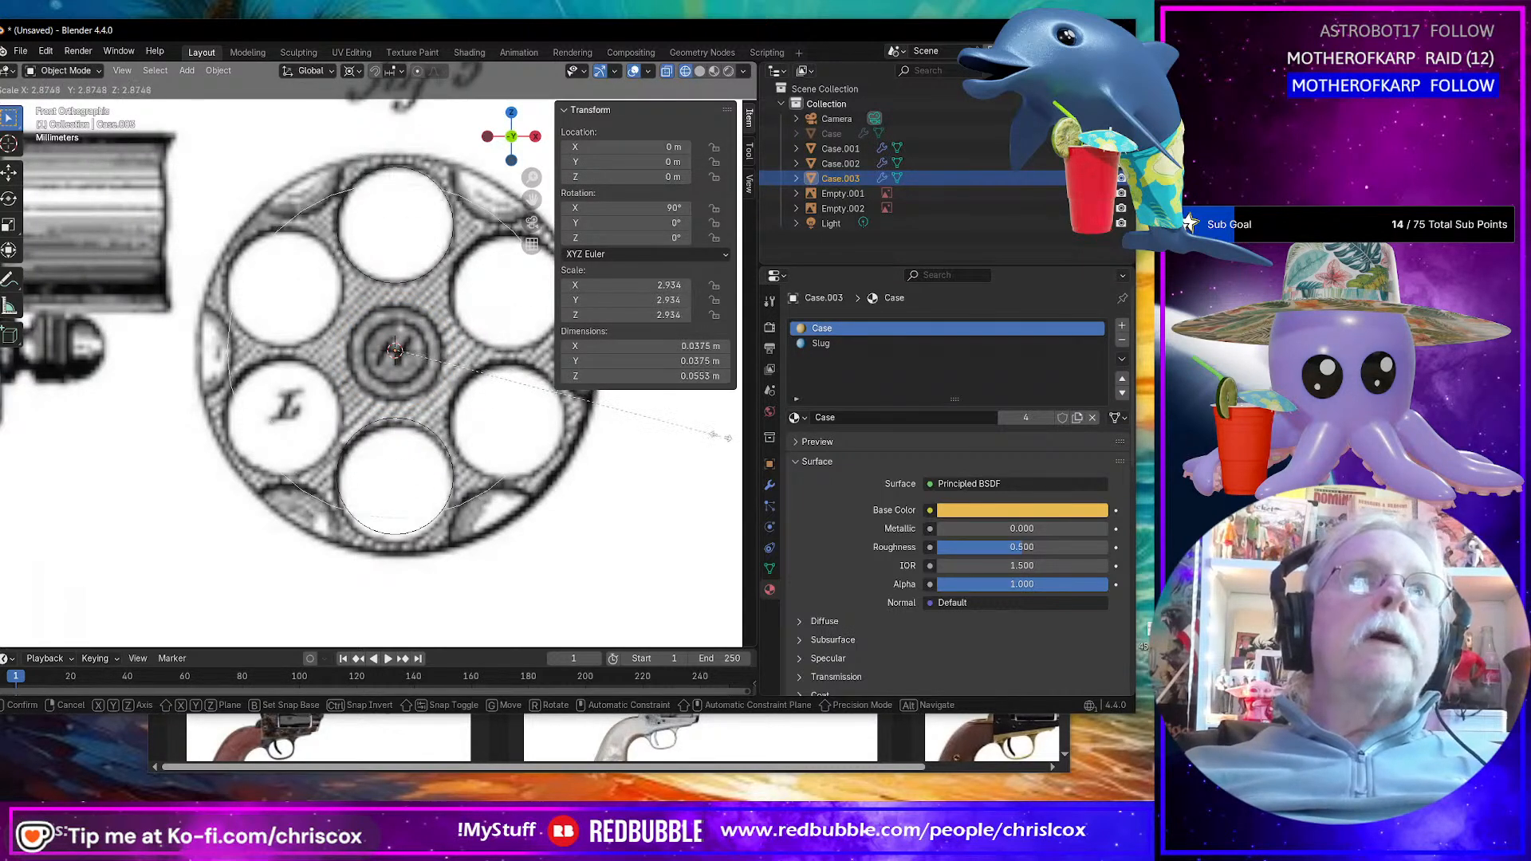
pyautogui.click(15, 456)
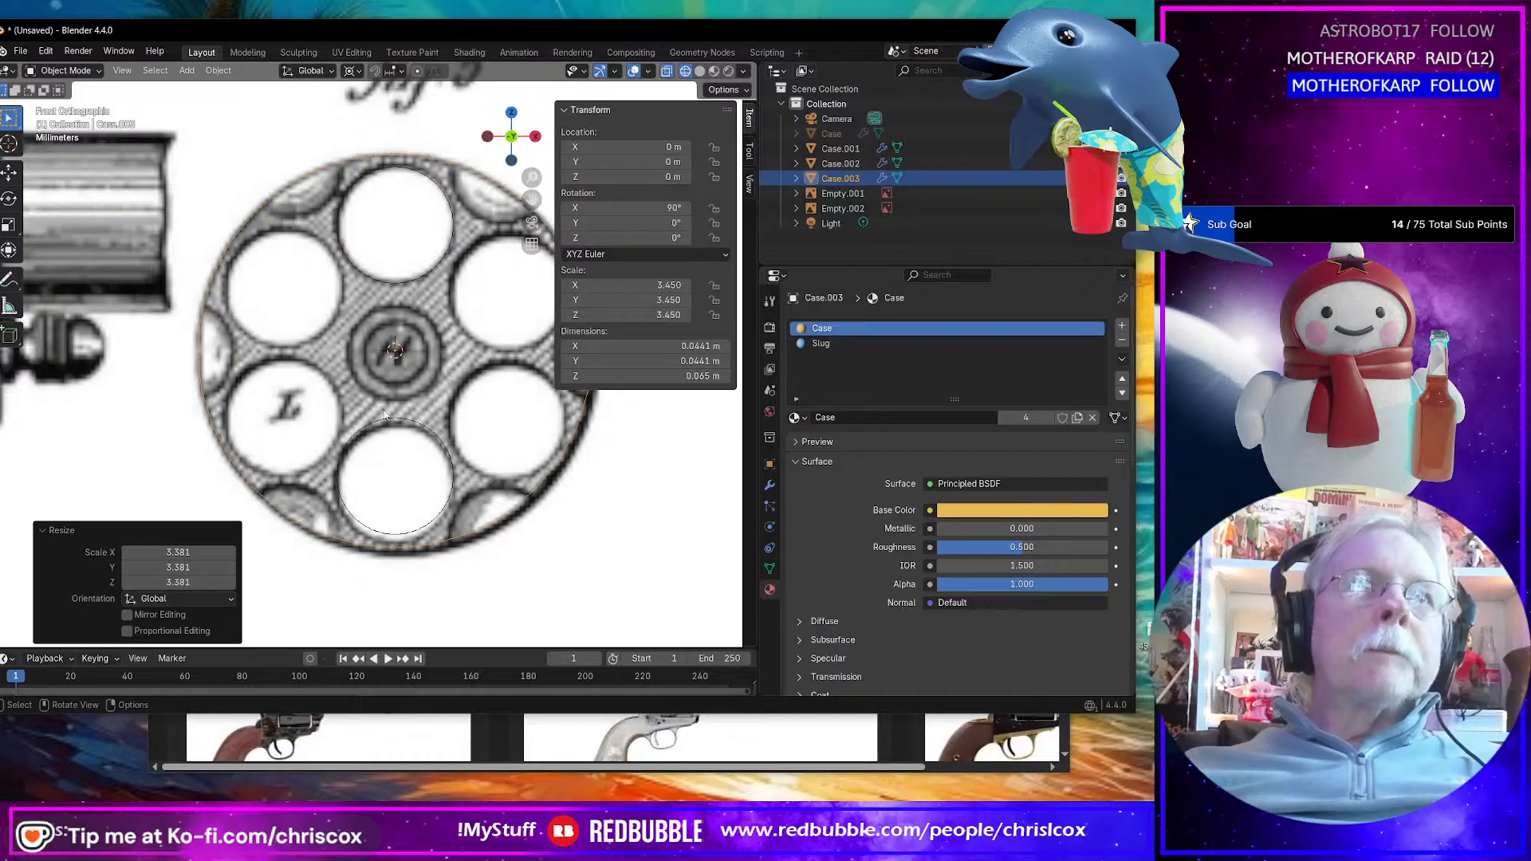
# Step: Duplicate Case.001 and Case.002 together in place and rotate the copies 120° around the global Y axis
pyautogui.click(394, 285)
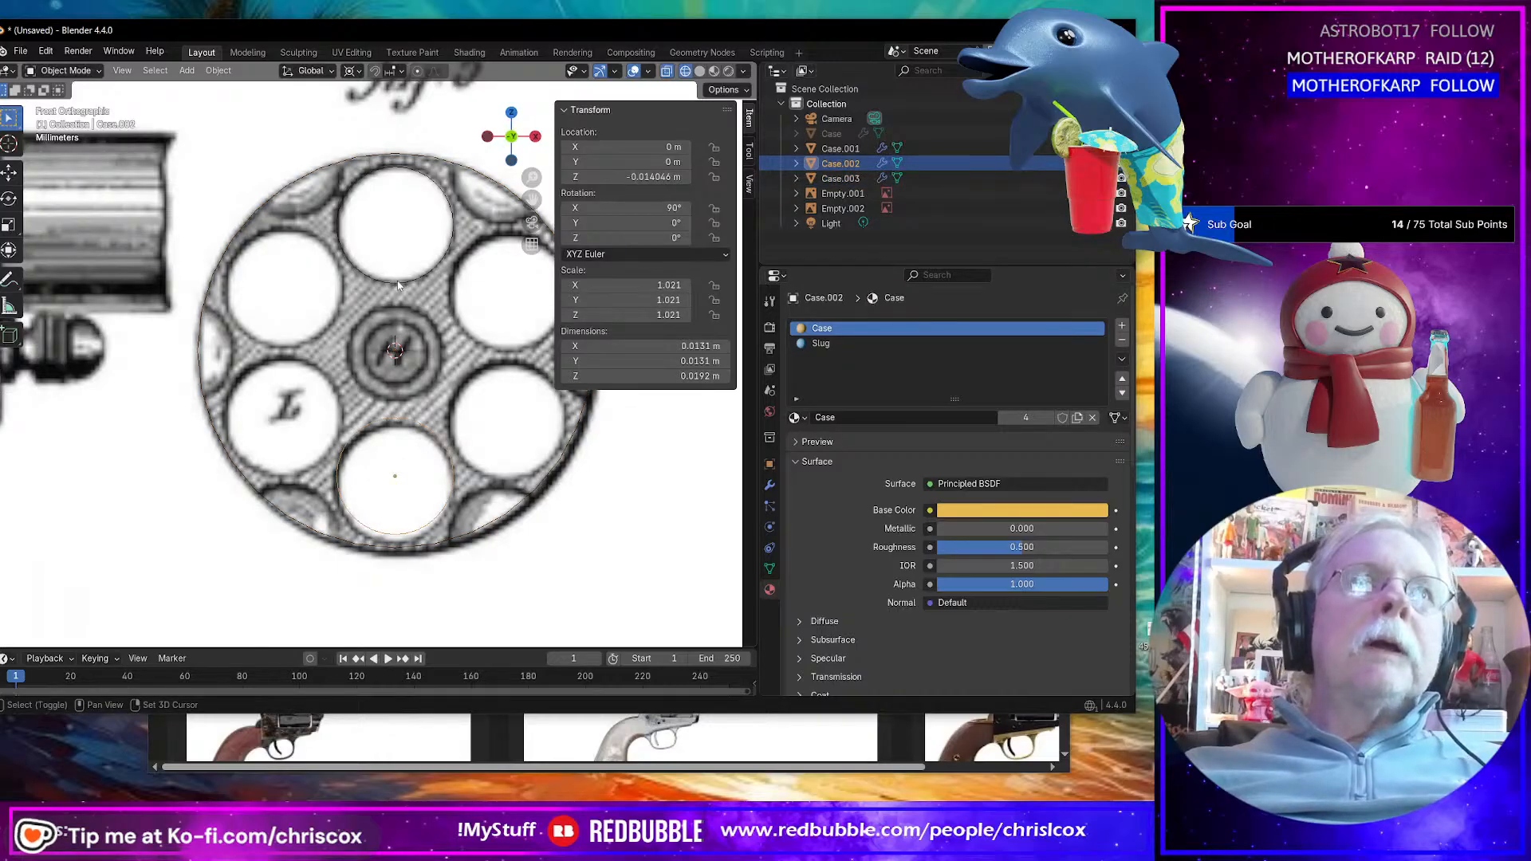
pyautogui.keyDown('shift'); pyautogui.click(398, 284); pyautogui.keyUp('shift')
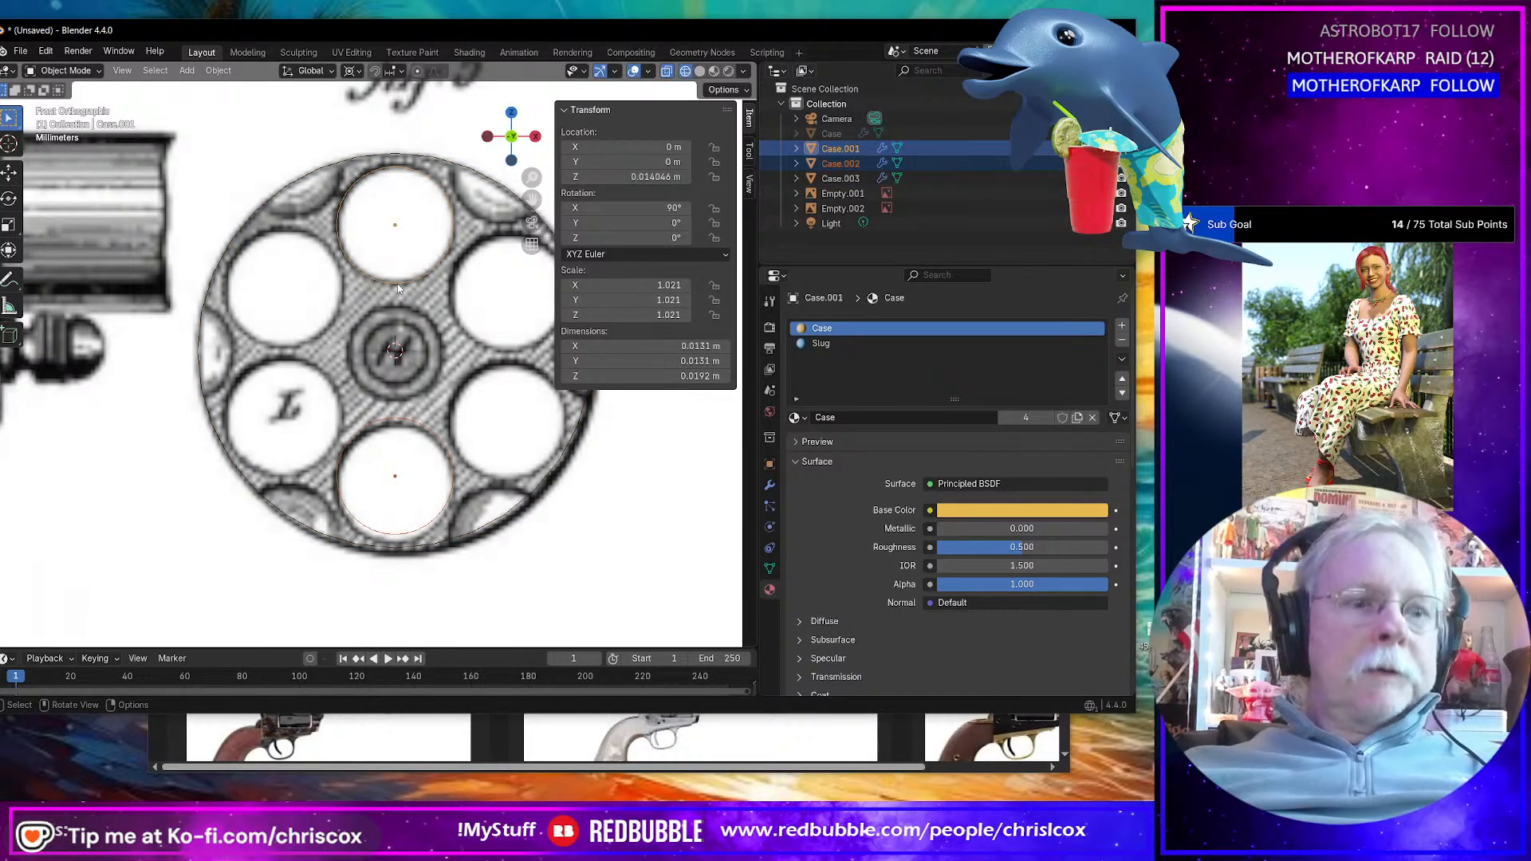
pyautogui.hotkey('shift', 'd')
pyautogui.rightClick(397, 284)
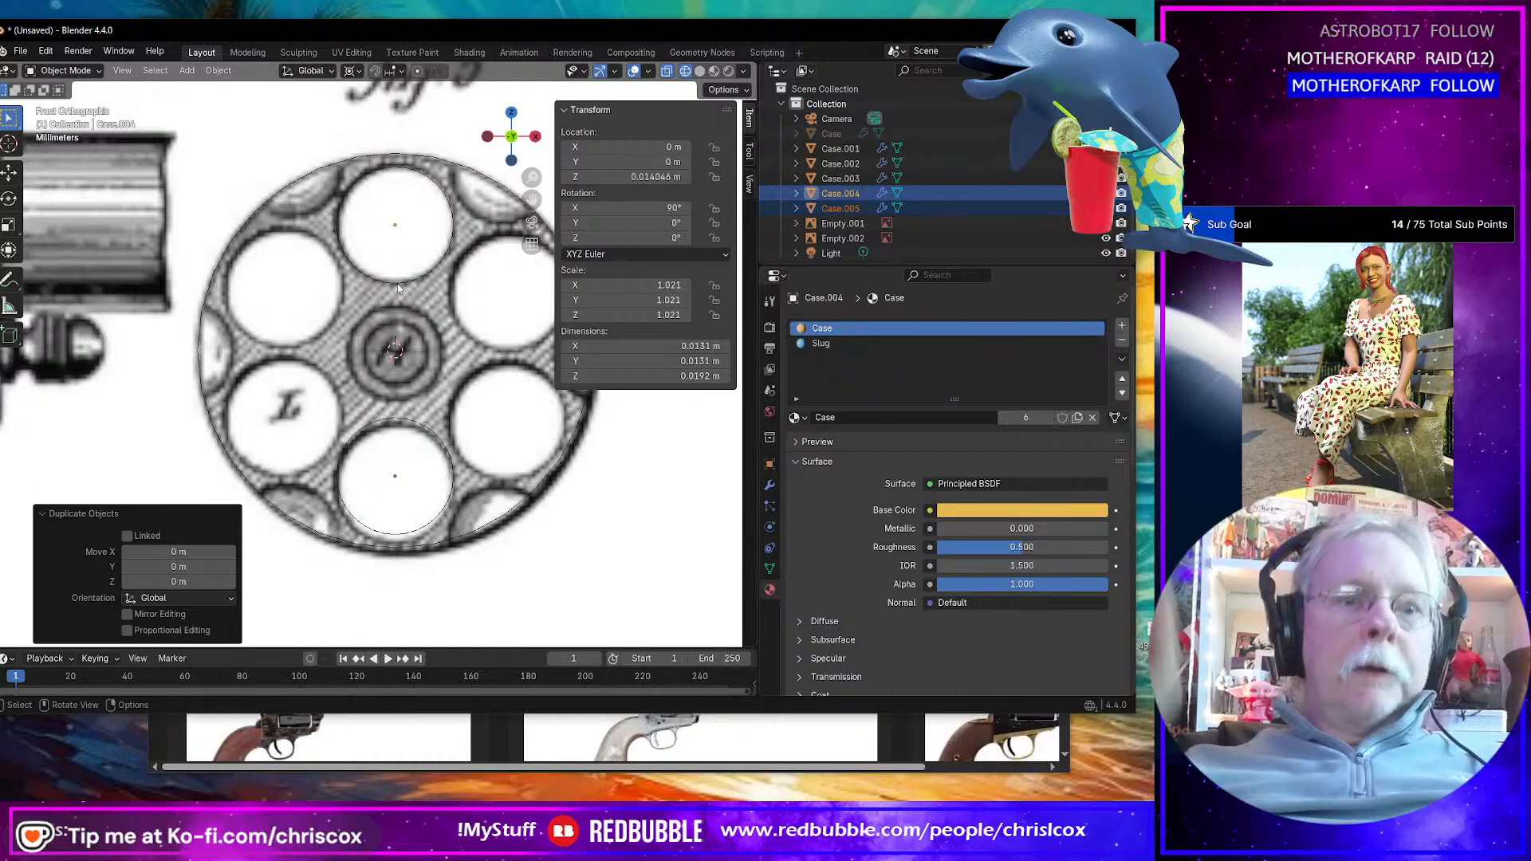
pyautogui.write('r120')
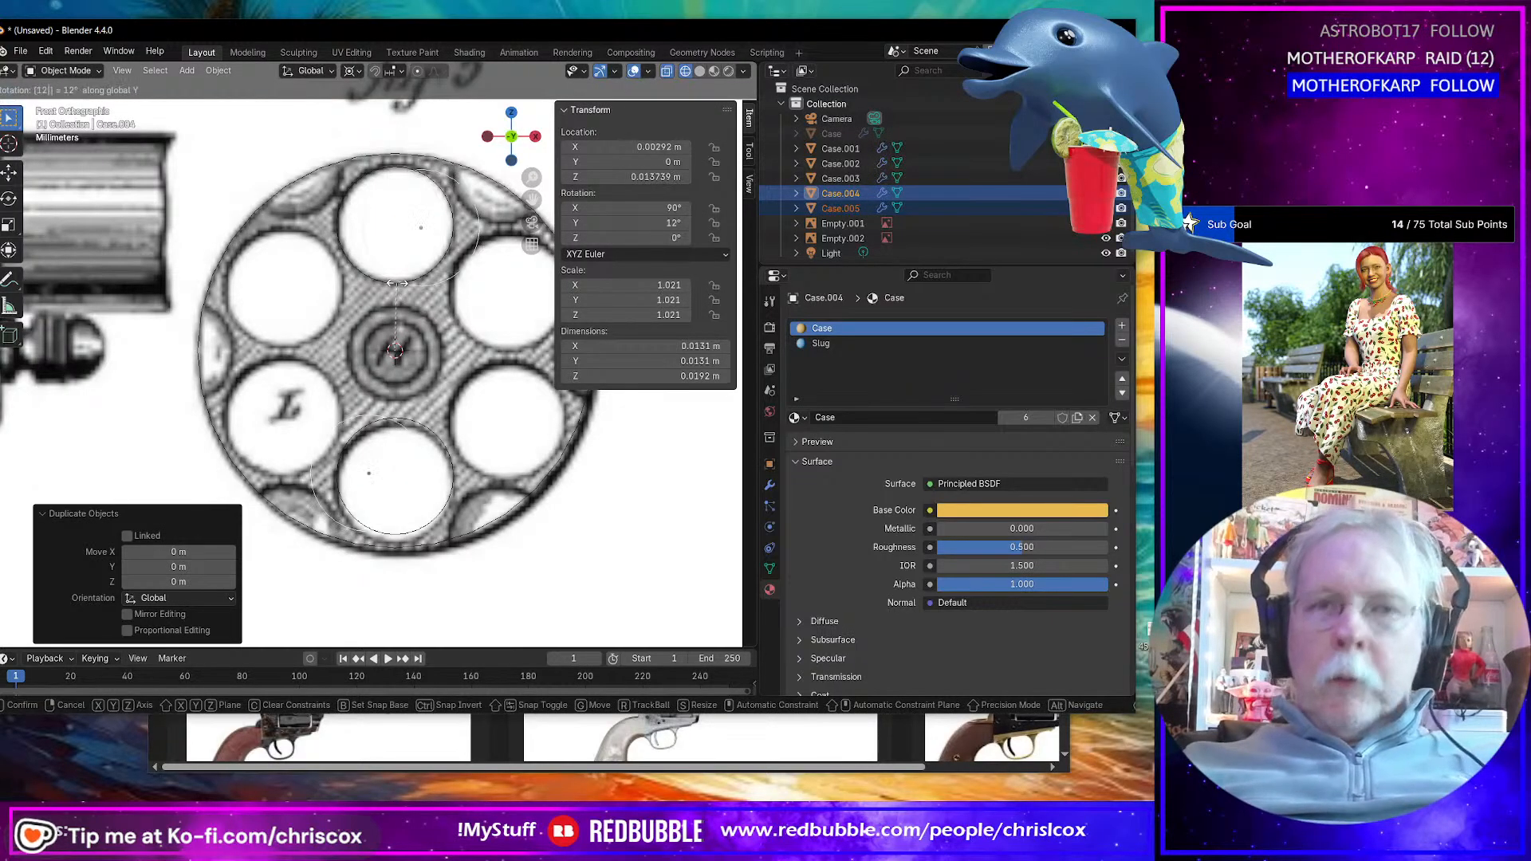
pyautogui.press('Return')
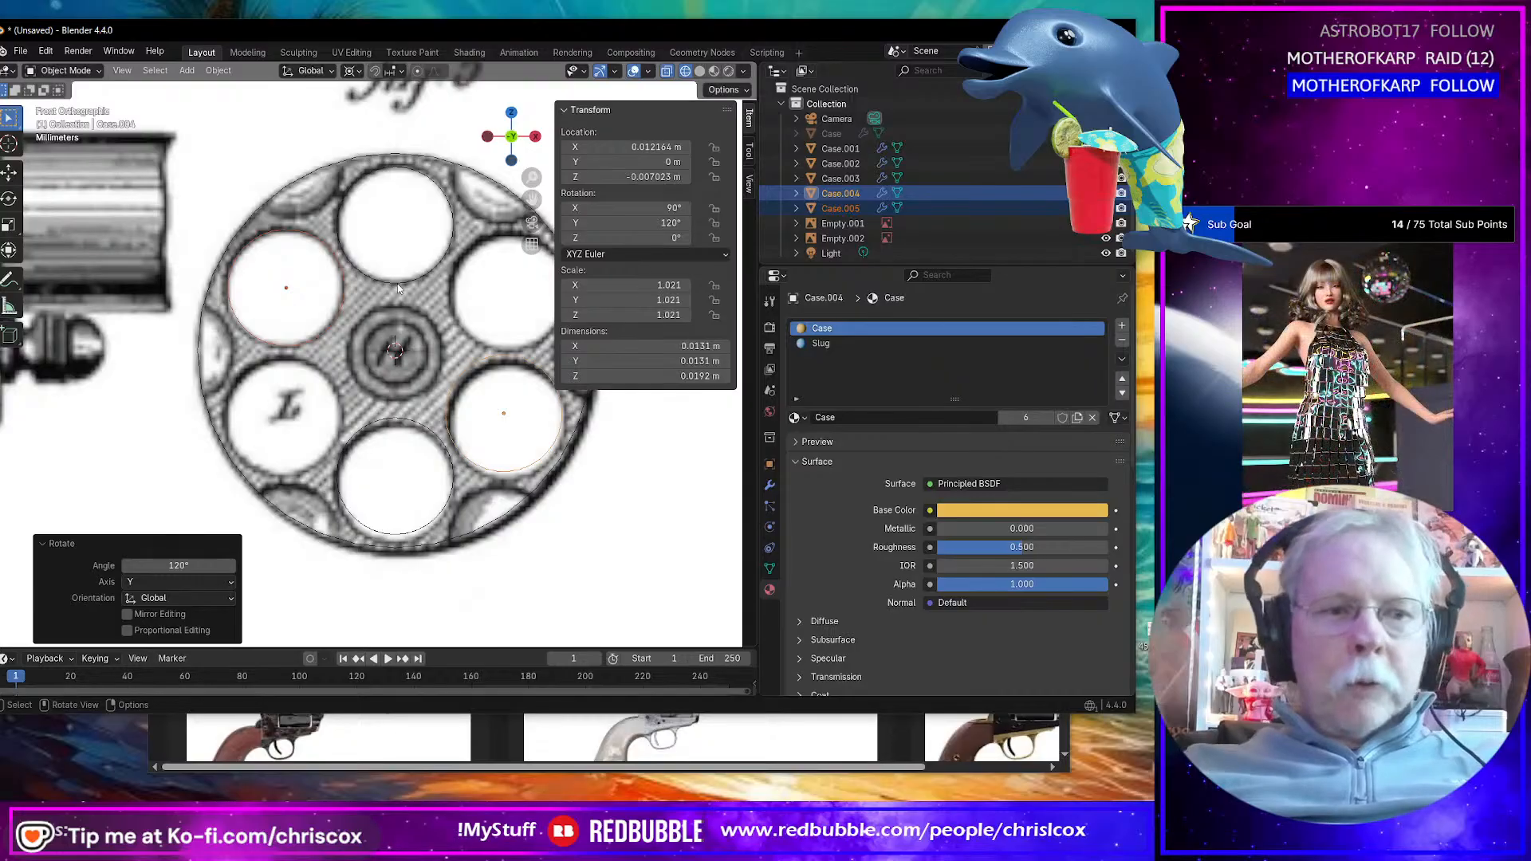
# Step: Duplicate the rotated pair in place and rotate the new copies another 120° to fill the last two chambers
pyautogui.hotkey('shift', 'd')
pyautogui.press('Escape')
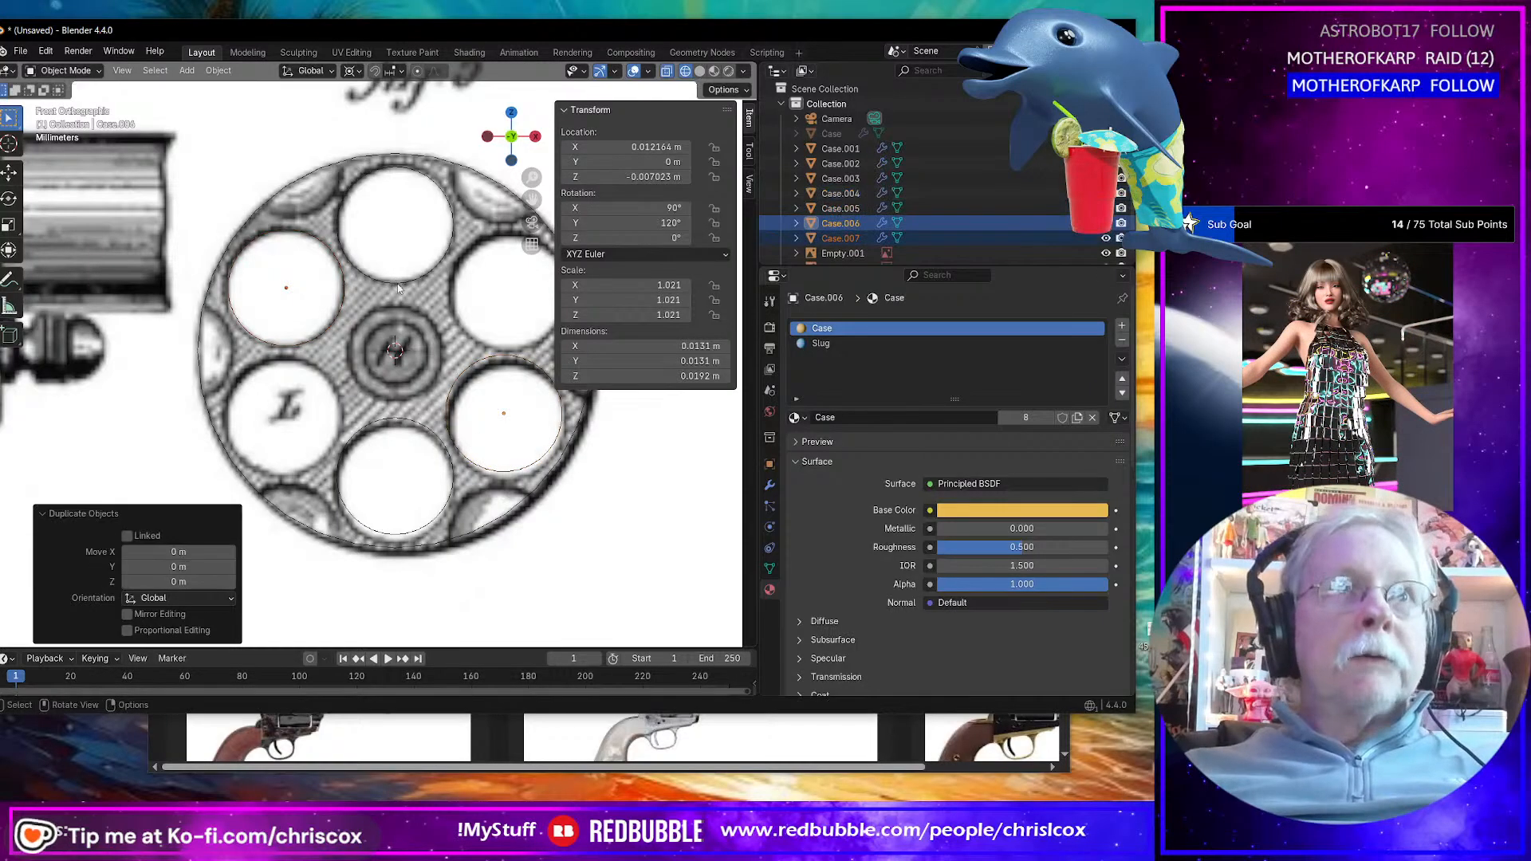
pyautogui.write('r')
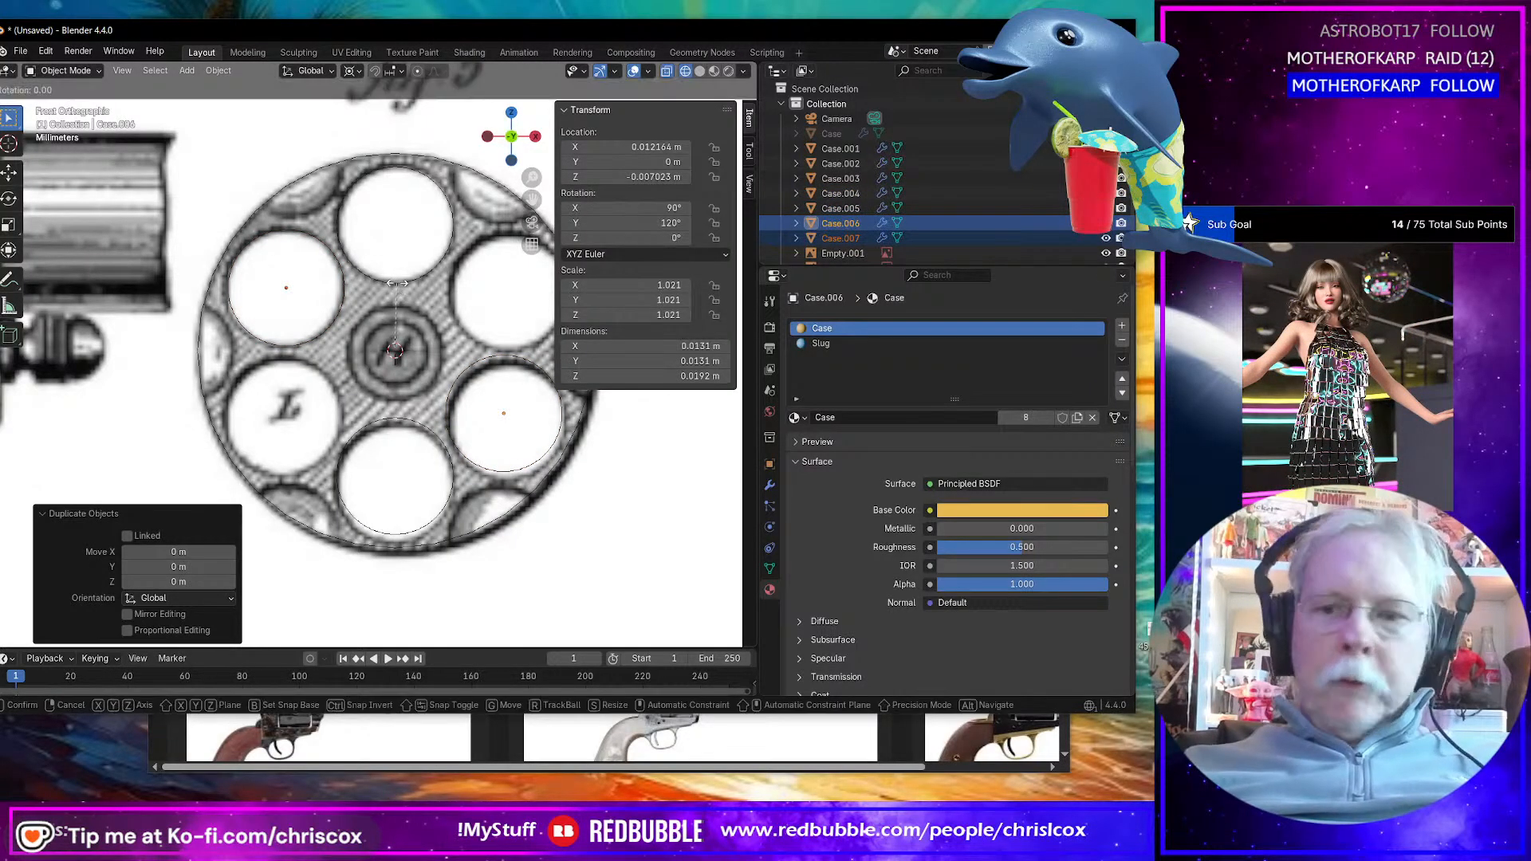
pyautogui.write('y120')
pyautogui.press('Return')
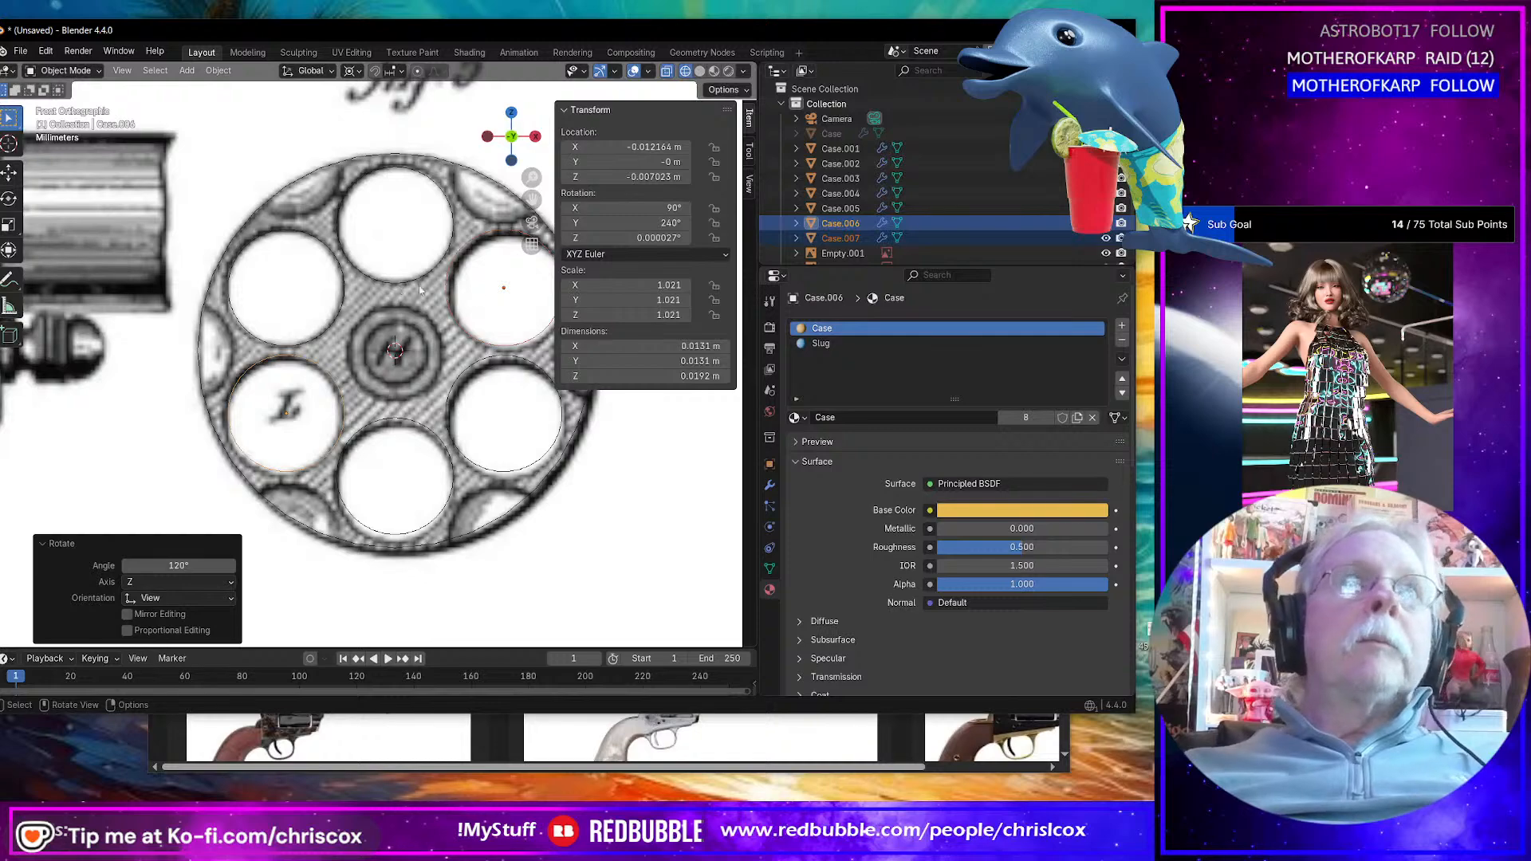
# Step: Select all the cartridge-case copies together with the large outer cylinder and join them into one mesh object
pyautogui.moveTo(421, 290); pyautogui.dragTo(411, 322, button='middle')
pyautogui.scroll(-3, 437, 319)
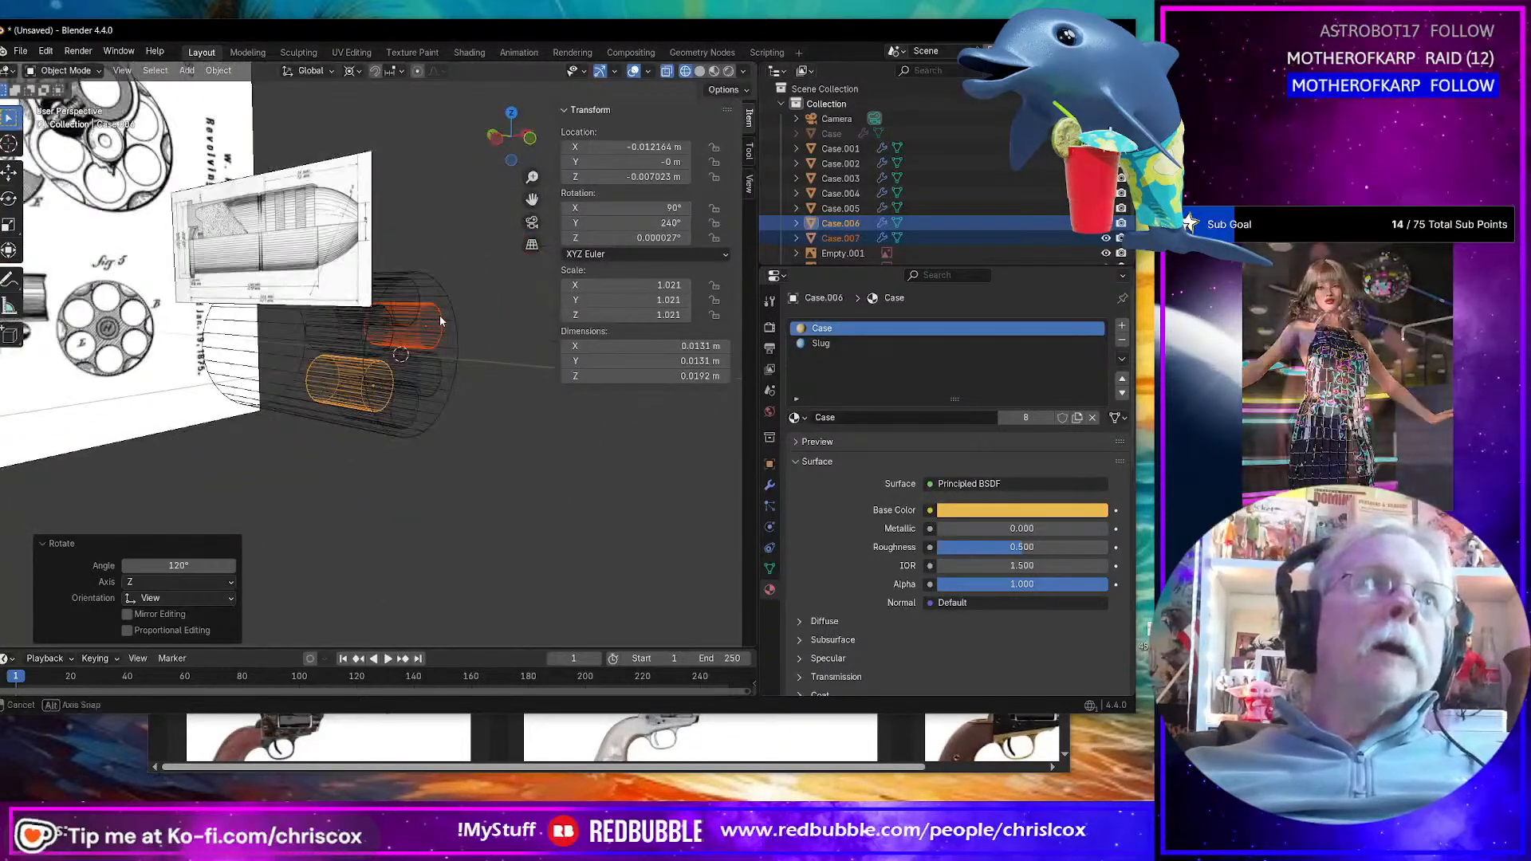
pyautogui.moveTo(438, 314)
pyautogui.mouseDown(button='middle')
pyautogui.moveTo(506, 308)
pyautogui.moveTo(400, 314)
pyautogui.moveTo(457, 309)
pyautogui.moveTo(437, 368)
pyautogui.moveTo(504, 315)
pyautogui.moveTo(490, 326)
pyautogui.mouseUp(button='middle')
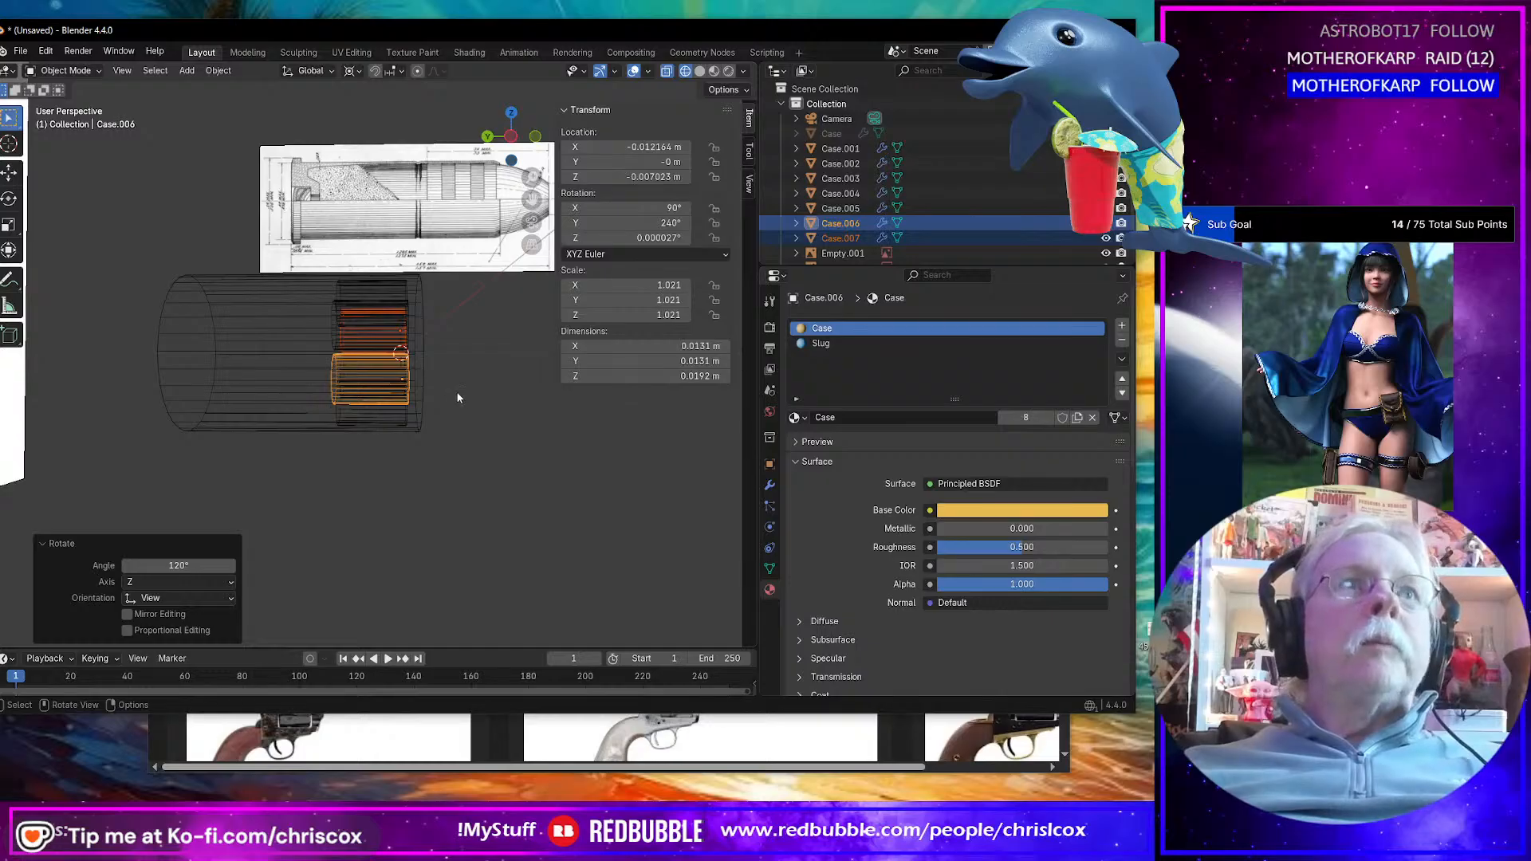
pyautogui.moveTo(208, 269); pyautogui.dragTo(399, 453)
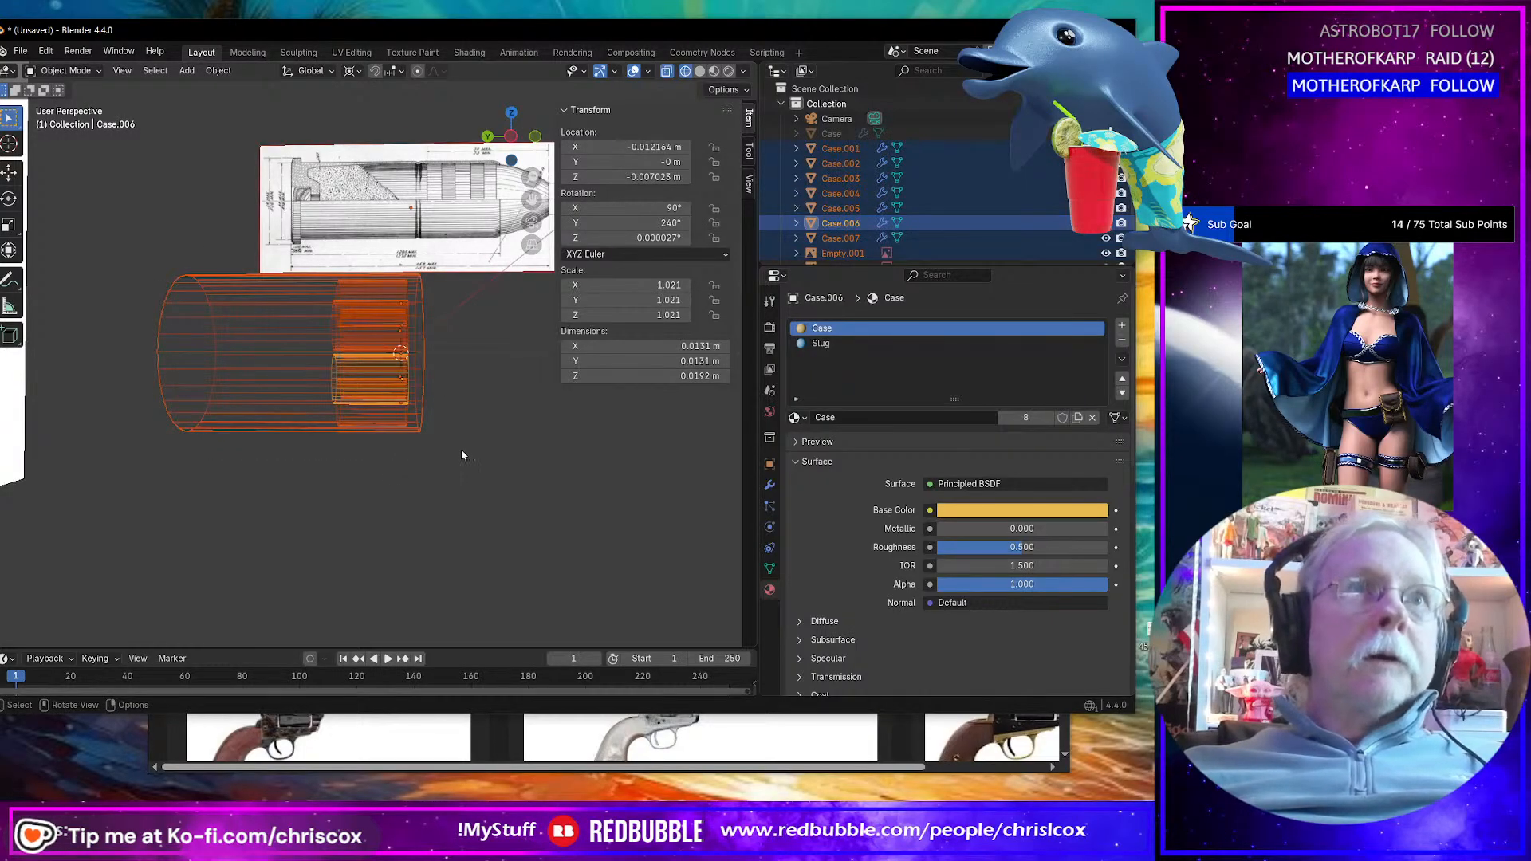
pyautogui.moveTo(461, 456)
pyautogui.mouseDown(button='middle')
pyautogui.moveTo(501, 490)
pyautogui.moveTo(505, 413)
pyautogui.moveTo(413, 413)
pyautogui.mouseUp(button='middle')
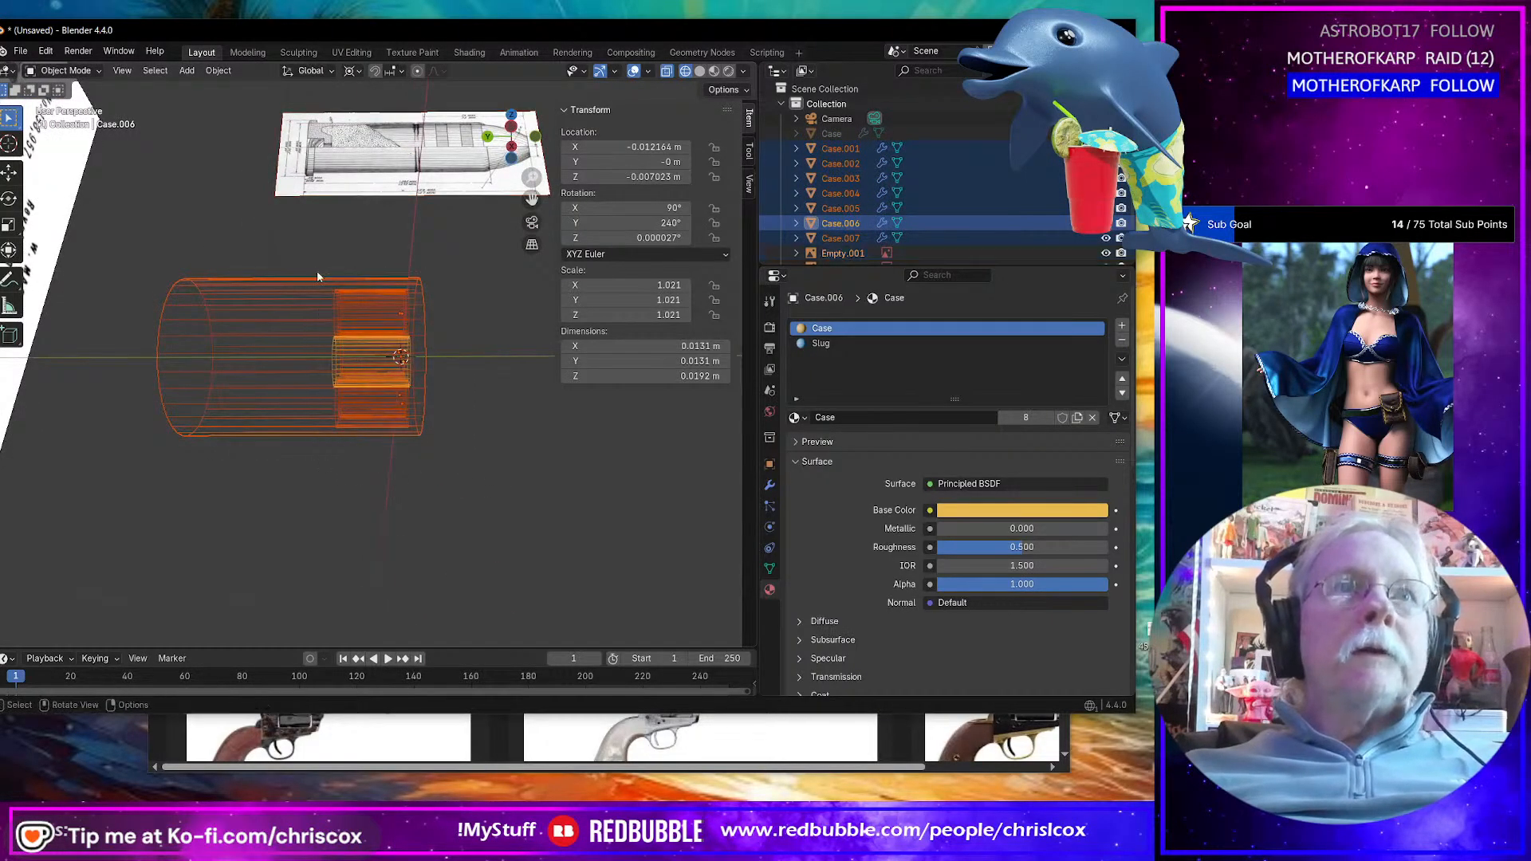
pyautogui.hotkey('ctrl', 'j')
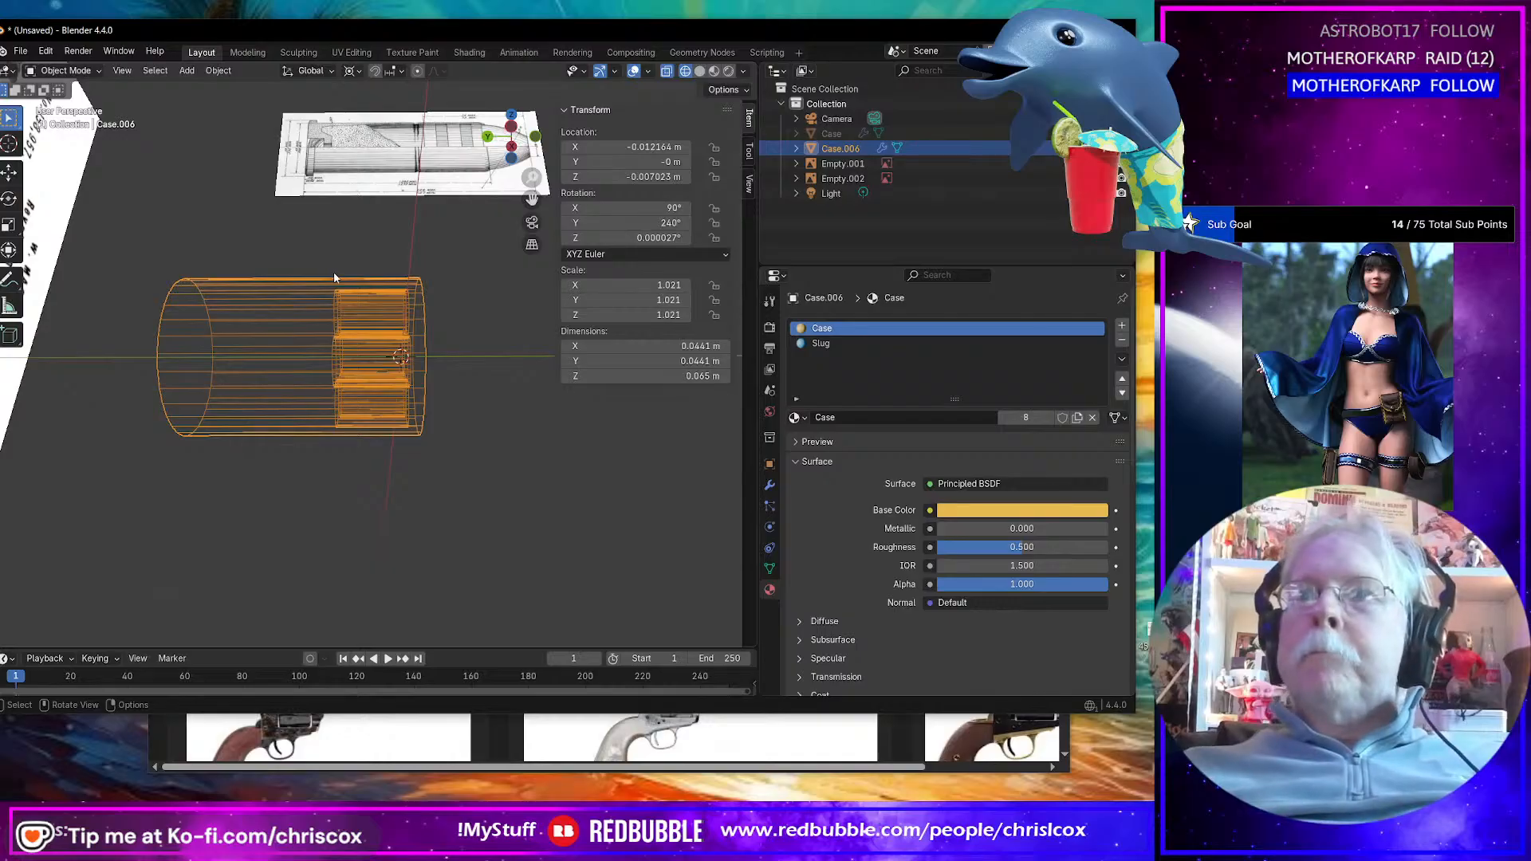
# Step: Flatten the joined mesh's rim-end vertices to scale 0 along Y at the 3D cursor, and select the opposite-end vertices
pyautogui.press('Tab')
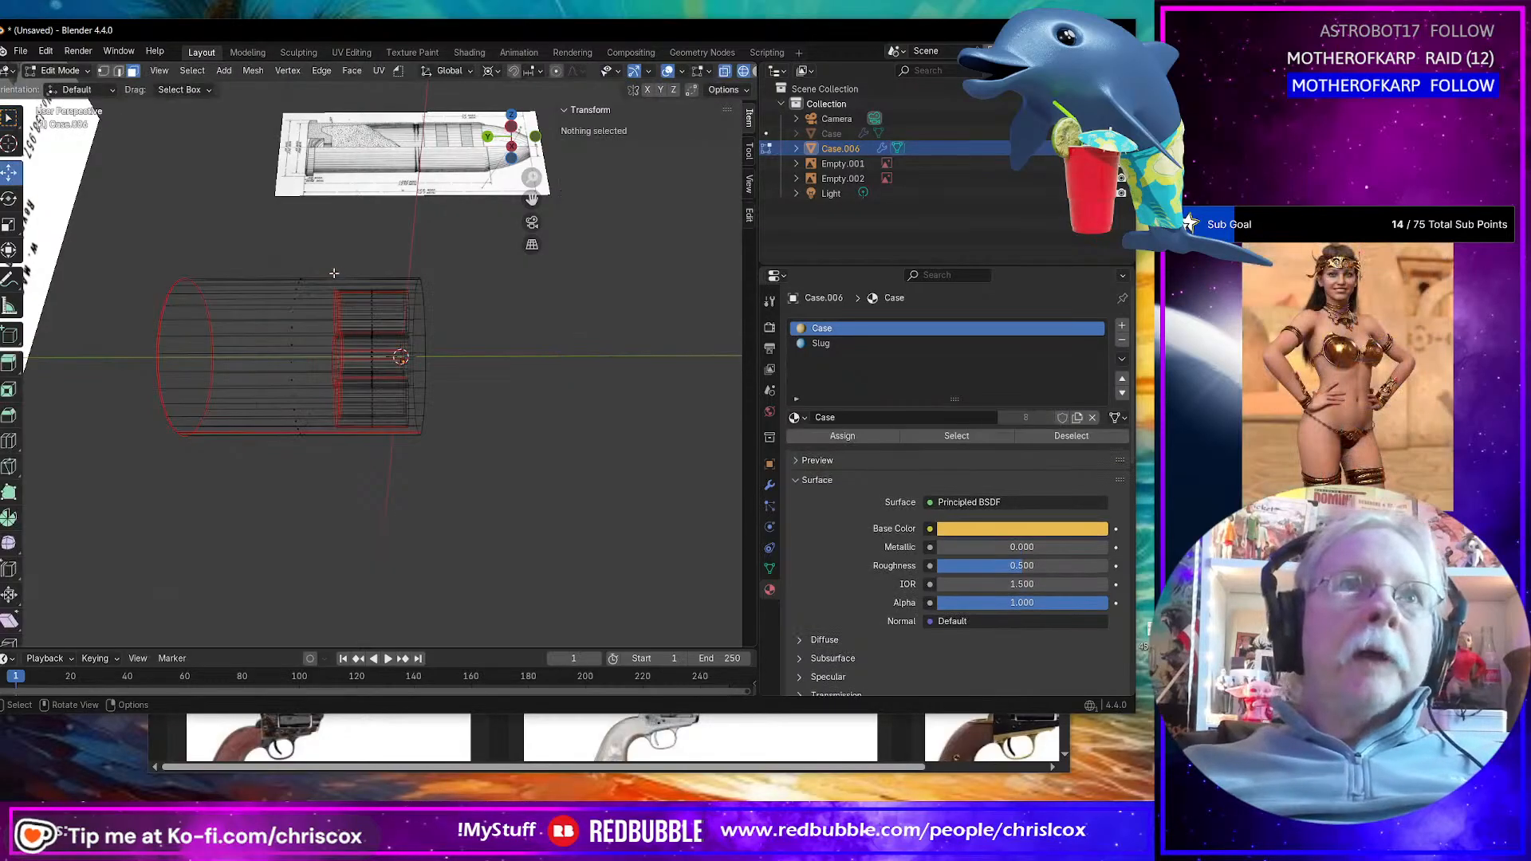
pyautogui.press('1')
pyautogui.moveTo(455, 377); pyautogui.dragTo(517, 464, button='middle')
pyautogui.moveTo(517, 510); pyautogui.dragTo(418, 271)
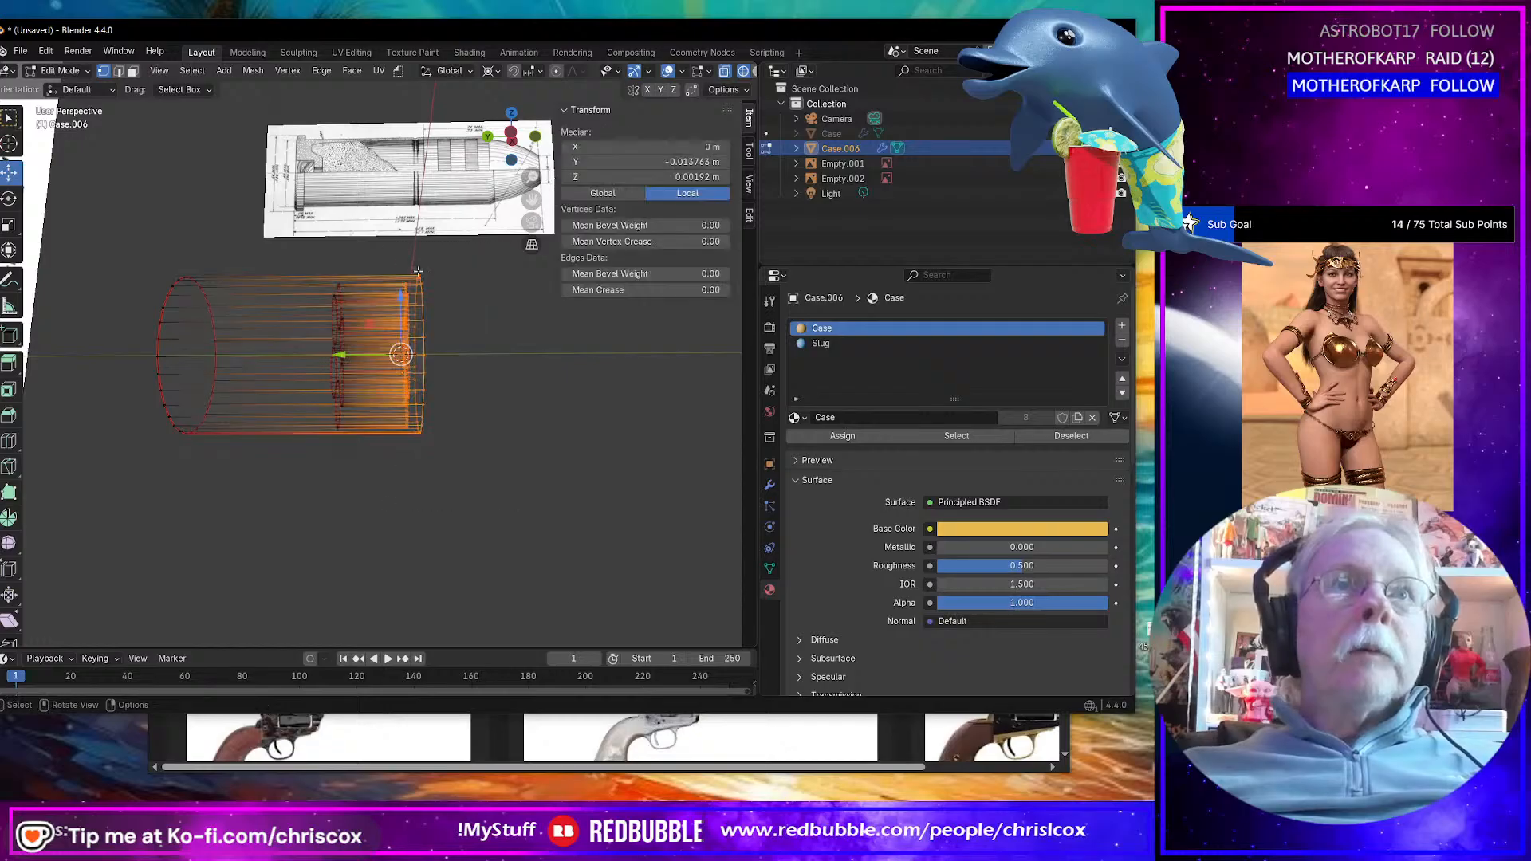
pyautogui.press('s')
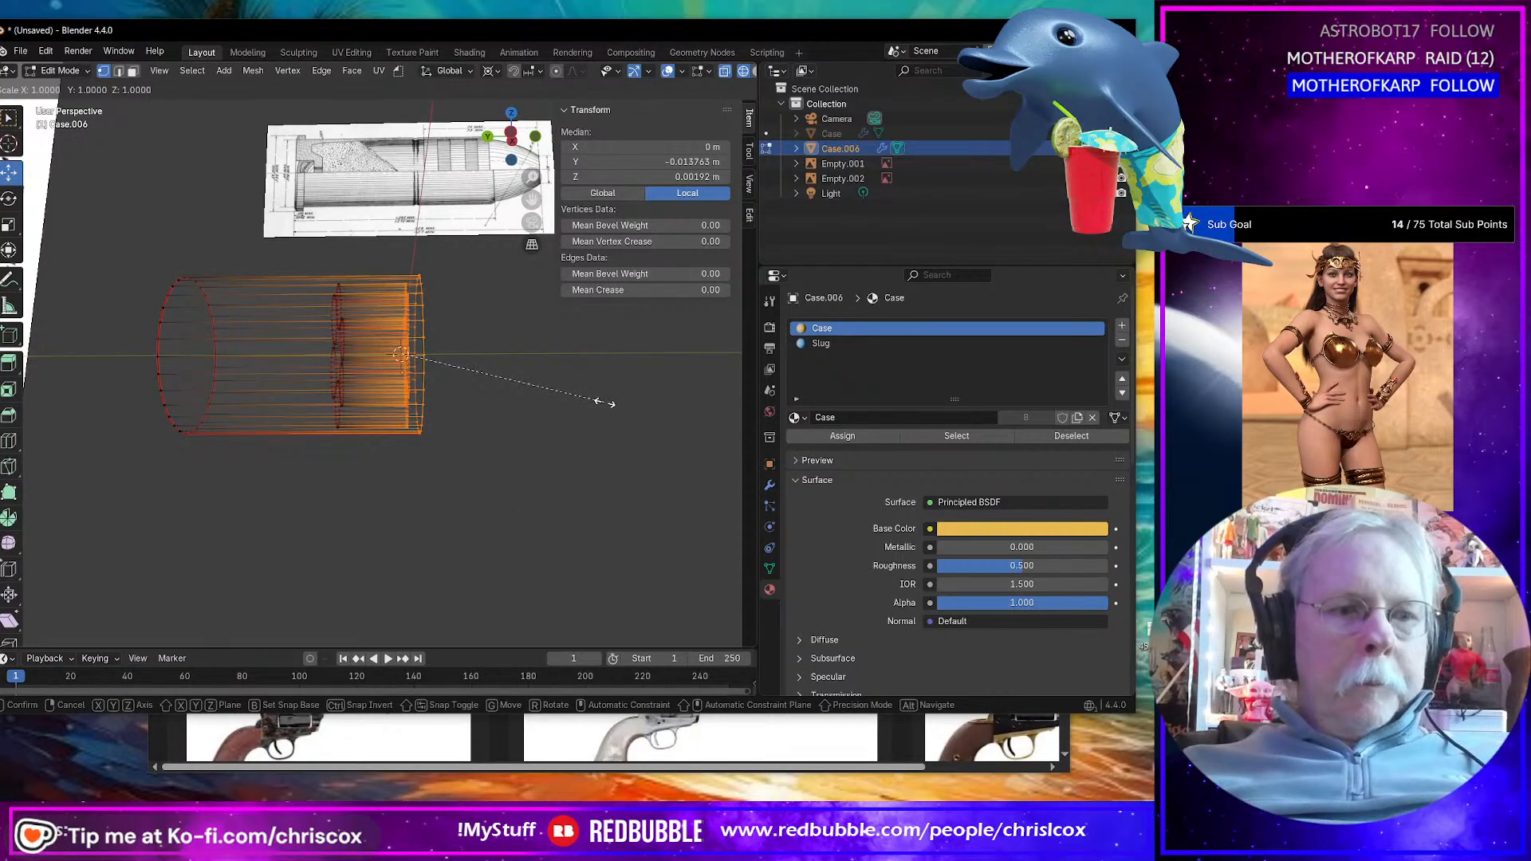
pyautogui.press('y')
pyautogui.press('0')
pyautogui.press('Return')
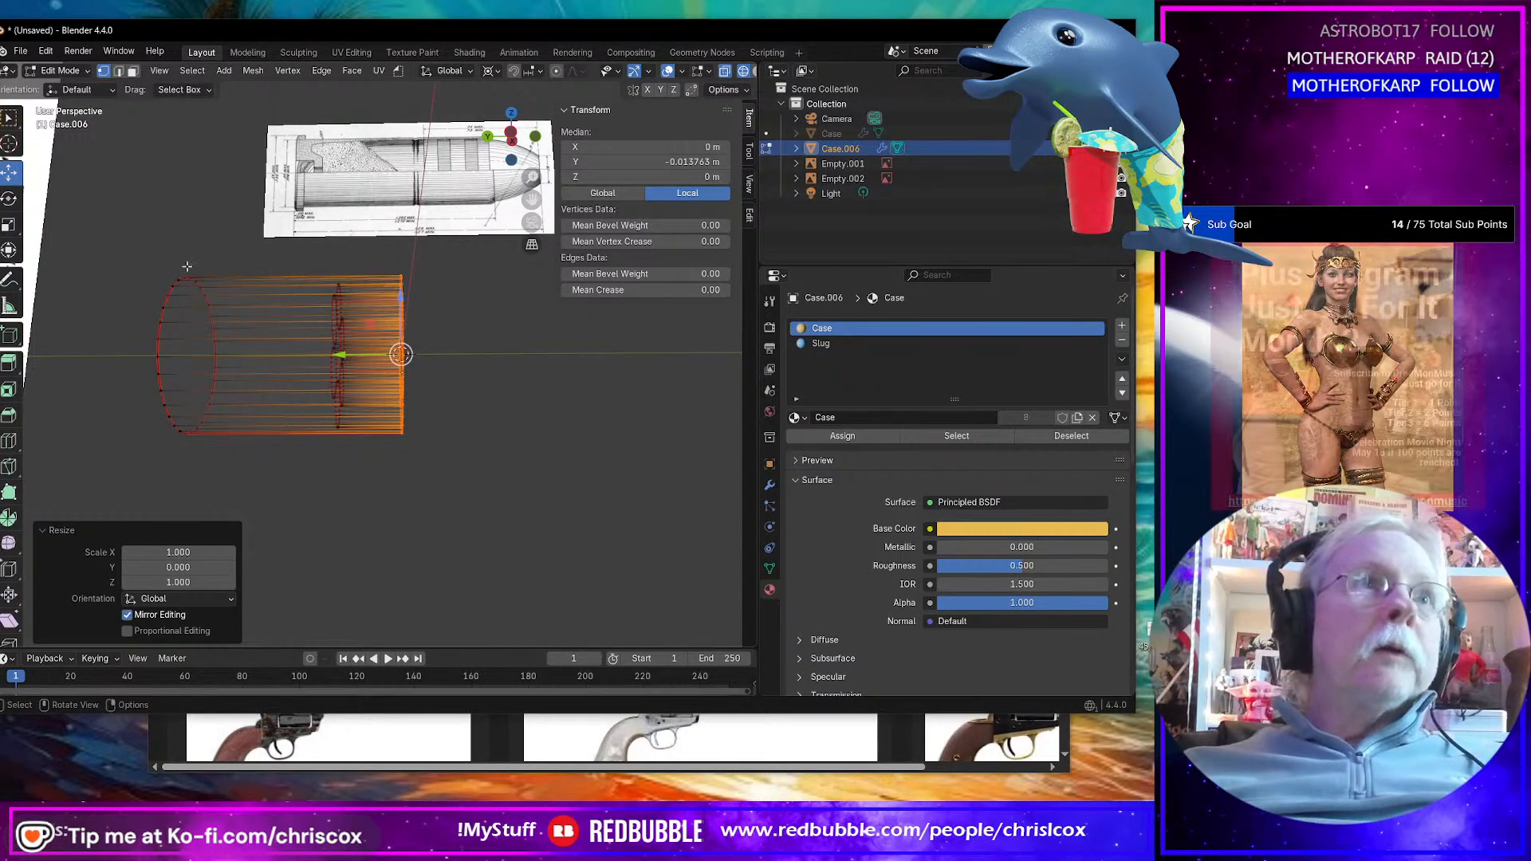
pyautogui.moveTo(138, 240); pyautogui.dragTo(347, 517)
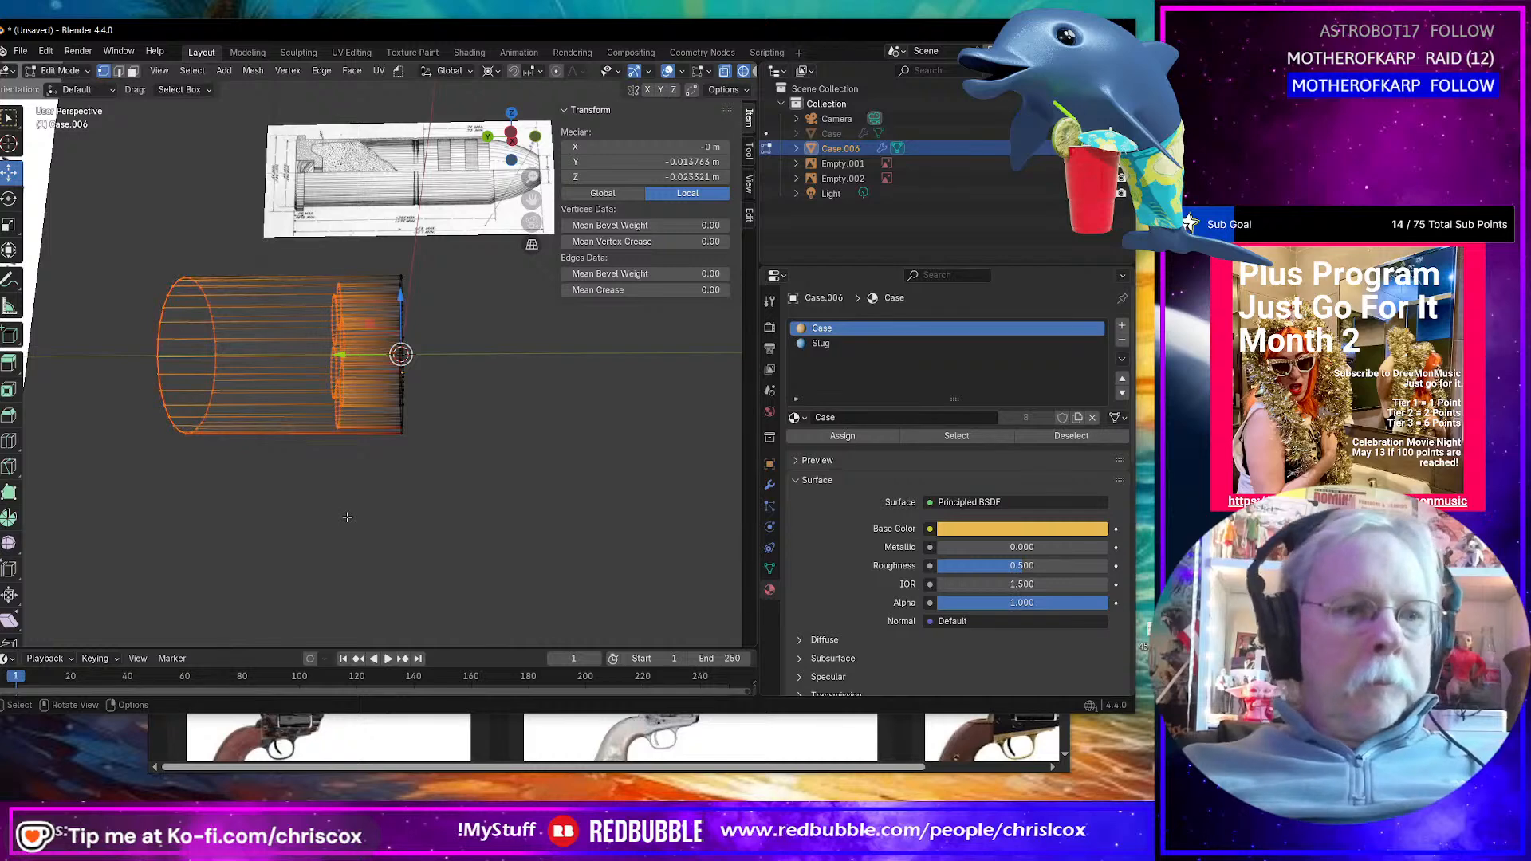
# Step: Try to flatten the selected opposite-end vertices to scale 0 along Y about the 3D cursor
pyautogui.press('s')
pyautogui.press('y')
pyautogui.press('0')
pyautogui.press('Return')
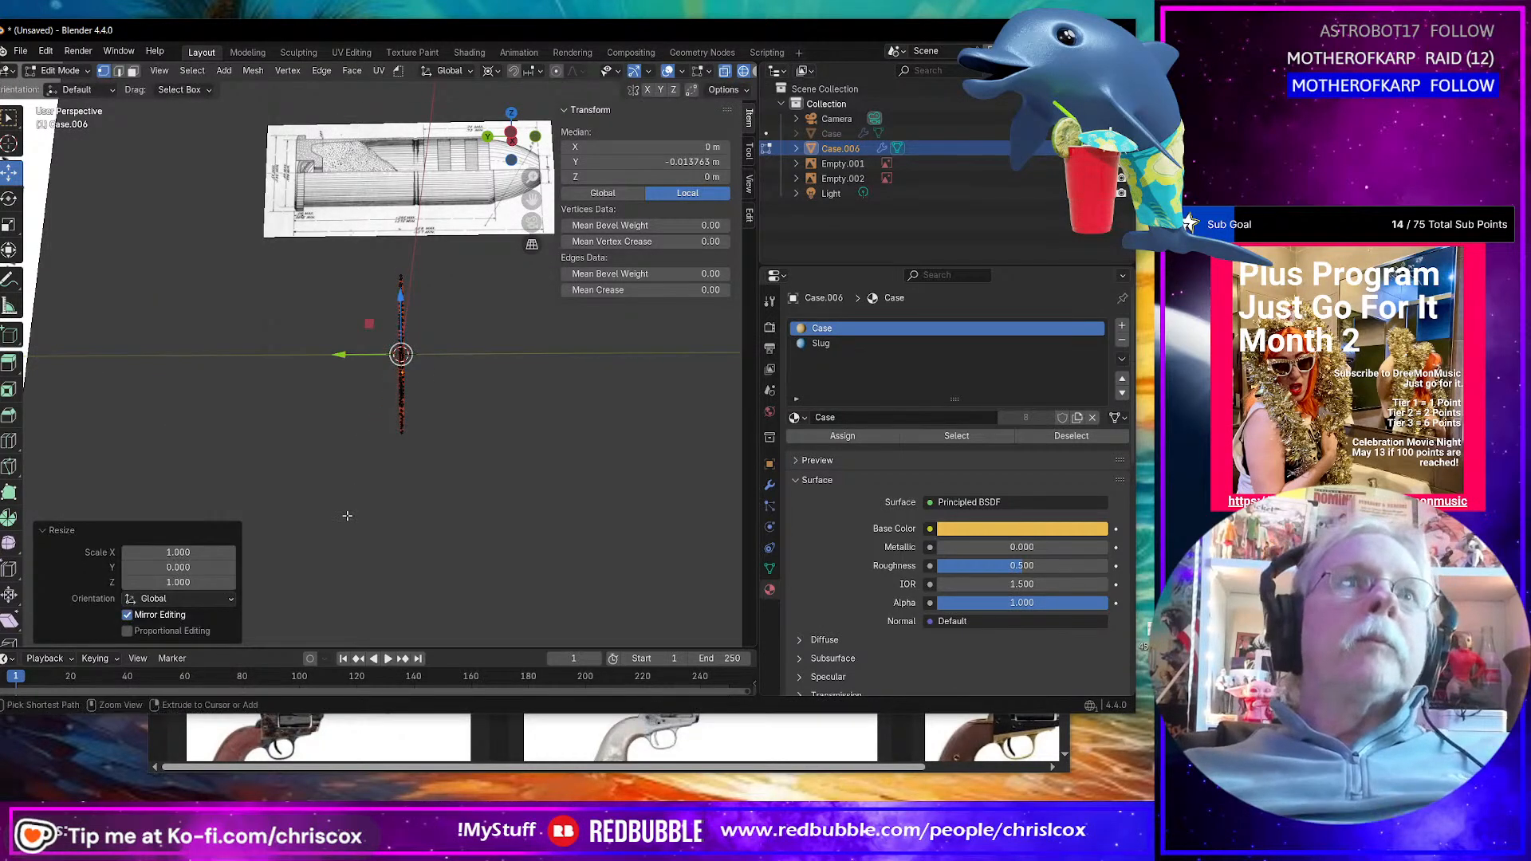
pyautogui.hotkey('ctrl', 'z')
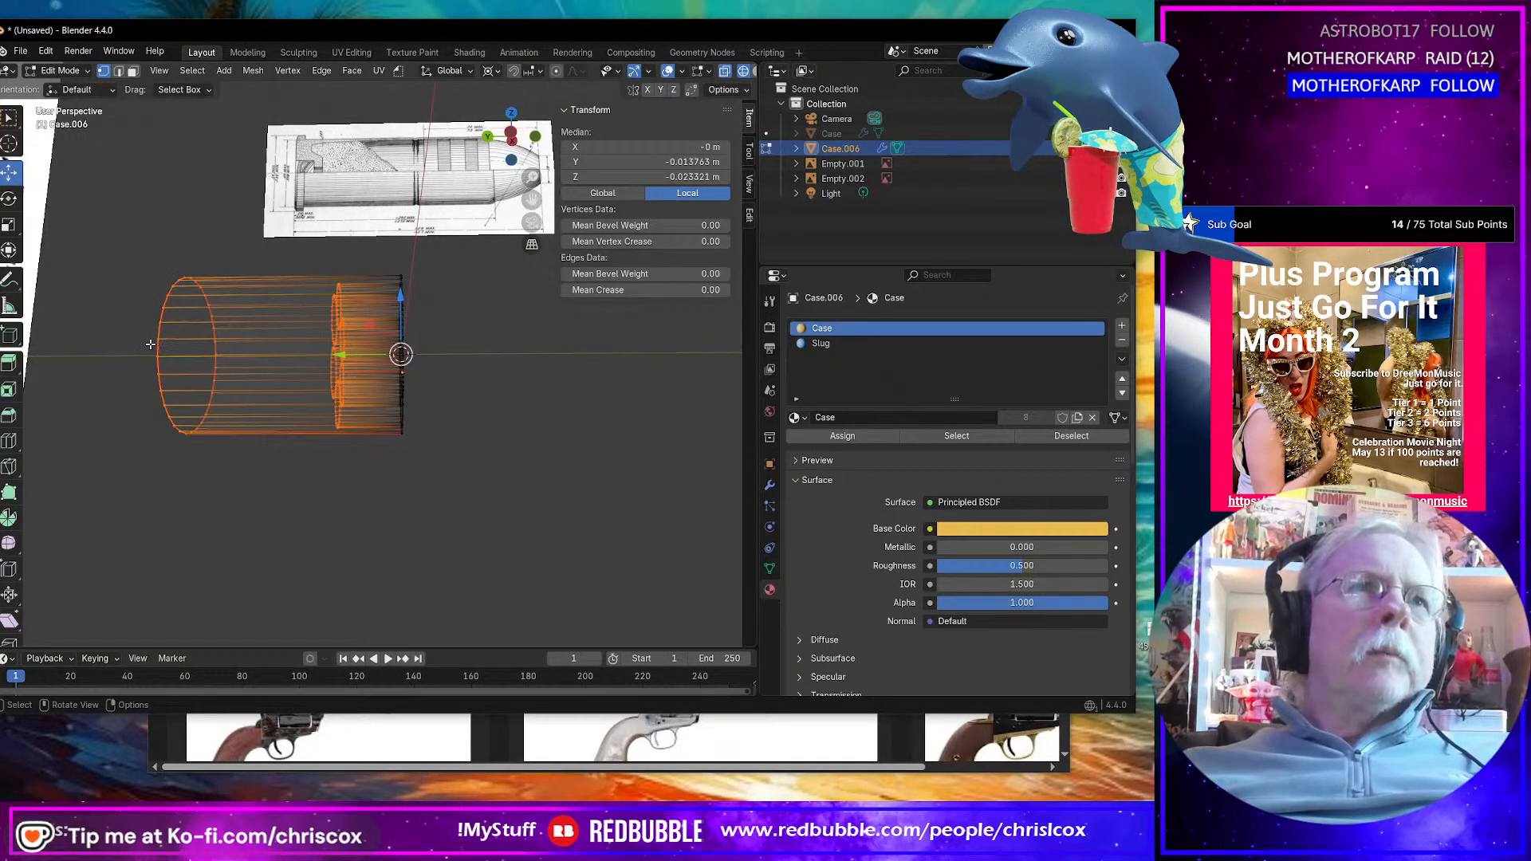
# Step: Change the pivot to the selection's median and flatten the selected end vertices to scale 0 along Y
pyautogui.click(492, 70)
pyautogui.click(523, 124)
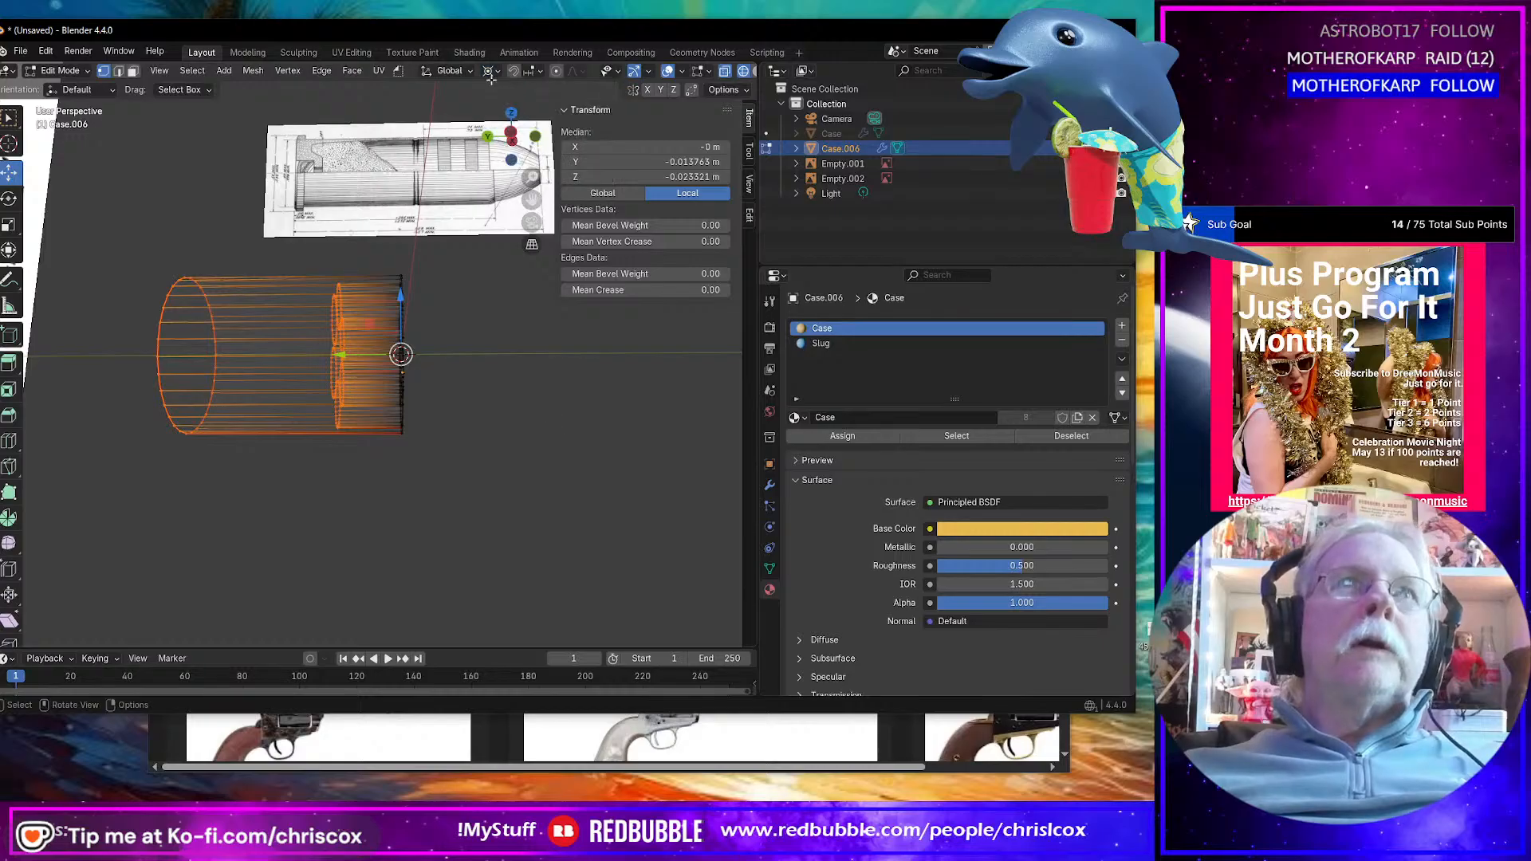
pyautogui.click(492, 70)
pyautogui.click(516, 172)
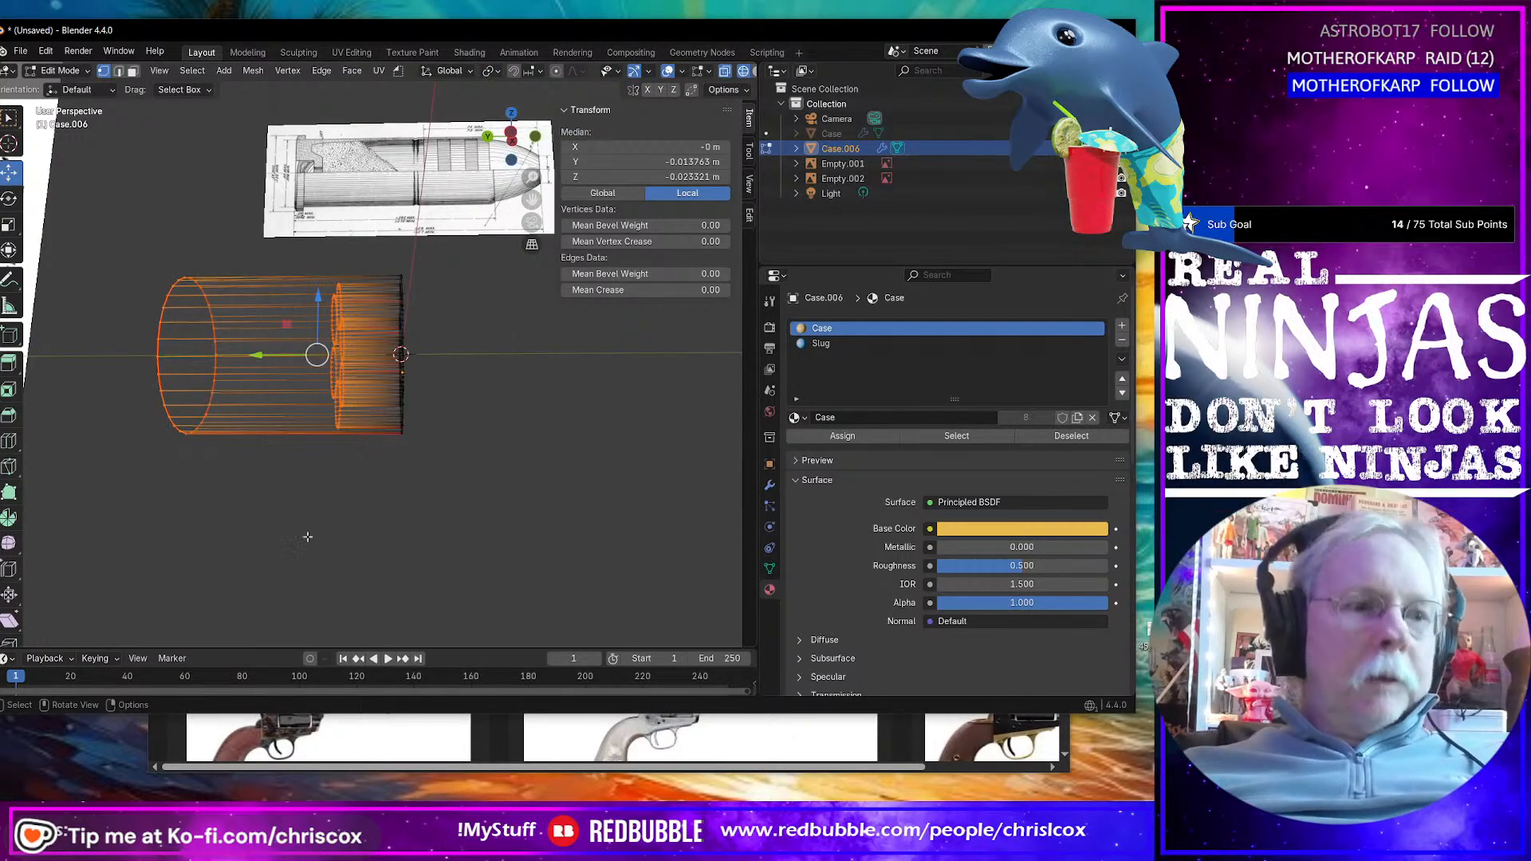
pyautogui.write('sz')
pyautogui.write('0')
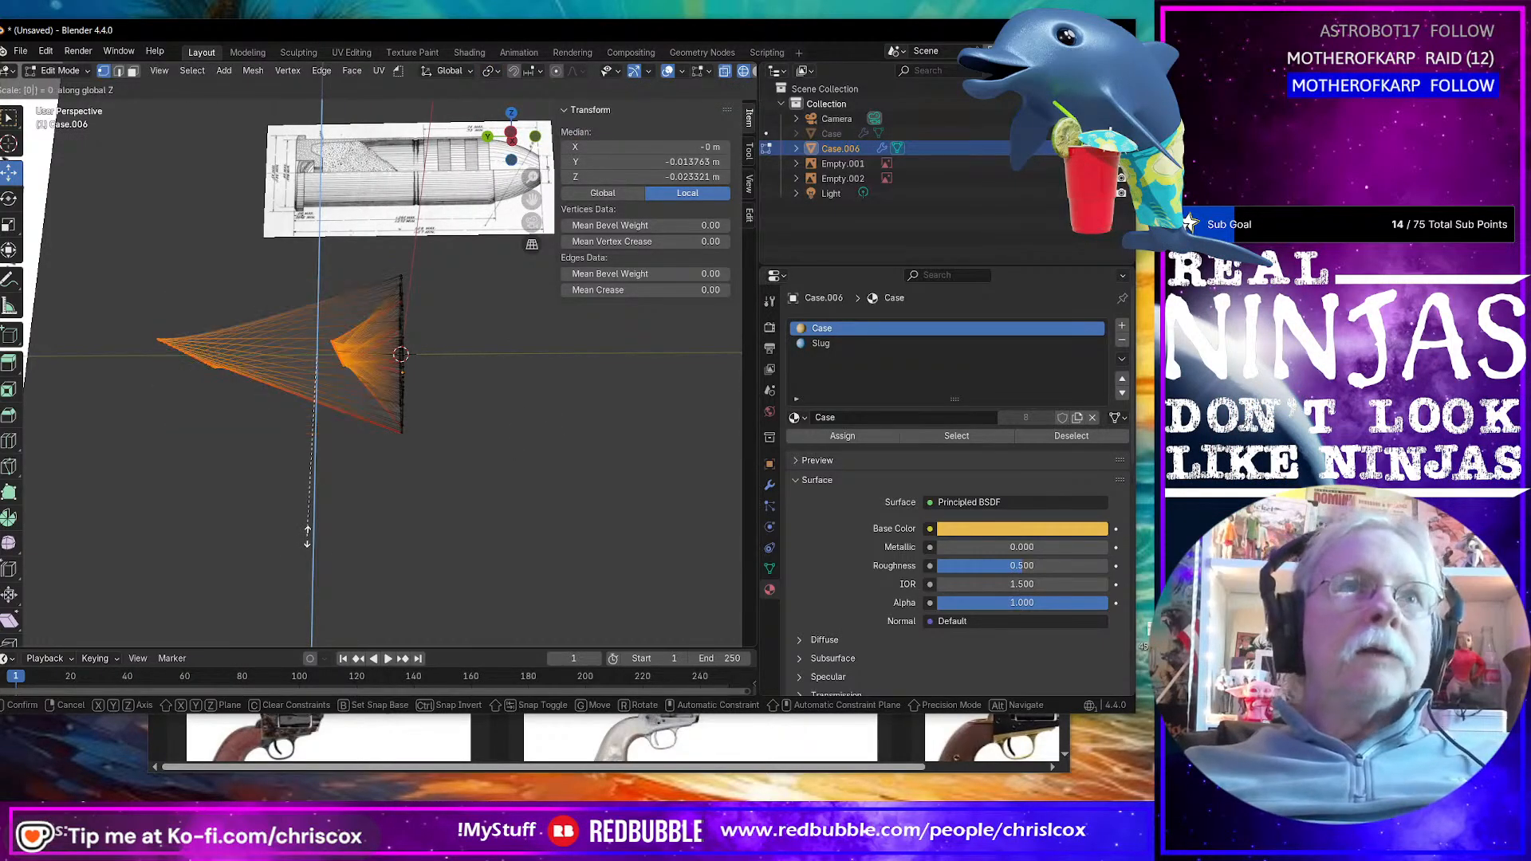
pyautogui.write('y')
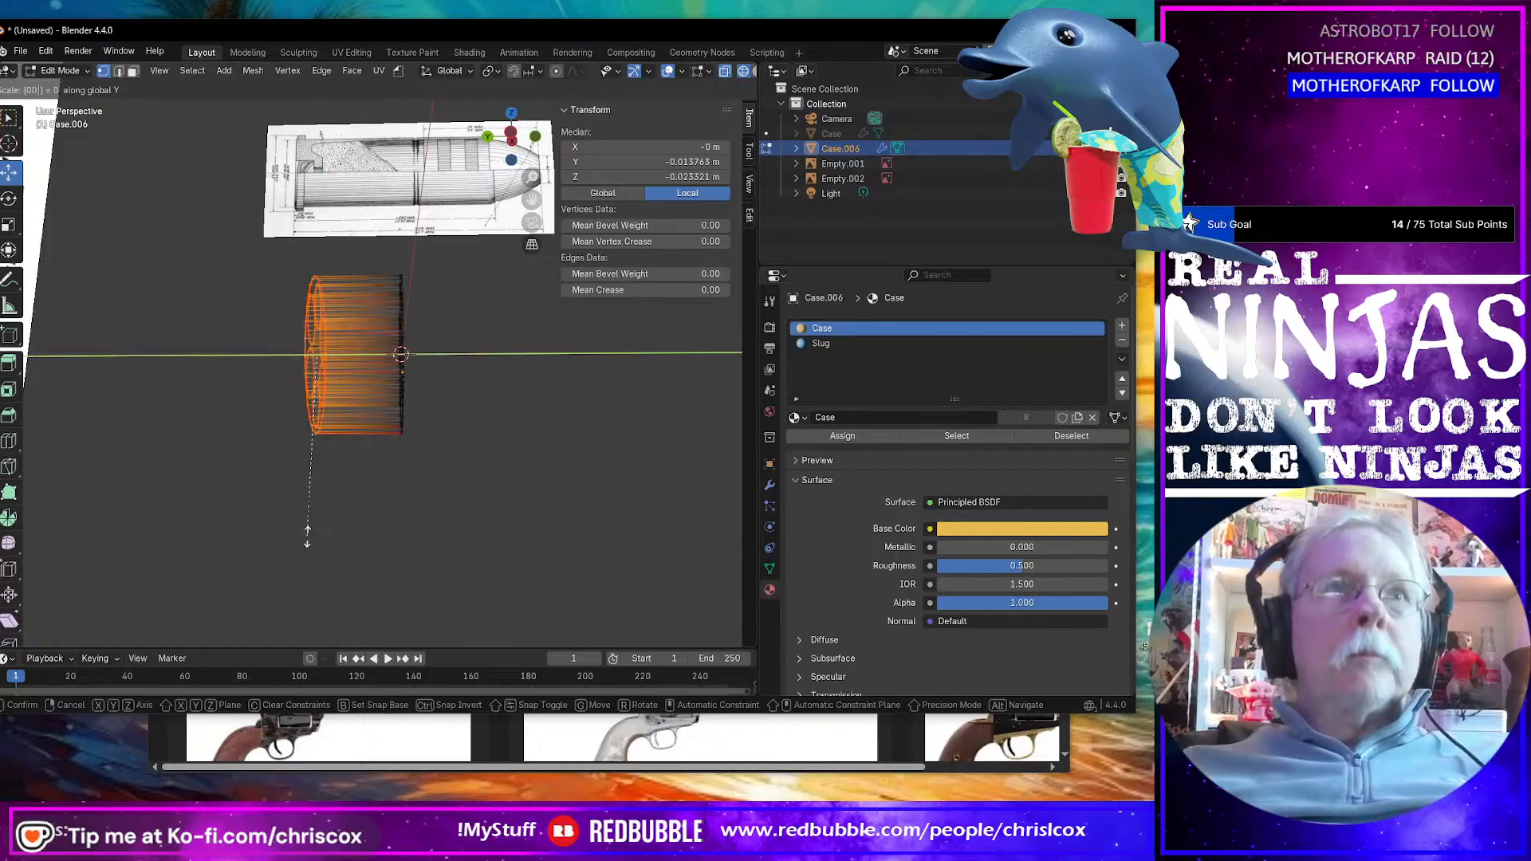
pyautogui.press('Return')
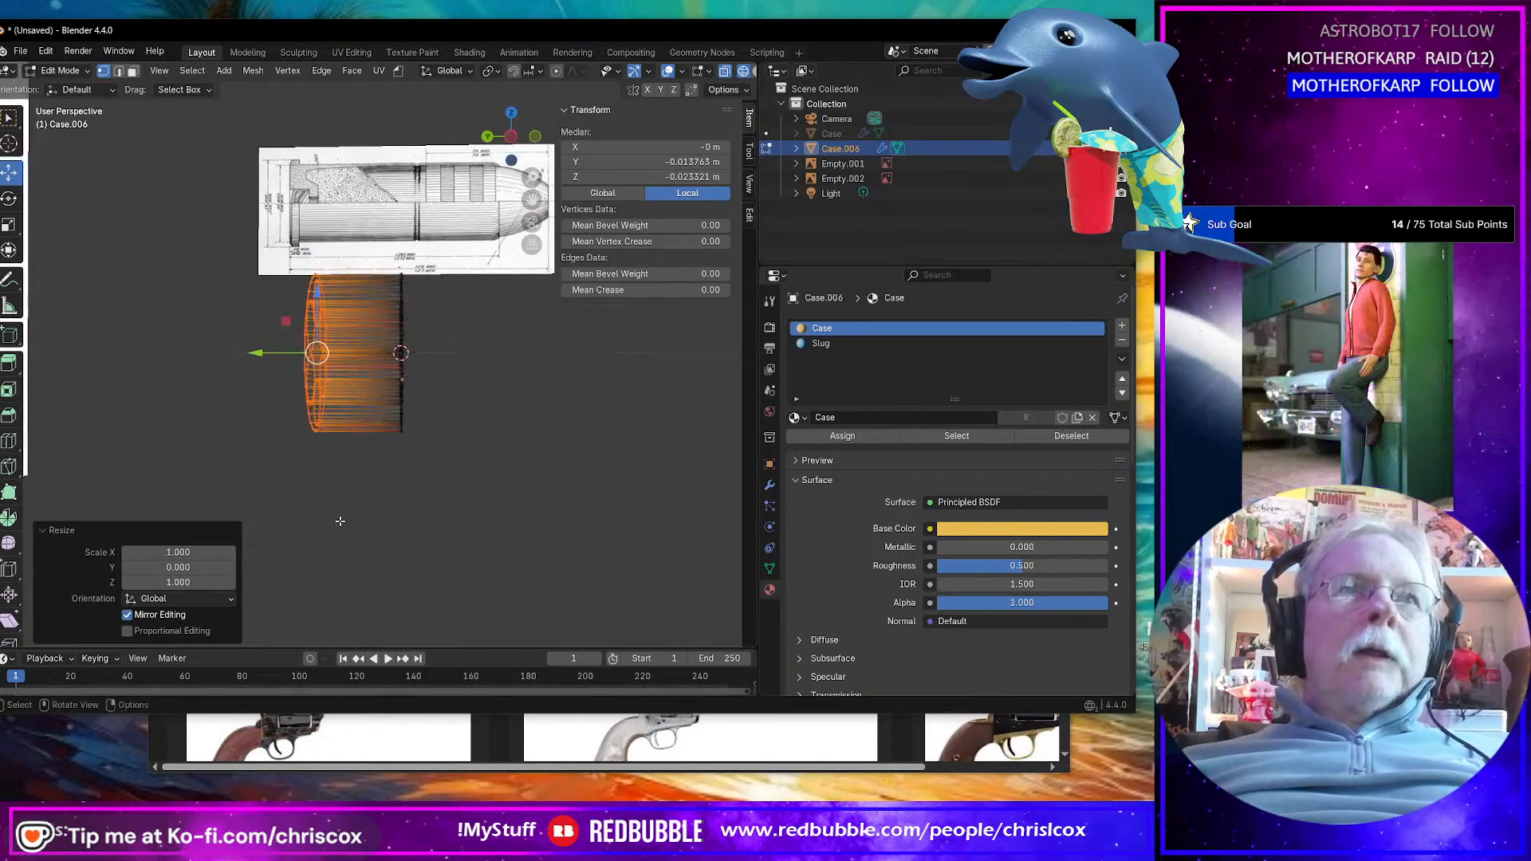
# Step: Return to Object Mode, duplicate the patent reference image in place, and rotate the copy 90° around global Z
pyautogui.moveTo(341, 522); pyautogui.dragTo(423, 515, button='middle')
pyautogui.click(282, 407)
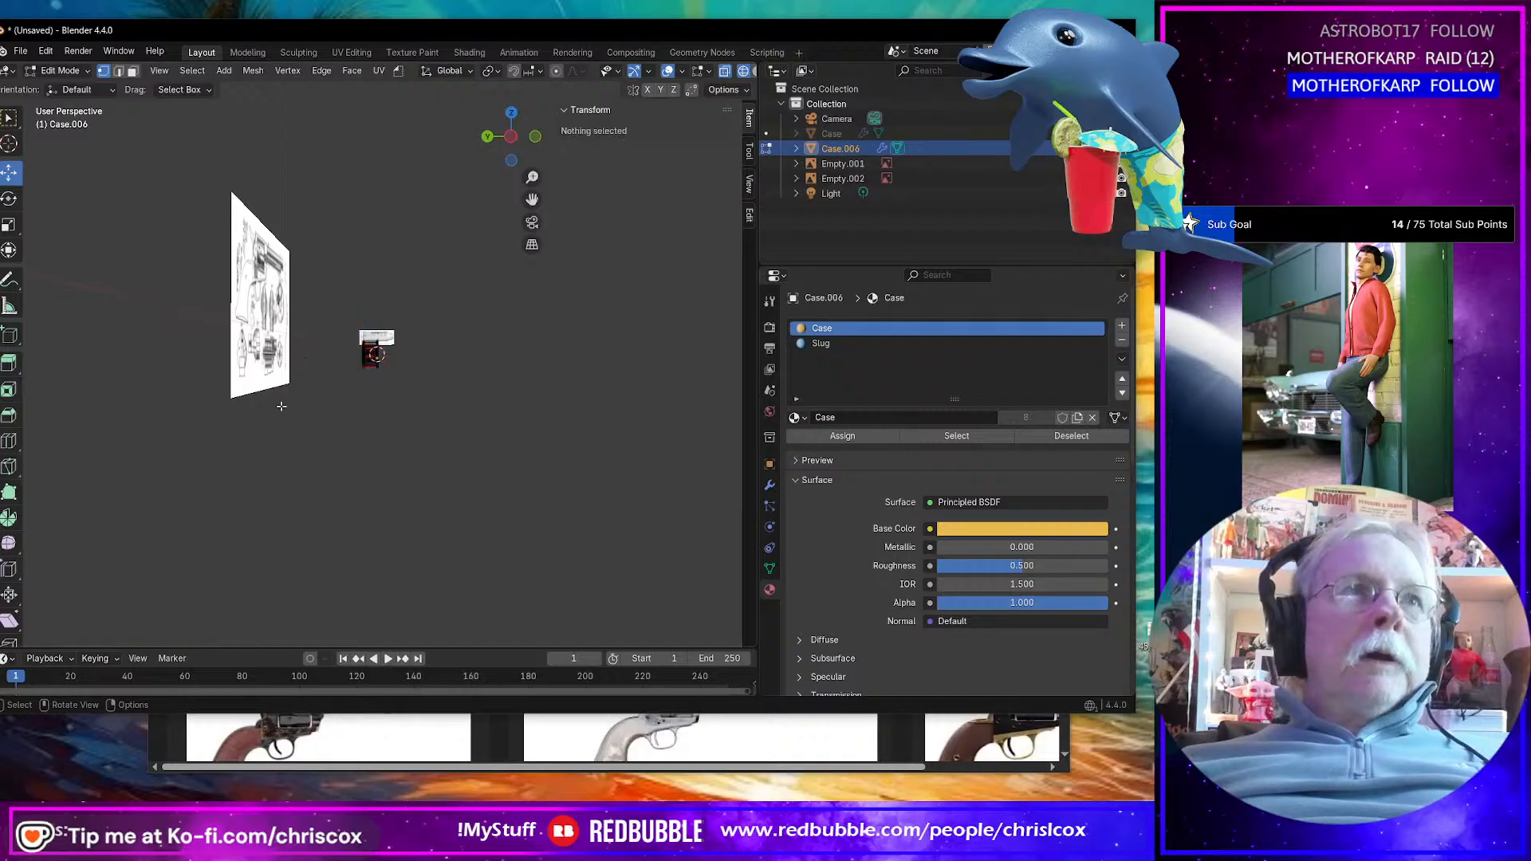
pyautogui.press('Tab')
pyautogui.click(269, 394)
pyautogui.hotkey('shift', 's')
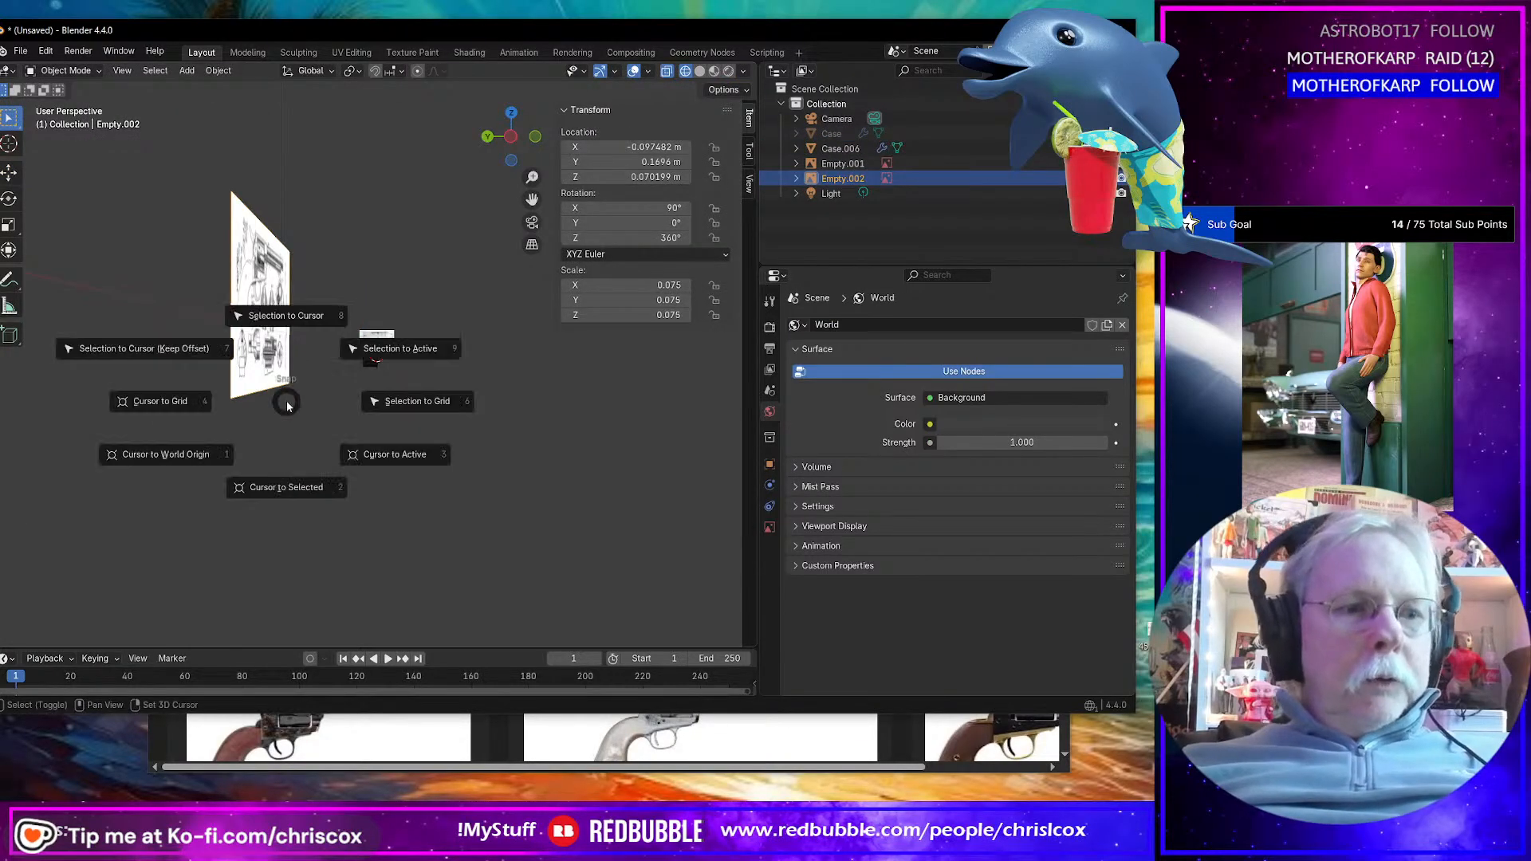
pyautogui.click(704, 523)
pyautogui.hotkey('ctrl', 'z')
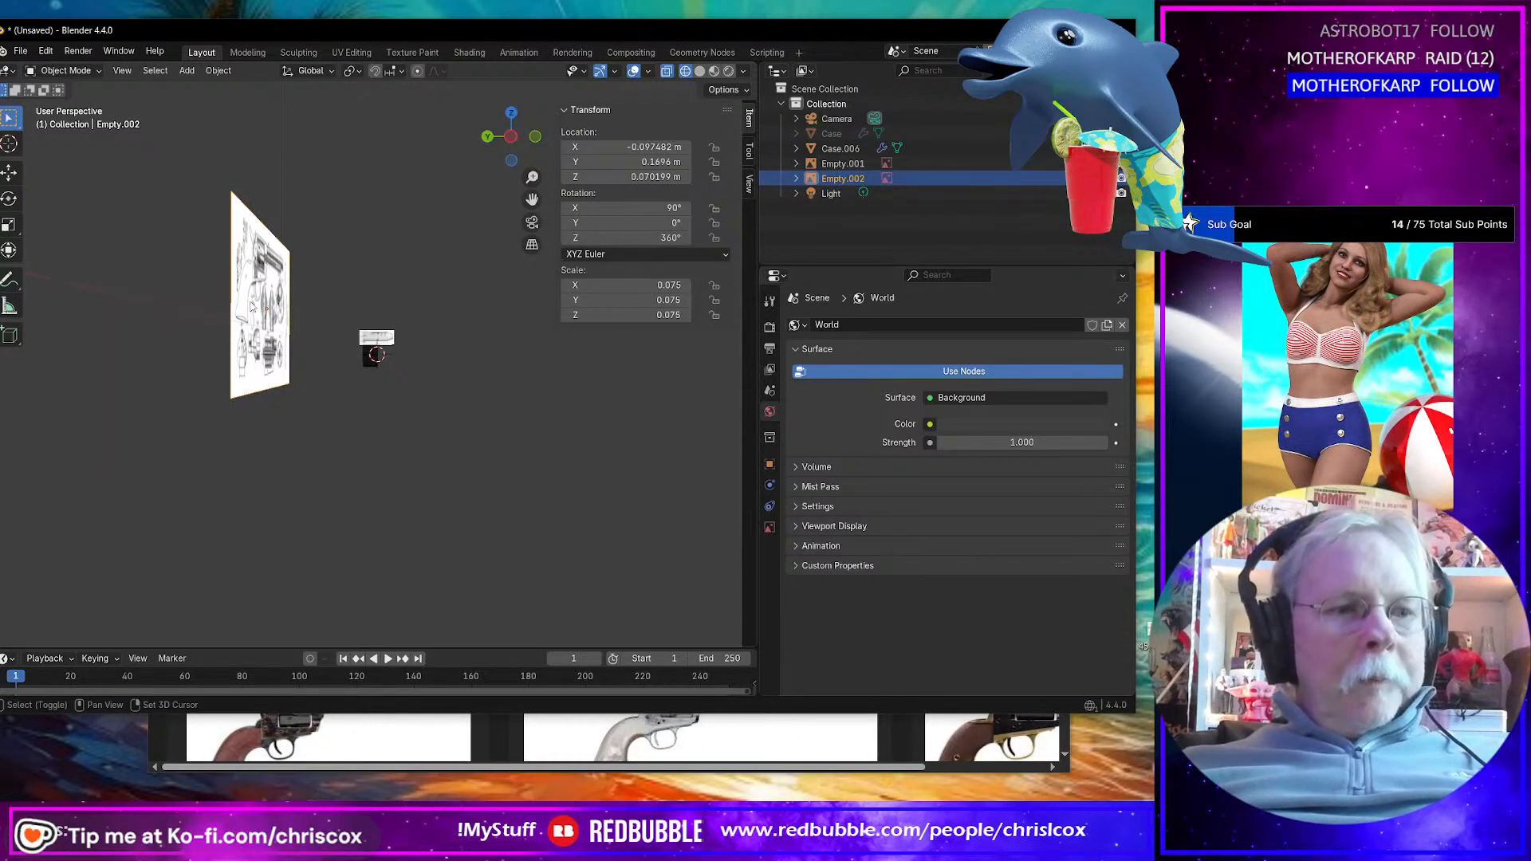
pyautogui.hotkey('shift', 'd')
pyautogui.press('Escape')
pyautogui.write('rz')
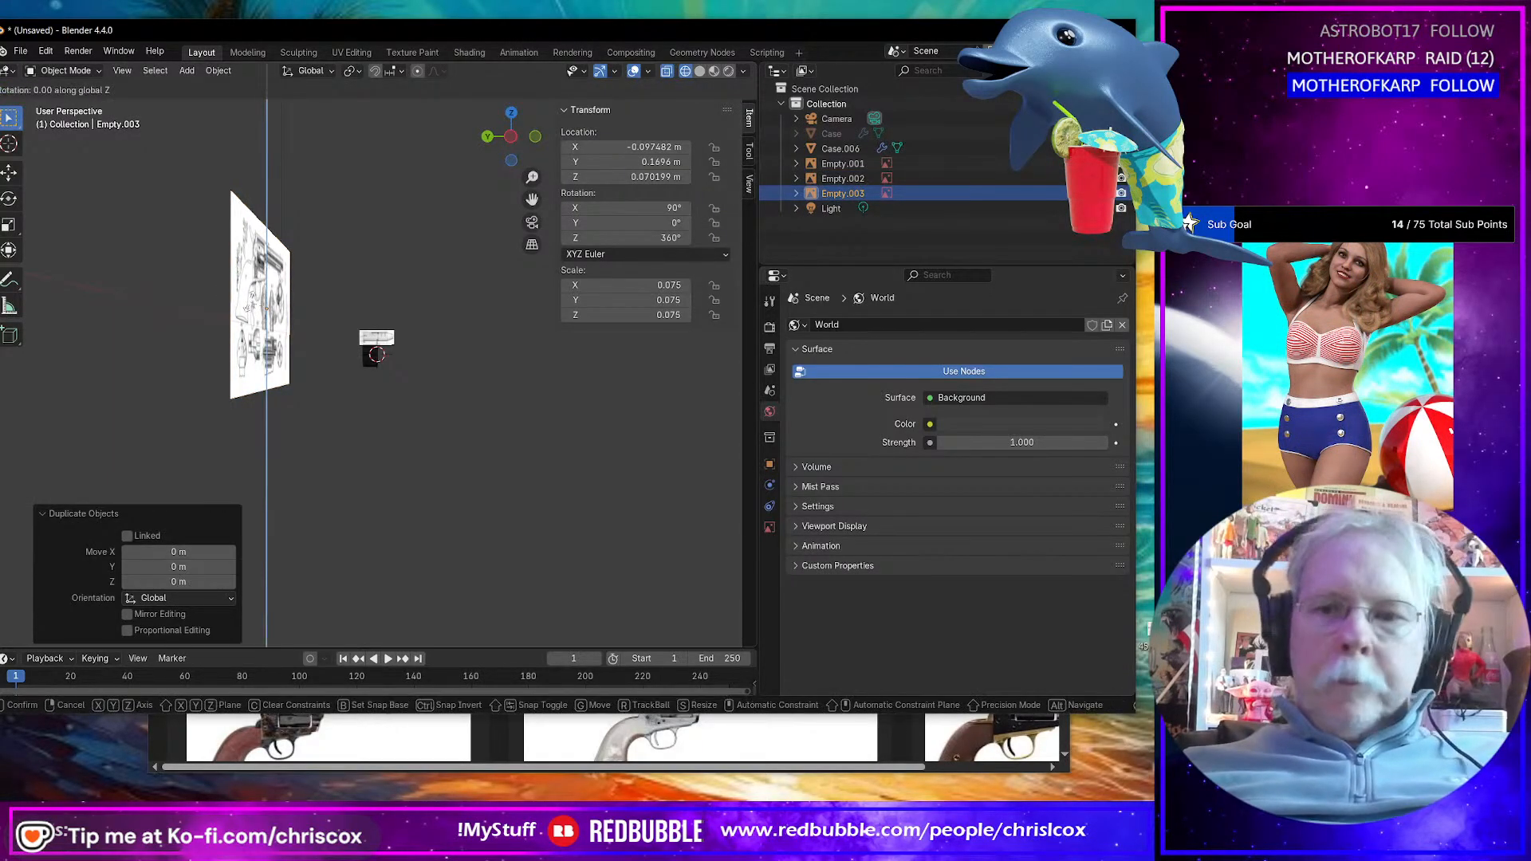
pyautogui.write('90')
pyautogui.press('Return')
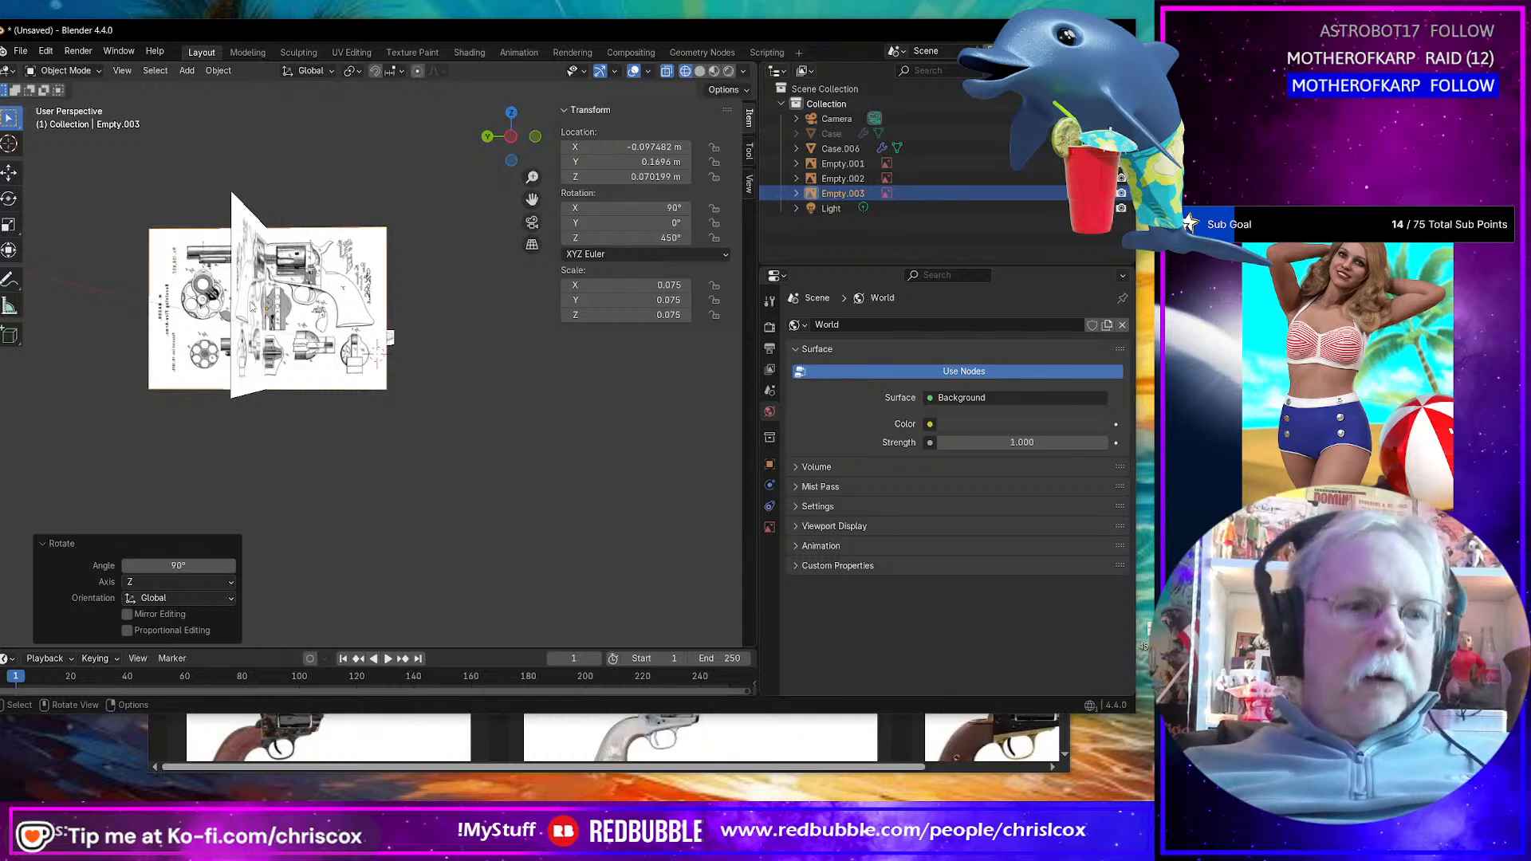
pyautogui.press('r')
pyautogui.press('z')
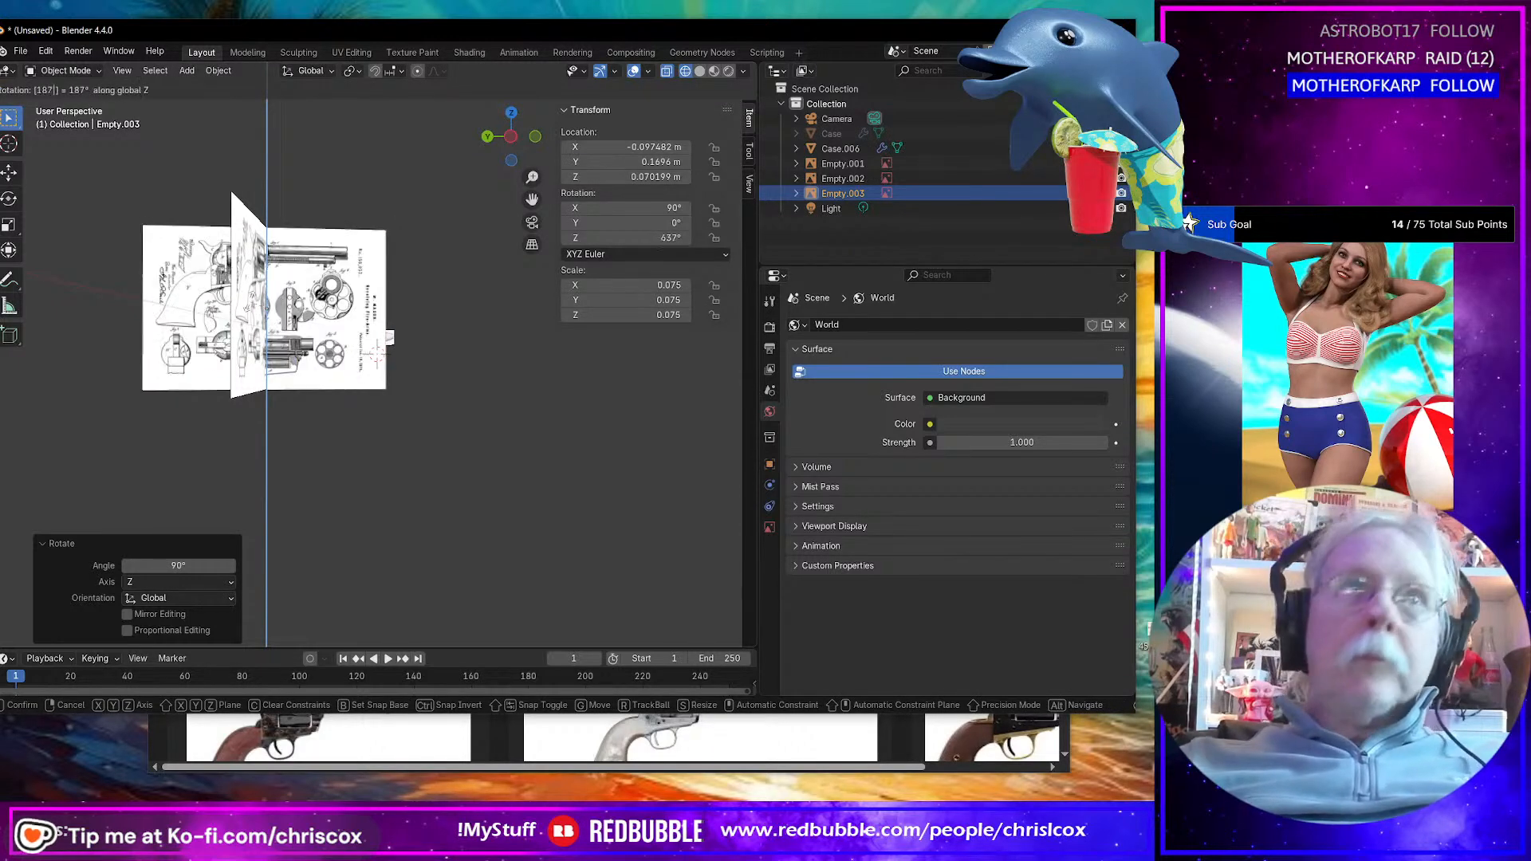
pyautogui.press('Escape')
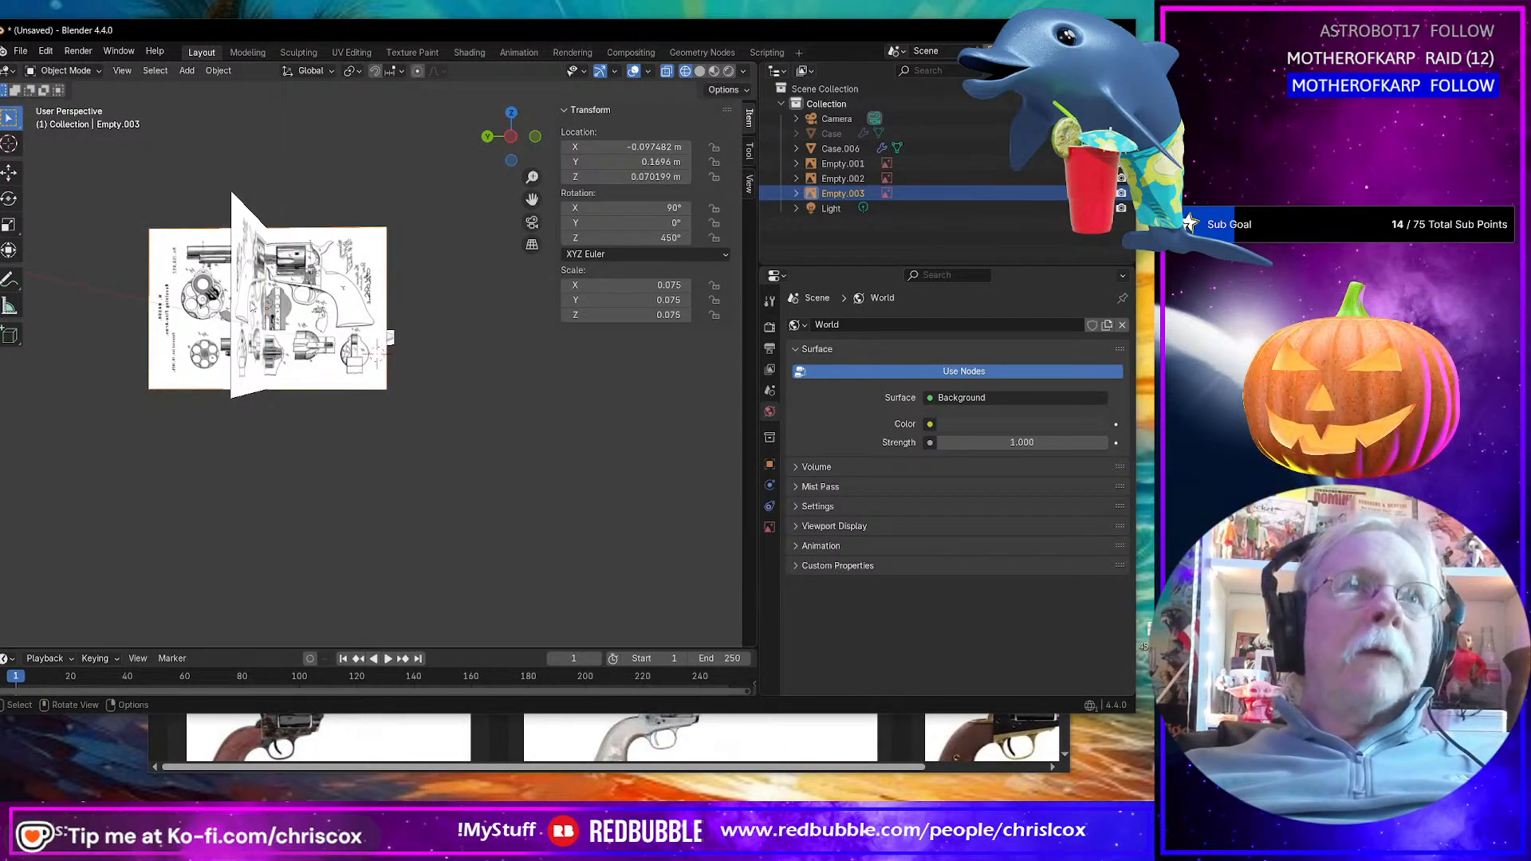
# Step: Rotate the duplicated patent image another 180° around the global Z axis
pyautogui.press('r')
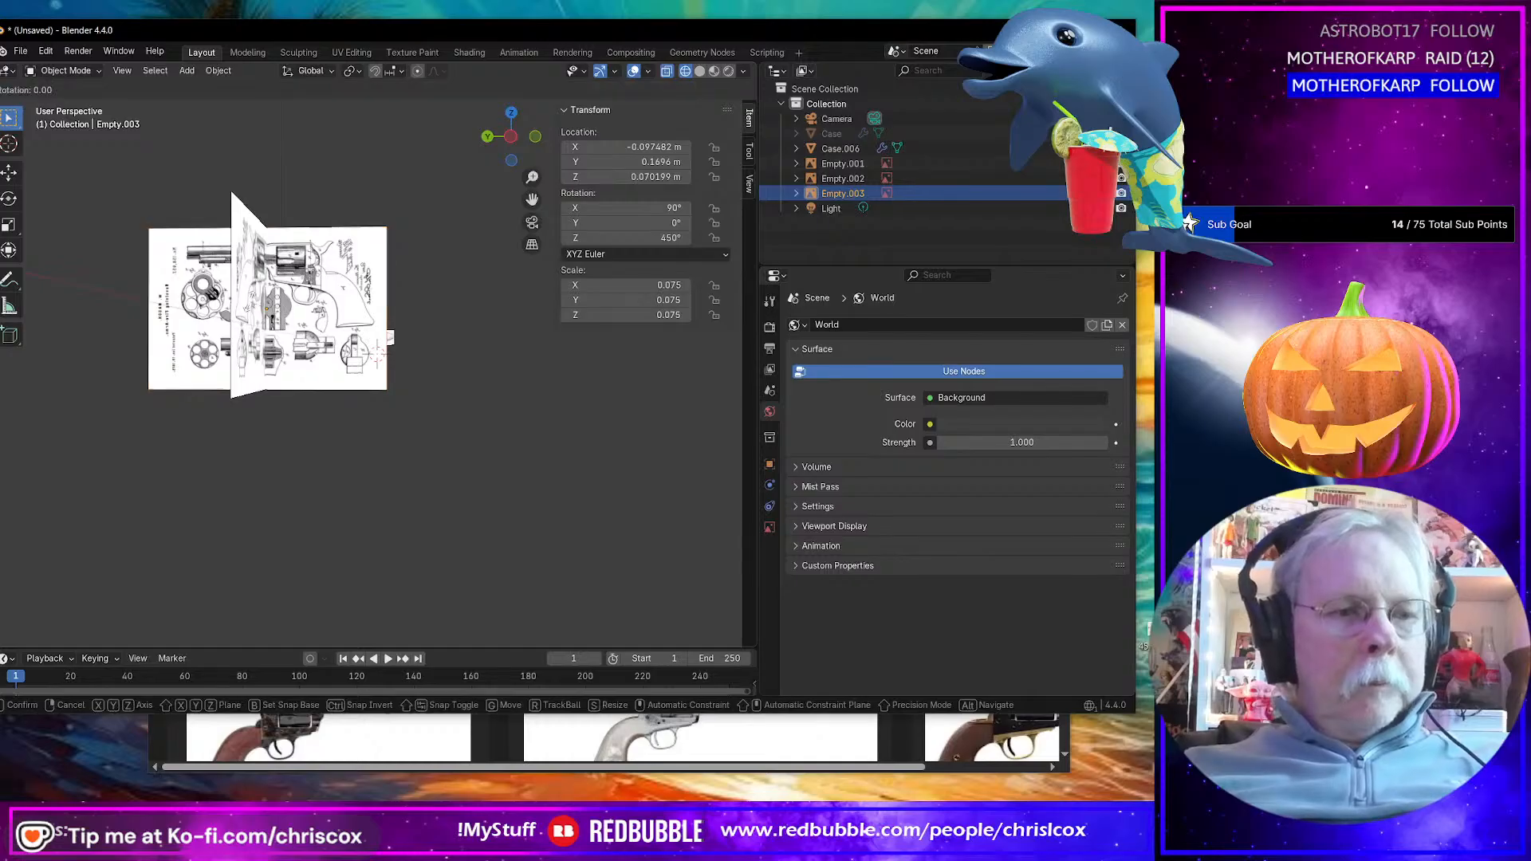
pyautogui.write('z180')
pyautogui.press('Return')
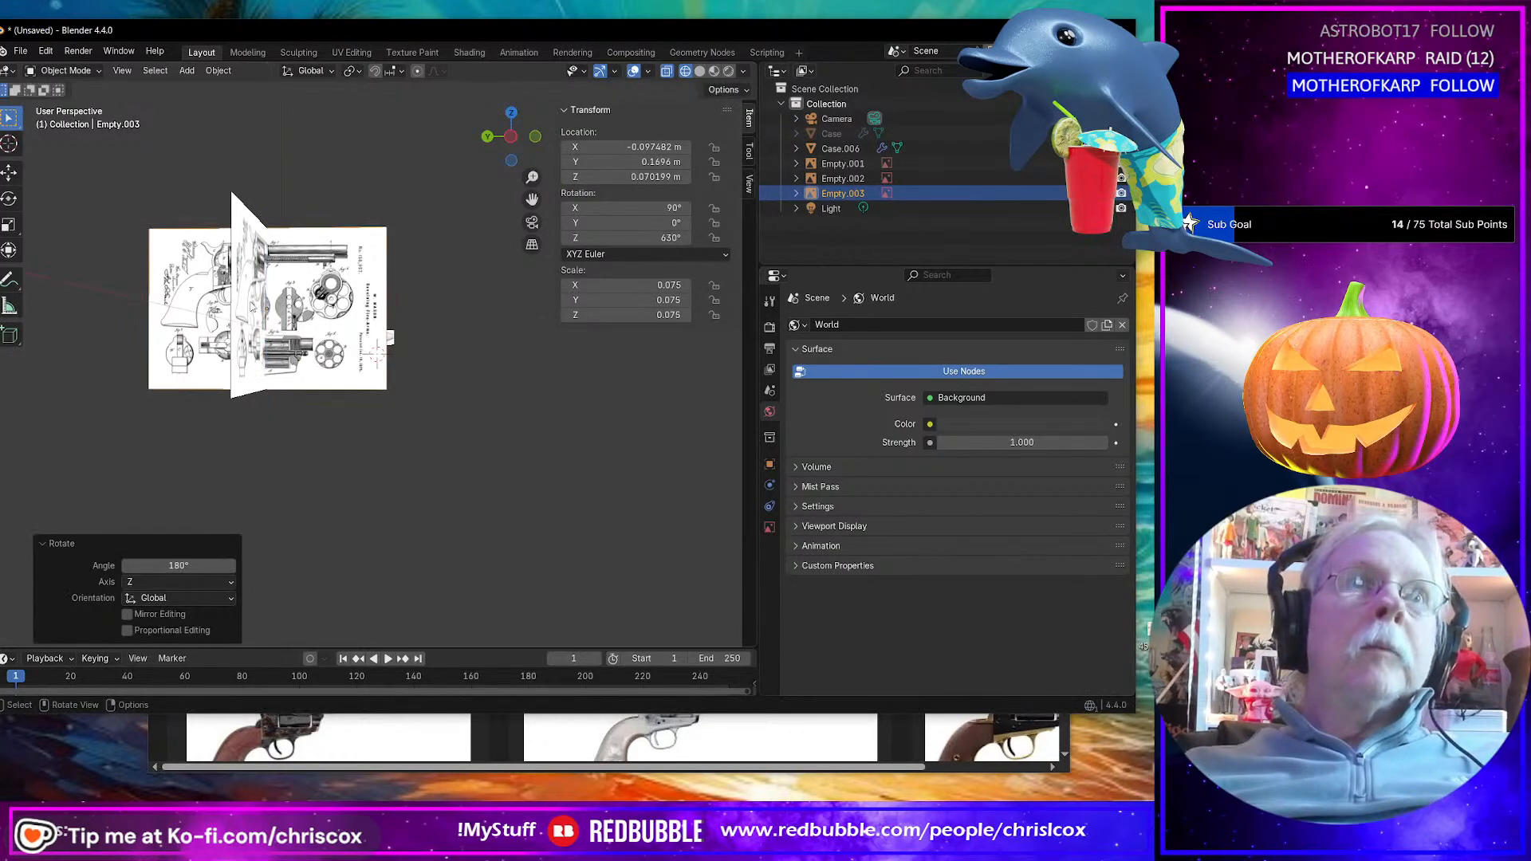
# Step: In left orthographic view, move the duplicated patent image about -0.2061 m in Y and -0.1422 m in Z, bringing fig. 1's cylinder over the model
pyautogui.moveTo(252, 305); pyautogui.dragTo(256, 317, button='middle')
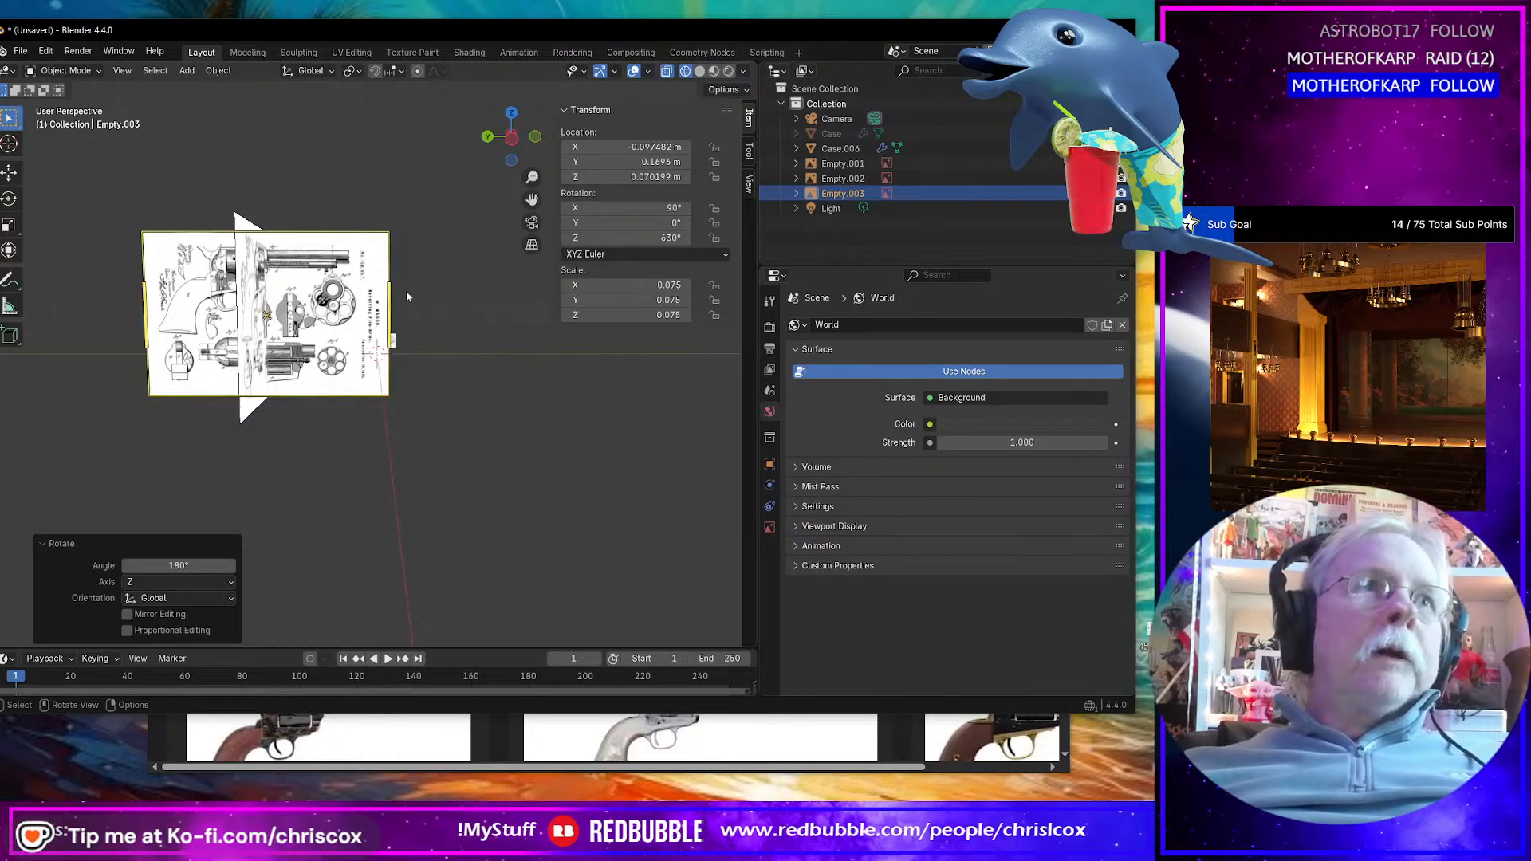
pyautogui.press('ctrl+KP_3')
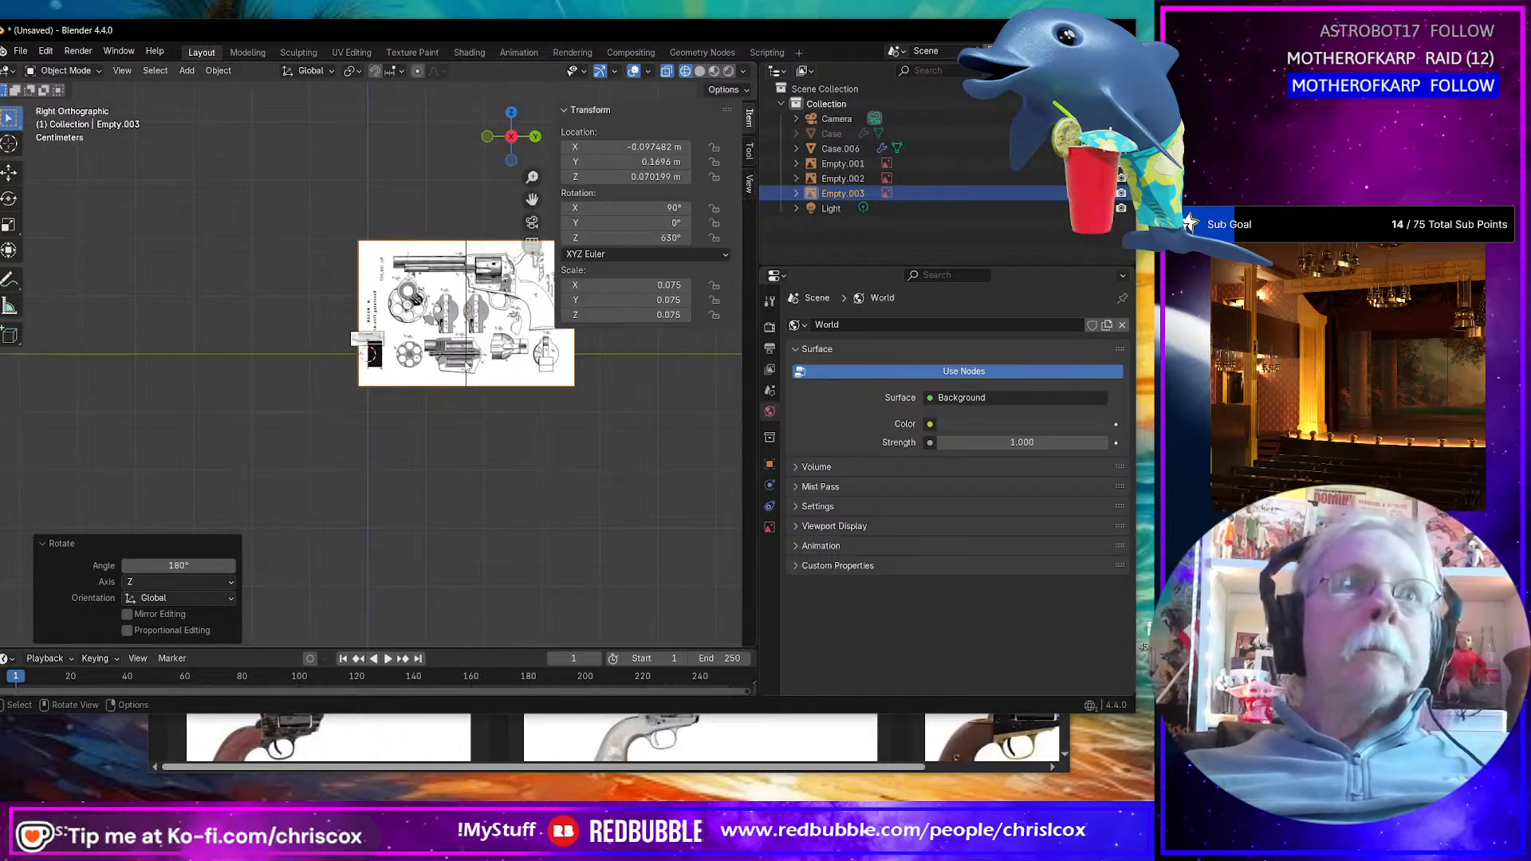
pyautogui.press('g')
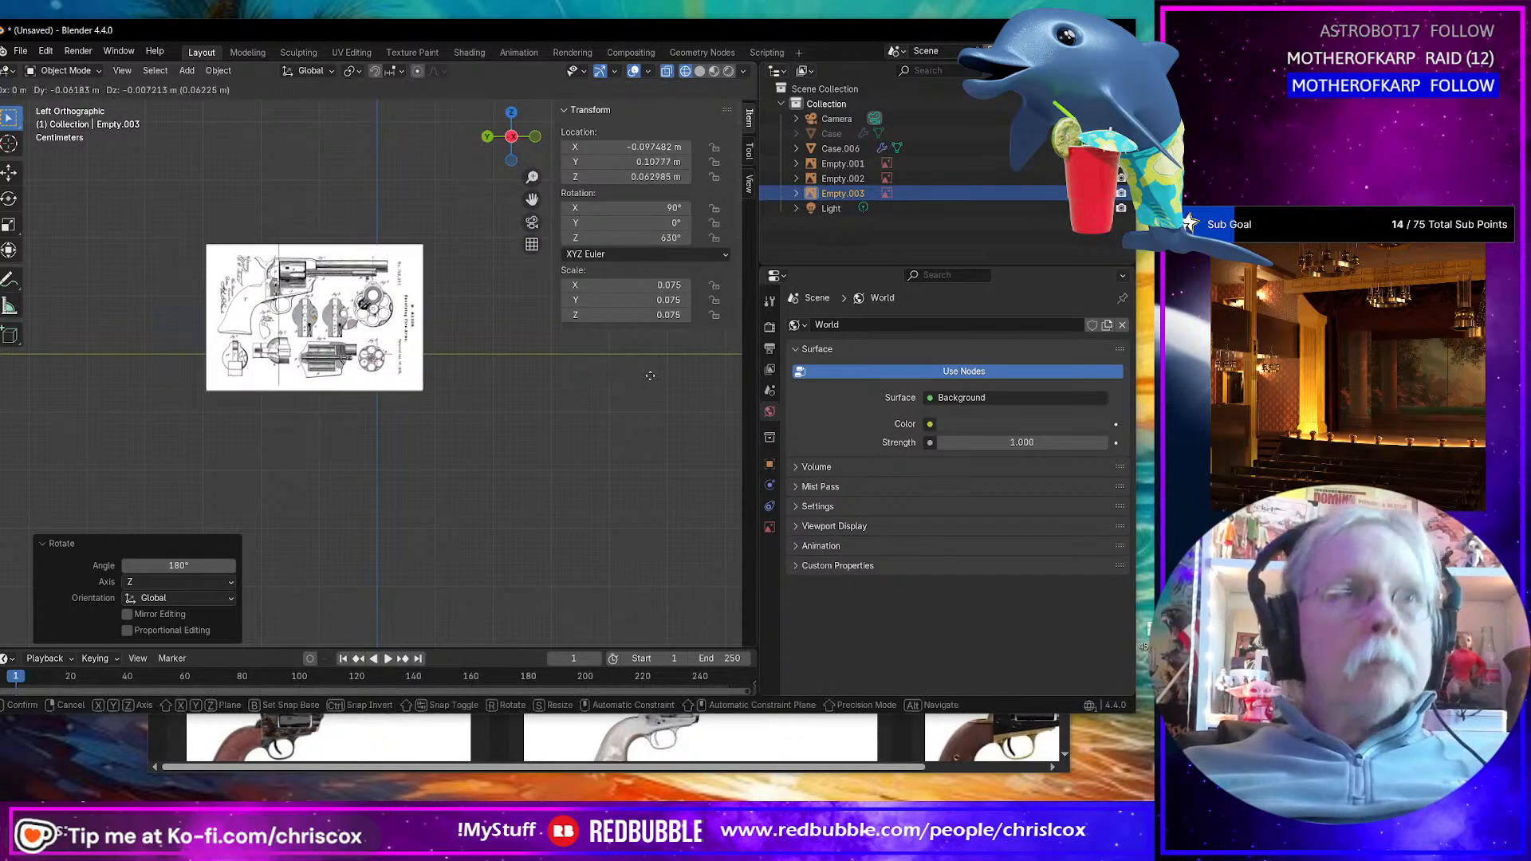
pyautogui.click(720, 457)
pyautogui.scroll(10, 597, 443)
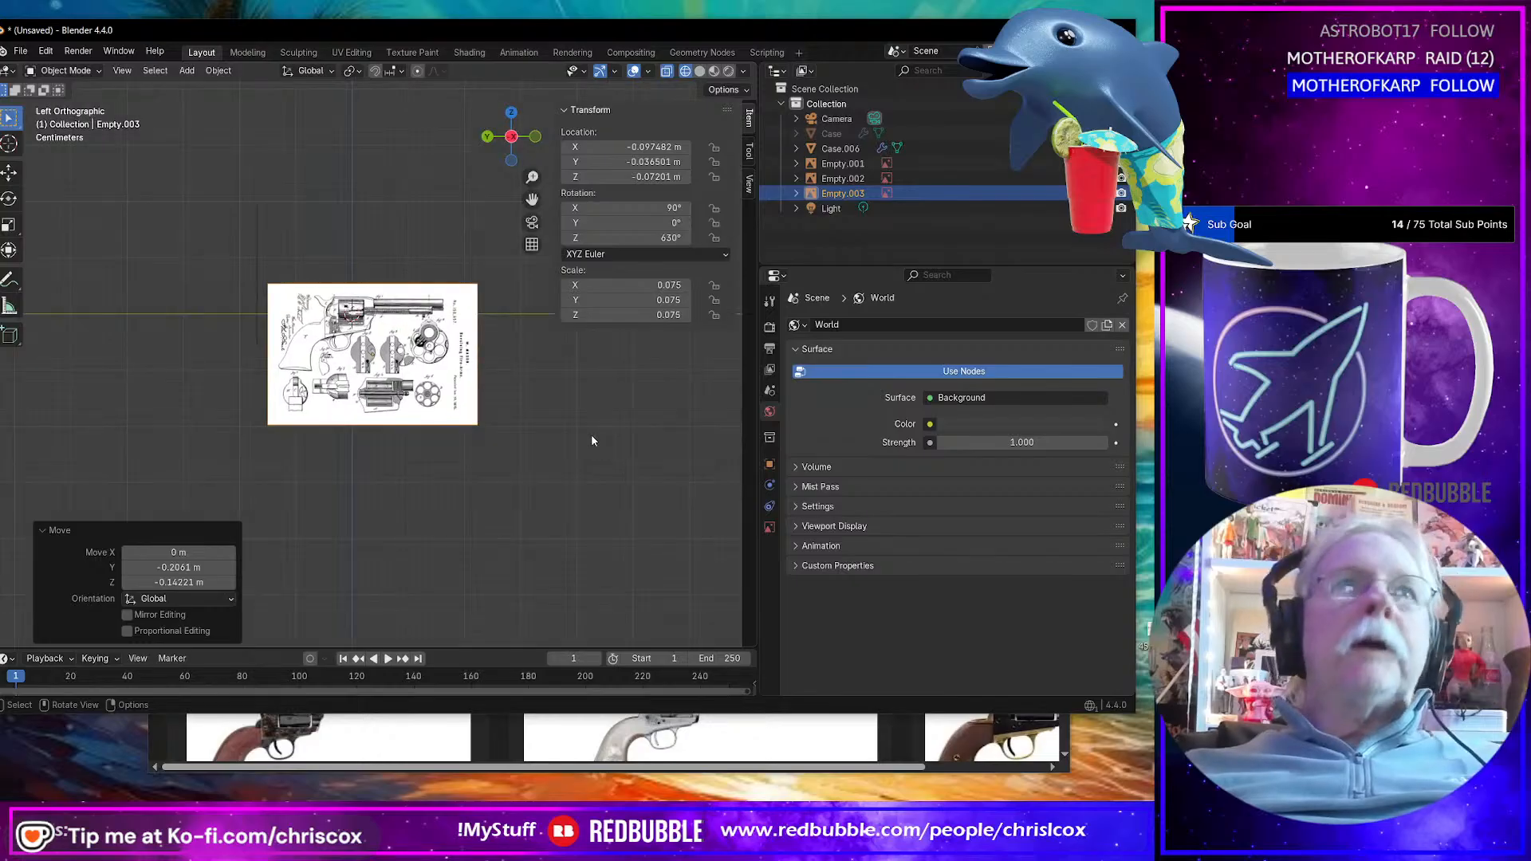
pyautogui.scroll(-6, 367, 352)
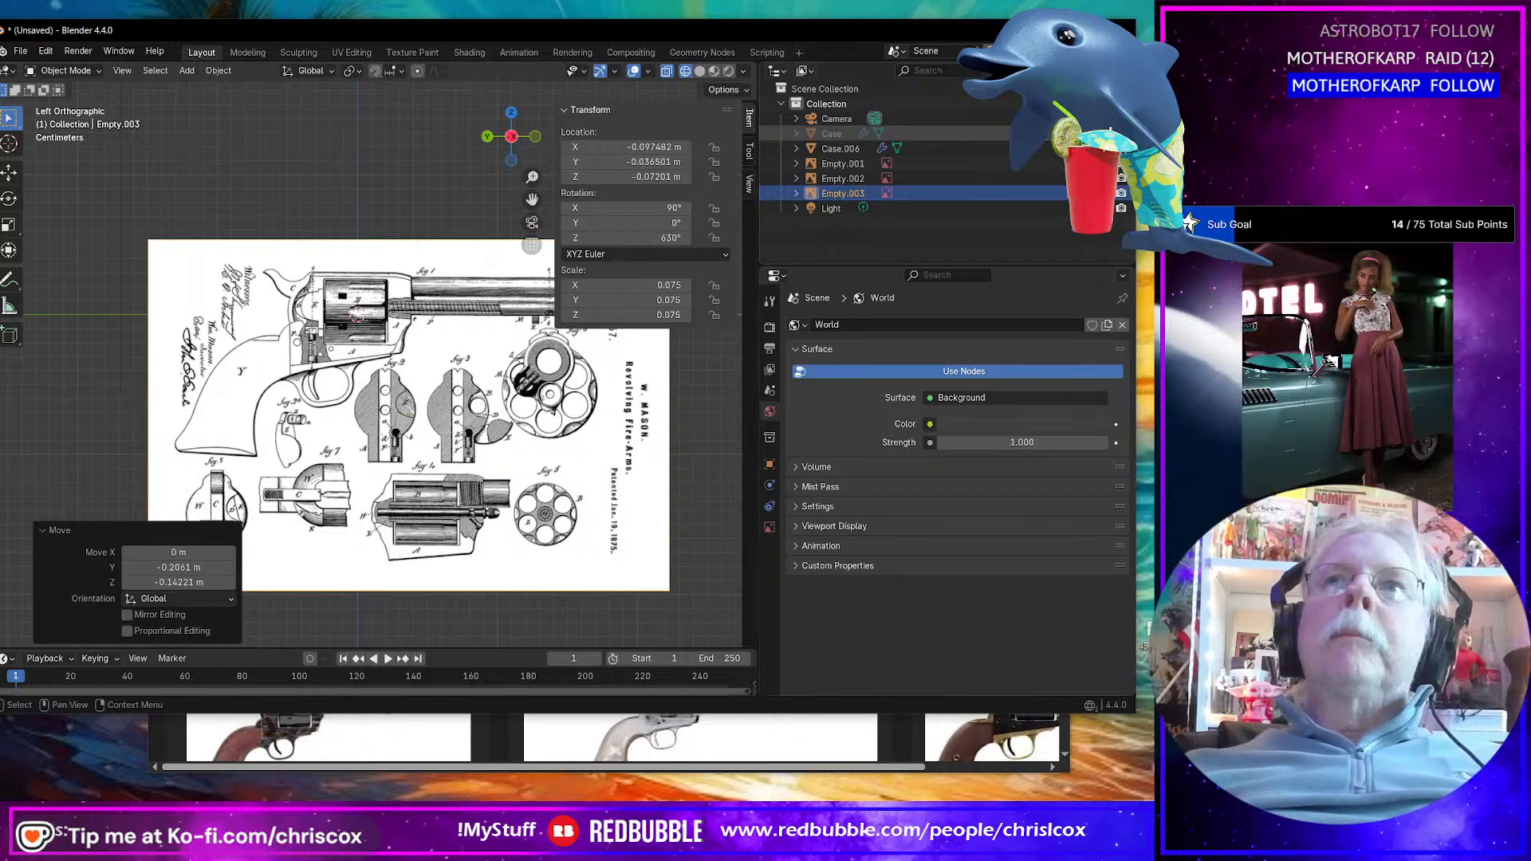
# Step: Move the duplicated patent image about 0.1729 m along X, behind the model, and return to the left orthographic view
pyautogui.scroll(-3, 548, 385)
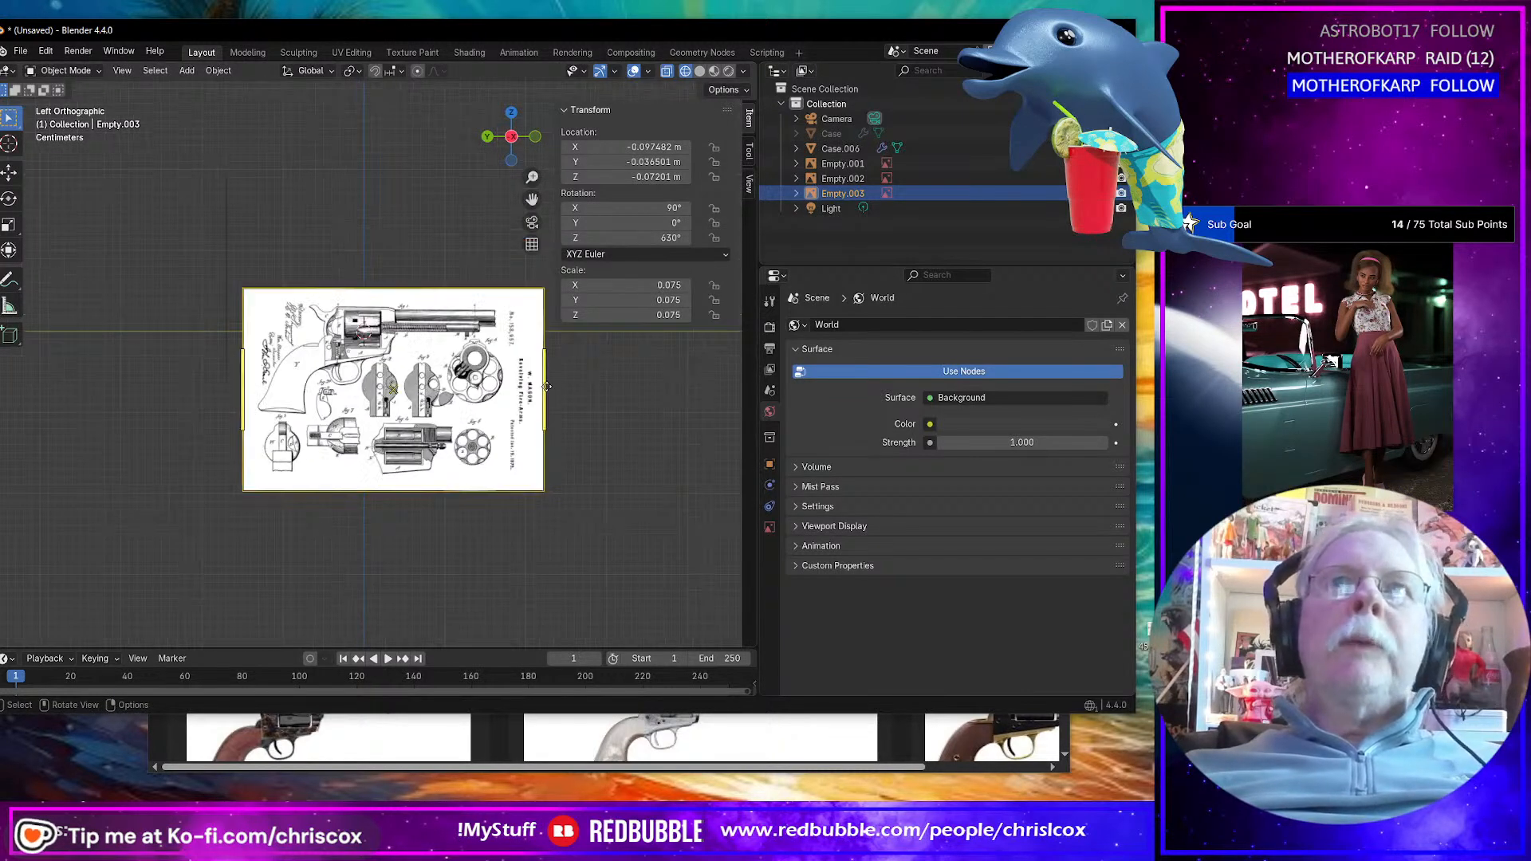
pyautogui.moveTo(541, 388); pyautogui.dragTo(368, 444, button='middle')
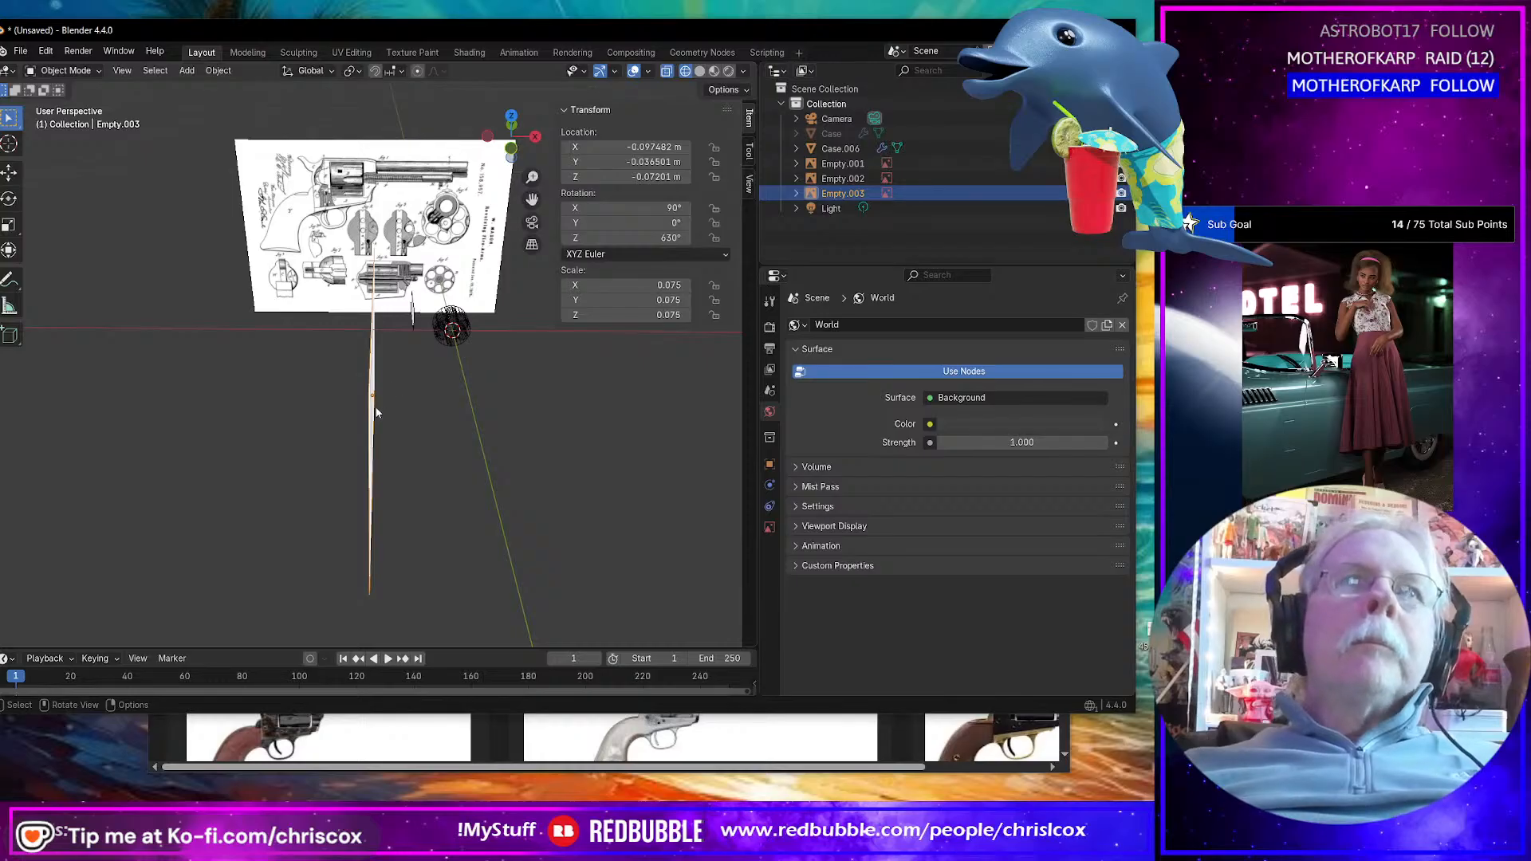
pyautogui.moveTo(379, 425); pyautogui.dragTo(522, 437)
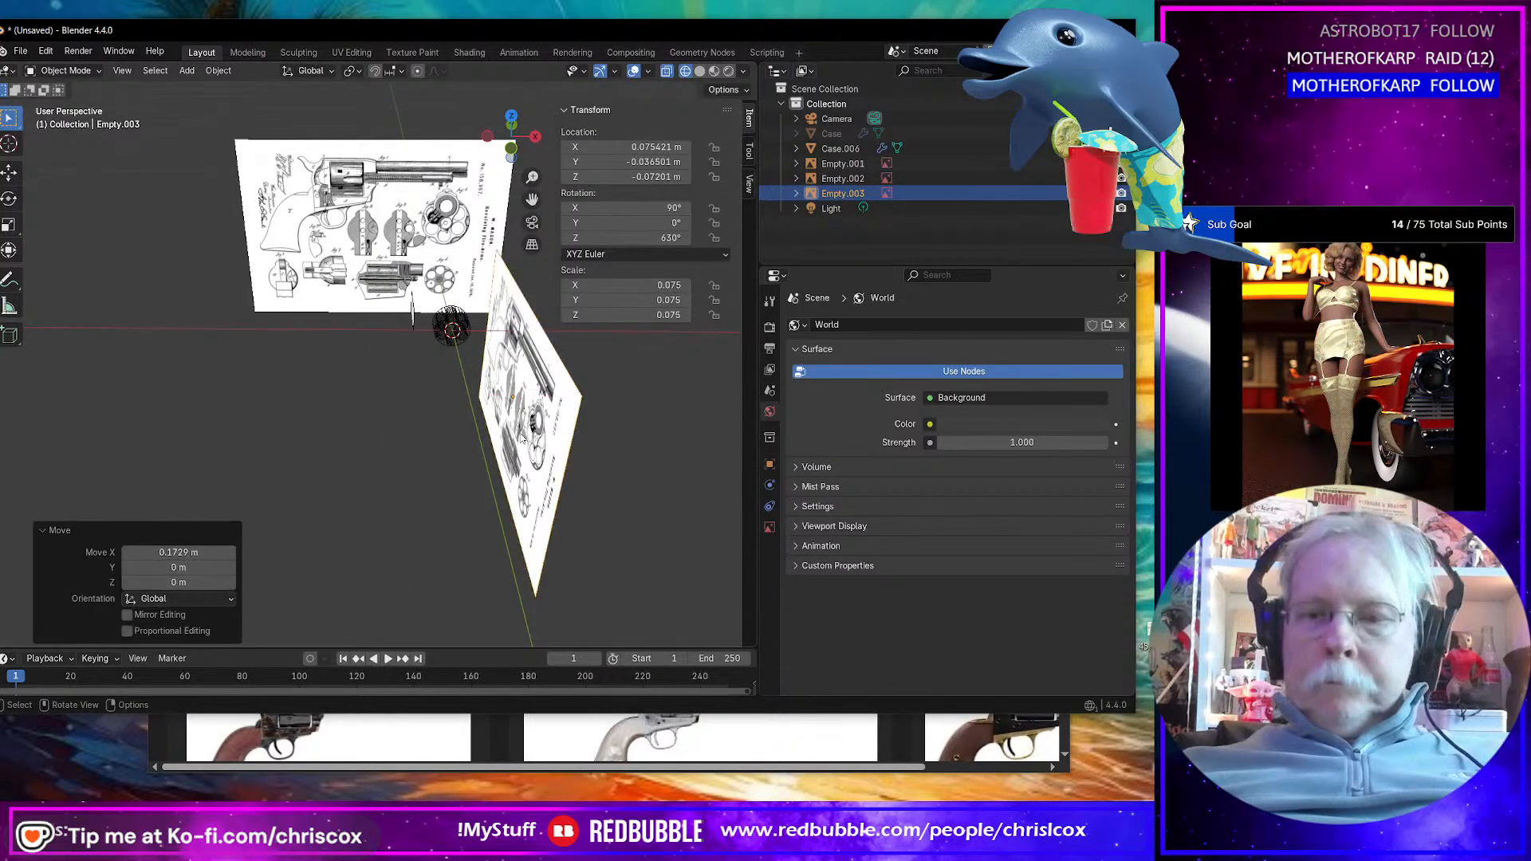
pyautogui.press('ctrl+KP_3')
pyautogui.scroll(7, 345, 420)
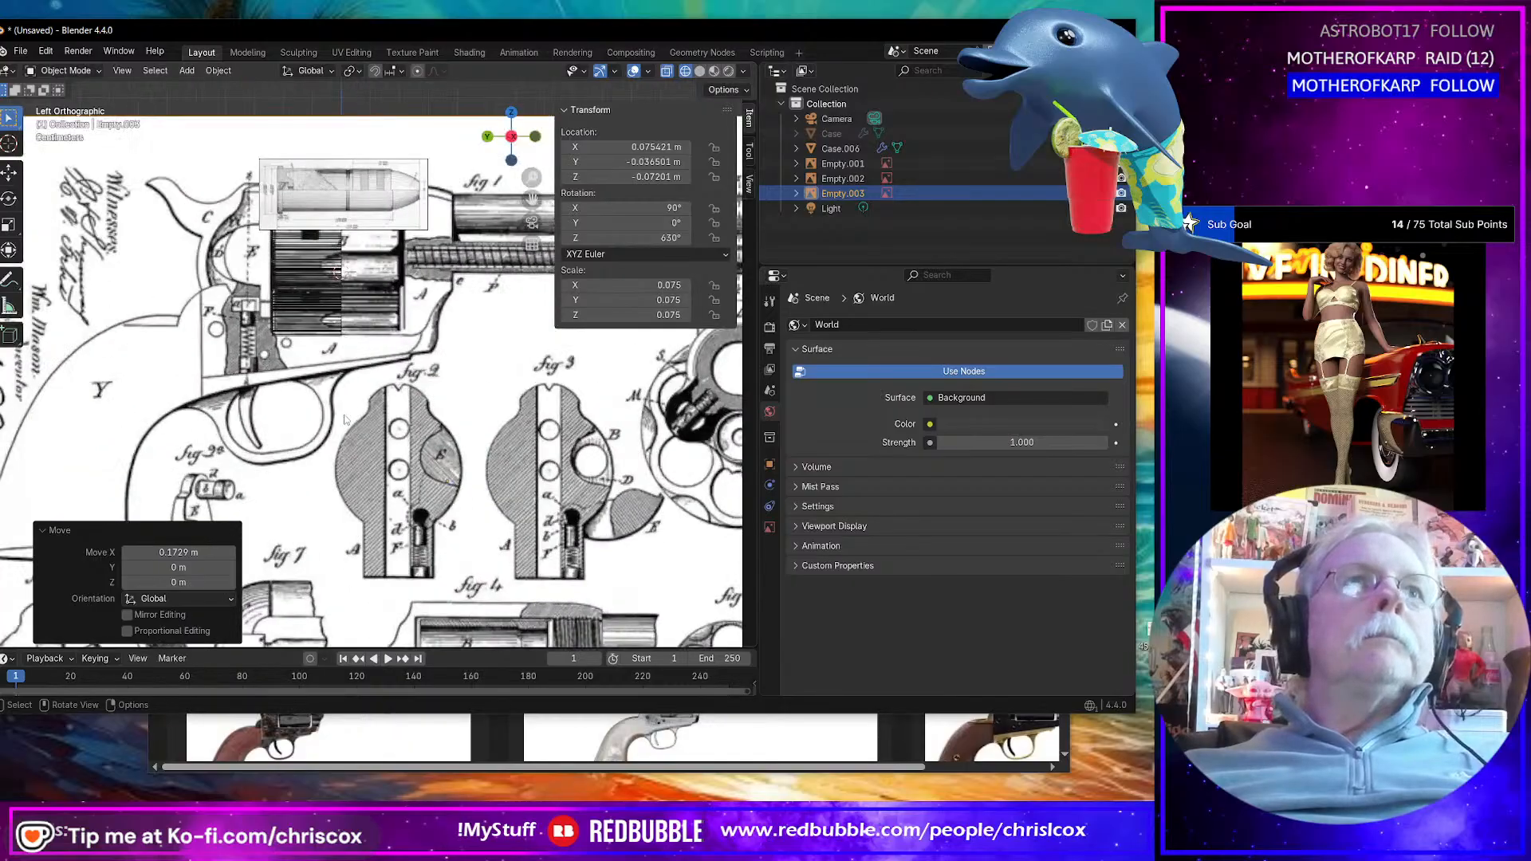
# Step: Rename the bullet reference image to Bullet and hide it in the viewport
pyautogui.scroll(3, 346, 416)
pyautogui.keyDown('shift'); pyautogui.moveTo(351, 405); pyautogui.dragTo(385, 455, button='middle'); pyautogui.keyUp('shift')
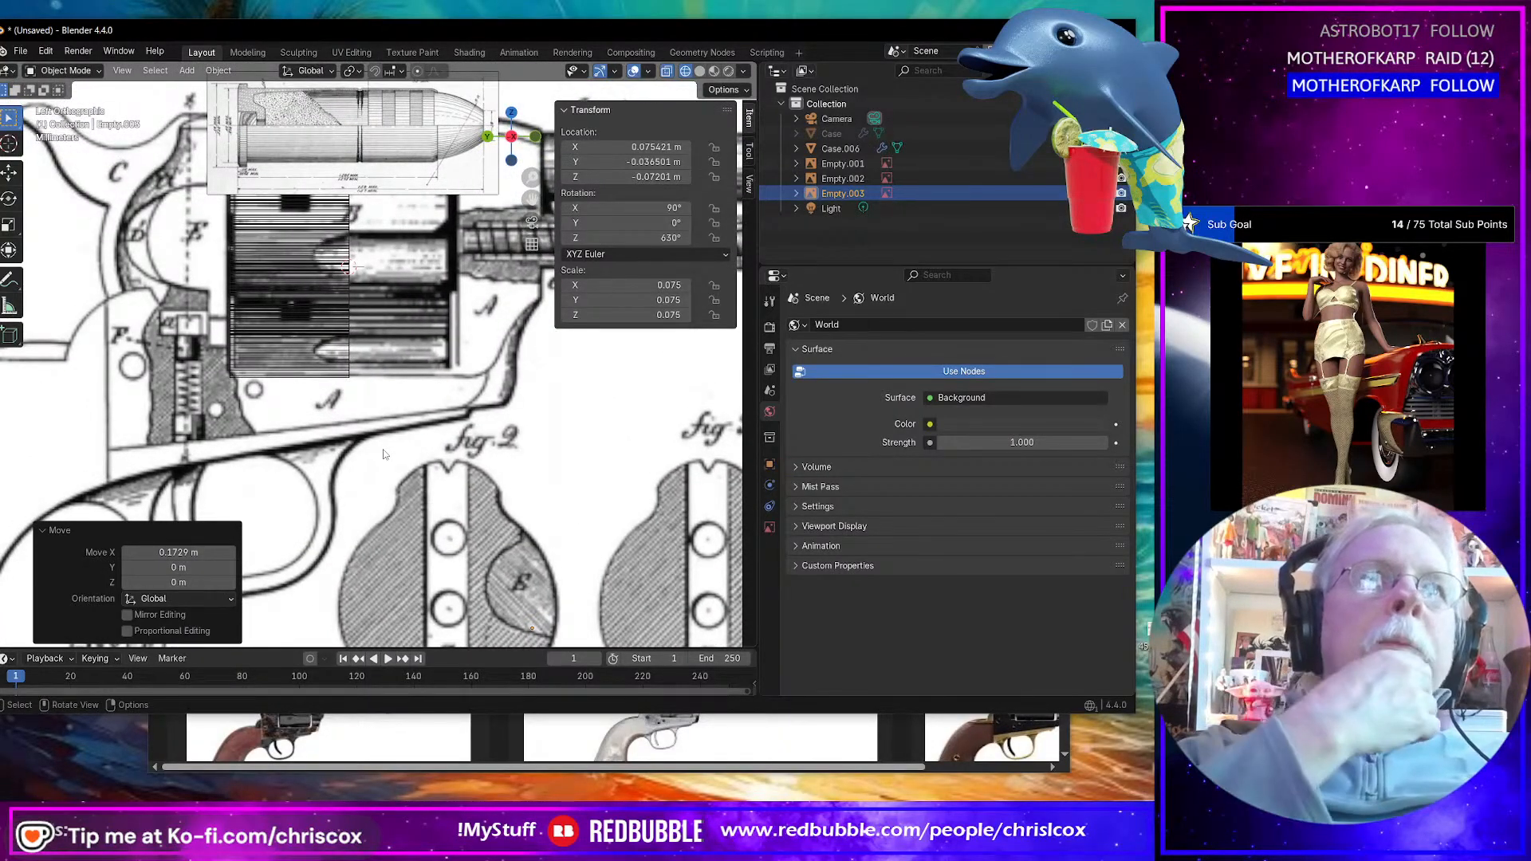
pyautogui.click(401, 172)
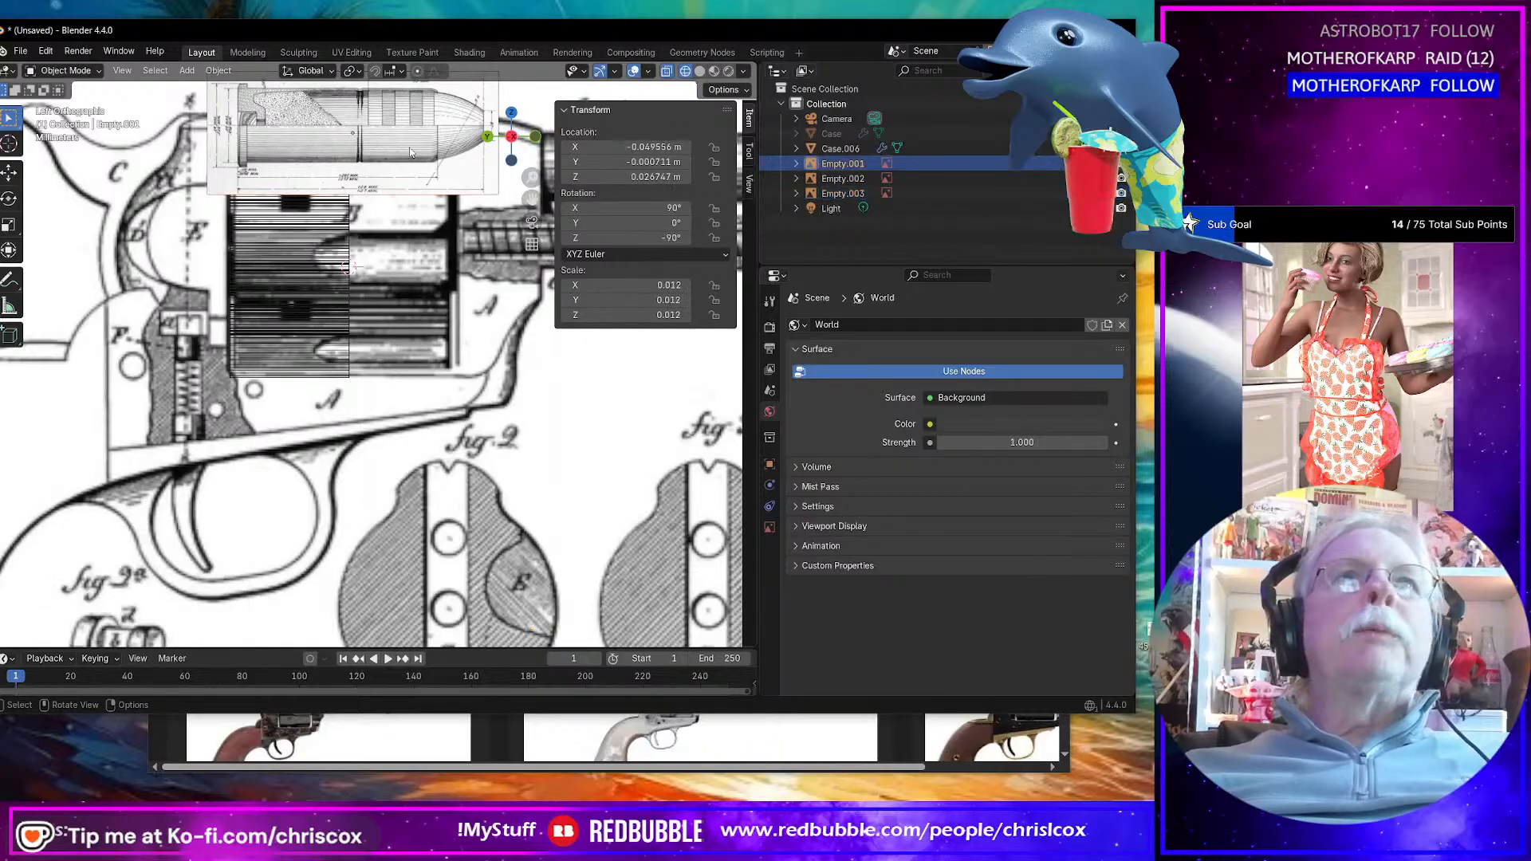
pyautogui.doubleClick(855, 163)
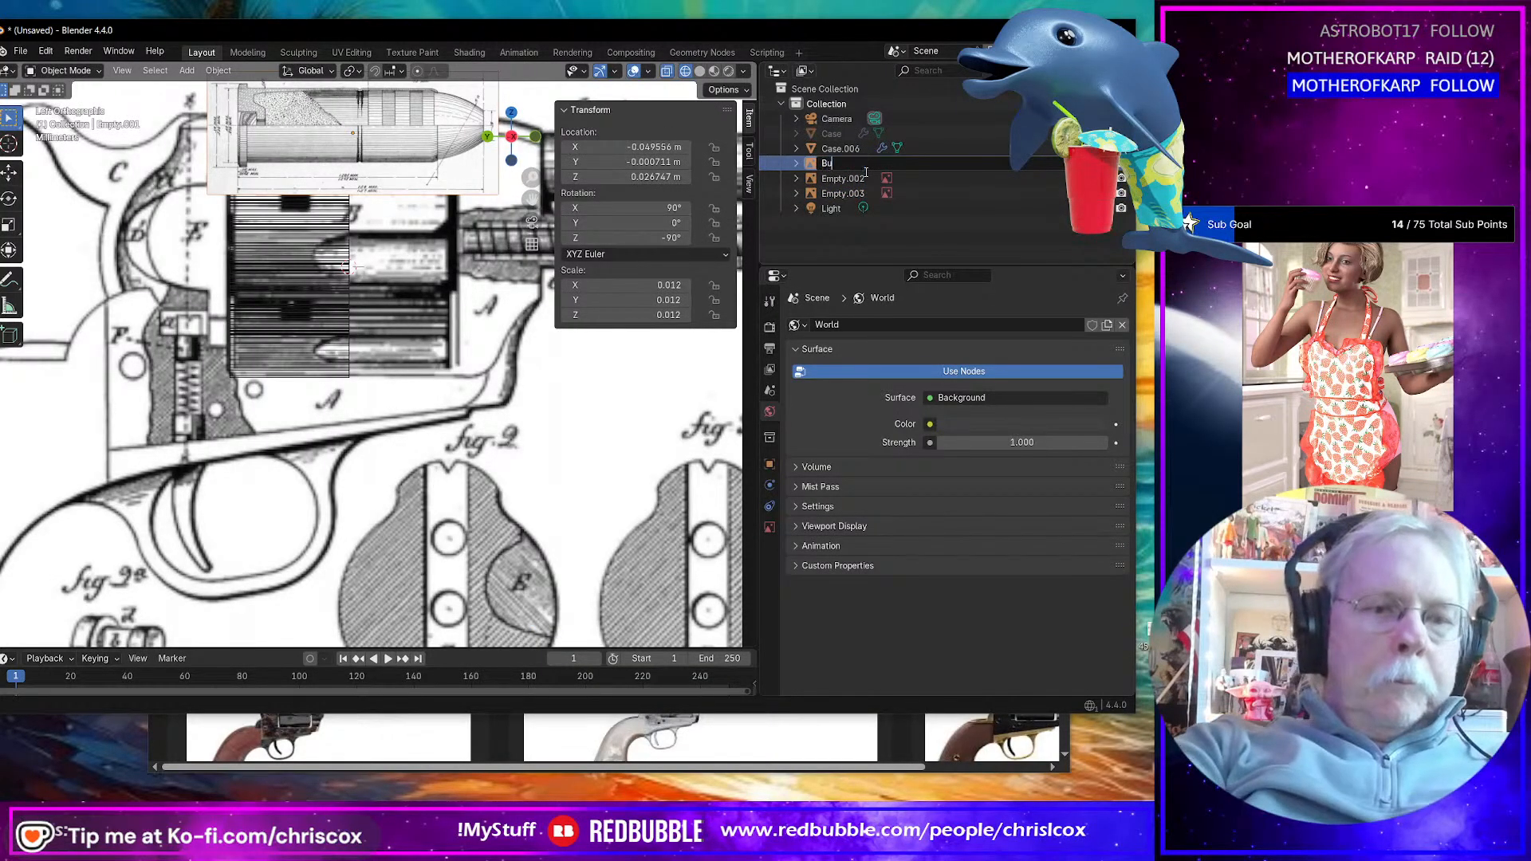
pyautogui.press('Return')
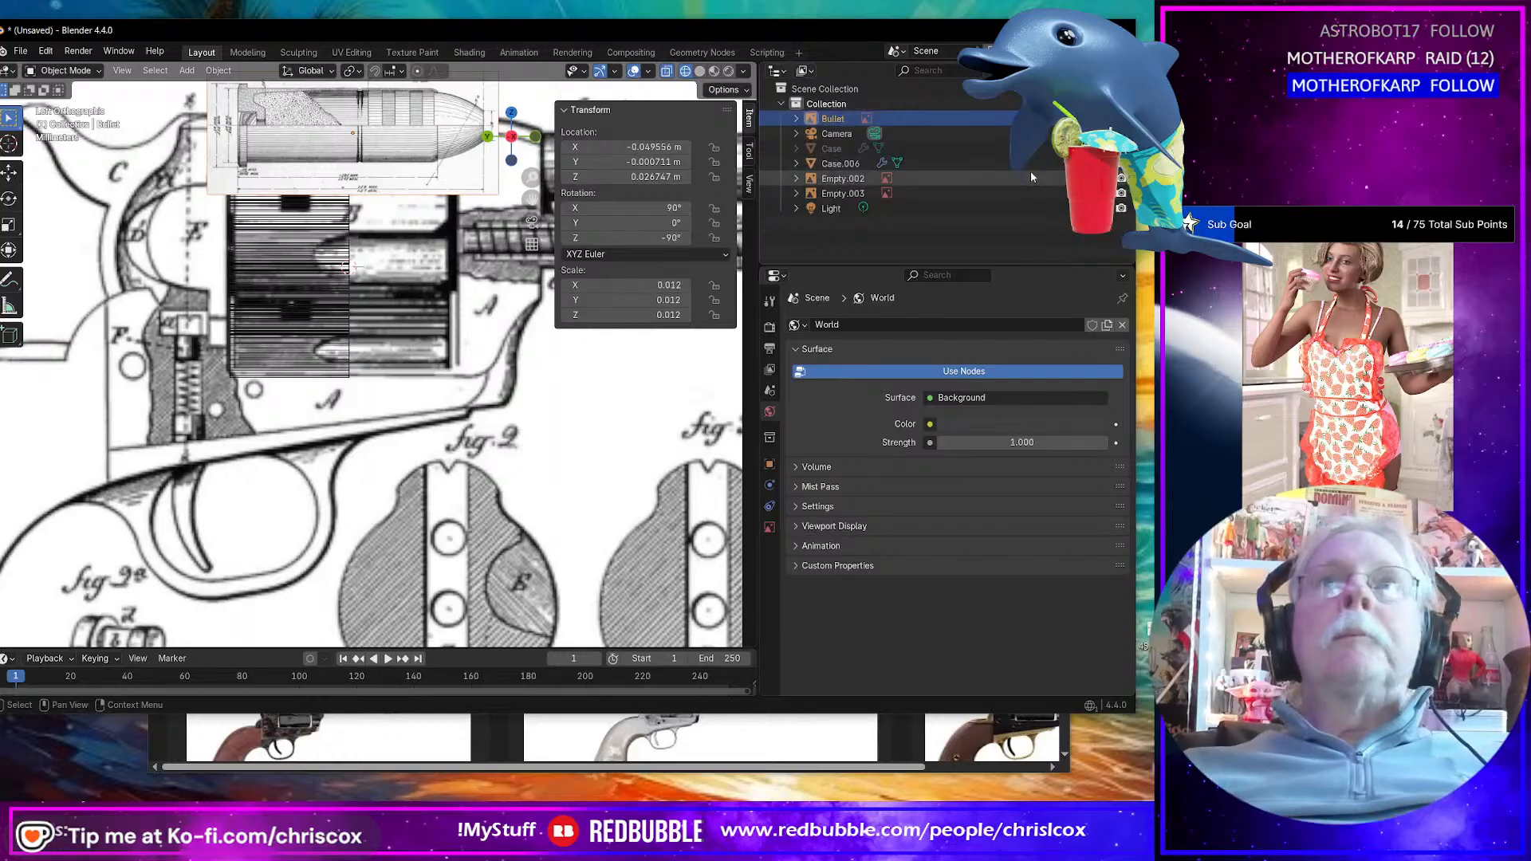
pyautogui.press('h')
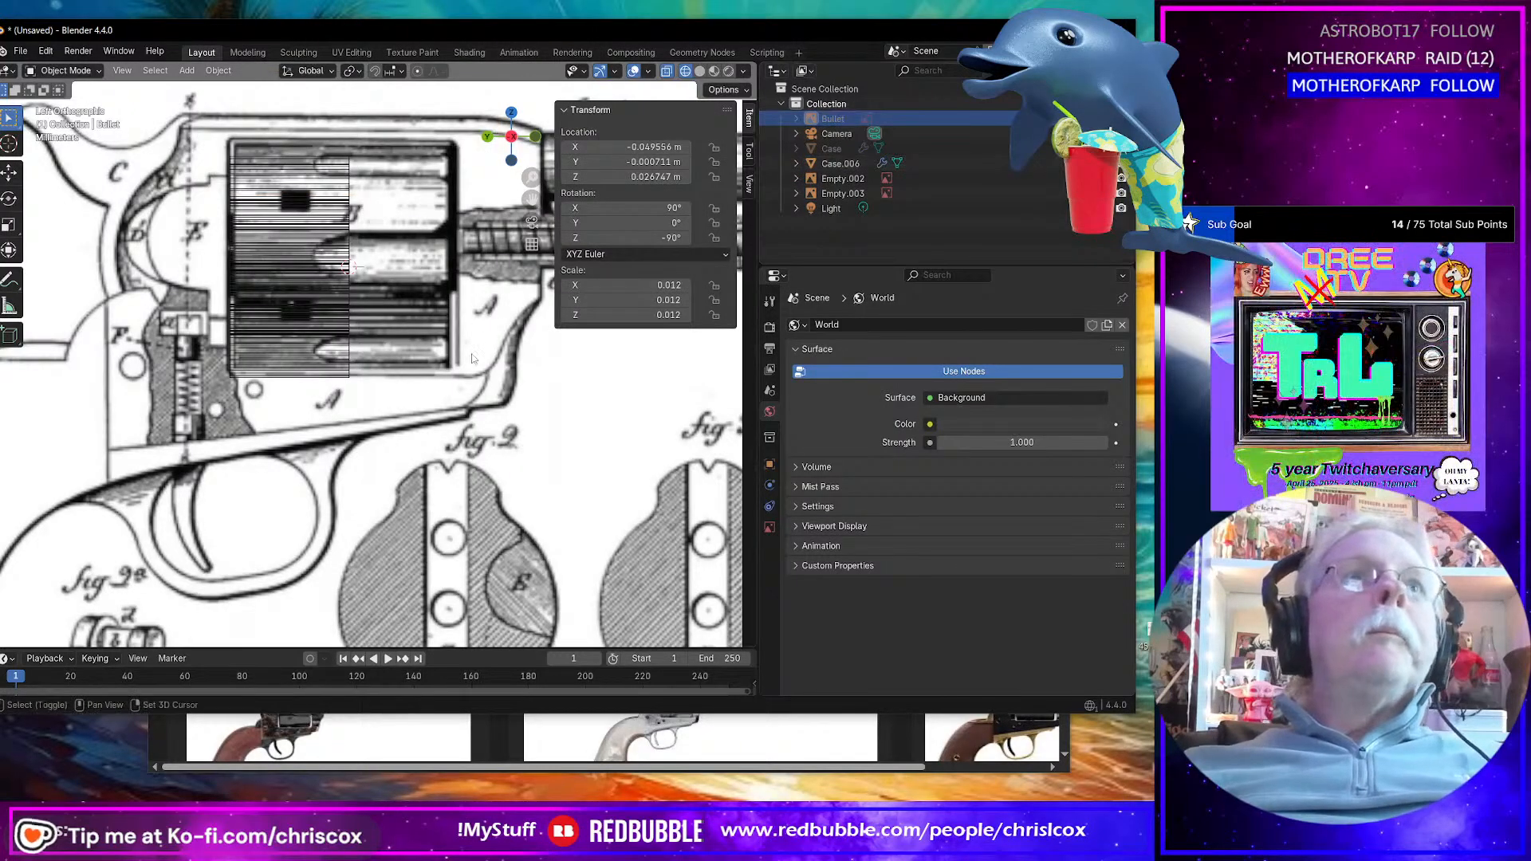
# Step: Select both patent reference images, Empty.002 and Empty.003, and scale them together by about 0.973
pyautogui.moveTo(472, 358)
pyautogui.keyDown('shift'); pyautogui.mouseDown(button='middle')
pyautogui.moveTo(501, 396)
pyautogui.moveTo(450, 392)
pyautogui.mouseUp(button='middle'); pyautogui.keyUp('shift')
pyautogui.click(450, 388)
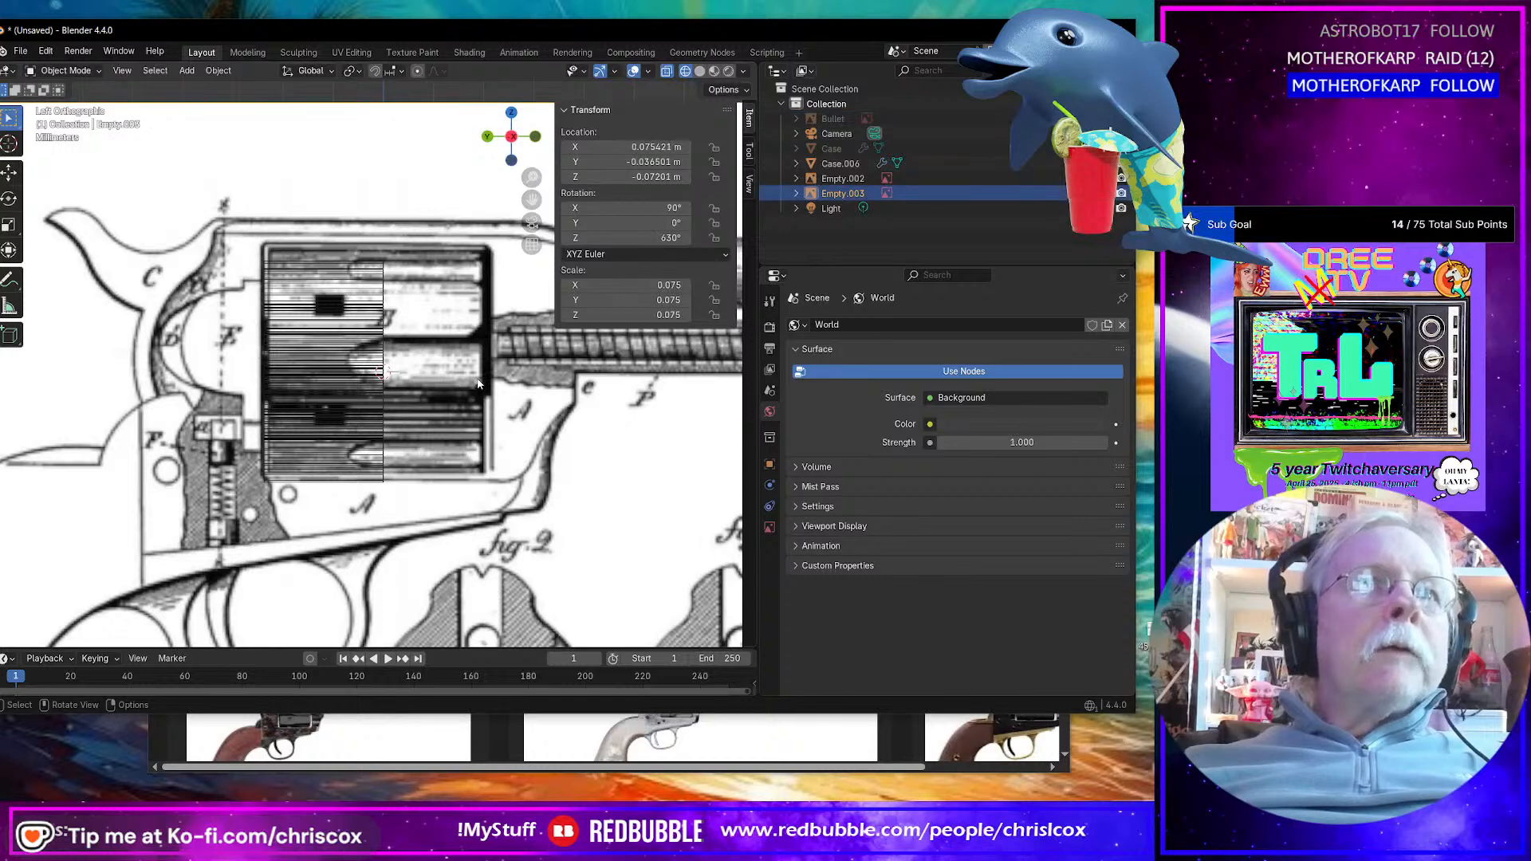
pyautogui.scroll(3, 463, 391)
pyautogui.scroll(-8, 478, 391)
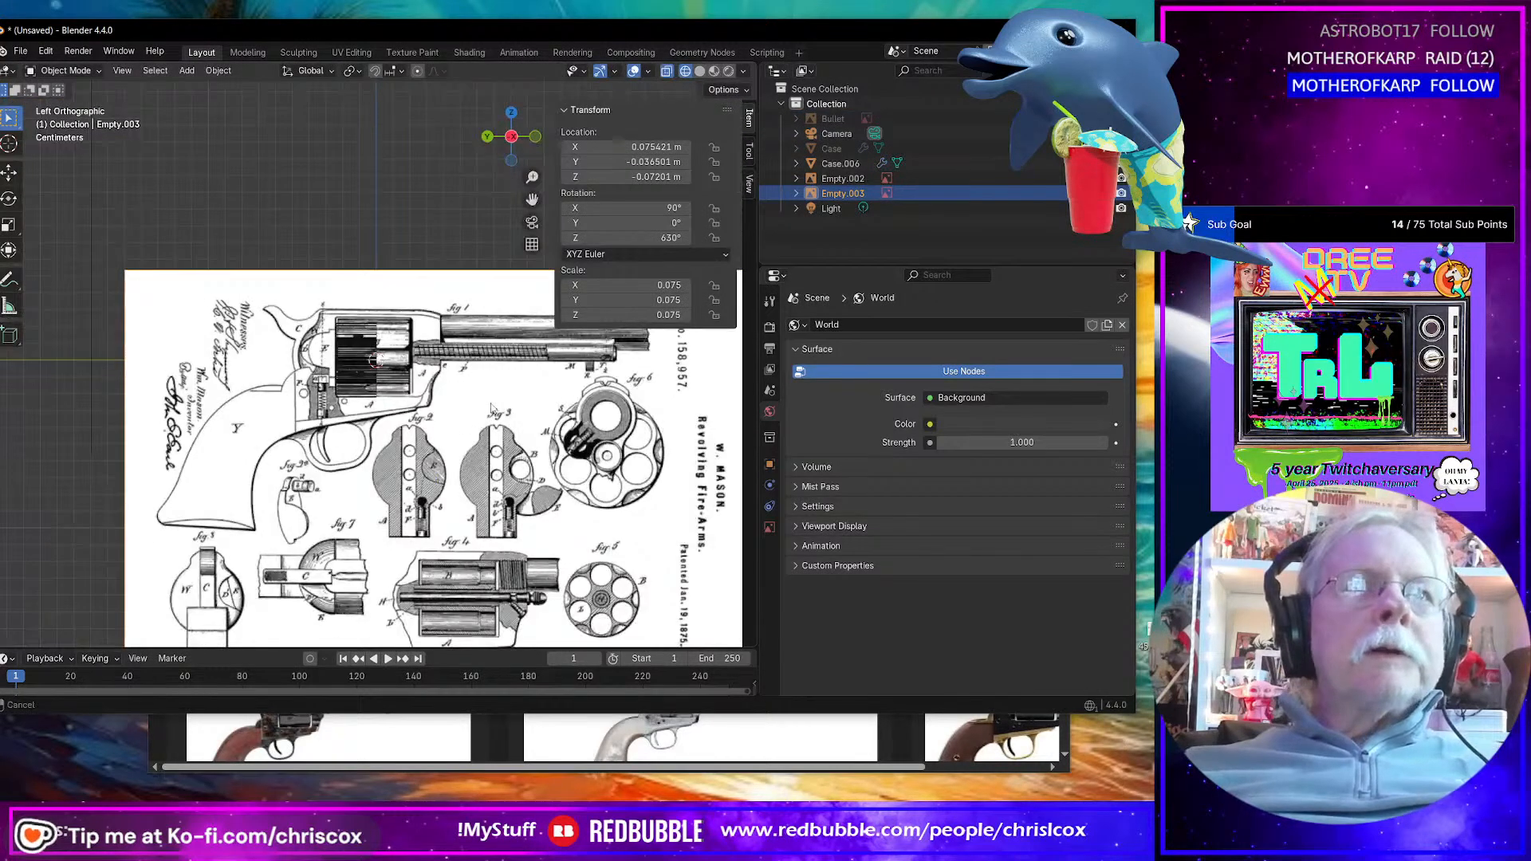
pyautogui.keyDown('shift'); pyautogui.moveTo(481, 392); pyautogui.dragTo(458, 384, button='middle'); pyautogui.keyUp('shift')
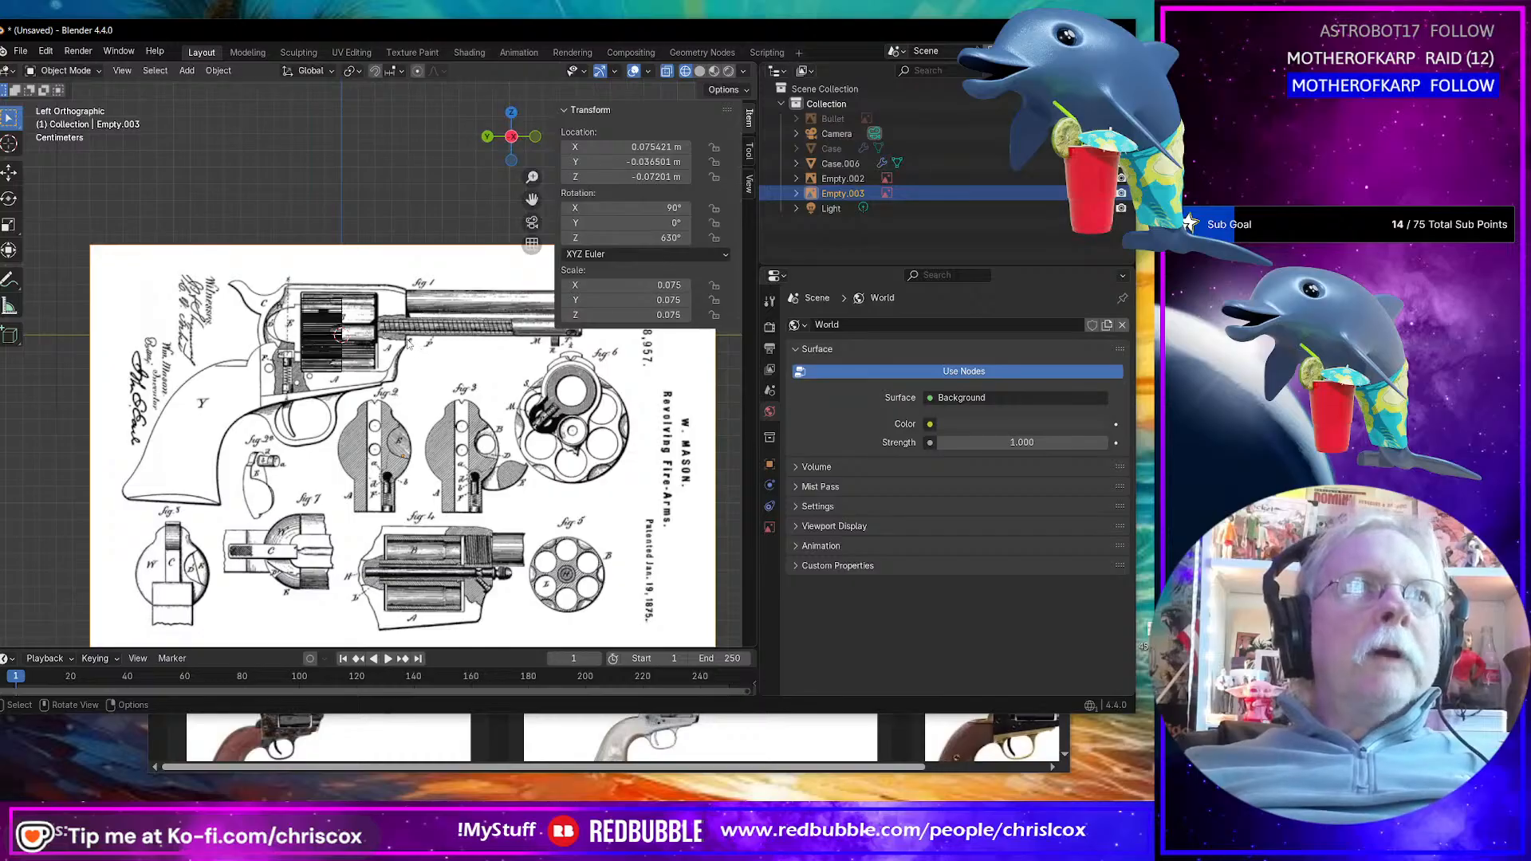
pyautogui.scroll(6, 403, 340)
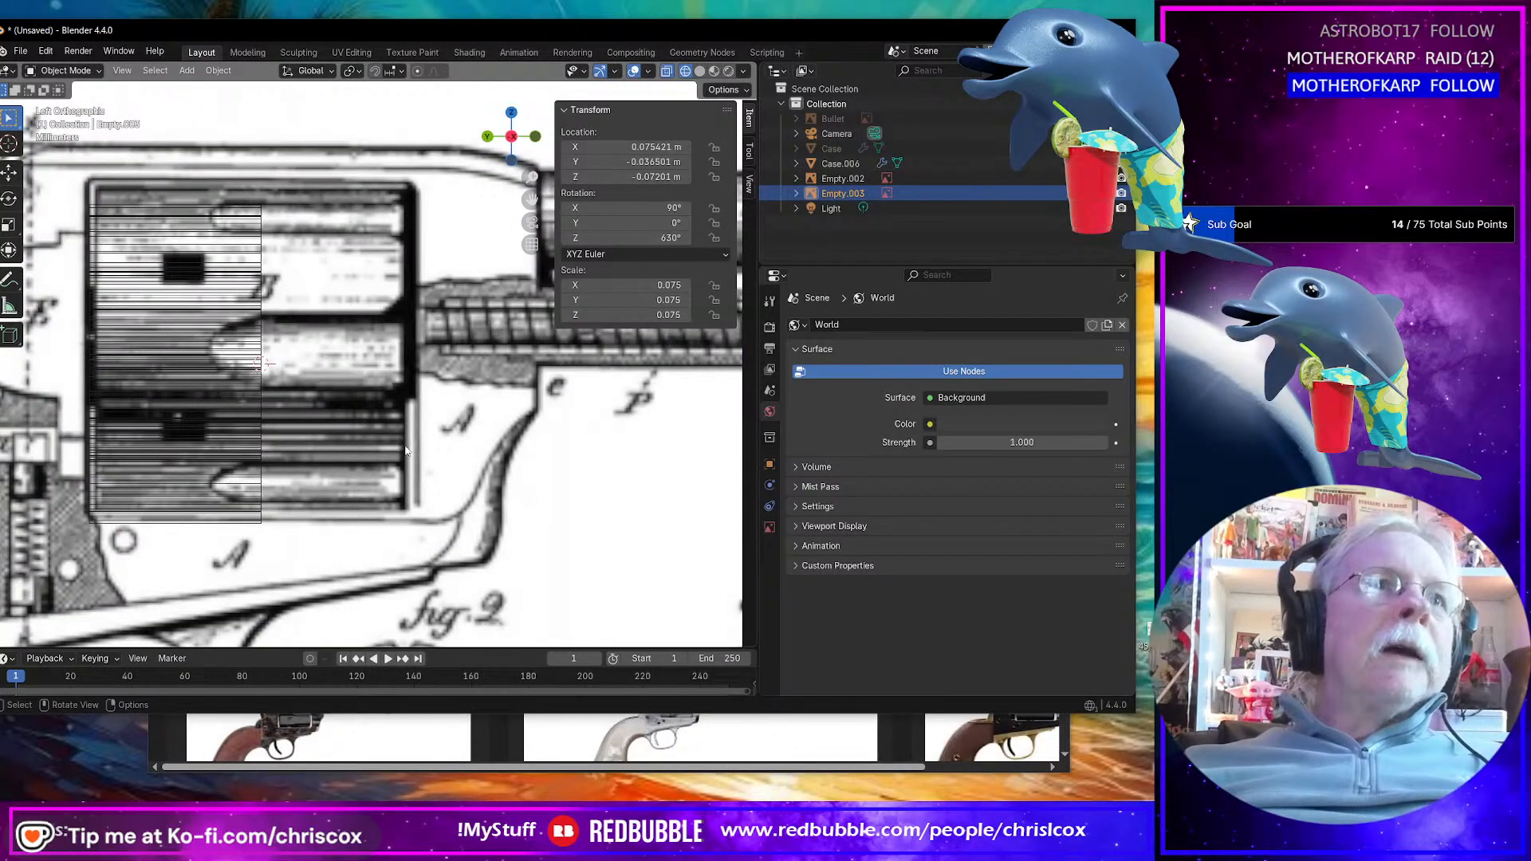
pyautogui.scroll(-2, 484, 450)
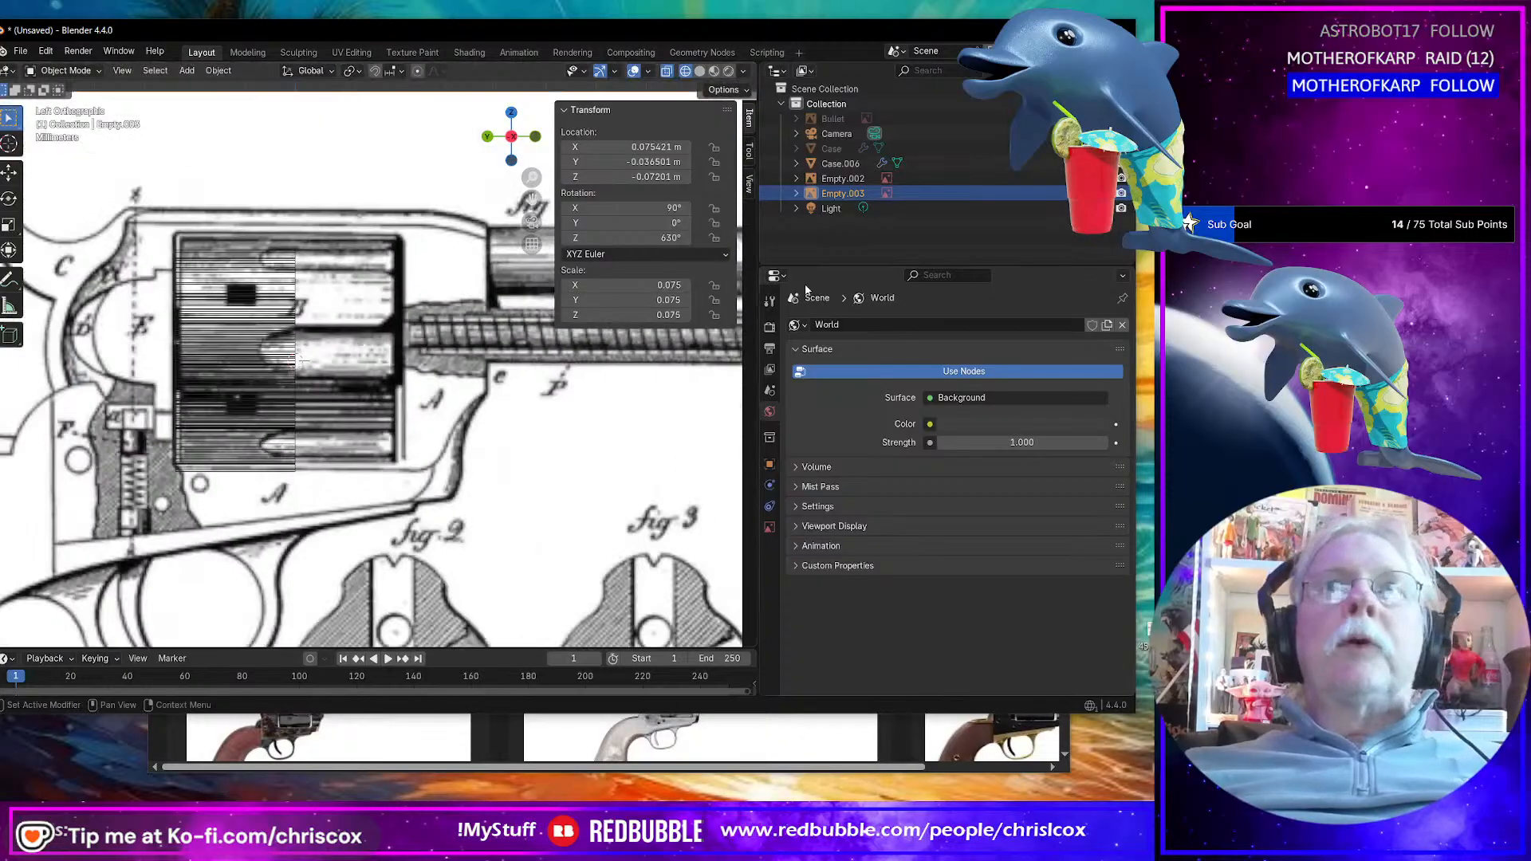
pyautogui.keyDown('shift'); pyautogui.click(843, 178); pyautogui.keyUp('shift')
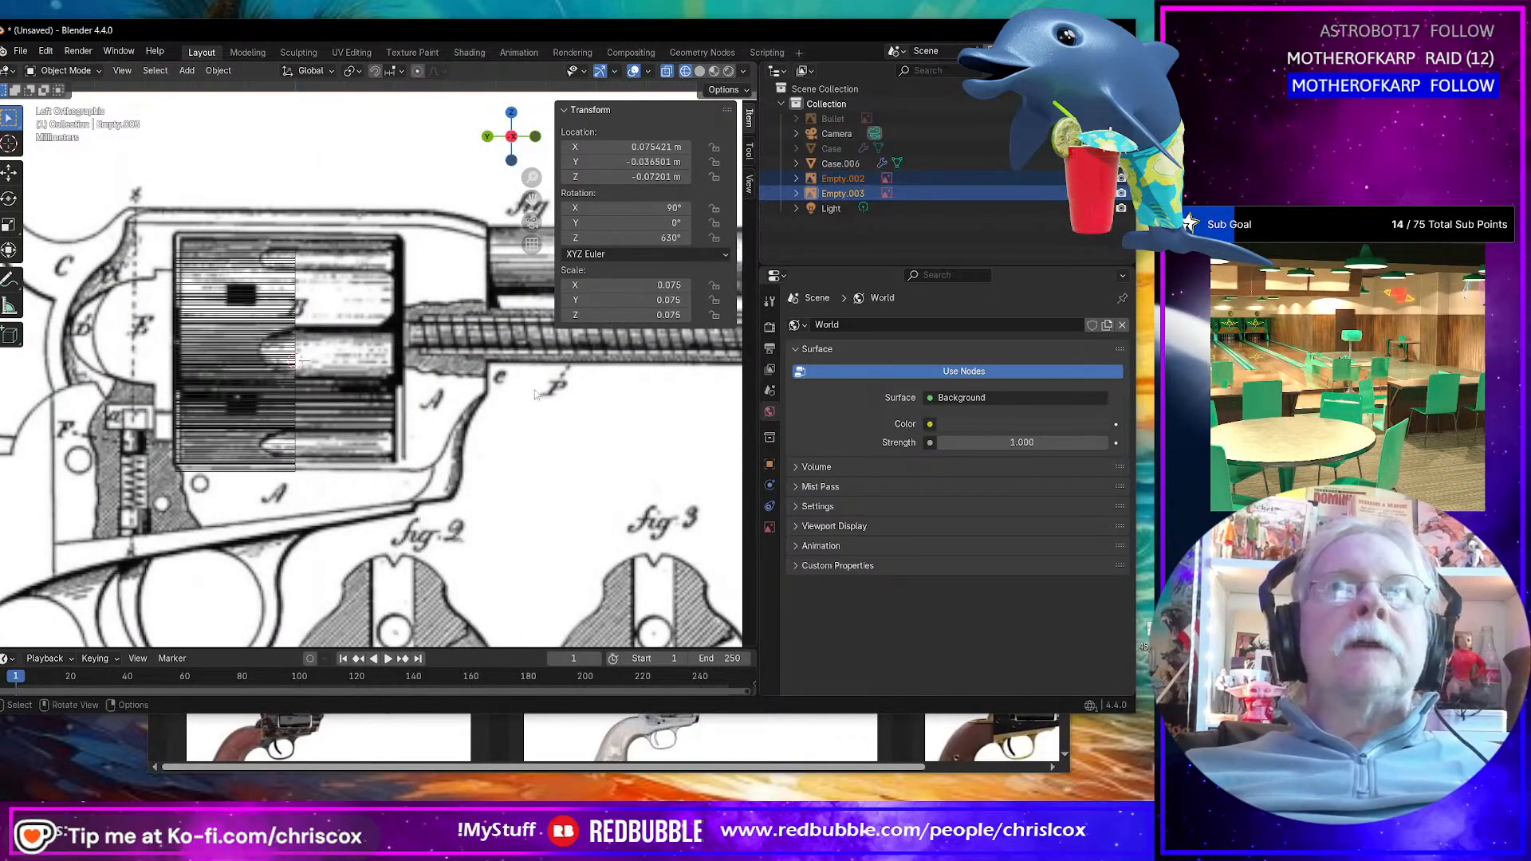
pyautogui.press('s')
pyautogui.click(431, 513)
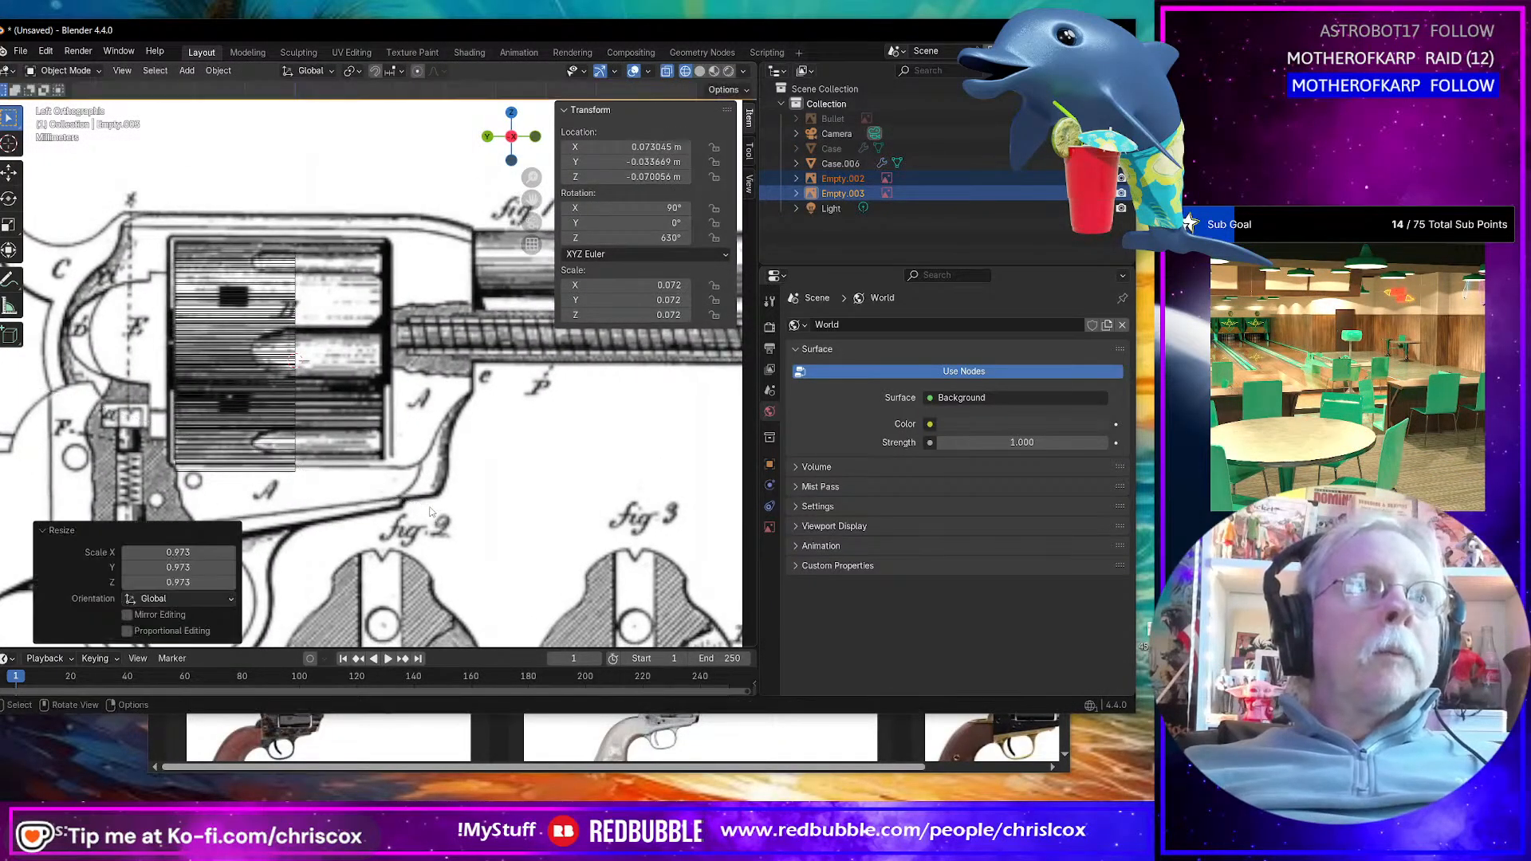
# Step: Set the transform pivot point to 3D Cursor and scale both patent images up by about 1.014
pyautogui.click(354, 71)
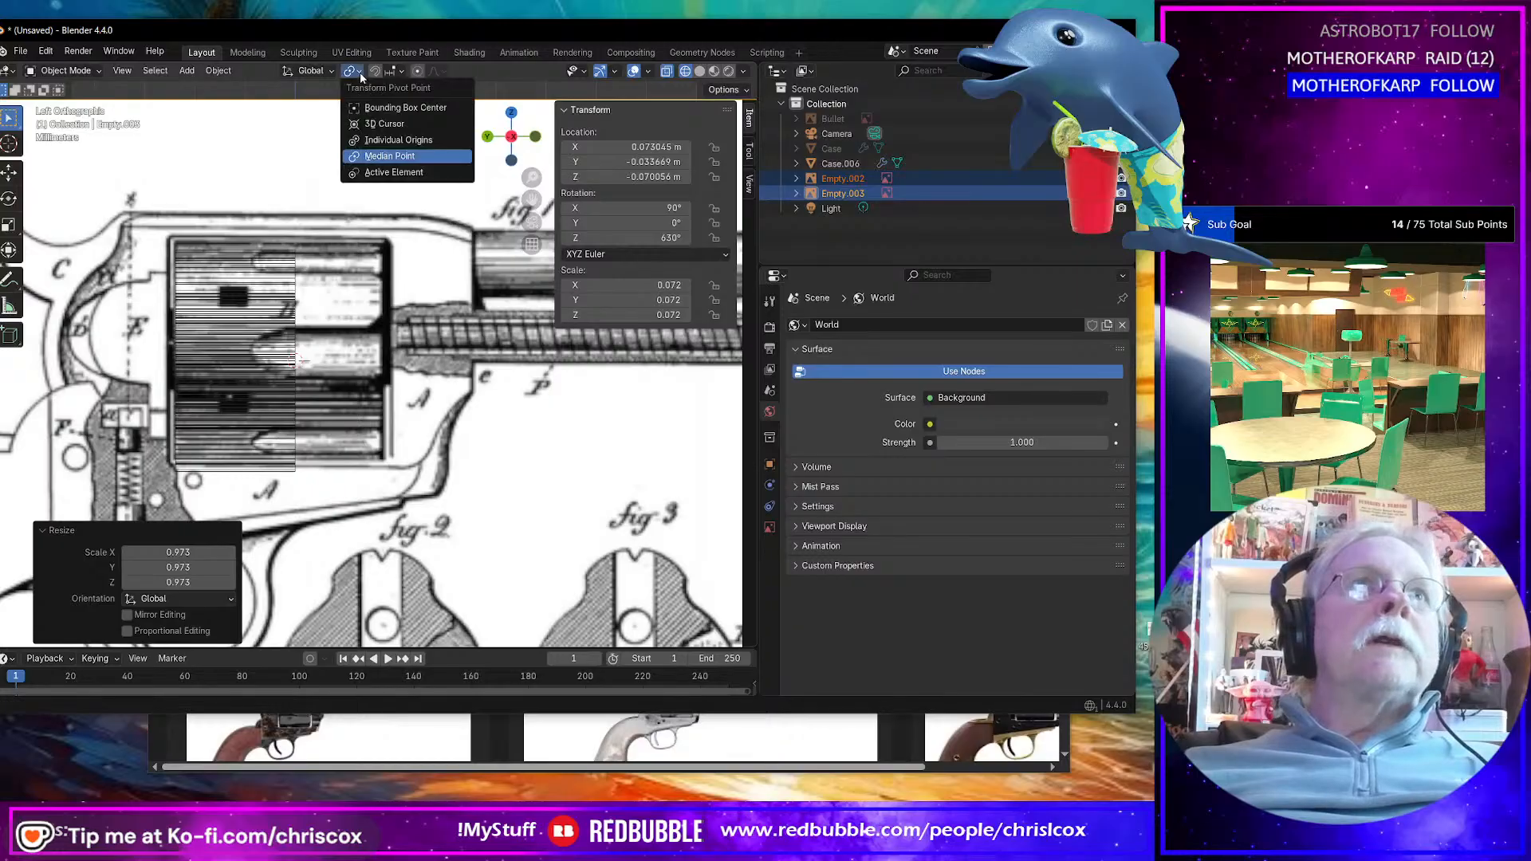
pyautogui.click(377, 140)
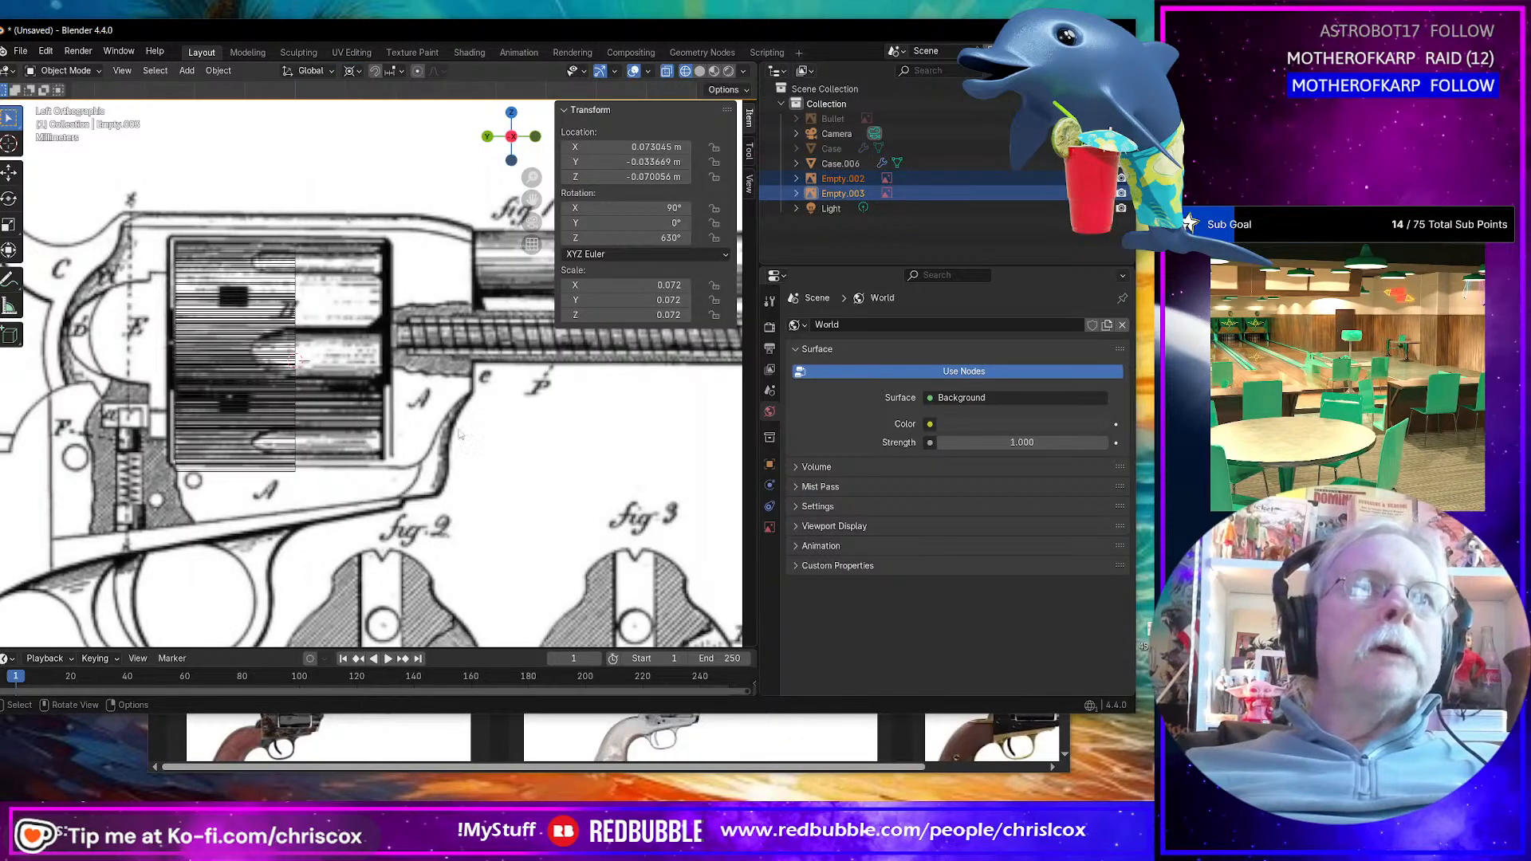
pyautogui.scroll(5, 460, 434)
pyautogui.scroll(-13, 460, 434)
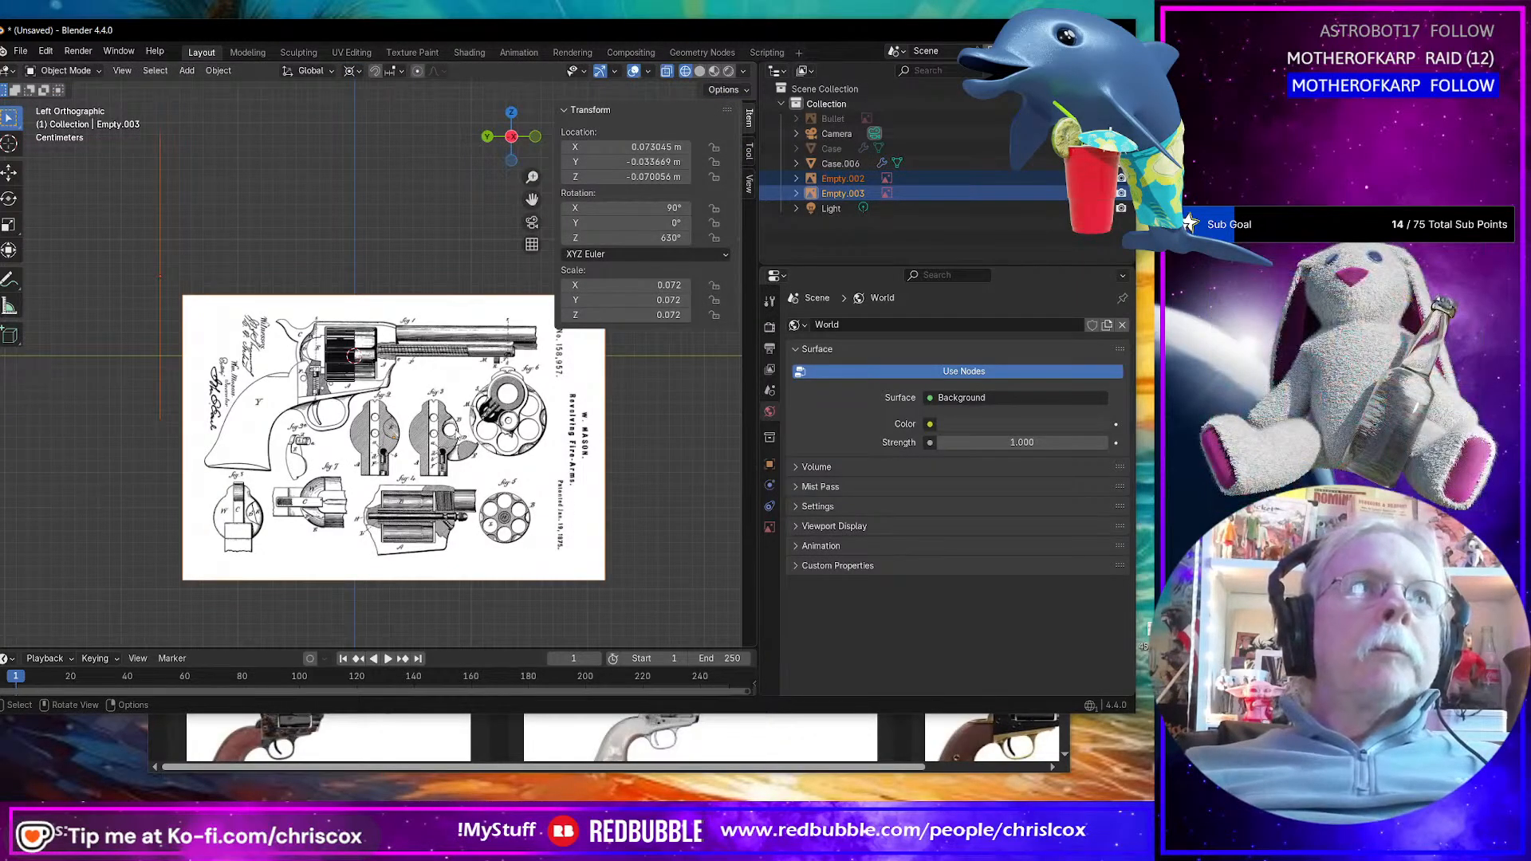
pyautogui.scroll(9, 392, 365)
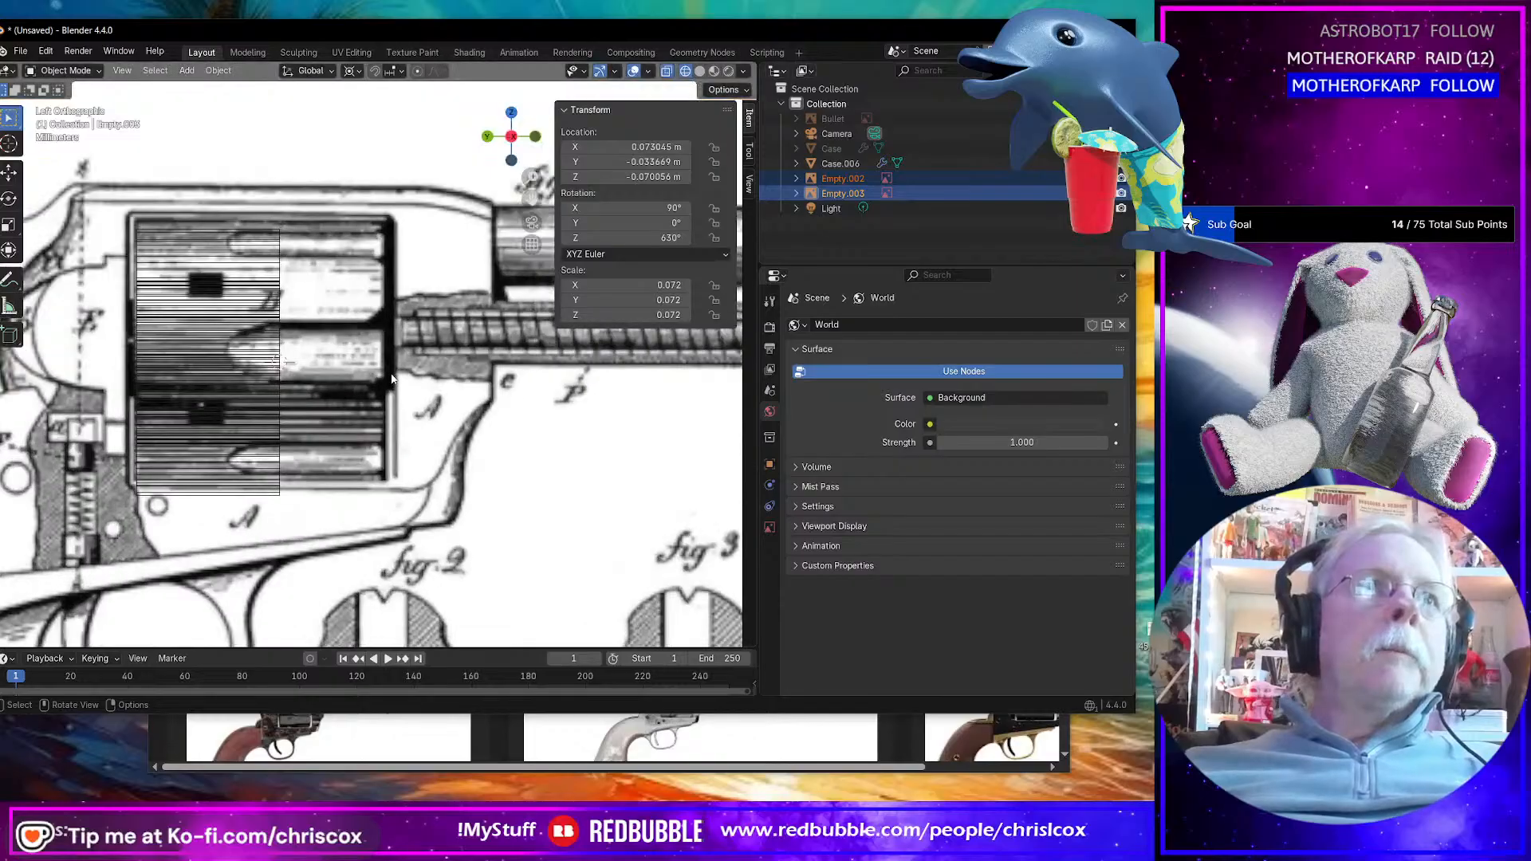
pyautogui.keyDown('shift'); pyautogui.moveTo(392, 375); pyautogui.dragTo(439, 408, button='middle'); pyautogui.keyUp('shift')
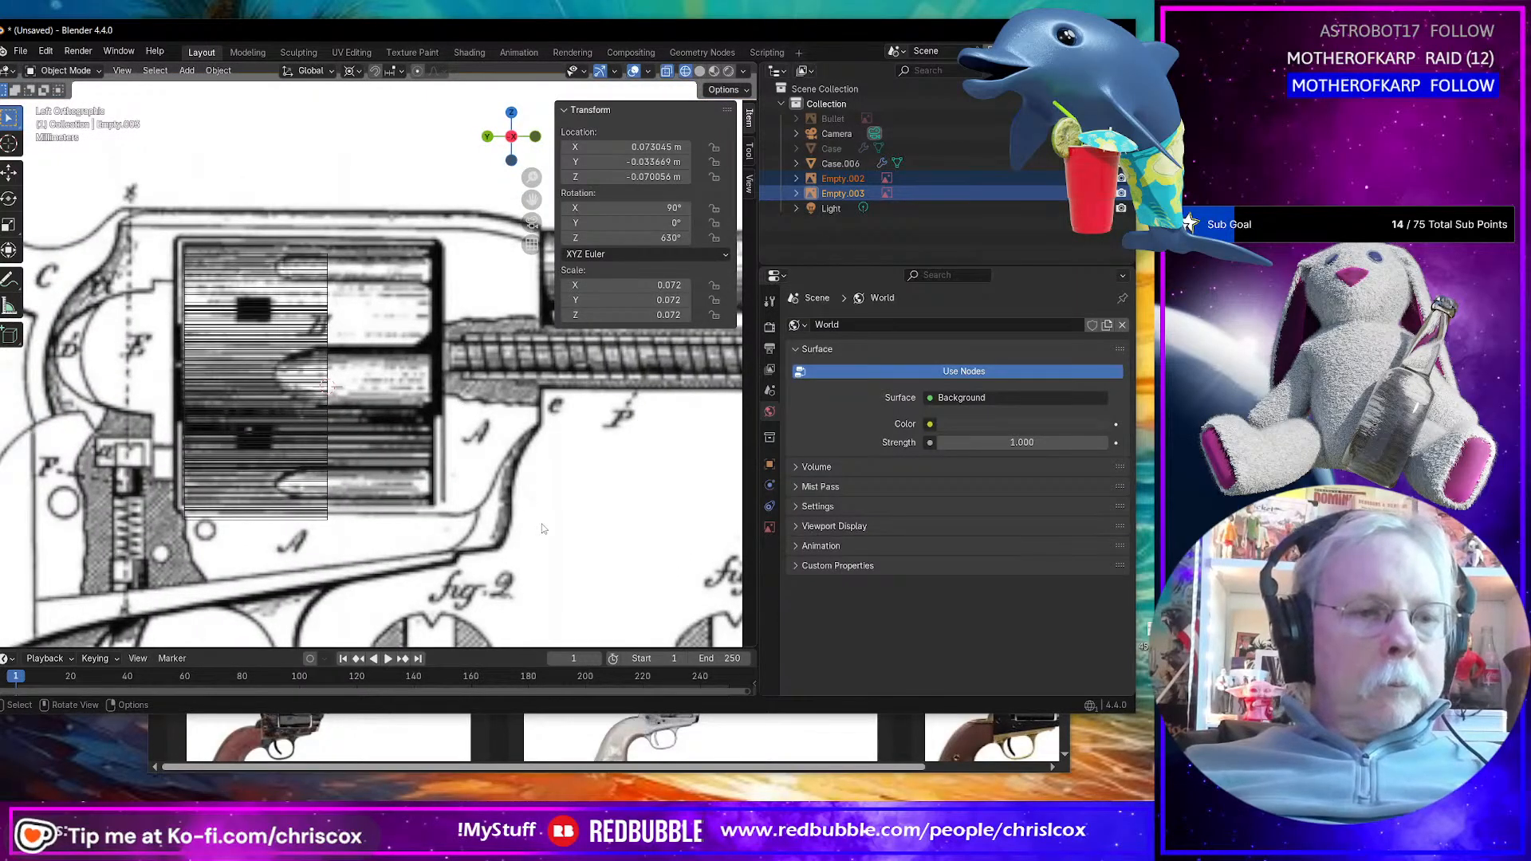
pyautogui.press('s')
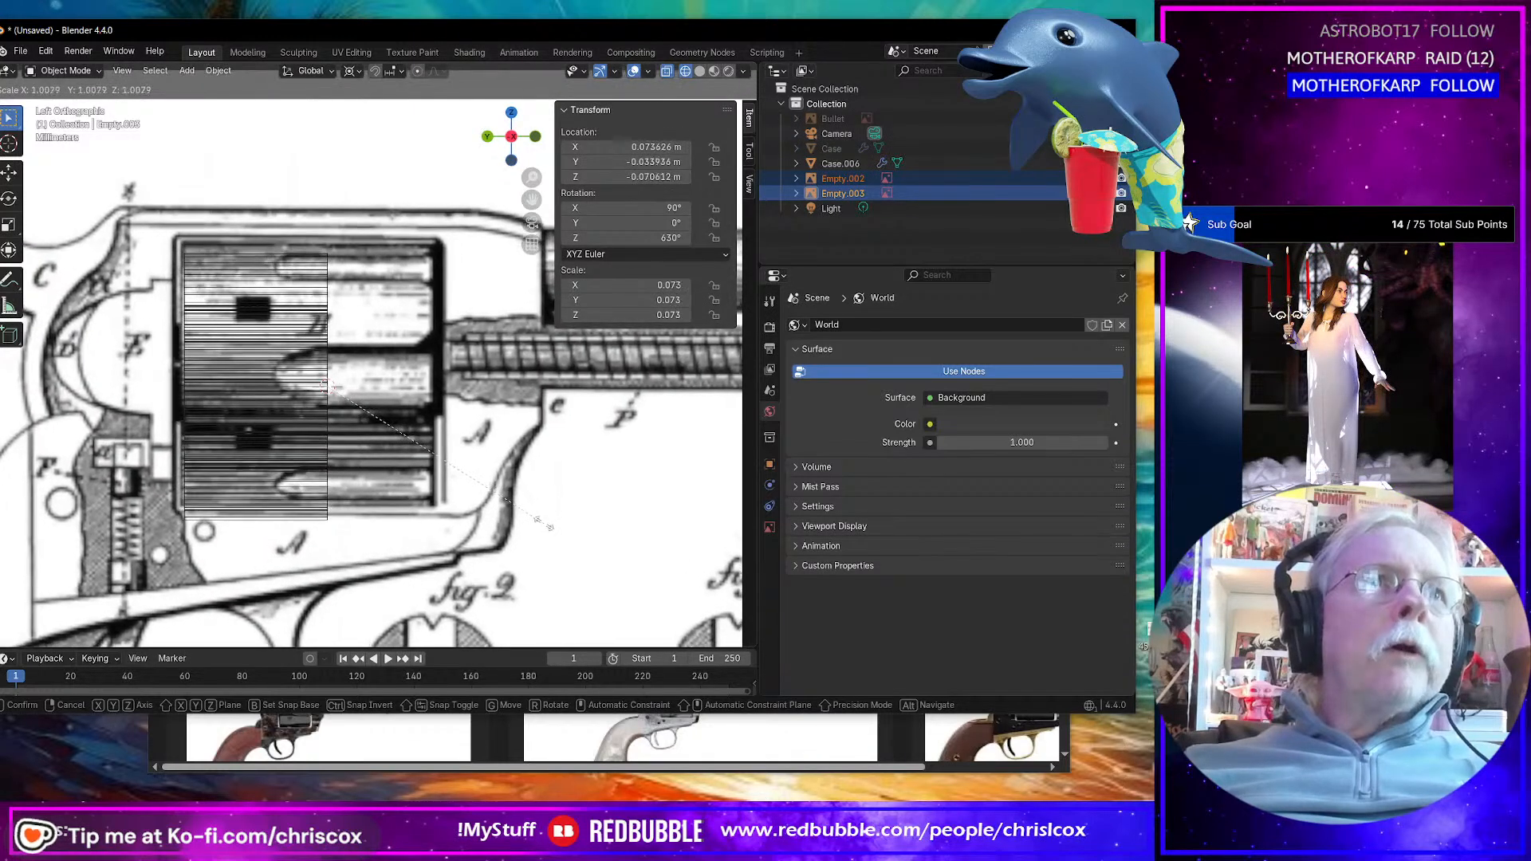
pyautogui.click(544, 524)
# Step: Move both patent images about -0.0013 m in Y and -0.0020 m in Z, and start fine-tuning their height over the cylinder model
pyautogui.press('g')
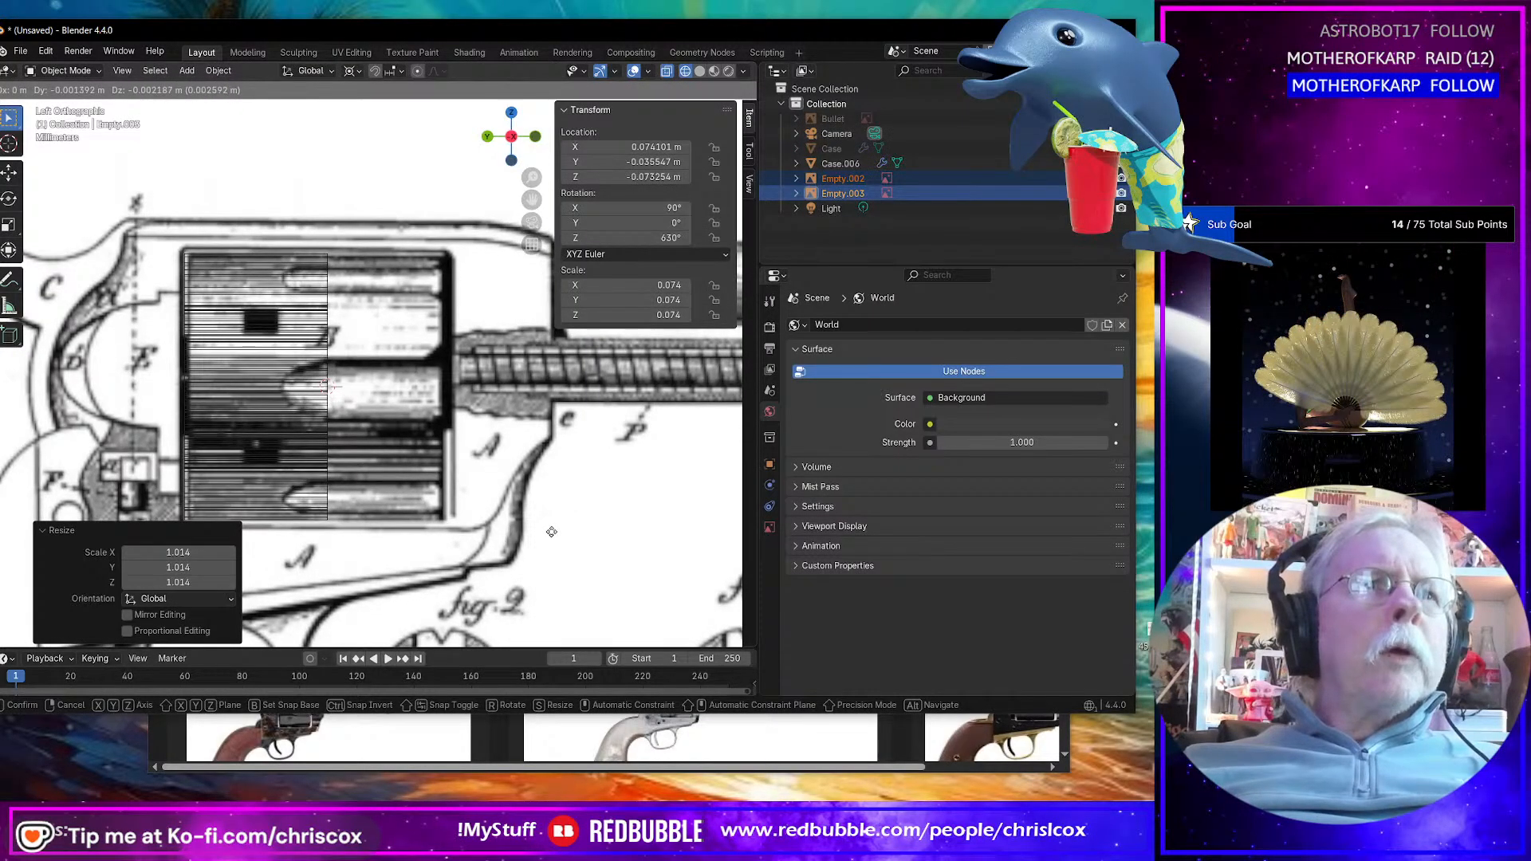
pyautogui.click(553, 534)
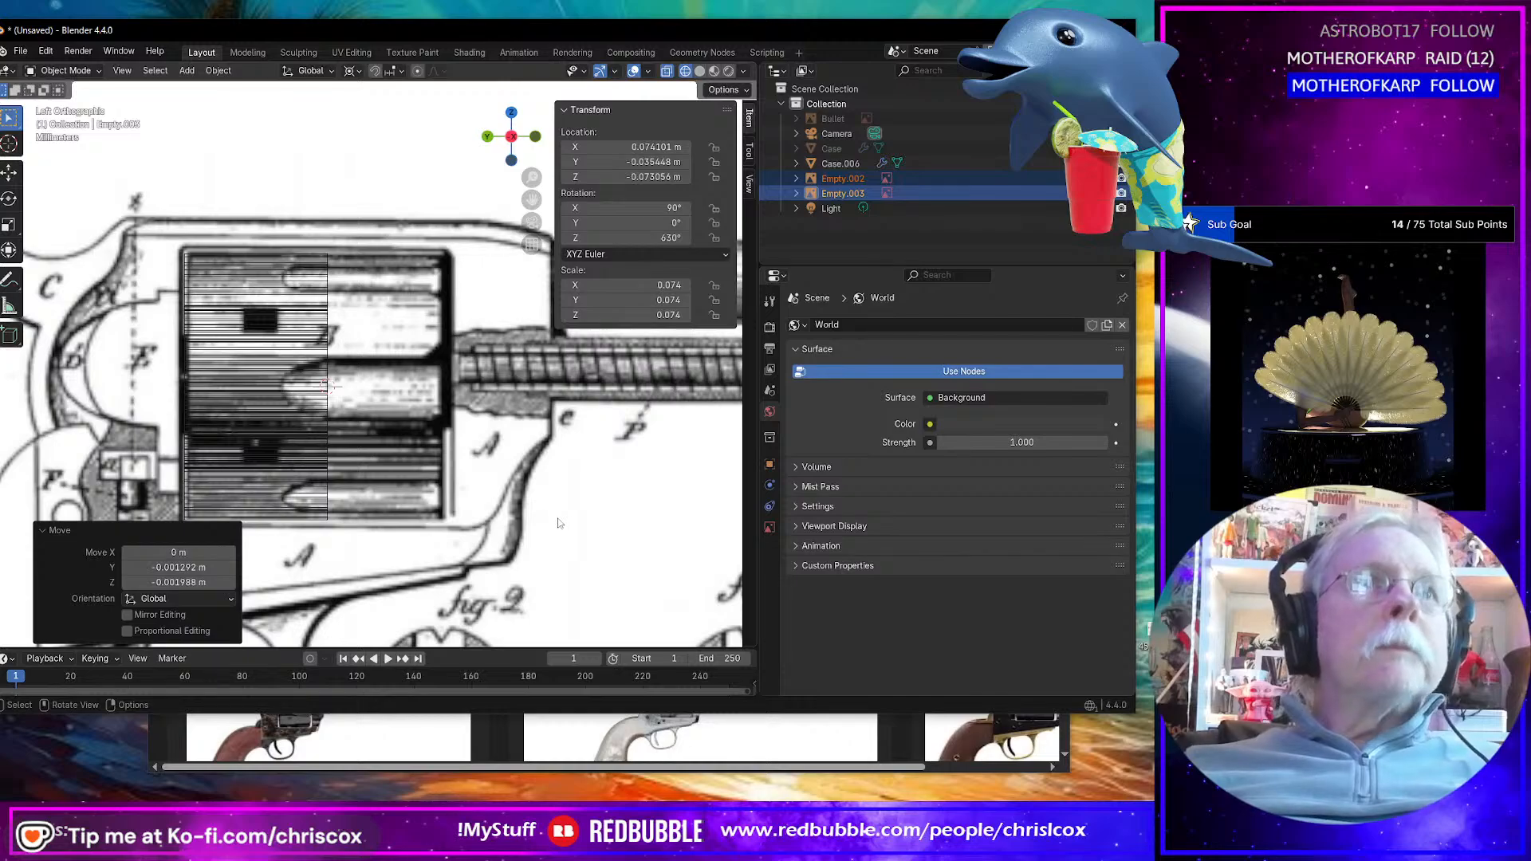
pyautogui.press('g')
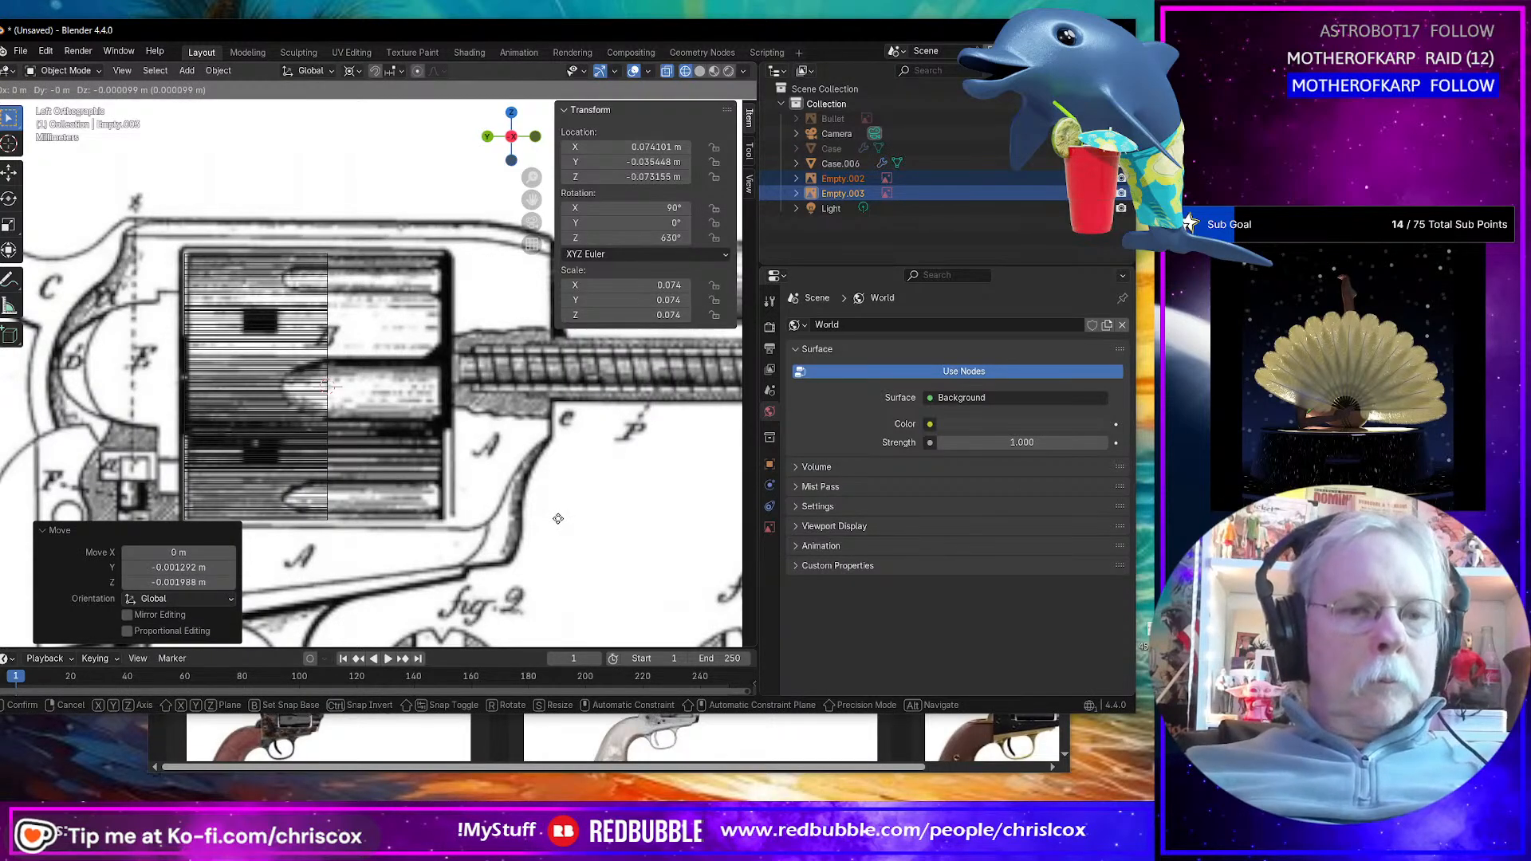
# Step: Move the two selected reference images about 0.0007 m along Y to align the drawn cylinder's rear edge with the mesh
pyautogui.click(520, 524)
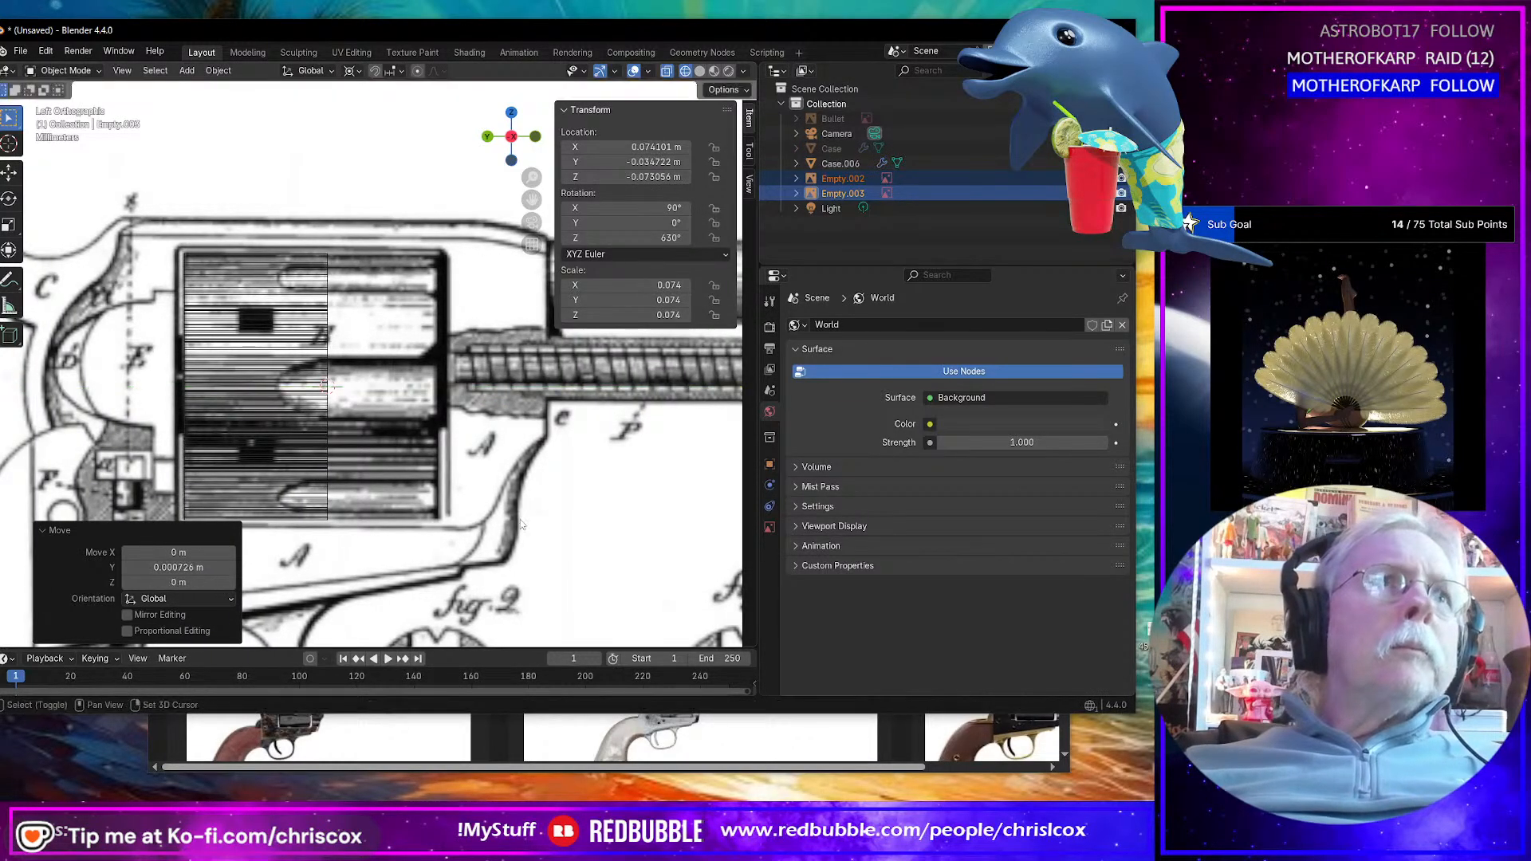
pyautogui.keyDown('shift'); pyautogui.moveTo(470, 508); pyautogui.dragTo(544, 513, button='middle'); pyautogui.keyUp('shift')
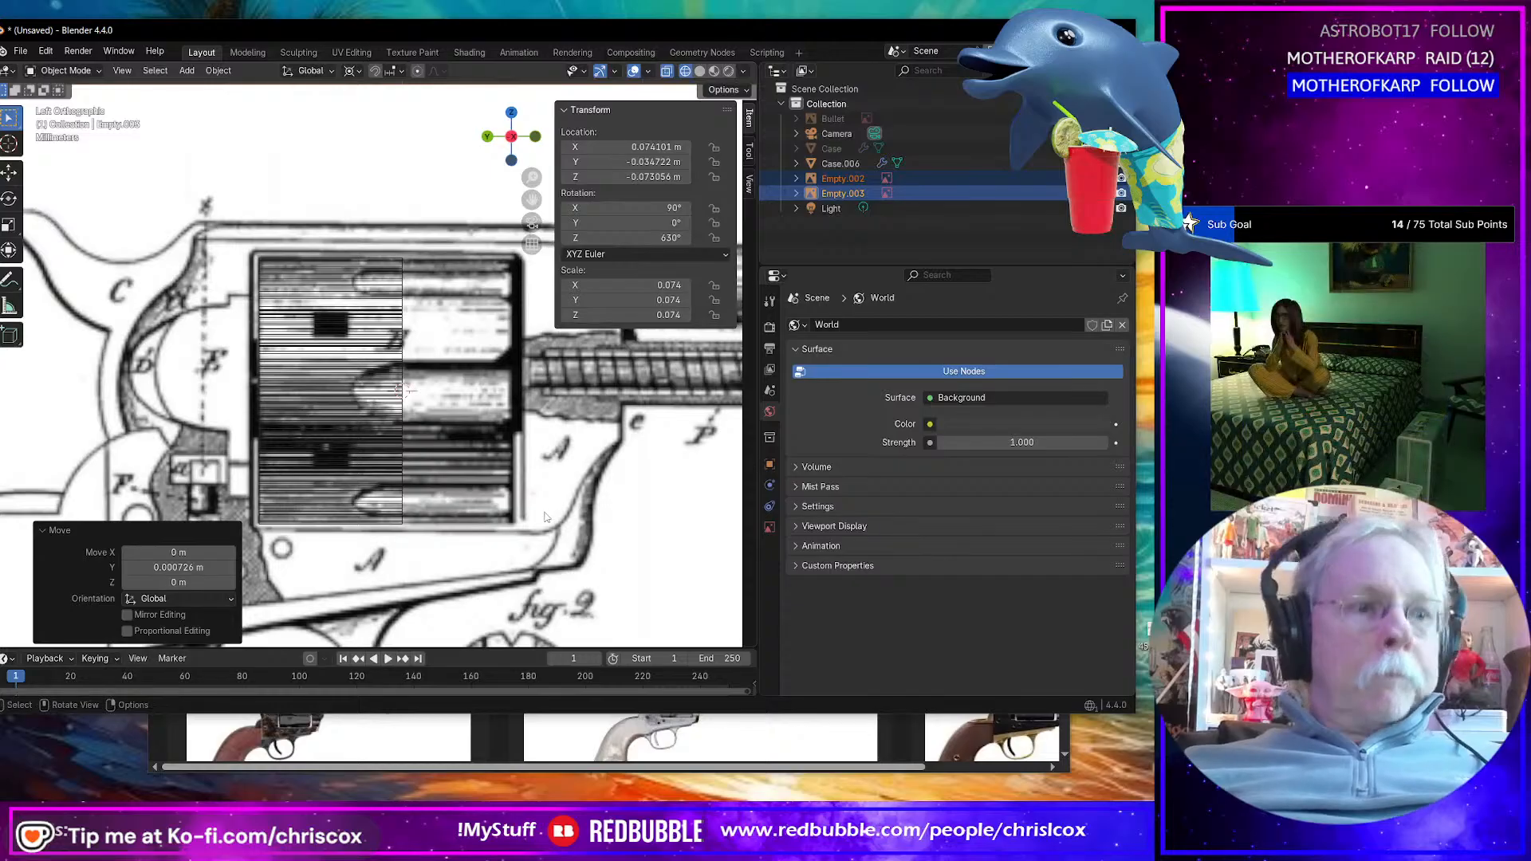
# Step: Extend the front end of the Case.006 cylinder mesh about 0.0183 m along negative Y to the drawn cylinder's front edge
pyautogui.click(436, 494)
pyautogui.press('Tab')
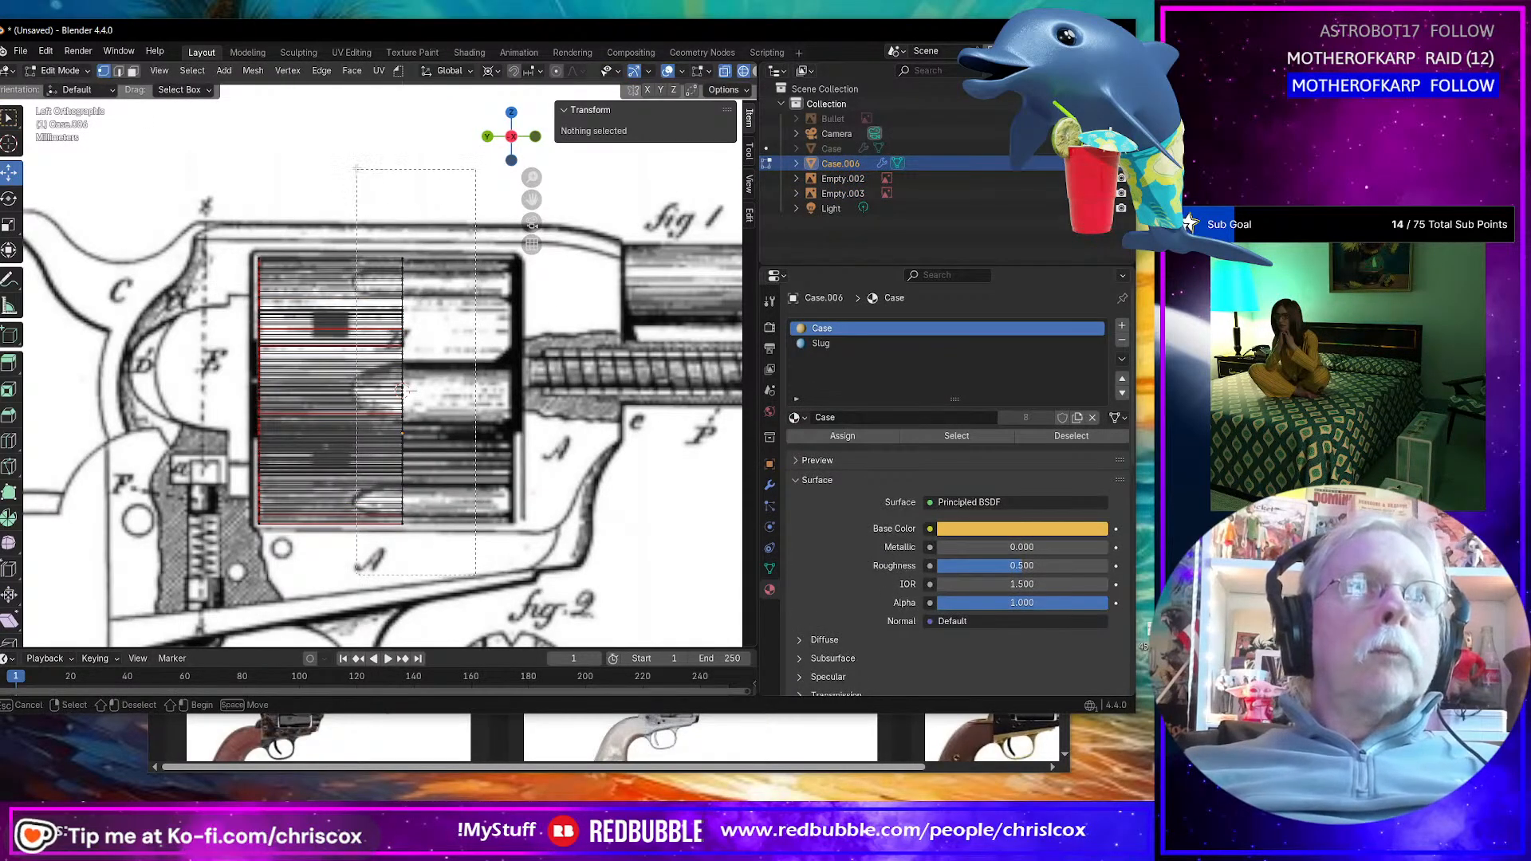
pyautogui.press('a')
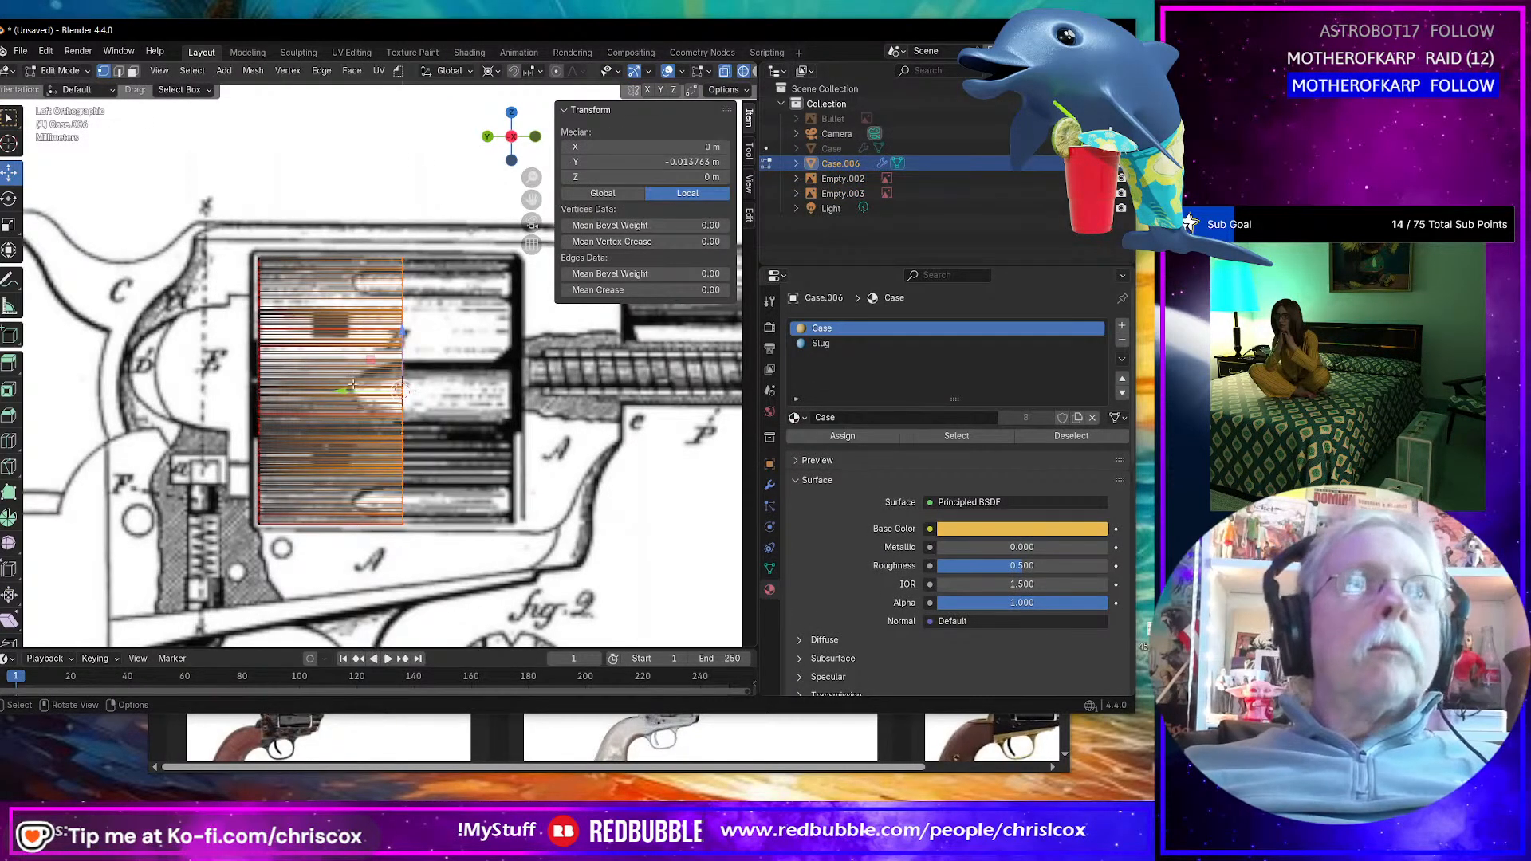
pyautogui.moveTo(343, 391); pyautogui.dragTo(457, 409)
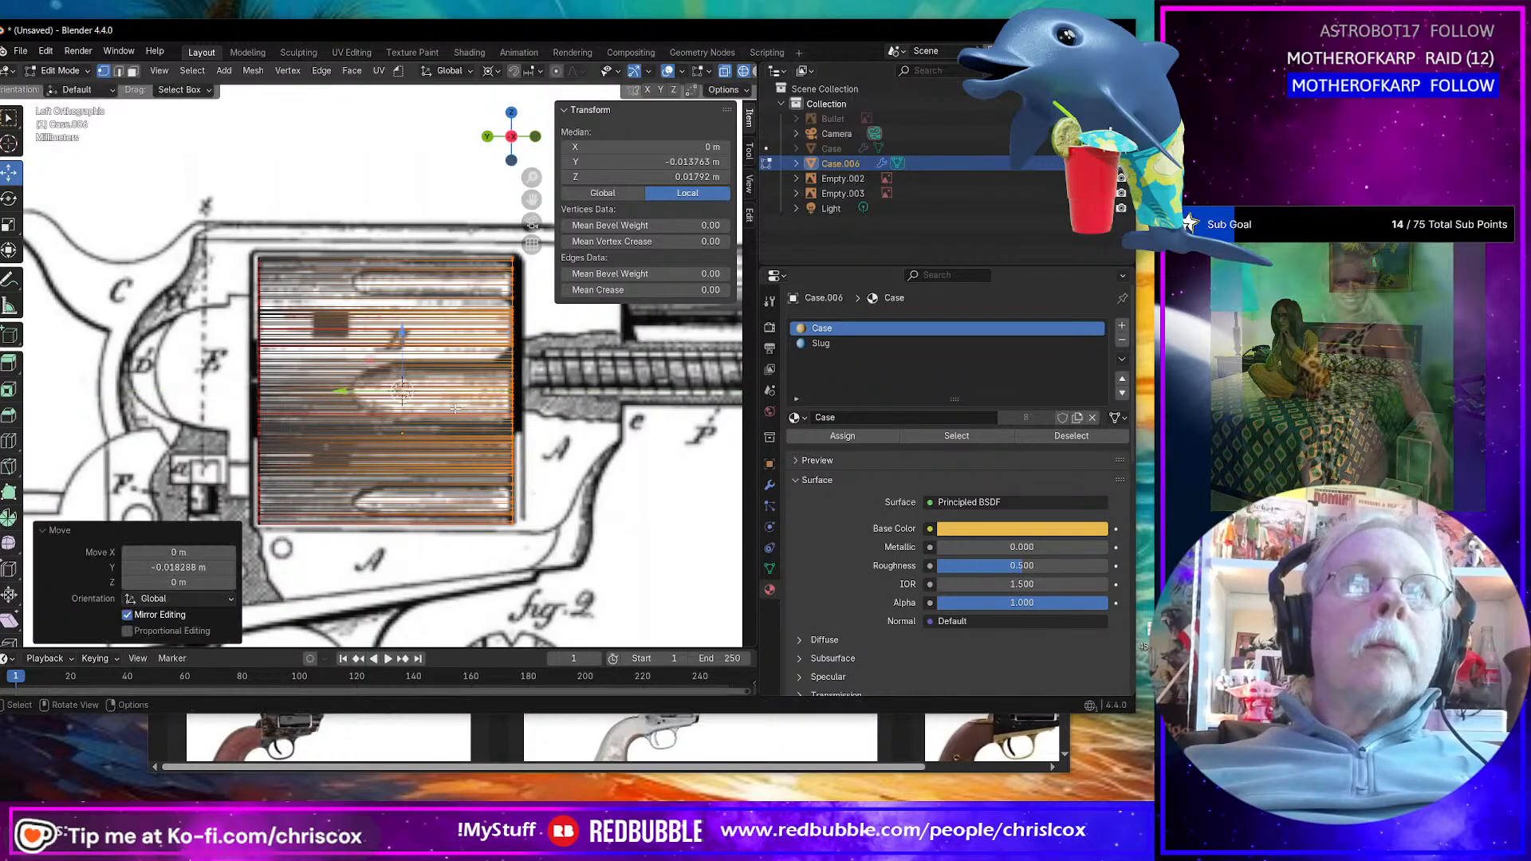
# Step: Examine the lengthened cylinder against the revolver patent drawings in perspective and in the left side view
pyautogui.scroll(-8, 457, 408)
pyautogui.moveTo(456, 407); pyautogui.dragTo(490, 403, button='middle')
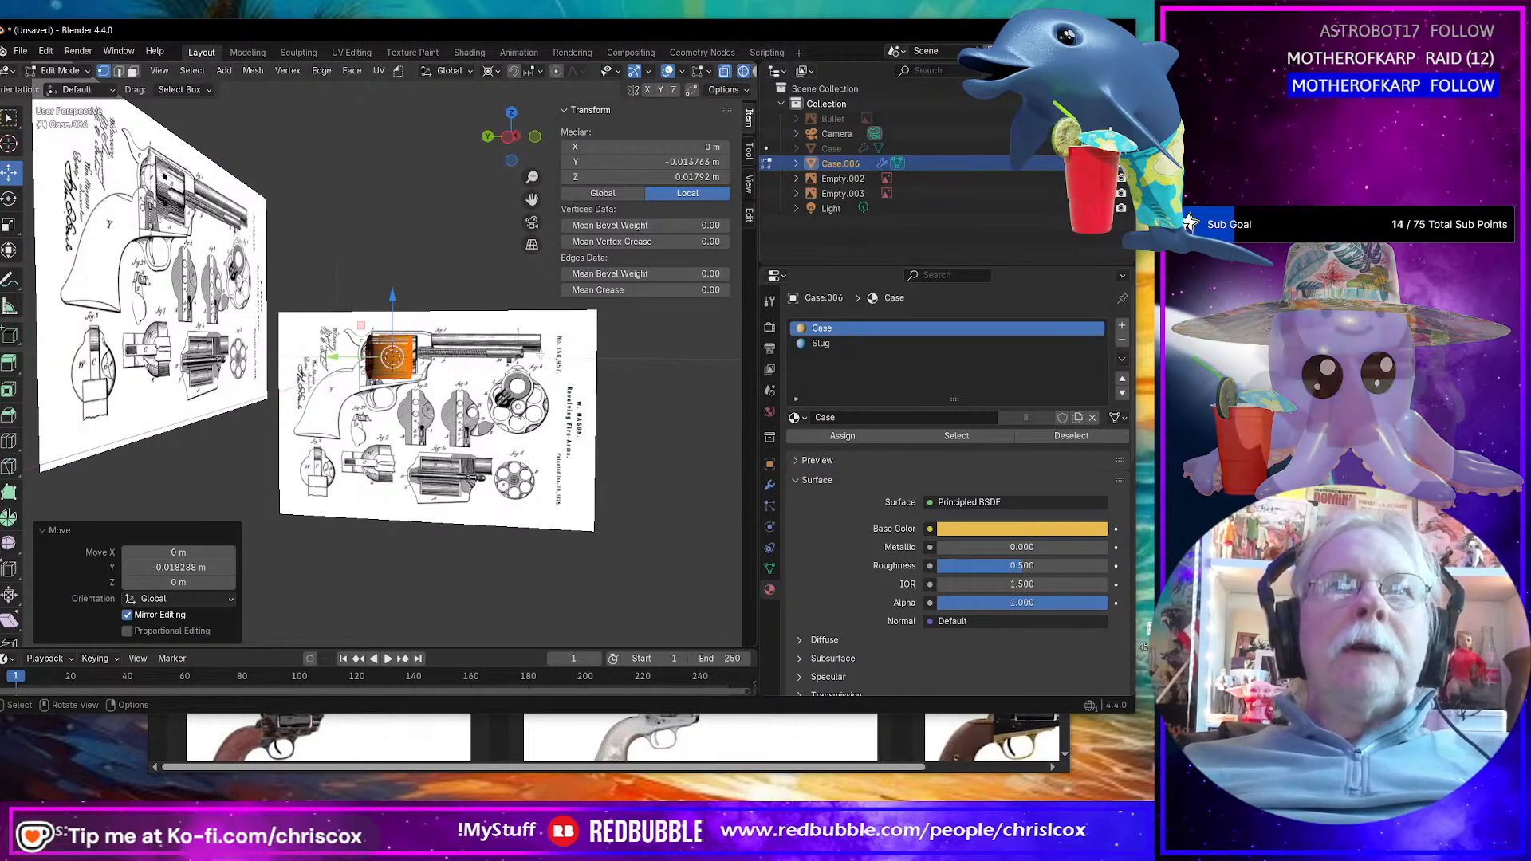
pyautogui.scroll(5, 638, 386)
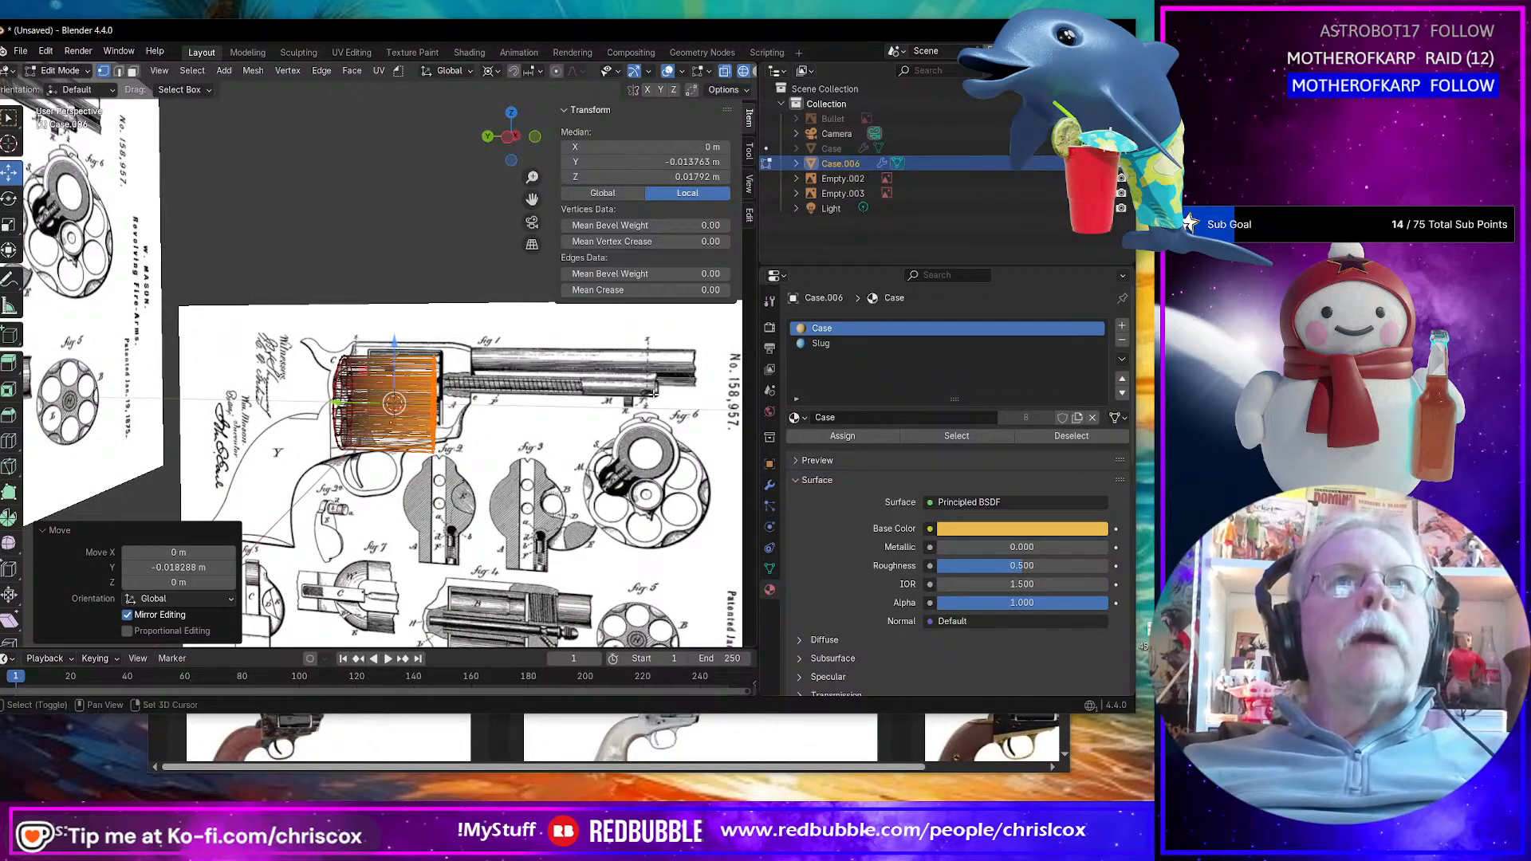
pyautogui.scroll(1, 653, 393)
pyautogui.scroll(-1, 654, 397)
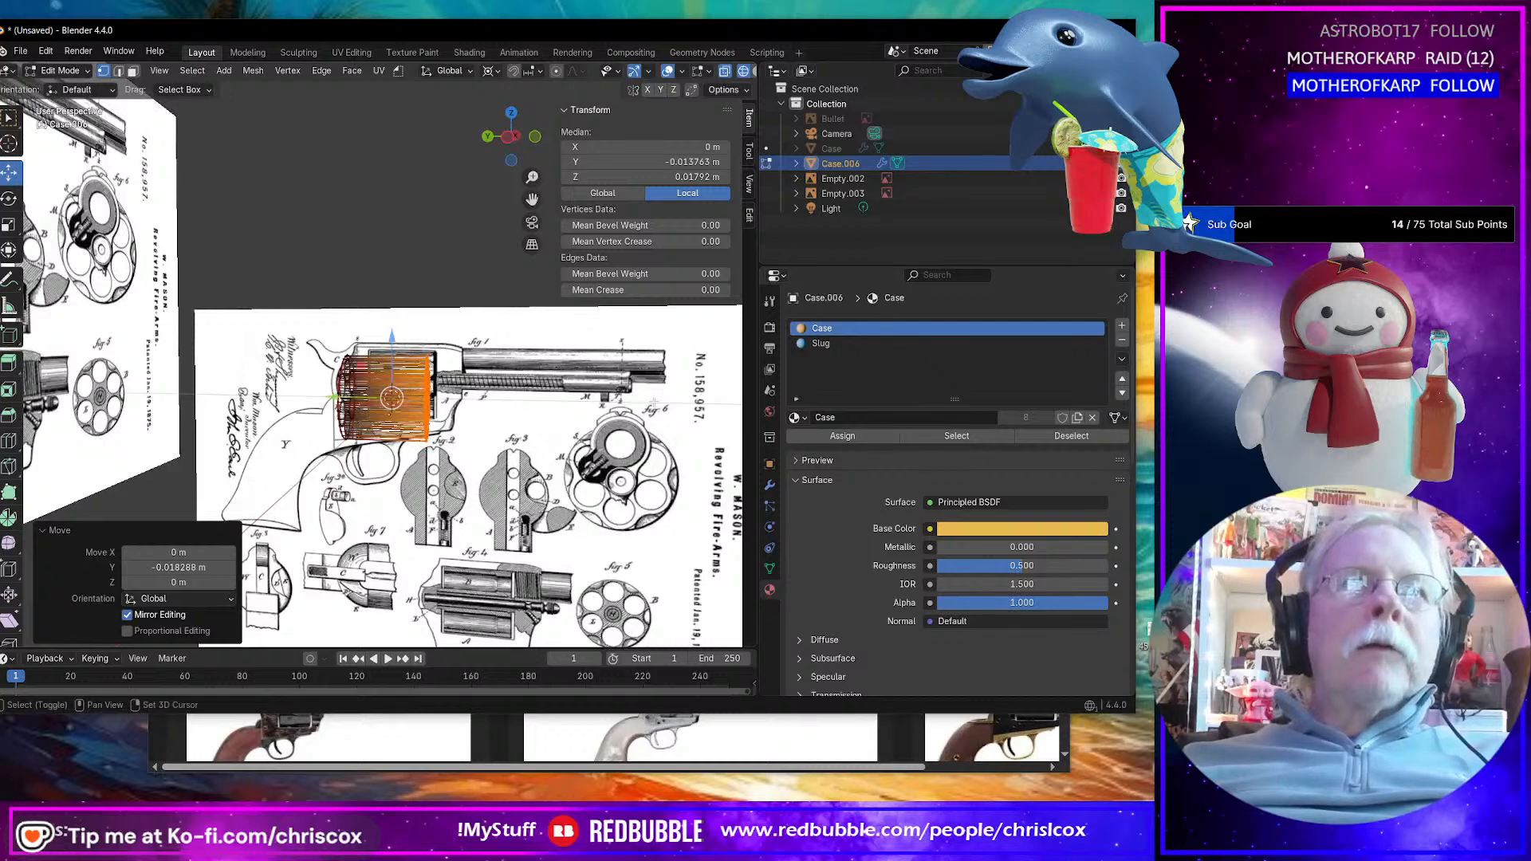
pyautogui.keyDown('shift'); pyautogui.moveTo(484, 384); pyautogui.dragTo(438, 379, button='middle'); pyautogui.keyUp('shift')
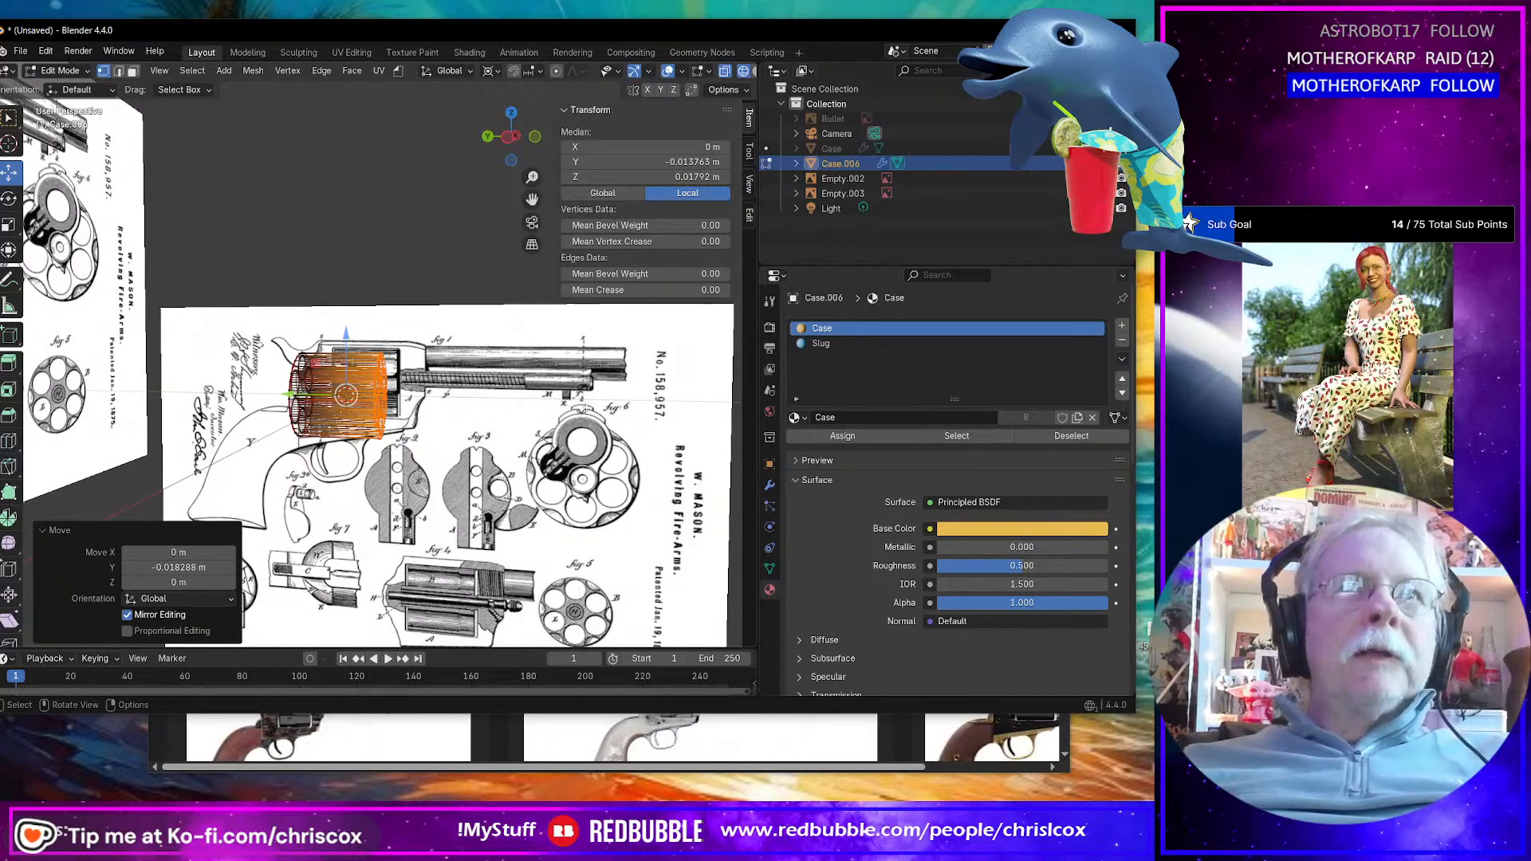
pyautogui.keyDown('shift'); pyautogui.moveTo(558, 421); pyautogui.dragTo(582, 295, button='middle'); pyautogui.keyUp('shift')
pyautogui.keyDown('shift'); pyautogui.moveTo(582, 356); pyautogui.dragTo(659, 374, button='middle'); pyautogui.keyUp('shift')
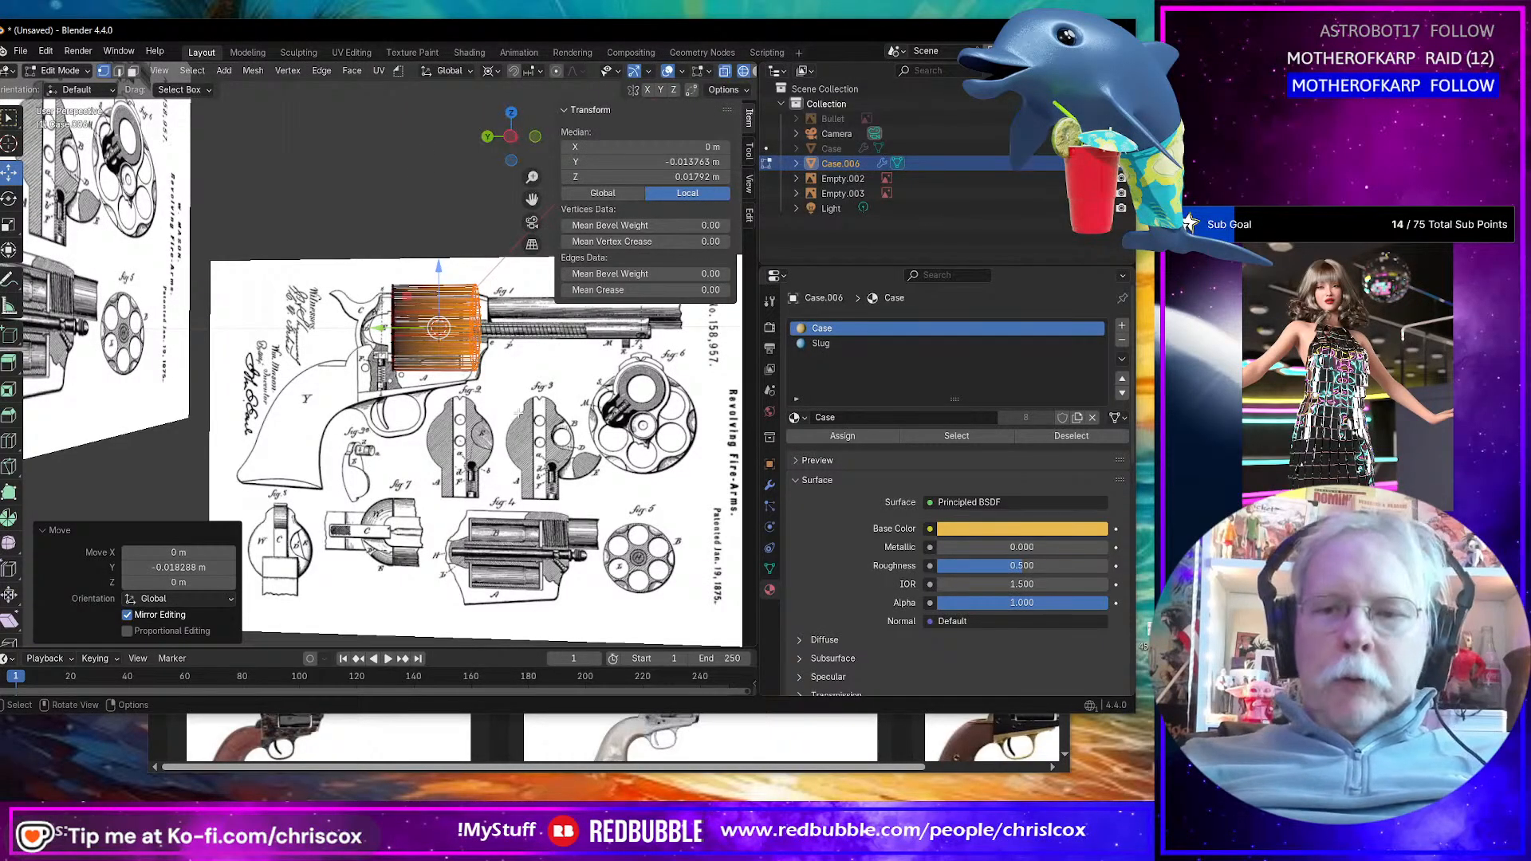
pyautogui.press('ctrl+KP_3')
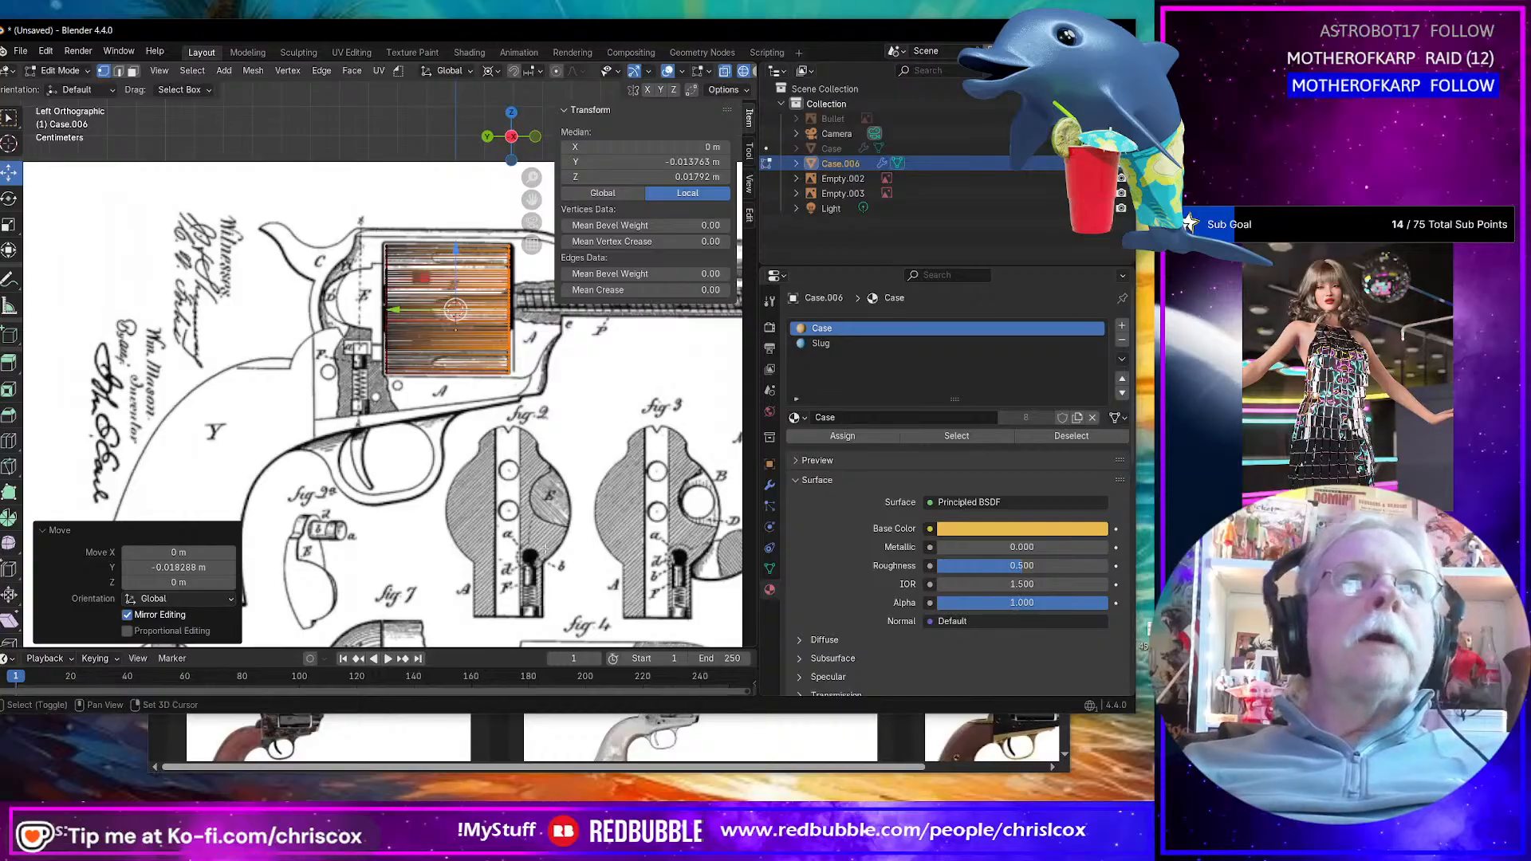
pyautogui.scroll(-3, 519, 414)
pyautogui.keyDown('shift'); pyautogui.moveTo(473, 540); pyautogui.dragTo(461, 540, button='middle'); pyautogui.keyUp('shift')
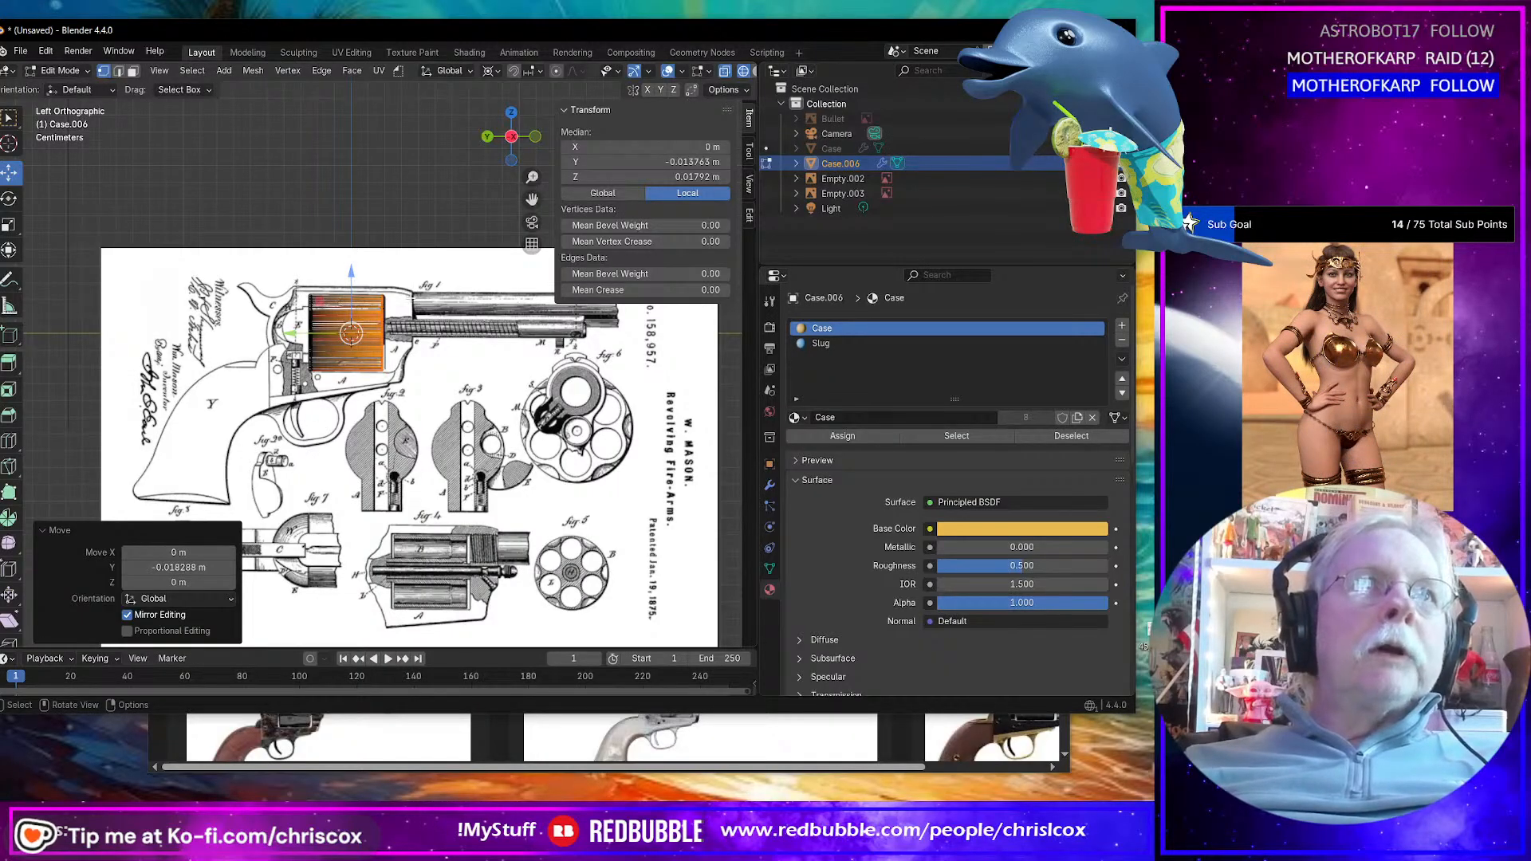
pyautogui.keyDown('shift'); pyautogui.moveTo(419, 327); pyautogui.dragTo(365, 397, button='middle'); pyautogui.keyUp('shift')
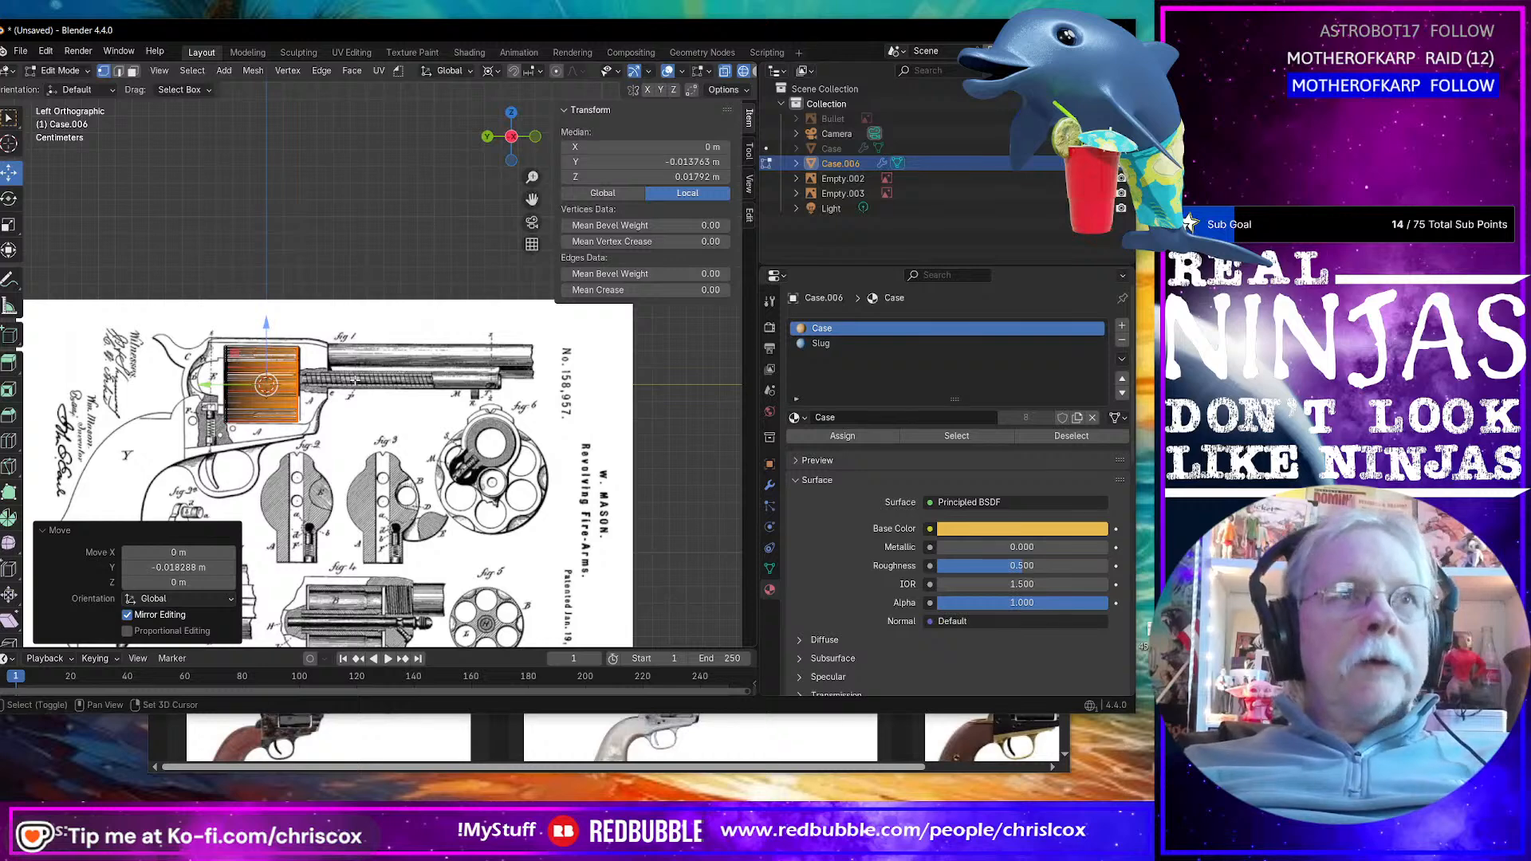
# Step: Add a 32-vertex cylinder with radius 0.00571 m and depth 0.02 m, and rotate it 90° about the X axis
pyautogui.hotkey('shift', 'a')
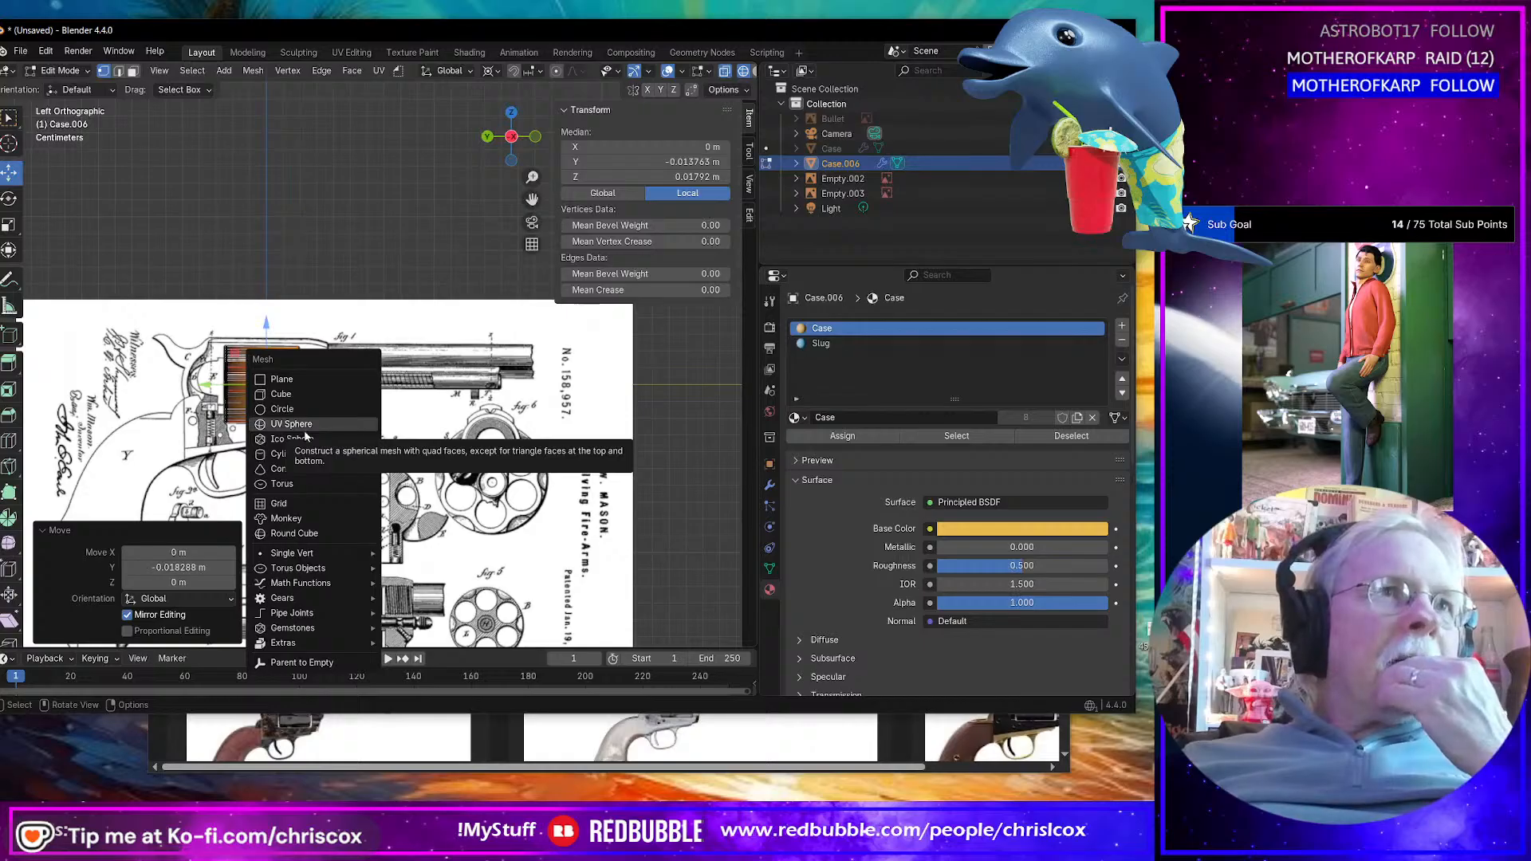
pyautogui.click(299, 454)
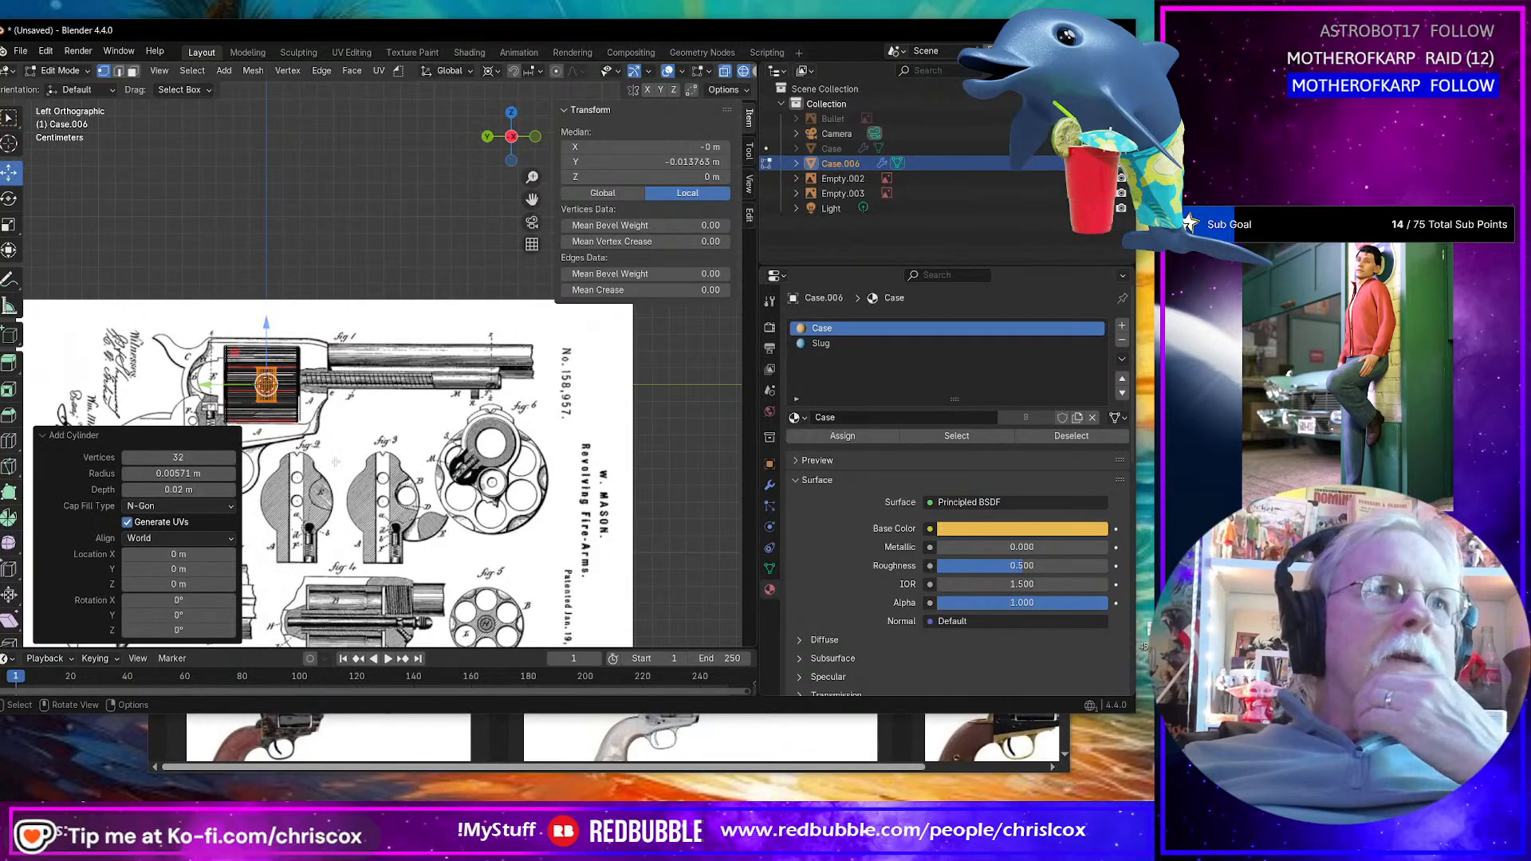
pyautogui.click(175, 457)
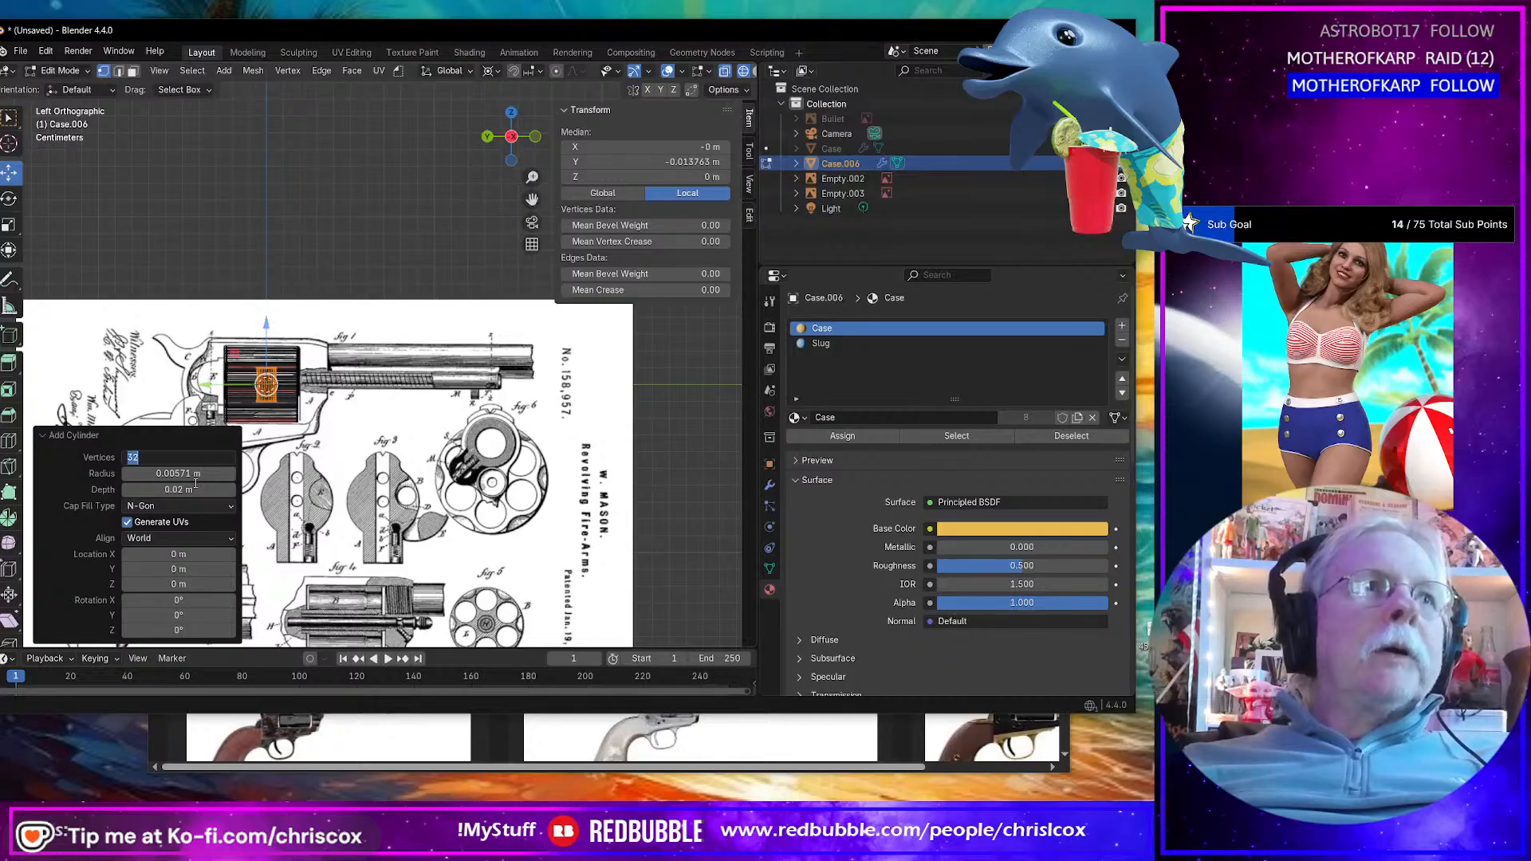
pyautogui.press('Return')
pyautogui.scroll(-2, 348, 473)
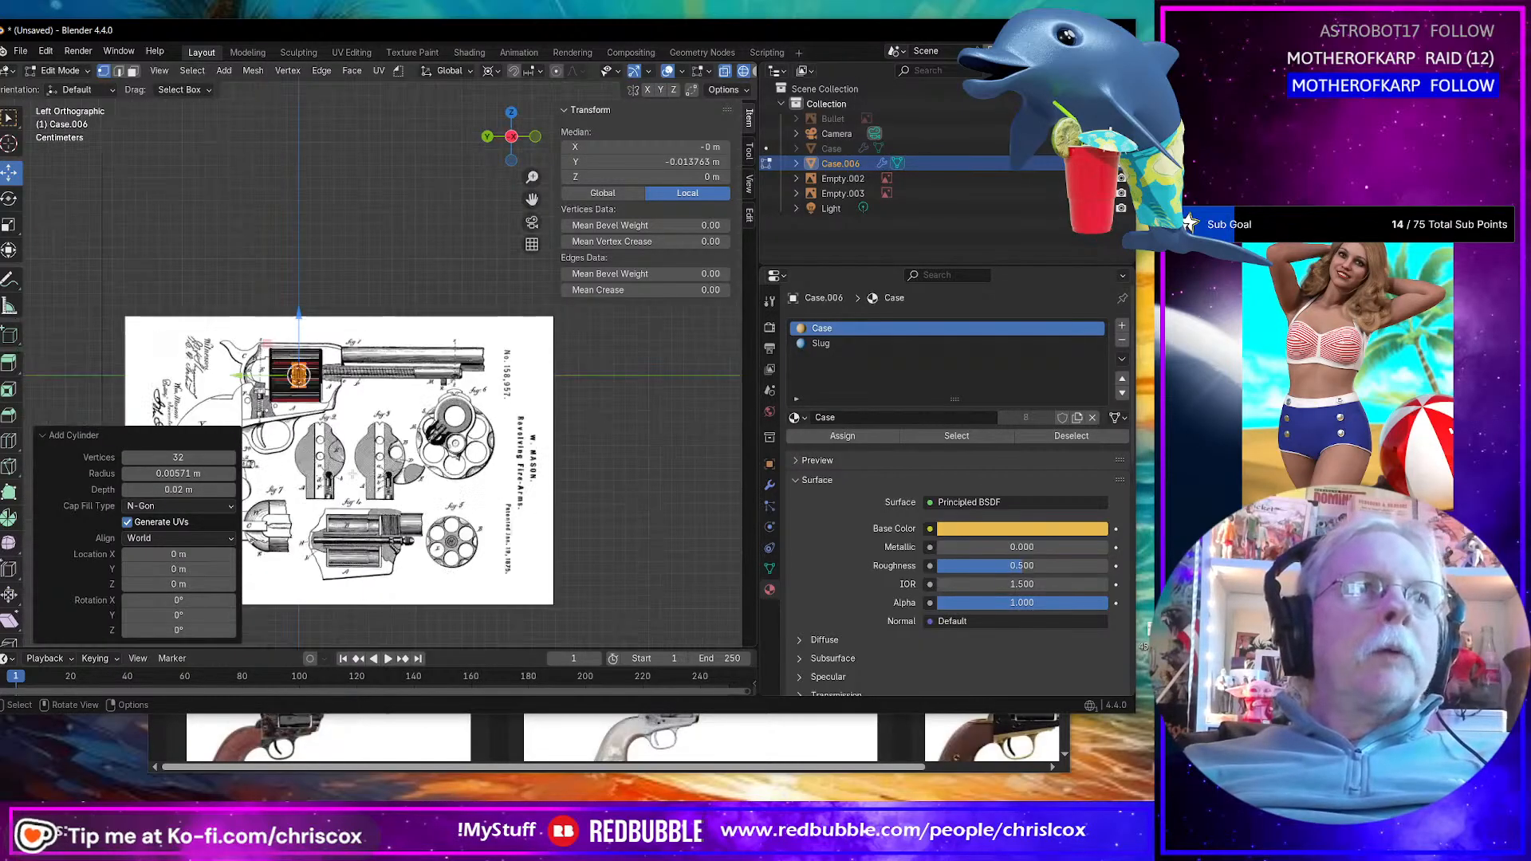
pyautogui.write('r')
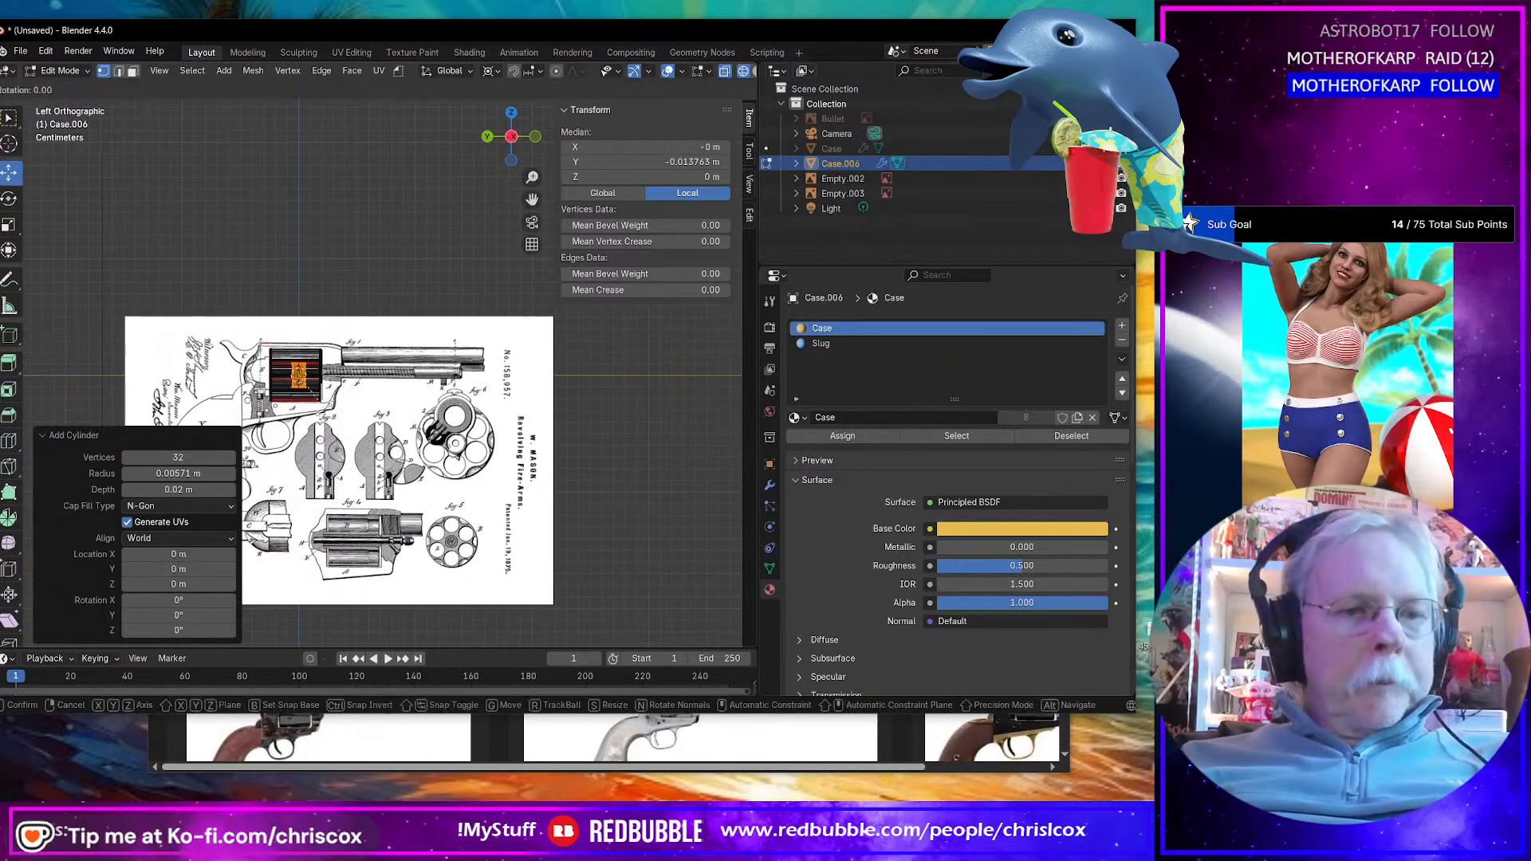
pyautogui.write('x90')
pyautogui.press('Return')
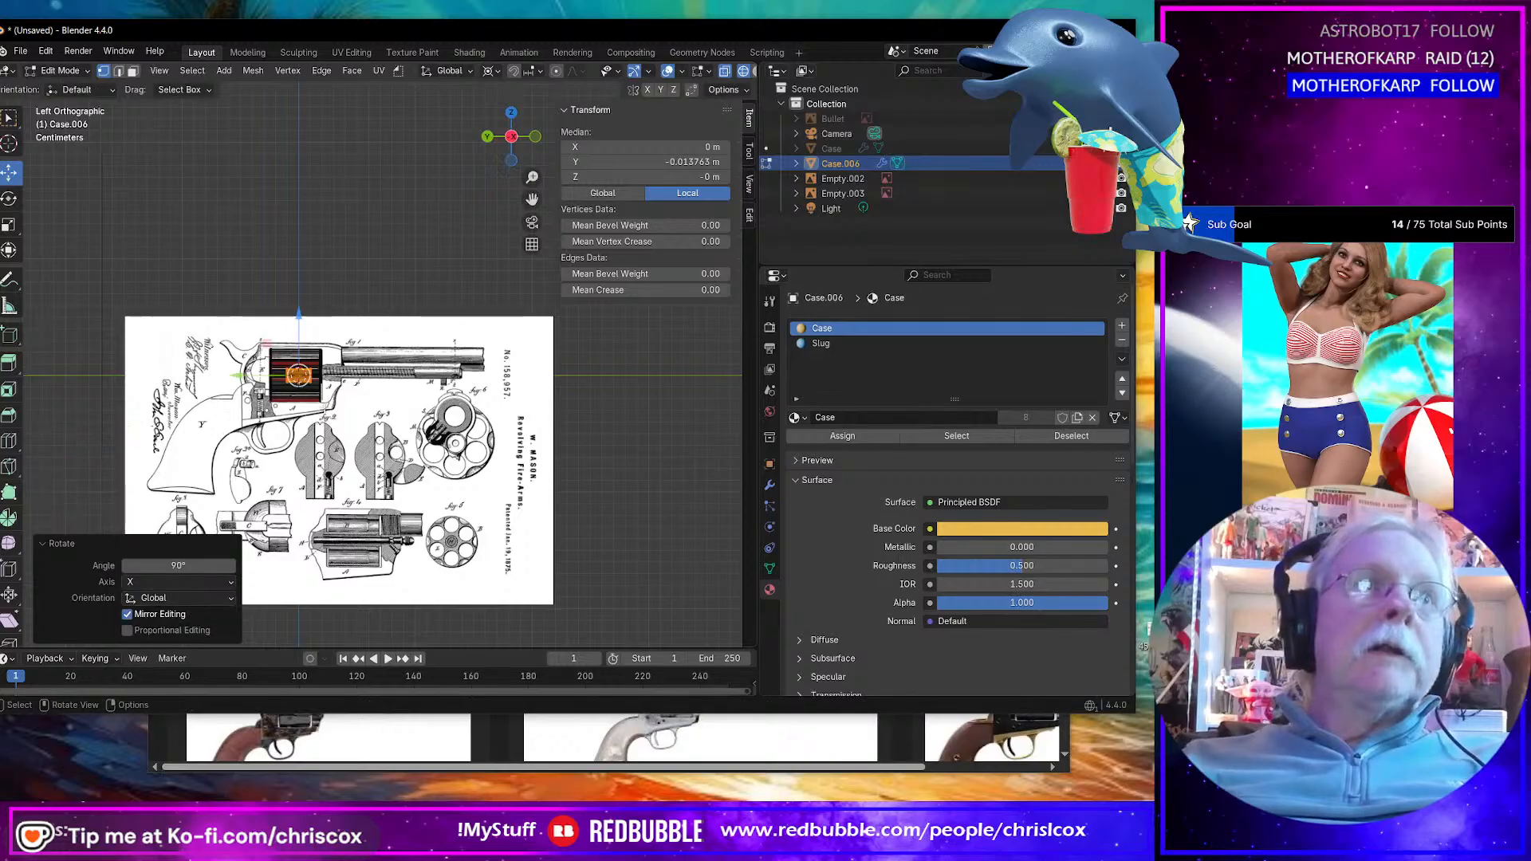
# Step: Separate the new small cylinder into its own object and rename it Barrel
pyautogui.press('p')
pyautogui.click(383, 331)
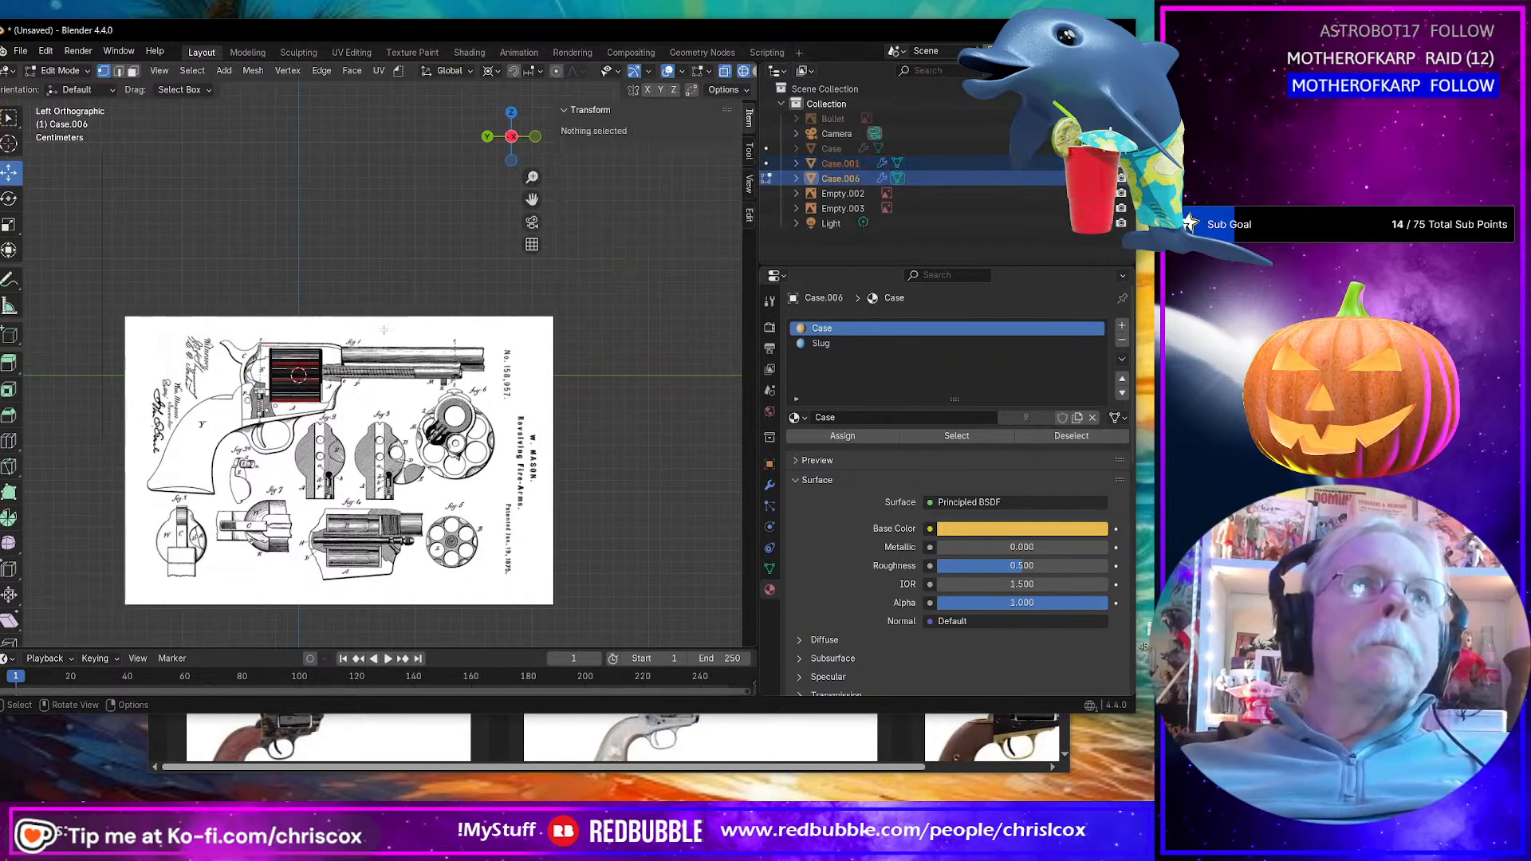
pyautogui.press('Tab')
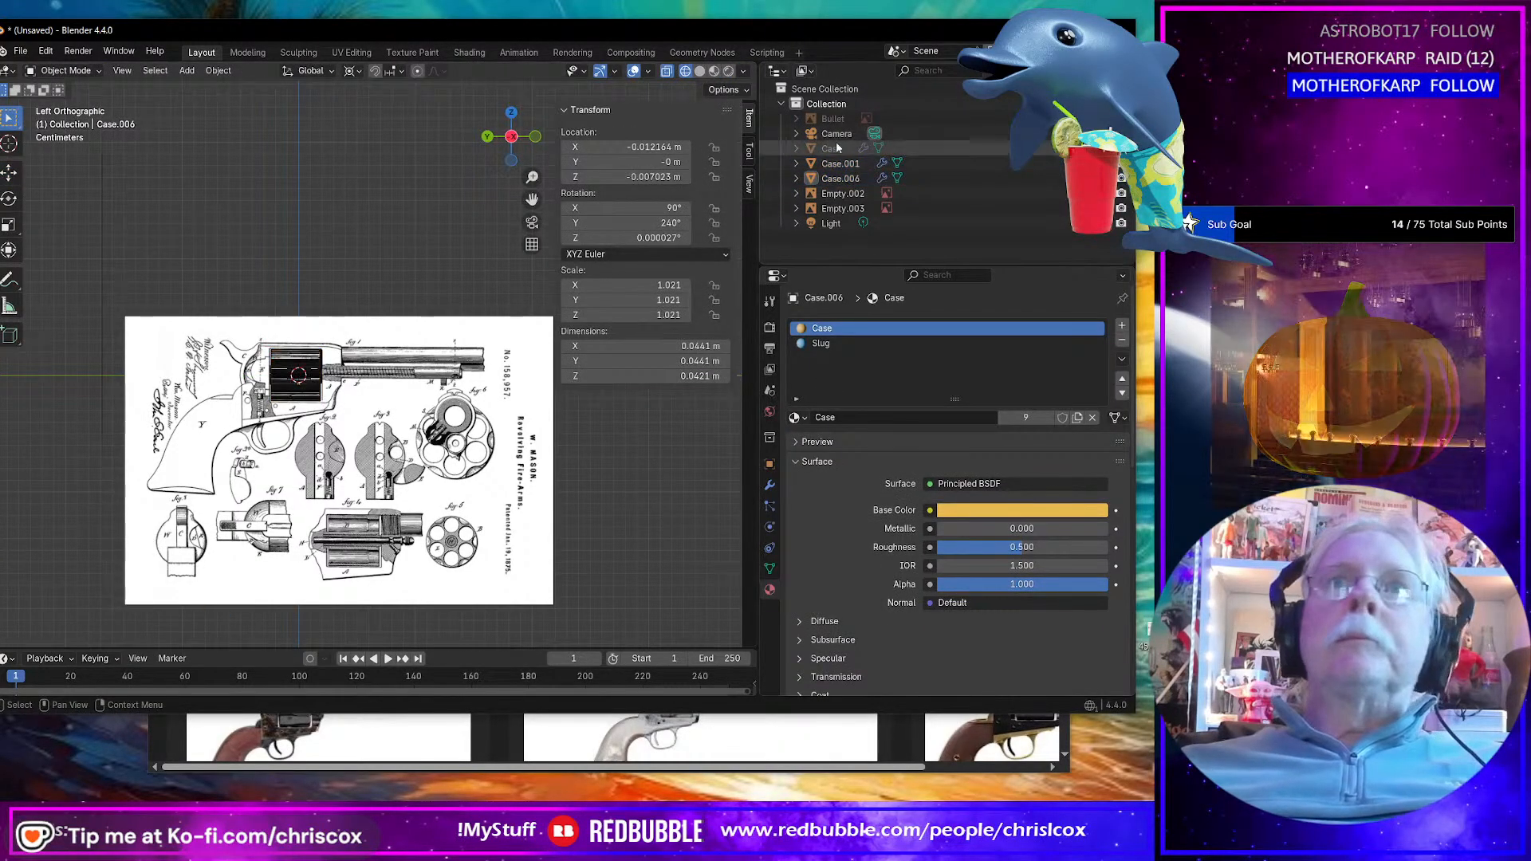
pyautogui.click(839, 163)
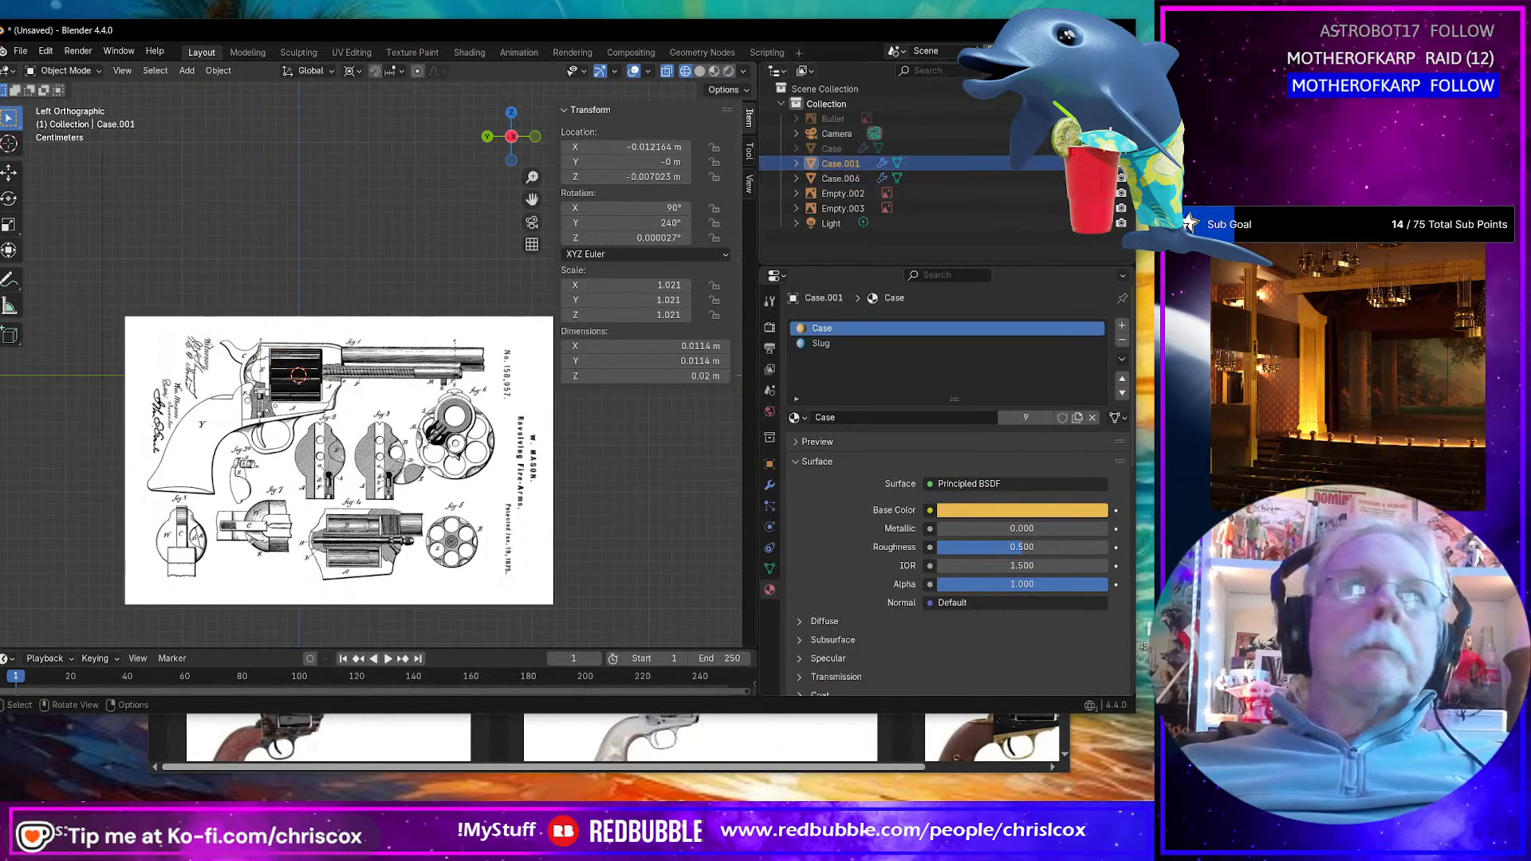
pyautogui.doubleClick(841, 164)
pyautogui.write('Barr')
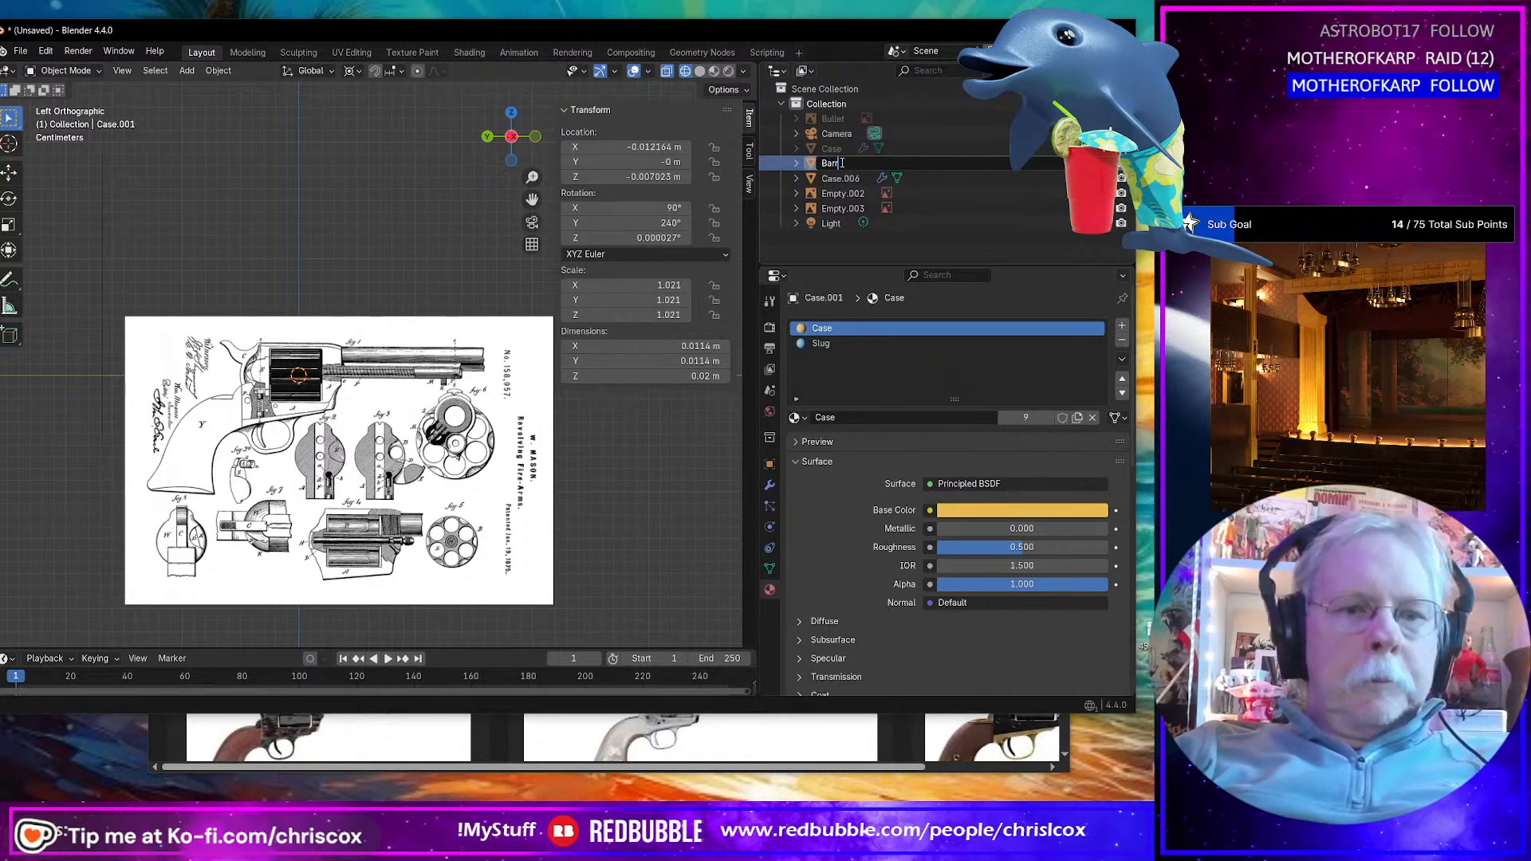
pyautogui.write('e')
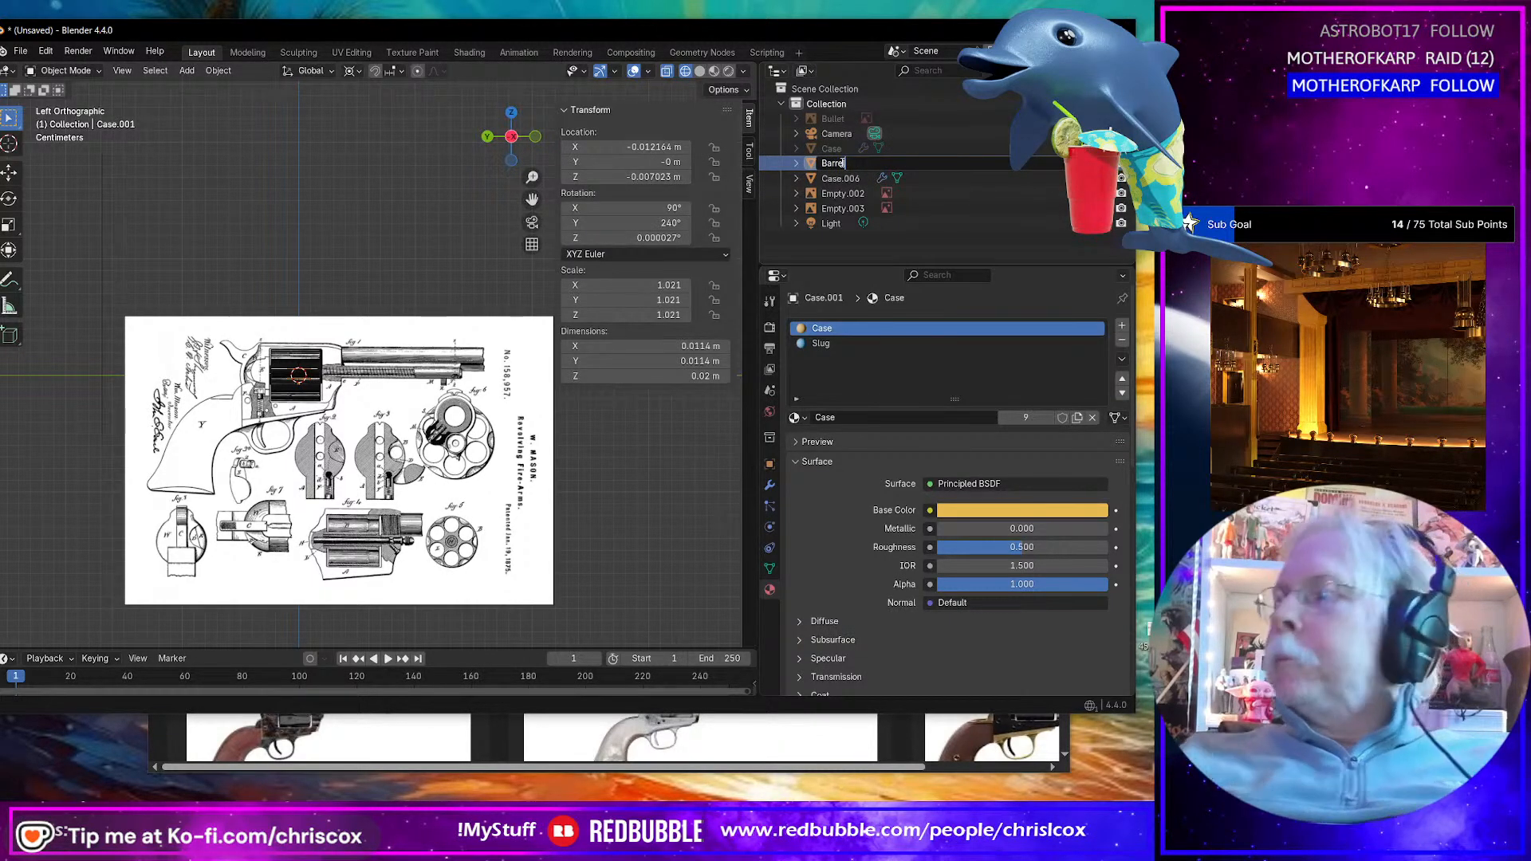
pyautogui.write('l')
pyautogui.press('Return')
# Step: Move the whole Barrel mesh about -0.0415 m in Y and 0.0144 m in Z onto the barrel's rear end in fig. 1
pyautogui.press('Tab')
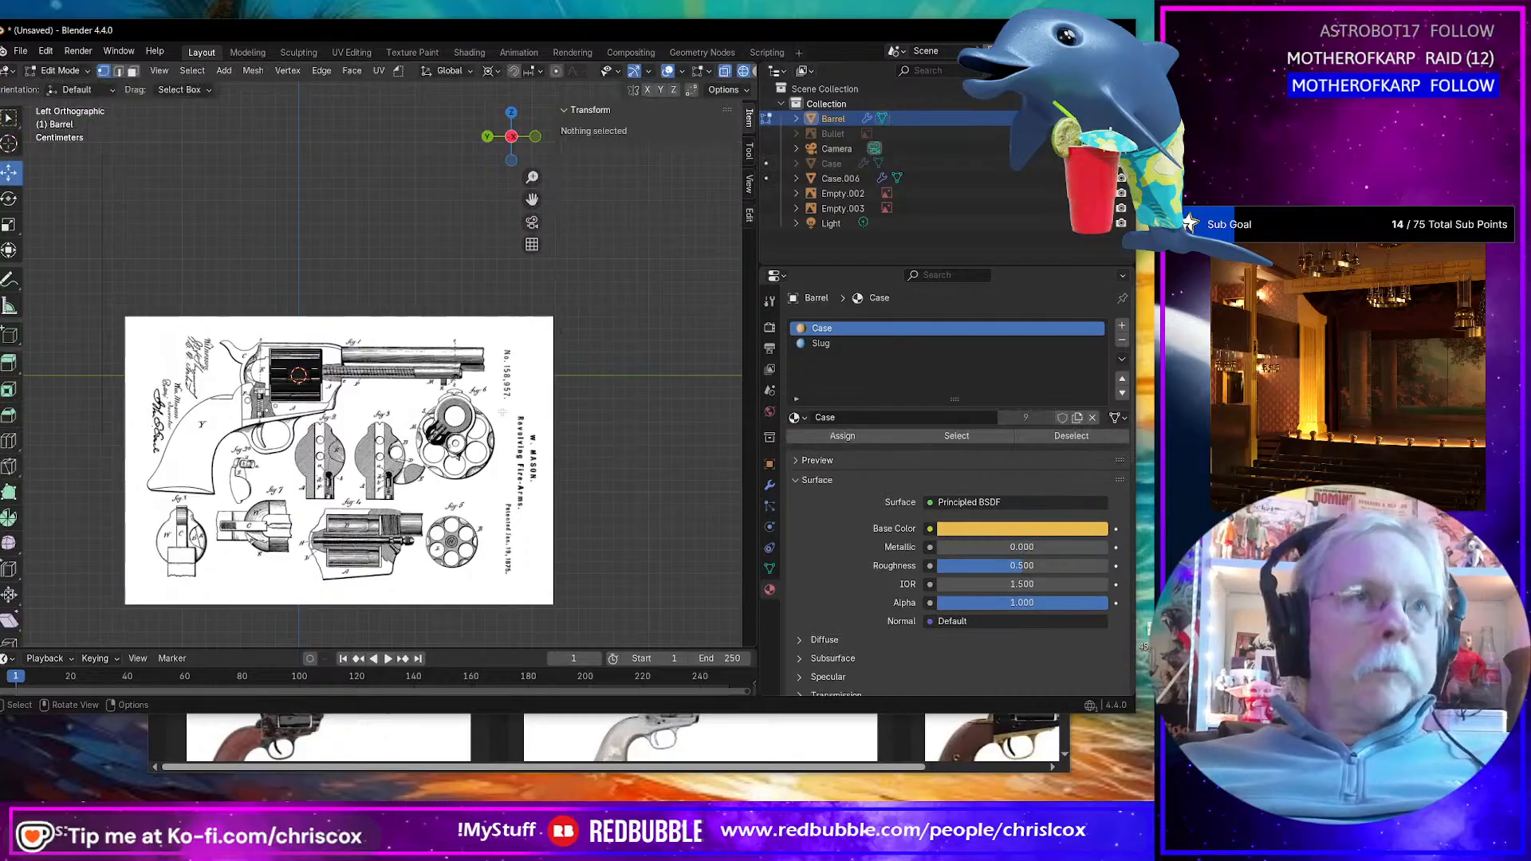
pyautogui.press('a')
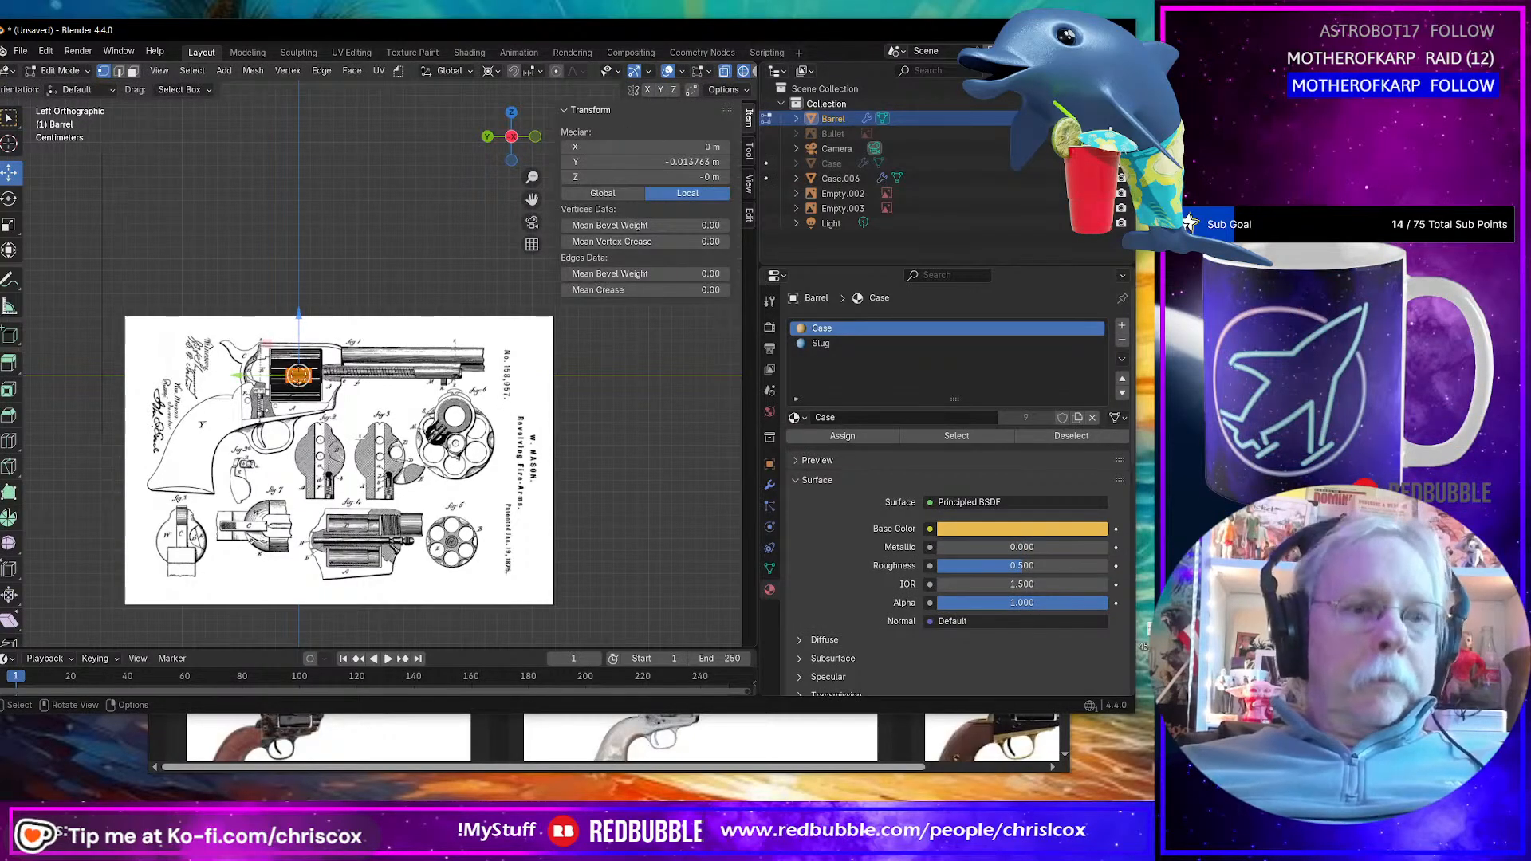
pyautogui.press('g')
pyautogui.click(405, 422)
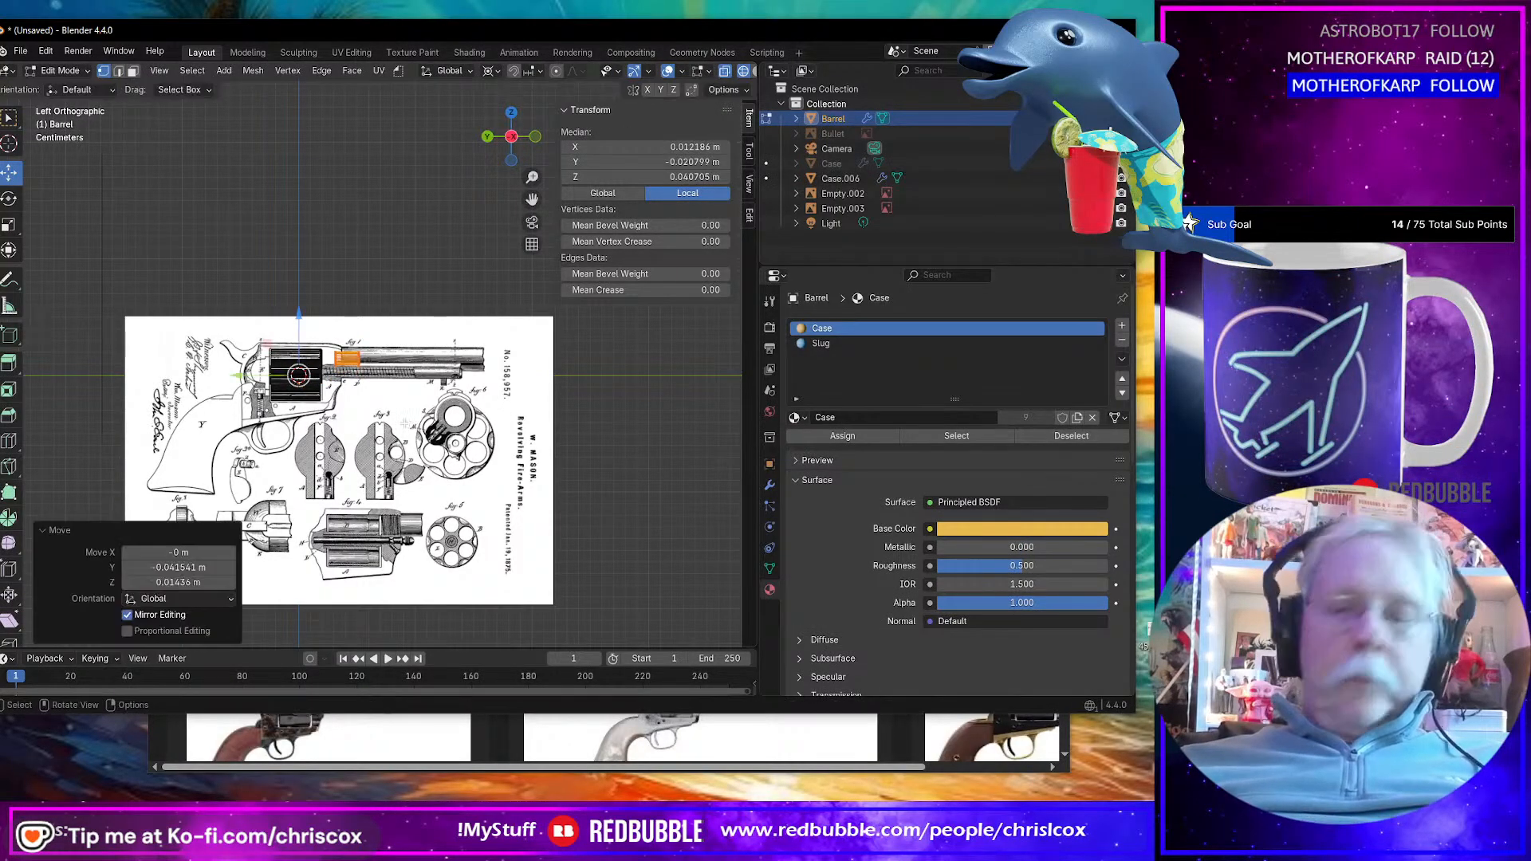
# Step: In the front view, nudge the Barrel mesh about 0.00003 m in X and -0.00025 m in Z over fig. 5's uppermost chamber
pyautogui.press('KP_1')
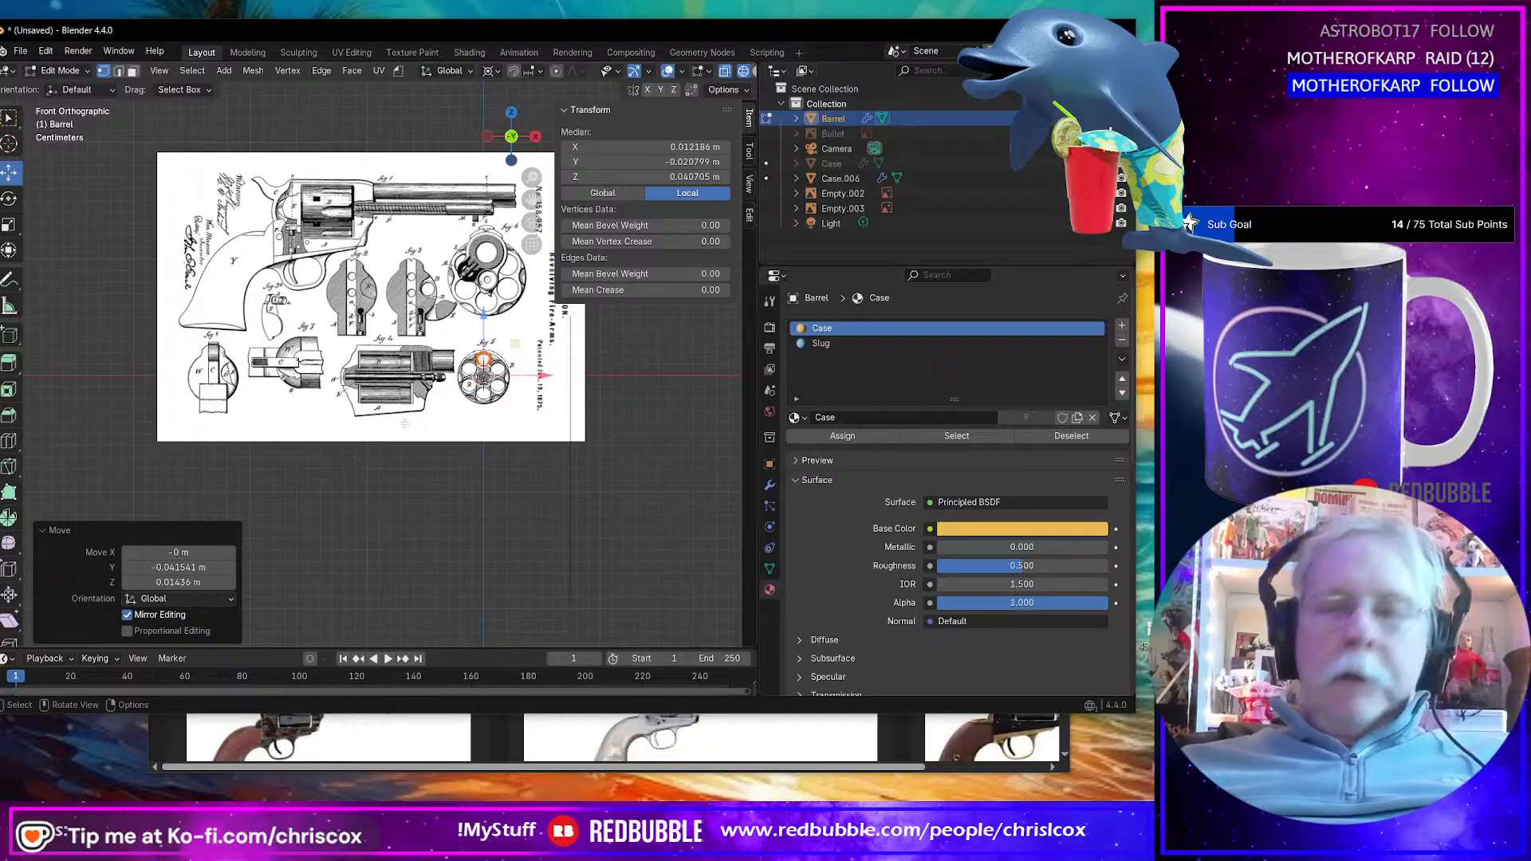
pyautogui.press('KP_Decimal')
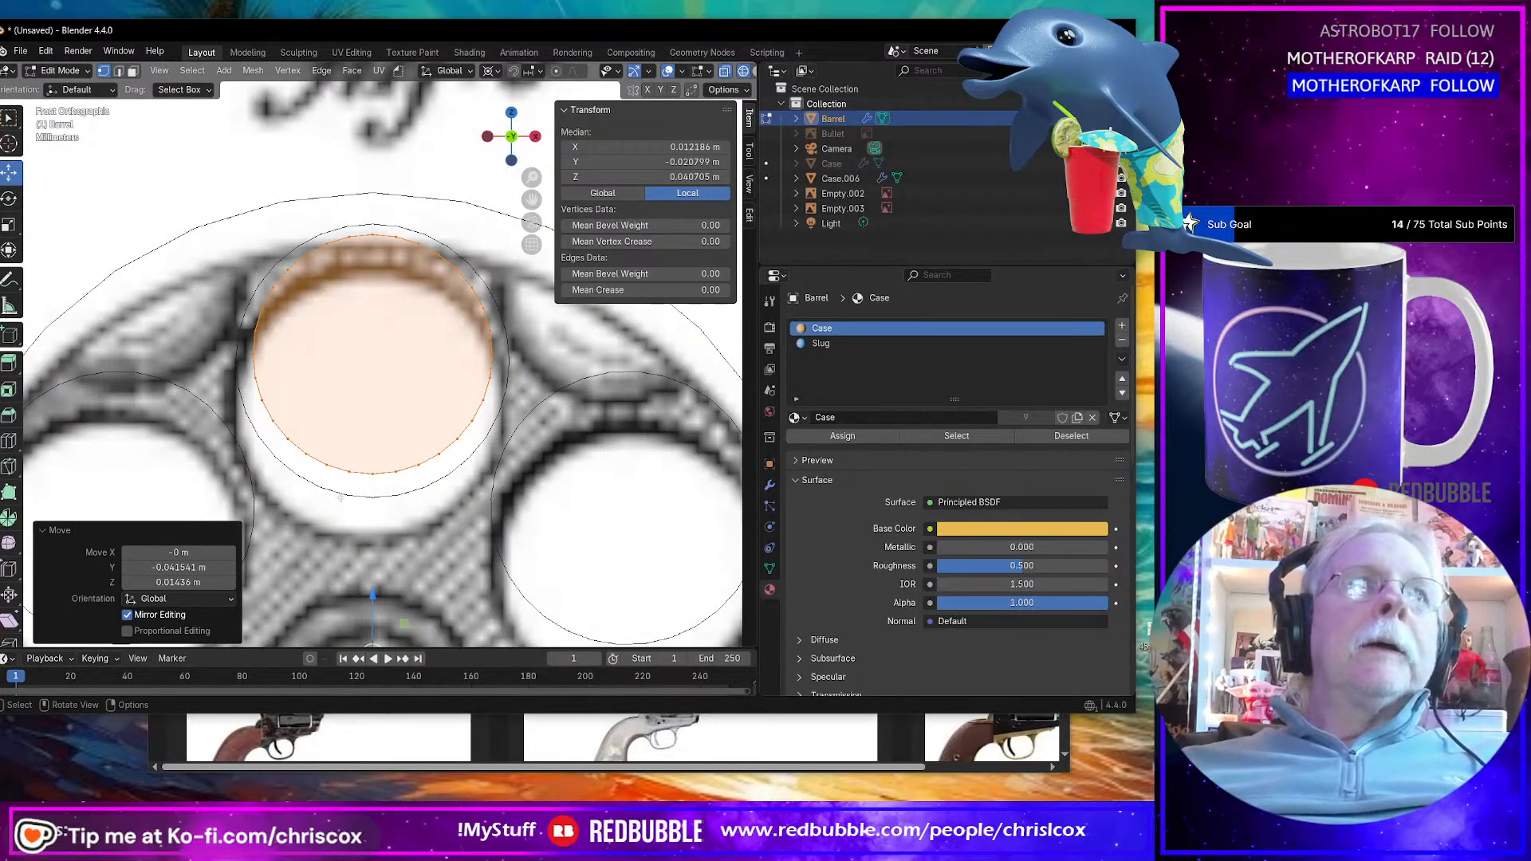
pyautogui.scroll(-3, 332, 504)
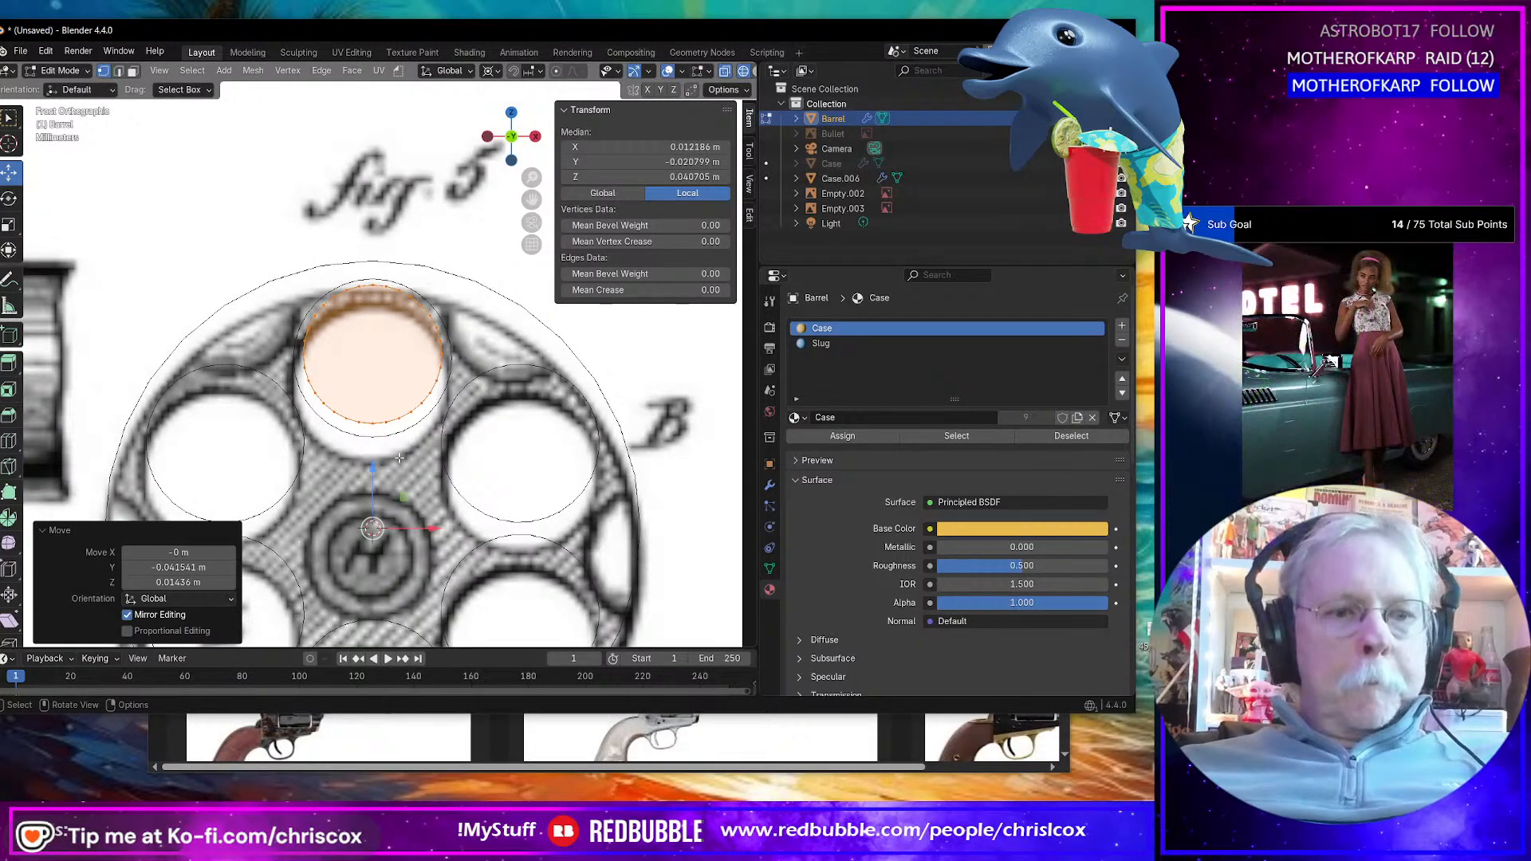
pyautogui.press('g')
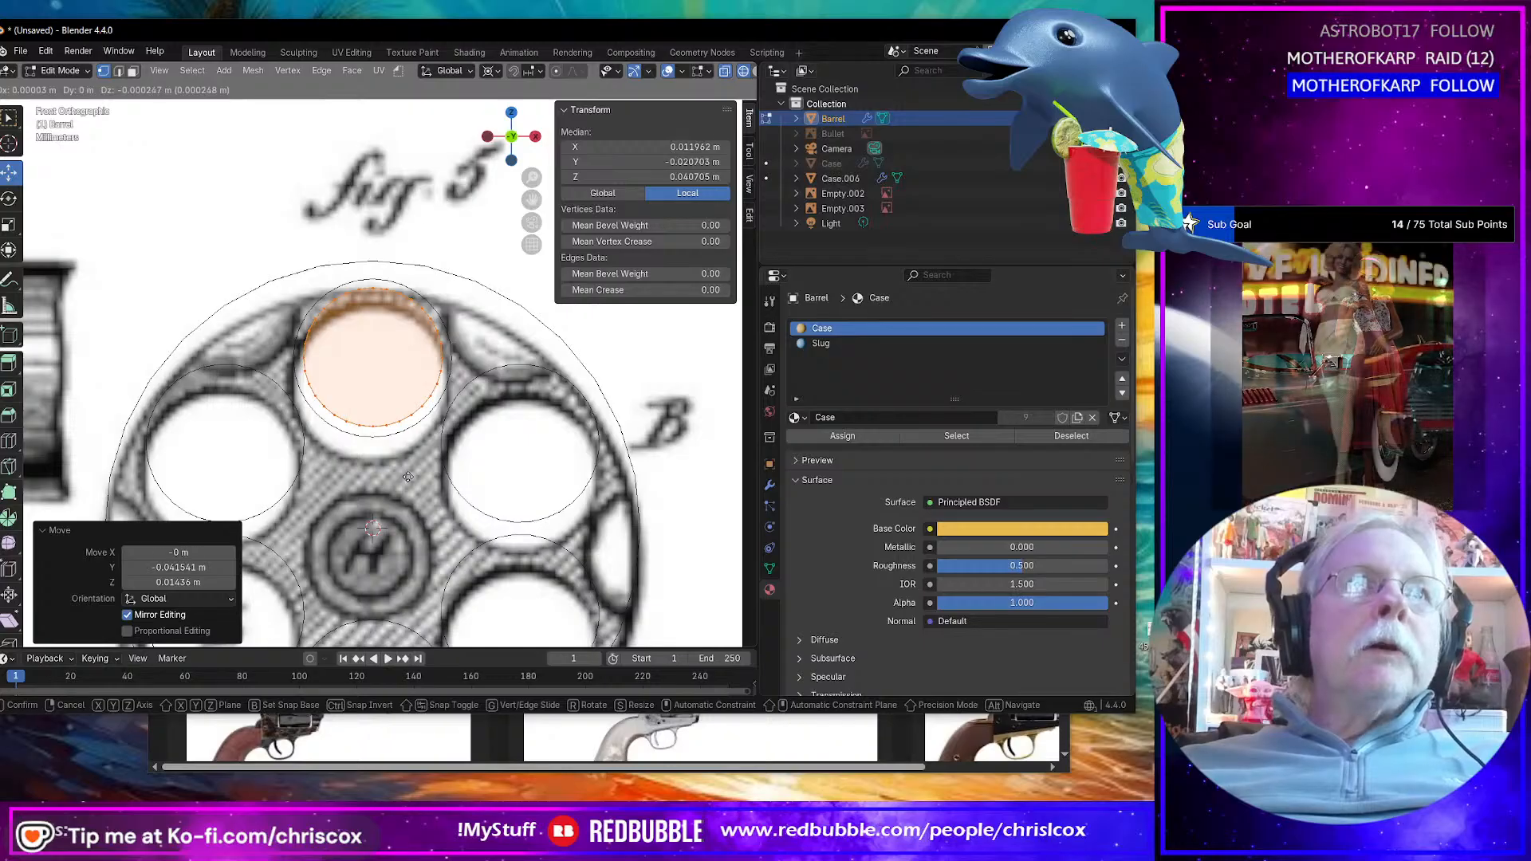
pyautogui.click(421, 470)
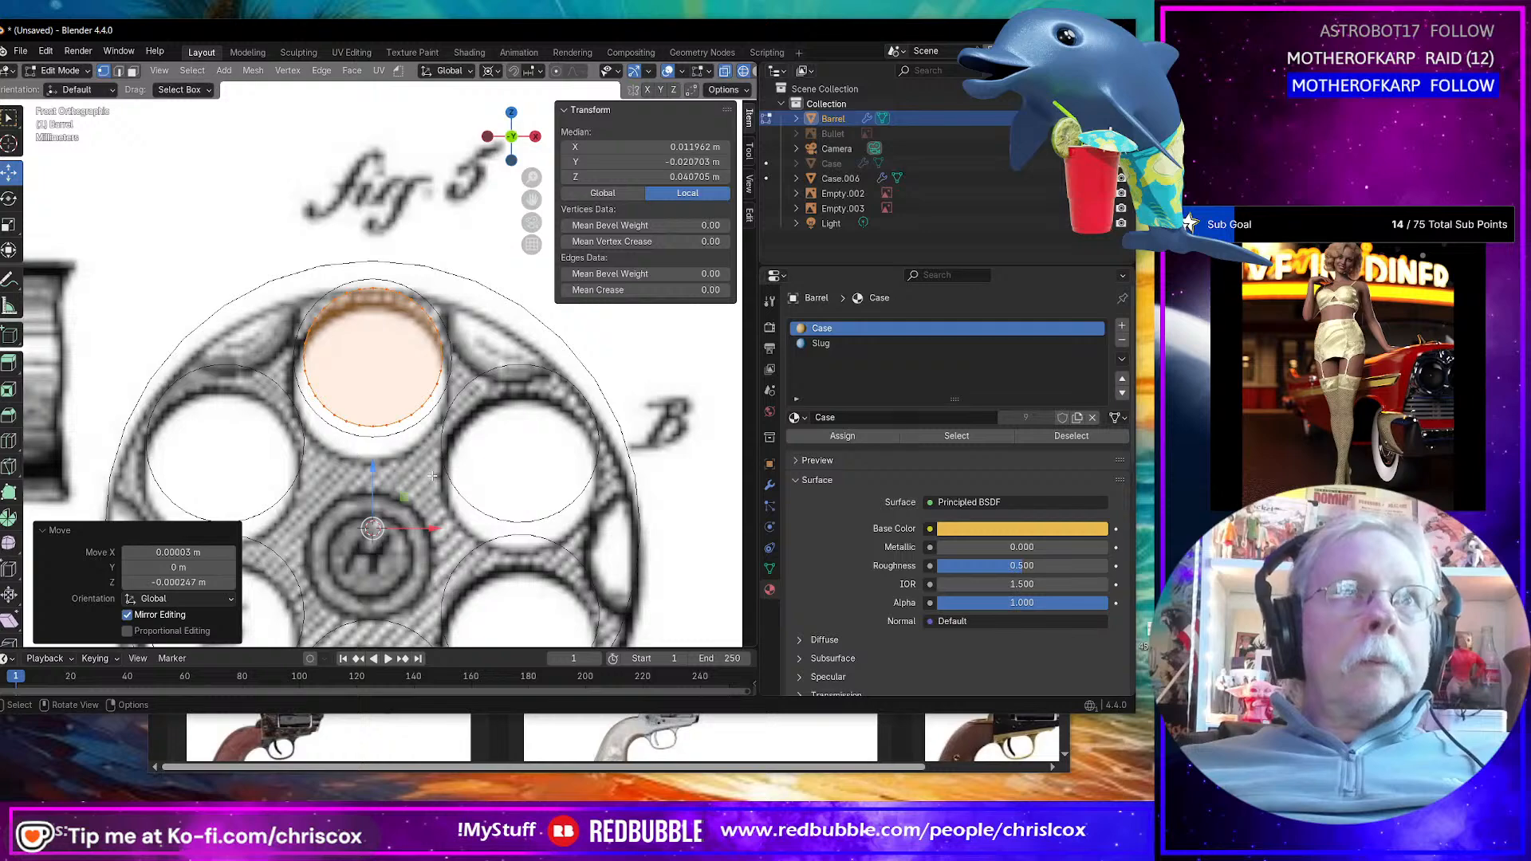
# Step: In the left view, move the Barrel's front end vertices about -0.1 m along Y to reach the muzzle in fig. 1
pyautogui.scroll(-6, 431, 476)
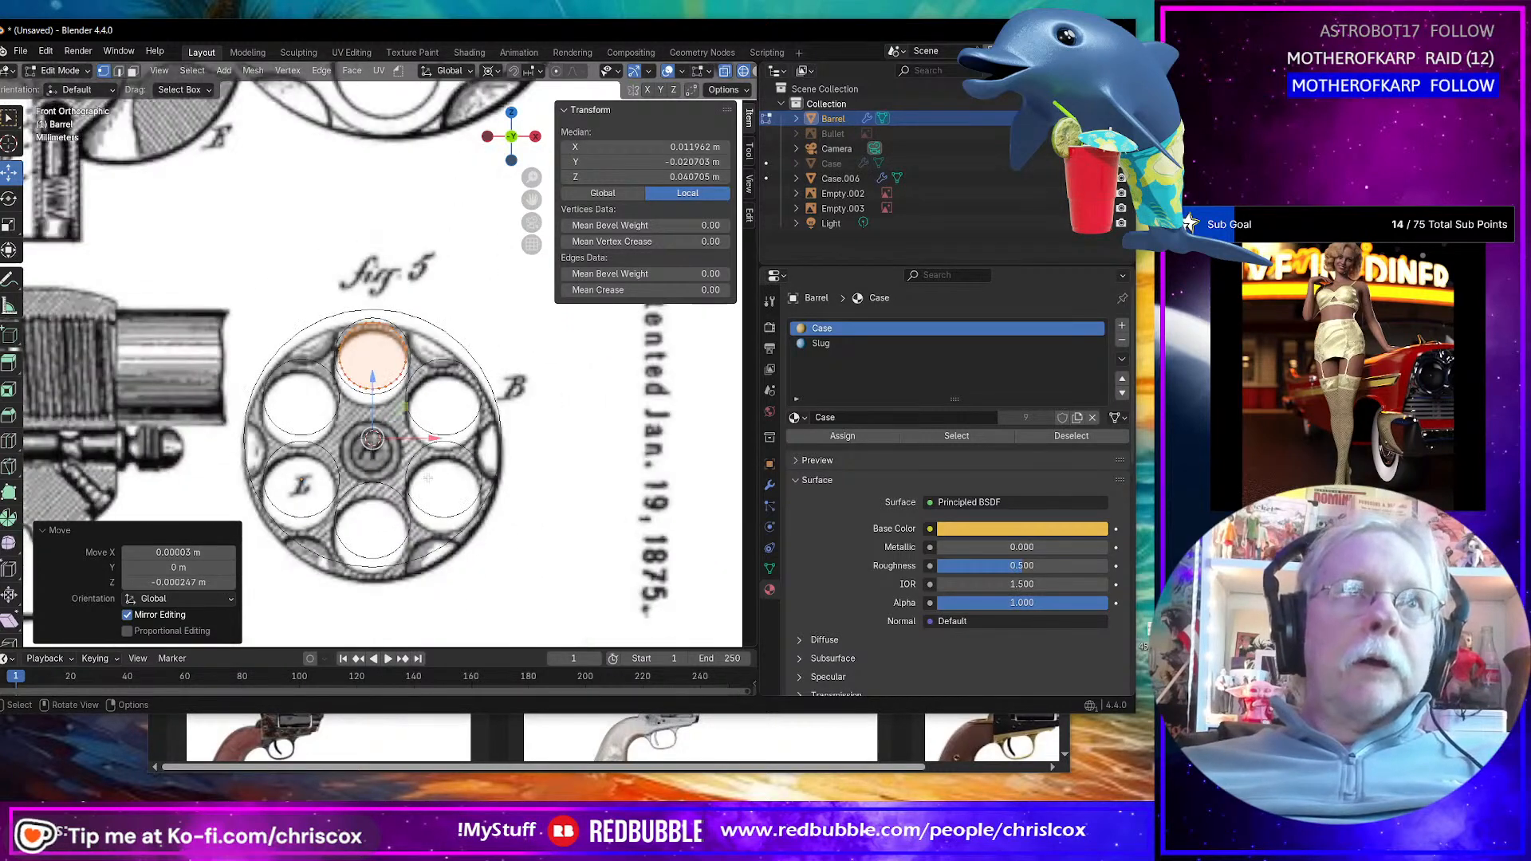
pyautogui.moveTo(431, 477); pyautogui.dragTo(570, 482, button='middle')
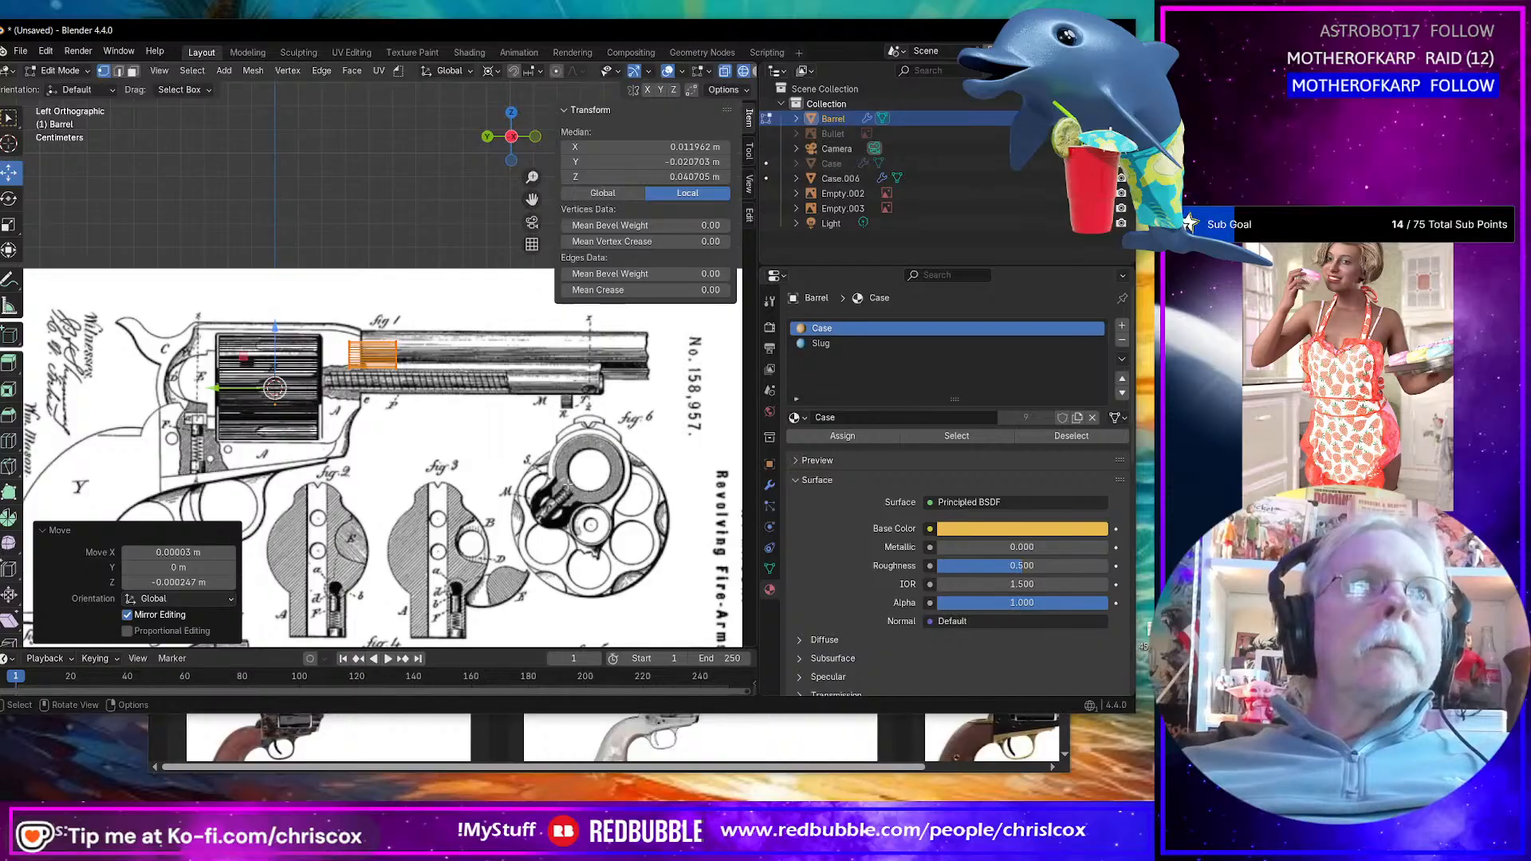
pyautogui.scroll(5, 564, 485)
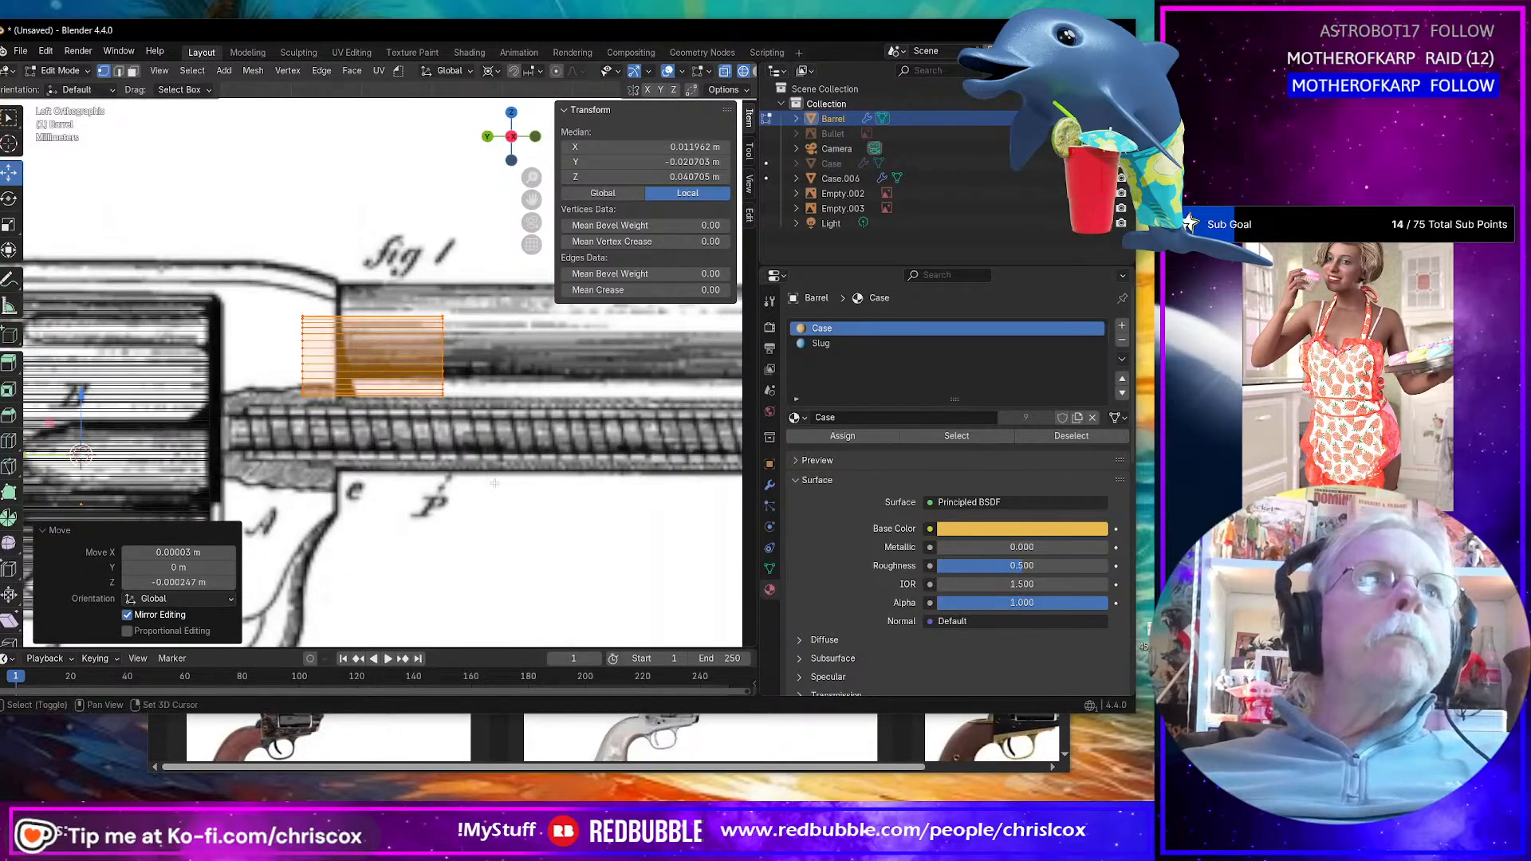
pyautogui.keyDown('shift'); pyautogui.moveTo(513, 434); pyautogui.dragTo(506, 483, button='middle'); pyautogui.keyUp('shift')
pyautogui.scroll(-3, 505, 482)
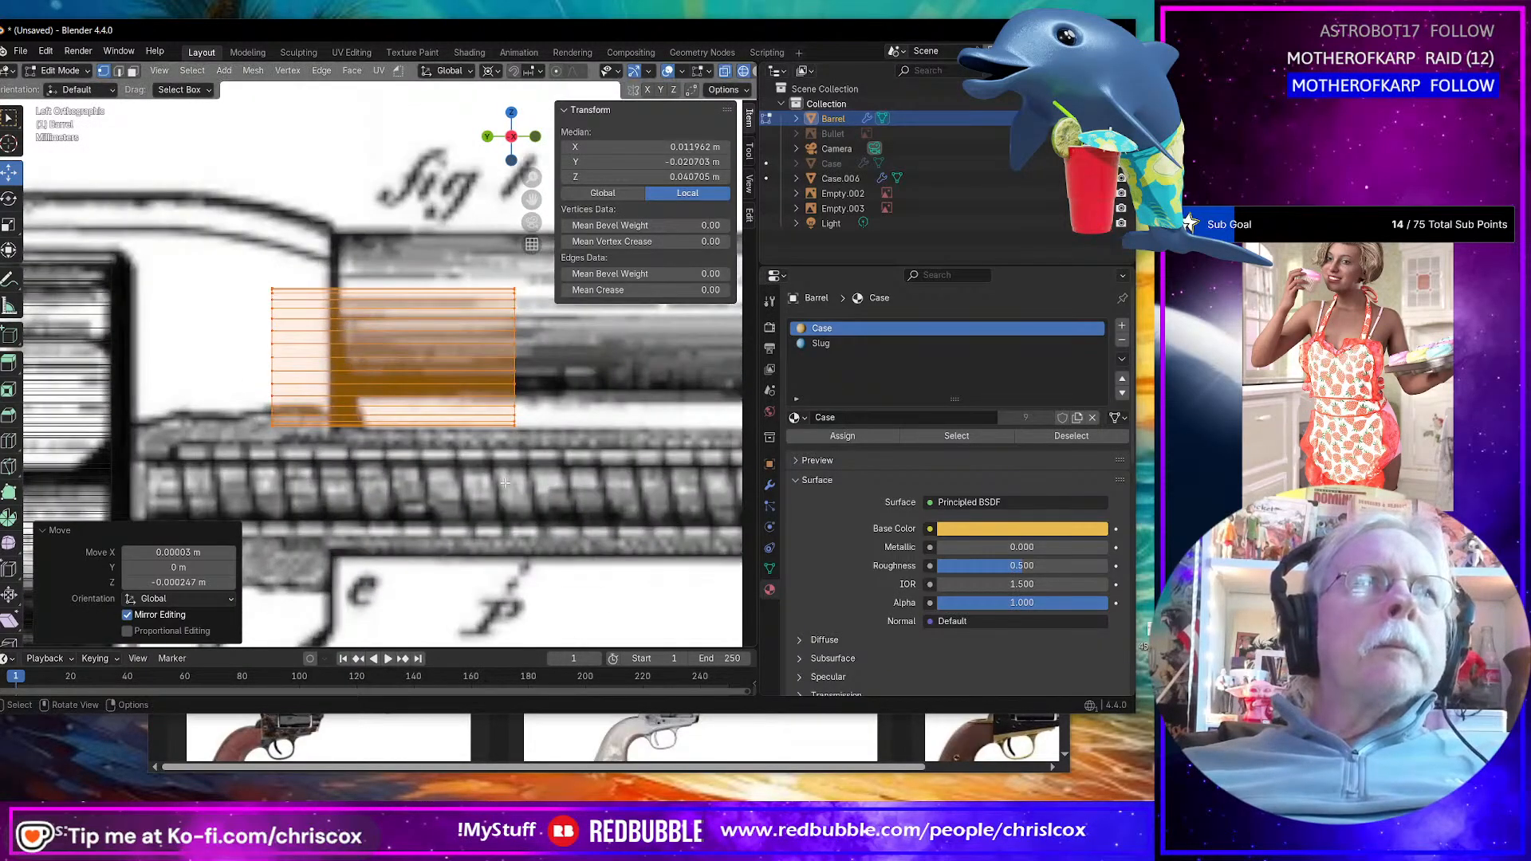
pyautogui.scroll(-2, 505, 484)
pyautogui.moveTo(486, 414); pyautogui.dragTo(395, 303)
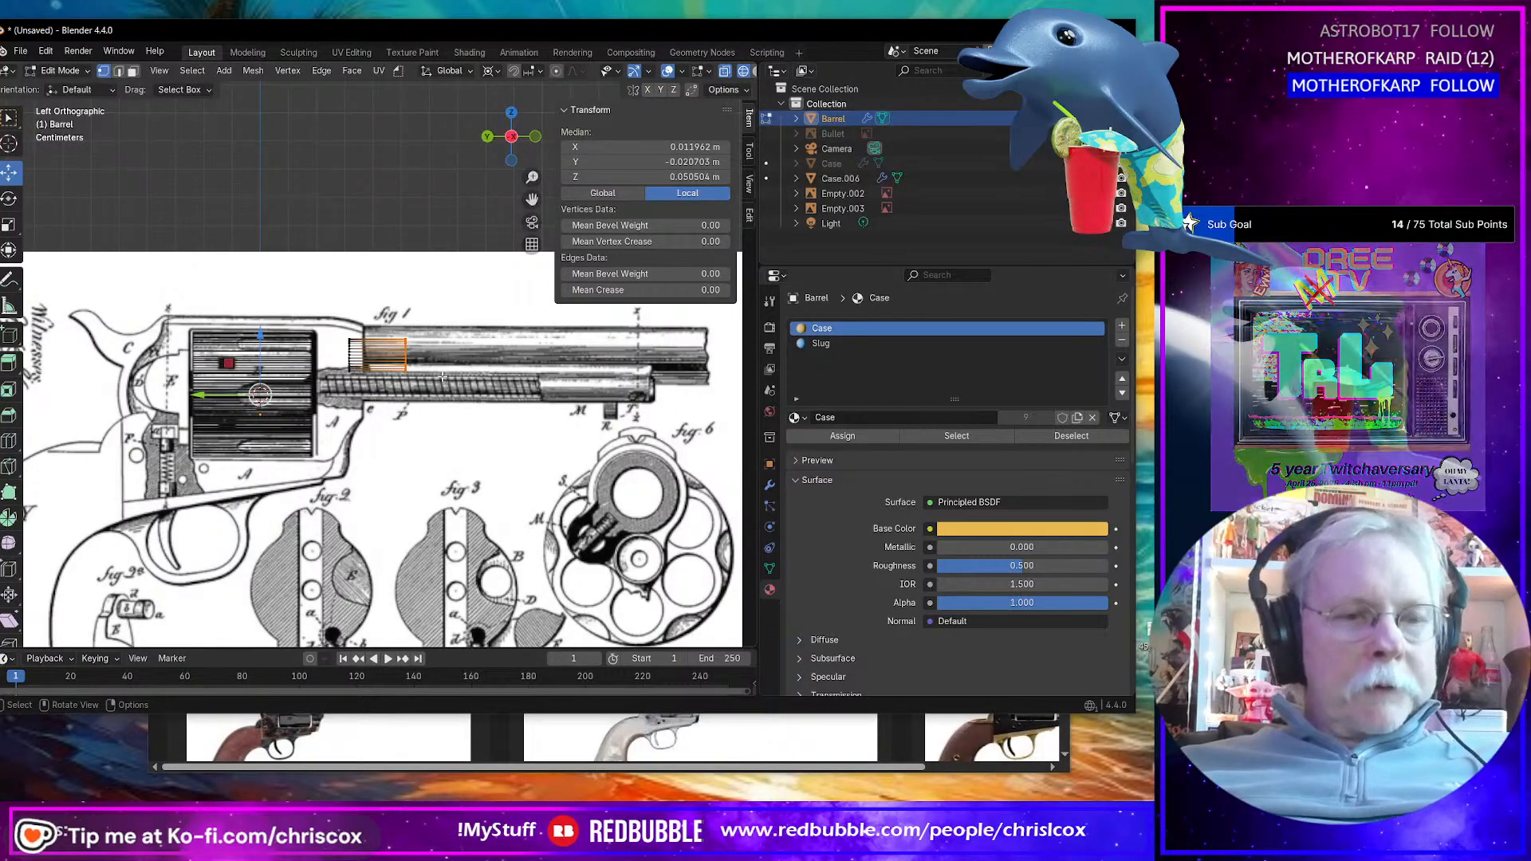
pyautogui.press('g')
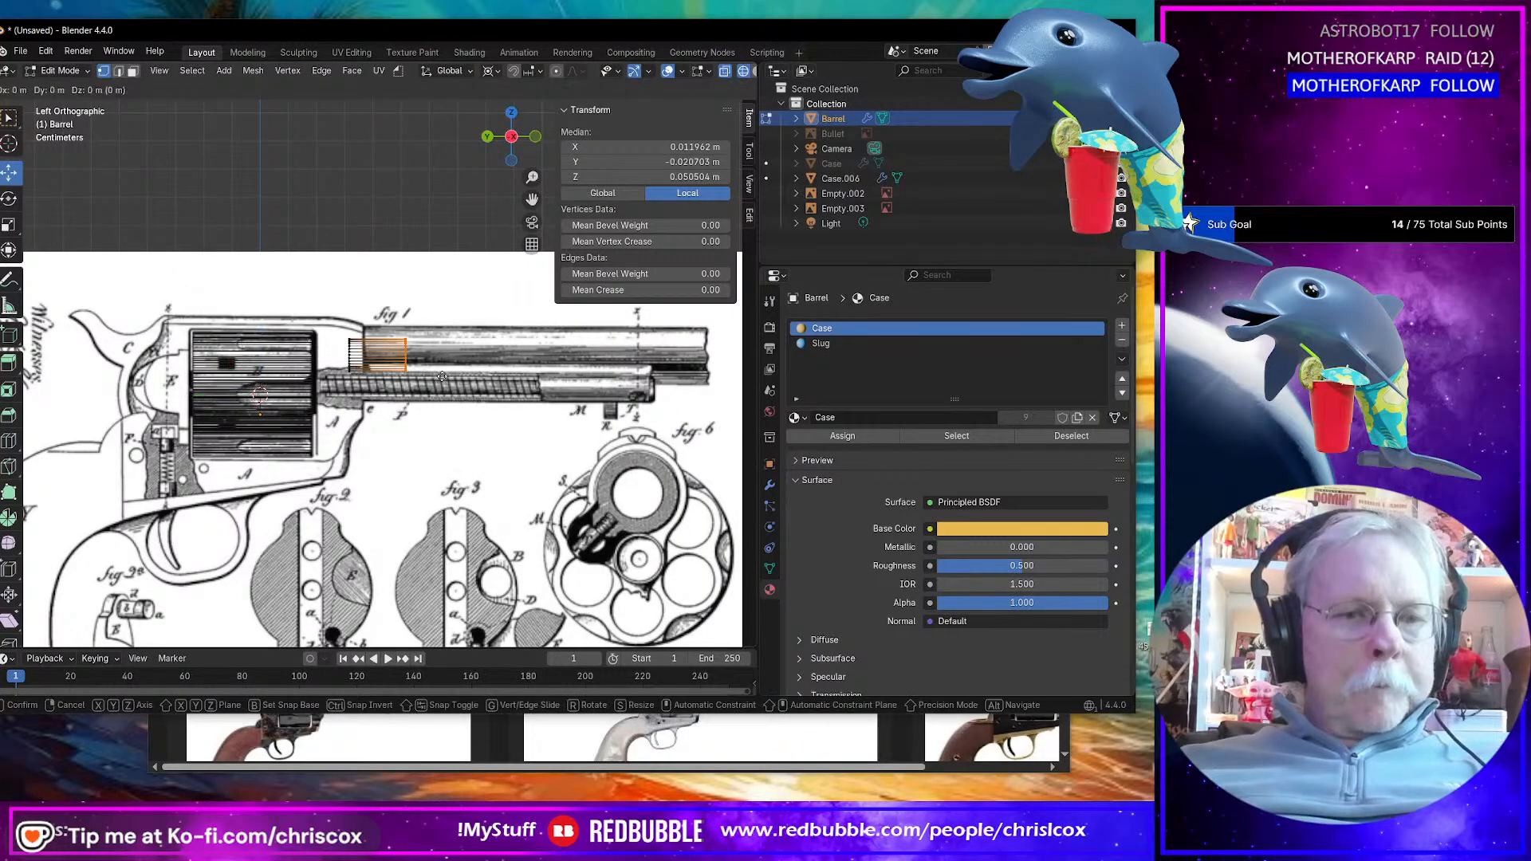
pyautogui.press('y')
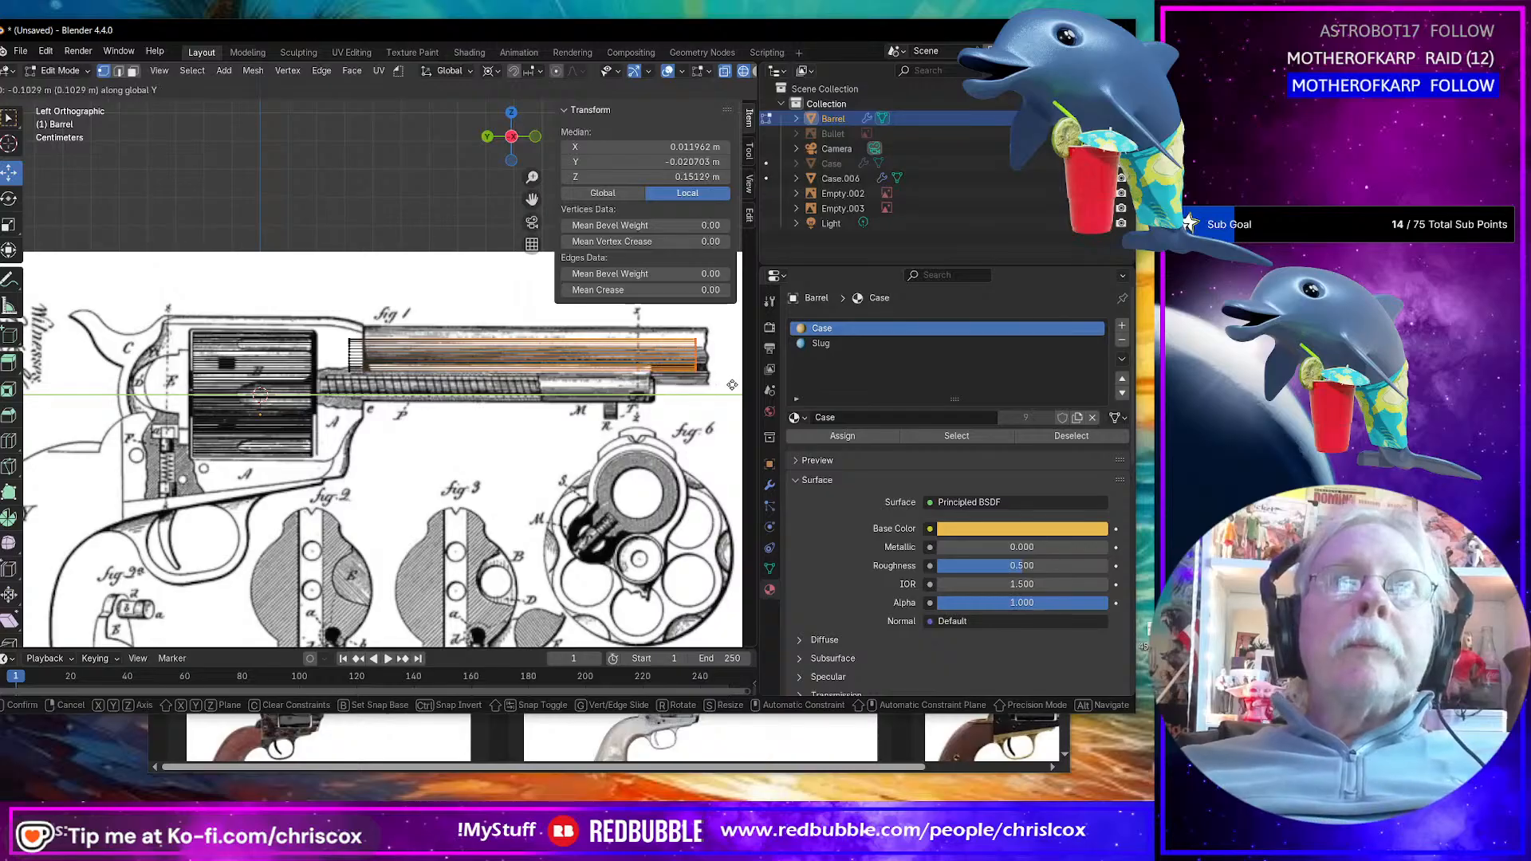
pyautogui.click(741, 386)
# Step: Invert the selection and edge-slide the Barrel's rear end by a factor of -0.040 to the frame's front edge, and return to Object Mode
pyautogui.hotkey('ctrl', 'i')
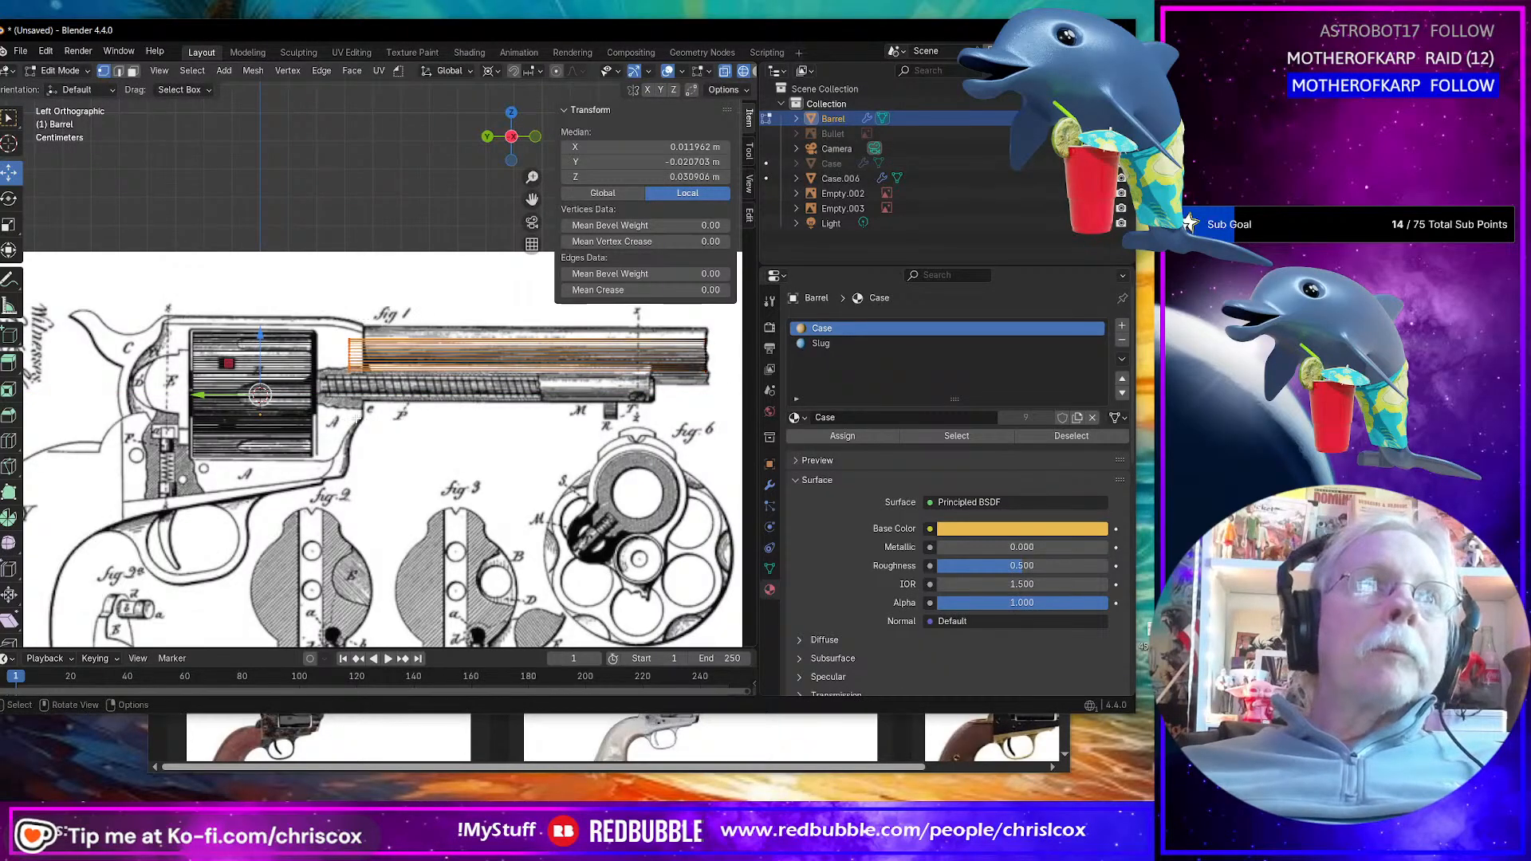
pyautogui.press('g')
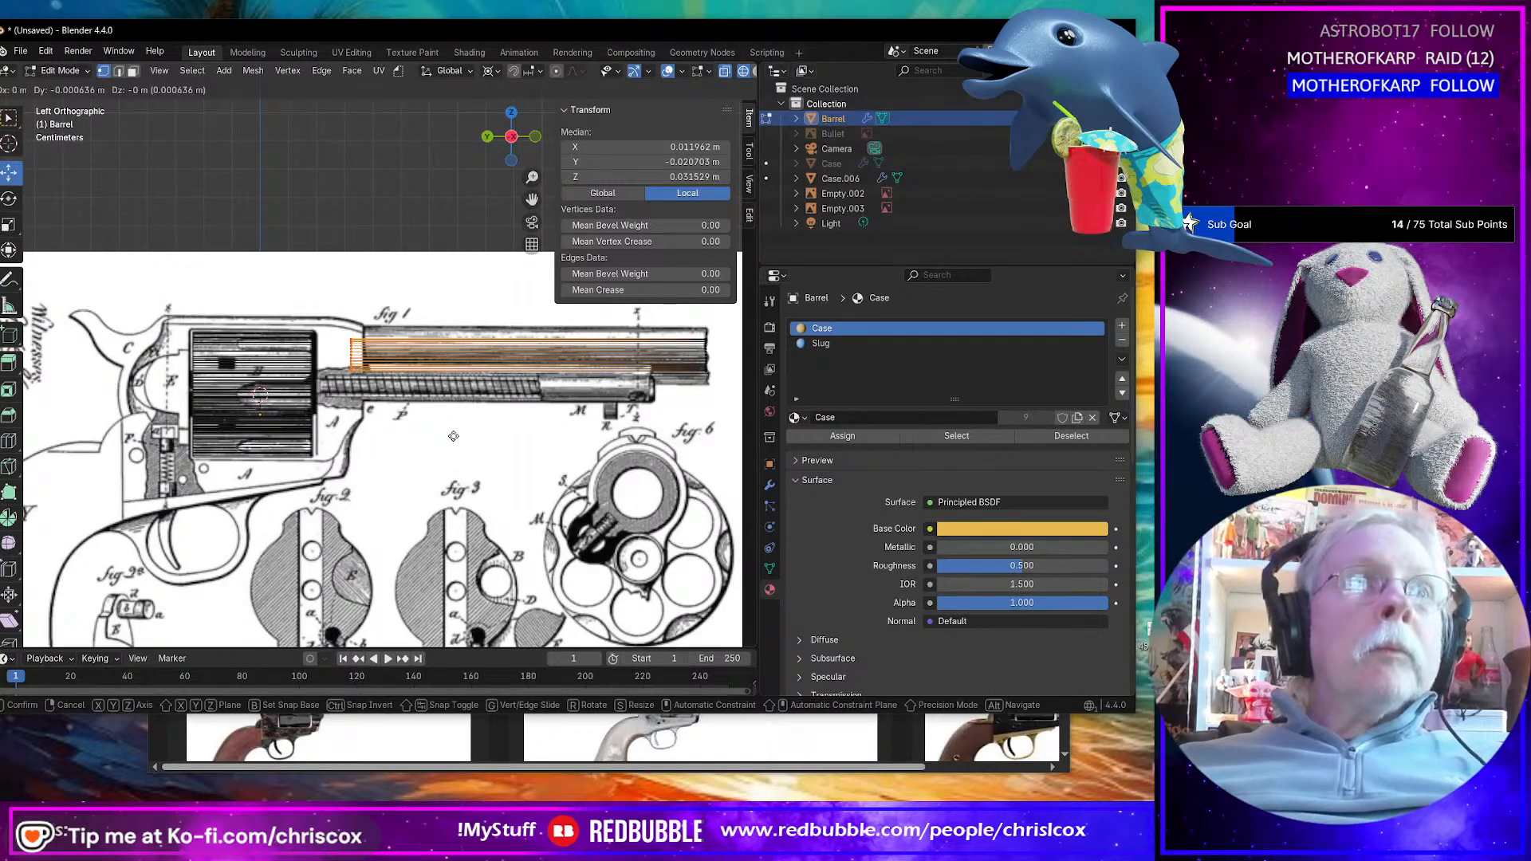
pyautogui.press('g')
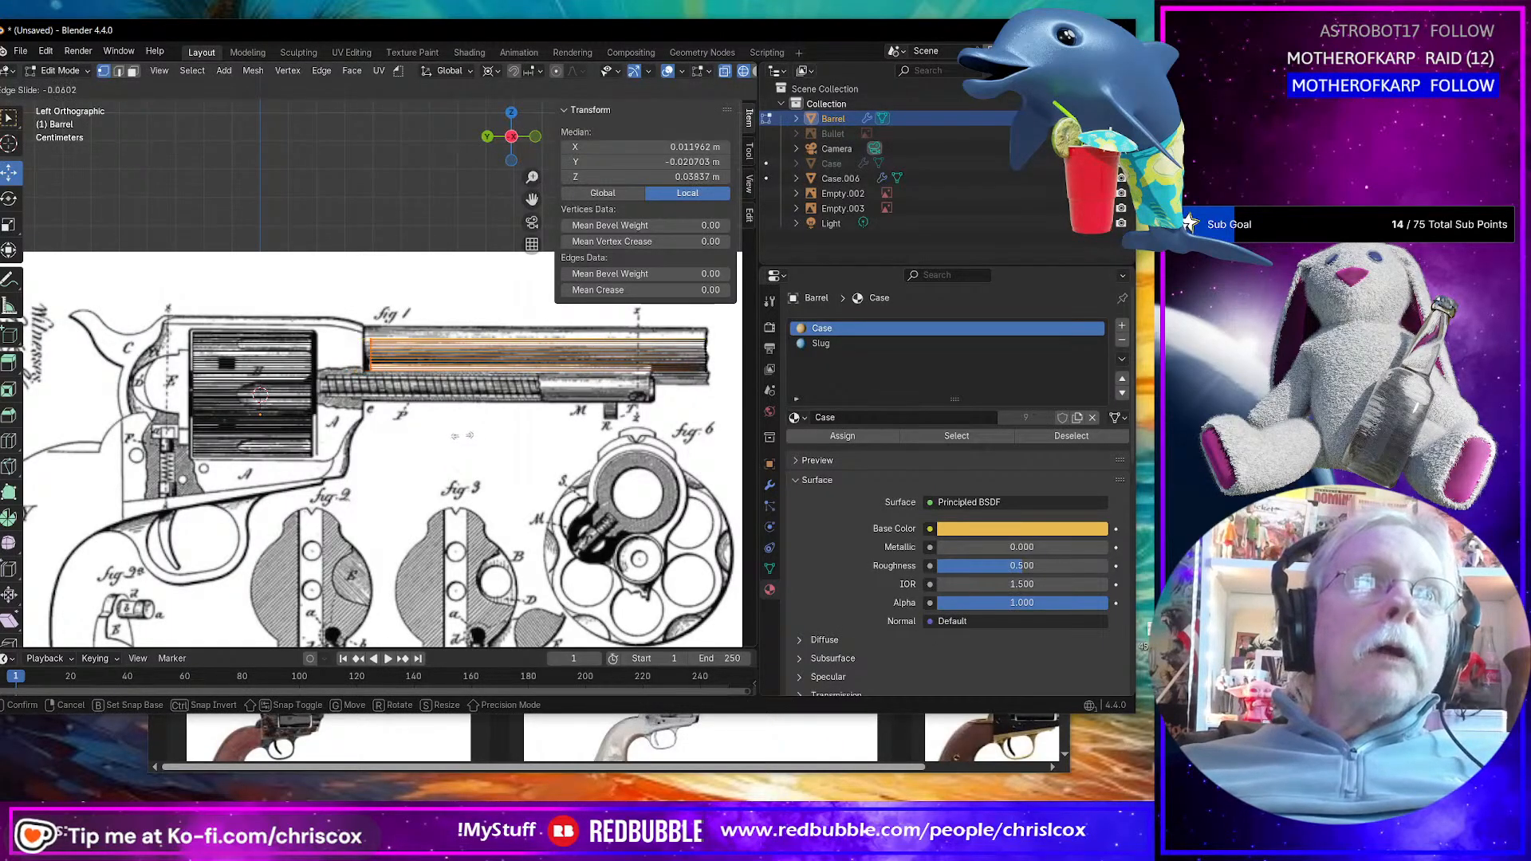
pyautogui.click(459, 438)
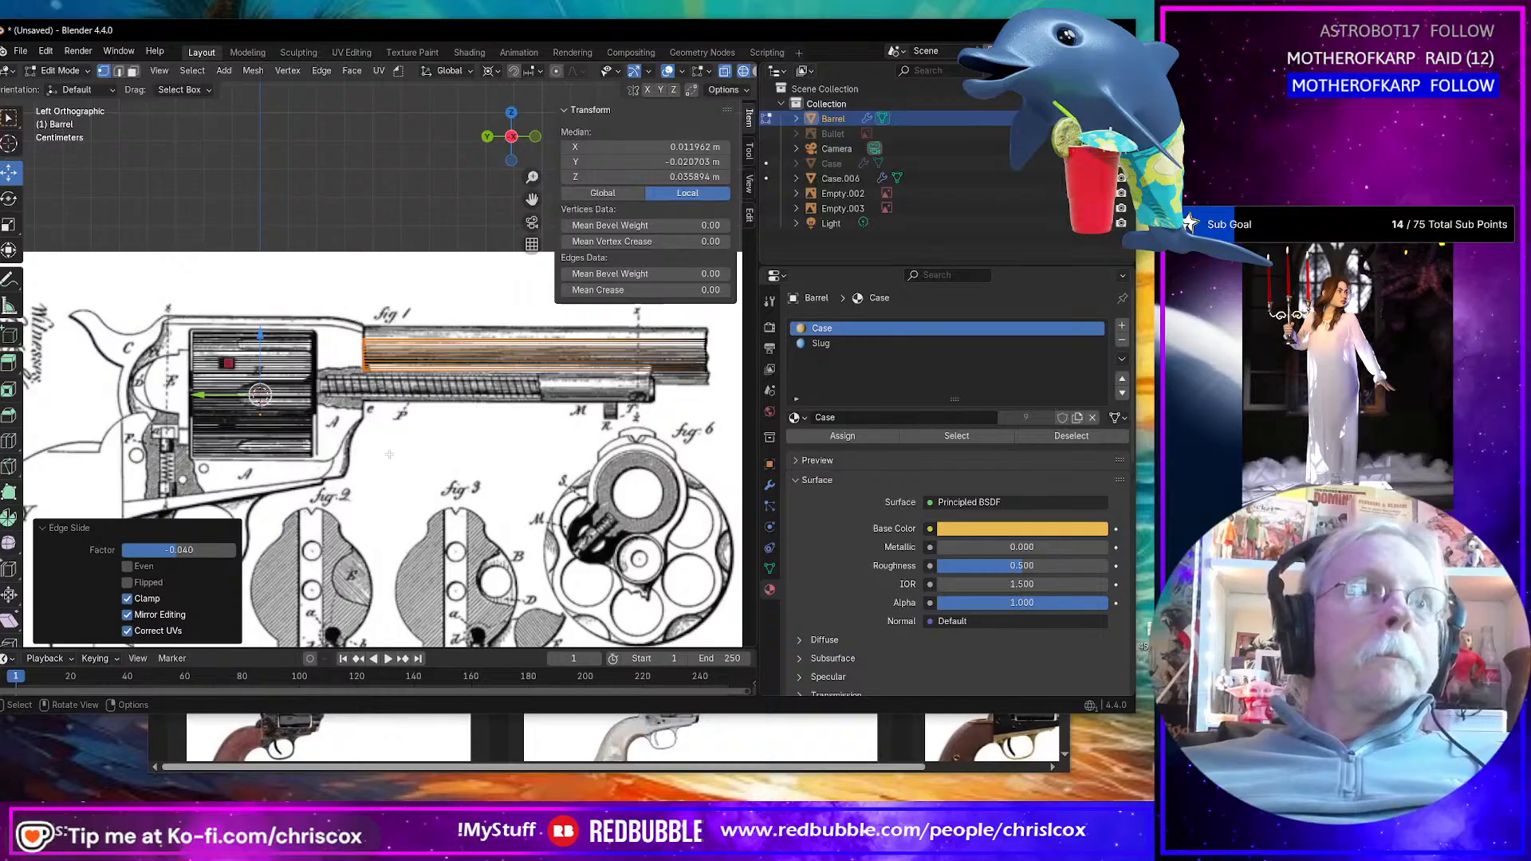
pyautogui.keyDown('shift'); pyautogui.moveTo(389, 454); pyautogui.dragTo(492, 440, button='middle'); pyautogui.keyUp('shift')
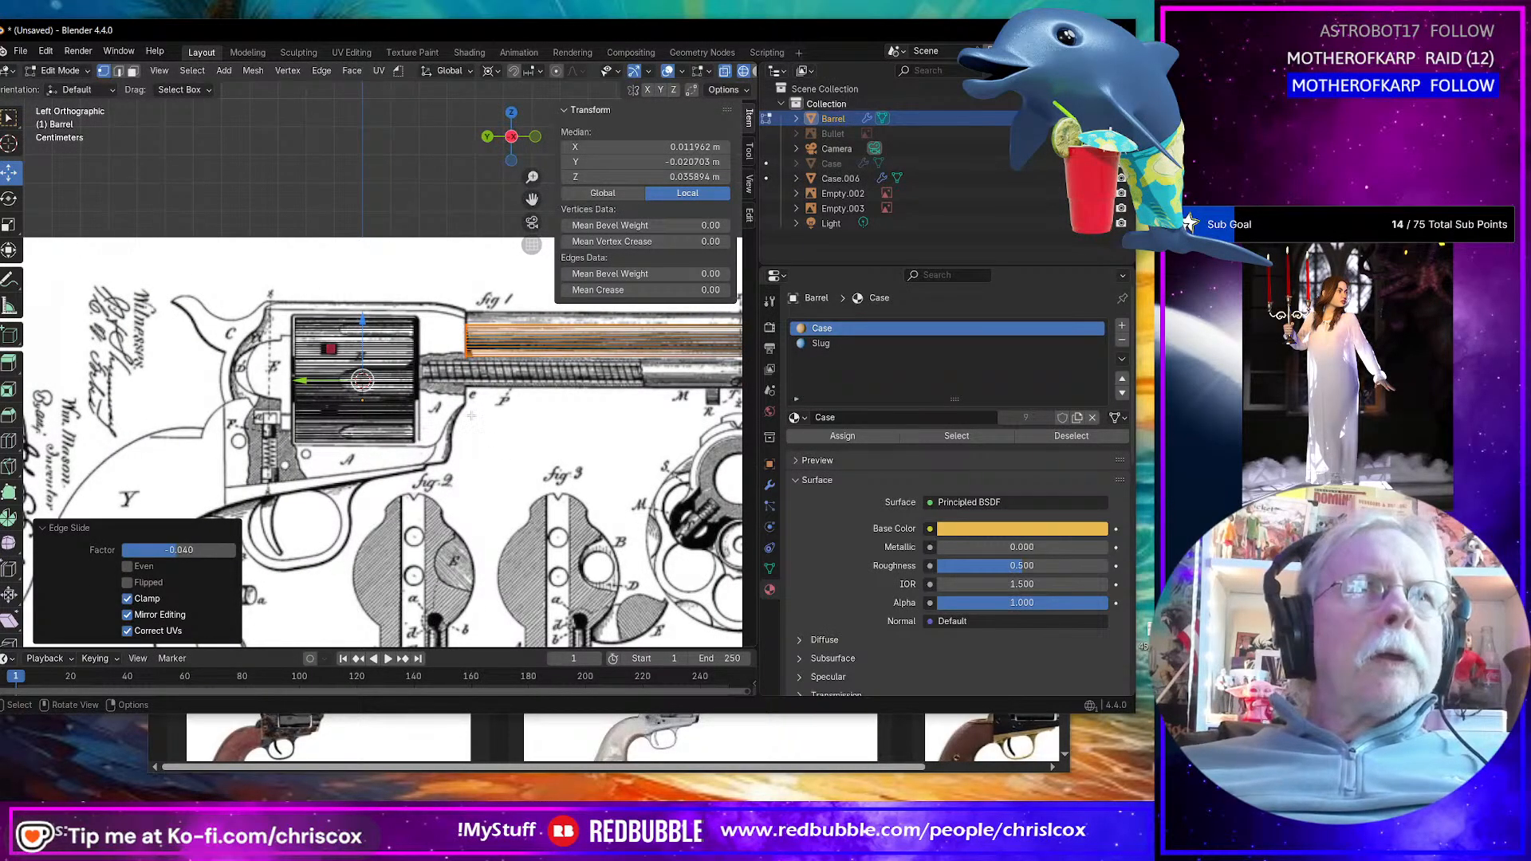
pyautogui.press('Tab')
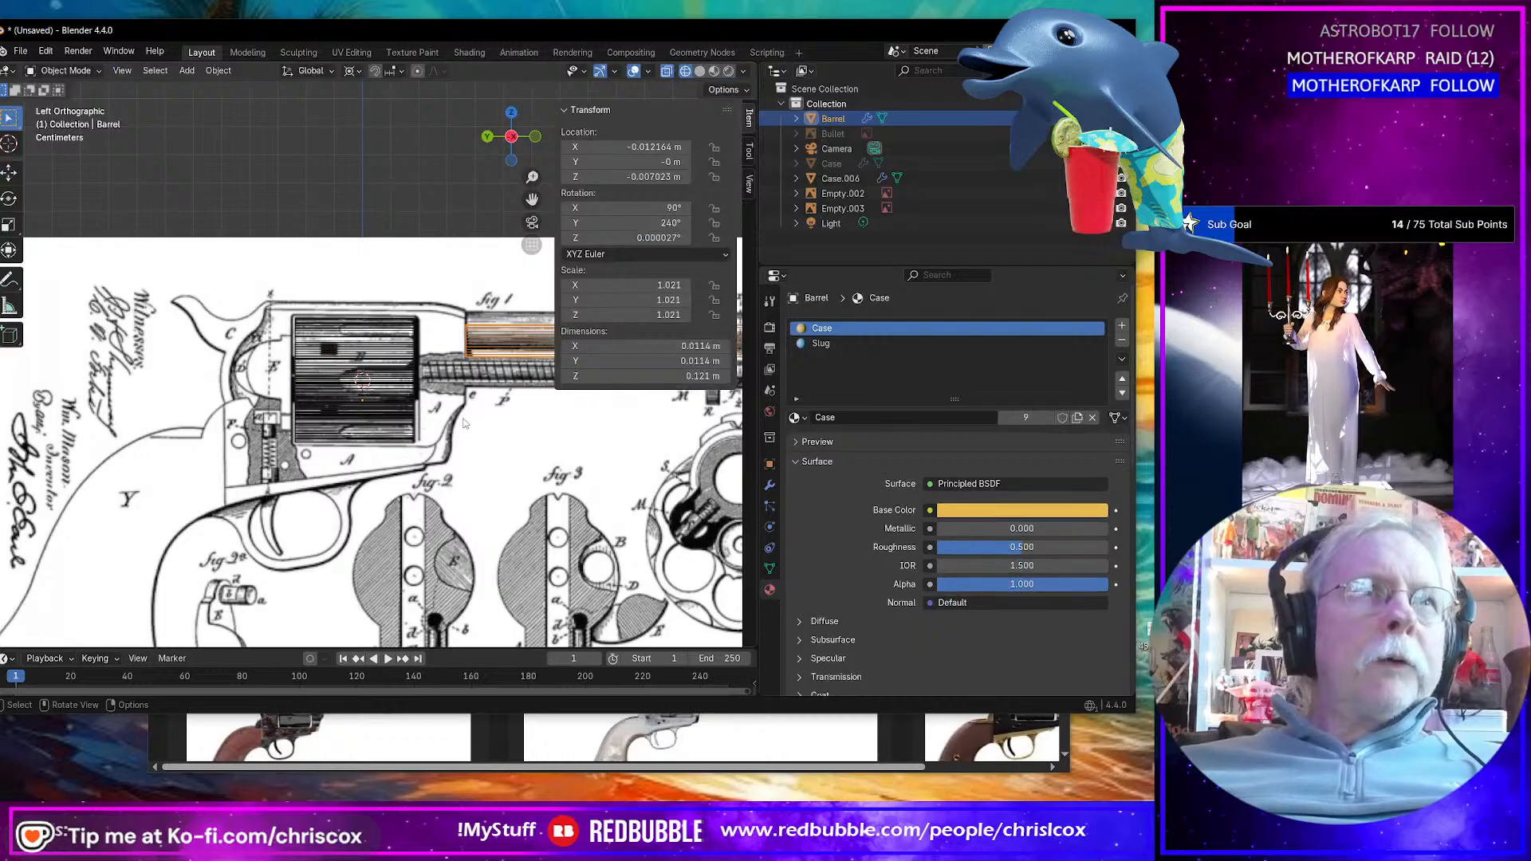
# Step: Hide the two patent drawing references, Empty.002 and Empty.003
pyautogui.click(465, 423)
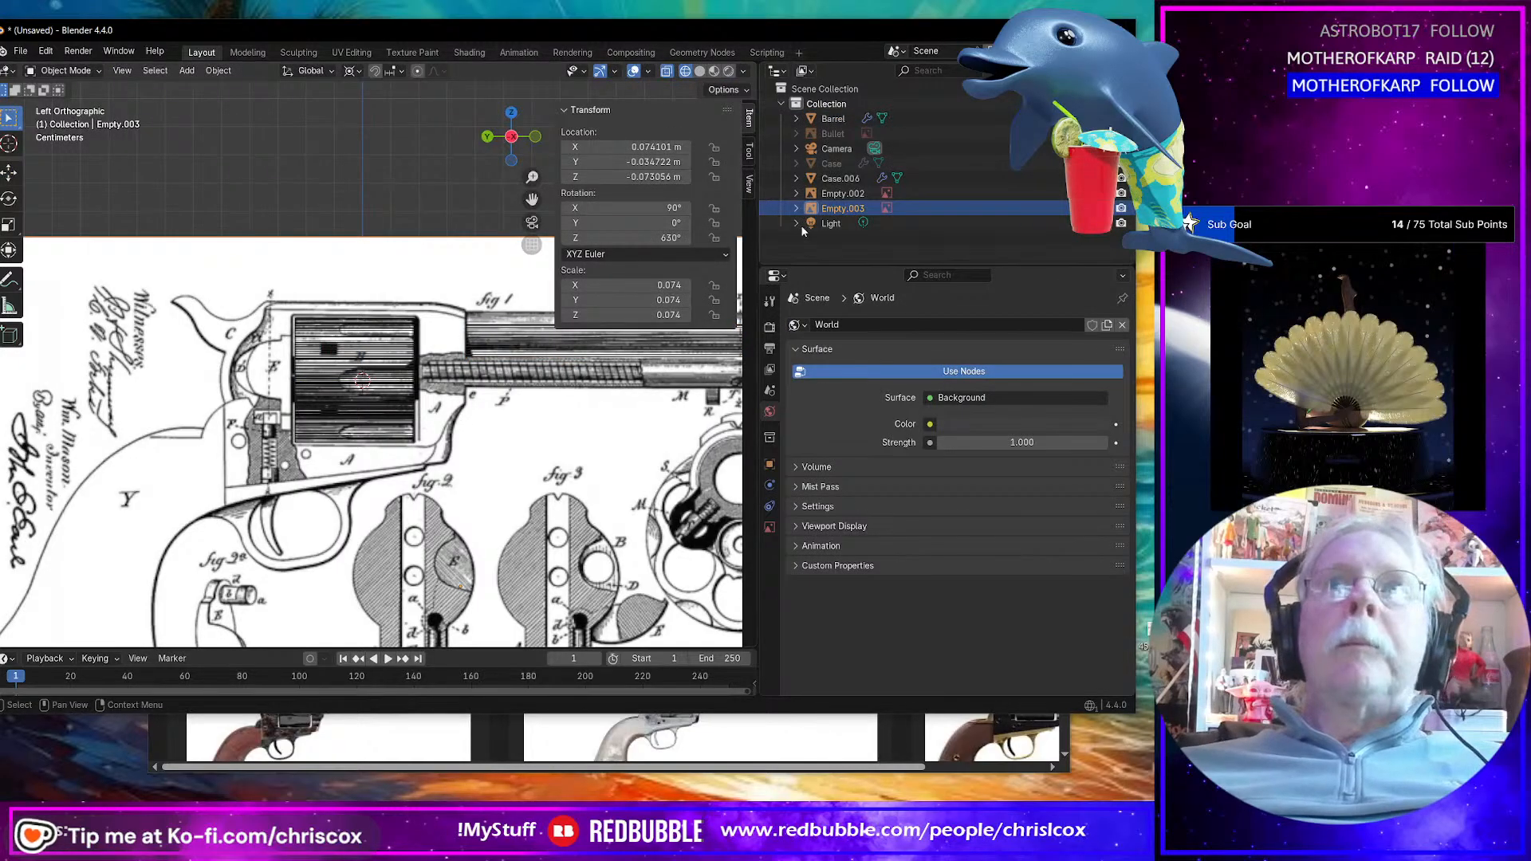
pyautogui.keyDown('shift'); pyautogui.click(831, 193); pyautogui.keyUp('shift')
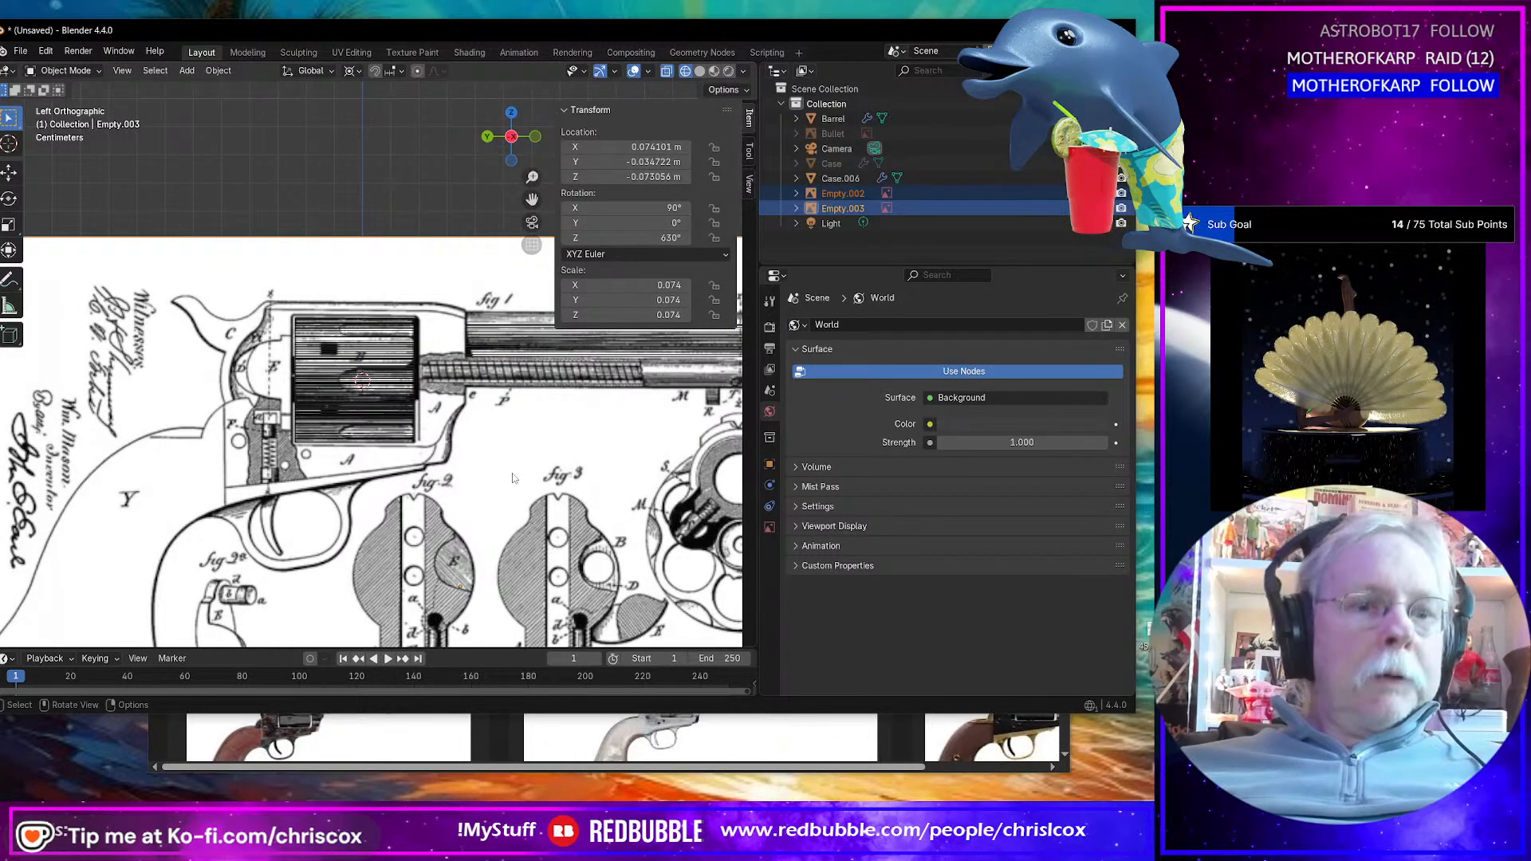
pyautogui.press('h')
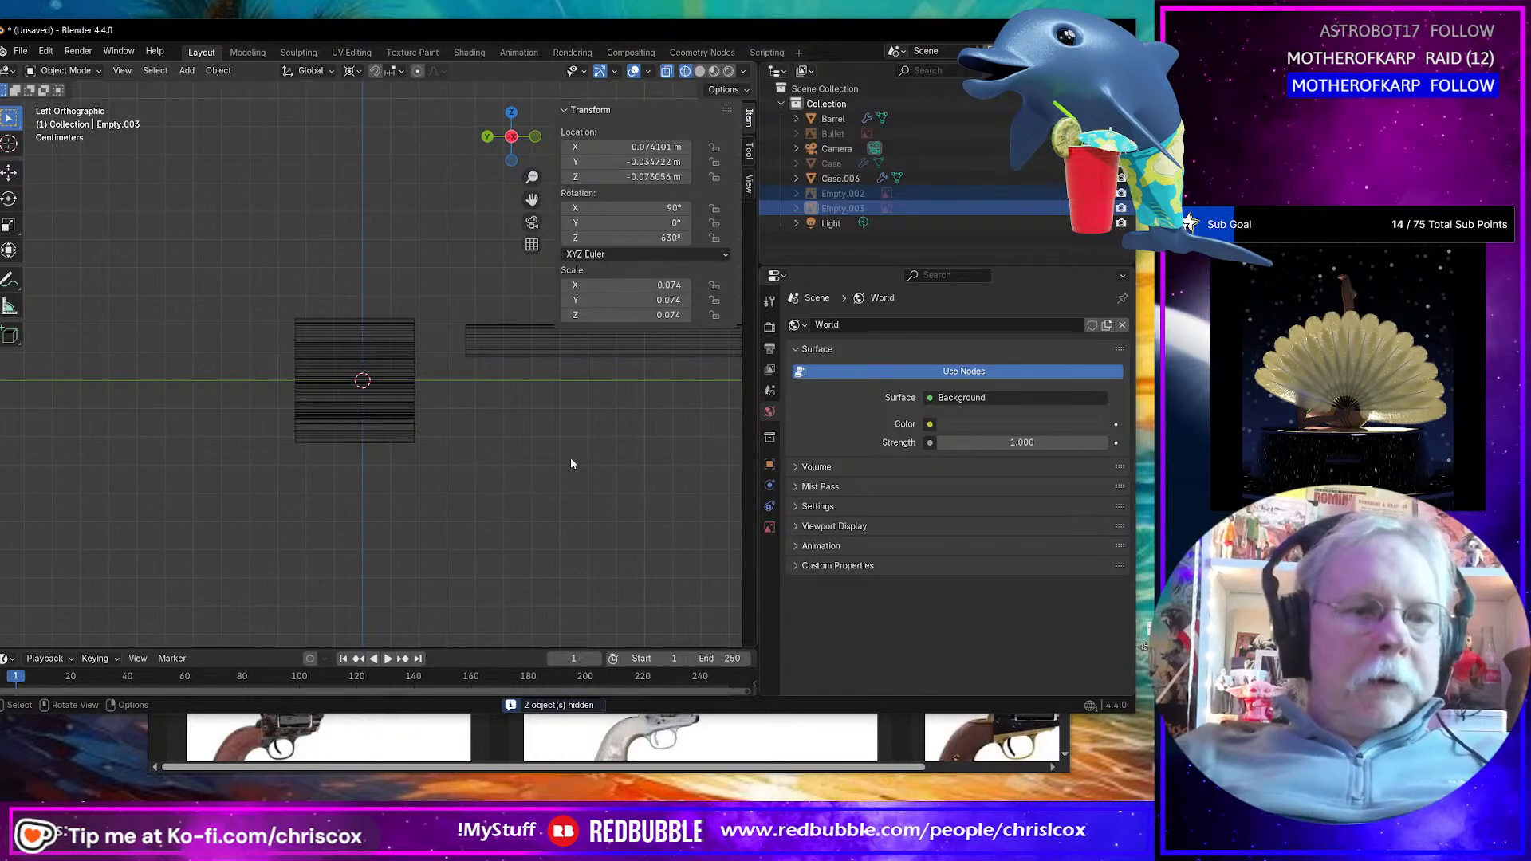
# Step: Reveal all hidden objects and move Empty.002 and Empty.003 together about -0.00023 m in Y and -0.00117 m in Z
pyautogui.hotkey('alt', 'h')
pyautogui.click(451, 206)
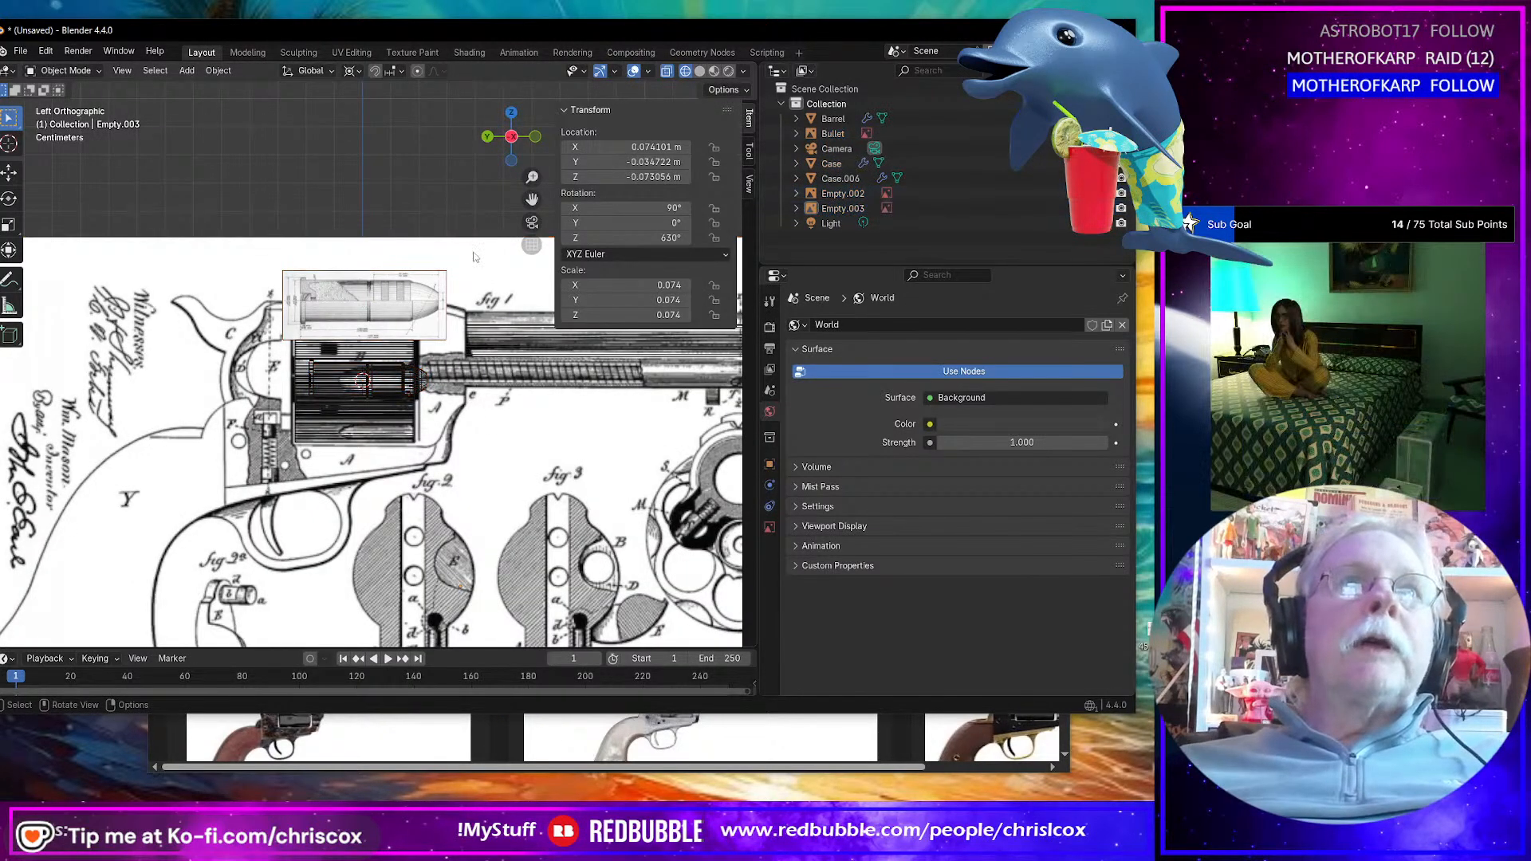
pyautogui.click(479, 251)
pyautogui.keyDown('shift'); pyautogui.click(865, 197); pyautogui.keyUp('shift')
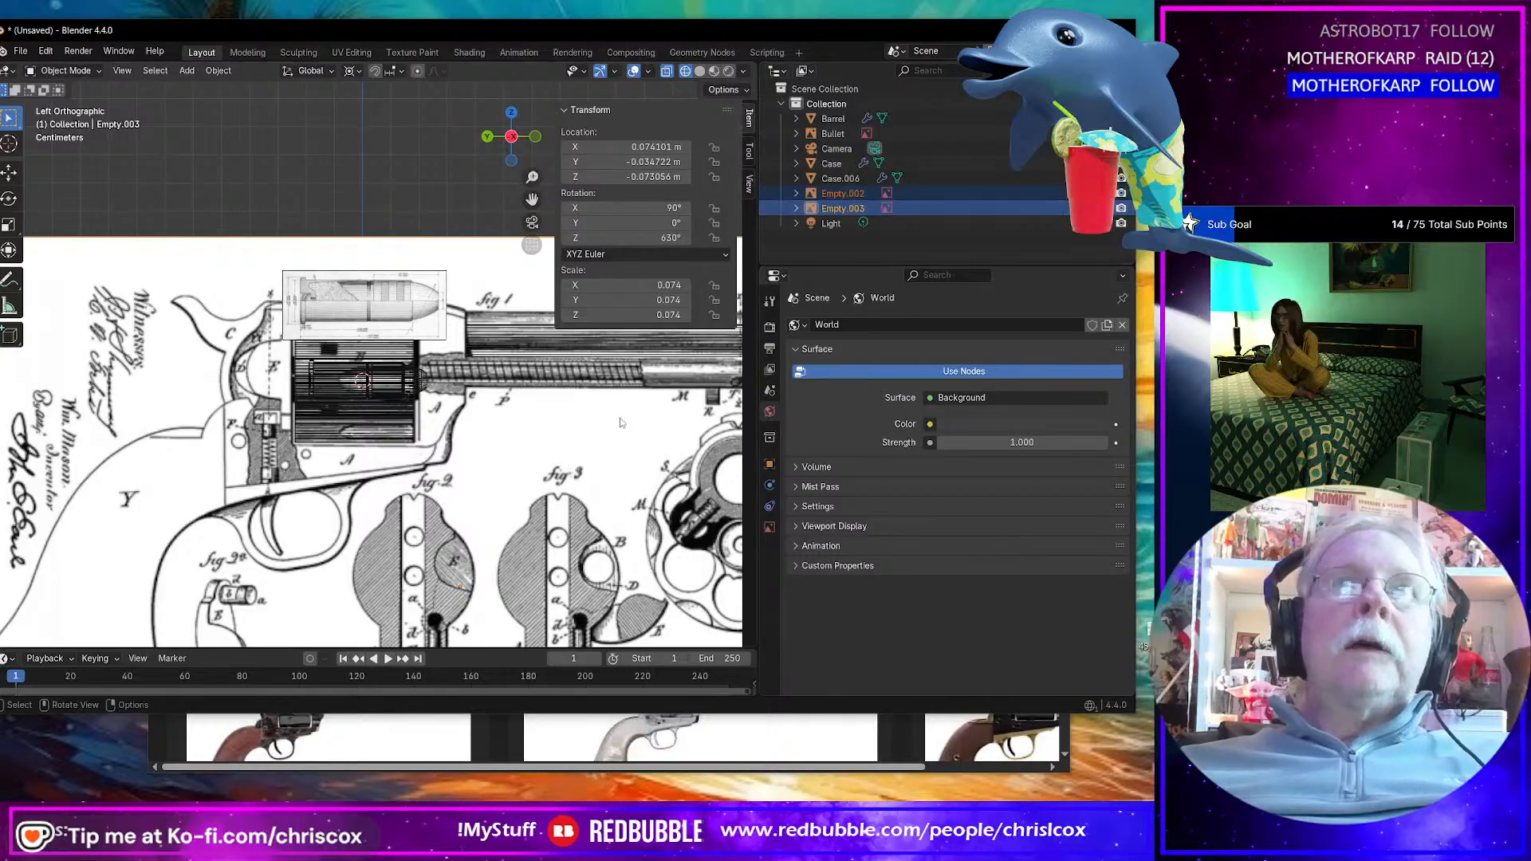
pyautogui.press('g')
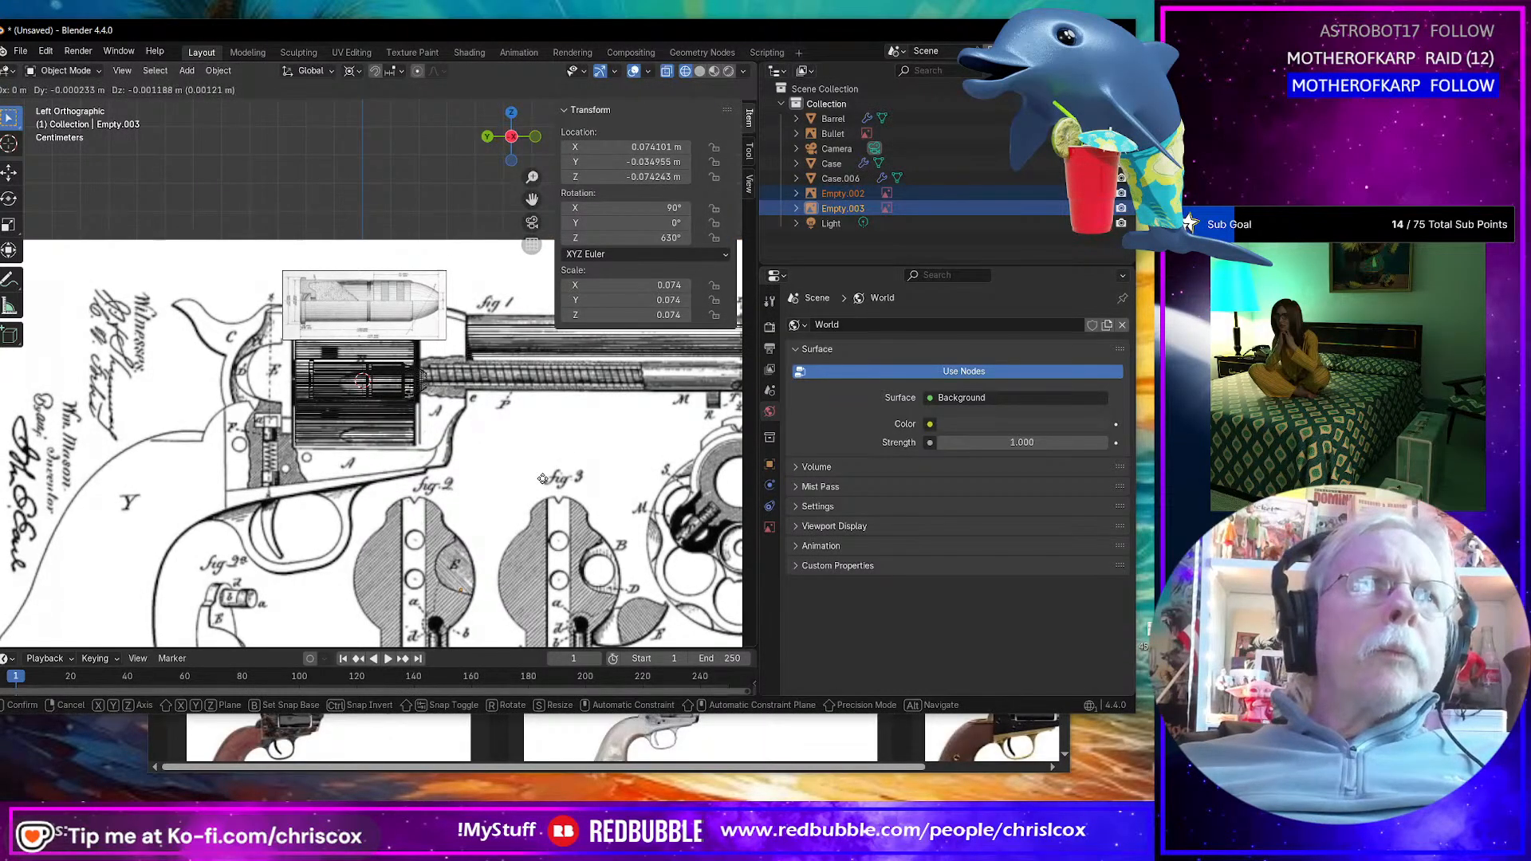
pyautogui.click(544, 482)
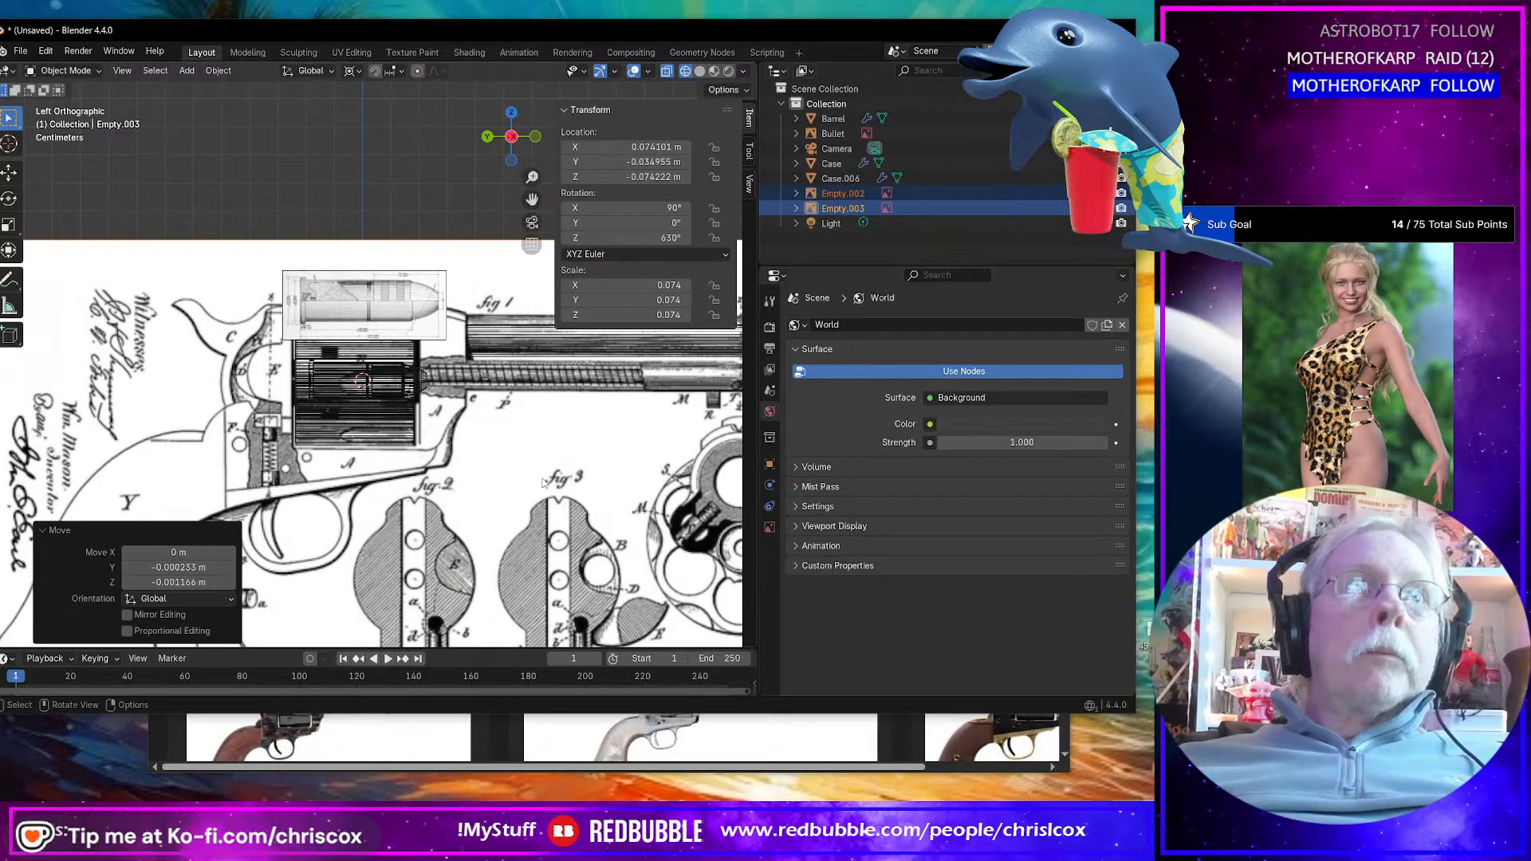
# Step: Try scaling both patent drawing references by 1.052, and undo the resize
pyautogui.press('s')
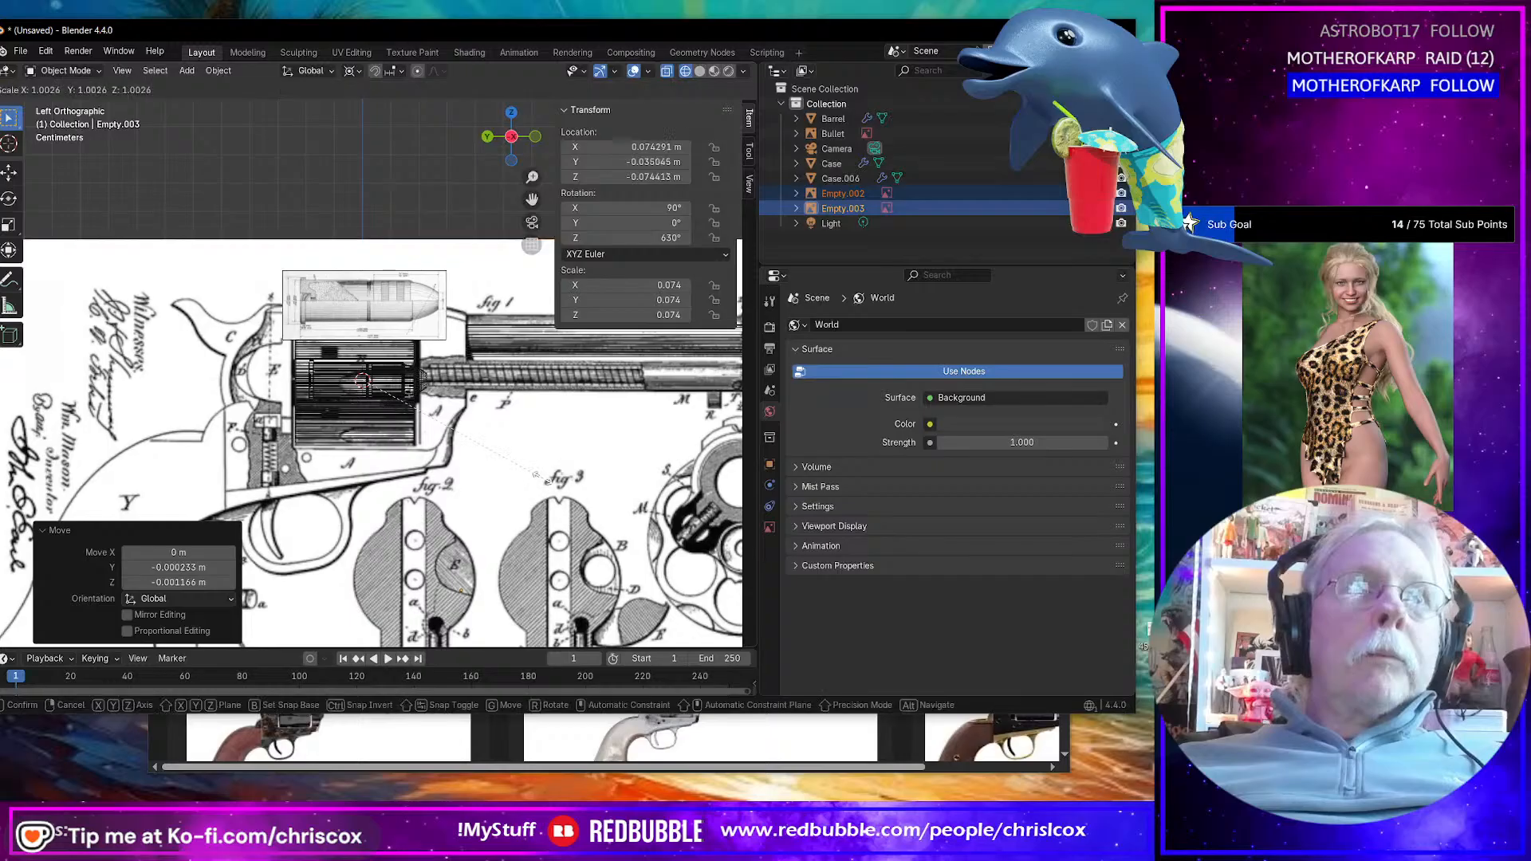
pyautogui.click(556, 482)
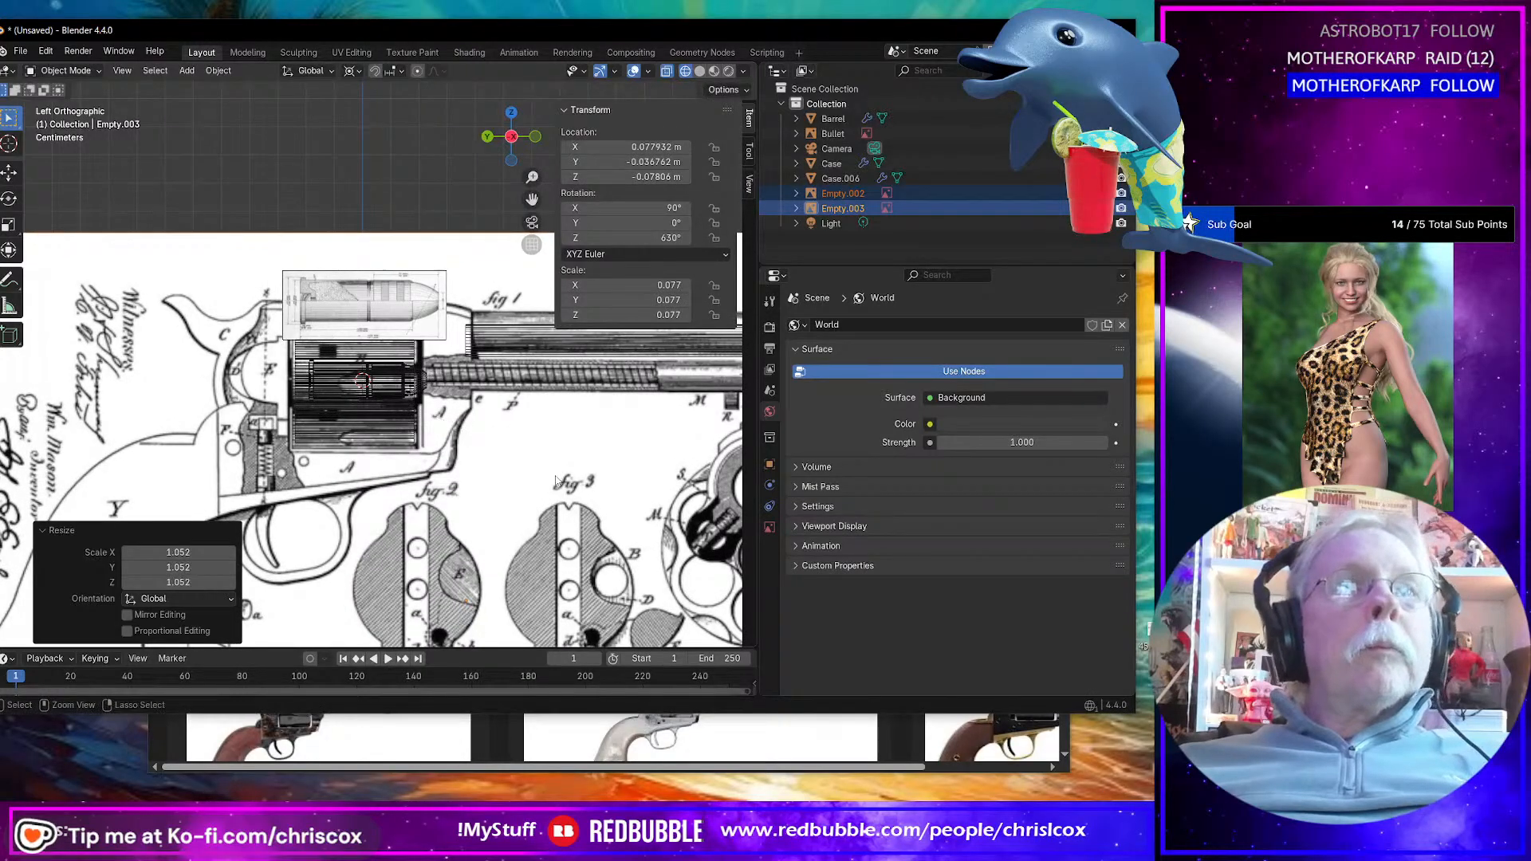
pyautogui.hotkey('ctrl', 'z')
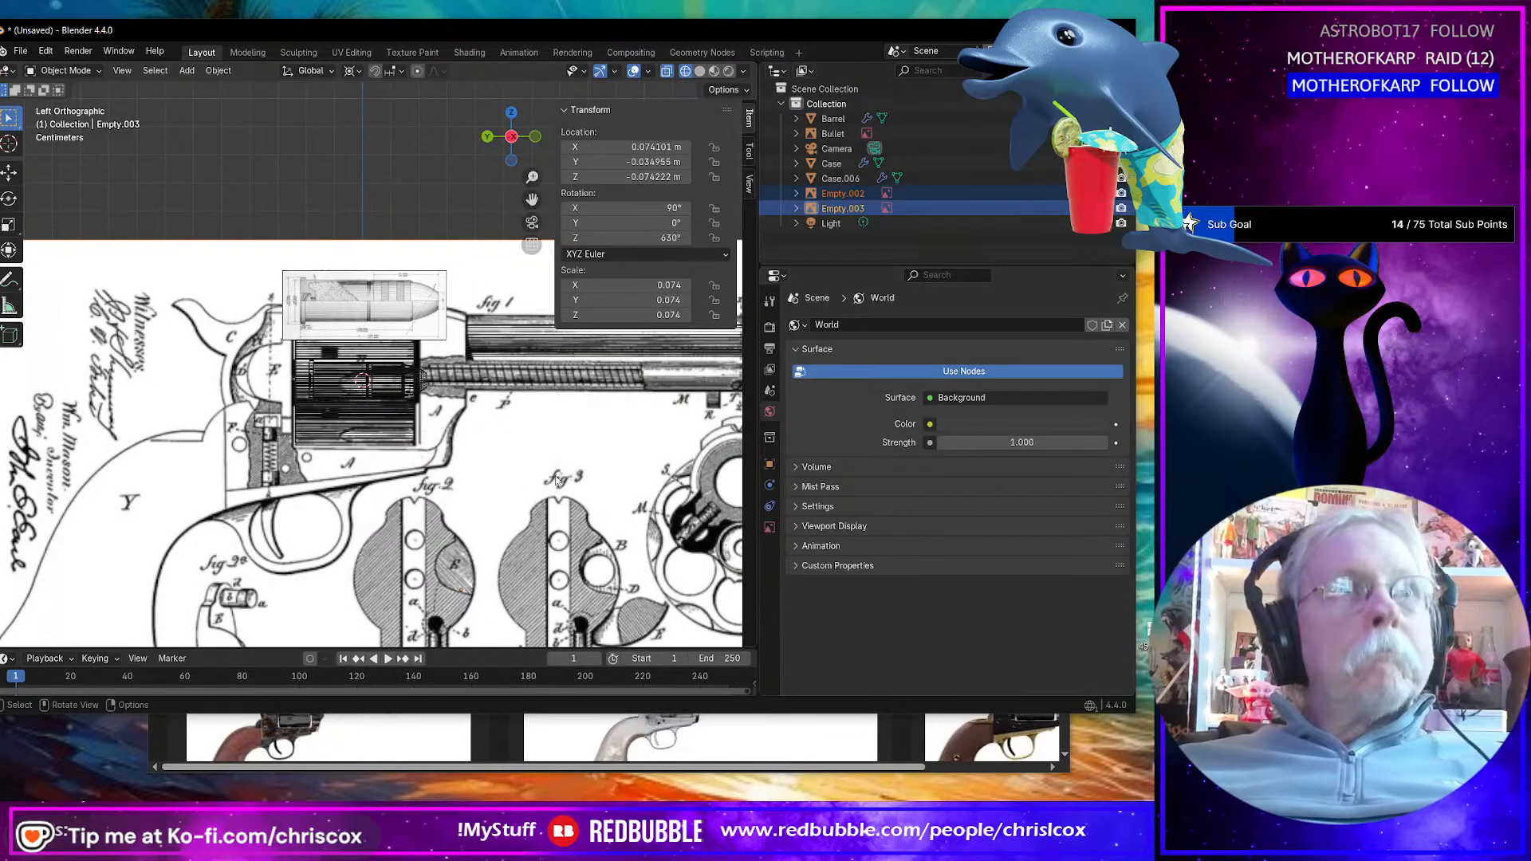
# Step: Scale the two patent drawing references, Empty.002 and Empty.003, by 0.855
pyautogui.press('s')
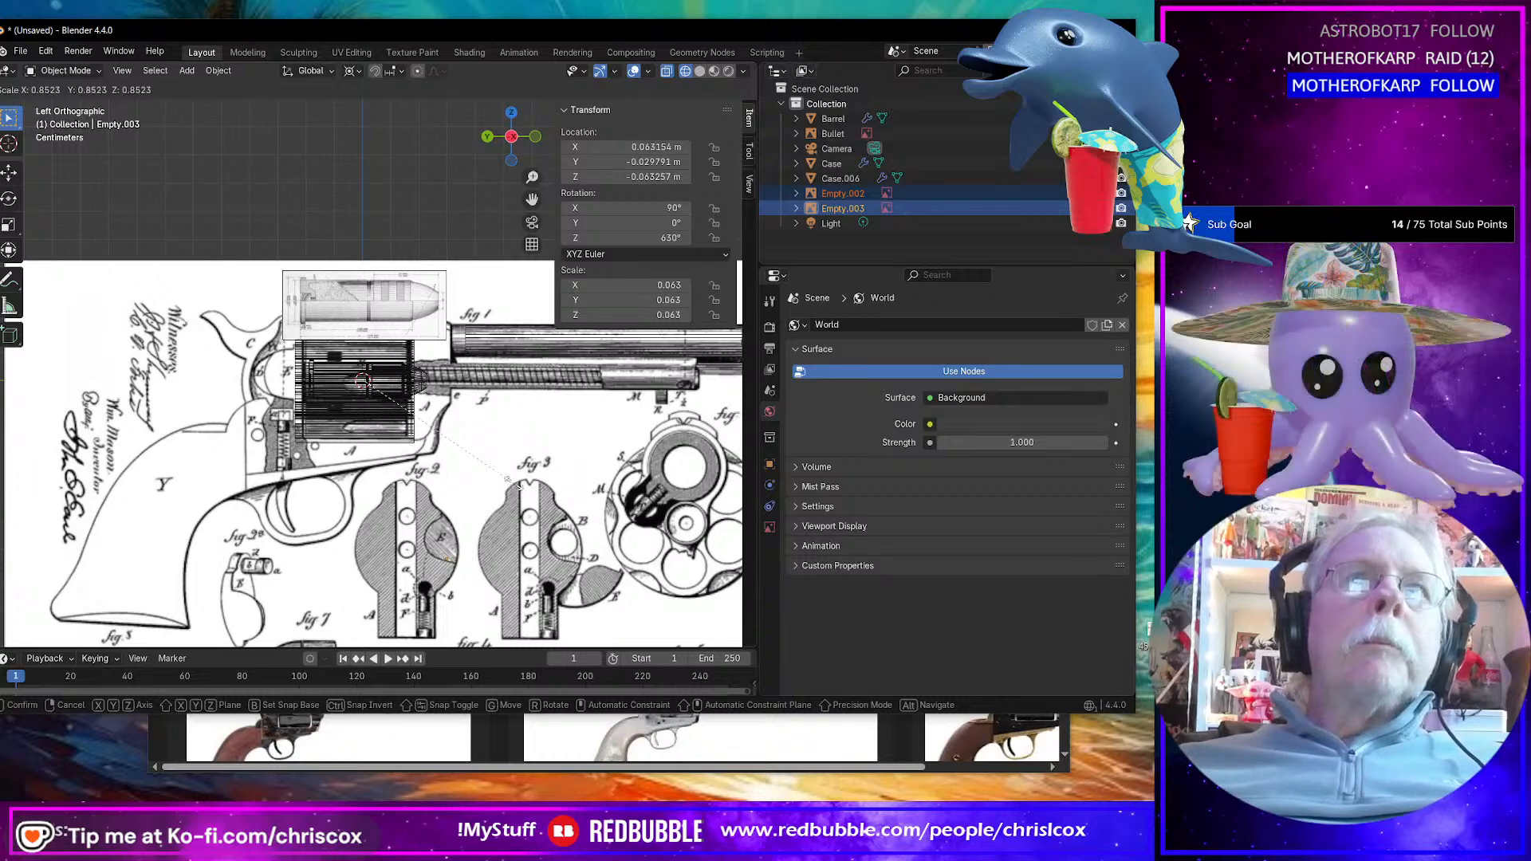
pyautogui.click(515, 485)
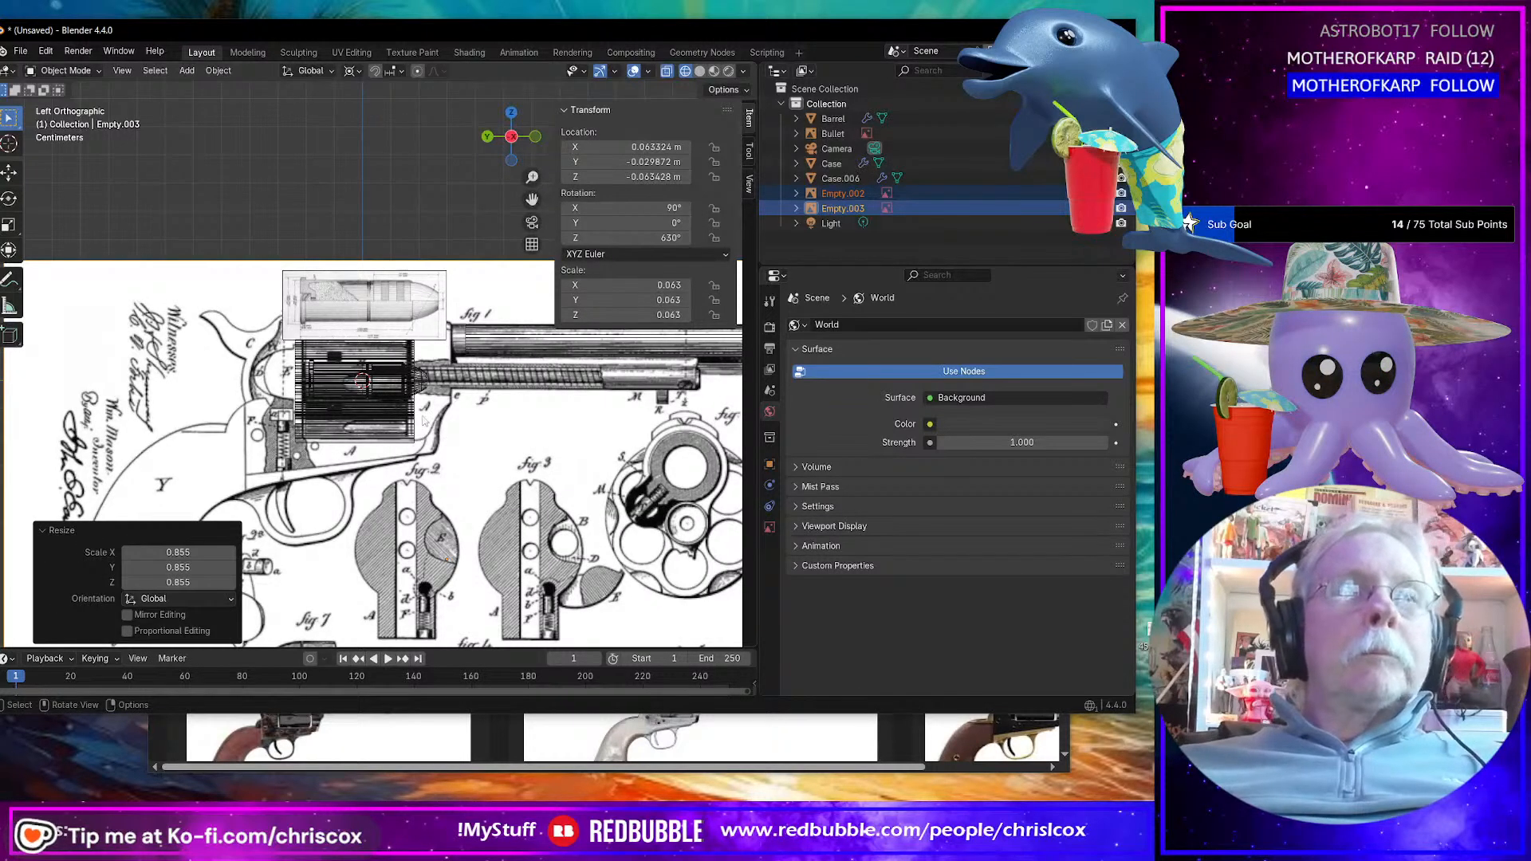
pyautogui.click(457, 205)
# Step: Move the Bullet reference image about 0.083 m in Y and 0.0545 m in Z, clear of the revolver drawing
pyautogui.click(430, 287)
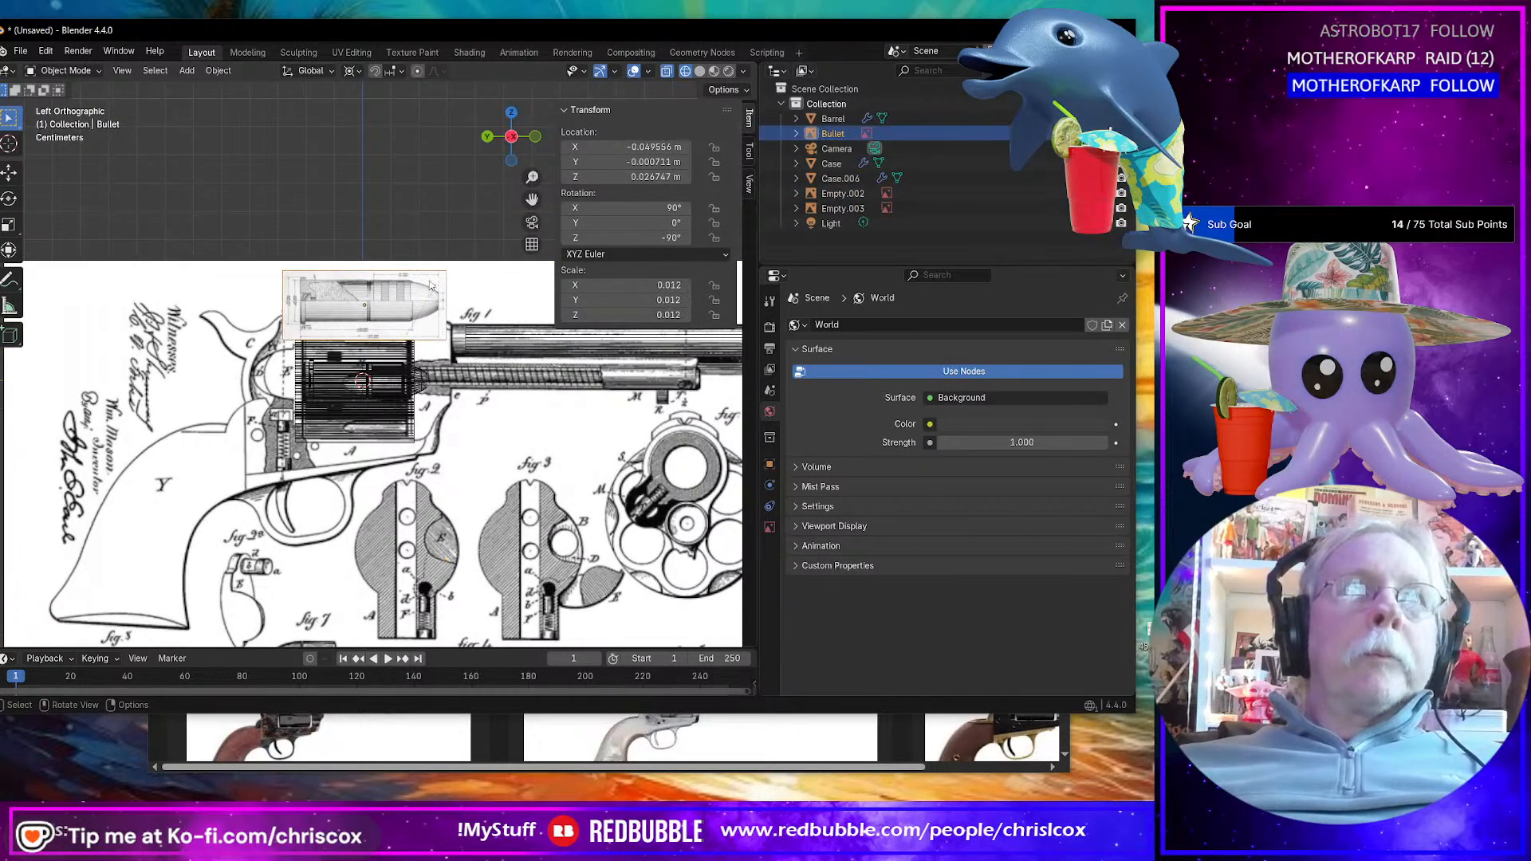
pyautogui.moveTo(430, 285); pyautogui.dragTo(341, 174)
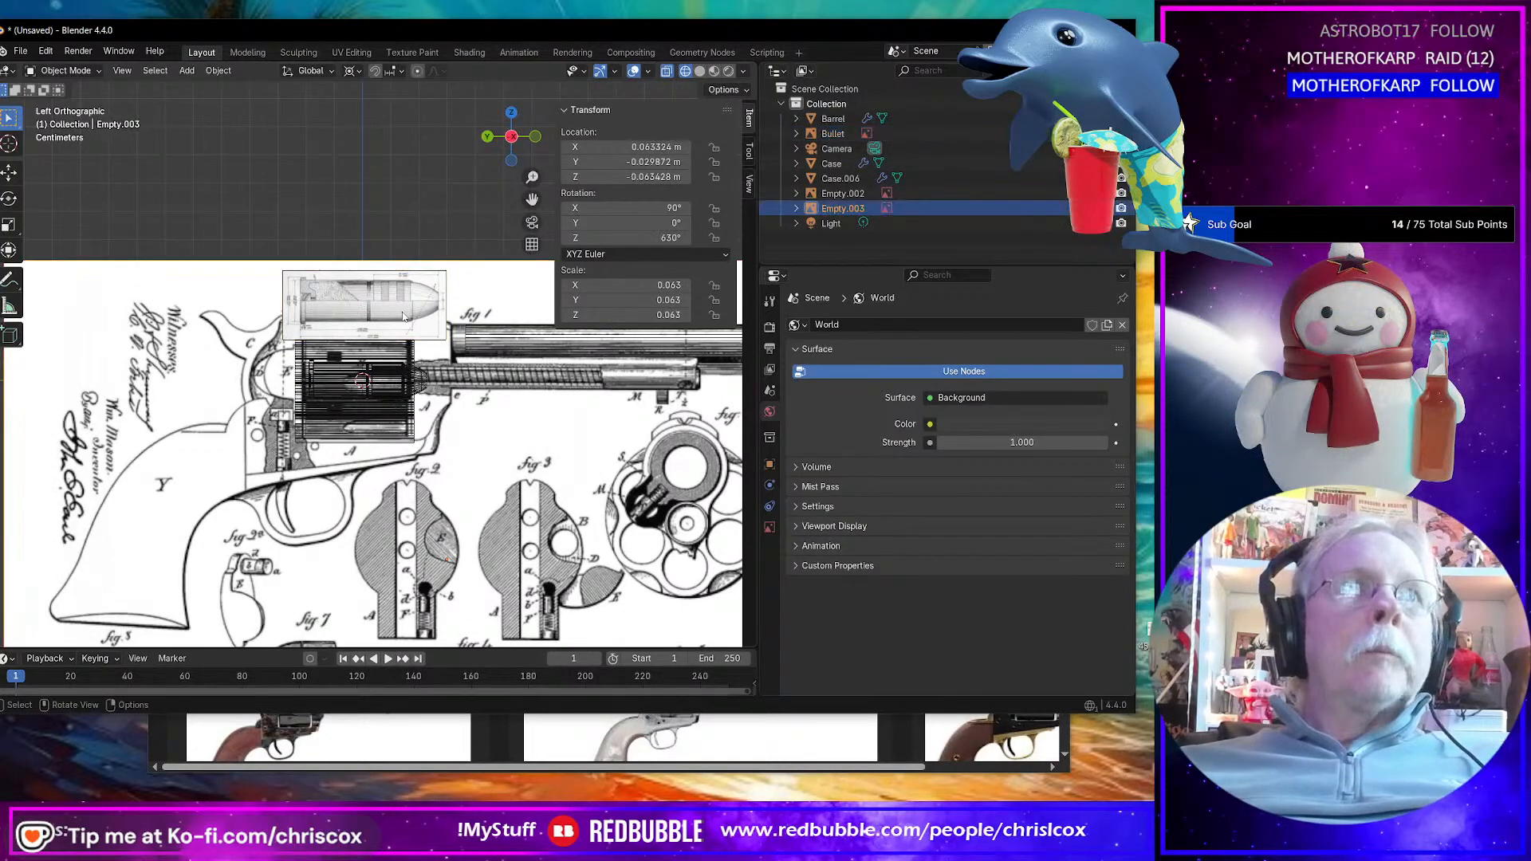
pyautogui.click(407, 296)
pyautogui.press('g')
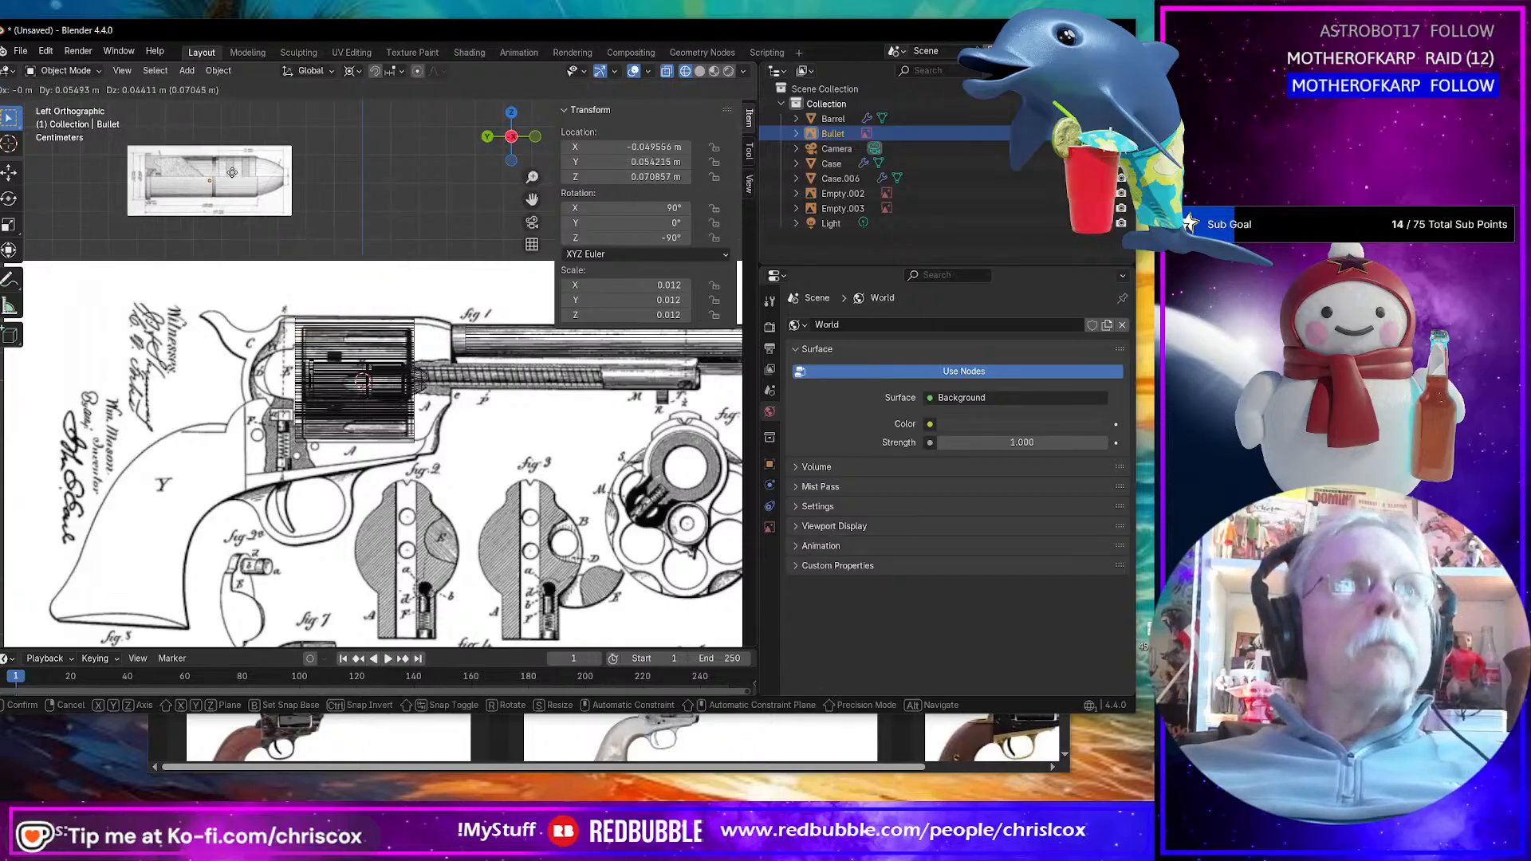
pyautogui.click(172, 148)
# Step: Compare the Case.006 cylinder with the rescaled patent drawing, against fig. 1 in the left view and fig. 5 in the front view
pyautogui.scroll(-3, 458, 369)
pyautogui.scroll(5, 458, 368)
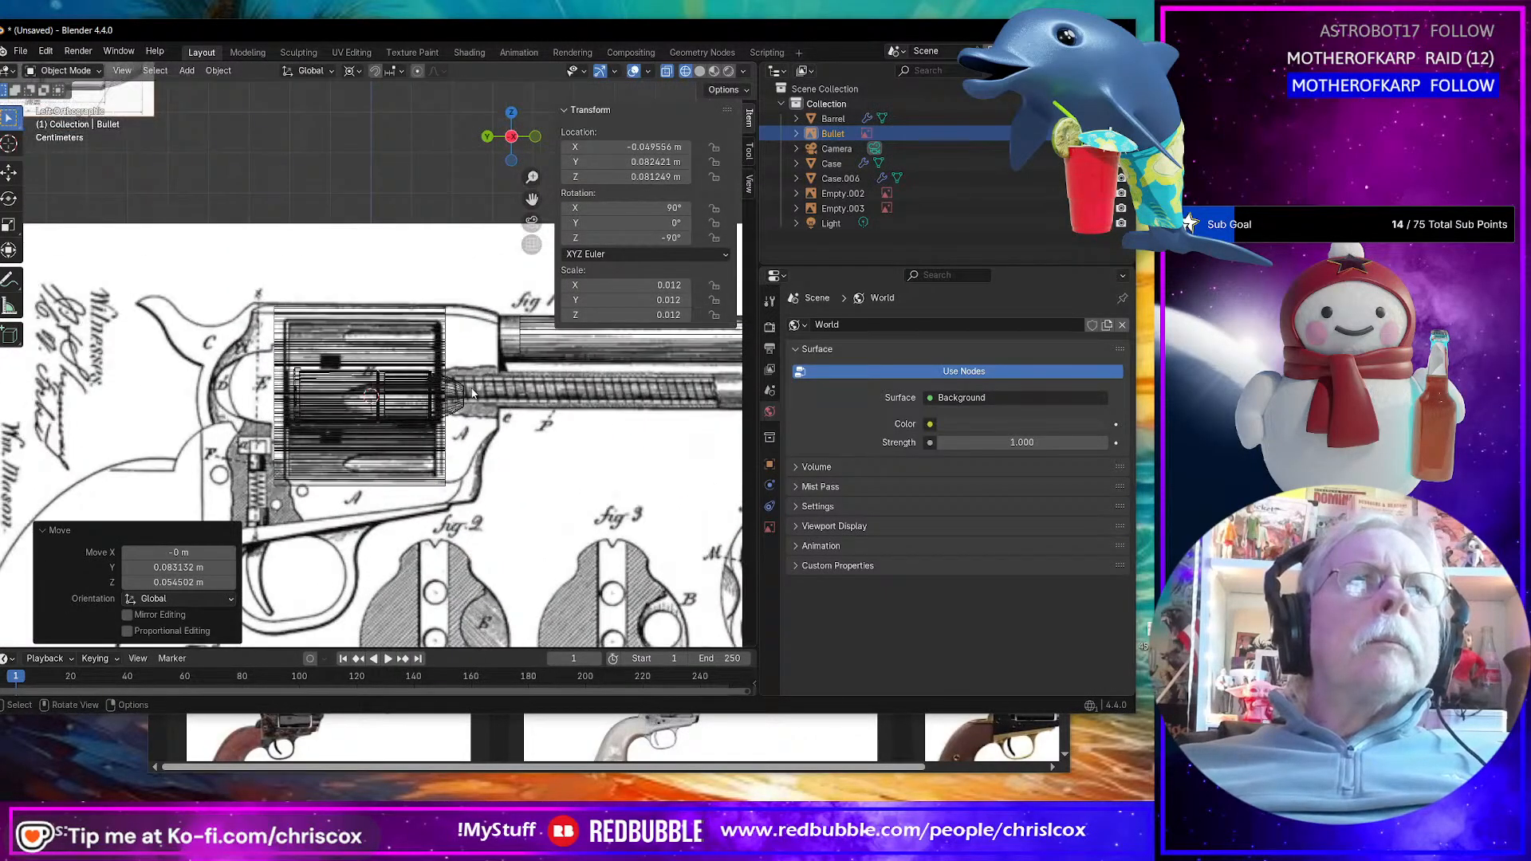
pyautogui.scroll(-2, 472, 393)
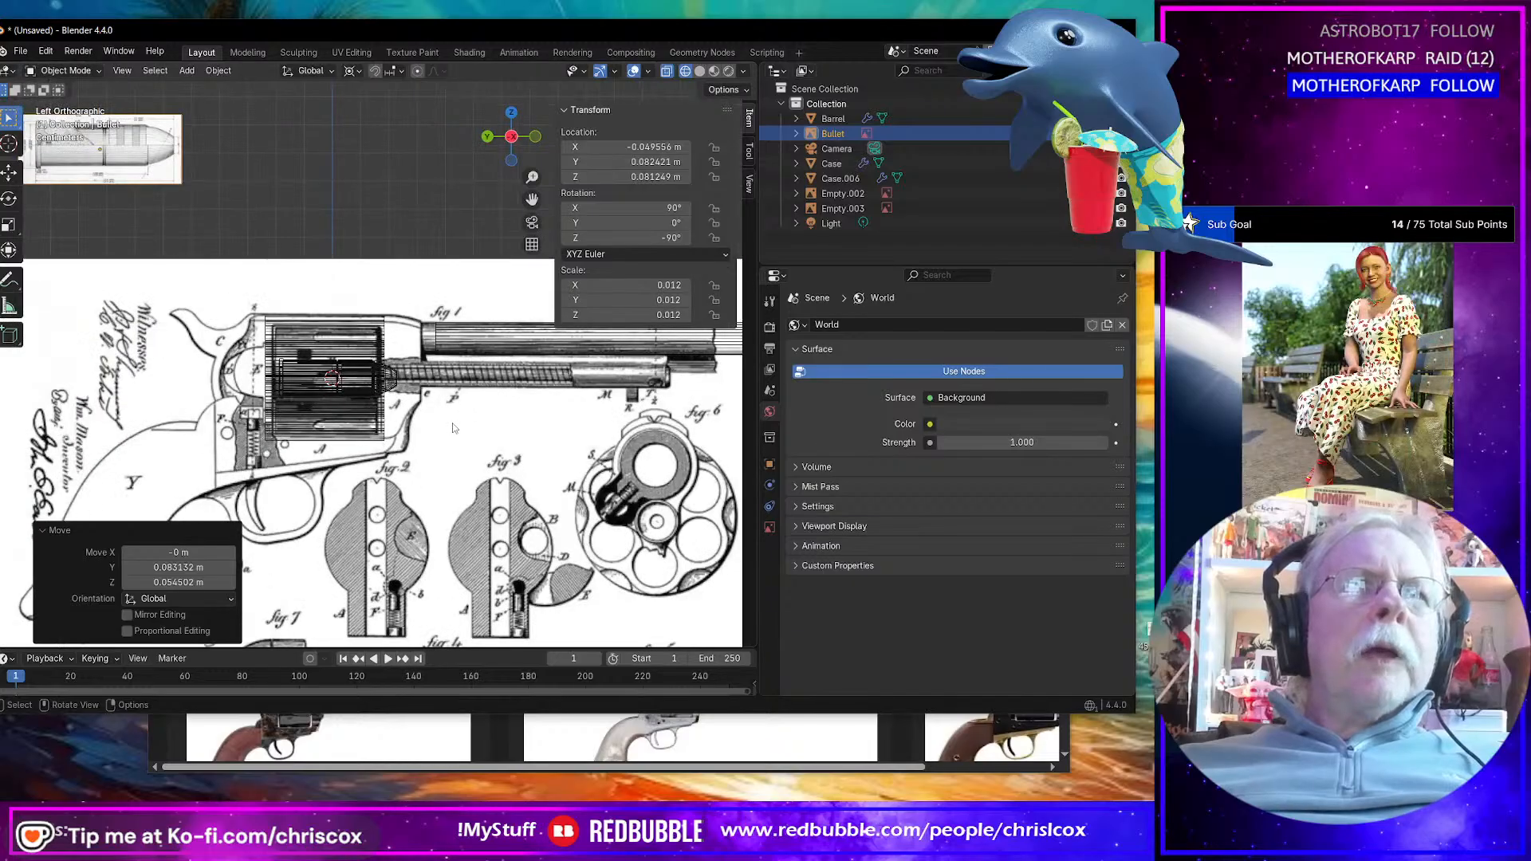
pyautogui.keyDown('ctrl'); pyautogui.moveTo(452, 428); pyautogui.dragTo(490, 442, button='middle'); pyautogui.keyUp('ctrl')
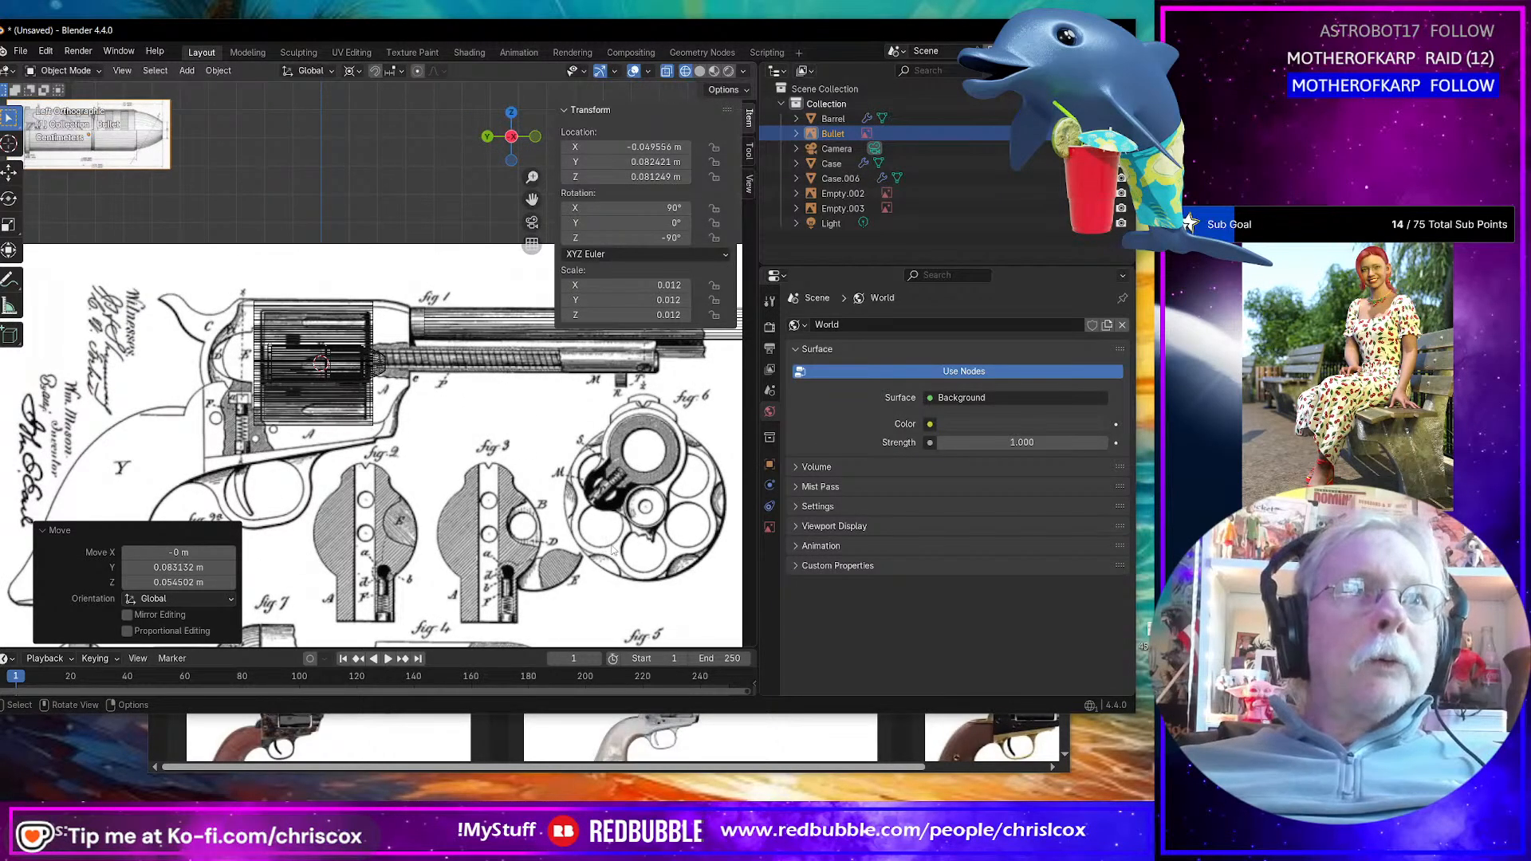
pyautogui.keyDown('shift'); pyautogui.moveTo(612, 550); pyautogui.dragTo(562, 412, button='middle'); pyautogui.keyUp('shift')
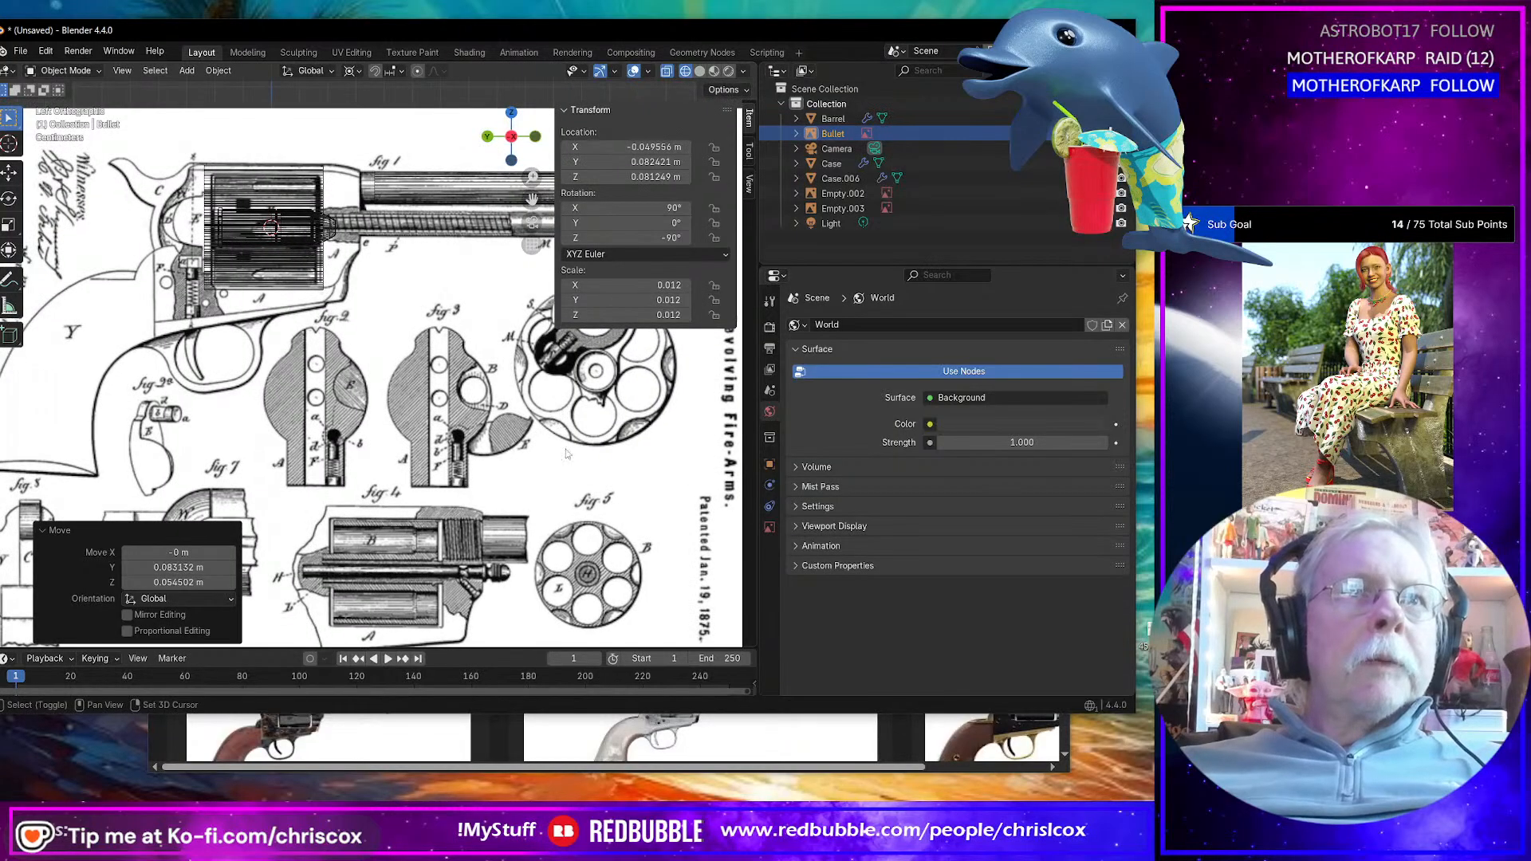
pyautogui.click(322, 186)
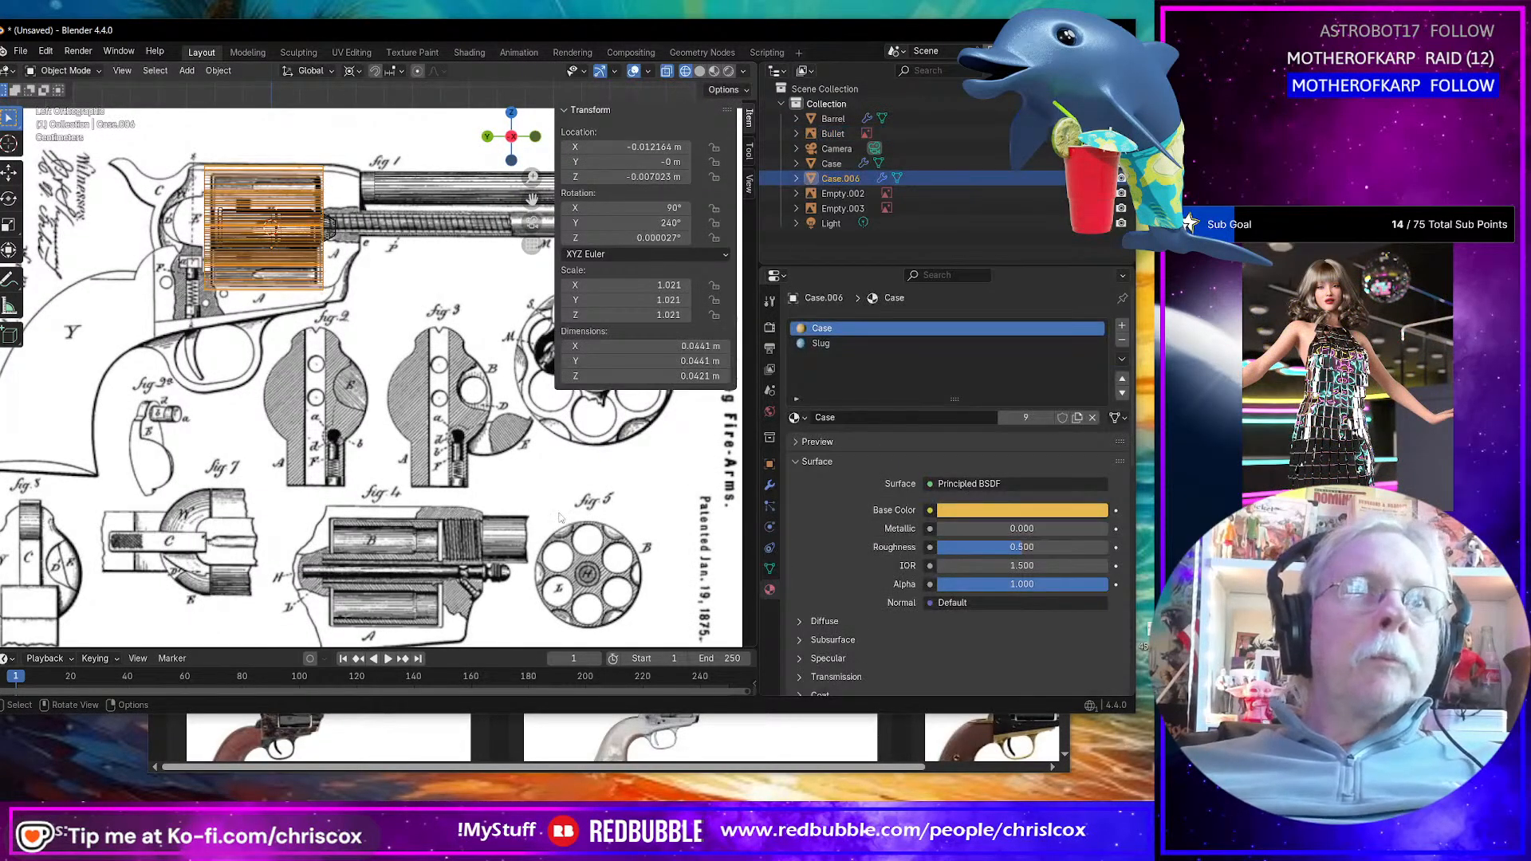
pyautogui.scroll(-2, 583, 542)
pyautogui.scroll(2, 584, 541)
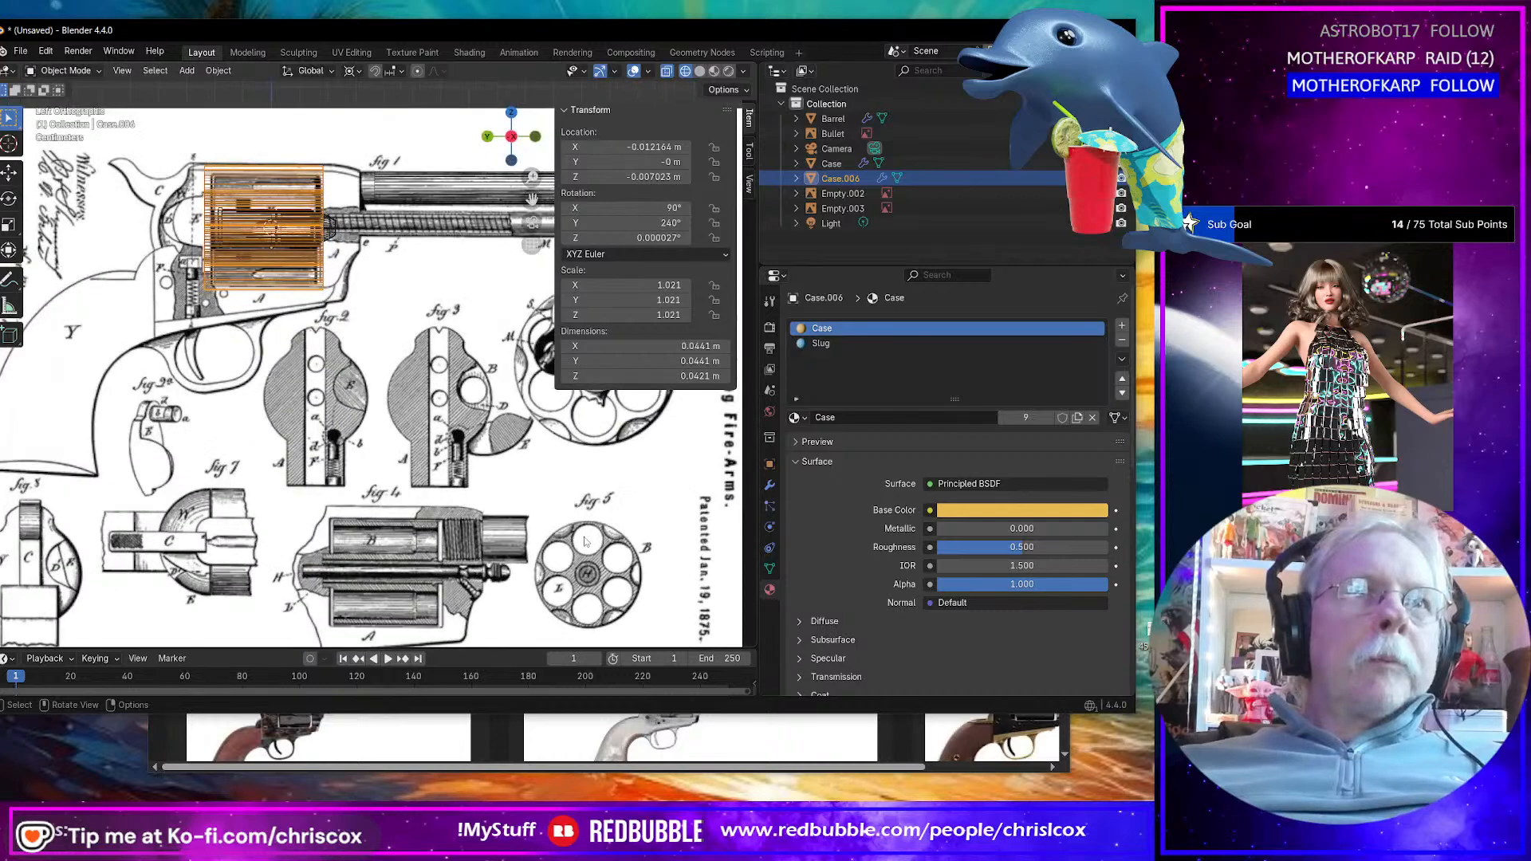
pyautogui.press('KP_1')
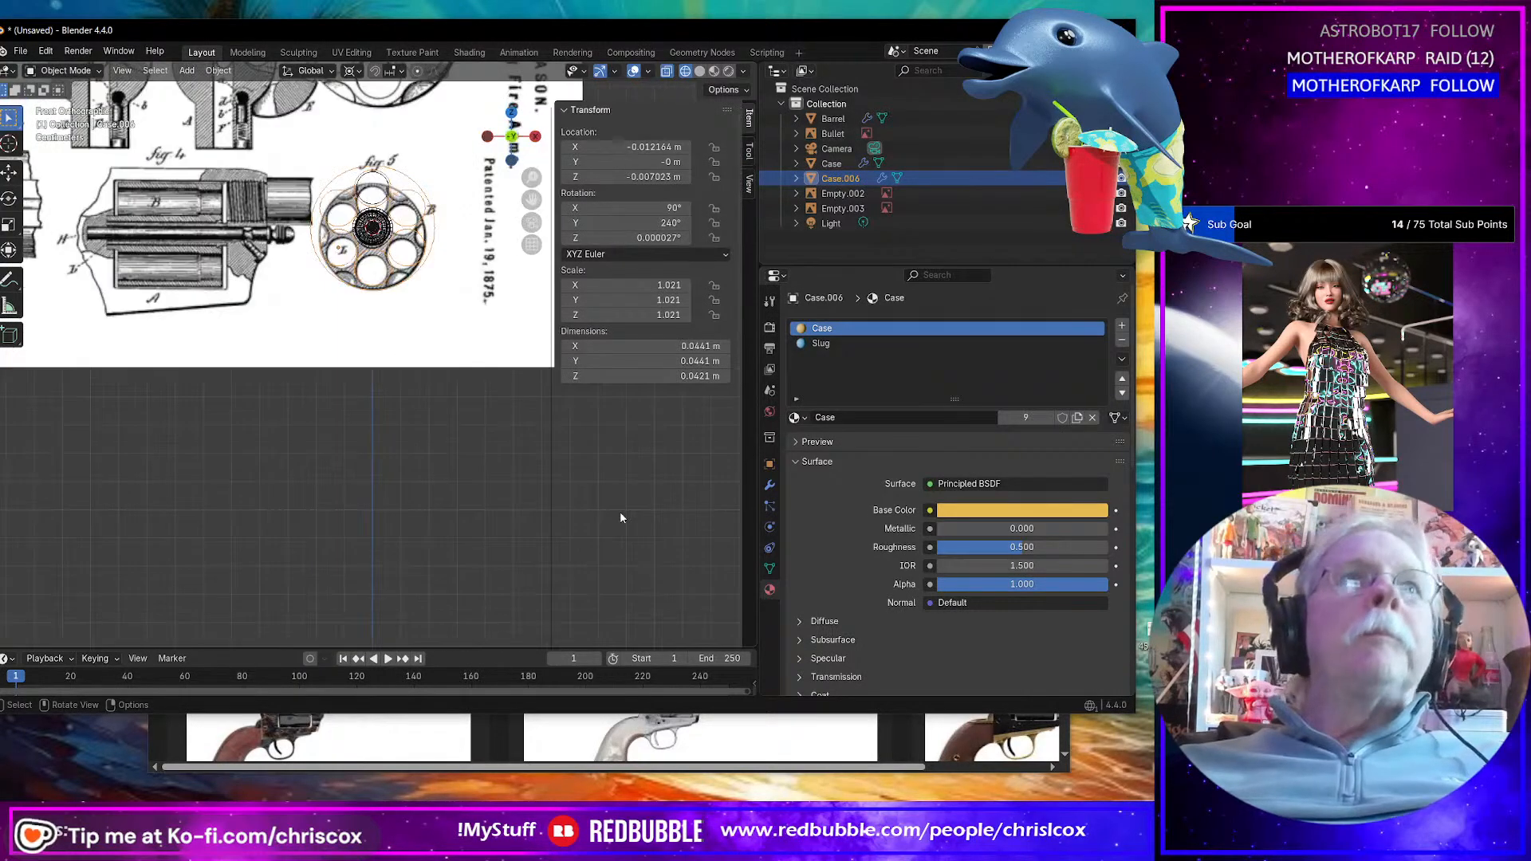
# Step: Scale the outer cylinder wall of Case.006 by about 0.976 in every axis except Y, against fig. 5 in front view
pyautogui.scroll(3, 555, 443)
pyautogui.keyDown('shift'); pyautogui.moveTo(479, 333); pyautogui.dragTo(523, 618, button='middle'); pyautogui.keyUp('shift')
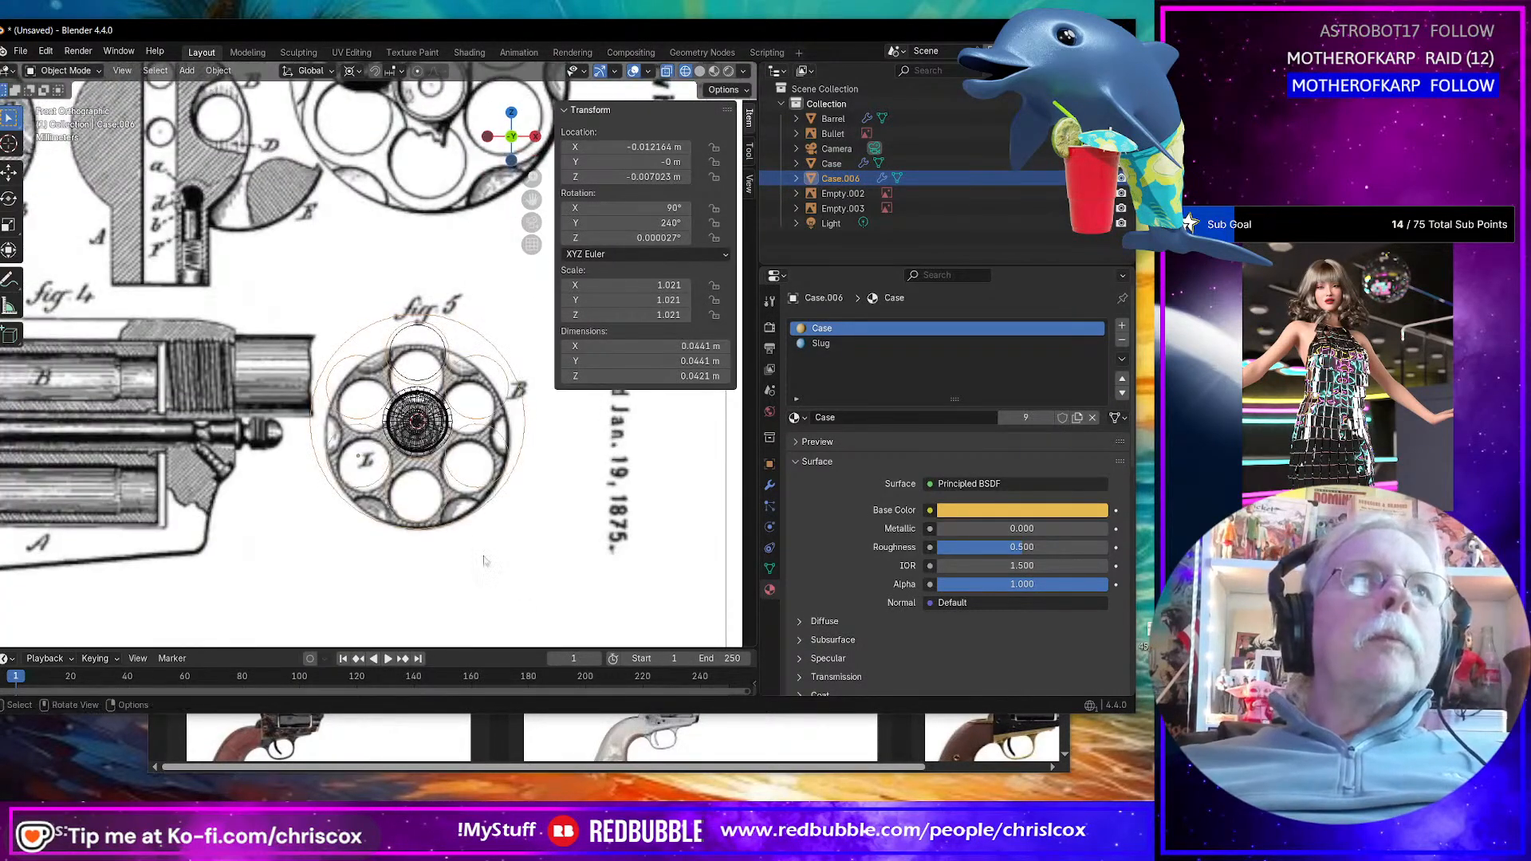
pyautogui.keyDown('alt'); pyautogui.click(438, 319); pyautogui.keyUp('alt')
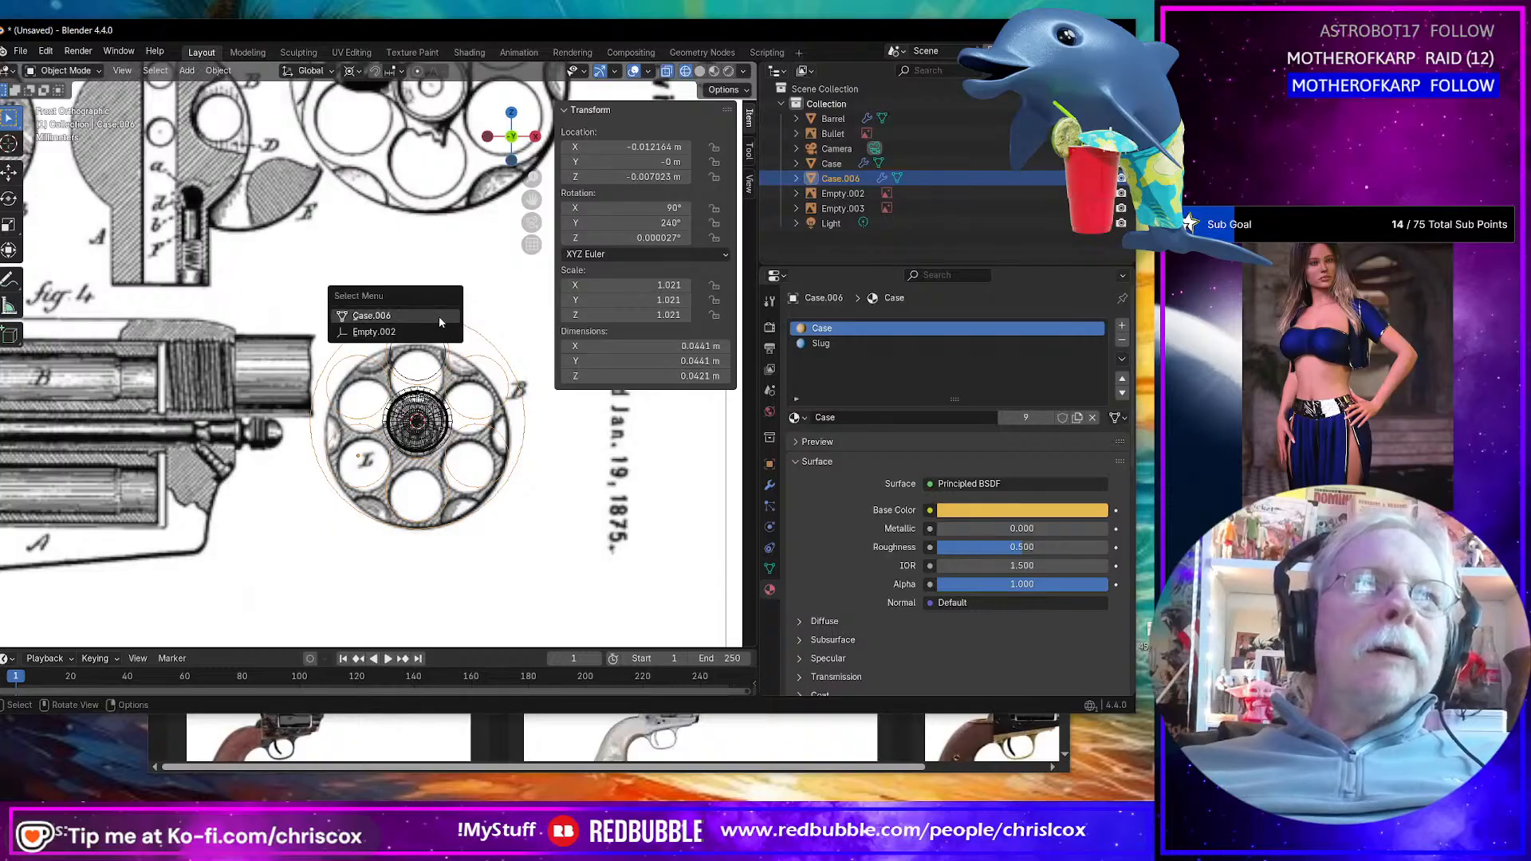
pyautogui.click(469, 327)
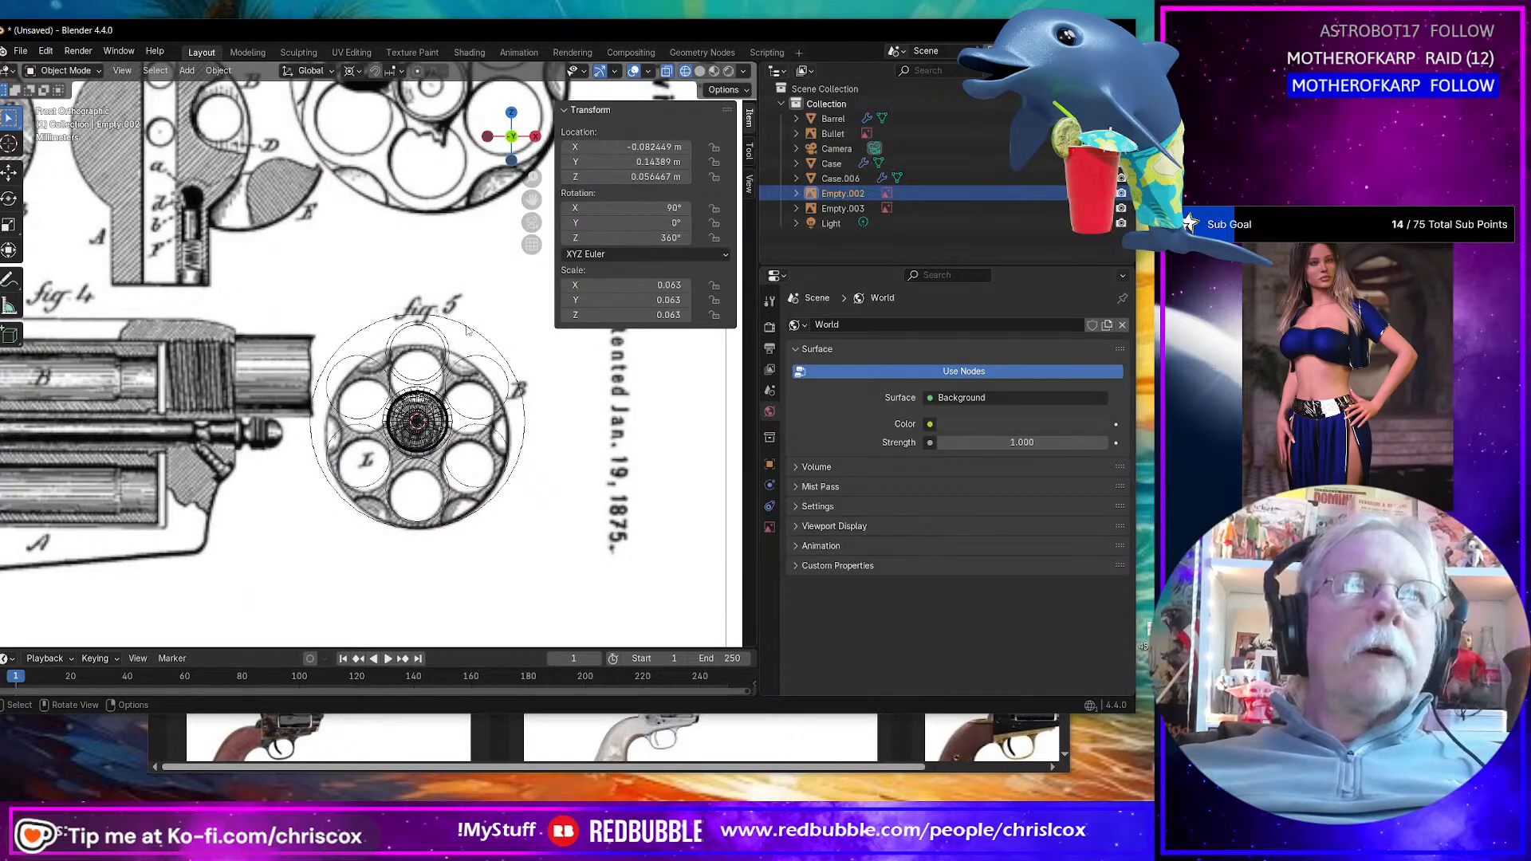
pyautogui.click(469, 327)
pyautogui.press('Tab')
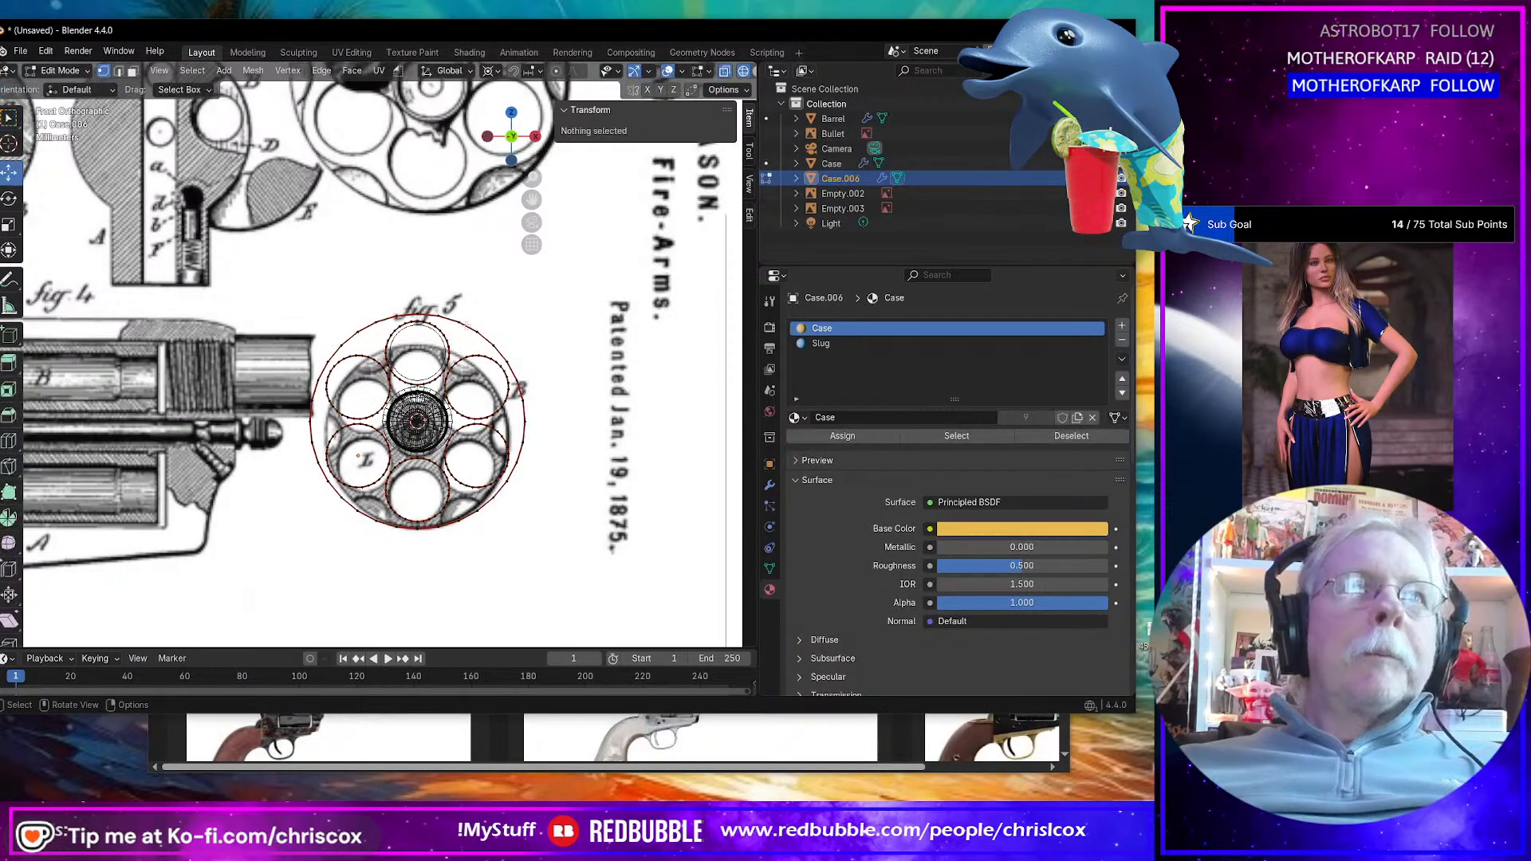
pyautogui.click(457, 325)
pyautogui.press('ctrl+KP_Add')
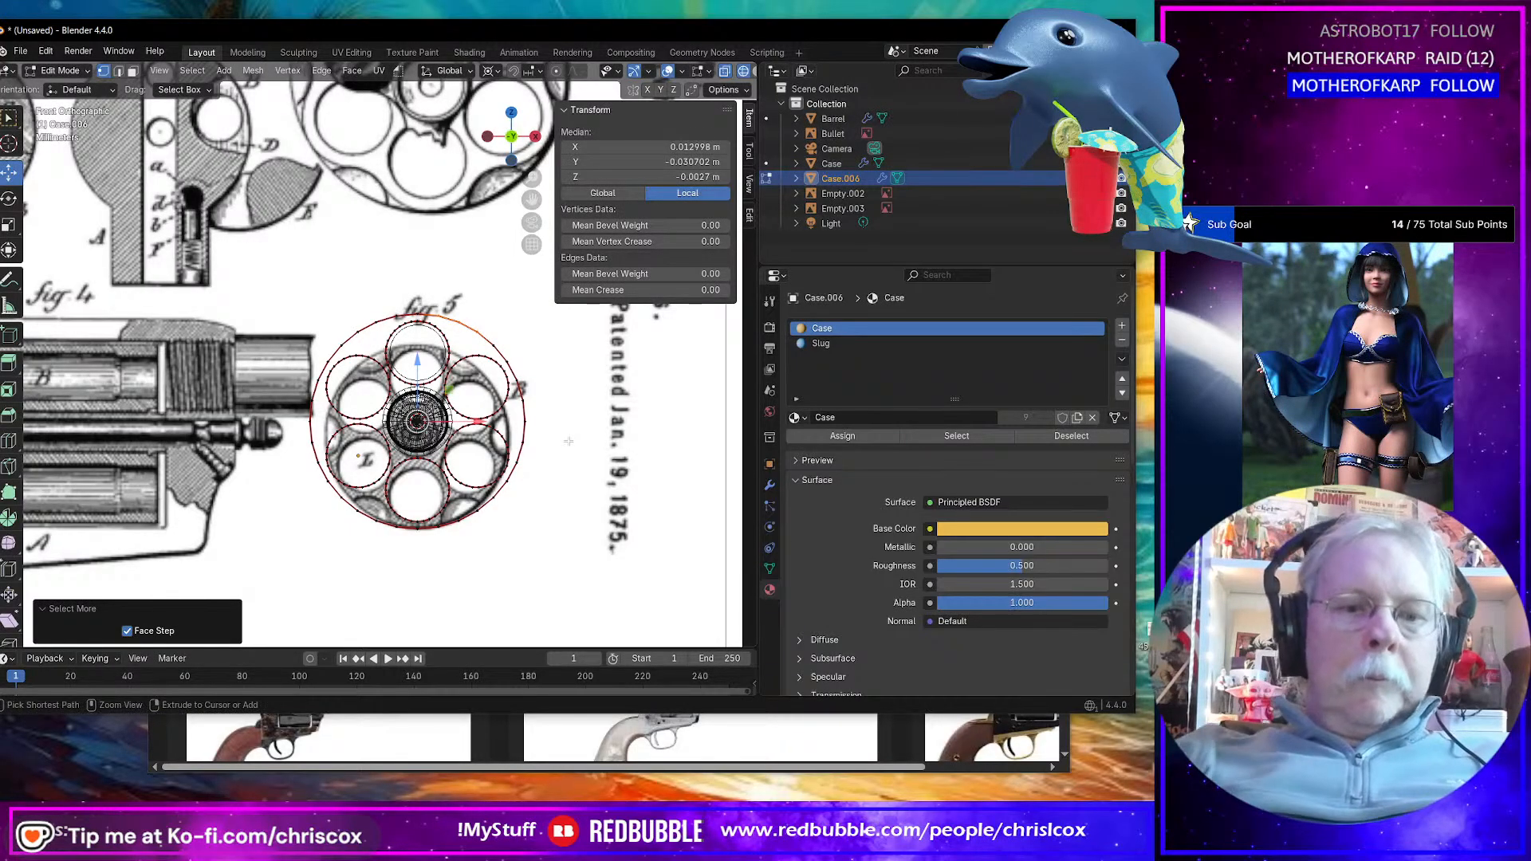
pyautogui.hotkey('ctrl', 'l')
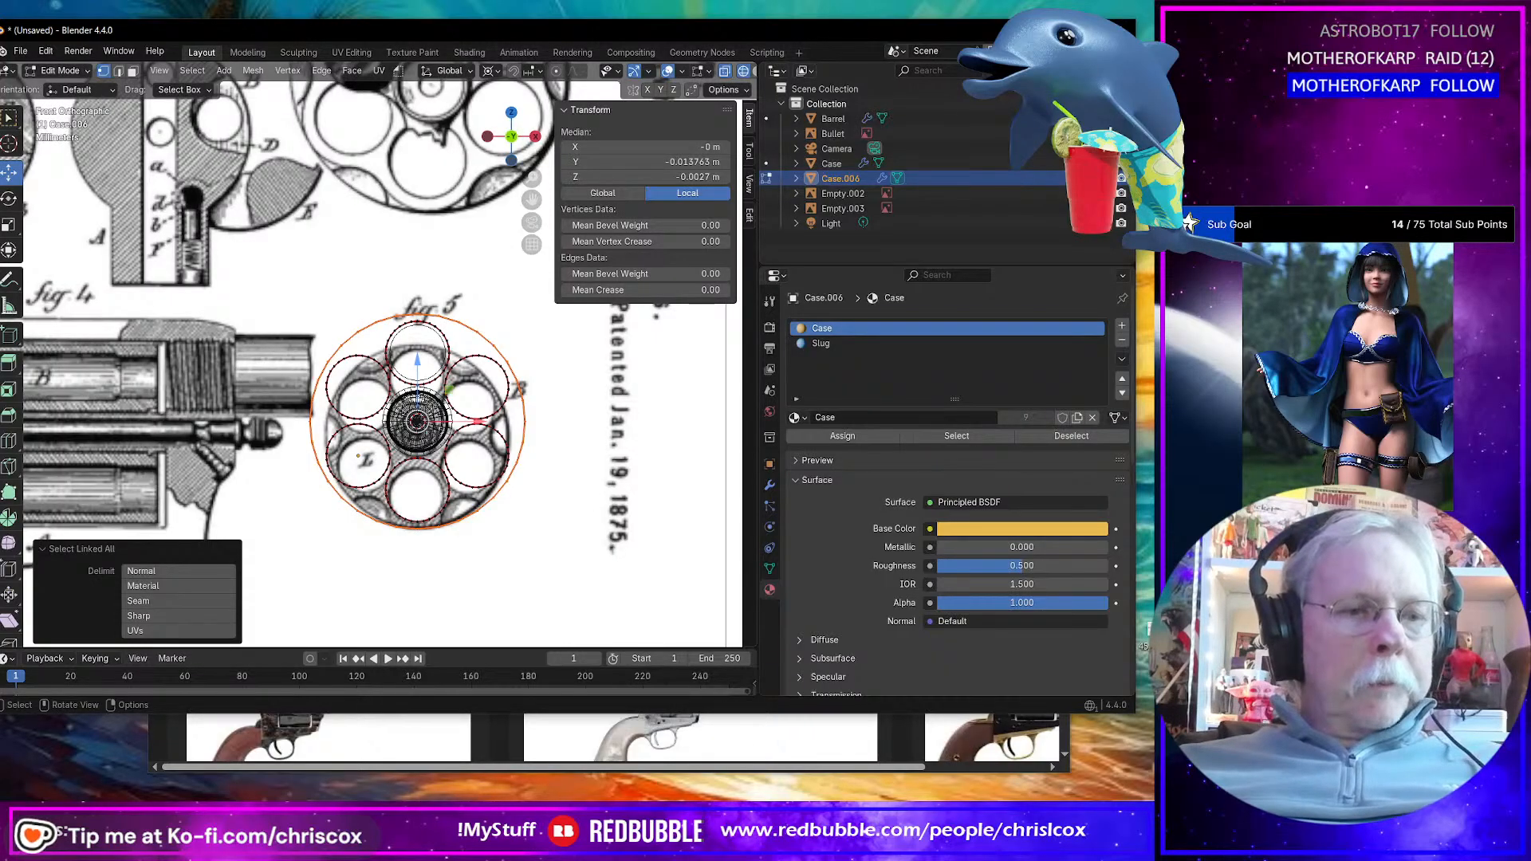
pyautogui.press('s')
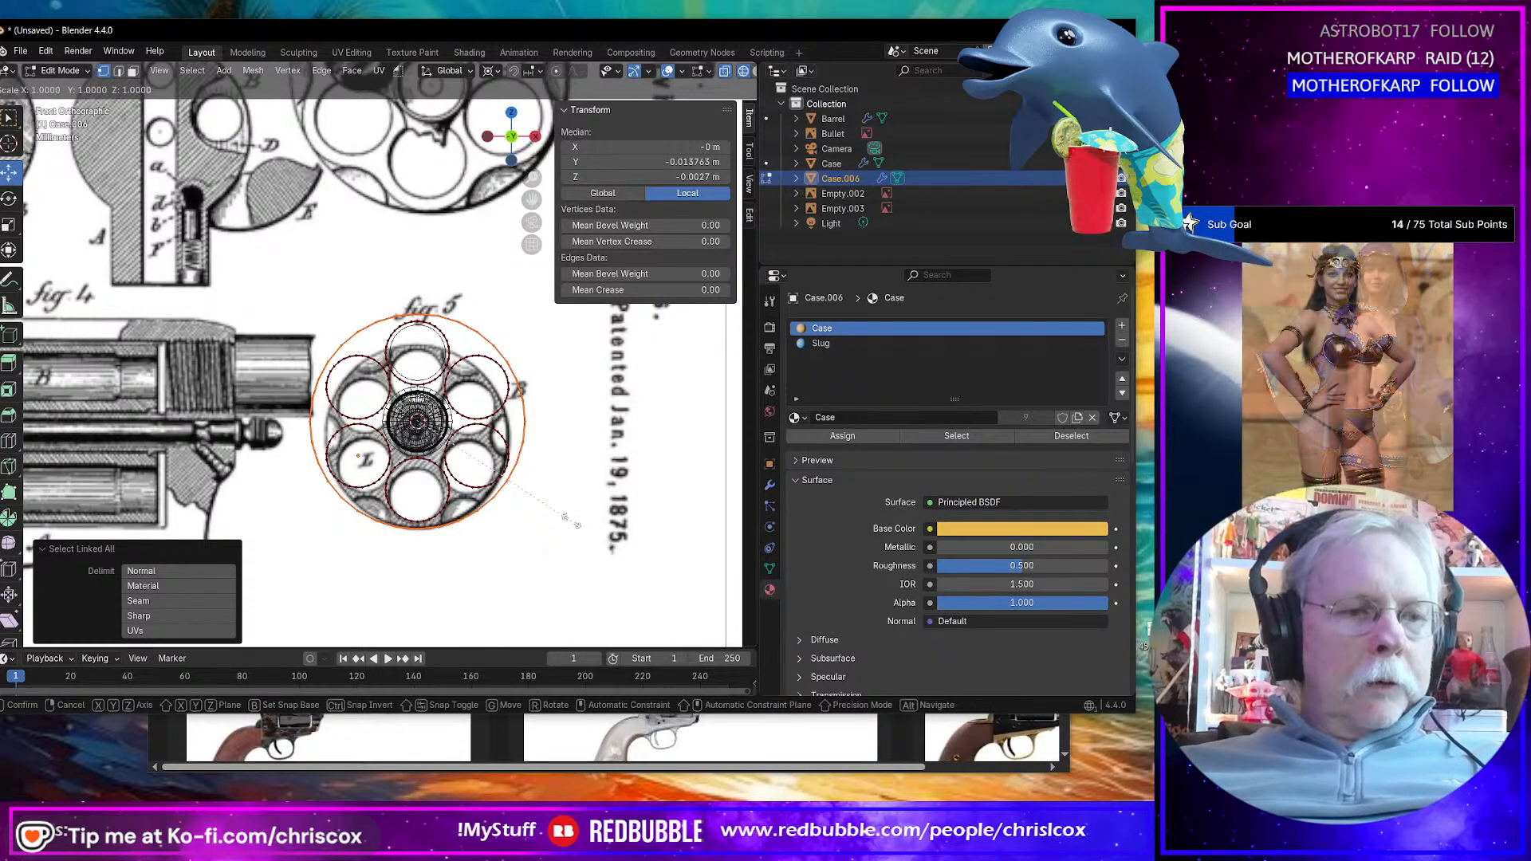
pyautogui.hotkey('shift', 'y')
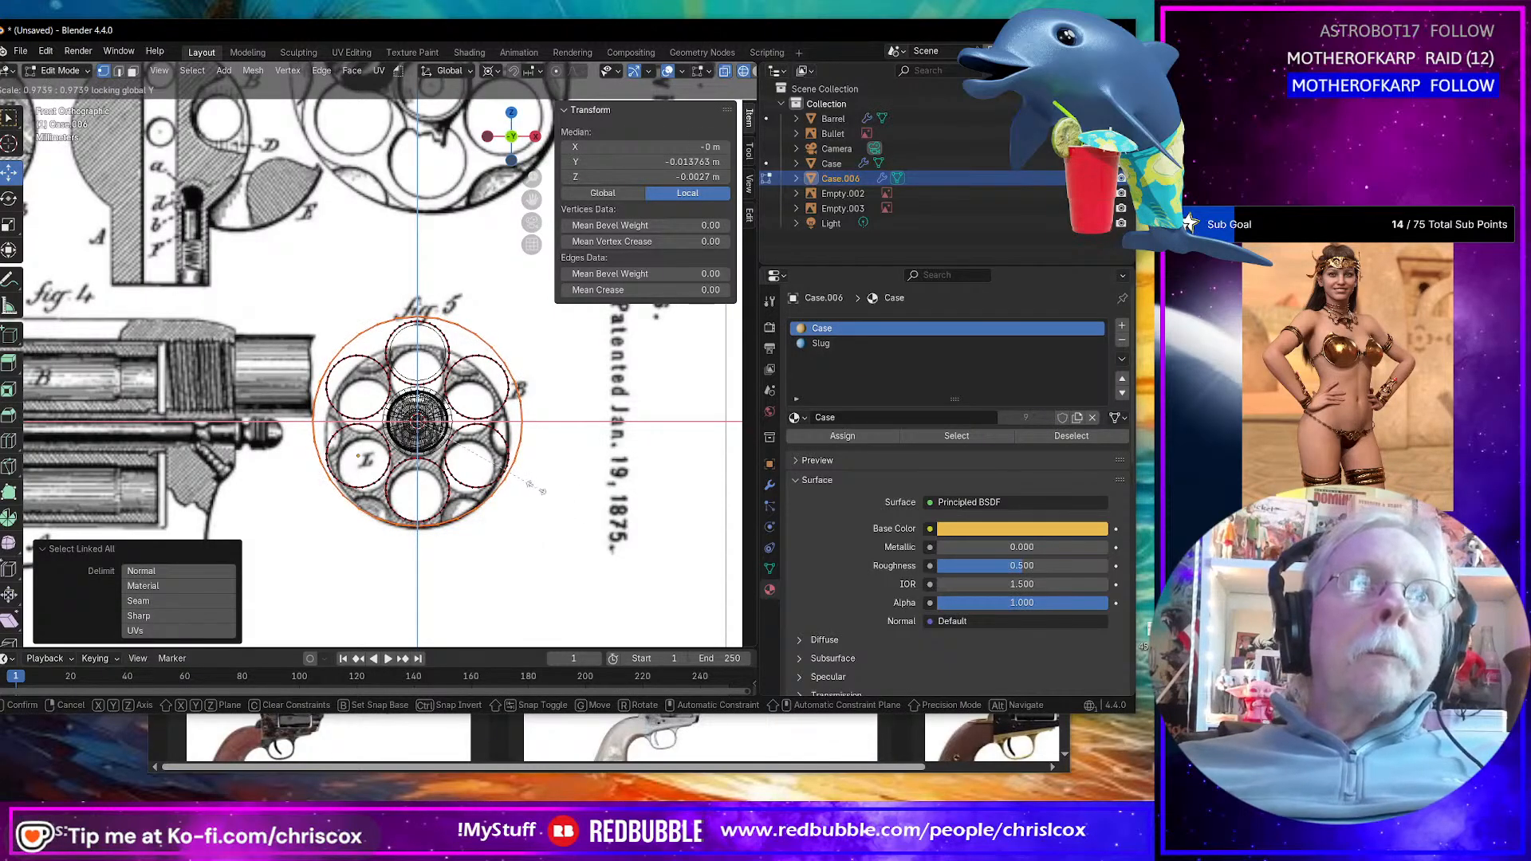
pyautogui.click(549, 497)
pyautogui.press('Tab')
# Step: Select the Barrel object and examine the model in perspective against fig. 1 of the side patent drawing
pyautogui.moveTo(548, 496)
pyautogui.mouseDown(button='middle')
pyautogui.moveTo(632, 492)
pyautogui.moveTo(504, 500)
pyautogui.mouseUp(button='middle')
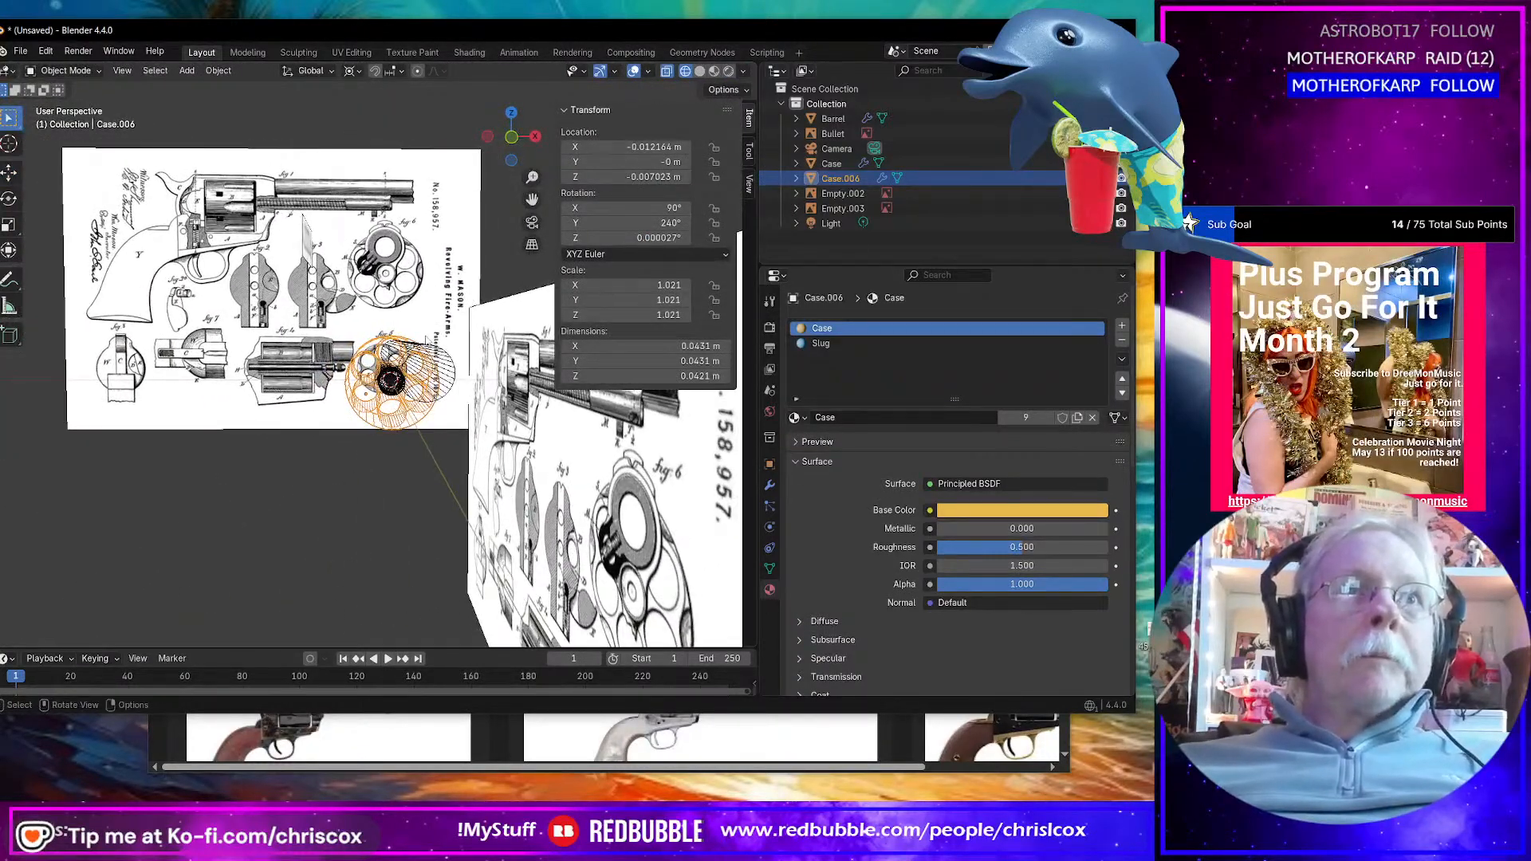
pyautogui.keyDown('alt'); pyautogui.click(431, 348); pyautogui.keyUp('alt')
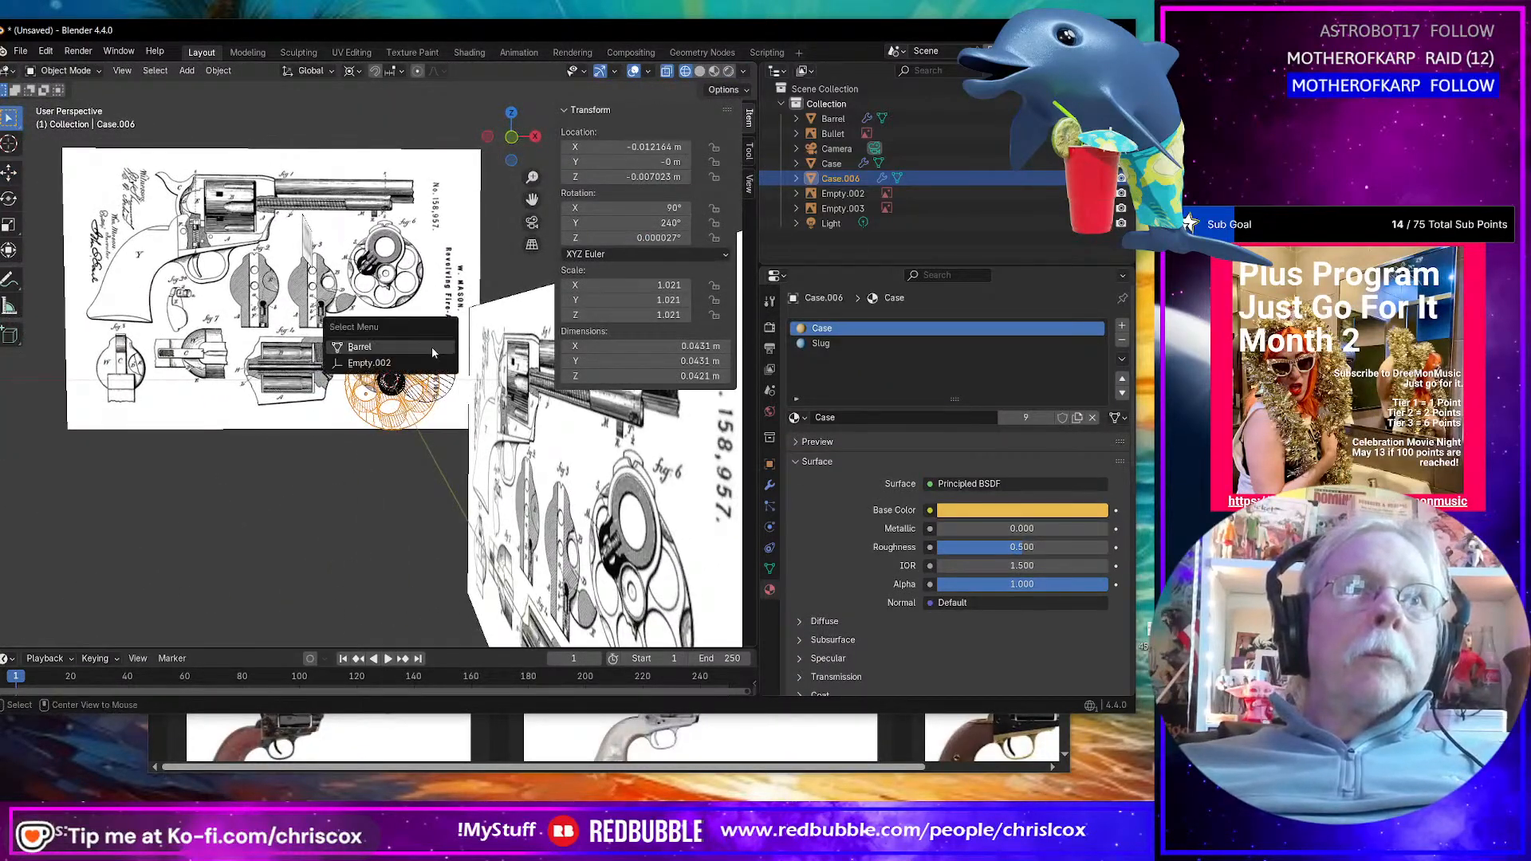
pyautogui.click(443, 400)
pyautogui.moveTo(444, 403); pyautogui.dragTo(552, 436, button='middle')
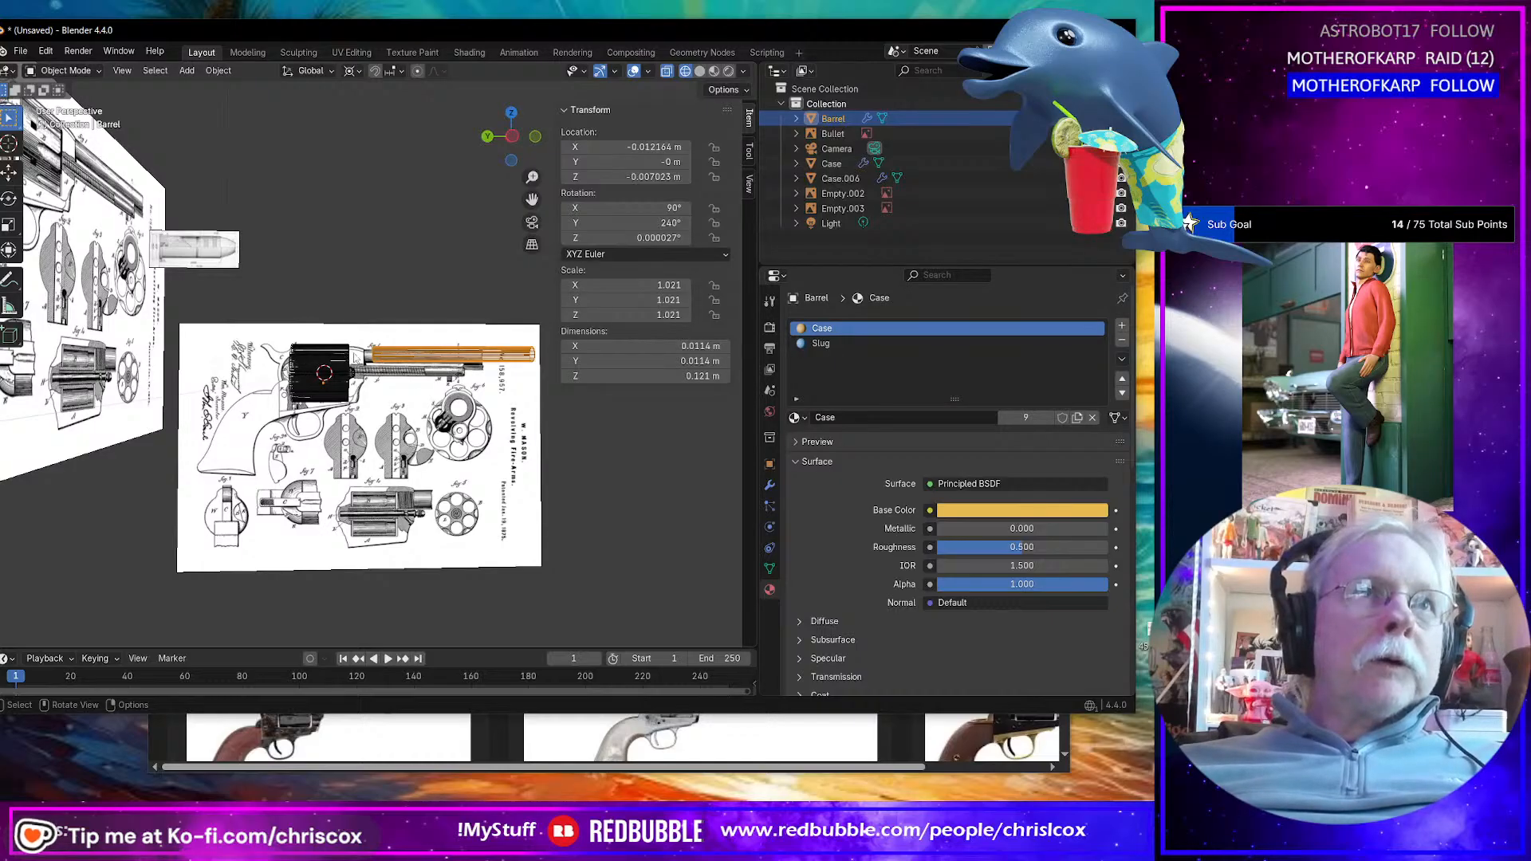
# Step: Add a 2 m mesh cube at the world origin
pyautogui.scroll(2, 363, 358)
pyautogui.hotkey('shift', 'a')
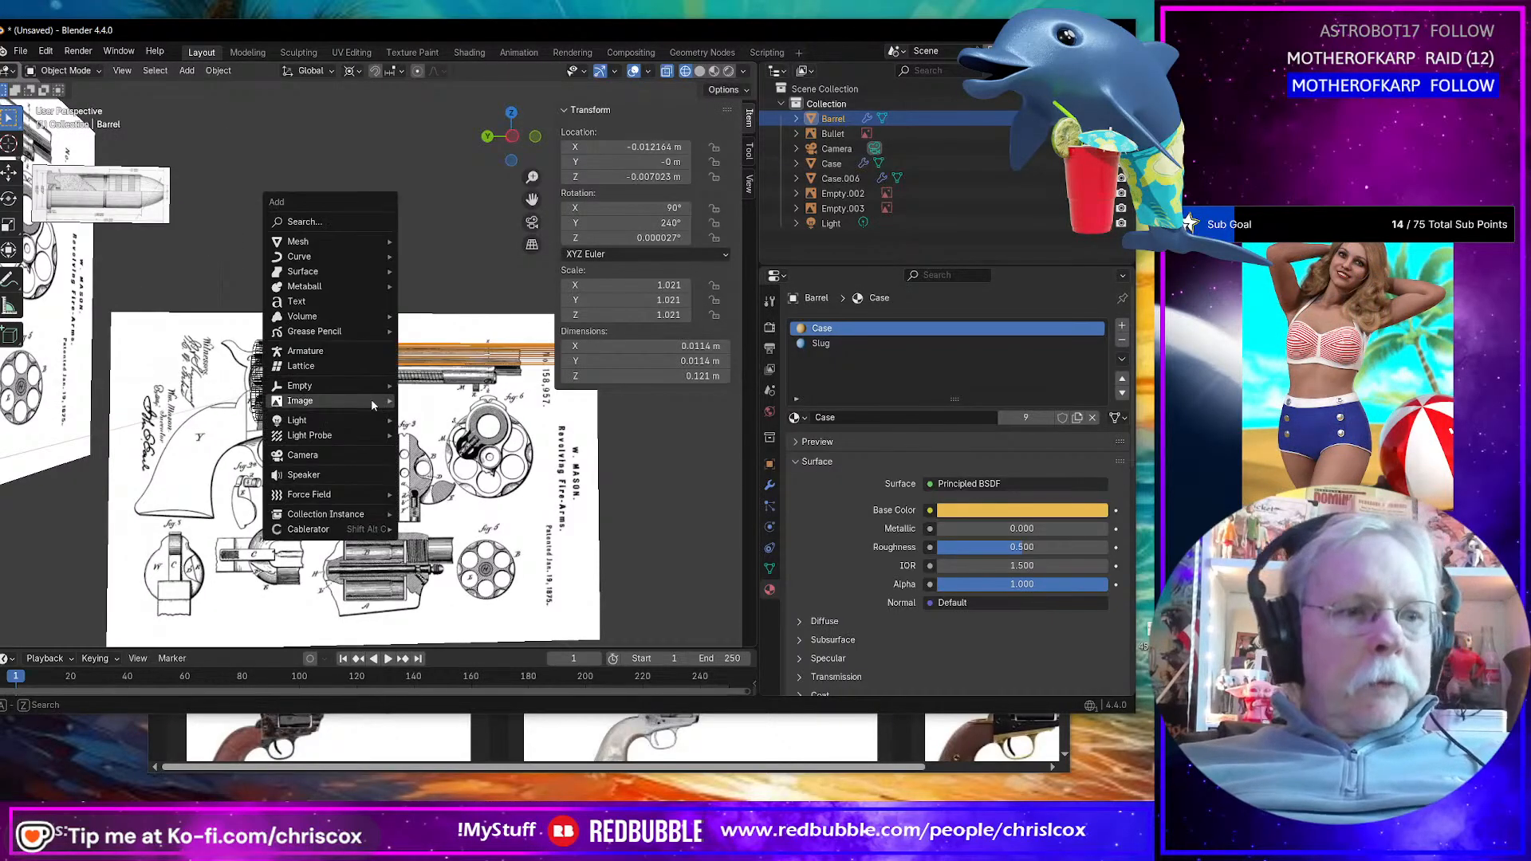
pyautogui.moveTo(302, 242)
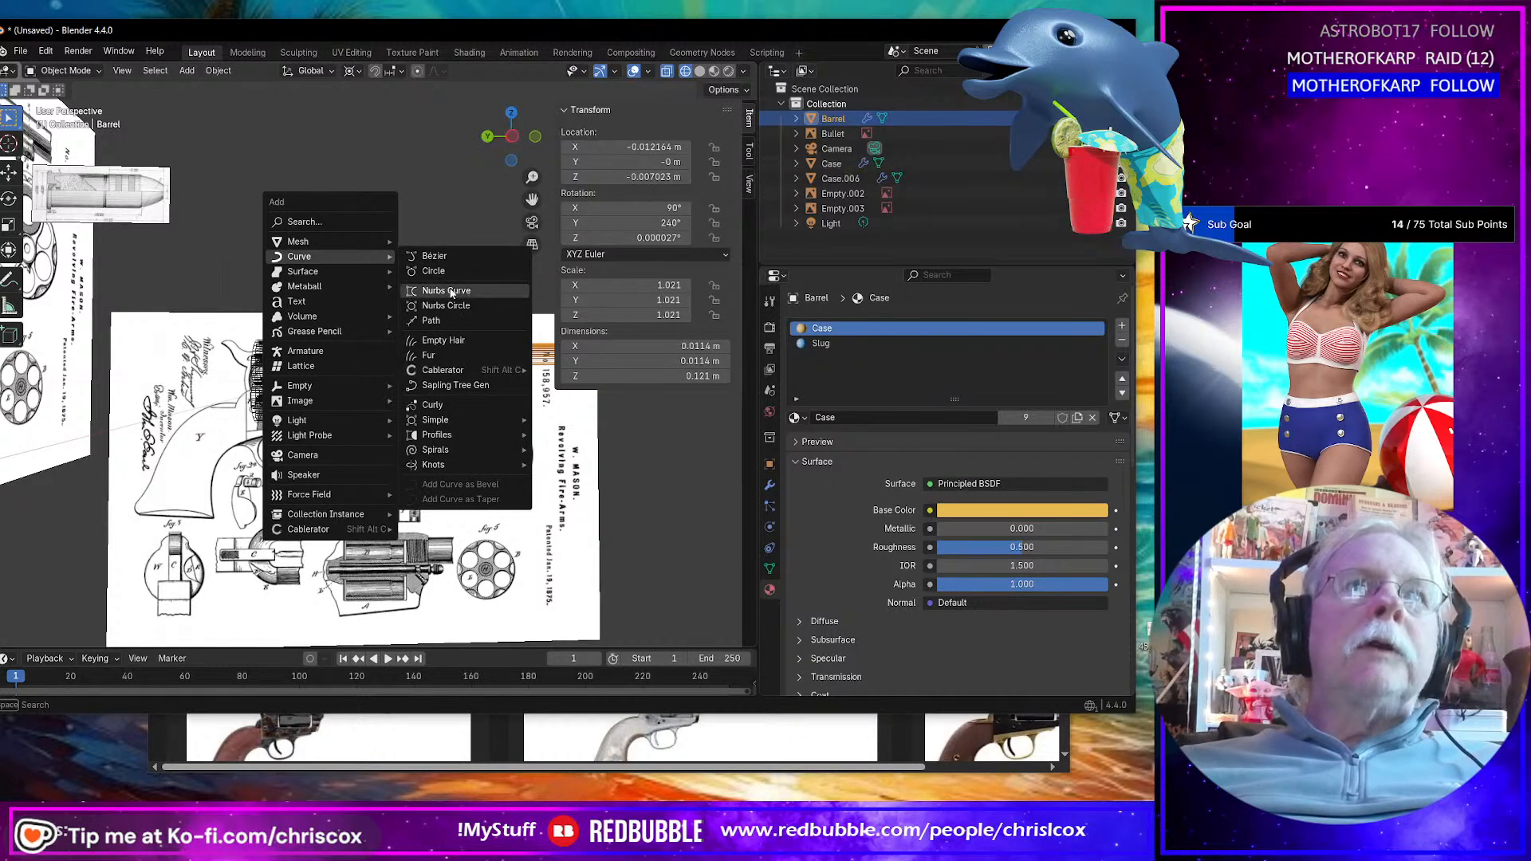
pyautogui.moveTo(351, 386)
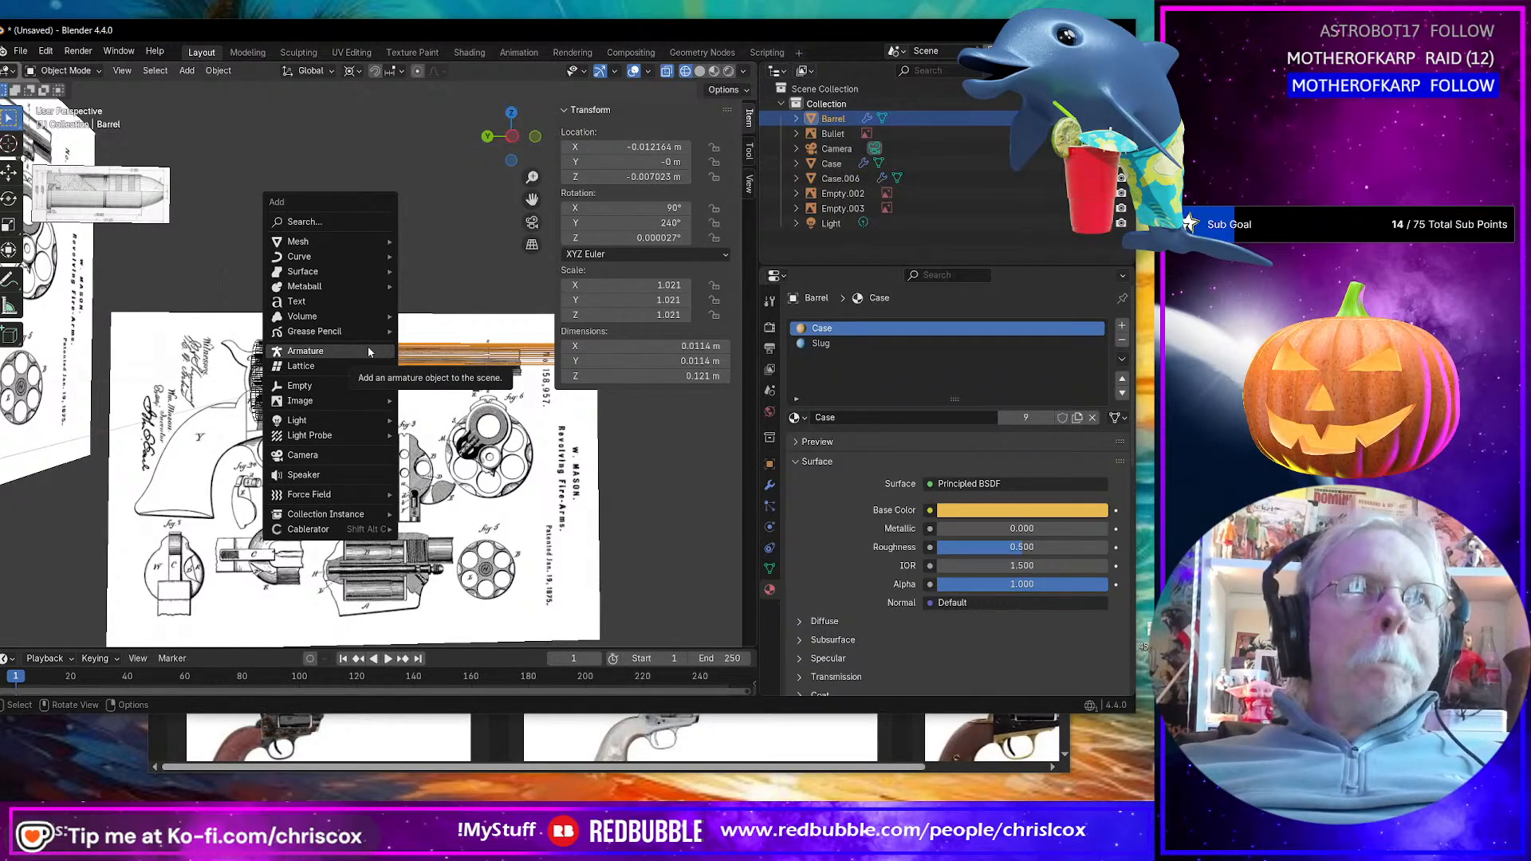
pyautogui.moveTo(351, 244)
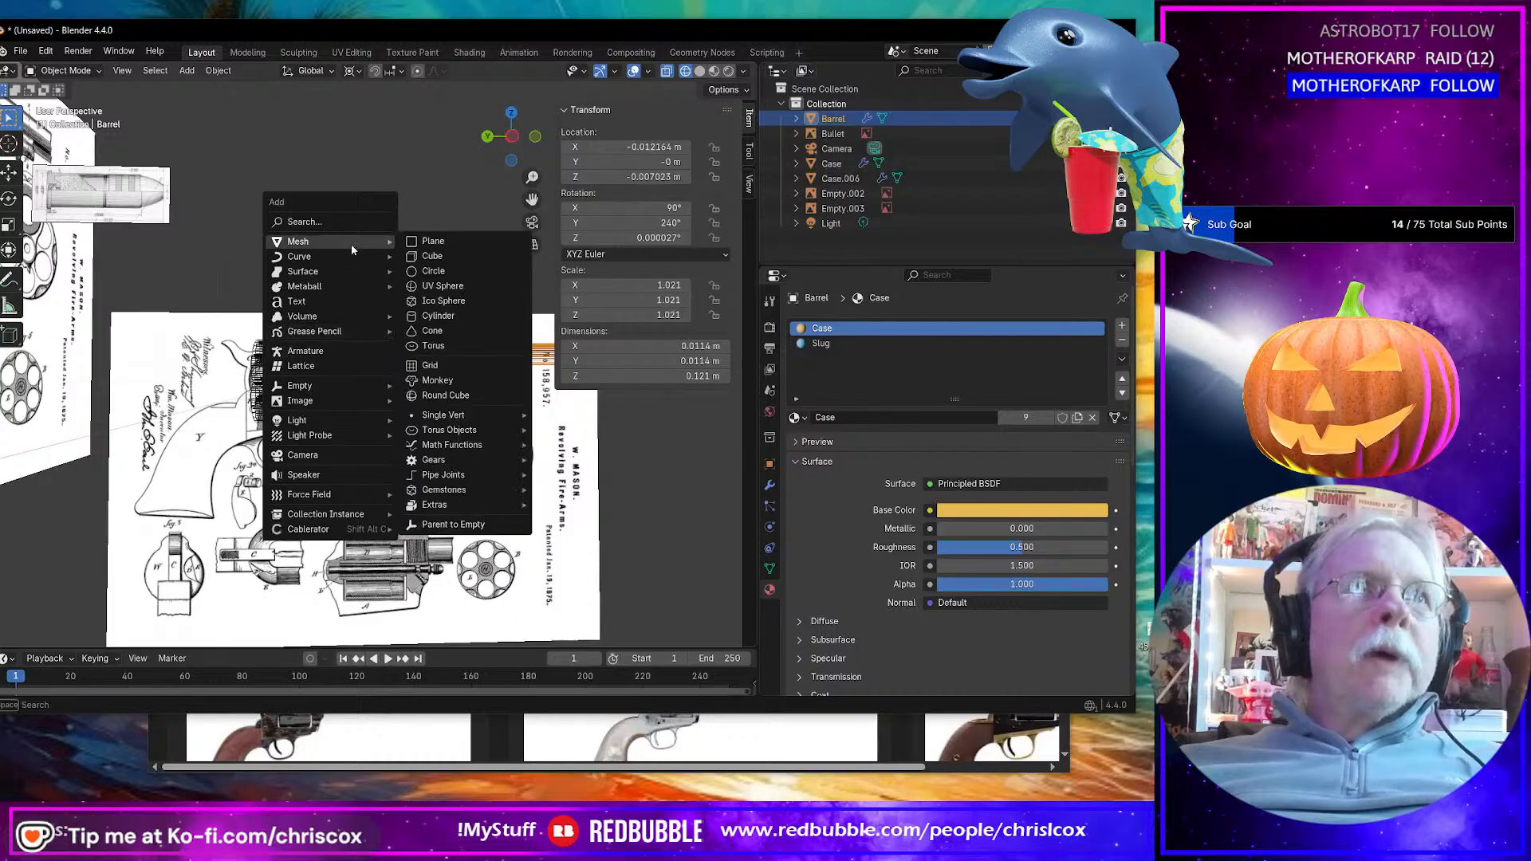
pyautogui.click(442, 257)
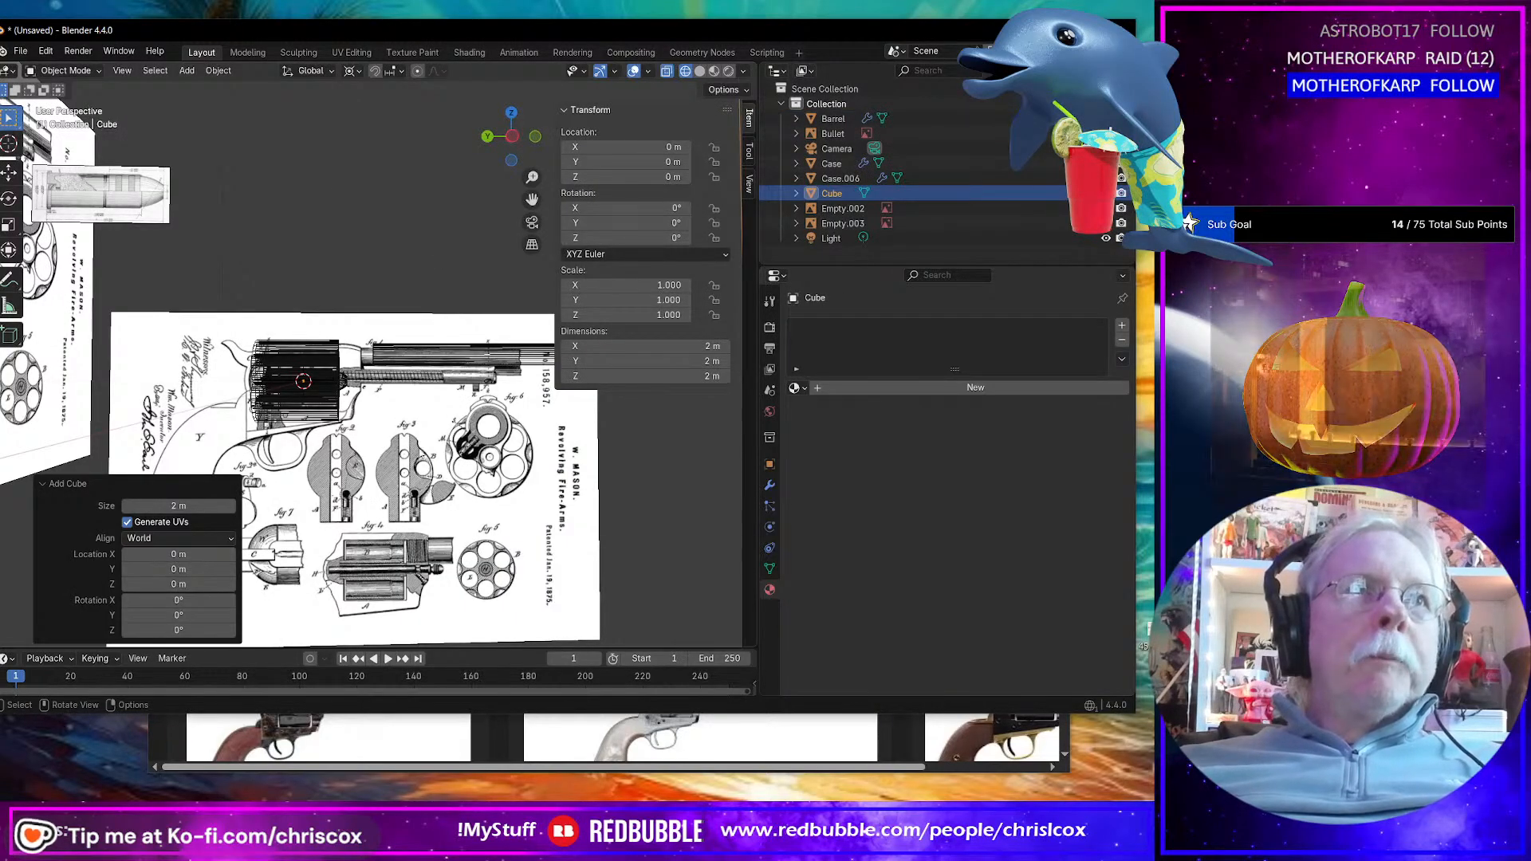
pyautogui.scroll(-2, 364, 471)
pyautogui.scroll(-5, 362, 472)
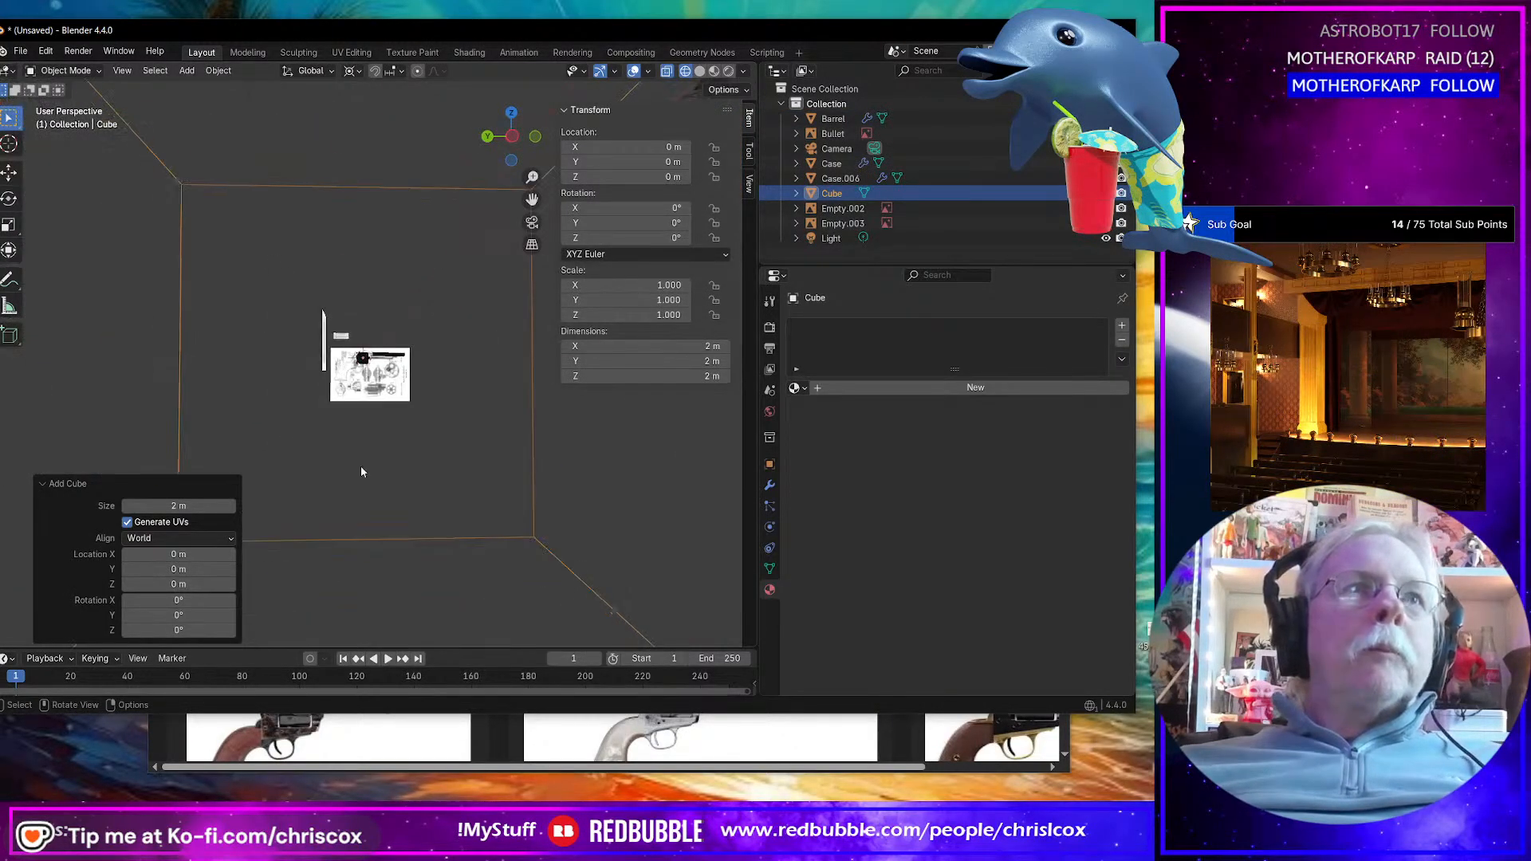
# Step: Scale the cube's mesh by 0.082 in Edit Mode, close to the size of the patent drawing
pyautogui.press('Tab')
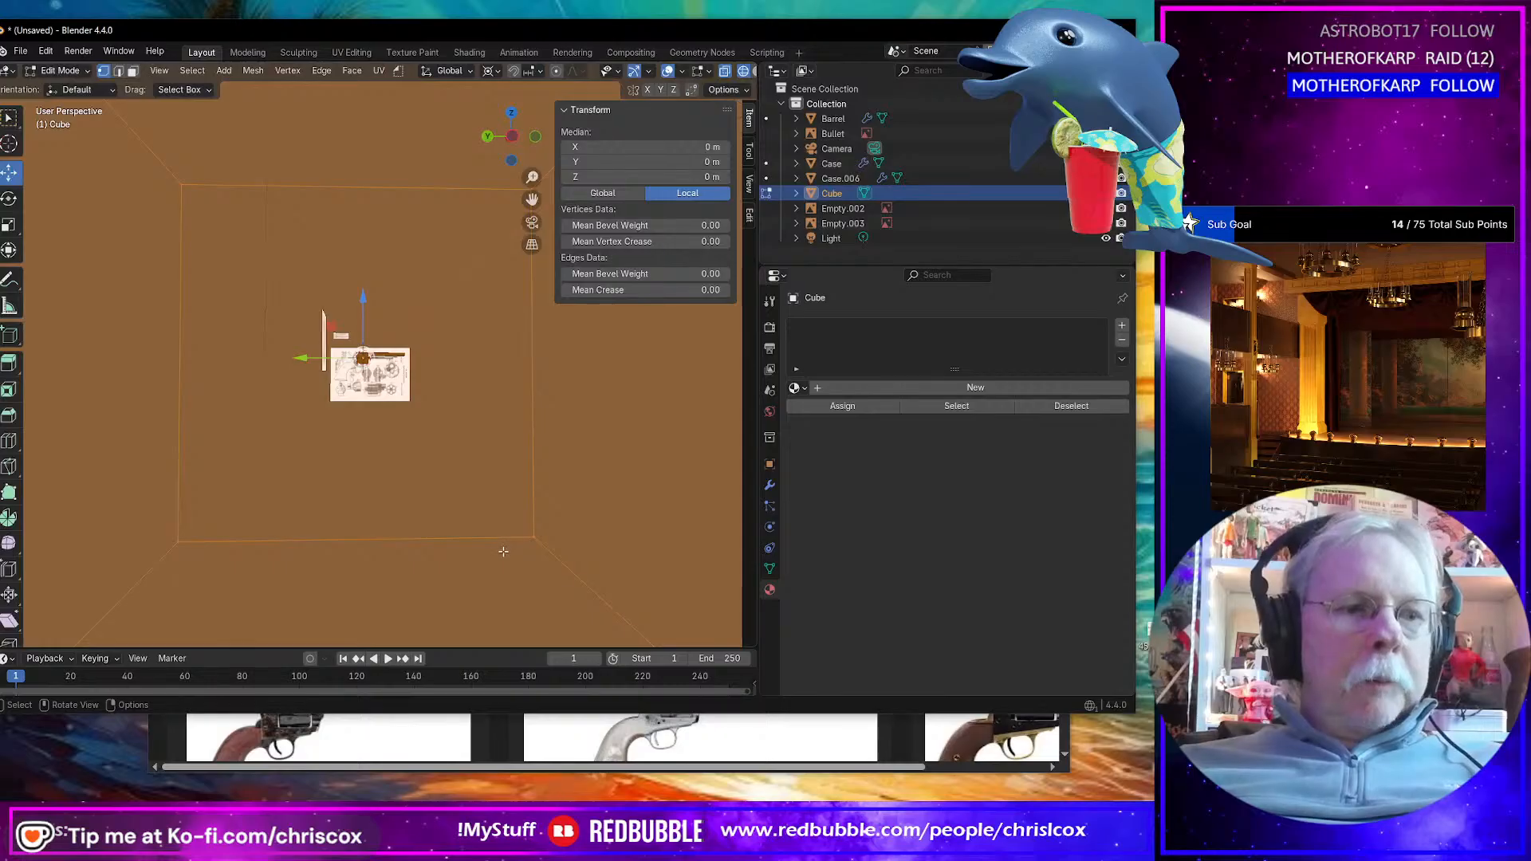
pyautogui.press('s')
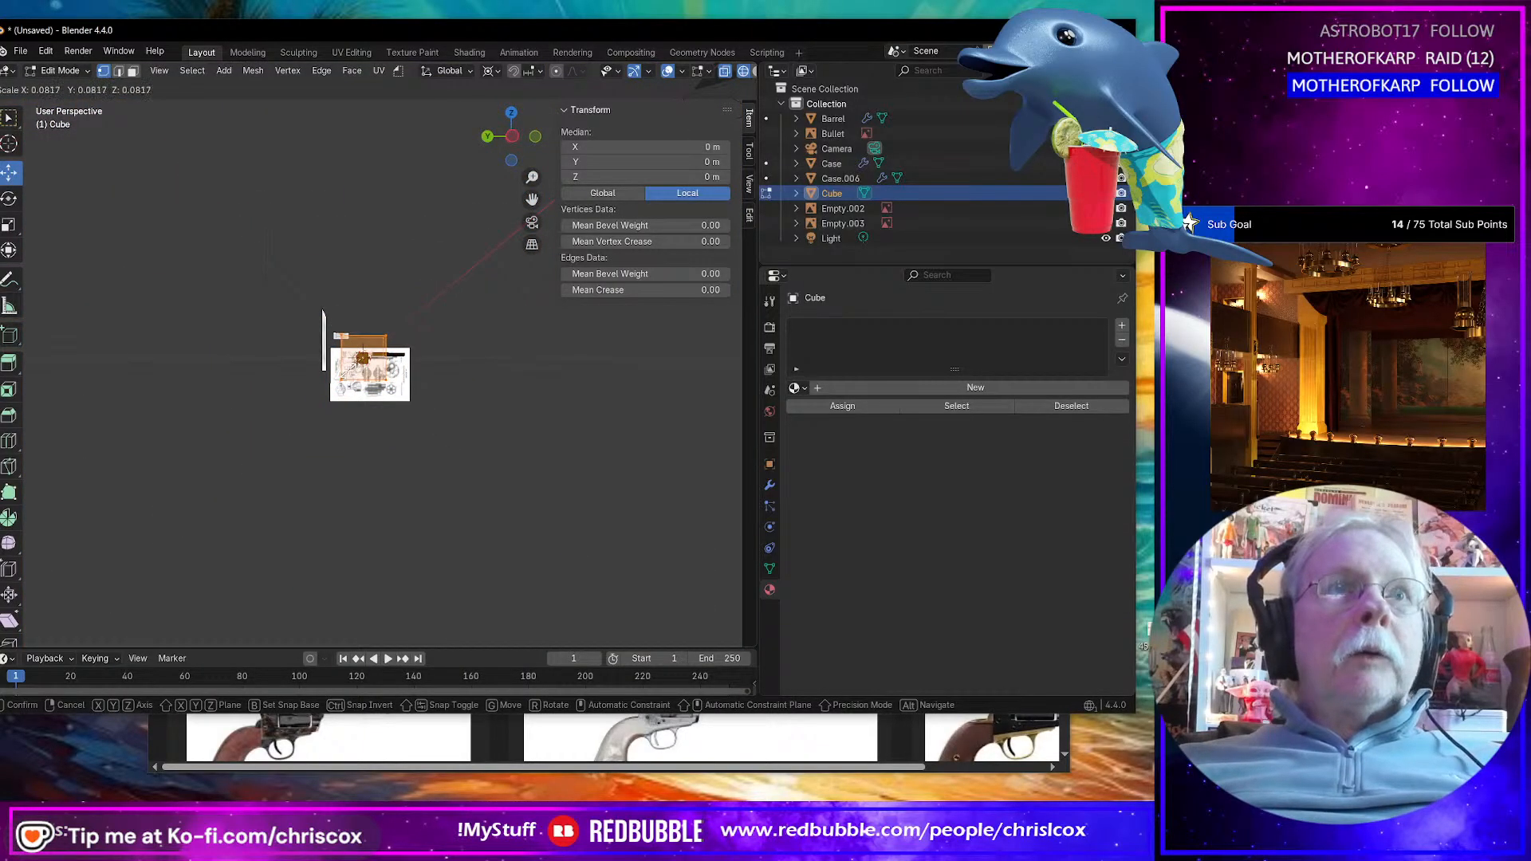
pyautogui.click(343, 372)
pyautogui.scroll(10, 343, 372)
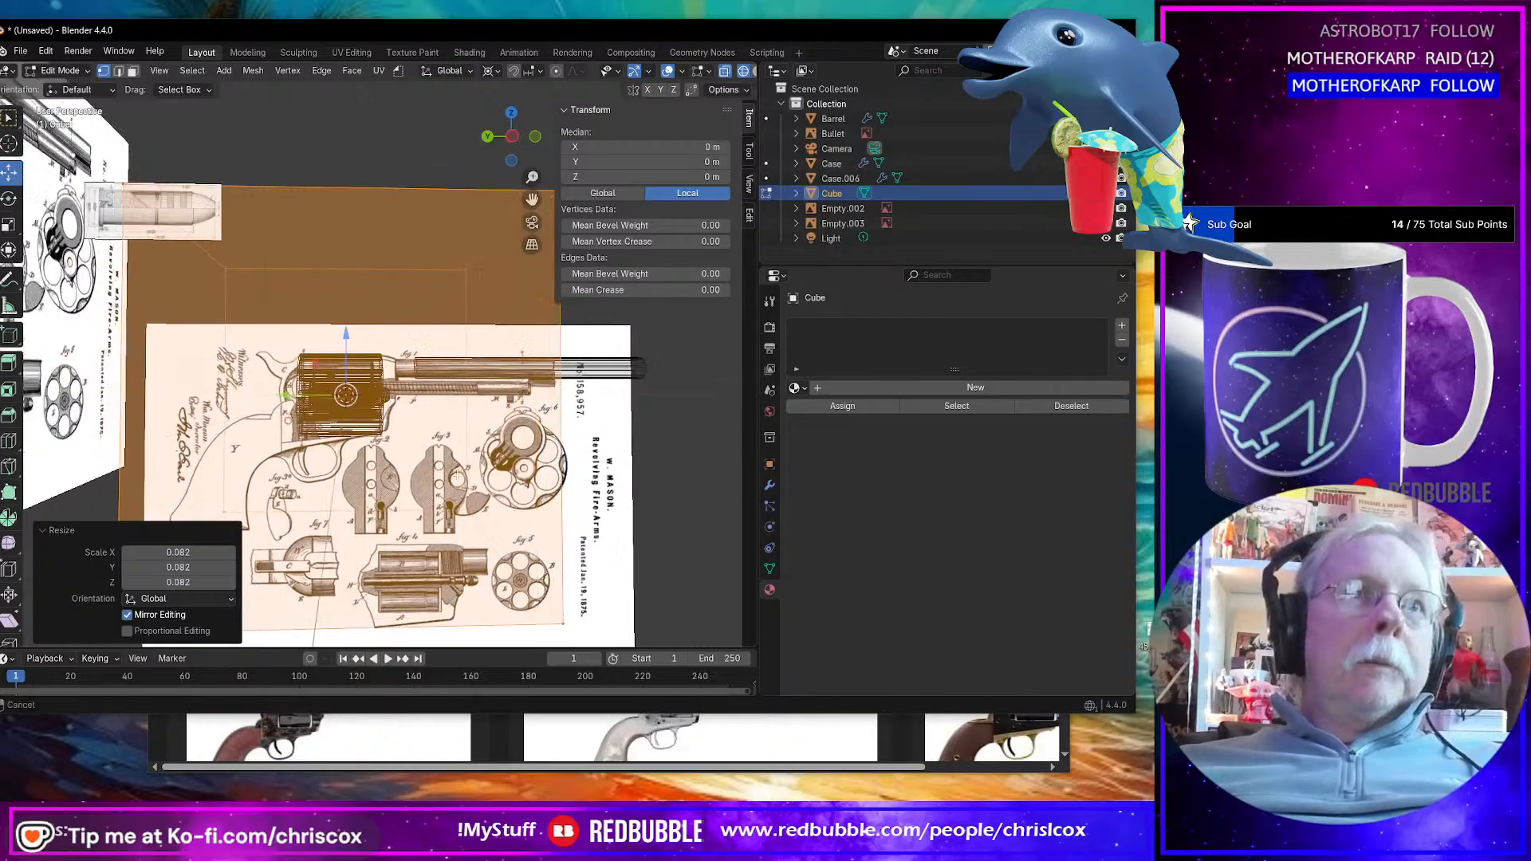
pyautogui.moveTo(343, 372); pyautogui.dragTo(391, 335, button='middle')
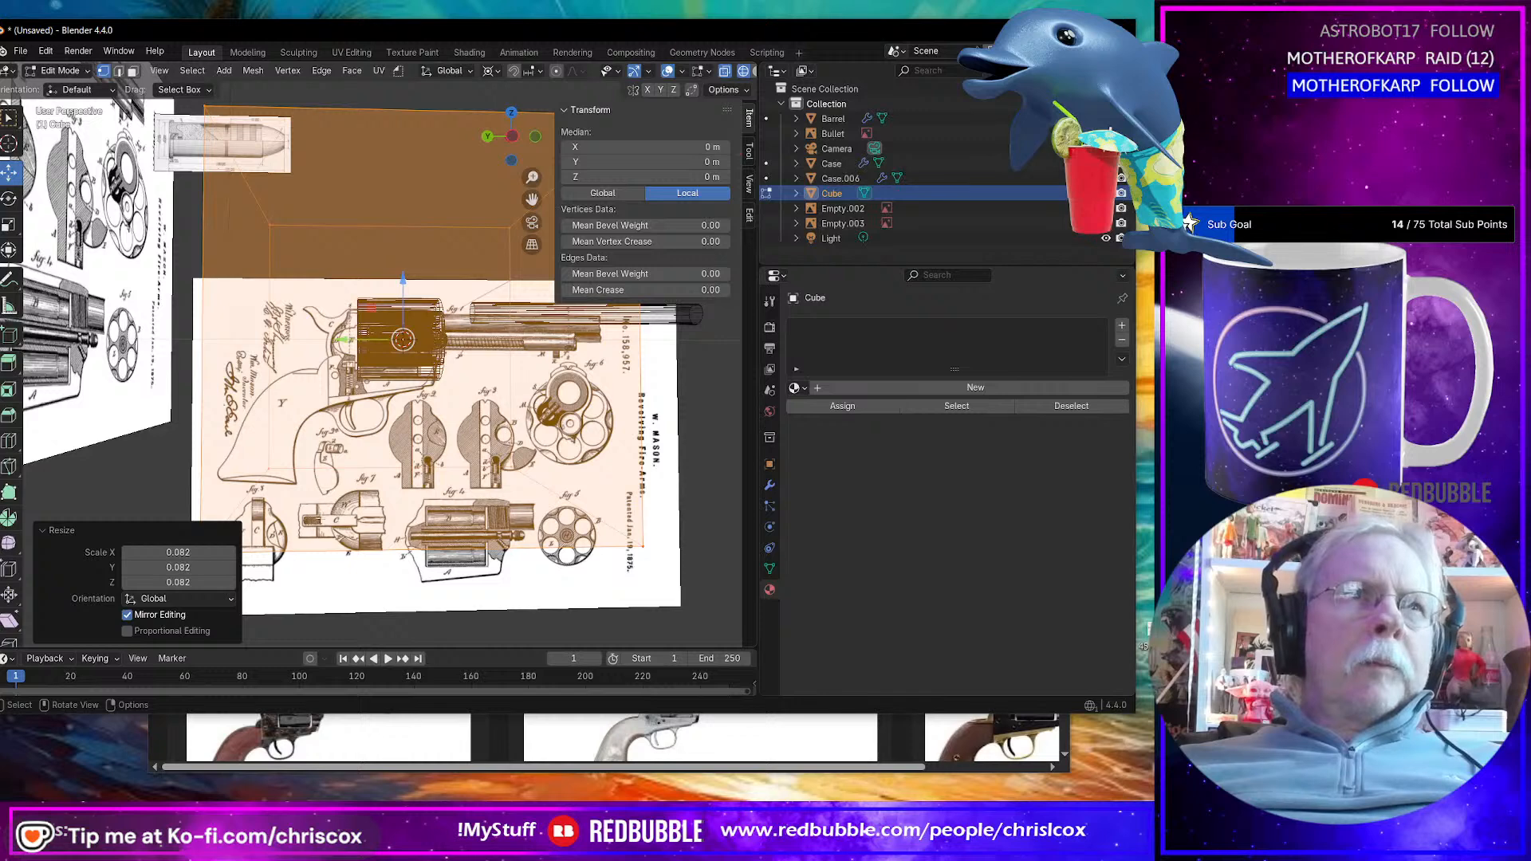
pyautogui.keyDown('shift'); pyautogui.moveTo(349, 493); pyautogui.dragTo(524, 468, button='middle'); pyautogui.keyUp('shift')
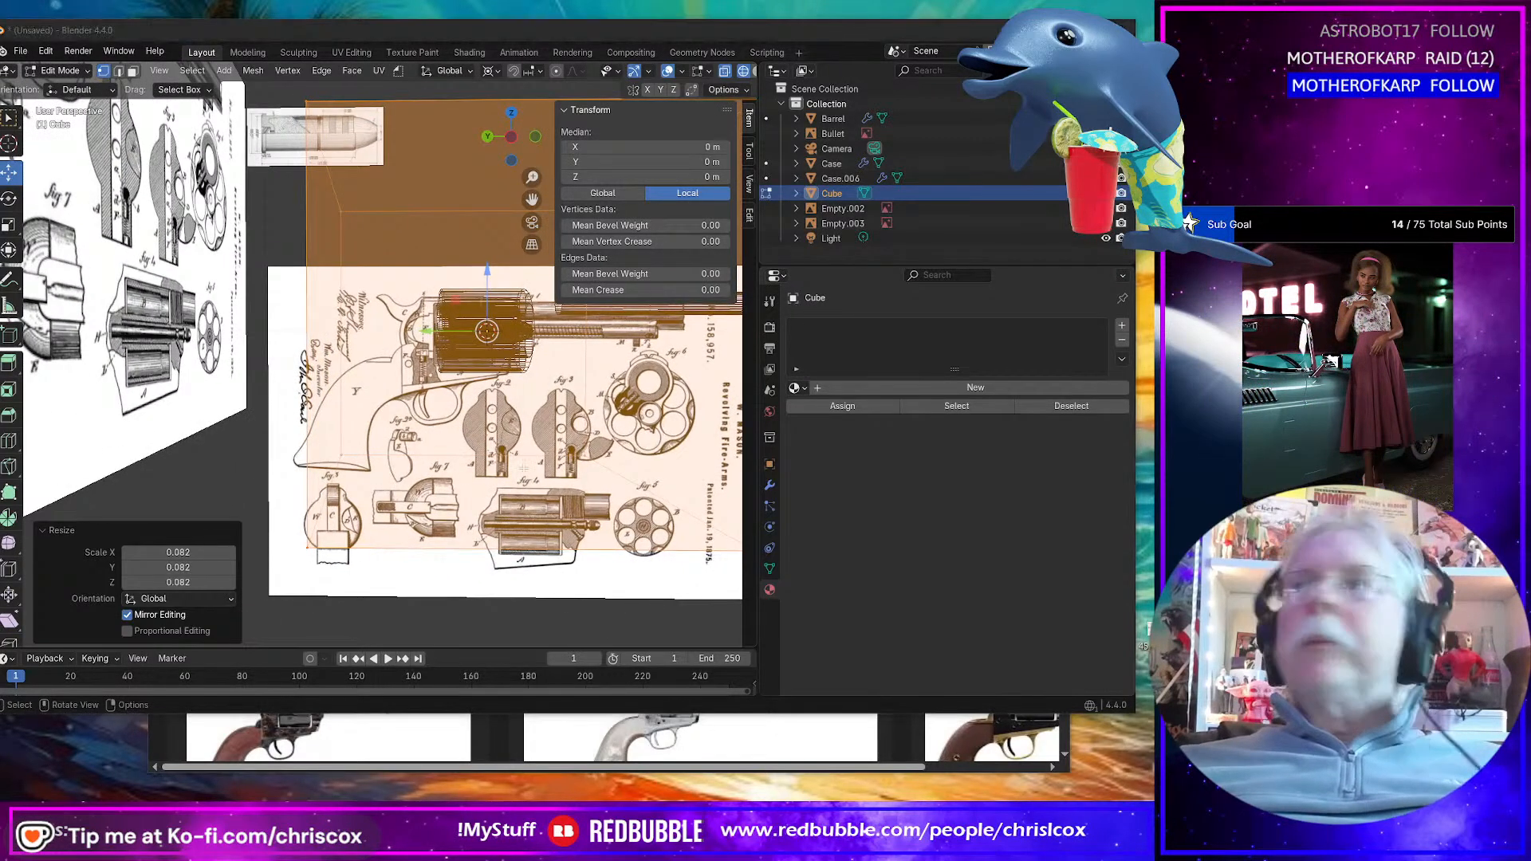
# Step: Switch to the web browser and search Google Images for "1873 colt single-action army revolver drawing"
pyautogui.hotkey('alt', 'Tab')
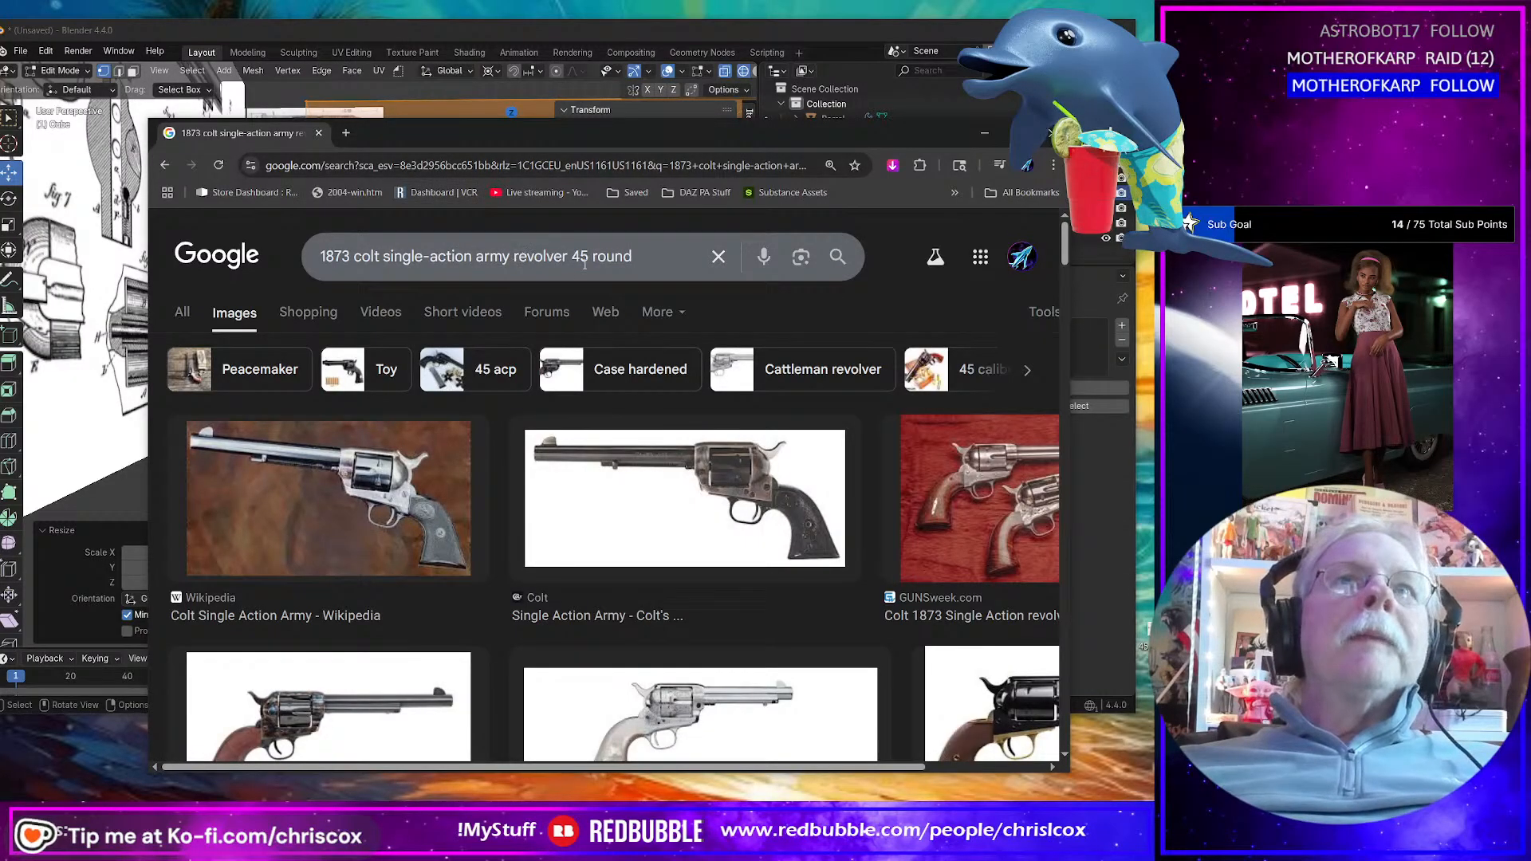
pyautogui.moveTo(571, 256); pyautogui.dragTo(701, 265)
pyautogui.write('dr')
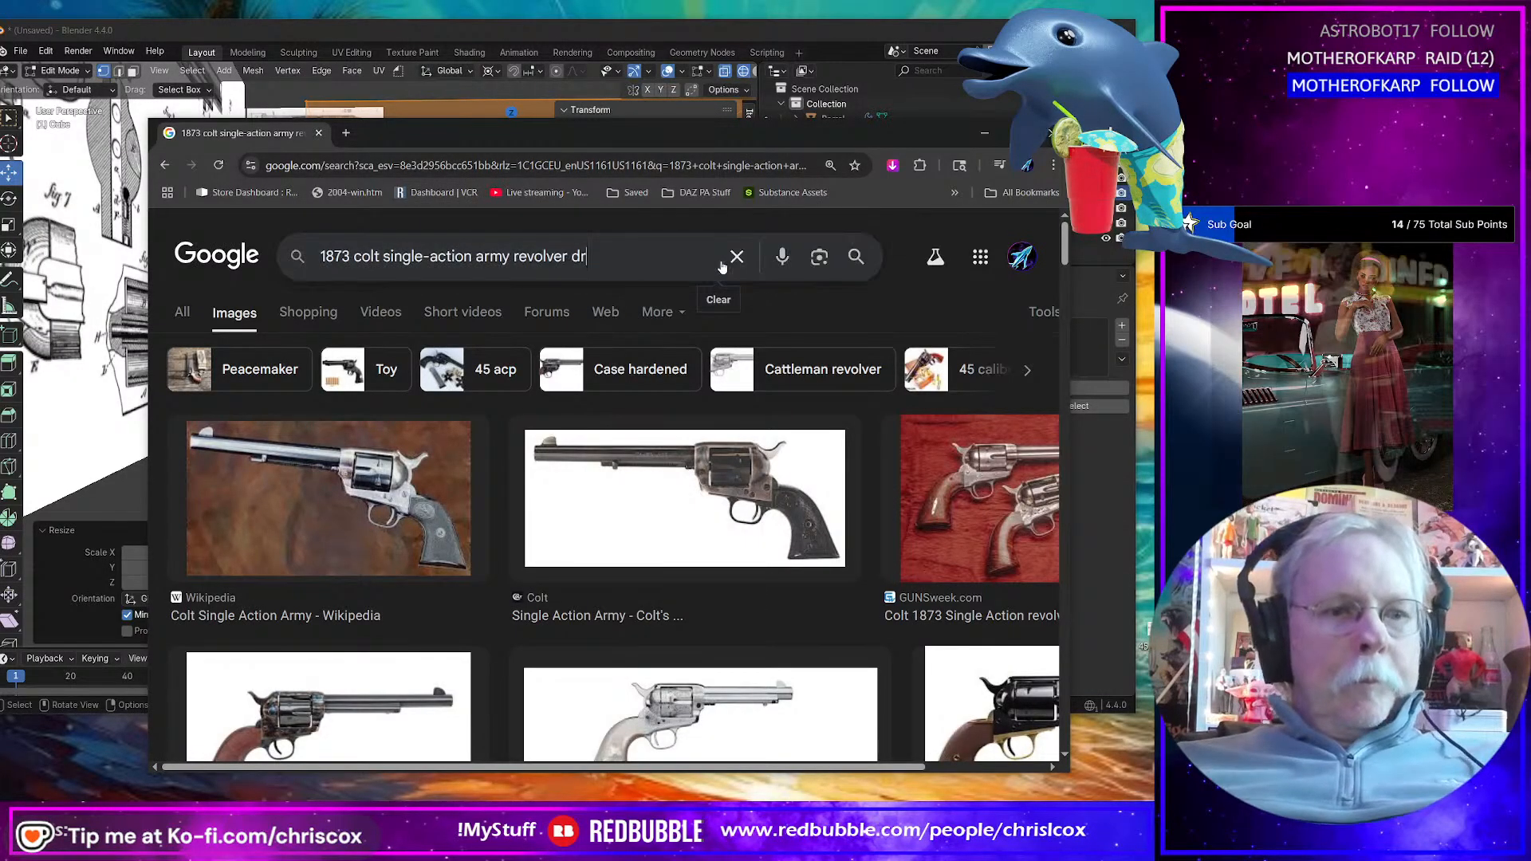
pyautogui.write('awing')
pyautogui.press('Return')
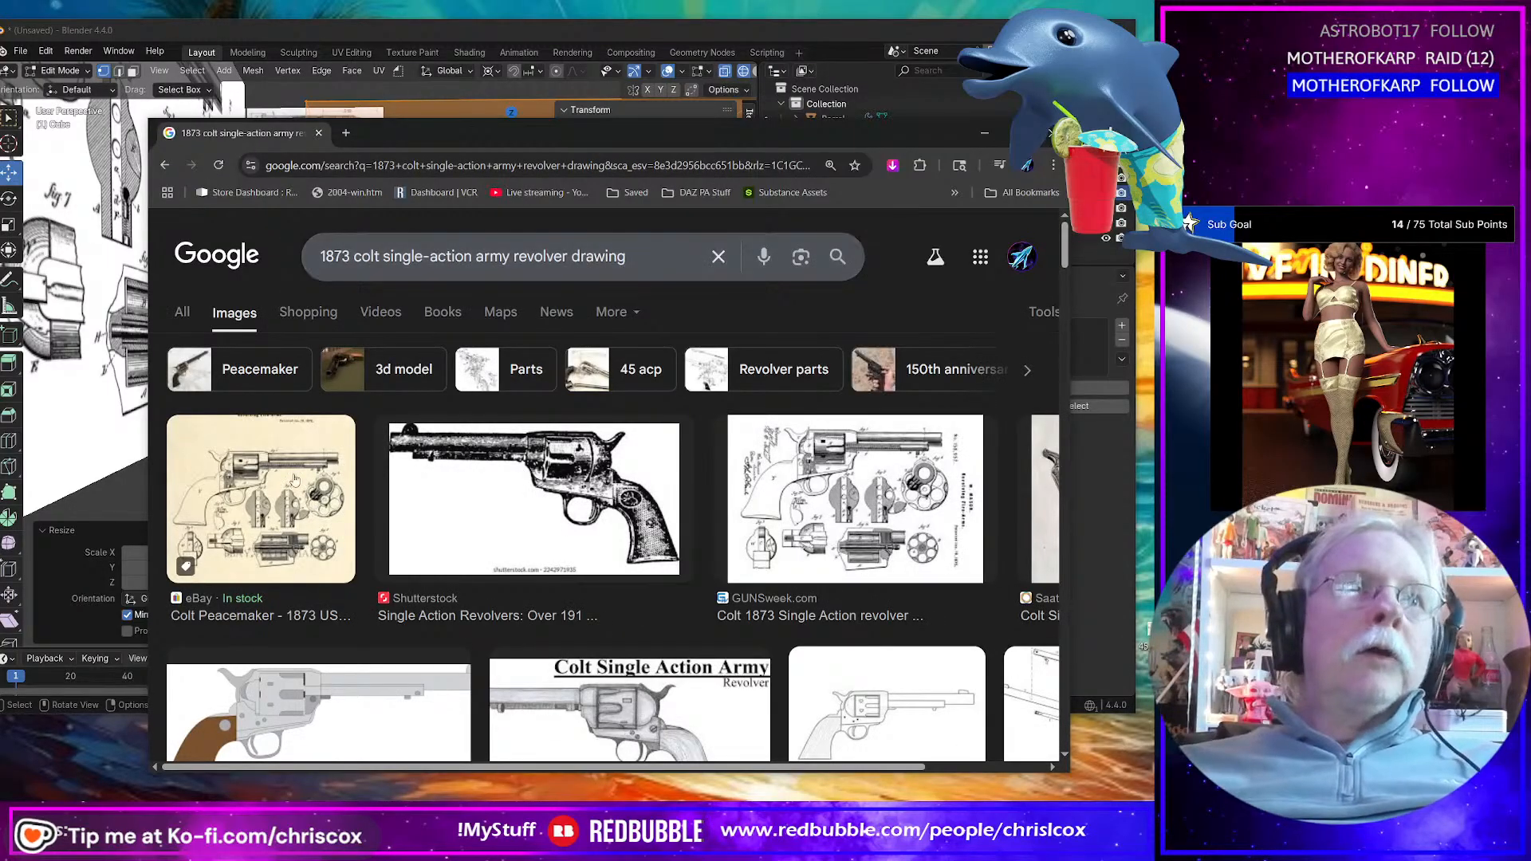
# Step: Open the eBay 1873 patent print and the VTI Replica Gun Parts diagram from the image results in separate new tabs
pyautogui.middleClick(274, 522)
pyautogui.scroll(-2, 428, 524)
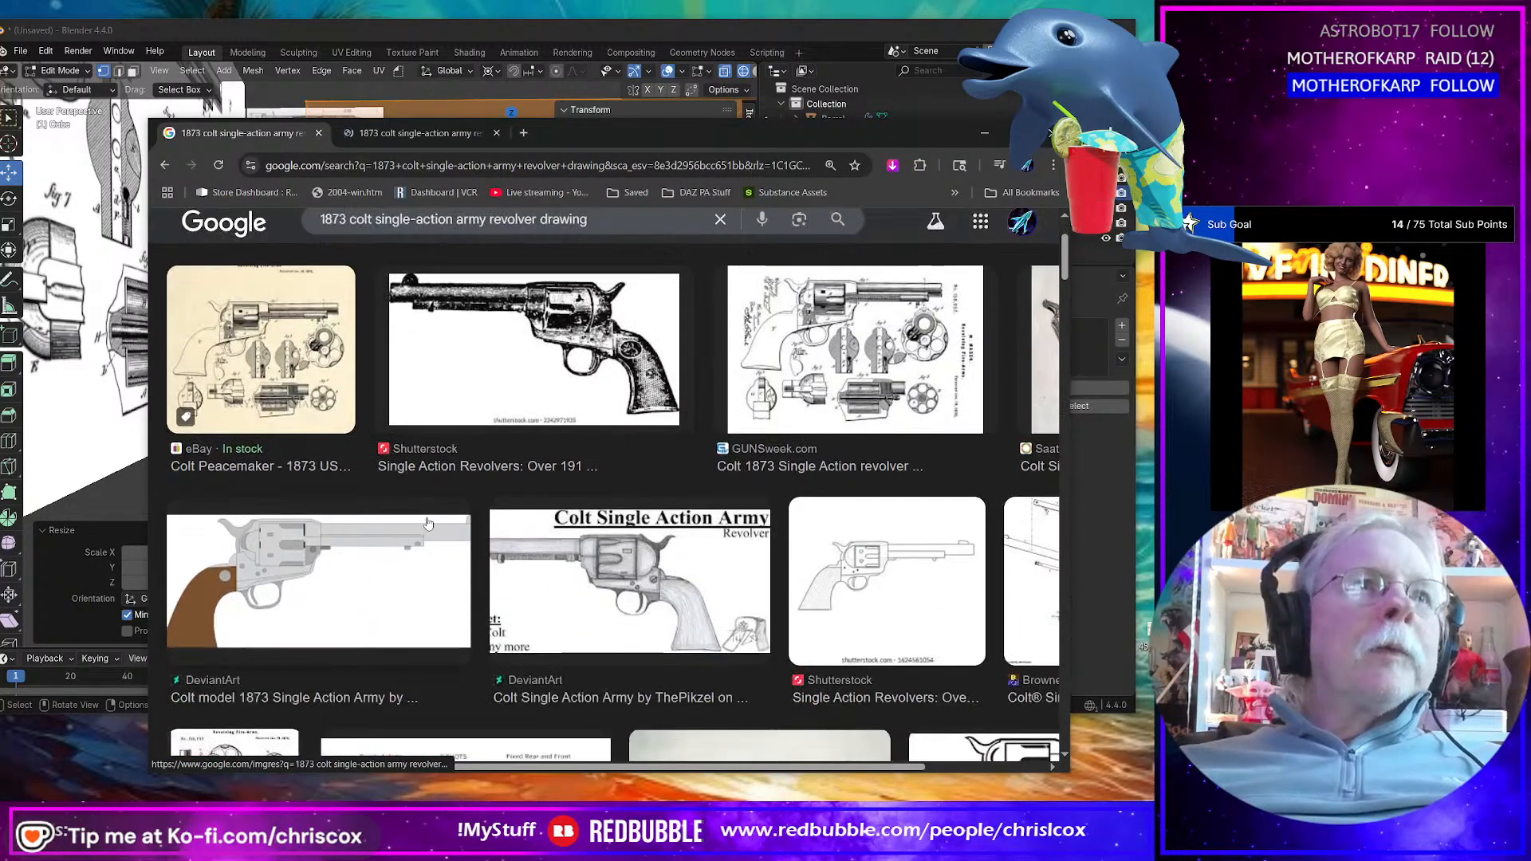
pyautogui.scroll(-5, 506, 531)
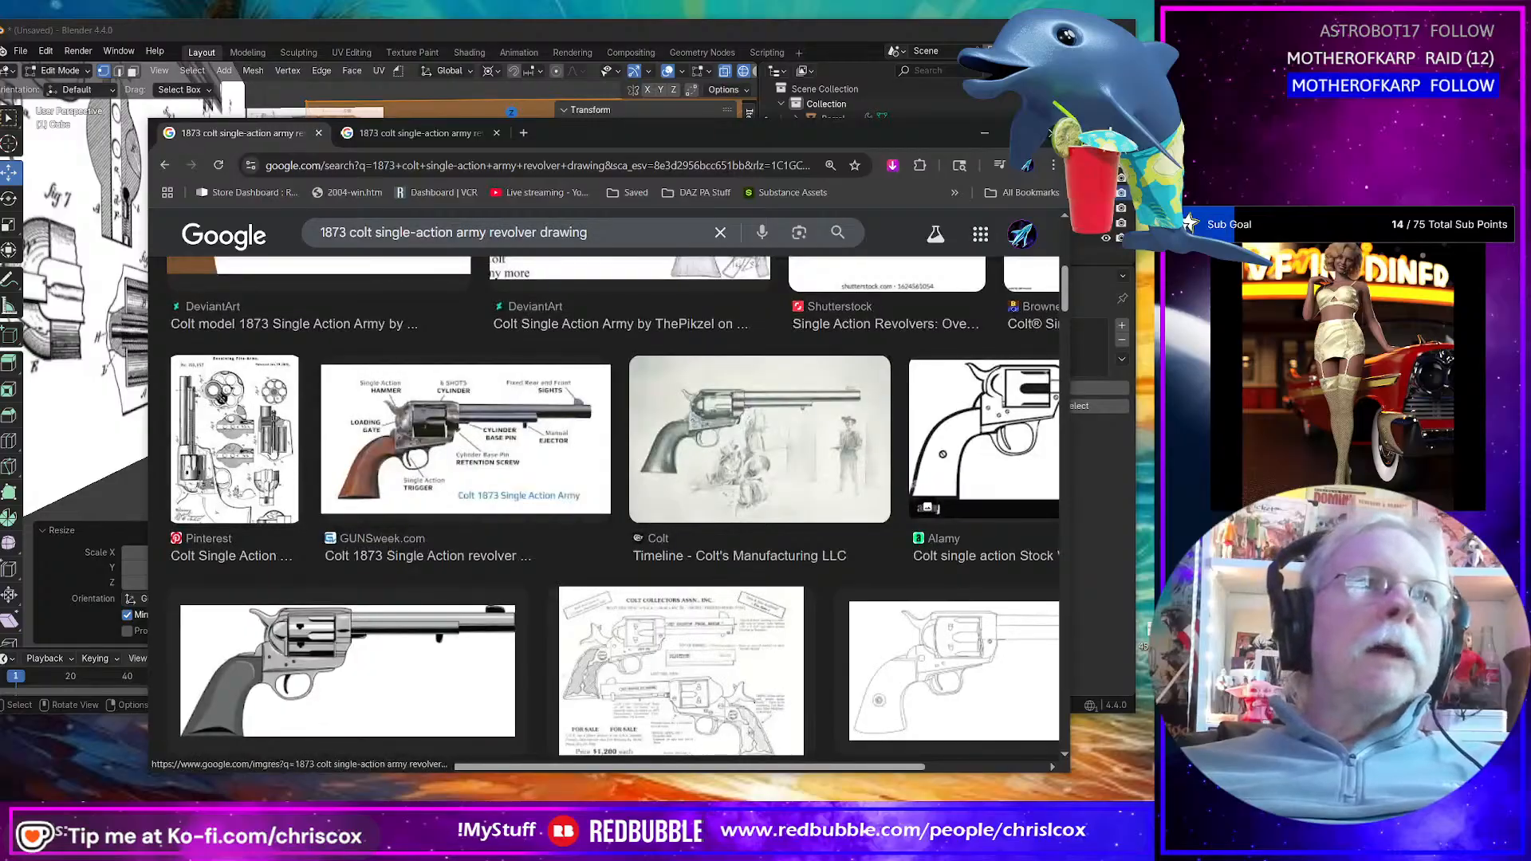
pyautogui.scroll(-2, 774, 542)
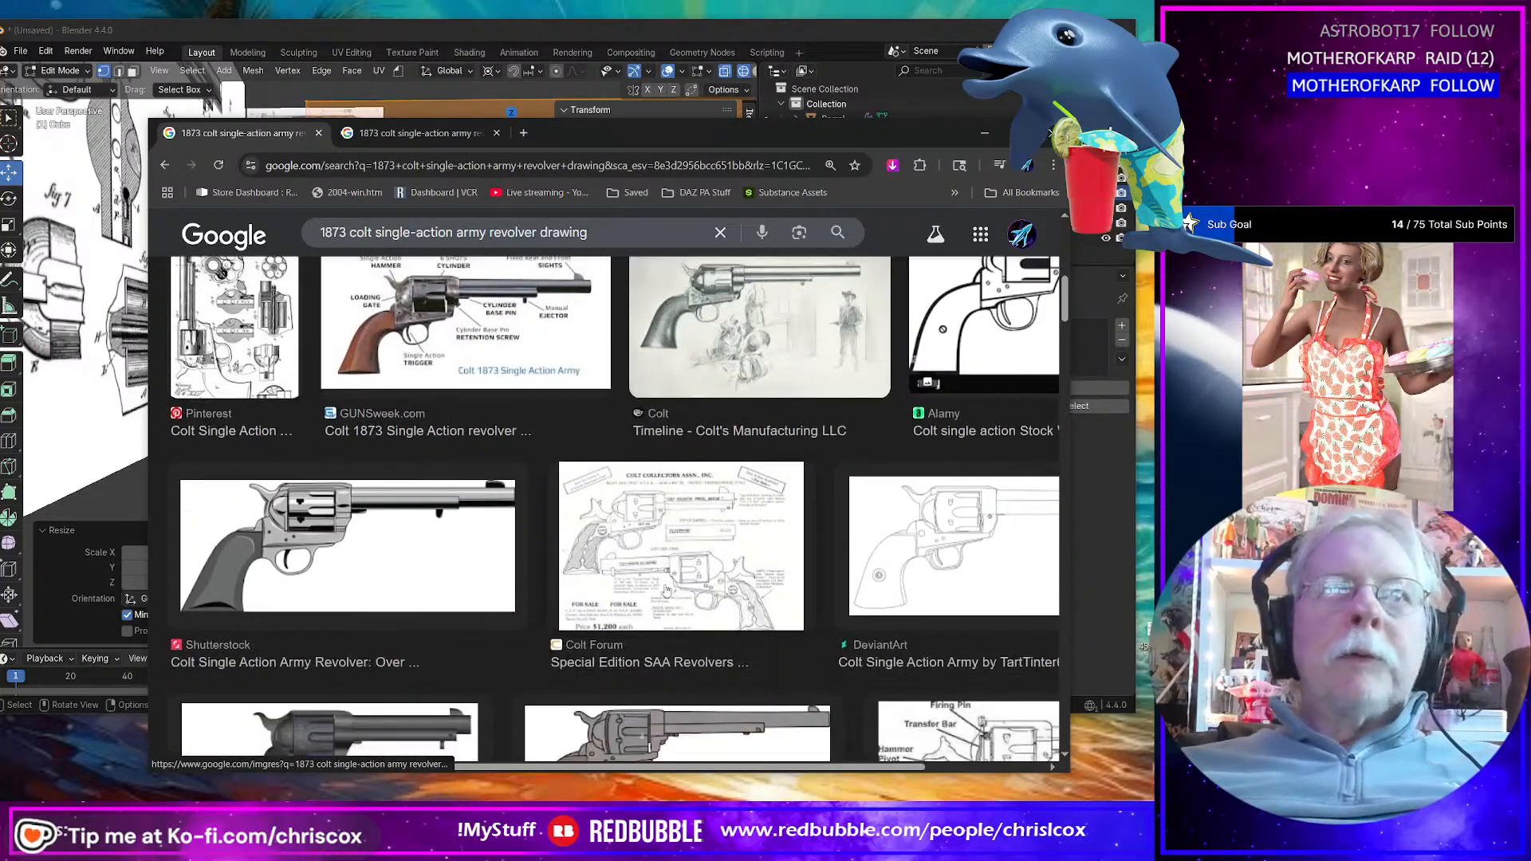
pyautogui.scroll(-4, 728, 545)
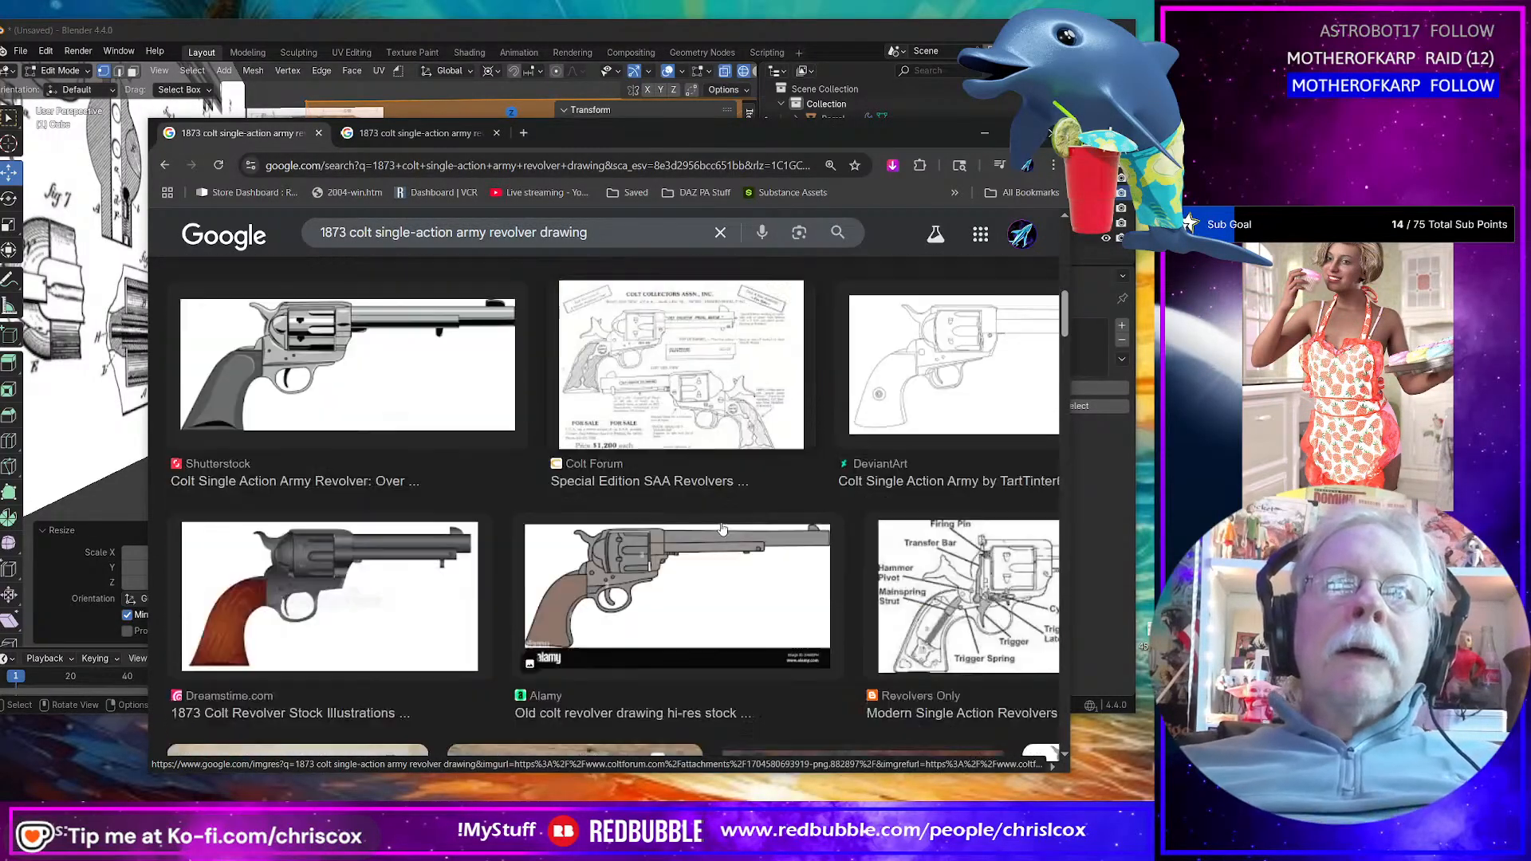
pyautogui.scroll(-3, 728, 544)
pyautogui.scroll(-3, 443, 480)
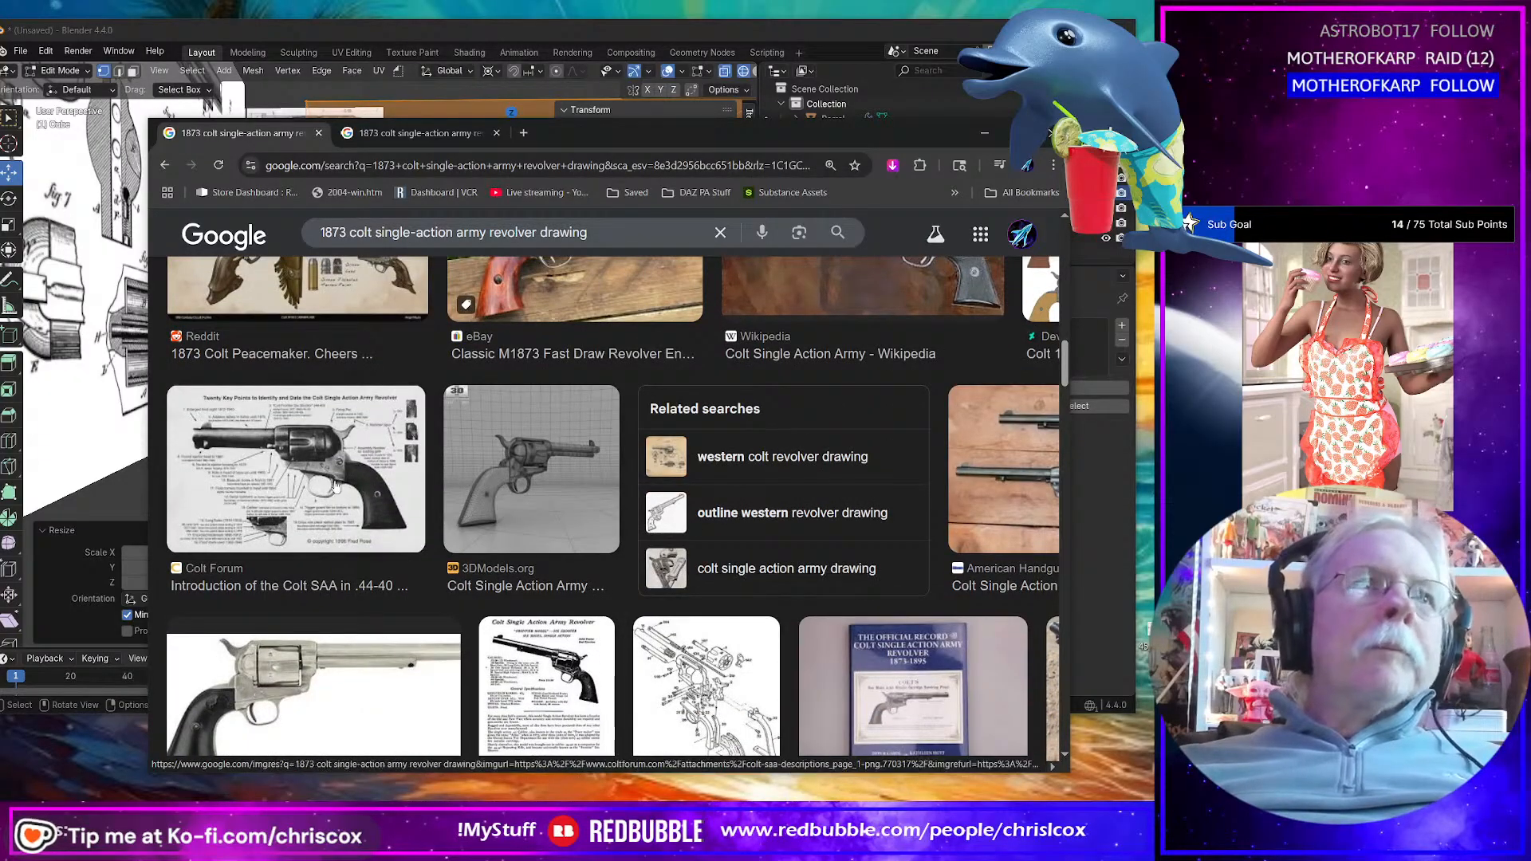
pyautogui.scroll(-2, 705, 601)
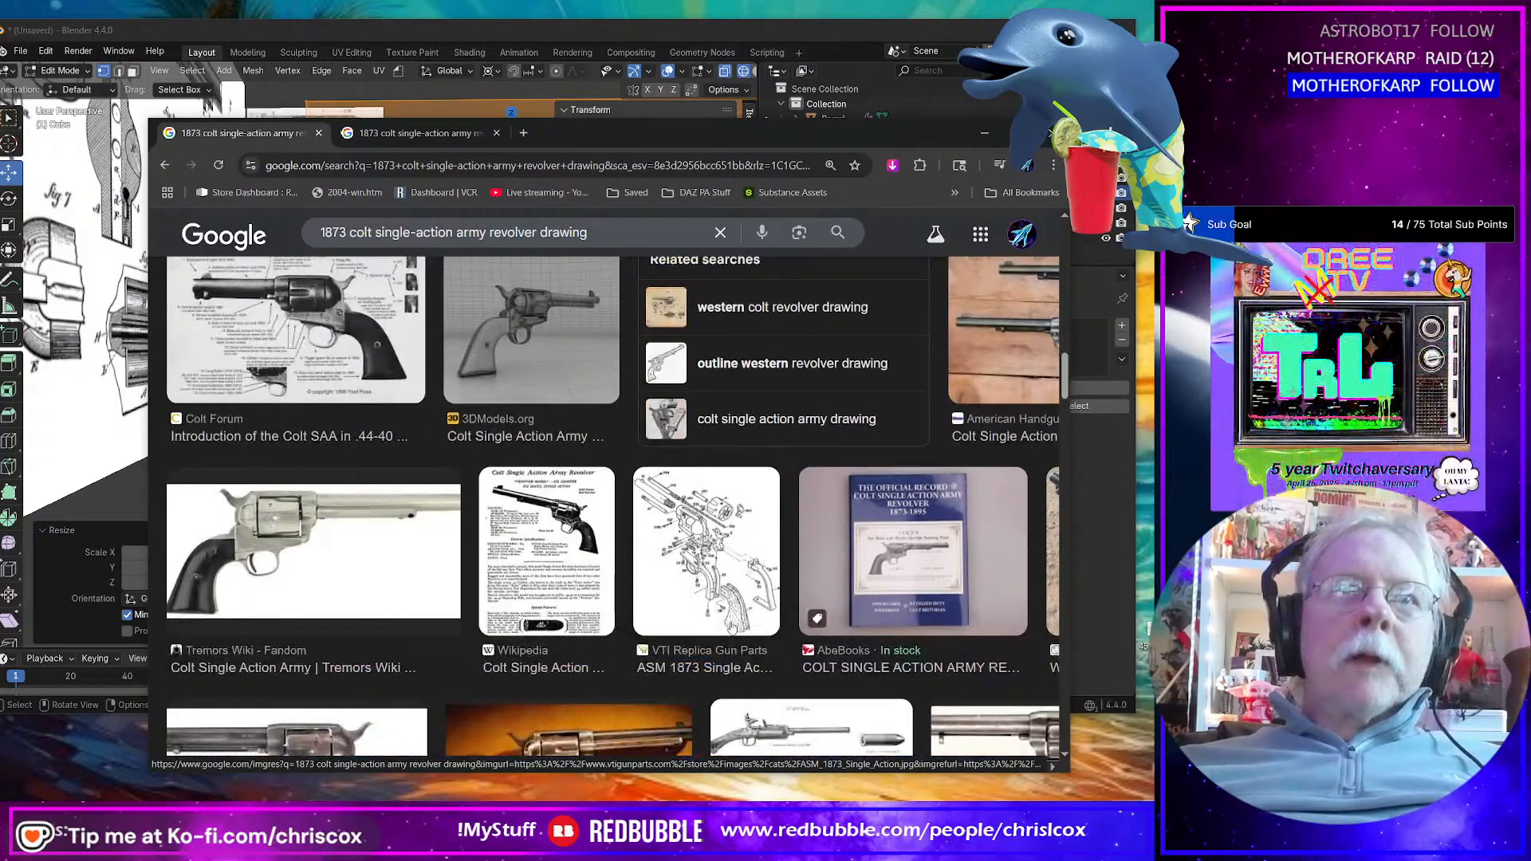
pyautogui.scroll(-8, 729, 582)
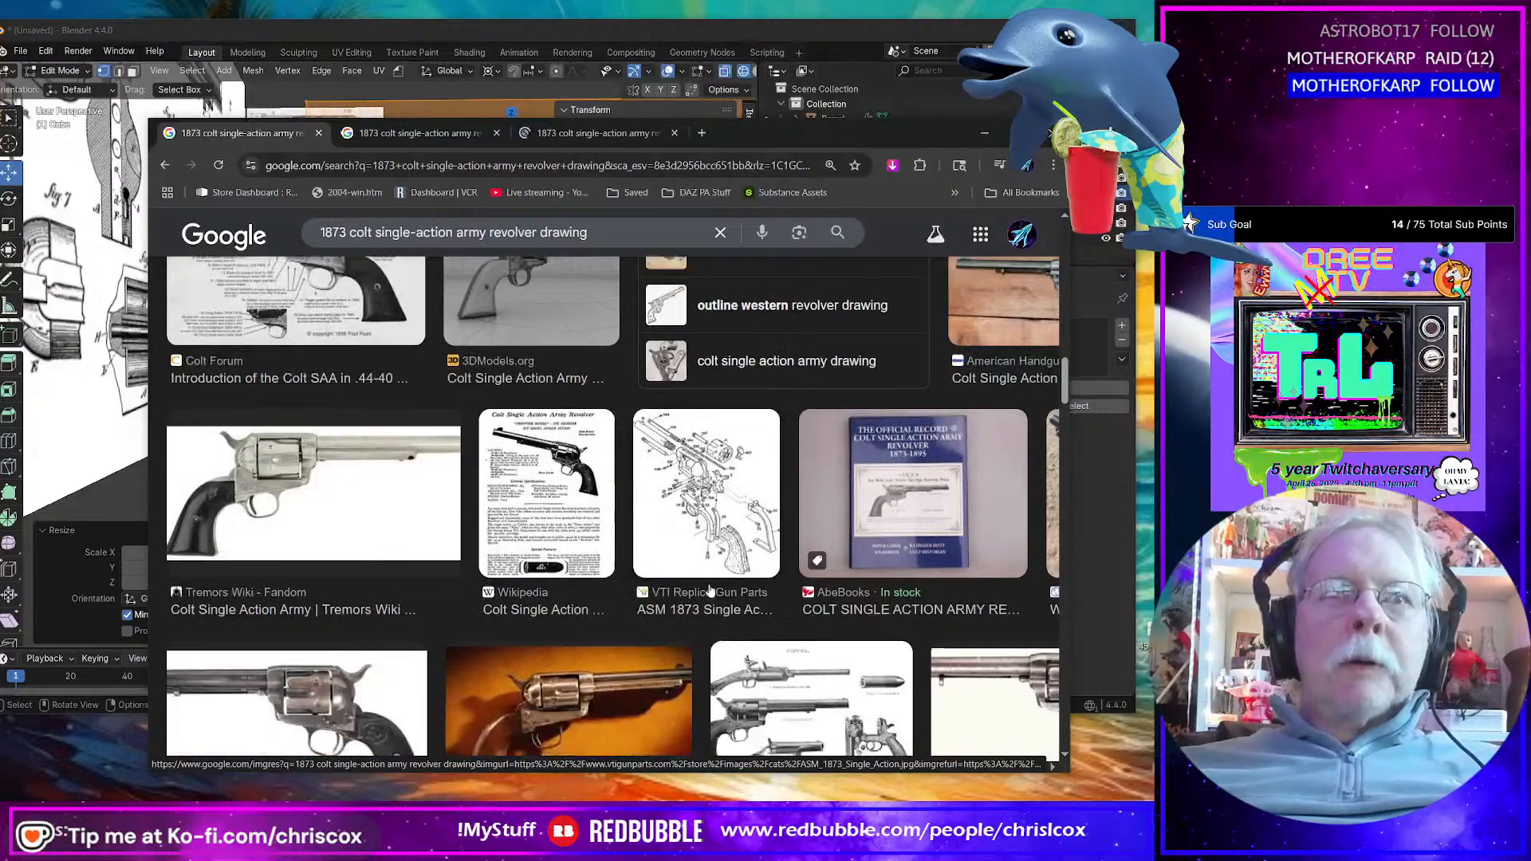
# Step: Examine the remaining Google Images results for further Colt Single Action Army drawings and part diagrams
pyautogui.scroll(-7, 756, 554)
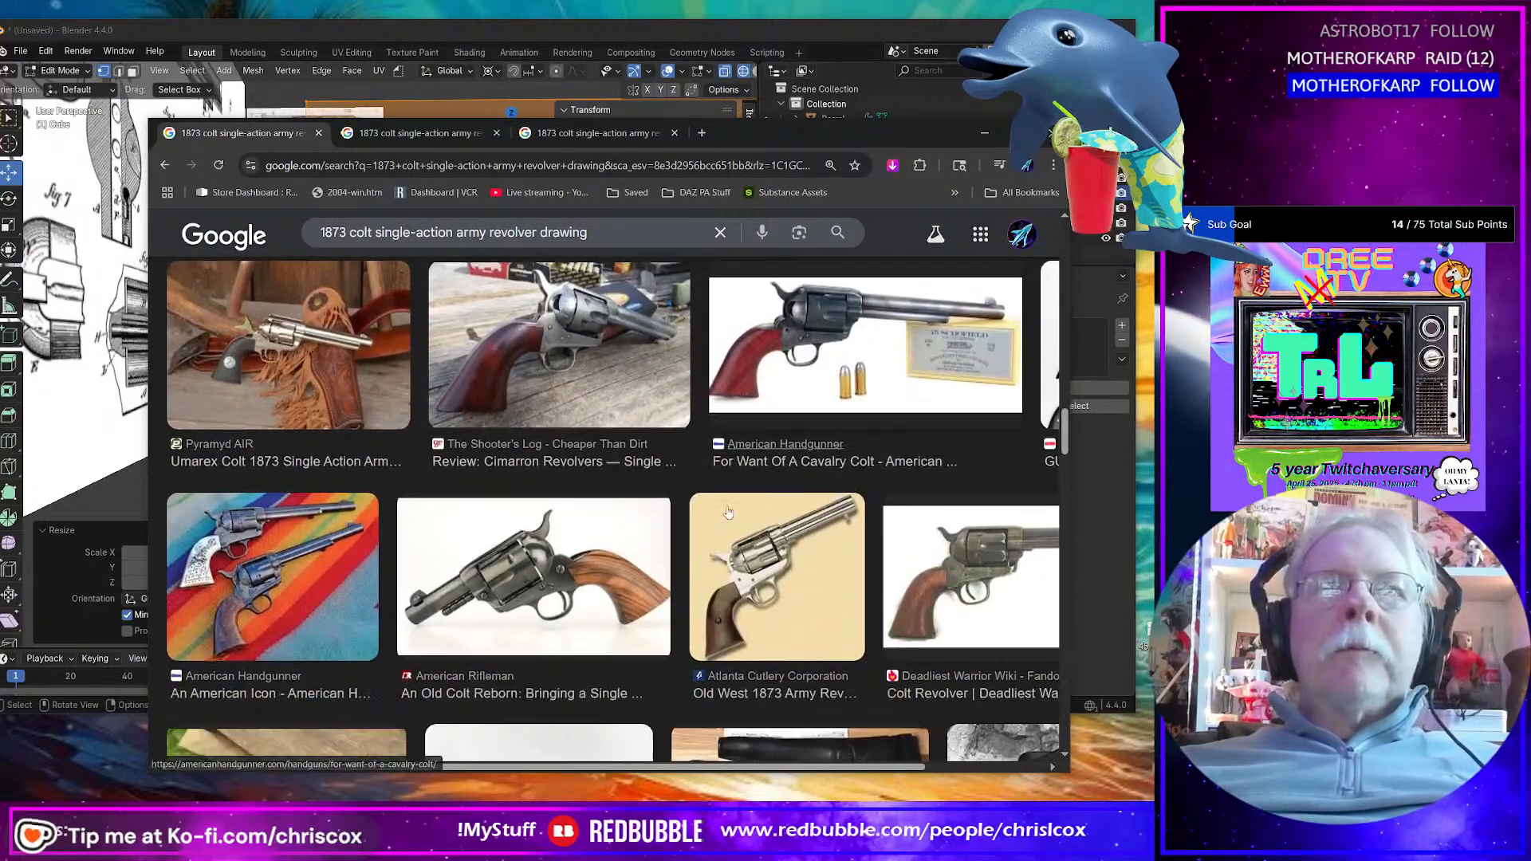
pyautogui.scroll(-7, 717, 483)
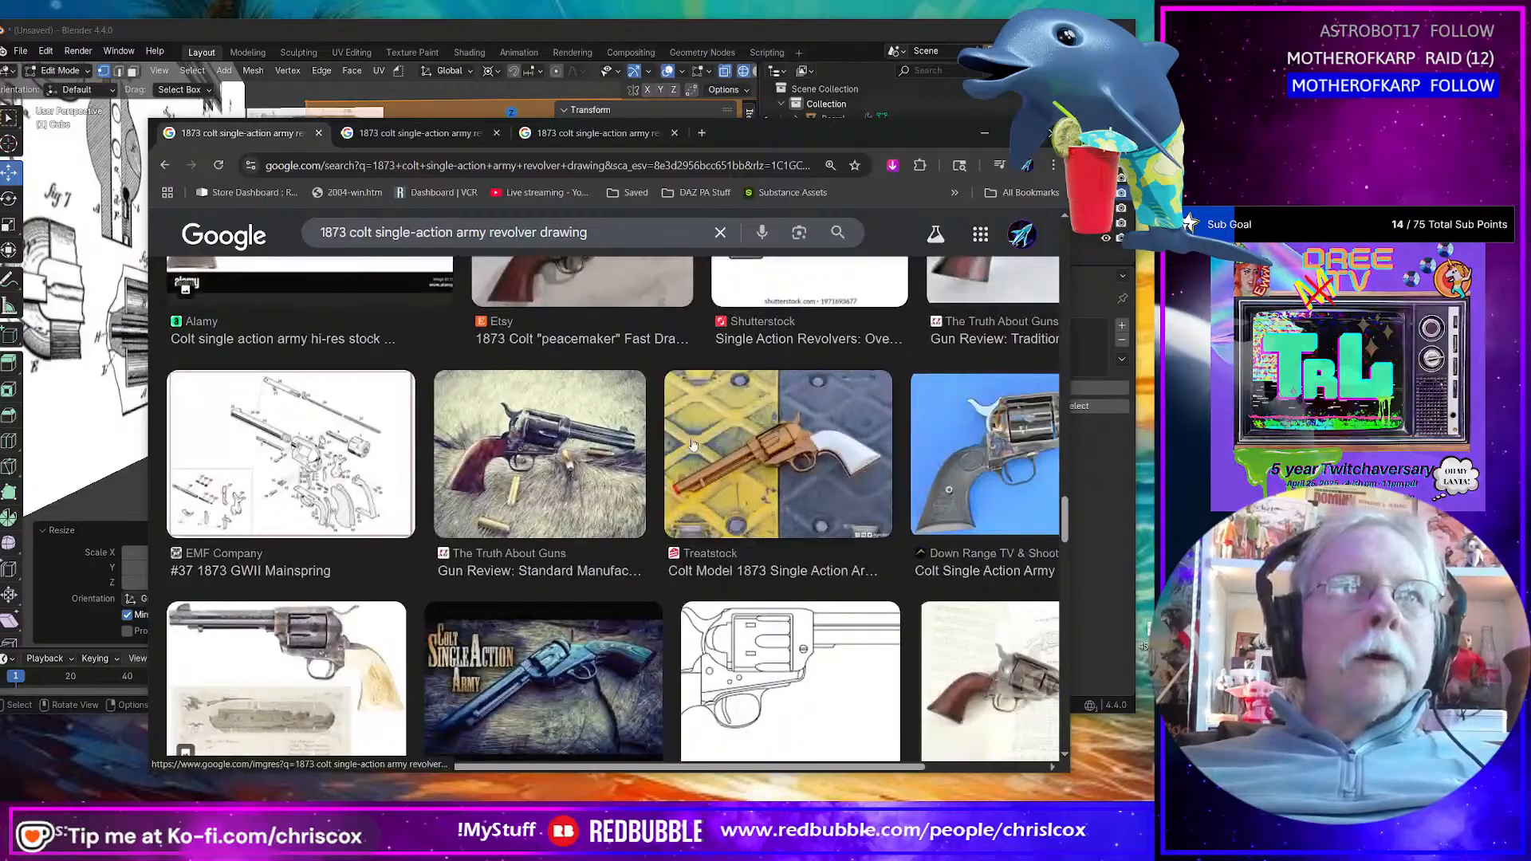
pyautogui.scroll(-3, 705, 447)
pyautogui.scroll(-2, 685, 444)
pyautogui.scroll(-5, 685, 444)
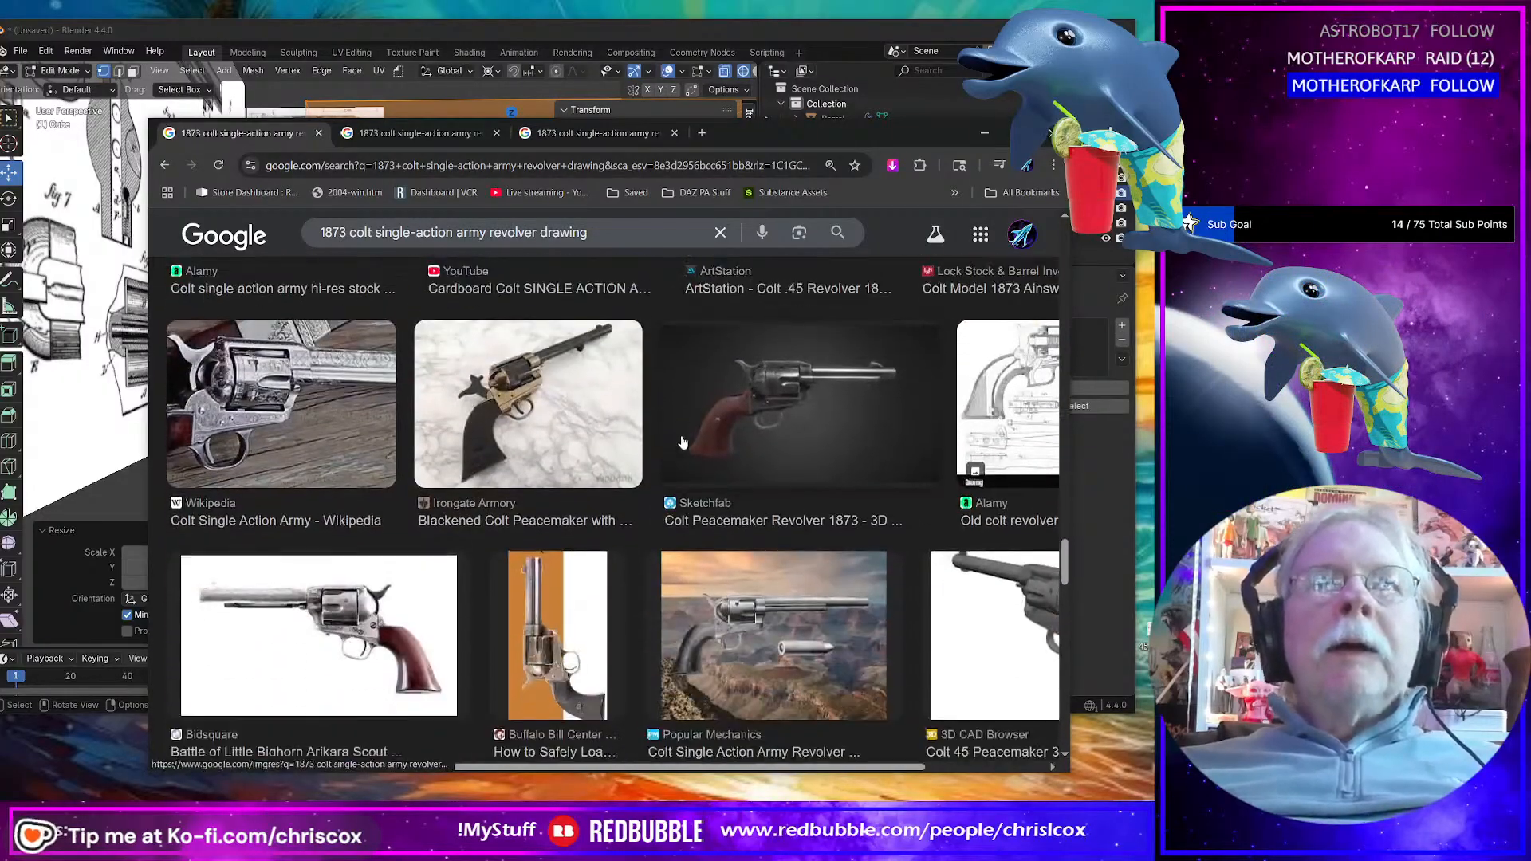
pyautogui.scroll(-4, 680, 443)
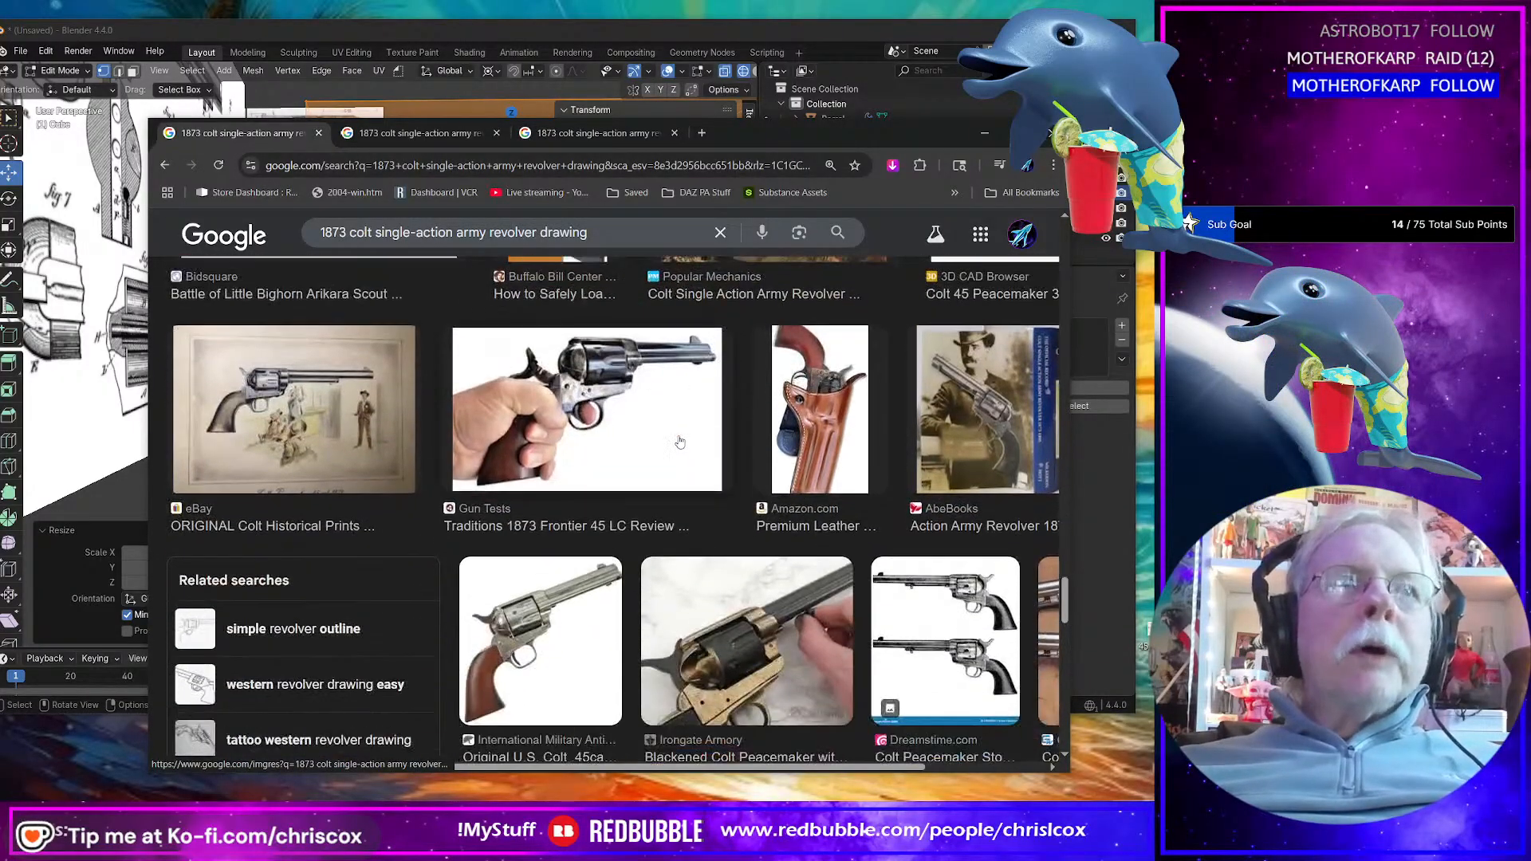
pyautogui.scroll(-4, 679, 440)
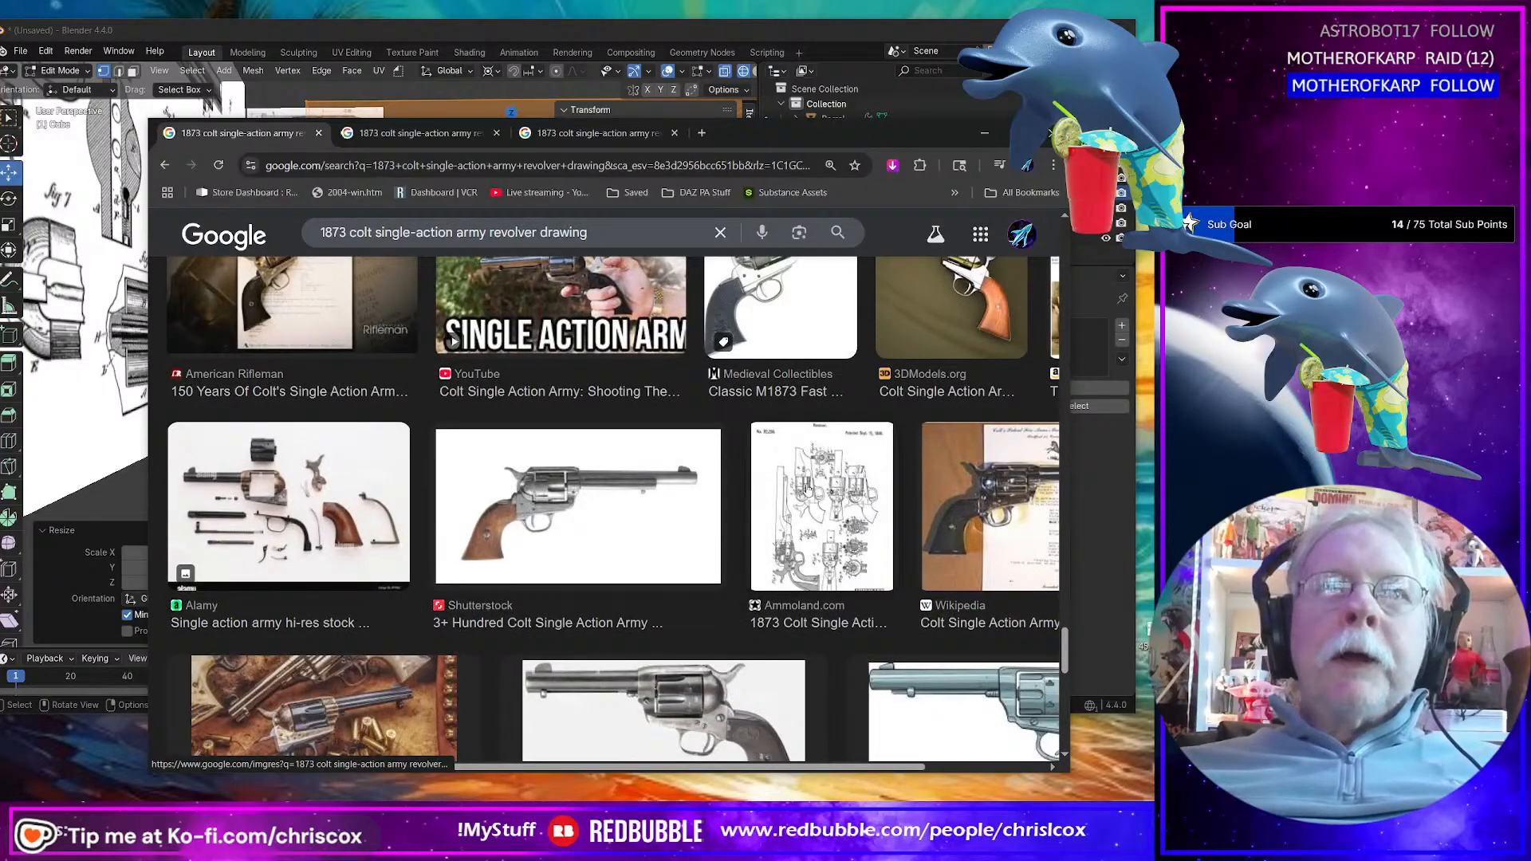
pyautogui.scroll(-6, 797, 489)
pyautogui.scroll(-3, 791, 488)
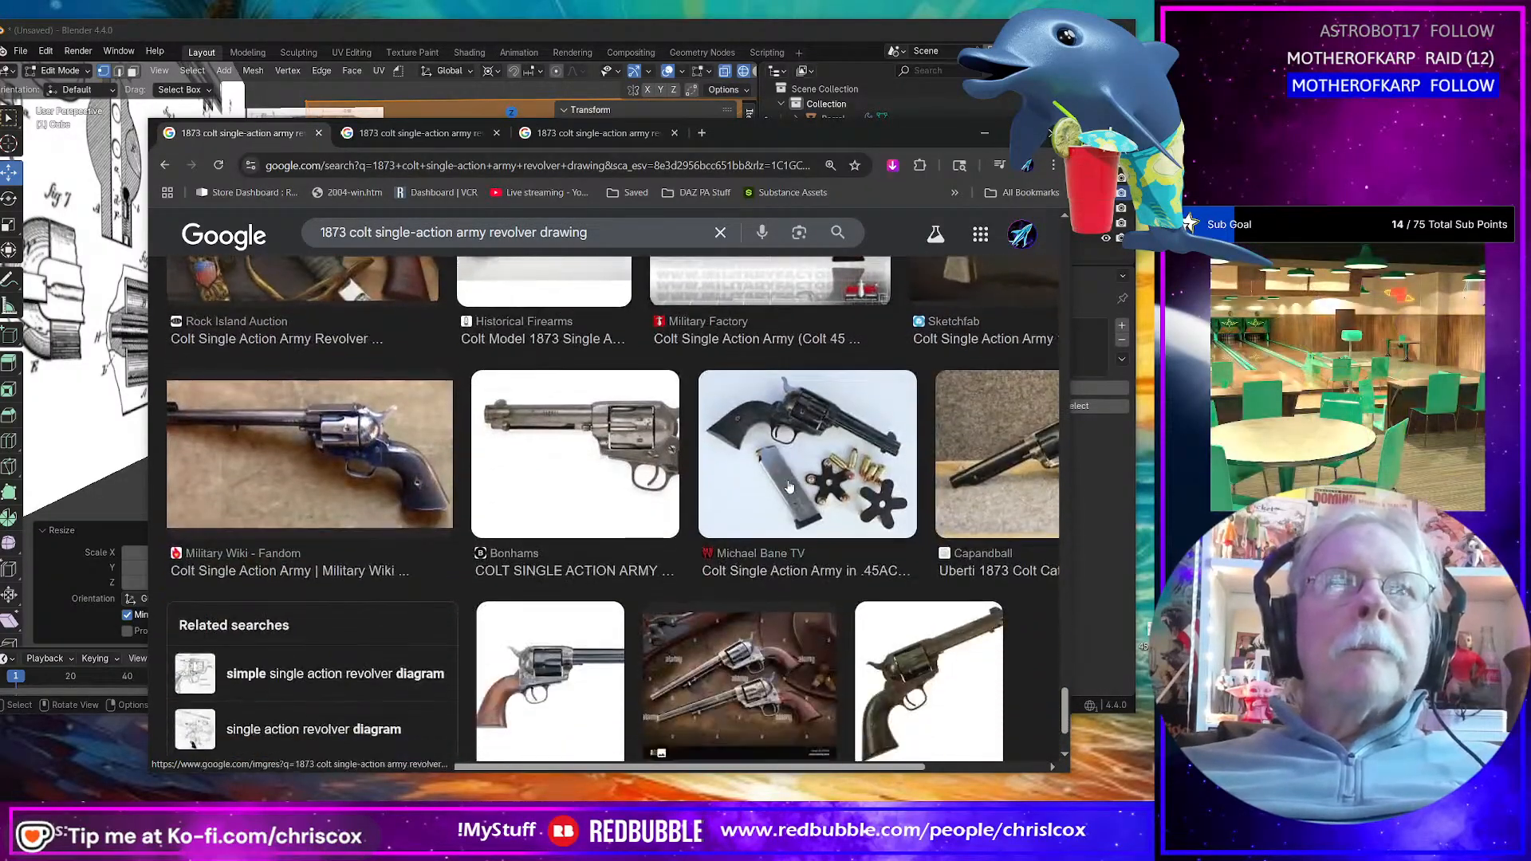
pyautogui.scroll(-2, 784, 486)
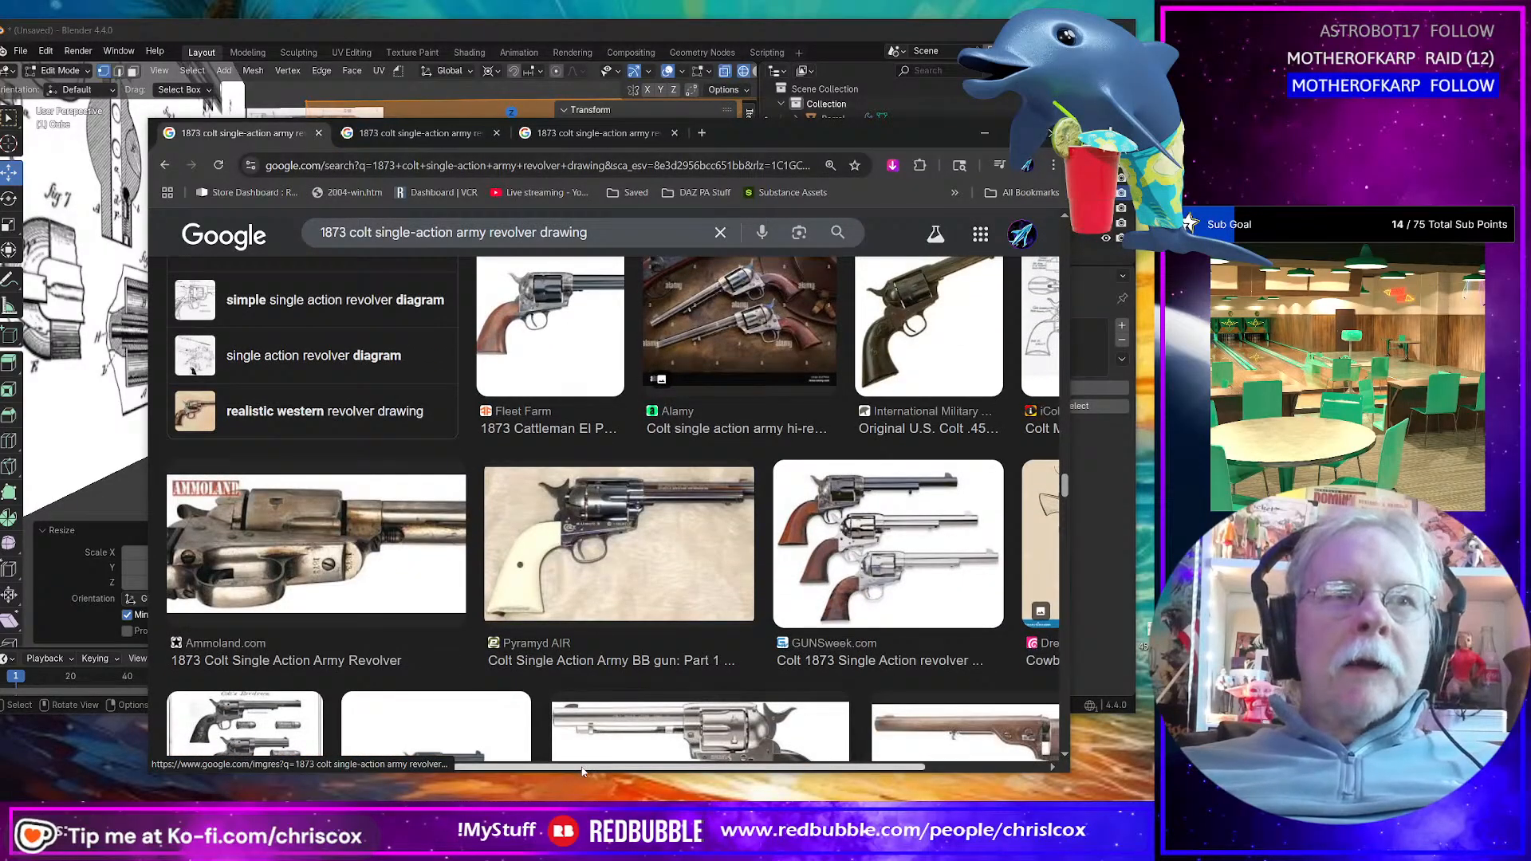
pyautogui.hscroll(2, 845, 490)
pyautogui.scroll(2, 844, 490)
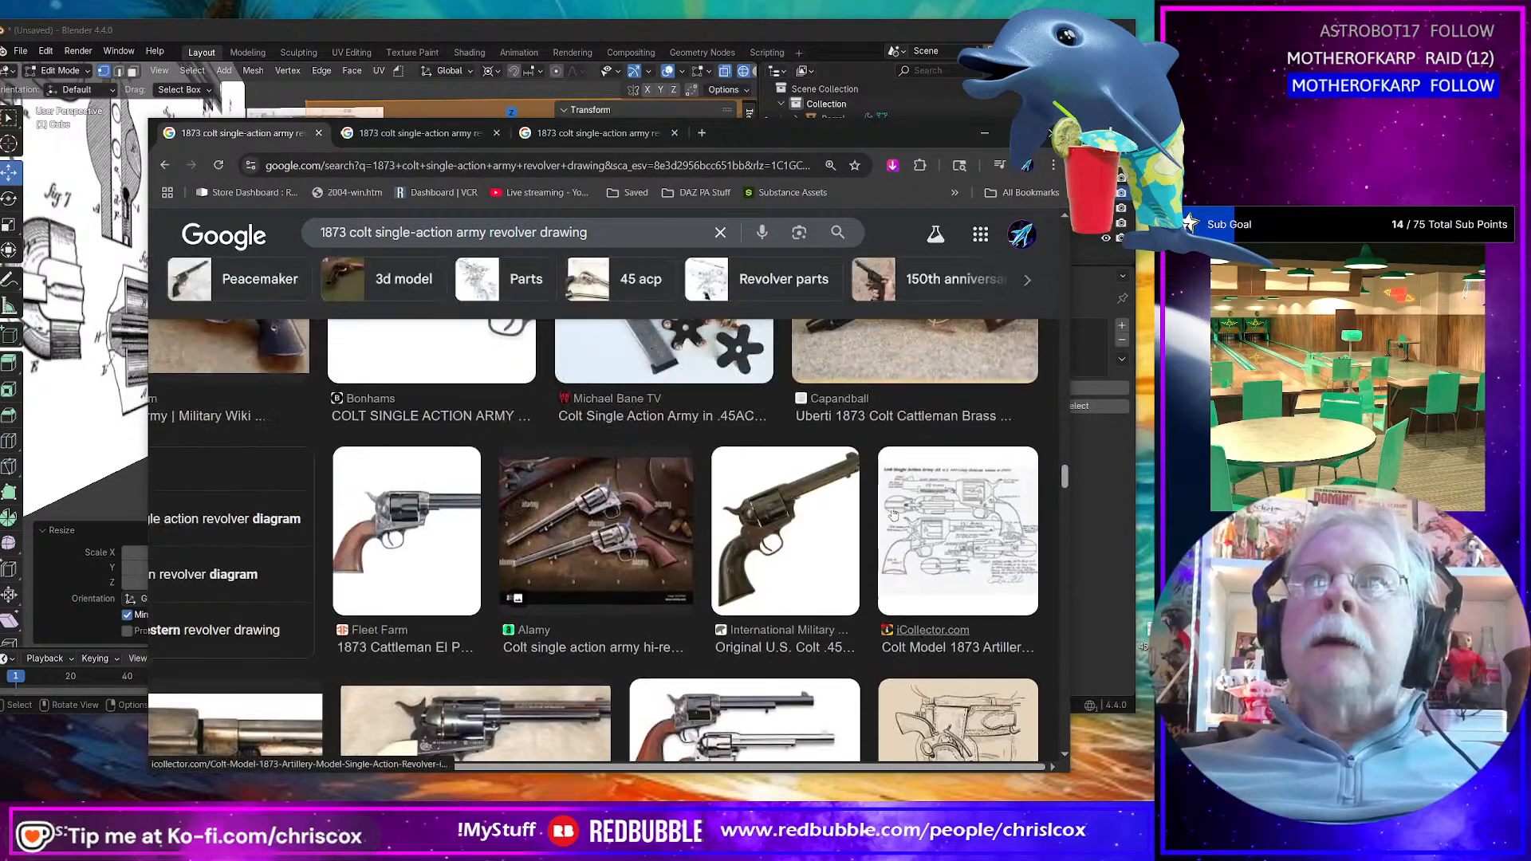
pyautogui.scroll(3, 979, 545)
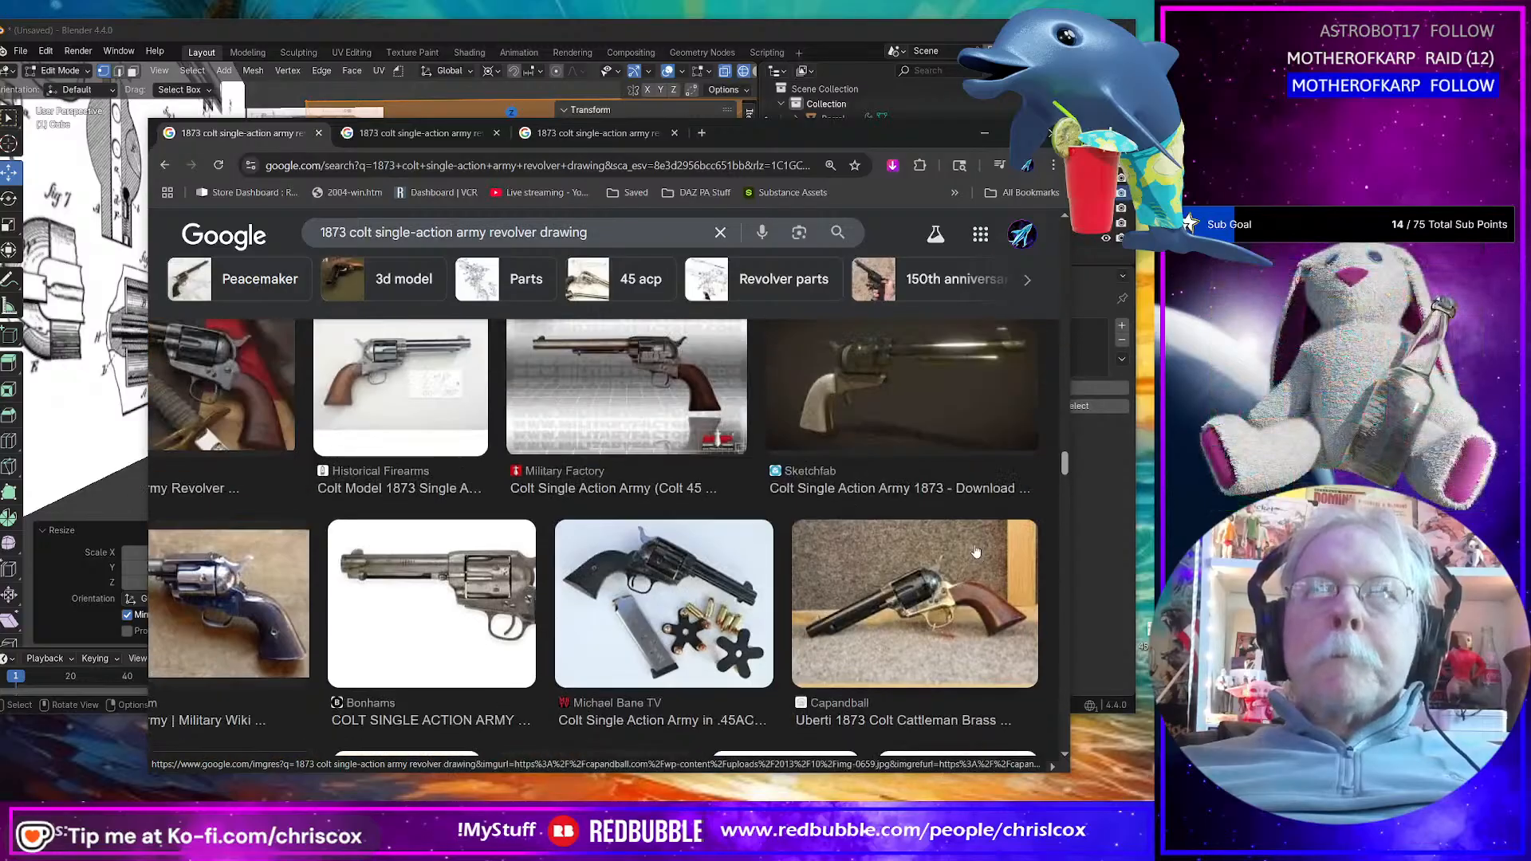
pyautogui.scroll(-3, 969, 554)
pyautogui.scroll(3, 967, 556)
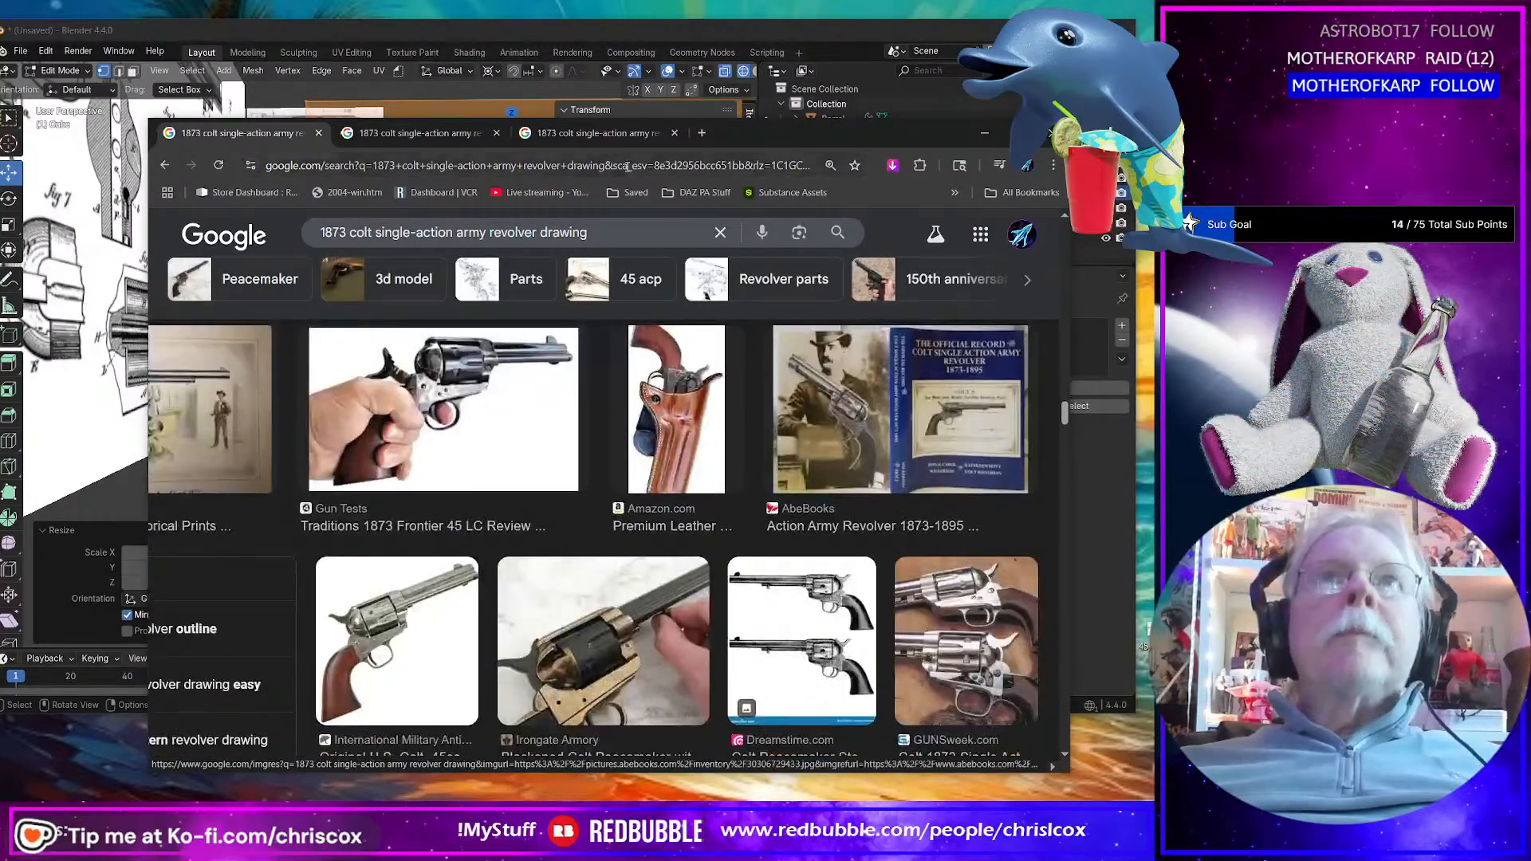
# Step: Visit the eBay listing of the Colt Peacemaker patent print and view its drawing image by itself in a new tab
pyautogui.click(447, 136)
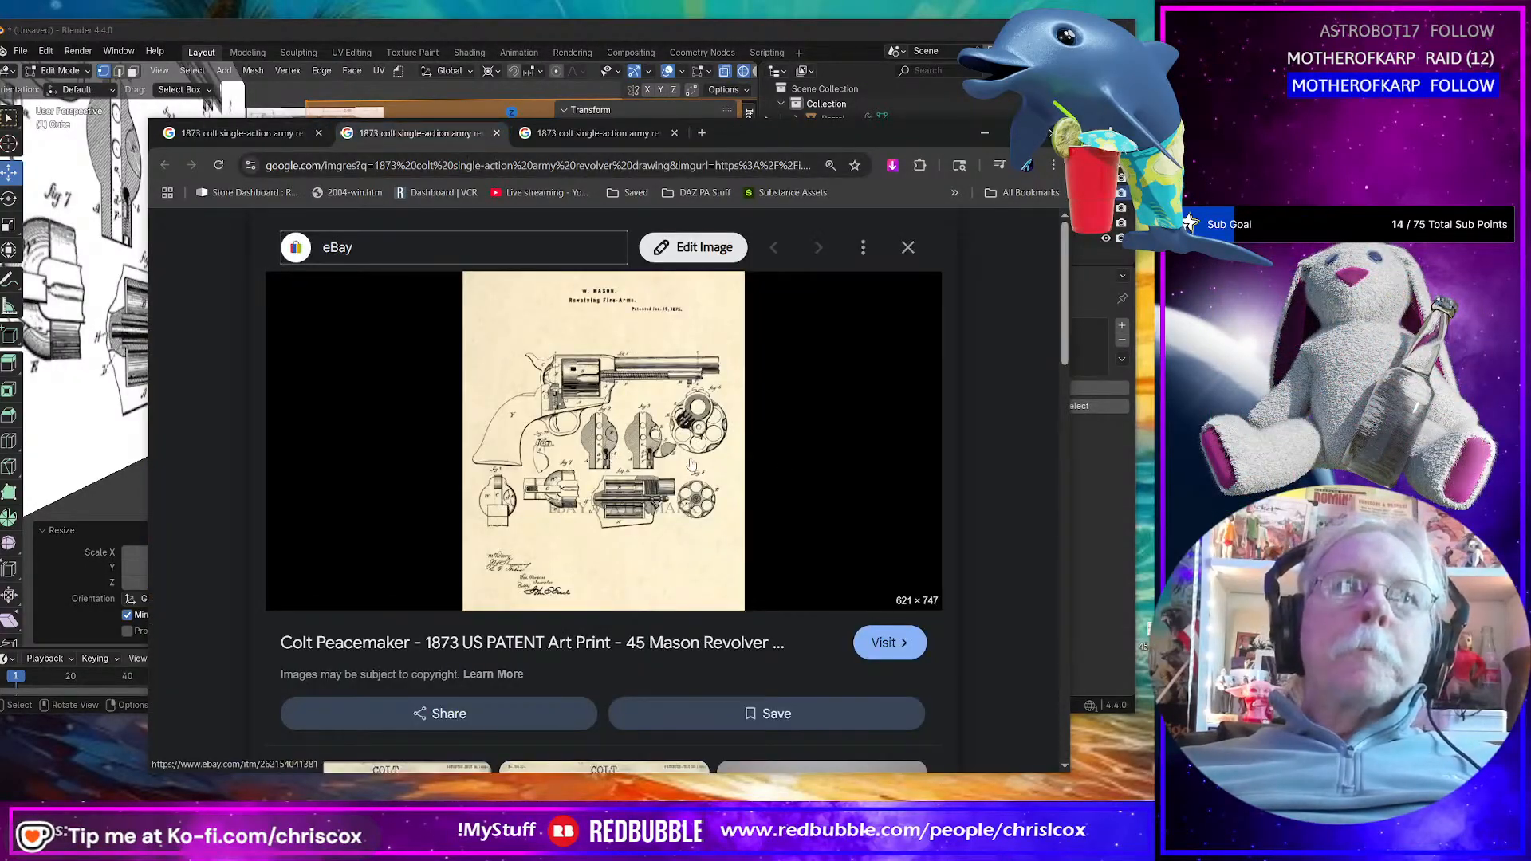
pyautogui.click(547, 461)
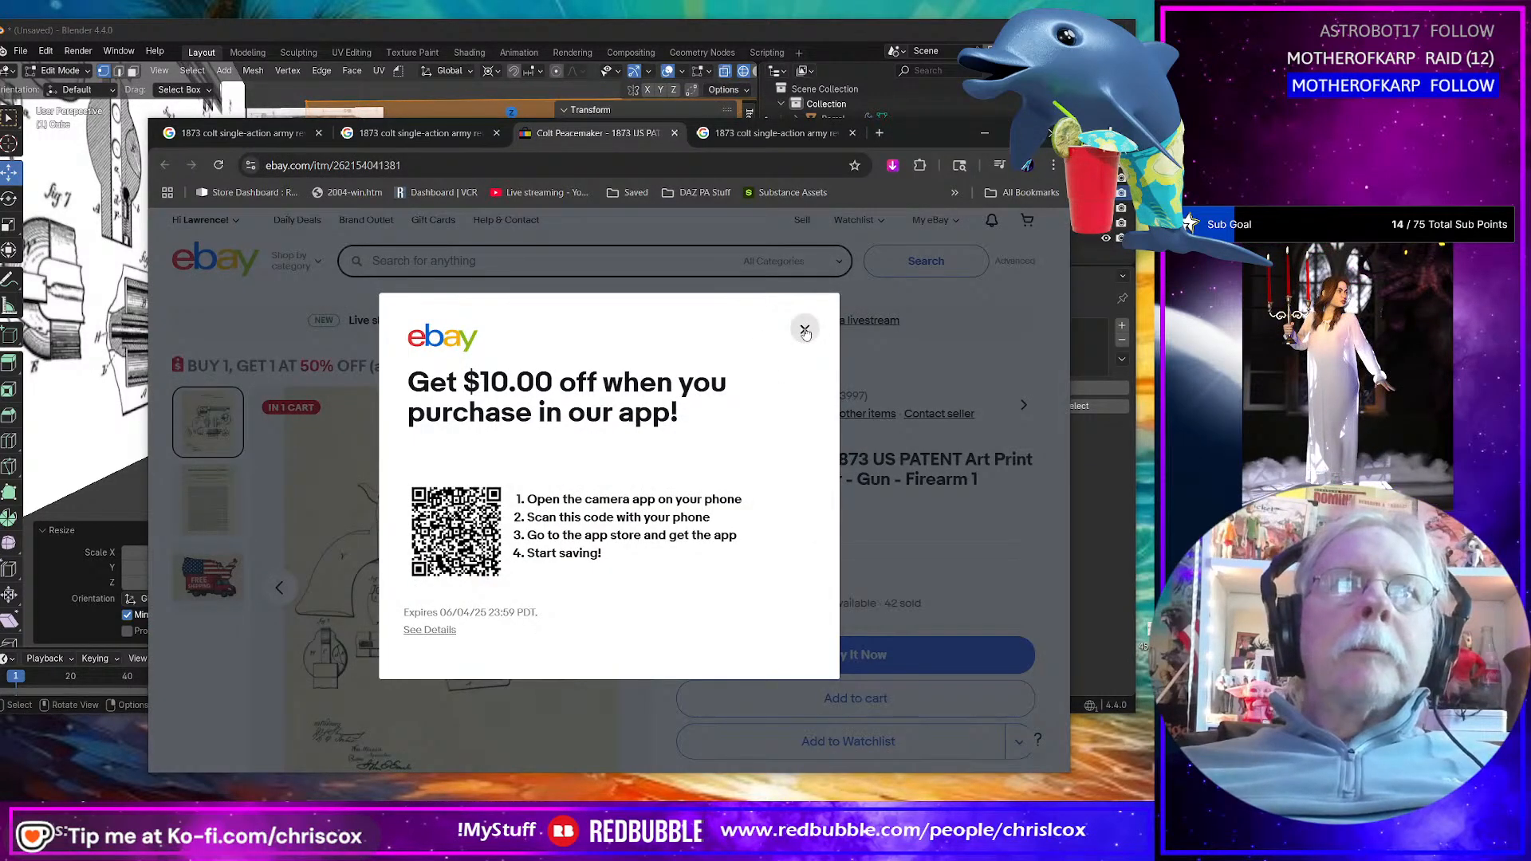
pyautogui.click(805, 329)
pyautogui.scroll(-1, 709, 385)
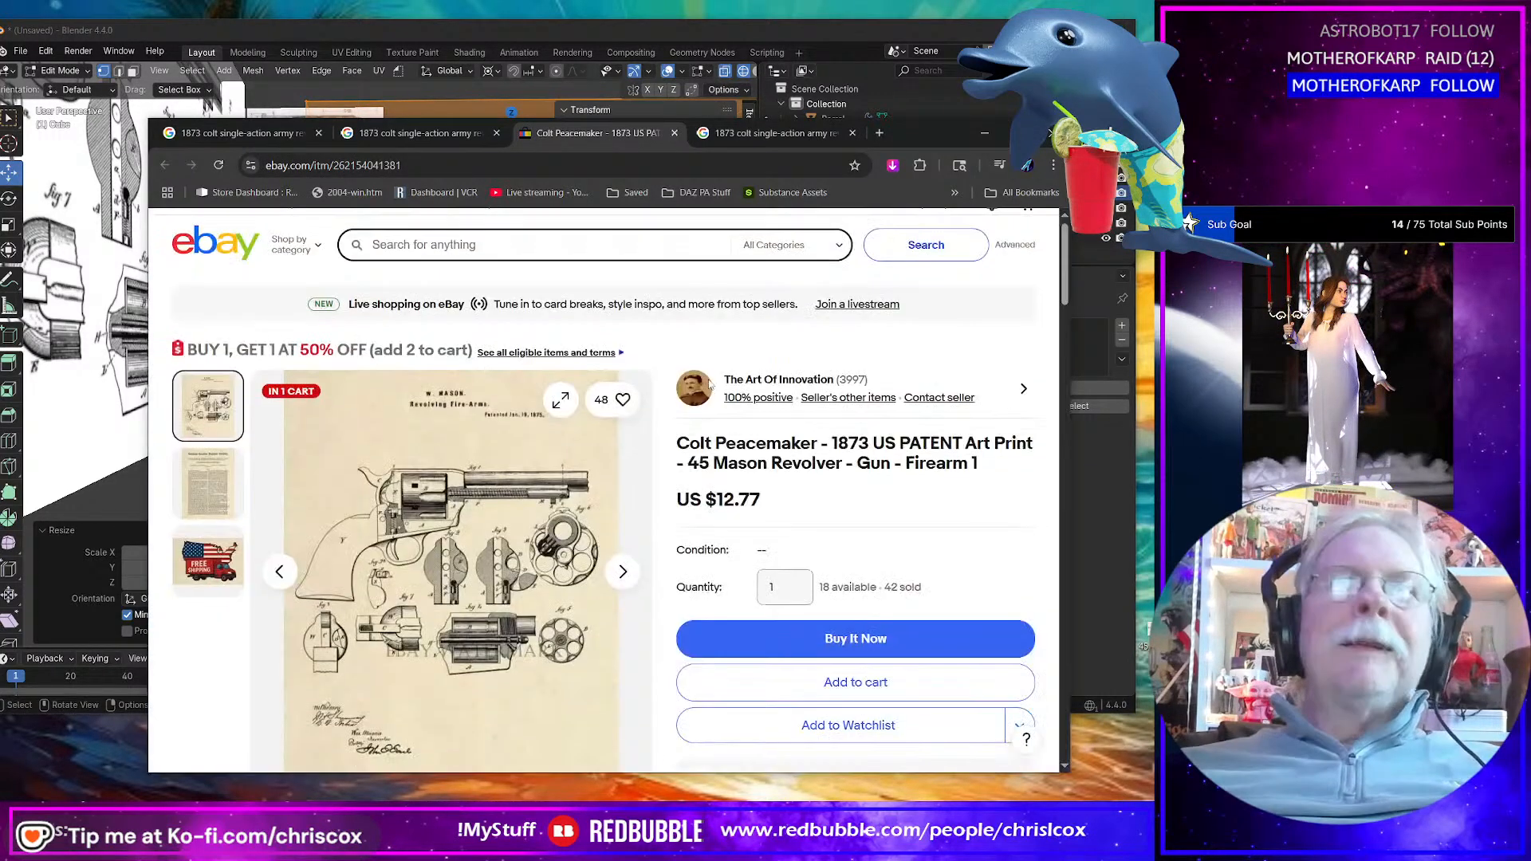
pyautogui.rightClick(453, 507)
pyautogui.click(510, 520)
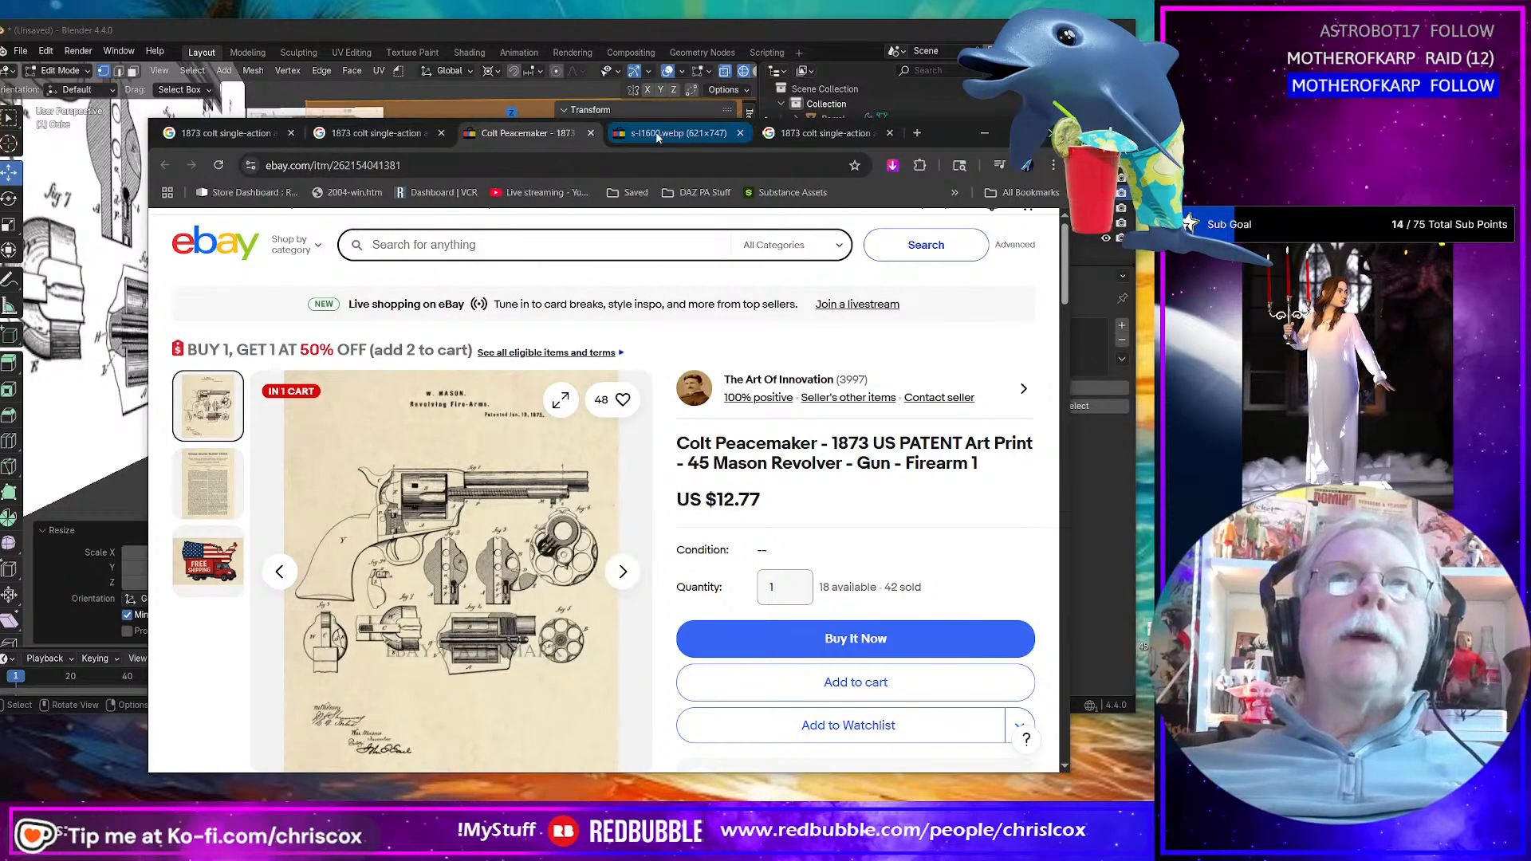
pyautogui.click(702, 132)
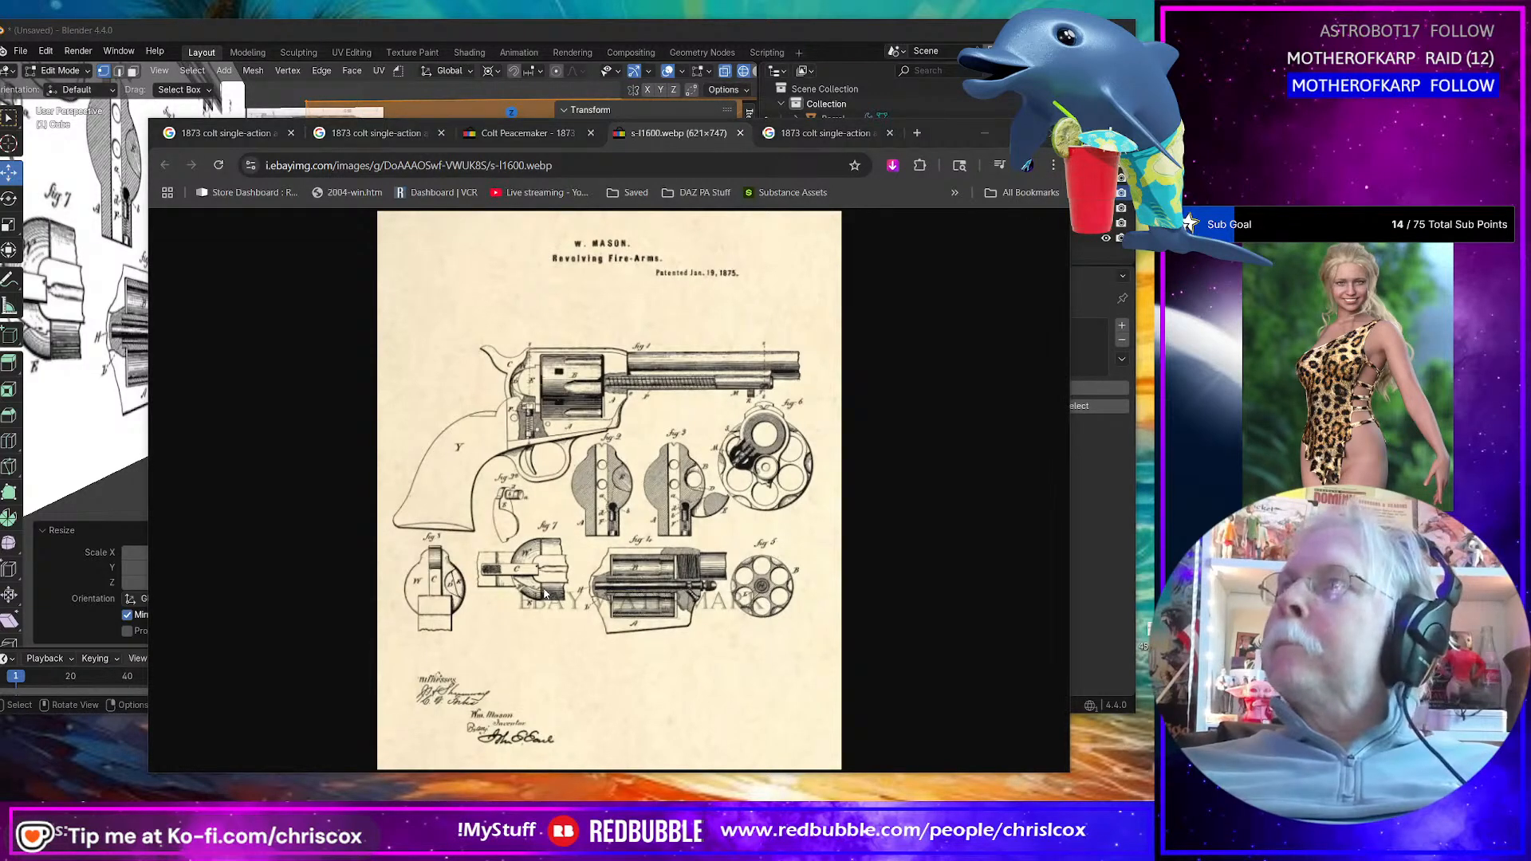
# Step: Switch back to Blender and scale the cube's mesh by 0.156, to about the size of the revolver cylinder
pyautogui.hotkey('alt', 'Tab')
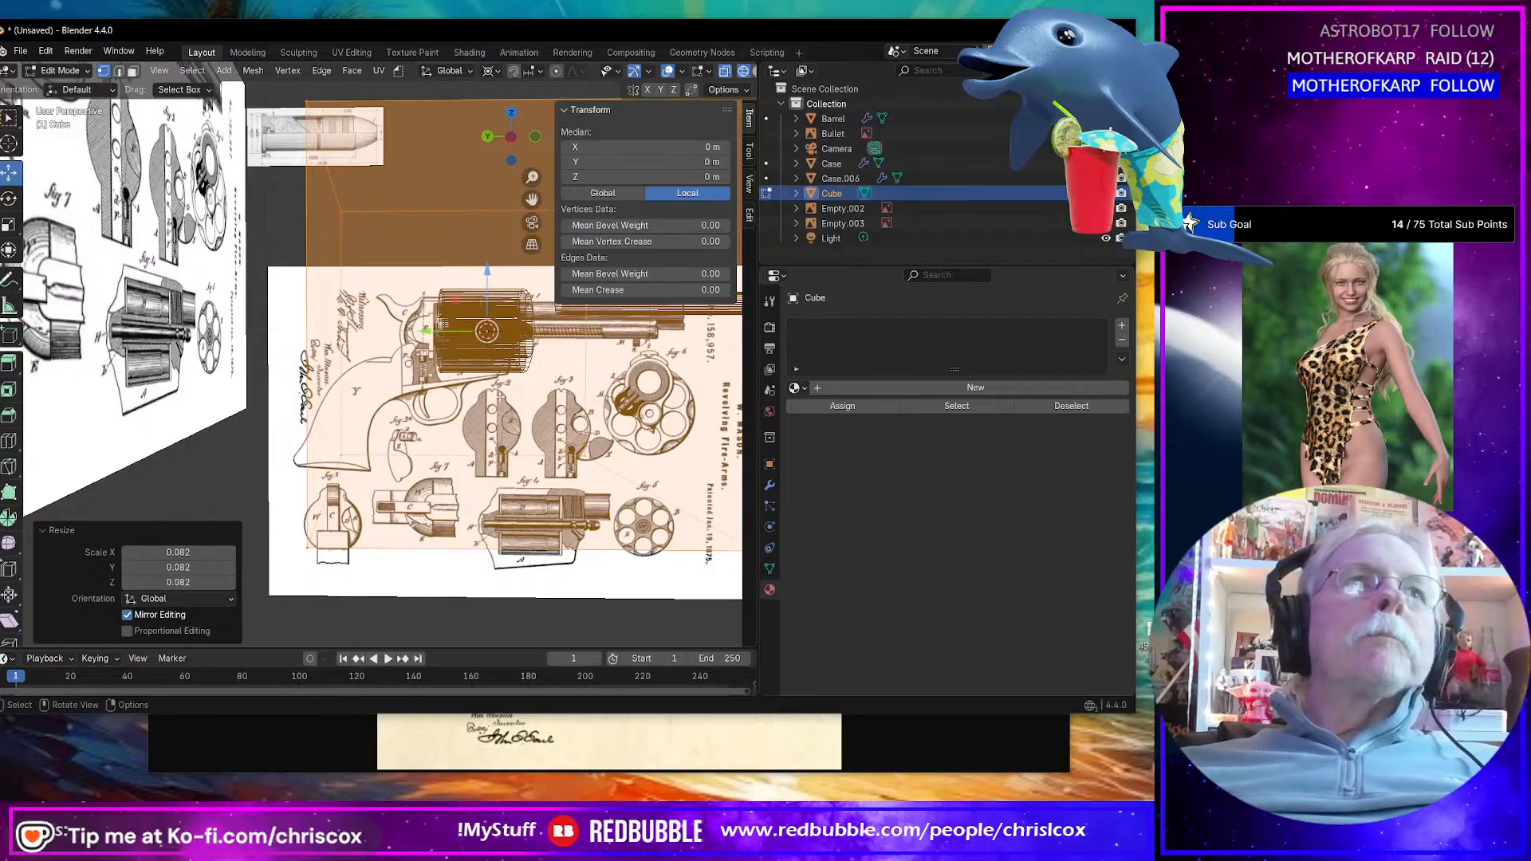
pyautogui.scroll(-3, 500, 399)
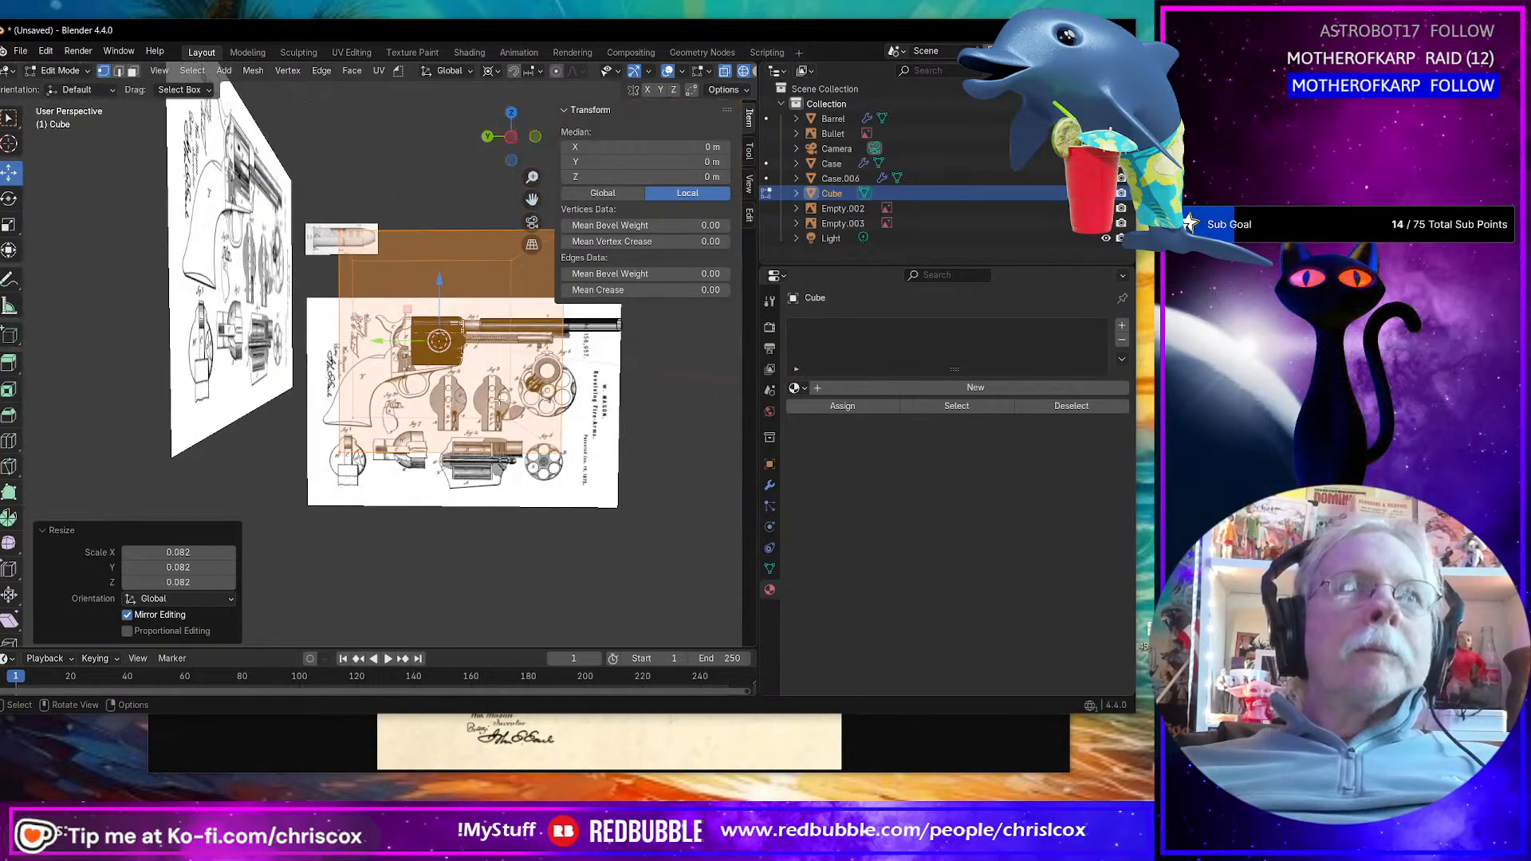
pyautogui.press('s')
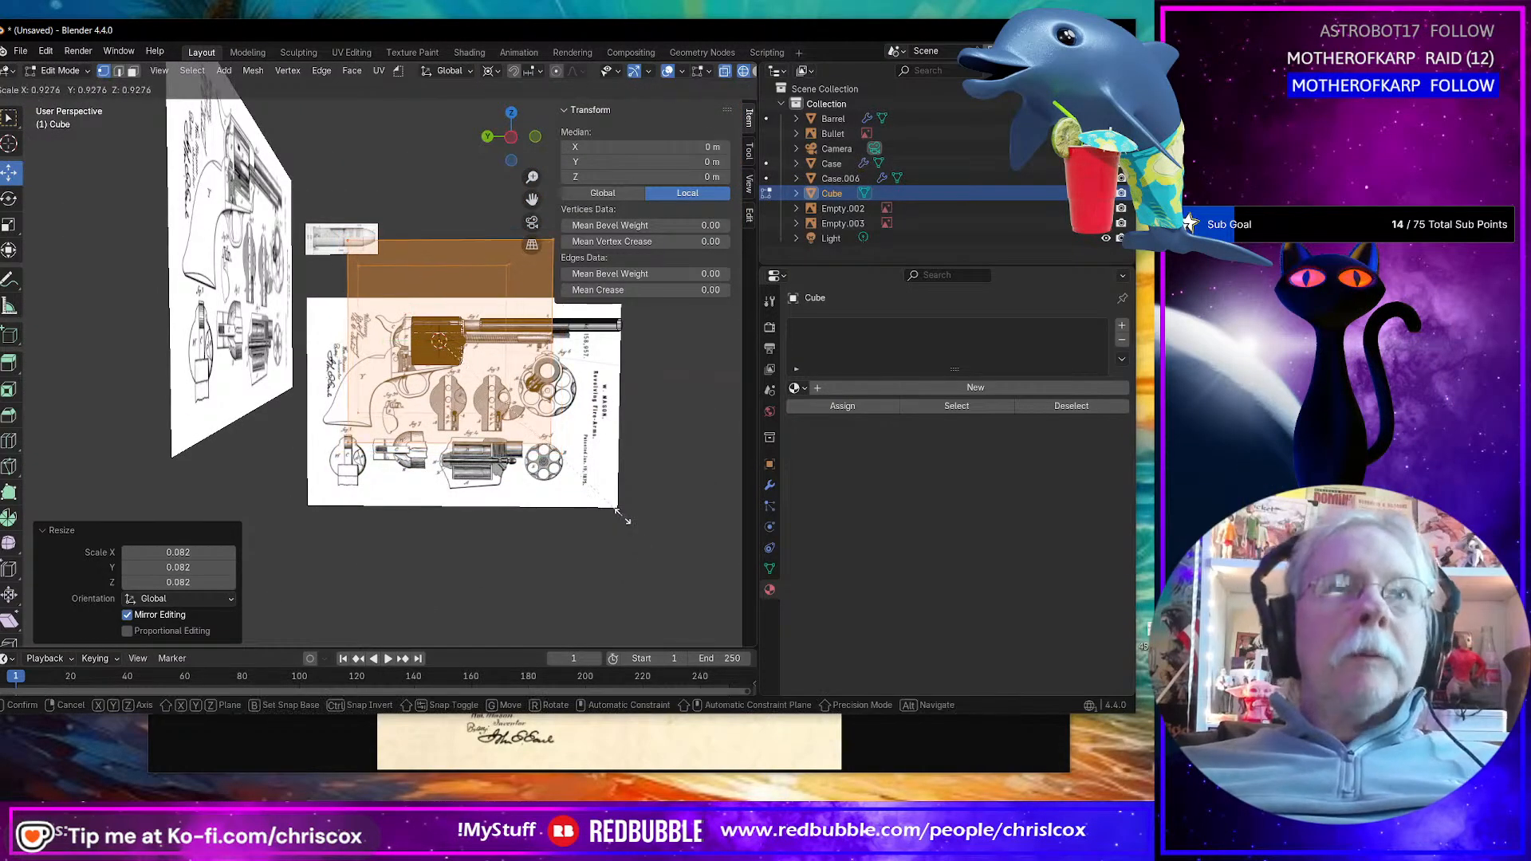
pyautogui.click(474, 369)
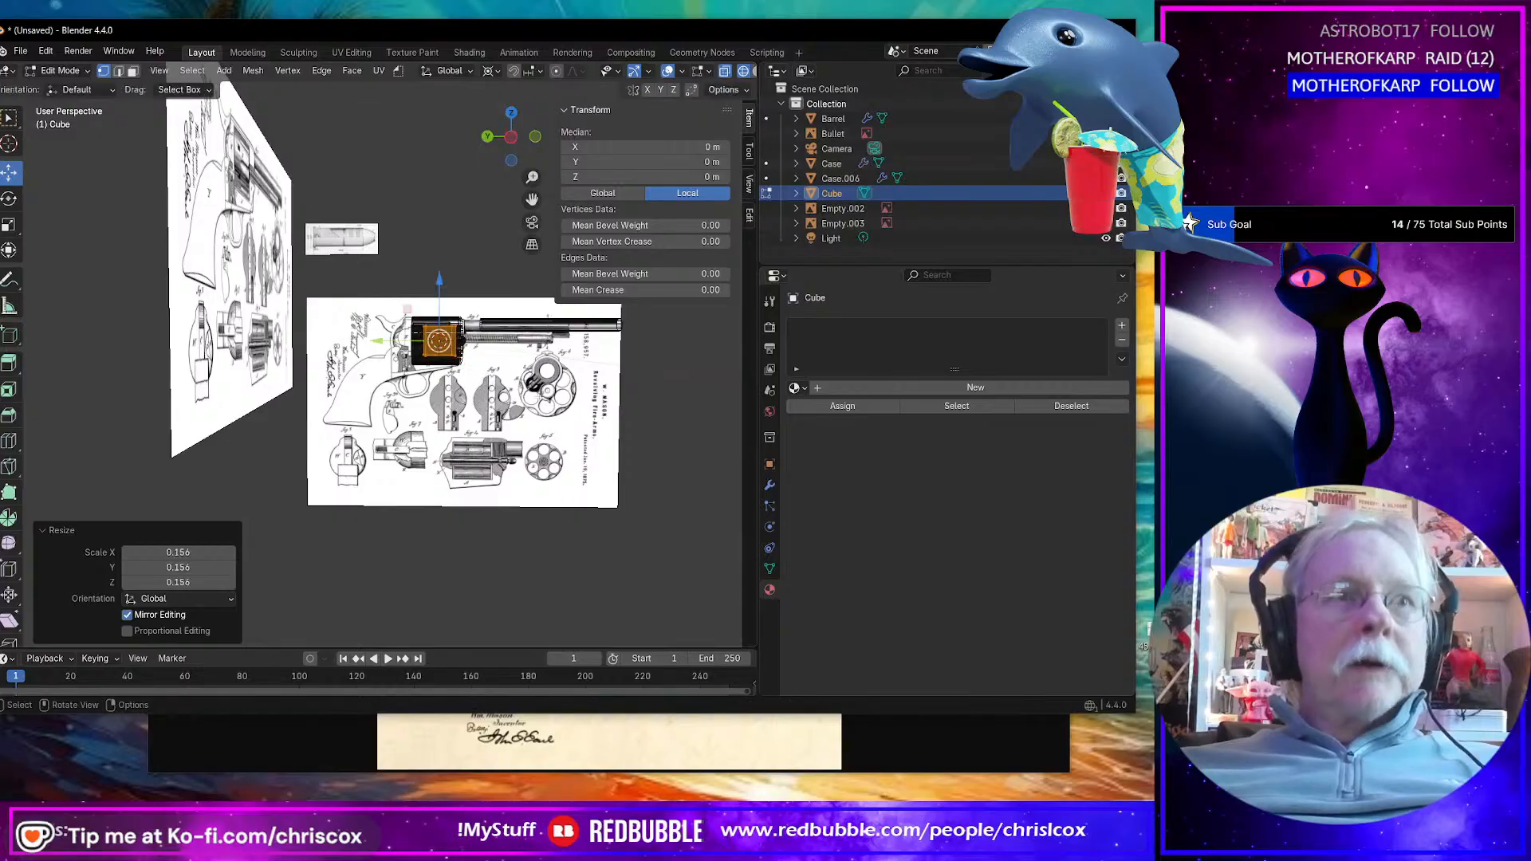
# Step: Move the cube's mesh about -0.0044 m in X, 0.0259 m in Y and -0.097 m in Z, onto fig. 7
pyautogui.press('g')
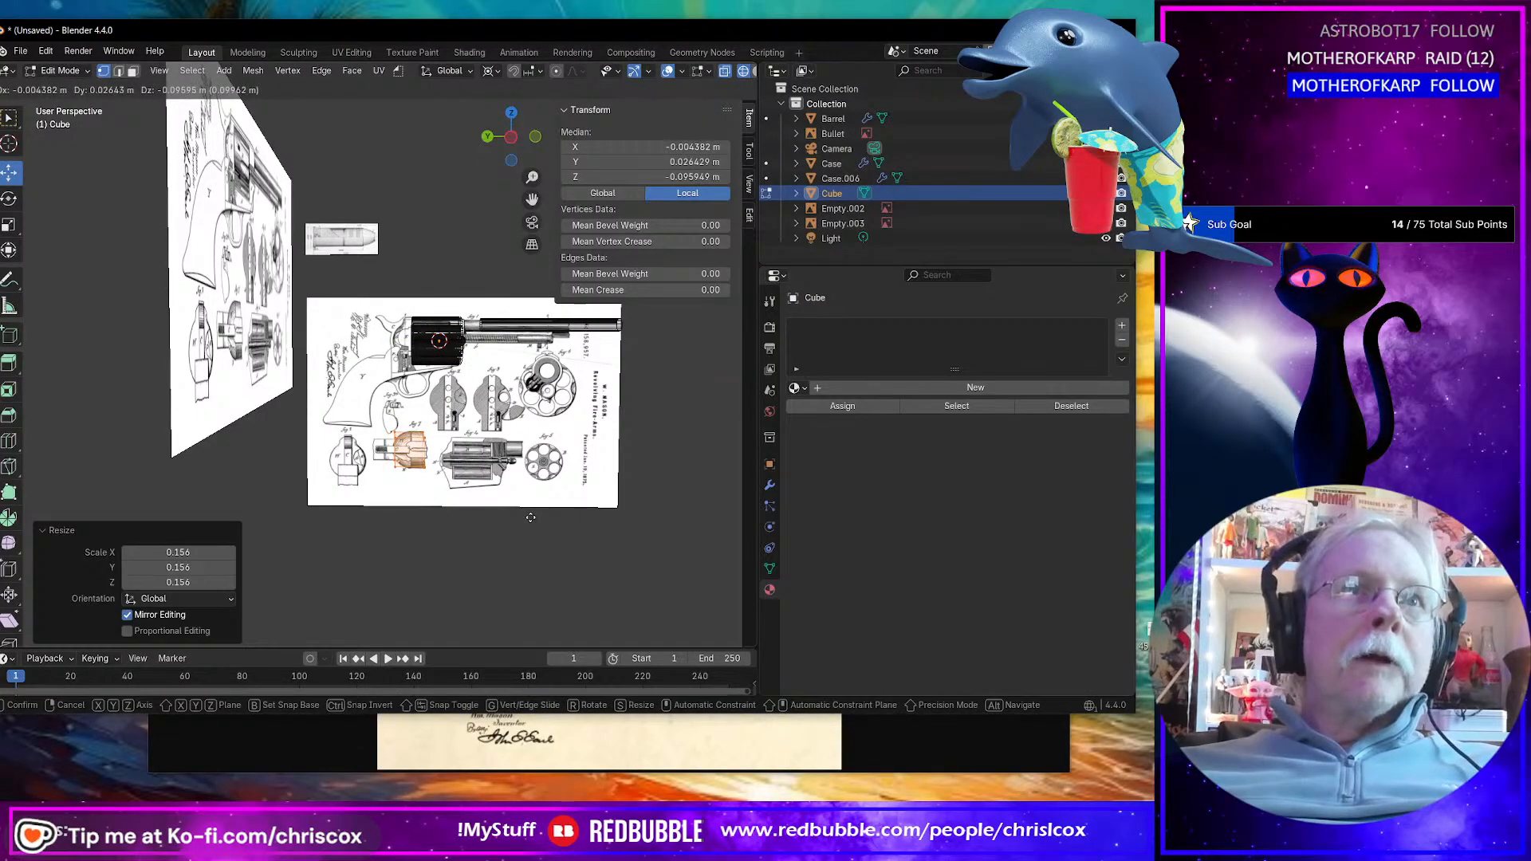
pyautogui.click(531, 518)
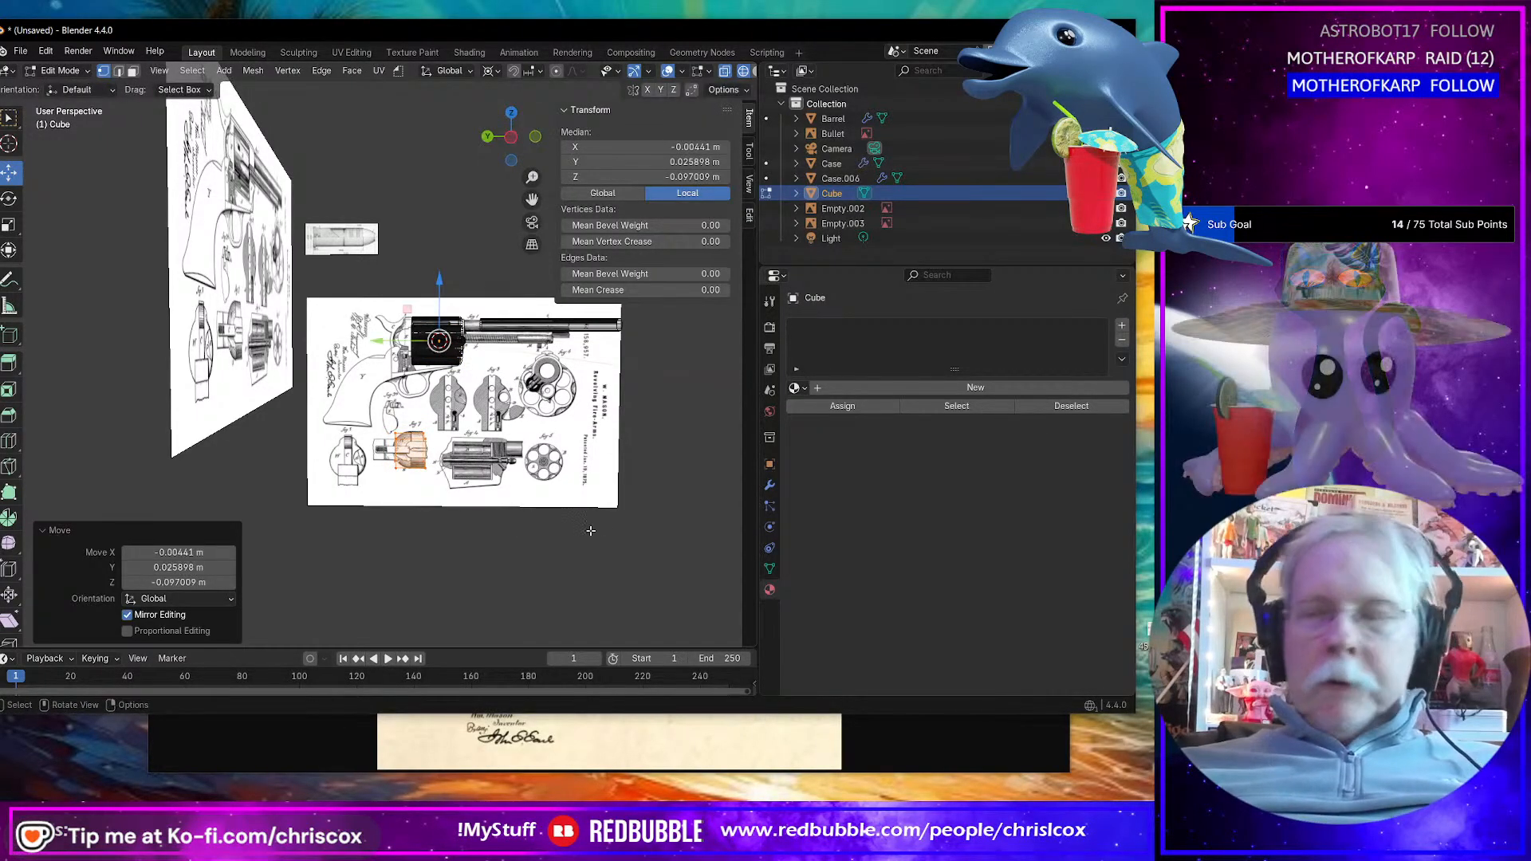
pyautogui.press('KP_Decimal')
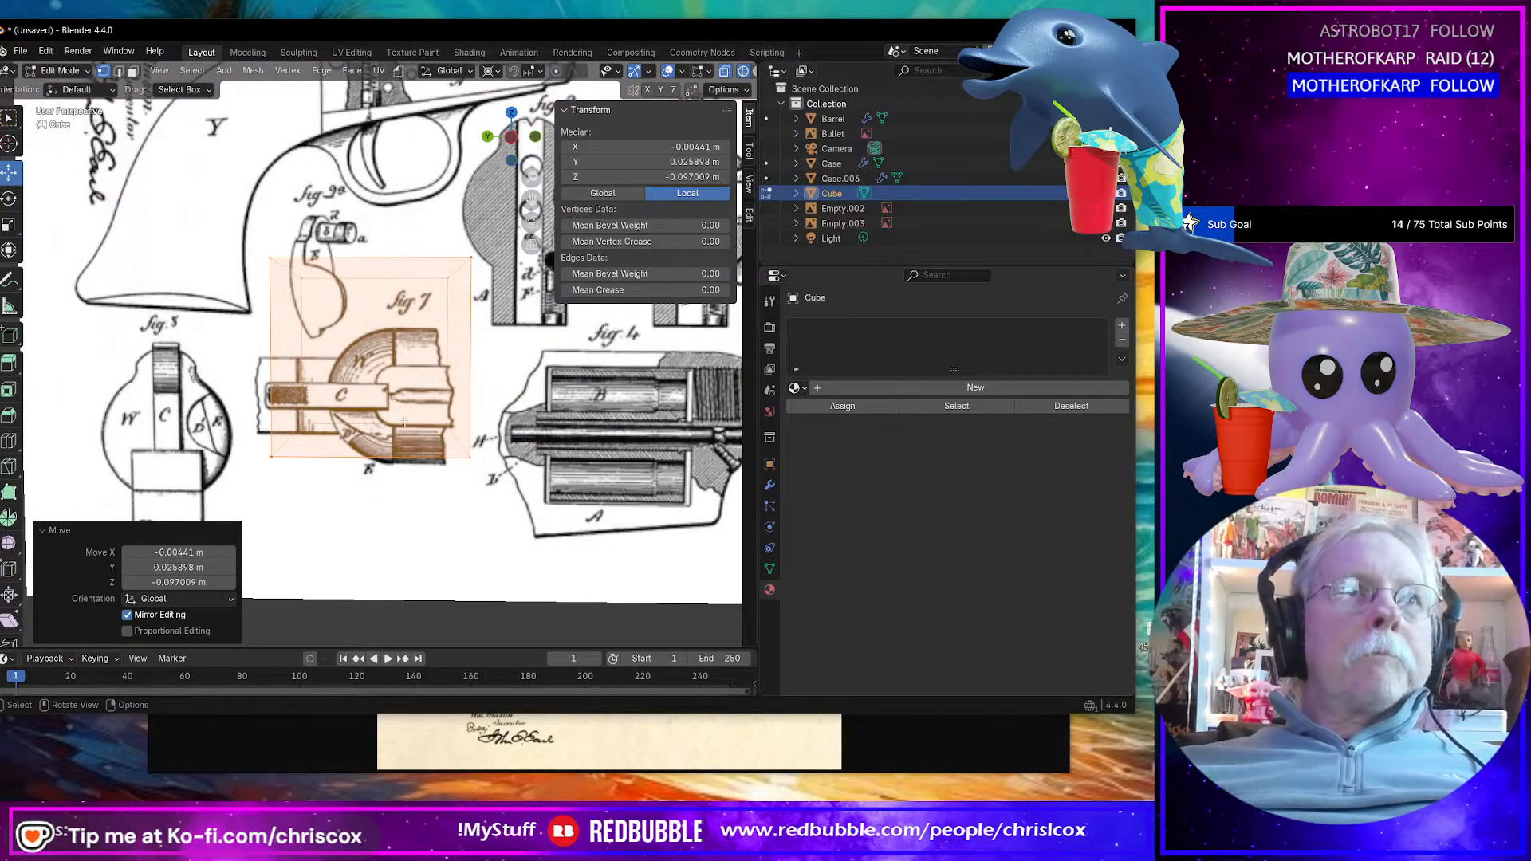
# Step: Scale the cube's mesh by 0.933 about the 3D cursor, and by a further 0.472 with the pivot set to Median Point
pyautogui.press('s')
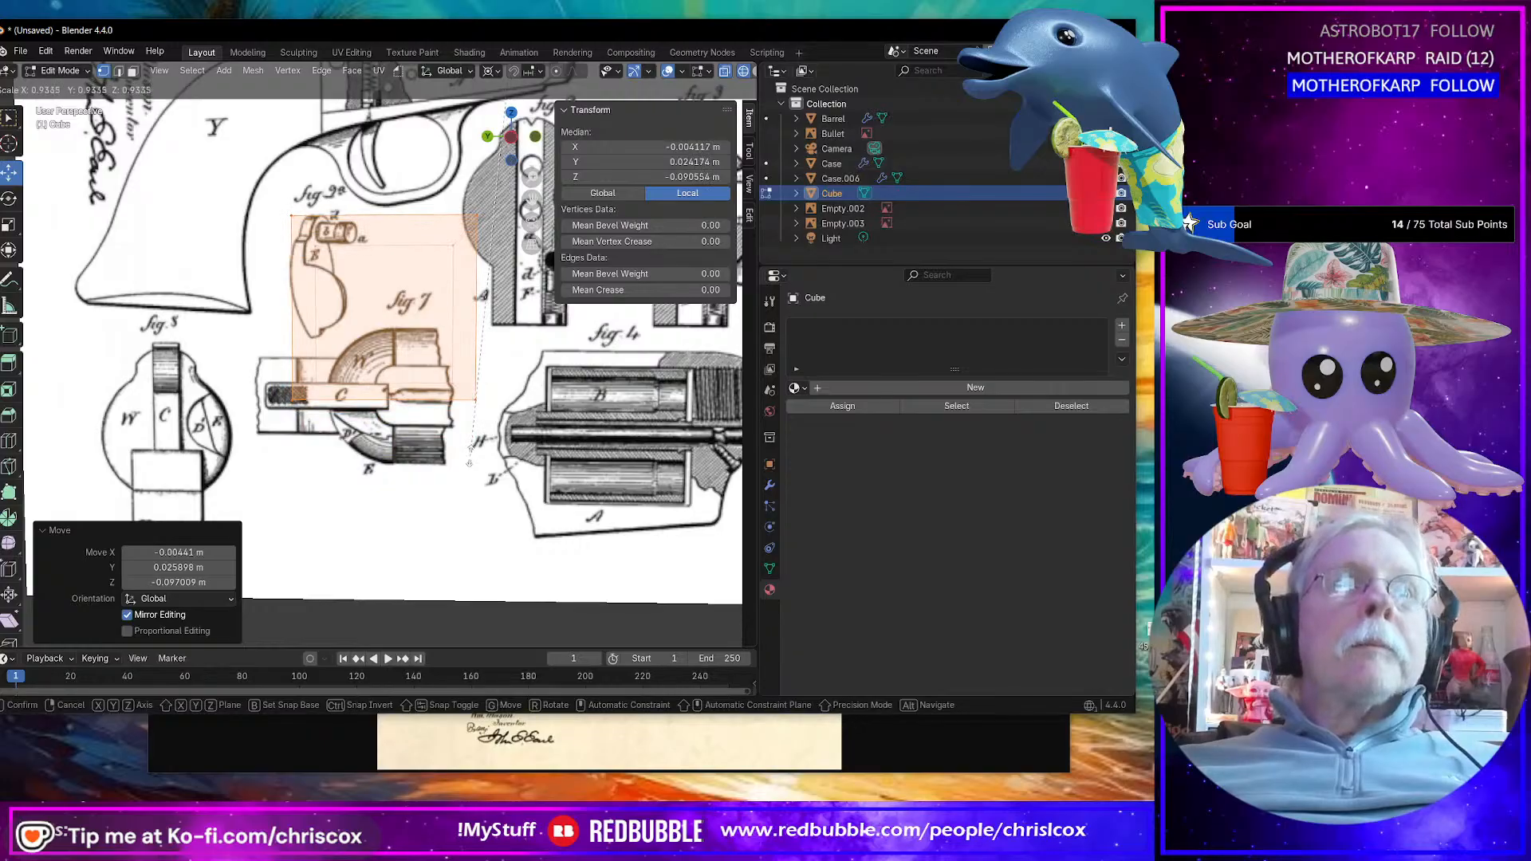
pyautogui.click(544, 454)
pyautogui.click(491, 70)
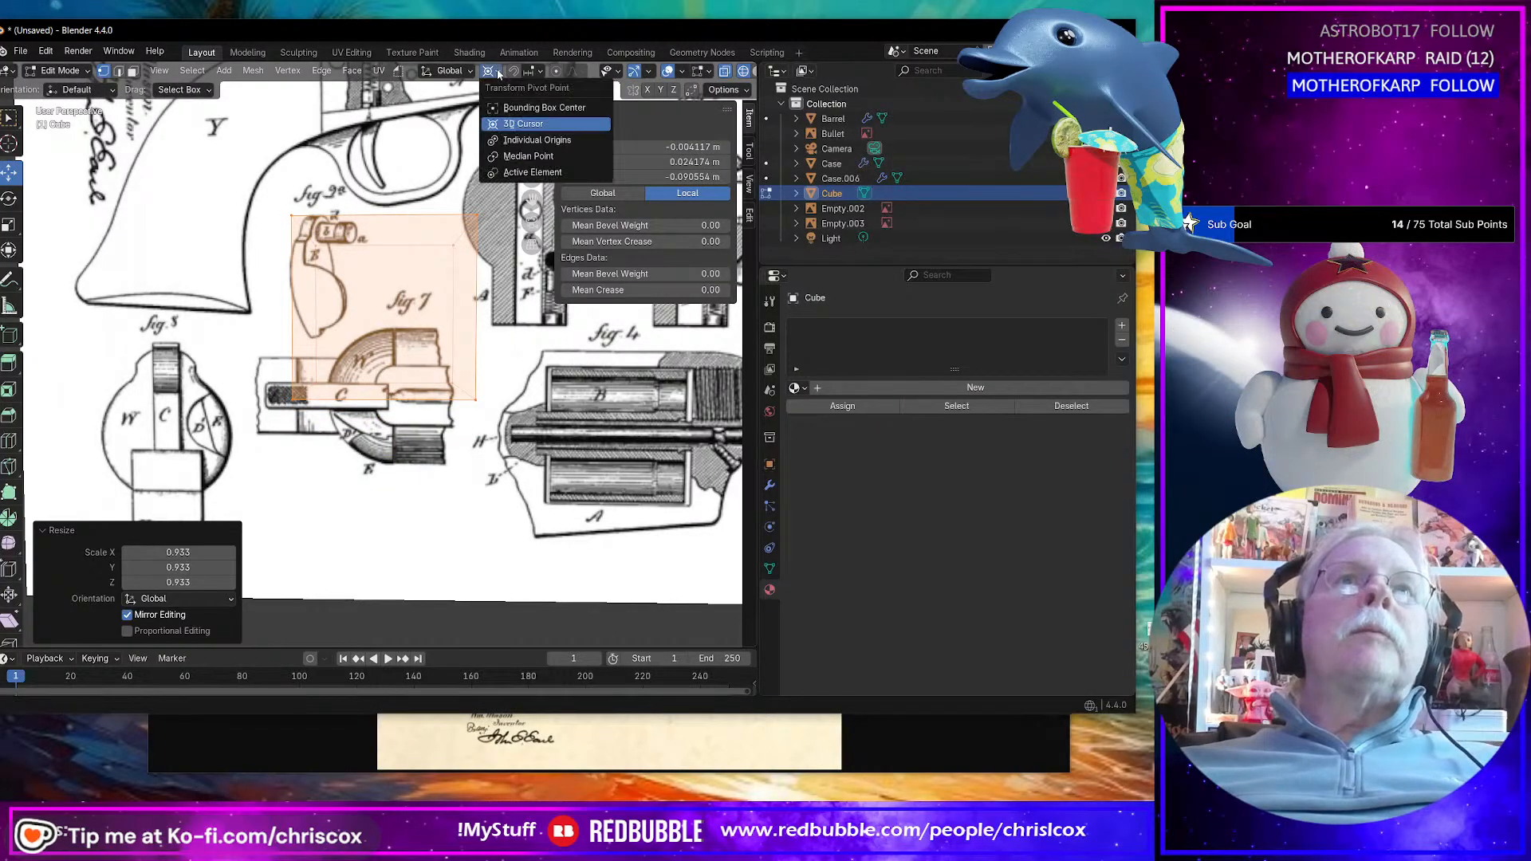
pyautogui.click(527, 156)
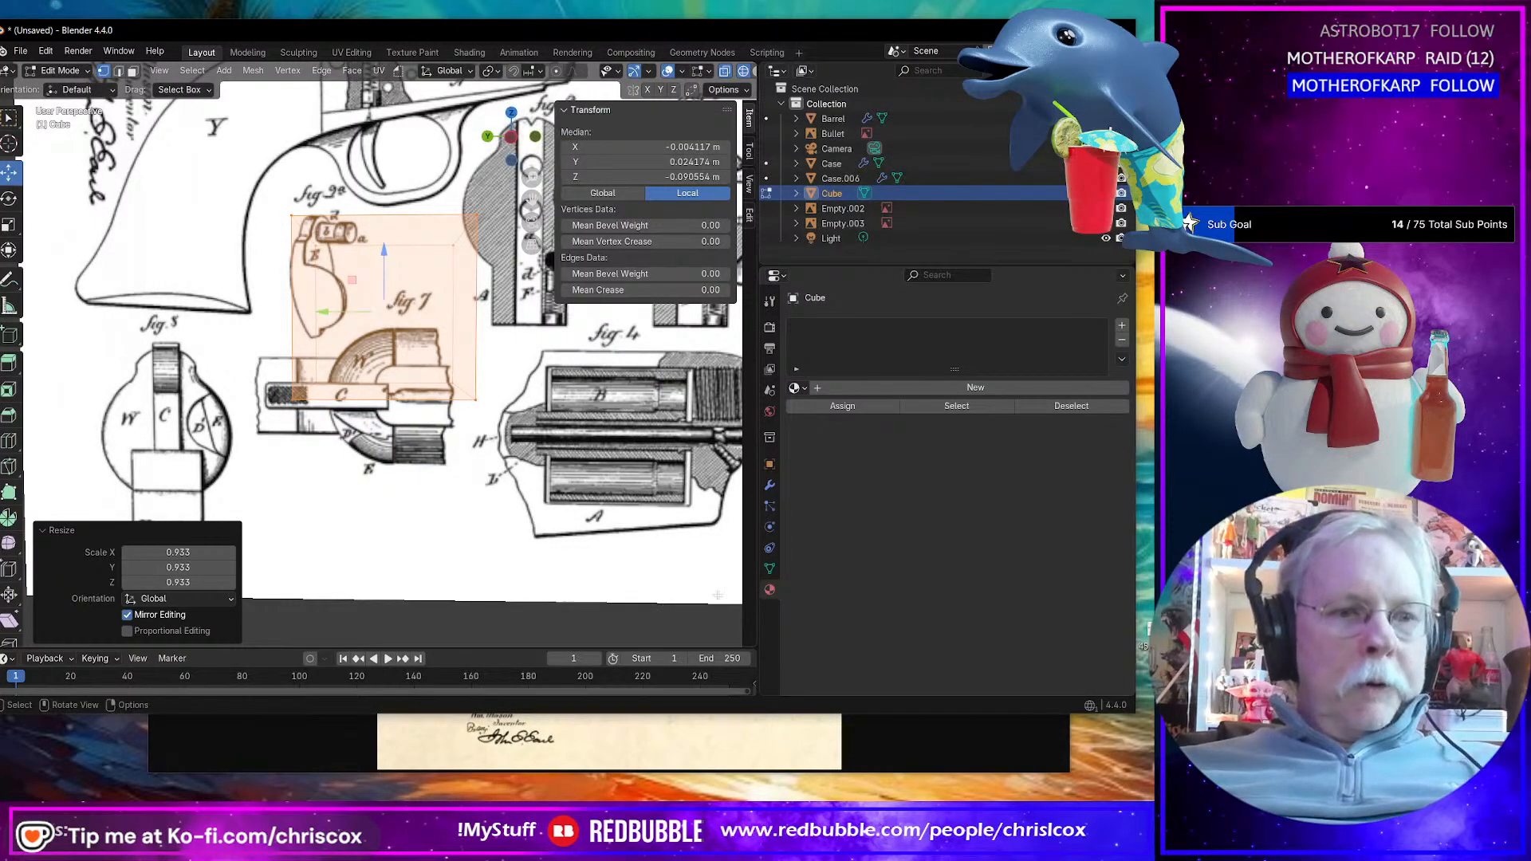
pyautogui.press('s')
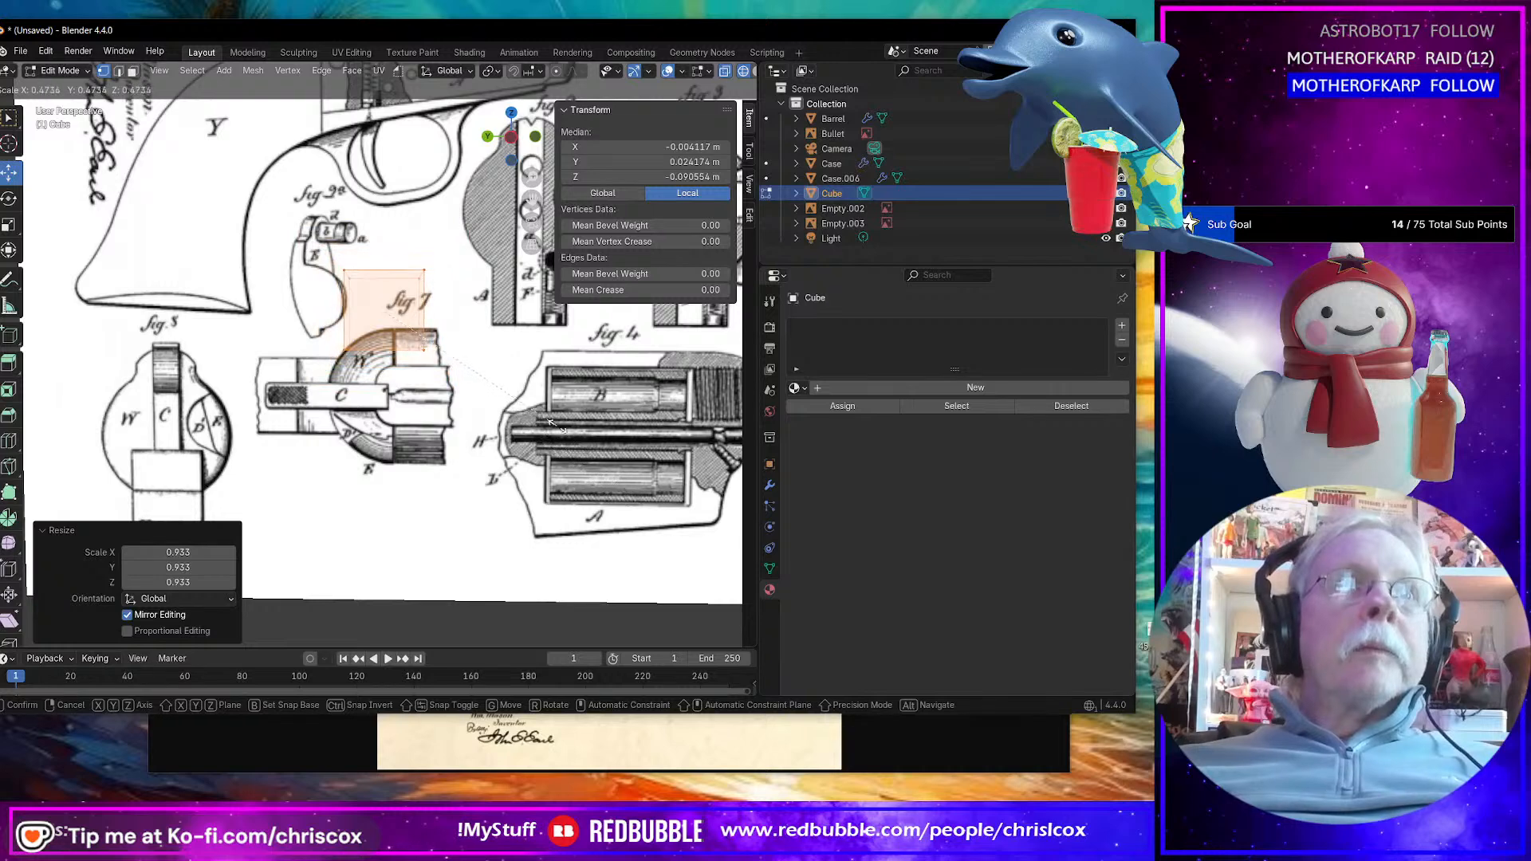
pyautogui.click(556, 427)
# Step: Move the cube's mesh -0.0098 m in Y and -0.0206 m in Z within fig. 7, and scale it by 1.435
pyautogui.press('ctrl+KP_3')
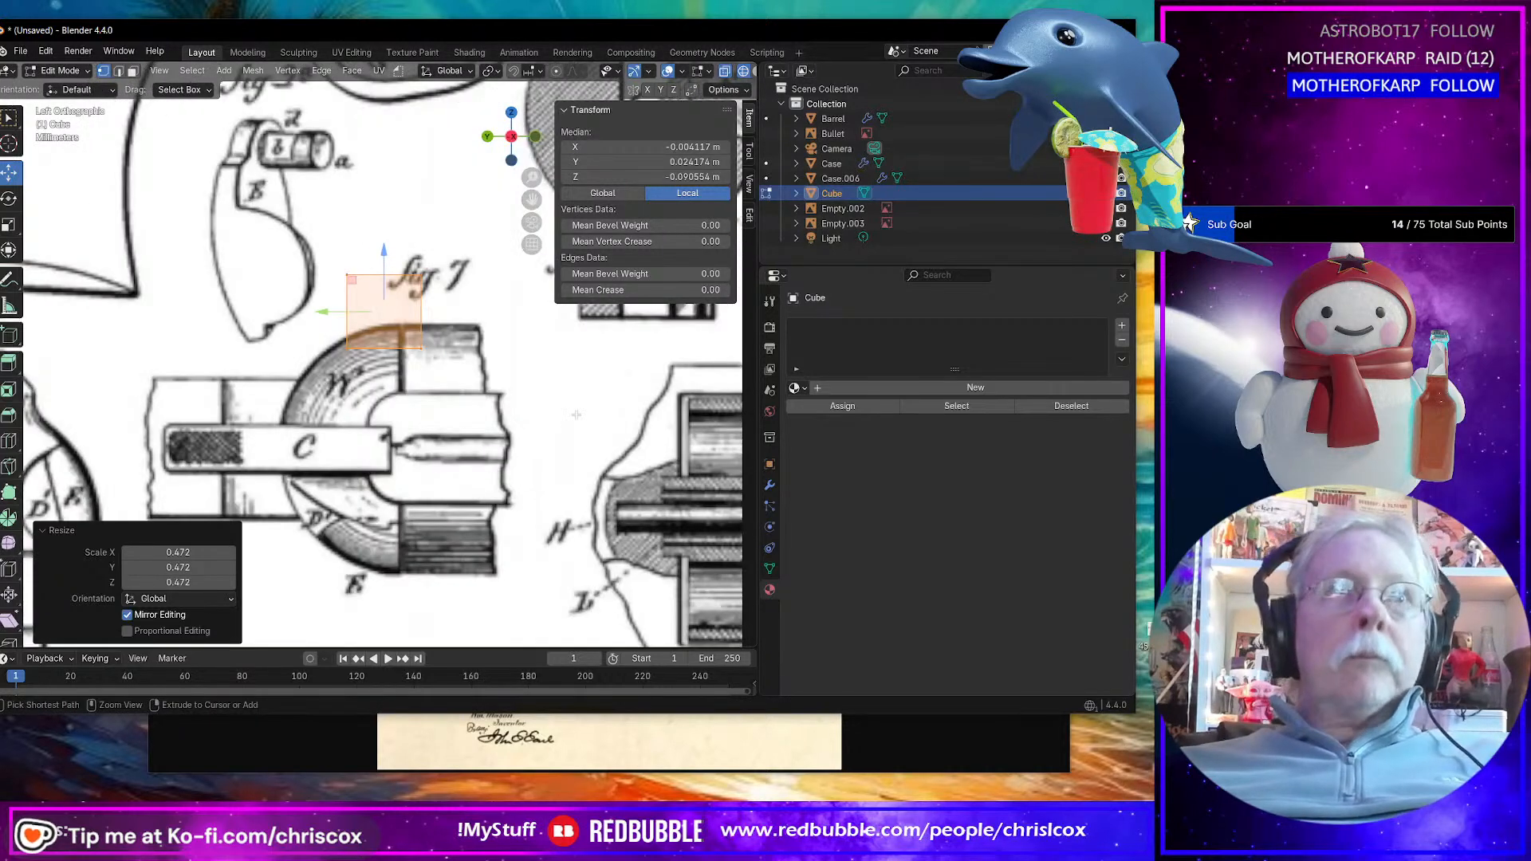
pyautogui.press('g')
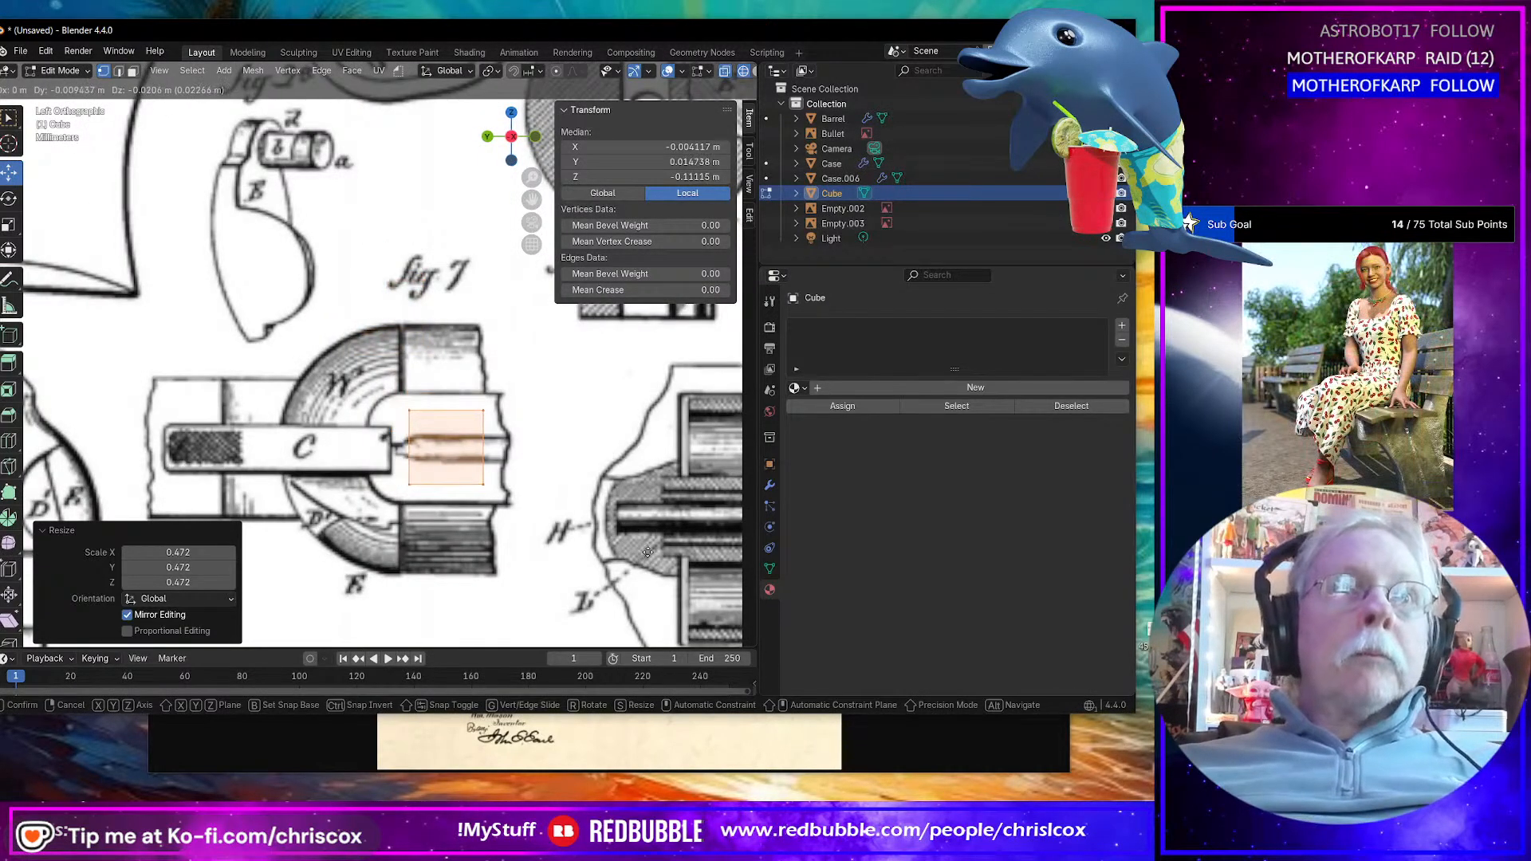
pyautogui.click(648, 552)
pyautogui.press('s')
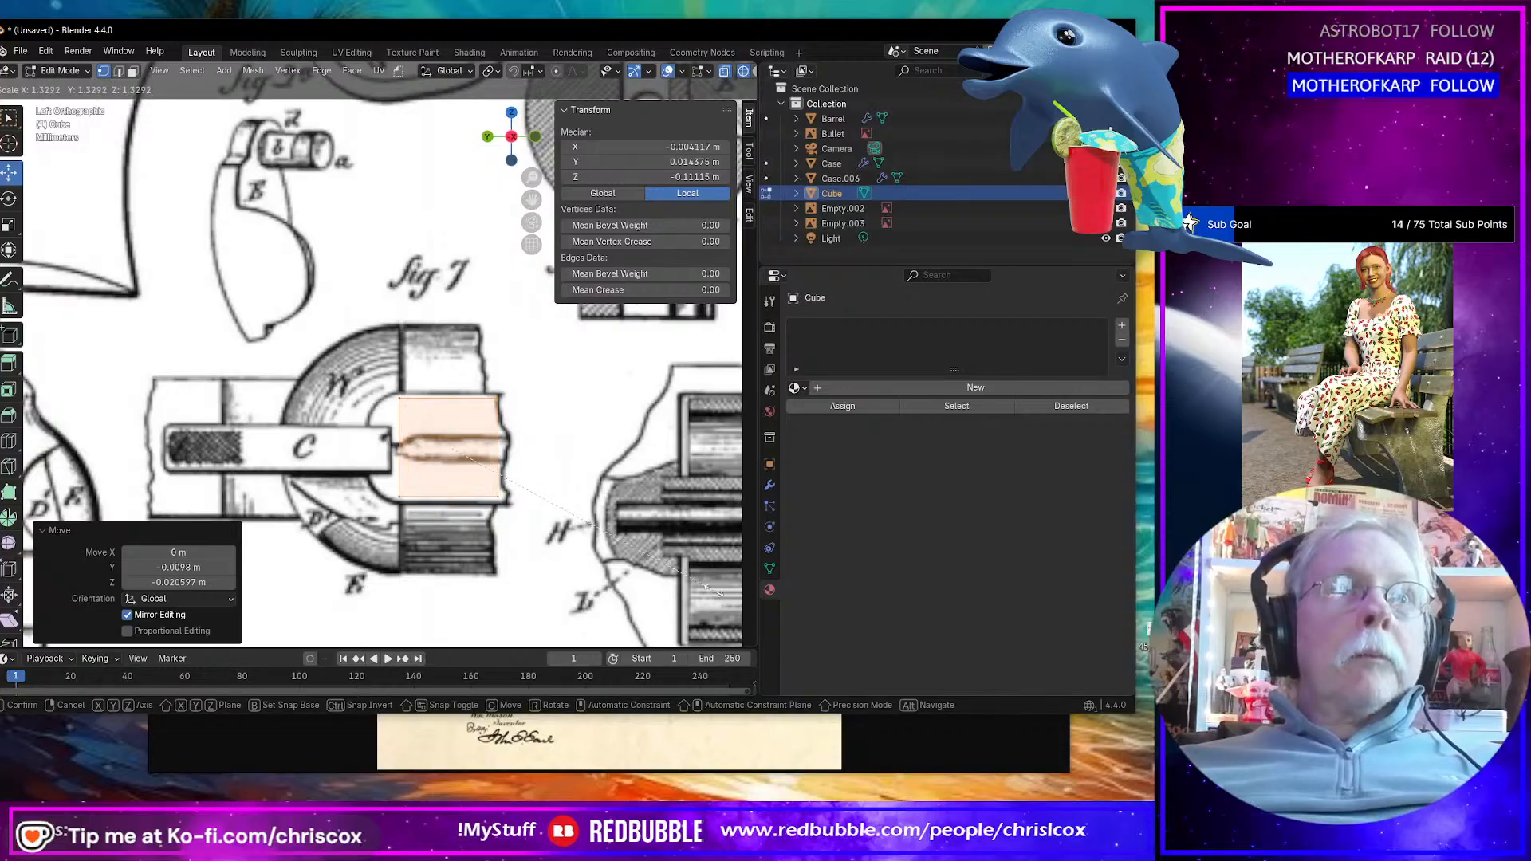
pyautogui.click(727, 602)
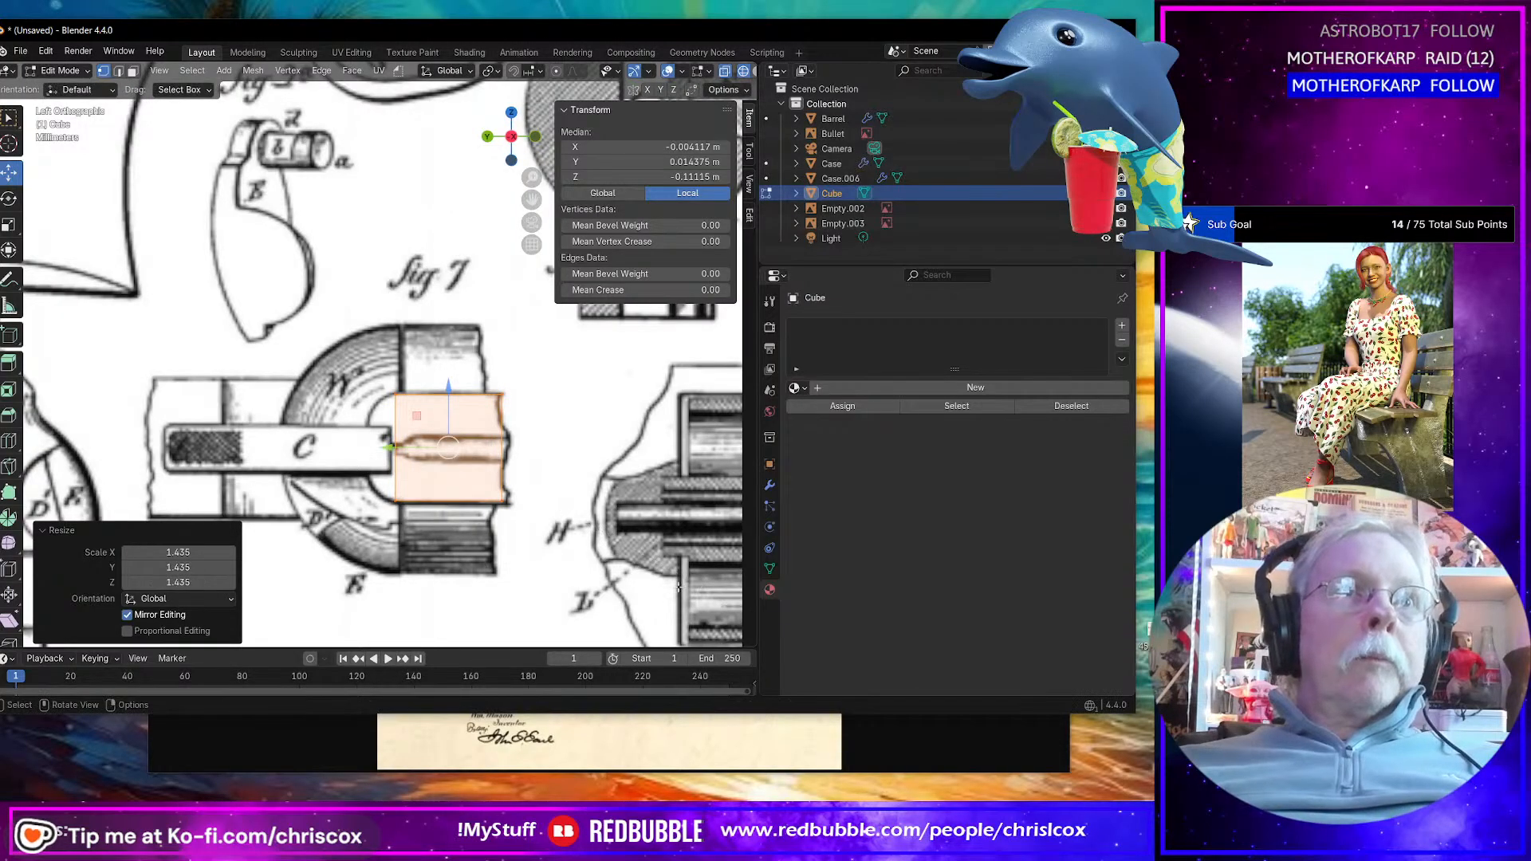
# Step: Move the cube's mesh 0.12641 m in Z, up to the revolver's cylinder in fig. 1
pyautogui.scroll(-10, 505, 488)
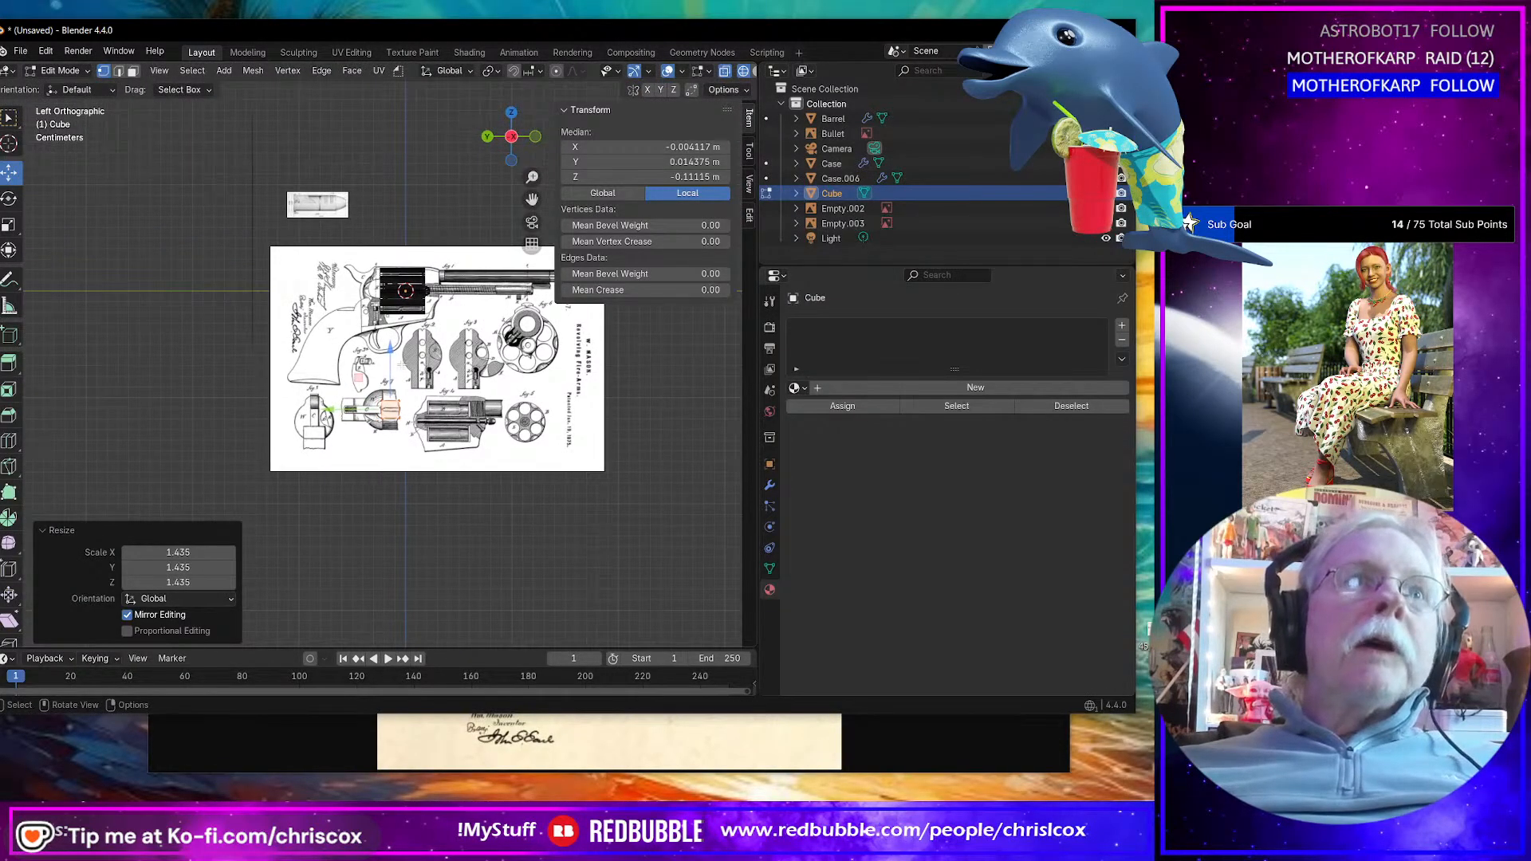
pyautogui.press('g')
pyautogui.press('z')
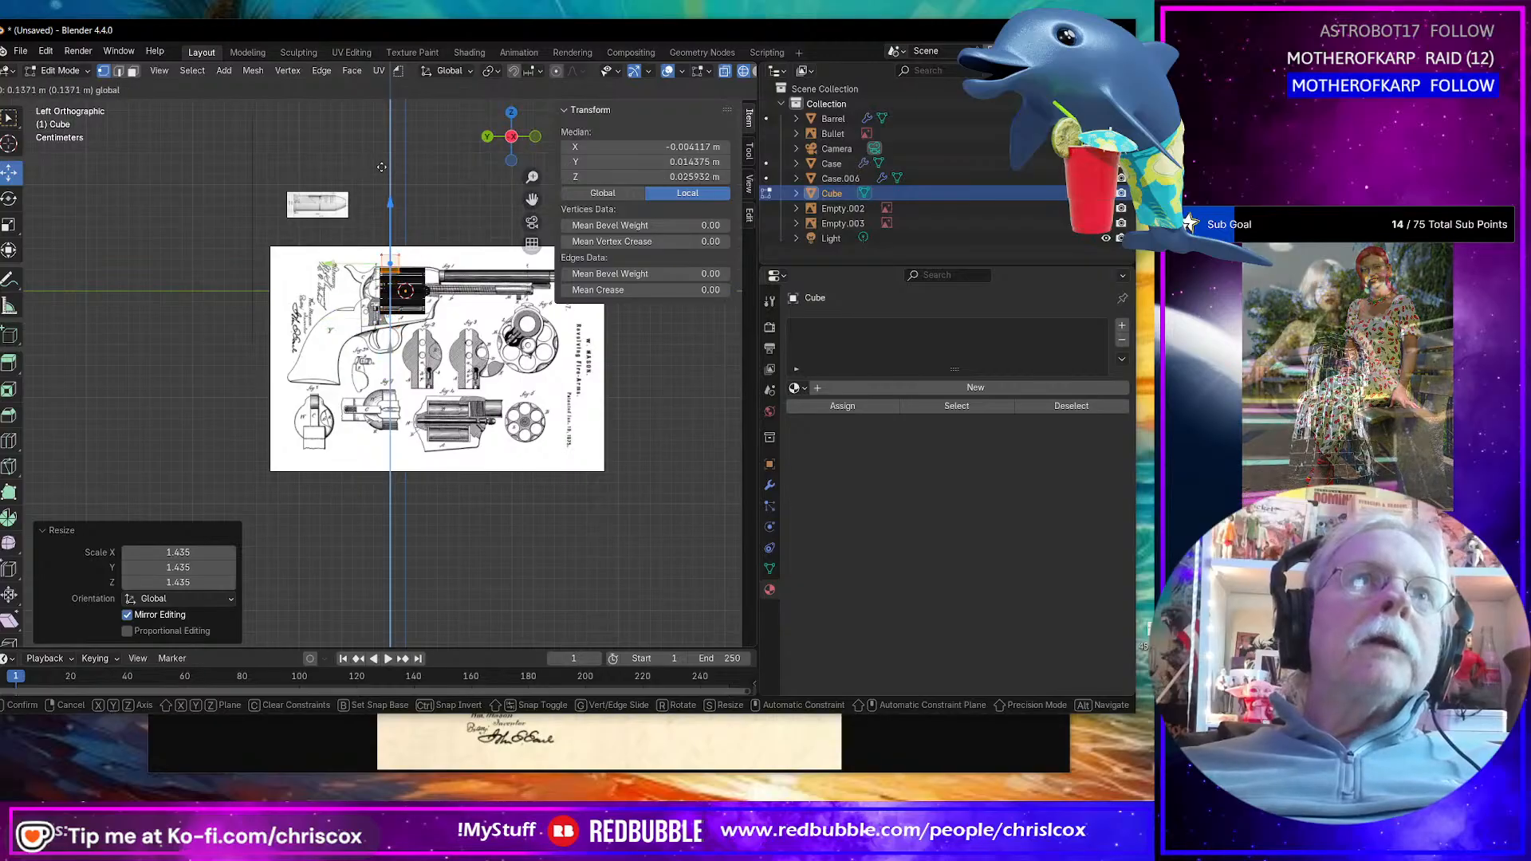
pyautogui.click(391, 275)
# Step: Move the cube's rear vertices 0.005017 m in Y, to the back edge of the frame opening in fig. 1
pyautogui.scroll(8, 394, 264)
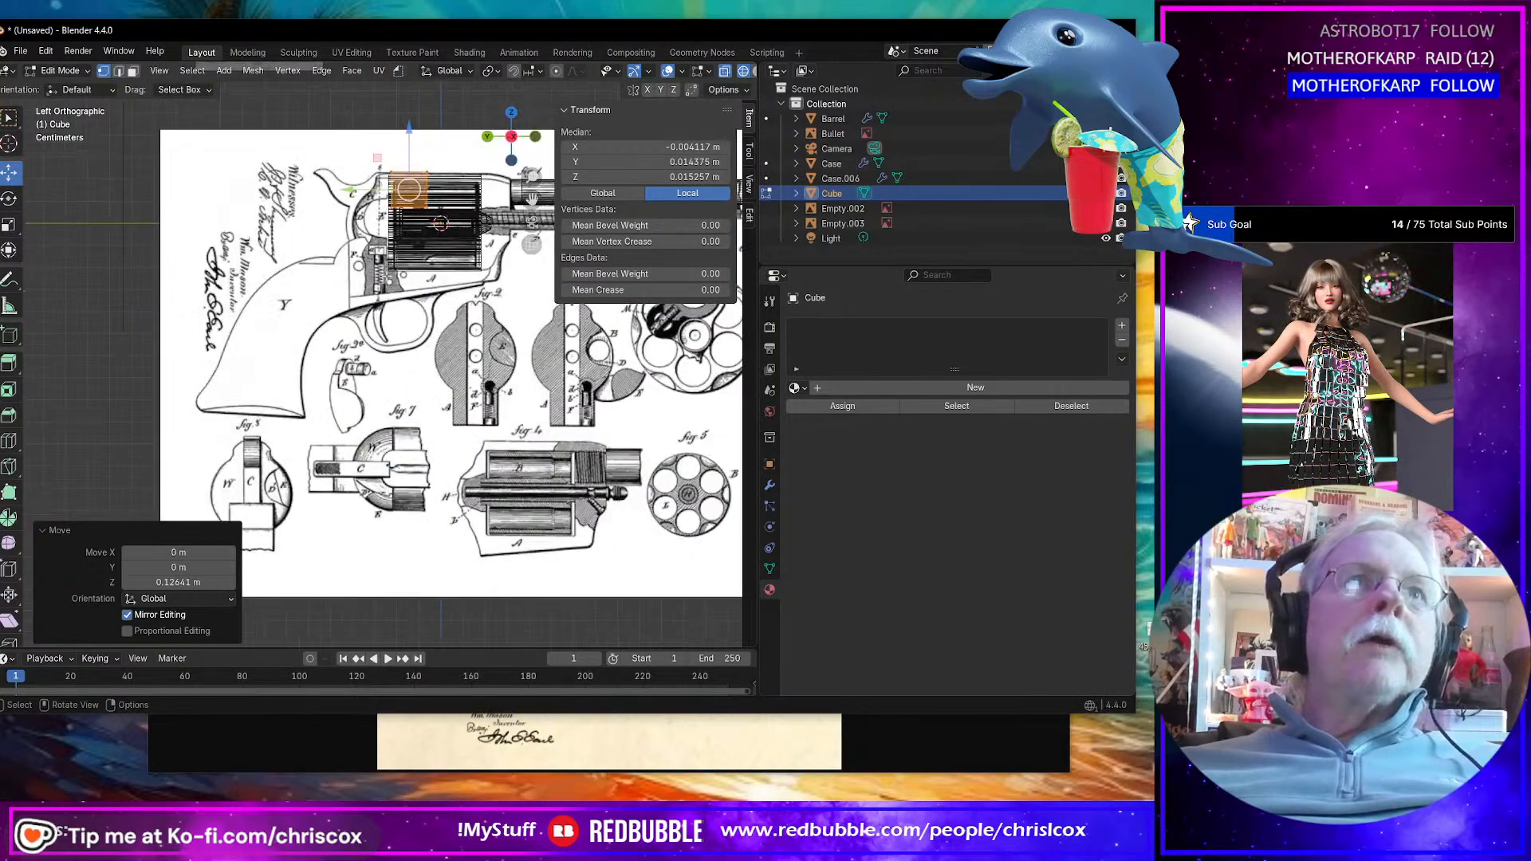
pyautogui.keyDown('shift'); pyautogui.moveTo(393, 264); pyautogui.dragTo(454, 447, button='middle'); pyautogui.keyUp('shift')
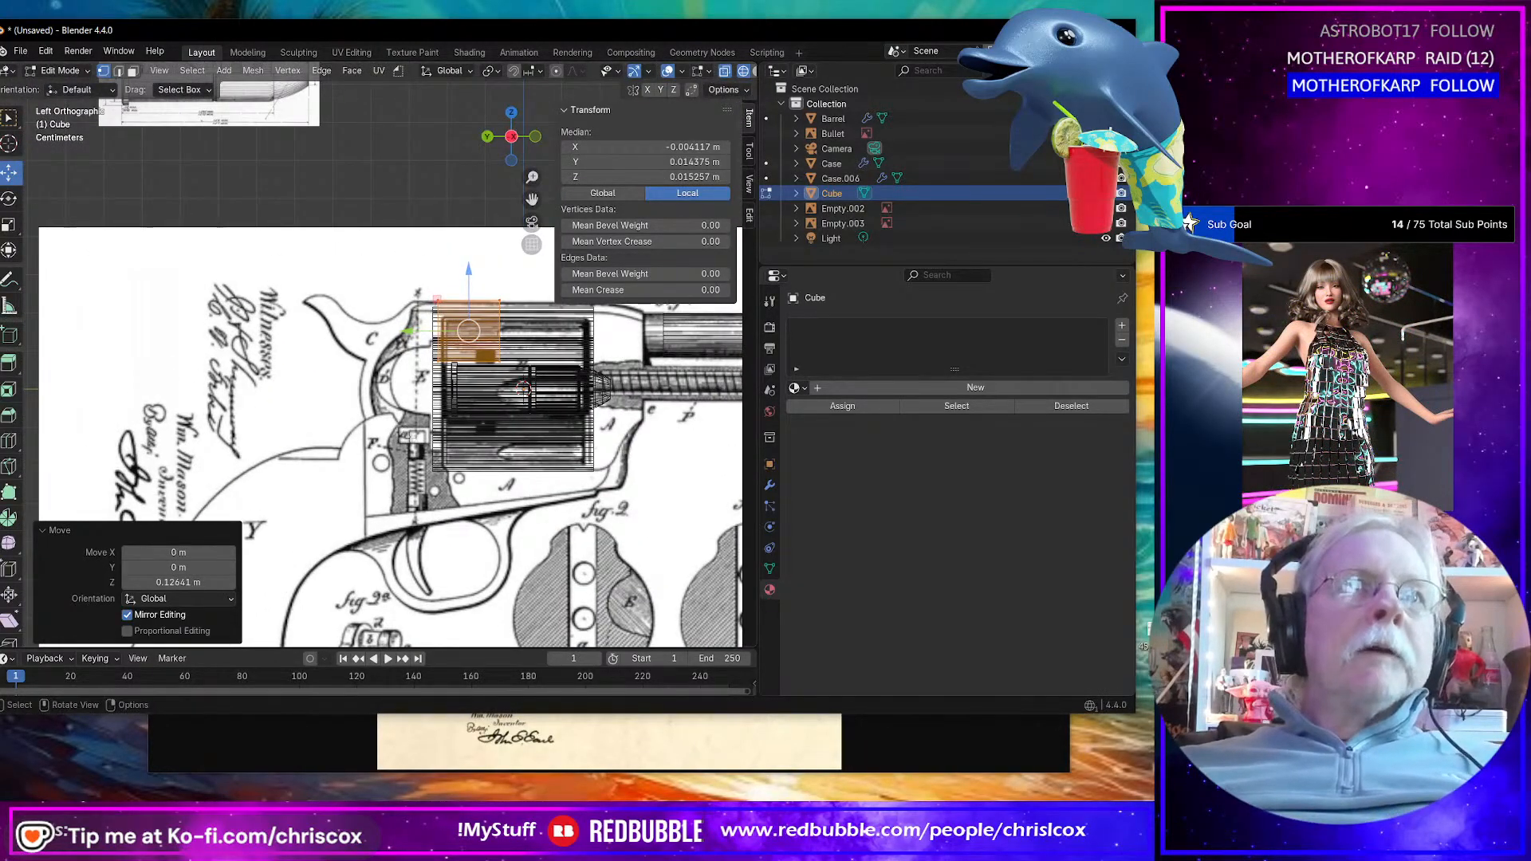
pyautogui.scroll(-5, 544, 530)
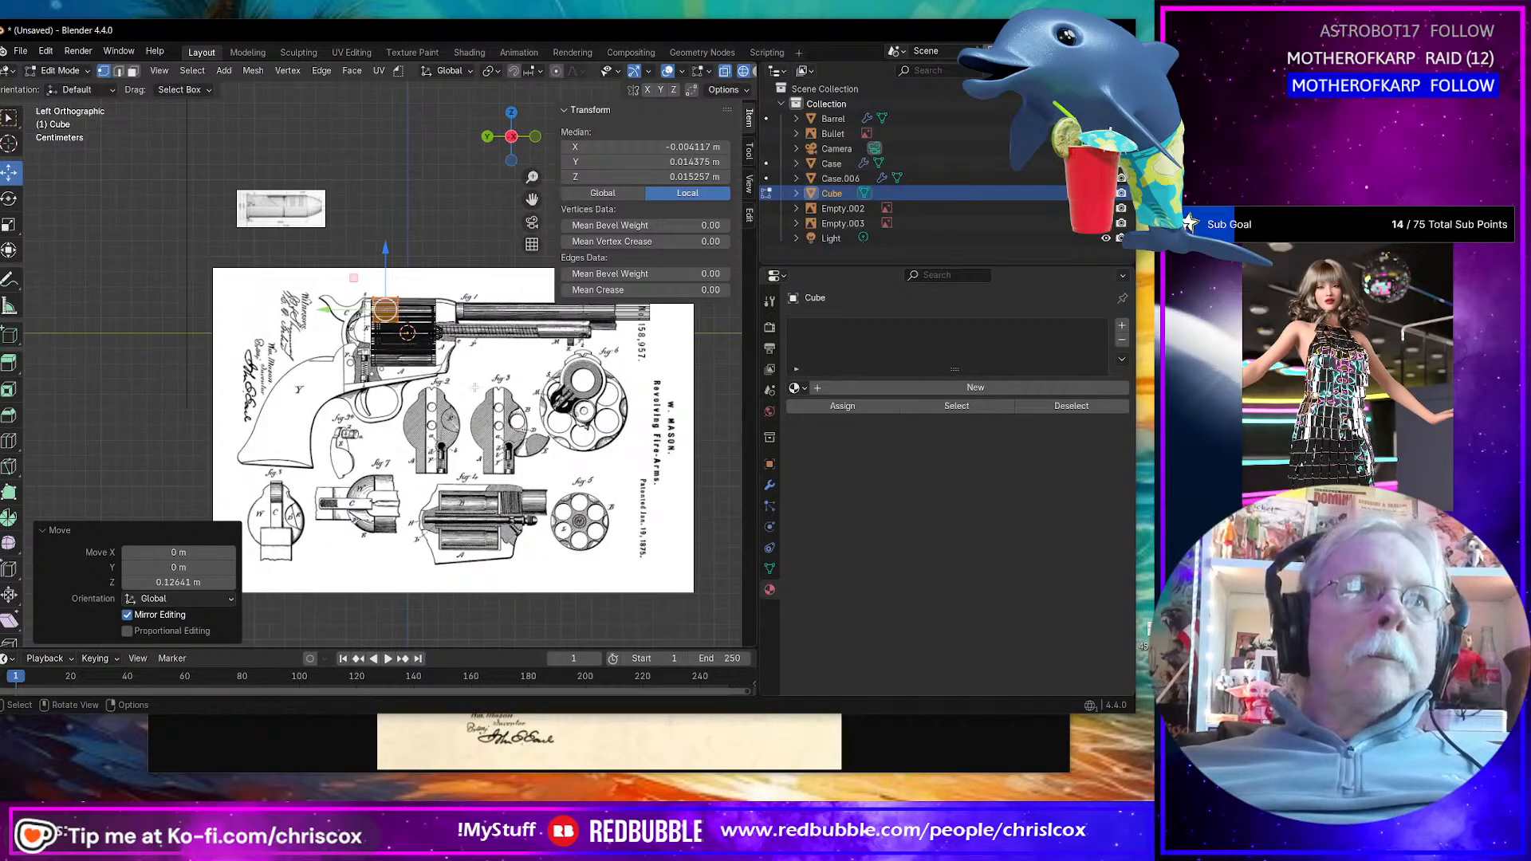
pyautogui.scroll(5, 380, 401)
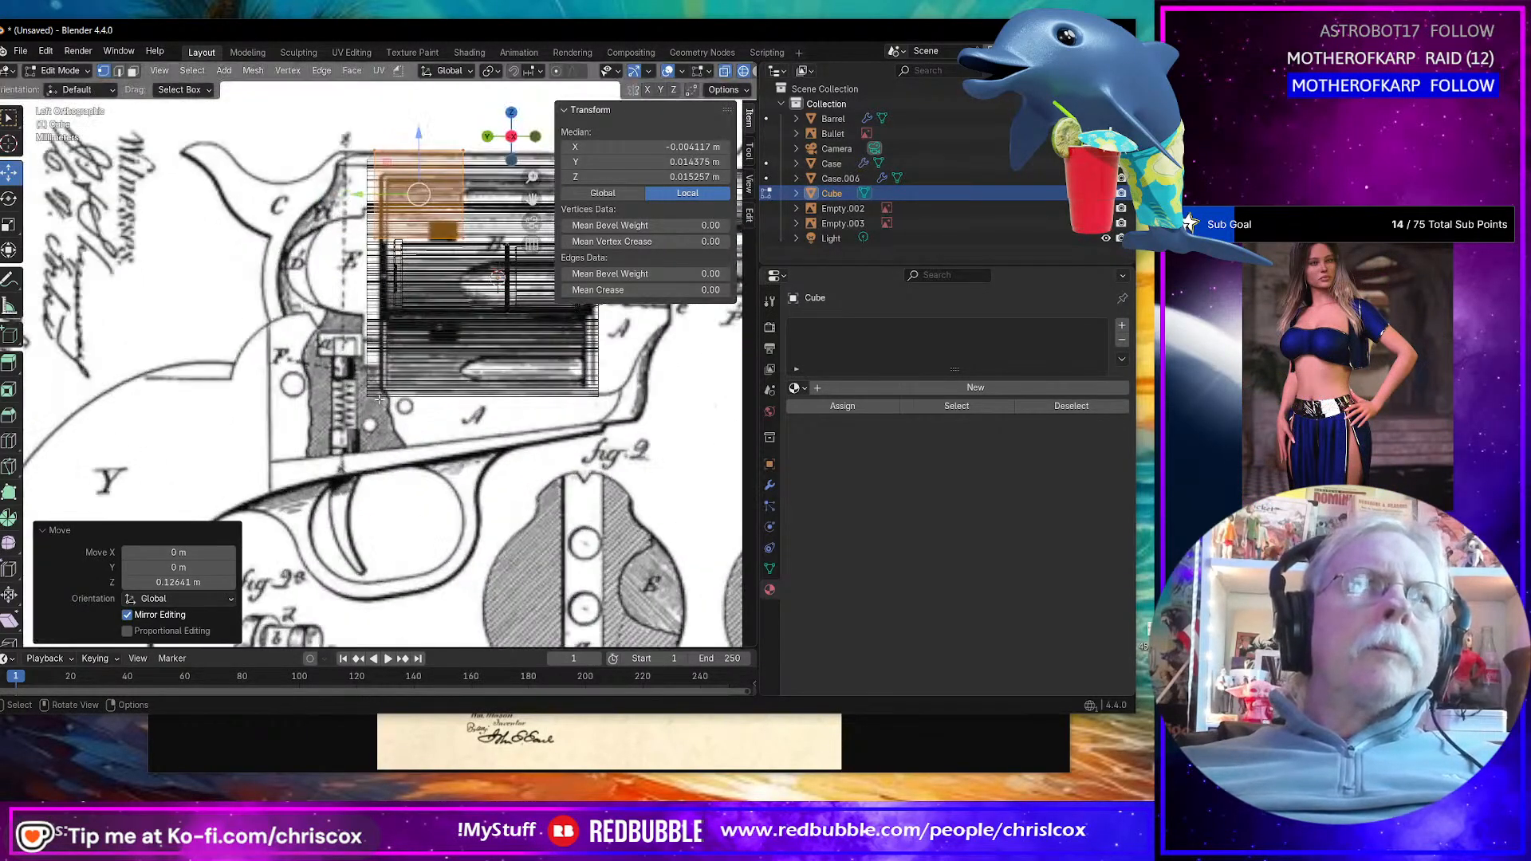
pyautogui.keyDown('shift'); pyautogui.moveTo(380, 401); pyautogui.dragTo(461, 417, button='middle'); pyautogui.keyUp('shift')
pyautogui.scroll(-2, 458, 427)
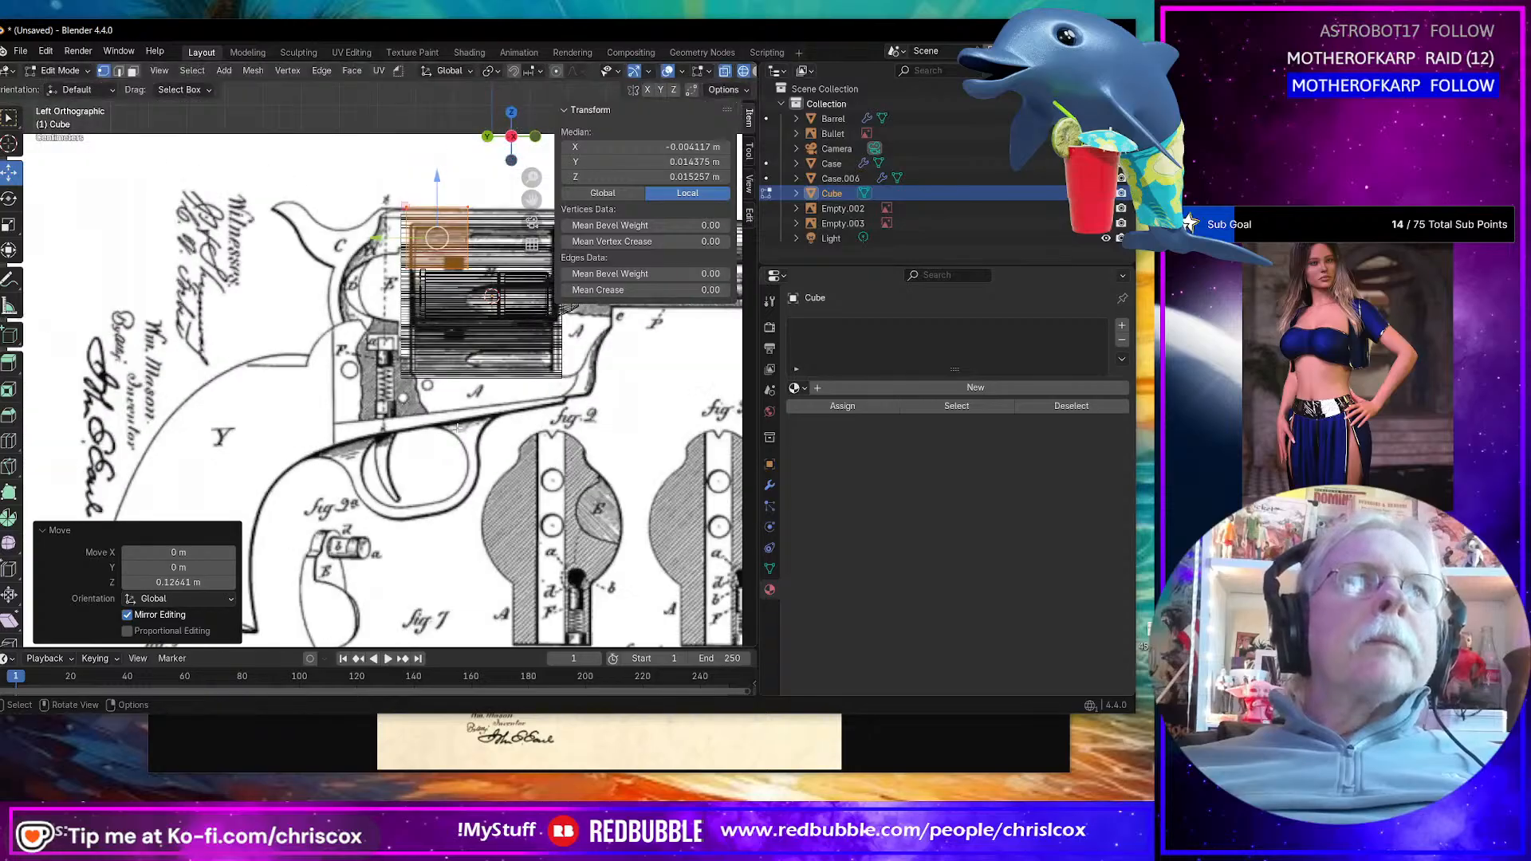
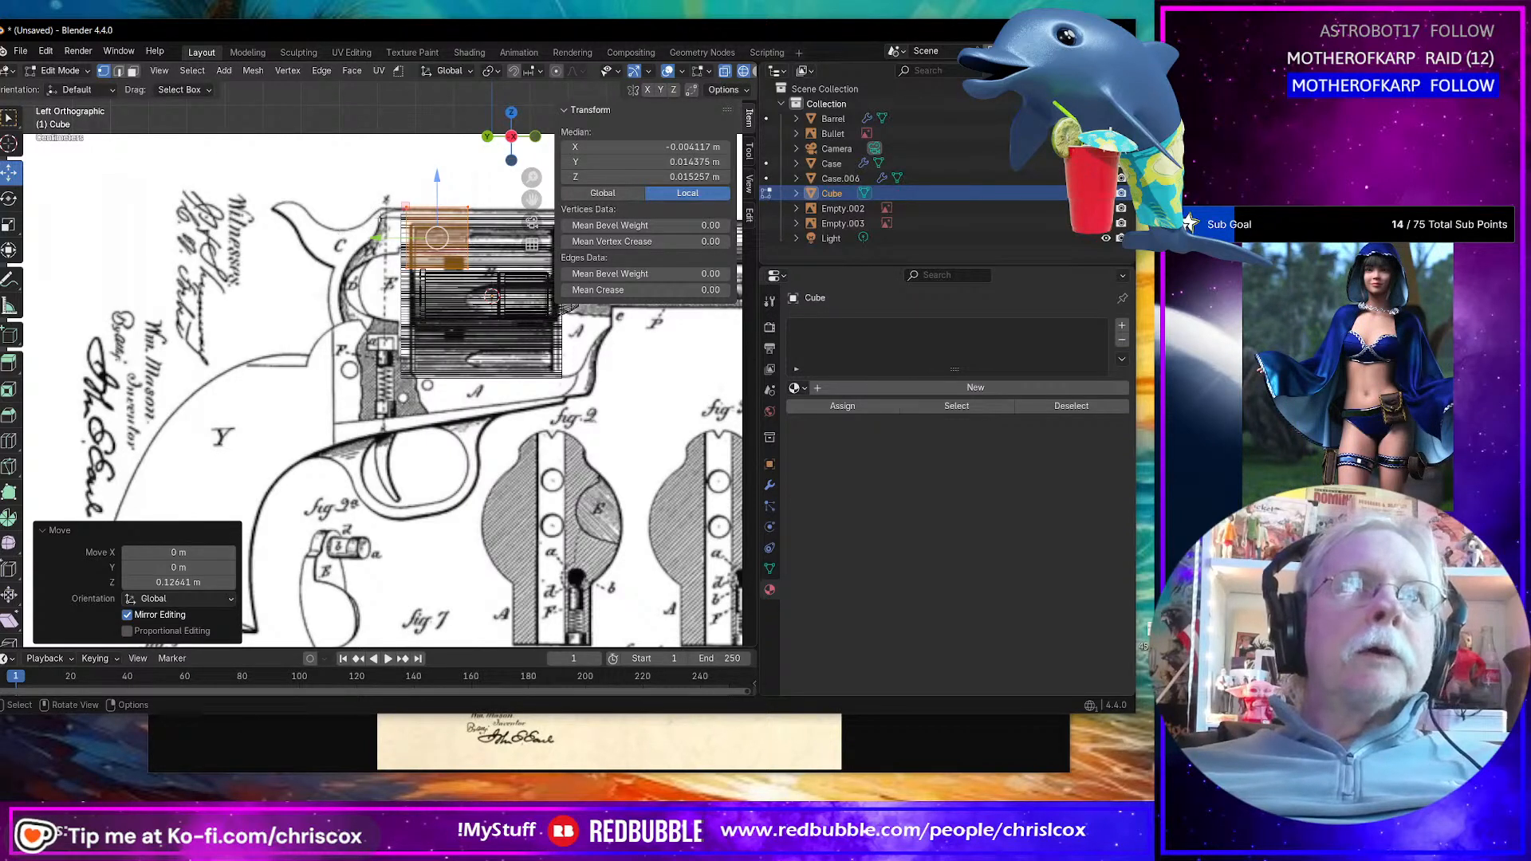
pyautogui.moveTo(387, 179); pyautogui.dragTo(431, 296)
pyautogui.moveTo(348, 238); pyautogui.dragTo(329, 237)
# Step: Move the cube's front vertices -0.038414 m in Y, to the front end of the frame in fig. 1
pyautogui.keyDown('shift'); pyautogui.moveTo(487, 214); pyautogui.dragTo(379, 230, button='middle'); pyautogui.keyUp('shift')
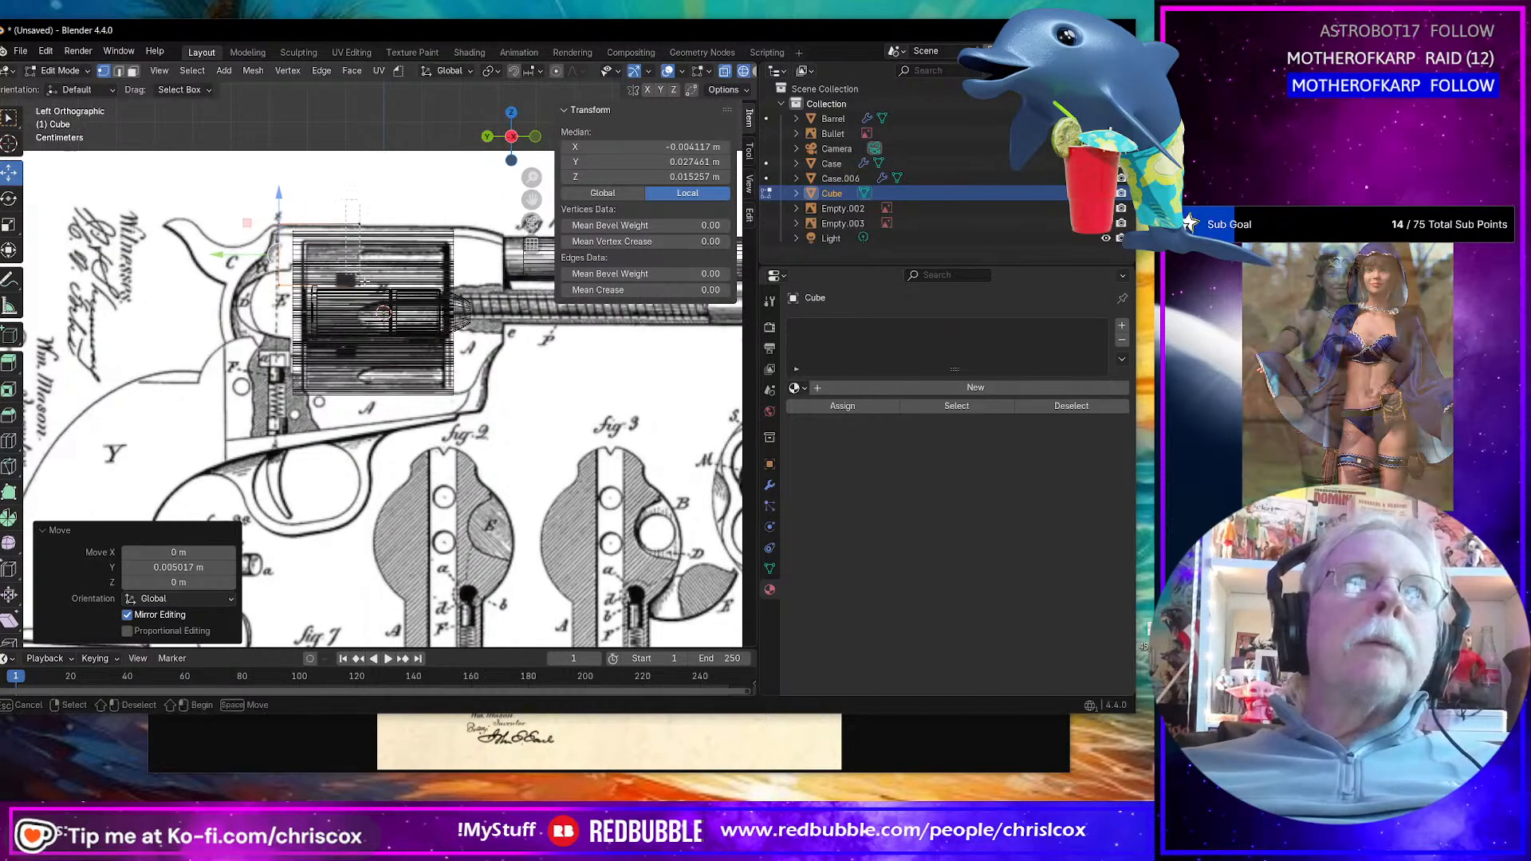
pyautogui.moveTo(341, 203); pyautogui.dragTo(405, 293)
pyautogui.moveTo(303, 255); pyautogui.dragTo(450, 278)
pyautogui.moveTo(498, 358); pyautogui.dragTo(542, 351, button='middle')
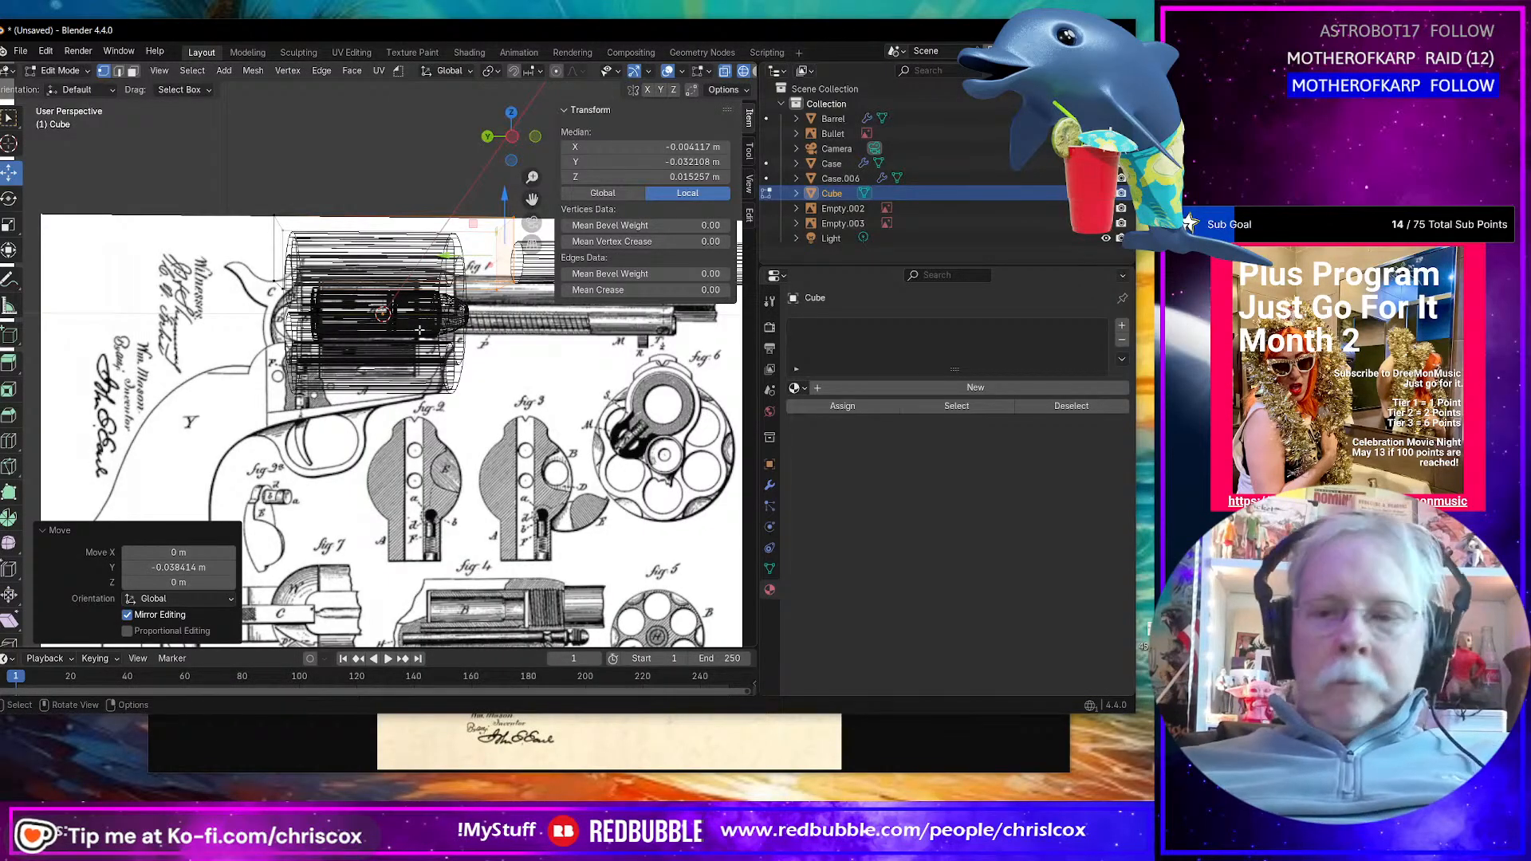
# Step: Move the block's bottom vertices -0.015836 m in Z, to the lower corner at the frame's front
pyautogui.press('ctrl+KP_3')
pyautogui.moveTo(535, 324); pyautogui.dragTo(238, 271)
pyautogui.moveTo(392, 231); pyautogui.dragTo(393, 291)
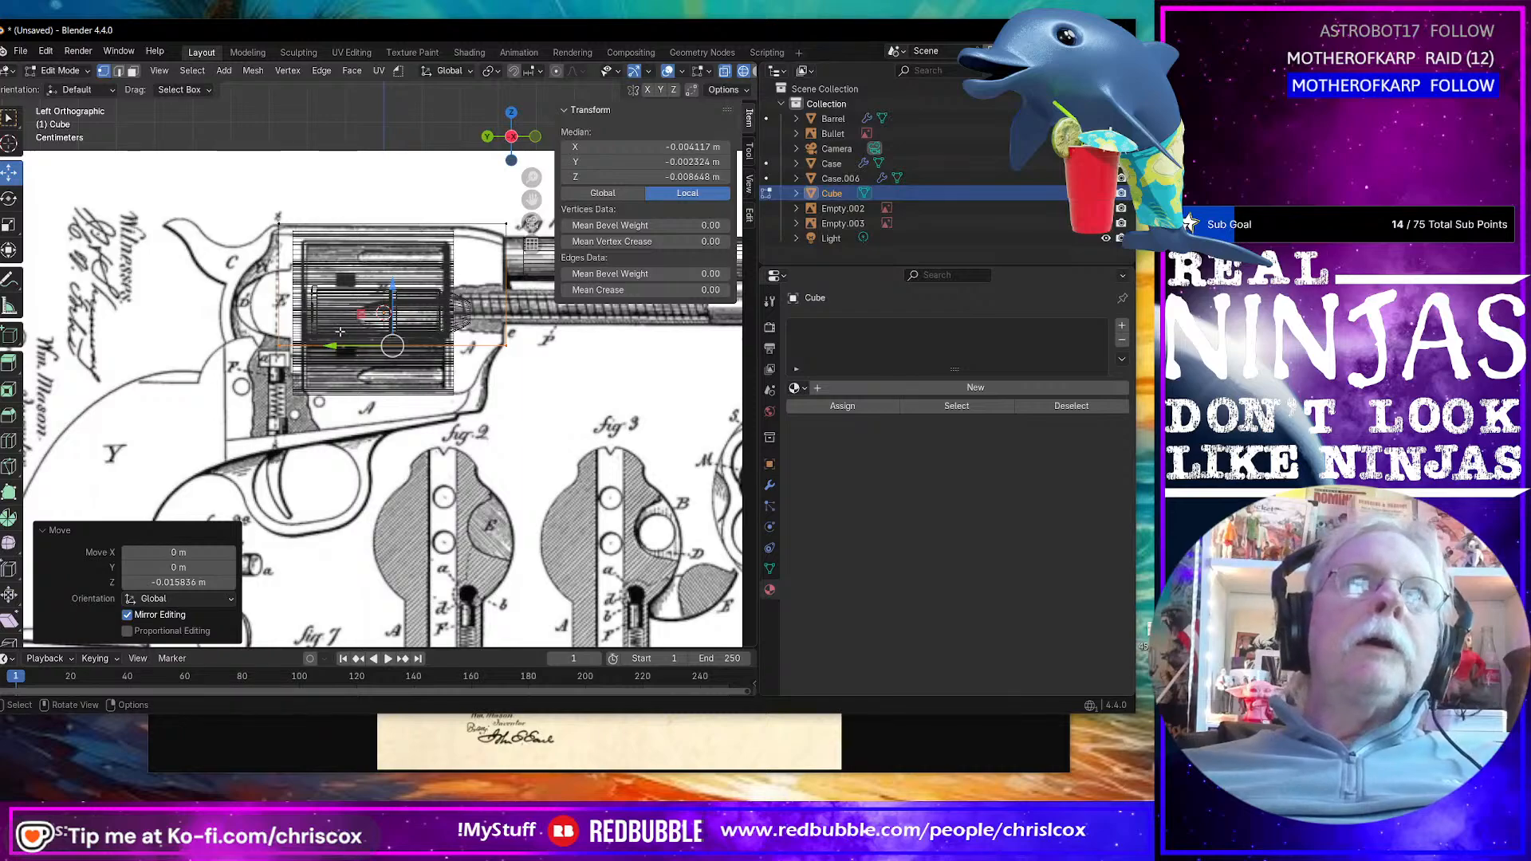
# Step: Add three lengthwise loop cuts to the block and one crosswise loop cut near its front with factor -0.683
pyautogui.moveTo(340, 330); pyautogui.dragTo(298, 356, button='middle')
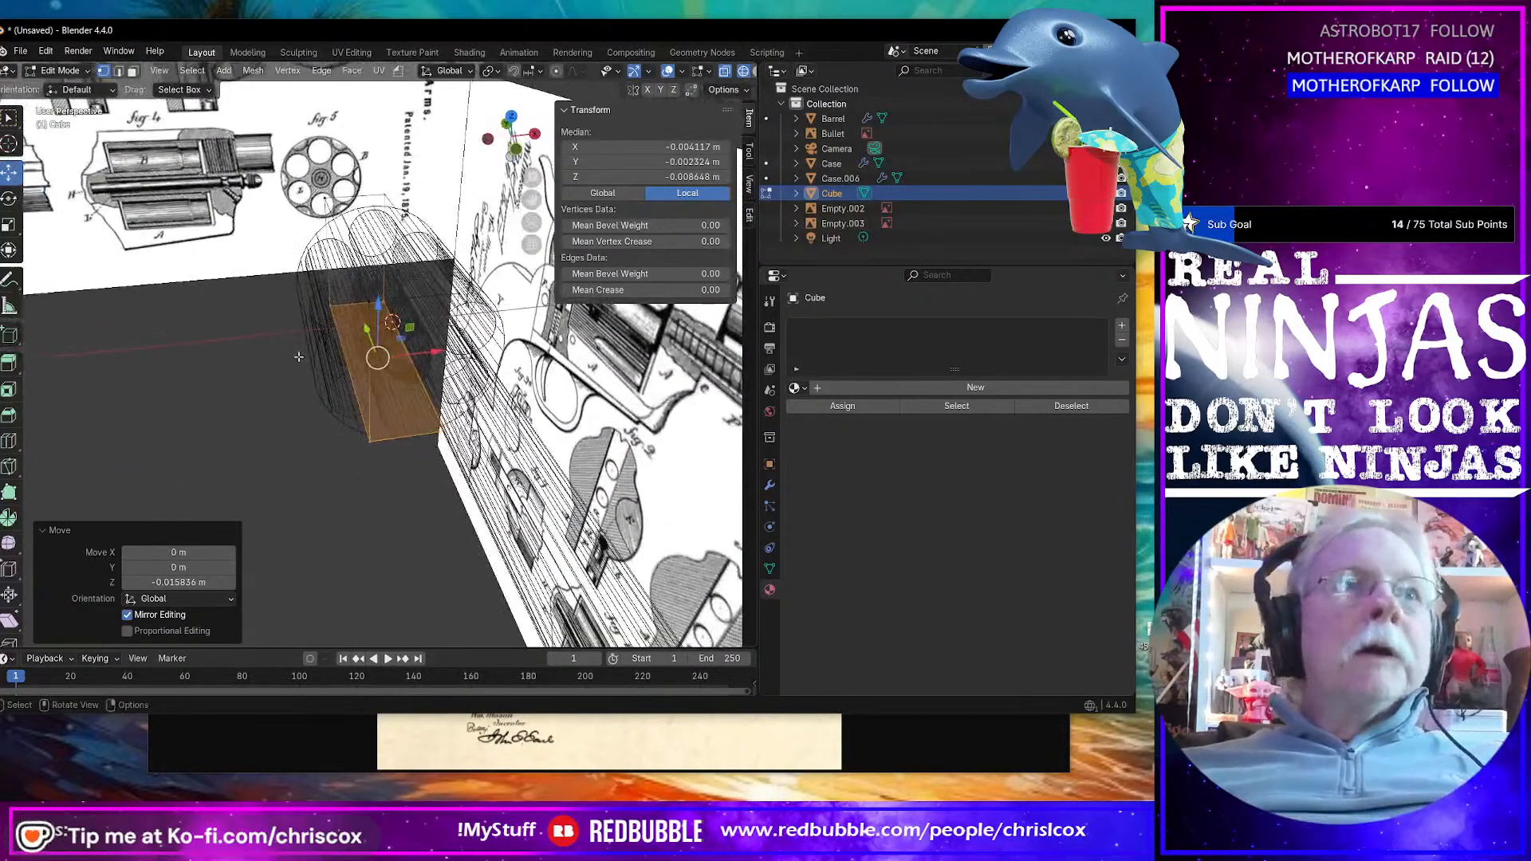
pyautogui.click(10, 441)
pyautogui.click(364, 194)
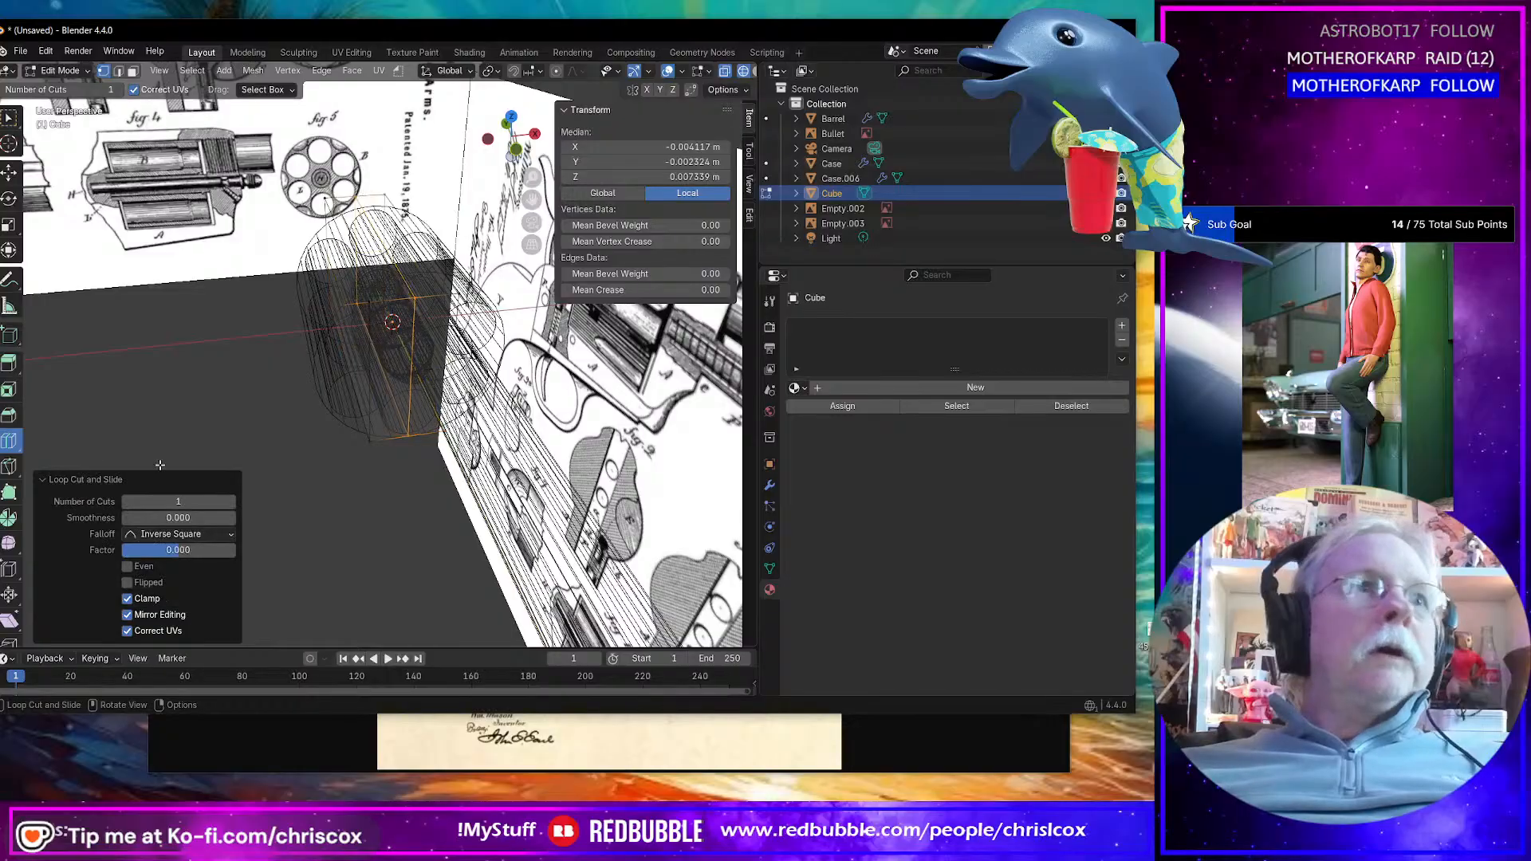
pyautogui.click(231, 502)
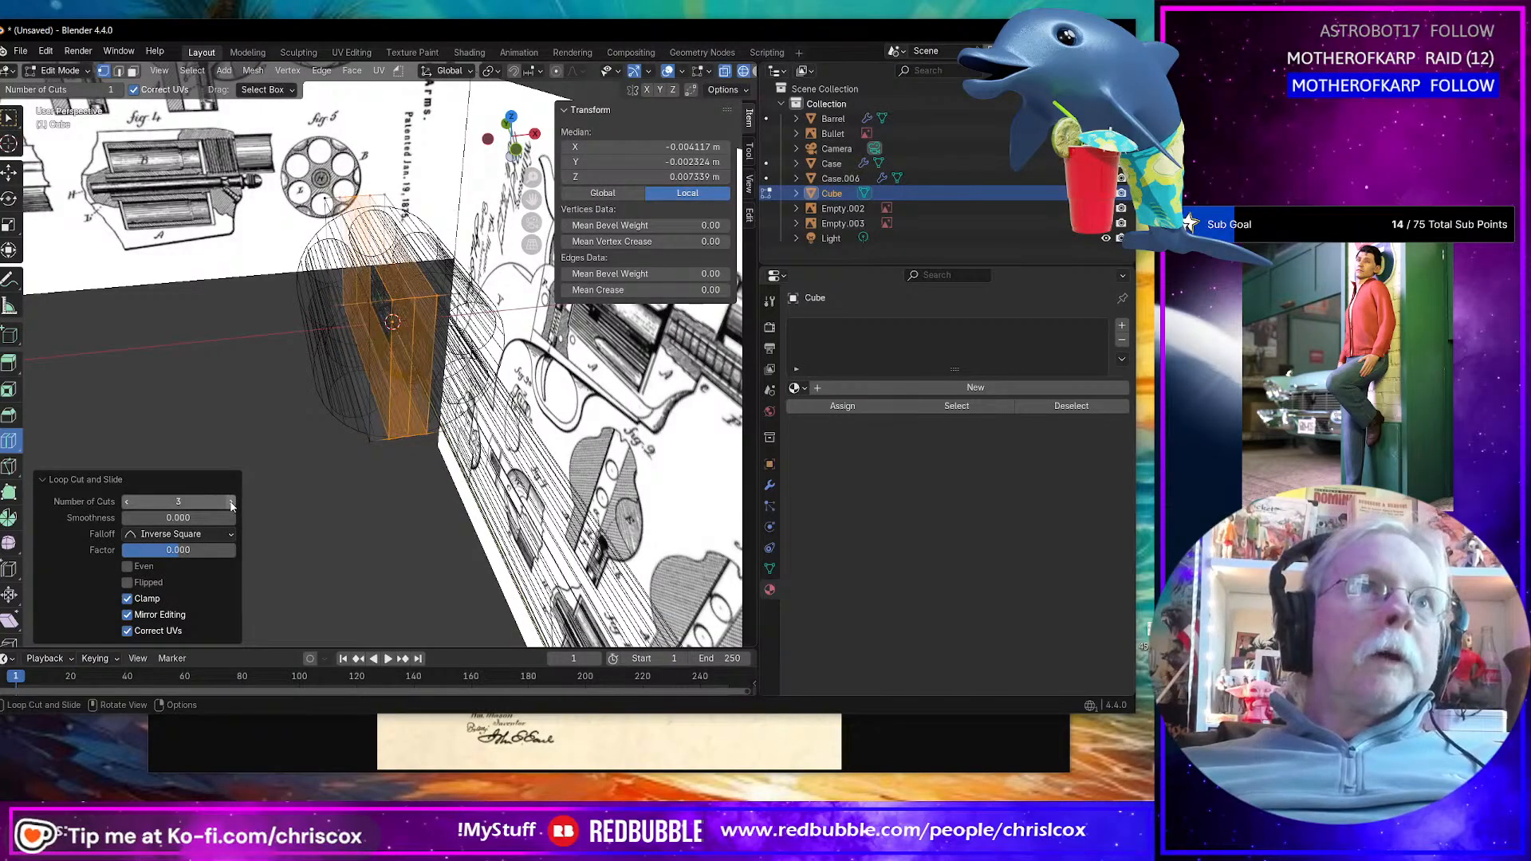
pyautogui.click(231, 502)
pyautogui.moveTo(335, 430)
pyautogui.mouseDown(button='middle')
pyautogui.moveTo(375, 399)
pyautogui.moveTo(447, 383)
pyautogui.mouseUp(button='middle')
pyautogui.press('ctrl+KP_3')
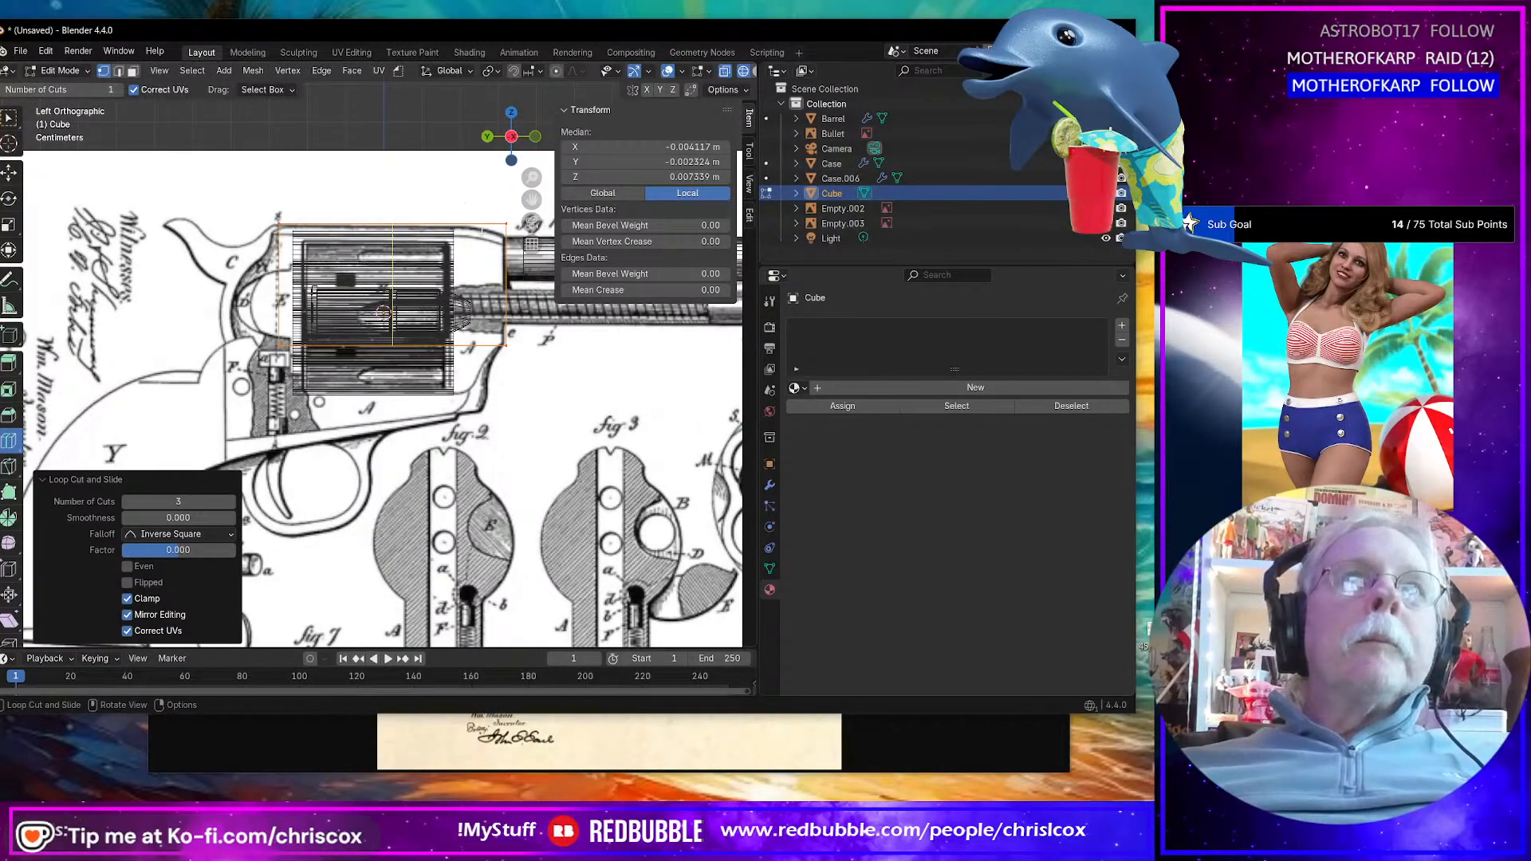
pyautogui.moveTo(481, 233); pyautogui.dragTo(520, 266)
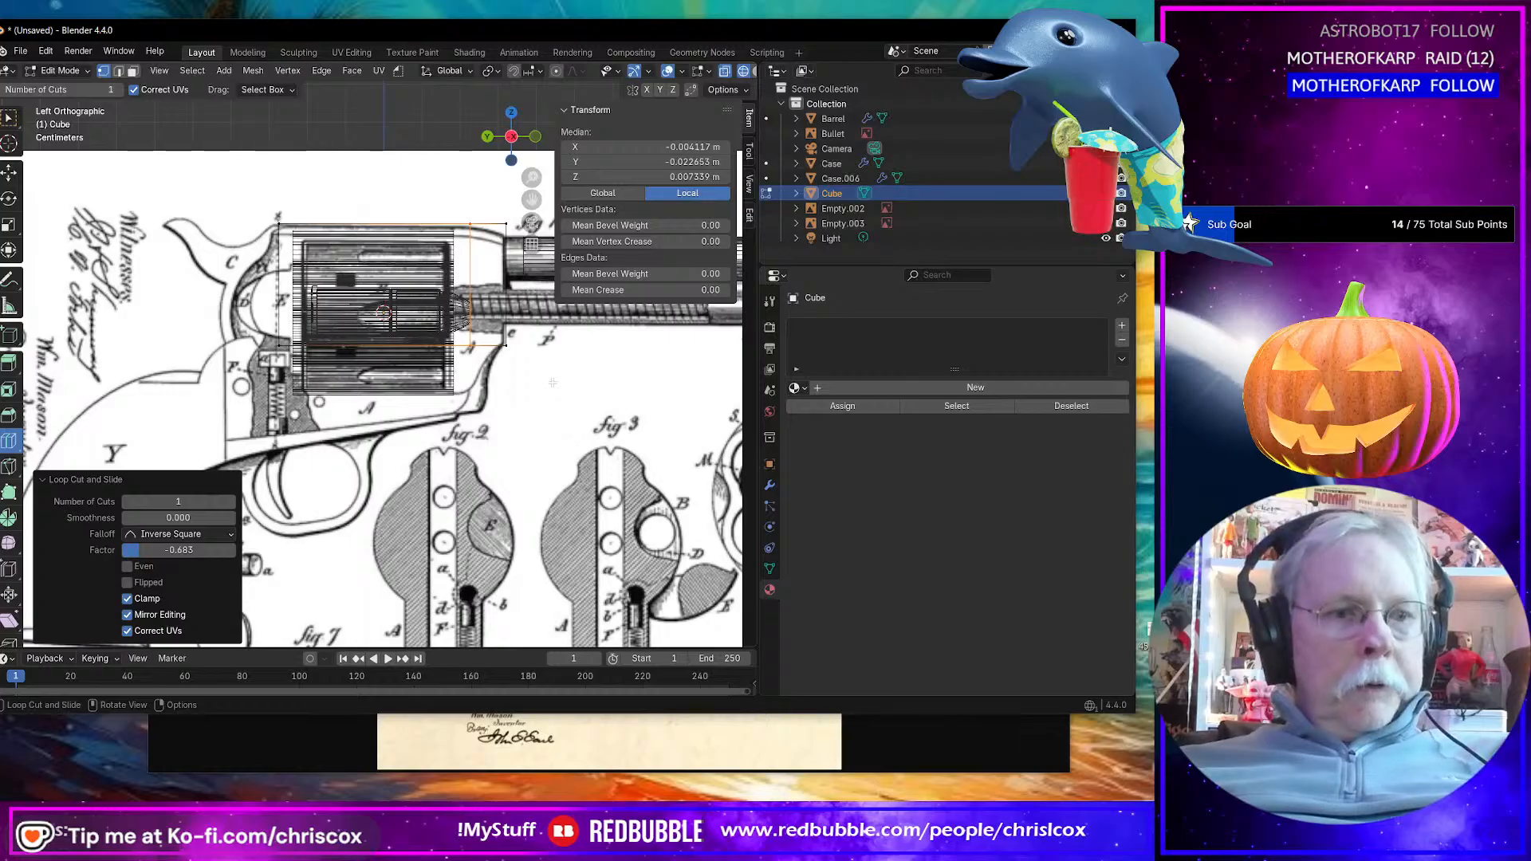
# Step: Widen the 3D viewport, and extrude all the block's bottom faces down to Z about -0.0144 m
pyautogui.press('3')
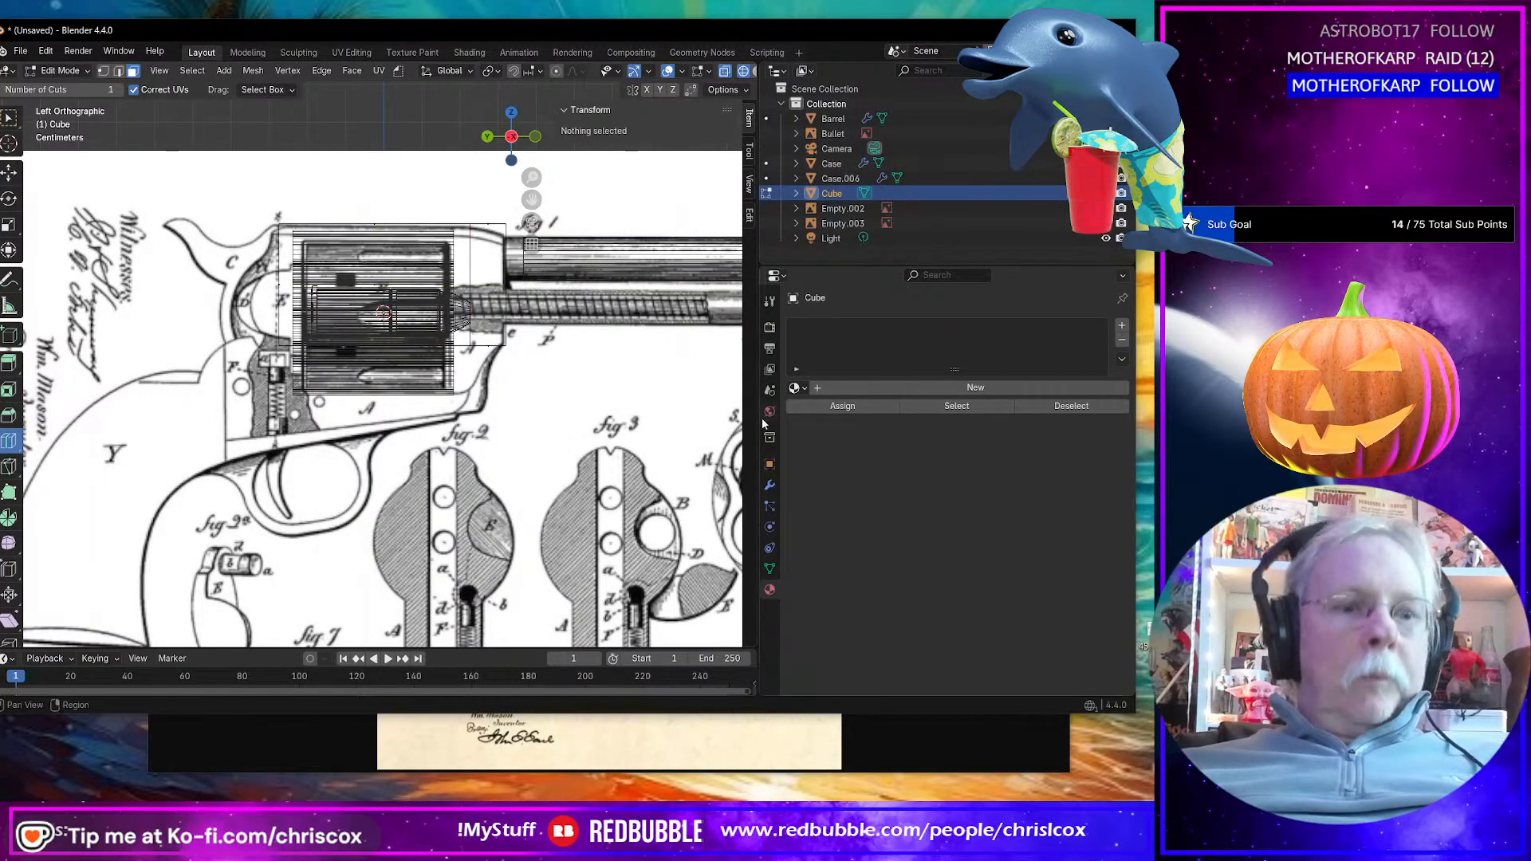
pyautogui.moveTo(764, 425)
pyautogui.mouseDown()
pyautogui.moveTo(417, 425)
pyautogui.moveTo(991, 425)
pyautogui.moveTo(944, 425)
pyautogui.mouseUp()
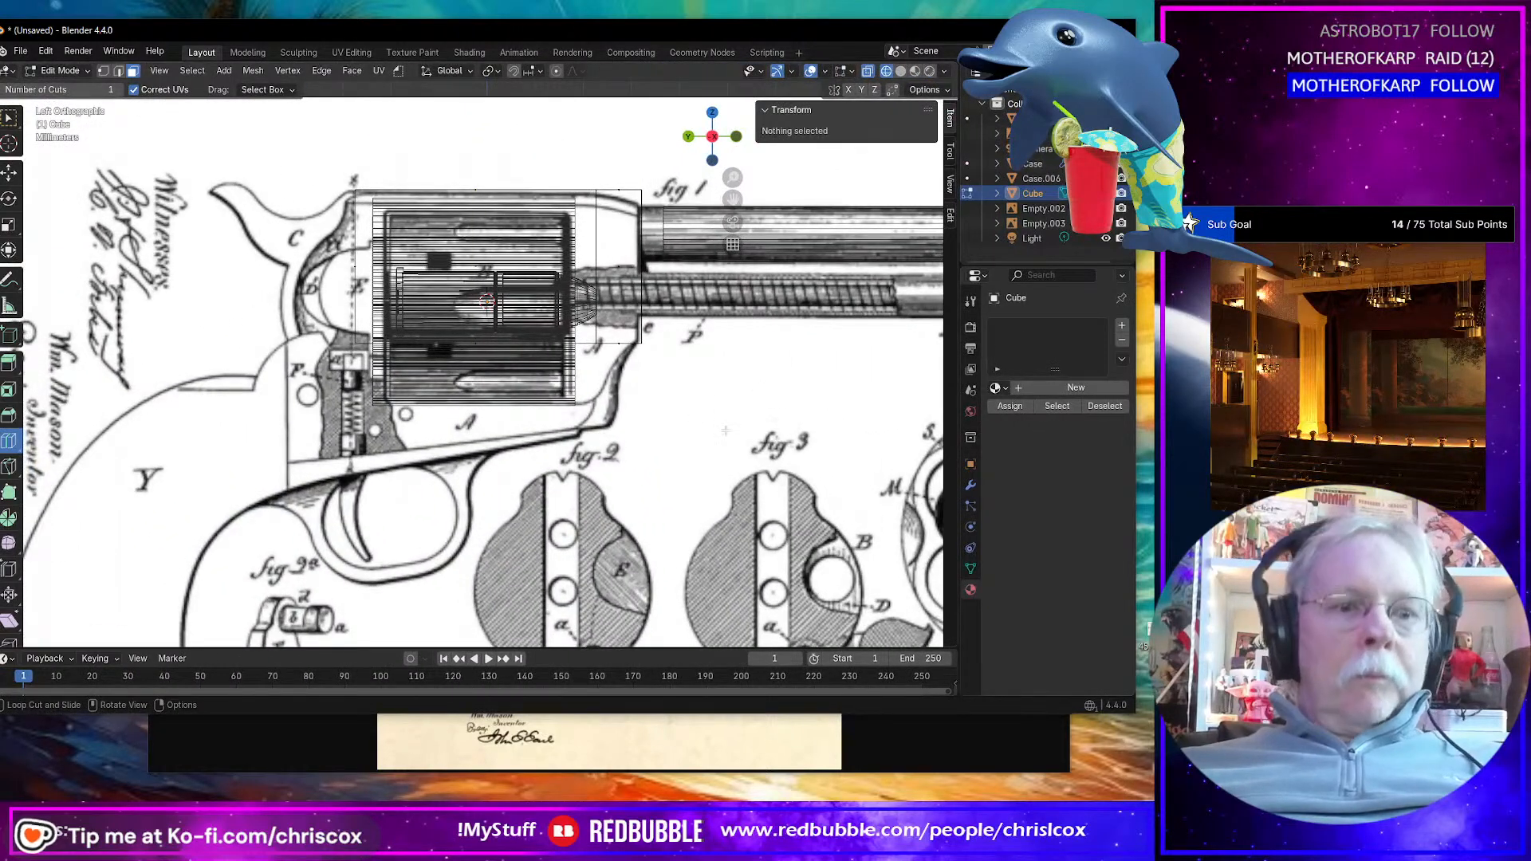
pyautogui.hotkey('shift', 'space')
pyautogui.press('g')
pyautogui.moveTo(700, 413); pyautogui.dragTo(156, 309)
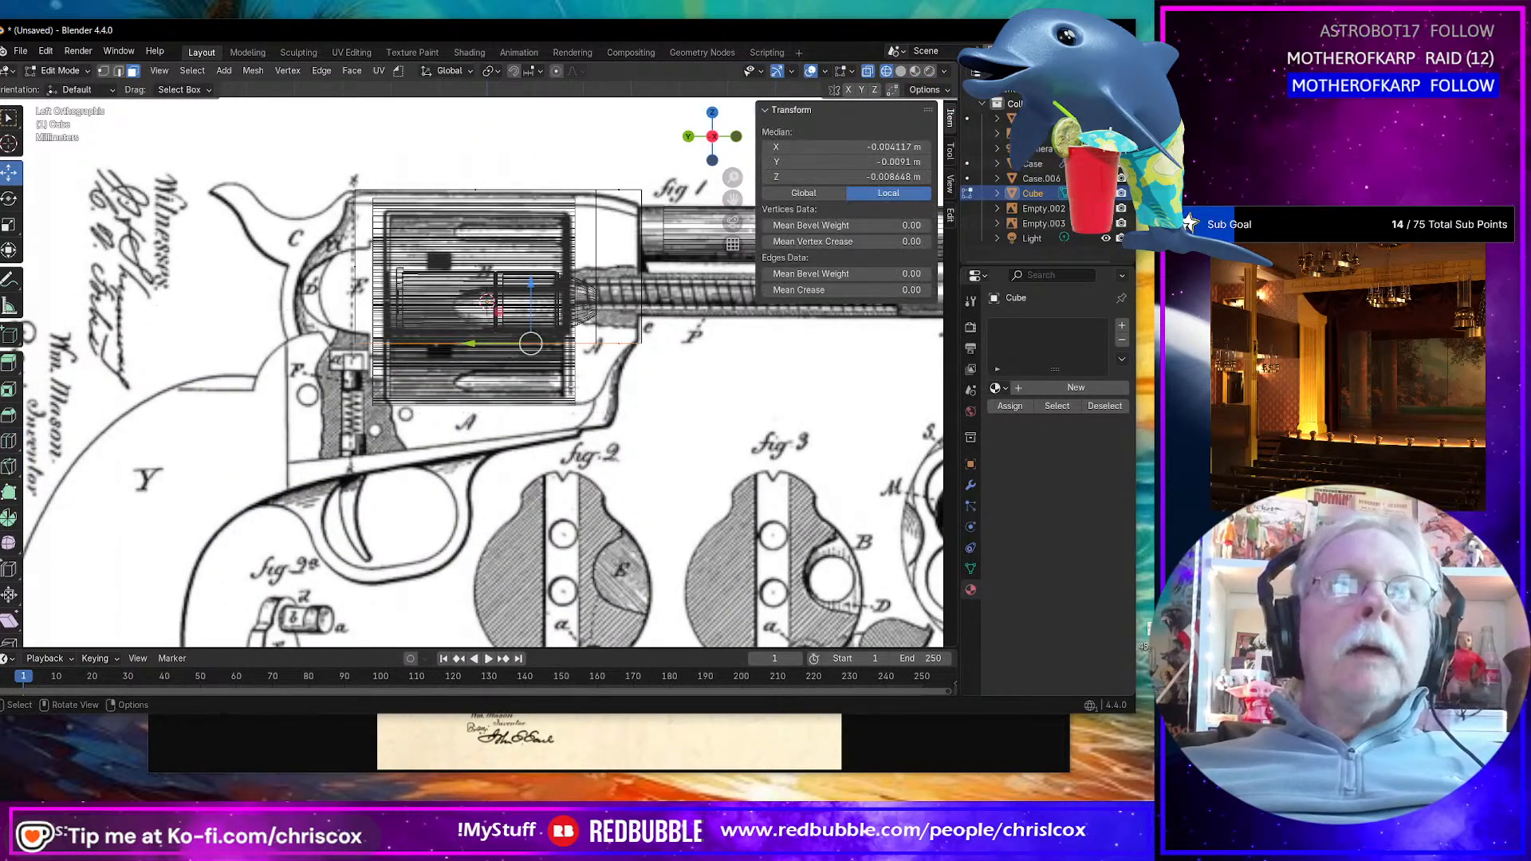
pyautogui.press('e')
pyautogui.rightClick(700, 438)
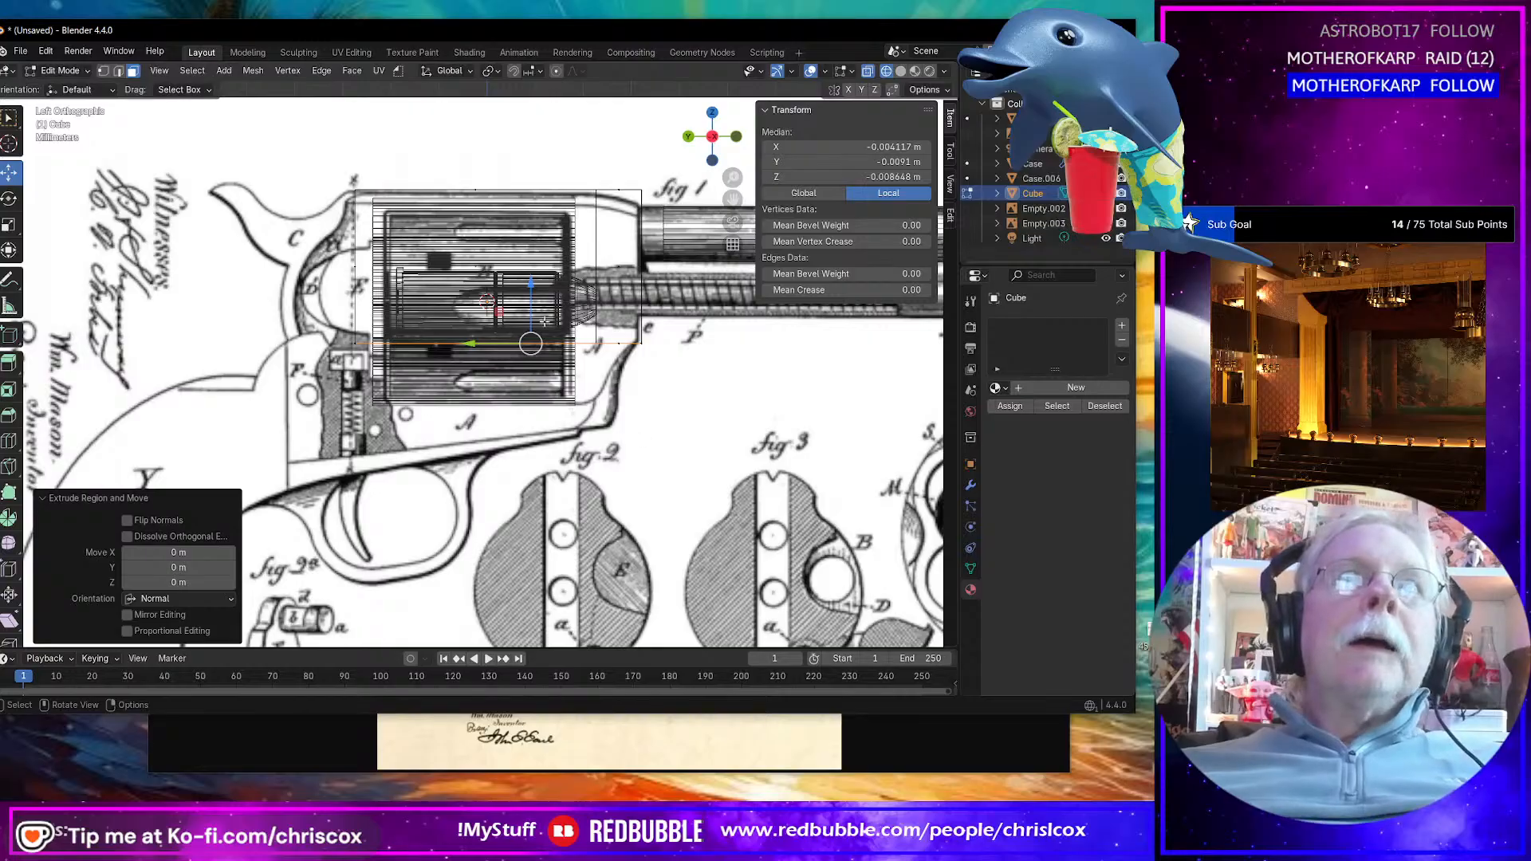
pyautogui.moveTo(533, 284); pyautogui.dragTo(533, 312)
# Step: Undo the Y move of the lower front faces and move only the lowest front vertices 0.004104 m in Y
pyautogui.moveTo(760, 412); pyautogui.dragTo(543, 377)
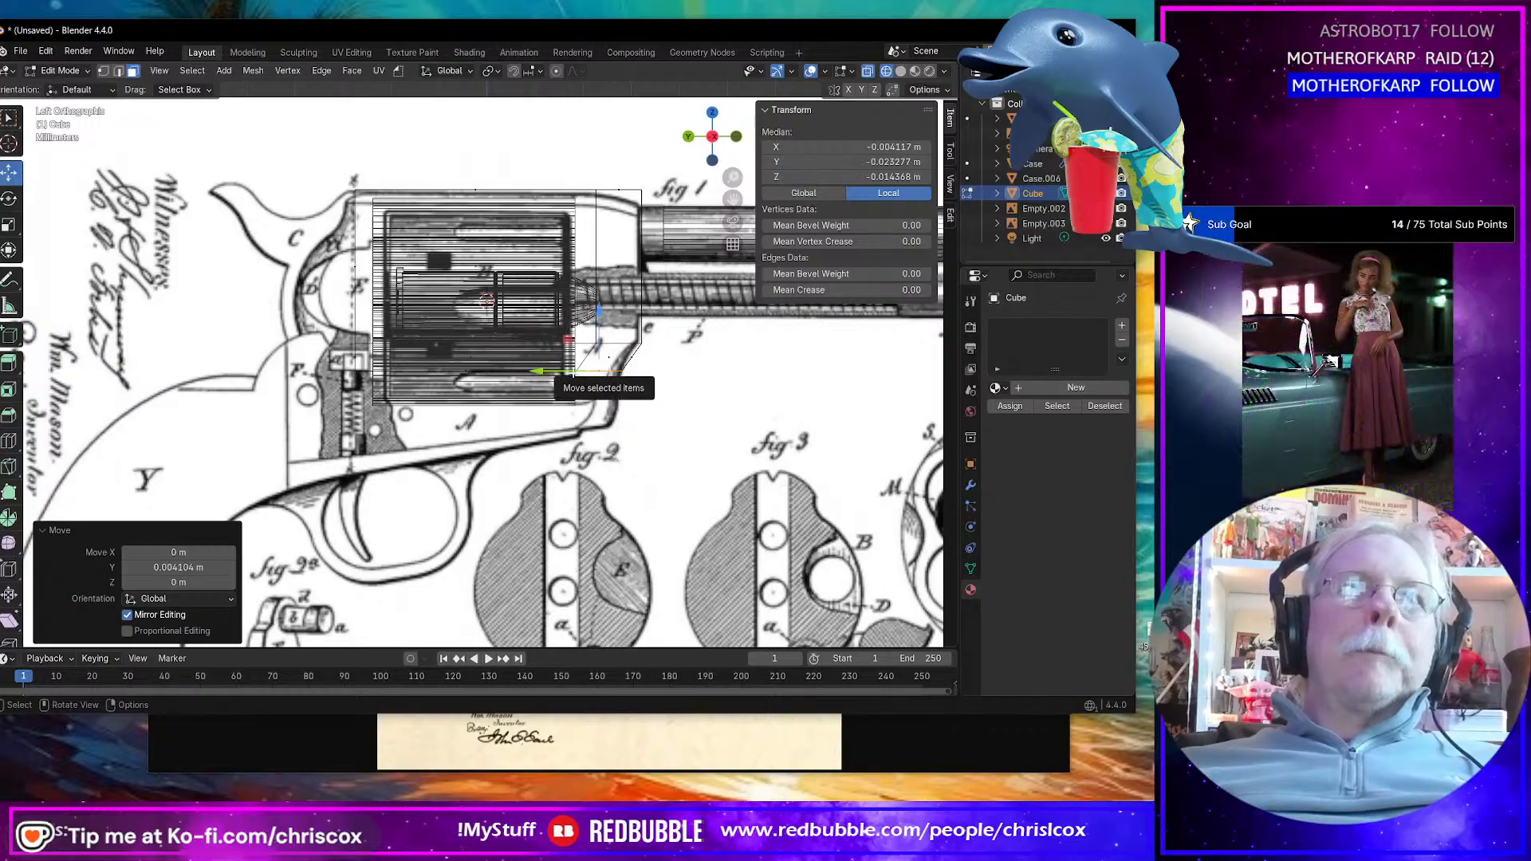
pyautogui.hotkey('ctrl', 'z')
pyautogui.press('1')
pyautogui.moveTo(668, 402); pyautogui.dragTo(561, 370)
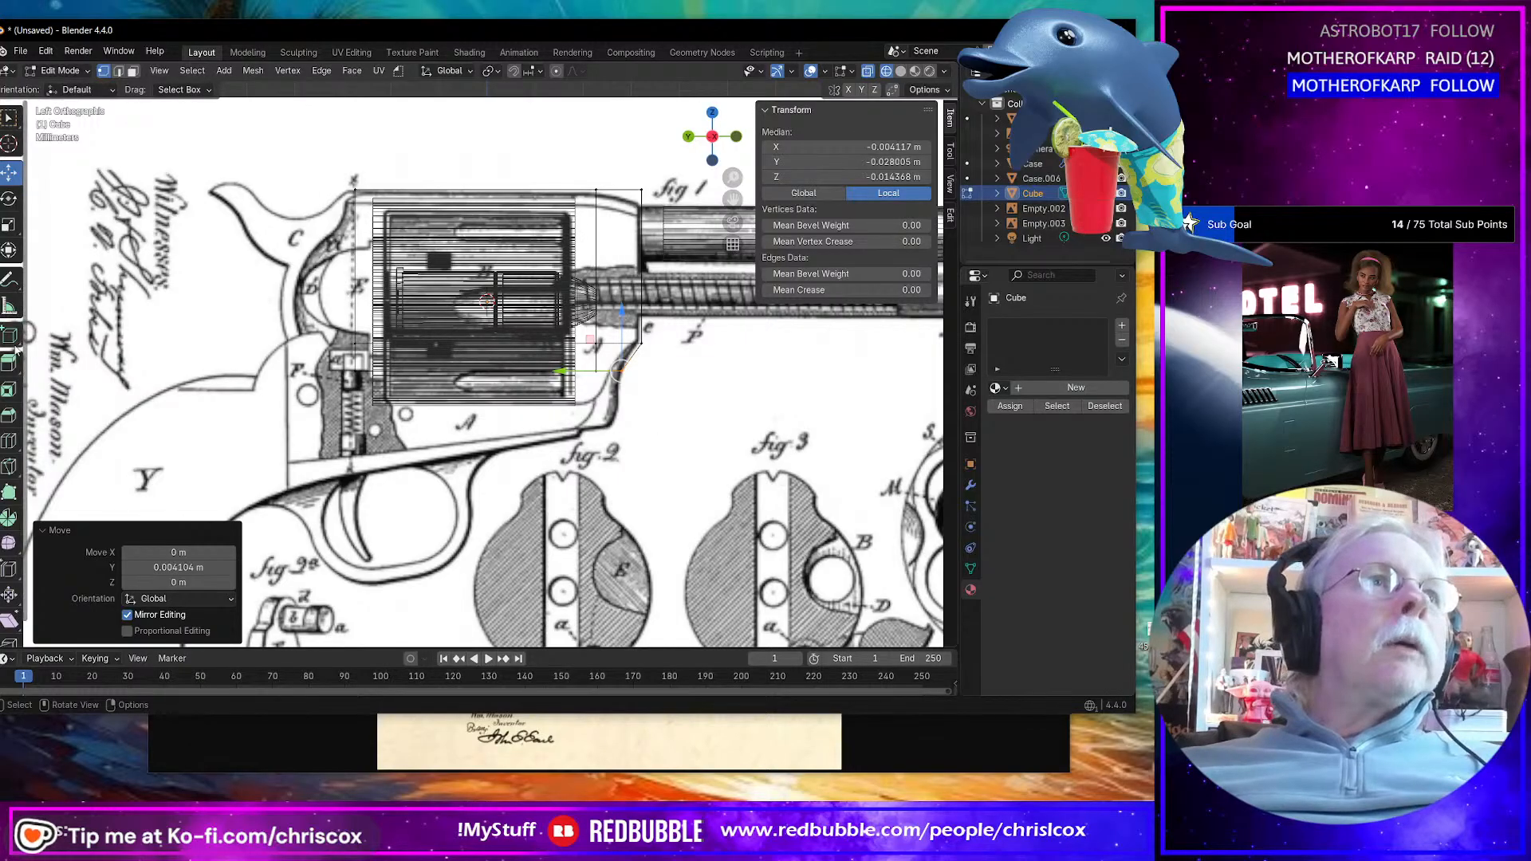
# Step: Add two crosswise loop cuts to the block, at the cylinder's front end and at its rear end with factor 0.857
pyautogui.click(10, 440)
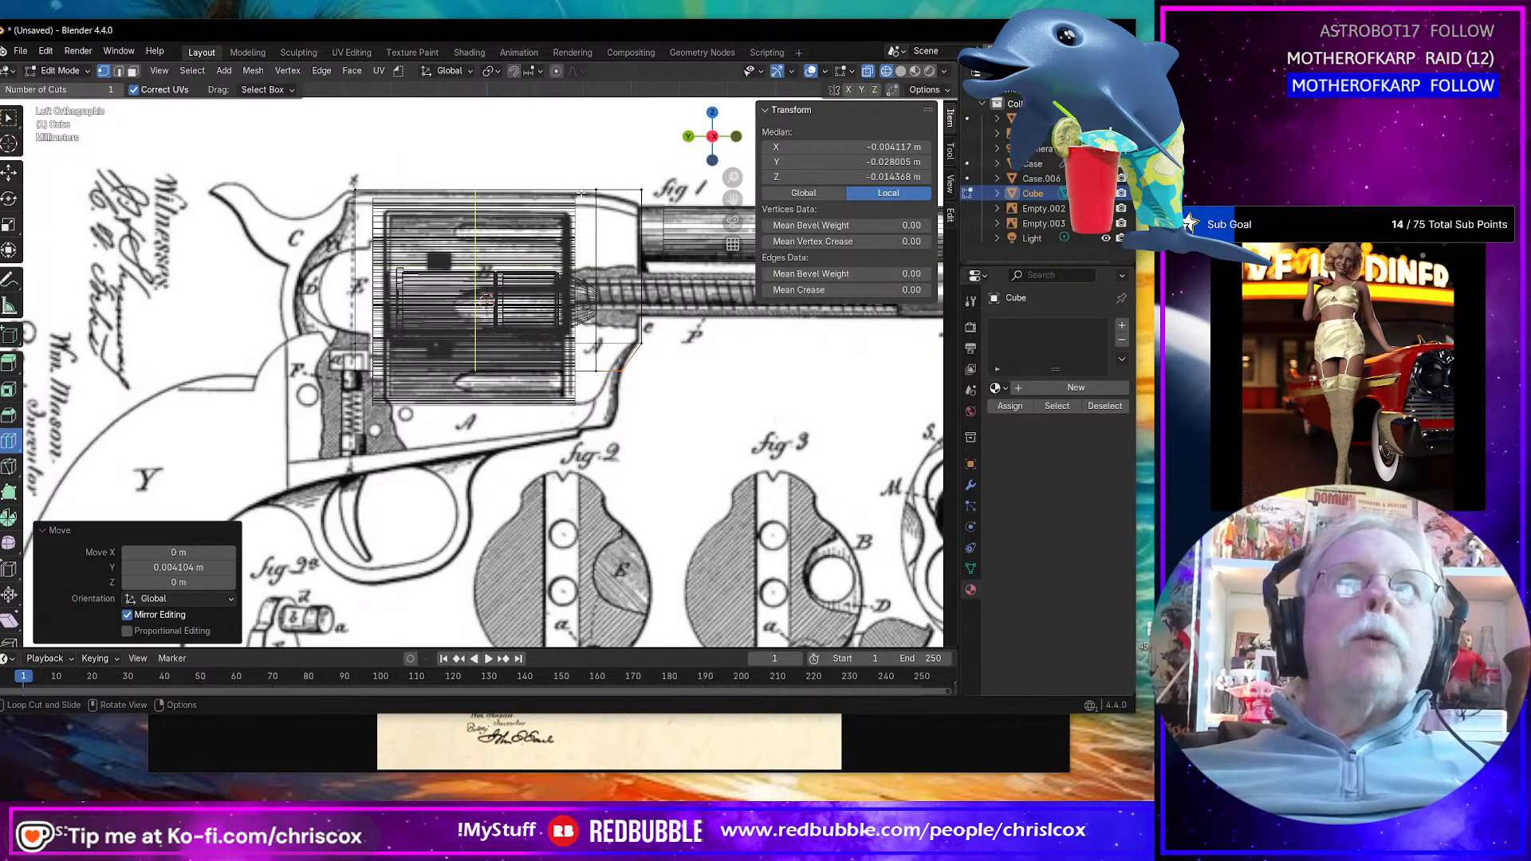
pyautogui.moveTo(606, 192); pyautogui.dragTo(674, 198)
pyautogui.moveTo(458, 196); pyautogui.dragTo(368, 195)
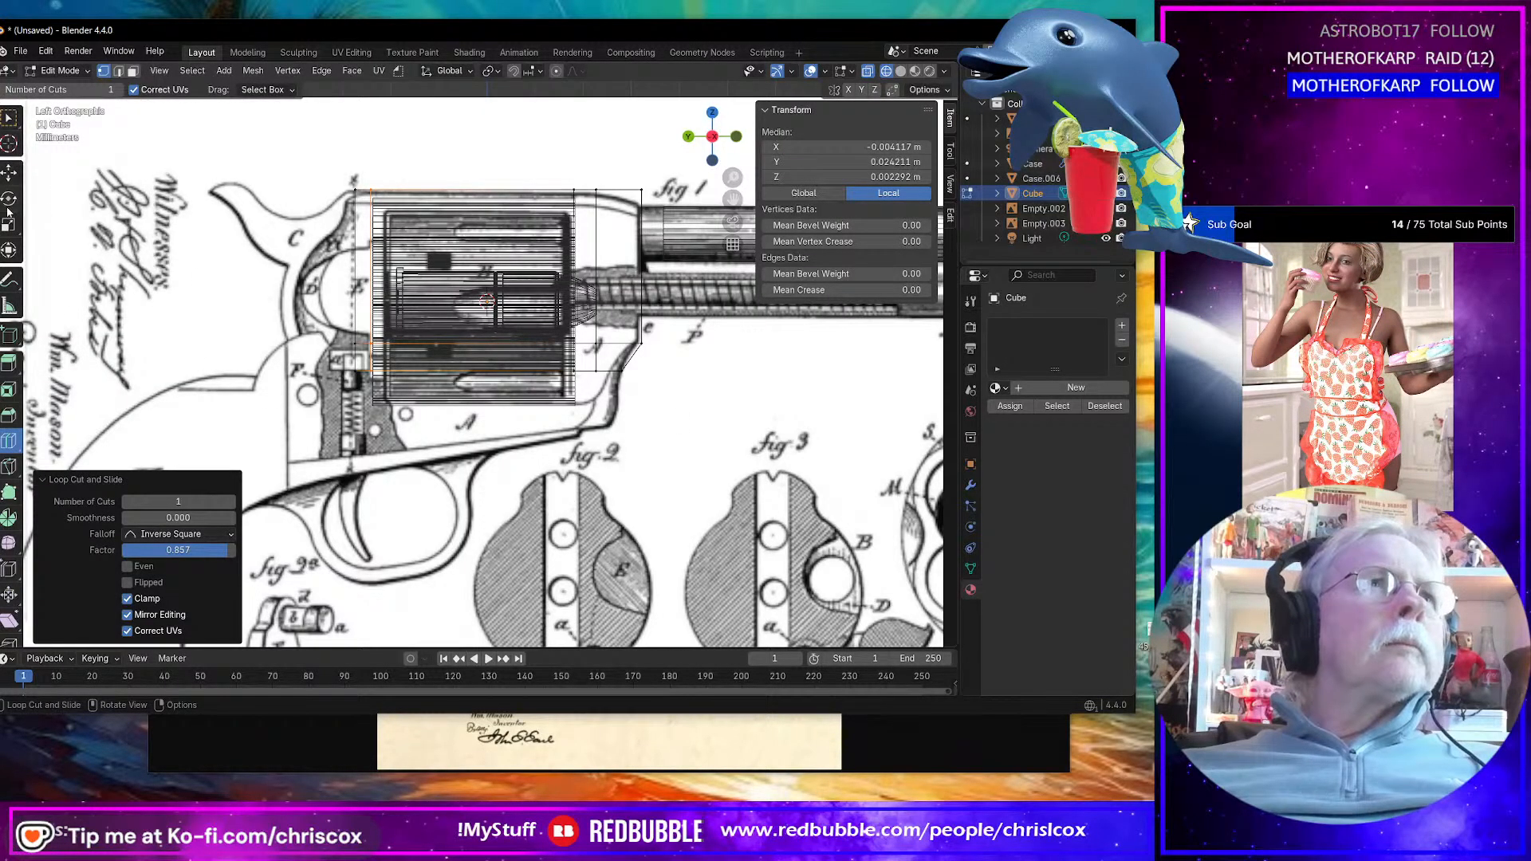
# Step: Extrude the block's entire bottom and move it -0.011316 m in Z, down to the lower front corner of the frame
pyautogui.hotkey('shift', 'space')
pyautogui.press('g')
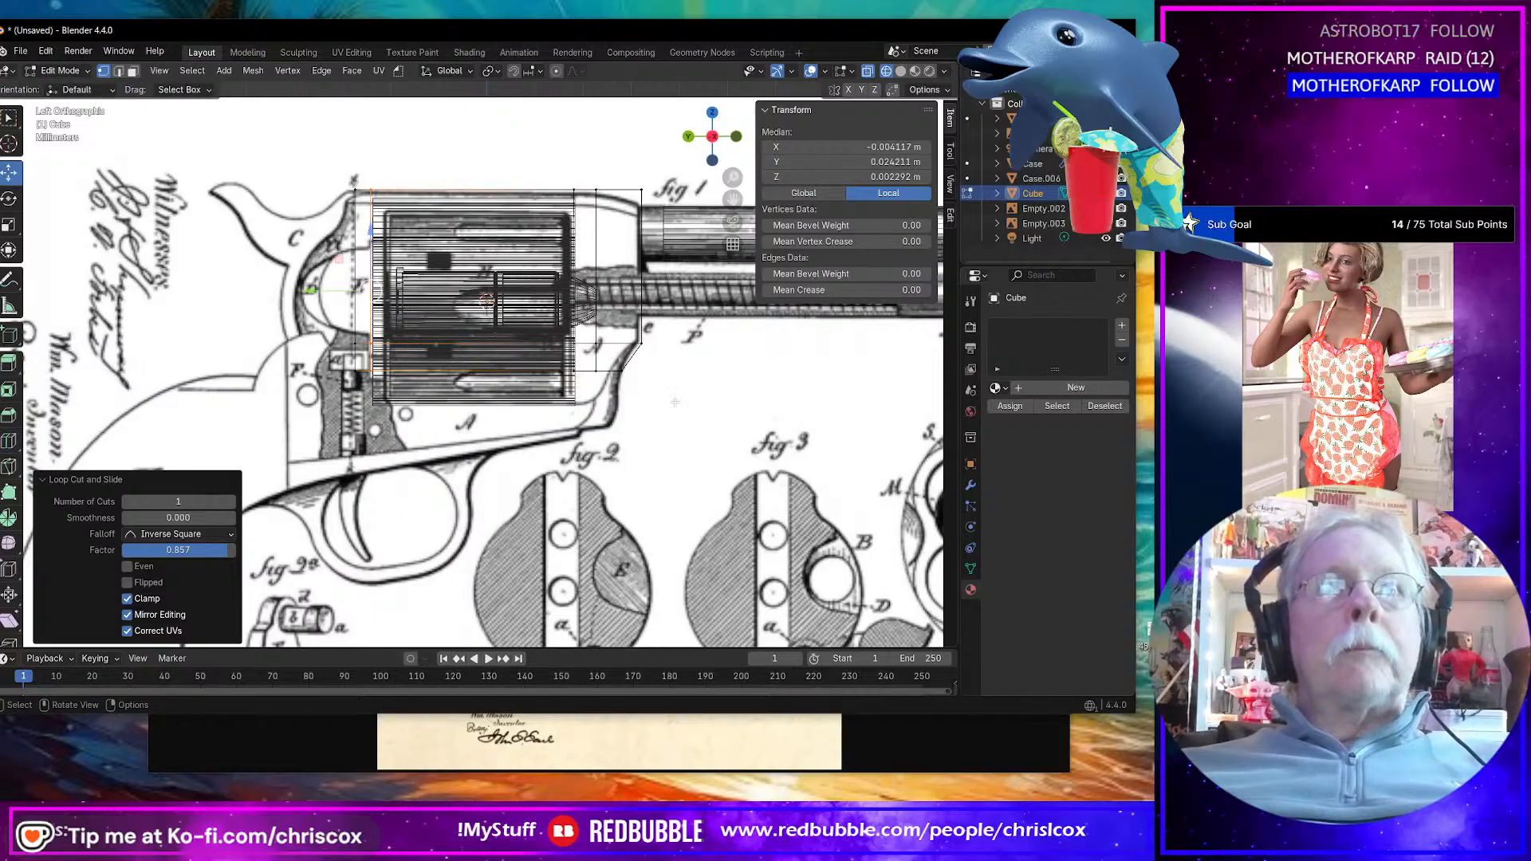
pyautogui.moveTo(280, 407); pyautogui.dragTo(674, 367)
pyautogui.moveTo(280, 367); pyautogui.dragTo(281, 366)
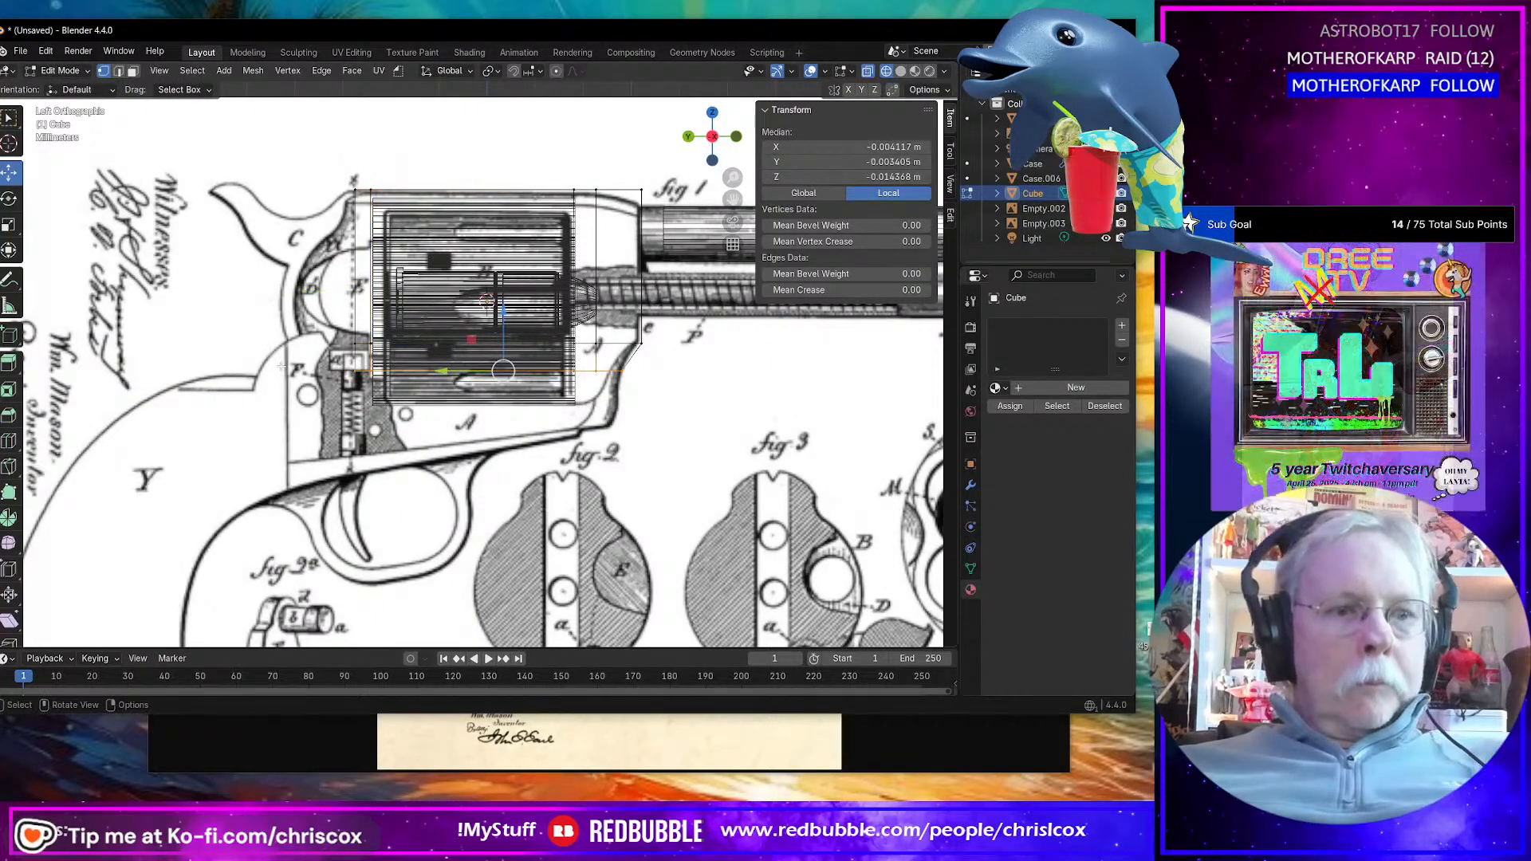
pyautogui.press('e')
pyautogui.rightClick(281, 366)
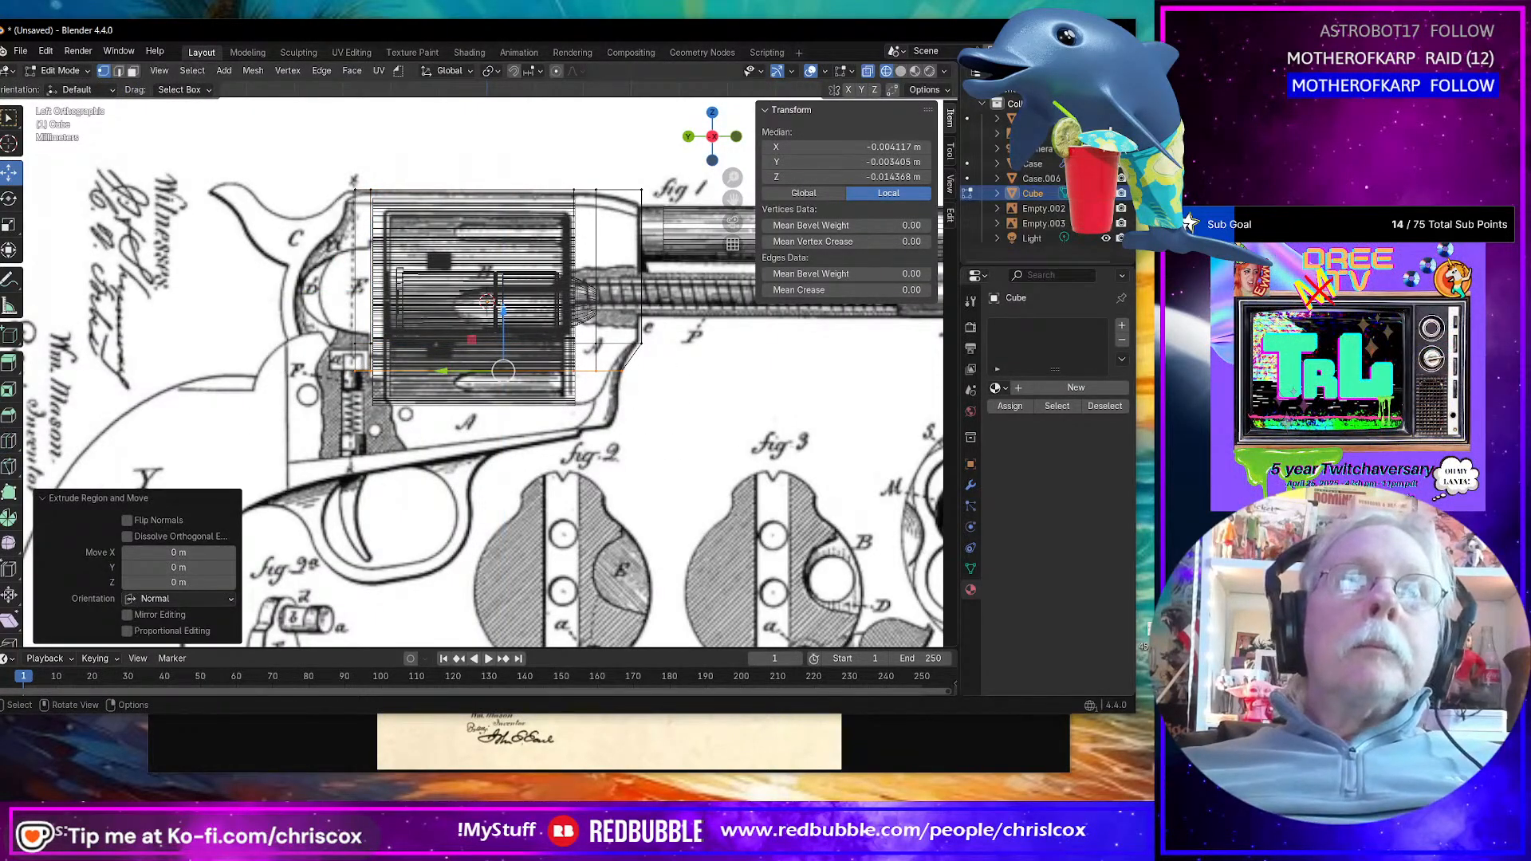
pyautogui.moveTo(503, 311); pyautogui.dragTo(500, 364)
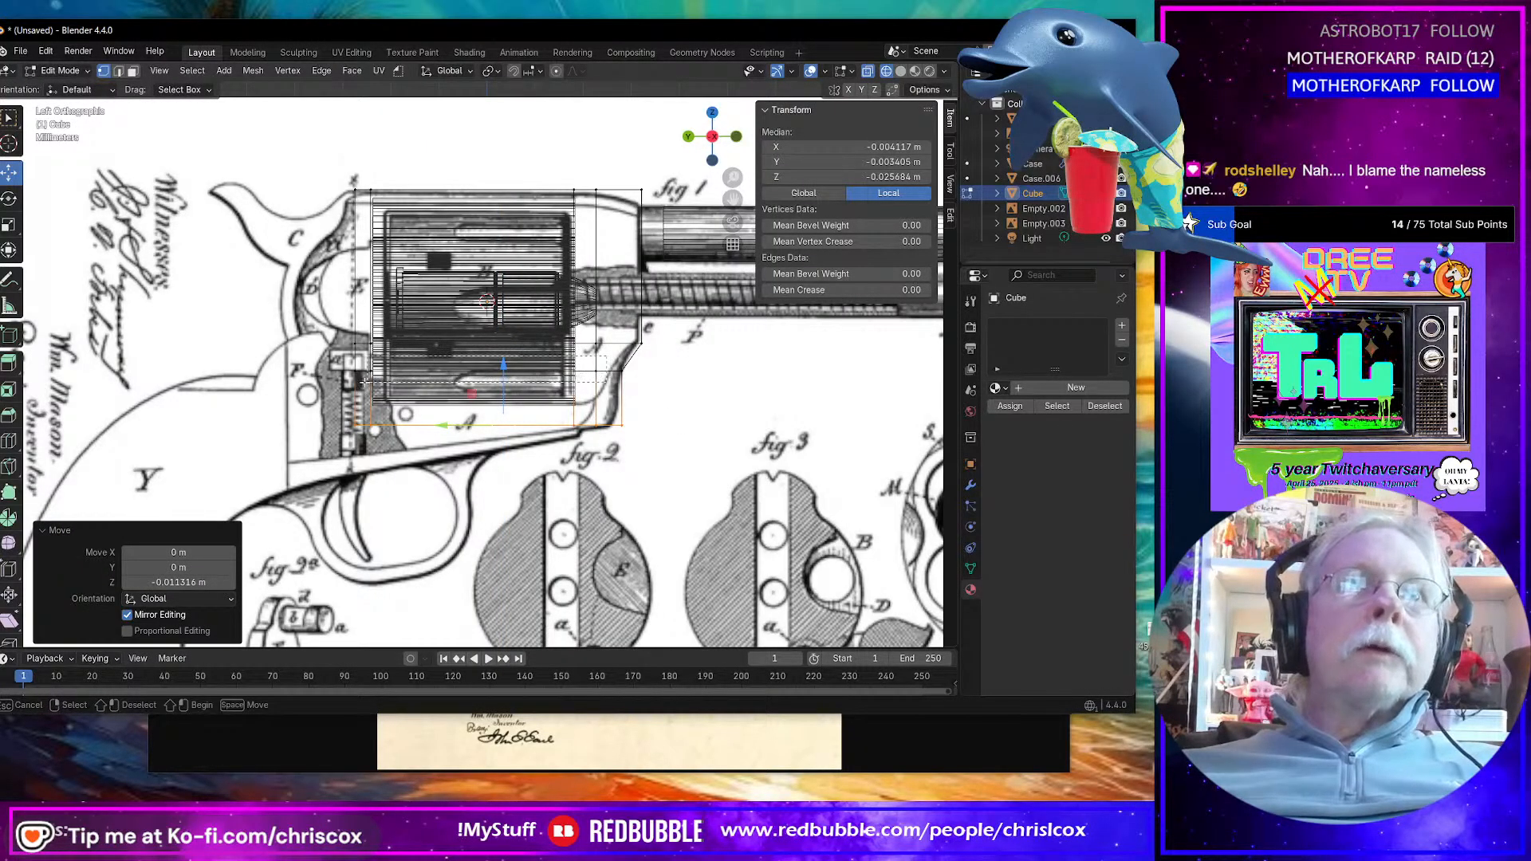
# Step: Move the vertex row beneath the cylinder -0.006715 m in Z, and lower the rear bottom vertices onto the frame's sloping underside
pyautogui.moveTo(365, 383); pyautogui.dragTo(347, 384)
pyautogui.moveTo(437, 314); pyautogui.dragTo(437, 347)
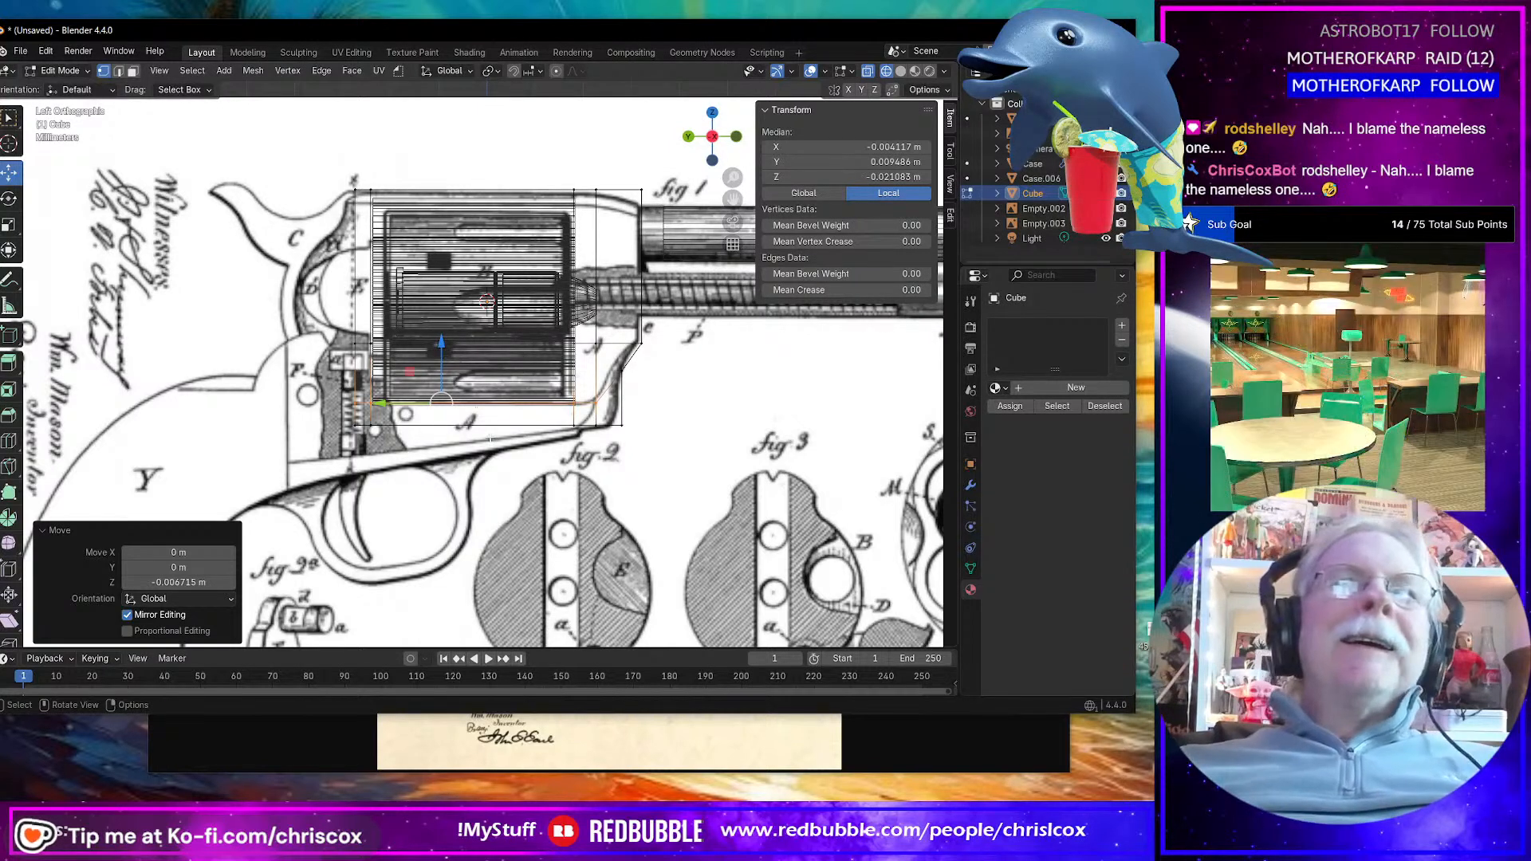
pyautogui.moveTo(414, 496); pyautogui.dragTo(360, 472)
# Step: Try to straighten the block's outer bottom edge with Gstretch, using only its front and rear corner vertices
pyautogui.moveTo(602, 469); pyautogui.dragTo(546, 414)
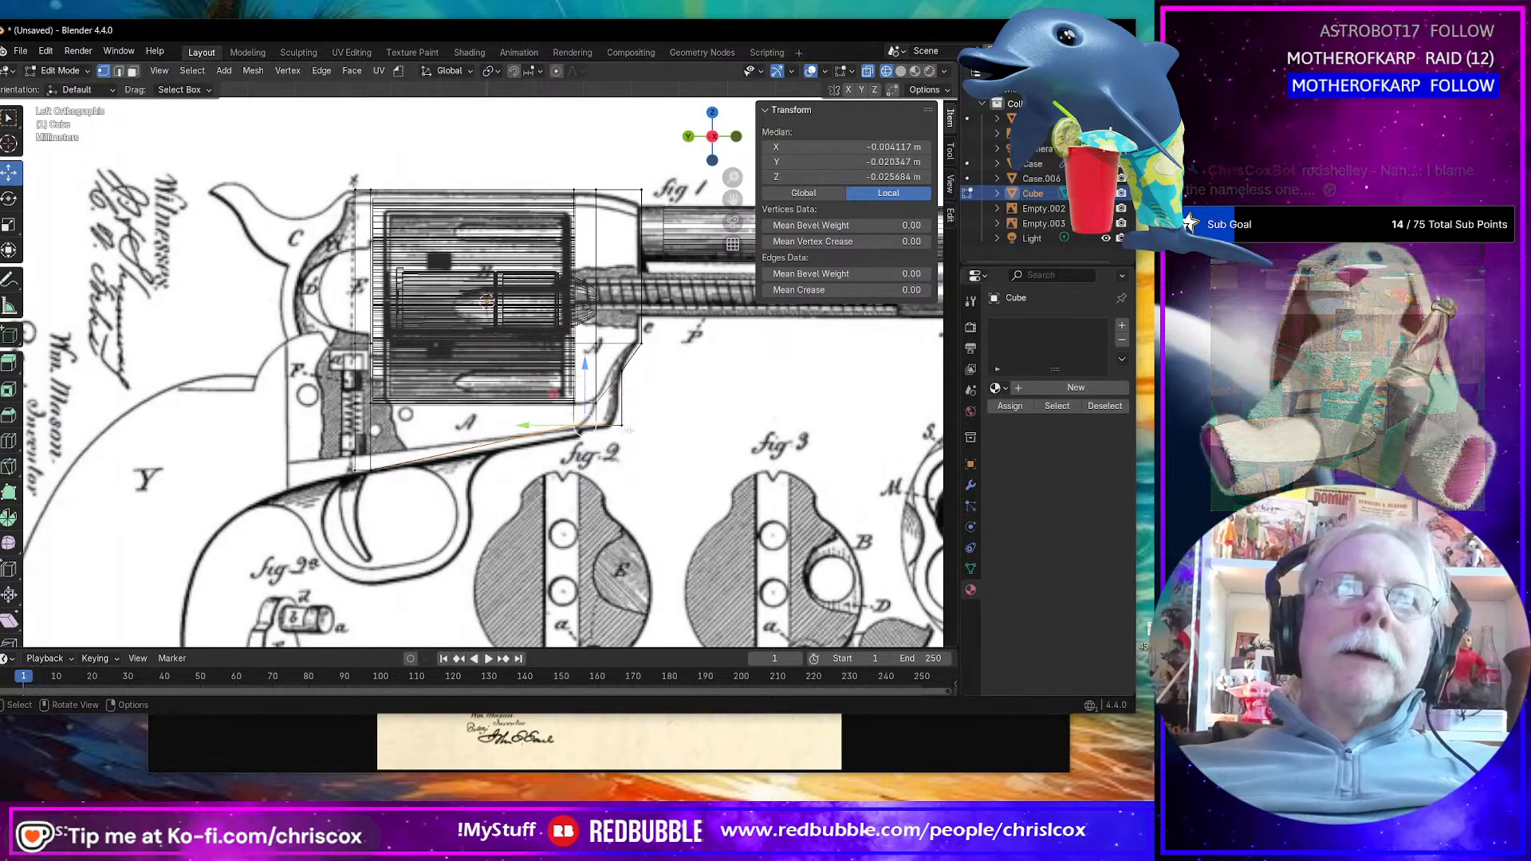
pyautogui.moveTo(626, 429); pyautogui.dragTo(634, 471, button='middle')
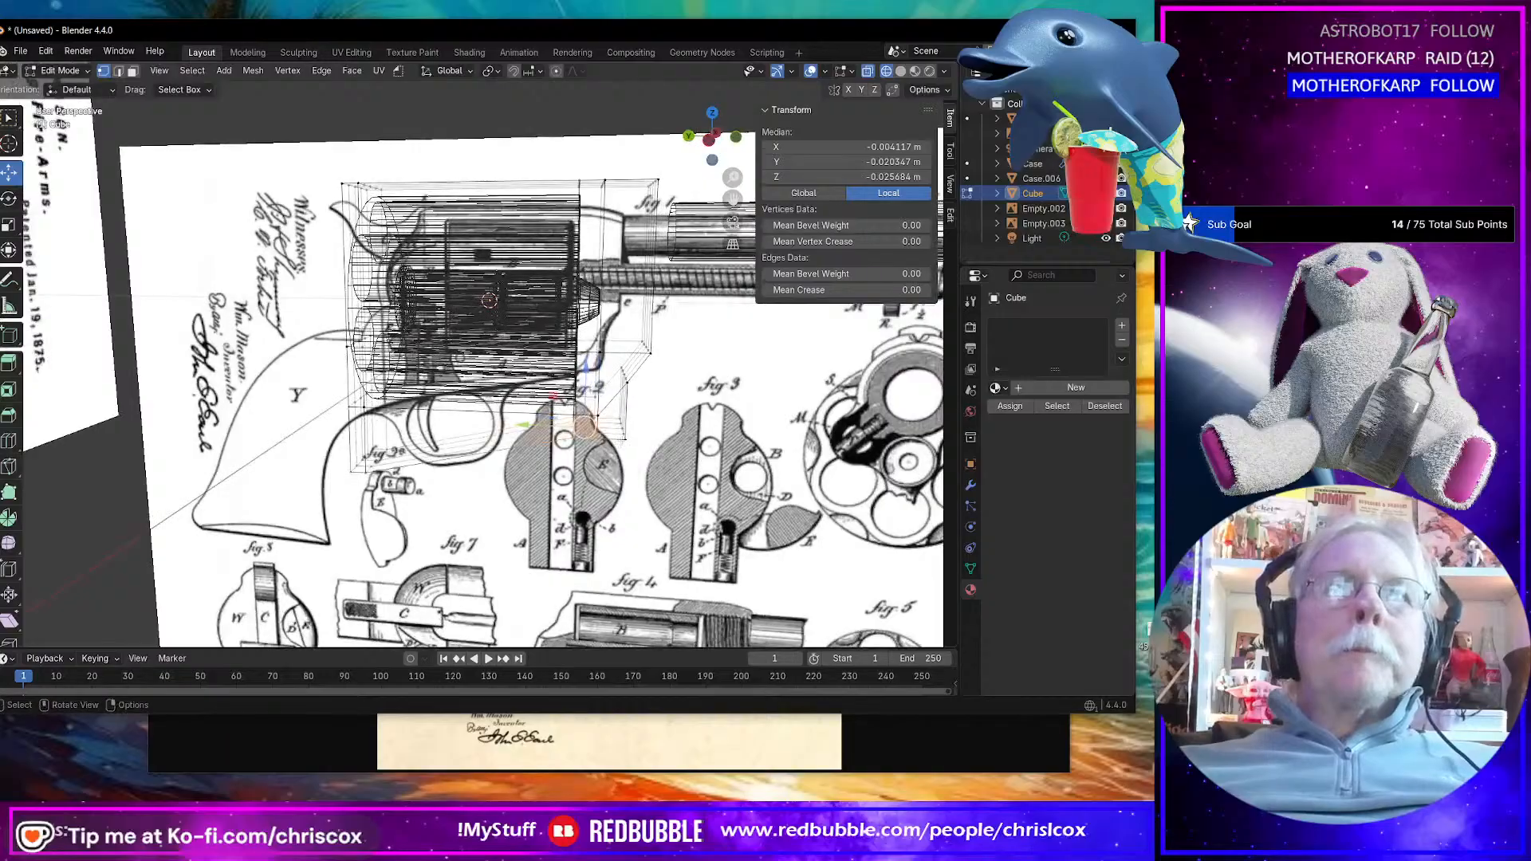
pyautogui.click(599, 441)
pyautogui.keyDown('shift'); pyautogui.click(369, 483); pyautogui.keyUp('shift')
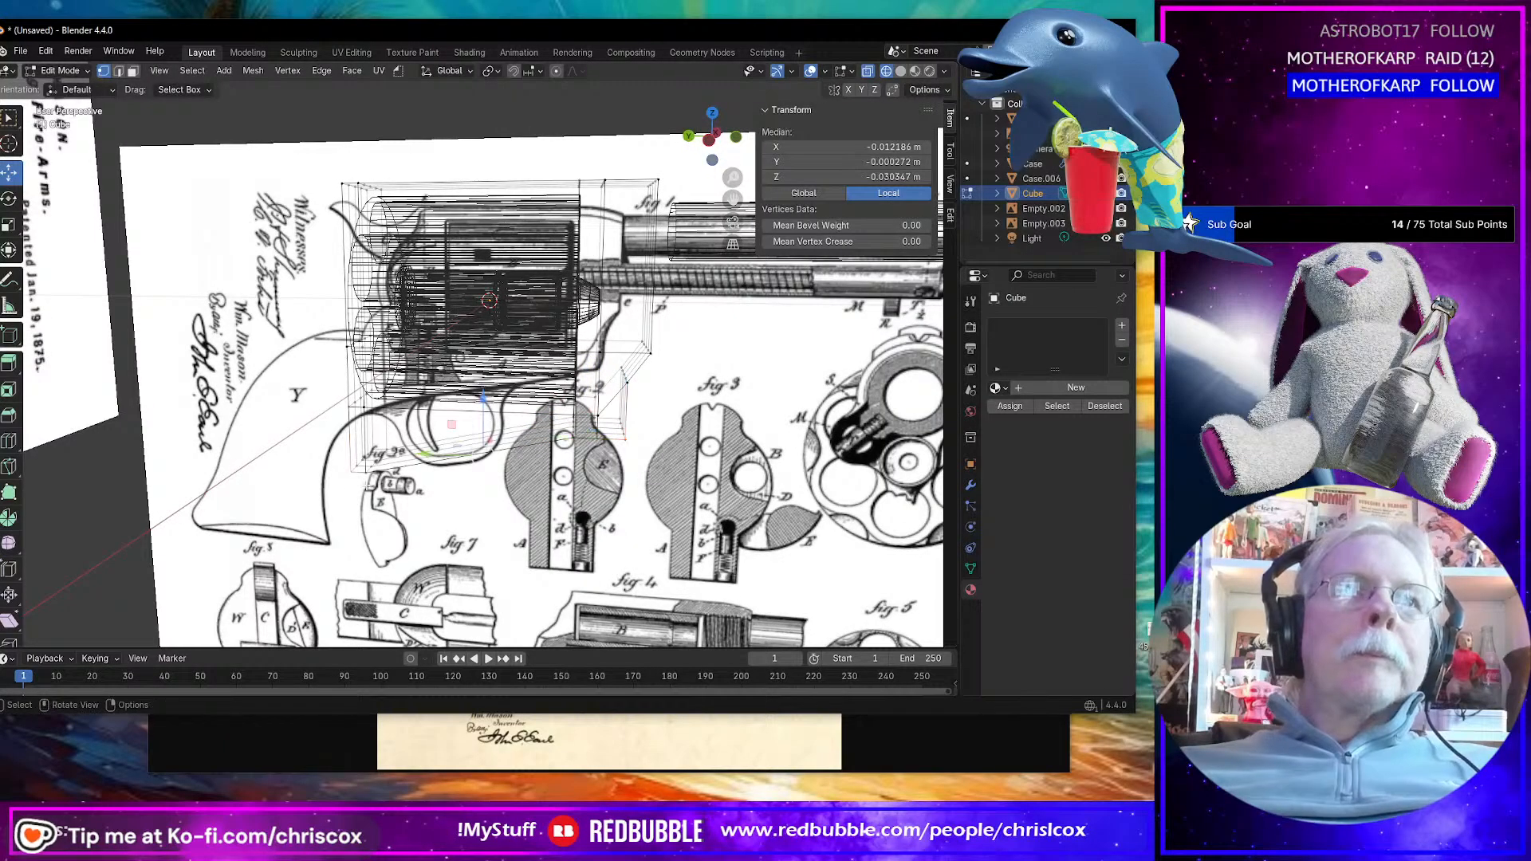
pyautogui.moveTo(369, 484)
pyautogui.mouseDown(button='middle')
pyautogui.moveTo(418, 479)
pyautogui.moveTo(374, 486)
pyautogui.mouseUp(button='middle')
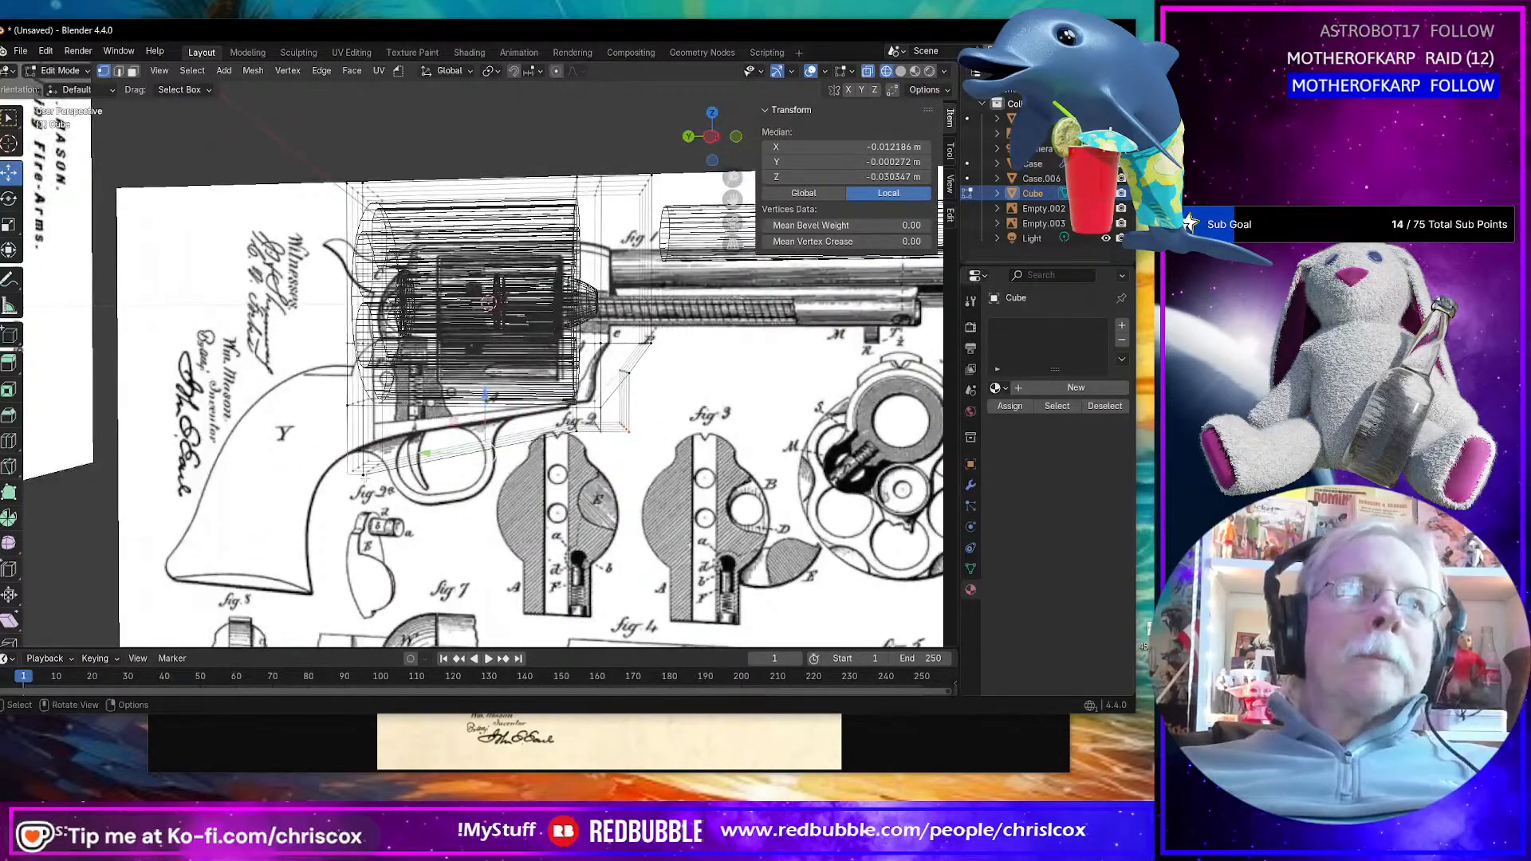
pyautogui.rightClick(365, 478)
pyautogui.moveTo(355, 328)
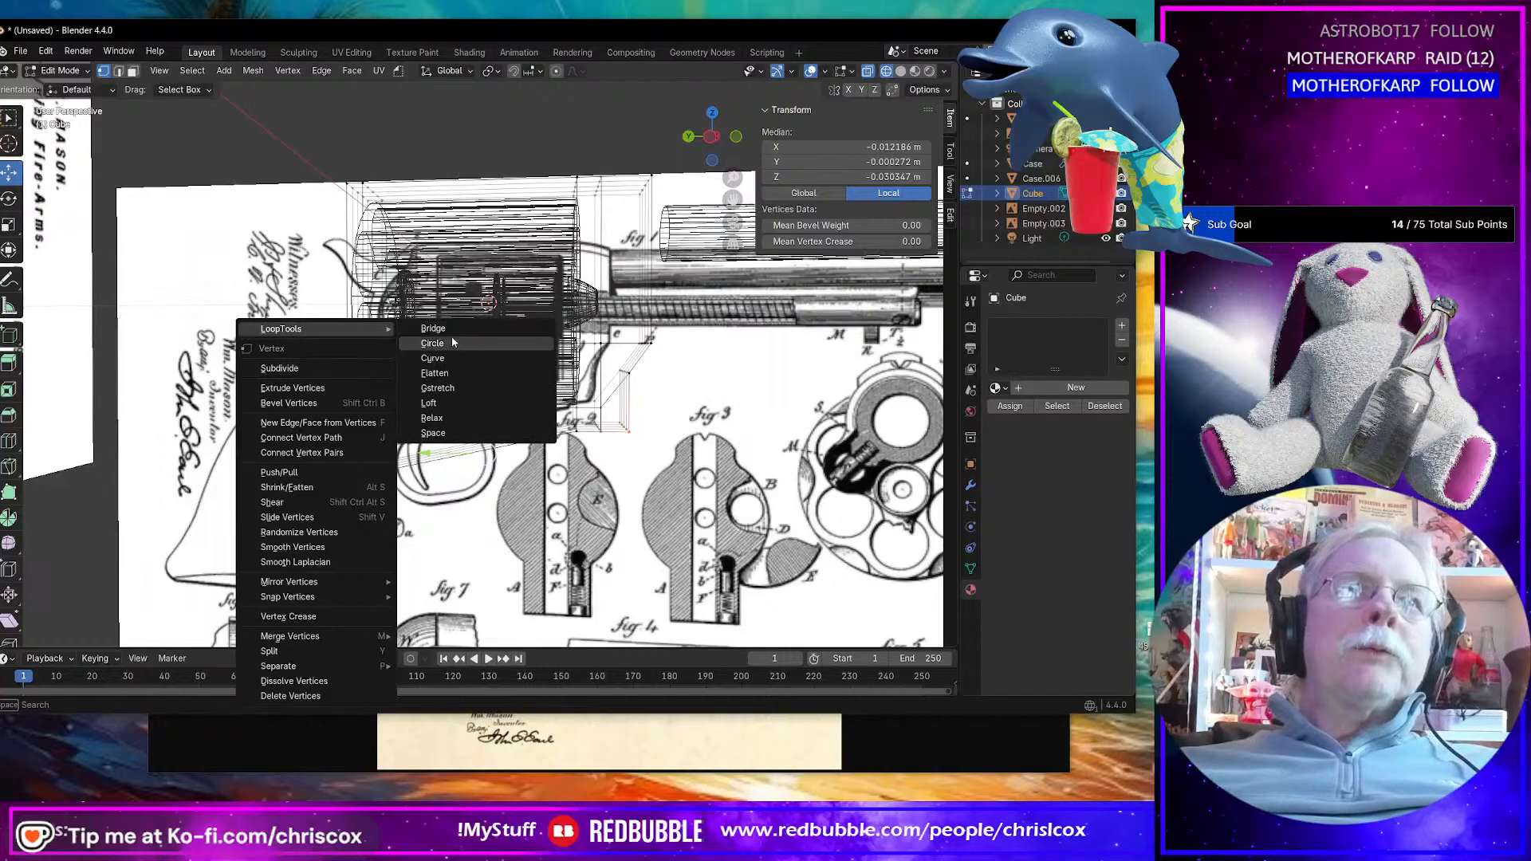
pyautogui.click(452, 388)
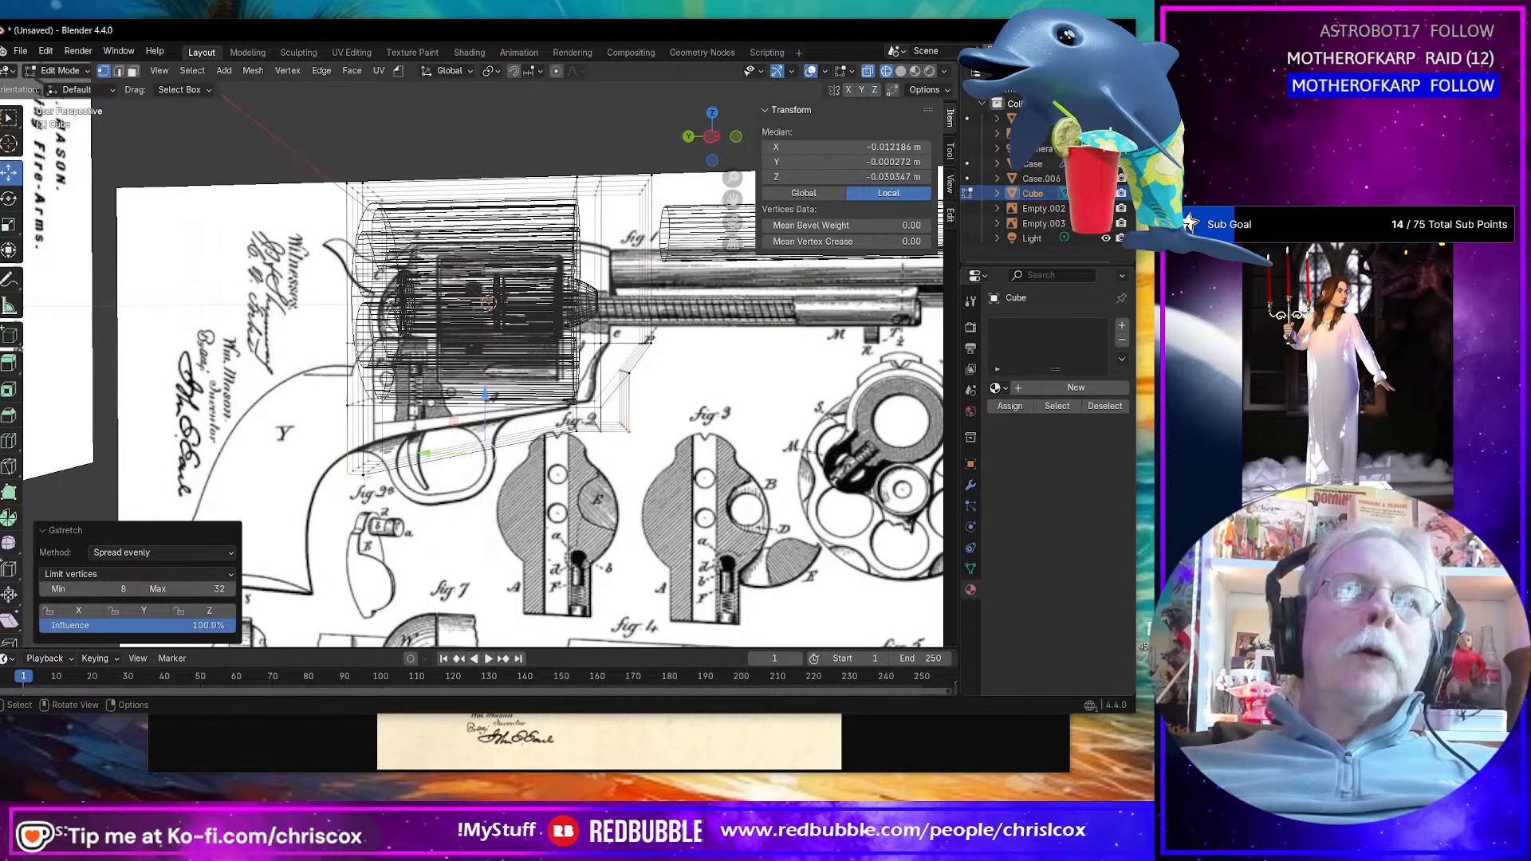
# Step: Straighten the full vertex row along the block's outer bottom edge with Gstretch, method Spread, and turn off X-ray display
pyautogui.click(363, 471)
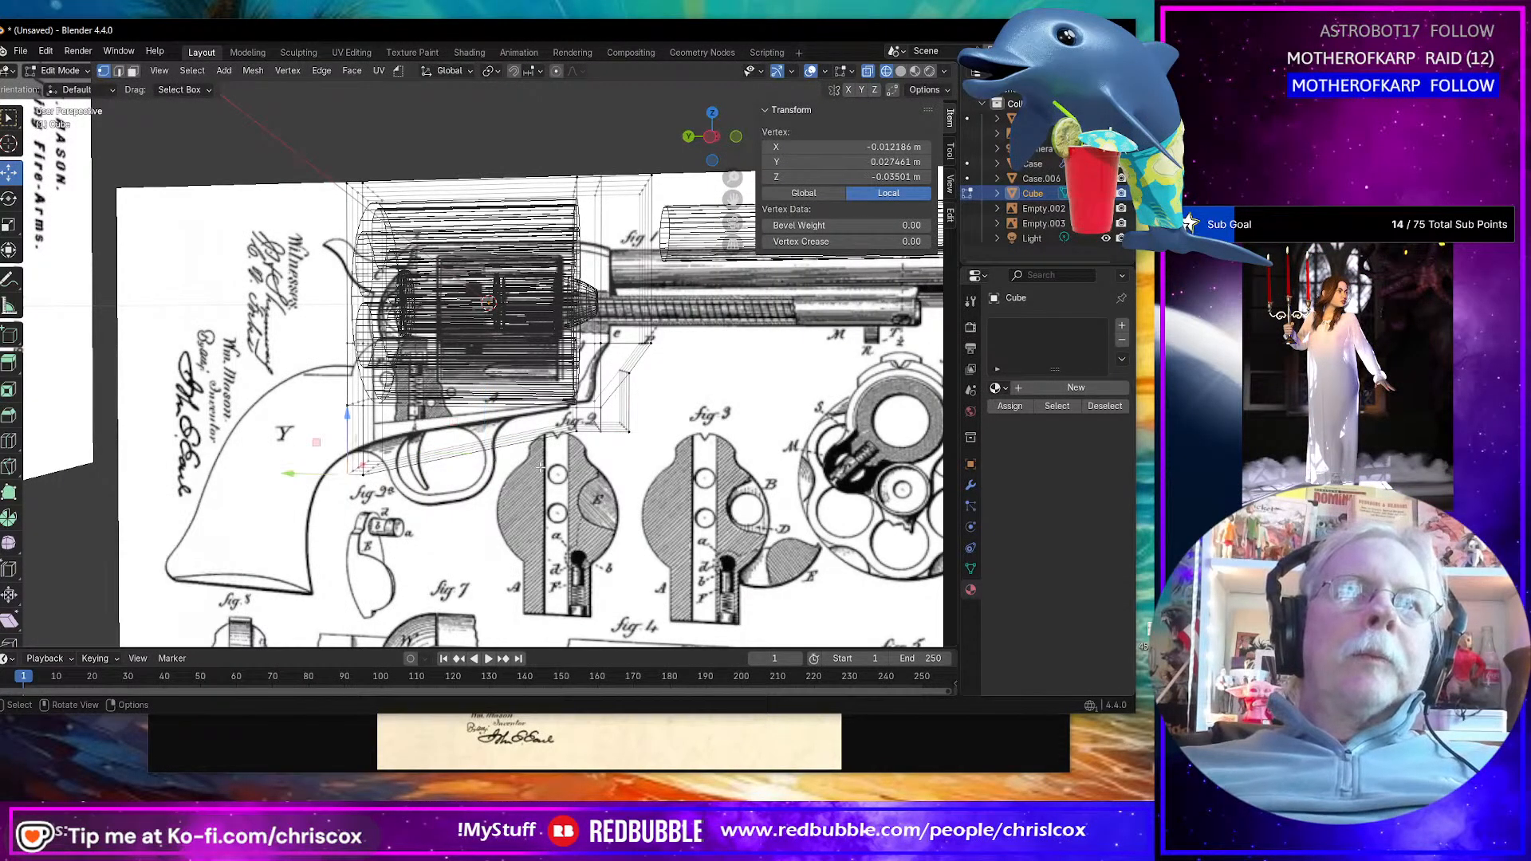
pyautogui.keyDown('ctrl'); pyautogui.keyDown('shift'); pyautogui.click(632, 432); pyautogui.keyUp('shift'); pyautogui.keyUp('ctrl')
pyautogui.rightClick(594, 328)
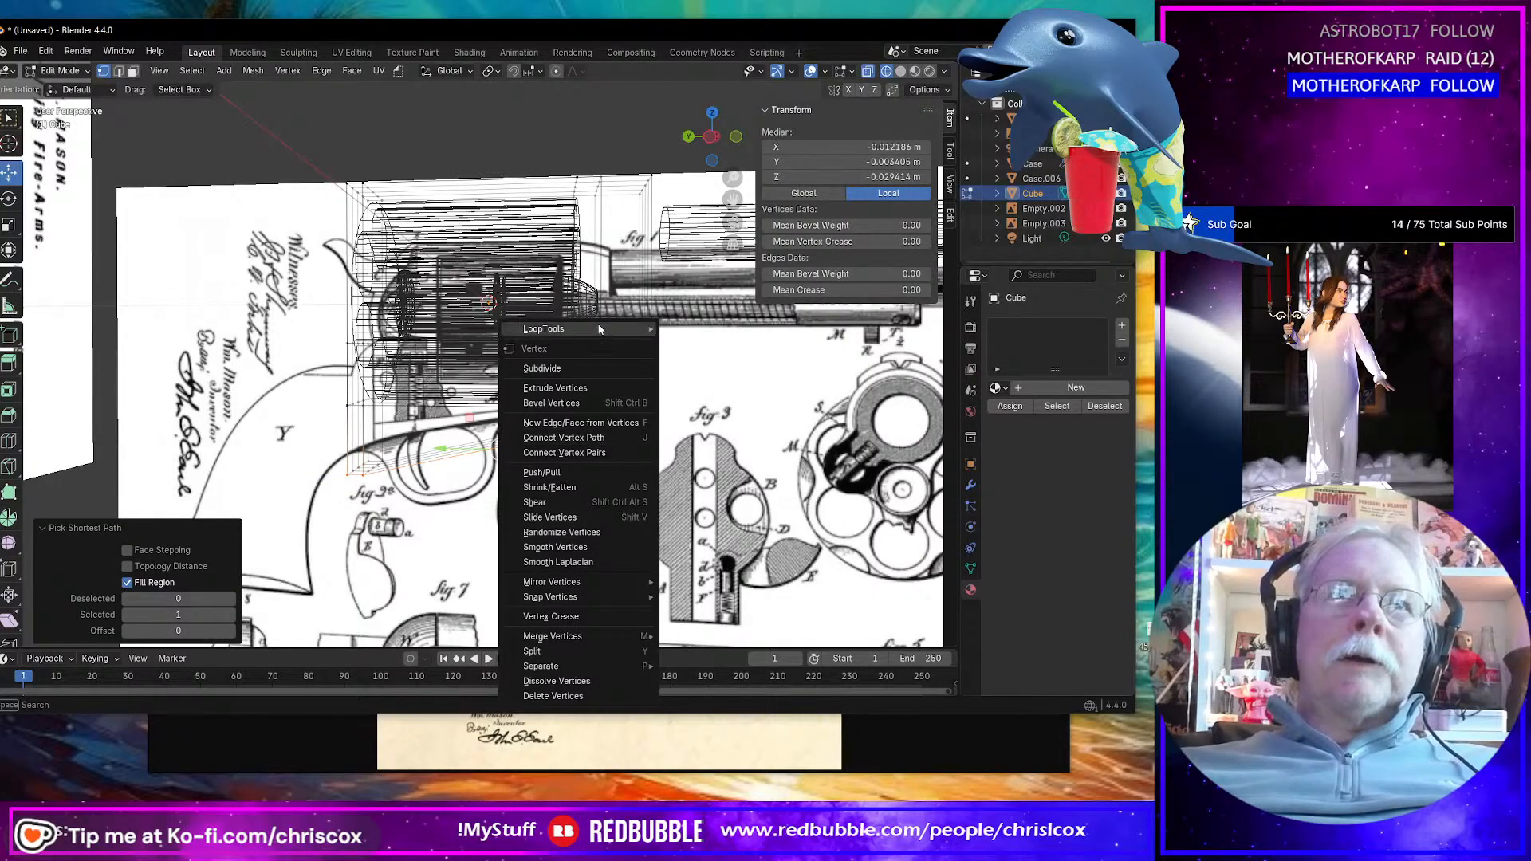
pyautogui.moveTo(599, 330)
pyautogui.click(697, 390)
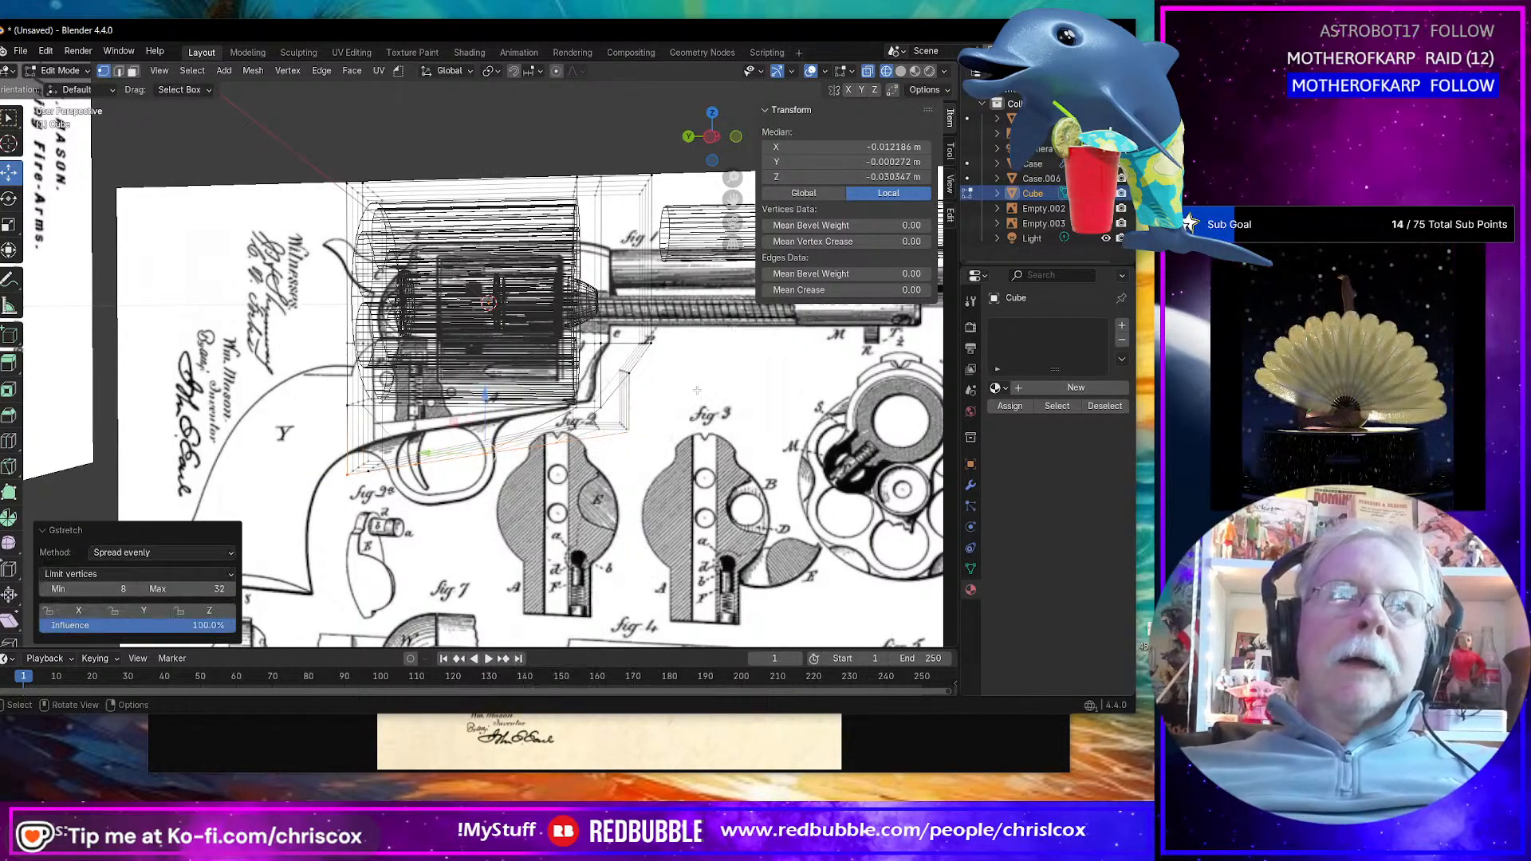
pyautogui.click(161, 550)
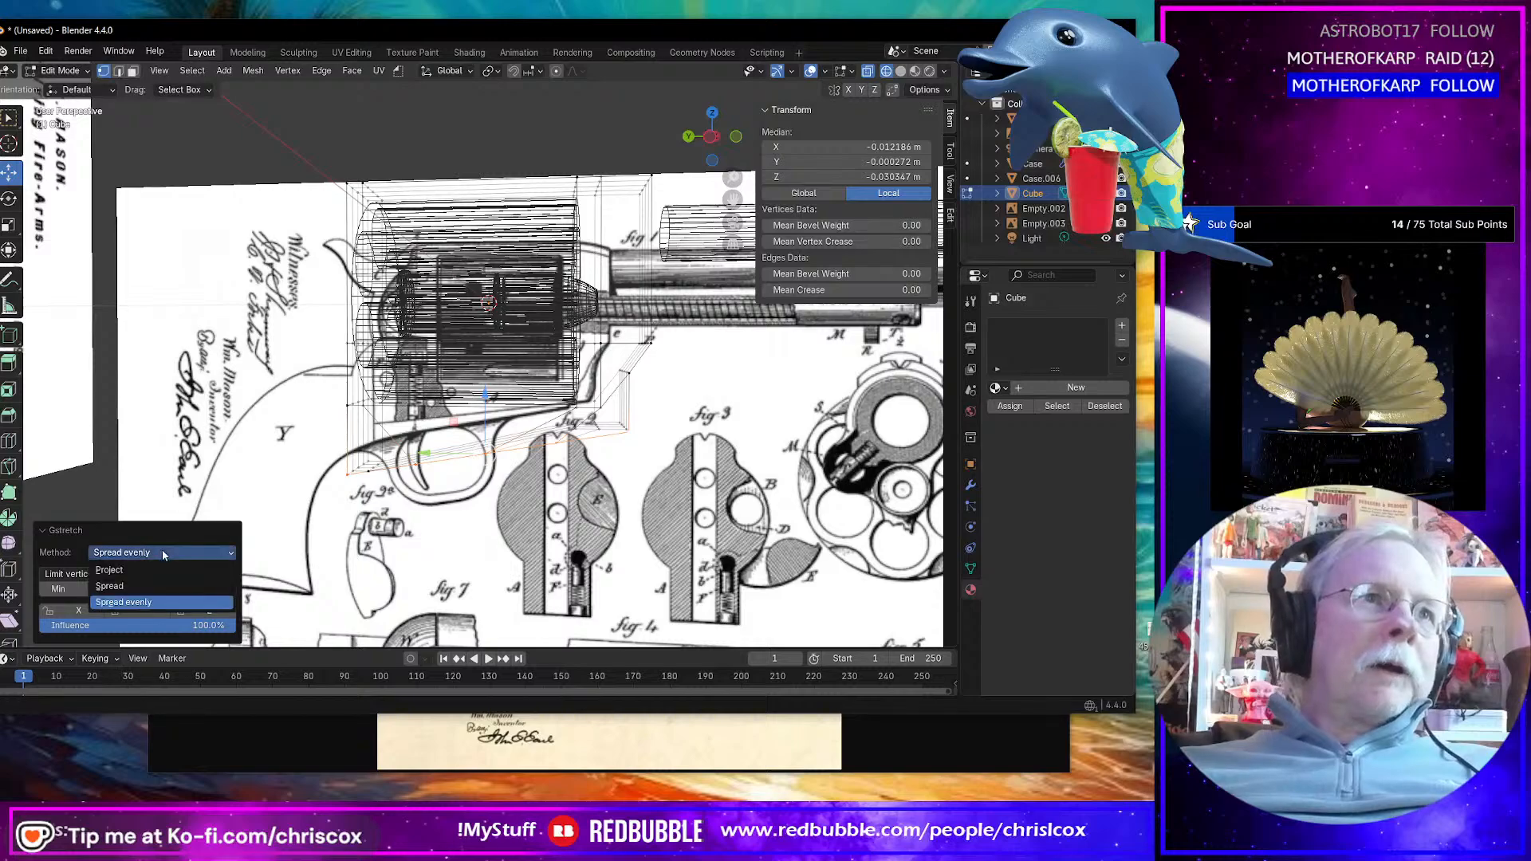
pyautogui.click(154, 587)
pyautogui.moveTo(335, 588); pyautogui.dragTo(565, 588, button='middle')
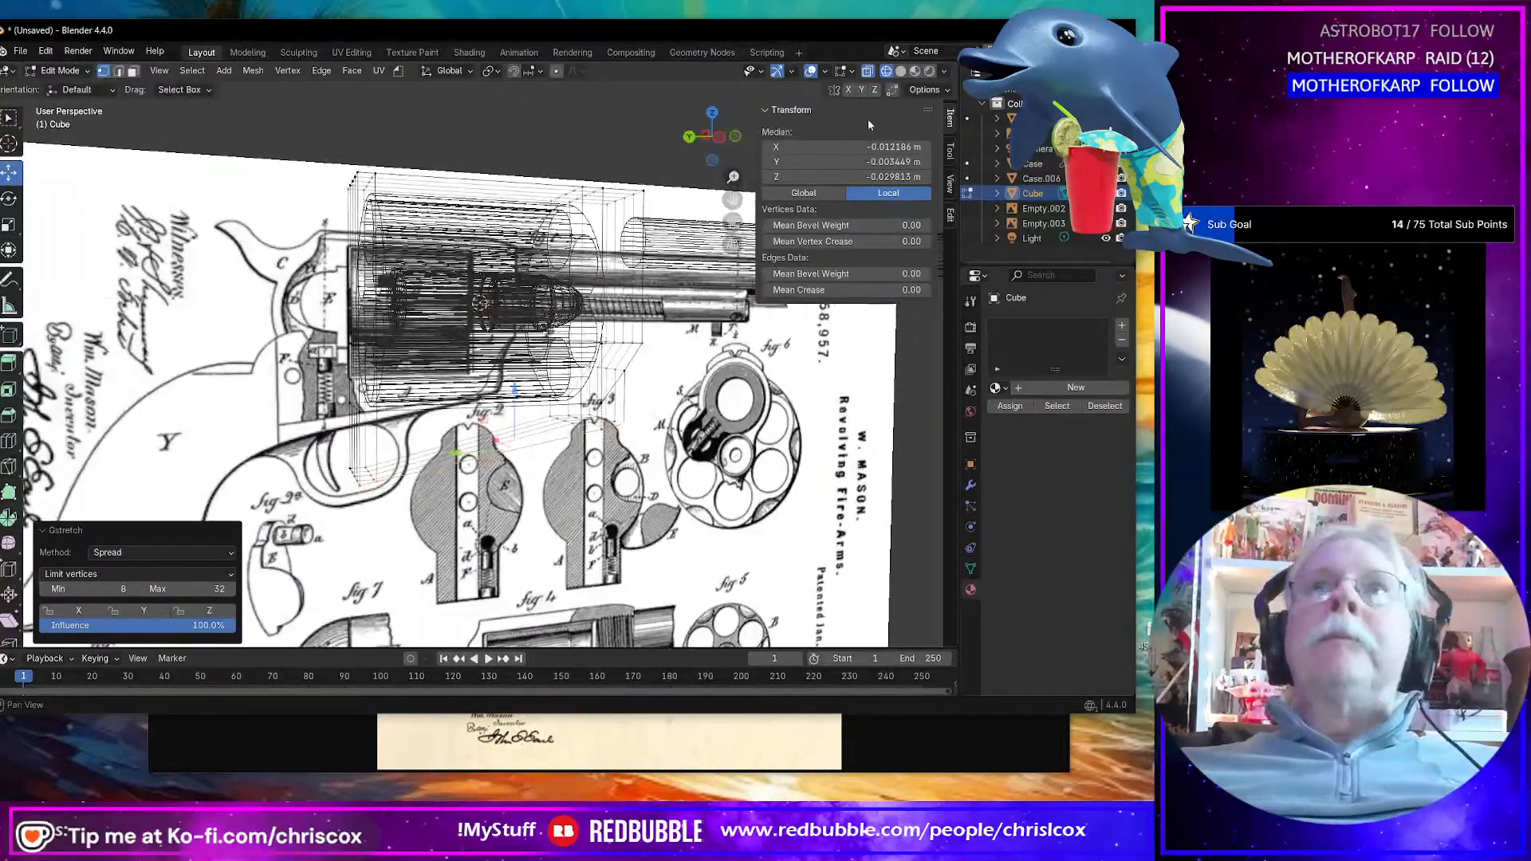
pyautogui.click(869, 70)
pyautogui.moveTo(614, 391); pyautogui.dragTo(765, 255, button='middle')
pyautogui.moveTo(469, 296); pyautogui.dragTo(479, 294, button='middle')
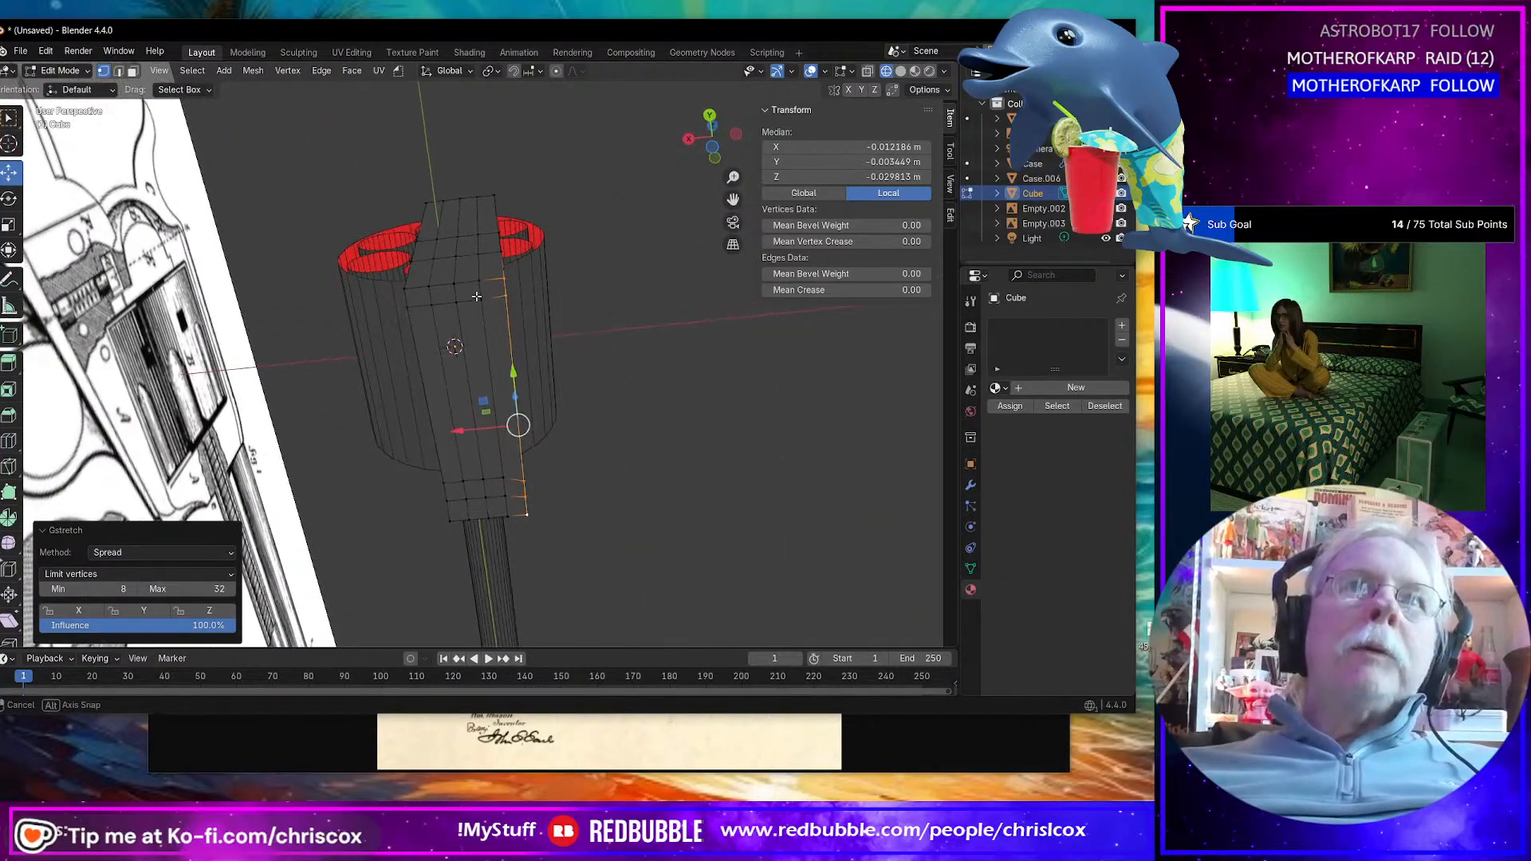
pyautogui.click(479, 282)
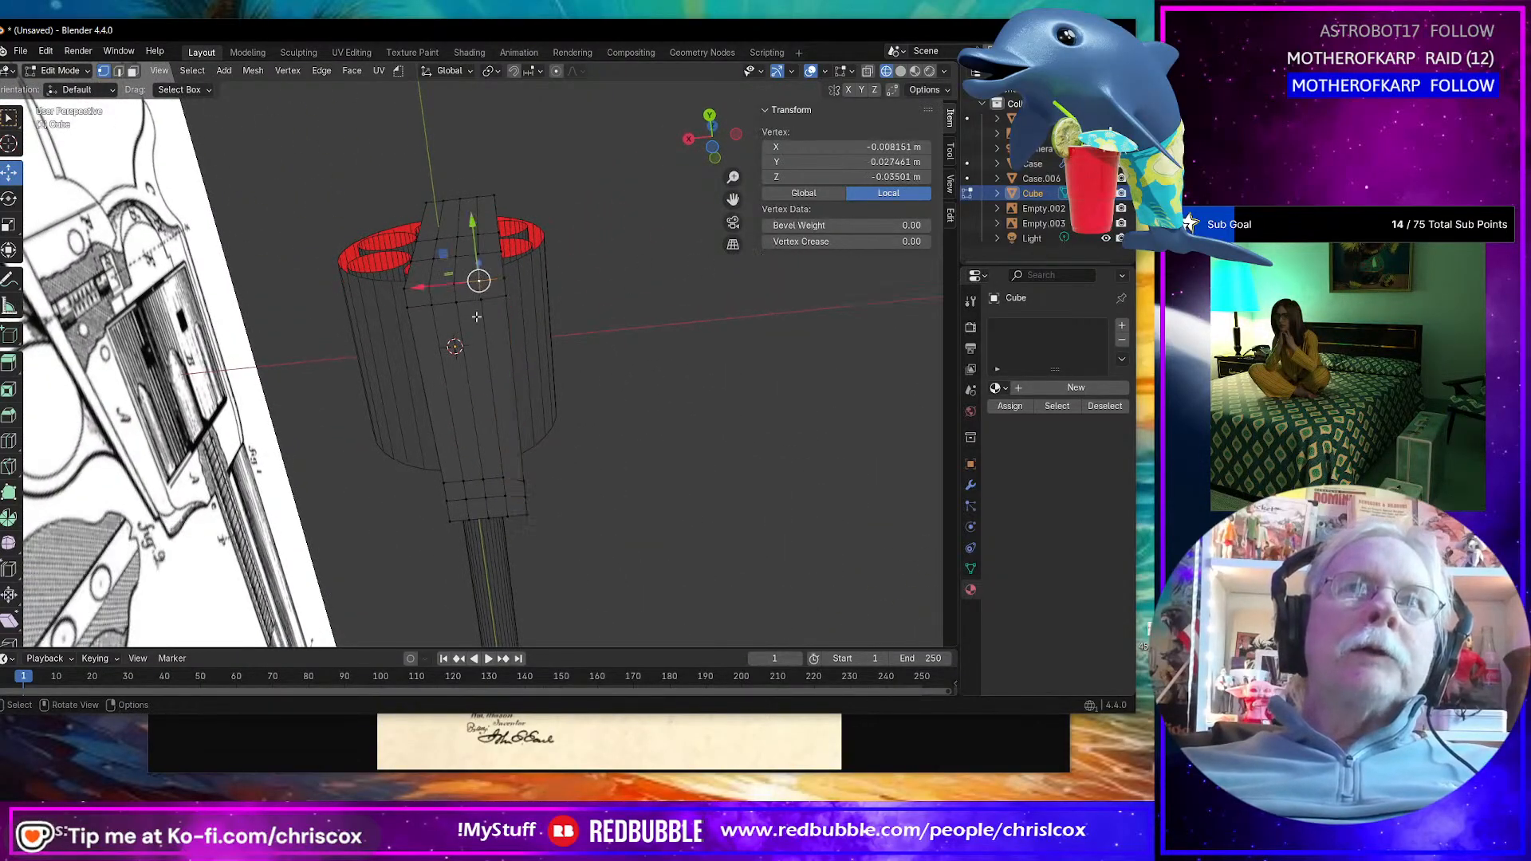
pyautogui.keyDown('ctrl'); pyautogui.keyDown('shift'); pyautogui.click(504, 514); pyautogui.keyUp('shift'); pyautogui.keyUp('ctrl')
pyautogui.rightClick(504, 514)
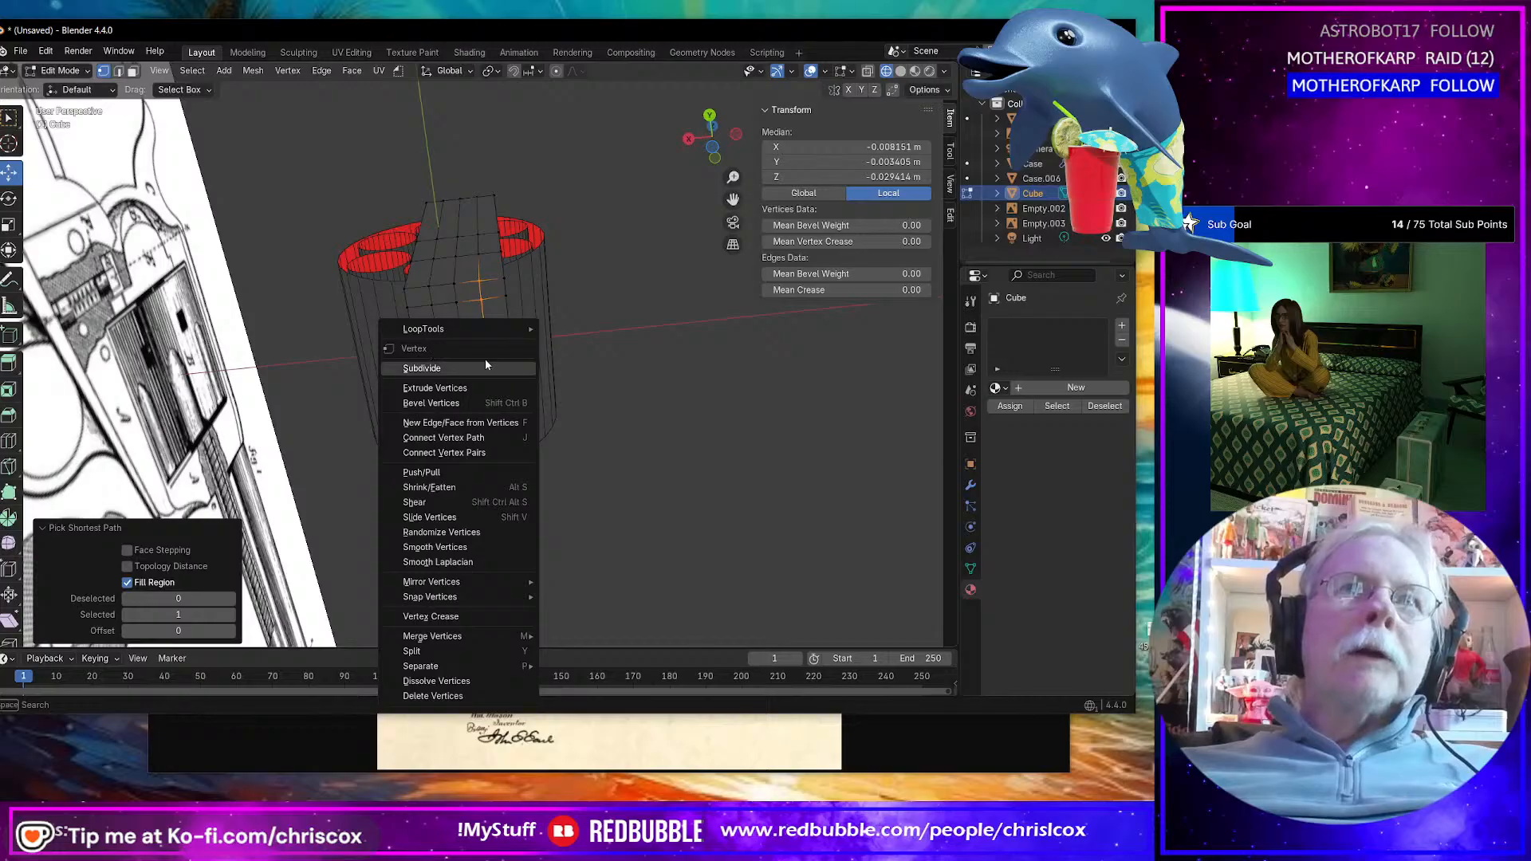
pyautogui.moveTo(558, 383); pyautogui.dragTo(674, 524, button='middle')
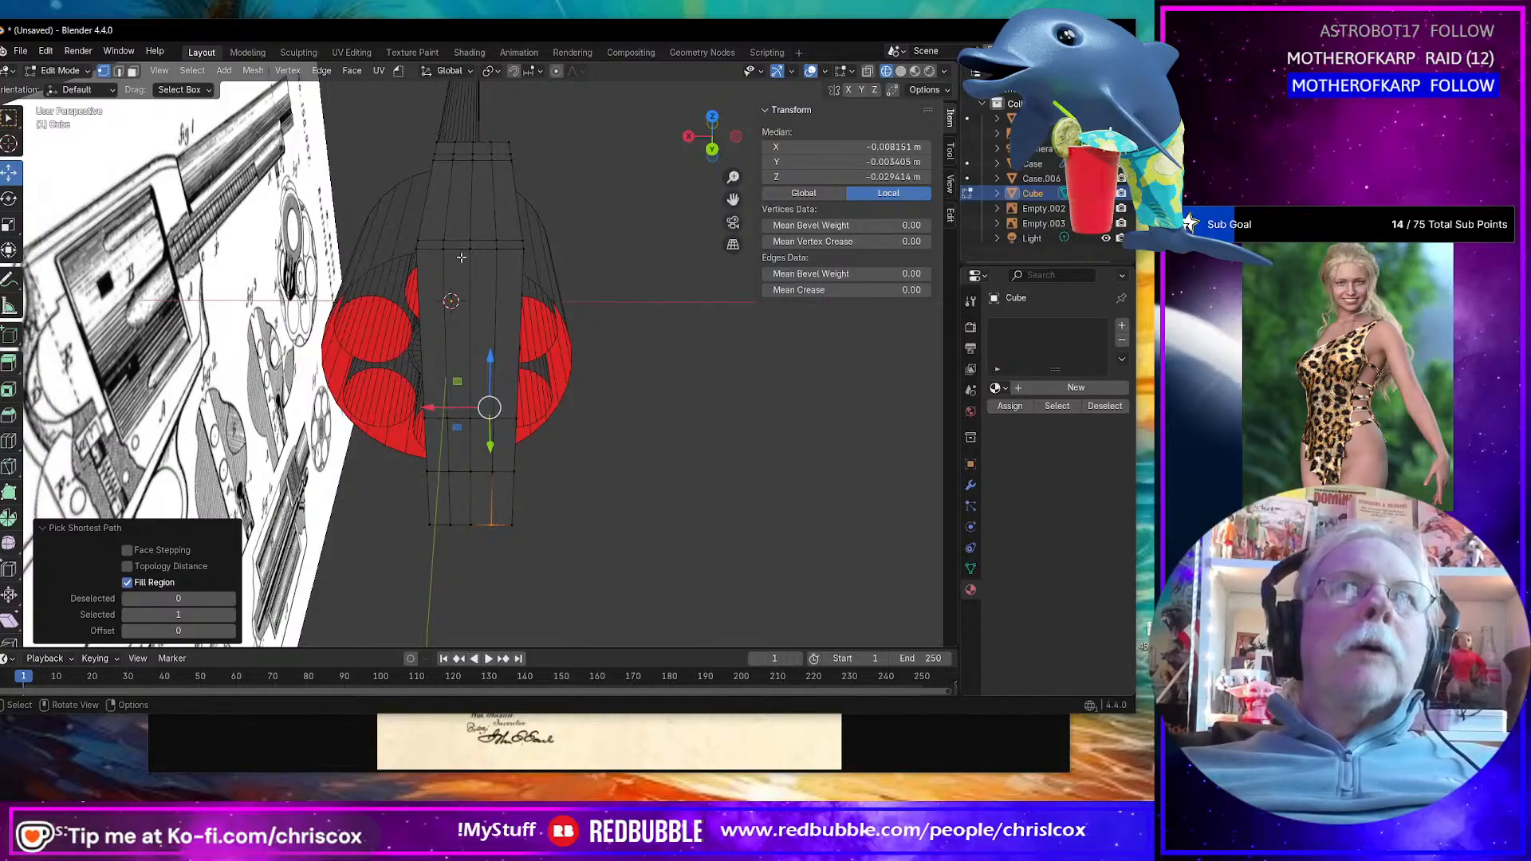
pyautogui.hotkey('alt', 'a')
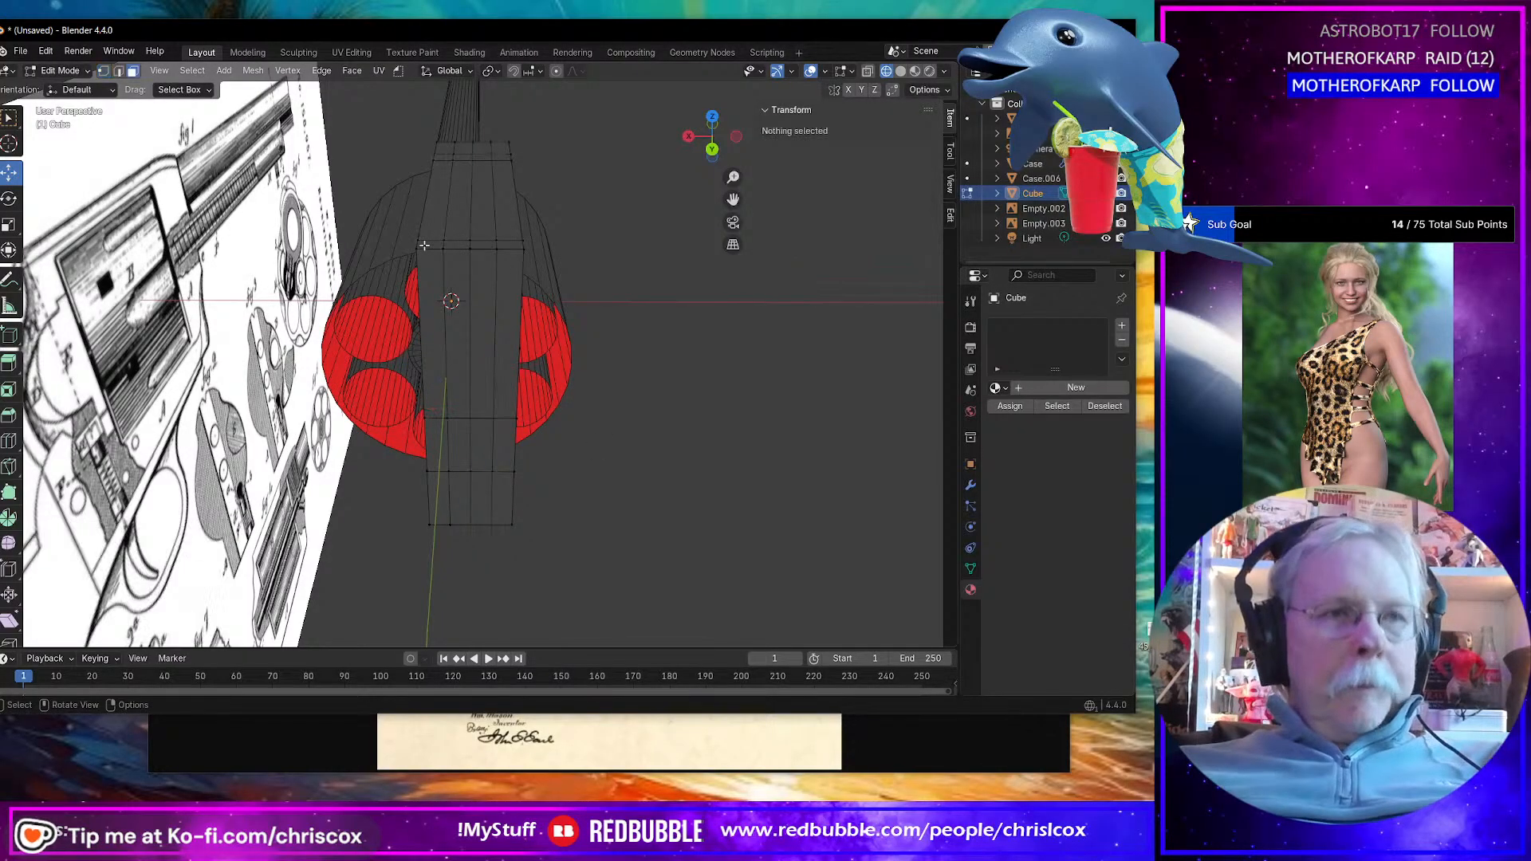
# Step: Delete all the block's faces on the positive X side of its centre line, including the front, rear, top, bottom and side faces
pyautogui.keyDown('alt'); pyautogui.click(435, 247); pyautogui.keyUp('alt')
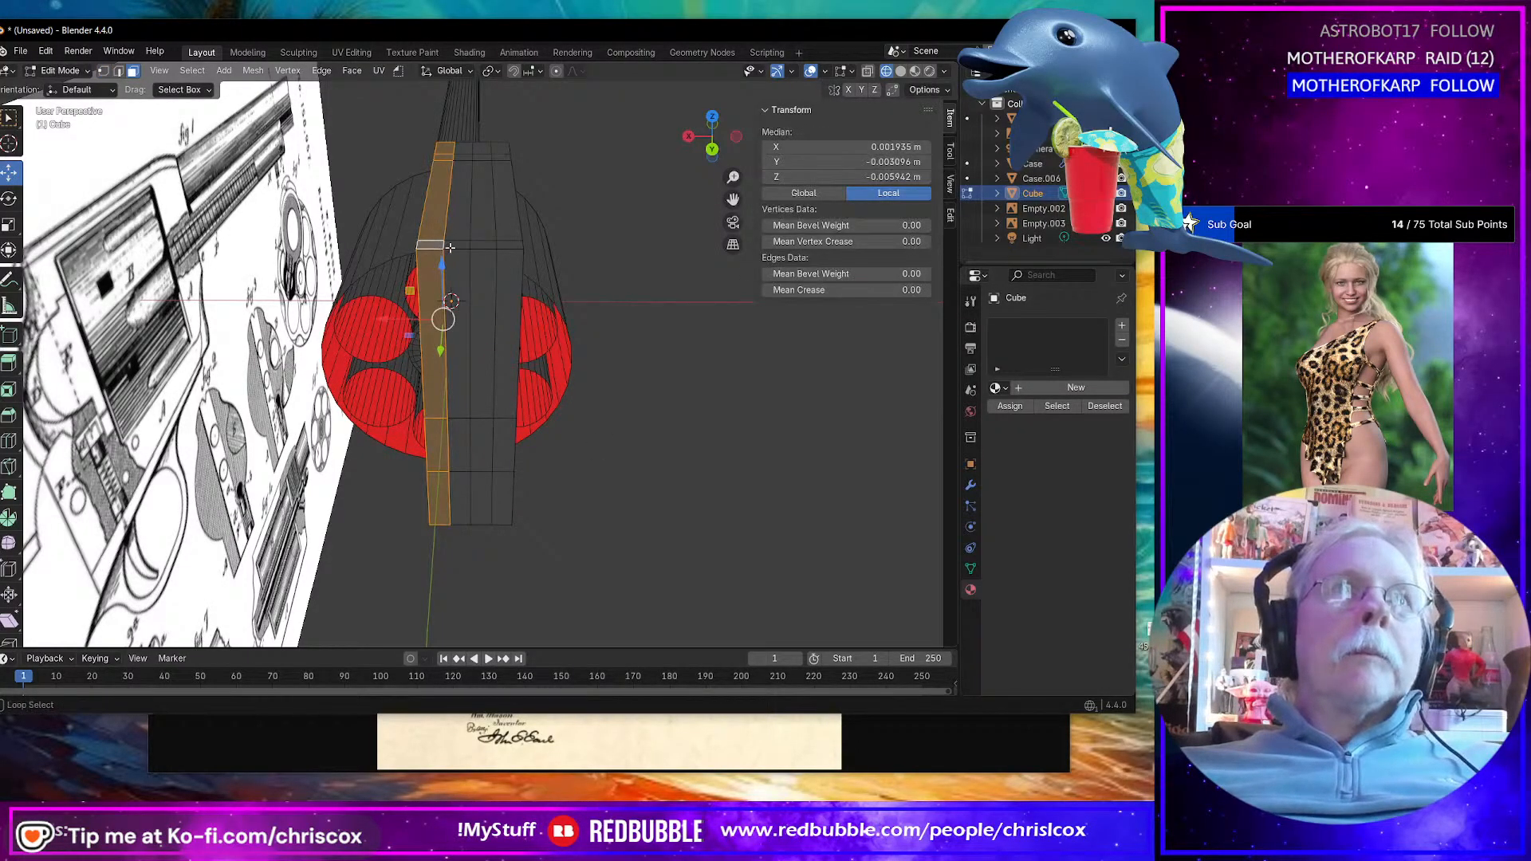
pyautogui.moveTo(450, 248); pyautogui.dragTo(553, 265, button='middle')
pyautogui.keyDown('shift'); pyautogui.click(328, 191); pyautogui.keyUp('shift')
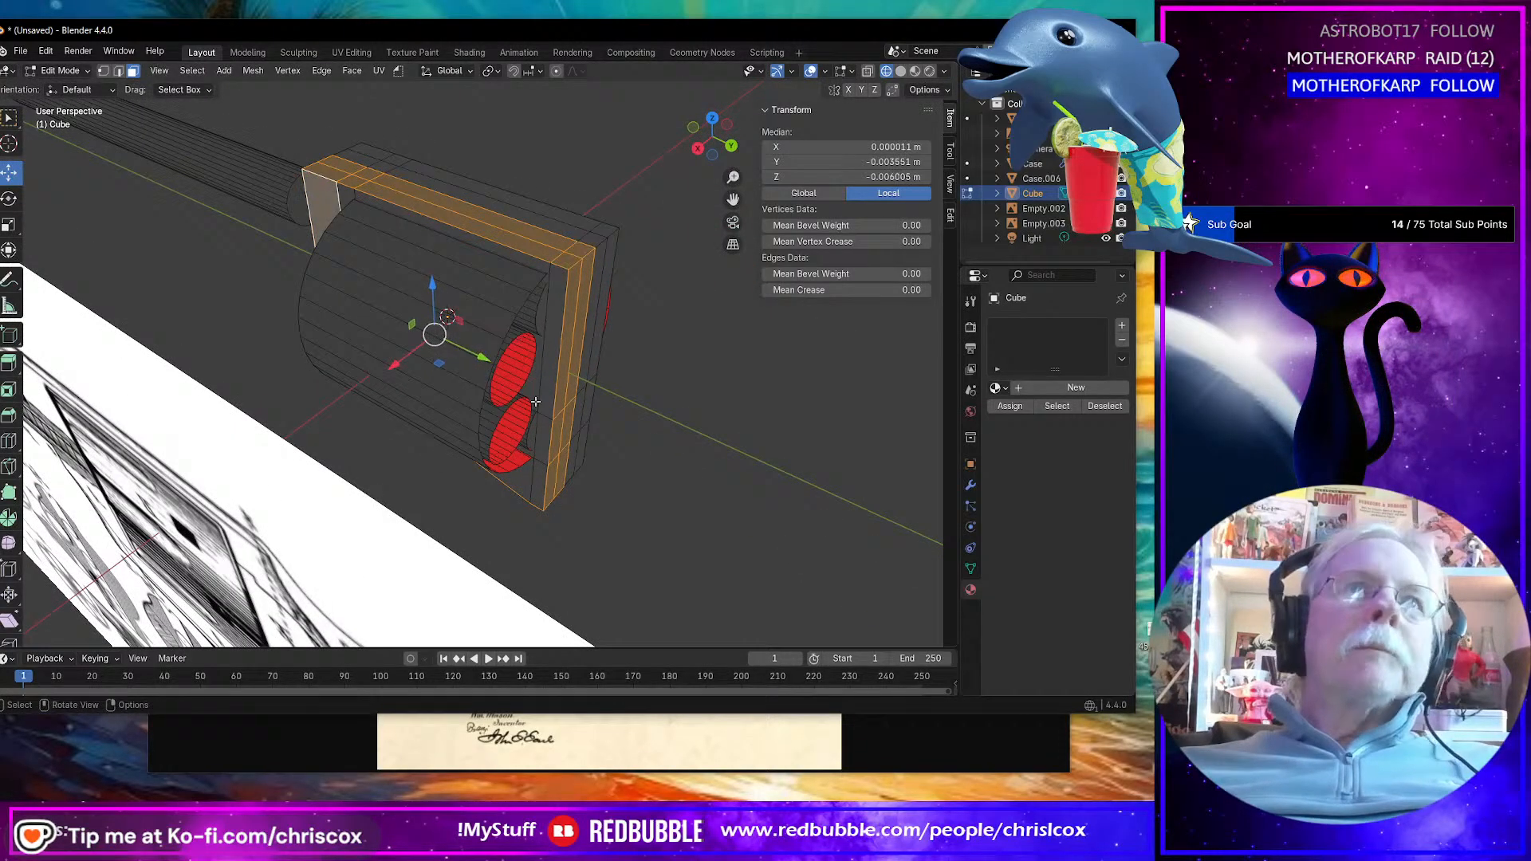
pyautogui.click(538, 489)
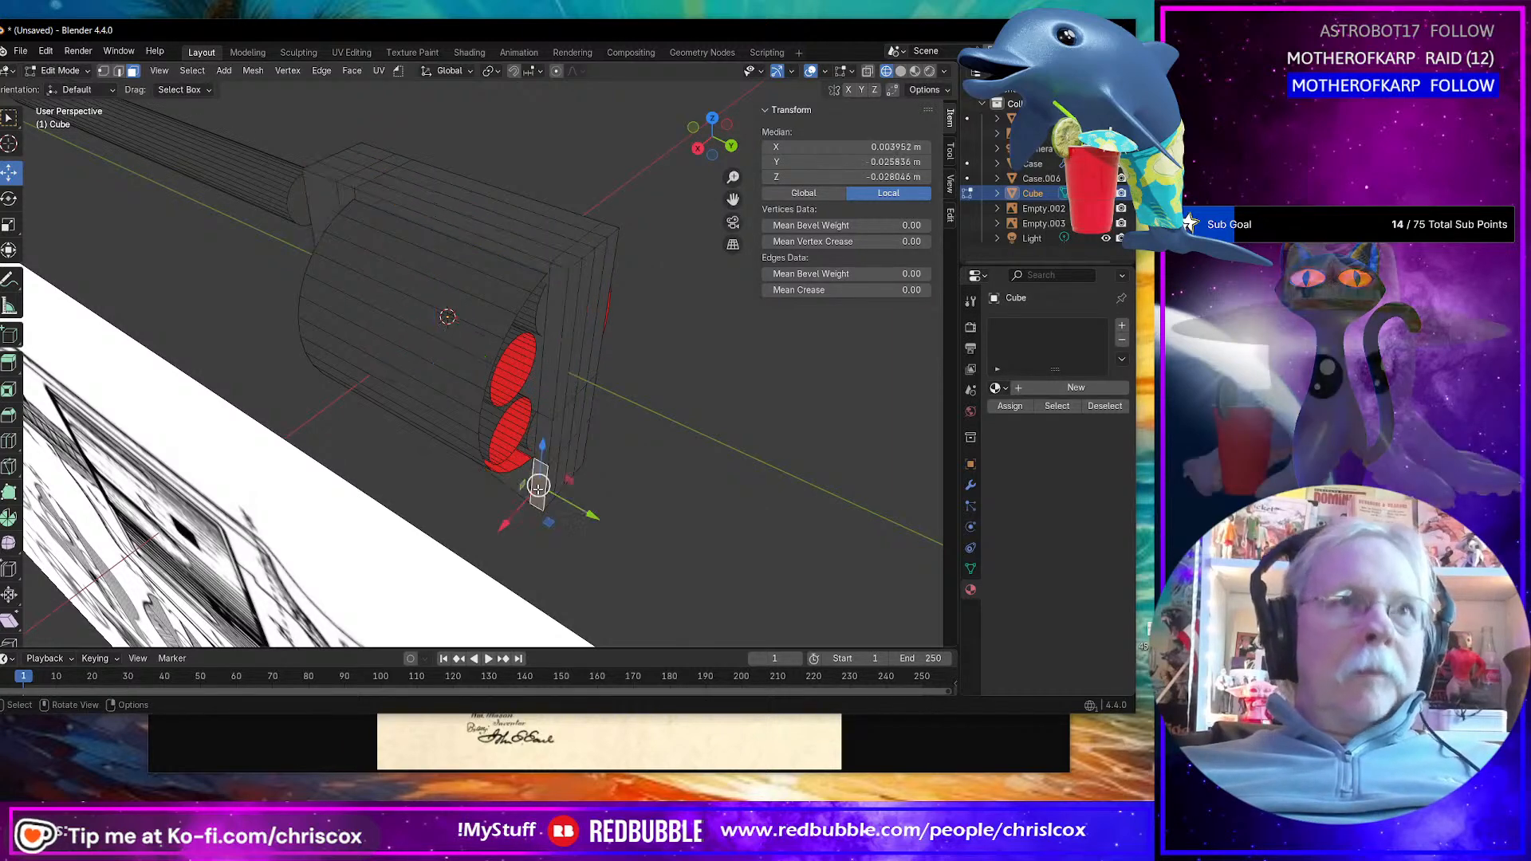
pyautogui.keyDown('ctrl'); pyautogui.keyDown('shift'); pyautogui.click(322, 211); pyautogui.keyUp('shift'); pyautogui.keyUp('ctrl')
pyautogui.moveTo(321, 211); pyautogui.dragTo(442, 294, button='middle')
pyautogui.keyDown('alt'); pyautogui.keyDown('shift'); pyautogui.click(462, 293); pyautogui.keyUp('shift'); pyautogui.keyUp('alt')
pyautogui.keyDown('alt'); pyautogui.keyDown('shift'); pyautogui.click(483, 291); pyautogui.keyUp('shift'); pyautogui.keyUp('alt')
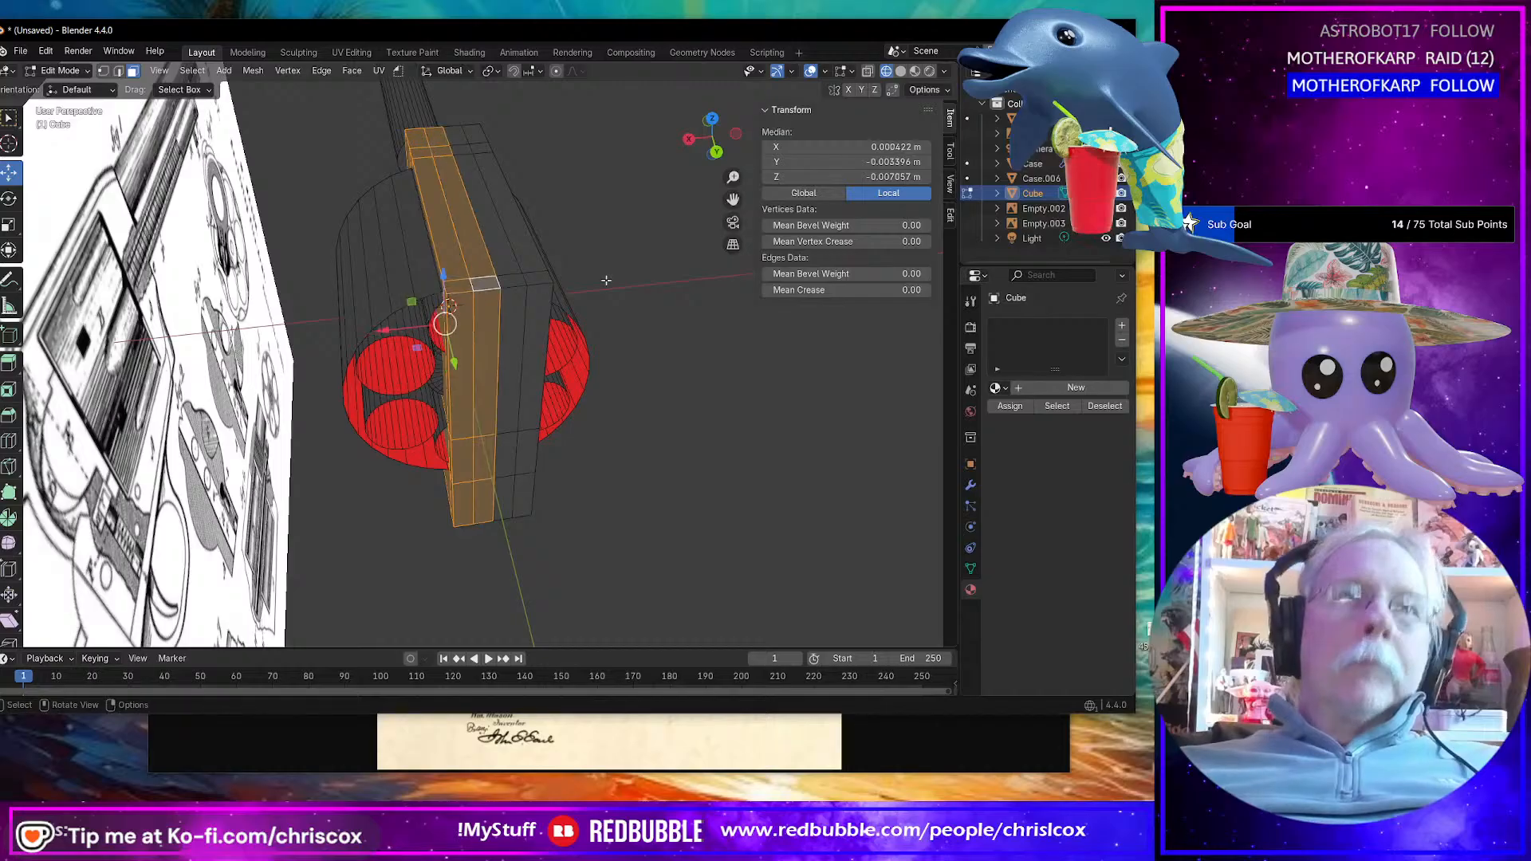
pyautogui.press('x')
pyautogui.click(605, 281)
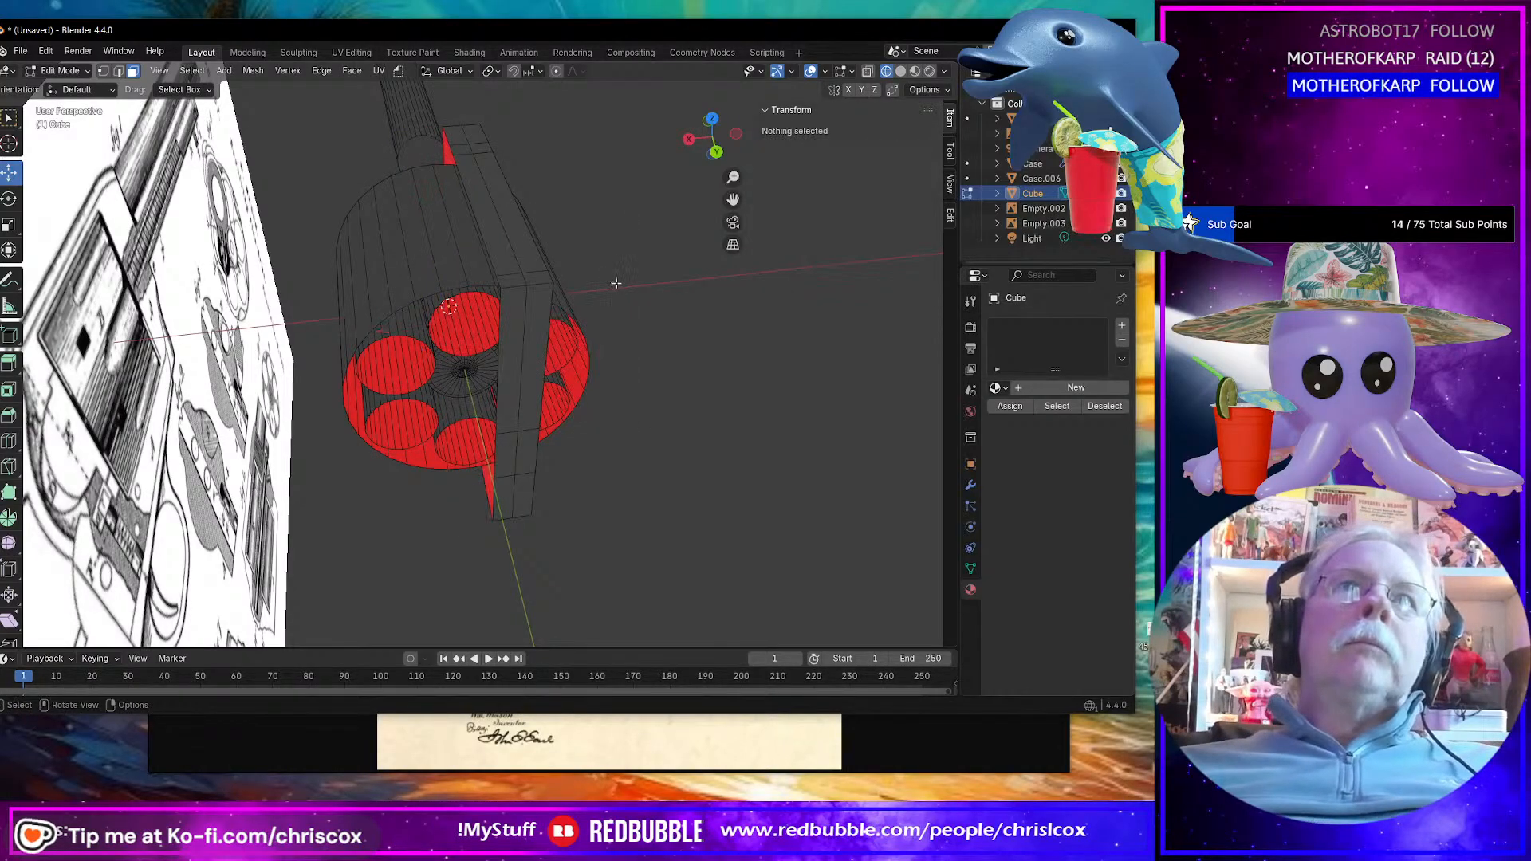
# Step: Straighten the middle vertex row along the remaining half's underside, from front to rear, with Gstretch
pyautogui.moveTo(606, 280); pyautogui.dragTo(637, 326, button='middle')
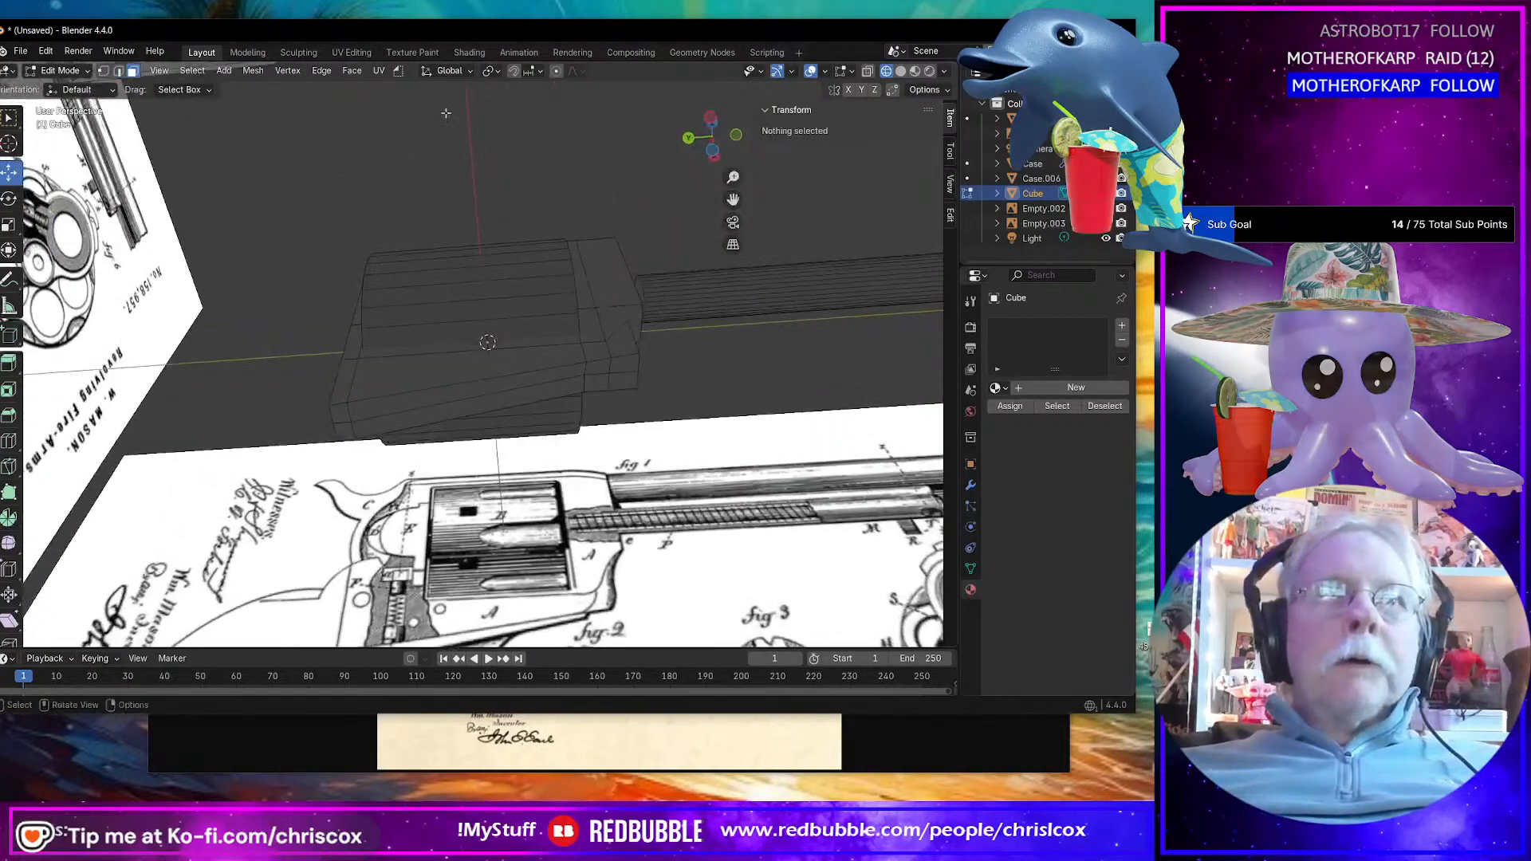
pyautogui.click(637, 369)
pyautogui.keyDown('ctrl'); pyautogui.keyDown('shift'); pyautogui.click(350, 423); pyautogui.keyUp('shift'); pyautogui.keyUp('ctrl')
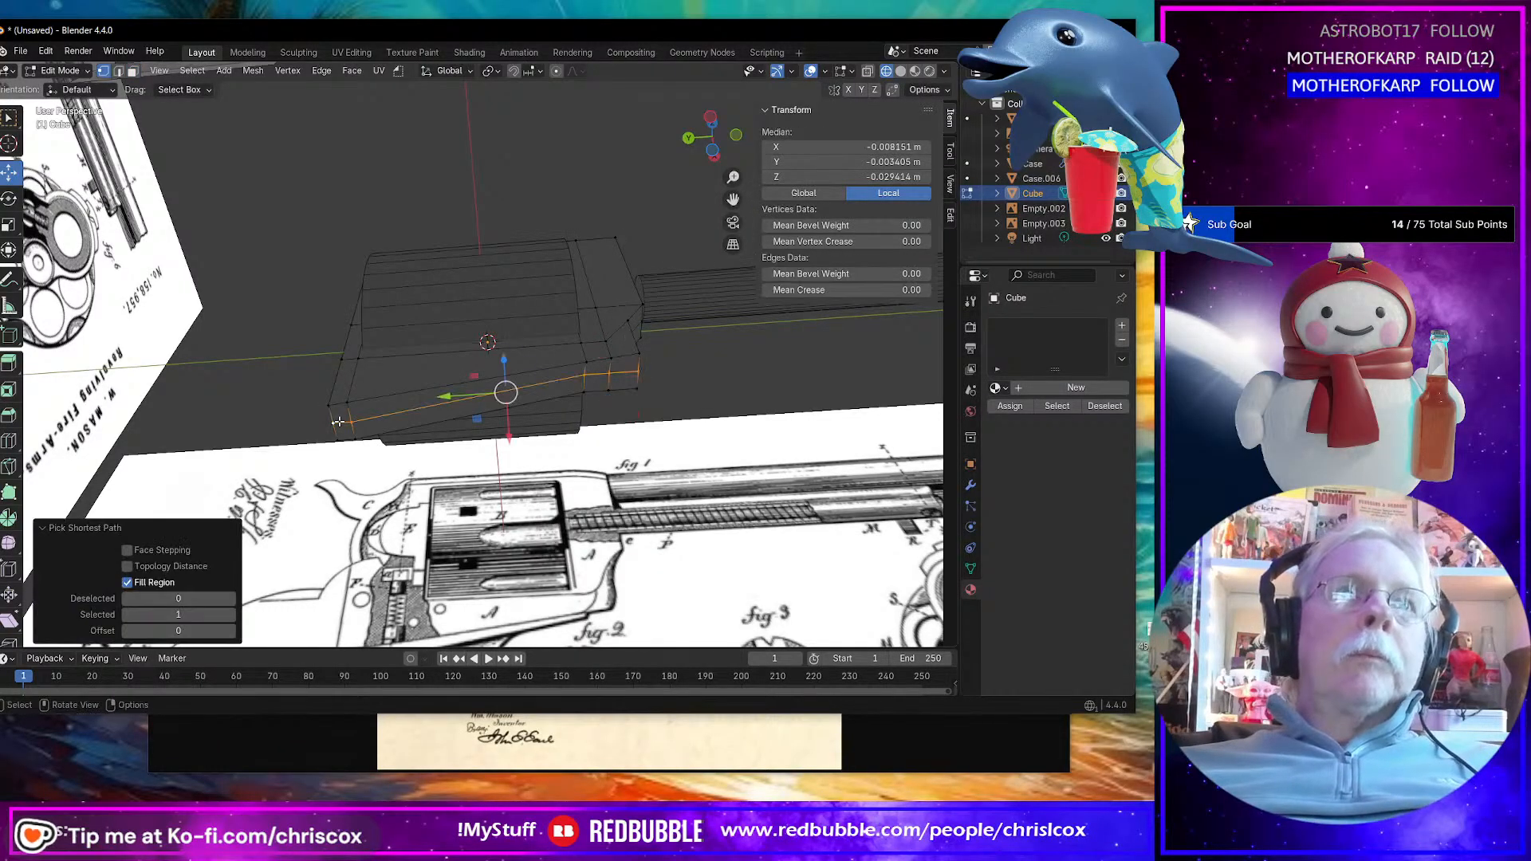
pyautogui.rightClick(335, 388)
pyautogui.moveTo(303, 329)
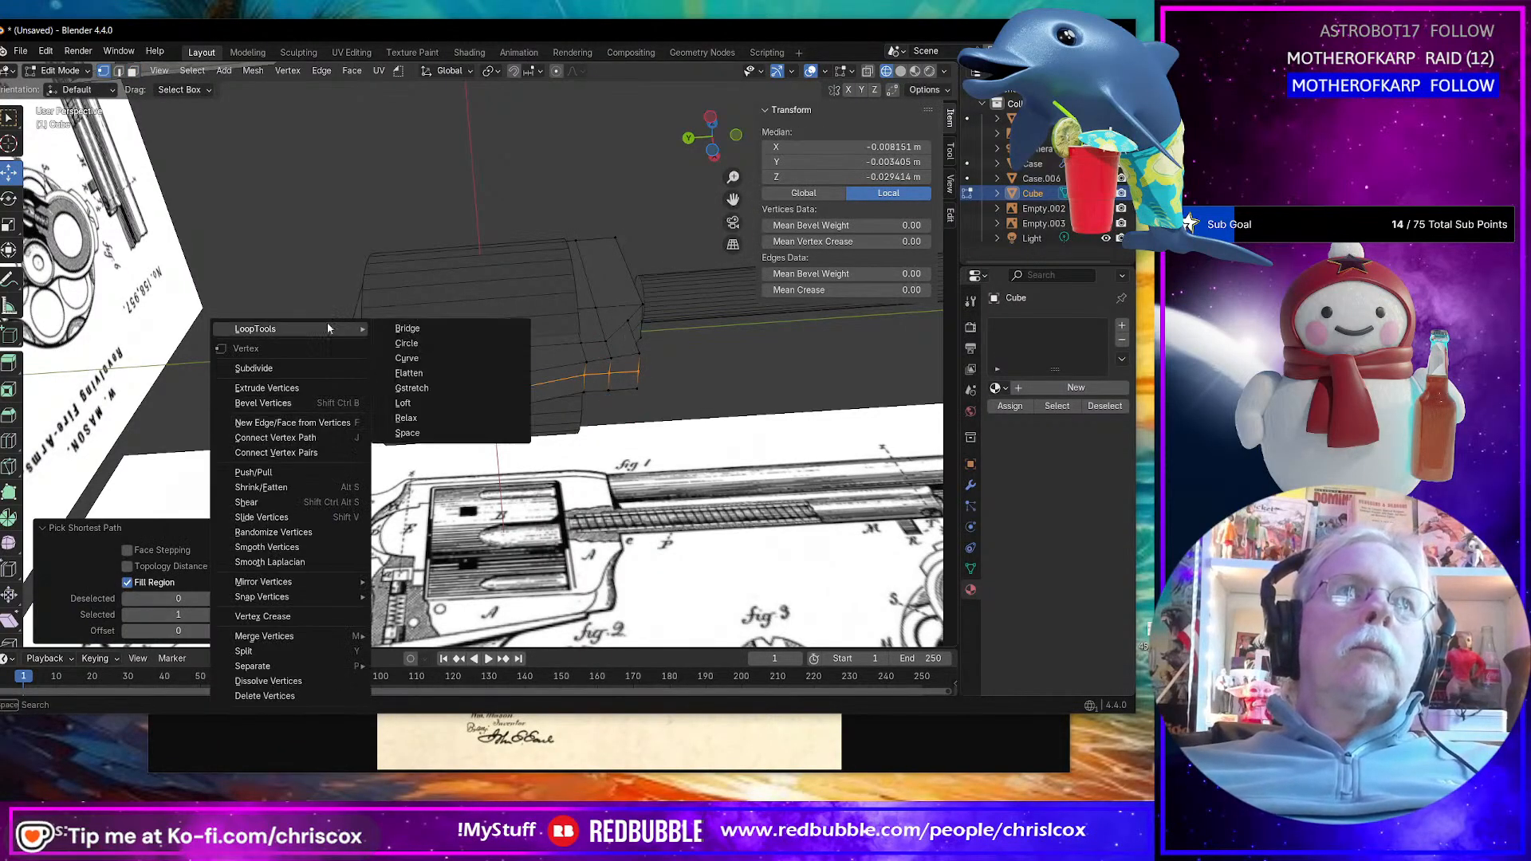
pyautogui.click(445, 387)
# Step: Straighten the bottom vertex row along the half block's open centre edge, from rear to front, with Gstretch set to Spread
pyautogui.click(636, 391)
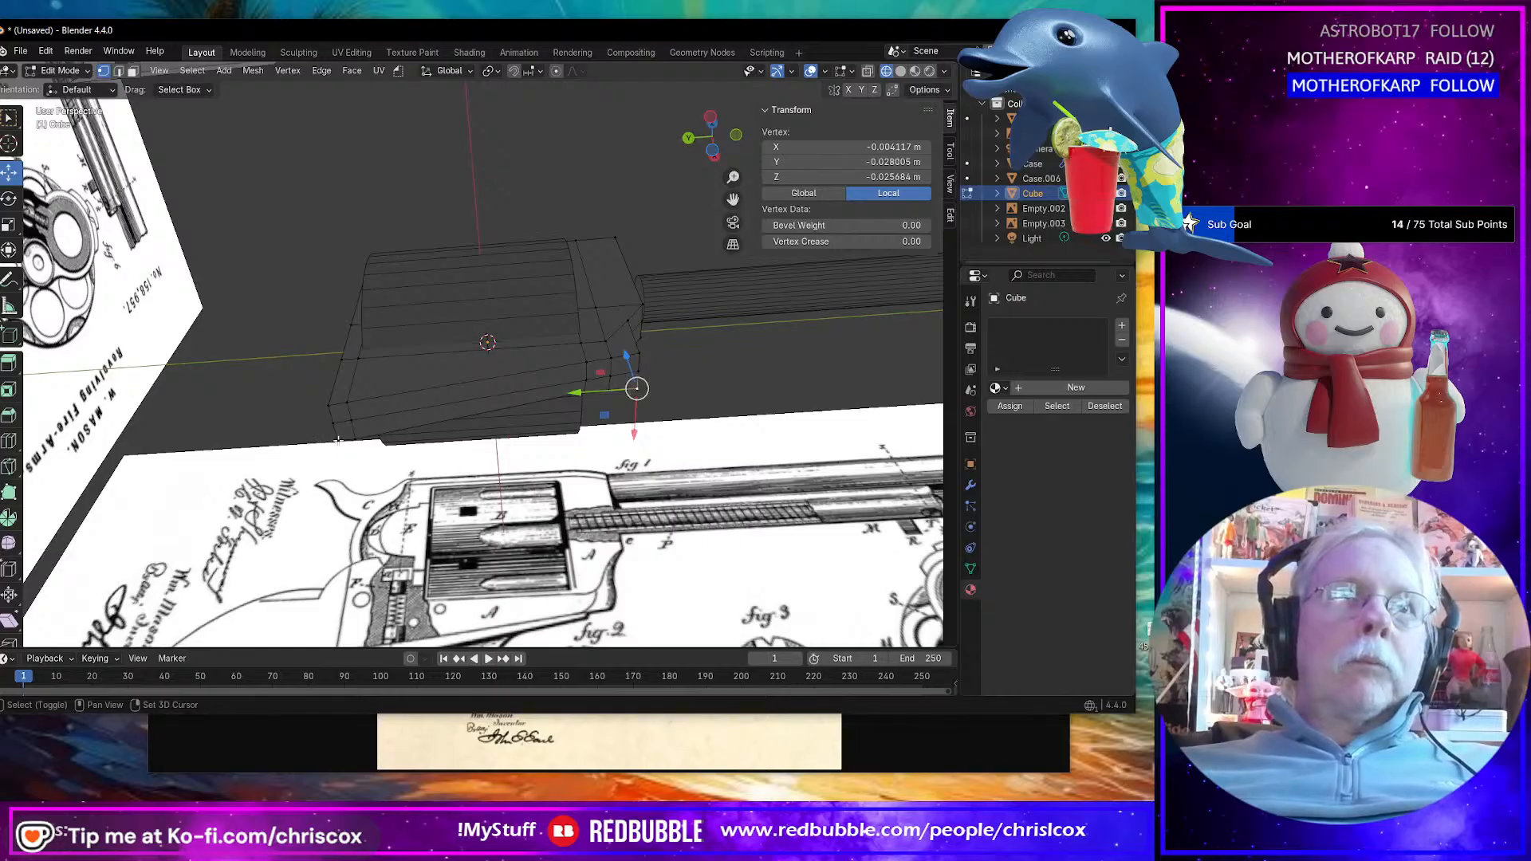
pyautogui.keyDown('ctrl'); pyautogui.keyDown('shift'); pyautogui.click(338, 440); pyautogui.keyUp('shift'); pyautogui.keyUp('ctrl')
pyautogui.hotkey('ctrl', 'z')
pyautogui.click(338, 439)
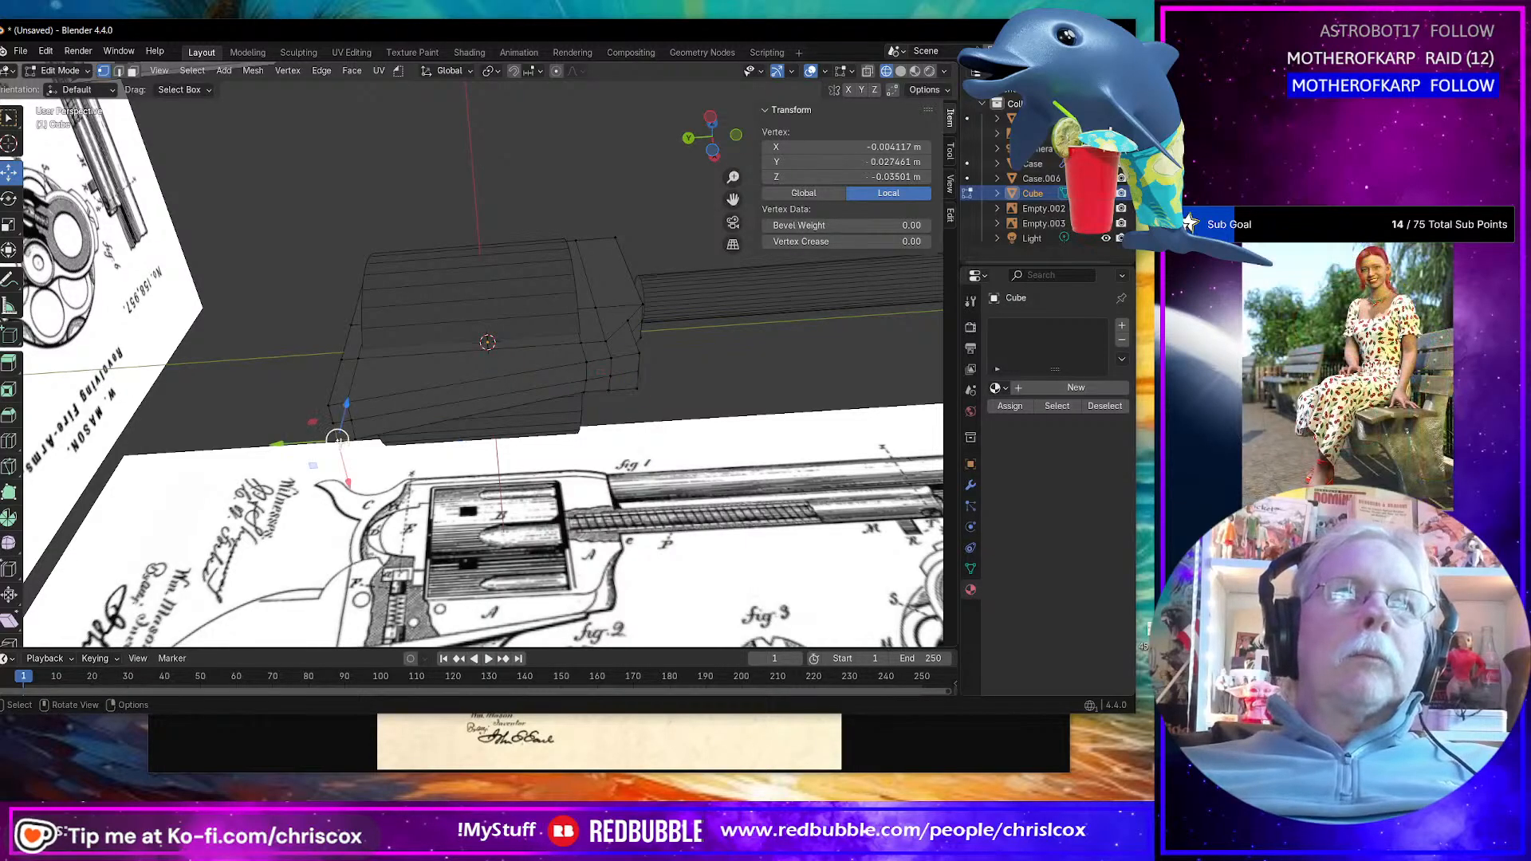
pyautogui.keyDown('ctrl'); pyautogui.click(638, 391); pyautogui.keyUp('ctrl')
pyautogui.rightClick(638, 389)
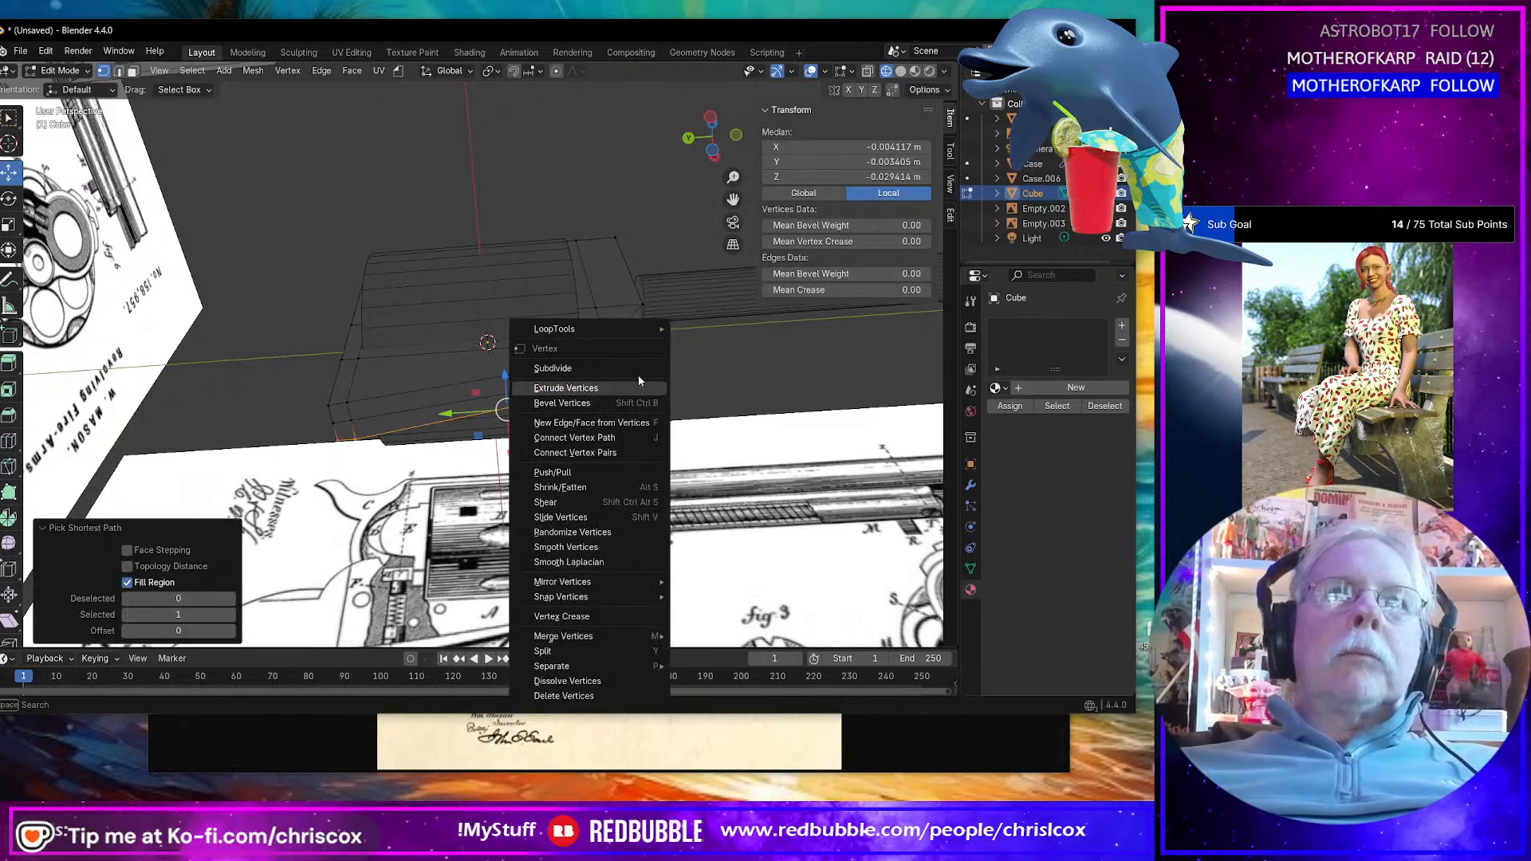
pyautogui.moveTo(625, 329)
pyautogui.click(713, 388)
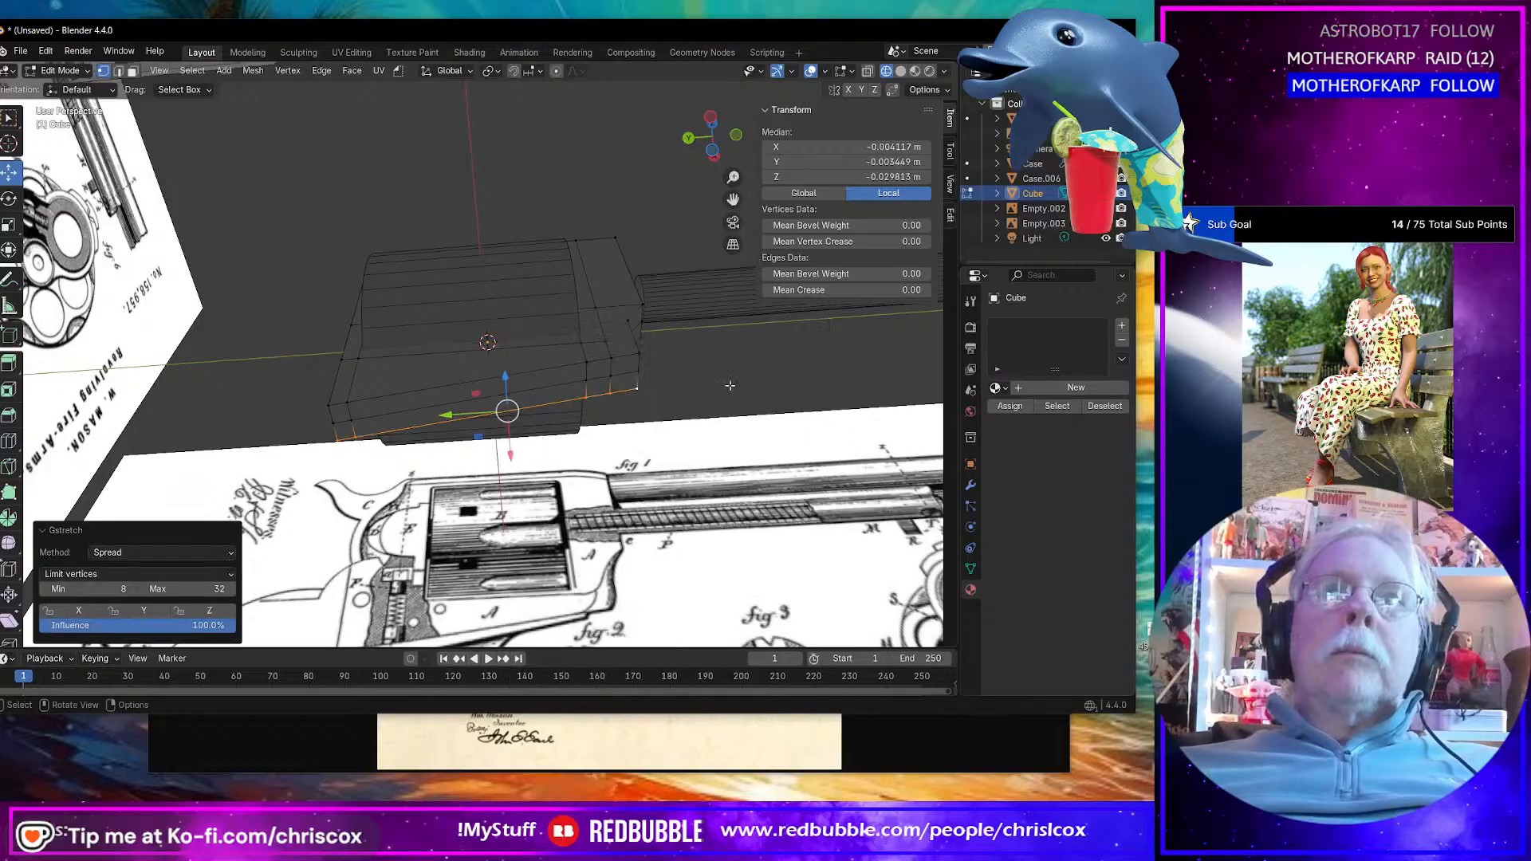
# Step: Show the half block in left side view with X-ray display on, so fig. 1 shows through it
pyautogui.moveTo(713, 388); pyautogui.dragTo(678, 505, button='middle')
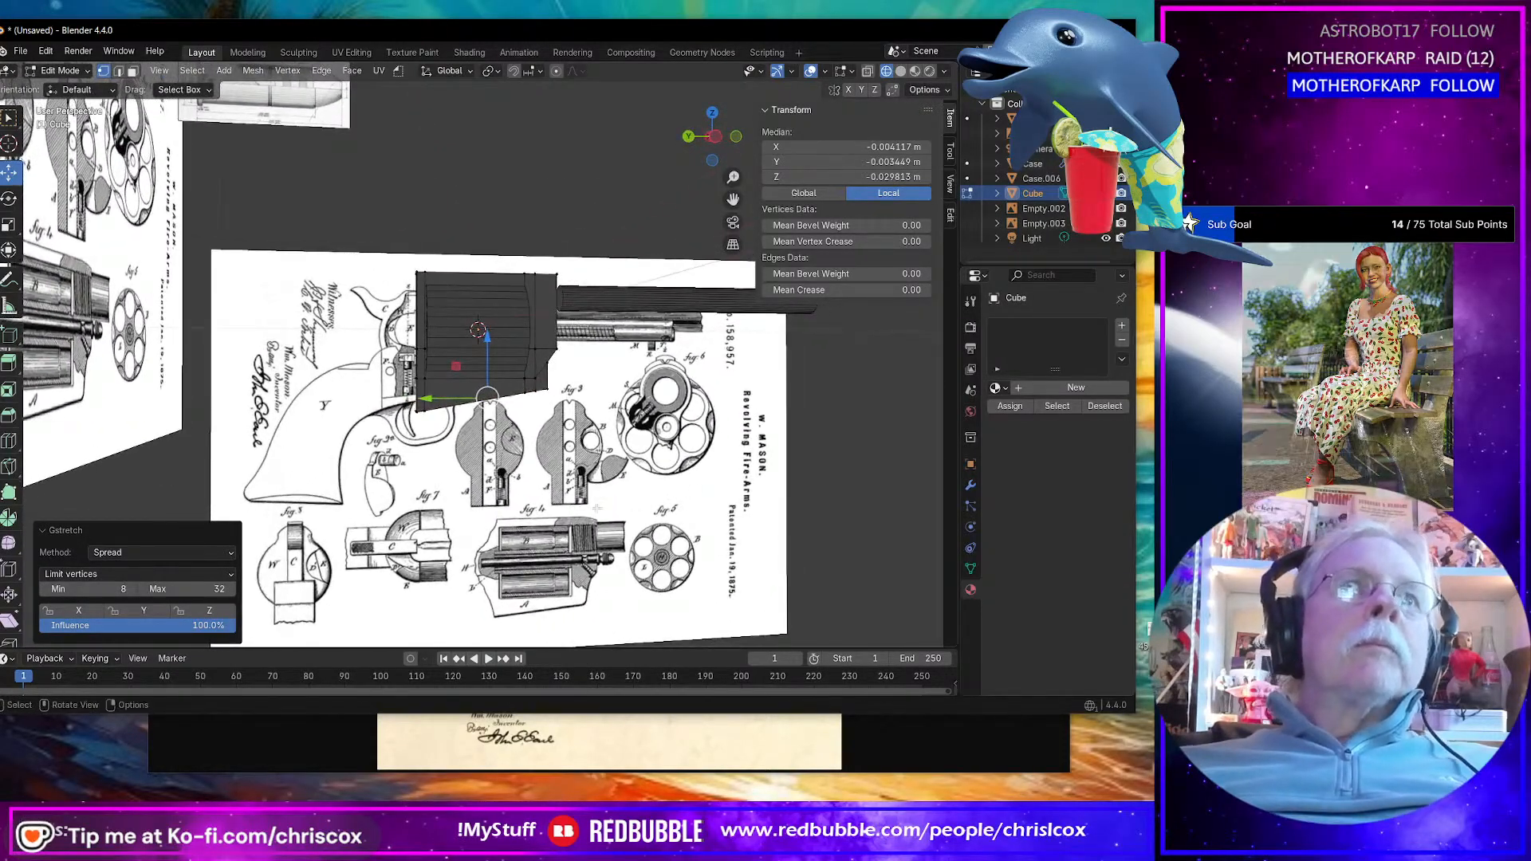
pyautogui.scroll(2, 593, 505)
pyautogui.keyDown('shift'); pyautogui.moveTo(552, 482); pyautogui.dragTo(709, 509, button='middle'); pyautogui.keyUp('shift')
pyautogui.press('ctrl+KP_3')
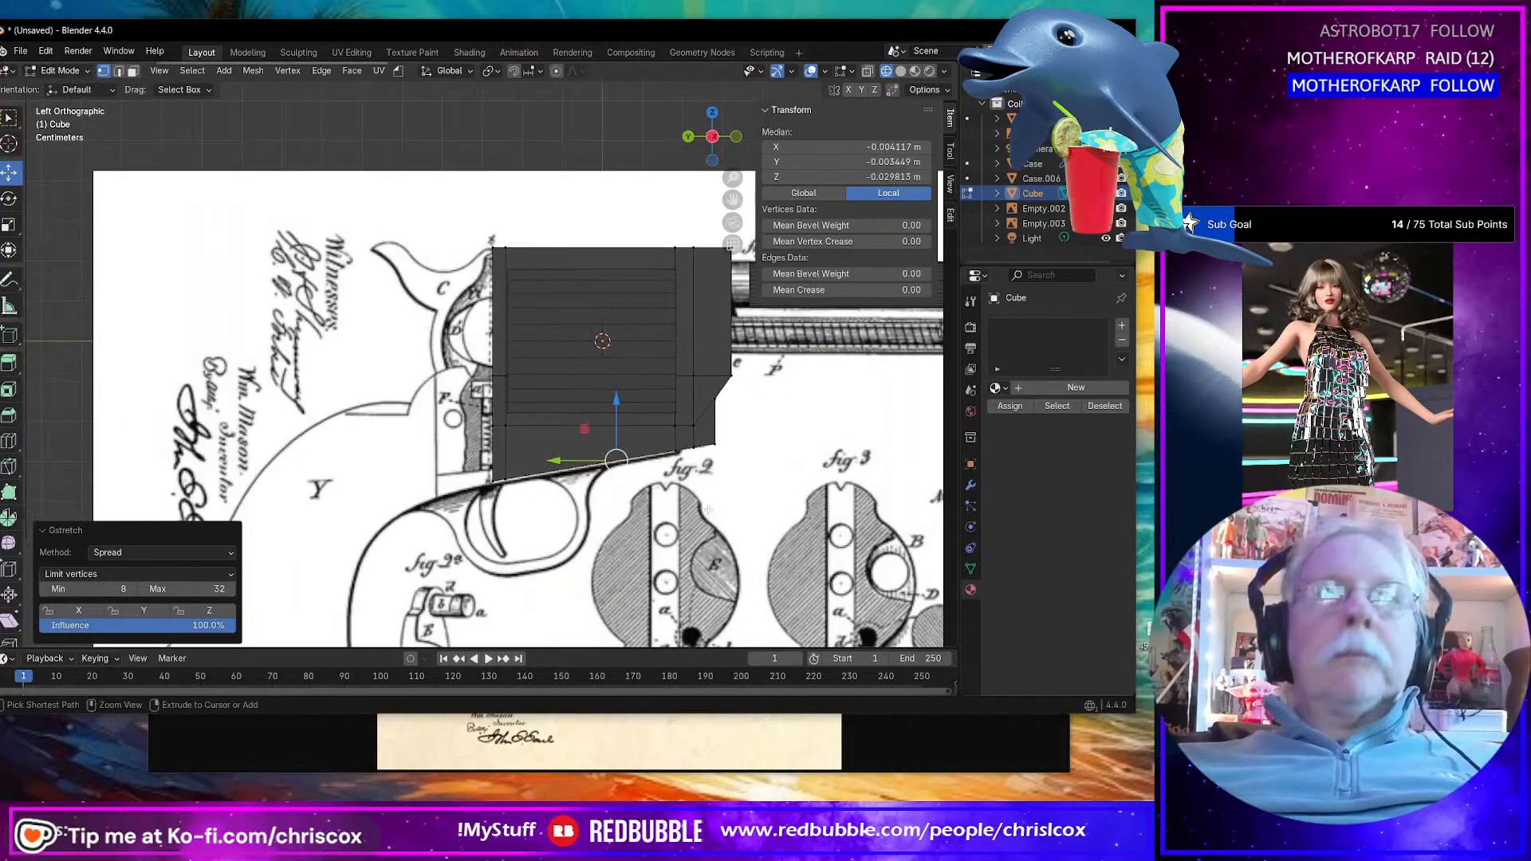
pyautogui.scroll(1, 705, 515)
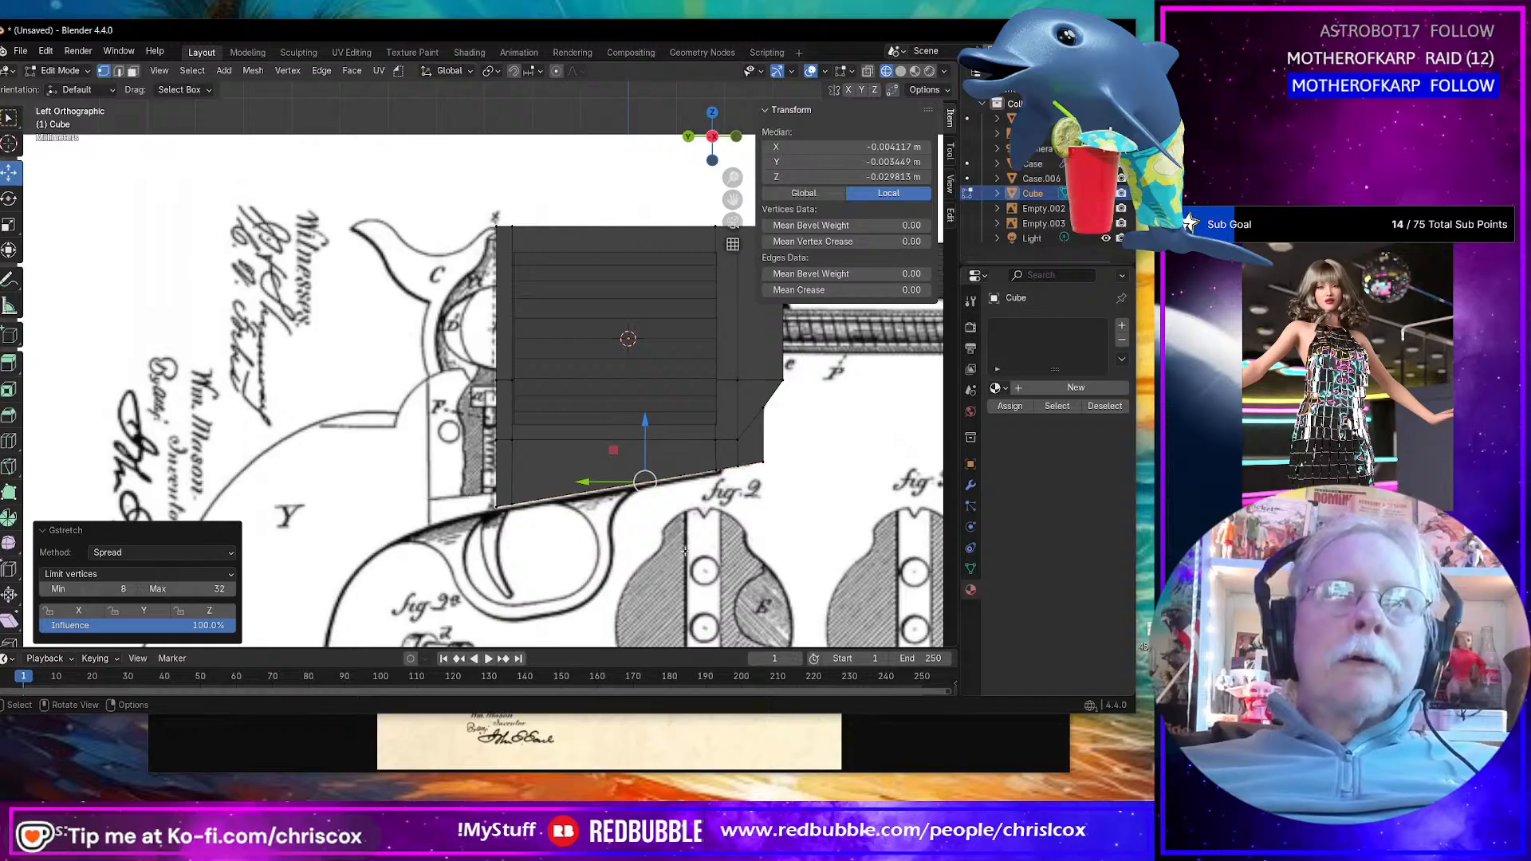
pyautogui.moveTo(684, 551); pyautogui.dragTo(672, 526, button='middle')
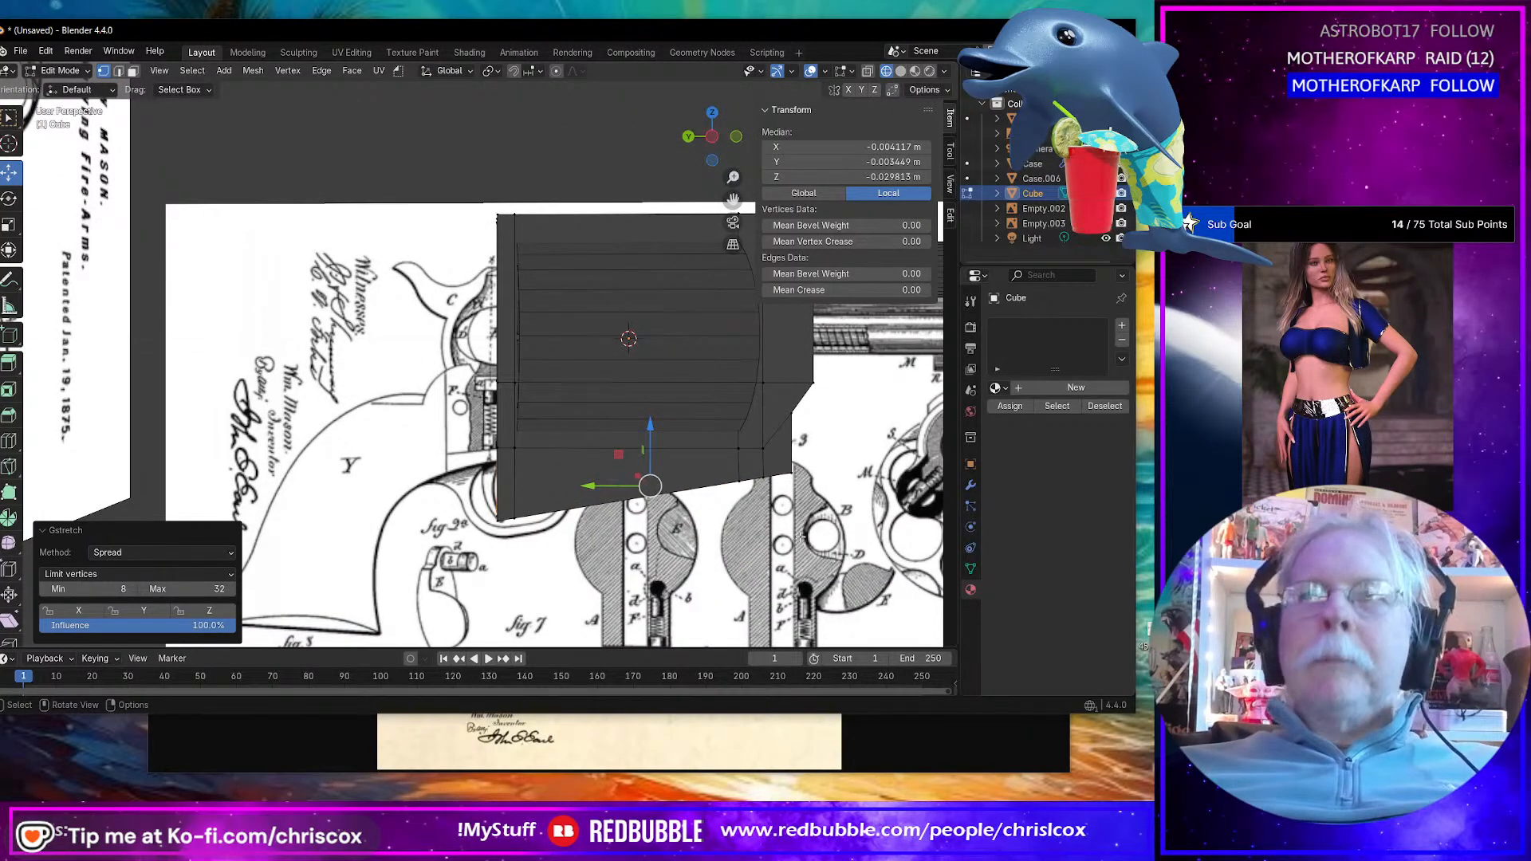
pyautogui.press('ctrl+KP_3')
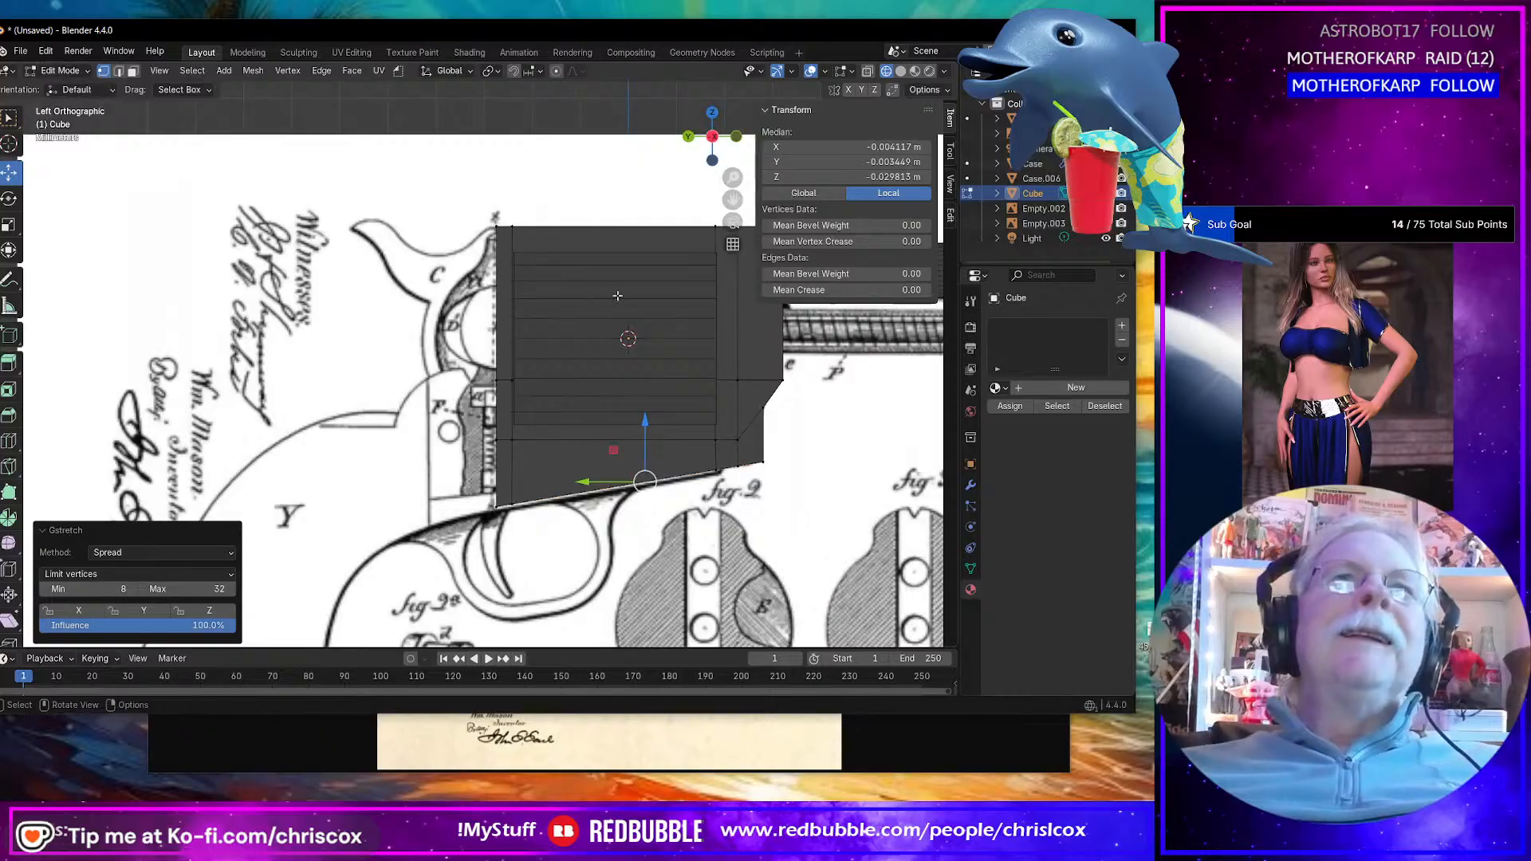
pyautogui.moveTo(469, 219); pyautogui.dragTo(503, 523)
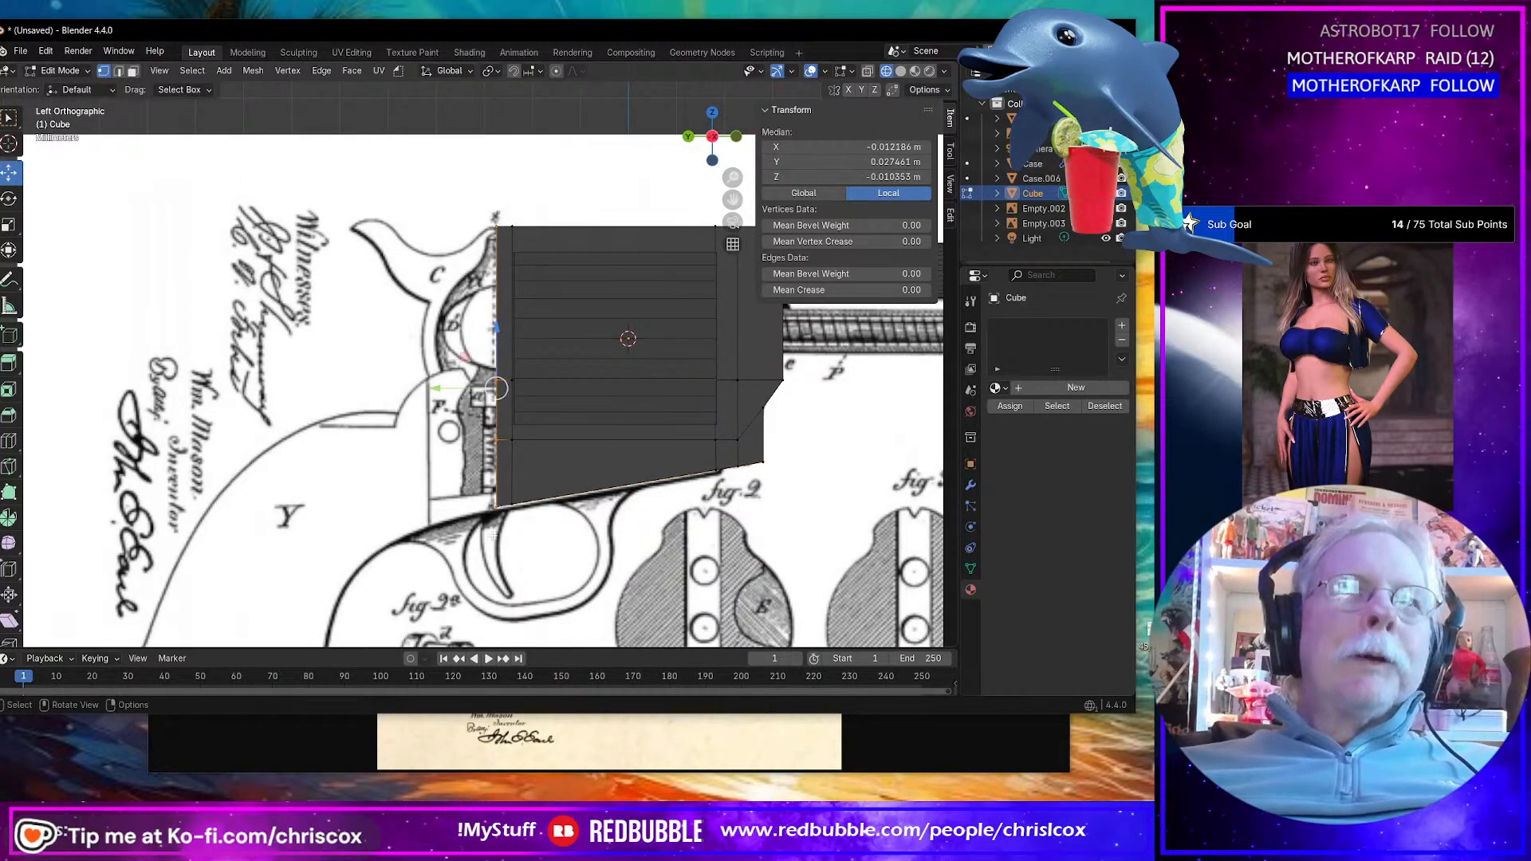
pyautogui.click(868, 71)
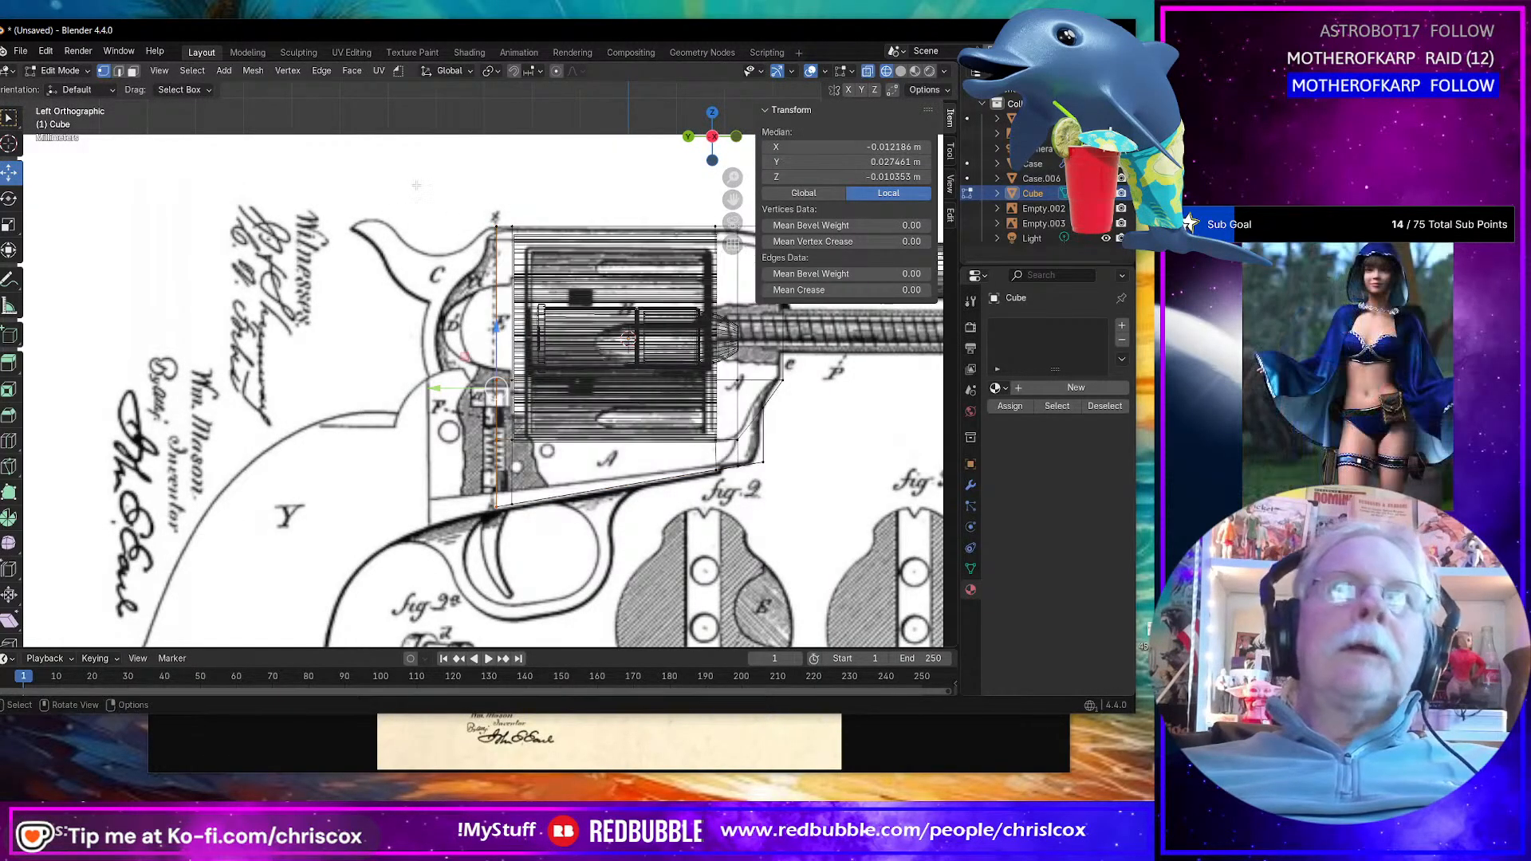
pyautogui.moveTo(417, 185); pyautogui.dragTo(519, 554)
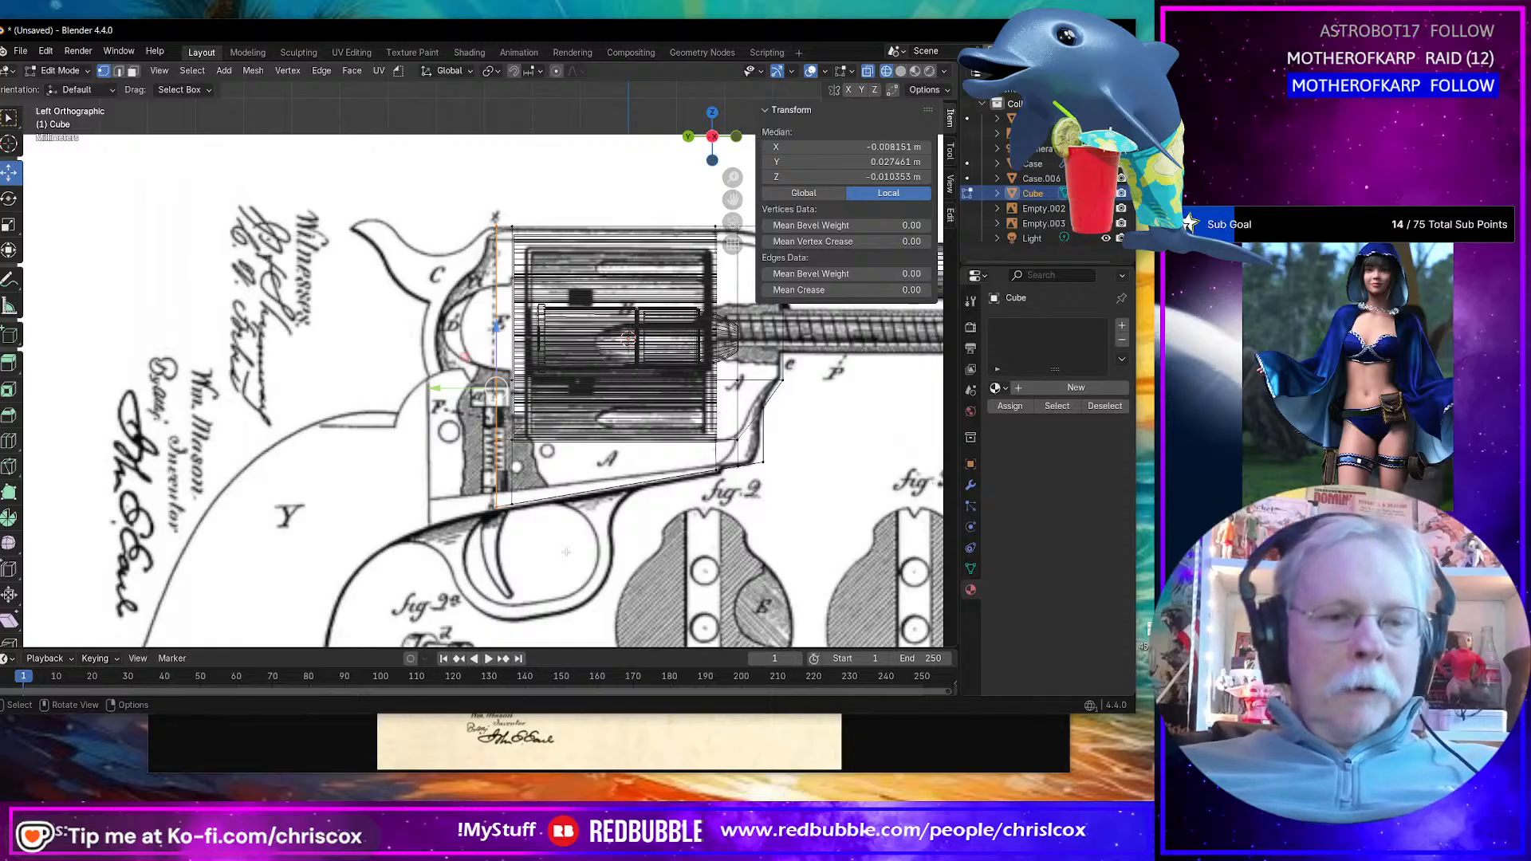
pyautogui.press('g')
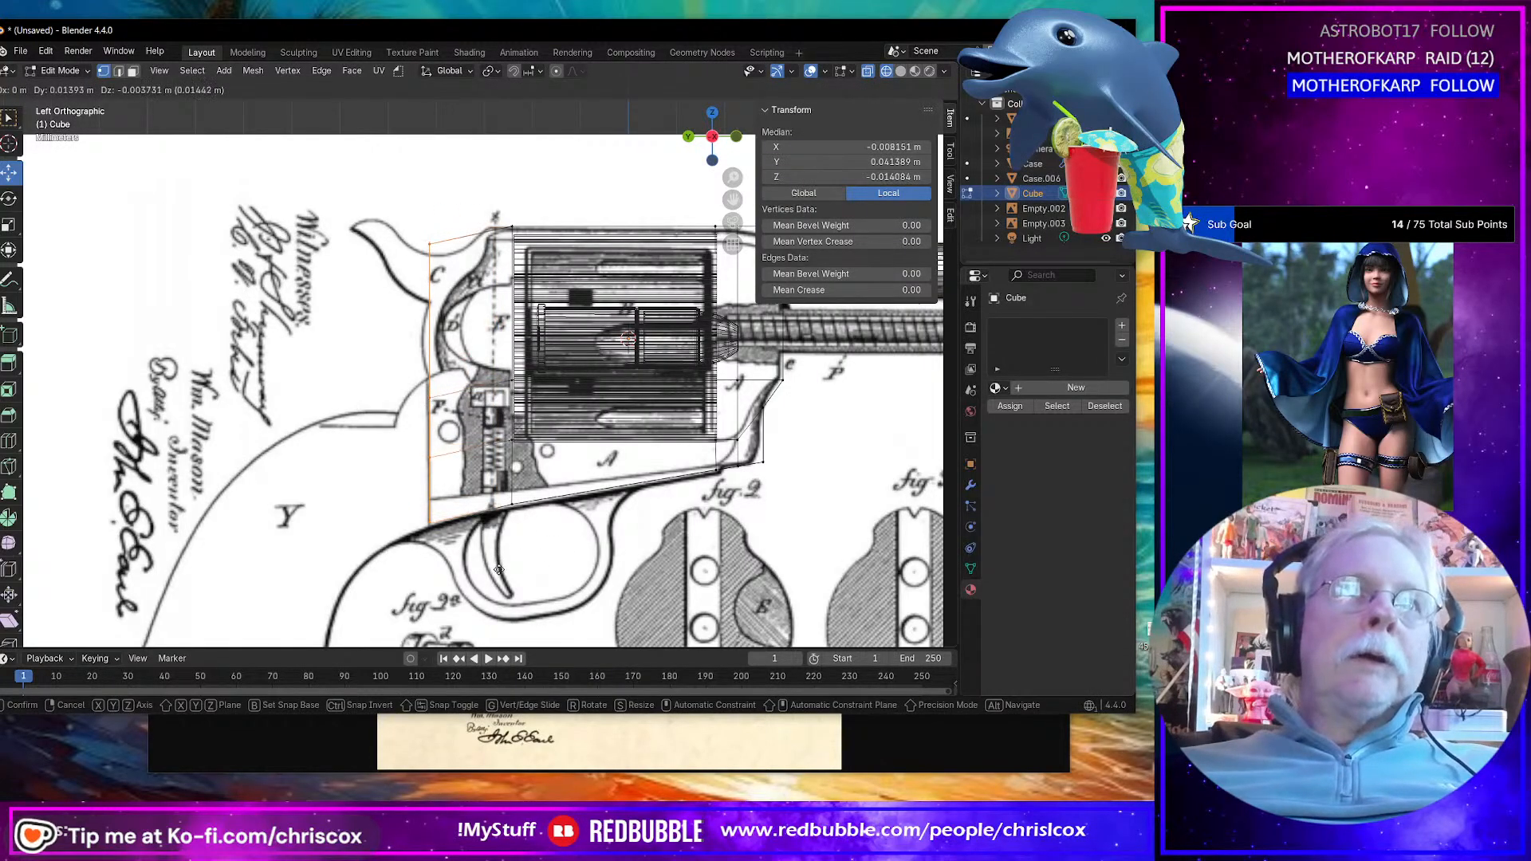
pyautogui.click(562, 559)
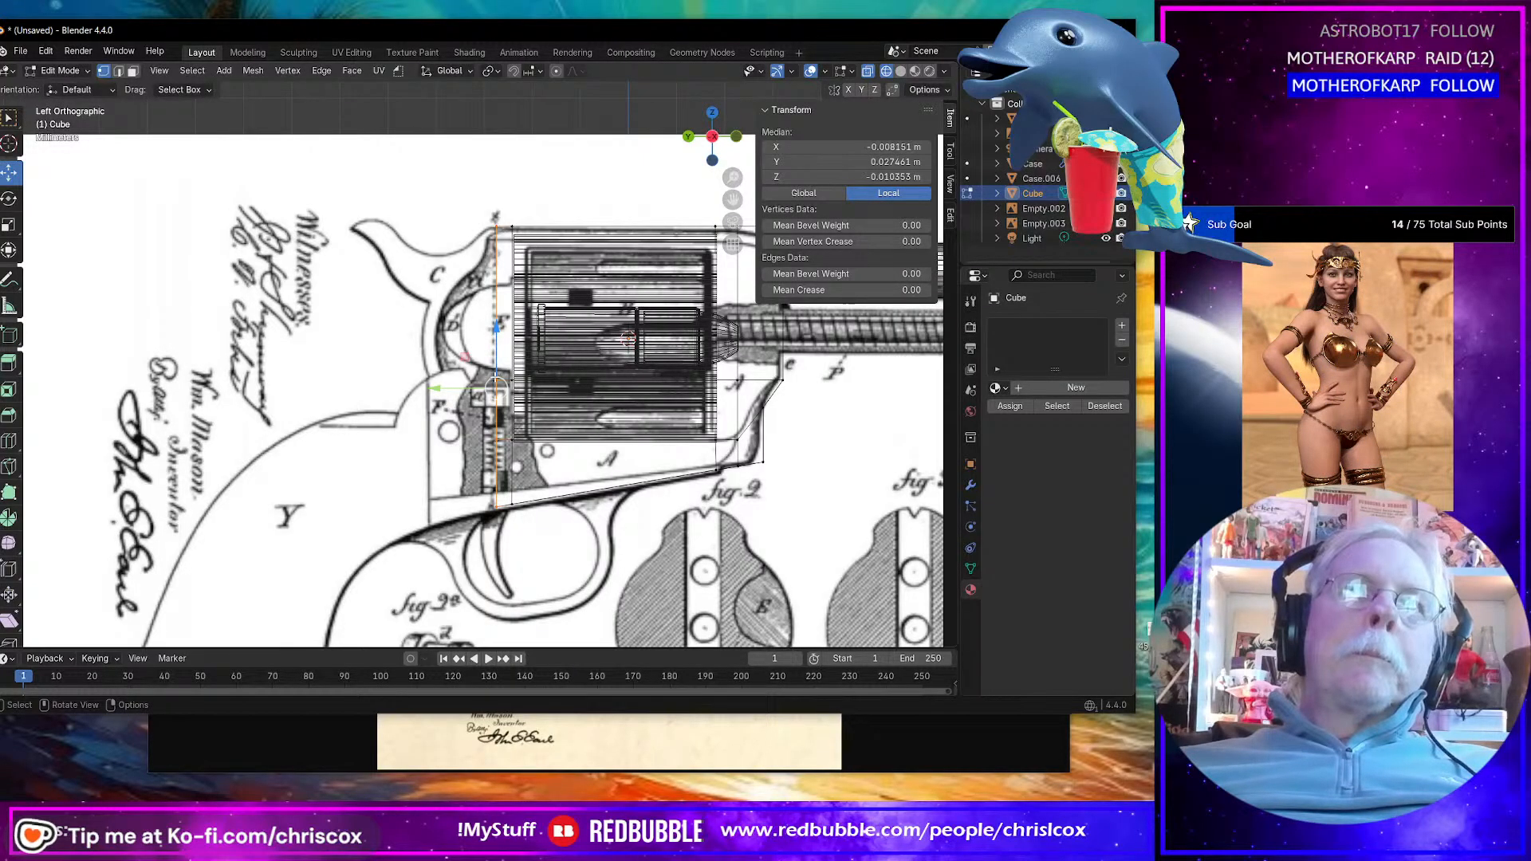
# Step: Raise the middle row of vertices at the block's rear post by 0.002984 m along Z
pyautogui.click(478, 378)
pyautogui.keyDown('shift'); pyautogui.click(527, 382); pyautogui.keyUp('shift')
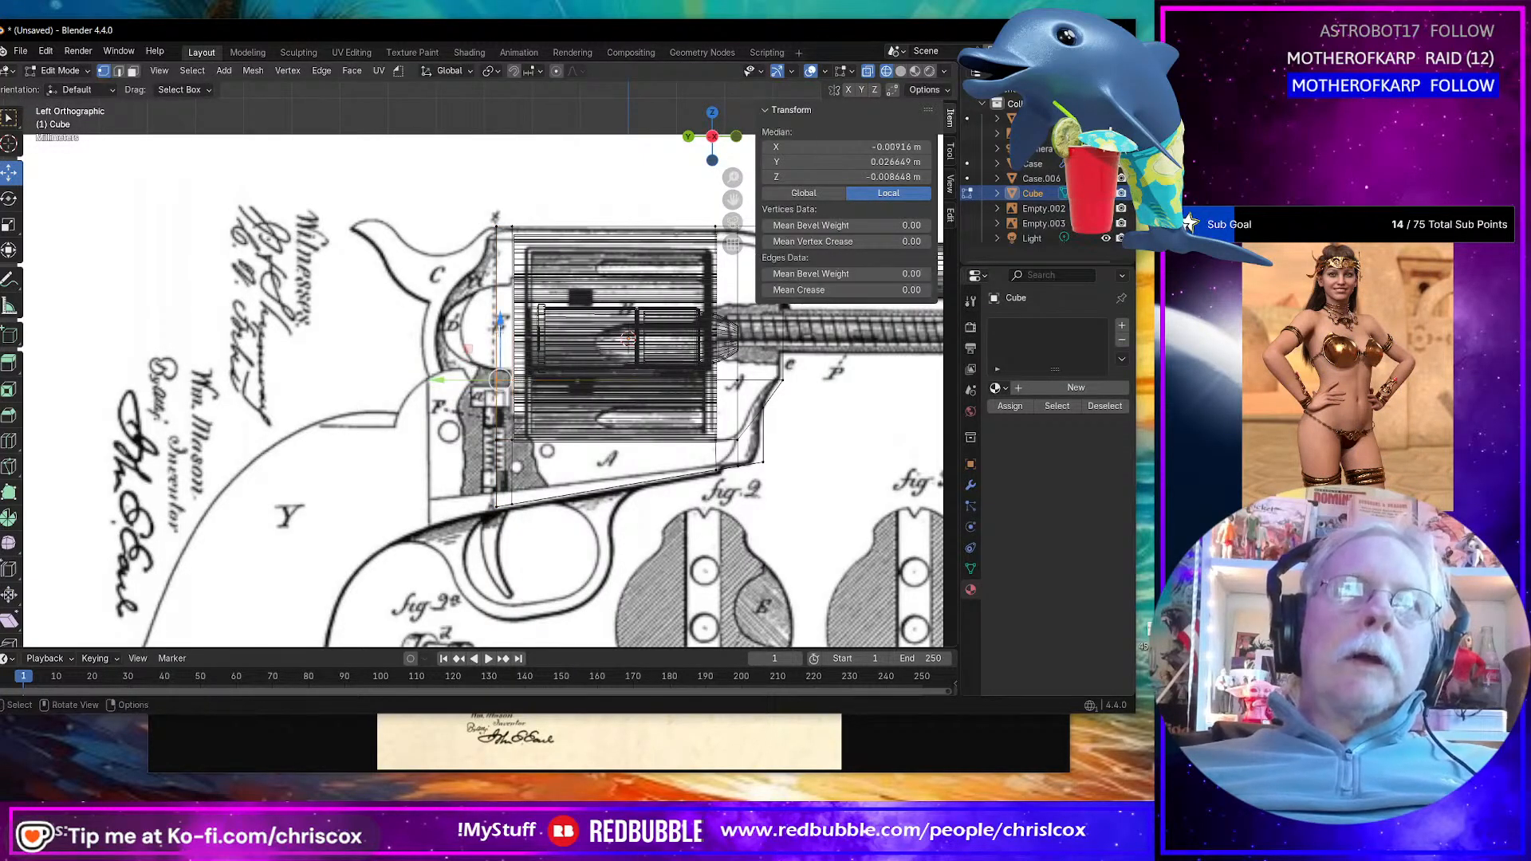
pyautogui.moveTo(500, 323); pyautogui.dragTo(497, 314)
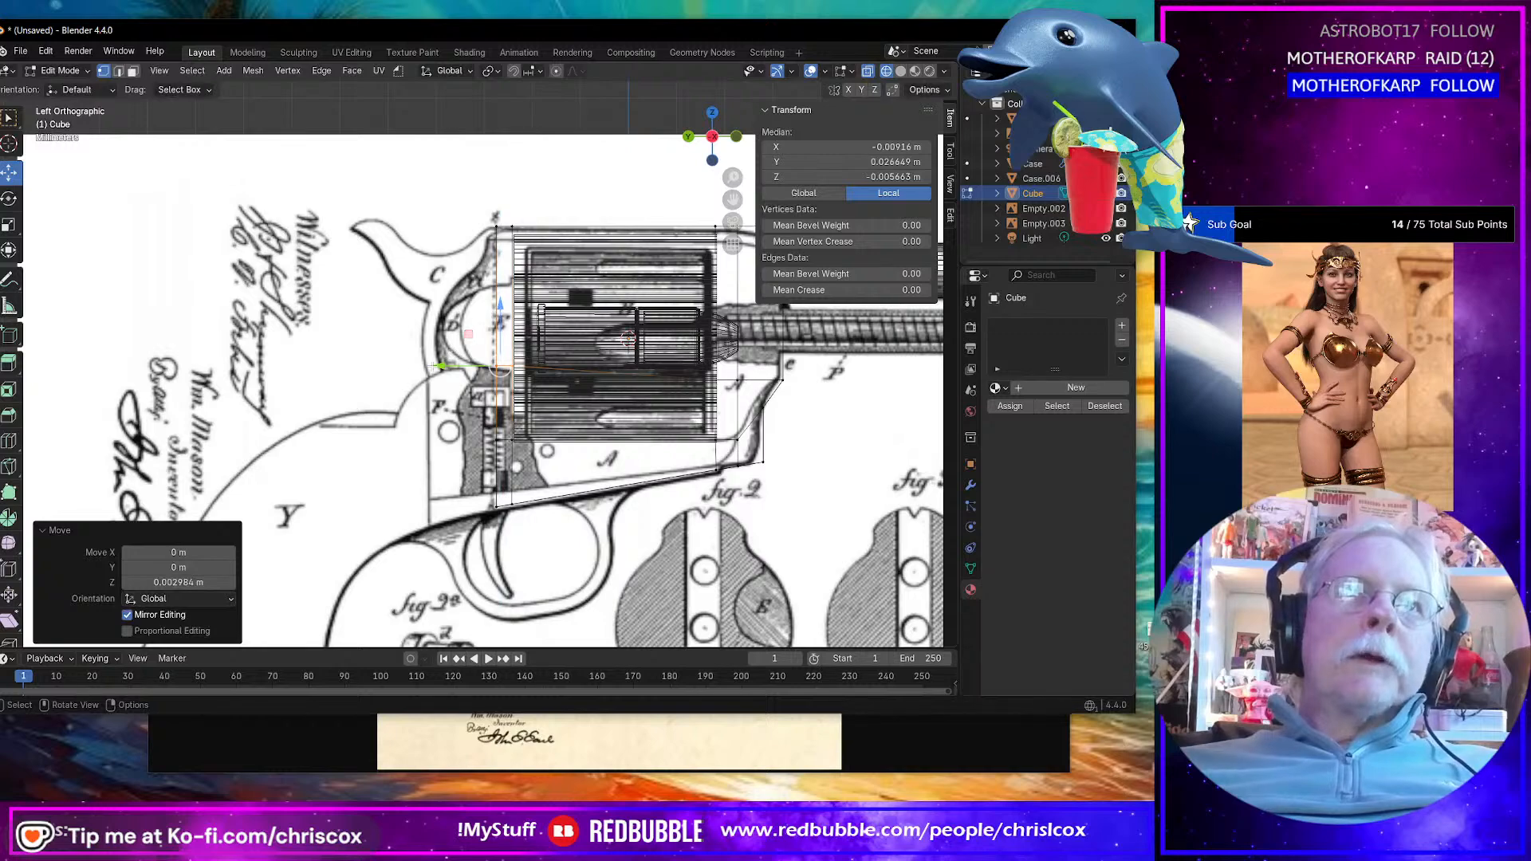
# Step: Extrude the lower rear faces of the frame 0.013803 m rearward along Y to the back edge of the drawn frame
pyautogui.moveTo(498, 314)
pyautogui.mouseDown(button='middle')
pyautogui.moveTo(542, 319)
pyautogui.moveTo(505, 315)
pyautogui.mouseUp(button='middle')
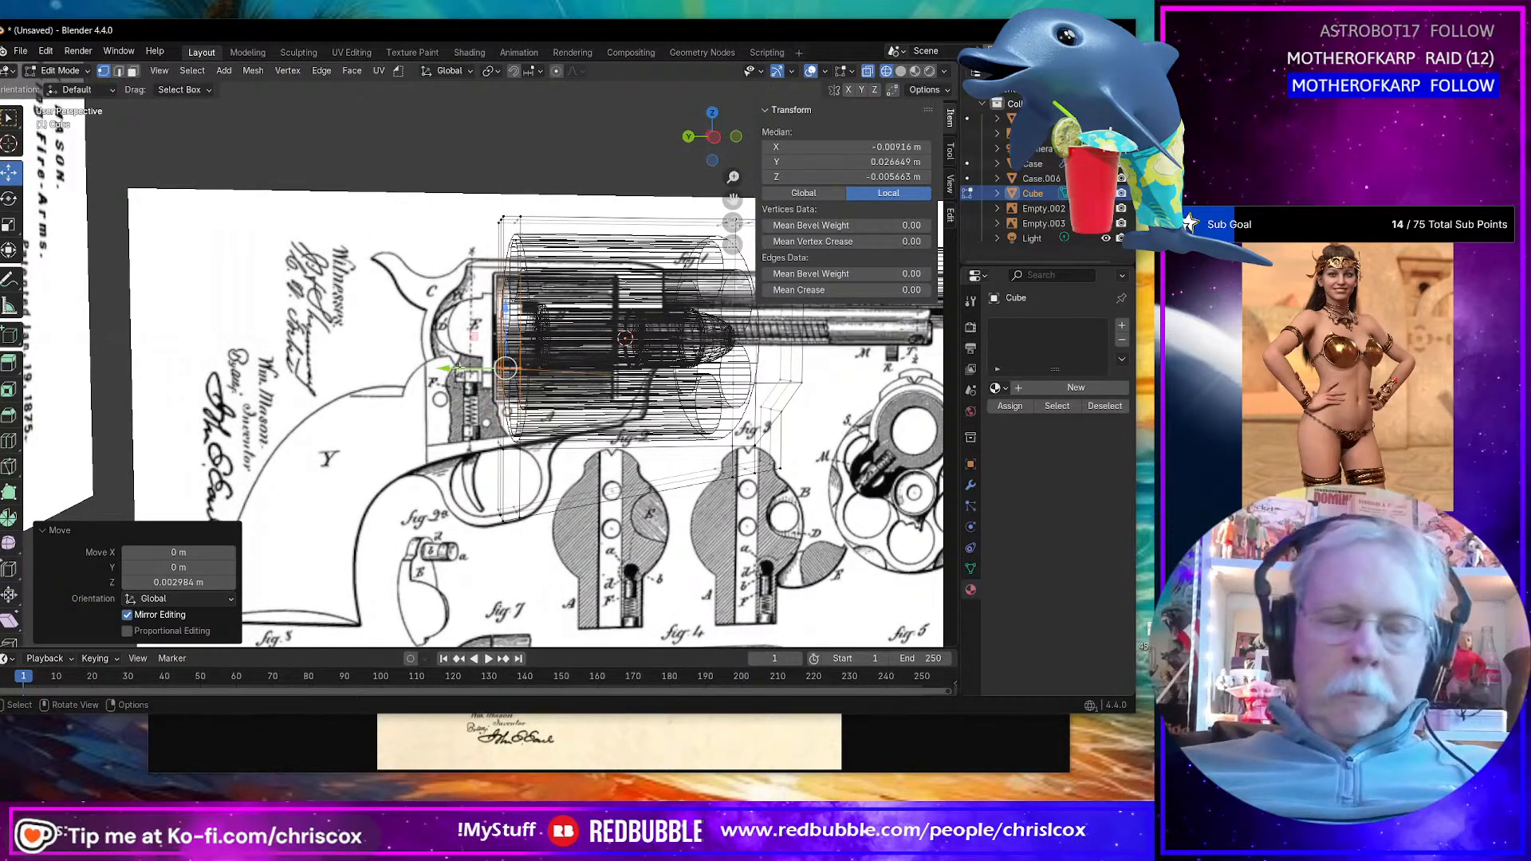
pyautogui.press('3')
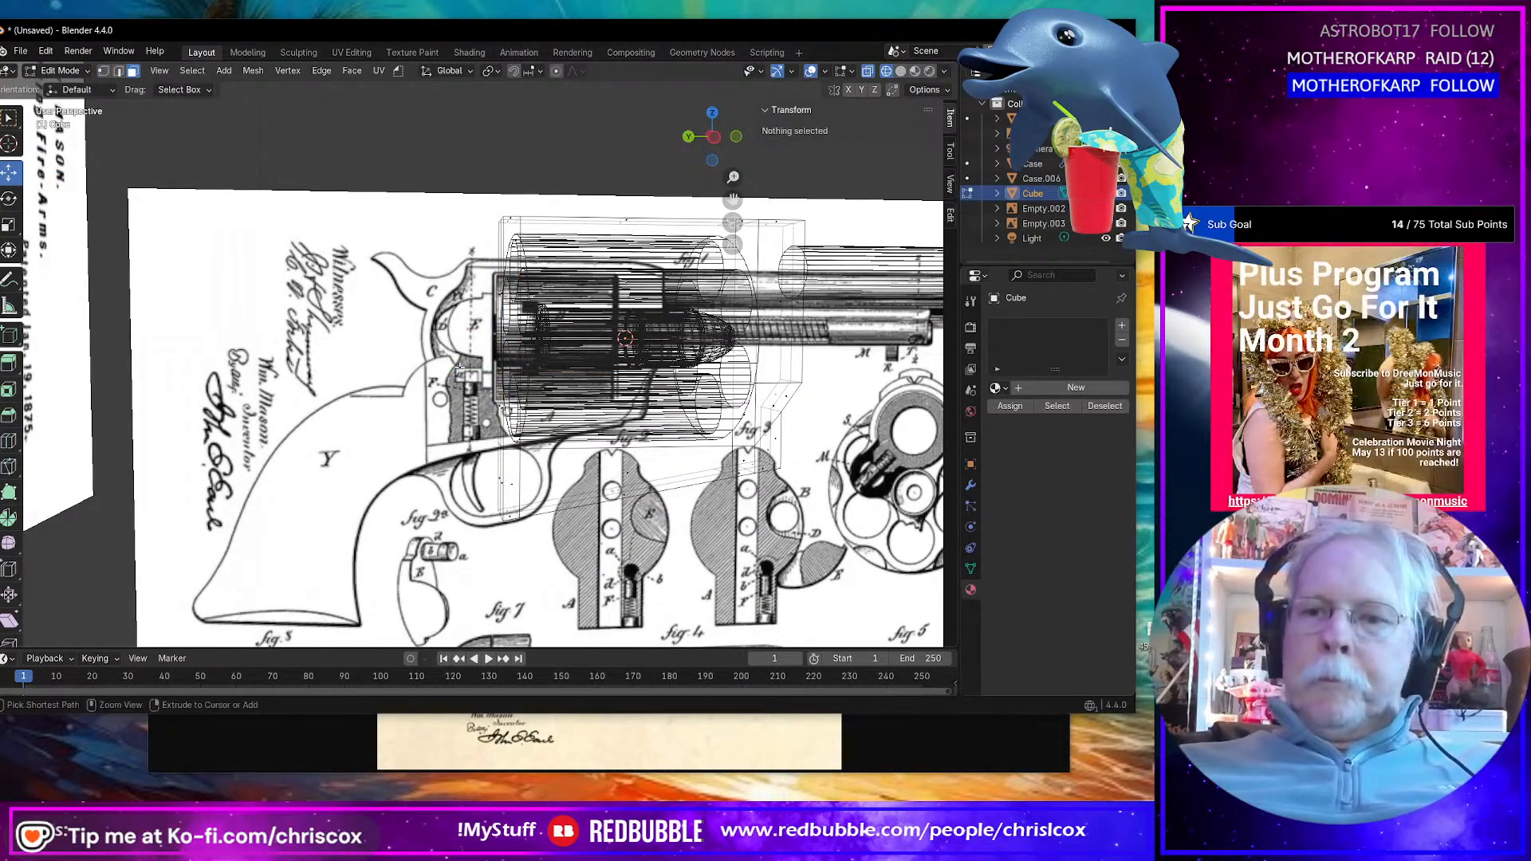
pyautogui.press('ctrl+KP_3')
pyautogui.press('b')
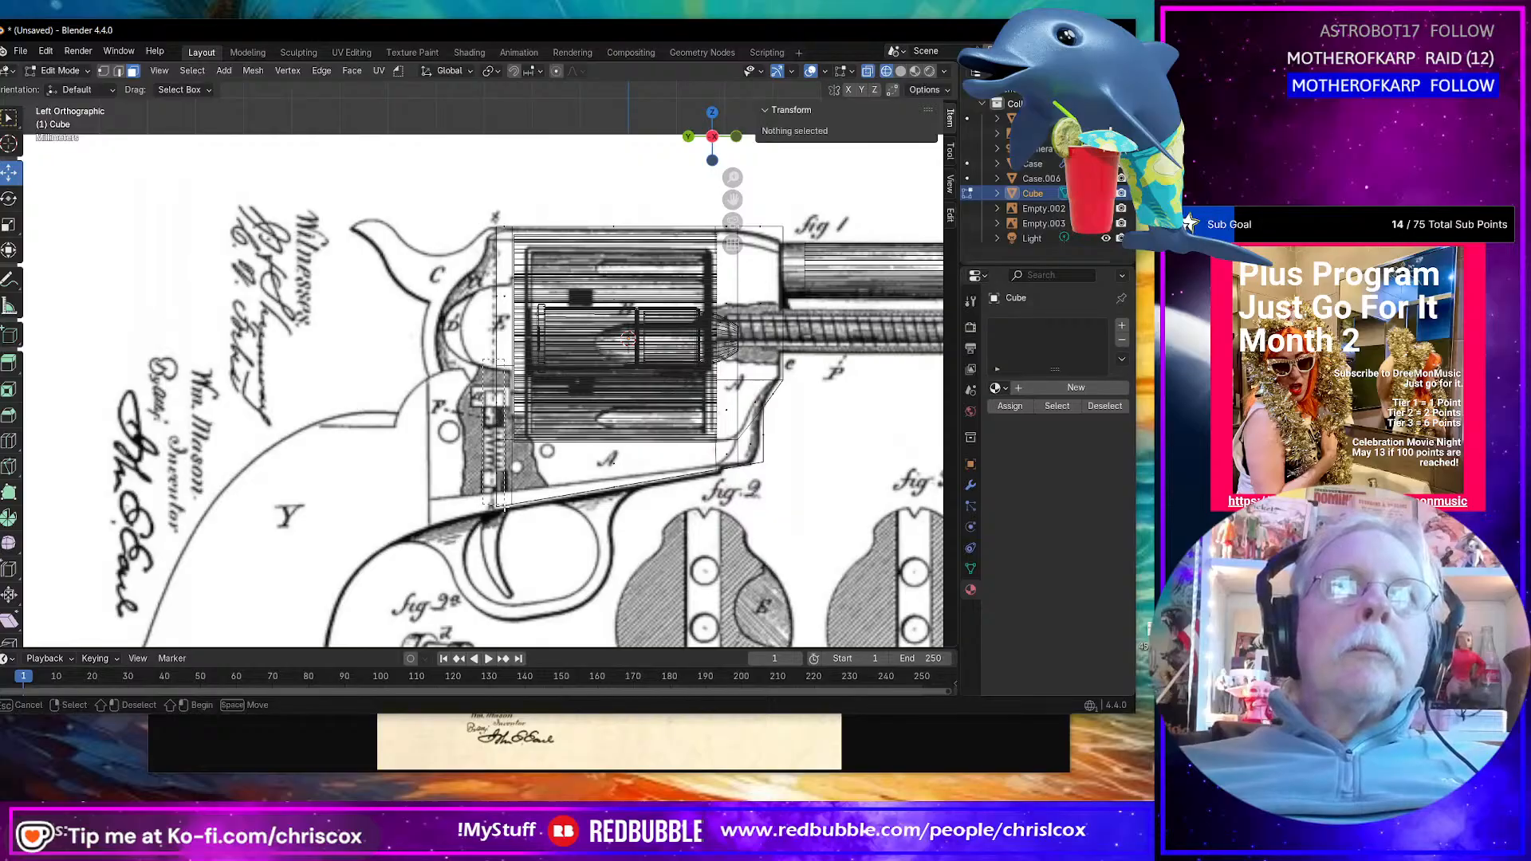
pyautogui.moveTo(504, 506); pyautogui.dragTo(496, 528)
pyautogui.press('e')
pyautogui.press('Escape')
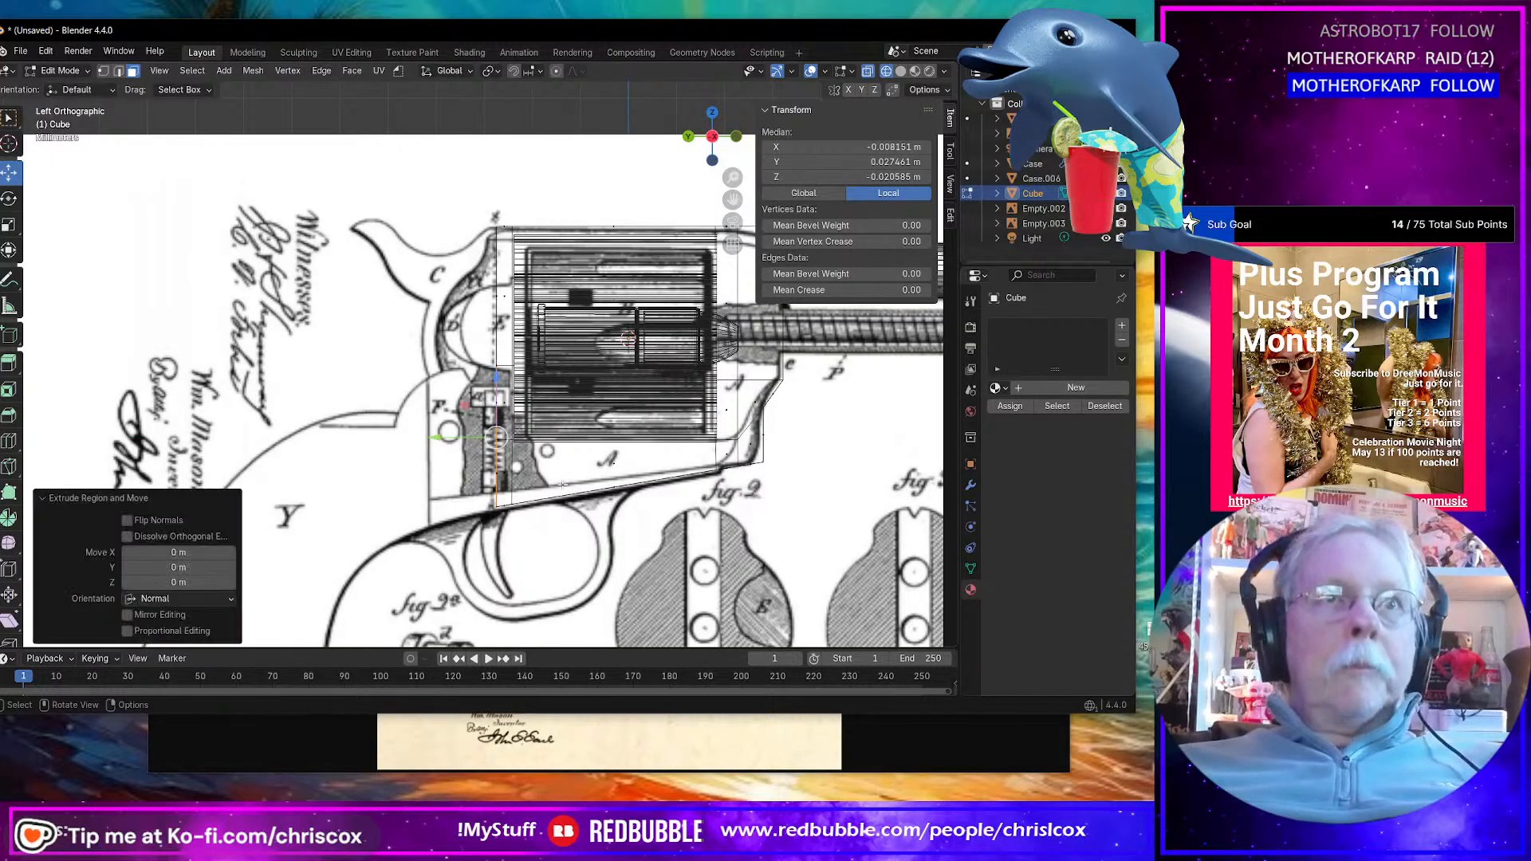
pyautogui.moveTo(438, 437); pyautogui.dragTo(368, 453)
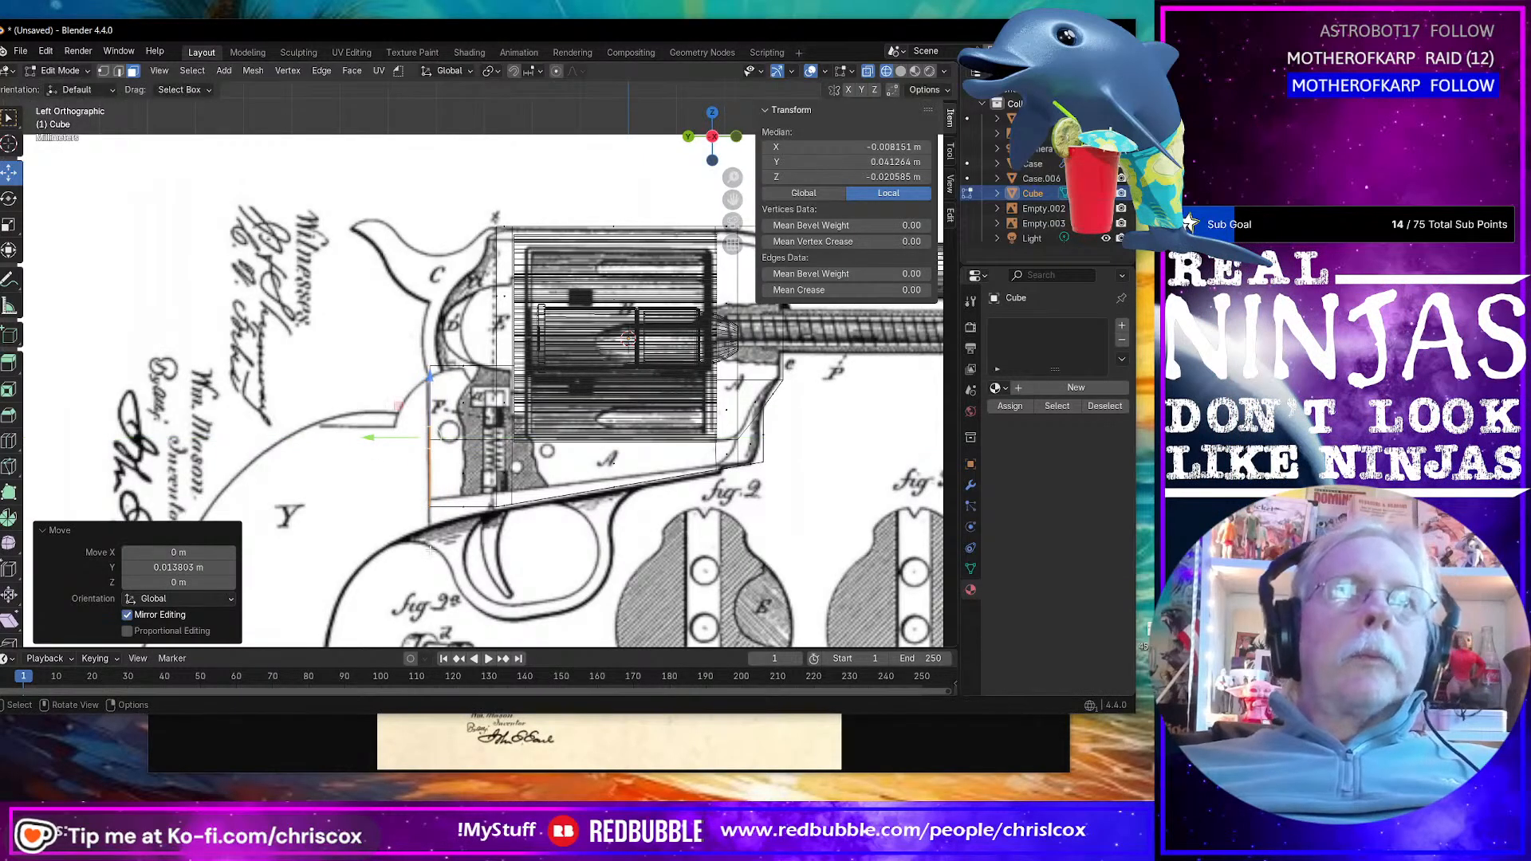
# Step: Lower the upper rear vertices of the new rear extension by 0.003109 m along Z
pyautogui.press('1')
pyautogui.moveTo(430, 380); pyautogui.dragTo(430, 473)
pyautogui.moveTo(458, 391); pyautogui.dragTo(428, 322)
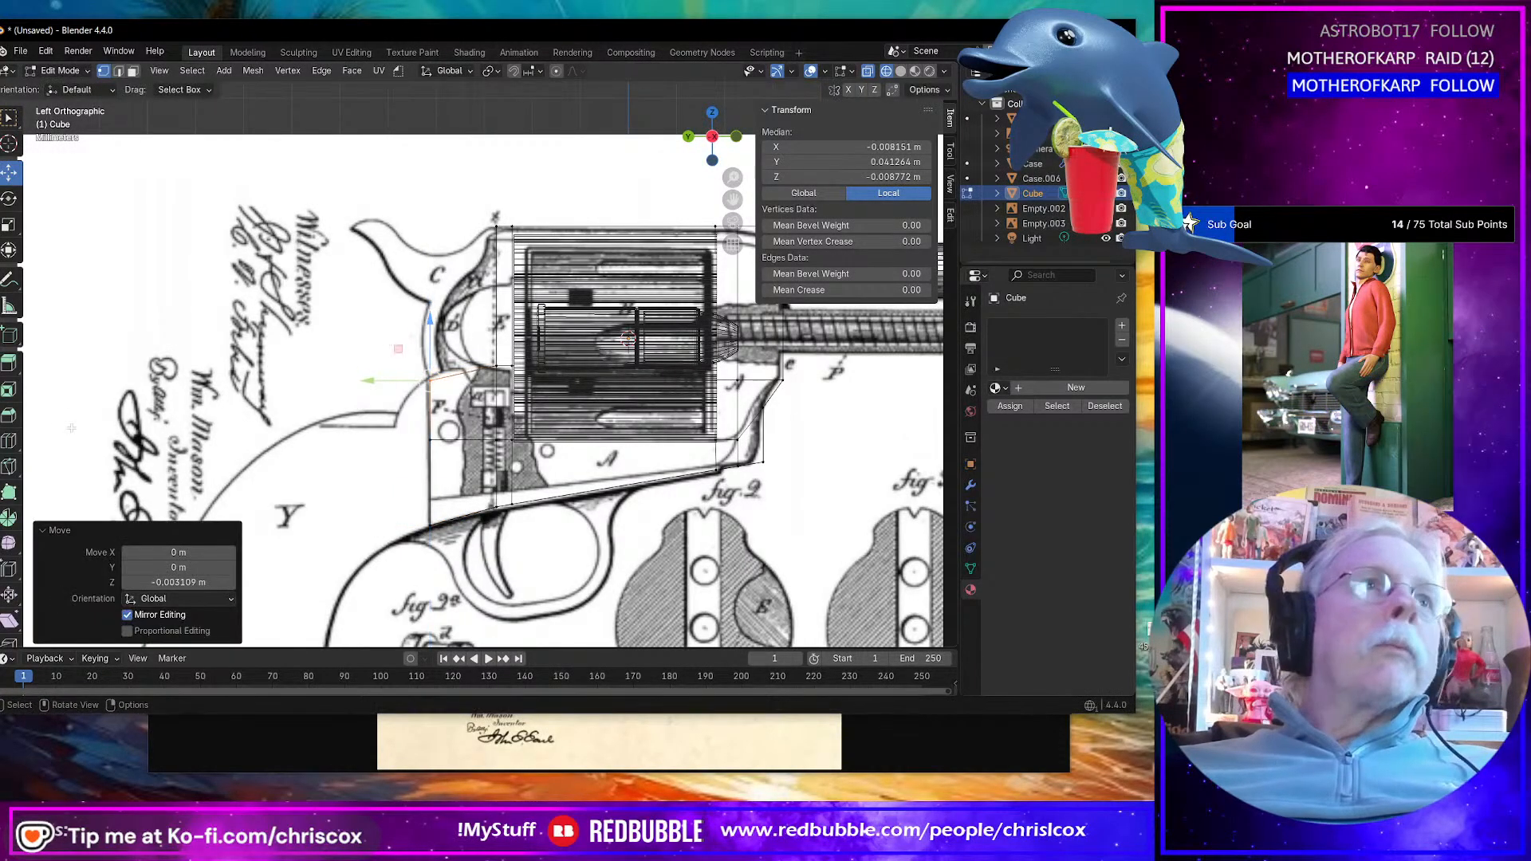
# Step: Add a vertical loop cut halfway along the rear extension and raise its top vertices by 0.00087 m
pyautogui.click(10, 440)
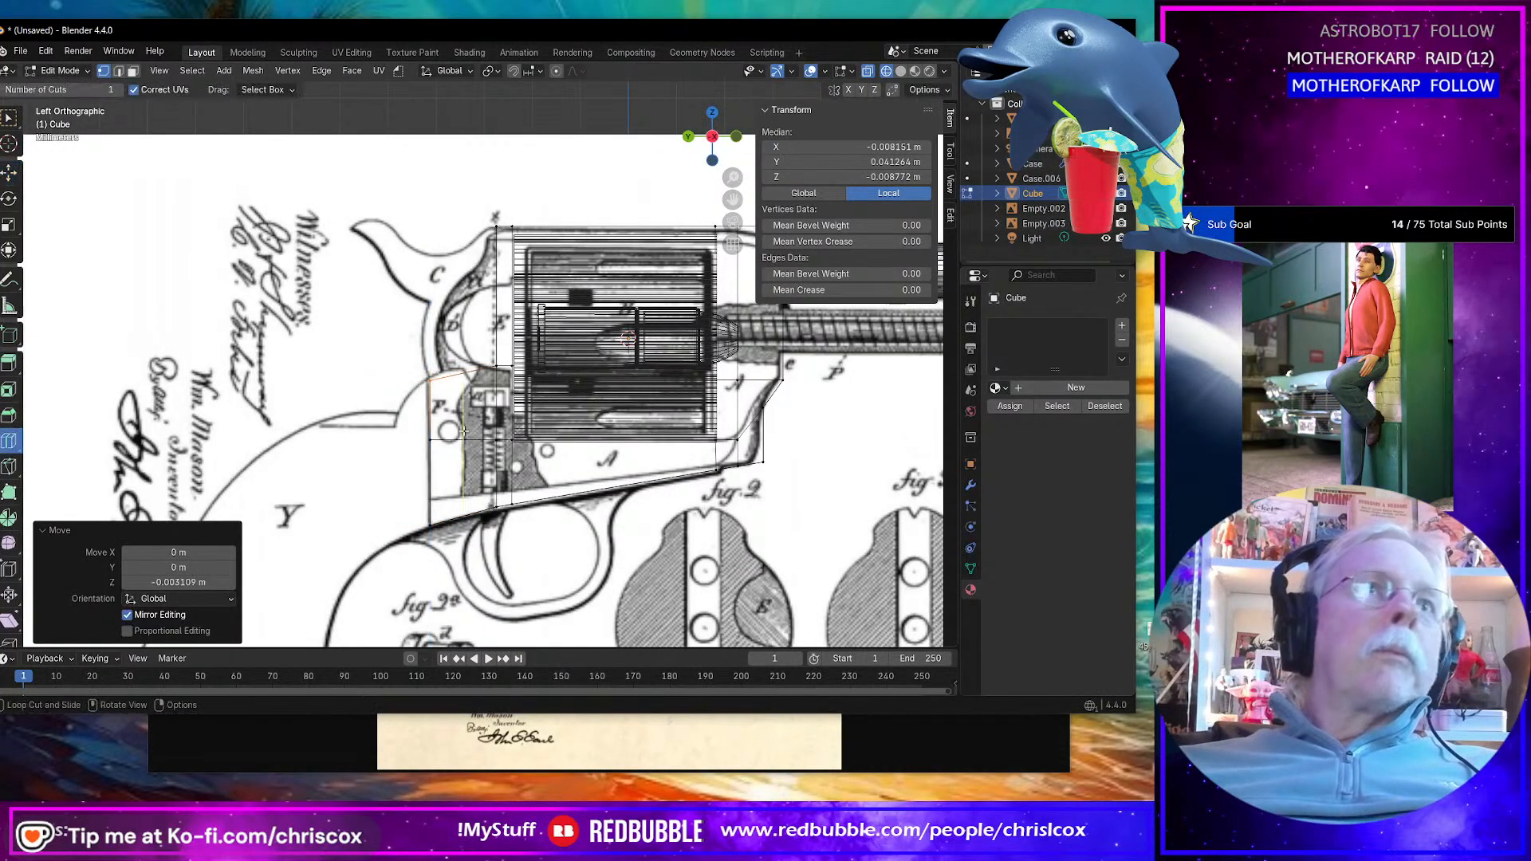
pyautogui.click(453, 375)
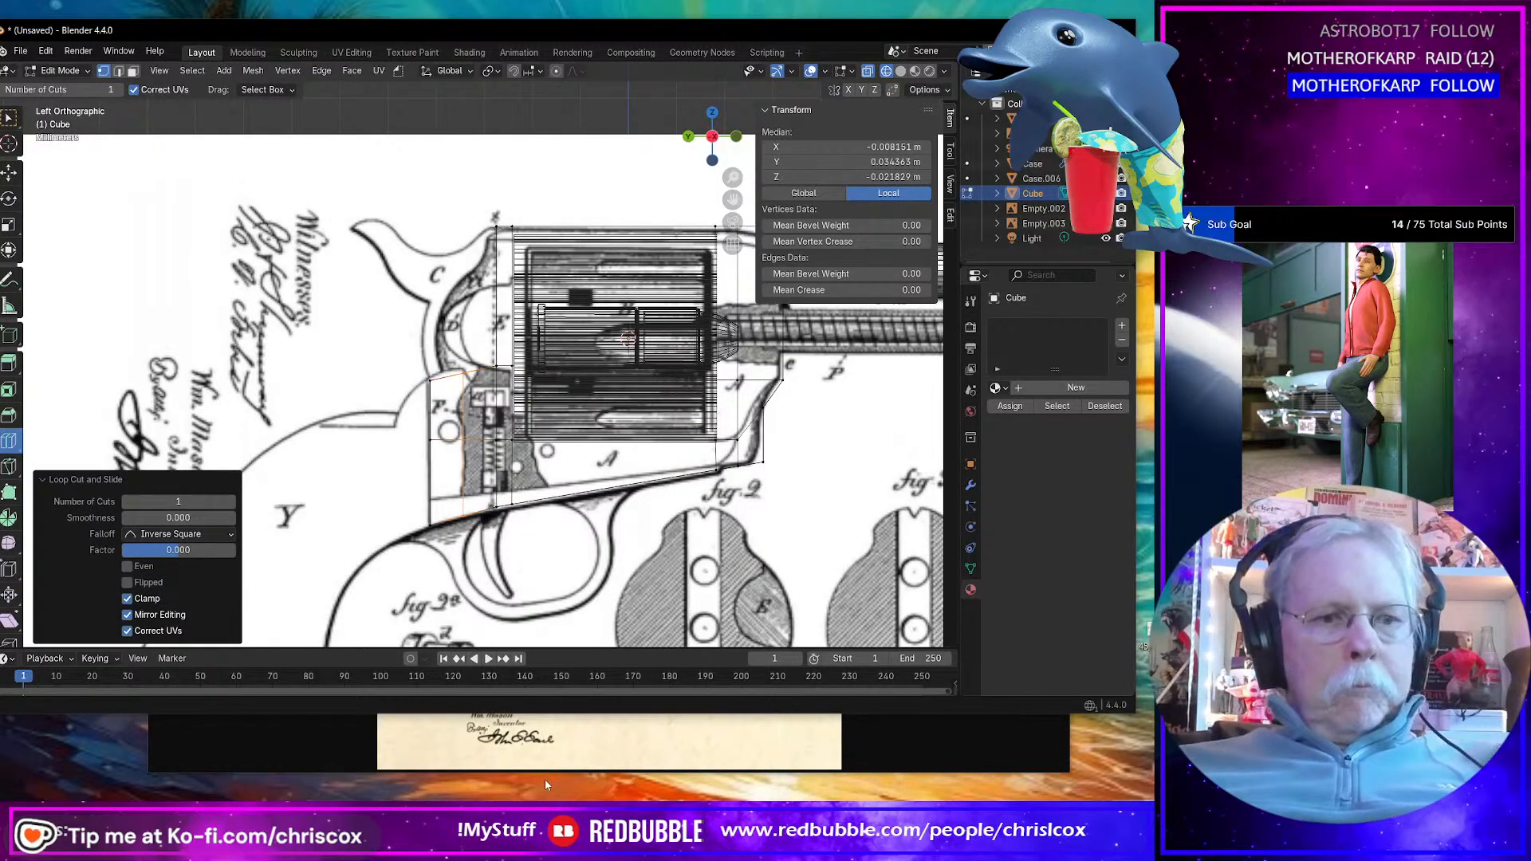
pyautogui.hotkey('shift', 'space')
pyautogui.press('g')
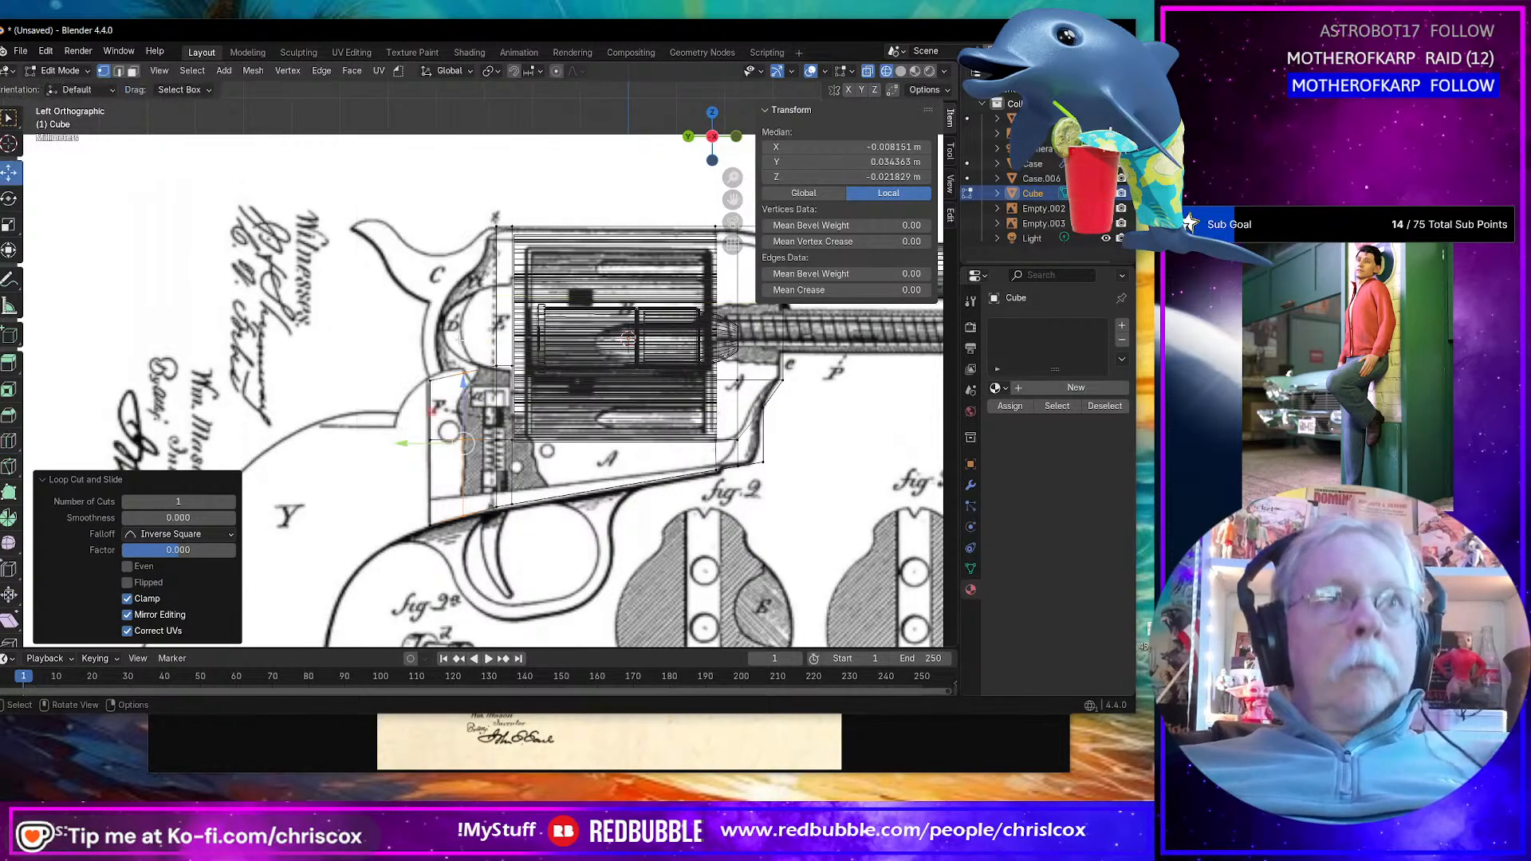
pyautogui.moveTo(442, 356); pyautogui.dragTo(479, 390)
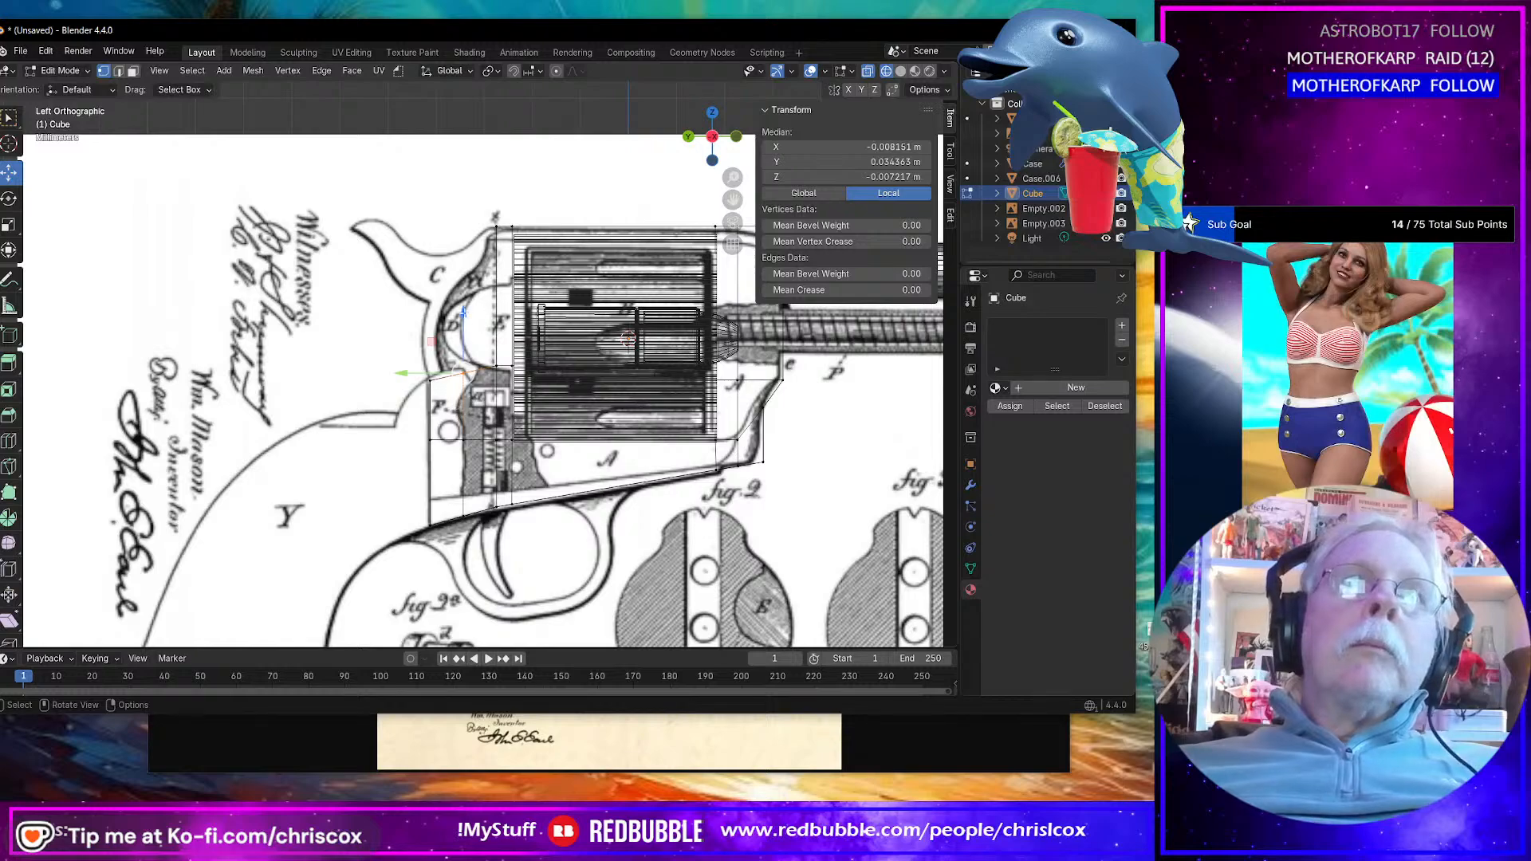
pyautogui.moveTo(462, 313); pyautogui.dragTo(457, 324)
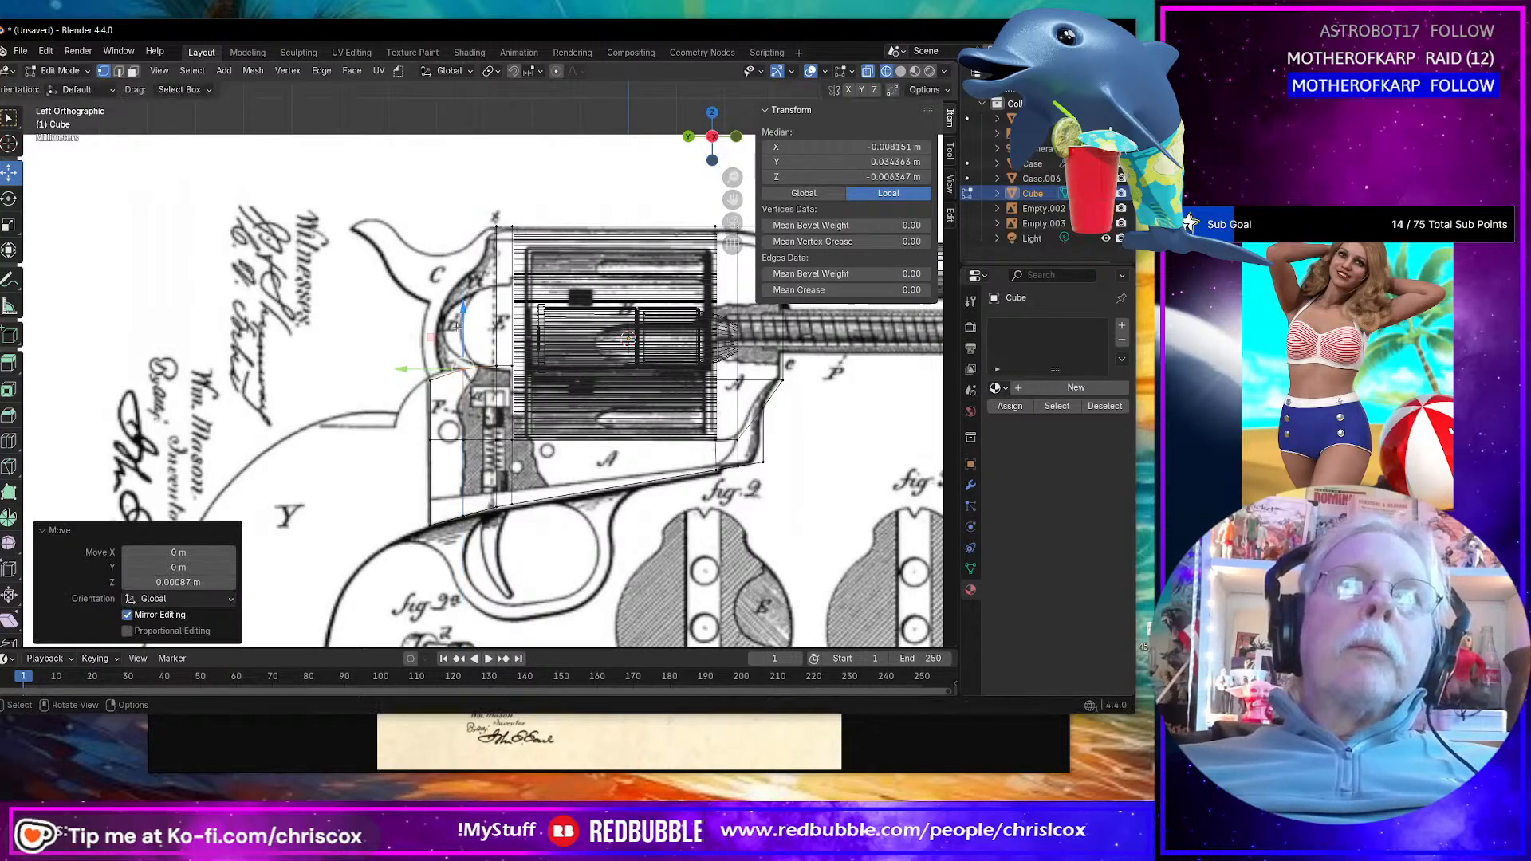
# Step: Turn off X-ray display and move the entire half frame 0.003954 m along X to the centre line
pyautogui.moveTo(458, 327)
pyautogui.mouseDown(button='middle')
pyautogui.moveTo(702, 347)
pyautogui.moveTo(474, 349)
pyautogui.mouseUp(button='middle')
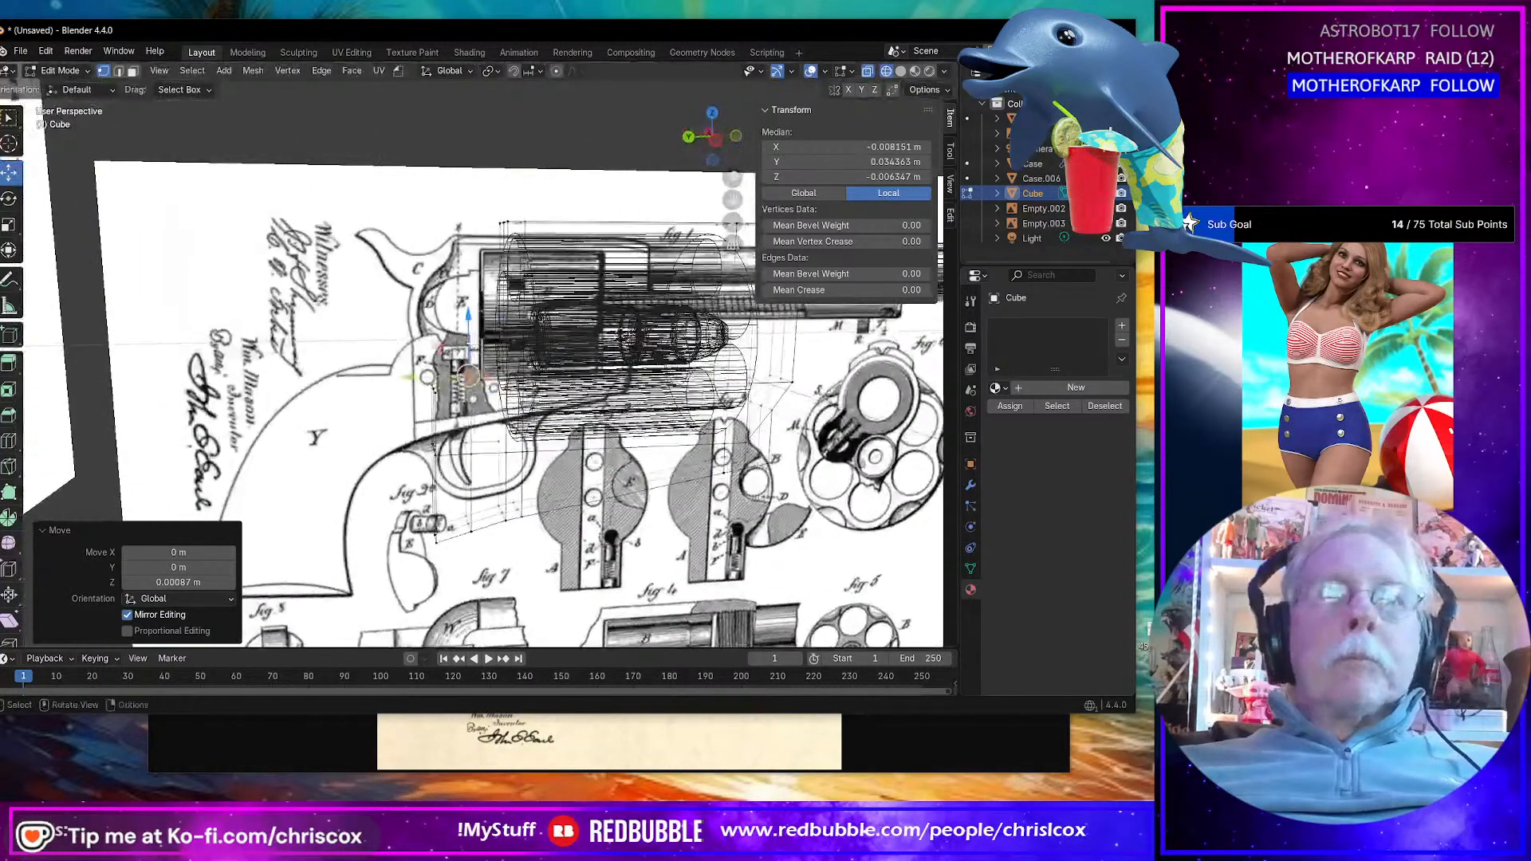
pyautogui.click(867, 72)
pyautogui.moveTo(670, 375); pyautogui.dragTo(483, 435, button='middle')
pyautogui.scroll(-3, 585, 390)
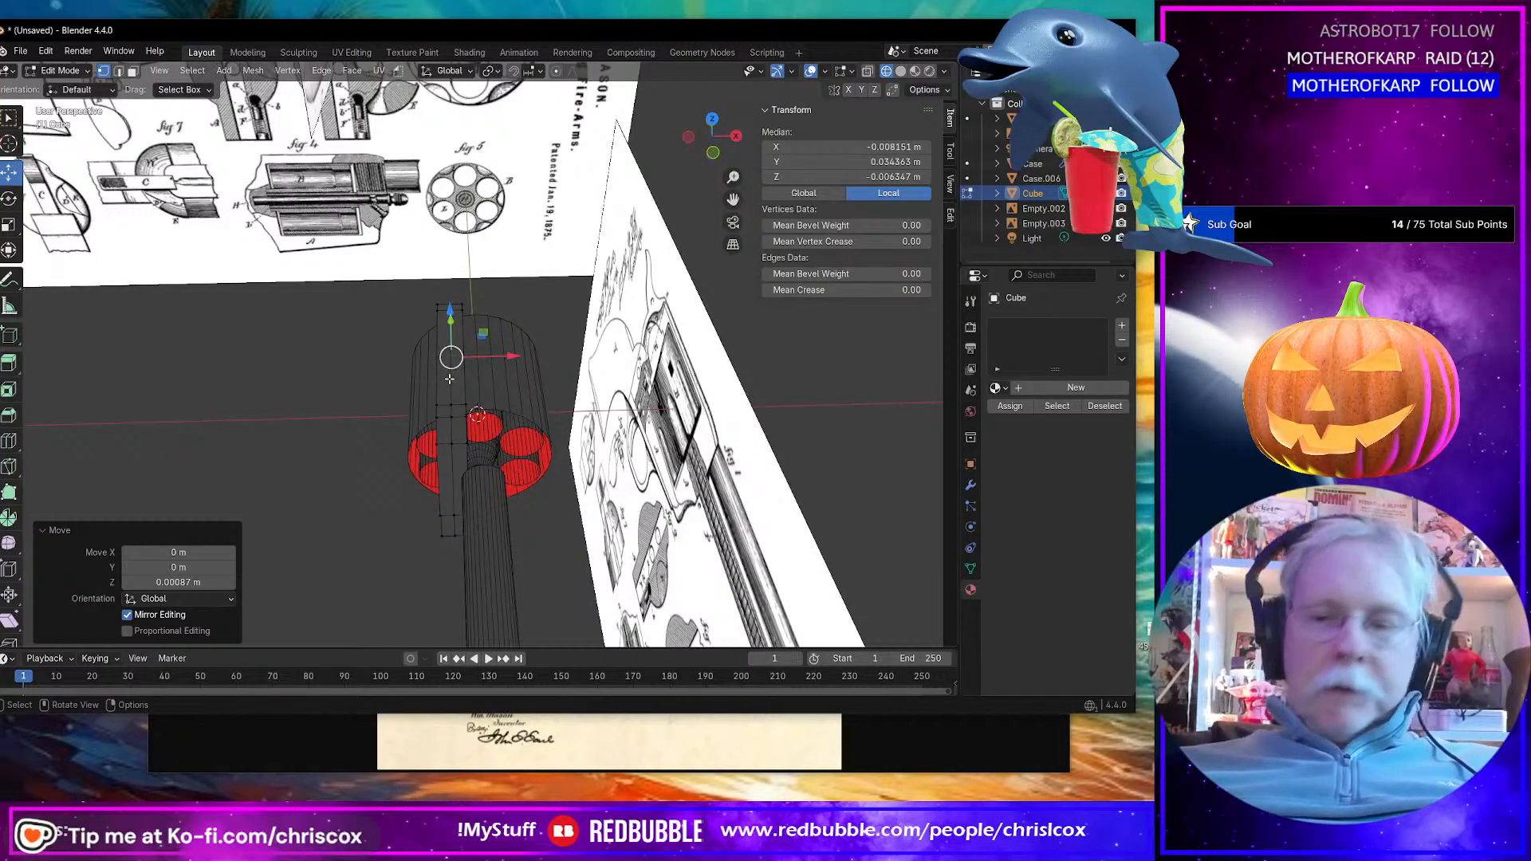
pyautogui.press('ctrl+KP_1')
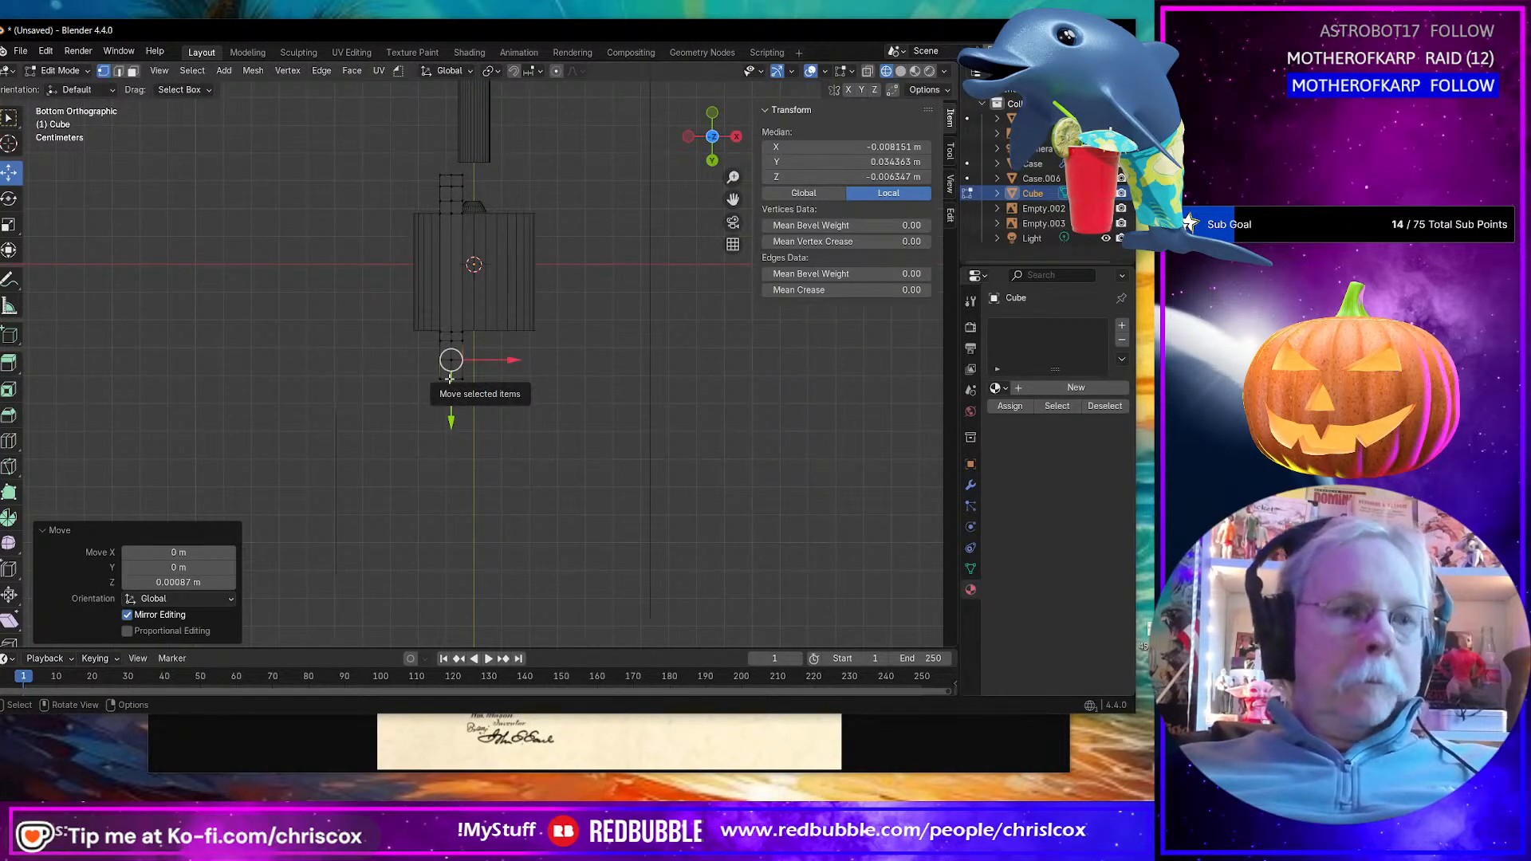
pyautogui.press('a')
pyautogui.moveTo(512, 284); pyautogui.dragTo(599, 294)
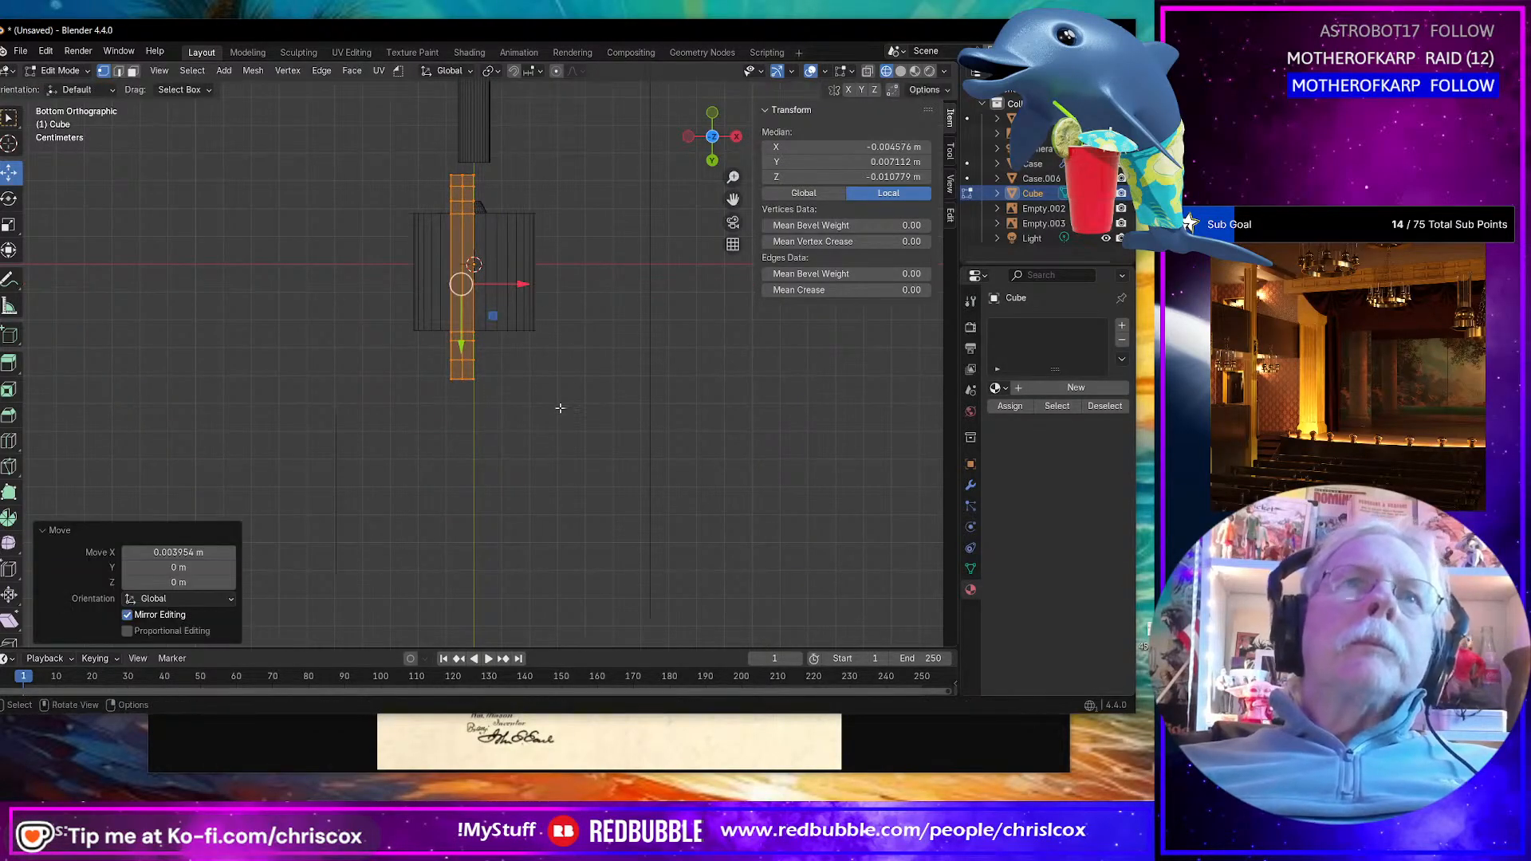
# Step: Select the vertices along the frame's inner centre edge and set their median X to 0 m
pyautogui.click(559, 421)
pyautogui.moveTo(563, 423); pyautogui.dragTo(467, 163)
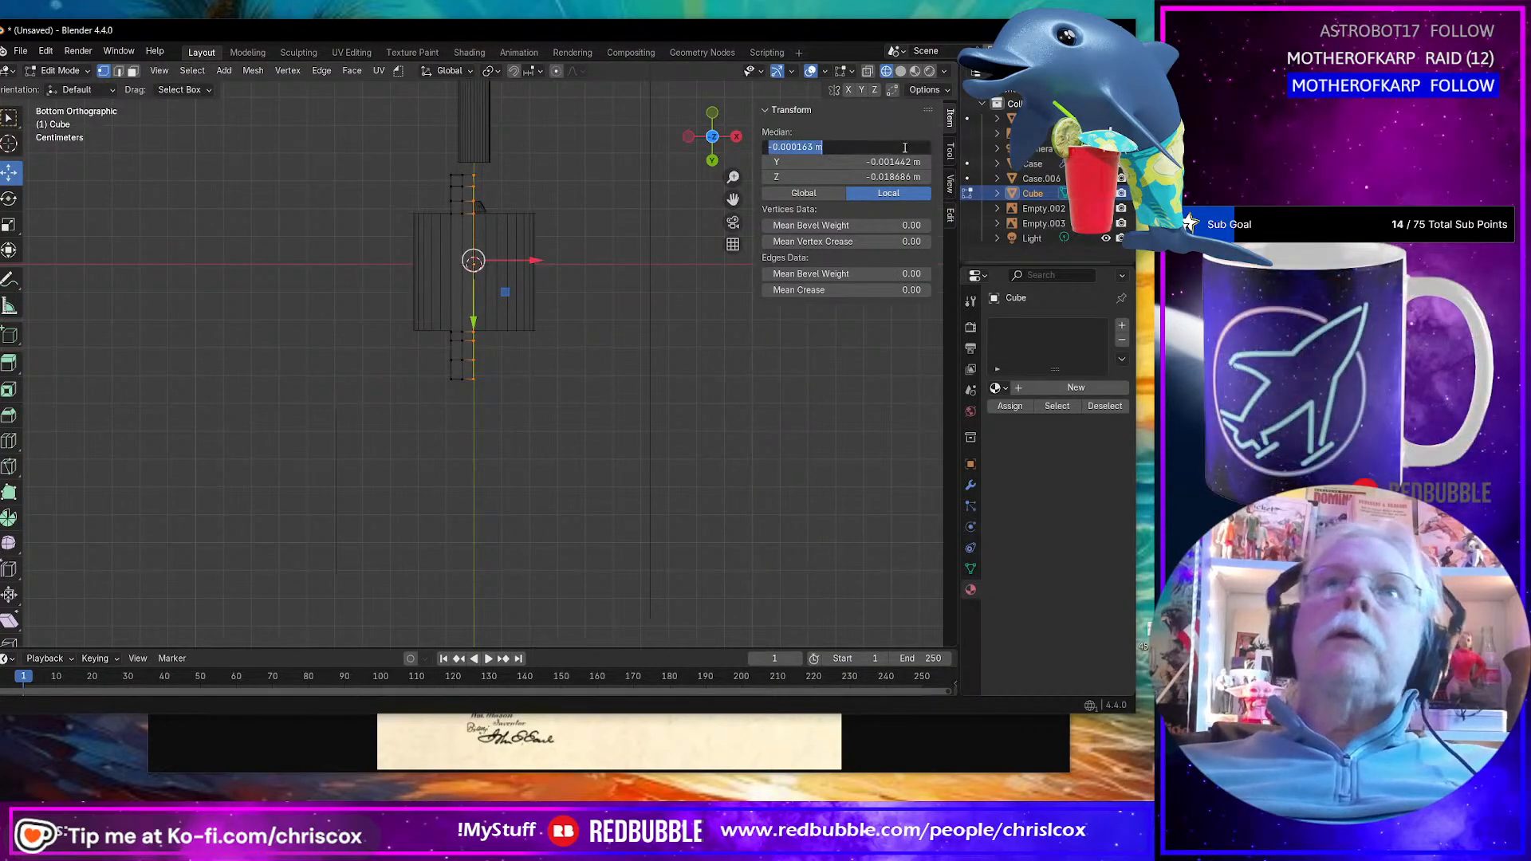
pyautogui.moveTo(606, 263); pyautogui.dragTo(753, 588, button='middle')
pyautogui.scroll(3, 730, 586)
pyautogui.scroll(1, 753, 588)
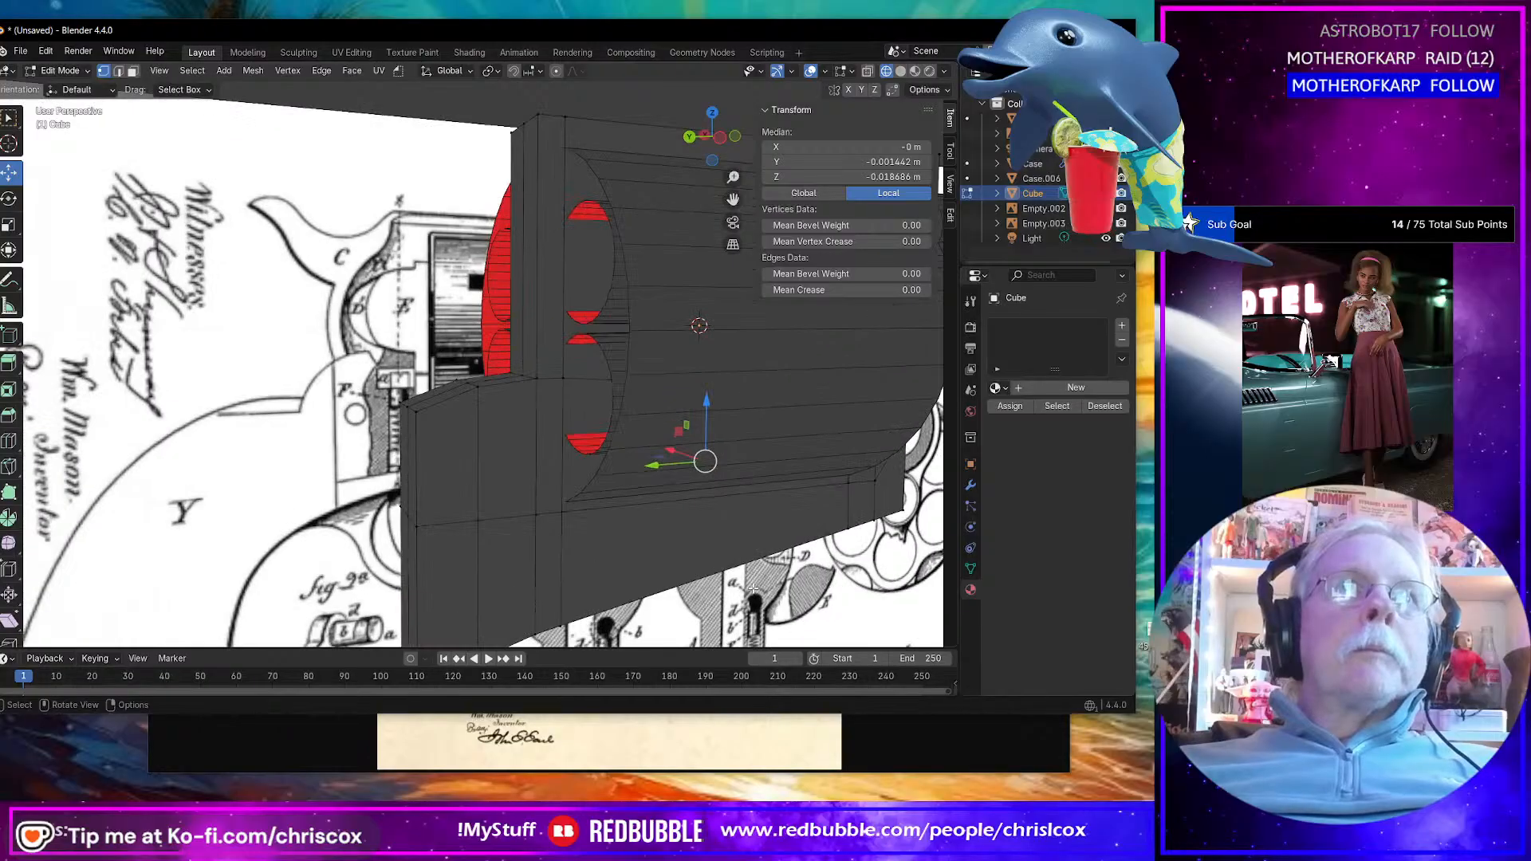
# Step: Switch to face selection, clear the selection, and select the frame's large outer side face covering the cylinder
pyautogui.moveTo(560, 386); pyautogui.dragTo(261, 273, button='middle')
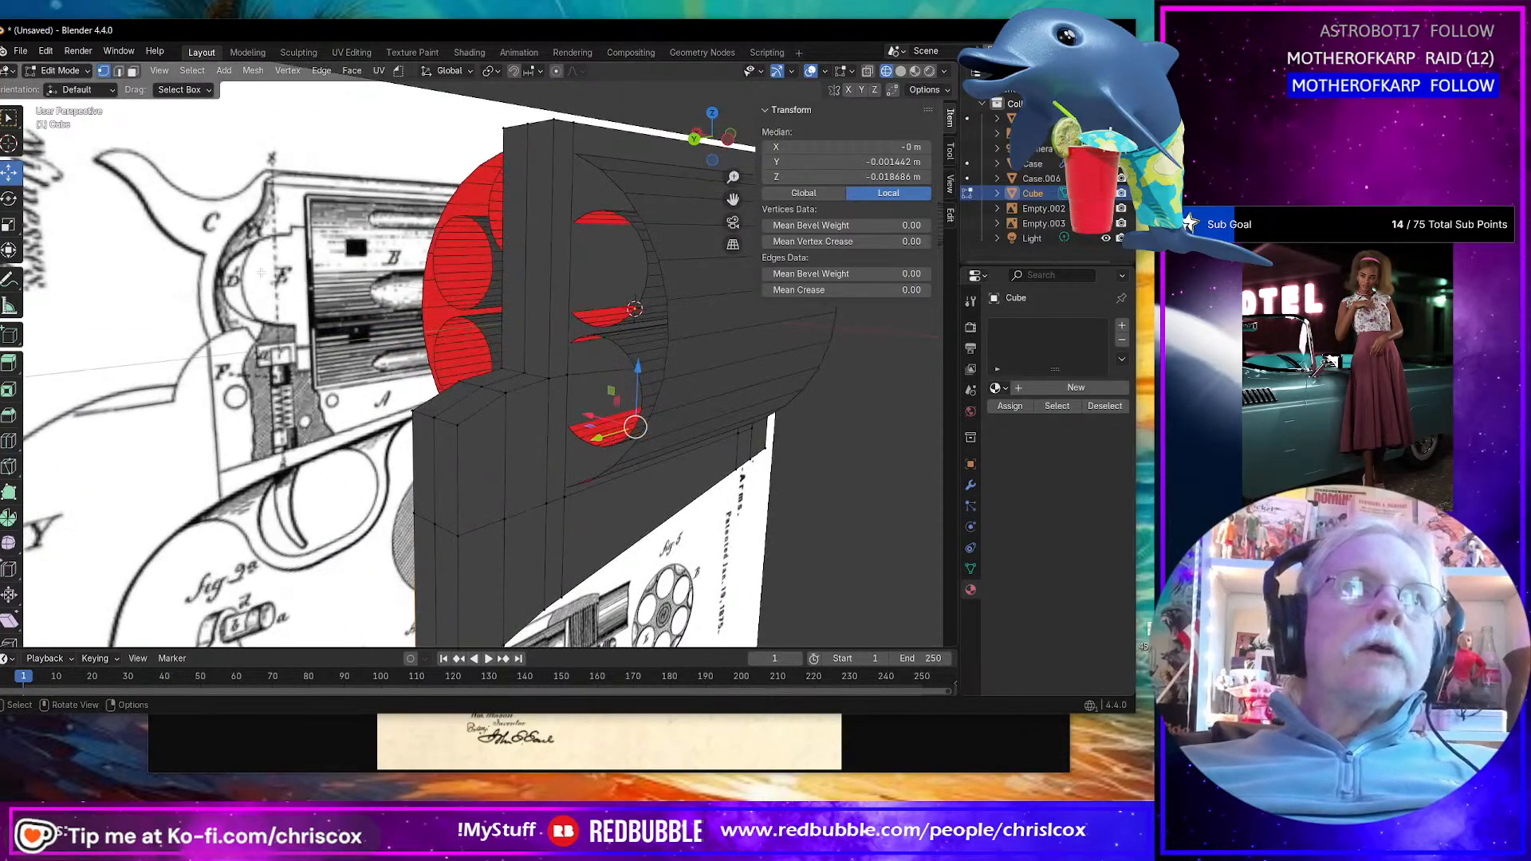
pyautogui.moveTo(581, 384)
pyautogui.mouseDown(button='middle')
pyautogui.moveTo(626, 391)
pyautogui.moveTo(601, 385)
pyautogui.mouseUp(button='middle')
pyautogui.scroll(-4, 609, 390)
pyautogui.moveTo(562, 366); pyautogui.dragTo(677, 388, button='middle')
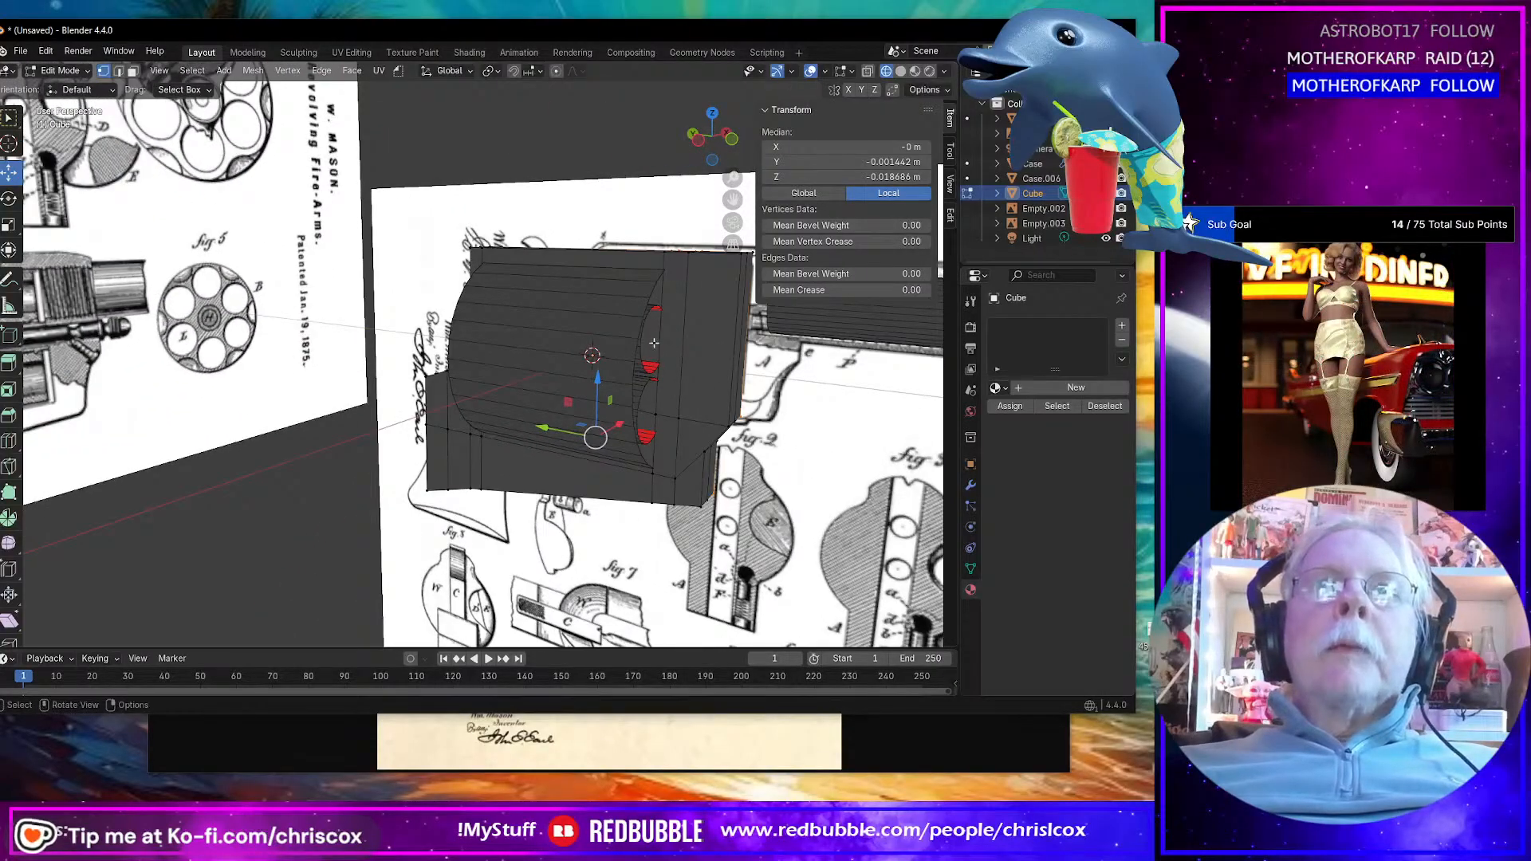
pyautogui.press('3')
pyautogui.hotkey('alt', 'a')
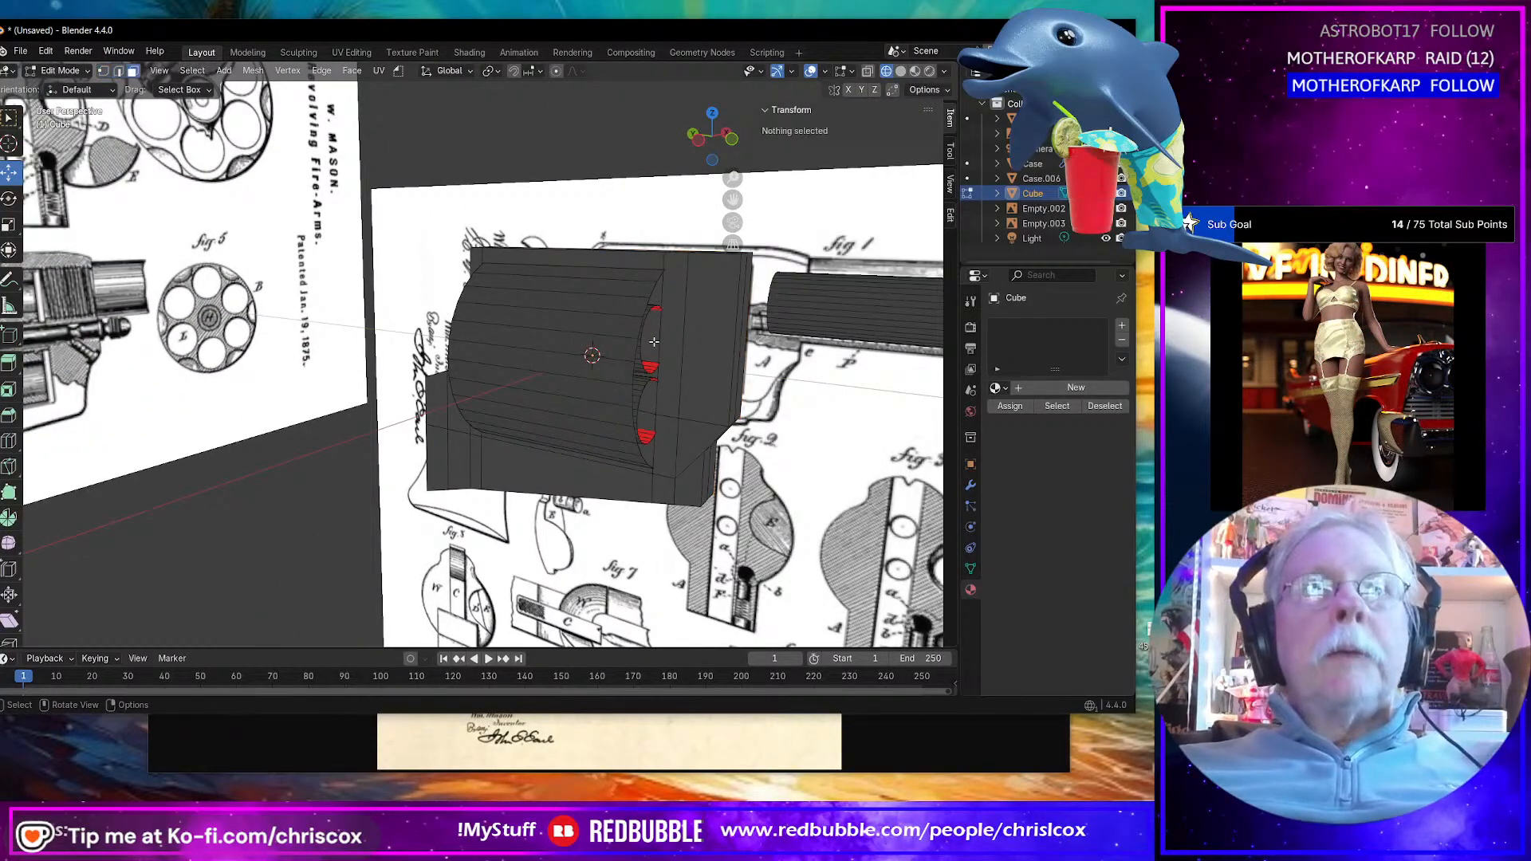
pyautogui.click(654, 341)
pyautogui.moveTo(649, 389); pyautogui.dragTo(730, 376, button='middle')
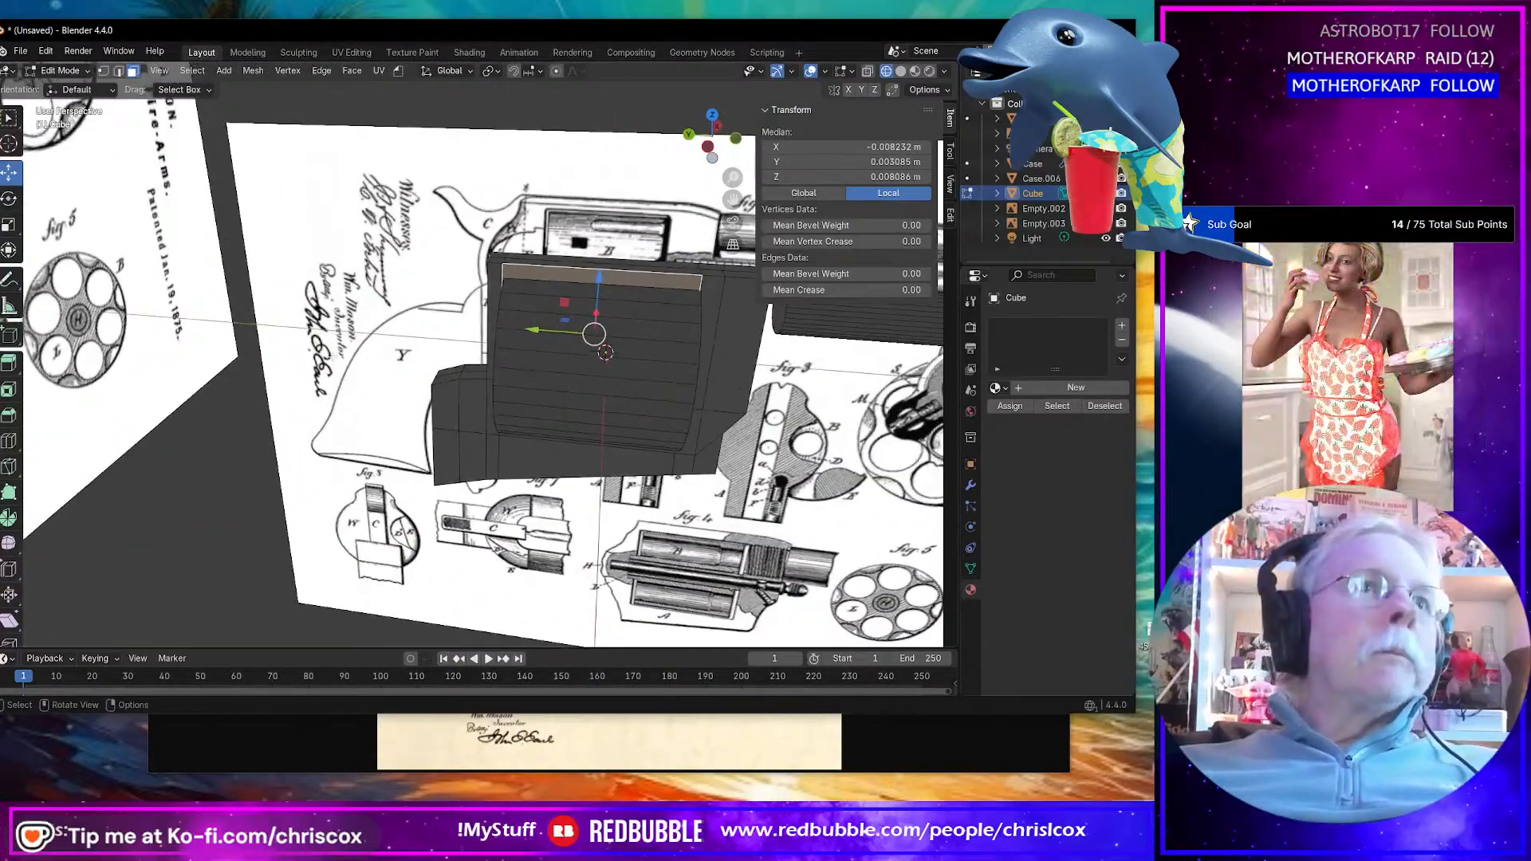
# Step: Try to add a horizontal loop cut near the frame's upper edge with a slide factor of -0.925
pyautogui.click(9, 440)
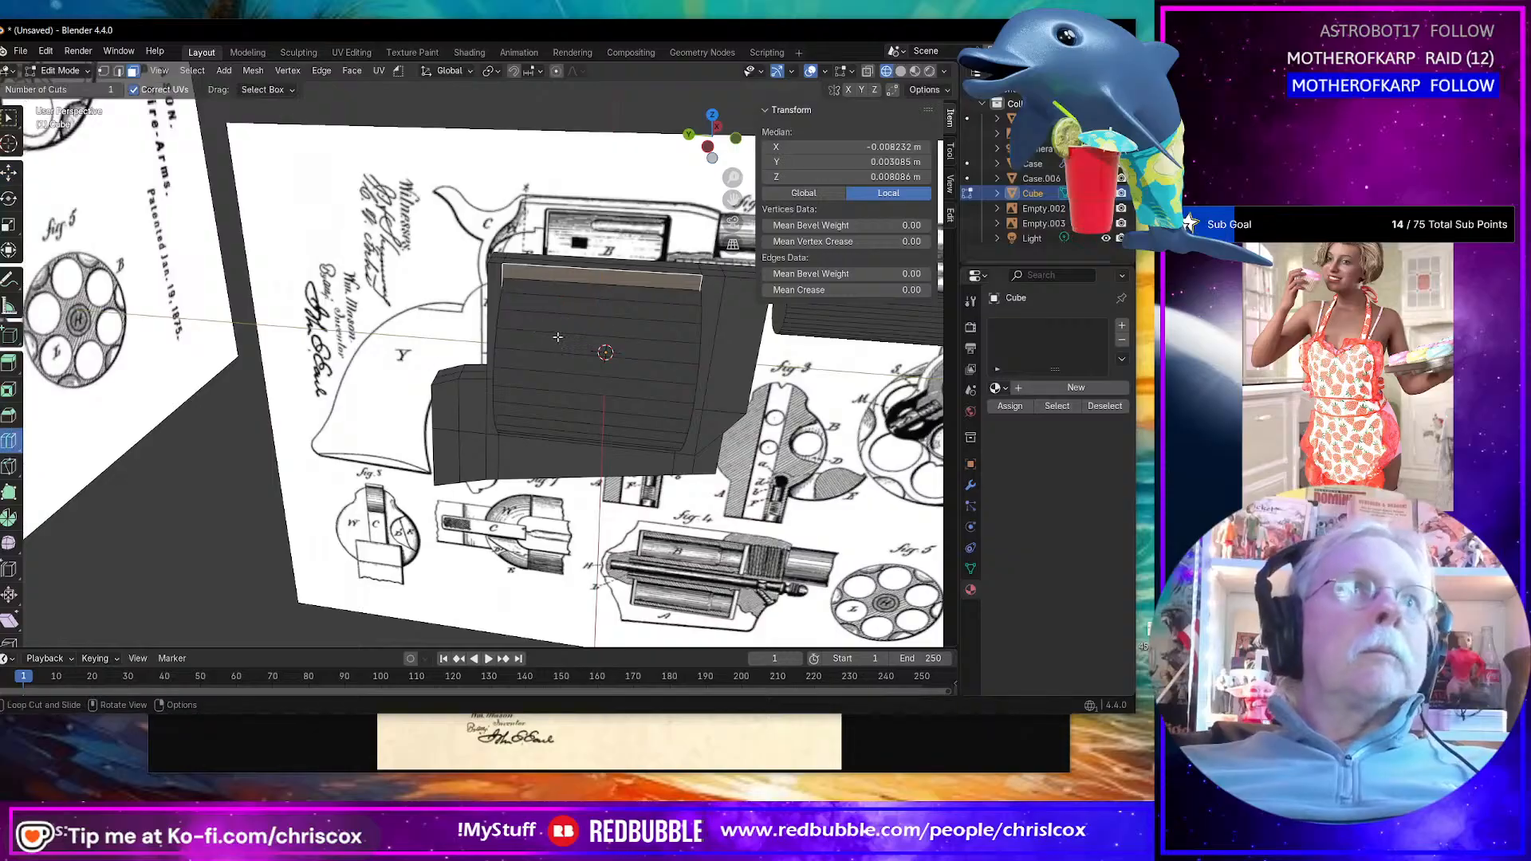
pyautogui.moveTo(723, 282); pyautogui.dragTo(724, 225)
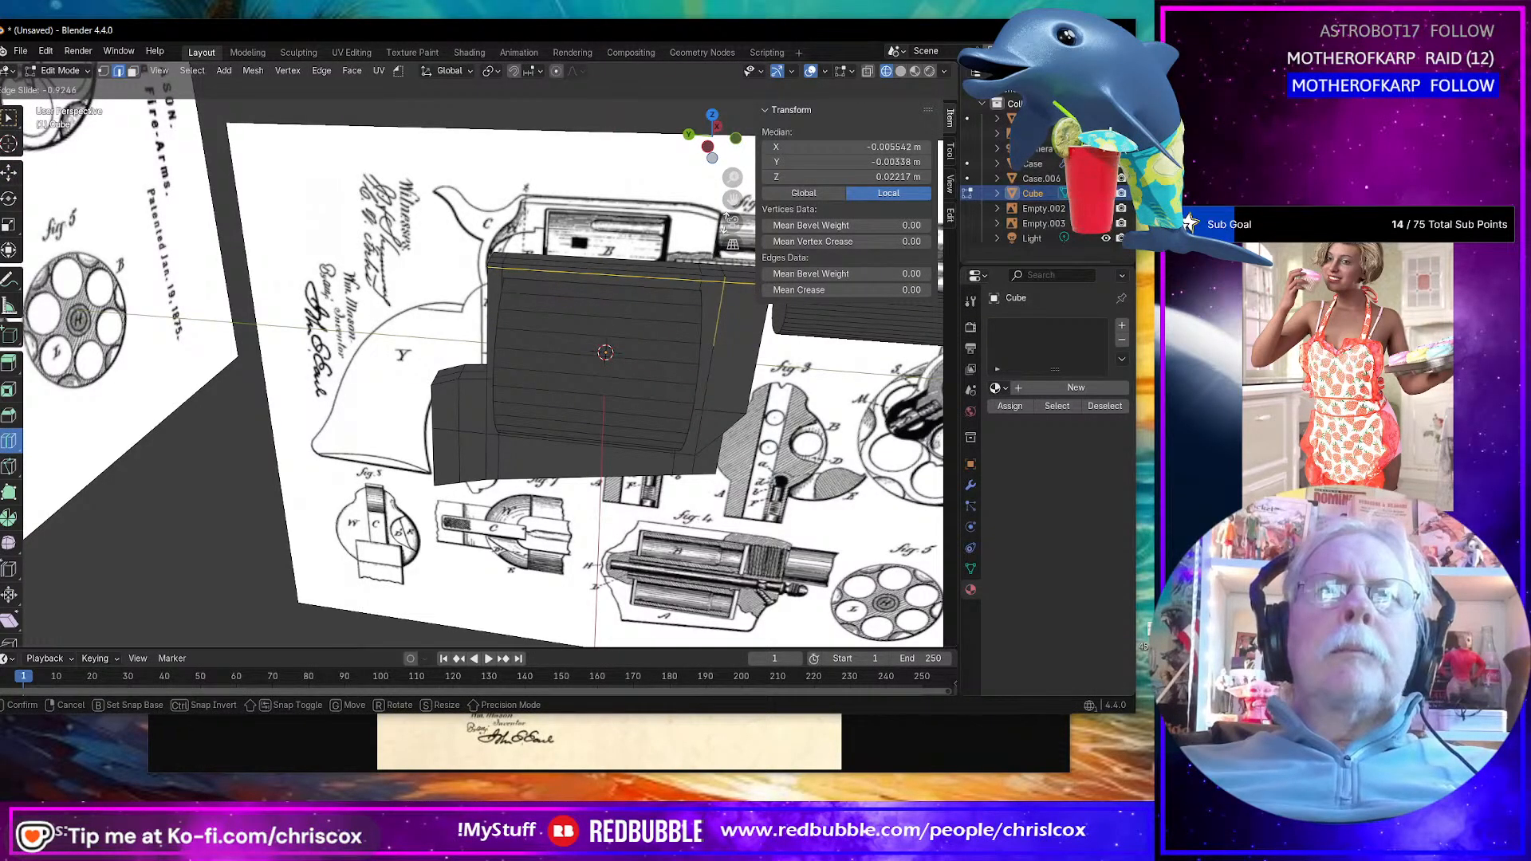
pyautogui.moveTo(691, 299); pyautogui.dragTo(593, 269, button='middle')
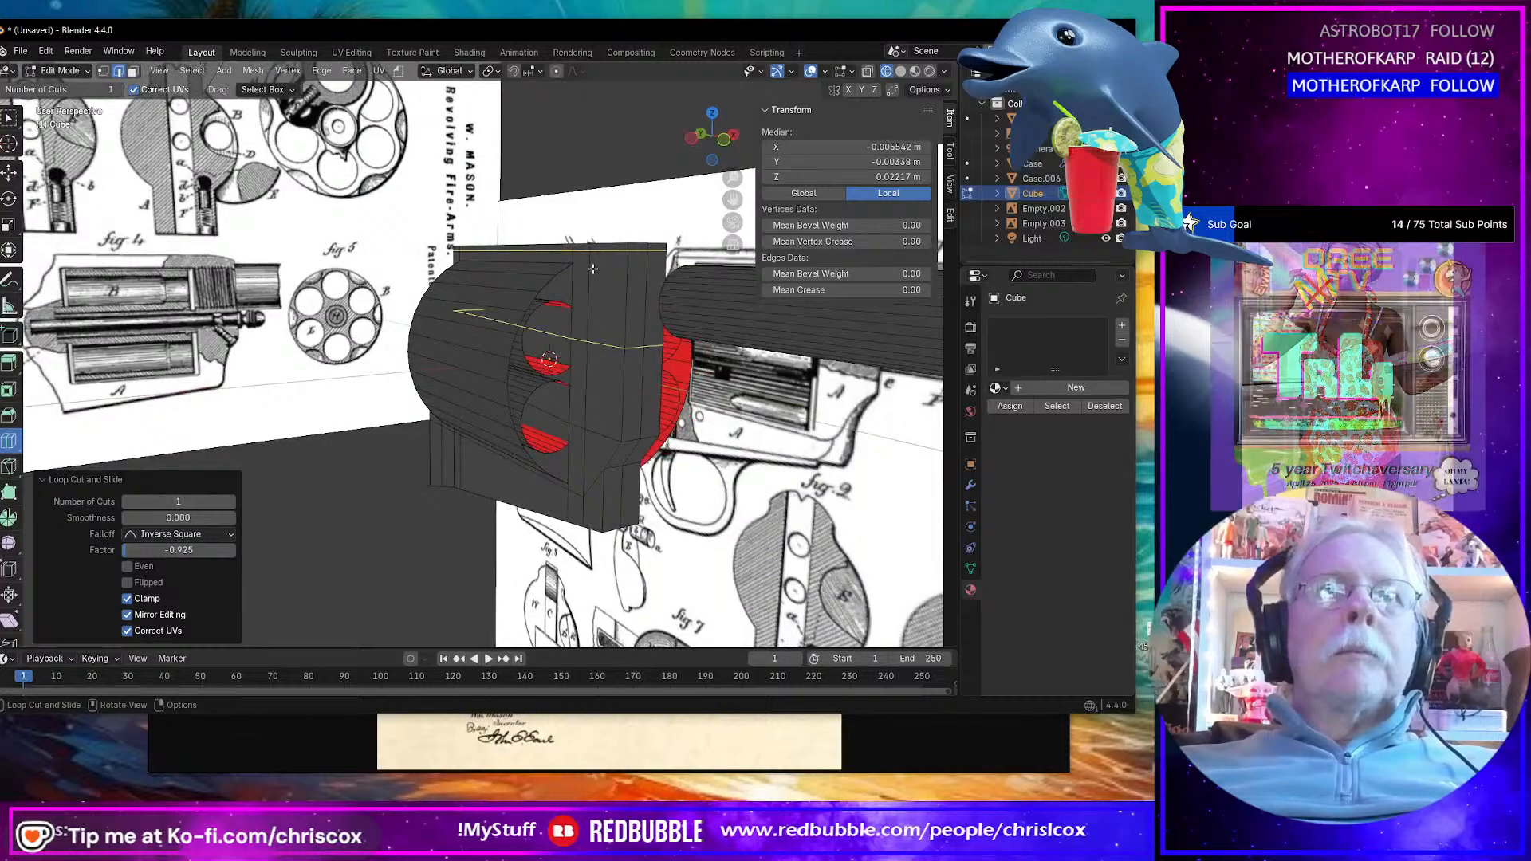
pyautogui.hotkey('ctrl', 'z')
# Step: Add a horizontal loop cut close to the frame's upper edge and return to the Move tool
pyautogui.moveTo(588, 323); pyautogui.dragTo(583, 255)
pyautogui.moveTo(583, 255); pyautogui.dragTo(659, 315, button='middle')
pyautogui.hotkey('shift', 'space')
pyautogui.press('g')
# Step: Delete the outer side faces of the half frame that cover the cylinder
pyautogui.press('3')
pyautogui.click(650, 304)
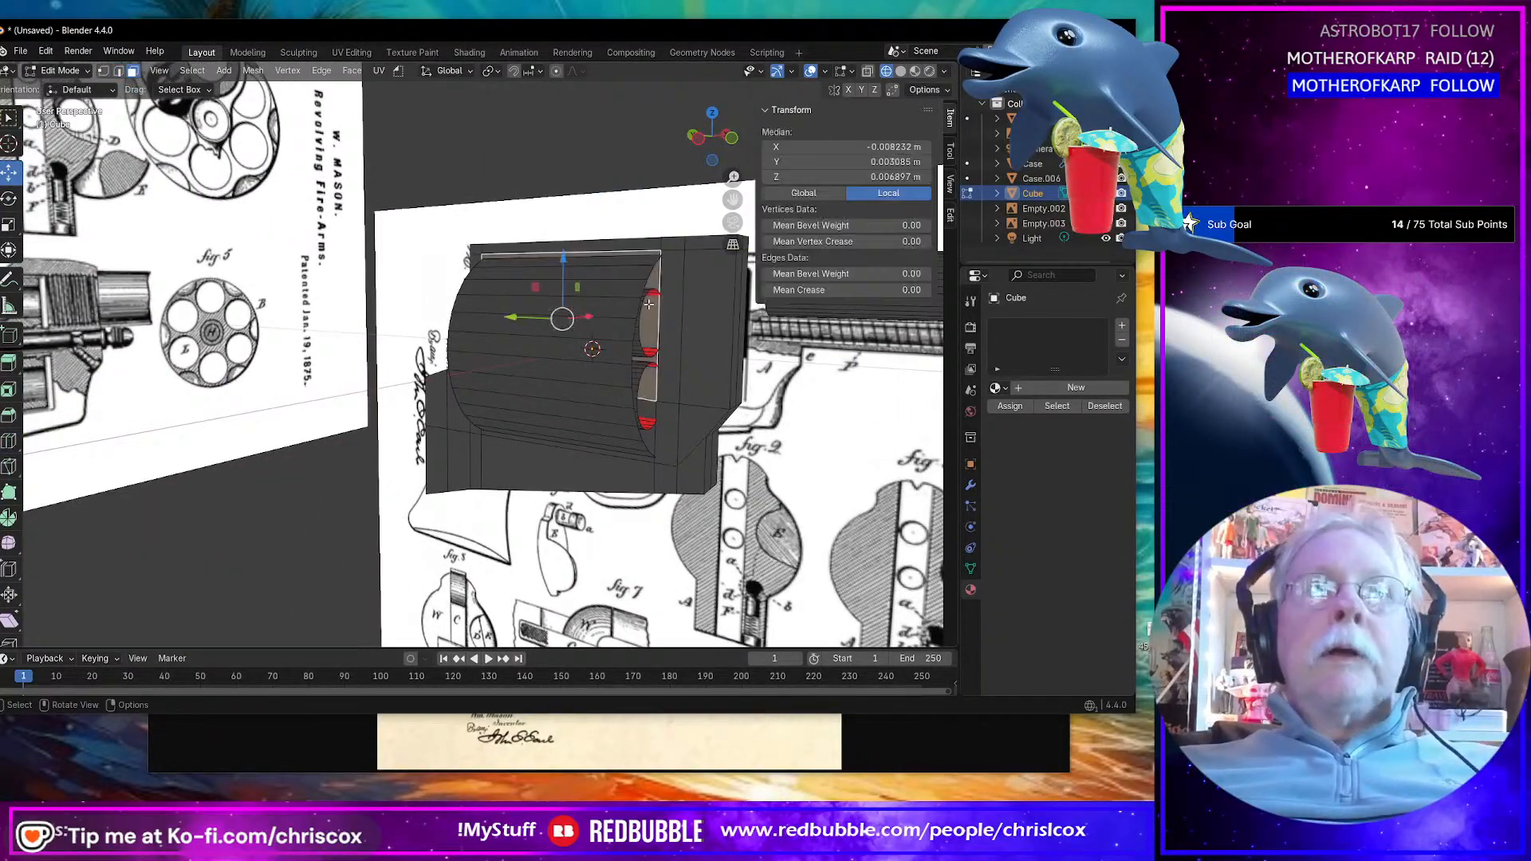
pyautogui.keyDown('shift'); pyautogui.click(642, 407); pyautogui.keyUp('shift')
pyautogui.moveTo(642, 407); pyautogui.dragTo(773, 289, button='middle')
pyautogui.press('x')
pyautogui.click(739, 383)
pyautogui.click(624, 440)
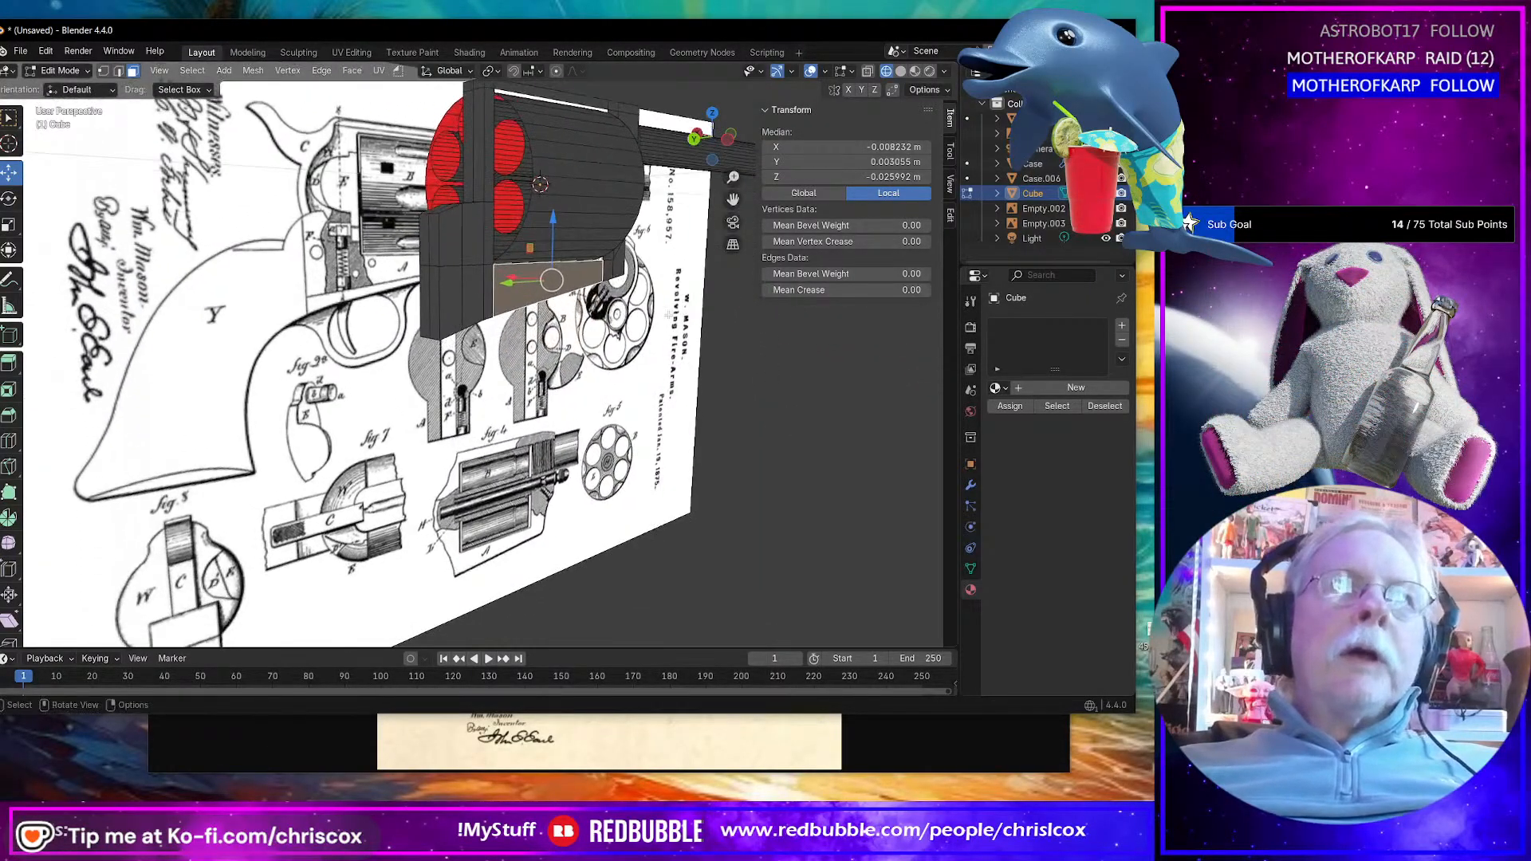
pyautogui.moveTo(672, 289); pyautogui.dragTo(659, 307, button='middle')
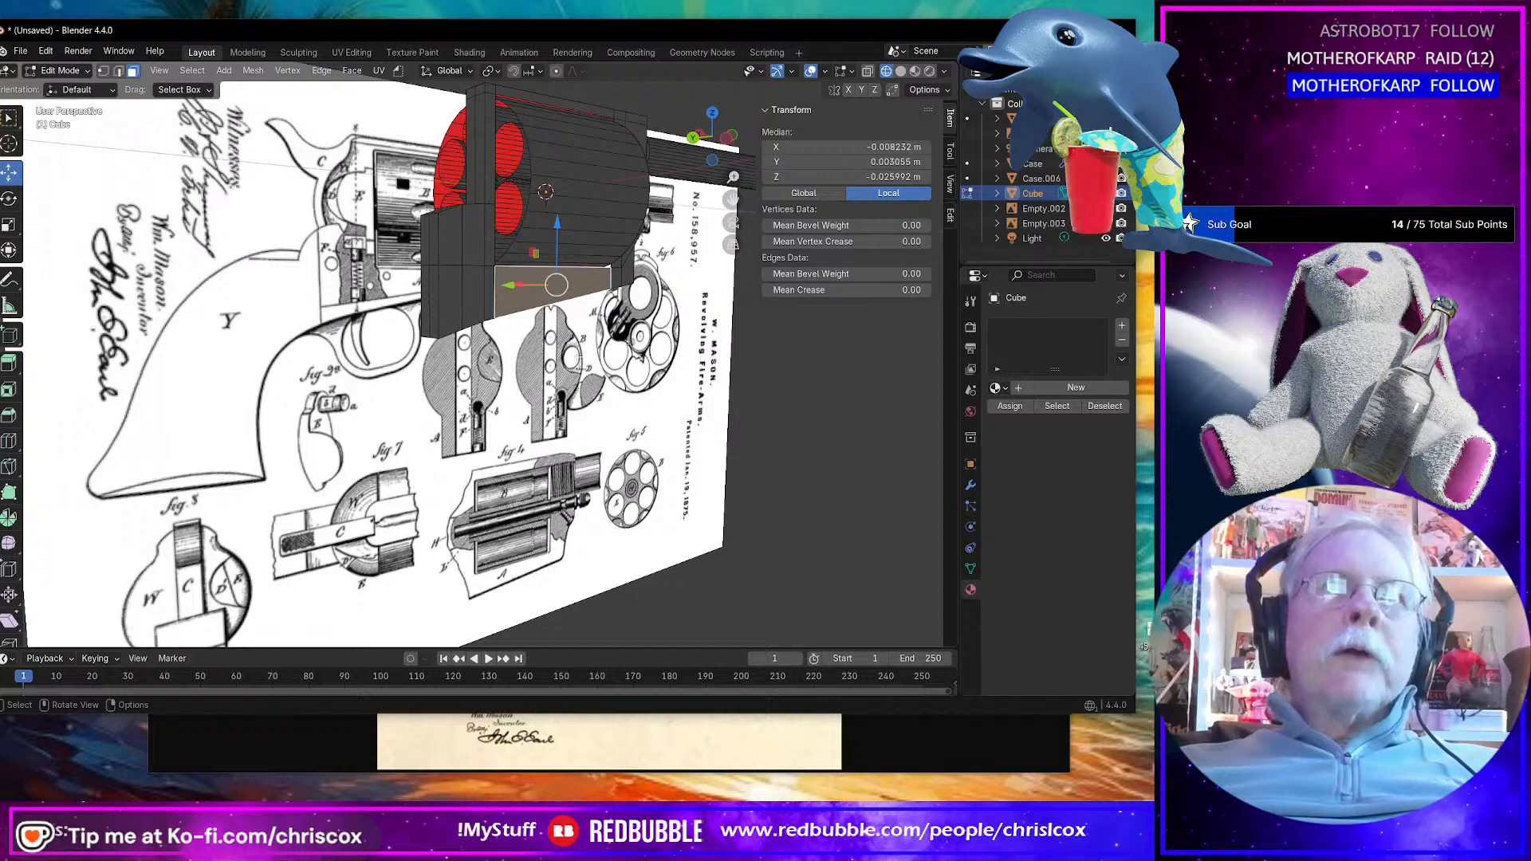
pyautogui.moveTo(579, 357); pyautogui.dragTo(526, 260, button='middle')
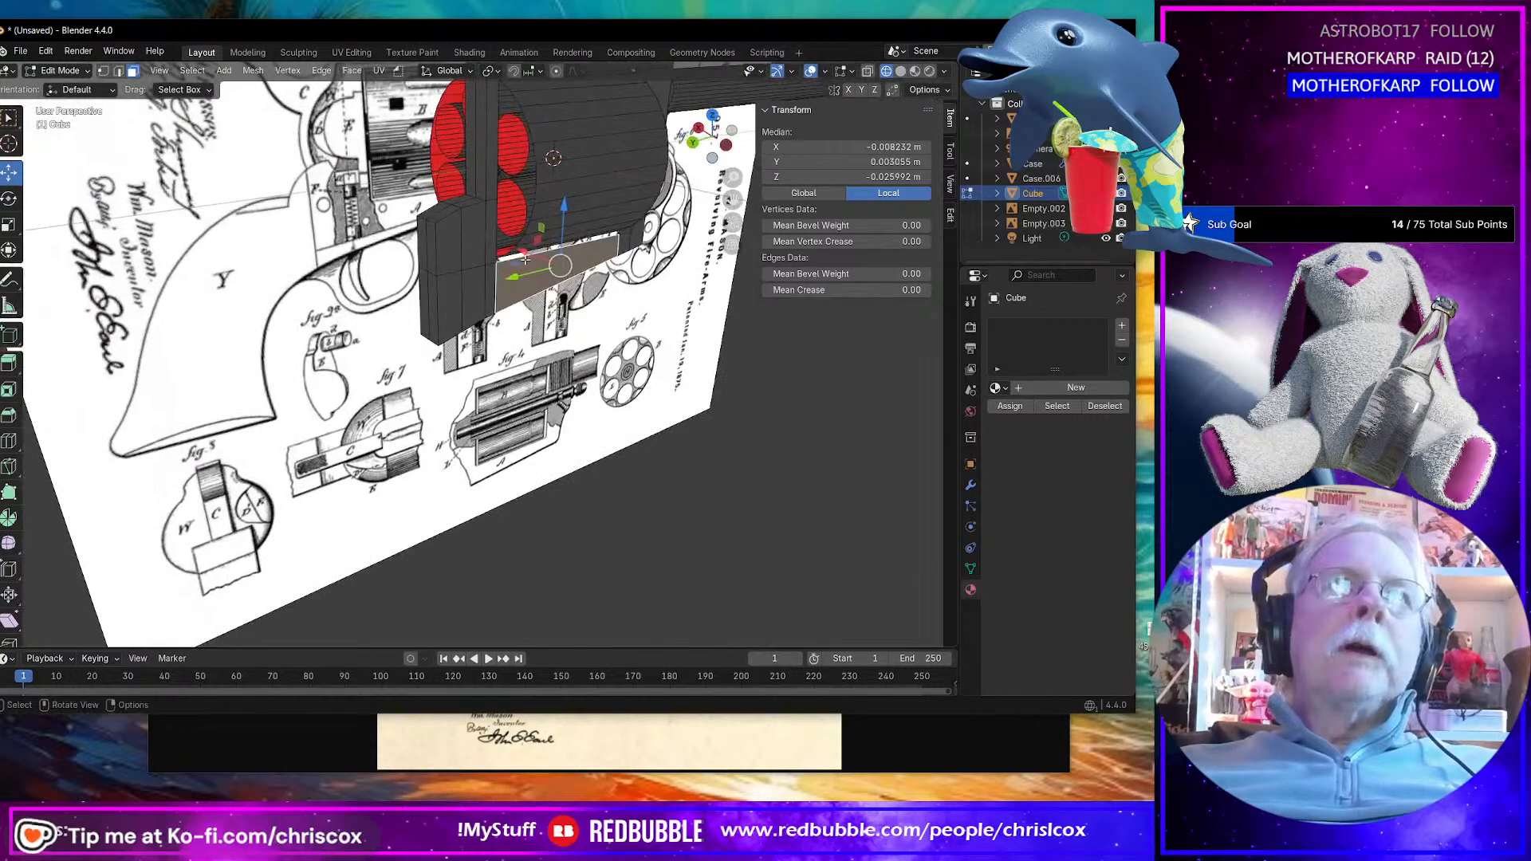
pyautogui.moveTo(523, 137); pyautogui.dragTo(376, 293, button='middle')
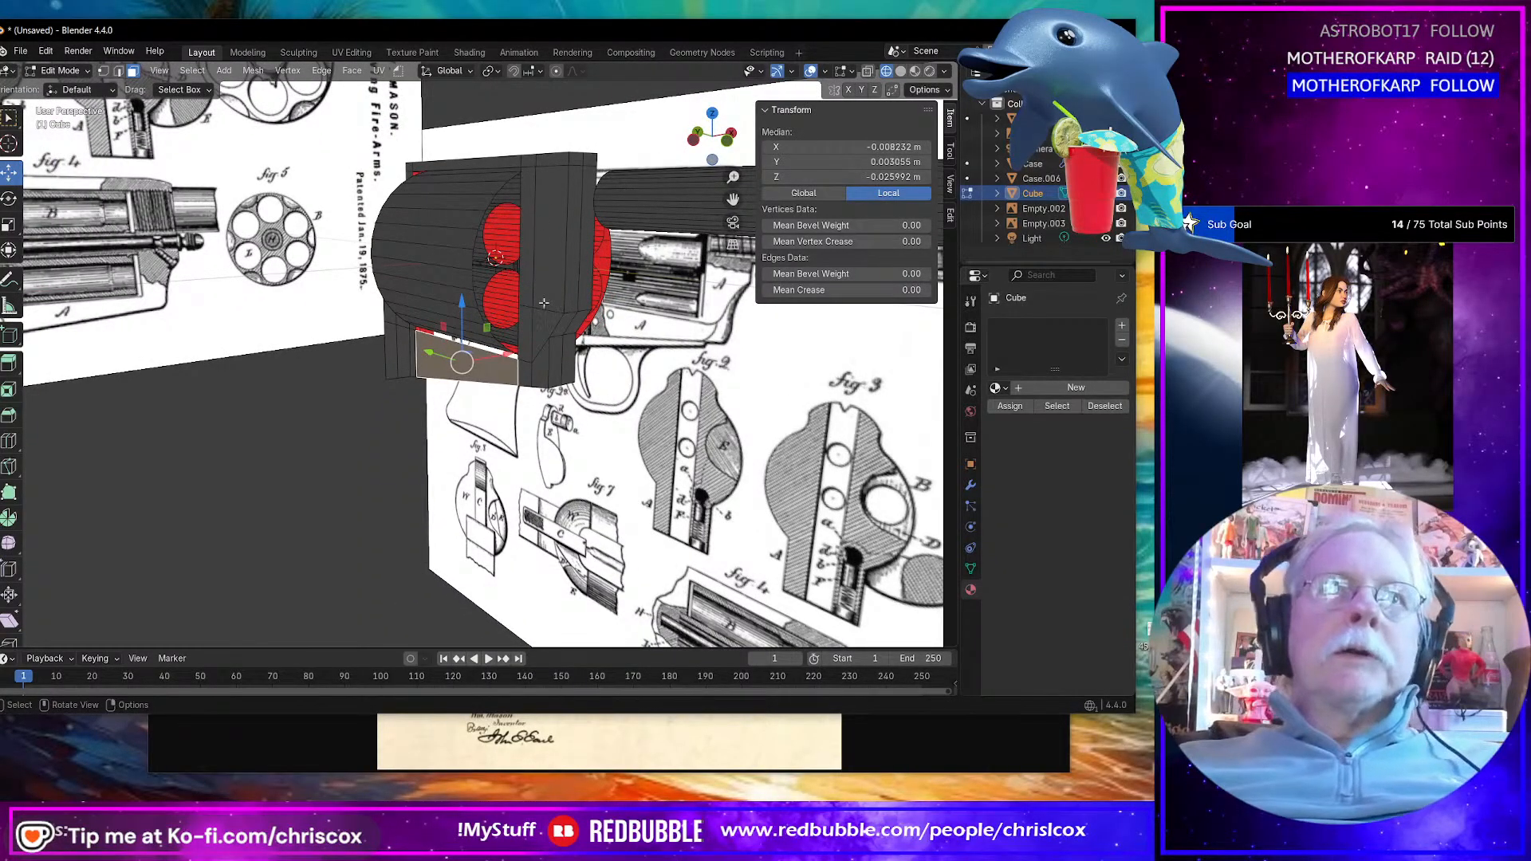
# Step: Return to Object Mode and rename the Case.006 object as Cylinder
pyautogui.press('Tab')
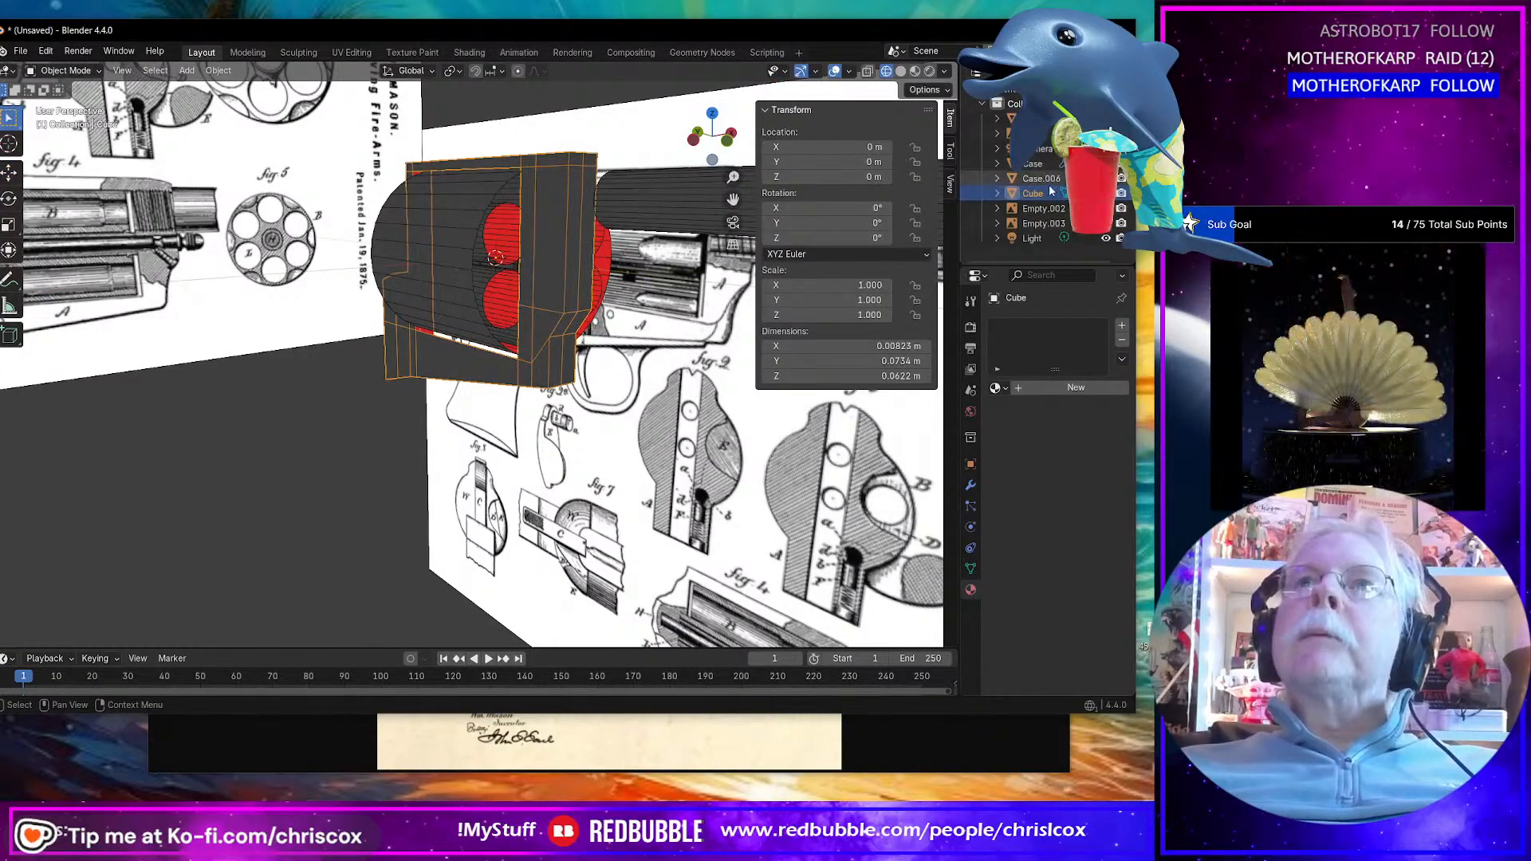
pyautogui.press('Tab')
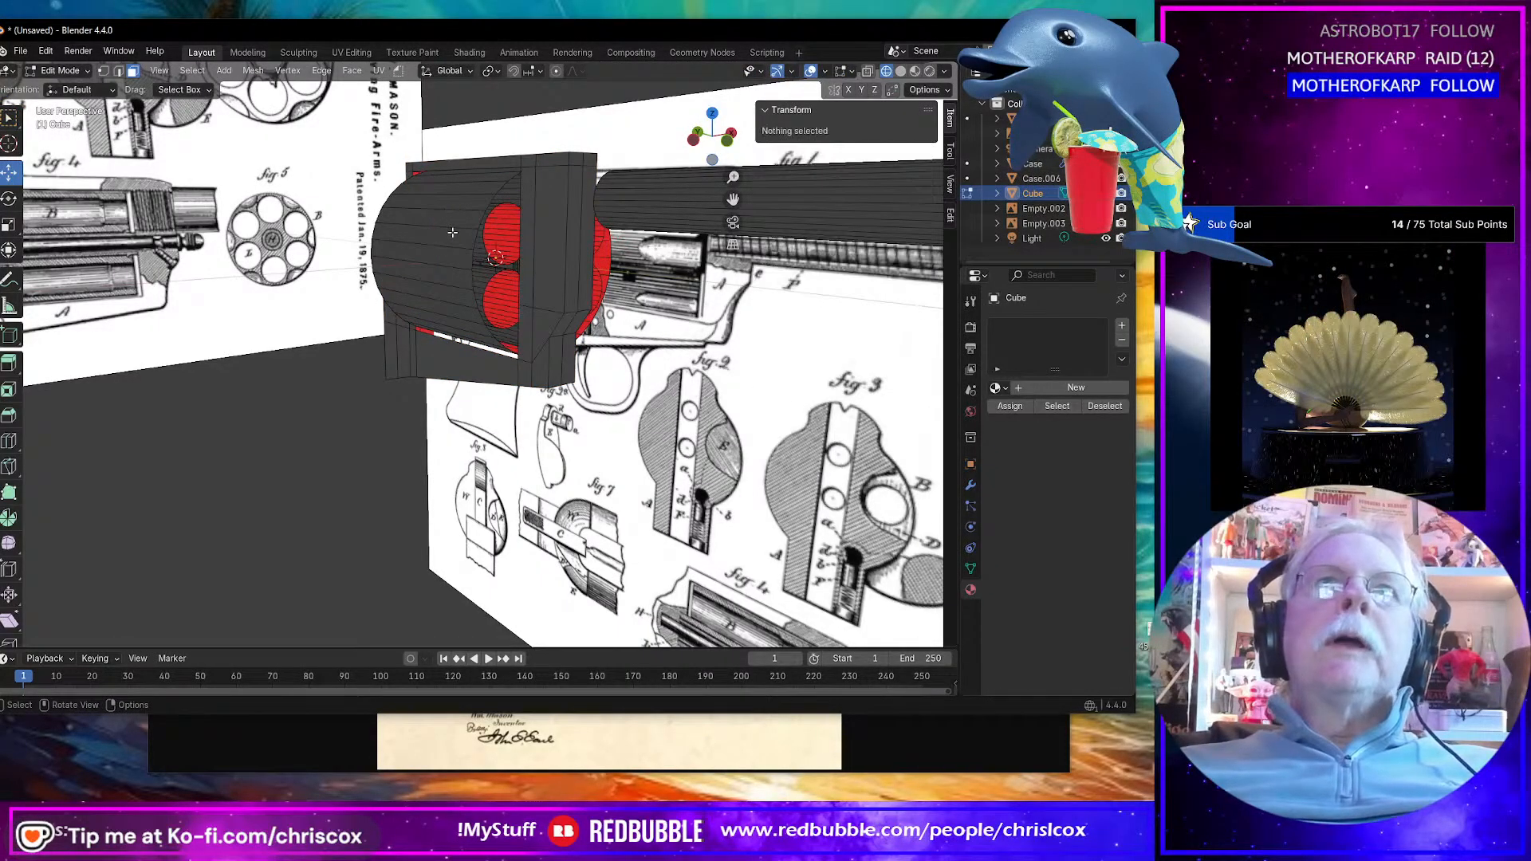
pyautogui.press('Tab')
pyautogui.click(452, 232)
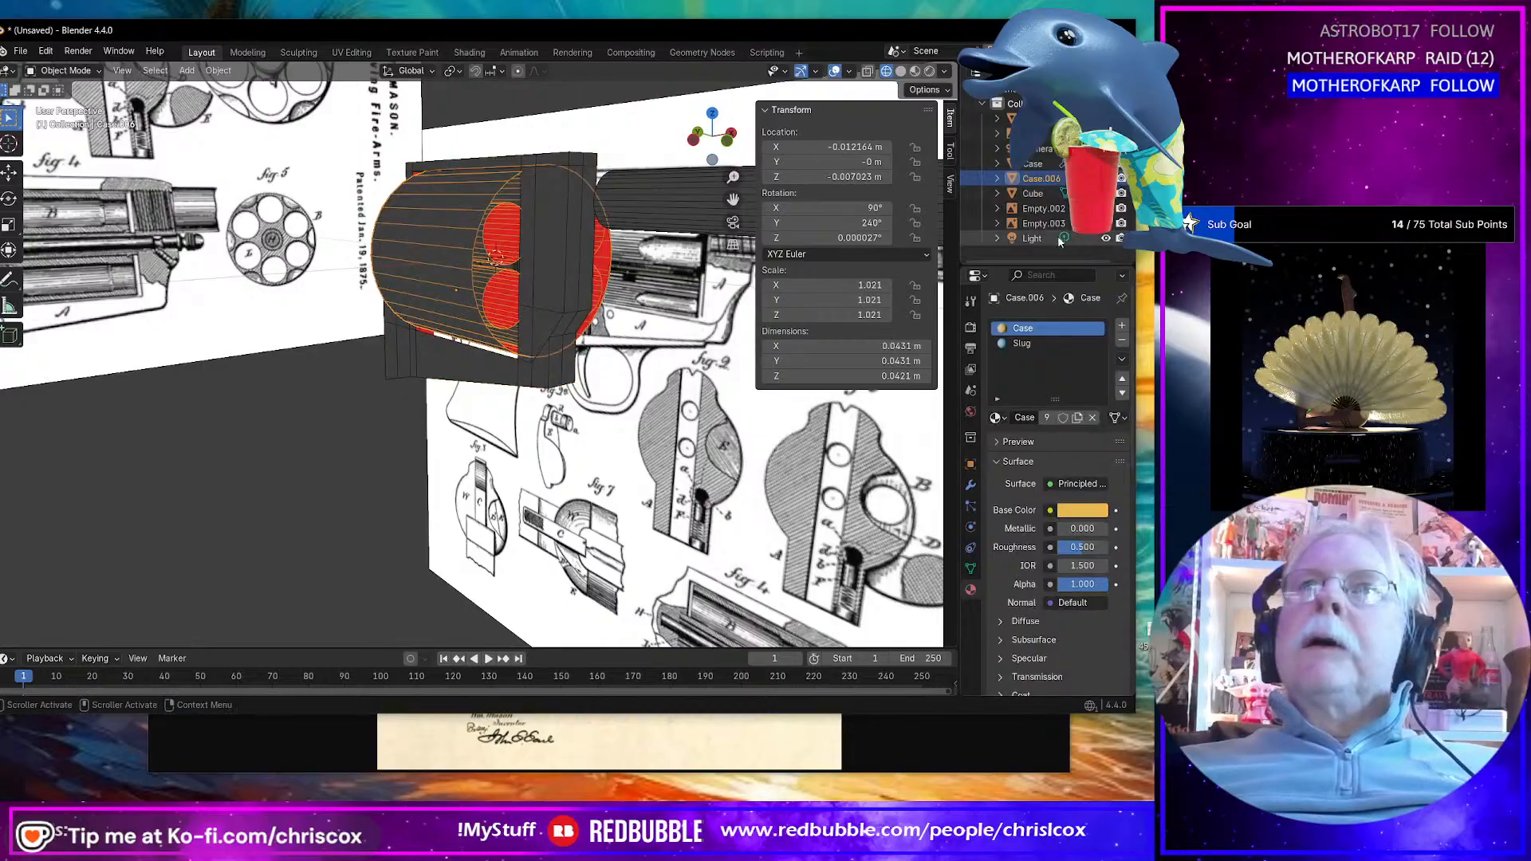
pyautogui.doubleClick(1041, 178)
pyautogui.write('C')
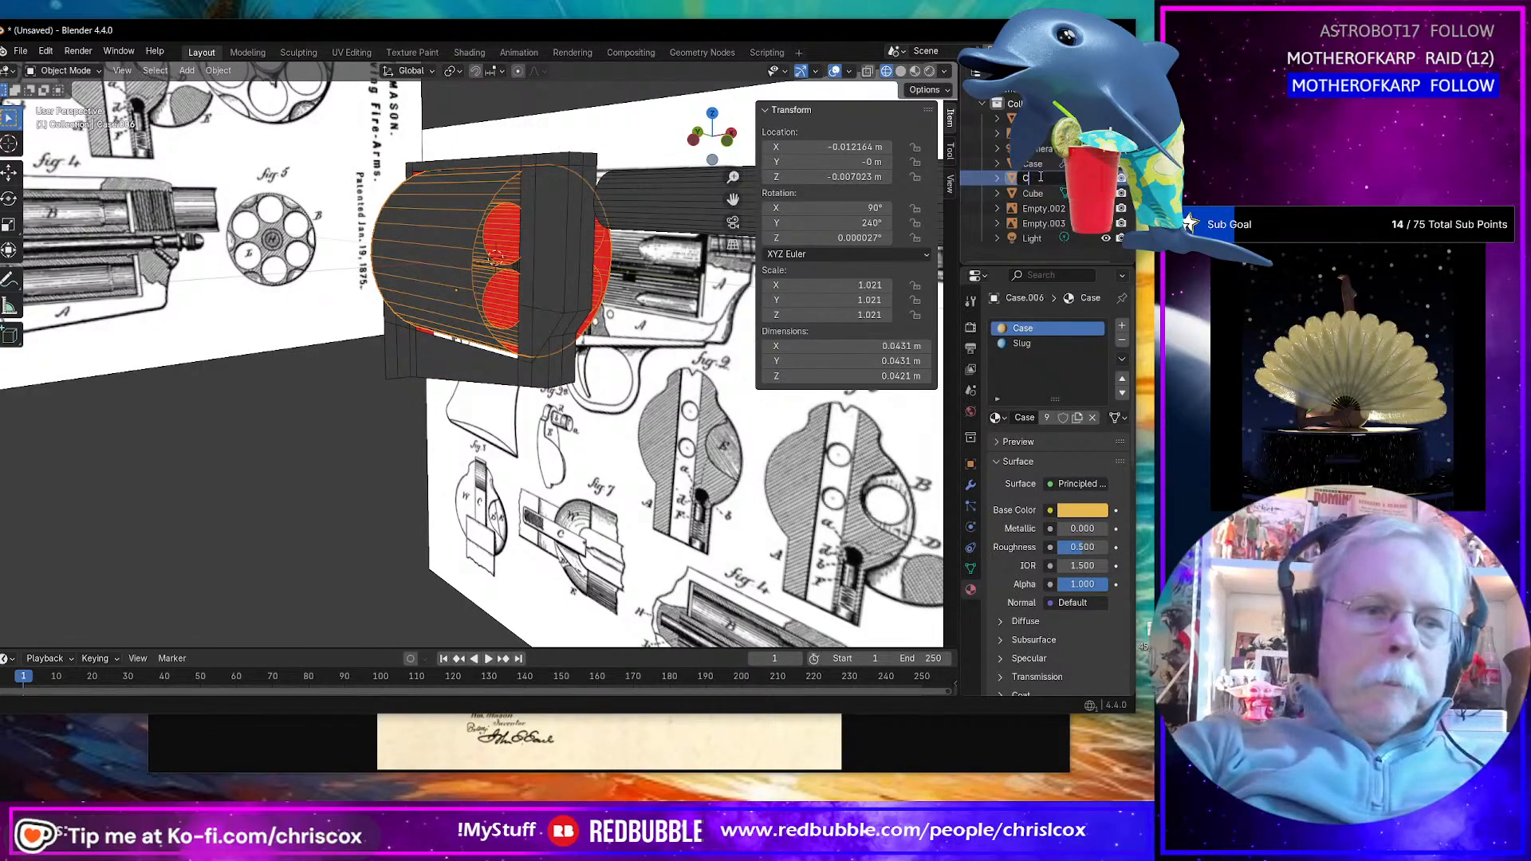
pyautogui.write('ylinder')
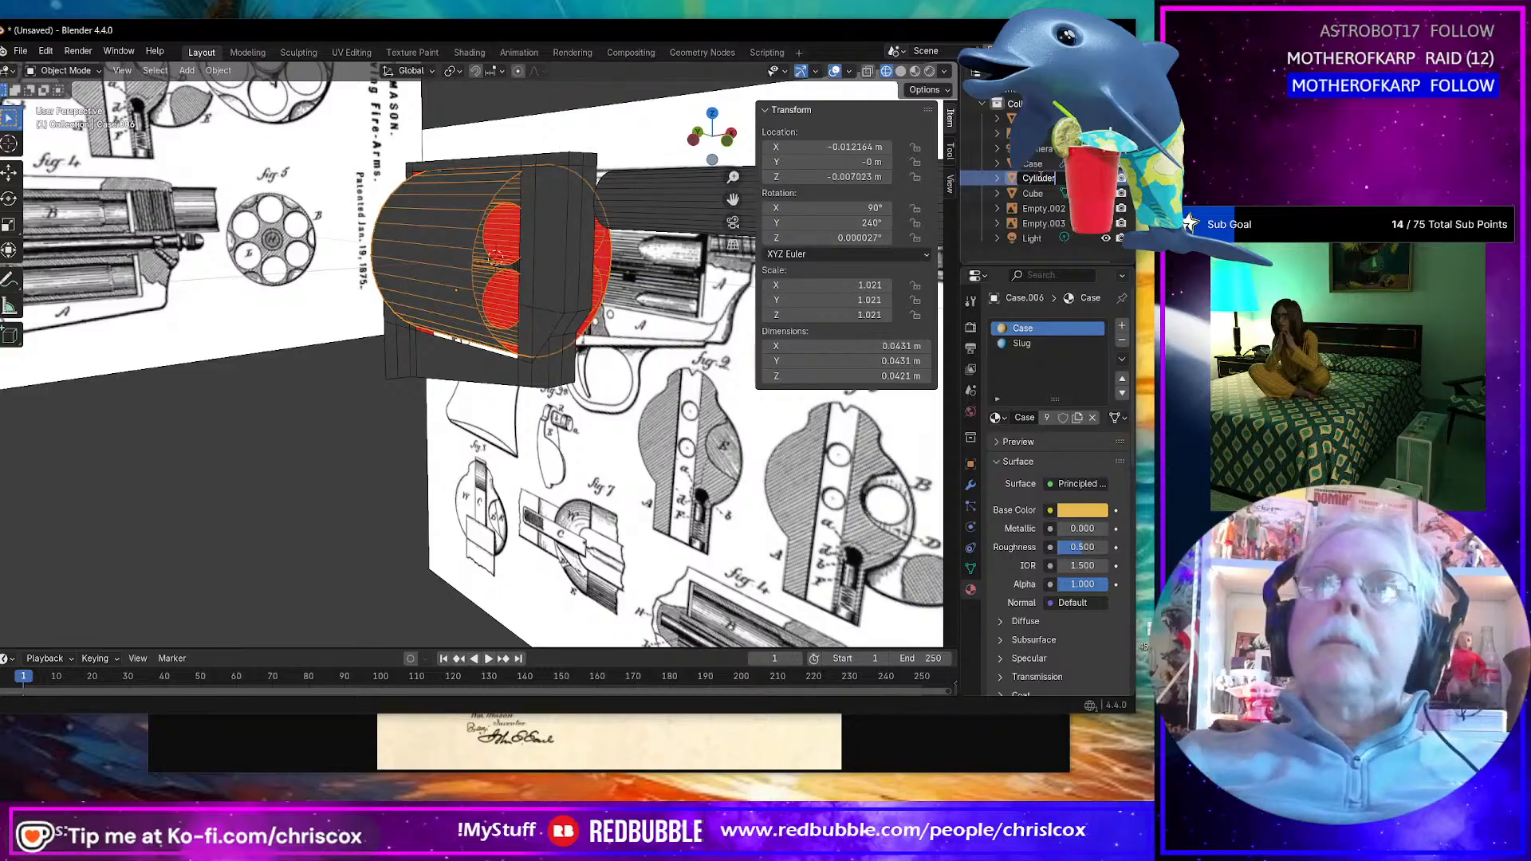
pyautogui.press('Return')
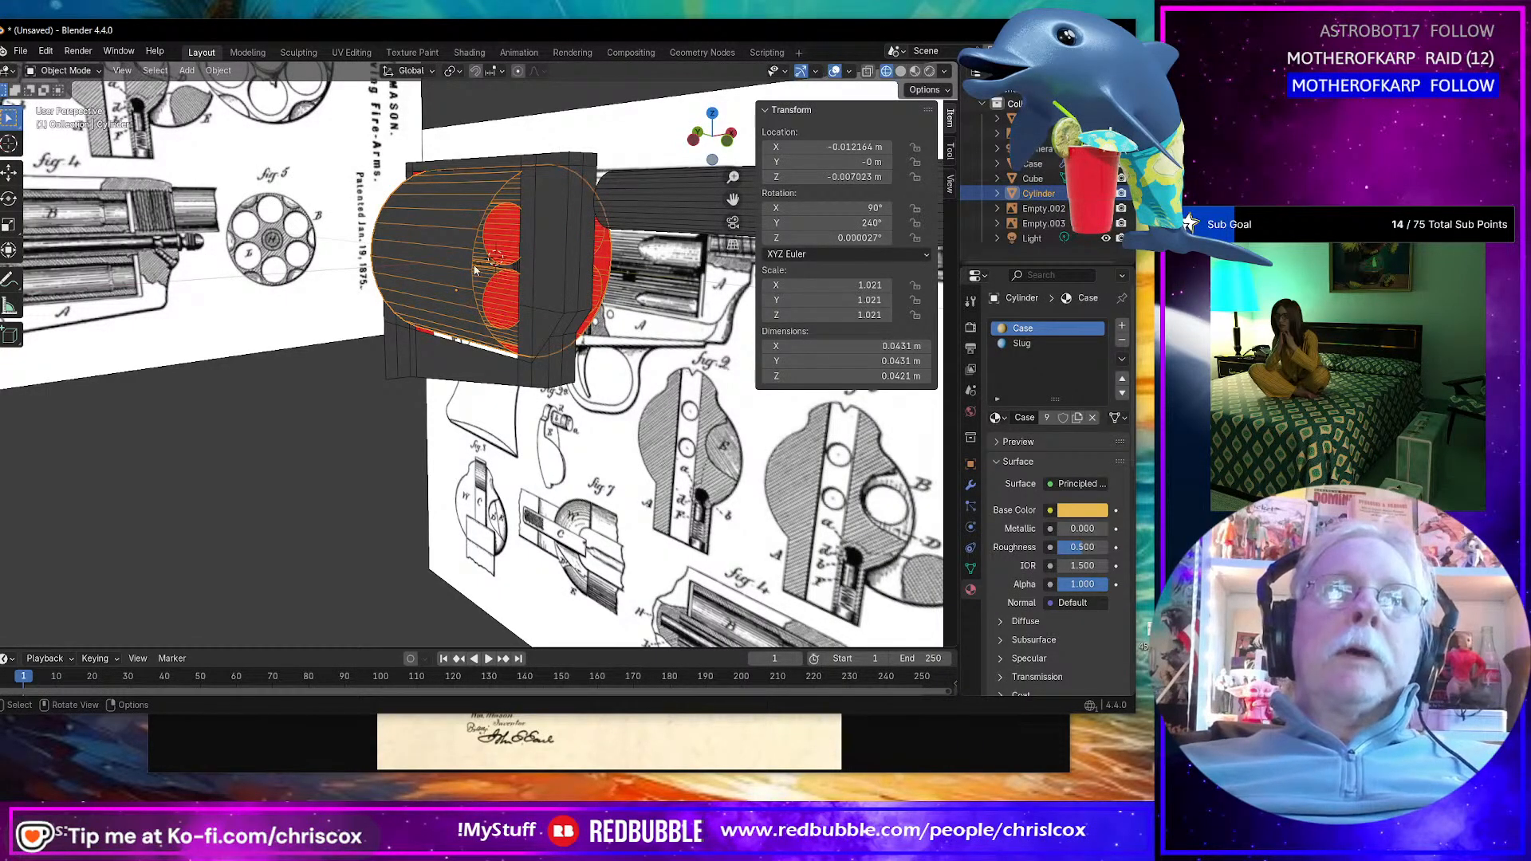
# Step: Rename the half frame object Cube as Fram and hide it
pyautogui.click(541, 264)
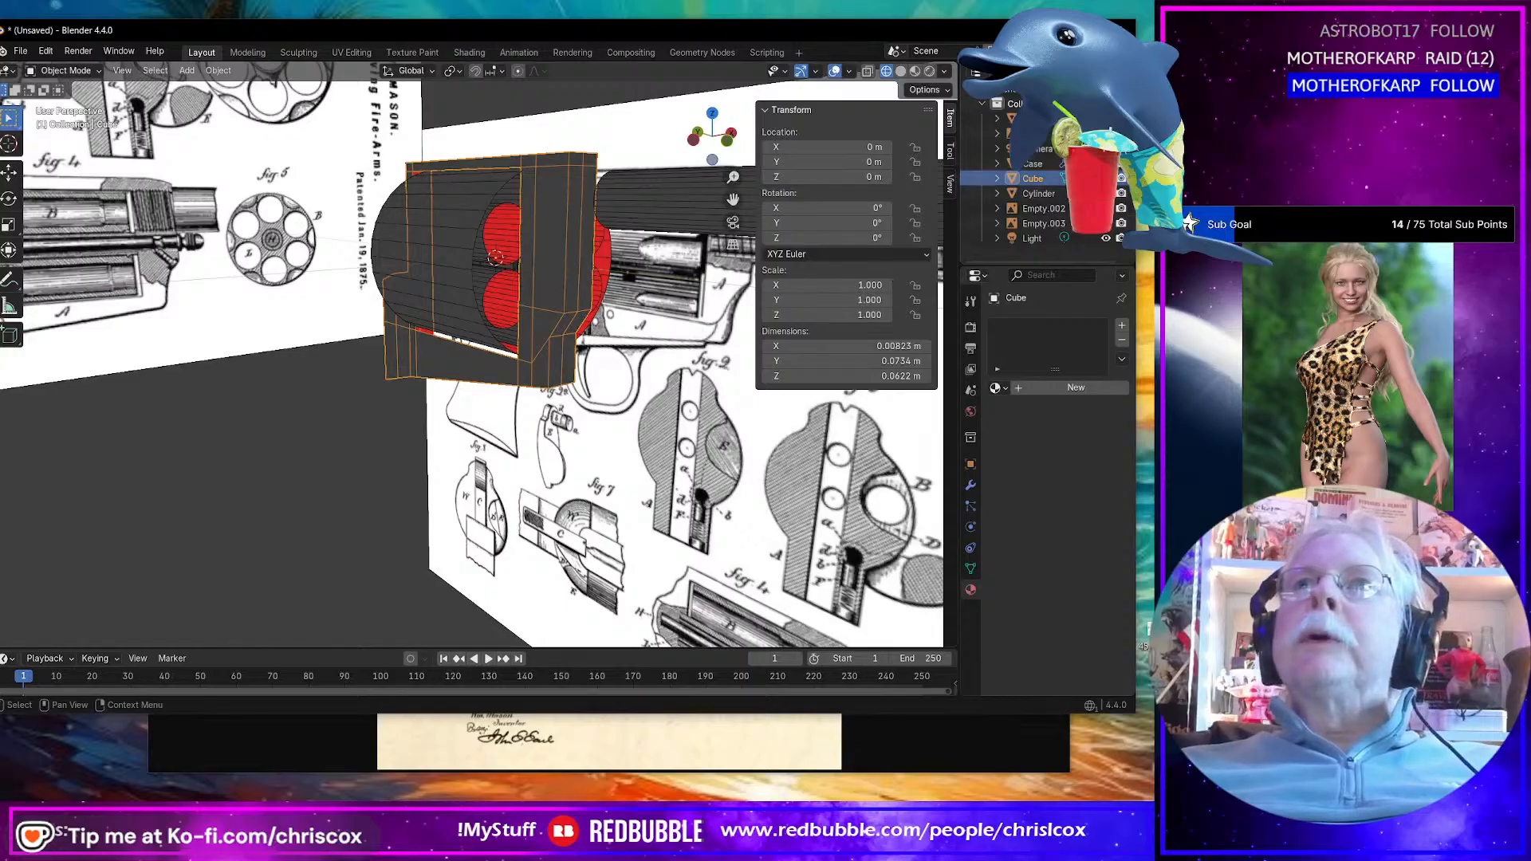
pyautogui.doubleClick(1045, 180)
pyautogui.write('Fr')
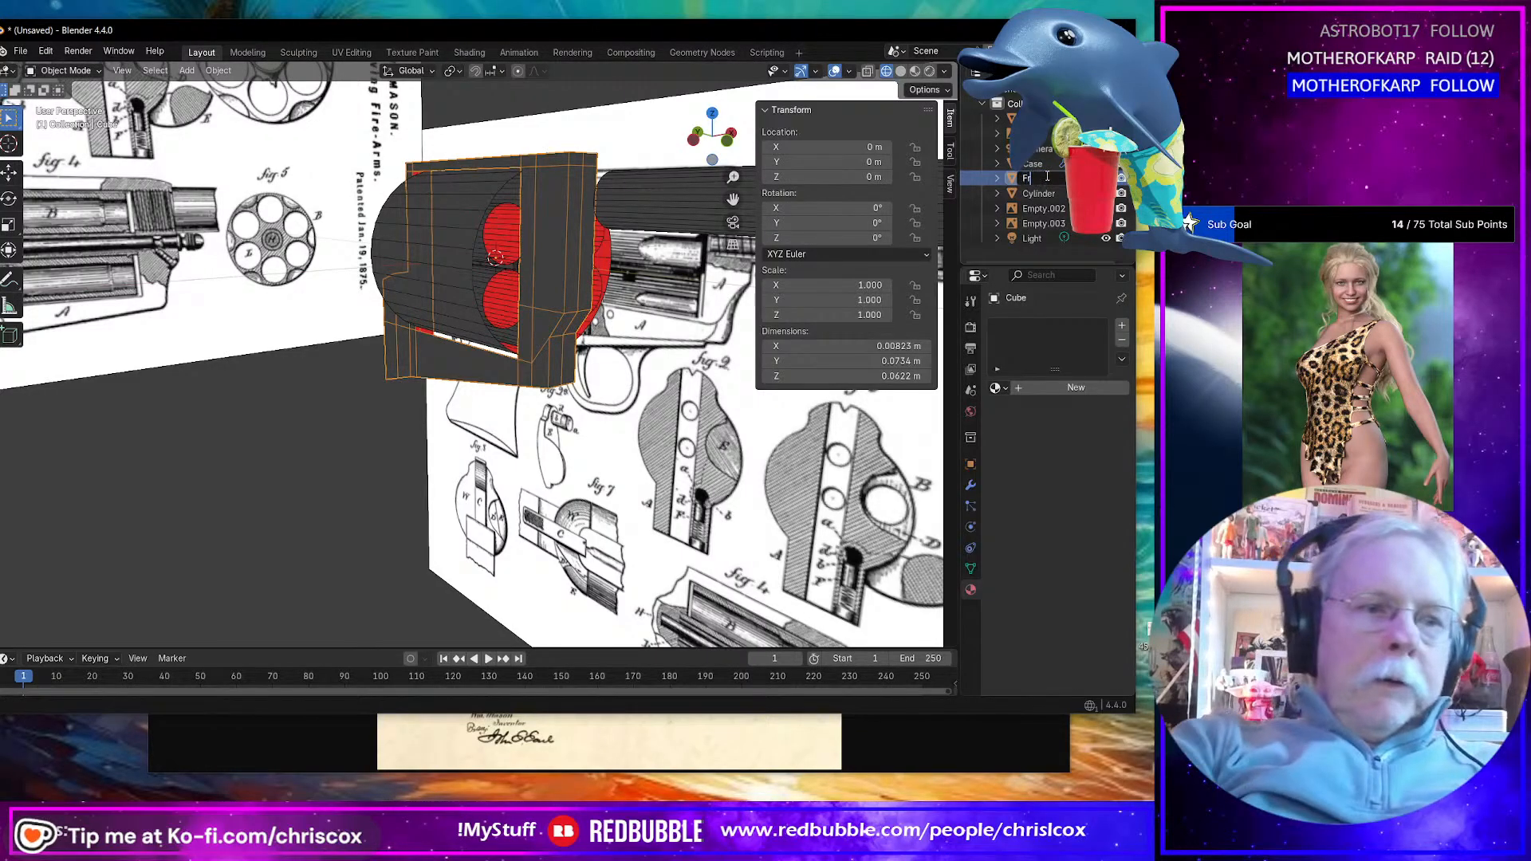
pyautogui.write('am')
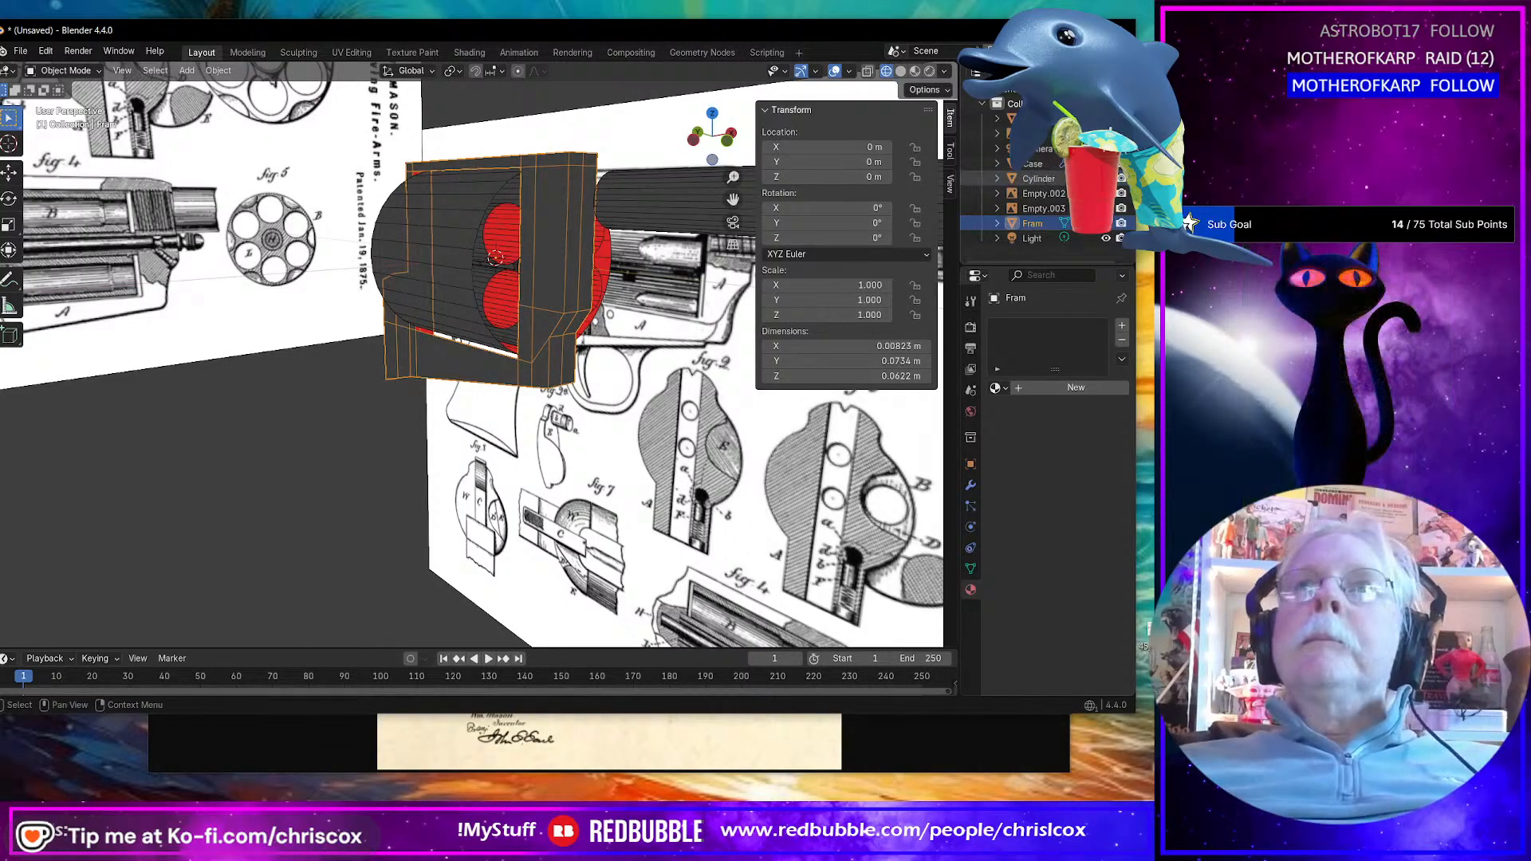
pyautogui.press('Return')
pyautogui.press('h')
pyautogui.moveTo(558, 279); pyautogui.dragTo(593, 283, button='middle')
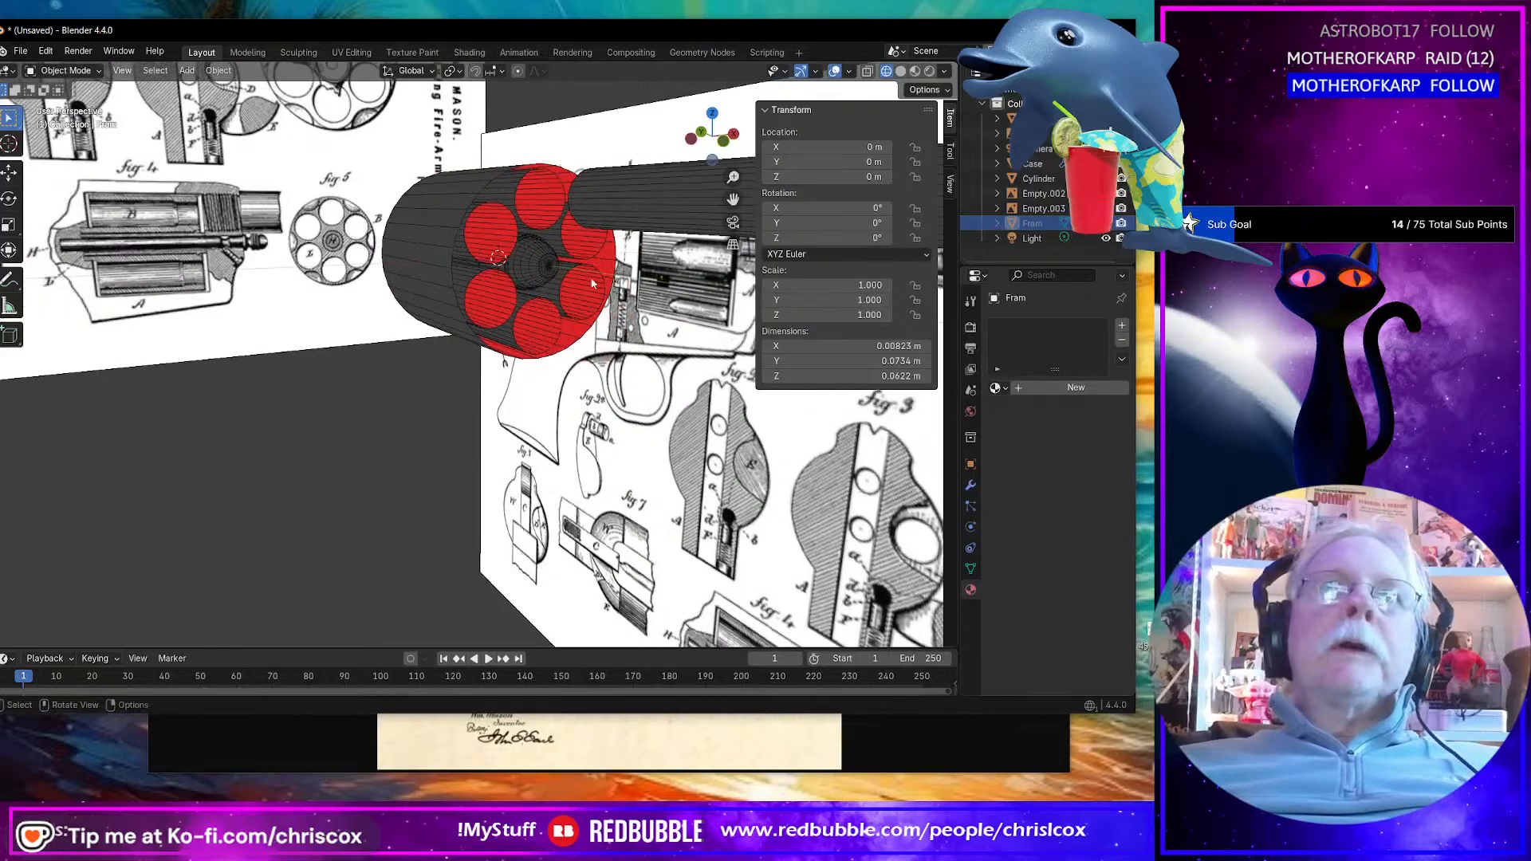
# Step: Try hiding the cartridge at the centre of the cylinder
pyautogui.click(508, 254)
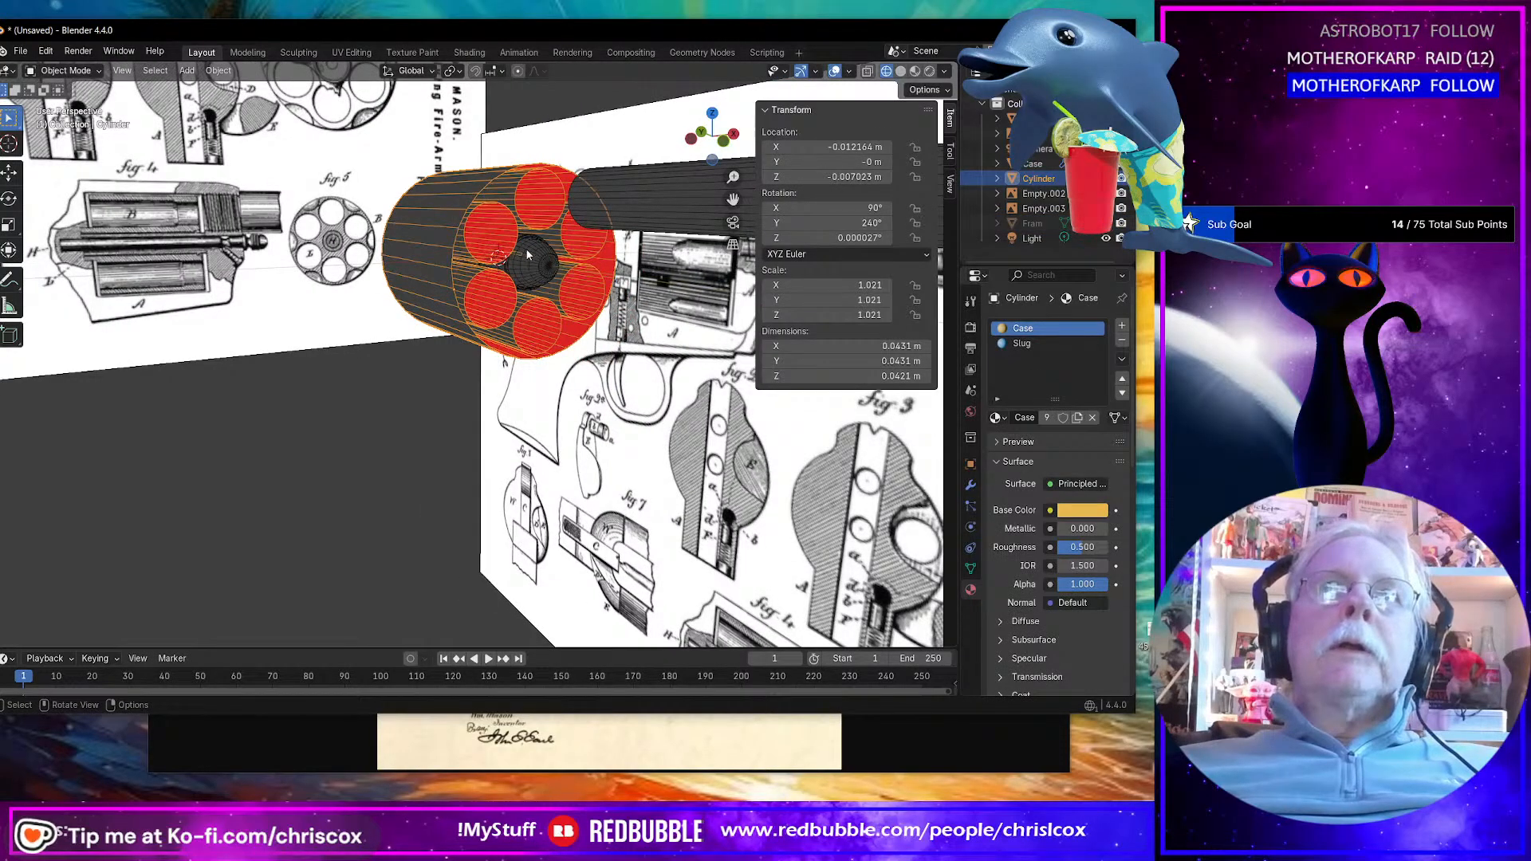
pyautogui.click(496, 255)
pyautogui.press('h')
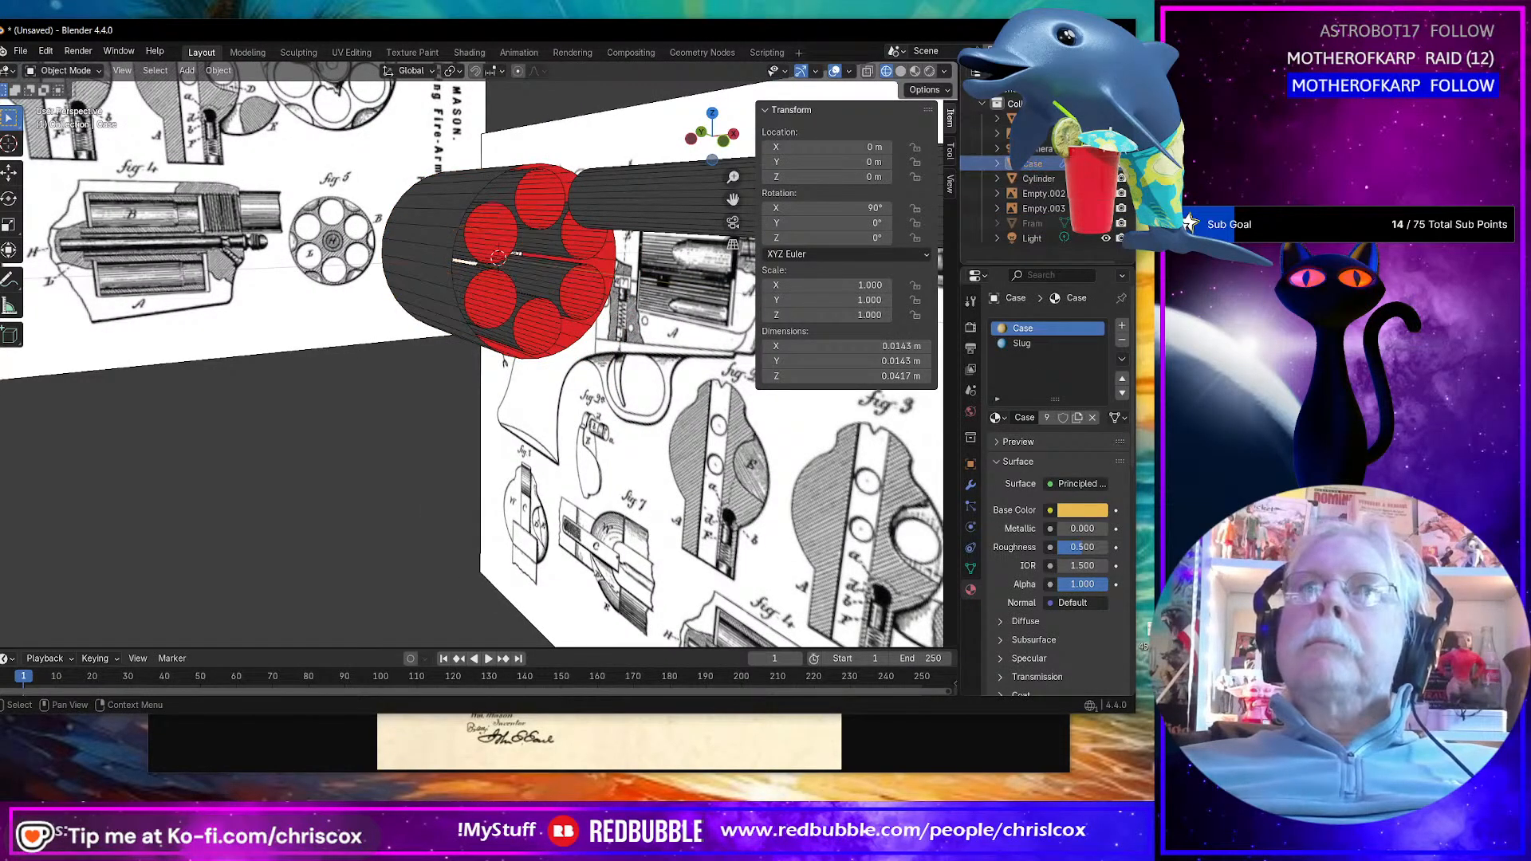
pyautogui.hotkey('ctrl', 'z')
# Step: Rename the cartridge object Case at the cylinder's centre as Bullet and hide it
pyautogui.doubleClick(1039, 164)
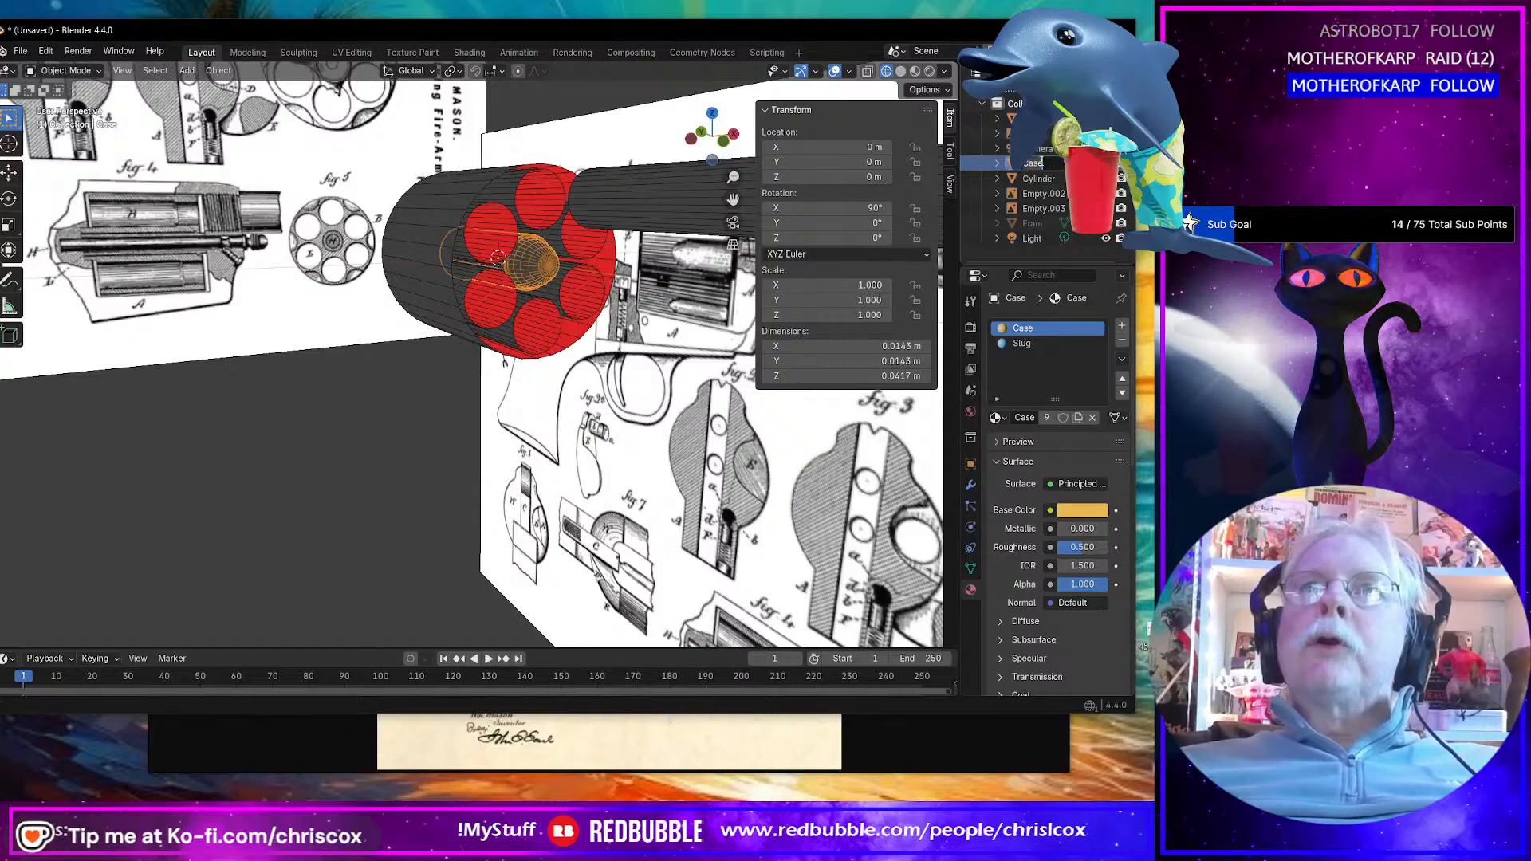
pyautogui.write('Blug')
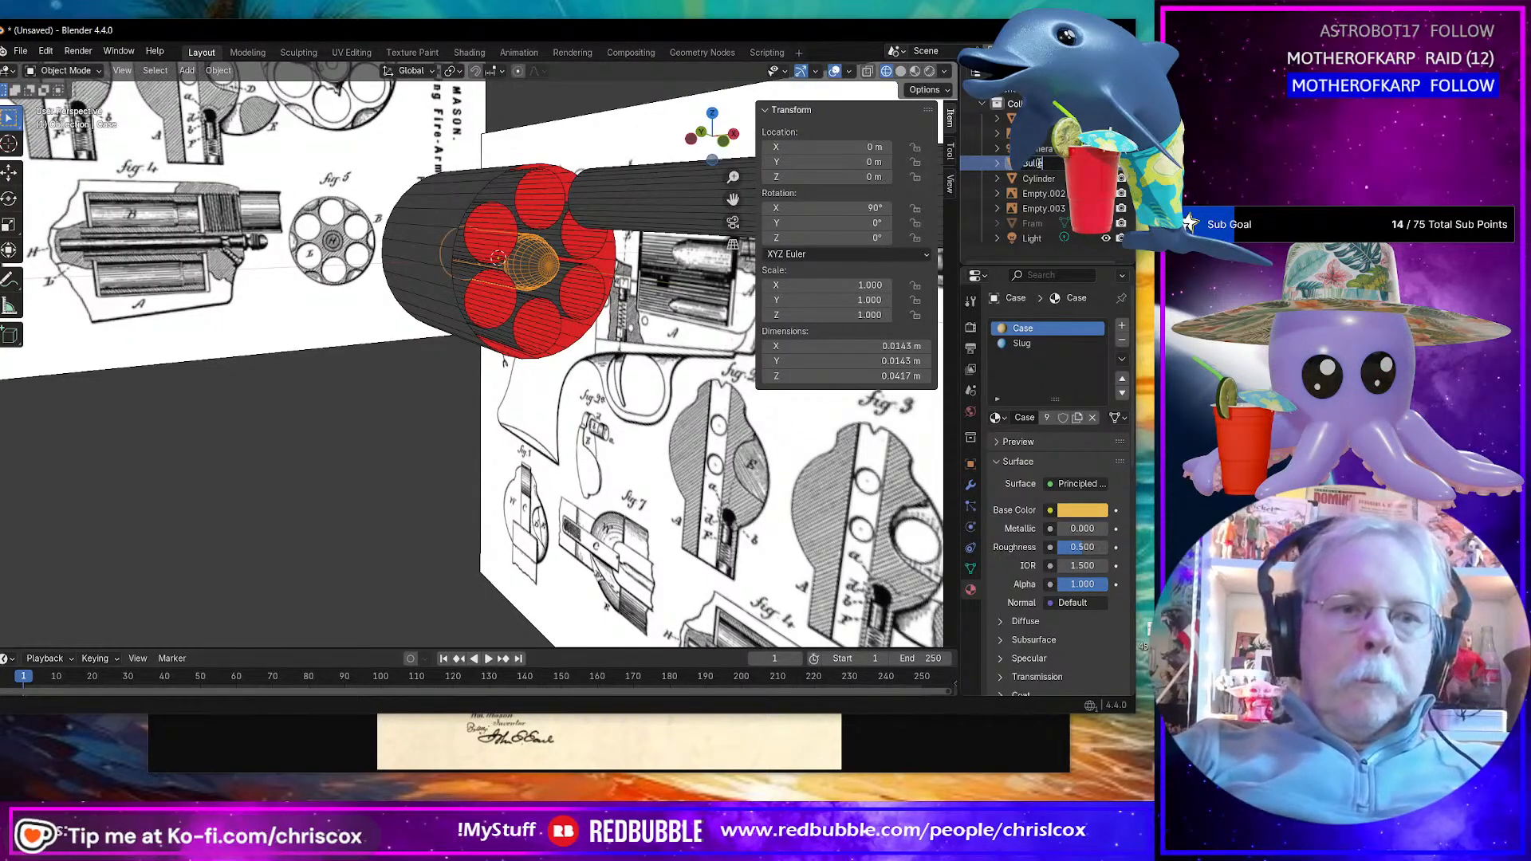
pyautogui.press('Return')
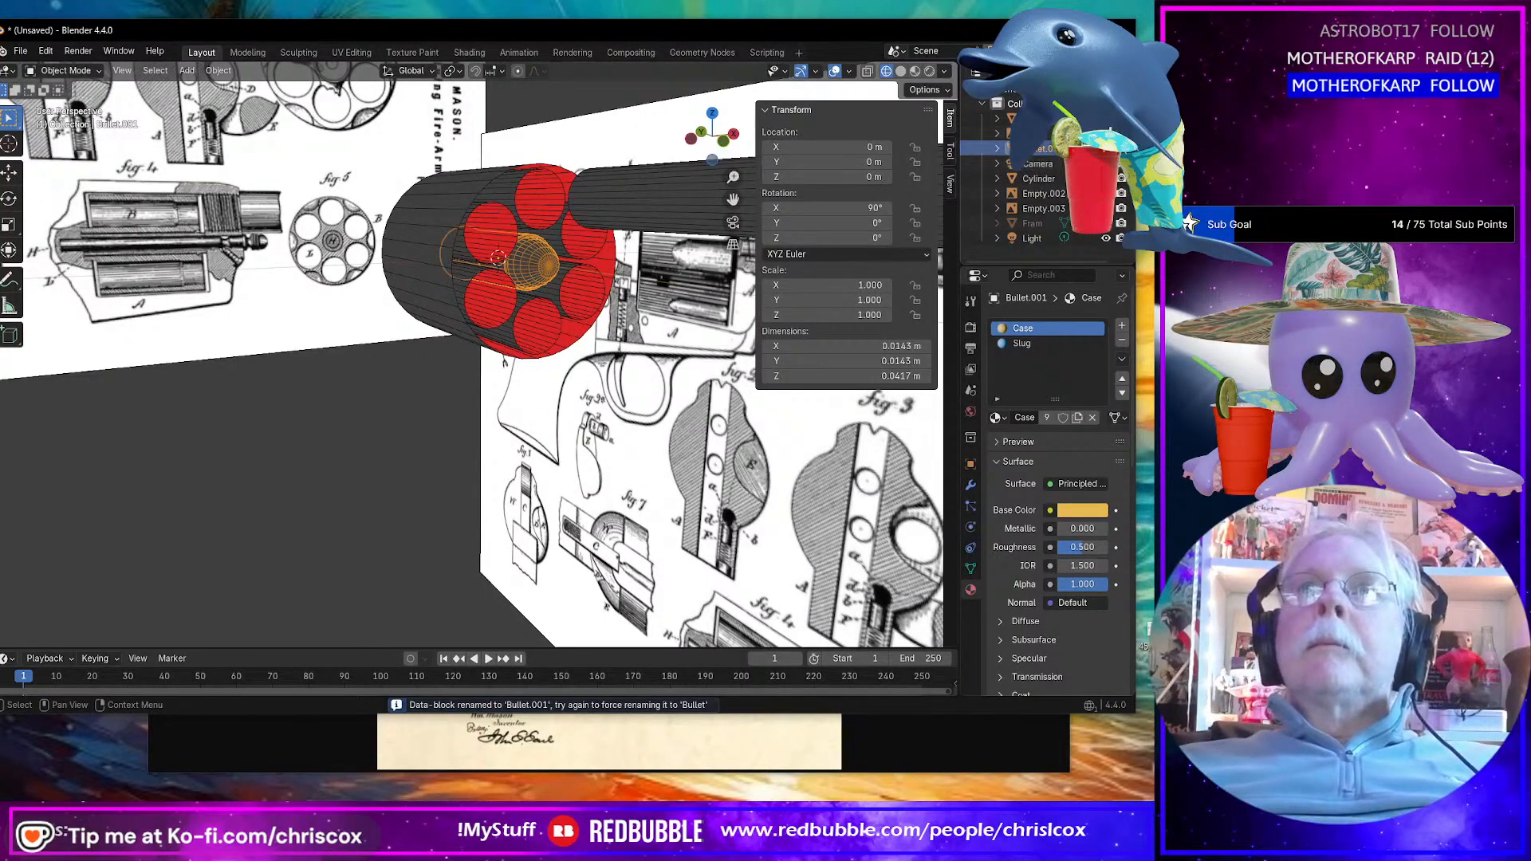
# Step: Select the Cylinder object and enter Edit Mode with its chambers seen end-on
pyautogui.click(484, 259)
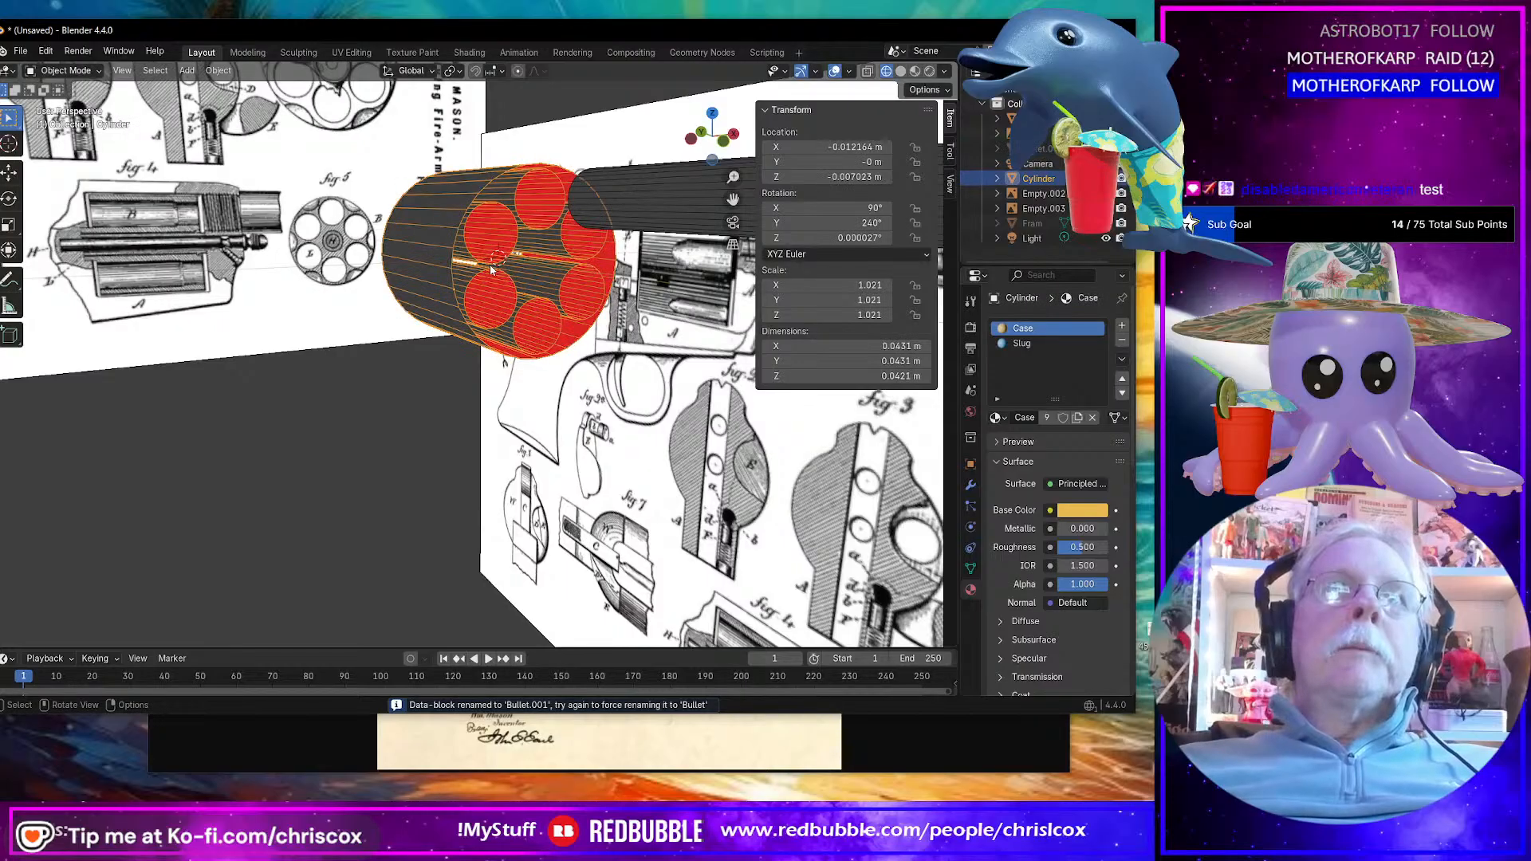
pyautogui.scroll(3, 491, 263)
pyautogui.moveTo(527, 267); pyautogui.dragTo(517, 273, button='middle')
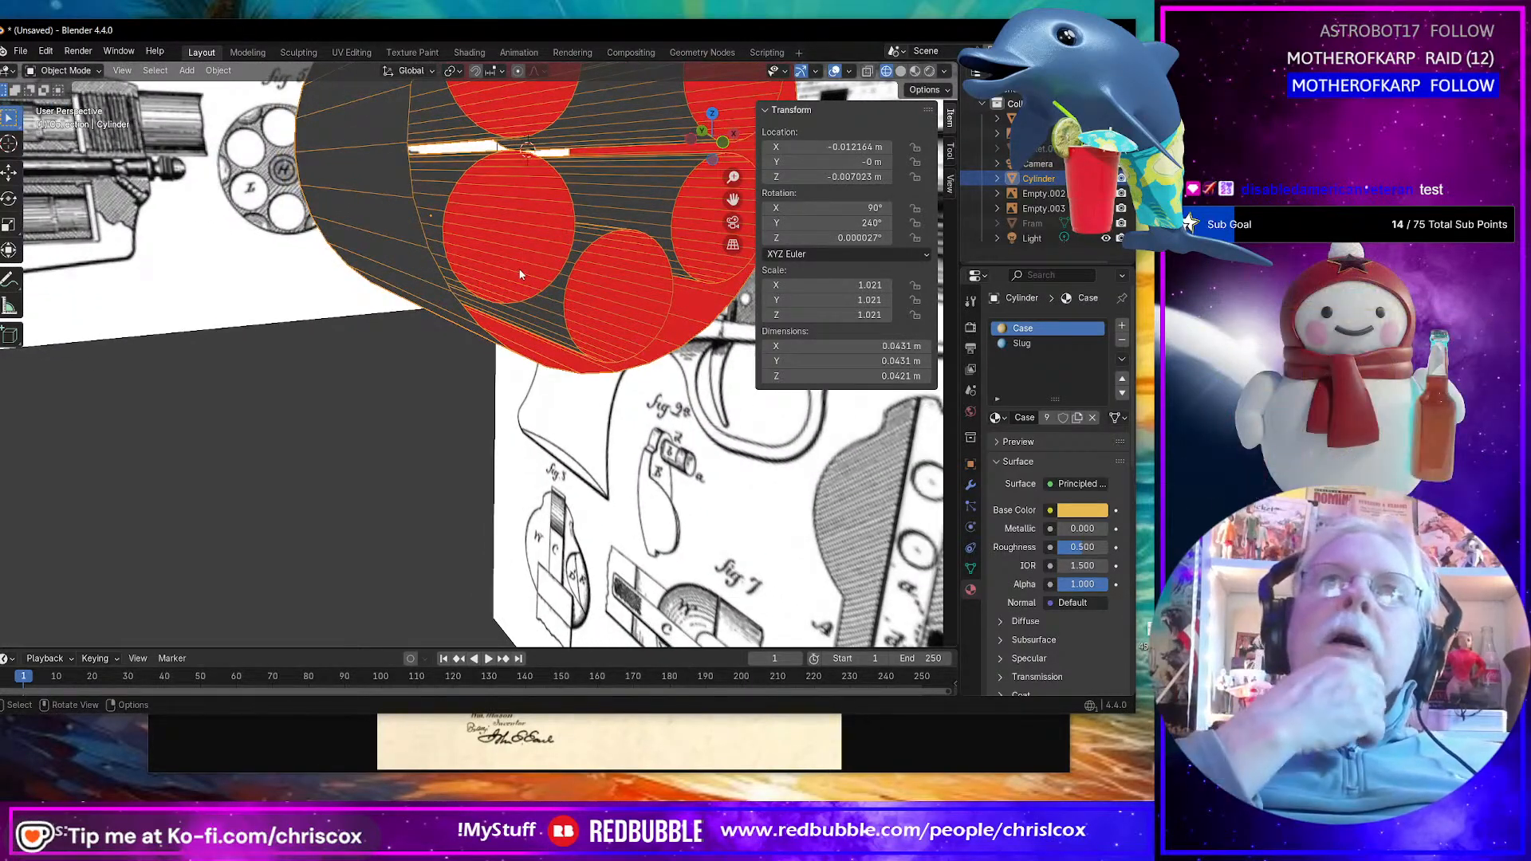
pyautogui.moveTo(519, 274); pyautogui.dragTo(514, 308, button='middle')
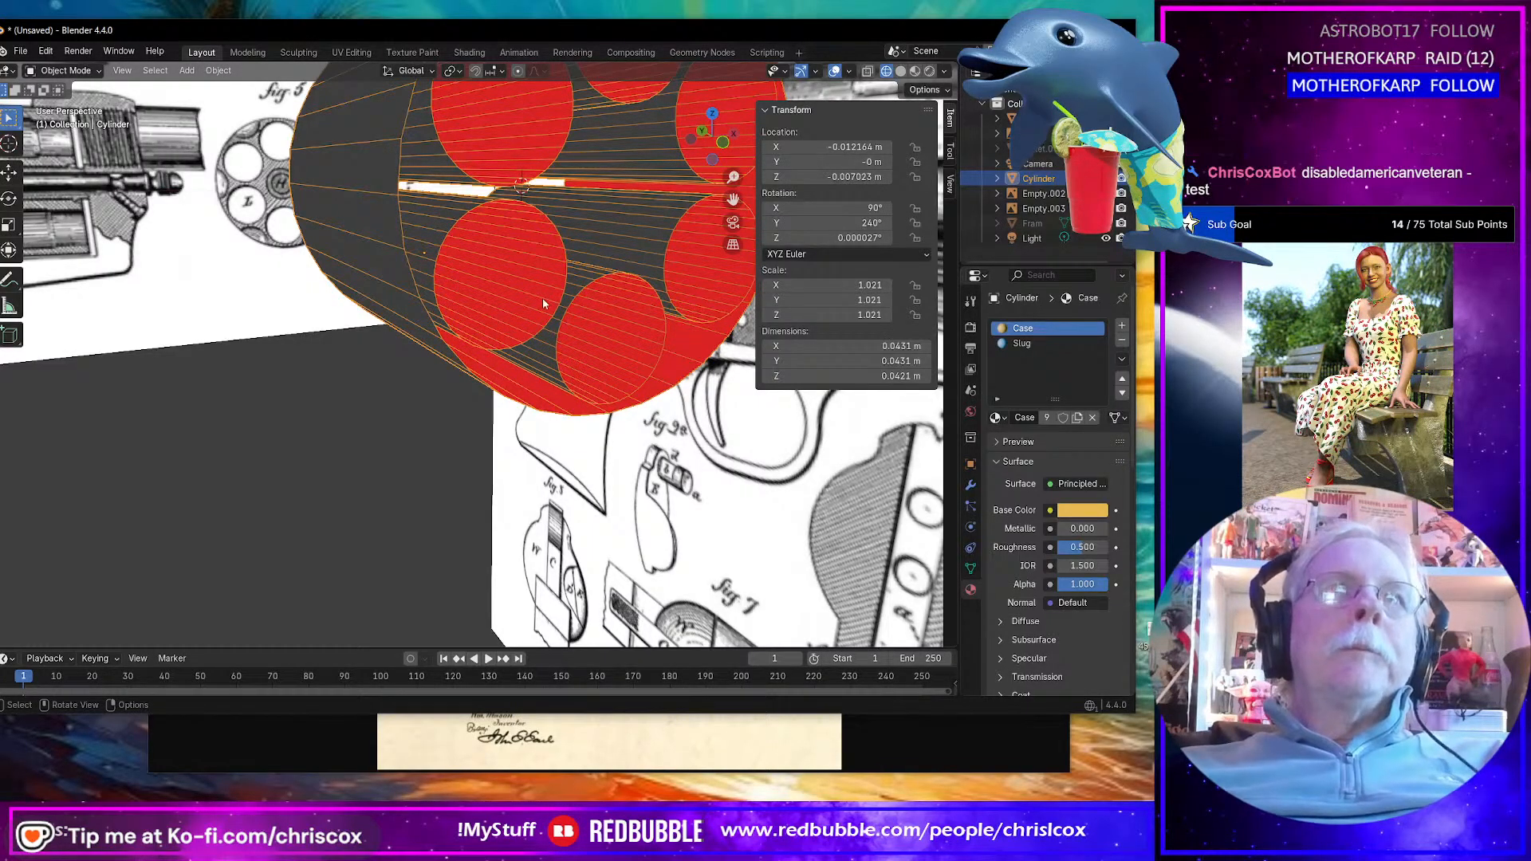
pyautogui.press('Tab')
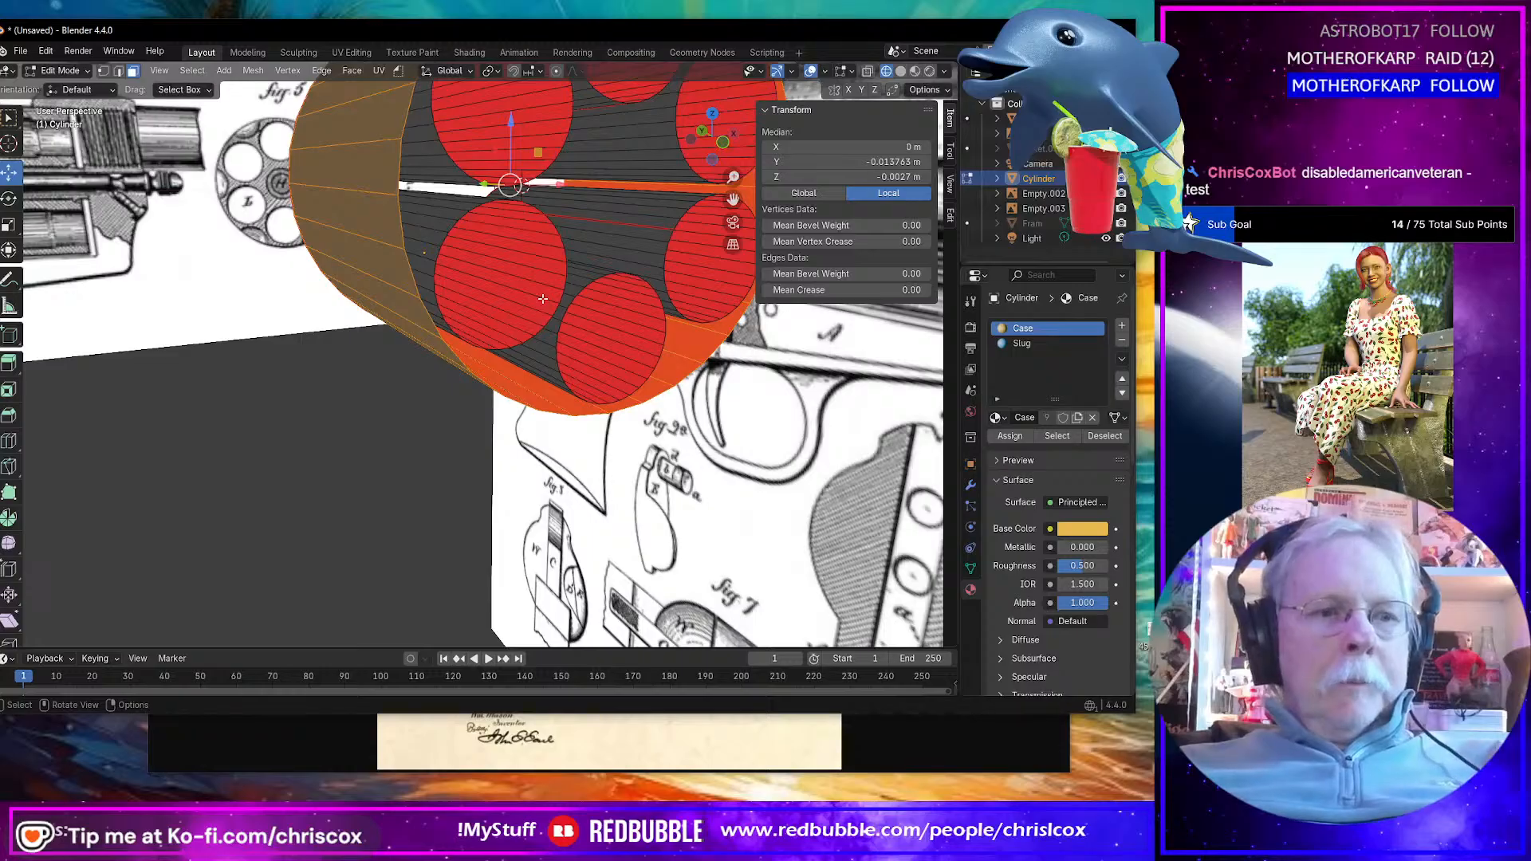
pyautogui.moveTo(543, 298); pyautogui.dragTo(535, 278, button='middle')
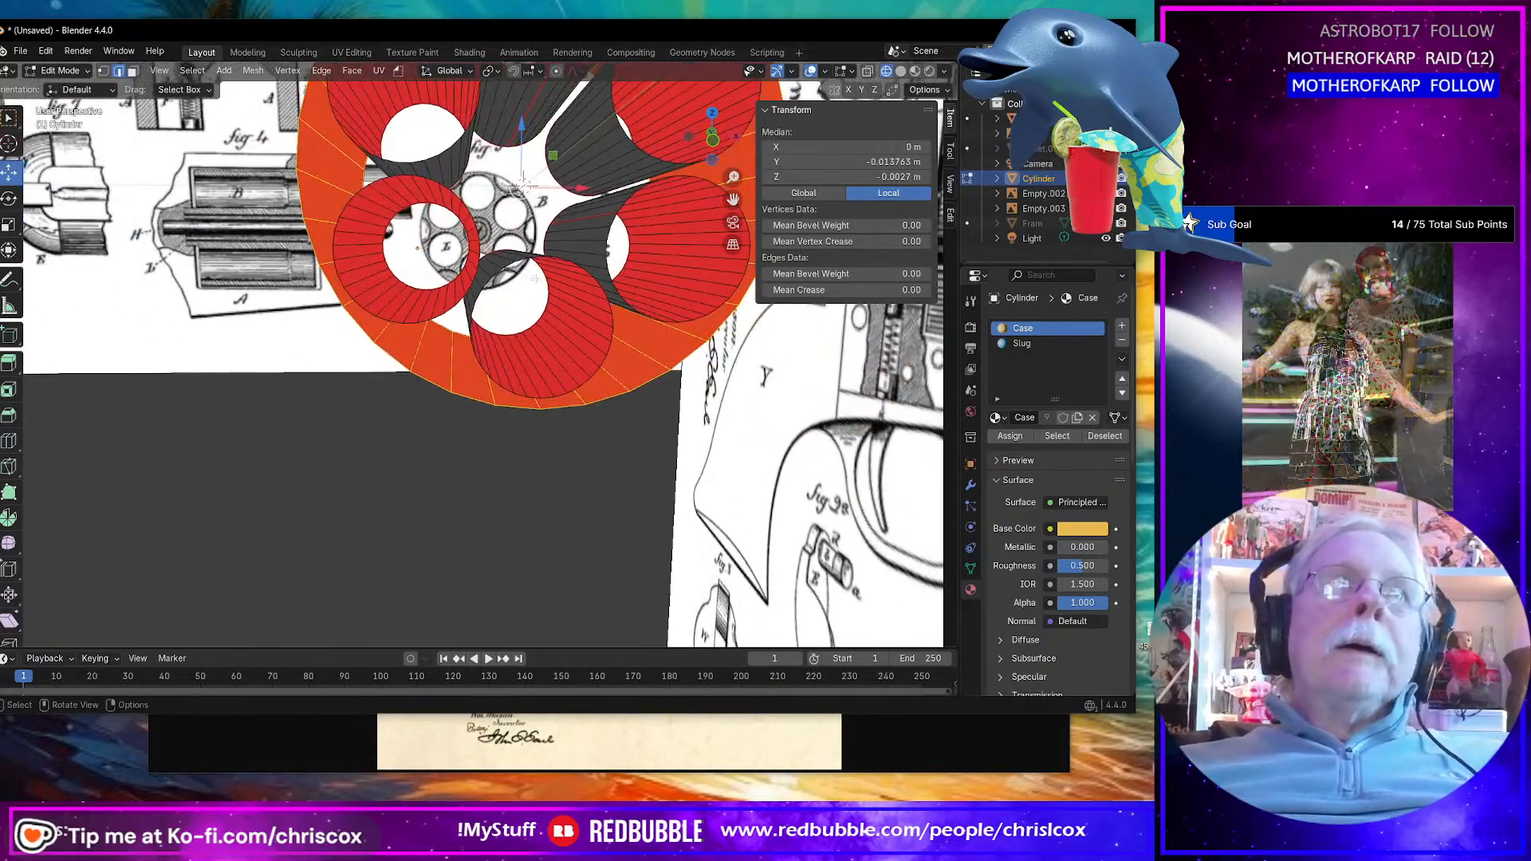
# Step: Select the full edge ring of lengthwise wall edges in the cylinder's lower-left chamber, starting from one of its edges
pyautogui.click(350, 243)
pyautogui.moveTo(381, 119); pyautogui.dragTo(394, 141, button='middle')
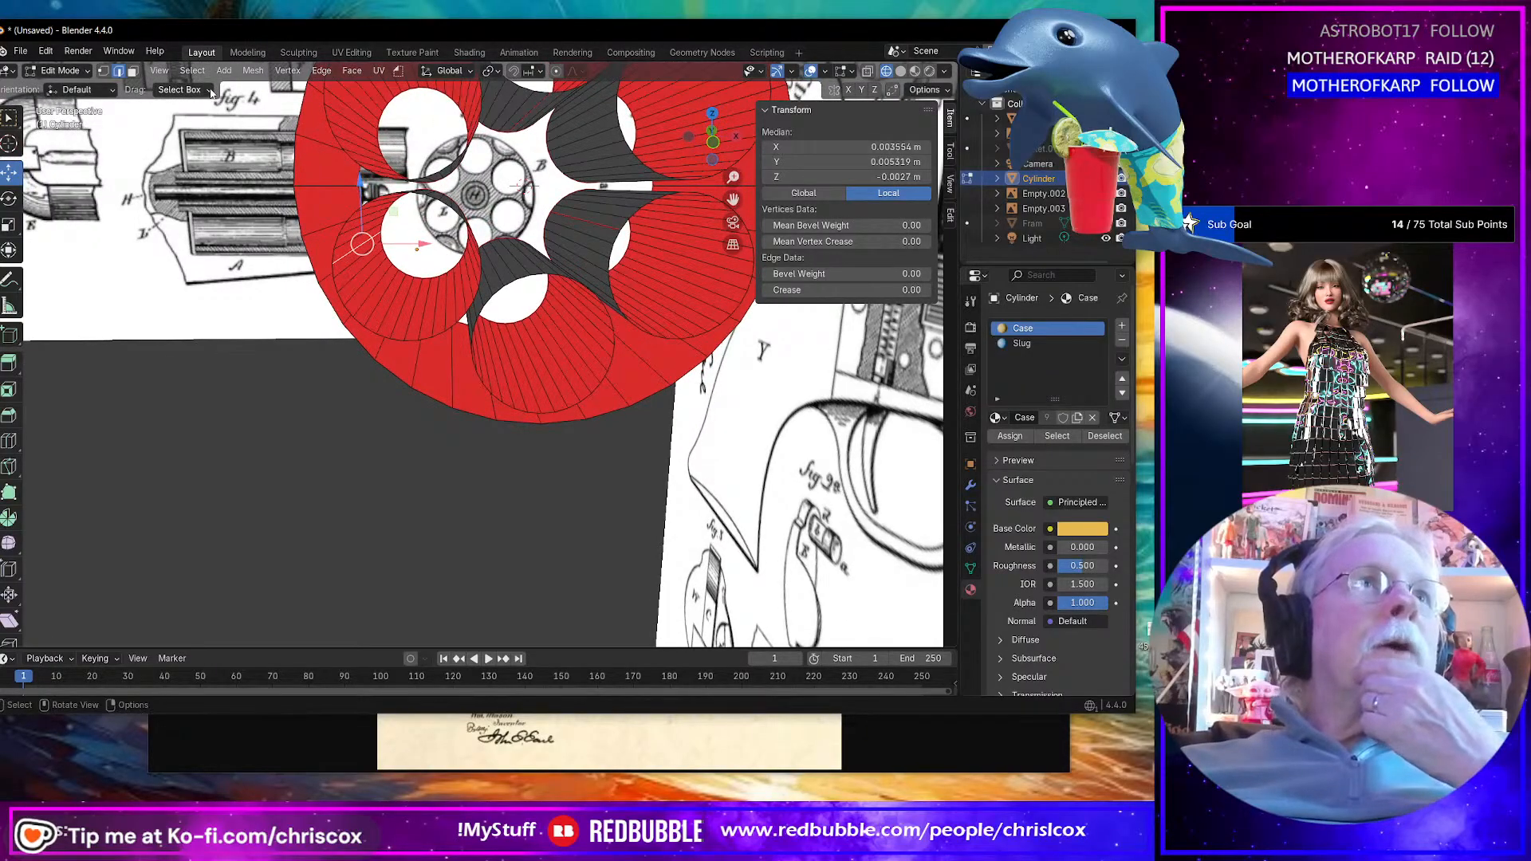
pyautogui.click(182, 90)
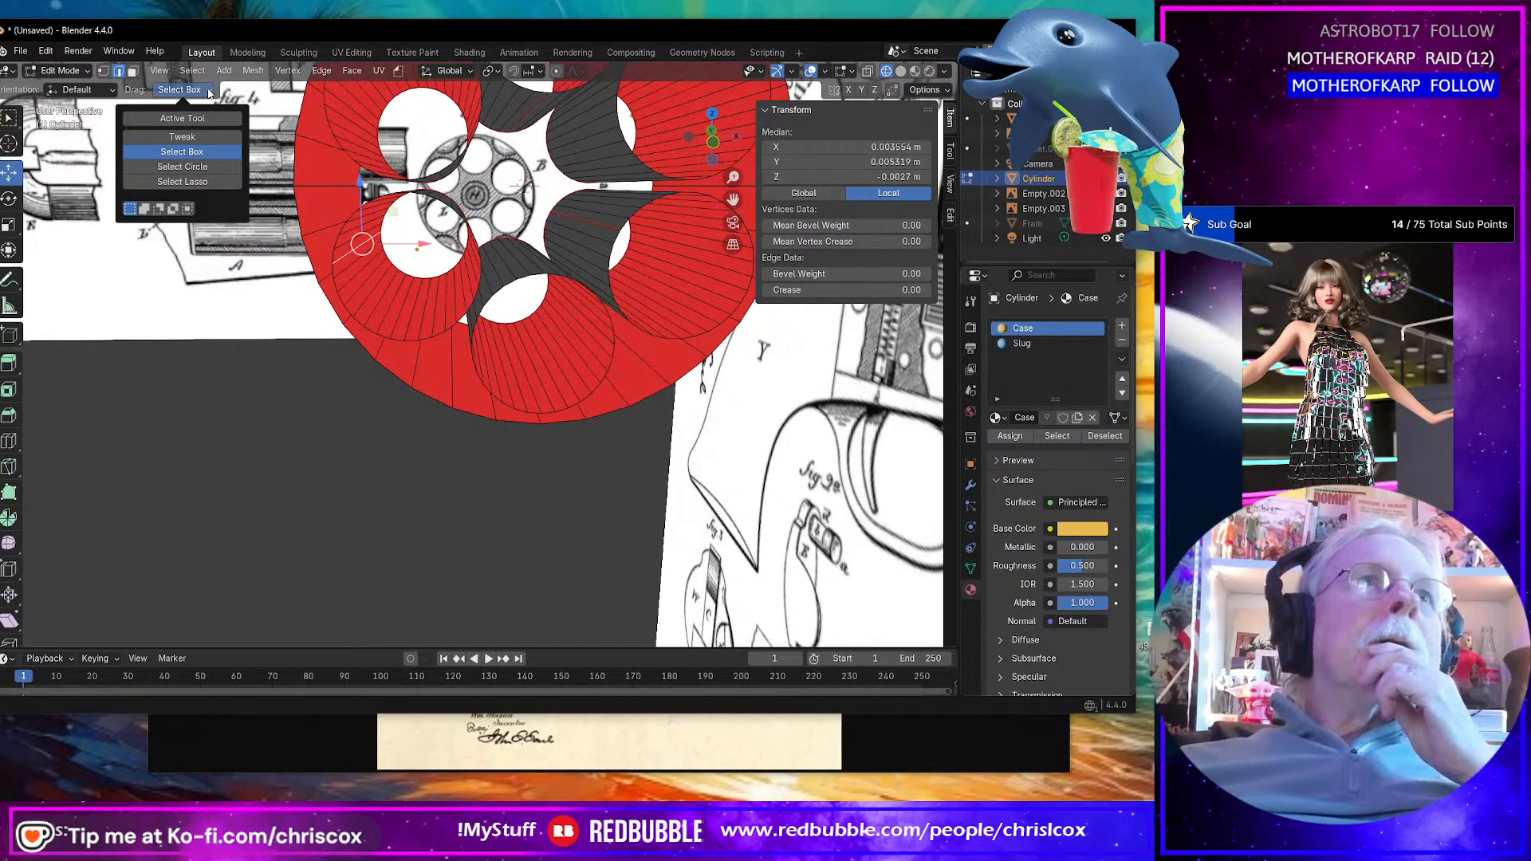
pyautogui.click(192, 70)
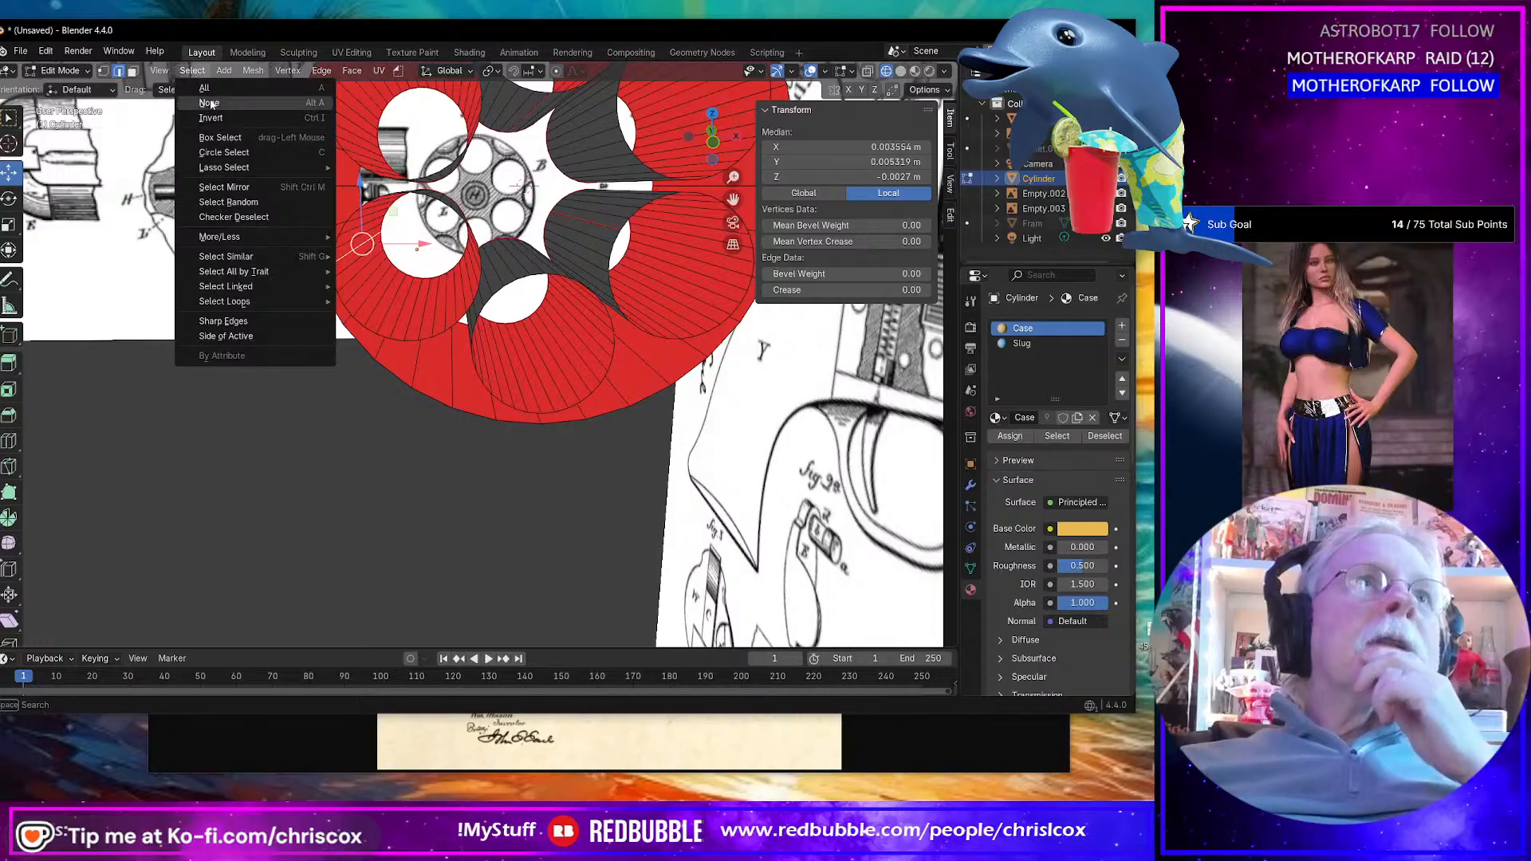
pyautogui.moveTo(261, 289)
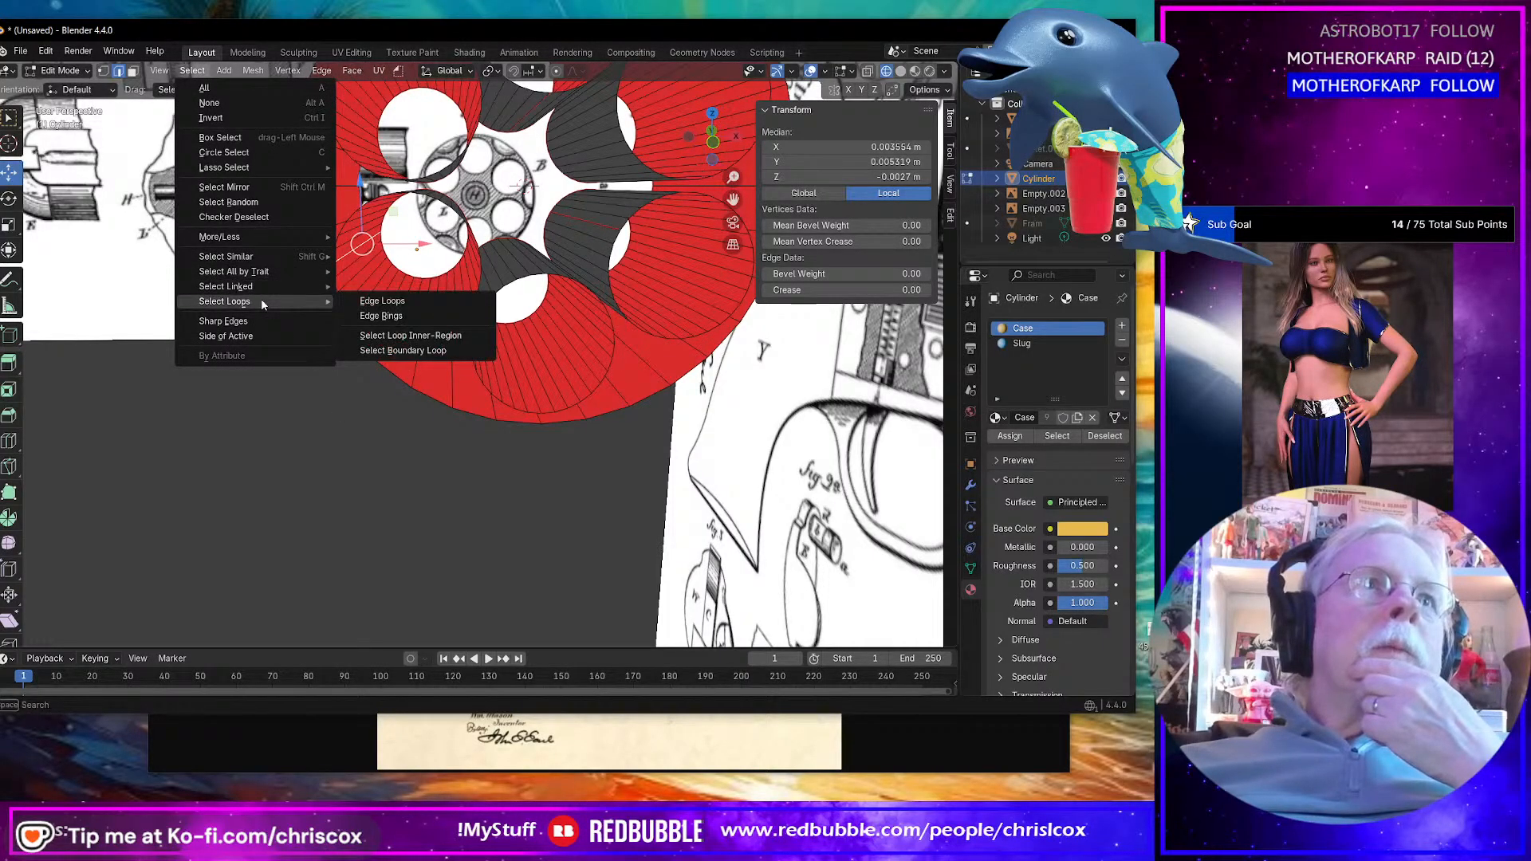
pyautogui.click(400, 317)
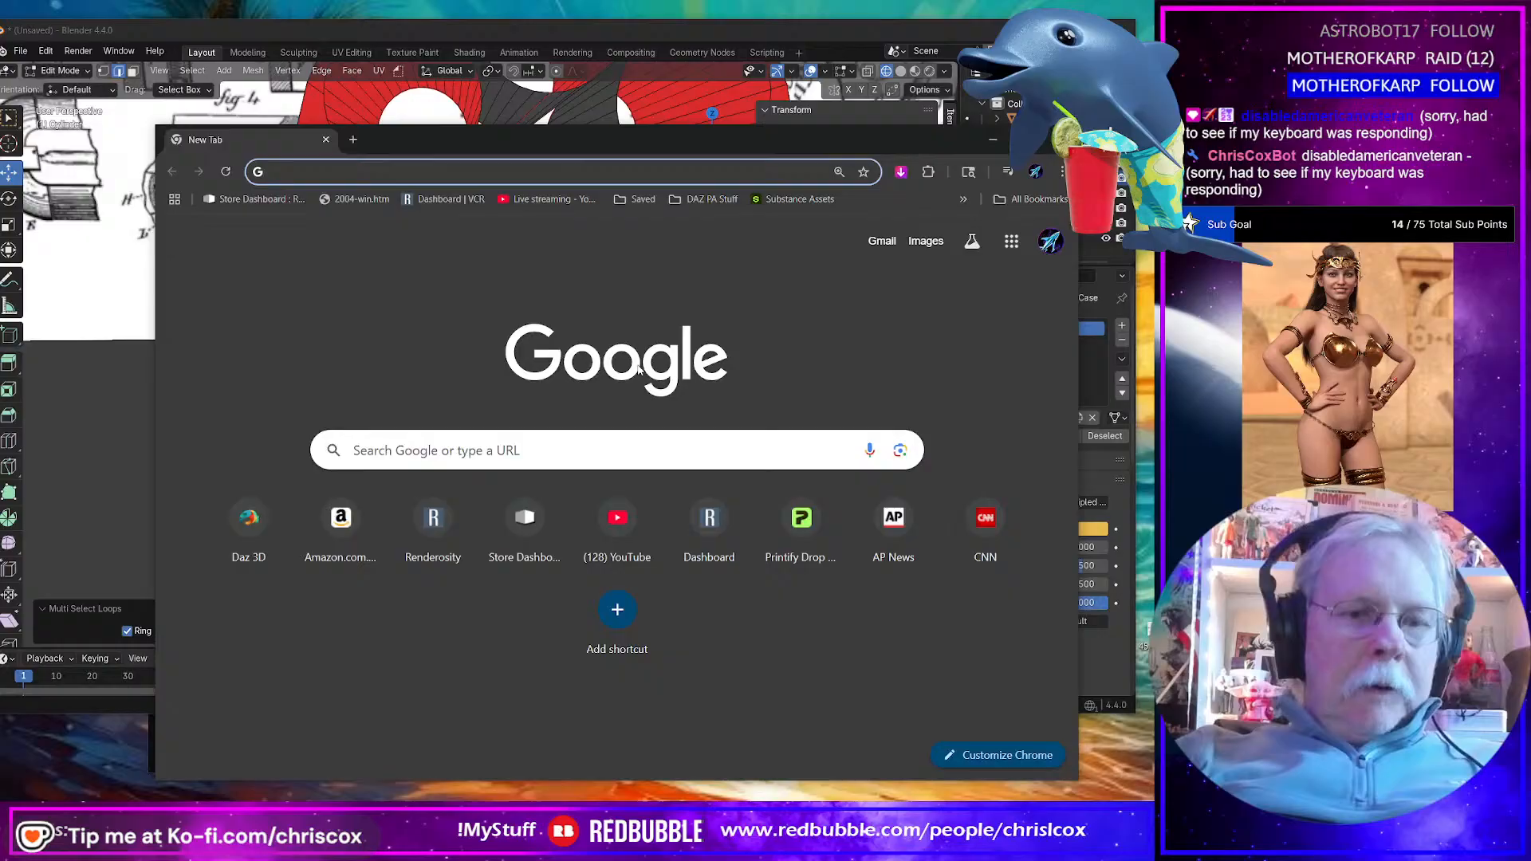
# Step: Switch to the Chrome browser and search the web for "blender select every other edge"
pyautogui.write('b')
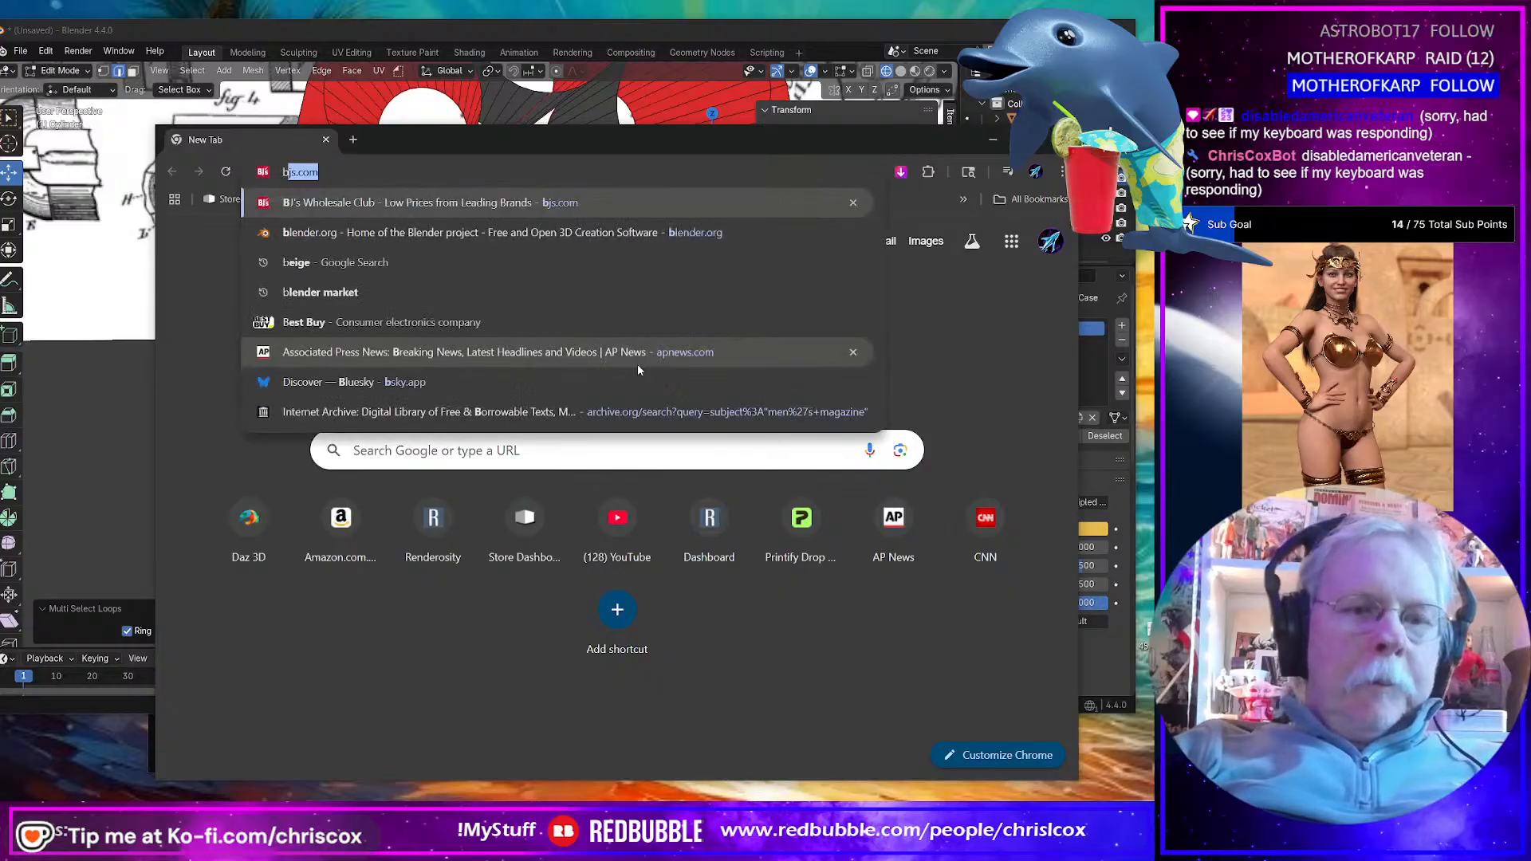
pyautogui.write('lender')
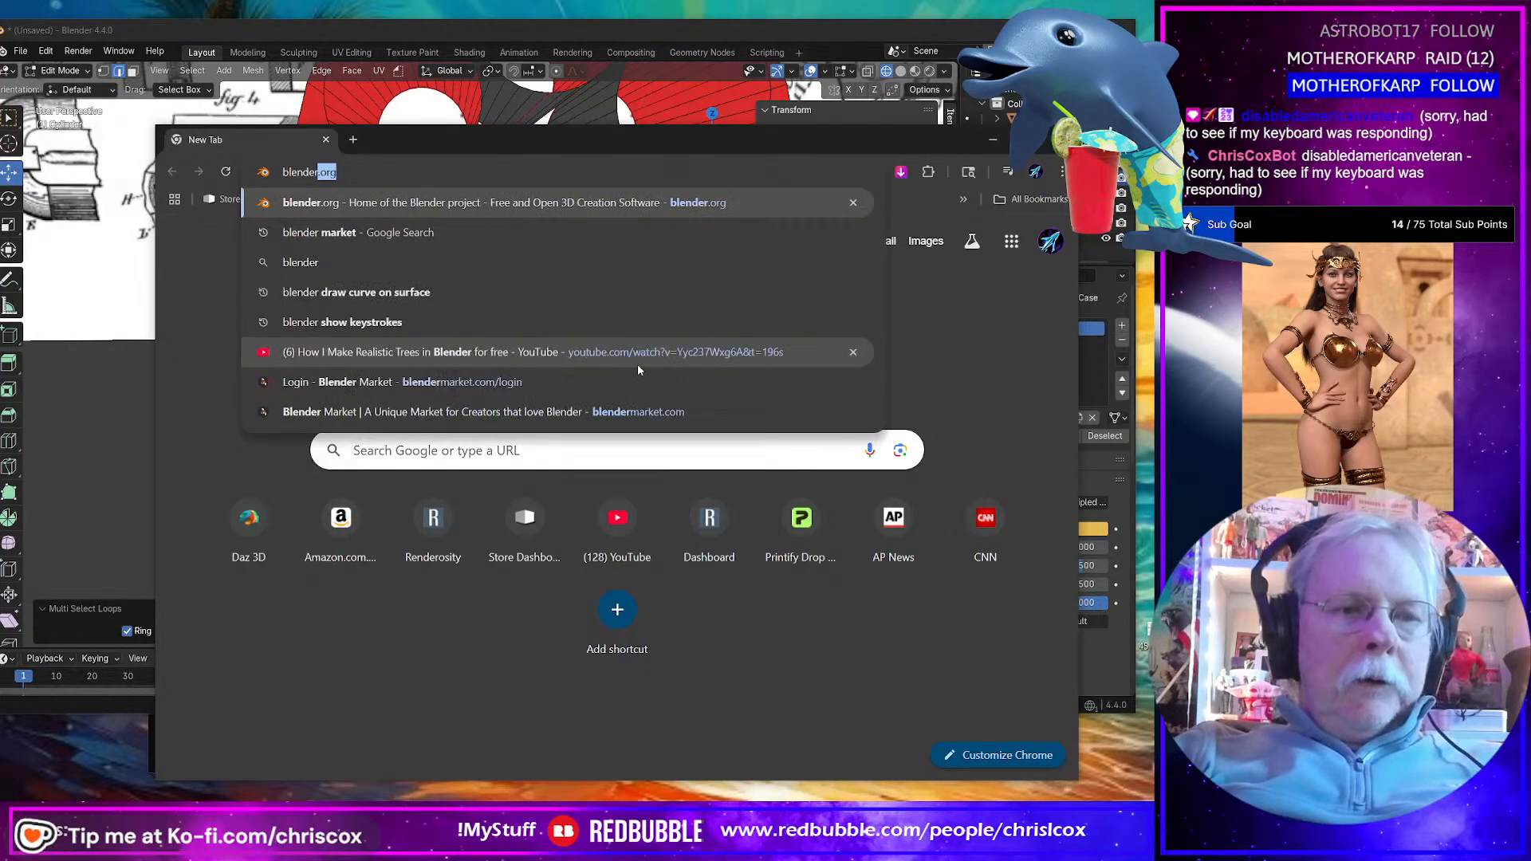
pyautogui.write(' select ')
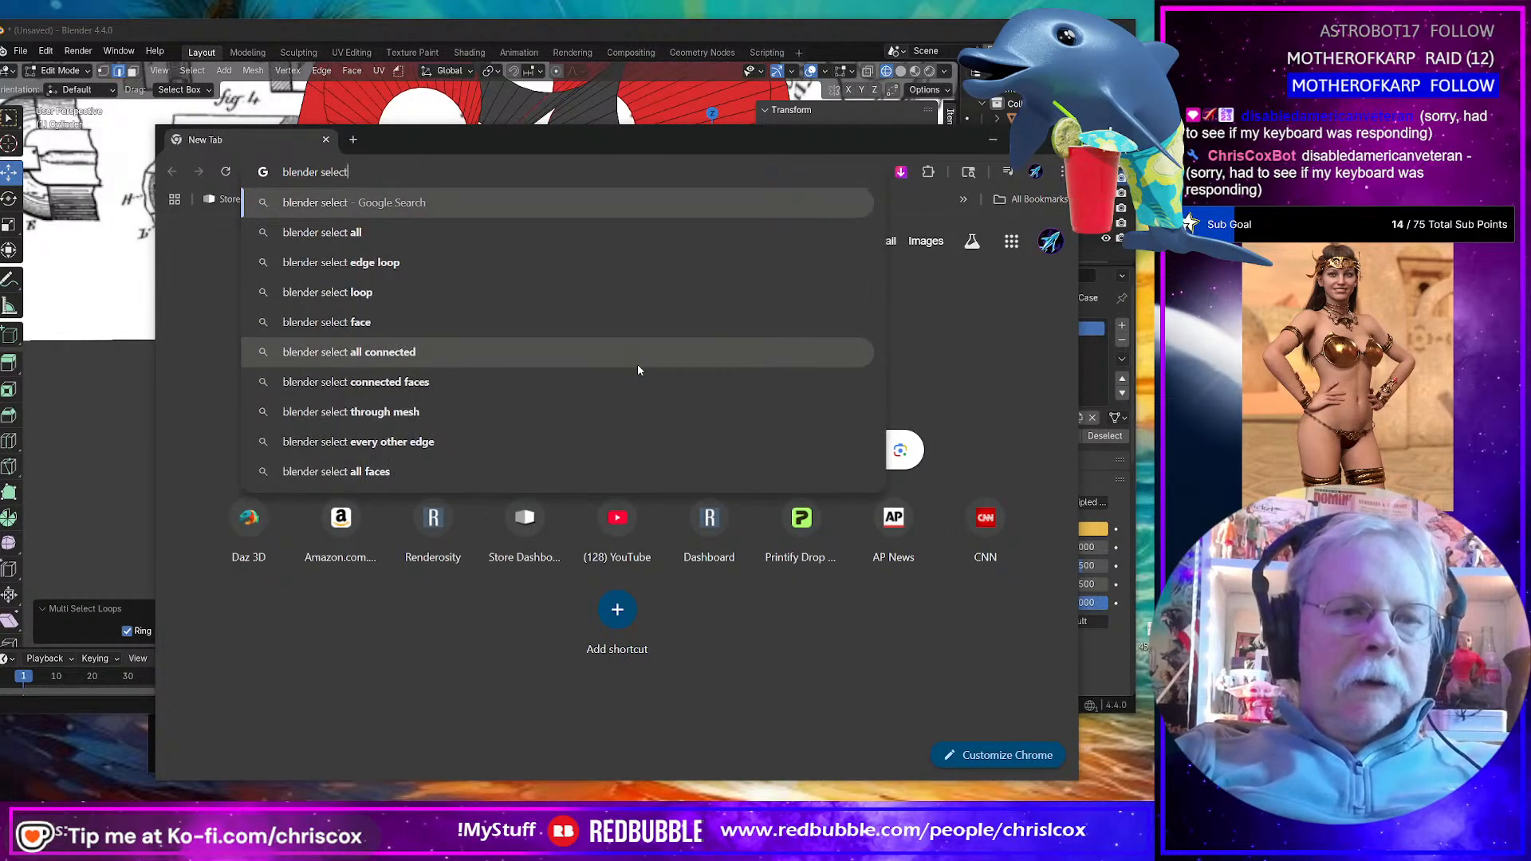
pyautogui.write('every')
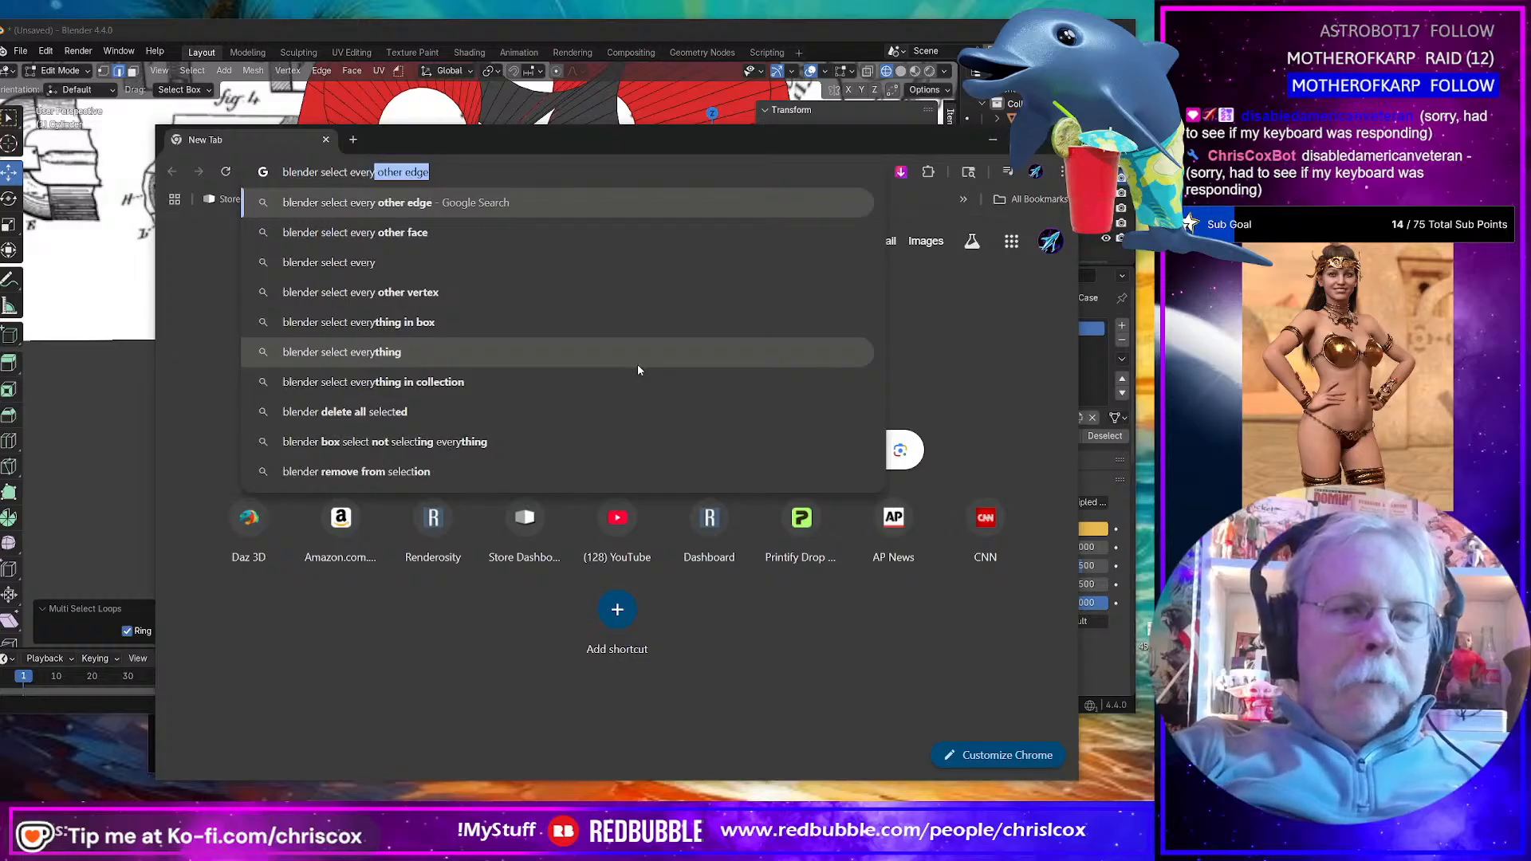
pyautogui.write('other')
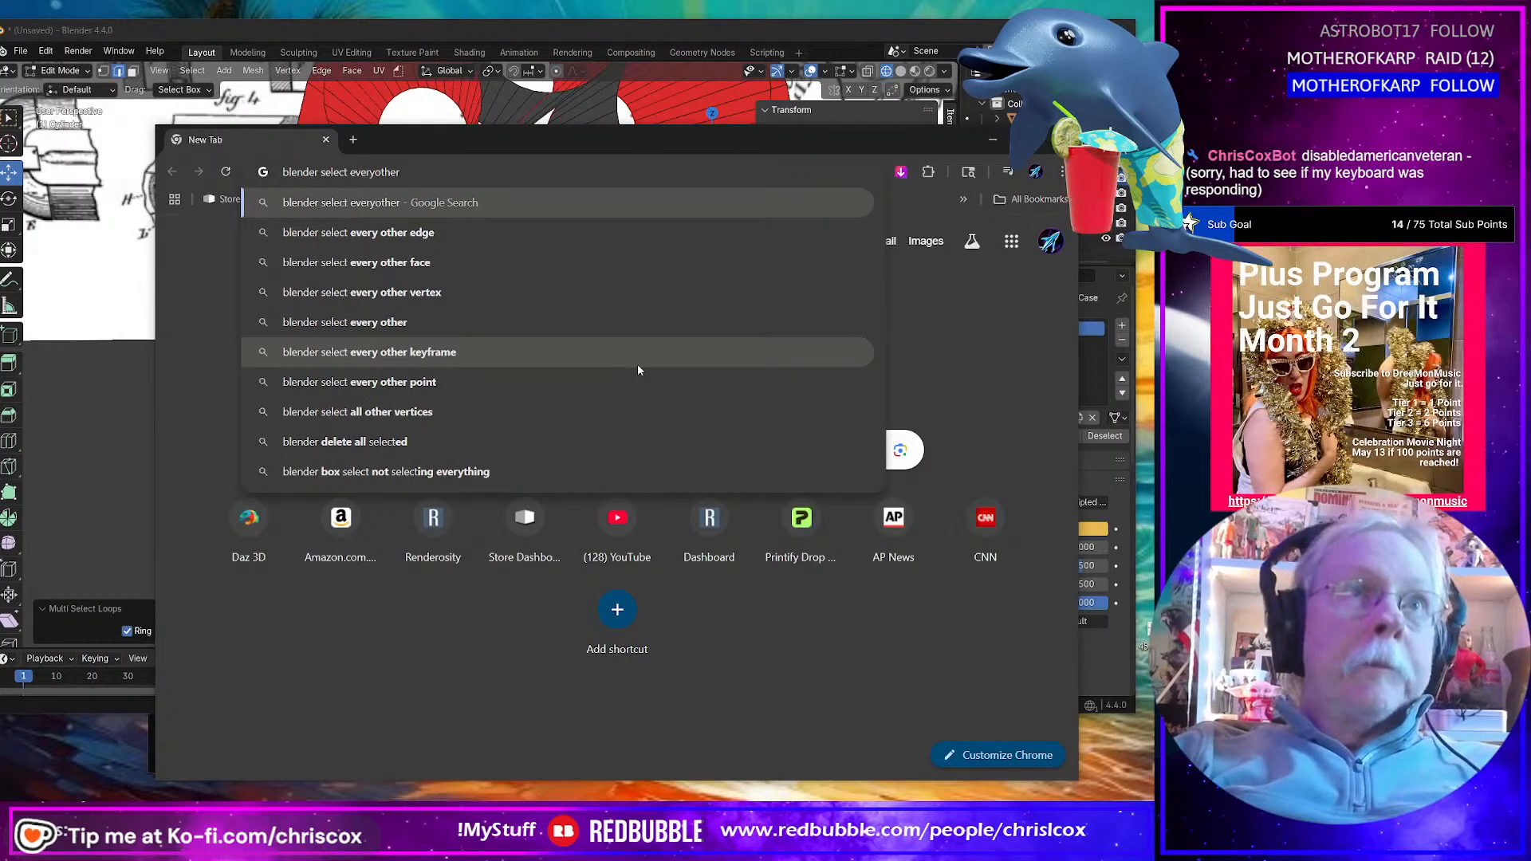
pyautogui.press('Down')
pyautogui.press('Return')
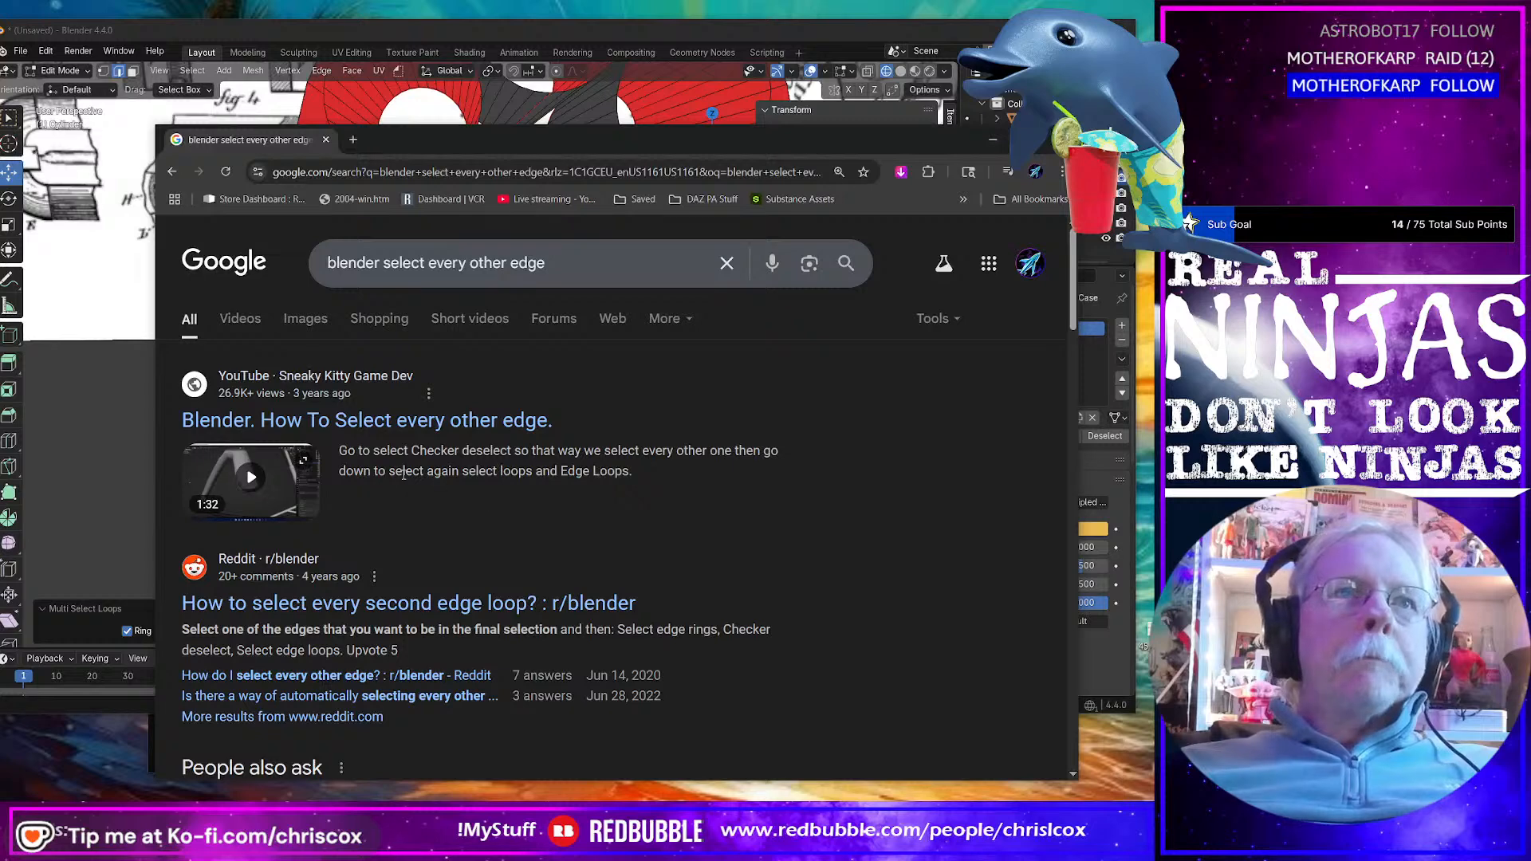
# Step: Watch the video "Blender. How To Select every other edge." up to about 1:02, pause it and move the browser aside
pyautogui.click(271, 481)
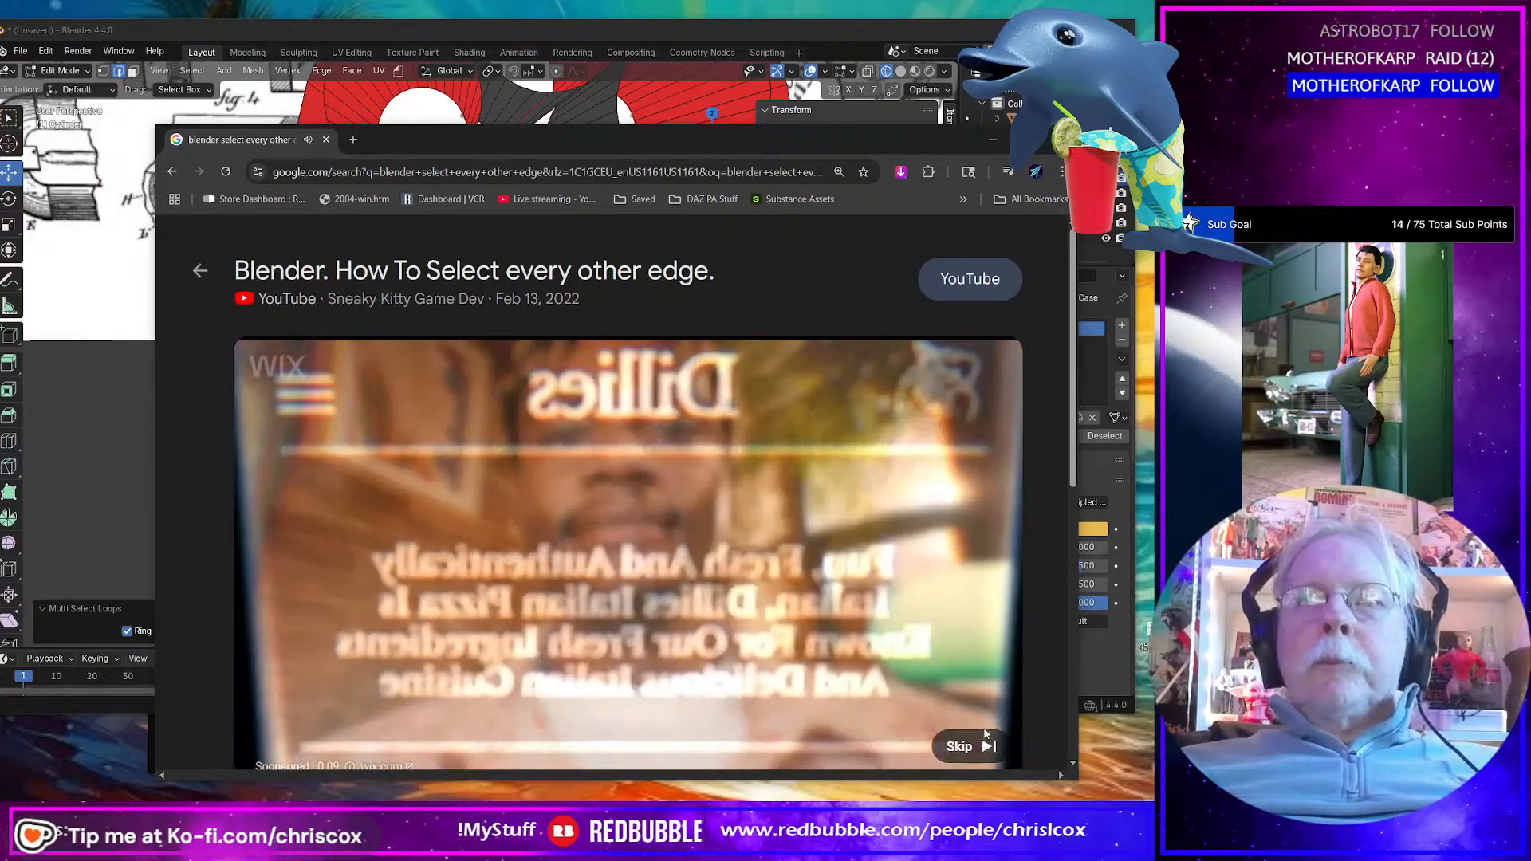
pyautogui.click(979, 745)
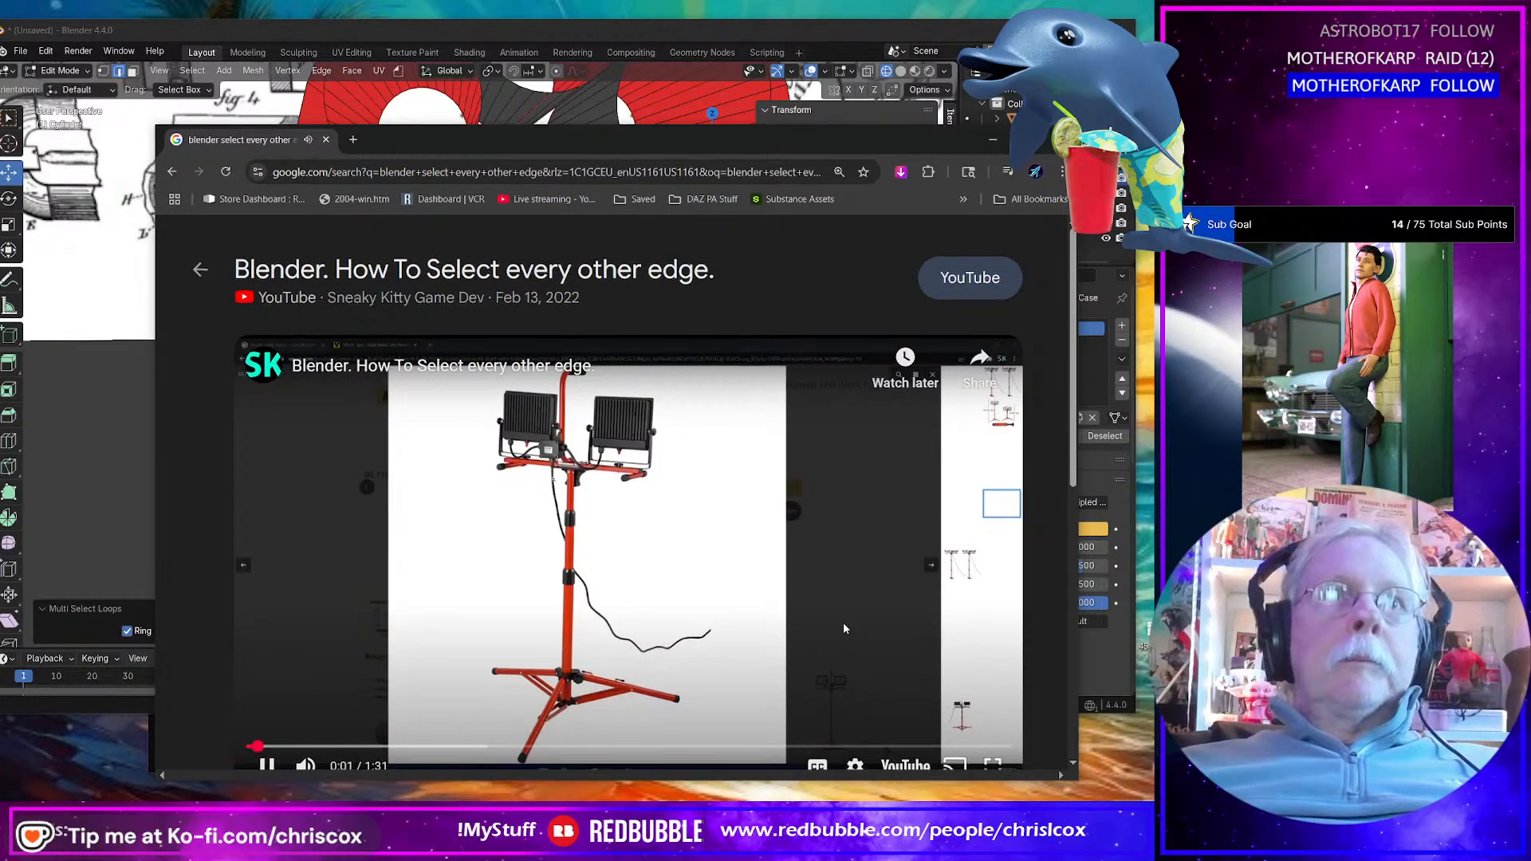
pyautogui.scroll(-1, 847, 630)
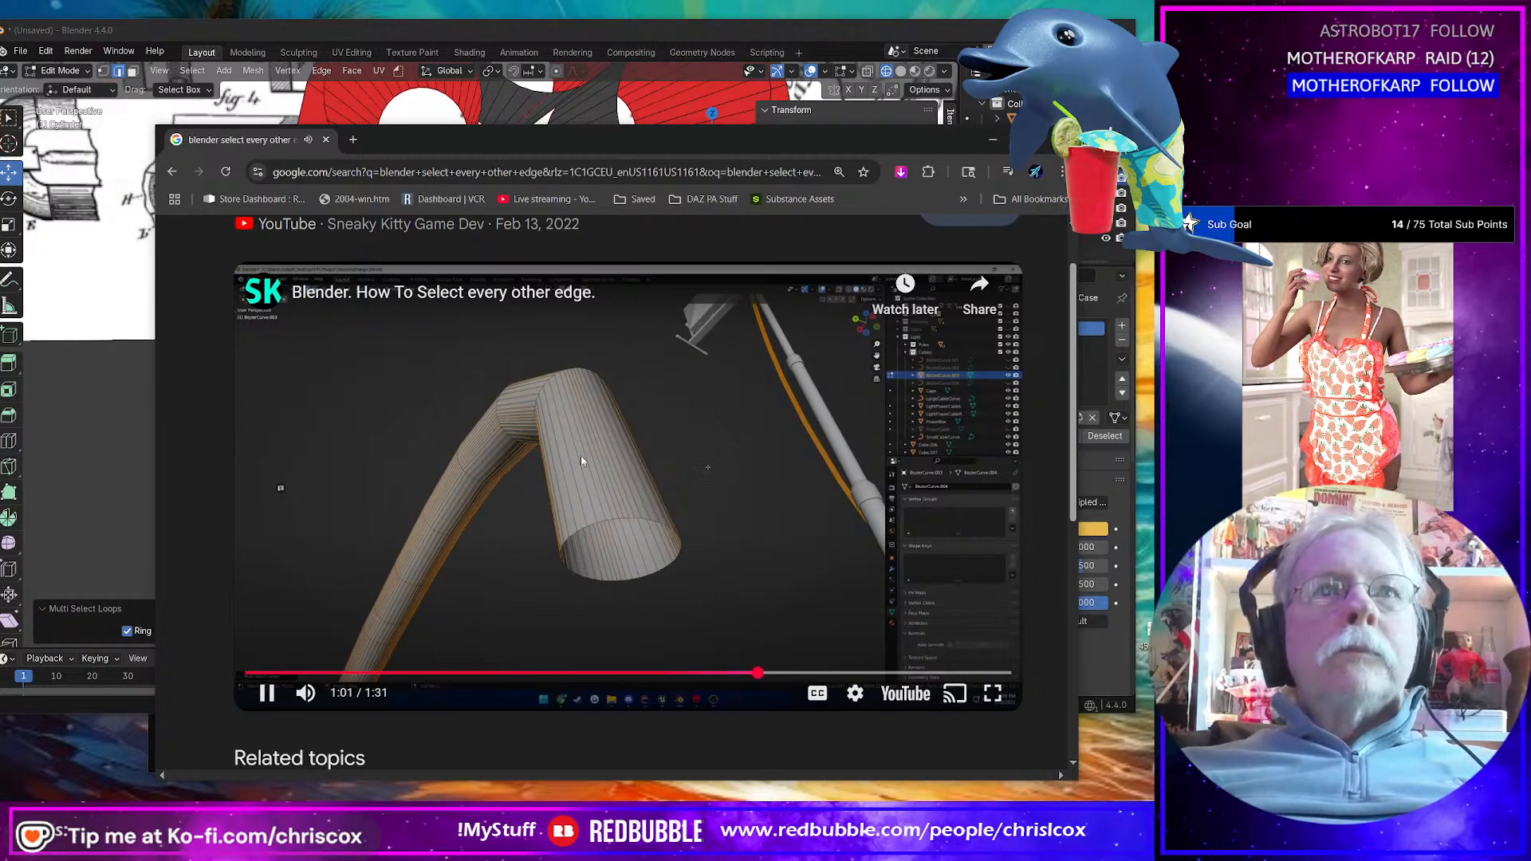
pyautogui.click(630, 475)
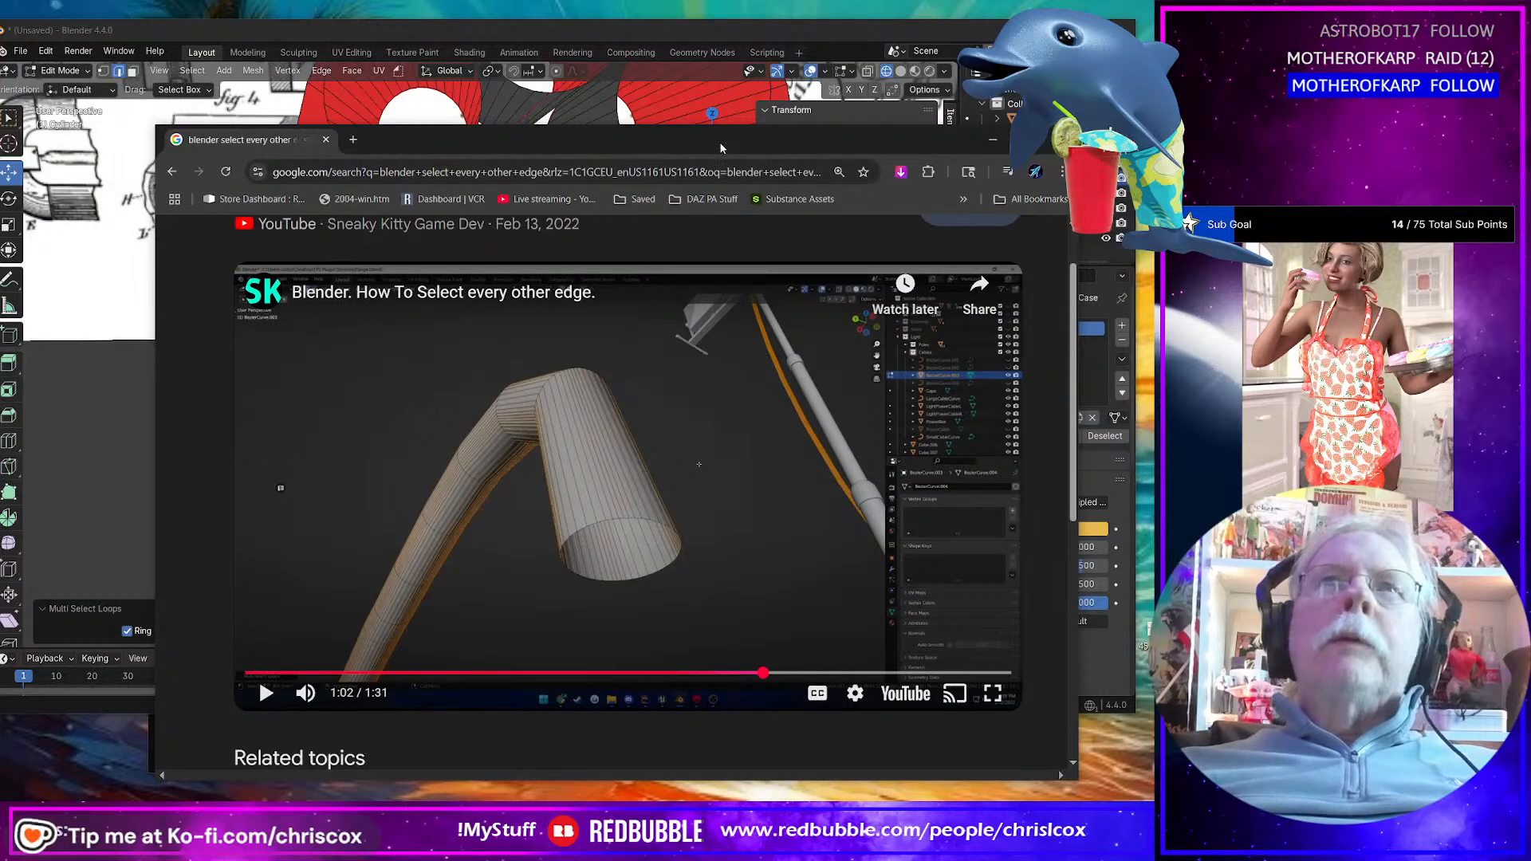
pyautogui.moveTo(721, 148); pyautogui.dragTo(1530, 181)
# Step: Apply Checker Deselect to the lower-left chamber's selected edge ring and dissolve the edges that stay selected
pyautogui.moveTo(404, 367); pyautogui.dragTo(406, 352, button='middle')
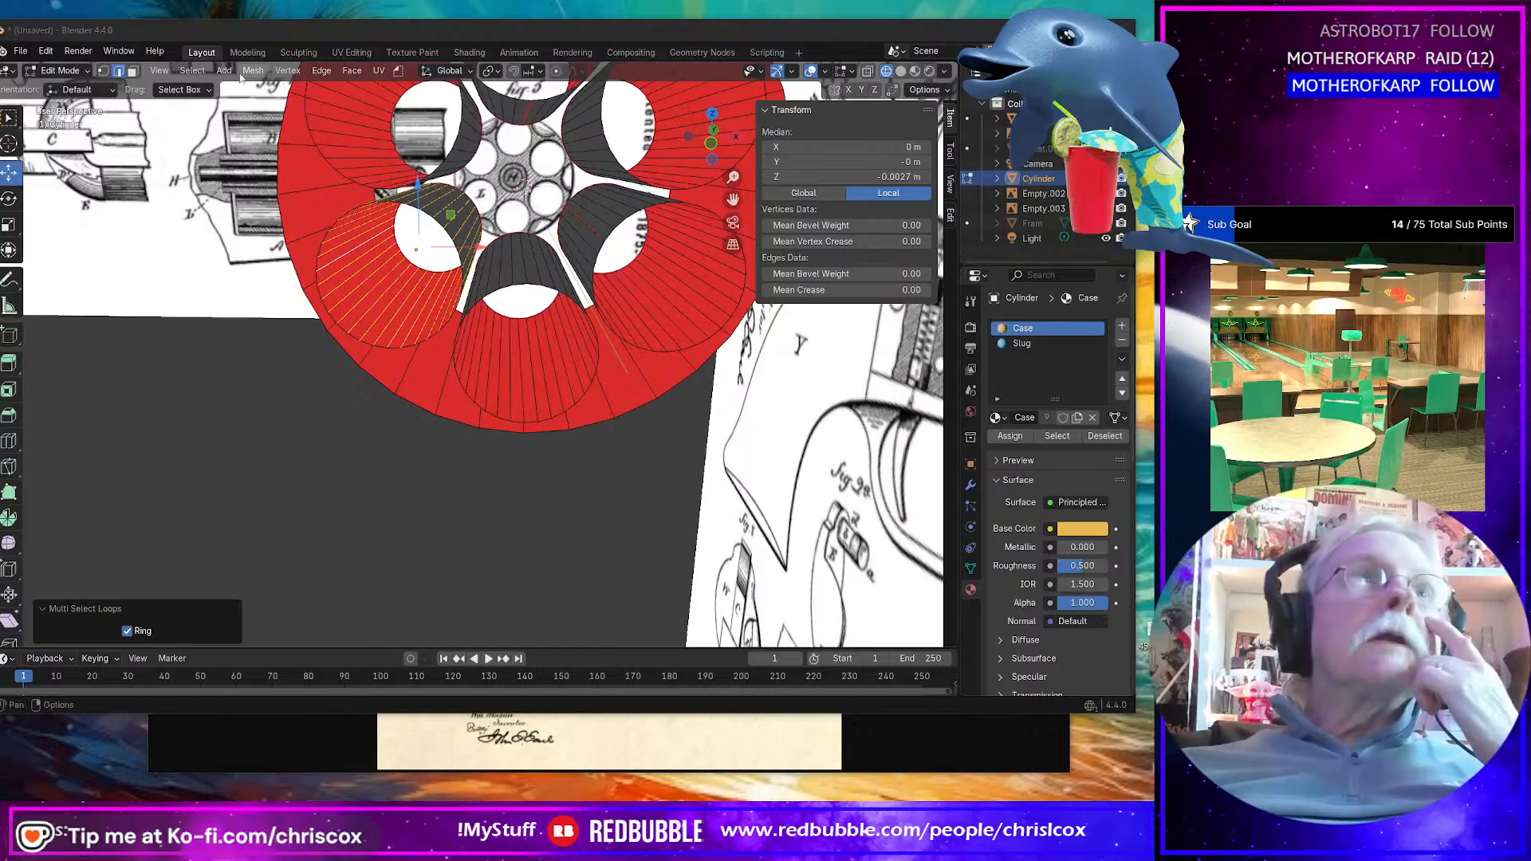
pyautogui.click(202, 73)
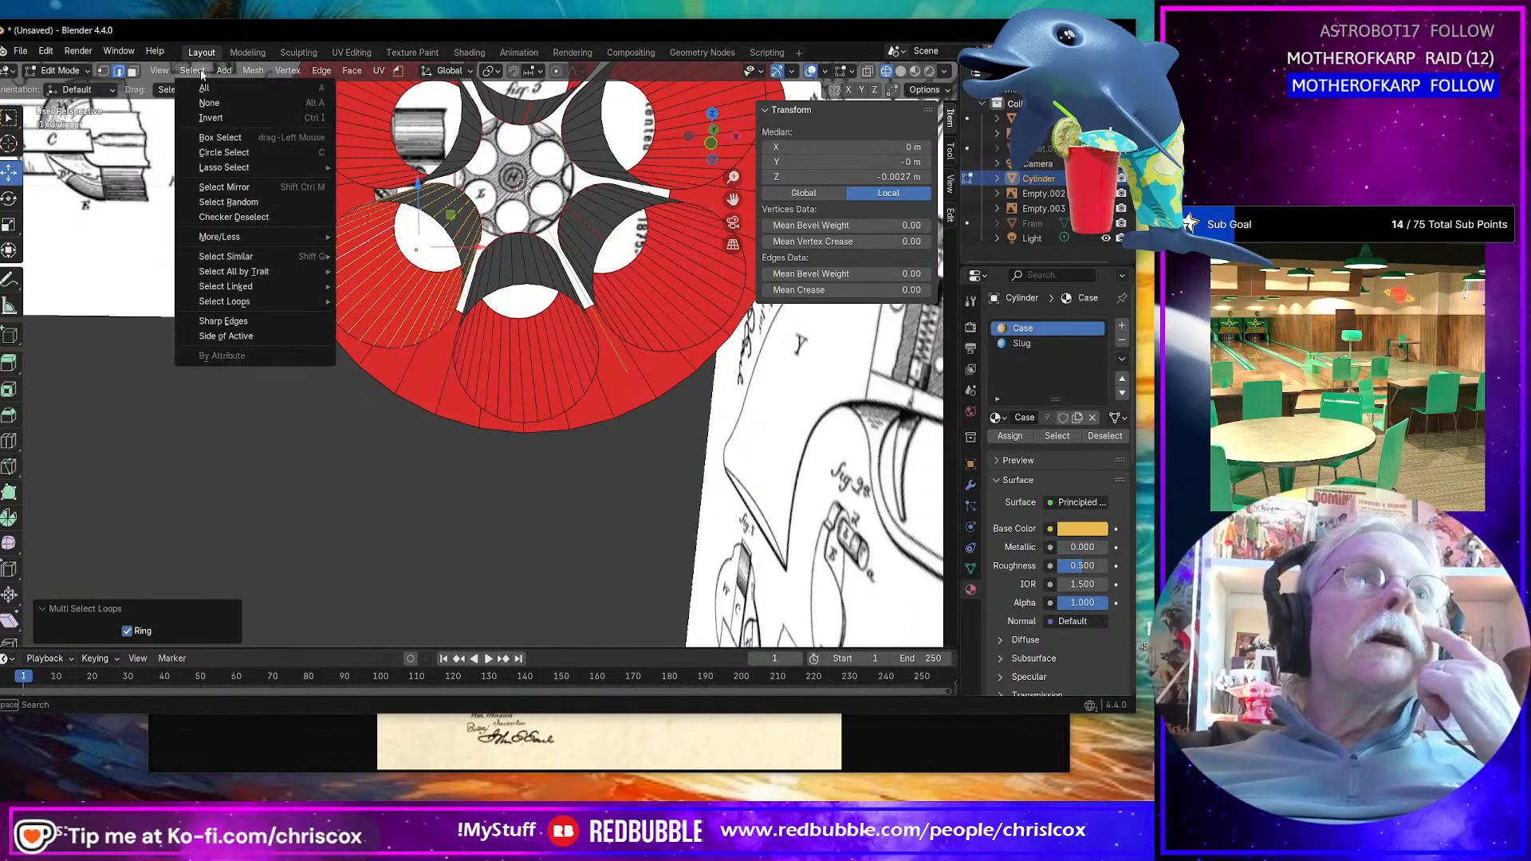
pyautogui.click(233, 217)
pyautogui.moveTo(398, 273)
pyautogui.mouseDown(button='middle')
pyautogui.moveTo(382, 271)
pyautogui.moveTo(448, 273)
pyautogui.moveTo(408, 276)
pyautogui.mouseUp(button='middle')
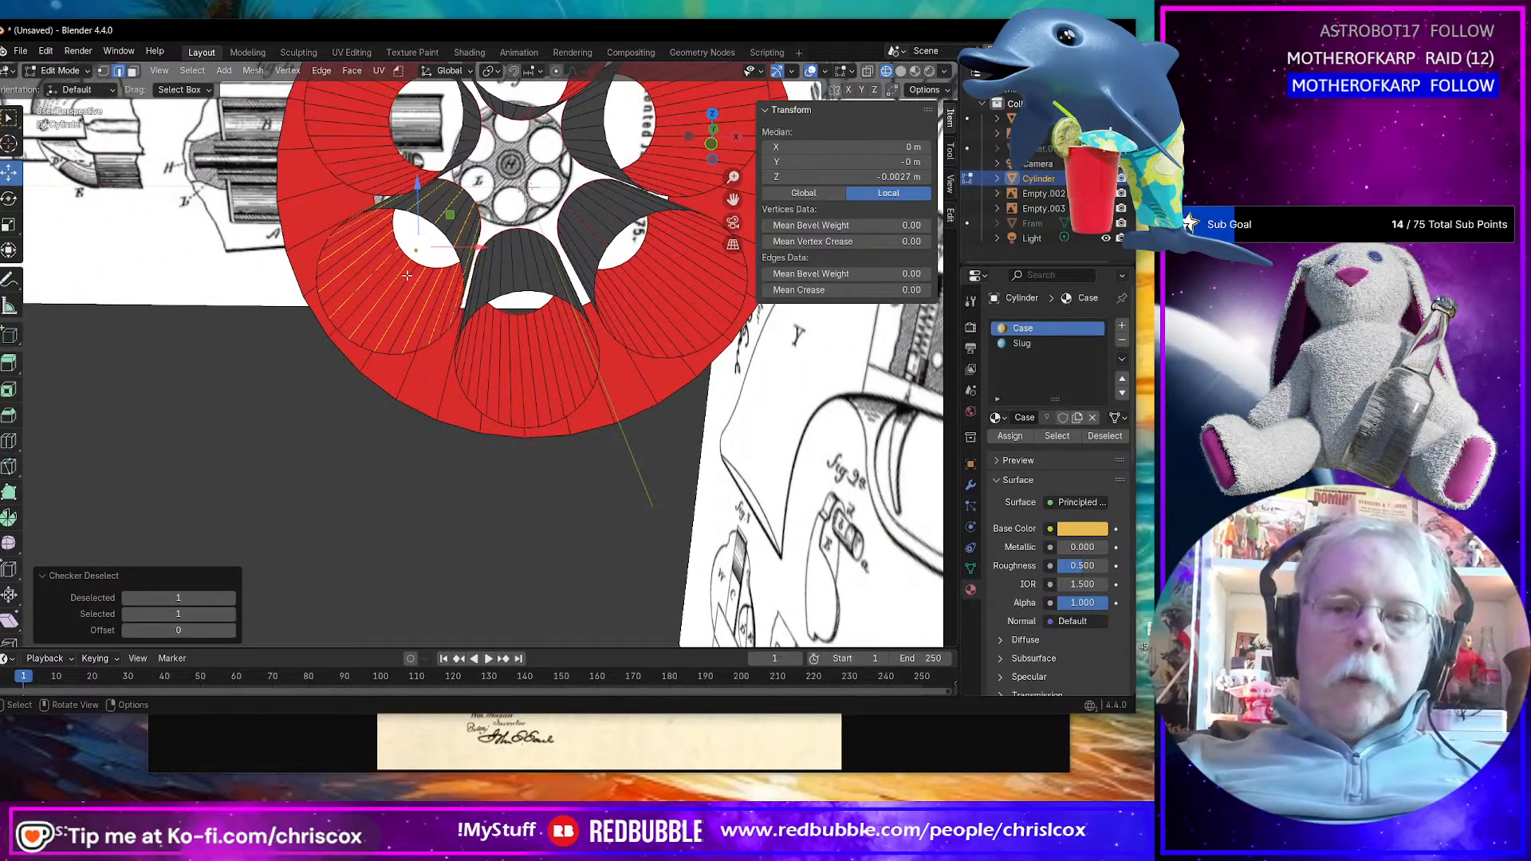
pyautogui.press('x')
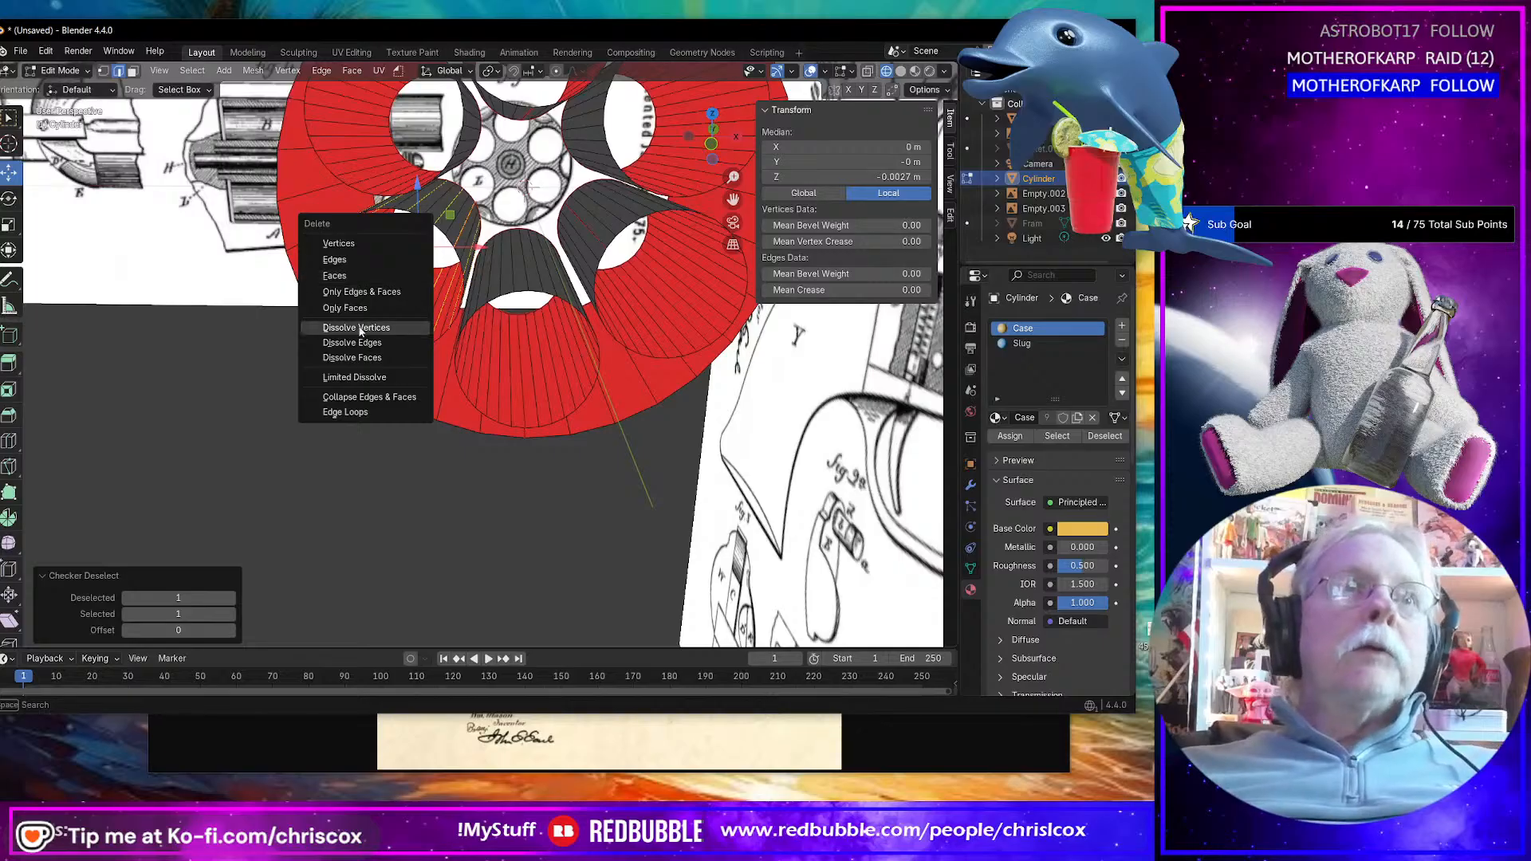
pyautogui.click(355, 343)
# Step: Dissolve every other lengthwise edge of the cylinder's bottom chamber, using Edge Rings and Checker Deselect to pick them
pyautogui.moveTo(381, 341); pyautogui.dragTo(495, 352, button='middle')
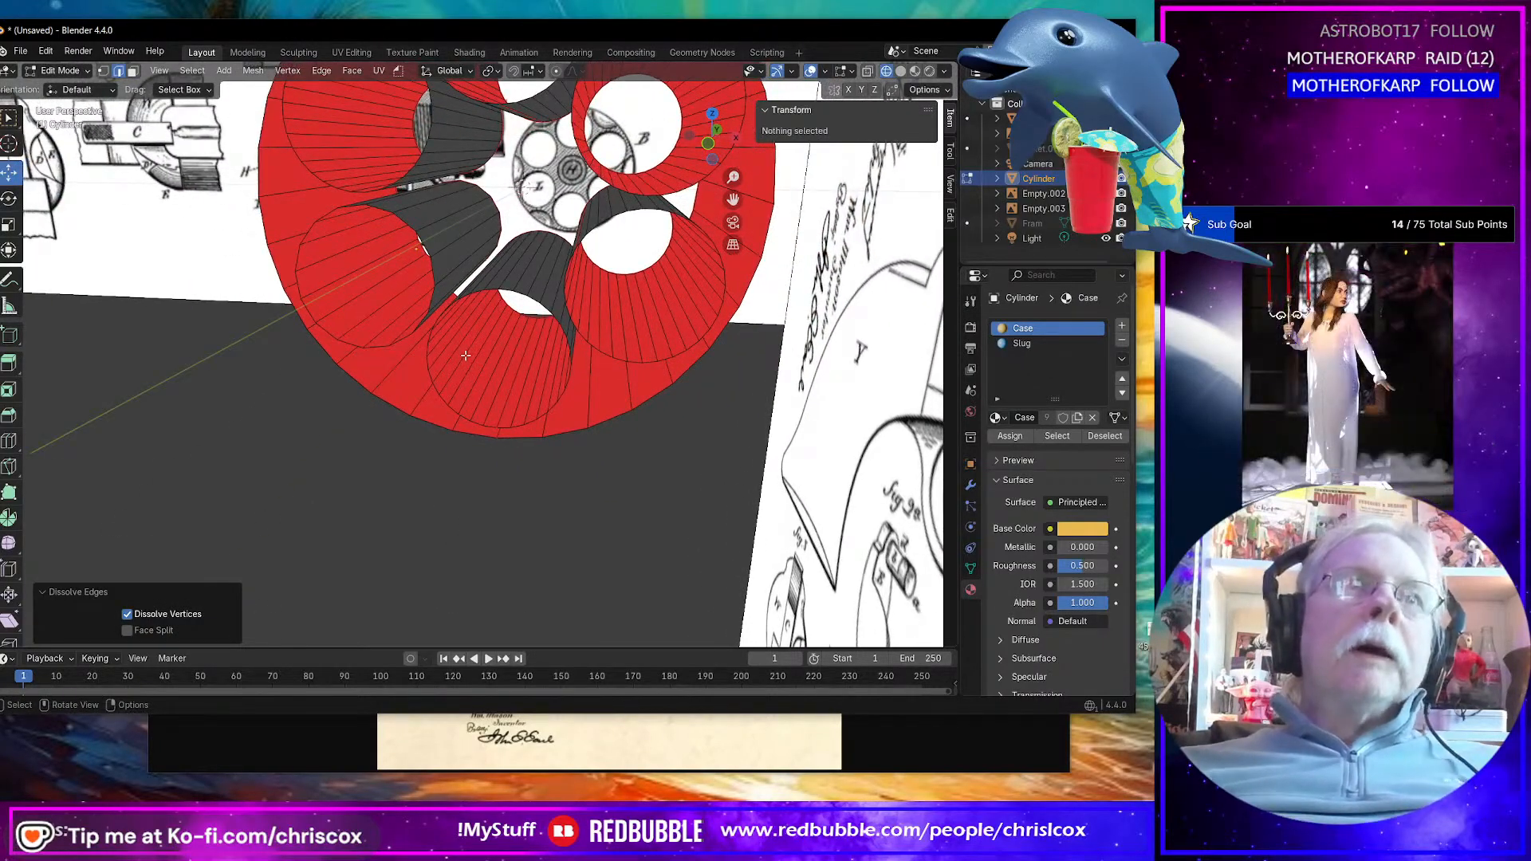
pyautogui.click(466, 356)
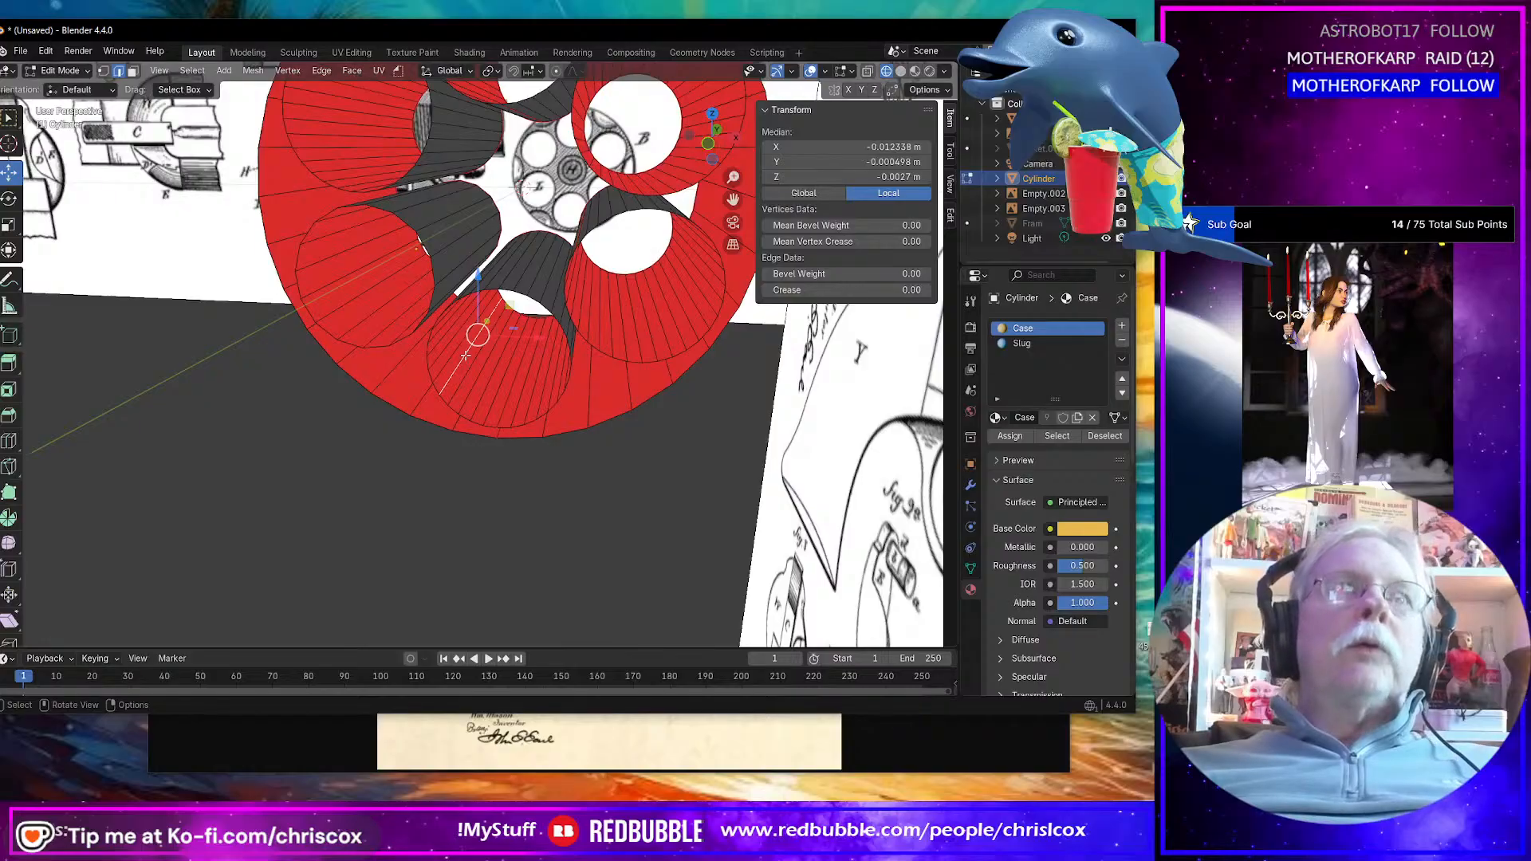
pyautogui.click(193, 70)
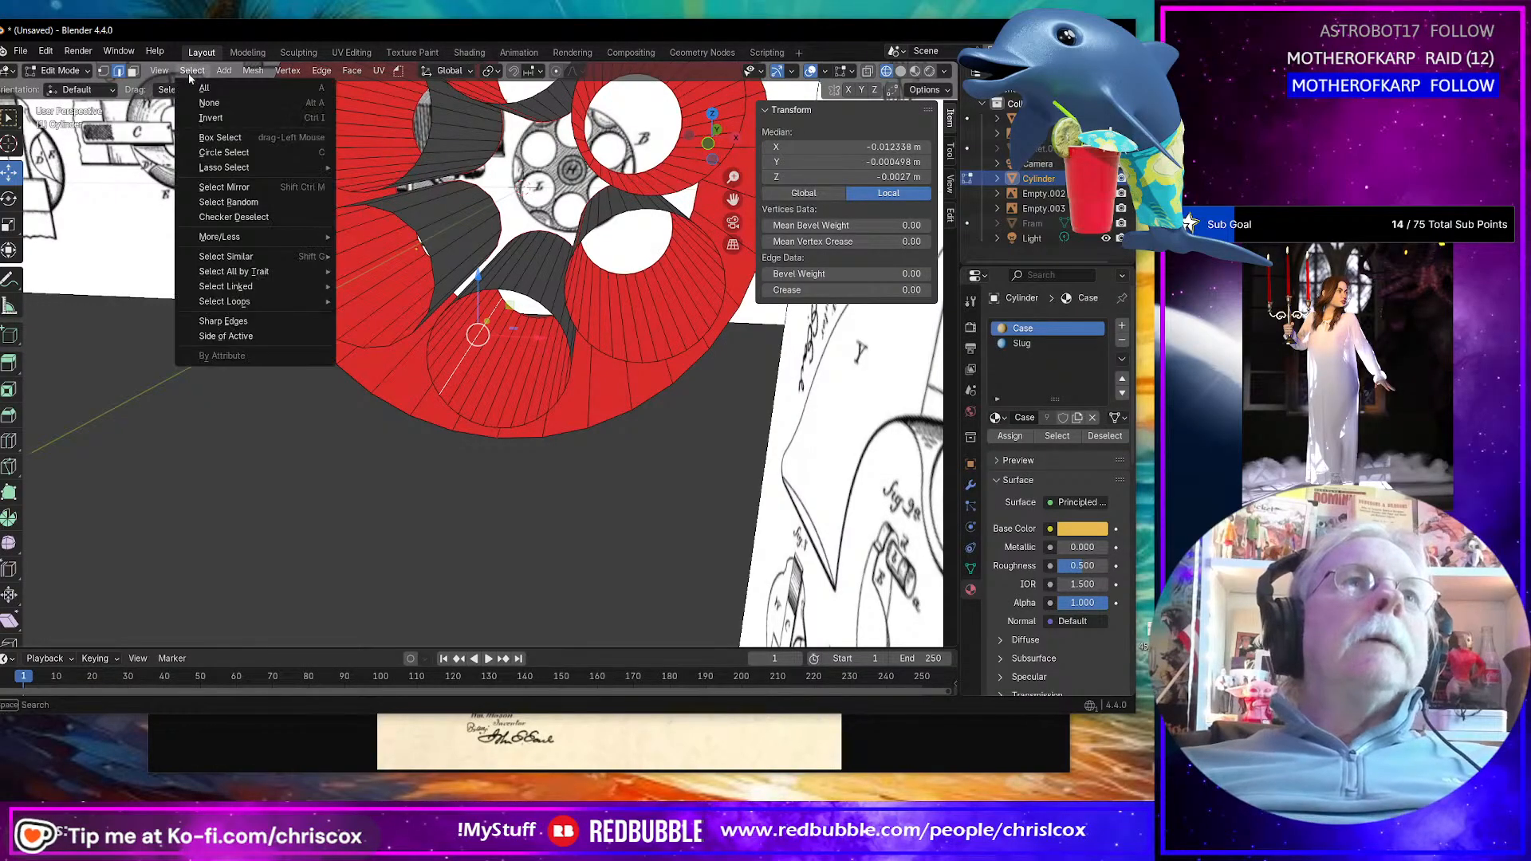
pyautogui.moveTo(259, 301)
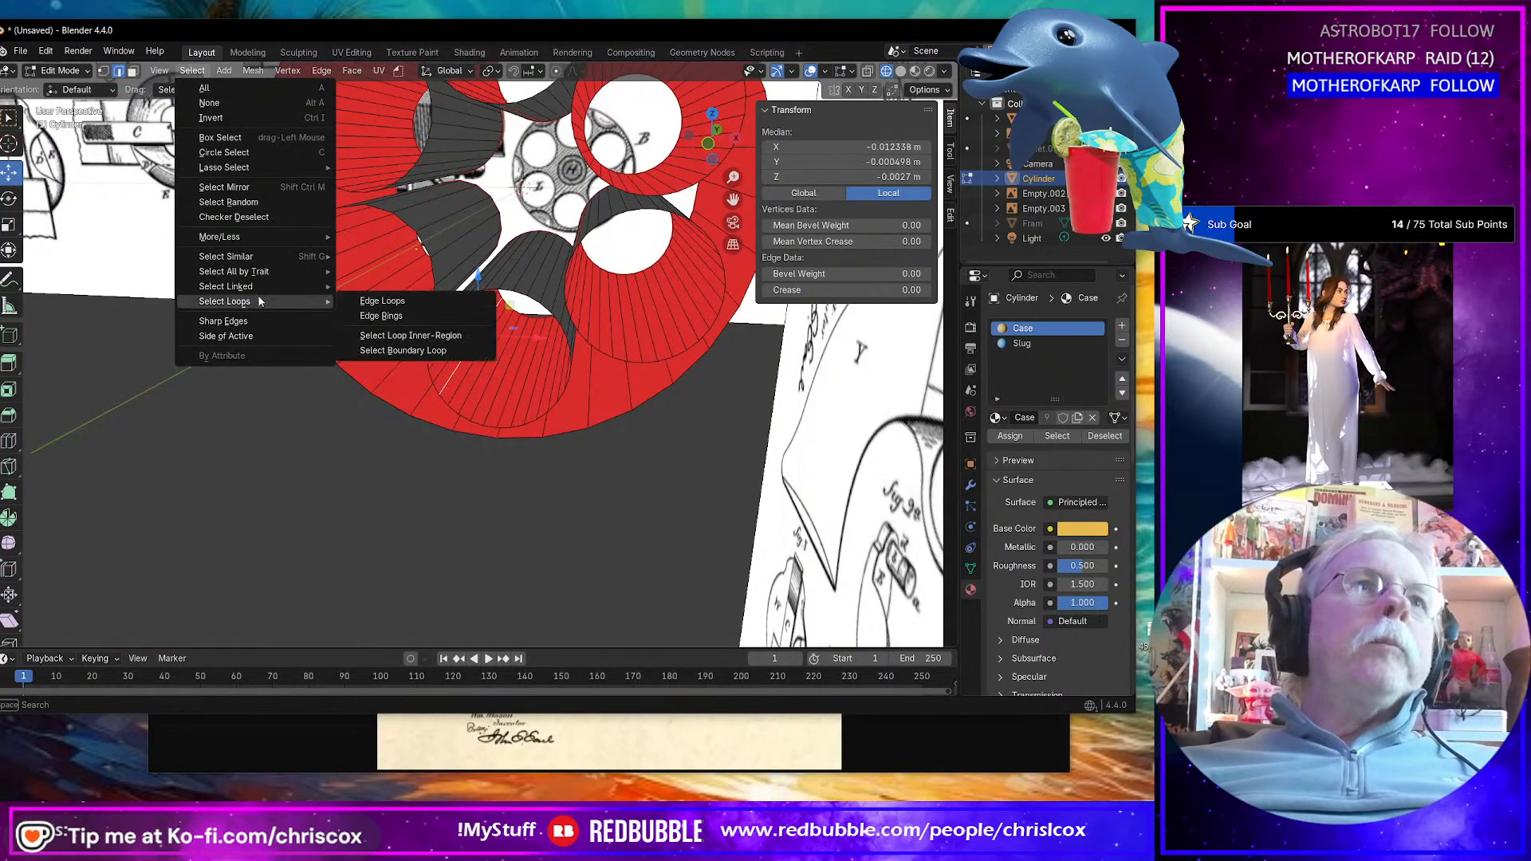
pyautogui.click(414, 313)
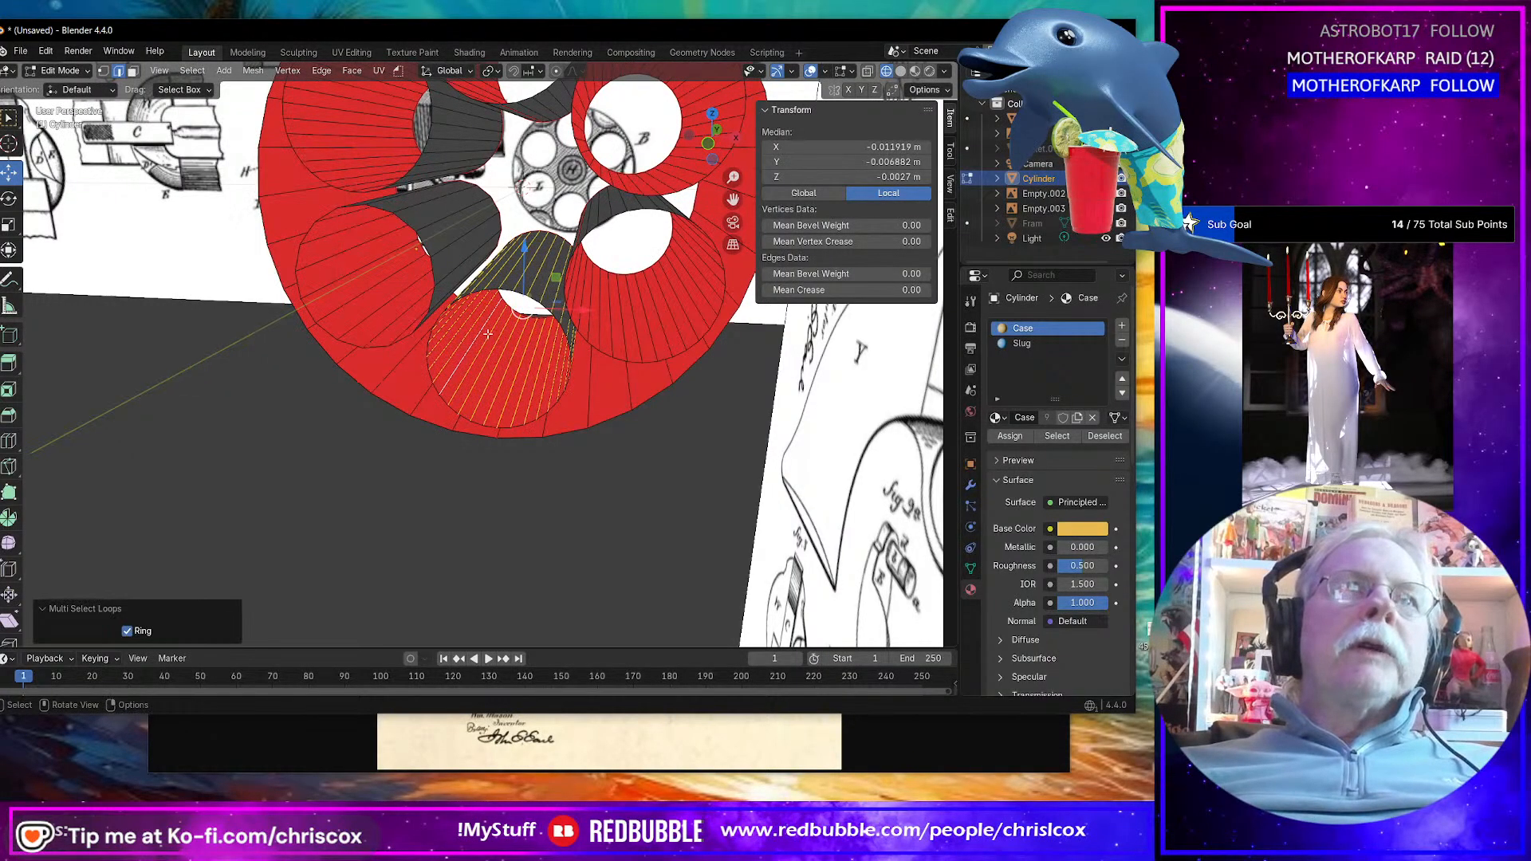
pyautogui.click(190, 71)
pyautogui.click(227, 217)
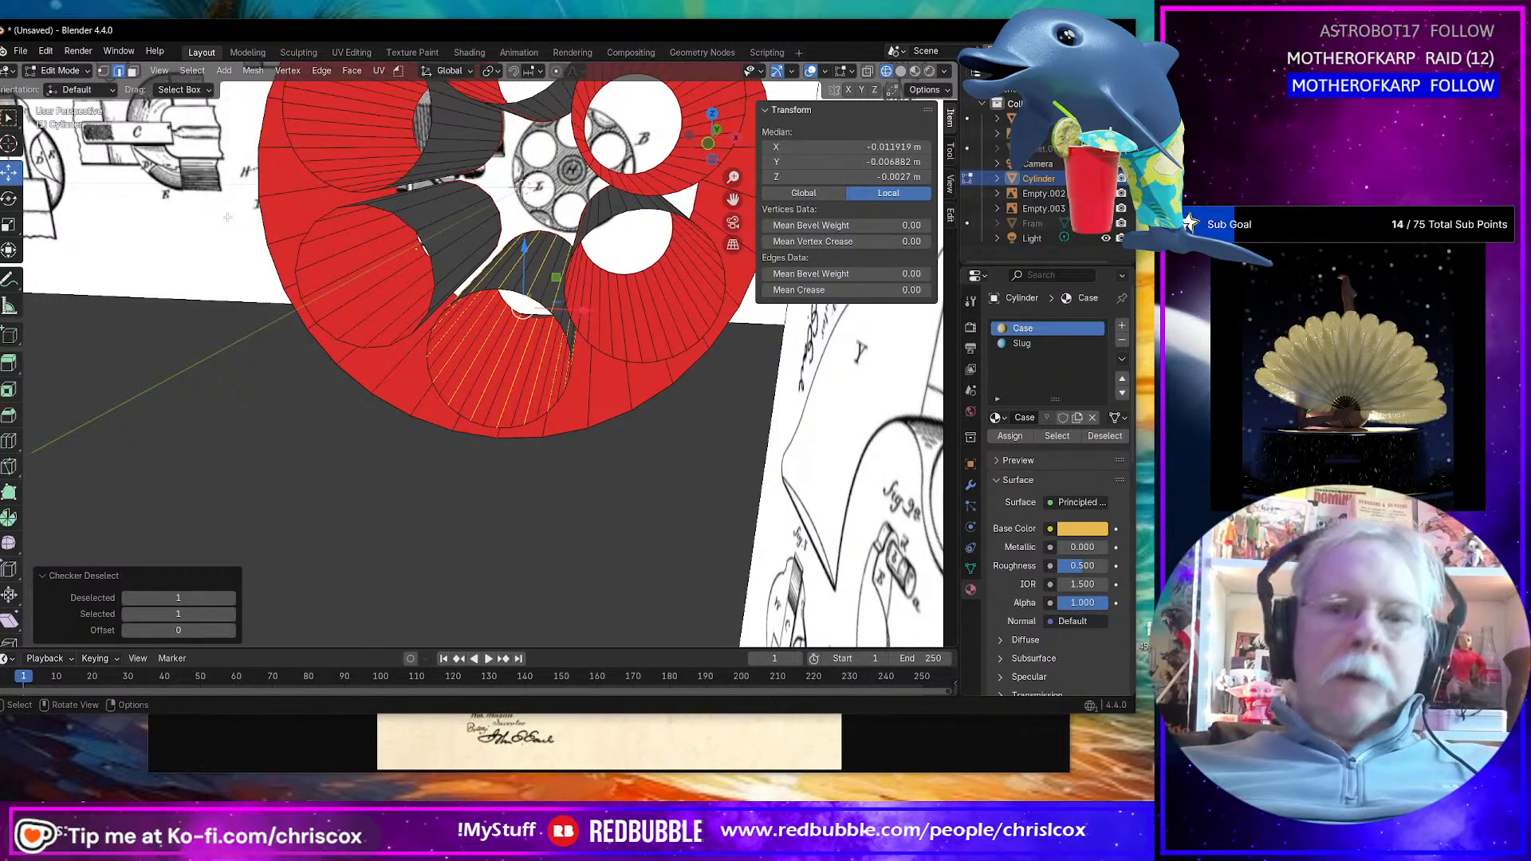
pyautogui.press('x')
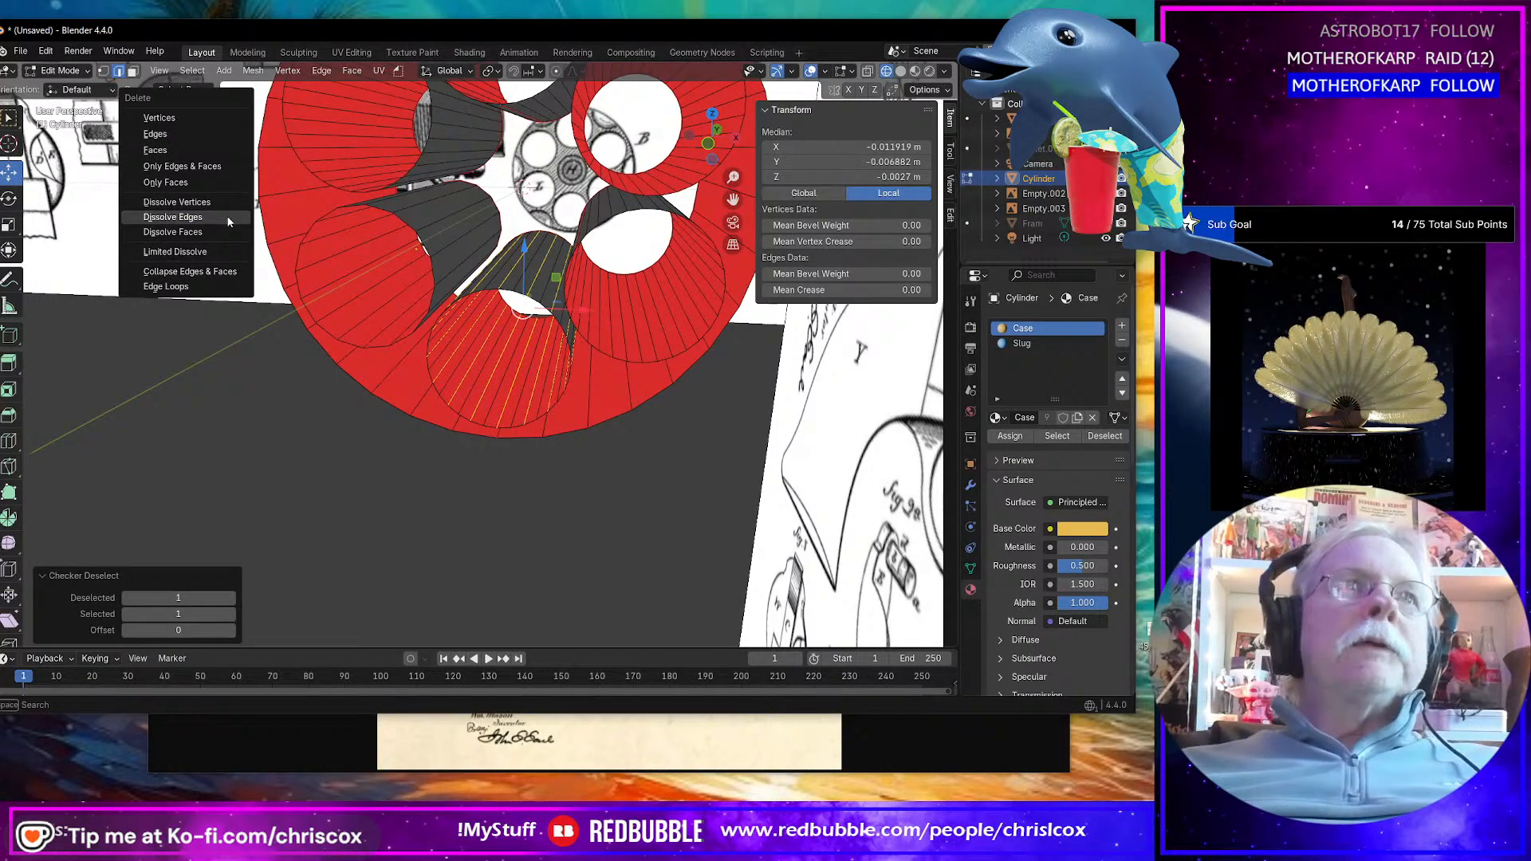
pyautogui.click(173, 217)
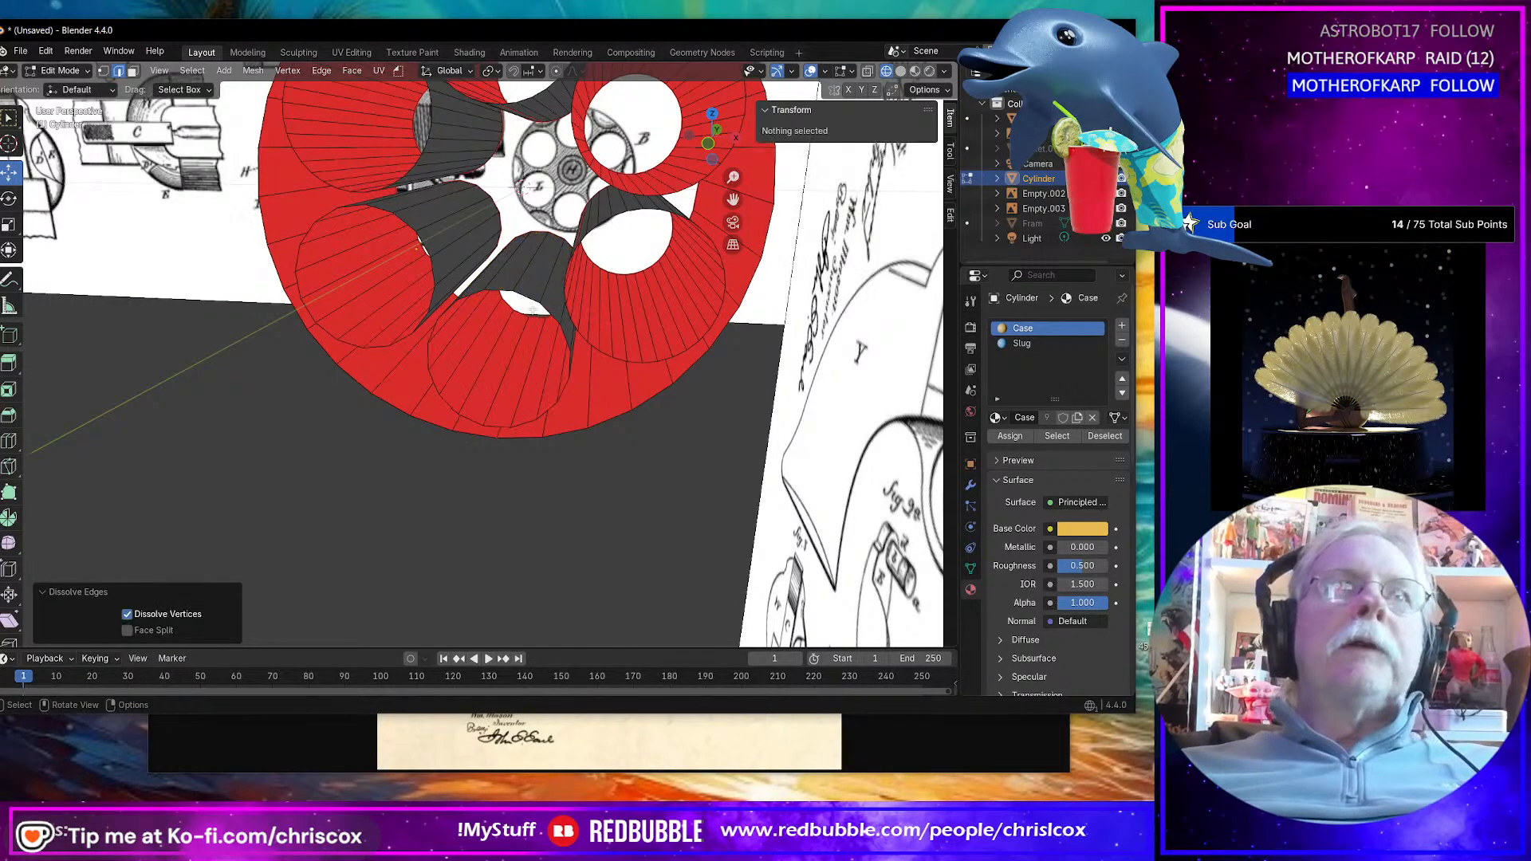
# Step: Select the lower-right chamber's edge ring, thin it with Checker Deselect and dissolve the remaining selected edges
pyautogui.click(611, 311)
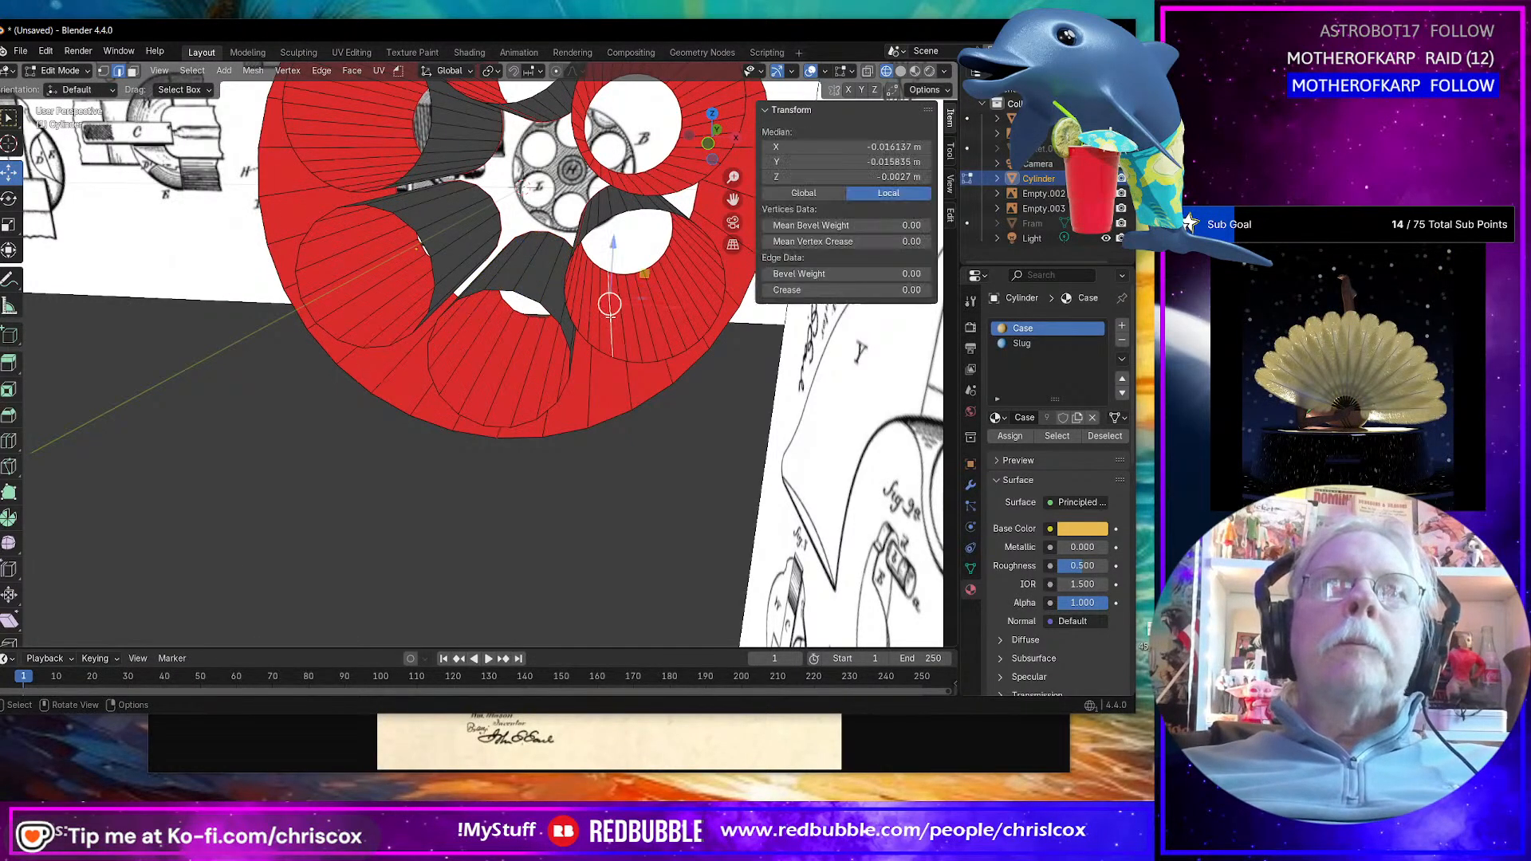
pyautogui.click(192, 70)
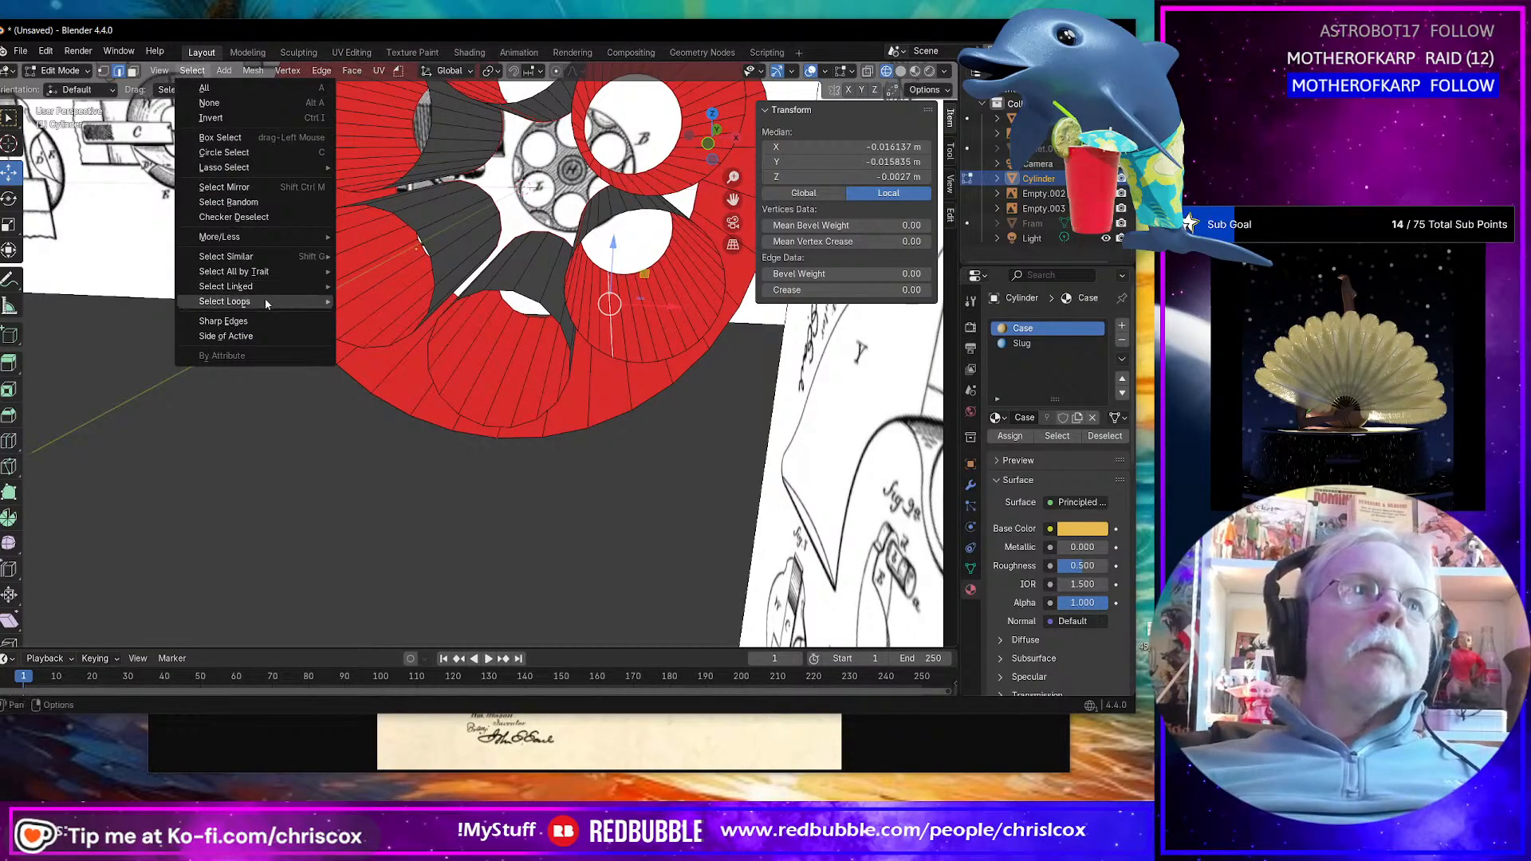
pyautogui.moveTo(265, 303)
pyautogui.click(402, 316)
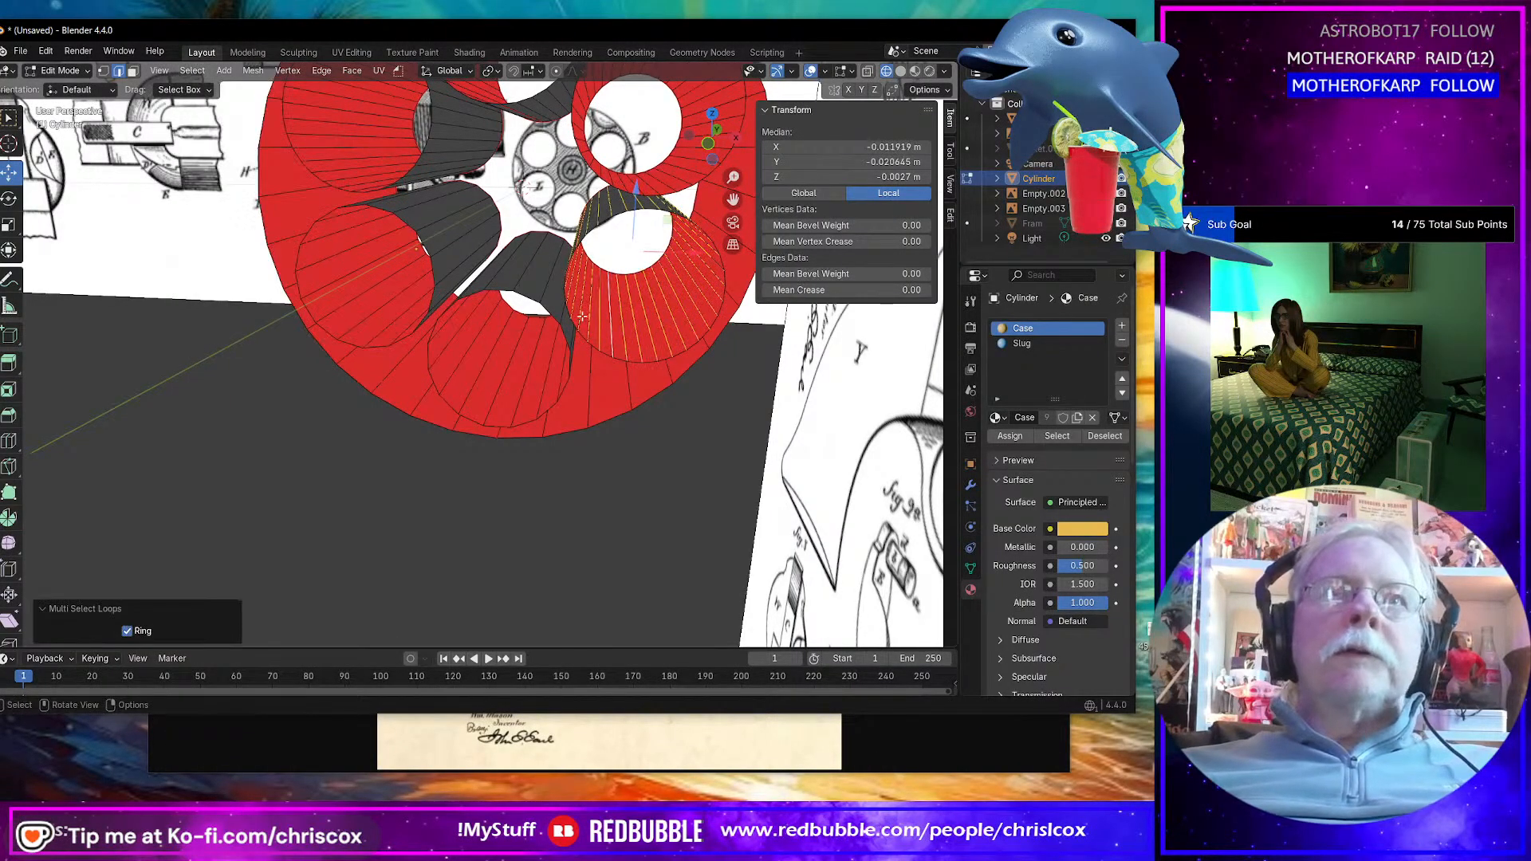
pyautogui.moveTo(583, 317); pyautogui.dragTo(569, 313, button='middle')
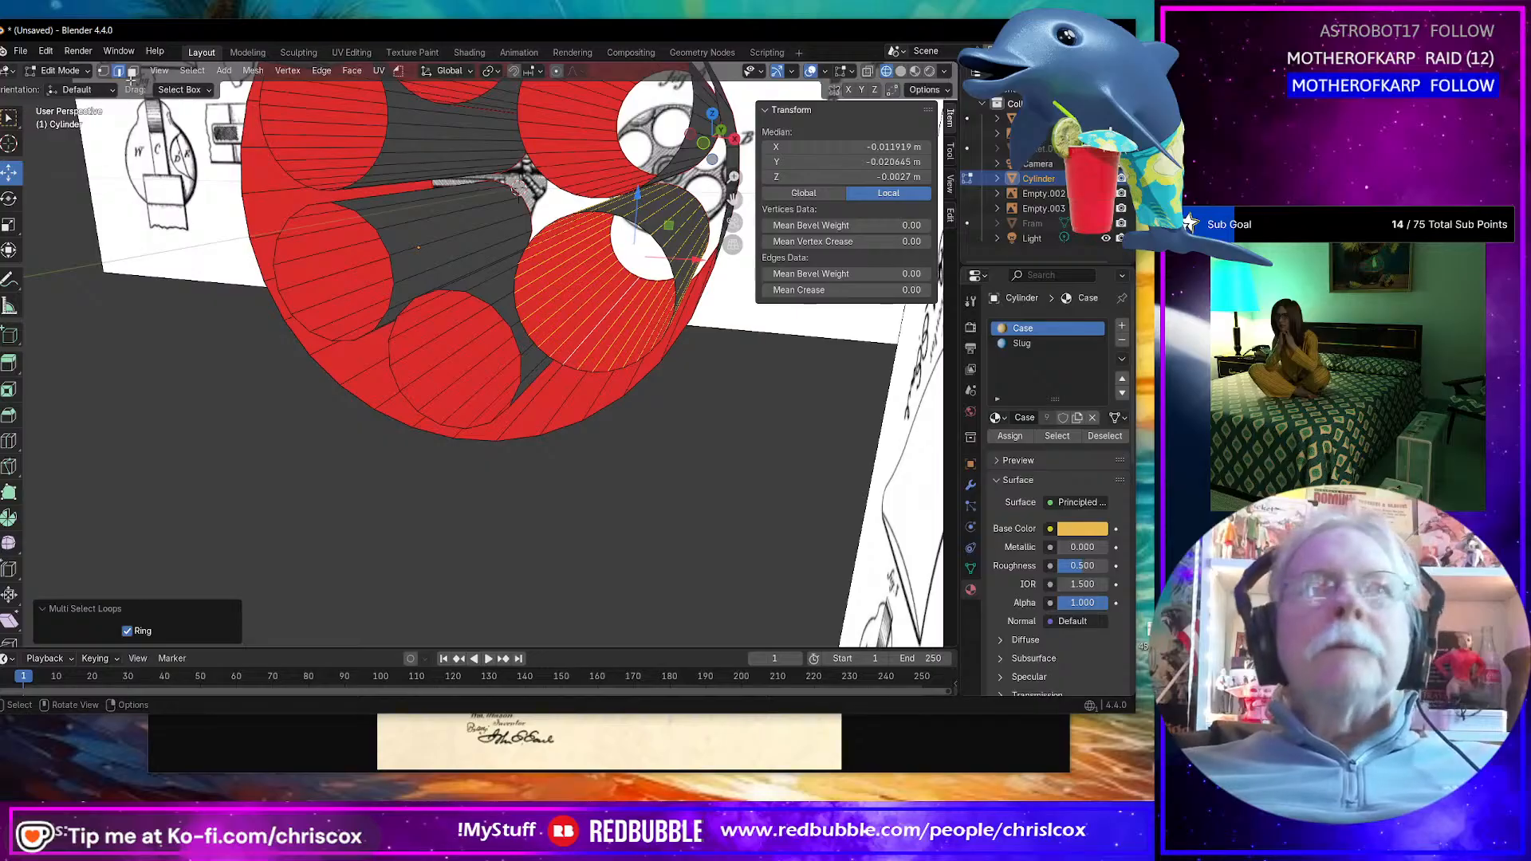
pyautogui.click(192, 70)
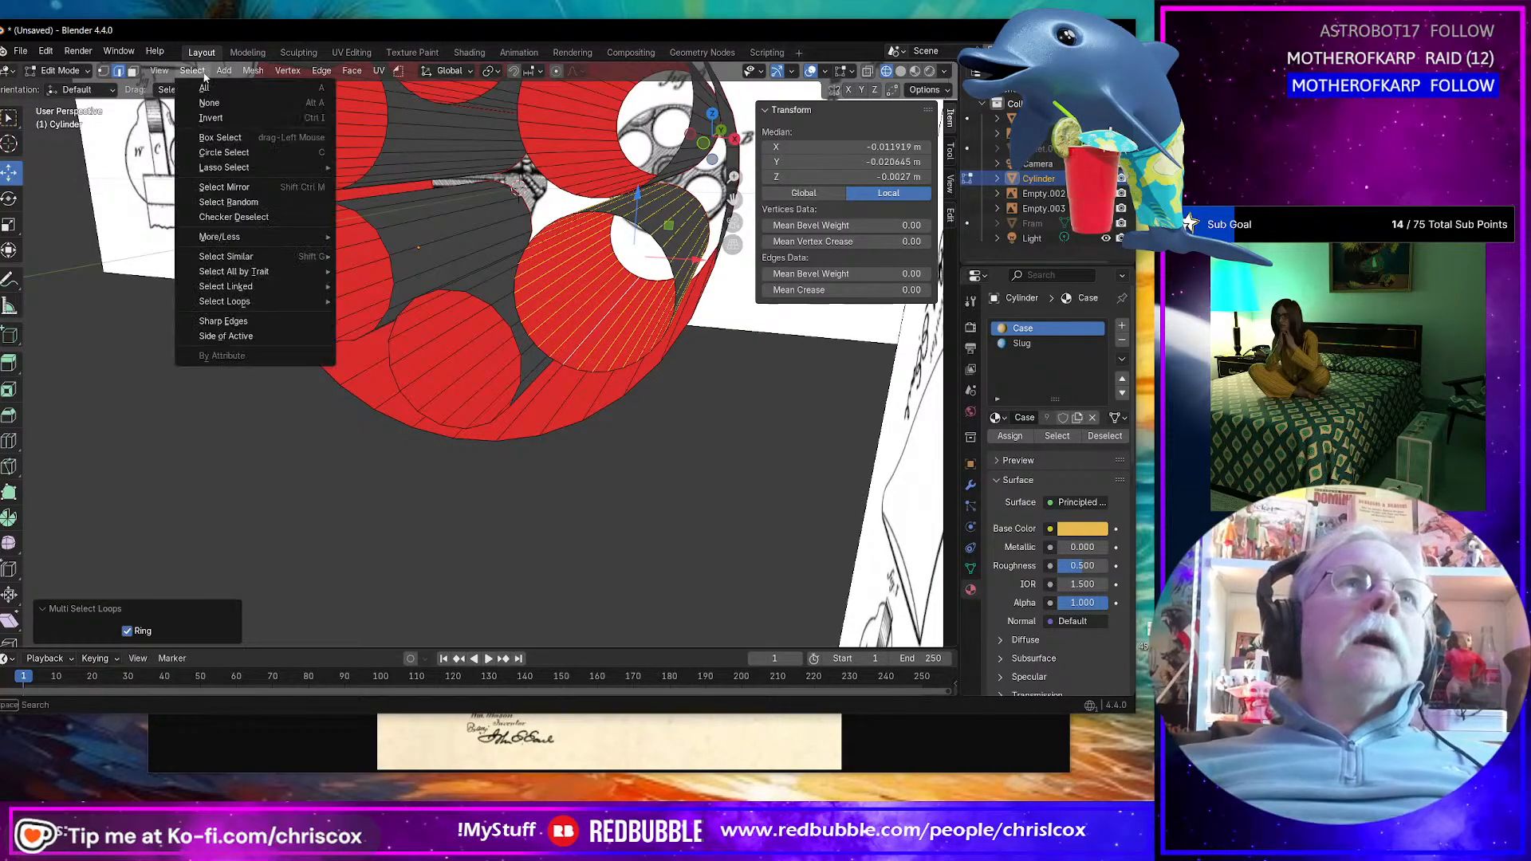
pyautogui.click(266, 220)
pyautogui.press('x')
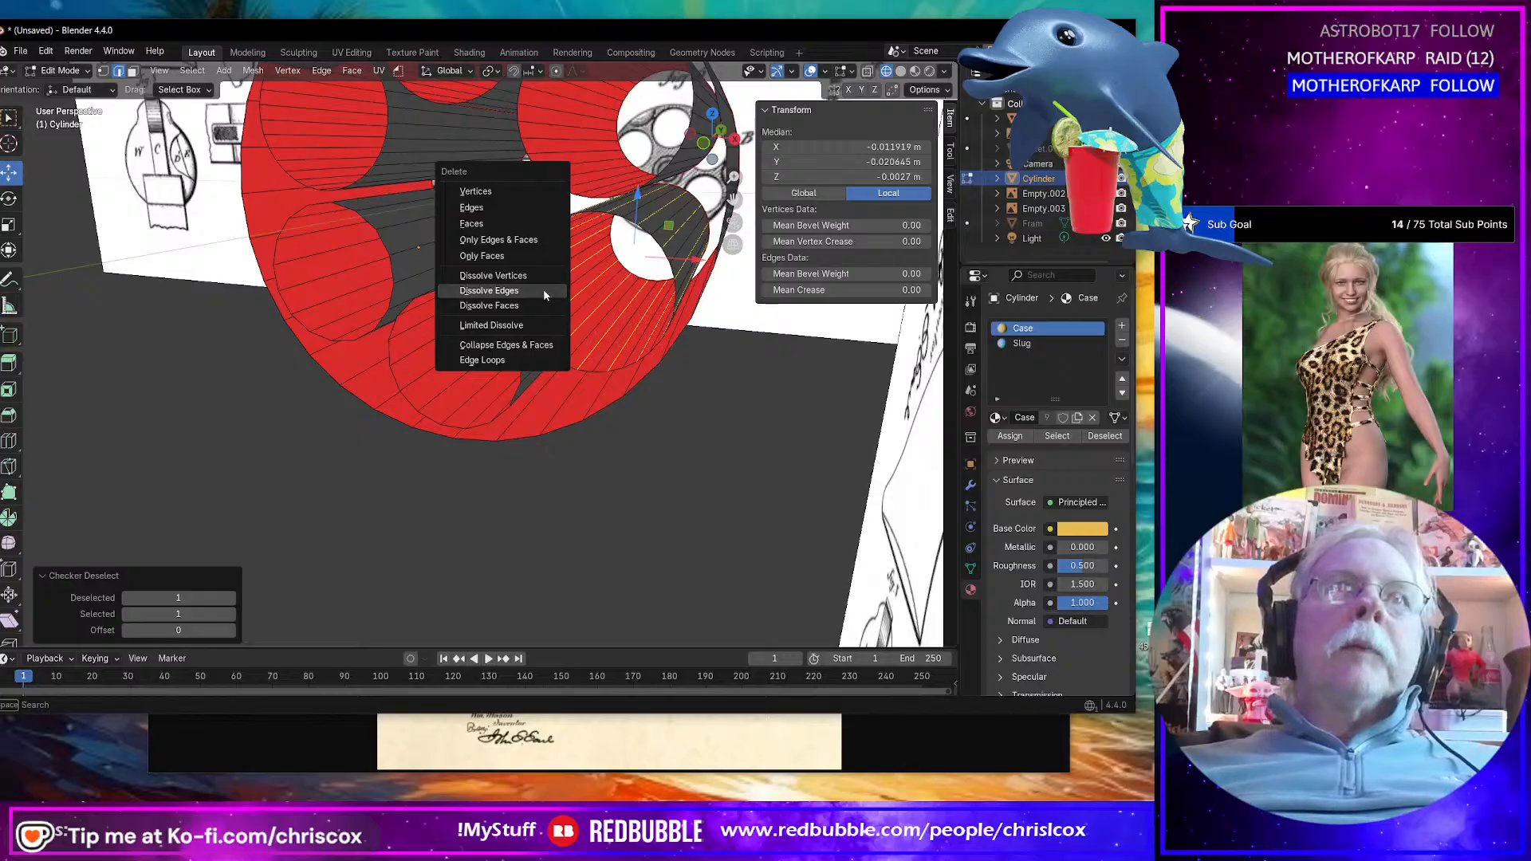
pyautogui.click(544, 292)
# Step: Try to pick alternate lengthwise edges in three chambers at once, using Edge Rings and Checker Deselect
pyautogui.moveTo(544, 292); pyautogui.dragTo(510, 288, button='middle')
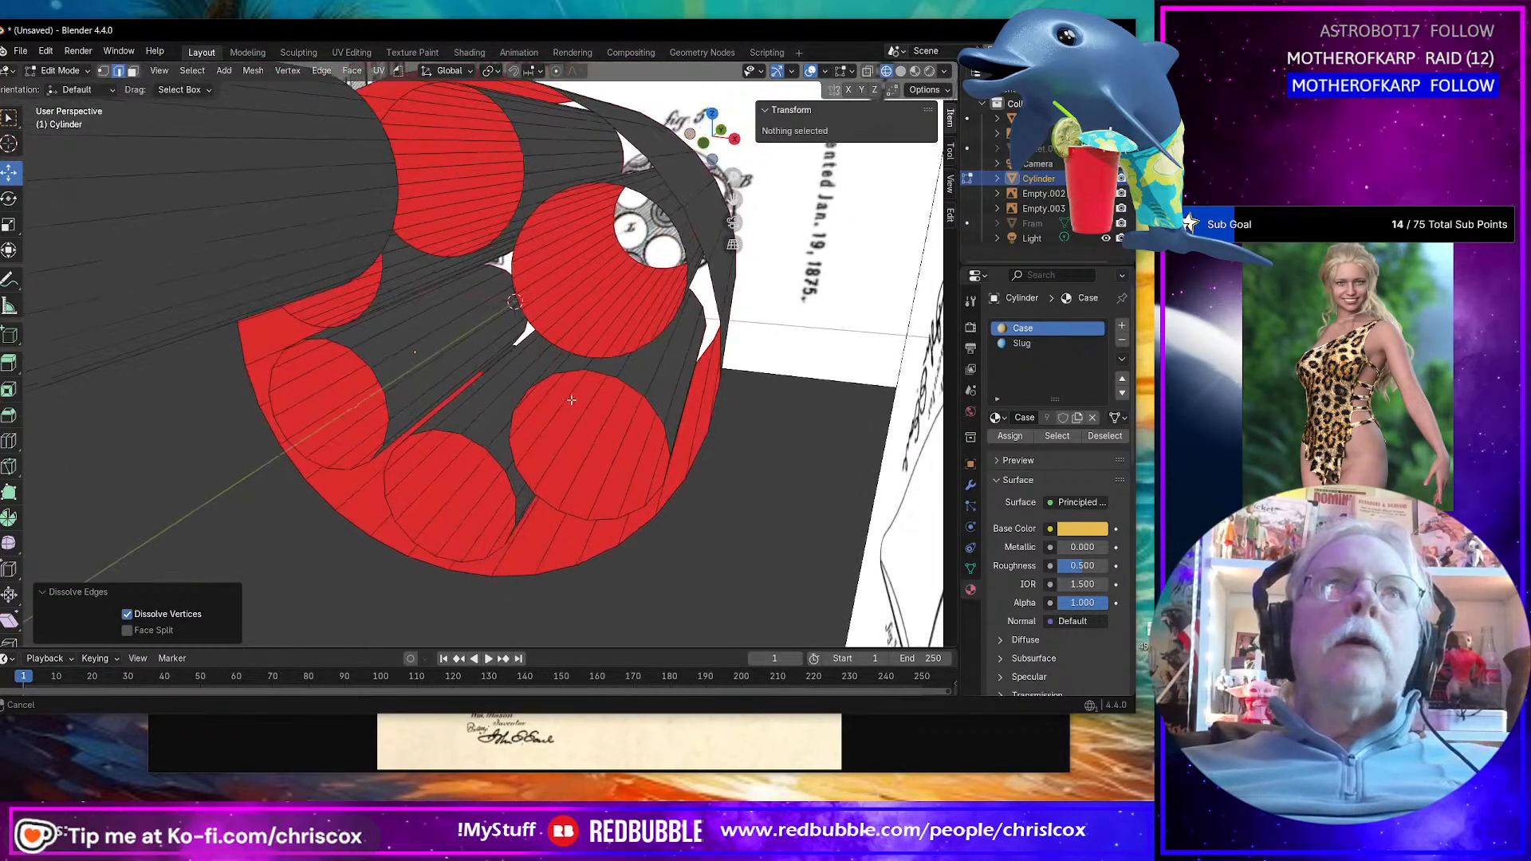
pyautogui.click(435, 165)
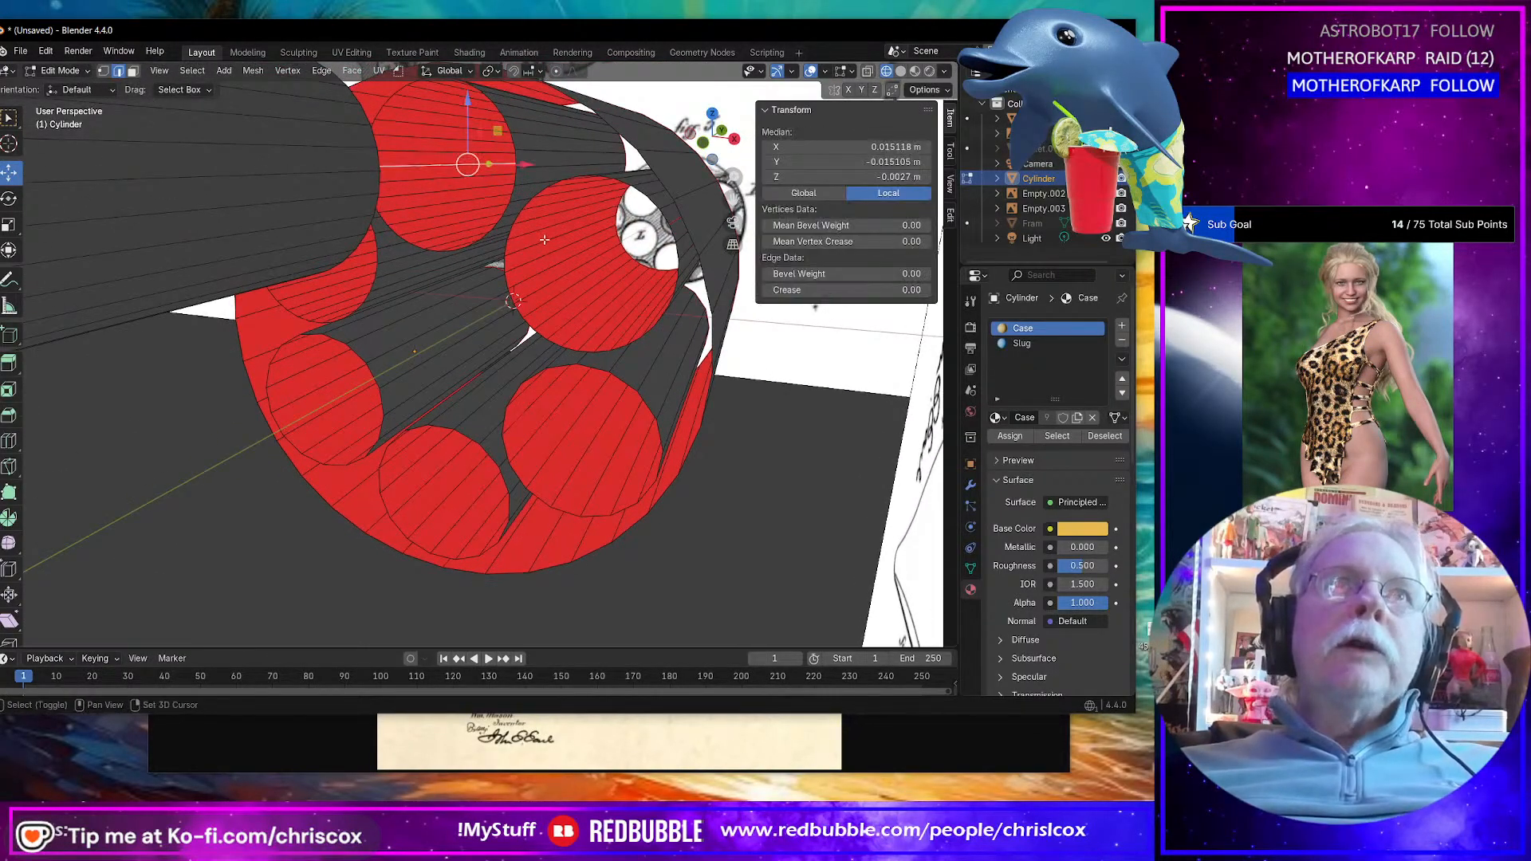
pyautogui.keyDown('shift'); pyautogui.click(546, 241); pyautogui.keyUp('shift')
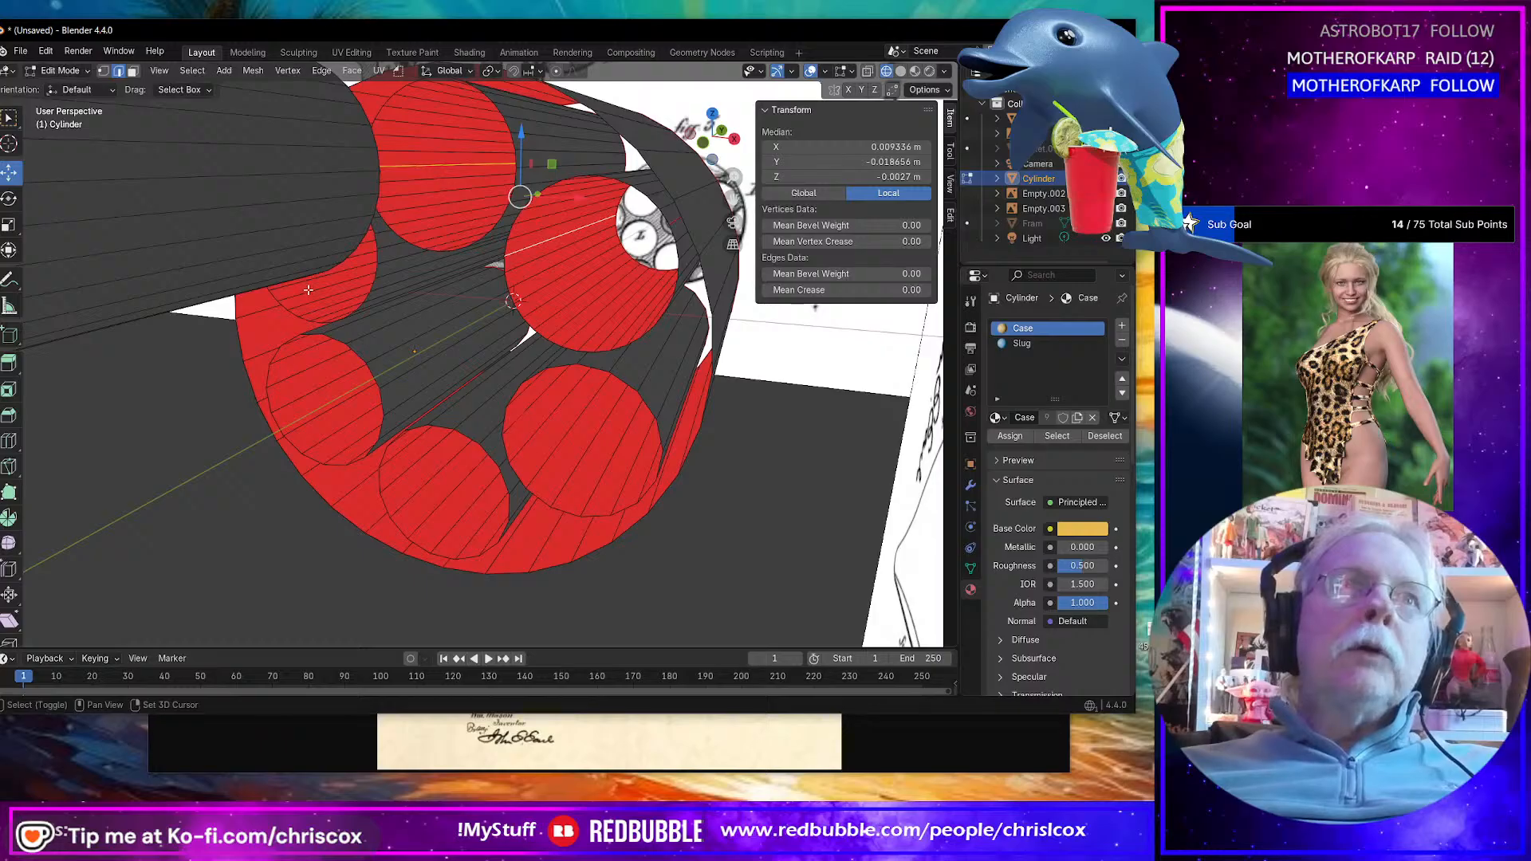
pyautogui.keyDown('shift'); pyautogui.click(308, 289); pyautogui.keyUp('shift')
pyautogui.click(192, 70)
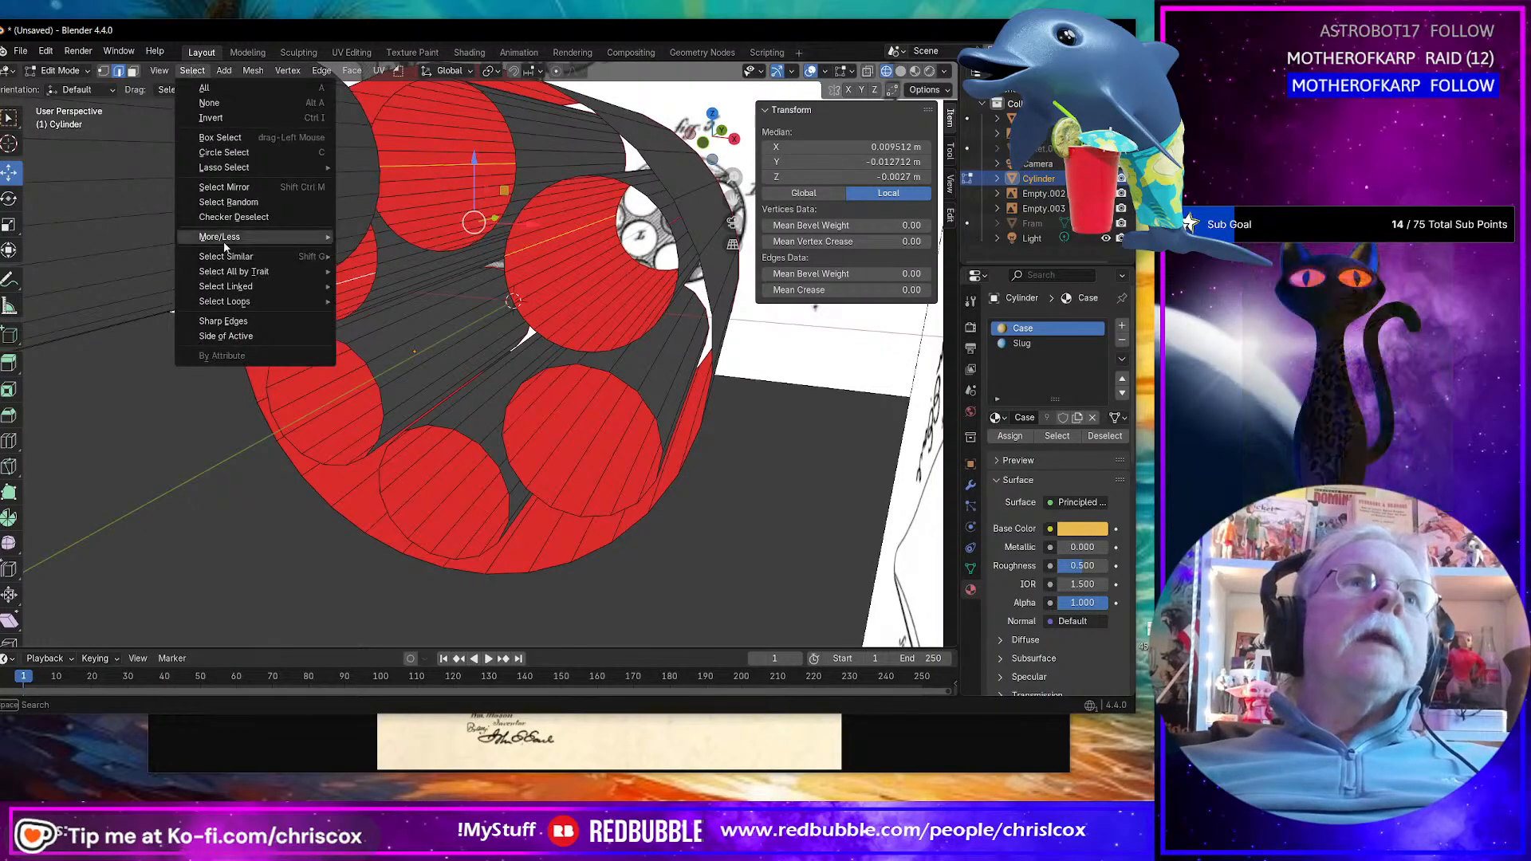
pyautogui.moveTo(239, 302)
pyautogui.click(391, 315)
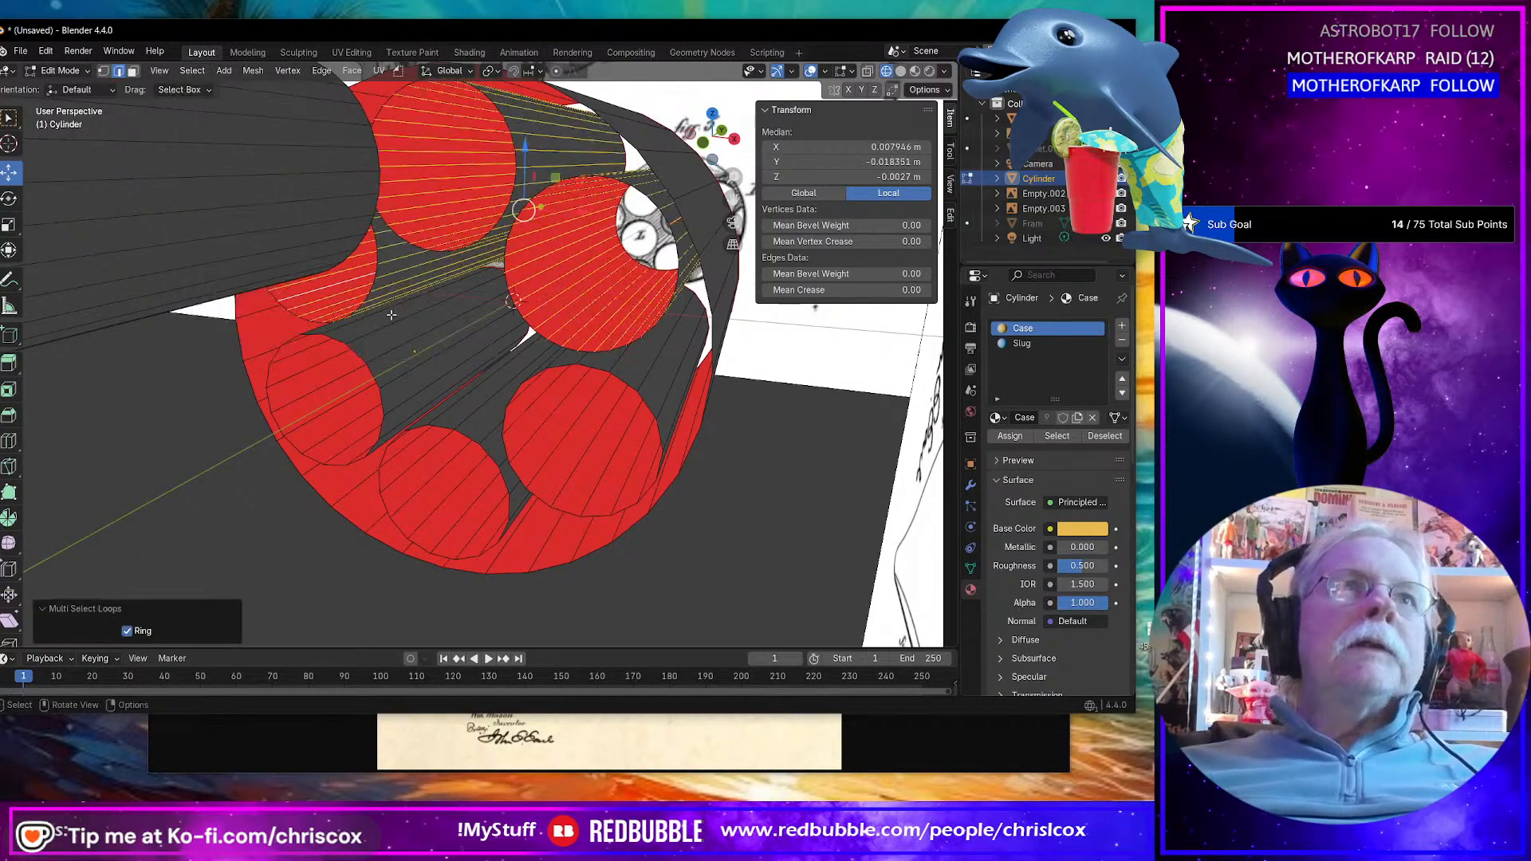
pyautogui.click(193, 71)
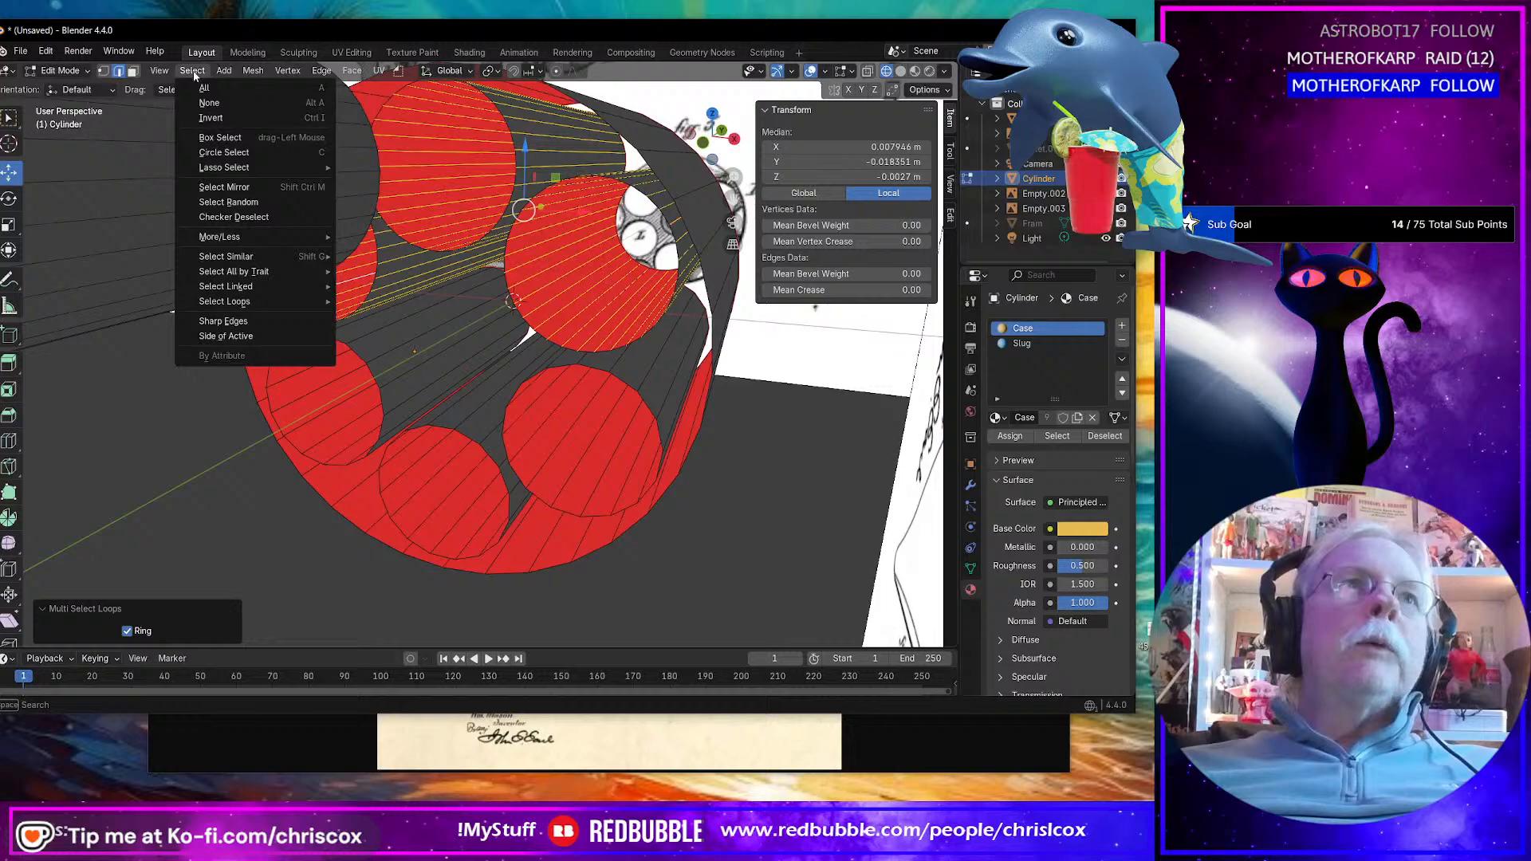
pyautogui.click(237, 218)
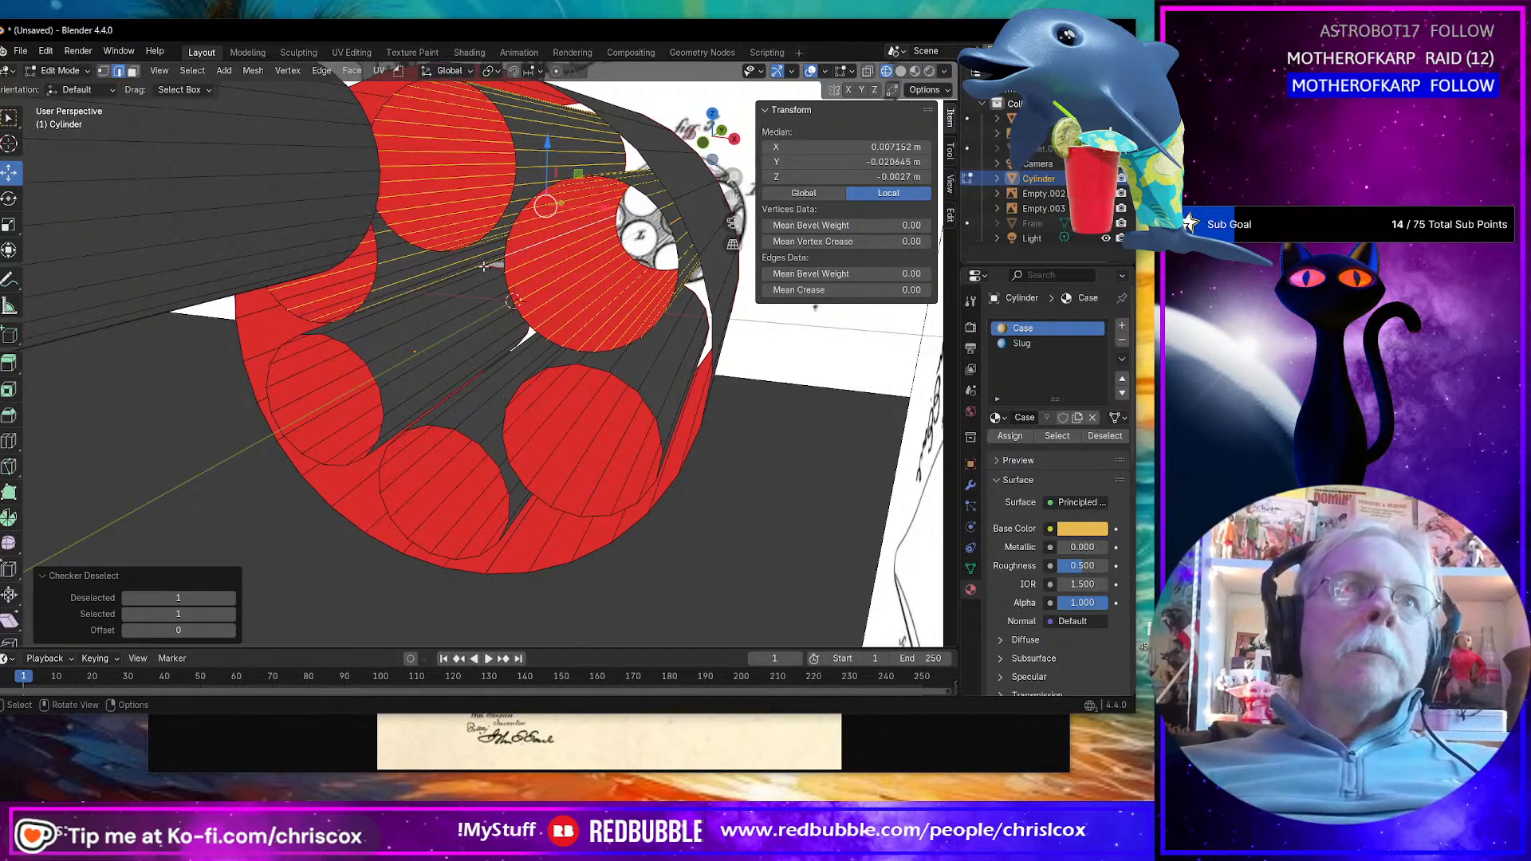
pyautogui.moveTo(484, 269); pyautogui.dragTo(583, 168, button='middle')
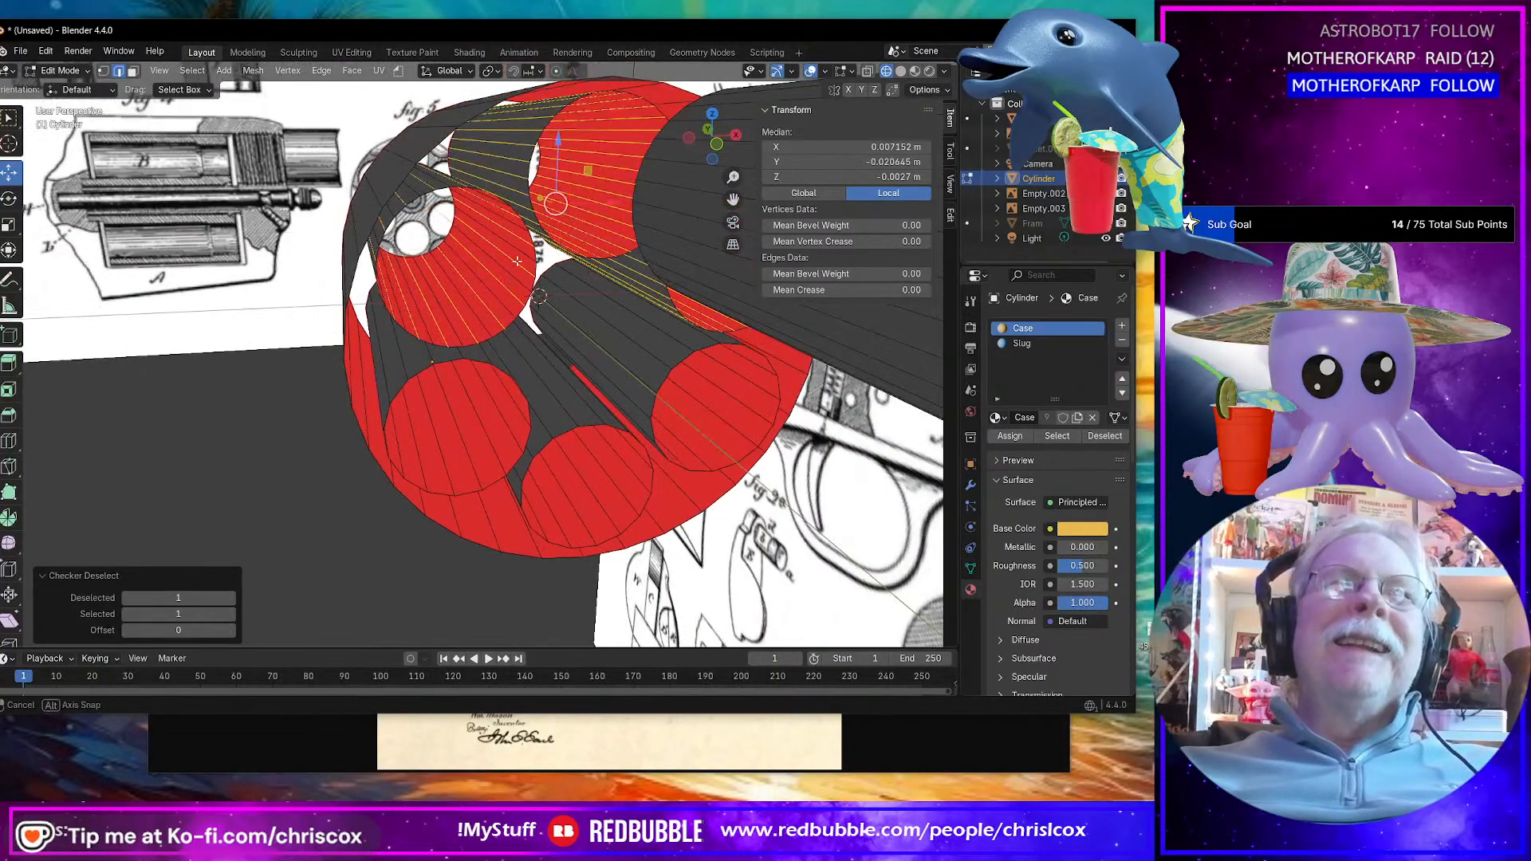
# Step: Select the ring of lengthwise edges in the cylinder's upper-left chamber with Edge Rings
pyautogui.click(605, 153)
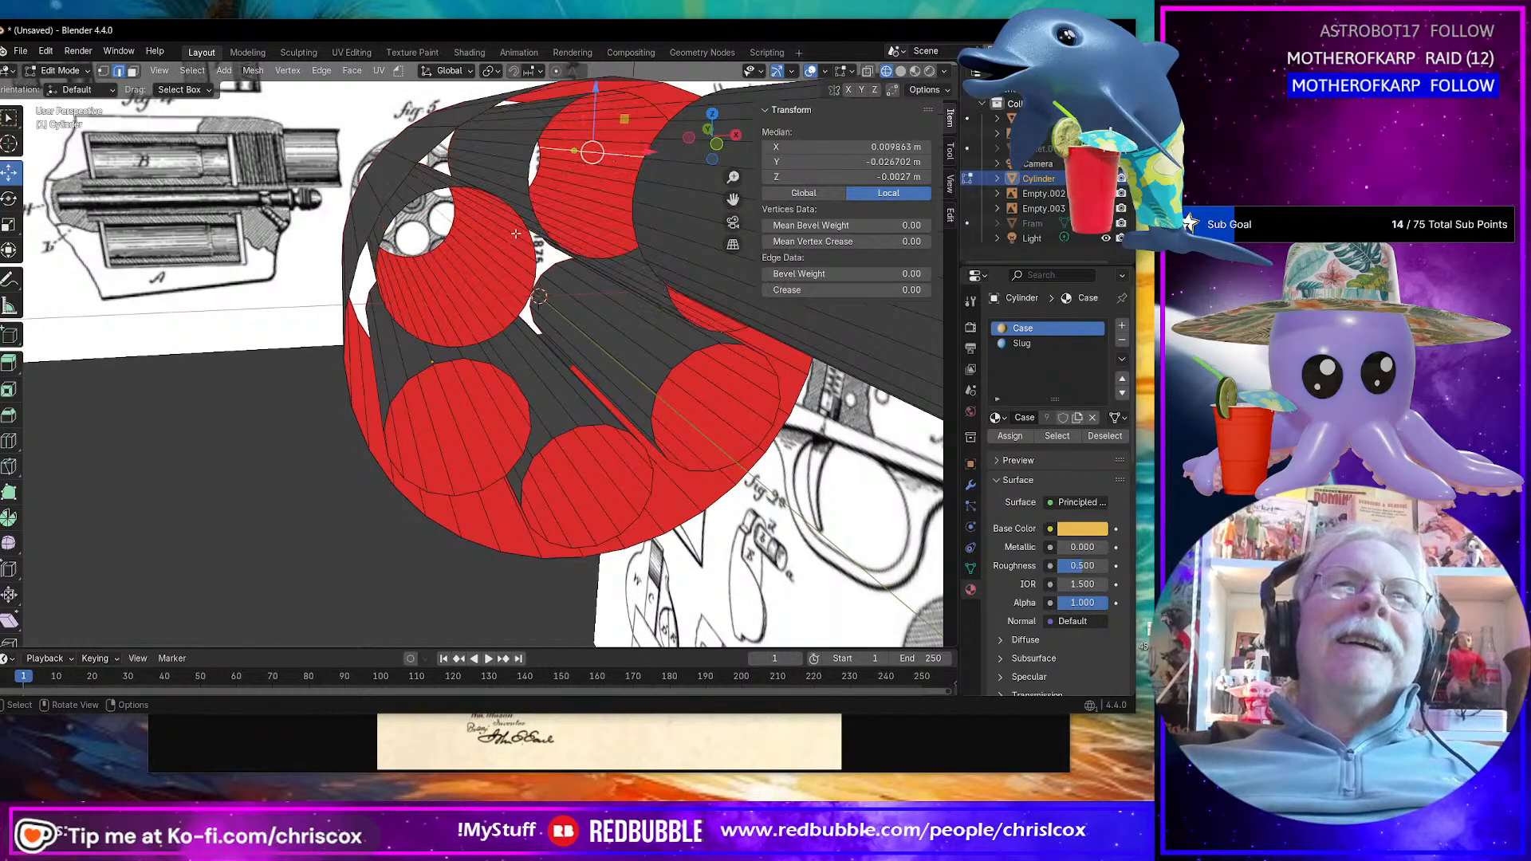
pyautogui.click(493, 282)
pyautogui.click(193, 70)
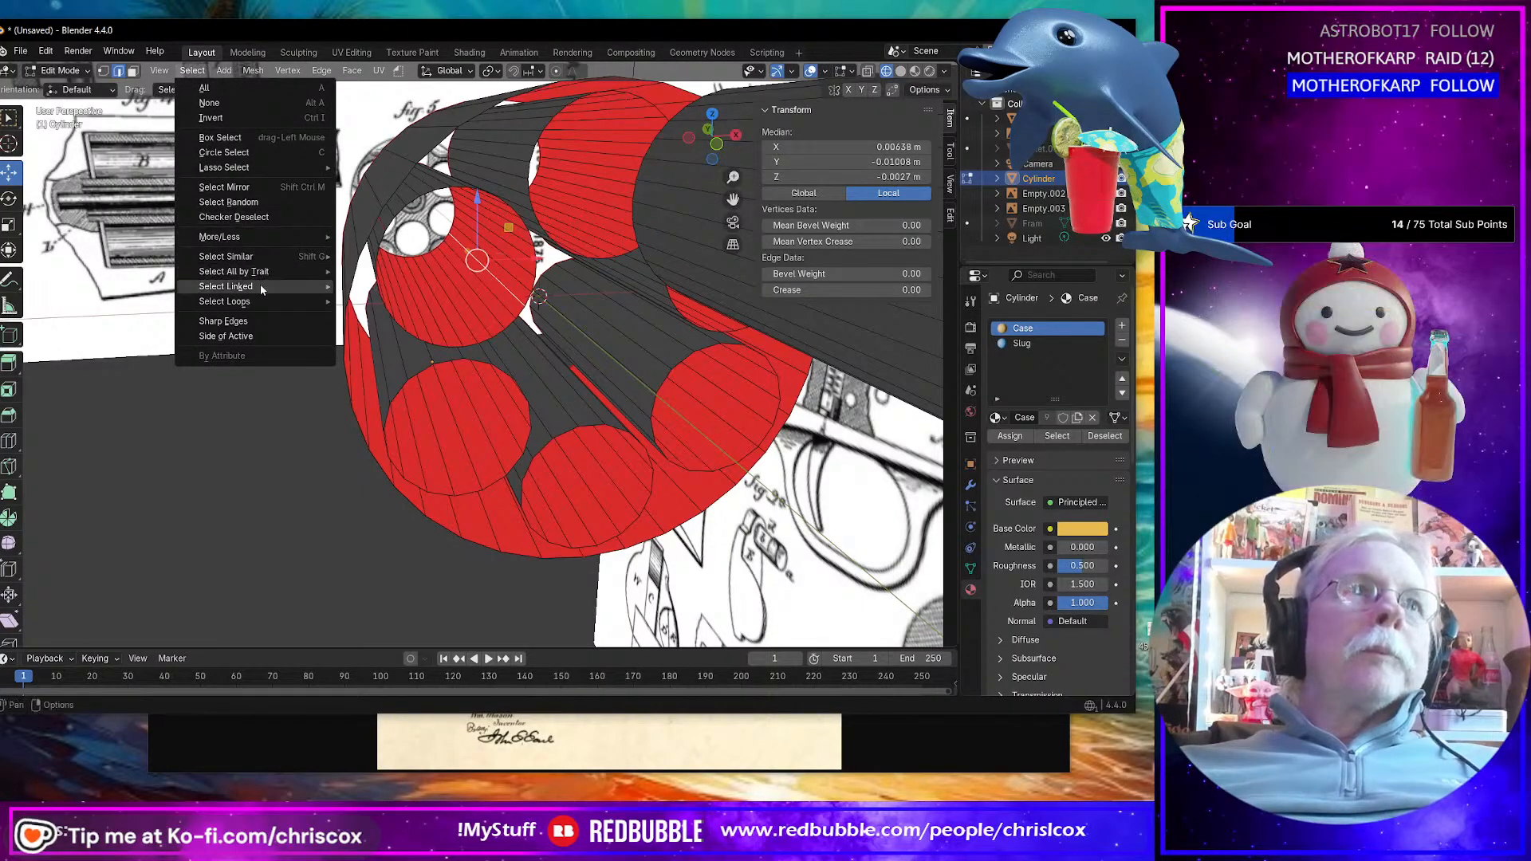
pyautogui.moveTo(239, 286)
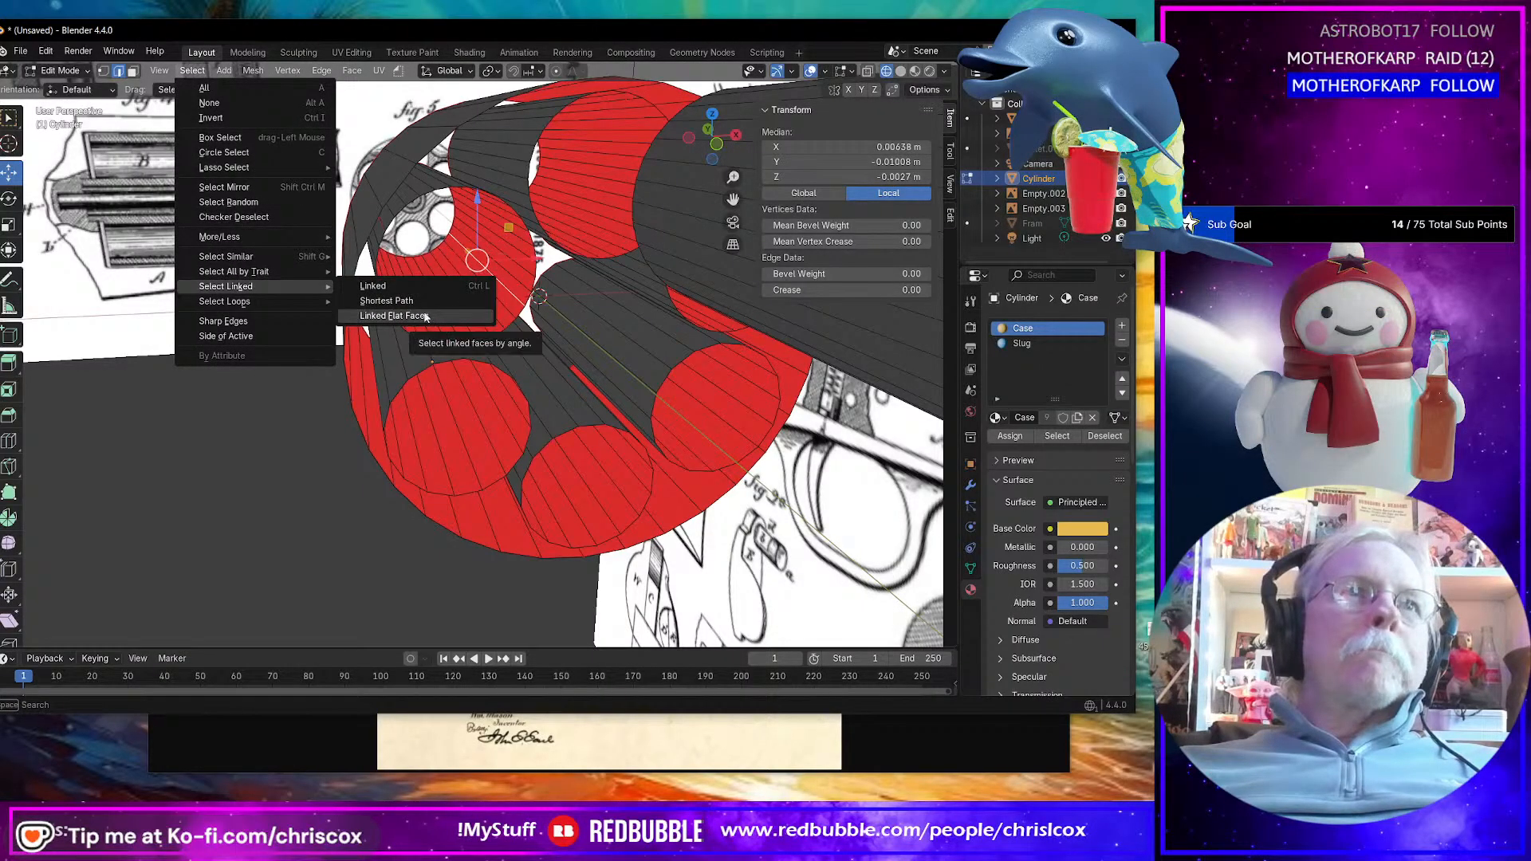
pyautogui.moveTo(341, 305)
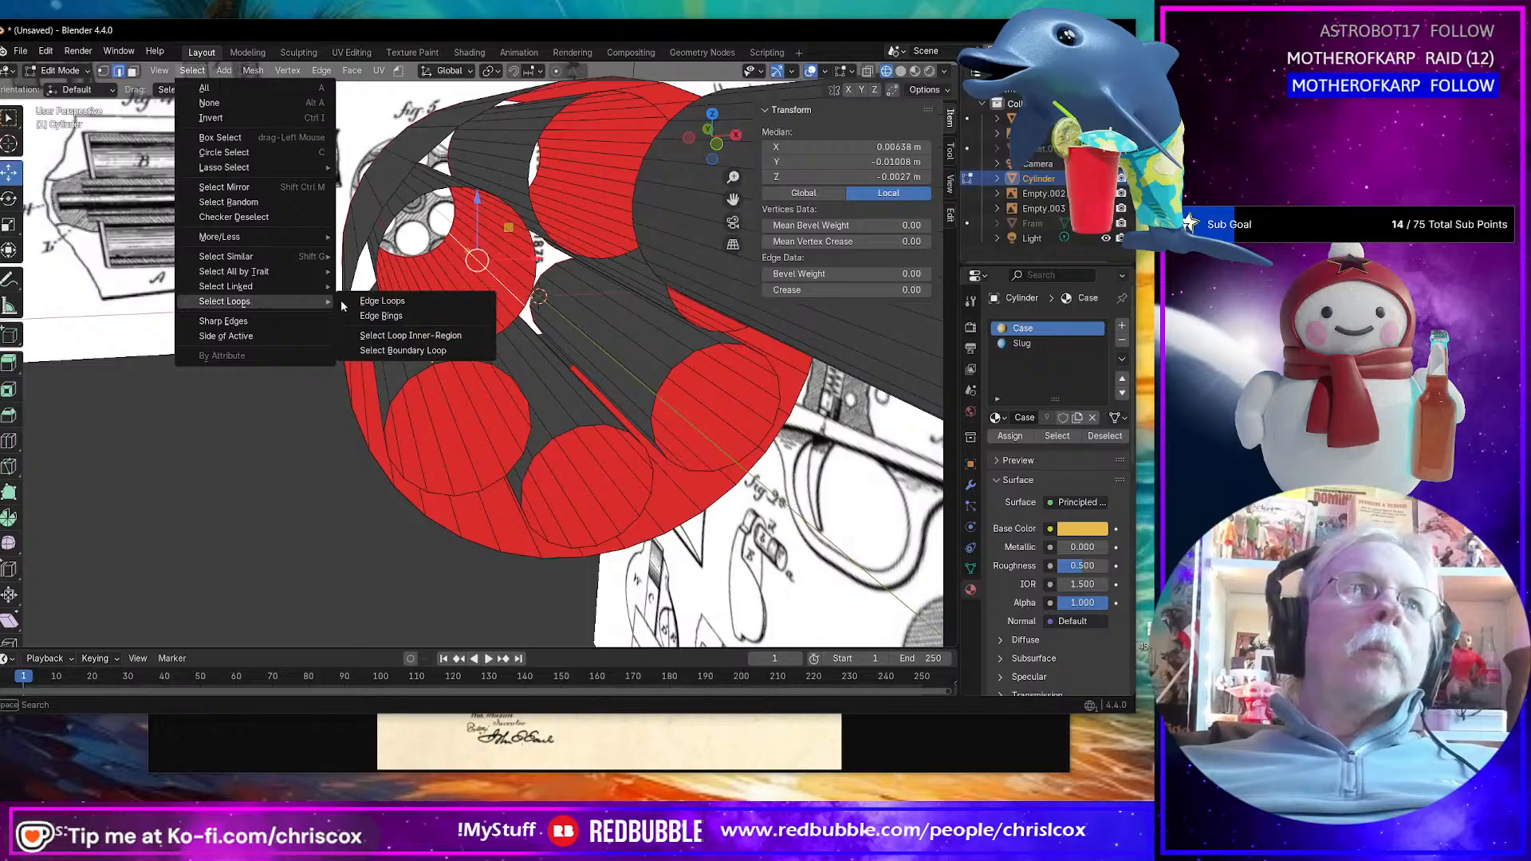
pyautogui.click(391, 317)
# Step: Thin the upper-left chamber's ring using Checker Deselect with 1 deselected, and dissolve the edges that stay selected
pyautogui.click(193, 70)
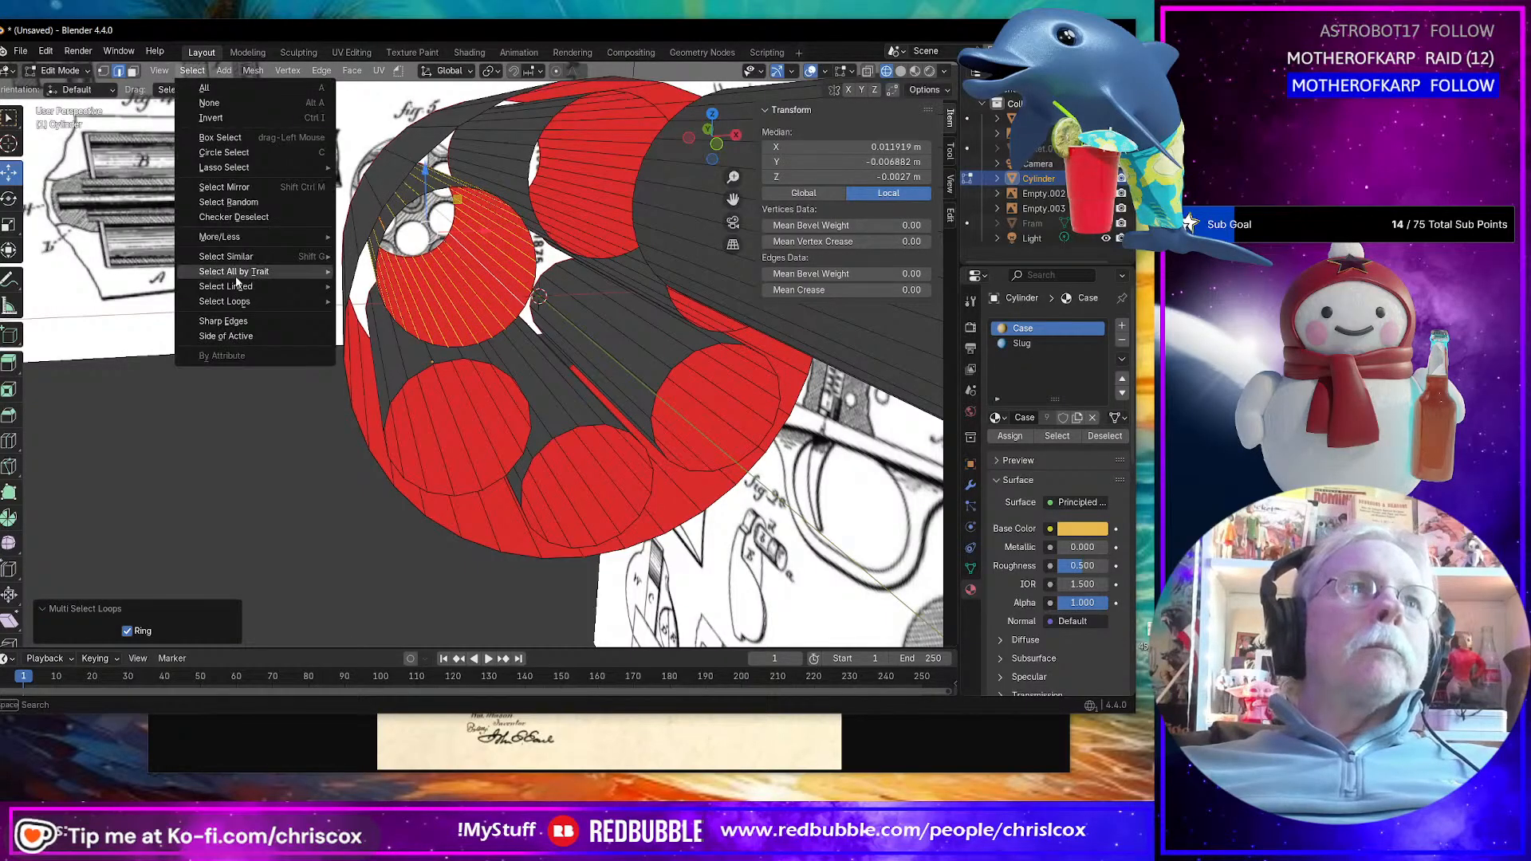
pyautogui.click(234, 217)
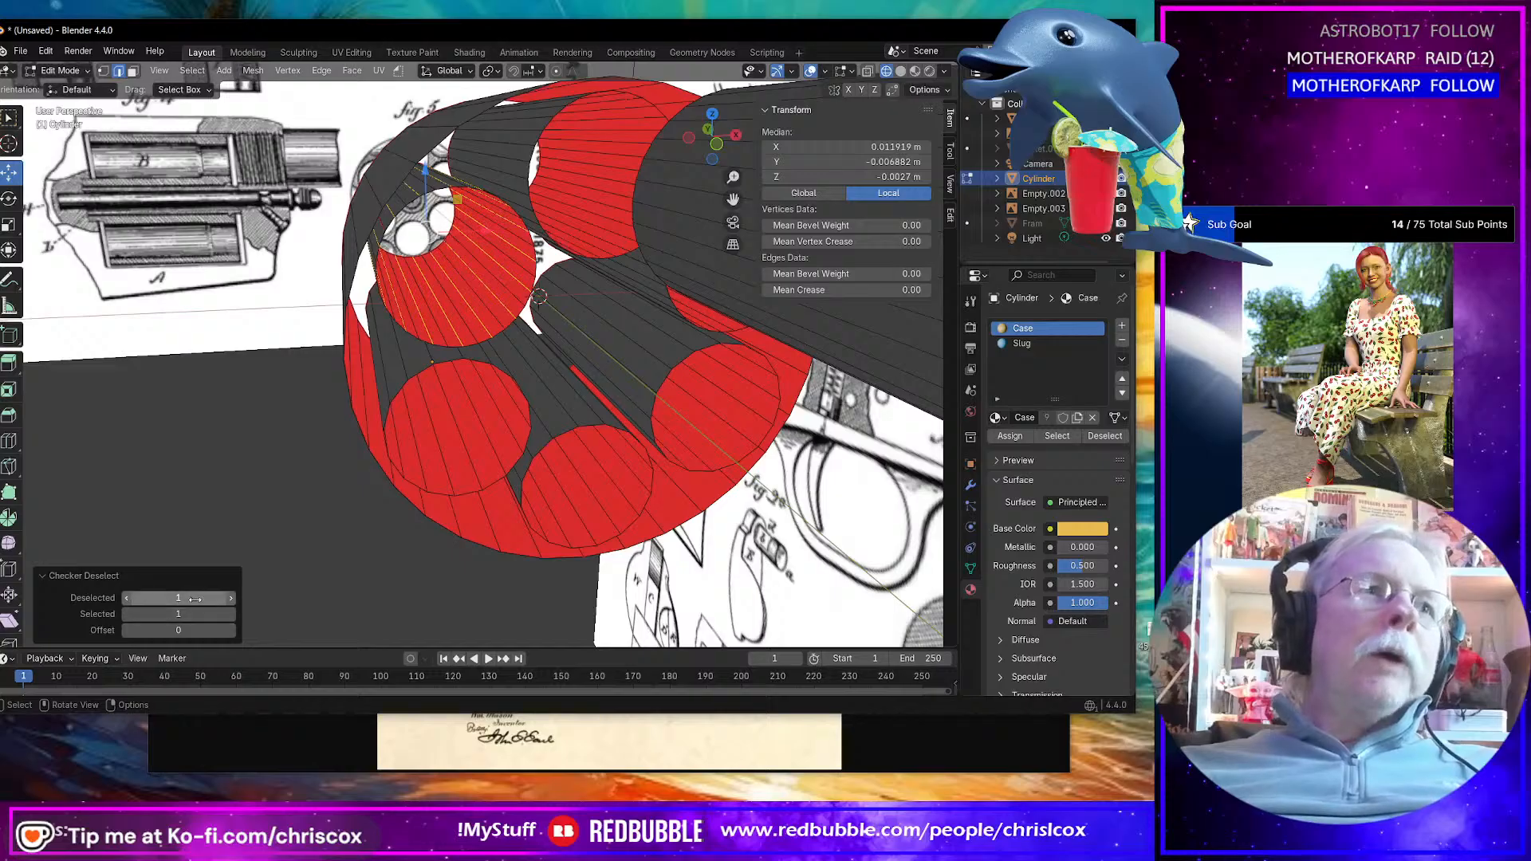
pyautogui.click(233, 600)
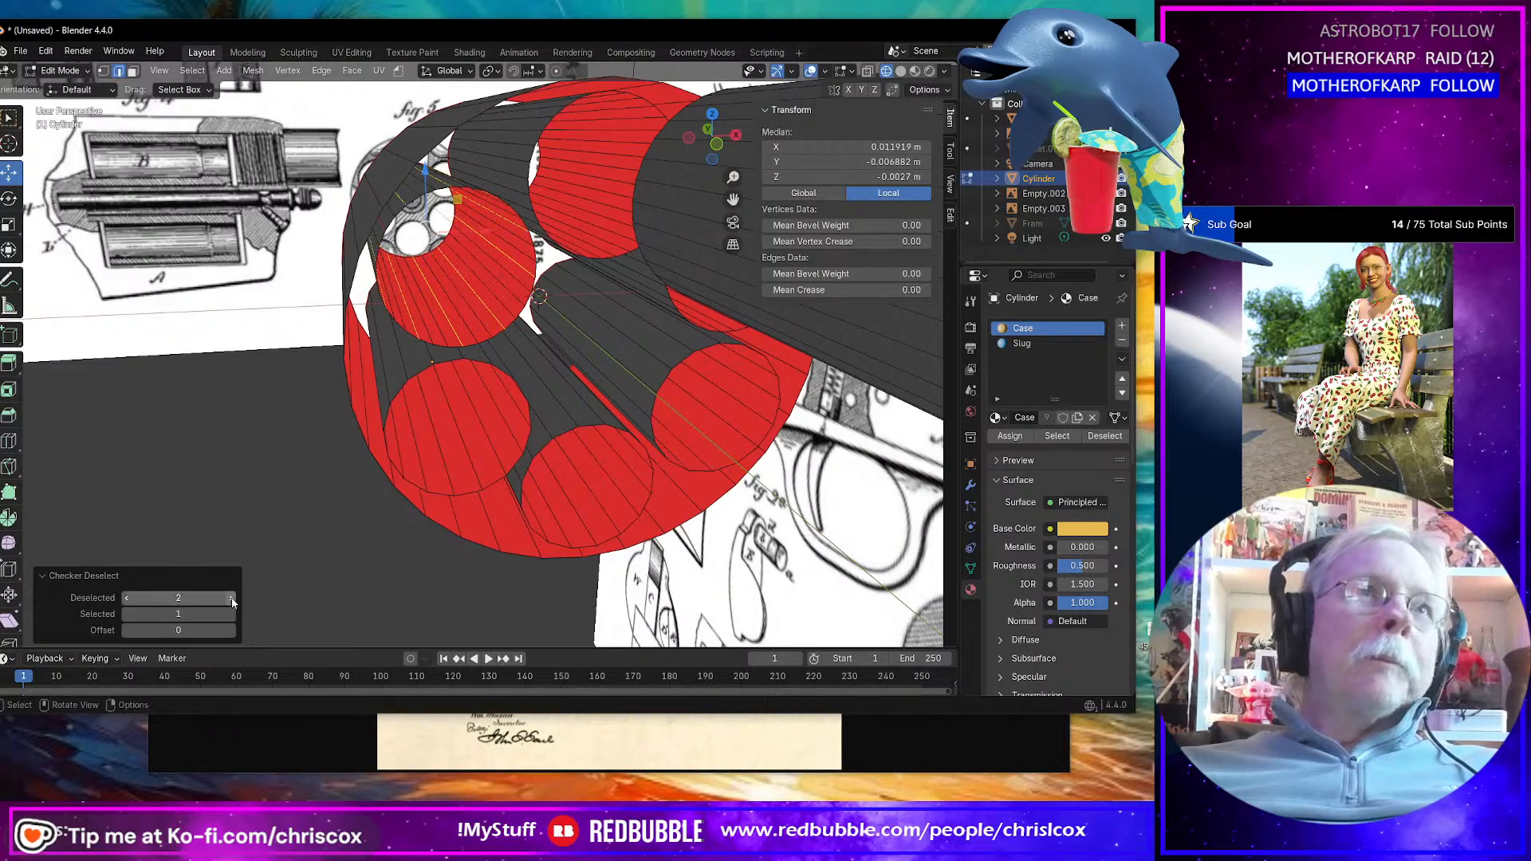
pyautogui.click(126, 598)
pyautogui.press('x')
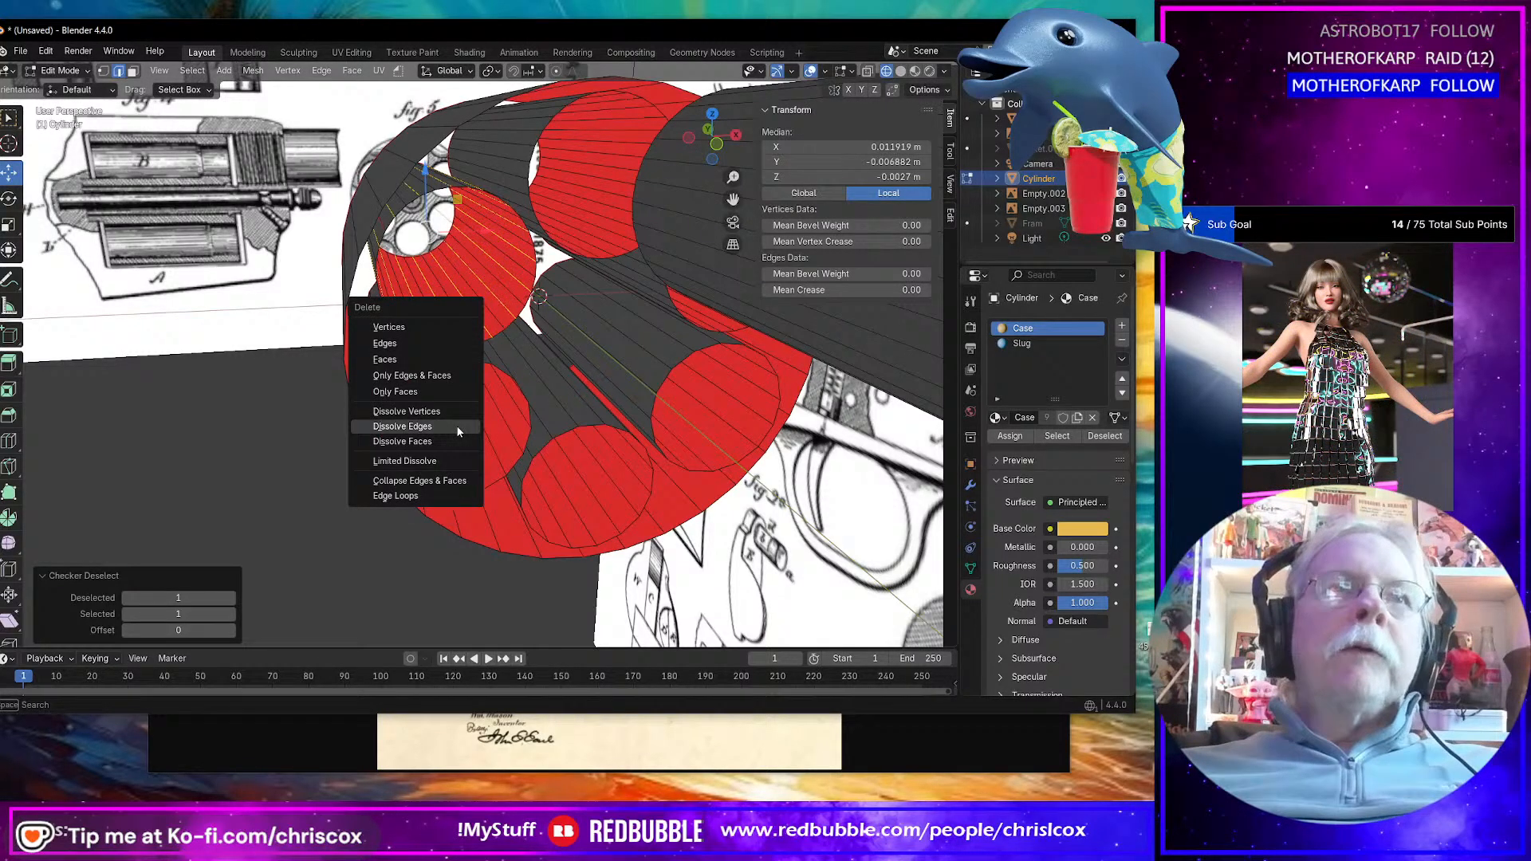
pyautogui.click(456, 426)
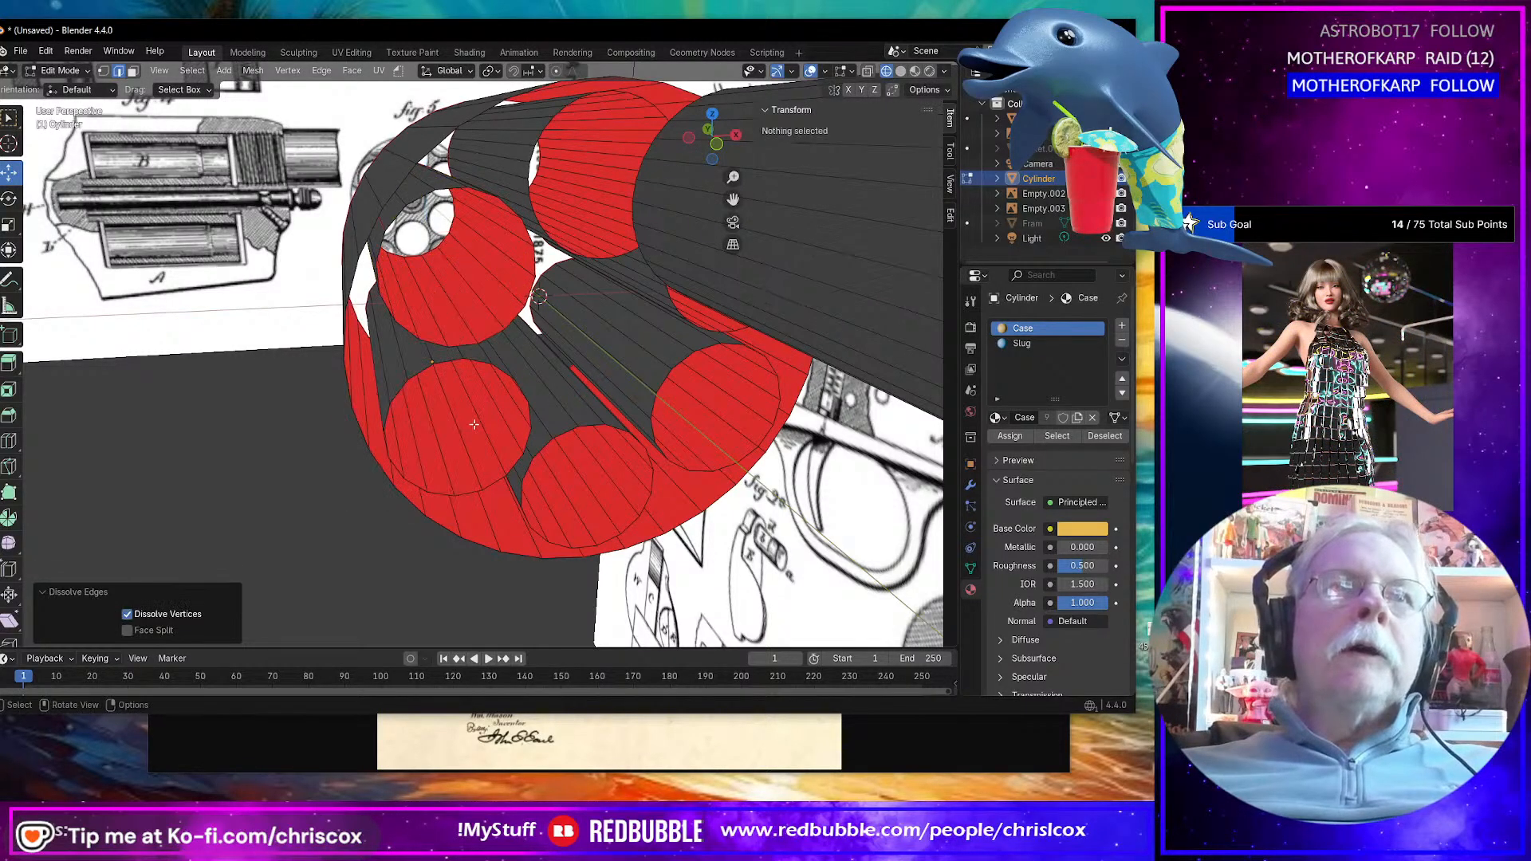
# Step: Select the ring of lengthwise edges in the cylinder's top chamber with Edge Rings
pyautogui.moveTo(456, 426); pyautogui.dragTo(692, 186, button='middle')
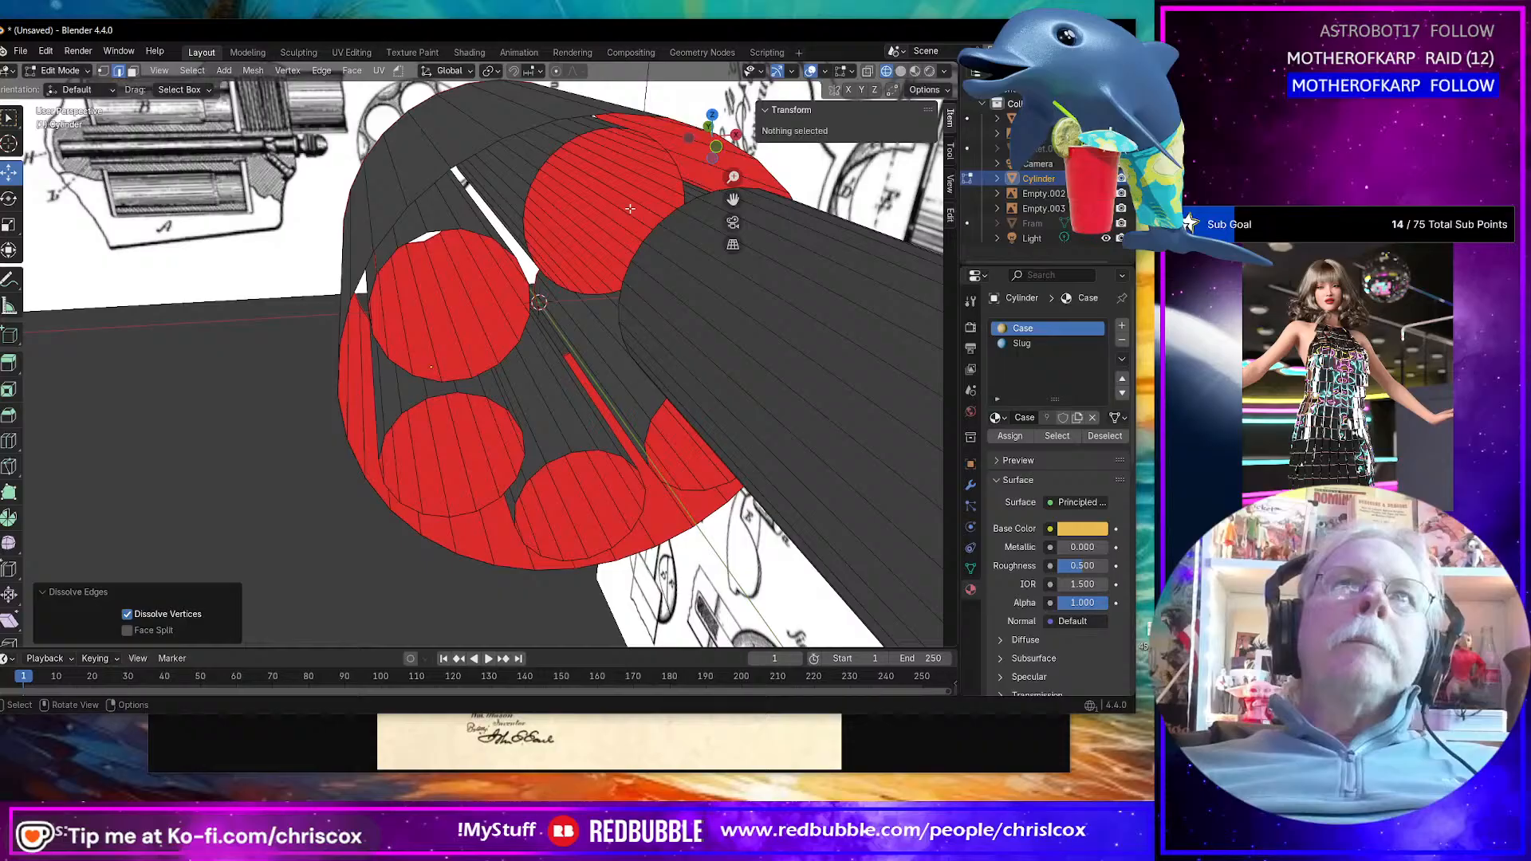
pyautogui.click(630, 208)
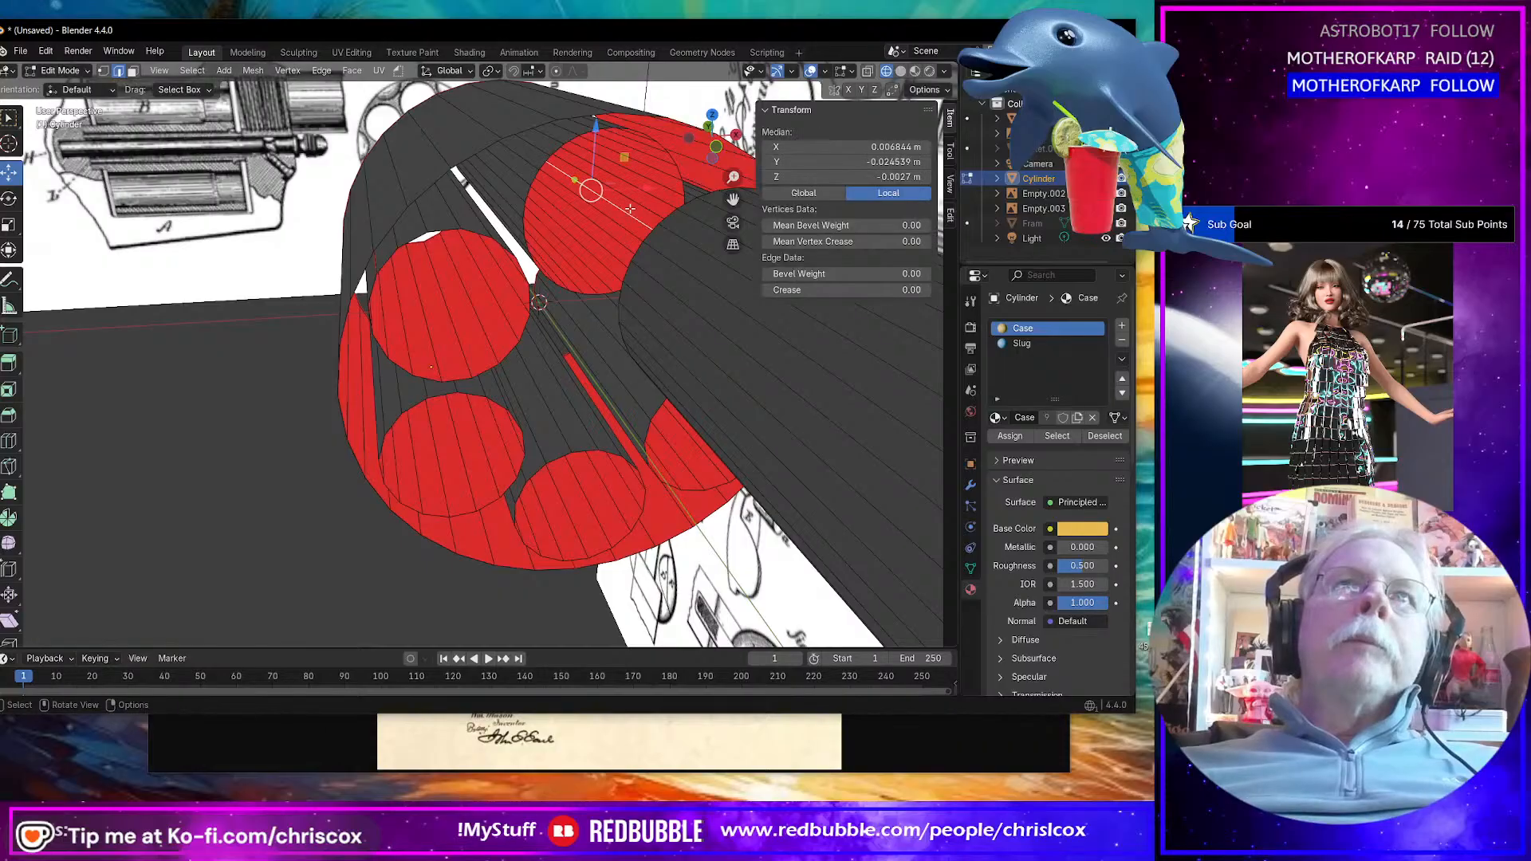
pyautogui.moveTo(613, 272); pyautogui.dragTo(616, 253, button='middle')
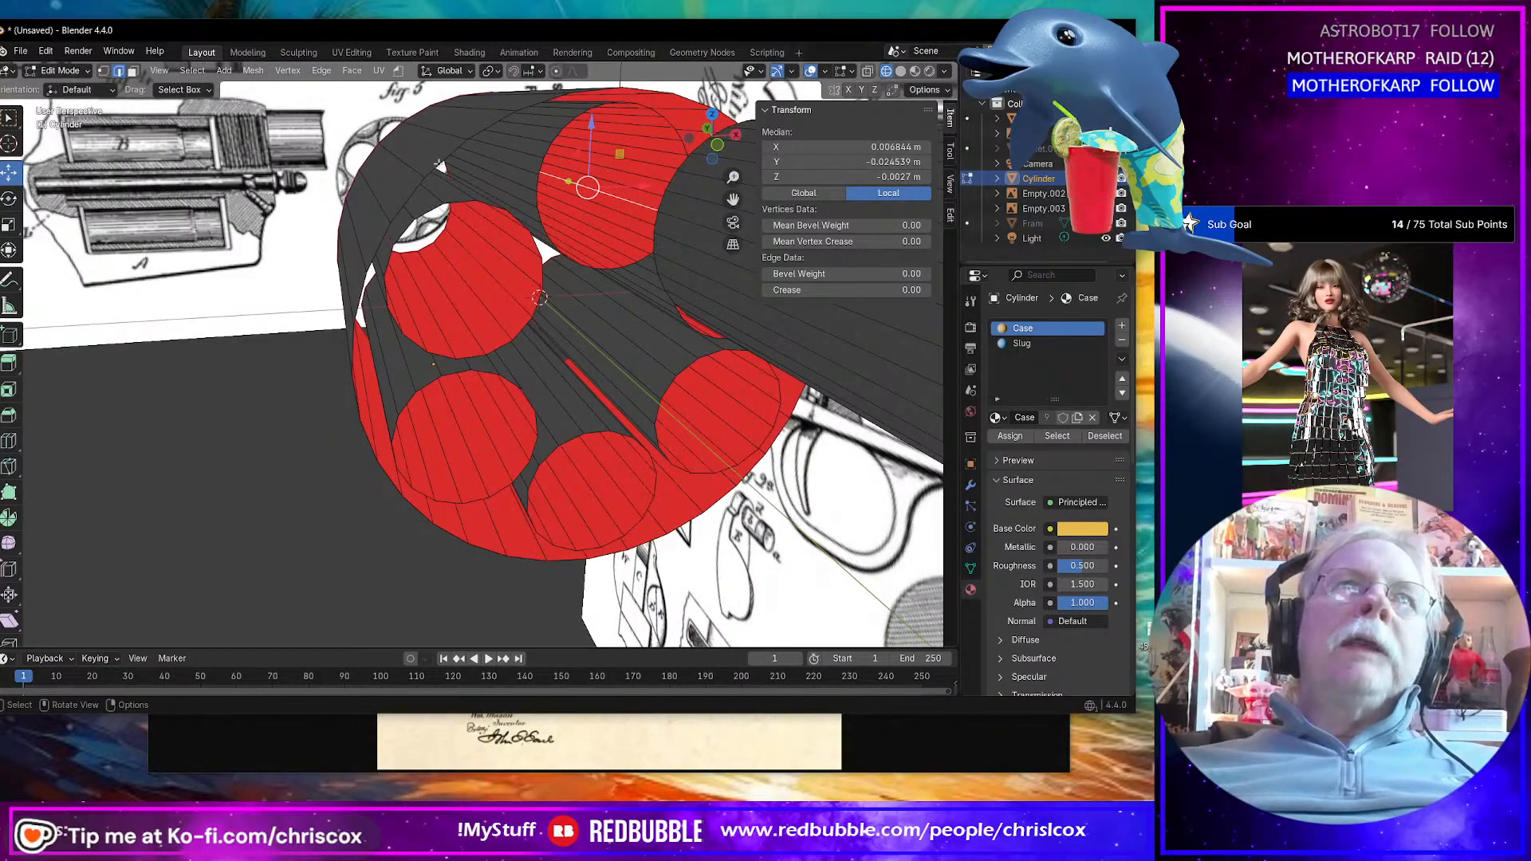
pyautogui.moveTo(432, 168); pyautogui.dragTo(533, 268, button='middle')
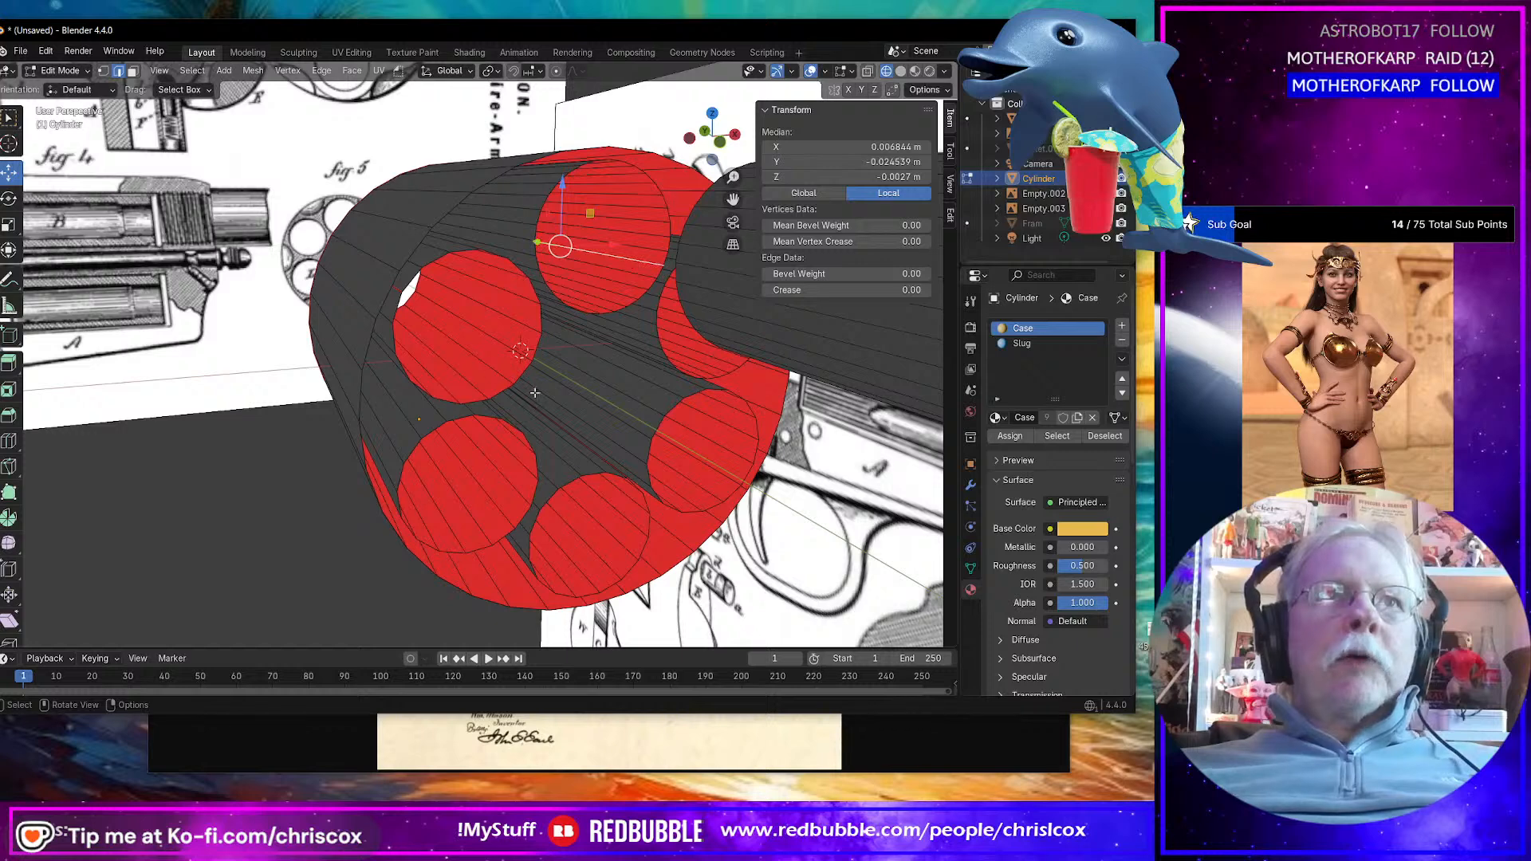
pyautogui.moveTo(573, 449); pyautogui.dragTo(544, 432, button='middle')
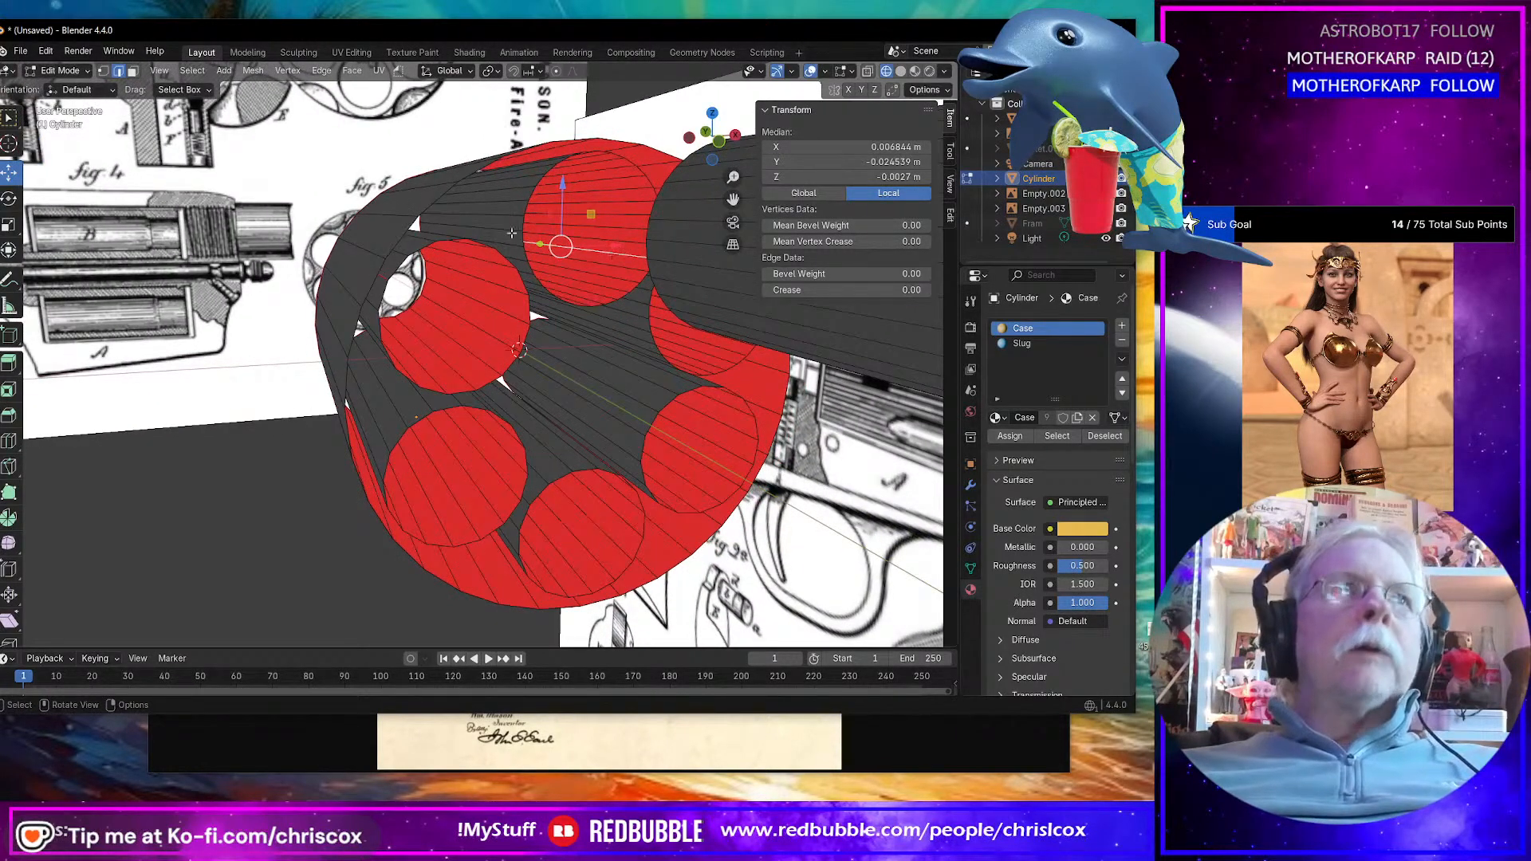
pyautogui.click(187, 73)
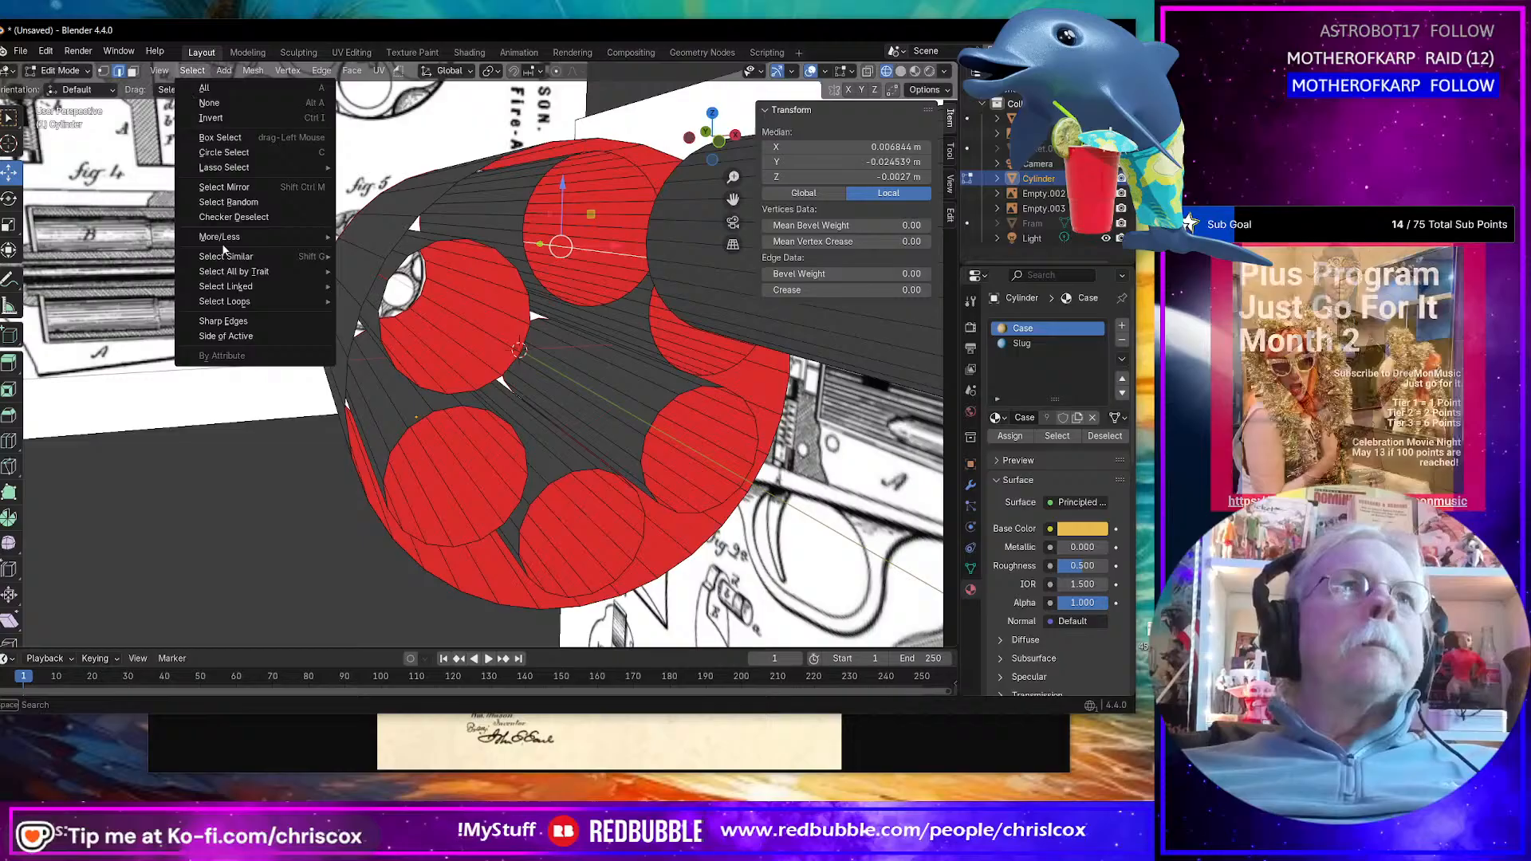
pyautogui.click(230, 322)
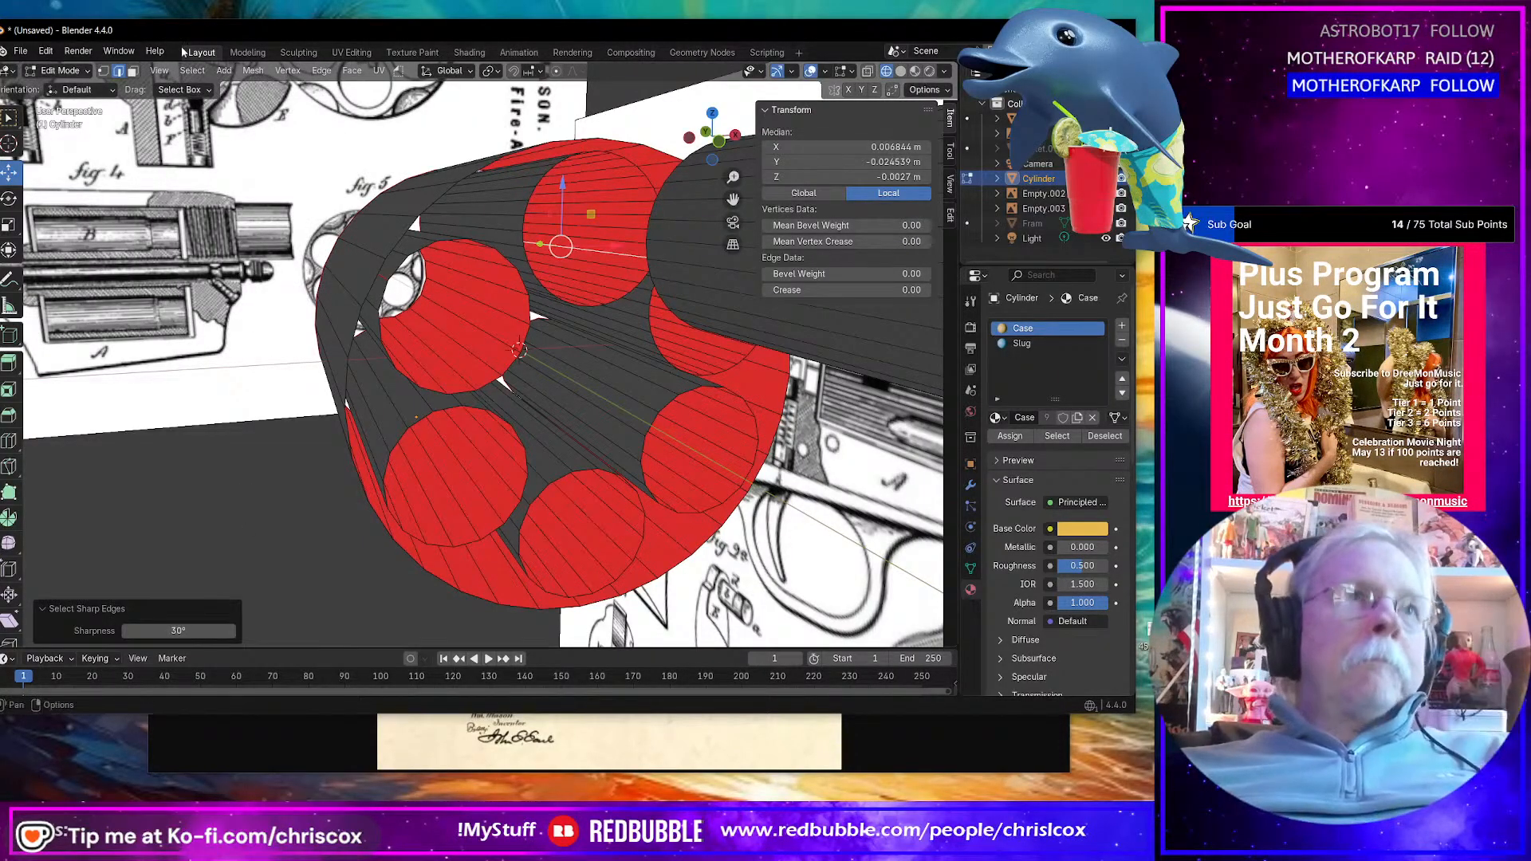
pyautogui.click(192, 70)
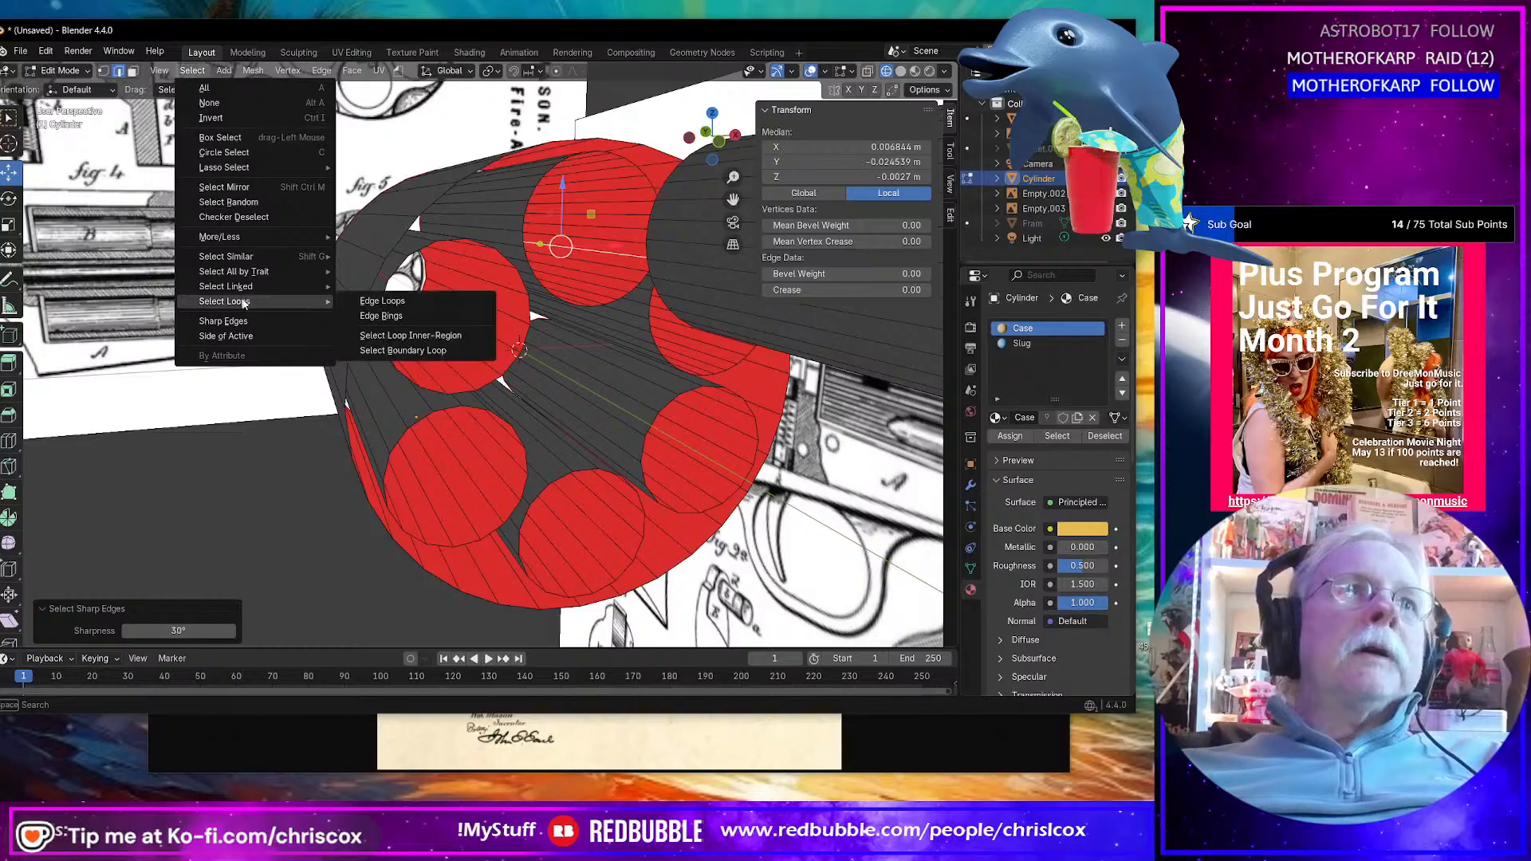
pyautogui.moveTo(243, 288)
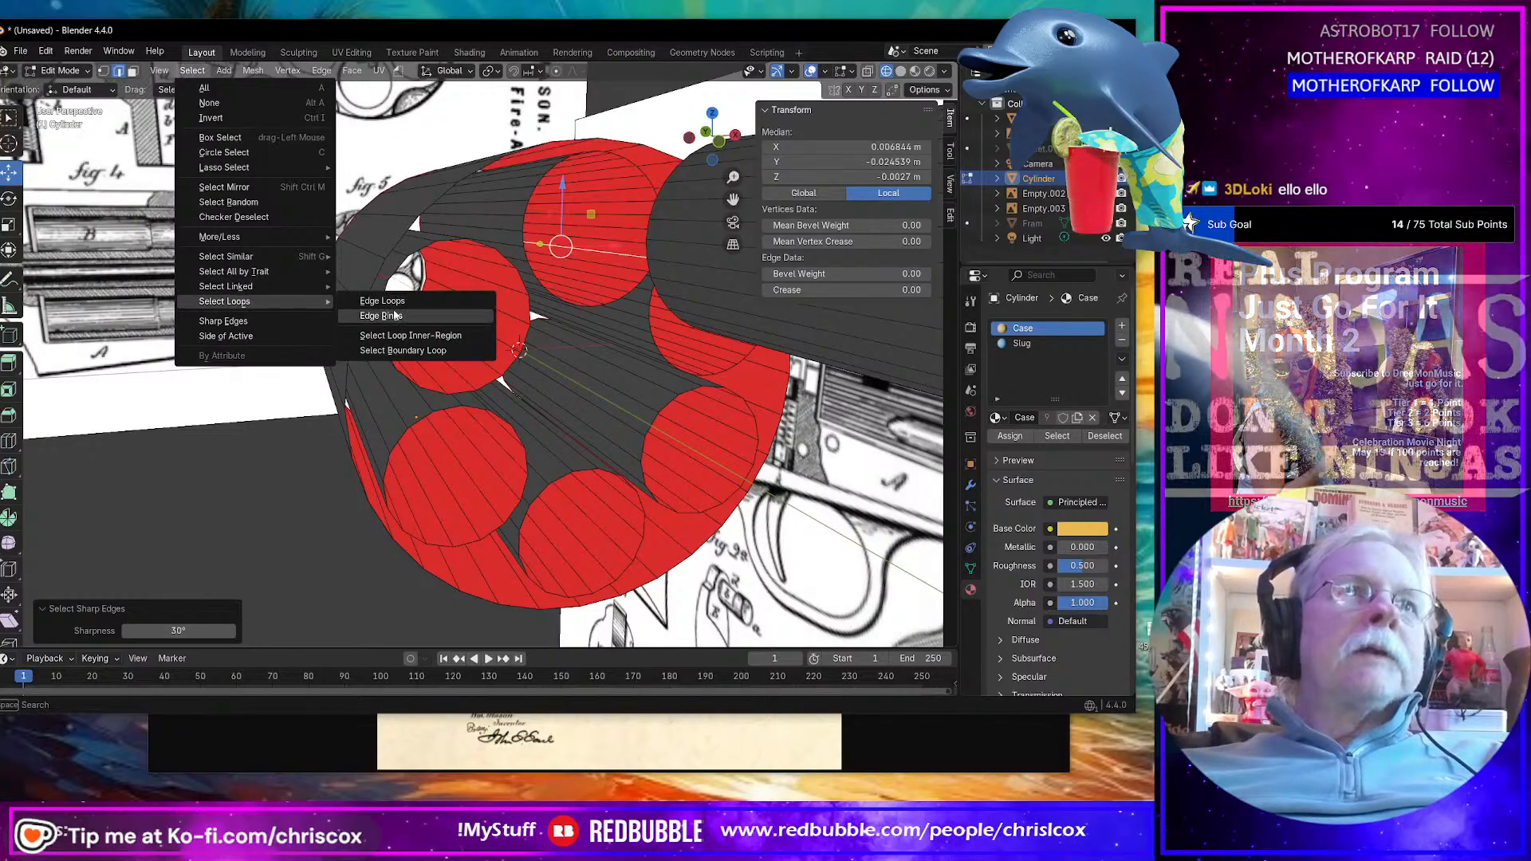
pyautogui.click(394, 315)
# Step: Apply Checker Deselect to the top chamber's edge ring with Deselected set to 3
pyautogui.click(192, 71)
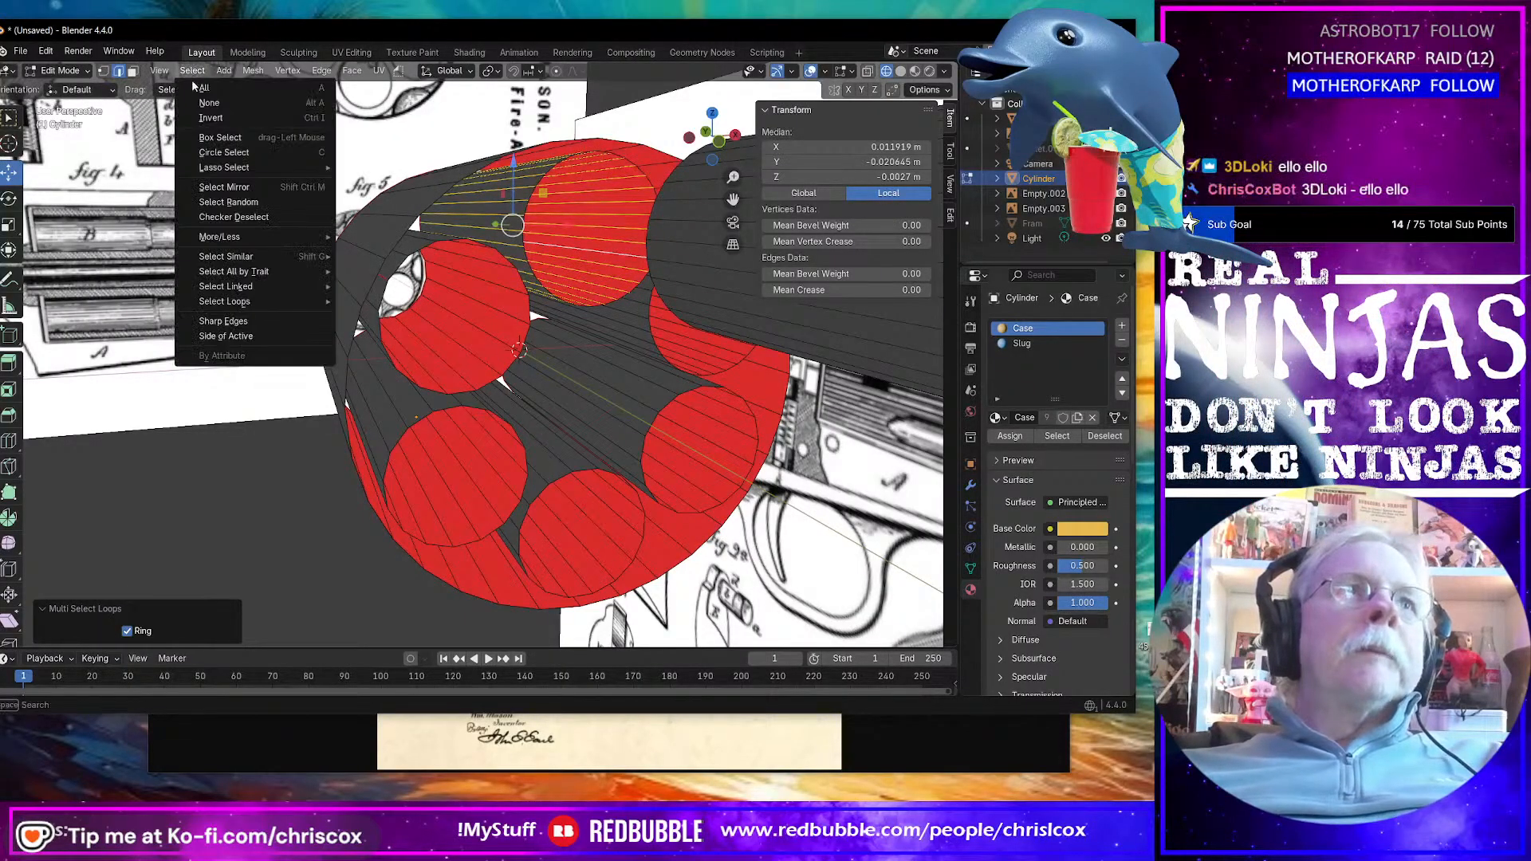
pyautogui.moveTo(221, 237)
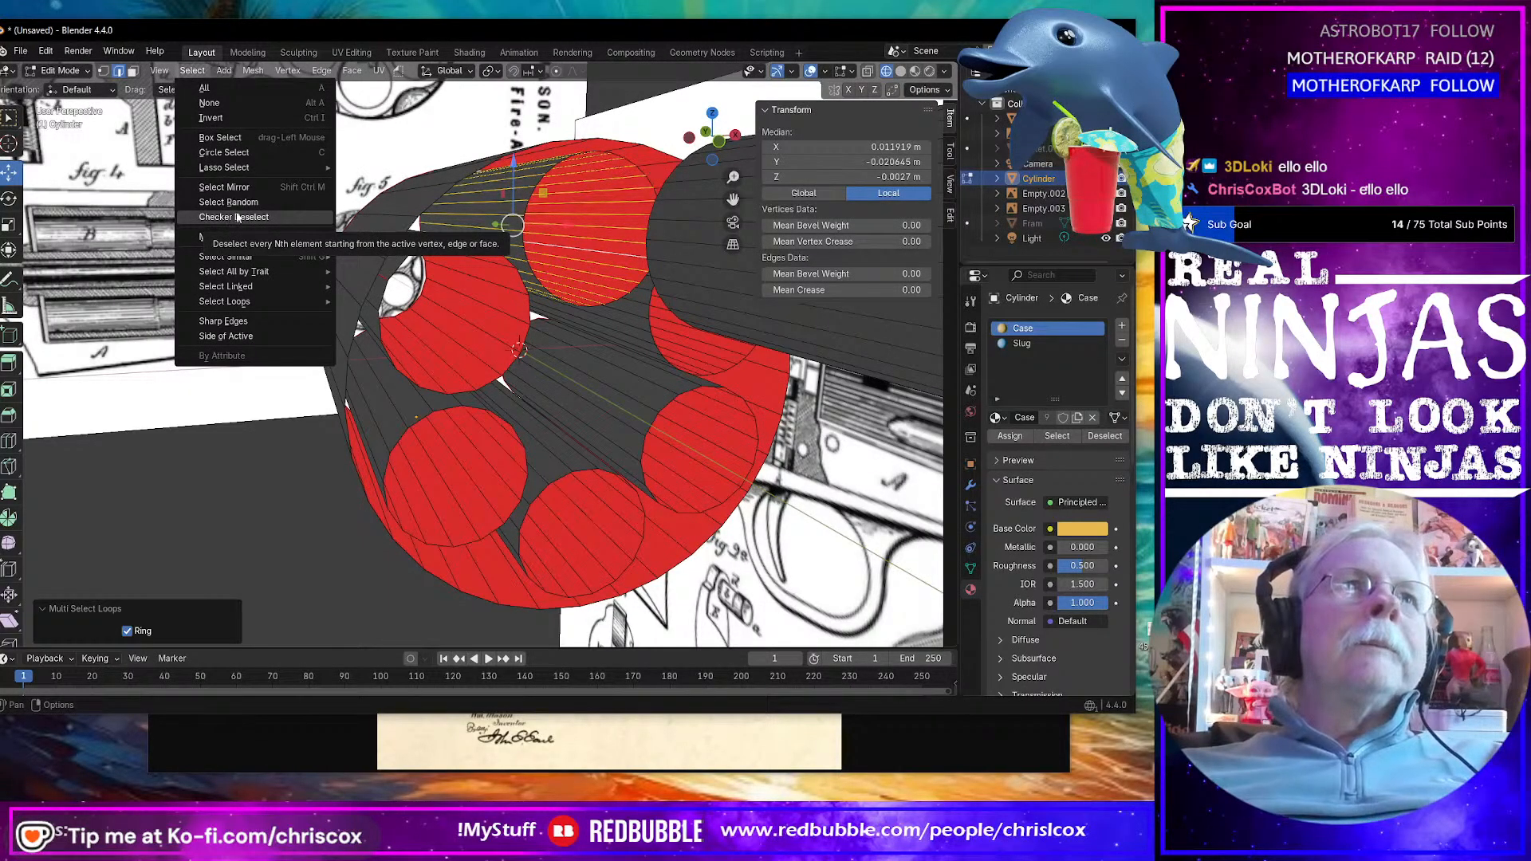
pyautogui.moveTo(257, 260)
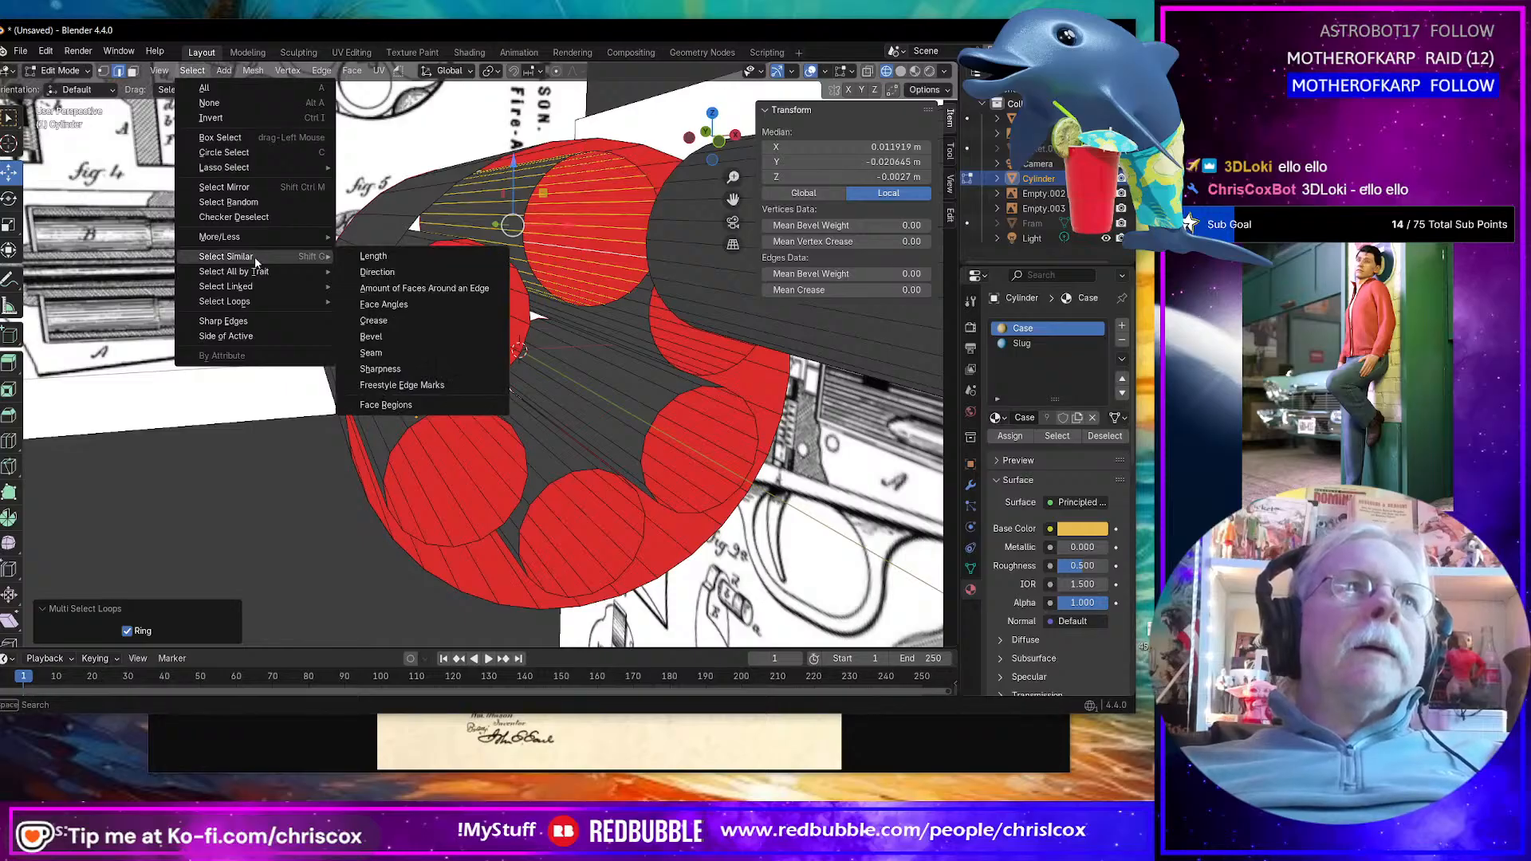
pyautogui.click(239, 217)
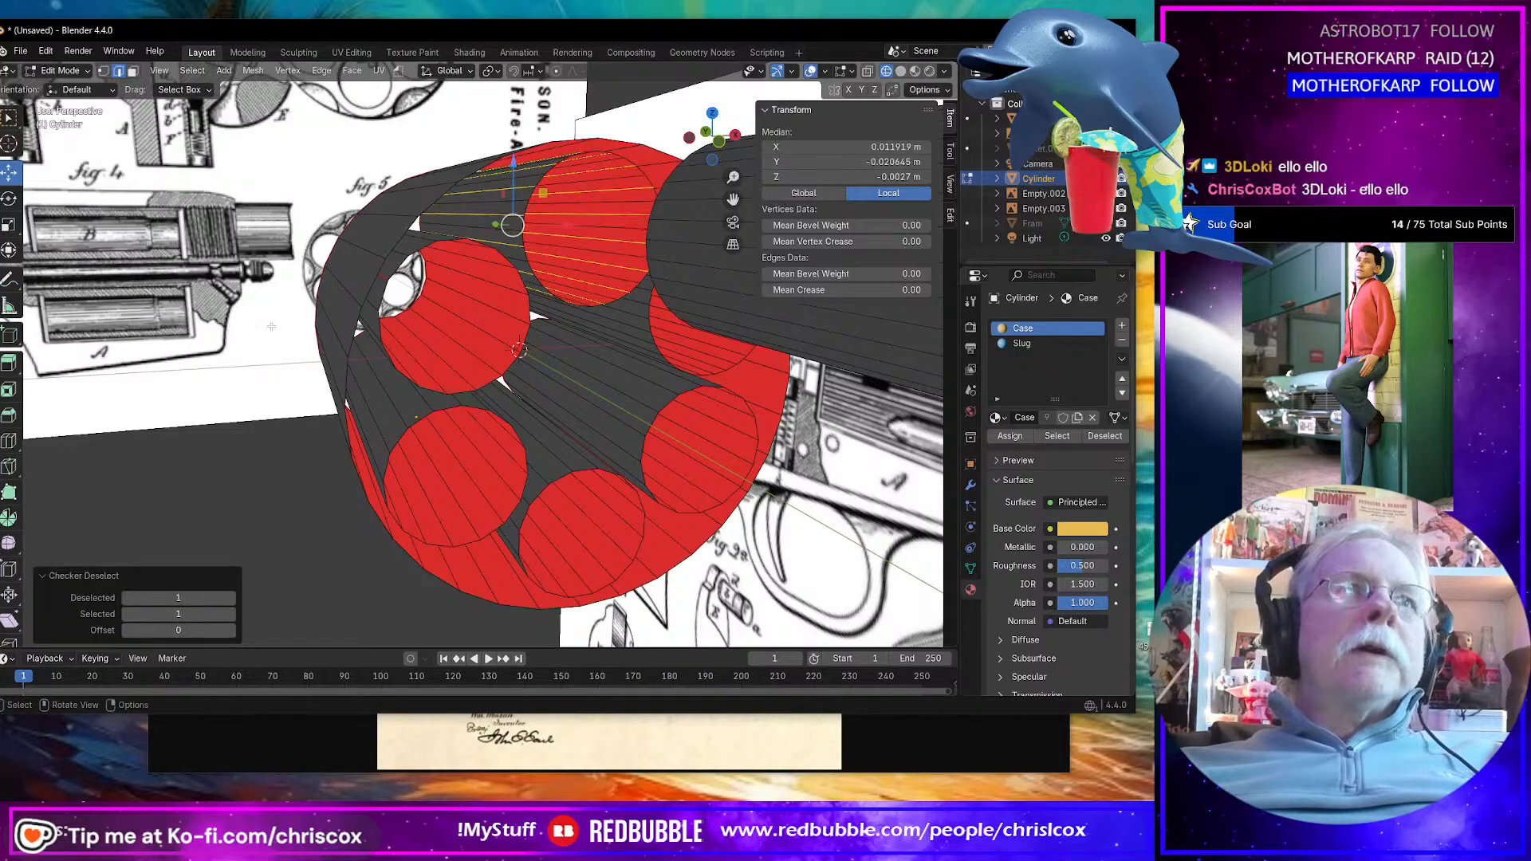
pyautogui.click(231, 598)
pyautogui.click(231, 598)
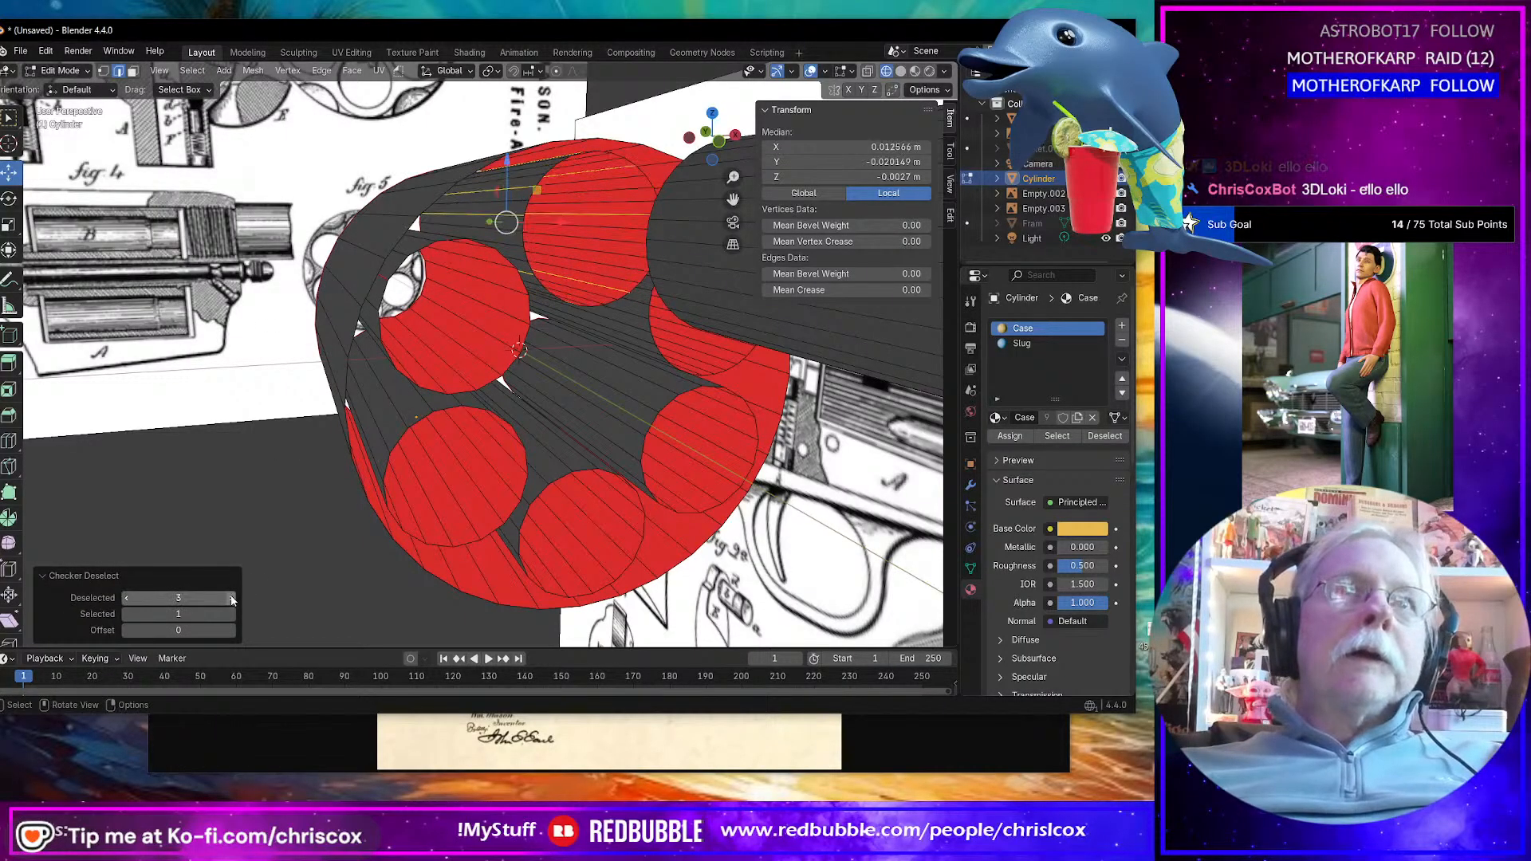
# Step: Set Checker Deselect on the top chamber's edge ring to 1 deselected and 3 selected, and dissolve the edges that stay selected
pyautogui.moveTo(652, 487)
pyautogui.mouseDown(button='middle')
pyautogui.moveTo(601, 508)
pyautogui.moveTo(644, 498)
pyautogui.mouseUp(button='middle')
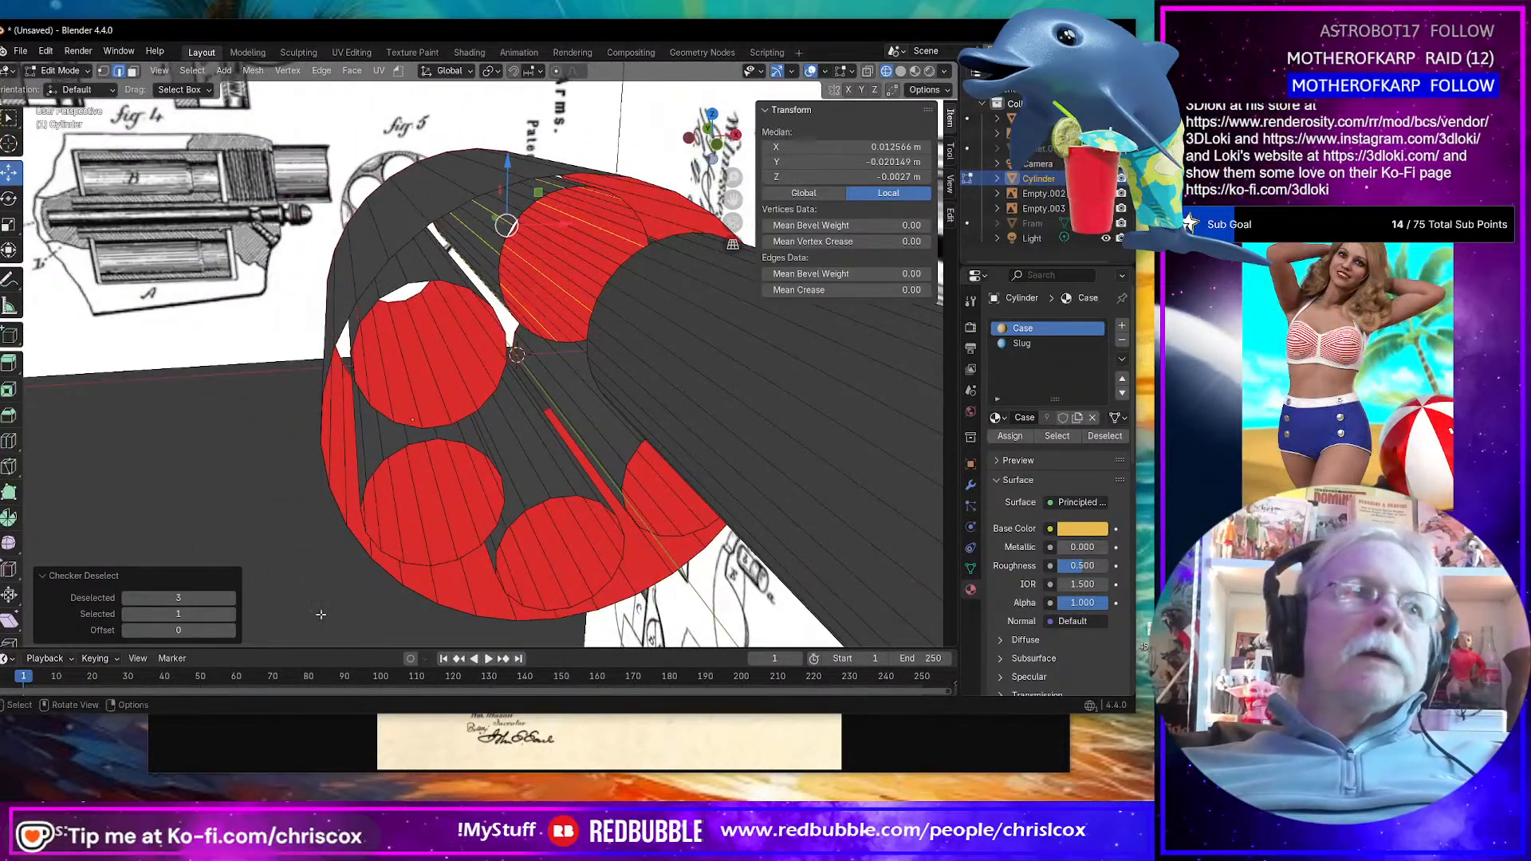
pyautogui.click(125, 598)
pyautogui.click(126, 598)
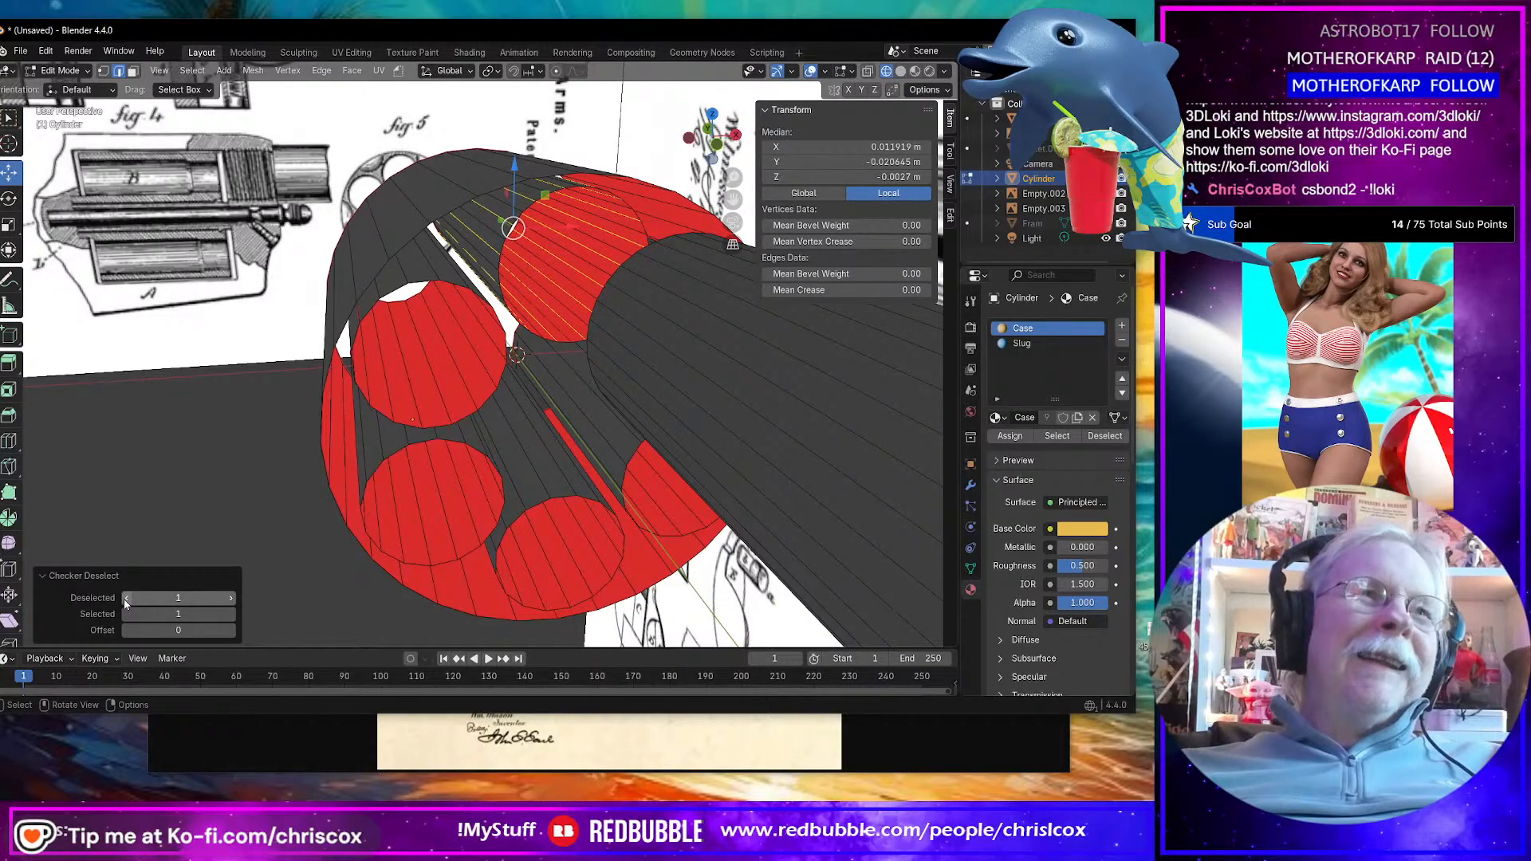
pyautogui.click(231, 615)
pyautogui.click(231, 614)
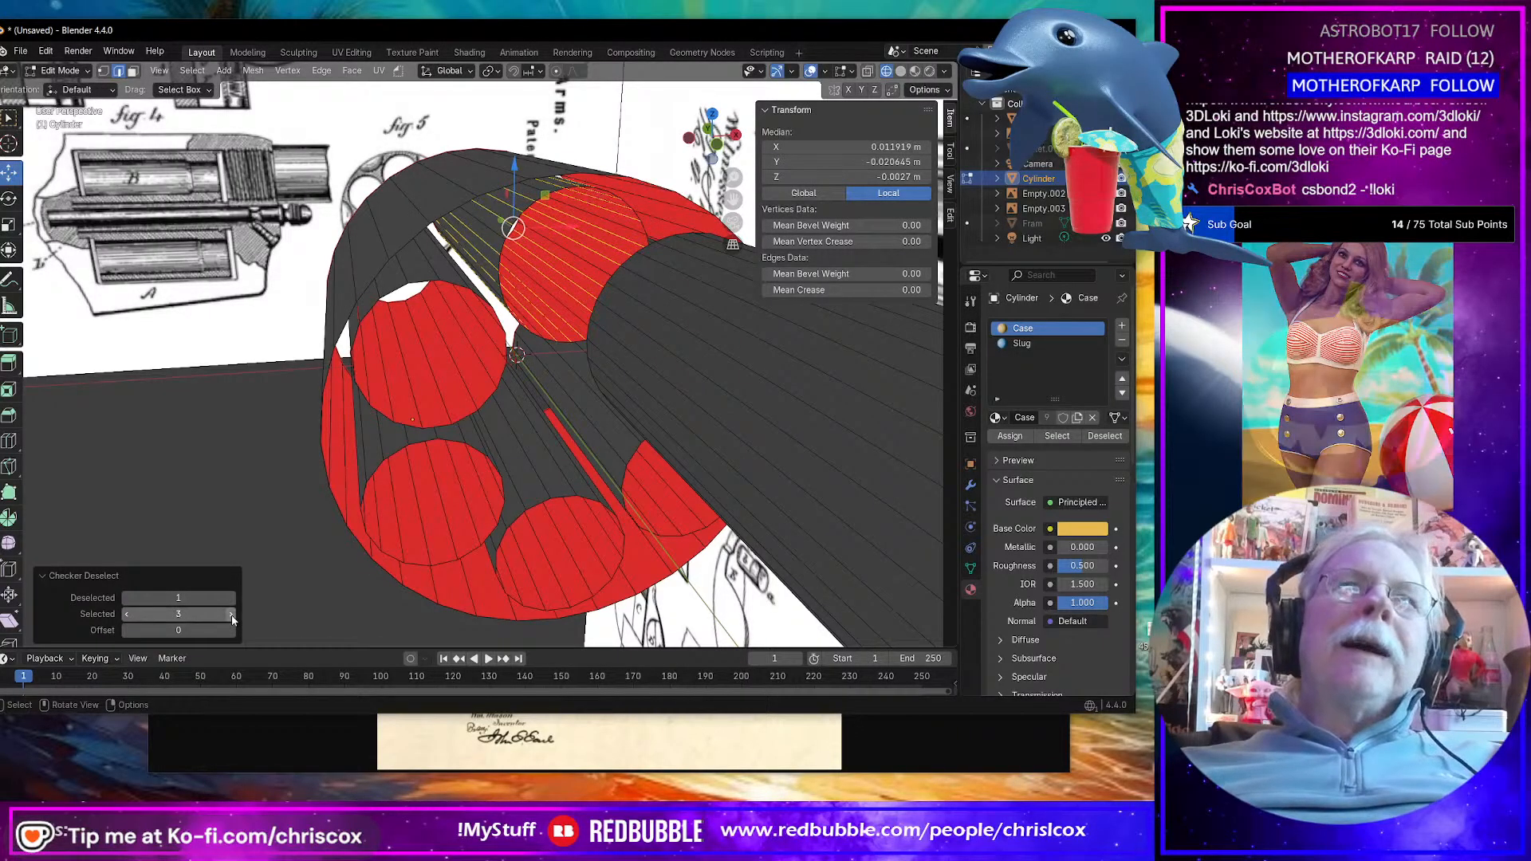
pyautogui.moveTo(310, 596); pyautogui.dragTo(327, 587, button='middle')
pyautogui.press('x')
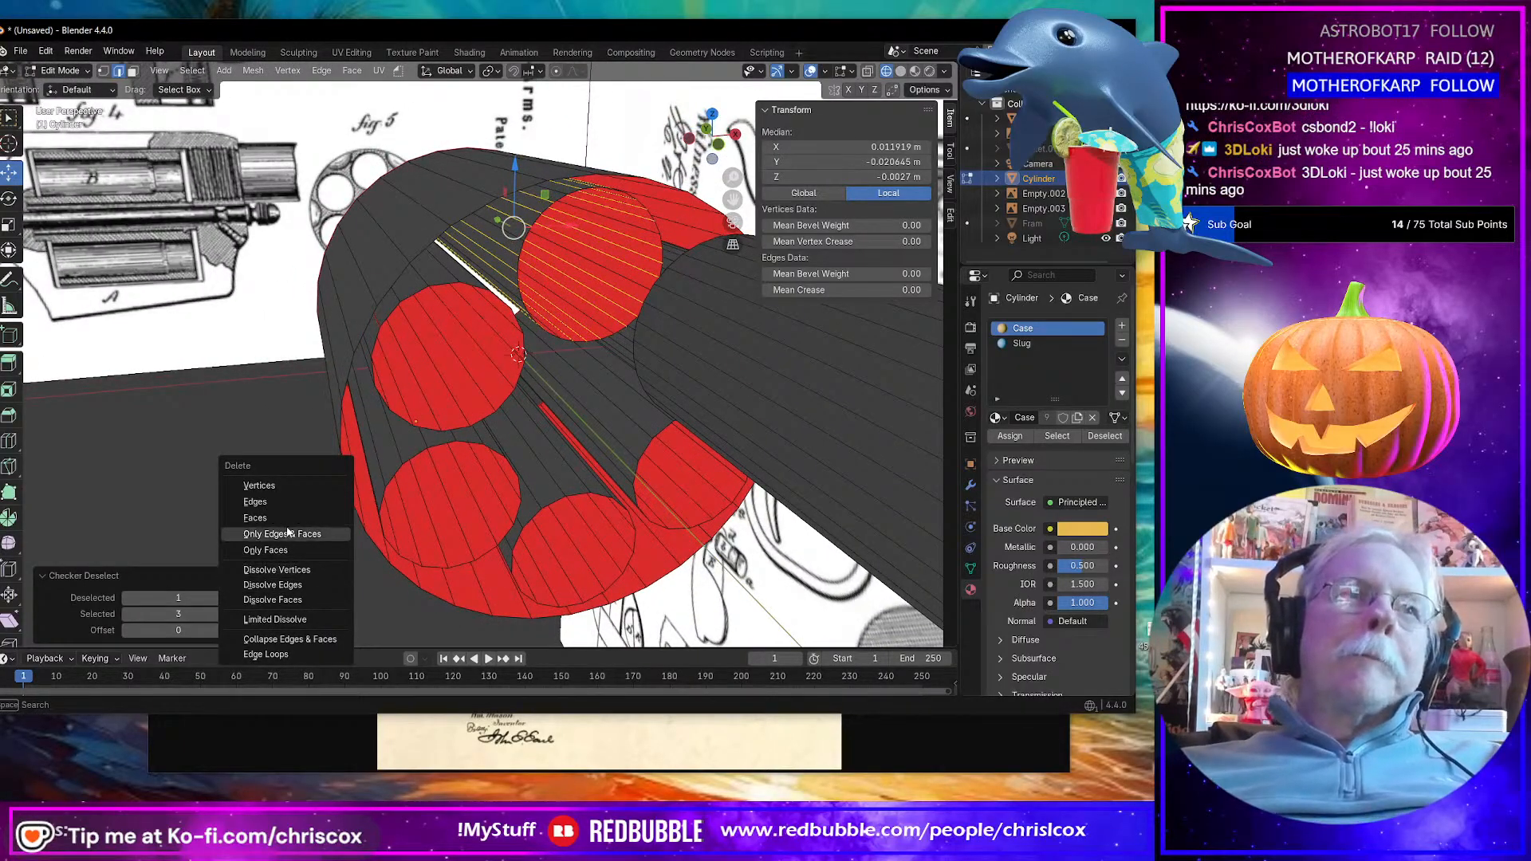
pyautogui.click(291, 588)
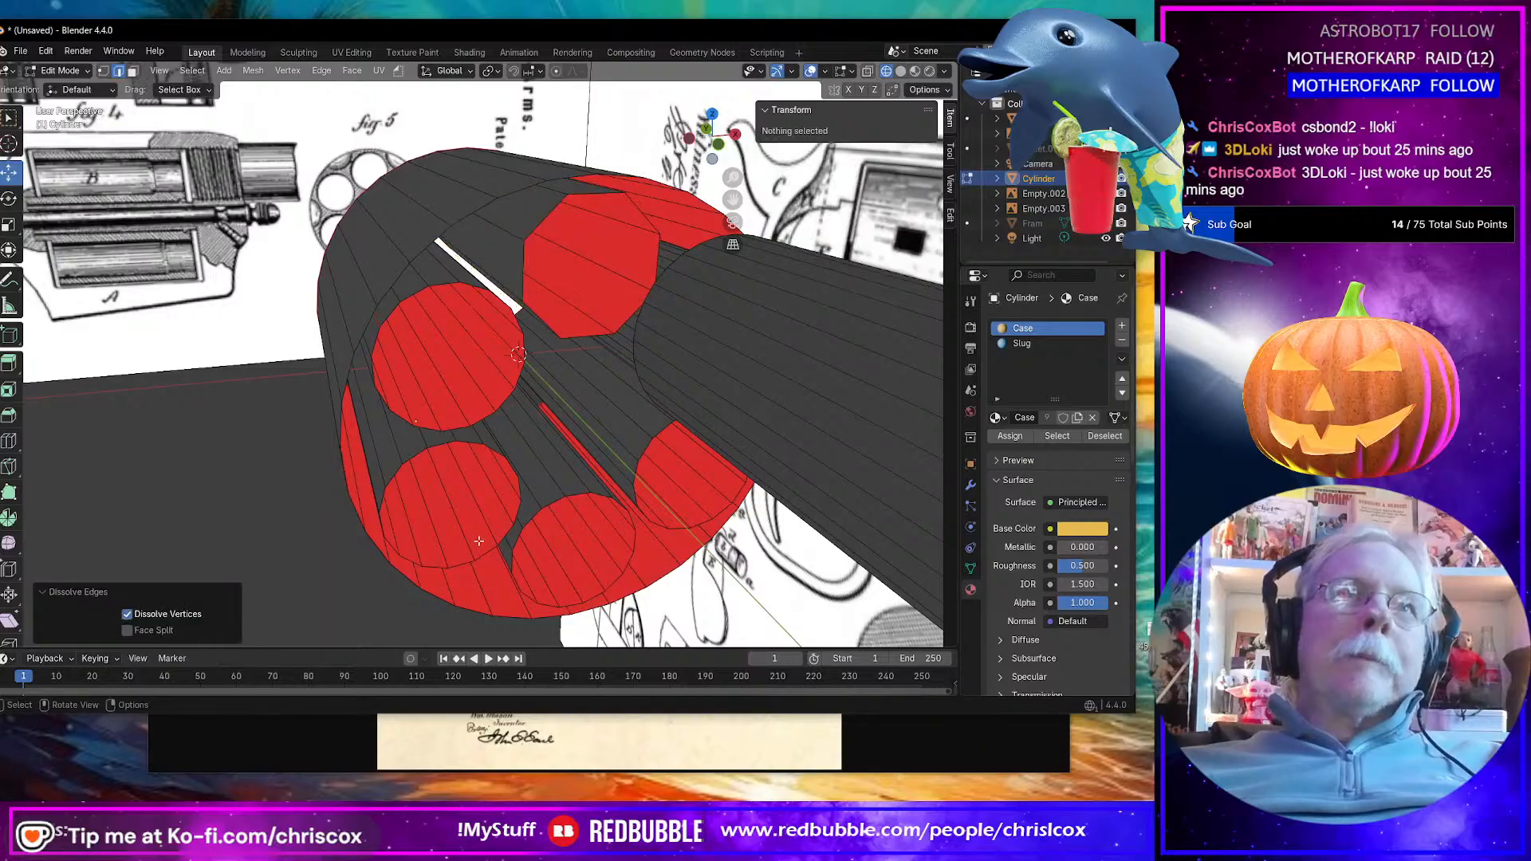
# Step: Select one lengthwise edge in the densely segmented chamber next to the octagonal one, and examine it from several angles
pyautogui.moveTo(292, 588); pyautogui.dragTo(447, 450, button='middle')
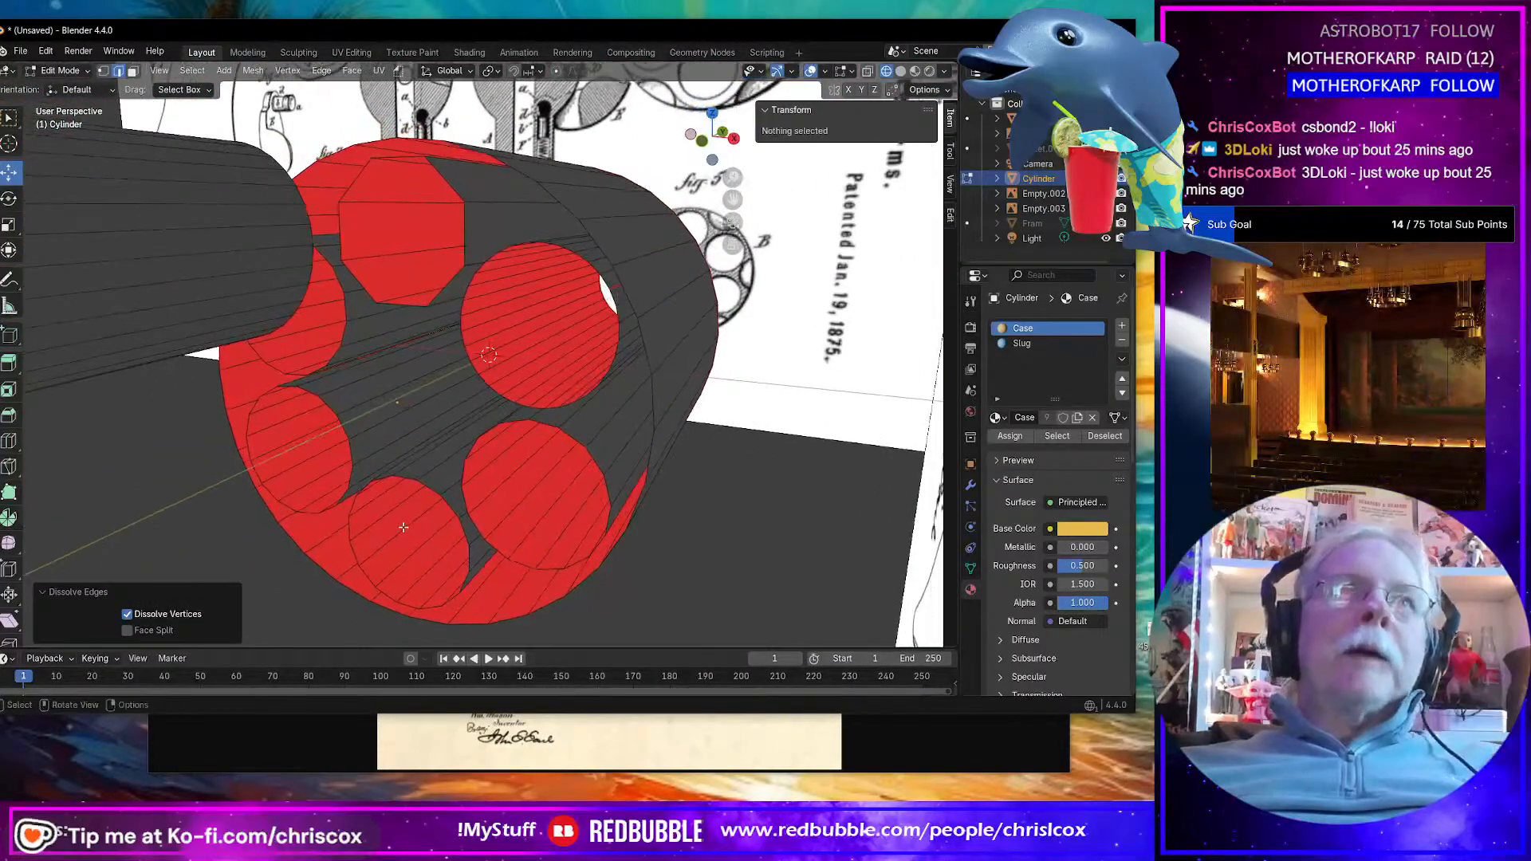
pyautogui.keyDown('alt'); pyautogui.click(485, 307); pyautogui.keyUp('alt')
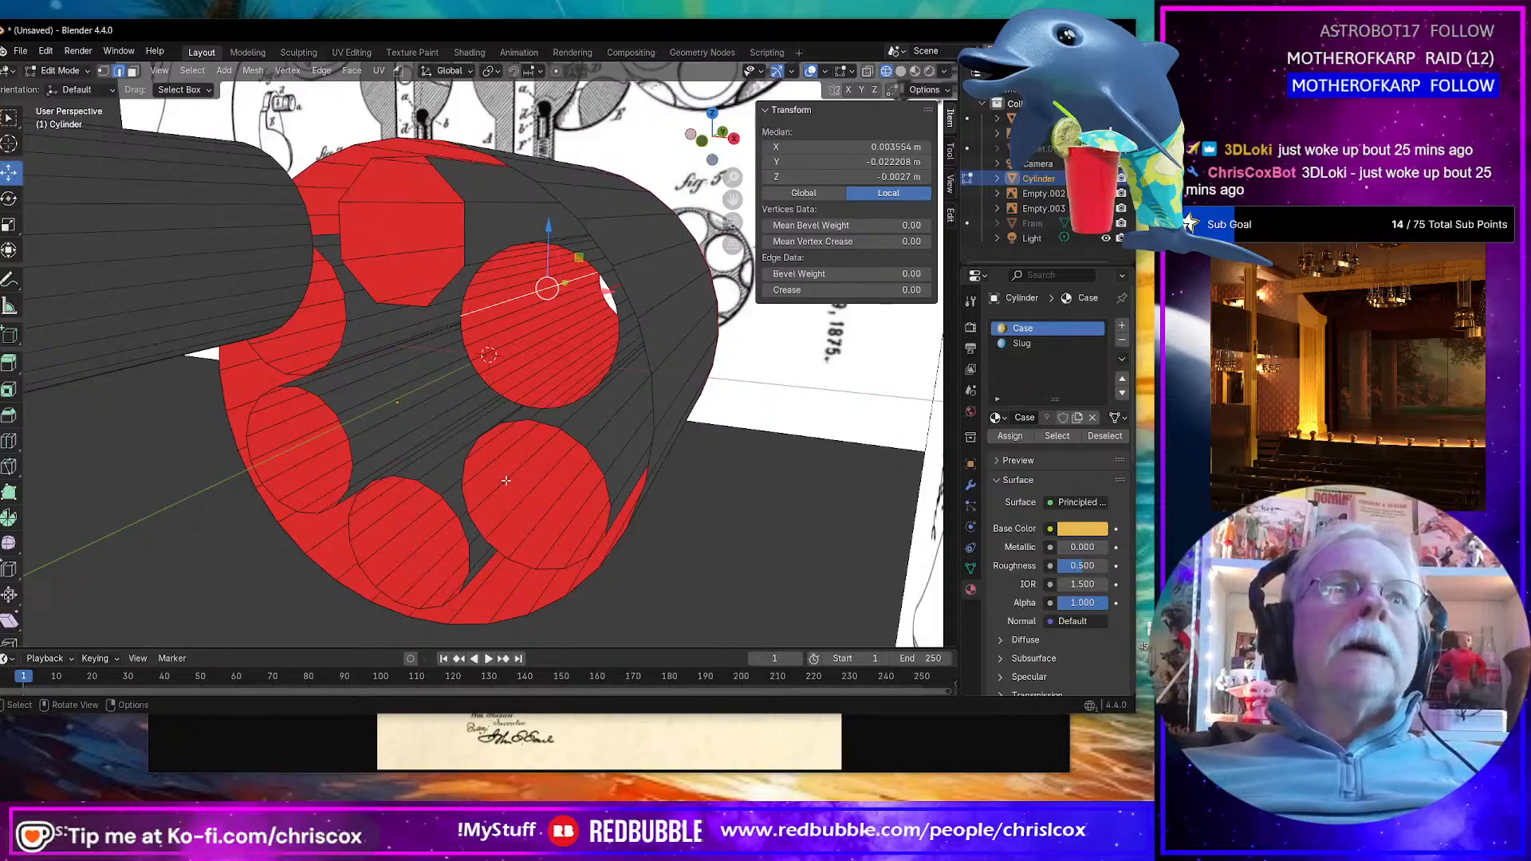
pyautogui.moveTo(505, 480)
pyautogui.mouseDown(button='middle')
pyautogui.moveTo(486, 522)
pyautogui.moveTo(415, 375)
pyautogui.moveTo(306, 61)
pyautogui.mouseUp(button='middle')
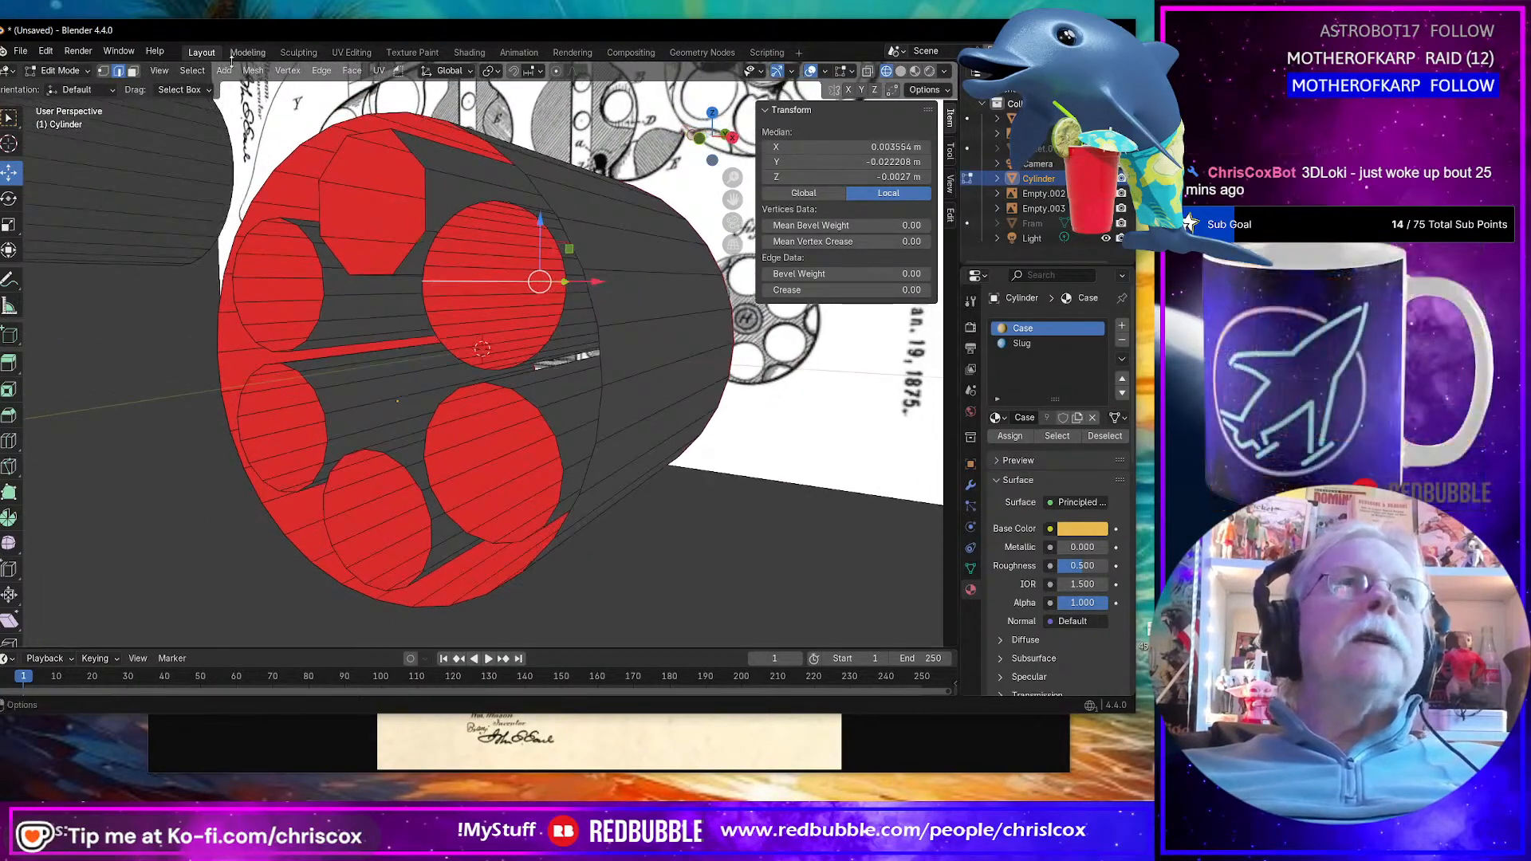
pyautogui.click(225, 70)
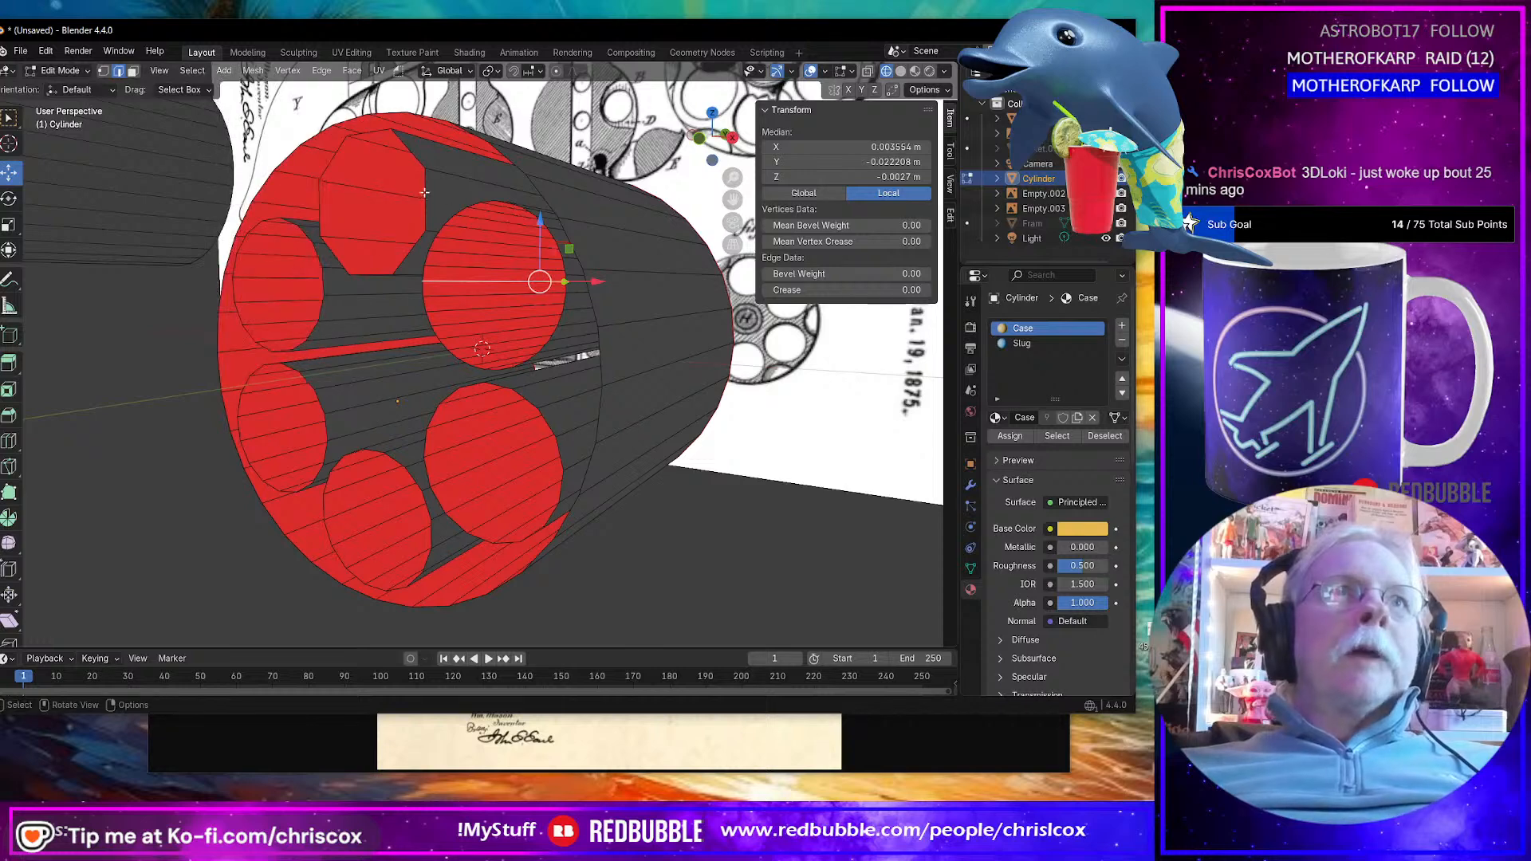
pyautogui.moveTo(479, 359); pyautogui.dragTo(497, 201, button='middle')
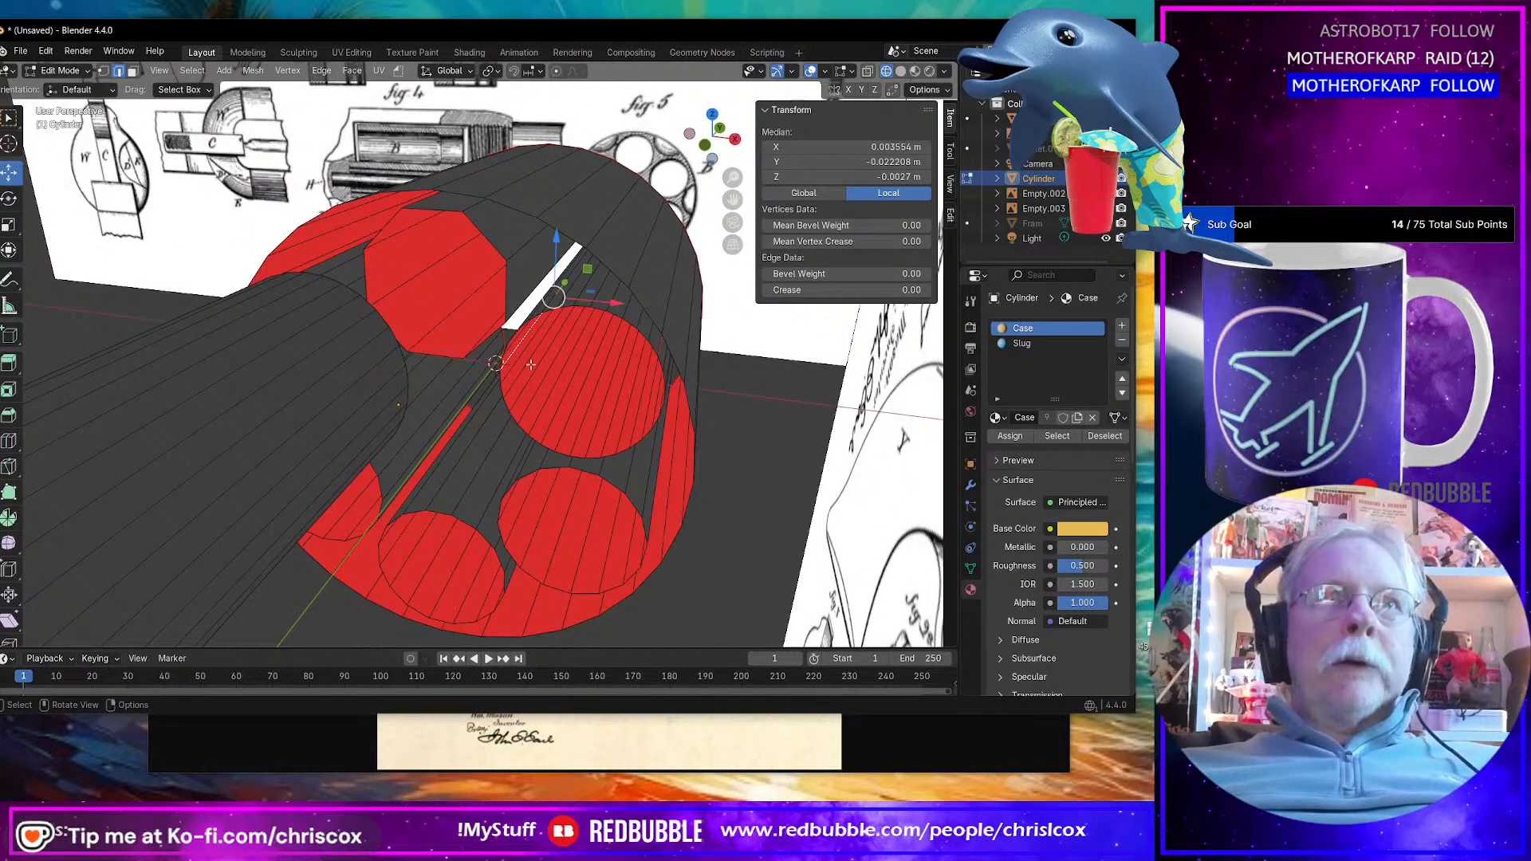
pyautogui.moveTo(531, 365); pyautogui.dragTo(498, 365, button='middle')
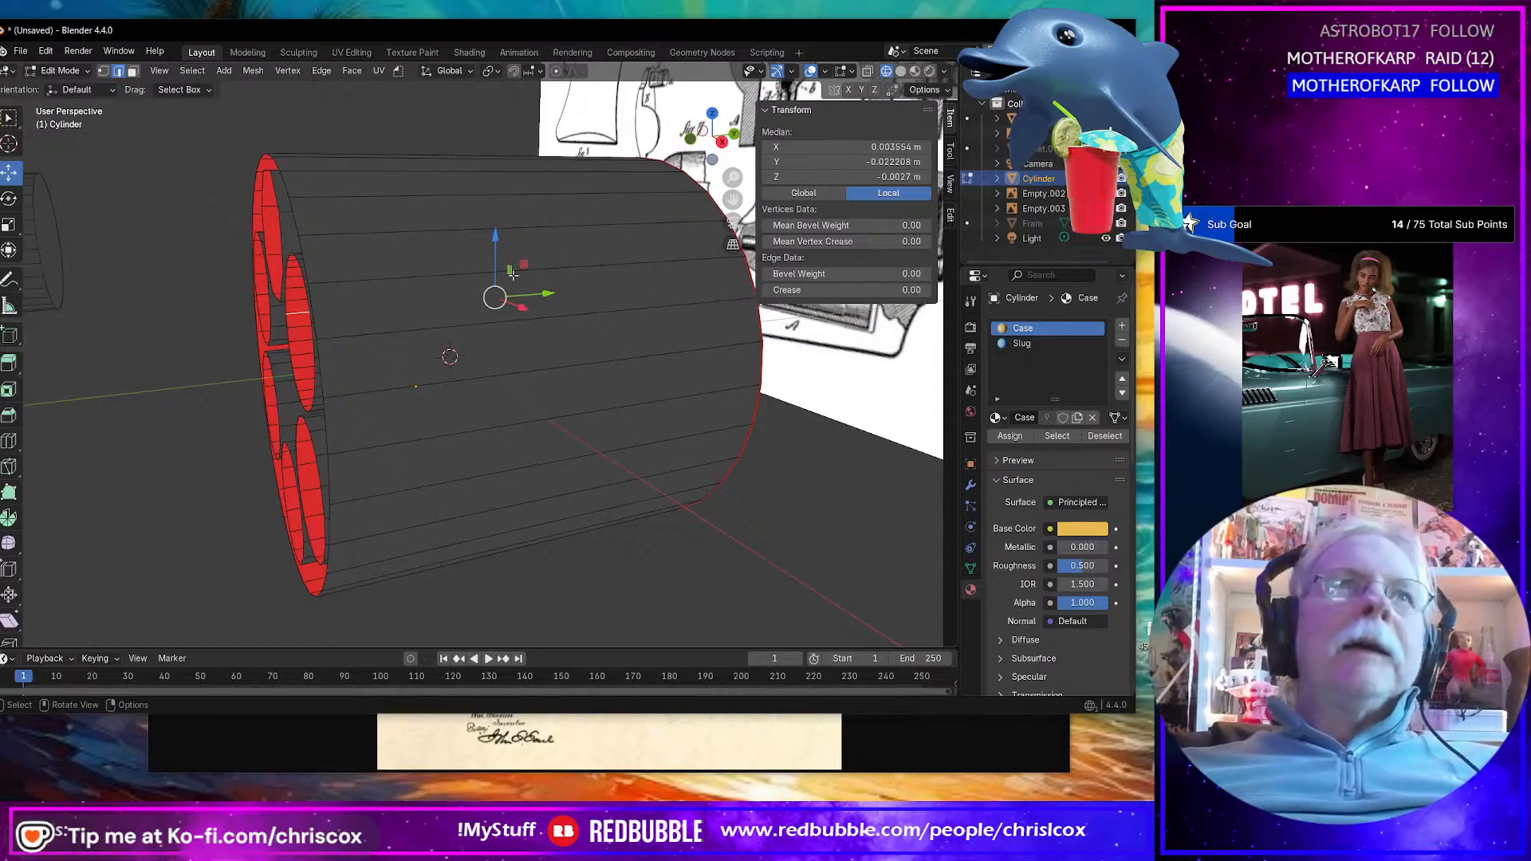
# Step: Select the edge ring of the chamber with the active edge, Checker Deselect it with 1 deselected and 3 selected, and dissolve those edges
pyautogui.moveTo(352, 291); pyautogui.dragTo(403, 317, button='middle')
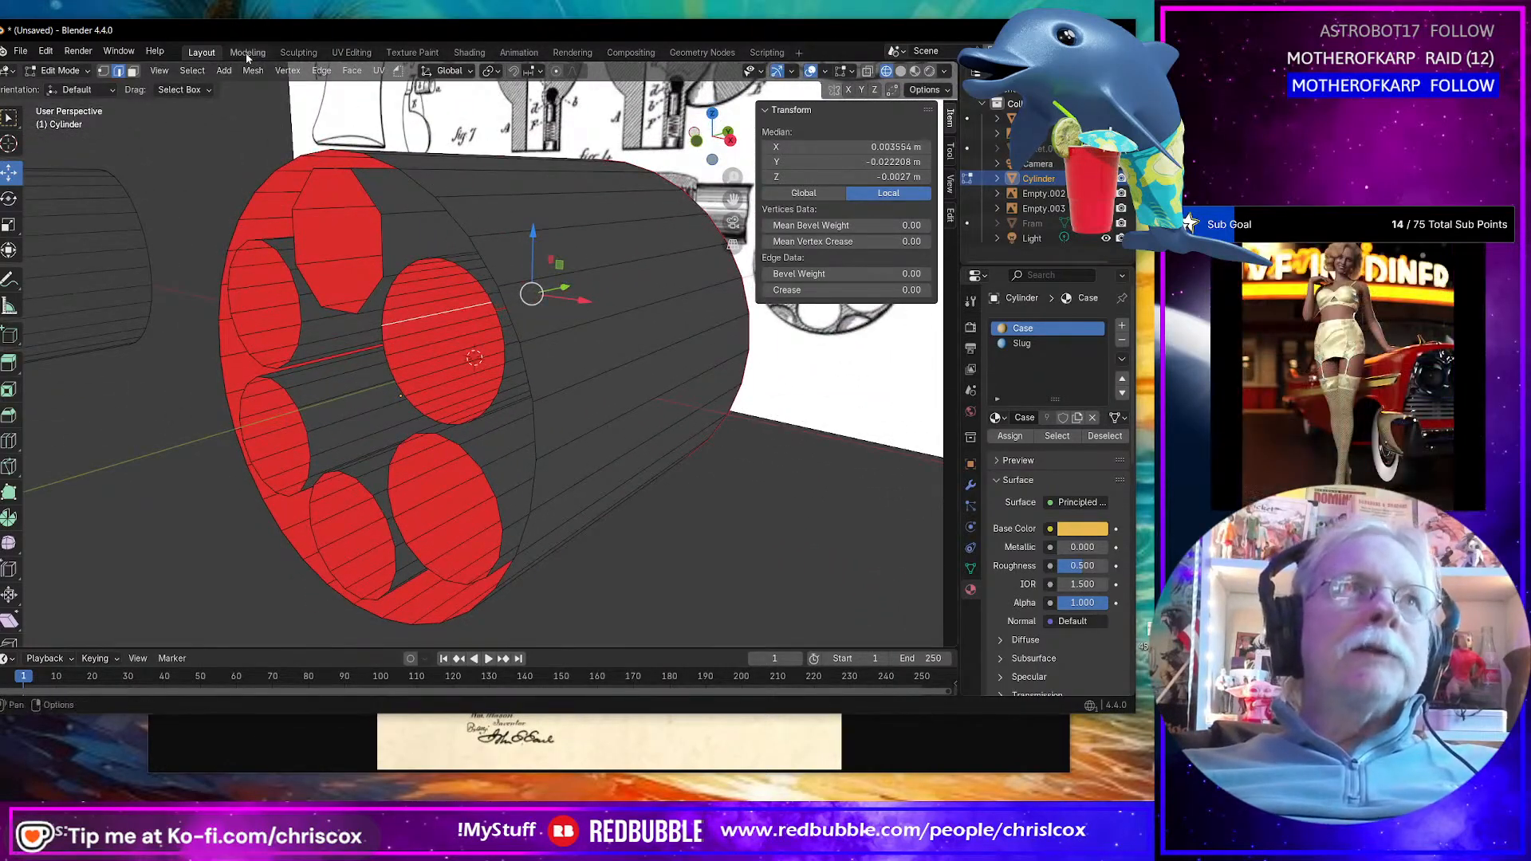
pyautogui.click(206, 72)
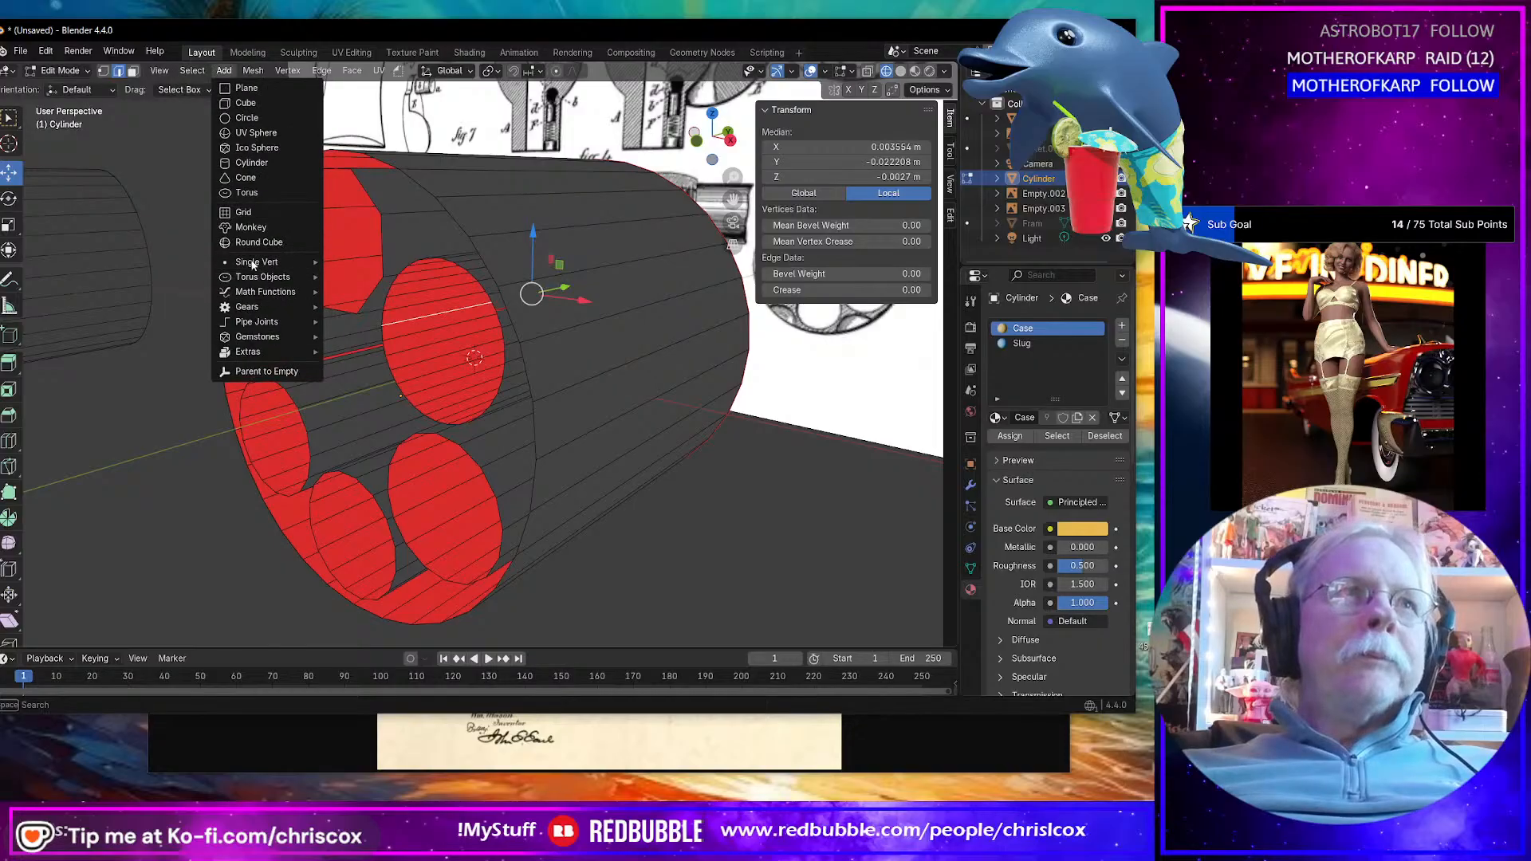
pyautogui.click(191, 73)
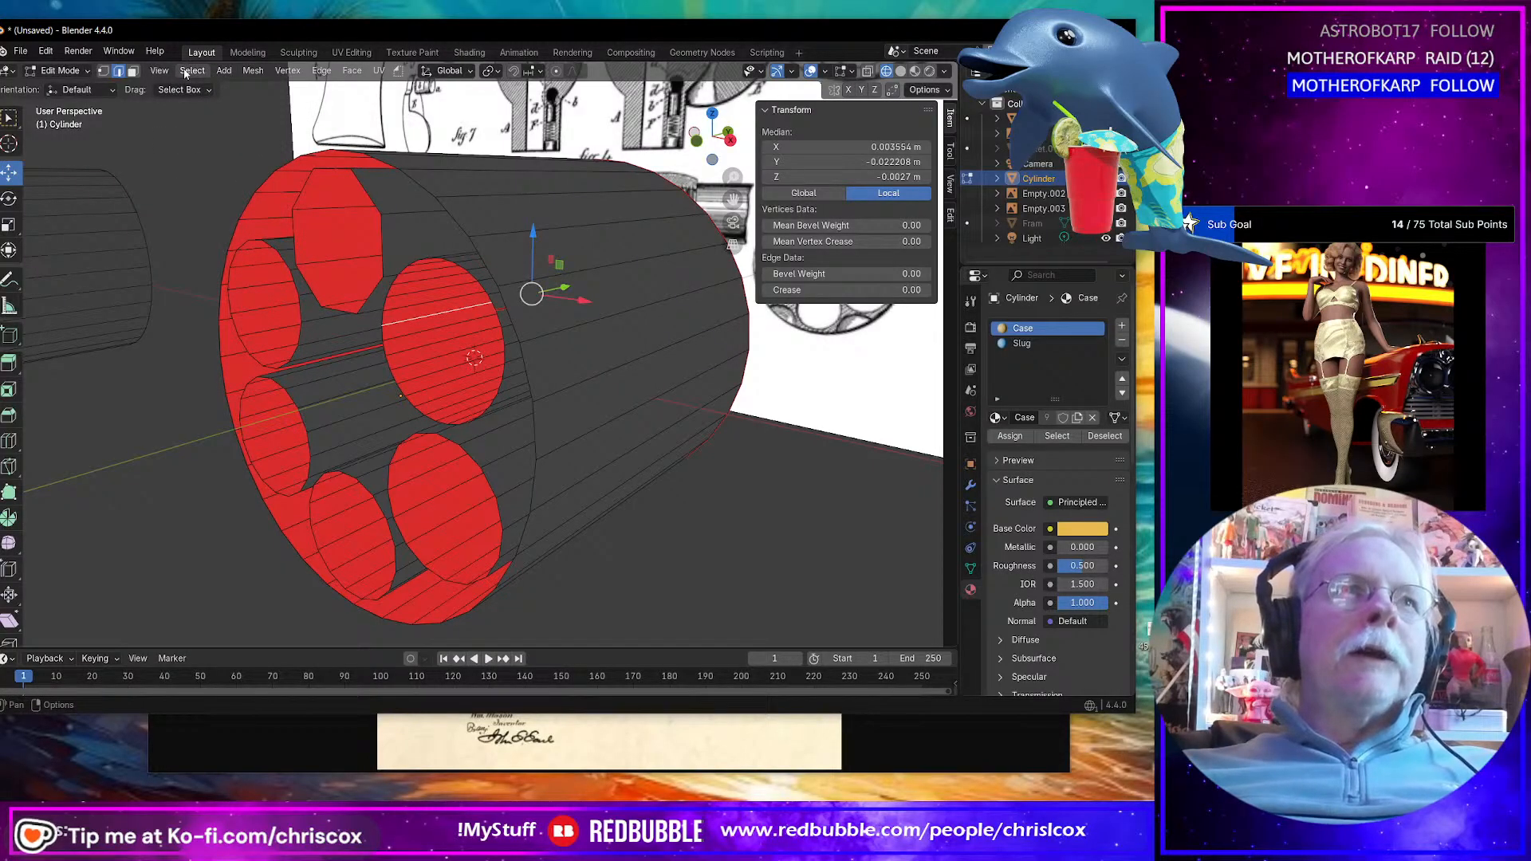
pyautogui.click(186, 73)
pyautogui.moveTo(237, 304)
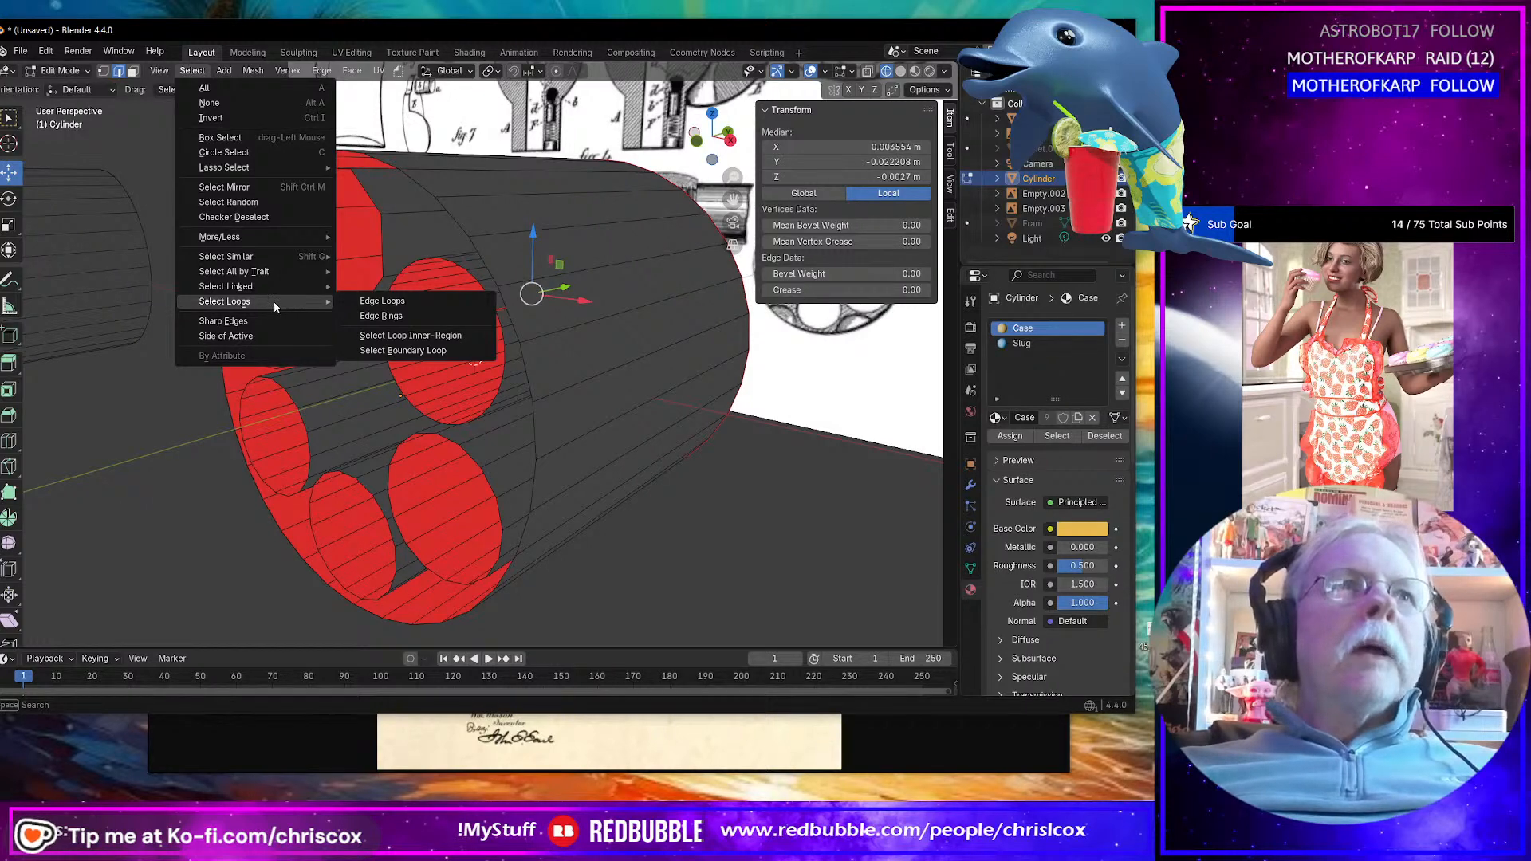
pyautogui.click(374, 313)
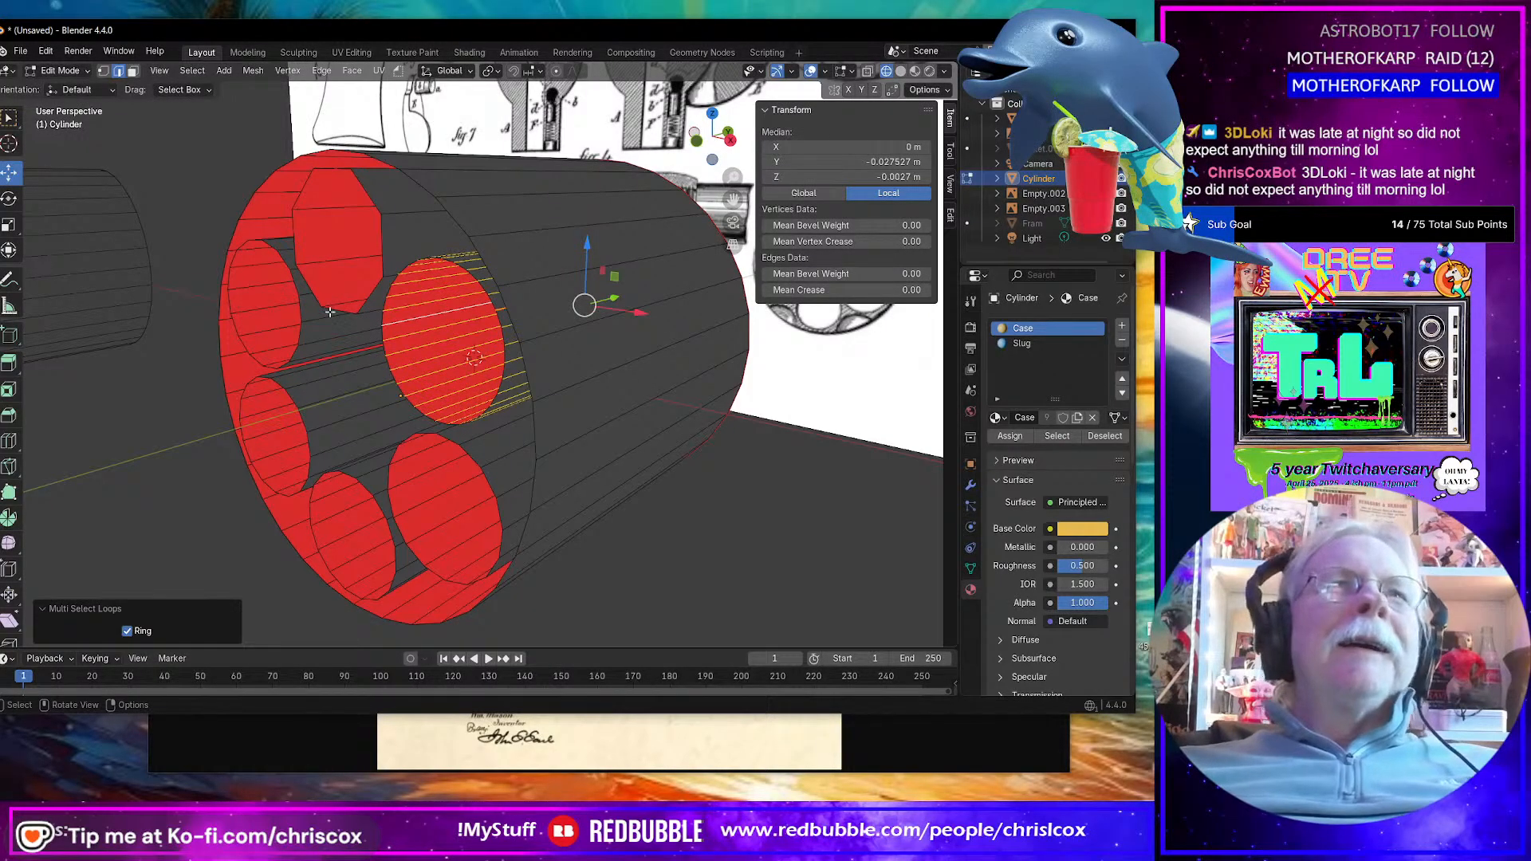
pyautogui.click(195, 71)
pyautogui.moveTo(239, 258)
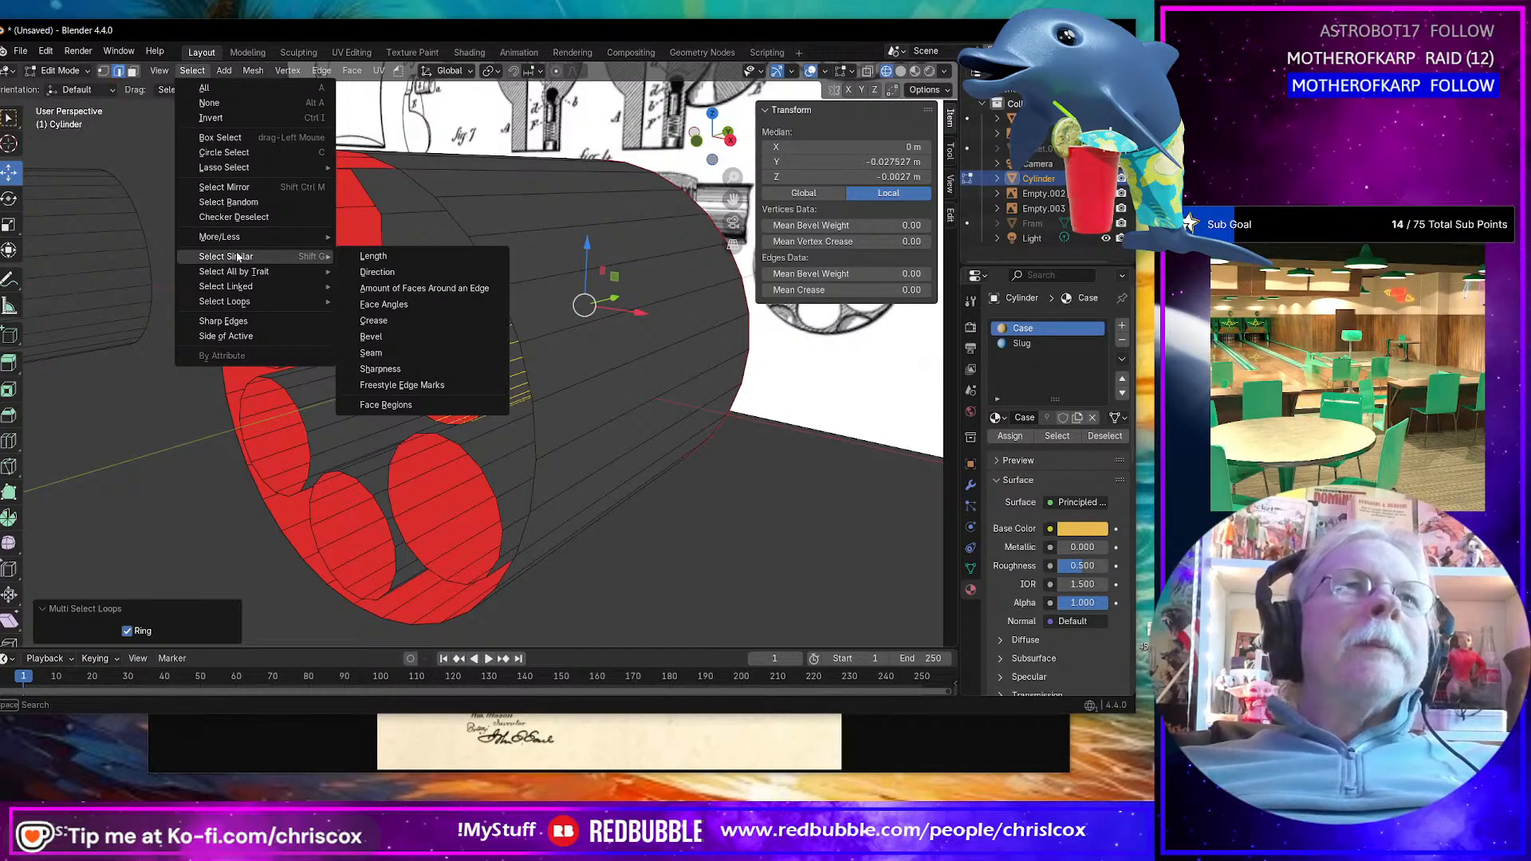
pyautogui.click(241, 216)
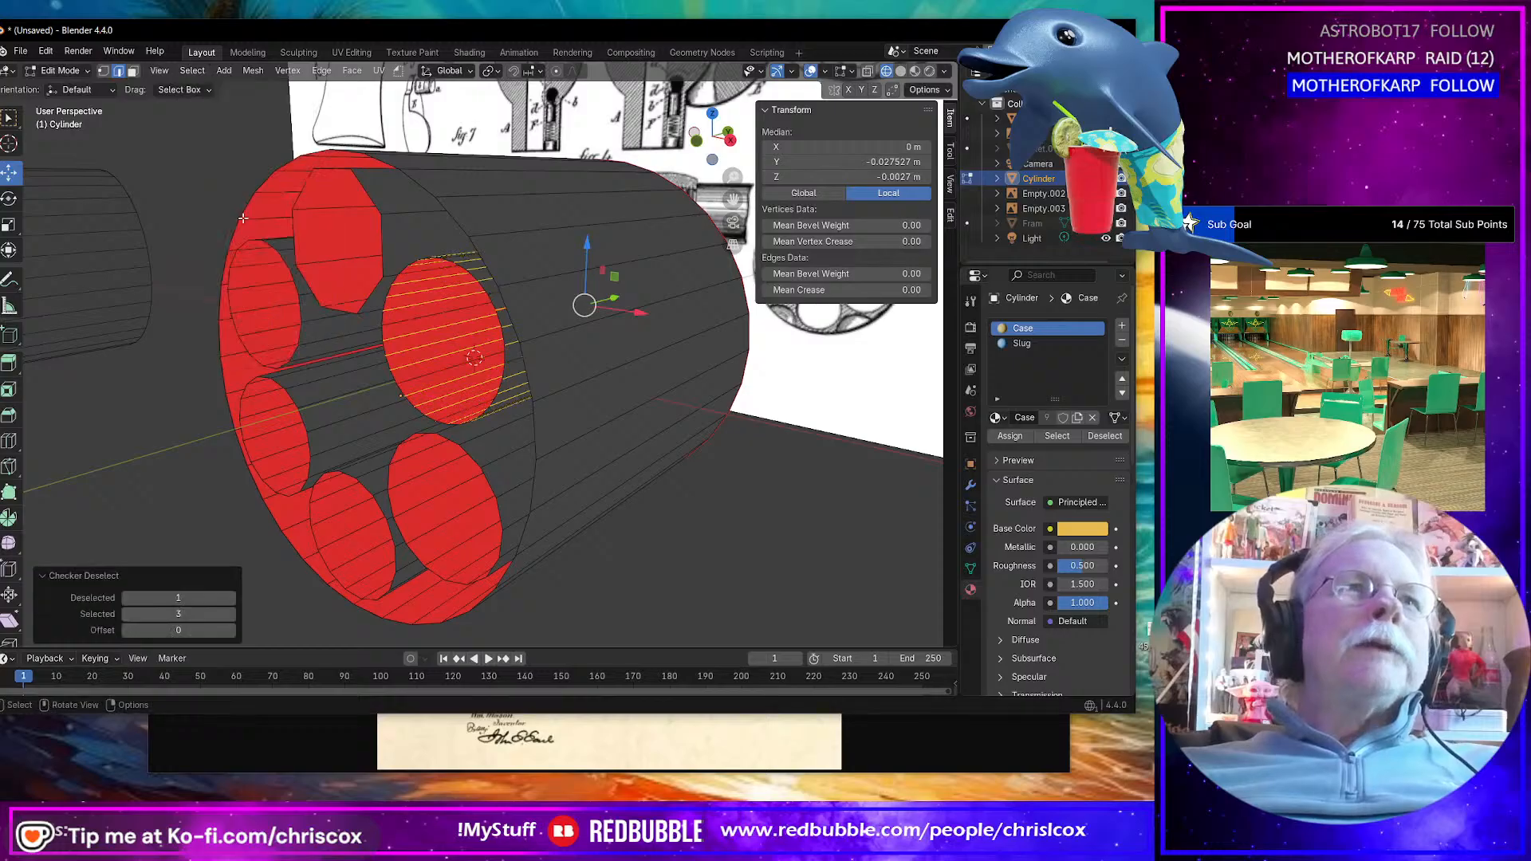
pyautogui.press('x')
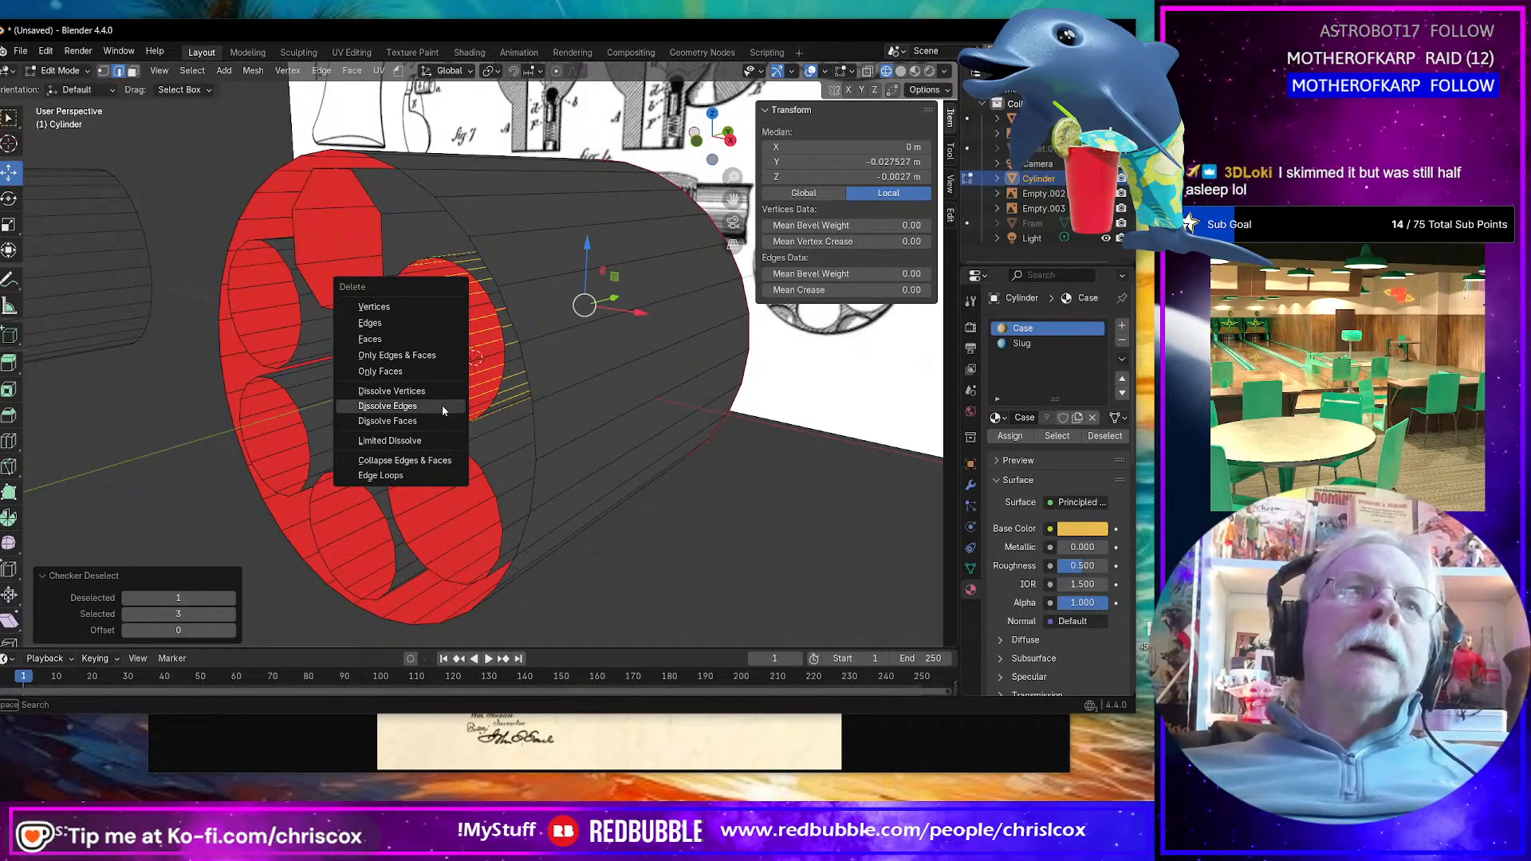
pyautogui.click(442, 407)
# Step: Thin the adjacent second chamber by selecting its edge ring, applying Checker Deselect with Selected set to 1, and dissolving the remaining selected edges
pyautogui.moveTo(442, 407); pyautogui.dragTo(405, 410, button='middle')
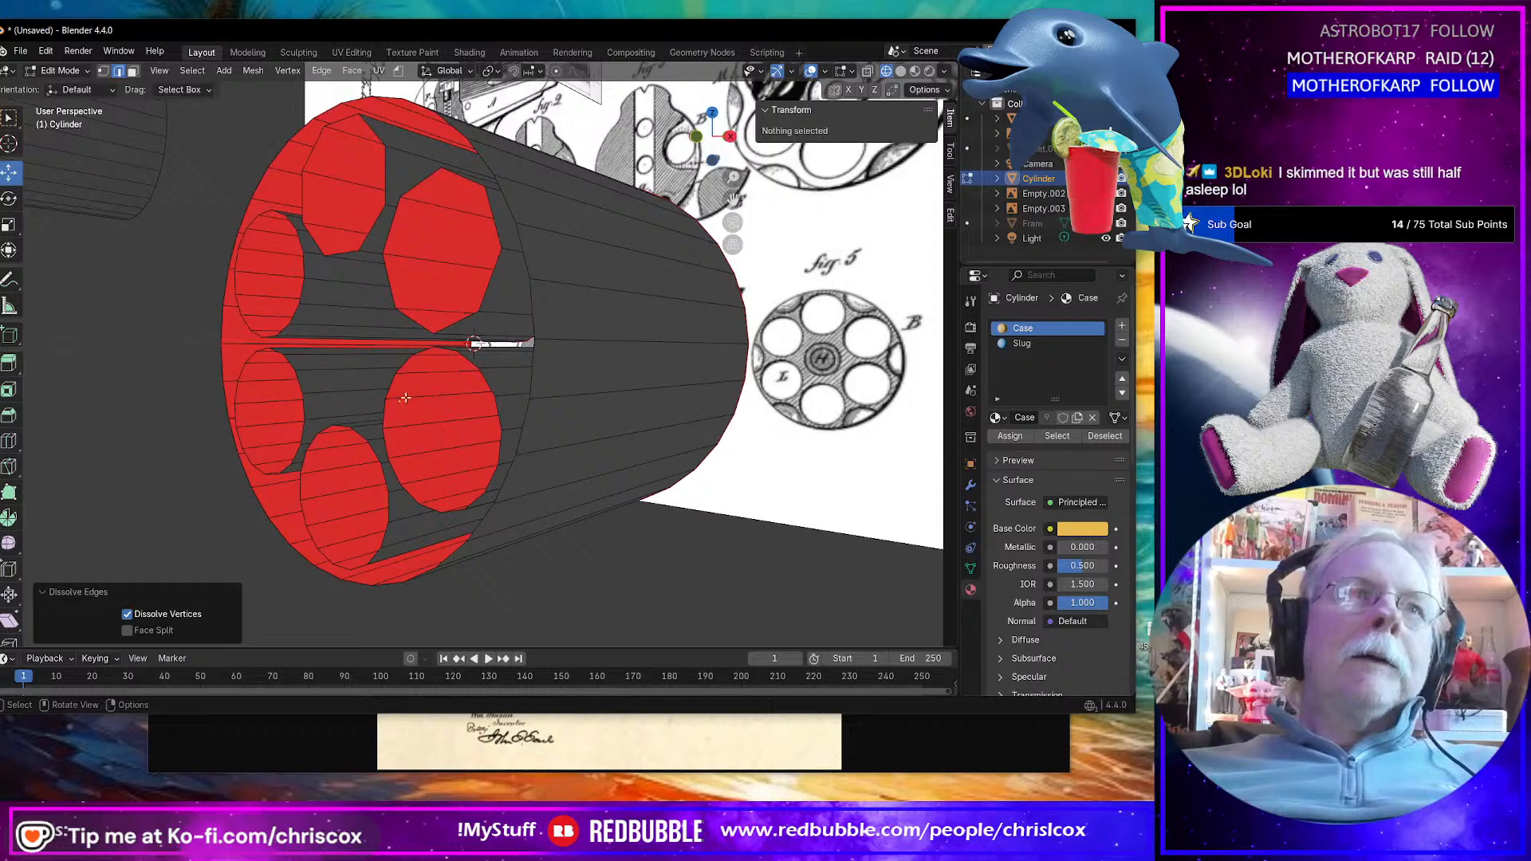
pyautogui.click(406, 397)
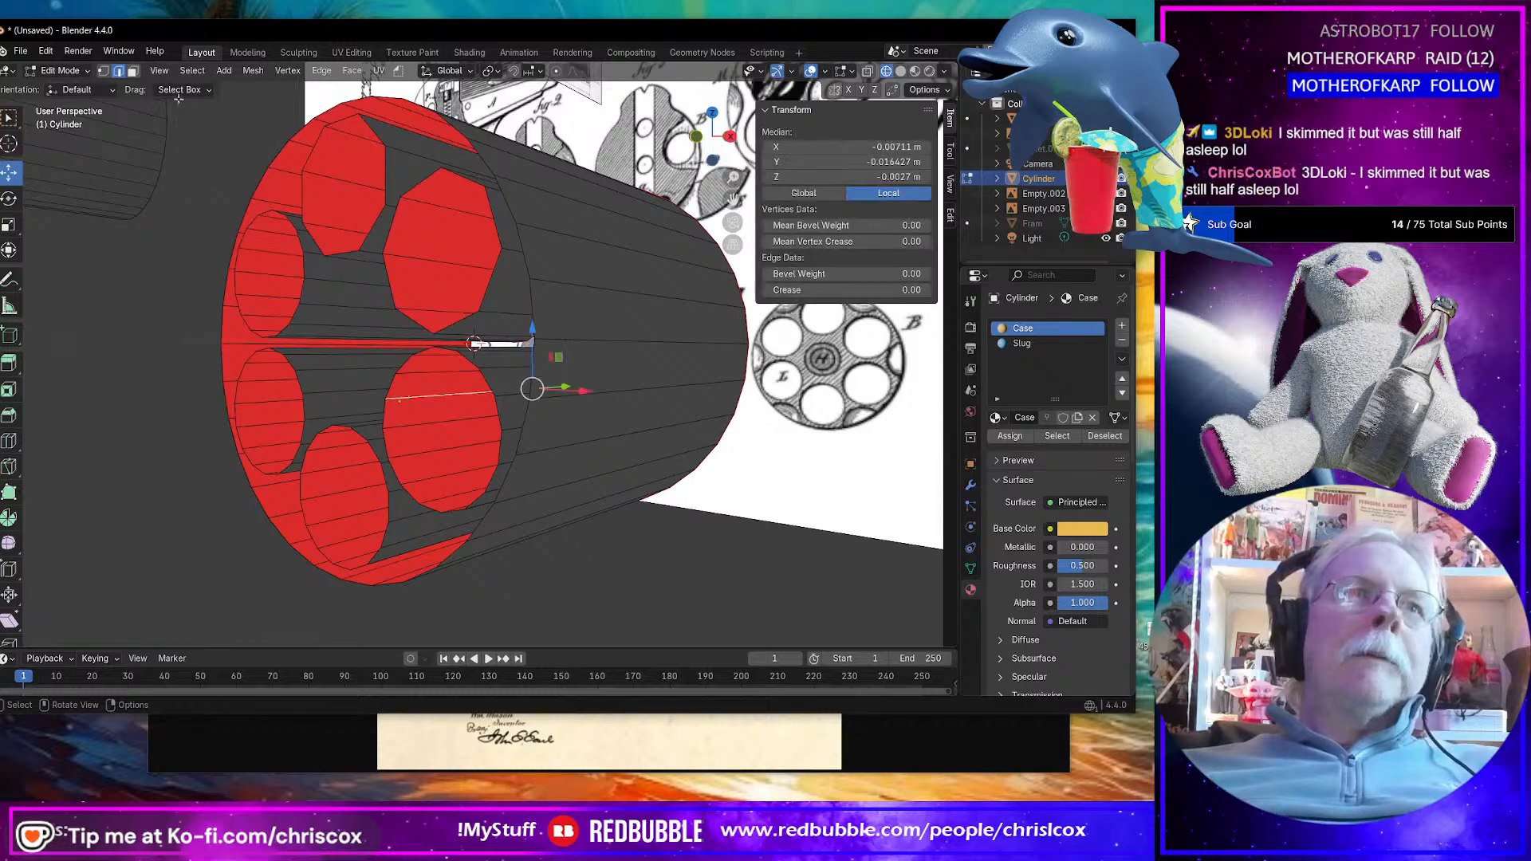
pyautogui.click(192, 71)
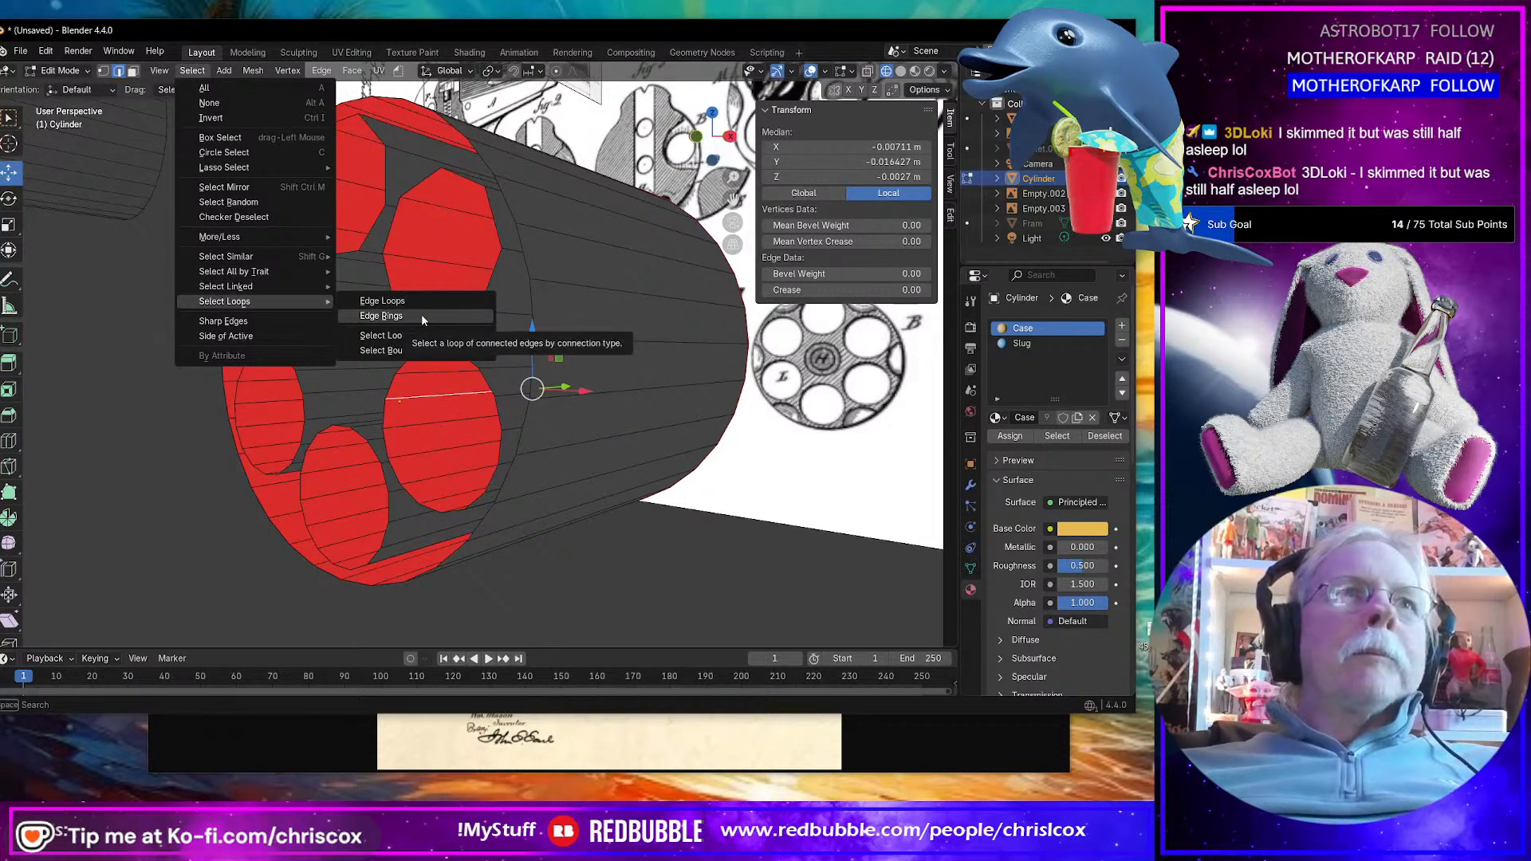
pyautogui.click(421, 316)
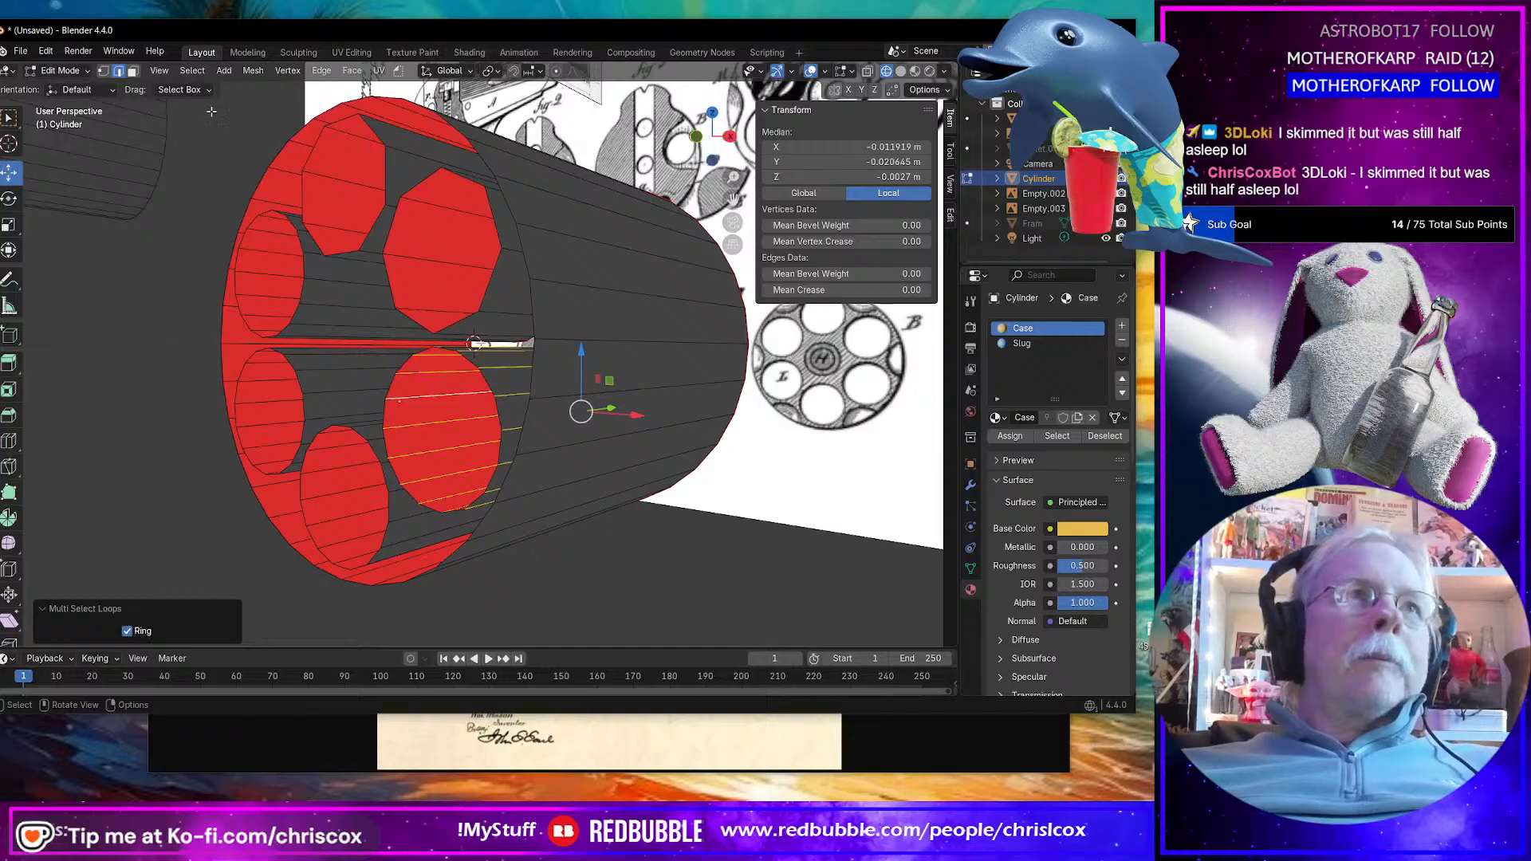
pyautogui.click(192, 70)
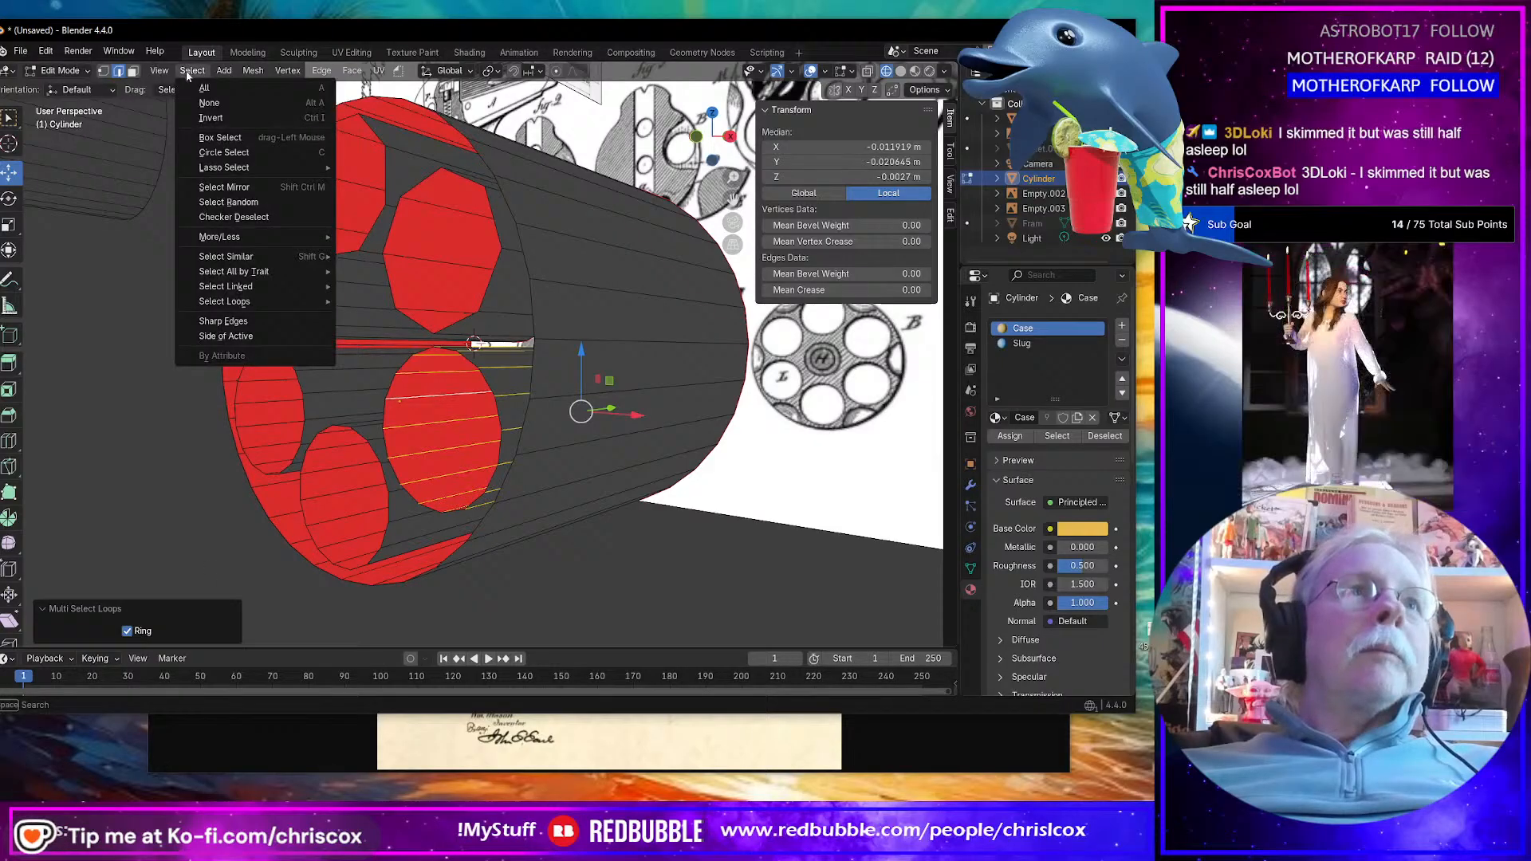
pyautogui.click(232, 218)
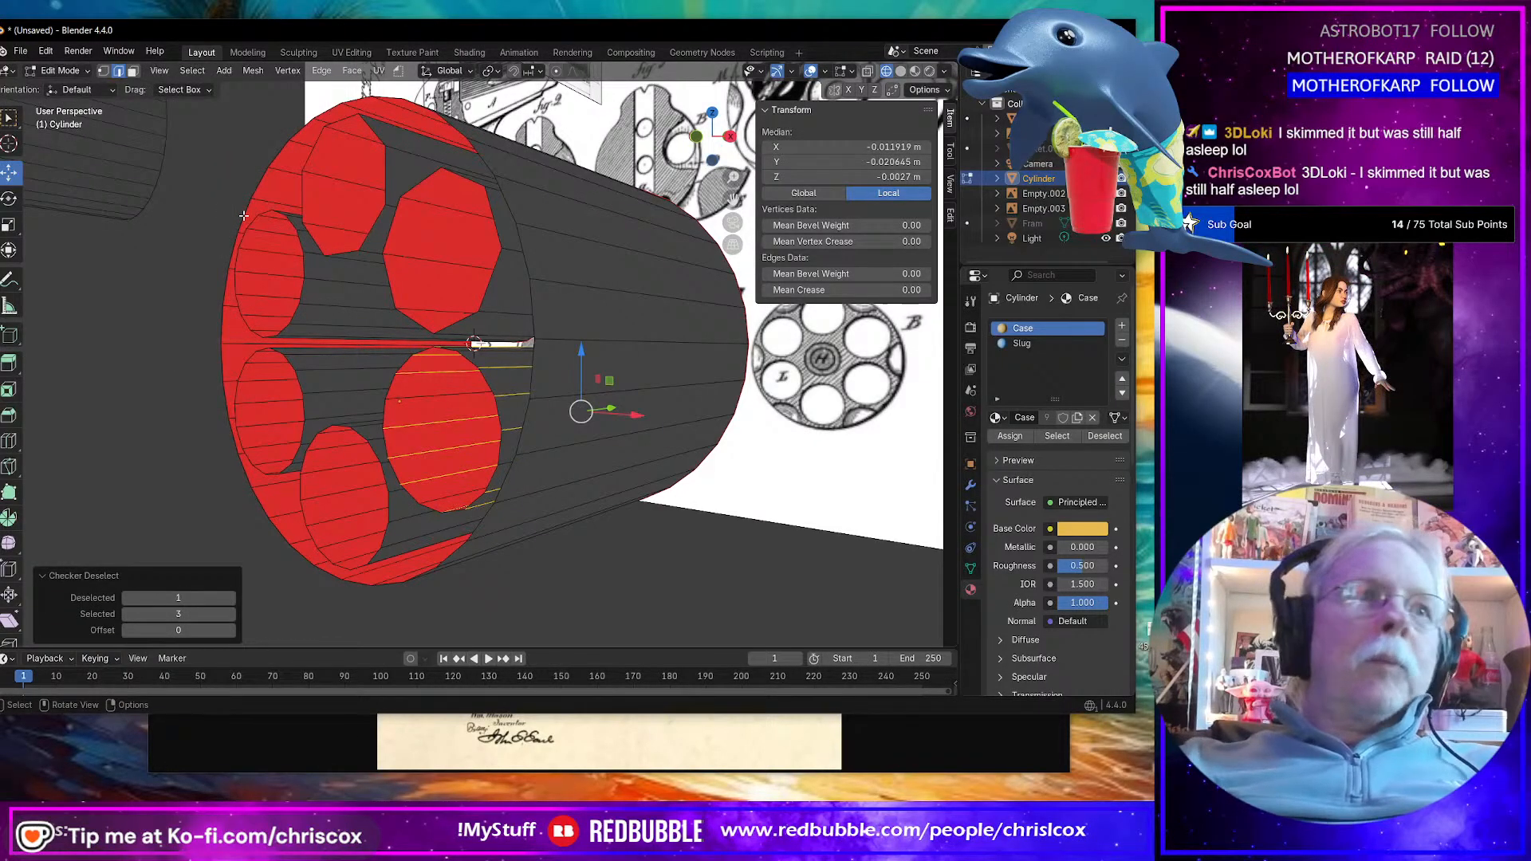
pyautogui.click(128, 615)
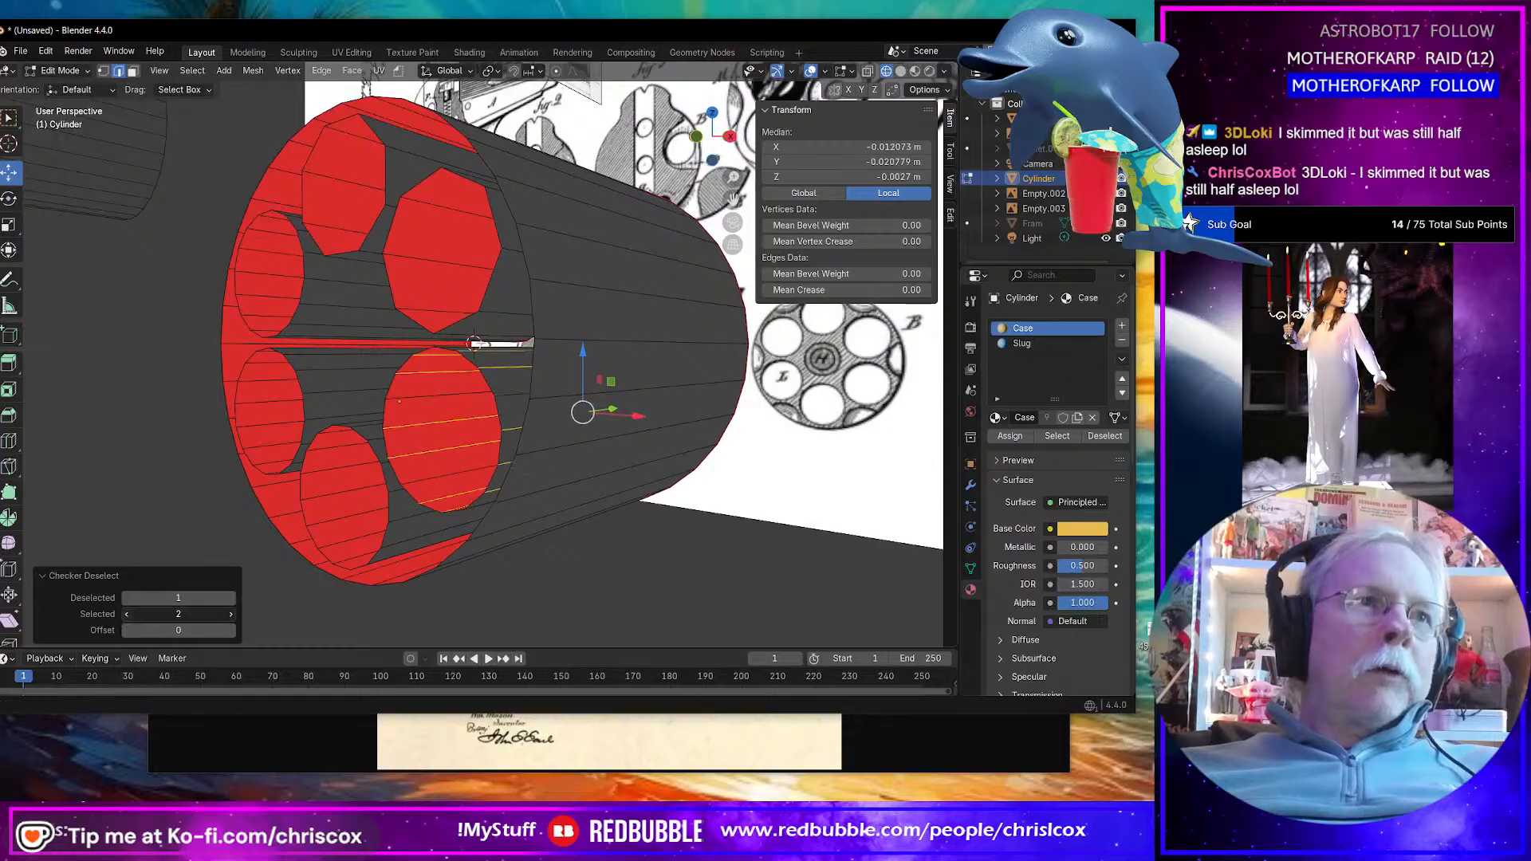
pyautogui.click(128, 614)
pyautogui.press('x')
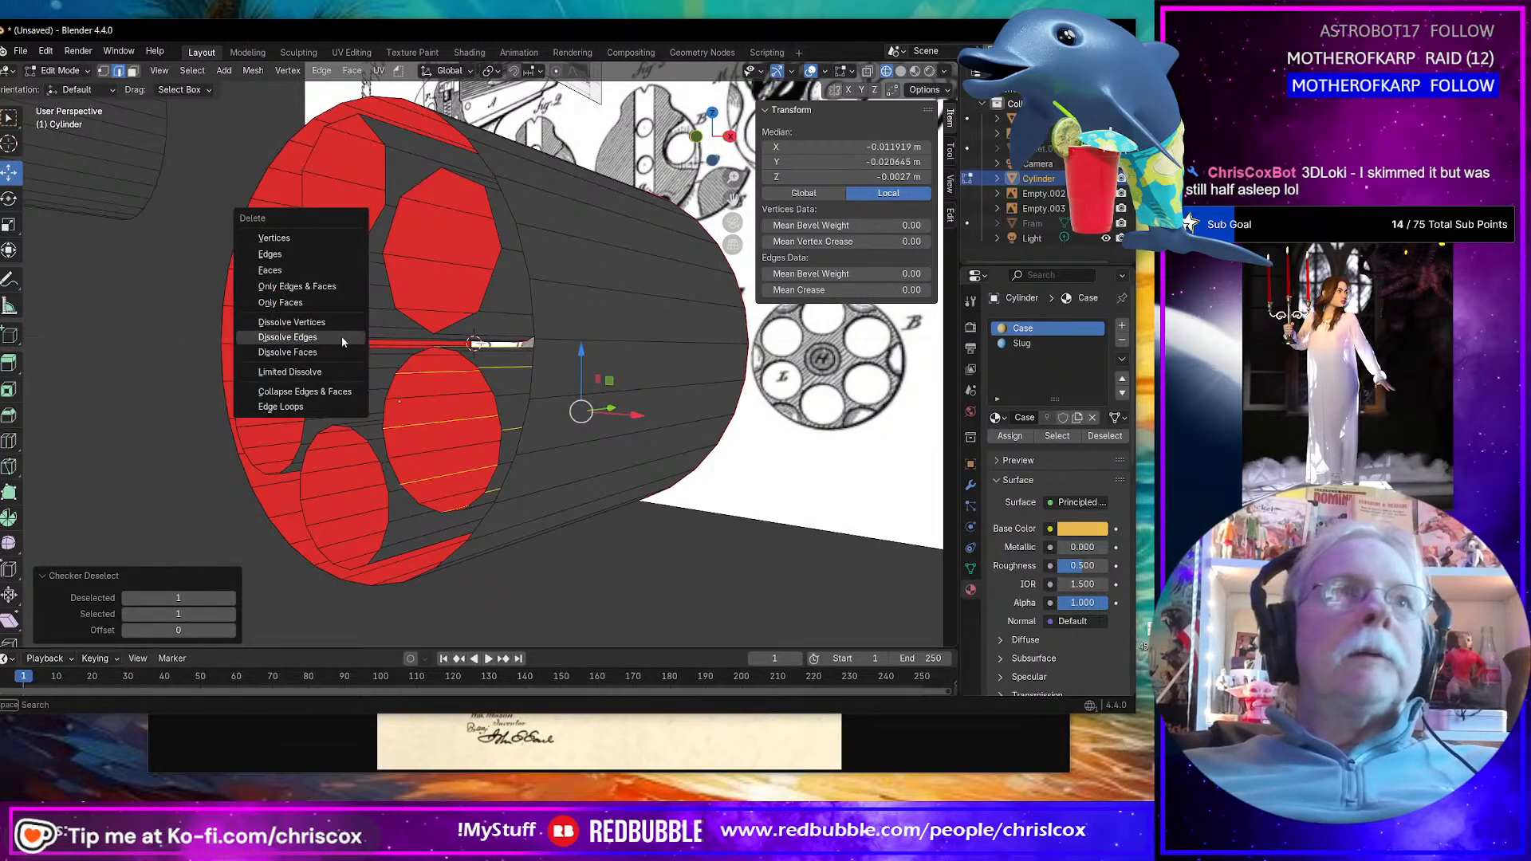
pyautogui.click(341, 337)
# Step: Dissolve every other wall edge of the third chamber, beside the one just thinned, using an edge ring selection and Checker Deselect
pyautogui.moveTo(343, 338); pyautogui.dragTo(463, 401, button='middle')
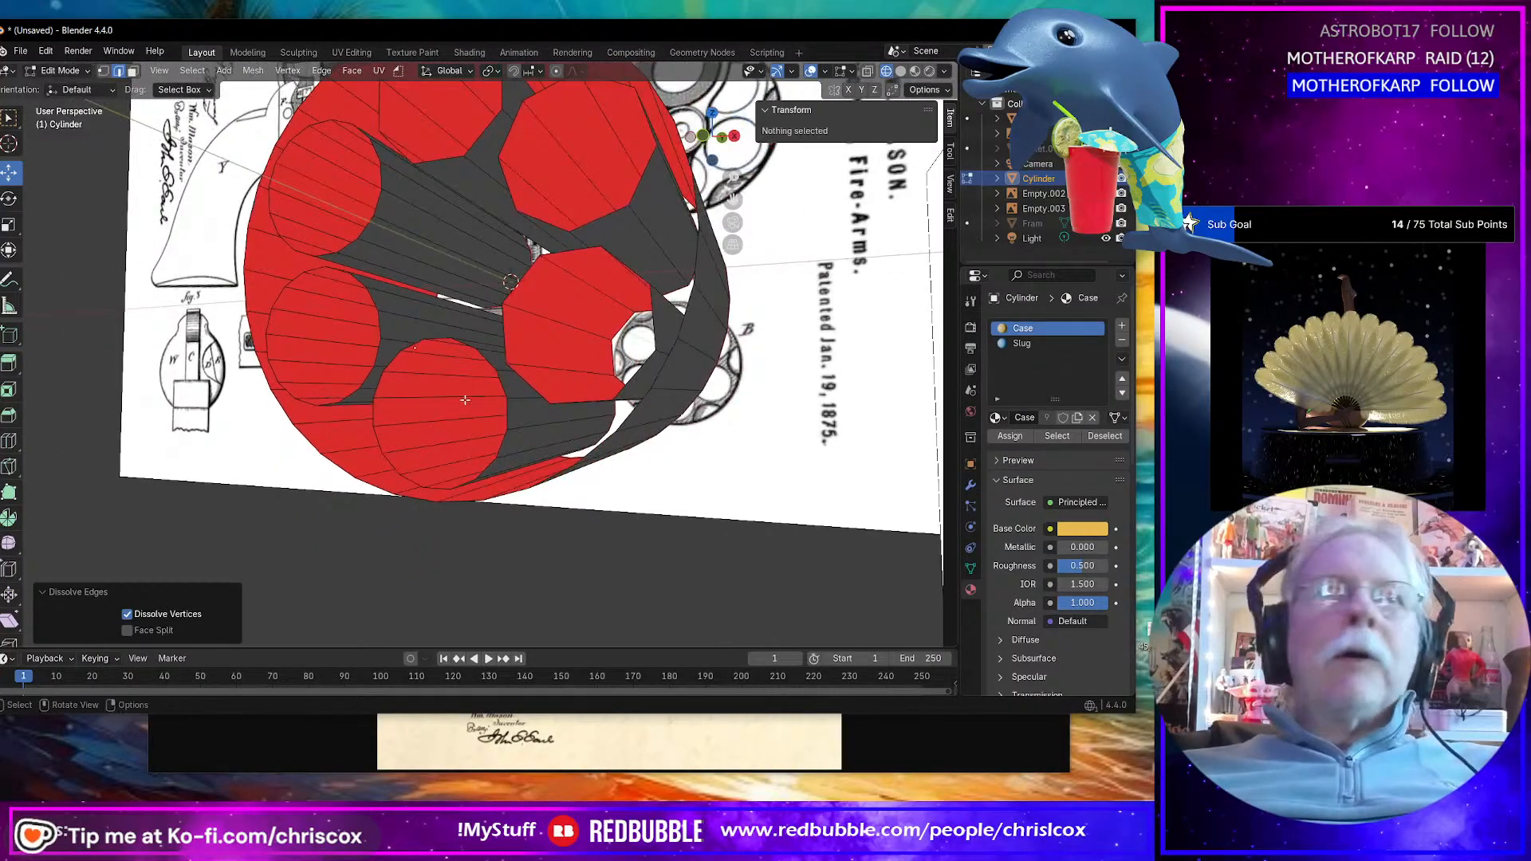
pyautogui.click(416, 374)
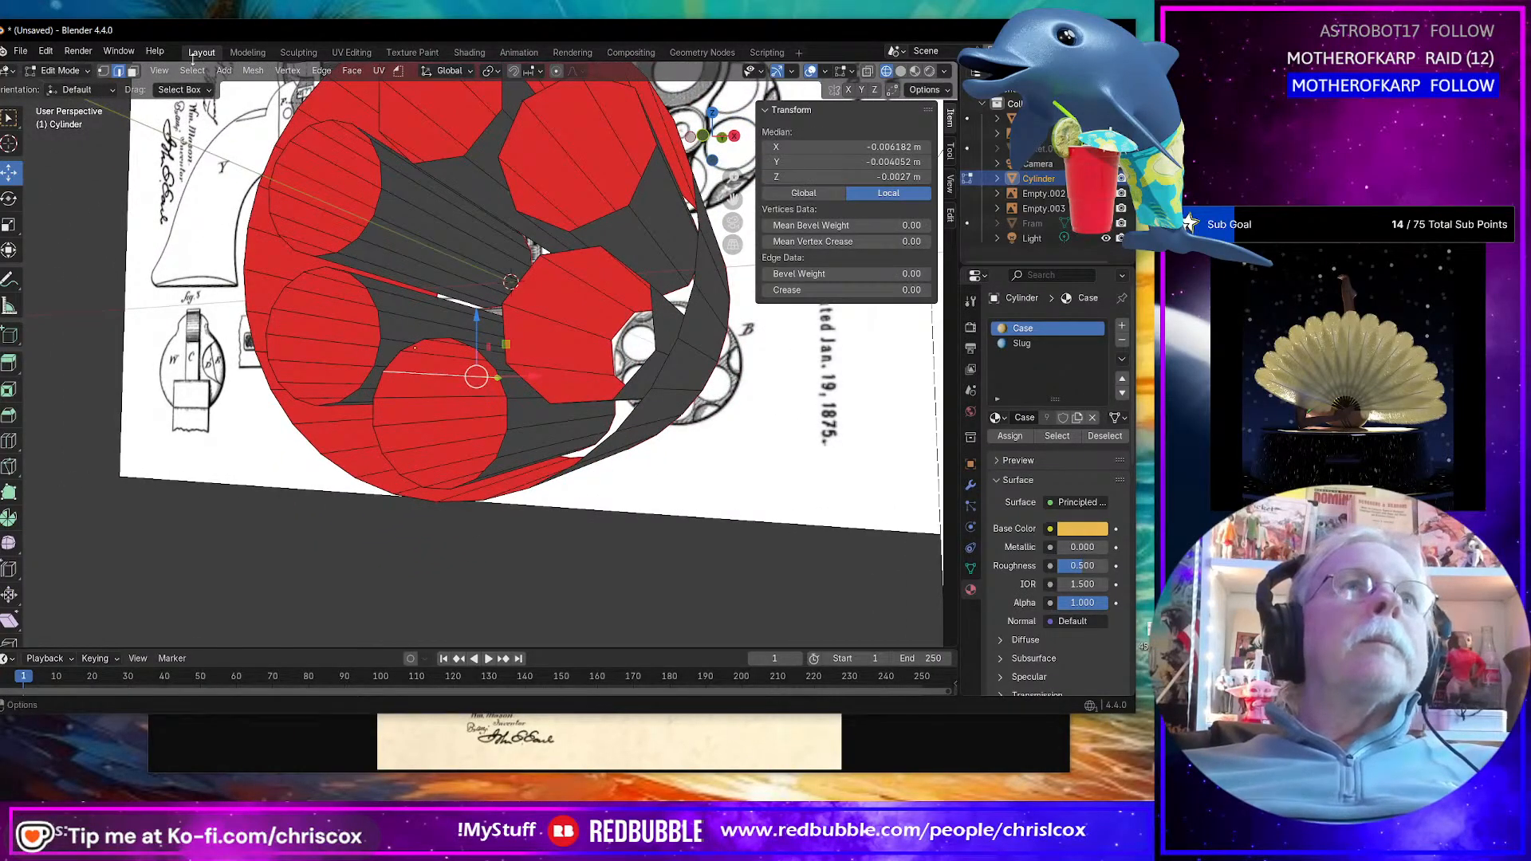
pyautogui.click(192, 70)
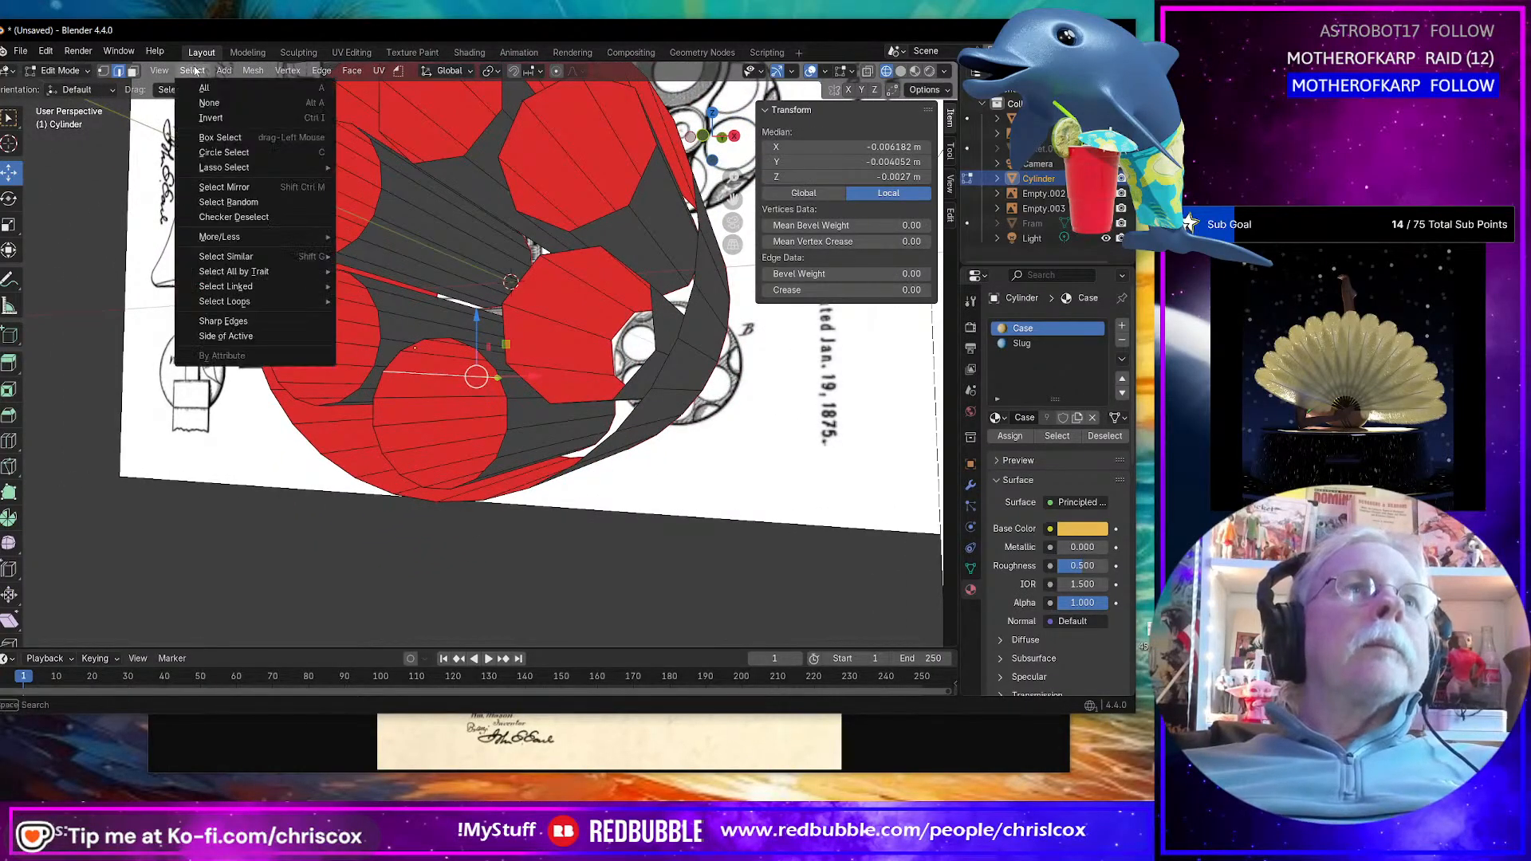
pyautogui.moveTo(240, 286)
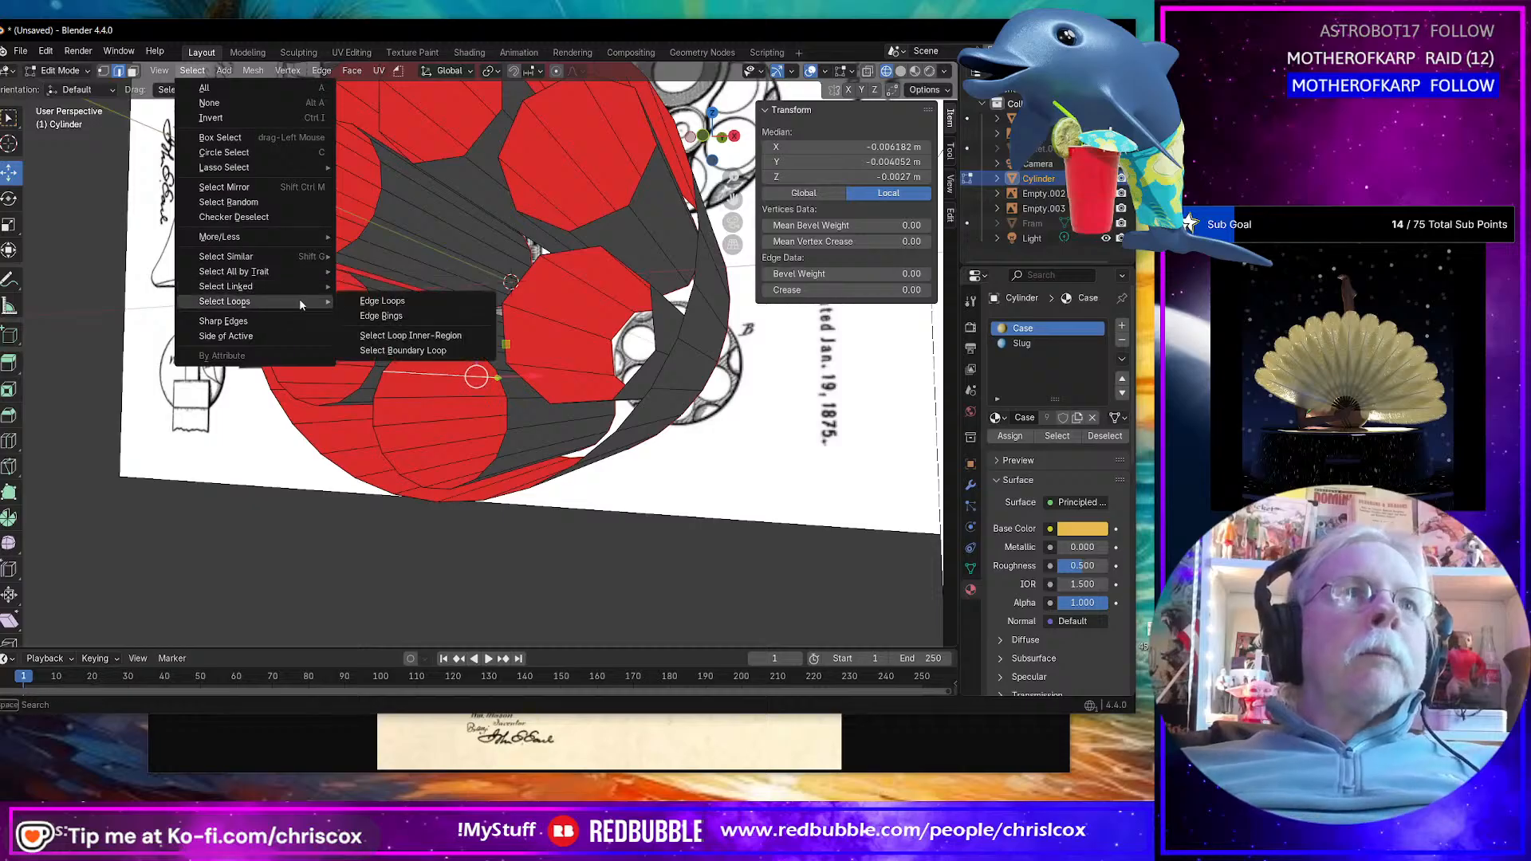
pyautogui.click(383, 318)
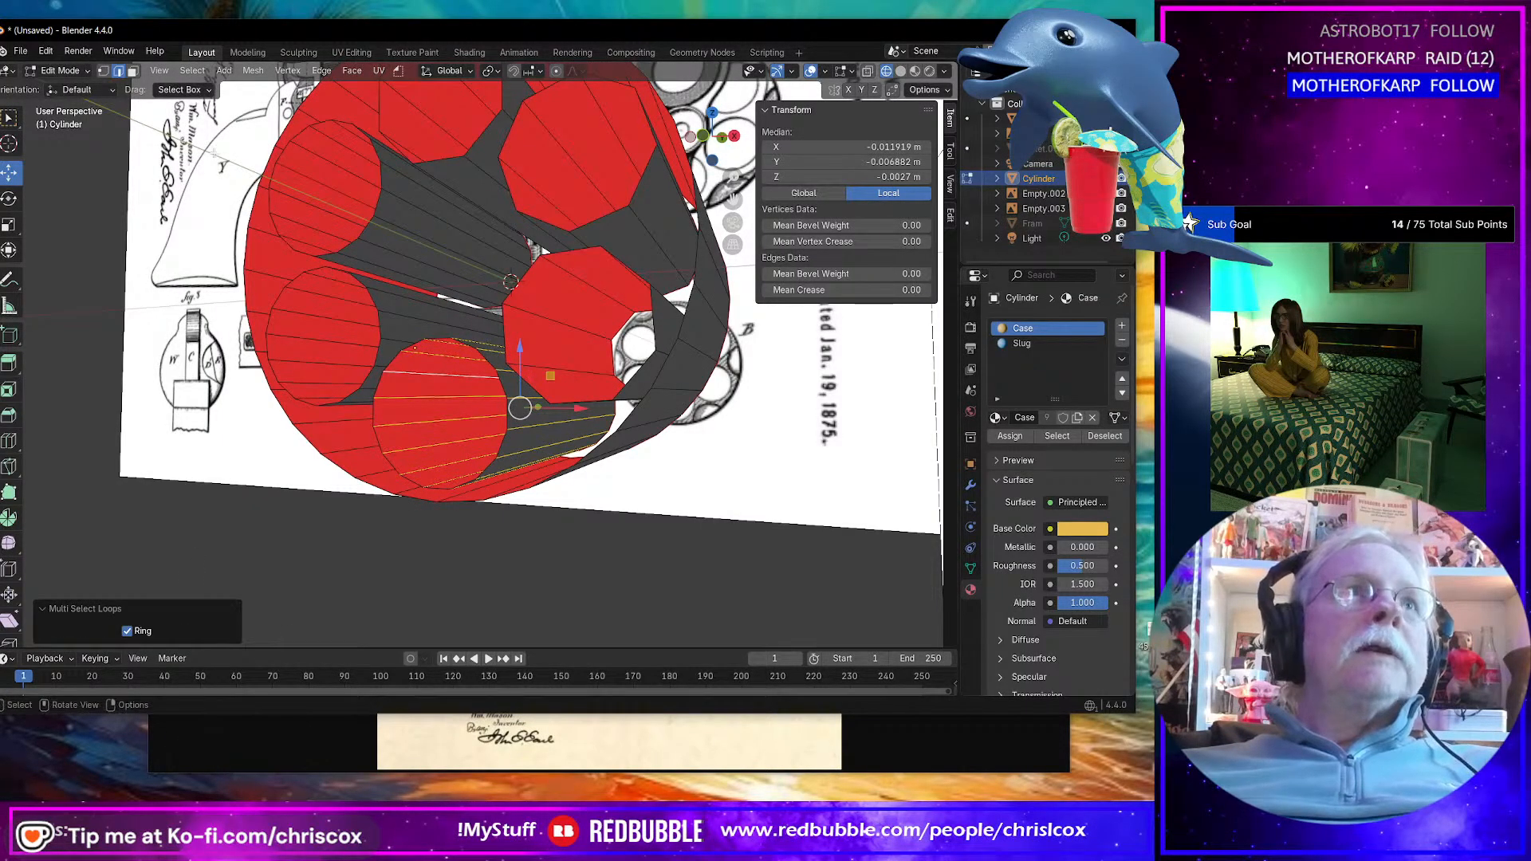
pyautogui.click(192, 70)
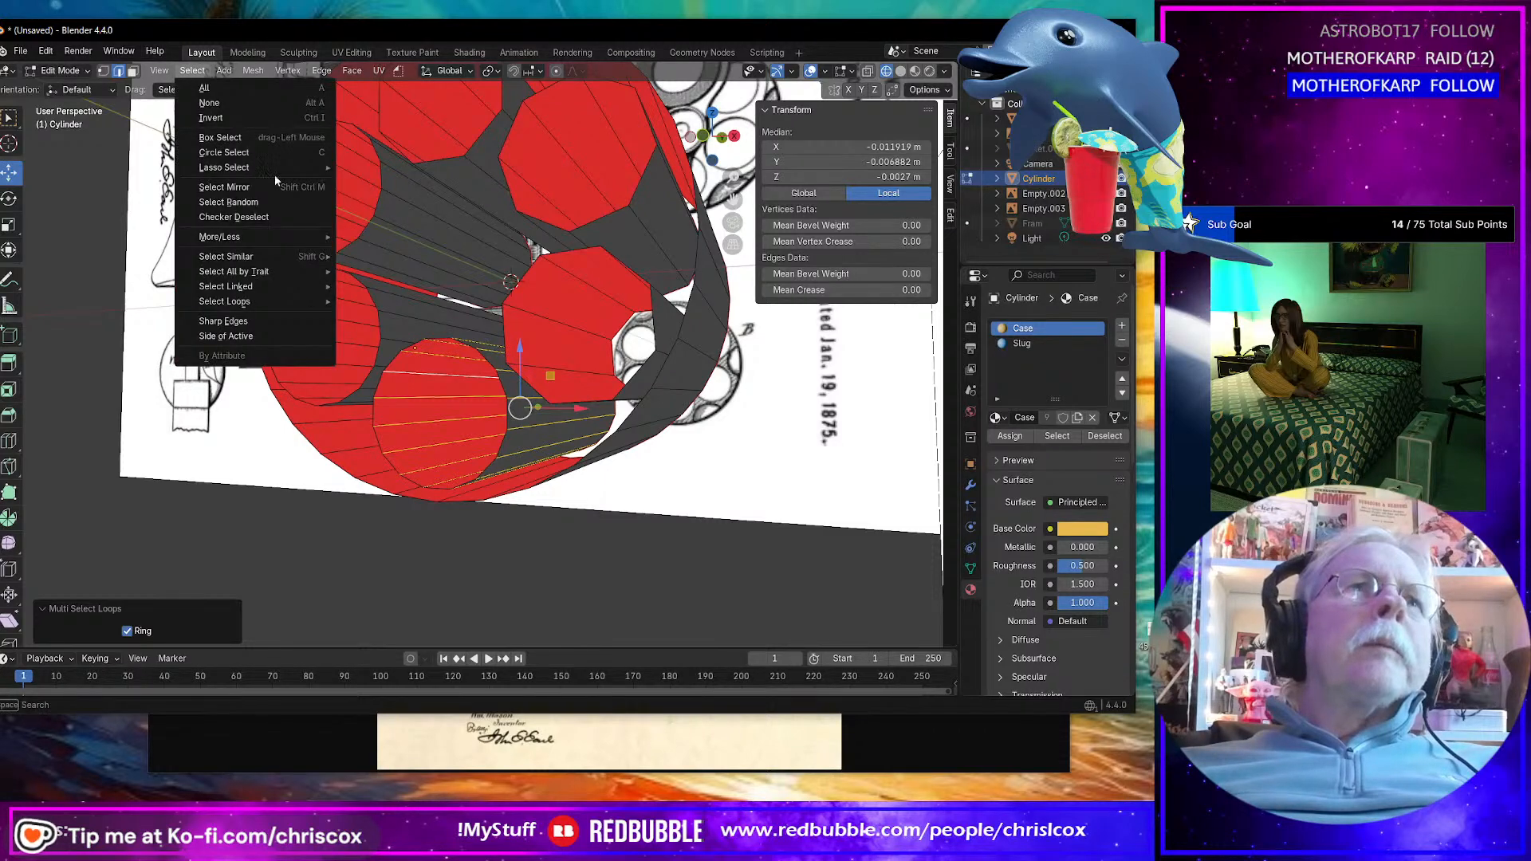
pyautogui.click(255, 220)
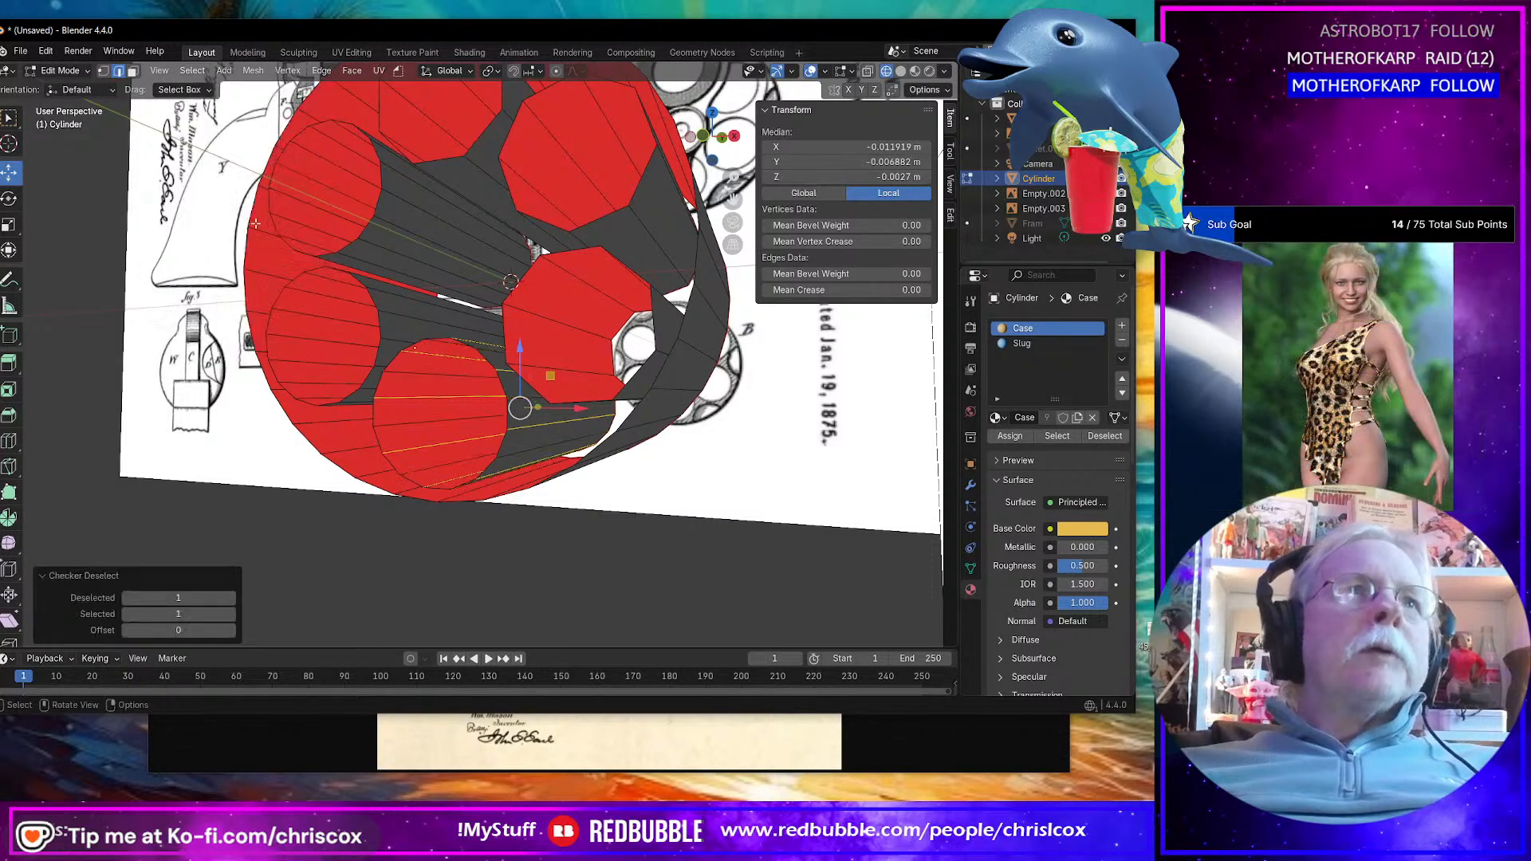
pyautogui.press('x')
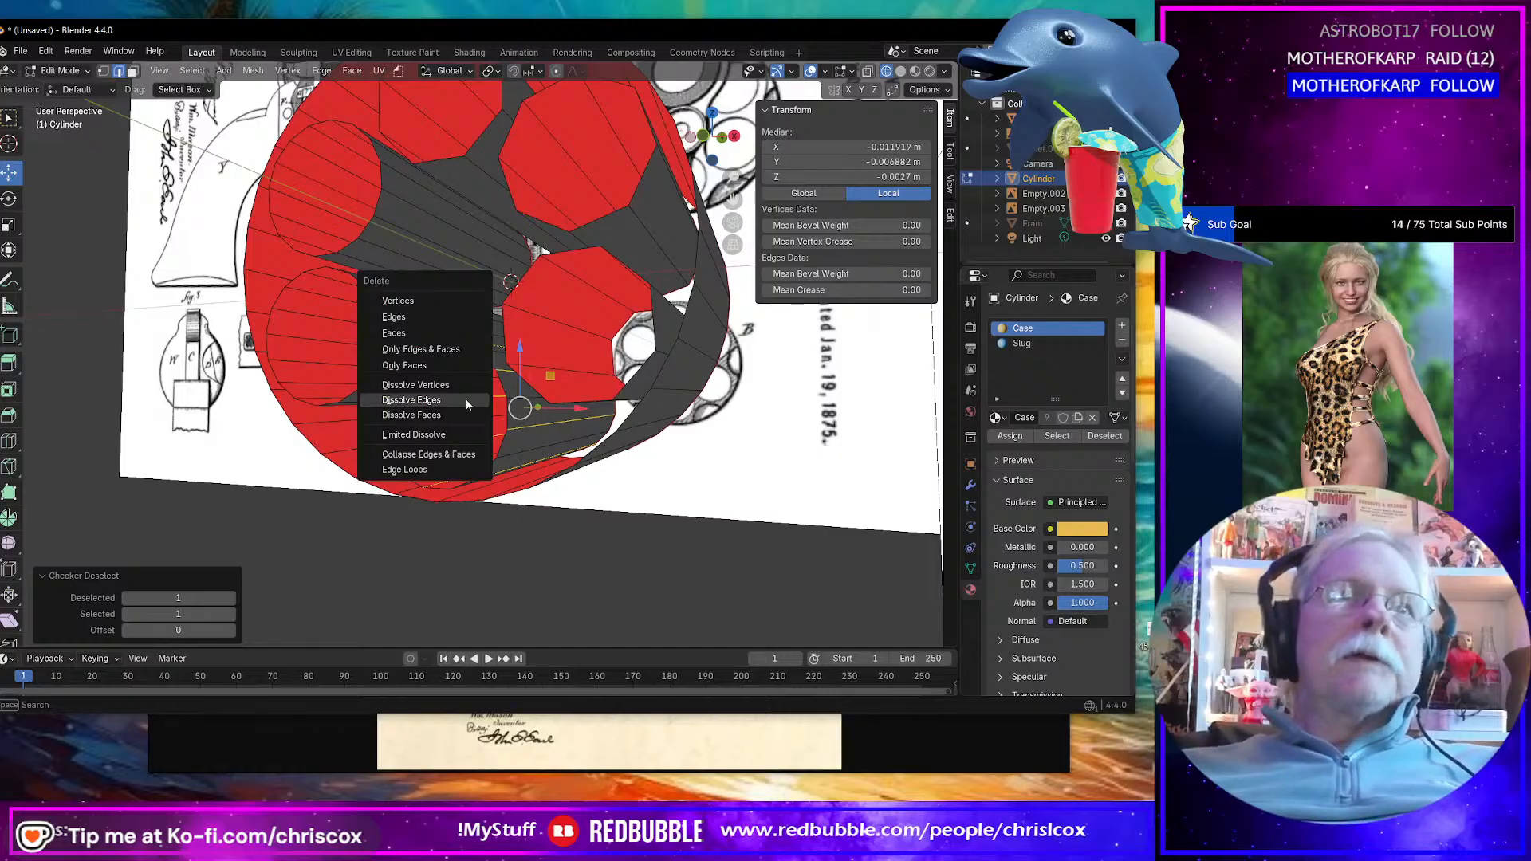
pyautogui.click(466, 398)
# Step: Reduce the fourth chamber around the cylinder by selecting its edge ring, checker-deselecting alternate edges and dissolving the rest
pyautogui.click(379, 348)
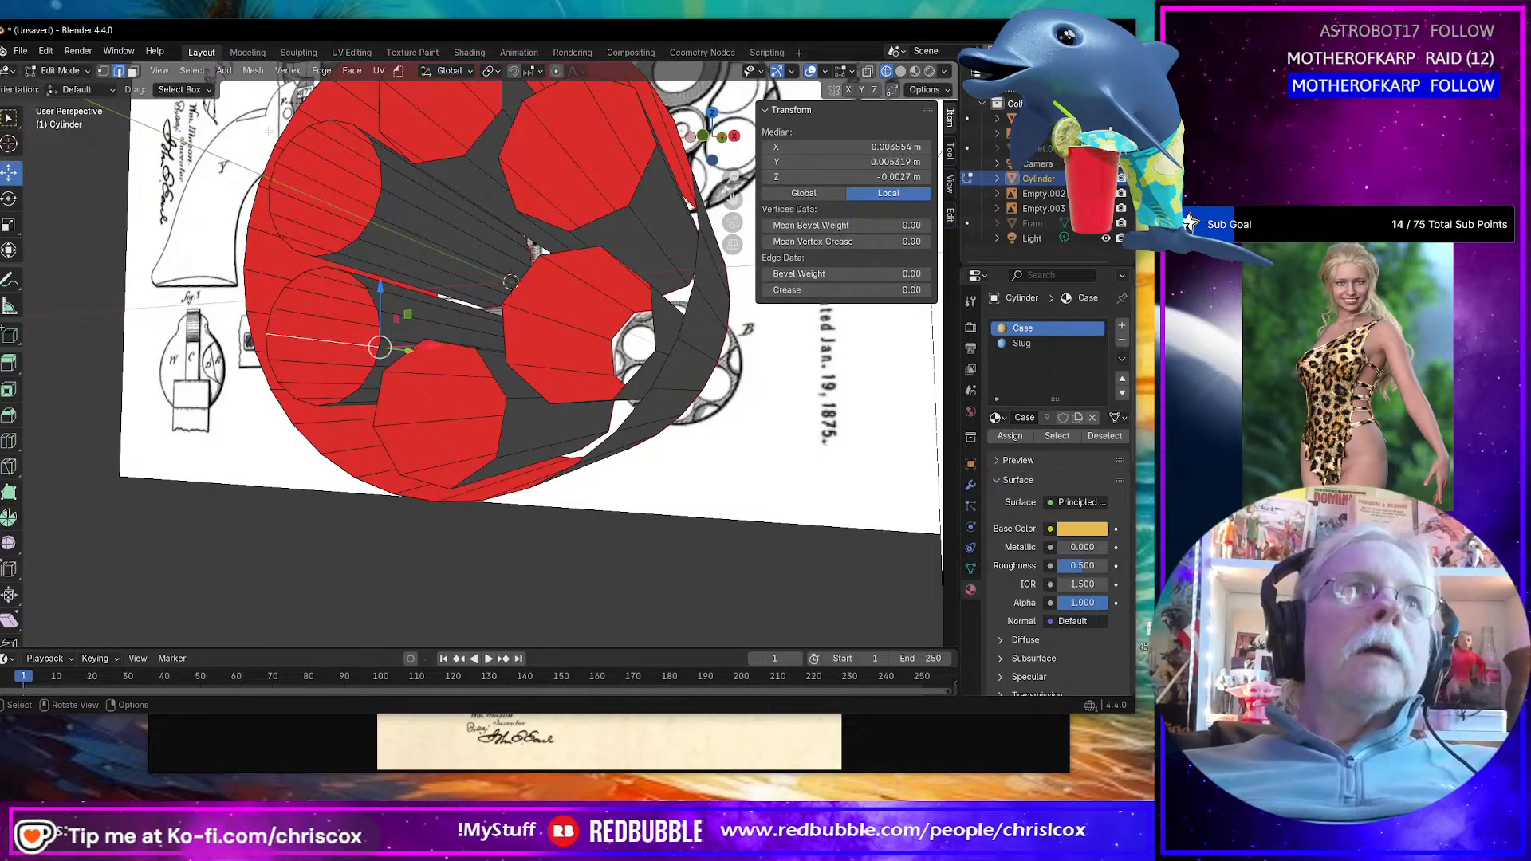
pyautogui.click(253, 70)
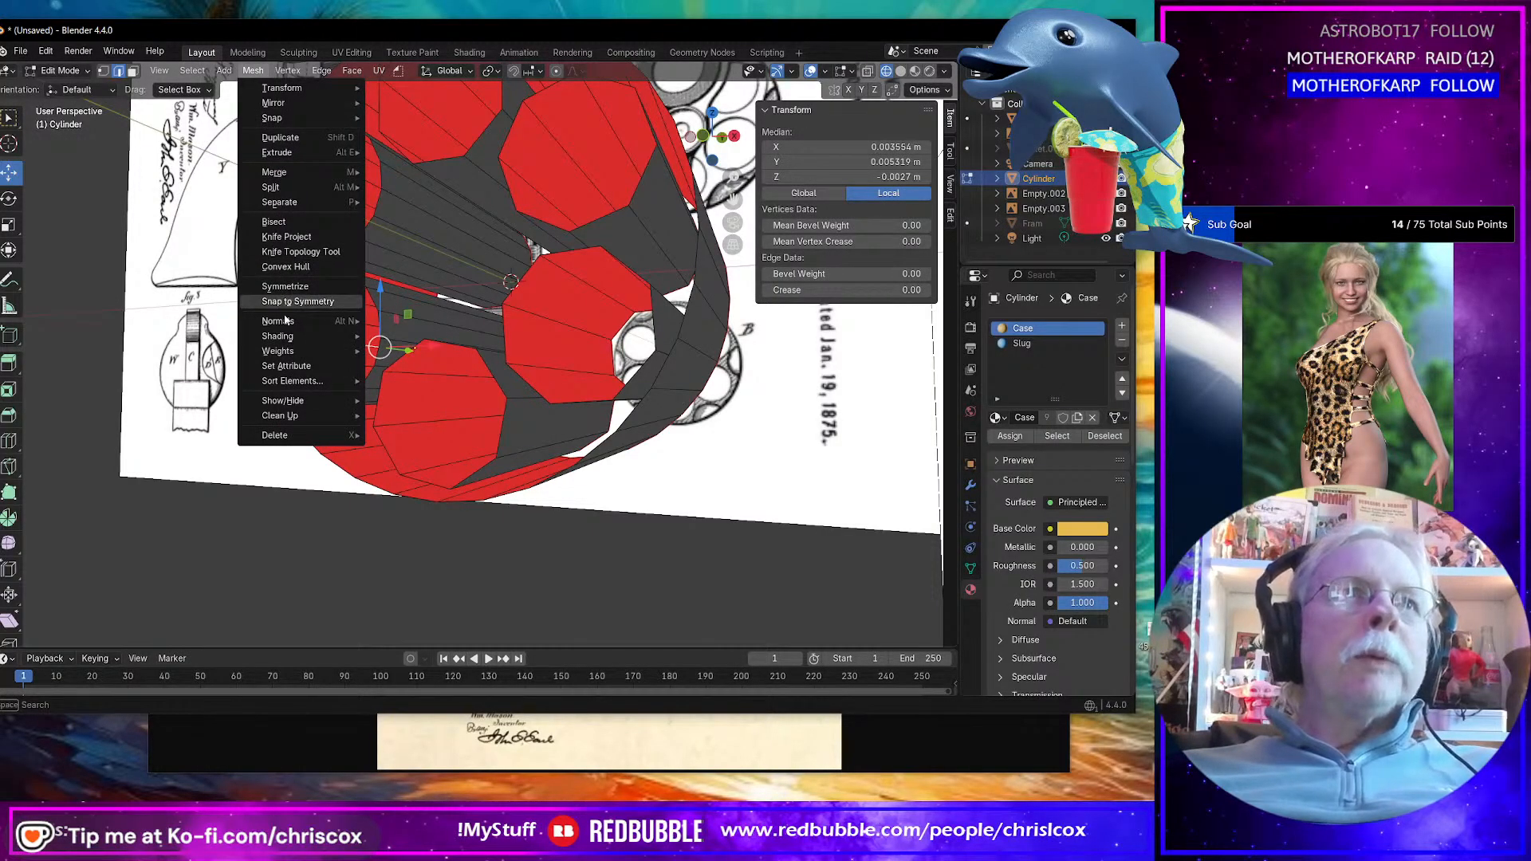
pyautogui.click(198, 75)
pyautogui.moveTo(252, 299)
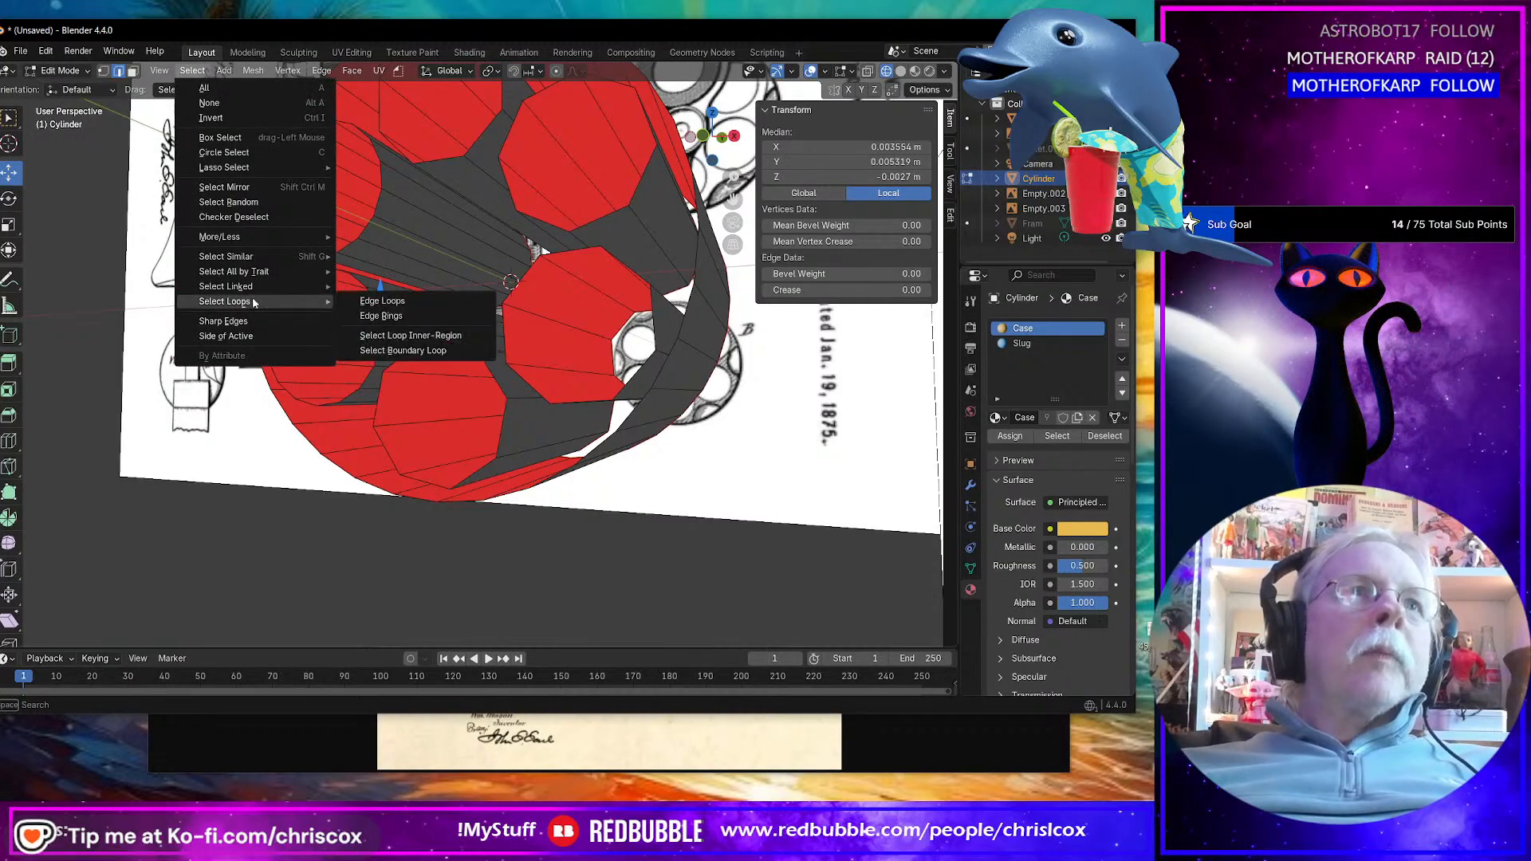
pyautogui.click(380, 317)
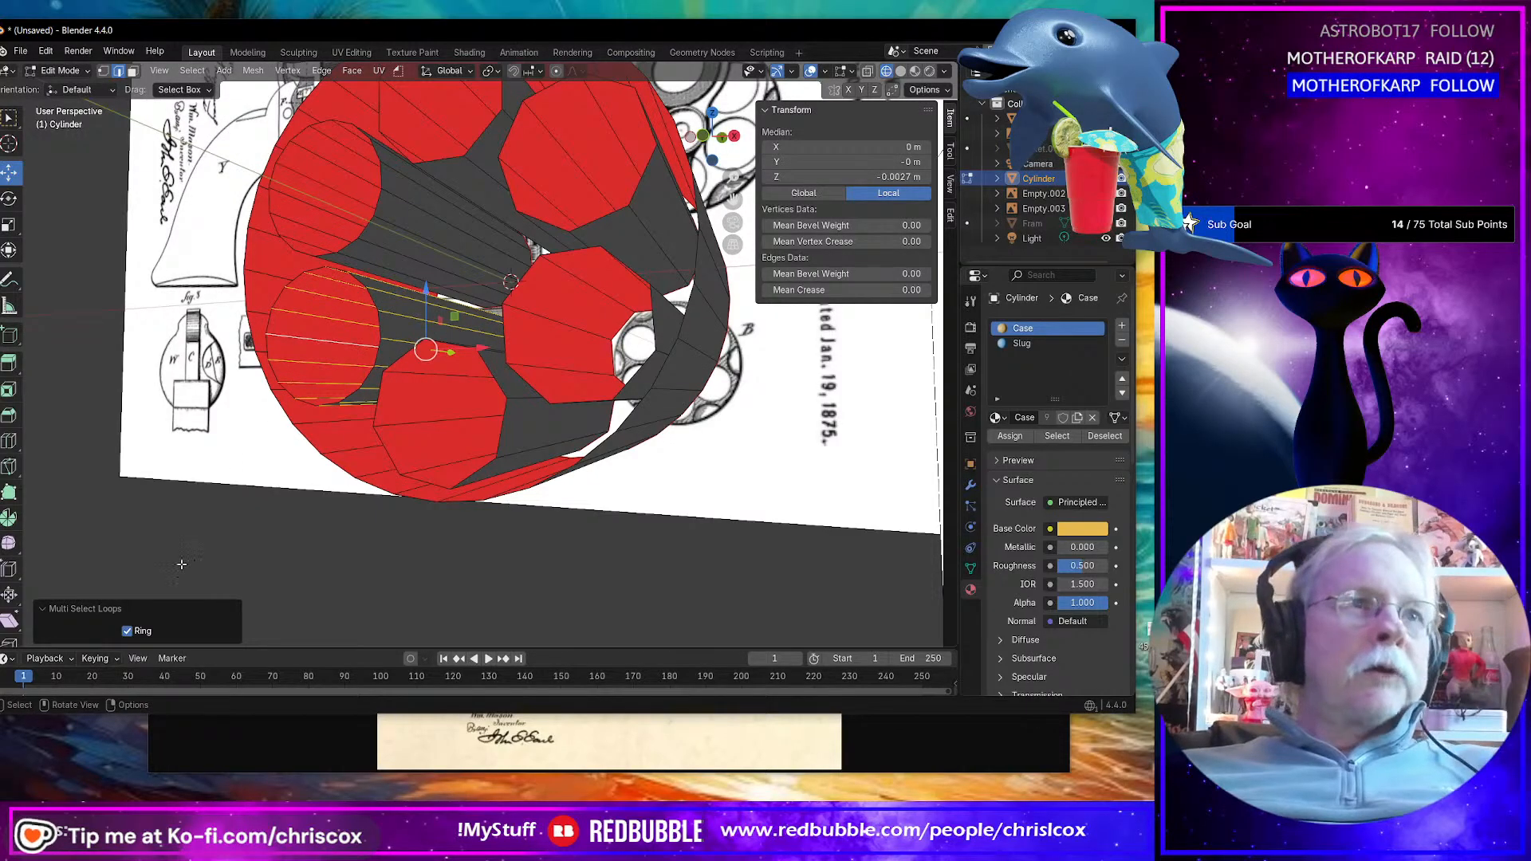
pyautogui.click(195, 71)
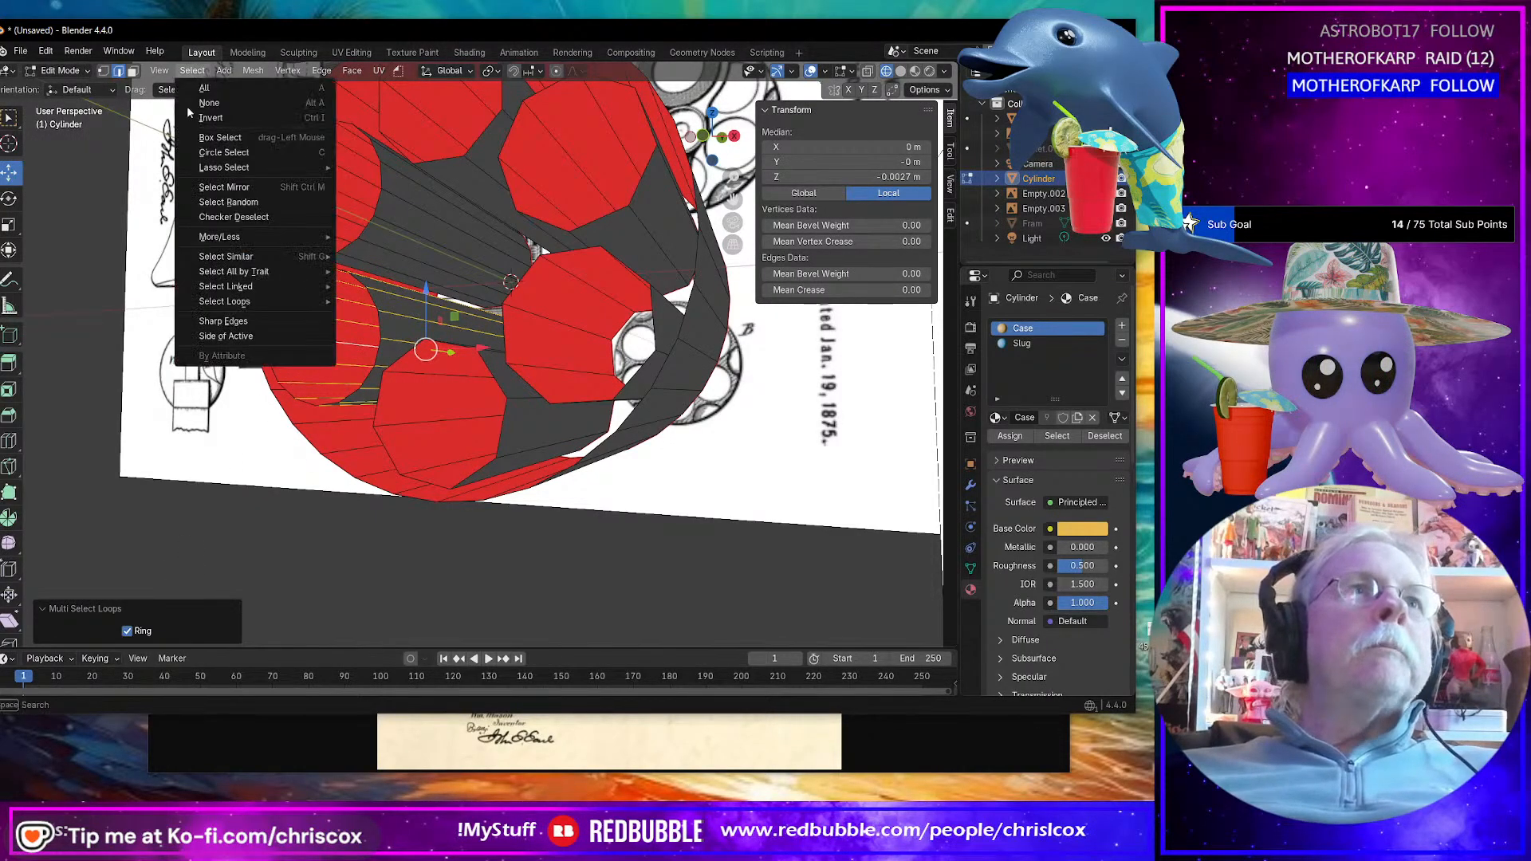
pyautogui.click(240, 218)
pyautogui.press('x')
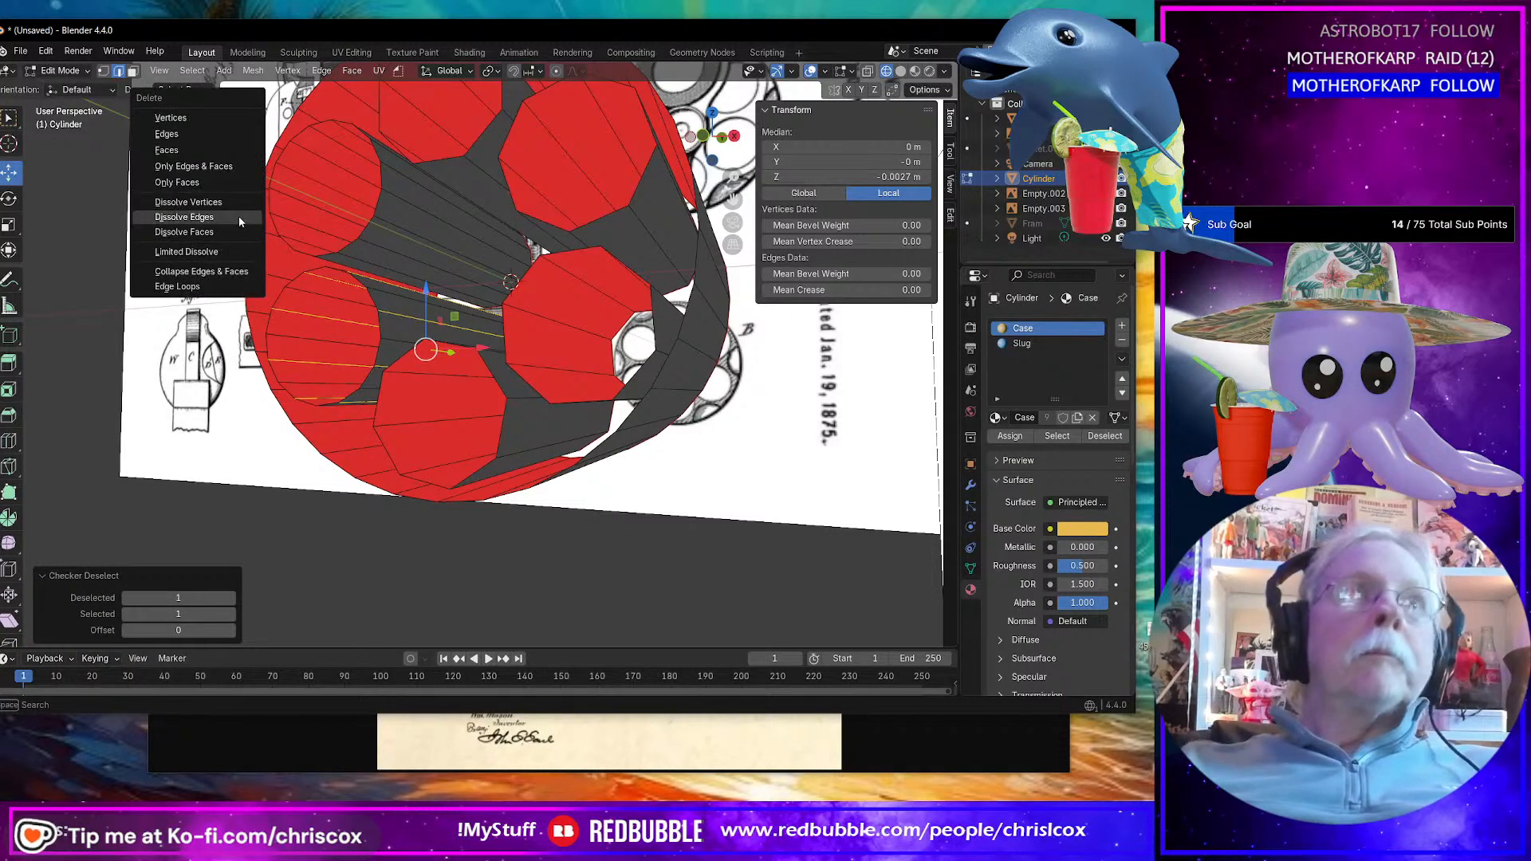
pyautogui.click(238, 217)
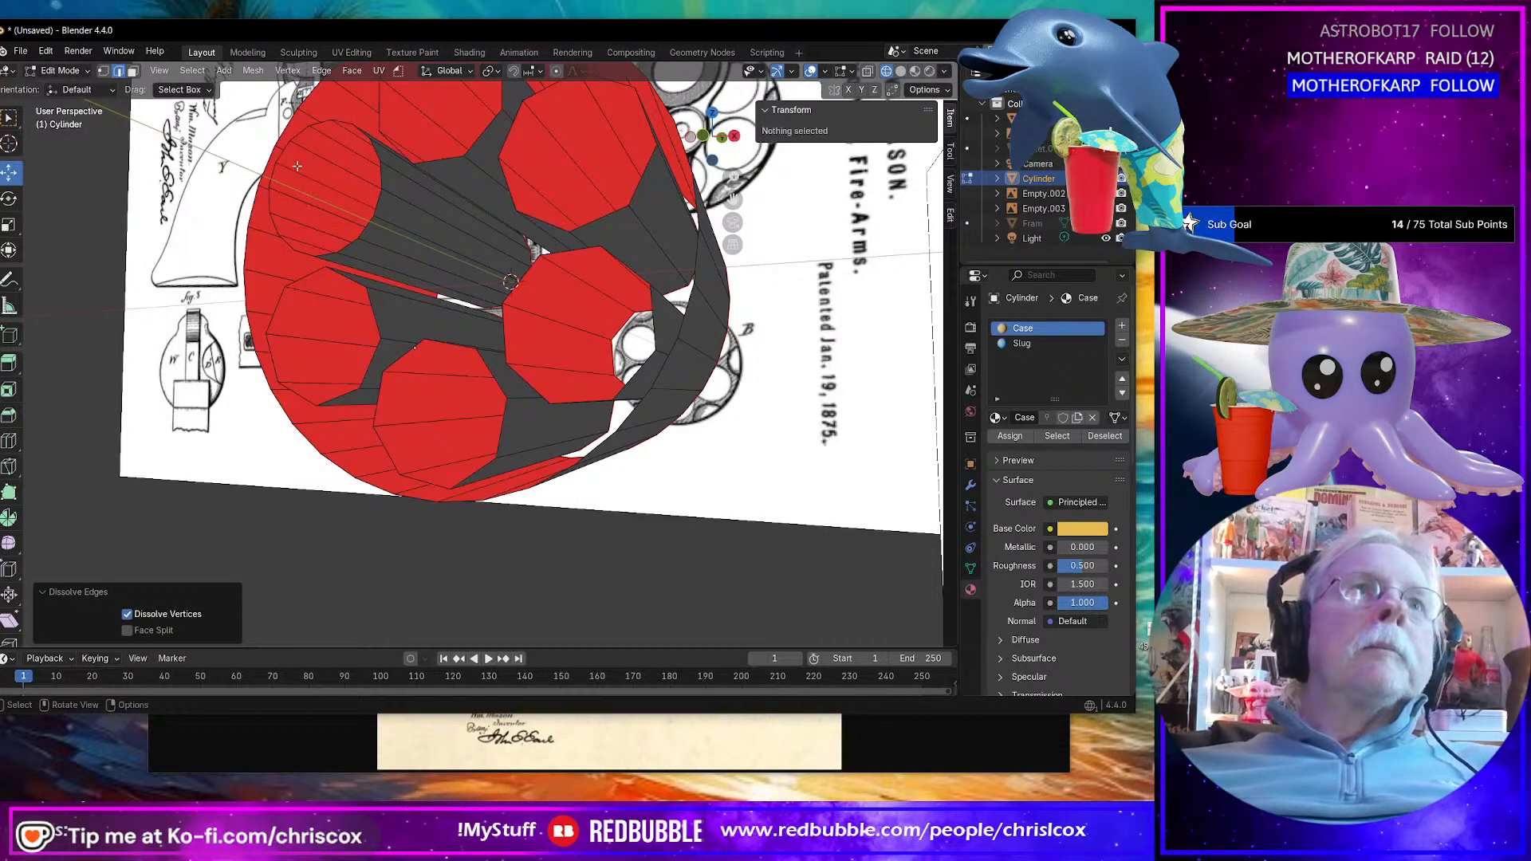
# Step: Thin the next chamber by selecting its wall's edge ring, applying Checker Deselect with 1 deselected and 1 selected, and dissolving the remaining edges
pyautogui.click(297, 172)
pyautogui.click(197, 71)
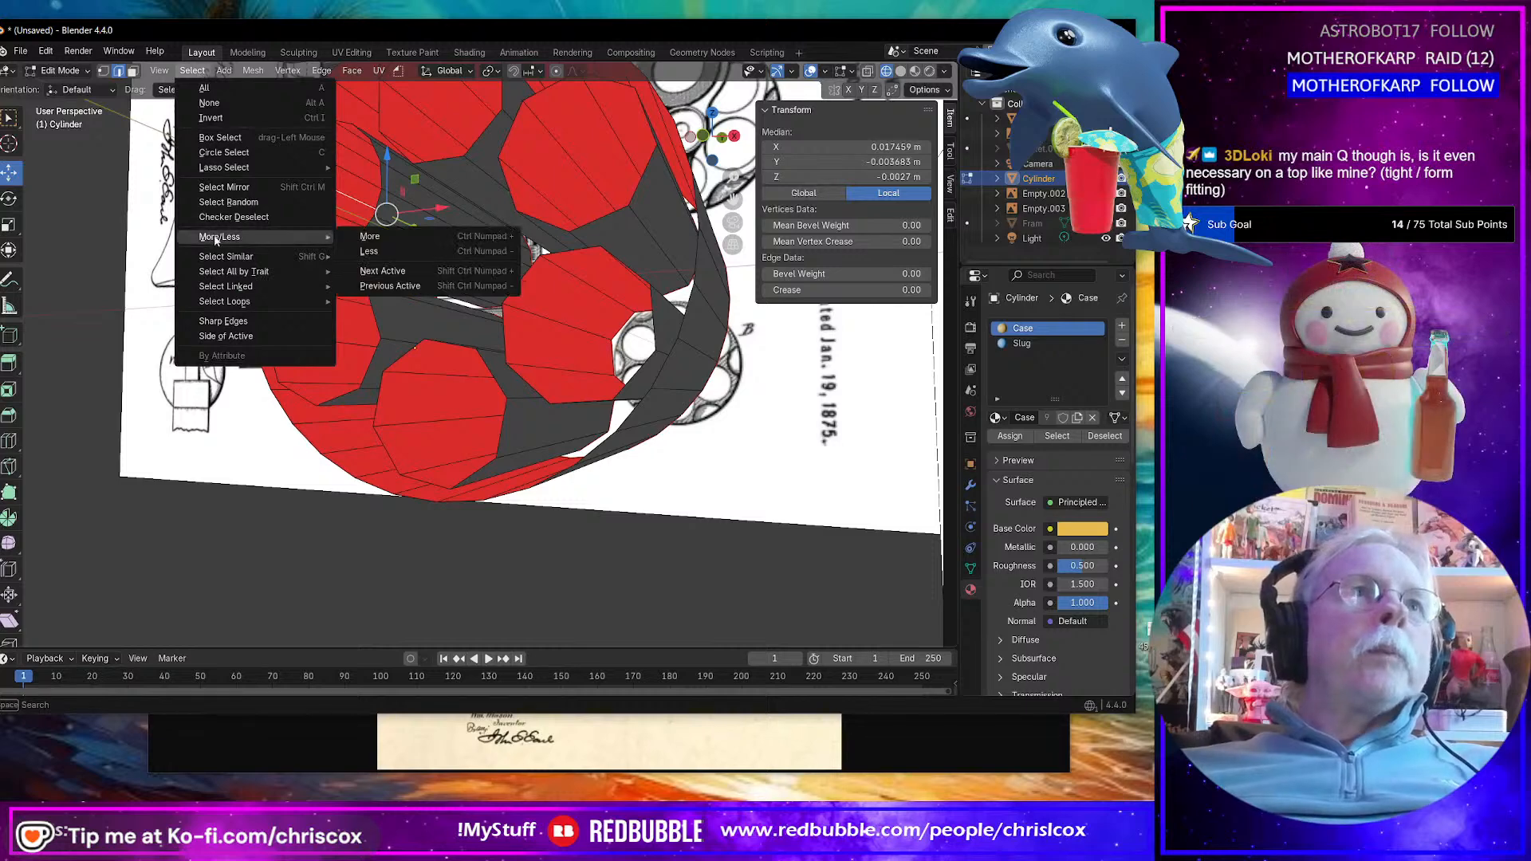
pyautogui.moveTo(230, 258)
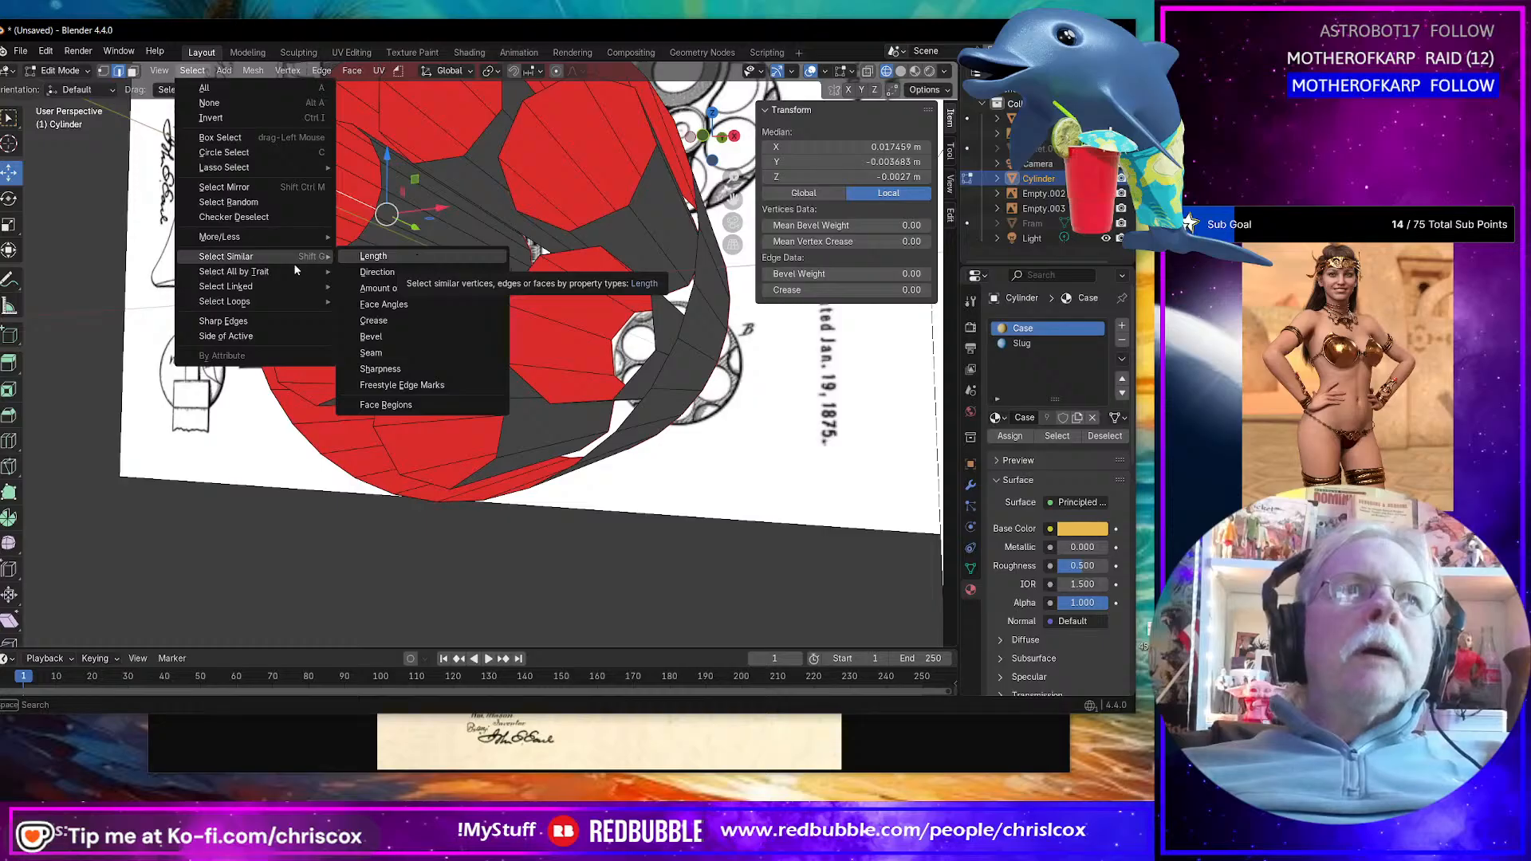
pyautogui.moveTo(268, 298)
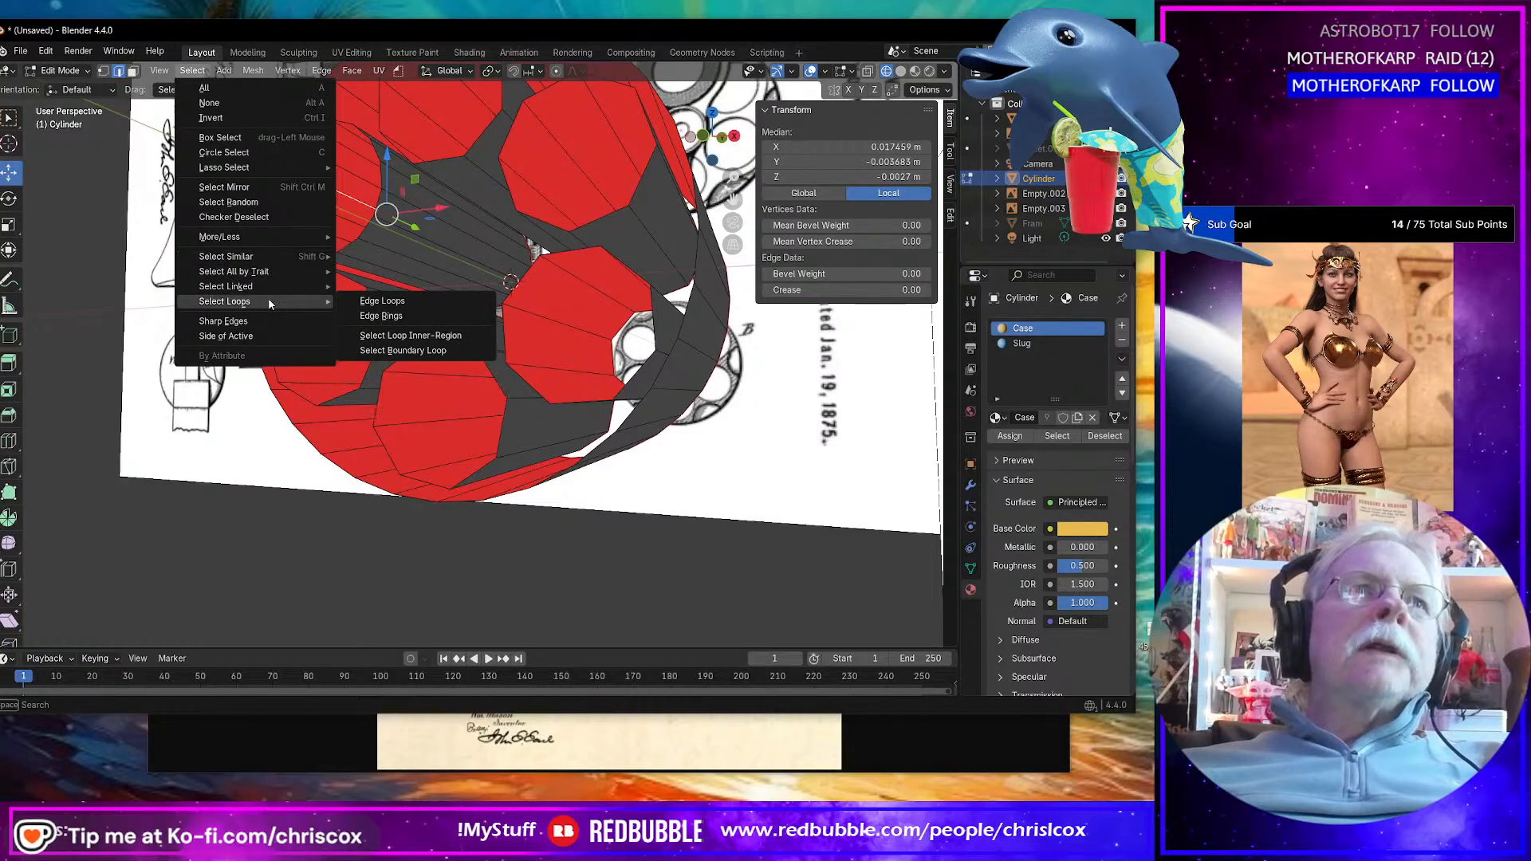
pyautogui.click(381, 316)
pyautogui.click(192, 70)
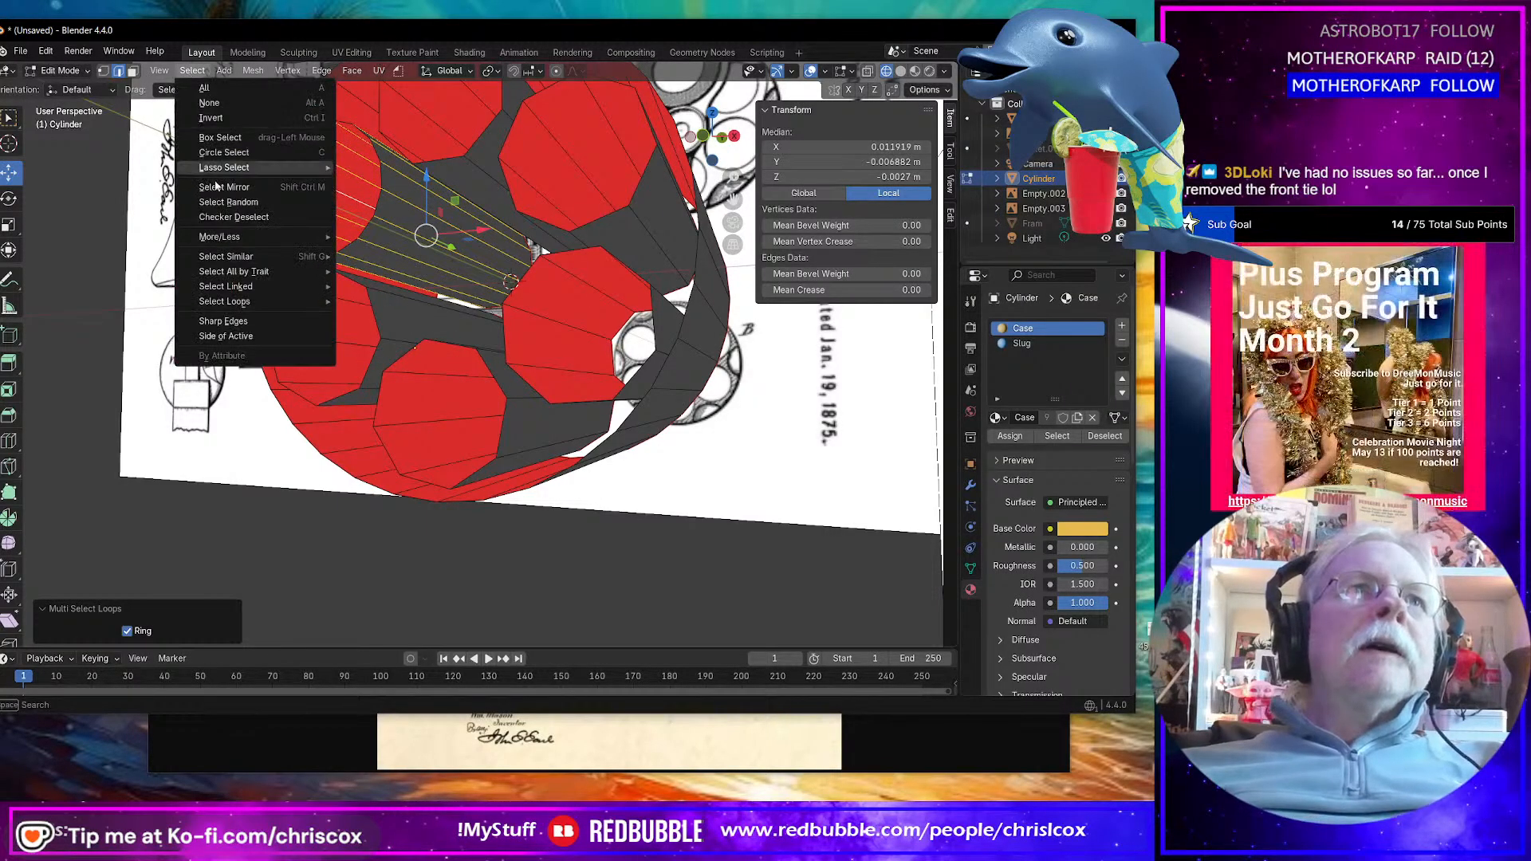
pyautogui.click(226, 211)
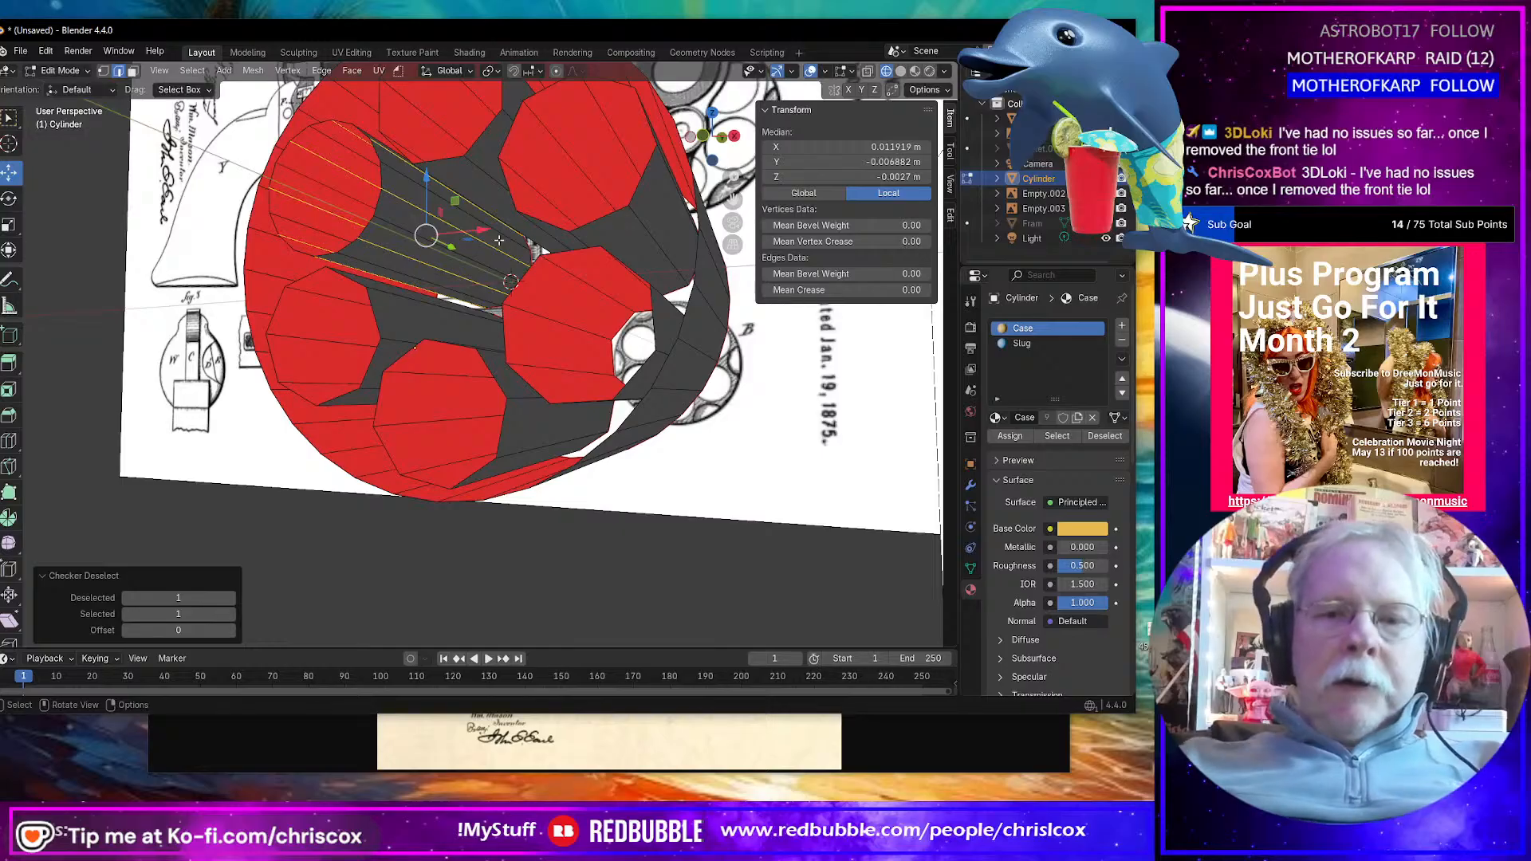
pyautogui.press('x')
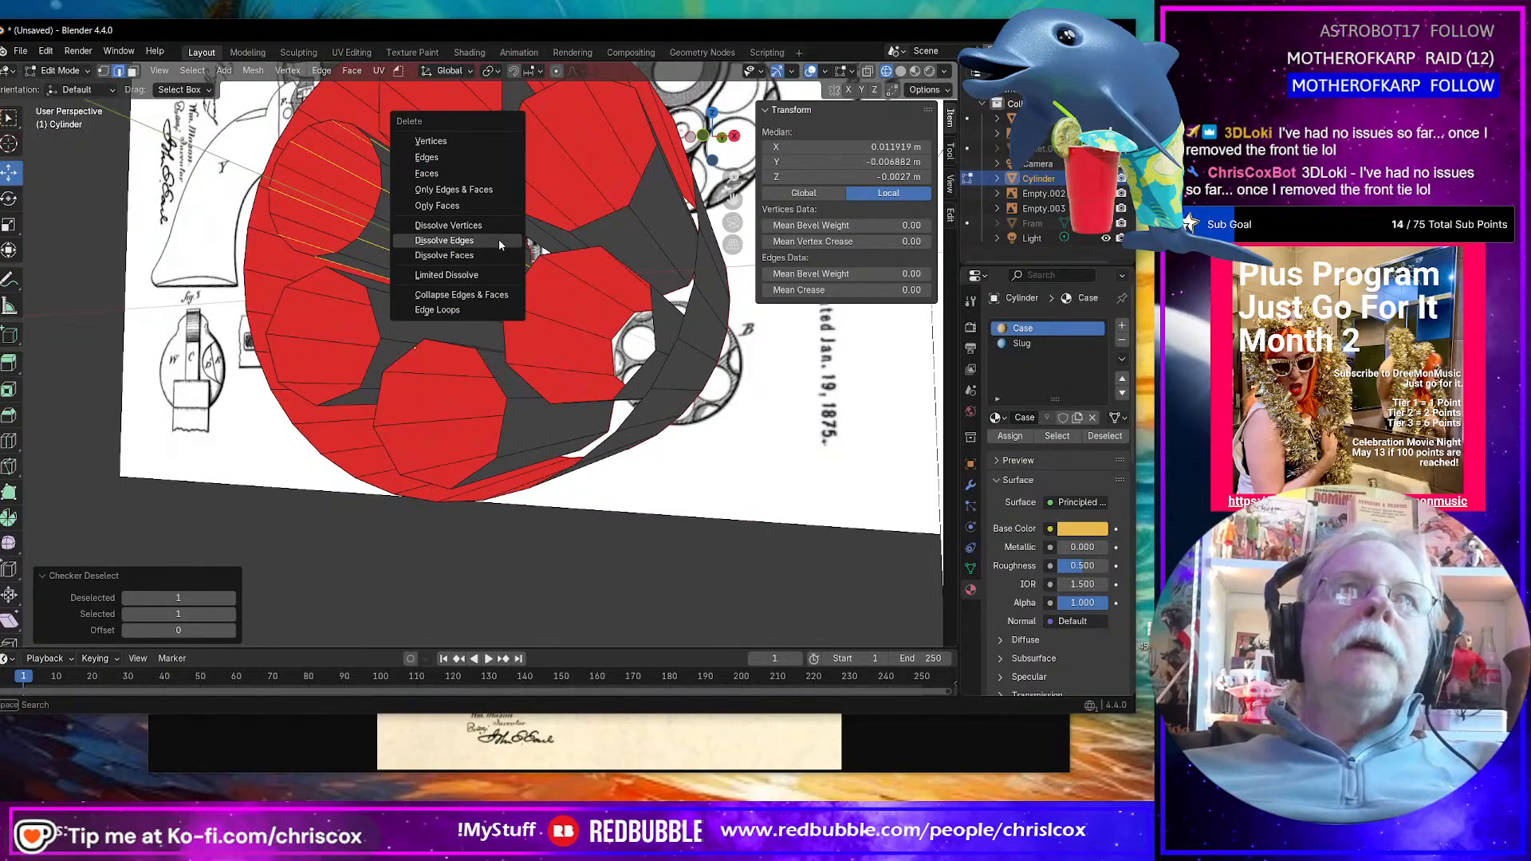
pyautogui.click(499, 239)
# Step: Select the end loop of the topmost chamber, grow the selection to the whole chamber, and rotate it 22.5° about the Y axis
pyautogui.moveTo(499, 239); pyautogui.dragTo(576, 452, button='middle')
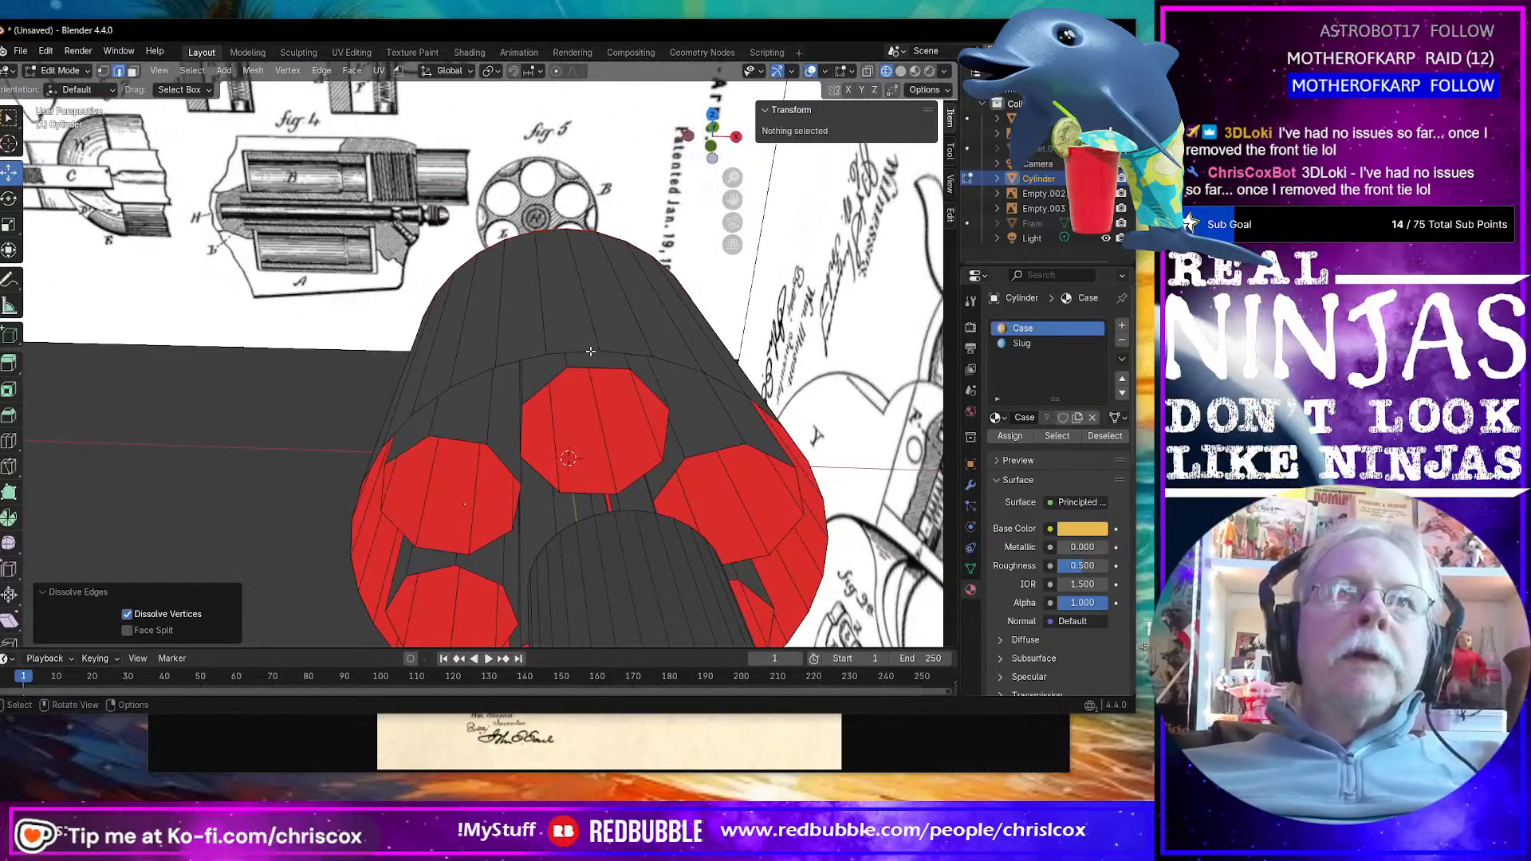
pyautogui.click(586, 349)
pyautogui.moveTo(586, 348); pyautogui.dragTo(636, 349, button='middle')
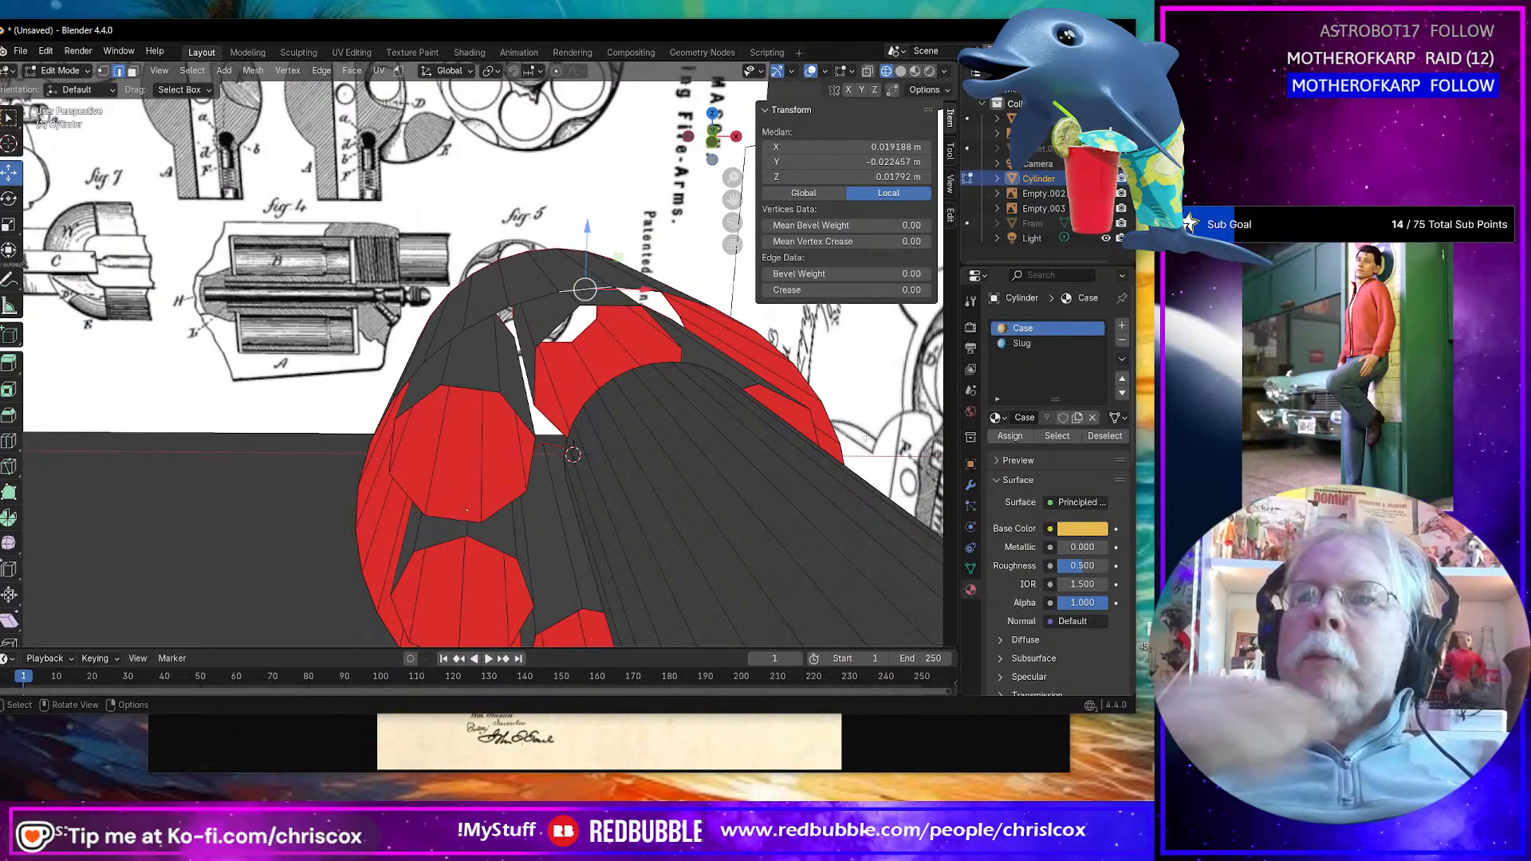
pyautogui.moveTo(875, 451); pyautogui.dragTo(881, 468, button='middle')
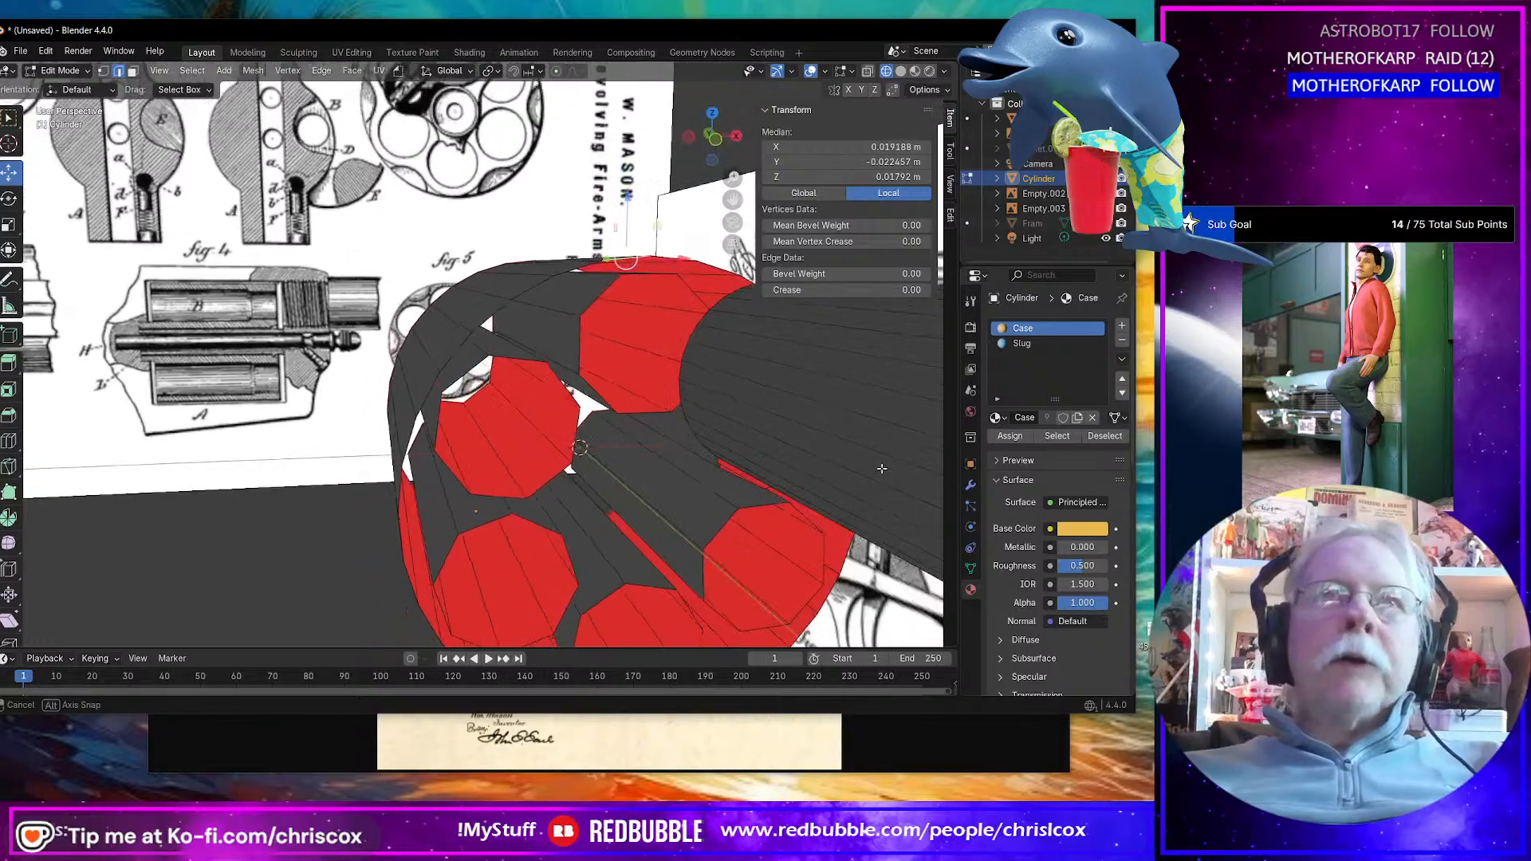
pyautogui.click(591, 299)
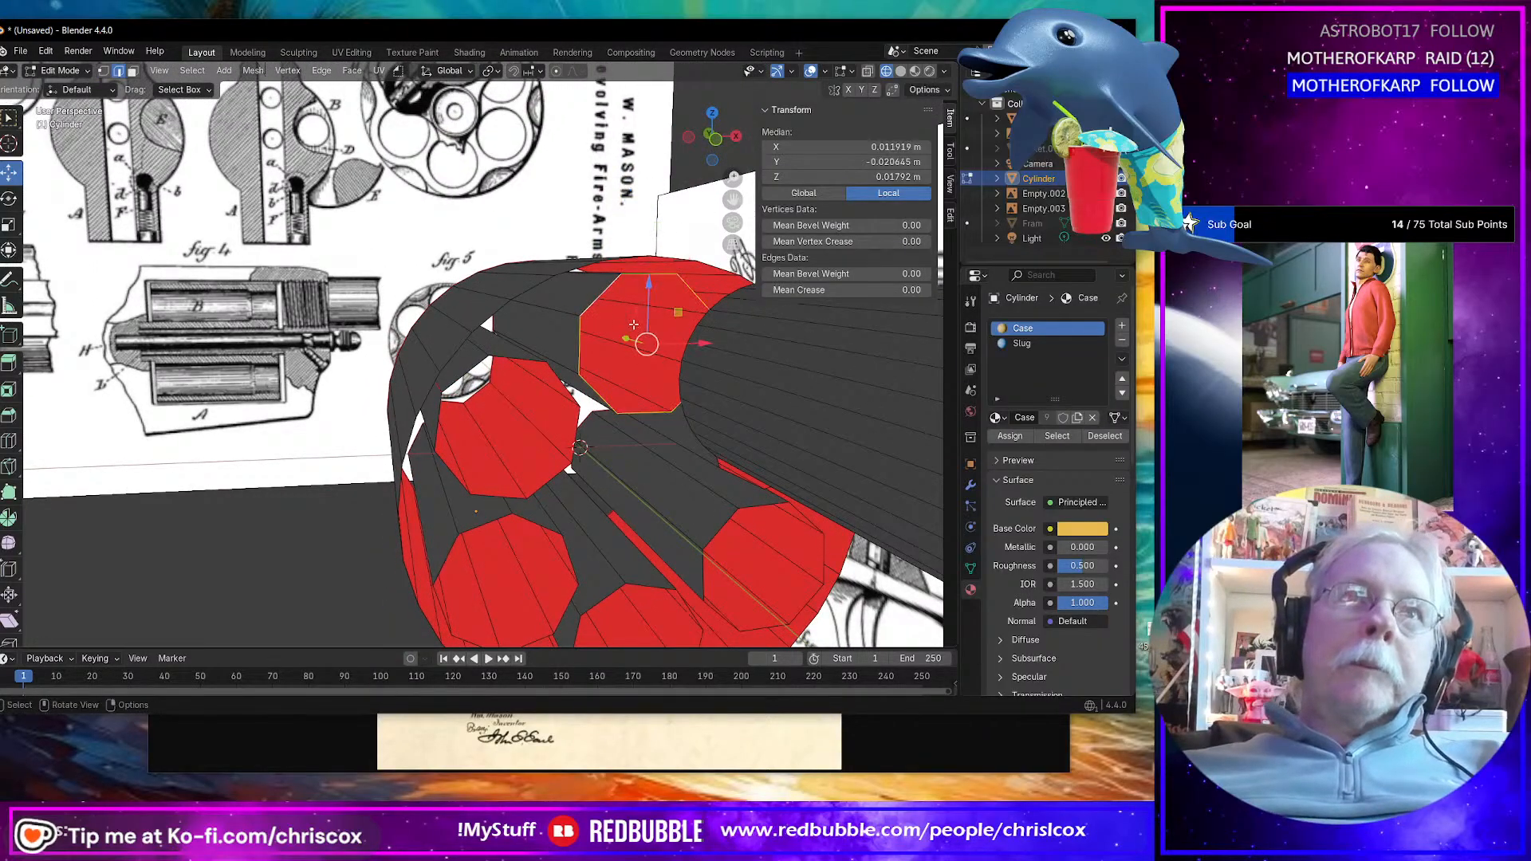
pyautogui.press('ctrl+KP_Add')
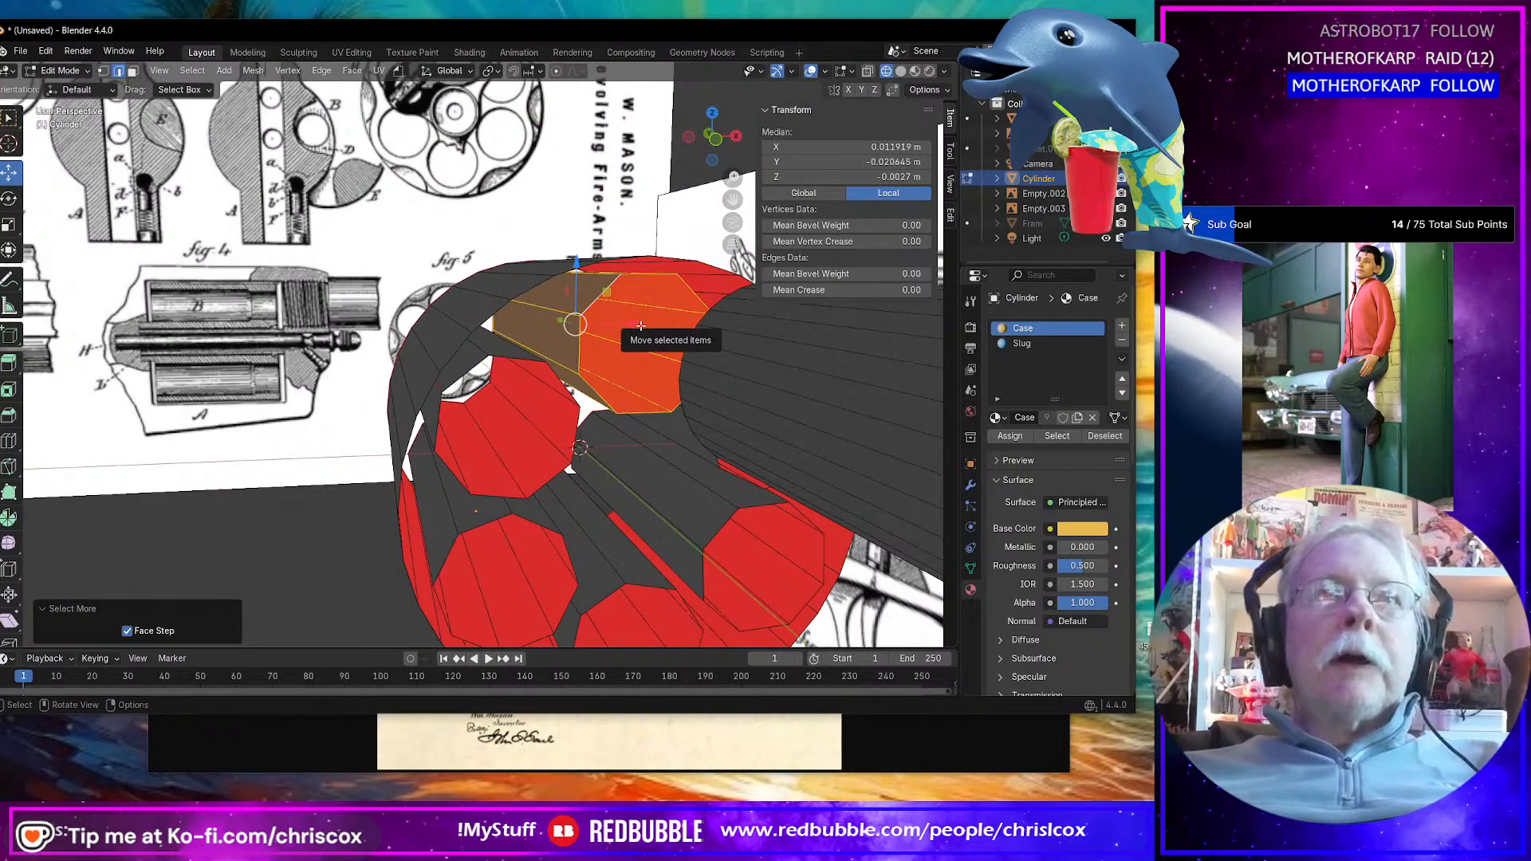
pyautogui.moveTo(641, 325); pyautogui.dragTo(623, 336, button='middle')
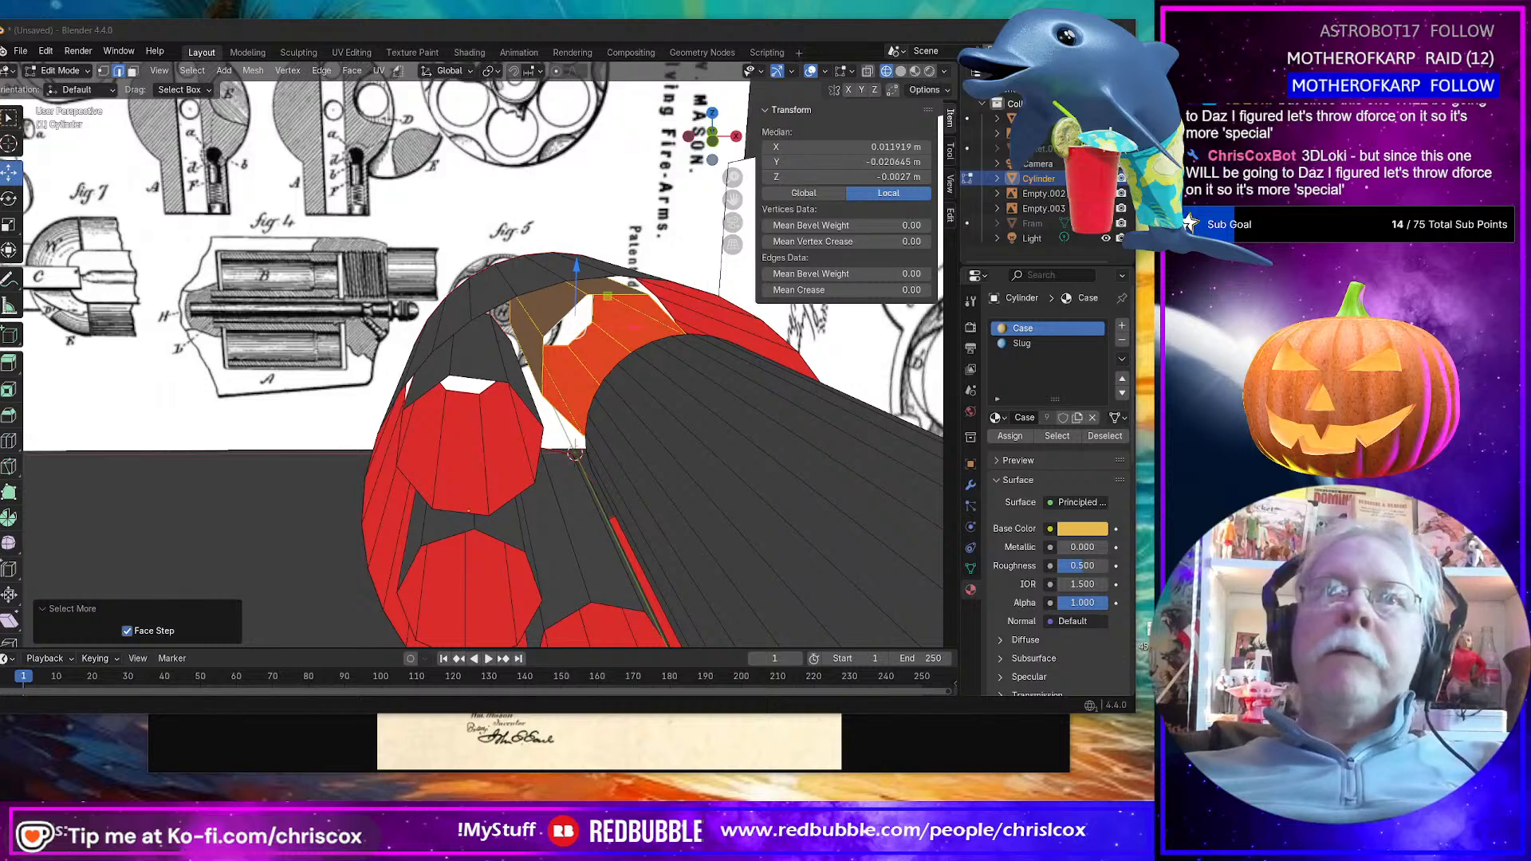
pyautogui.moveTo(733, 331); pyautogui.dragTo(673, 360, button='middle')
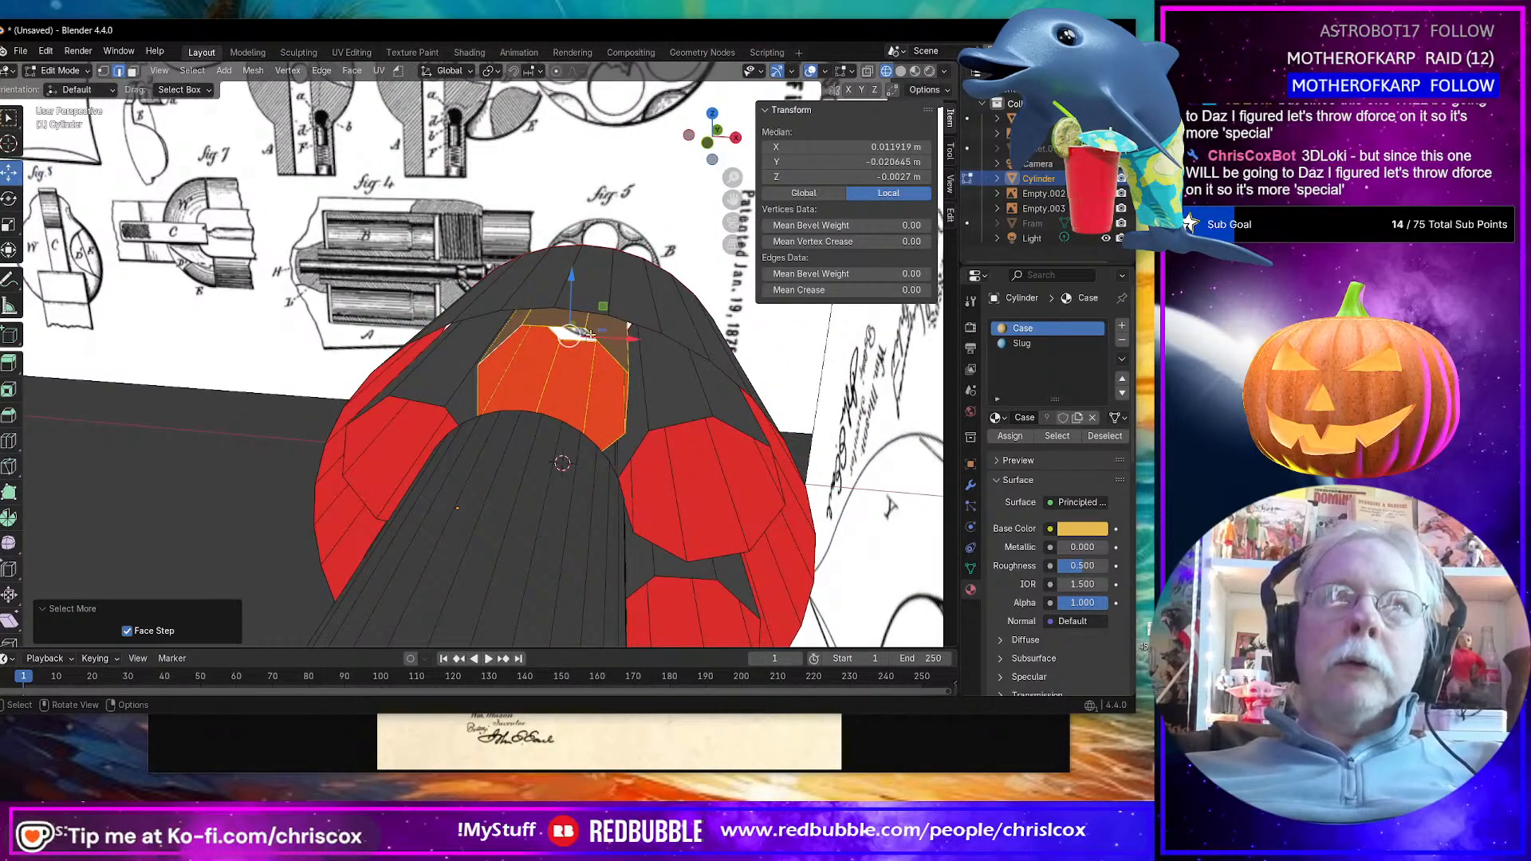
pyautogui.write('r')
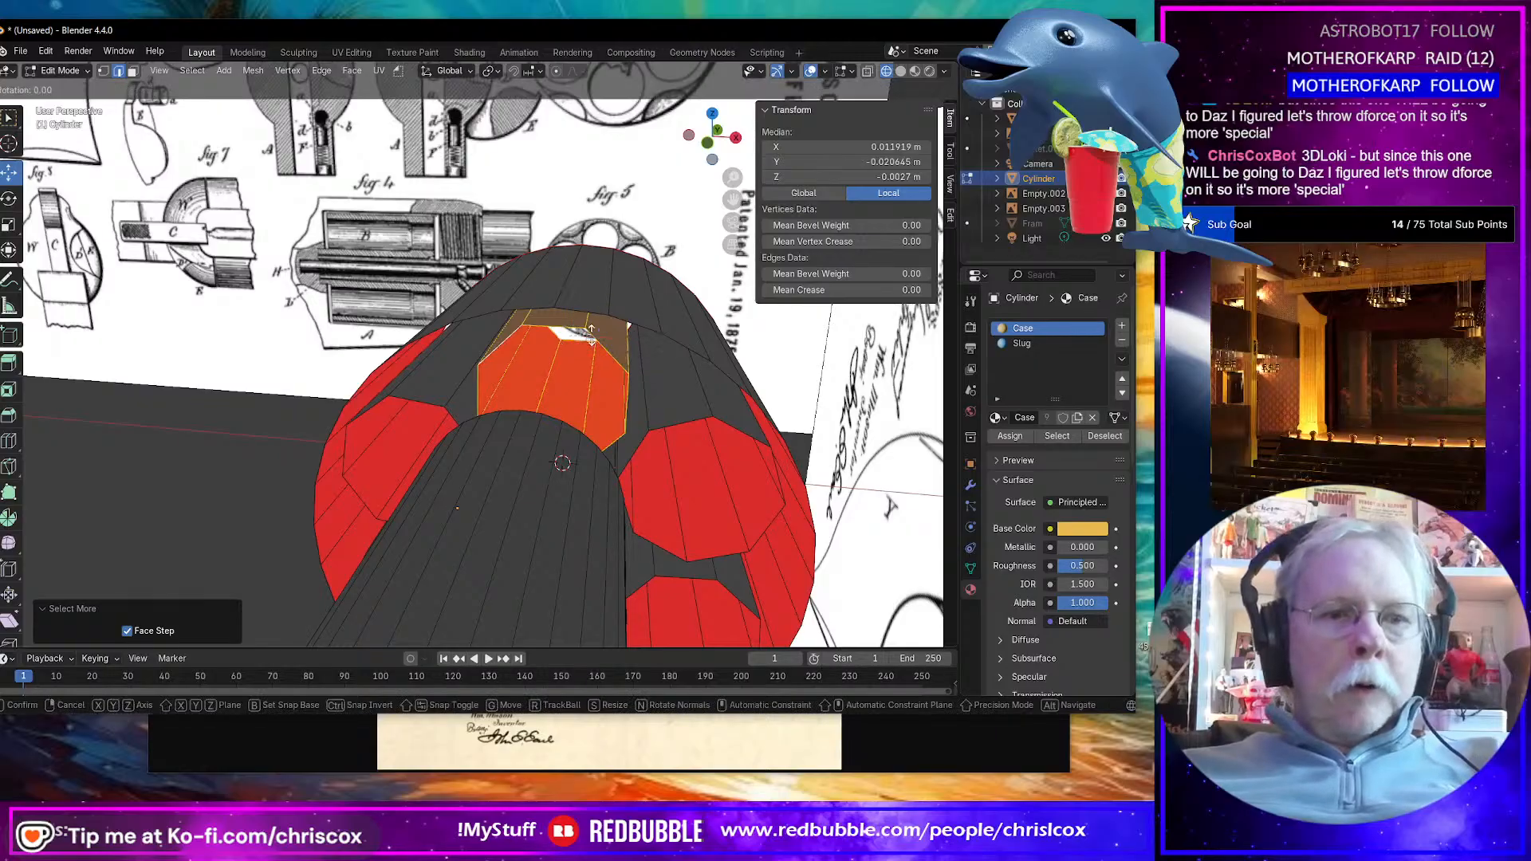
pyautogui.write('y22.5')
pyautogui.press('Return')
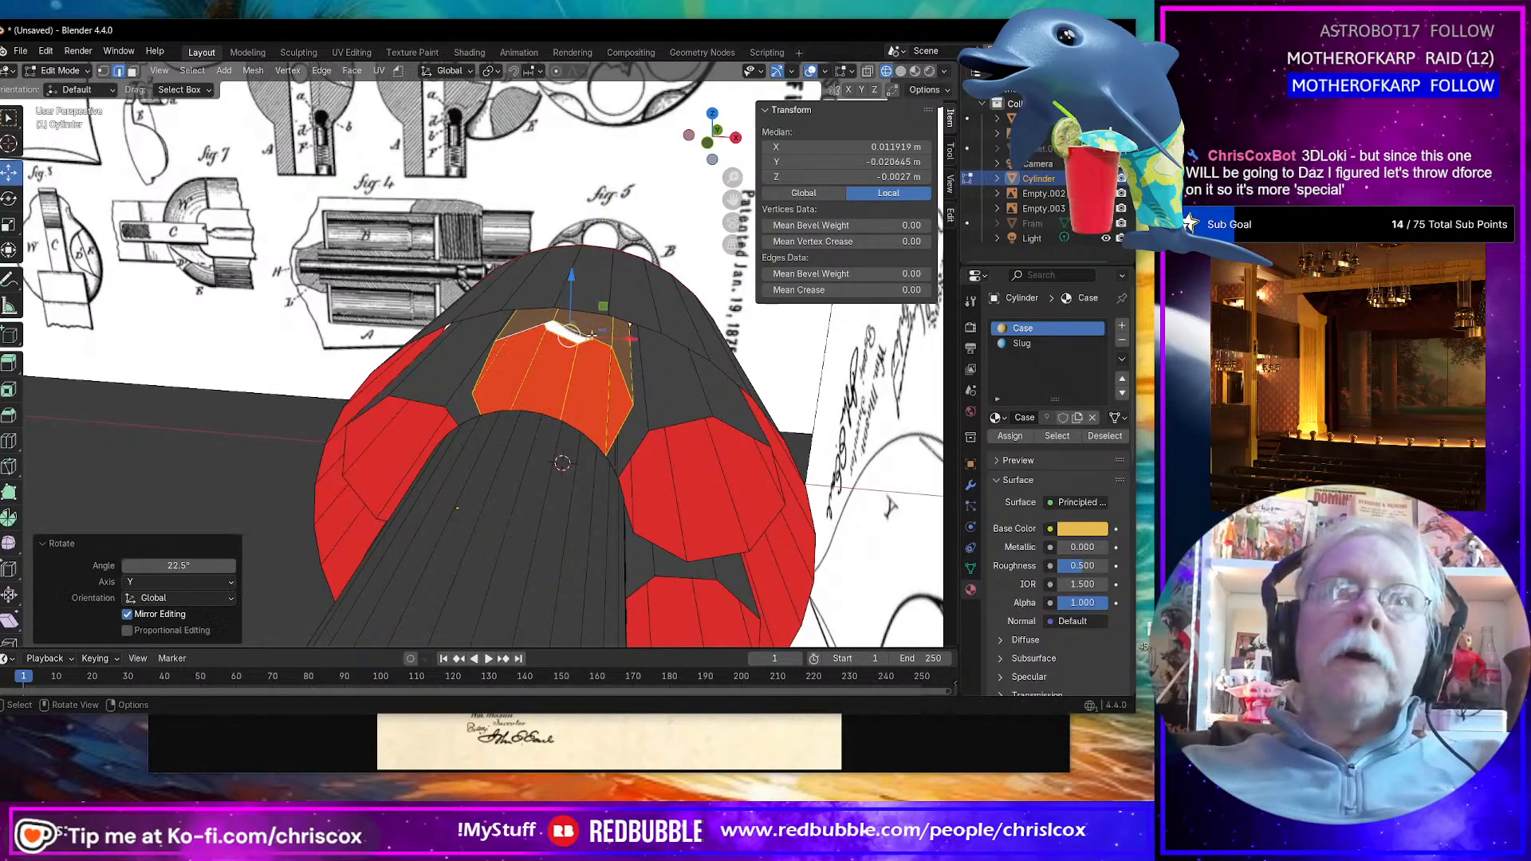
# Step: Select an edge on the lowest chamber and hide the long tapered part in front of the cylinder's end
pyautogui.moveTo(591, 335); pyautogui.dragTo(568, 401, button='middle')
pyautogui.click(538, 375)
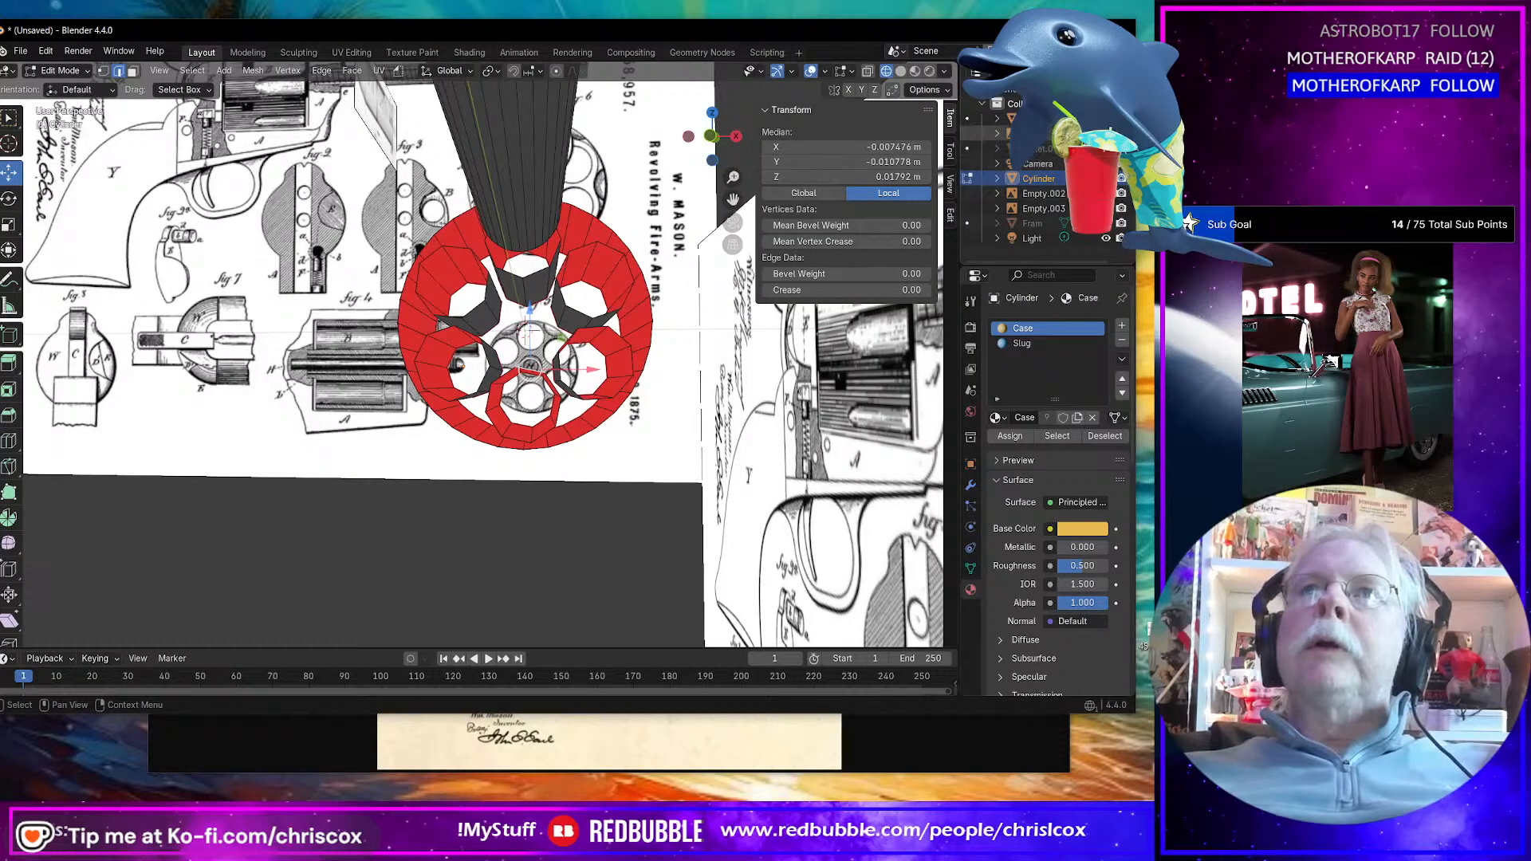
pyautogui.hotkey('shift', 'h')
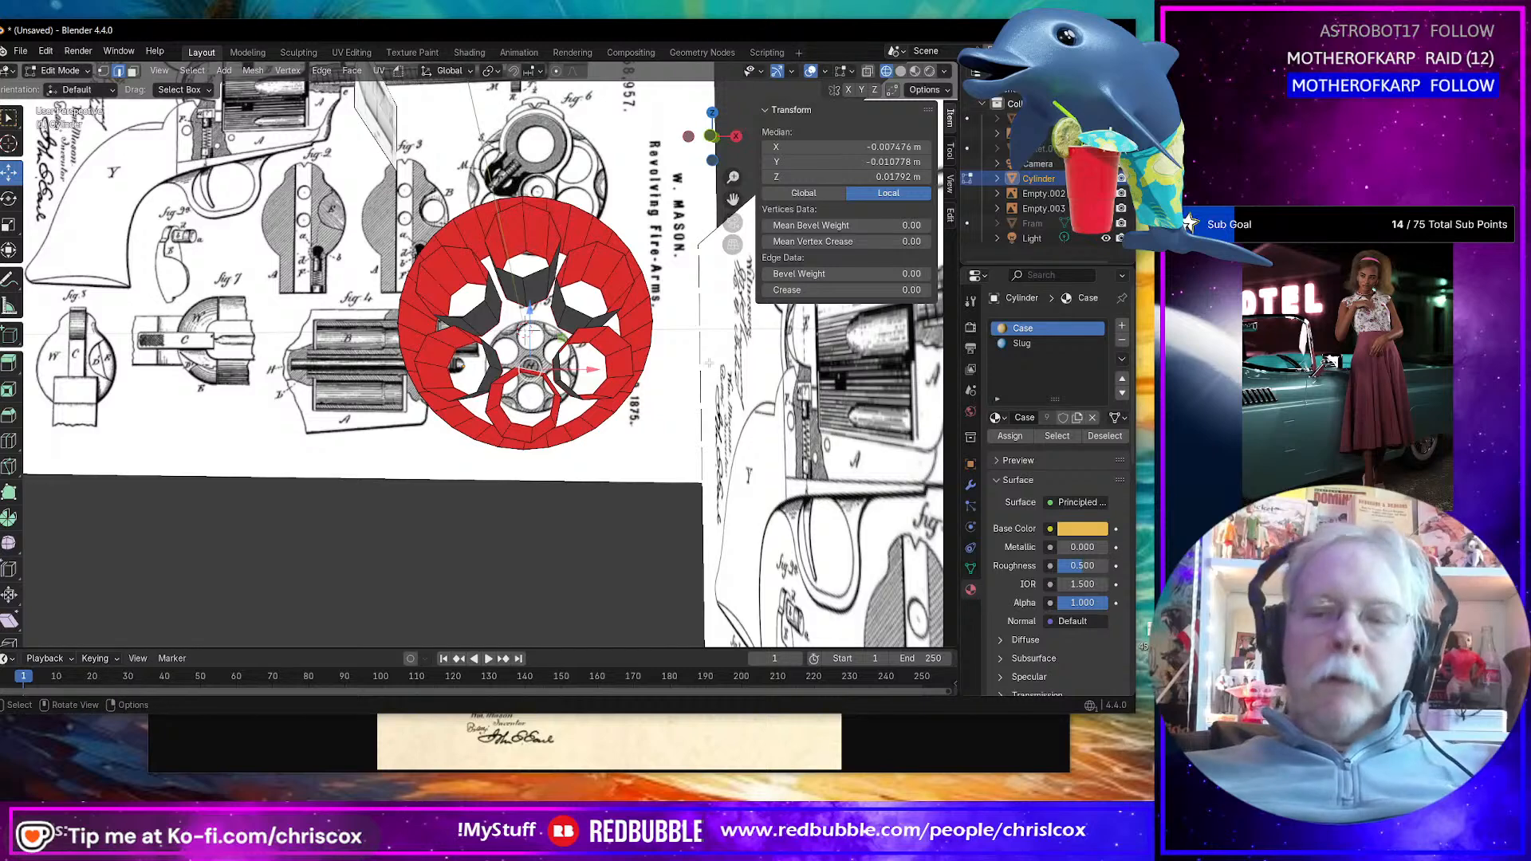
pyautogui.press('KP_1')
pyautogui.scroll(4, 709, 363)
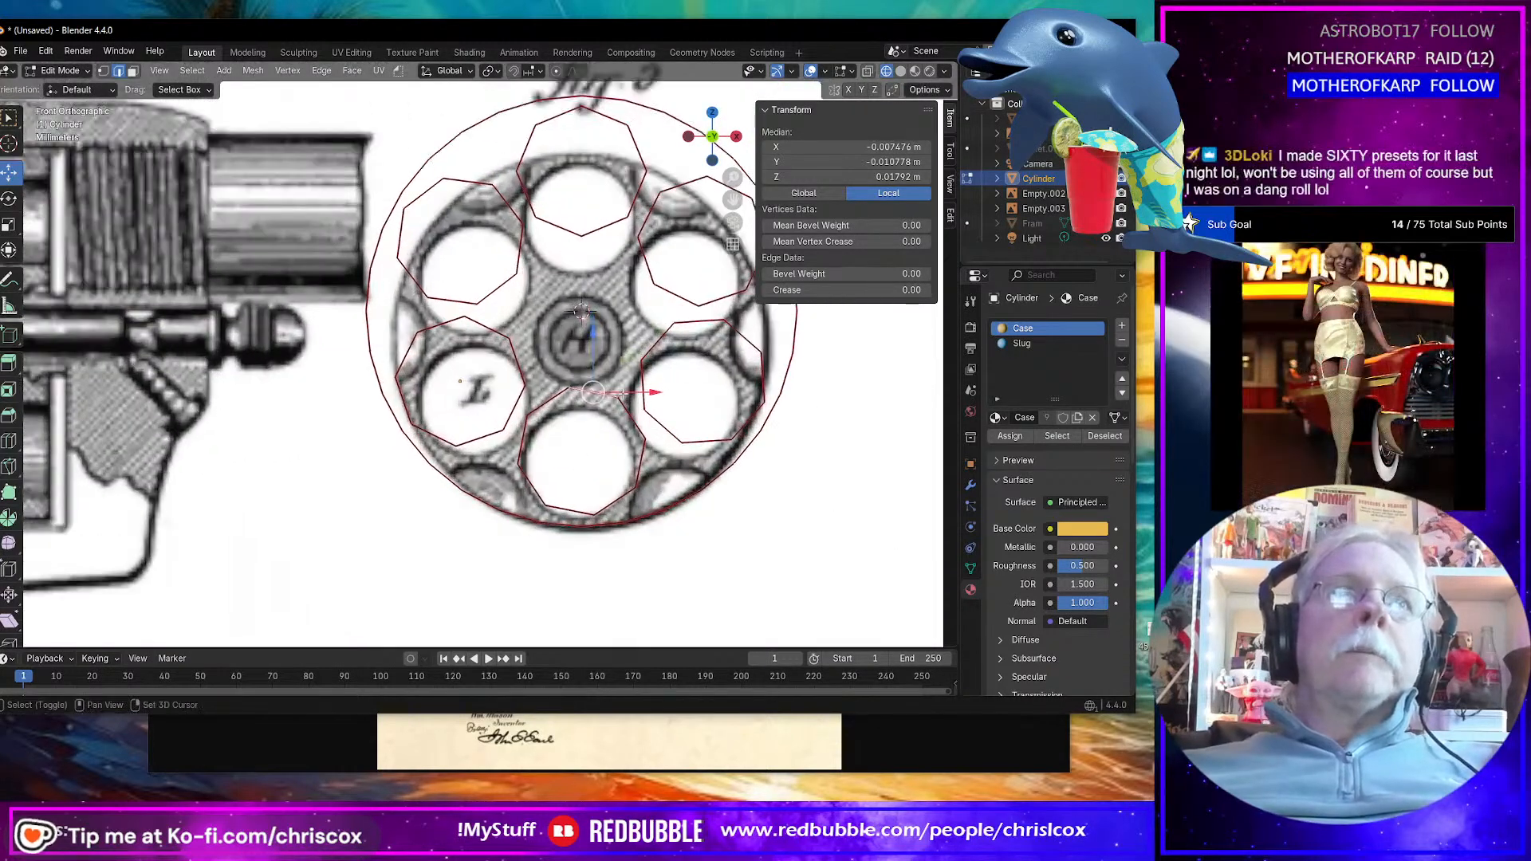
pyautogui.keyDown('shift'); pyautogui.moveTo(618, 380); pyautogui.dragTo(552, 354, button='middle'); pyautogui.keyUp('shift')
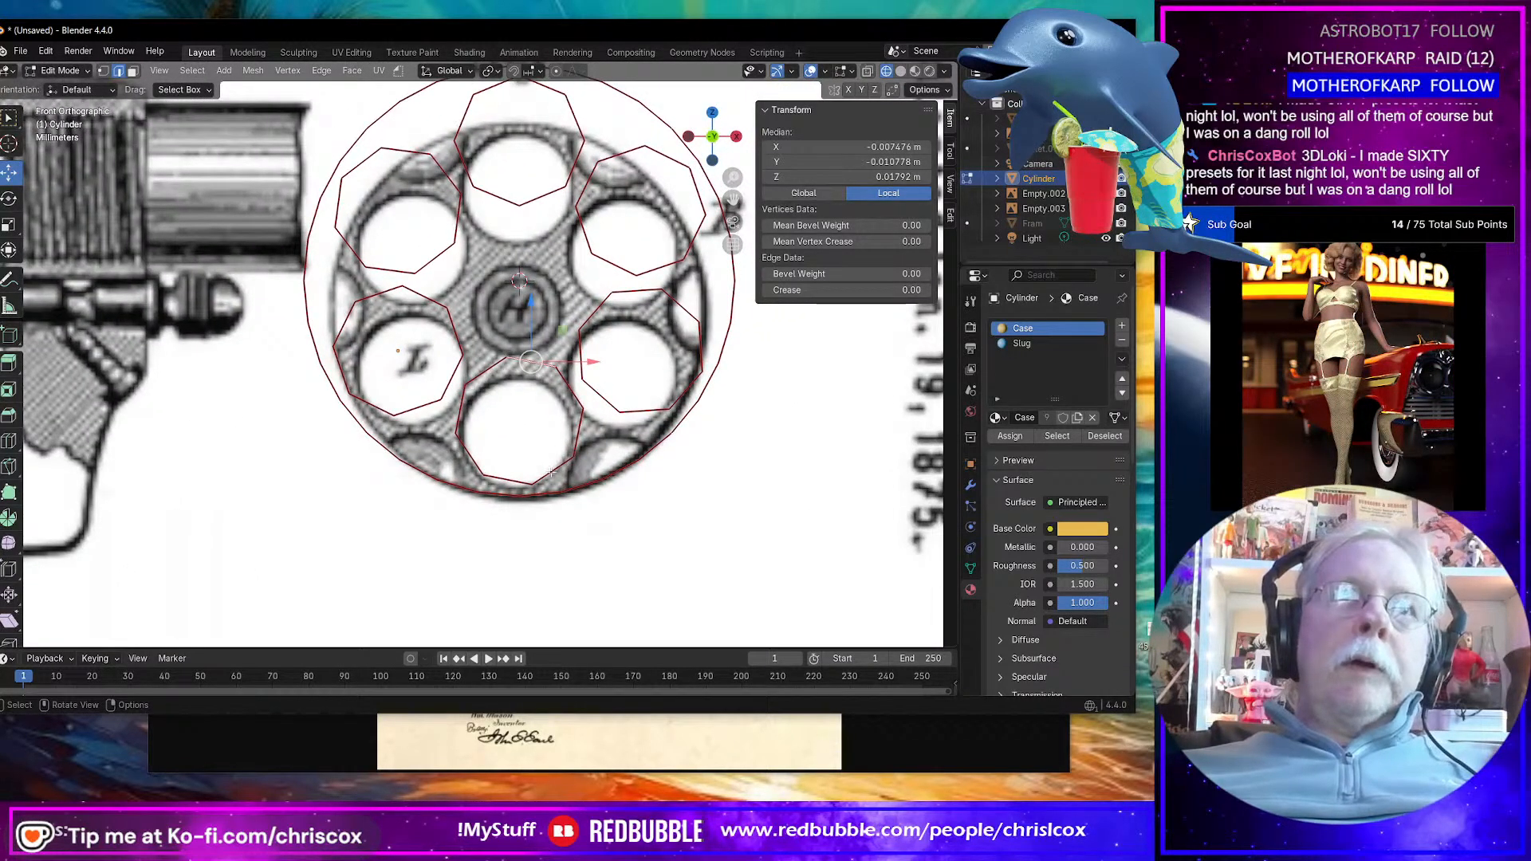
# Step: Select all linked geometry of the lowest chamber and rotate it about 12.4° around the Y axis
pyautogui.hotkey('ctrl', 'l')
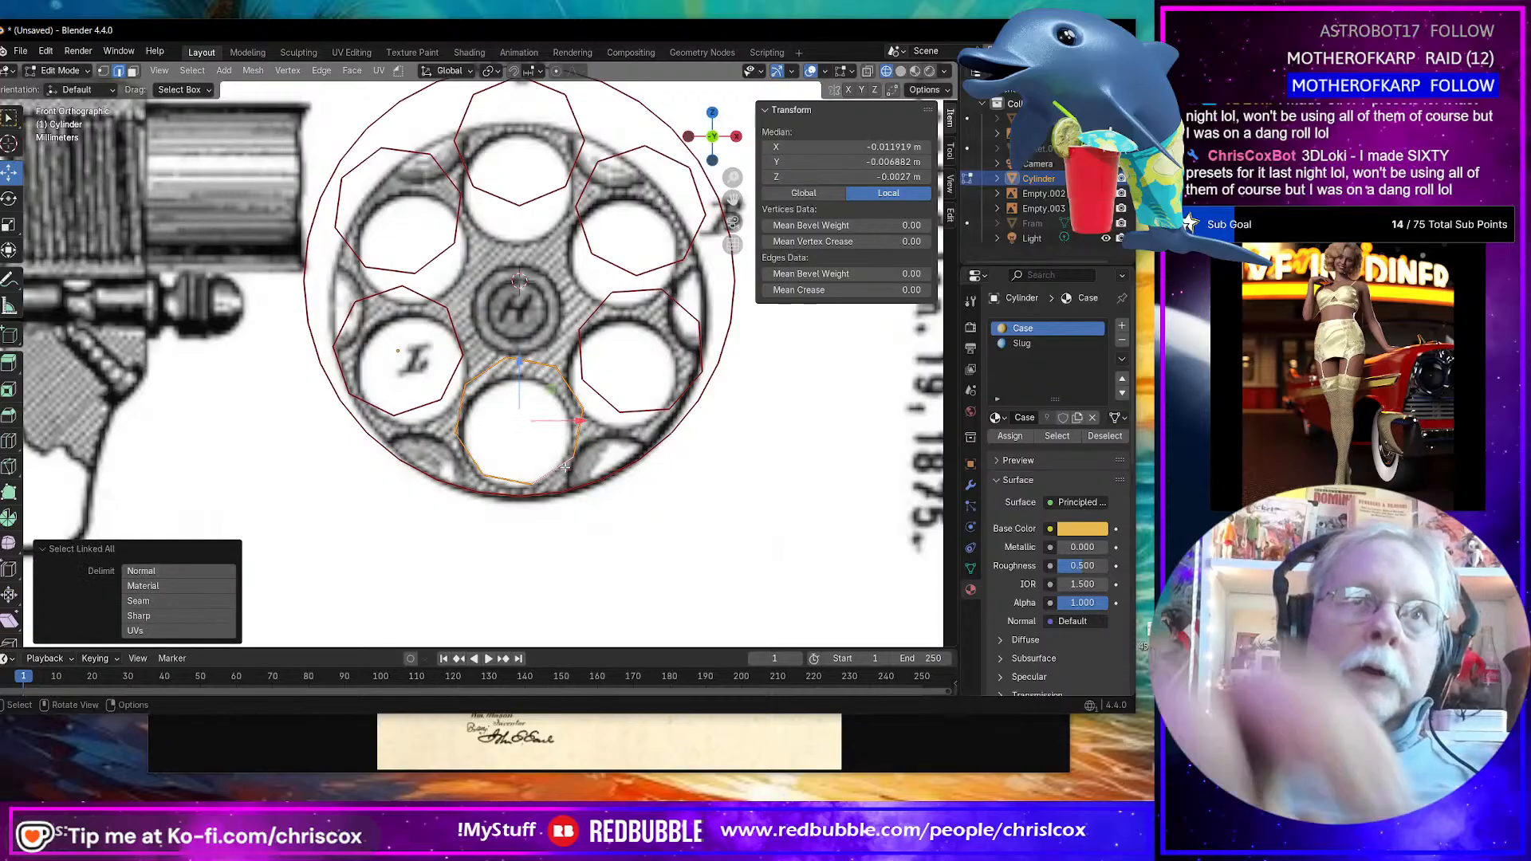
pyautogui.press('r')
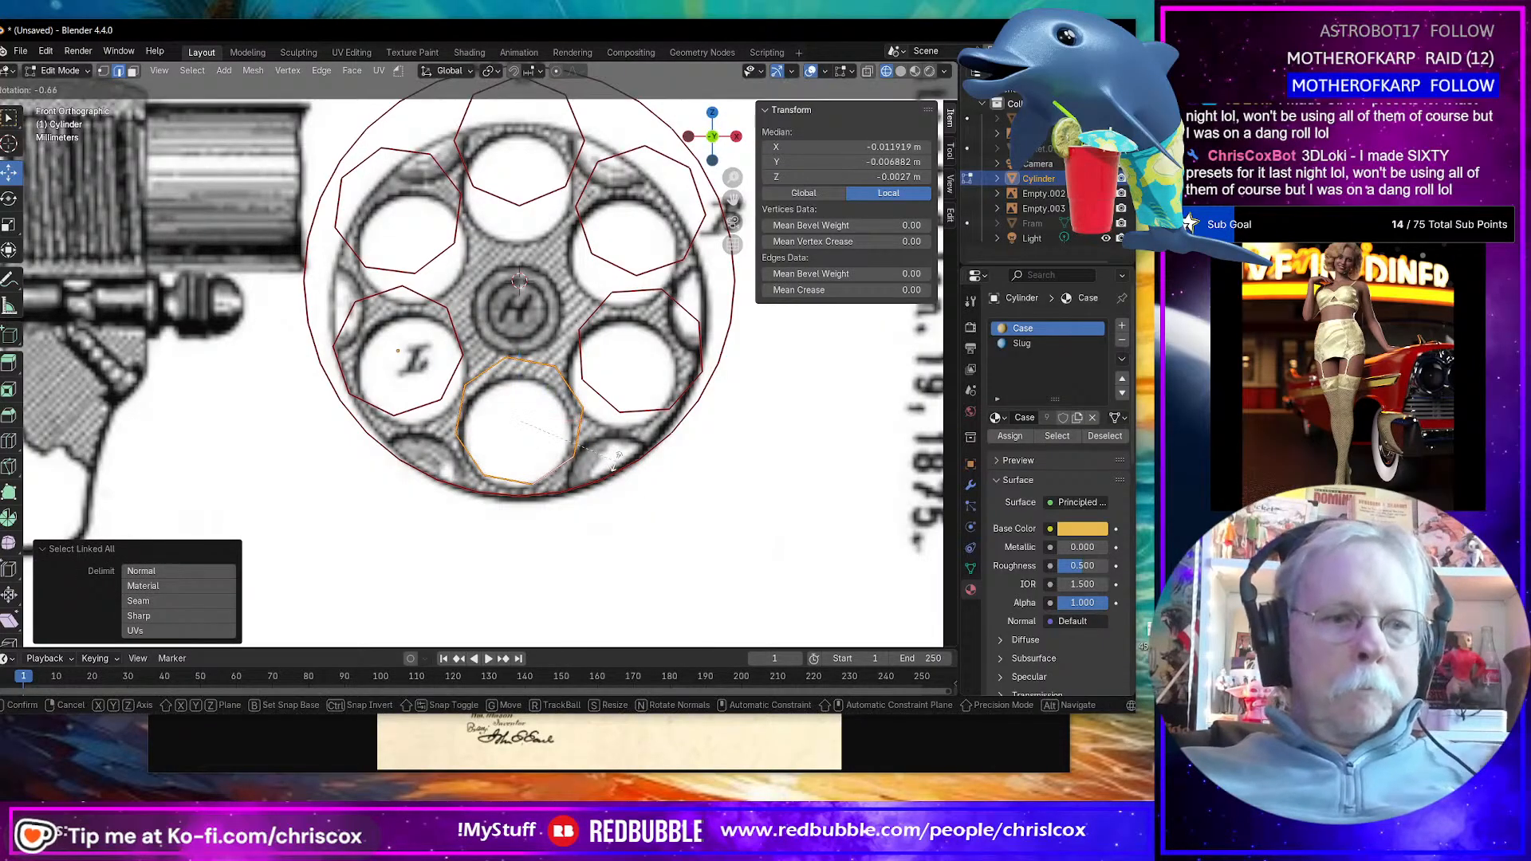
pyautogui.press('y')
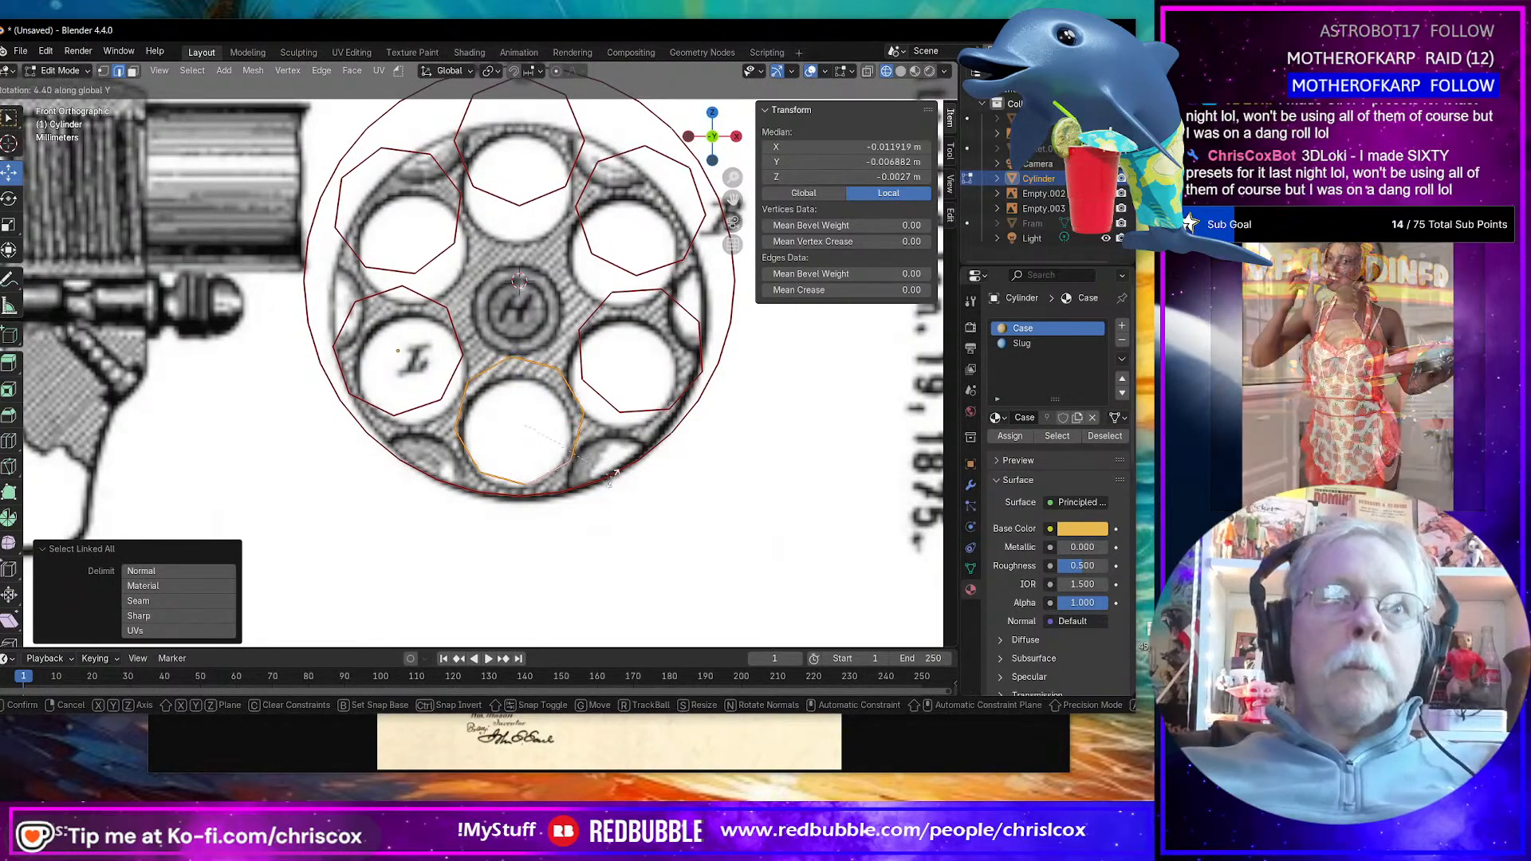
pyautogui.click(519, 278)
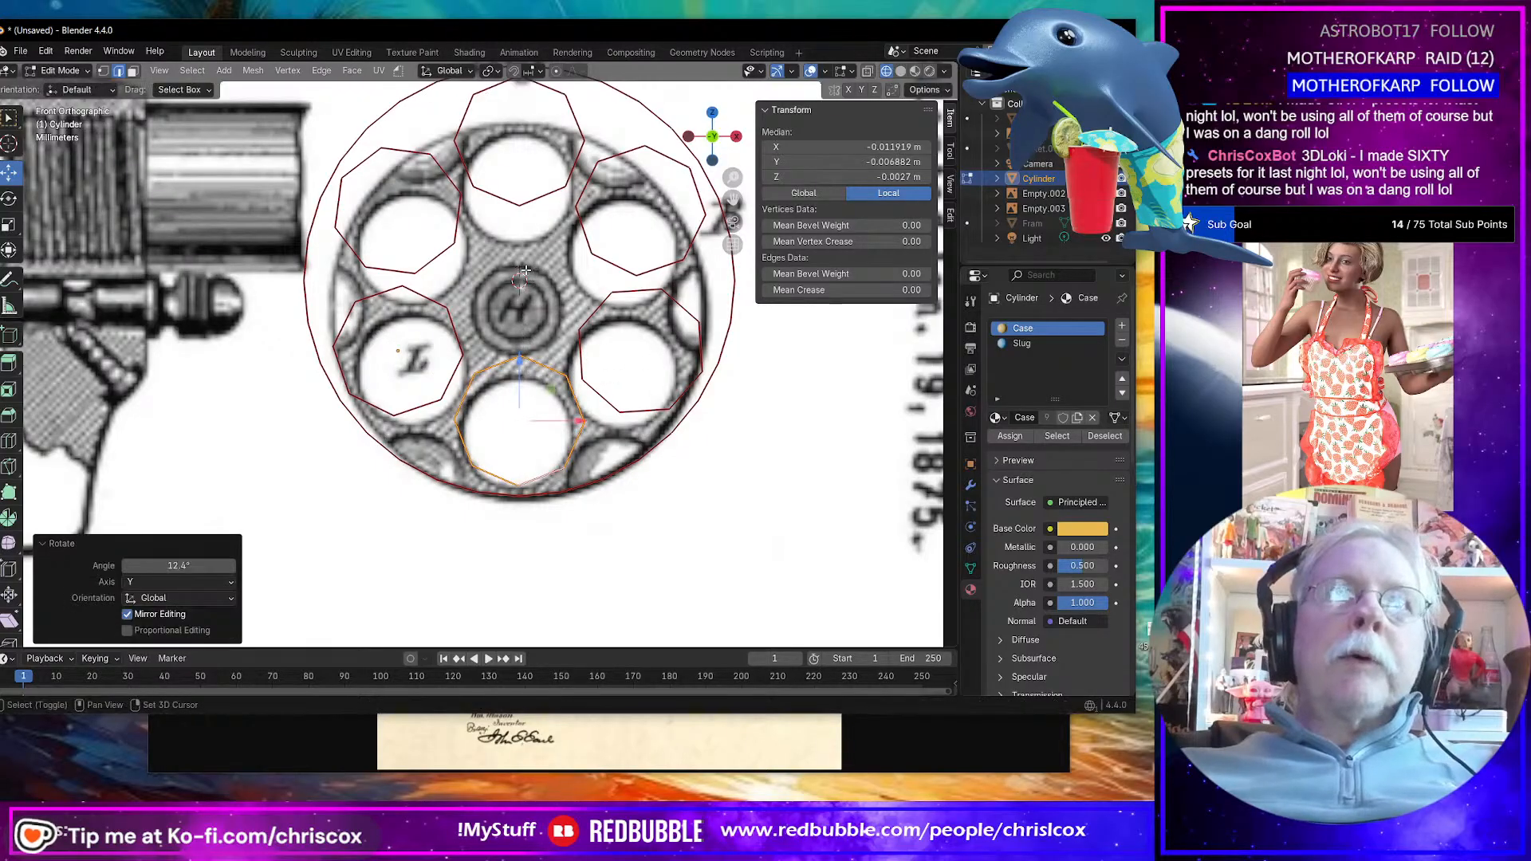
# Step: Select the entire upper-right chamber with Select Linked and rotate it about 15.6° in the front view
pyautogui.click(666, 267)
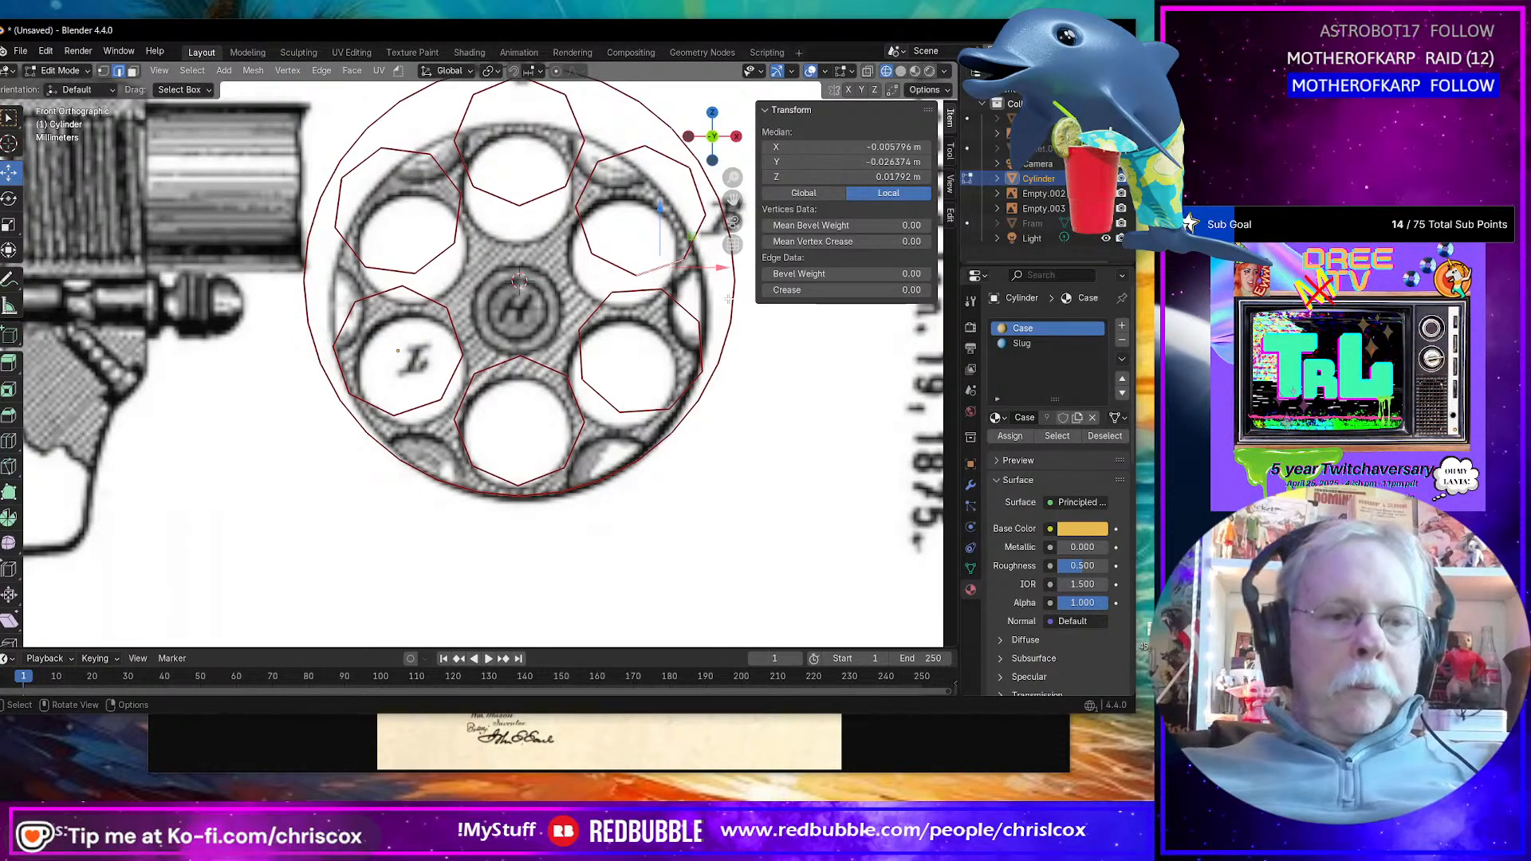
pyautogui.hotkey('ctrl', 'l')
pyautogui.press('r')
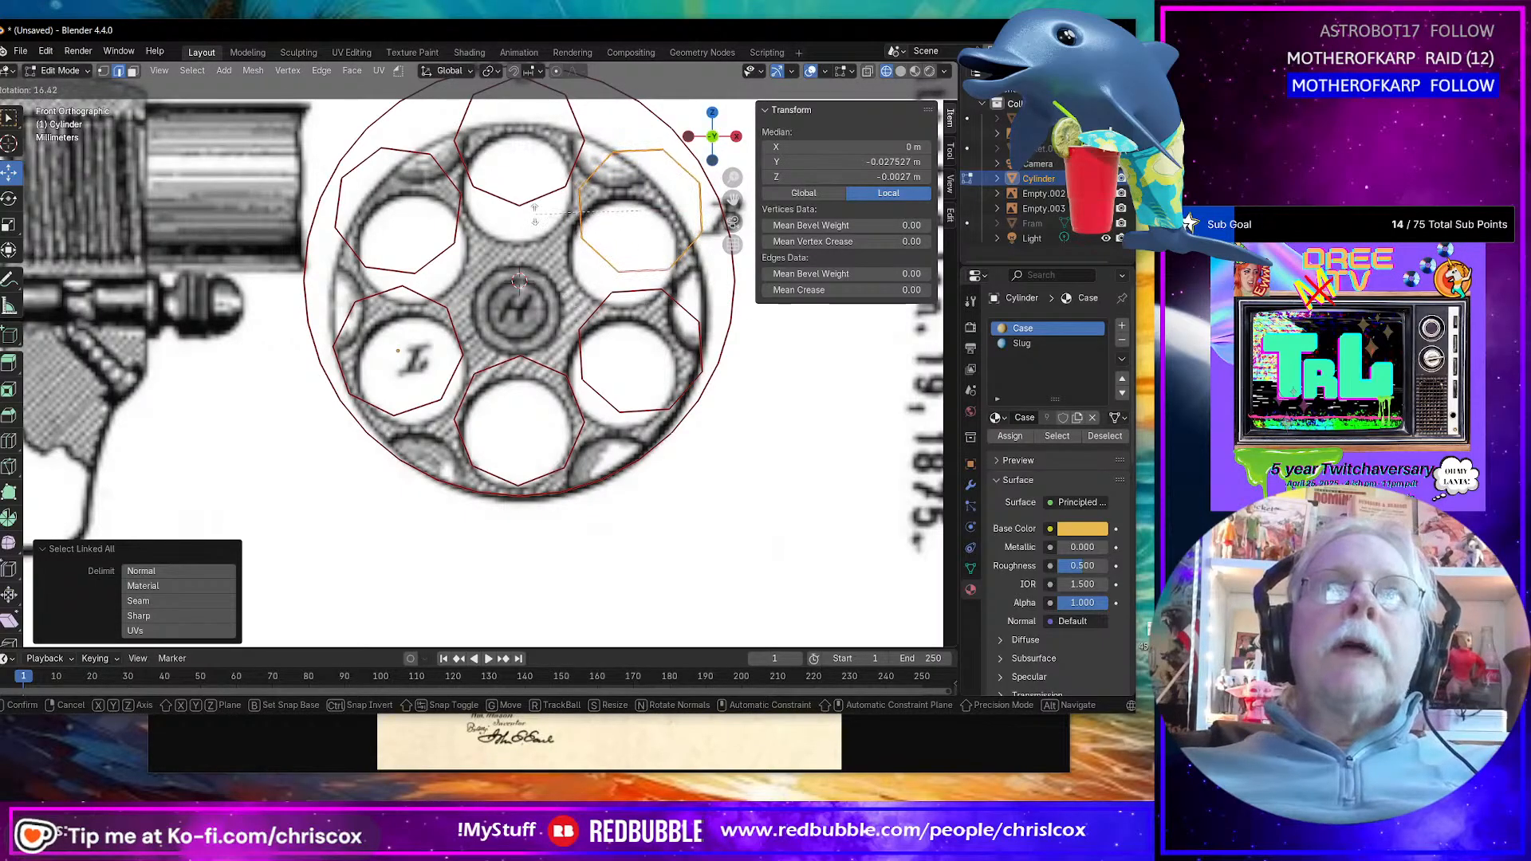
pyautogui.click(556, 251)
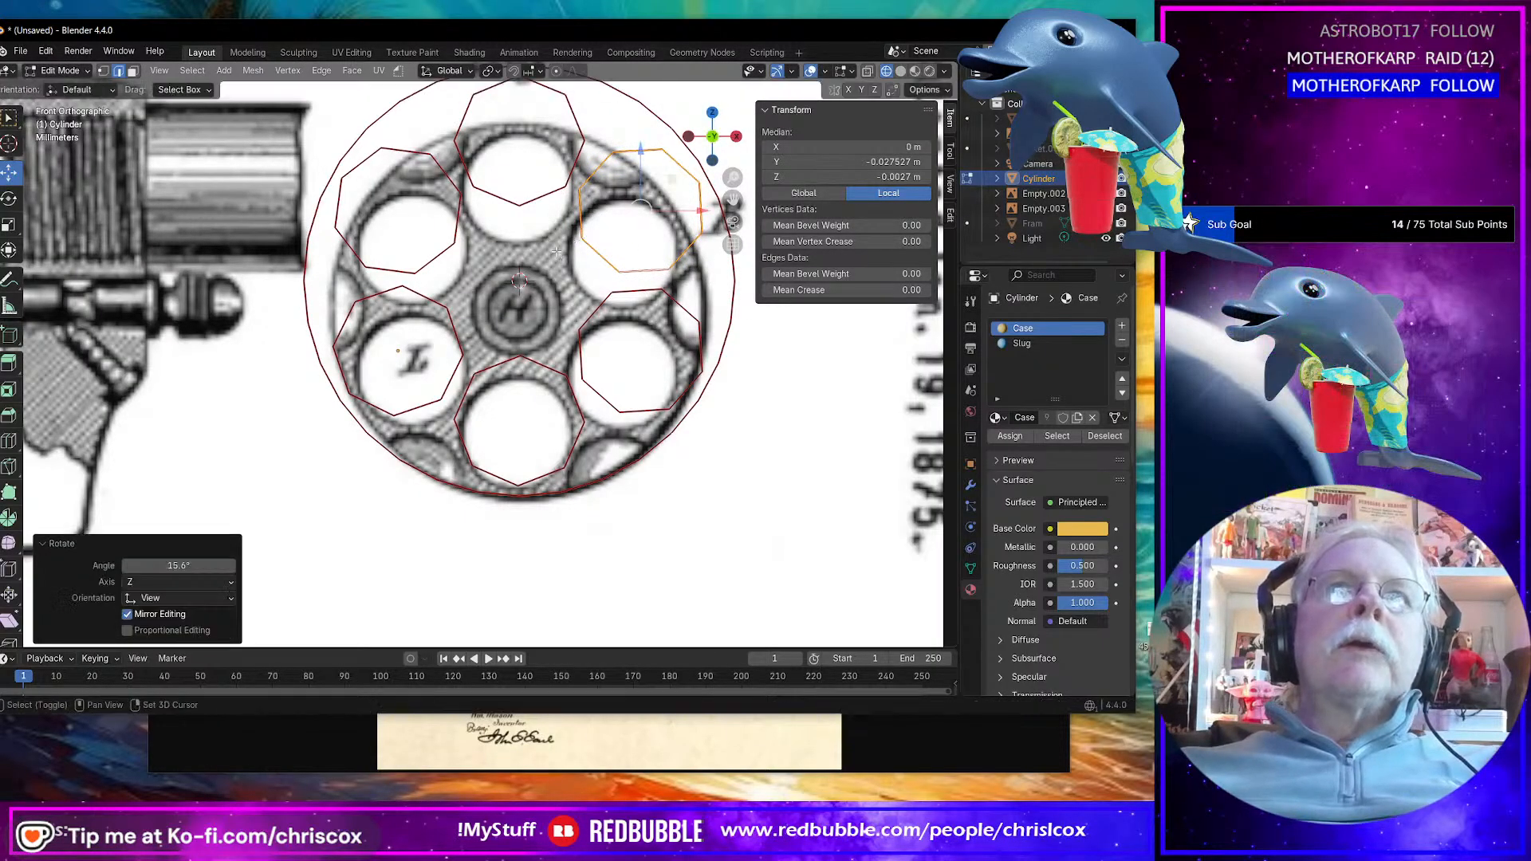
# Step: Select the entire upper-left chamber through its linked geometry and rotate it about 9.95° in the front view
pyautogui.click(417, 269)
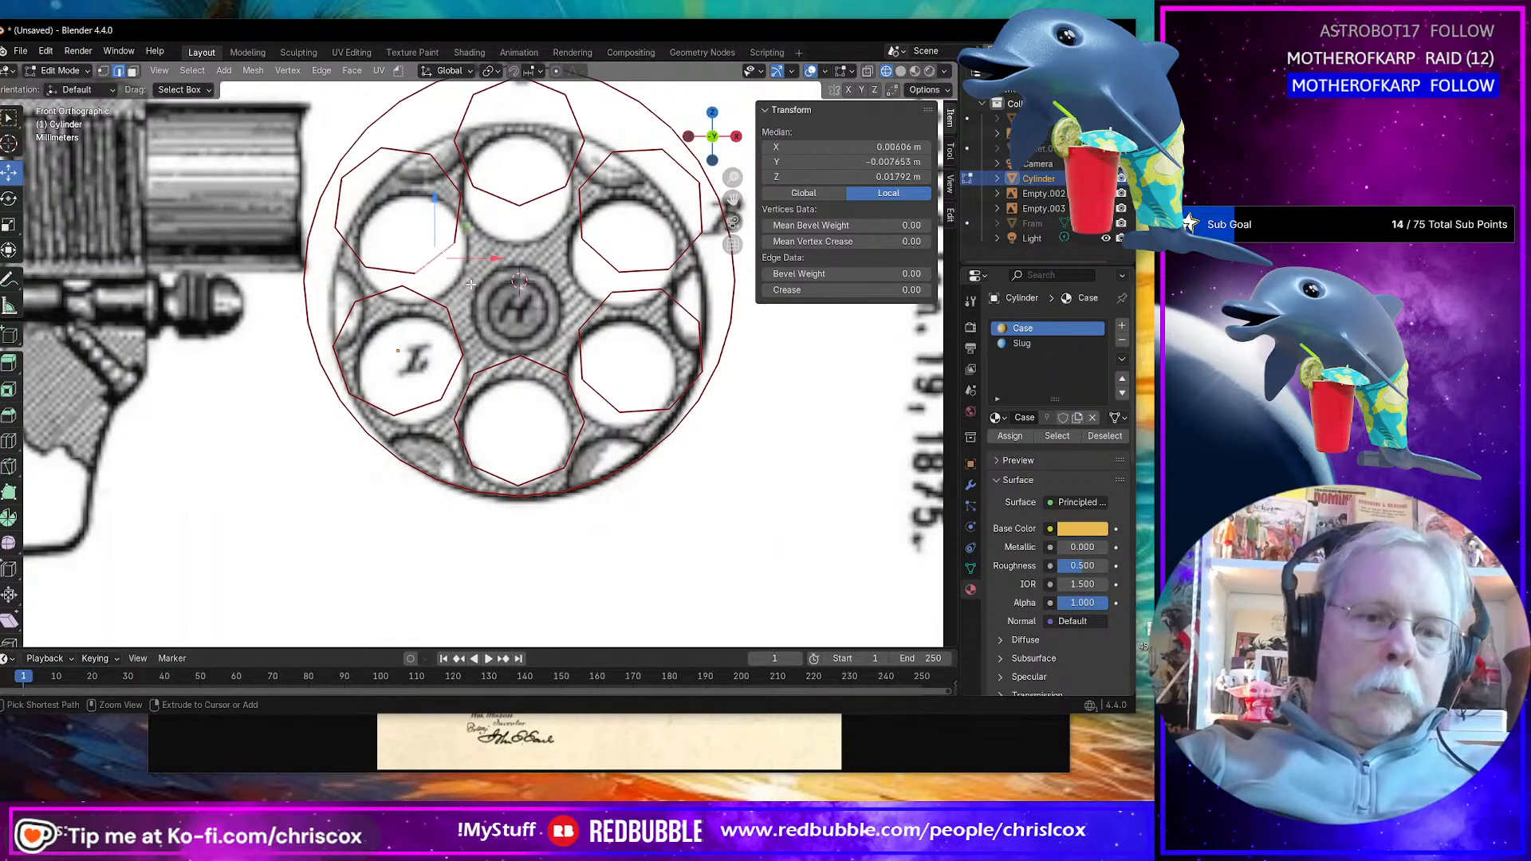
pyautogui.hotkey('ctrl', 'l')
pyautogui.press('r')
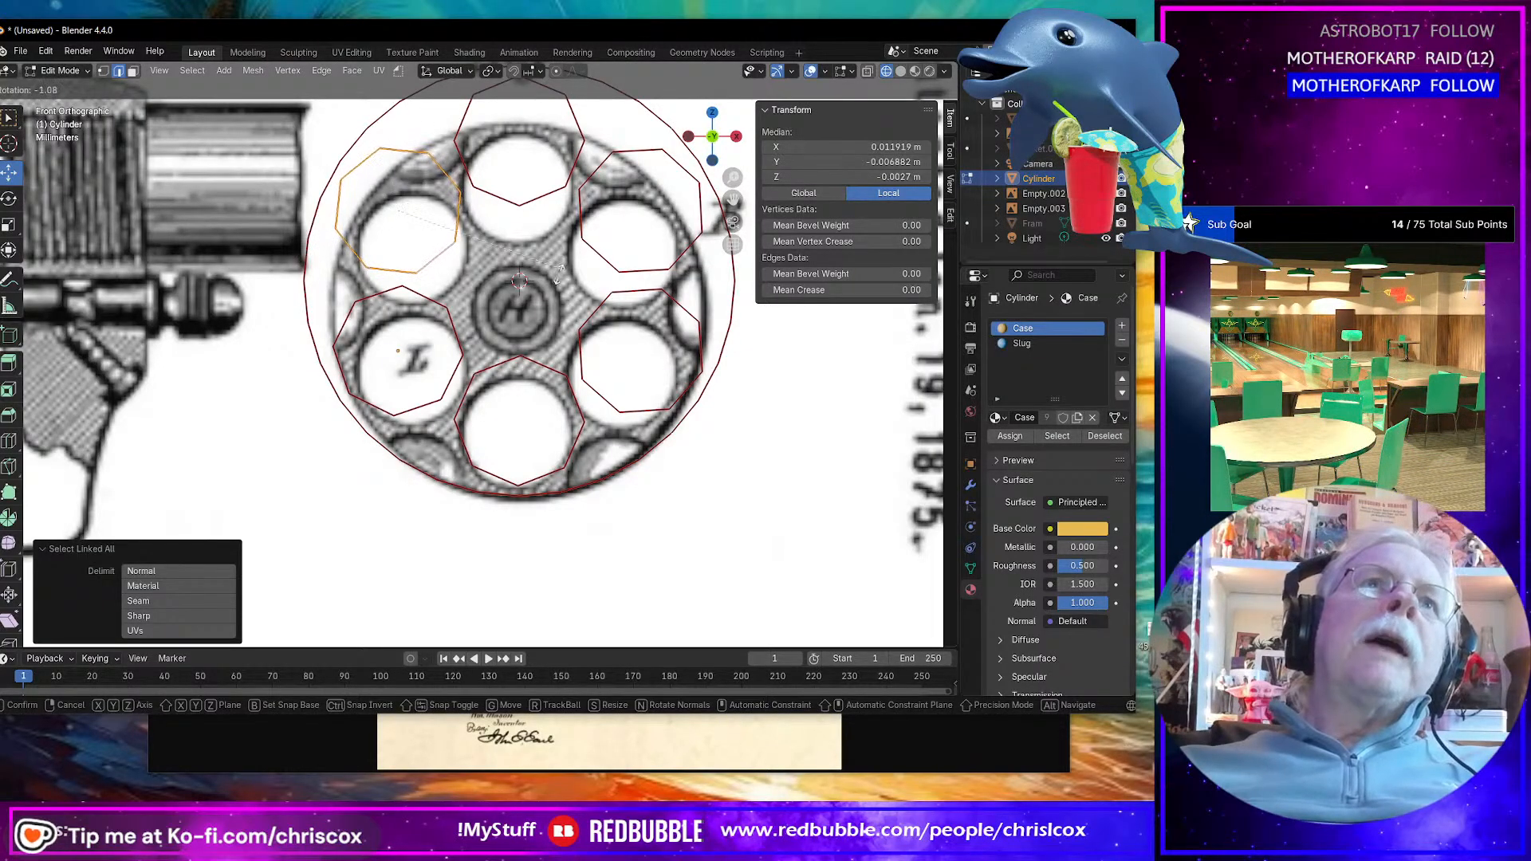
pyautogui.click(494, 195)
# Step: In vertex select mode, select the whole upper-right chamber again and rotate it about -14.9° in the front view
pyautogui.keyDown('shift'); pyautogui.moveTo(639, 152); pyautogui.dragTo(650, 234, button='middle'); pyautogui.keyUp('shift')
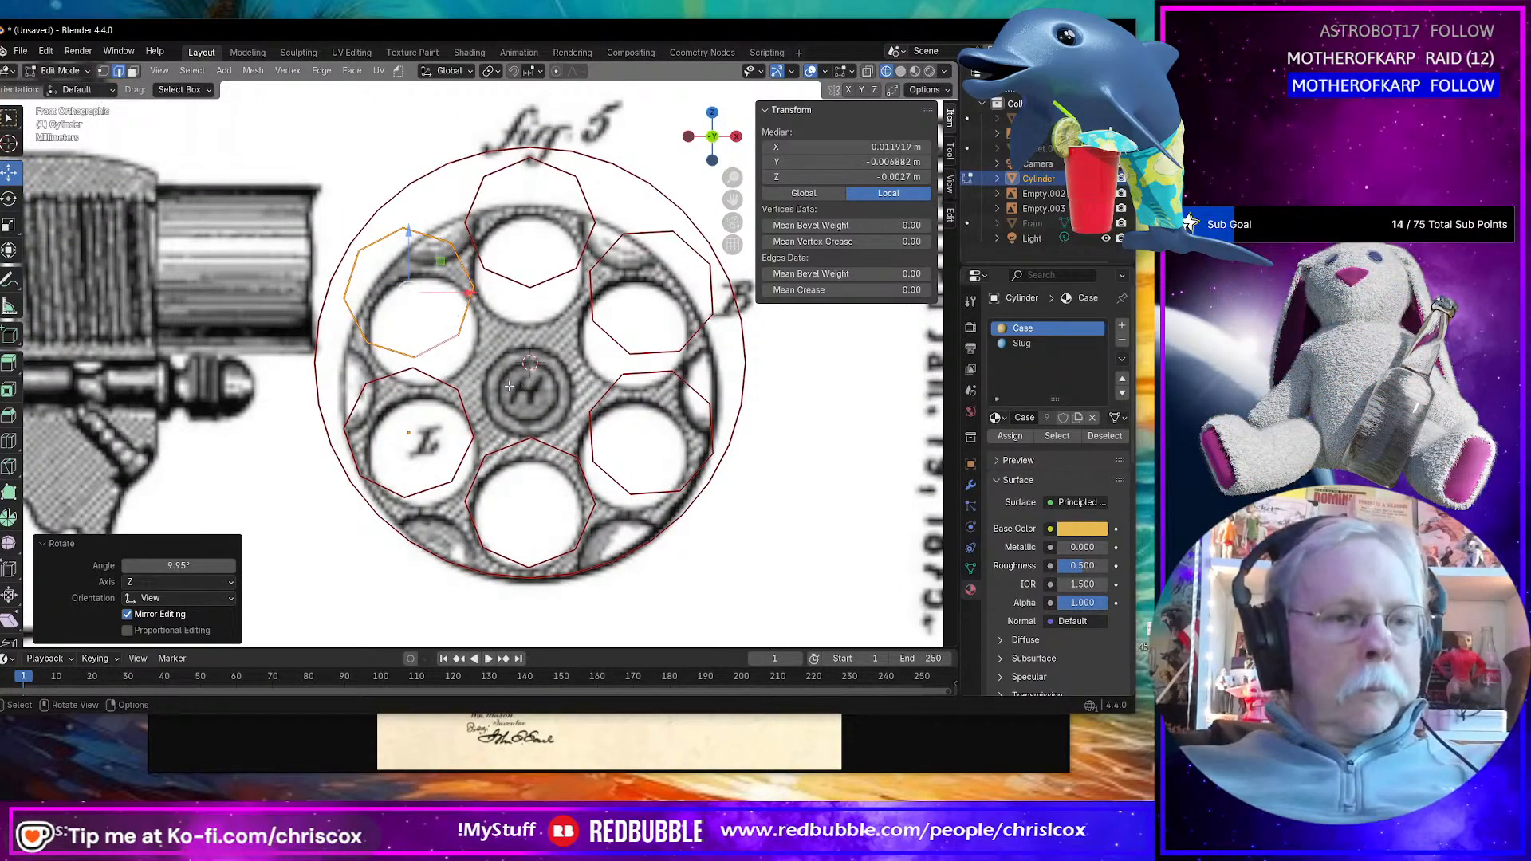
pyautogui.press('1')
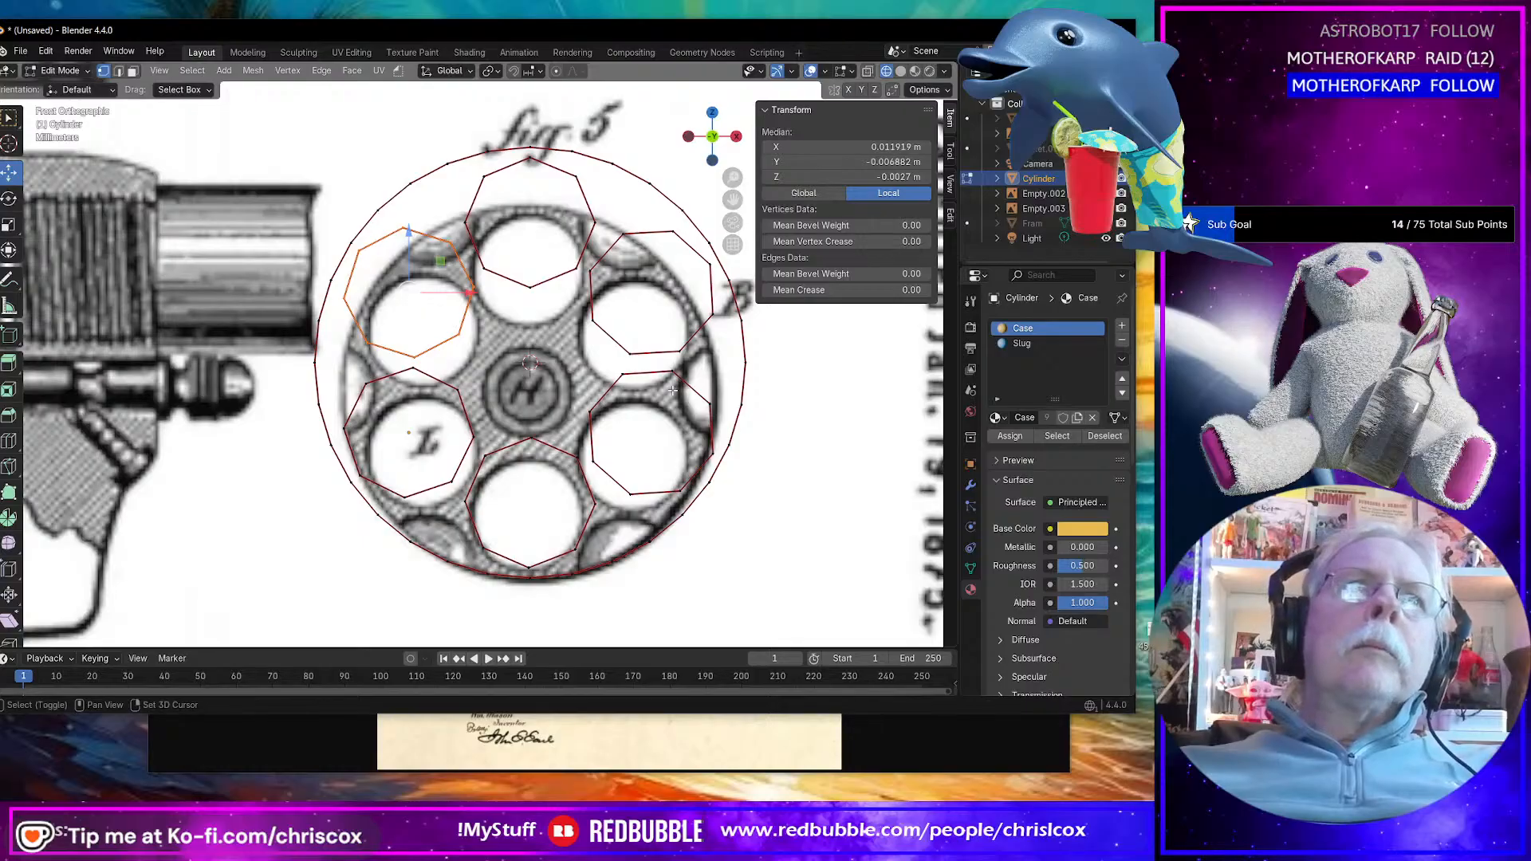
pyautogui.keyDown('alt'); pyautogui.click(670, 350); pyautogui.keyUp('alt')
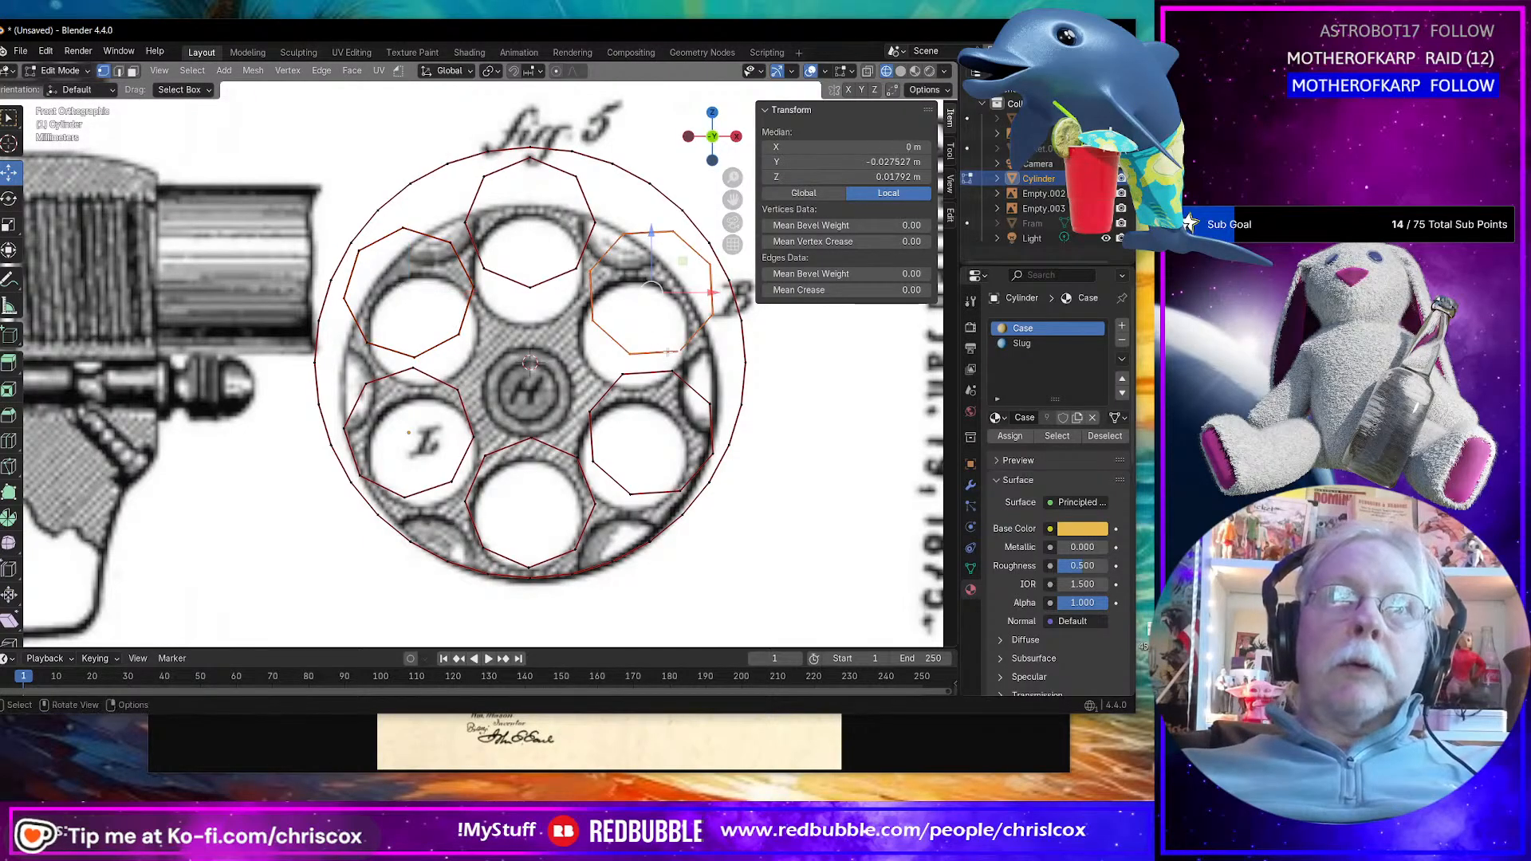
pyautogui.hotkey('ctrl', 'l')
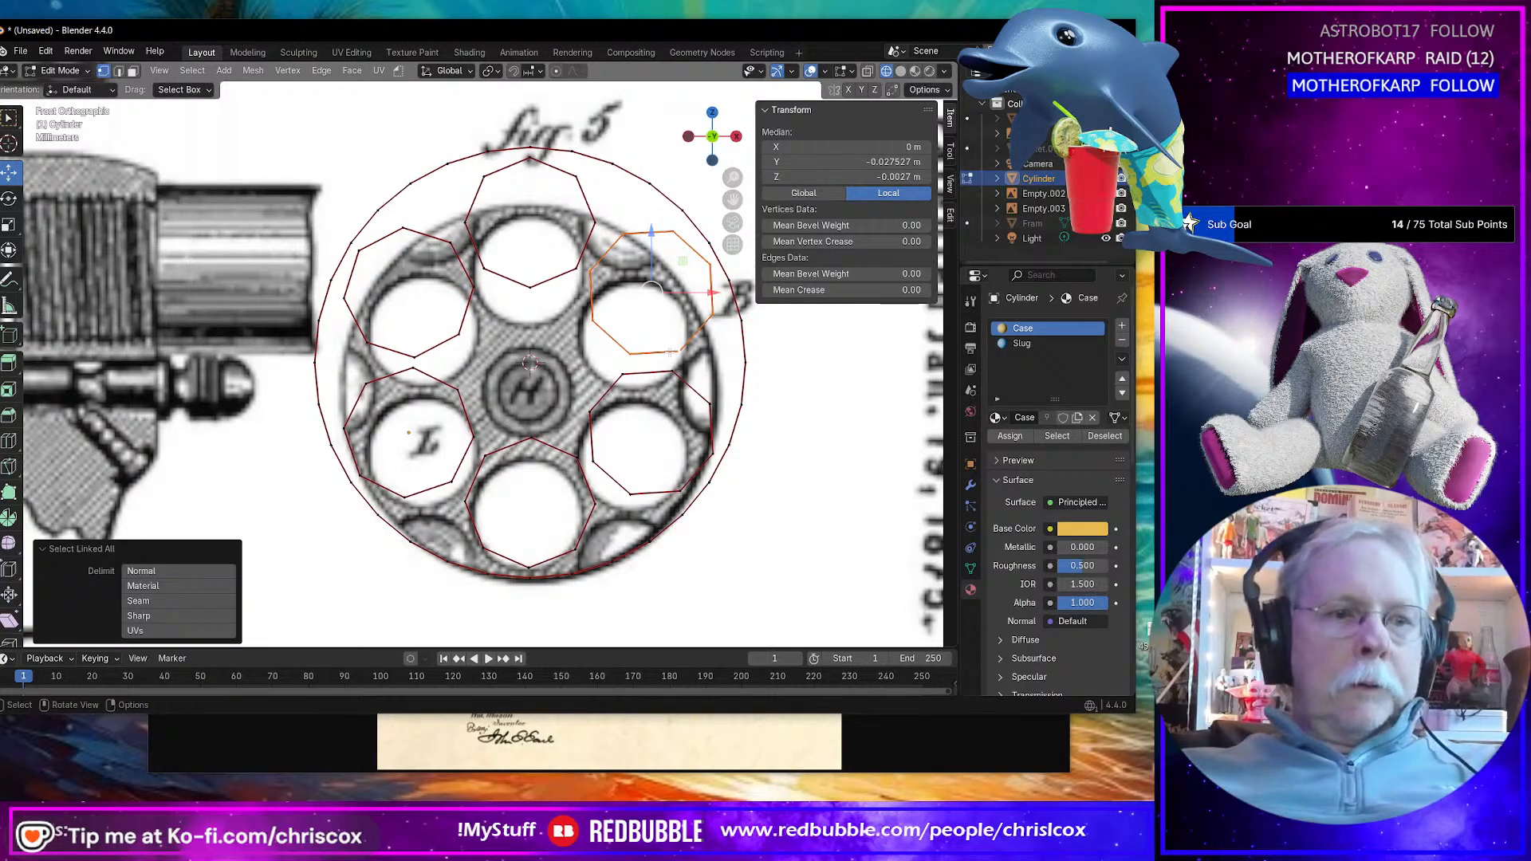
pyautogui.press('r')
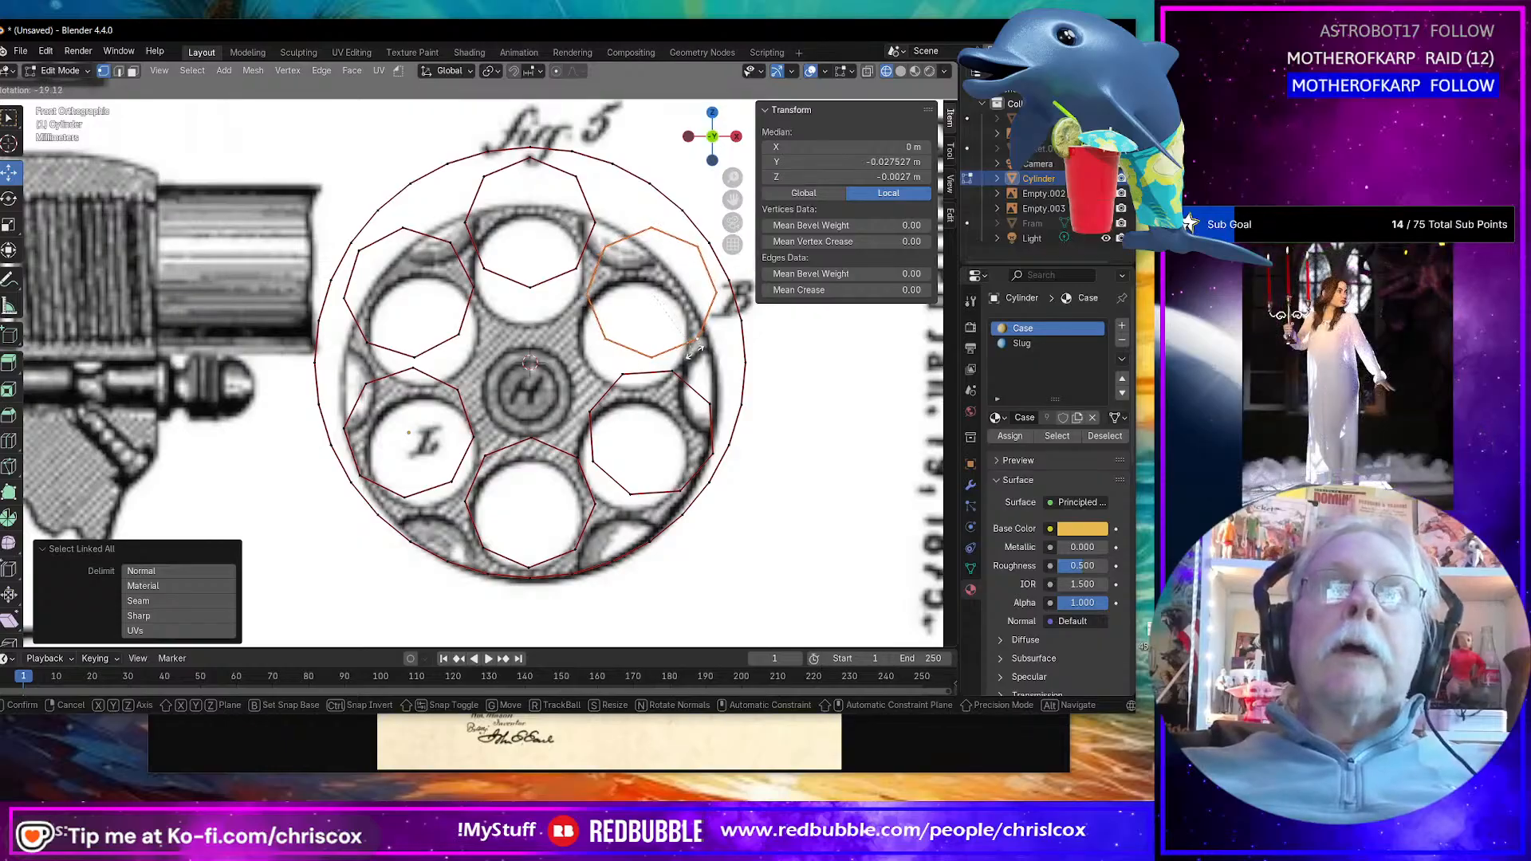
pyautogui.click(691, 358)
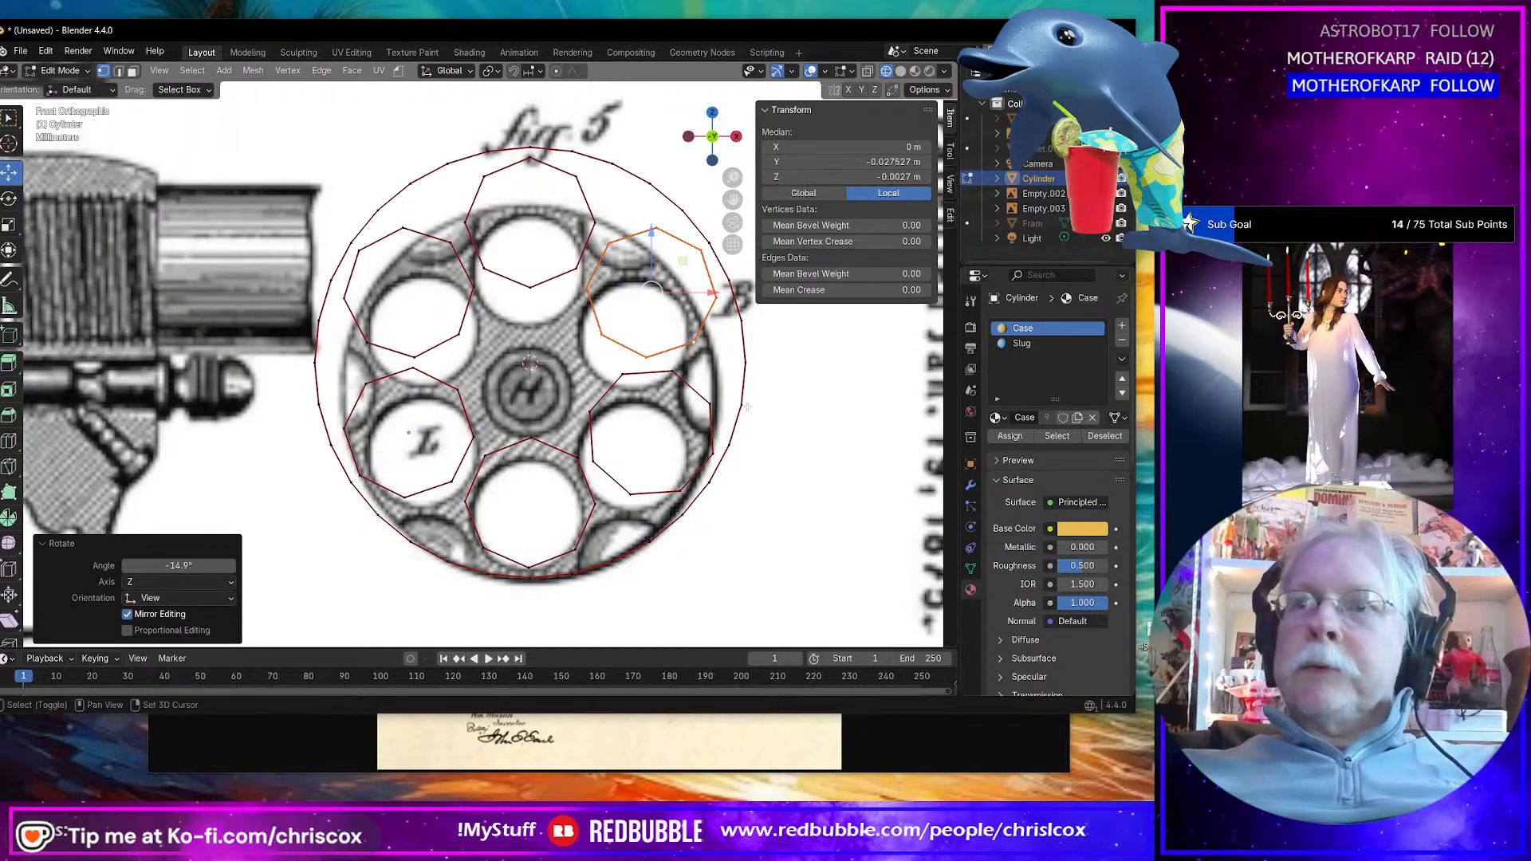
# Step: Select the whole lower-right chamber through its linked geometry and rotate it about 20.3° in the front view
pyautogui.click(662, 495)
pyautogui.hotkey('ctrl', 'l')
pyautogui.press('r')
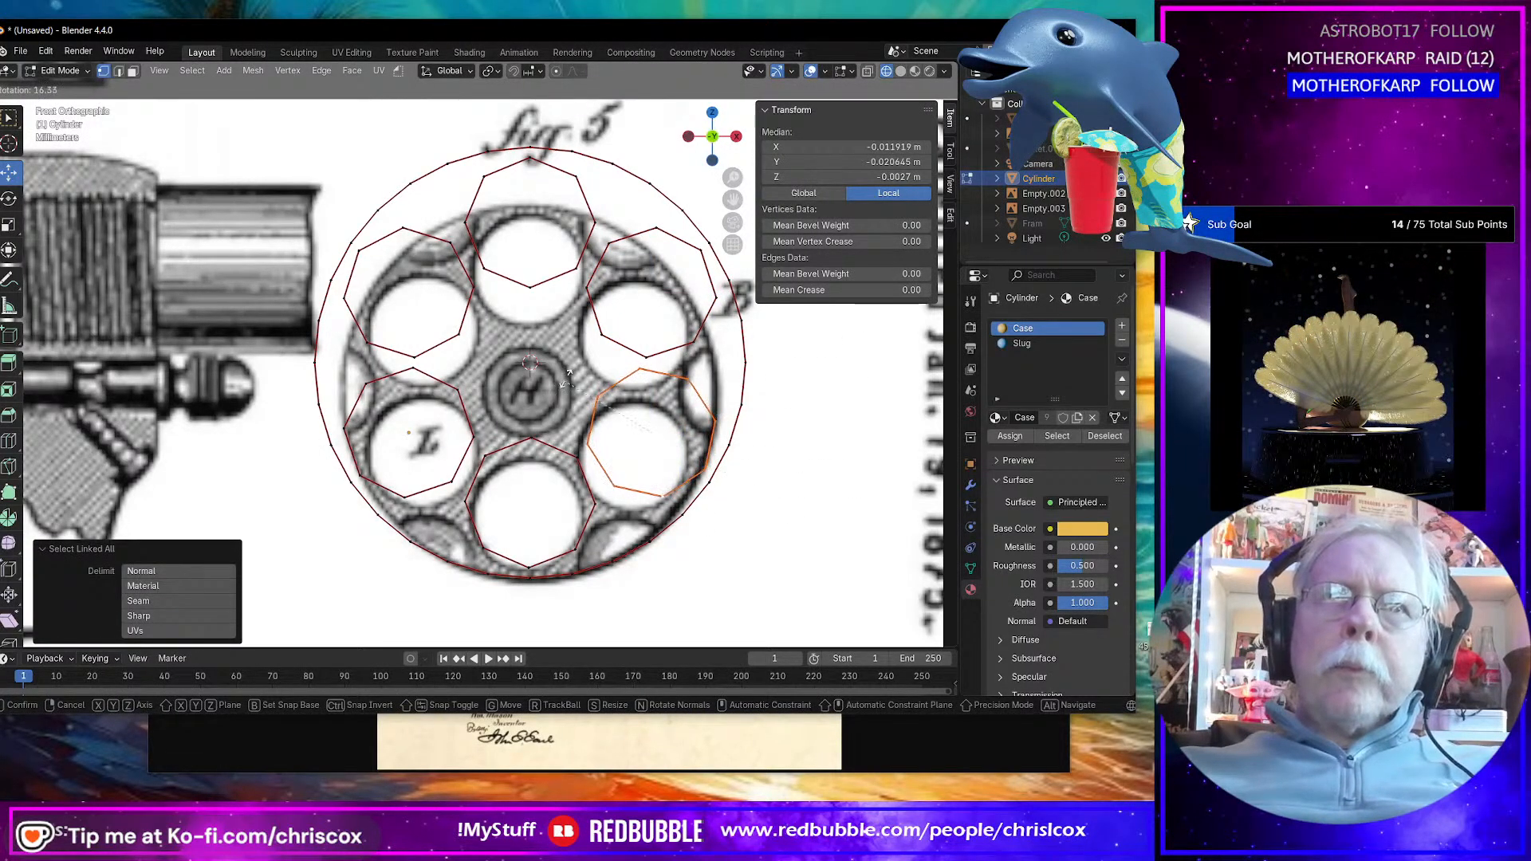
pyautogui.click(751, 391)
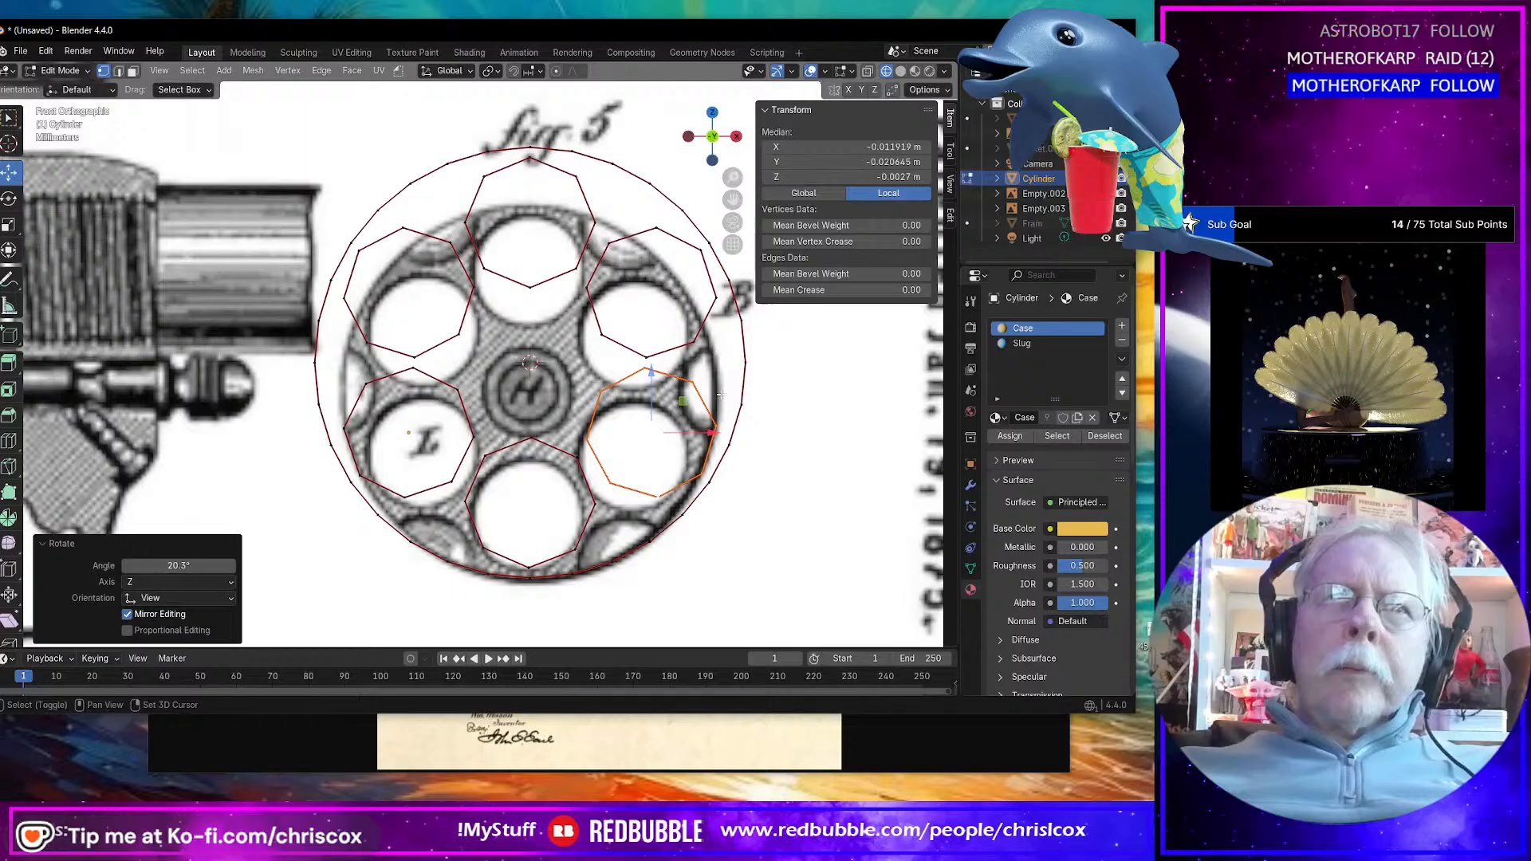
# Step: Select all linked geometry of the lower-left chamber and examine the gaps around the chambers at the cylinder's open end
pyautogui.click(574, 549)
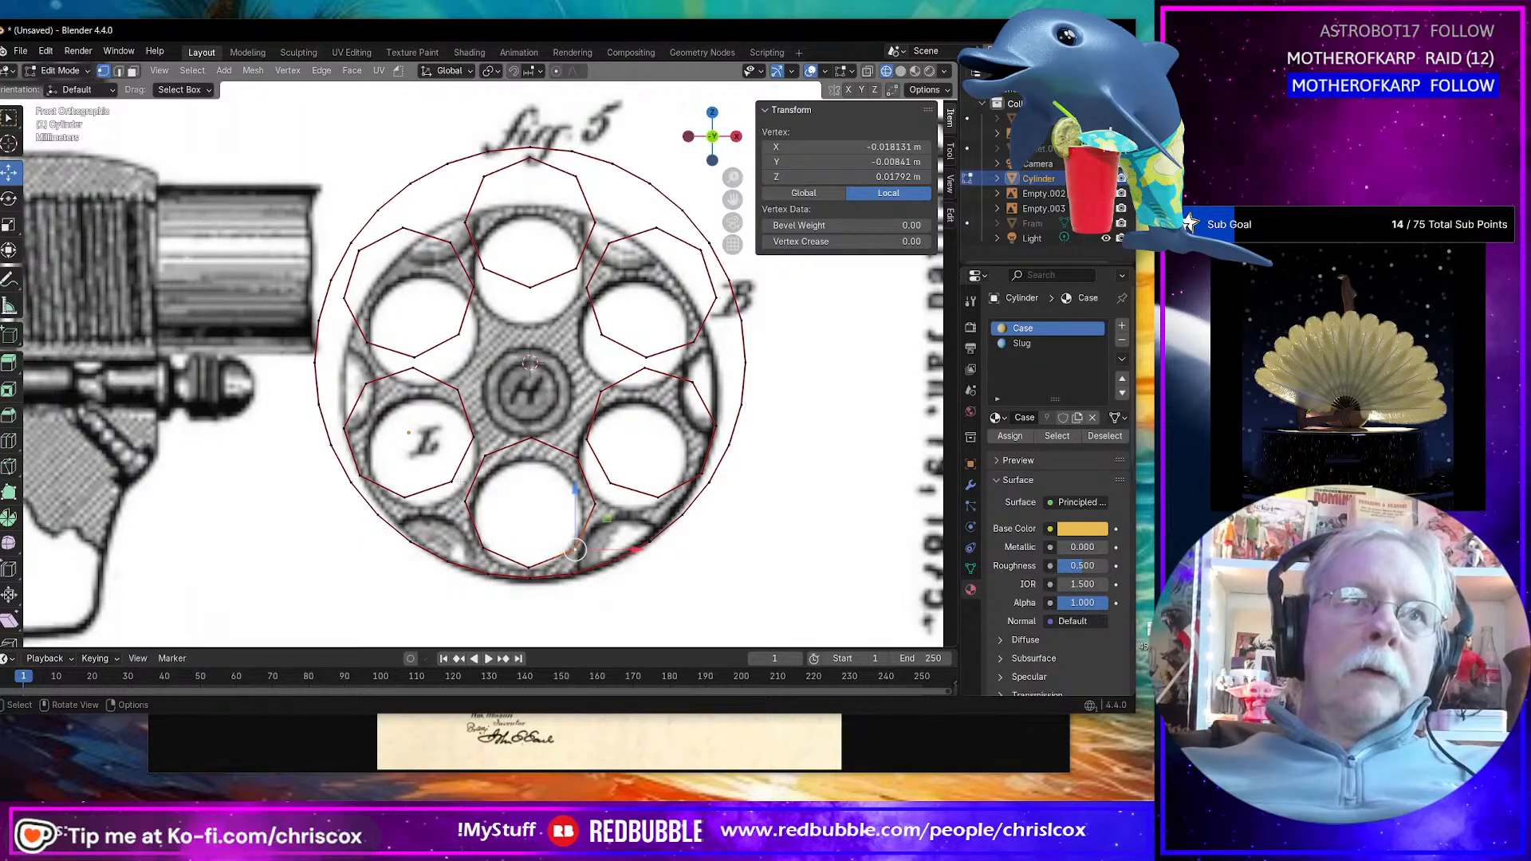
pyautogui.click(441, 484)
pyautogui.hotkey('ctrl', 'l')
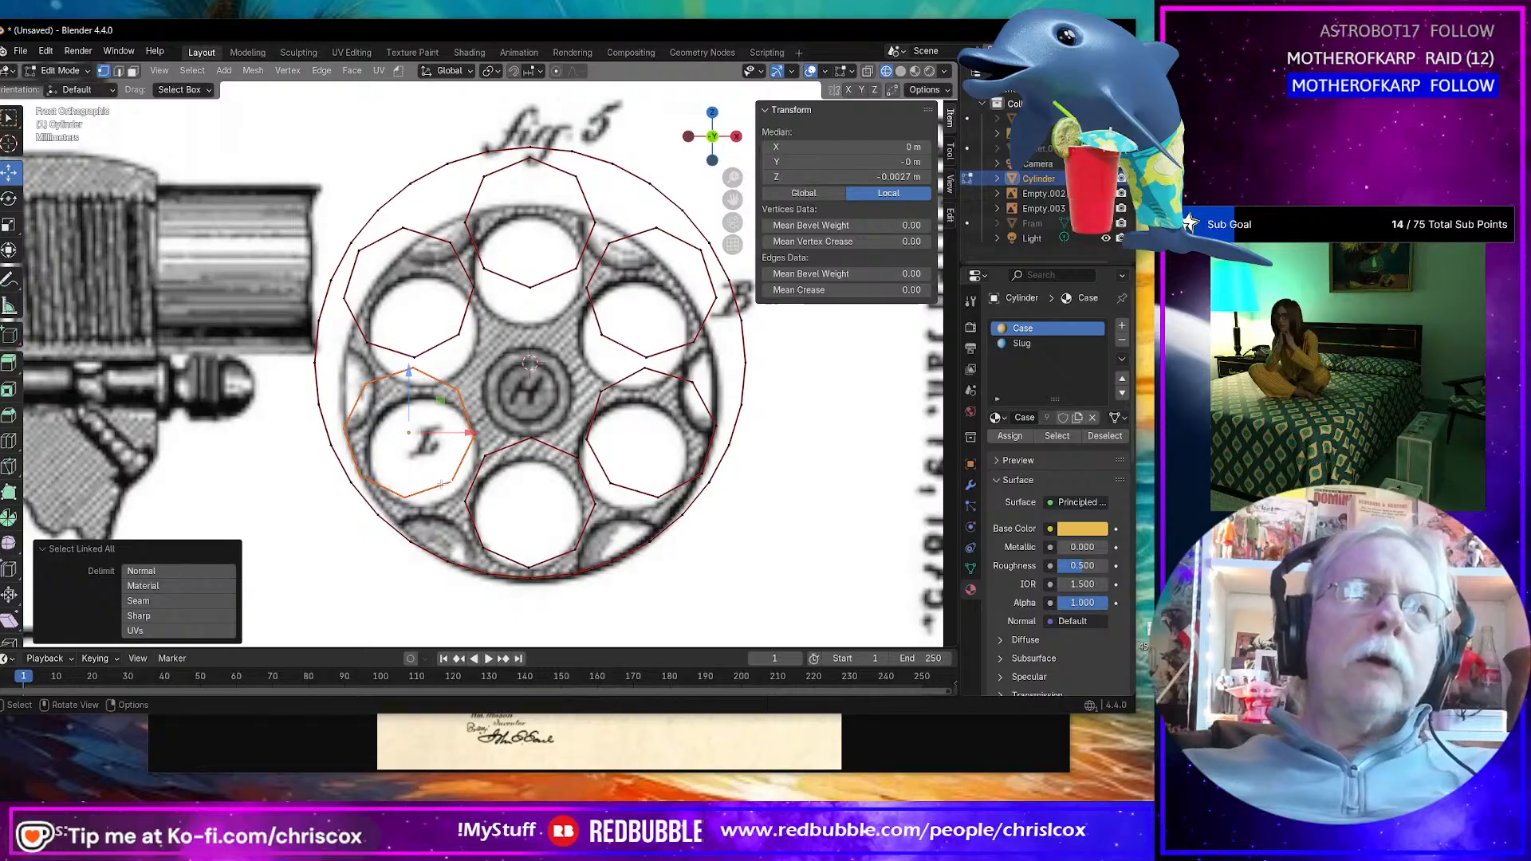
pyautogui.moveTo(441, 484); pyautogui.dragTo(543, 495, button='middle')
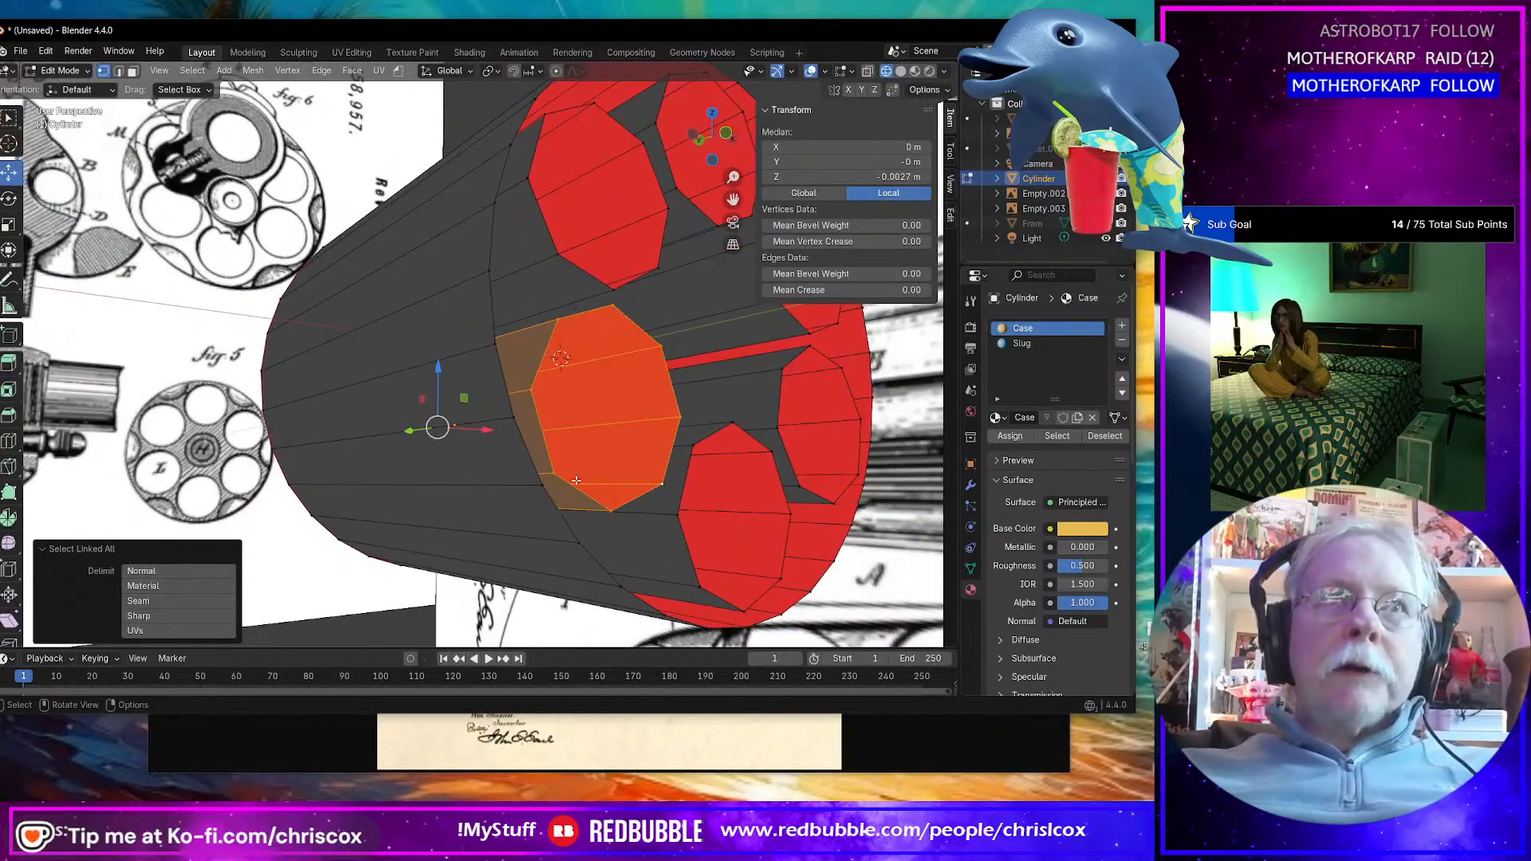
pyautogui.moveTo(572, 428); pyautogui.dragTo(433, 576, button='middle')
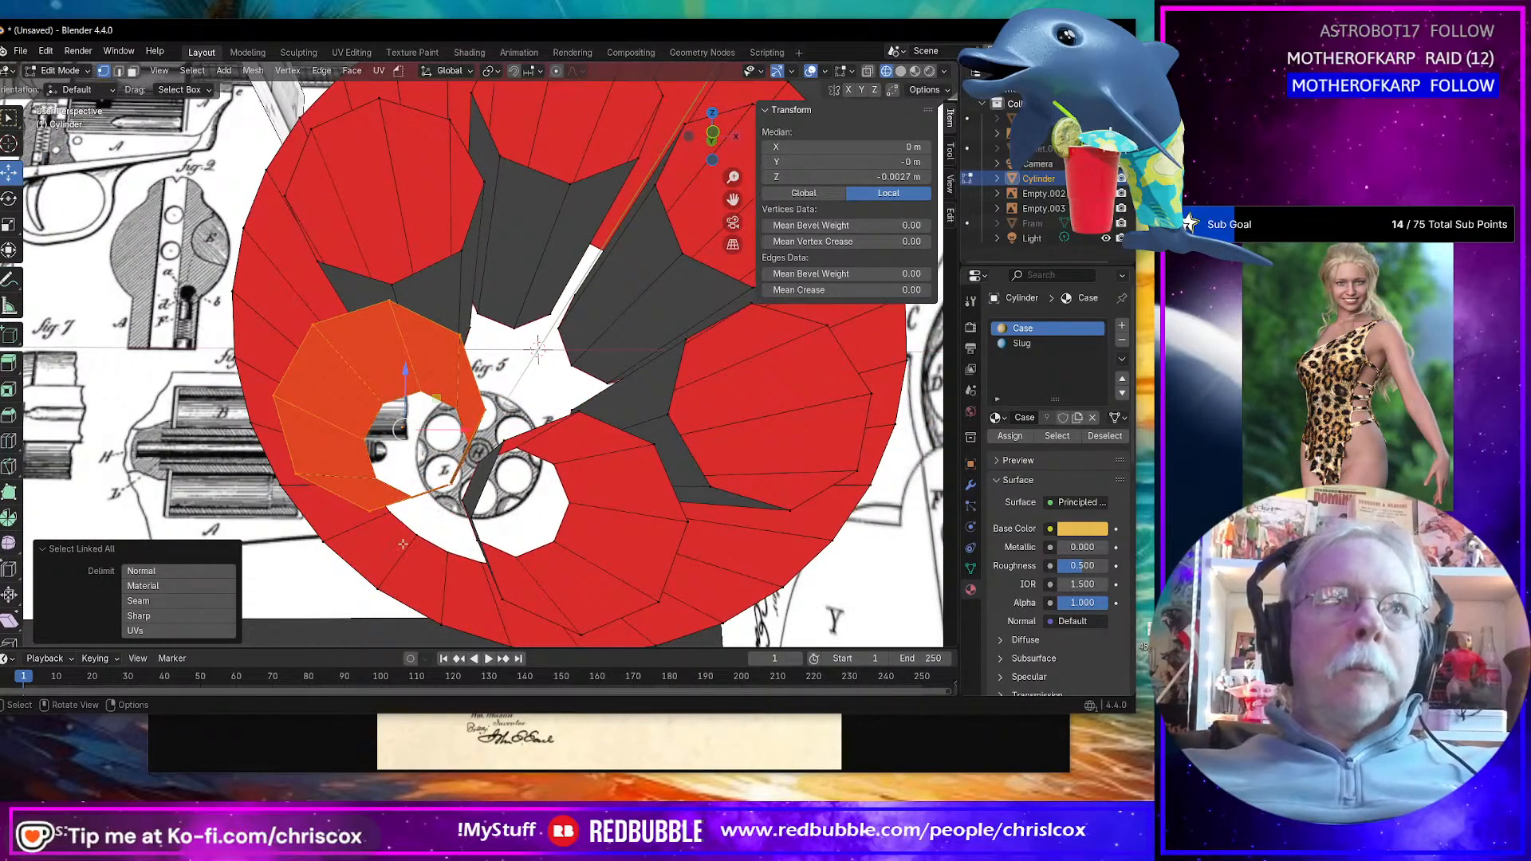
pyautogui.scroll(-6, 474, 502)
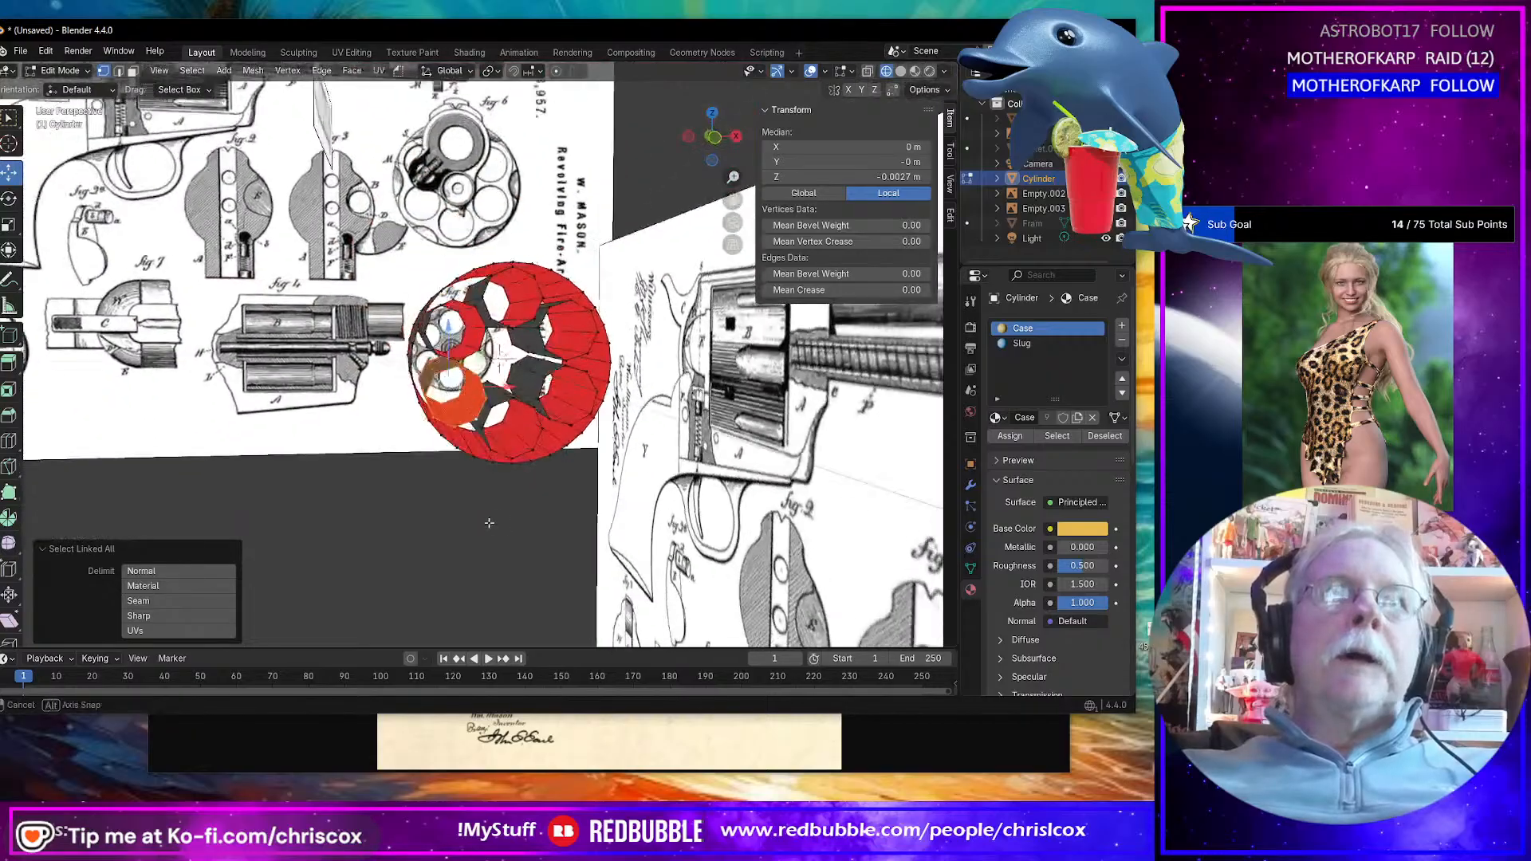
pyautogui.moveTo(489, 523); pyautogui.dragTo(498, 532, button='middle')
pyautogui.scroll(5, 499, 532)
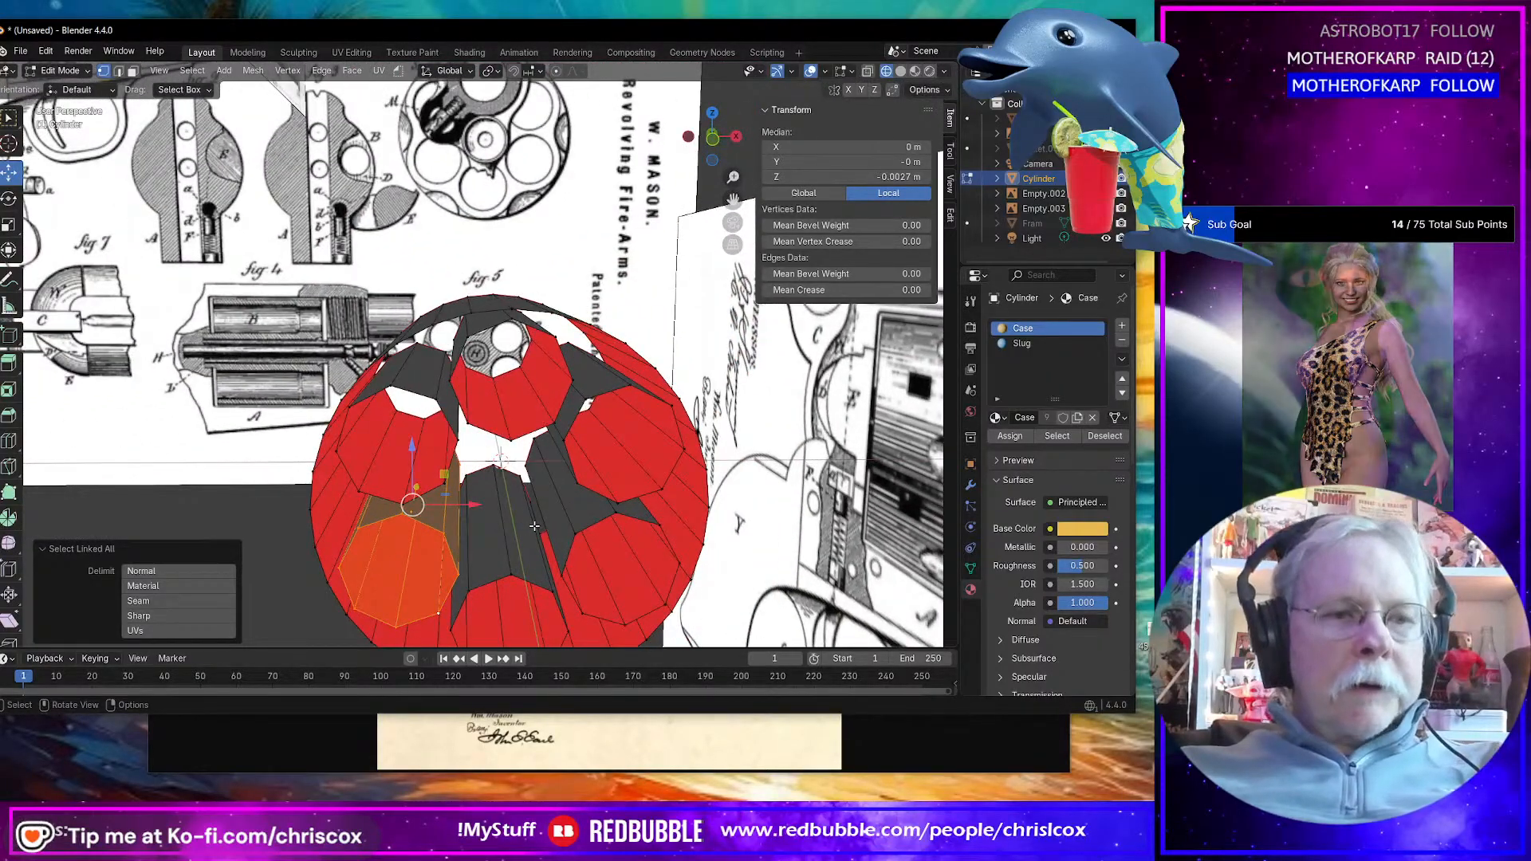
# Step: In edge select mode, fill the first gap between a chamber opening and the cylinder's outer rim with faces
pyautogui.press('2')
pyautogui.moveTo(467, 337); pyautogui.dragTo(474, 334, button='middle')
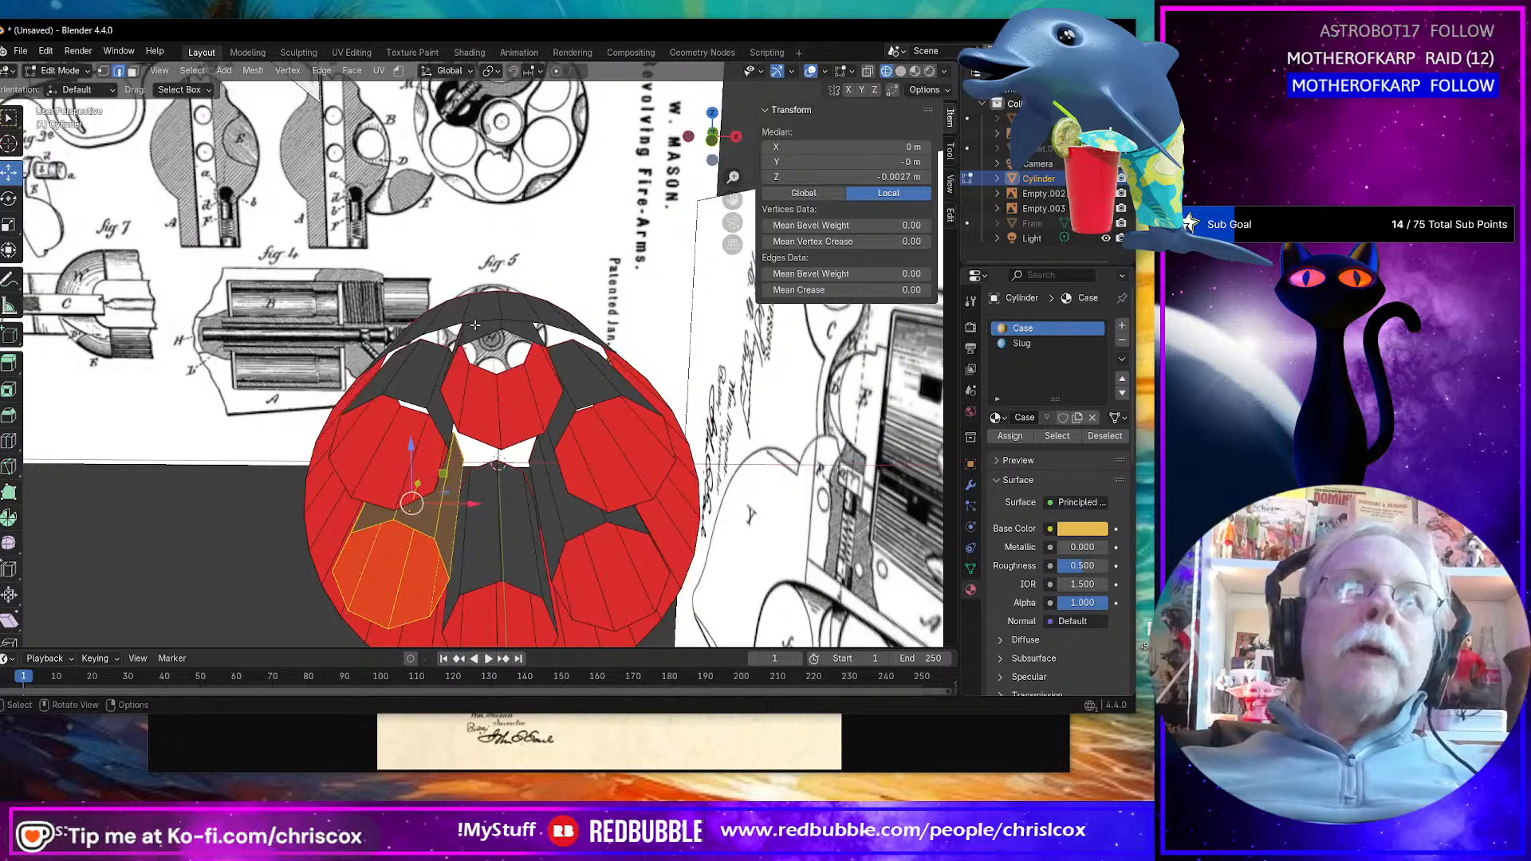
pyautogui.click(475, 326)
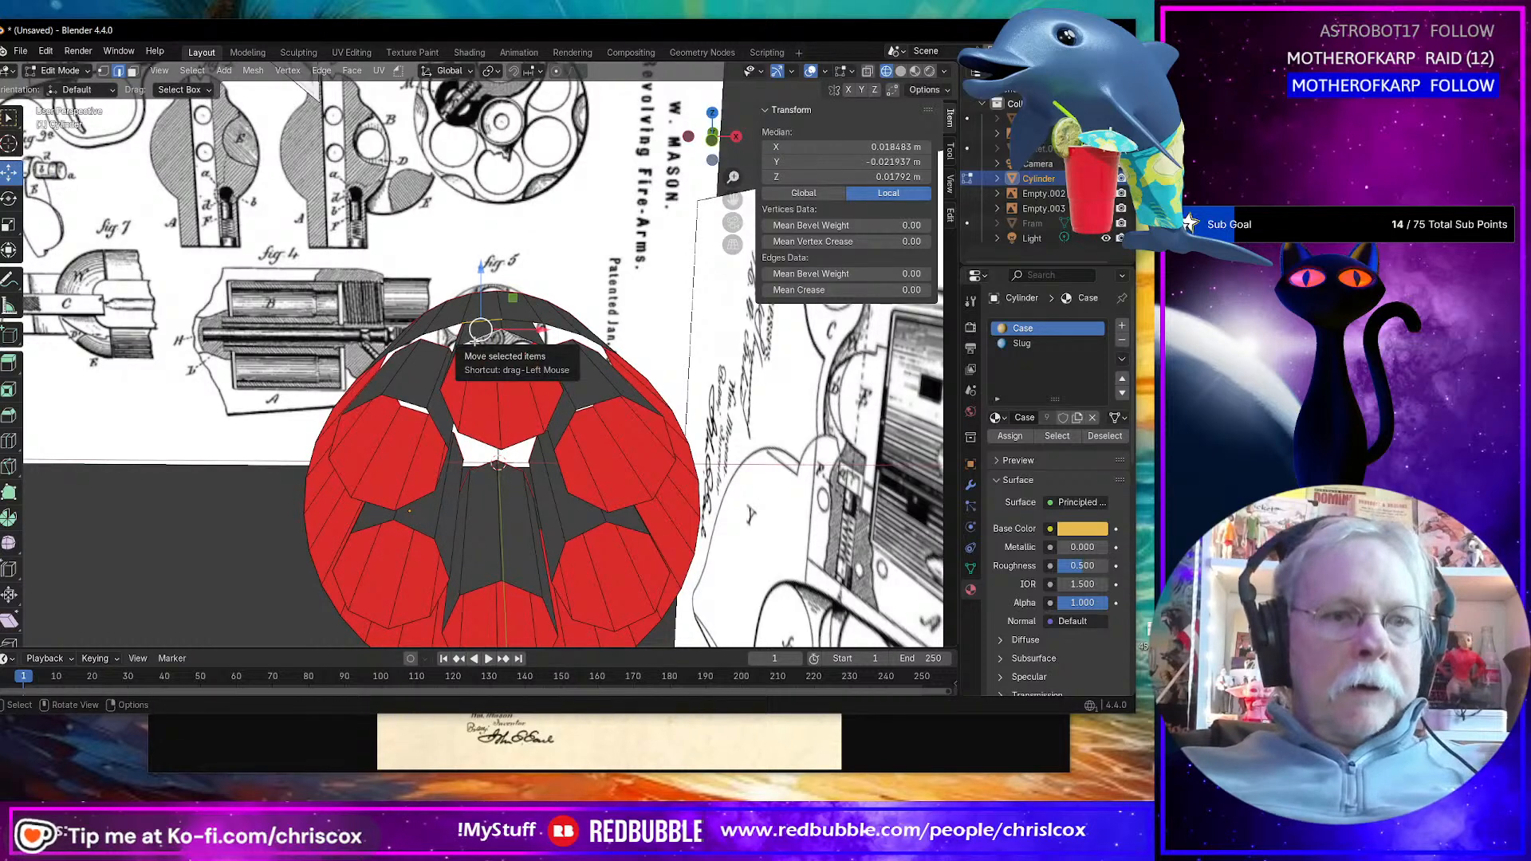
pyautogui.moveTo(476, 340); pyautogui.dragTo(490, 308, button='middle')
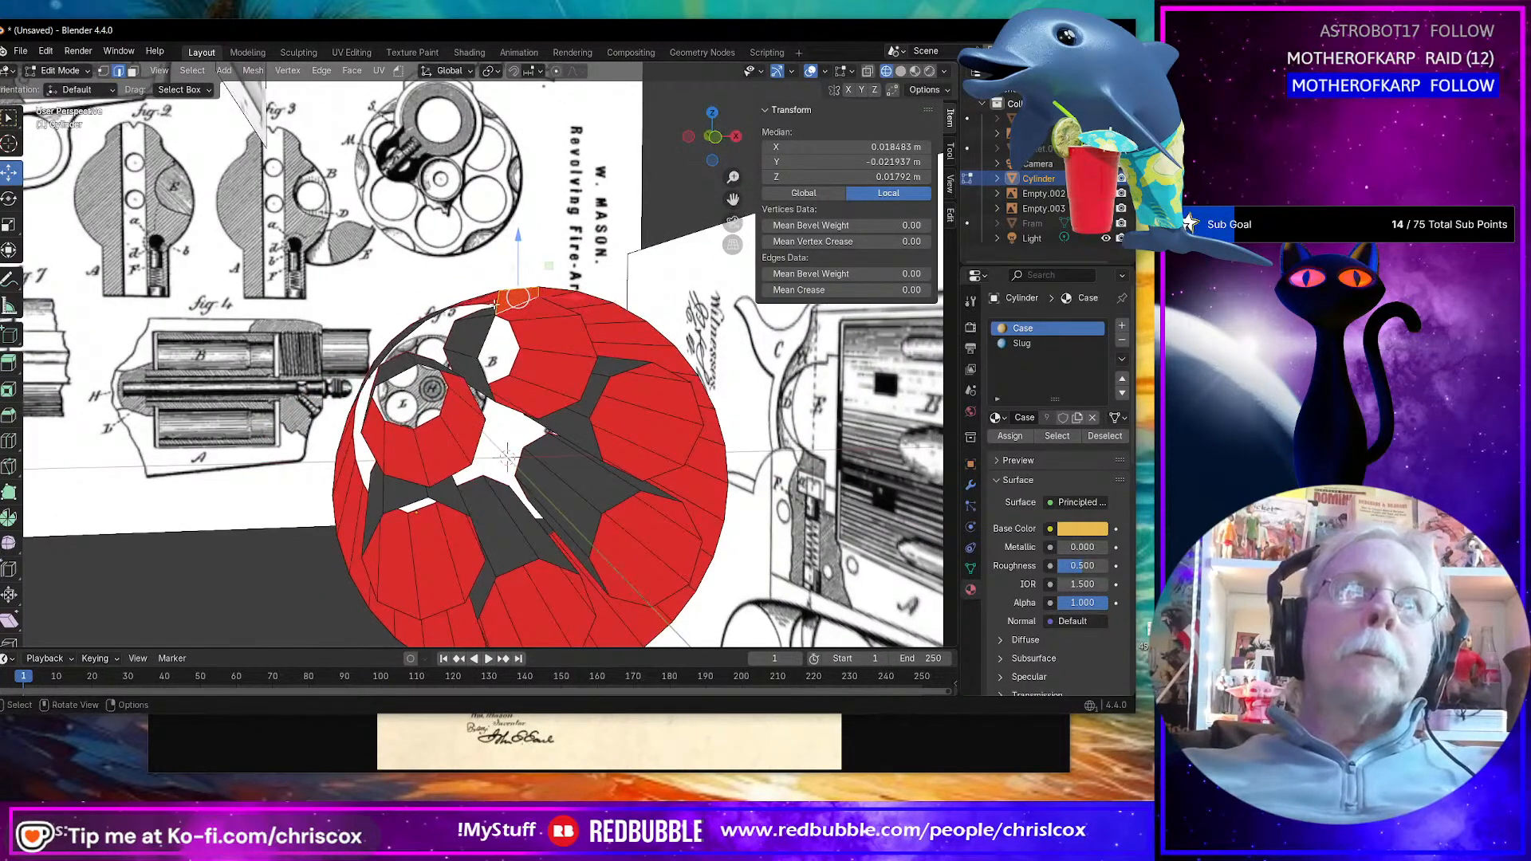
pyautogui.click(494, 304)
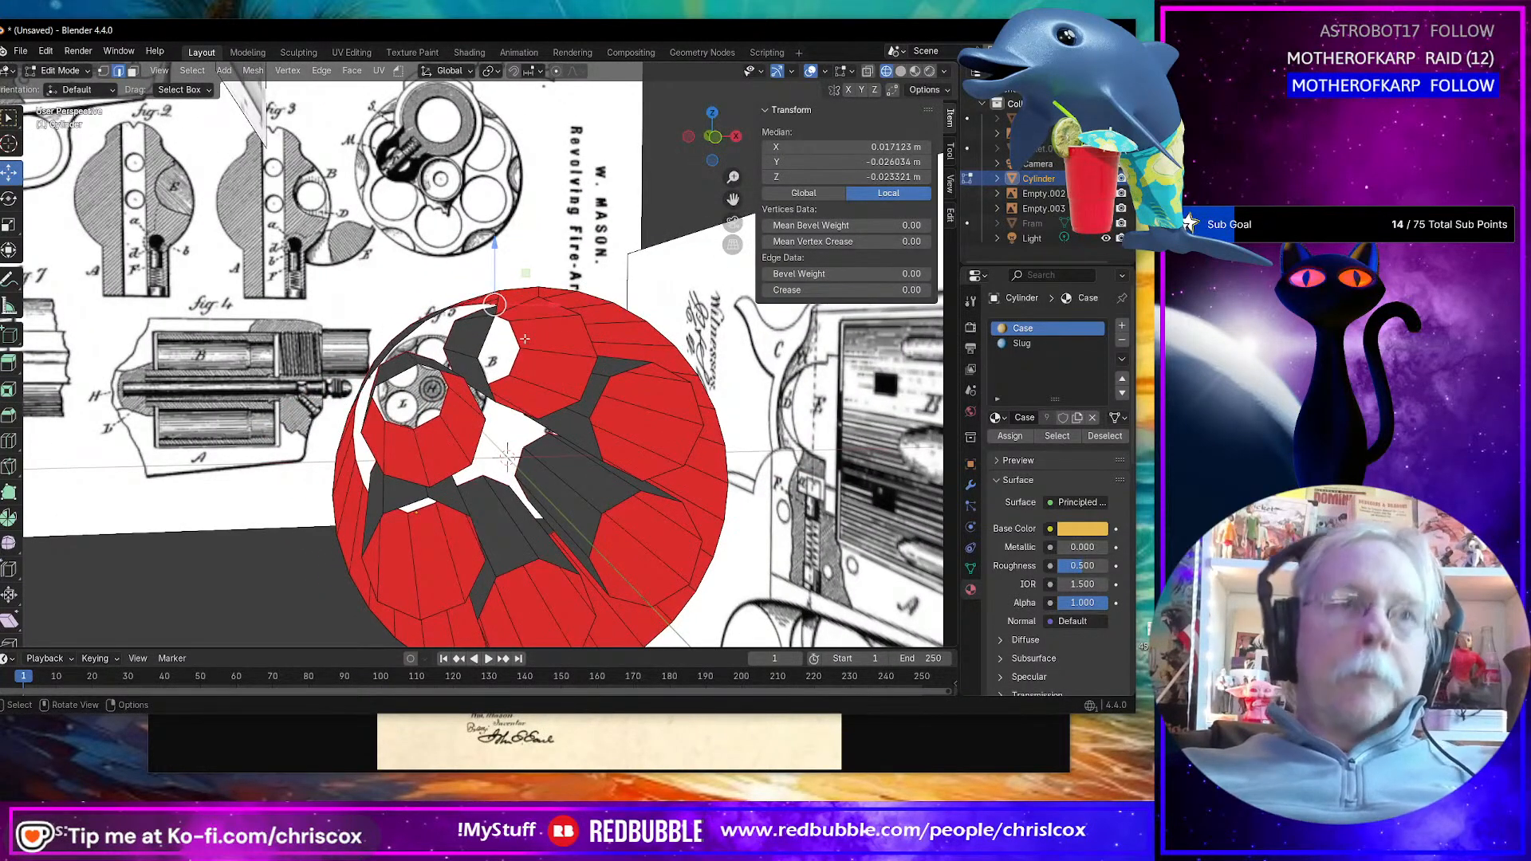
pyautogui.click(498, 301)
pyautogui.moveTo(500, 301); pyautogui.dragTo(573, 385, button='middle')
pyautogui.click(473, 328)
pyautogui.click(510, 361)
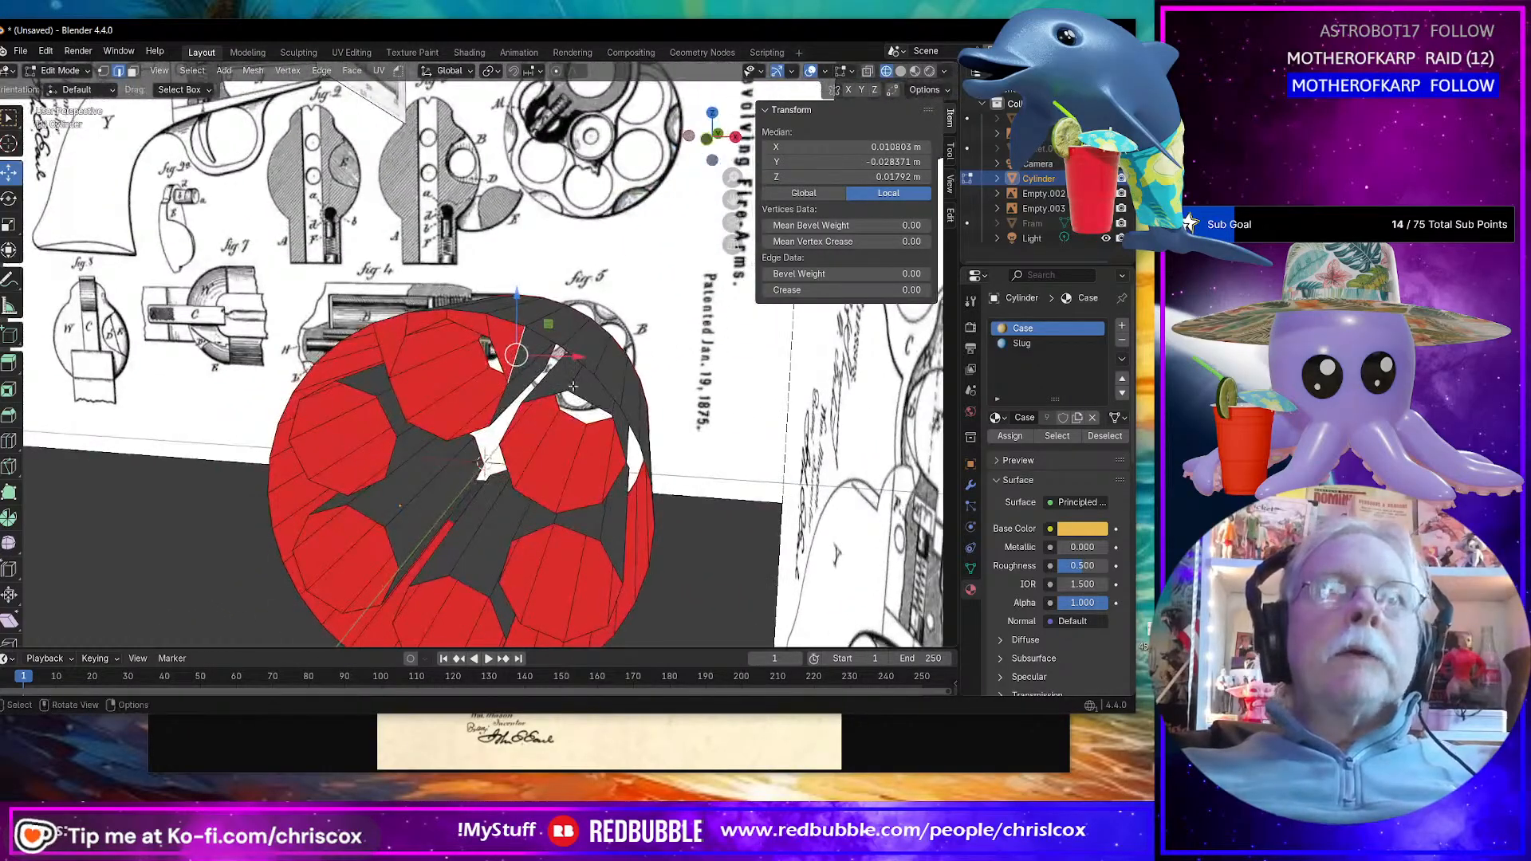
# Step: Fill the gaps beside the neighbouring chambers by creating faces between their opening edges and the outer rim edges
pyautogui.click(571, 356)
pyautogui.keyDown('shift'); pyautogui.click(572, 359); pyautogui.keyUp('shift')
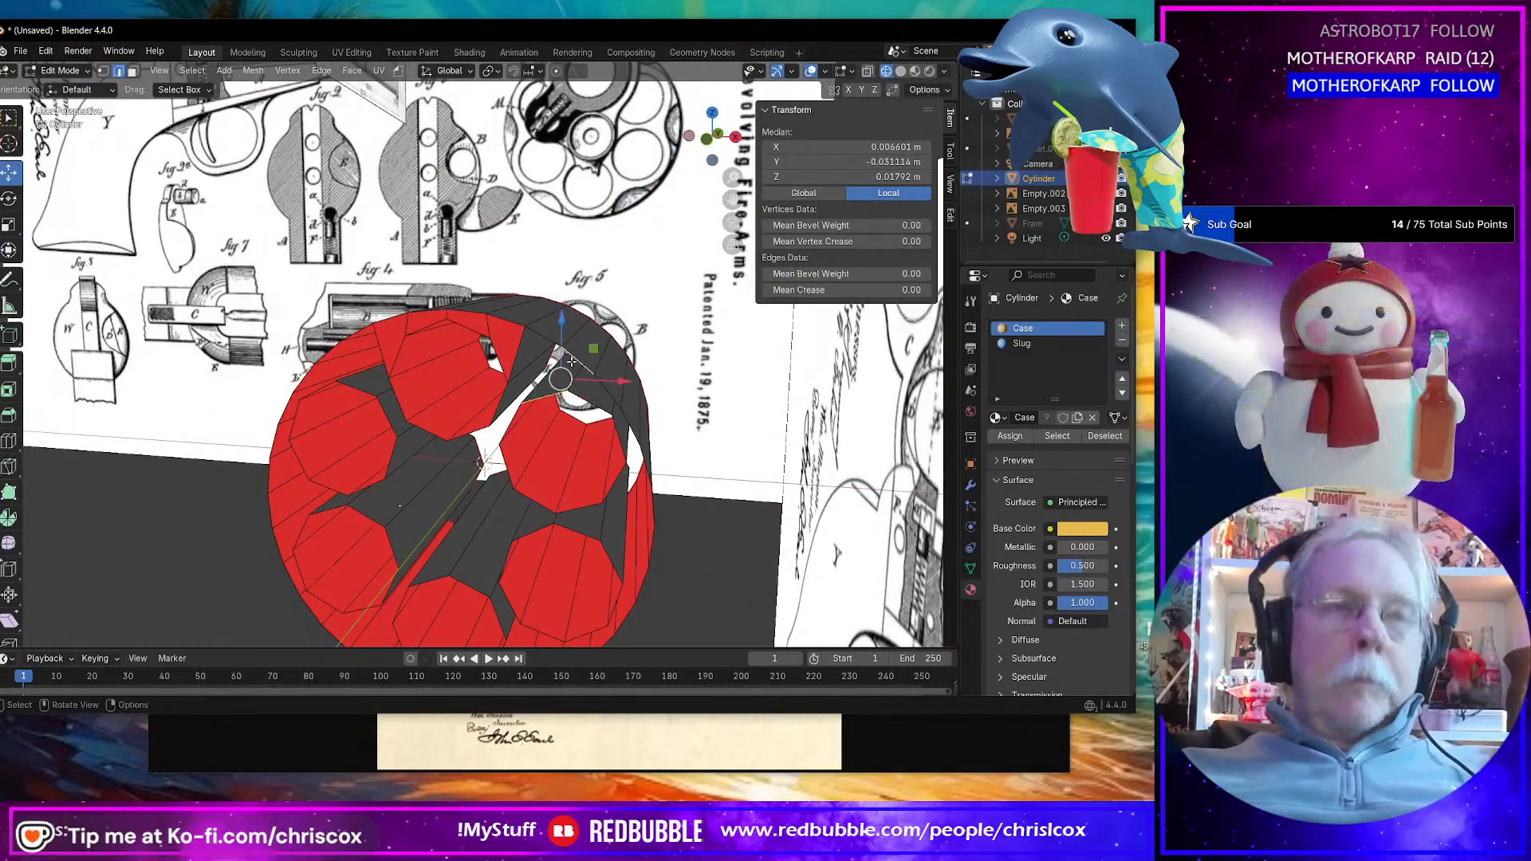
pyautogui.keyDown('shift'); pyautogui.click(575, 373); pyautogui.keyUp('shift')
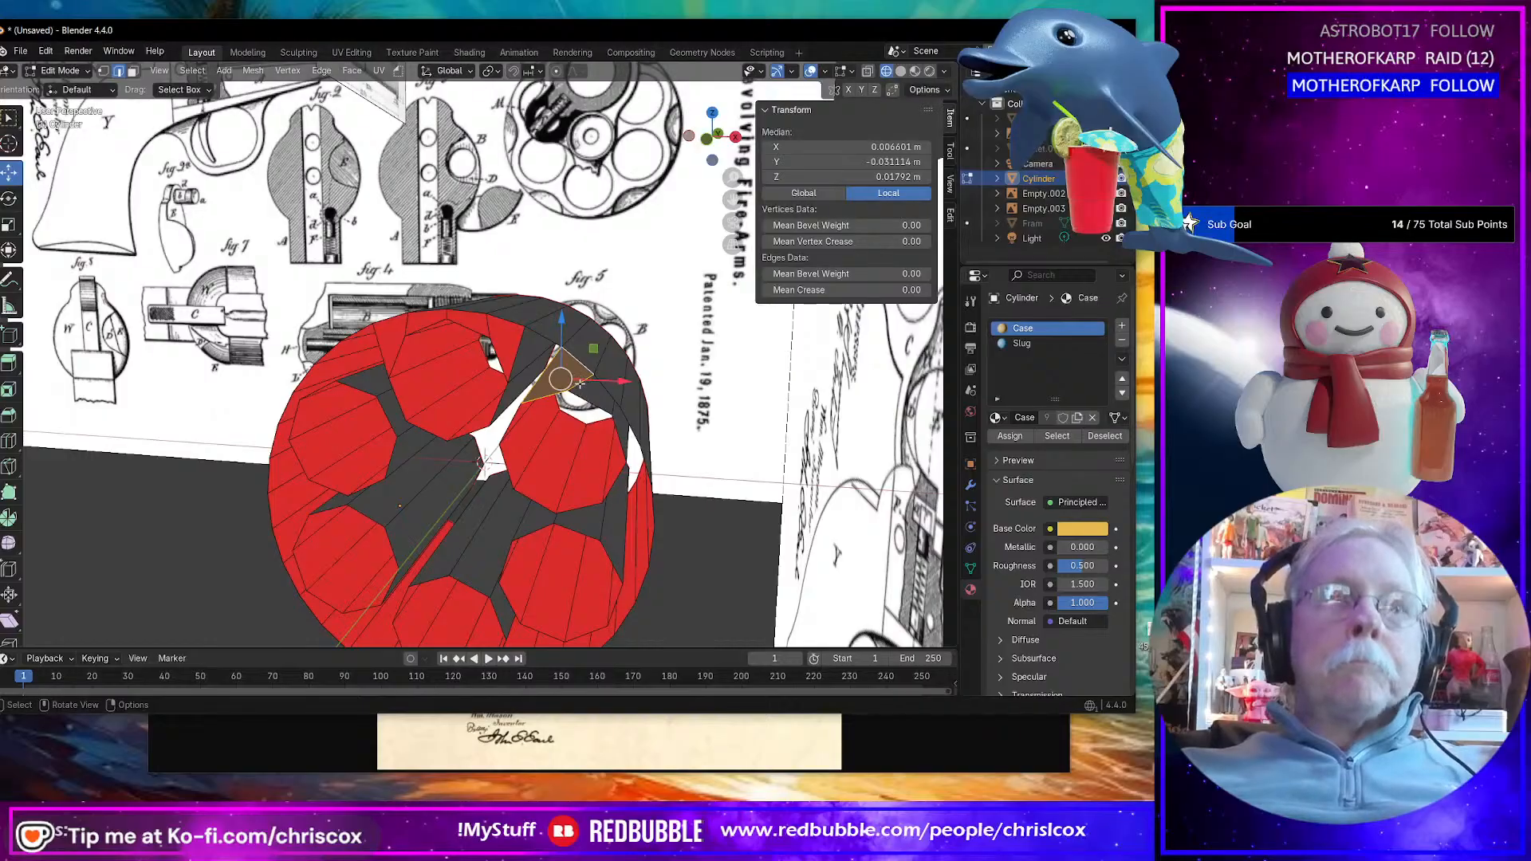
pyautogui.click(580, 384)
pyautogui.moveTo(625, 386); pyautogui.dragTo(511, 496, button='middle')
pyautogui.click(621, 460)
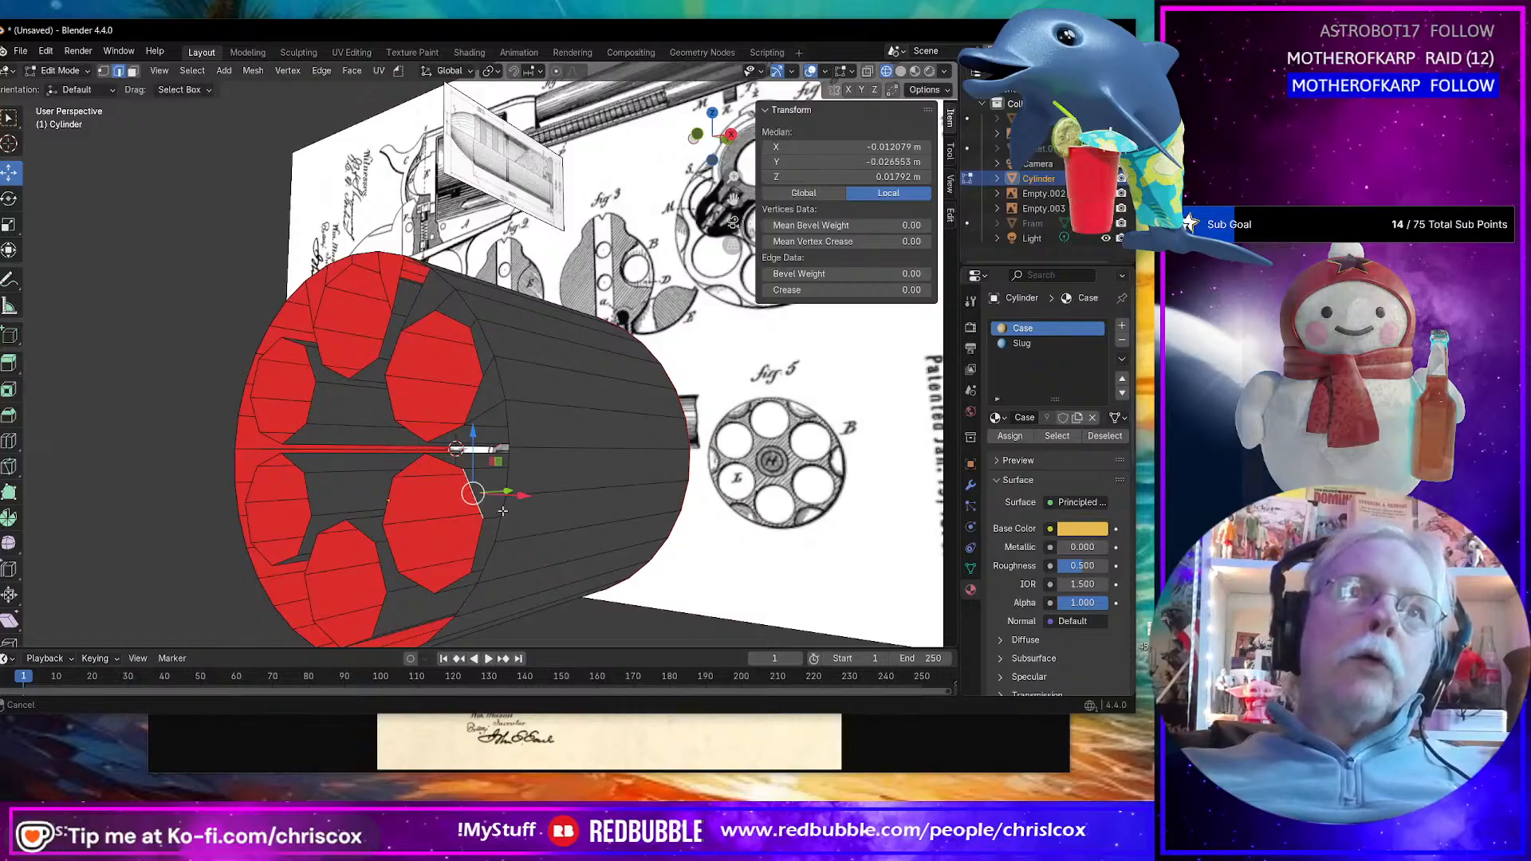
pyautogui.keyDown('shift'); pyautogui.click(502, 512); pyautogui.keyUp('shift')
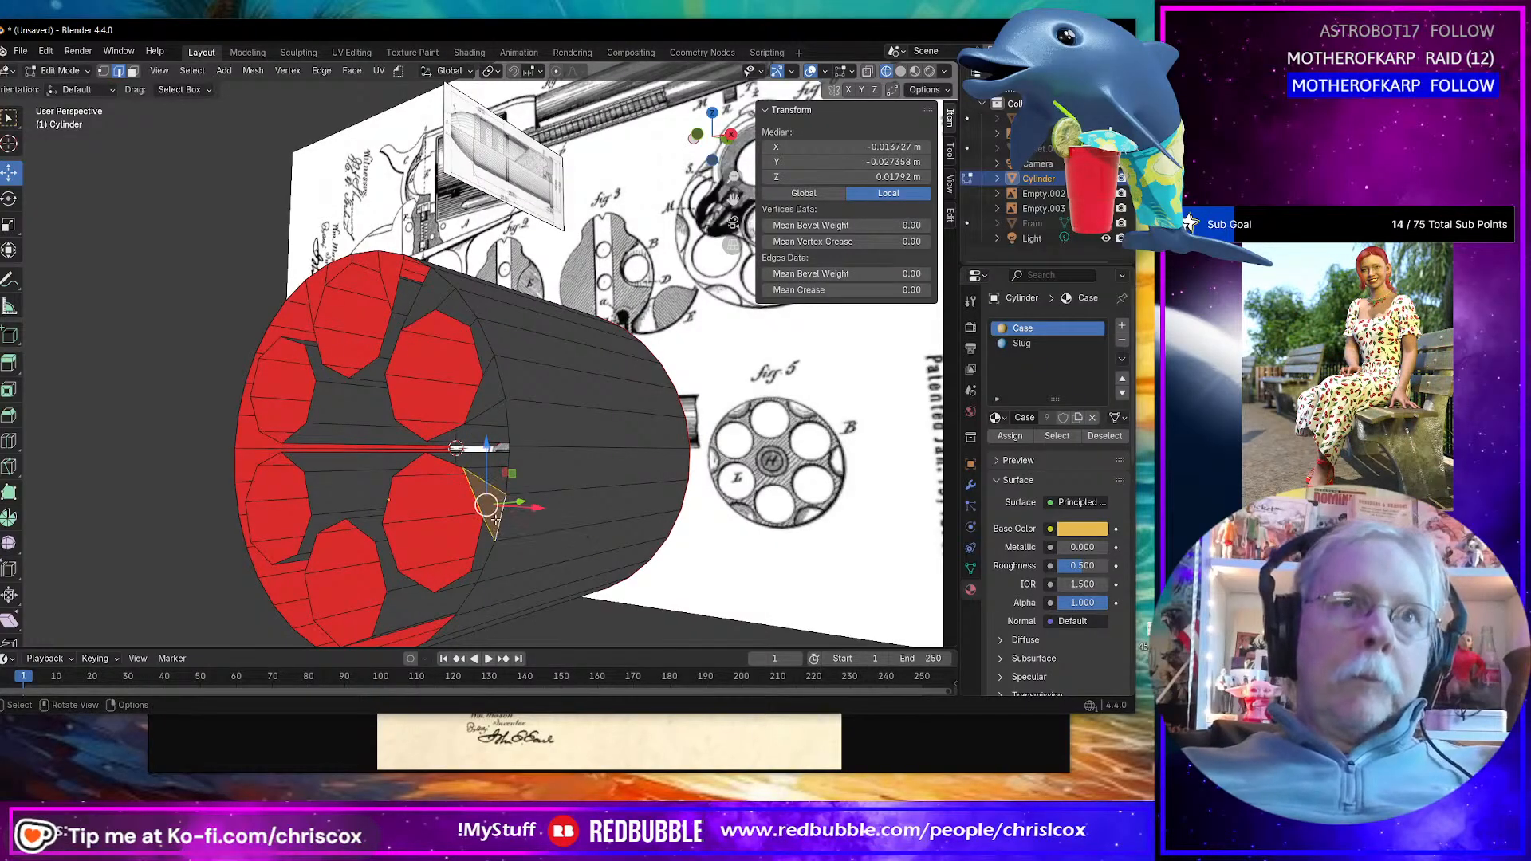
pyautogui.click(522, 545)
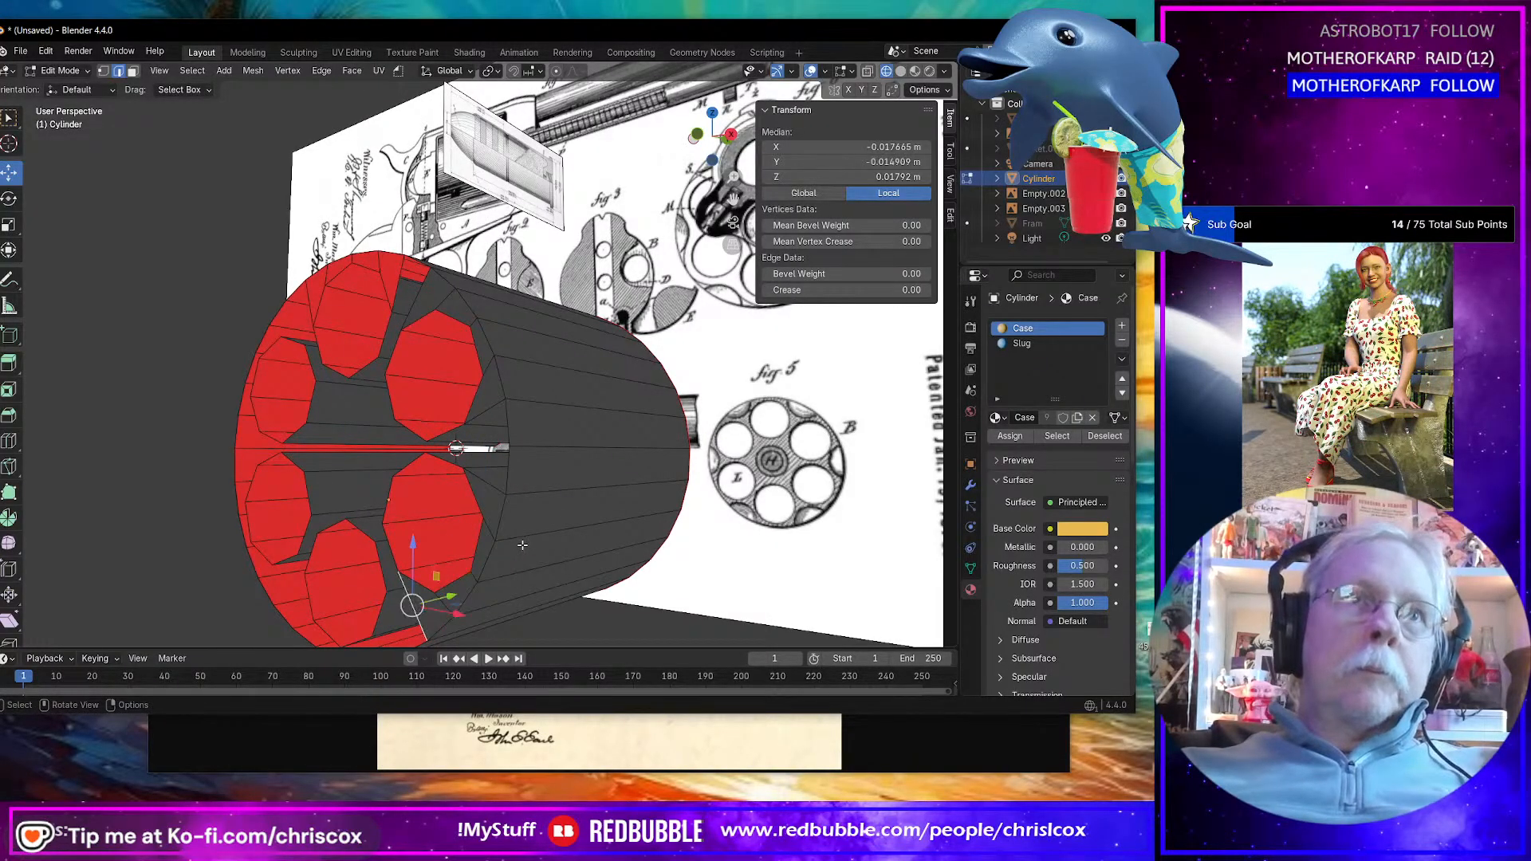
# Step: Fill the gap between the next pair of chambers by joining a chamber edge to the outer rim with faces
pyautogui.moveTo(522, 544); pyautogui.dragTo(792, 469, button='middle')
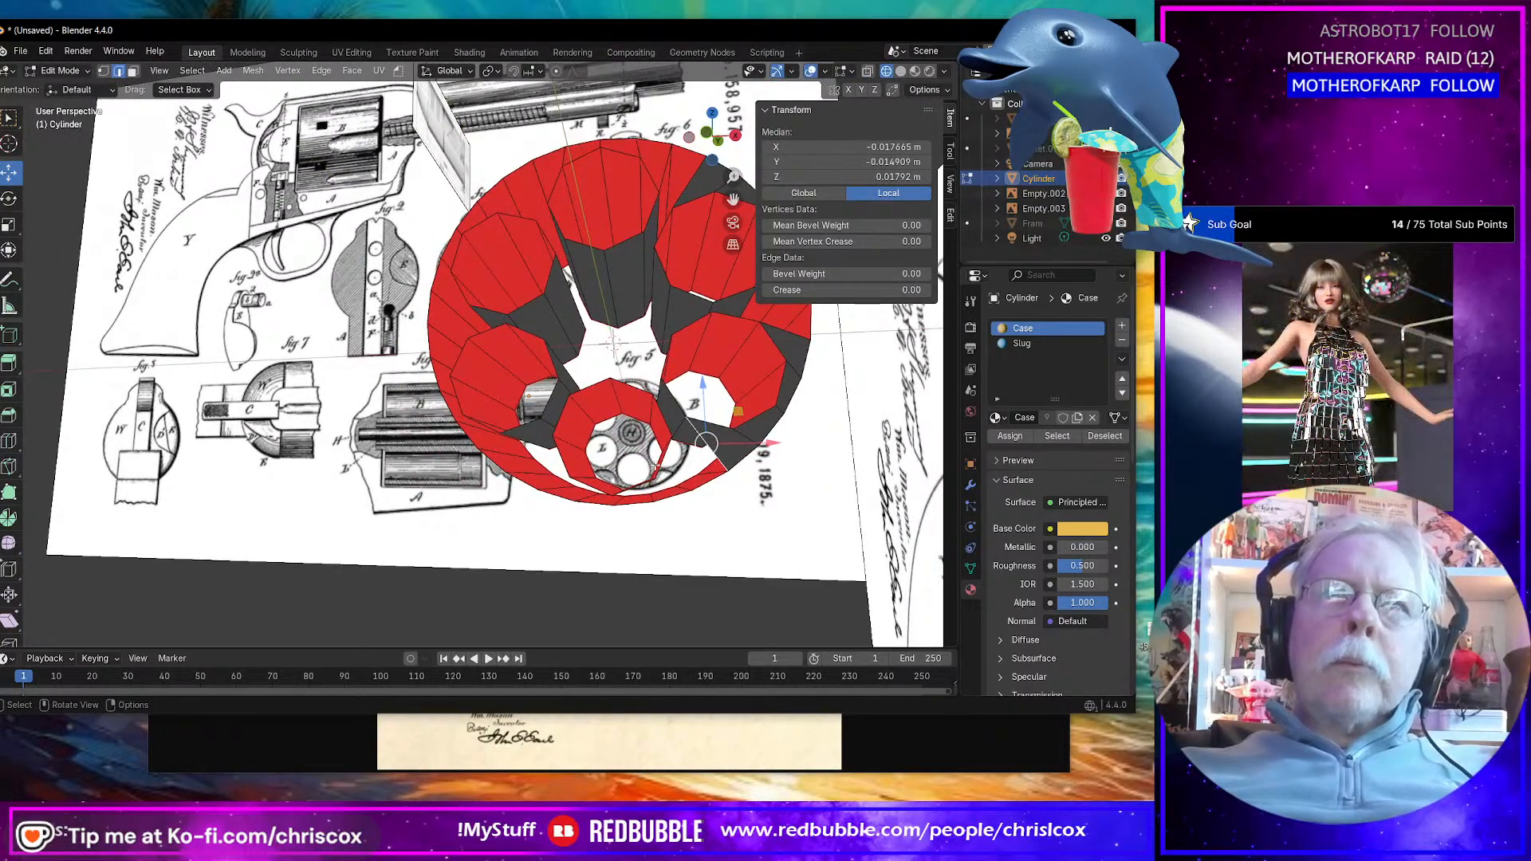
pyautogui.click(654, 468)
pyautogui.keyDown('shift'); pyautogui.click(669, 497); pyautogui.keyUp('shift')
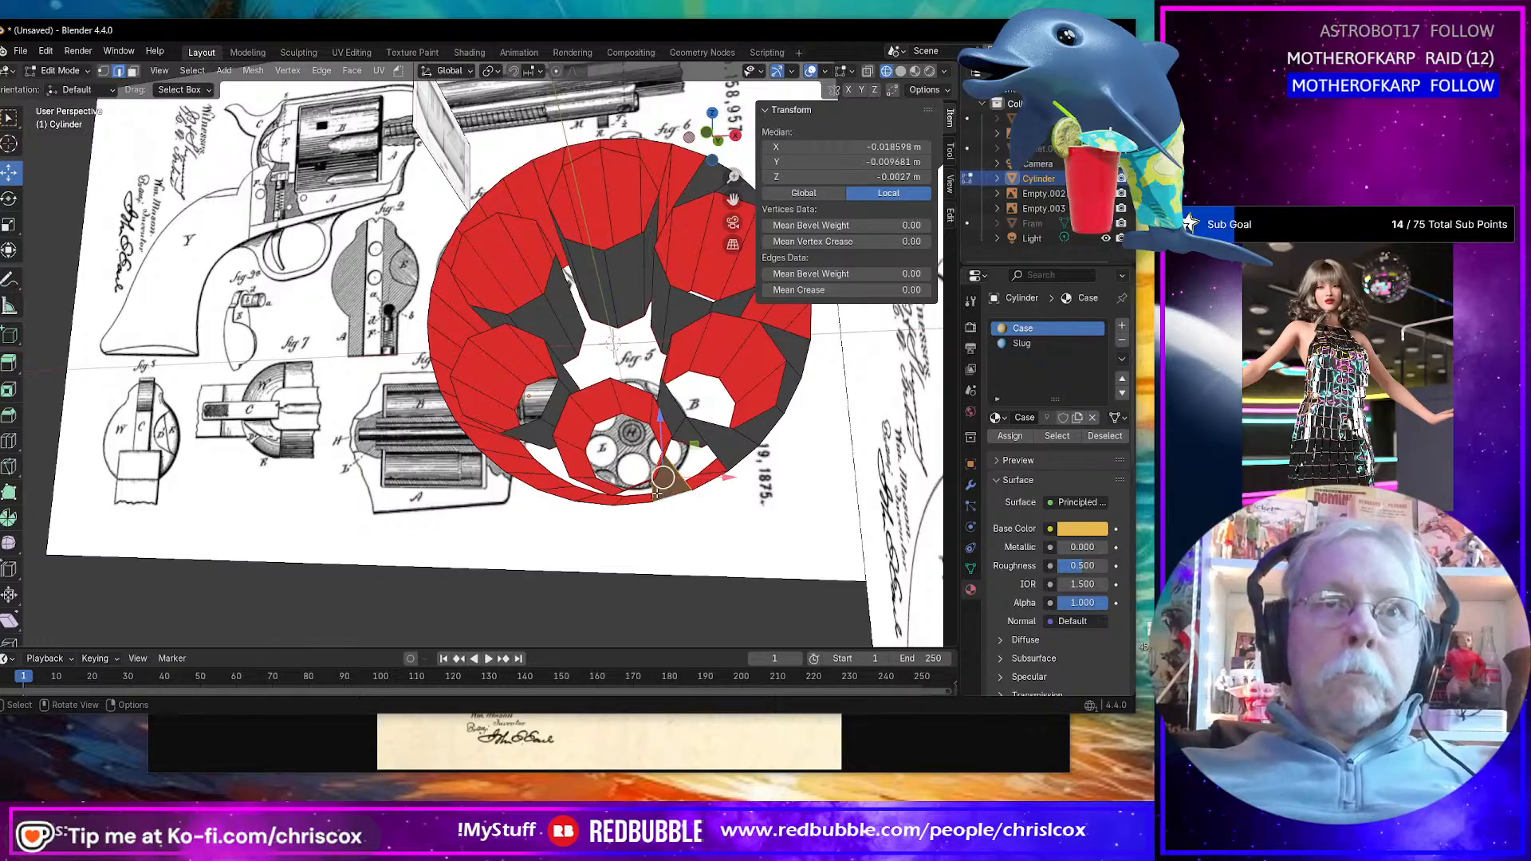
pyautogui.click(655, 494)
pyautogui.press('f')
pyautogui.press('f')
pyautogui.moveTo(654, 494); pyautogui.dragTo(586, 463, button='middle')
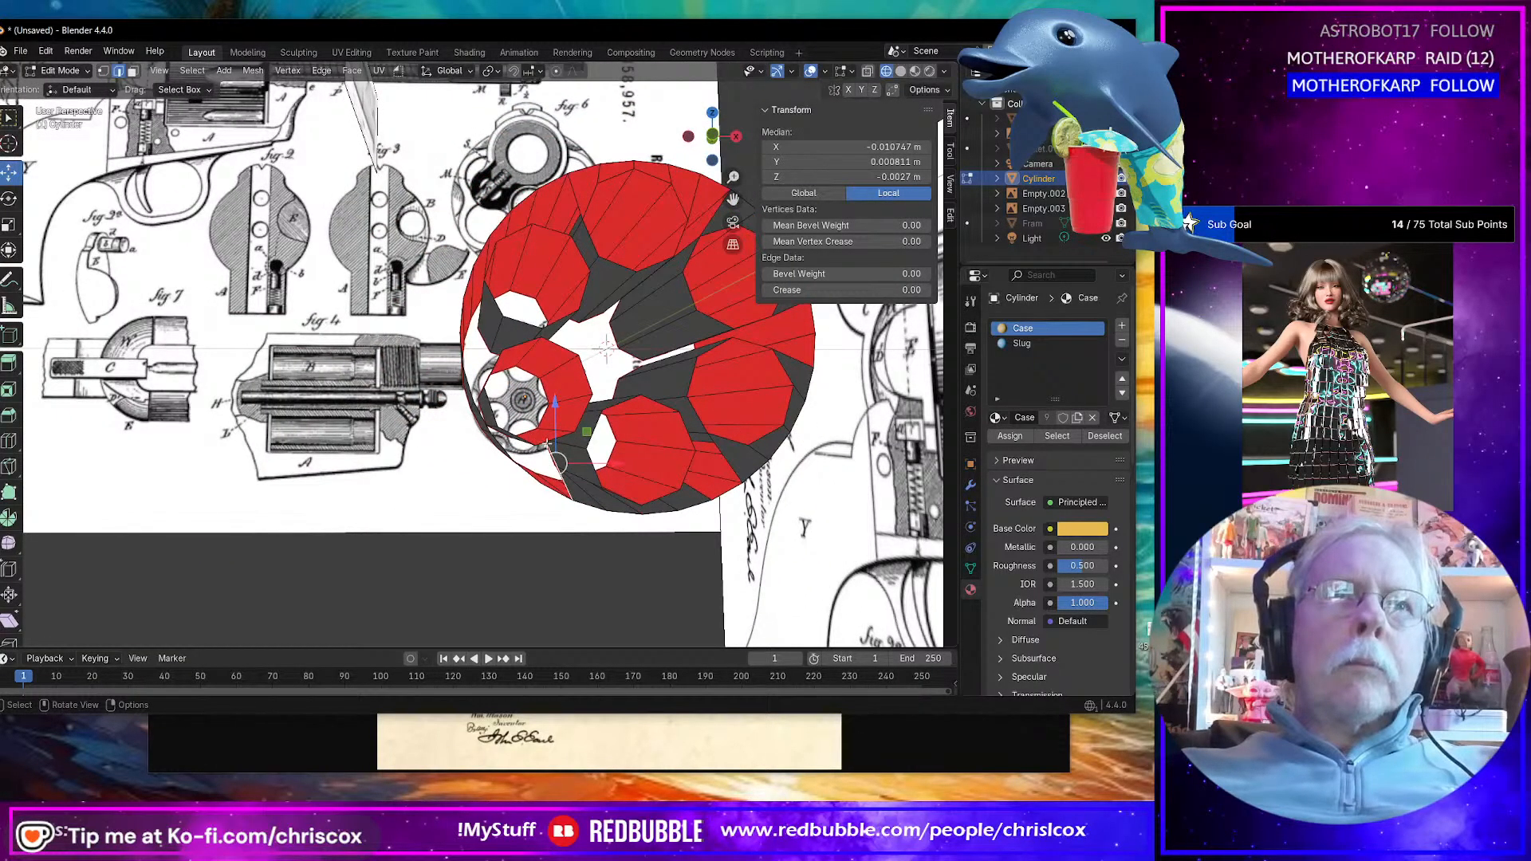
# Step: Continue around the cylinder, joining chamber edges to rim edges with new faces at both ends
pyautogui.click(558, 444)
pyautogui.keyDown('shift'); pyautogui.click(527, 473); pyautogui.keyUp('shift')
pyautogui.moveTo(527, 473); pyautogui.dragTo(539, 437, button='middle')
pyautogui.press('f')
pyautogui.click(570, 433)
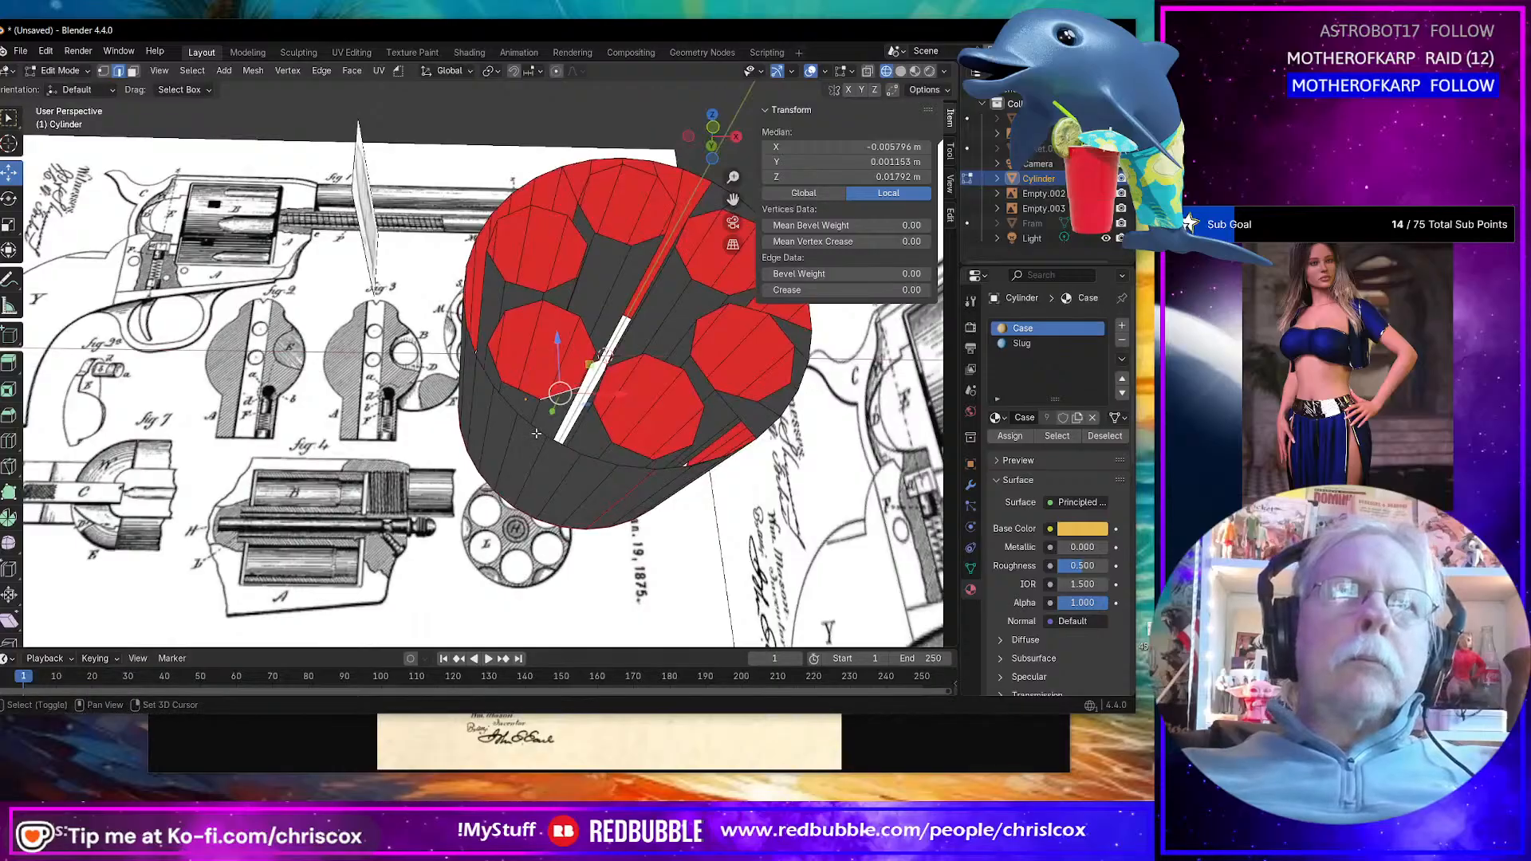
pyautogui.keyDown('shift'); pyautogui.click(536, 433); pyautogui.keyUp('shift')
pyautogui.press('f')
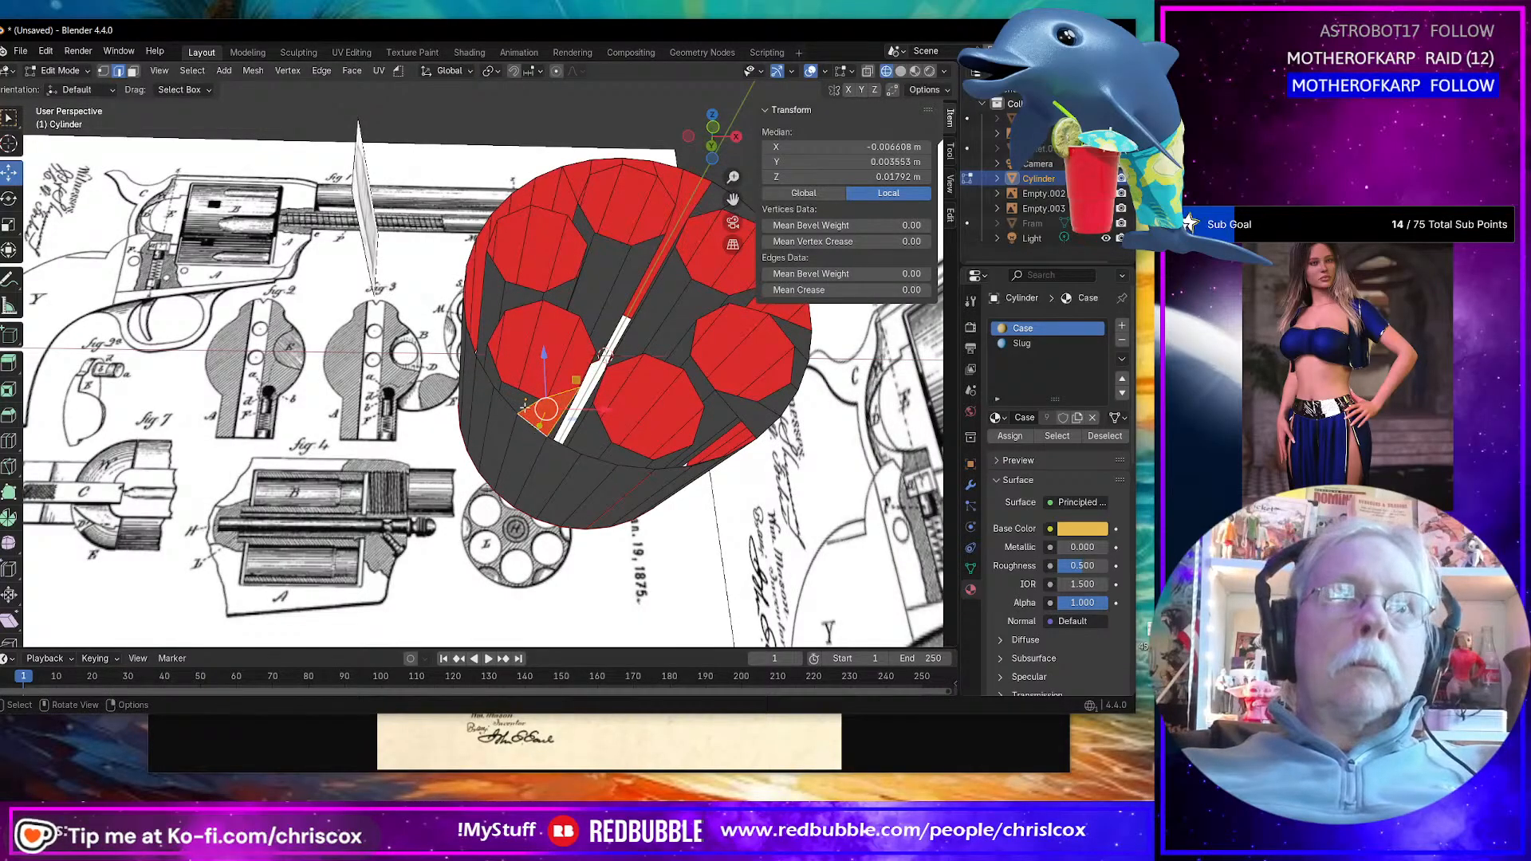
pyautogui.click(526, 409)
pyautogui.moveTo(526, 408); pyautogui.dragTo(554, 483, button='middle')
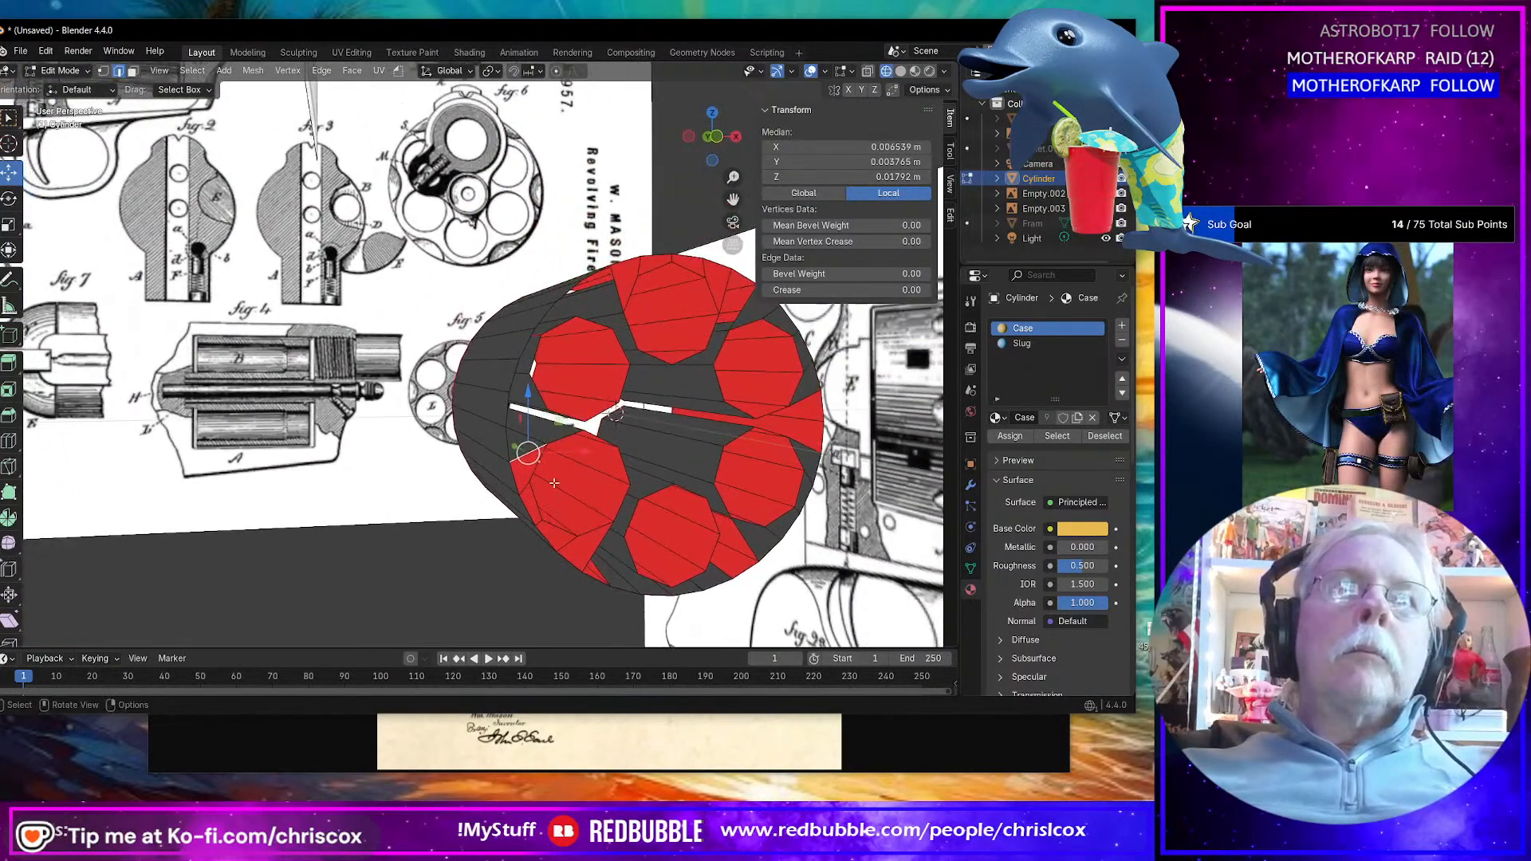
# Step: Select the next chamber edge and its matching rim edge, and fill the strip between them with successive faces
pyautogui.click(535, 399)
pyautogui.keyDown('shift'); pyautogui.click(510, 379); pyautogui.keyUp('shift')
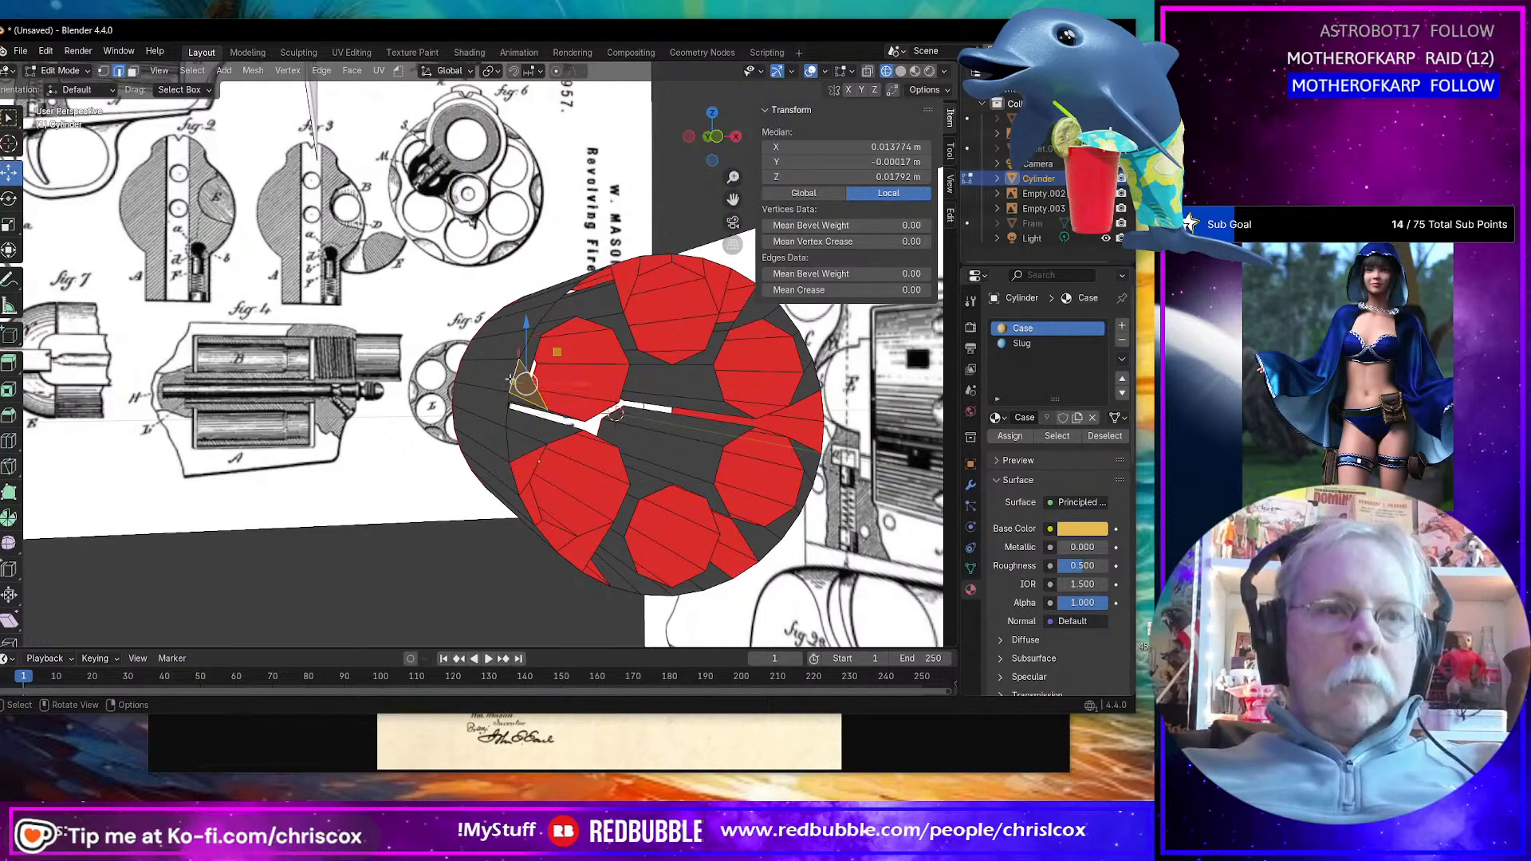
pyautogui.click(523, 372)
pyautogui.press('f')
pyautogui.press('f')
pyautogui.press('f')
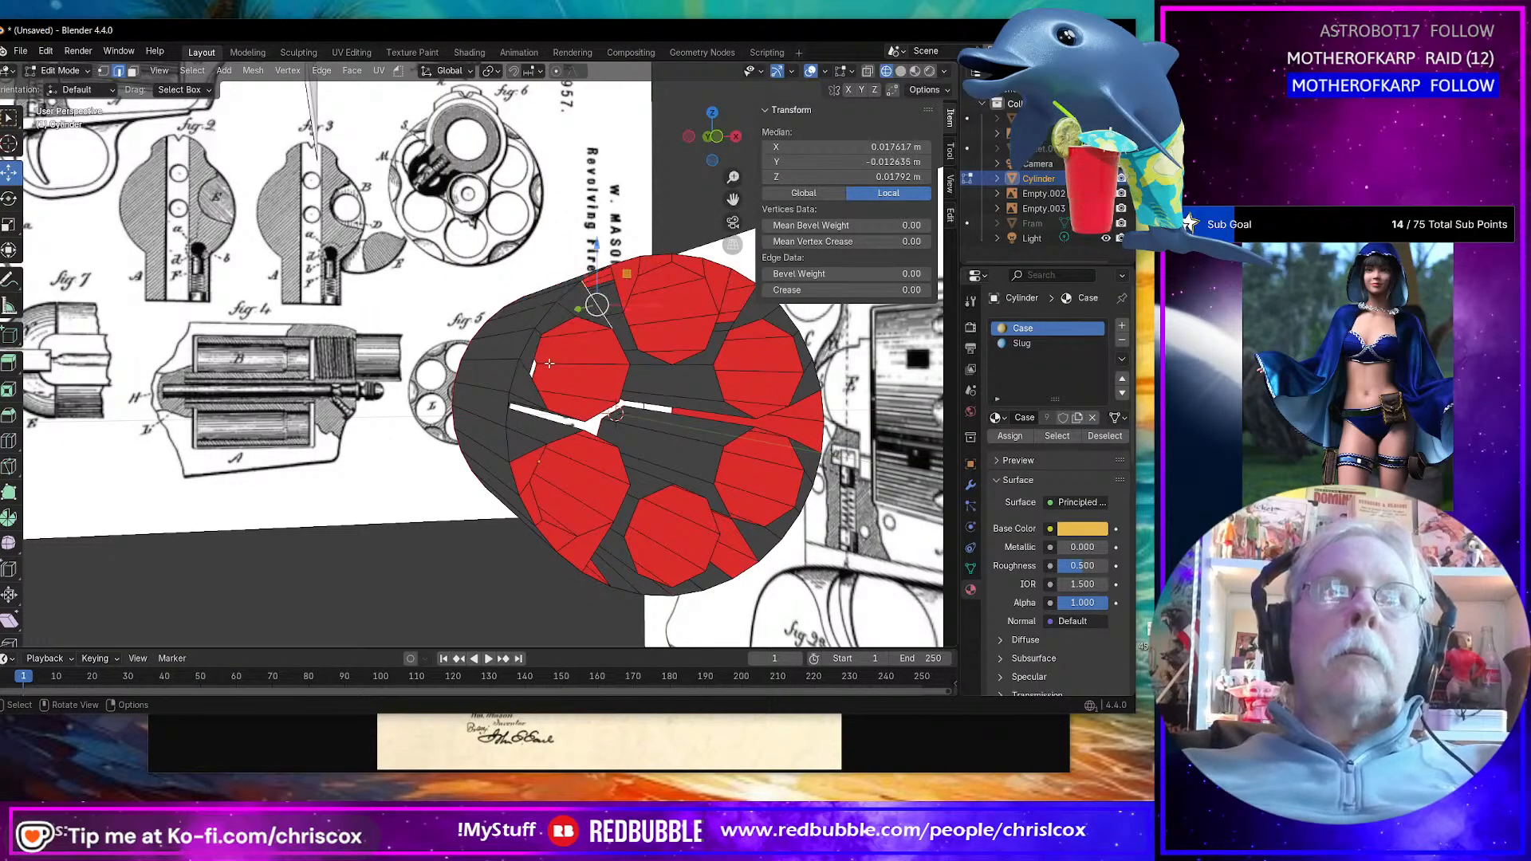
# Step: Create faces between the remaining chamber edges and the outer rim to close the gaps around the last chambers
pyautogui.moveTo(544, 366)
pyautogui.mouseDown(button='middle')
pyautogui.moveTo(496, 408)
pyautogui.moveTo(530, 391)
pyautogui.mouseUp(button='middle')
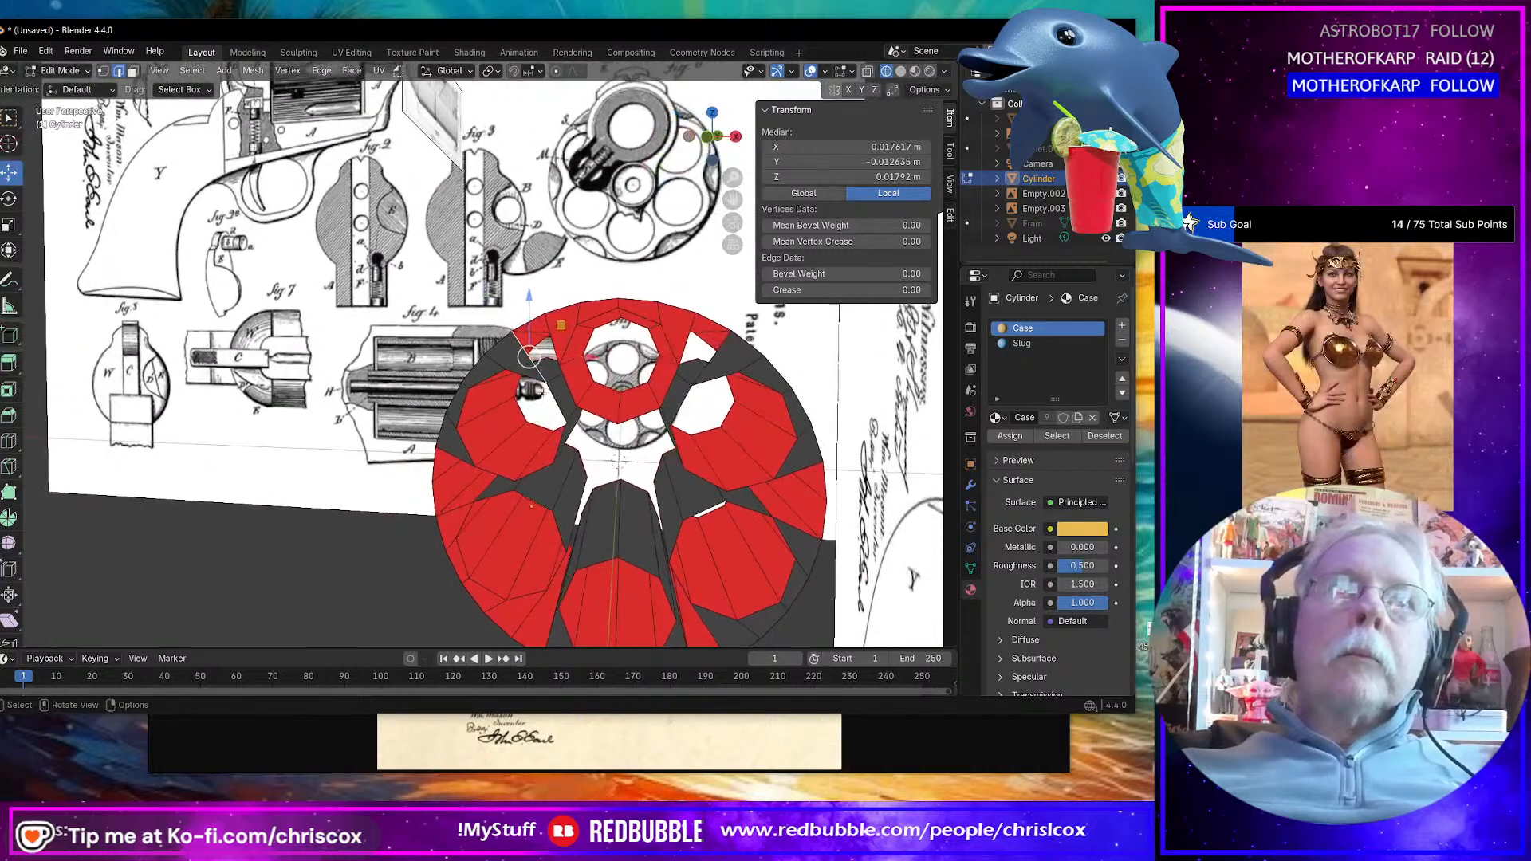
pyautogui.keyDown('shift'); pyautogui.click(526, 345); pyautogui.keyUp('shift')
pyautogui.click(549, 333)
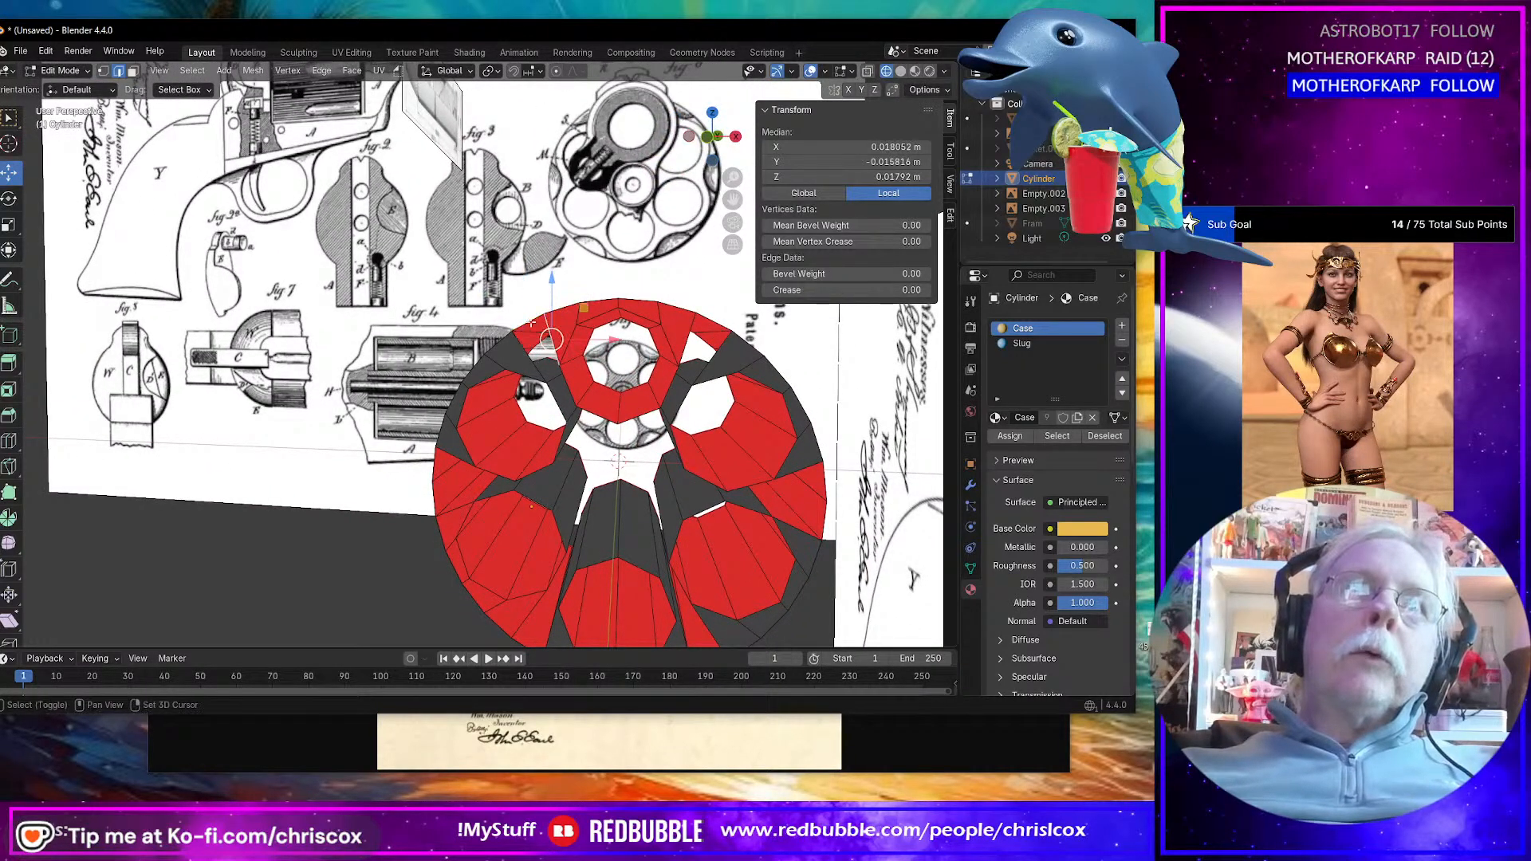
pyautogui.keyDown('shift'); pyautogui.click(527, 365); pyautogui.keyUp('shift')
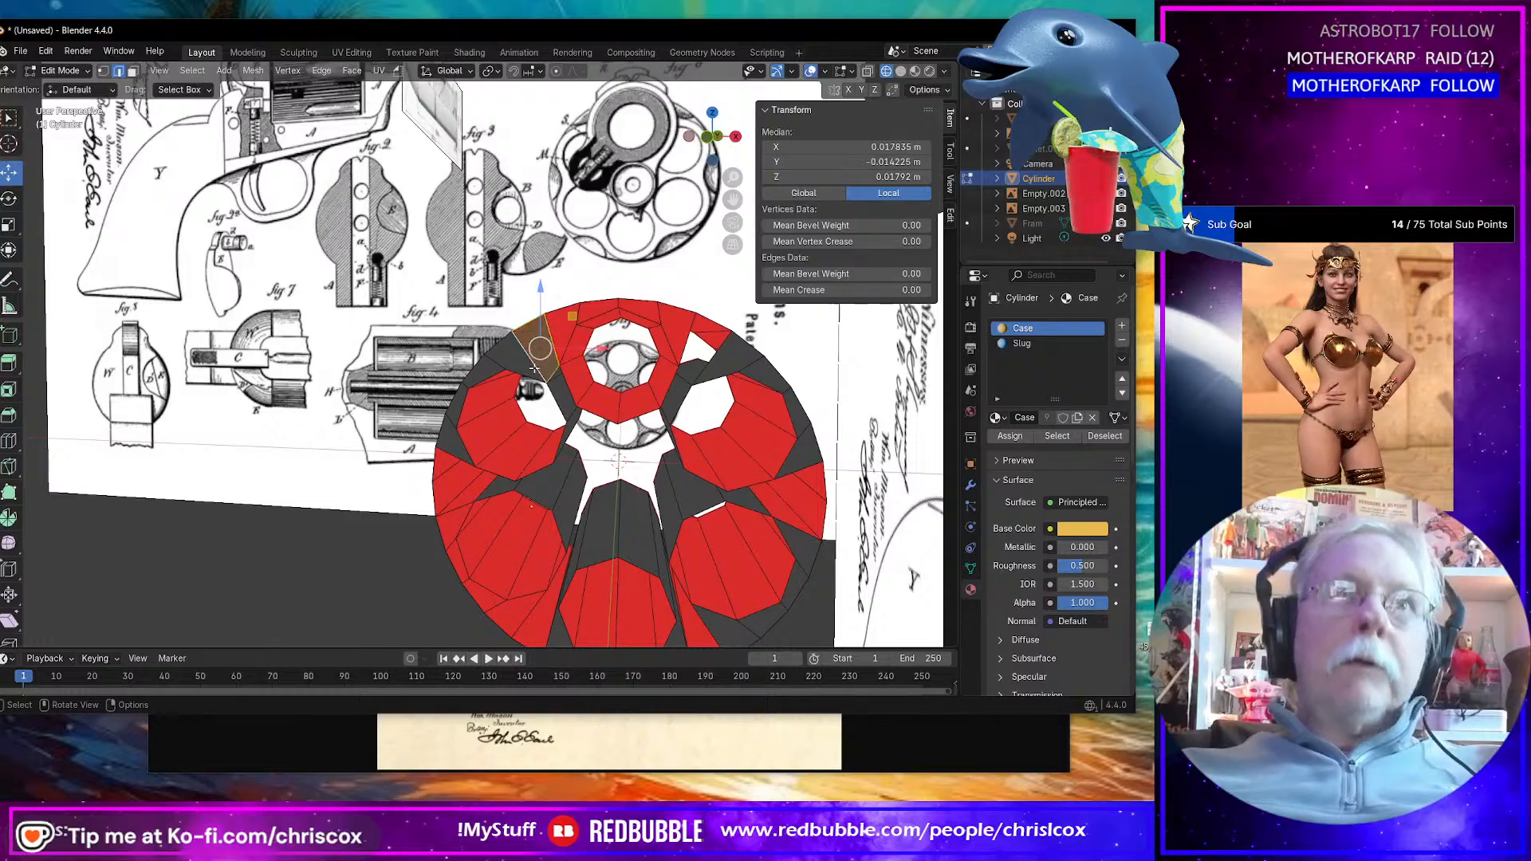
pyautogui.moveTo(534, 368); pyautogui.dragTo(570, 378, button='middle')
pyautogui.click(657, 330)
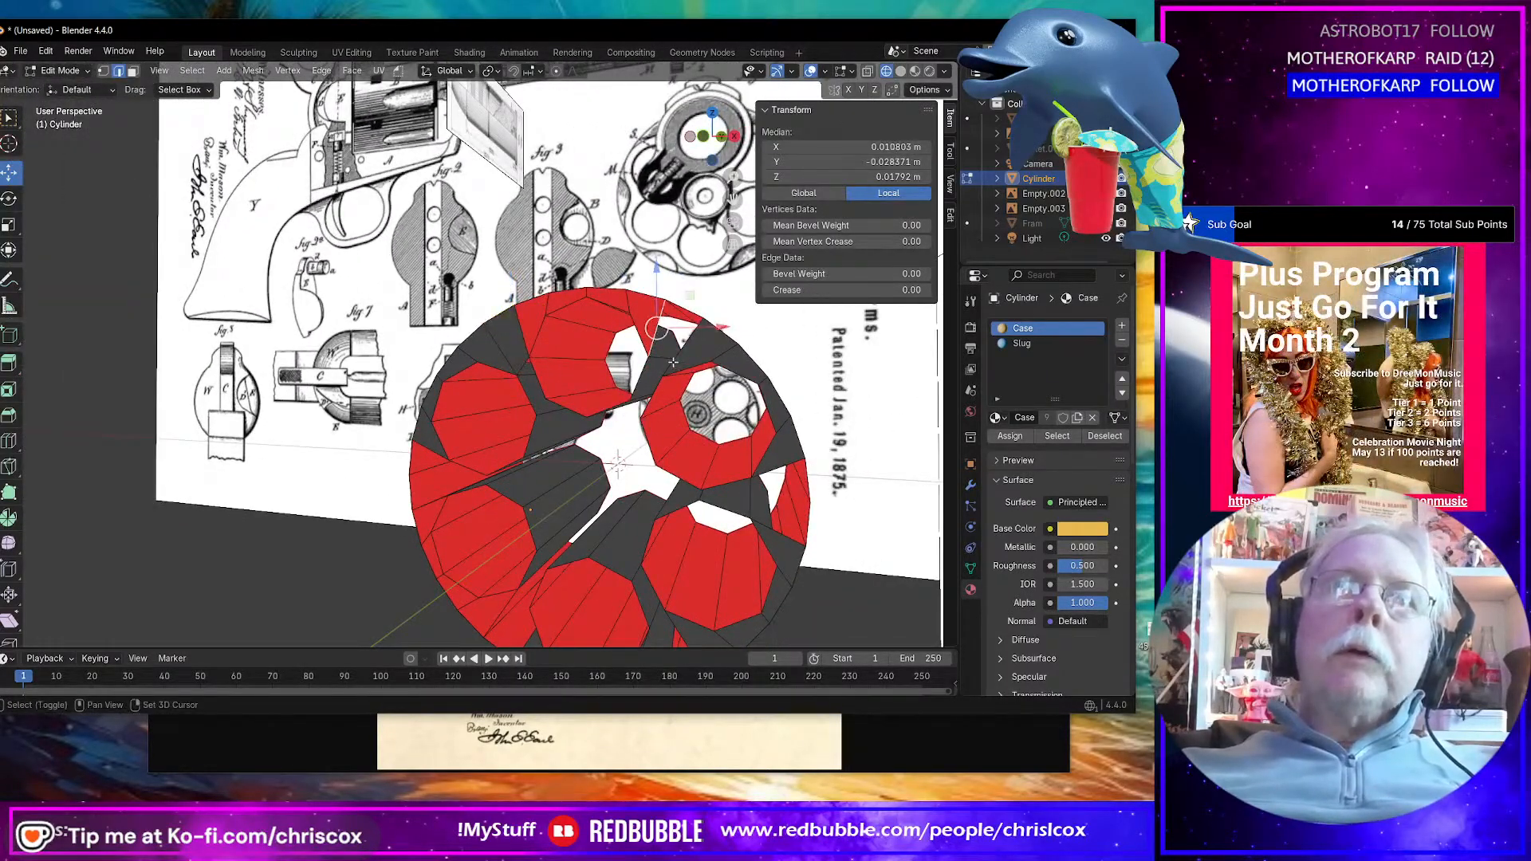
pyautogui.keyDown('shift'); pyautogui.click(690, 316); pyautogui.keyUp('shift')
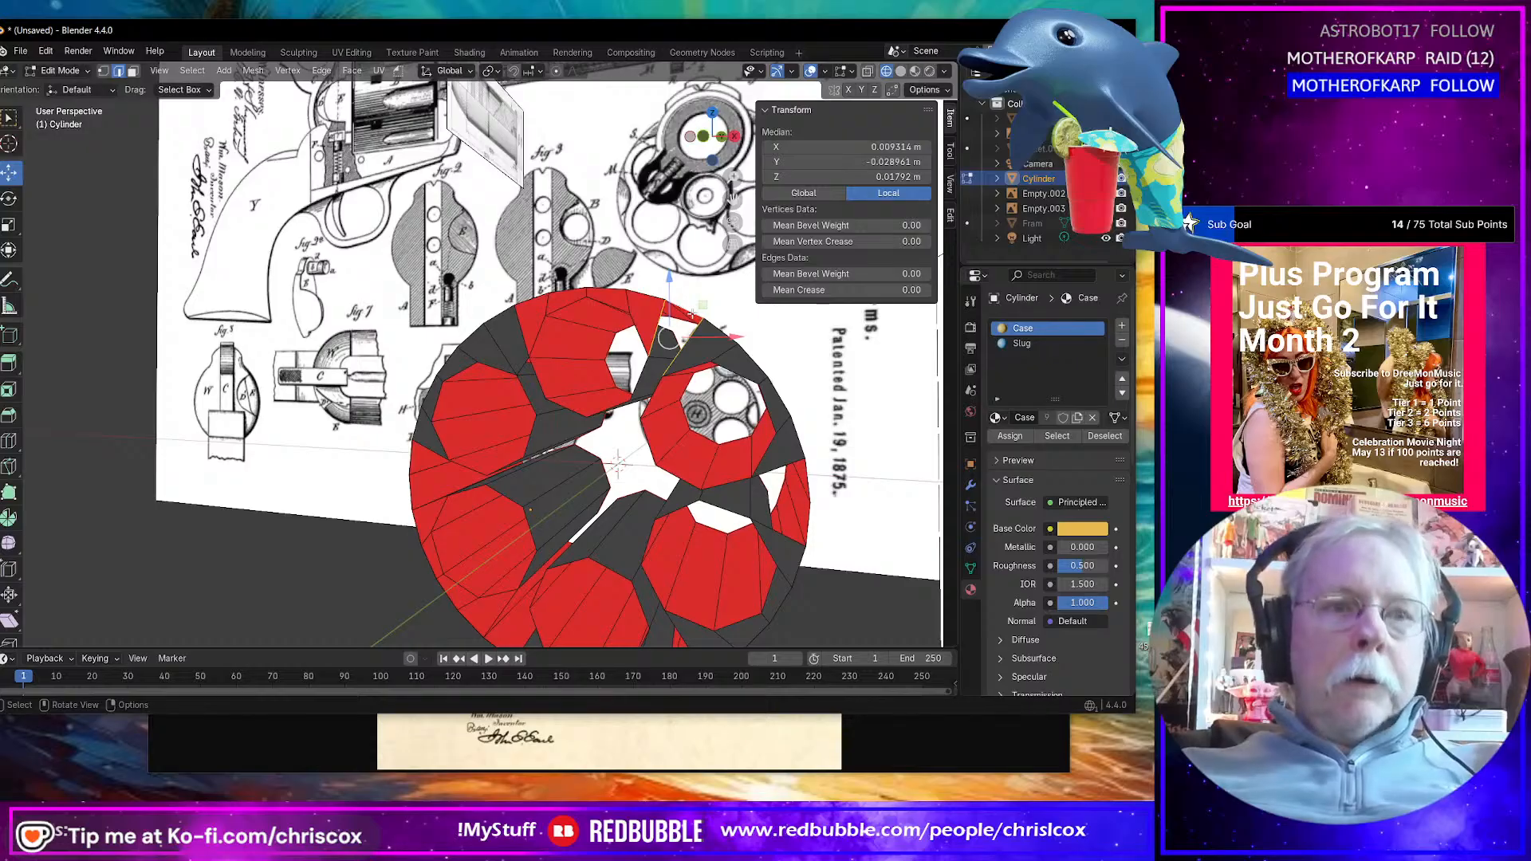
pyautogui.click(782, 470)
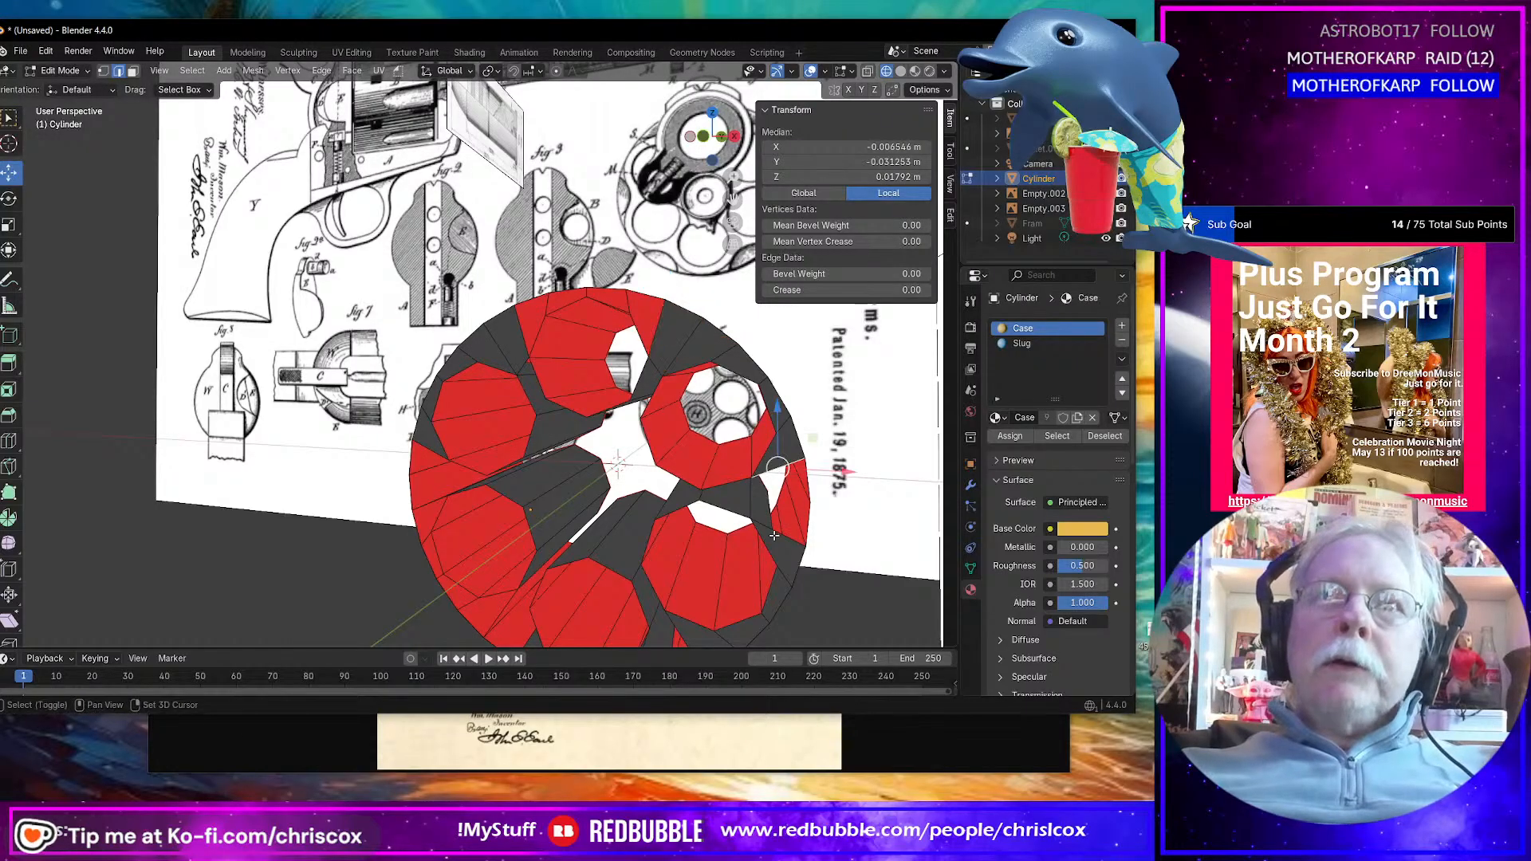
# Step: Recalculate the normals of all the cylinder mesh's faces to the outside, and clear the selection
pyautogui.moveTo(774, 536)
pyautogui.mouseDown(button='middle')
pyautogui.moveTo(747, 496)
pyautogui.moveTo(845, 500)
pyautogui.moveTo(771, 532)
pyautogui.moveTo(710, 507)
pyautogui.moveTo(740, 494)
pyautogui.moveTo(763, 508)
pyautogui.moveTo(515, 415)
pyautogui.moveTo(589, 492)
pyautogui.moveTo(585, 511)
pyautogui.moveTo(574, 477)
pyautogui.moveTo(543, 481)
pyautogui.moveTo(586, 459)
pyautogui.mouseUp(button='middle')
pyautogui.scroll(-3, 741, 504)
pyautogui.scroll(-2, 585, 511)
pyautogui.scroll(5, 585, 510)
pyautogui.scroll(2, 583, 458)
pyautogui.scroll(-2, 584, 458)
pyautogui.press('3')
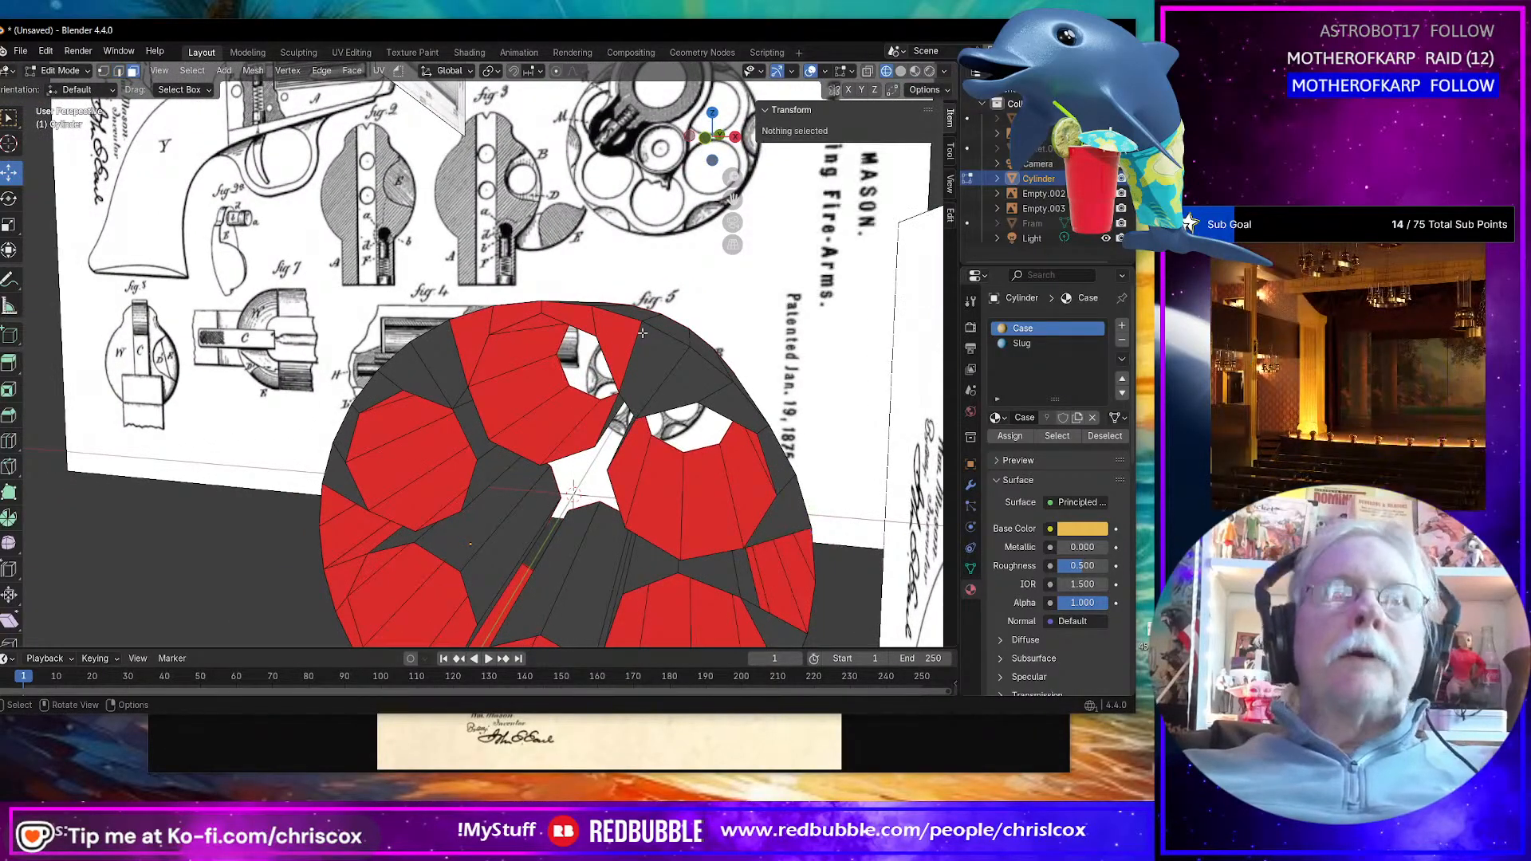
pyautogui.click(619, 333)
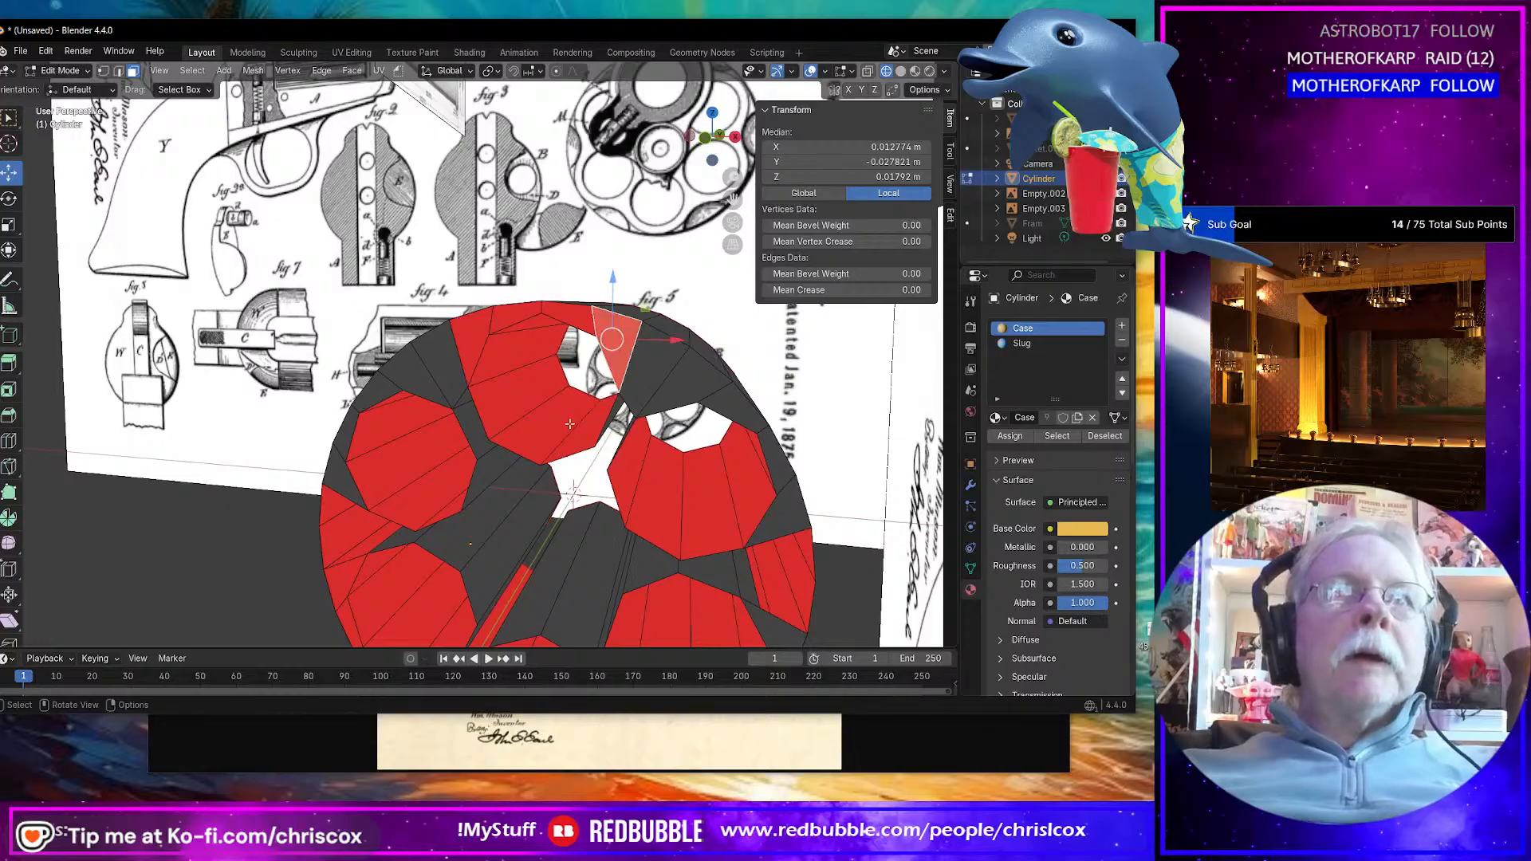
pyautogui.press('a')
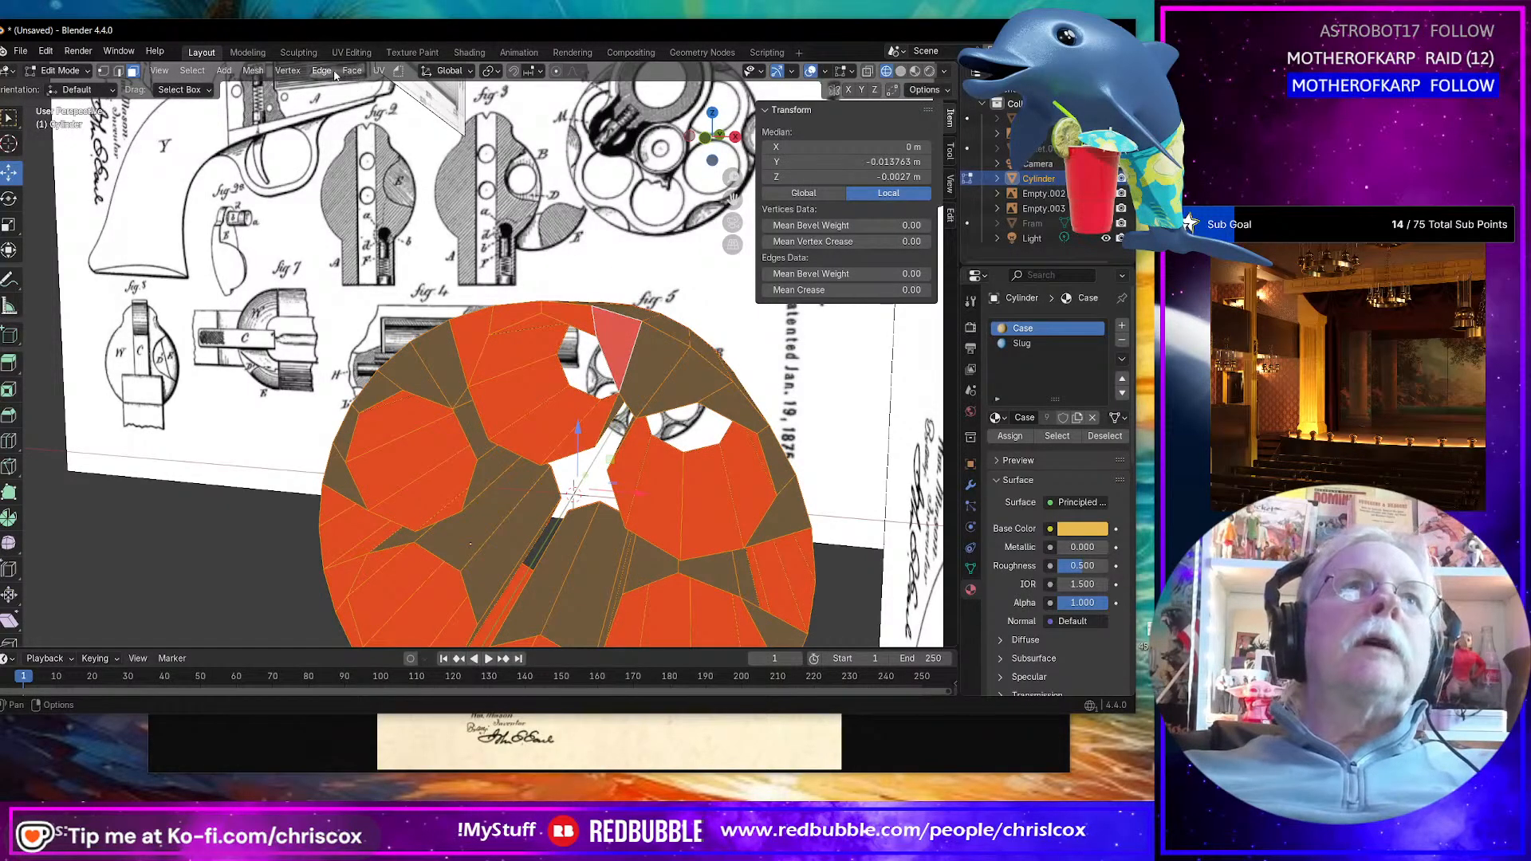
pyautogui.click(335, 72)
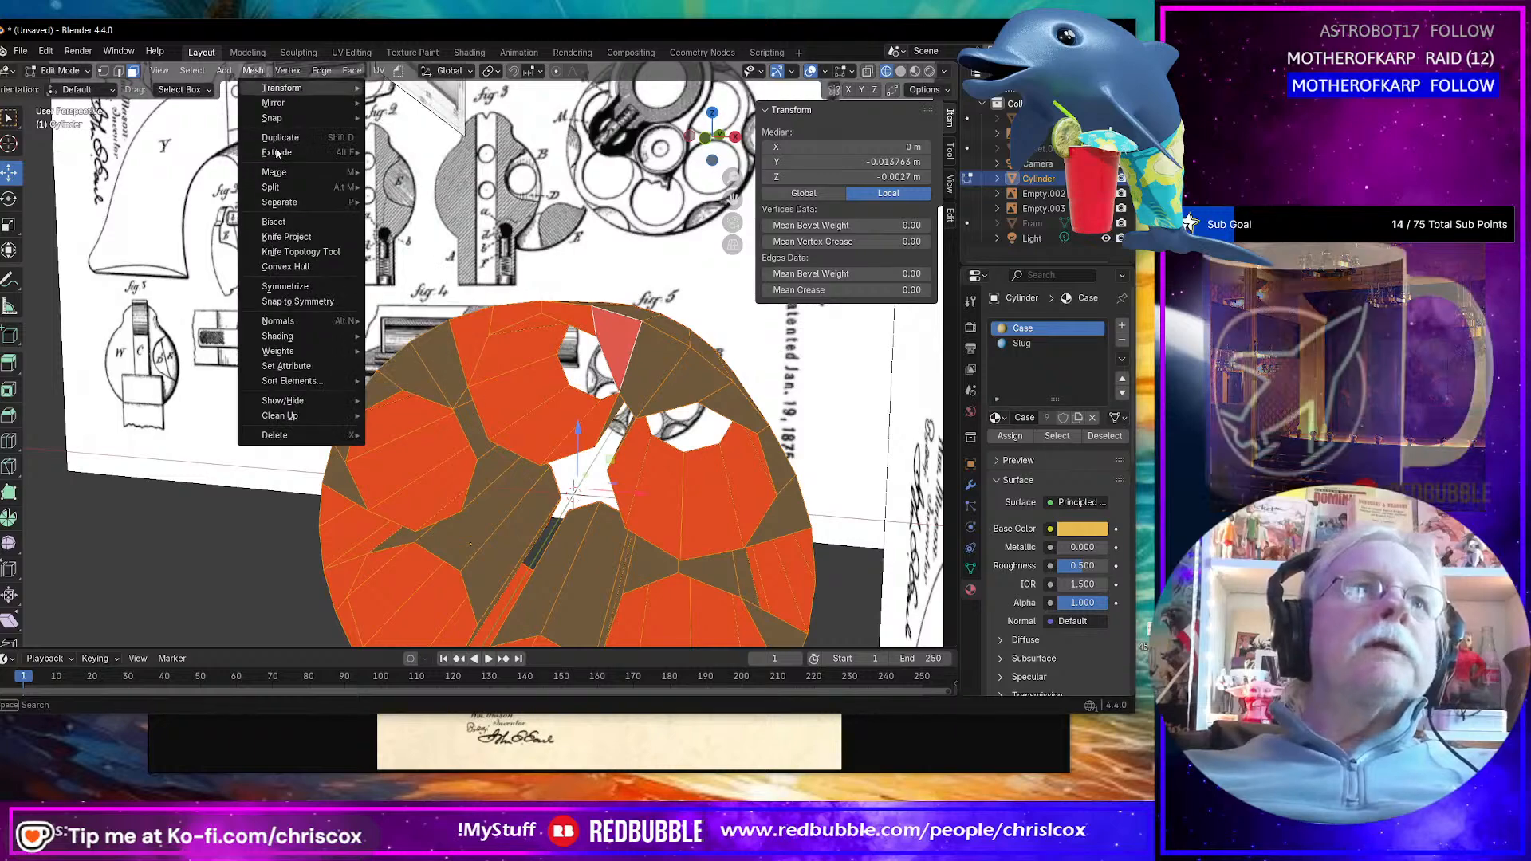
pyautogui.moveTo(288, 320)
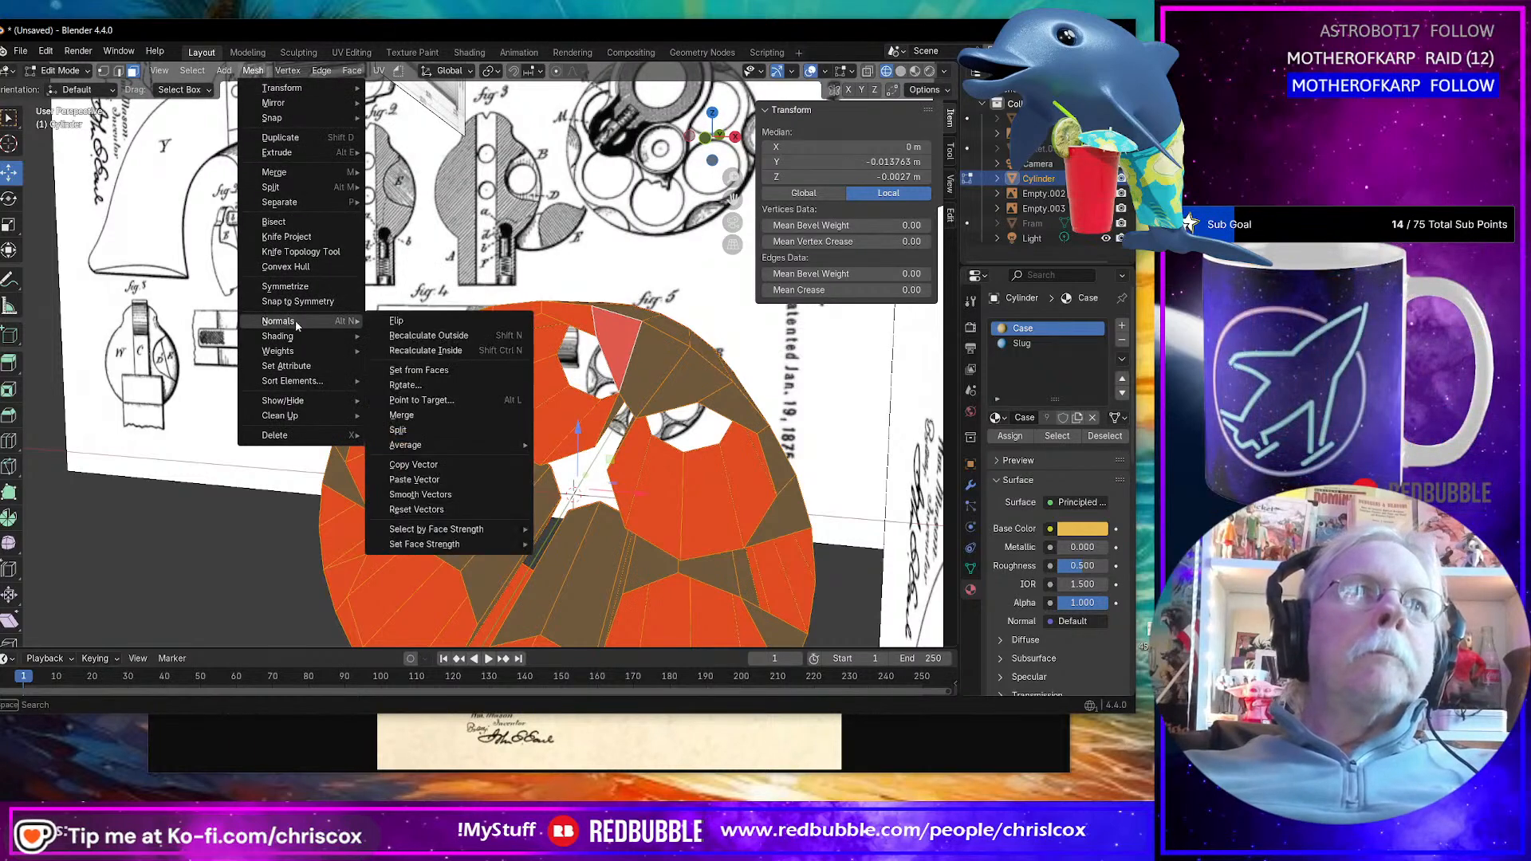
pyautogui.click(426, 335)
pyautogui.scroll(-4, 558, 447)
pyautogui.moveTo(574, 447); pyautogui.dragTo(678, 402, button='middle')
pyautogui.hotkey('alt', 'a')
# Step: Select the wall face loop of the lowest chamber and recalculate its normals to the inside
pyautogui.scroll(2, 634, 497)
pyautogui.moveTo(575, 343); pyautogui.dragTo(646, 465, button='middle')
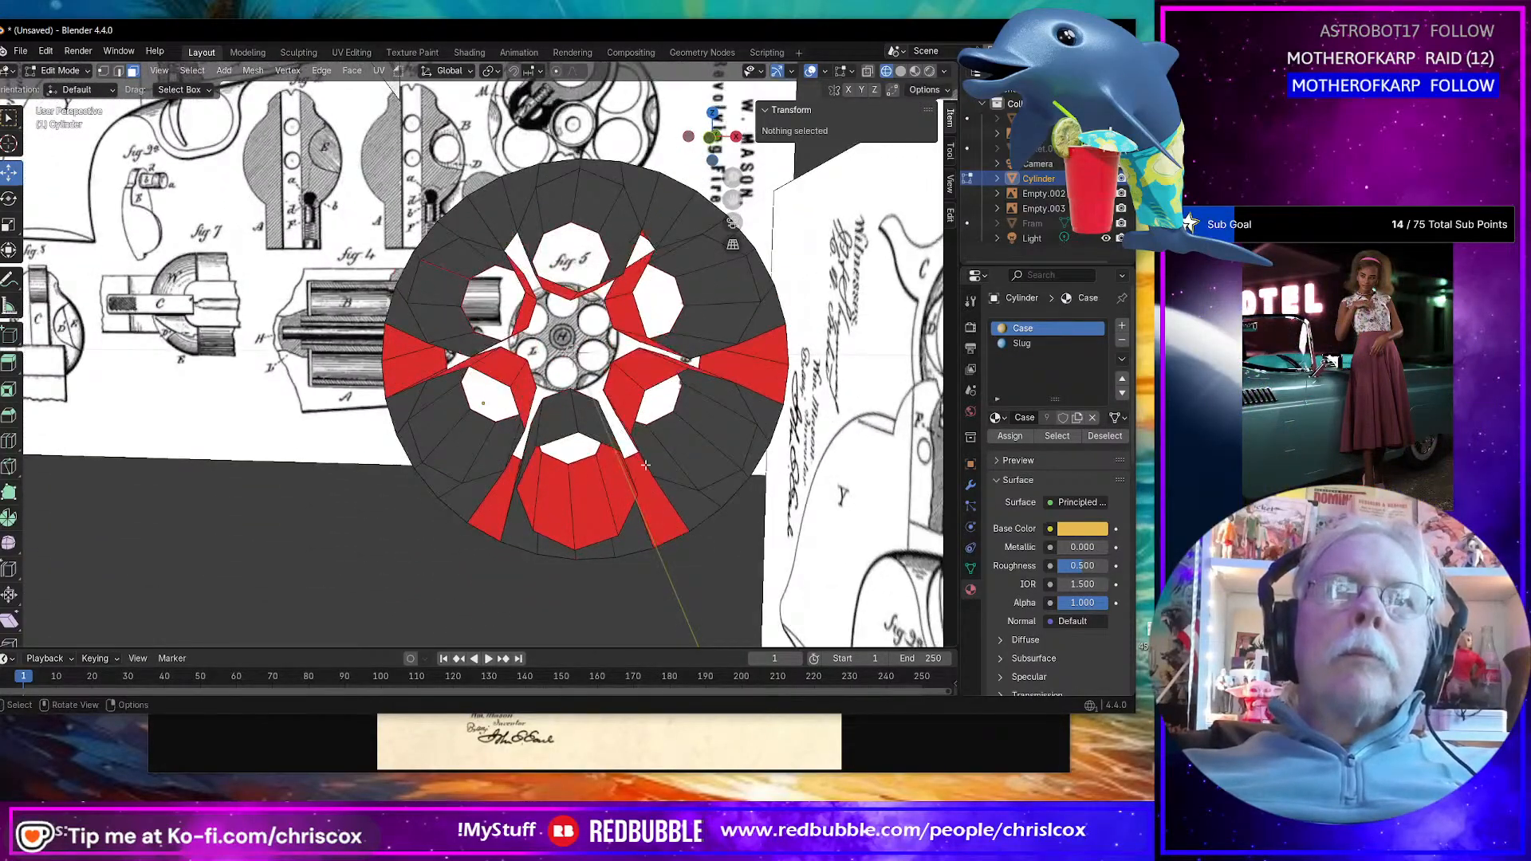
pyautogui.keyDown('alt'); pyautogui.click(602, 503); pyautogui.keyUp('alt')
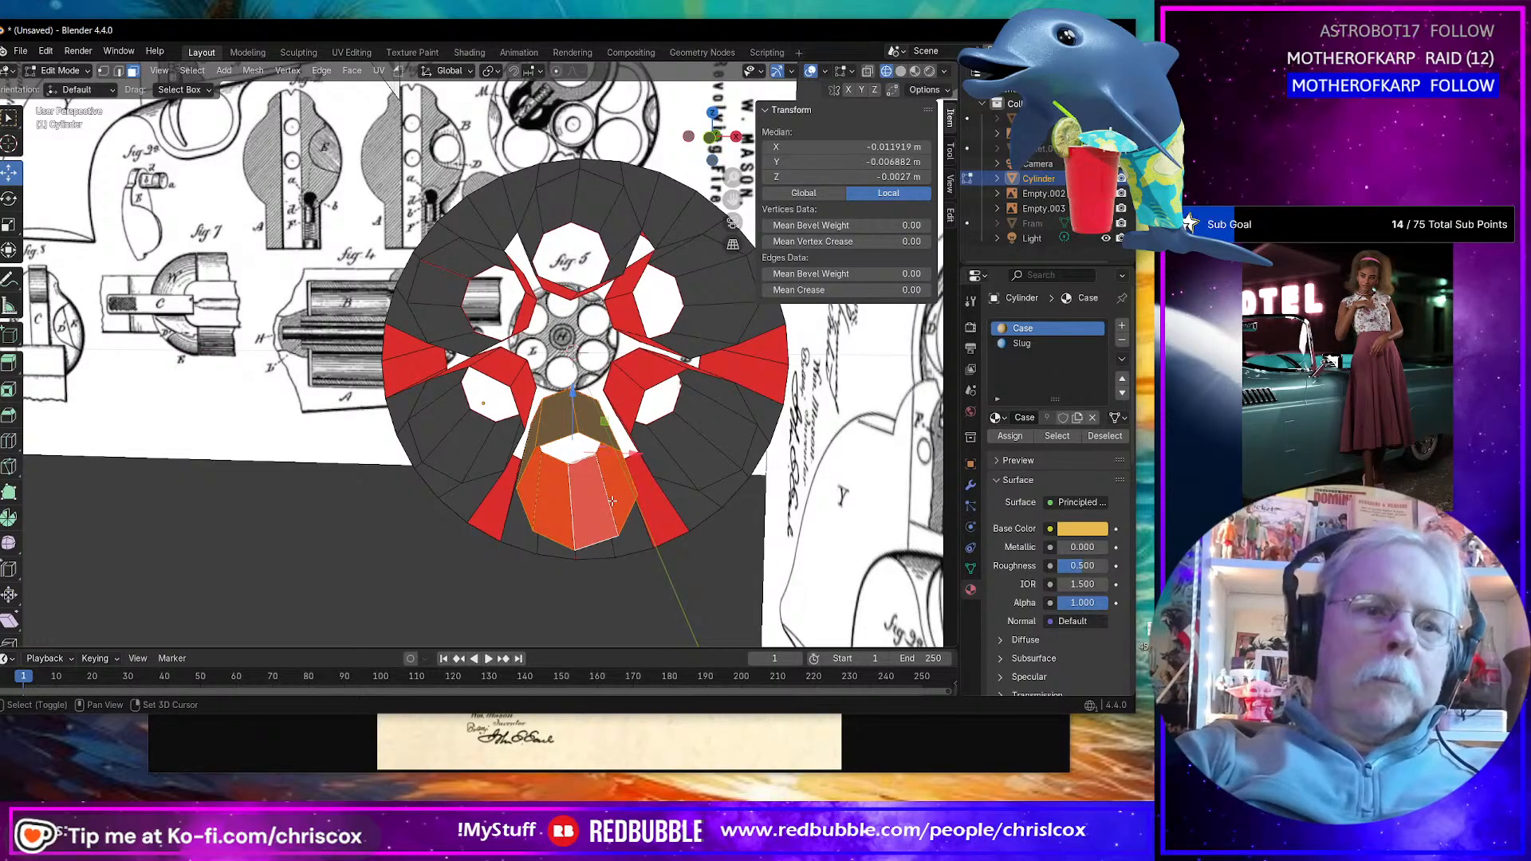
pyautogui.hotkey('shift', 'n')
pyautogui.hotkey('ctrl', 'shift', 'n')
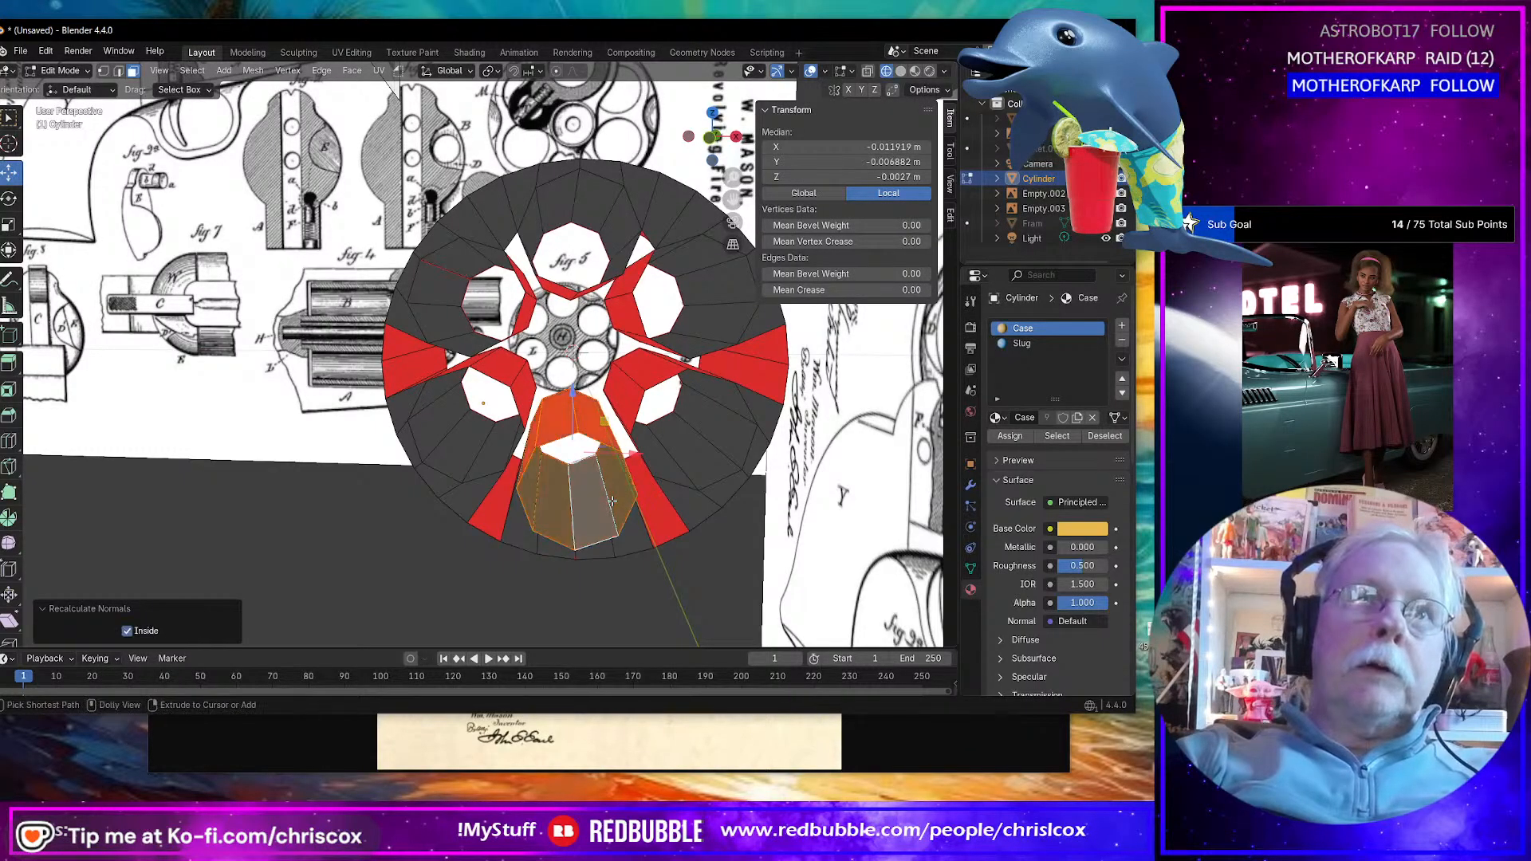
# Step: Delete the selected outer-wall faces of the cylinder beside the lowest chambers
pyautogui.moveTo(612, 501); pyautogui.dragTo(546, 518, button='middle')
pyautogui.click(656, 480)
pyautogui.click(510, 518)
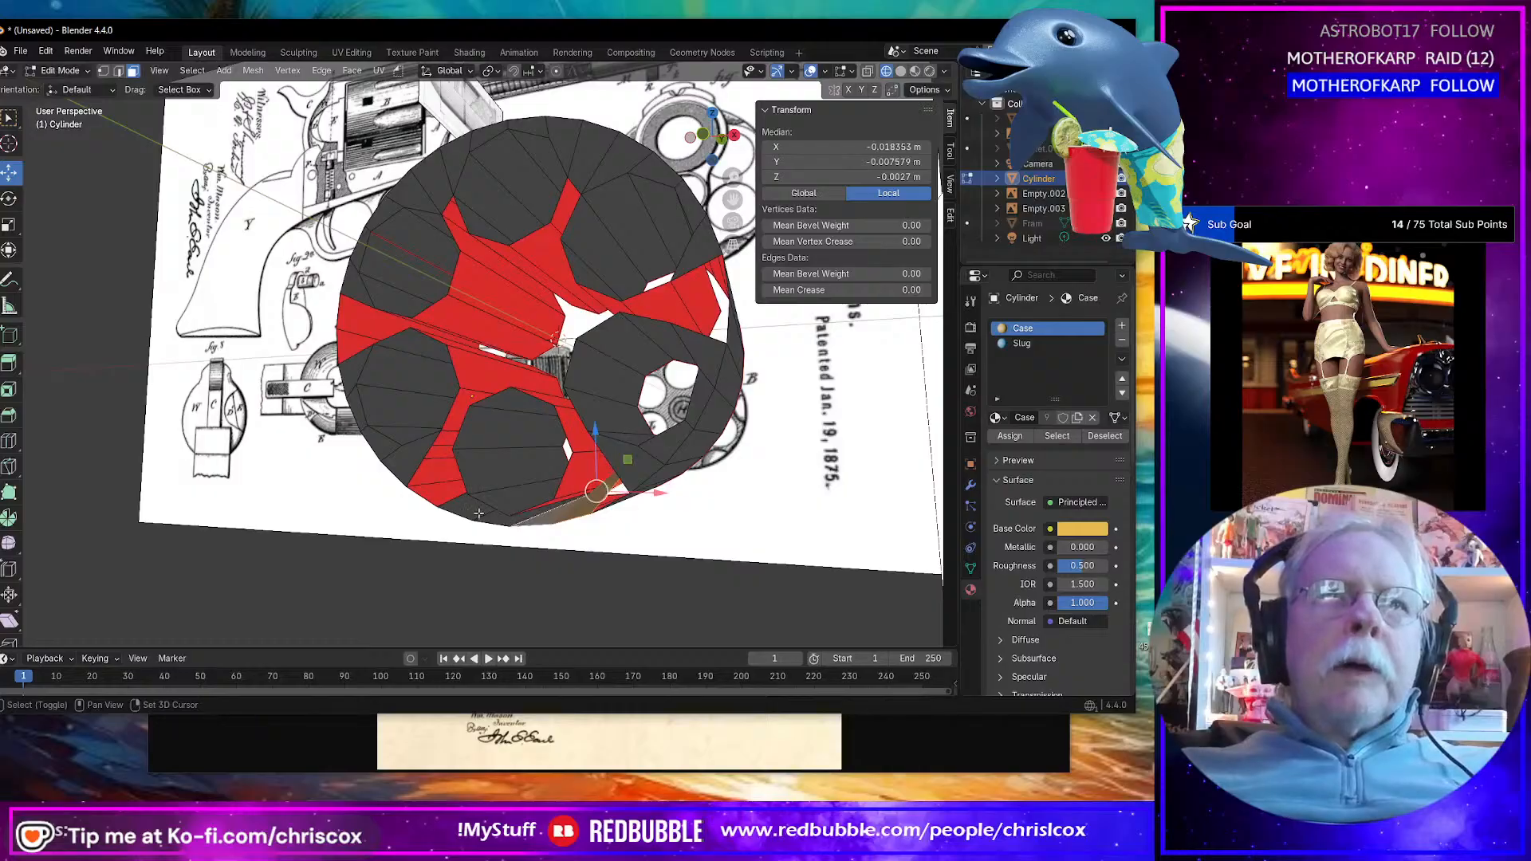
pyautogui.keyDown('shift'); pyautogui.click(478, 513); pyautogui.keyUp('shift')
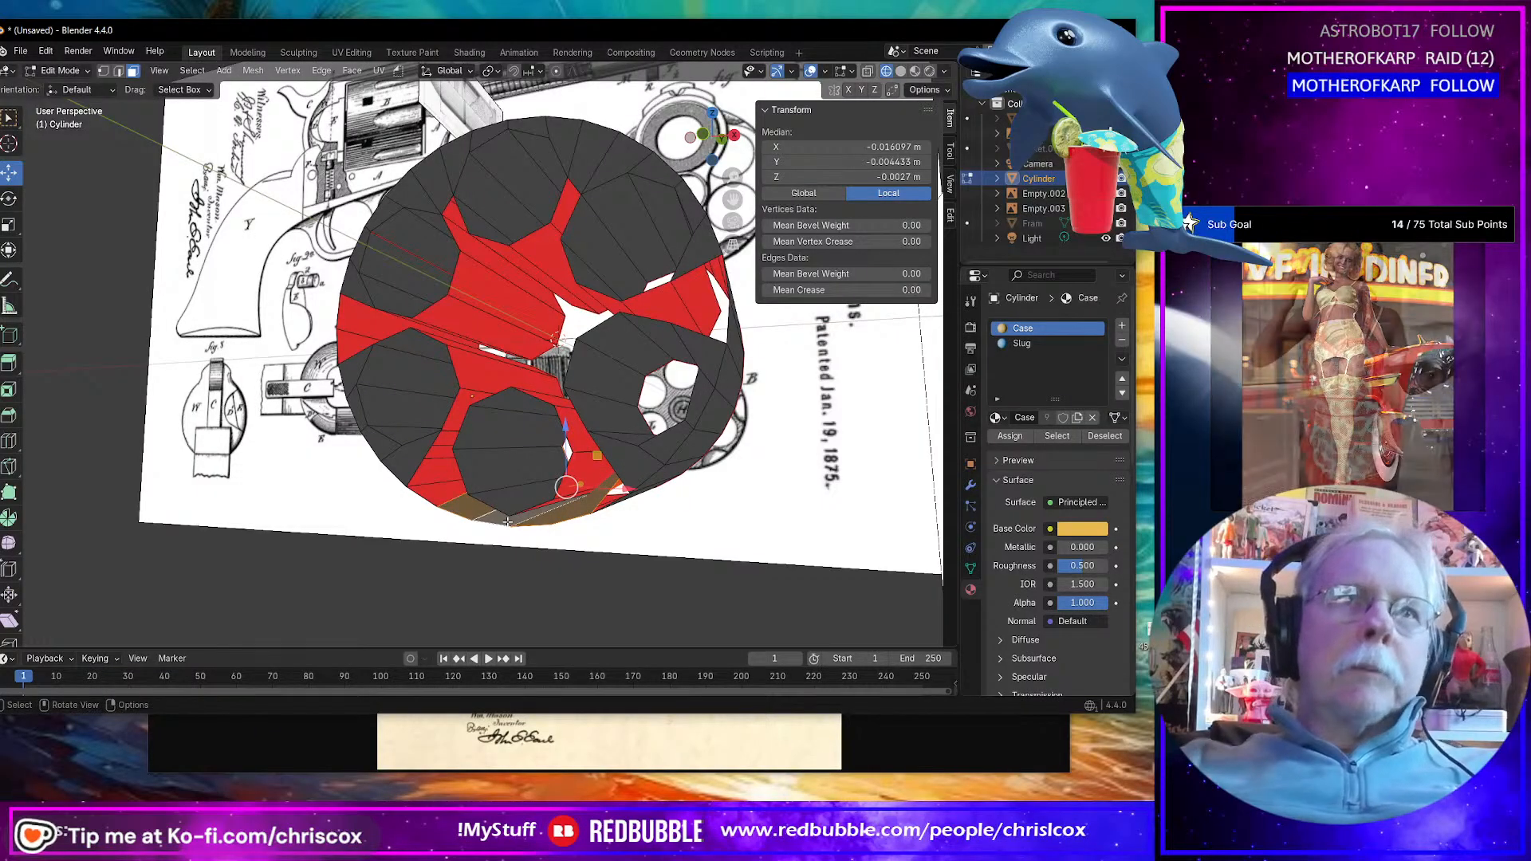
pyautogui.press('x')
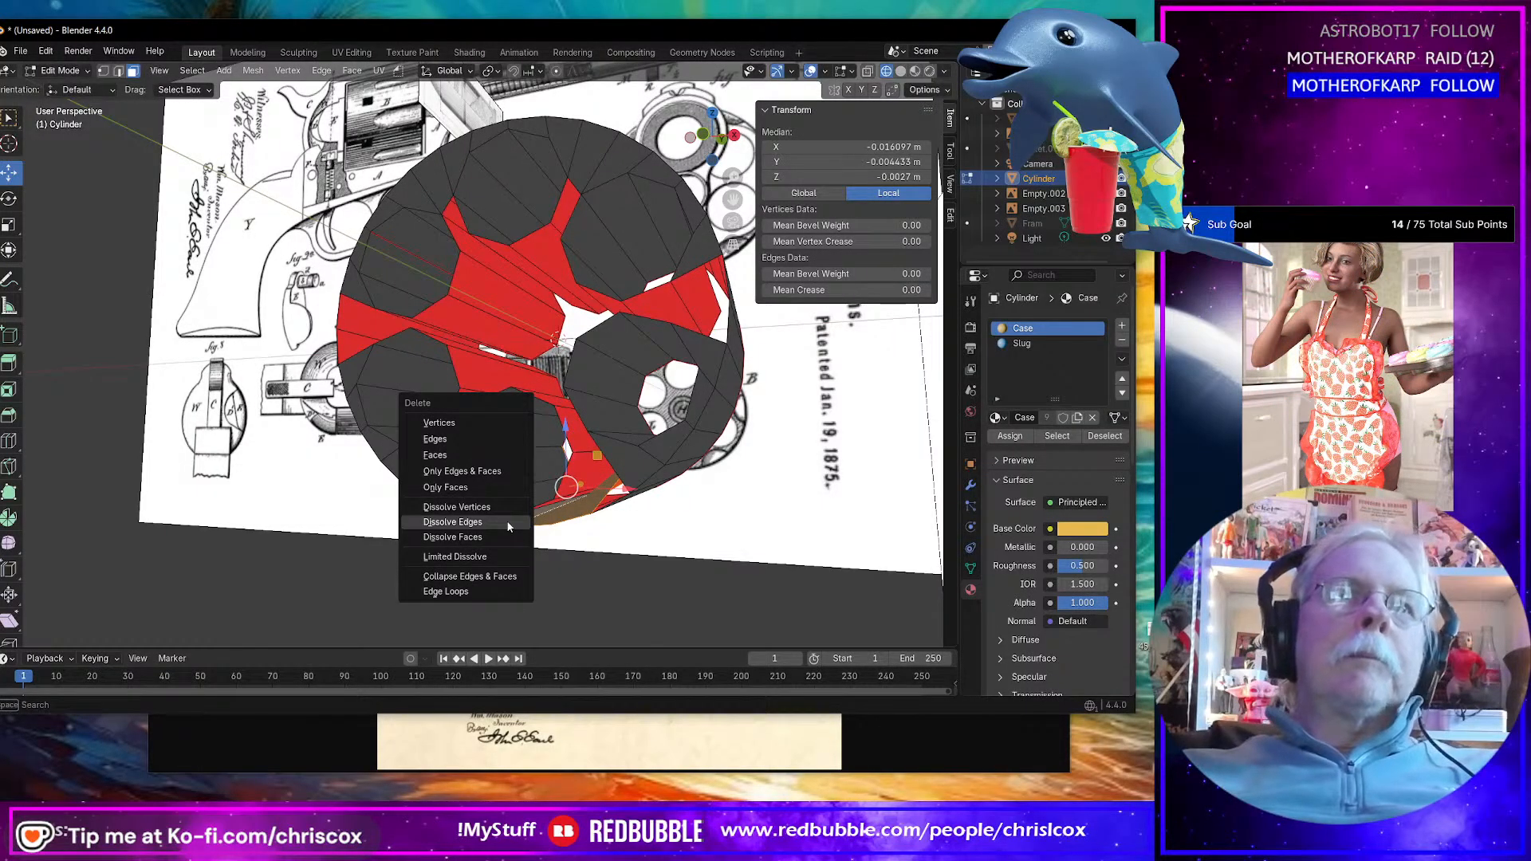
pyautogui.click(461, 456)
# Step: Fill the opening between the lowest chamber's mouth and the outer rim with end faces, working edge by edge
pyautogui.moveTo(462, 462); pyautogui.dragTo(576, 493, button='middle')
pyautogui.click(547, 505)
pyautogui.click(585, 476)
pyautogui.keyDown('shift'); pyautogui.click(583, 479); pyautogui.keyUp('shift')
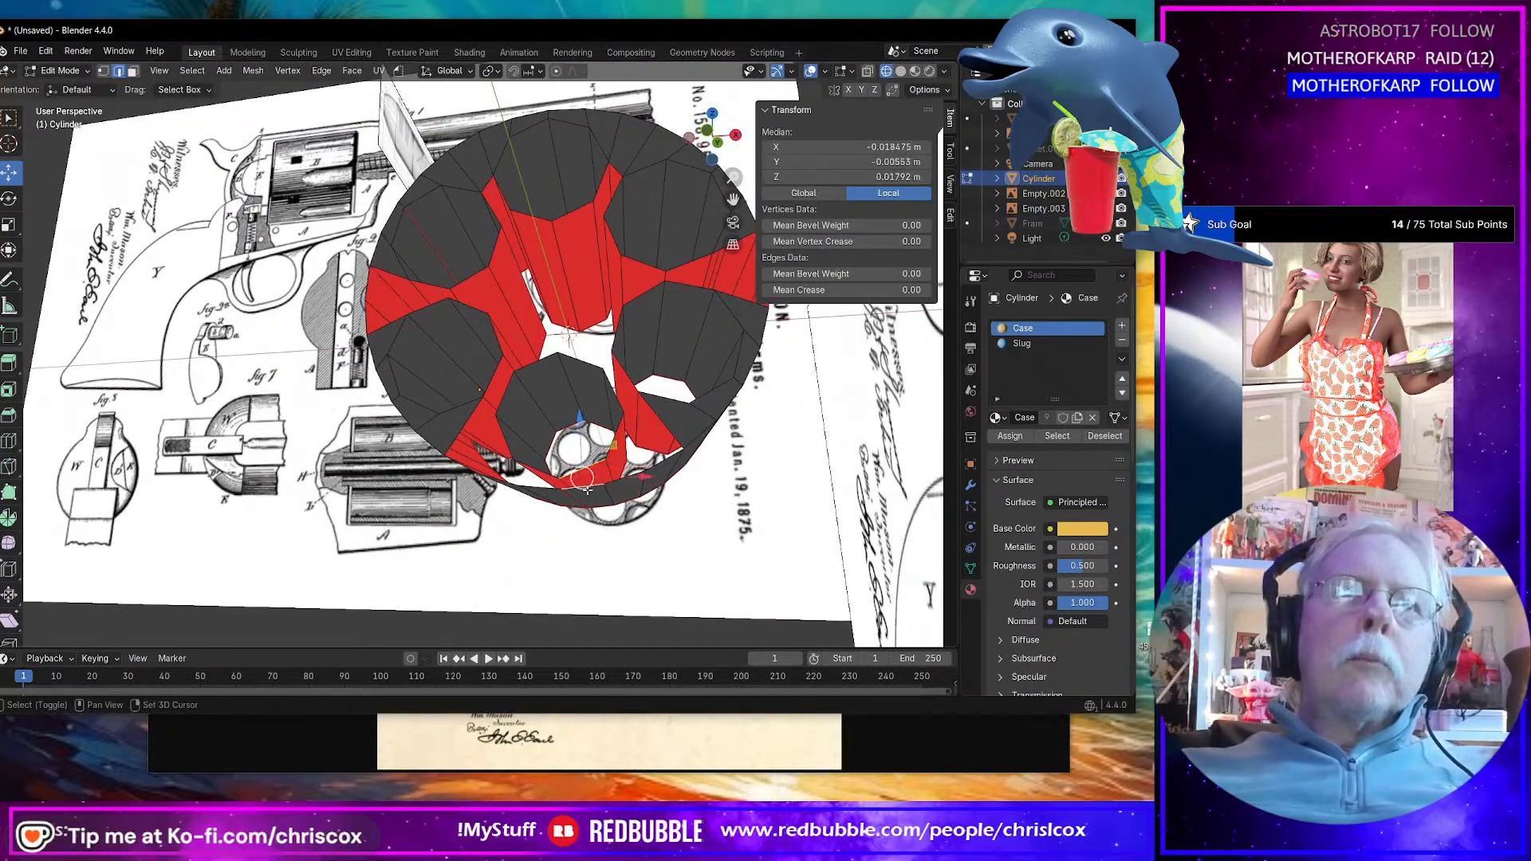
pyautogui.click(561, 485)
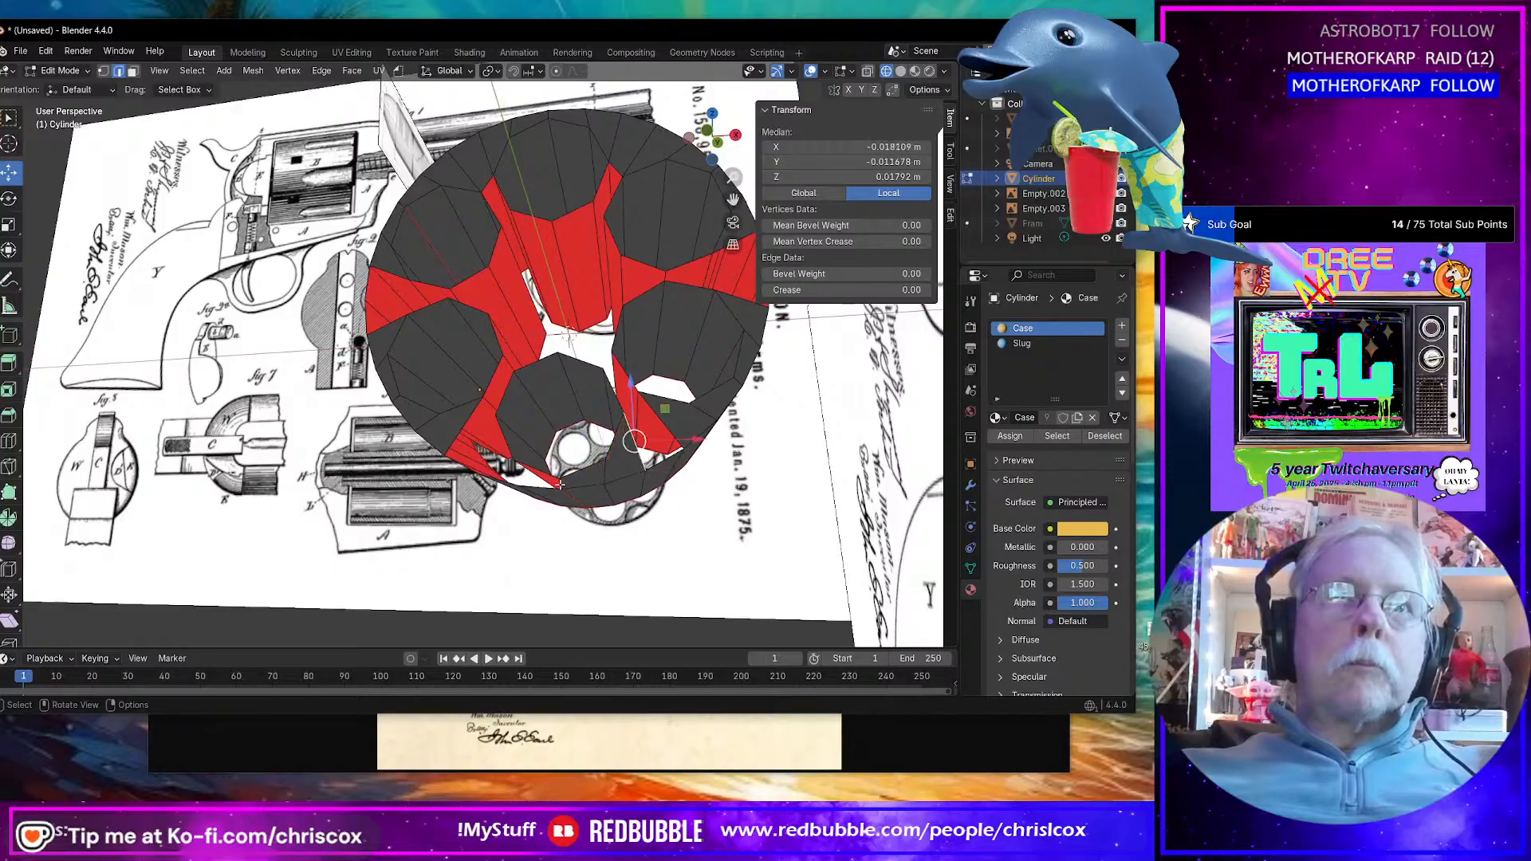
pyautogui.click(515, 472)
pyautogui.click(488, 445)
pyautogui.moveTo(490, 446); pyautogui.dragTo(552, 508, button='middle')
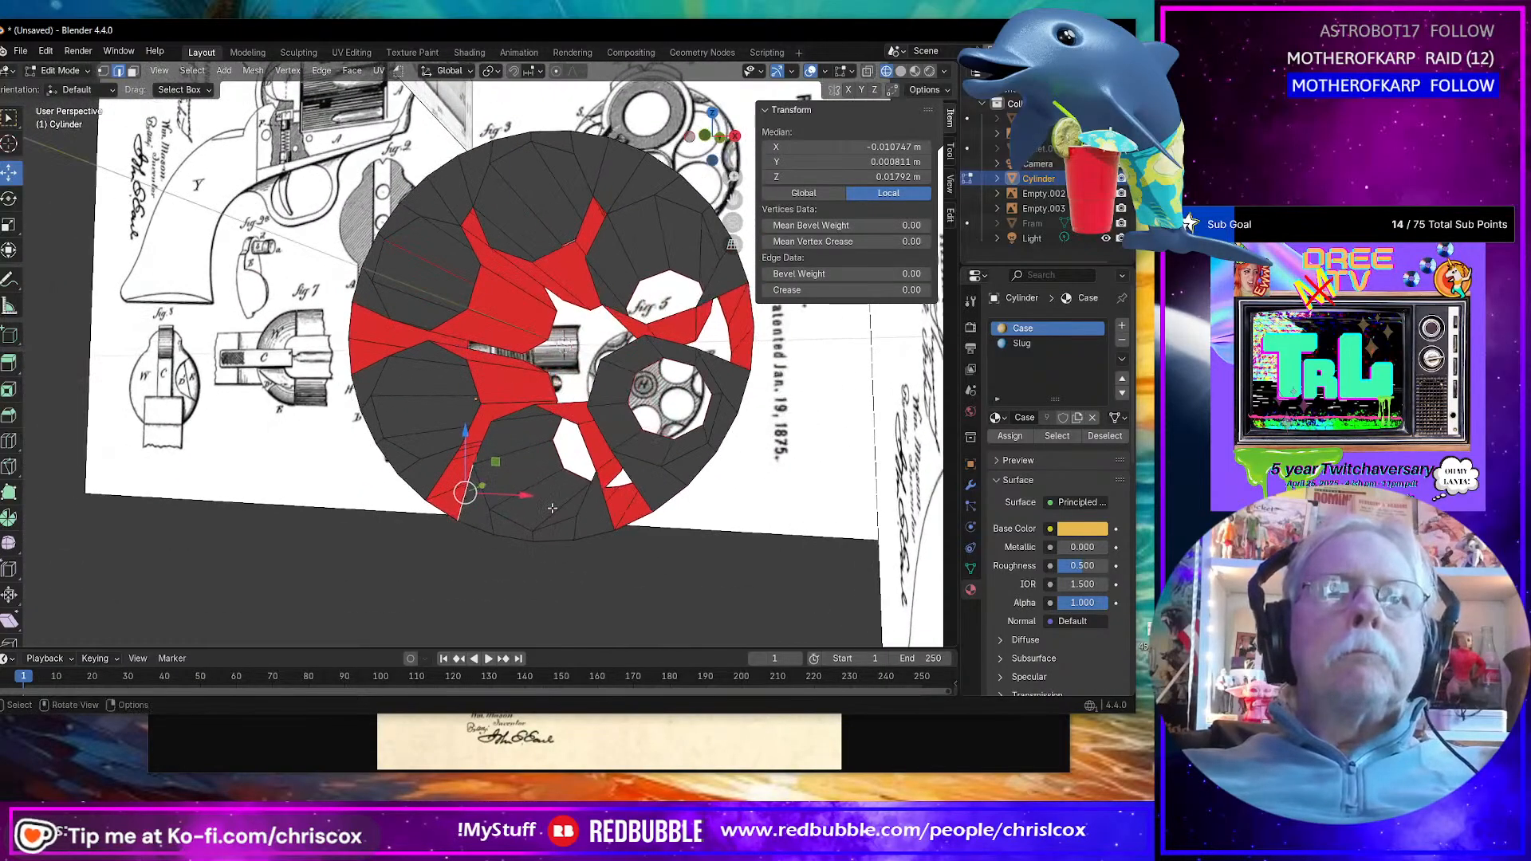
pyautogui.click(603, 507)
pyautogui.keyDown('shift'); pyautogui.click(634, 485); pyautogui.keyUp('shift')
pyautogui.press('f')
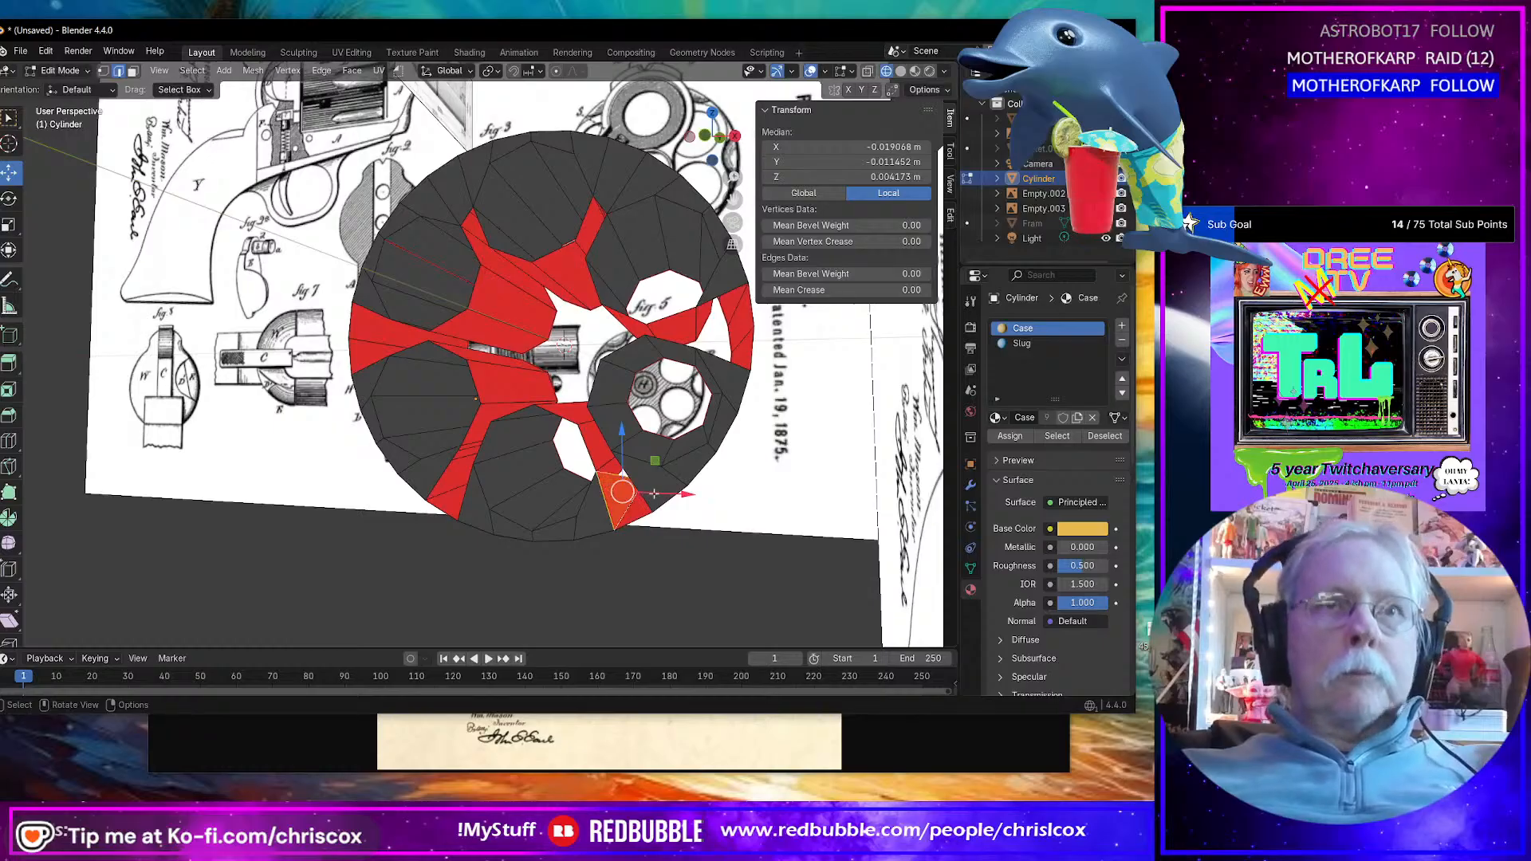
pyautogui.hotkey('ctrl', 'z')
# Step: Join facing front-end edges with a face in the gap beside the lowest chamber and in the neighbouring gap between chambers
pyautogui.click(638, 485)
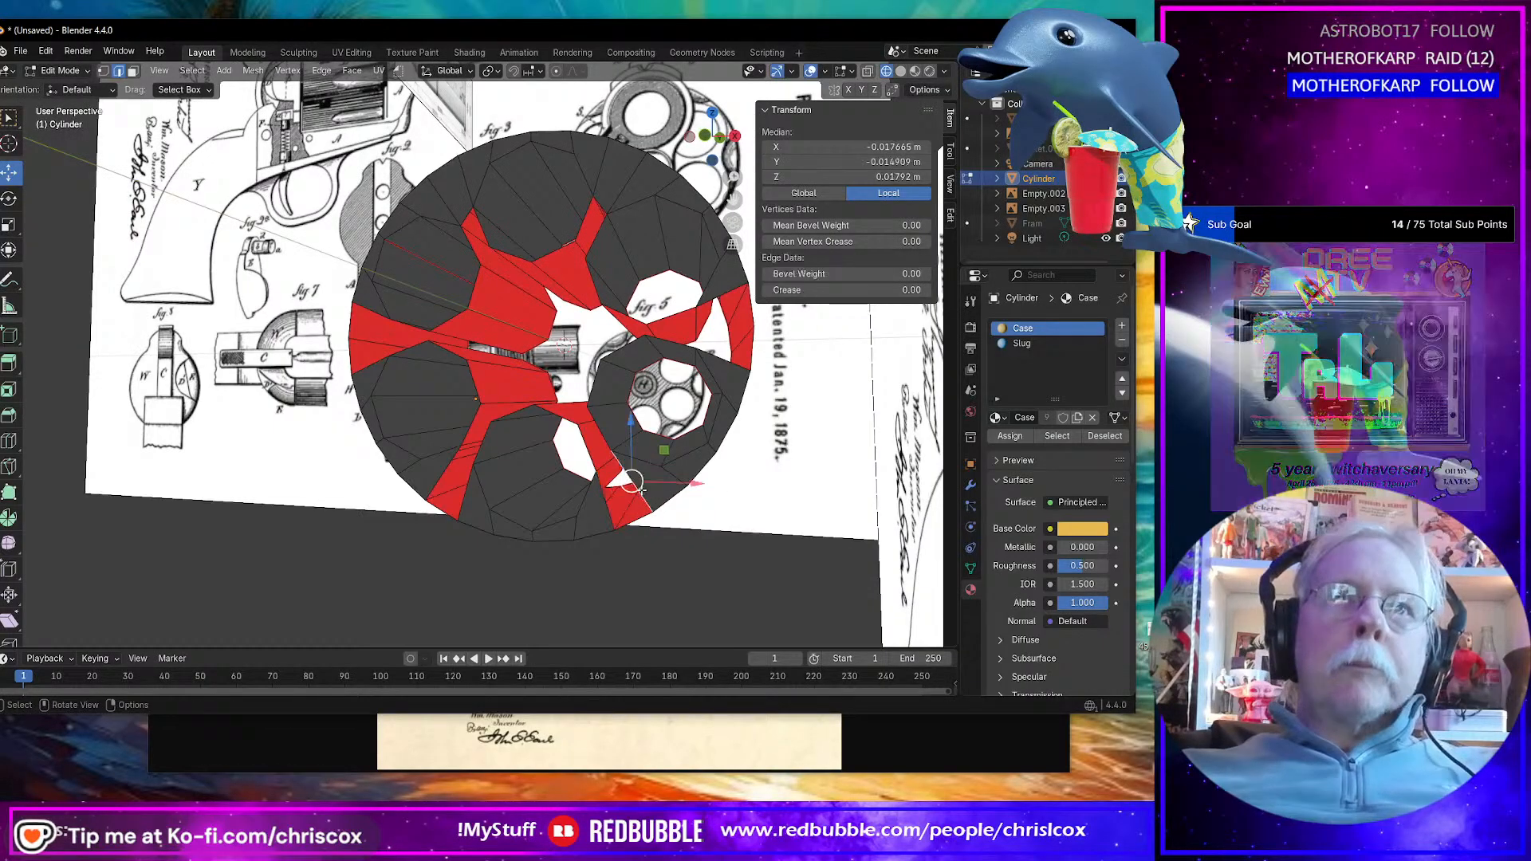
pyautogui.keyDown('shift'); pyautogui.click(605, 510); pyautogui.keyUp('shift')
pyautogui.moveTo(617, 513)
pyautogui.mouseDown(button='middle')
pyautogui.moveTo(661, 455)
pyautogui.moveTo(674, 381)
pyautogui.moveTo(647, 431)
pyautogui.moveTo(667, 358)
pyautogui.mouseUp(button='middle')
pyautogui.click(668, 359)
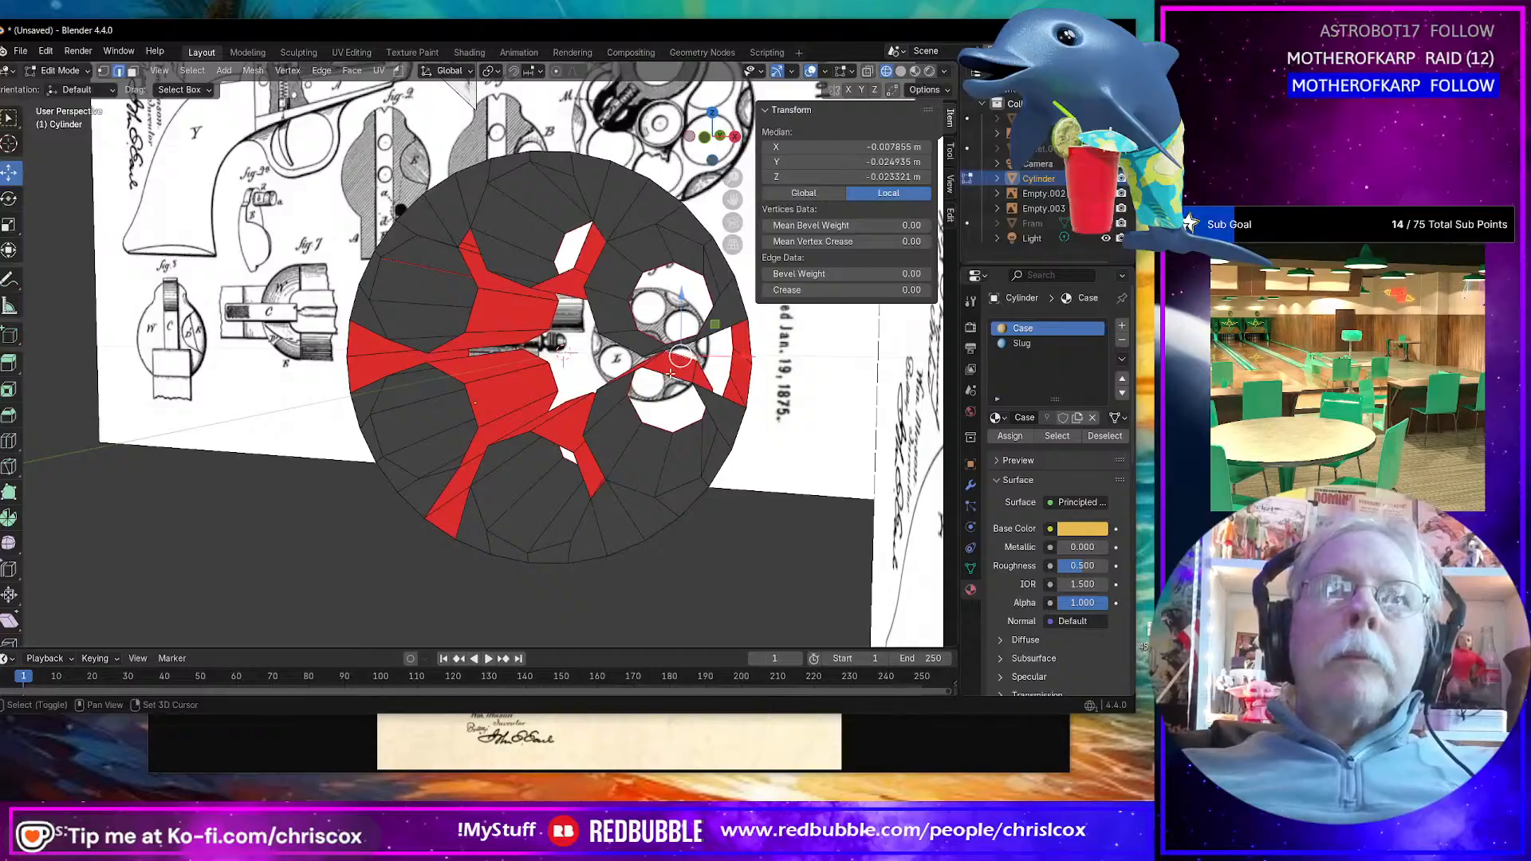
pyautogui.keyDown('shift'); pyautogui.click(676, 380); pyautogui.keyUp('shift')
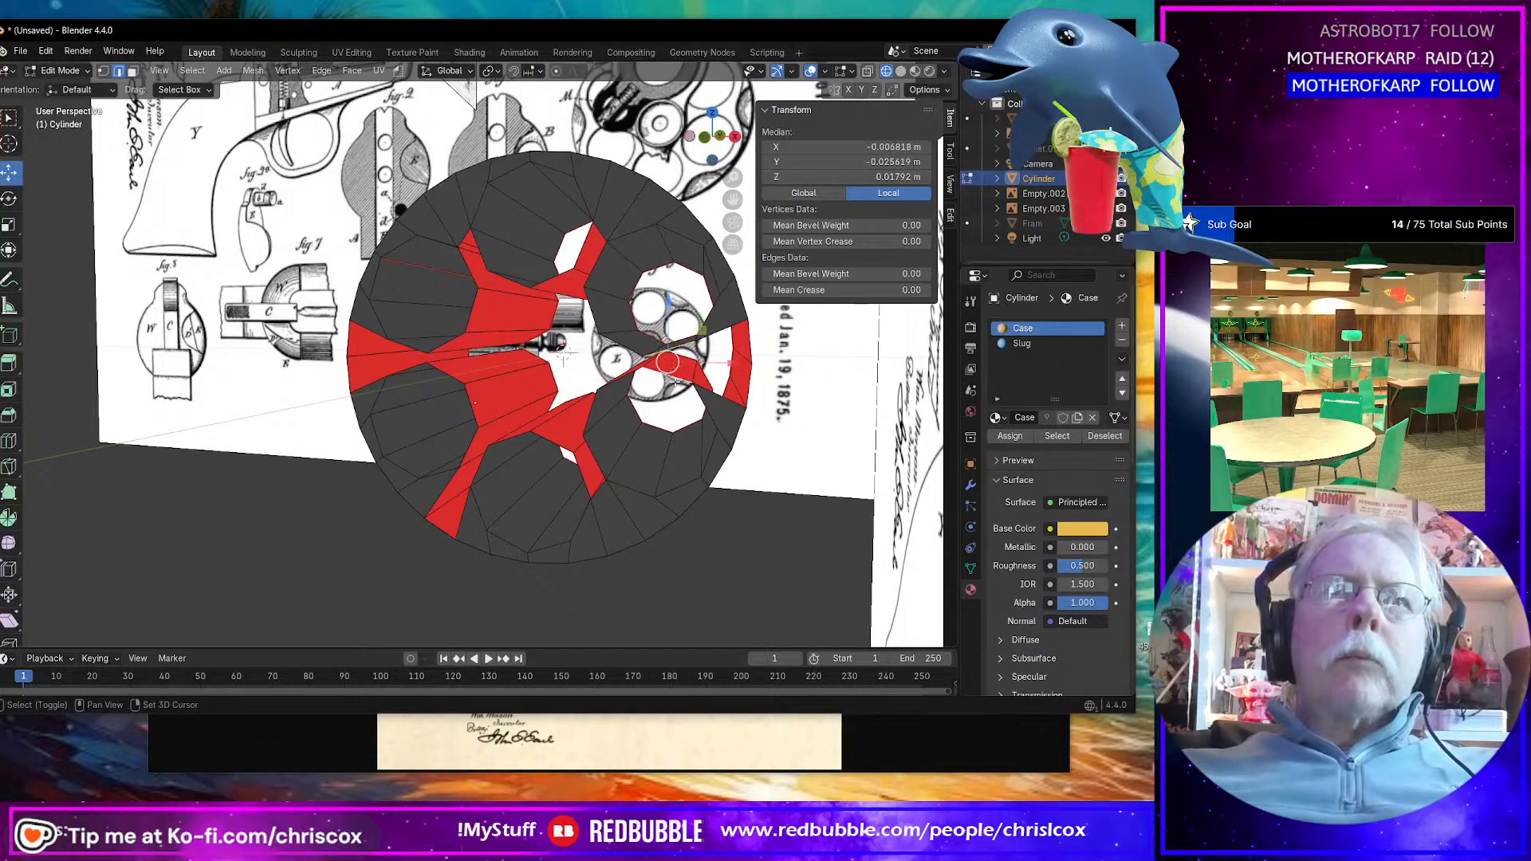
pyautogui.press('f')
# Step: Extend the new face strip between the two right-hand chambers inward toward the cylinder's centre
pyautogui.moveTo(675, 381); pyautogui.dragTo(702, 371, button='middle')
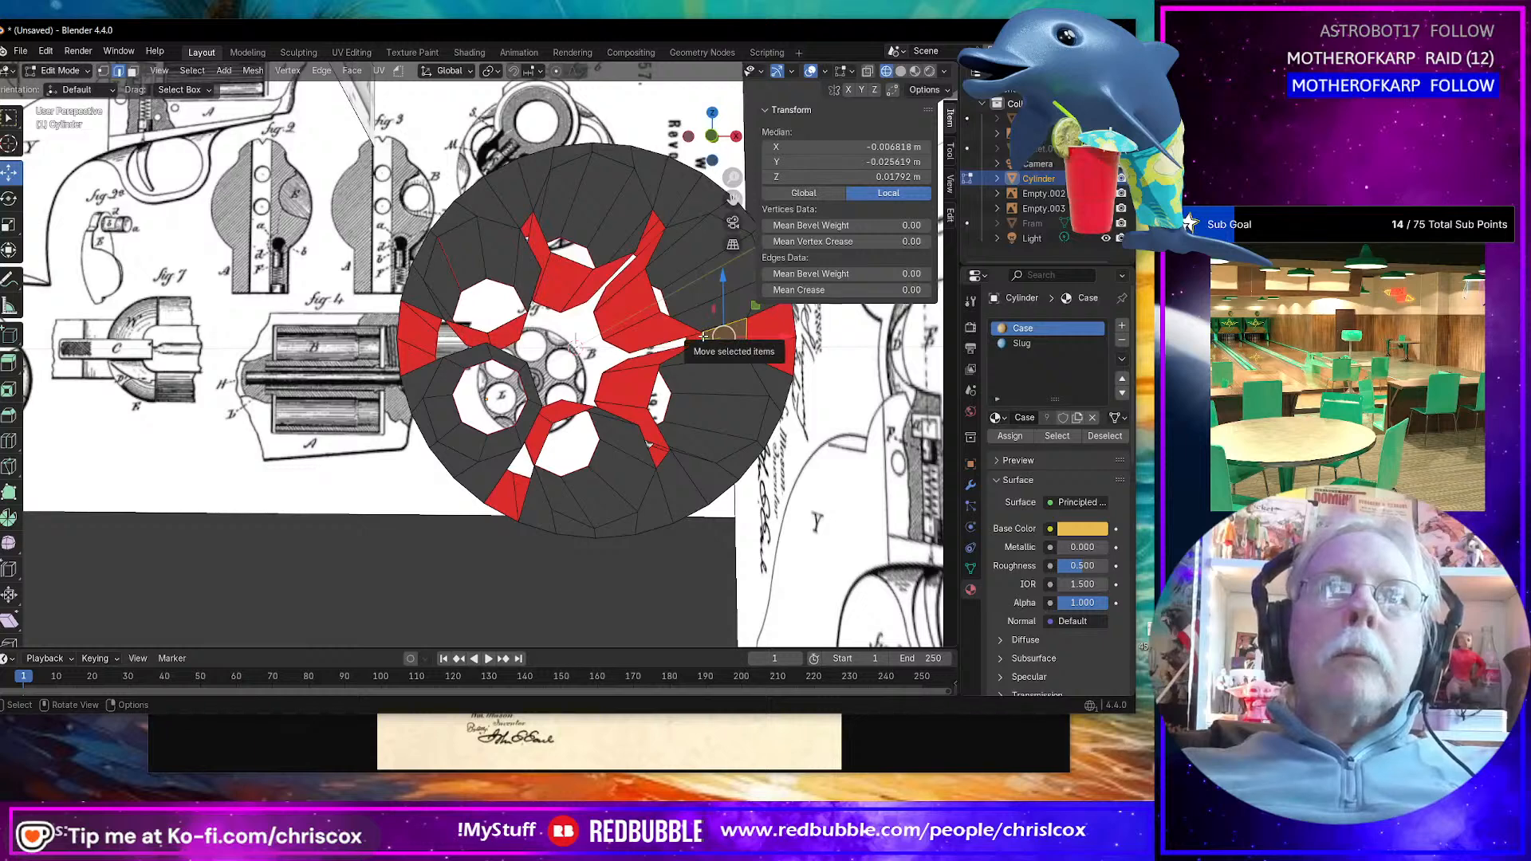
pyautogui.click(702, 338)
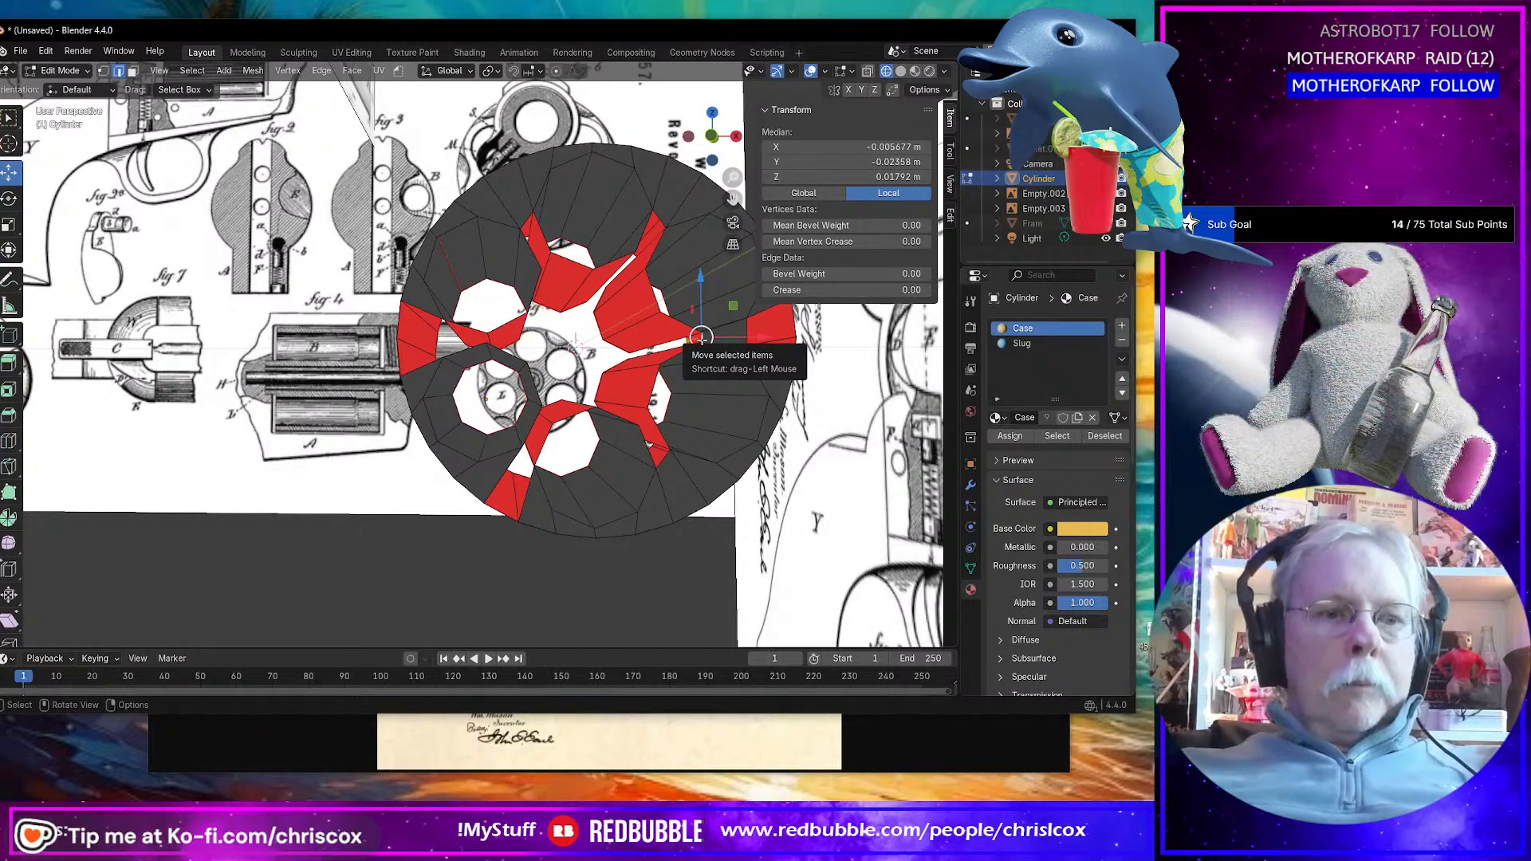
pyautogui.click(702, 338)
pyautogui.scroll(6, 667, 343)
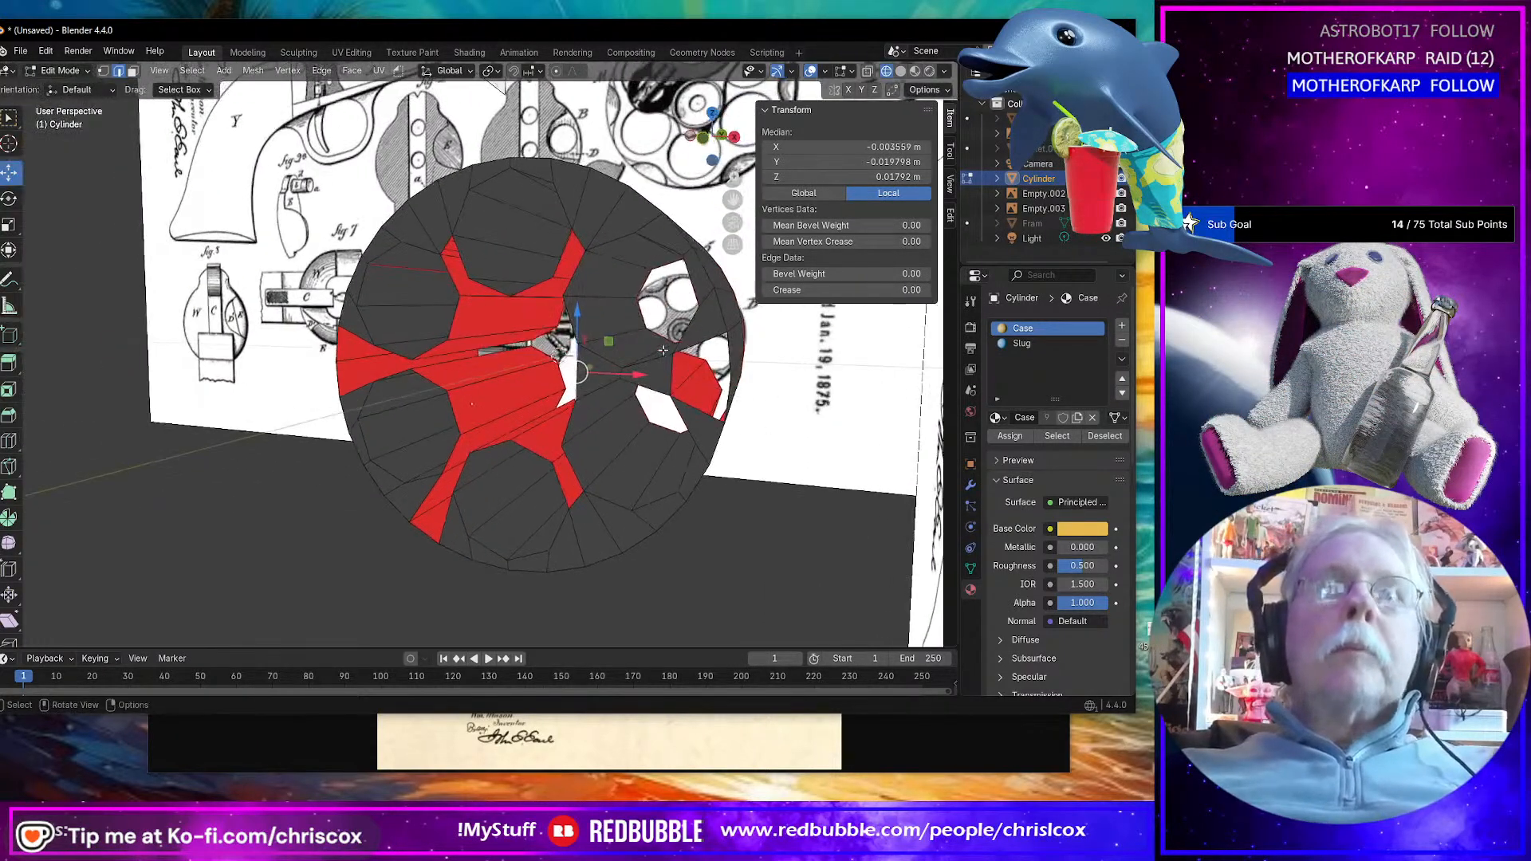
pyautogui.moveTo(640, 158); pyautogui.dragTo(661, 185, button='middle')
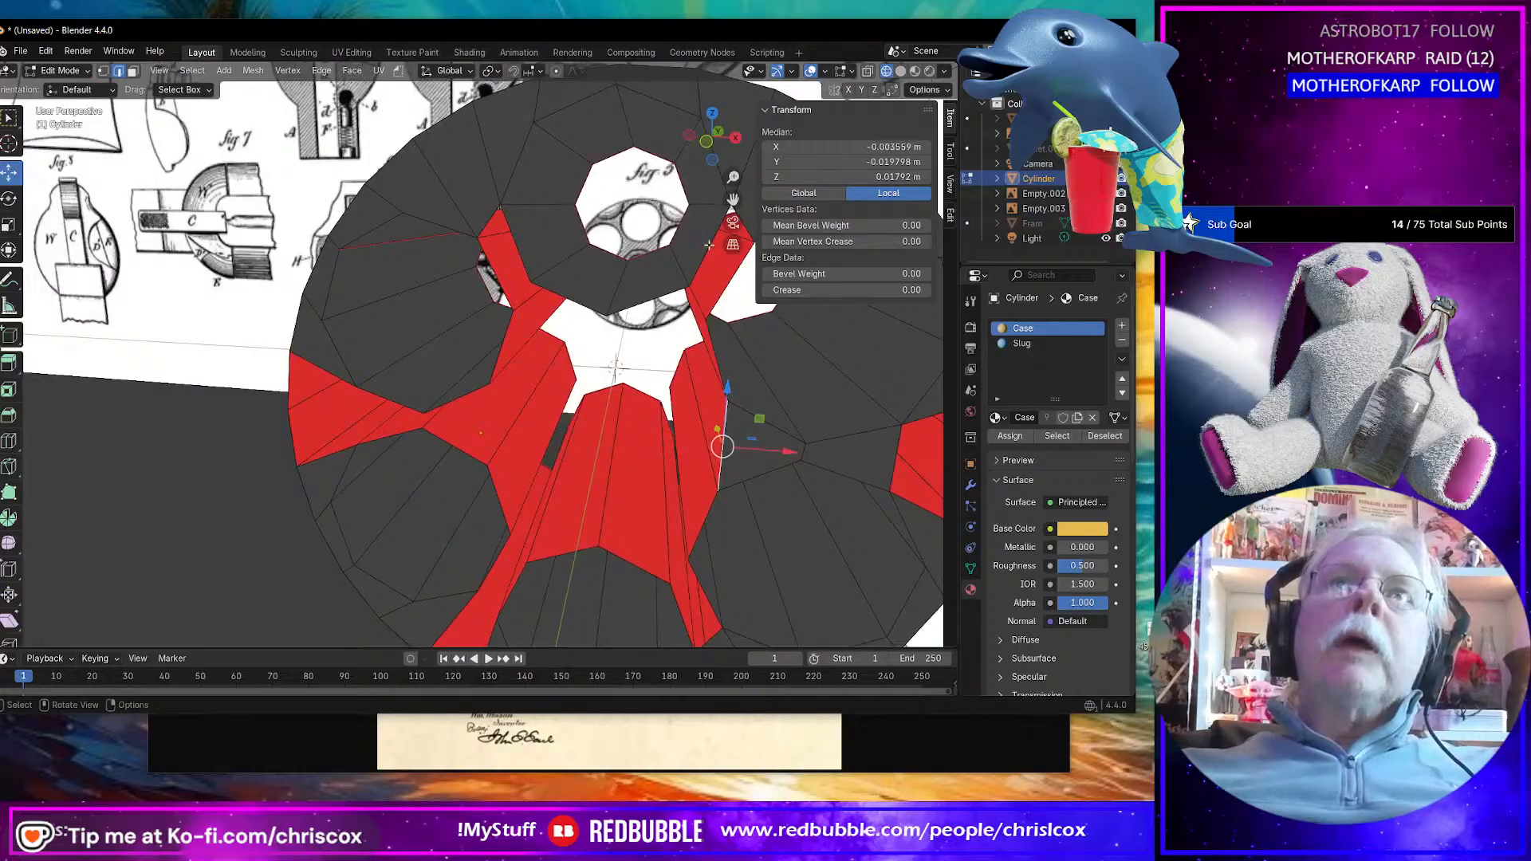
# Step: Fill the gaps on both sides of the uppermost chamber by joining the facing front-end edges with faces
pyautogui.click(709, 245)
pyautogui.keyDown('shift'); pyautogui.click(716, 287); pyautogui.keyUp('shift')
pyautogui.scroll(-4, 713, 291)
pyautogui.moveTo(713, 292); pyautogui.dragTo(691, 291, button='middle')
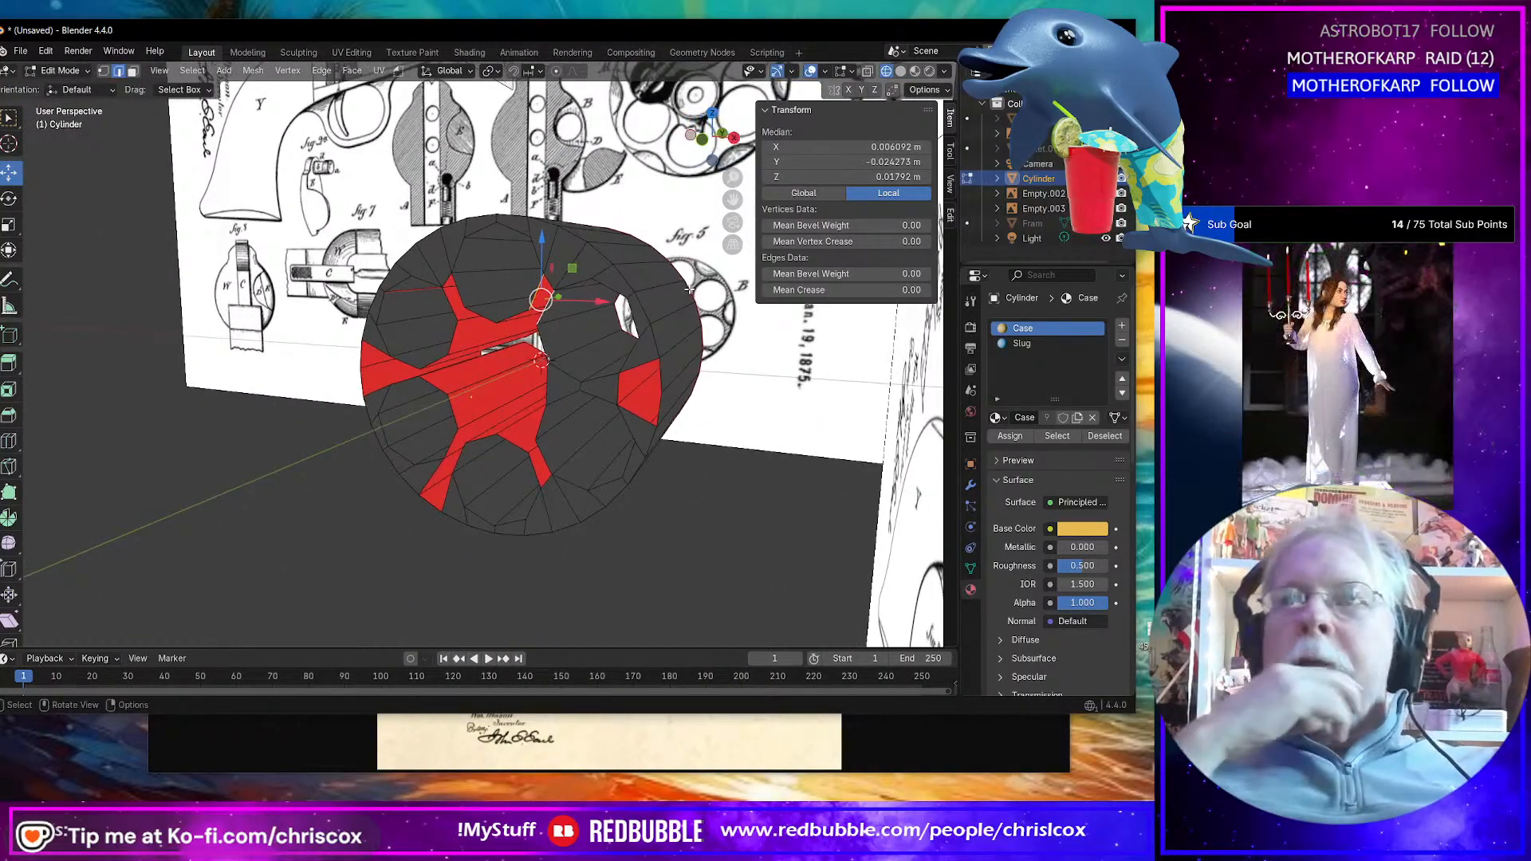
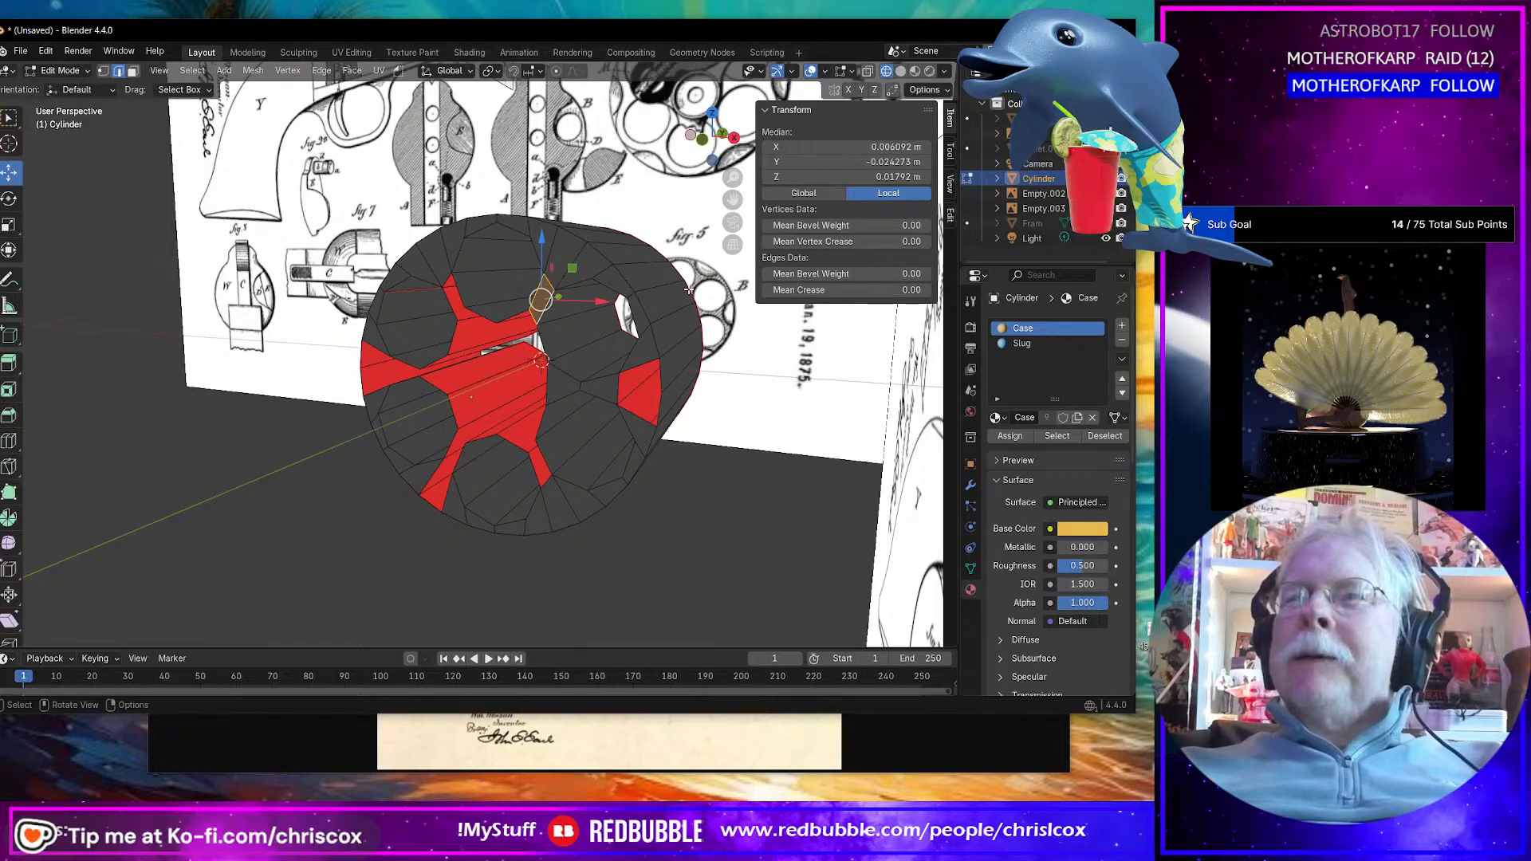
pyautogui.moveTo(683, 288); pyautogui.dragTo(645, 267, button='middle')
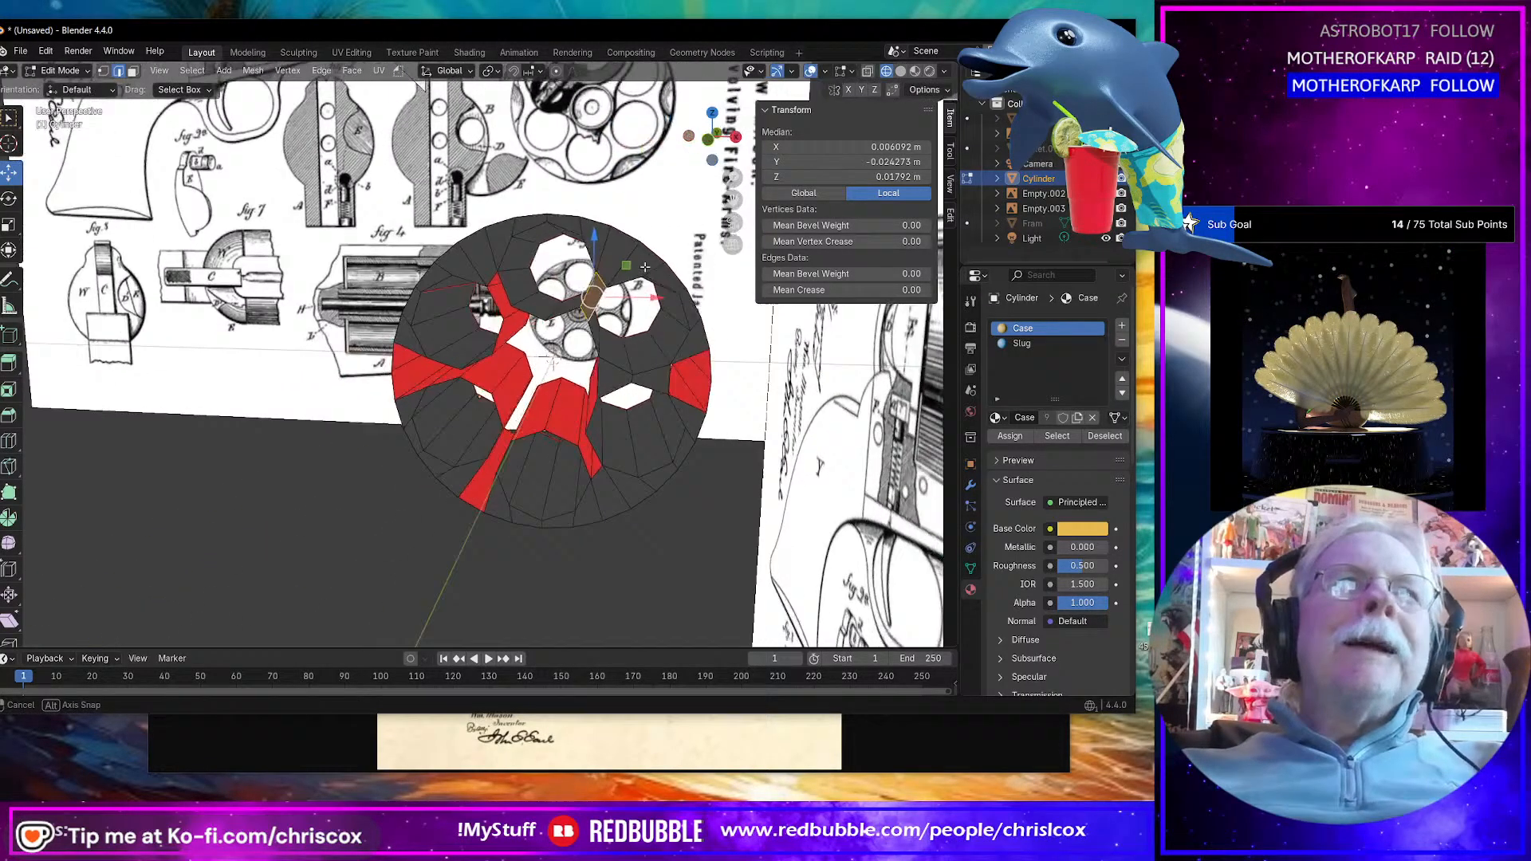
pyautogui.keyDown('shift'); pyautogui.click(499, 293); pyautogui.keyUp('shift')
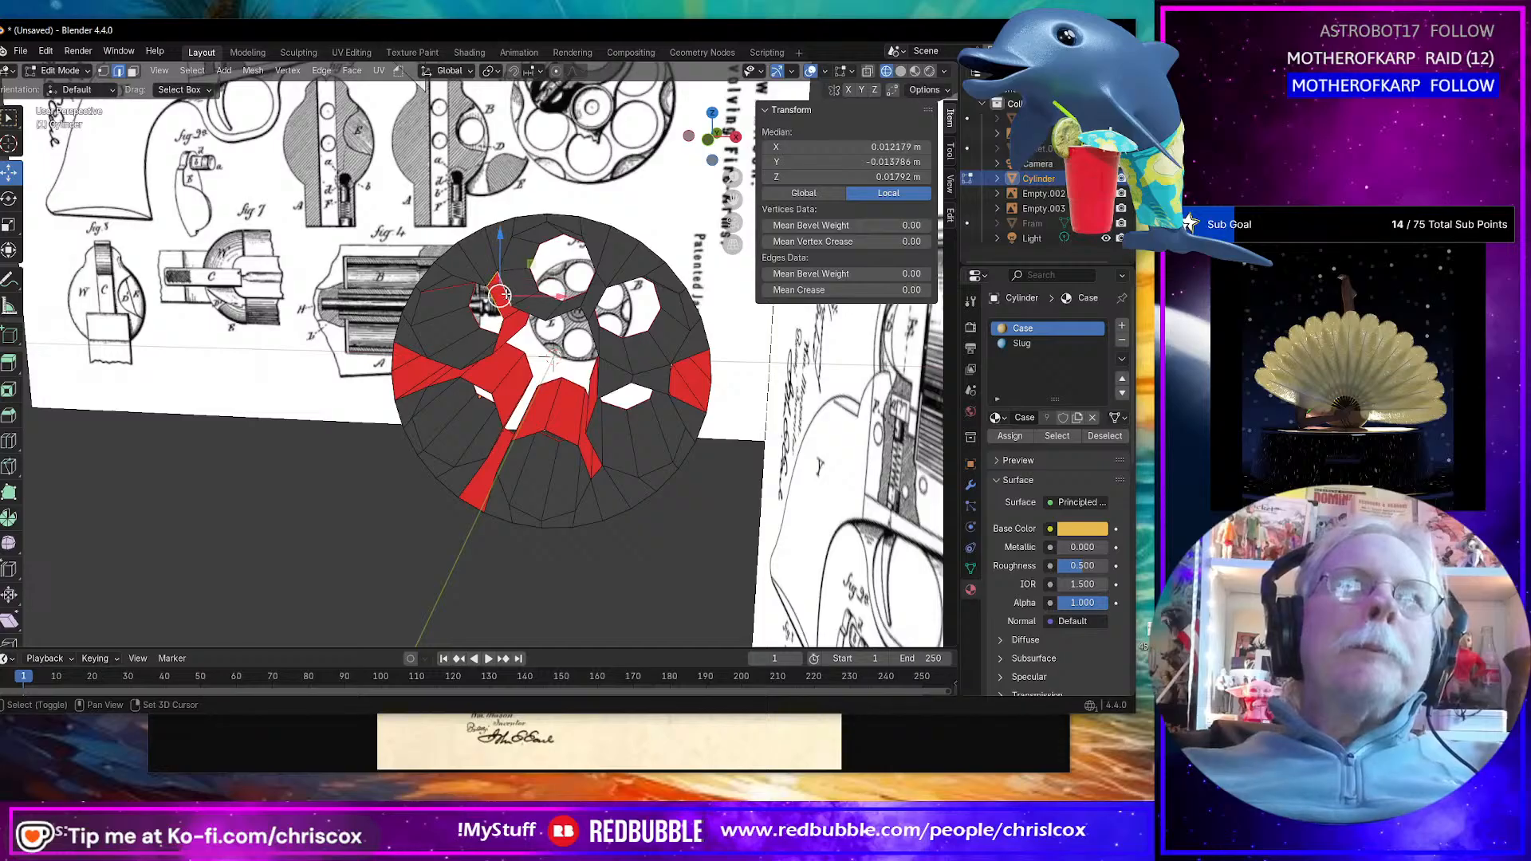
pyautogui.moveTo(508, 286); pyautogui.dragTo(480, 311, button='middle')
pyautogui.scroll(3, 488, 335)
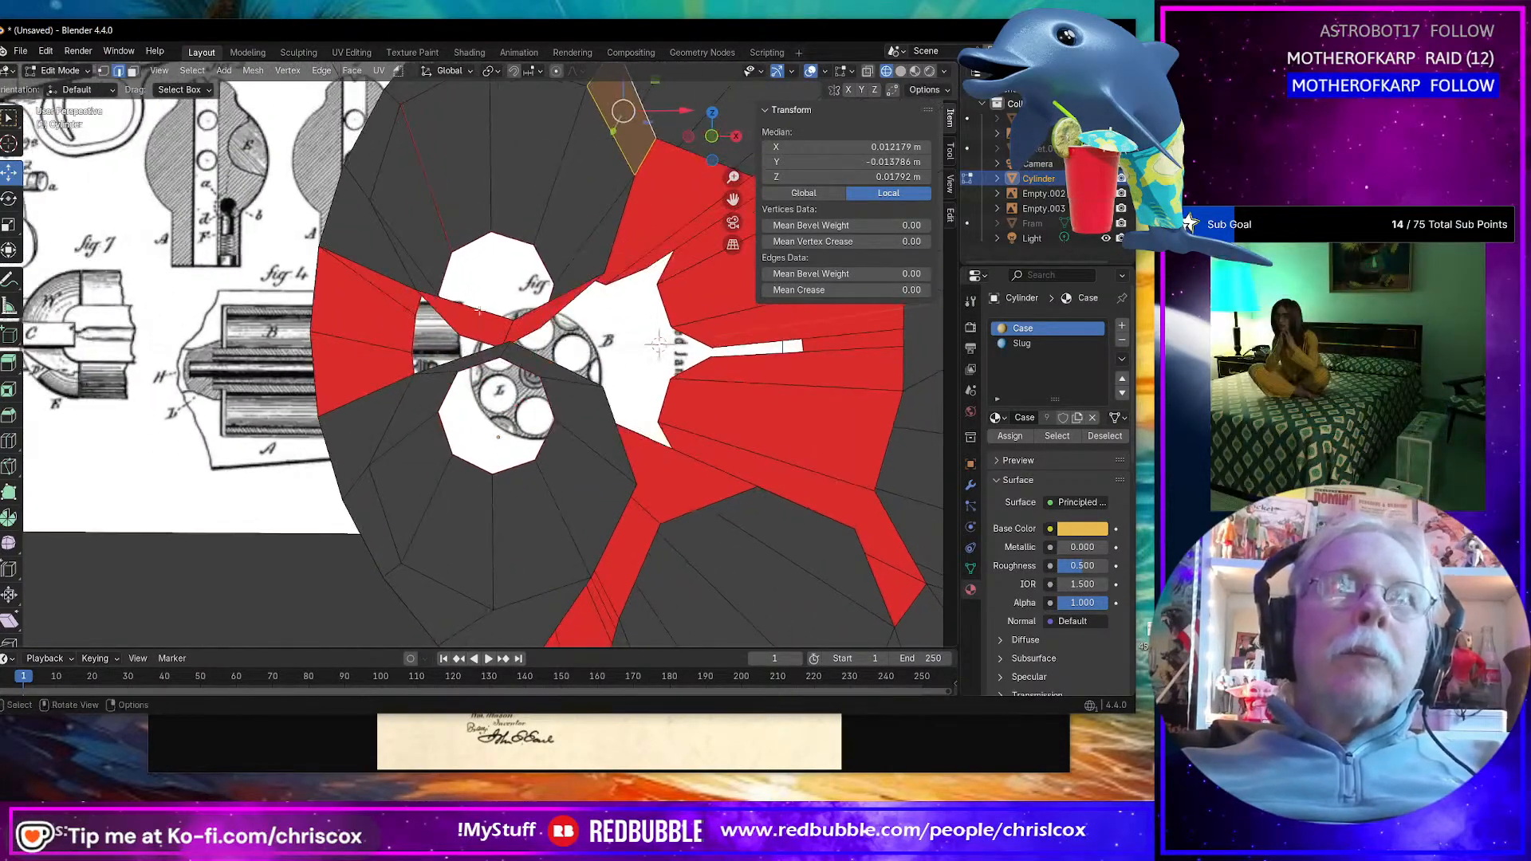
# Step: Fill the gap between the two left-hand chambers with successive faces running inward toward the centre
pyautogui.click(474, 308)
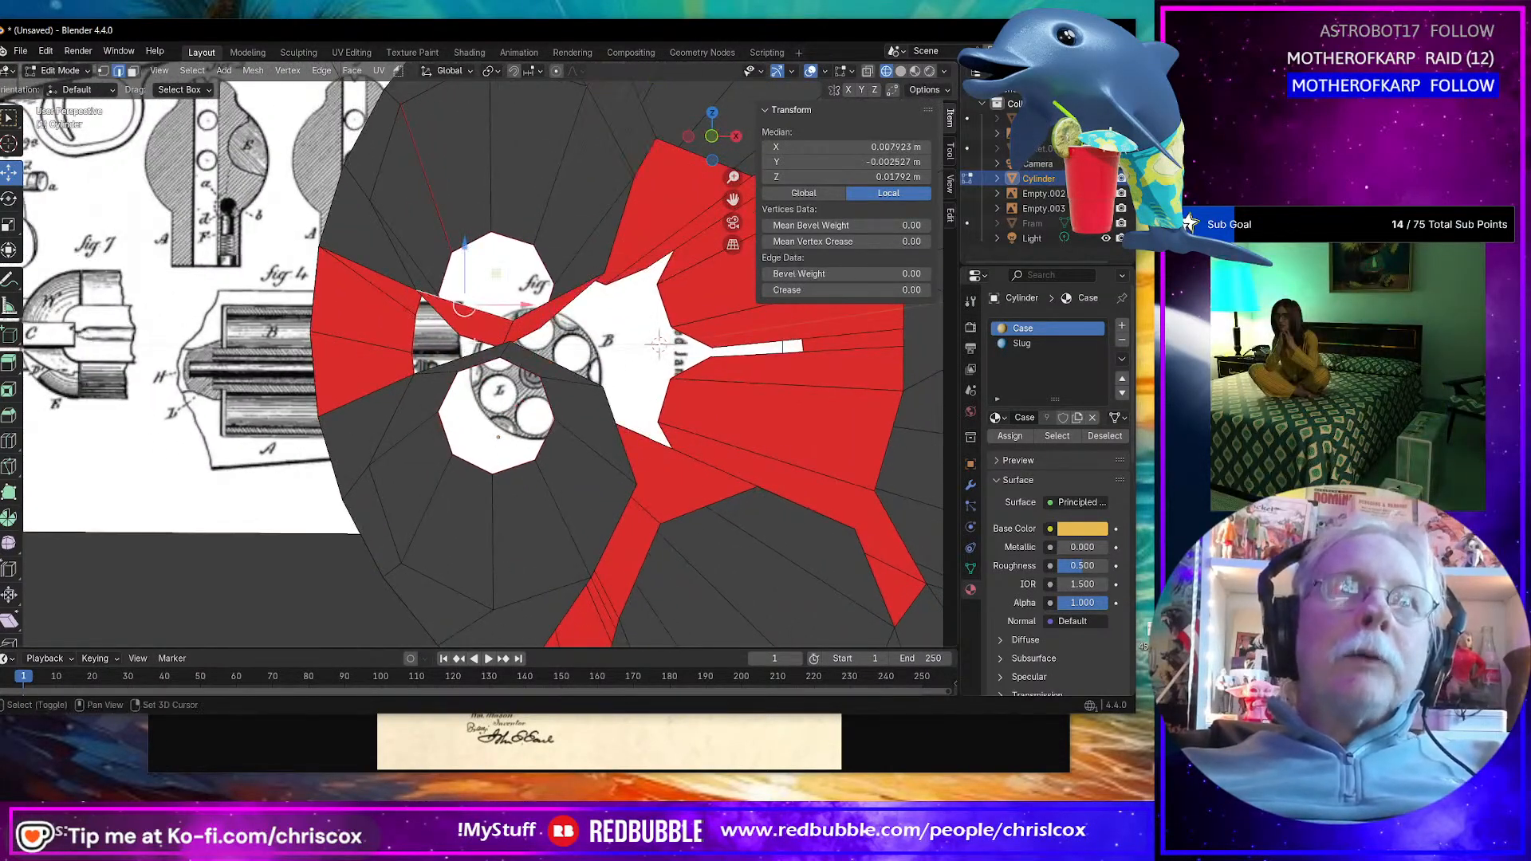
pyautogui.scroll(-3, 475, 354)
pyautogui.click(469, 367)
pyautogui.moveTo(469, 367); pyautogui.dragTo(464, 360, button='middle')
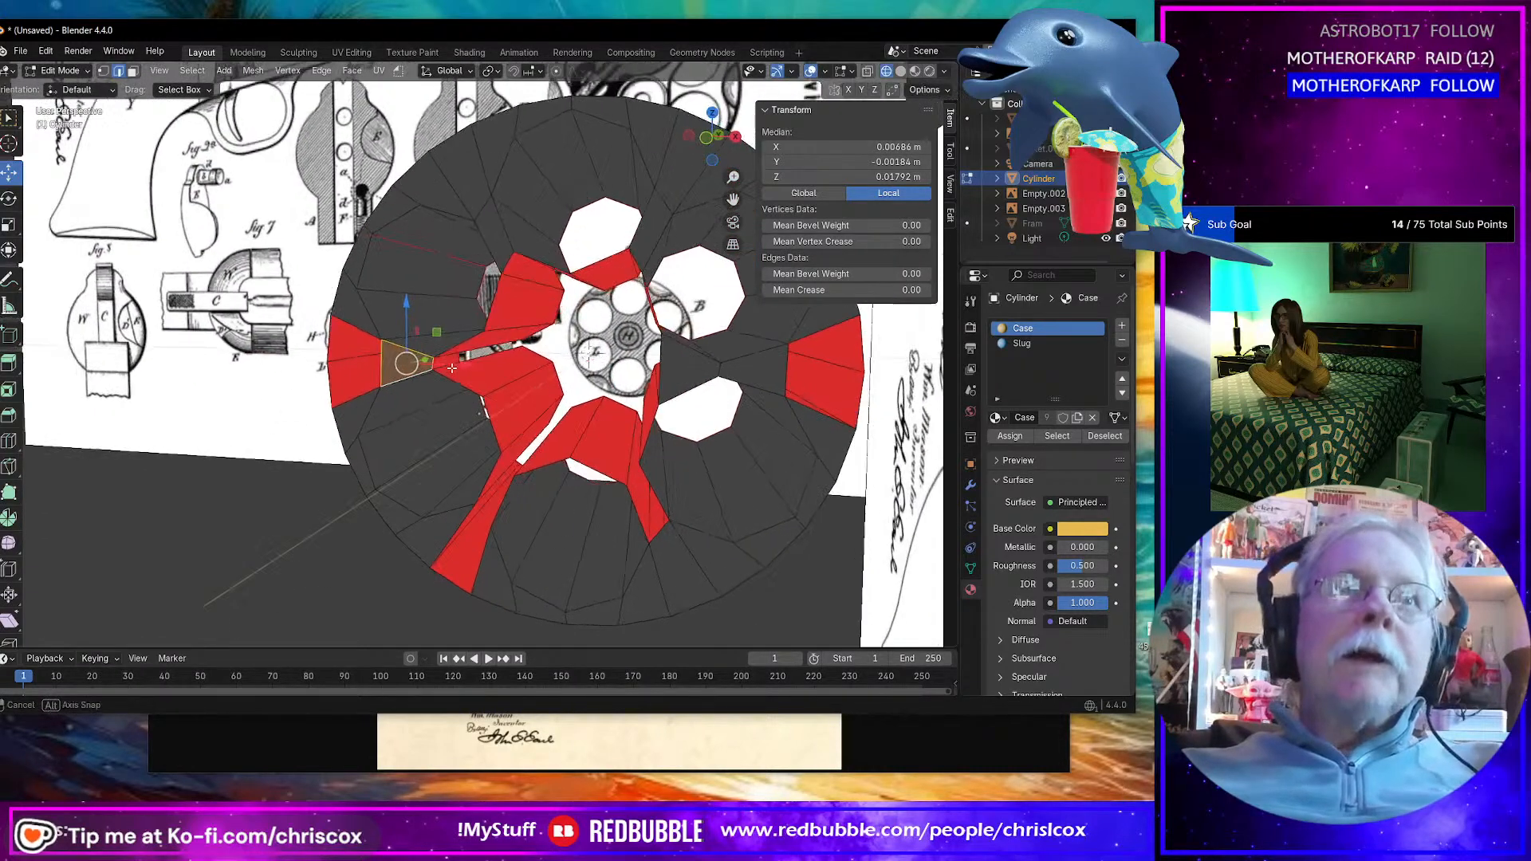
pyautogui.click(458, 345)
pyautogui.keyDown('shift'); pyautogui.click(435, 364); pyautogui.keyUp('shift')
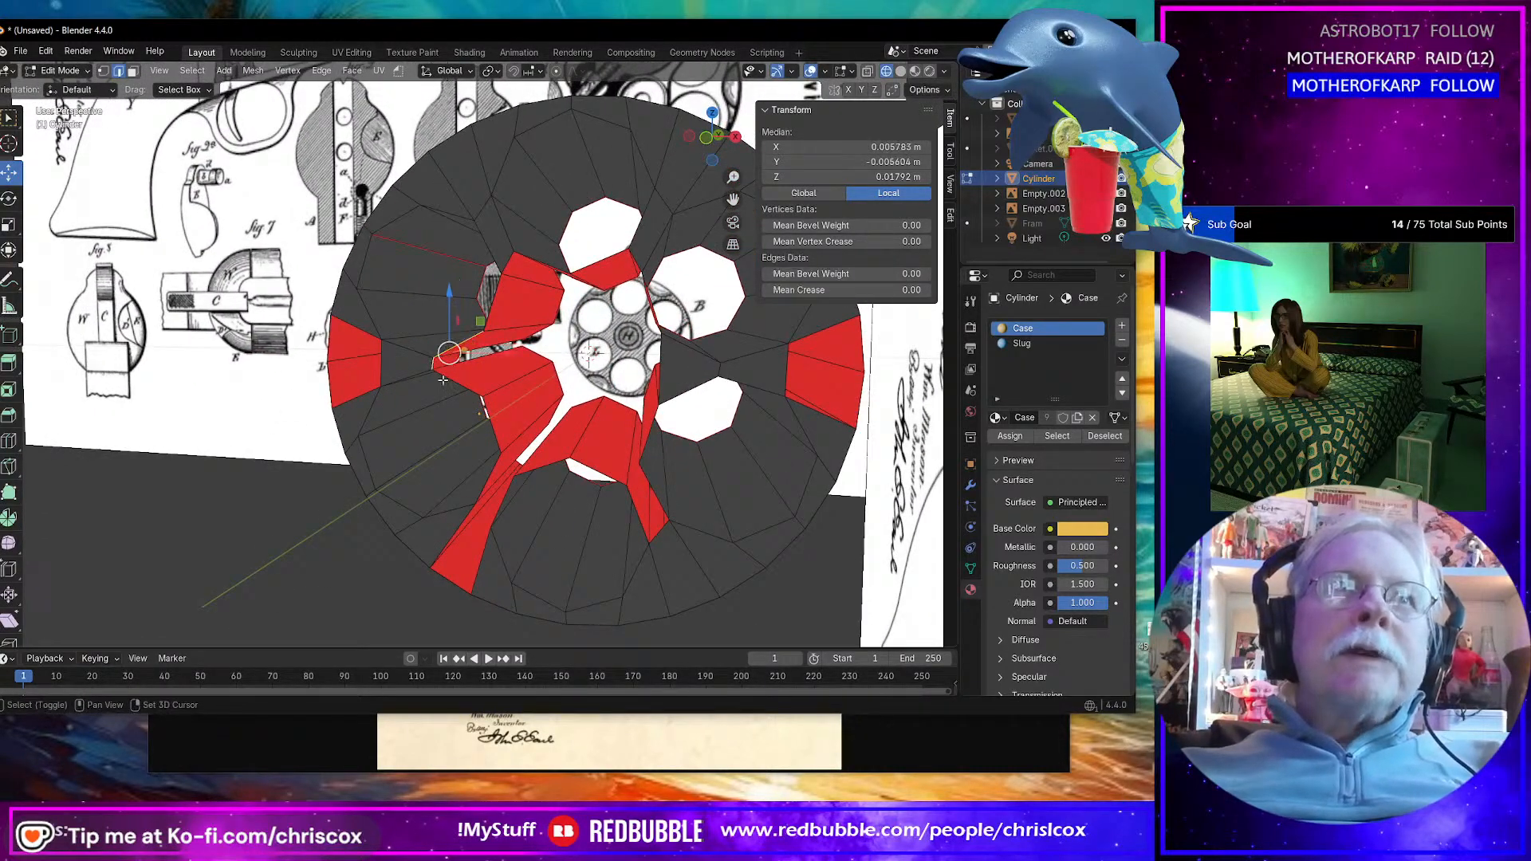
pyautogui.keyDown('shift'); pyautogui.click(449, 382); pyautogui.keyUp('shift')
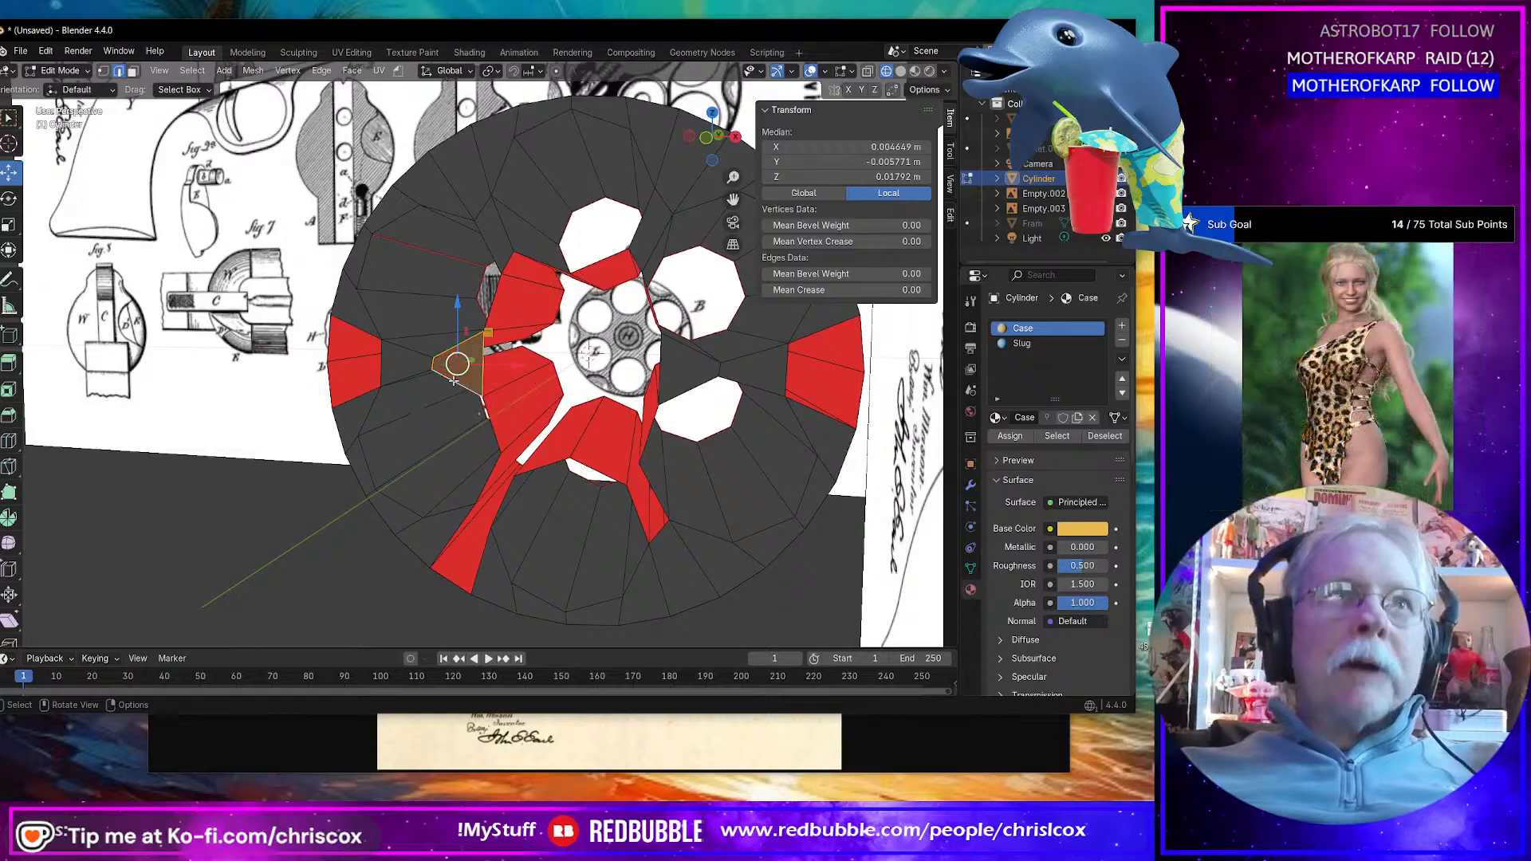
# Step: Join the facing edges on either side of the lowest chamber with front-end faces to close both remaining gaps
pyautogui.moveTo(465, 378); pyautogui.dragTo(581, 461, button='middle')
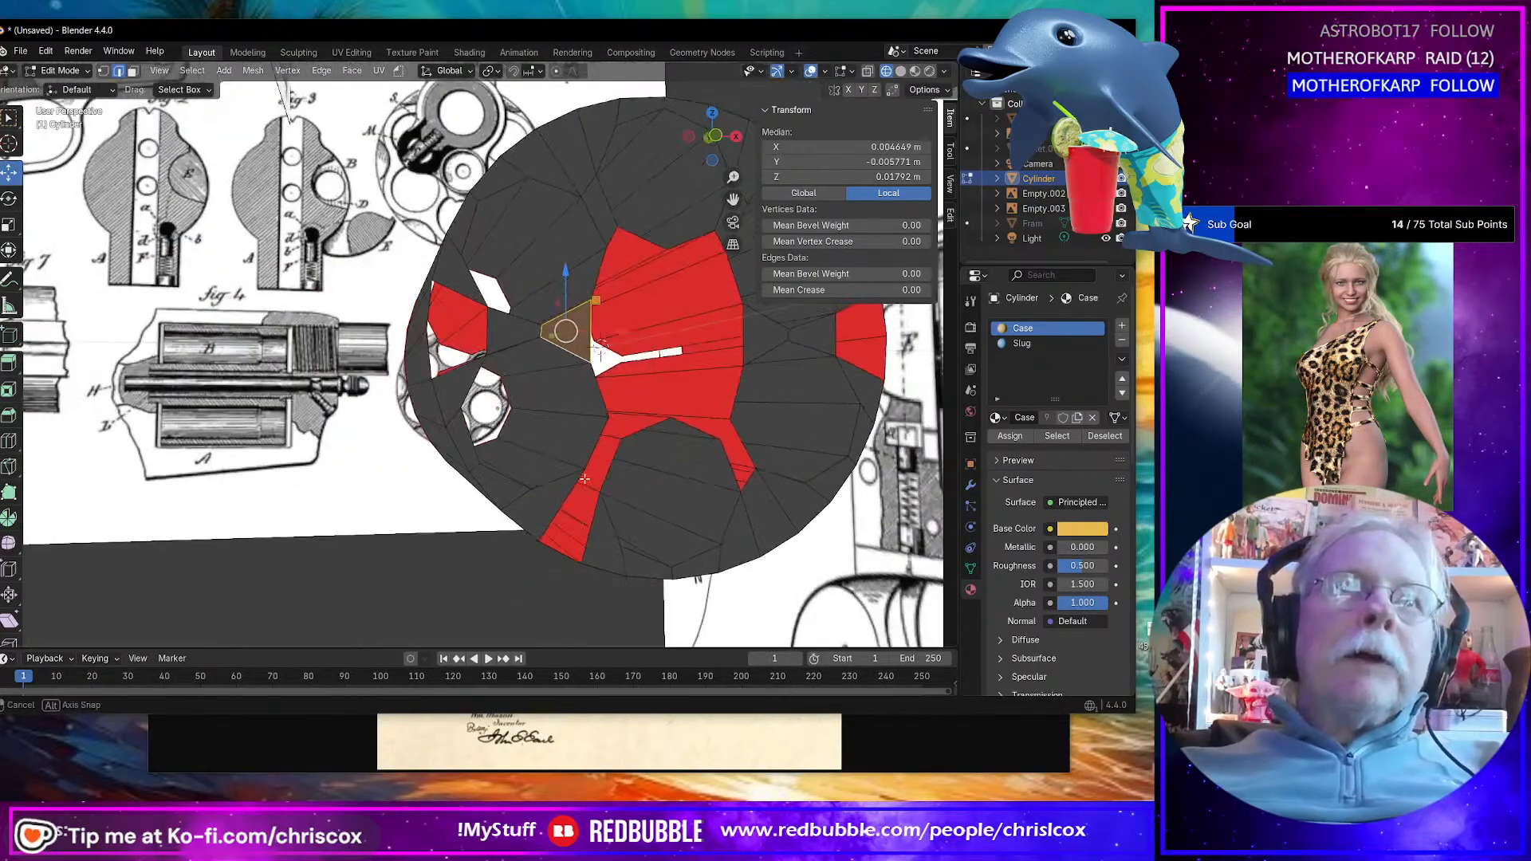
pyautogui.click(599, 465)
pyautogui.keyDown('shift'); pyautogui.click(609, 476); pyautogui.keyUp('shift')
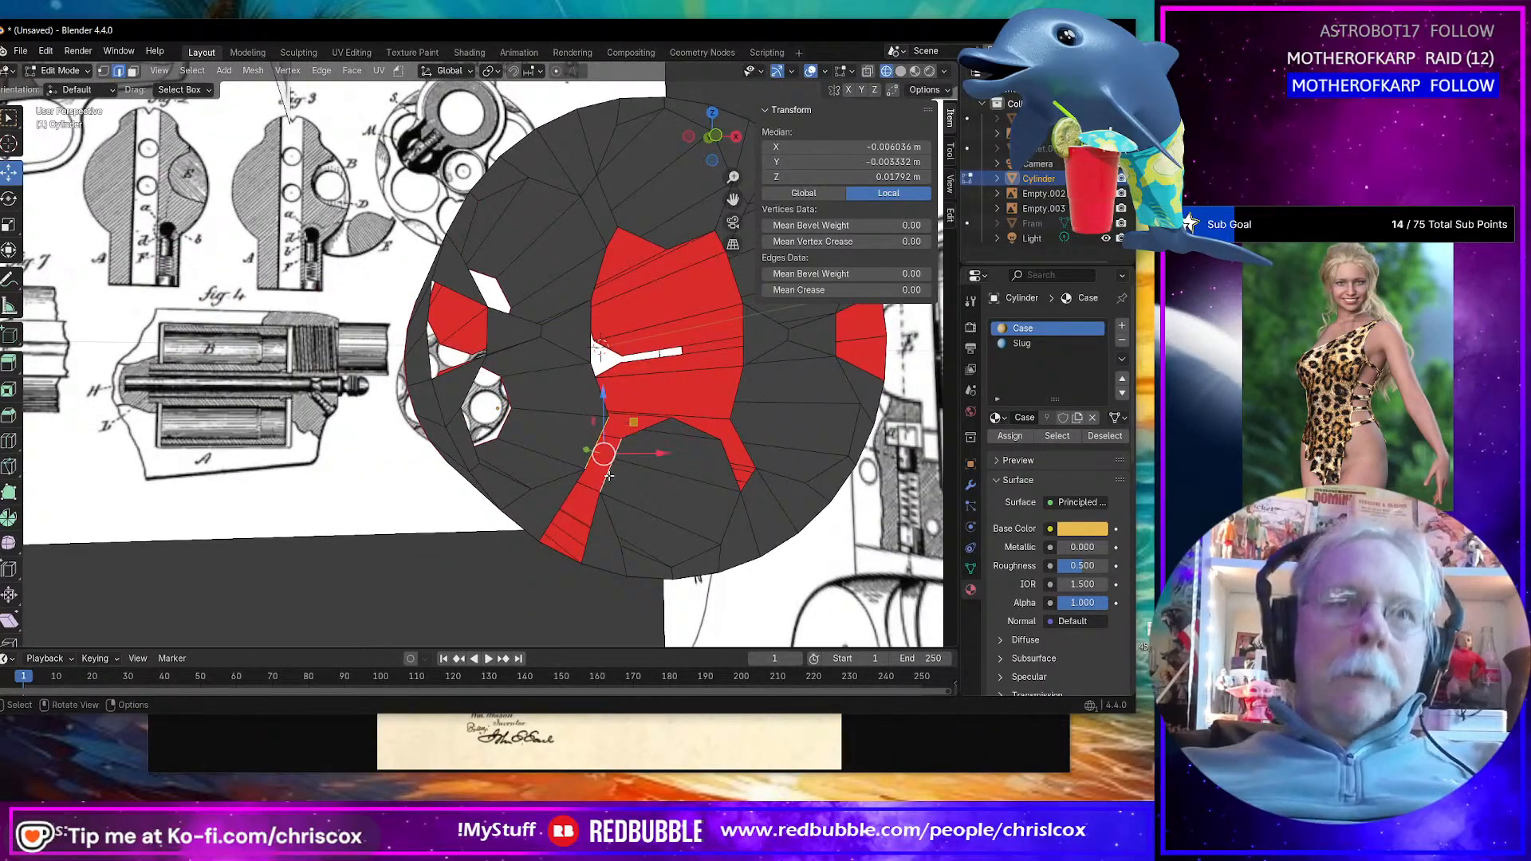
pyautogui.moveTo(608, 476); pyautogui.dragTo(668, 451, button='middle')
pyautogui.keyDown('alt'); pyautogui.click(524, 477); pyautogui.keyUp('alt')
pyautogui.click(678, 463)
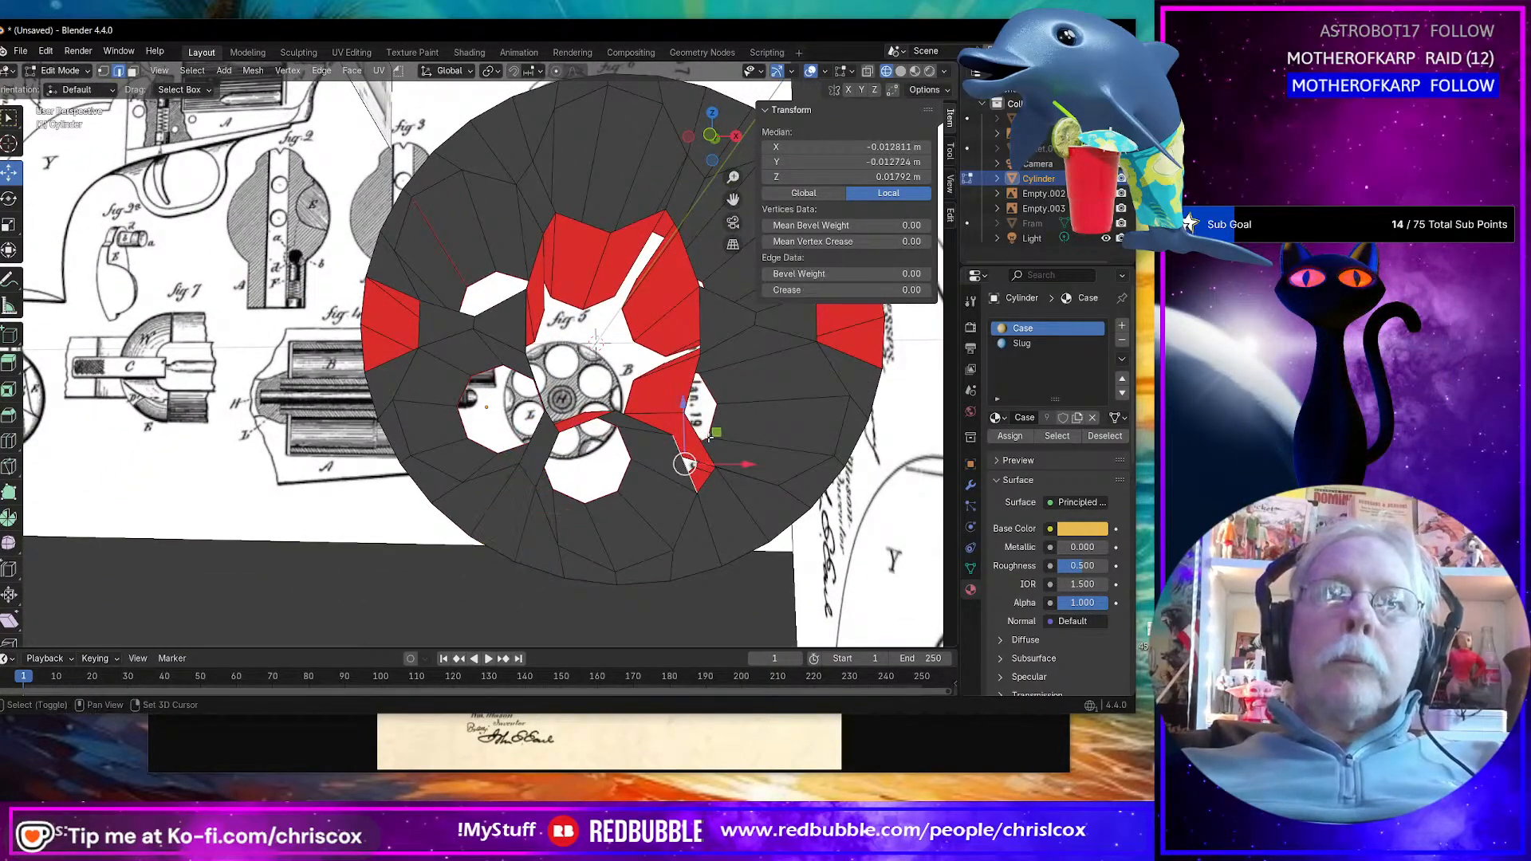
pyautogui.keyDown('shift'); pyautogui.click(702, 447); pyautogui.keyUp('shift')
pyautogui.moveTo(702, 447); pyautogui.dragTo(575, 289, button='middle')
pyautogui.moveTo(594, 281)
pyautogui.mouseDown(button='middle')
pyautogui.moveTo(543, 280)
pyautogui.moveTo(598, 306)
pyautogui.mouseUp(button='middle')
pyautogui.moveTo(645, 385); pyautogui.dragTo(565, 295, button='middle')
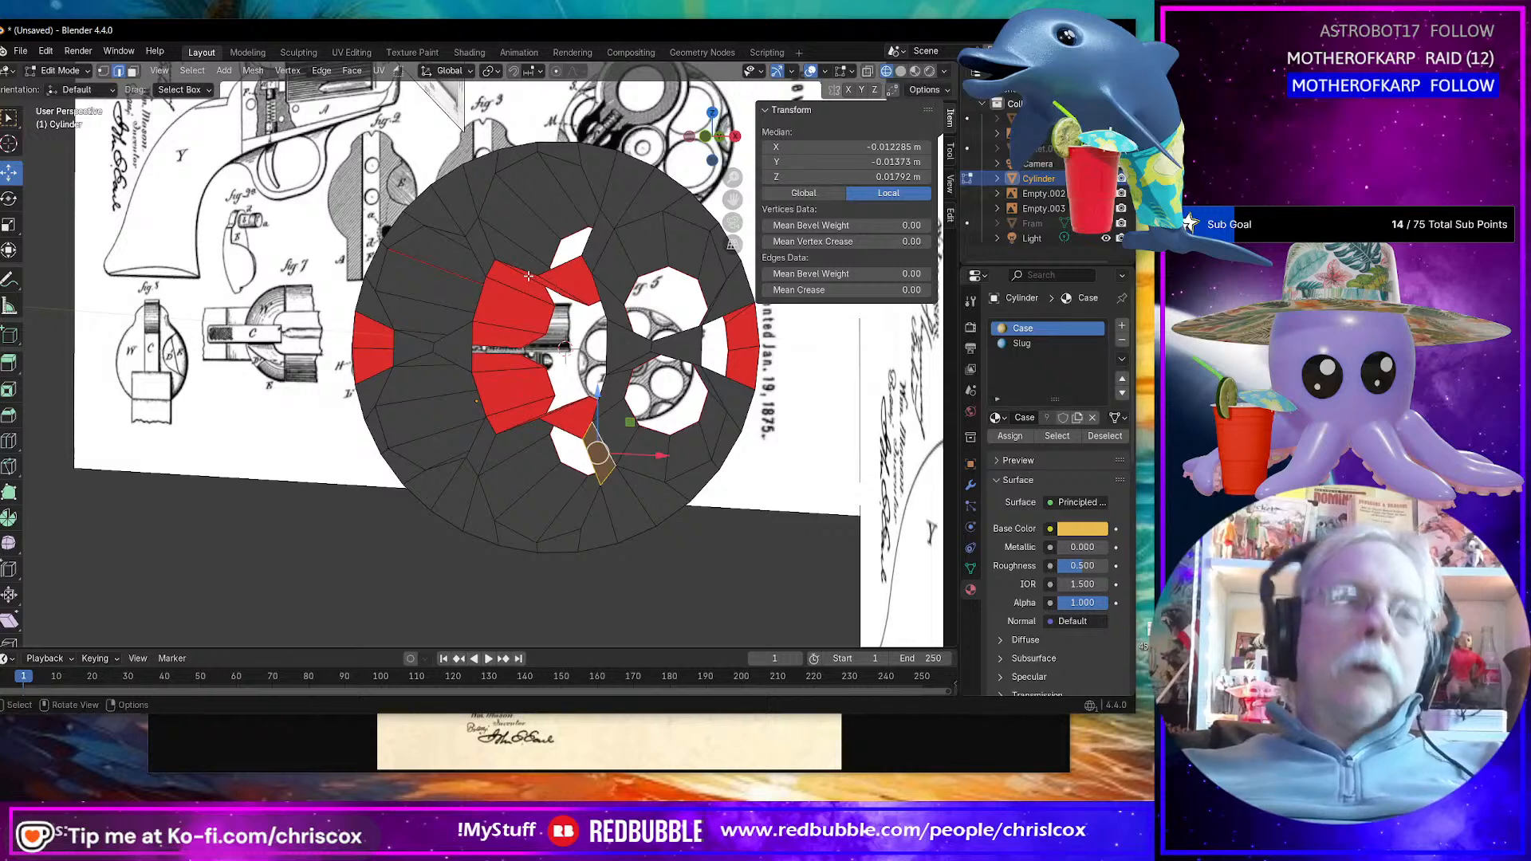
# Step: Extrude the edge loop around the cylinder's central opening and scale it inward to 0.566 on the front end
pyautogui.click(541, 266)
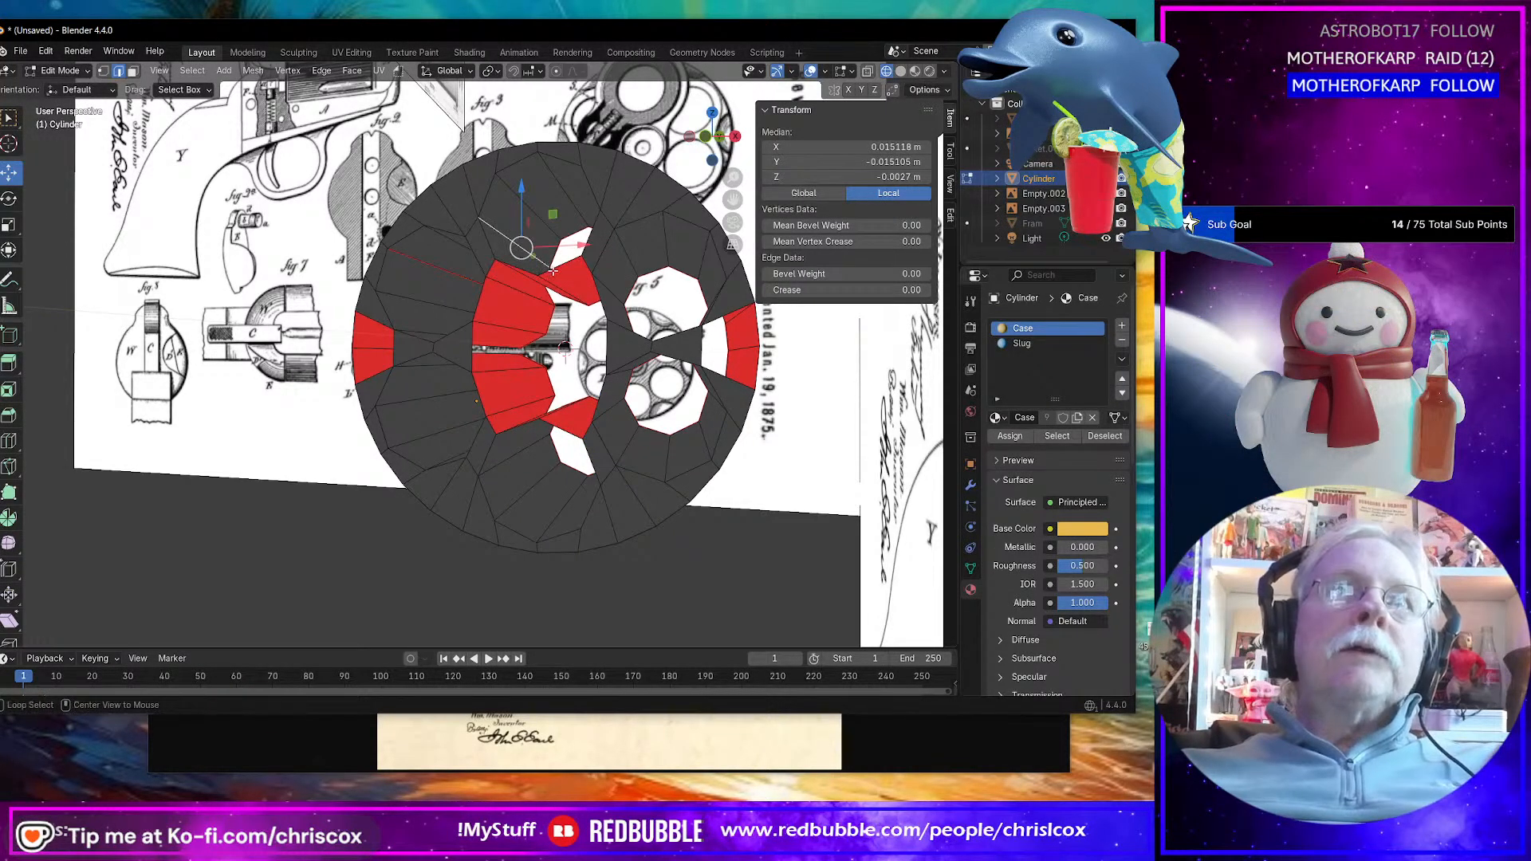
pyautogui.keyDown('alt'); pyautogui.click(553, 272); pyautogui.keyUp('alt')
pyautogui.moveTo(553, 272); pyautogui.dragTo(568, 351, button='middle')
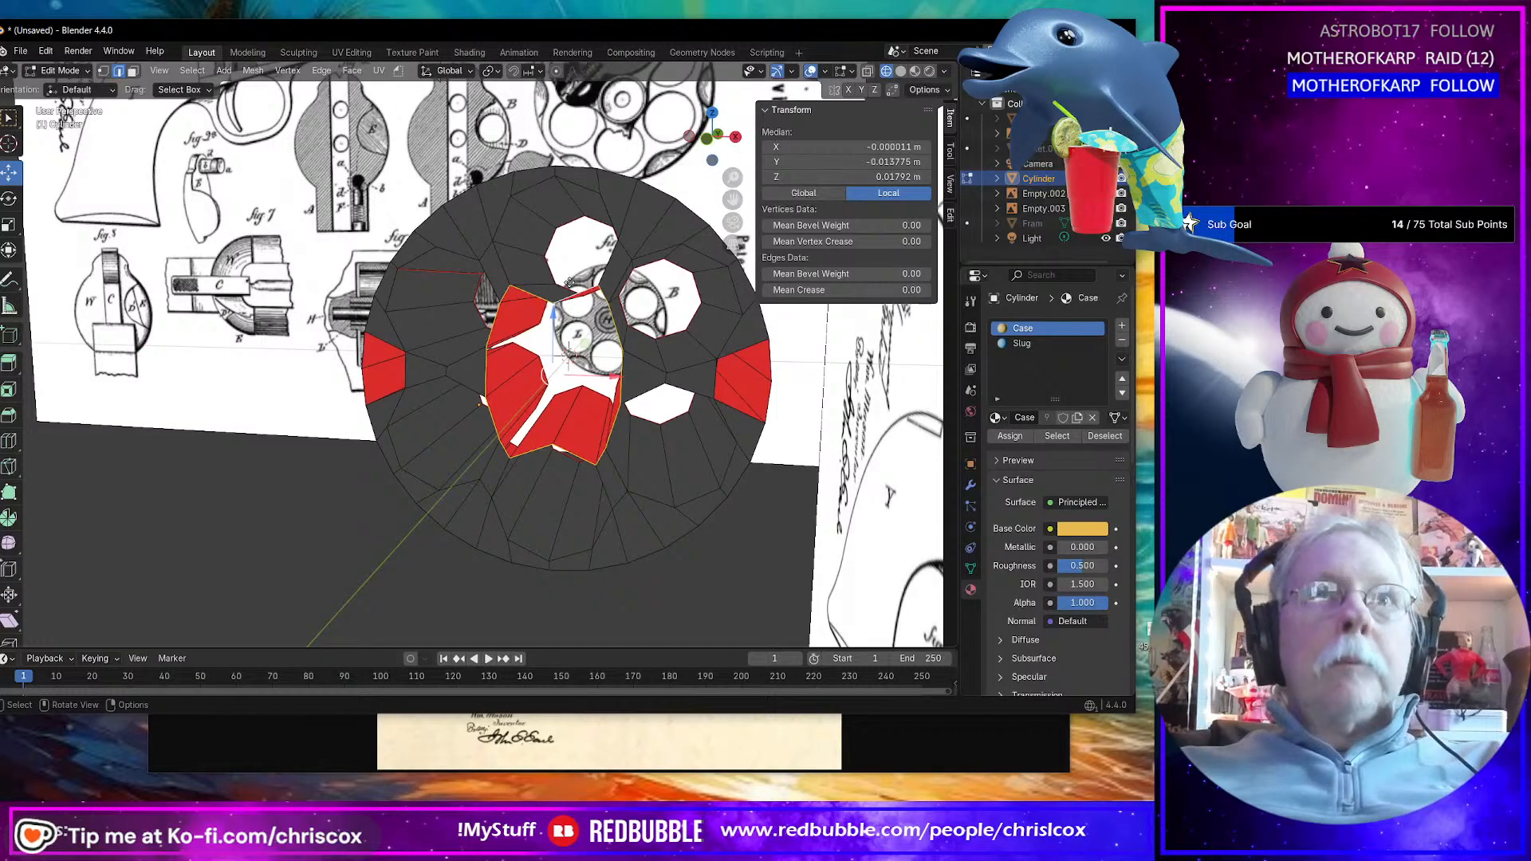
pyautogui.press('e')
pyautogui.rightClick(572, 351)
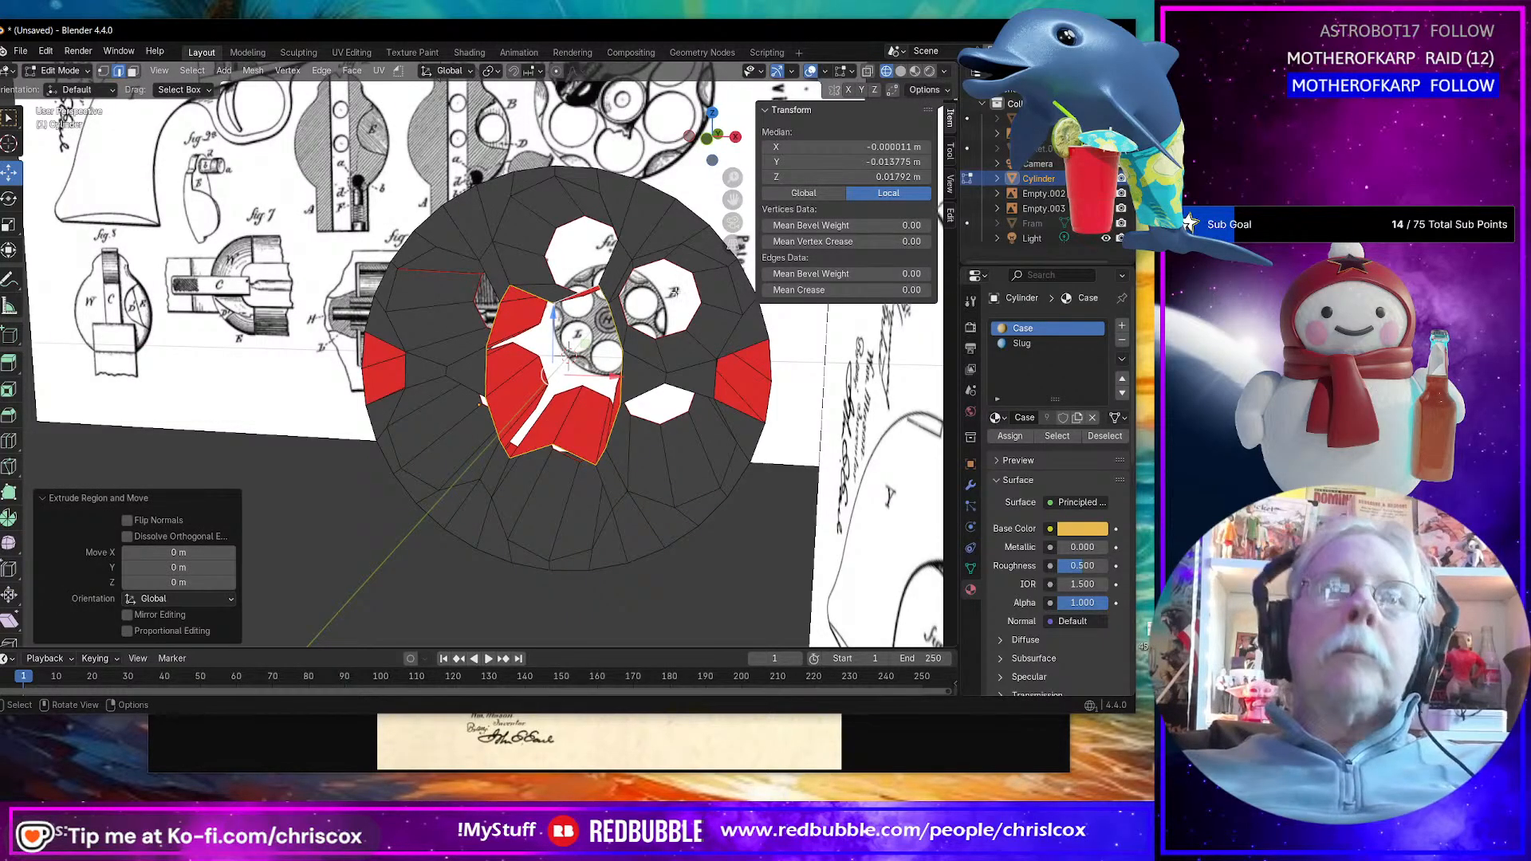
pyautogui.press('s')
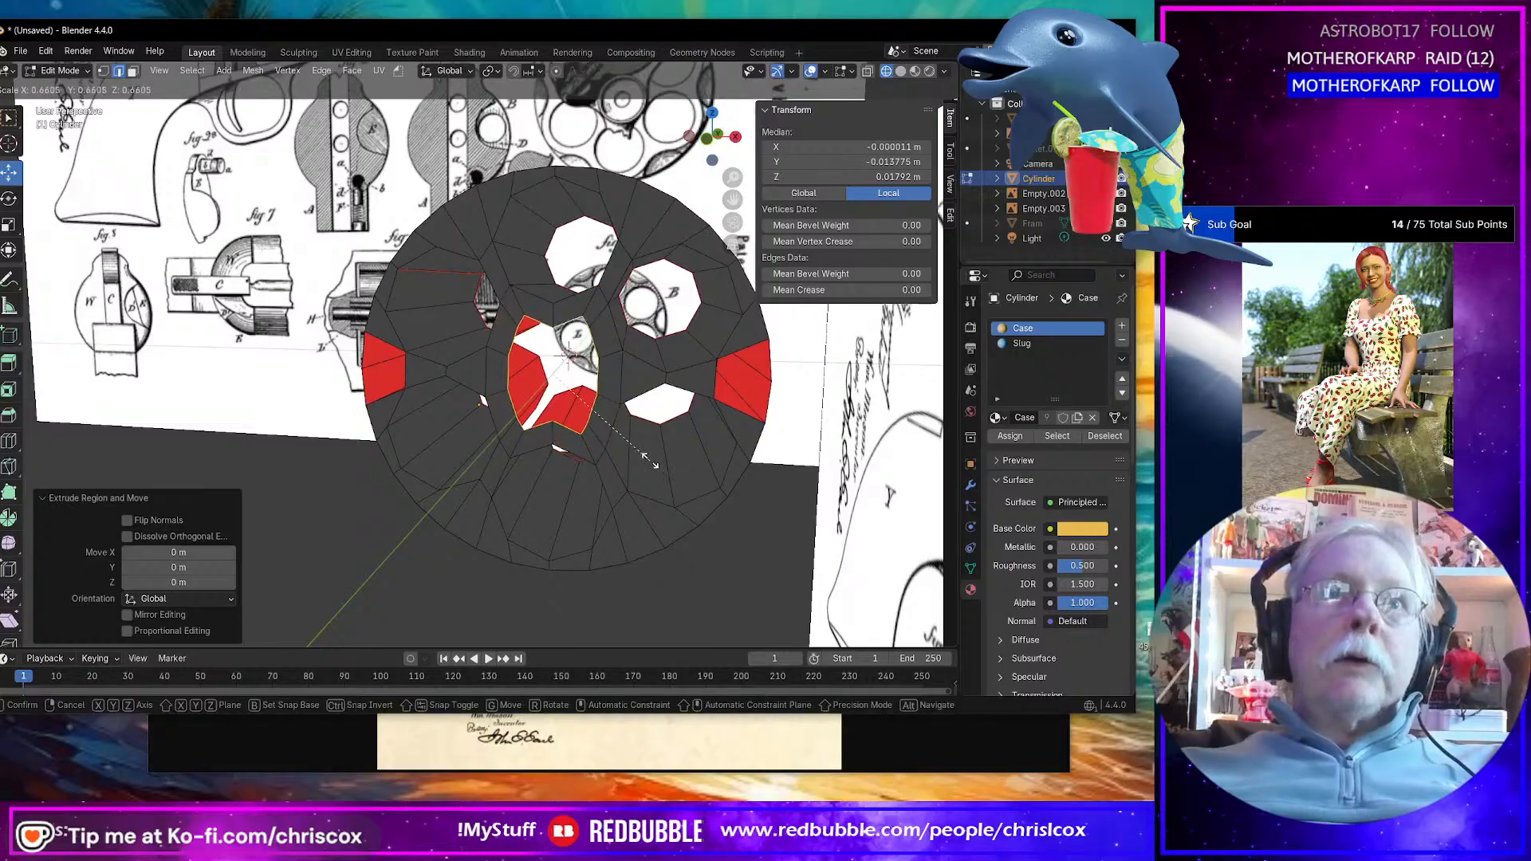
pyautogui.click(636, 451)
# Step: Round the scaled inner edge loop into a circle with LoopTools
pyautogui.hotkey('ctrl', 'e')
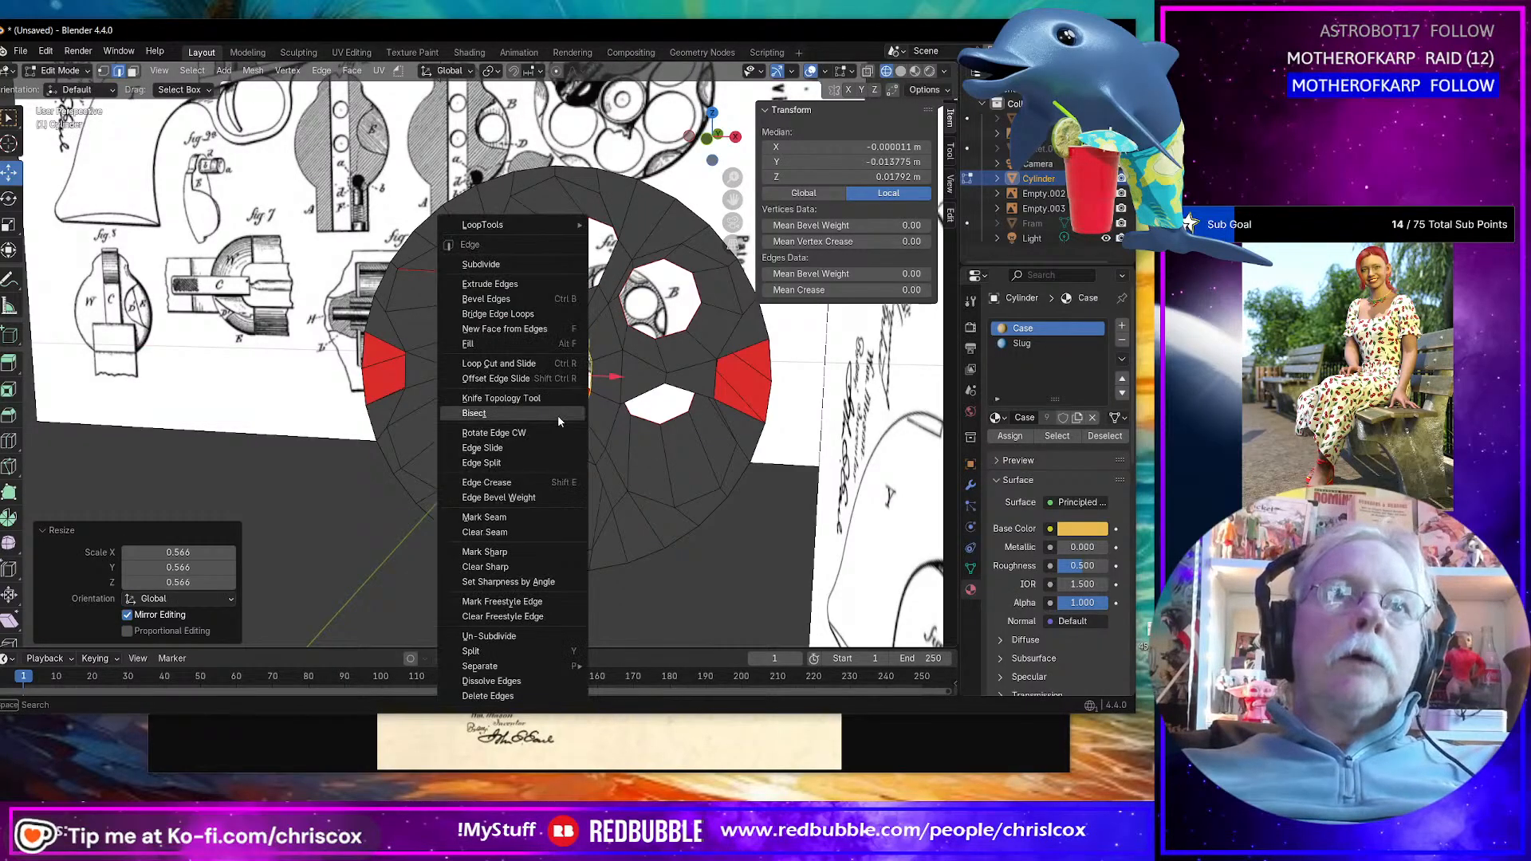
pyautogui.moveTo(506, 226)
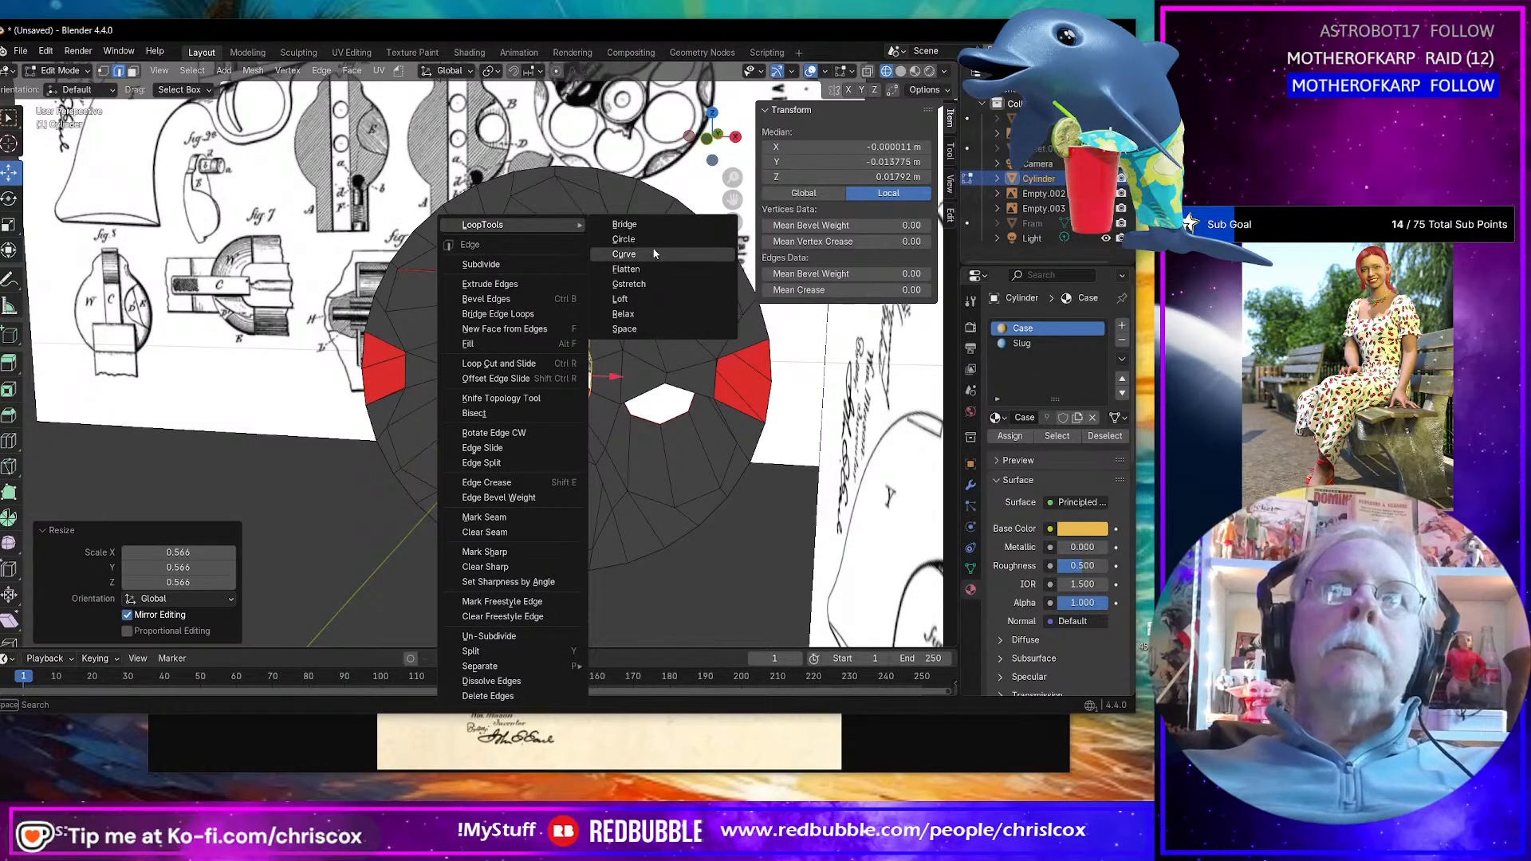
pyautogui.click(630, 239)
# Step: Extrude the circular centre loop through the cylinder, moving it 0.02699 m along Y
pyautogui.moveTo(642, 243)
pyautogui.mouseDown(button='middle')
pyautogui.moveTo(678, 257)
pyautogui.moveTo(611, 315)
pyautogui.moveTo(662, 335)
pyautogui.moveTo(619, 330)
pyautogui.moveTo(574, 352)
pyautogui.moveTo(603, 360)
pyautogui.moveTo(652, 340)
pyautogui.moveTo(658, 361)
pyautogui.moveTo(626, 372)
pyautogui.mouseUp(button='middle')
pyautogui.scroll(1, 611, 315)
pyautogui.scroll(3, 611, 315)
pyautogui.scroll(2, 620, 331)
pyautogui.scroll(-4, 619, 331)
pyautogui.press('e')
pyautogui.press('Escape')
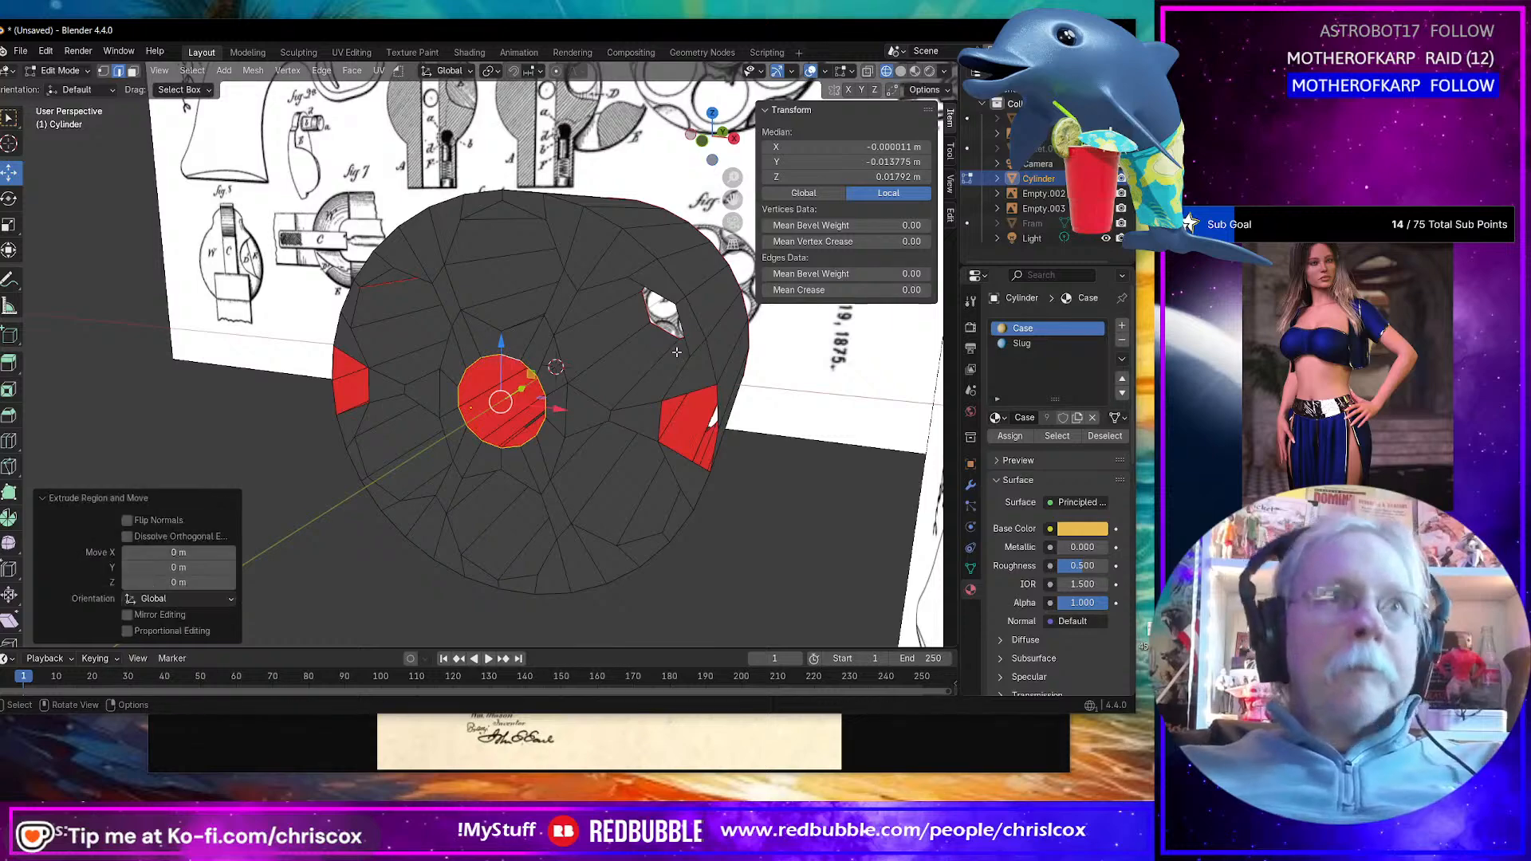
pyautogui.moveTo(520, 389); pyautogui.dragTo(596, 338)
pyautogui.moveTo(598, 341); pyautogui.dragTo(661, 367, button='middle')
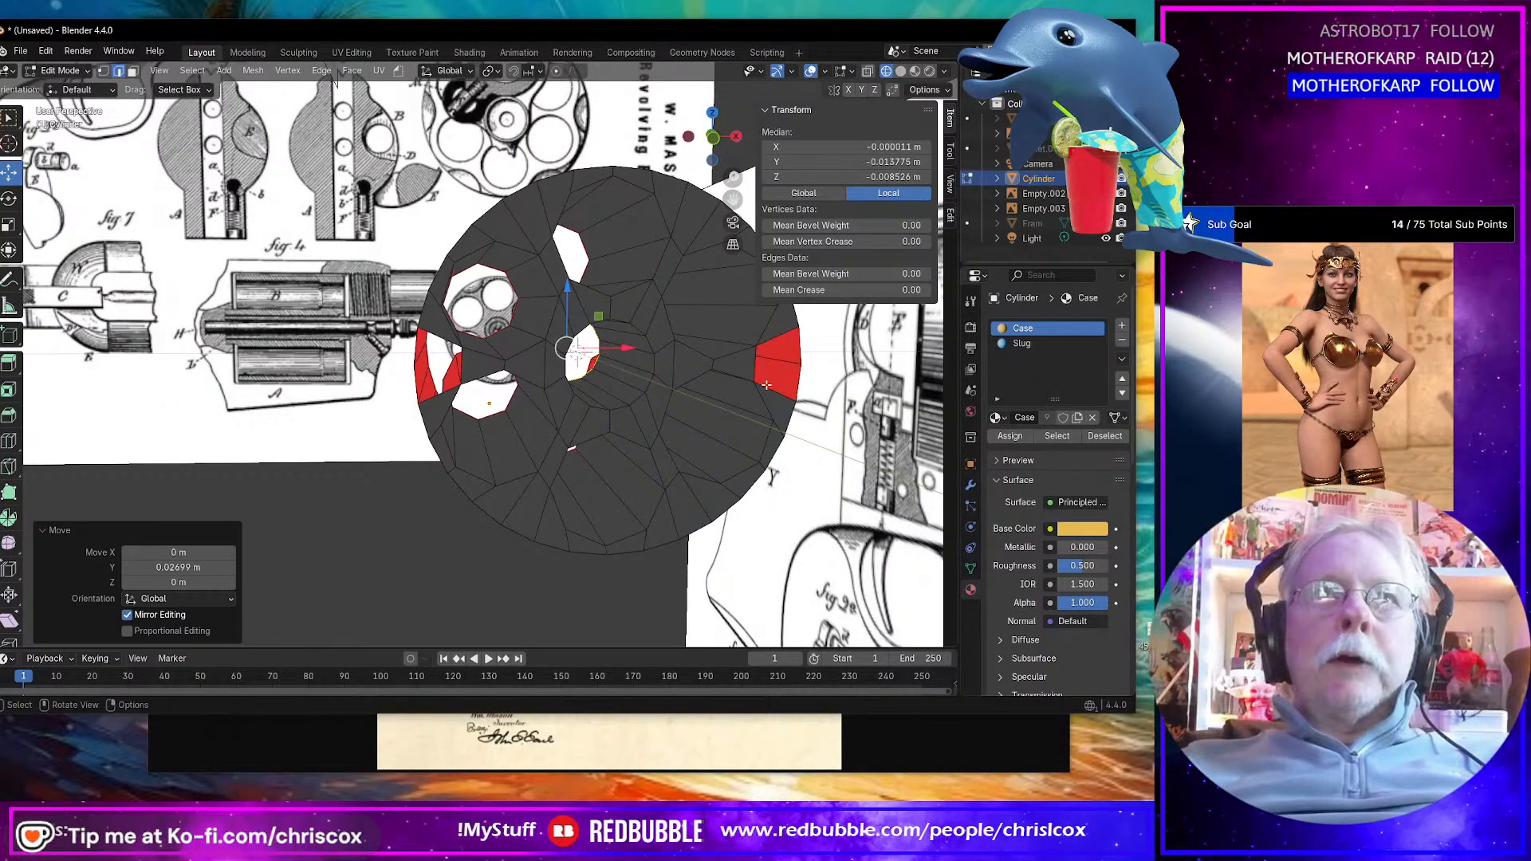
# Step: Try to fill part of a front-end rim gap with a face between two edges, and undo it
pyautogui.moveTo(661, 368); pyautogui.dragTo(457, 443, button='middle')
pyautogui.click(449, 453)
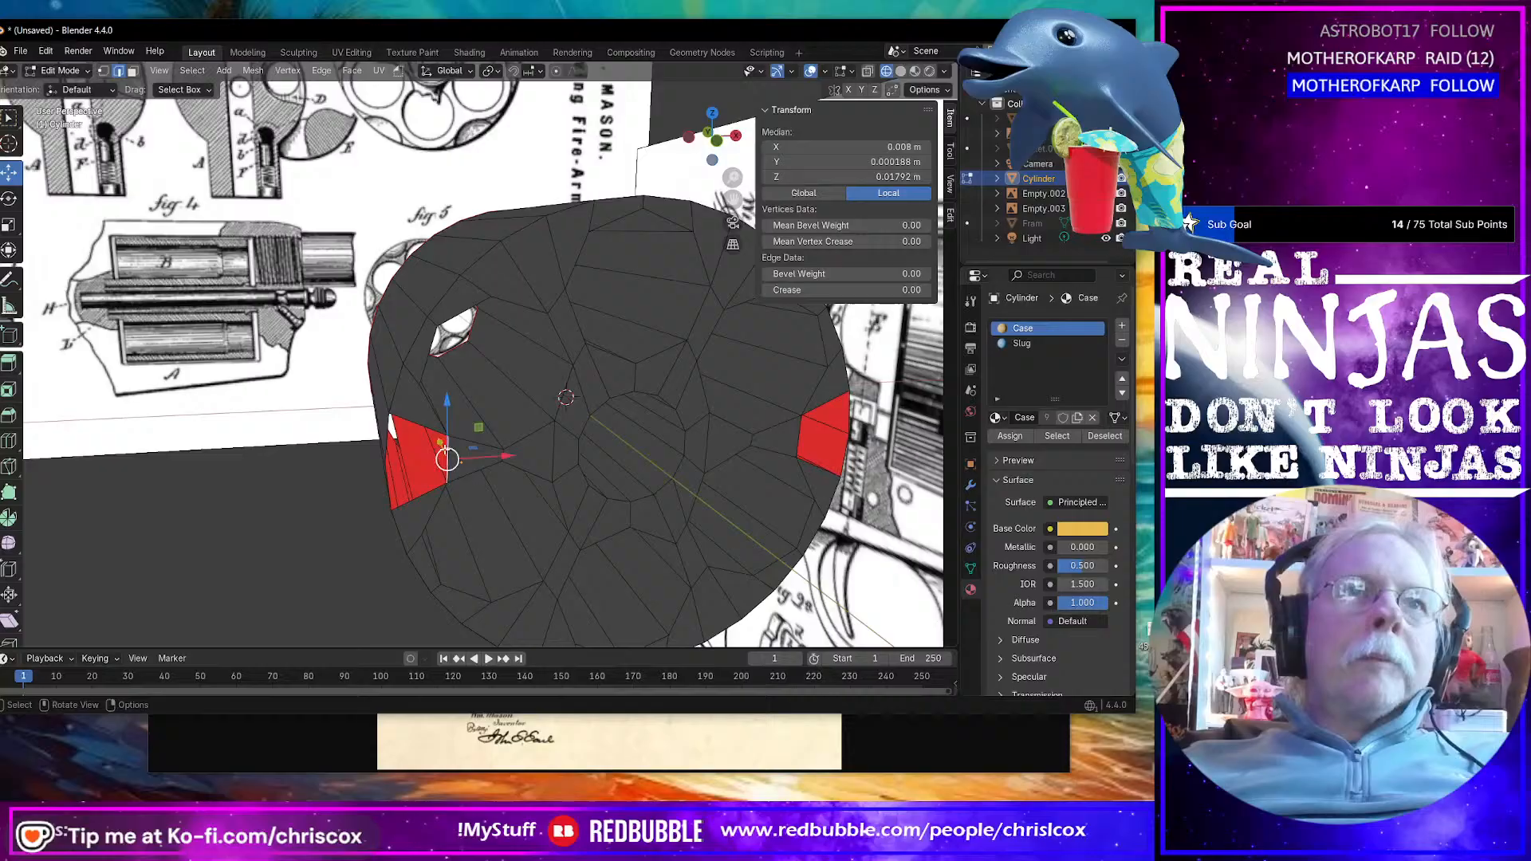
pyautogui.keyDown('shift'); pyautogui.click(407, 422); pyautogui.keyUp('shift')
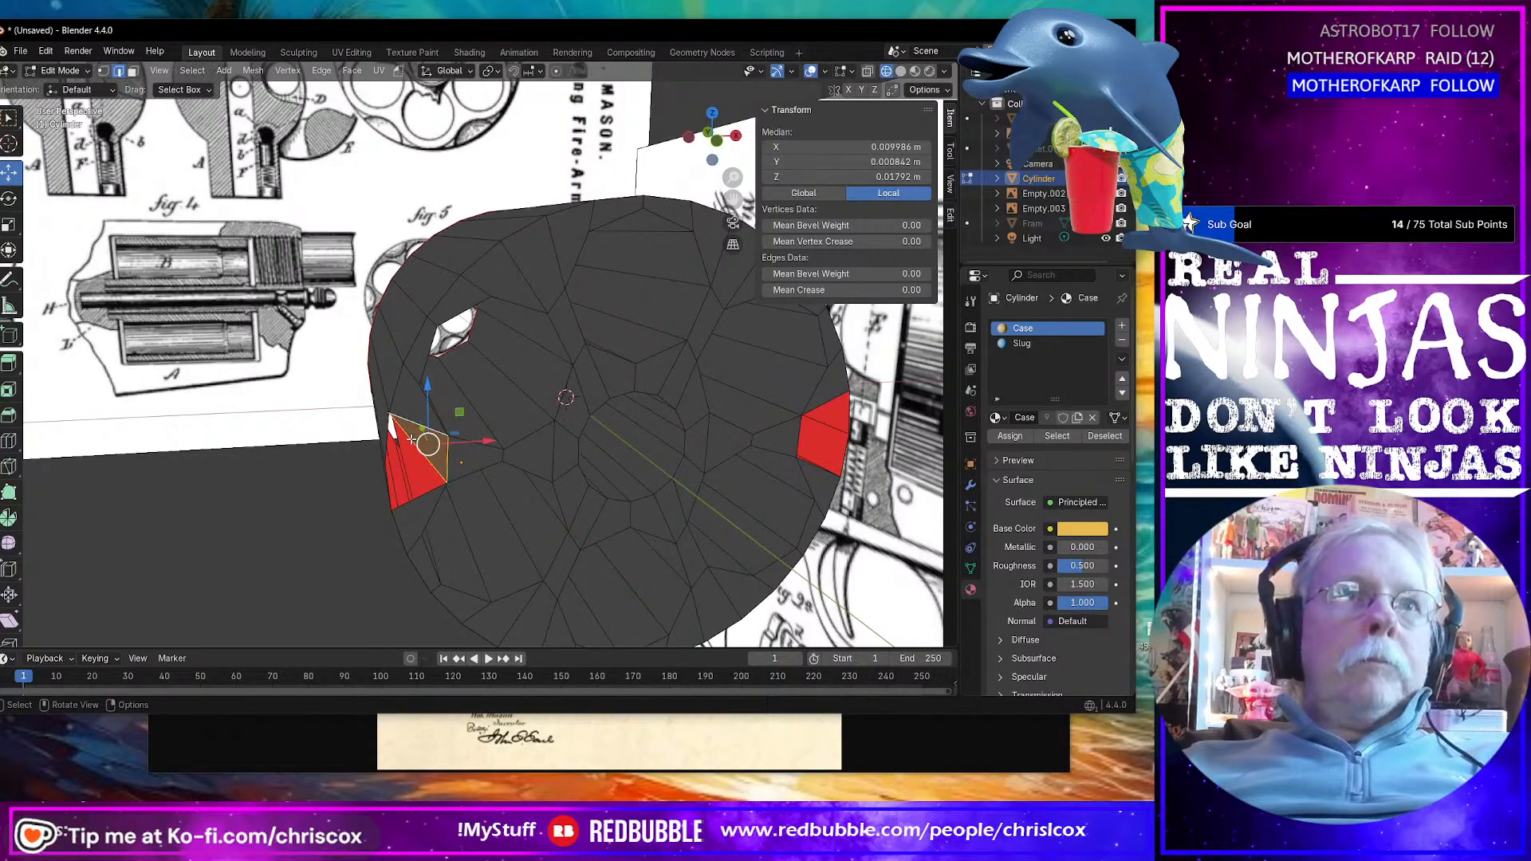
pyautogui.hotkey('ctrl', 'z')
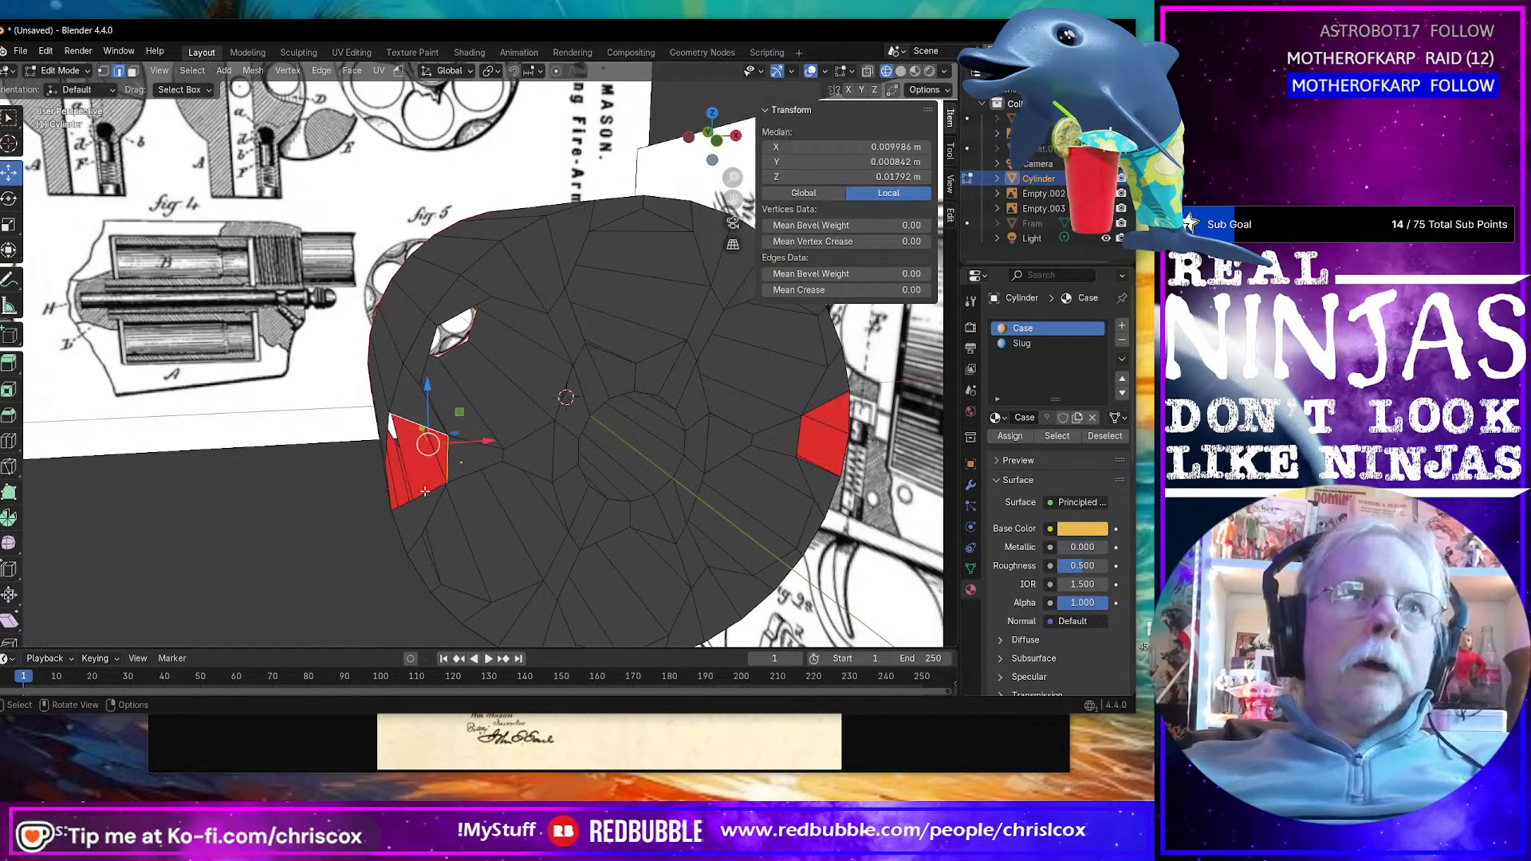
# Step: Join the rim gap's lower outer and inner edges with a face, and select the border of the remaining triangular hole
pyautogui.click(425, 491)
pyautogui.keyDown('shift'); pyautogui.click(391, 489); pyautogui.keyUp('shift')
pyautogui.moveTo(391, 489); pyautogui.dragTo(462, 482, button='middle')
pyautogui.scroll(1, 463, 481)
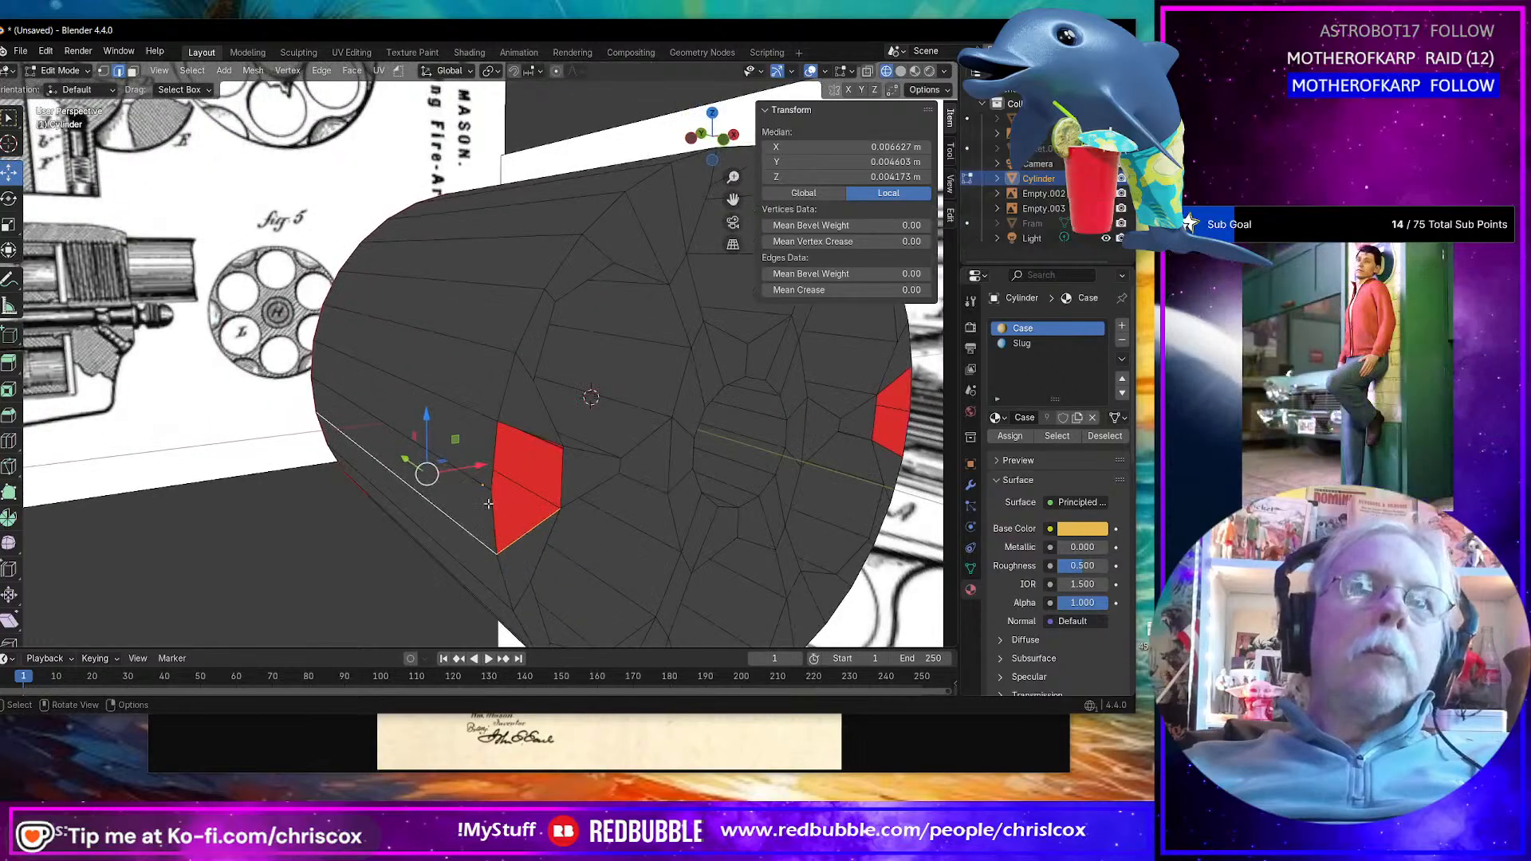
pyautogui.click(490, 504)
pyautogui.keyDown('shift'); pyautogui.click(547, 517); pyautogui.keyUp('shift')
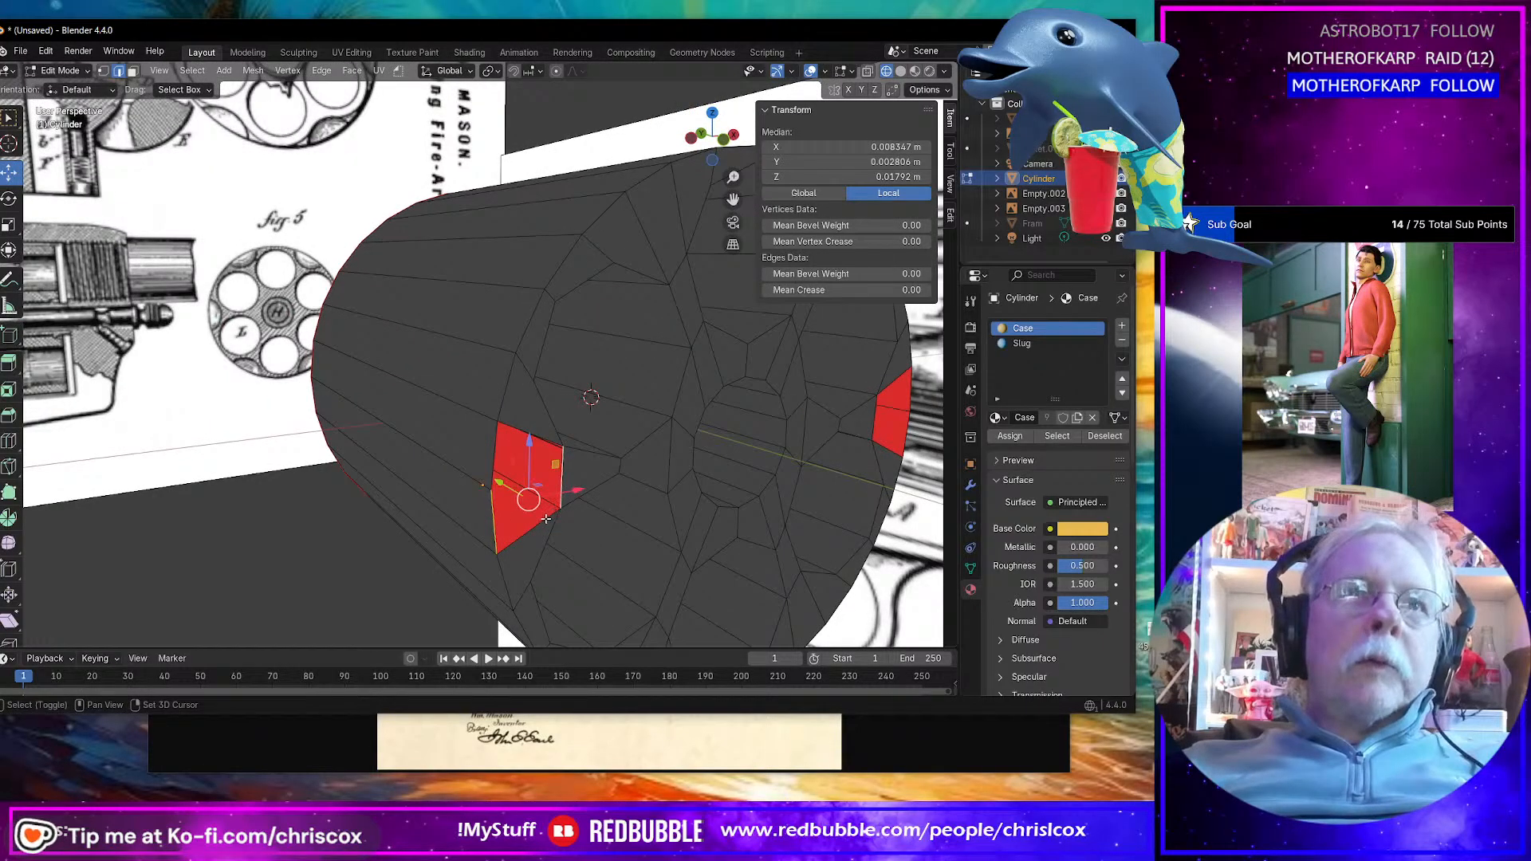
pyautogui.press('f')
pyautogui.hotkey('shift', 'space')
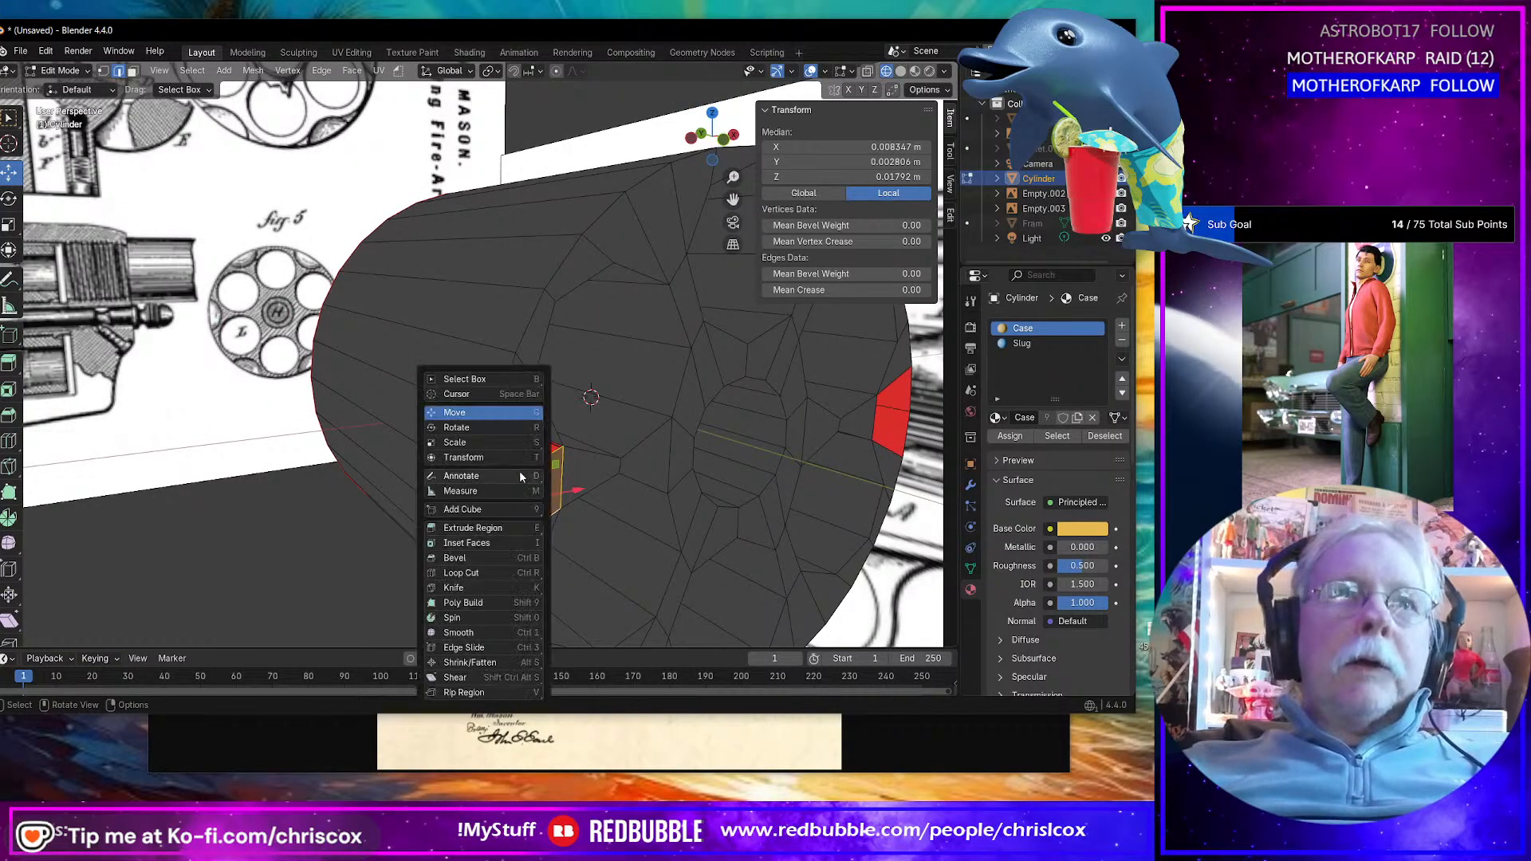
pyautogui.click(524, 473)
pyautogui.keyDown('alt'); pyautogui.click(523, 470); pyautogui.keyUp('alt')
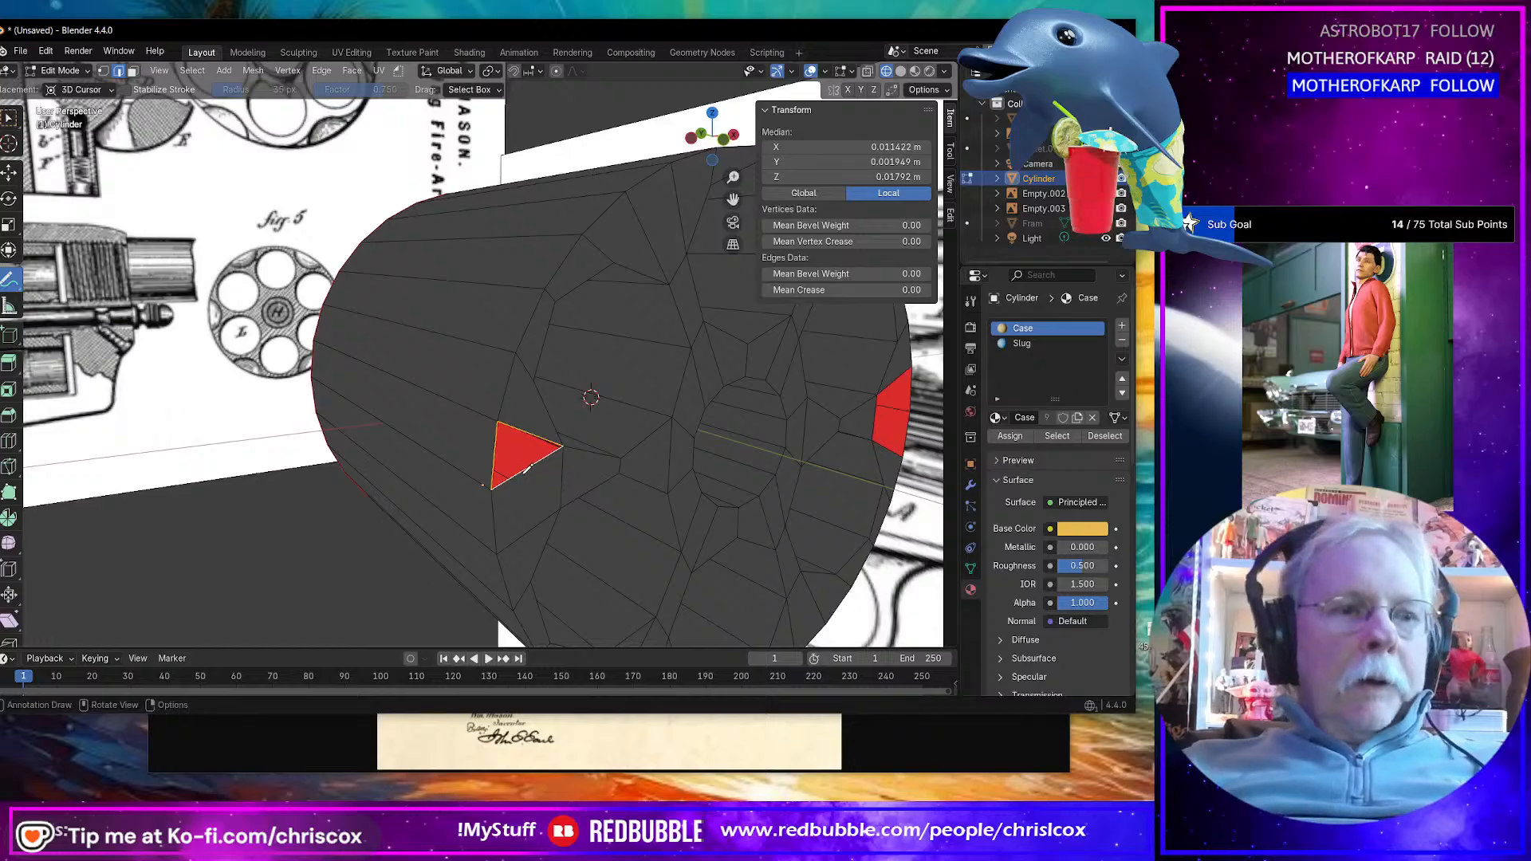
# Step: Fill the remaining triangular hole, restore the Move tool, and join the facing edges in the opposite rim gap with a face
pyautogui.moveTo(526, 469)
pyautogui.mouseDown(button='middle')
pyautogui.moveTo(515, 485)
pyautogui.moveTo(513, 456)
pyautogui.mouseUp(button='middle')
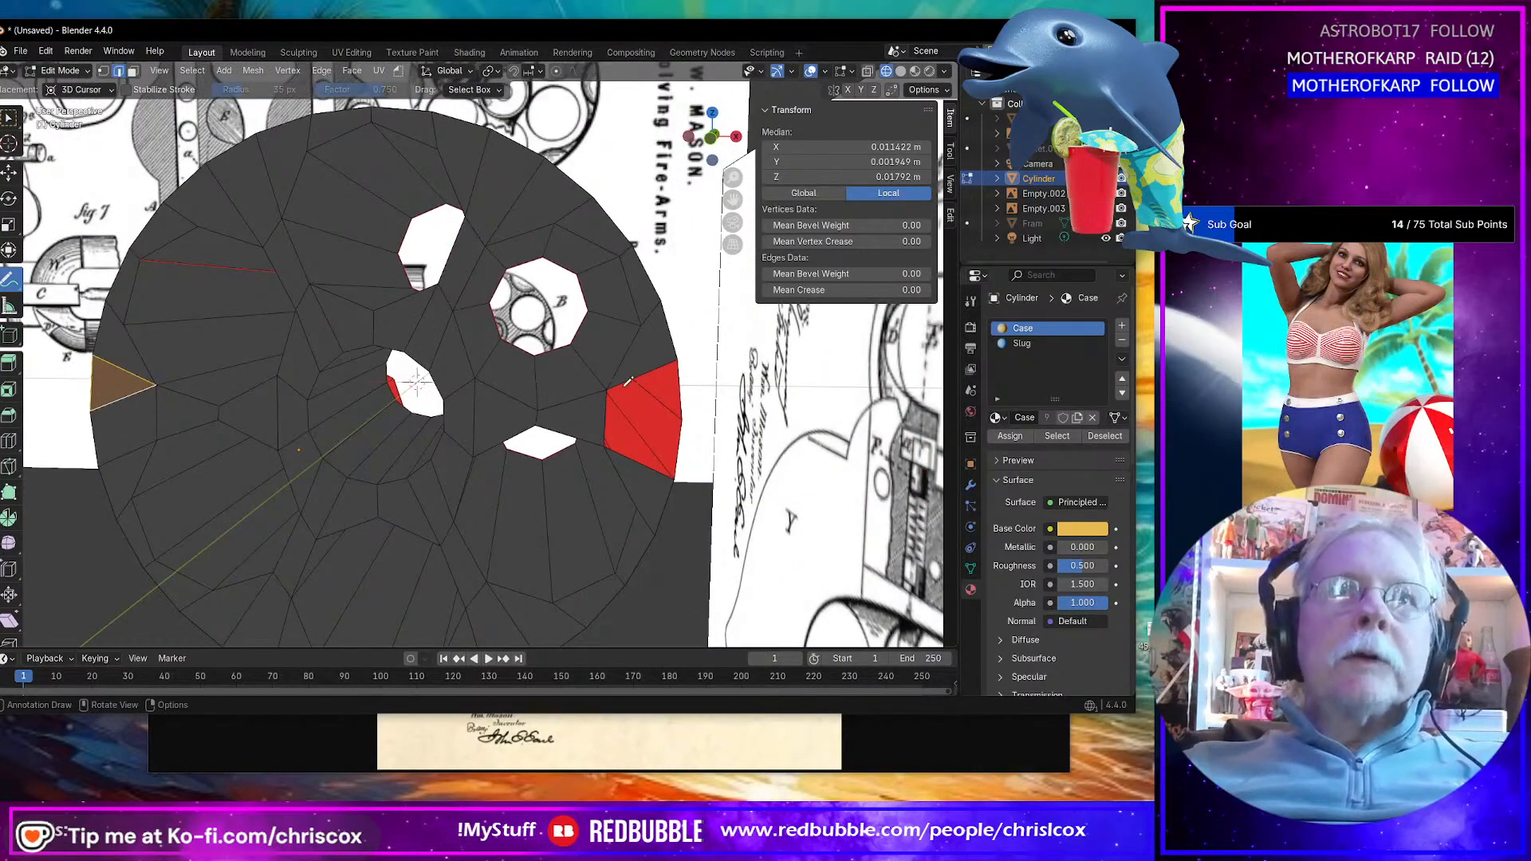
pyautogui.press('q')
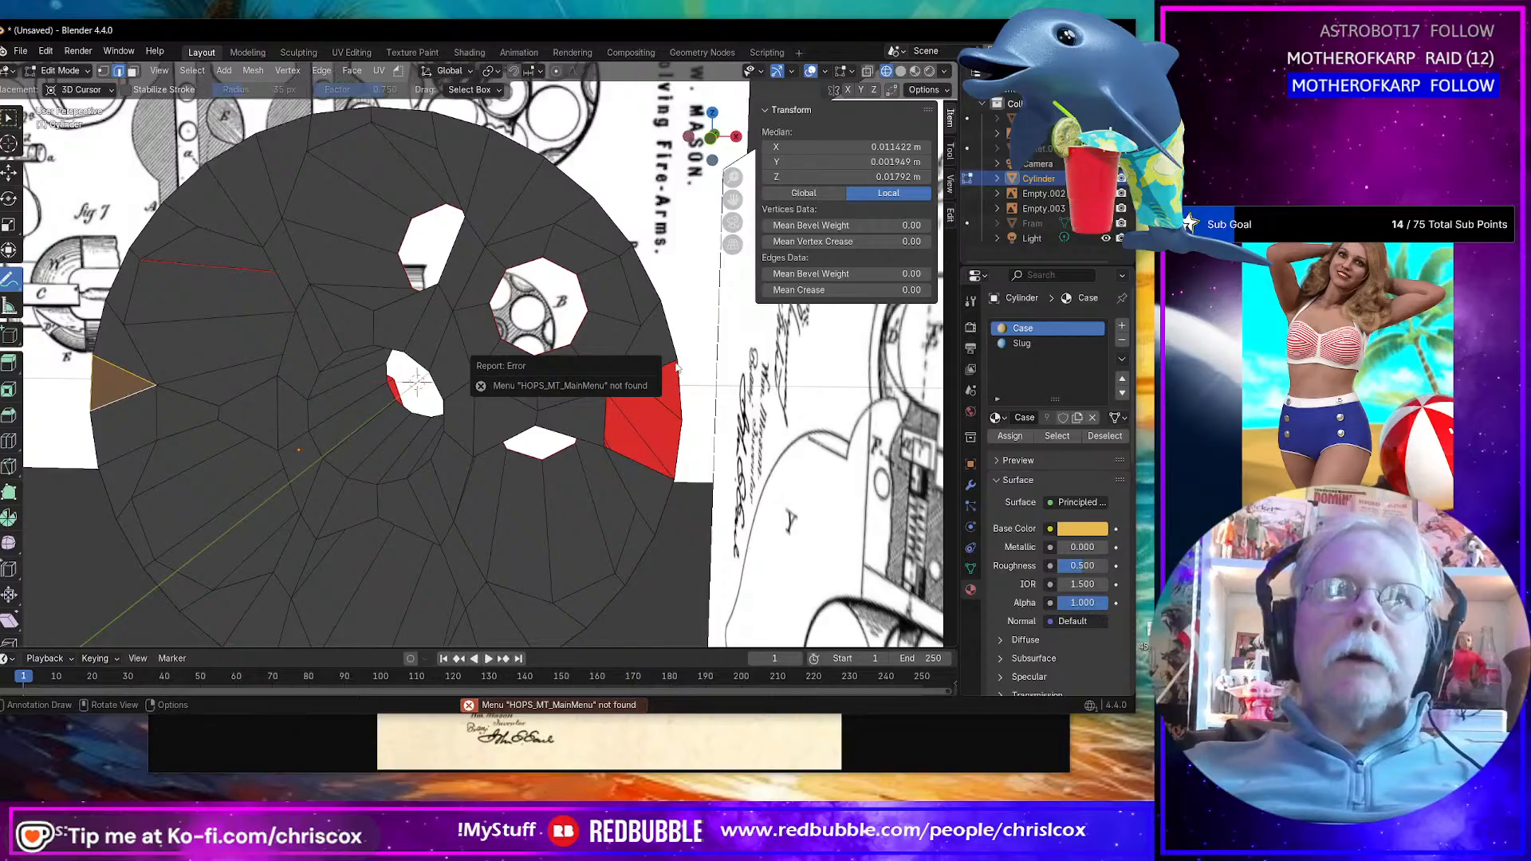
pyautogui.hotkey('shift', 'space')
pyautogui.press('g')
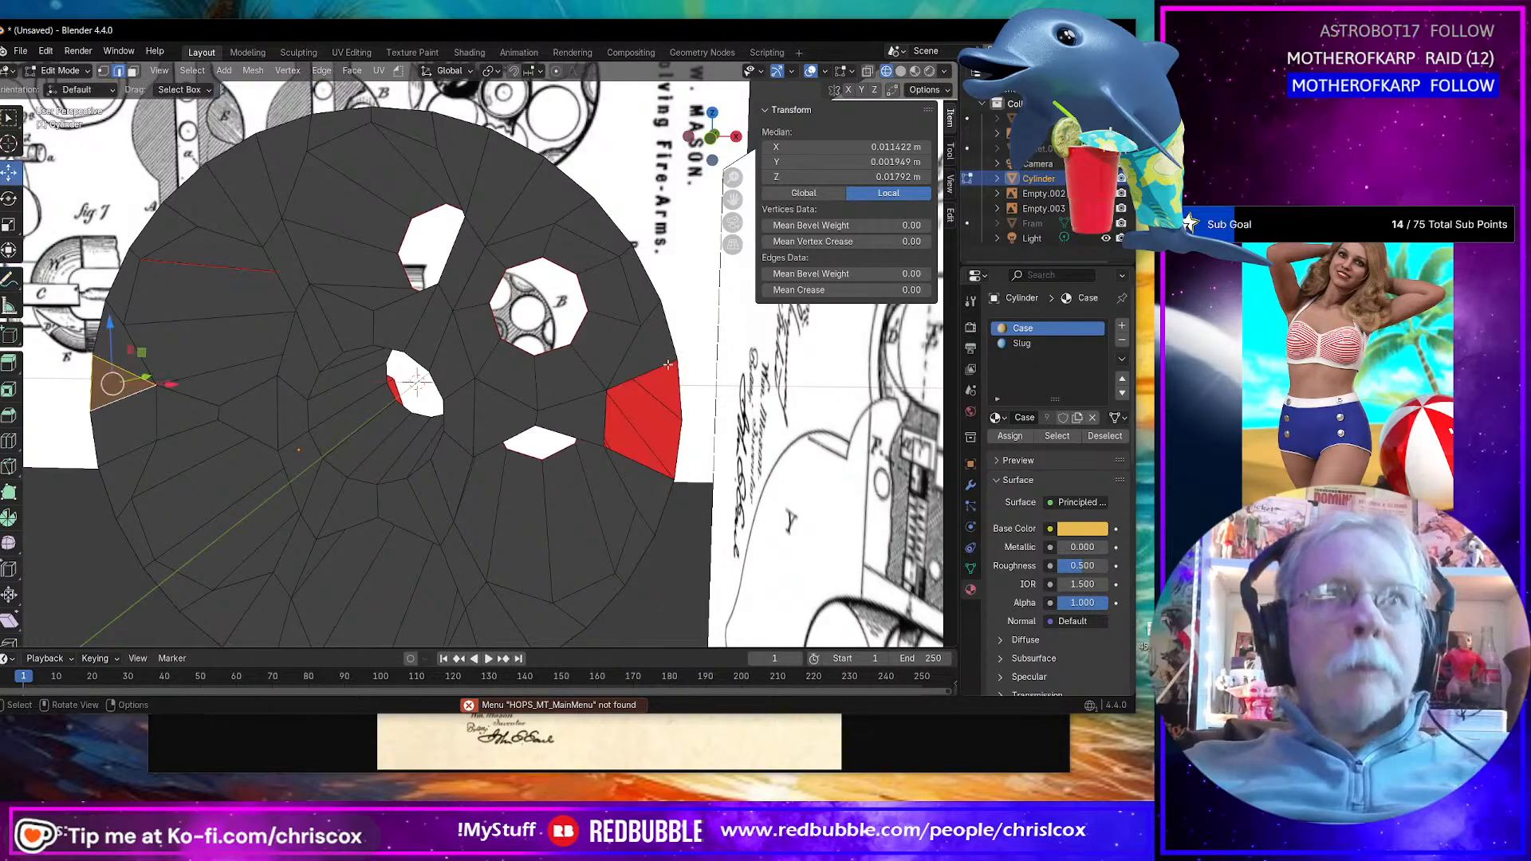
pyautogui.click(606, 422)
pyautogui.keyDown('shift'); pyautogui.click(629, 466); pyautogui.keyUp('shift')
pyautogui.moveTo(630, 467); pyautogui.dragTo(558, 446, button='middle')
pyautogui.keyDown('shift'); pyautogui.click(615, 461); pyautogui.keyUp('shift')
pyautogui.keyDown('shift'); pyautogui.click(616, 459); pyautogui.keyUp('shift')
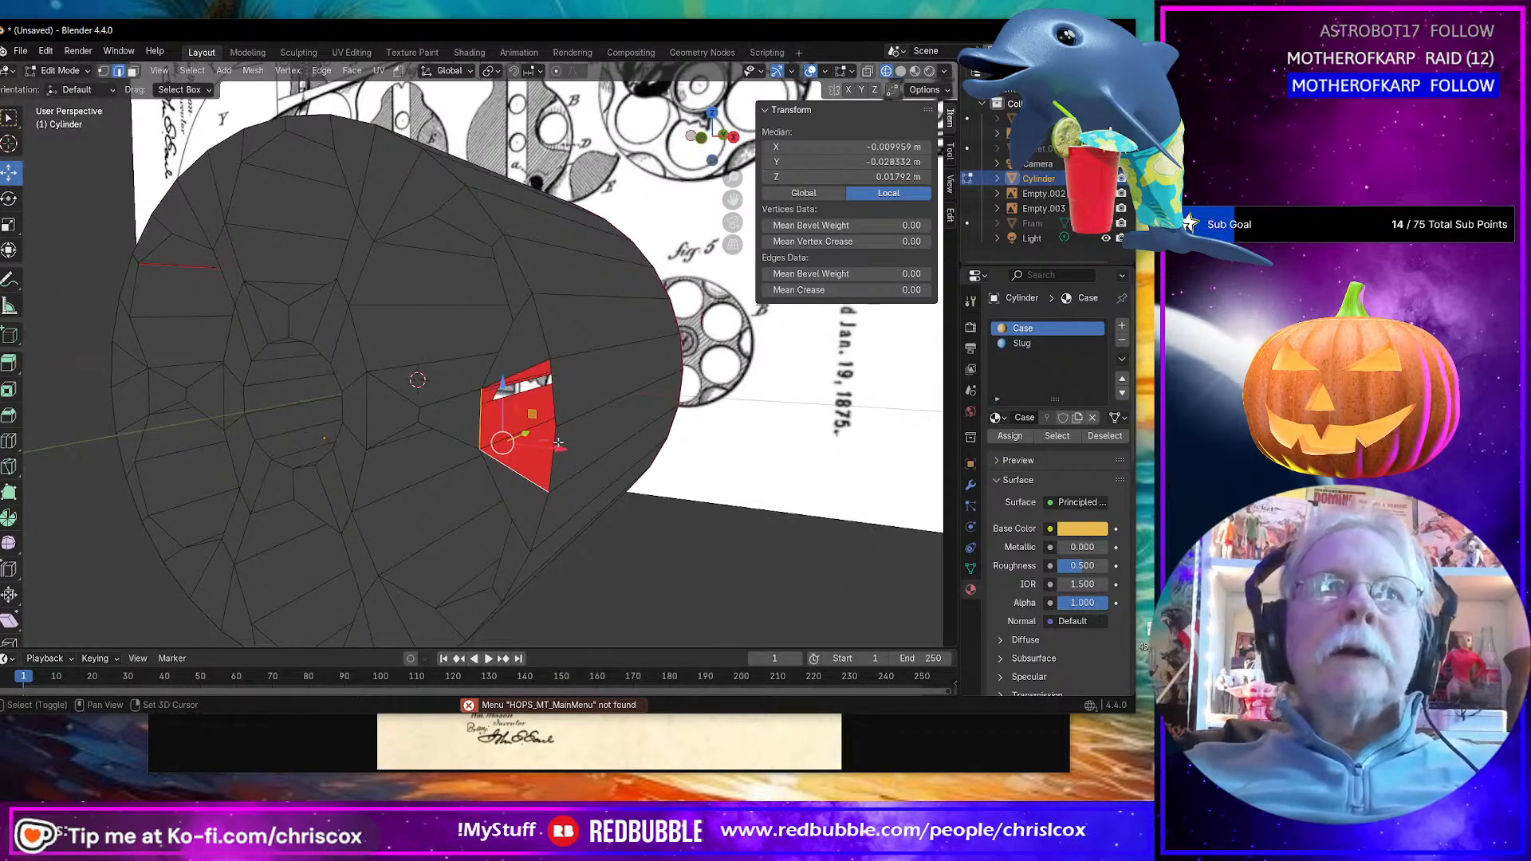
pyautogui.keyDown('shift'); pyautogui.click(559, 443); pyautogui.keyUp('shift')
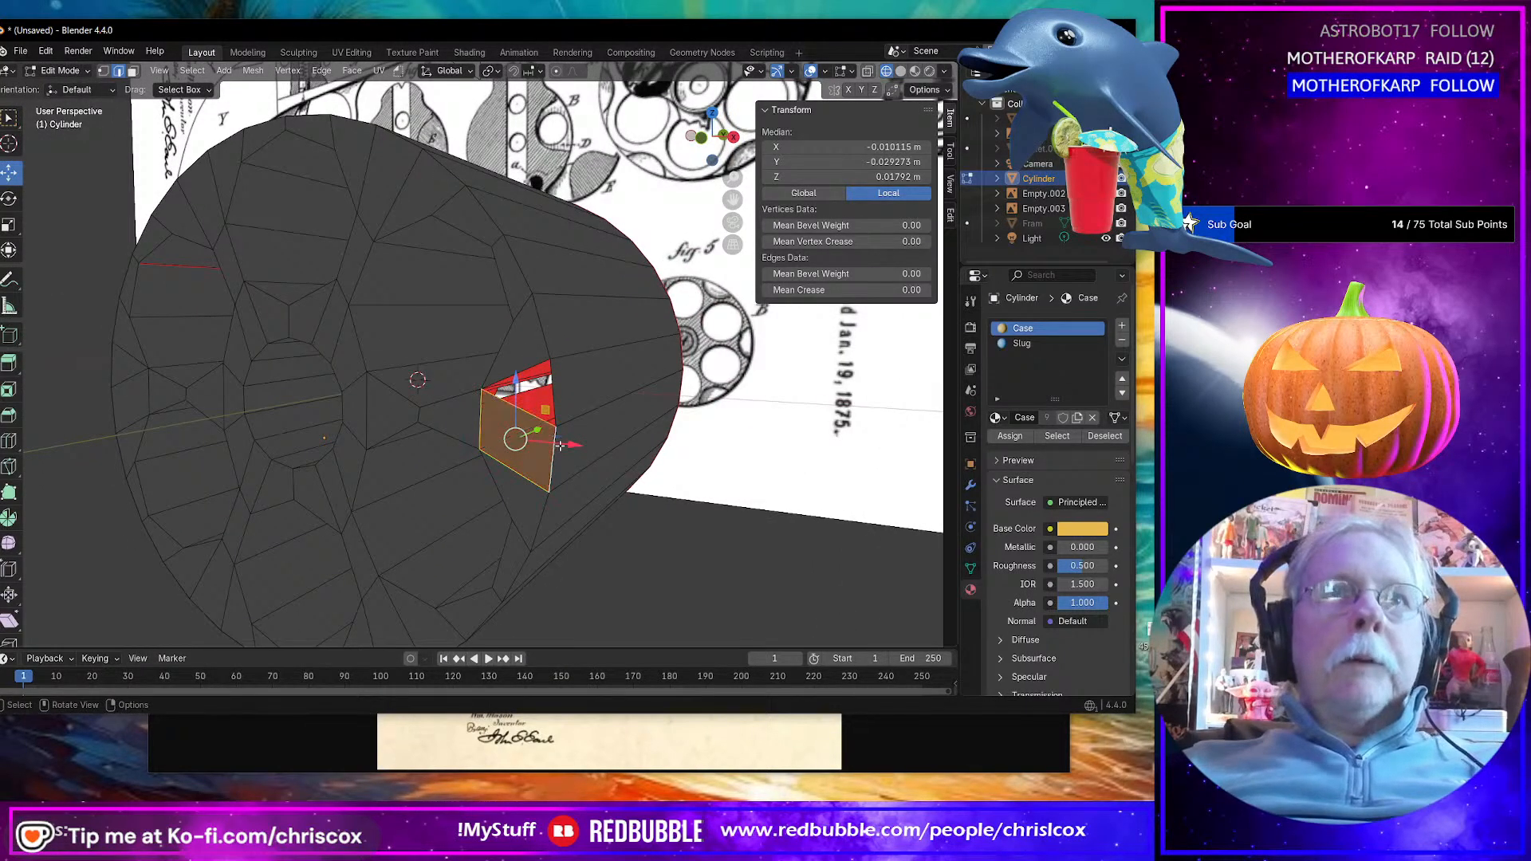
pyautogui.click(548, 363)
# Step: Leave Edit Mode, compare the cylinder with the side-view patent drawing, and examine the viewport gizmo and overlay settings
pyautogui.moveTo(549, 363); pyautogui.dragTo(615, 430, button='middle')
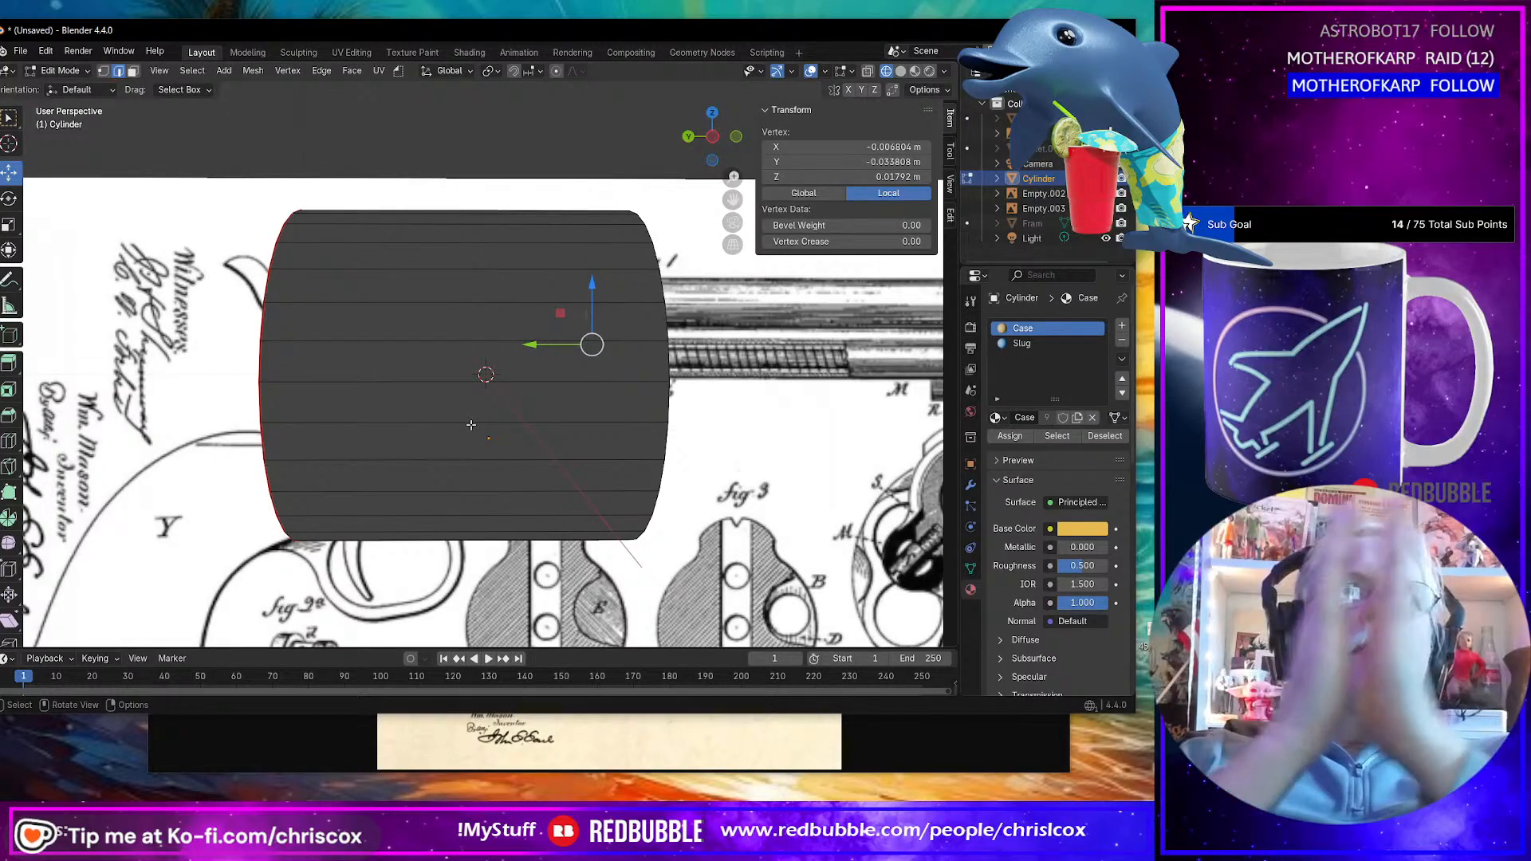
pyautogui.scroll(-5, 472, 425)
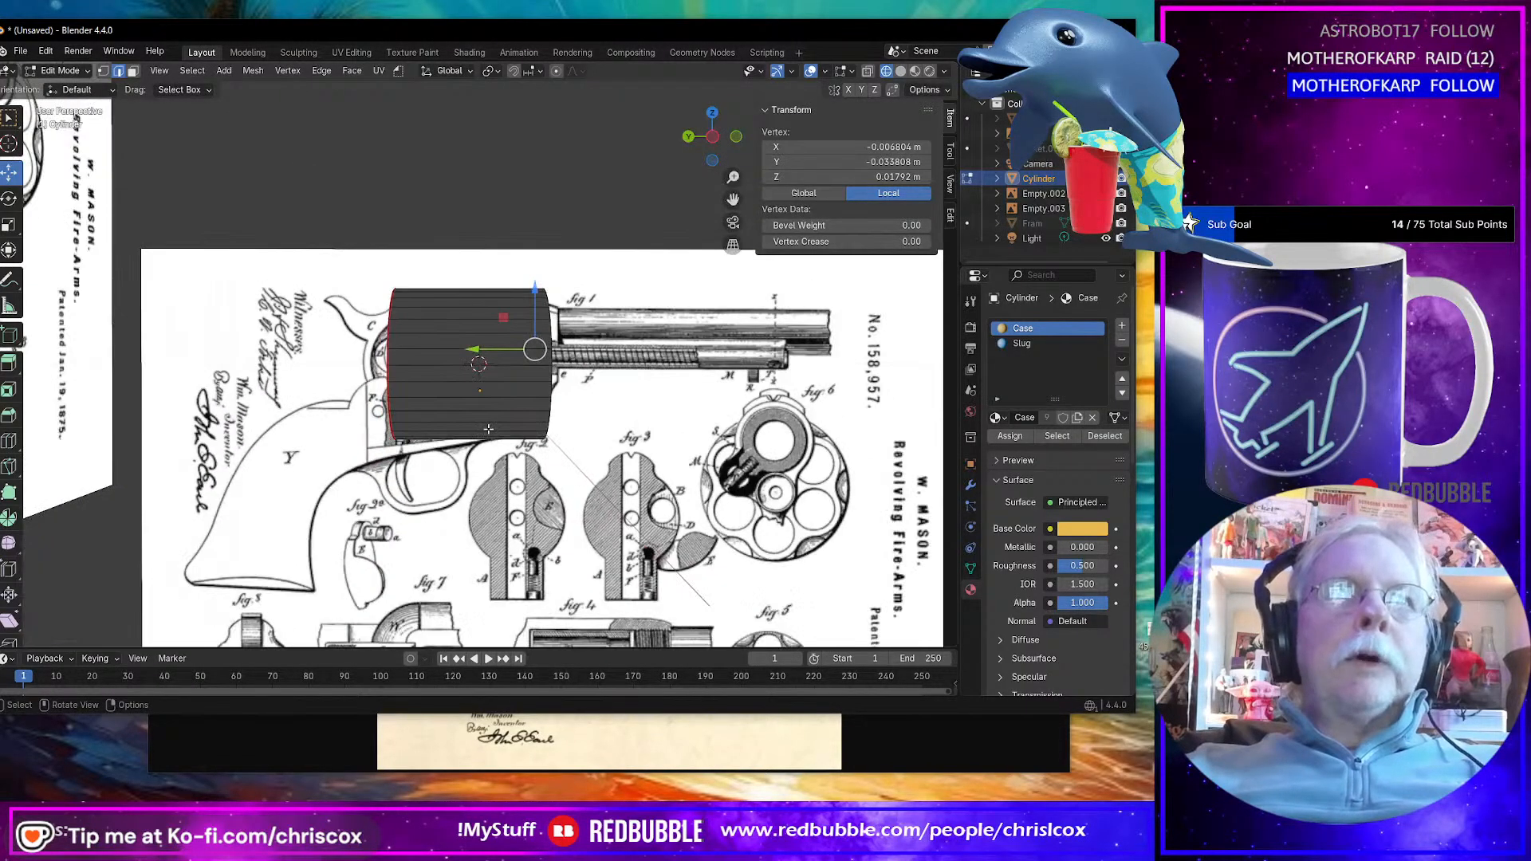
pyautogui.moveTo(473, 425)
pyautogui.mouseDown(button='middle')
pyautogui.moveTo(345, 434)
pyautogui.moveTo(385, 447)
pyautogui.moveTo(497, 428)
pyautogui.mouseUp(button='middle')
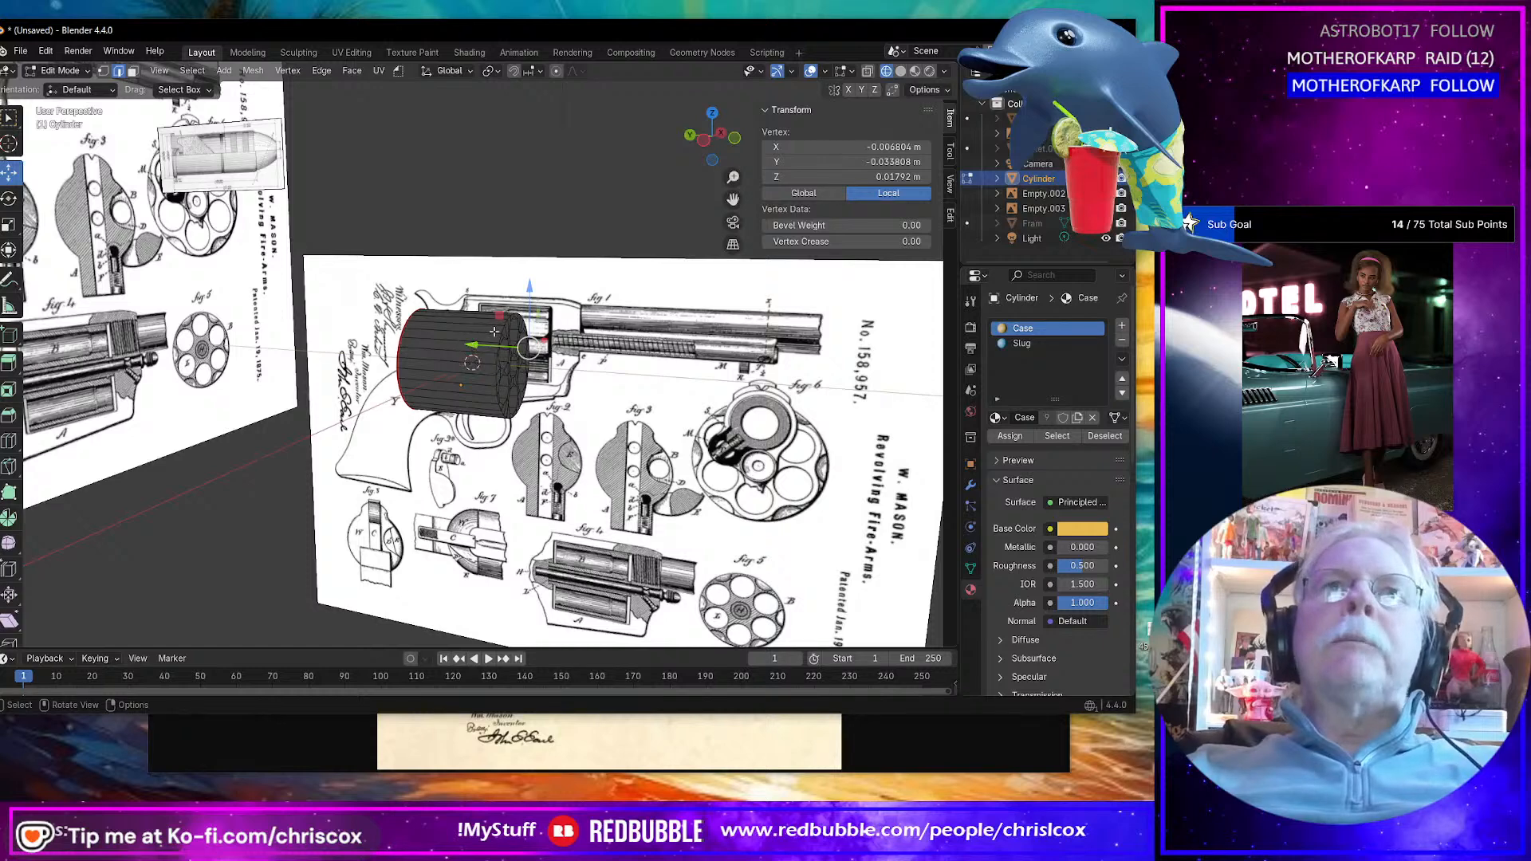
pyautogui.moveTo(494, 331); pyautogui.dragTo(517, 322, button='middle')
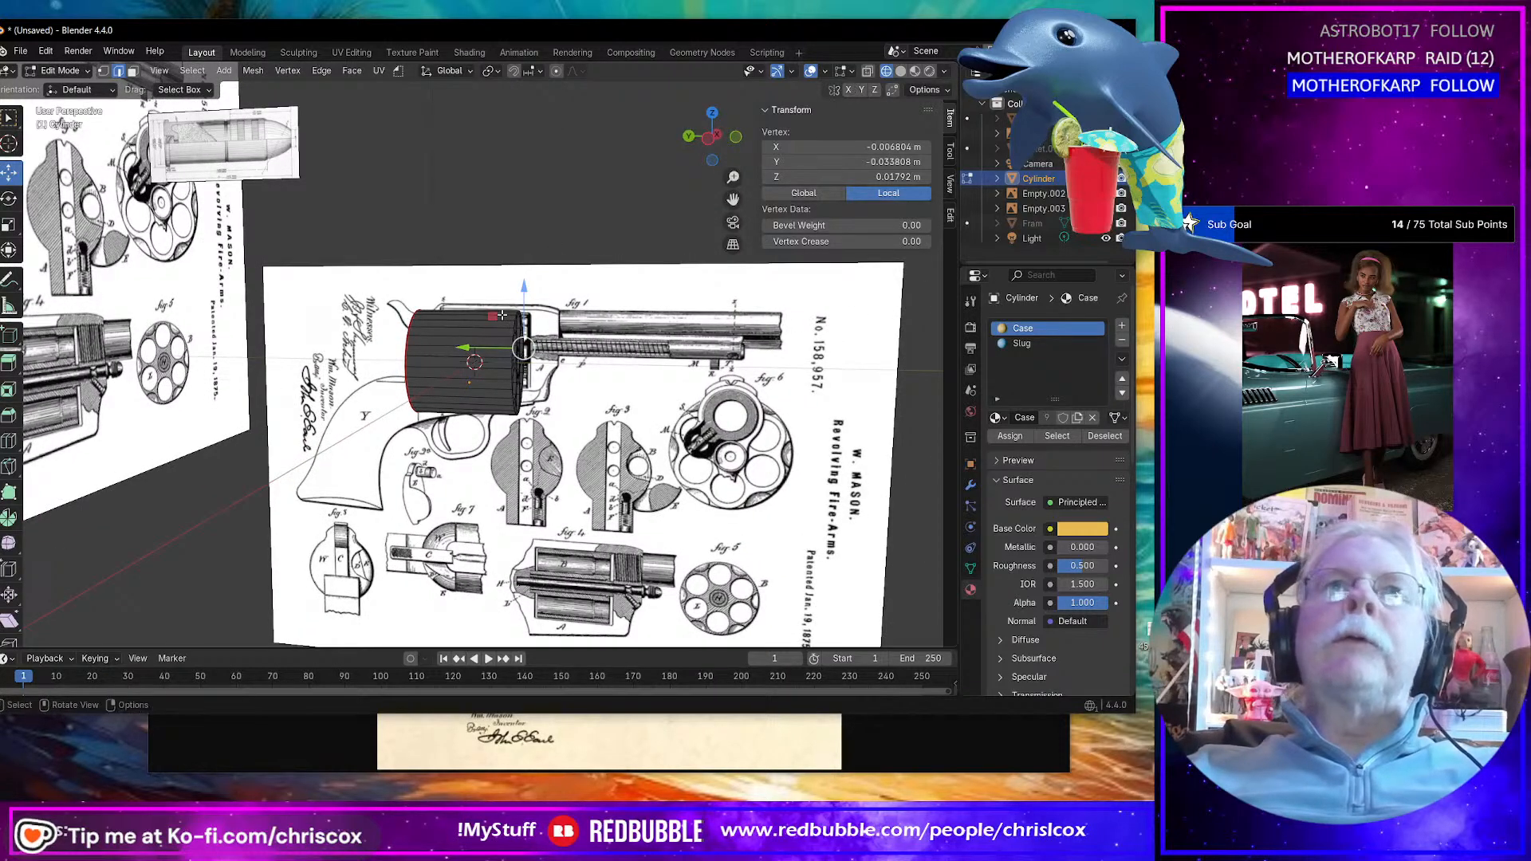
pyautogui.press('Tab')
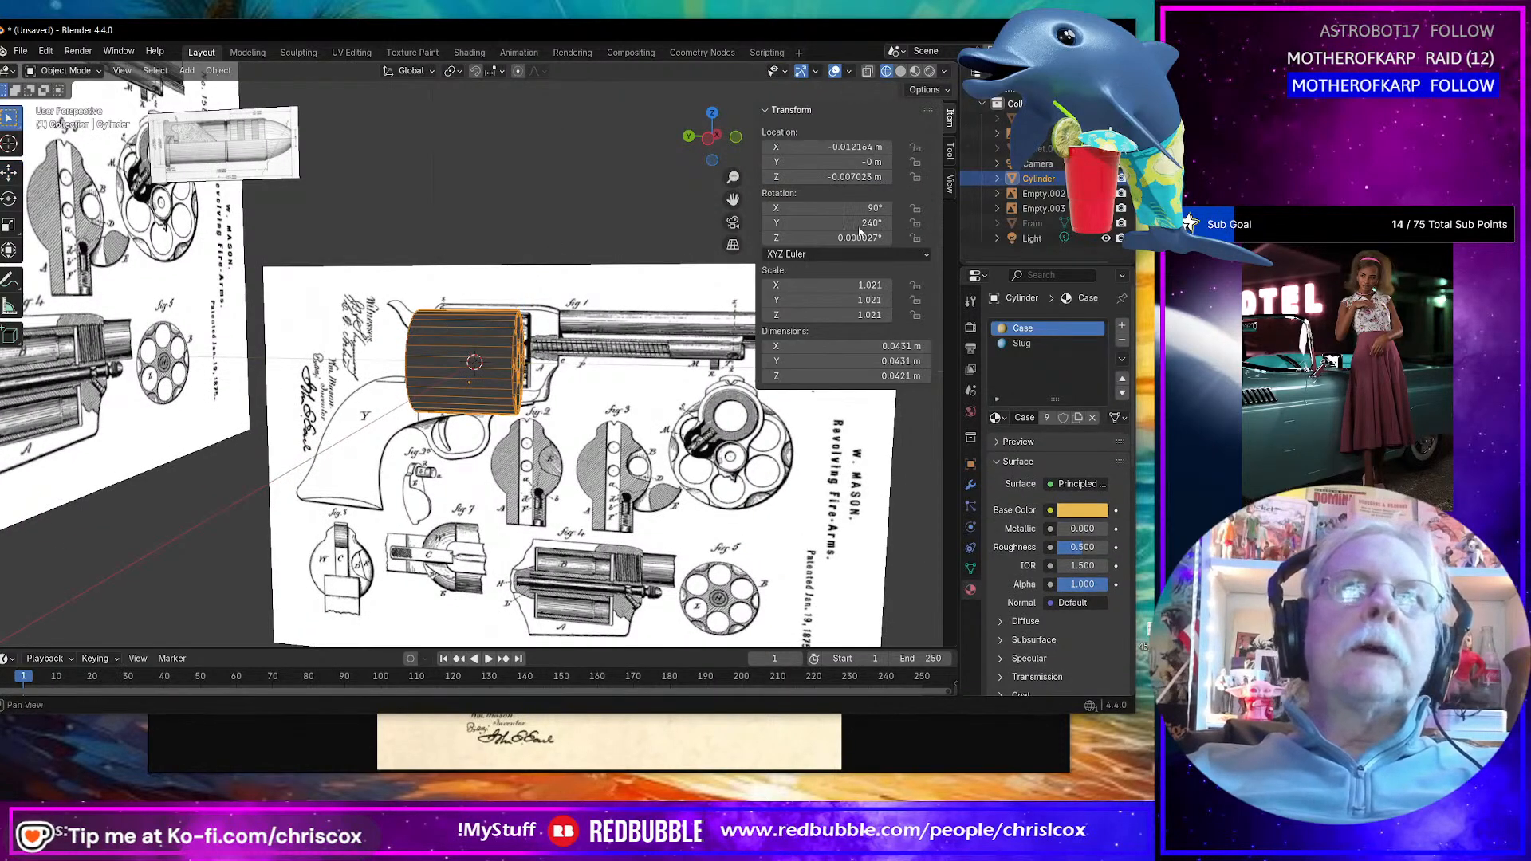
pyautogui.click(817, 71)
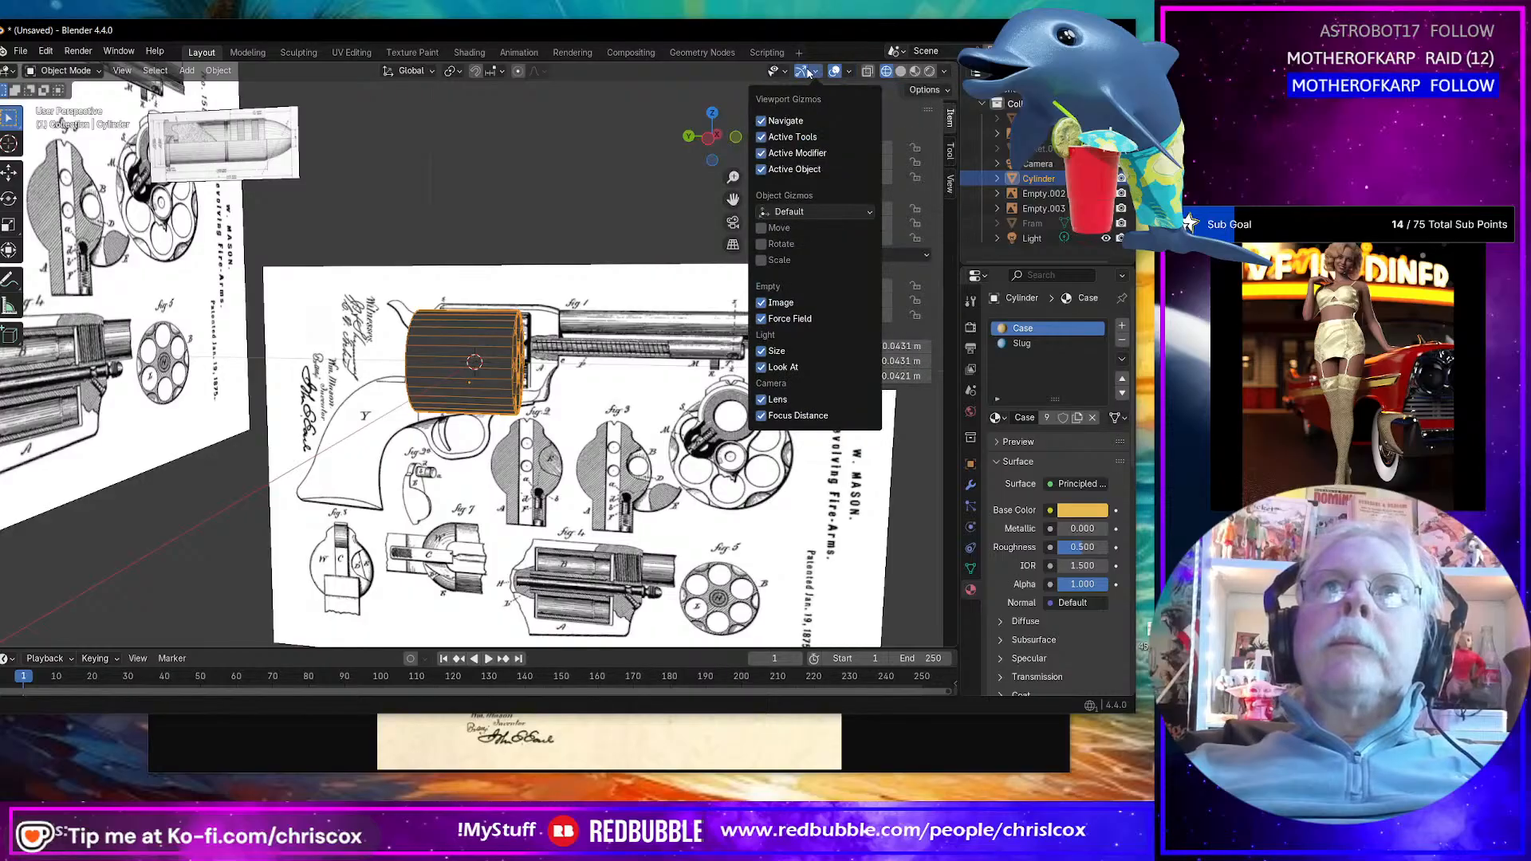
pyautogui.click(849, 71)
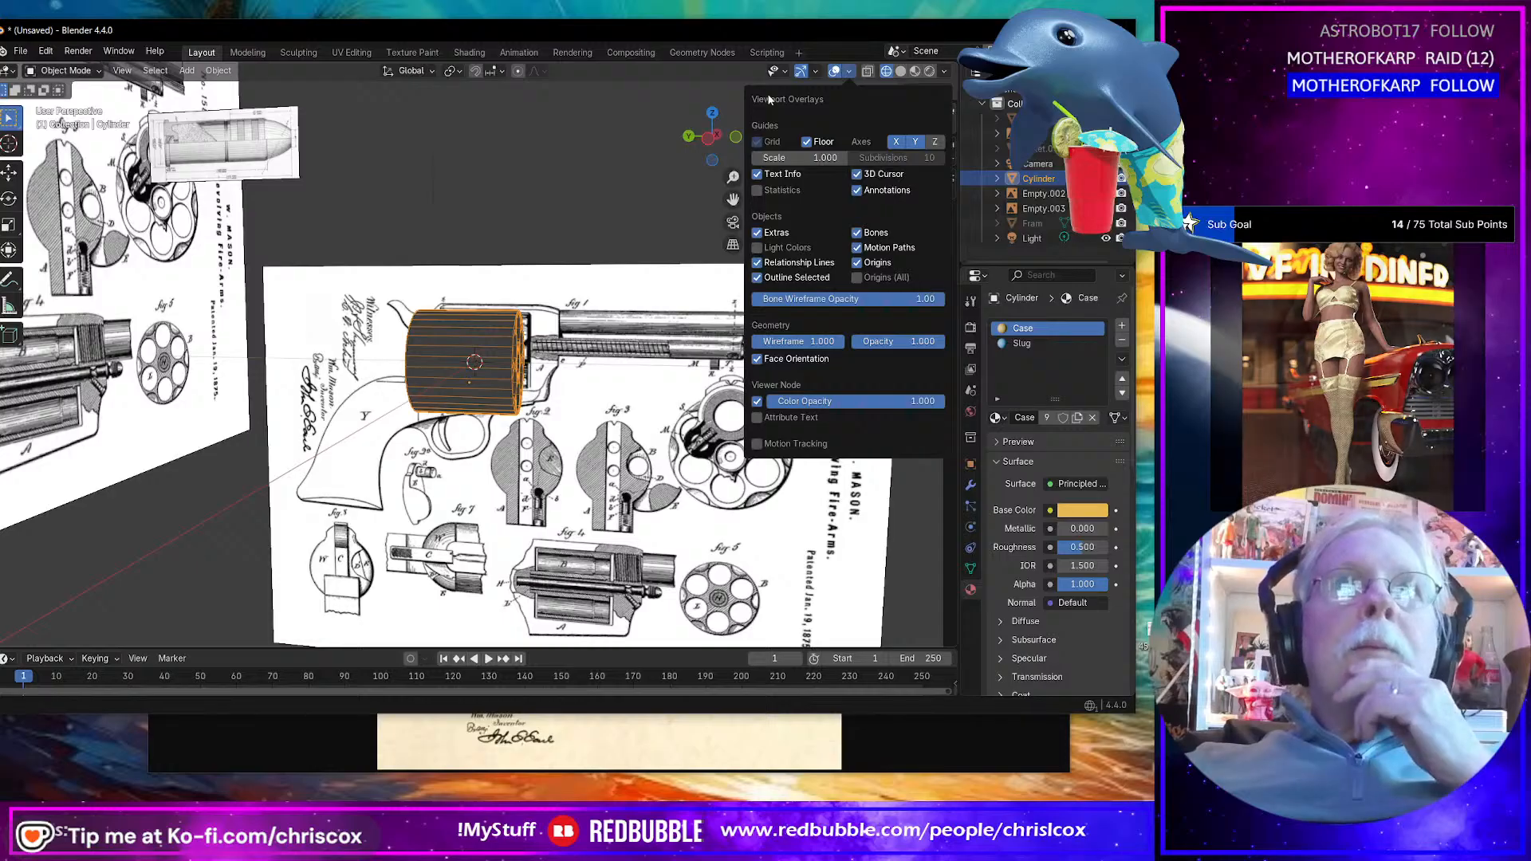
pyautogui.moveTo(786, 72)
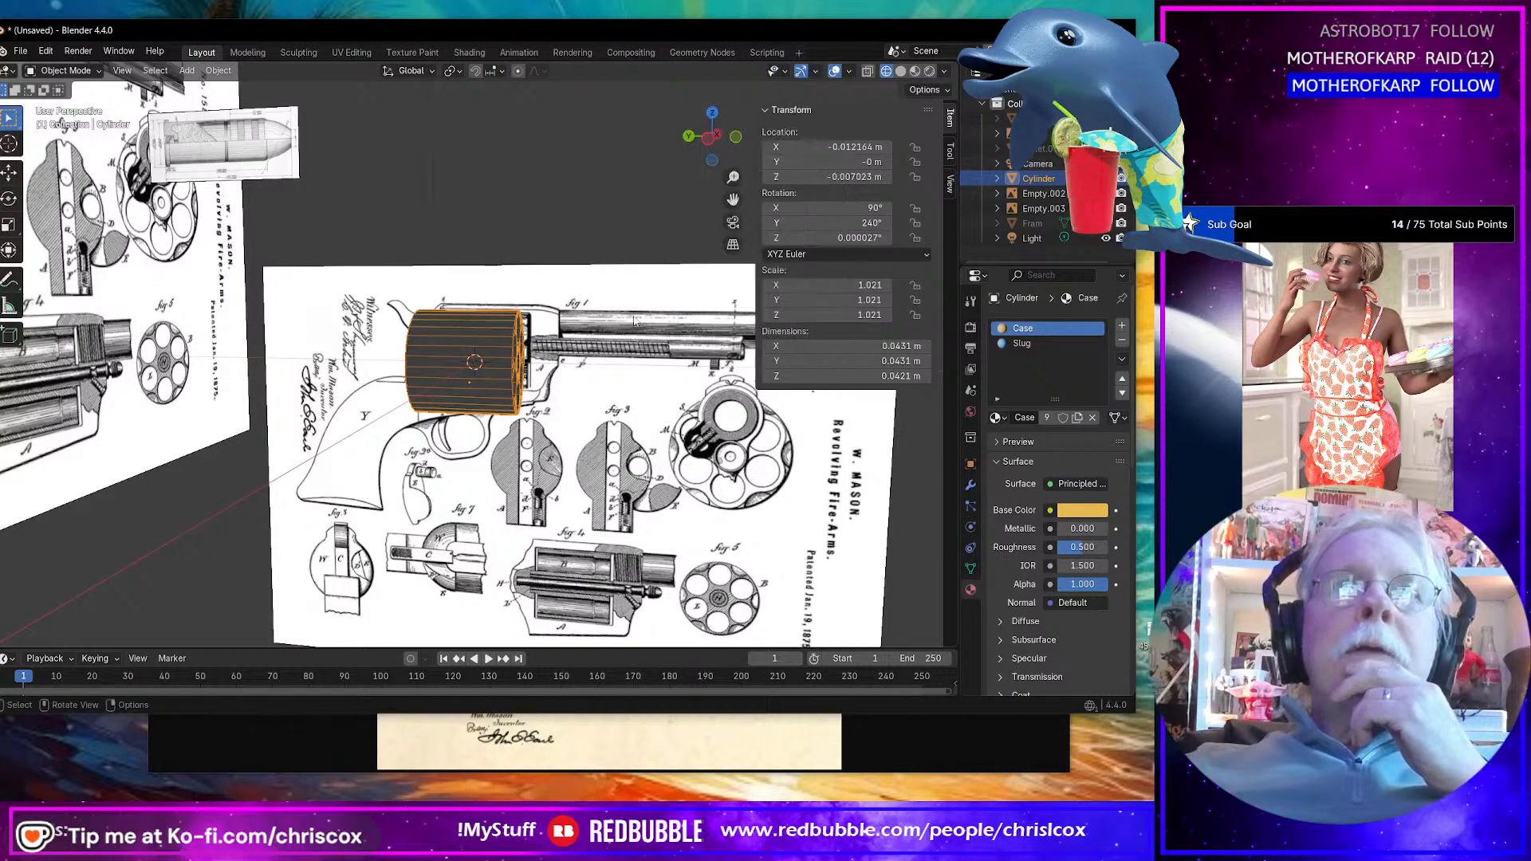
pyautogui.moveTo(604, 323); pyautogui.dragTo(627, 316, button='middle')
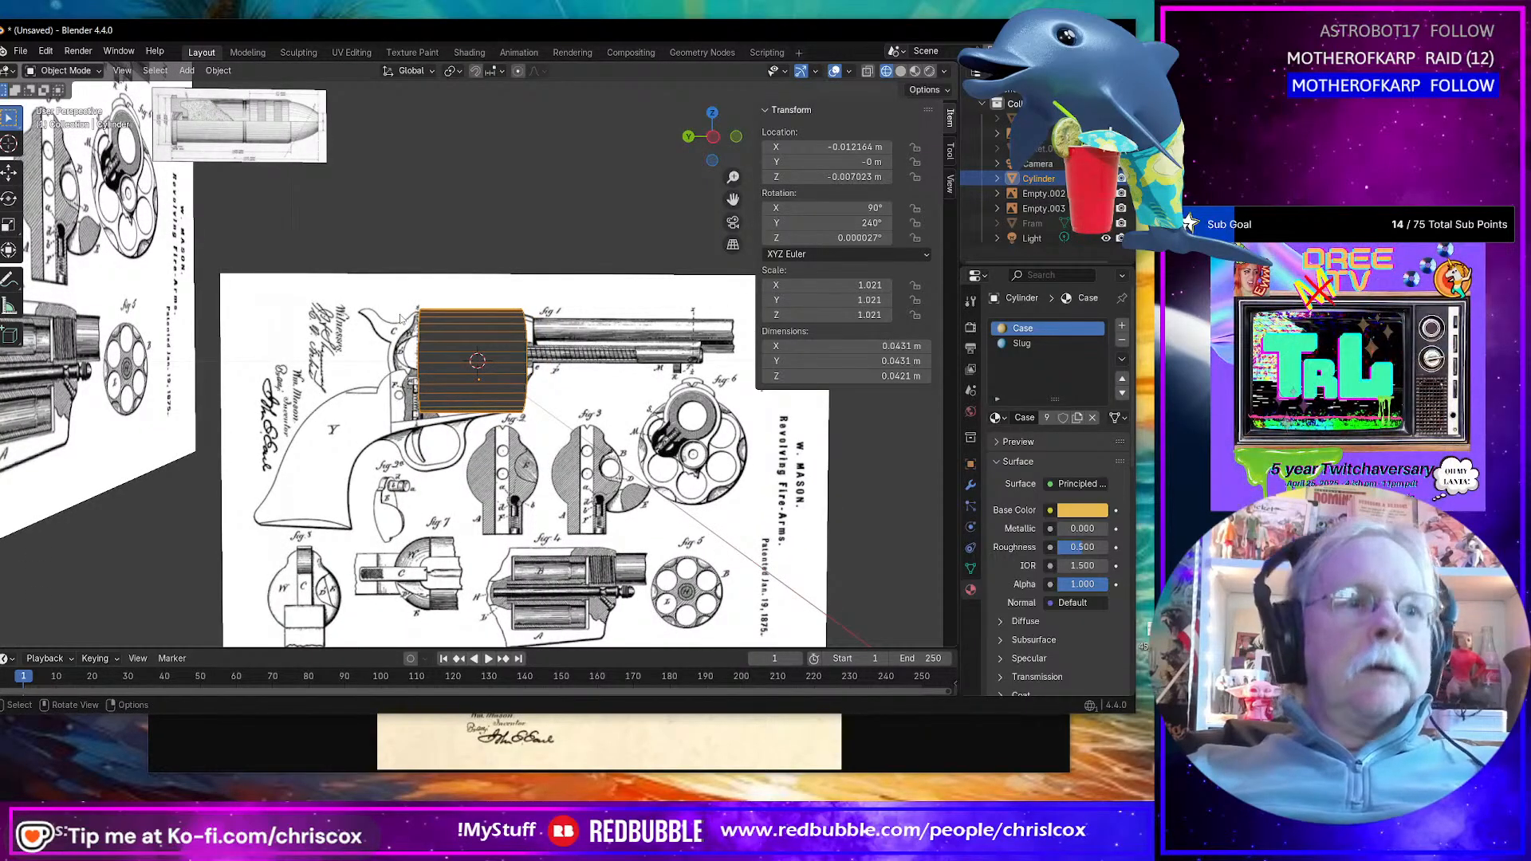
# Step: Return to Edit Mode and add a single loop cut around the middle of the cylinder's length
pyautogui.press('Tab')
pyautogui.click(9, 441)
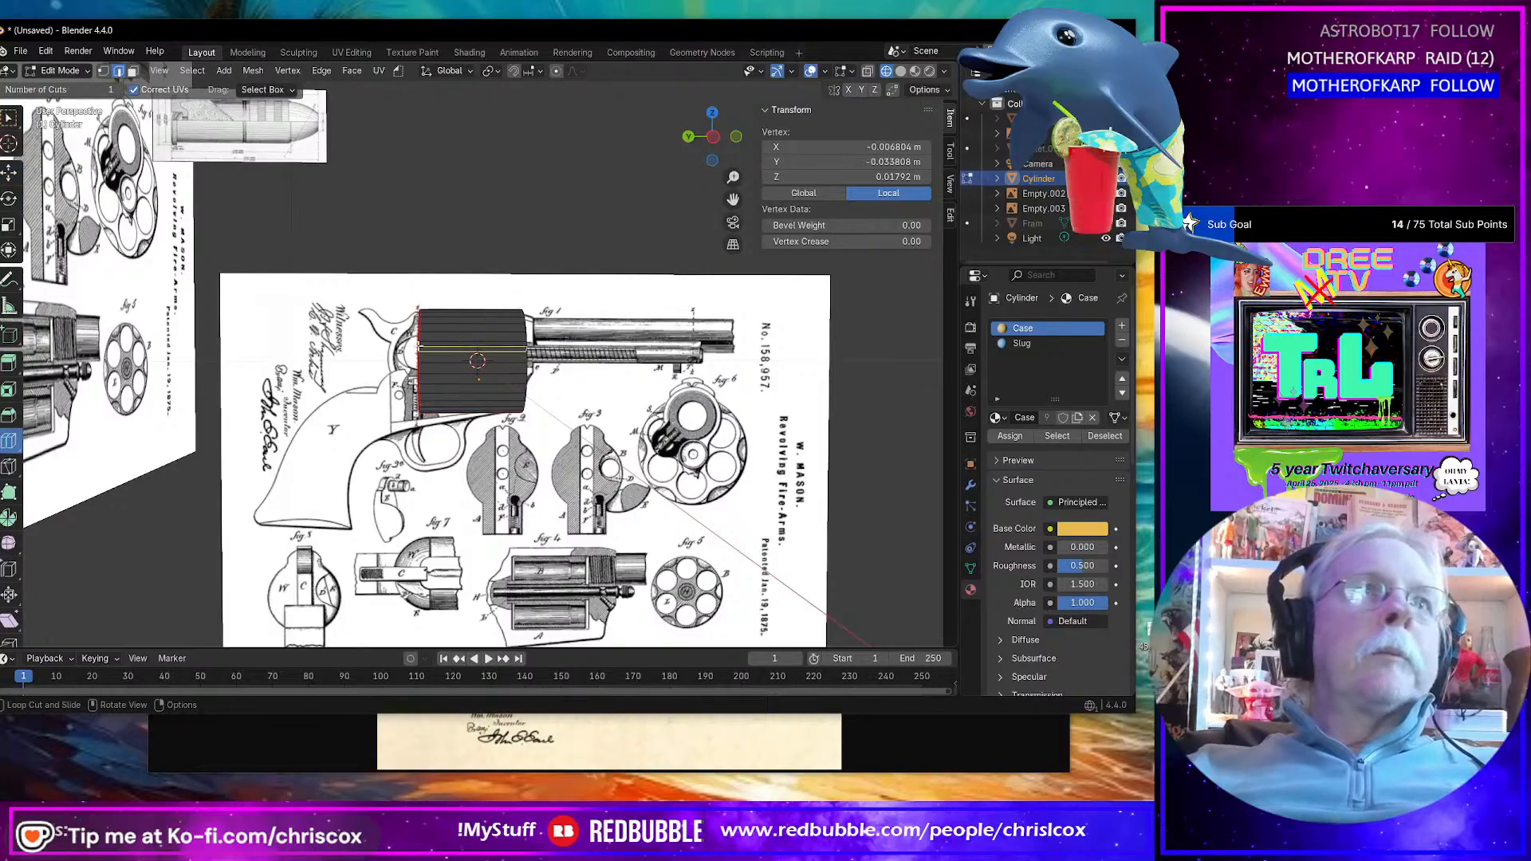
pyautogui.click(471, 361)
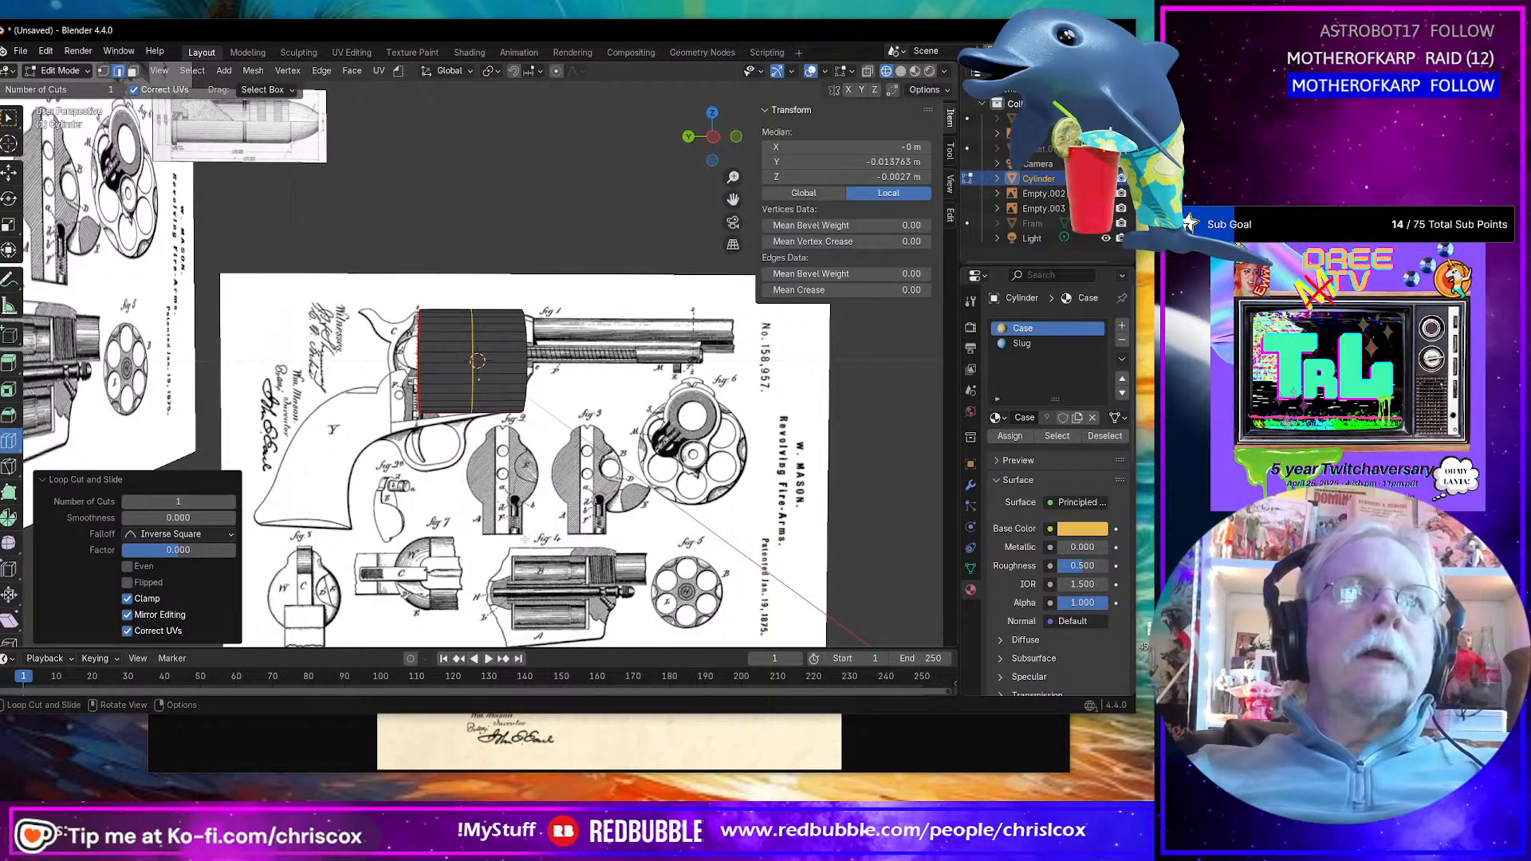
pyautogui.moveTo(577, 504); pyautogui.dragTo(573, 520, button='middle')
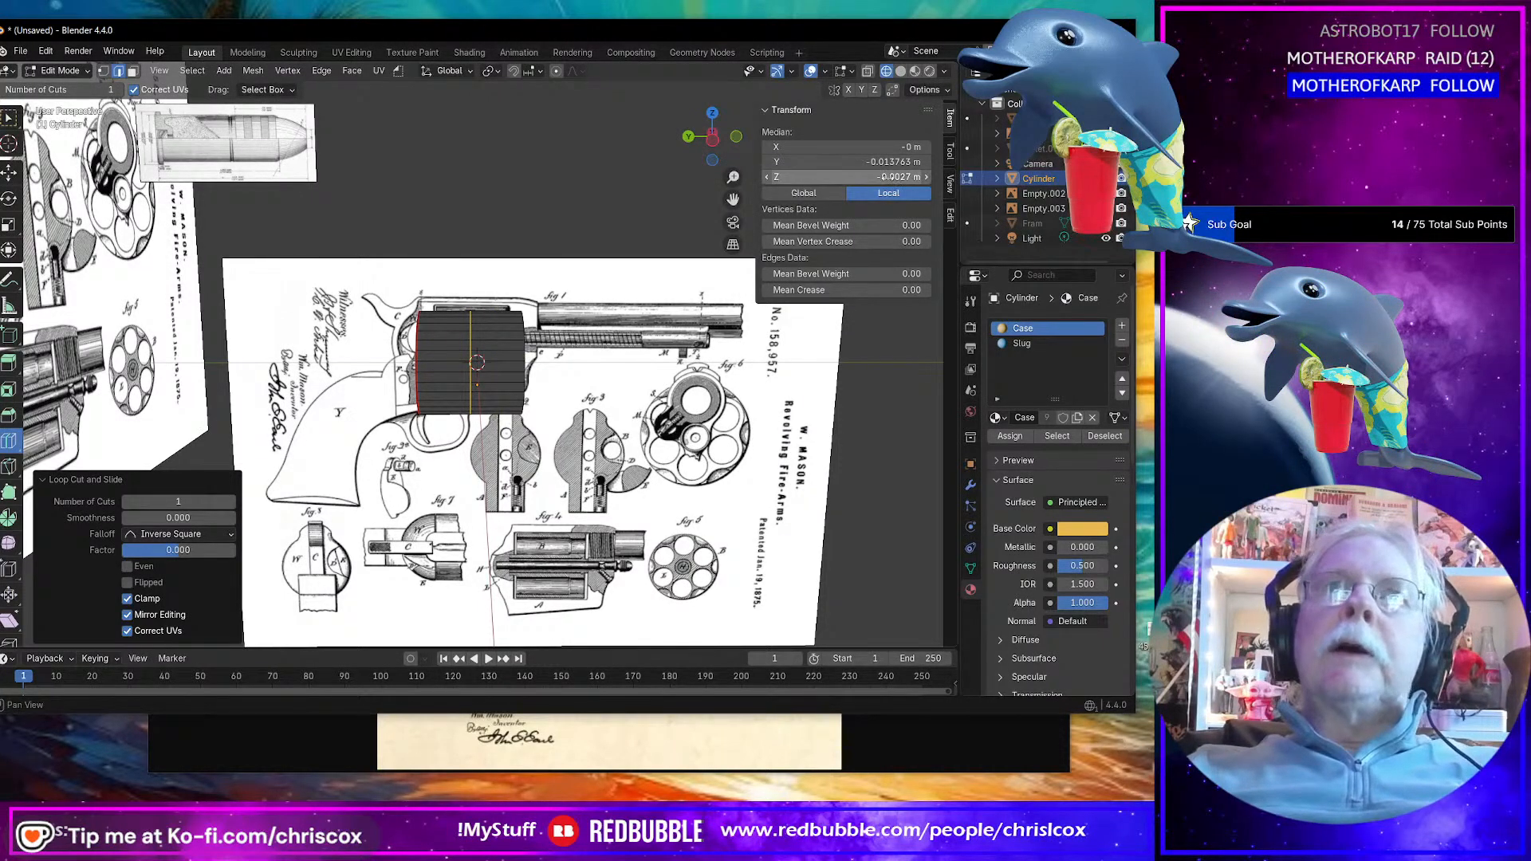
pyautogui.click(889, 163)
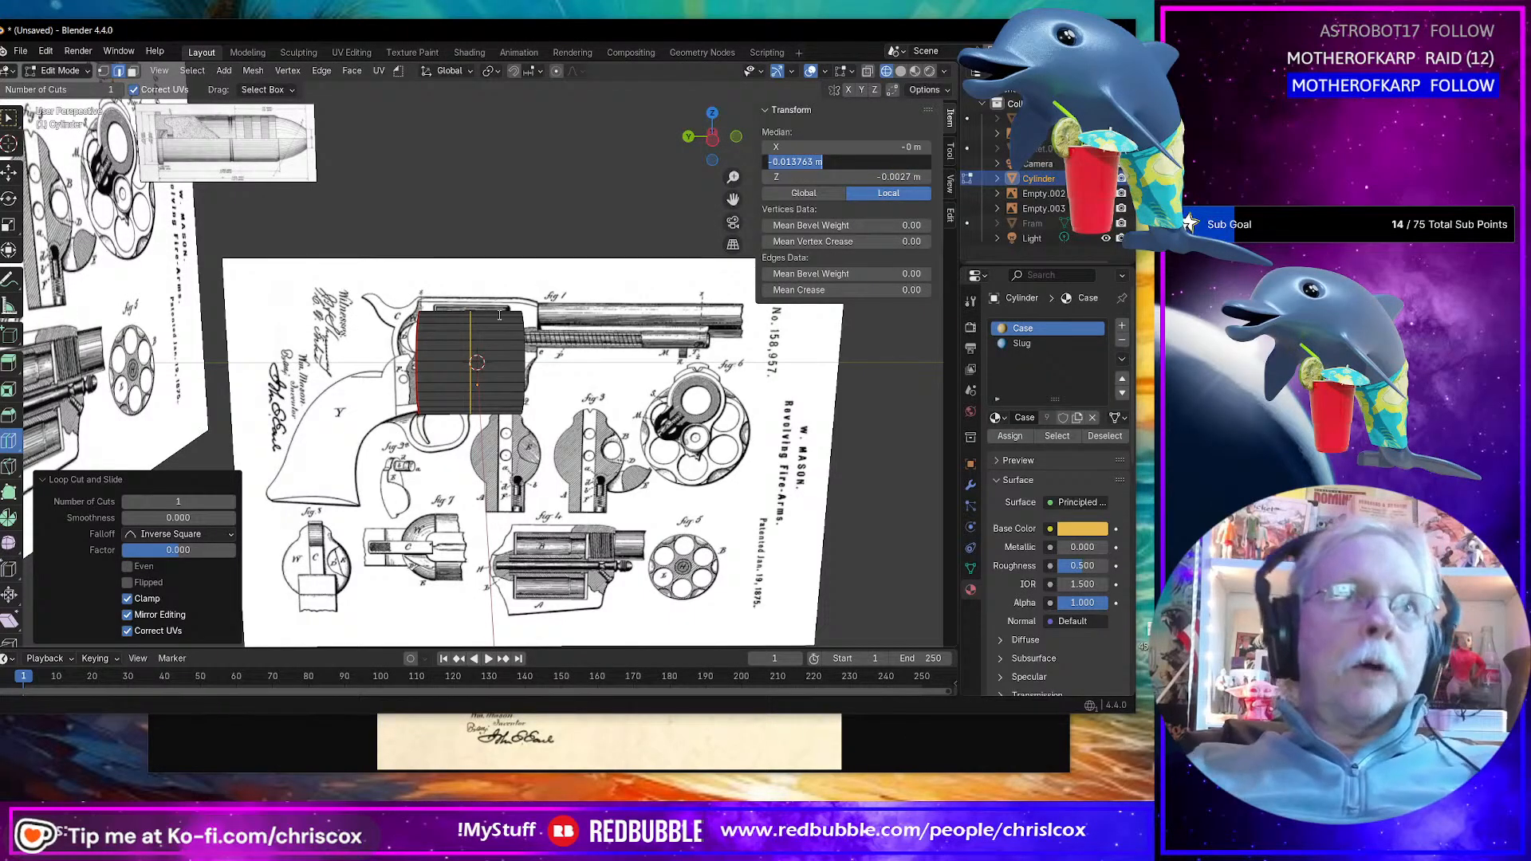
pyautogui.press('Tab')
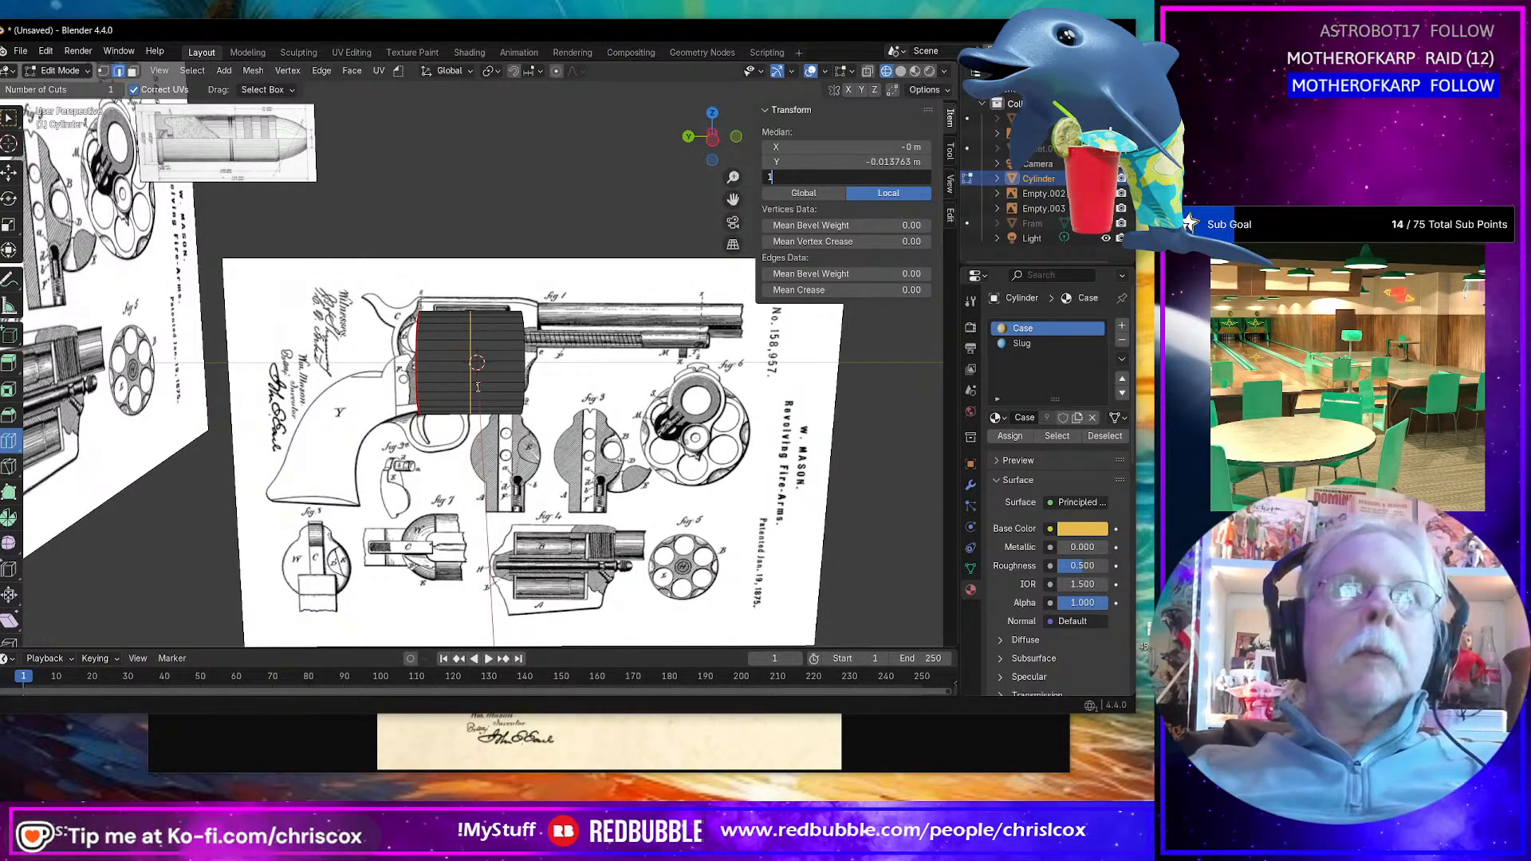
pyautogui.press('Escape')
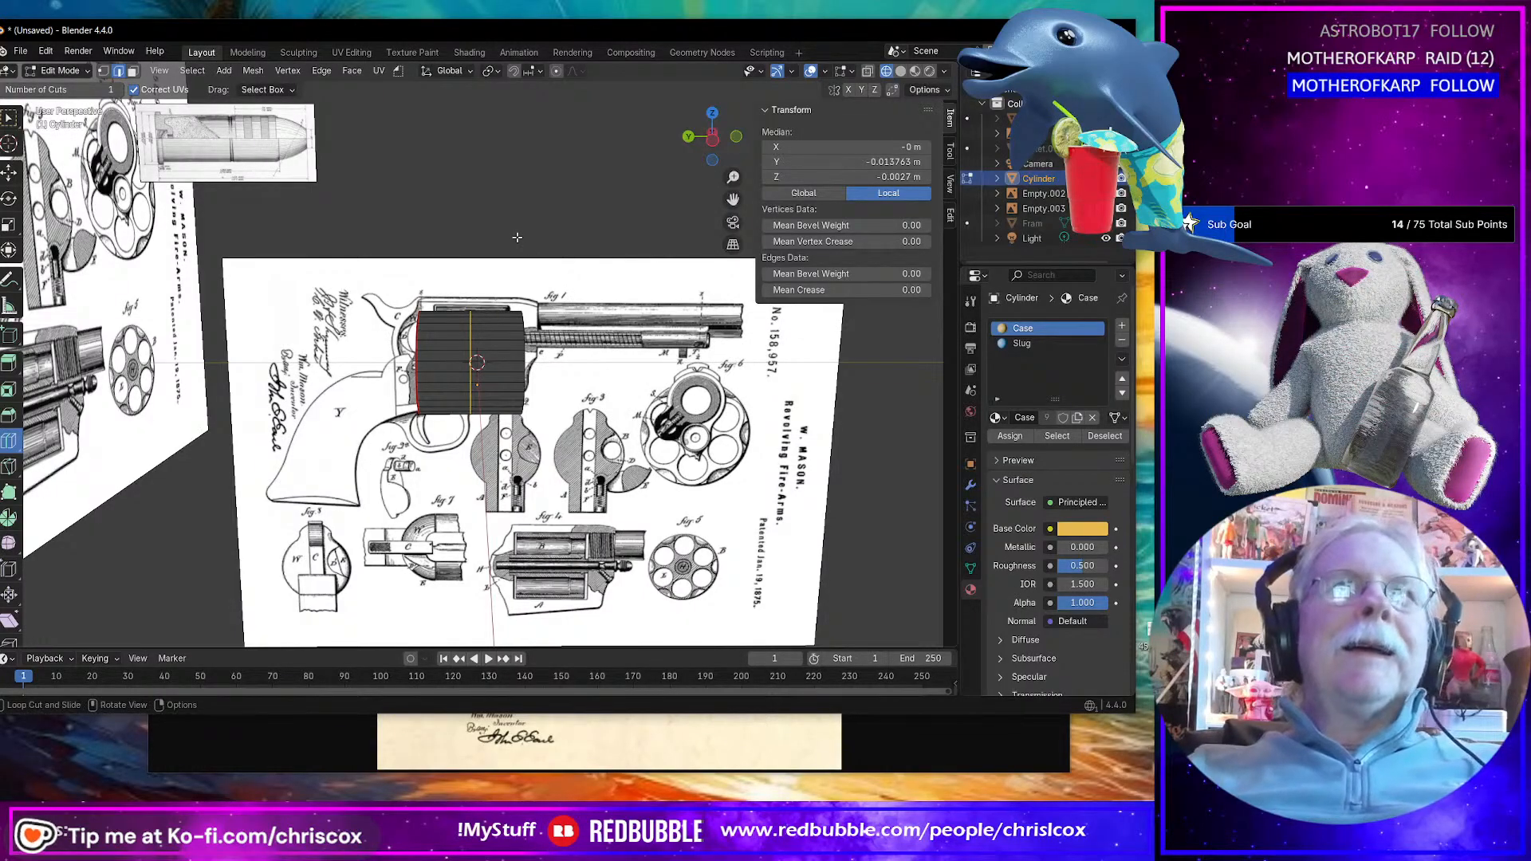
# Step: Frame the cylinder in the left orthographic view, switch to vertex selection in Edit Mode, and restore the Move tool
pyautogui.press('ctrl+KP_3')
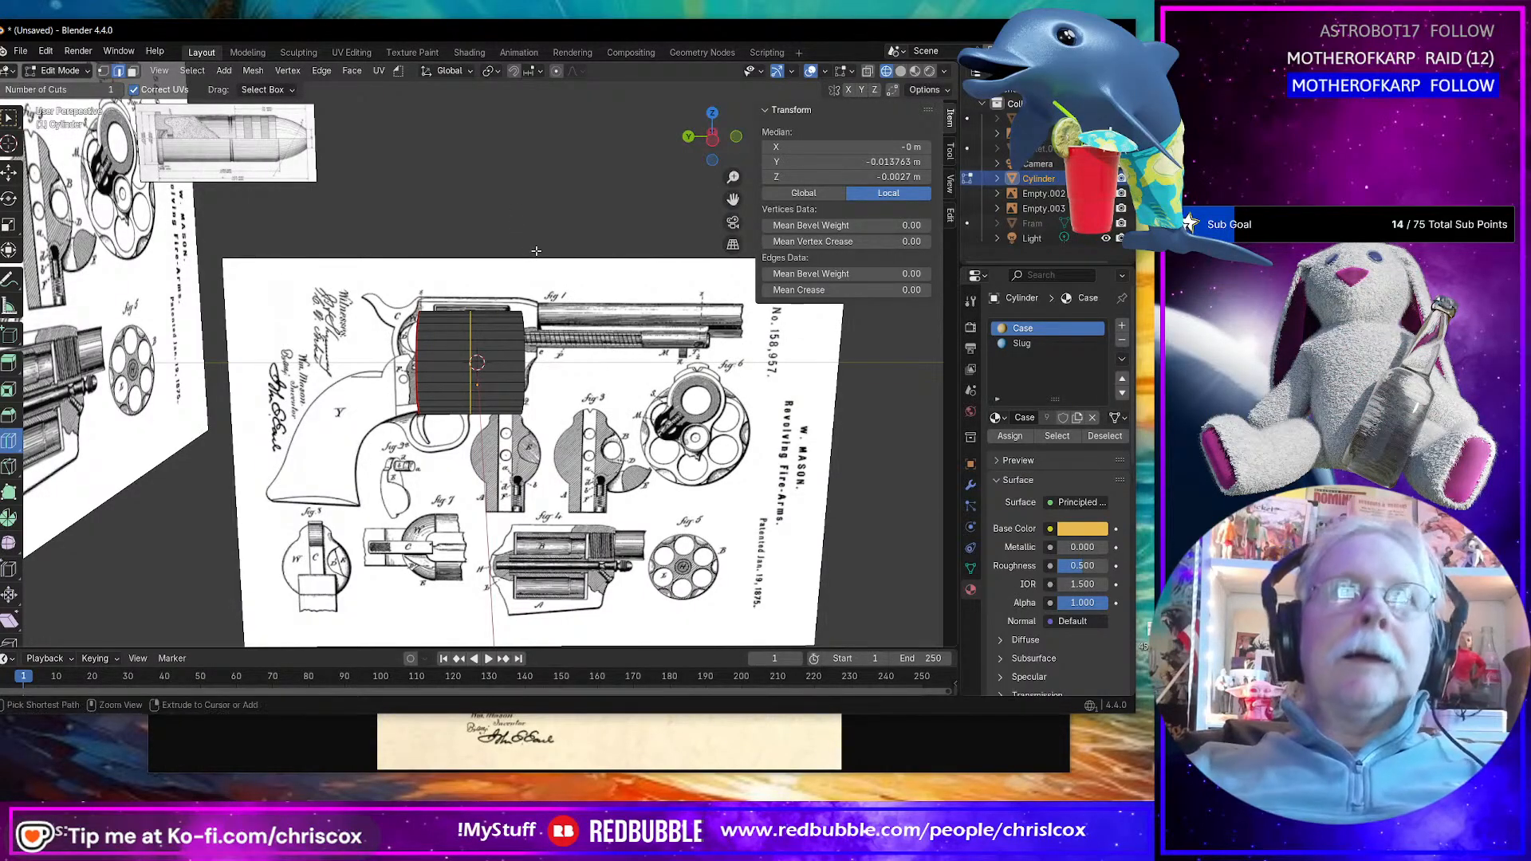
pyautogui.press('KP_Decimal')
pyautogui.press('Tab')
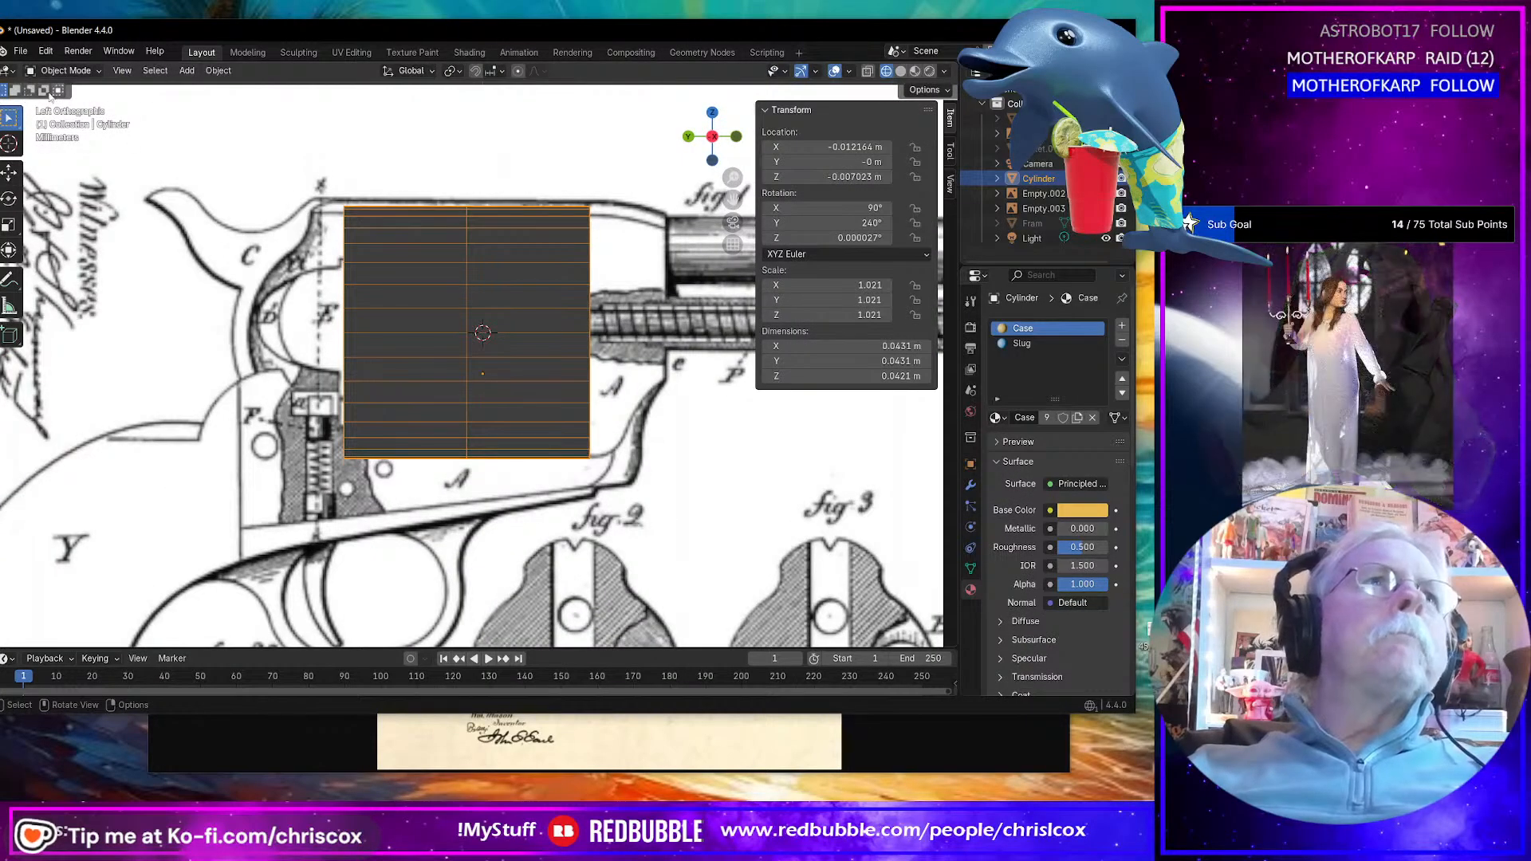
pyautogui.press('Tab')
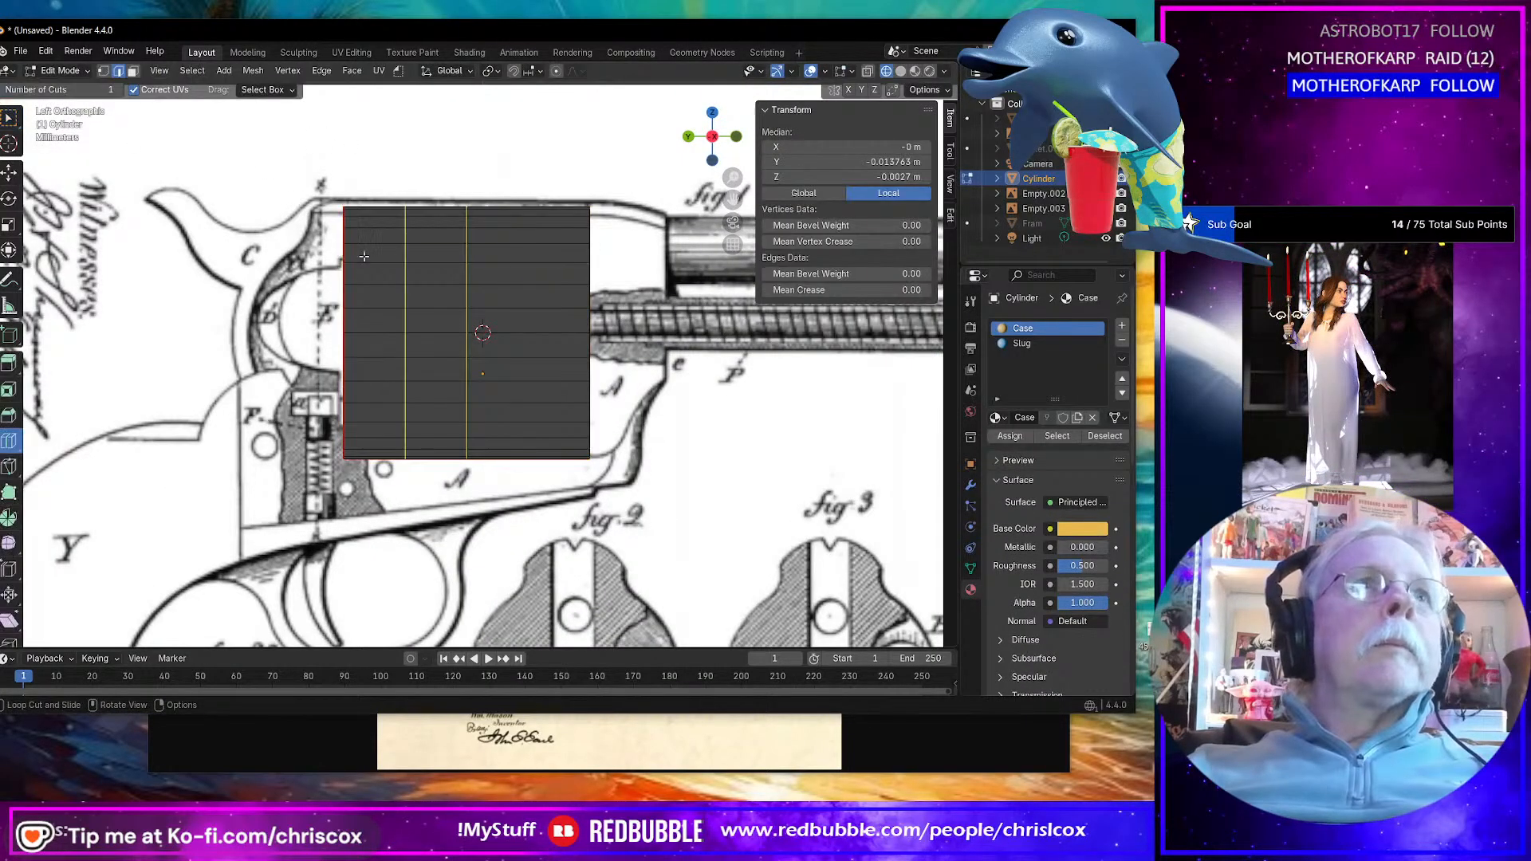
pyautogui.press('1')
pyautogui.press('a')
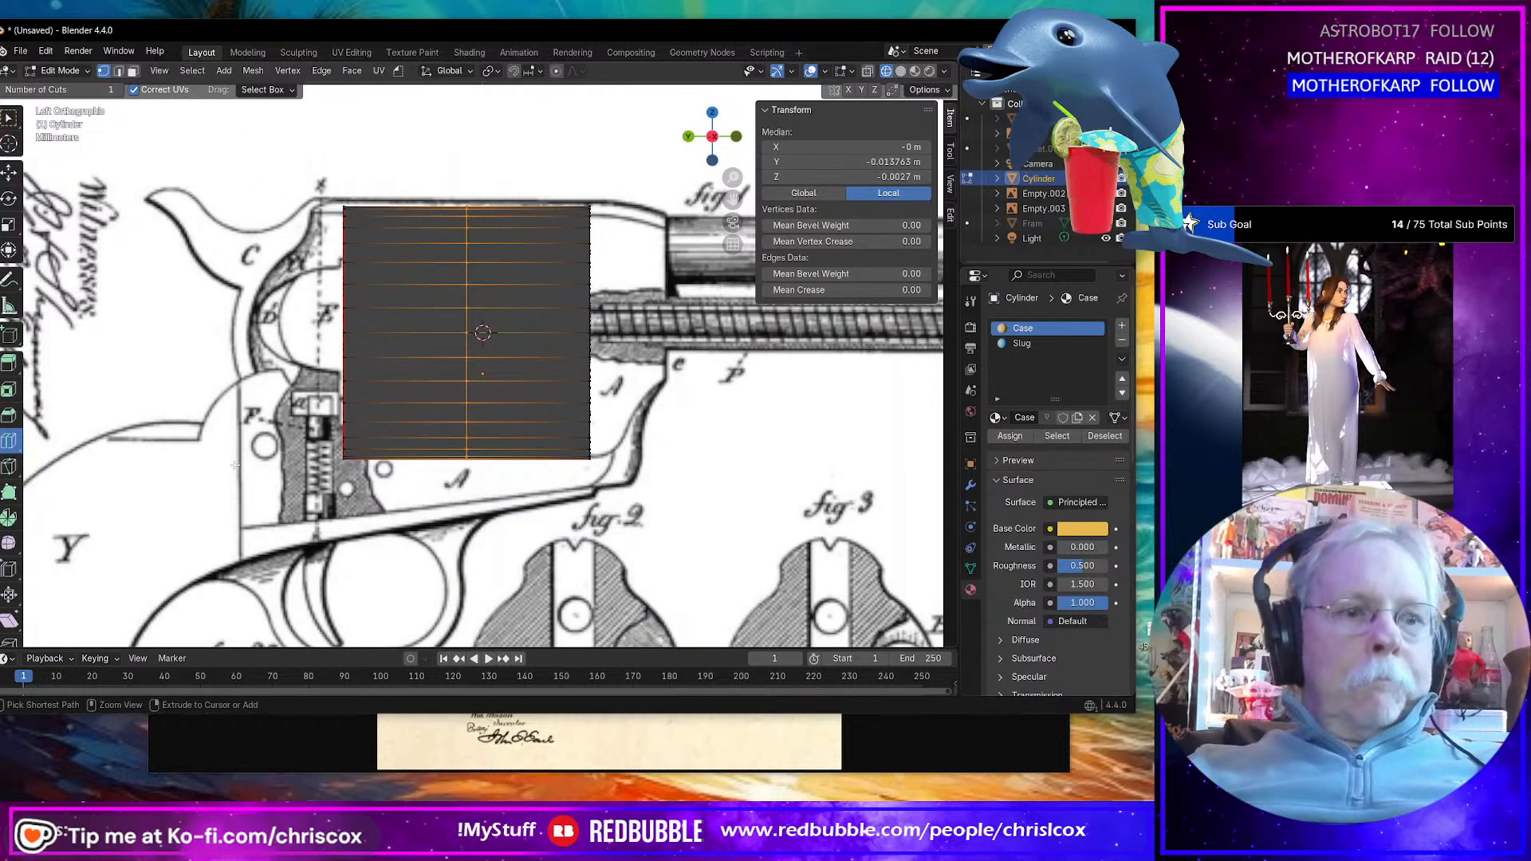
pyautogui.hotkey('shift', 'space')
pyautogui.press('g')
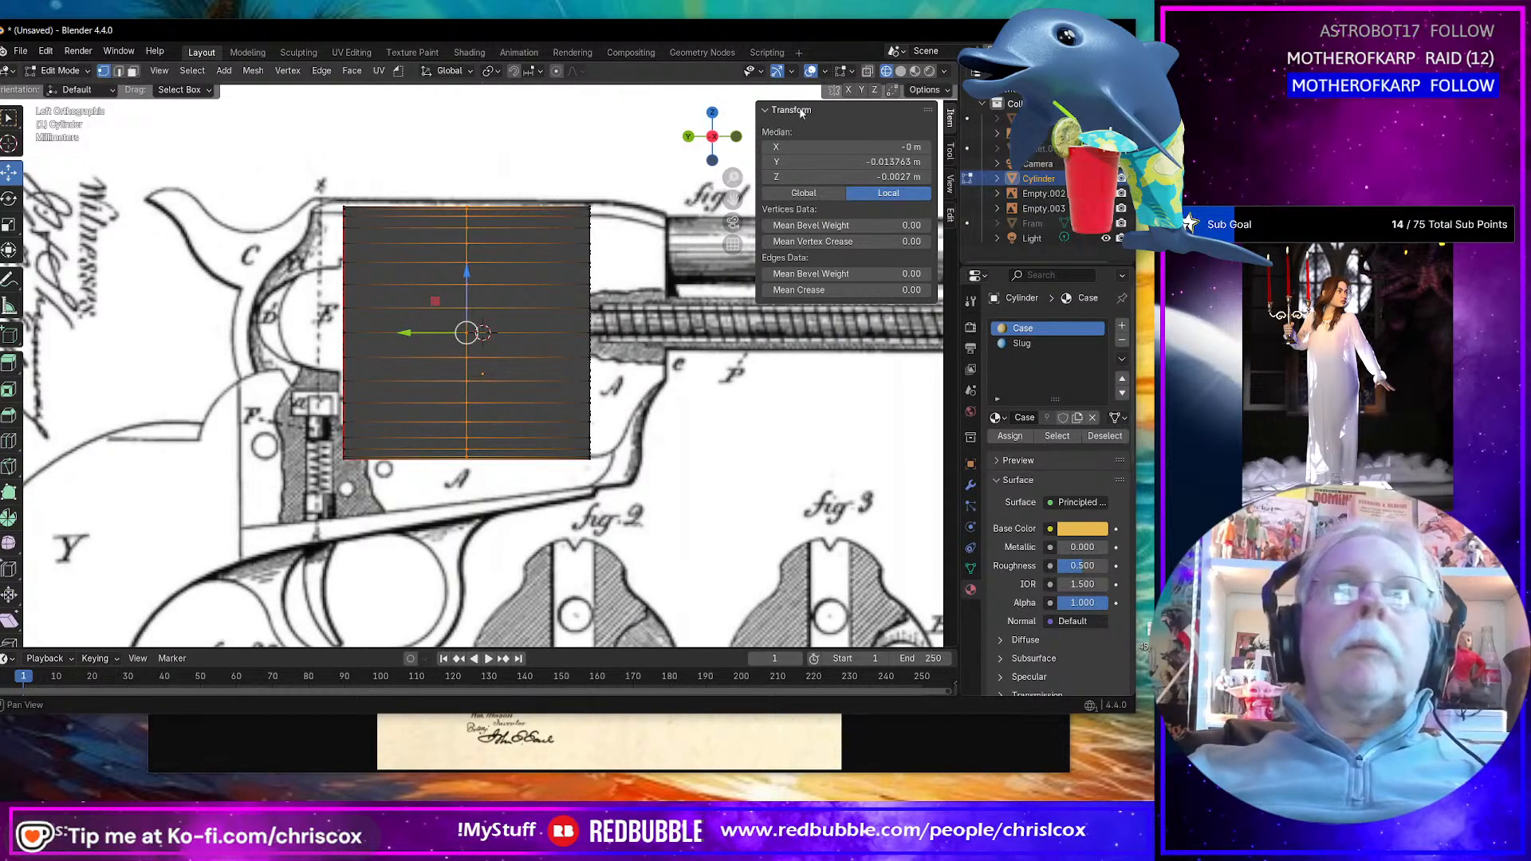
# Step: Turn on X-ray and select all vertices at the cylinder's end nearest the hammer
pyautogui.hotkey('alt', 'z')
pyautogui.moveTo(301, 168); pyautogui.dragTo(371, 524)
pyautogui.press('x')
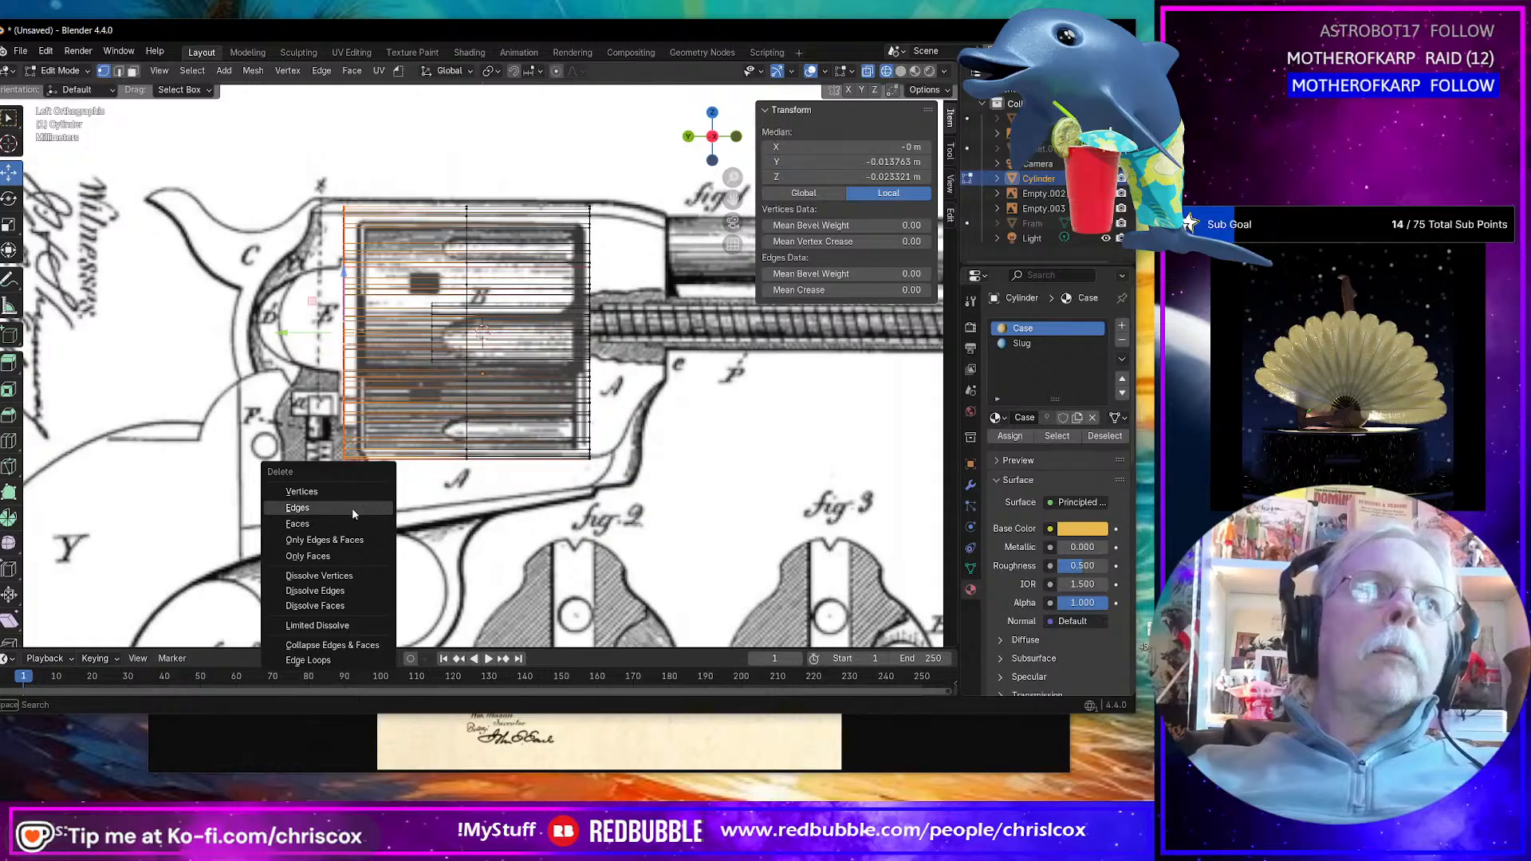
pyautogui.press('Escape')
# Step: Try to delete the vertices of the outer rim at the cylinder's hammer-side end
pyautogui.moveTo(352, 509); pyautogui.dragTo(502, 439, button='middle')
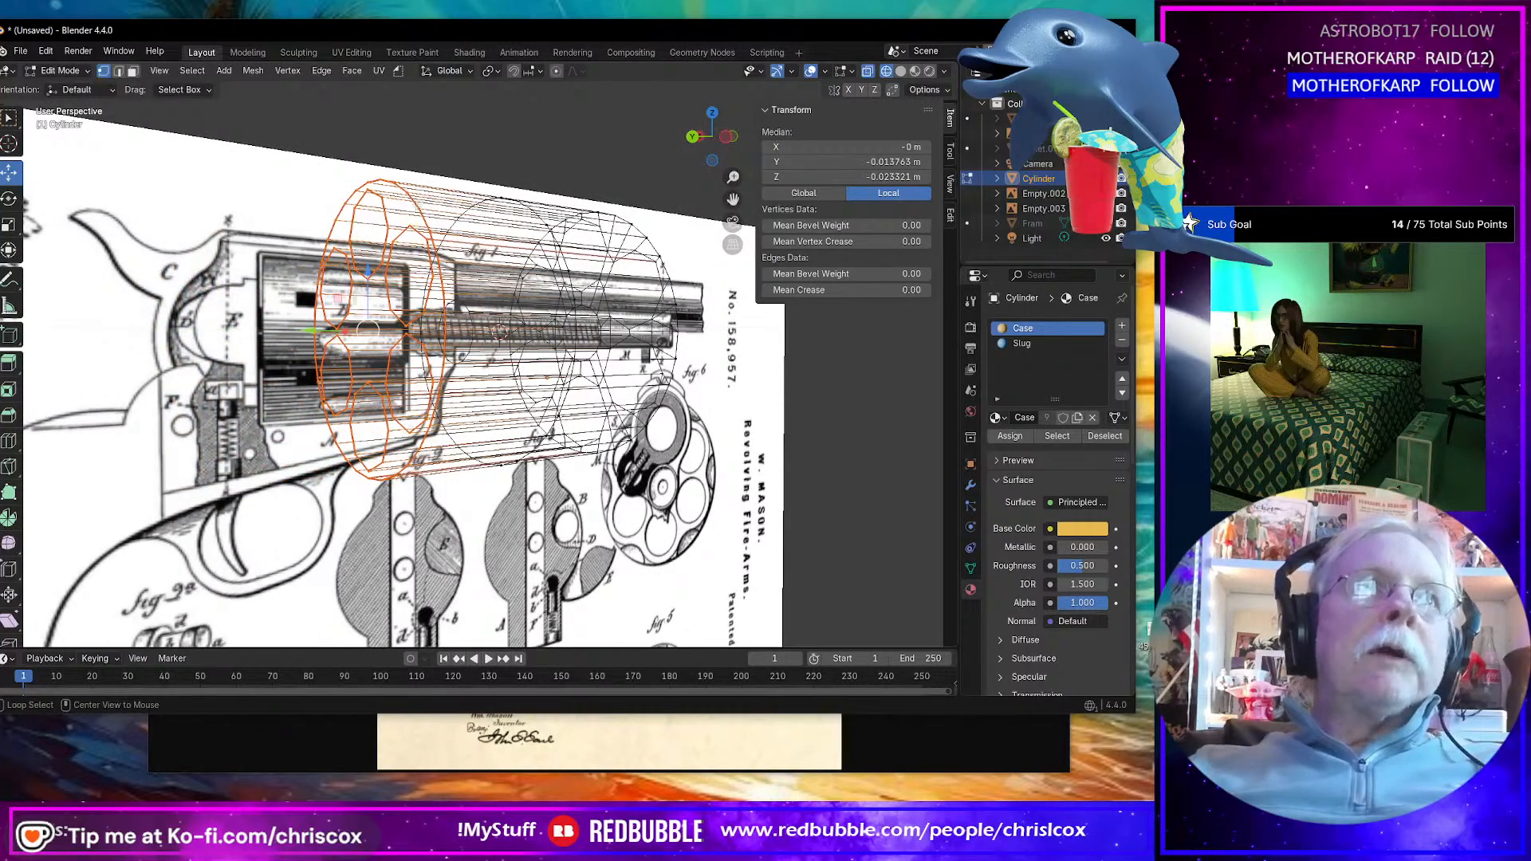
pyautogui.keyDown('alt'); pyautogui.click(427, 431); pyautogui.keyUp('alt')
pyautogui.press('x')
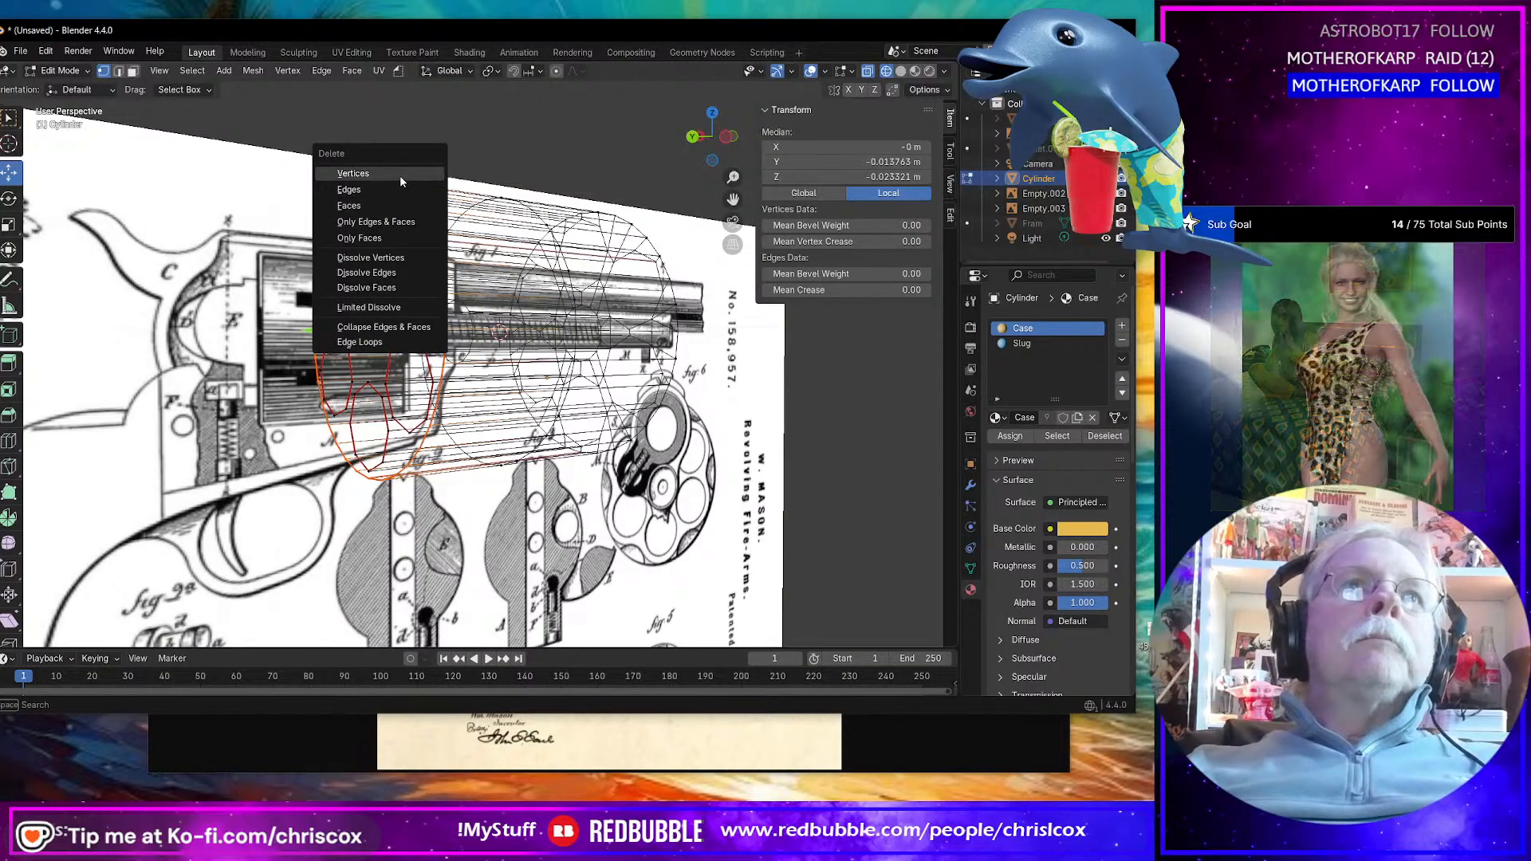
pyautogui.click(400, 175)
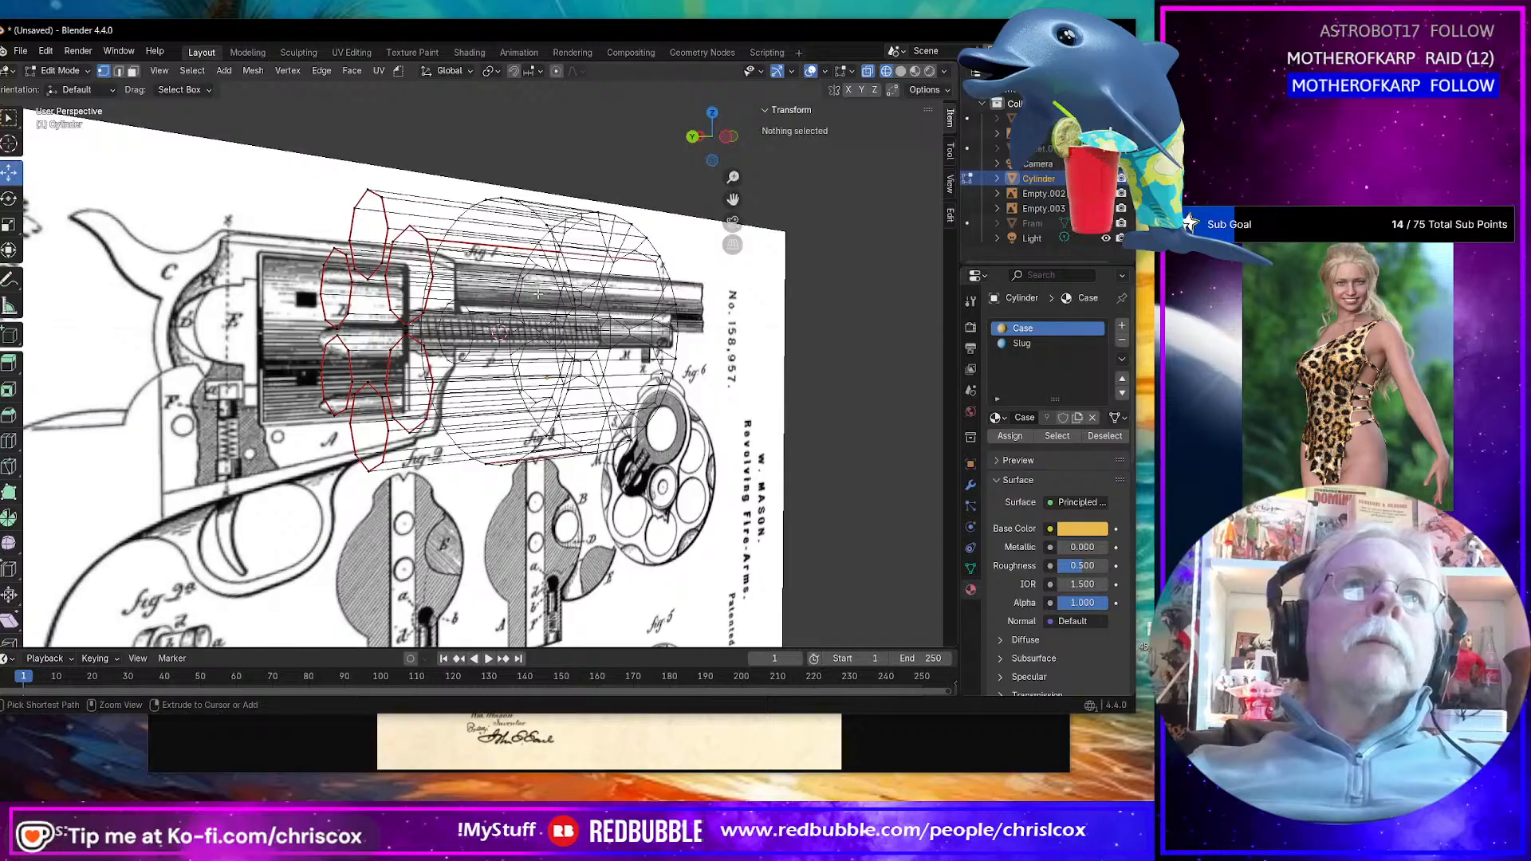
# Step: Try to delete the vertices of the edge loop around the middle of the cylinder's length
pyautogui.keyDown('alt'); pyautogui.click(320, 343); pyautogui.keyUp('alt')
pyautogui.keyDown('alt'); pyautogui.click(538, 215); pyautogui.keyUp('alt')
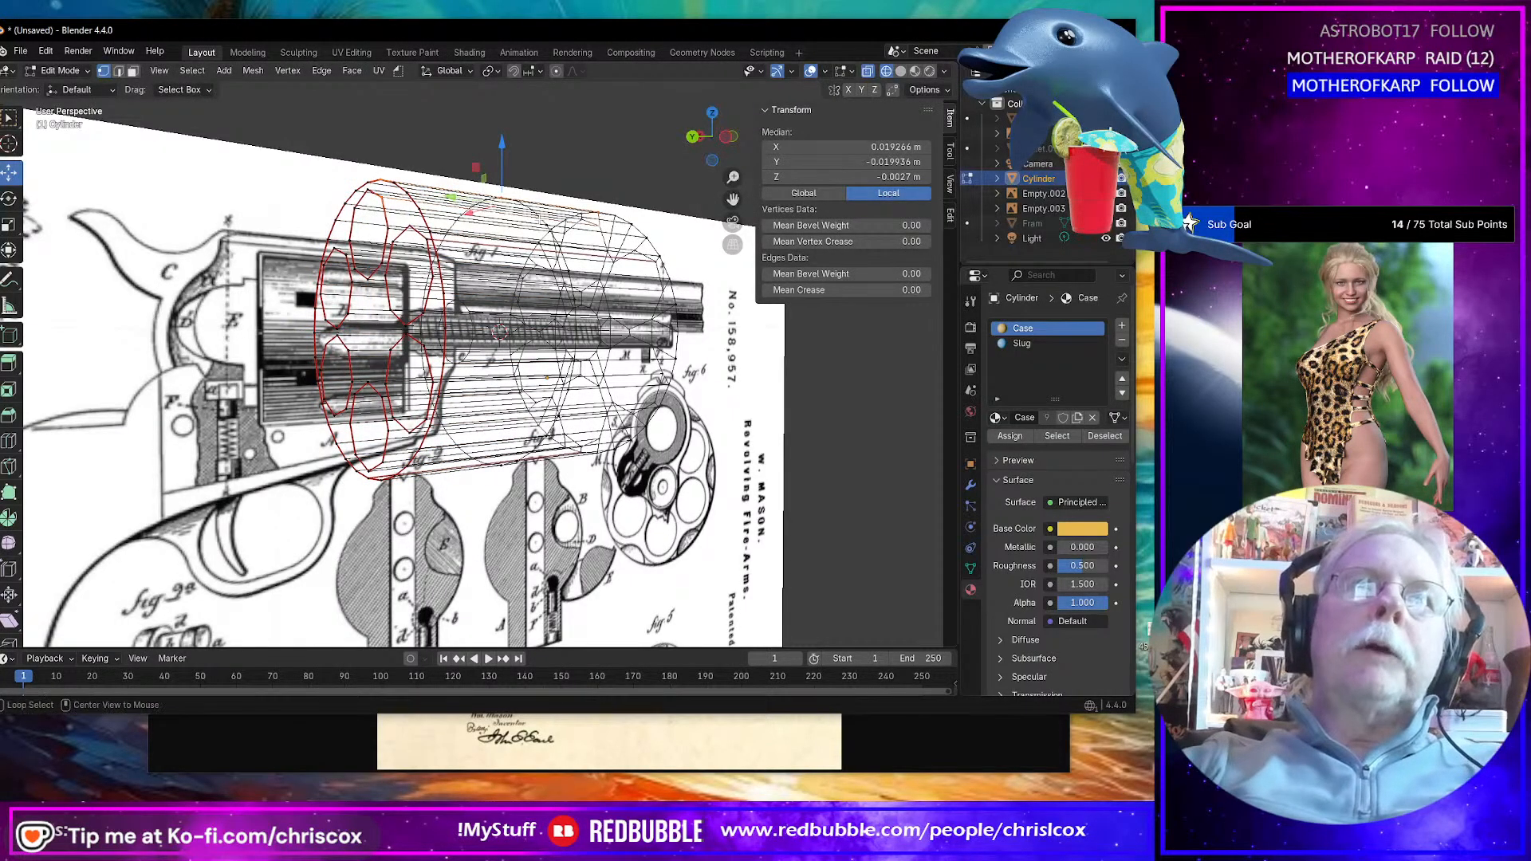
pyautogui.keyDown('alt'); pyautogui.click(547, 225); pyautogui.keyUp('alt')
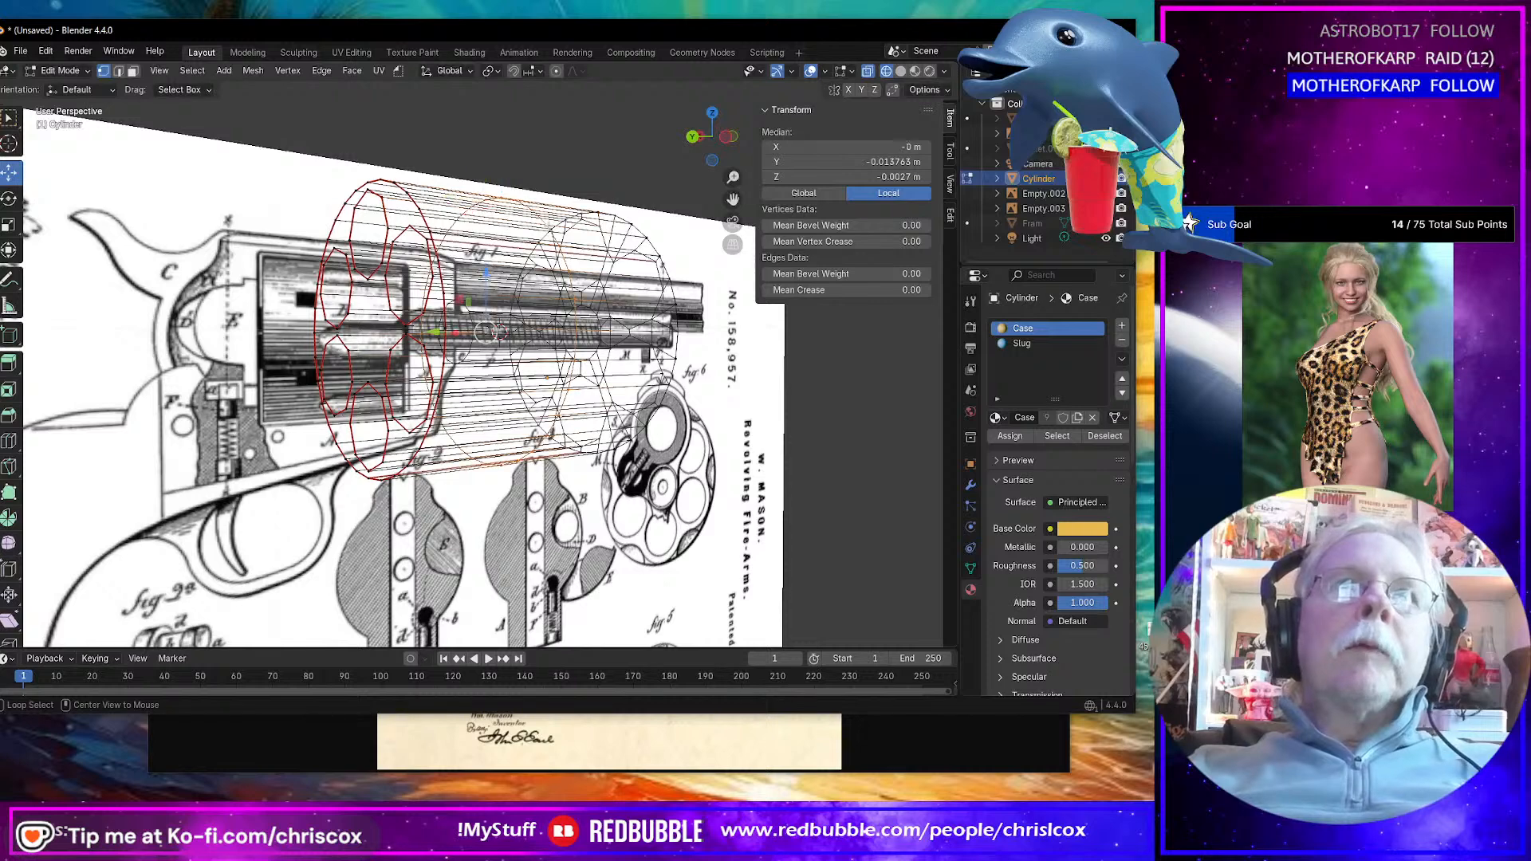
pyautogui.press('x')
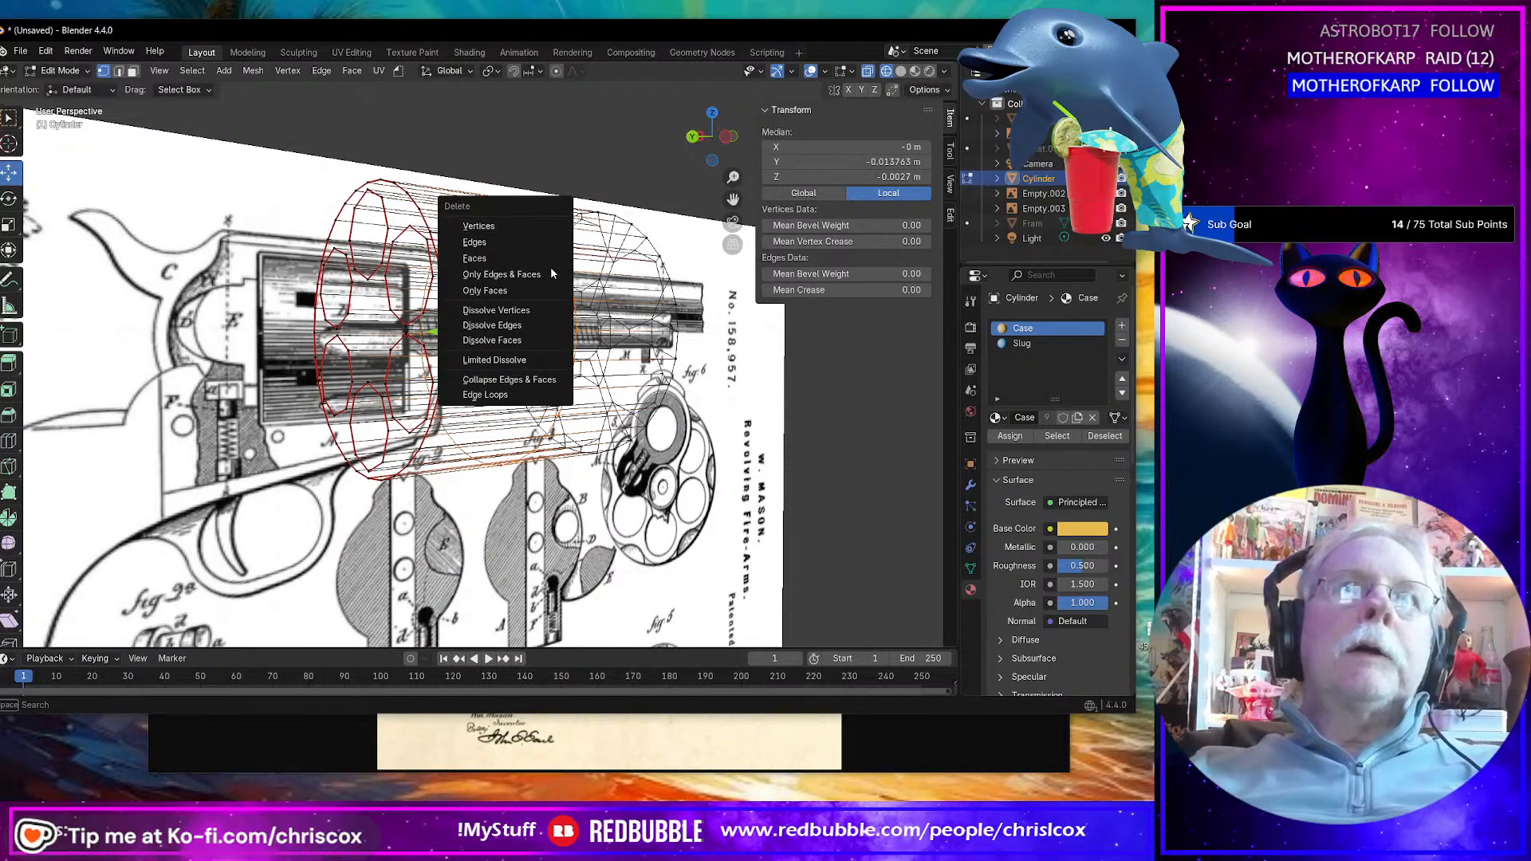
pyautogui.click(540, 232)
pyautogui.moveTo(537, 228); pyautogui.dragTo(551, 297, button='middle')
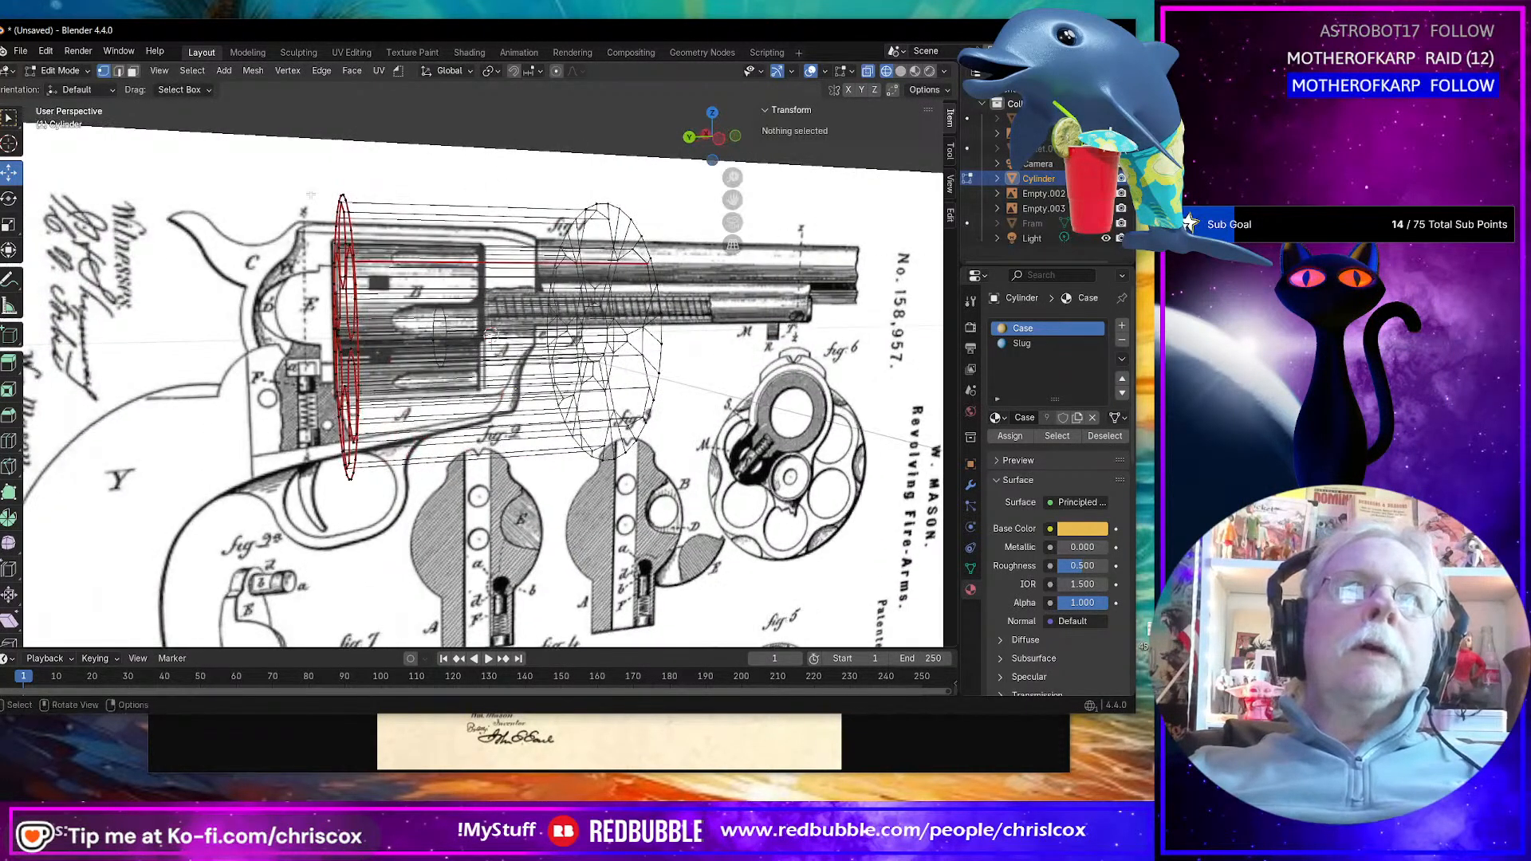
# Step: Select the hammer-side end of the cylinder and examine its median Y value
pyautogui.keyDown('alt'); pyautogui.click(345, 337); pyautogui.keyUp('alt')
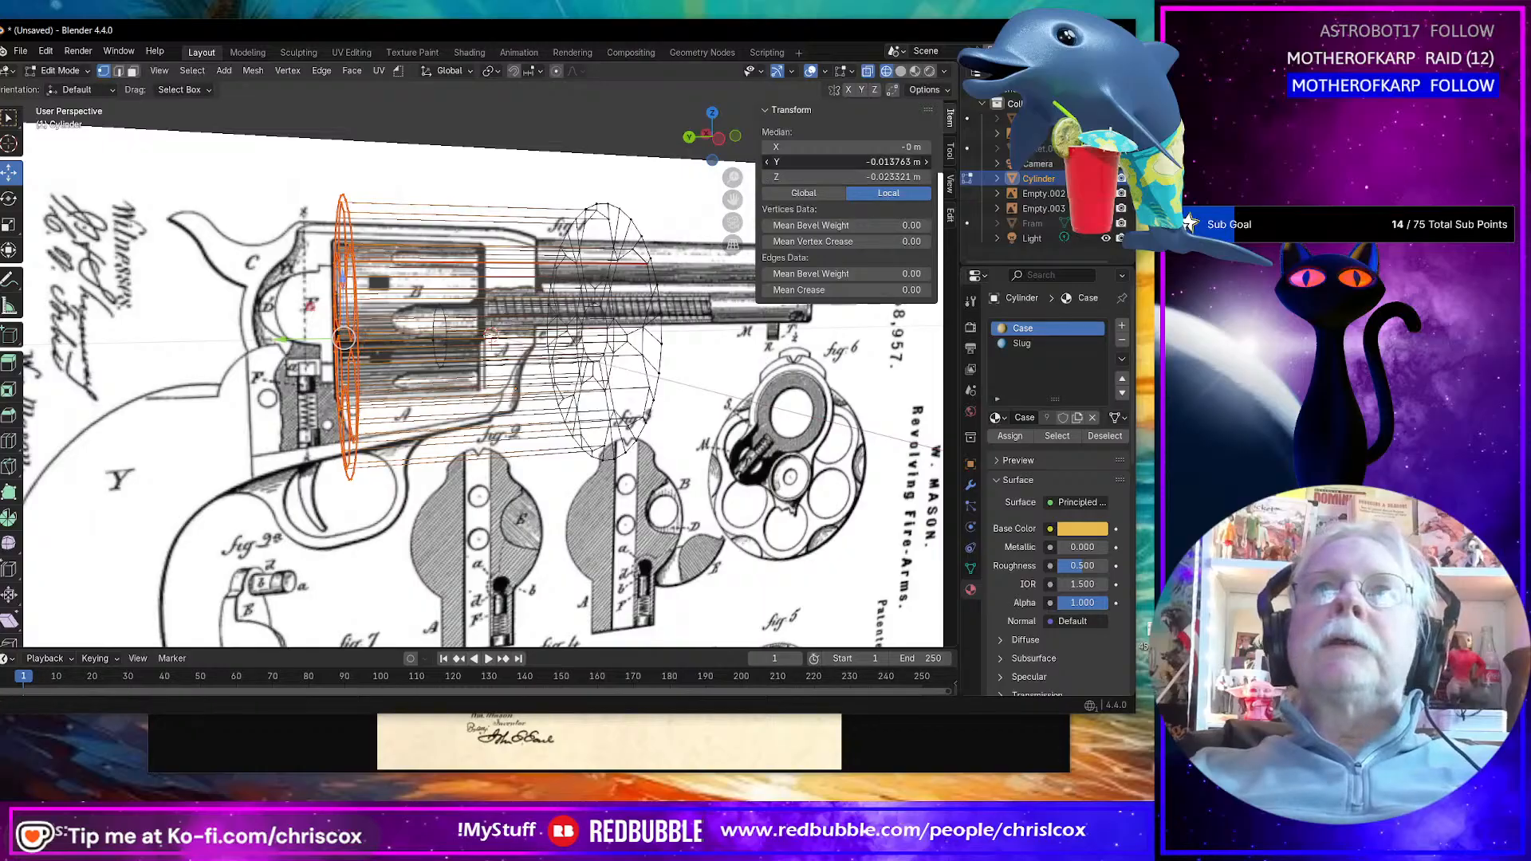
pyautogui.click(907, 163)
pyautogui.click(912, 166)
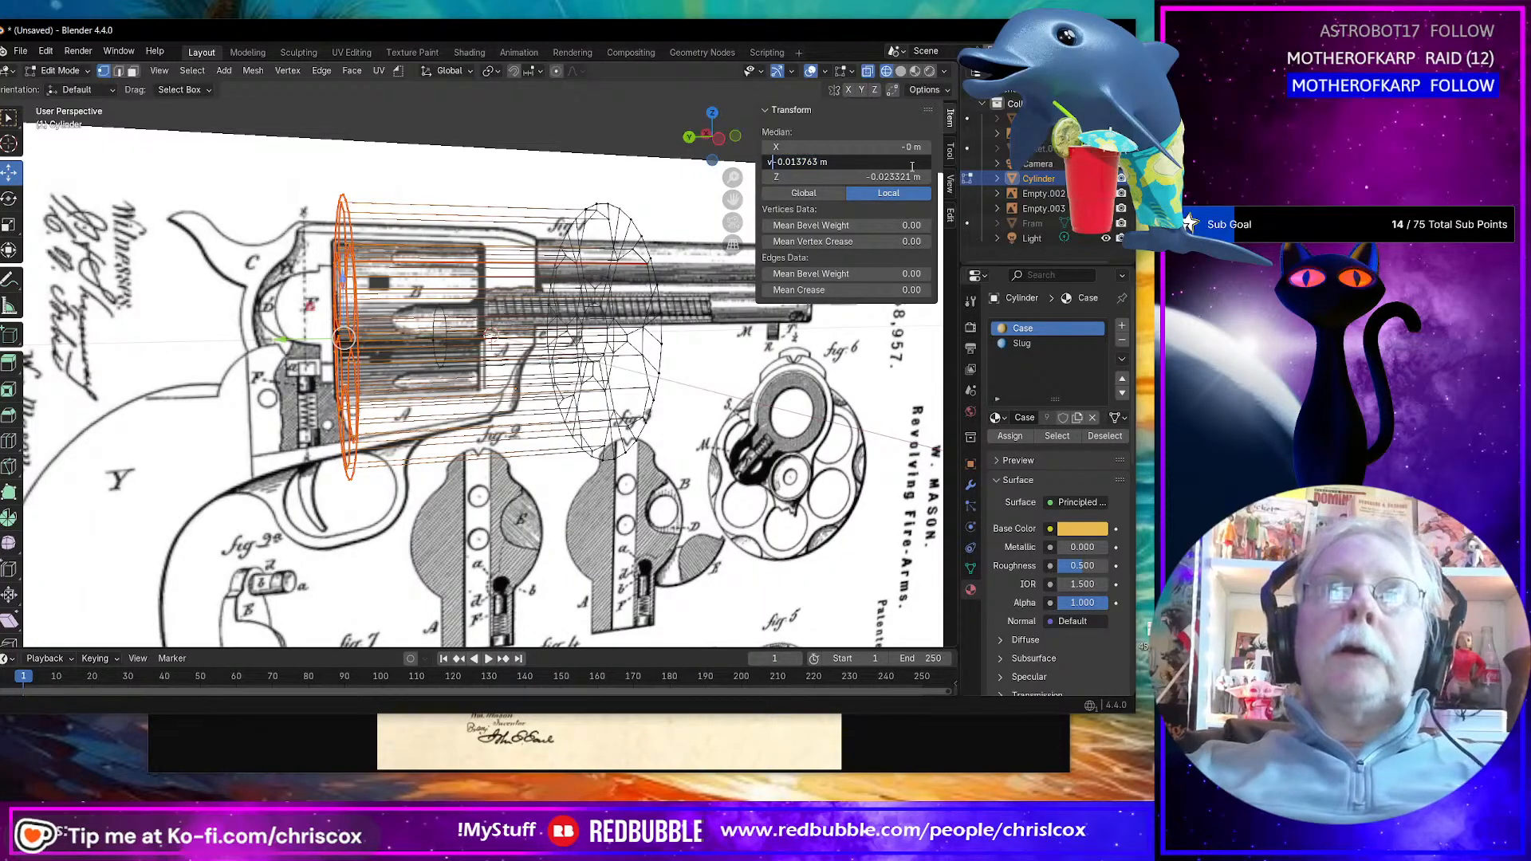
pyautogui.hotkey('ctrl', 'a')
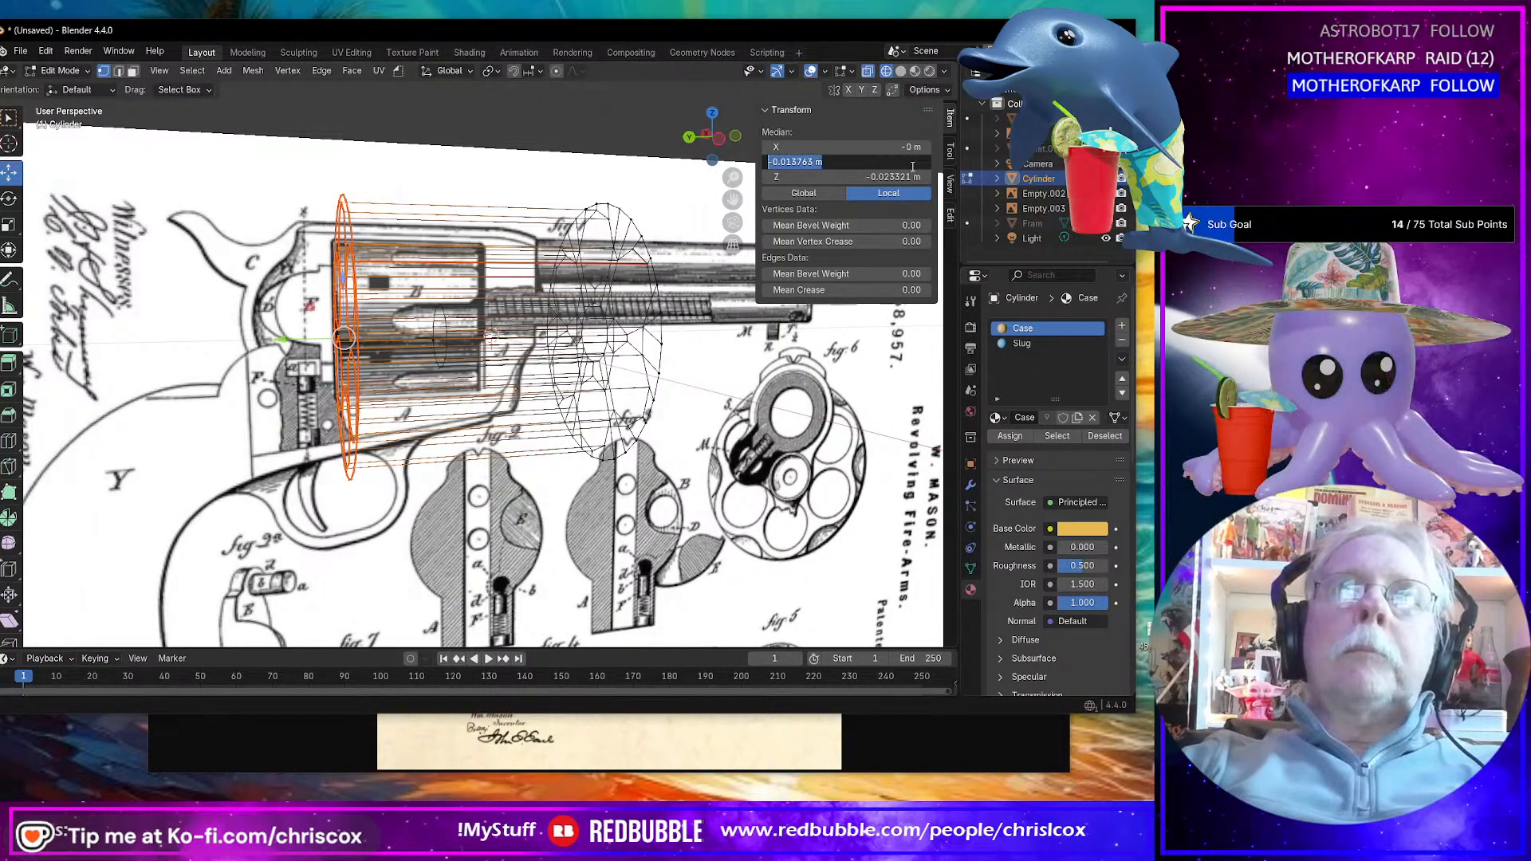
pyautogui.press('Return')
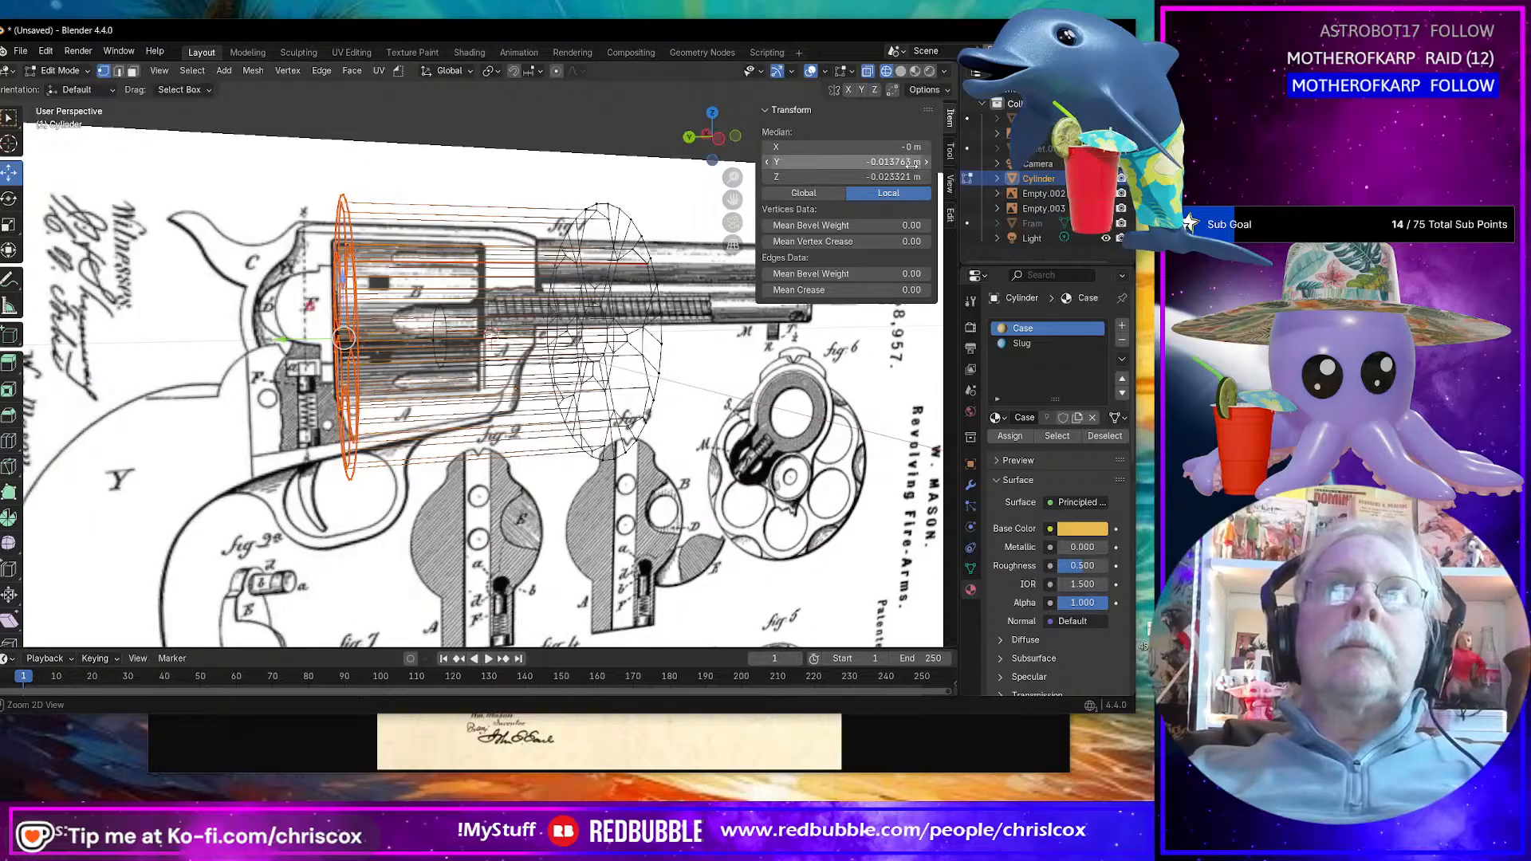
pyautogui.scroll(-3, 442, 356)
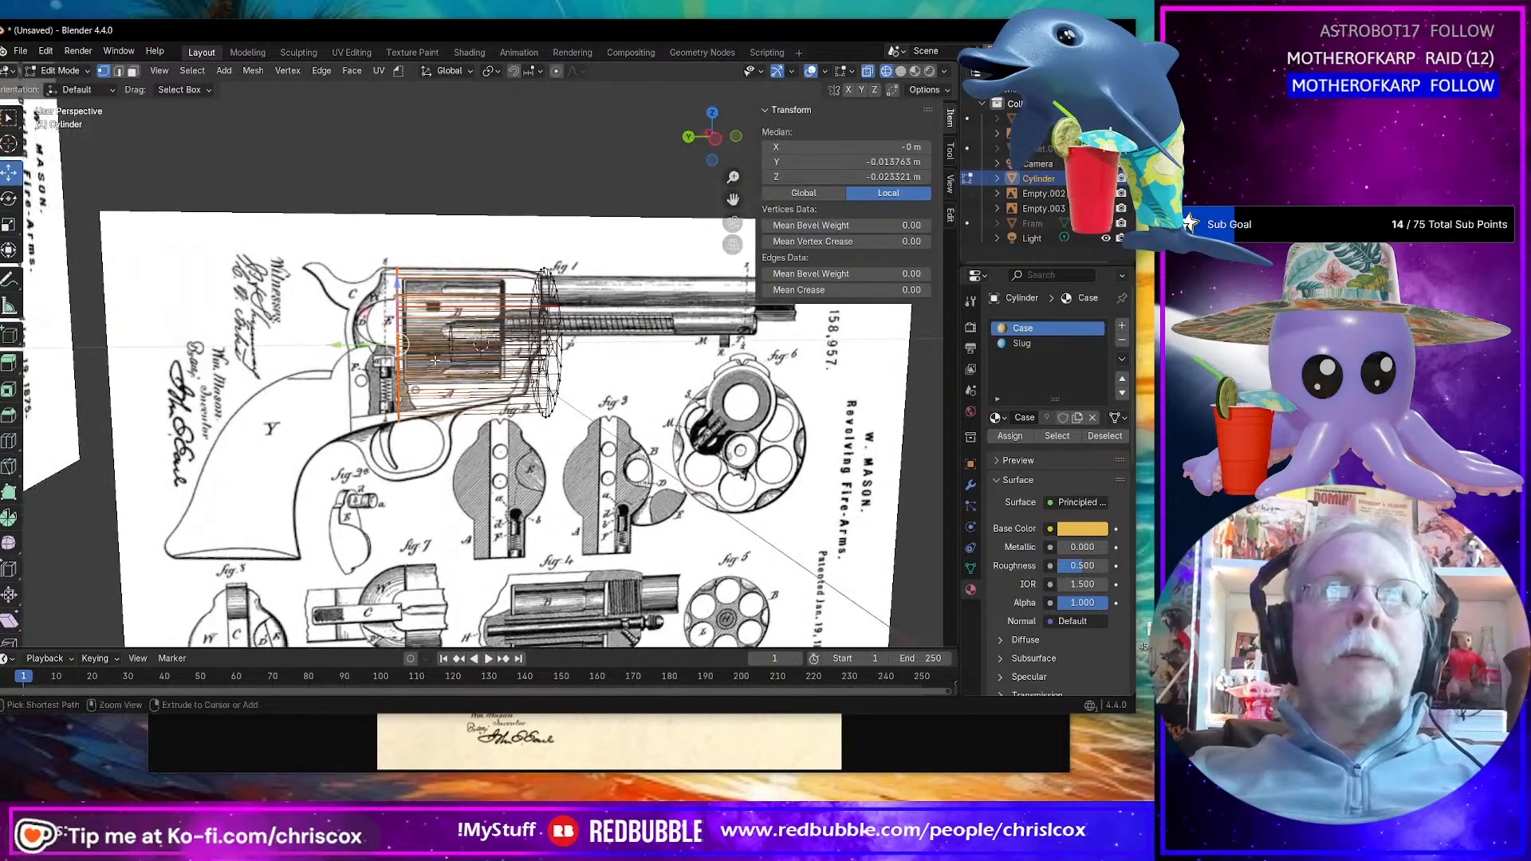
# Step: Undo the middle loop's deletion and examine the loop's median Y value
pyautogui.press('a')
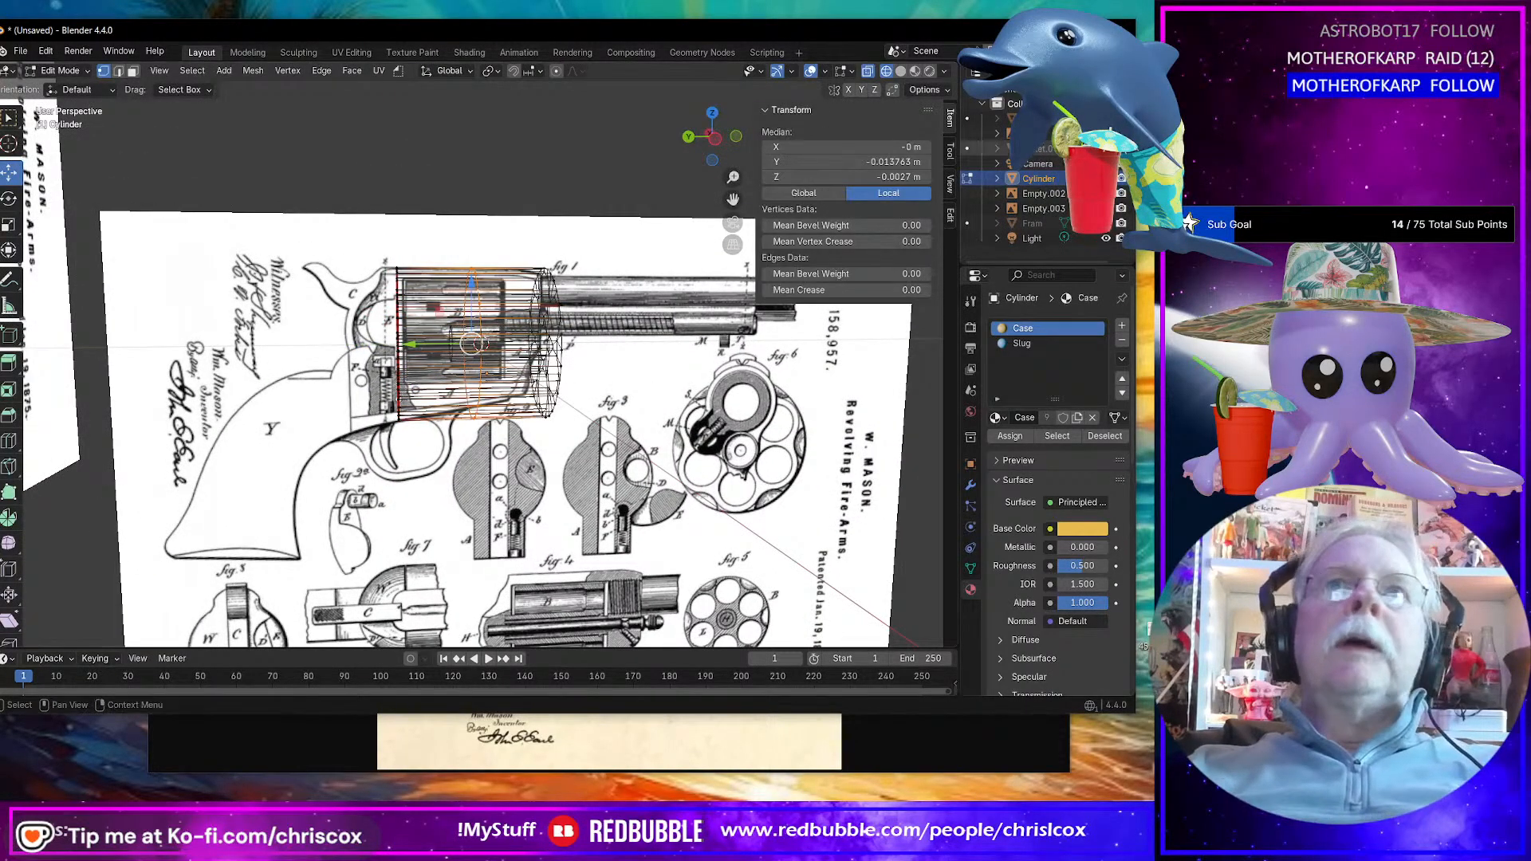
pyautogui.moveTo(606, 303); pyautogui.dragTo(565, 313, button='middle')
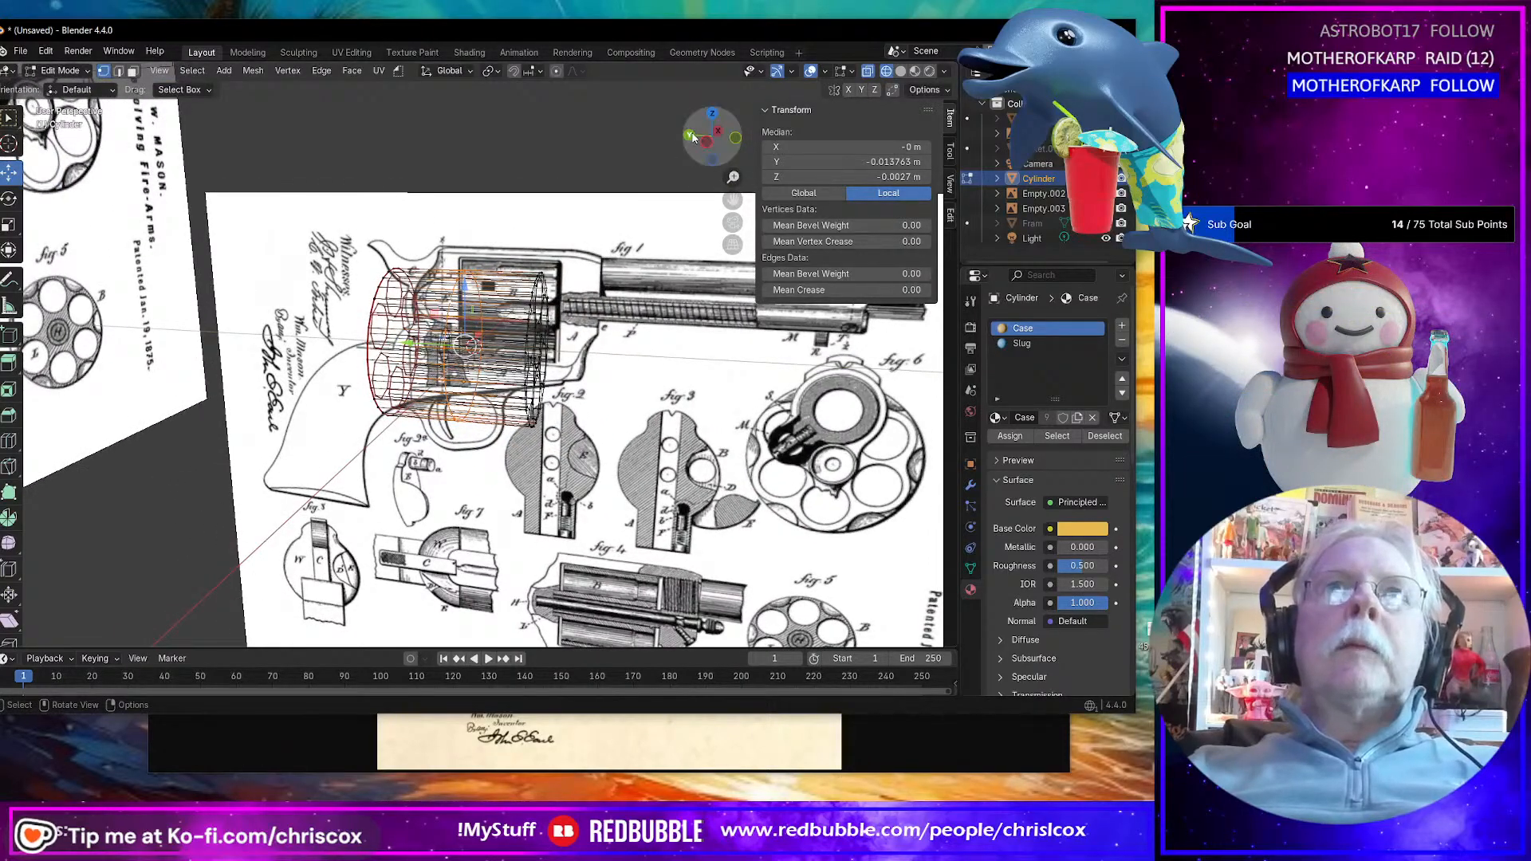
pyautogui.click(894, 161)
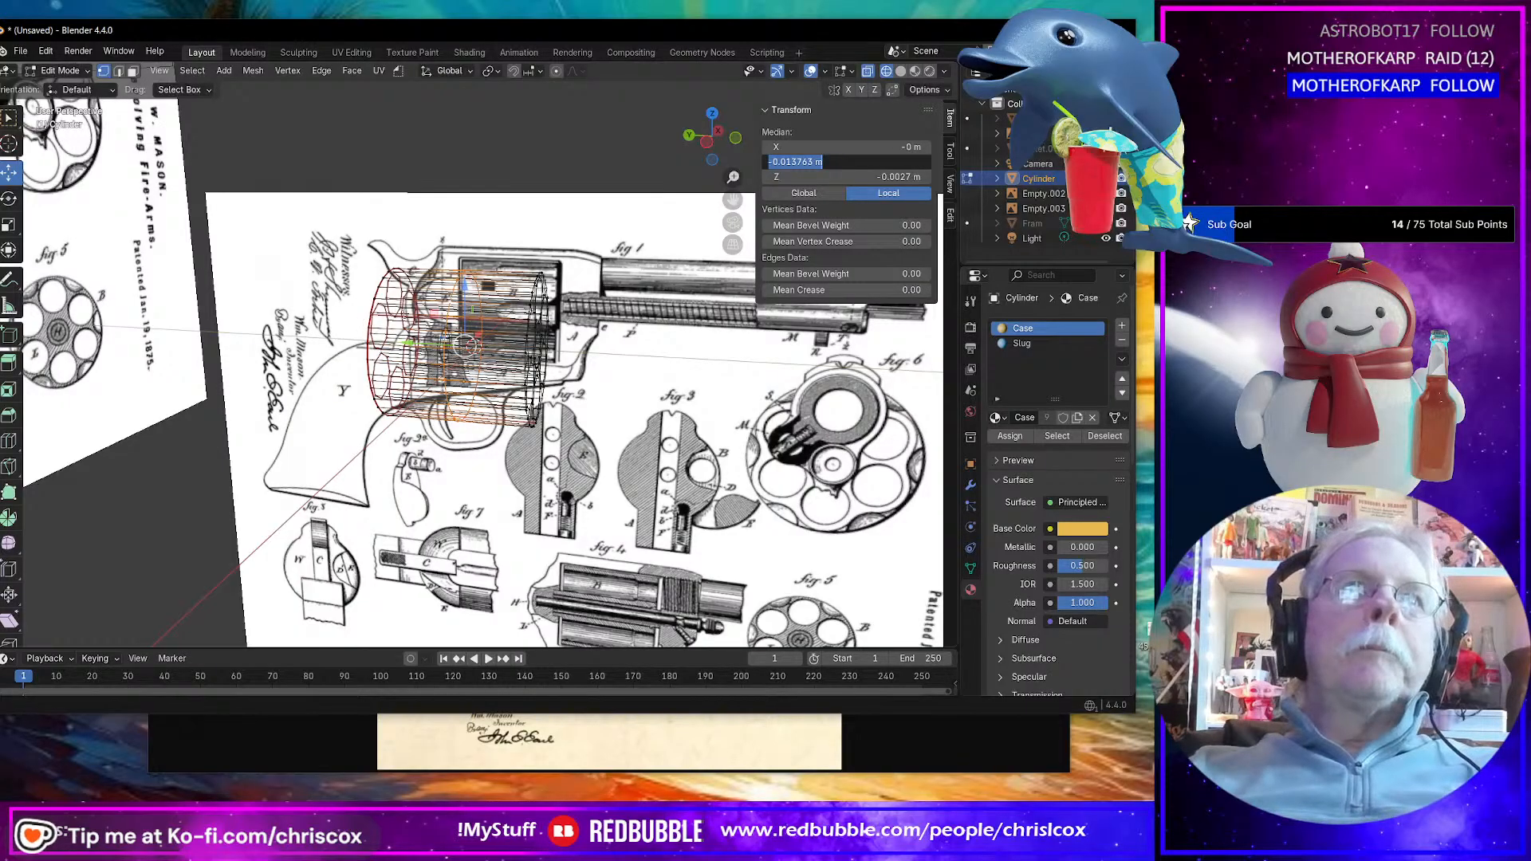
pyautogui.middleClick(549, 174)
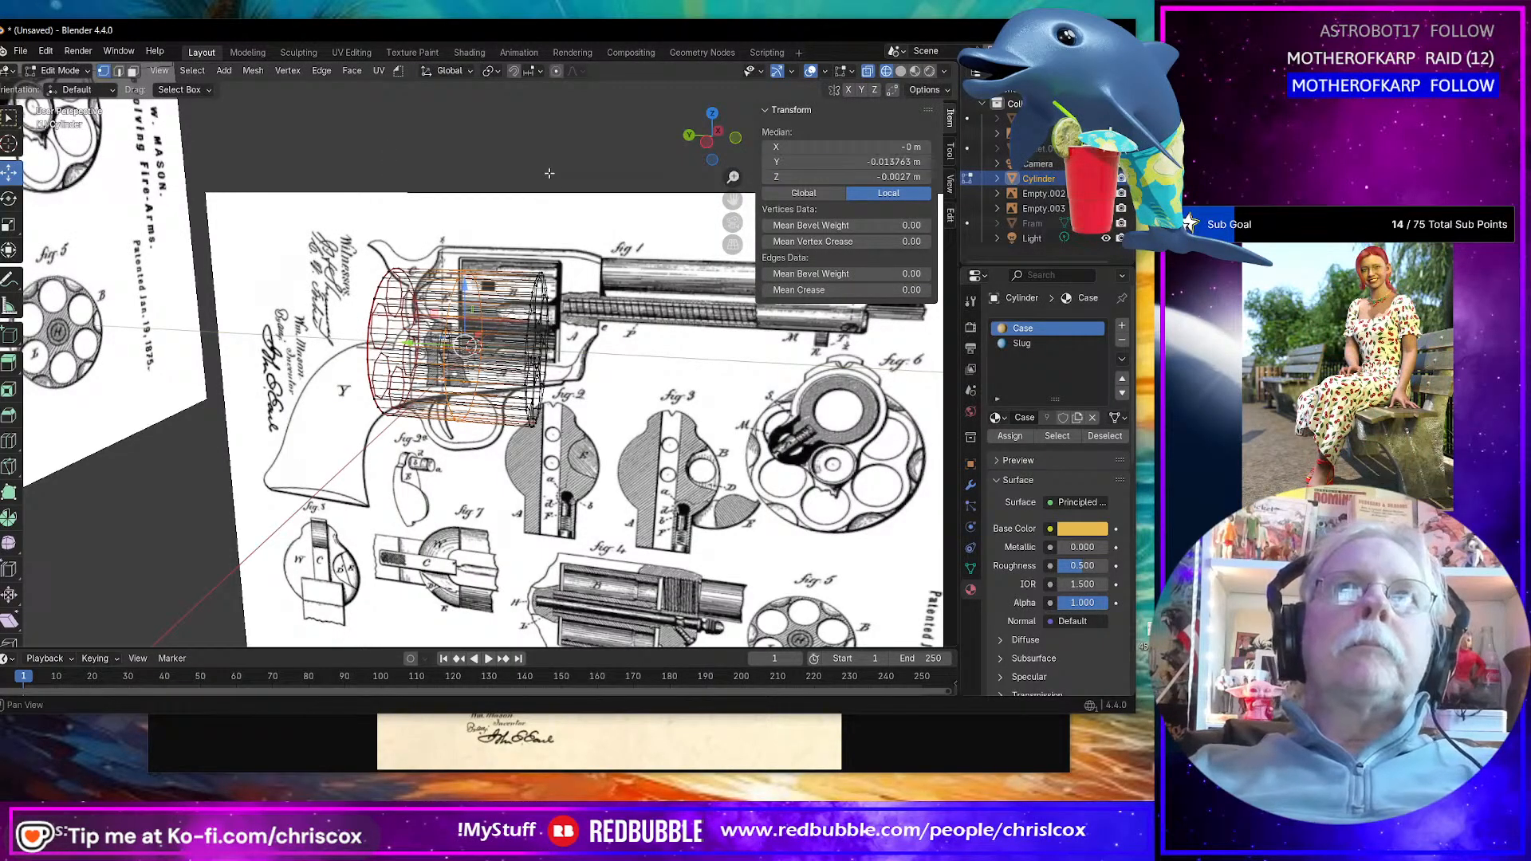
# Step: Box-select the vertices at the cylinder's hammer-side end and check their median Y value
pyautogui.moveTo(458, 156); pyautogui.dragTo(480, 133, button='middle')
pyautogui.moveTo(303, 233); pyautogui.dragTo(399, 415)
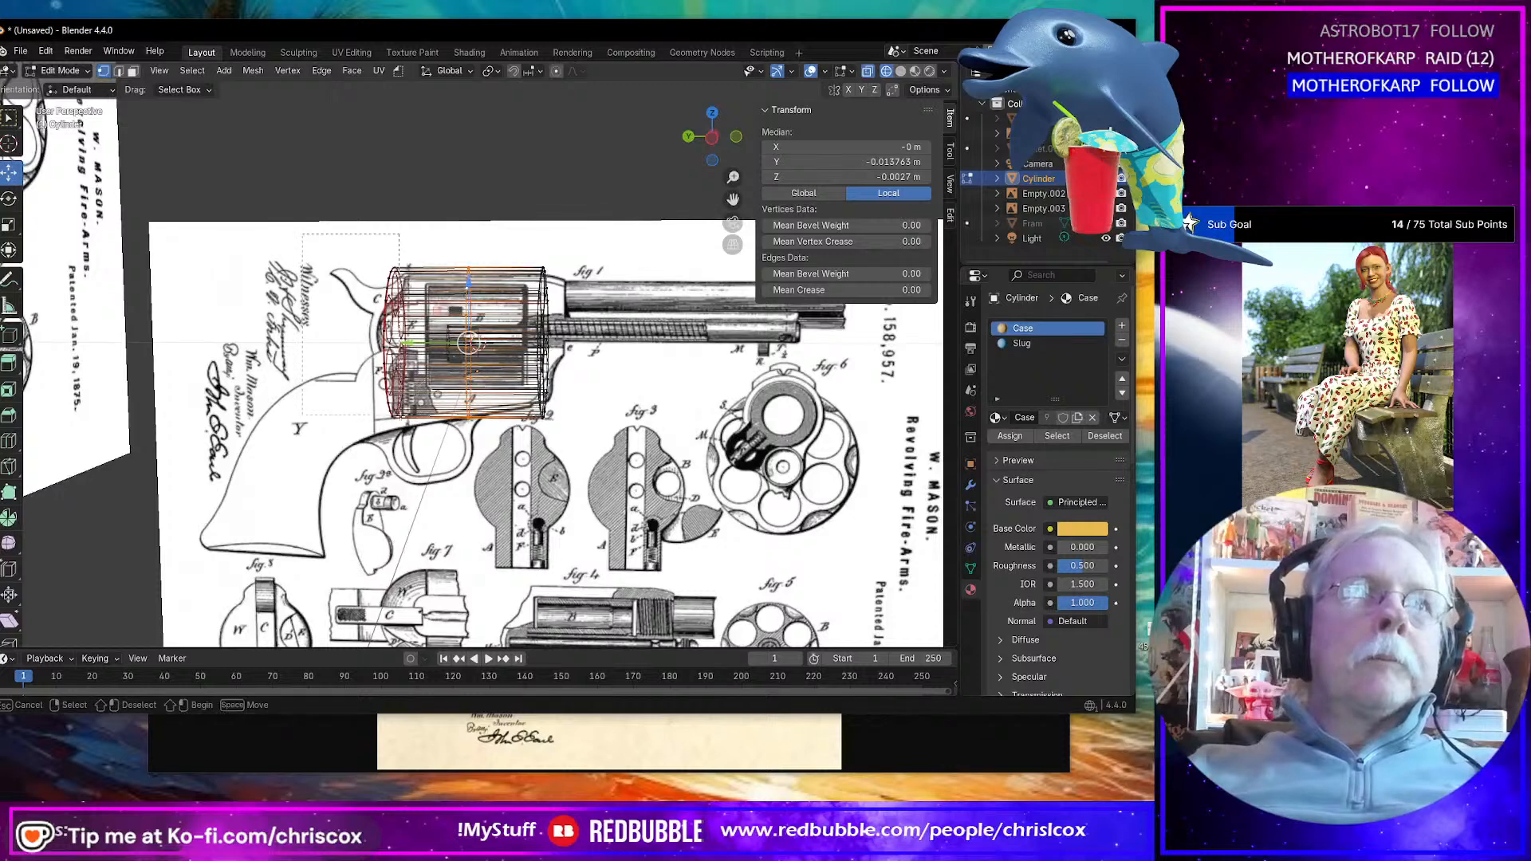
pyautogui.moveTo(414, 483); pyautogui.dragTo(414, 484)
pyautogui.click(914, 160)
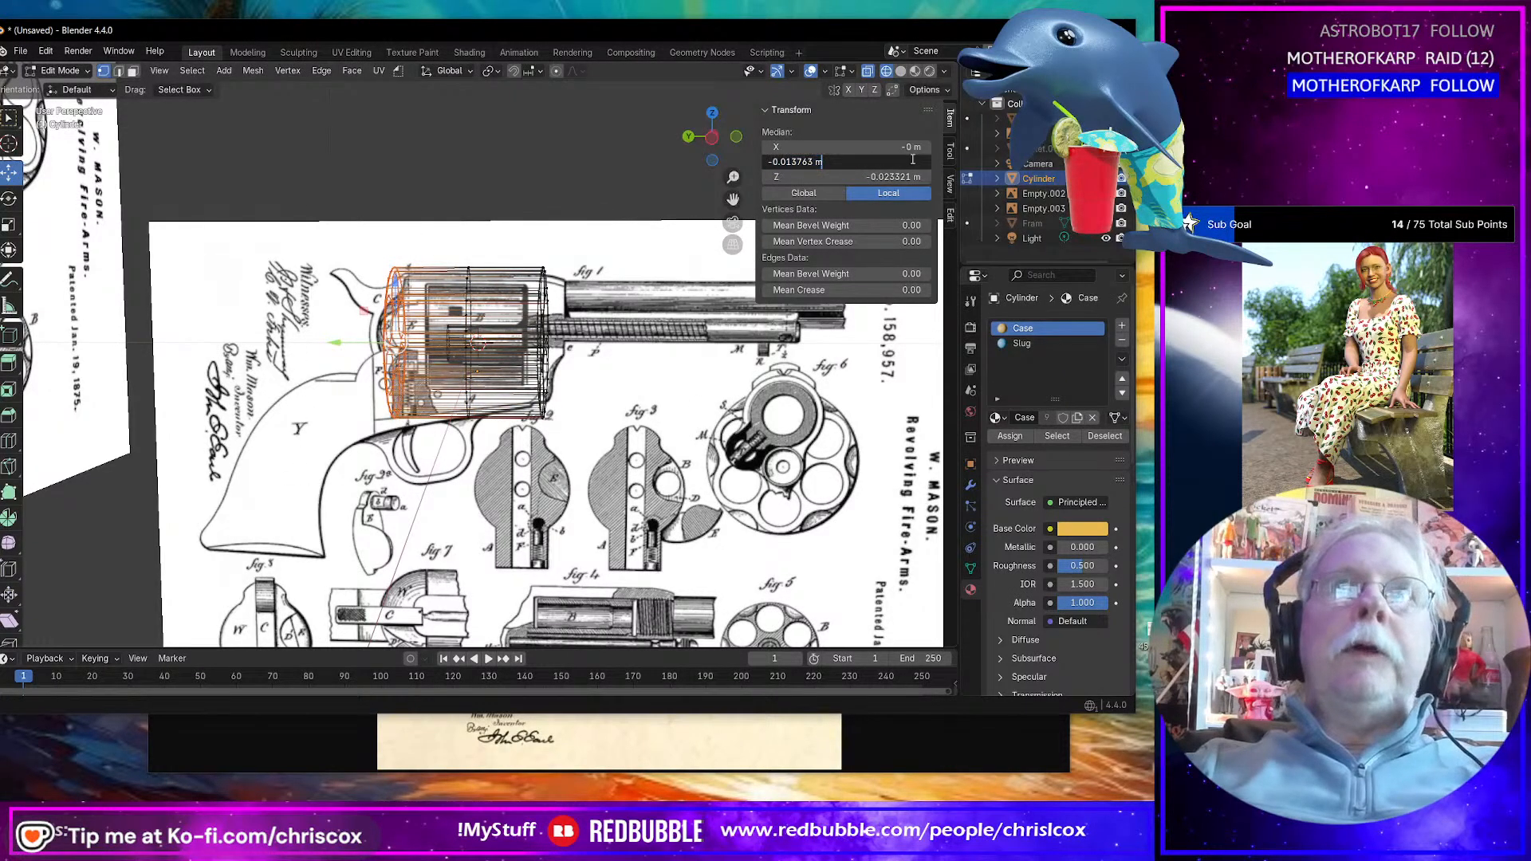
pyautogui.press('Return')
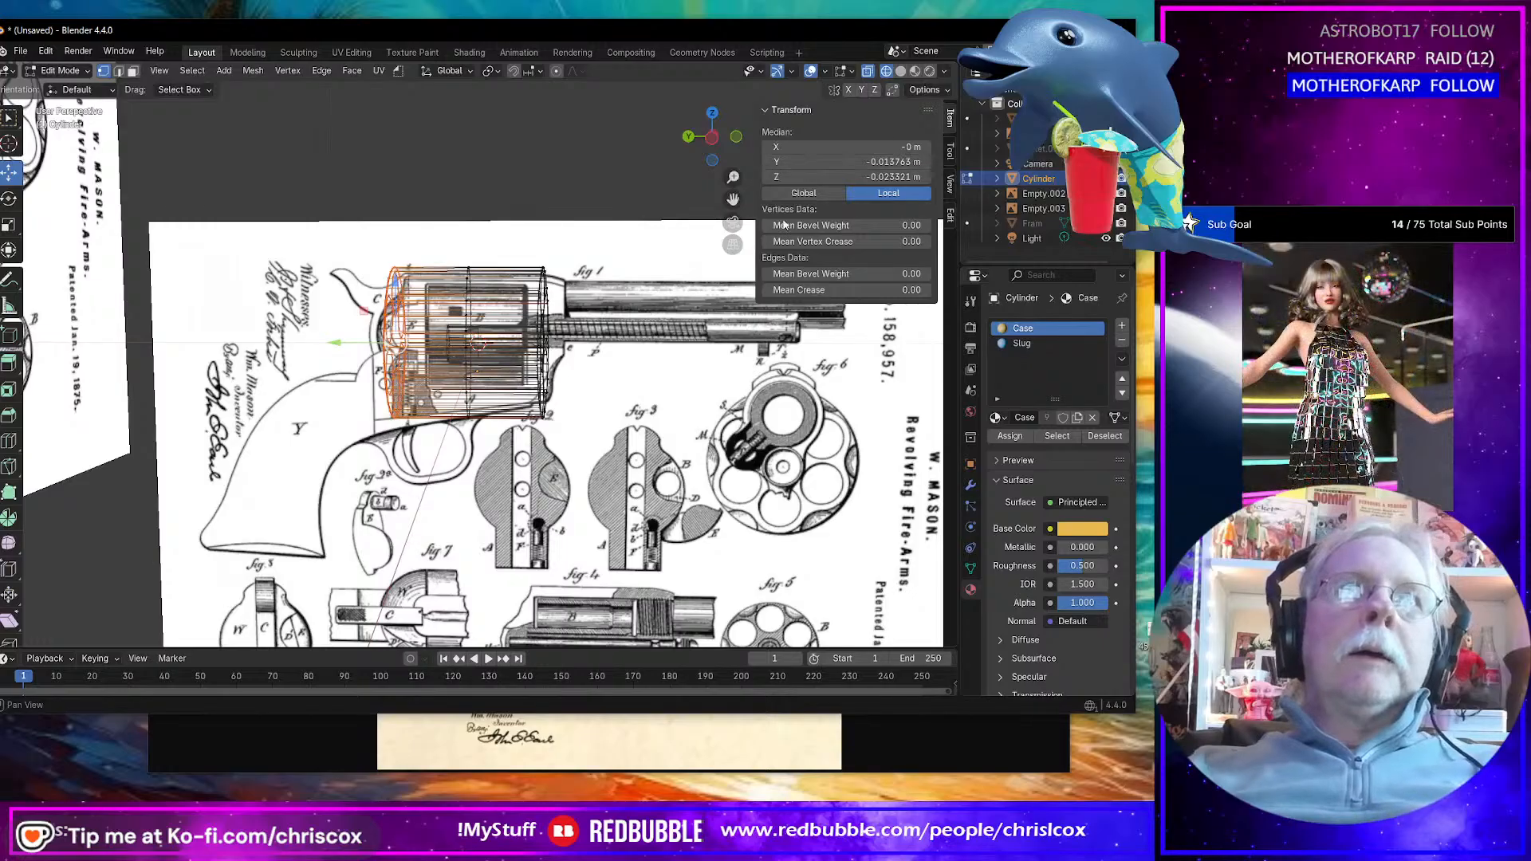
# Step: Box-select the vertices around the cylinder's middle and check their median Y value
pyautogui.moveTo(706, 275); pyautogui.dragTo(715, 269, button='middle')
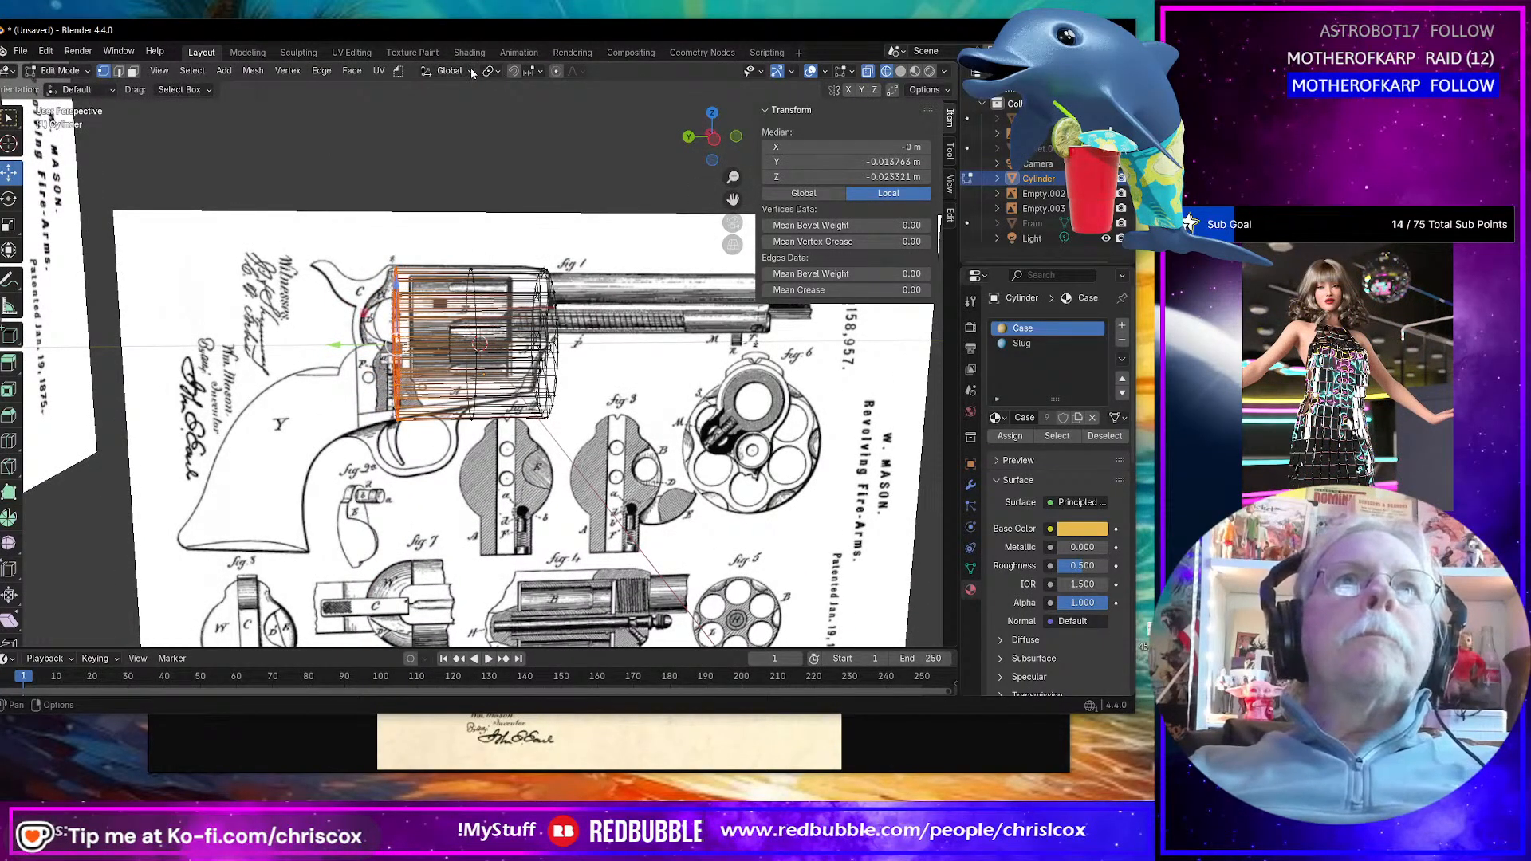
pyautogui.moveTo(500, 275); pyautogui.dragTo(490, 266, button='middle')
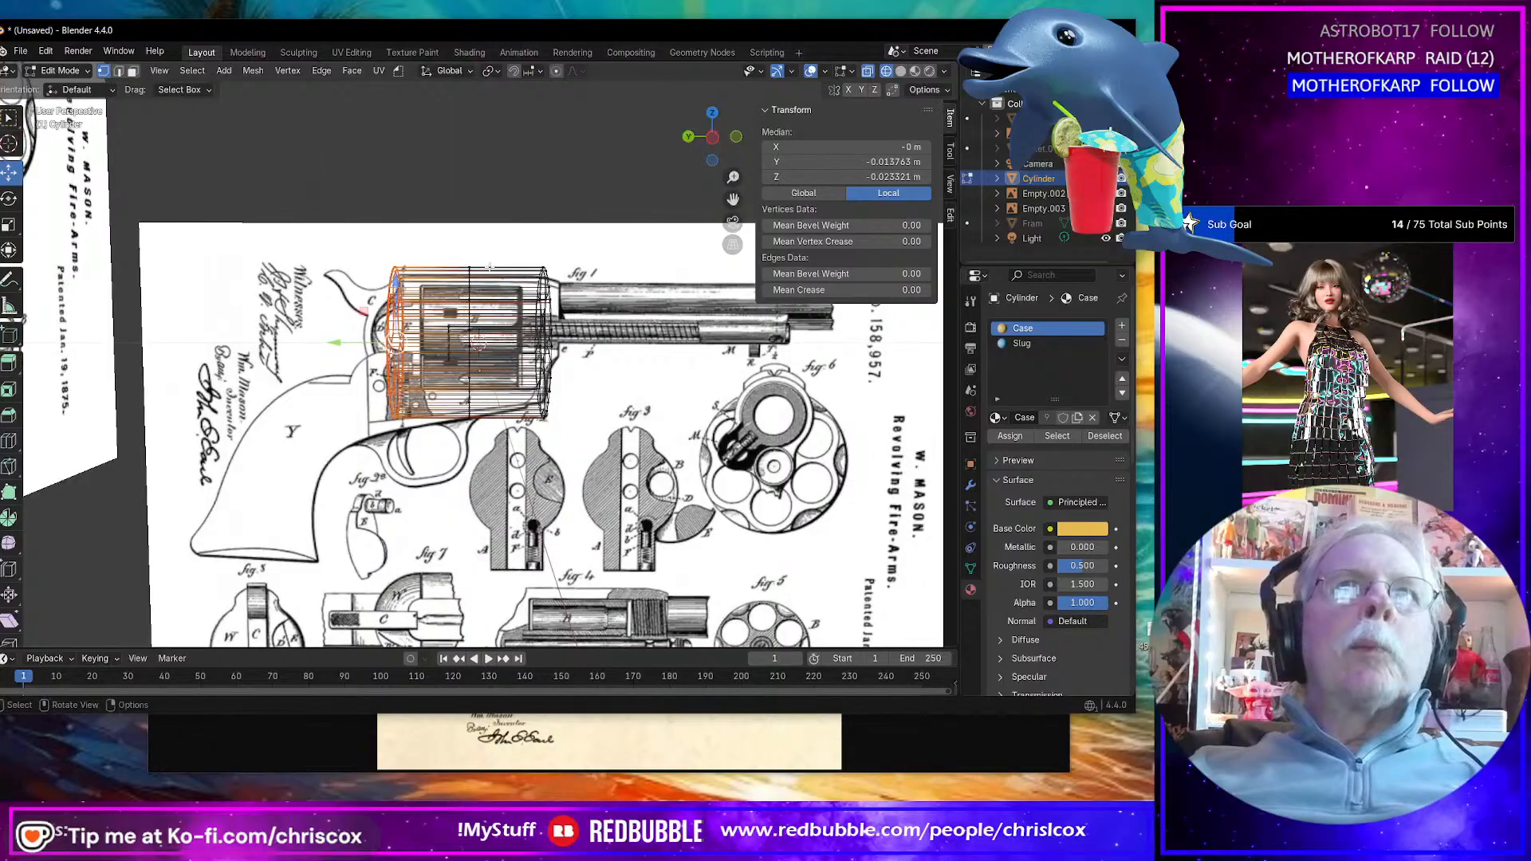
pyautogui.moveTo(448, 254); pyautogui.dragTo(482, 431)
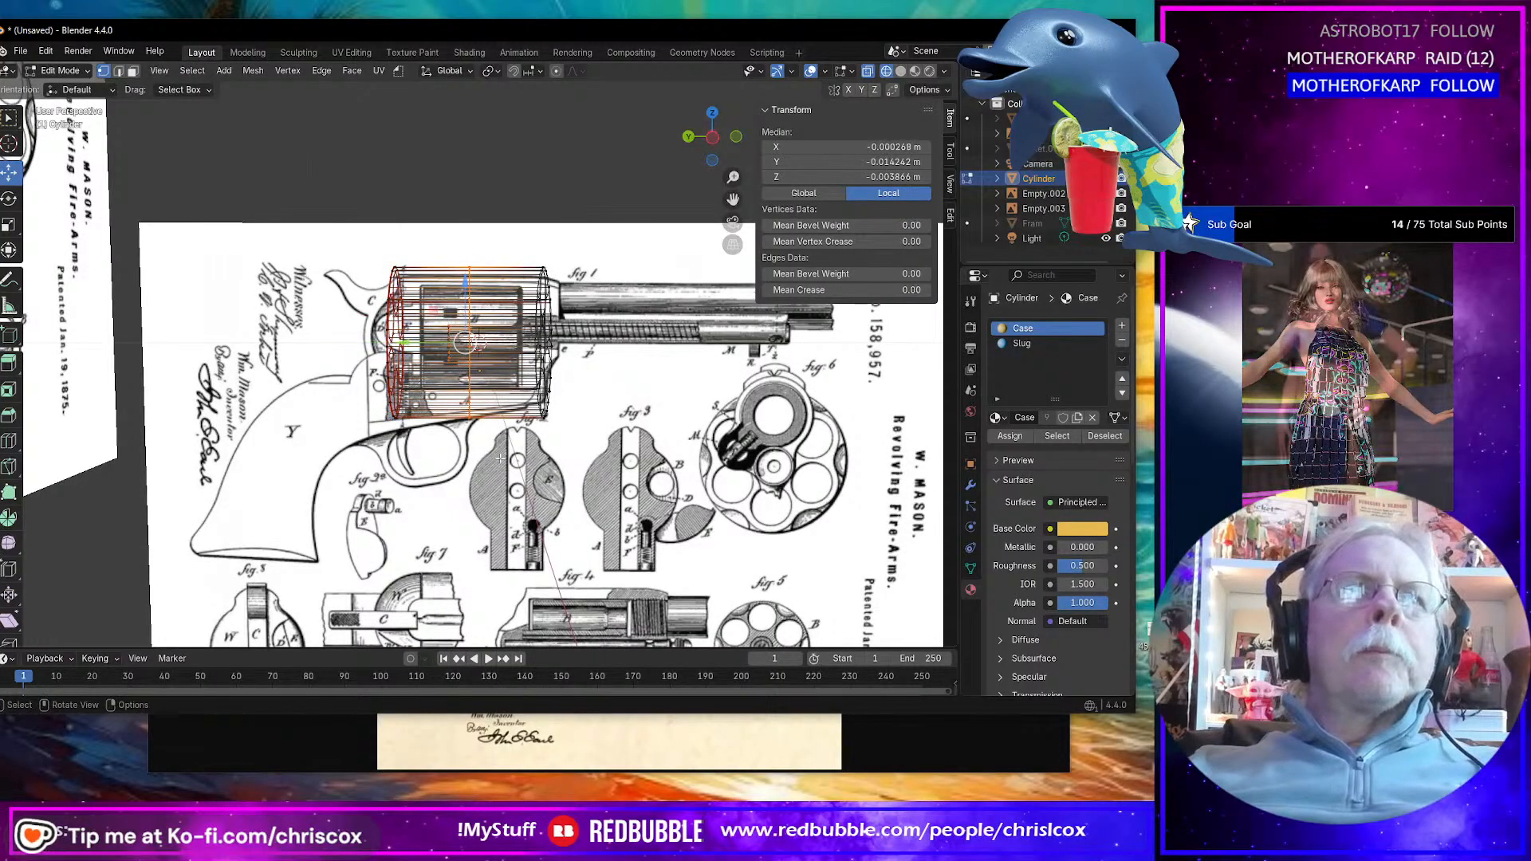
pyautogui.moveTo(502, 453); pyautogui.dragTo(497, 461, button='middle')
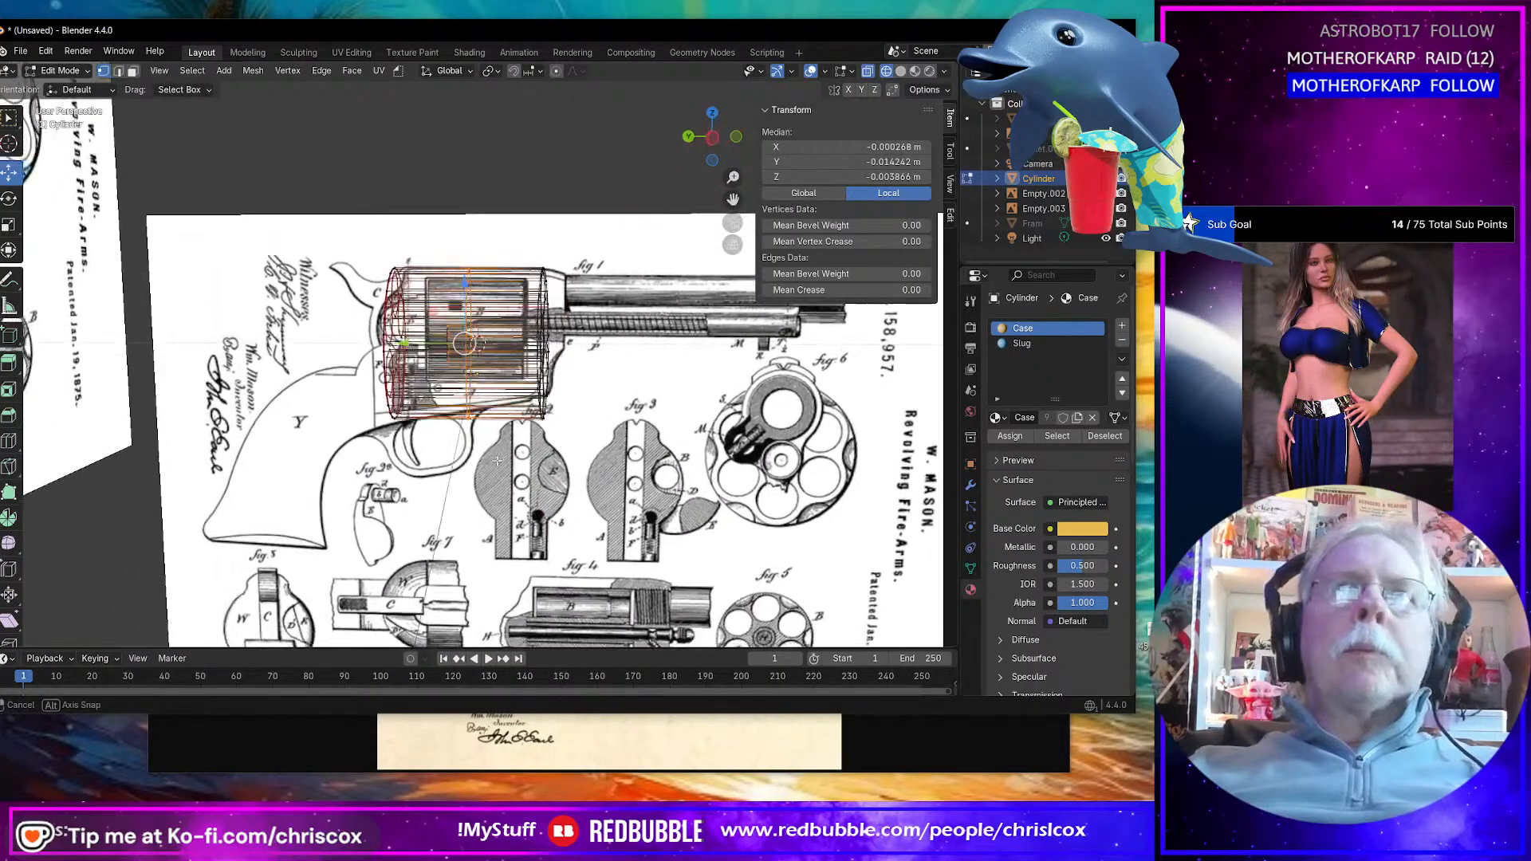
pyautogui.click(869, 160)
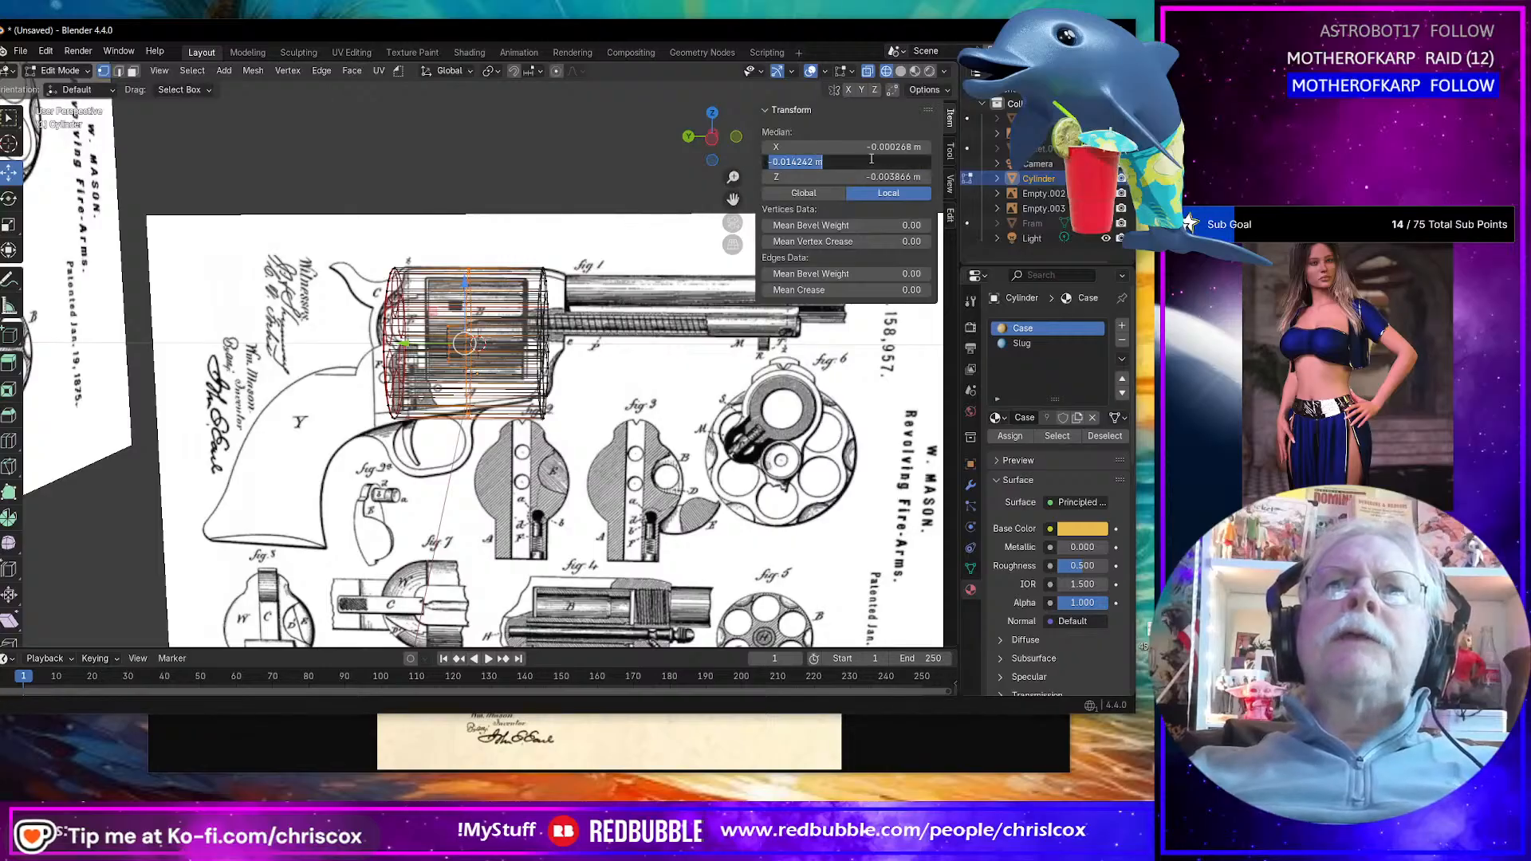
pyautogui.press('Escape')
pyautogui.click(814, 161)
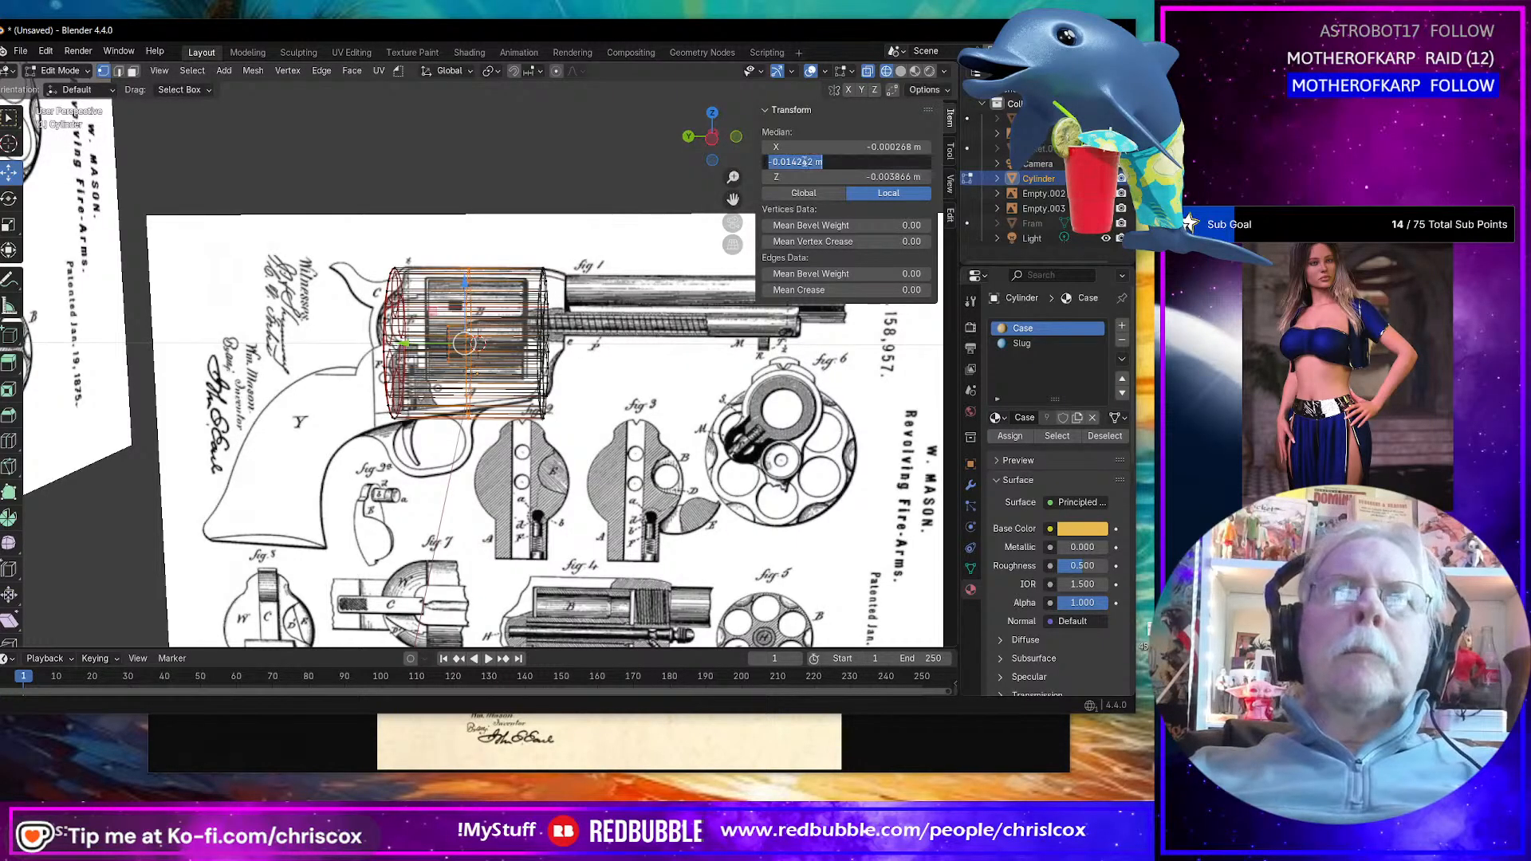
# Step: Select the vertices around the middle of the cylinder's length and delete them
pyautogui.click(324, 200)
pyautogui.moveTo(322, 188); pyautogui.dragTo(418, 471)
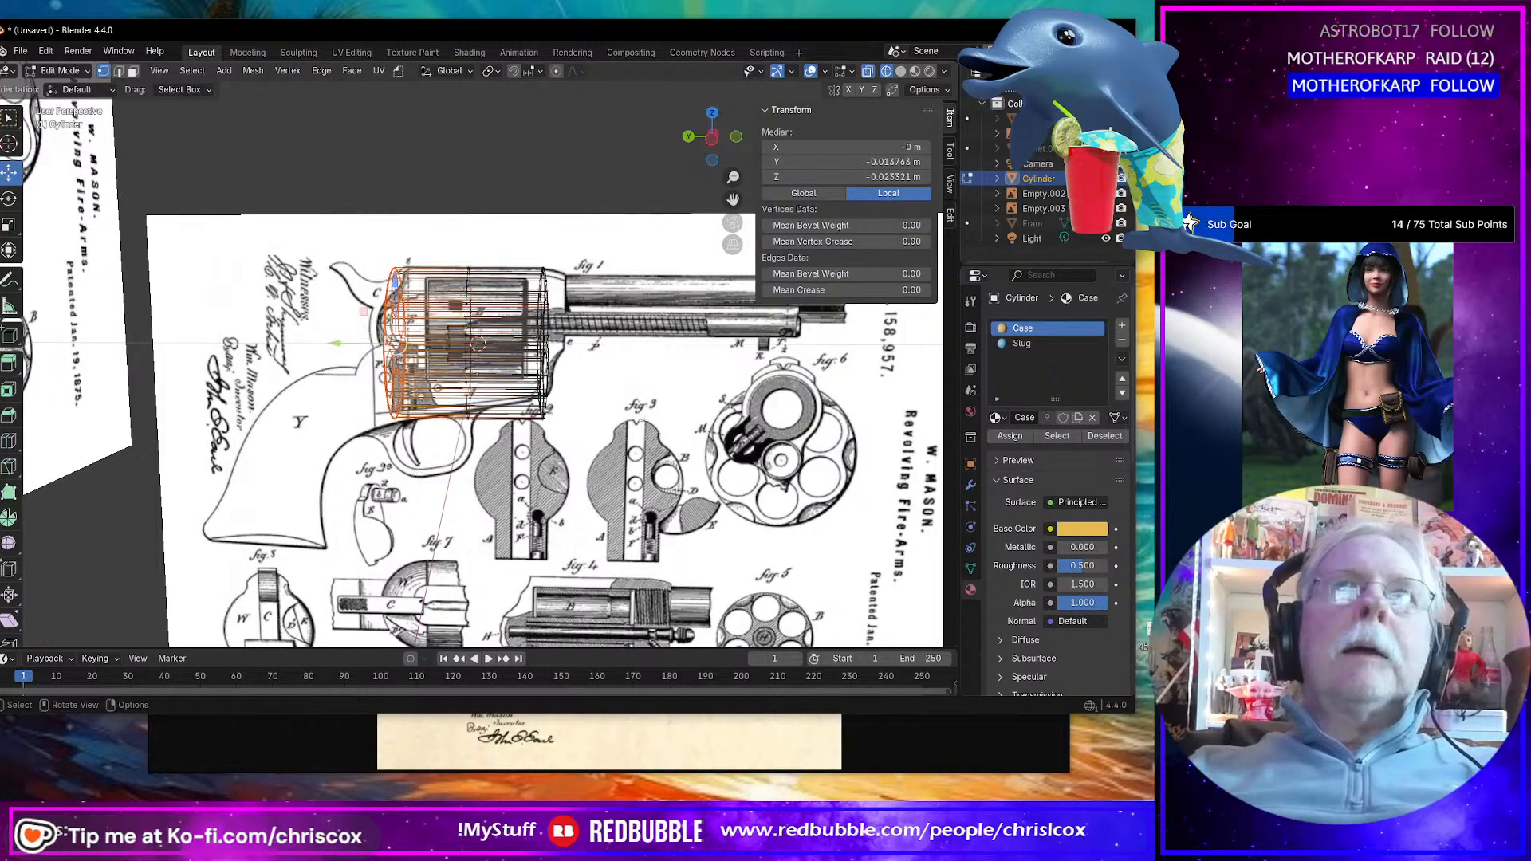
pyautogui.moveTo(447, 226); pyautogui.dragTo(502, 477)
pyautogui.press('x')
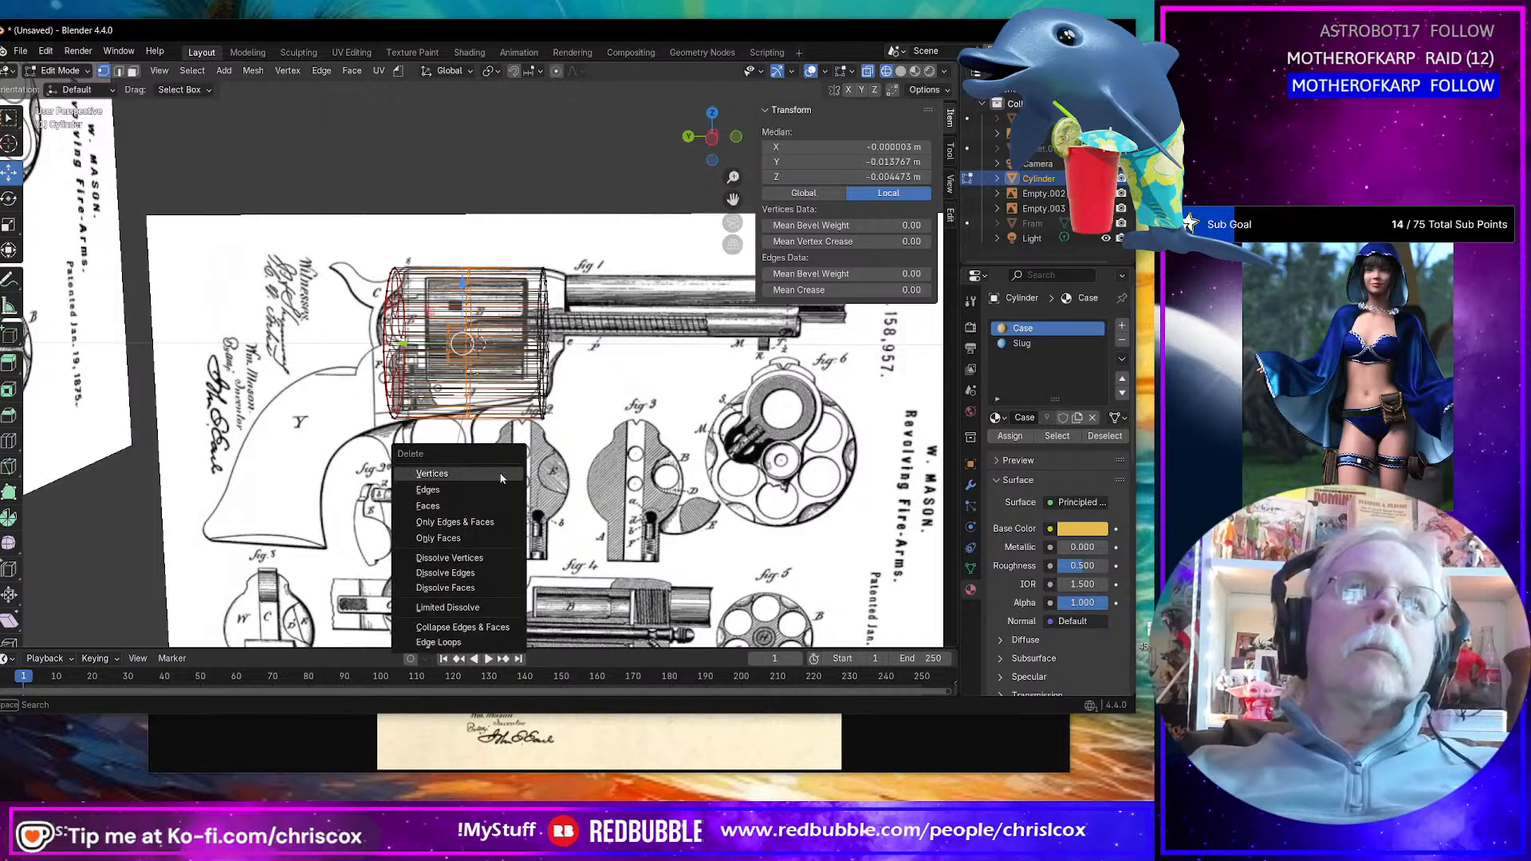
pyautogui.click(502, 477)
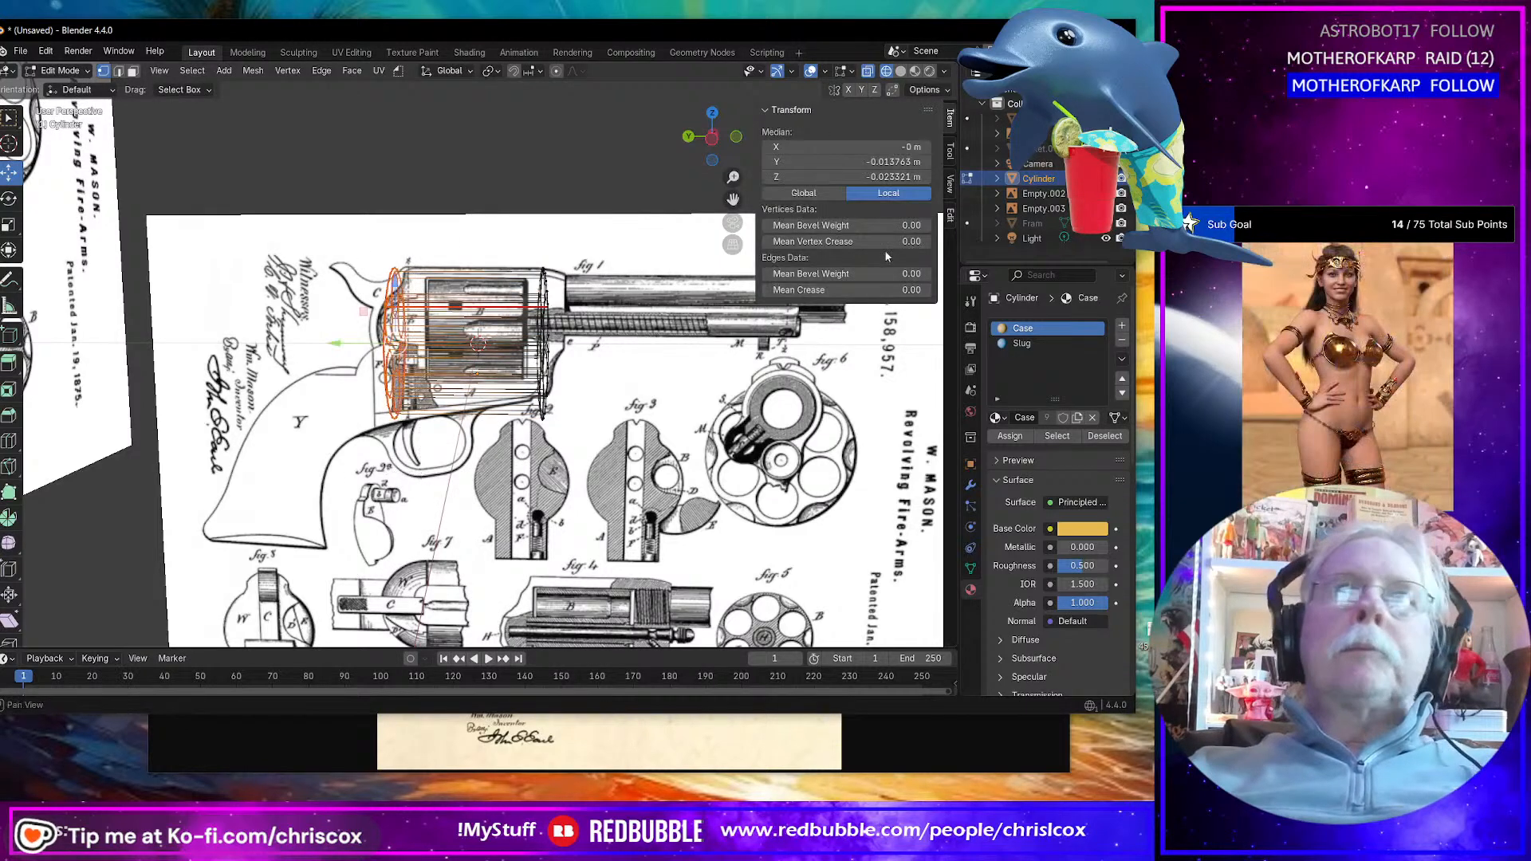
# Step: Try setting the hammer-side end loop's median Y to -0.014242 m and undo it
pyautogui.click(908, 163)
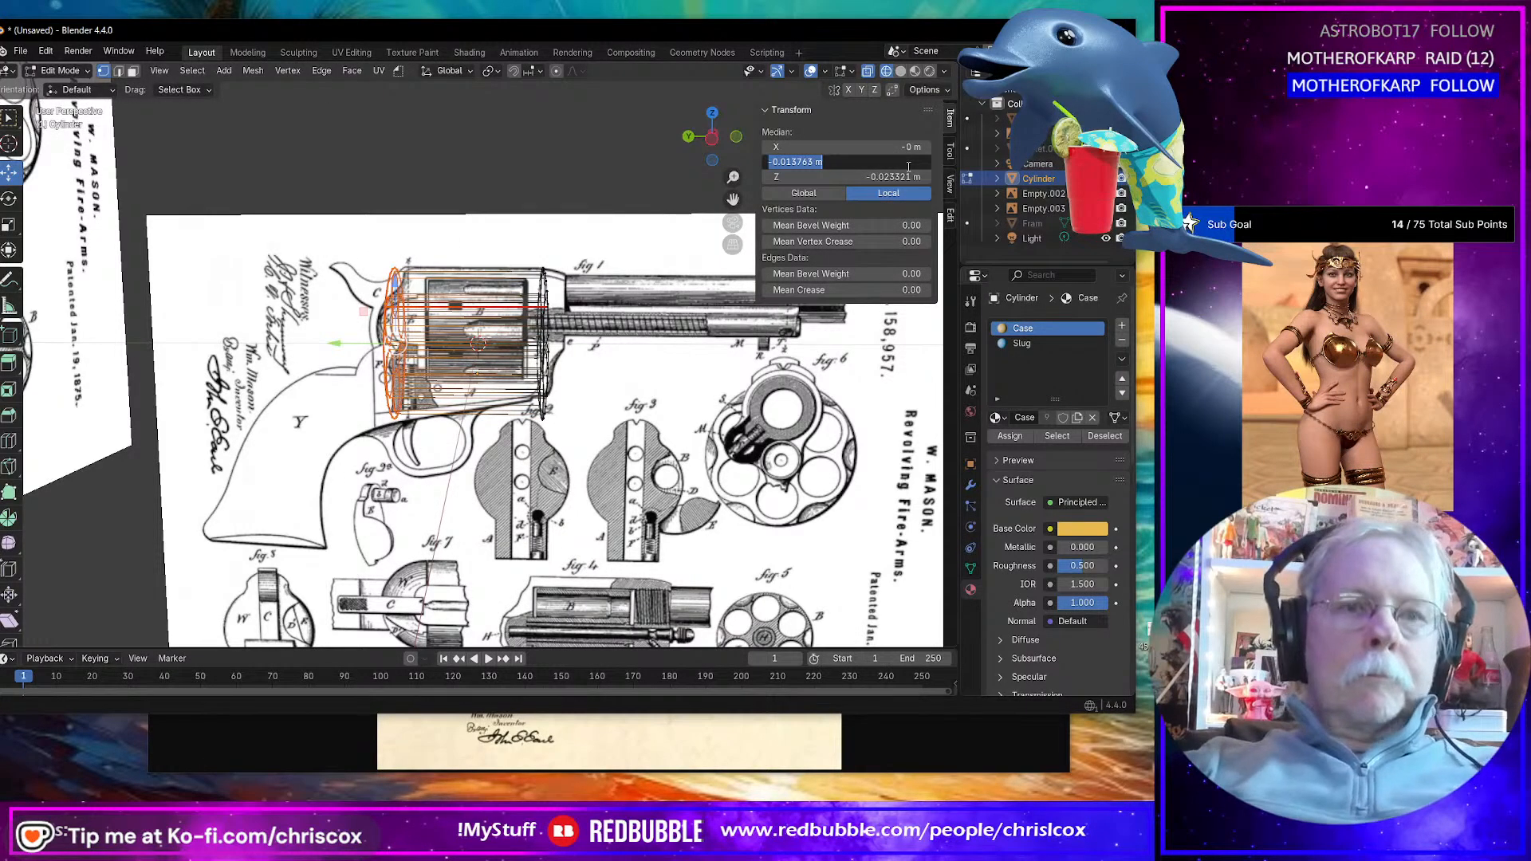
pyautogui.press('Return')
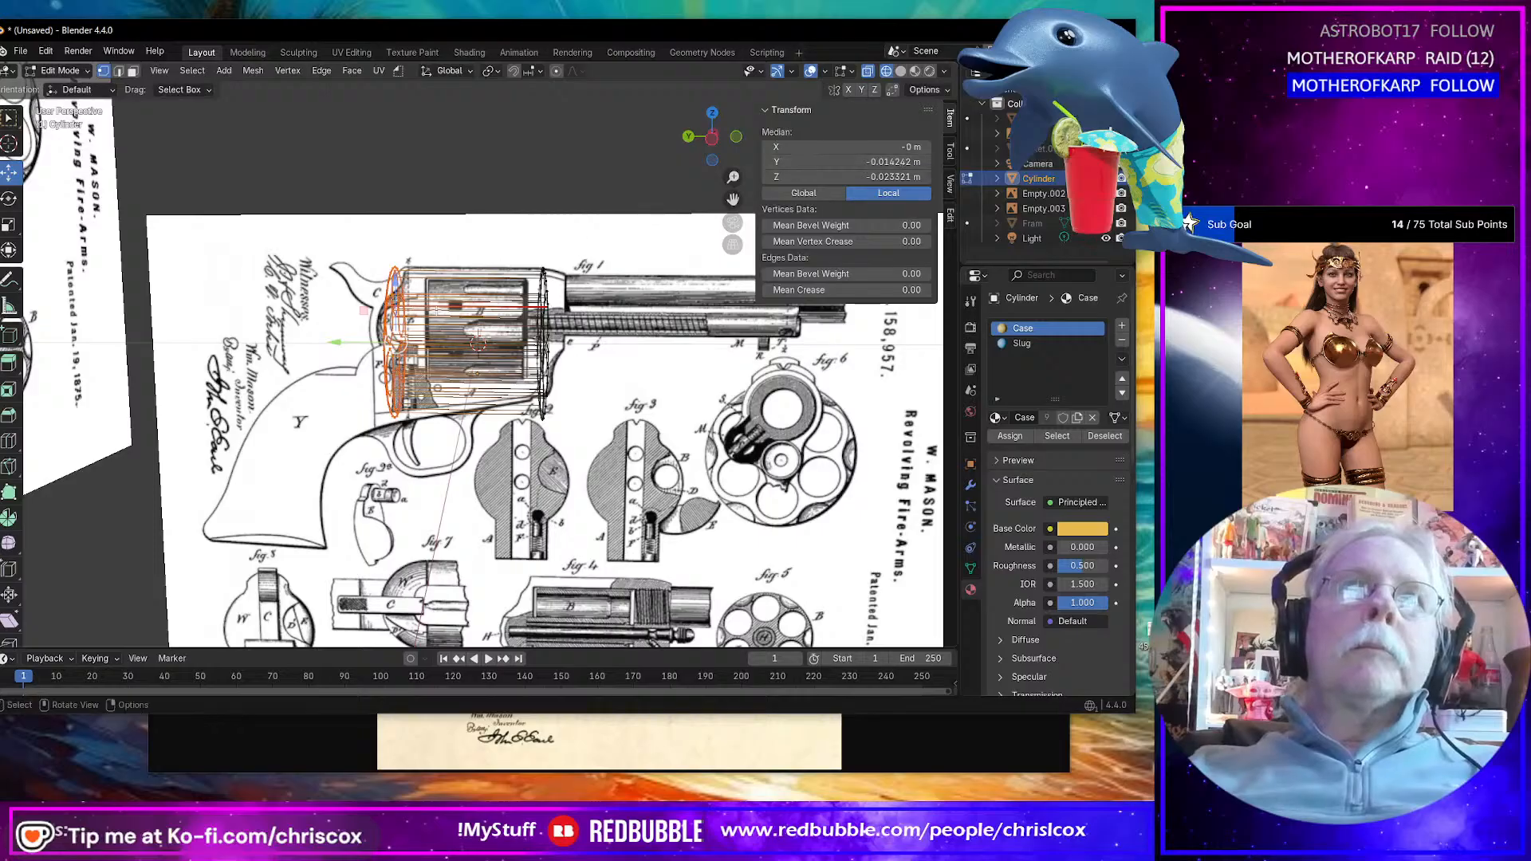
pyautogui.moveTo(429, 316); pyautogui.dragTo(646, 293, button='middle')
pyautogui.hotkey('ctrl', 'z')
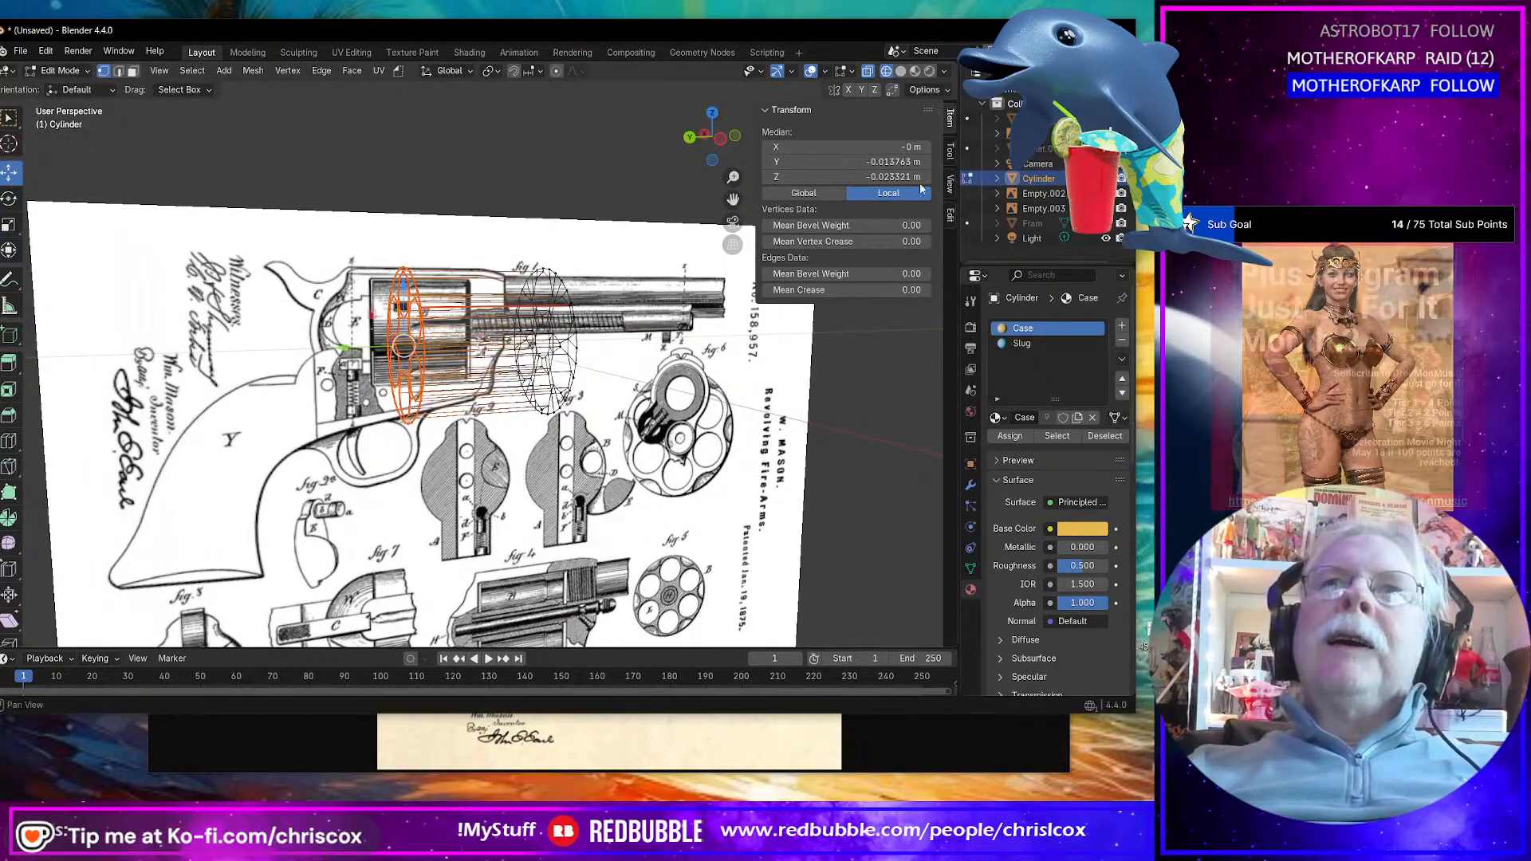
# Step: Undo the deletion of the vertices around the middle of the cylinder's length
pyautogui.moveTo(545, 395); pyautogui.dragTo(545, 396, button='middle')
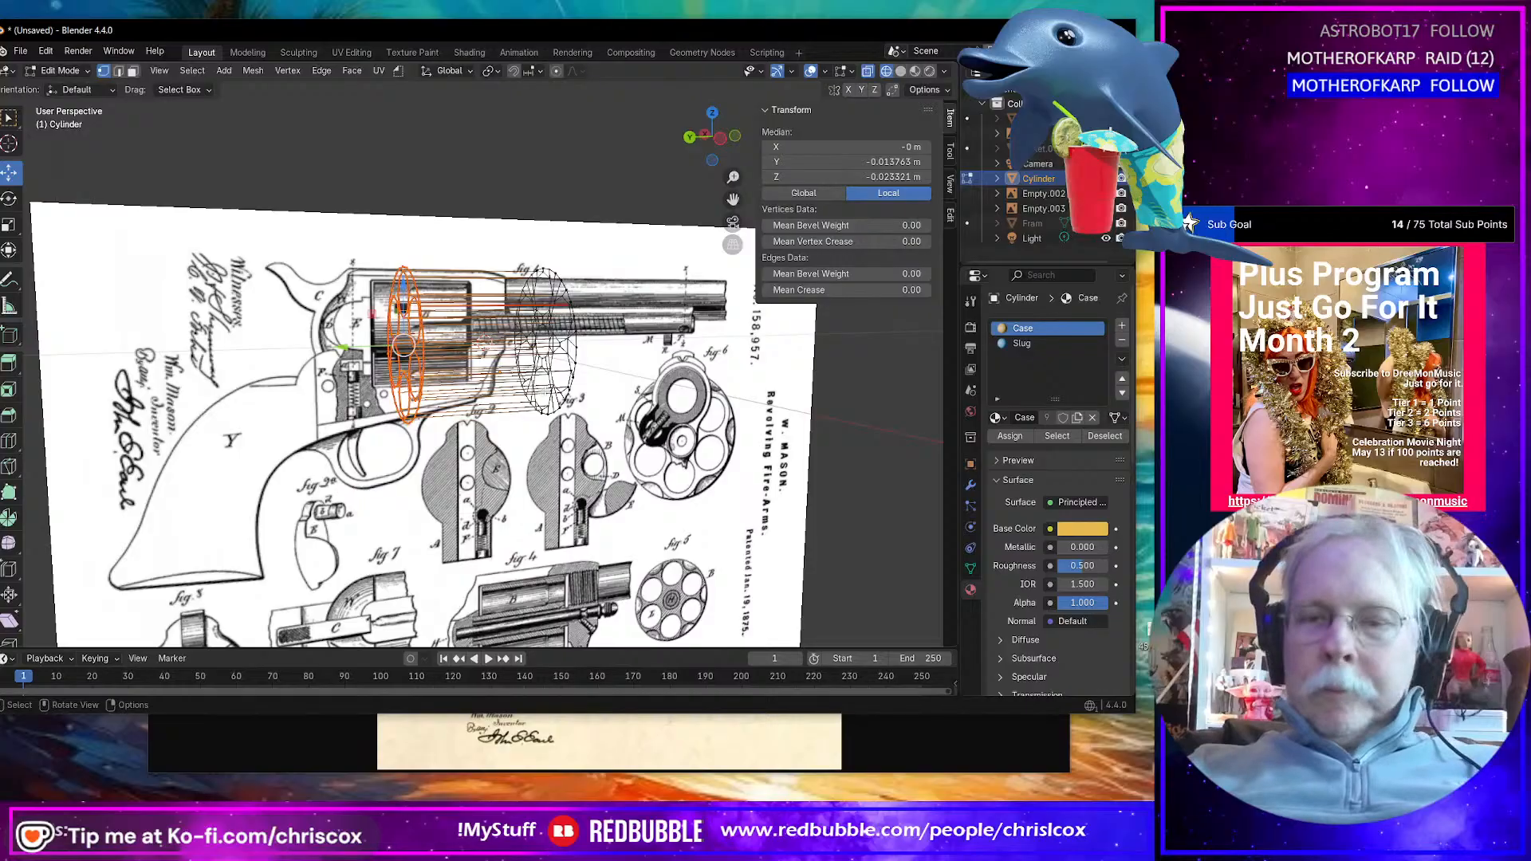
pyautogui.hotkey('ctrl', 'z')
pyautogui.hotkey('ctrl', 'z')
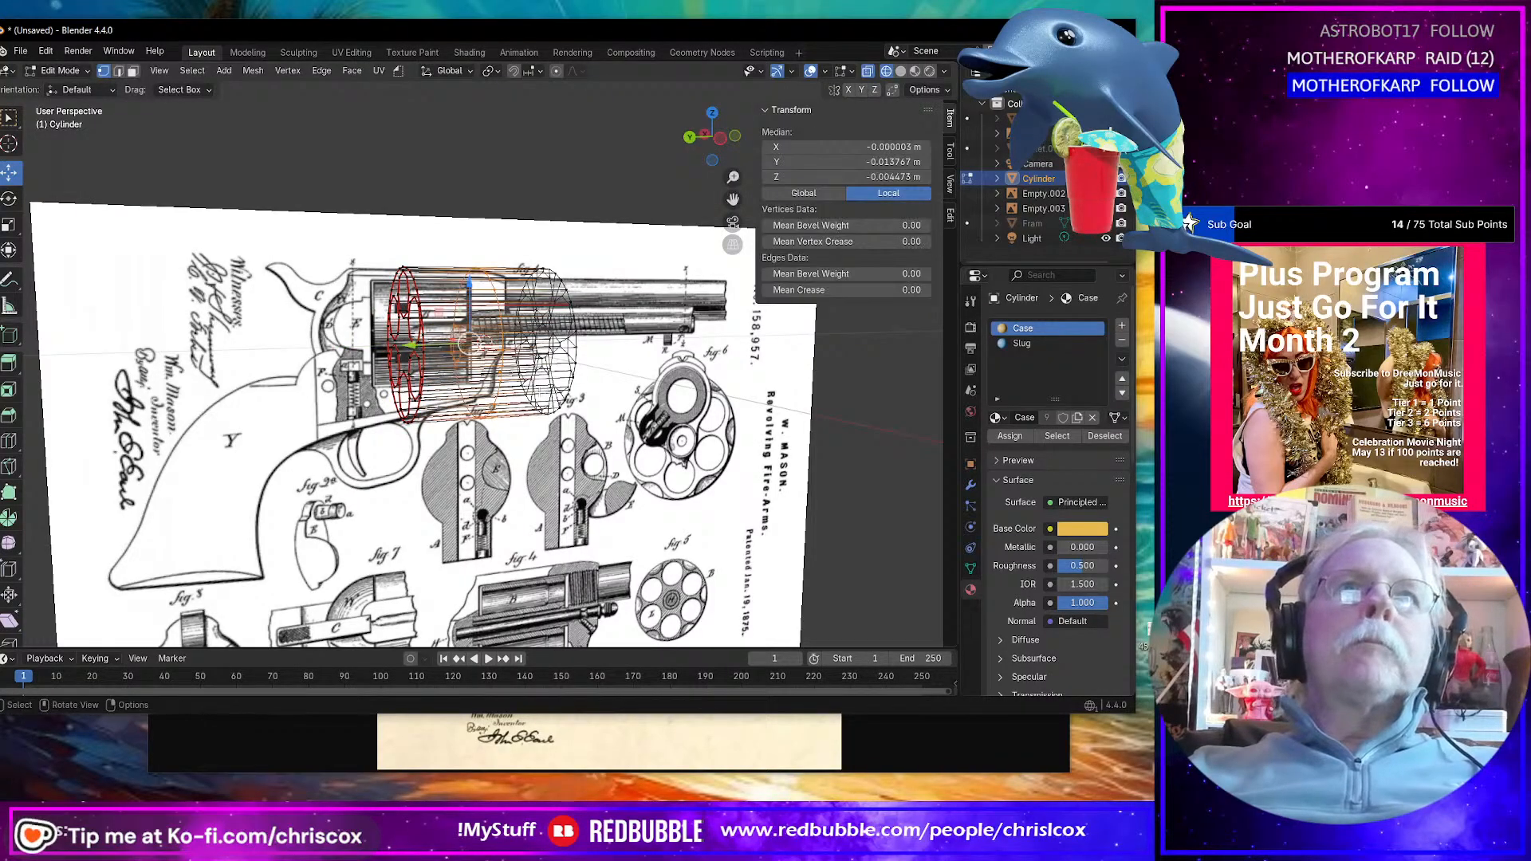
# Step: Try deleting the vertices of the loop at the cylinder's hammer-side end and undo the deletion
pyautogui.moveTo(345, 299)
pyautogui.mouseDown(button='middle')
pyautogui.moveTo(332, 289)
pyautogui.moveTo(351, 295)
pyautogui.mouseUp(button='middle')
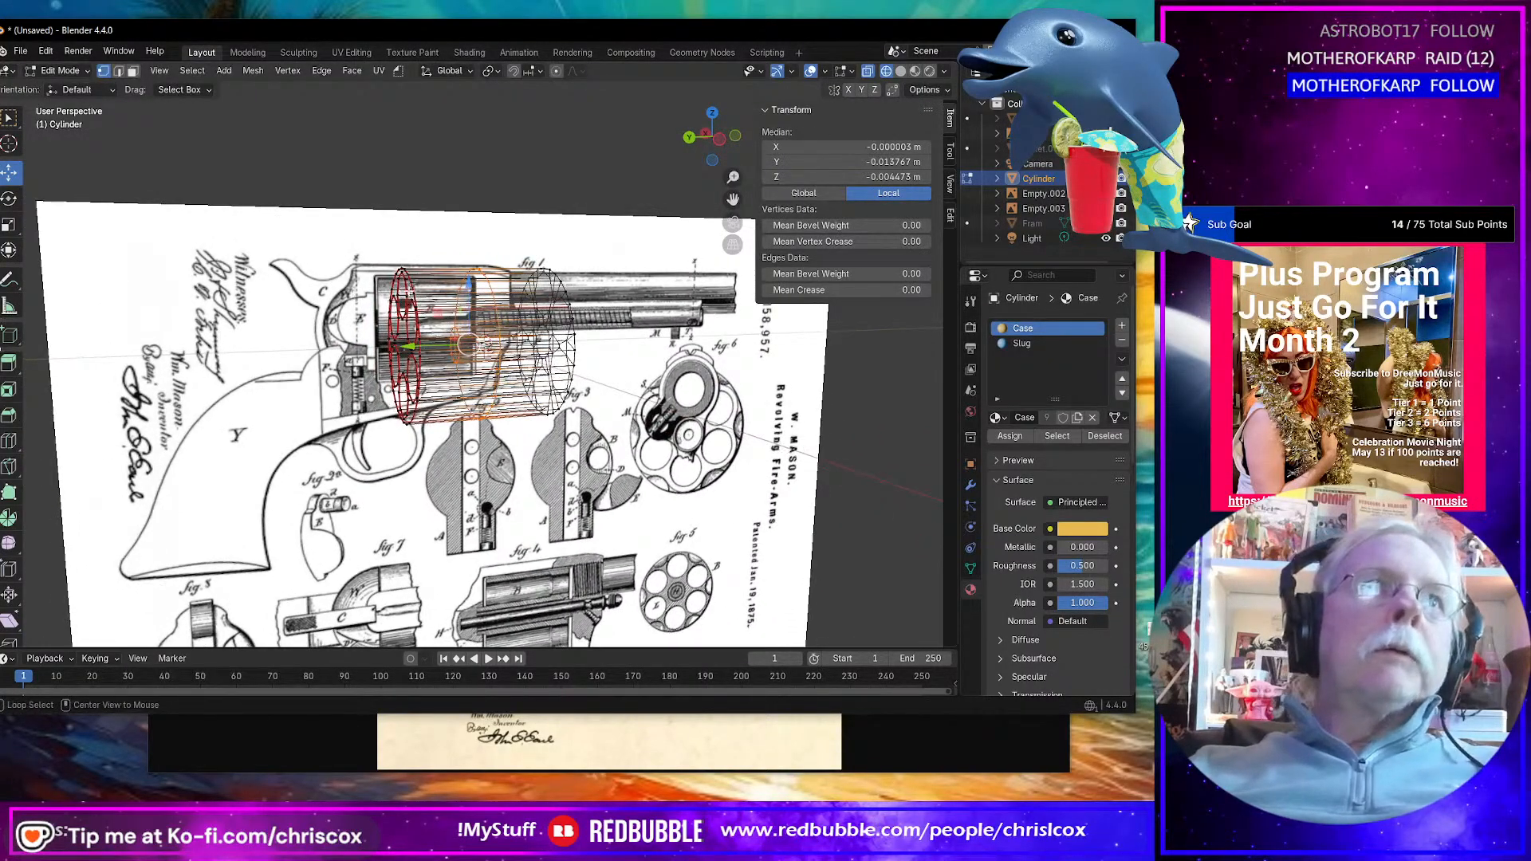
pyautogui.keyDown('alt'); pyautogui.click(410, 290); pyautogui.keyUp('alt')
pyautogui.press('x')
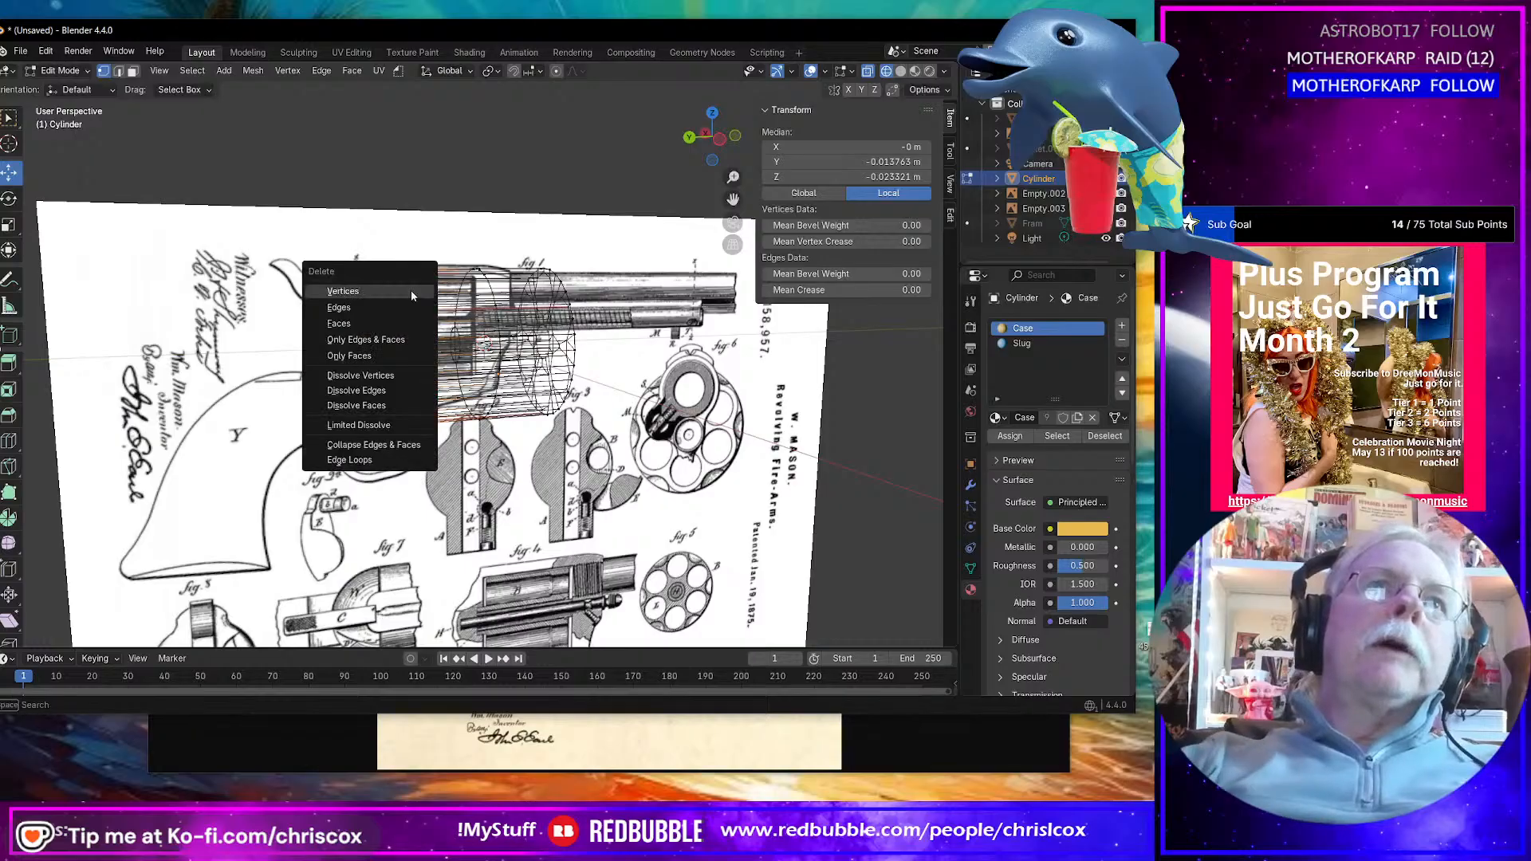
pyautogui.click(412, 291)
pyautogui.hotkey('ctrl', 'z')
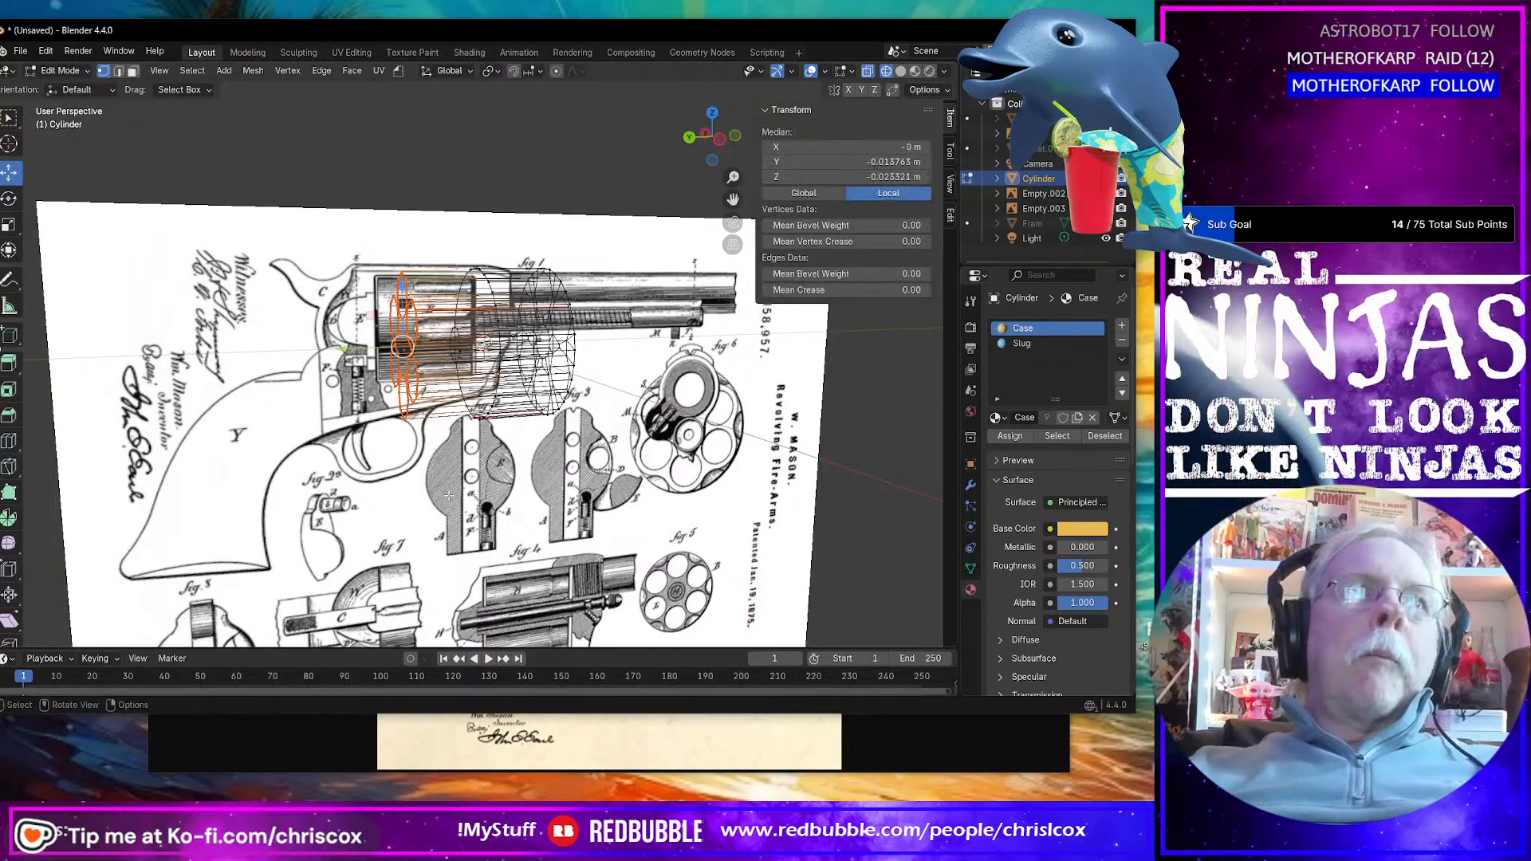
# Step: In the left side view, move the hammer-side end vertices about 0.021 m along negative Y onto the cylinder's middle
pyautogui.press('ctrl+KP_3')
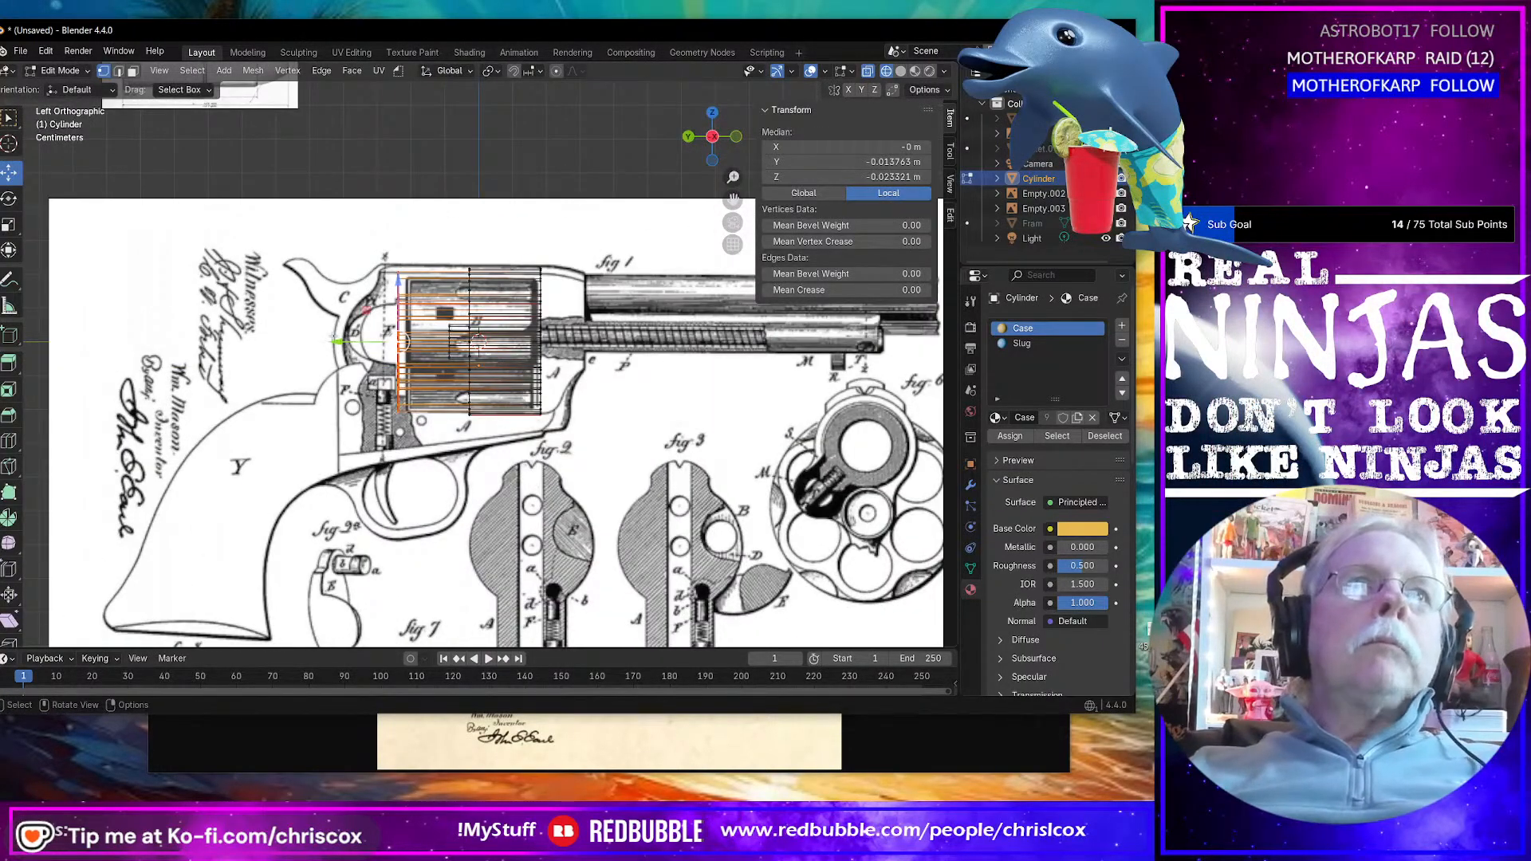
pyautogui.press('g')
pyautogui.press('y')
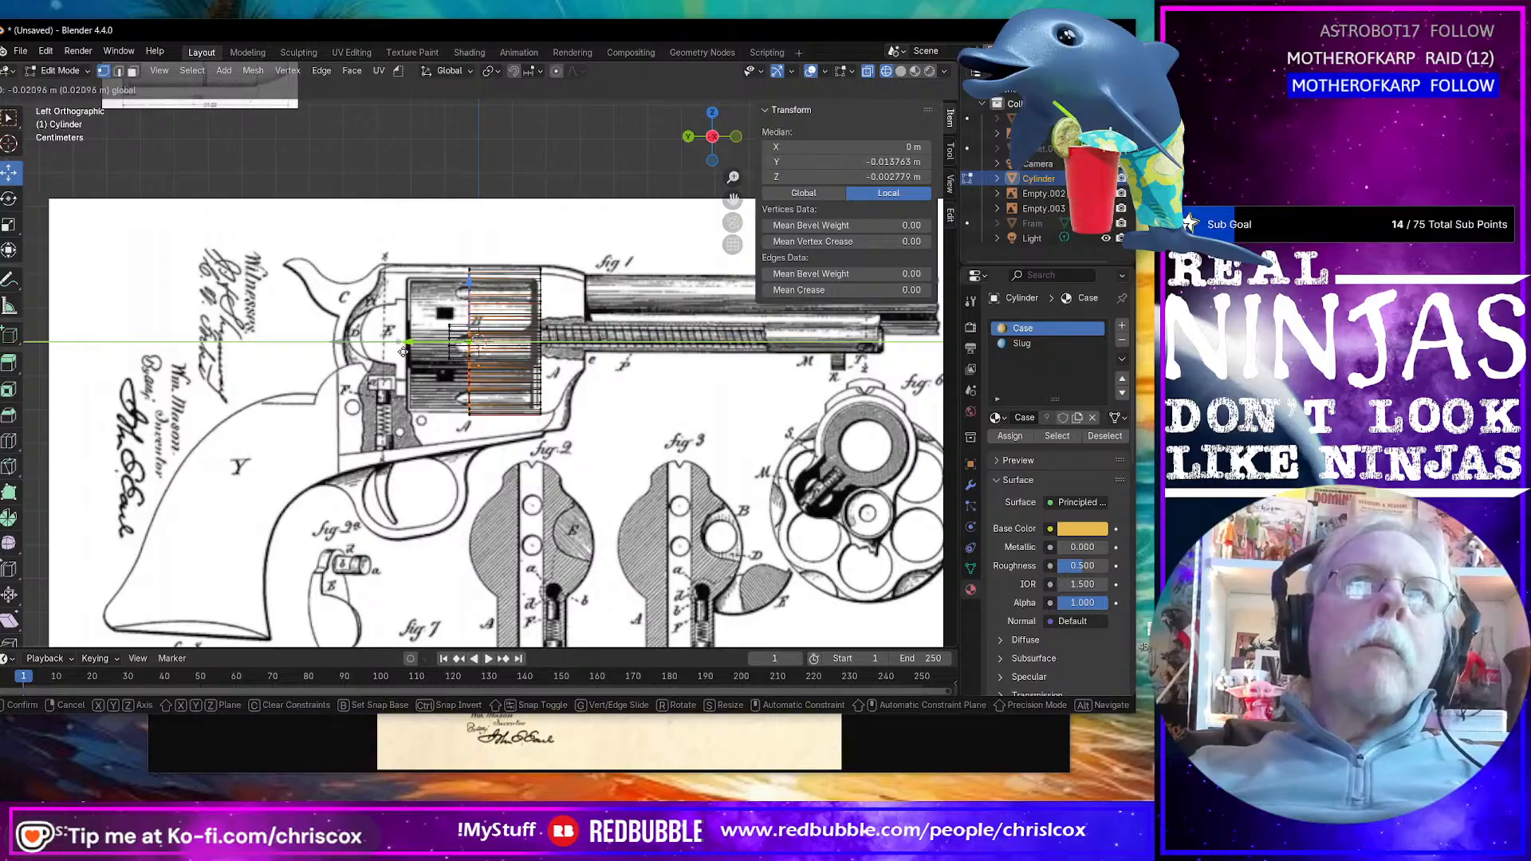
pyautogui.click(403, 352)
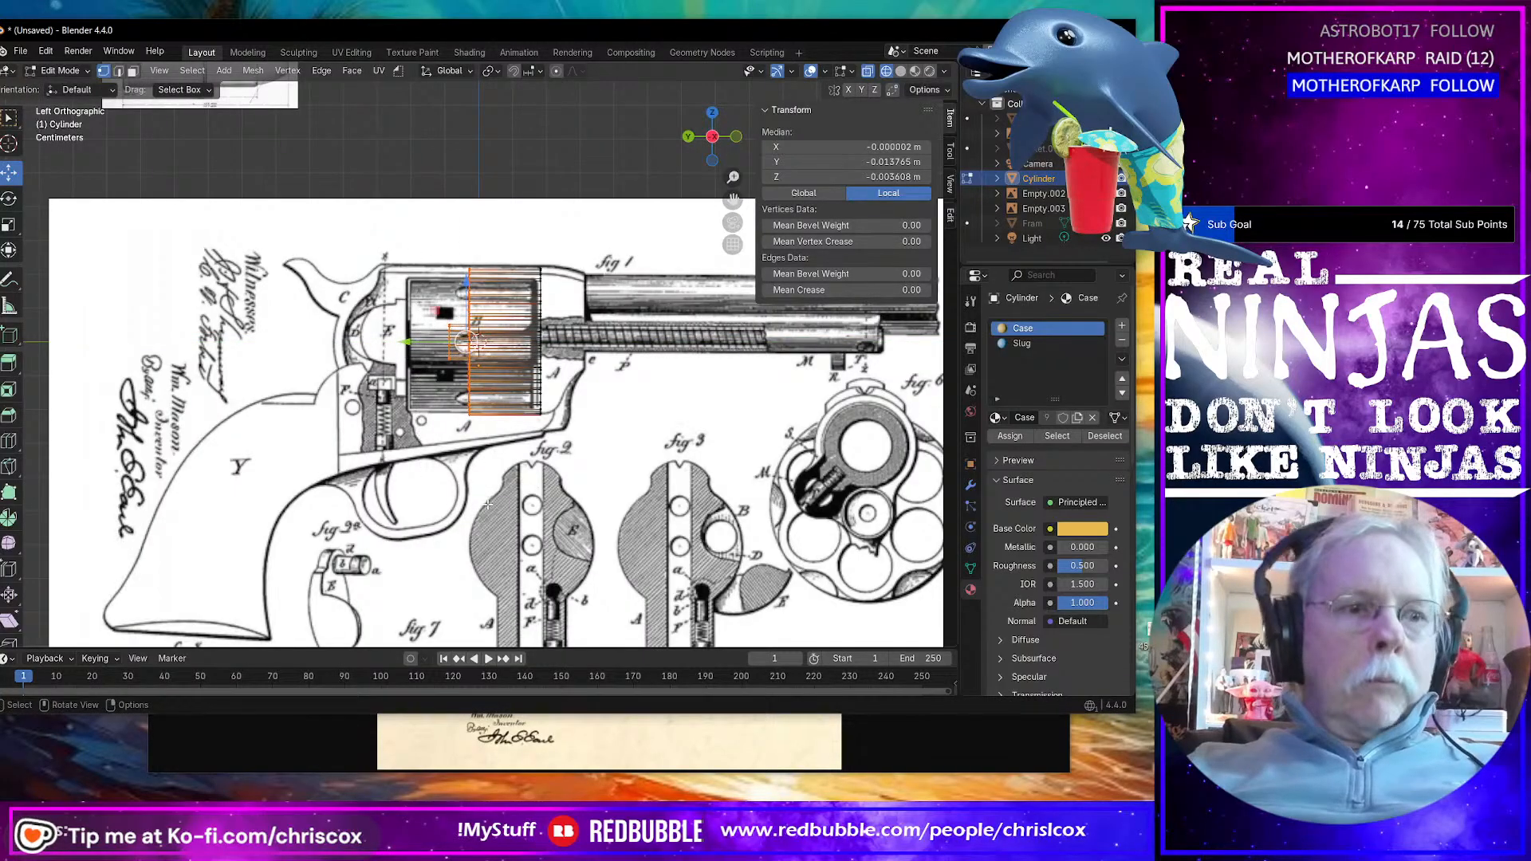
# Step: Flatten the selected vertices at the cylinder's middle by scaling them to 0 along Y, and return to Object Mode
pyautogui.press('s')
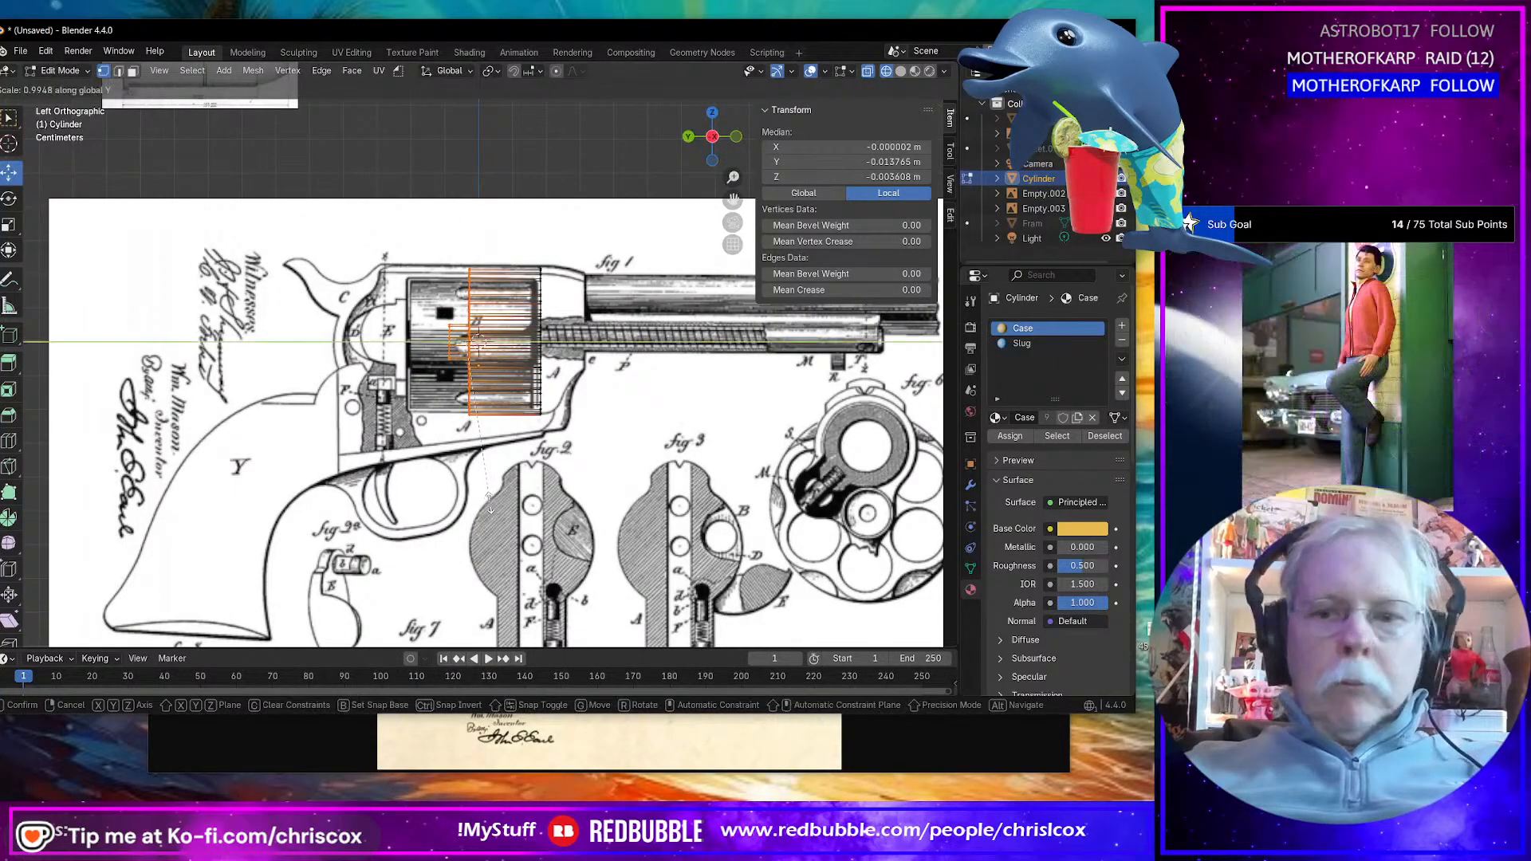
pyautogui.press('y')
pyautogui.press('0')
pyautogui.press('Return')
pyautogui.scroll(-2, 489, 503)
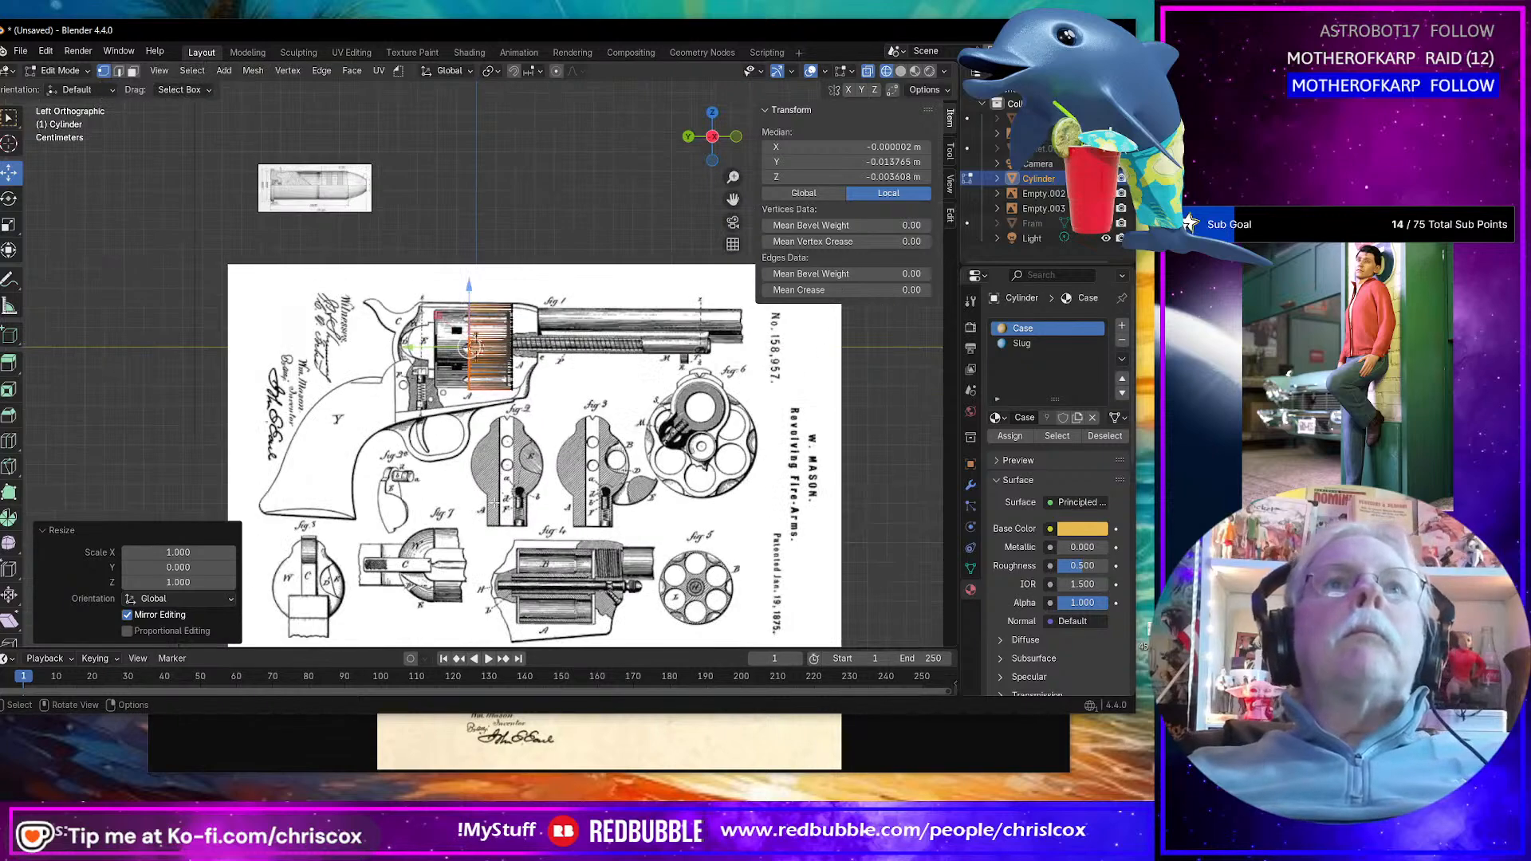
pyautogui.scroll(5, 495, 504)
pyautogui.press('Tab')
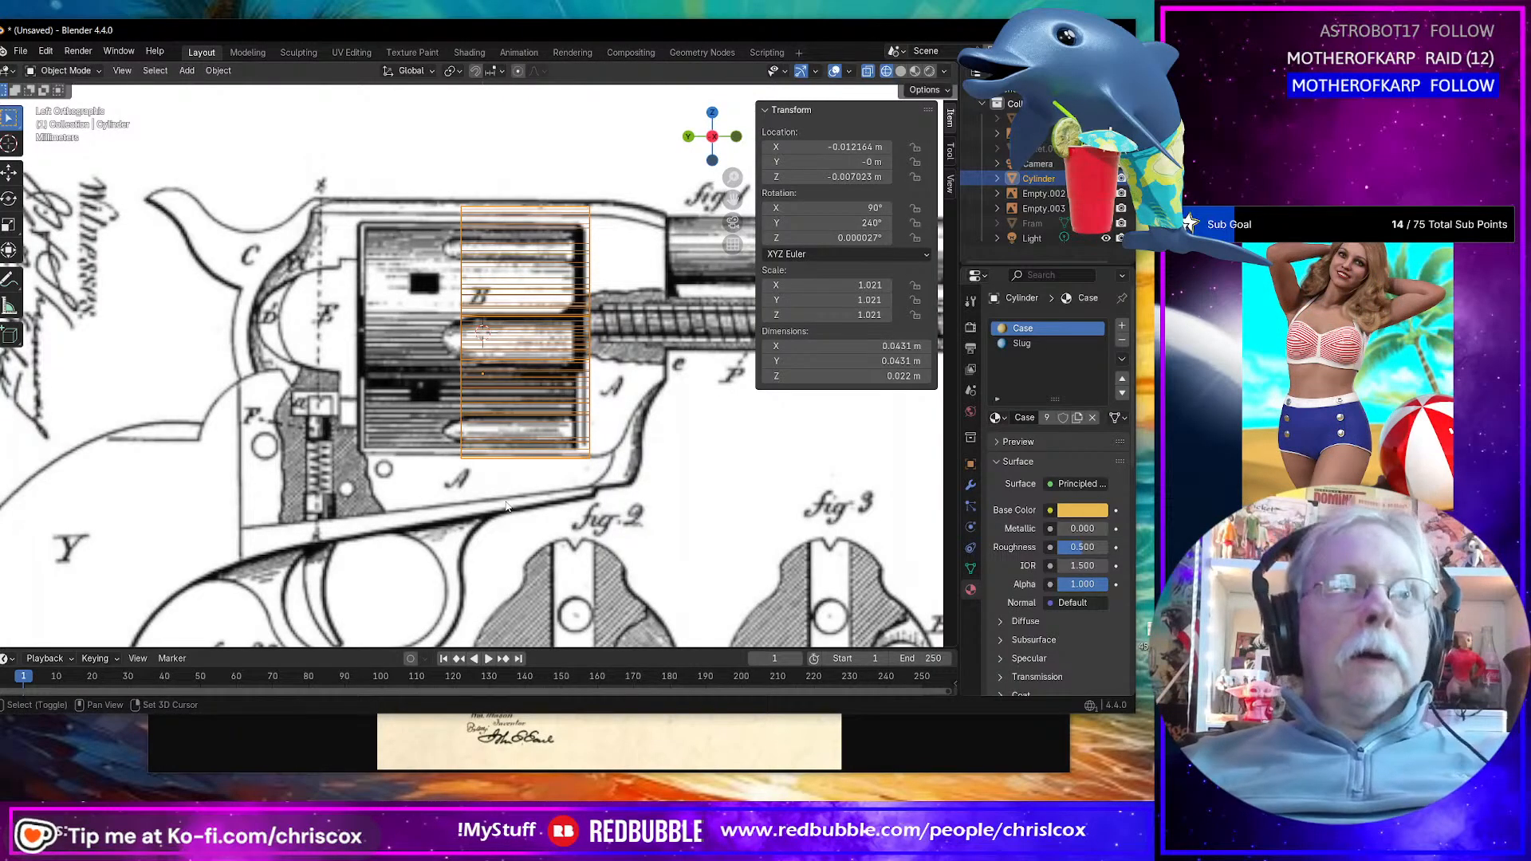
# Step: Duplicate the half cylinder in place and rotate the copy 180° about the Z axis
pyautogui.hotkey('shift', 'd')
pyautogui.press('Escape')
pyautogui.write('rz')
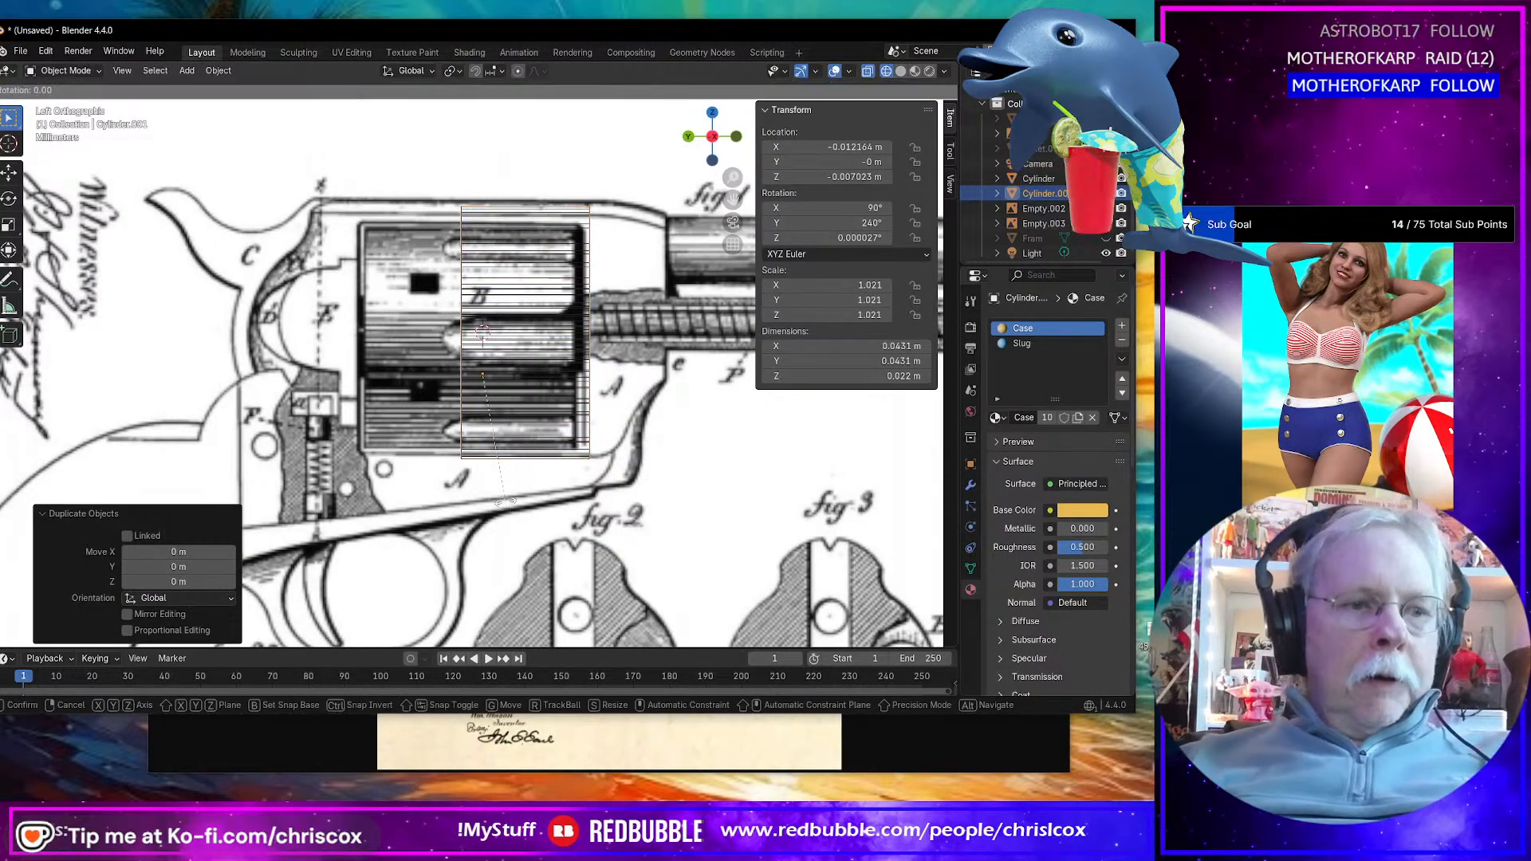
pyautogui.write('180')
pyautogui.press('Return')
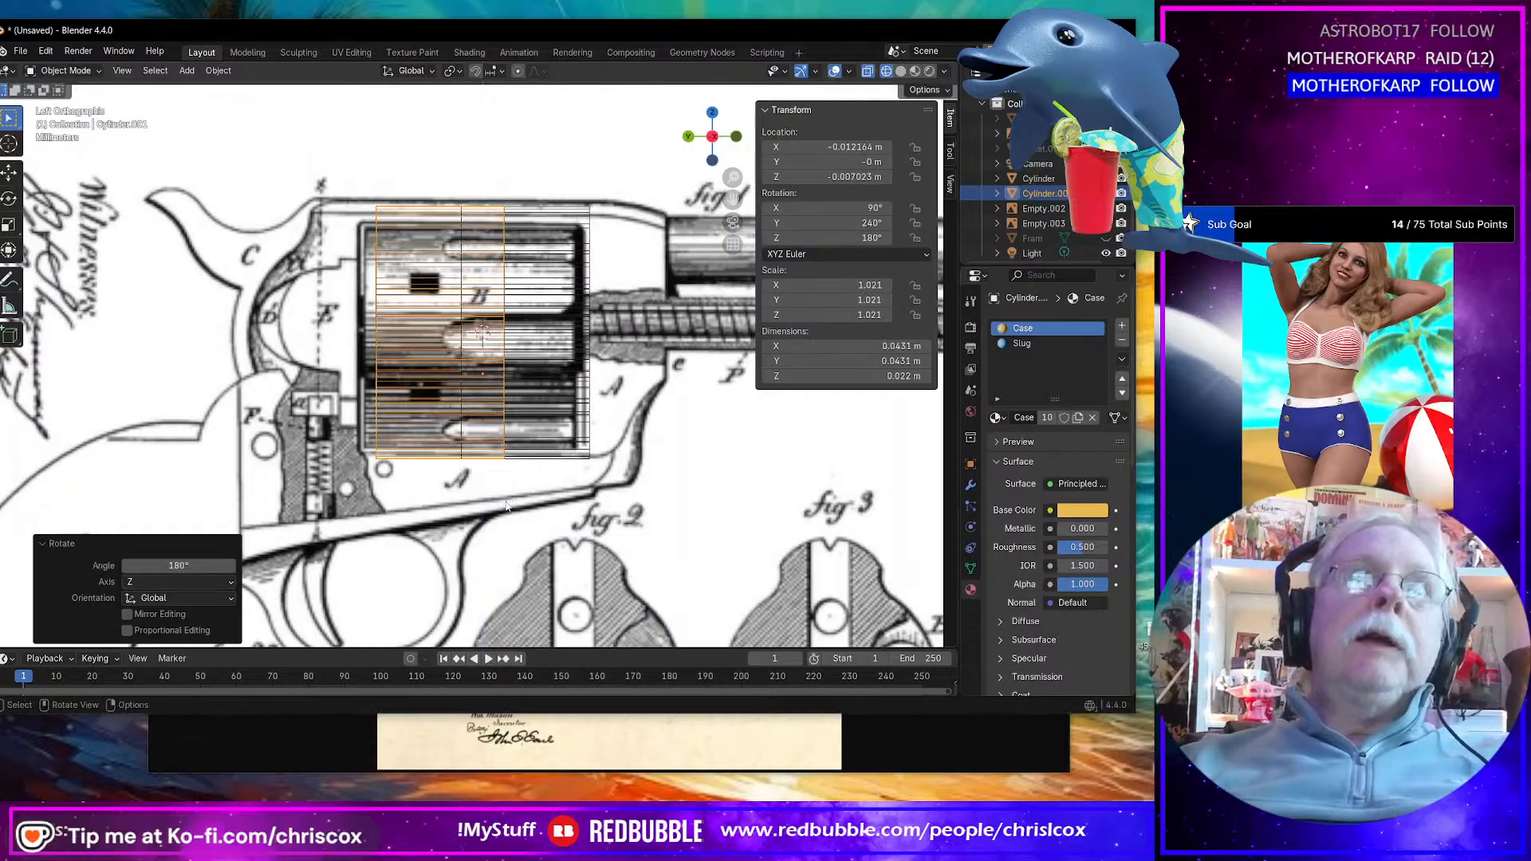
# Step: Move the rotated copy about 0.0075 m along Y, inspect its alignment, and undo the move and rotation
pyautogui.press('g')
pyautogui.press('y')
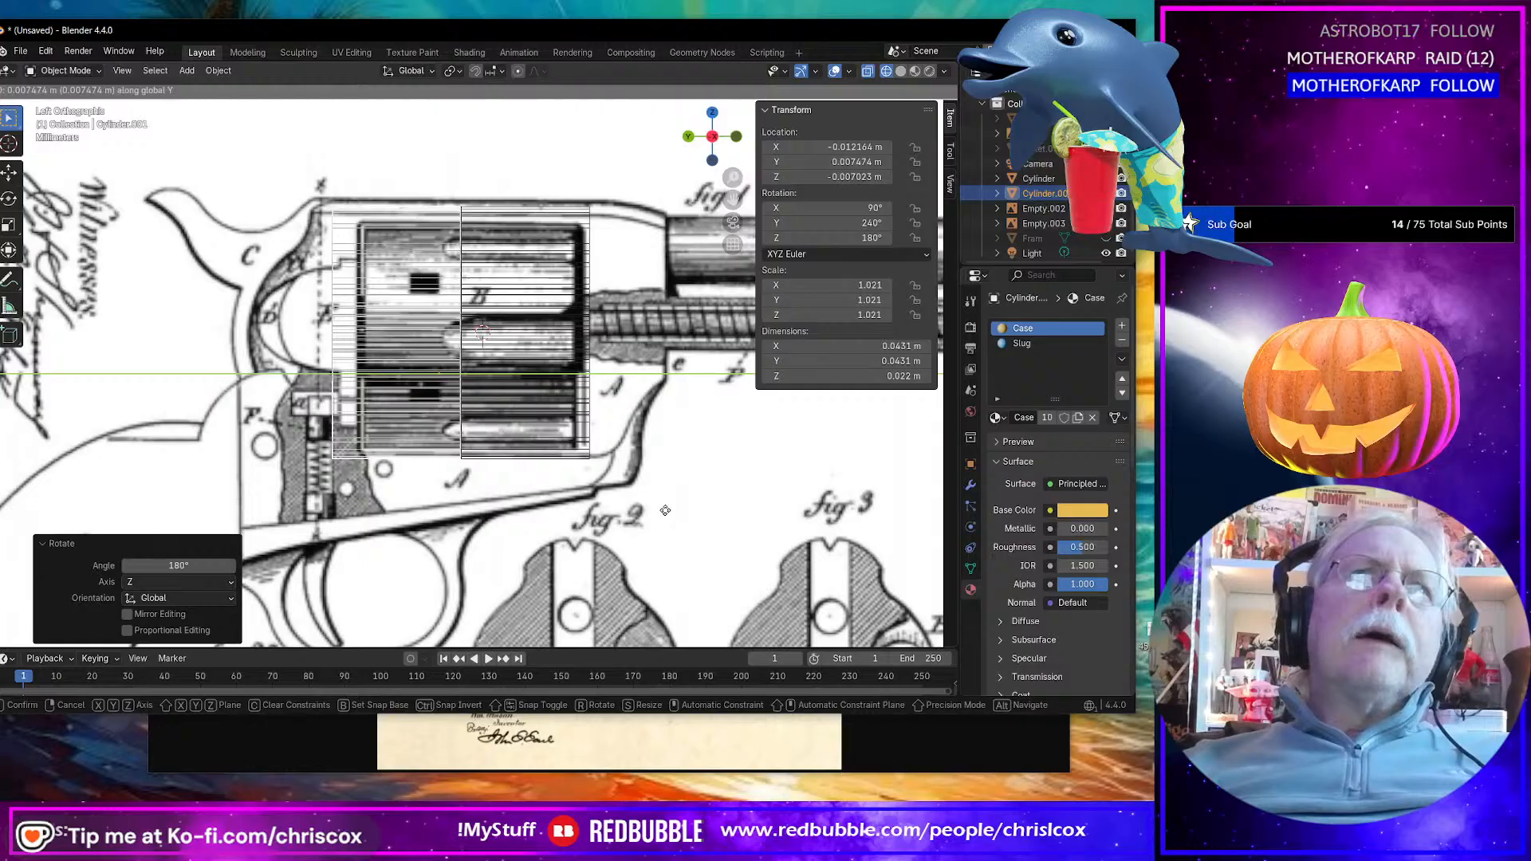
pyautogui.click(665, 511)
pyautogui.scroll(2, 662, 515)
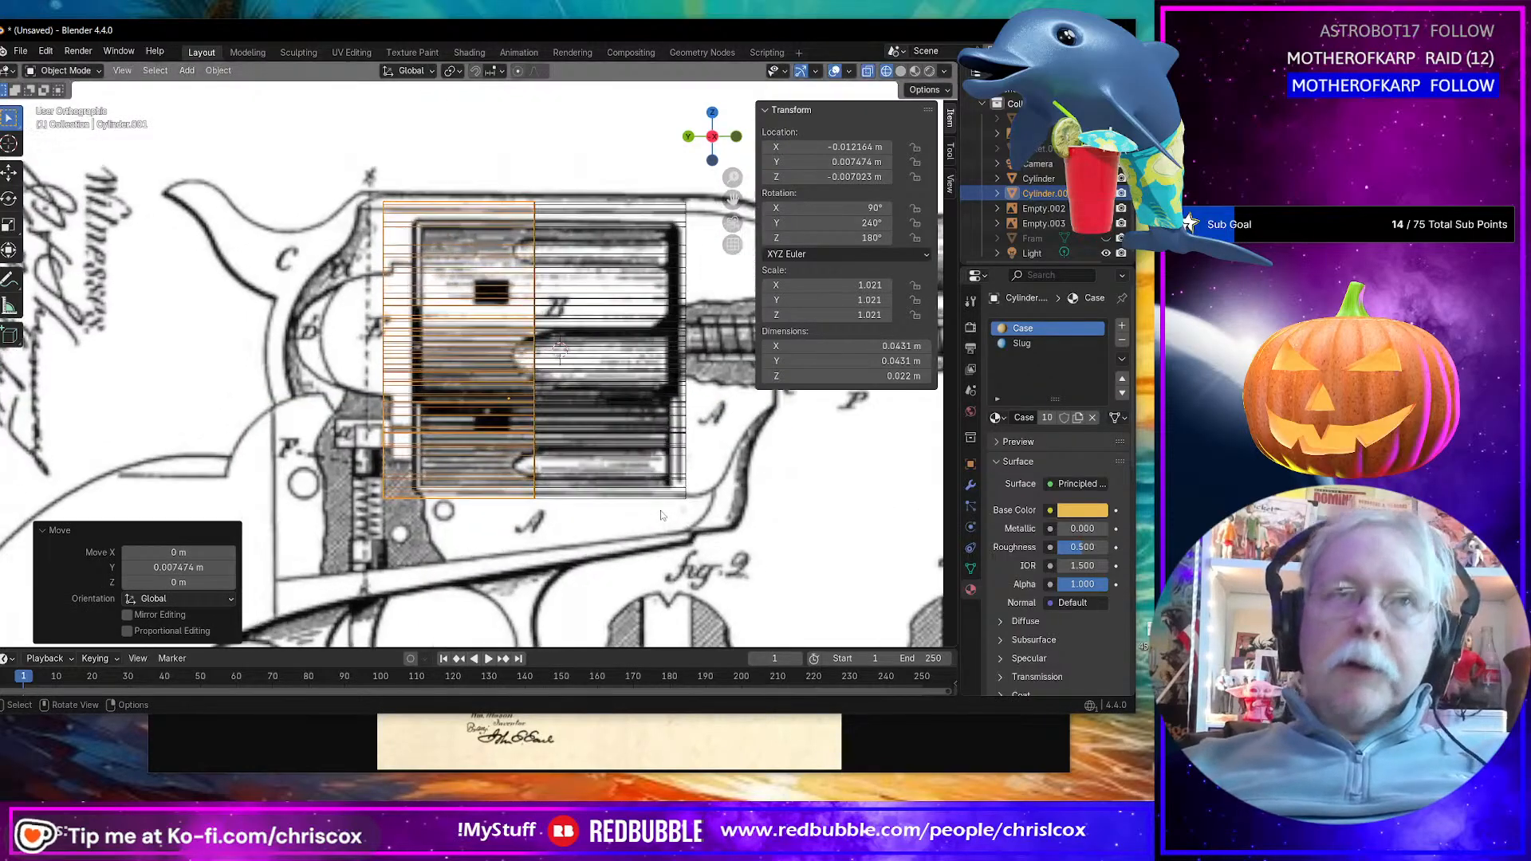
pyautogui.moveTo(663, 515); pyautogui.dragTo(454, 498, button='middle')
pyautogui.hotkey('ctrl', 'z')
pyautogui.hotkey('ctrl', 'z')
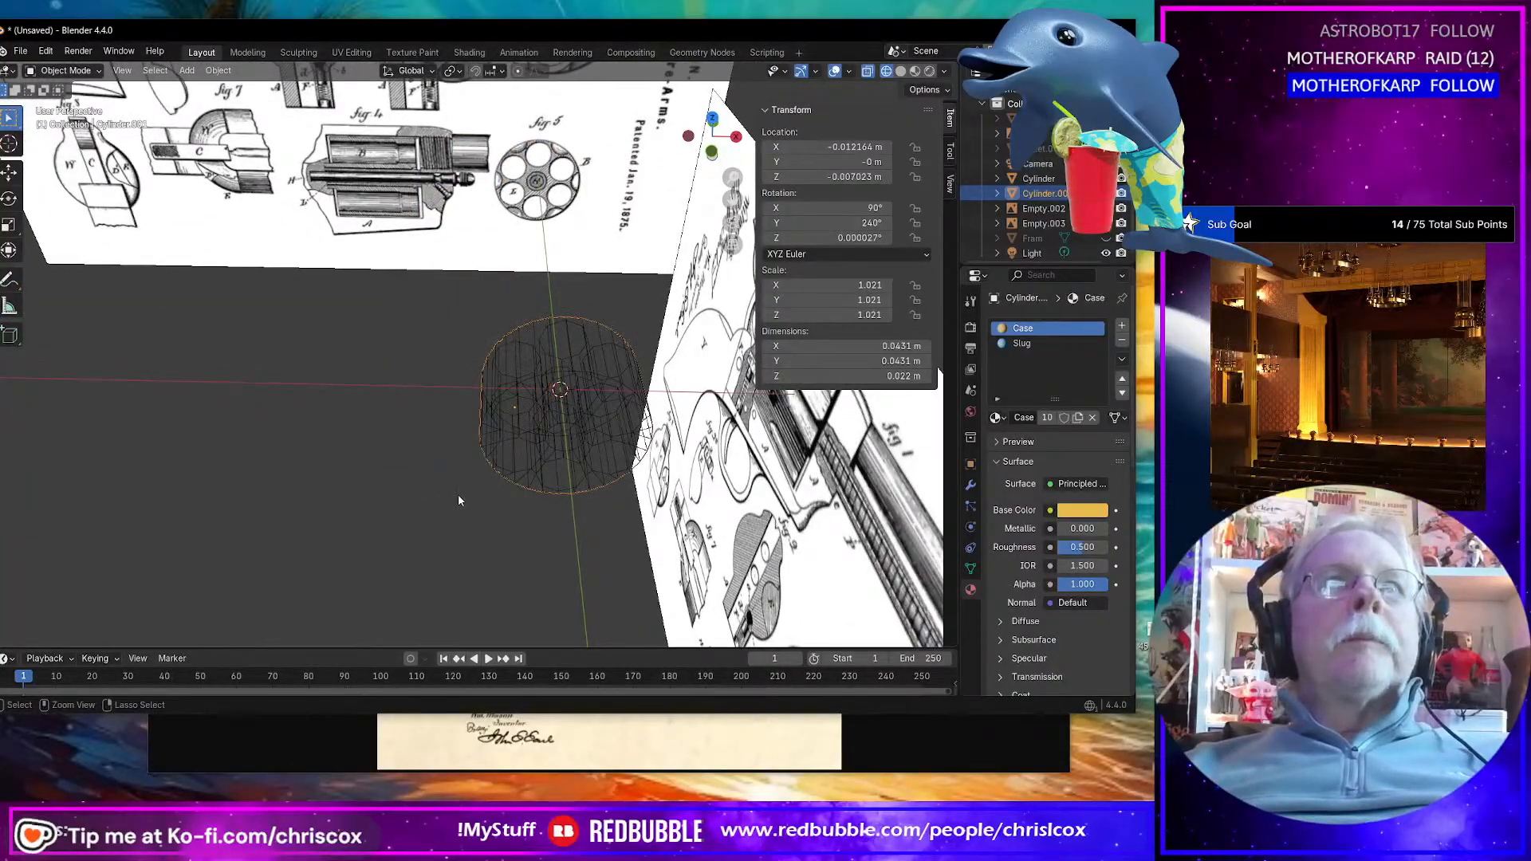
# Step: Duplicate the original half cylinder in place and mirror the copy by scaling it -1 along Y
pyautogui.click(520, 466)
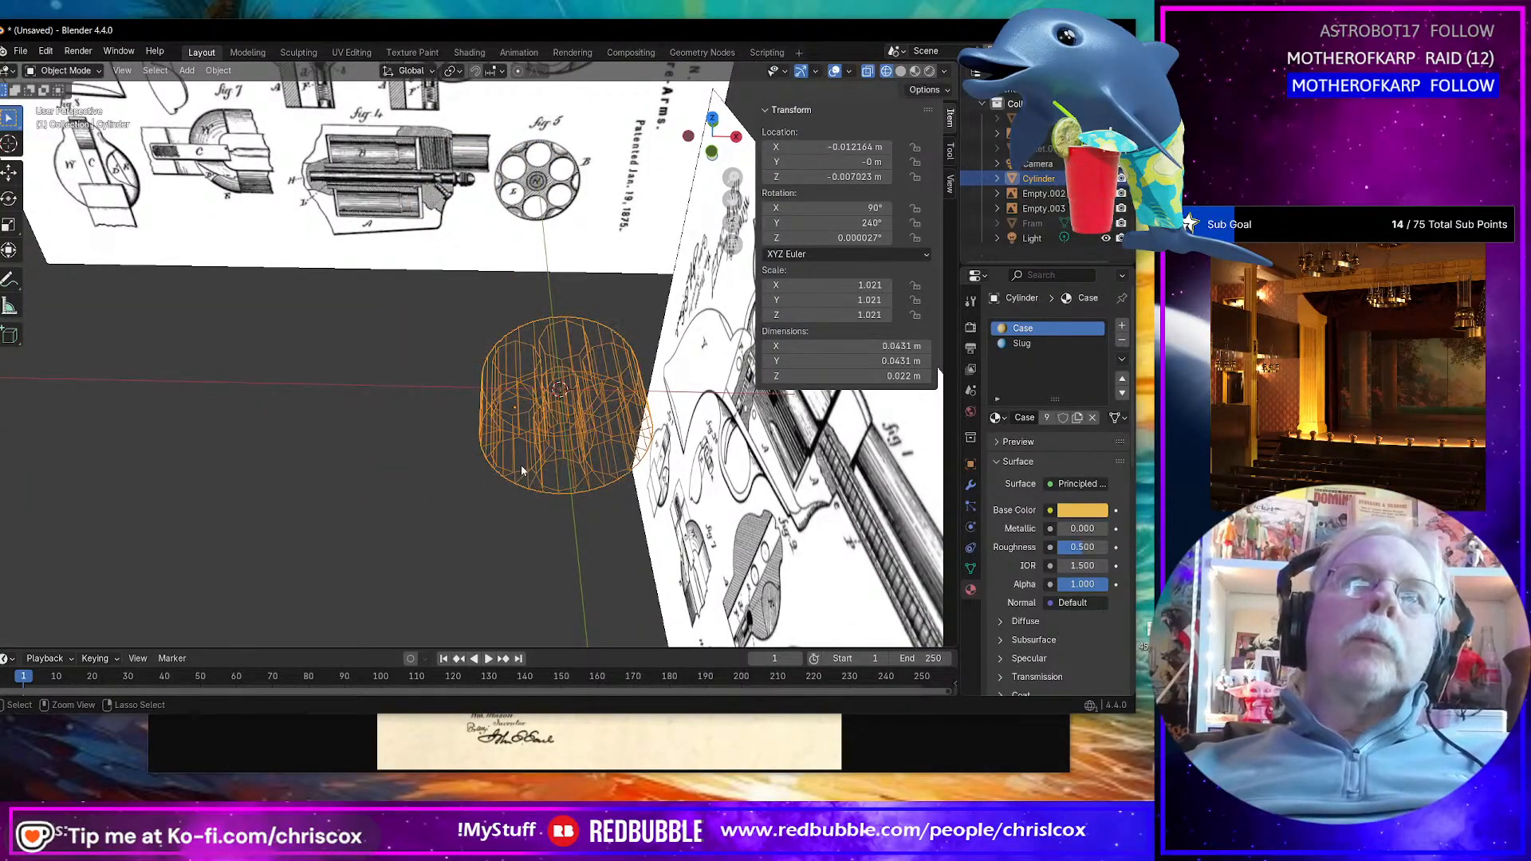
pyautogui.moveTo(520, 465); pyautogui.dragTo(541, 476, button='middle')
pyautogui.hotkey('shift', 'd')
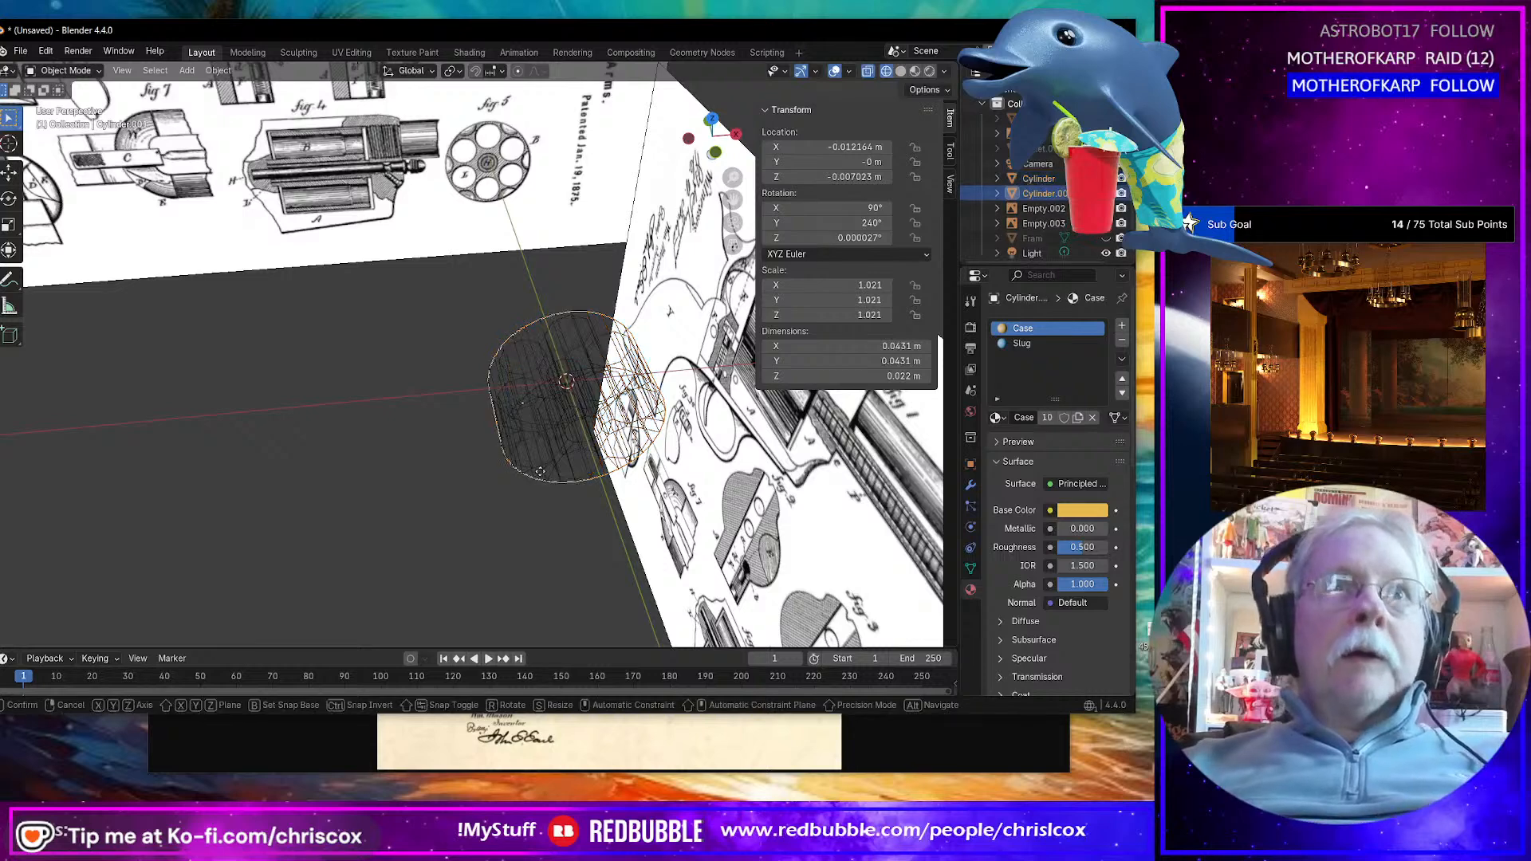
pyautogui.rightClick(539, 470)
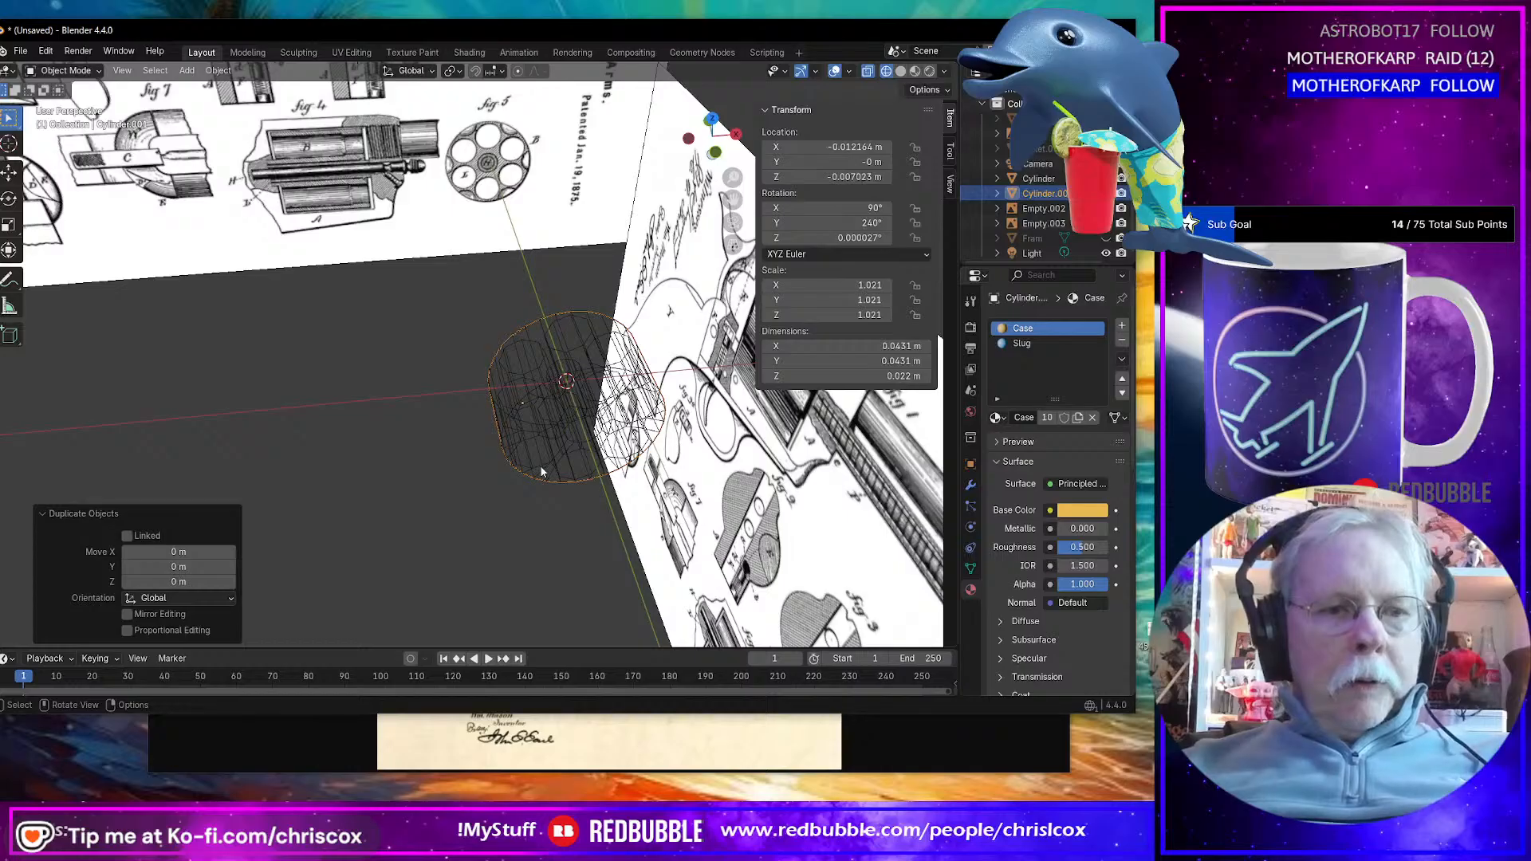
pyautogui.write('sy')
pyautogui.write('-1')
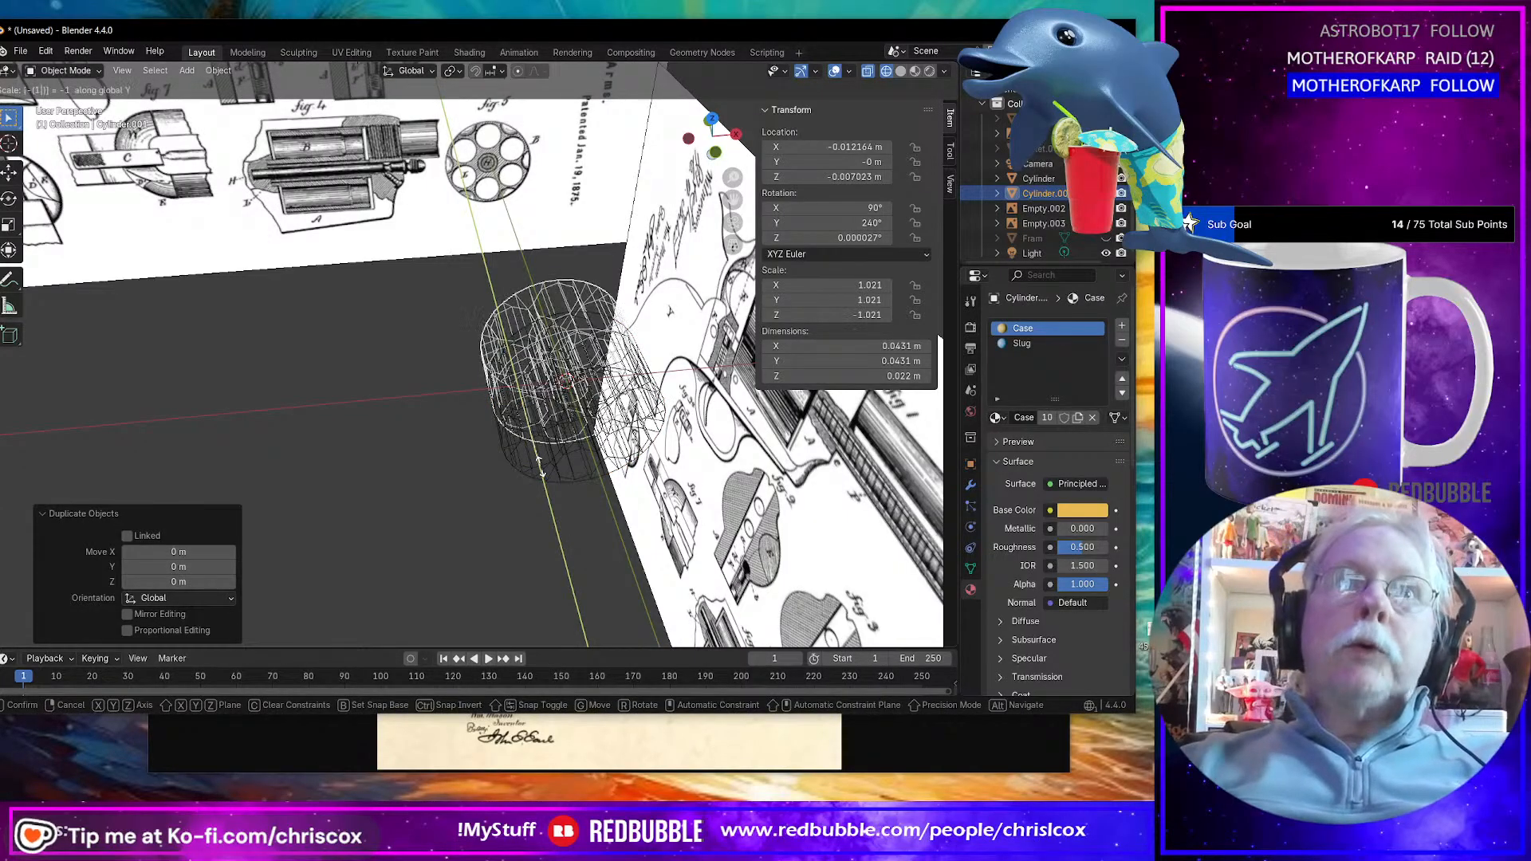
pyautogui.press('Return')
# Step: Turn off X-ray display and open the mirrored copy in Edit Mode
pyautogui.moveTo(540, 472); pyautogui.dragTo(670, 439, button='middle')
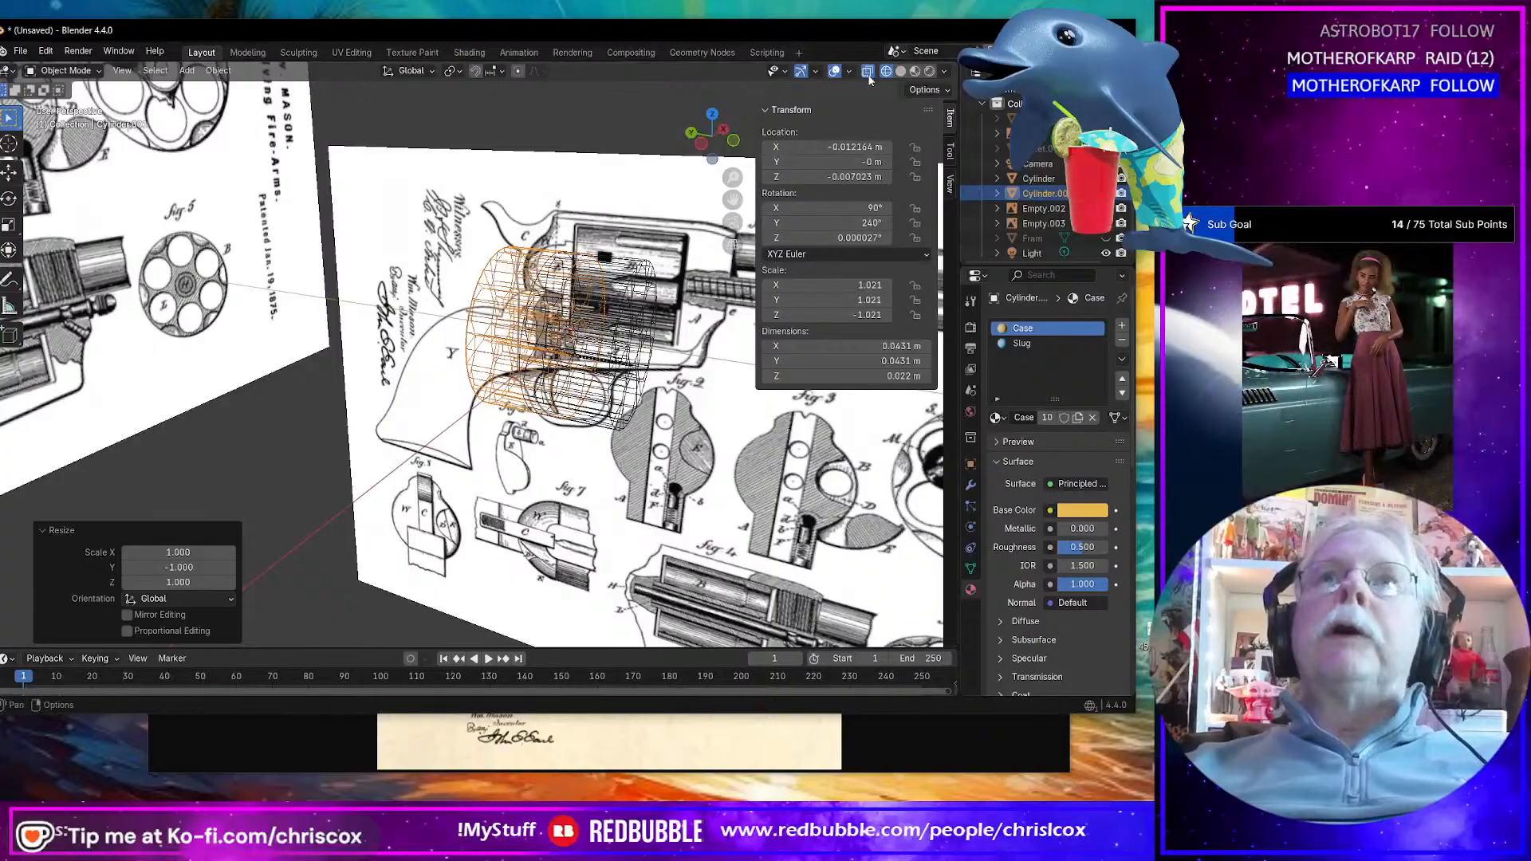
pyautogui.click(867, 71)
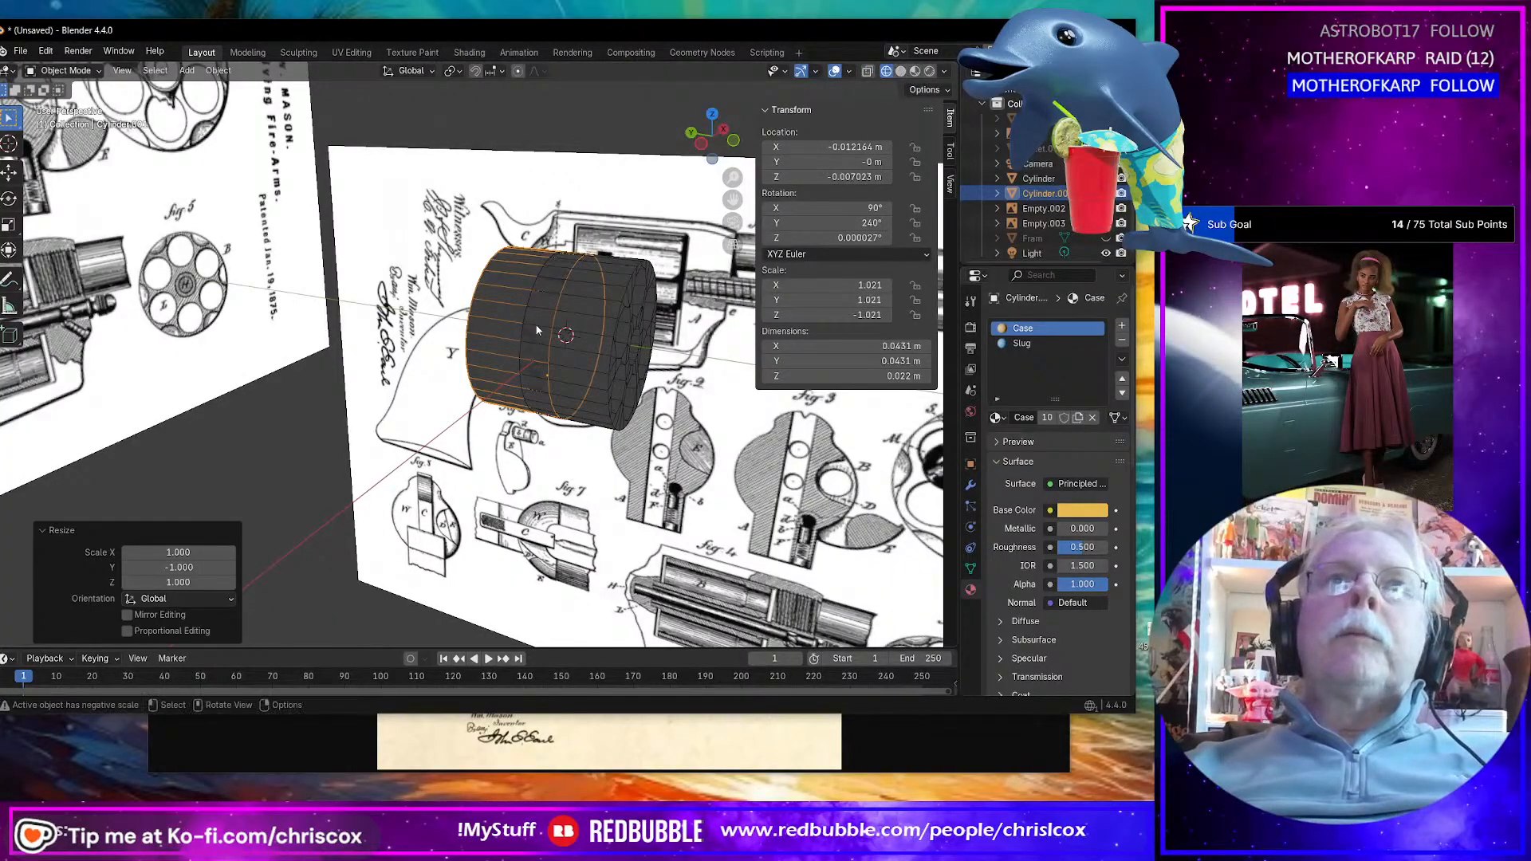
pyautogui.moveTo(558, 343); pyautogui.dragTo(533, 319, button='middle')
pyautogui.press('Tab')
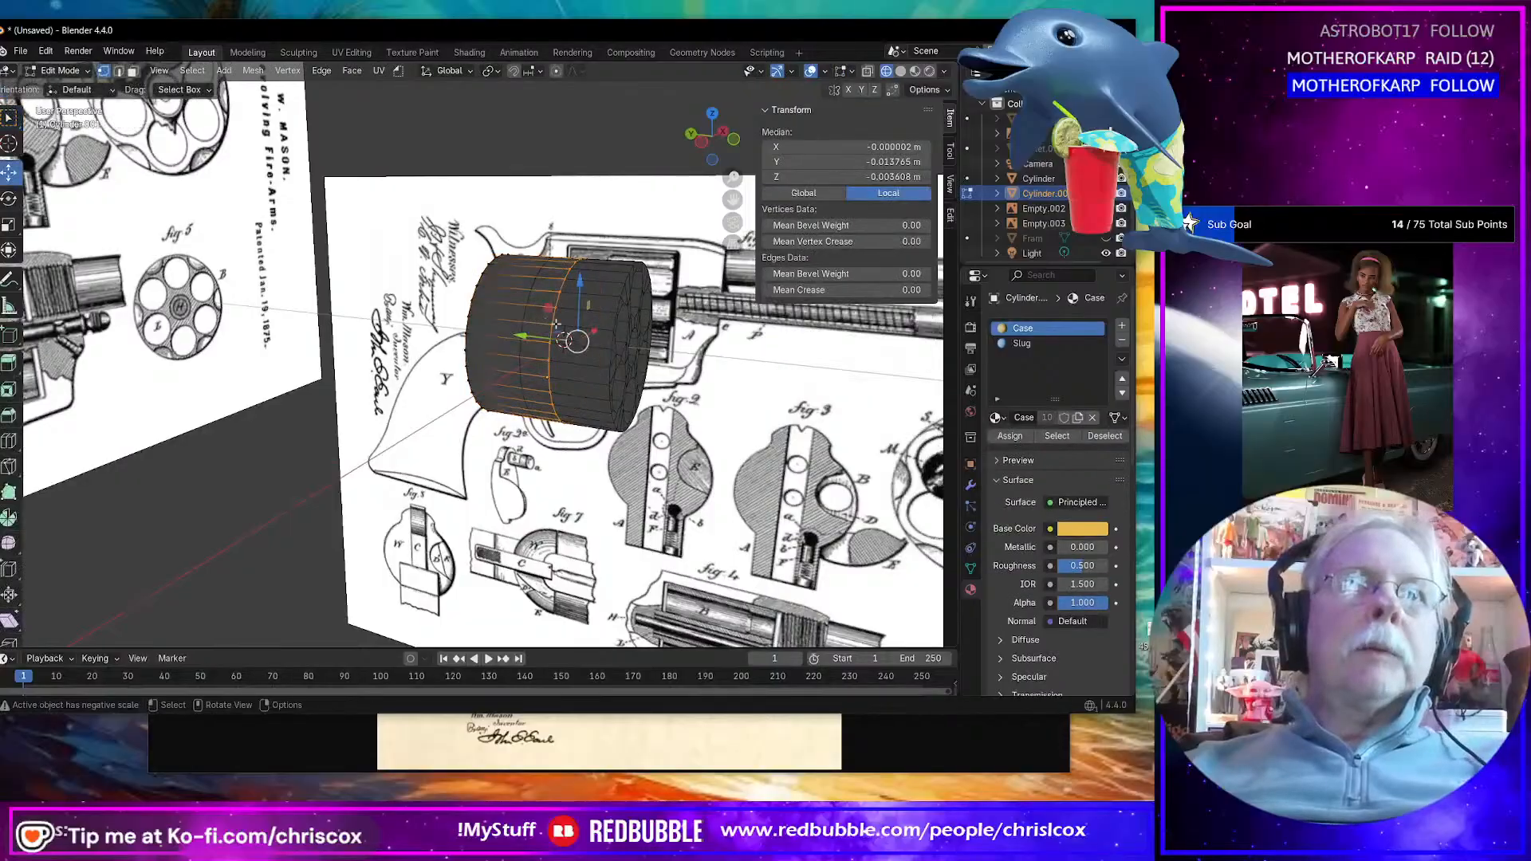
# Step: Select all linked geometry of the mirrored half and move it 0.0075 m along Y, away from the original half
pyautogui.moveTo(522, 335); pyautogui.dragTo(589, 343)
pyautogui.hotkey('ctrl', 'z')
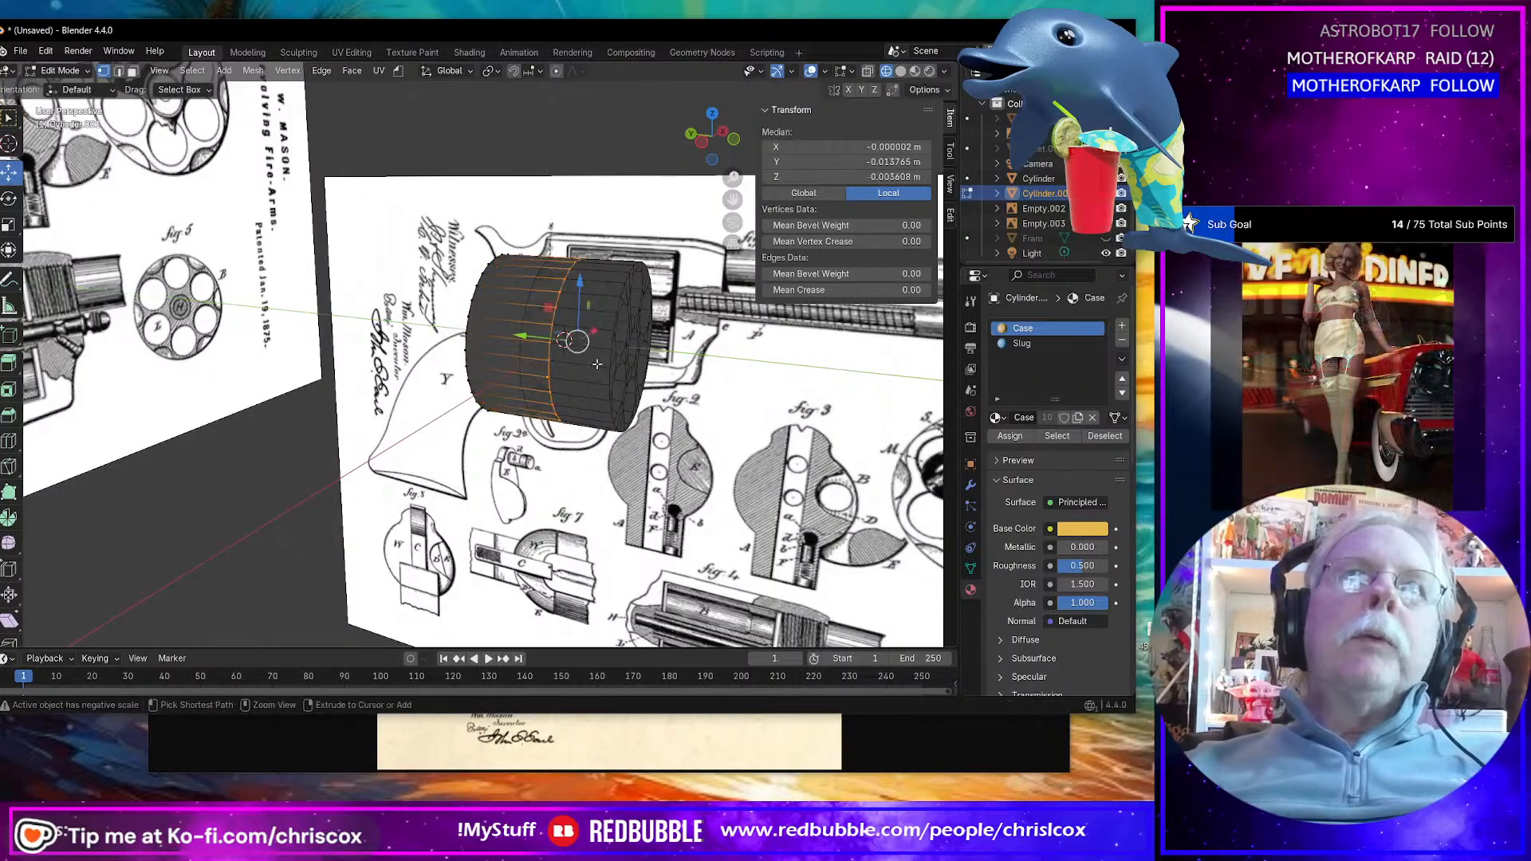
pyautogui.hotkey('ctrl', 'l')
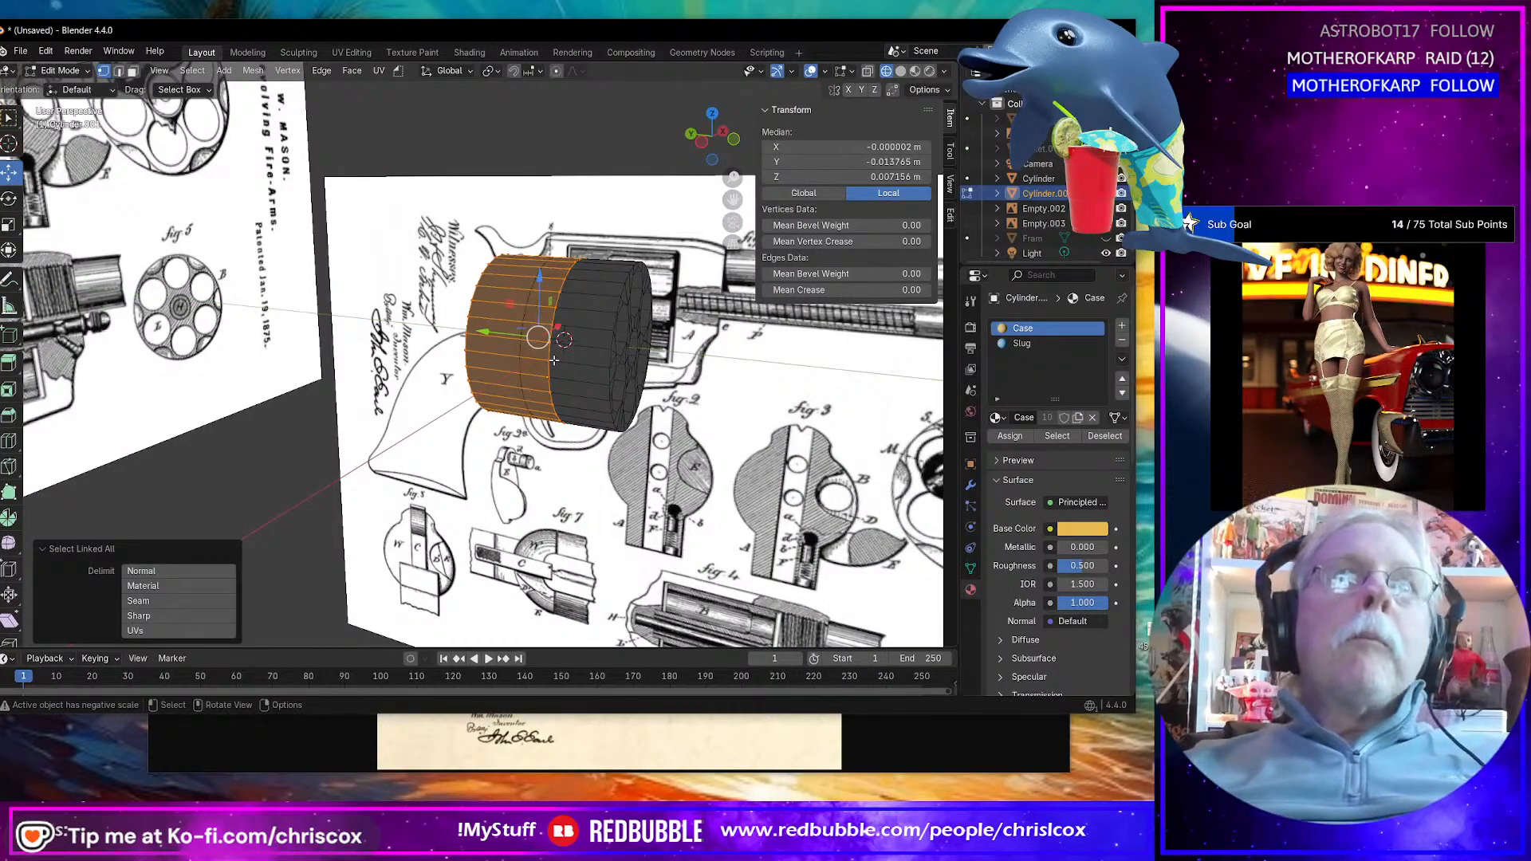
pyautogui.moveTo(482, 331); pyautogui.dragTo(457, 329)
pyautogui.press('KP_Decimal')
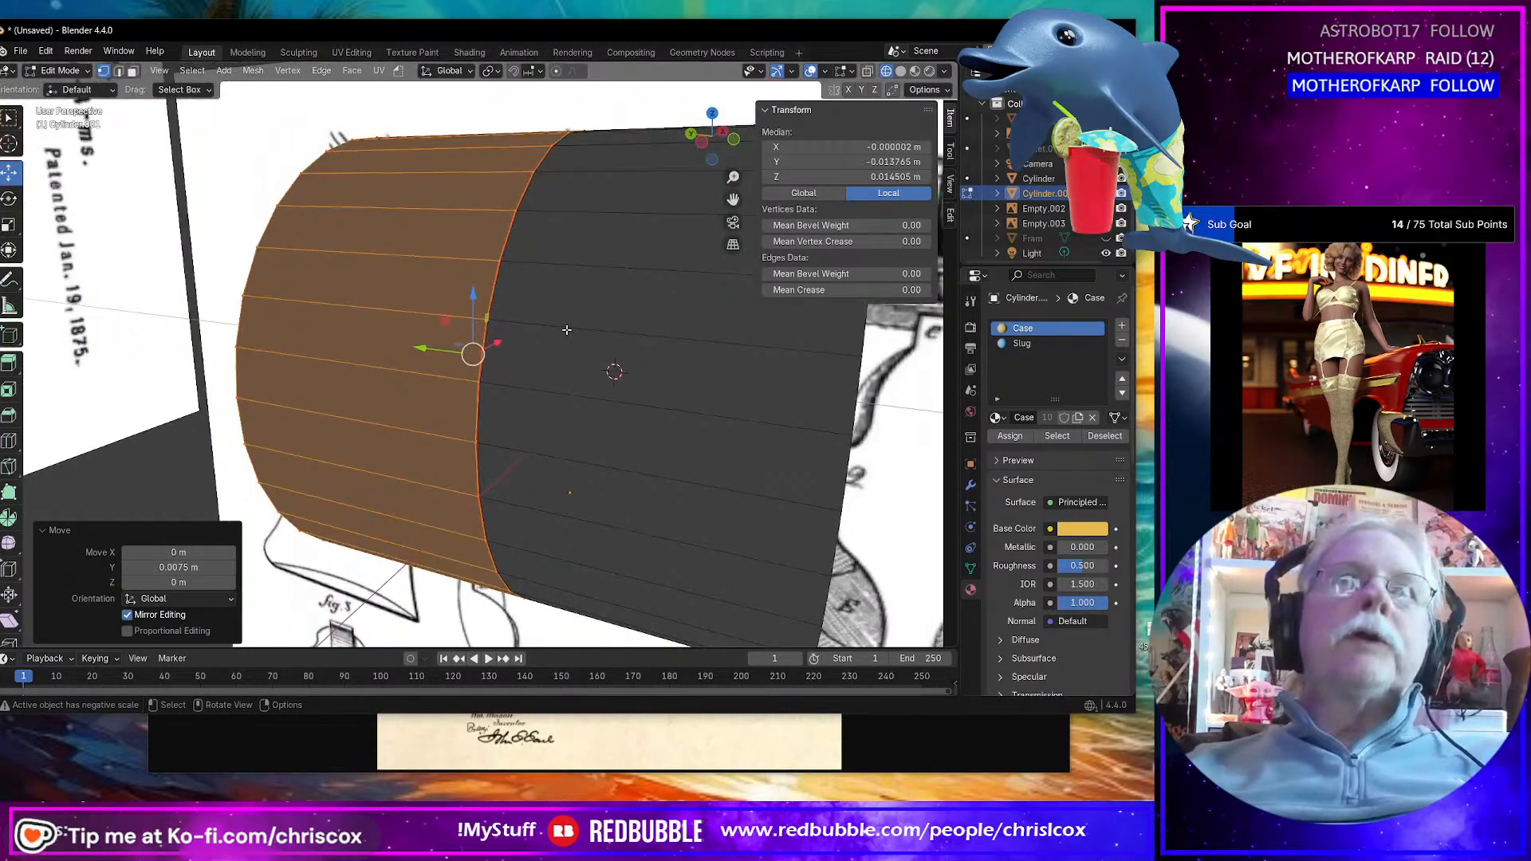
# Step: Zoom in on the seam and nudge the mirrored half along Y until its edge meets the original half
pyautogui.moveTo(570, 330); pyautogui.dragTo(550, 410, button='middle')
pyautogui.scroll(-4, 649, 357)
pyautogui.scroll(7, 649, 359)
pyautogui.scroll(3, 552, 441)
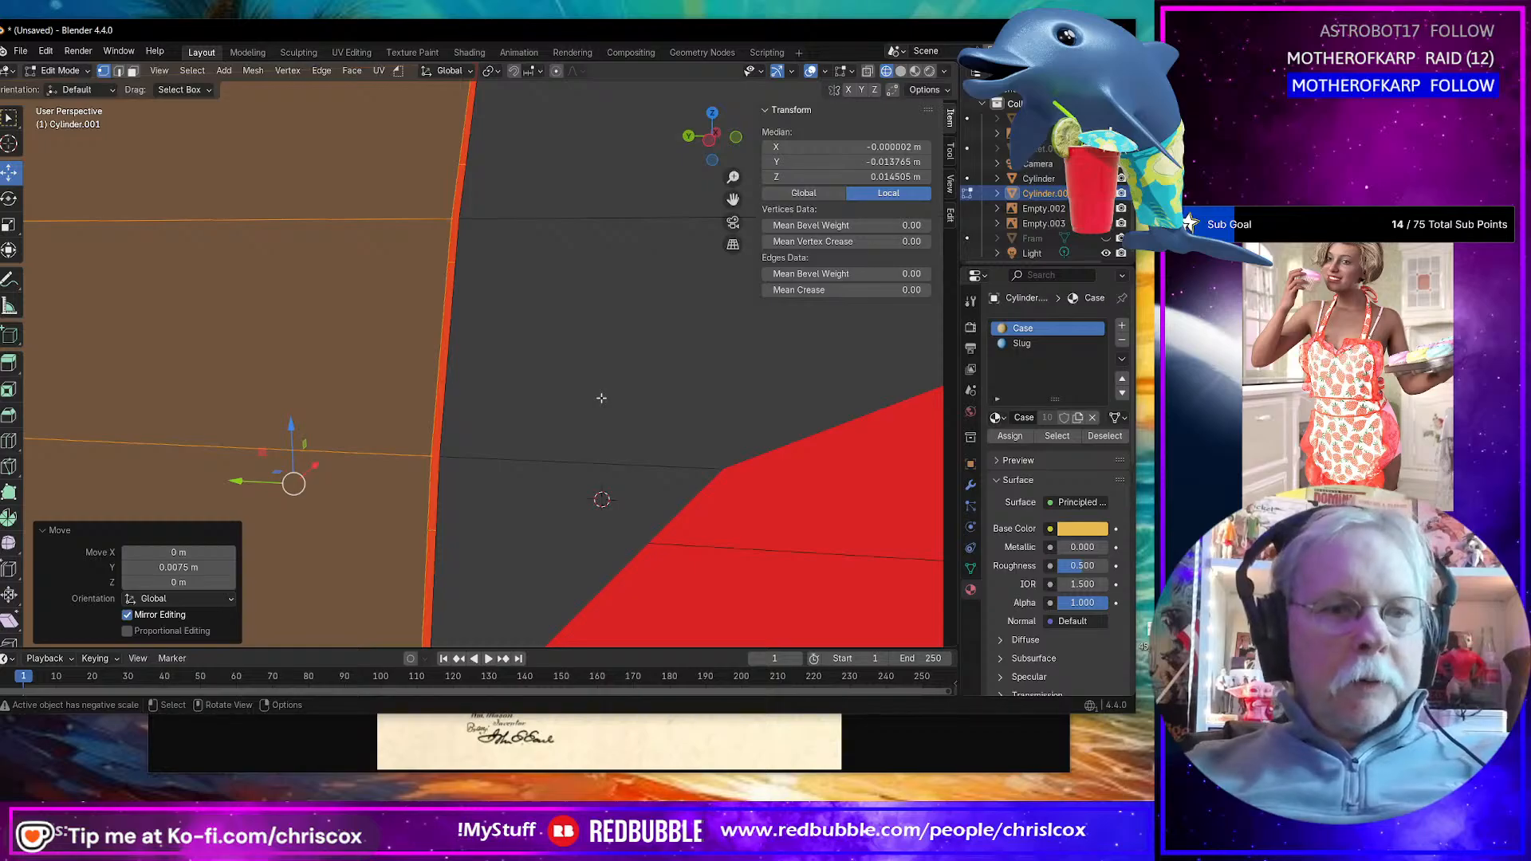
pyautogui.press('g')
pyautogui.press('y')
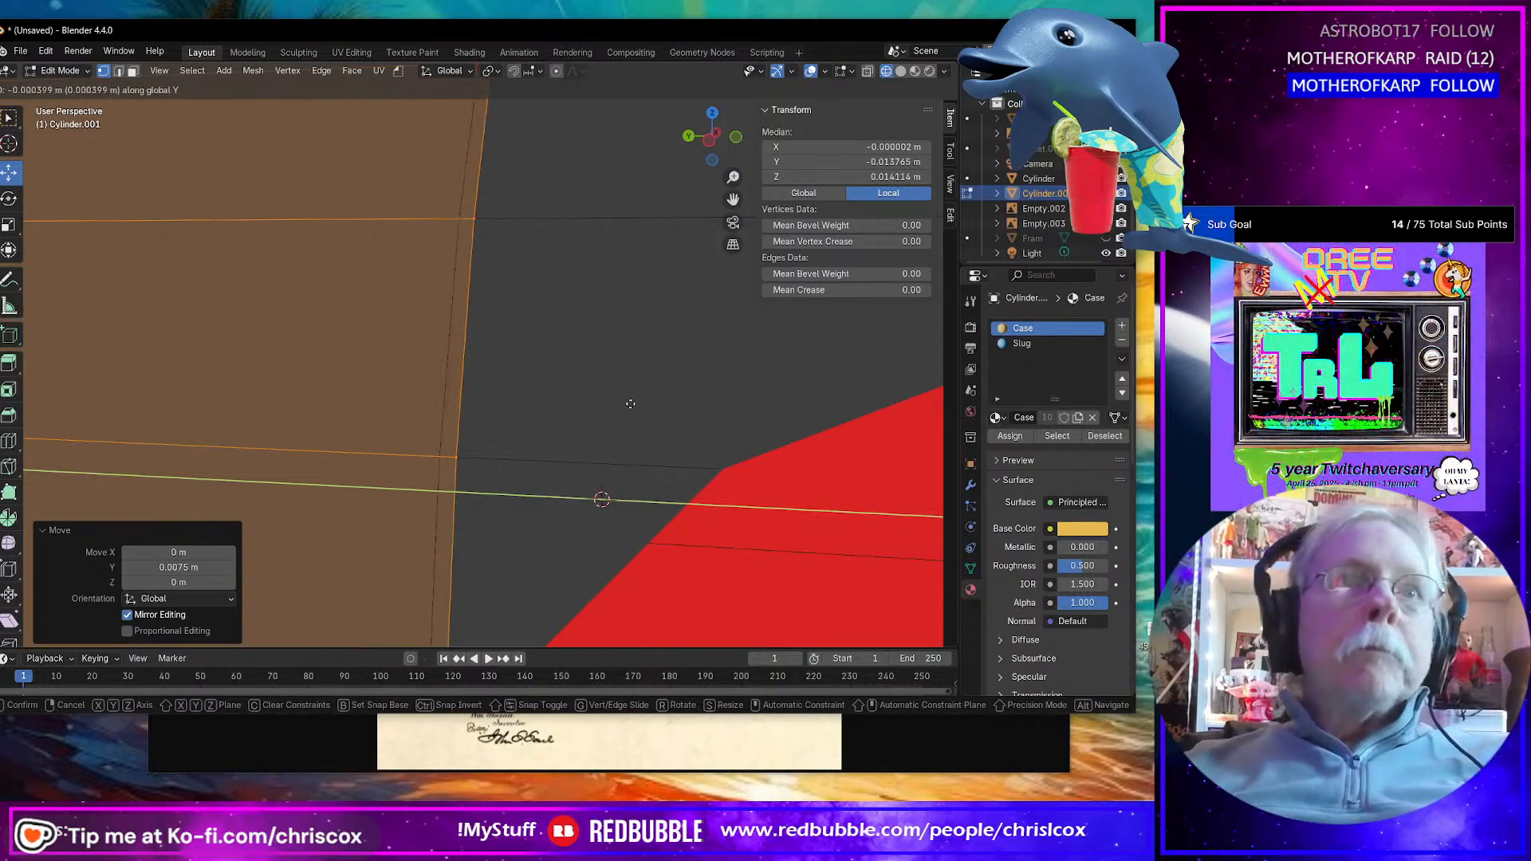
pyautogui.click(577, 407)
pyautogui.press('KP_Decimal')
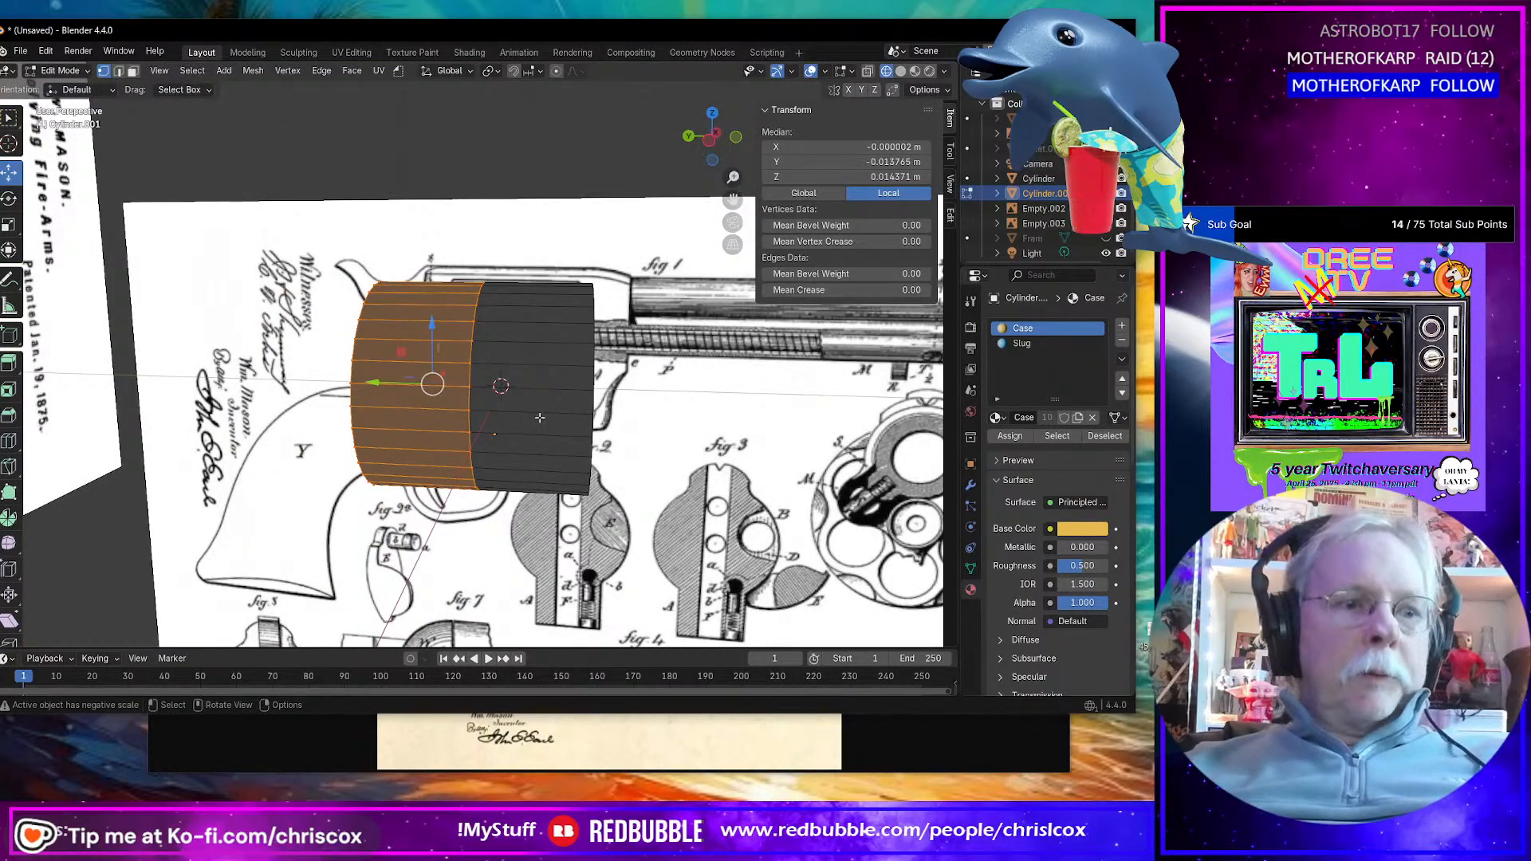
# Step: Join the mirrored half into the original cylinder object and open the combined mesh in Edit Mode
pyautogui.hotkey('alt', 'a')
pyautogui.press('a')
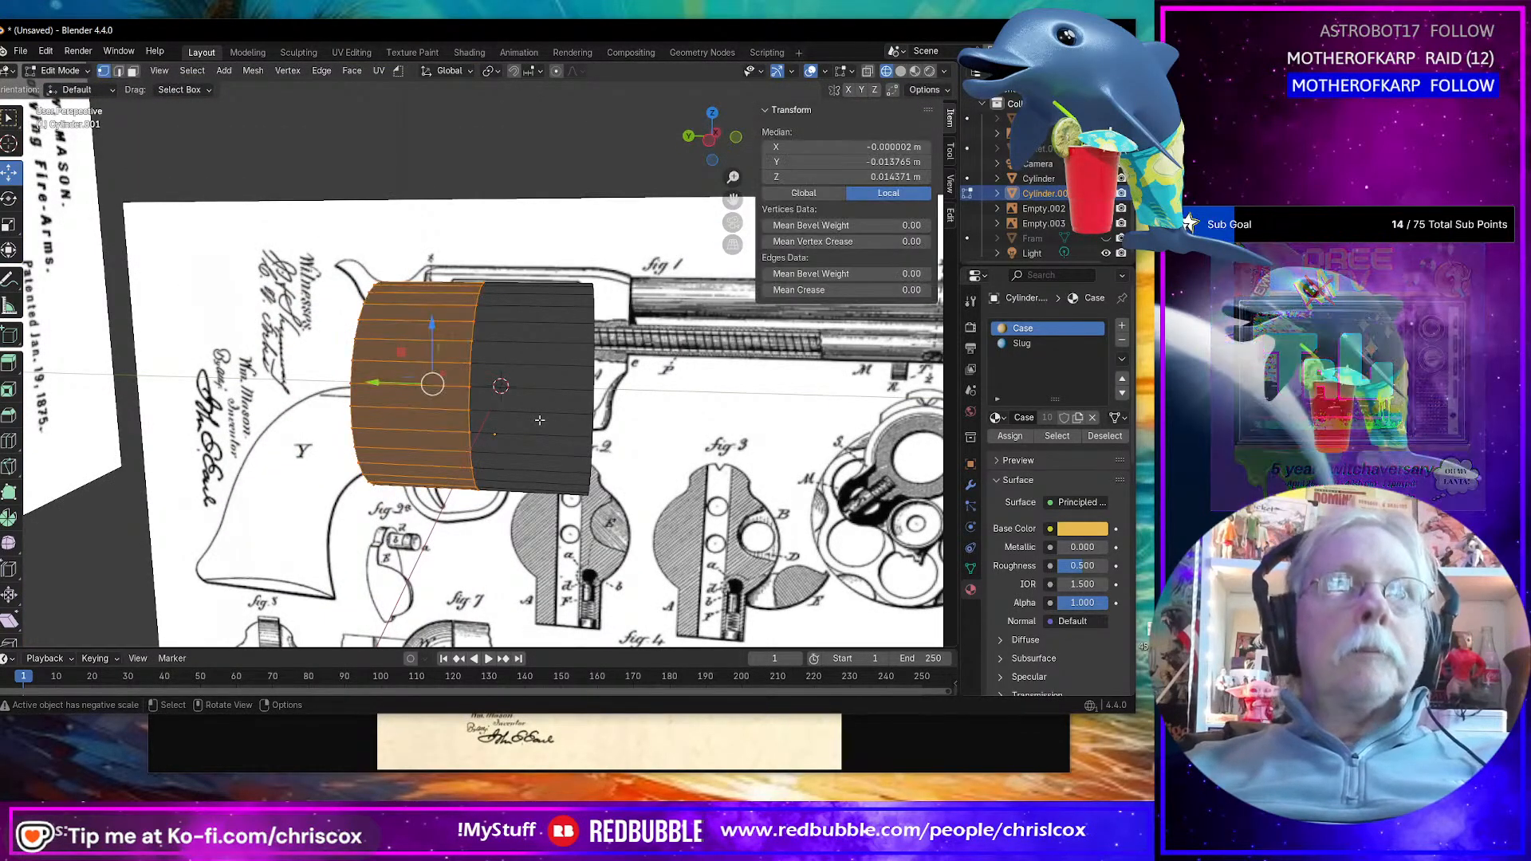
pyautogui.press('Tab')
pyautogui.keyDown('shift'); pyautogui.click(546, 425); pyautogui.keyUp('shift')
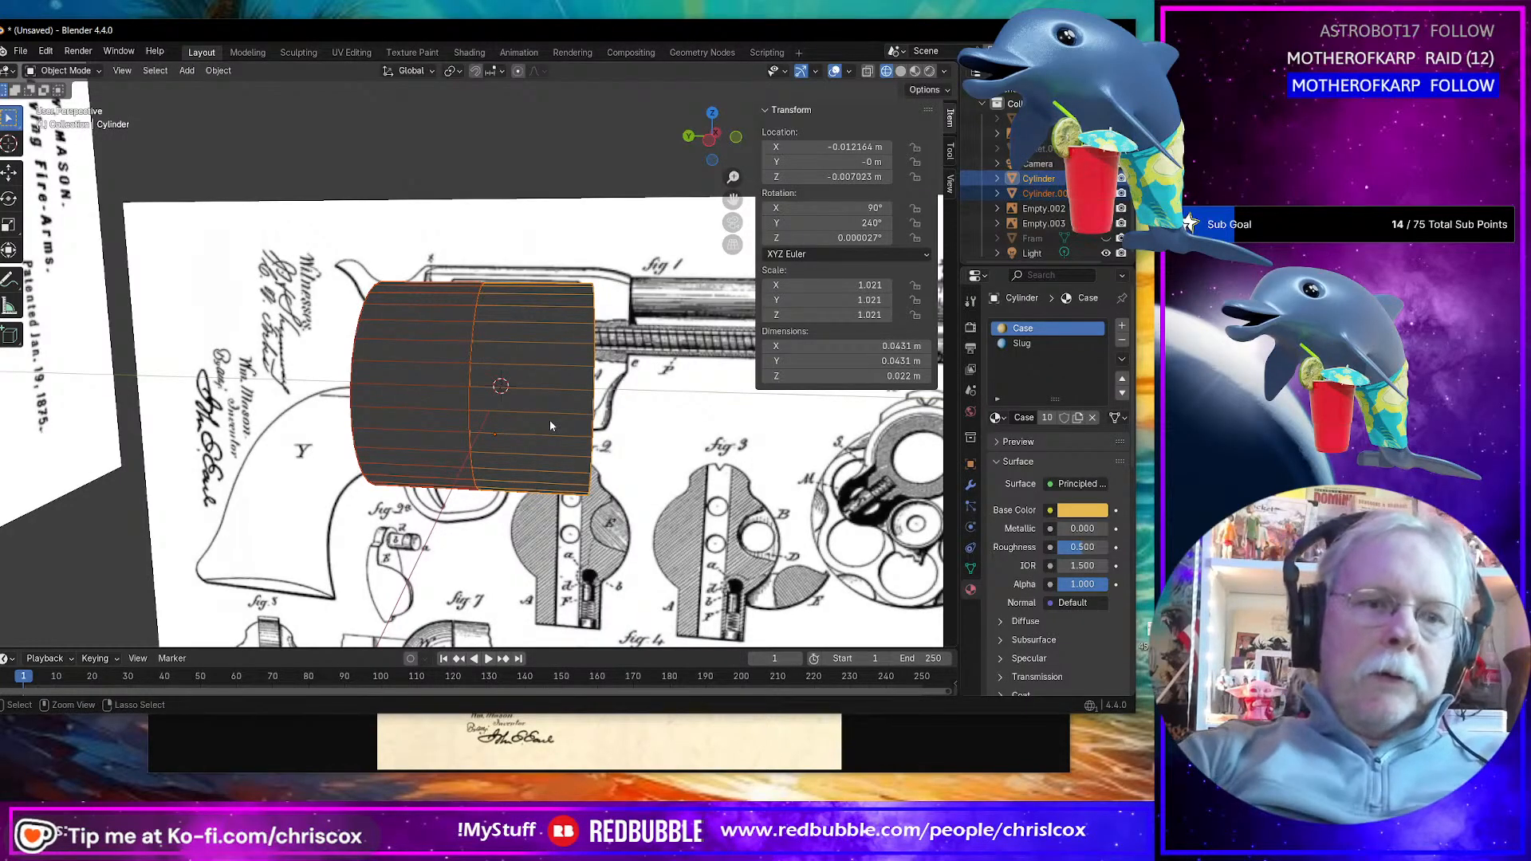
pyautogui.hotkey('ctrl', 'j')
pyautogui.press('Tab')
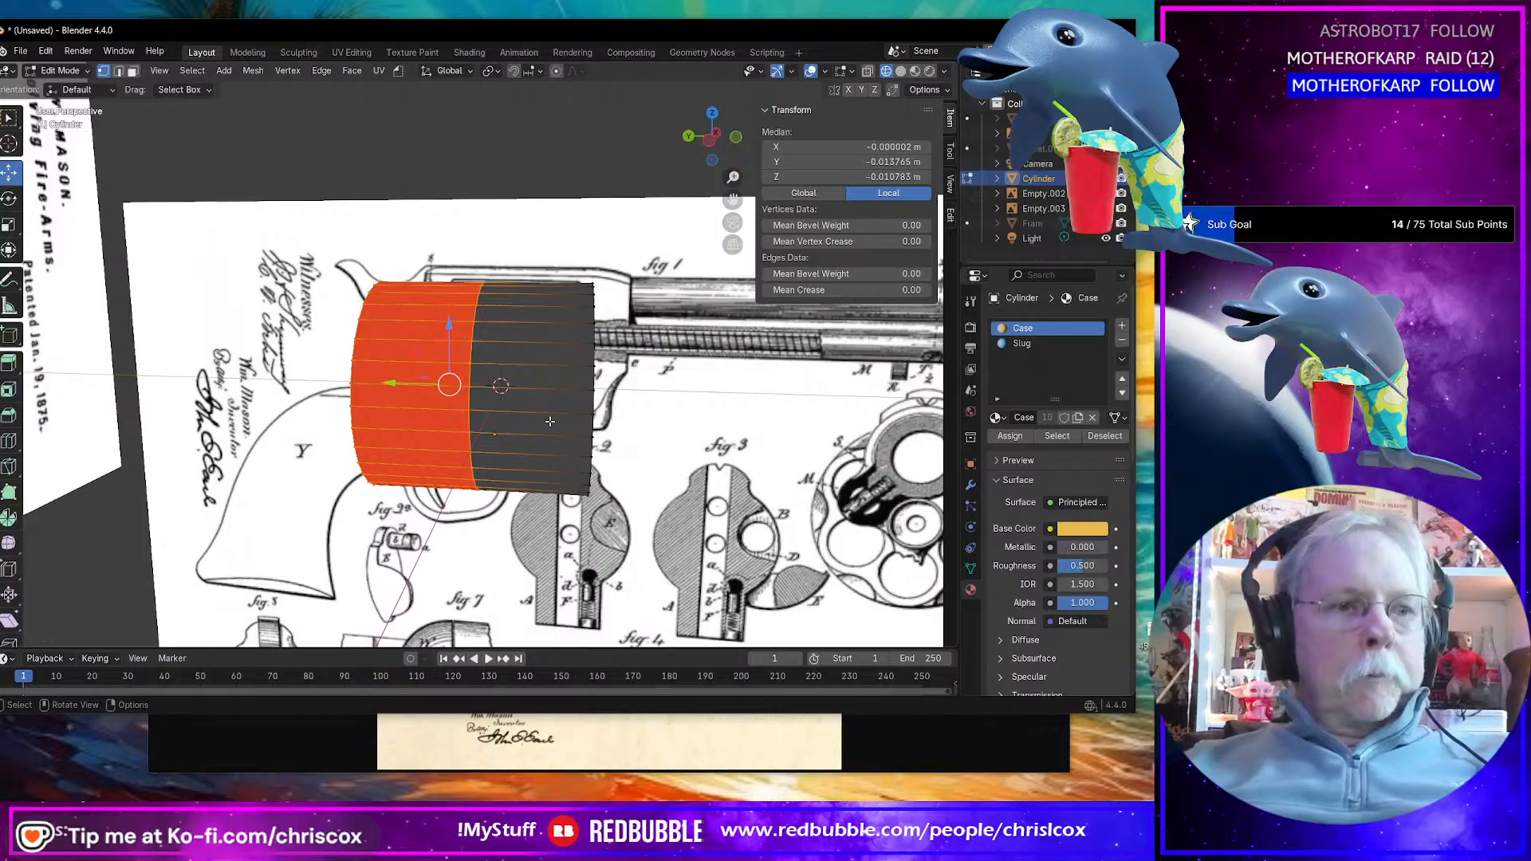
# Step: Merge the coinciding seam vertices by distance at 0.0001 m and dissolve the edge loop around the cylinder's middle
pyautogui.press('m')
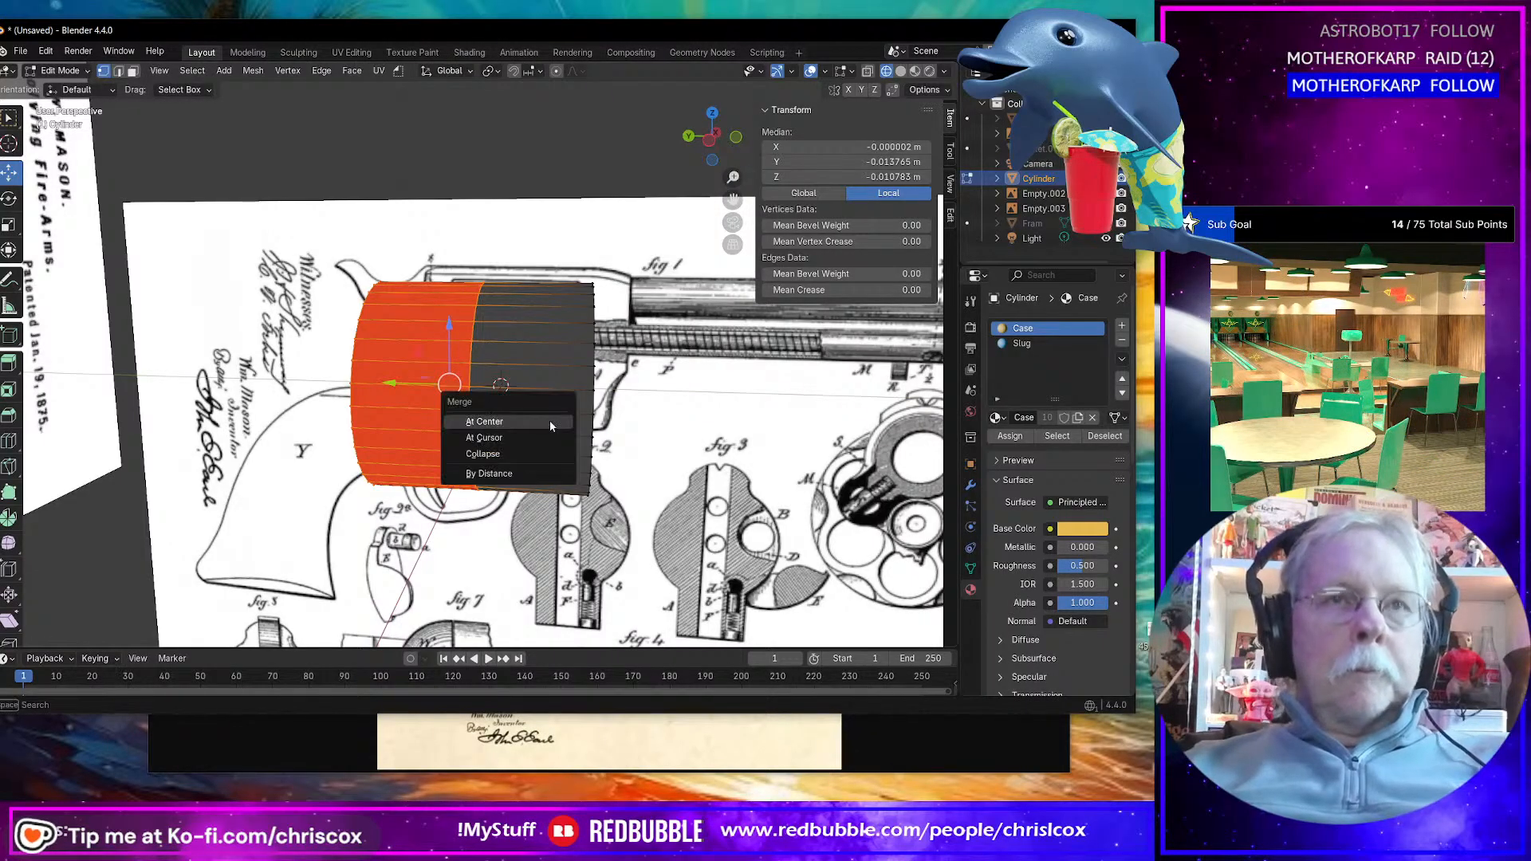
pyautogui.click(538, 471)
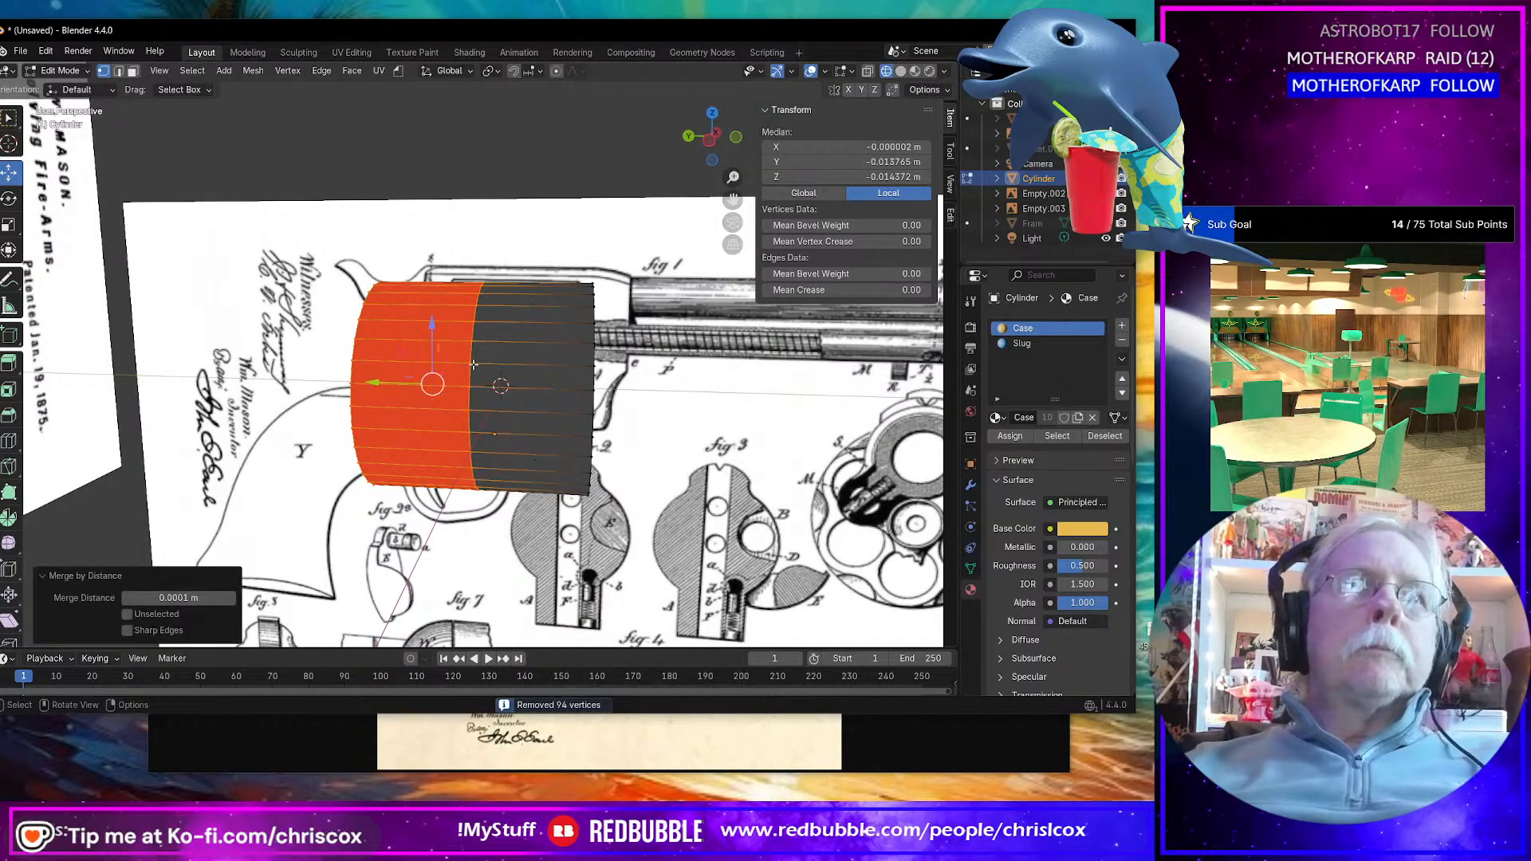
pyautogui.keyDown('alt'); pyautogui.click(471, 353); pyautogui.keyUp('alt')
pyautogui.press('x')
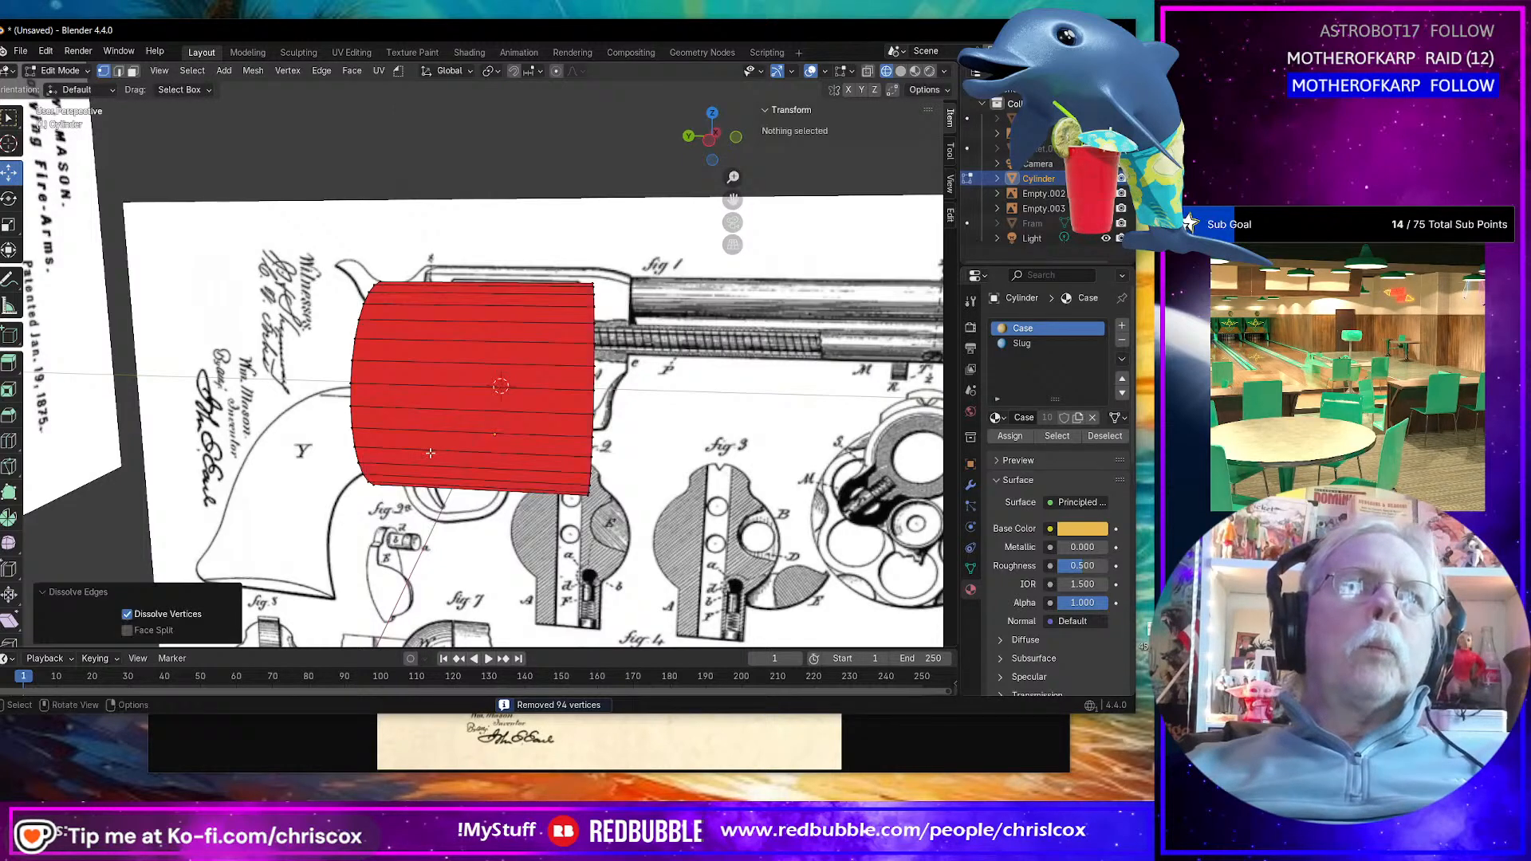
pyautogui.moveTo(430, 453); pyautogui.dragTo(387, 412, button='middle')
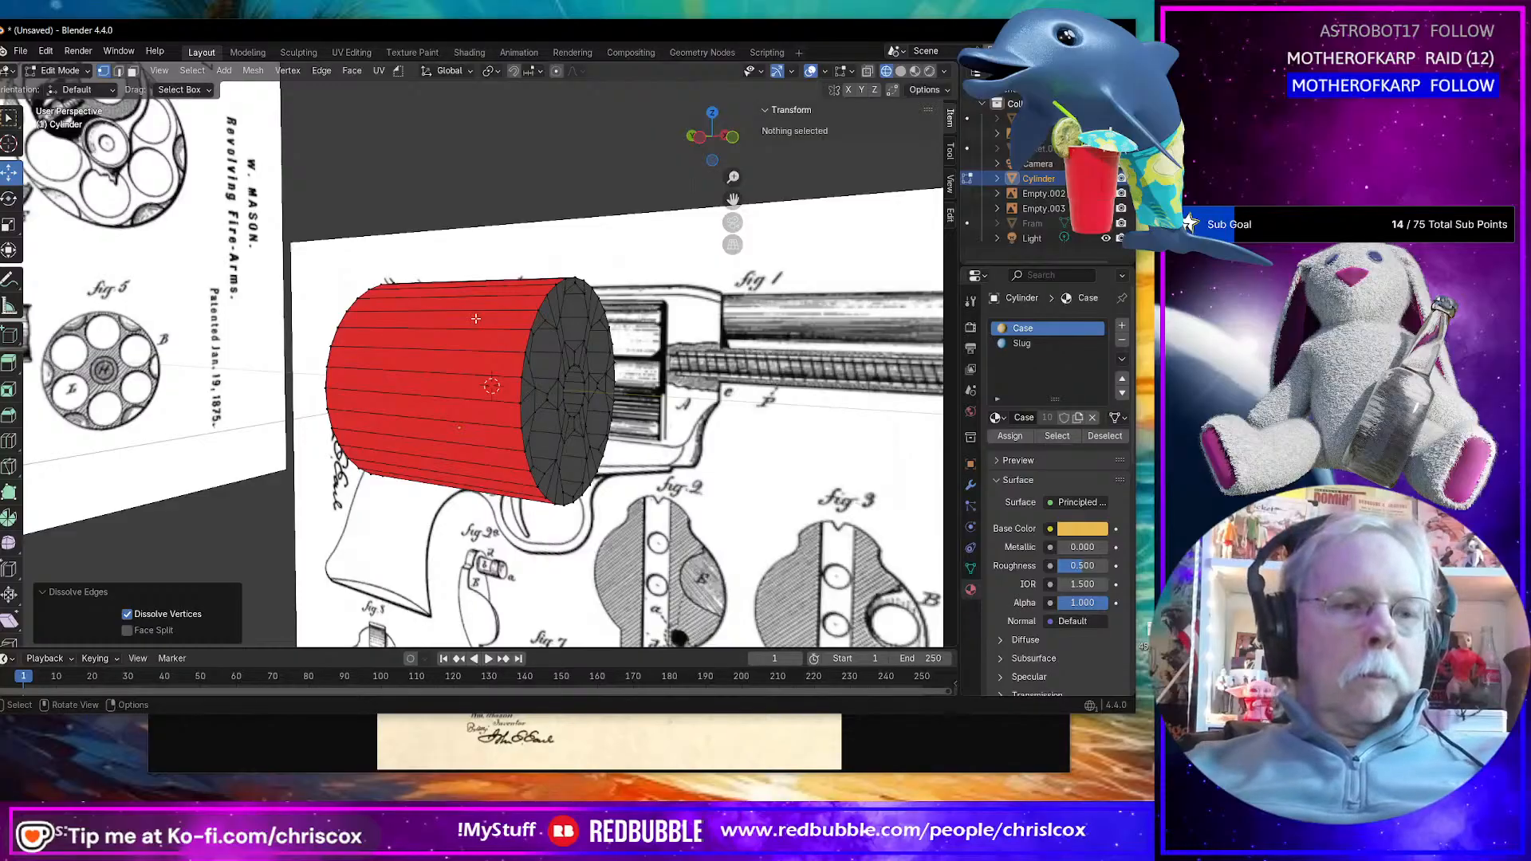
# Step: Select all faces of the cylinder and recalculate their normals to the outside
pyautogui.press('3')
pyautogui.press('a')
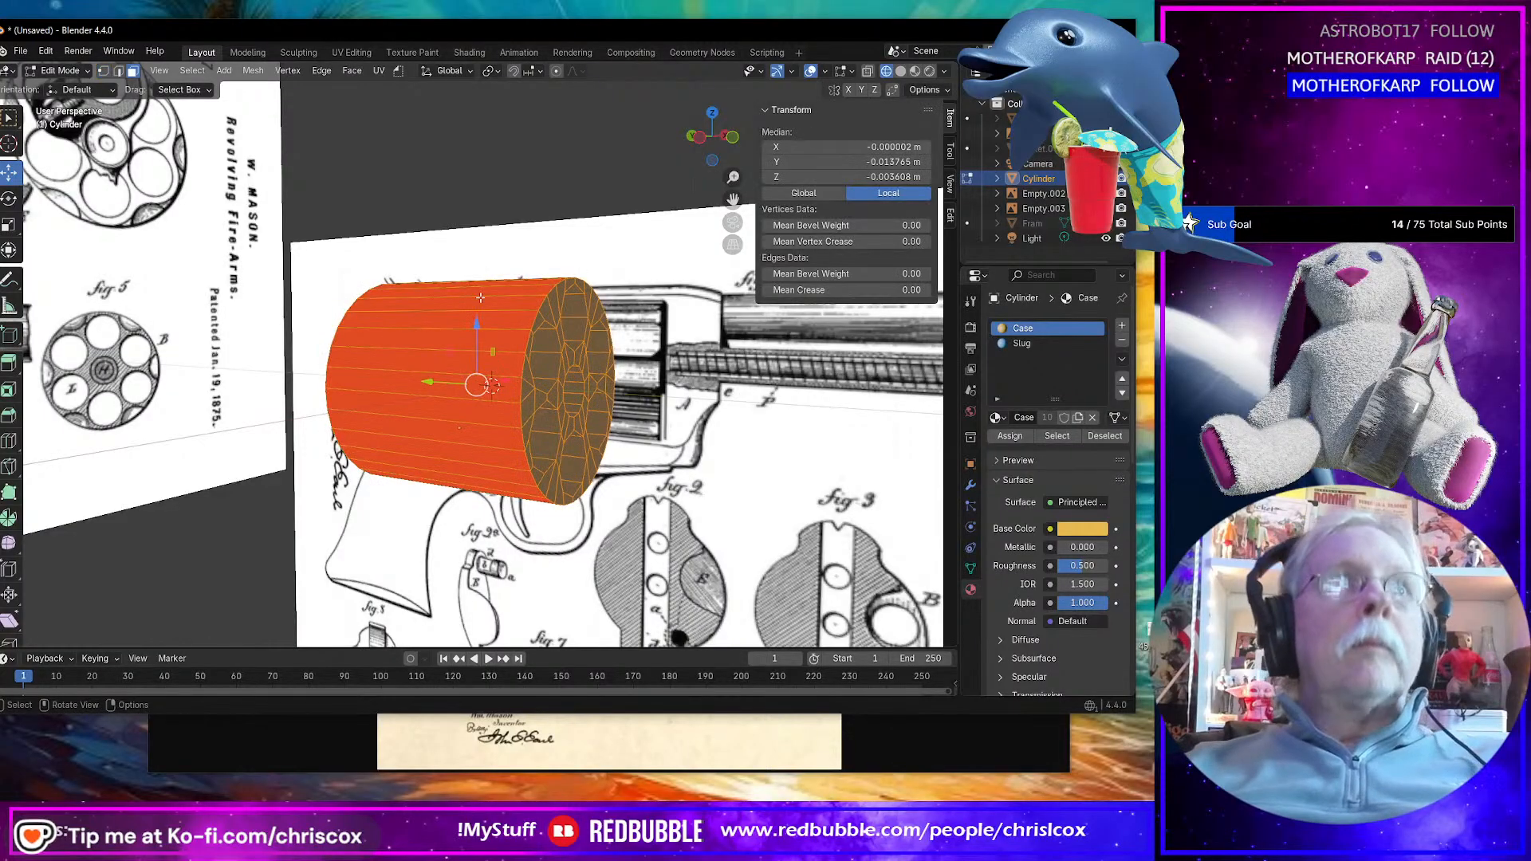
pyautogui.click(252, 71)
pyautogui.moveTo(249, 86)
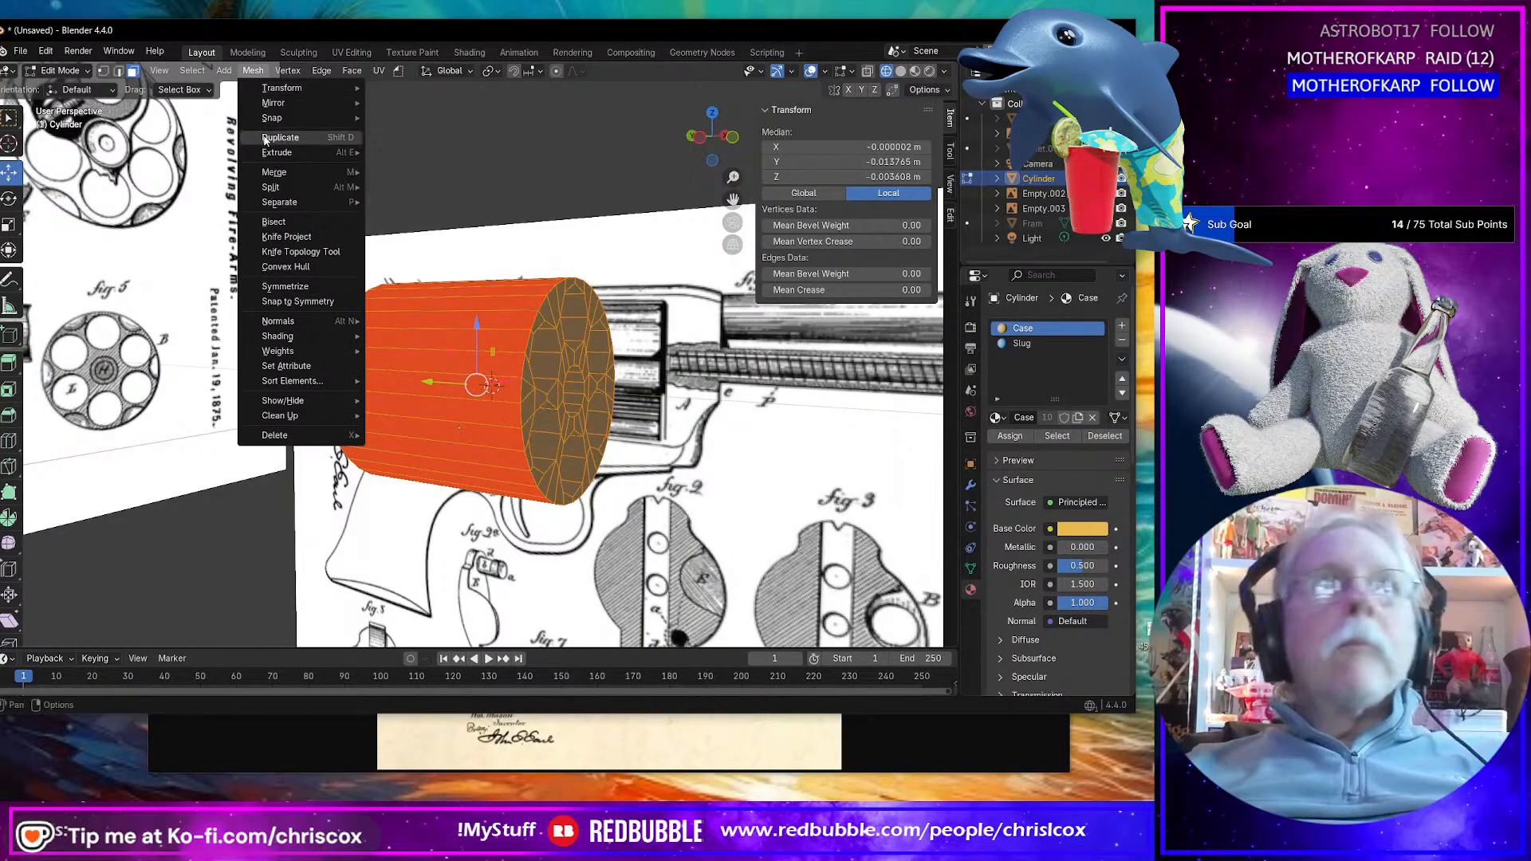
pyautogui.moveTo(295, 321)
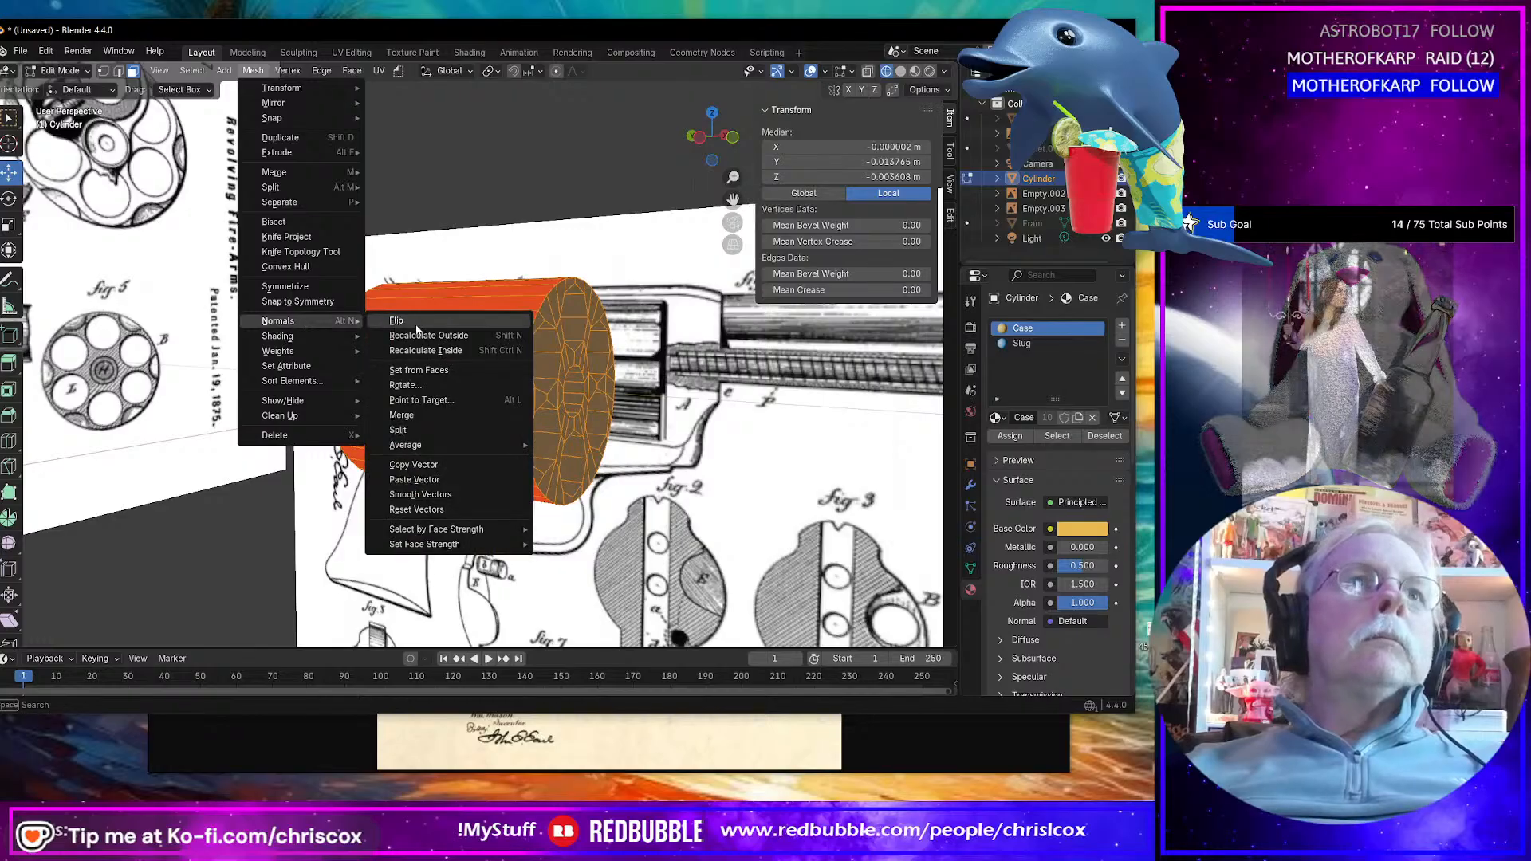
pyautogui.click(423, 336)
# Step: Select the cylinder's front rim edge loop and the outline of the first chamber, and start on the chamber below it
pyautogui.moveTo(437, 338)
pyautogui.mouseDown(button='middle')
pyautogui.moveTo(309, 320)
pyautogui.moveTo(435, 351)
pyautogui.moveTo(533, 403)
pyautogui.moveTo(508, 351)
pyautogui.moveTo(420, 339)
pyautogui.moveTo(526, 389)
pyautogui.mouseUp(button='middle')
pyautogui.scroll(4, 508, 351)
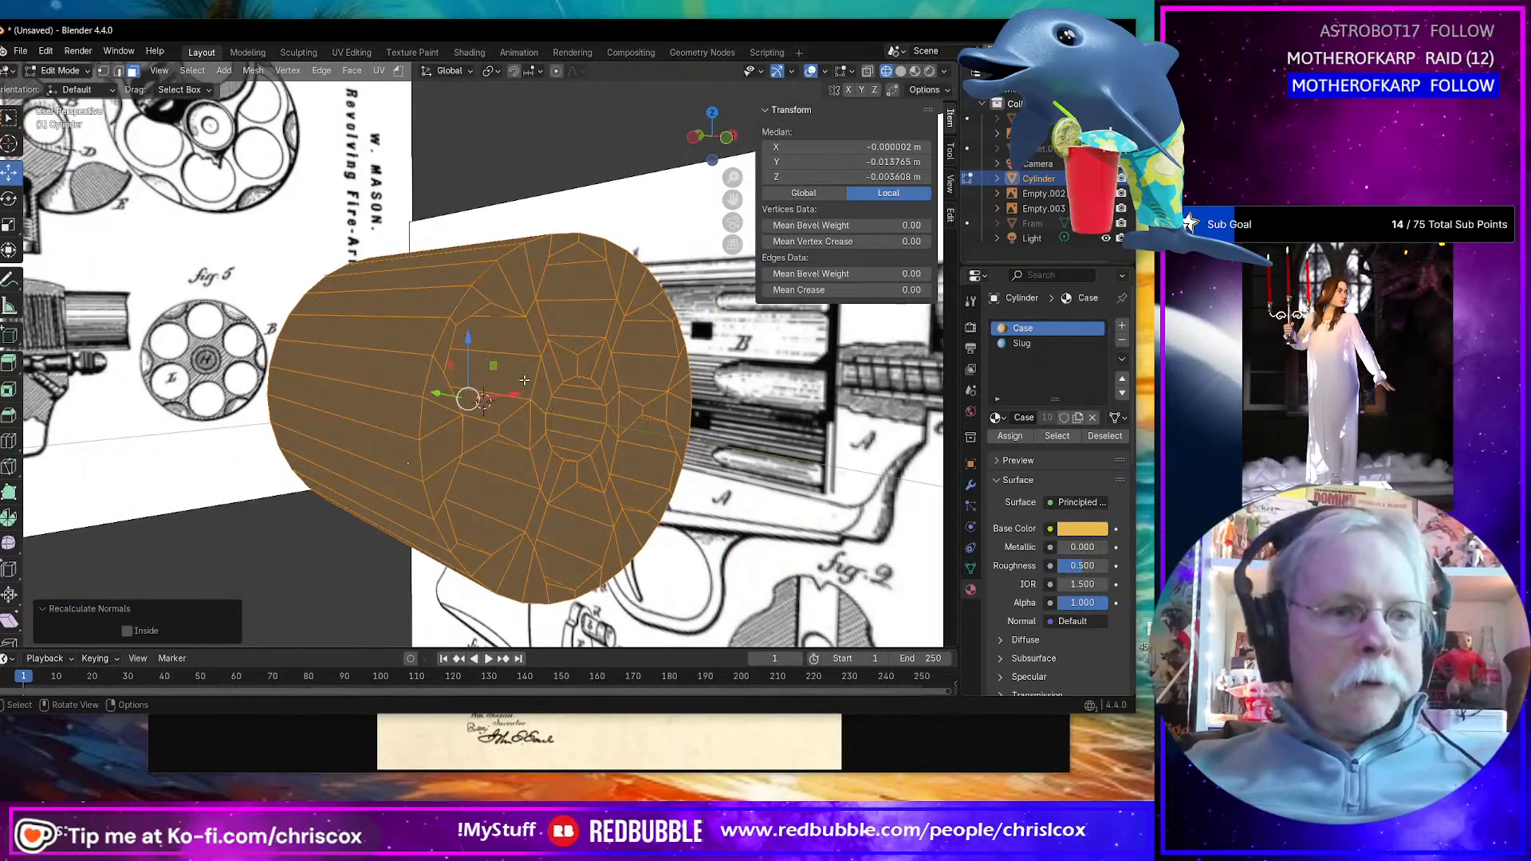
pyautogui.press('2')
pyautogui.keyDown('alt'); pyautogui.click(460, 310); pyautogui.keyUp('alt')
pyautogui.keyDown('alt'); pyautogui.keyDown('shift'); pyautogui.click(457, 304); pyautogui.keyUp('shift'); pyautogui.keyUp('alt')
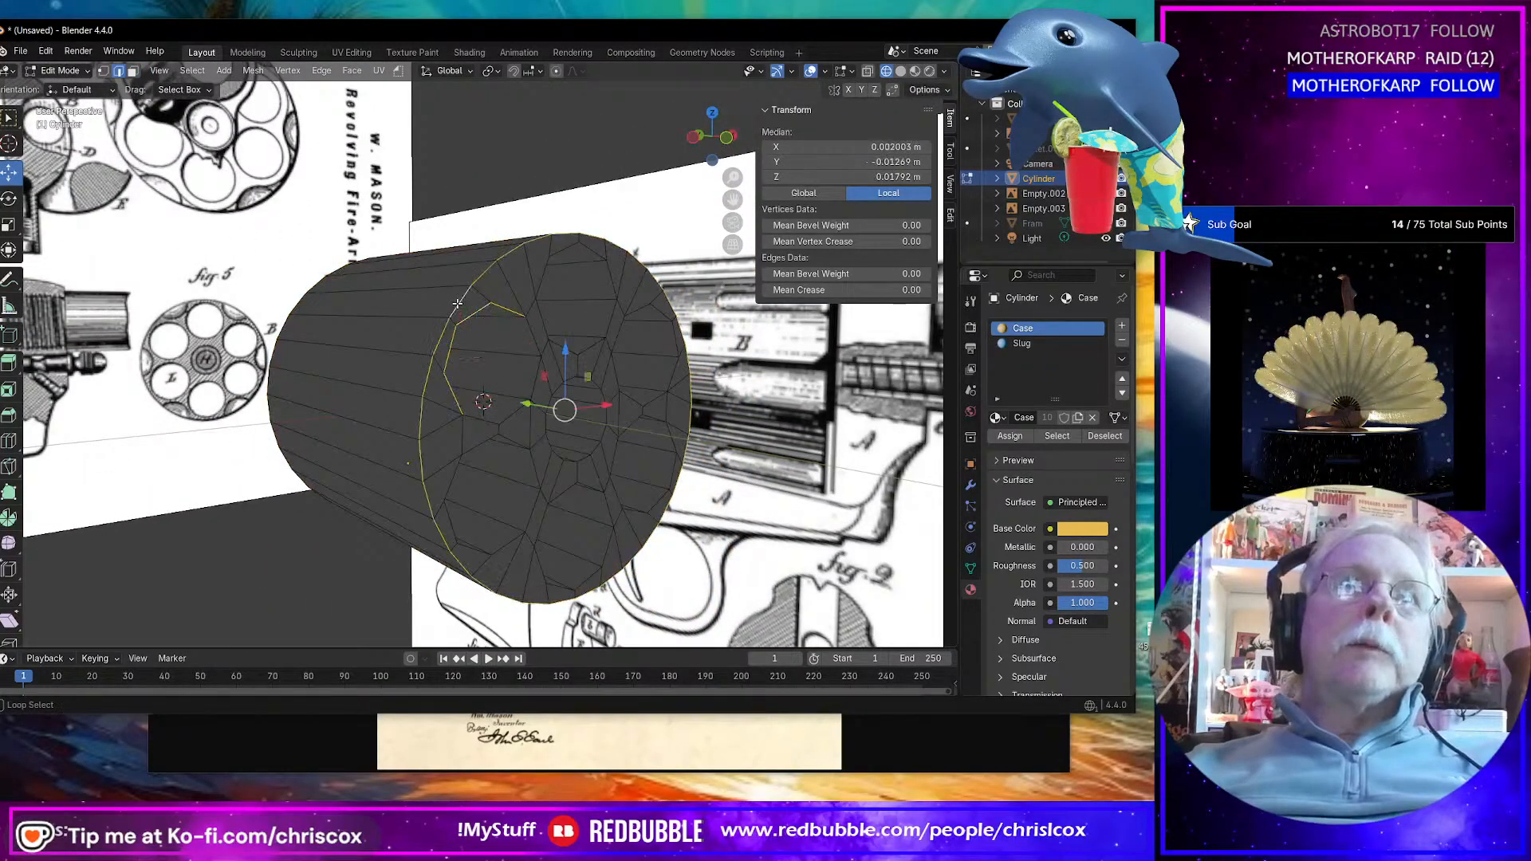
pyautogui.keyDown('shift'); pyautogui.click(488, 426); pyautogui.keyUp('shift')
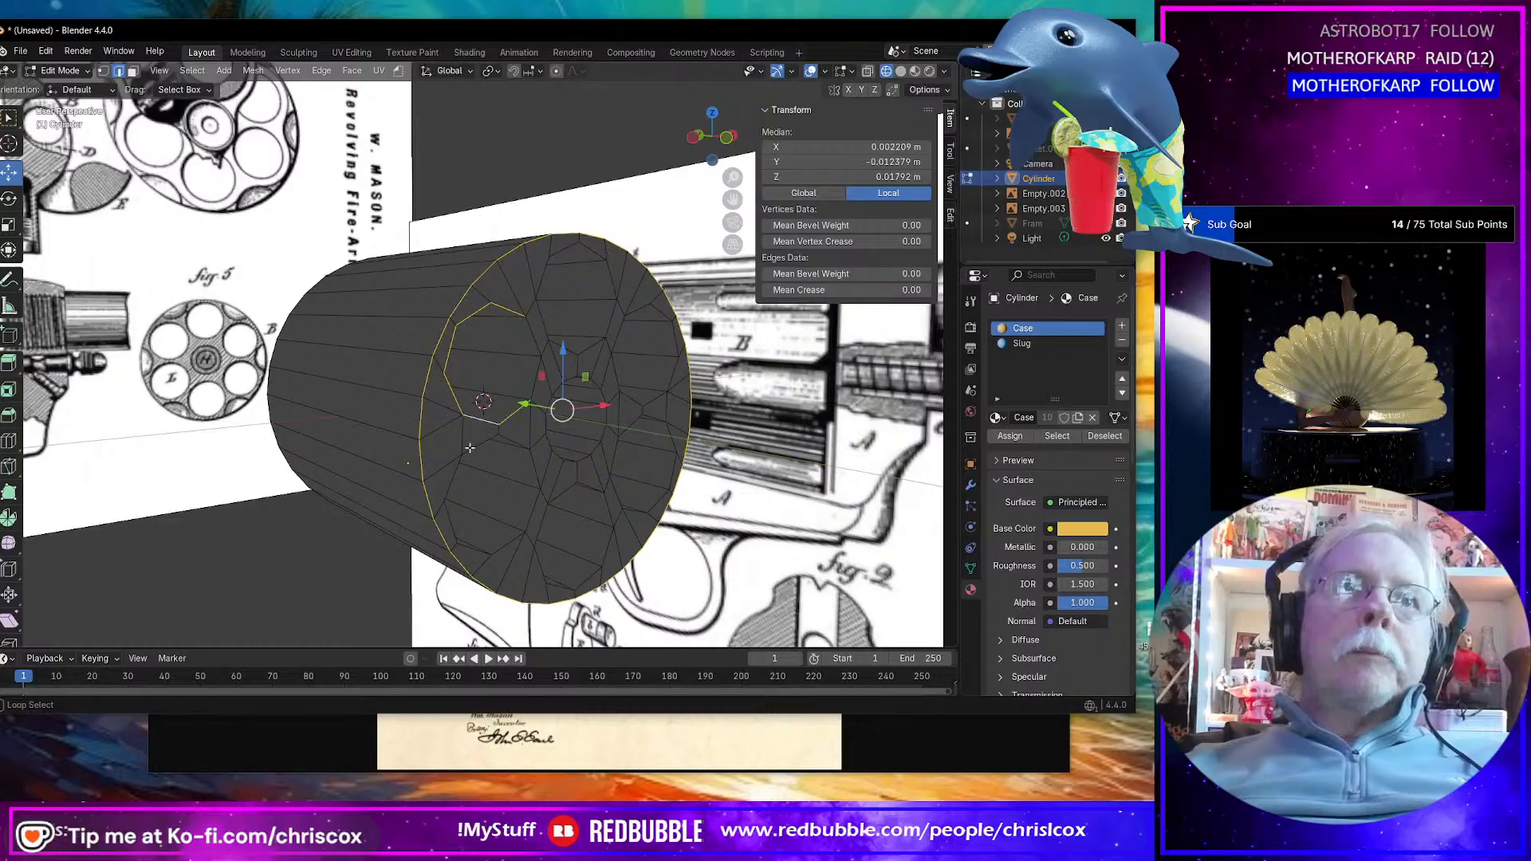
pyautogui.keyDown('shift'); pyautogui.click(470, 449); pyautogui.keyUp('shift')
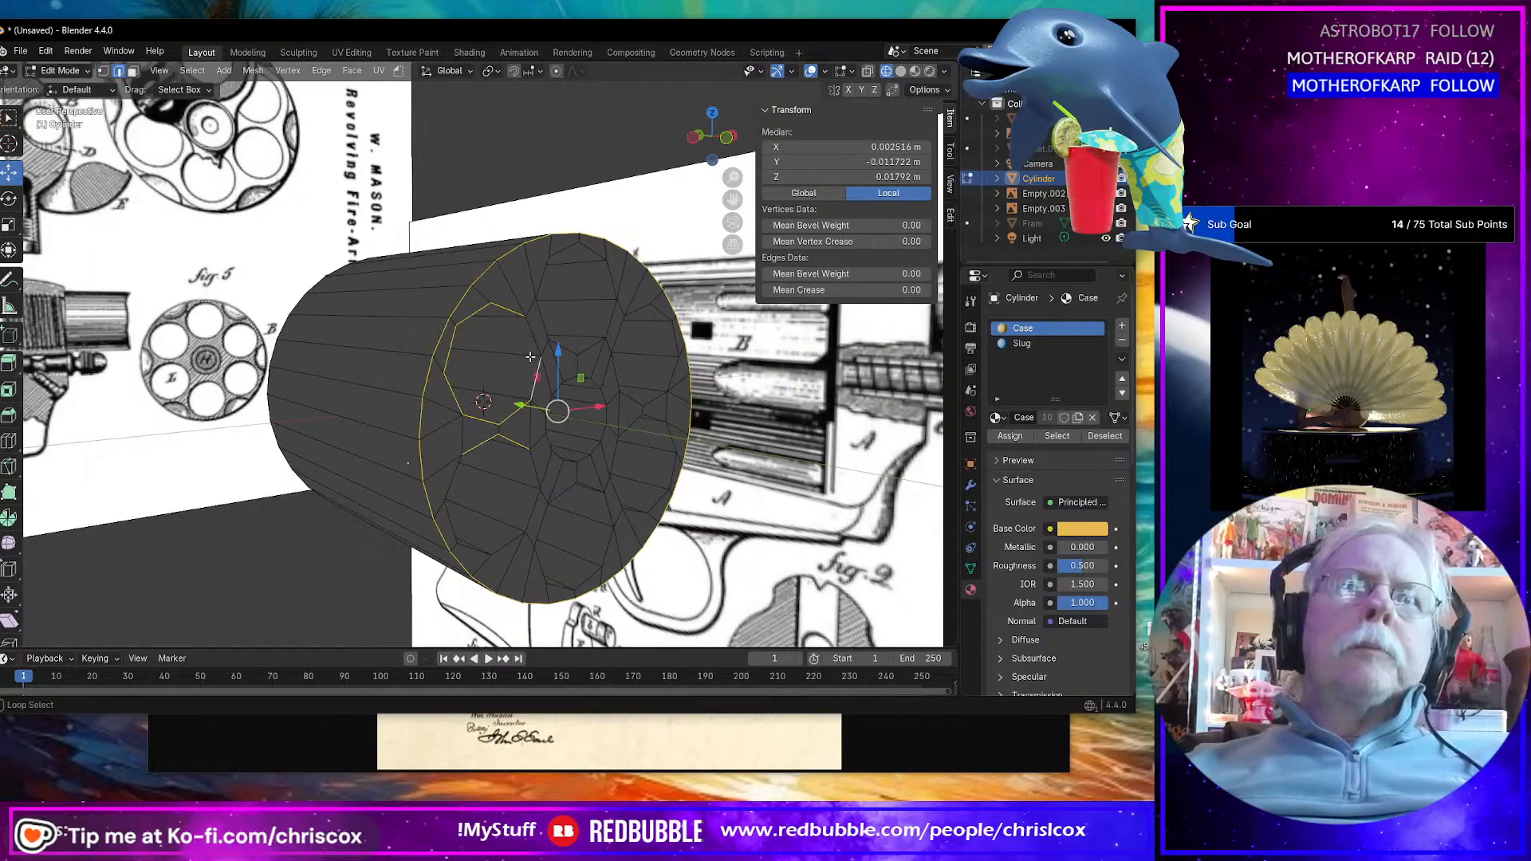
# Step: Add the outlines of the top chamber and the two right-hand chambers on the front face to the edge selection
pyautogui.keyDown('shift'); pyautogui.click(533, 363); pyautogui.keyUp('shift')
pyautogui.keyDown('ctrl'); pyautogui.click(556, 254); pyautogui.keyUp('ctrl')
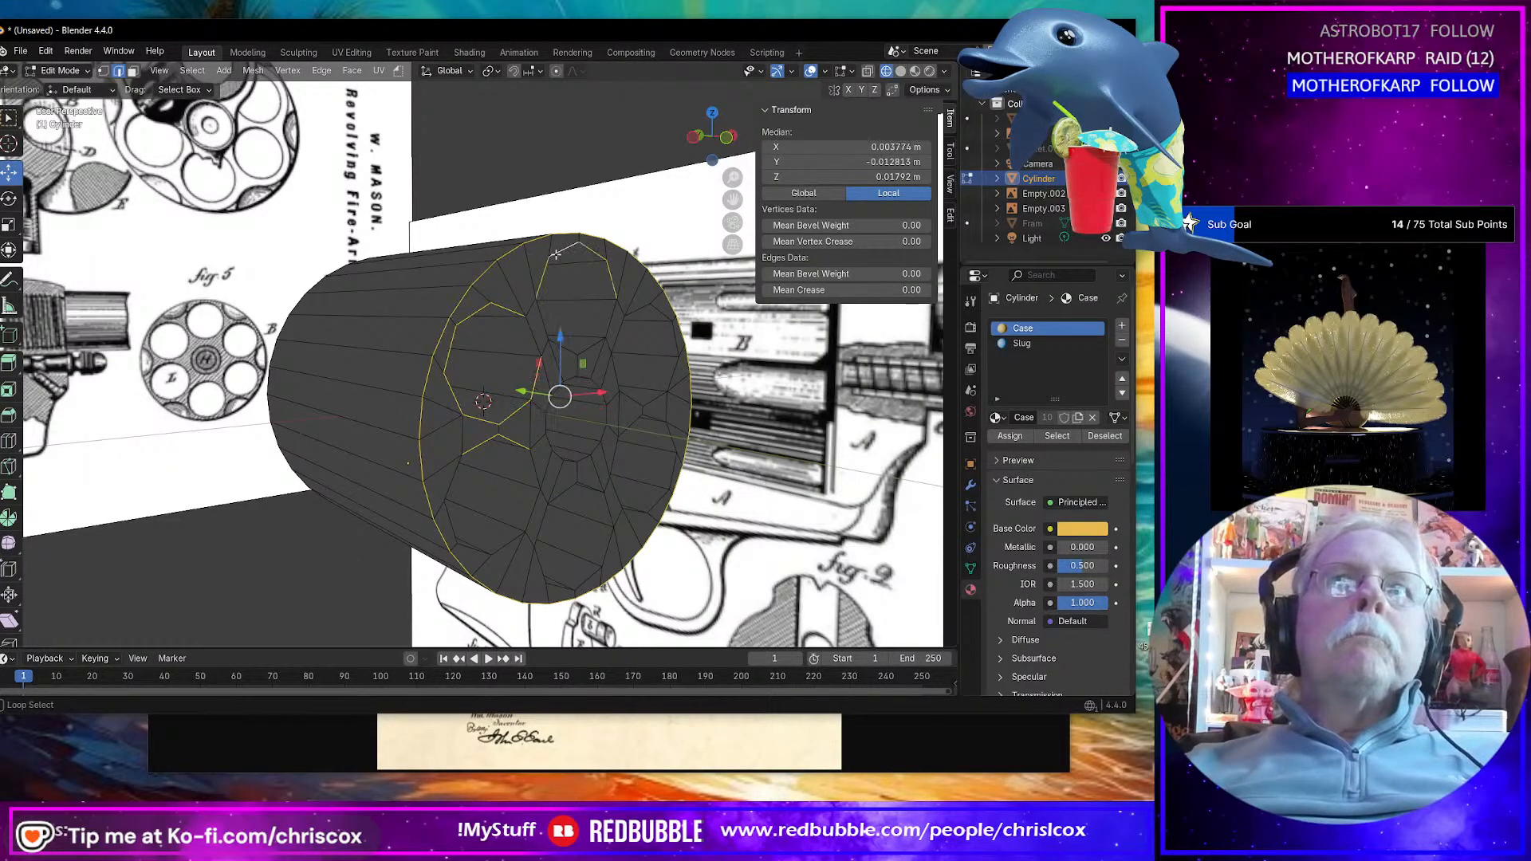
pyautogui.keyDown('shift'); pyautogui.click(576, 346); pyautogui.keyUp('shift')
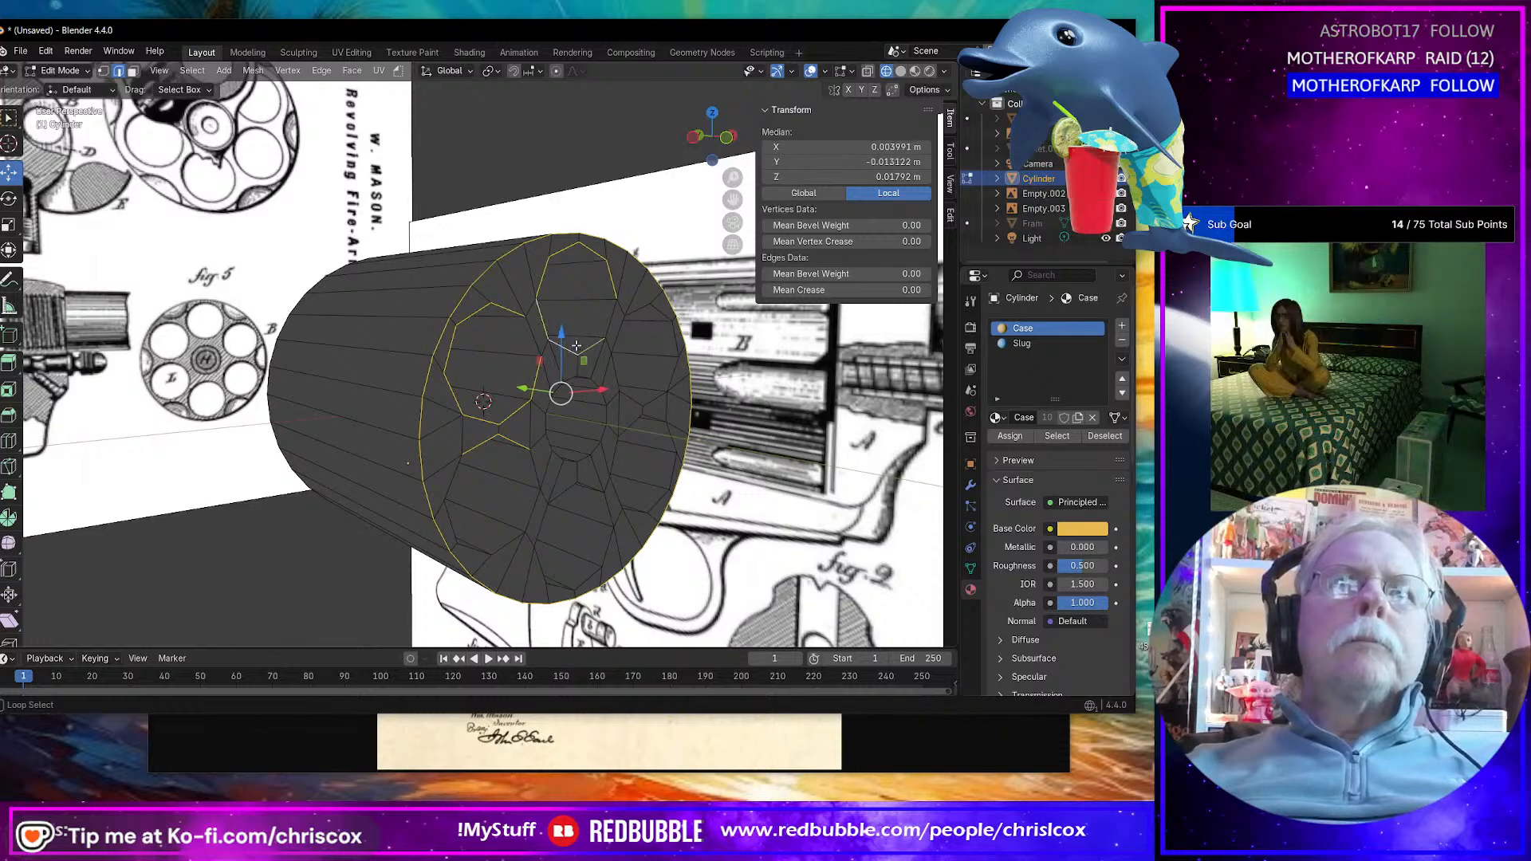
pyautogui.keyDown('shift'); pyautogui.click(603, 327); pyautogui.keyUp('shift')
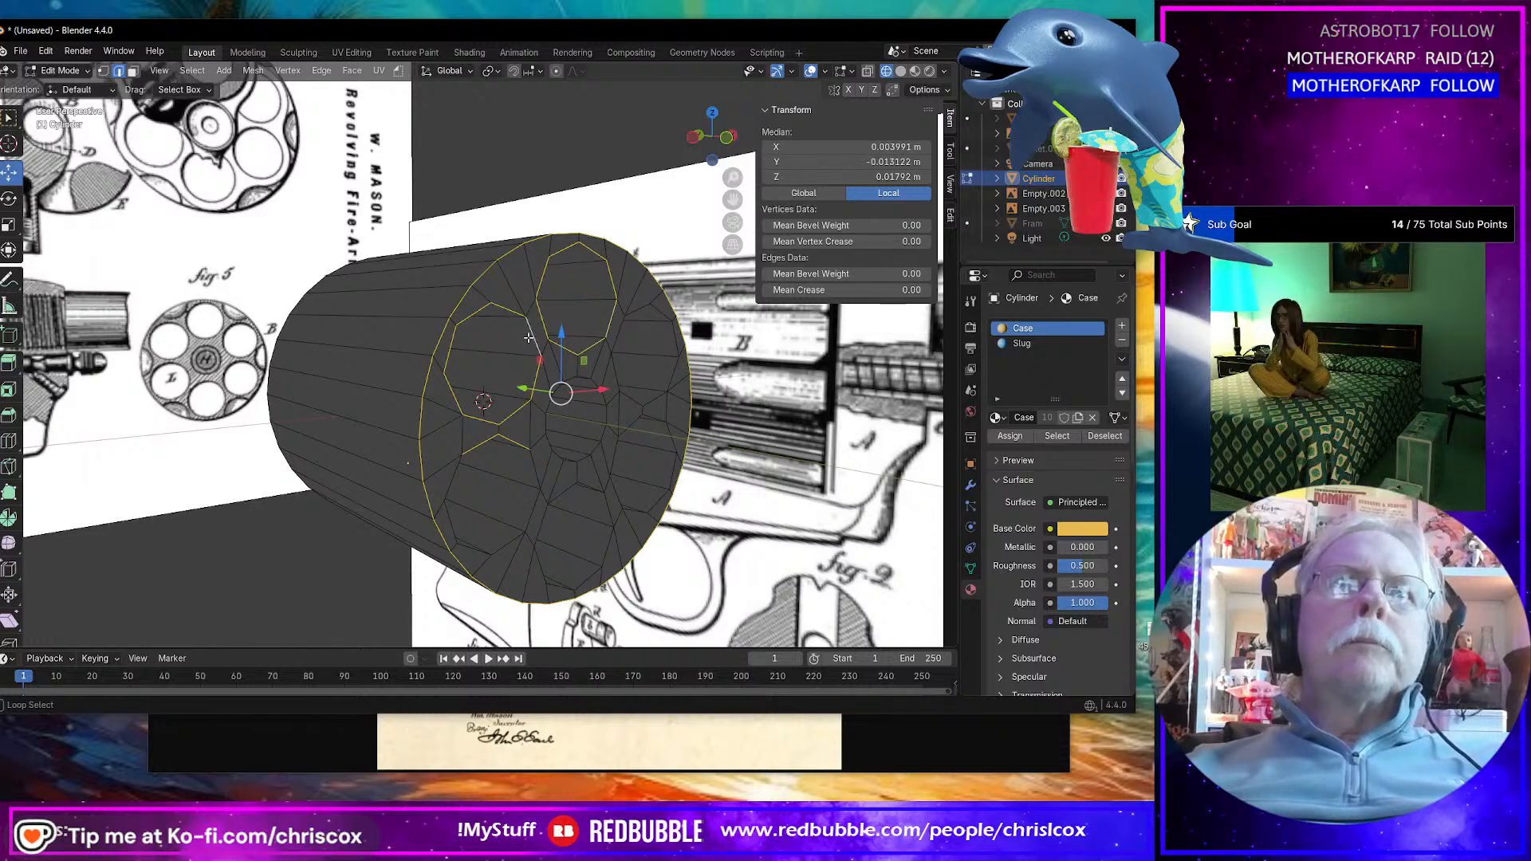
pyautogui.keyDown('shift'); pyautogui.click(630, 320); pyautogui.keyUp('shift')
pyautogui.keyDown('shift'); pyautogui.click(633, 399); pyautogui.keyUp('shift')
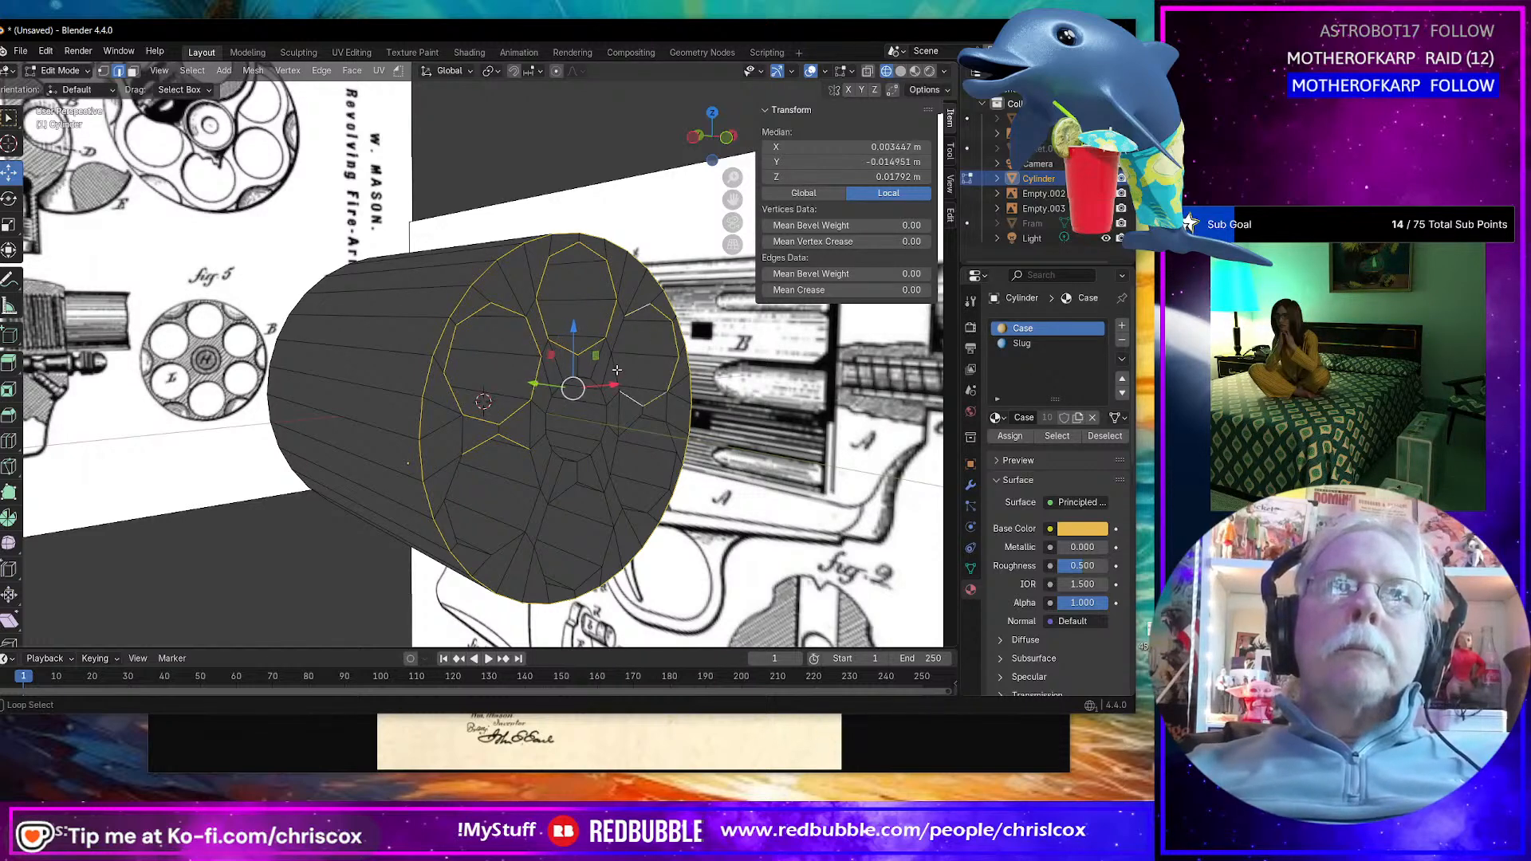
pyautogui.keyDown('shift'); pyautogui.click(646, 421); pyautogui.keyUp('shift')
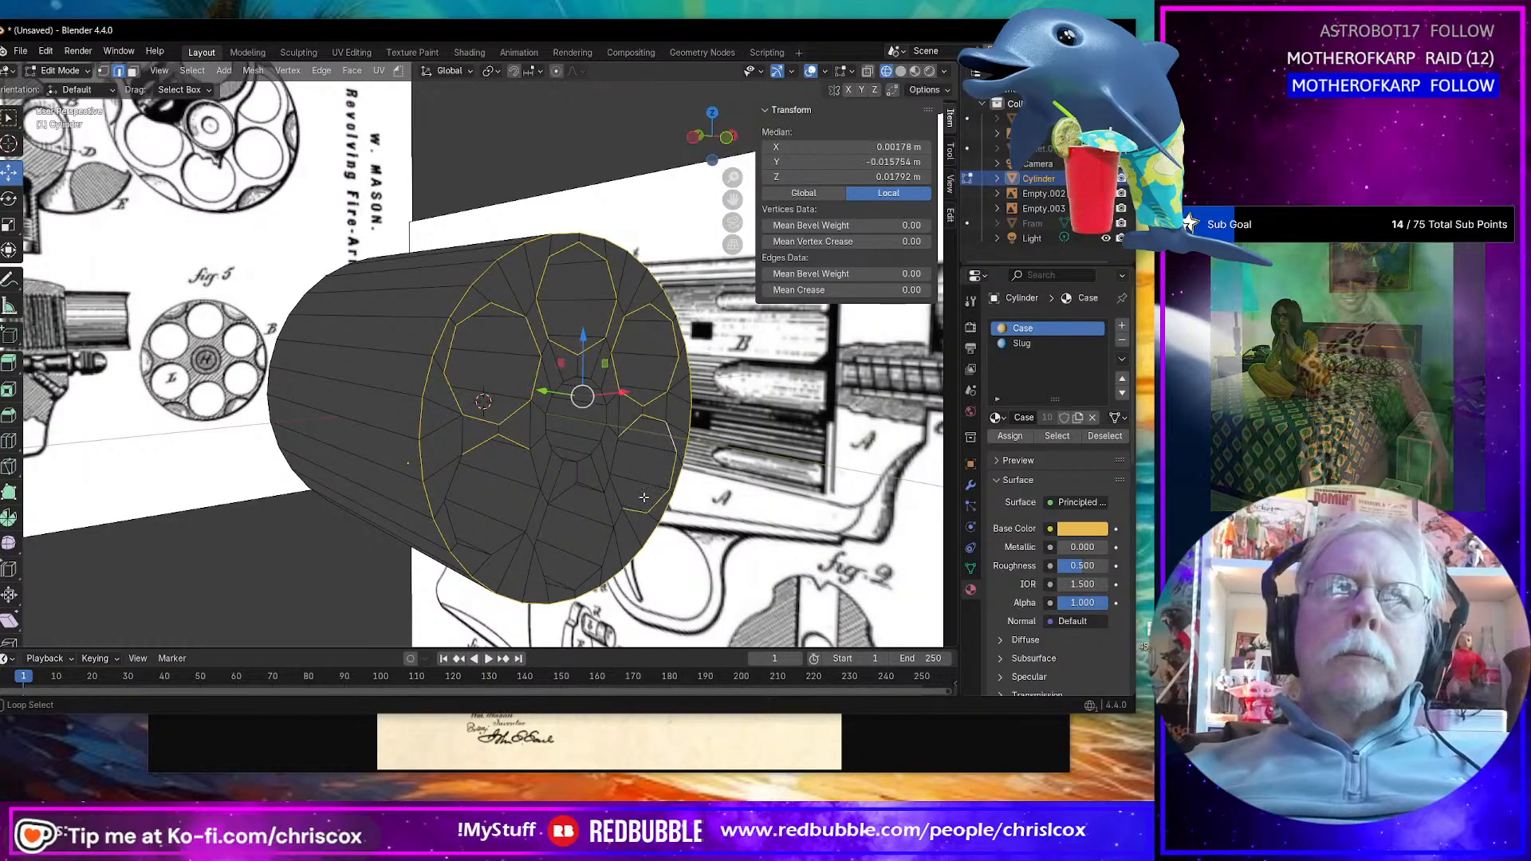
pyautogui.keyDown('shift'); pyautogui.click(616, 472); pyautogui.keyUp('shift')
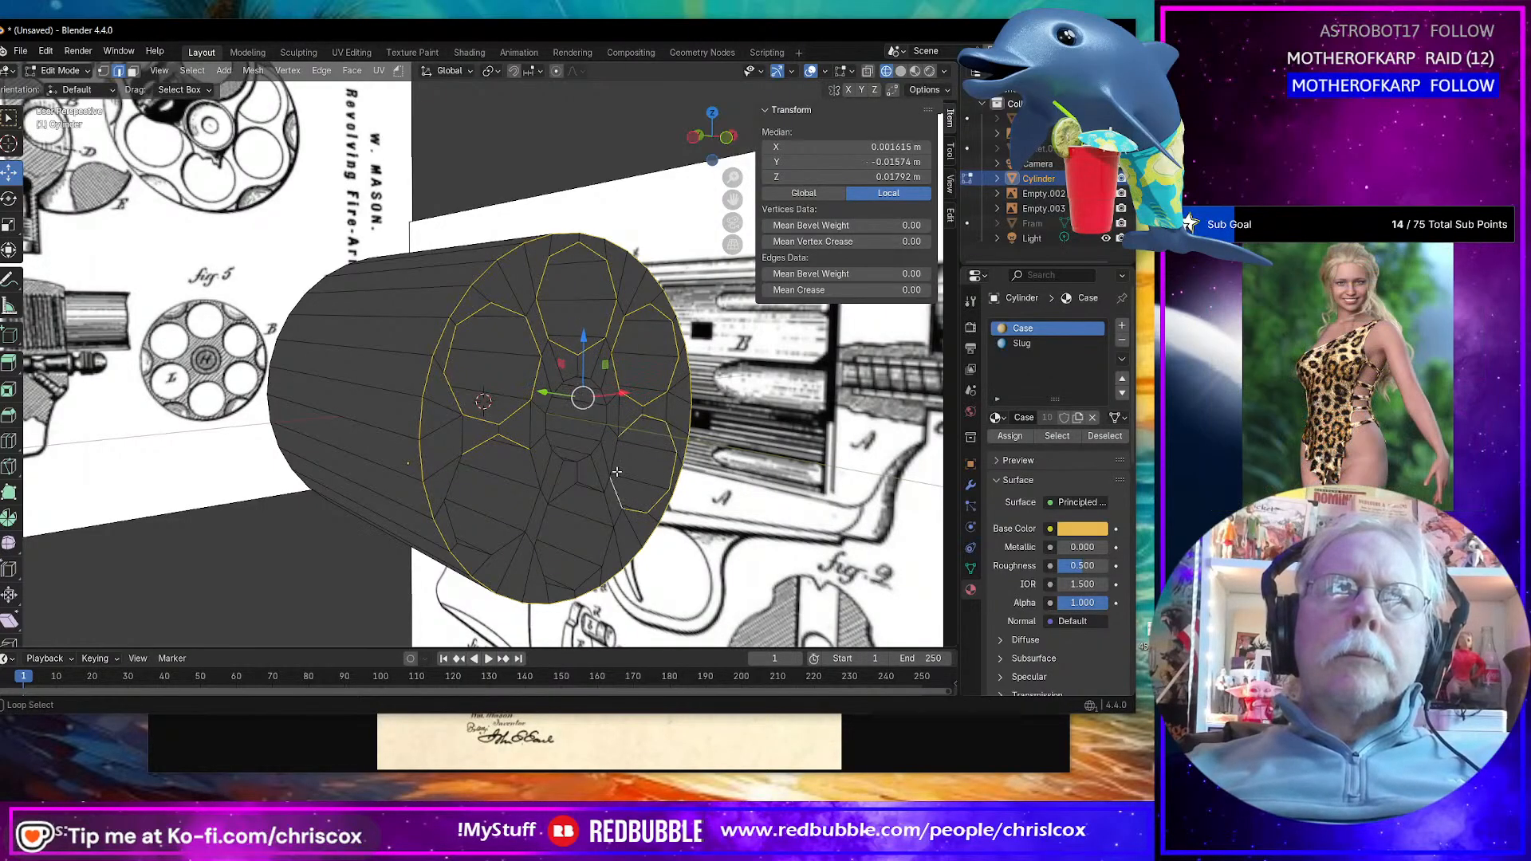
# Step: Add the outlines of the bottom and lower-left chambers to the selection and mark all selected front-face edges sharp
pyautogui.keyDown('shift'); pyautogui.click(605, 554); pyautogui.keyUp('shift')
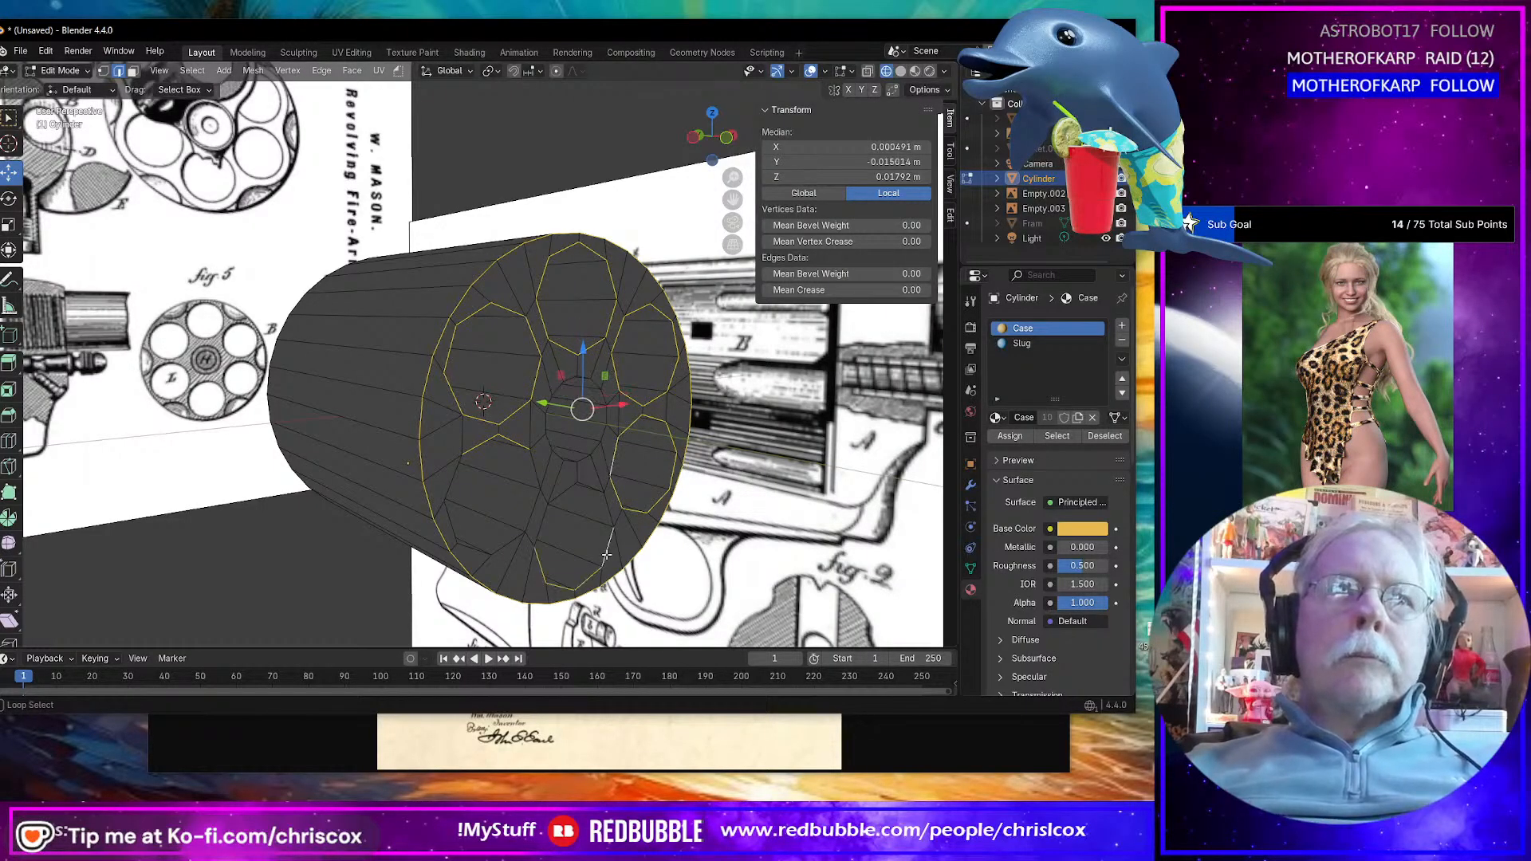
pyautogui.keyDown('shift'); pyautogui.click(571, 491); pyautogui.keyUp('shift')
pyautogui.keyDown('alt'); pyautogui.keyDown('shift'); pyautogui.click(609, 508); pyautogui.keyUp('shift'); pyautogui.keyUp('alt')
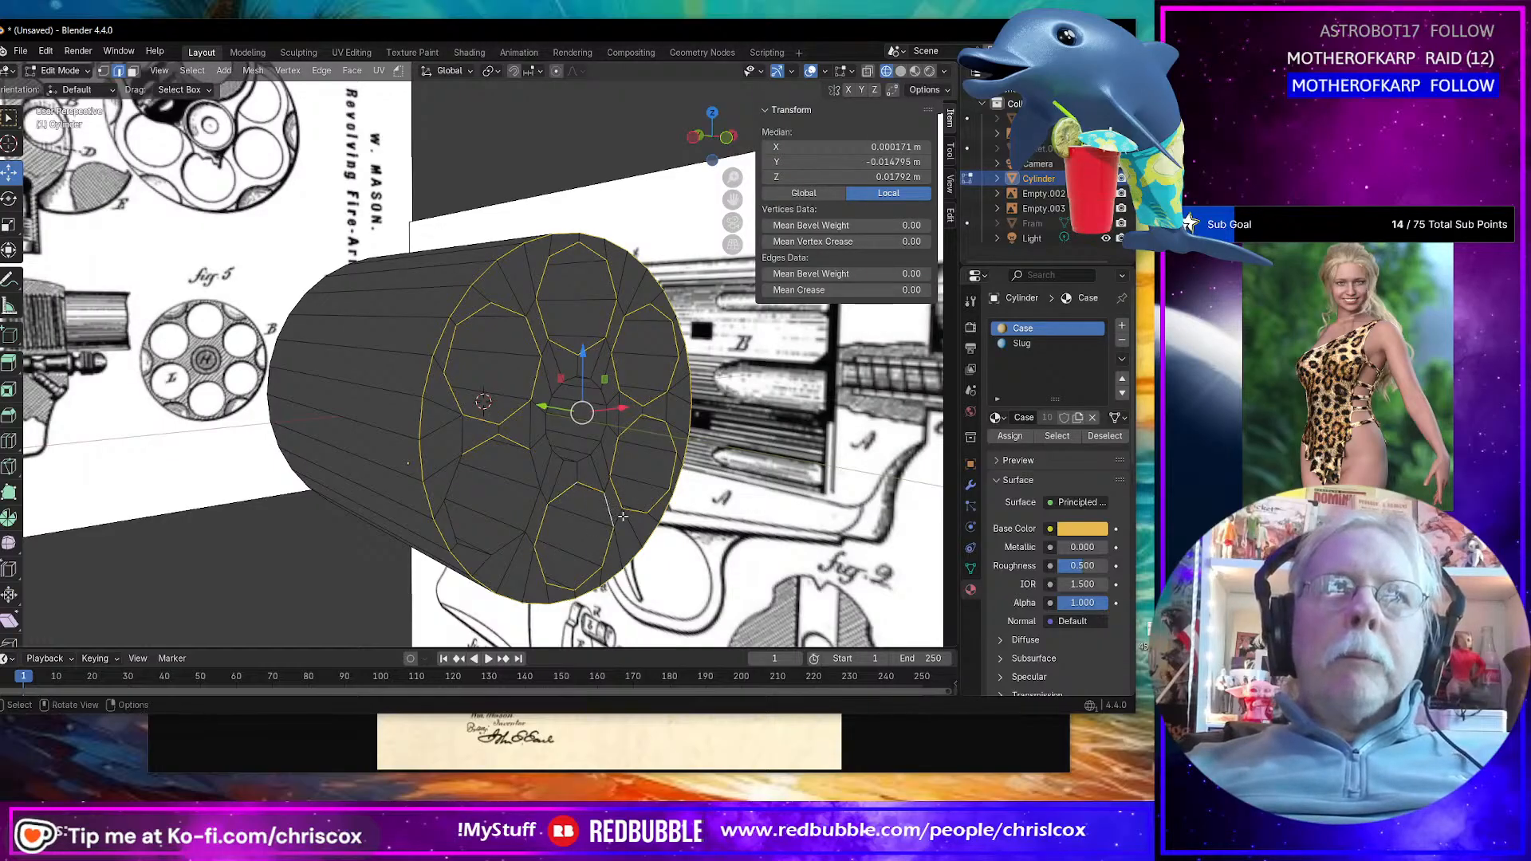
pyautogui.moveTo(626, 513); pyautogui.dragTo(609, 506, button='middle')
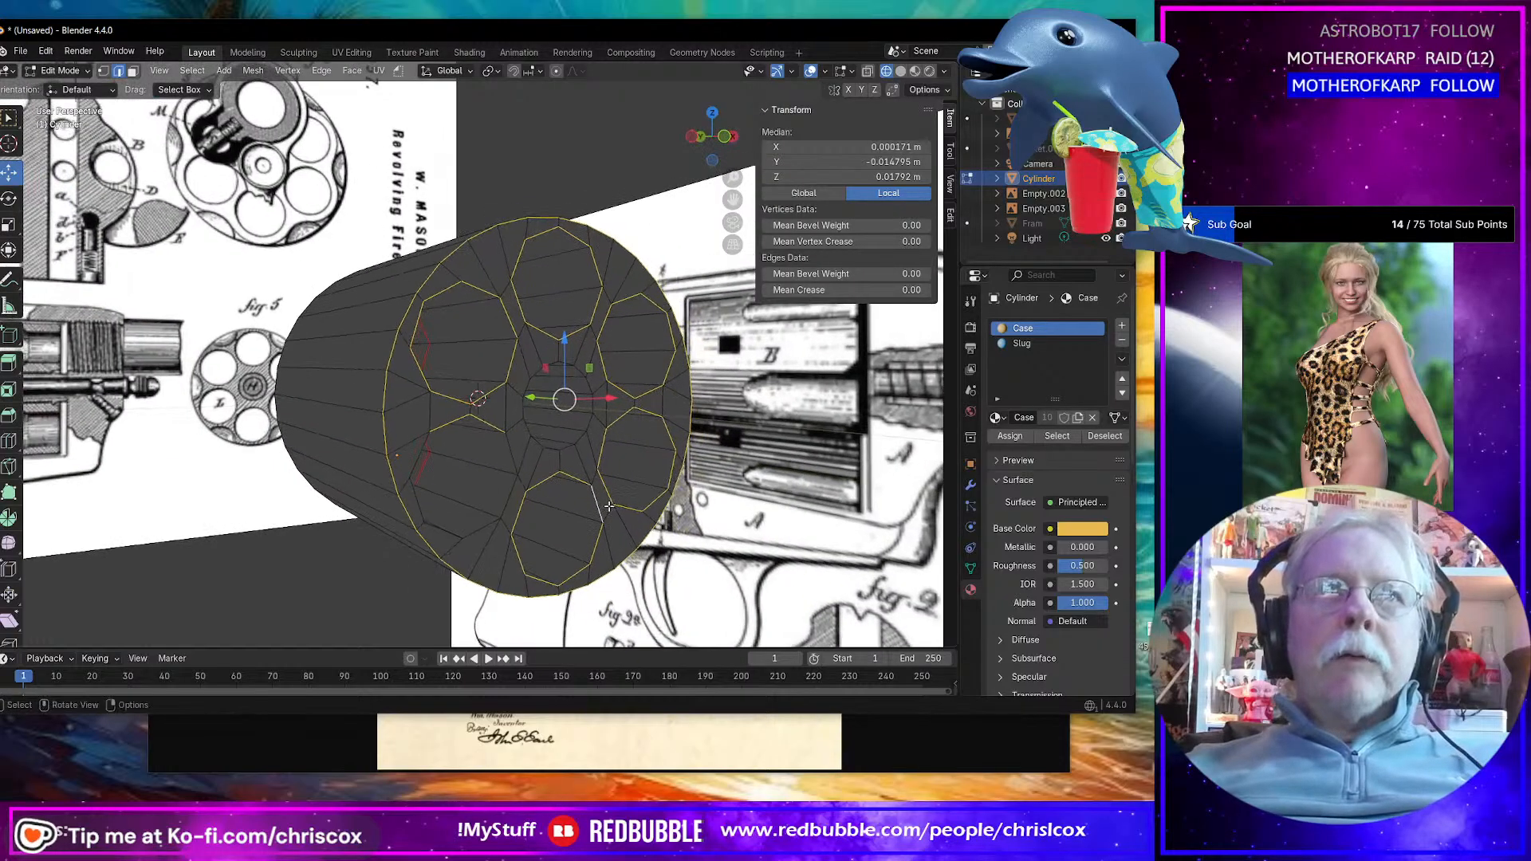
pyautogui.keyDown('shift'); pyautogui.click(429, 450); pyautogui.keyUp('shift')
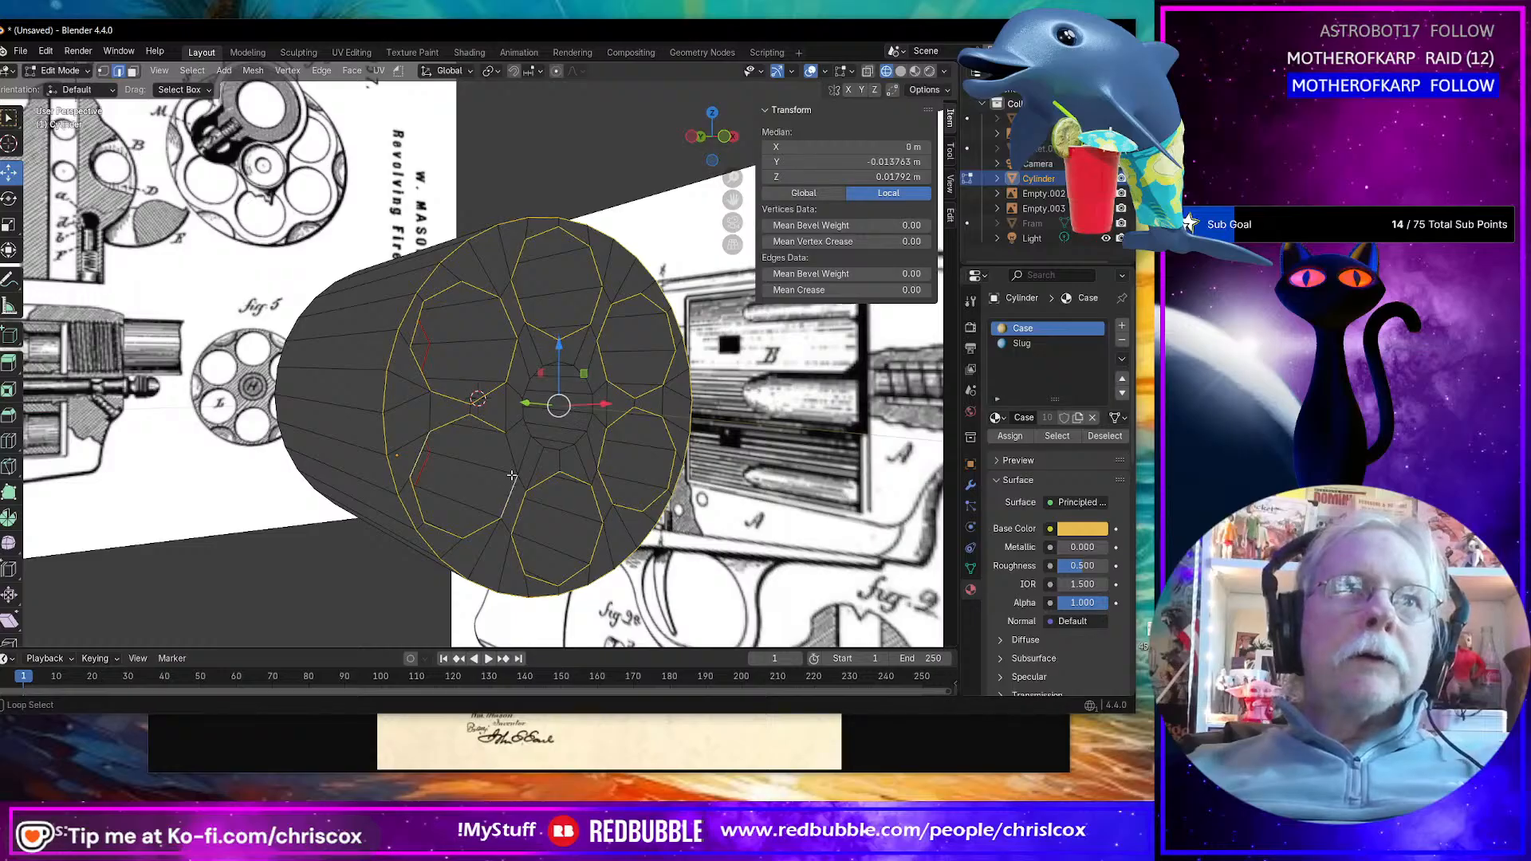
pyautogui.keyDown('shift'); pyautogui.click(511, 457); pyautogui.keyUp('shift')
pyautogui.moveTo(547, 353); pyautogui.dragTo(539, 349, button='middle')
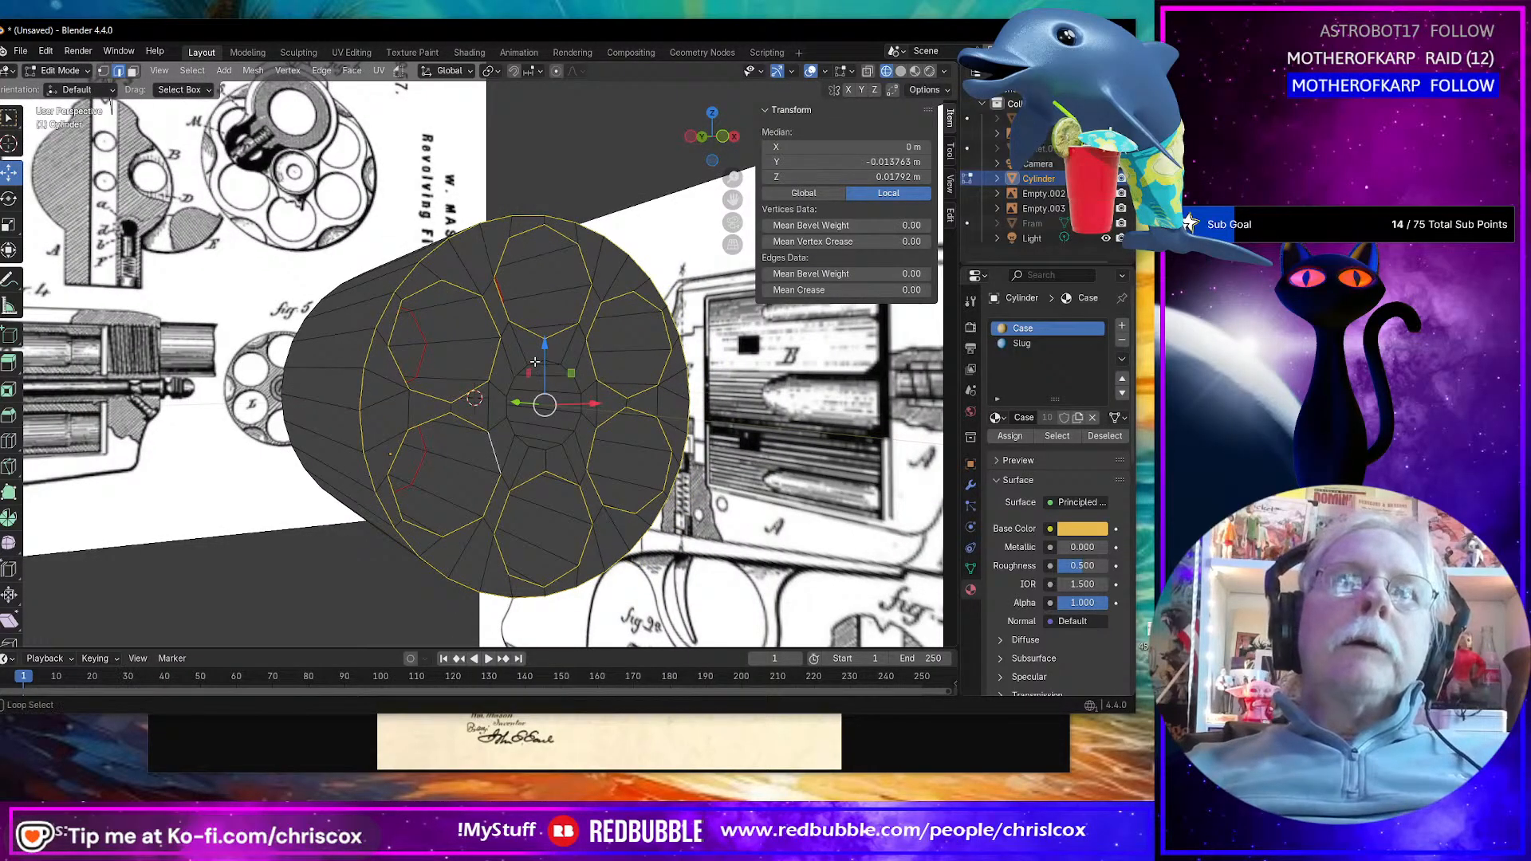
pyautogui.hotkey('ctrl', 'e')
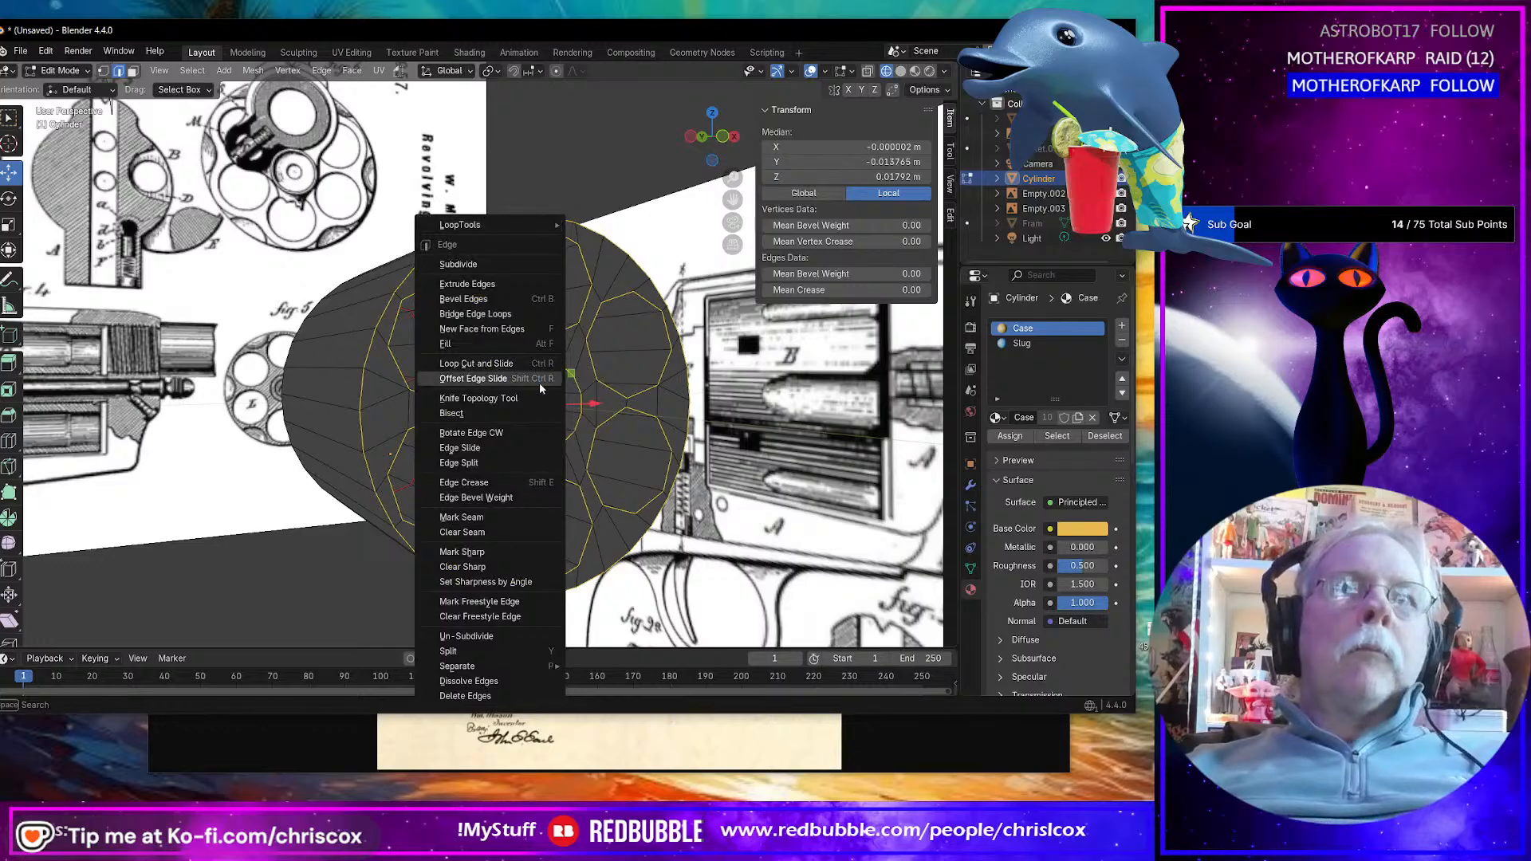
pyautogui.click(495, 553)
# Step: On the cylinder's opposite end, select the outer rim loop and the outlines of the three upper chambers
pyautogui.moveTo(497, 555); pyautogui.dragTo(545, 410, button='middle')
pyautogui.keyDown('alt'); pyautogui.click(488, 363); pyautogui.keyUp('alt')
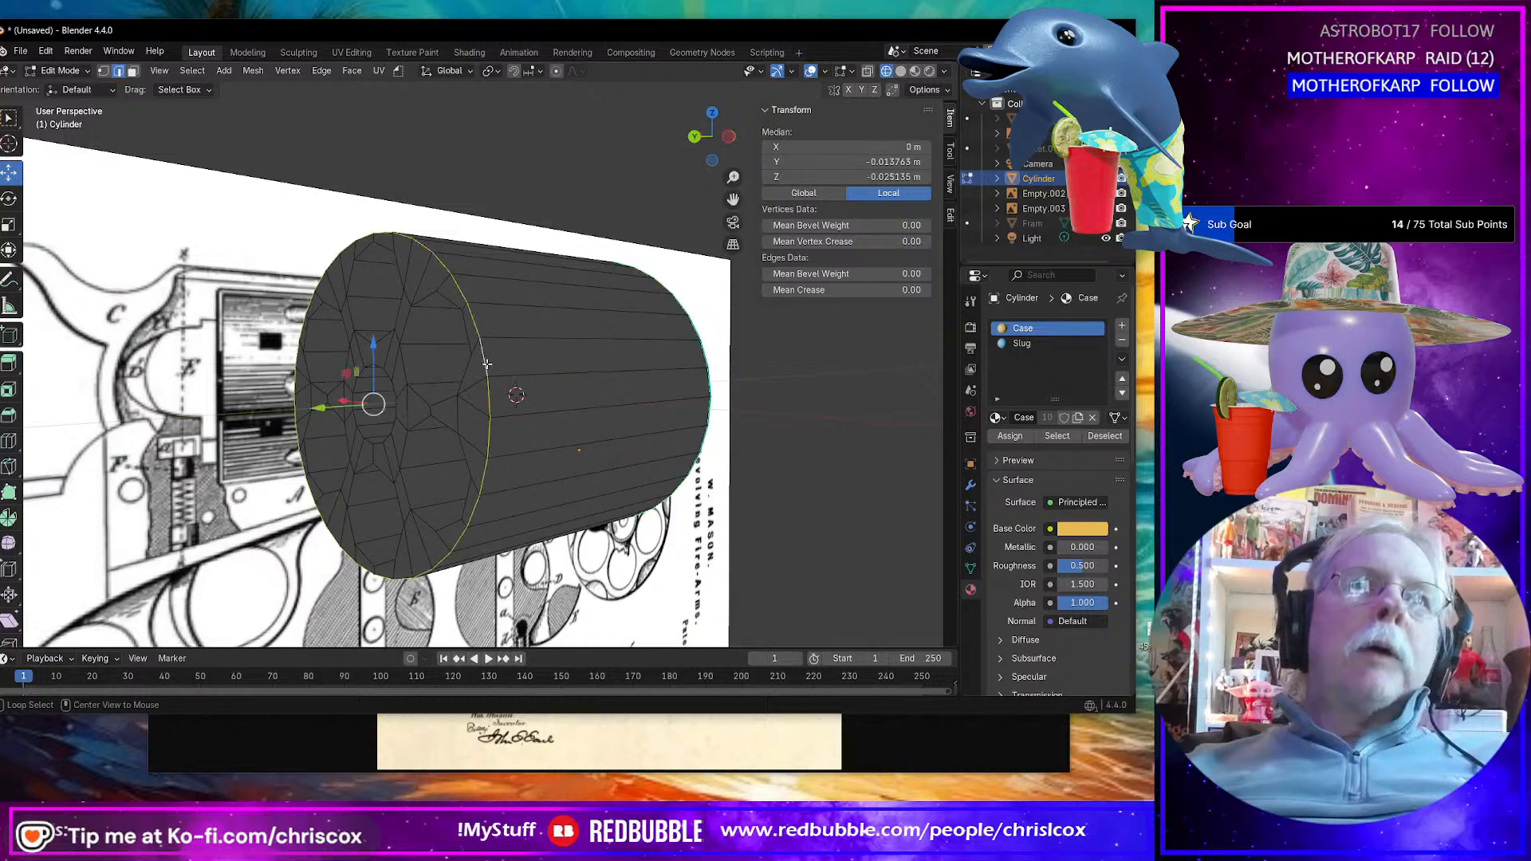
pyautogui.moveTo(467, 351); pyautogui.dragTo(485, 348, button='middle')
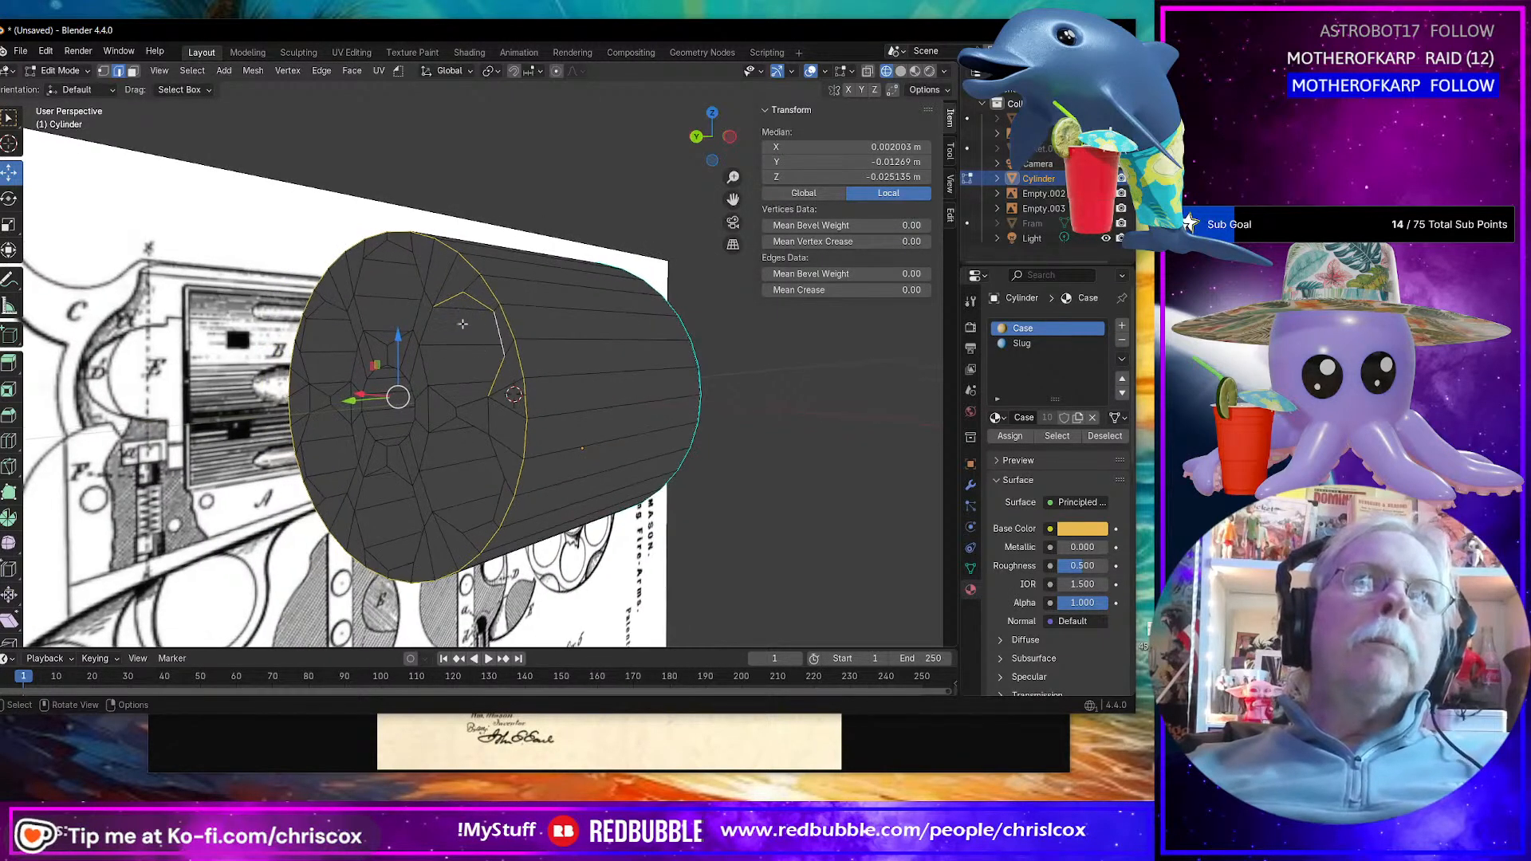
pyautogui.keyDown('alt'); pyautogui.keyDown('shift'); pyautogui.click(427, 318); pyautogui.keyUp('shift'); pyautogui.keyUp('alt')
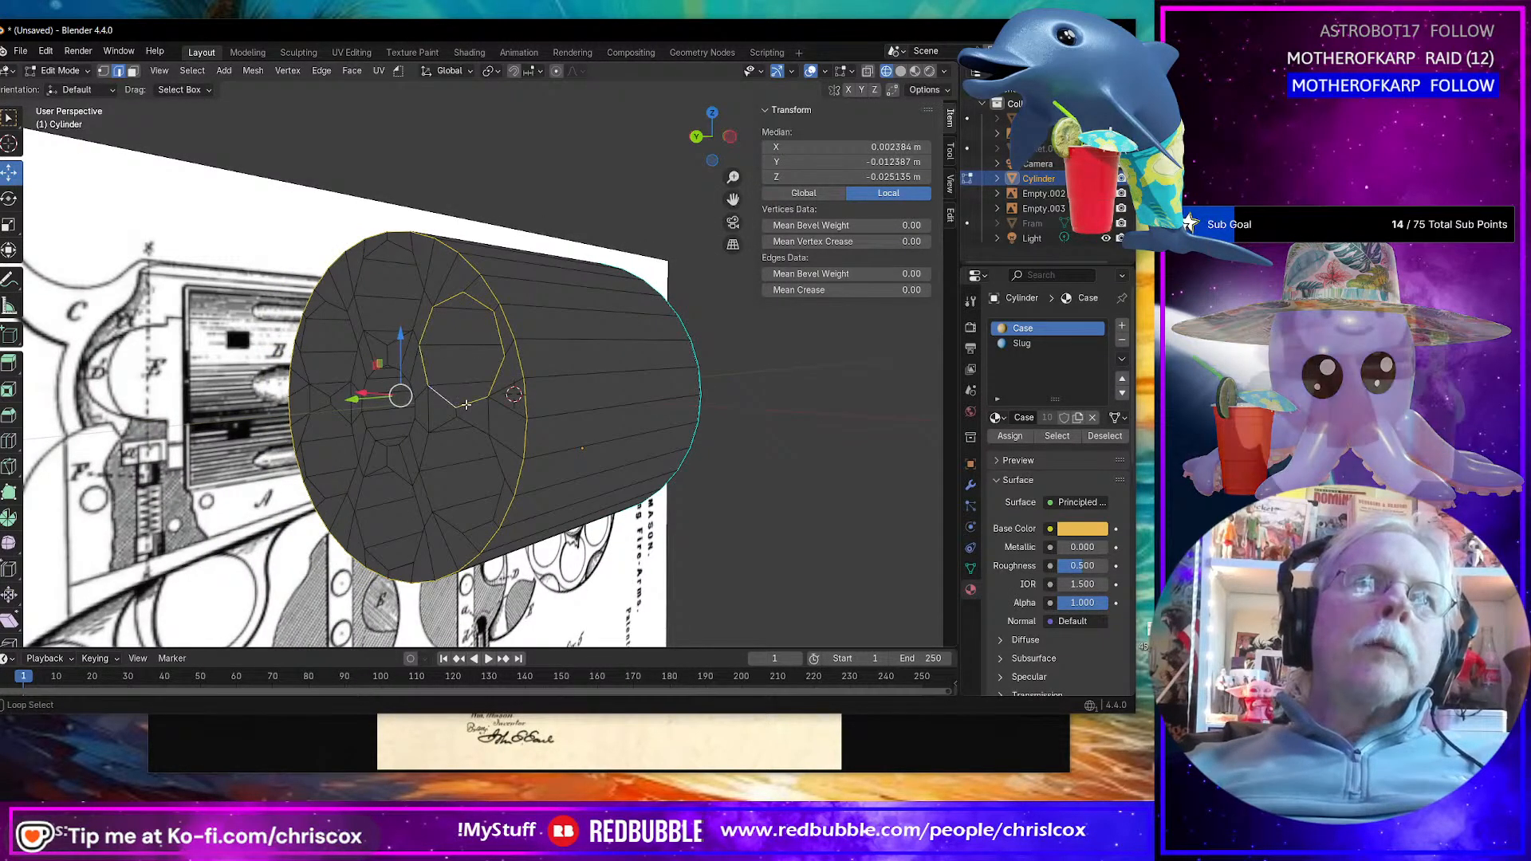
pyautogui.keyDown('alt'); pyautogui.keyDown('shift'); pyautogui.click(419, 272); pyautogui.keyUp('shift'); pyautogui.keyUp('alt')
pyautogui.keyDown('alt'); pyautogui.keyDown('shift'); pyautogui.click(393, 342); pyautogui.keyUp('shift'); pyautogui.keyUp('alt')
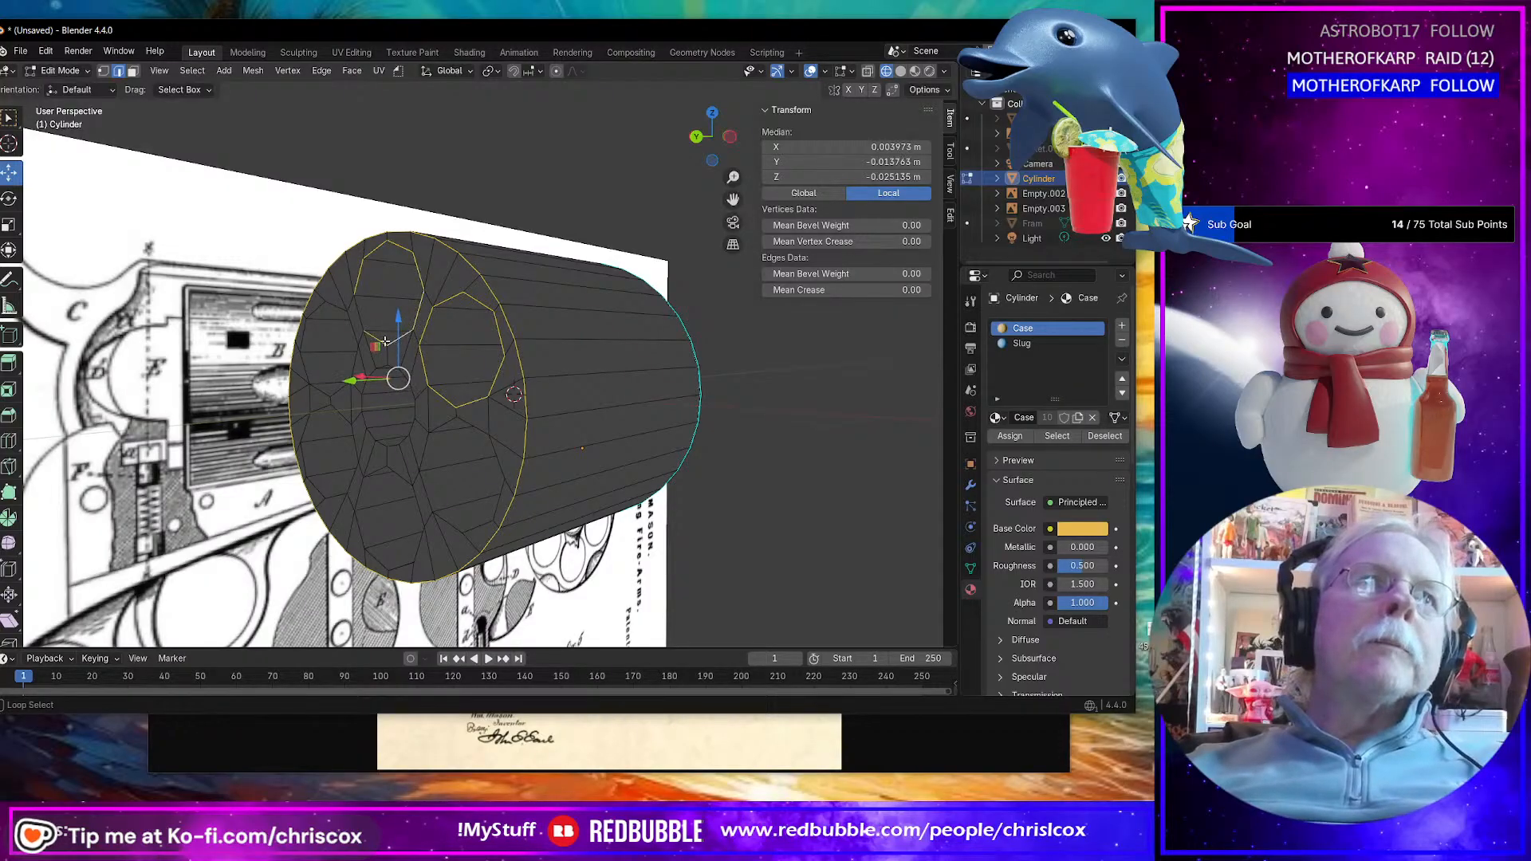
pyautogui.keyDown('alt'); pyautogui.keyDown('shift'); pyautogui.click(333, 308); pyautogui.keyUp('shift'); pyautogui.keyUp('alt')
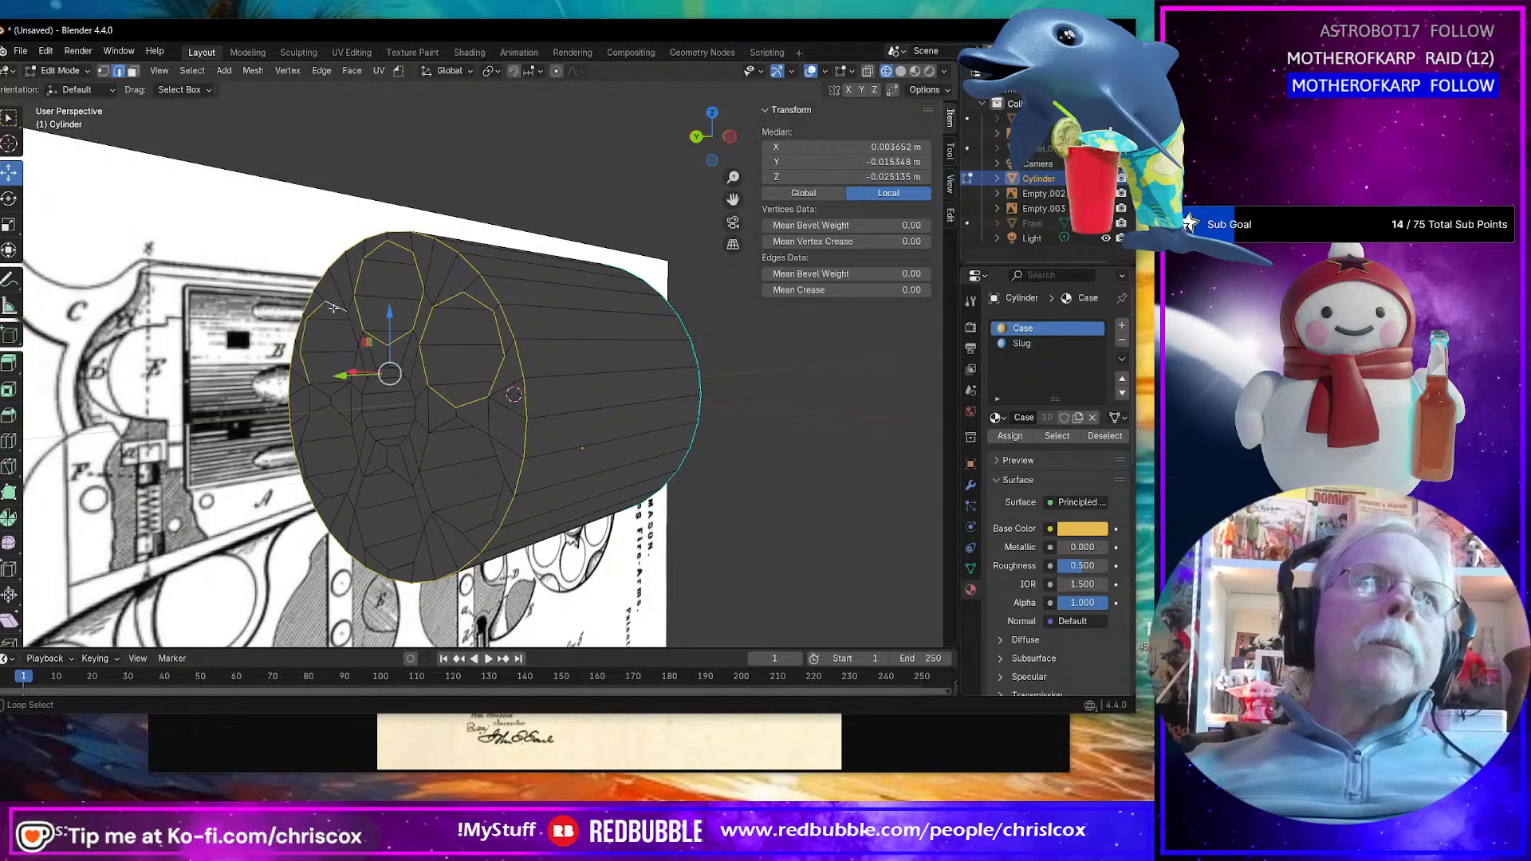
pyautogui.keyDown('alt'); pyautogui.keyDown('shift'); pyautogui.click(353, 368); pyautogui.keyUp('shift'); pyautogui.keyUp('alt')
pyautogui.keyDown('alt'); pyautogui.keyDown('shift'); pyautogui.click(338, 385); pyautogui.keyUp('shift'); pyautogui.keyUp('alt')
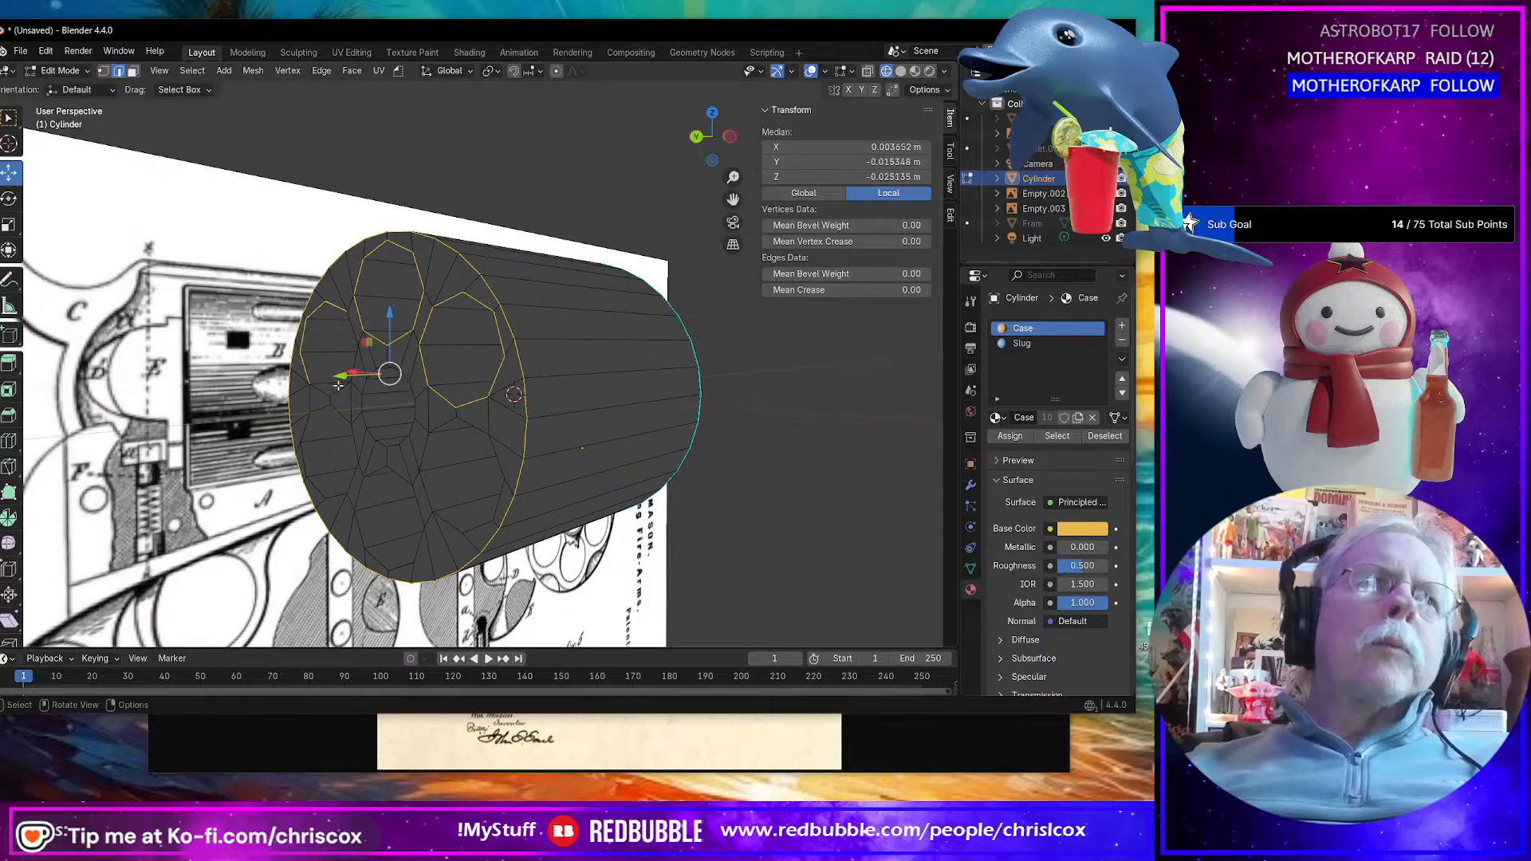
pyautogui.keyDown('alt'); pyautogui.keyDown('shift'); pyautogui.click(340, 388); pyautogui.keyUp('shift'); pyautogui.keyUp('alt')
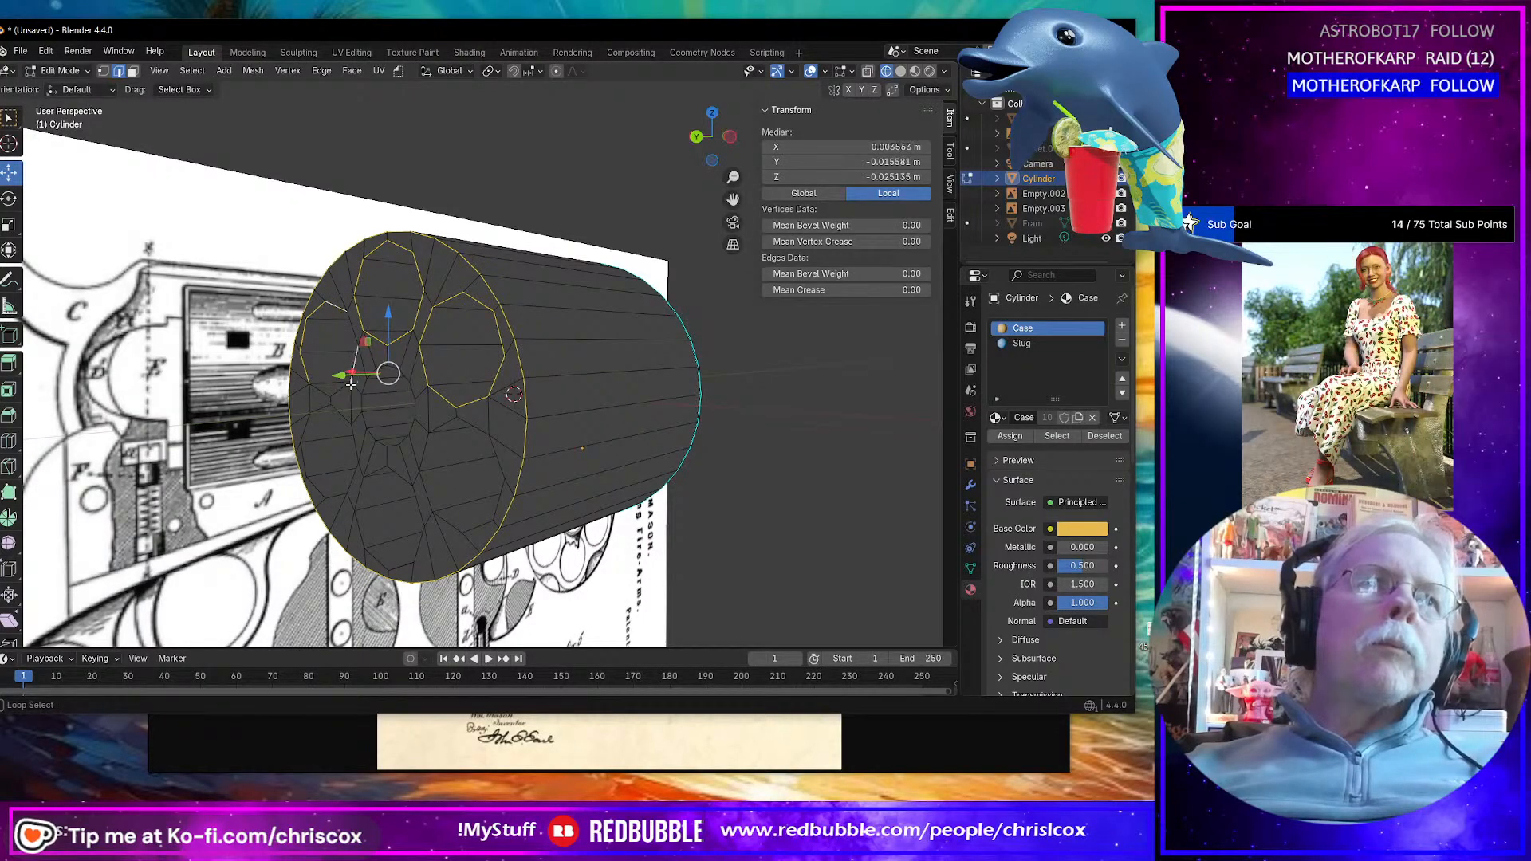
pyautogui.keyDown('alt'); pyautogui.keyDown('shift'); pyautogui.click(324, 390); pyautogui.keyUp('shift'); pyautogui.keyUp('alt')
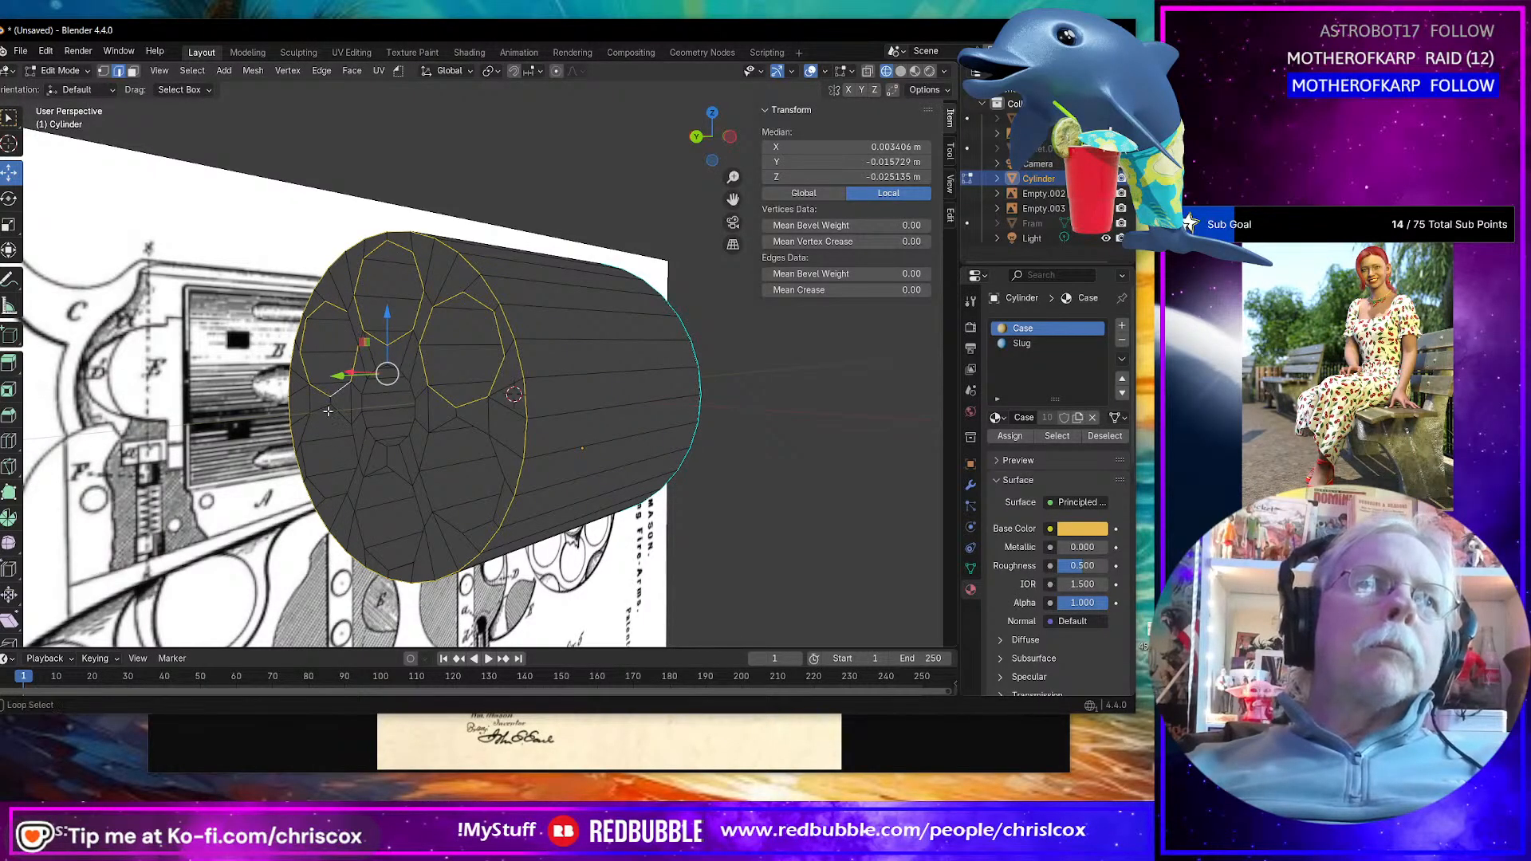
# Step: Add the outlines of the lower-left, bottom and lower-right chambers on this end face to the edge selection
pyautogui.keyDown('alt'); pyautogui.keyDown('shift'); pyautogui.click(324, 409); pyautogui.keyUp('shift'); pyautogui.keyUp('alt')
pyautogui.keyDown('alt'); pyautogui.keyDown('shift'); pyautogui.click(334, 493); pyautogui.keyUp('shift'); pyautogui.keyUp('alt')
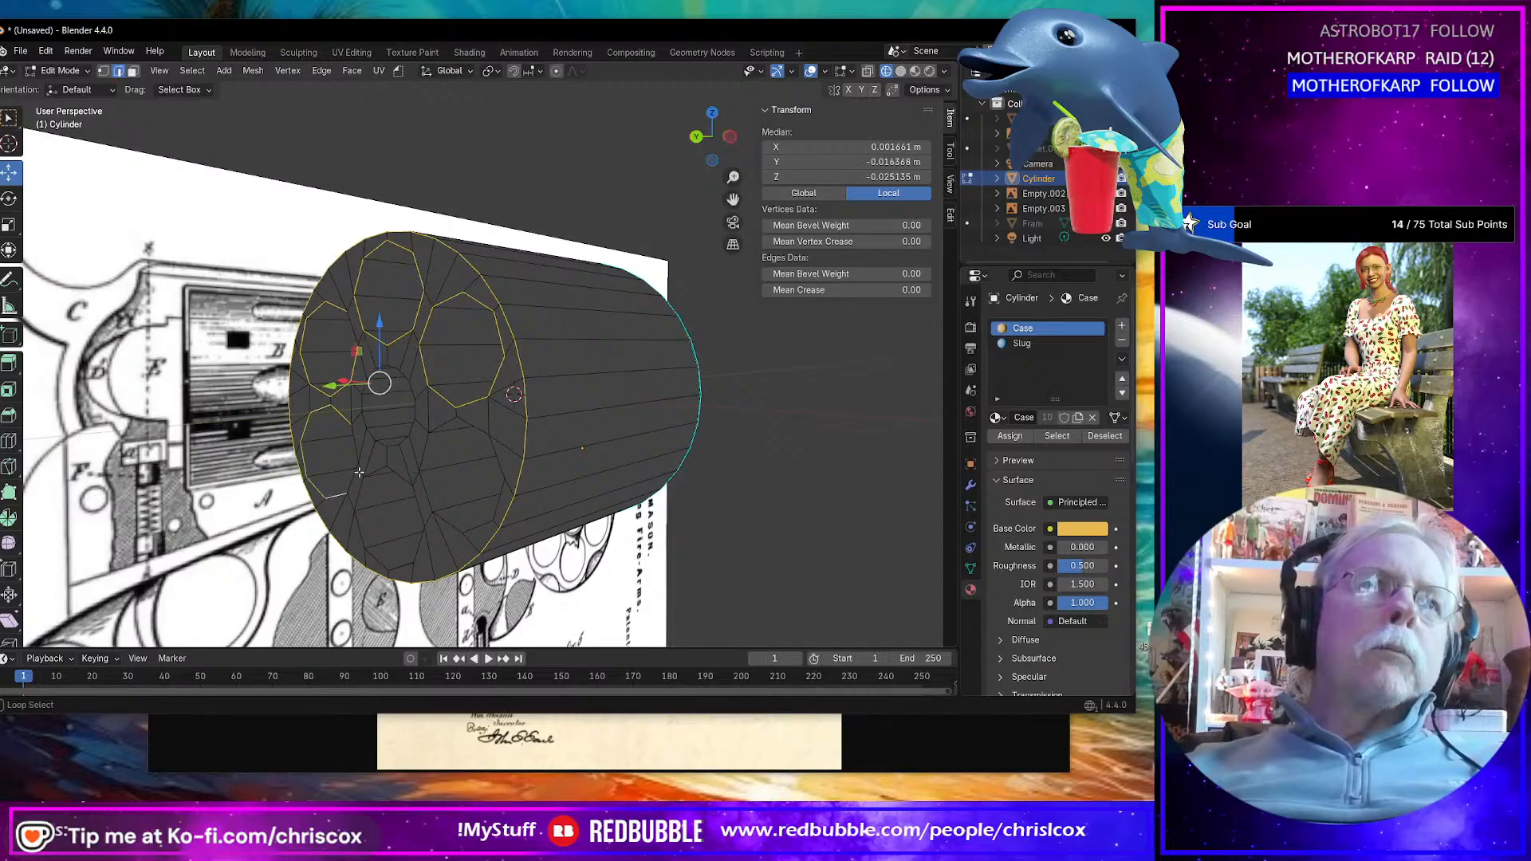
pyautogui.keyDown('alt'); pyautogui.keyDown('shift'); pyautogui.click(355, 470); pyautogui.keyUp('shift'); pyautogui.keyUp('alt')
pyautogui.keyDown('alt'); pyautogui.keyDown('shift'); pyautogui.click(358, 484); pyautogui.keyUp('shift'); pyautogui.keyUp('alt')
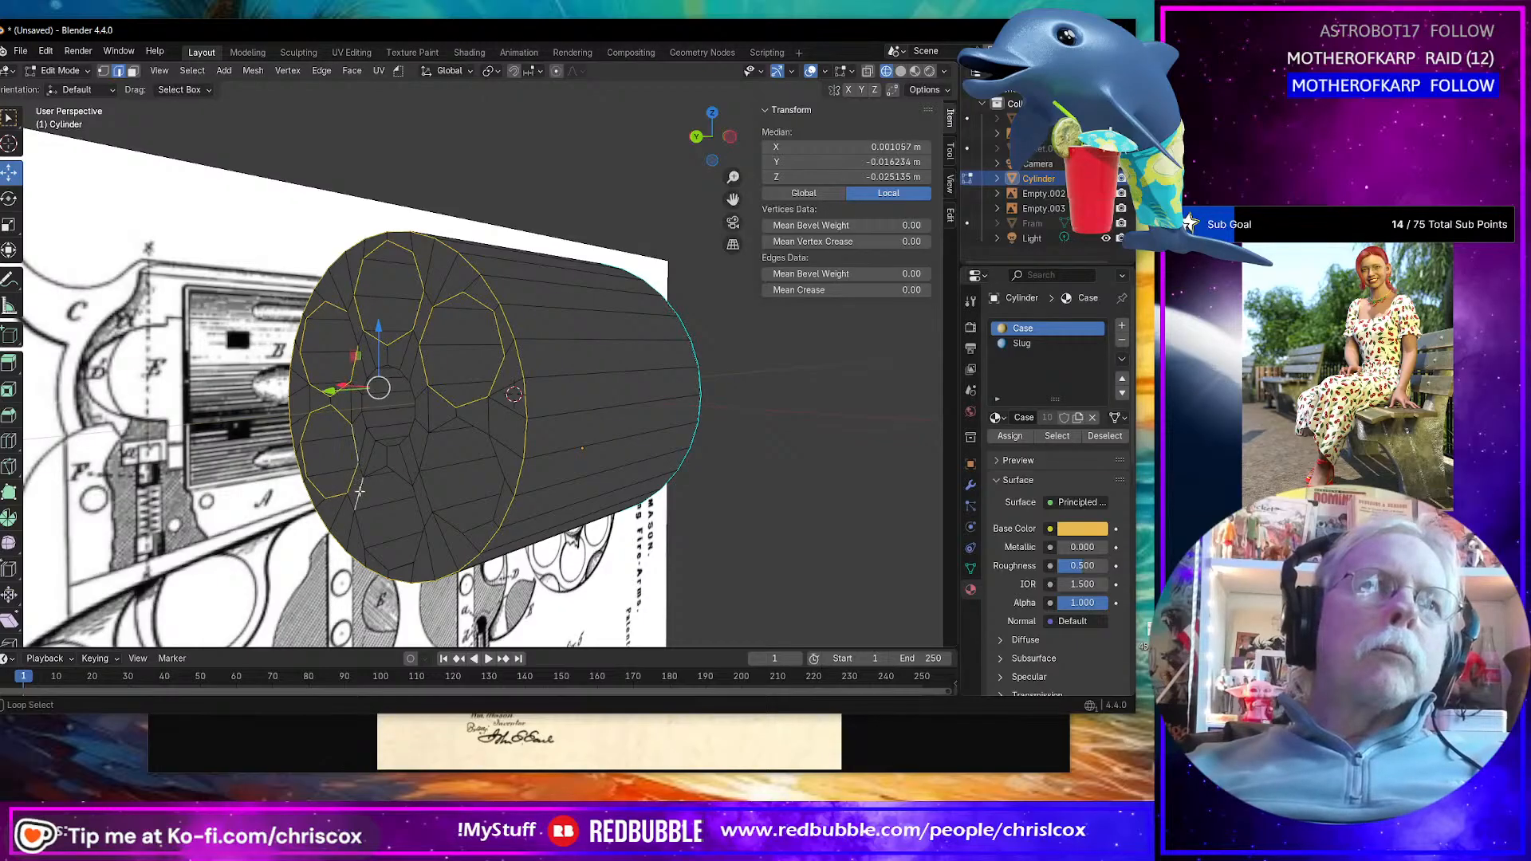
pyautogui.keyDown('alt'); pyautogui.keyDown('shift'); pyautogui.click(415, 549); pyautogui.keyUp('shift'); pyautogui.keyUp('alt')
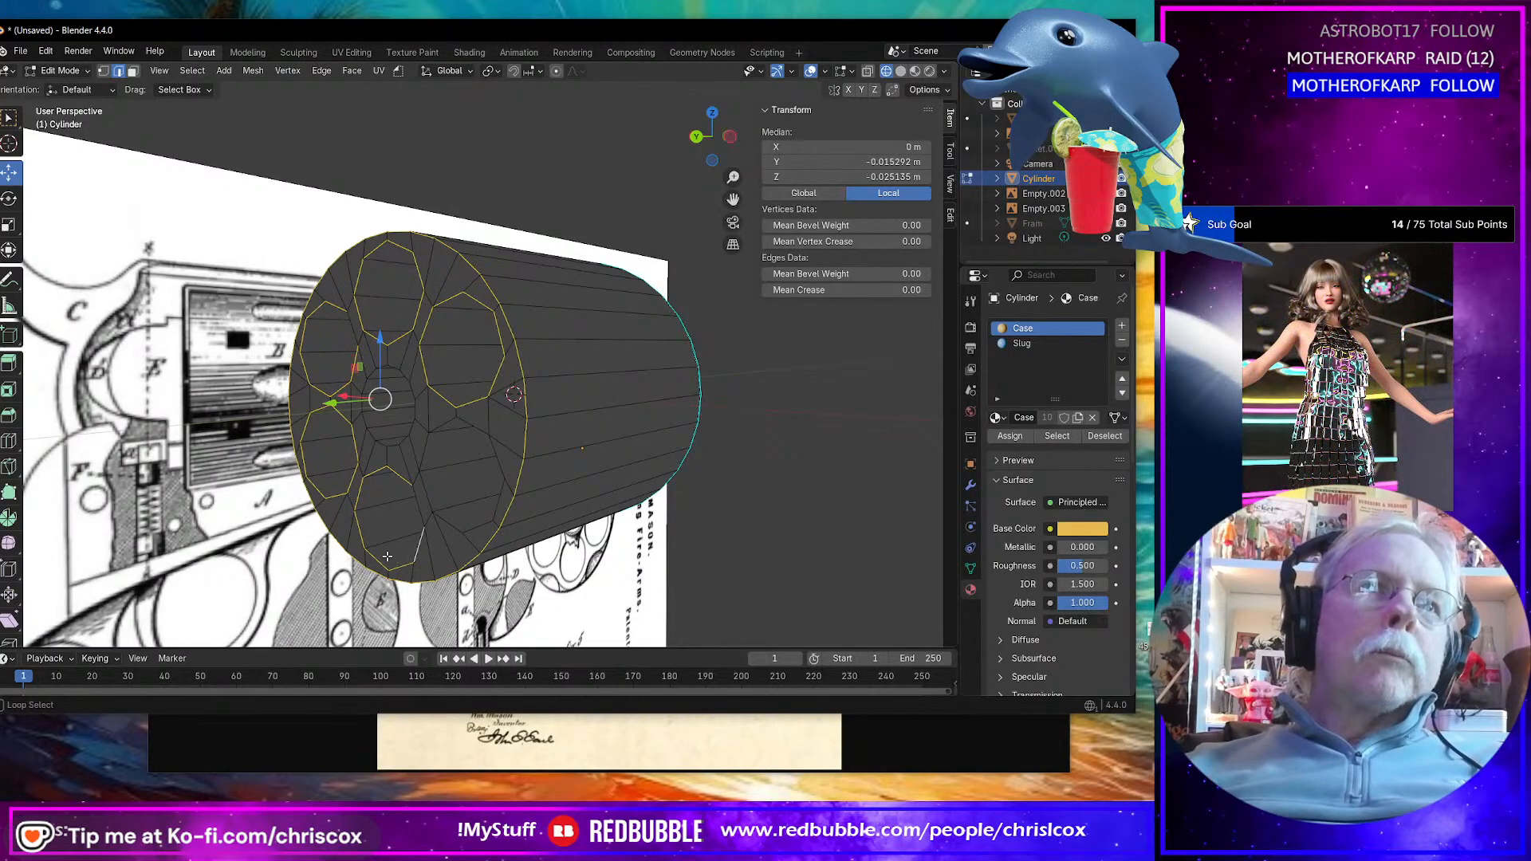
pyautogui.keyDown('alt'); pyautogui.keyDown('shift'); pyautogui.click(429, 447); pyautogui.keyUp('shift'); pyautogui.keyUp('alt')
pyautogui.keyDown('alt'); pyautogui.keyDown('shift'); pyautogui.click(450, 518); pyautogui.keyUp('shift'); pyautogui.keyUp('alt')
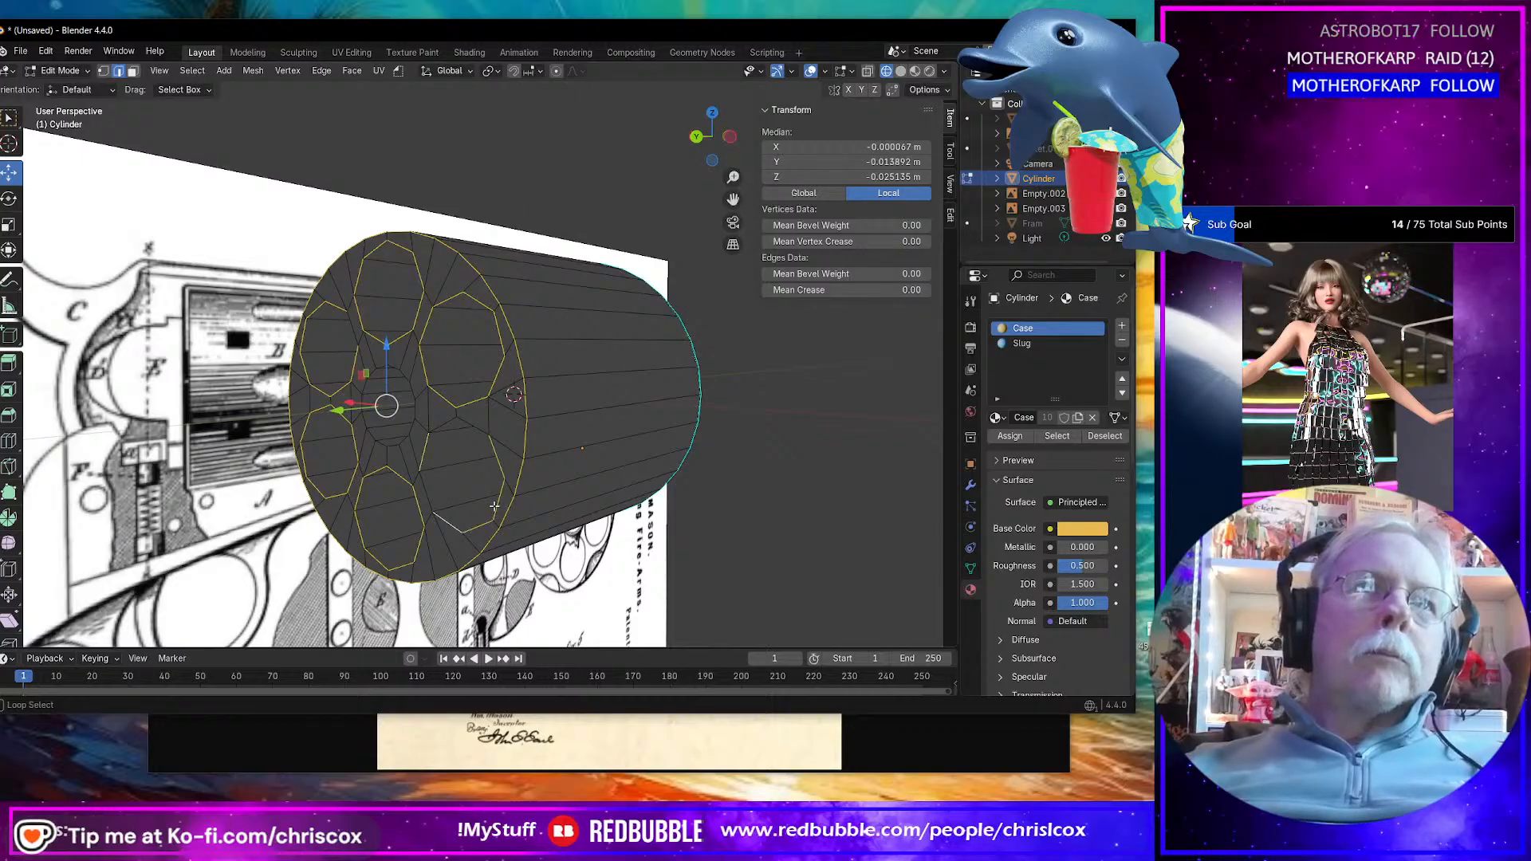
pyautogui.keyDown('alt'); pyautogui.keyDown('shift'); pyautogui.click(430, 485); pyautogui.keyUp('shift'); pyautogui.keyUp('alt')
# Step: Mark the selected rim and chamber edges on this end of the cylinder as sharp
pyautogui.moveTo(550, 453); pyautogui.dragTo(546, 459, button='middle')
pyautogui.rightClick(420, 395)
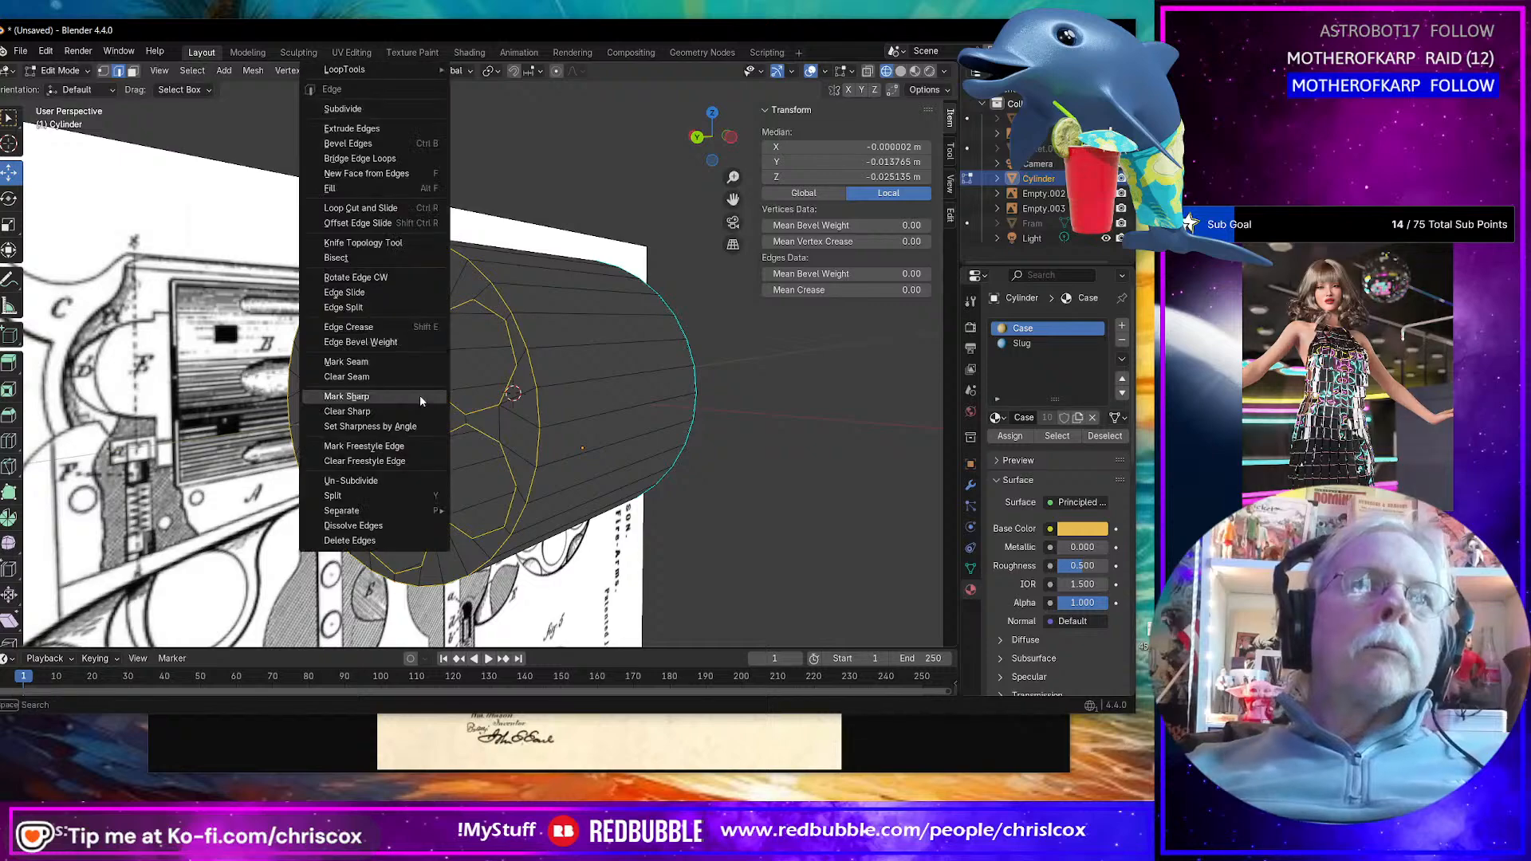
pyautogui.click(420, 395)
pyautogui.moveTo(420, 395); pyautogui.dragTo(263, 414, button='middle')
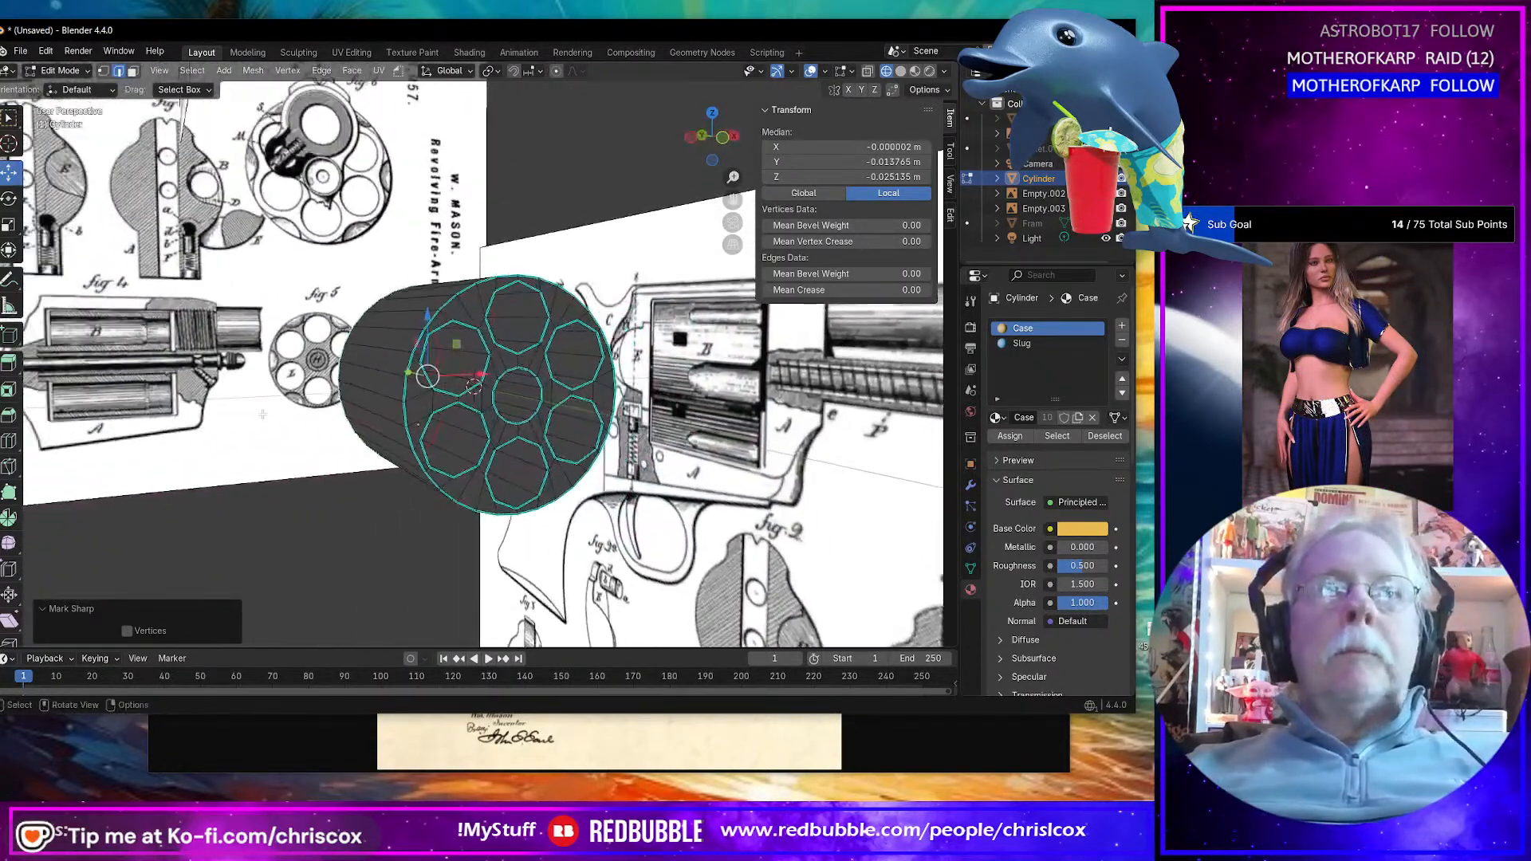
# Step: Add a Subdivision Surface modifier to the cylinder
pyautogui.click(971, 487)
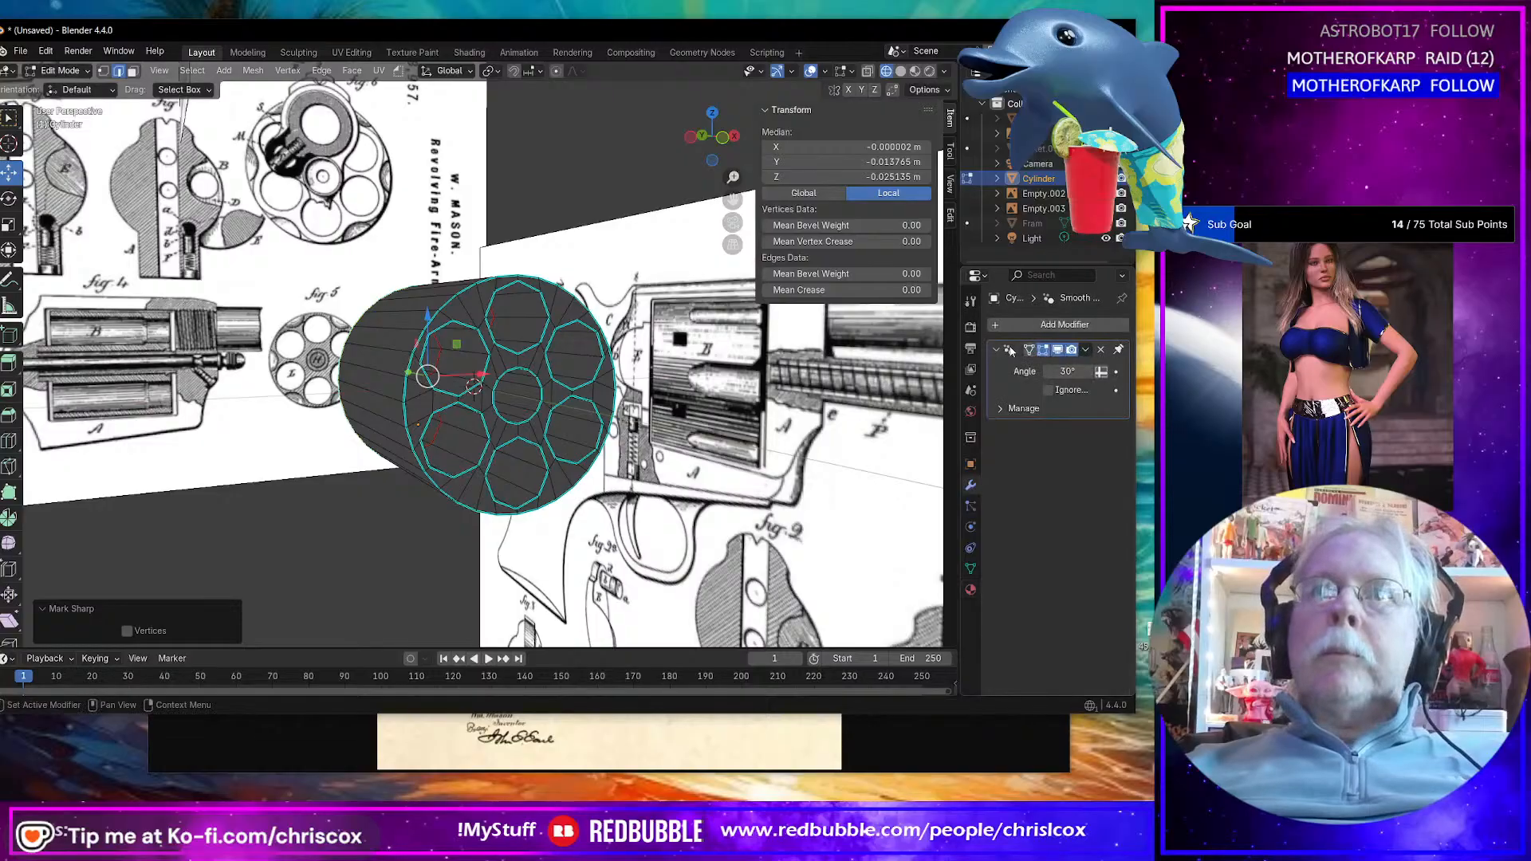
pyautogui.click(1086, 325)
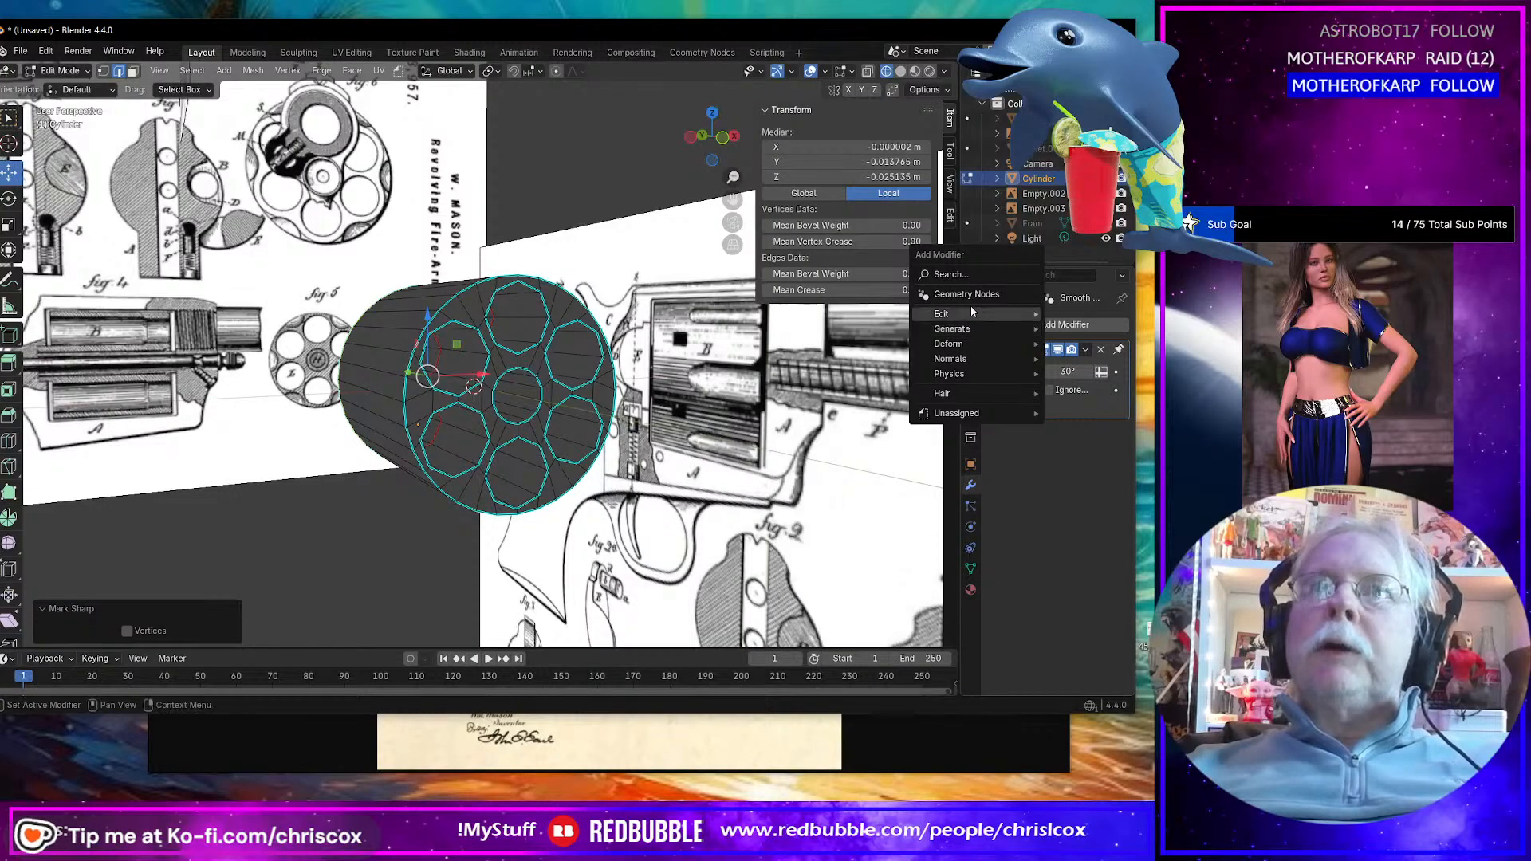
pyautogui.moveTo(962, 329)
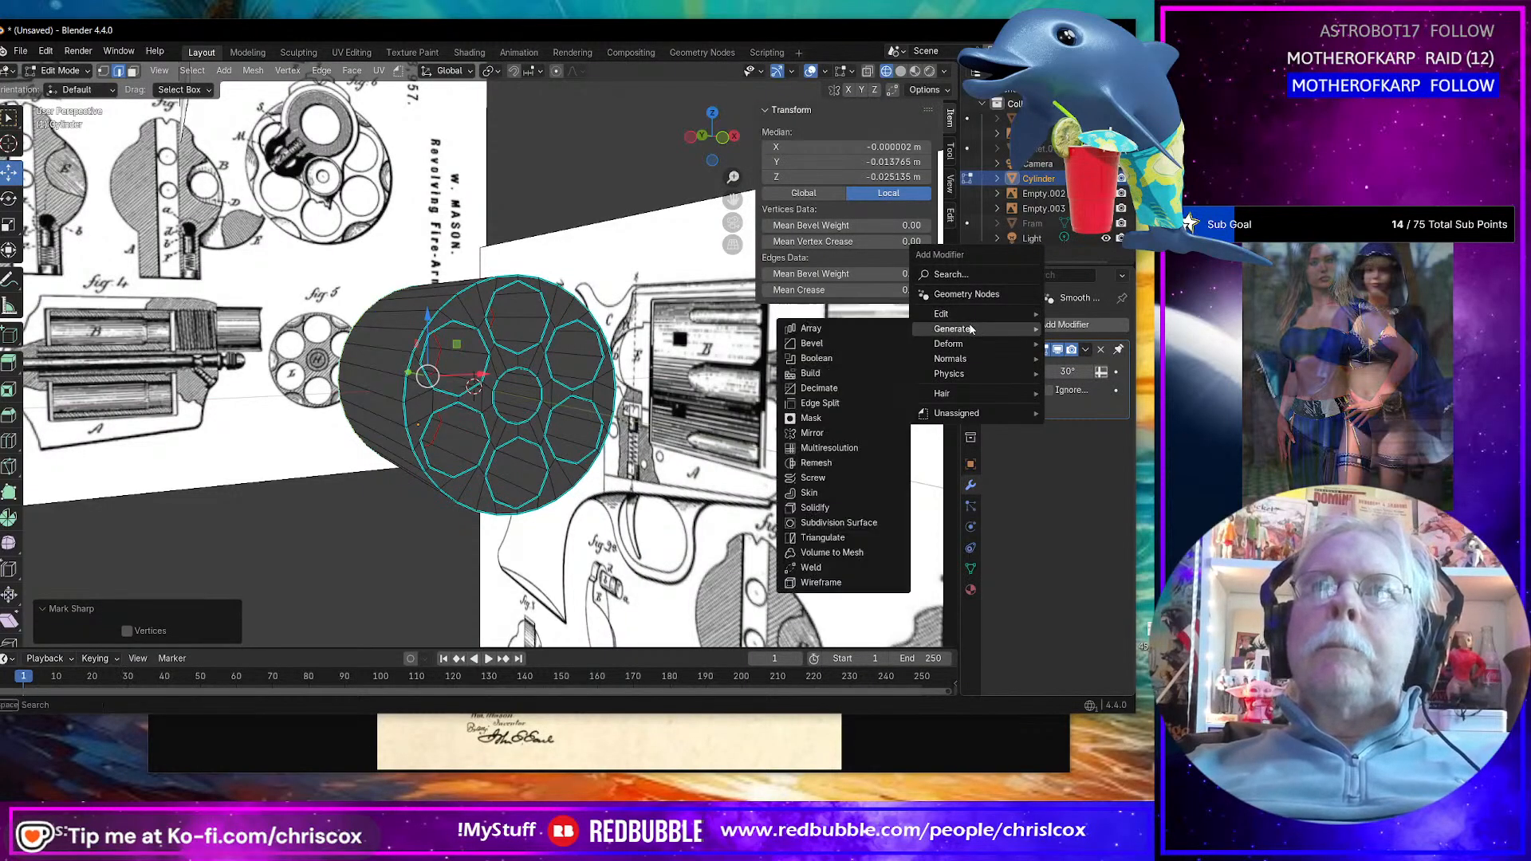
pyautogui.click(837, 522)
pyautogui.moveTo(838, 523)
pyautogui.mouseDown(button='middle')
pyautogui.moveTo(683, 504)
pyautogui.moveTo(851, 504)
pyautogui.moveTo(725, 451)
pyautogui.moveTo(559, 441)
pyautogui.moveTo(639, 440)
pyautogui.mouseUp(button='middle')
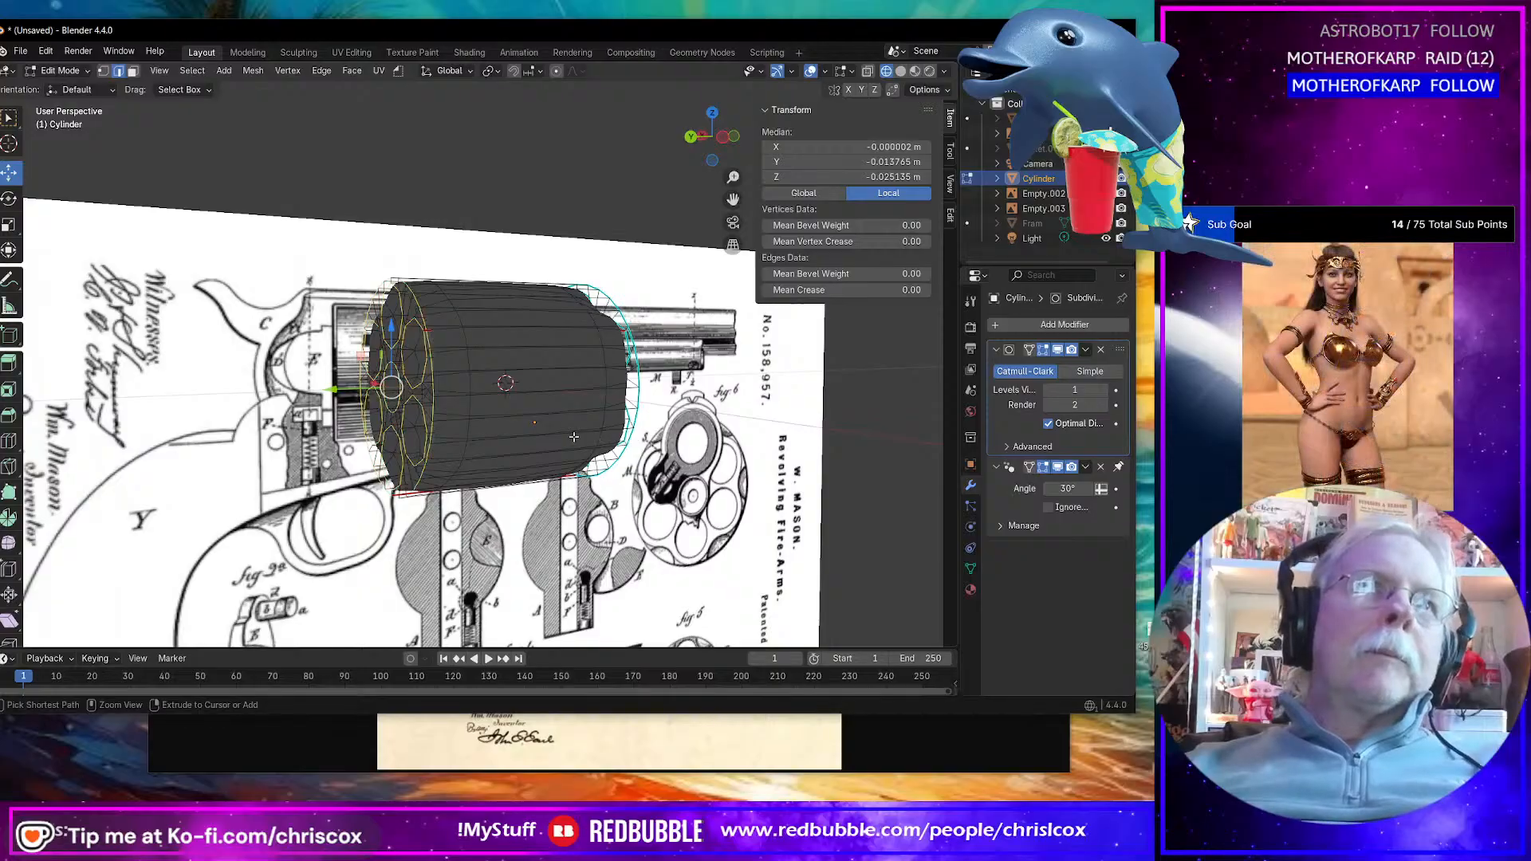
# Step: Set the mean crease of the selected rim and chamber edges to 1.00
pyautogui.moveTo(825, 290); pyautogui.dragTo(925, 290)
pyautogui.moveTo(847, 317); pyautogui.dragTo(882, 313, button='middle')
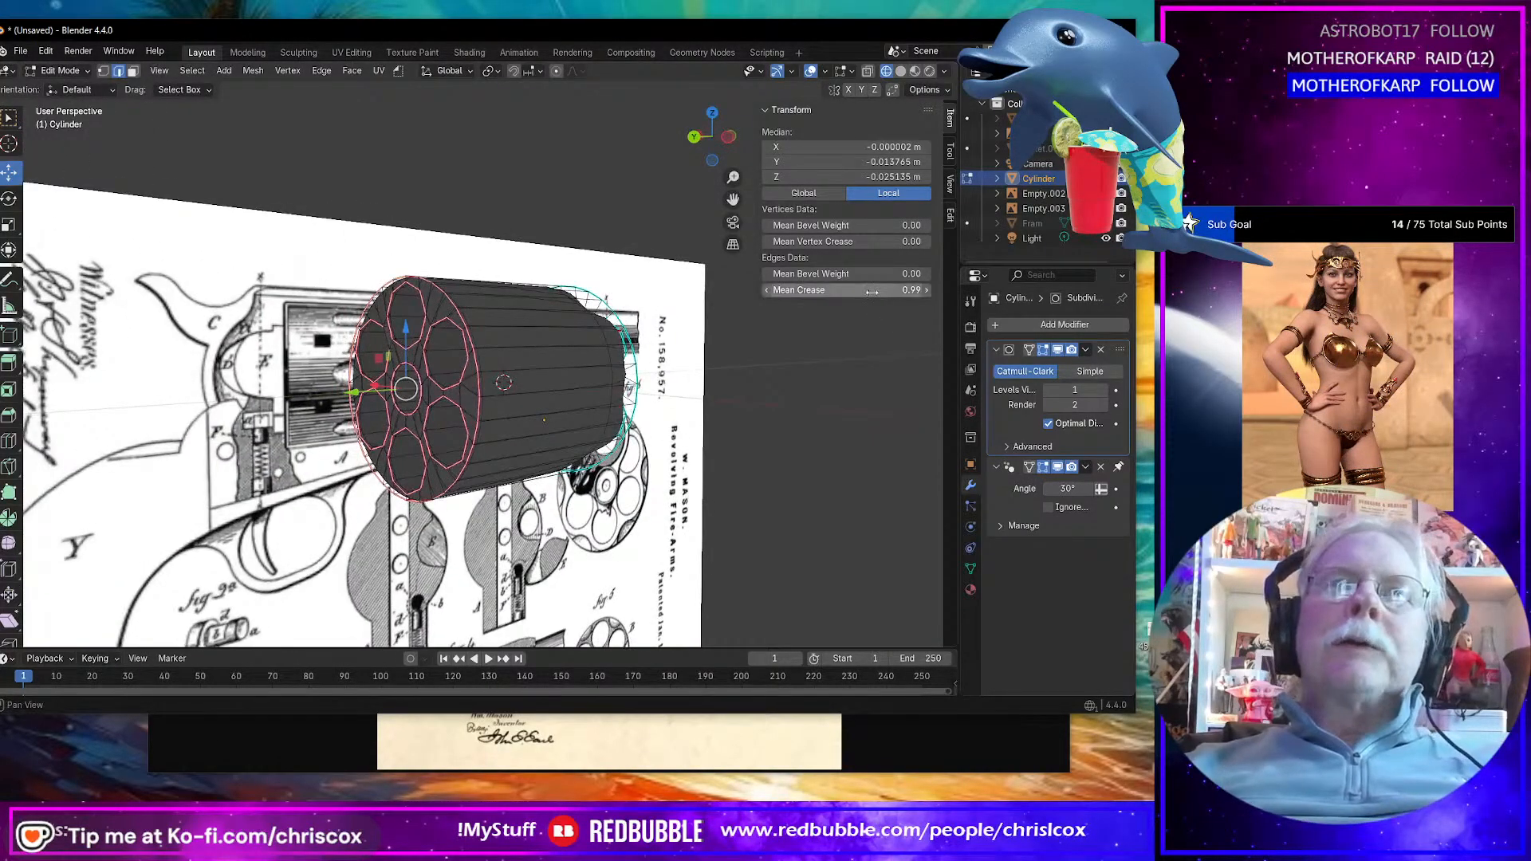
pyautogui.moveTo(825, 291); pyautogui.dragTo(877, 290)
pyautogui.moveTo(538, 451); pyautogui.dragTo(566, 460, button='middle')
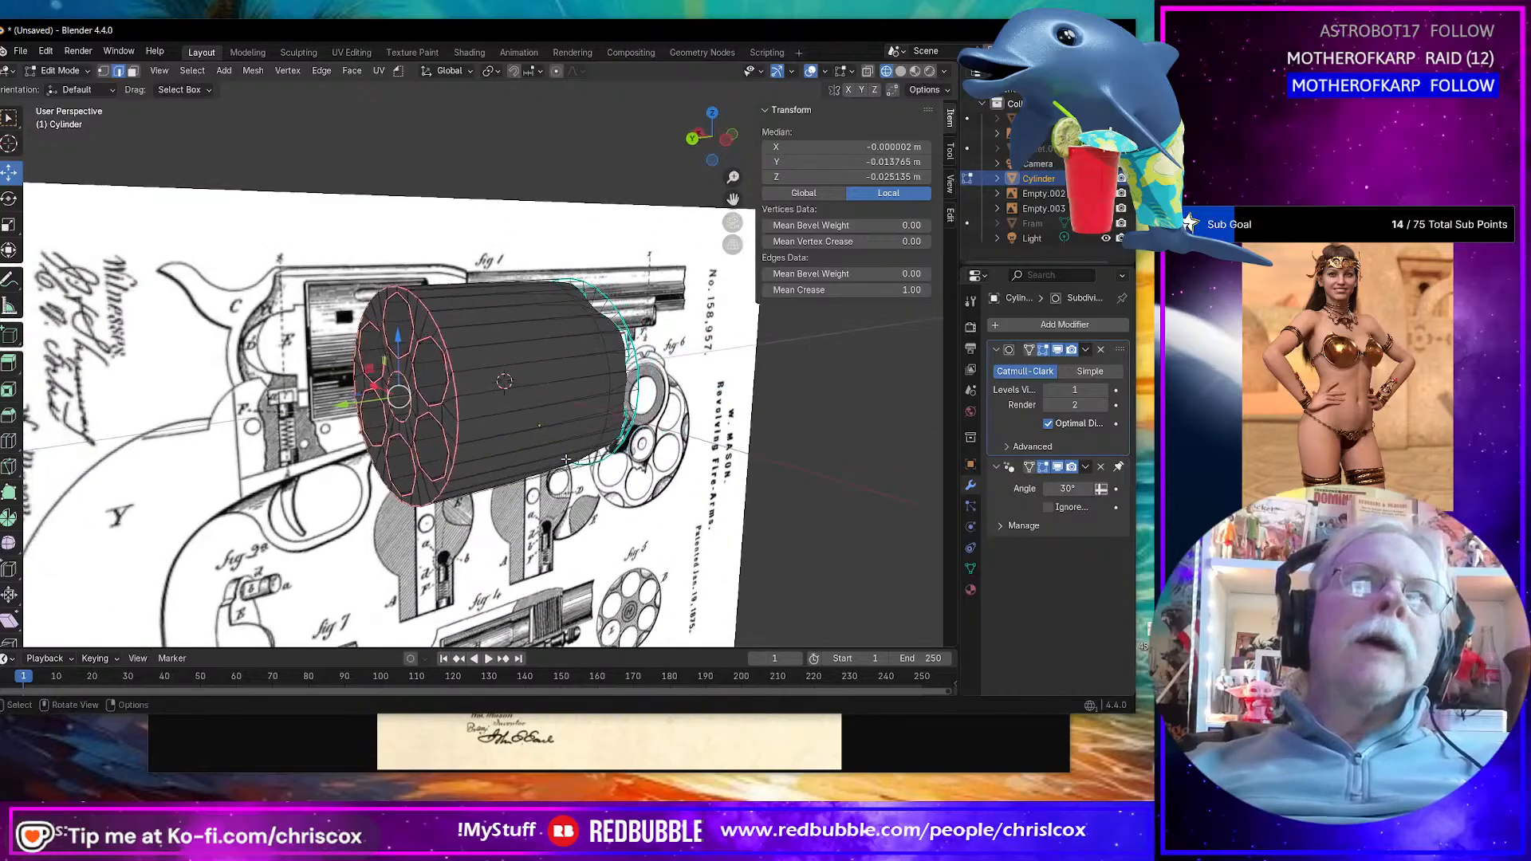
# Step: Select all of the cylinder's sharp edges at 30° sharpness and set their mean crease to 1.00
pyautogui.click(192, 70)
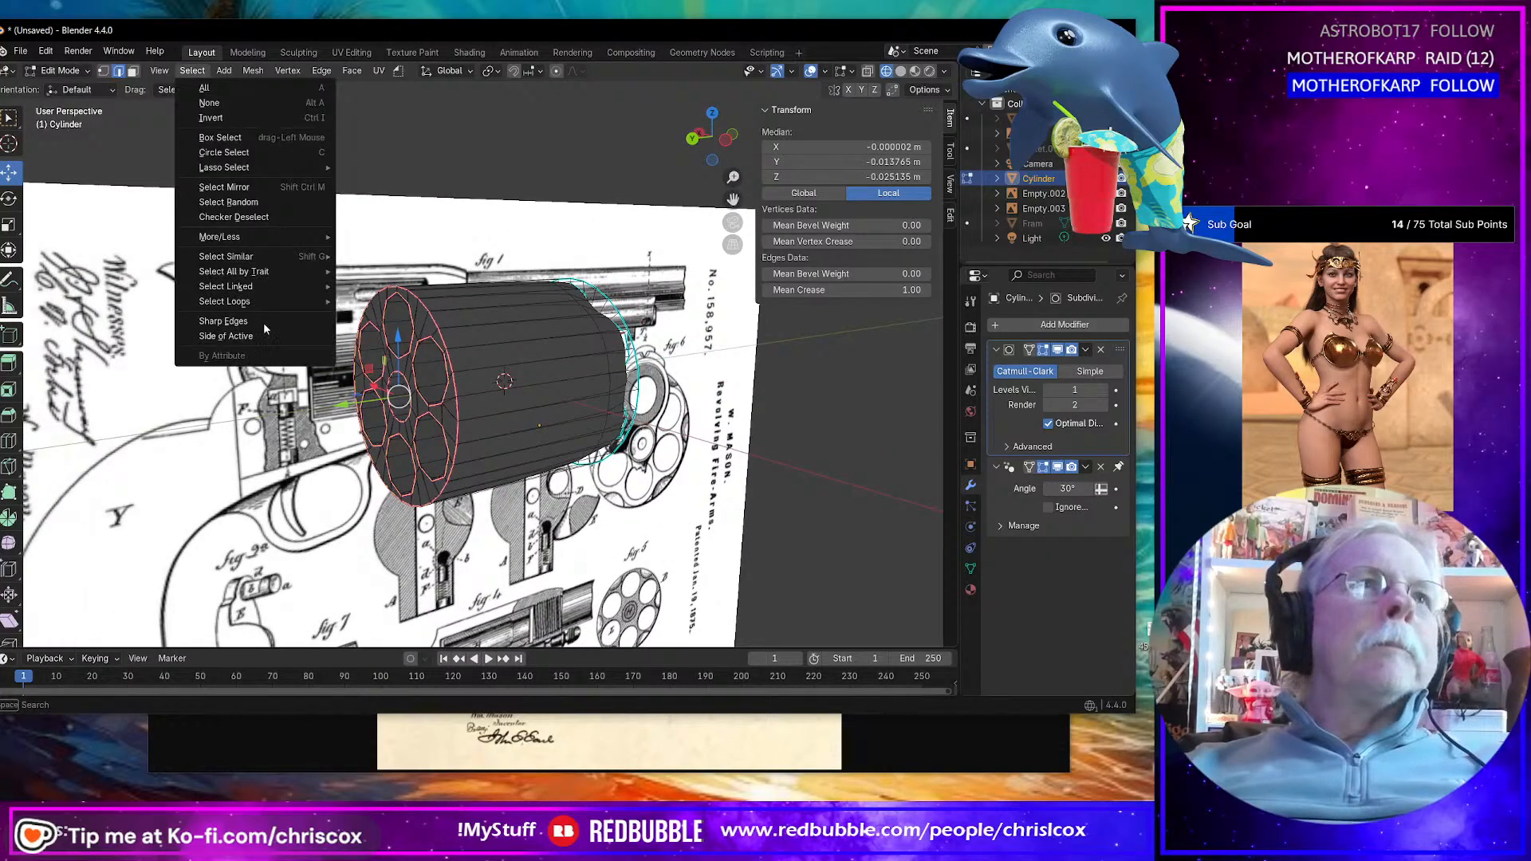
pyautogui.moveTo(244, 309)
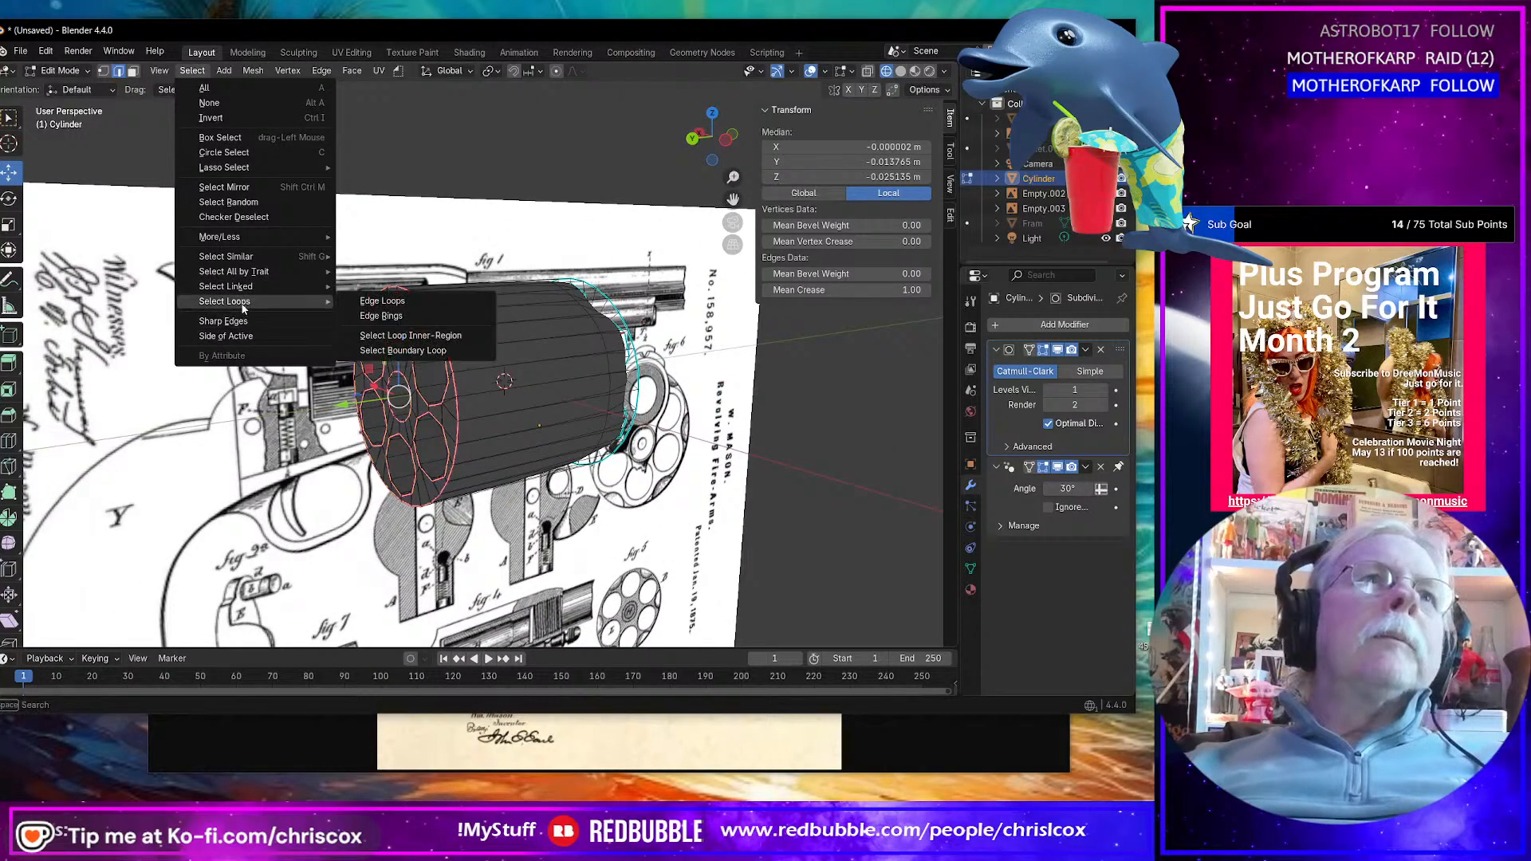
pyautogui.moveTo(244, 272)
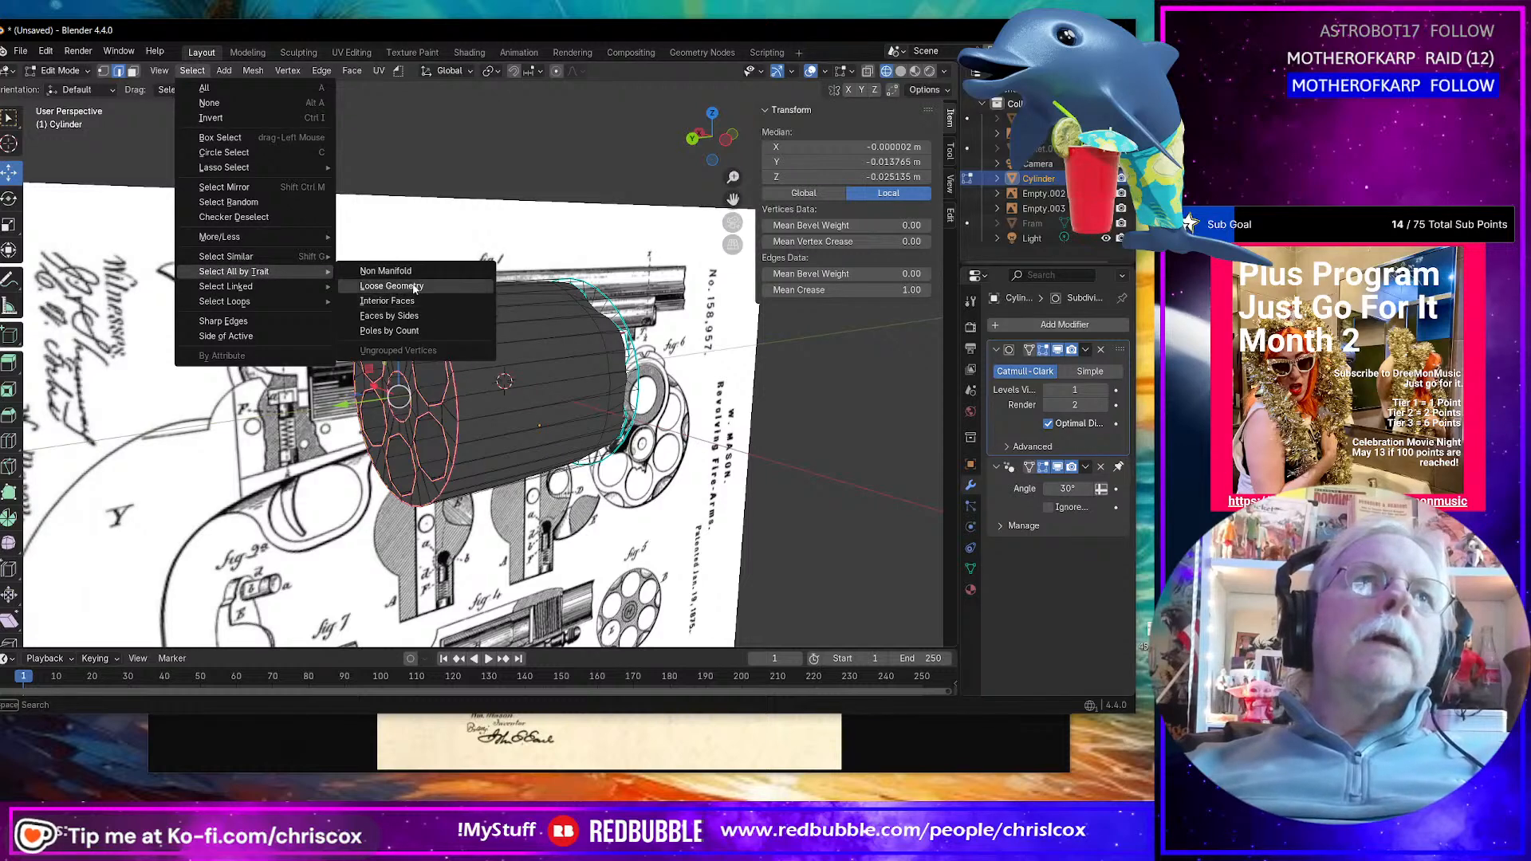
pyautogui.moveTo(305, 256)
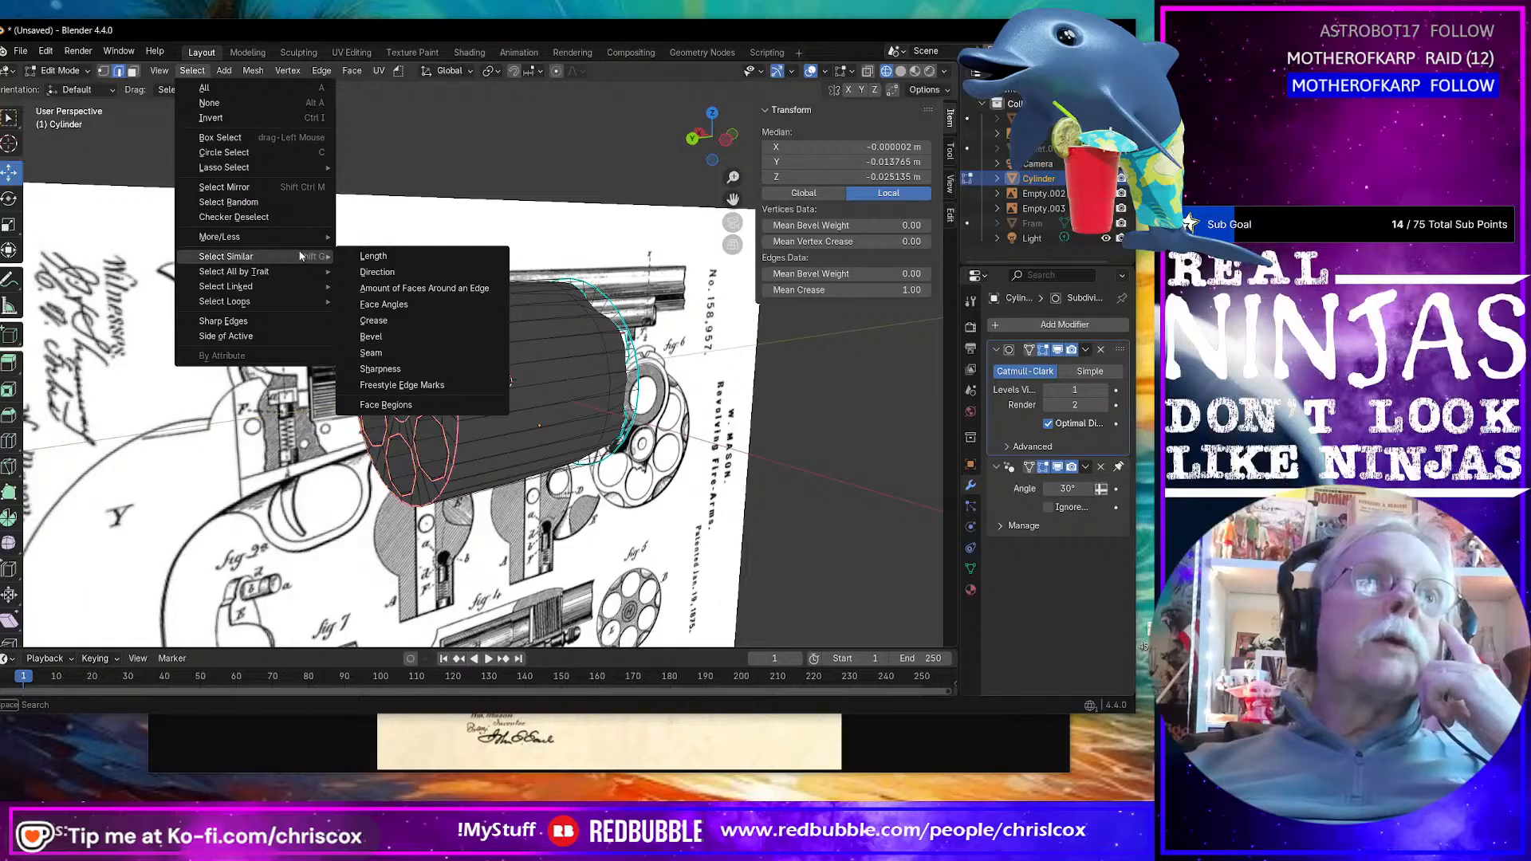
pyautogui.click(270, 322)
pyautogui.moveTo(265, 322); pyautogui.dragTo(372, 374, button='middle')
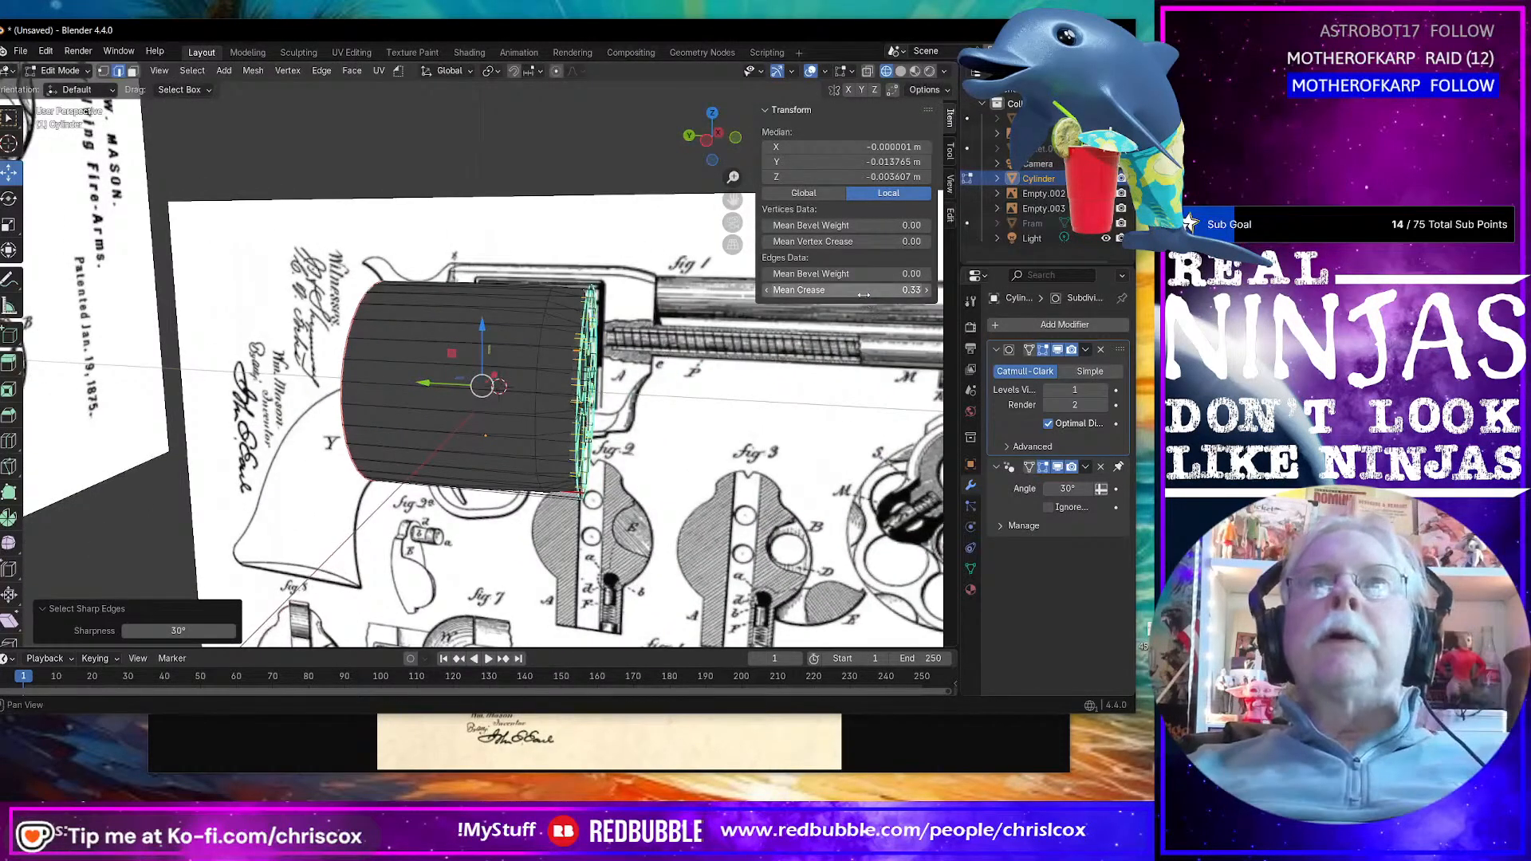
pyautogui.moveTo(830, 289); pyautogui.dragTo(931, 289)
pyautogui.moveTo(744, 360); pyautogui.dragTo(431, 424, button='middle')
pyautogui.scroll(4, 431, 424)
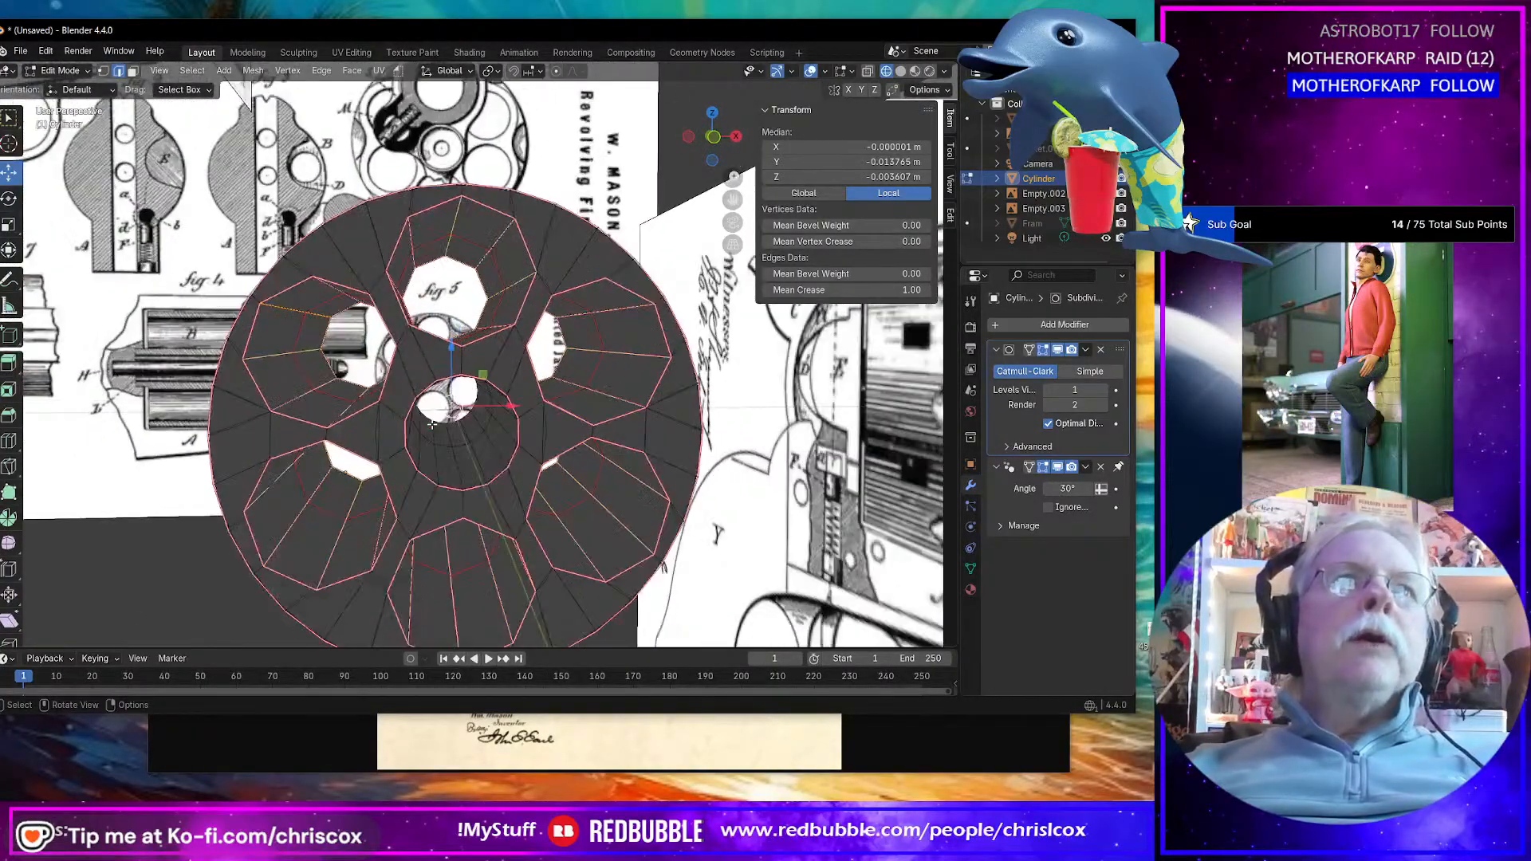
# Step: Raise the Subdivision modifier's viewport level to 2
pyautogui.click(1102, 390)
pyautogui.moveTo(513, 416)
pyautogui.mouseDown(button='middle')
pyautogui.moveTo(536, 428)
pyautogui.moveTo(512, 427)
pyautogui.mouseUp(button='middle')
pyautogui.scroll(1, 527, 428)
pyautogui.scroll(-1, 497, 432)
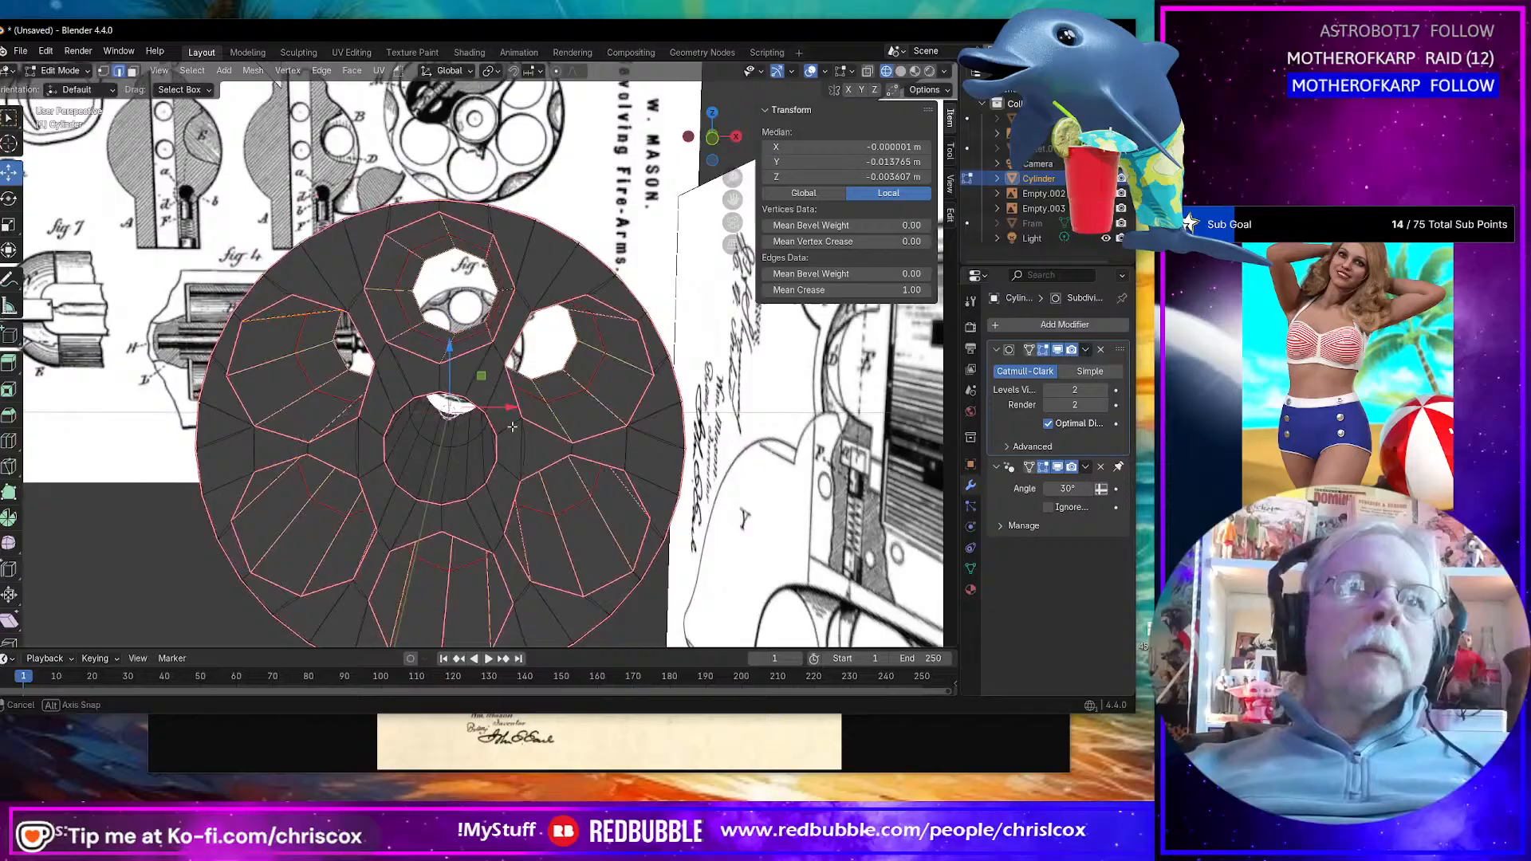
# Step: Select individual lengthwise edges inside two of the chambers to check their crease
pyautogui.click(569, 547)
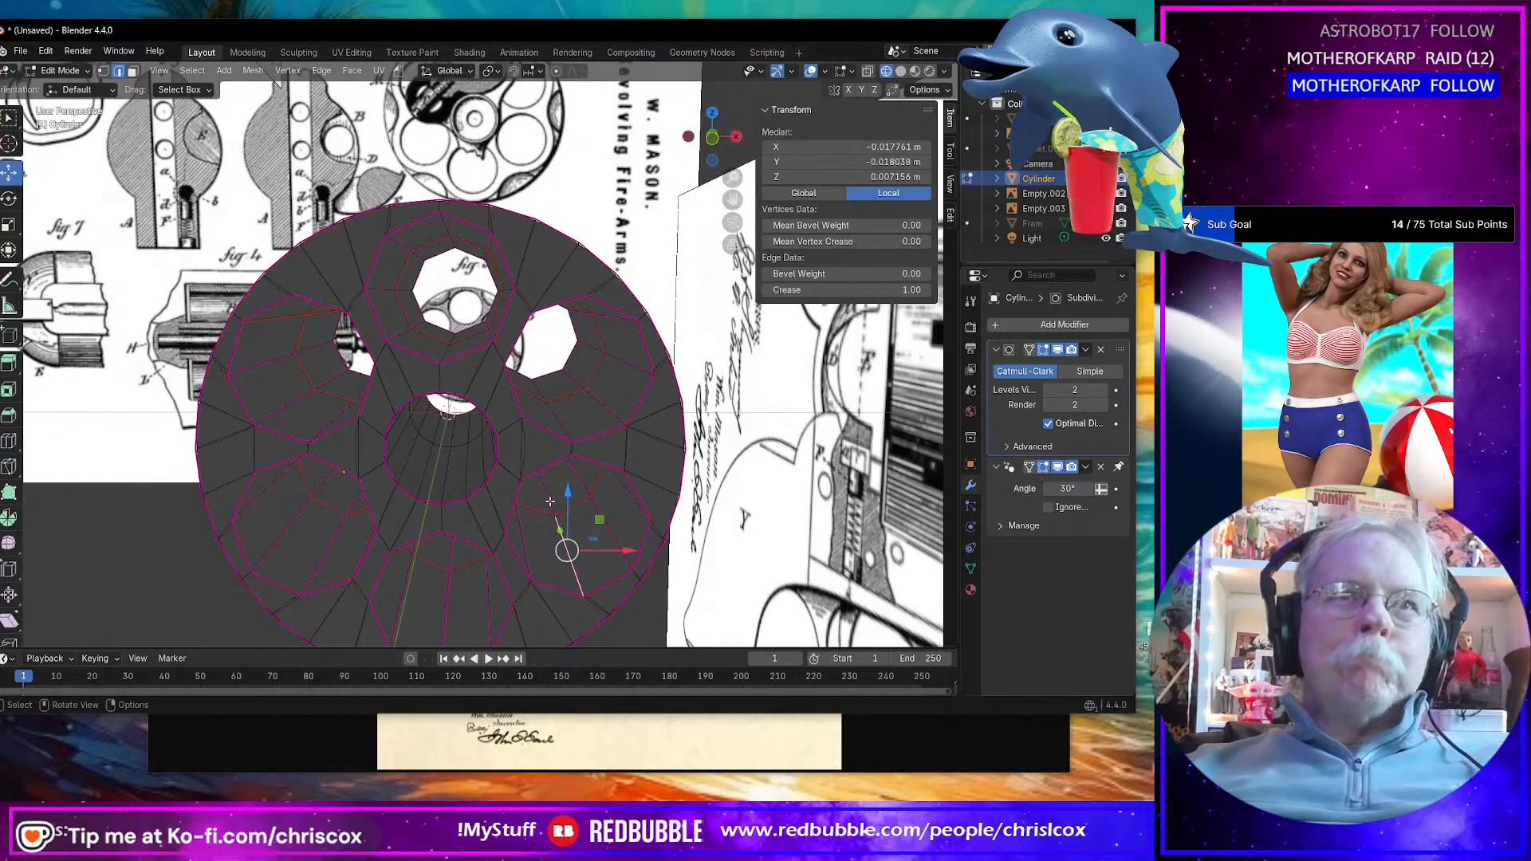
pyautogui.moveTo(564, 529); pyautogui.dragTo(620, 506, button='middle')
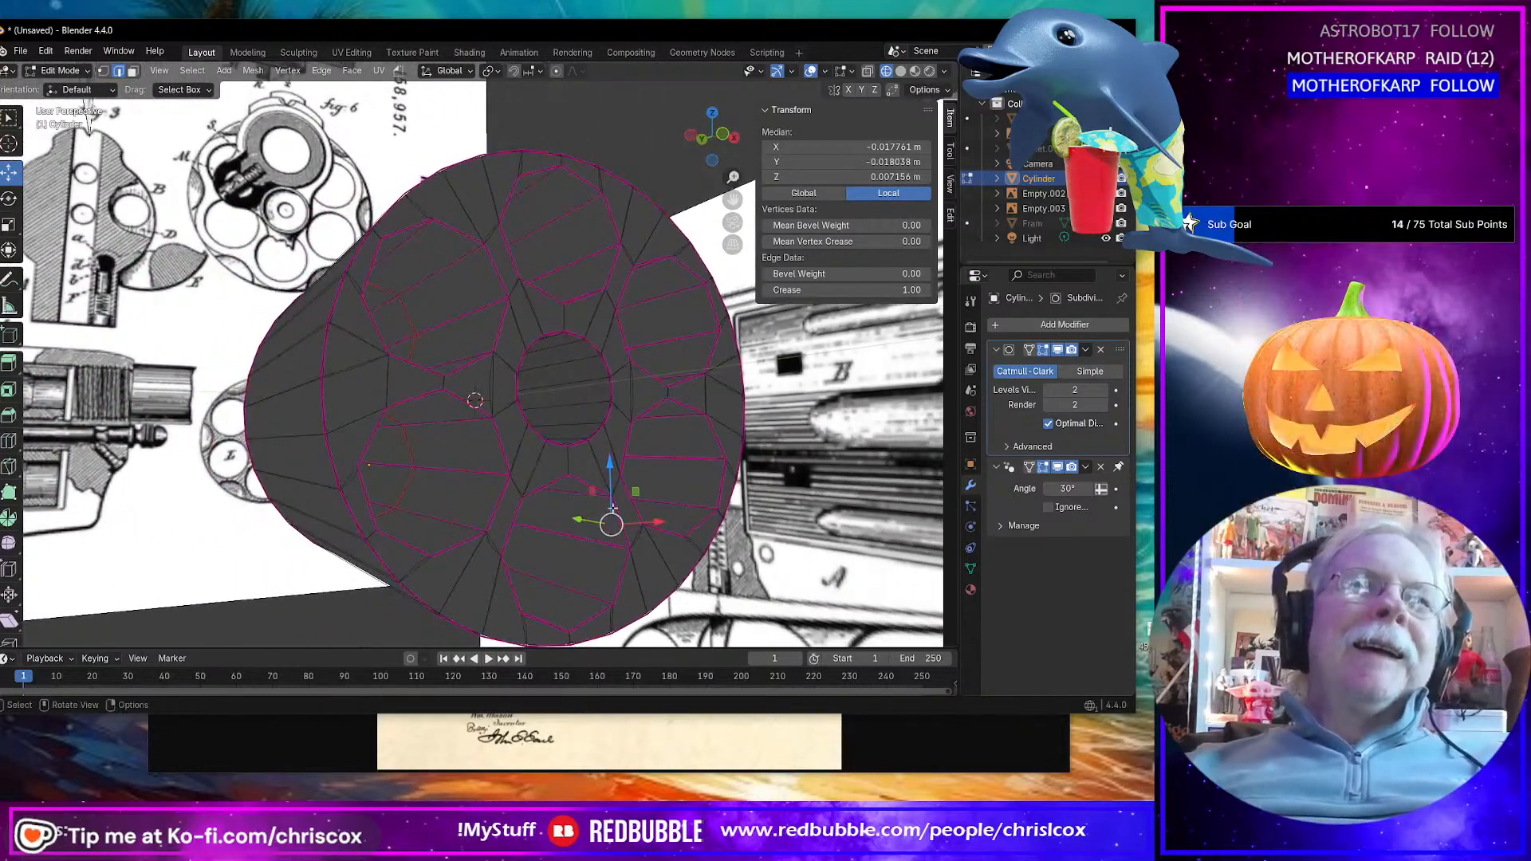
pyautogui.click(469, 471)
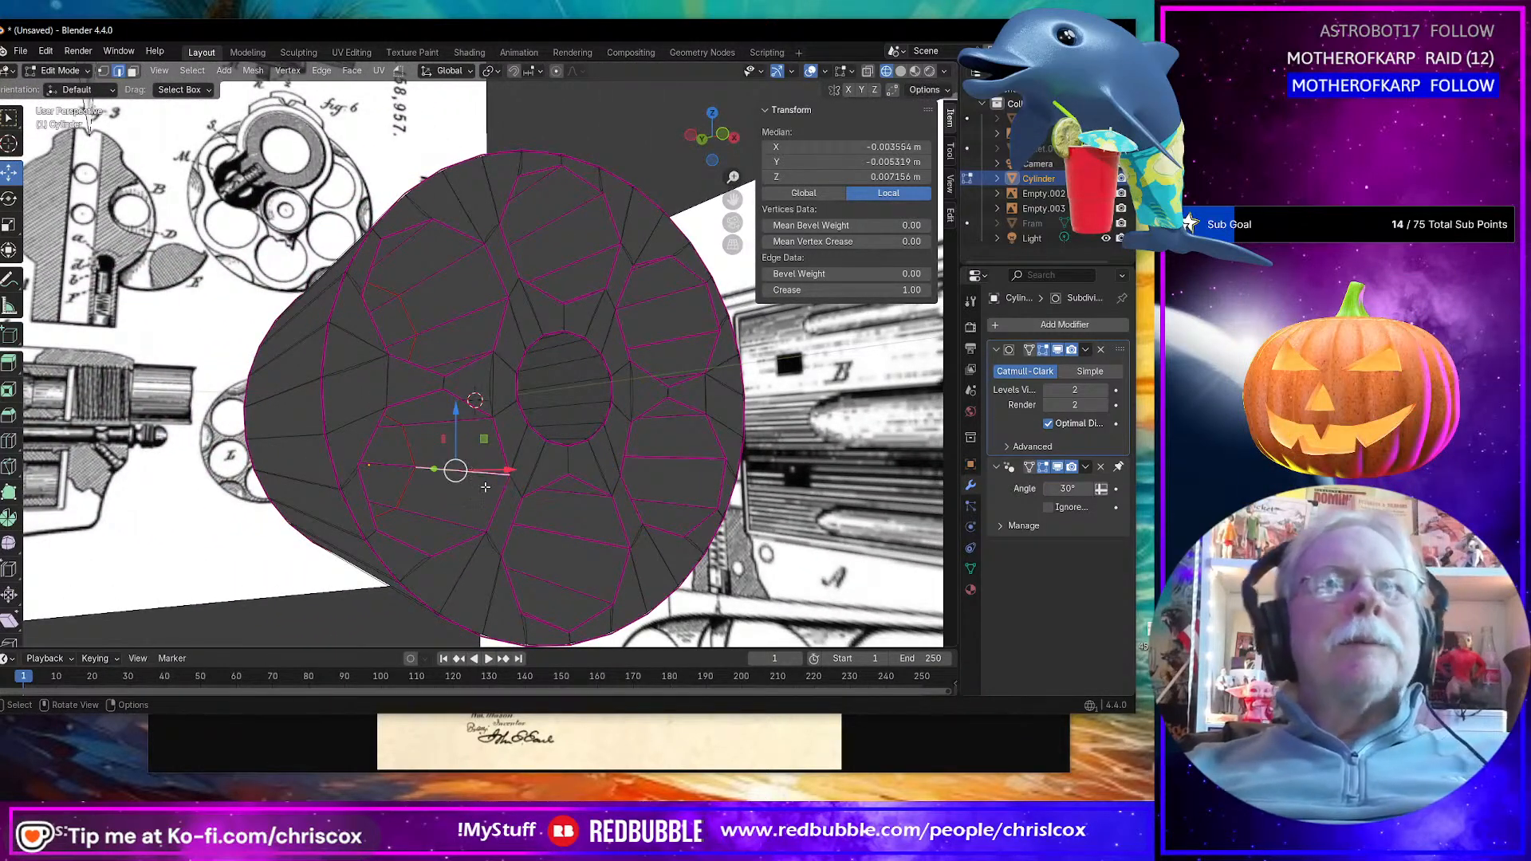
pyautogui.moveTo(485, 487); pyautogui.dragTo(470, 511, button='middle')
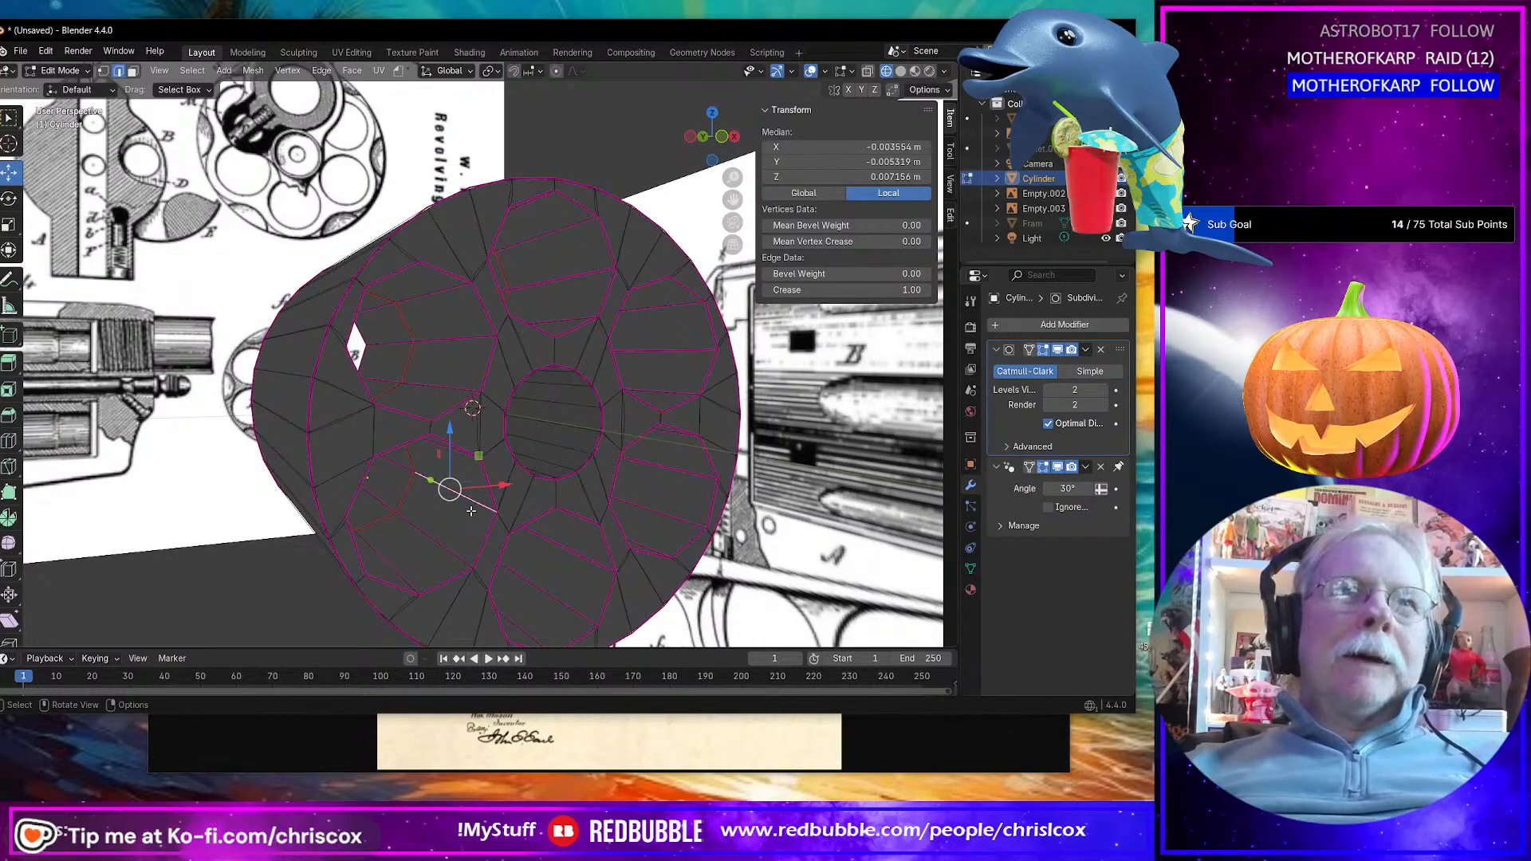
pyautogui.moveTo(434, 523); pyautogui.dragTo(426, 519, button='middle')
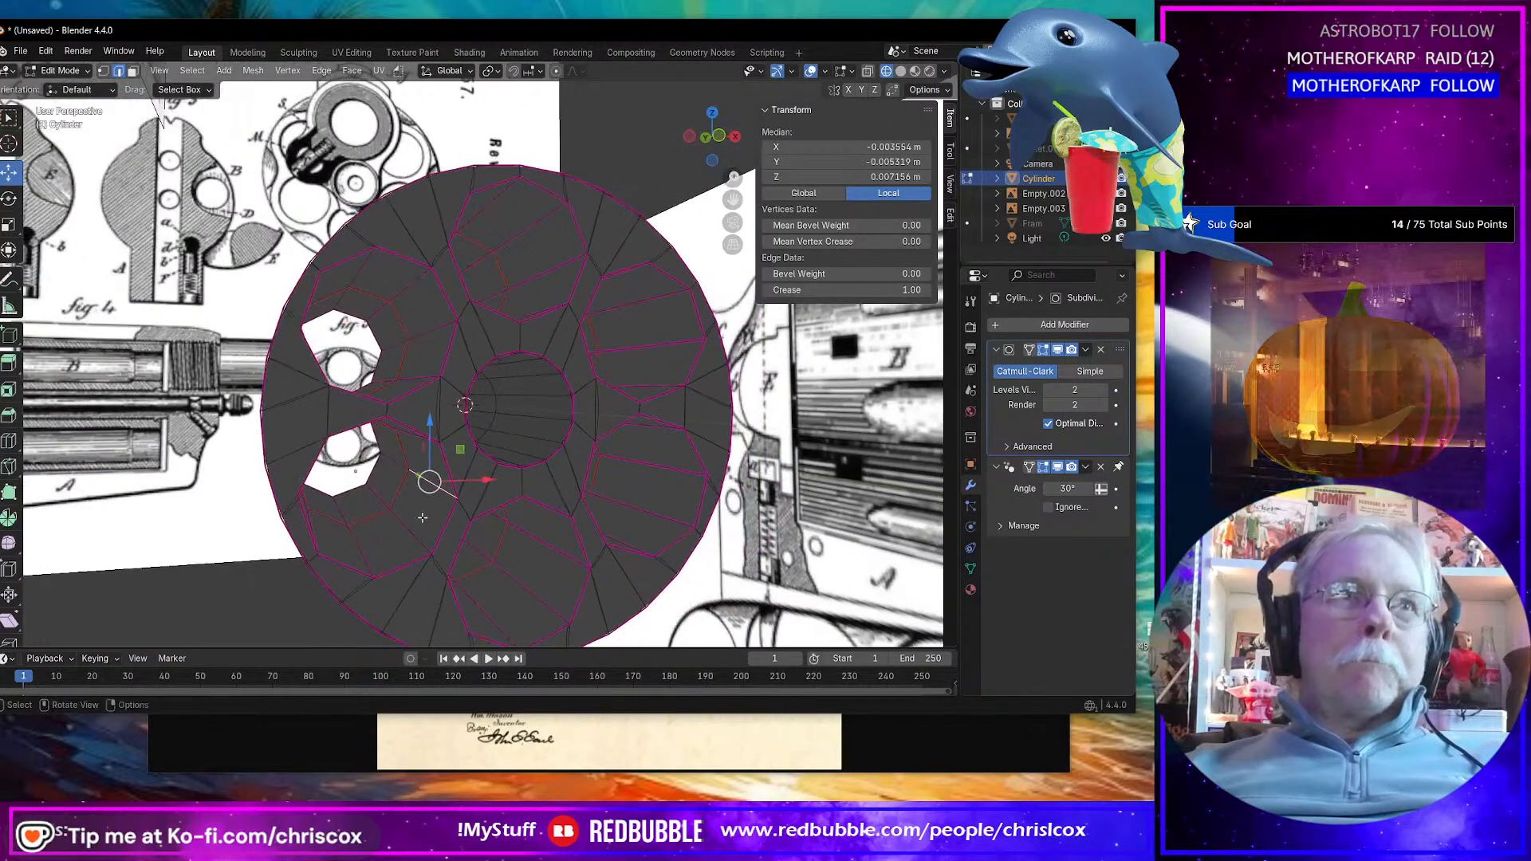
# Step: In face mode, select the inner wall faces of the lower-left, bottom and lower-right chambers
pyautogui.press('3')
pyautogui.keyDown('alt'); pyautogui.click(411, 531); pyautogui.keyUp('alt')
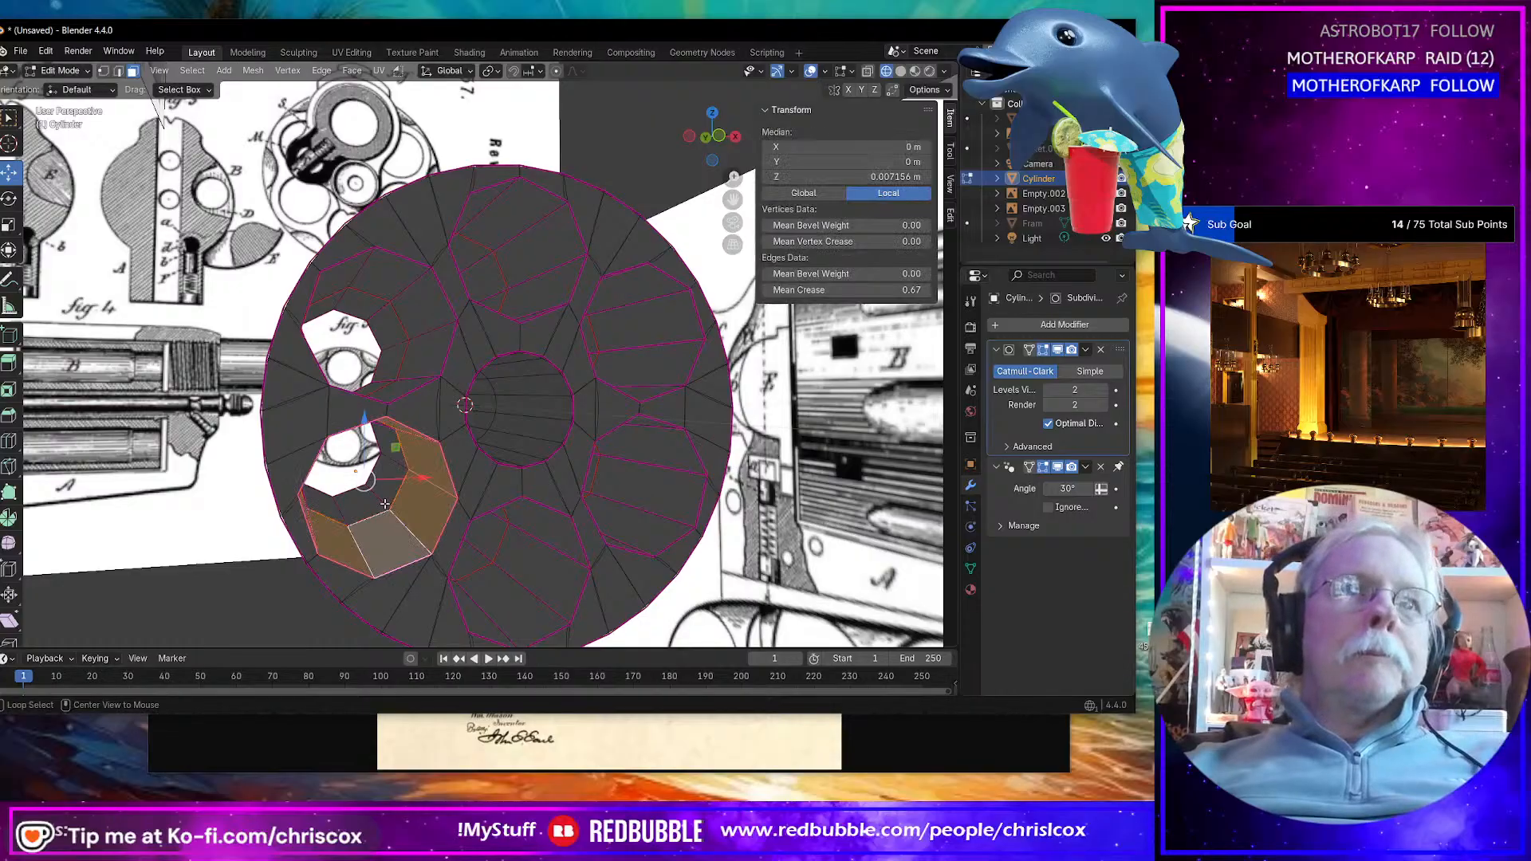
pyautogui.keyDown('alt'); pyautogui.keyDown('shift'); pyautogui.click(379, 494); pyautogui.keyUp('shift'); pyautogui.keyUp('alt')
pyautogui.keyDown('alt'); pyautogui.keyDown('shift'); pyautogui.click(543, 589); pyautogui.keyUp('shift'); pyautogui.keyUp('alt')
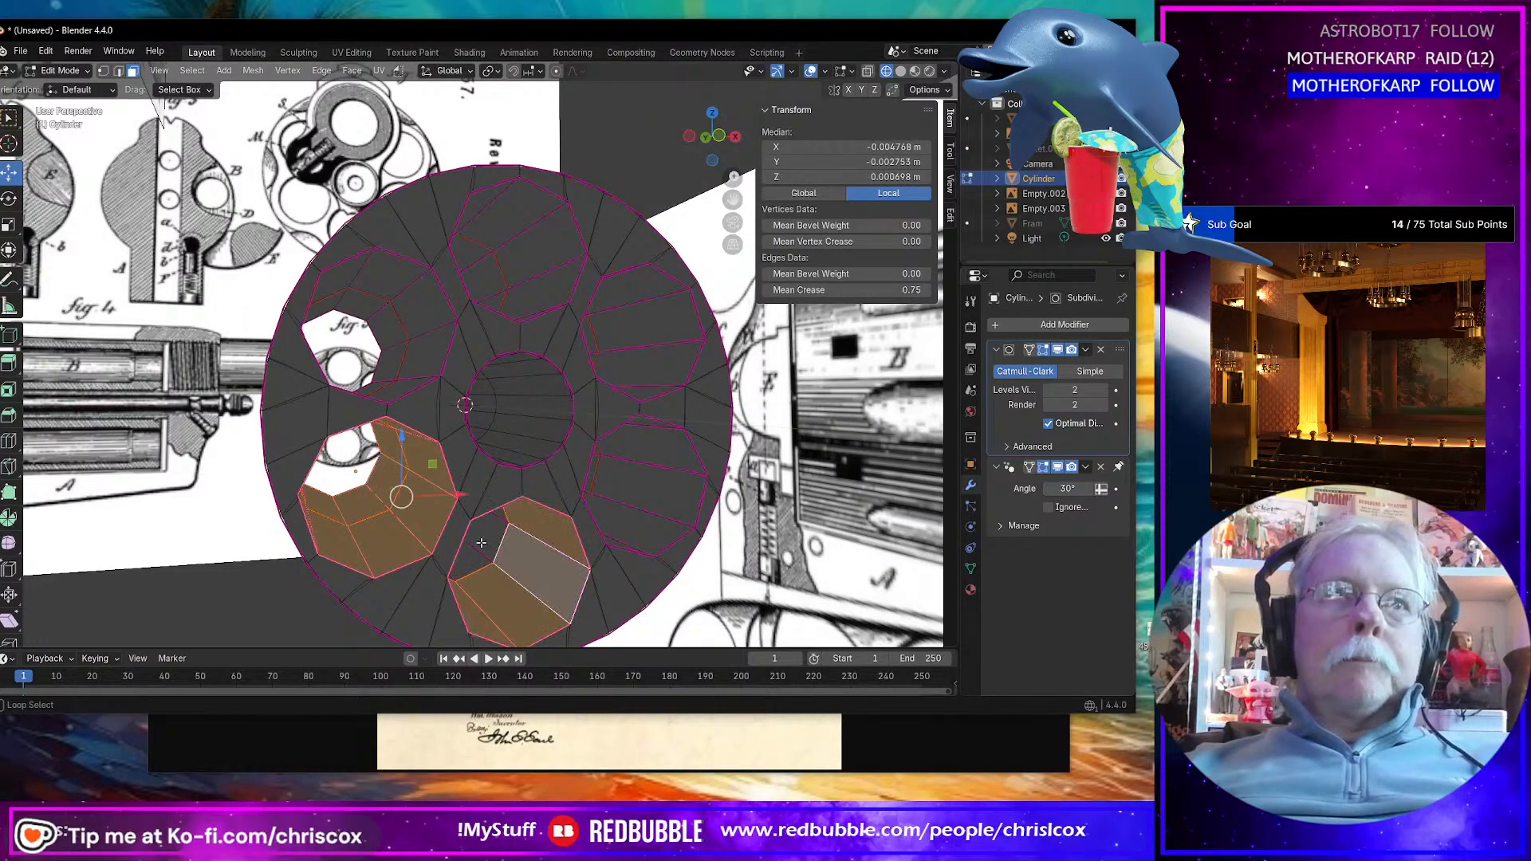
pyautogui.keyDown('alt'); pyautogui.keyDown('shift'); pyautogui.click(481, 543); pyautogui.keyUp('shift'); pyautogui.keyUp('alt')
pyautogui.keyDown('alt'); pyautogui.keyDown('shift'); pyautogui.click(630, 504); pyautogui.keyUp('shift'); pyautogui.keyUp('alt')
pyautogui.moveTo(630, 504); pyautogui.dragTo(595, 473, button='middle')
pyautogui.keyDown('alt'); pyautogui.keyDown('shift'); pyautogui.click(582, 480); pyautogui.keyUp('shift'); pyautogui.keyUp('alt')
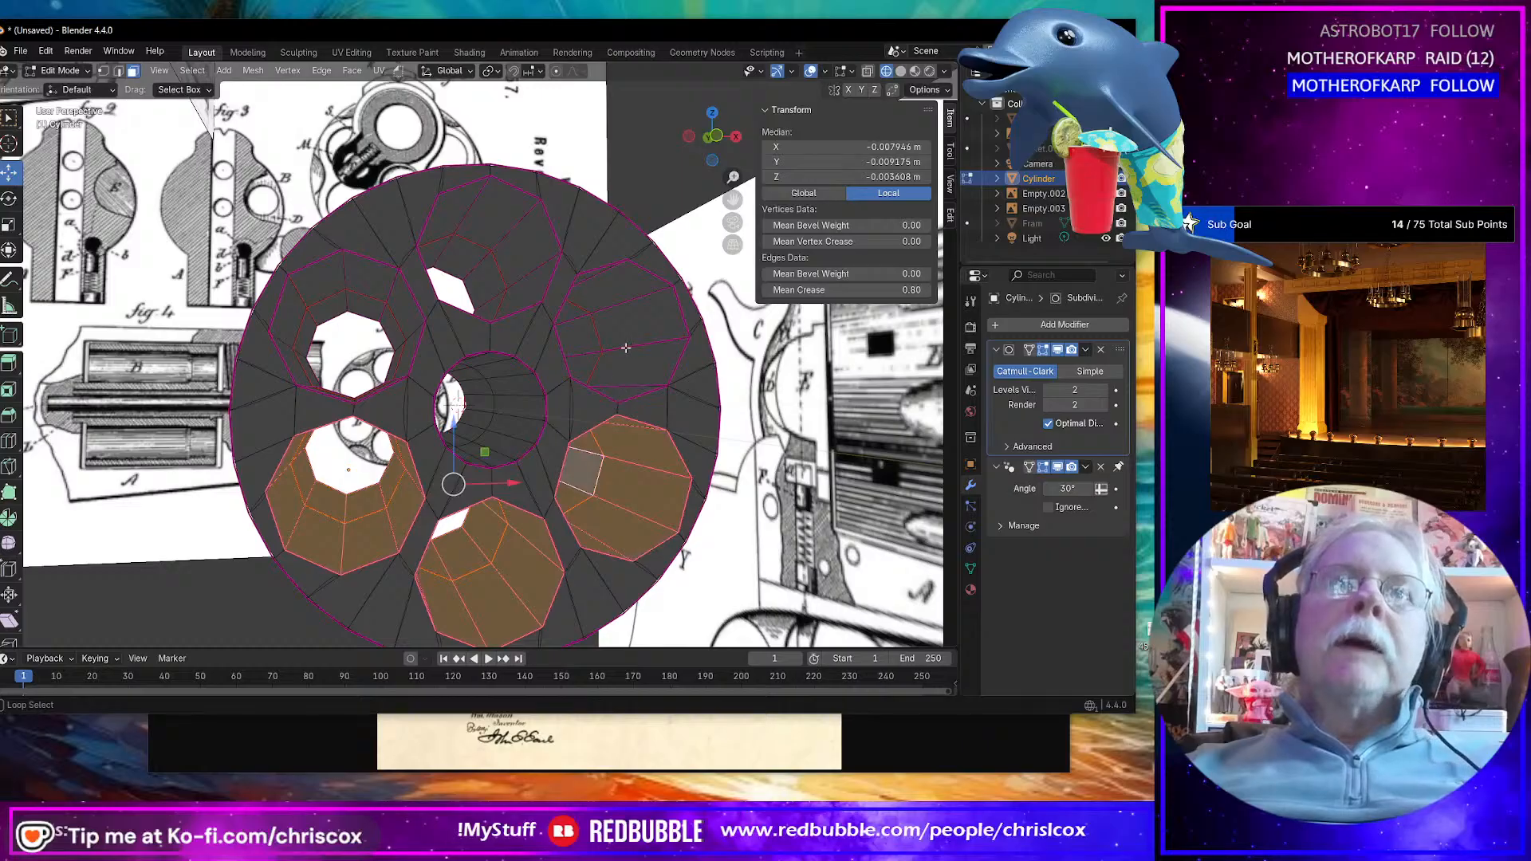
# Step: Add the inner wall faces of the upper-right, top and upper-left chambers to the selection
pyautogui.keyDown('alt'); pyautogui.keyDown('shift'); pyautogui.click(591, 330); pyautogui.keyUp('shift'); pyautogui.keyUp('alt')
pyautogui.keyDown('alt'); pyautogui.keyDown('shift'); pyautogui.click(510, 231); pyautogui.keyUp('shift'); pyautogui.keyUp('alt')
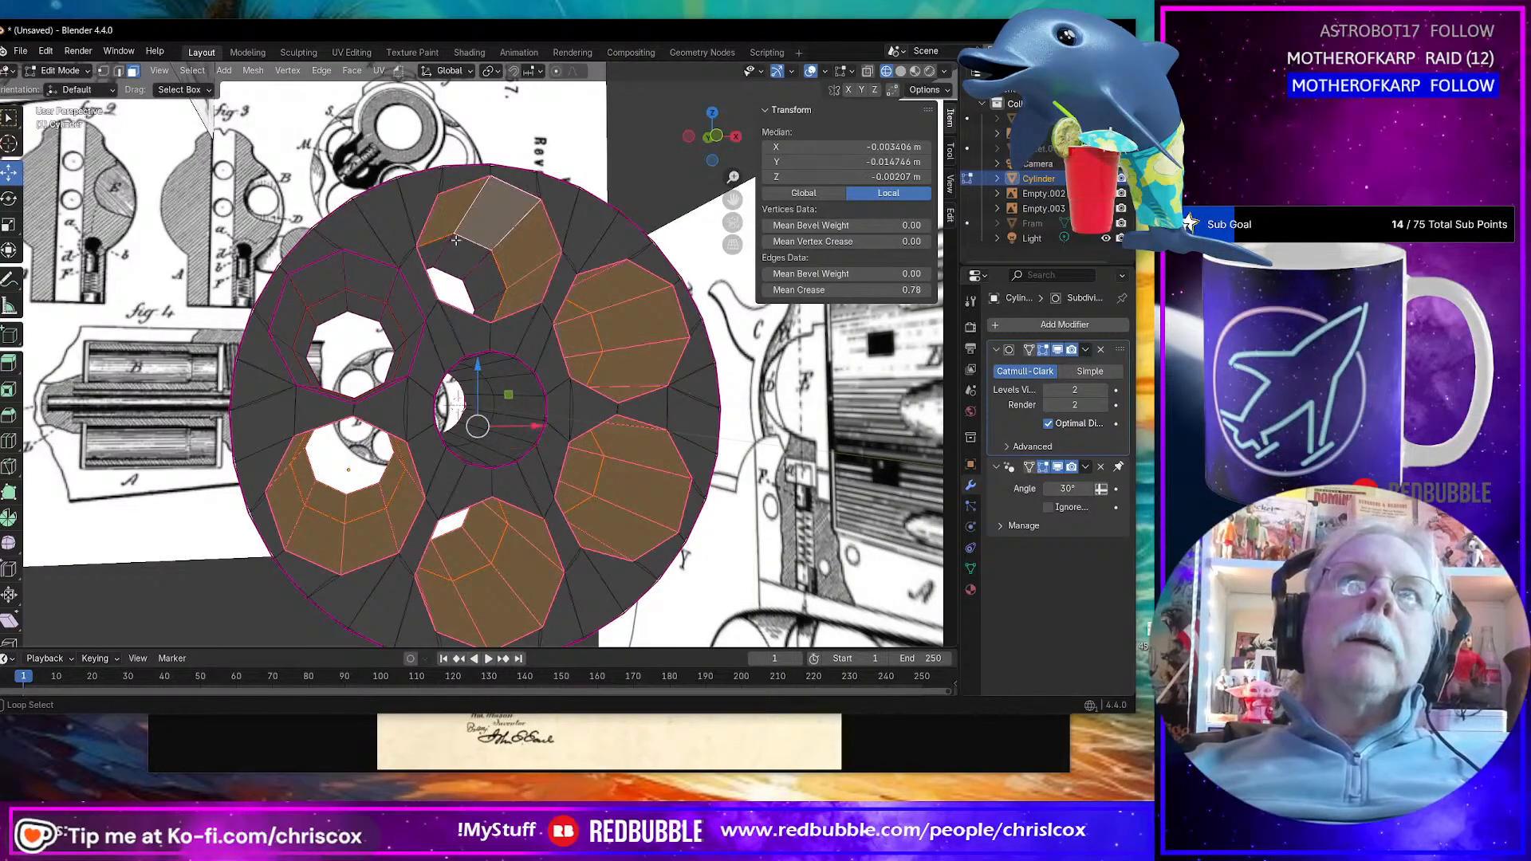
pyautogui.keyDown('alt'); pyautogui.keyDown('shift'); pyautogui.click(450, 245); pyautogui.keyUp('shift'); pyautogui.keyUp('alt')
pyautogui.keyDown('alt'); pyautogui.keyDown('shift'); pyautogui.click(307, 285); pyautogui.keyUp('shift'); pyautogui.keyUp('alt')
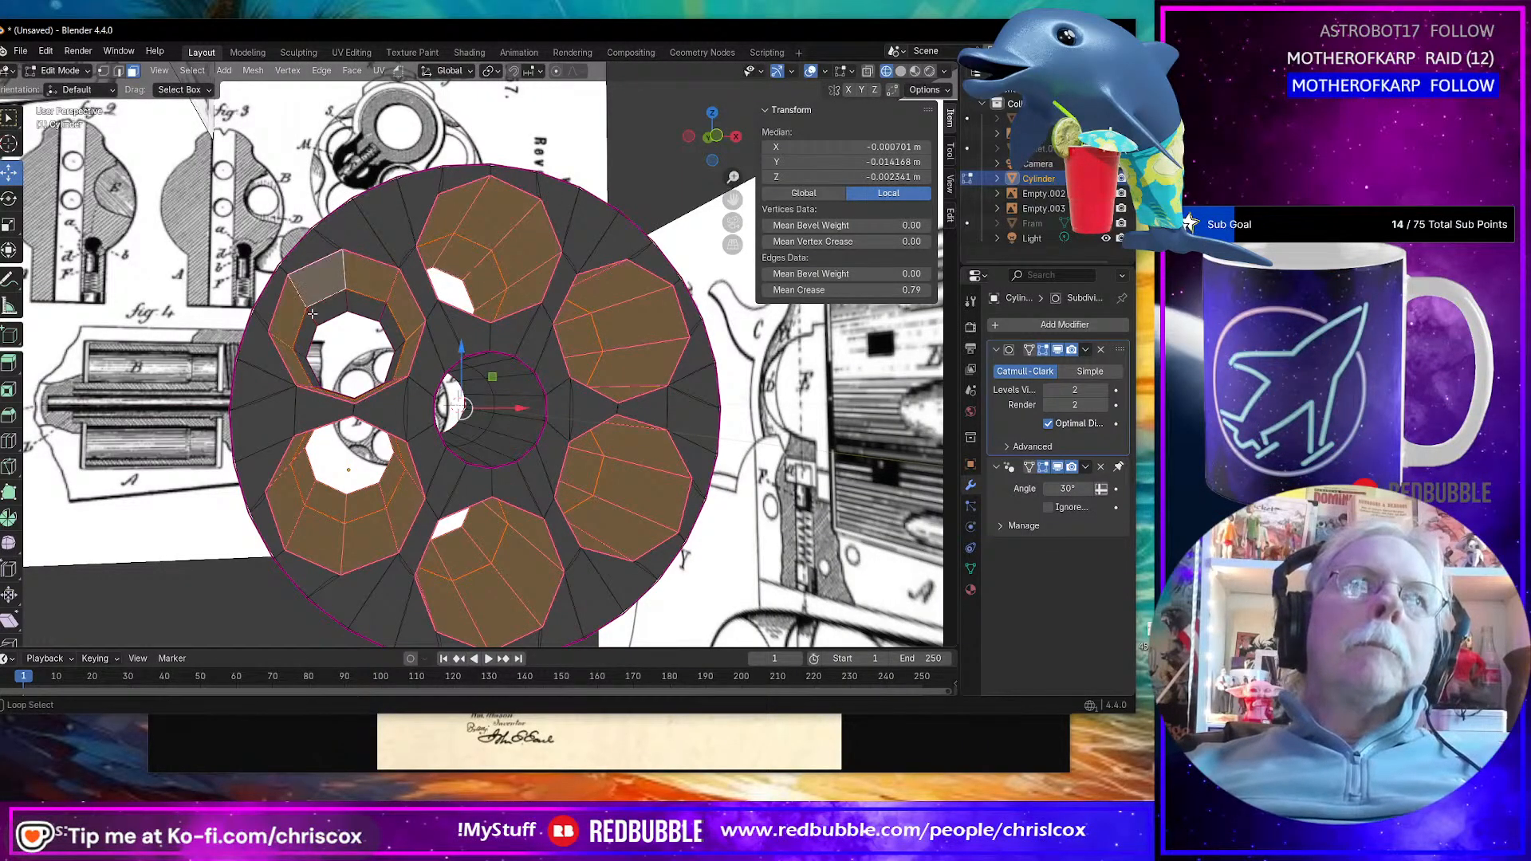
pyautogui.keyDown('alt'); pyautogui.keyDown('shift'); pyautogui.click(317, 316); pyautogui.keyUp('shift'); pyautogui.keyUp('alt')
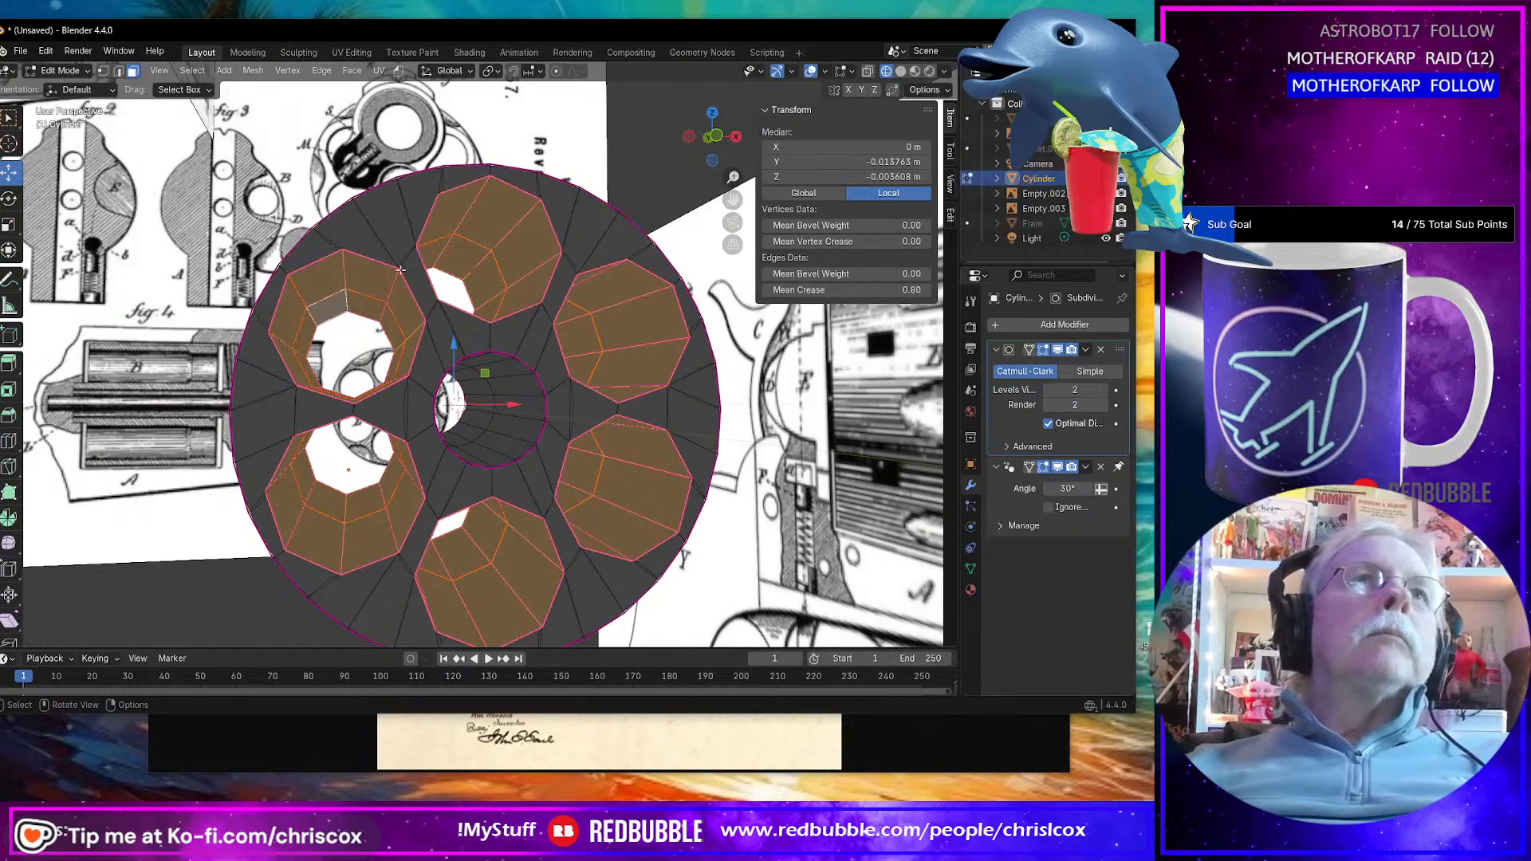
# Step: Replace the selection with the edge loop running around the inside of the upper-left chamber
pyautogui.keyDown('alt'); pyautogui.click(320, 297); pyautogui.keyUp('alt')
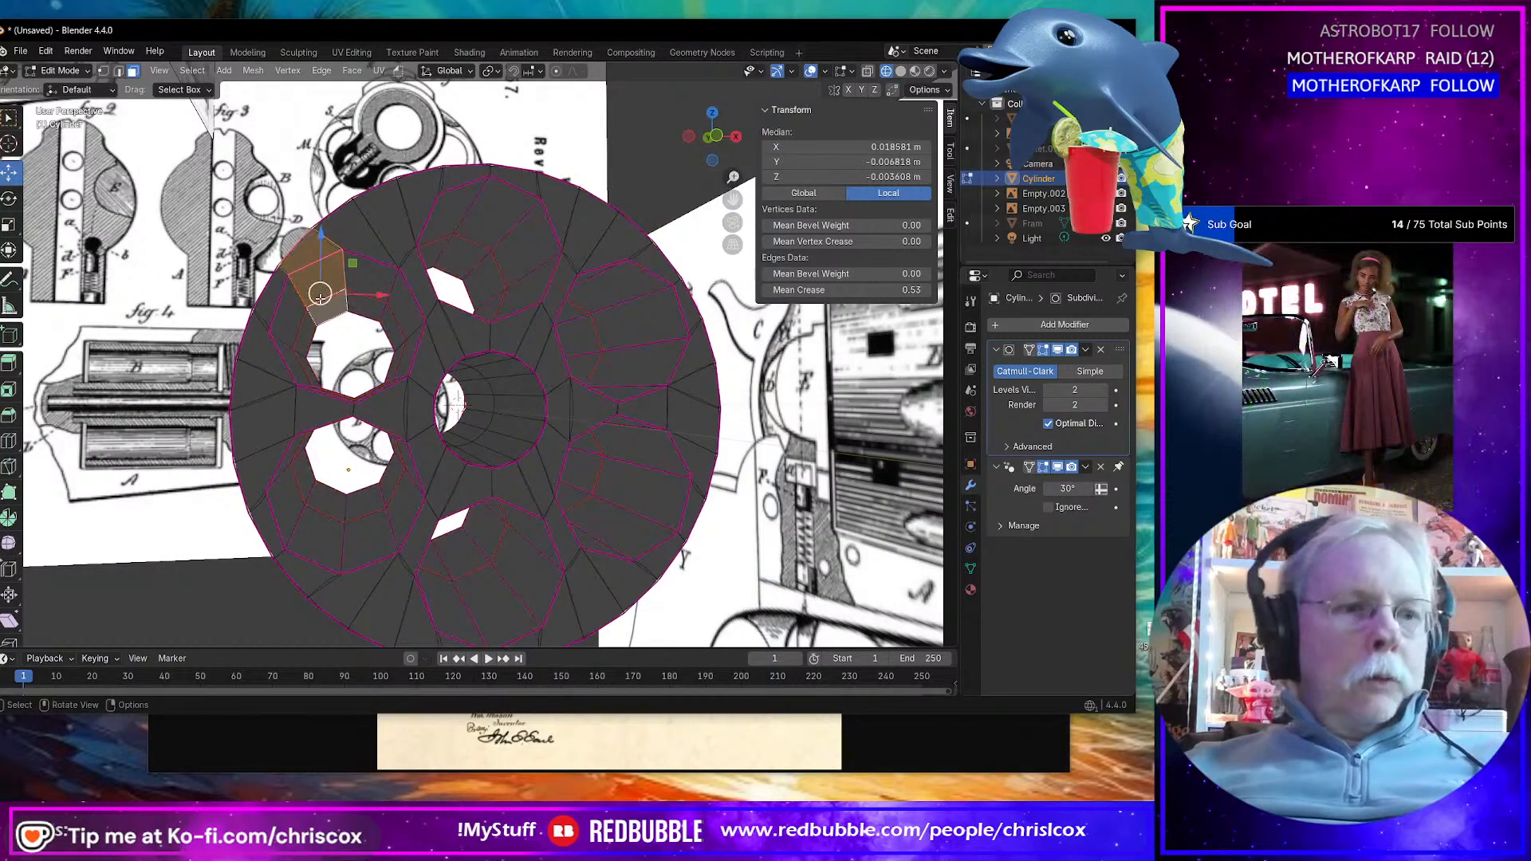
pyautogui.press('2')
pyautogui.keyDown('alt'); pyautogui.click(322, 298); pyautogui.keyUp('alt')
# Step: Try growing the edge loop selection to the chamber's surrounding wall faces, undoing it each time
pyautogui.press('ctrl+KP_Add')
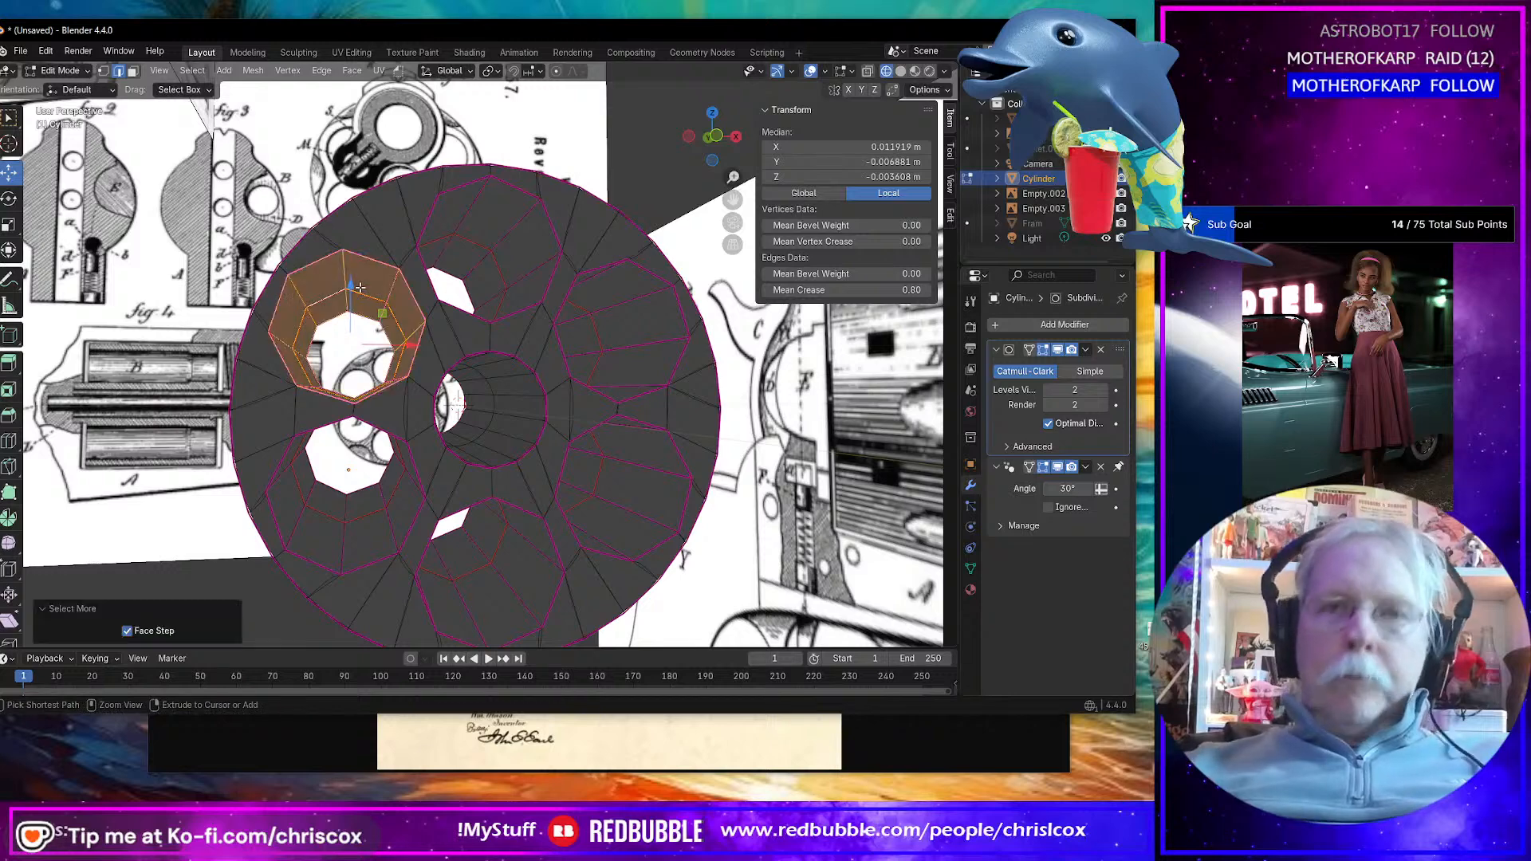
pyautogui.hotkey('ctrl', 'z')
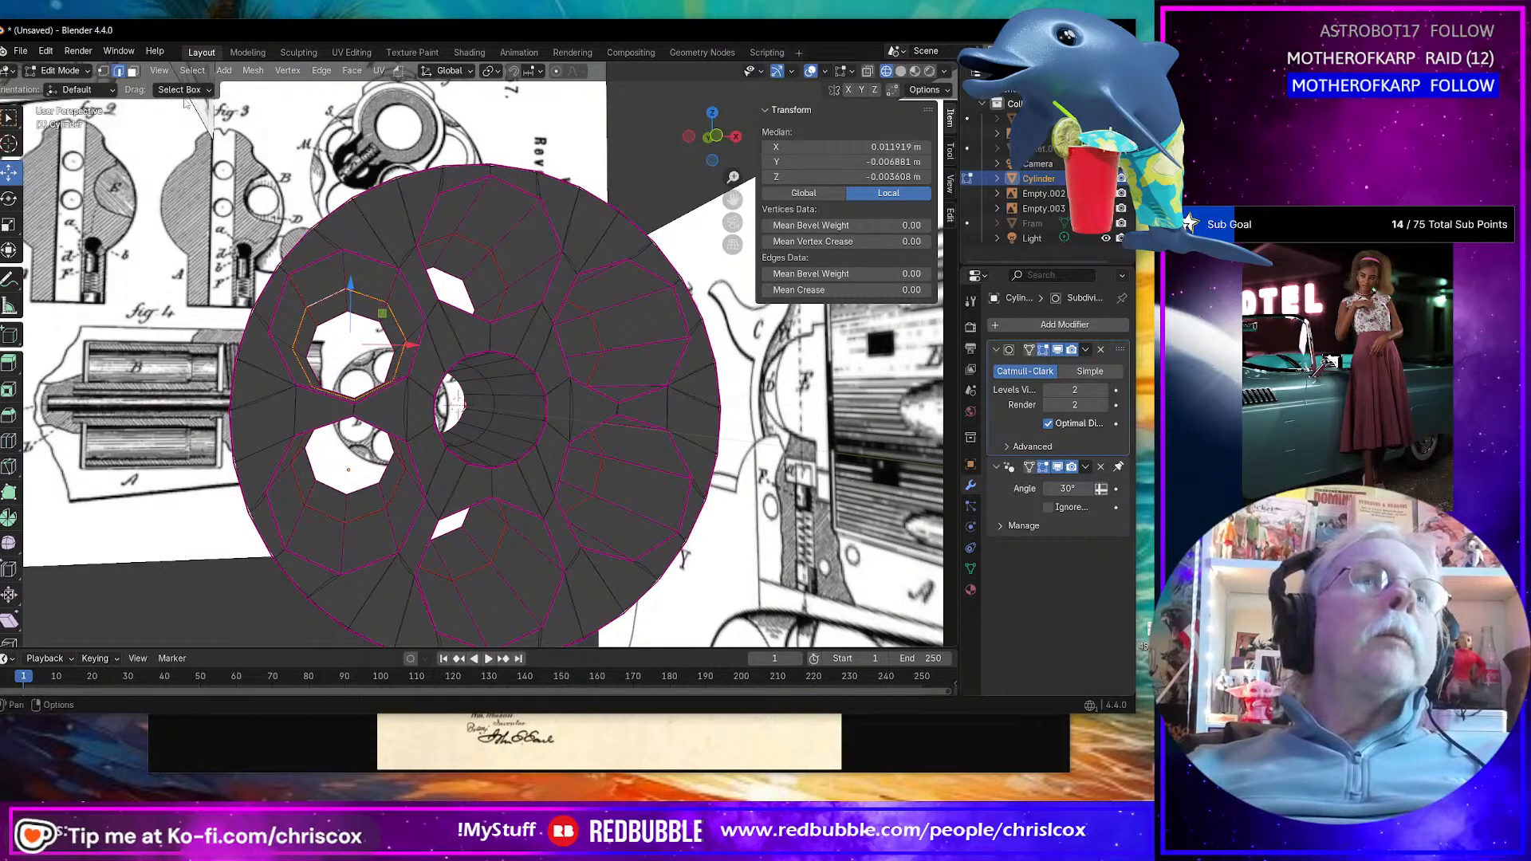
pyautogui.press('ctrl+KP_Add')
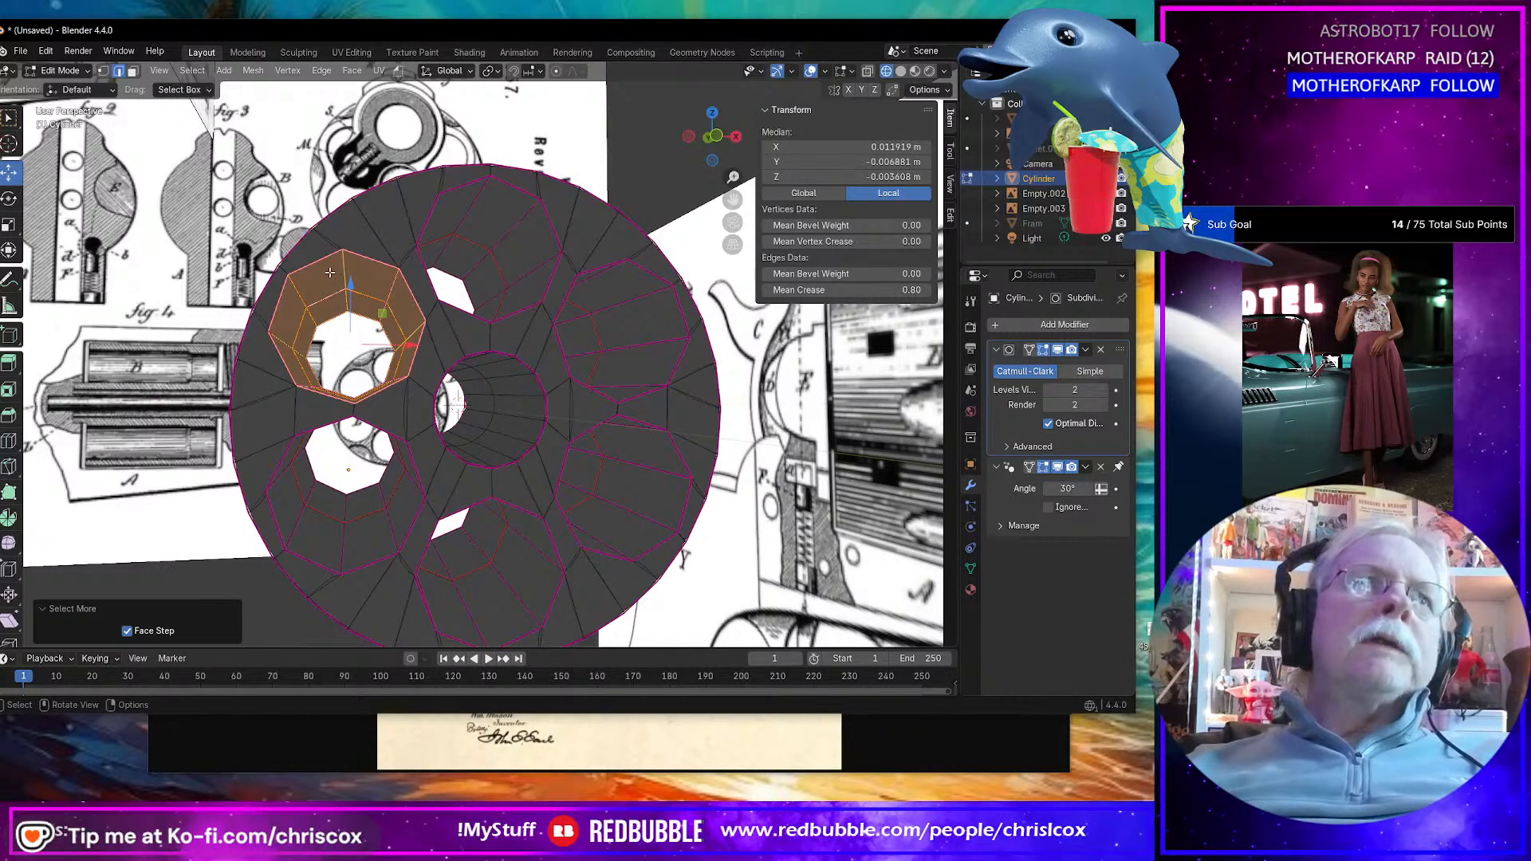
pyautogui.hotkey('ctrl', 'z')
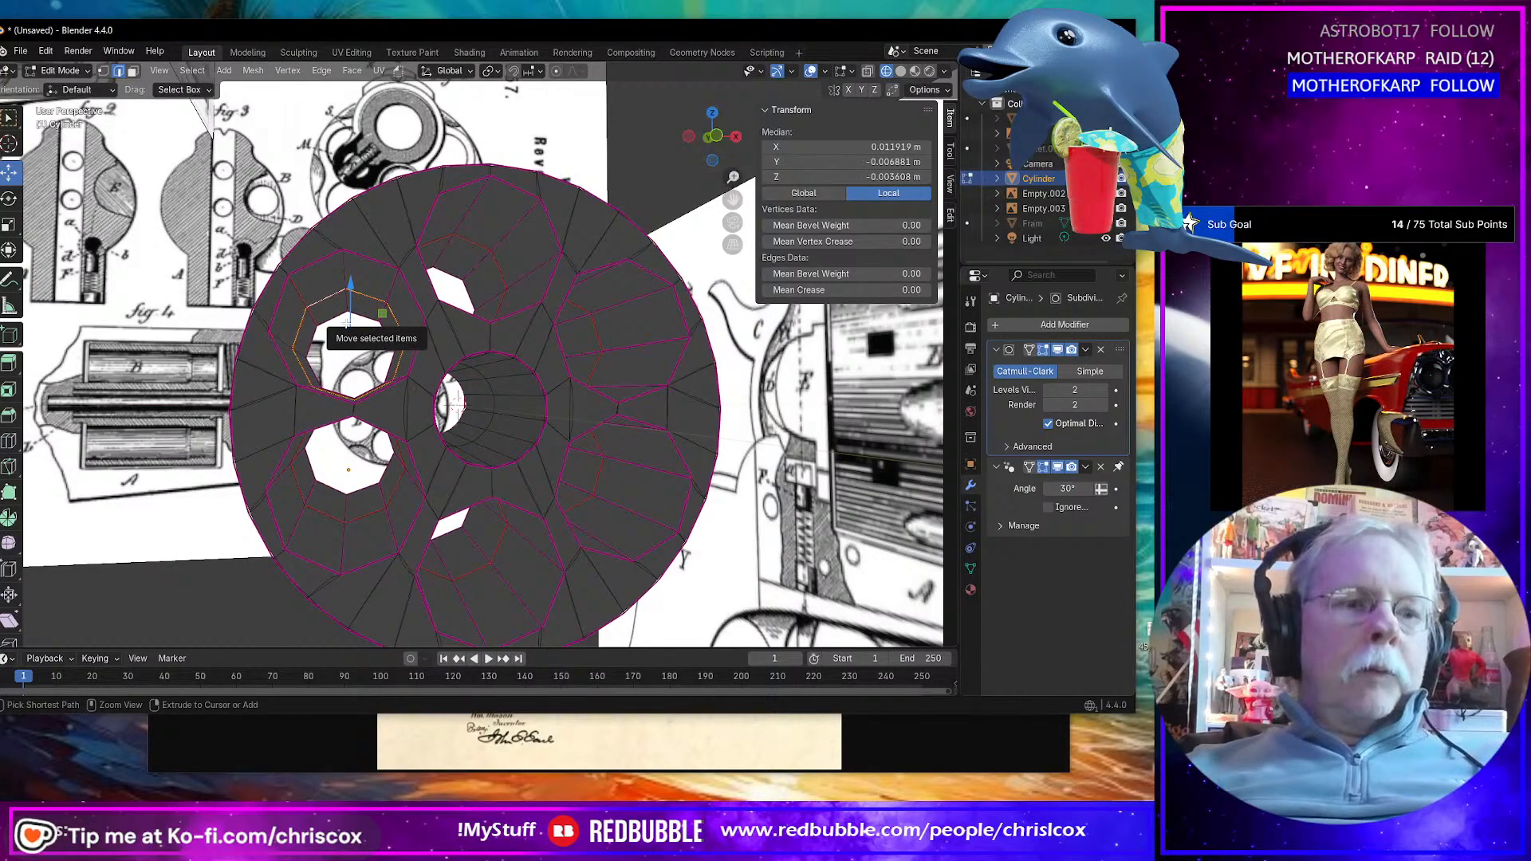
# Step: Undo back to the selection of all six chambers' inner wall faces and set their mean crease to 0
pyautogui.hotkey('ctrl', 'z')
pyautogui.hotkey('ctrl', 'z')
pyautogui.hotkey('ctrl', 'z')
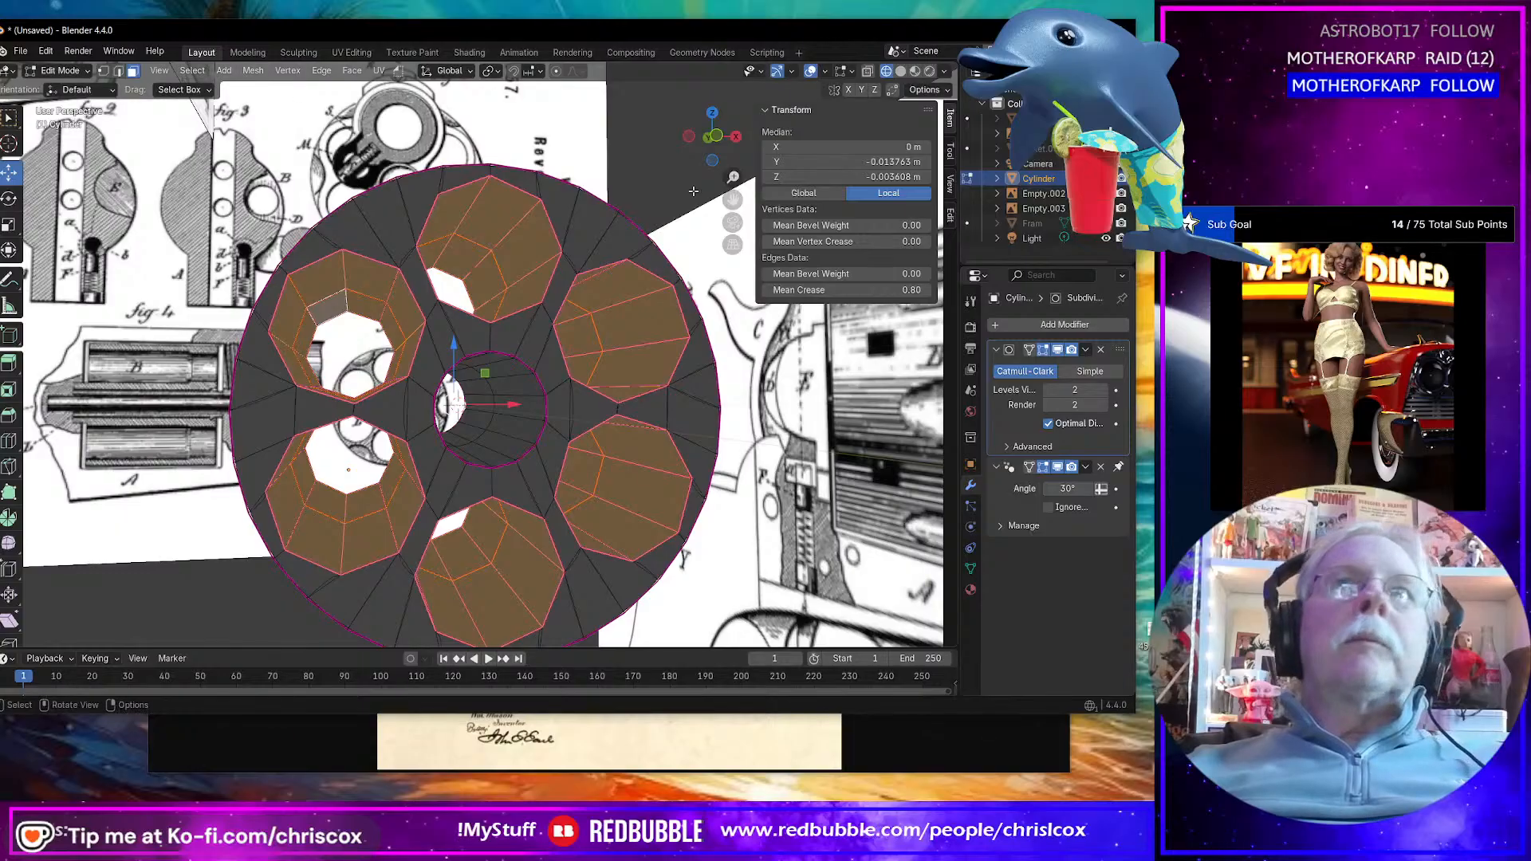
pyautogui.moveTo(900, 290); pyautogui.dragTo(765, 289)
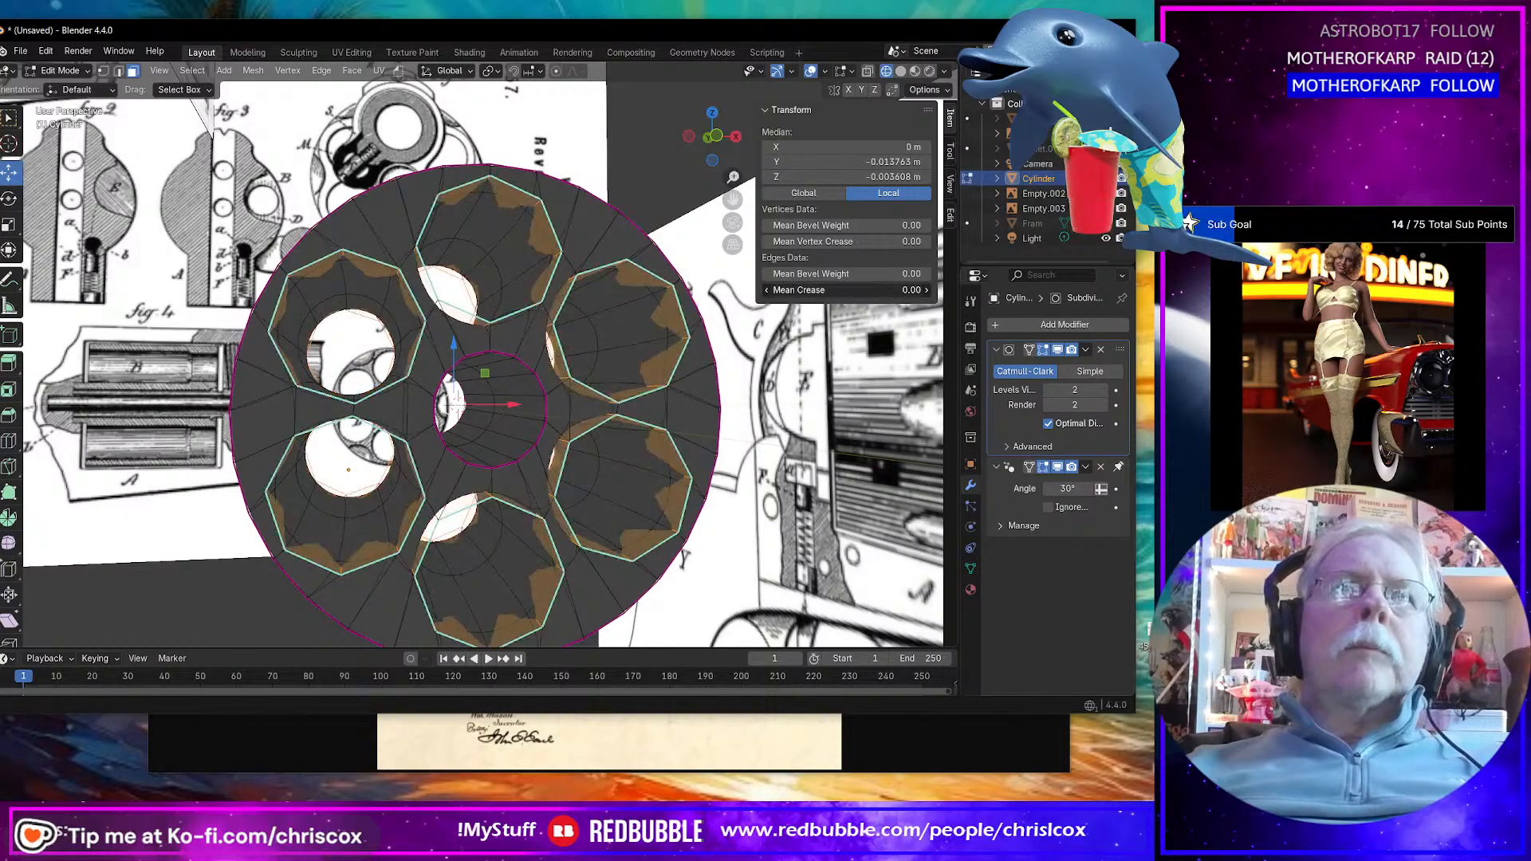
pyautogui.moveTo(670, 379); pyautogui.dragTo(613, 383, button='middle')
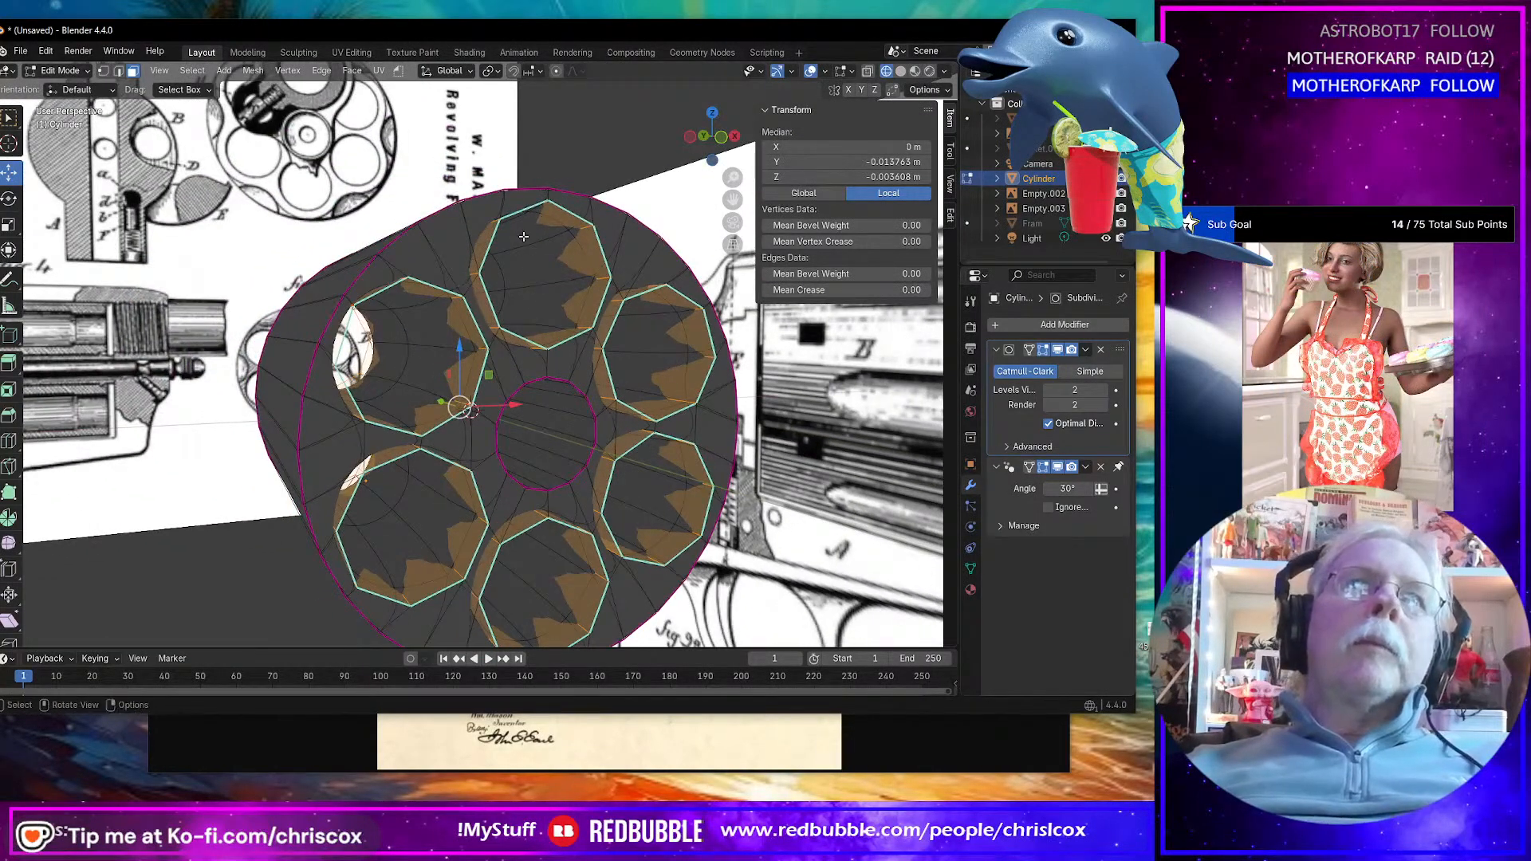
# Step: Select a front face beside the upper-right chamber and try a sharp-edge selection
pyautogui.moveTo(565, 321)
pyautogui.mouseDown(button='middle')
pyautogui.moveTo(661, 311)
pyautogui.moveTo(556, 326)
pyautogui.mouseUp(button='middle')
pyautogui.click(594, 344)
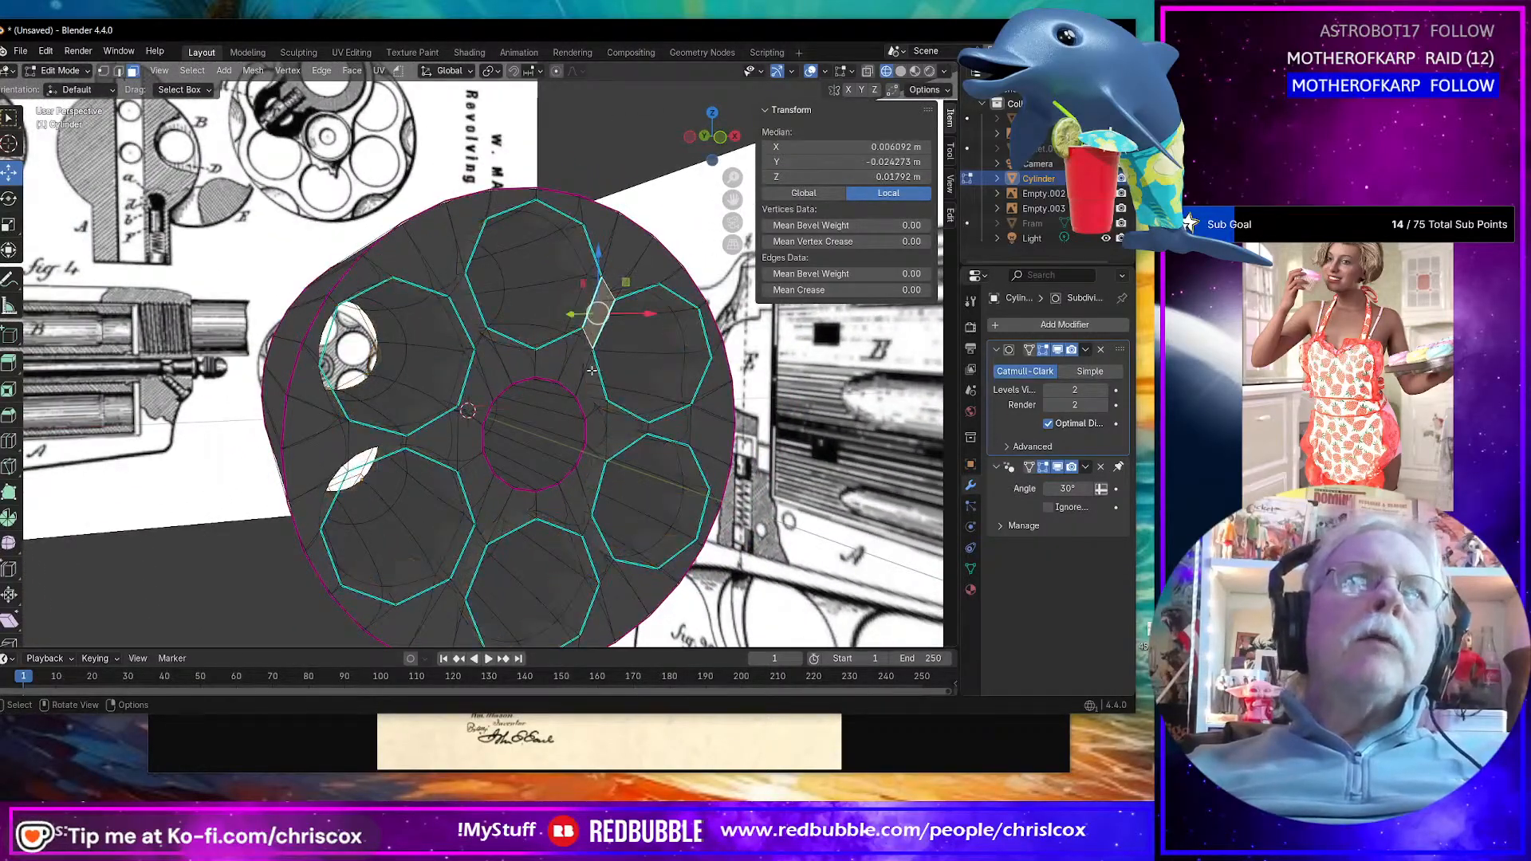
pyautogui.moveTo(598, 369); pyautogui.dragTo(623, 368, button='middle')
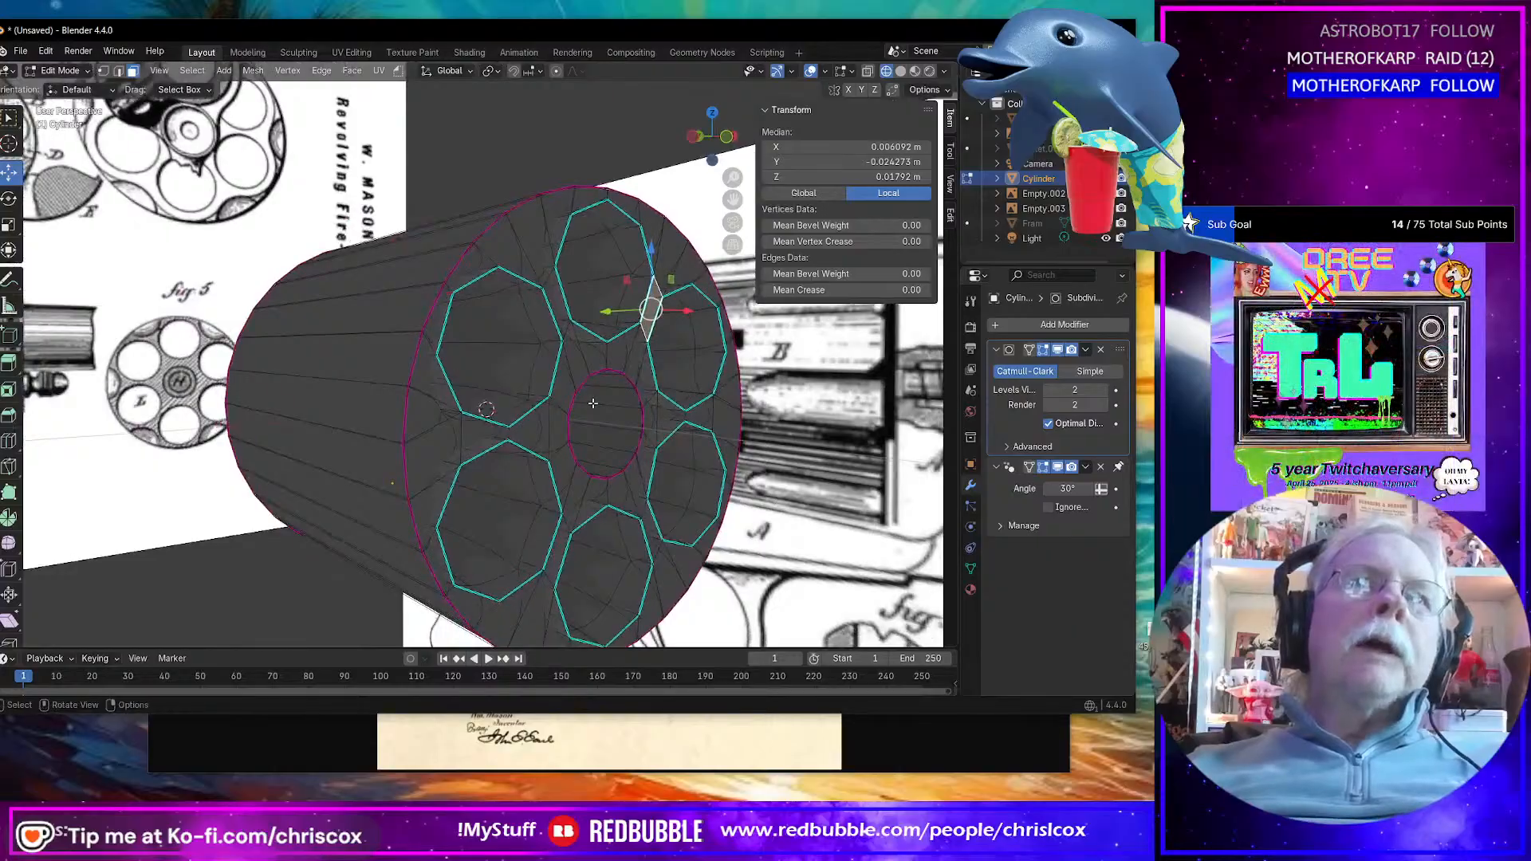
pyautogui.click(192, 70)
pyautogui.moveTo(220, 297)
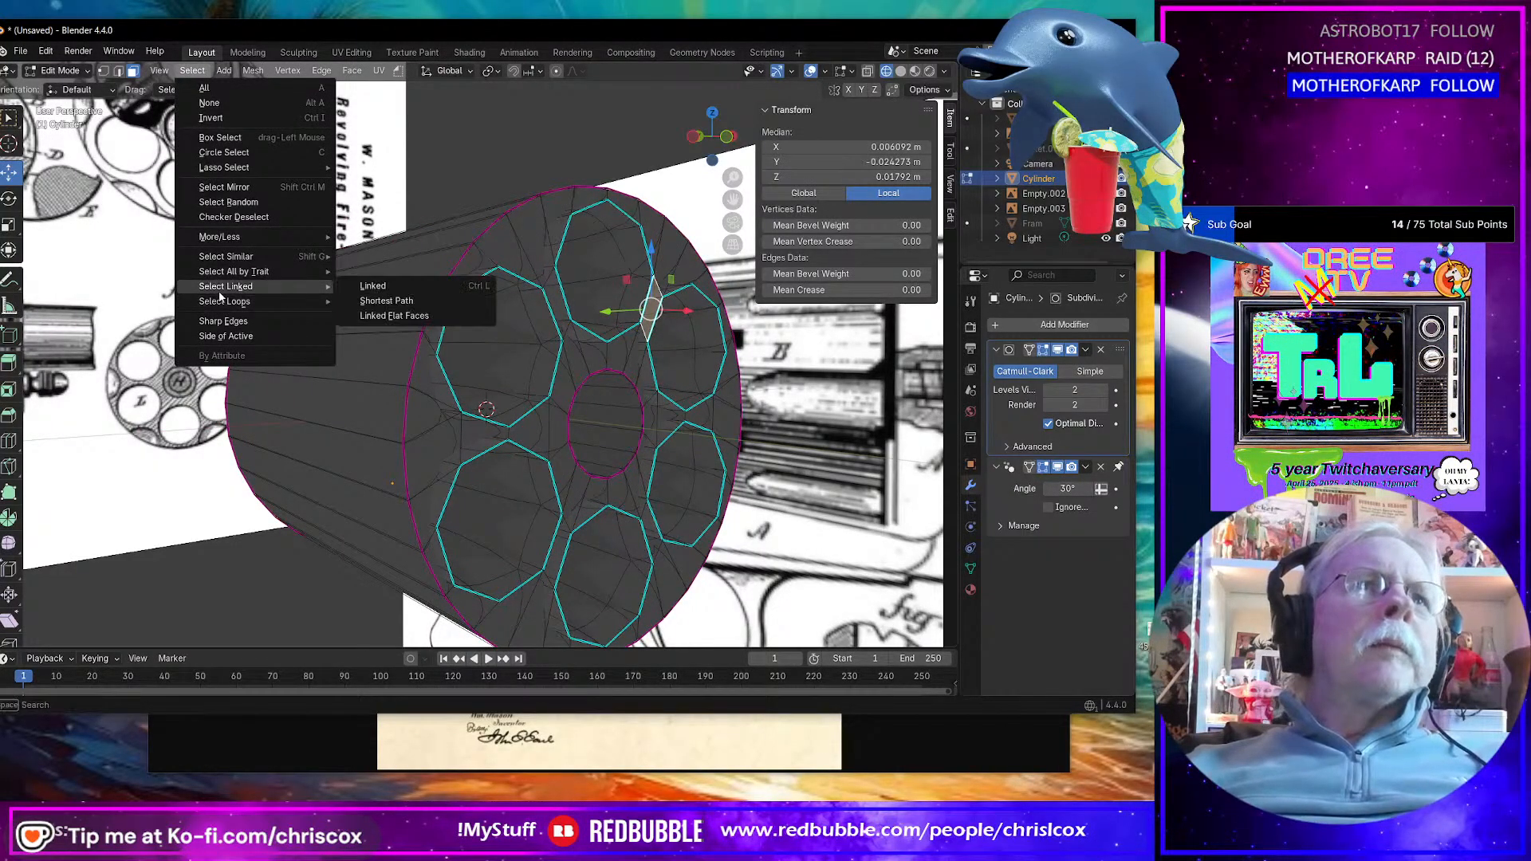
pyautogui.moveTo(212, 252)
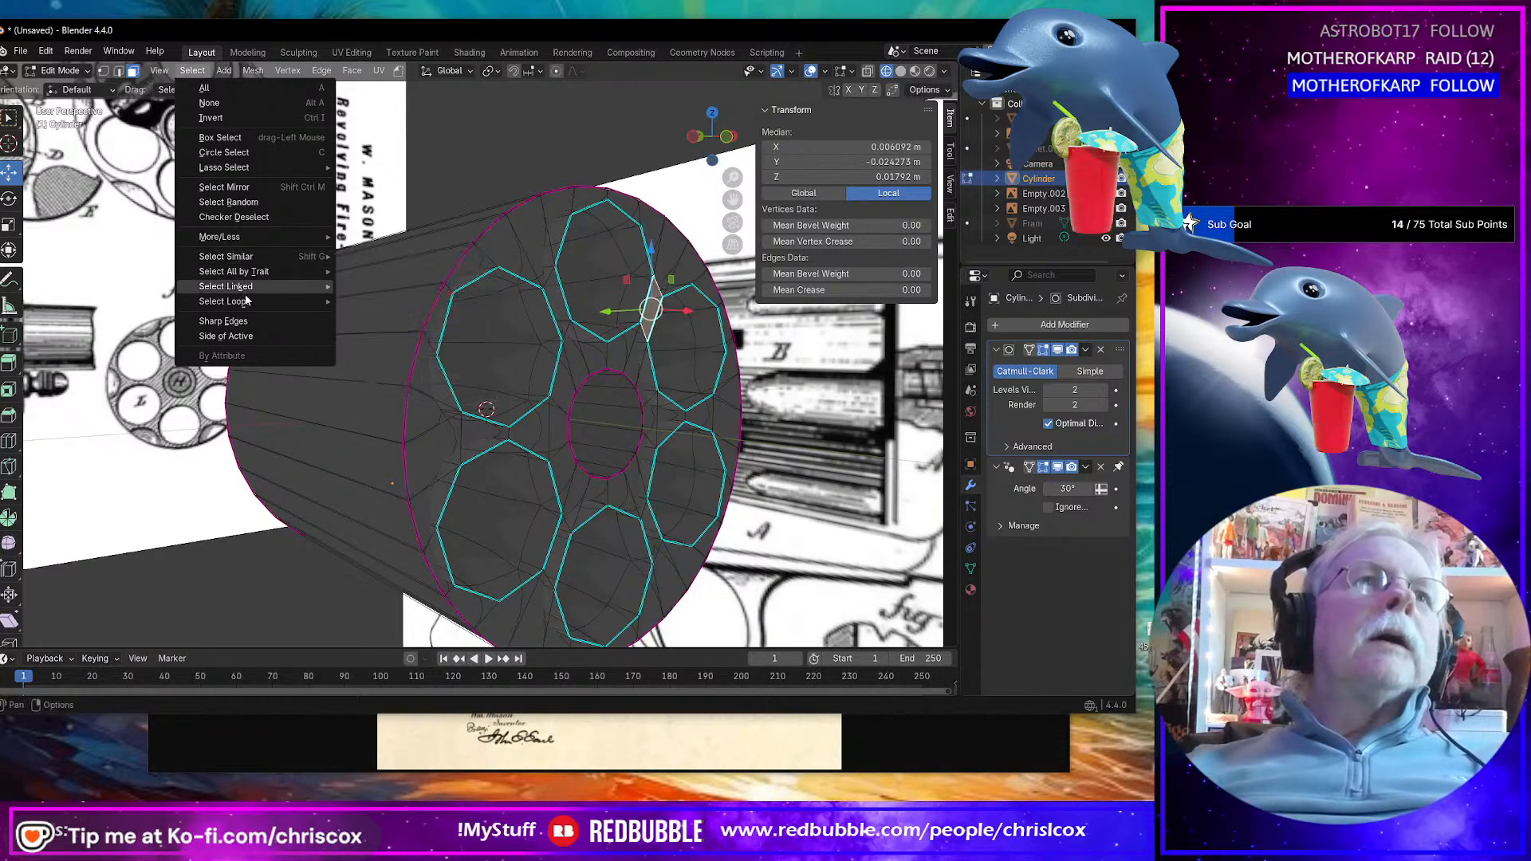
pyautogui.click(250, 322)
pyautogui.moveTo(563, 408); pyautogui.dragTo(526, 413, button='middle')
# Step: Select the face above the center bore, run Select Sharp Edges at 30°, and try a mean crease of 1.00, undoing it
pyautogui.click(544, 373)
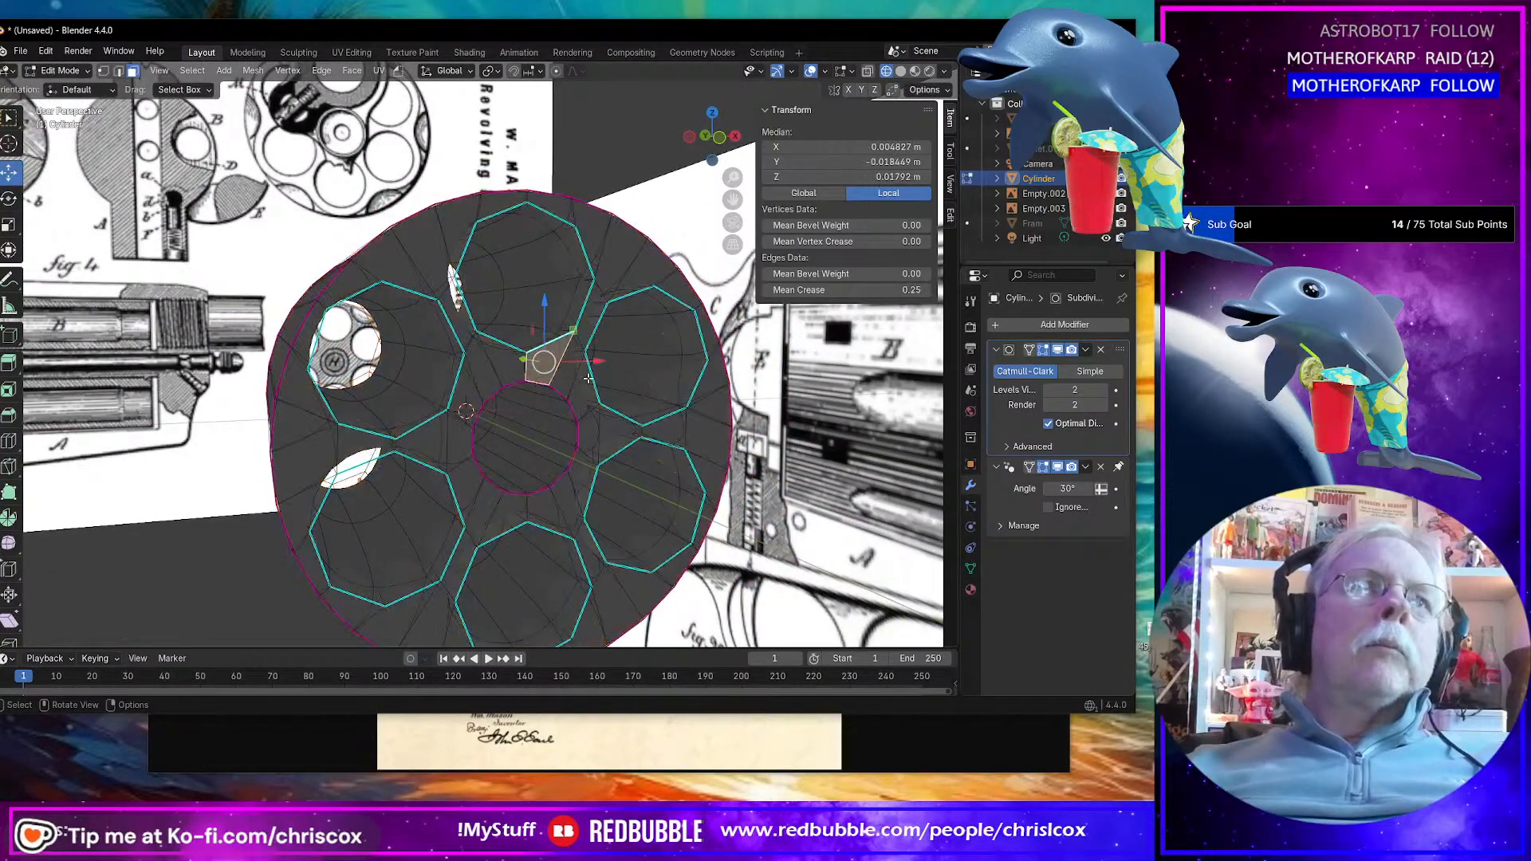
pyautogui.click(192, 70)
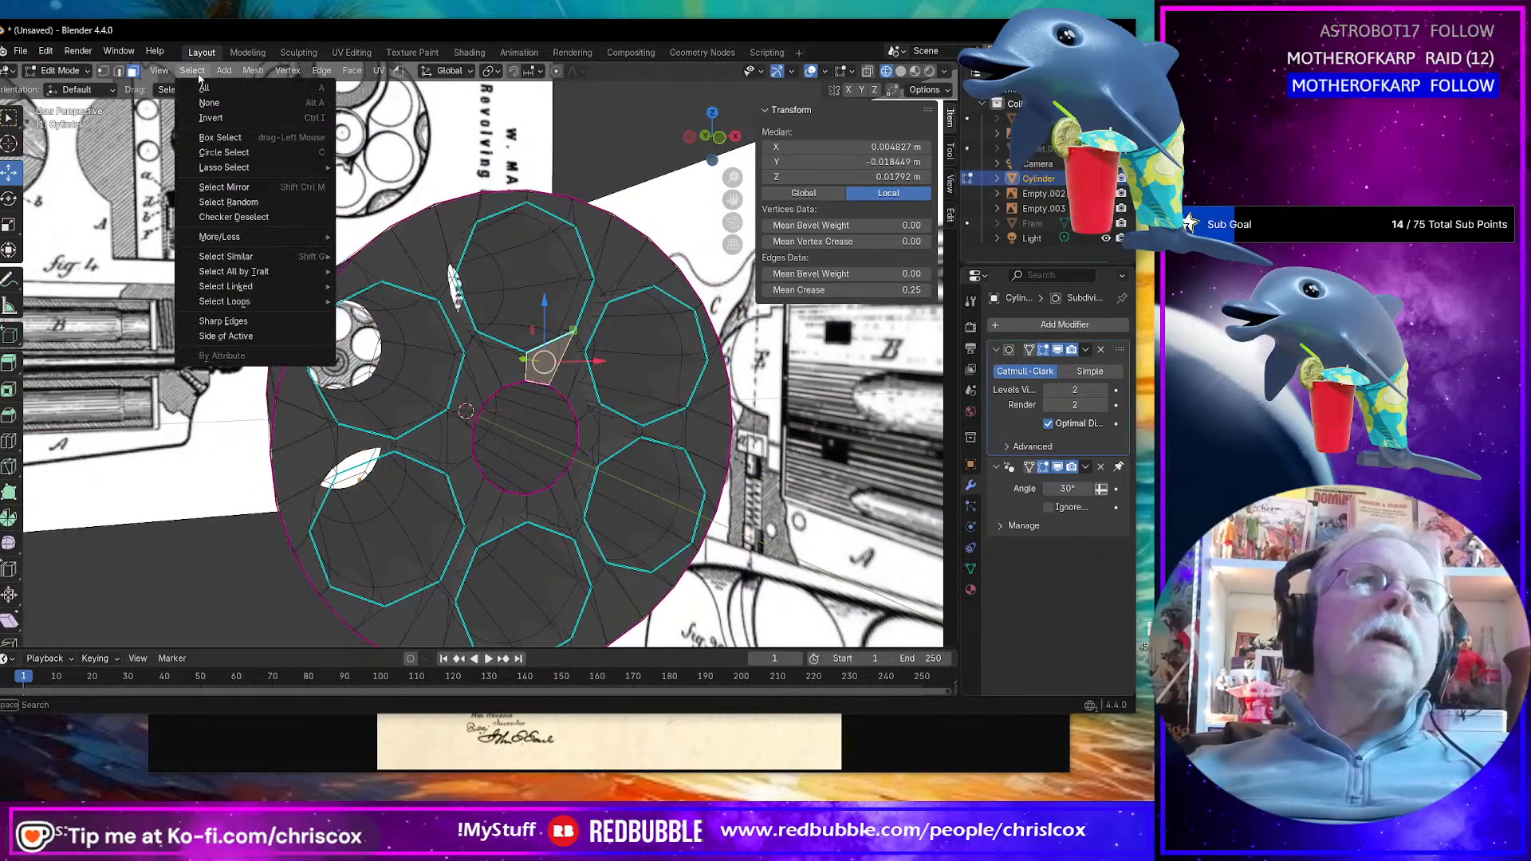
pyautogui.click(249, 323)
pyautogui.moveTo(231, 322); pyautogui.dragTo(792, 381, button='middle')
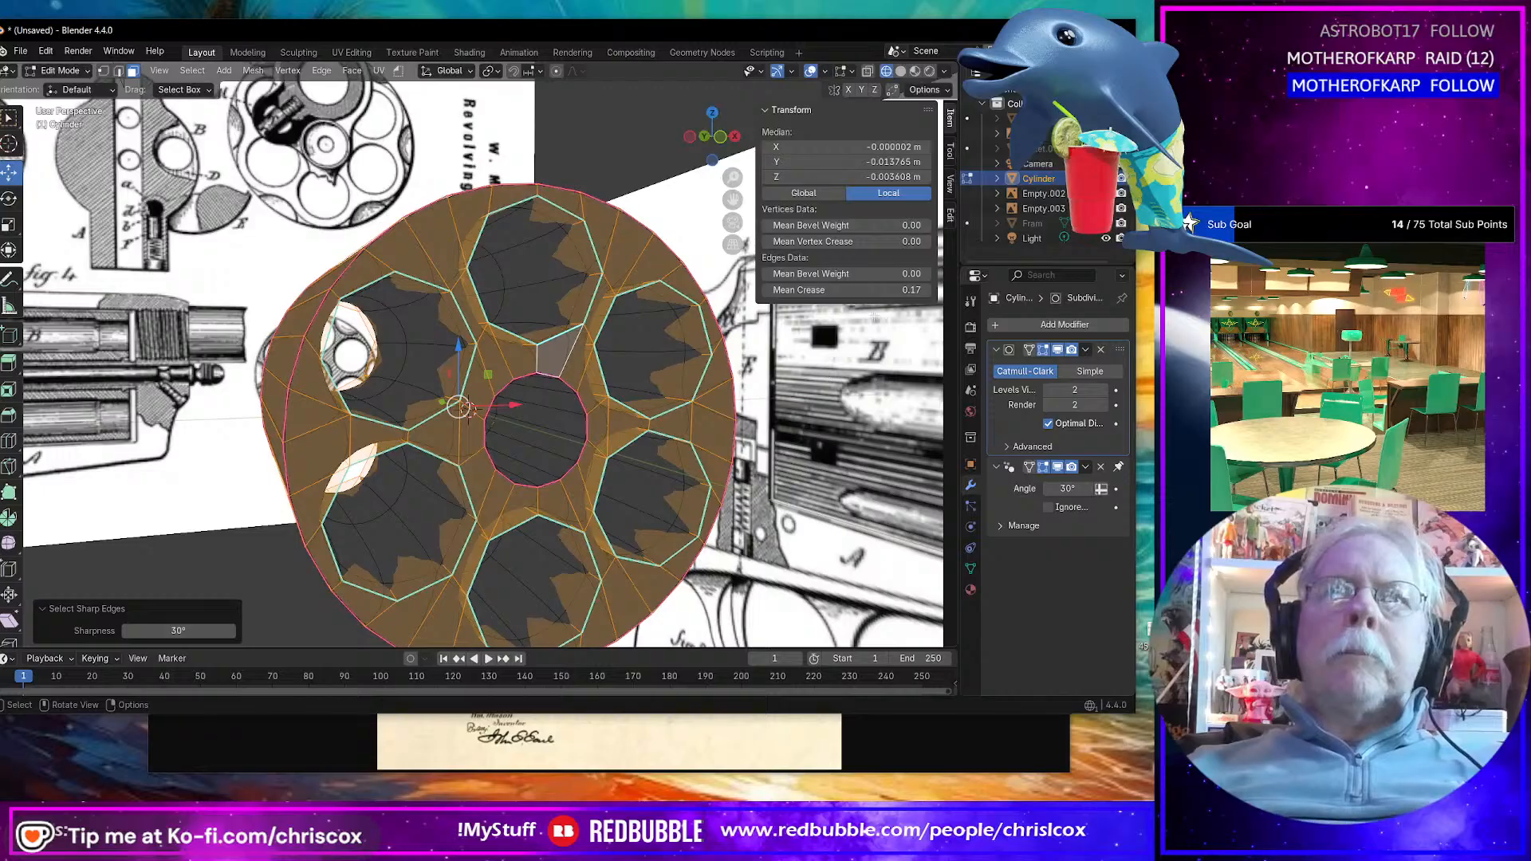
pyautogui.moveTo(855, 289); pyautogui.dragTo(925, 290)
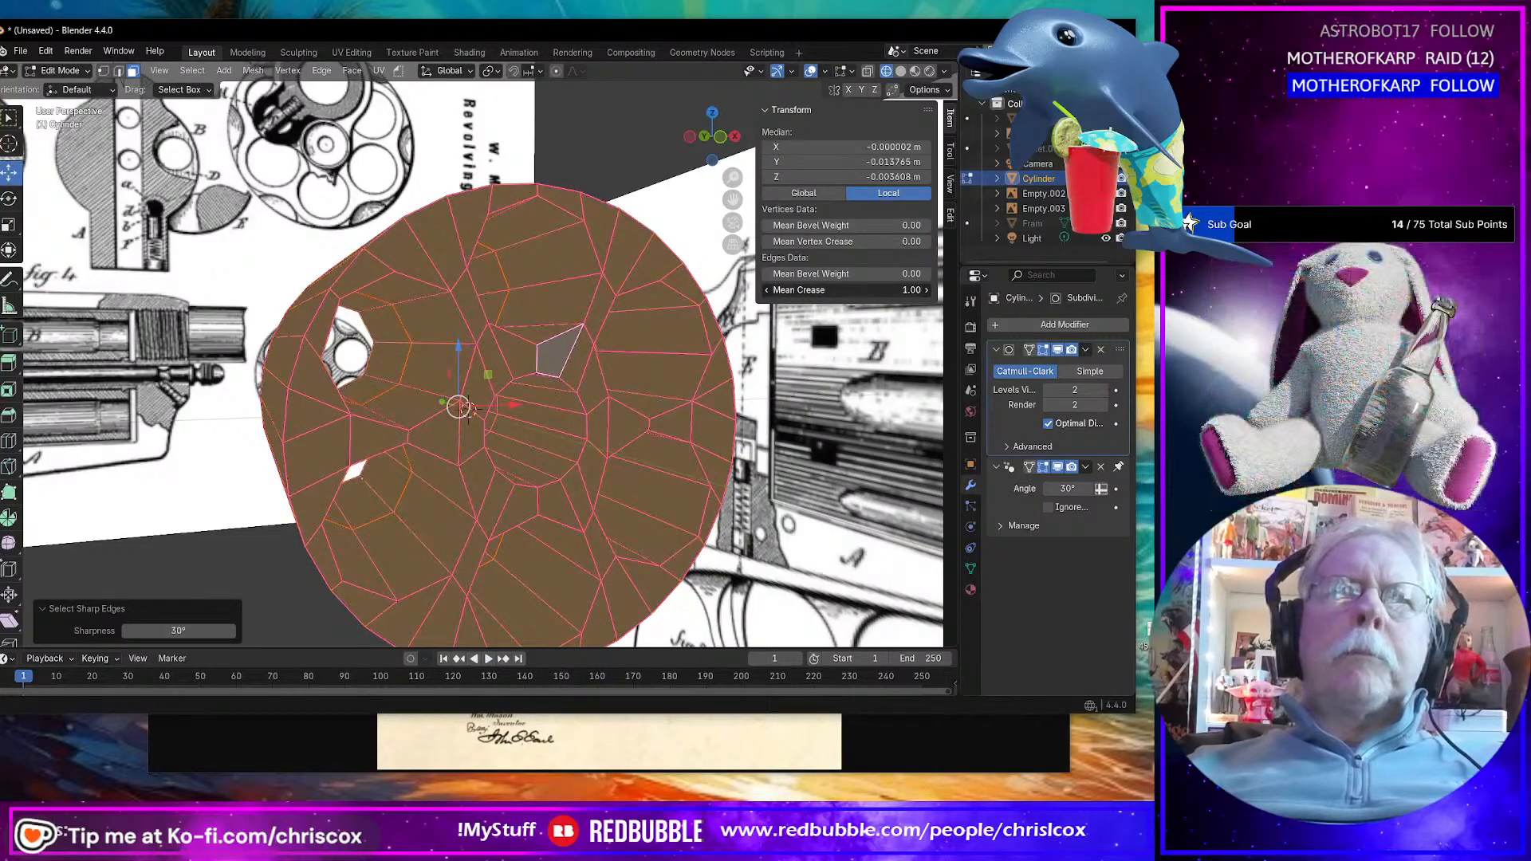
pyautogui.moveTo(469, 411); pyautogui.dragTo(731, 425, button='middle')
pyautogui.hotkey('ctrl', 'z')
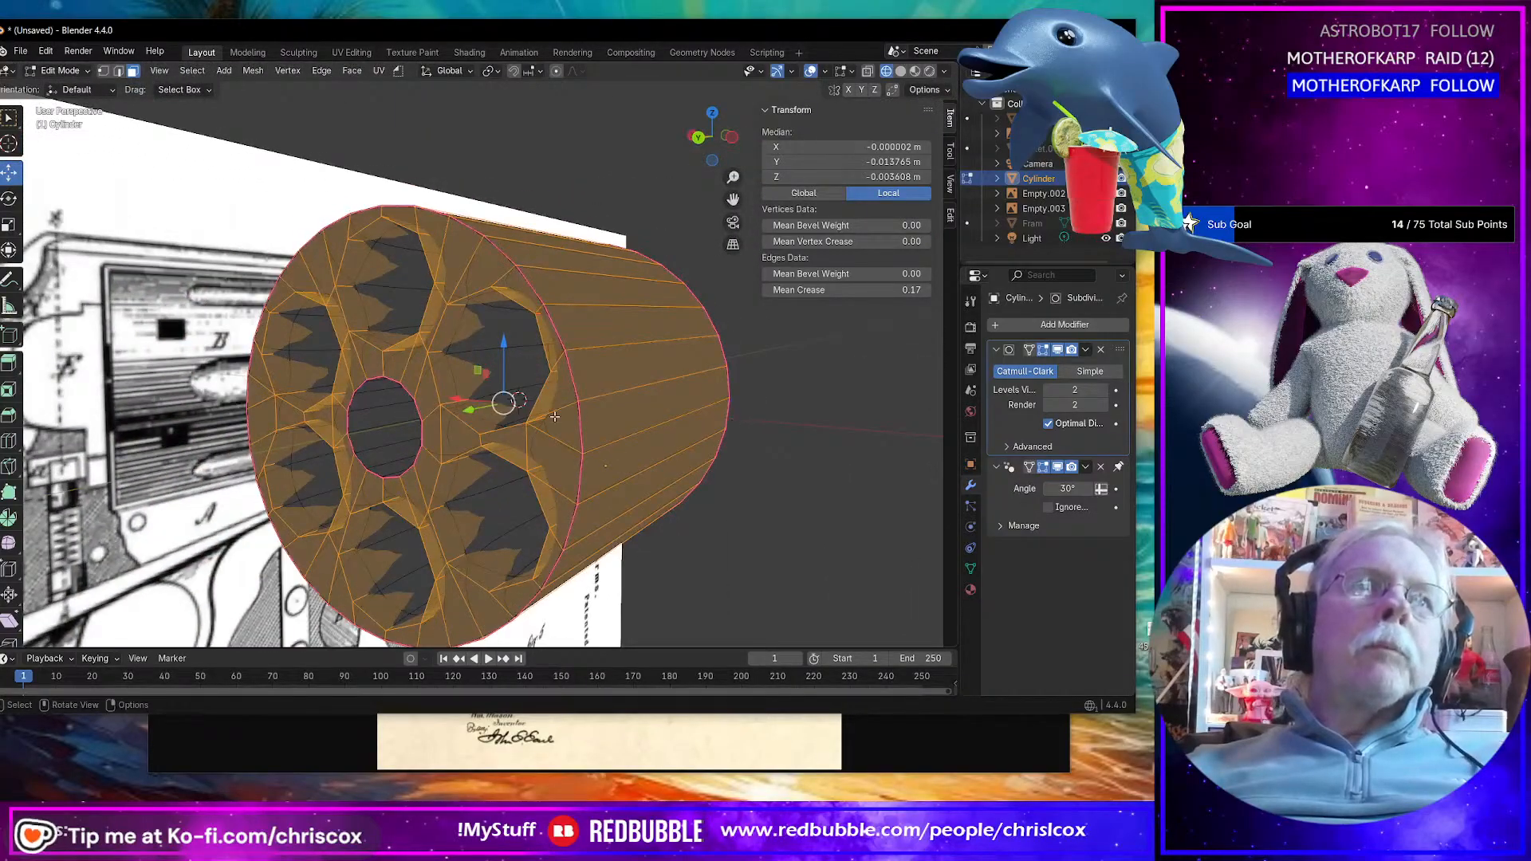
# Step: In edge mode, try collecting the rim edges of the chamber between the center bore and the cylinder's outer wall
pyautogui.keyDown('alt'); pyautogui.click(540, 396); pyautogui.keyUp('alt')
pyautogui.moveTo(537, 401); pyautogui.dragTo(539, 412, button='middle')
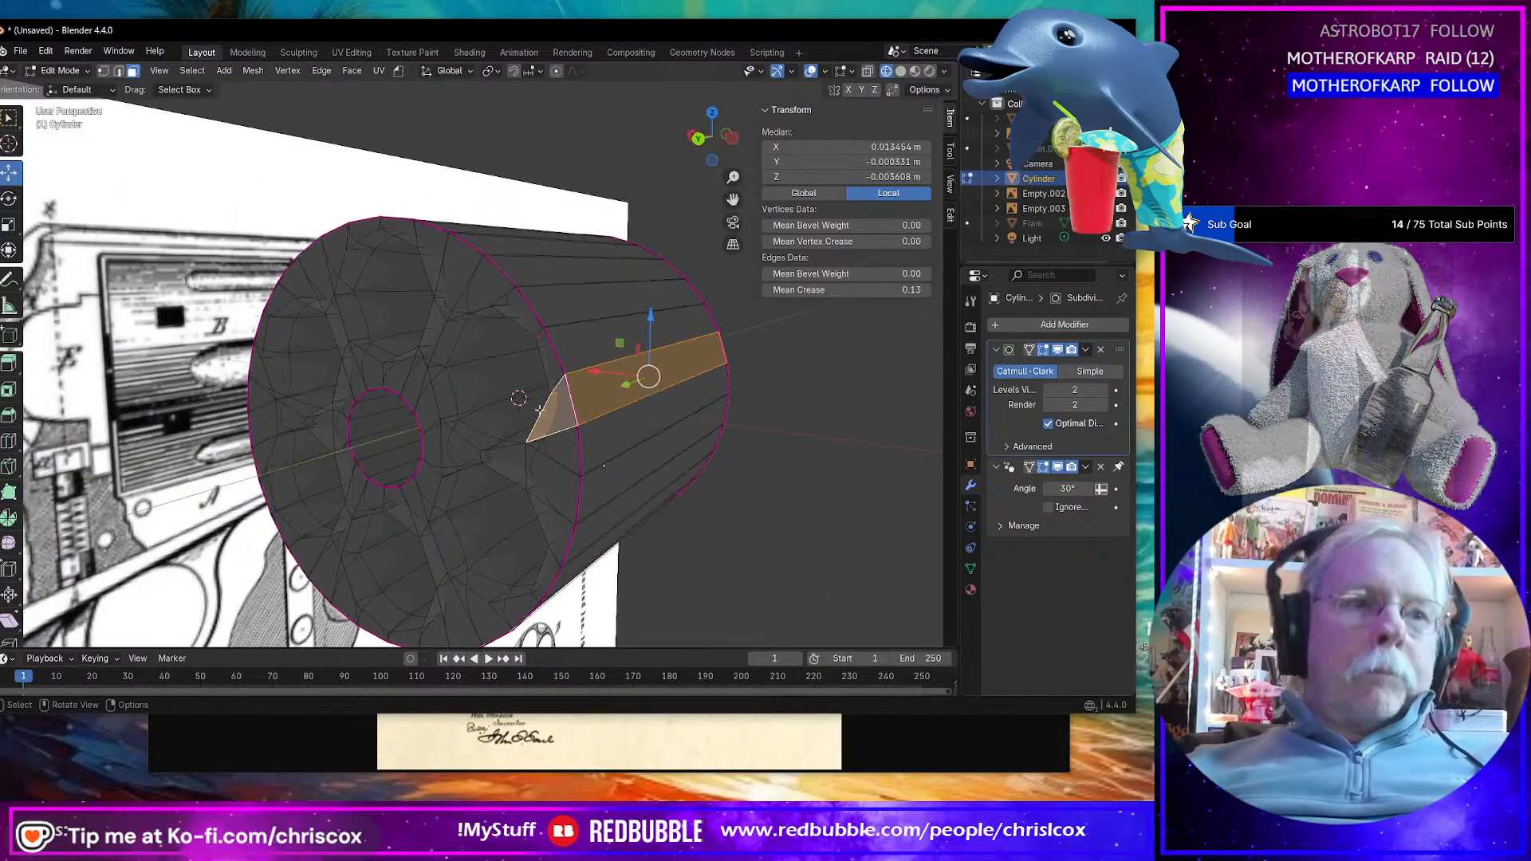
pyautogui.press('2')
pyautogui.keyDown('alt'); pyautogui.click(549, 411); pyautogui.keyUp('alt')
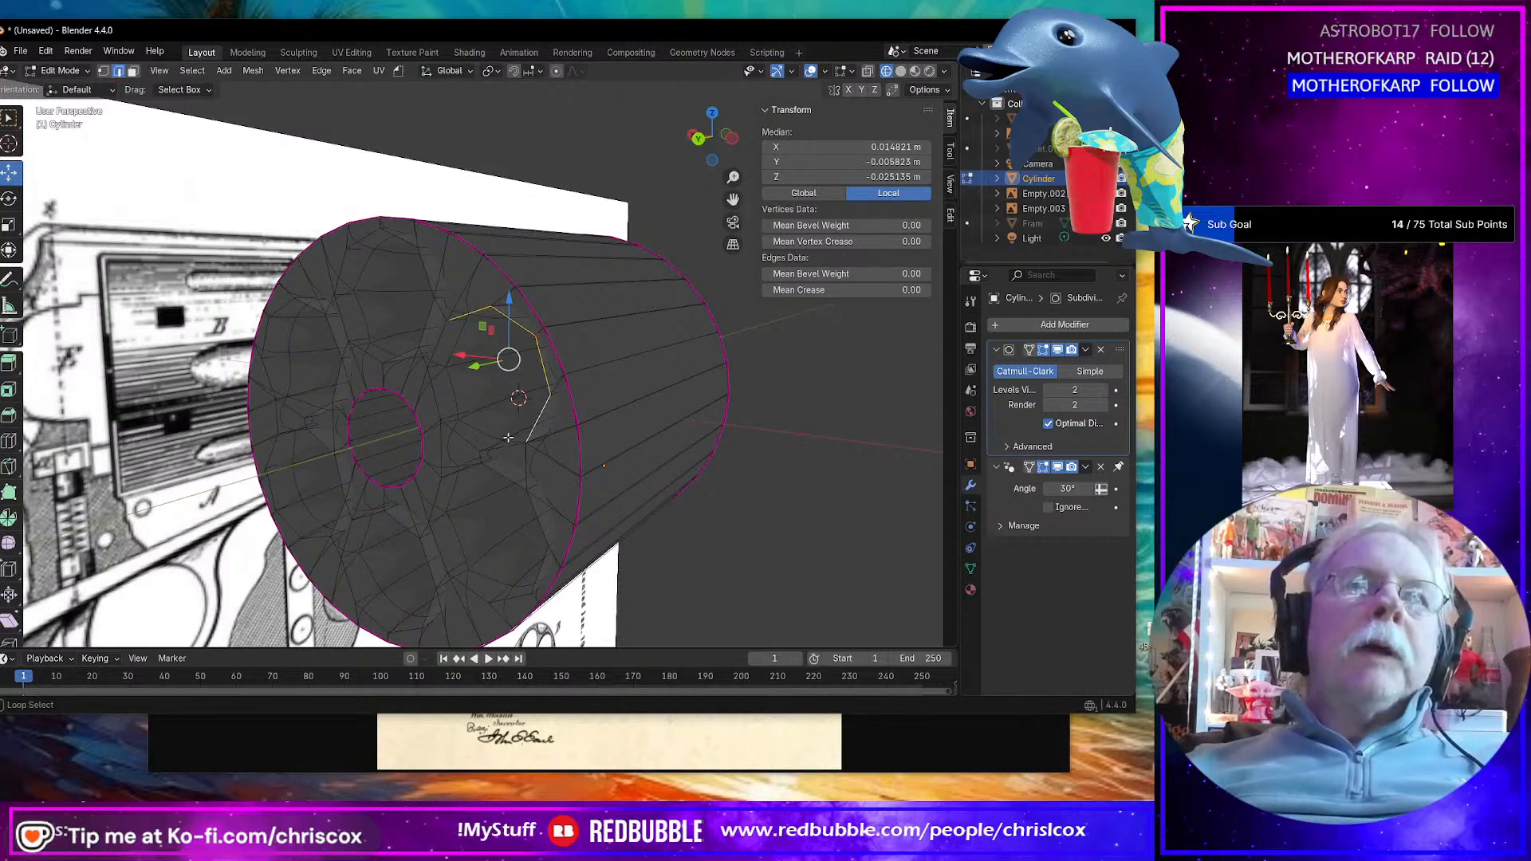
pyautogui.keyDown('alt'); pyautogui.click(542, 399); pyautogui.keyUp('alt')
pyautogui.click(867, 72)
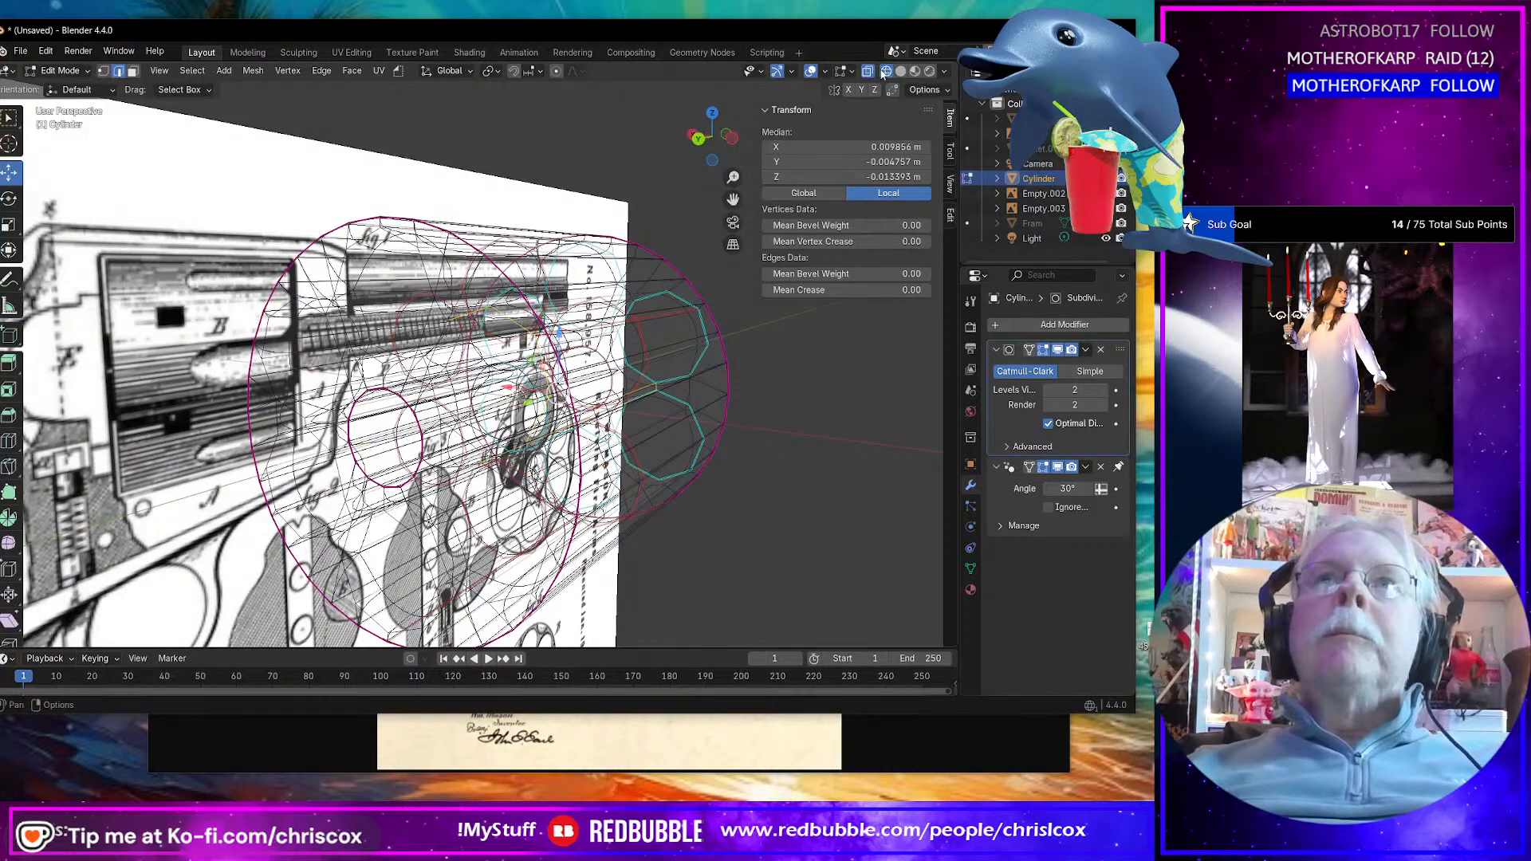
pyautogui.click(867, 72)
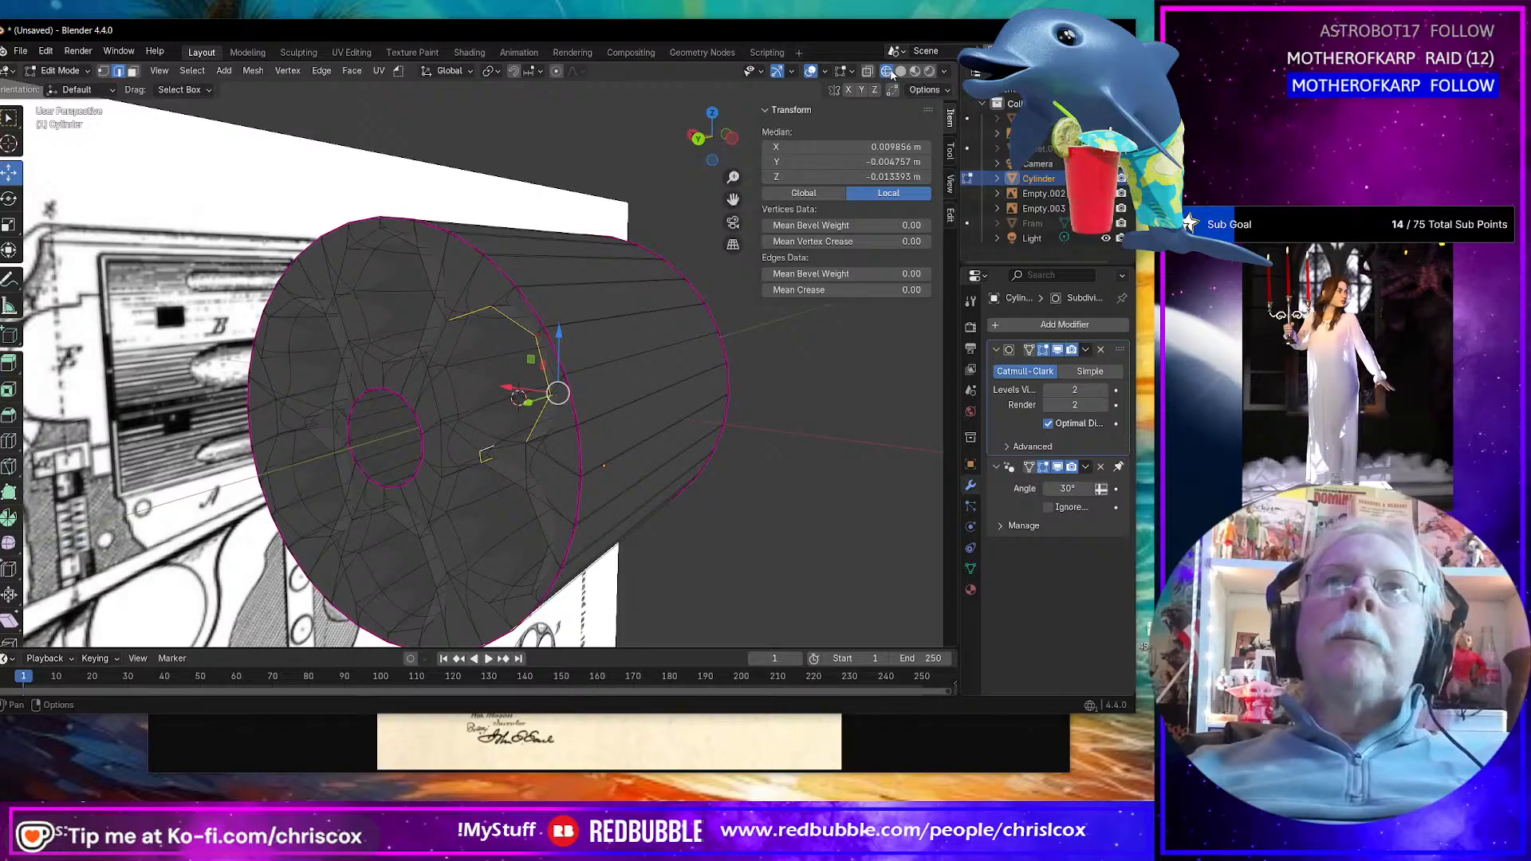
pyautogui.keyDown('alt'); pyautogui.click(442, 334); pyautogui.keyUp('alt')
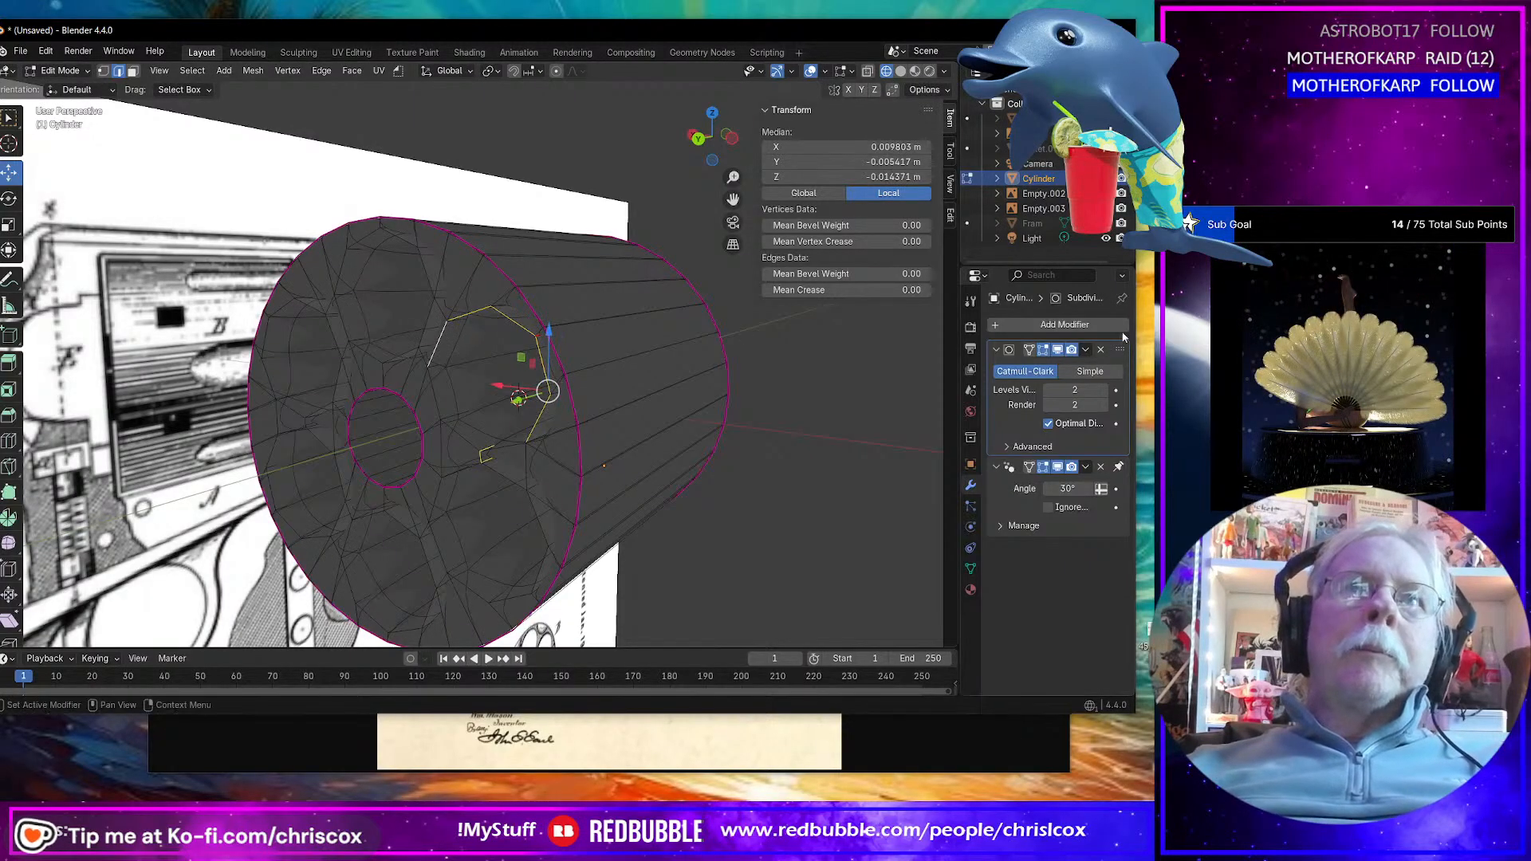
# Step: Set the subdivision's viewport level to 0 and restart the chamber rim selection from its lower edges
pyautogui.click(1049, 389)
pyautogui.click(1049, 389)
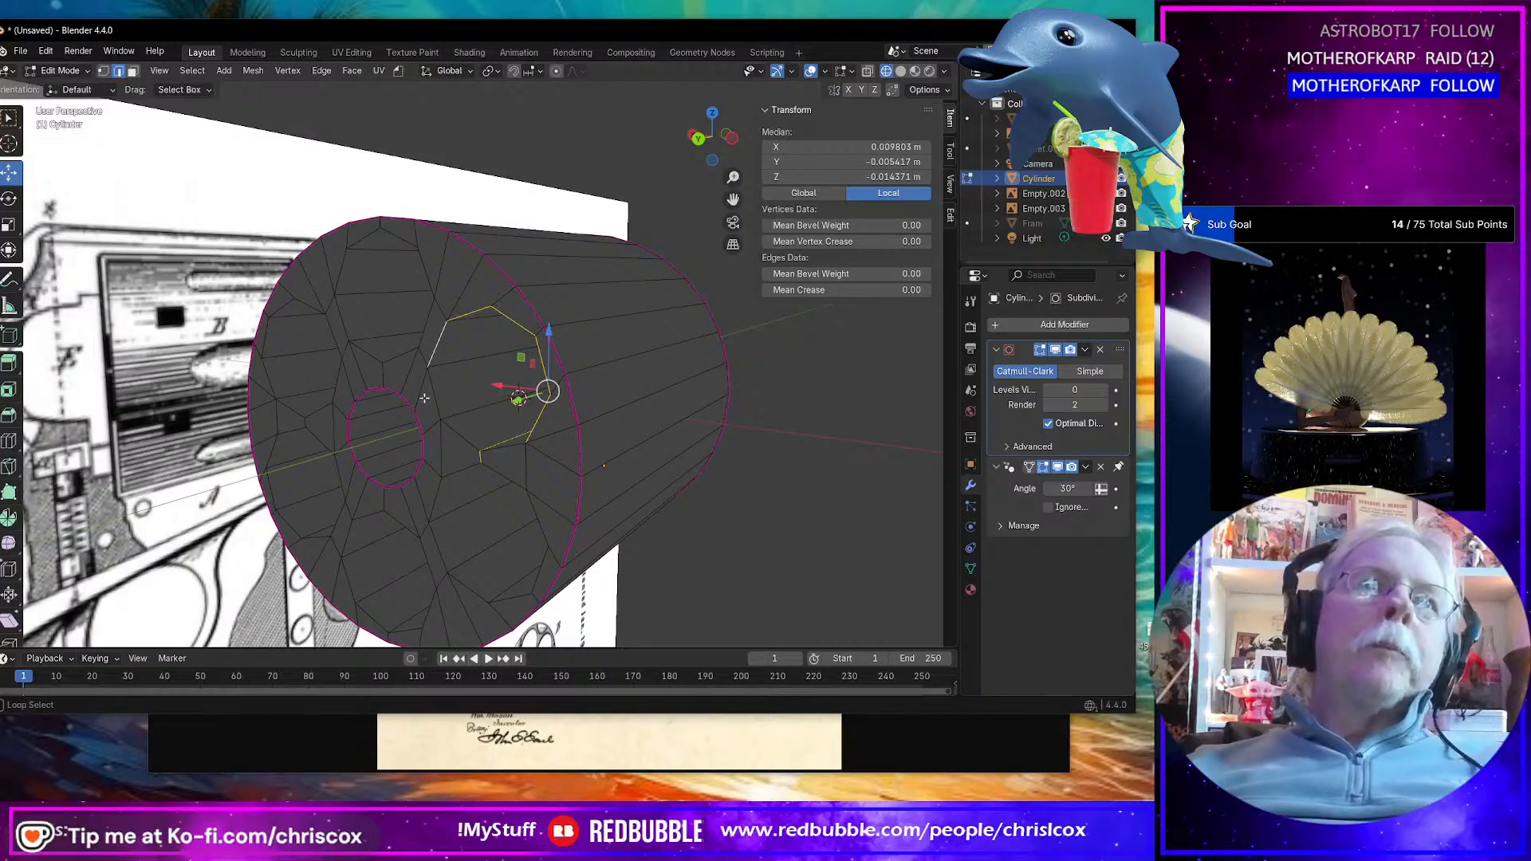
pyautogui.keyDown('alt'); pyautogui.click(495, 439); pyautogui.keyUp('alt')
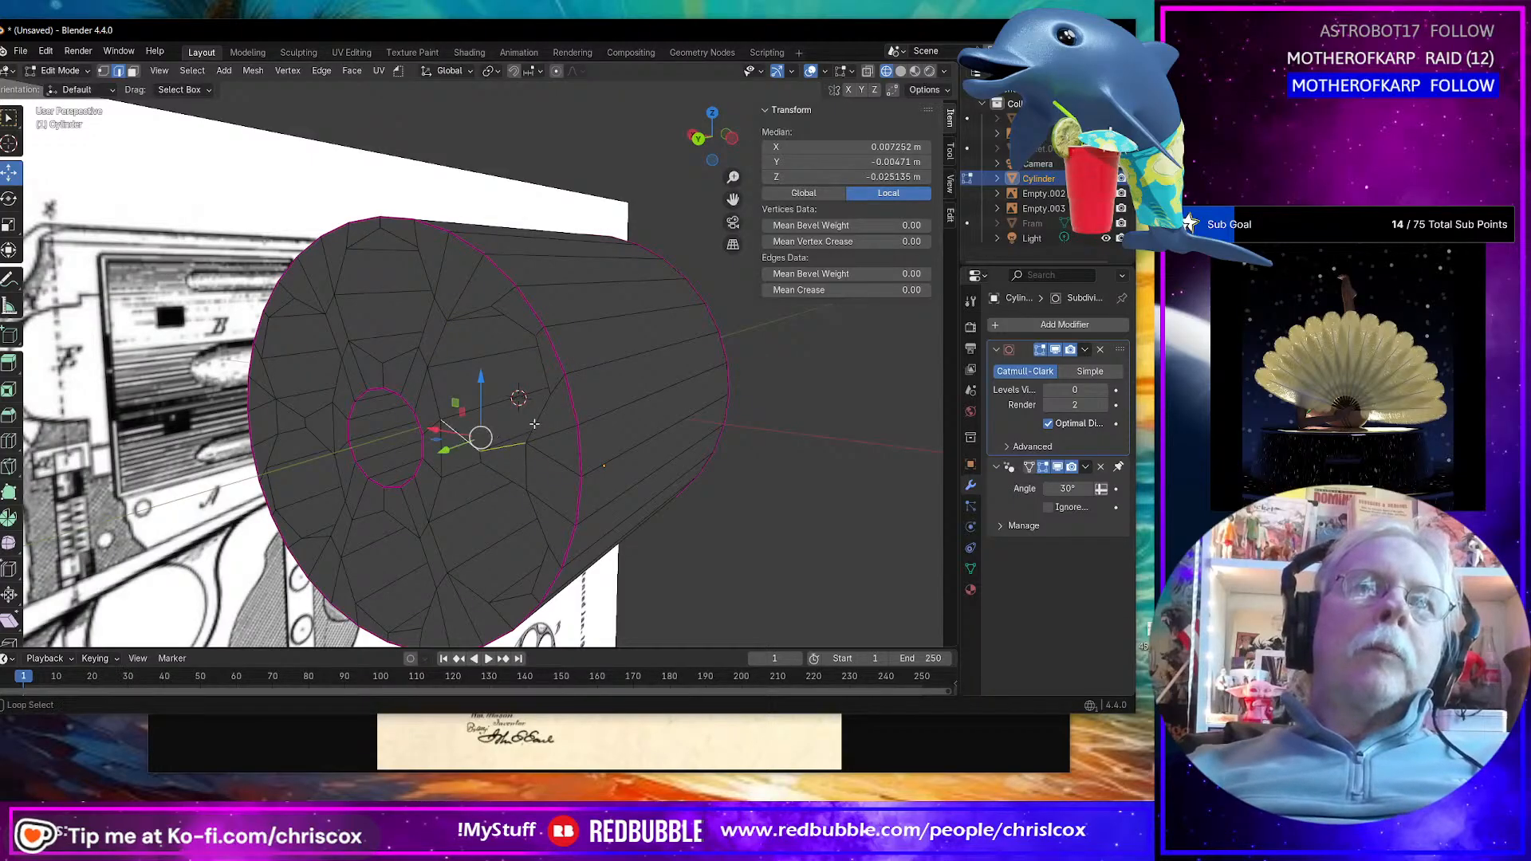
# Step: Select the rim edges of all six chamber holes on the cylinder's end face and set their mean crease to 1.00
pyautogui.keyDown('alt'); pyautogui.click(518, 337); pyautogui.keyUp('alt')
pyautogui.keyDown('alt'); pyautogui.click(443, 341); pyautogui.keyUp('alt')
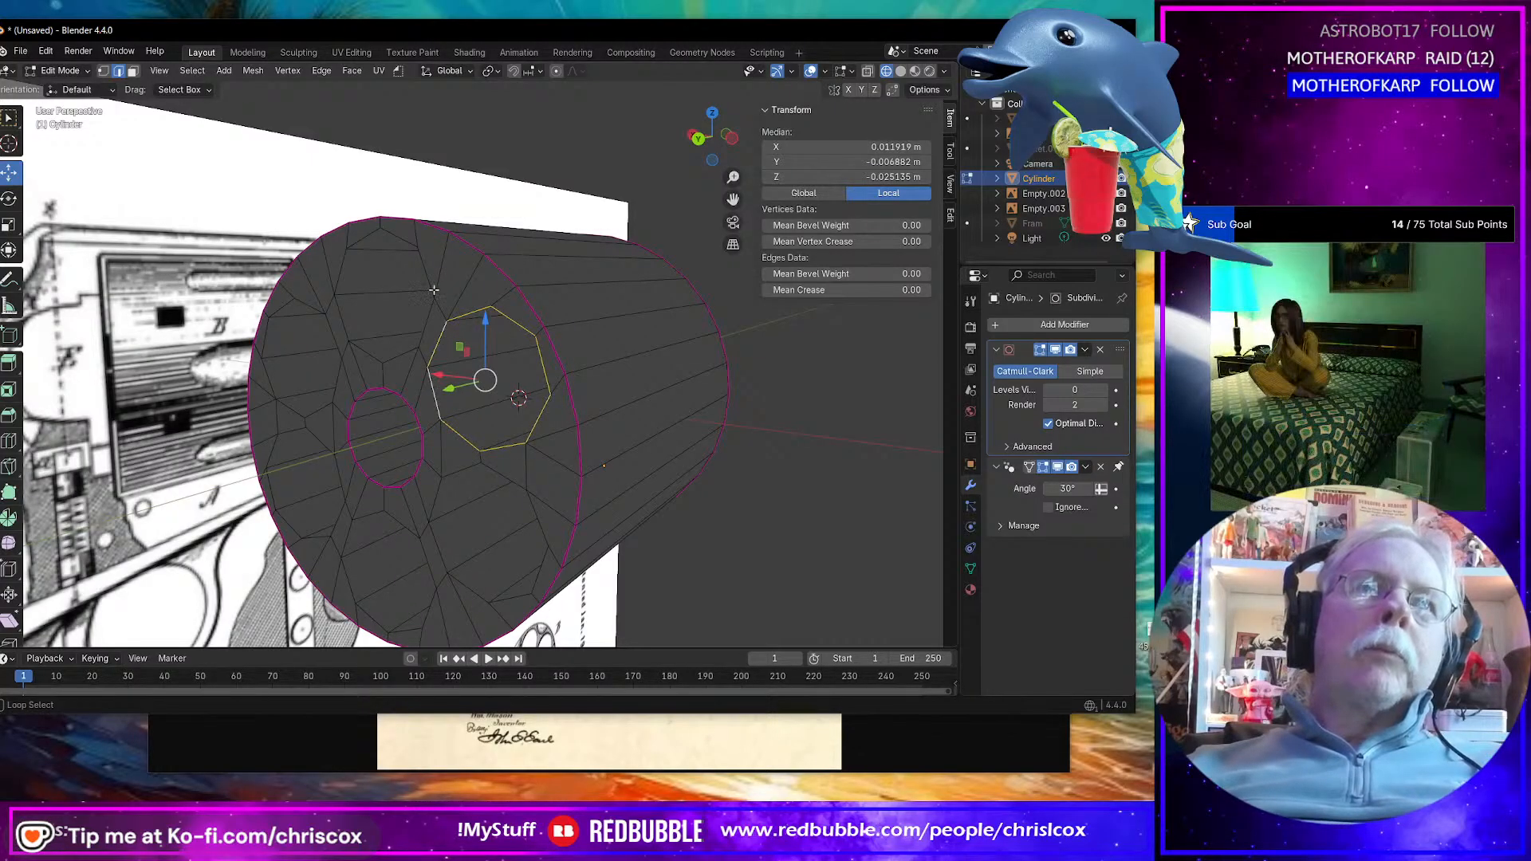
pyautogui.keyDown('alt'); pyautogui.keyDown('shift'); pyautogui.click(366, 254); pyautogui.keyUp('shift'); pyautogui.keyUp('alt')
pyautogui.keyDown('alt'); pyautogui.keyDown('shift'); pyautogui.click(343, 318); pyautogui.keyUp('shift'); pyautogui.keyUp('alt')
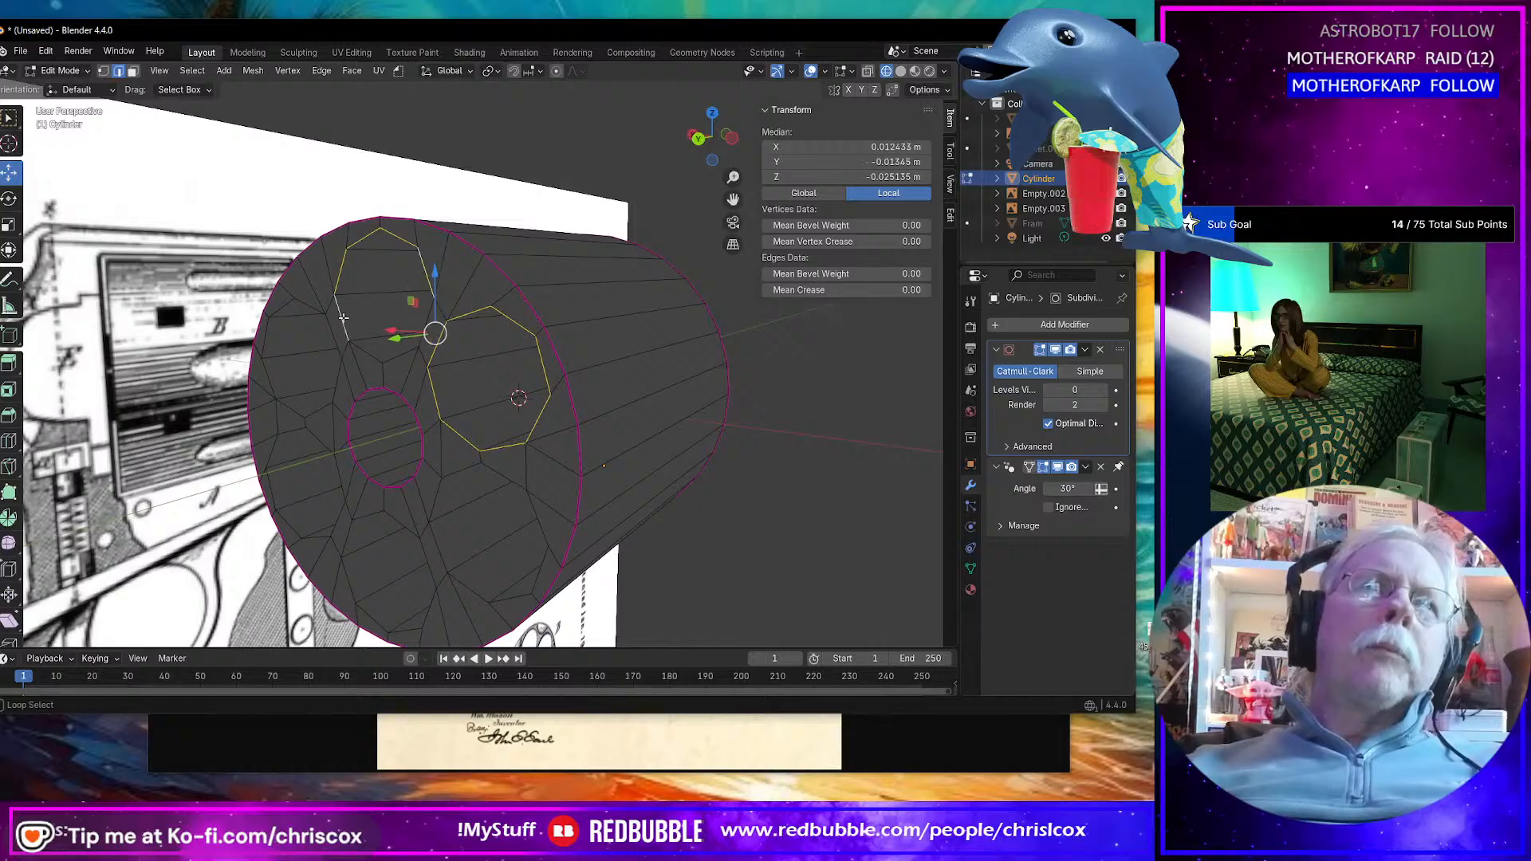
pyautogui.keyDown('alt'); pyautogui.keyDown('shift'); pyautogui.click(367, 351); pyautogui.keyUp('shift'); pyautogui.keyUp('alt')
pyautogui.keyDown('alt'); pyautogui.keyDown('shift'); pyautogui.click(369, 352); pyautogui.keyUp('shift'); pyautogui.keyUp('alt')
pyautogui.keyDown('alt'); pyautogui.keyDown('shift'); pyautogui.click(418, 335); pyautogui.keyUp('shift'); pyautogui.keyUp('alt')
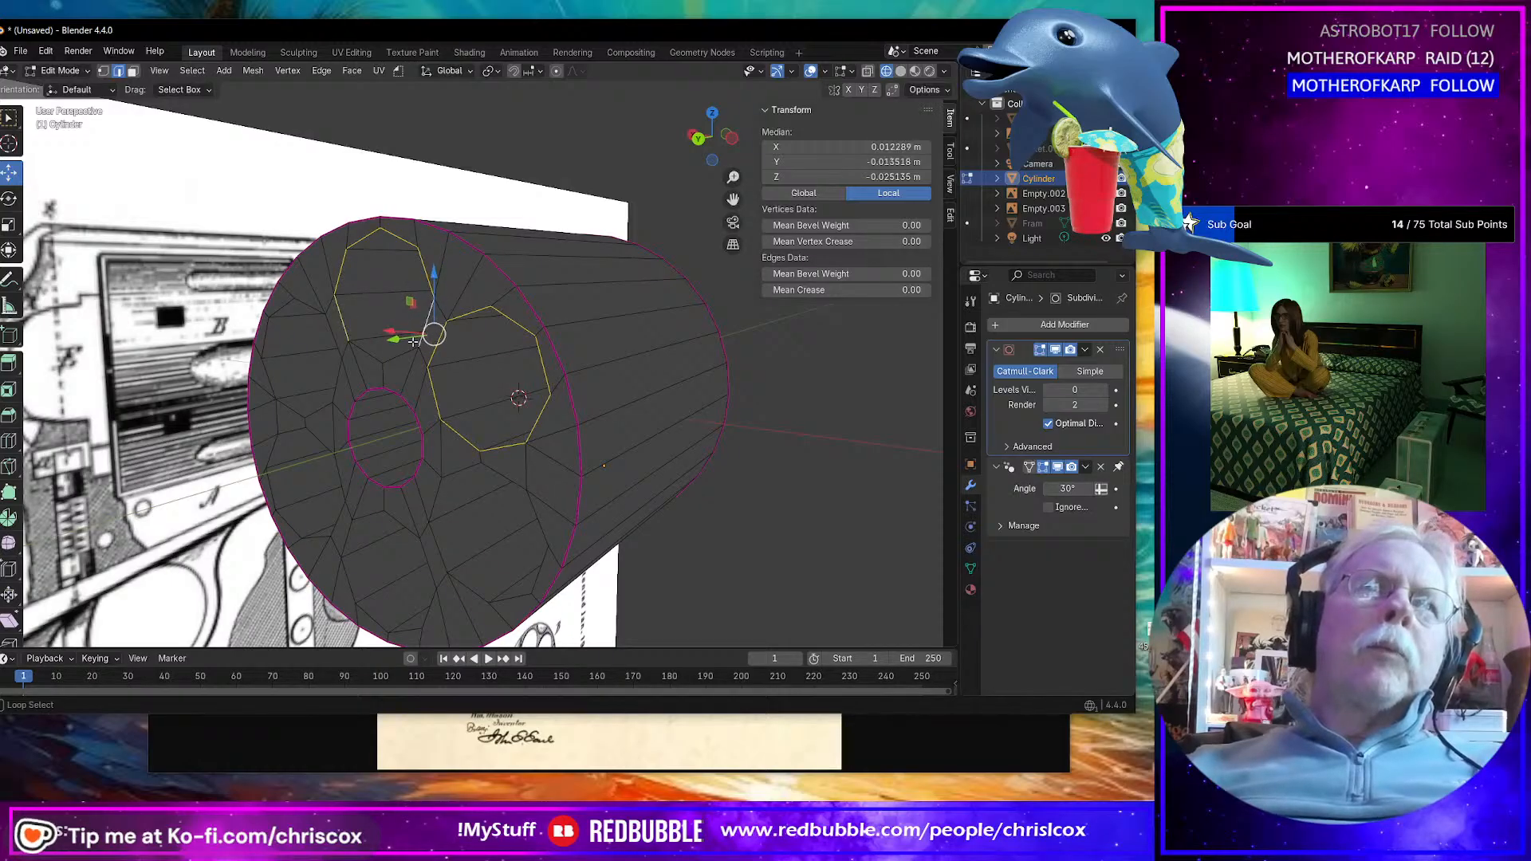
pyautogui.keyDown('alt'); pyautogui.keyDown('shift'); pyautogui.click(387, 358); pyautogui.keyUp('shift'); pyautogui.keyUp('alt')
pyautogui.keyDown('alt'); pyautogui.keyDown('shift'); pyautogui.click(314, 308); pyautogui.keyUp('shift'); pyautogui.keyUp('alt')
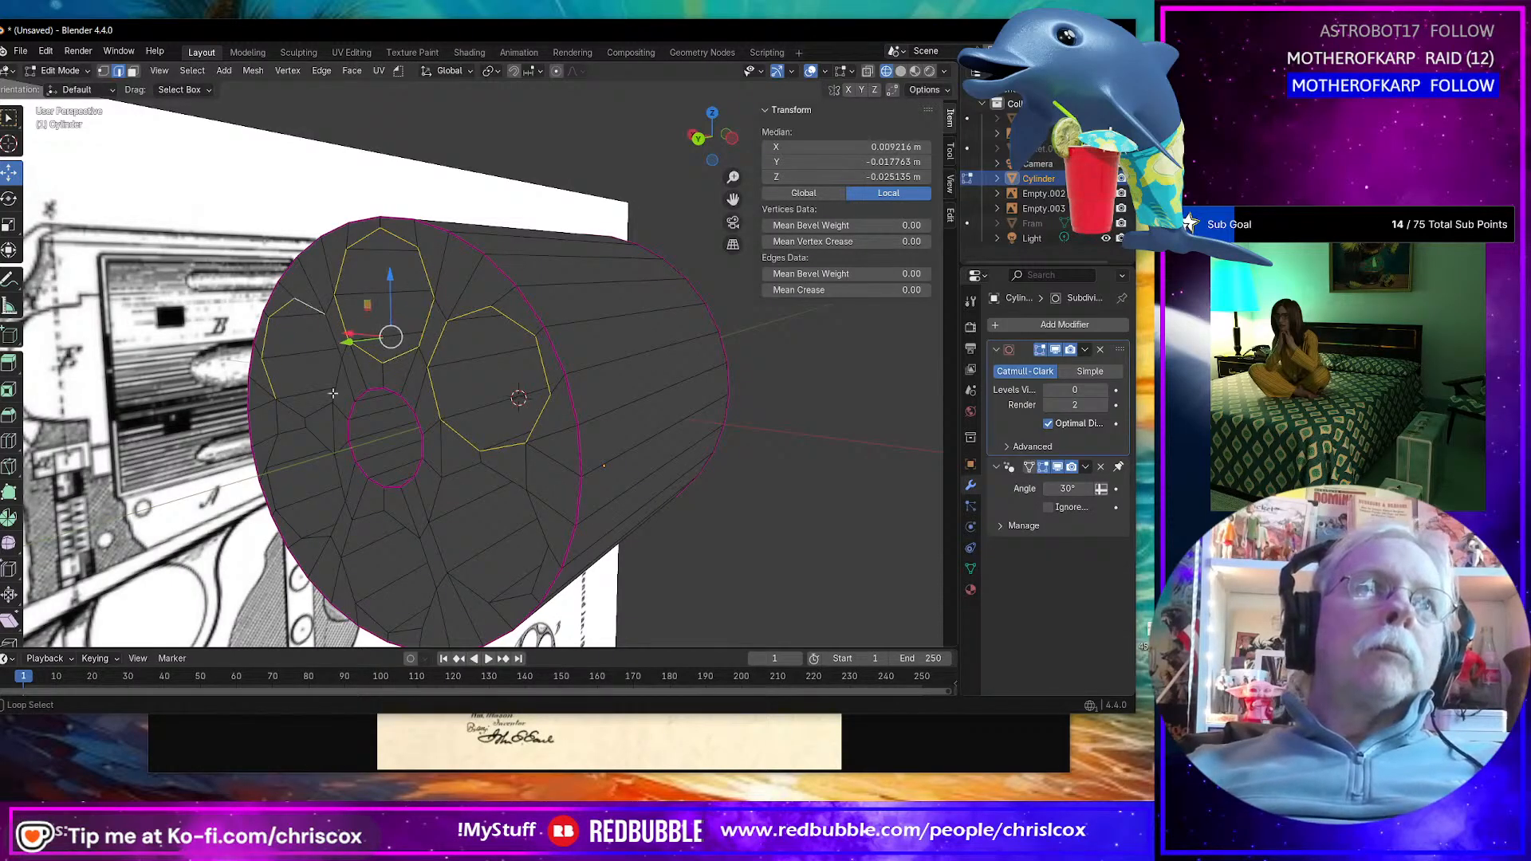
pyautogui.keyDown('alt'); pyautogui.keyDown('shift'); pyautogui.click(335, 385); pyautogui.keyUp('shift'); pyautogui.keyUp('alt')
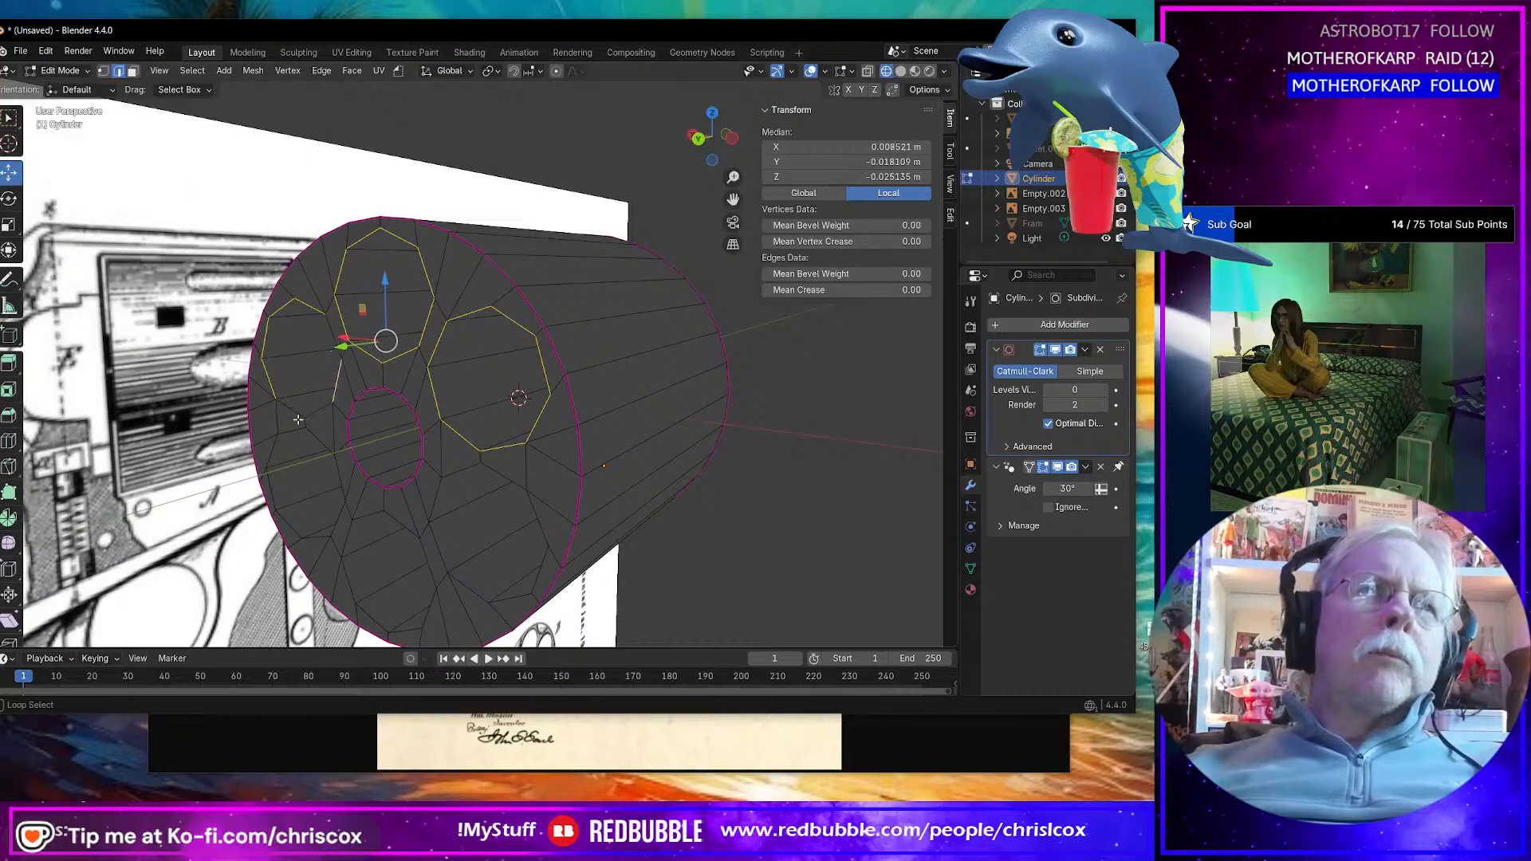
pyautogui.keyDown('alt'); pyautogui.keyDown('shift'); pyautogui.click(297, 412); pyautogui.keyUp('shift'); pyautogui.keyUp('alt')
pyautogui.keyDown('alt'); pyautogui.keyDown('shift'); pyautogui.click(282, 461); pyautogui.keyUp('shift'); pyautogui.keyUp('alt')
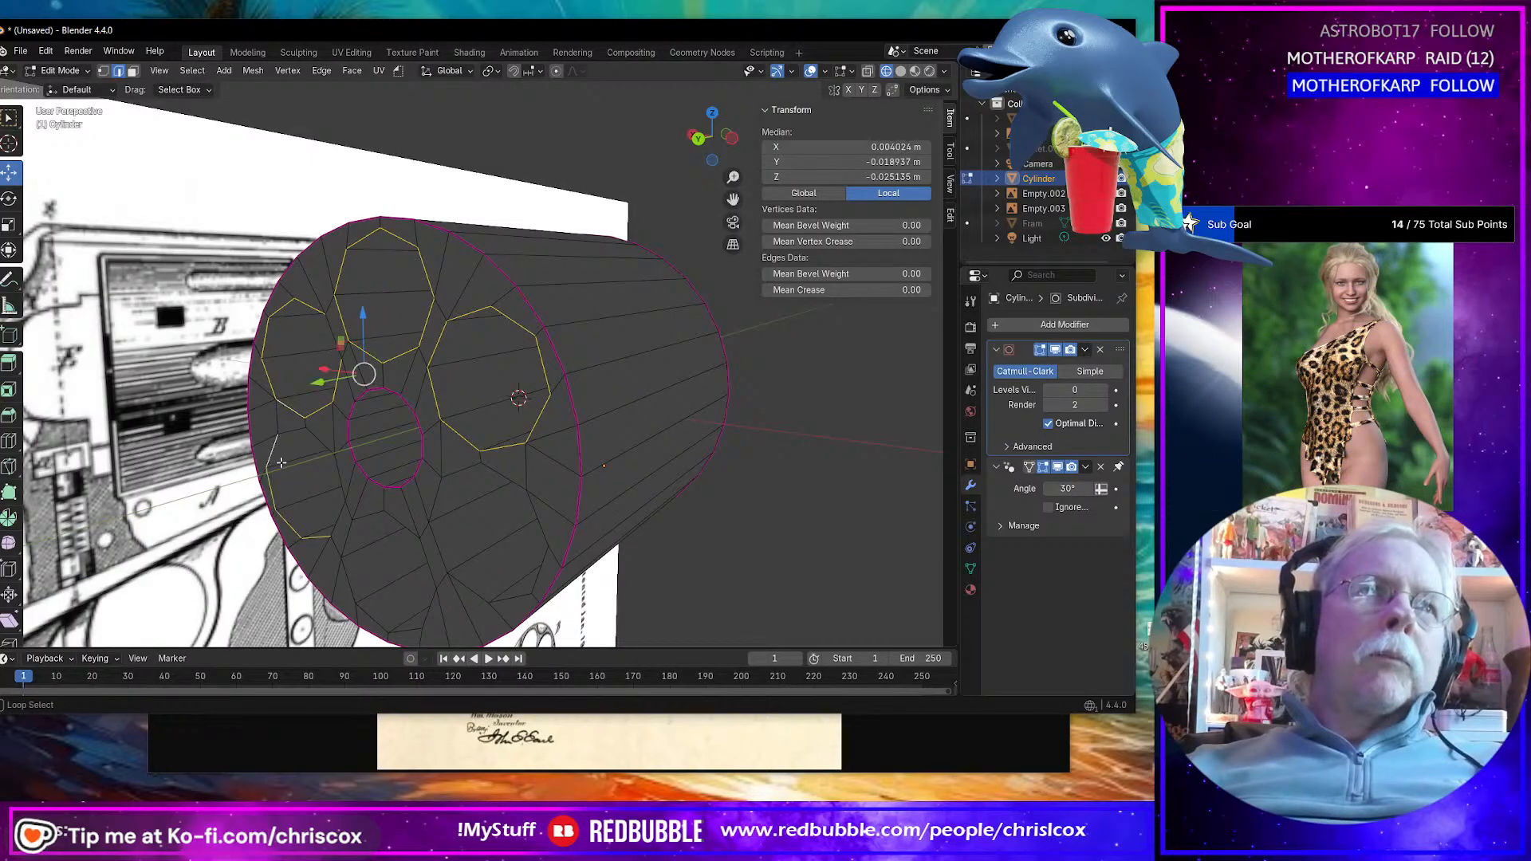
pyautogui.keyDown('alt'); pyautogui.keyDown('shift'); pyautogui.click(300, 432); pyautogui.keyUp('shift'); pyautogui.keyUp('alt')
pyautogui.keyDown('alt'); pyautogui.keyDown('shift'); pyautogui.click(340, 484); pyautogui.keyUp('shift'); pyautogui.keyUp('alt')
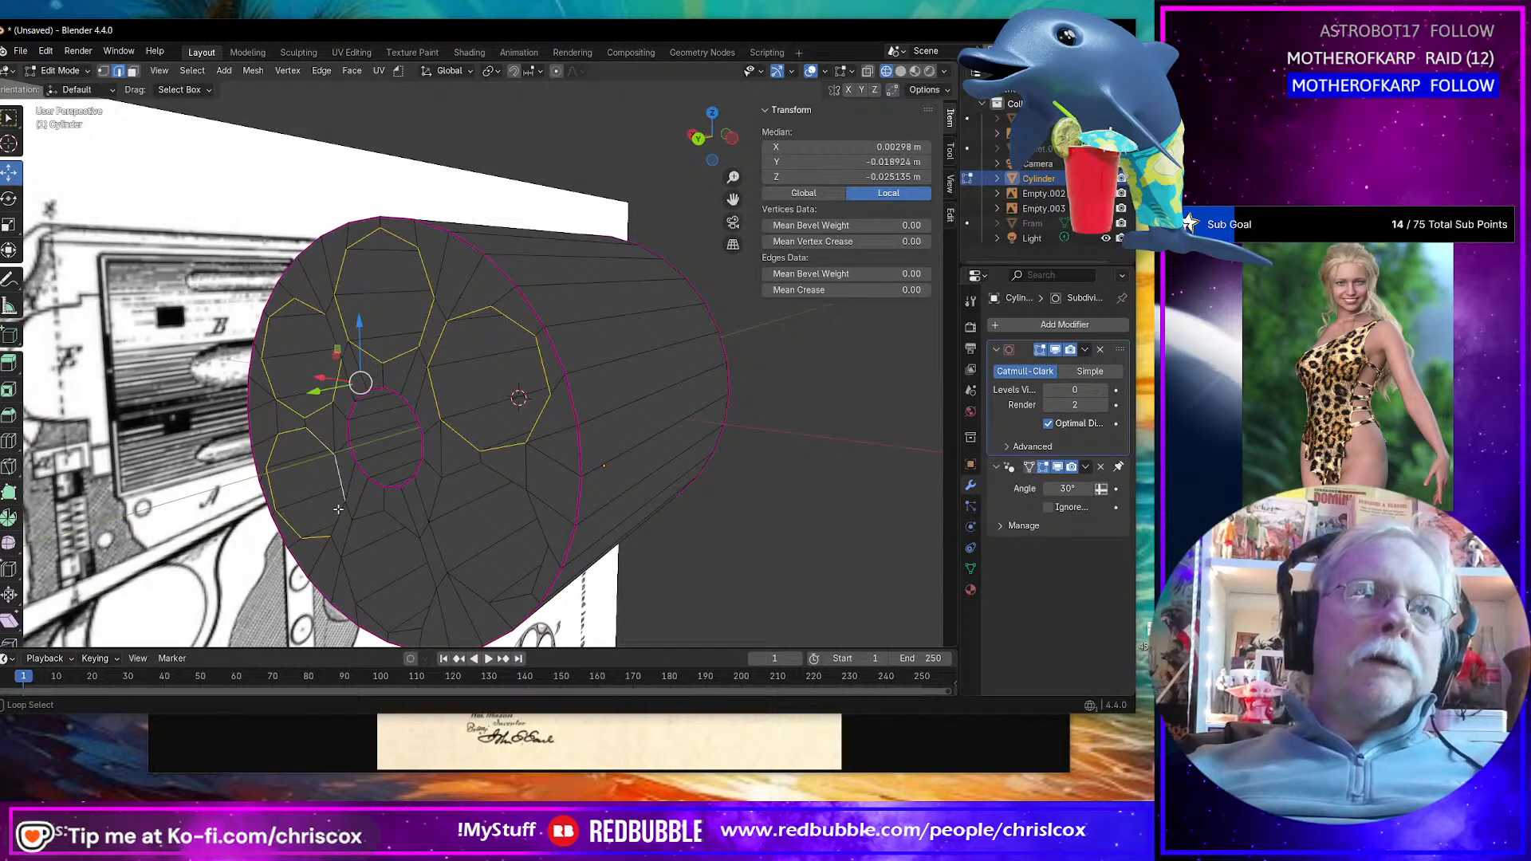
pyautogui.keyDown('alt'); pyautogui.keyDown('shift'); pyautogui.click(361, 547); pyautogui.keyUp('shift'); pyautogui.keyUp('alt')
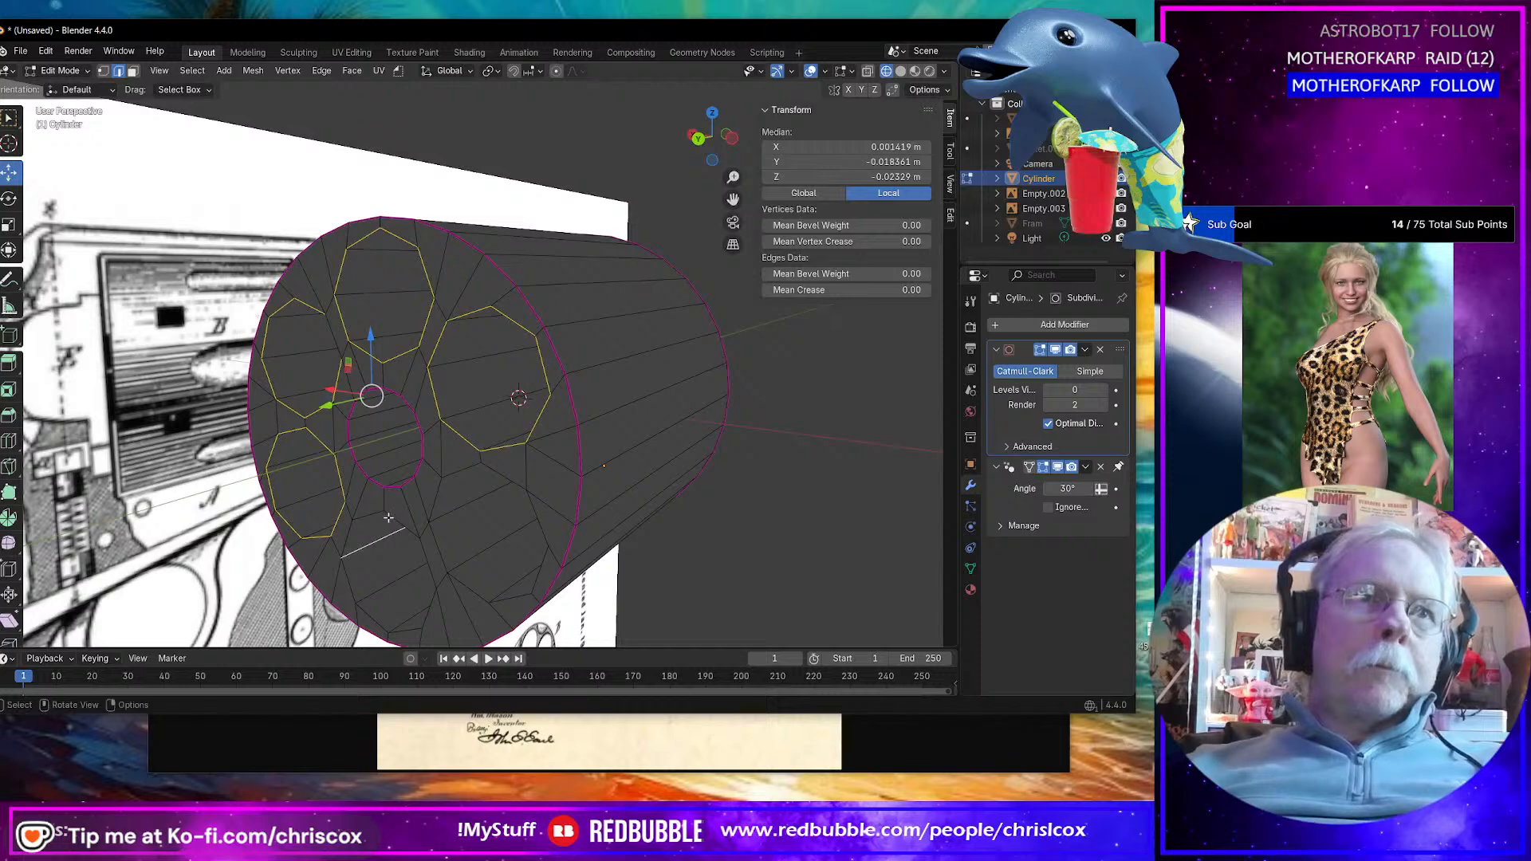
pyautogui.keyDown('alt'); pyautogui.keyDown('shift'); pyautogui.click(378, 515); pyautogui.keyUp('shift'); pyautogui.keyUp('alt')
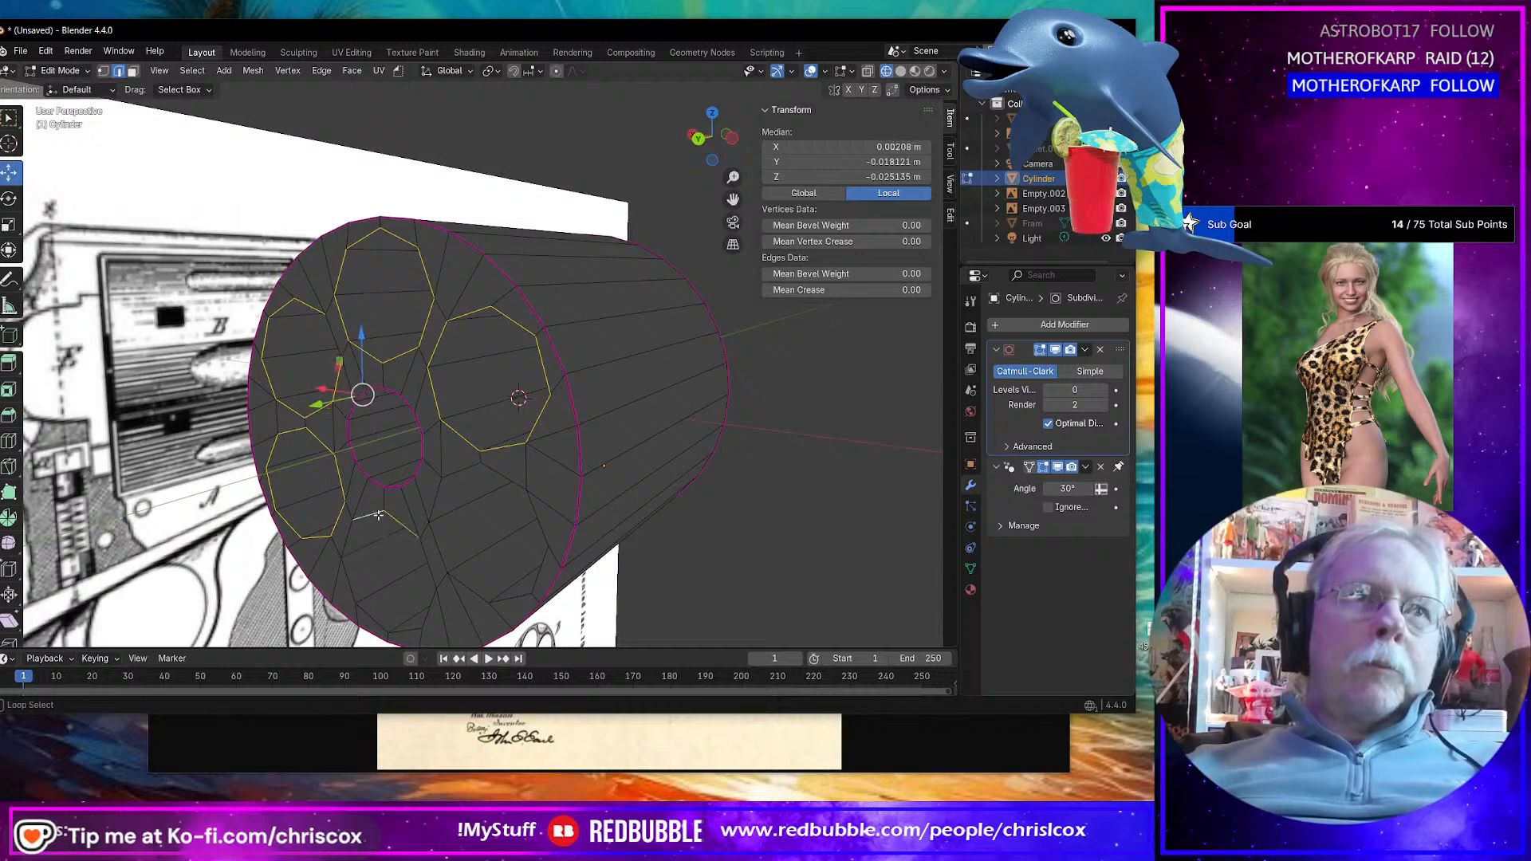
pyautogui.keyDown('alt'); pyautogui.keyDown('shift'); pyautogui.click(373, 611); pyautogui.keyUp('shift'); pyautogui.keyUp('alt')
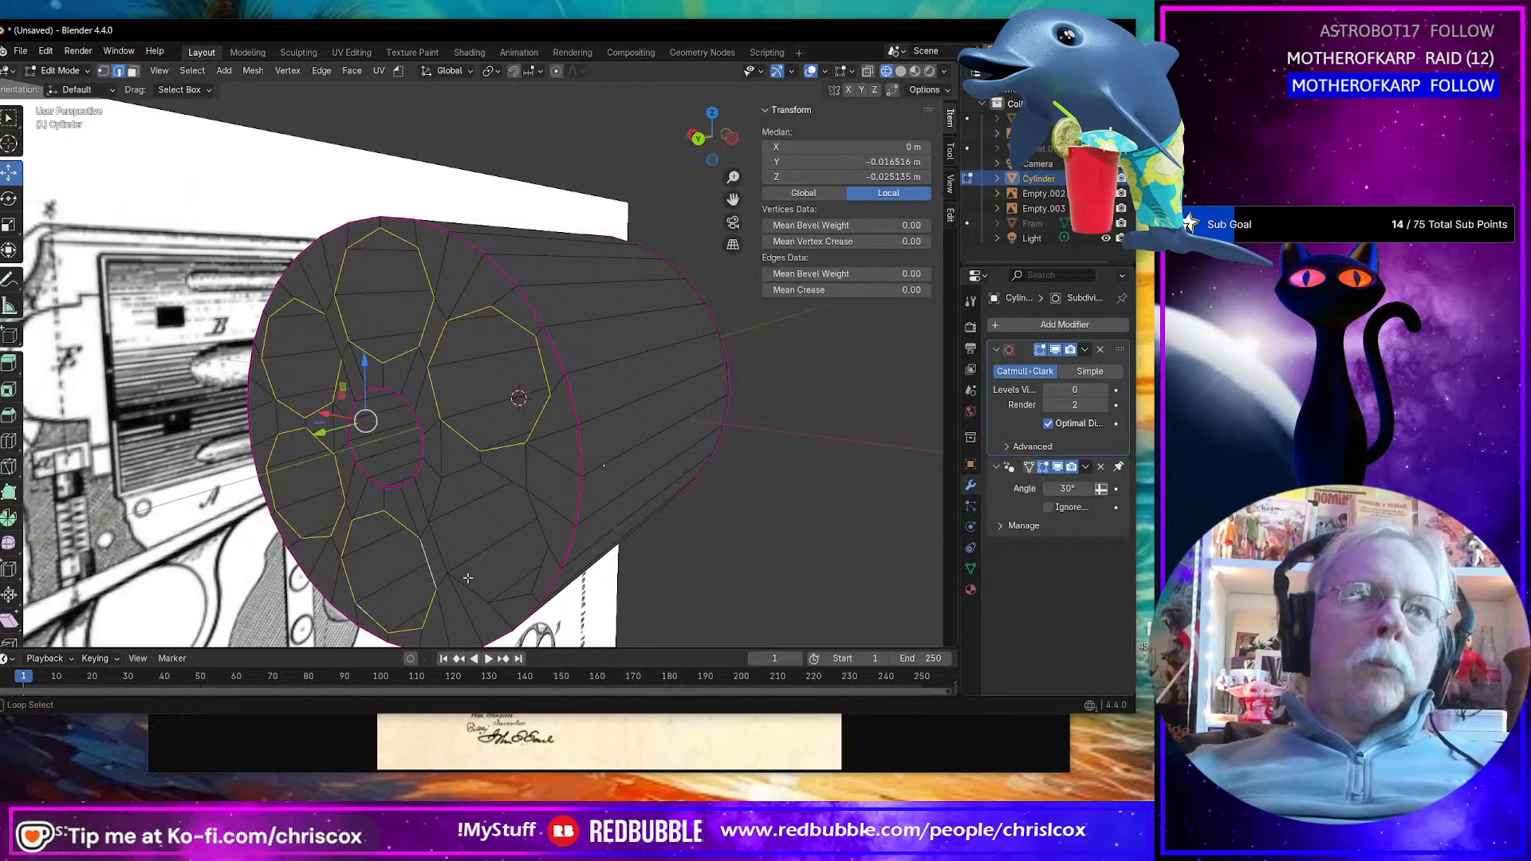
pyautogui.keyDown('alt'); pyautogui.keyDown('shift'); pyautogui.click(455, 562); pyautogui.keyUp('shift'); pyautogui.keyUp('alt')
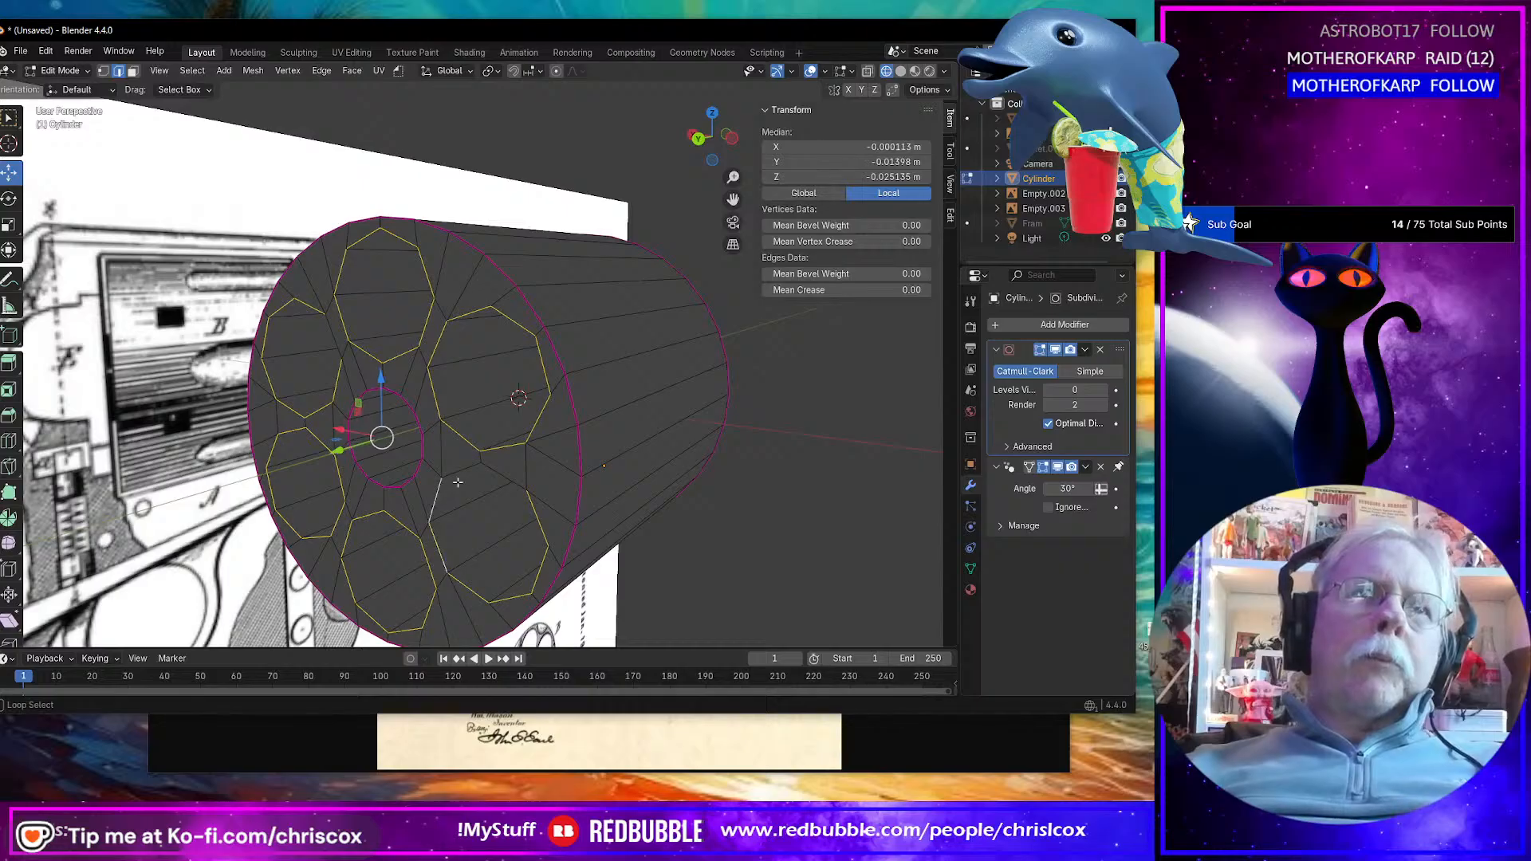
pyautogui.keyDown('alt'); pyautogui.keyDown('shift'); pyautogui.click(503, 473); pyautogui.keyUp('shift'); pyautogui.keyUp('alt')
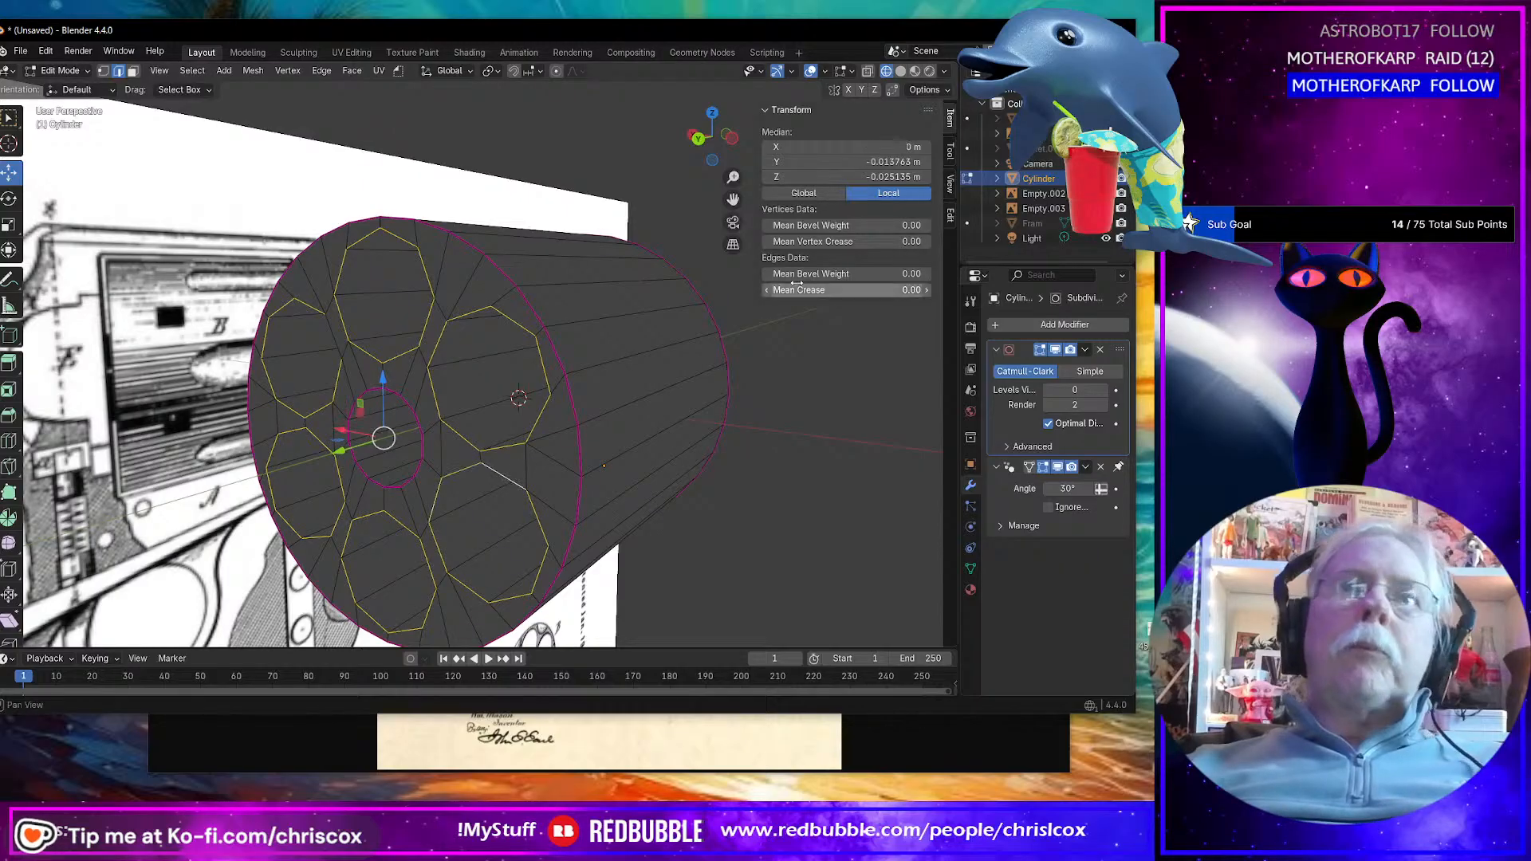
pyautogui.moveTo(870, 285); pyautogui.dragTo(925, 287)
pyautogui.moveTo(630, 423); pyautogui.dragTo(721, 420, button='middle')
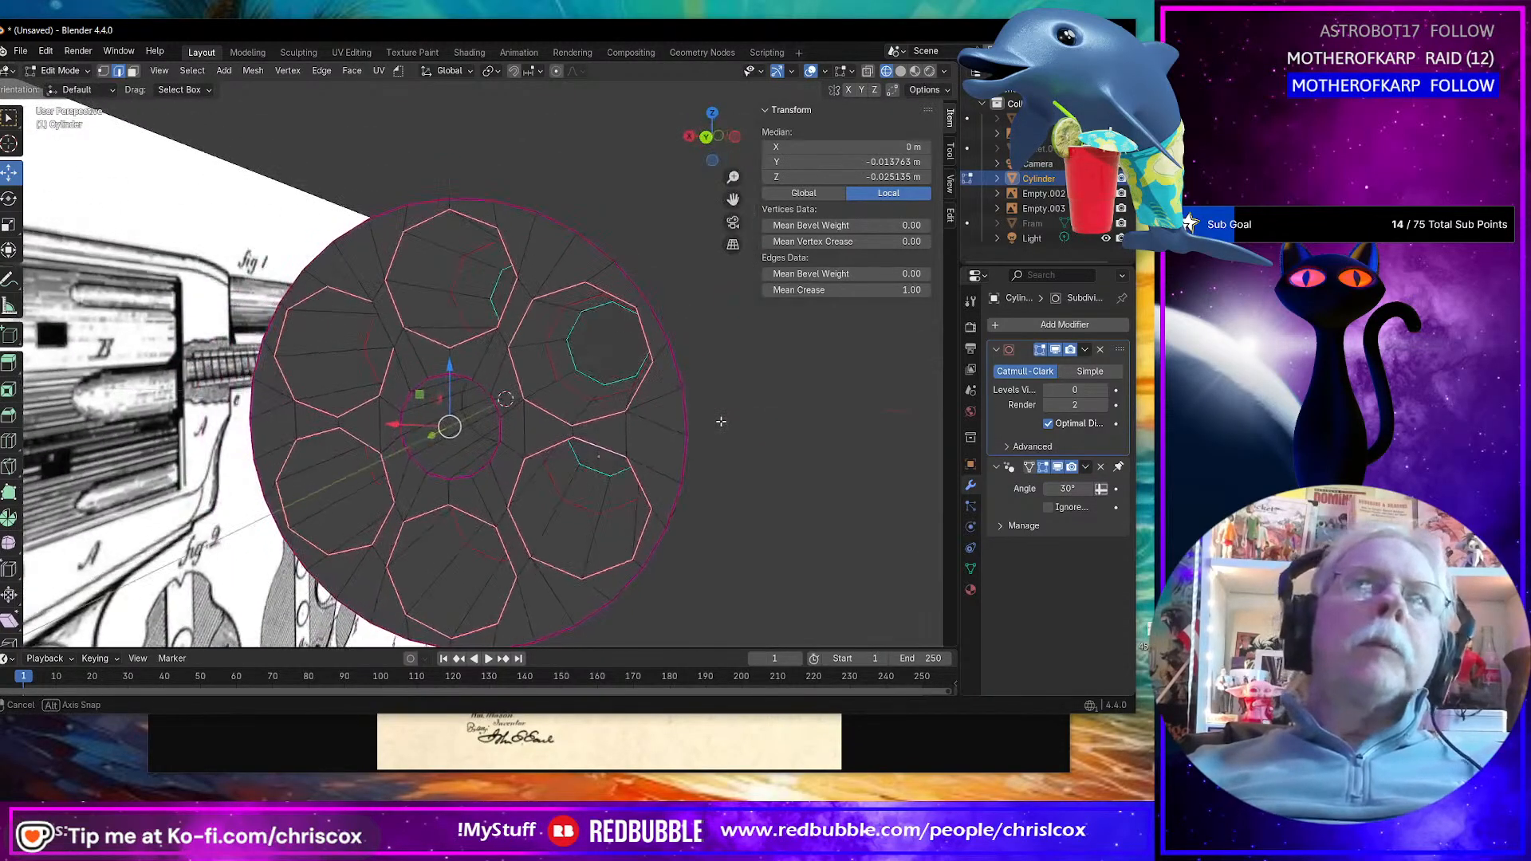
# Step: Set the crease of the missed edge on the upper-left chamber hole's rim to 0.92
pyautogui.click(389, 335)
pyautogui.moveTo(861, 289); pyautogui.dragTo(918, 289)
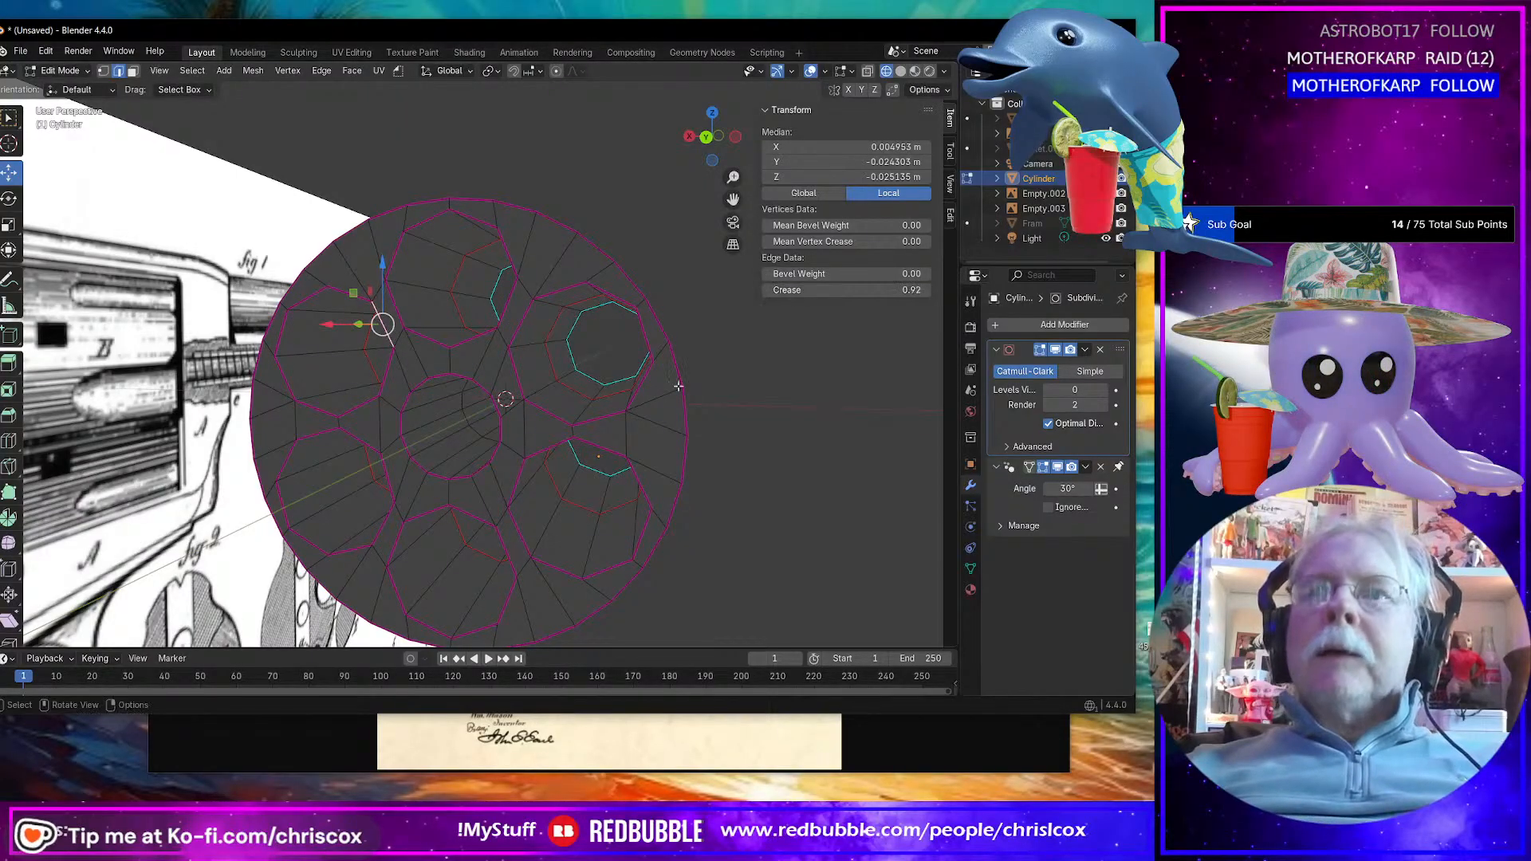
# Step: Select the full rim of the chamber hole nearest the upper outer side on the cylinder's opposite end face
pyautogui.moveTo(654, 431); pyautogui.dragTo(519, 372, button='middle')
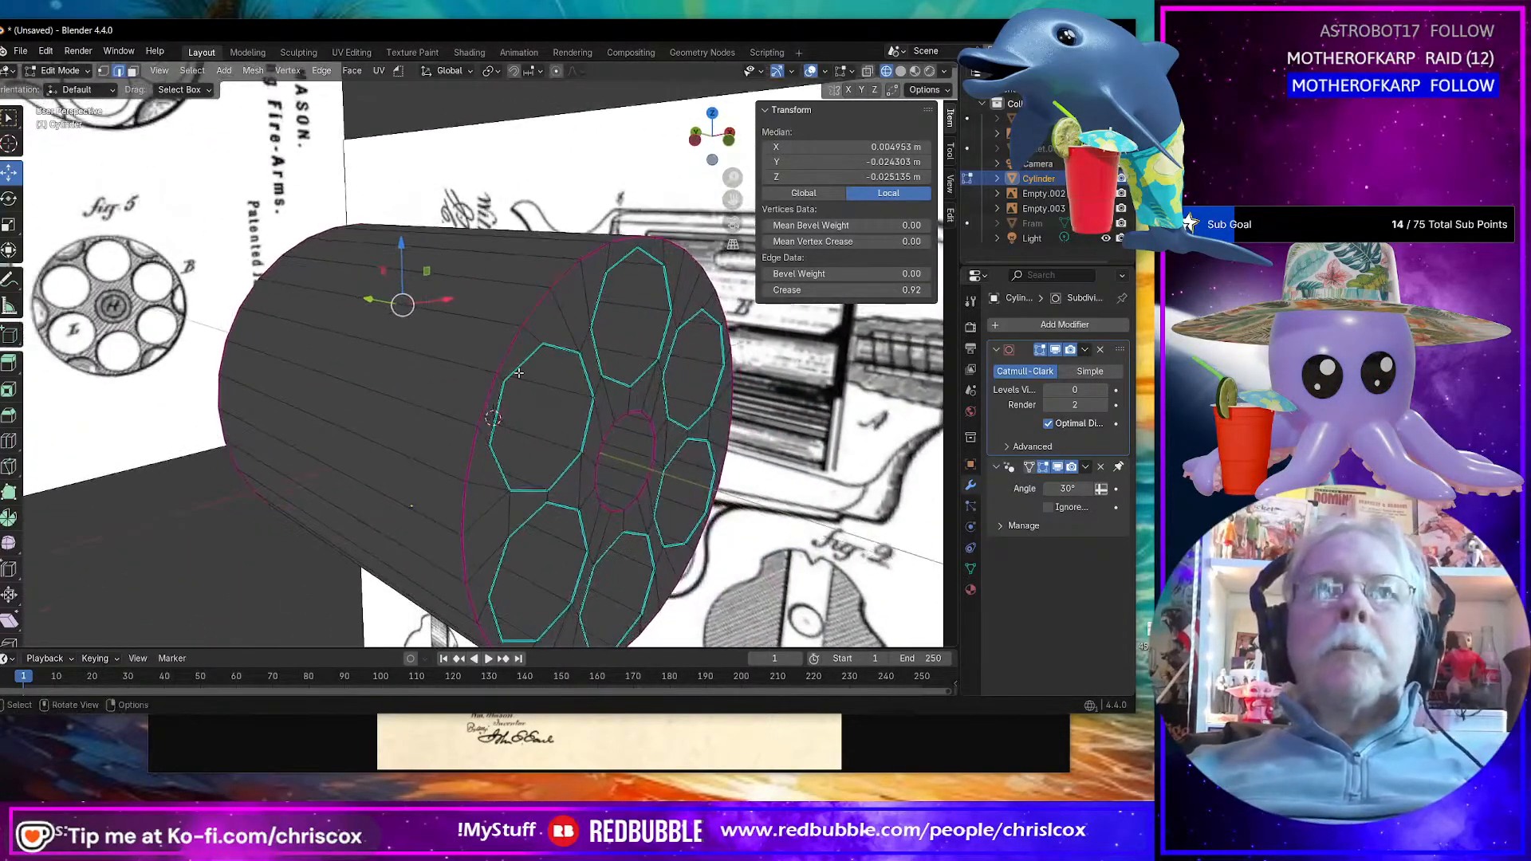
pyautogui.keyDown('alt'); pyautogui.click(542, 348); pyautogui.keyUp('alt')
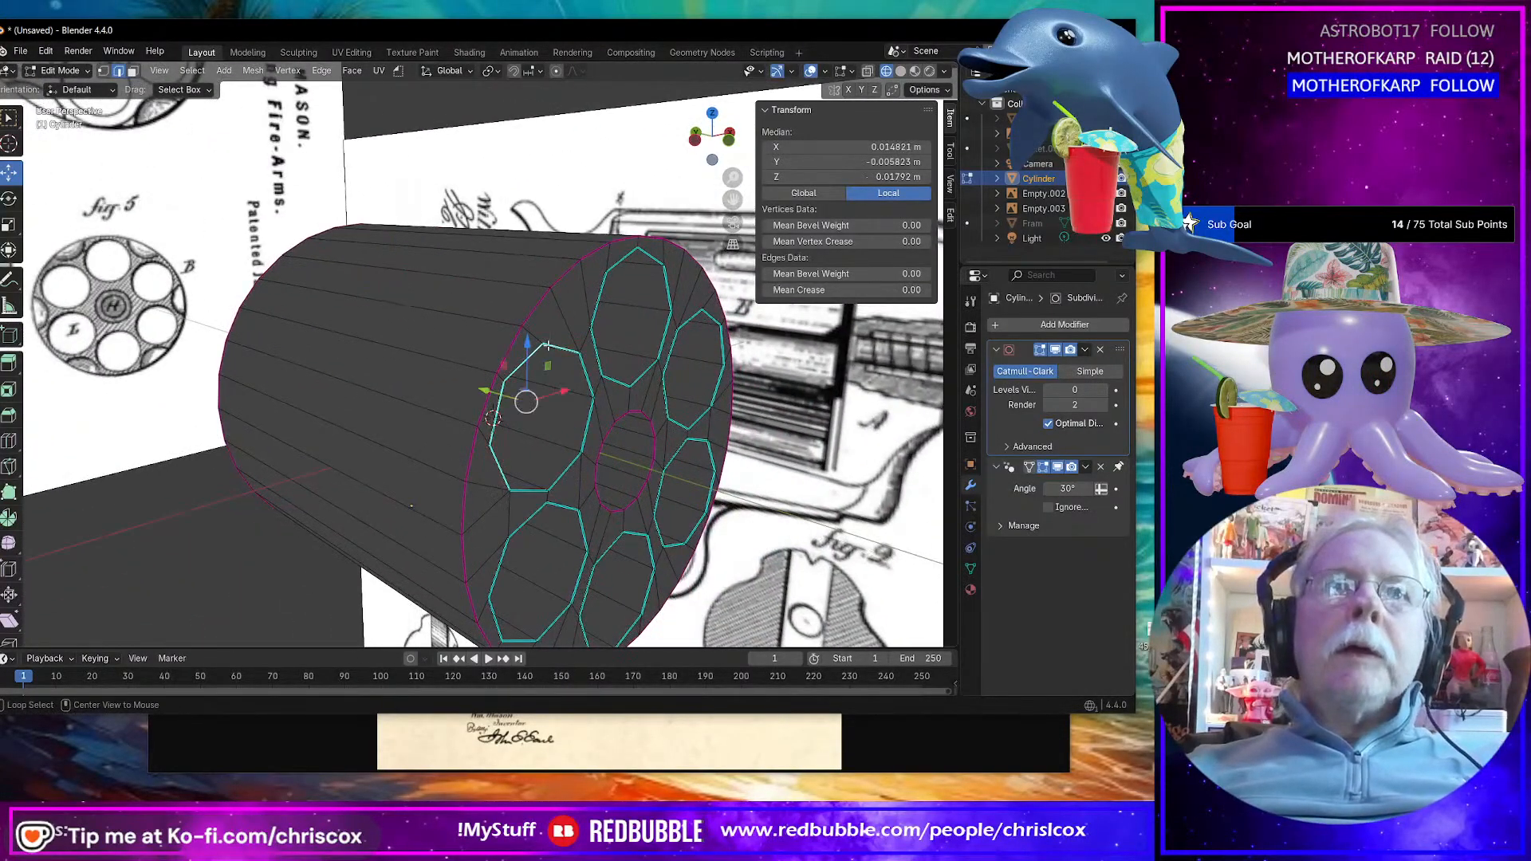
pyautogui.keyDown('alt'); pyautogui.click(585, 380); pyautogui.keyUp('alt')
pyautogui.keyDown('alt'); pyautogui.click(574, 443); pyautogui.keyUp('alt')
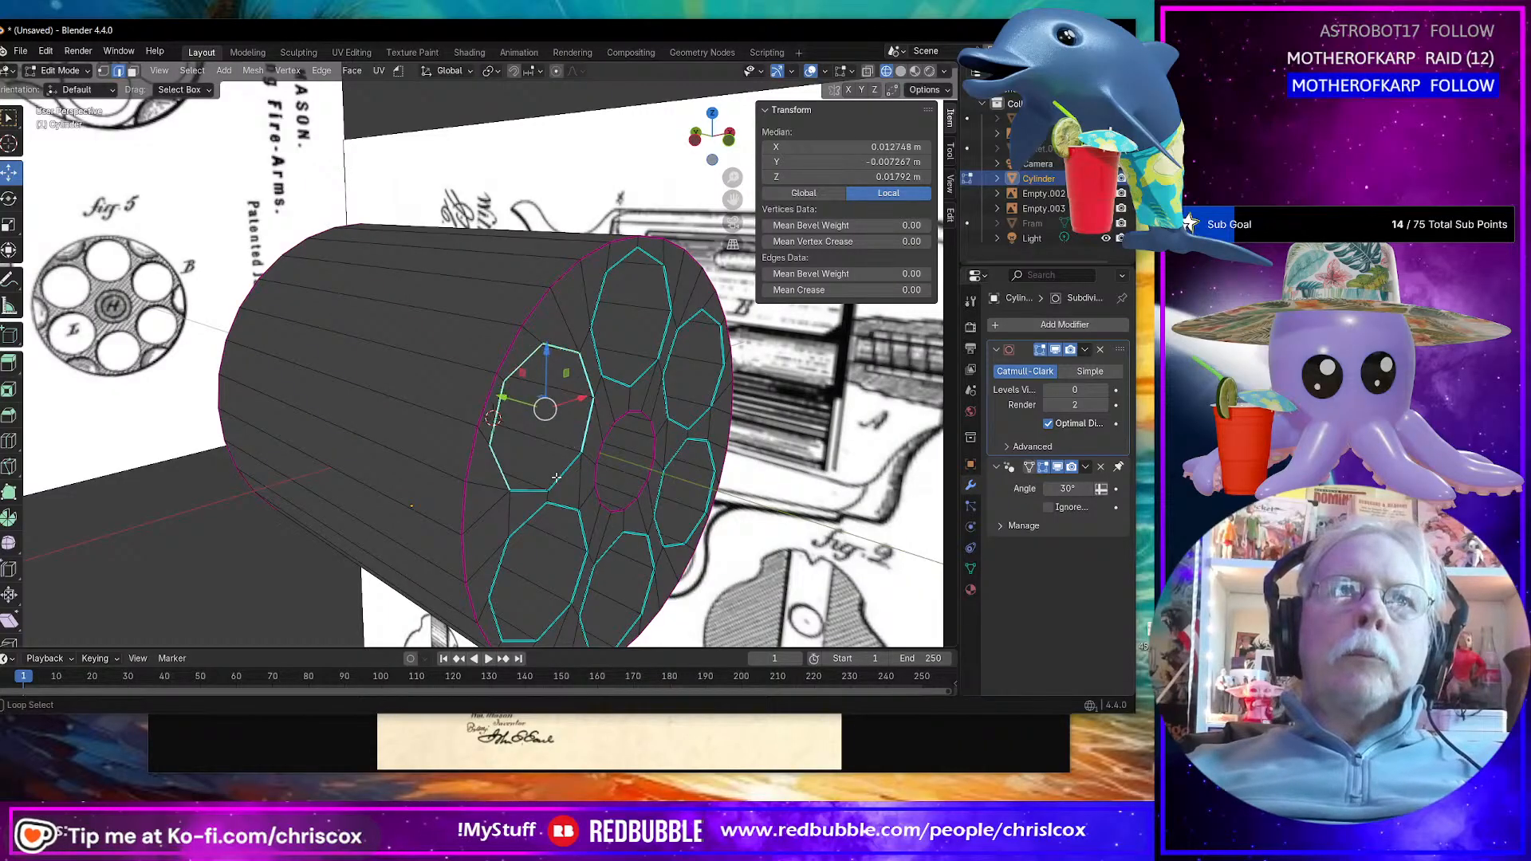
pyautogui.keyDown('alt'); pyautogui.click(569, 520); pyautogui.keyUp('alt')
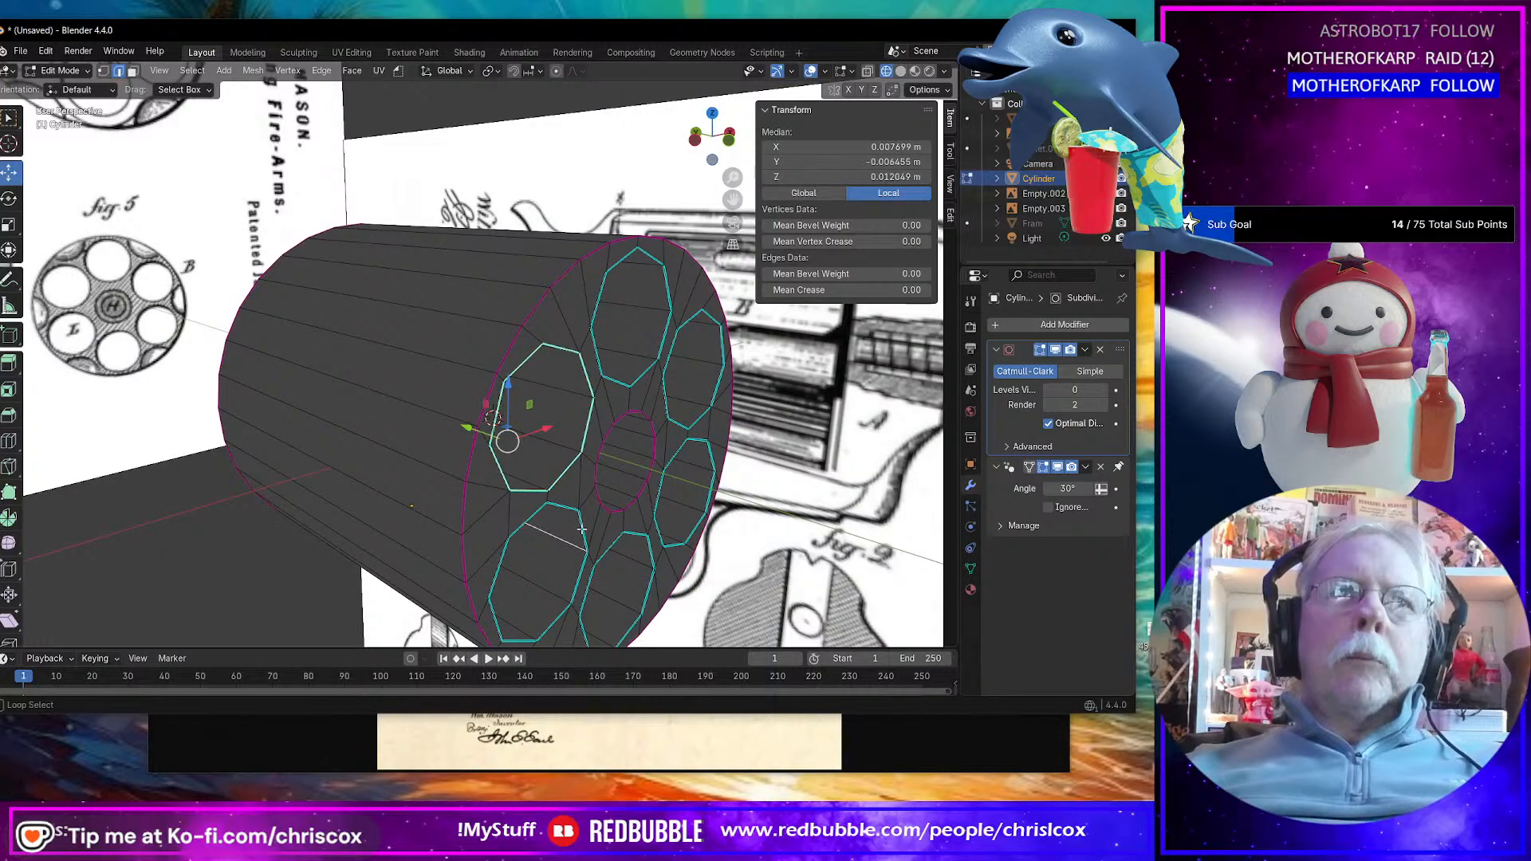
pyautogui.keyDown('alt'); pyautogui.keyDown('shift'); pyautogui.click(585, 530); pyautogui.keyUp('shift'); pyautogui.keyUp('alt')
pyautogui.hotkey('ctrl', 'z')
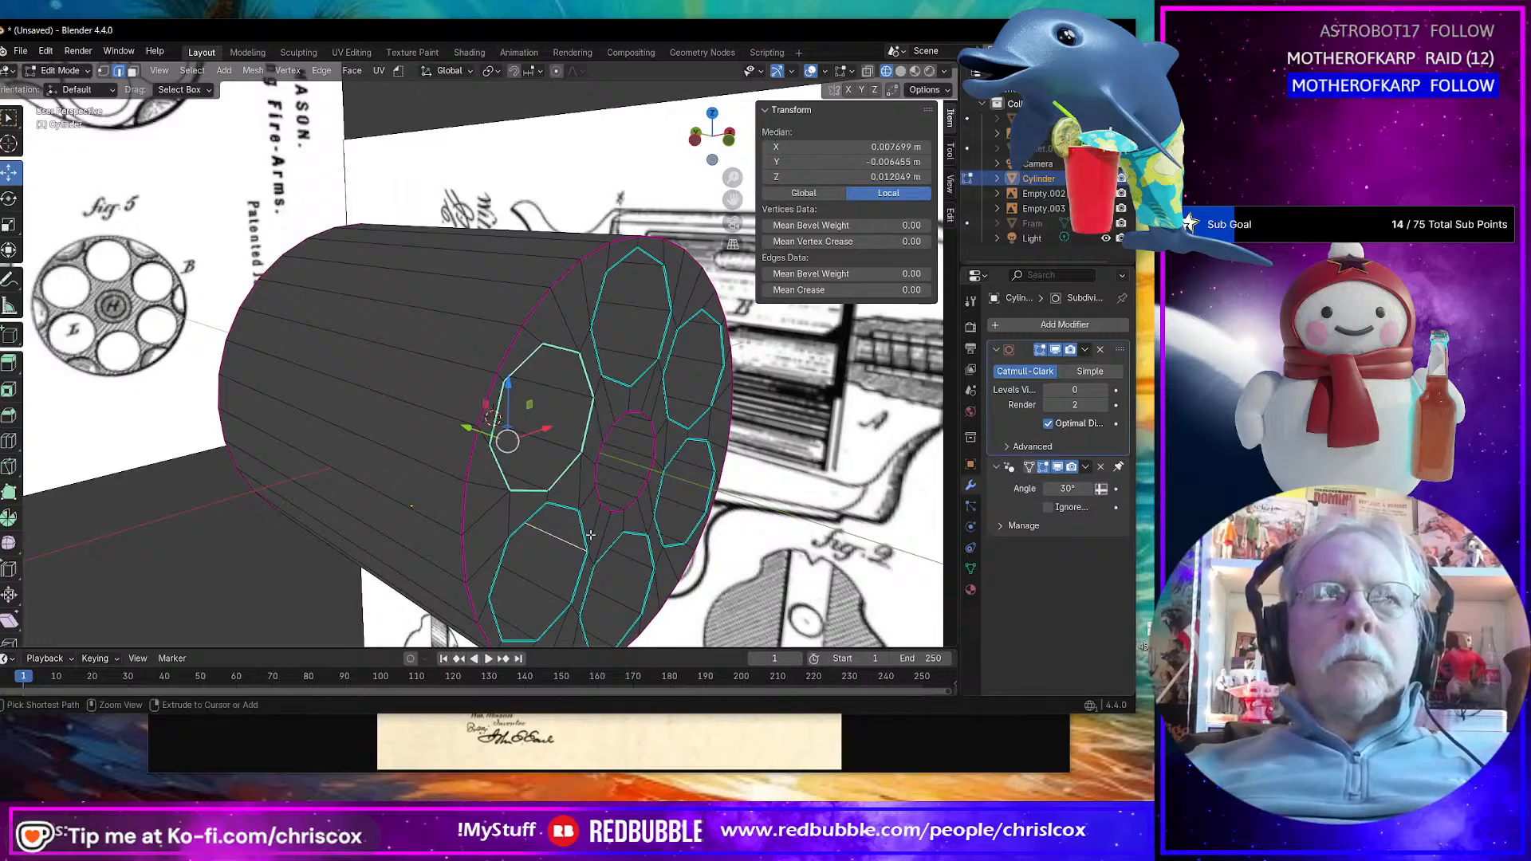
pyautogui.hotkey('ctrl', 'z')
# Step: Add the rims of the next three chamber holes on this end face to the selection and set their mean crease to 1.00
pyautogui.keyDown('alt'); pyautogui.keyDown('shift'); pyautogui.click(538, 517); pyautogui.keyUp('shift'); pyautogui.keyUp('alt')
pyautogui.keyDown('alt'); pyautogui.keyDown('shift'); pyautogui.click(529, 547); pyautogui.keyUp('shift'); pyautogui.keyUp('alt')
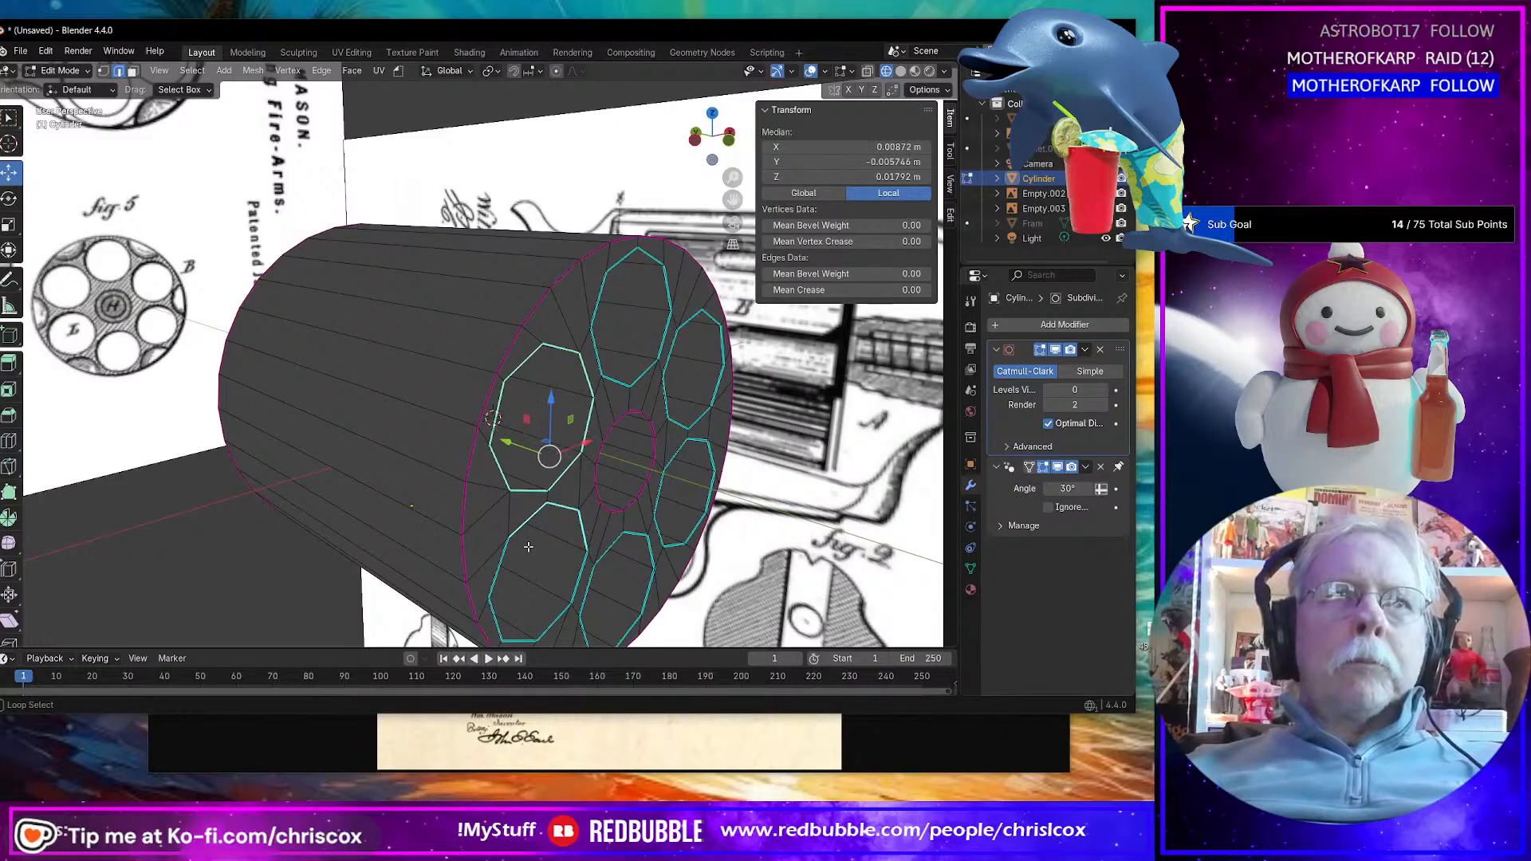
pyautogui.keyDown('shift'); pyautogui.moveTo(508, 563); pyautogui.dragTo(517, 403, button='middle'); pyautogui.keyUp('shift')
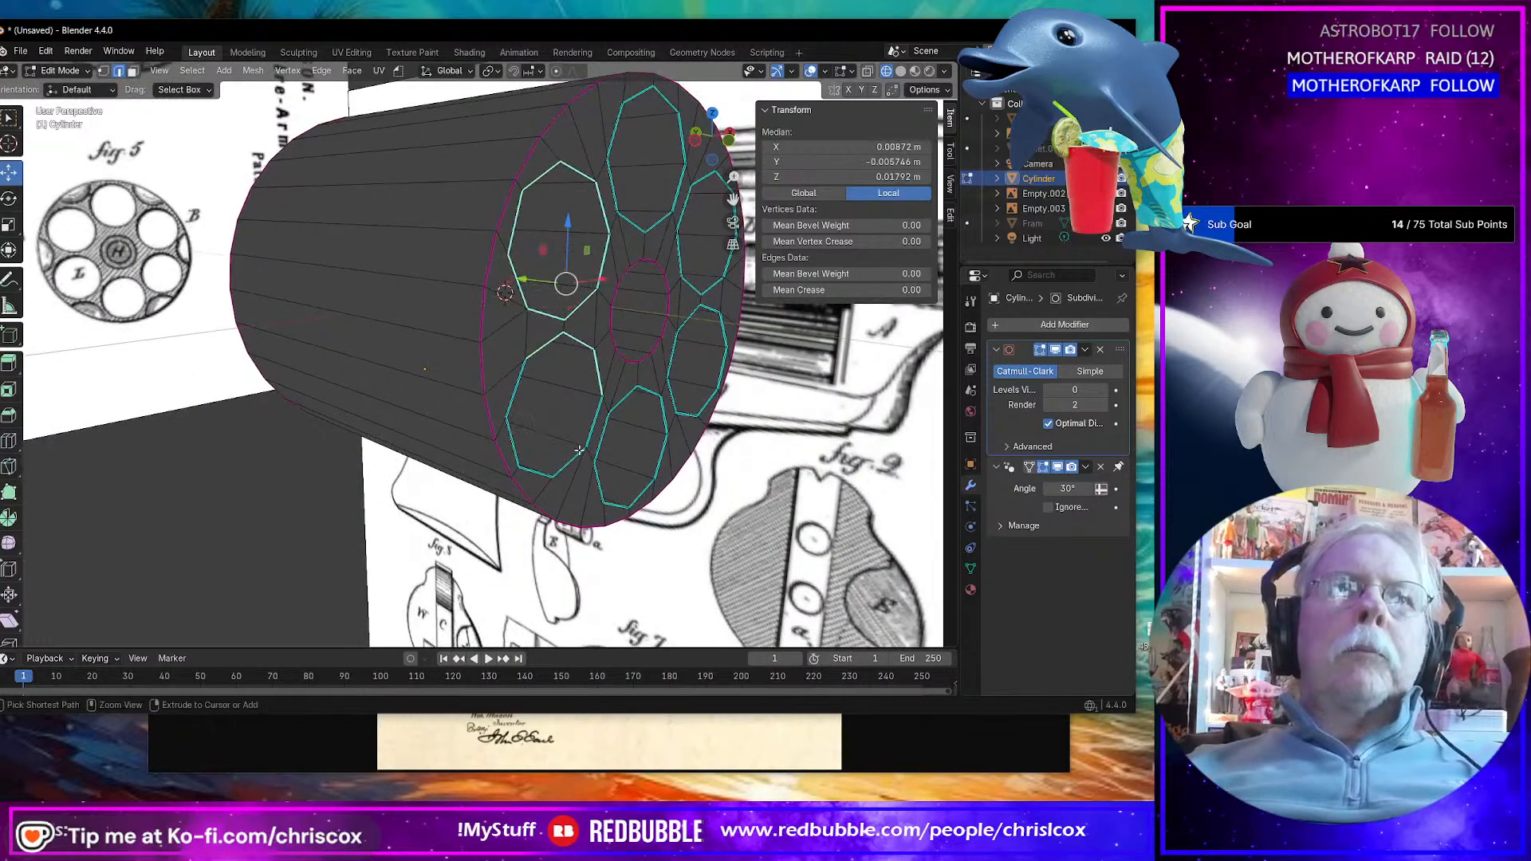
pyautogui.keyDown('alt'); pyautogui.keyDown('shift'); pyautogui.click(520, 405); pyautogui.keyUp('shift'); pyautogui.keyUp('alt')
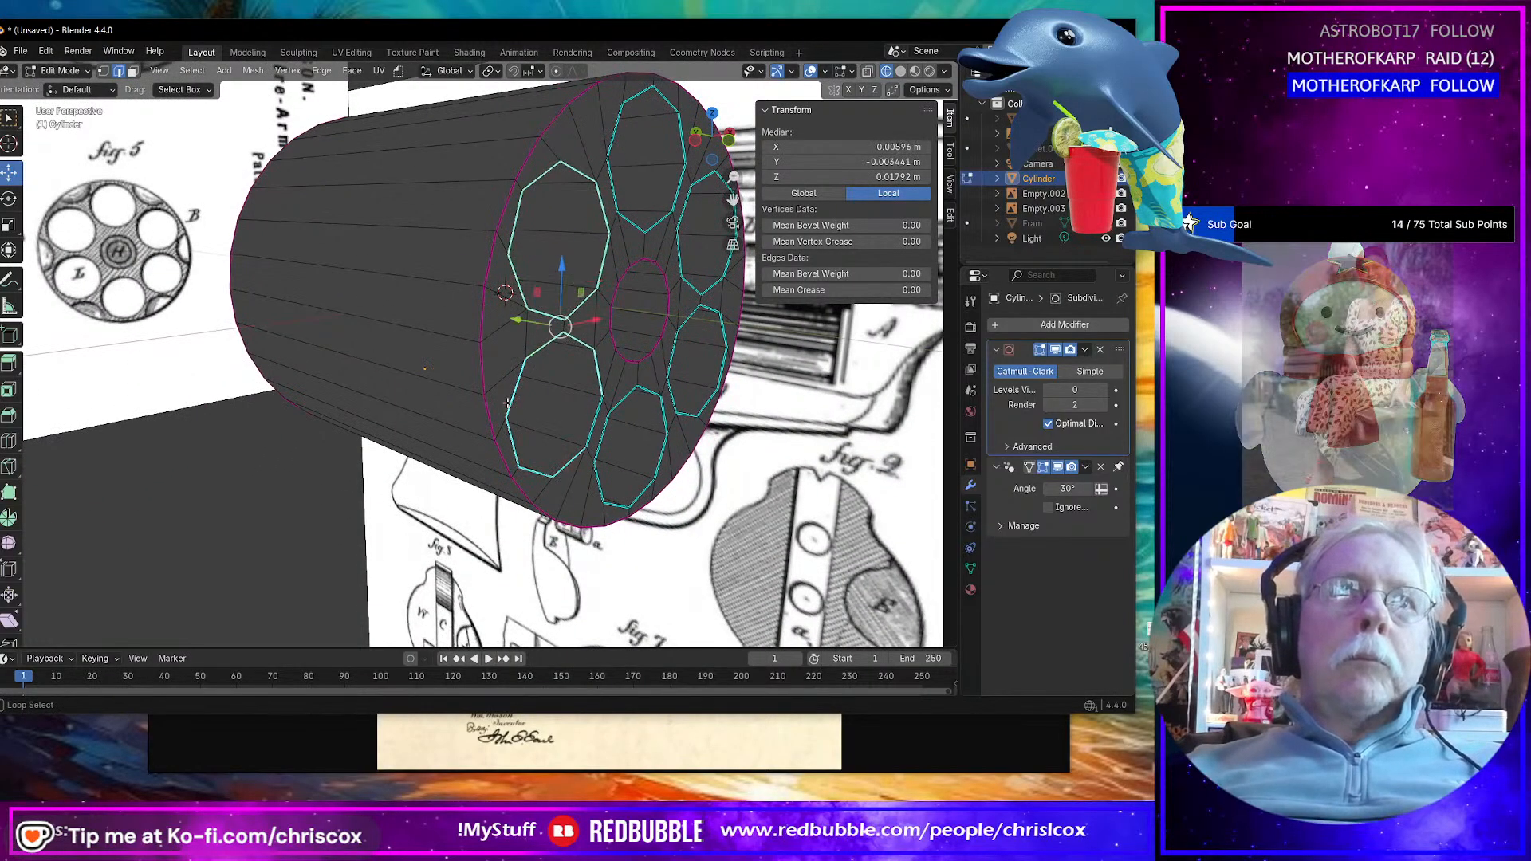
pyautogui.keyDown('alt'); pyautogui.keyDown('shift'); pyautogui.click(605, 438); pyautogui.keyUp('shift'); pyautogui.keyUp('alt')
pyautogui.keyDown('alt'); pyautogui.keyDown('shift'); pyautogui.click(629, 396); pyautogui.keyUp('shift'); pyautogui.keyUp('alt')
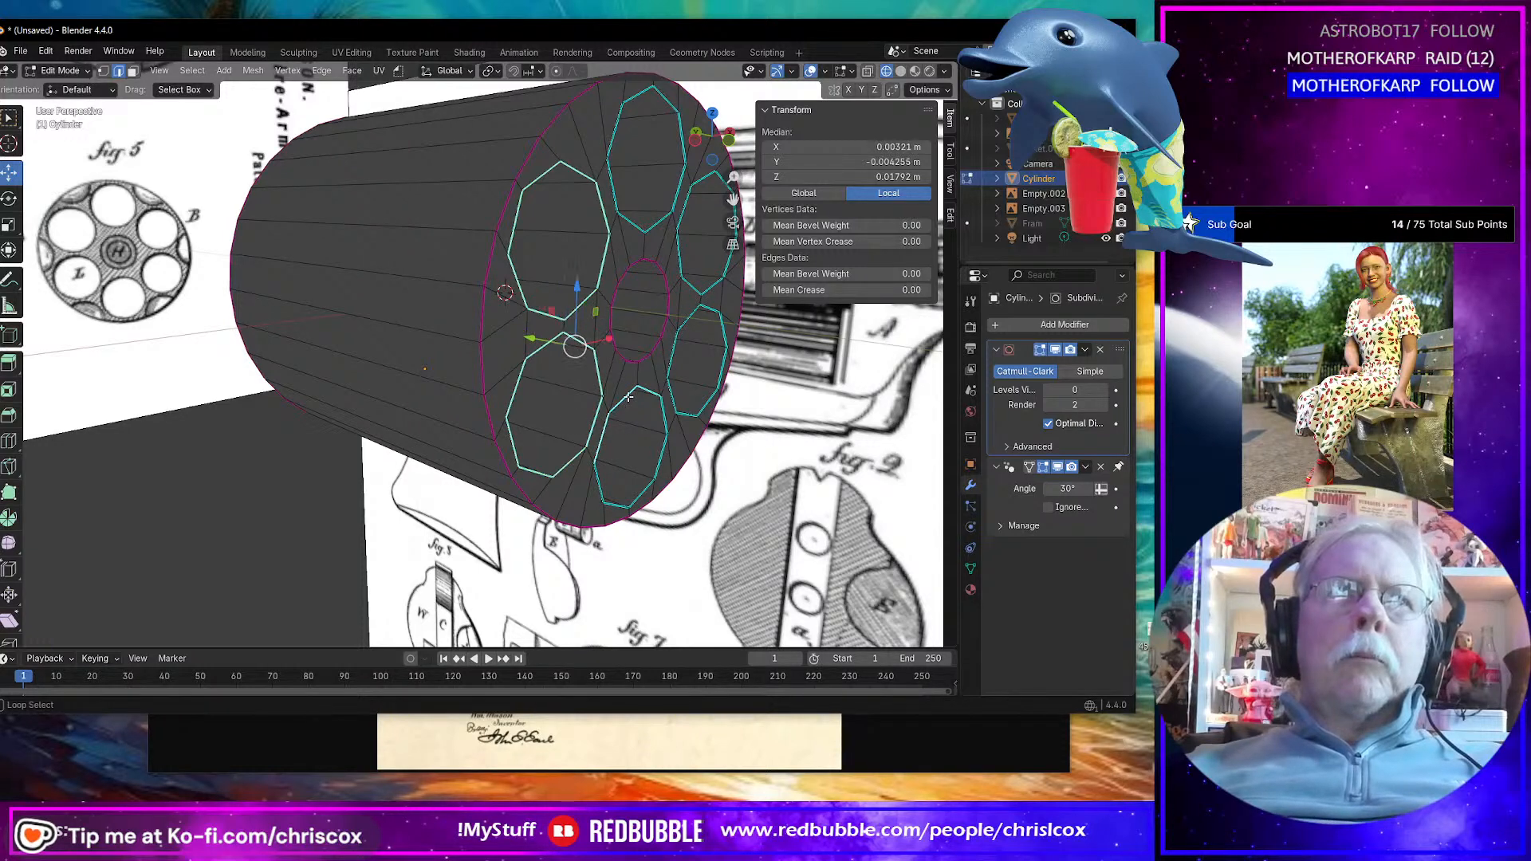
pyautogui.keyDown('alt'); pyautogui.keyDown('shift'); pyautogui.click(664, 420); pyautogui.keyUp('shift'); pyautogui.keyUp('alt')
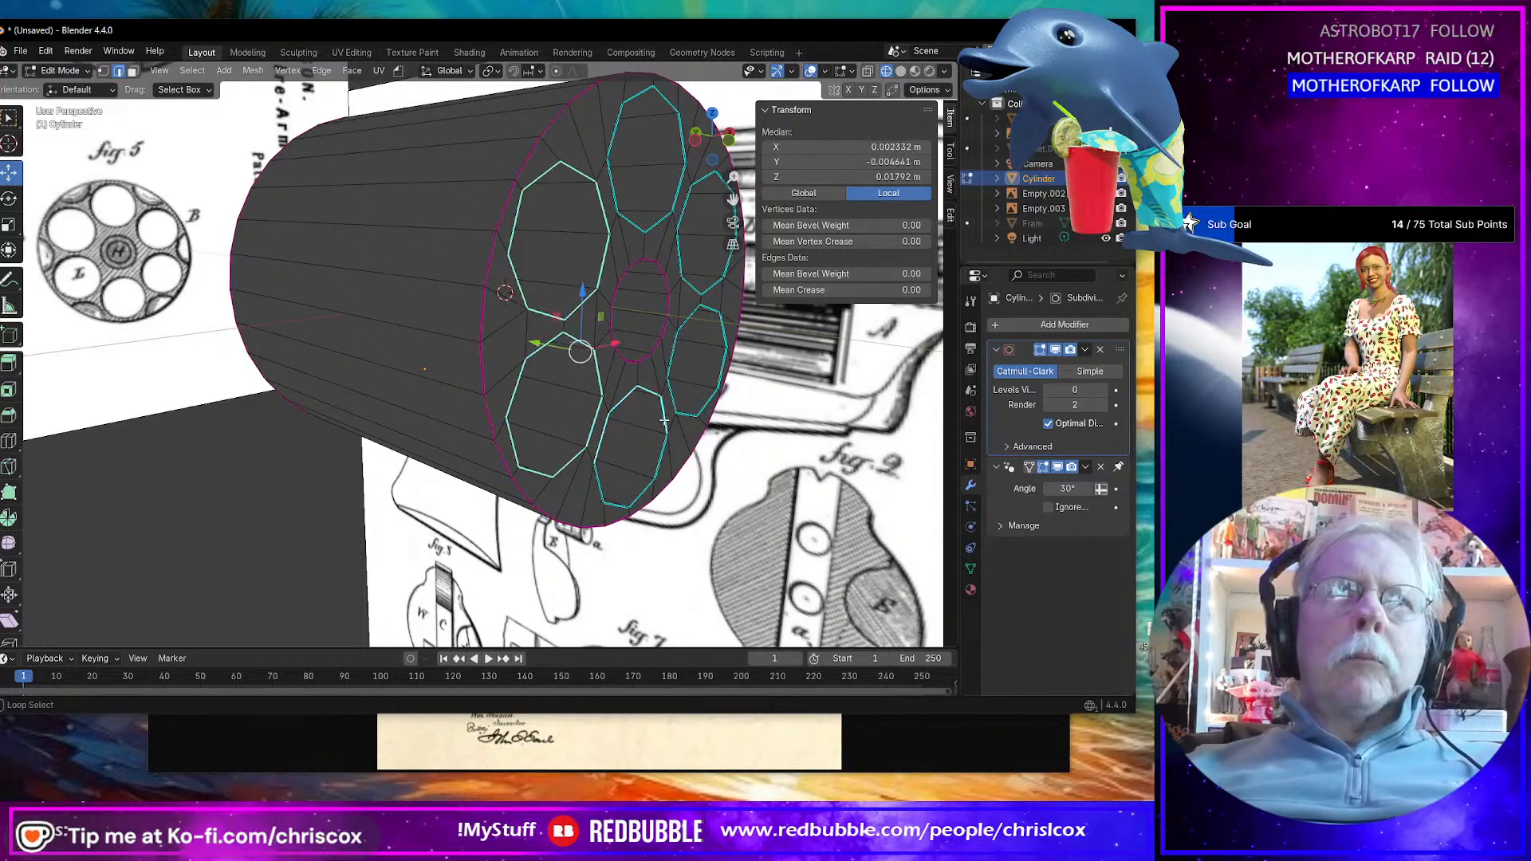
pyautogui.keyDown('alt'); pyautogui.keyDown('shift'); pyautogui.click(659, 471); pyautogui.keyUp('shift'); pyautogui.keyUp('alt')
pyautogui.keyDown('alt'); pyautogui.keyDown('shift'); pyautogui.click(684, 422); pyautogui.keyUp('shift'); pyautogui.keyUp('alt')
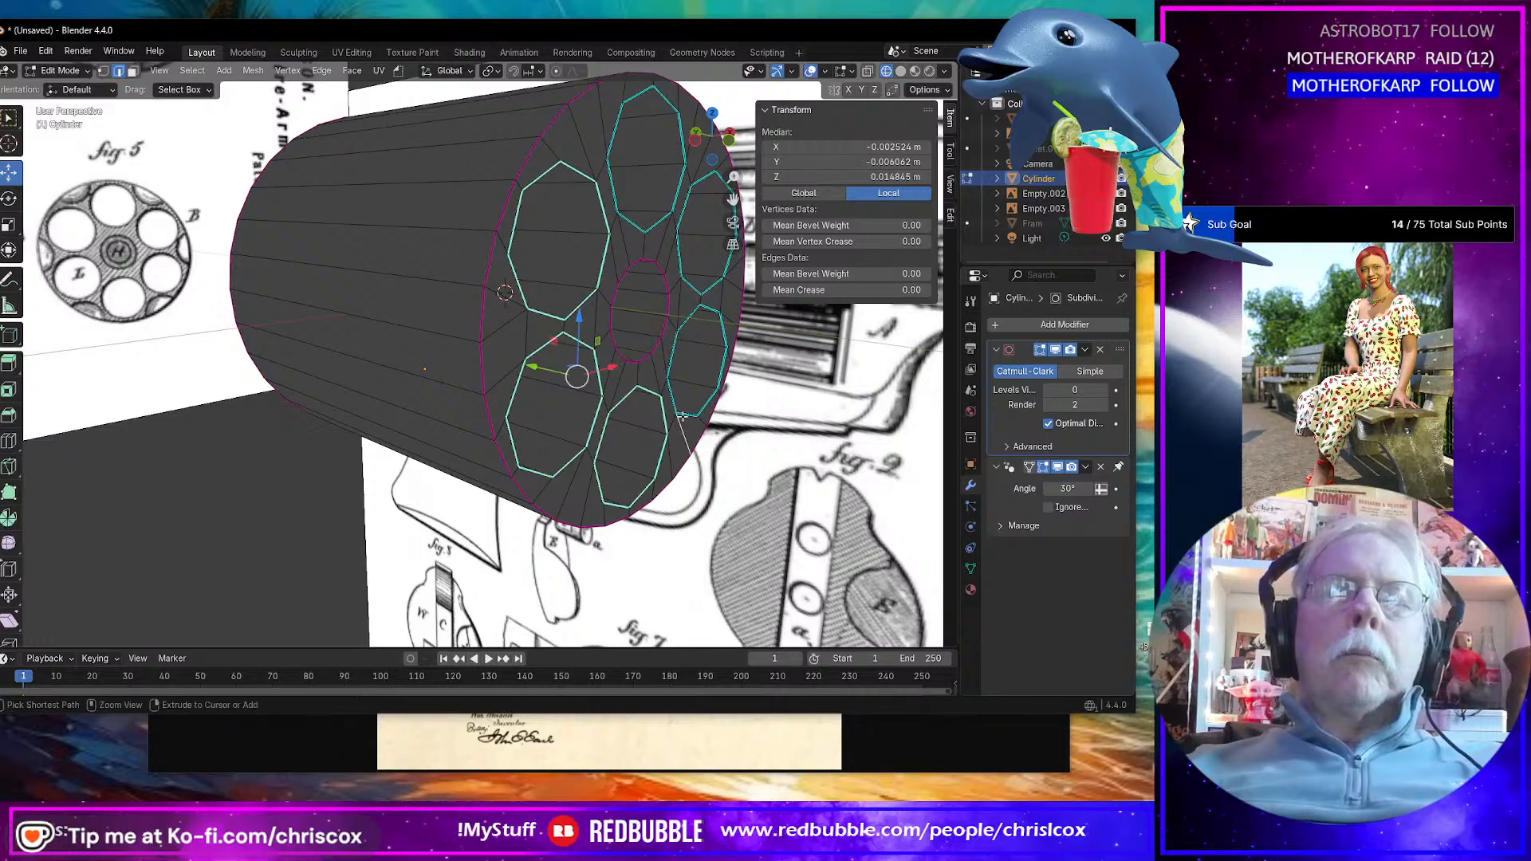
pyautogui.hotkey('ctrl', 'z')
pyautogui.keyDown('alt'); pyautogui.keyDown('shift'); pyautogui.click(675, 398); pyautogui.keyUp('shift'); pyautogui.keyUp('alt')
pyautogui.keyDown('alt'); pyautogui.keyDown('shift'); pyautogui.click(668, 359); pyautogui.keyUp('shift'); pyautogui.keyUp('alt')
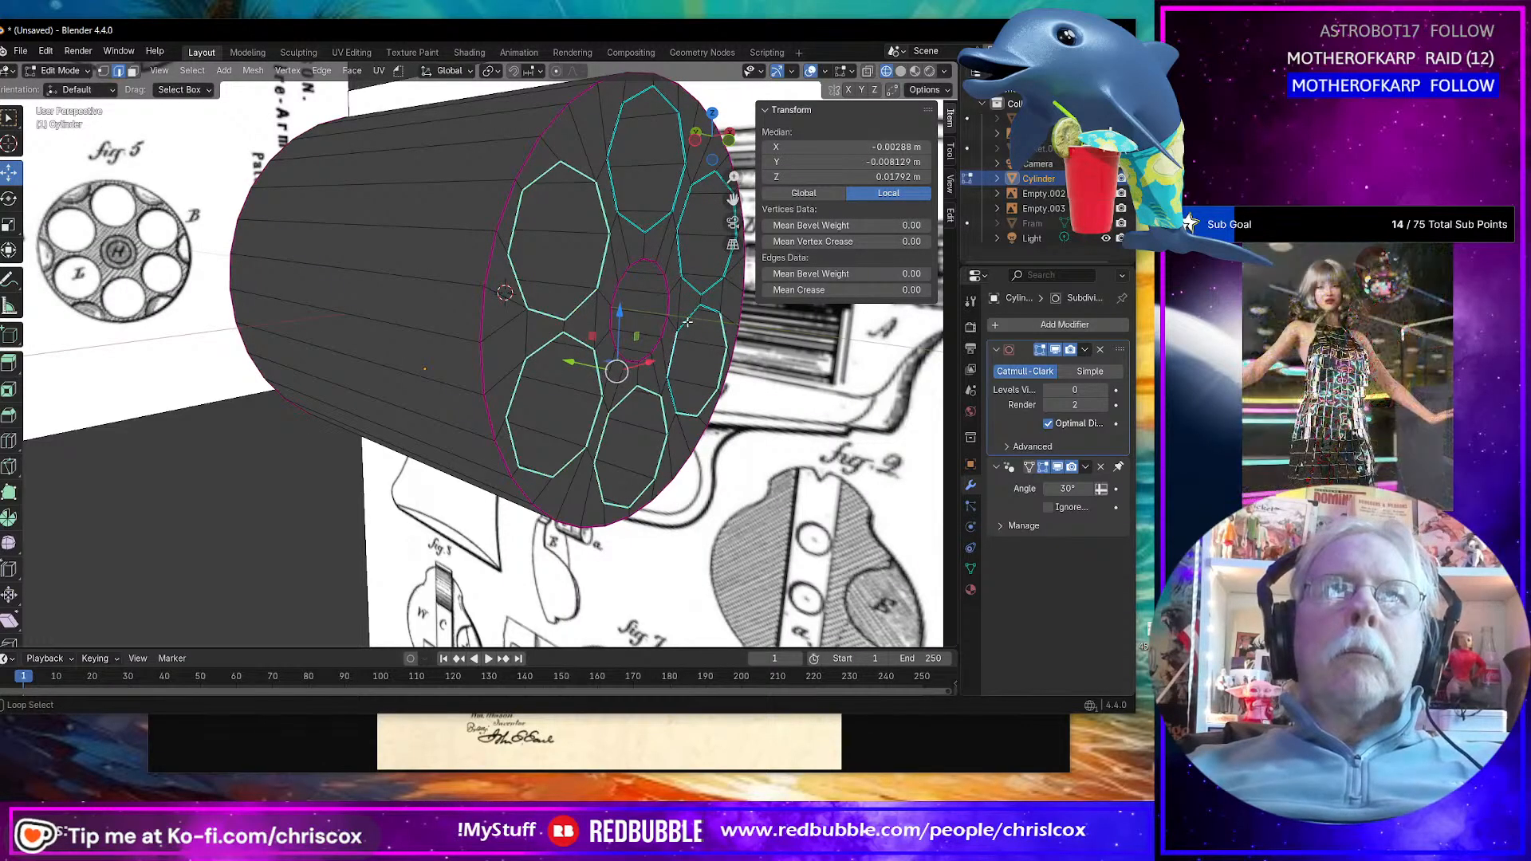
pyautogui.keyDown('shift'); pyautogui.moveTo(701, 329); pyautogui.dragTo(608, 369, button='middle'); pyautogui.keyUp('shift')
pyautogui.moveTo(829, 290); pyautogui.dragTo(925, 290)
# Step: Select the rims of the two remaining uncreased chamber holes on this end face and set their mean crease to 0.80
pyautogui.moveTo(788, 318); pyautogui.dragTo(559, 334, button='middle')
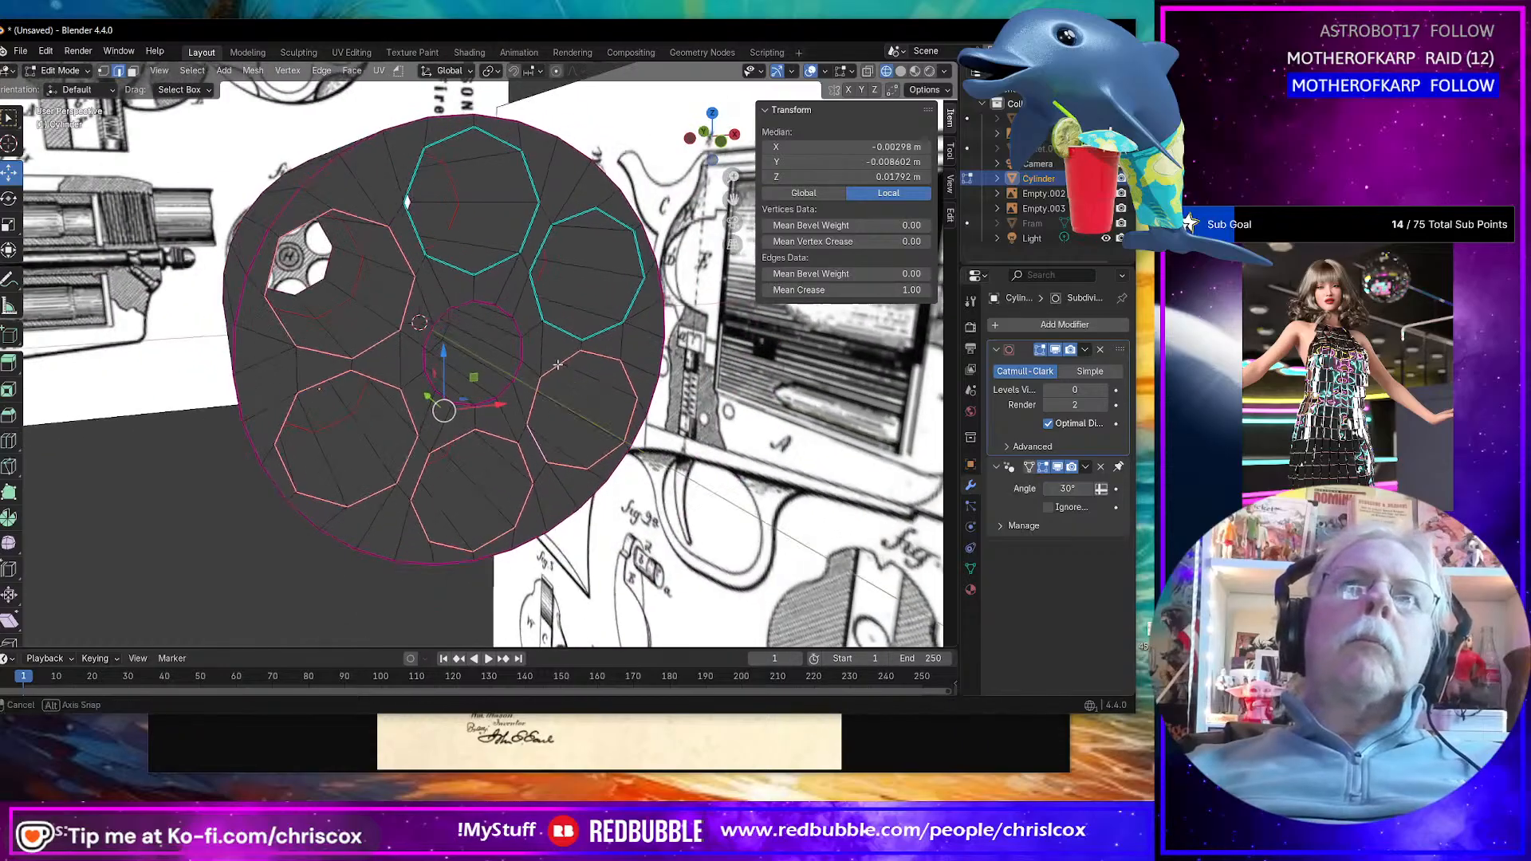
pyautogui.keyDown('alt'); pyautogui.click(559, 334); pyautogui.keyUp('alt')
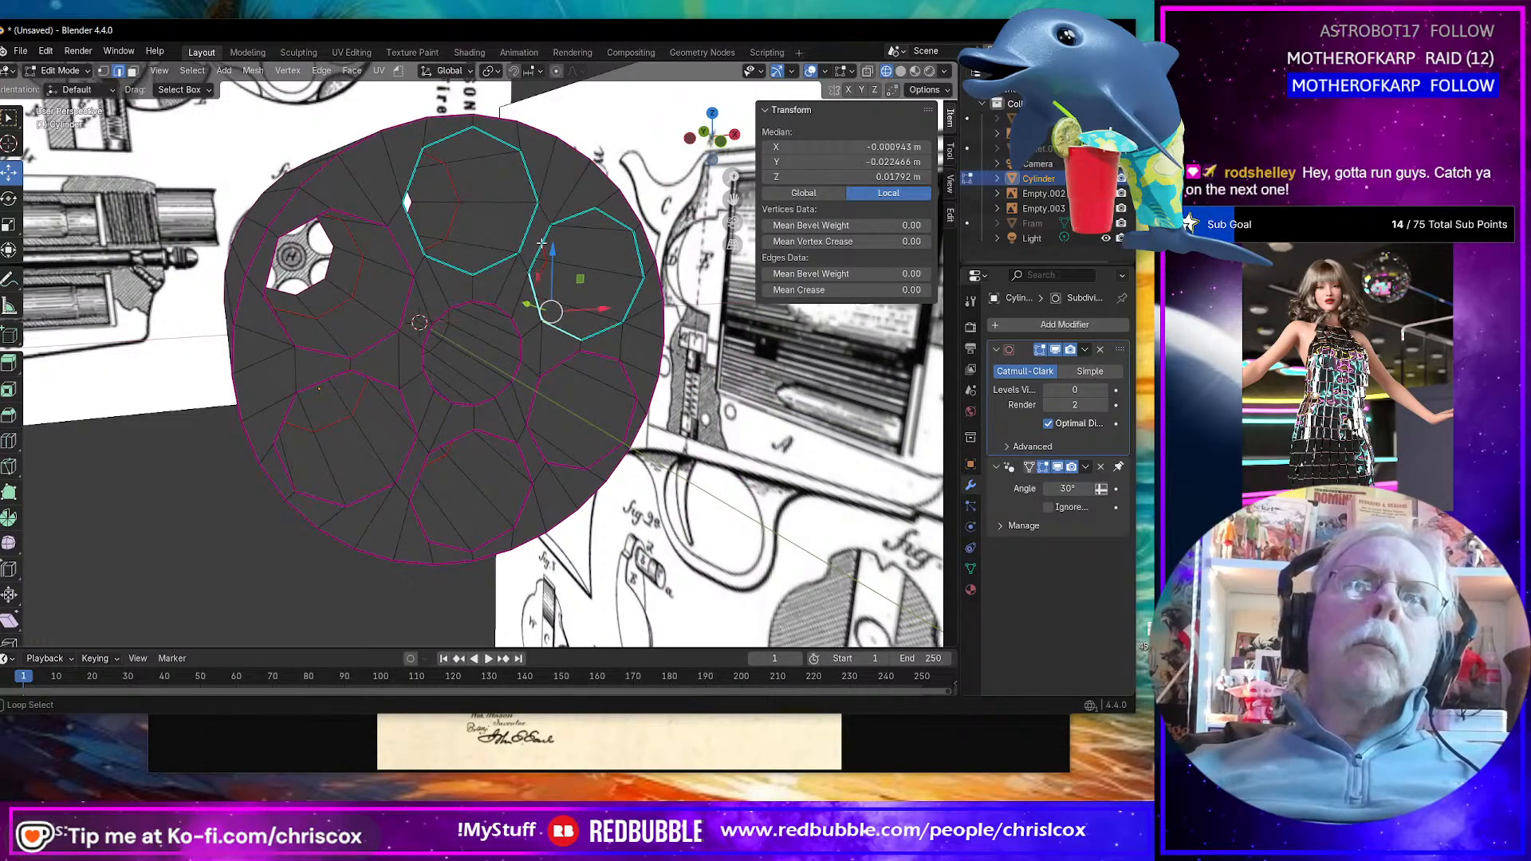
pyautogui.keyDown('alt'); pyautogui.click(615, 217); pyautogui.keyUp('alt')
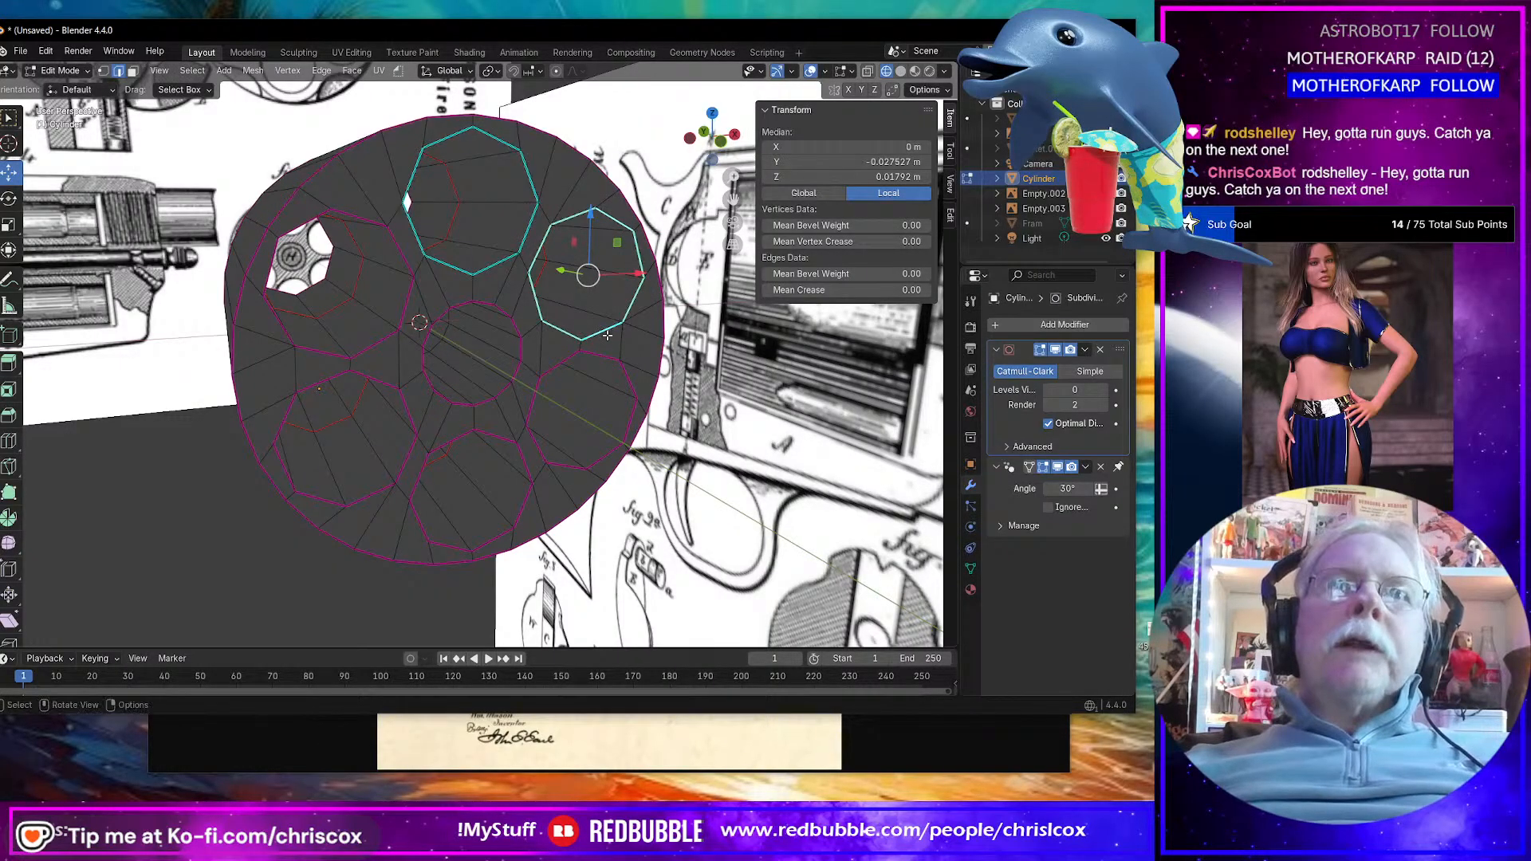
pyautogui.keyDown('alt'); pyautogui.keyDown('shift'); pyautogui.click(503, 262); pyautogui.keyUp('shift'); pyautogui.keyUp('alt')
pyautogui.keyDown('alt'); pyautogui.keyDown('shift'); pyautogui.click(534, 217); pyautogui.keyUp('shift'); pyautogui.keyUp('alt')
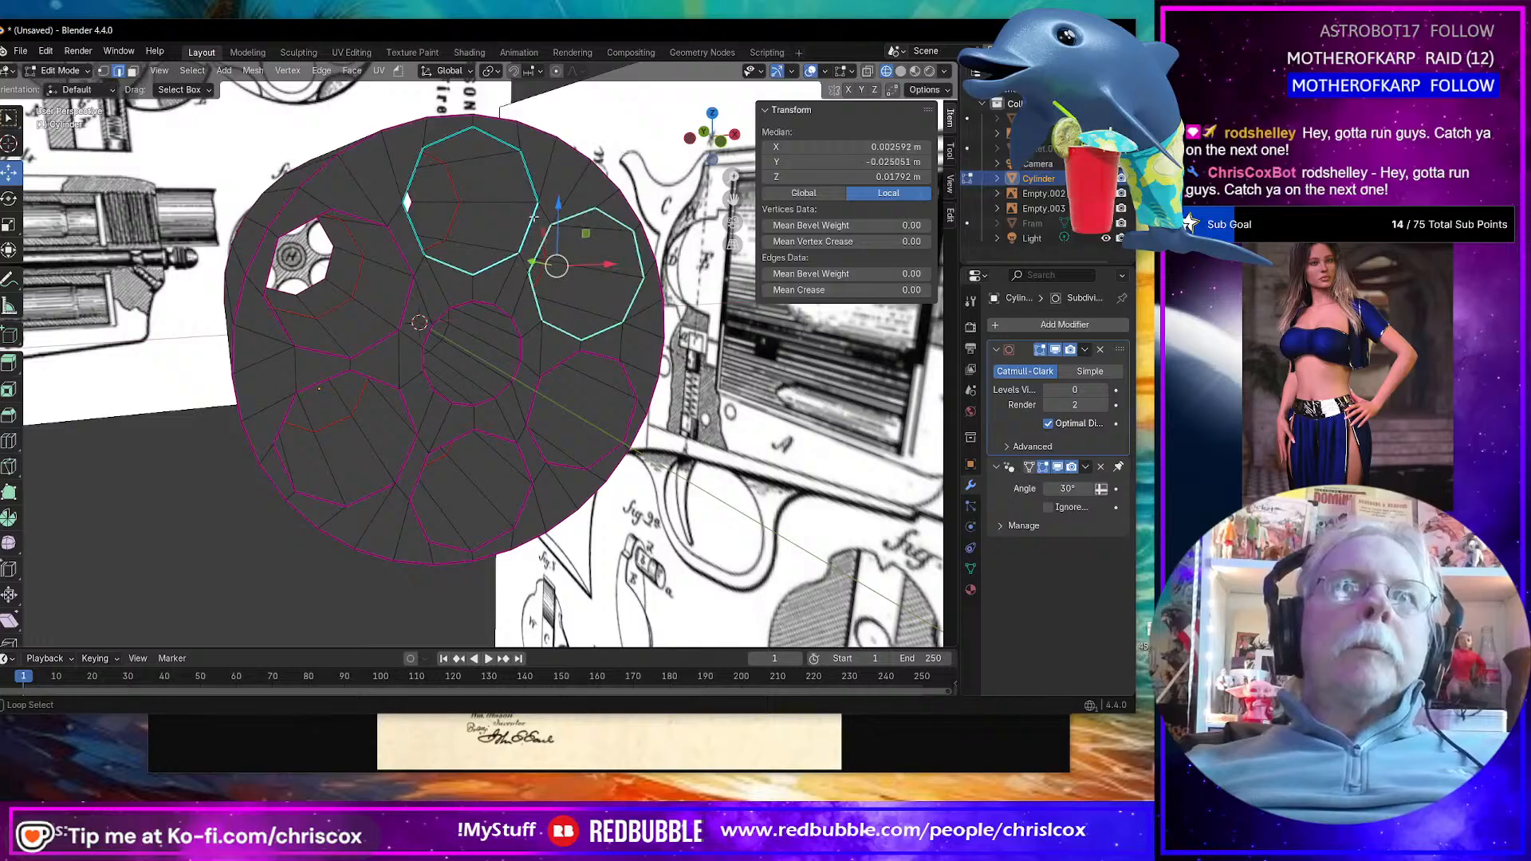
pyautogui.keyDown('alt'); pyautogui.keyDown('shift'); pyautogui.click(412, 211); pyautogui.keyUp('shift'); pyautogui.keyUp('alt')
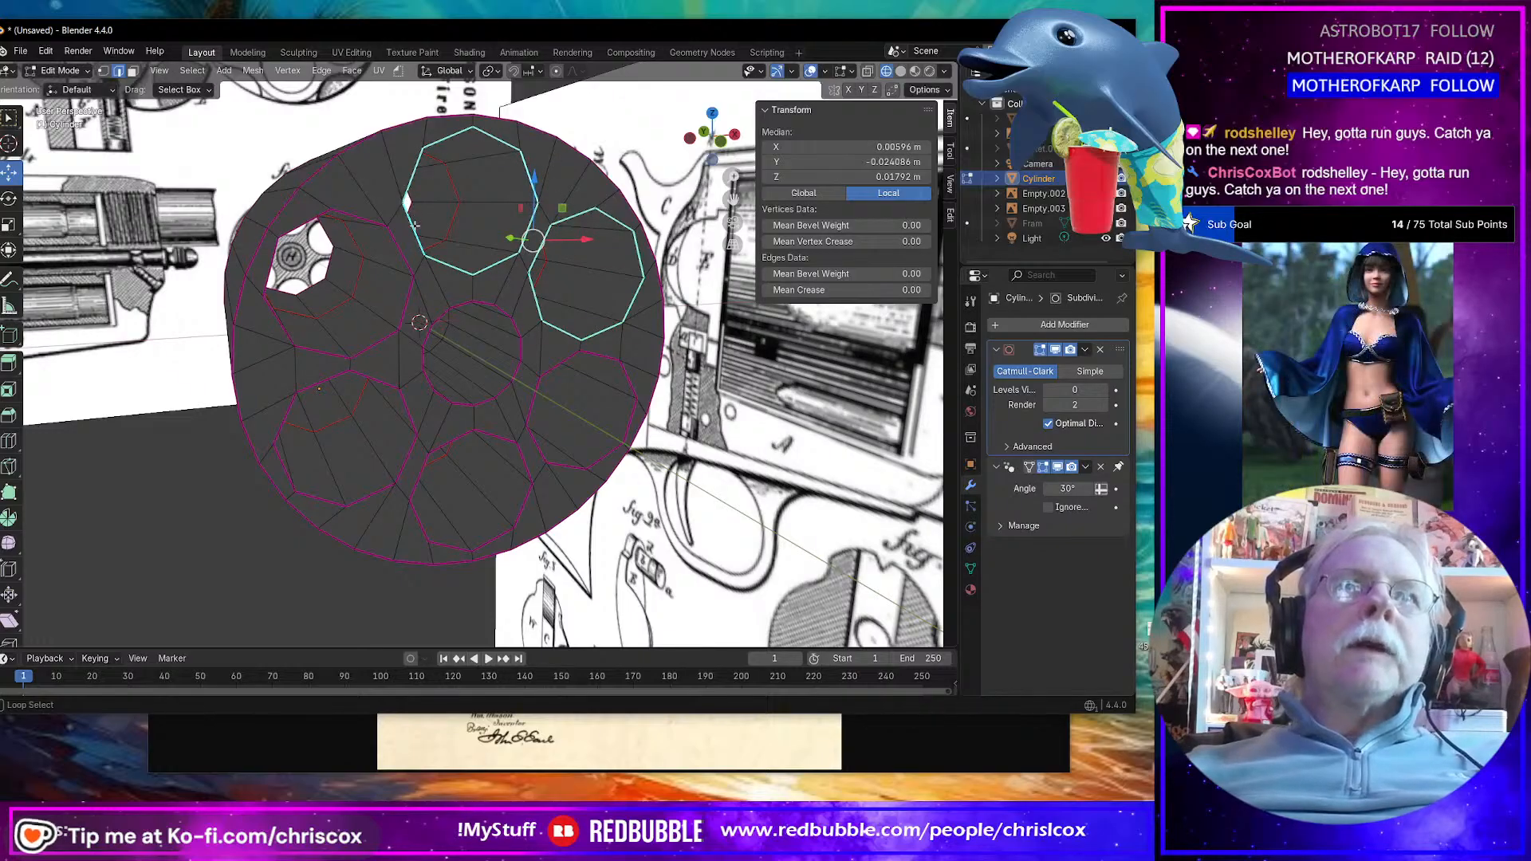
pyautogui.moveTo(852, 289); pyautogui.dragTo(917, 289)
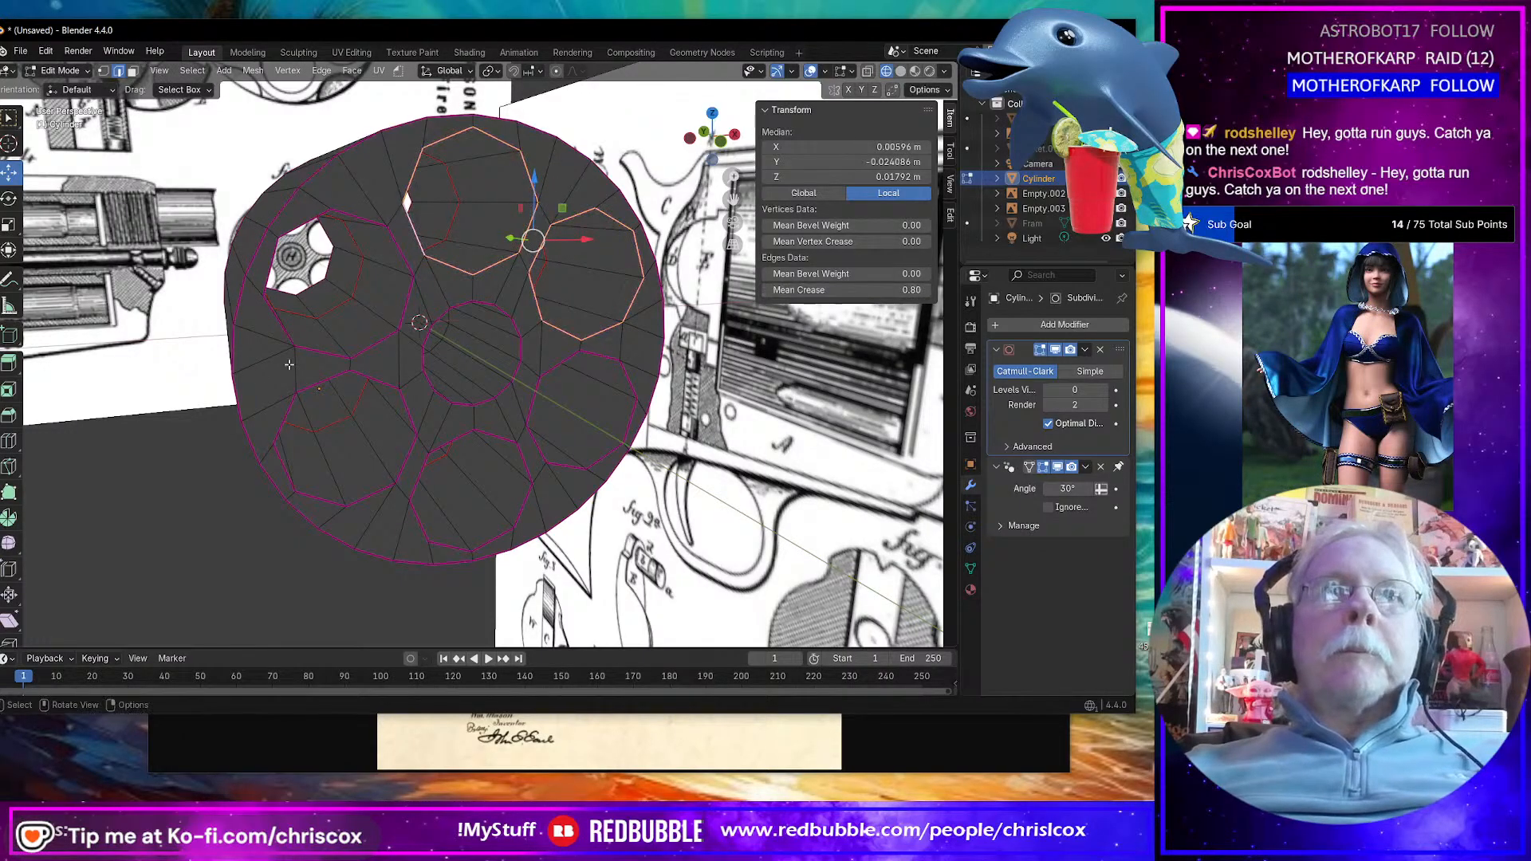
# Step: Set the Subdivision modifier's viewport level to 1 and inspect the smoothed cylinder in Object Mode against the reference drawings
pyautogui.moveTo(289, 365); pyautogui.dragTo(757, 361, button='middle')
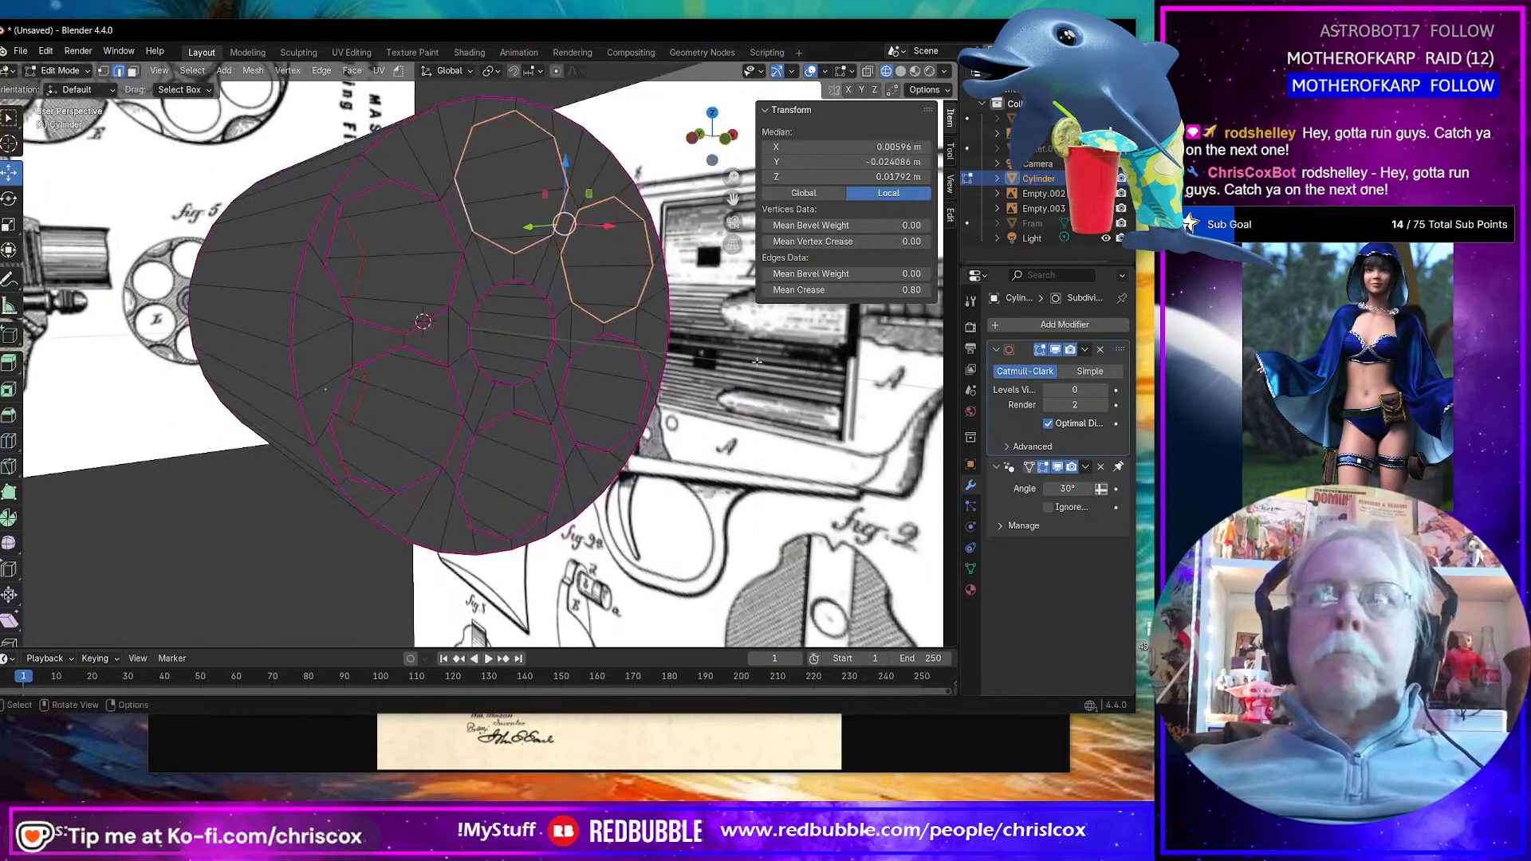
pyautogui.click(1104, 390)
pyautogui.moveTo(606, 415); pyautogui.dragTo(819, 419, button='middle')
pyautogui.press('Tab')
pyautogui.press('Tab')
pyautogui.moveTo(541, 302)
pyautogui.mouseDown(button='middle')
pyautogui.moveTo(638, 295)
pyautogui.moveTo(551, 301)
pyautogui.mouseUp(button='middle')
pyautogui.moveTo(559, 414); pyautogui.dragTo(557, 413, button='middle')
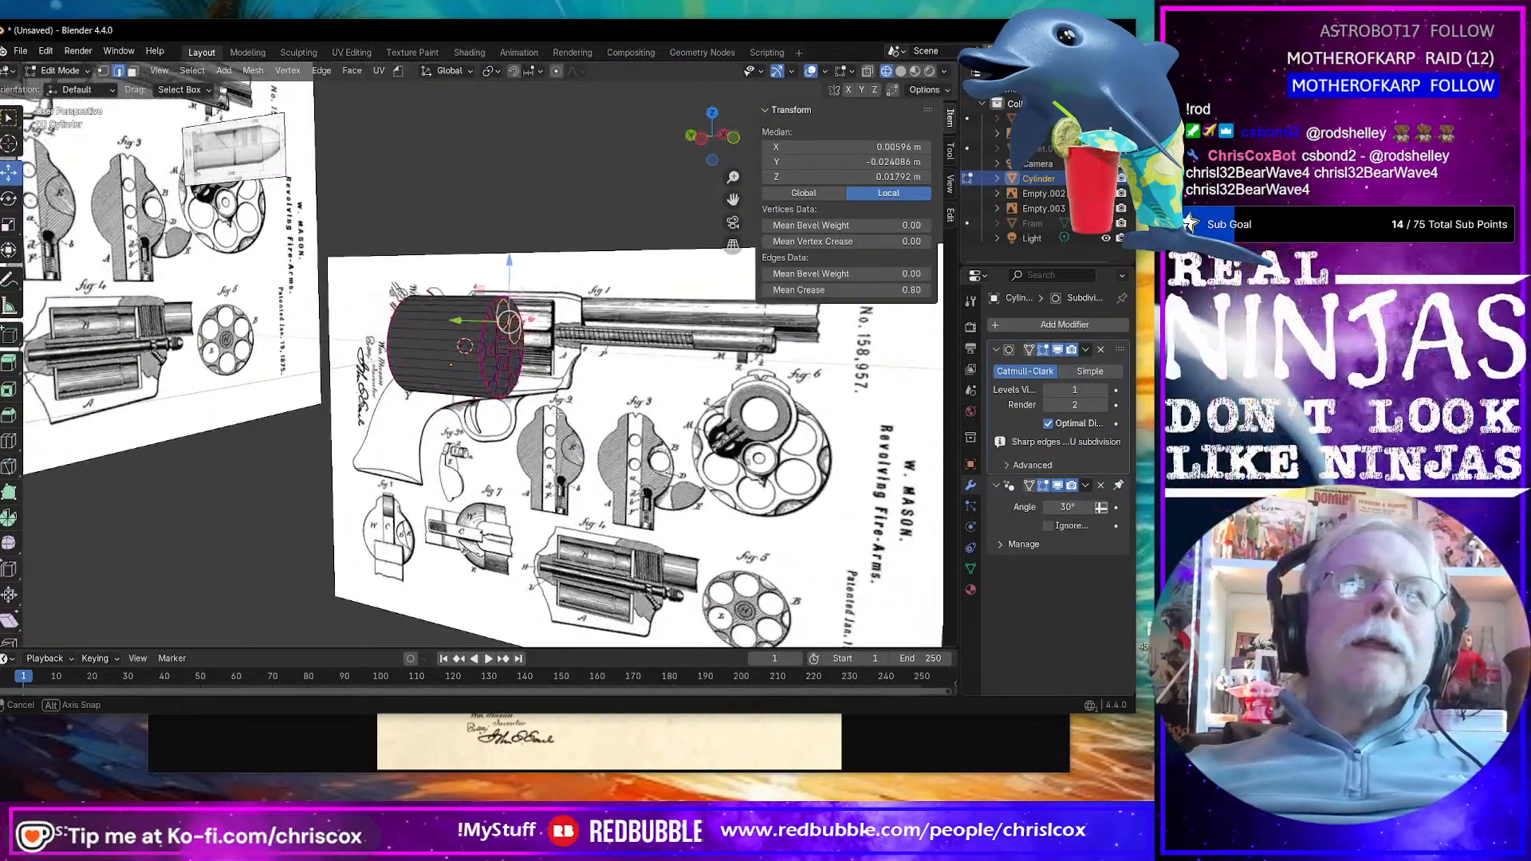
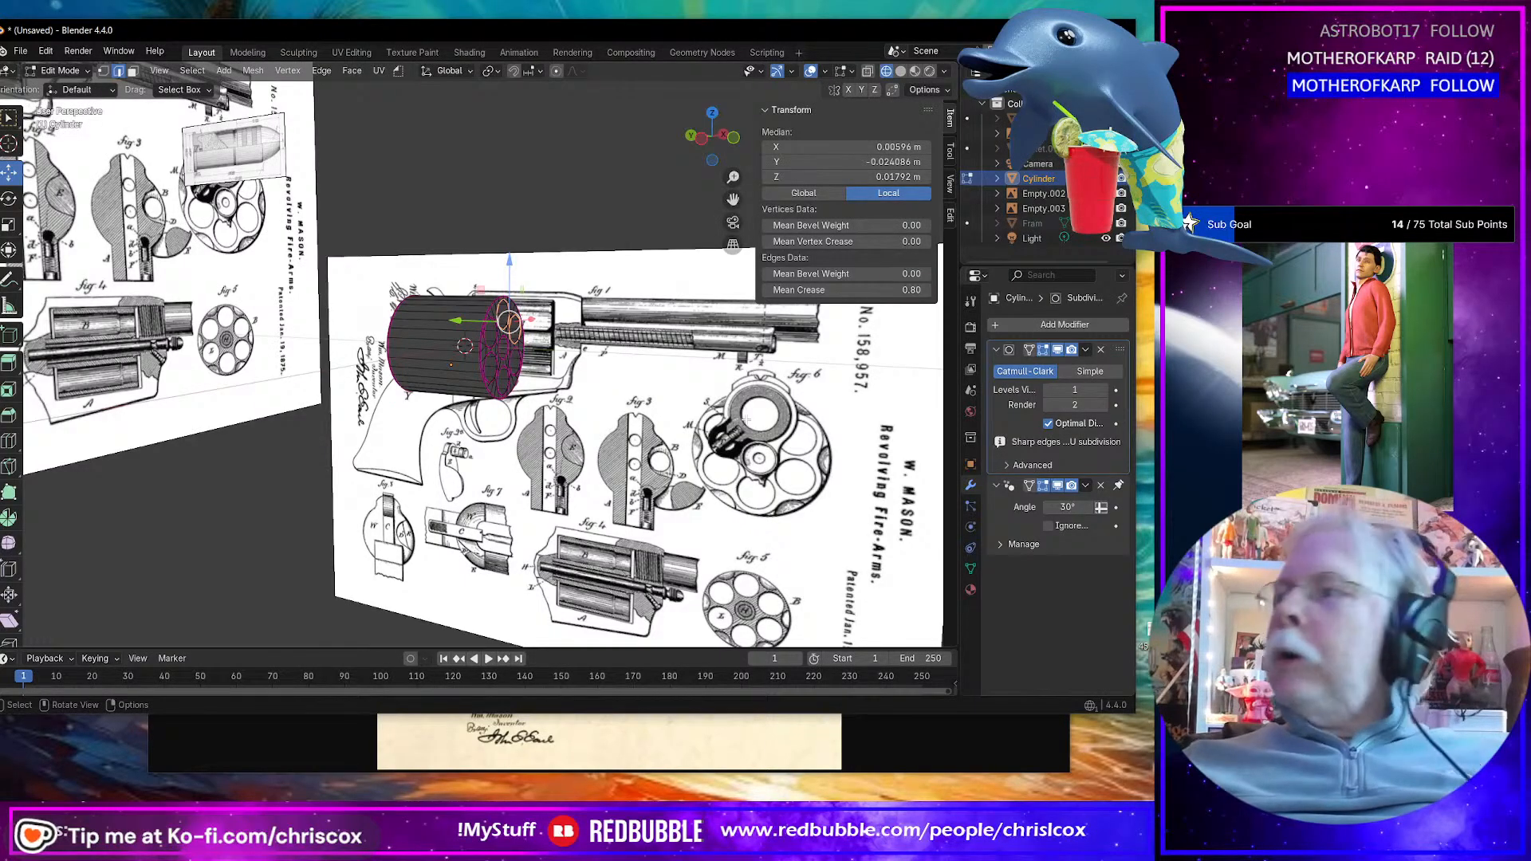
# Step: Show the frame and examine from several angles how the cylinder fits inside it against the reference drawings
pyautogui.moveTo(550, 382); pyautogui.dragTo(589, 373, button='middle')
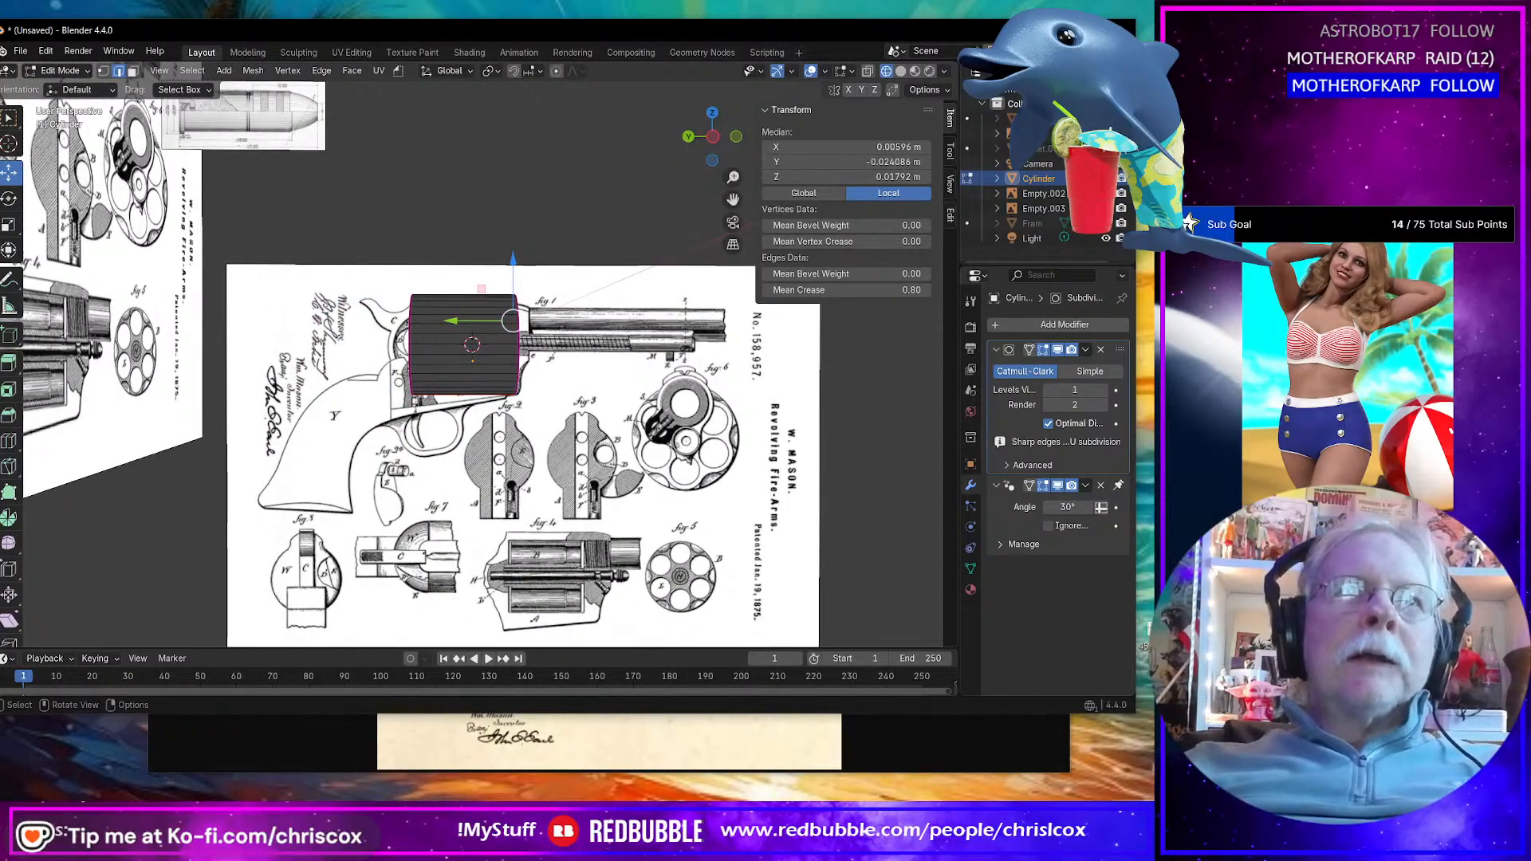
pyautogui.moveTo(641, 423); pyautogui.dragTo(545, 389, button='middle')
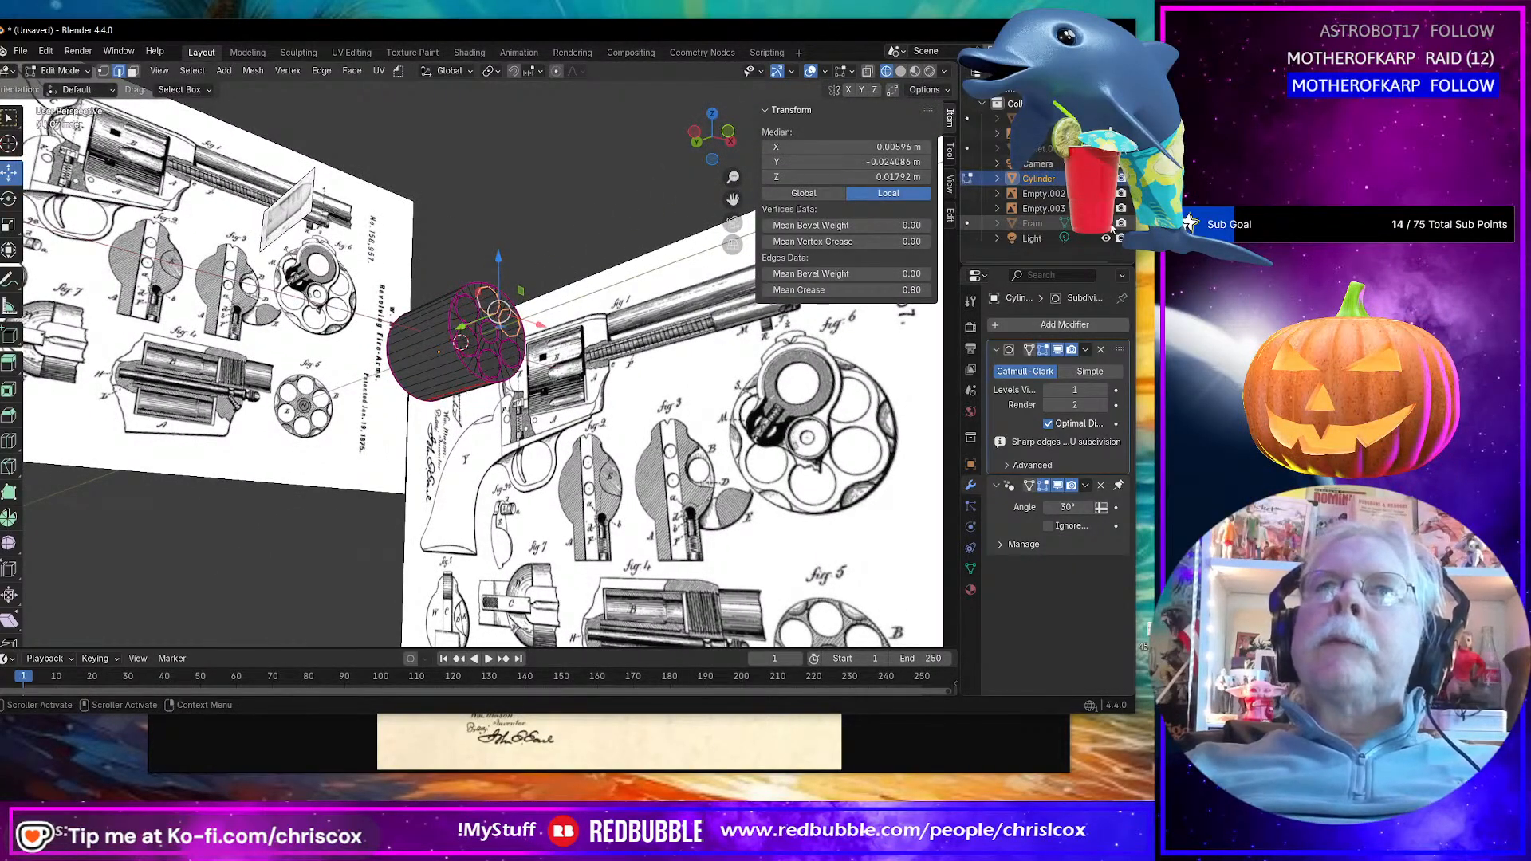
pyautogui.moveTo(798, 335); pyautogui.dragTo(527, 375, button='middle')
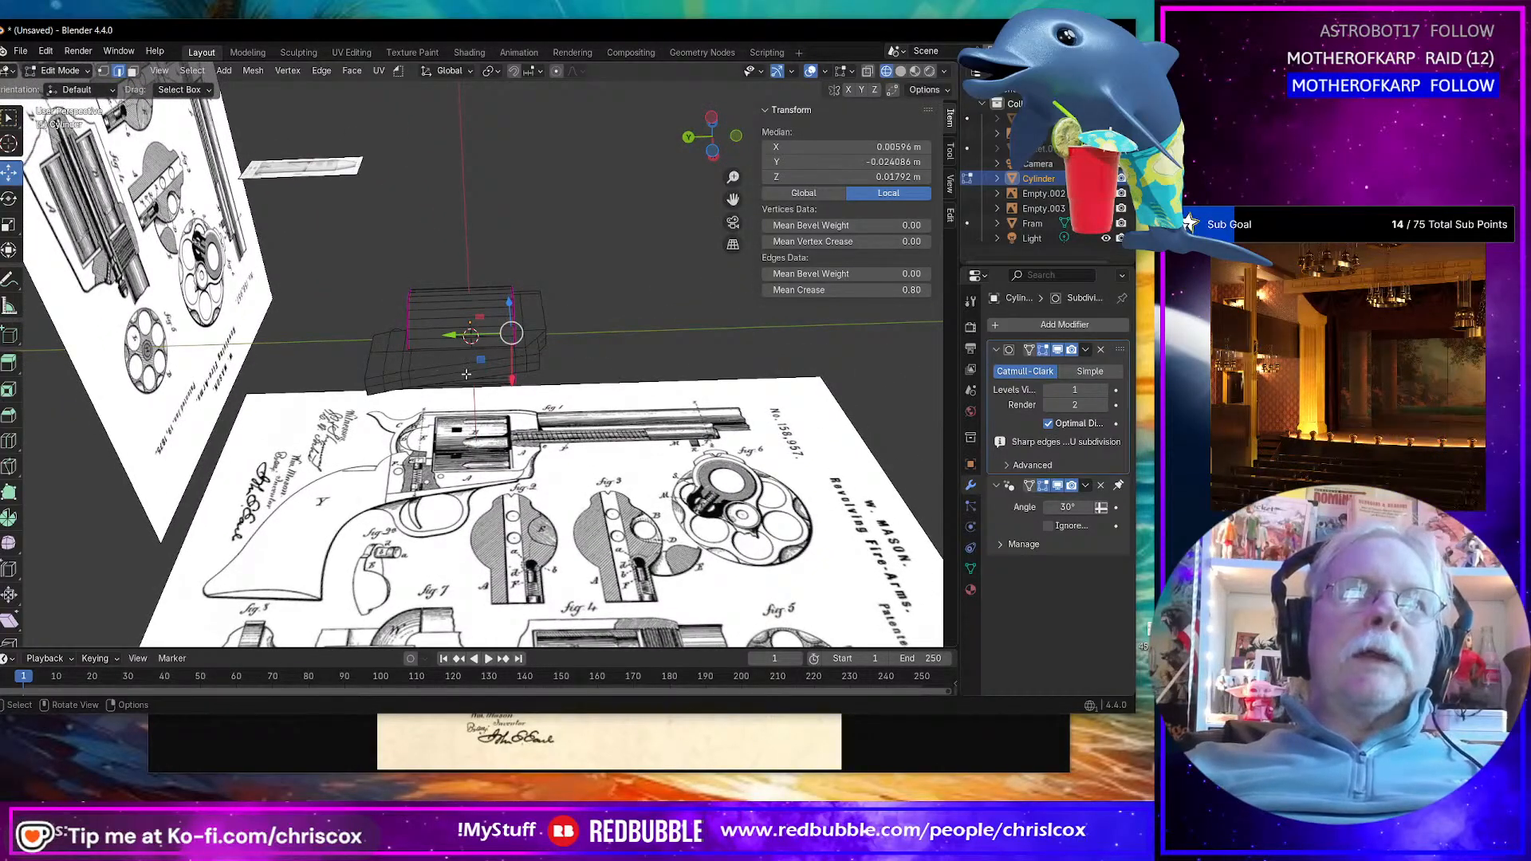
pyautogui.moveTo(467, 374); pyautogui.dragTo(499, 472, button='middle')
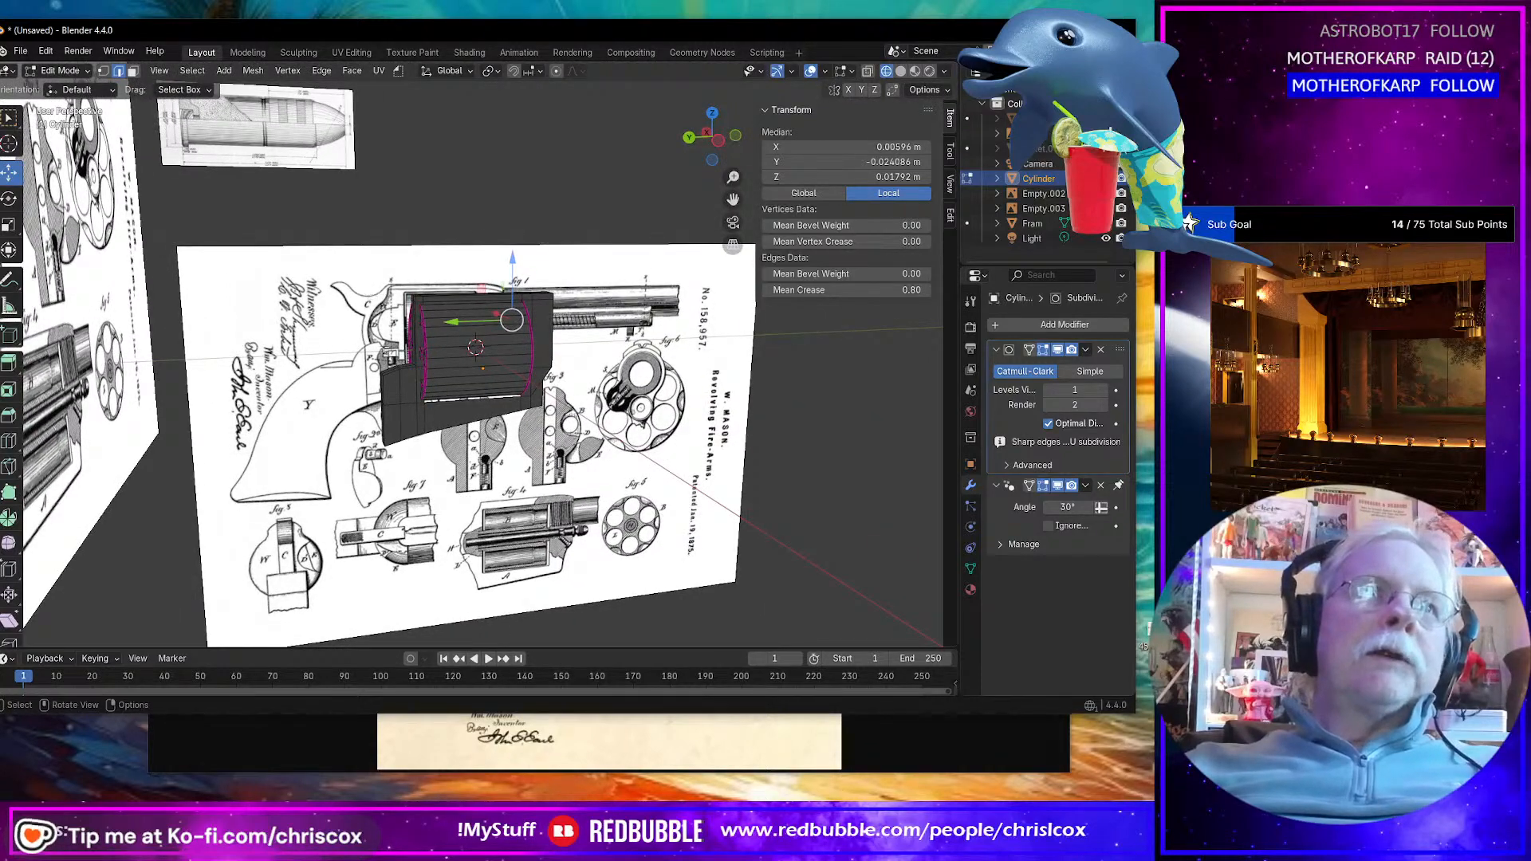
pyautogui.moveTo(471, 369); pyautogui.dragTo(406, 369, button='middle')
pyautogui.moveTo(400, 366); pyautogui.dragTo(323, 364, button='middle')
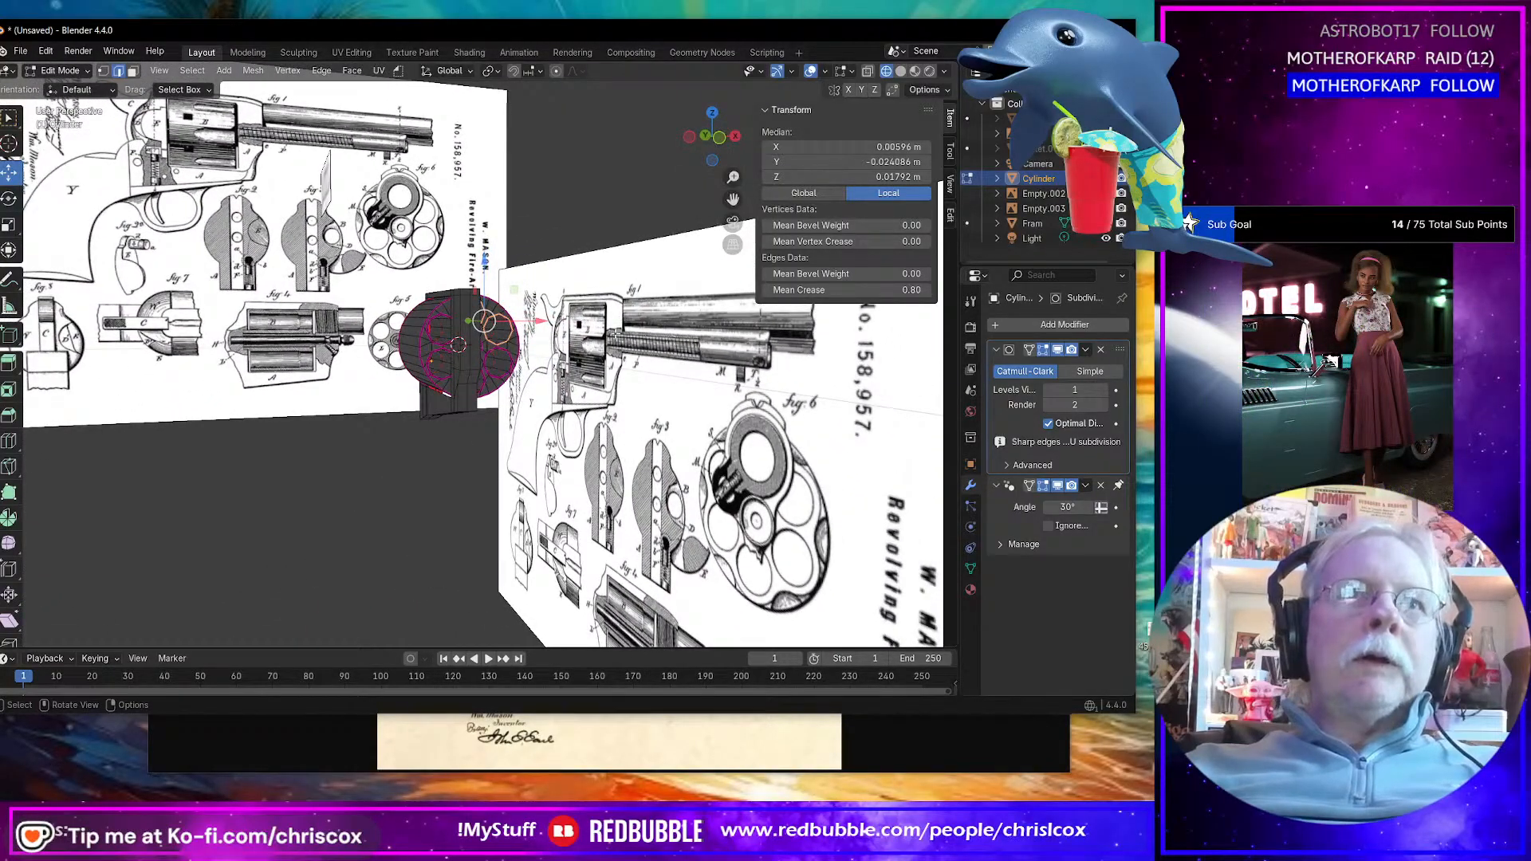
pyautogui.moveTo(625, 372); pyautogui.dragTo(738, 371, button='middle')
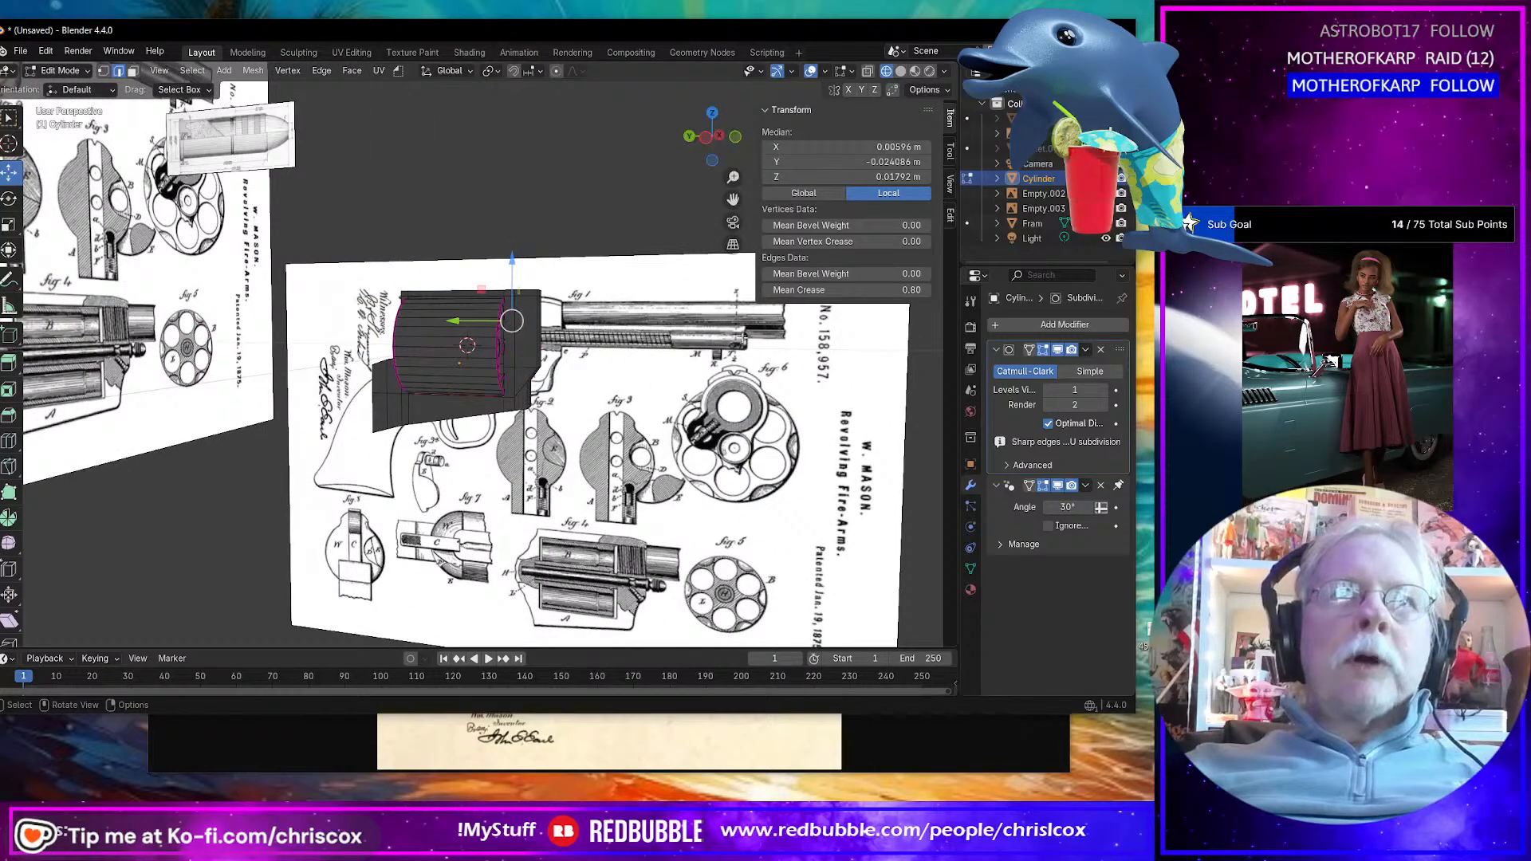
pyautogui.moveTo(615, 372); pyautogui.dragTo(621, 372, button='middle')
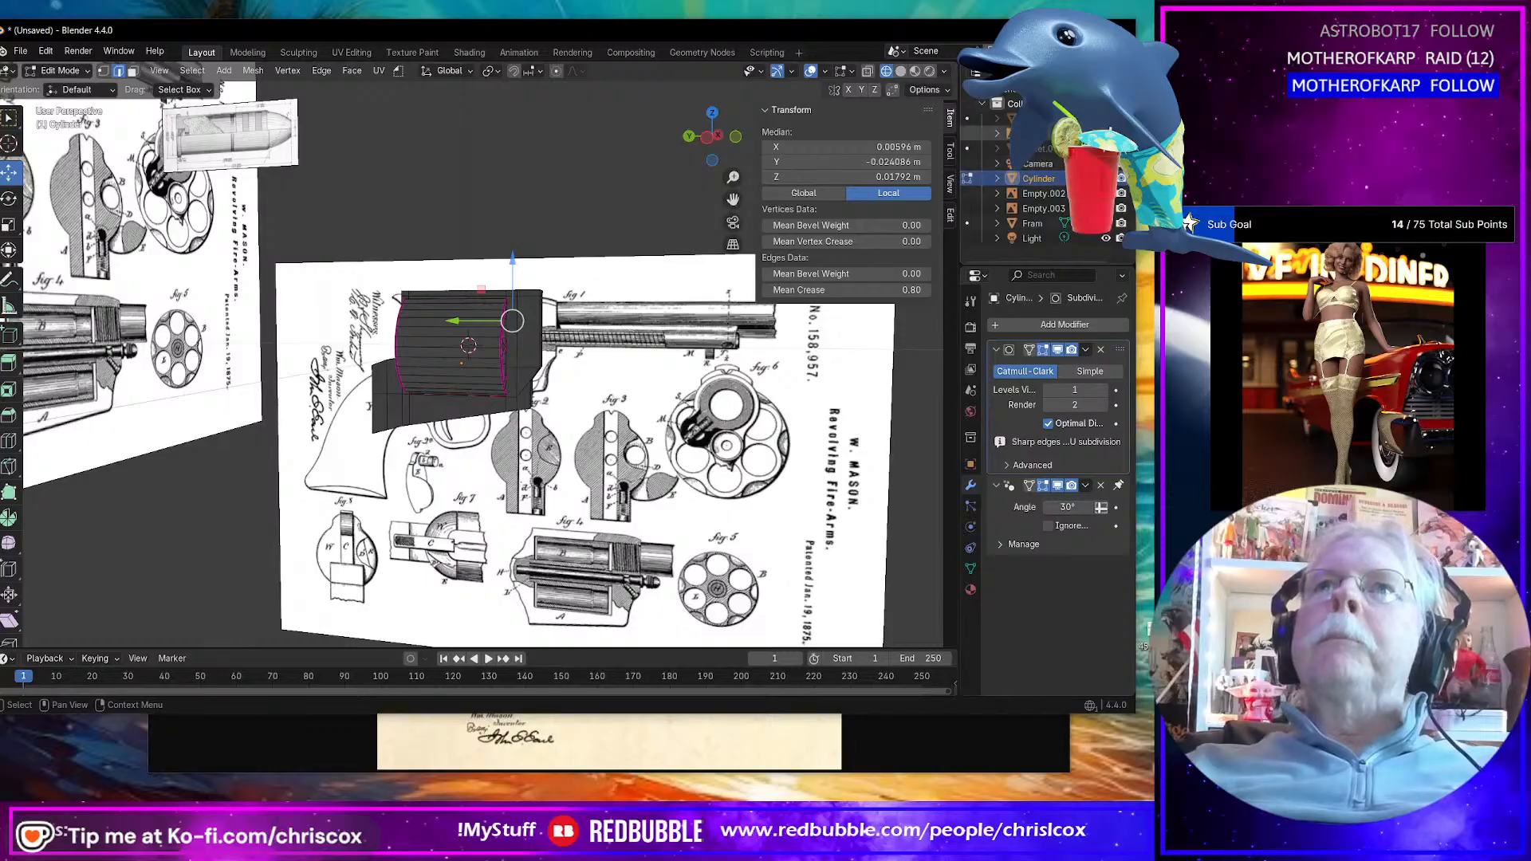
# Step: Show the barrel and open its mesh for editing in the left orthographic view
pyautogui.click(1106, 118)
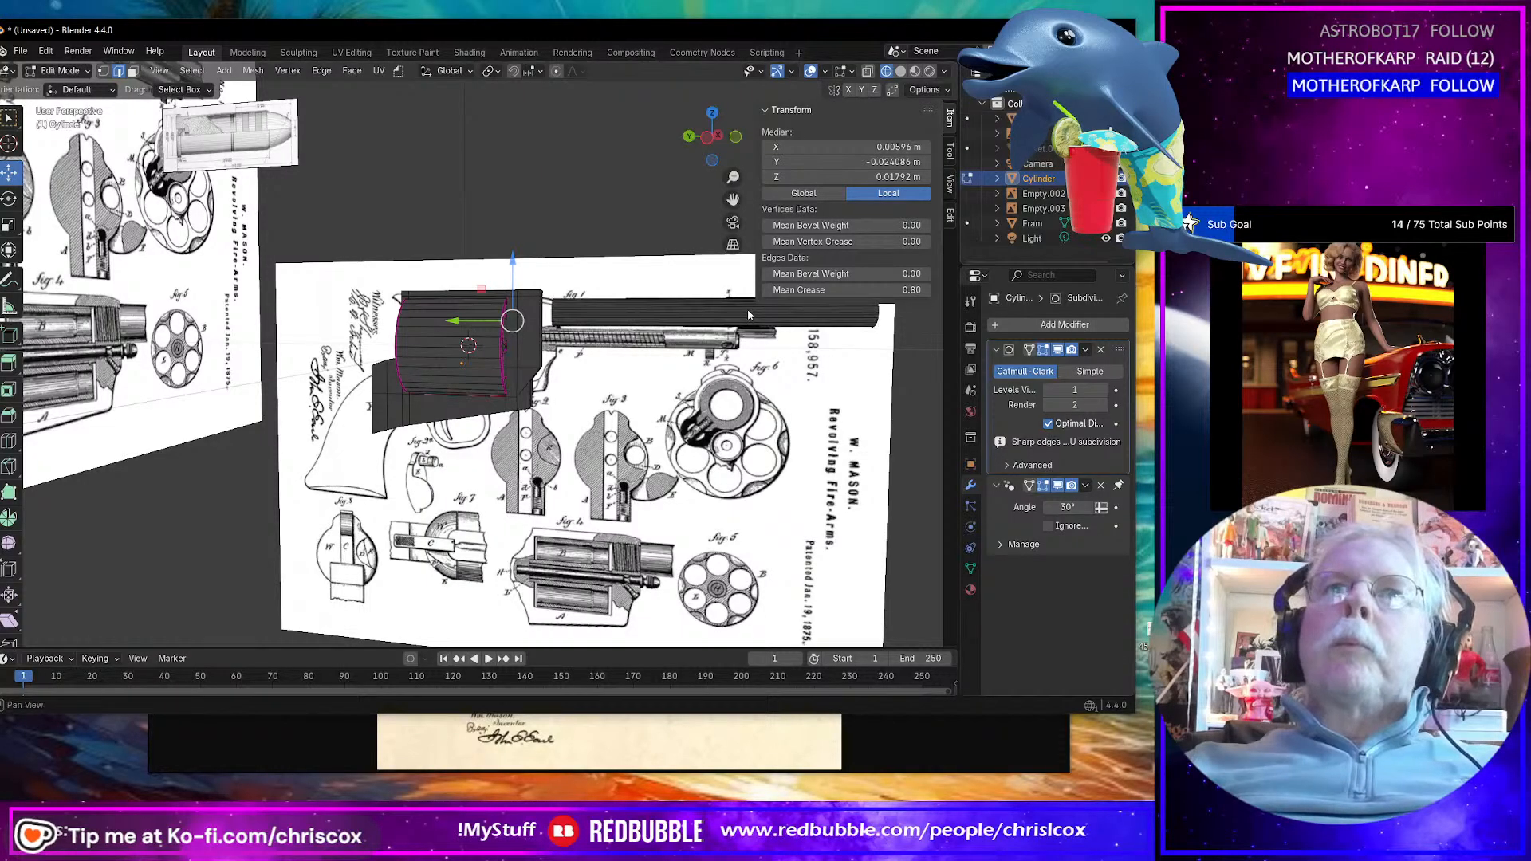
pyautogui.click(715, 313)
pyautogui.press('ctrl+KP_3')
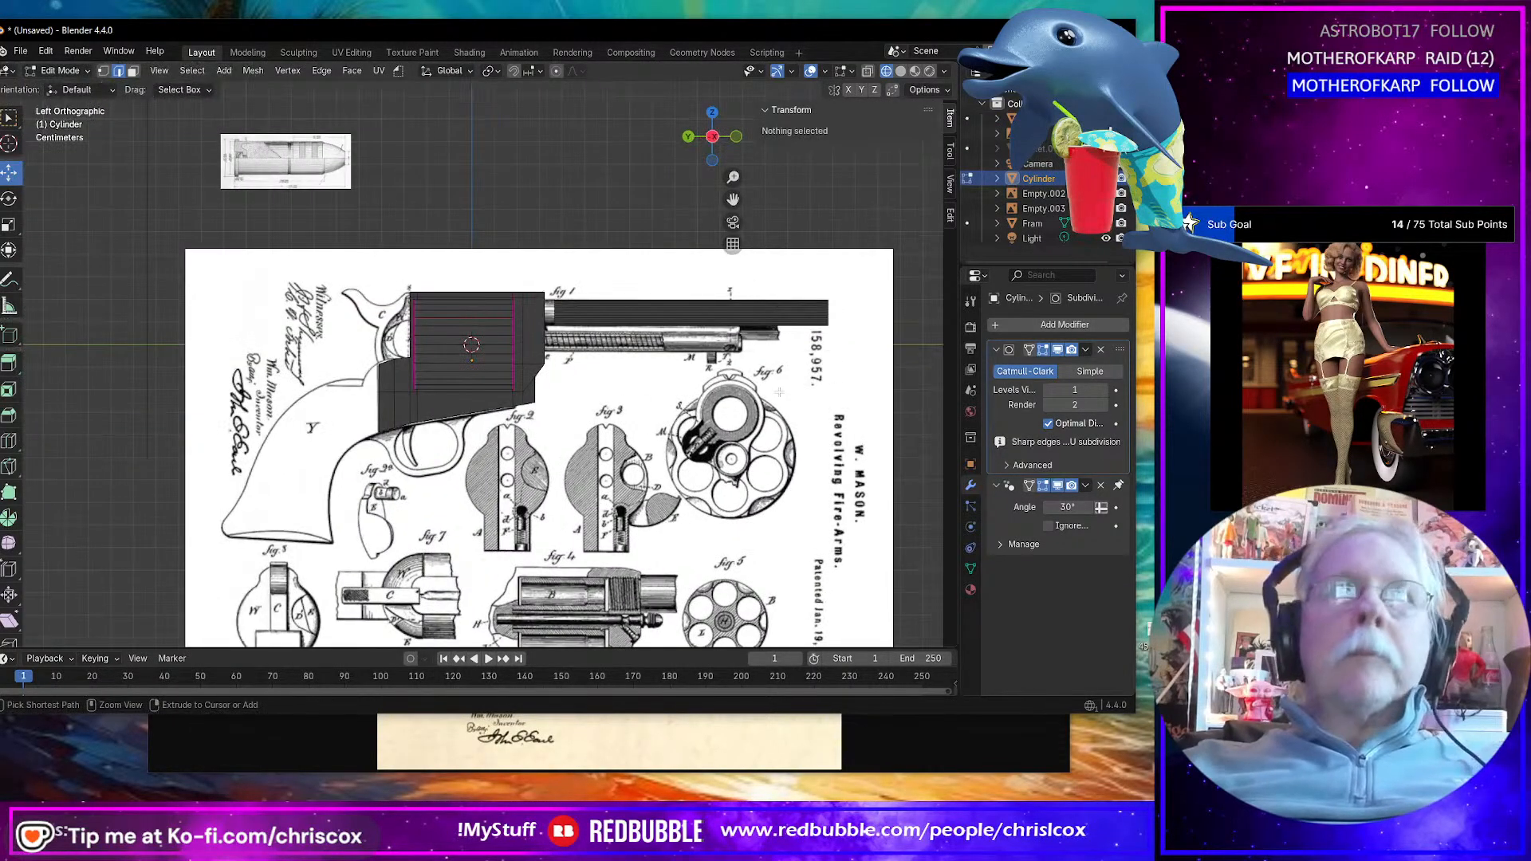
pyautogui.press('Tab')
pyautogui.press('Tab')
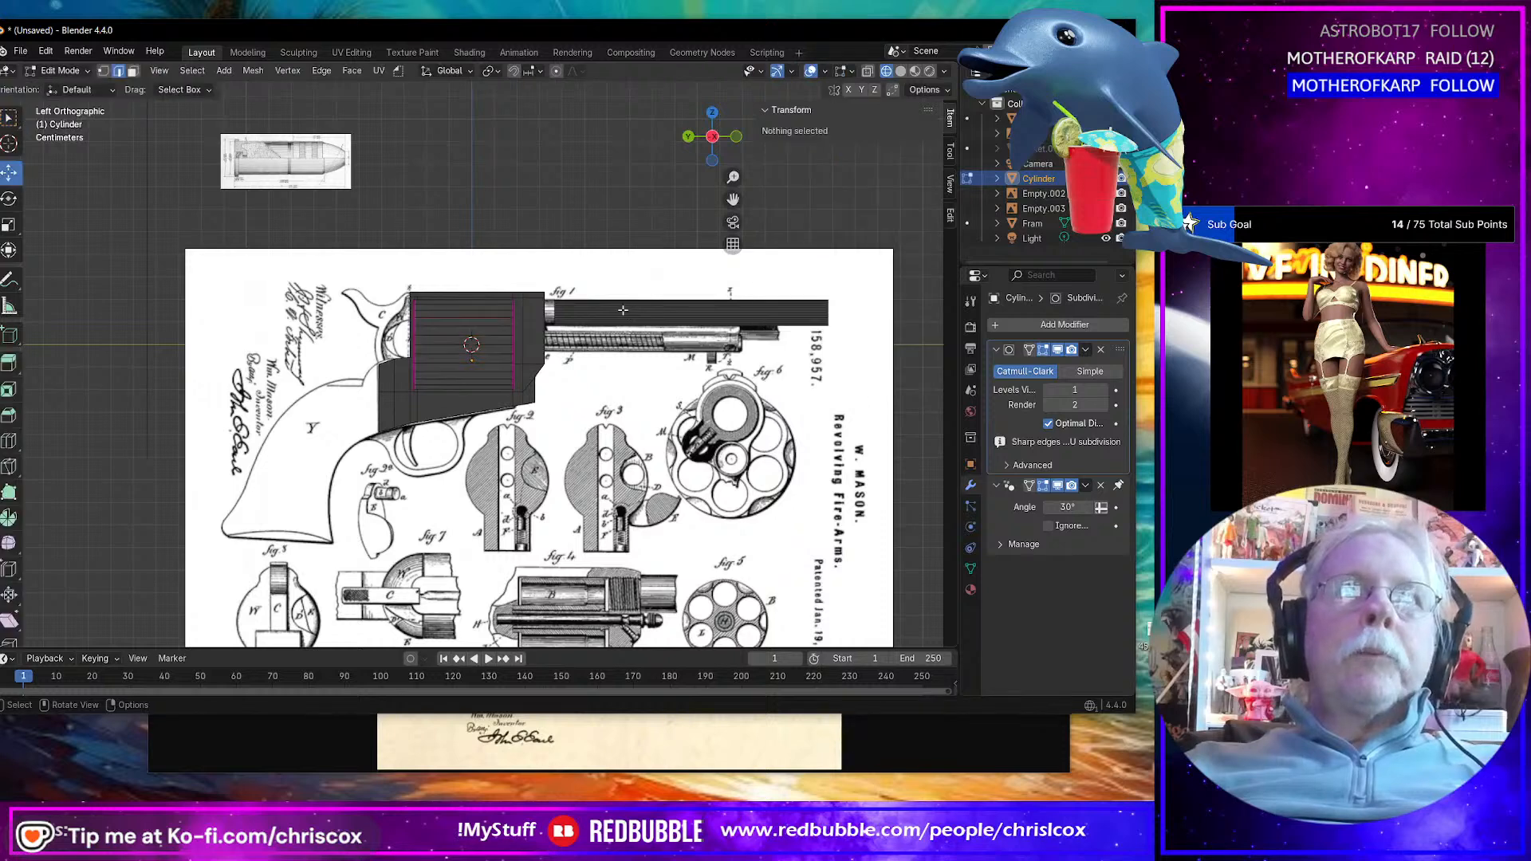
pyautogui.press('Tab')
pyautogui.click(627, 313)
pyautogui.press('Tab')
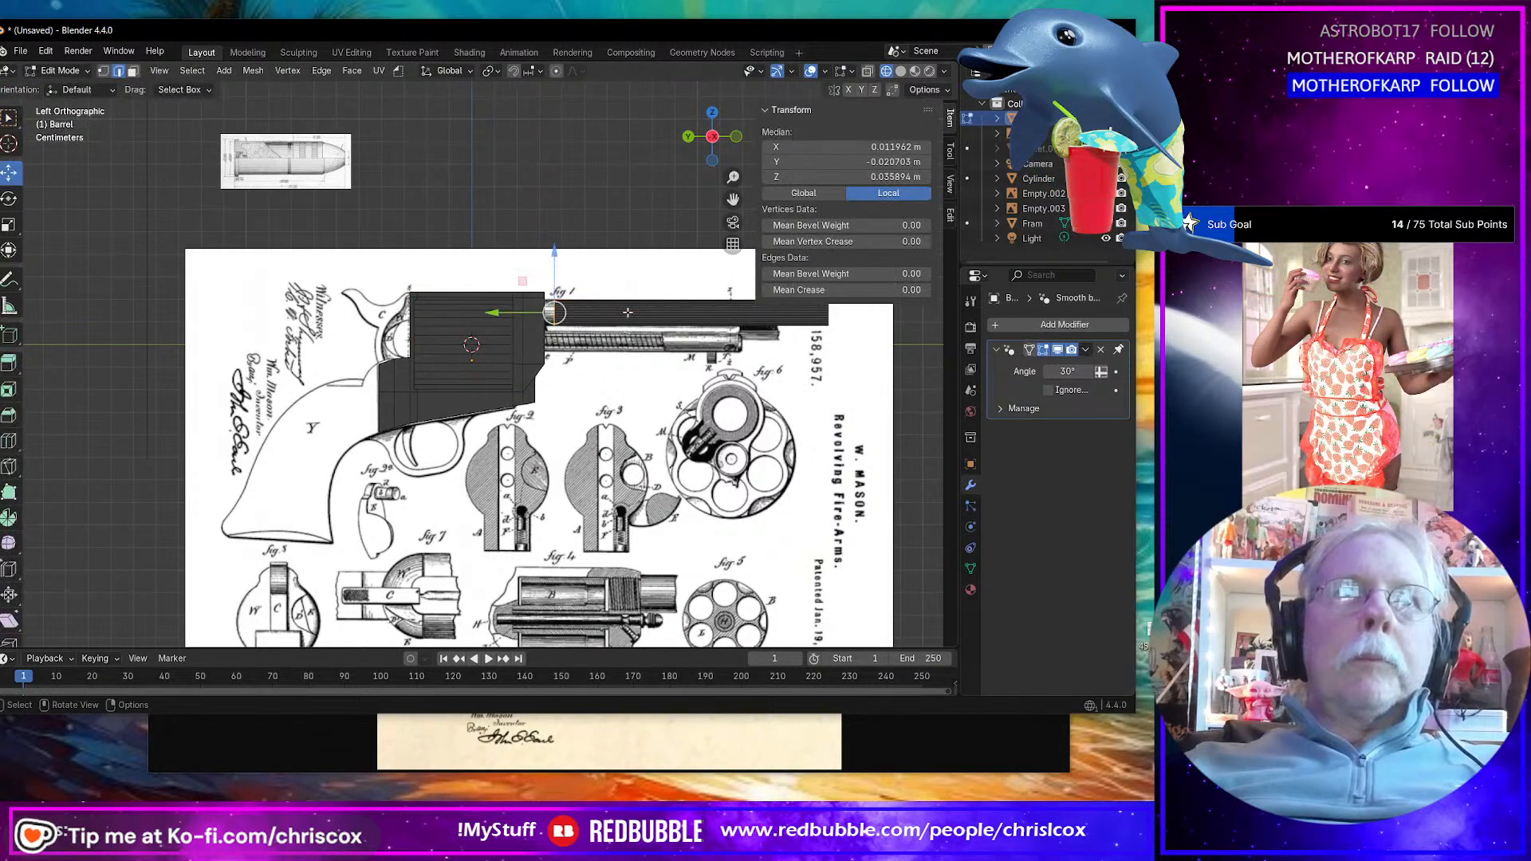
# Step: Move the entire barrel mesh about 0.0047 m along Y so its rear end meets the front of the frame
pyautogui.press('a')
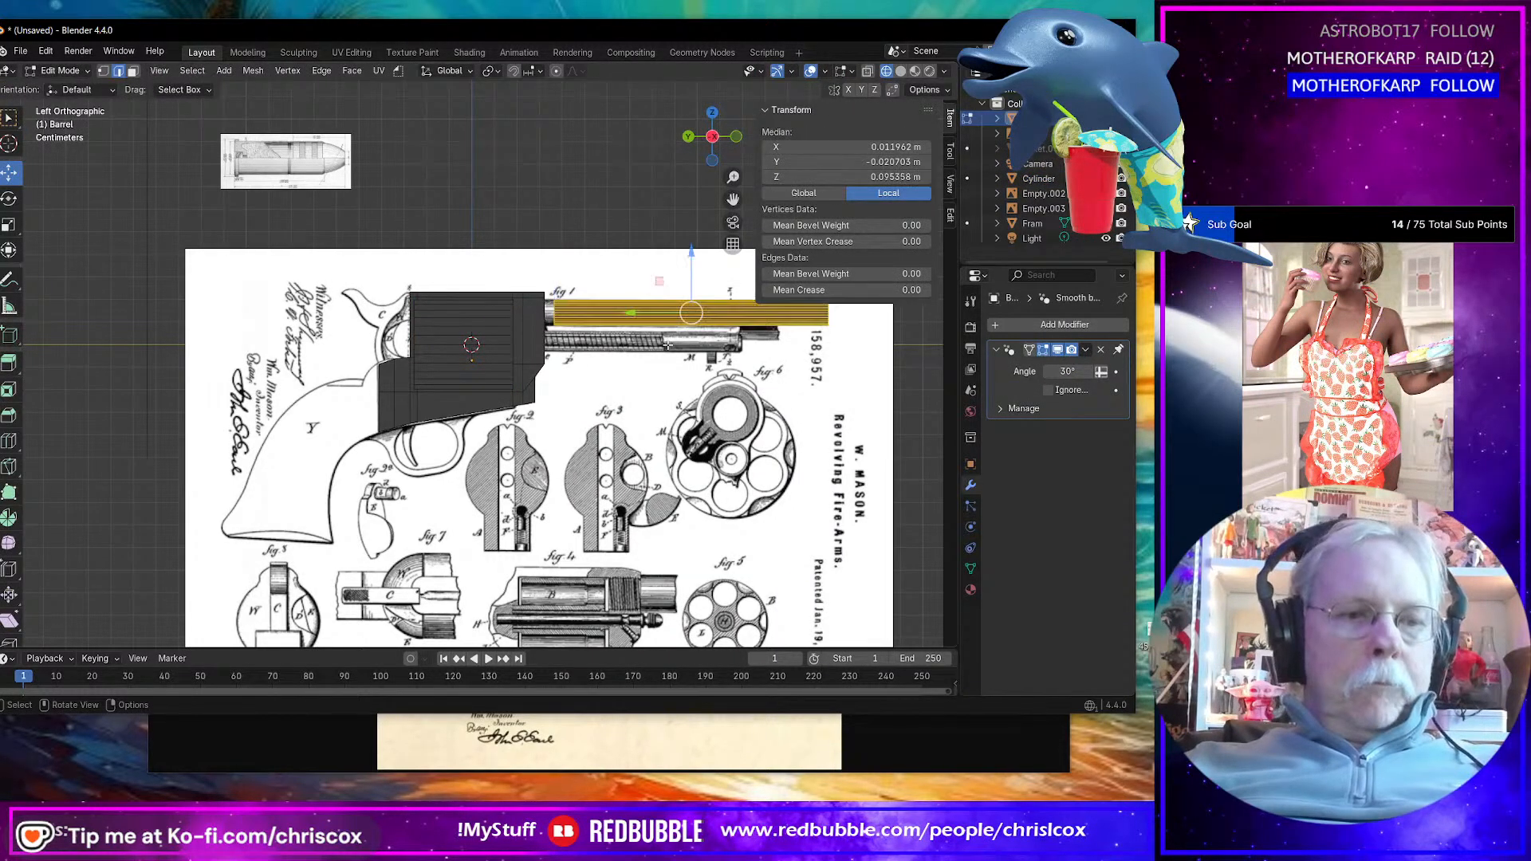
pyautogui.press('g')
pyautogui.press('y')
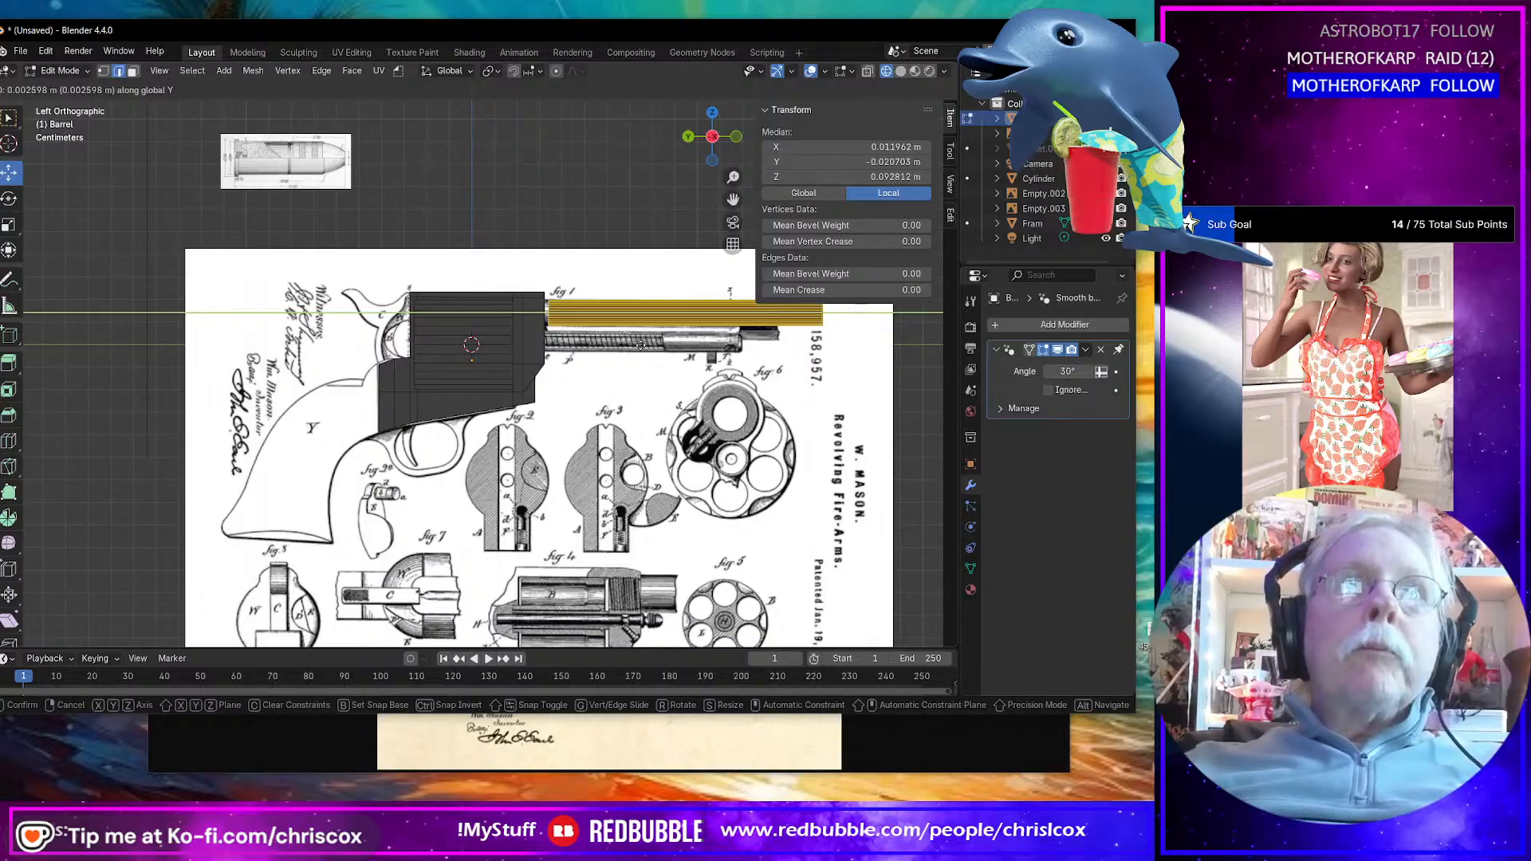
pyautogui.click(642, 372)
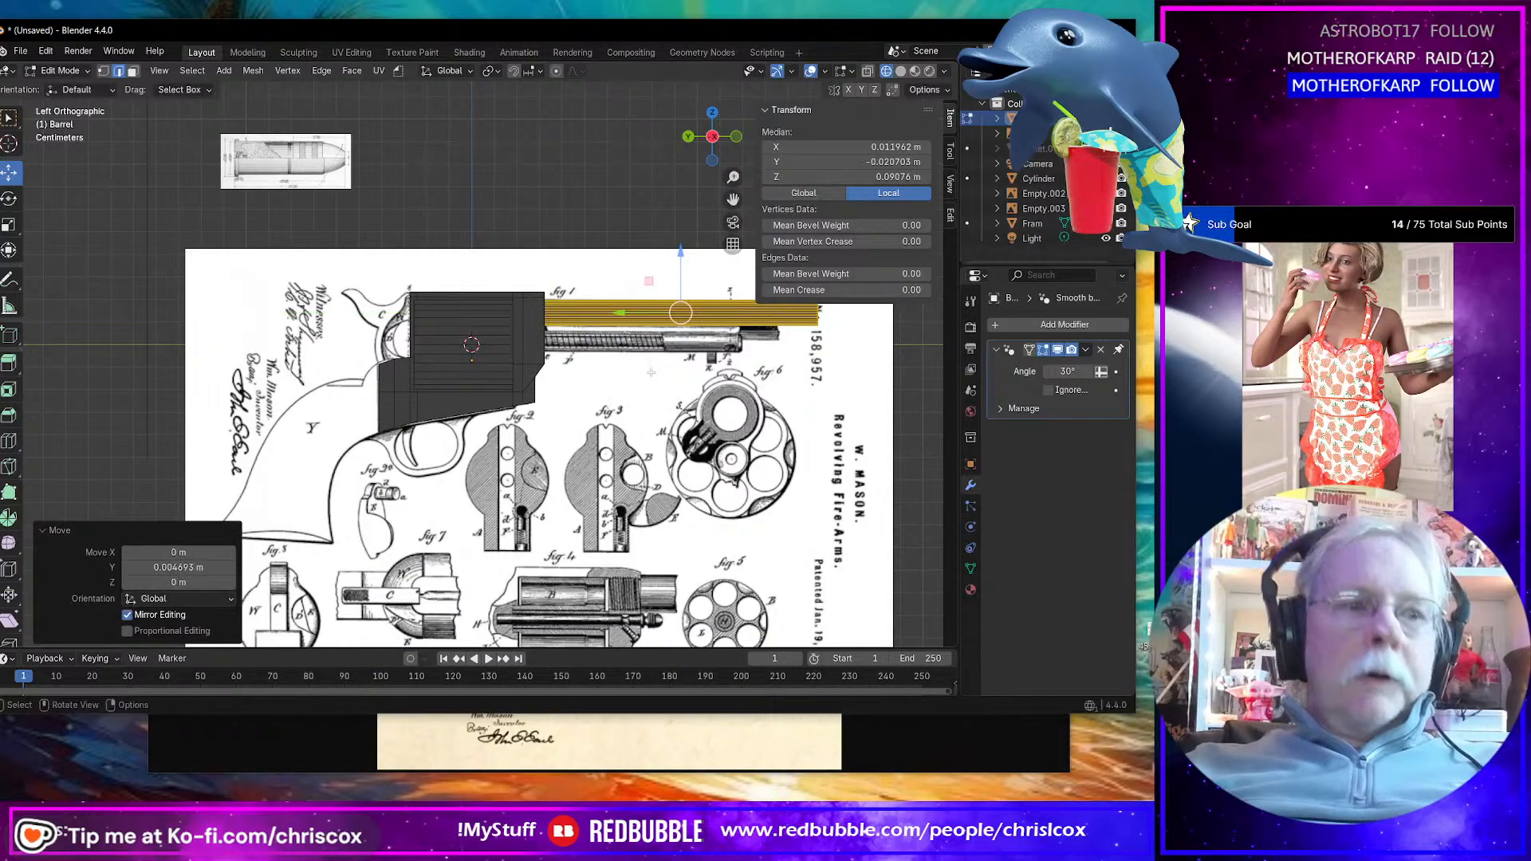
# Step: Duplicate the barrel mesh and move the copy down about 0.012 m onto the ejector rod housing drawn beneath the barrel
pyautogui.hotkey('shift', 'd')
pyautogui.press('Escape')
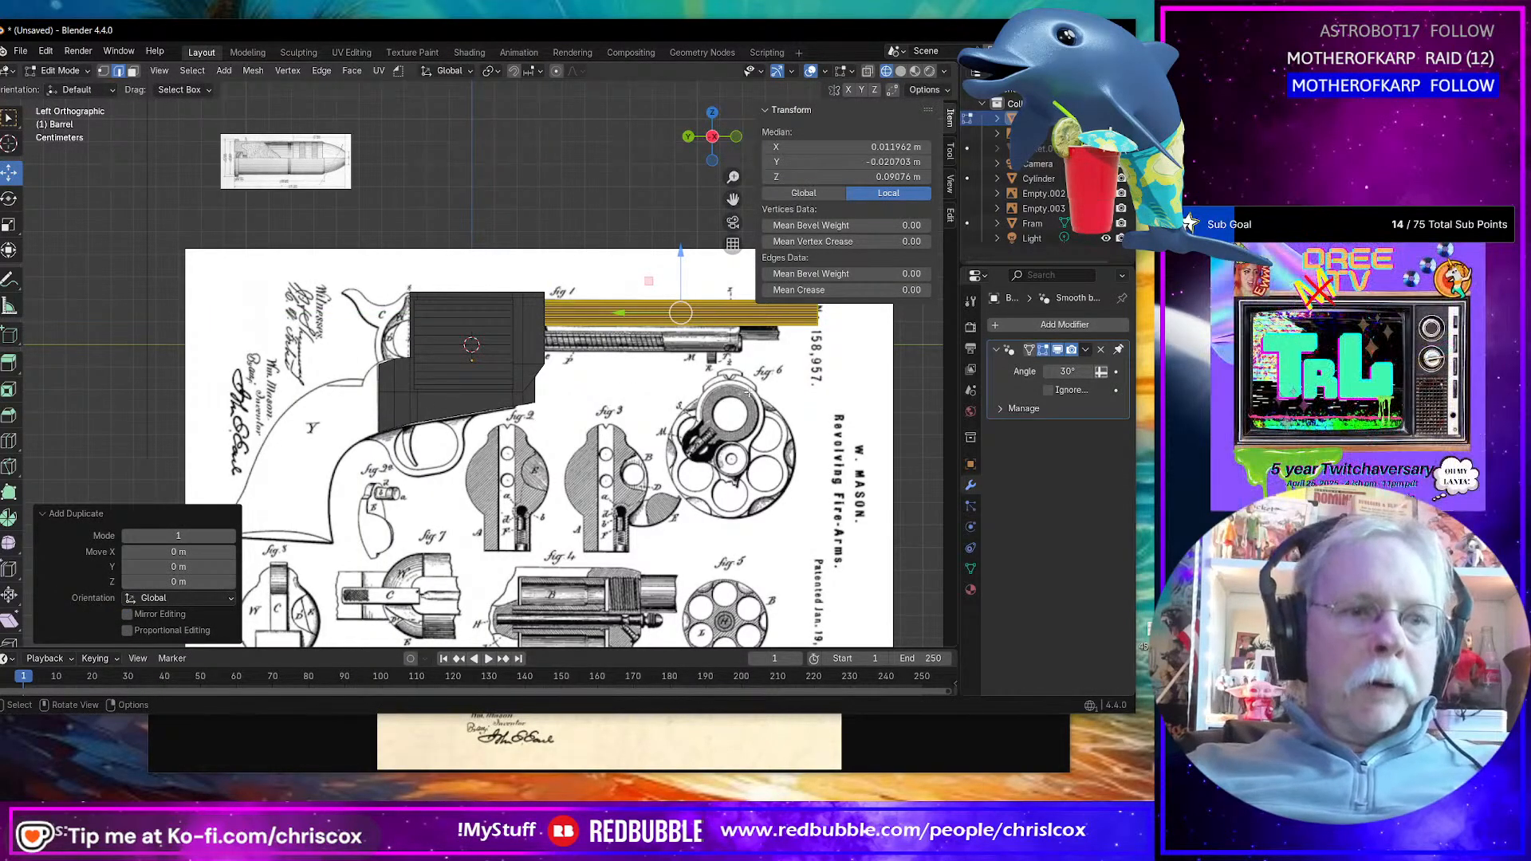
pyautogui.press('g')
pyautogui.click(916, 537)
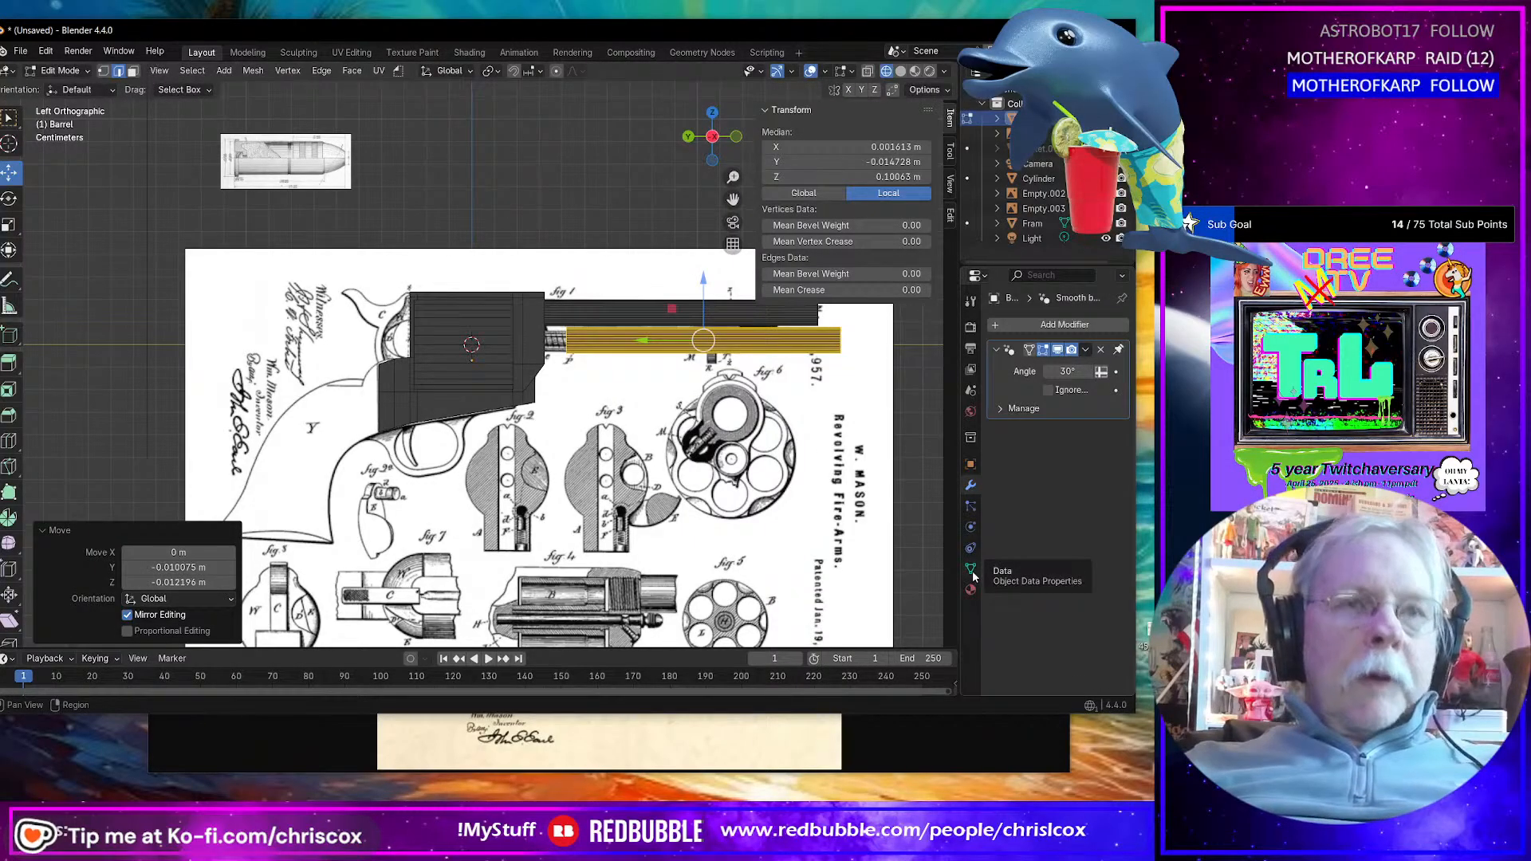
# Step: Scale the duplicated tube uniformly to about 0.328 and move it about 0.011 m along Y toward the frame
pyautogui.press('s')
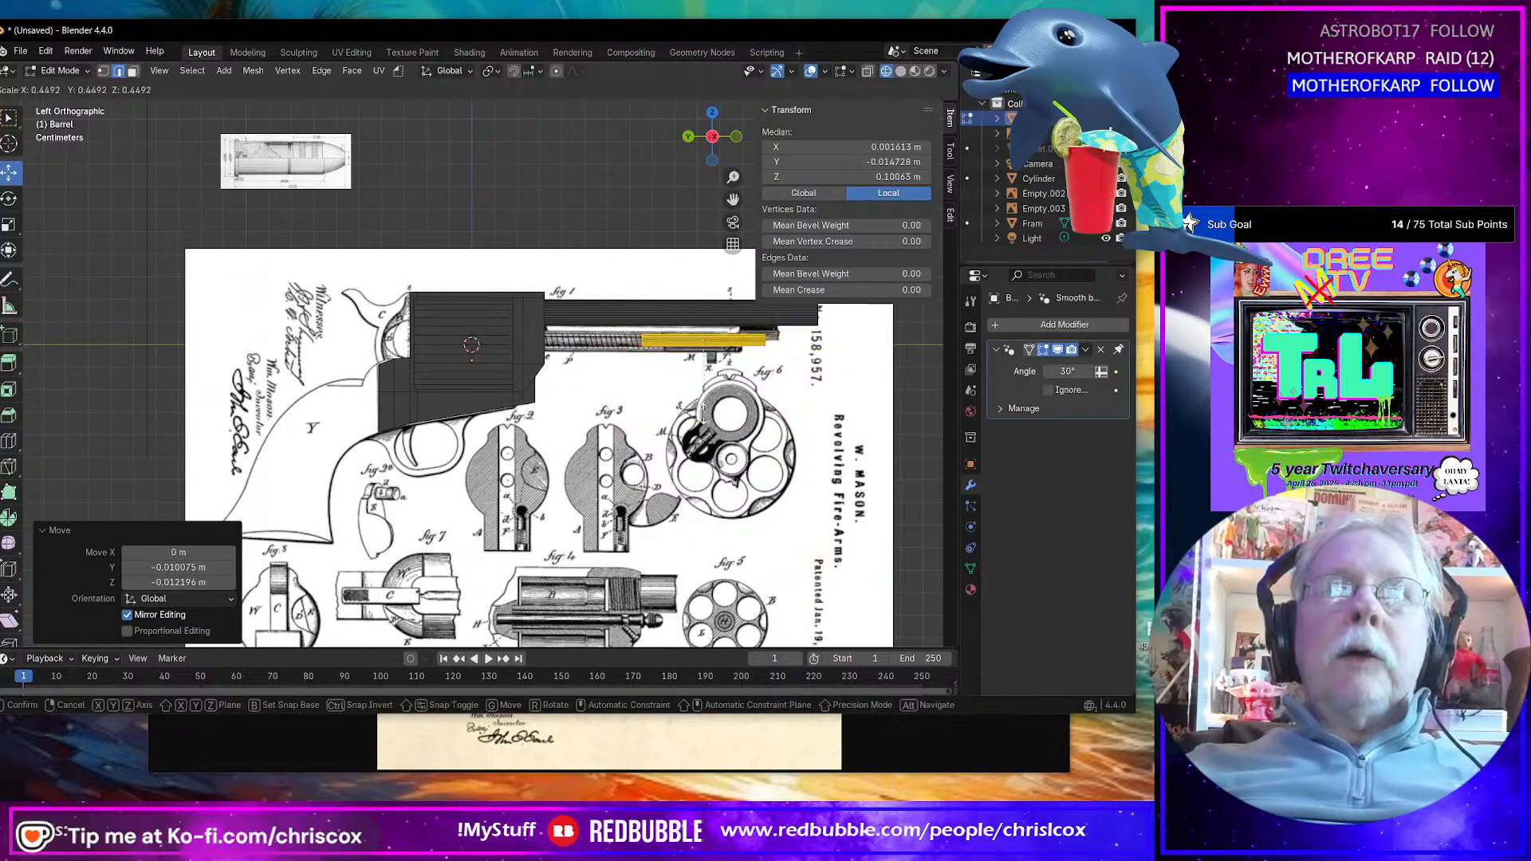
pyautogui.click(668, 388)
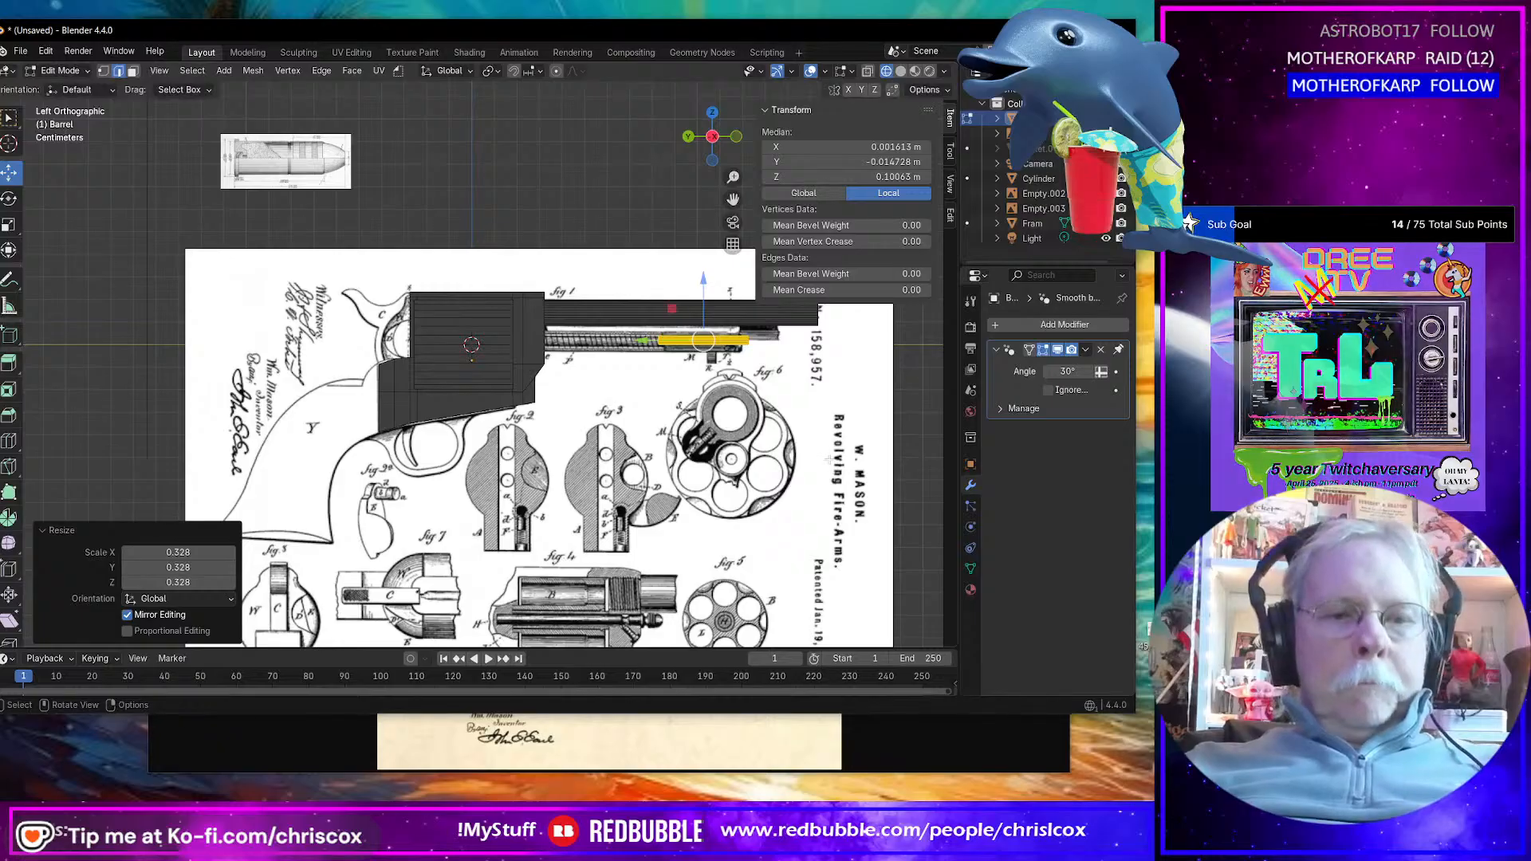
pyautogui.press('g')
pyautogui.click(798, 461)
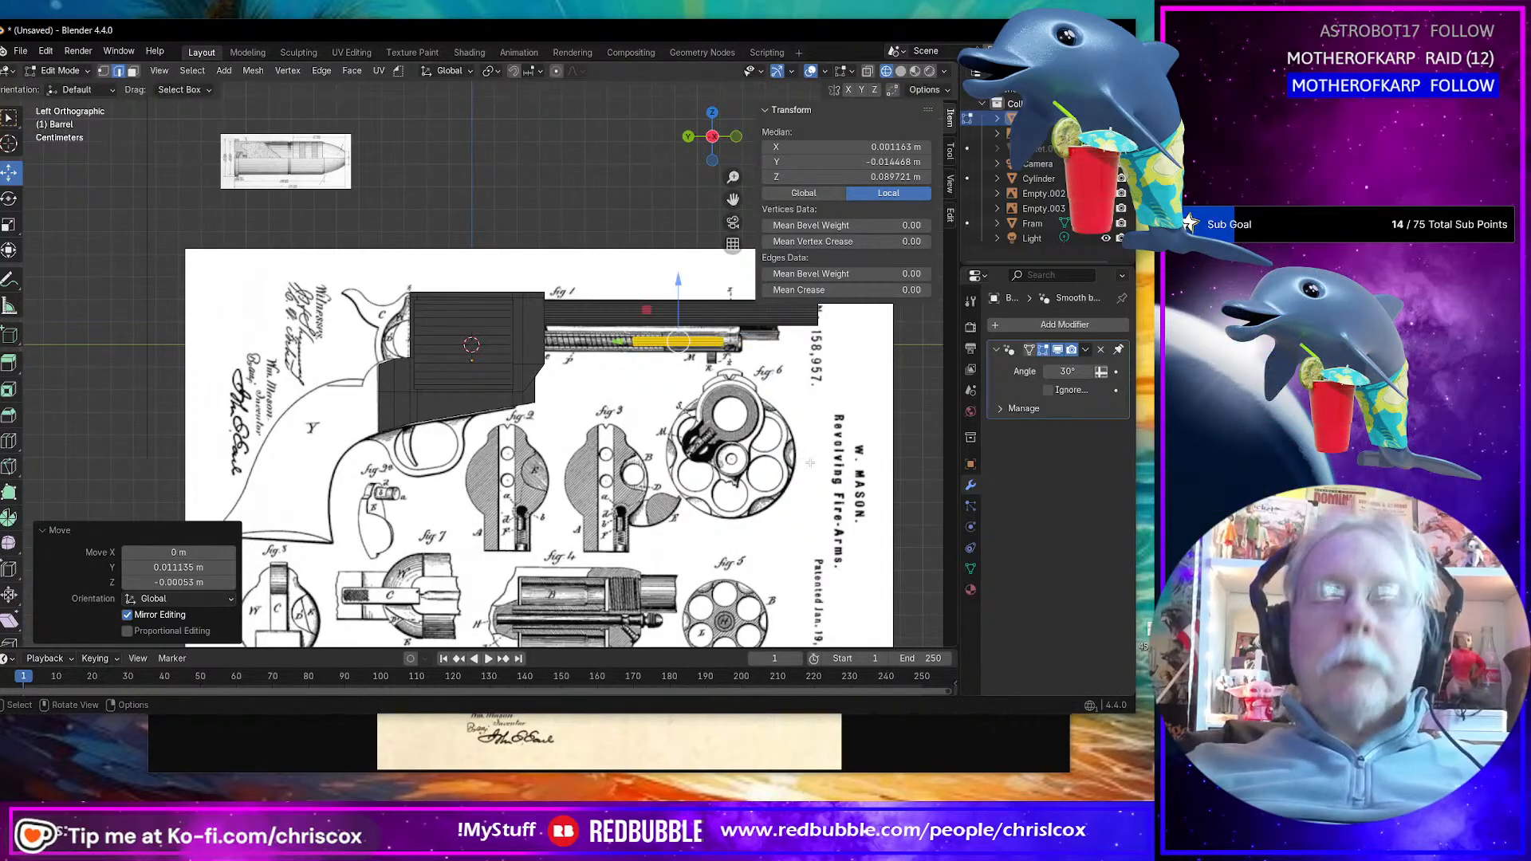
# Step: Enlarge the duplicated tube by about 2.13, shift it about 0.024 m along Y toward the frame, and scale it by a further 1.019
pyautogui.press('KP_Decimal')
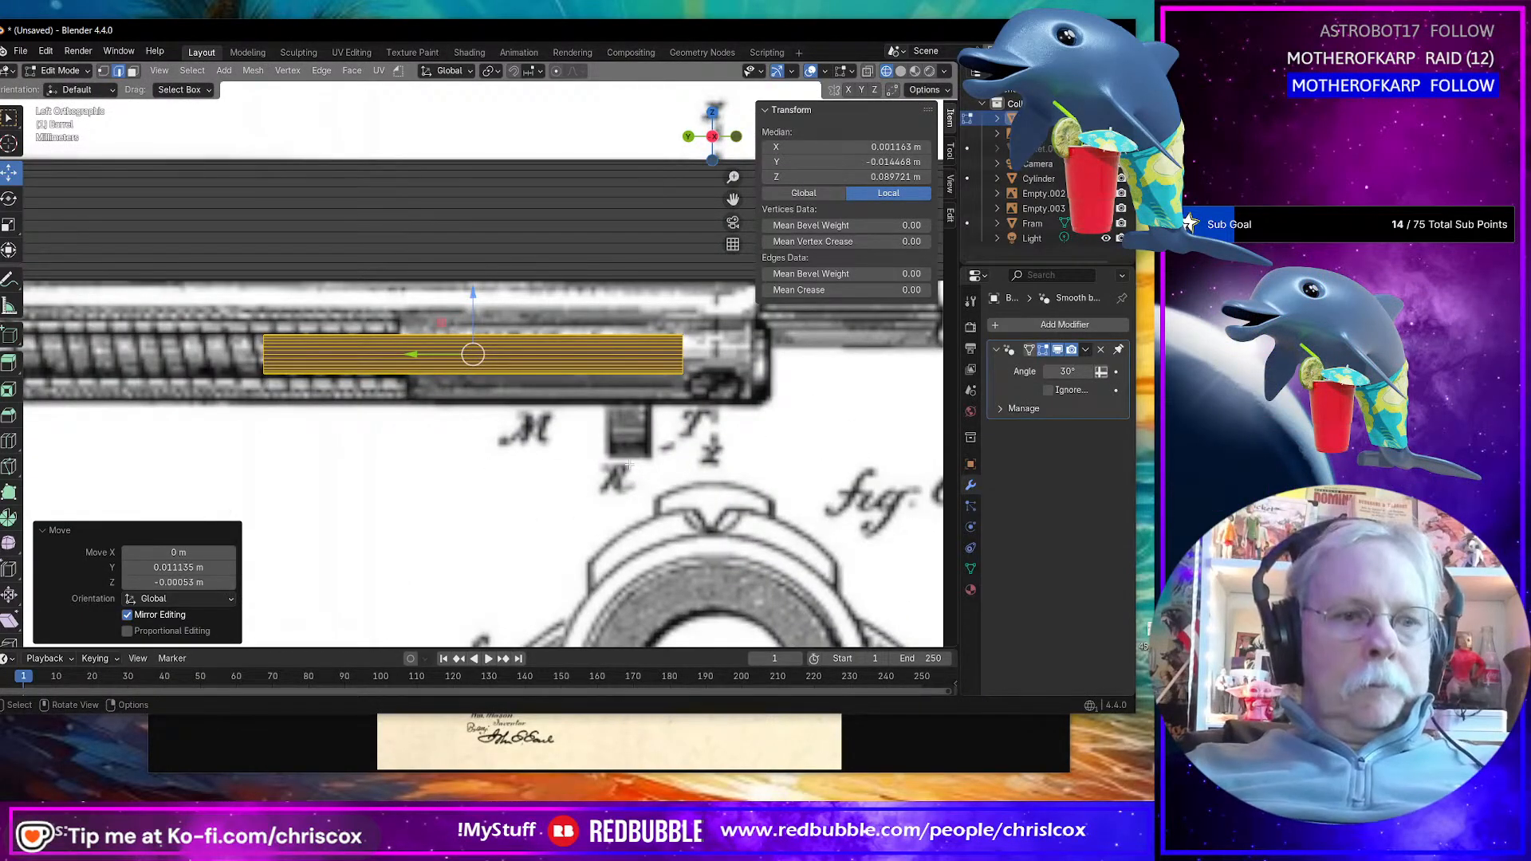
pyautogui.press('s')
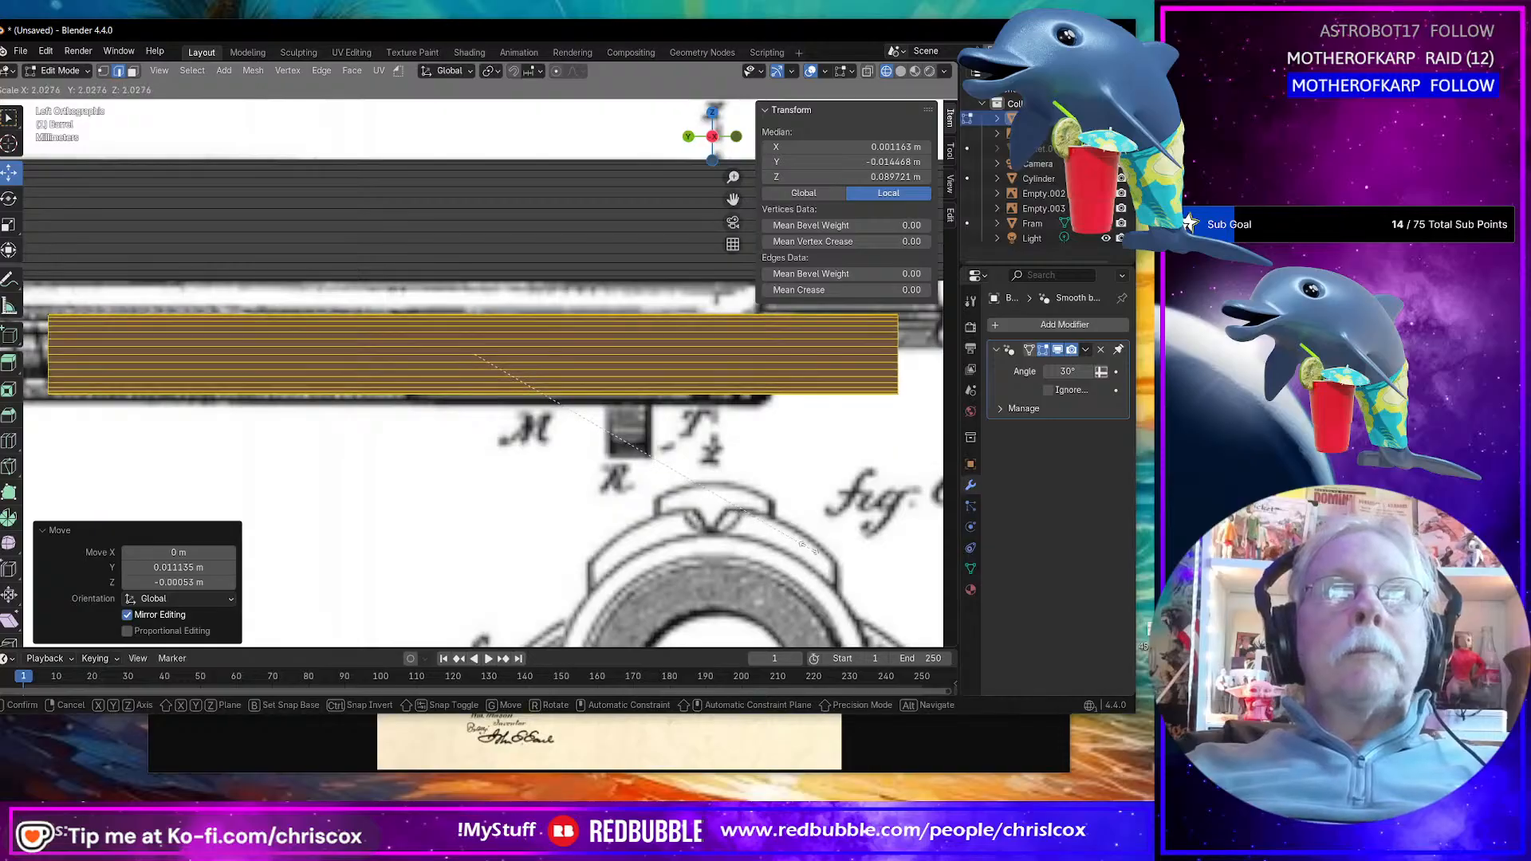
pyautogui.click(847, 489)
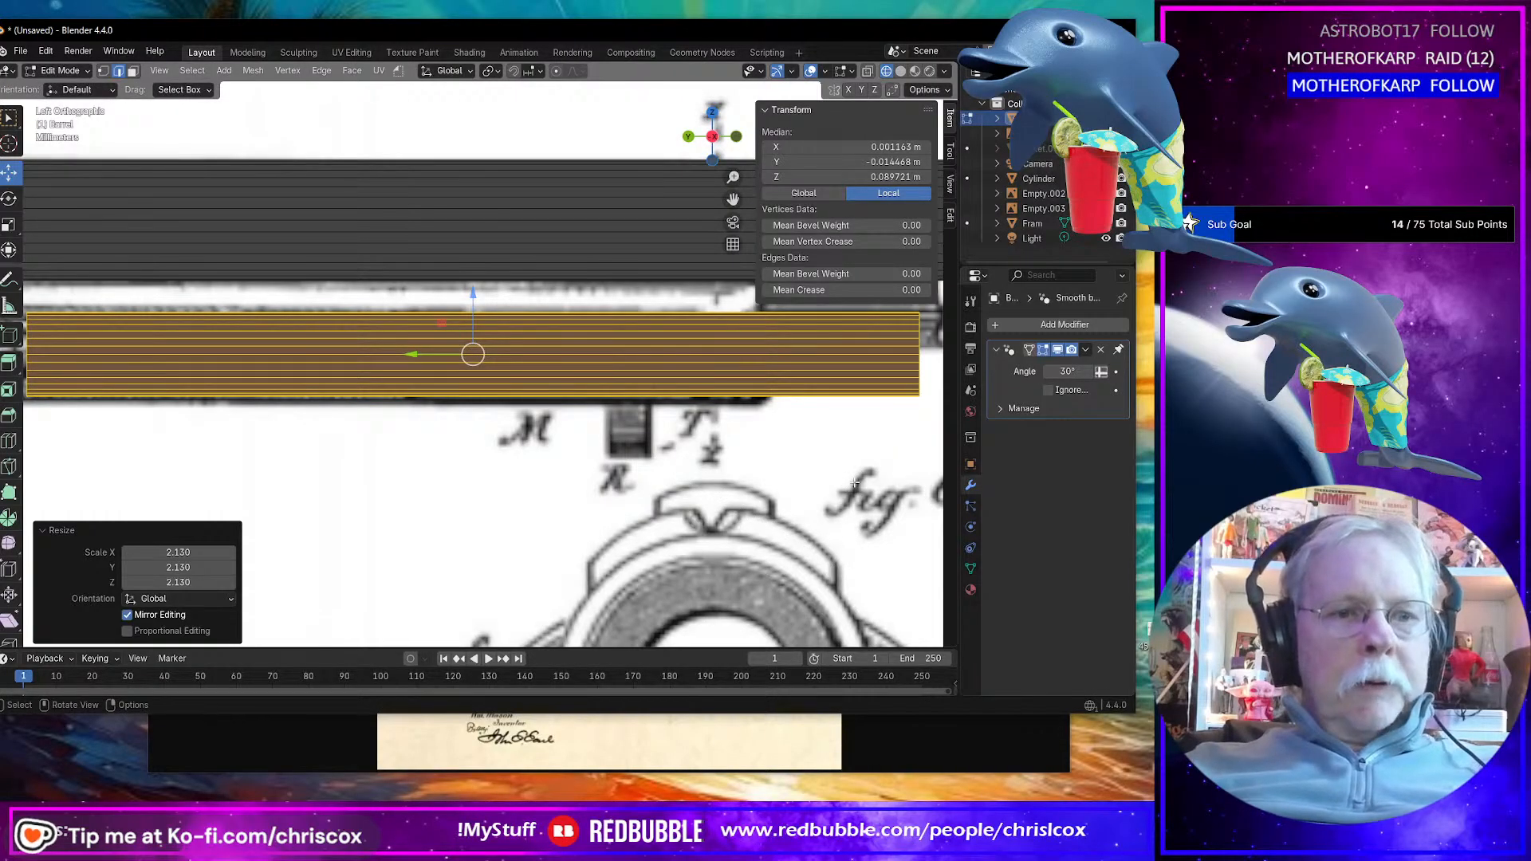
pyautogui.press('g')
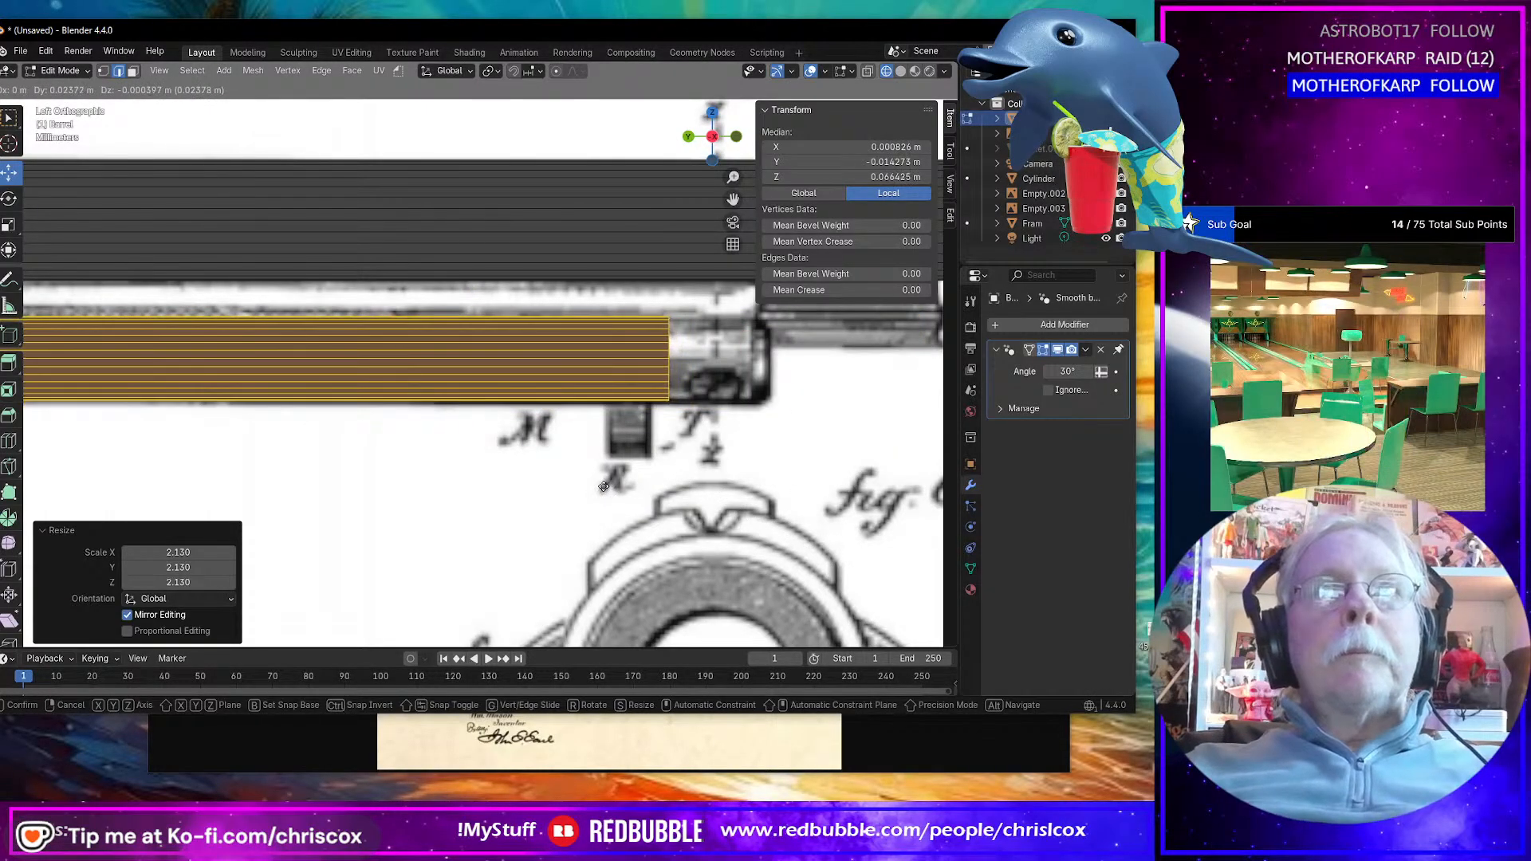
pyautogui.click(604, 487)
pyautogui.press('s')
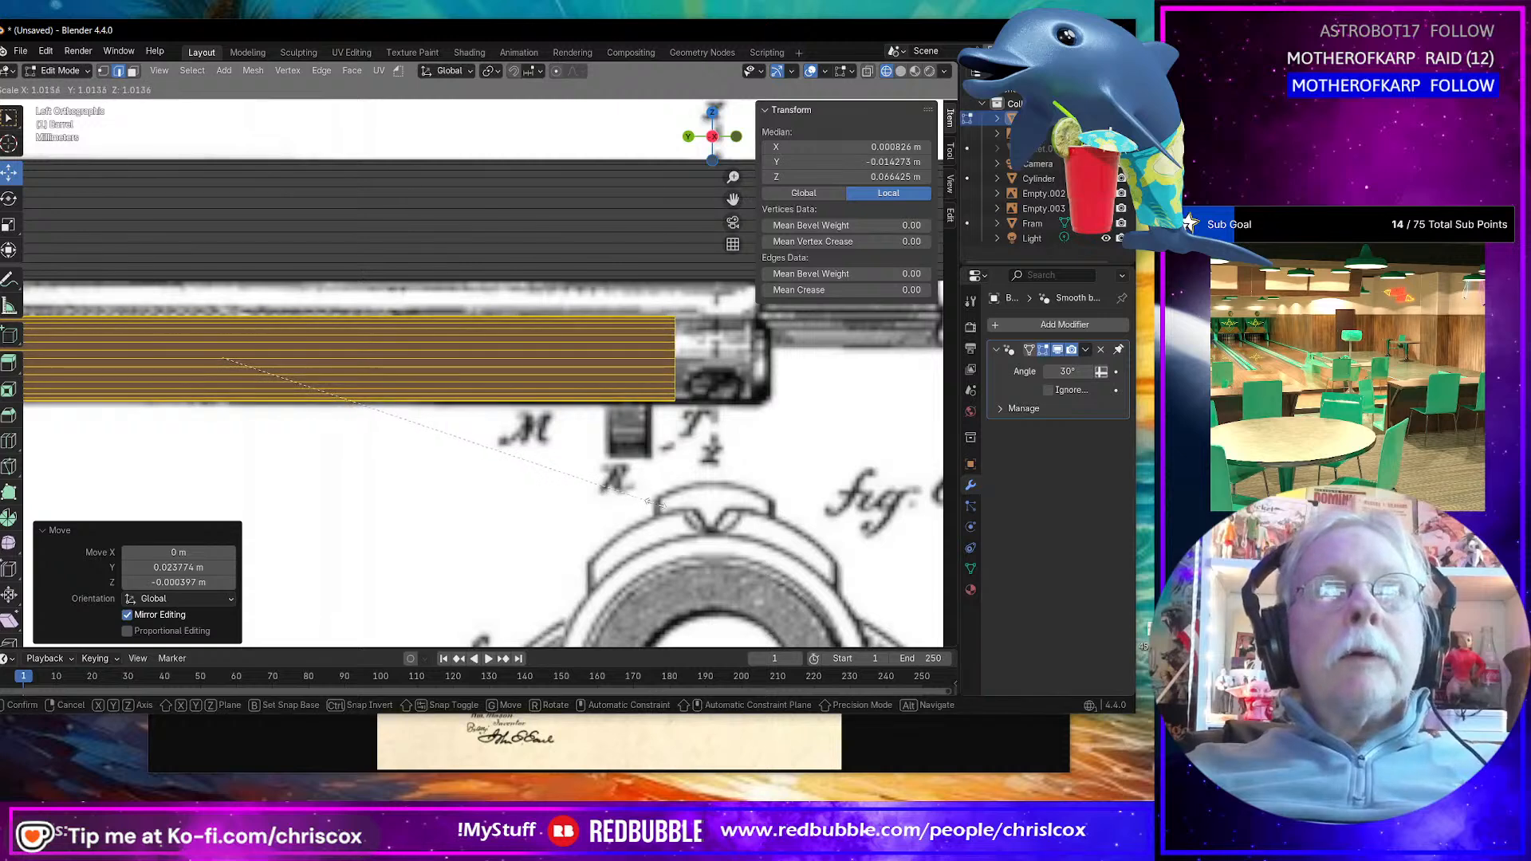
pyautogui.click(612, 489)
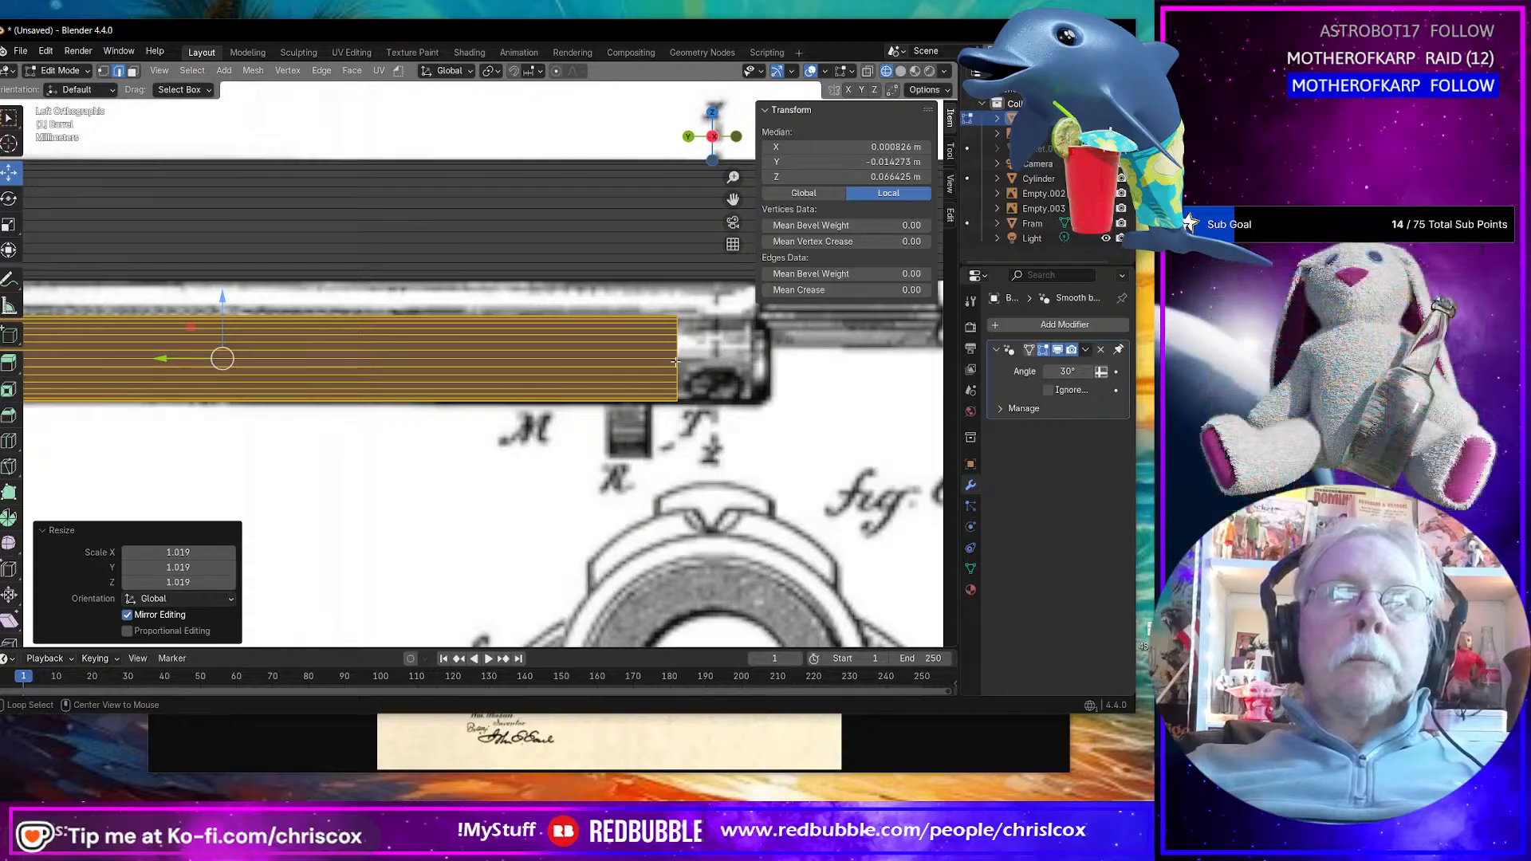
# Step: Bevel the rim at the lower tube's front end with one segment and a width of about 0.00028 m
pyautogui.keyDown('alt'); pyautogui.click(710, 355); pyautogui.keyUp('alt')
pyautogui.moveTo(789, 443); pyautogui.dragTo(838, 470, button='middle')
pyautogui.hotkey('ctrl', 'b')
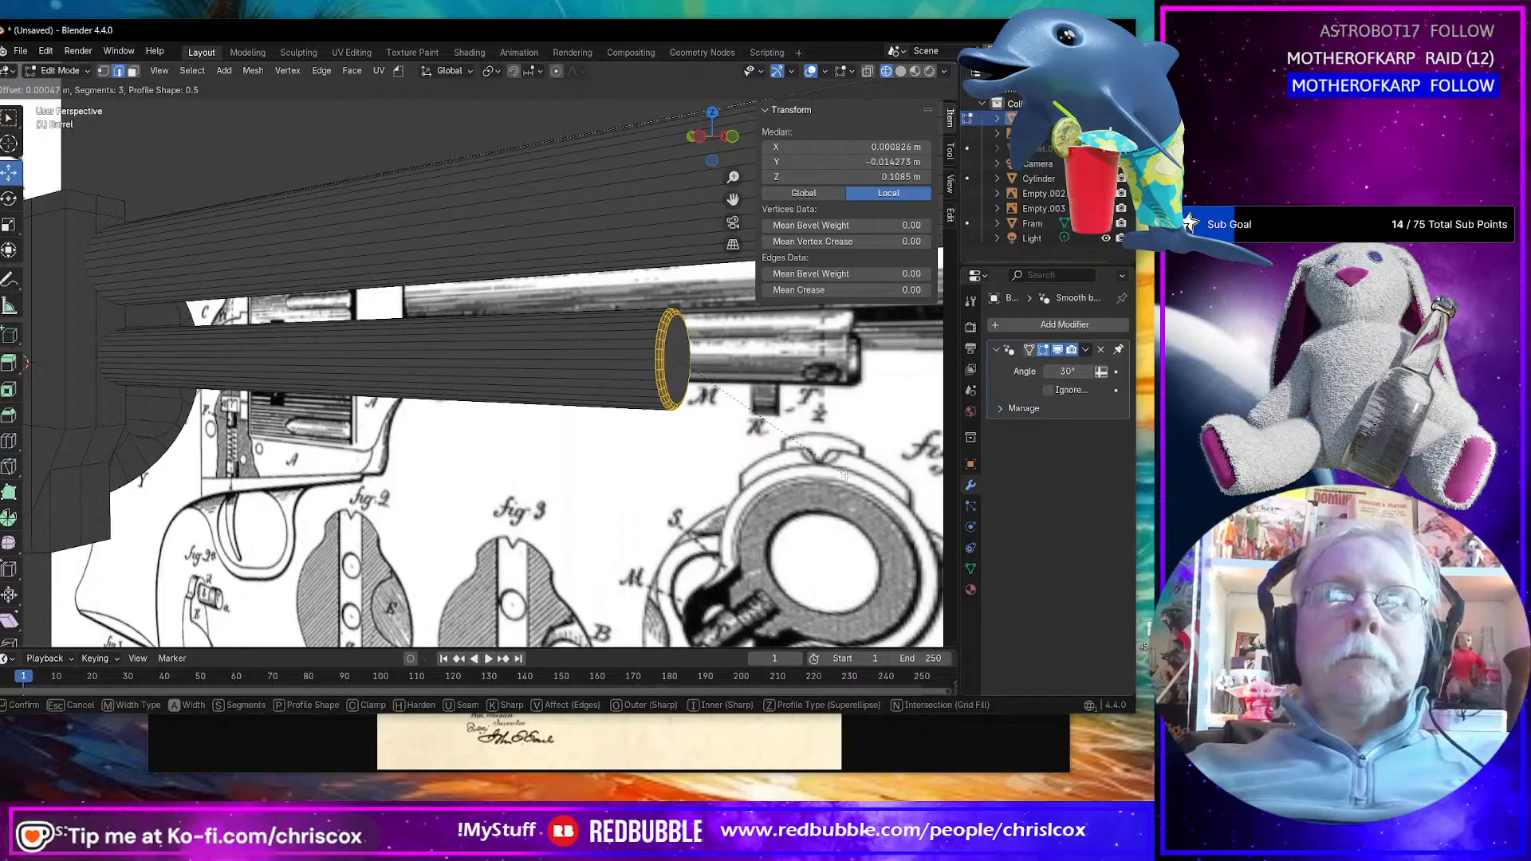
pyautogui.scroll(-1, 845, 477)
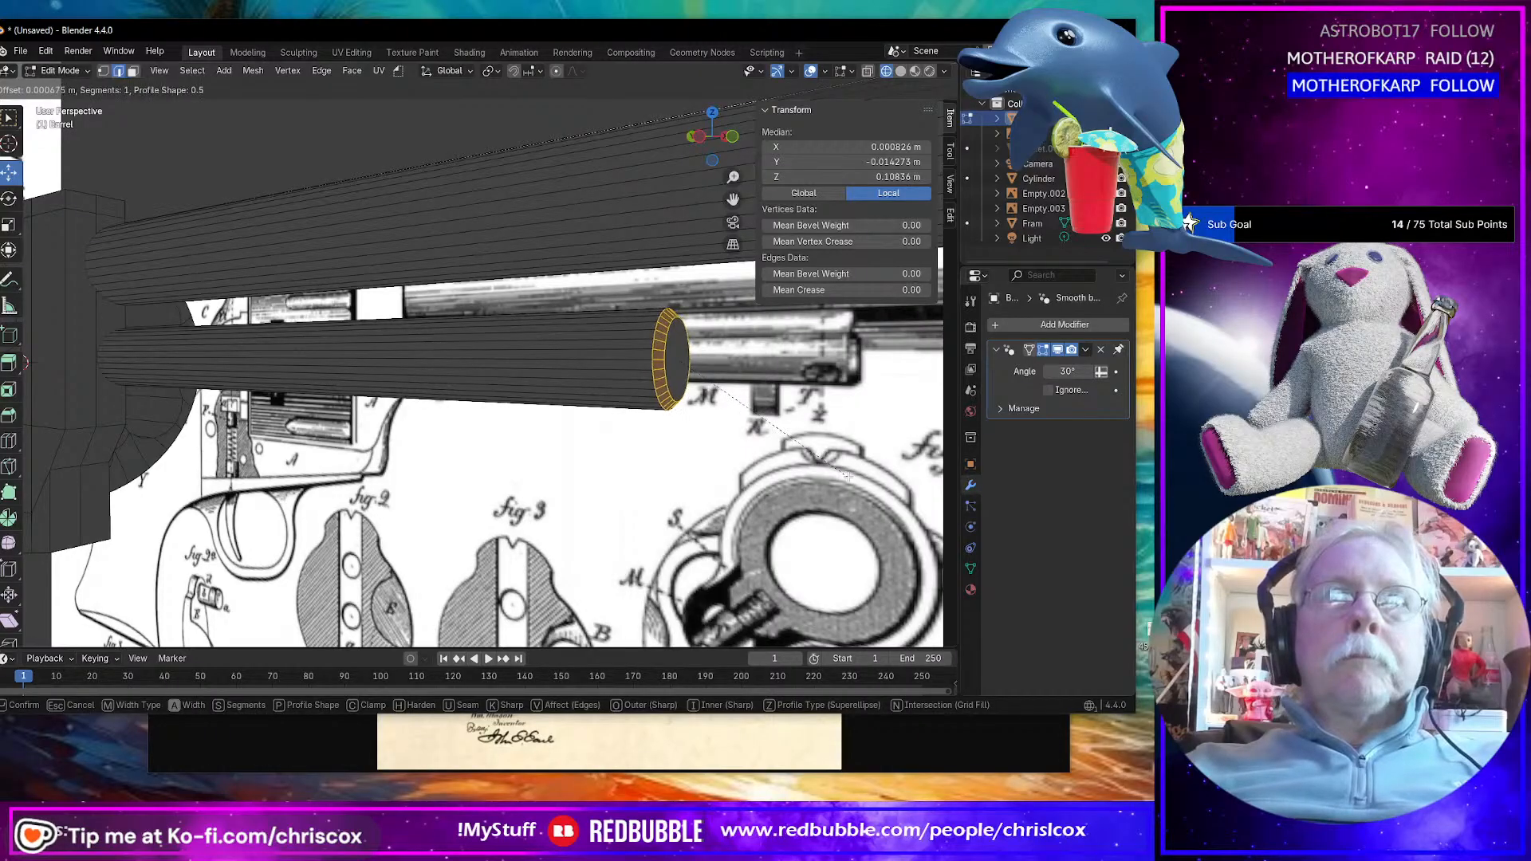
pyautogui.click(843, 473)
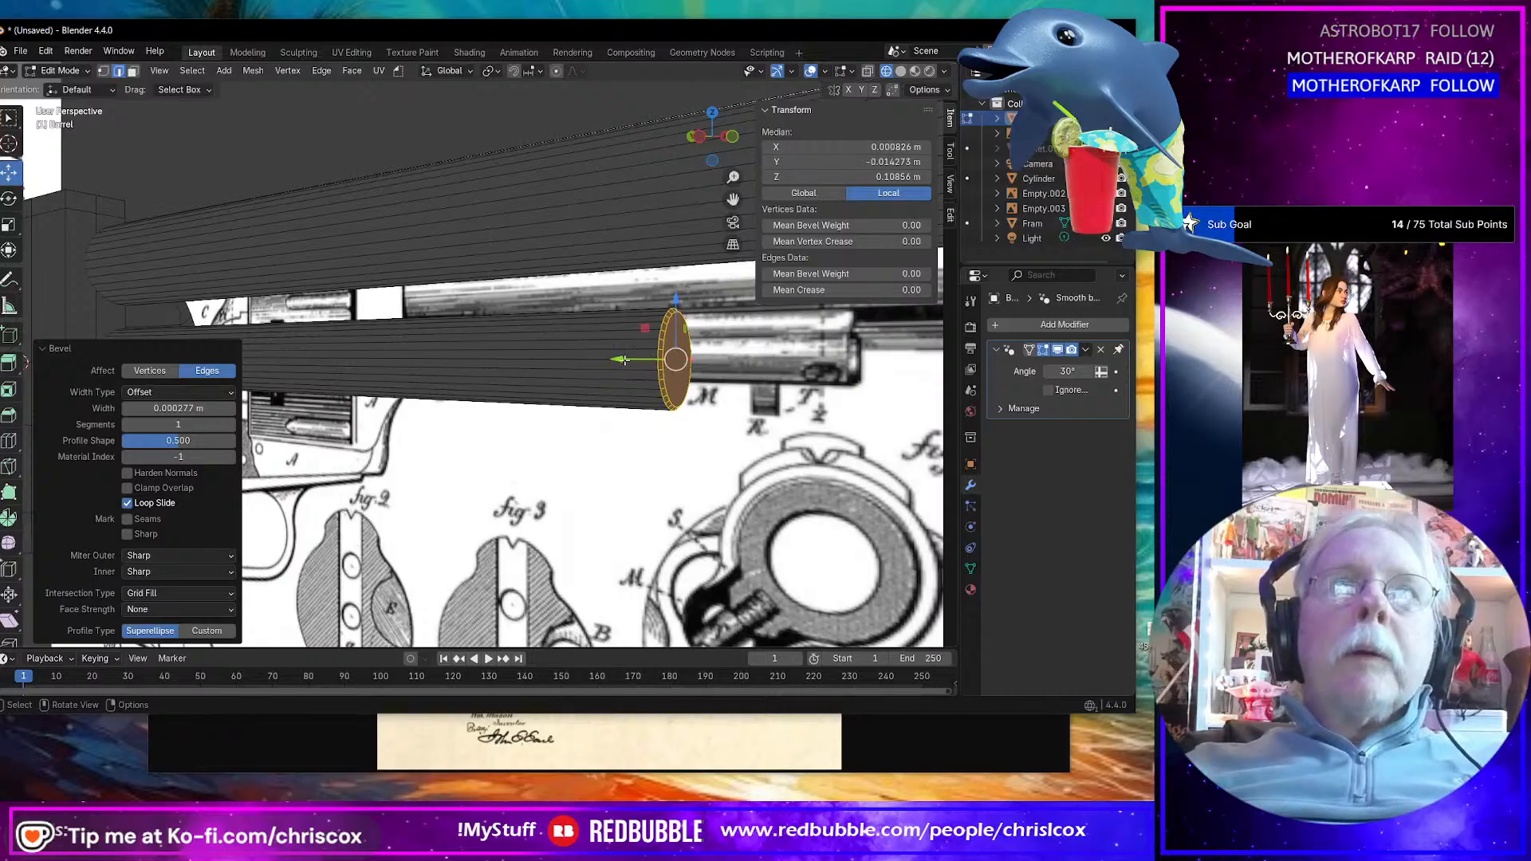
# Step: Extend the lower tube by moving its beveled front end forward along Y toward the end of the drawn ejector rod housing
pyautogui.moveTo(625, 360); pyautogui.dragTo(634, 363)
pyautogui.press('KP_1')
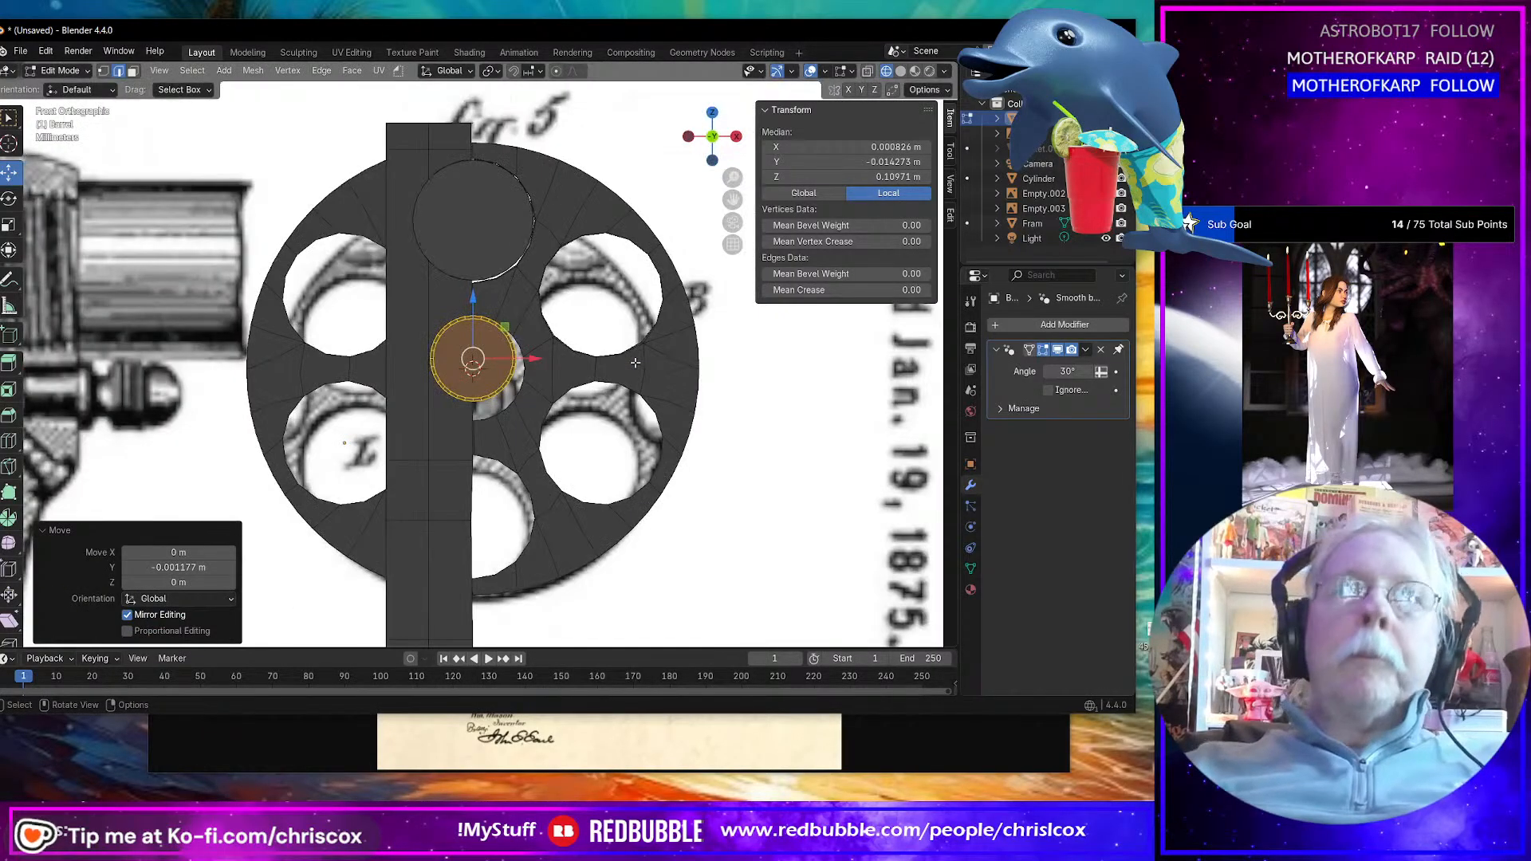
pyautogui.press('ctrl+KP_3')
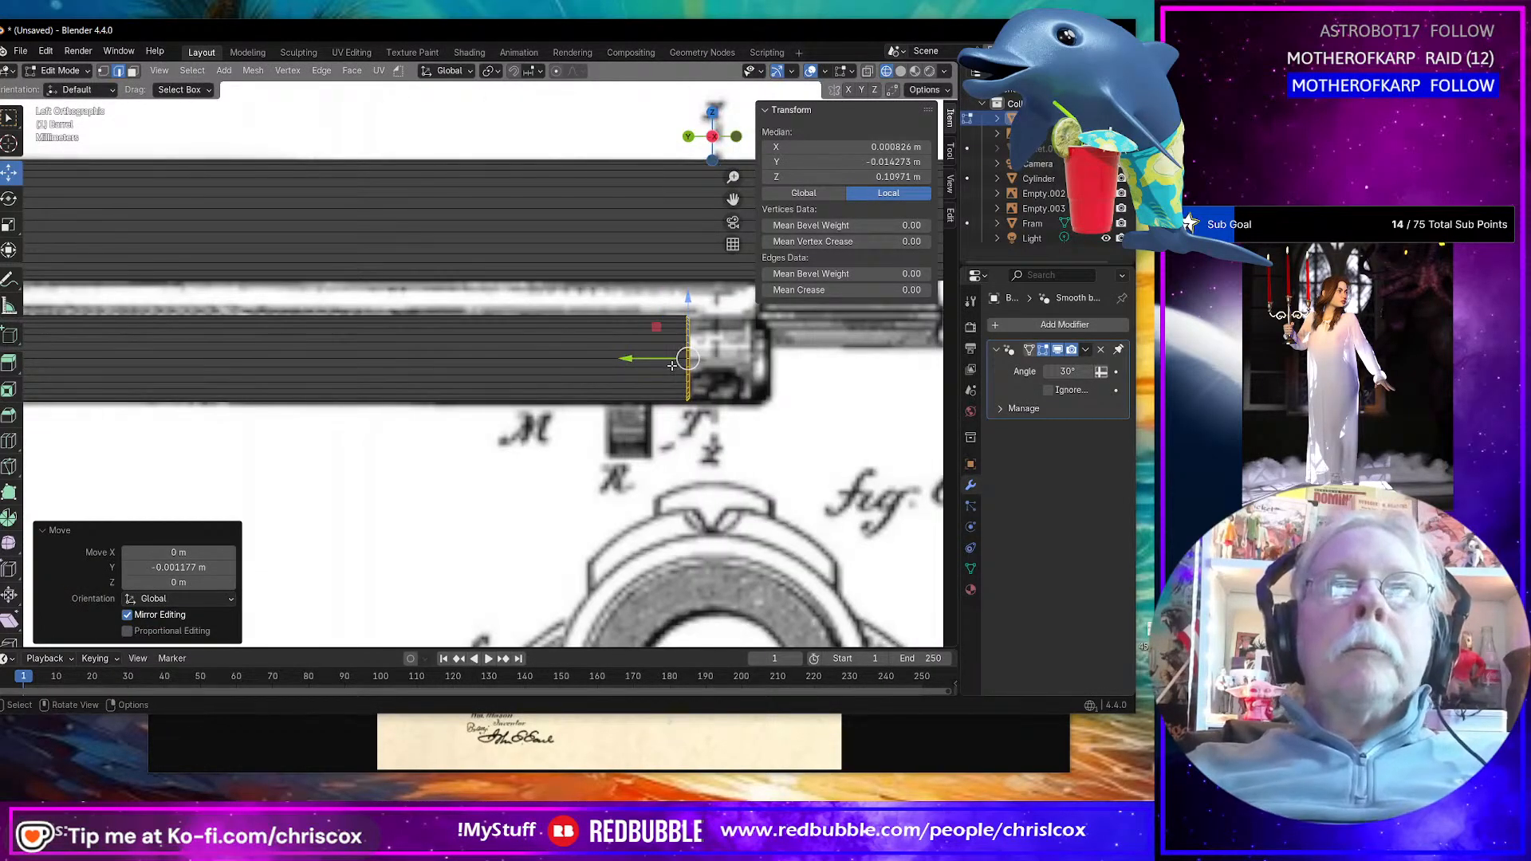
pyautogui.moveTo(673, 361); pyautogui.dragTo(722, 361)
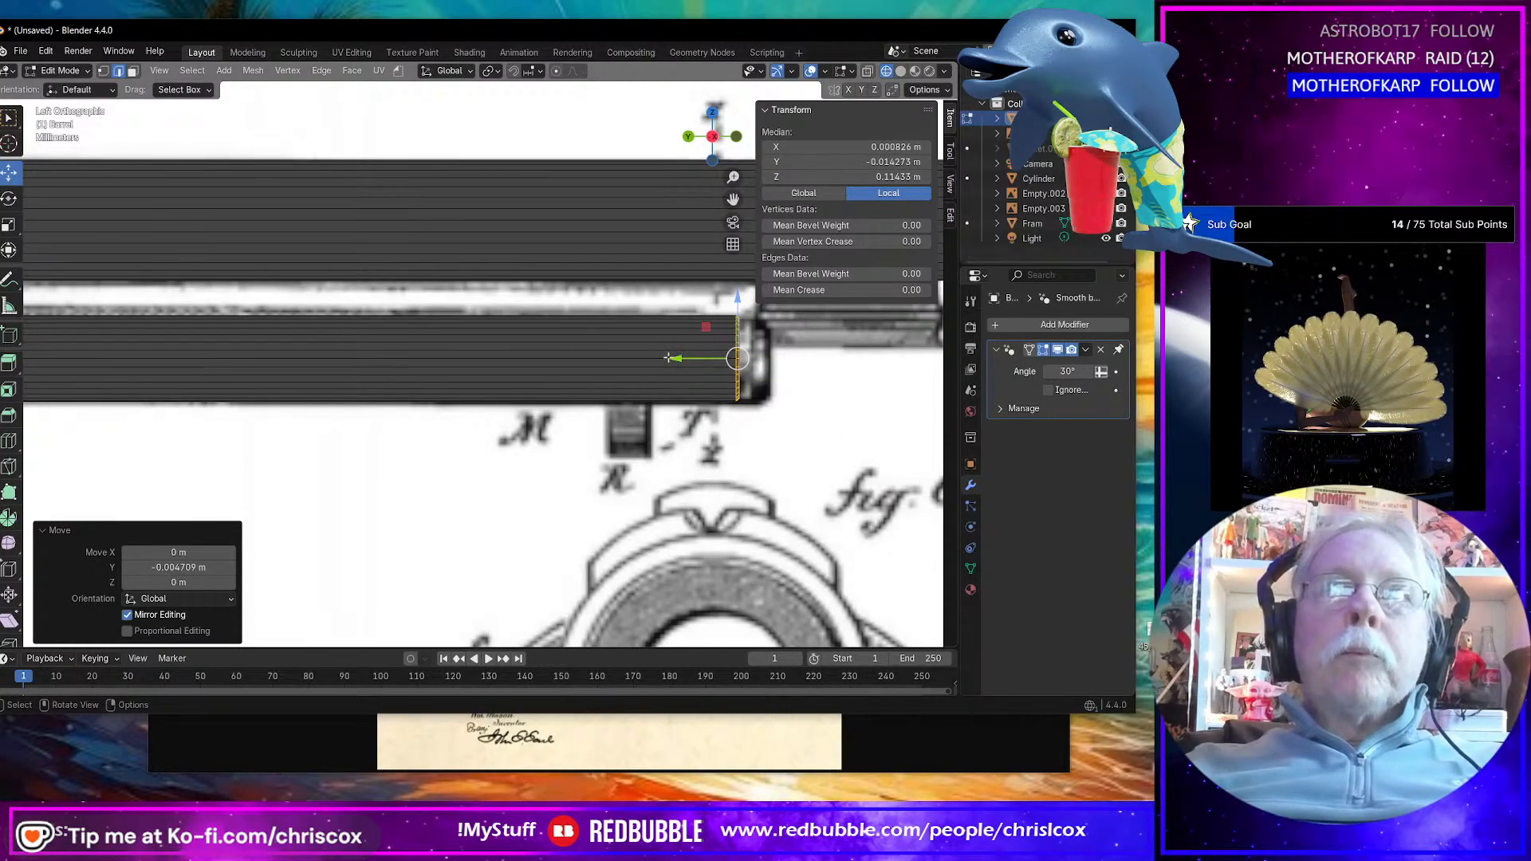
pyautogui.moveTo(668, 357); pyautogui.dragTo(690, 360)
# Step: Select the lower tube's front end face, move it forward about 0.0007 m along Y, and scale it to about 0.885
pyautogui.moveTo(876, 438); pyautogui.dragTo(702, 375, button='middle')
pyautogui.click(702, 375)
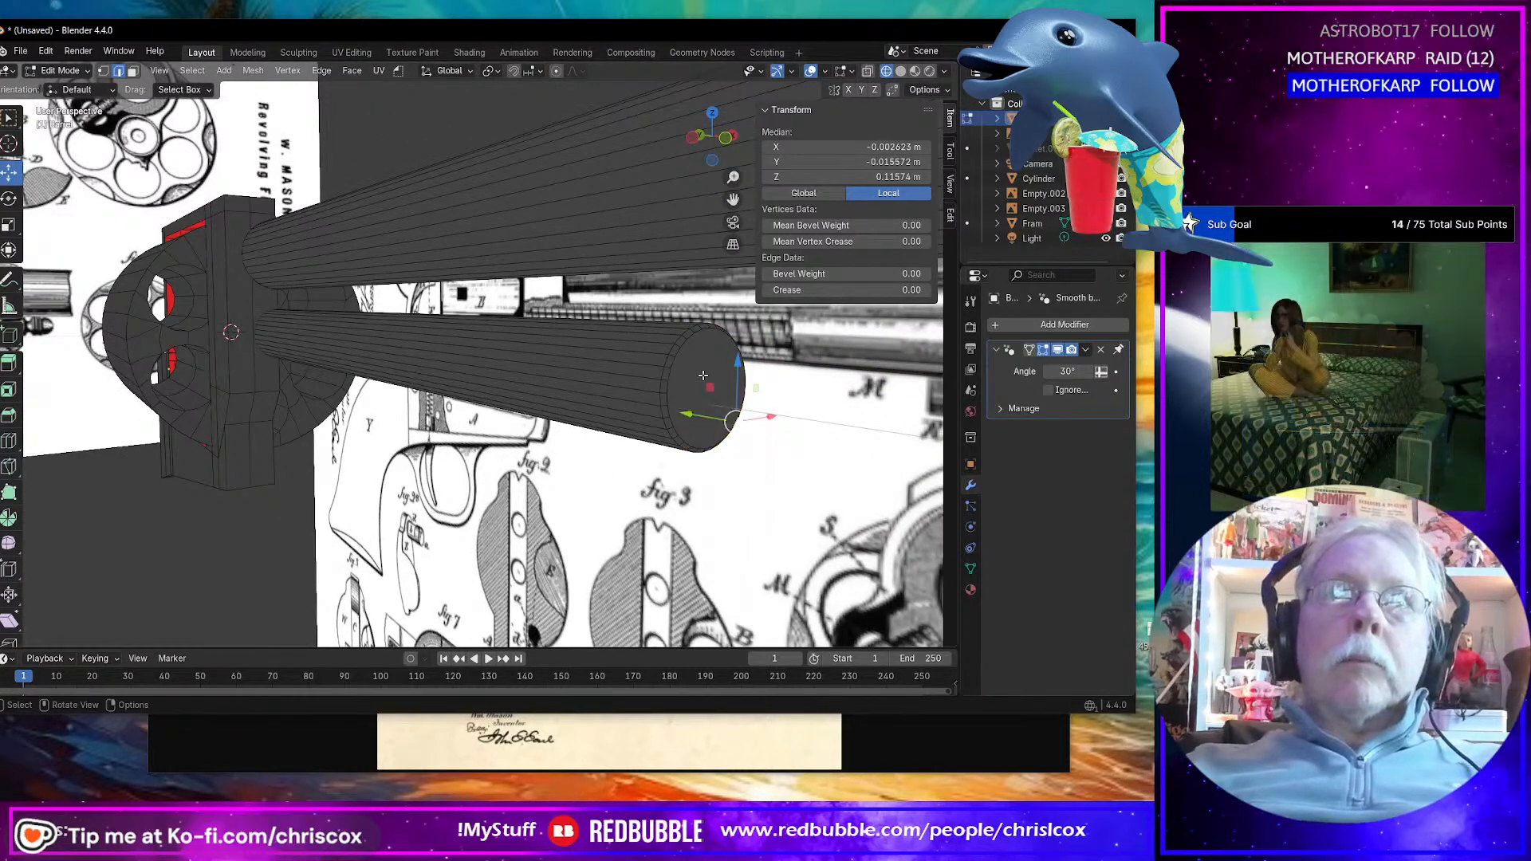
pyautogui.click(704, 379)
pyautogui.press('3')
pyautogui.click(704, 379)
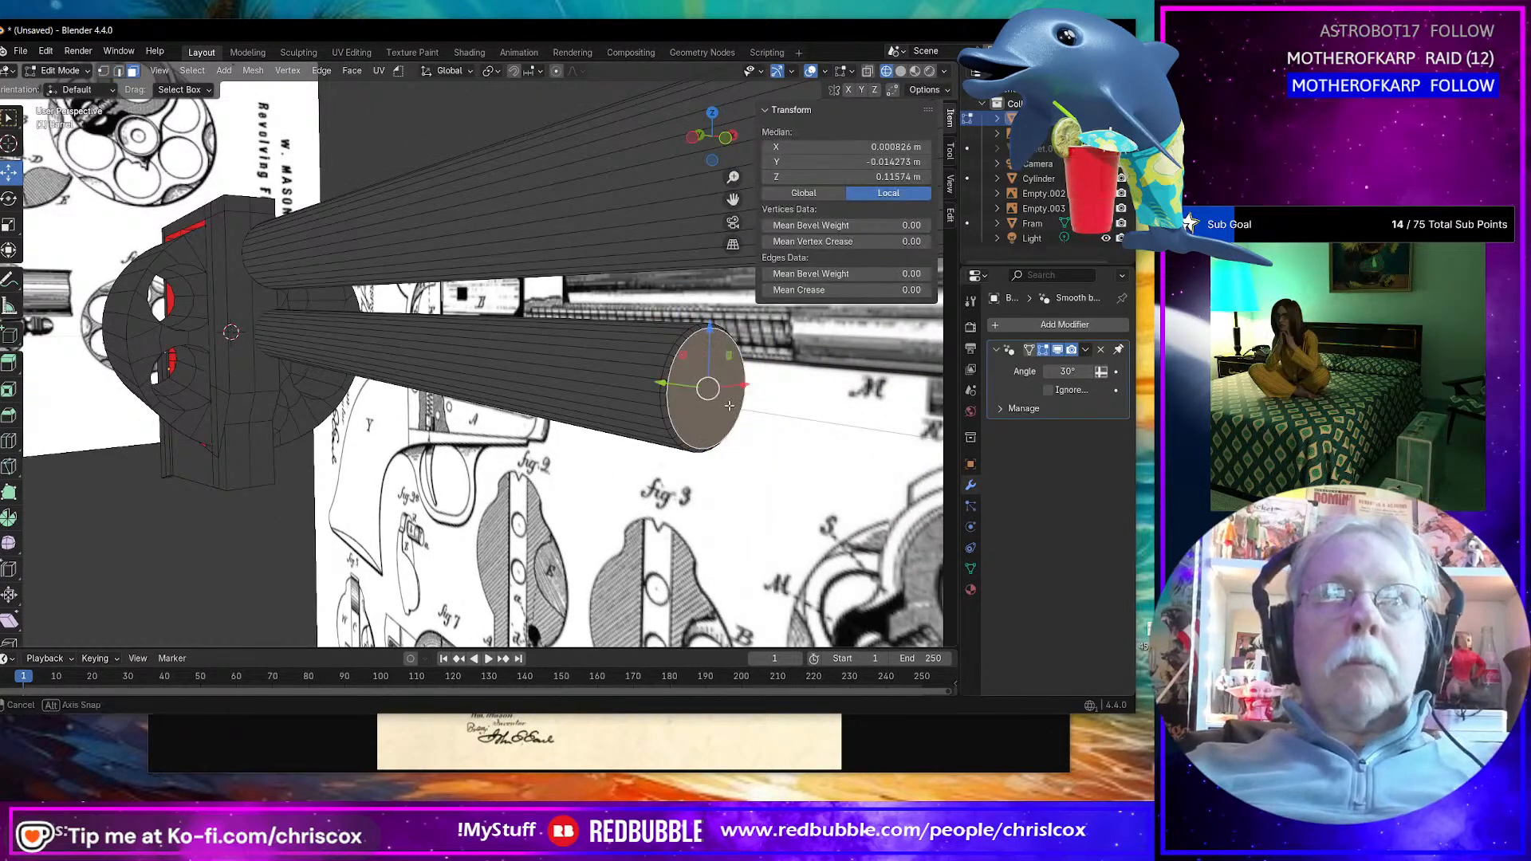
pyautogui.moveTo(705, 379); pyautogui.dragTo(774, 403, button='middle')
pyautogui.moveTo(734, 374); pyautogui.dragTo(870, 492)
pyautogui.press('s')
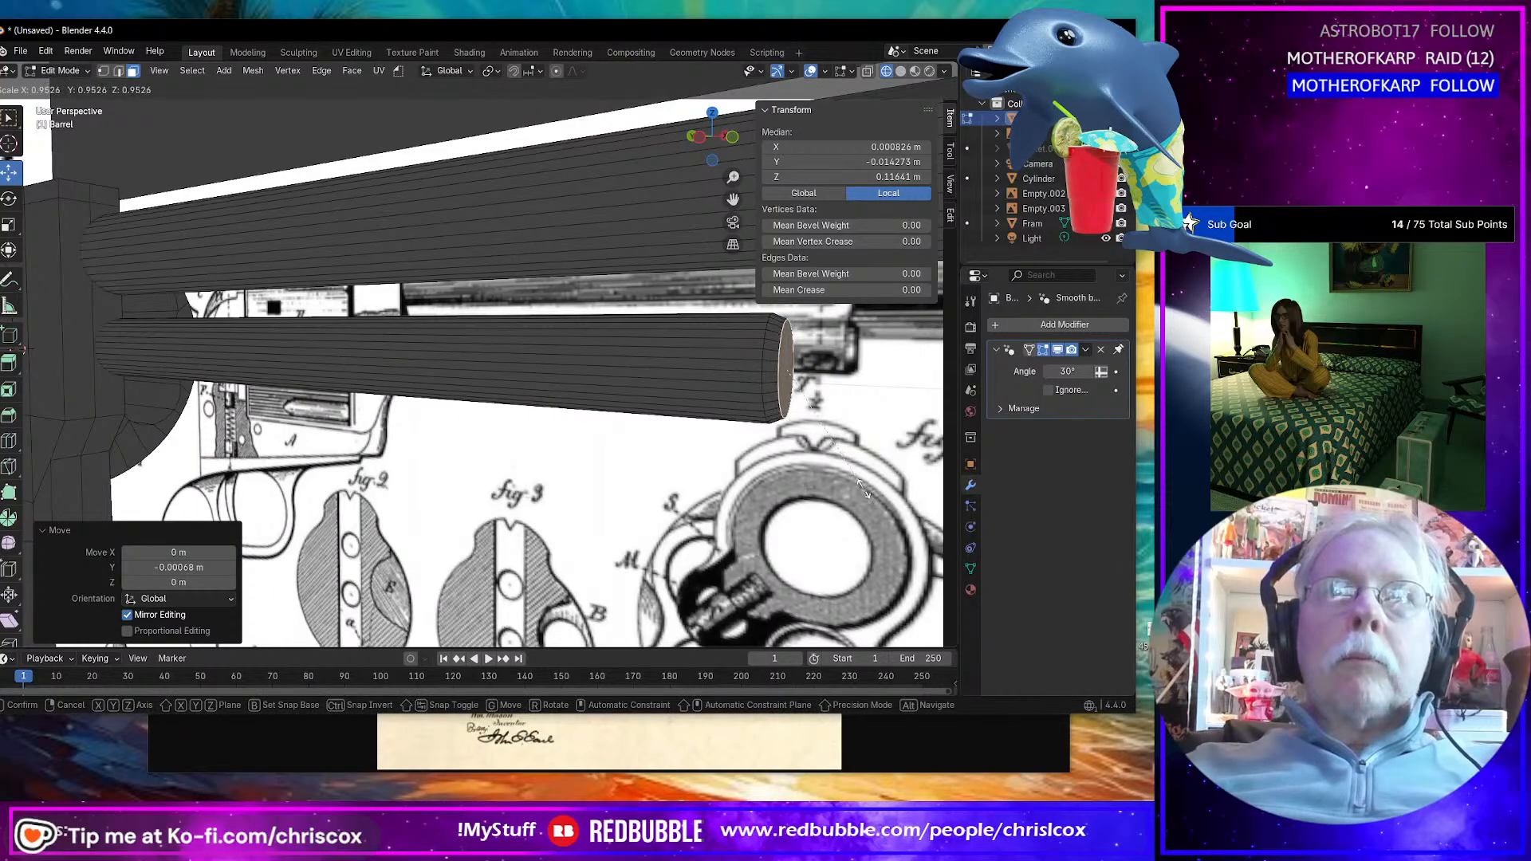
pyautogui.click(852, 483)
pyautogui.moveTo(852, 483); pyautogui.dragTo(812, 479, button='middle')
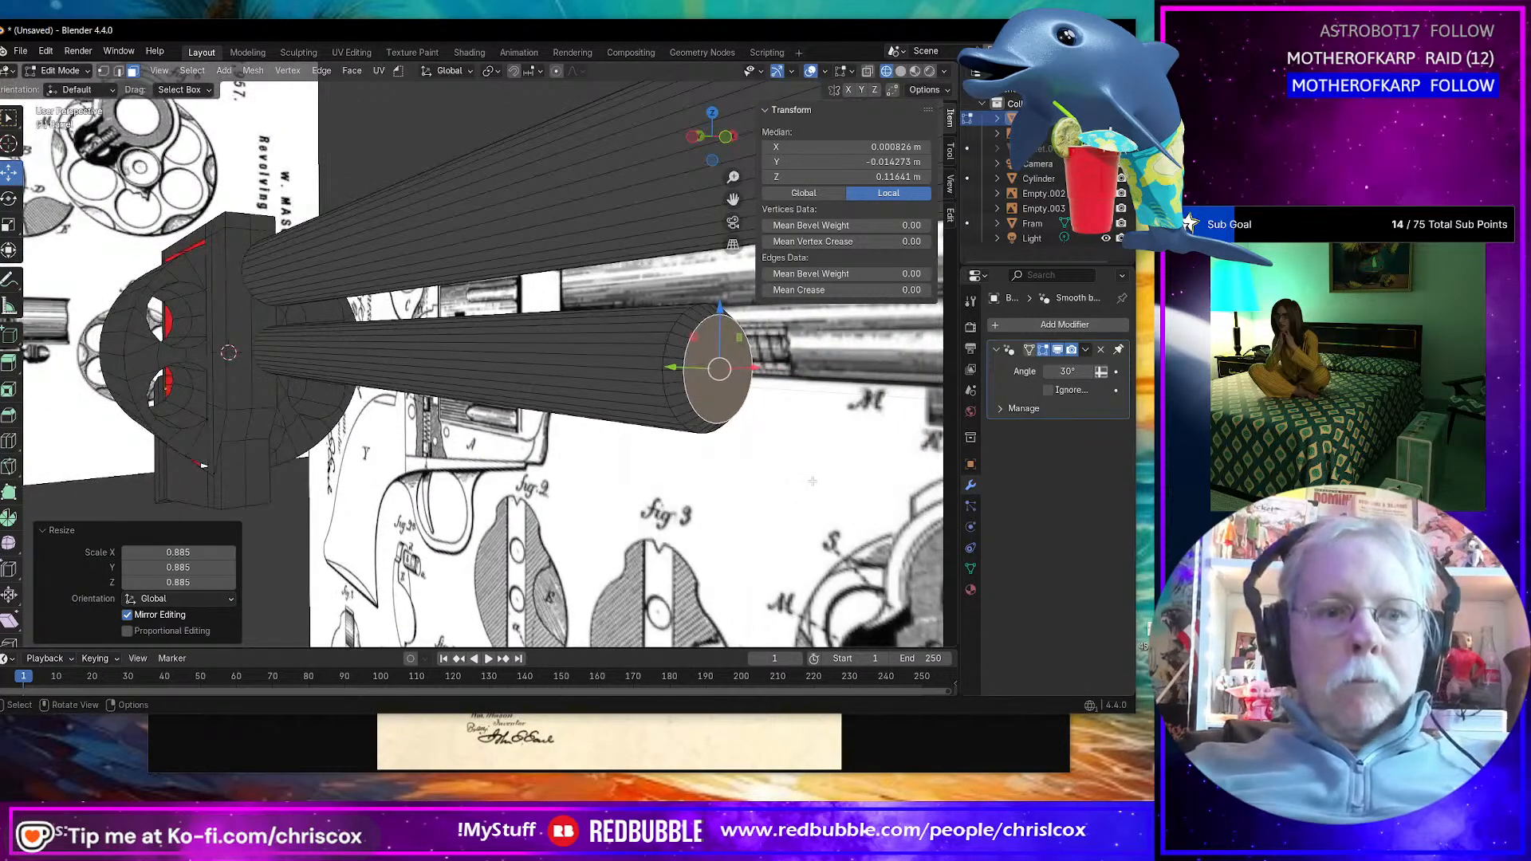
# Step: Inset the lower tube's front end face and merge the inner face at its center
pyautogui.press('i')
pyautogui.click(787, 464)
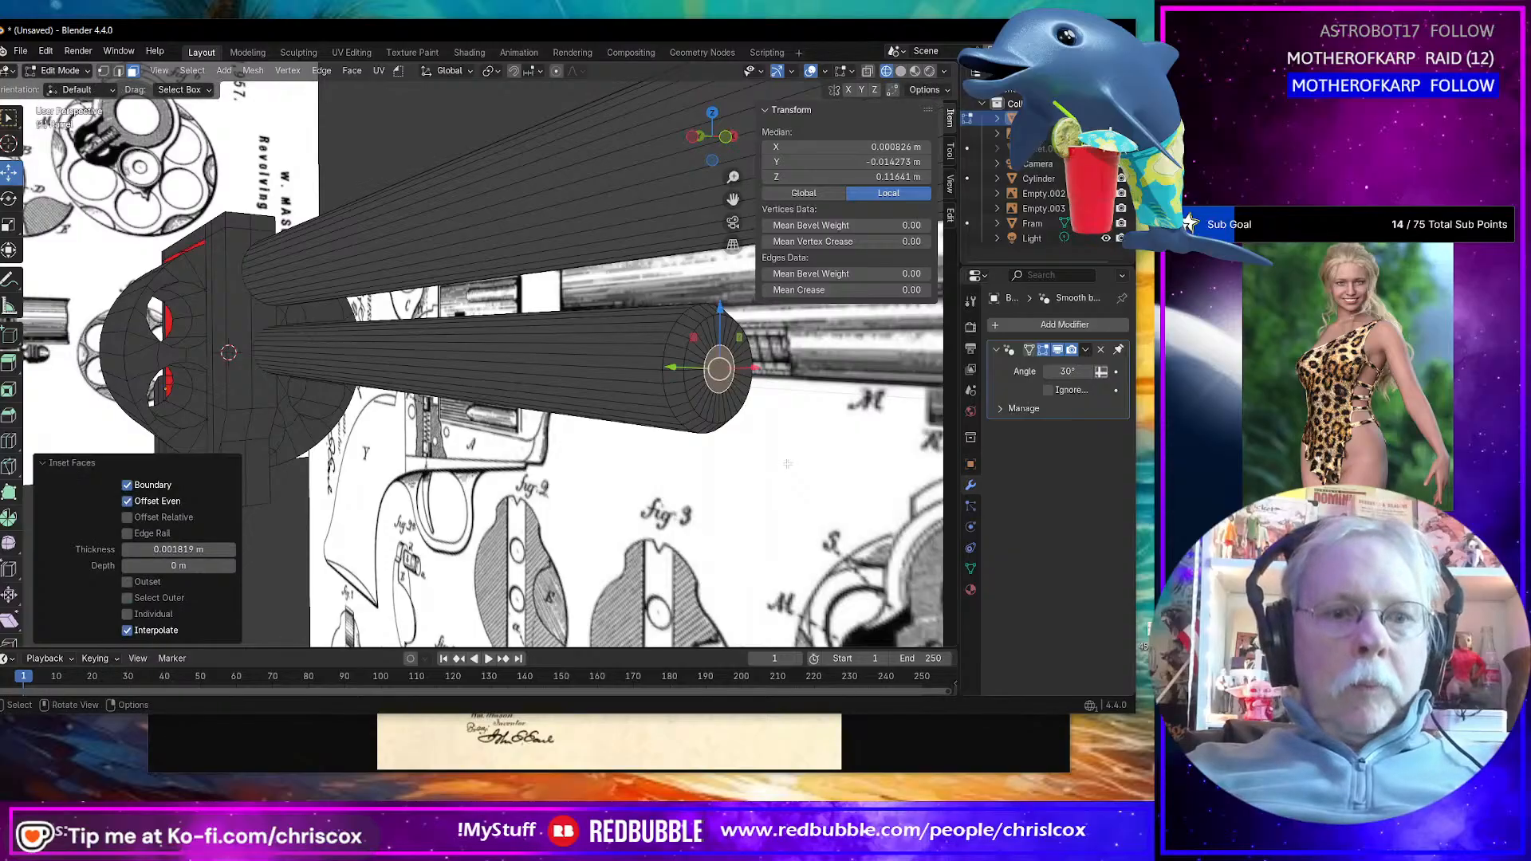
pyautogui.press('m')
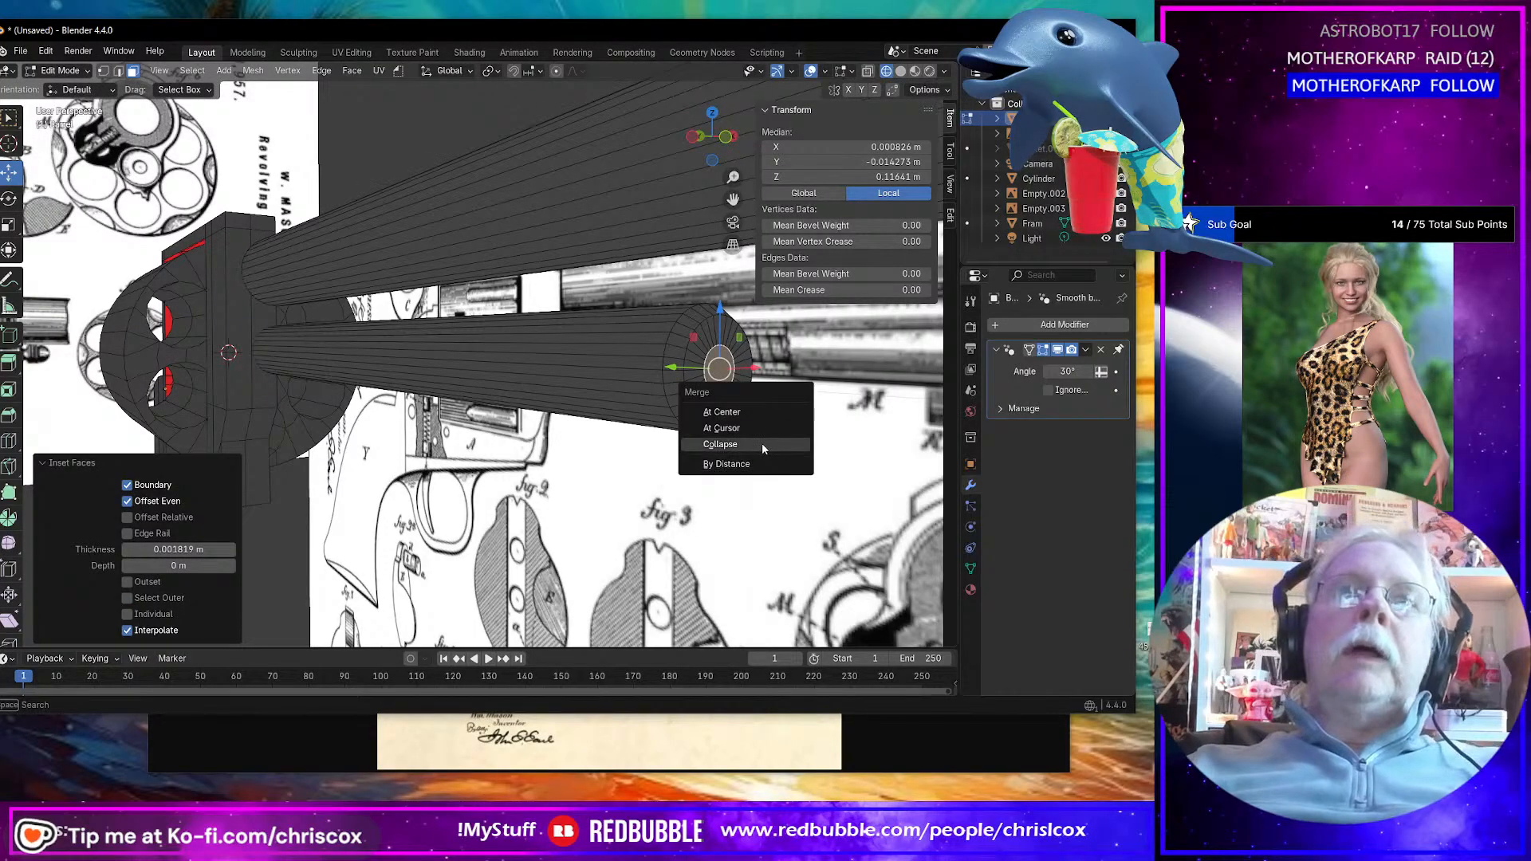
pyautogui.click(754, 413)
# Step: Examine the model against the patent drawings, especially Fig. 4 with the sectioned cylinder and its central pin
pyautogui.moveTo(754, 416); pyautogui.dragTo(630, 436, button='middle')
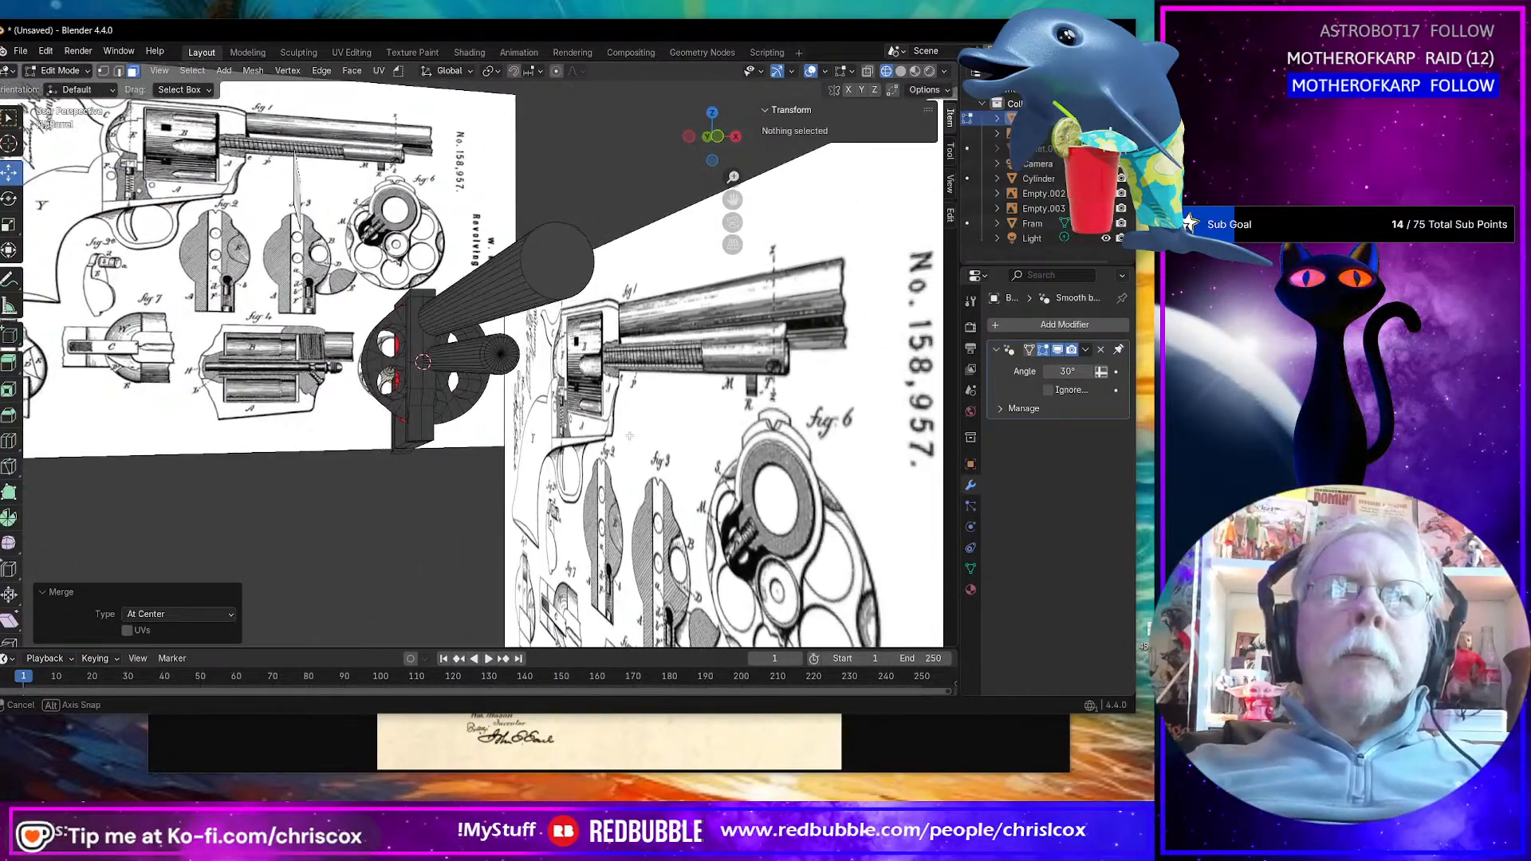
pyautogui.scroll(-3, 631, 437)
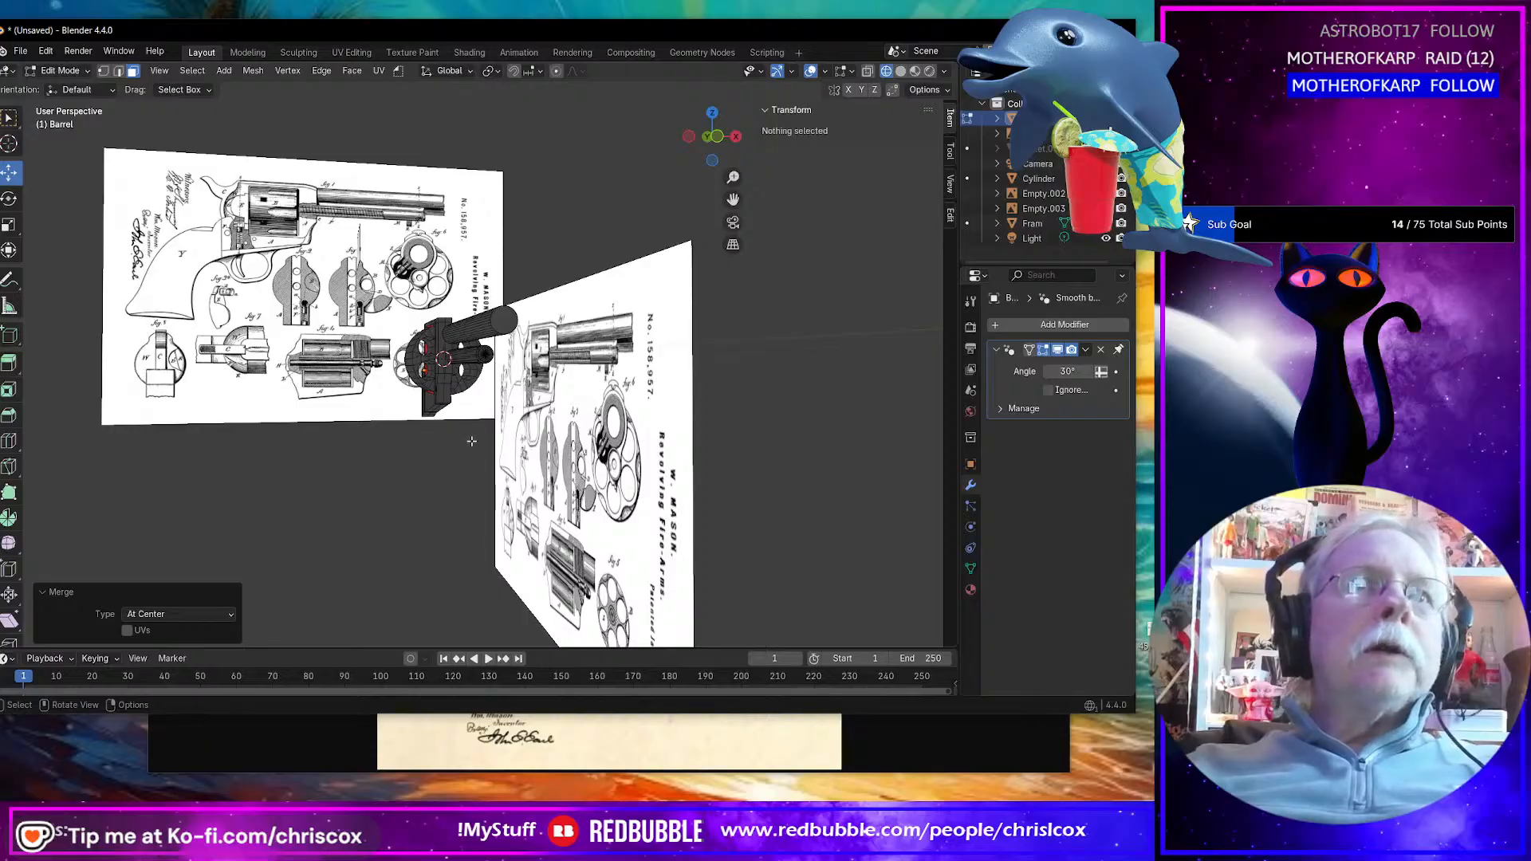
pyautogui.moveTo(486, 440); pyautogui.dragTo(423, 440, button='middle')
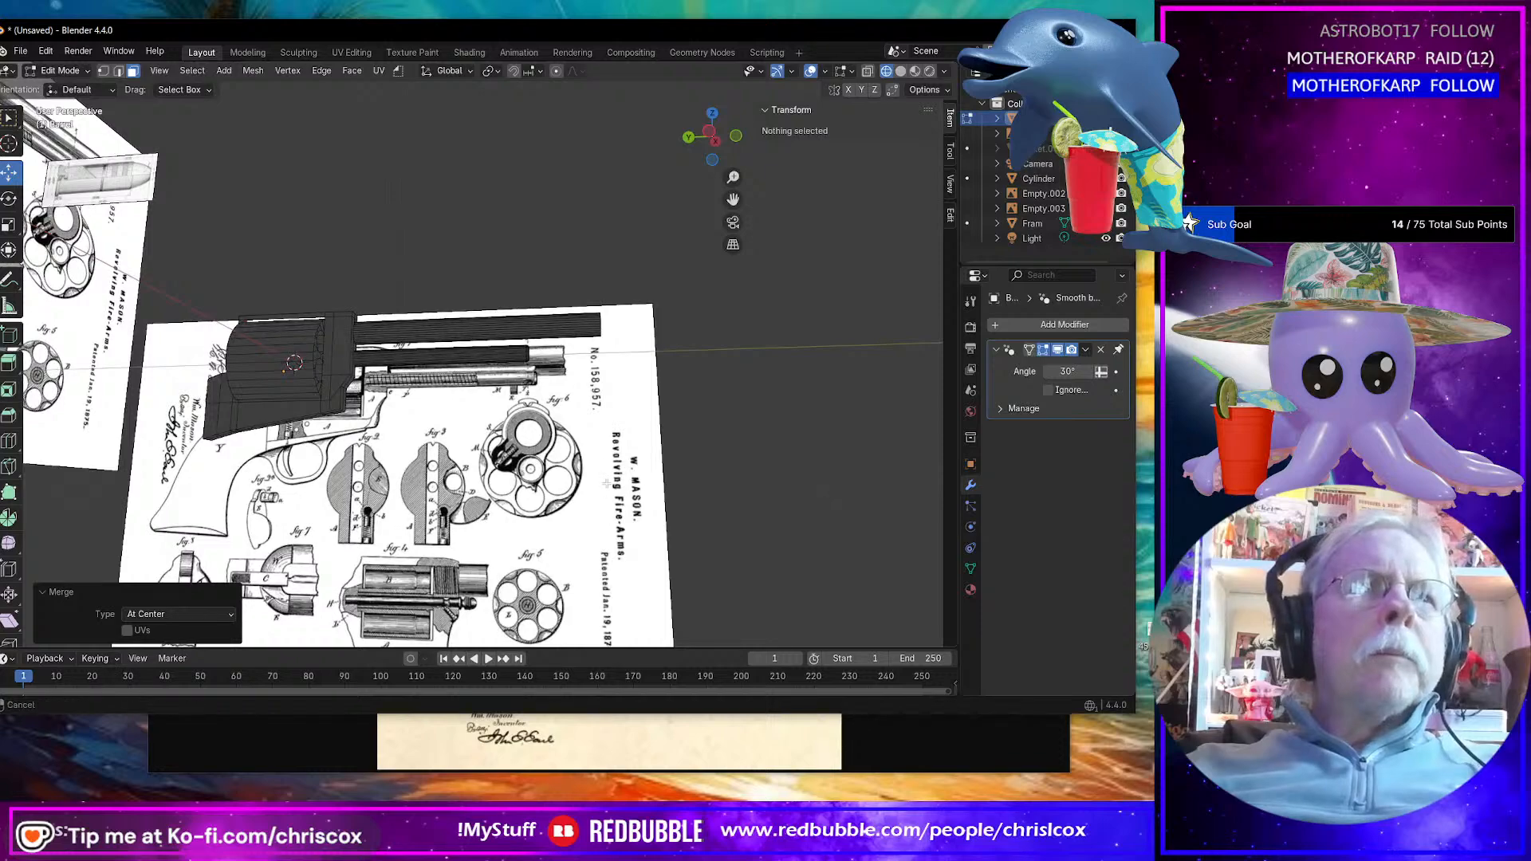
pyautogui.keyDown('shift'); pyautogui.moveTo(607, 484); pyautogui.dragTo(700, 362, button='middle'); pyautogui.keyUp('shift')
pyautogui.scroll(3, 611, 443)
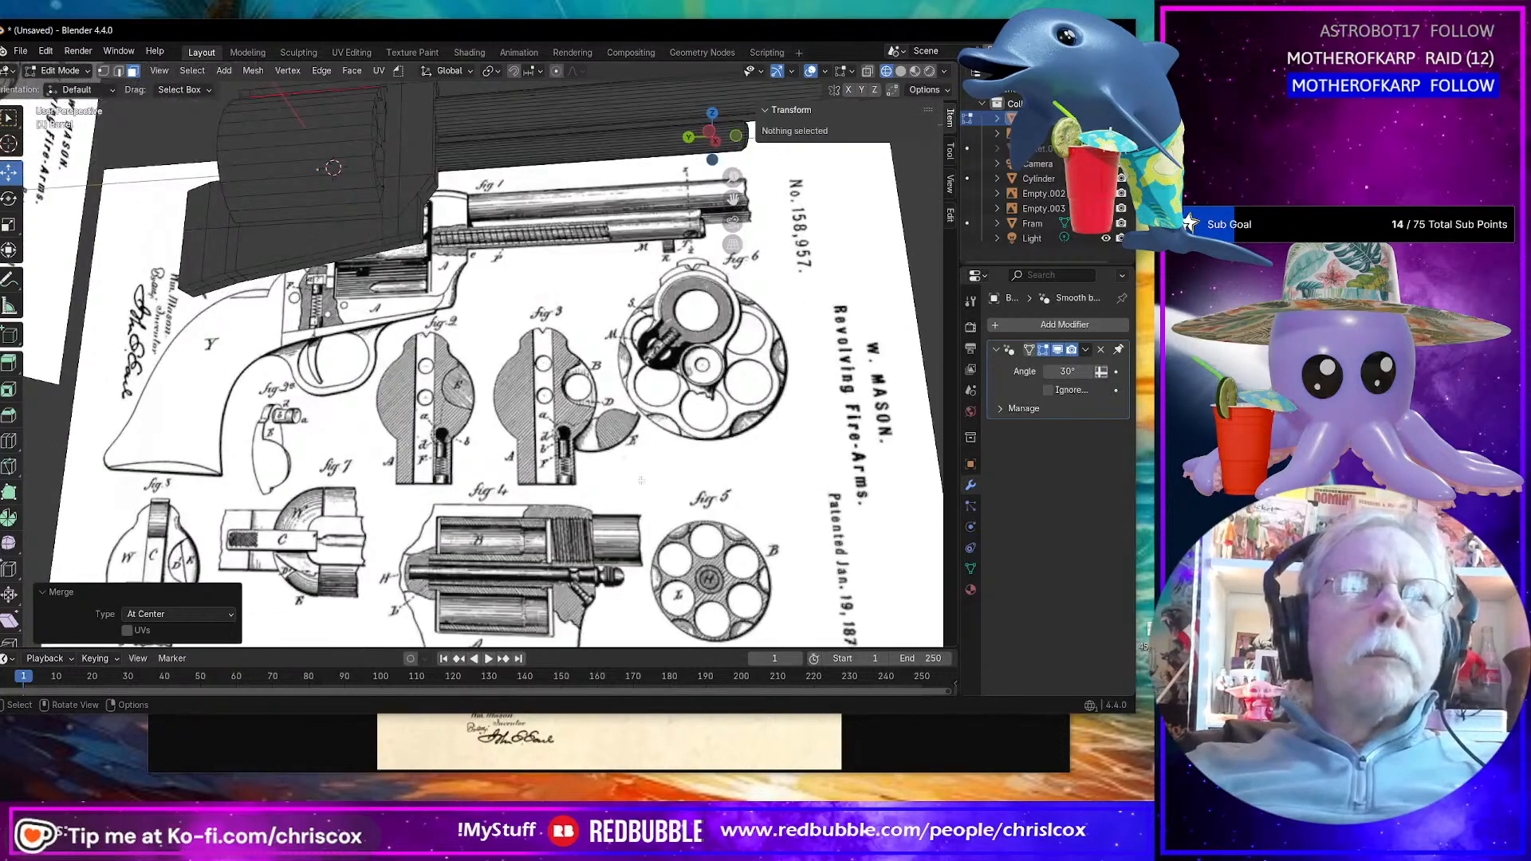
pyautogui.keyDown('shift'); pyautogui.moveTo(645, 504); pyautogui.dragTo(683, 325, button='middle'); pyautogui.keyUp('shift')
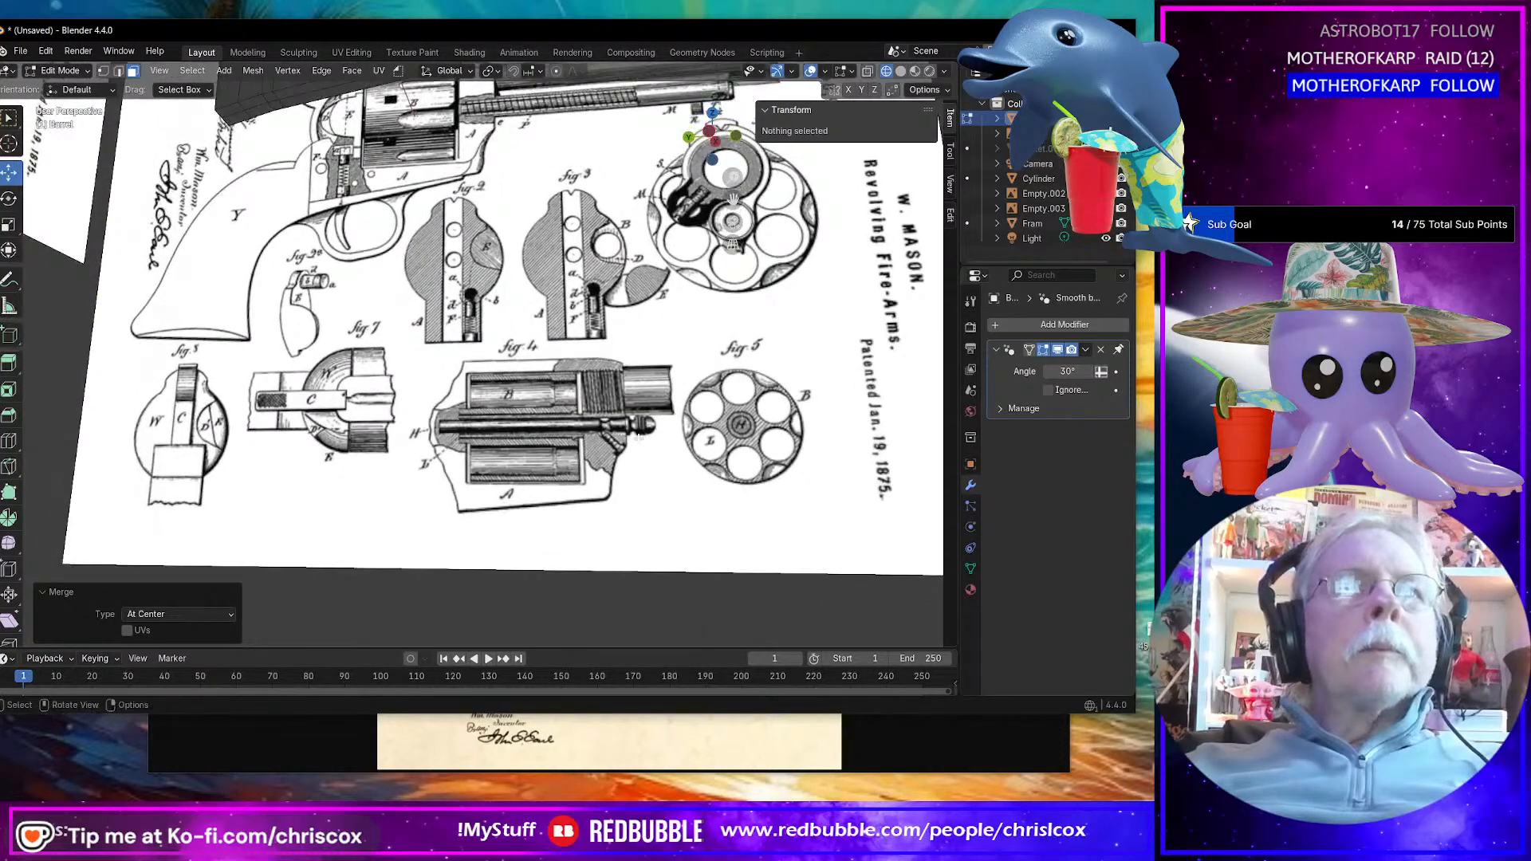
pyautogui.moveTo(638, 436); pyautogui.dragTo(639, 456, button='middle')
pyautogui.scroll(-5, 641, 452)
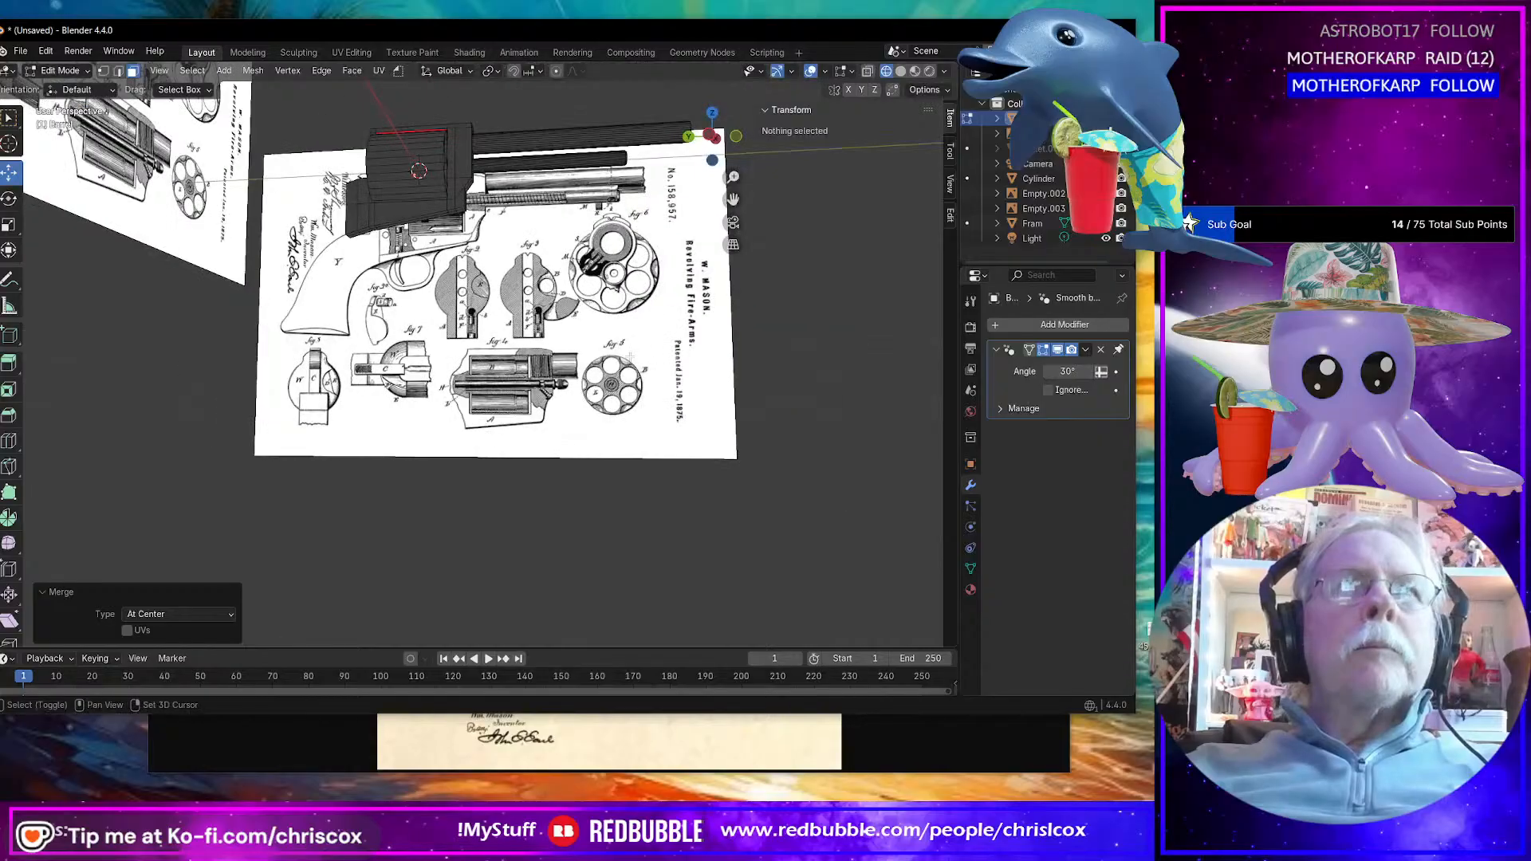
pyautogui.moveTo(640, 451); pyautogui.dragTo(620, 451, button='middle')
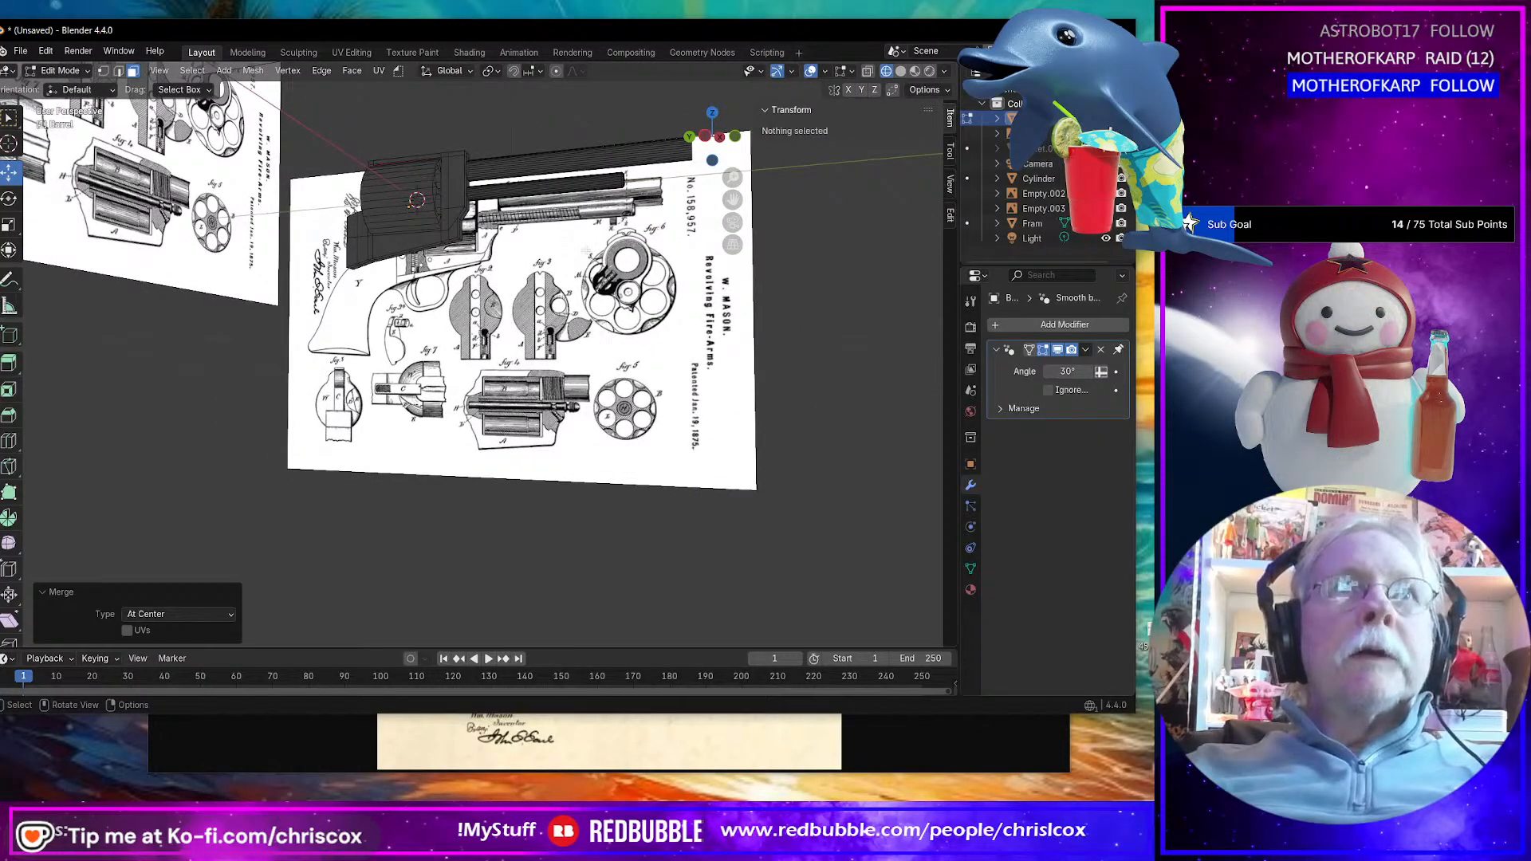
pyautogui.moveTo(586, 252); pyautogui.dragTo(418, 230, button='middle')
# Step: Select the whole lower tube, duplicate it, and shift the copy about 0.0083 m along X
pyautogui.click(495, 195)
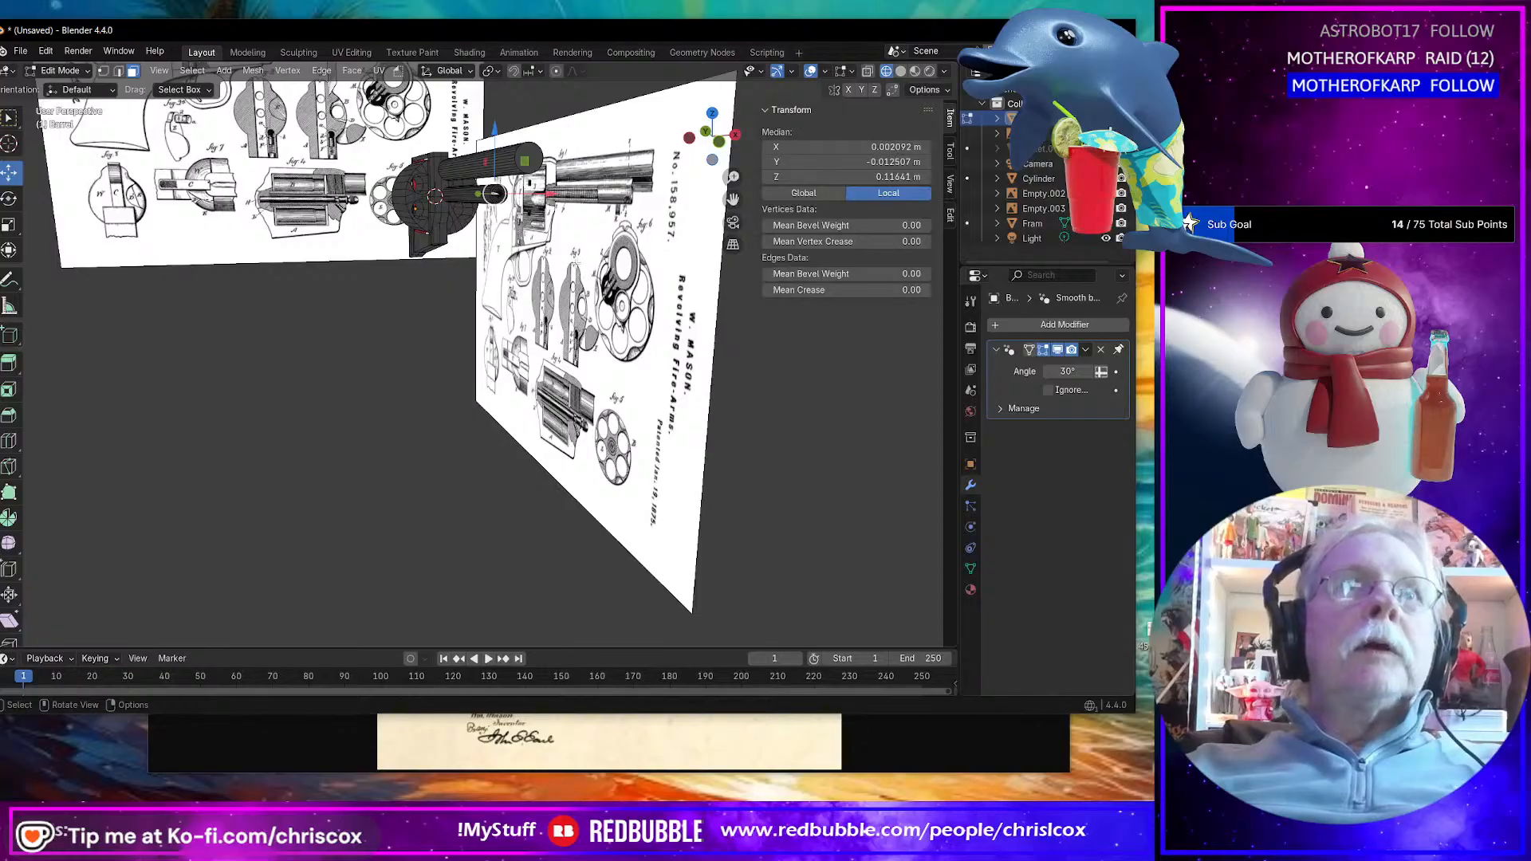
pyautogui.hotkey('ctrl', 'l')
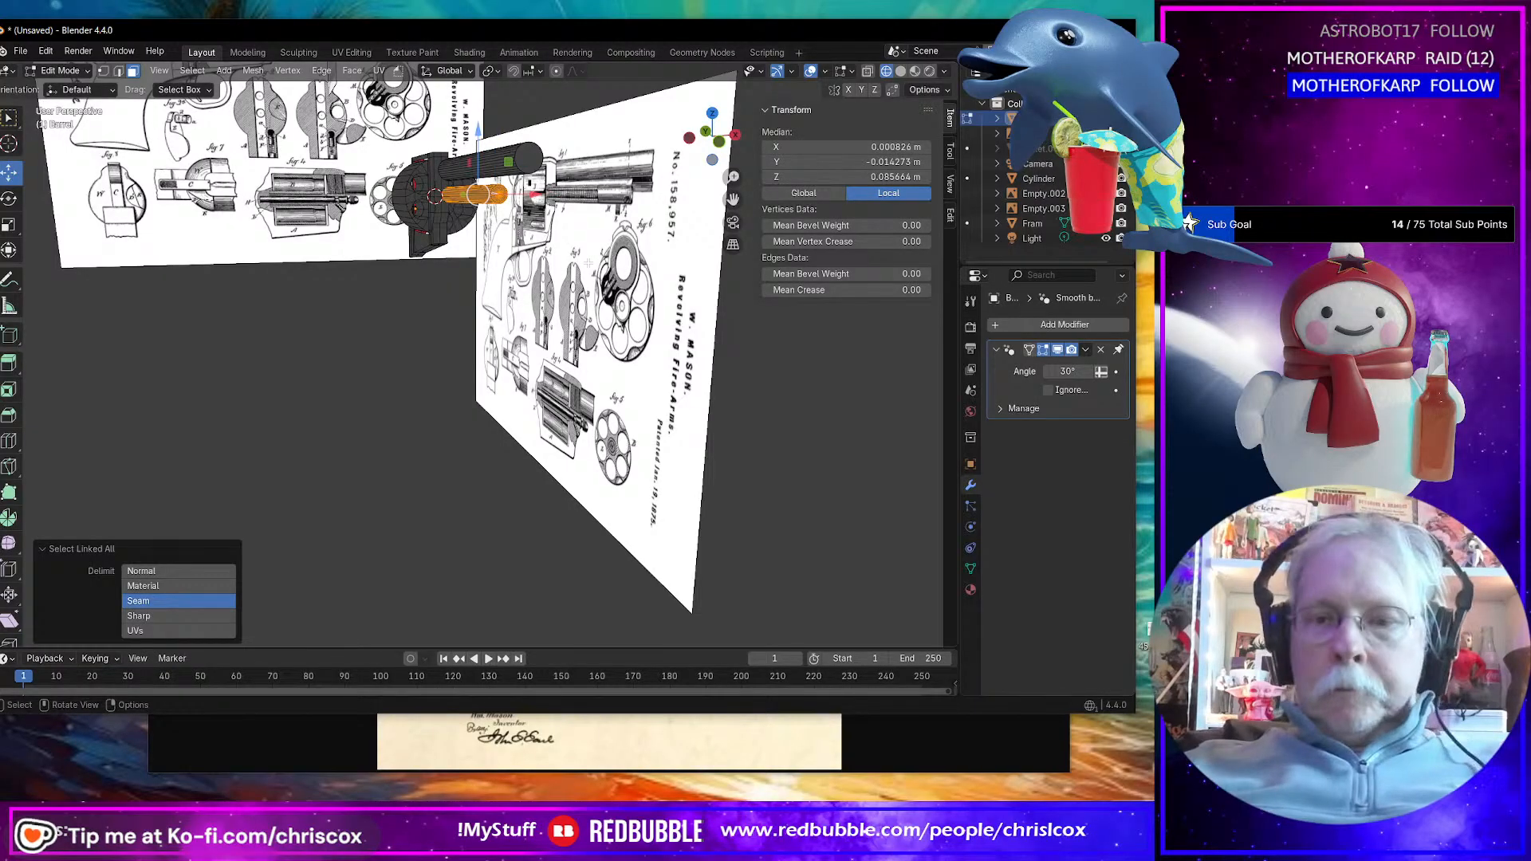
pyautogui.press('KP_1')
pyautogui.scroll(4, 523, 176)
pyautogui.keyDown('shift'); pyautogui.moveTo(524, 176); pyautogui.dragTo(564, 542, button='middle'); pyautogui.keyUp('shift')
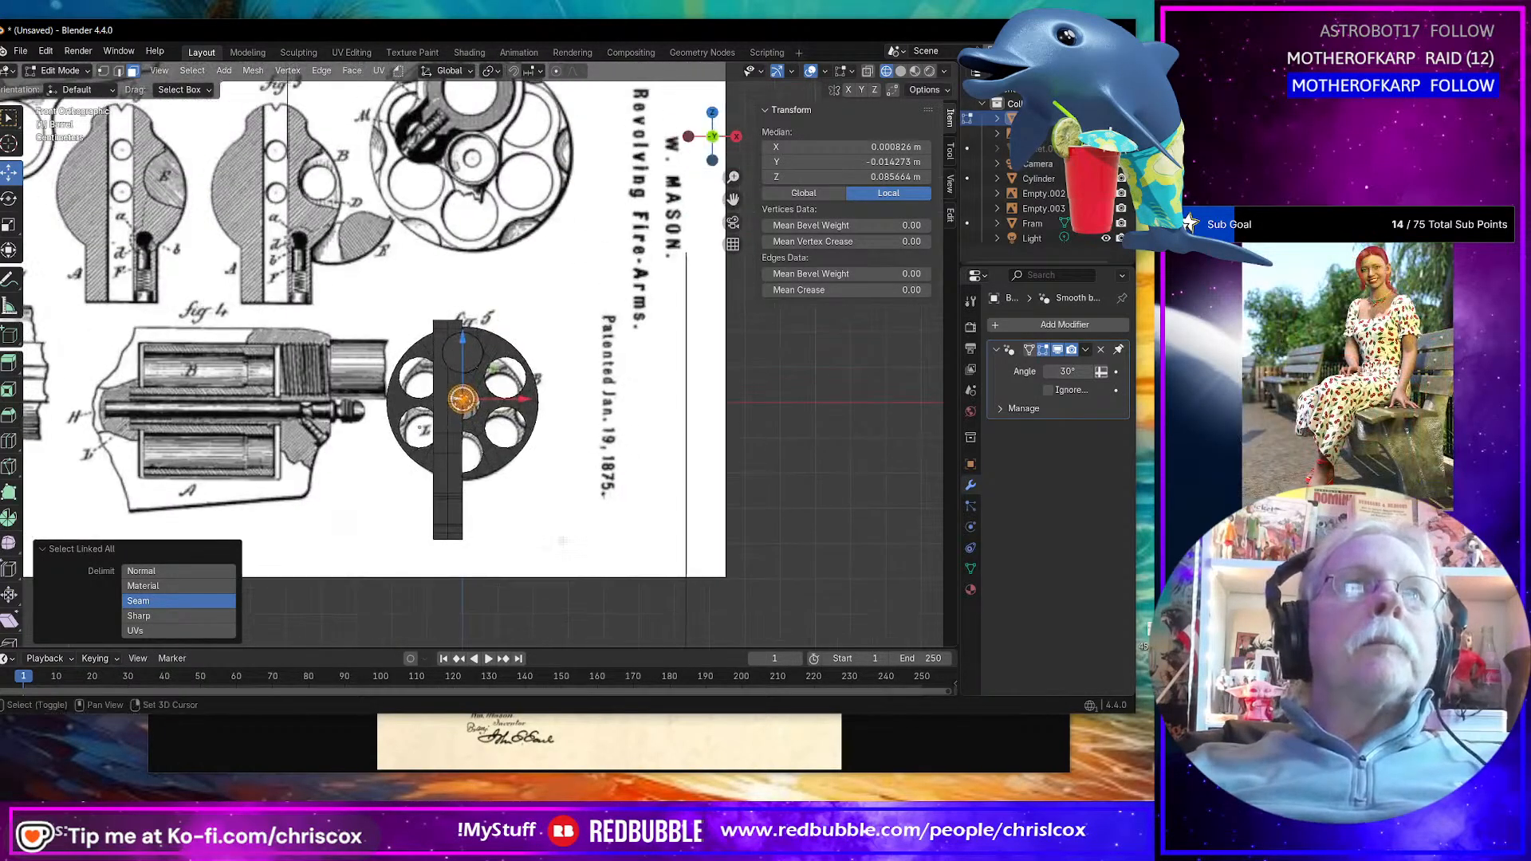
pyautogui.moveTo(522, 401)
pyautogui.mouseDown()
pyautogui.moveTo(506, 401)
pyautogui.moveTo(540, 402)
pyautogui.mouseUp()
pyautogui.press('Escape')
pyautogui.moveTo(539, 403); pyautogui.dragTo(665, 509, button='middle')
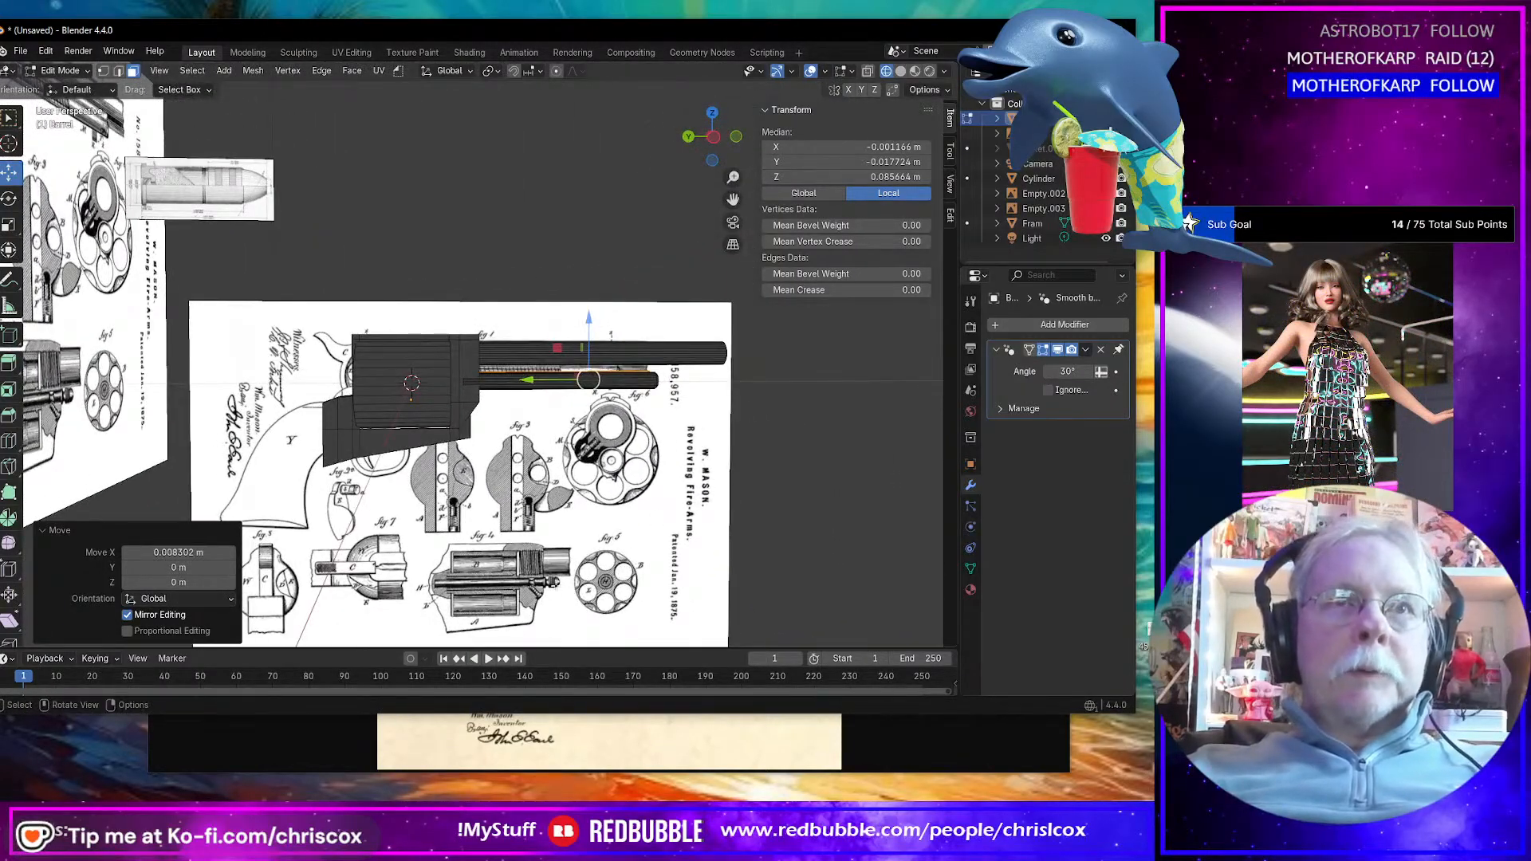
# Step: Move the tube copy in the YZ plane onto Fig. 4, just above the drawn central pin
pyautogui.press('g')
pyautogui.hotkey('shift', 'x')
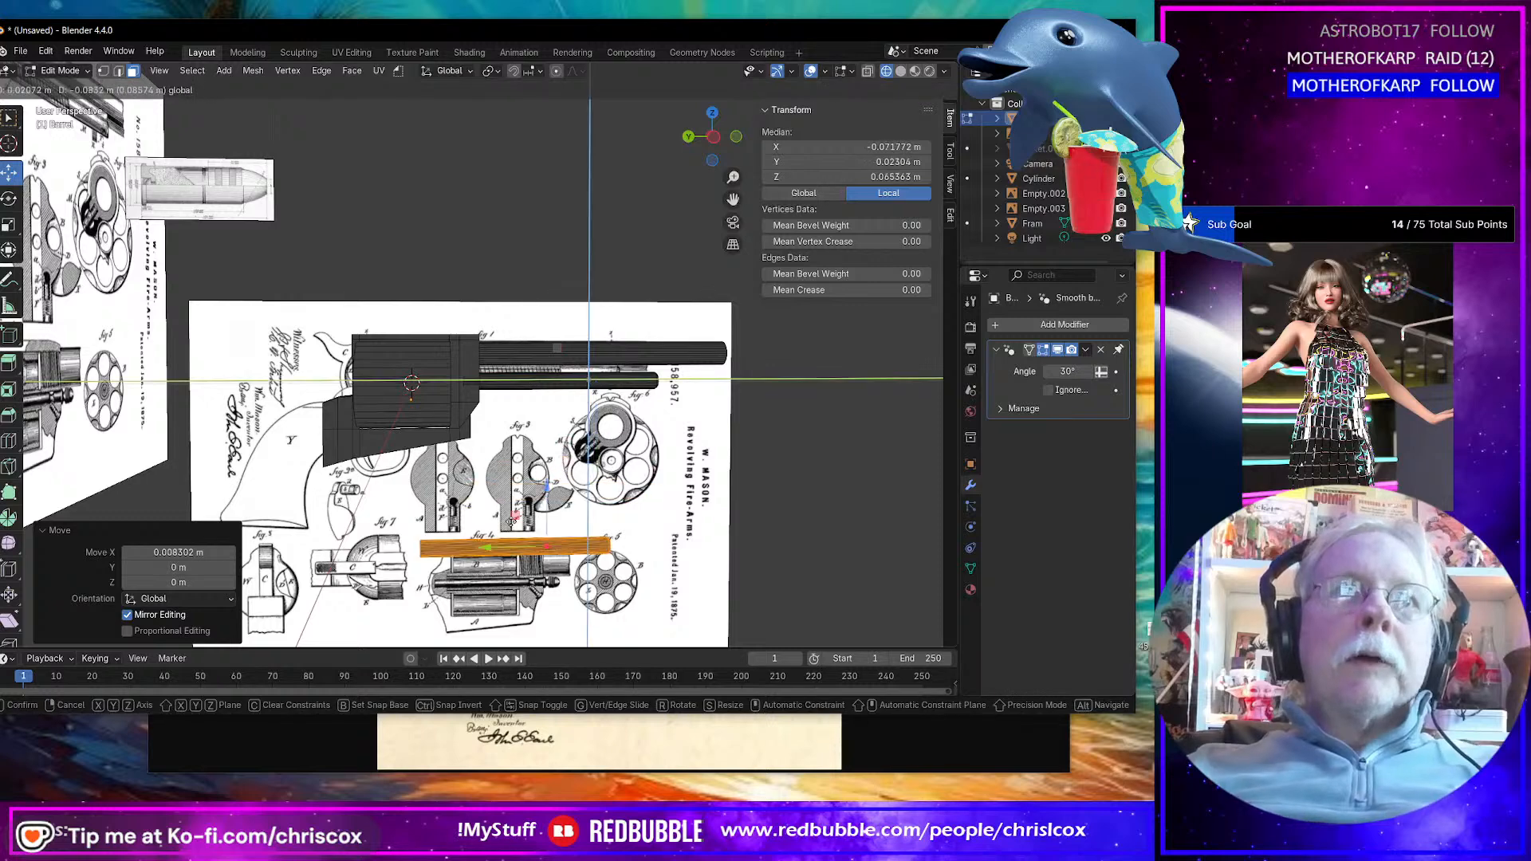
pyautogui.click(467, 536)
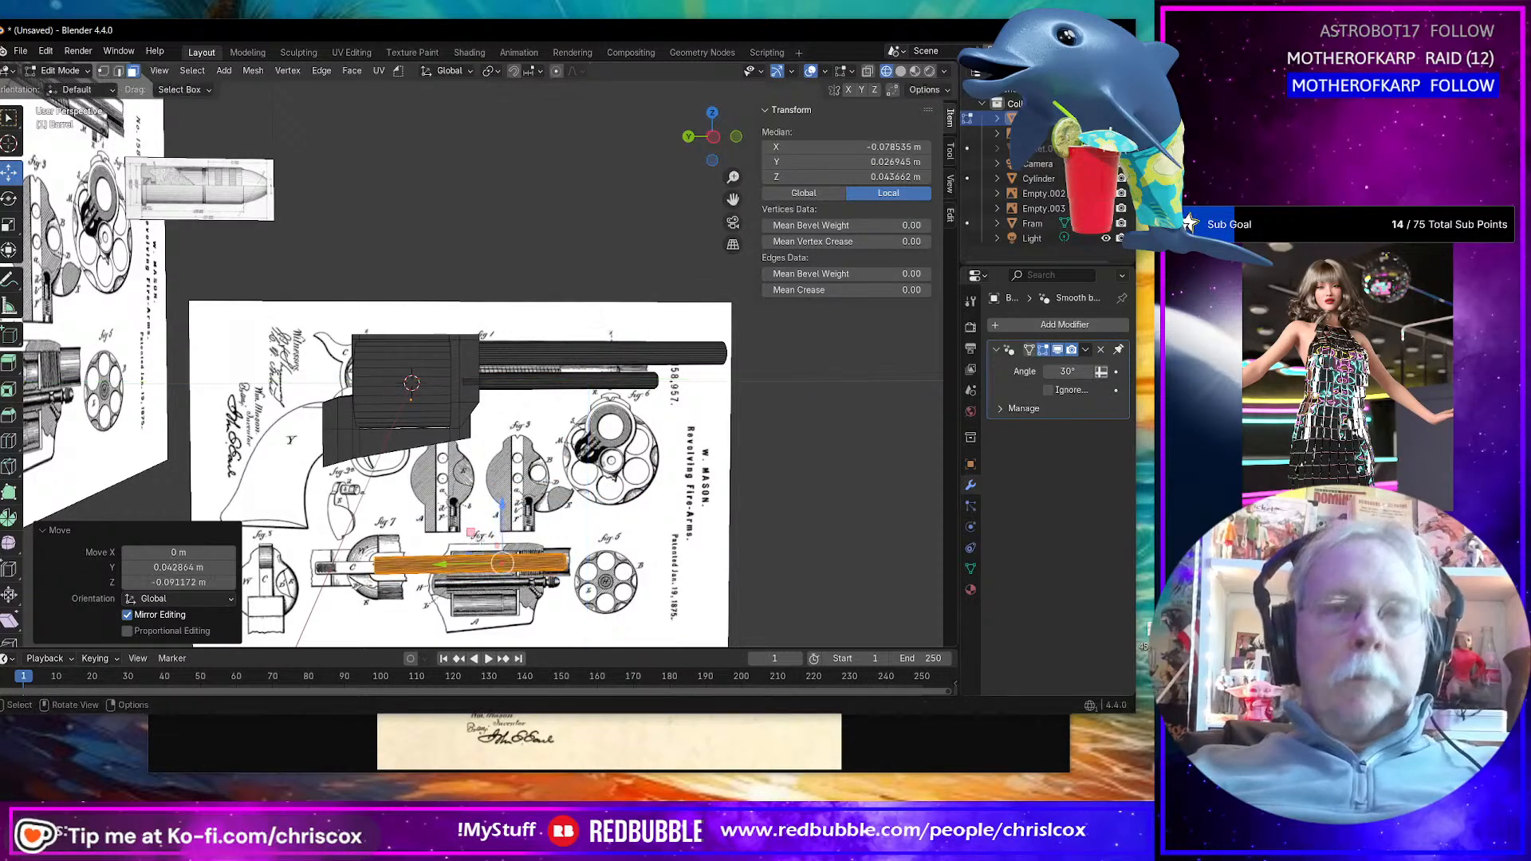
pyautogui.scroll(5, 480, 539)
pyautogui.press('ctrl+KP_3')
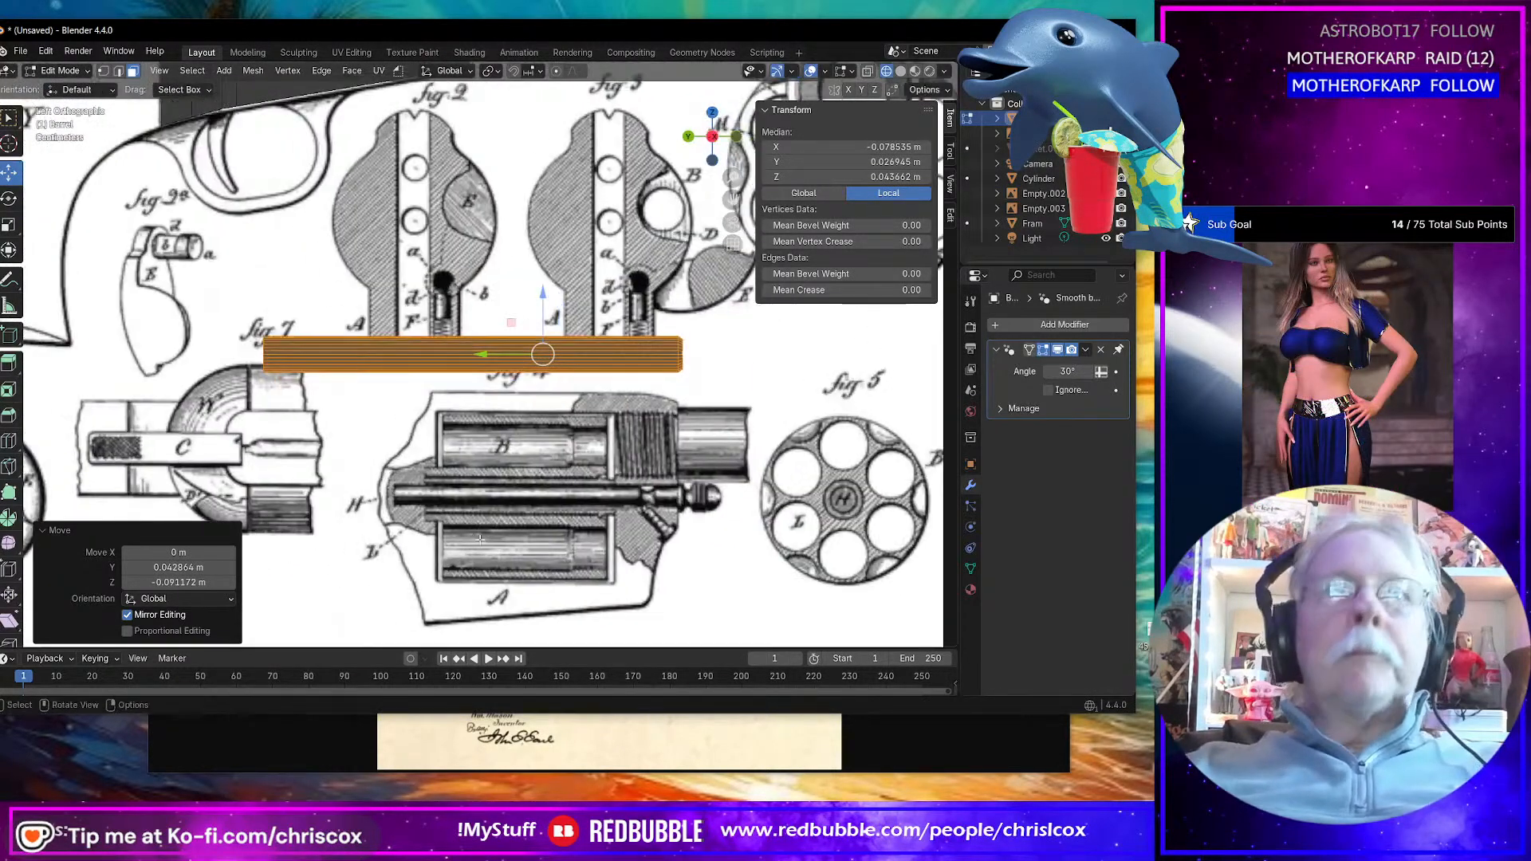
pyautogui.press('g')
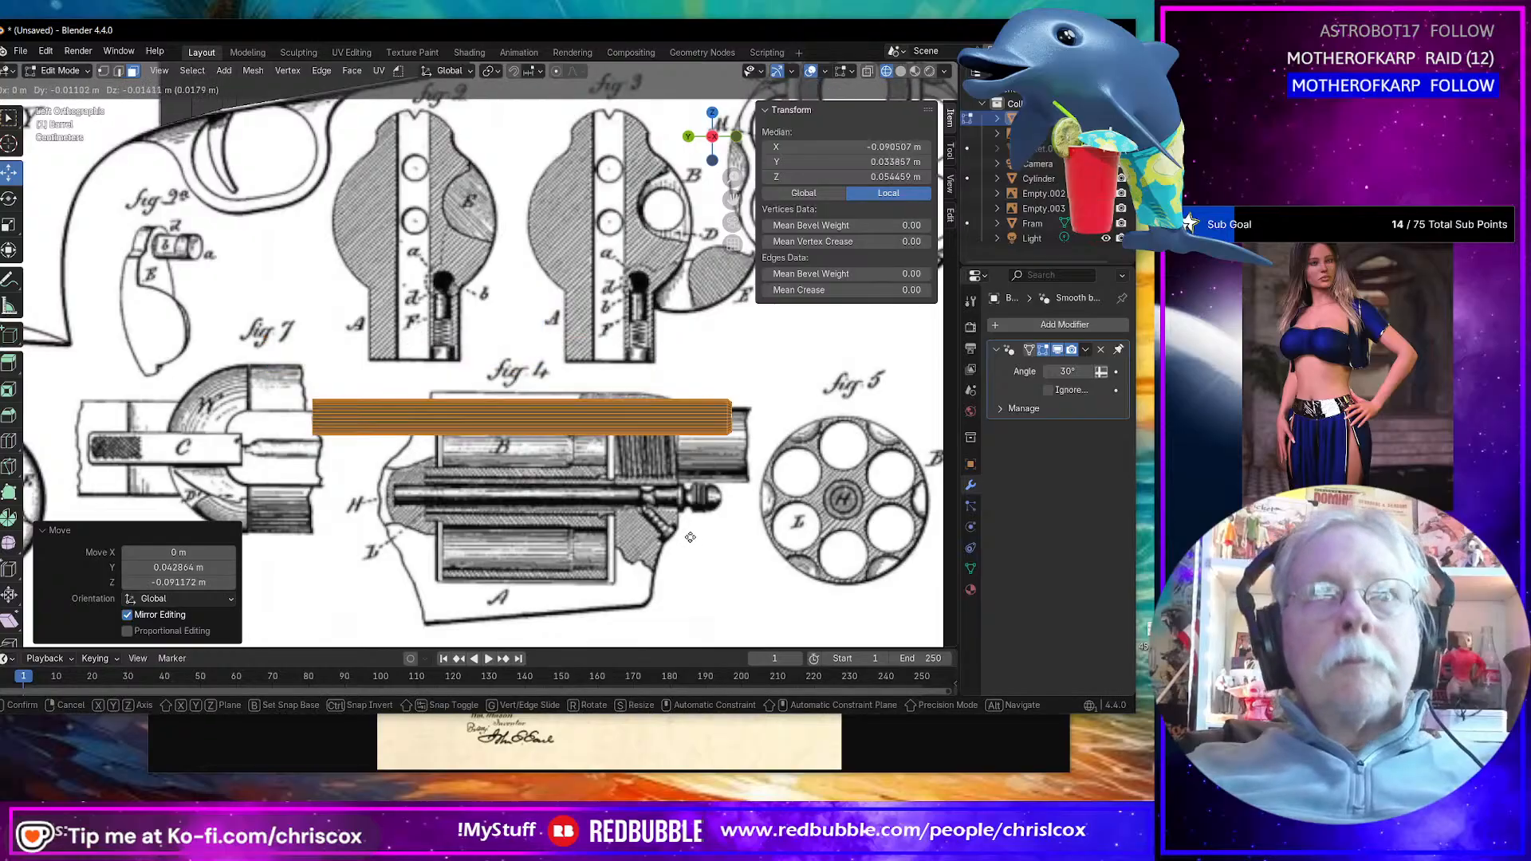
pyautogui.click(688, 578)
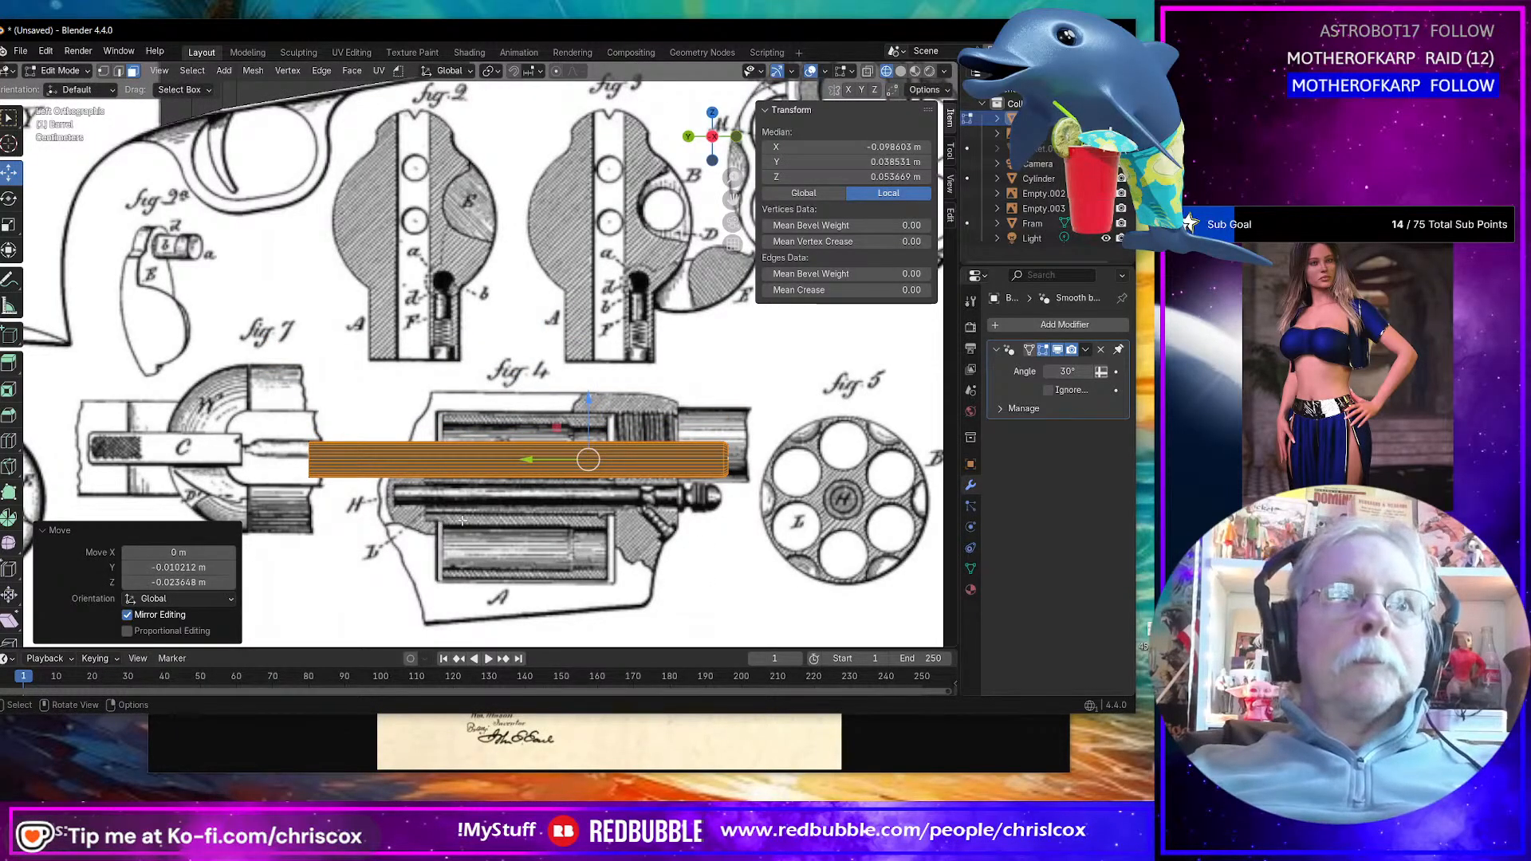
# Step: Try to scale all the barrel object's geometry to 0.956, and undo the resize
pyautogui.press('Tab')
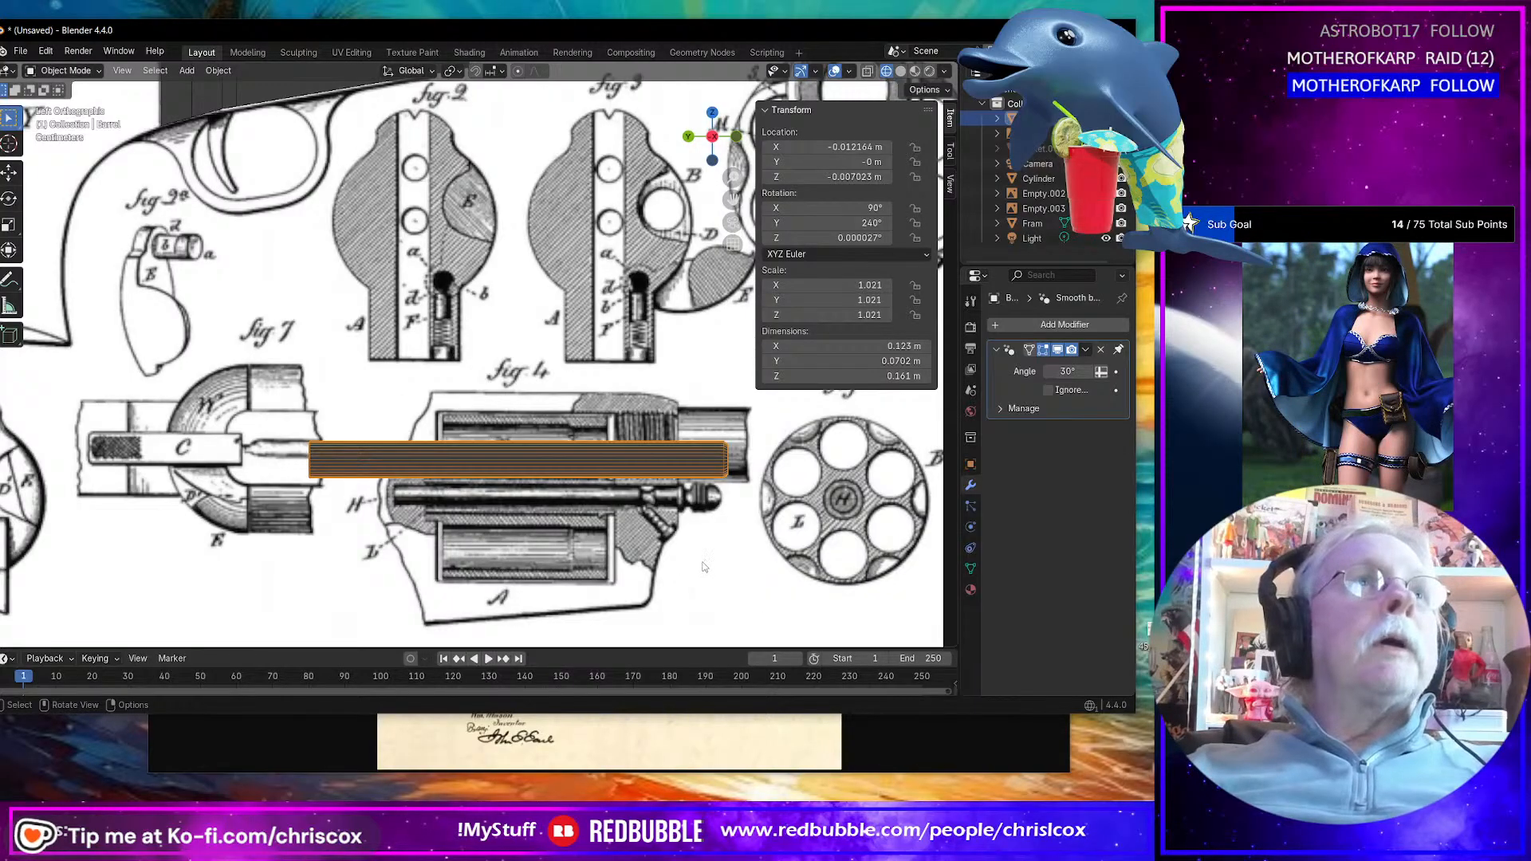
pyautogui.press('Tab')
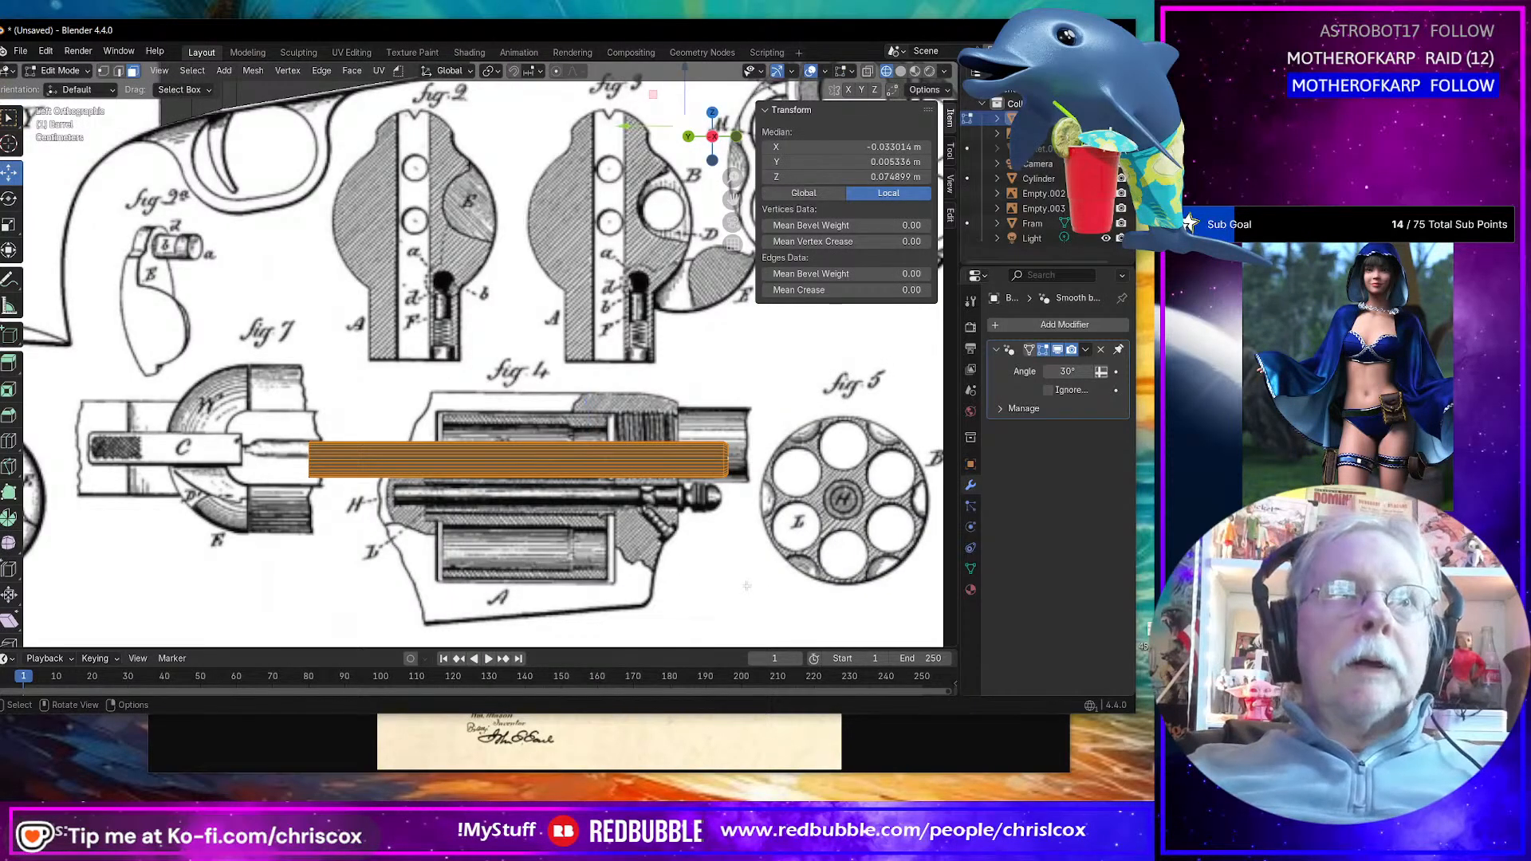
pyautogui.press('s')
pyautogui.click(751, 571)
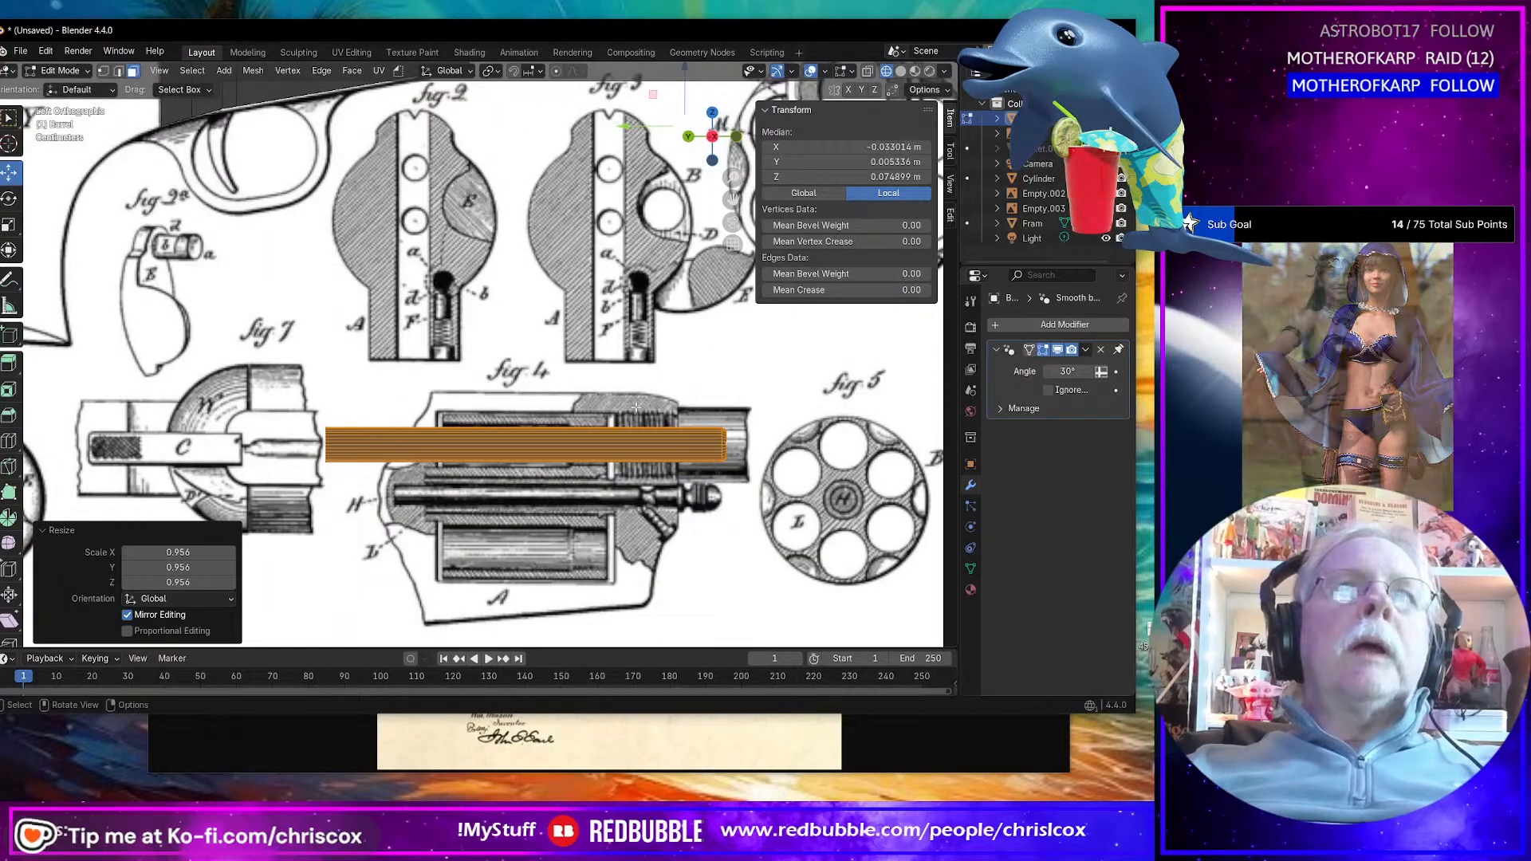
pyautogui.scroll(4, 642, 411)
pyautogui.scroll(-9, 641, 412)
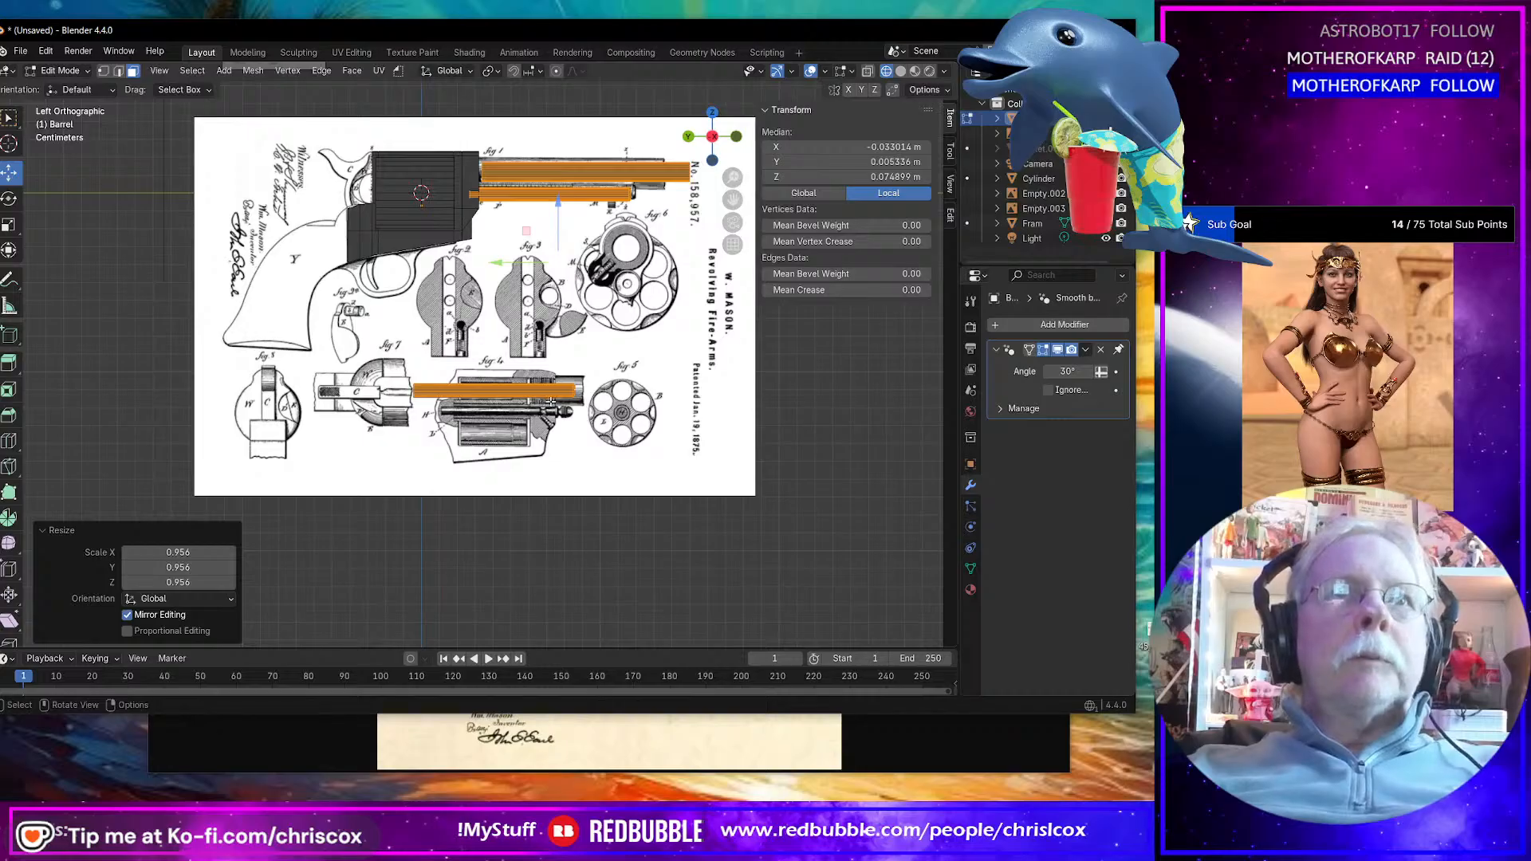
pyautogui.hotkey('ctrl', 'z')
pyautogui.hotkey('ctrl', 'z')
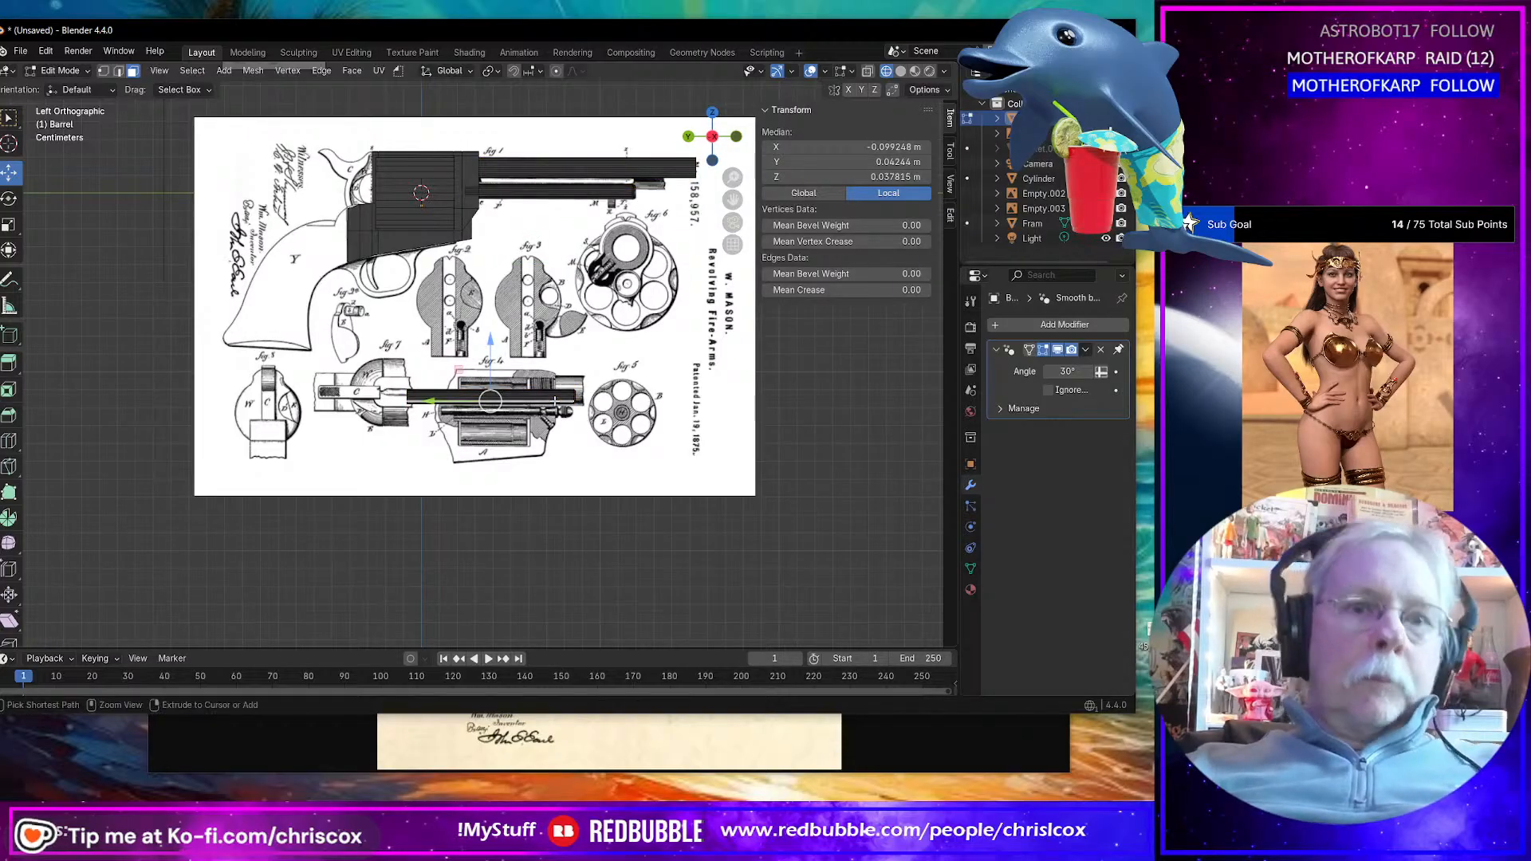
# Step: Separate the linked tube copy over Fig. 4 into its own object and open that object for mesh editing
pyautogui.hotkey('ctrl', 'l')
pyautogui.press('p')
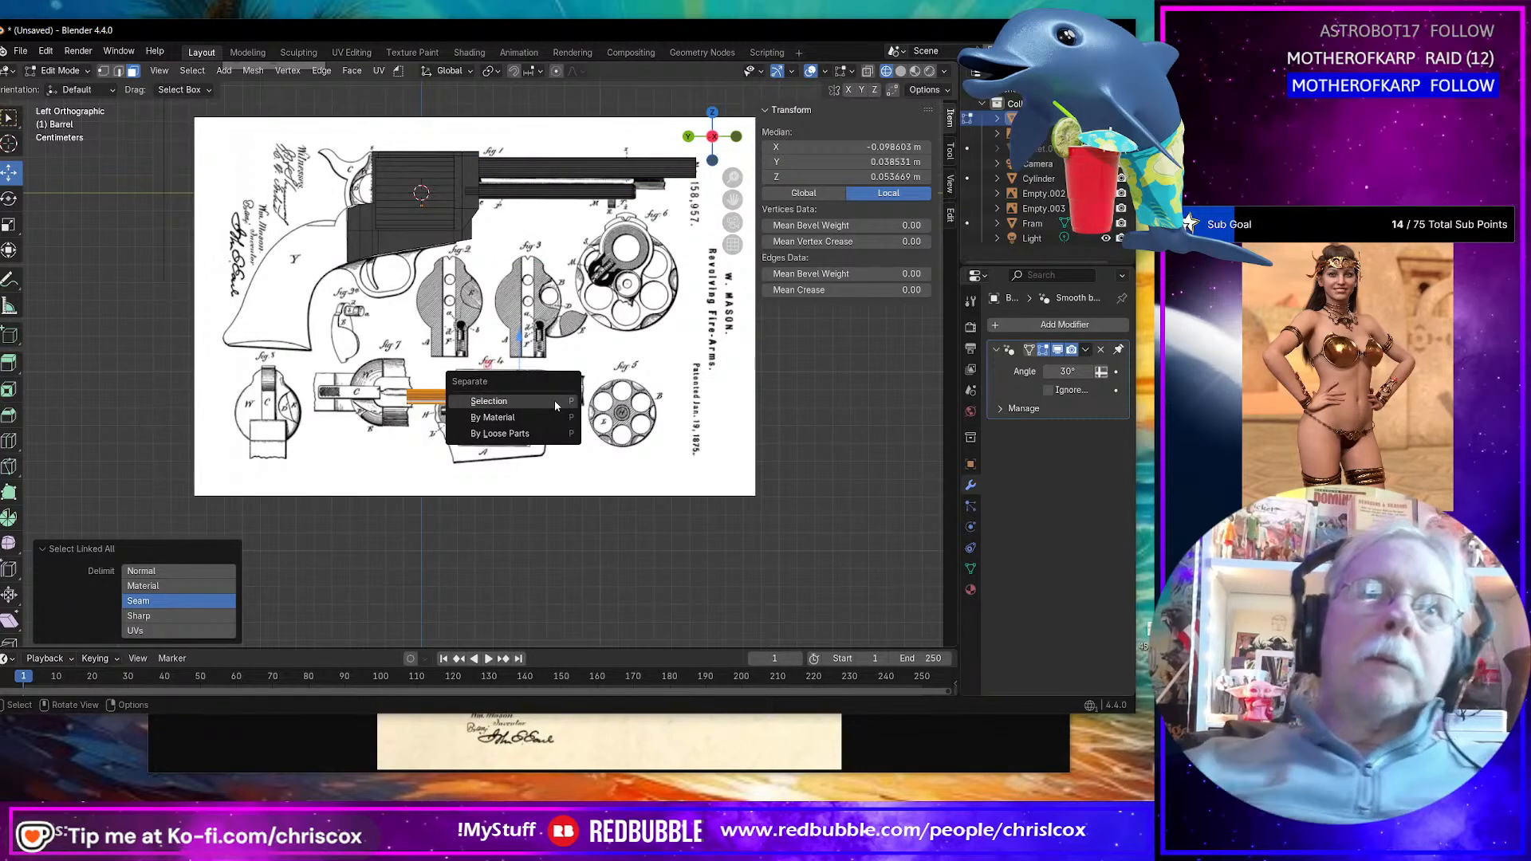
pyautogui.click(555, 404)
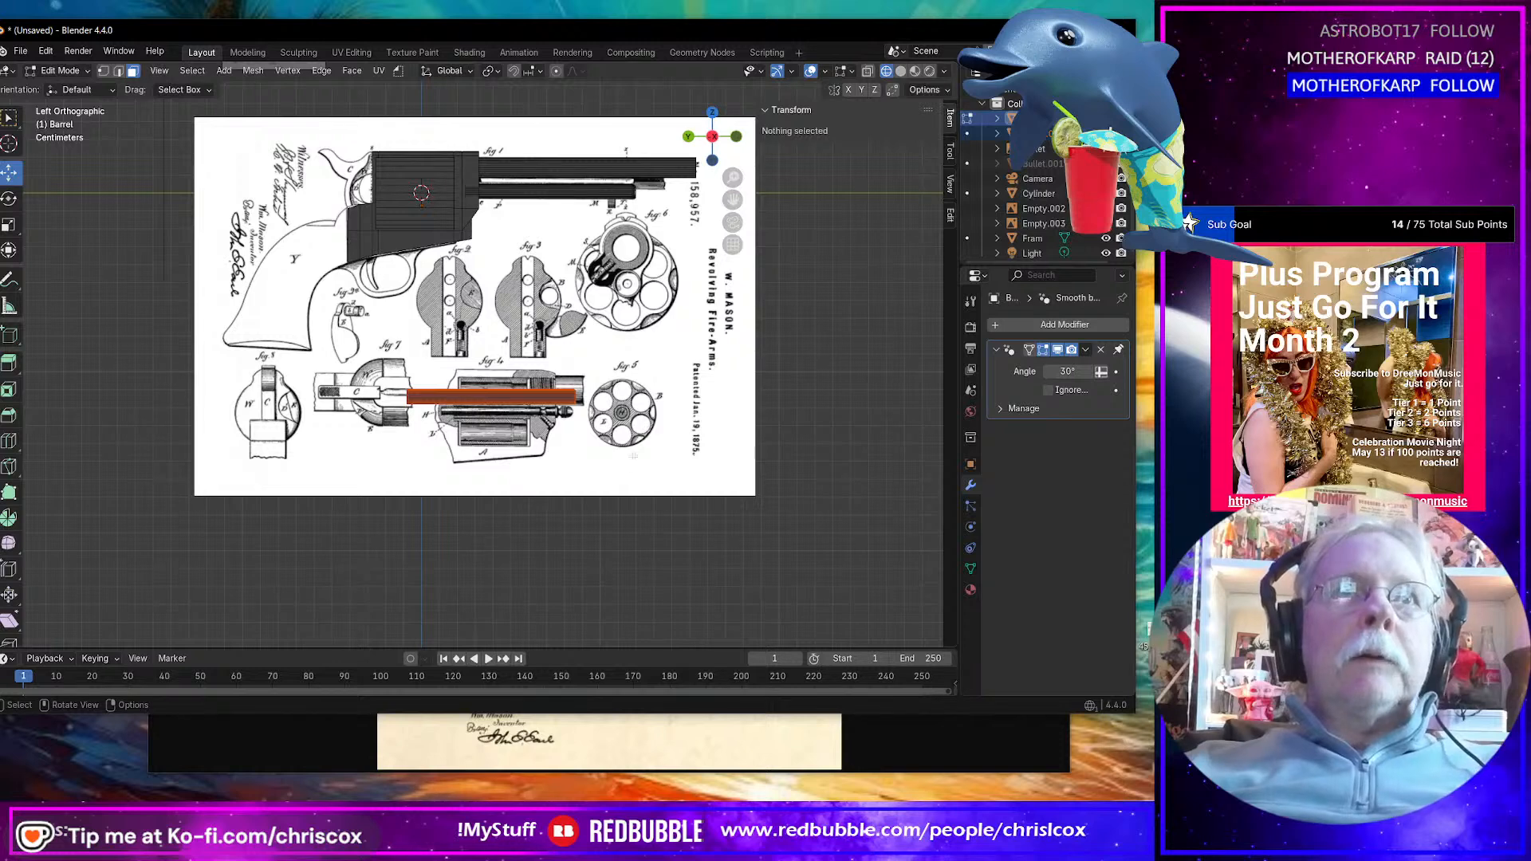
pyautogui.press('Tab')
pyautogui.click(543, 406)
pyautogui.press('Tab')
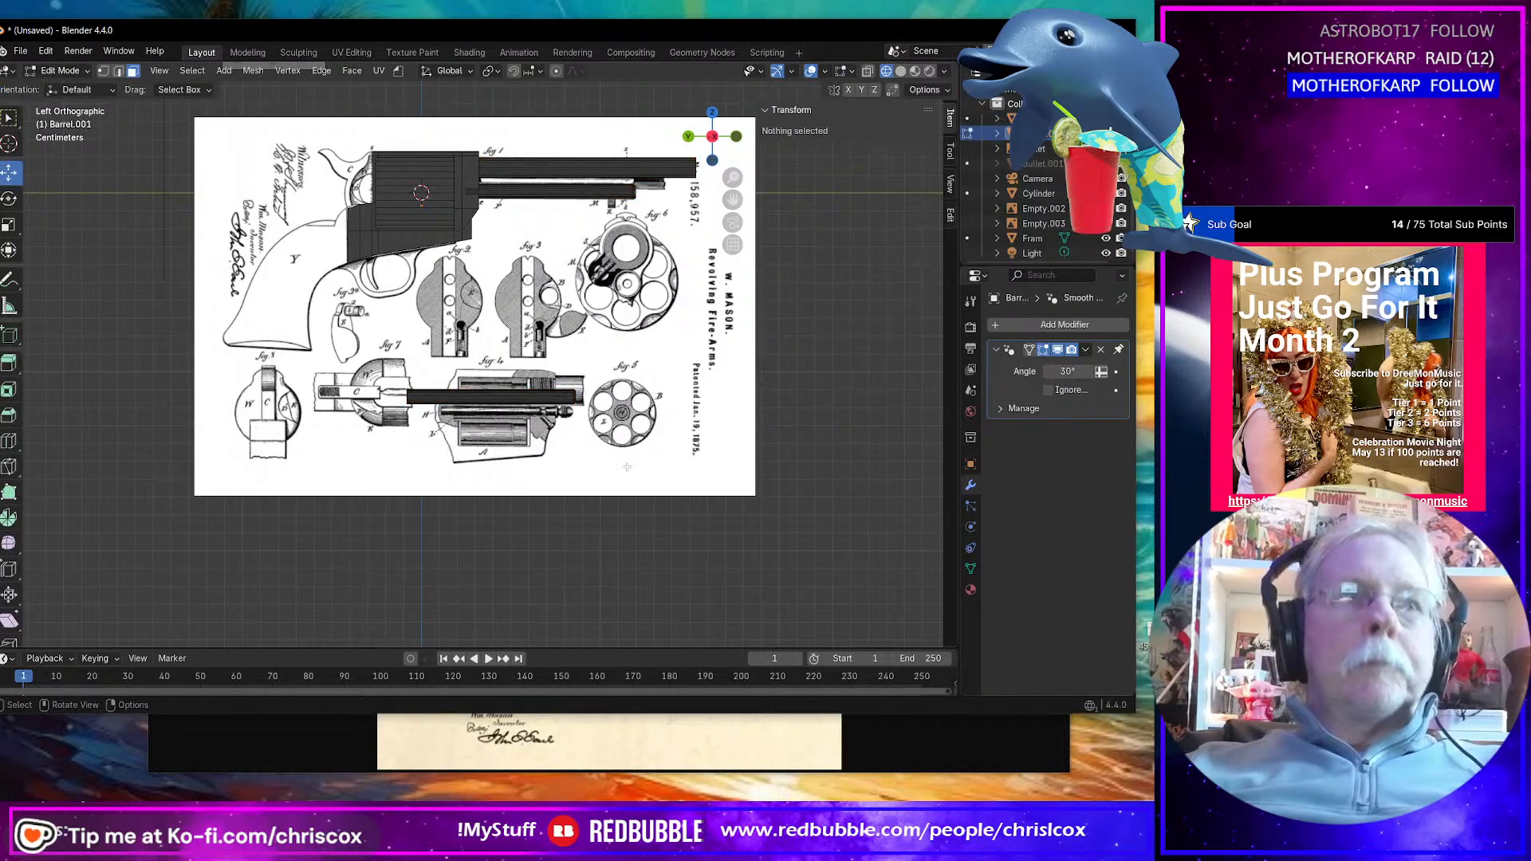
# Step: Scale the separated tube to 0.726 and move it about -0.0077 m along Y and -0.0013 m along Z
pyautogui.press('a')
pyautogui.press('s')
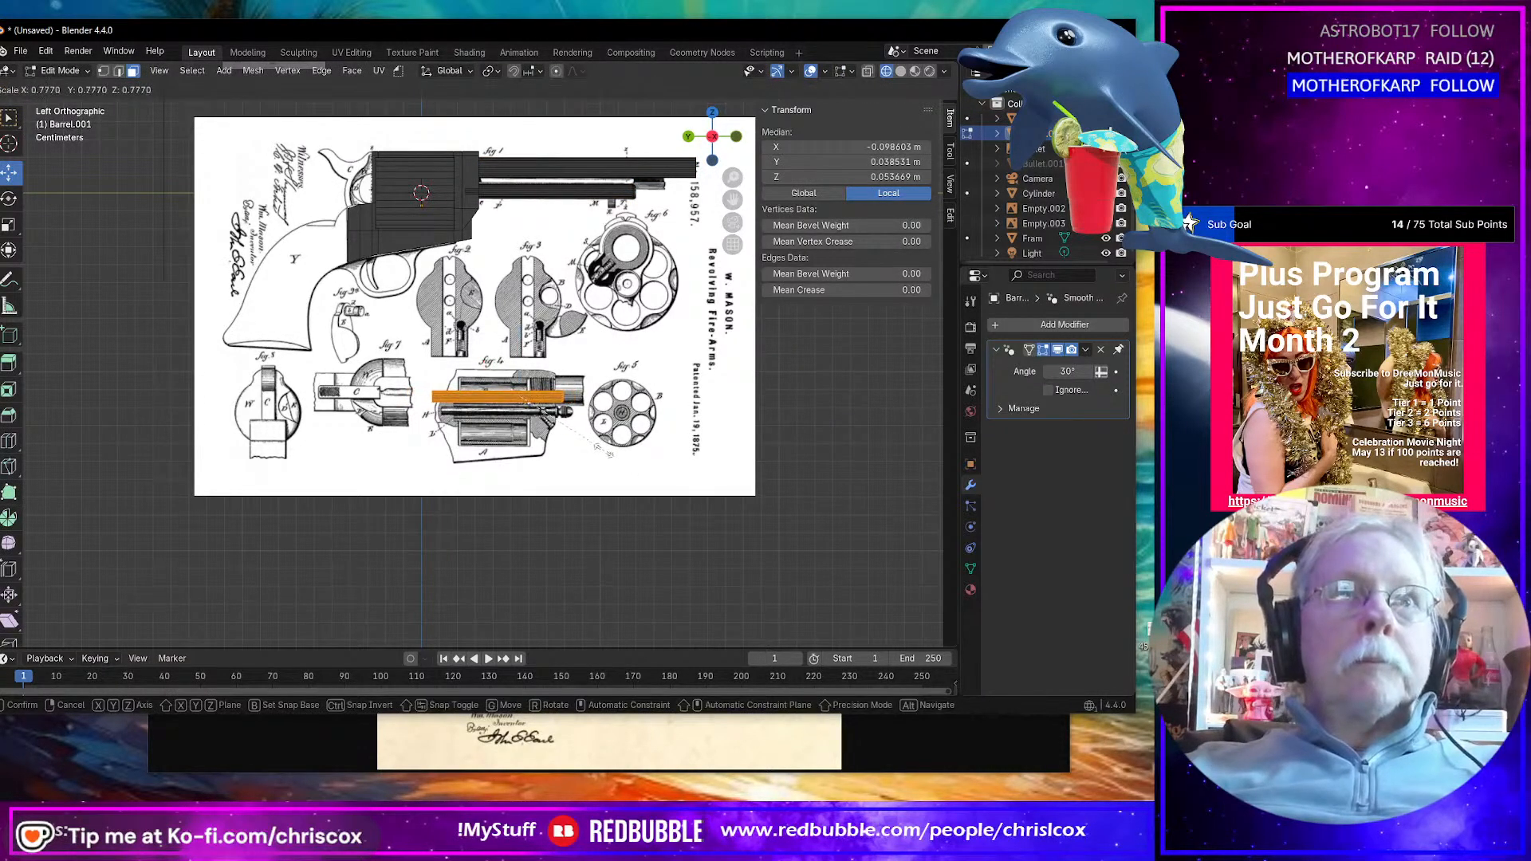
pyautogui.click(598, 448)
pyautogui.press('g')
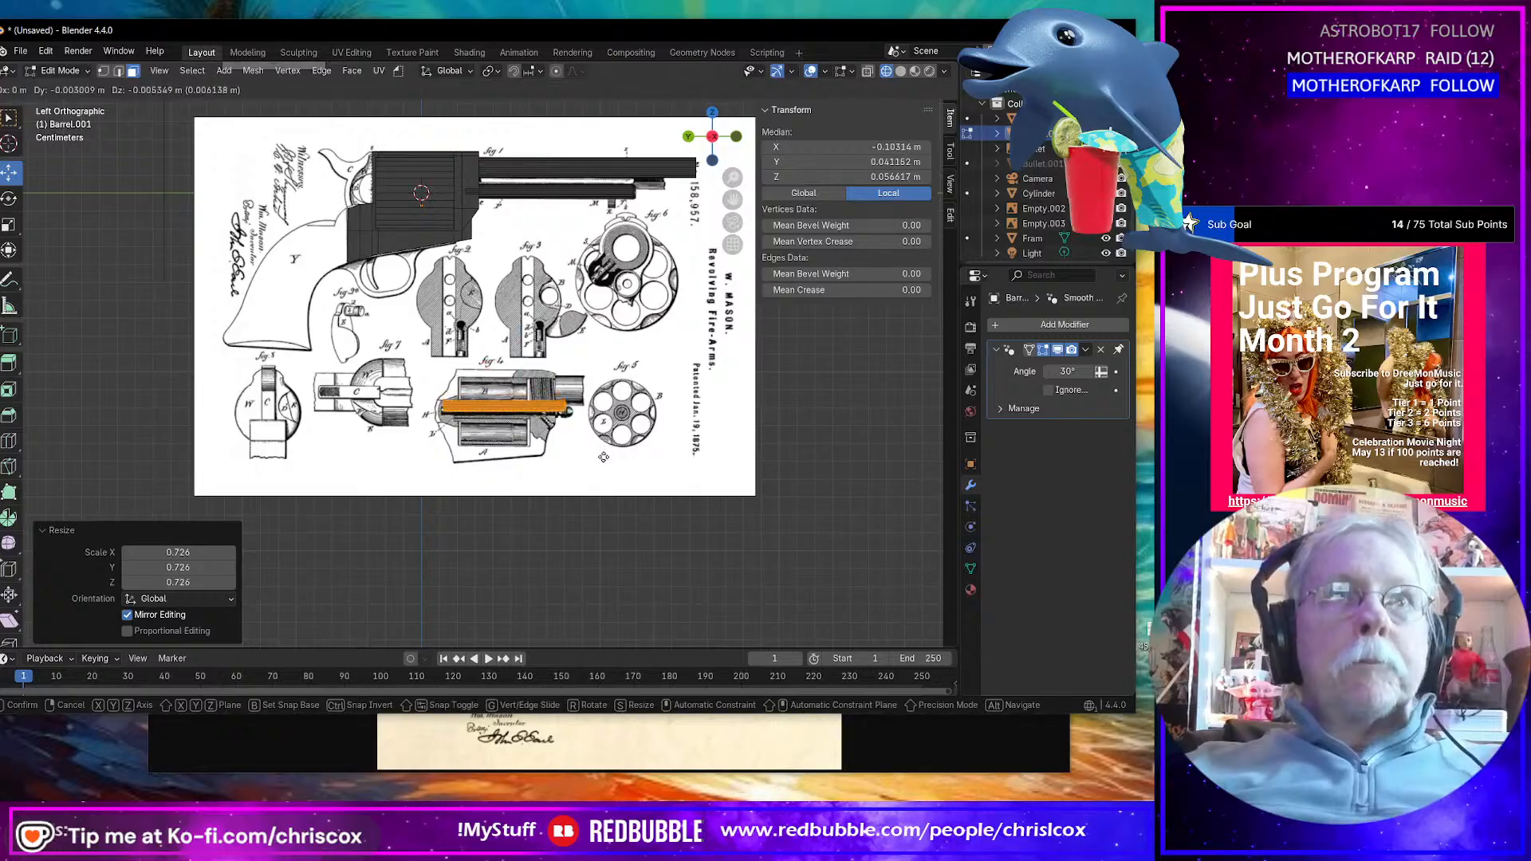
pyautogui.click(612, 453)
# Step: Add edge loops around the pin near its closed end over Fig. 4 and slide one along the shaft
pyautogui.press('KP_Decimal')
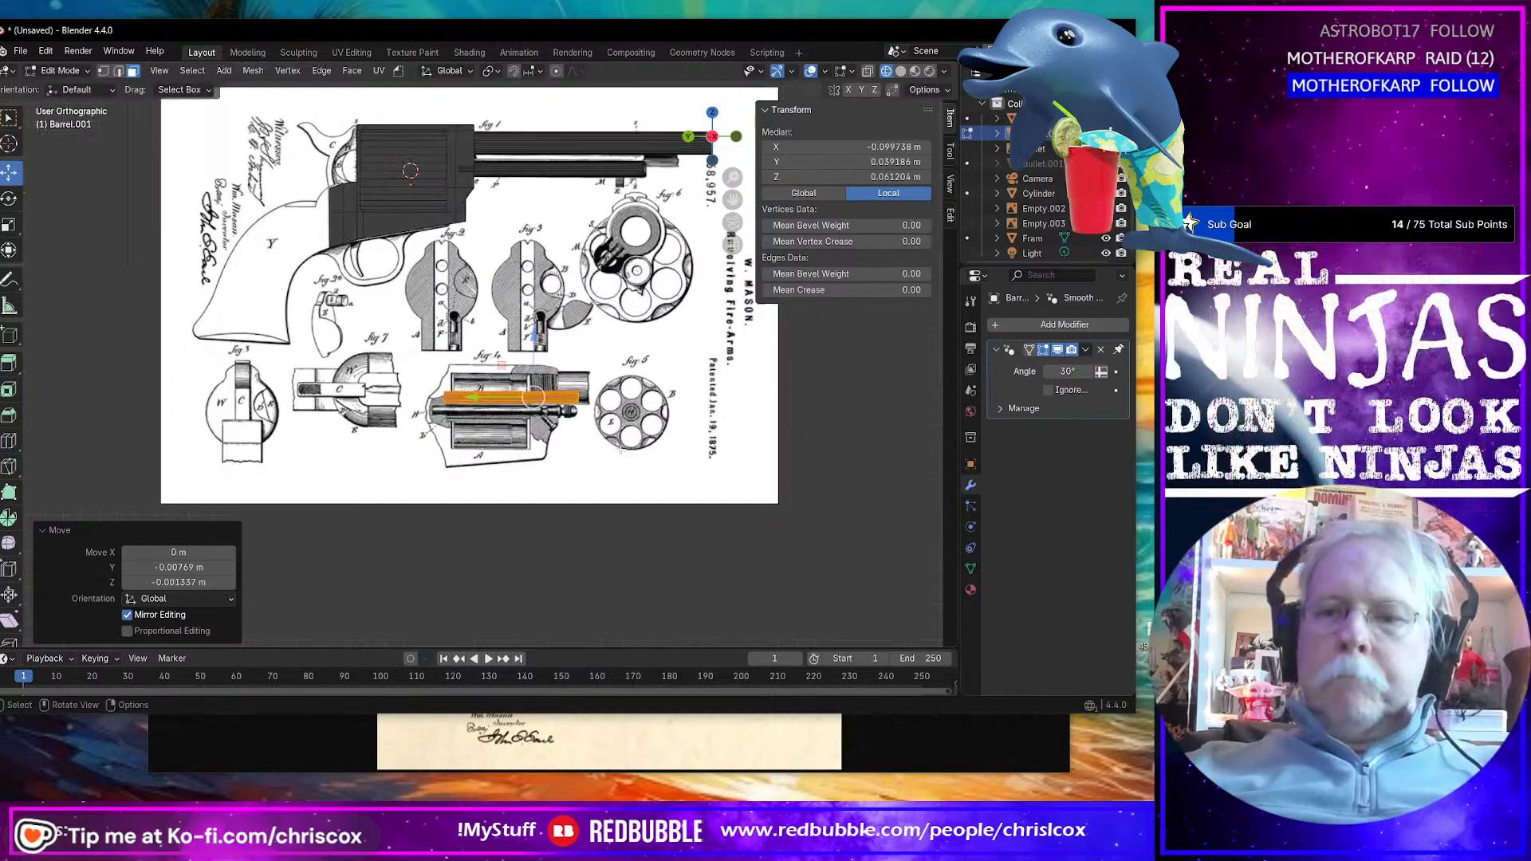
pyautogui.keyDown('shift'); pyautogui.moveTo(667, 436); pyautogui.dragTo(586, 461, button='middle'); pyautogui.keyUp('shift')
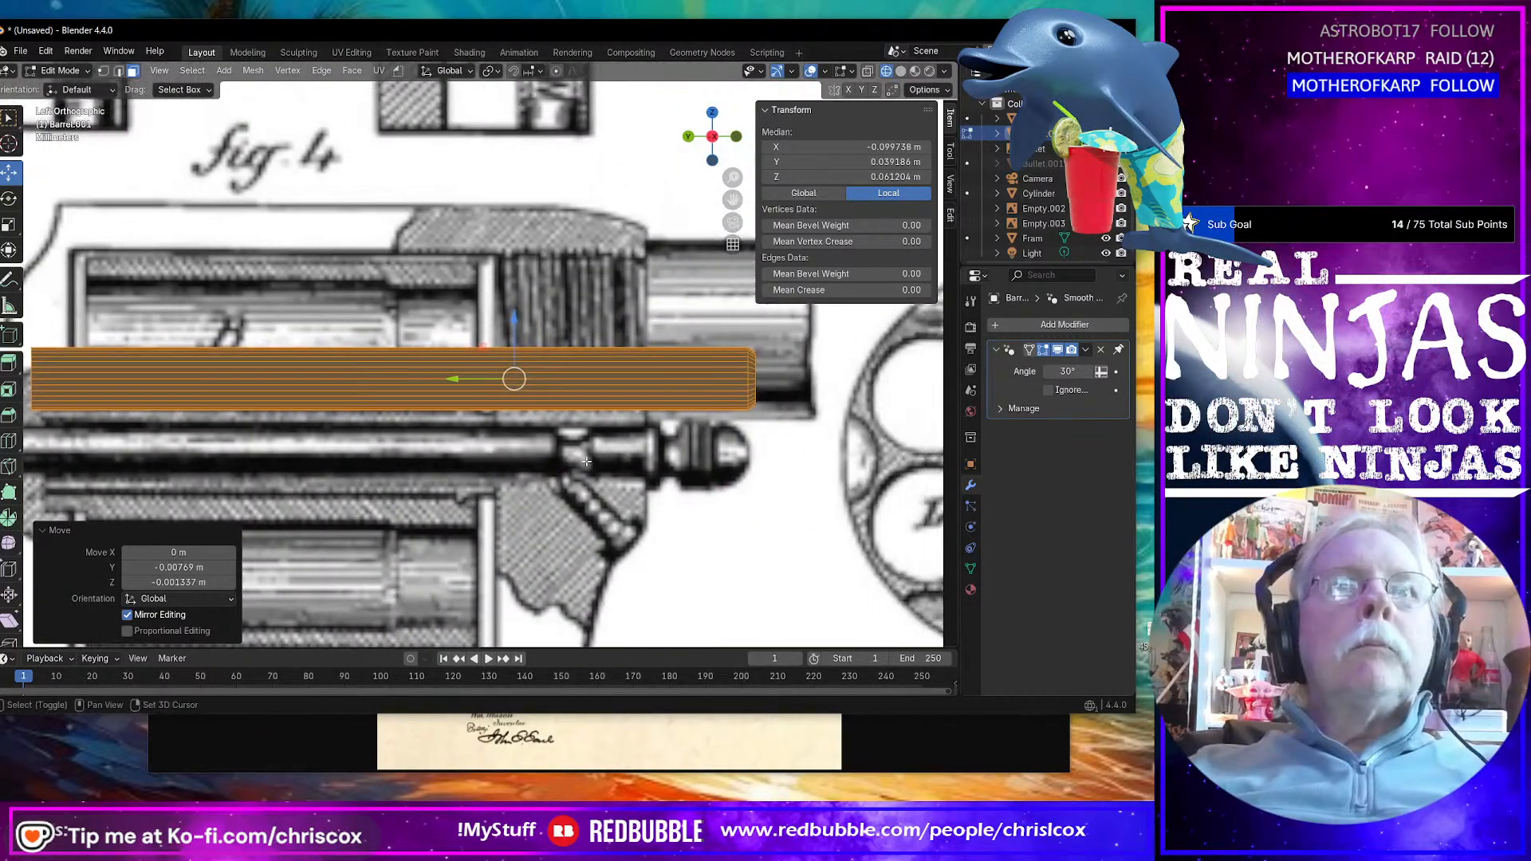
pyautogui.click(9, 442)
pyautogui.moveTo(482, 392); pyautogui.dragTo(695, 401)
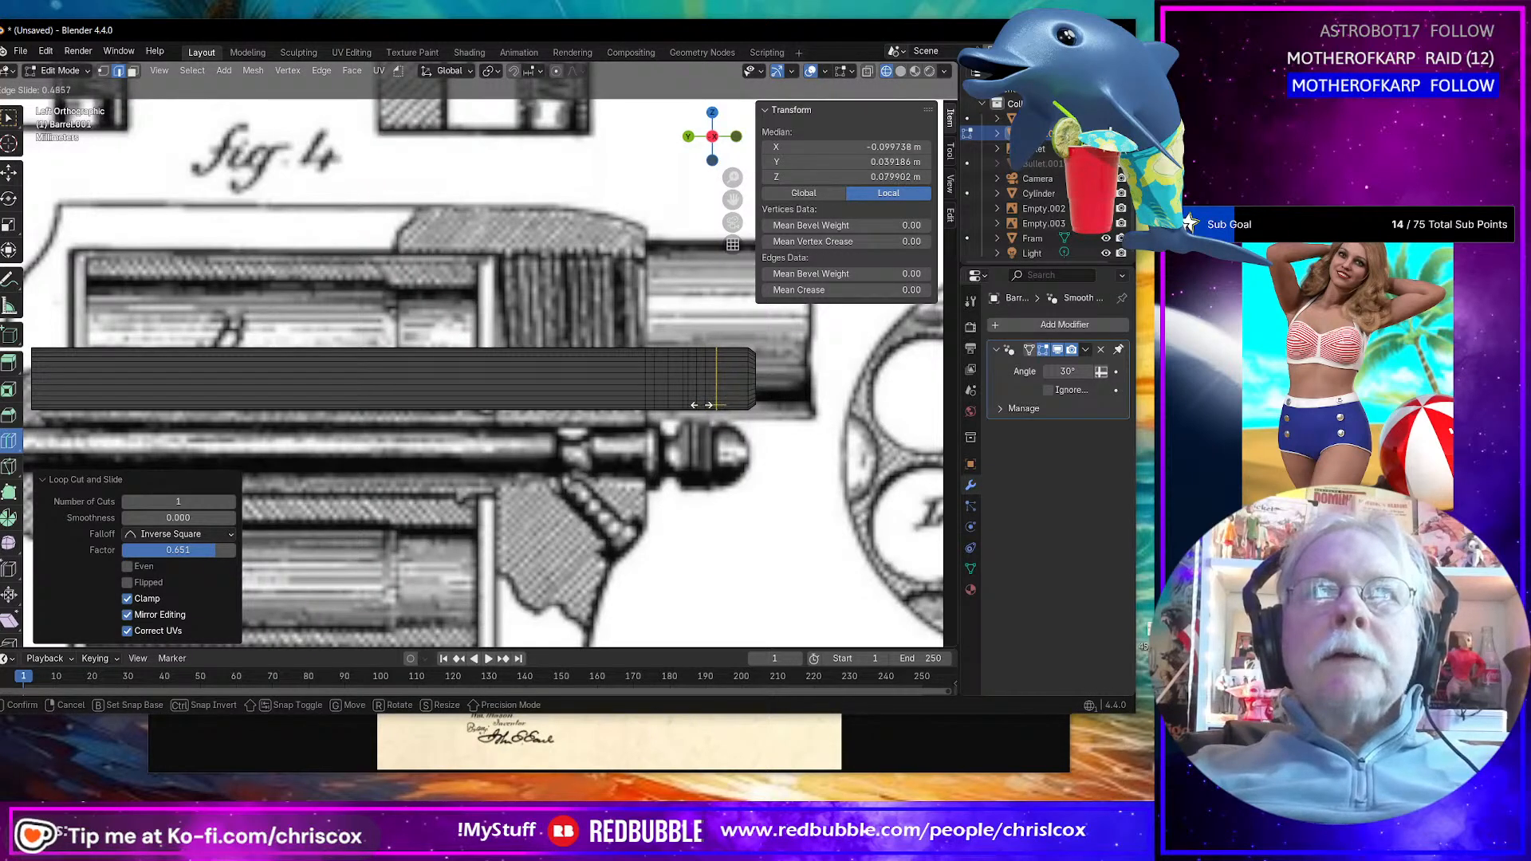
pyautogui.click(712, 404)
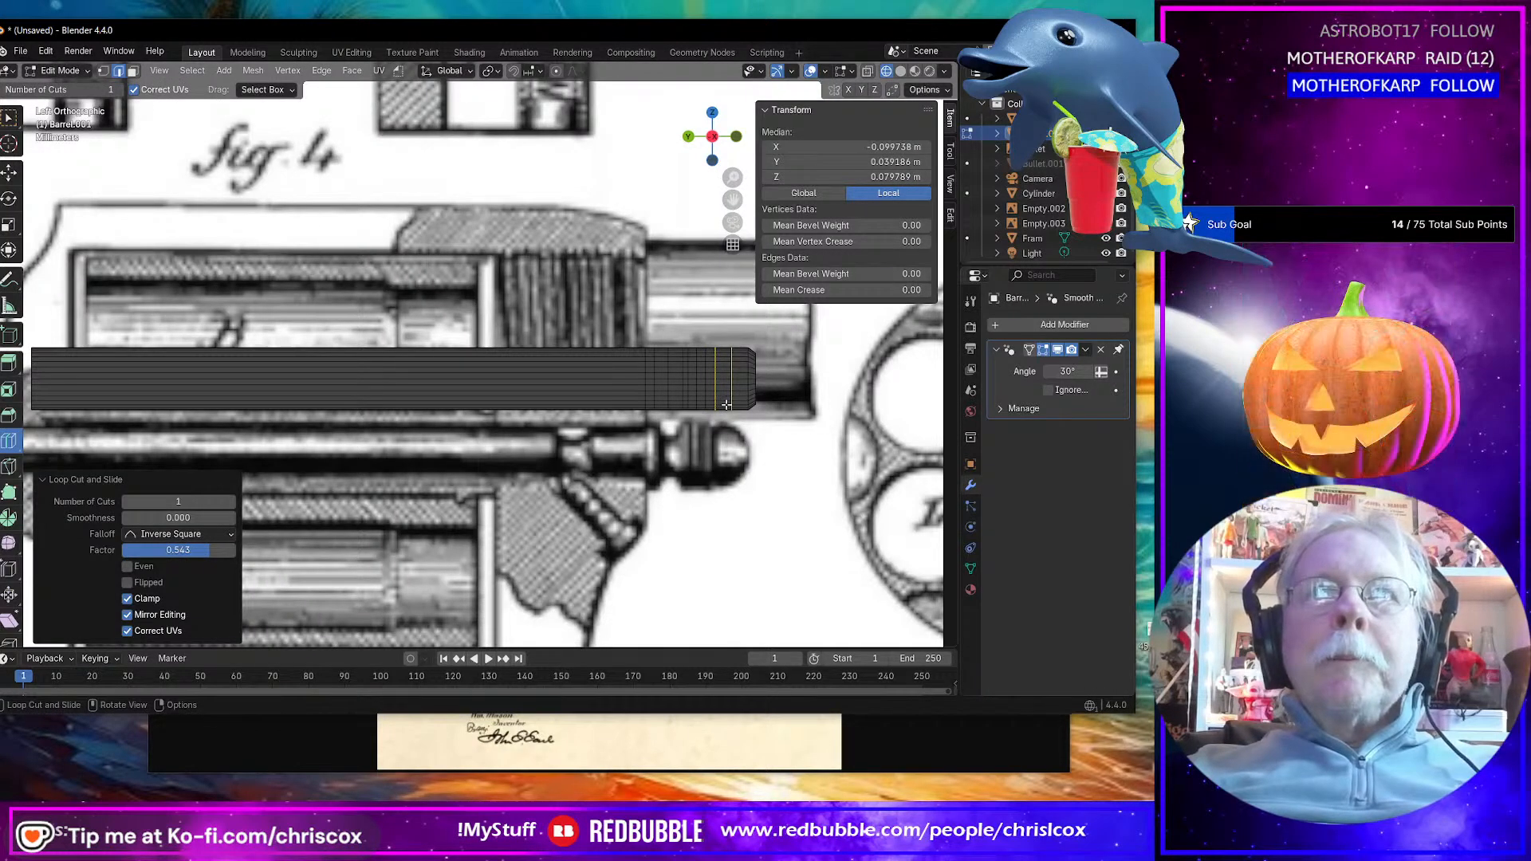
pyautogui.press('g')
pyautogui.press('g')
pyautogui.moveTo(723, 405); pyautogui.dragTo(721, 405)
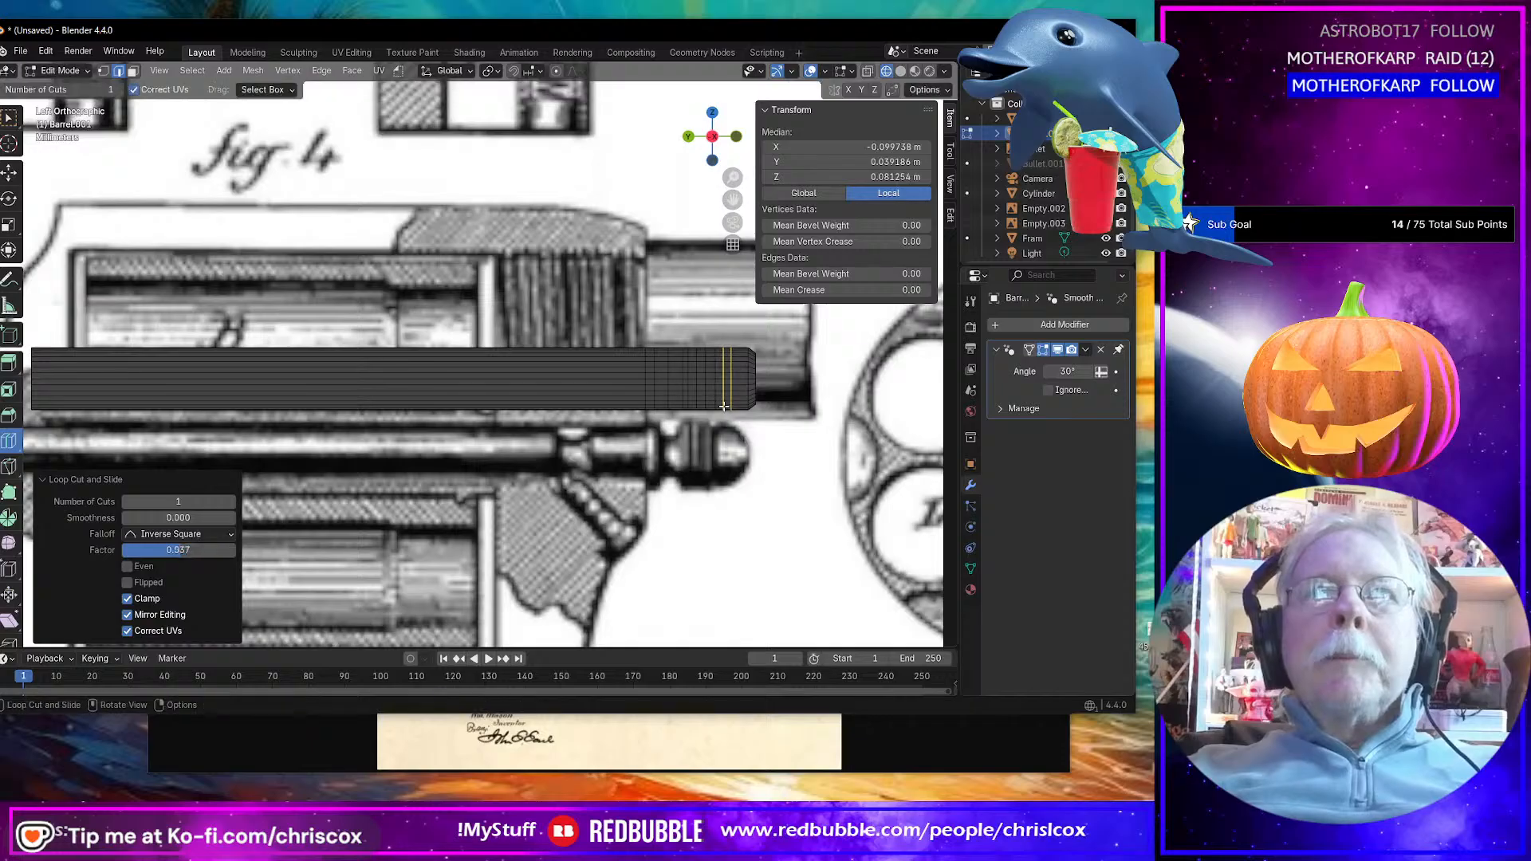
pyautogui.moveTo(721, 404); pyautogui.dragTo(717, 409, button='middle')
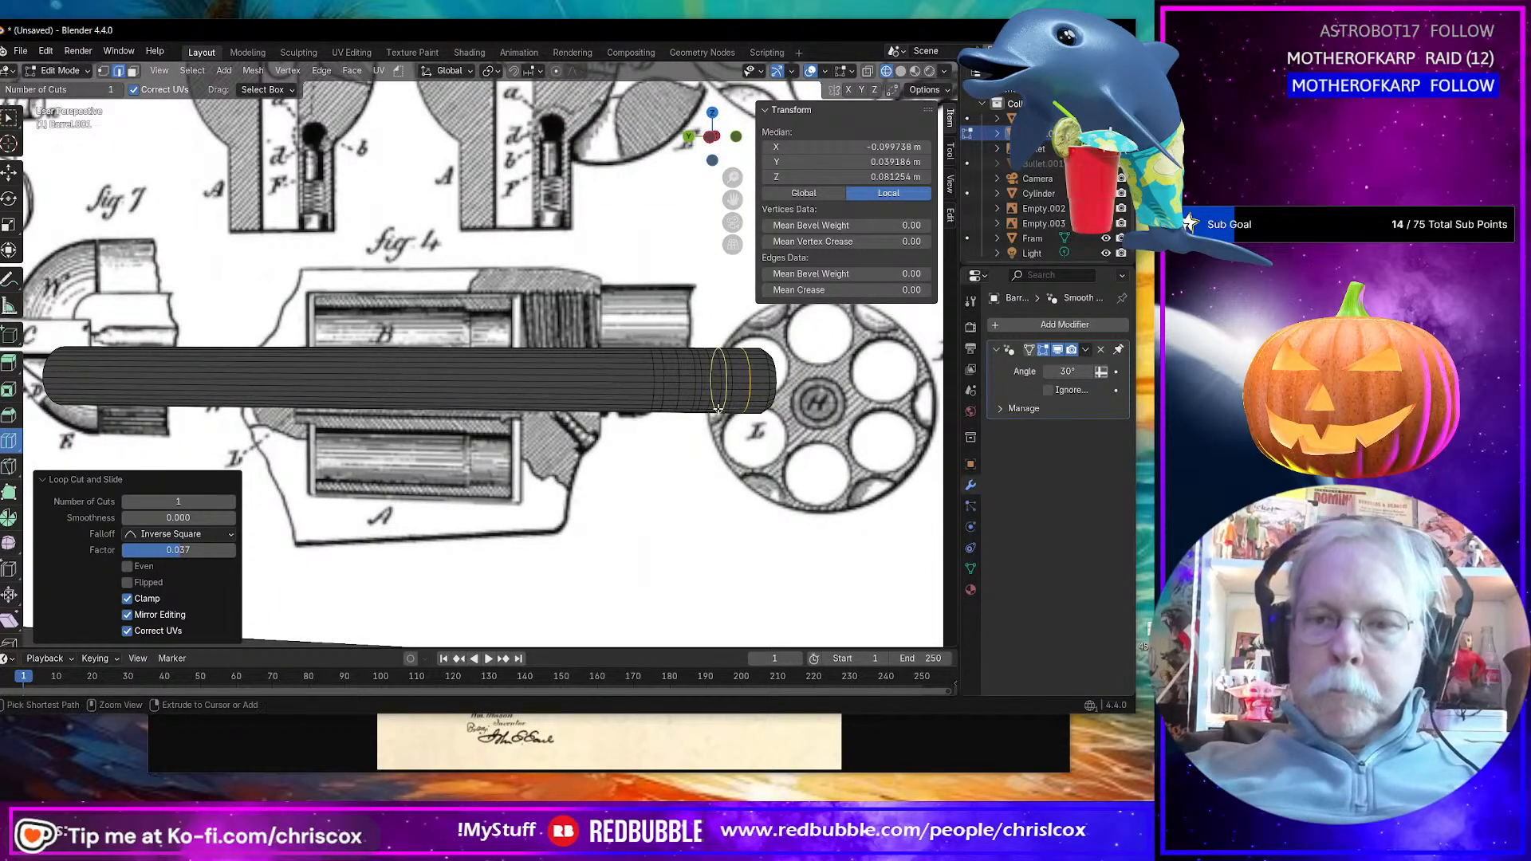
pyautogui.press('ctrl+KP_3')
pyautogui.scroll(3, 718, 409)
pyautogui.hotkey('shift', 'space')
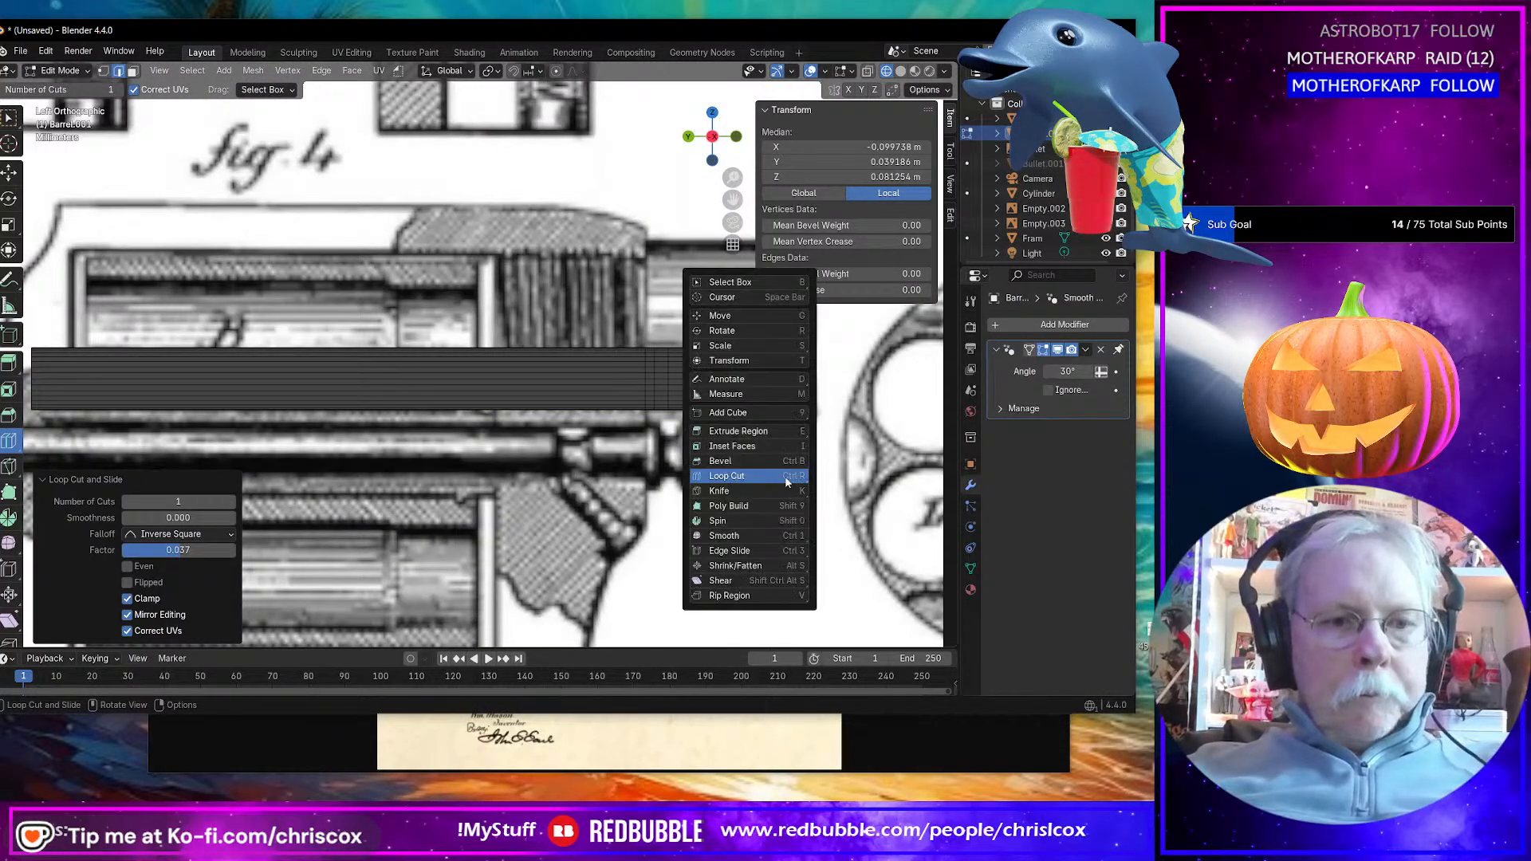
pyautogui.press('Escape')
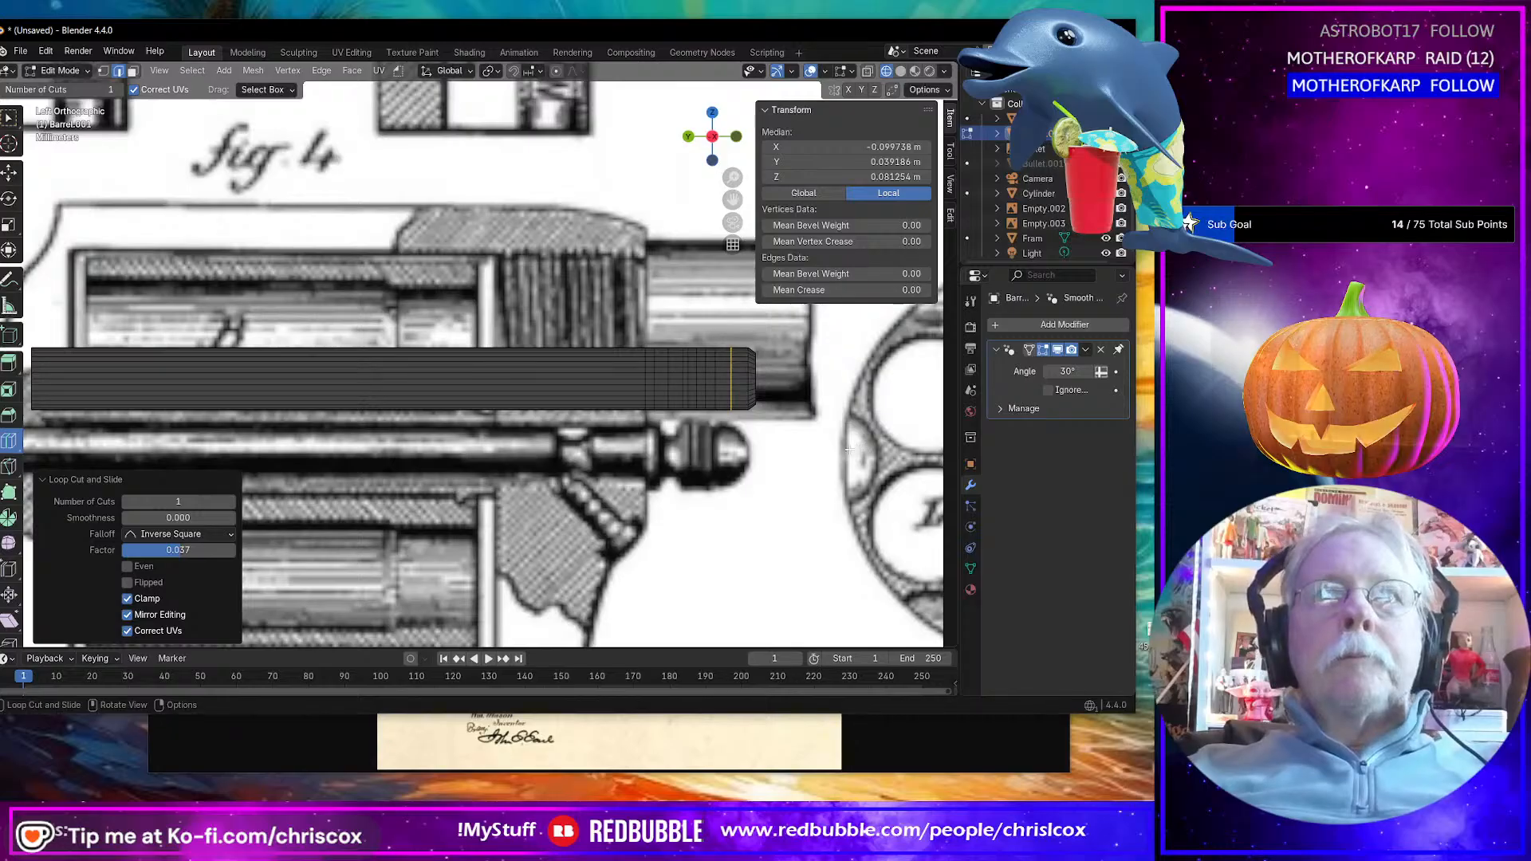
# Step: Move the centre vertex of the pin's end cap outward about -0.000614 m along Y
pyautogui.moveTo(853, 451); pyautogui.dragTo(678, 468, button='middle')
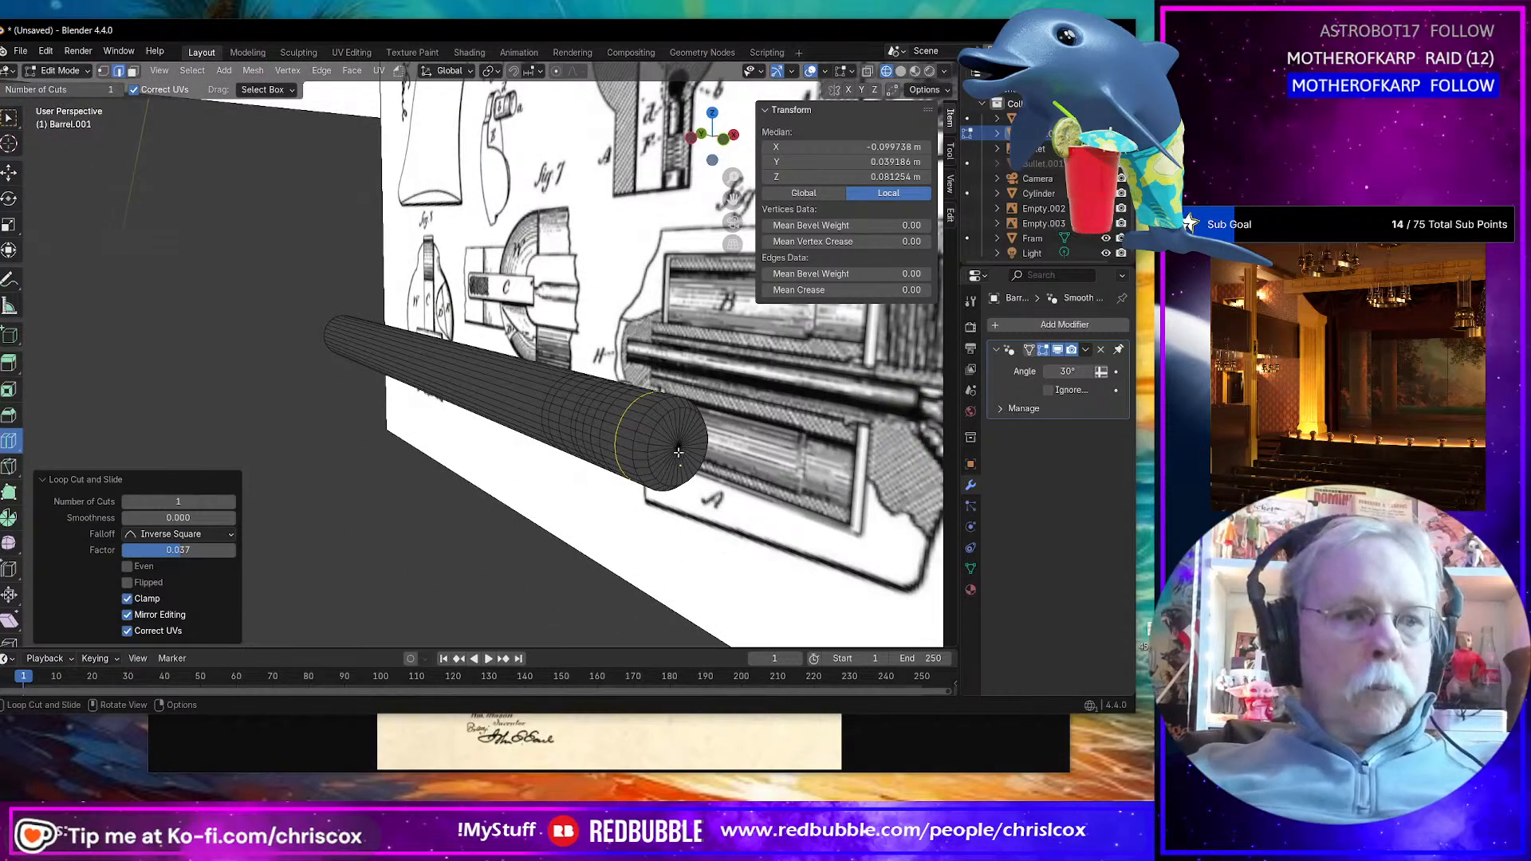
pyautogui.click(678, 452)
pyautogui.hotkey('shift', 'space')
pyautogui.press('g')
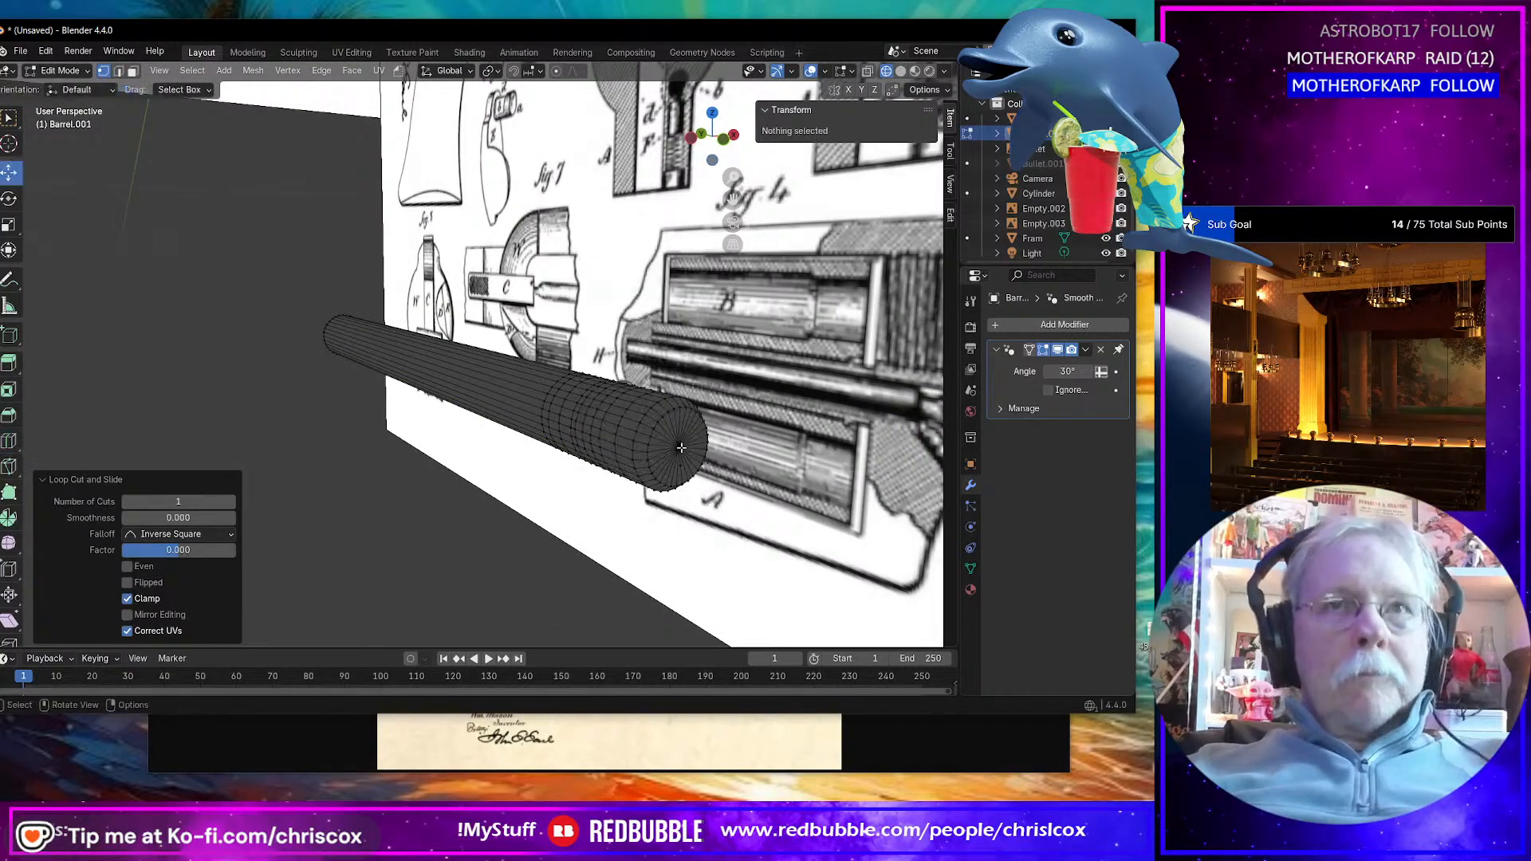
pyautogui.click(678, 449)
pyautogui.moveTo(678, 449); pyautogui.dragTo(759, 460, button='middle')
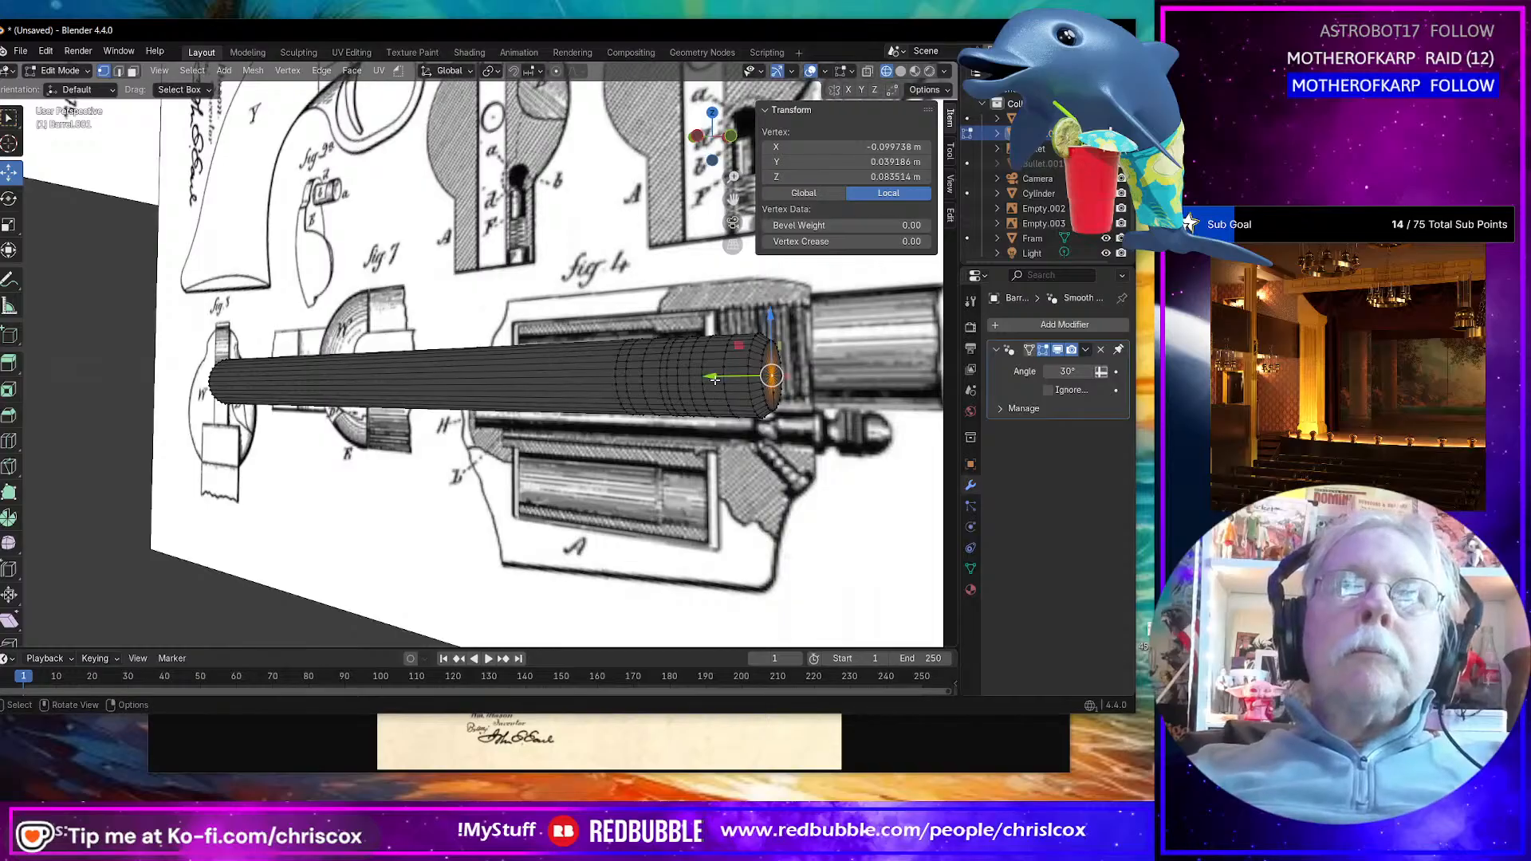
pyautogui.moveTo(715, 381); pyautogui.dragTo(724, 381)
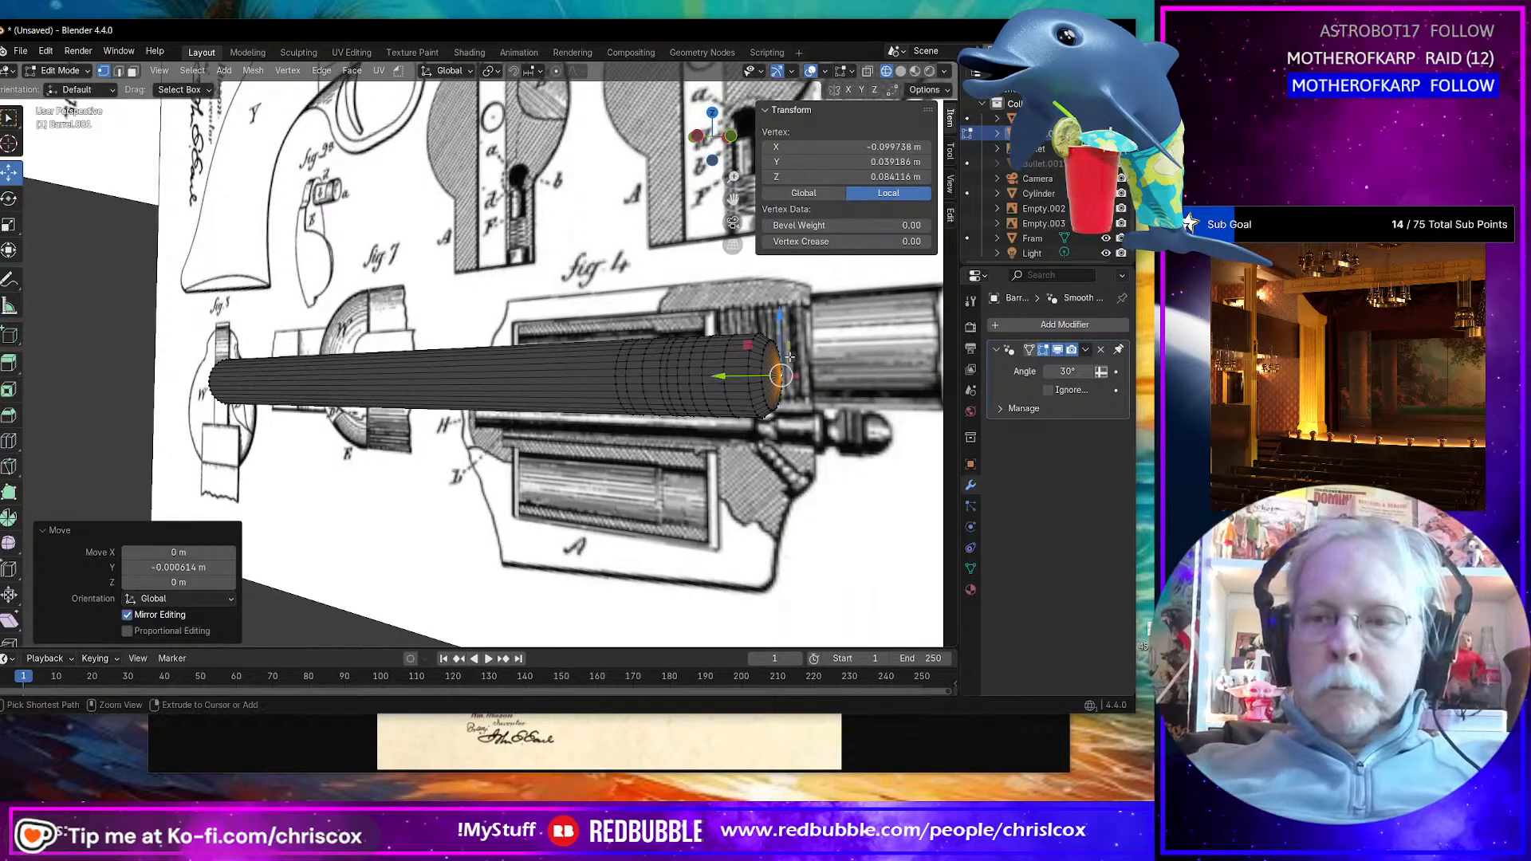
# Step: Round the pin's end by expanding the selection from its tip twice, scaling it to about 0.81 and 0.773
pyautogui.press('ctrl+KP_3')
pyautogui.press('ctrl+KP_Add')
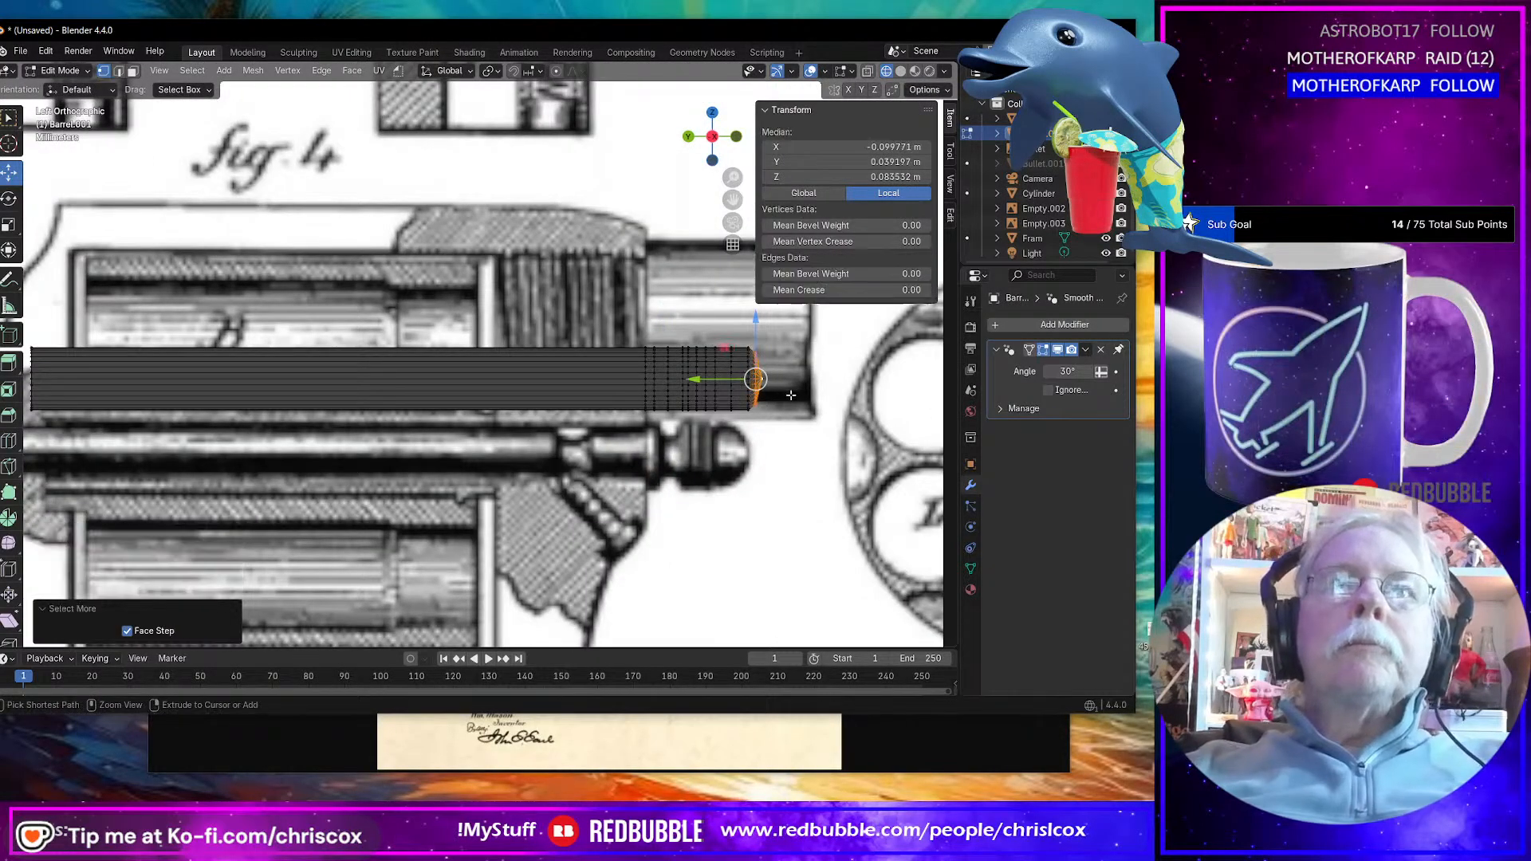
pyautogui.press('s')
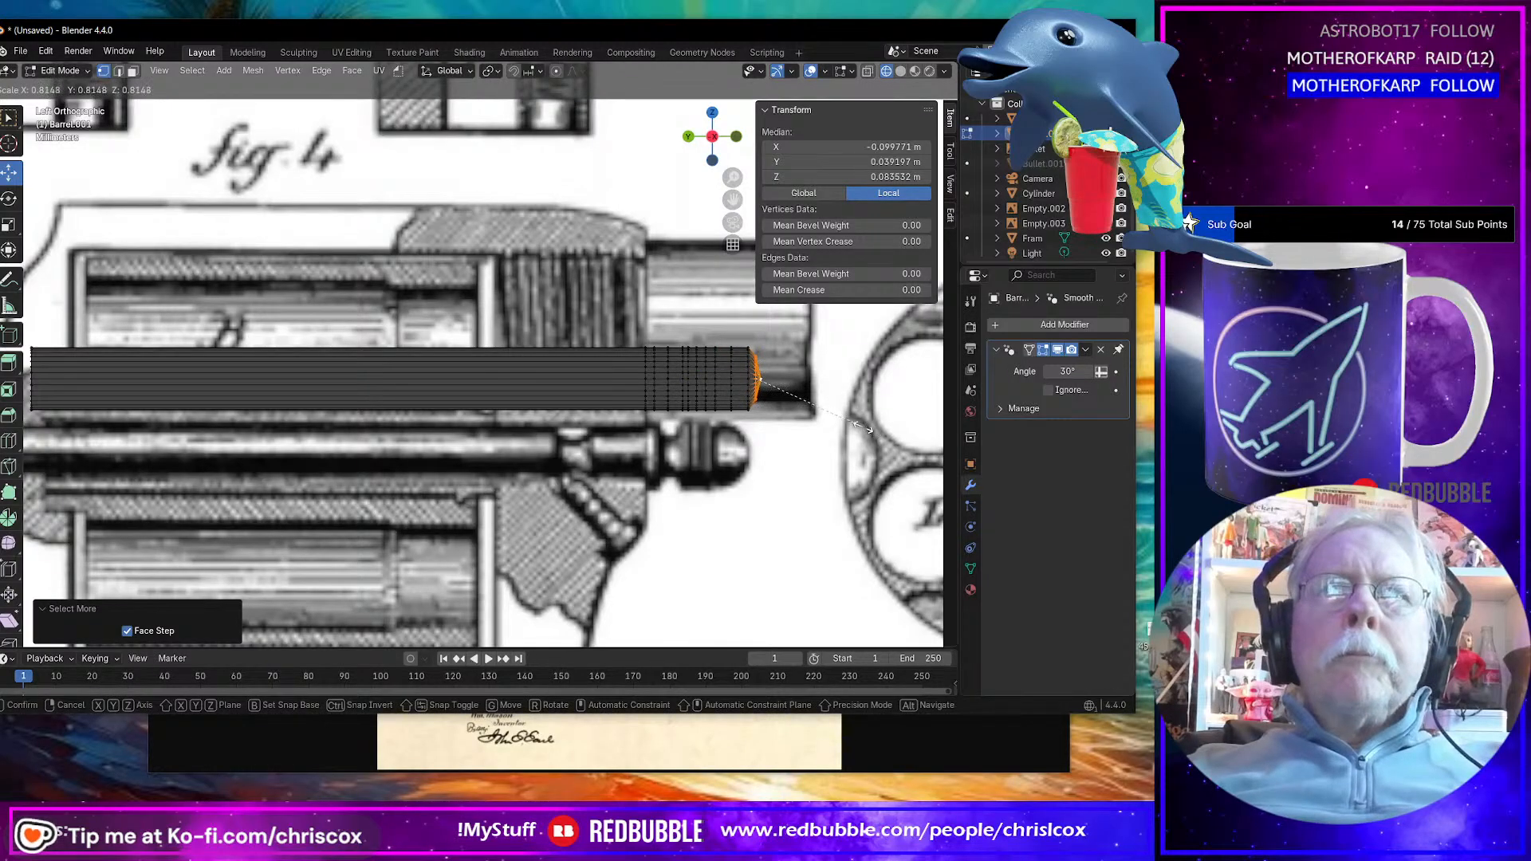
pyautogui.click(862, 426)
pyautogui.press('ctrl+KP_Add')
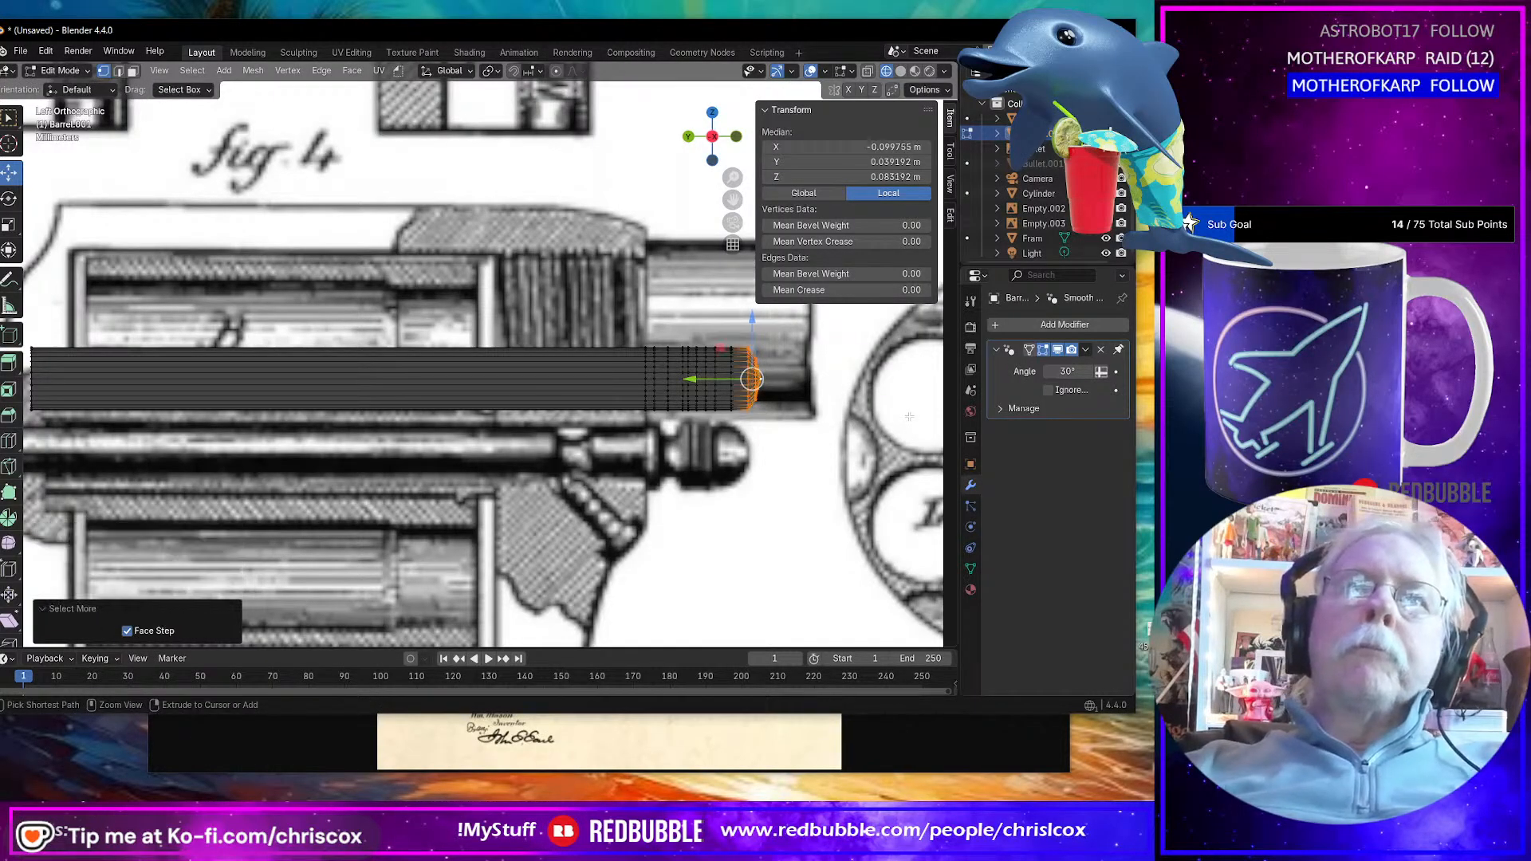
pyautogui.press('s')
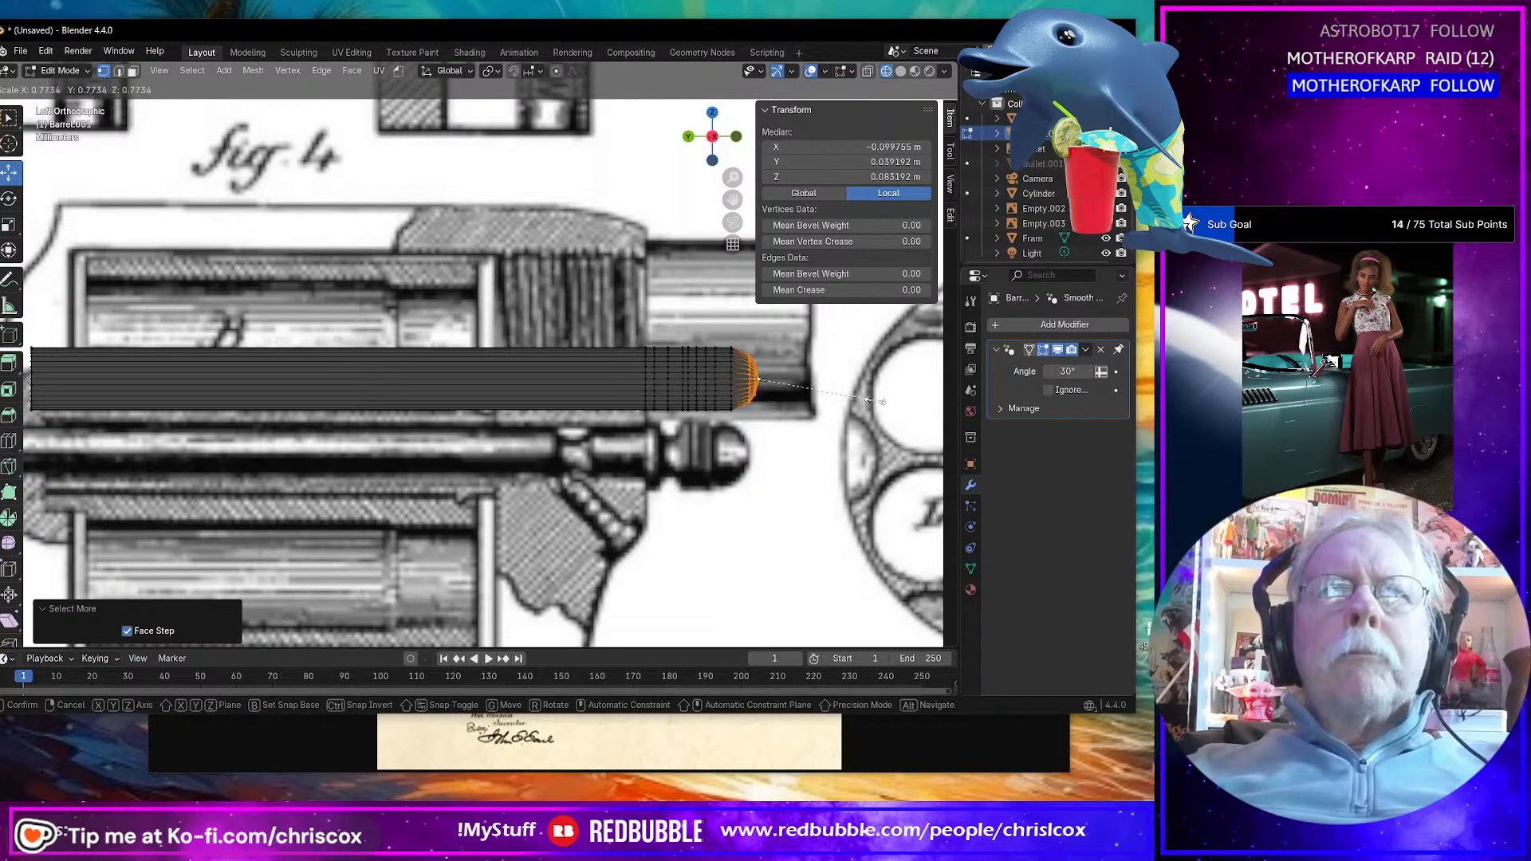
pyautogui.click(873, 400)
# Step: Extrude the narrow face ring behind the pin's rounded tip along its normals by -0.000564 m to form a groove
pyautogui.scroll(1, 741, 461)
pyautogui.keyDown('shift'); pyautogui.moveTo(758, 466); pyautogui.dragTo(652, 483, button='middle'); pyautogui.keyUp('shift')
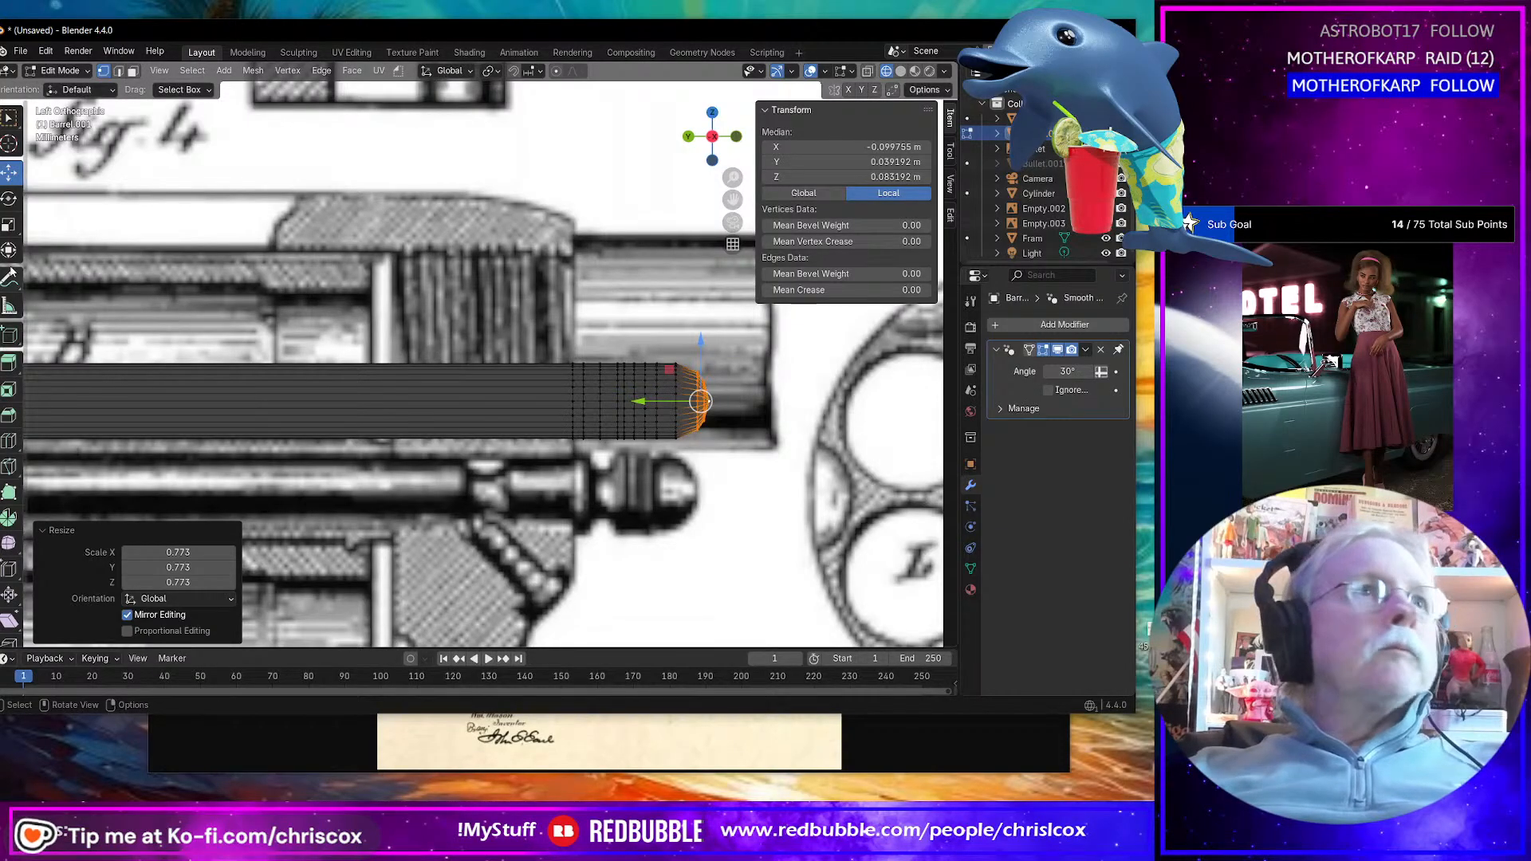
pyautogui.press('3')
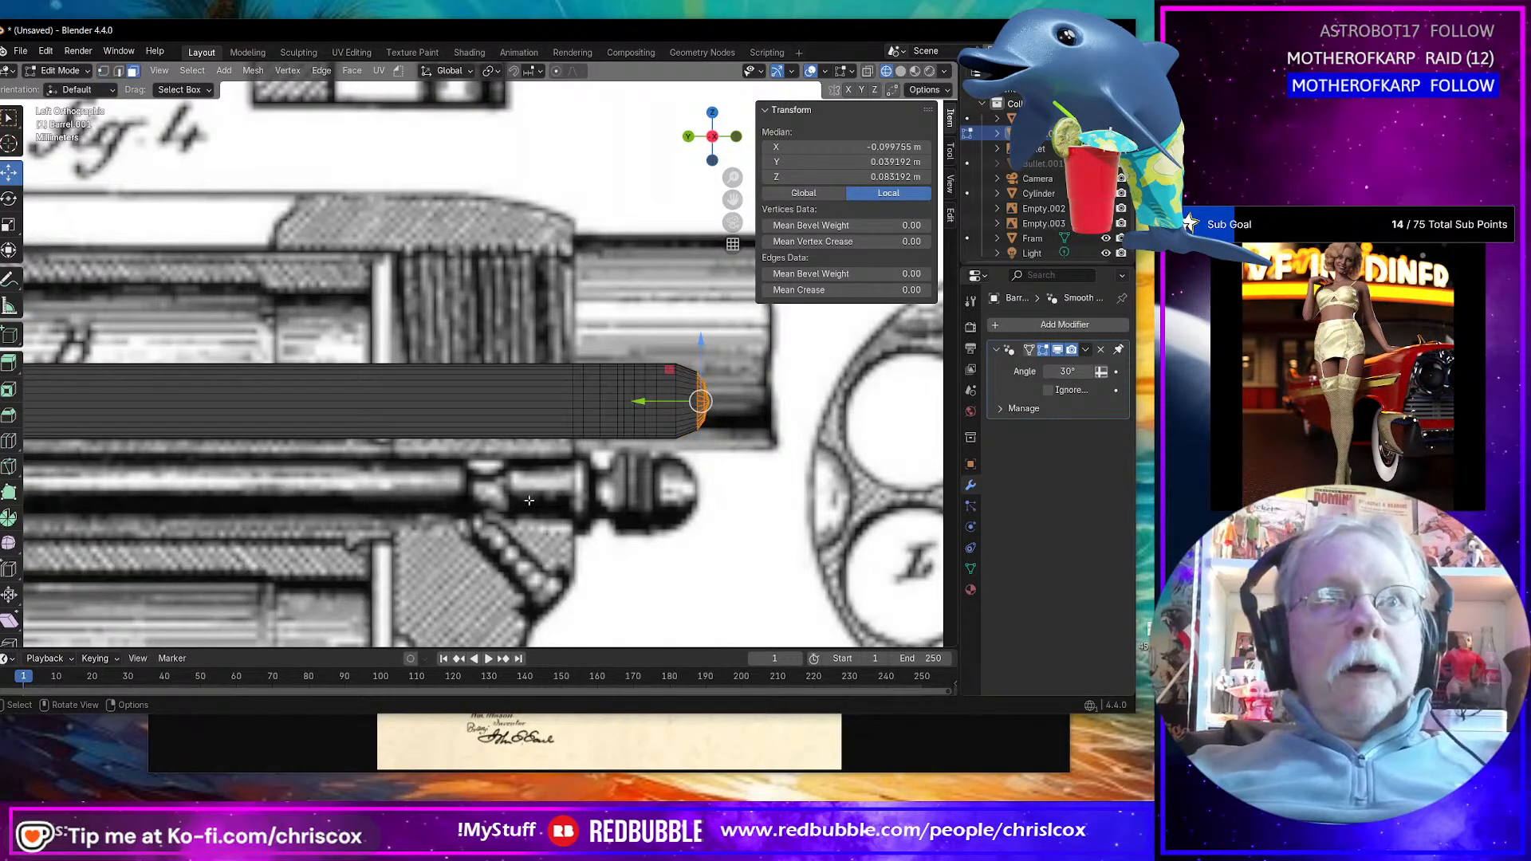
pyautogui.keyDown('alt'); pyautogui.click(653, 396); pyautogui.keyUp('alt')
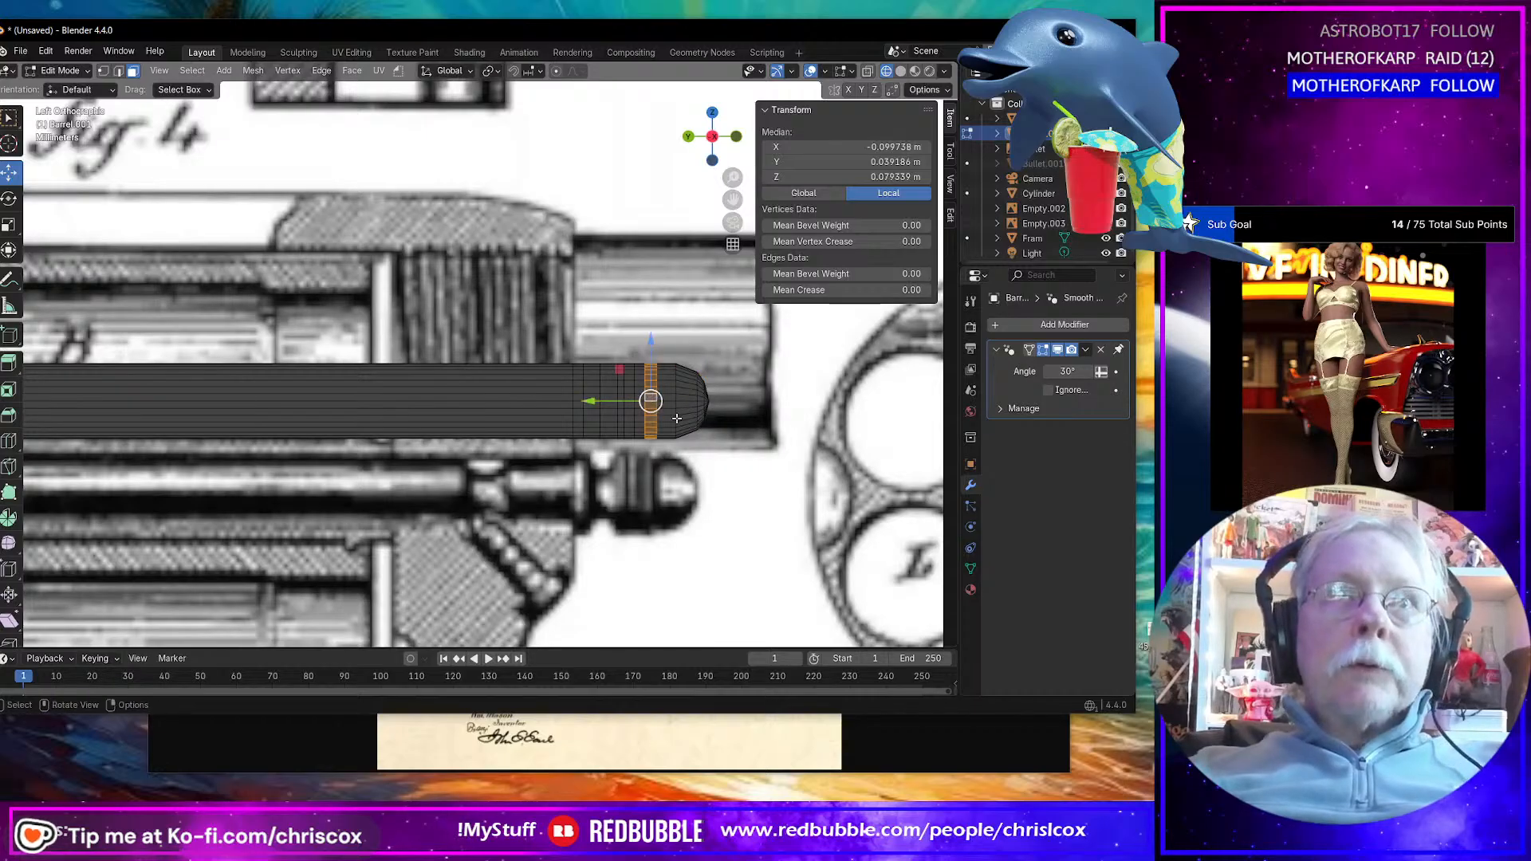
pyautogui.rightClick(898, 609)
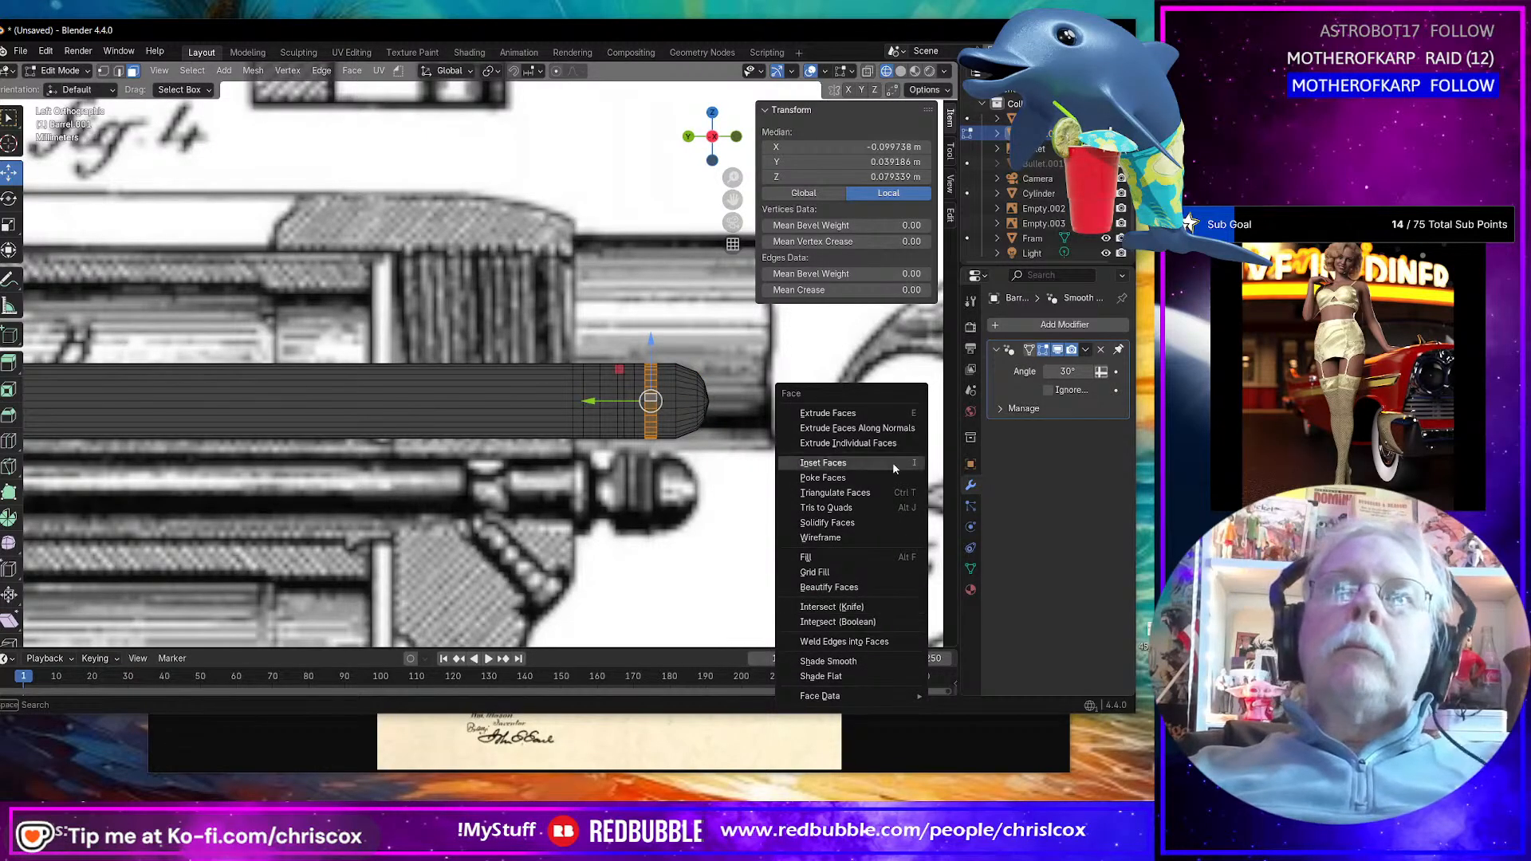
pyautogui.click(898, 429)
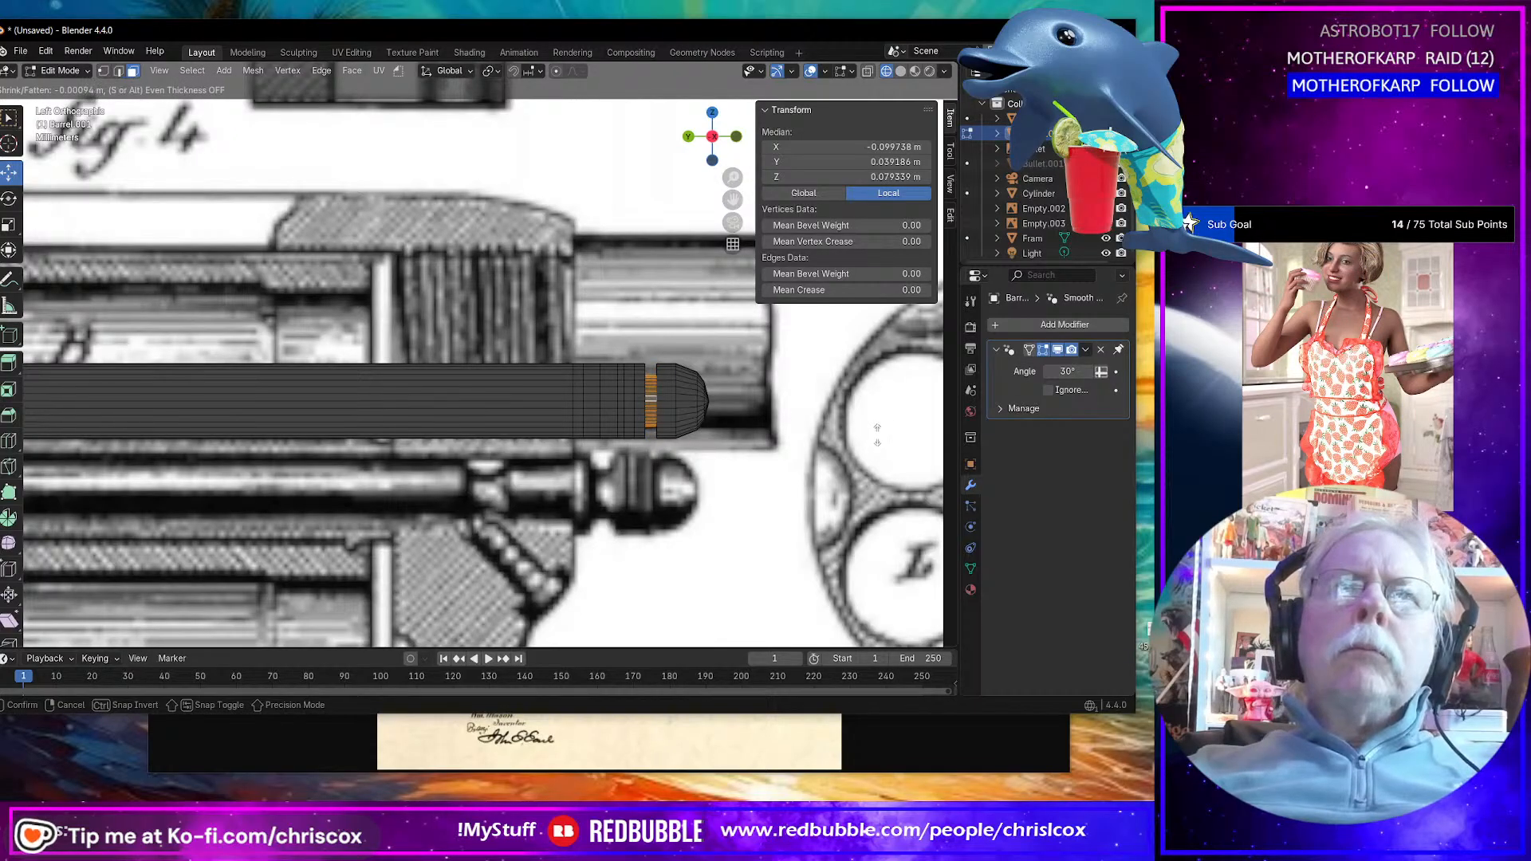
pyautogui.click(888, 437)
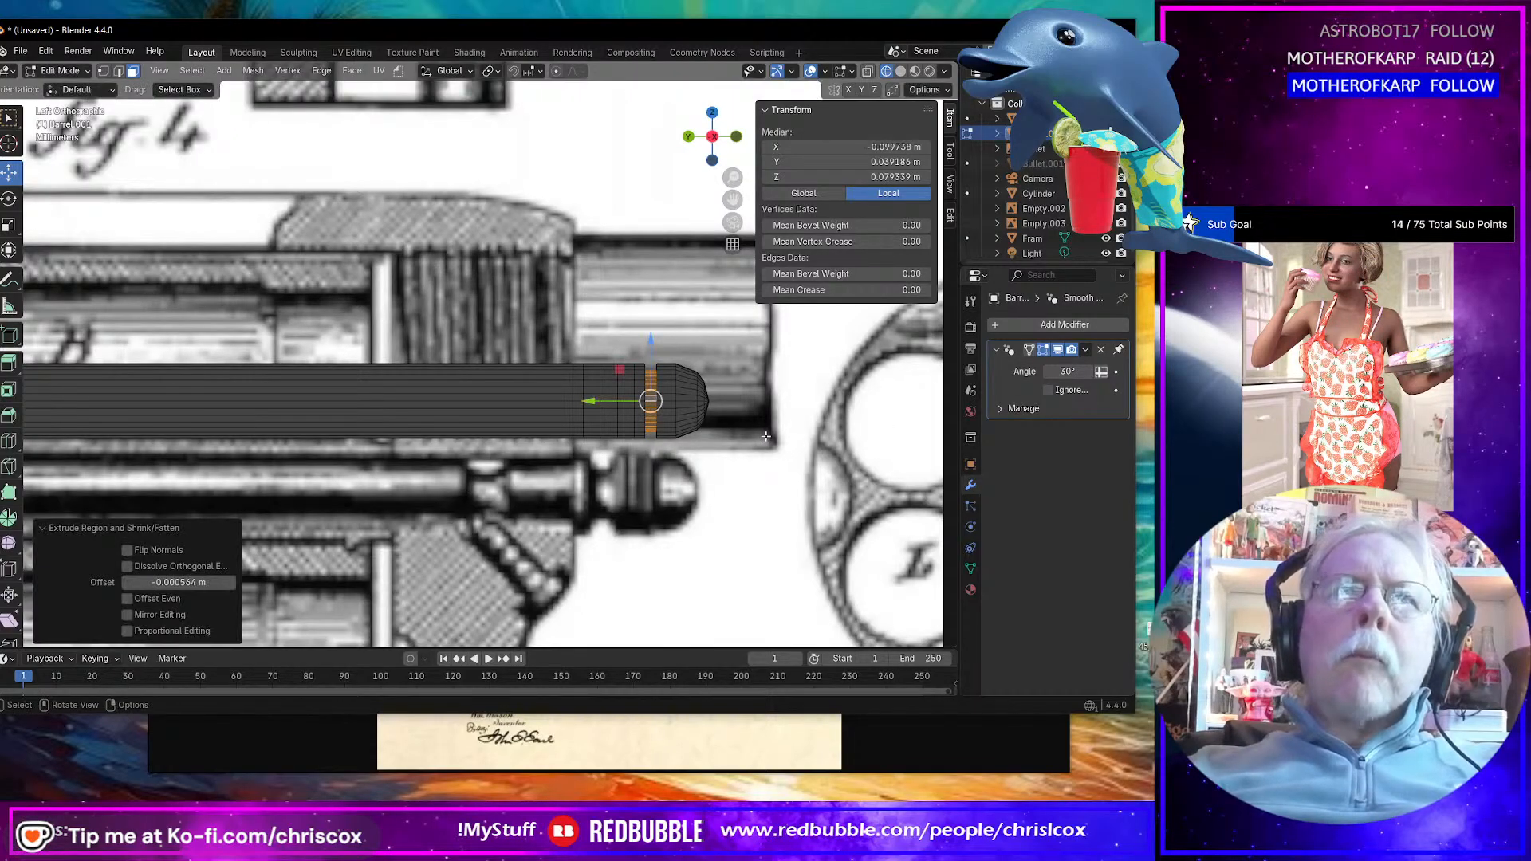
# Step: Move the edge loop on the groove's tip side -0.000235 m along Y to slope that wall
pyautogui.keyDown('shift'); pyautogui.moveTo(769, 445); pyautogui.dragTo(768, 502, button='middle'); pyautogui.keyUp('shift')
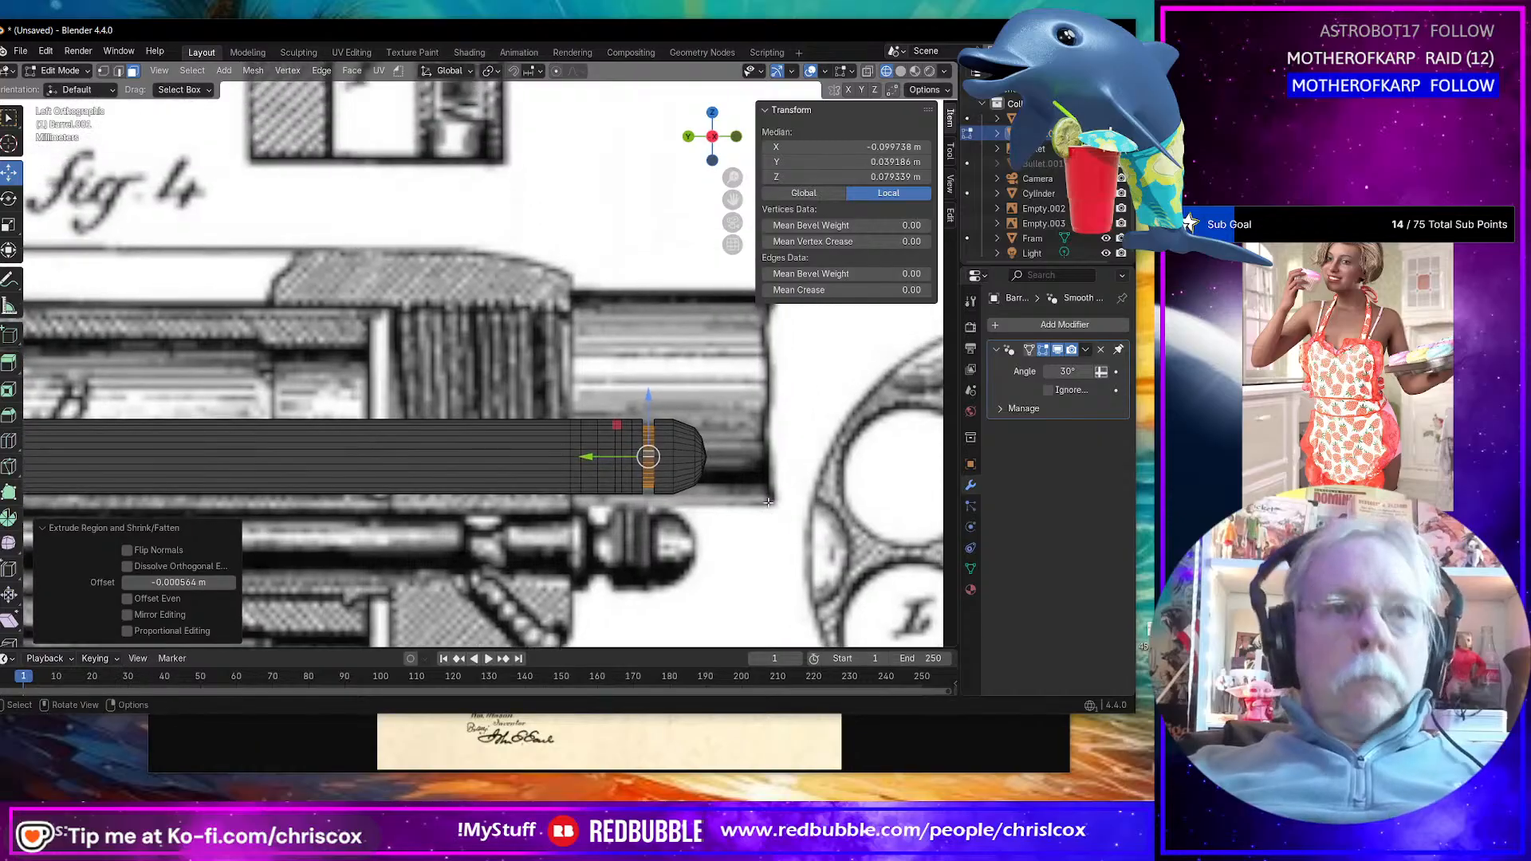
pyautogui.press('2')
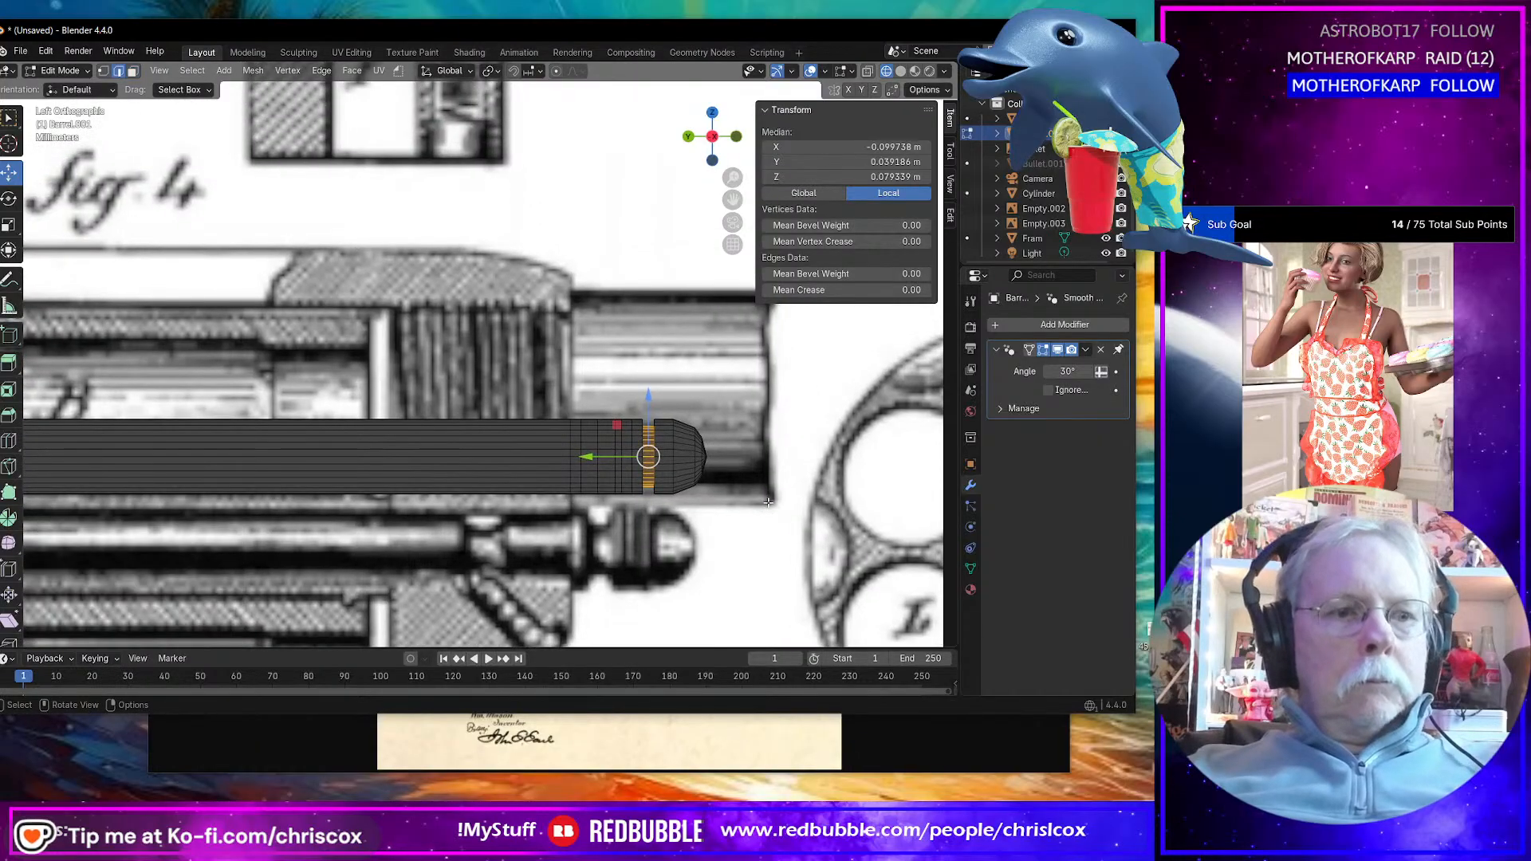
pyautogui.keyDown('alt'); pyautogui.click(657, 433); pyautogui.keyUp('alt')
pyautogui.moveTo(595, 456); pyautogui.dragTo(596, 457)
# Step: Bevel the edge loop just behind the groove to a width of 0.000152 m and move it -0.000157 m along Y
pyautogui.scroll(1, 734, 529)
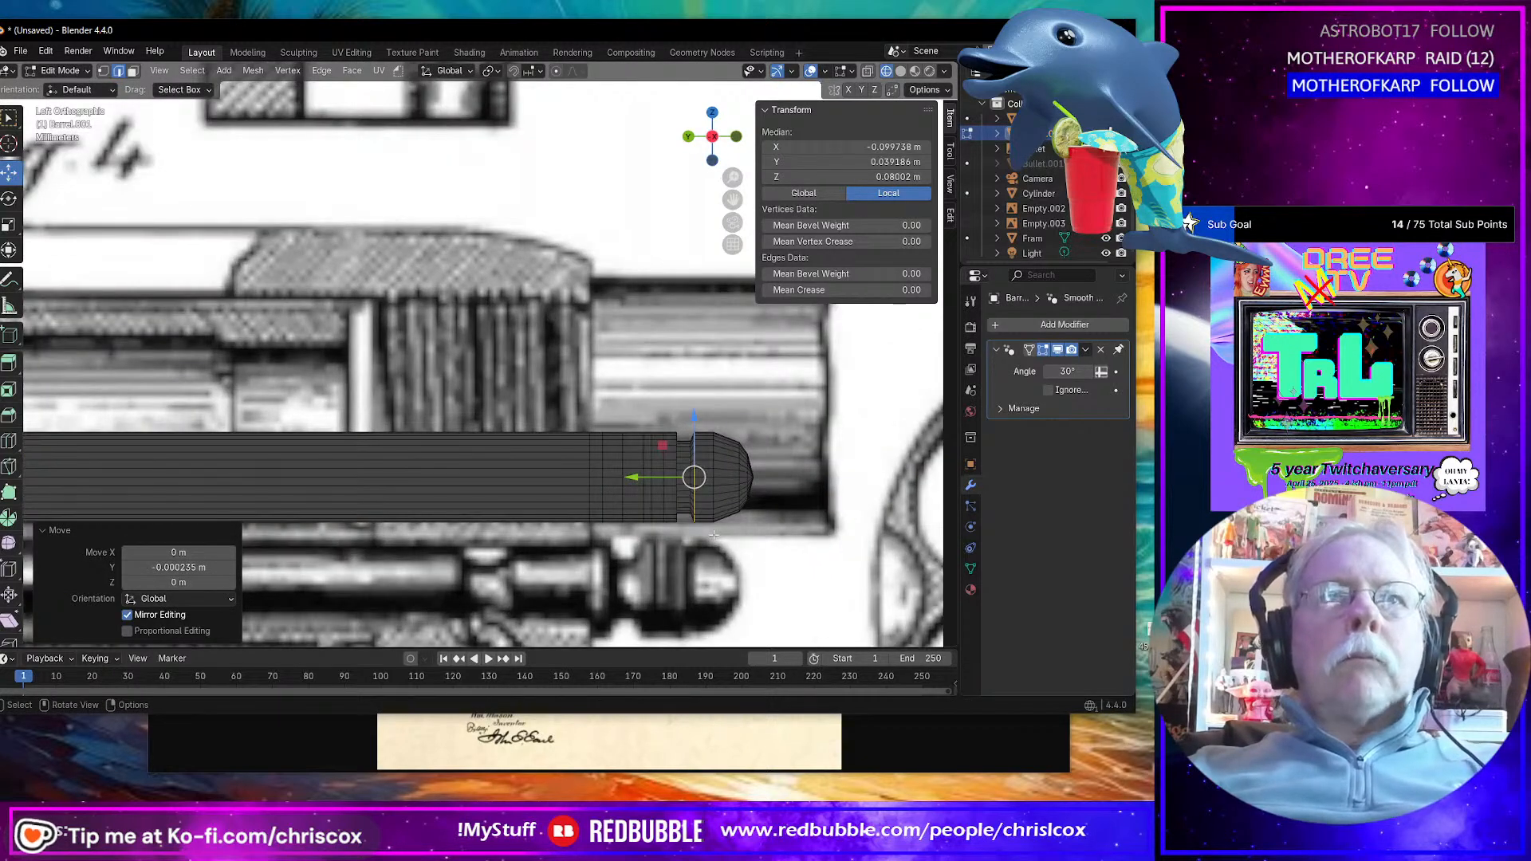
pyautogui.keyDown('shift'); pyautogui.moveTo(690, 498); pyautogui.dragTo(674, 440, button='middle'); pyautogui.keyUp('shift')
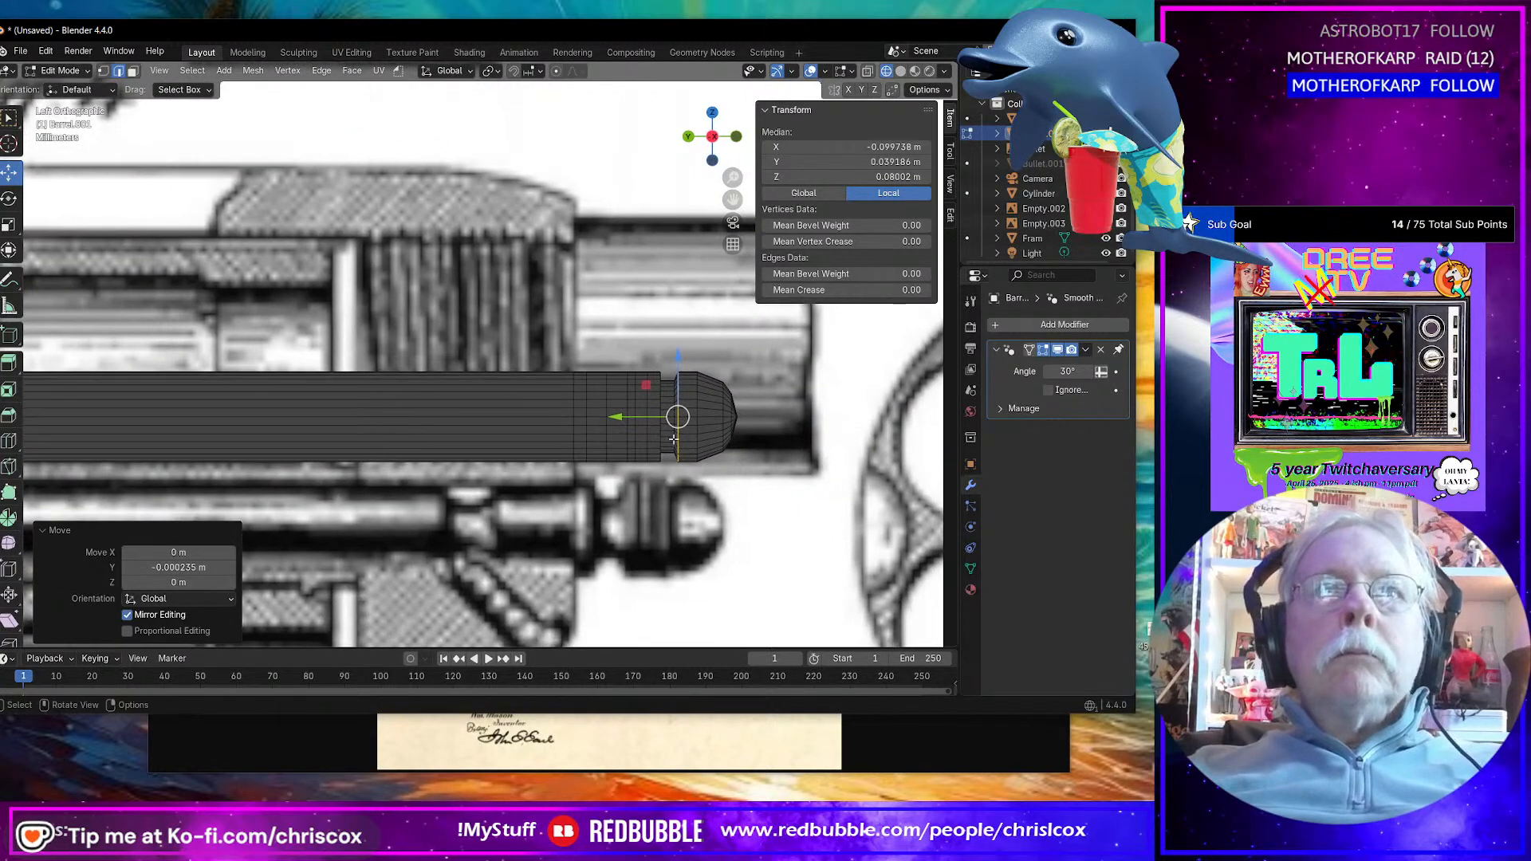
pyautogui.keyDown('alt'); pyautogui.click(646, 400); pyautogui.keyUp('alt')
pyautogui.hotkey('ctrl', 'b')
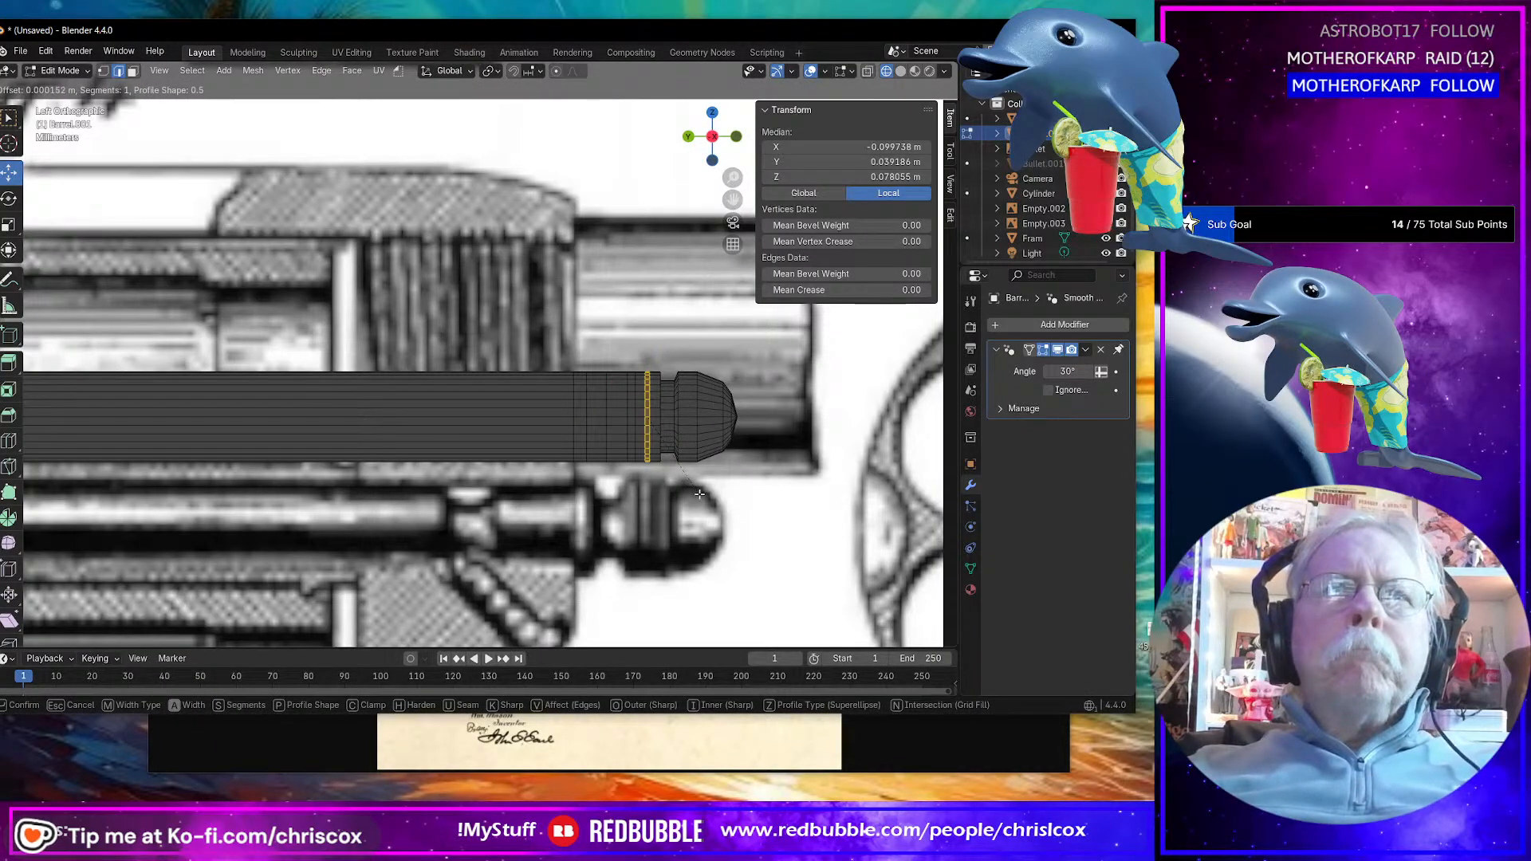
pyautogui.click(700, 495)
pyautogui.press('g')
pyautogui.press('y')
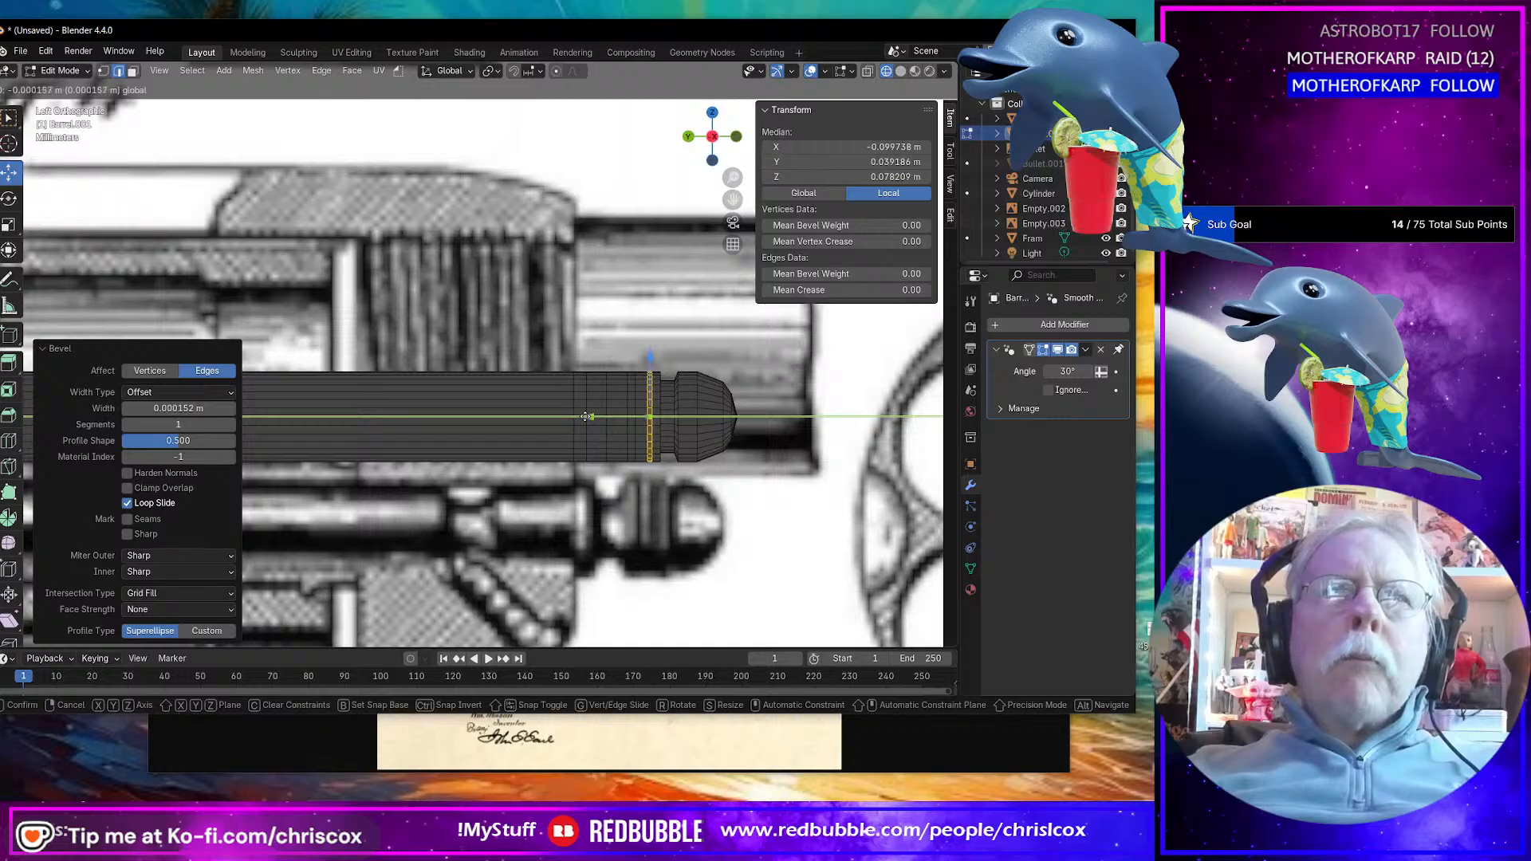
pyautogui.click(585, 416)
# Step: Extrude the bevelled band behind the groove along its normals by -0.000212 m to form a fine ring groove
pyautogui.hotkey('ctrl', 'f')
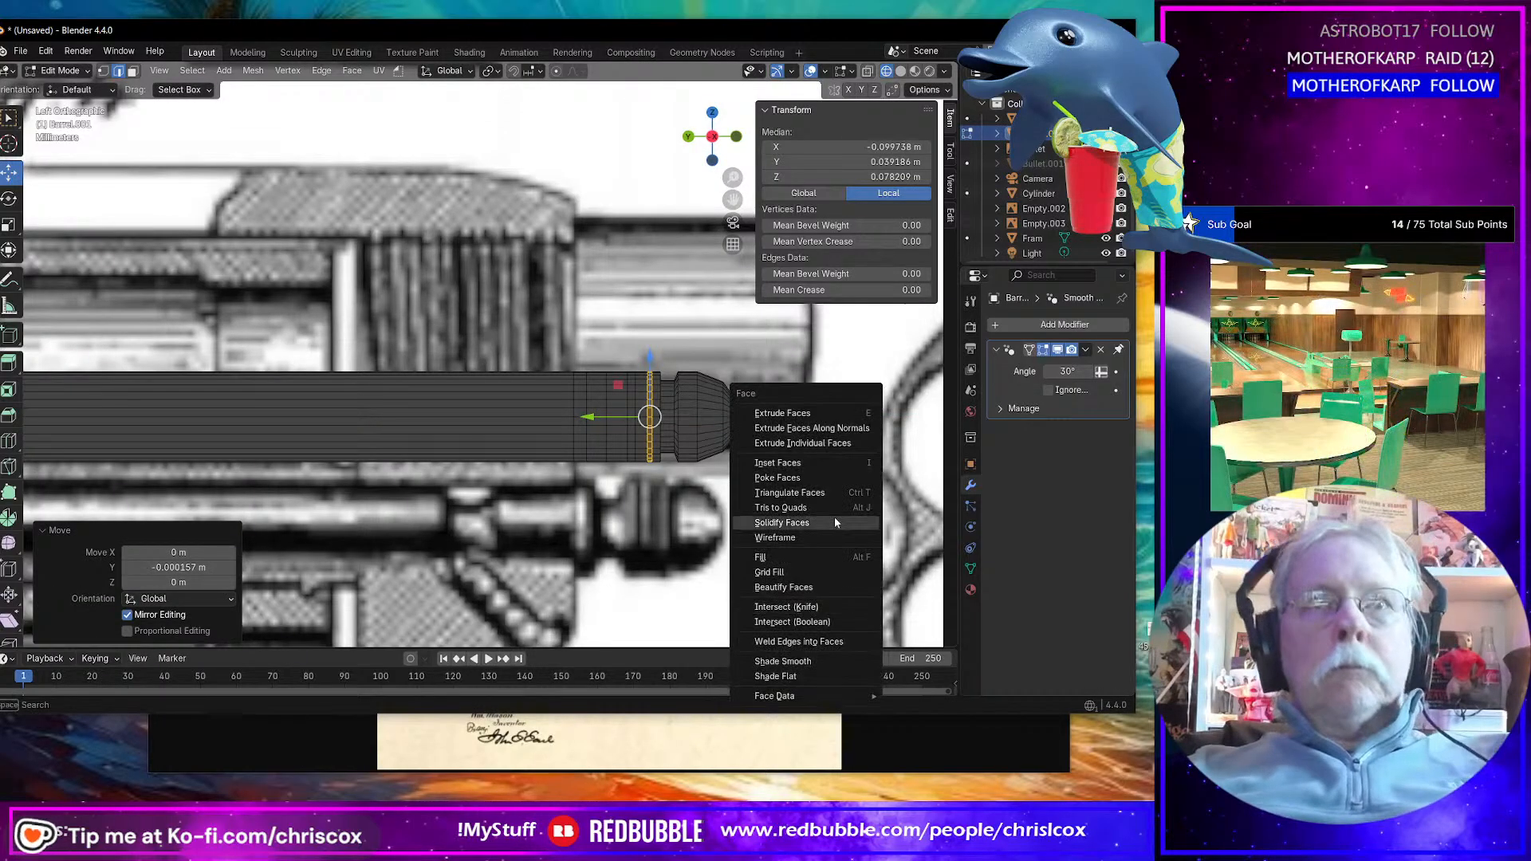
pyautogui.click(812, 428)
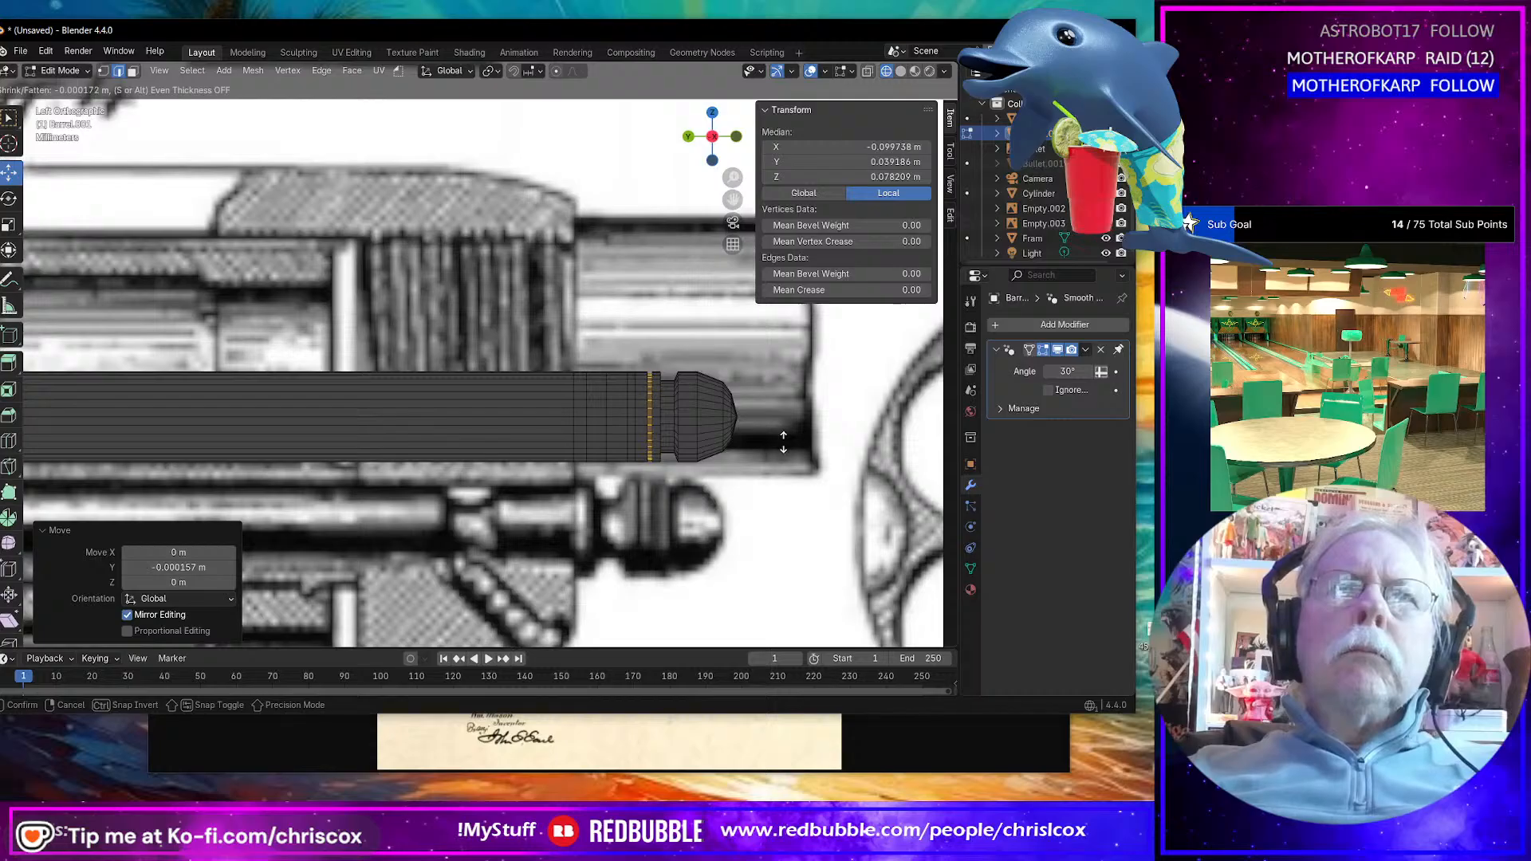
pyautogui.click(784, 441)
# Step: Bevel the edge loop behind the fine ring groove to a width of 0.00006 m and extrude that band along its normals by -0.00031 m
pyautogui.scroll(-2, 765, 463)
pyautogui.scroll(4, 756, 487)
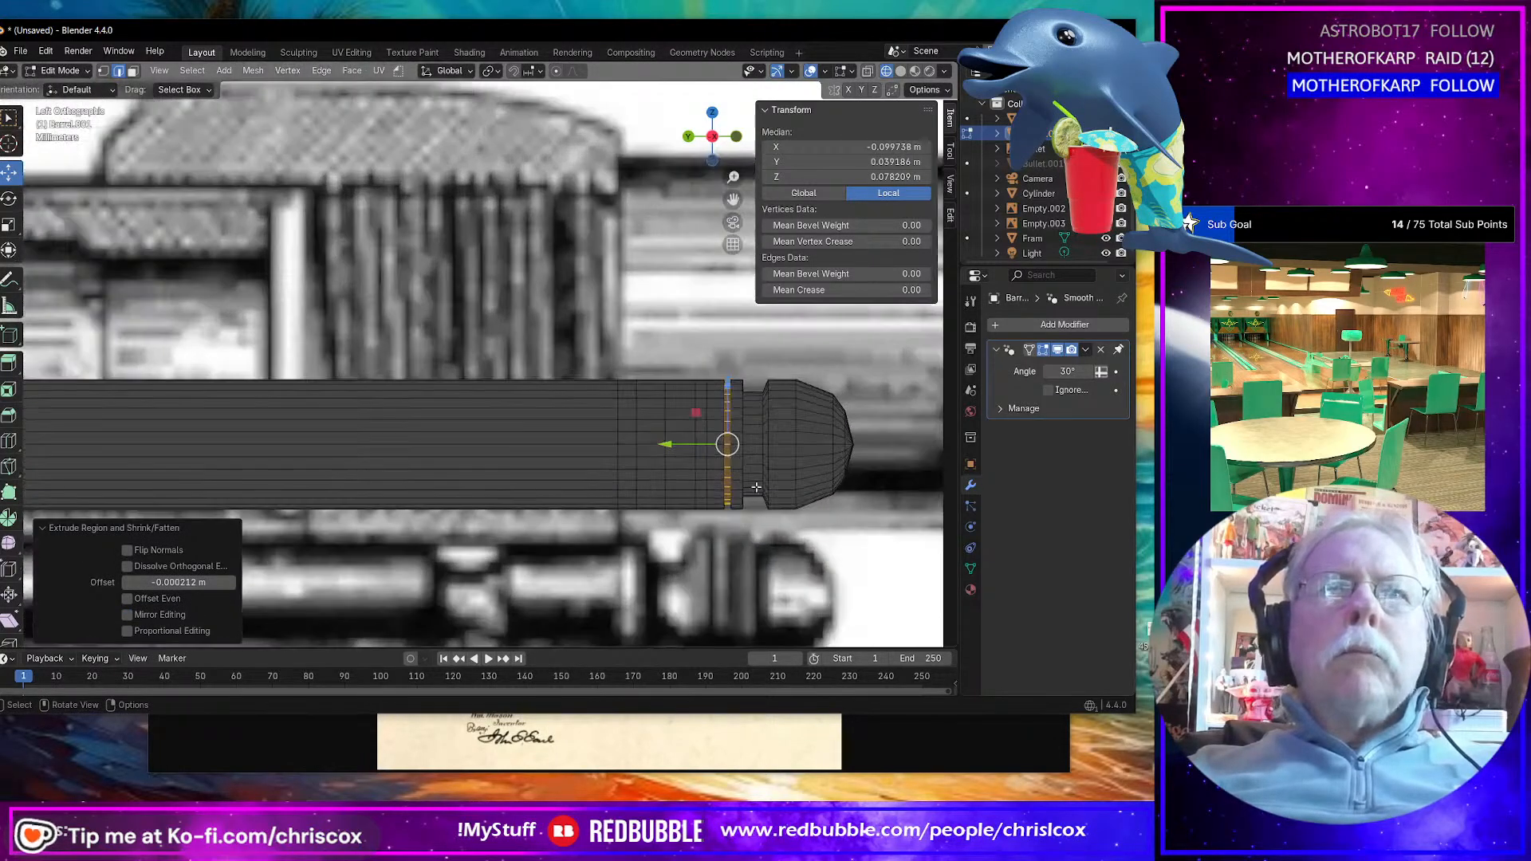
pyautogui.keyDown('alt'); pyautogui.click(706, 482); pyautogui.keyUp('alt')
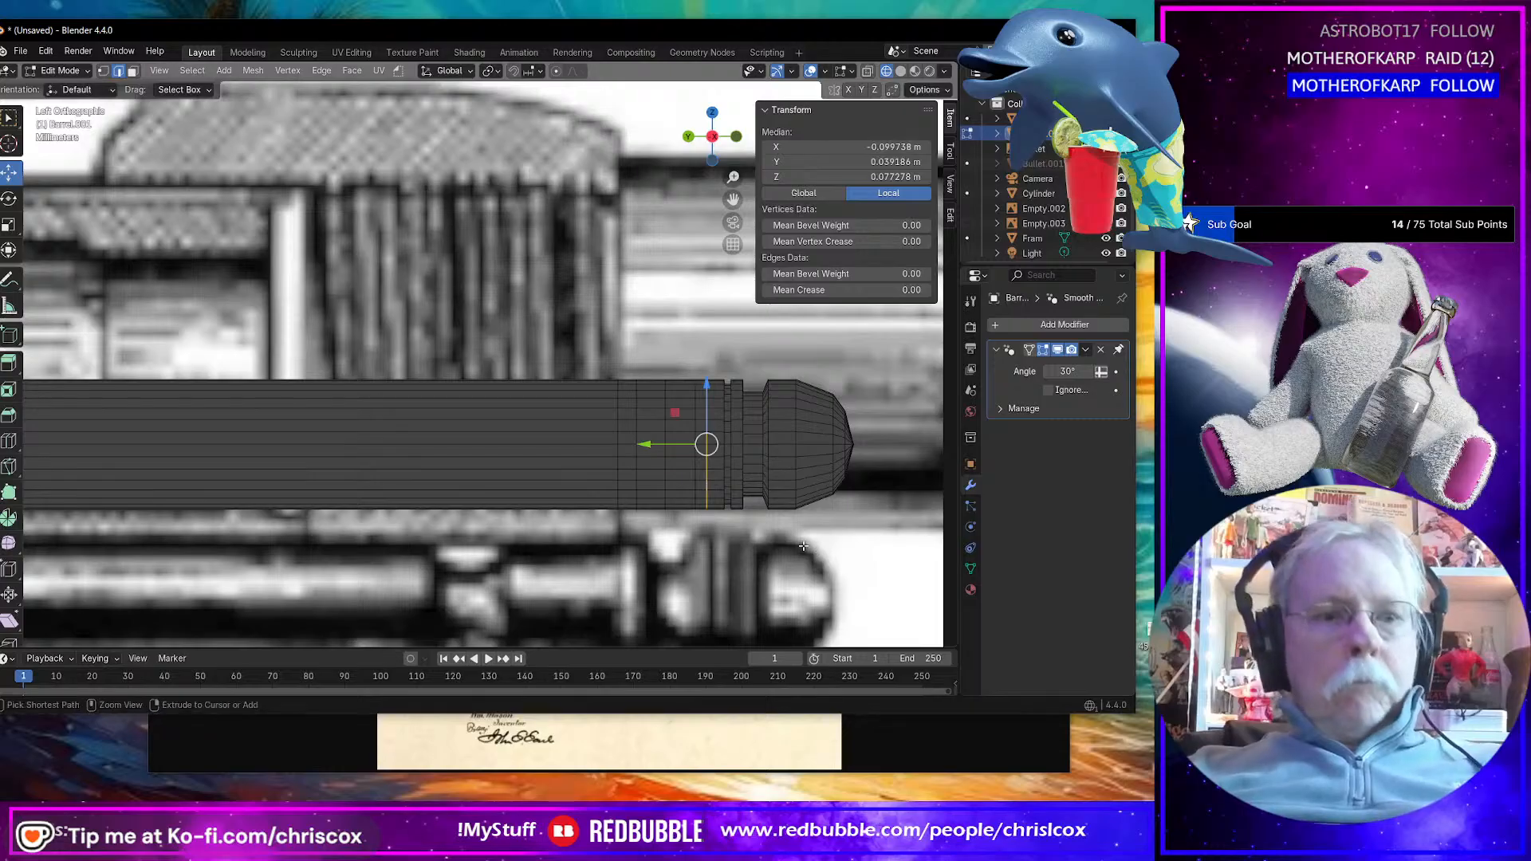
pyautogui.hotkey('ctrl', 'b')
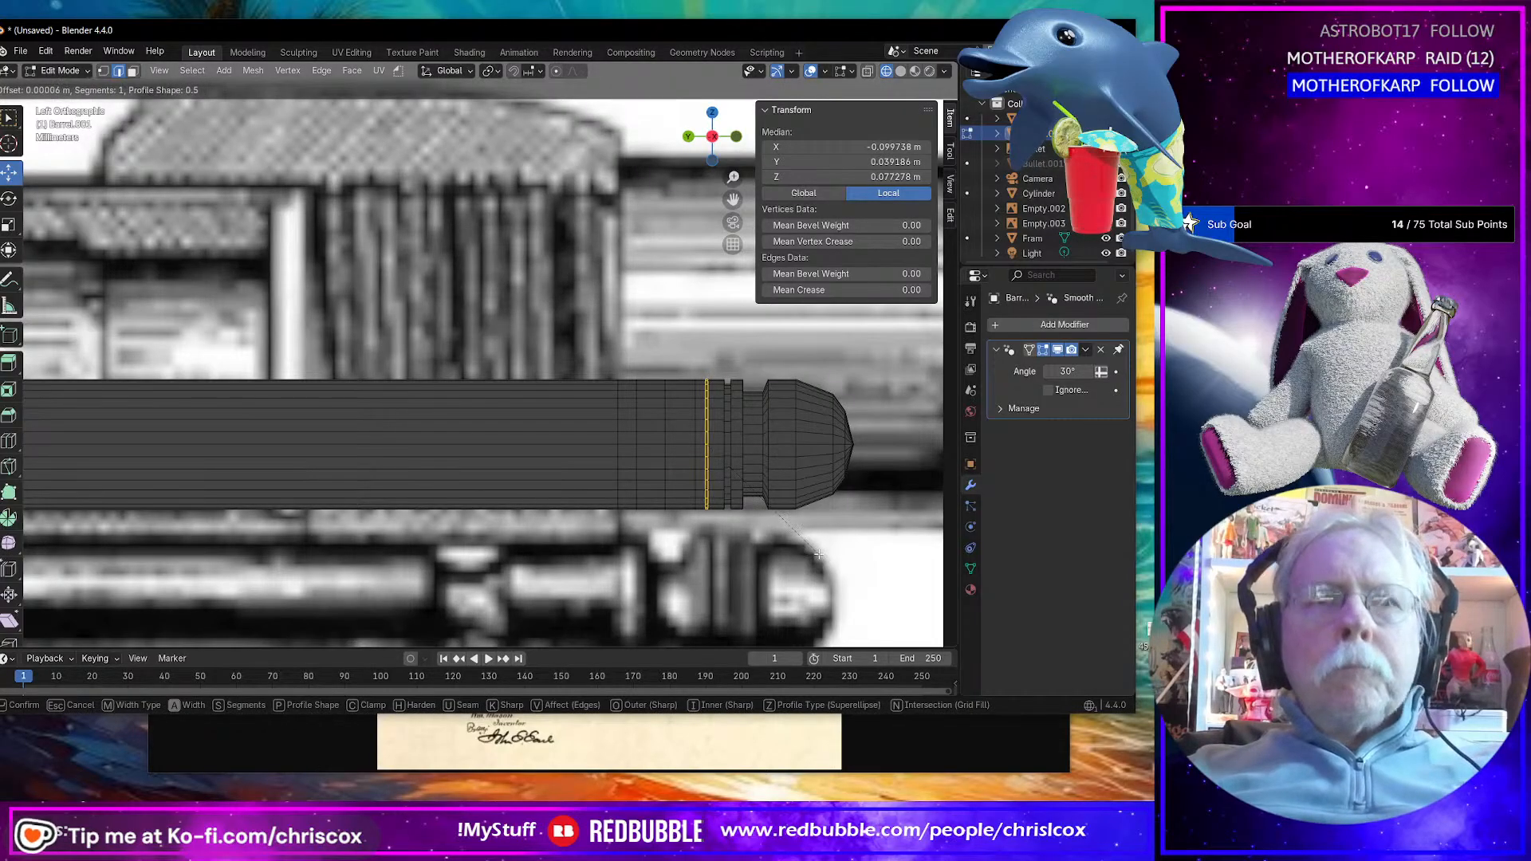
pyautogui.click(818, 546)
pyautogui.hotkey('ctrl', 'f')
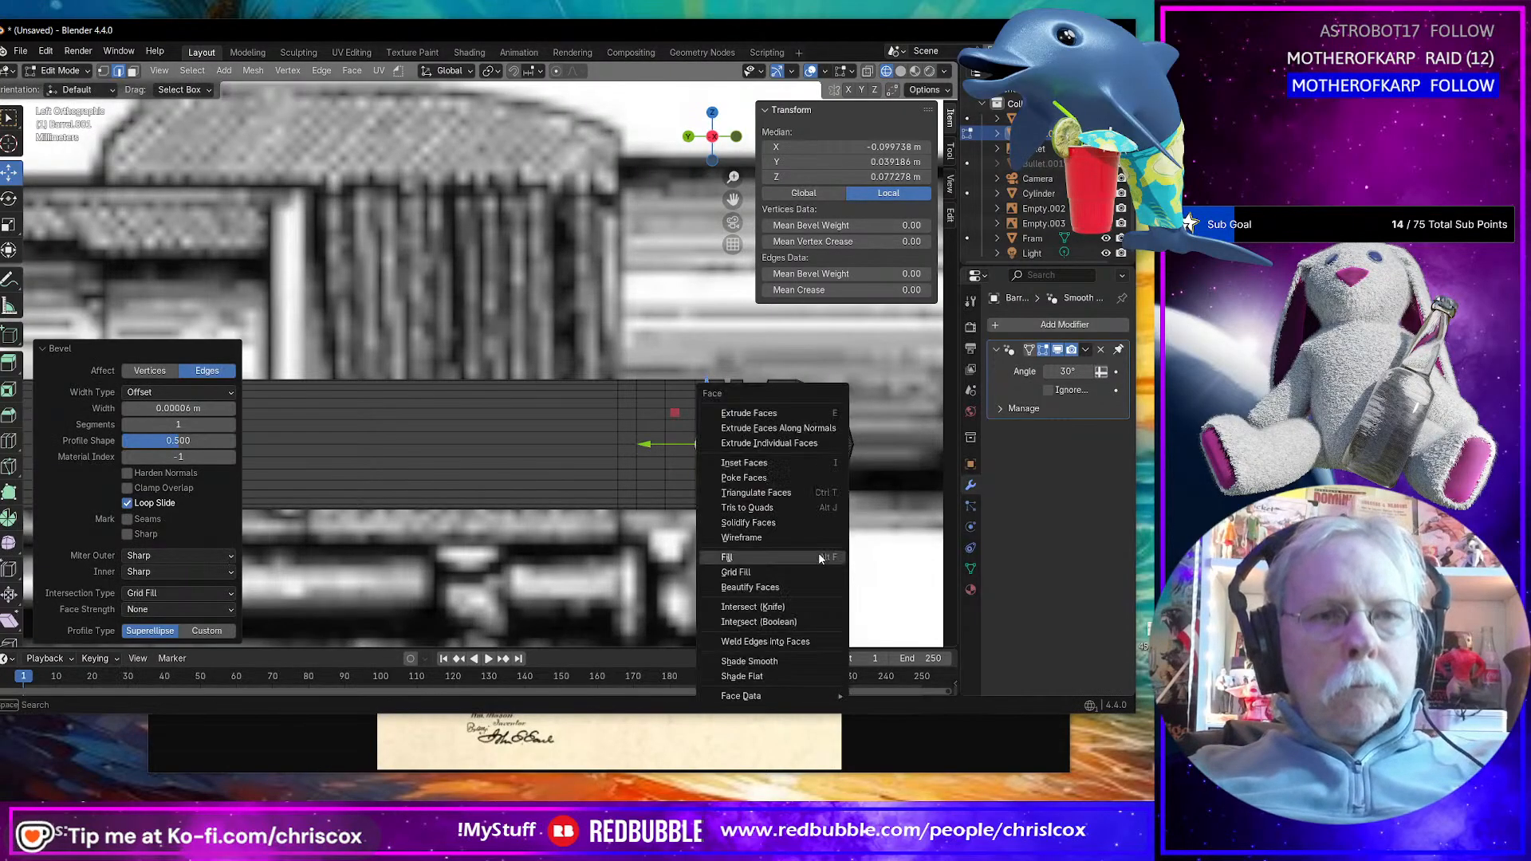
pyautogui.click(822, 429)
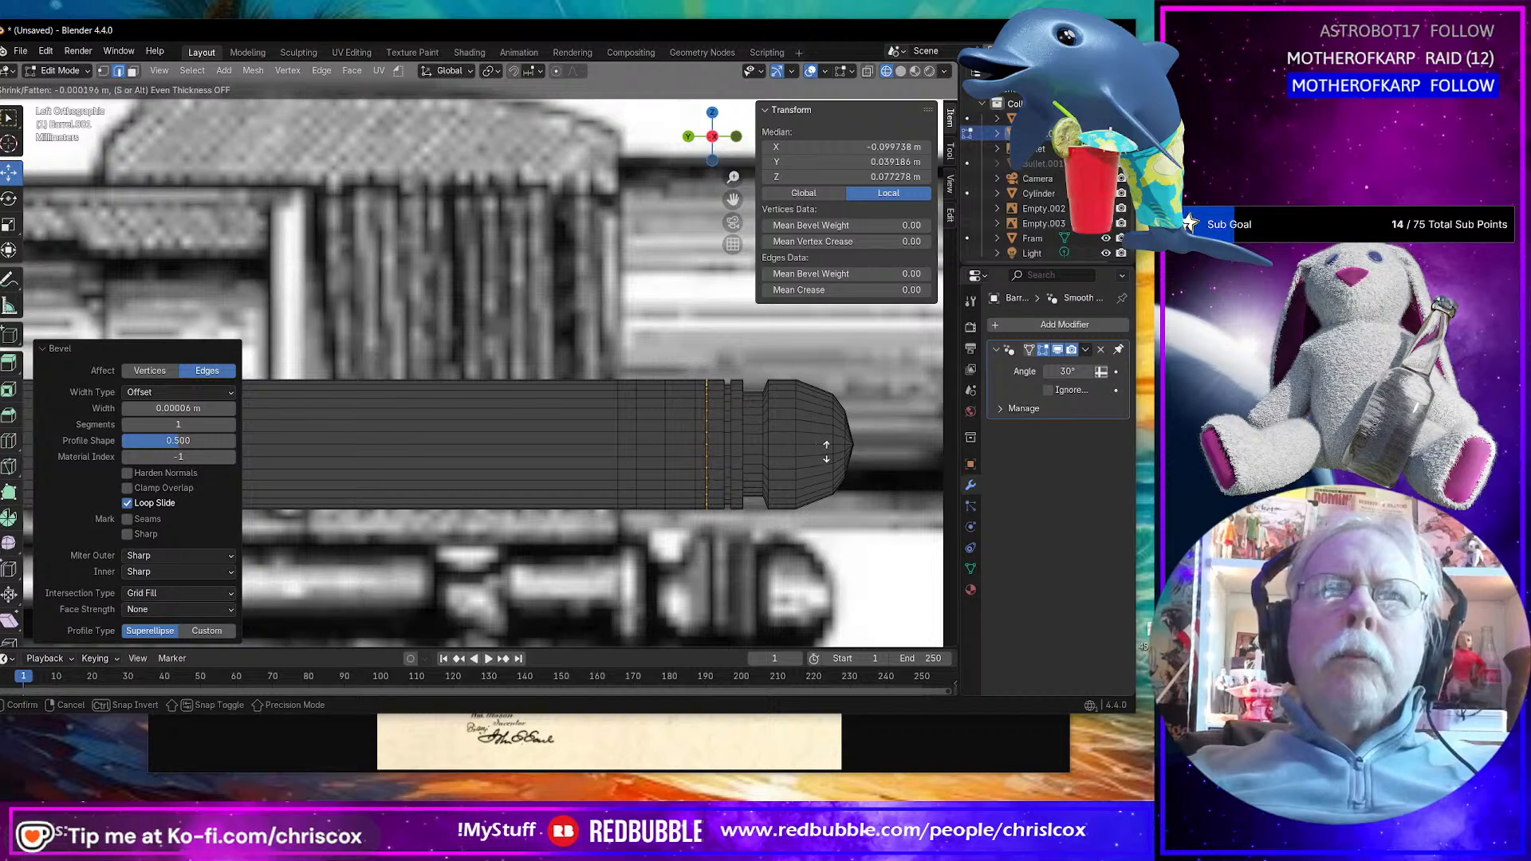
pyautogui.click(691, 435)
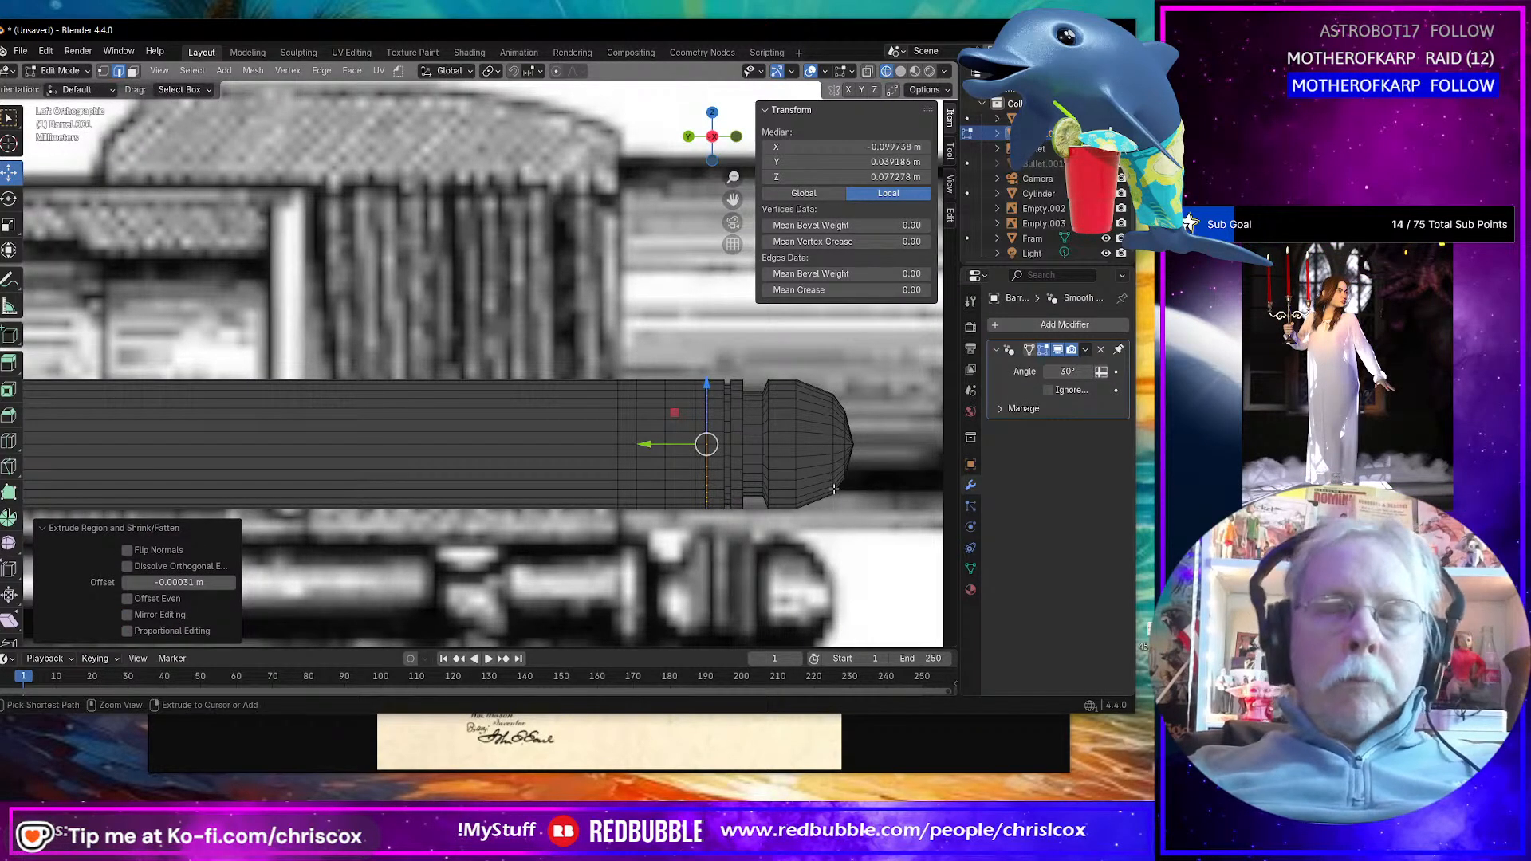
# Step: Expand the selection to the whole second fine groove and move it about -0.000218 m along Y, closer to the first
pyautogui.press('ctrl+KP_Add')
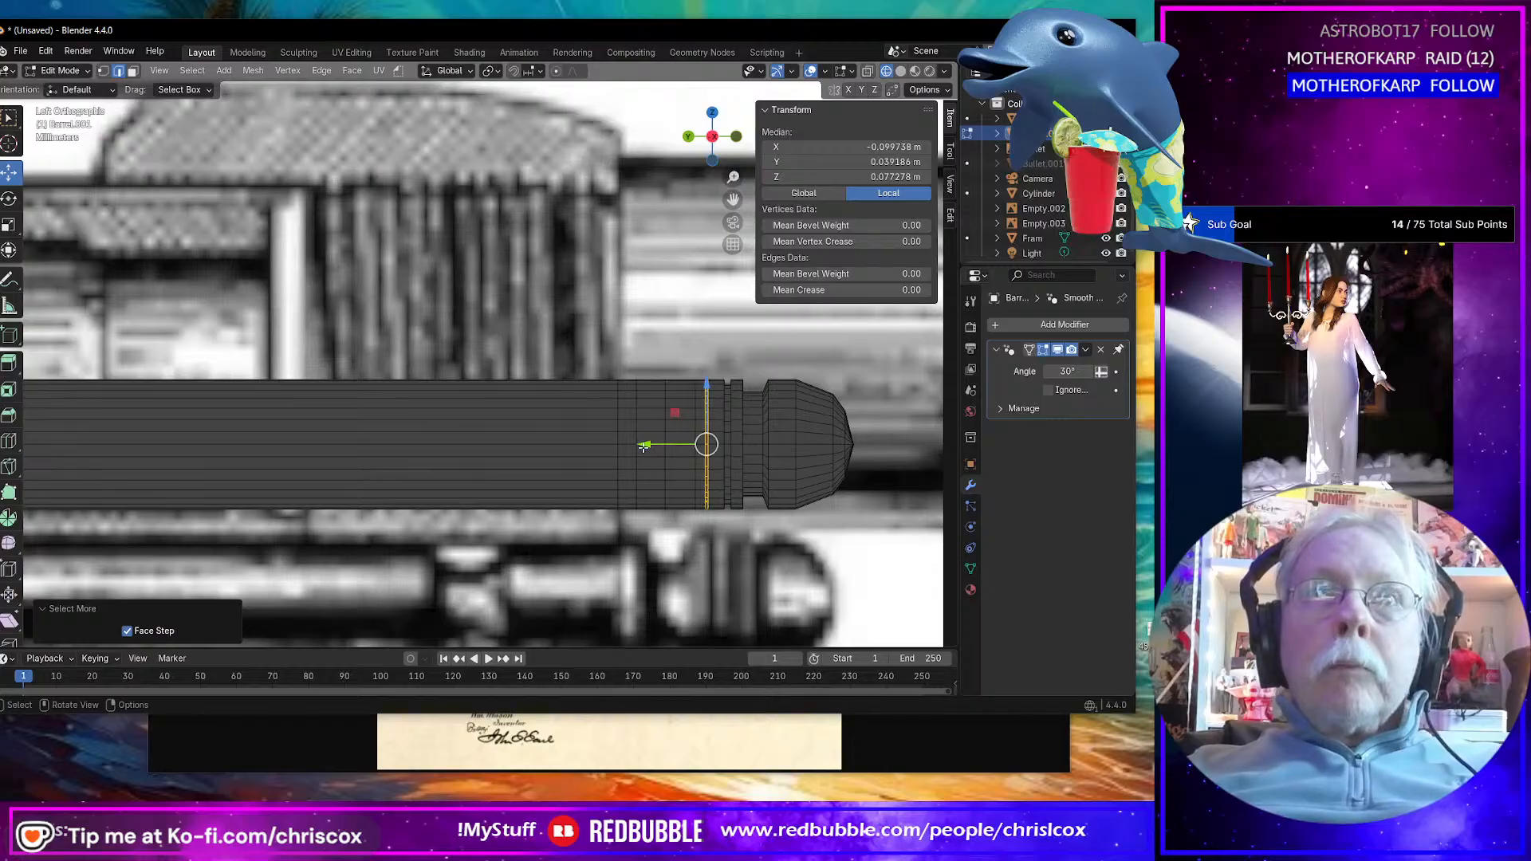
pyautogui.press('g')
pyautogui.press('y')
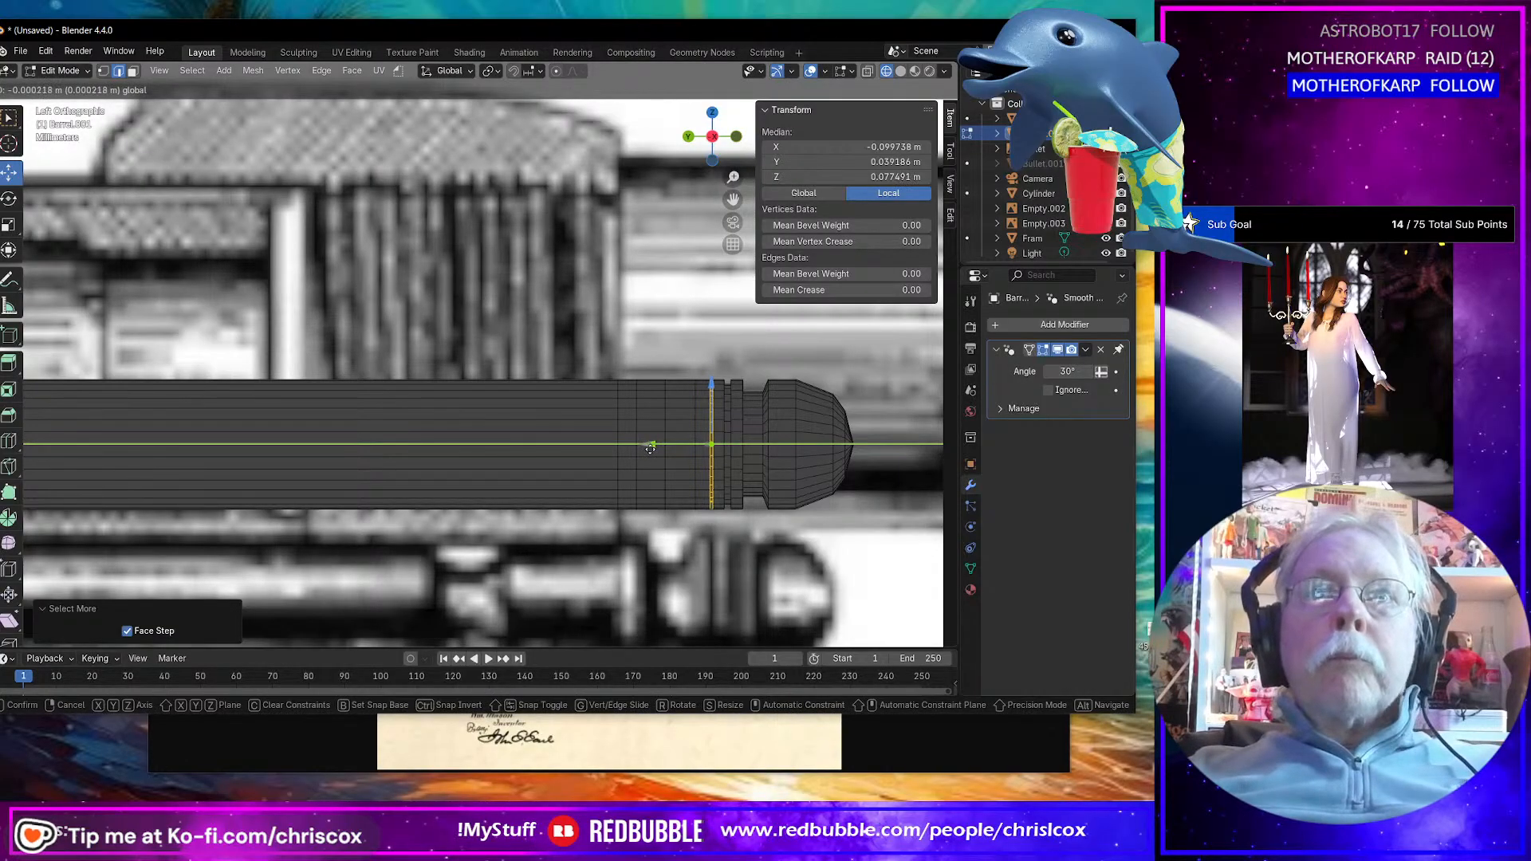
pyautogui.moveTo(650, 449); pyautogui.dragTo(651, 449)
# Step: Scale the edge loop behind the fine grooves to 0.681 and move it -0.000626 m along Y to form a neck
pyautogui.keyDown('alt'); pyautogui.click(667, 484); pyautogui.keyUp('alt')
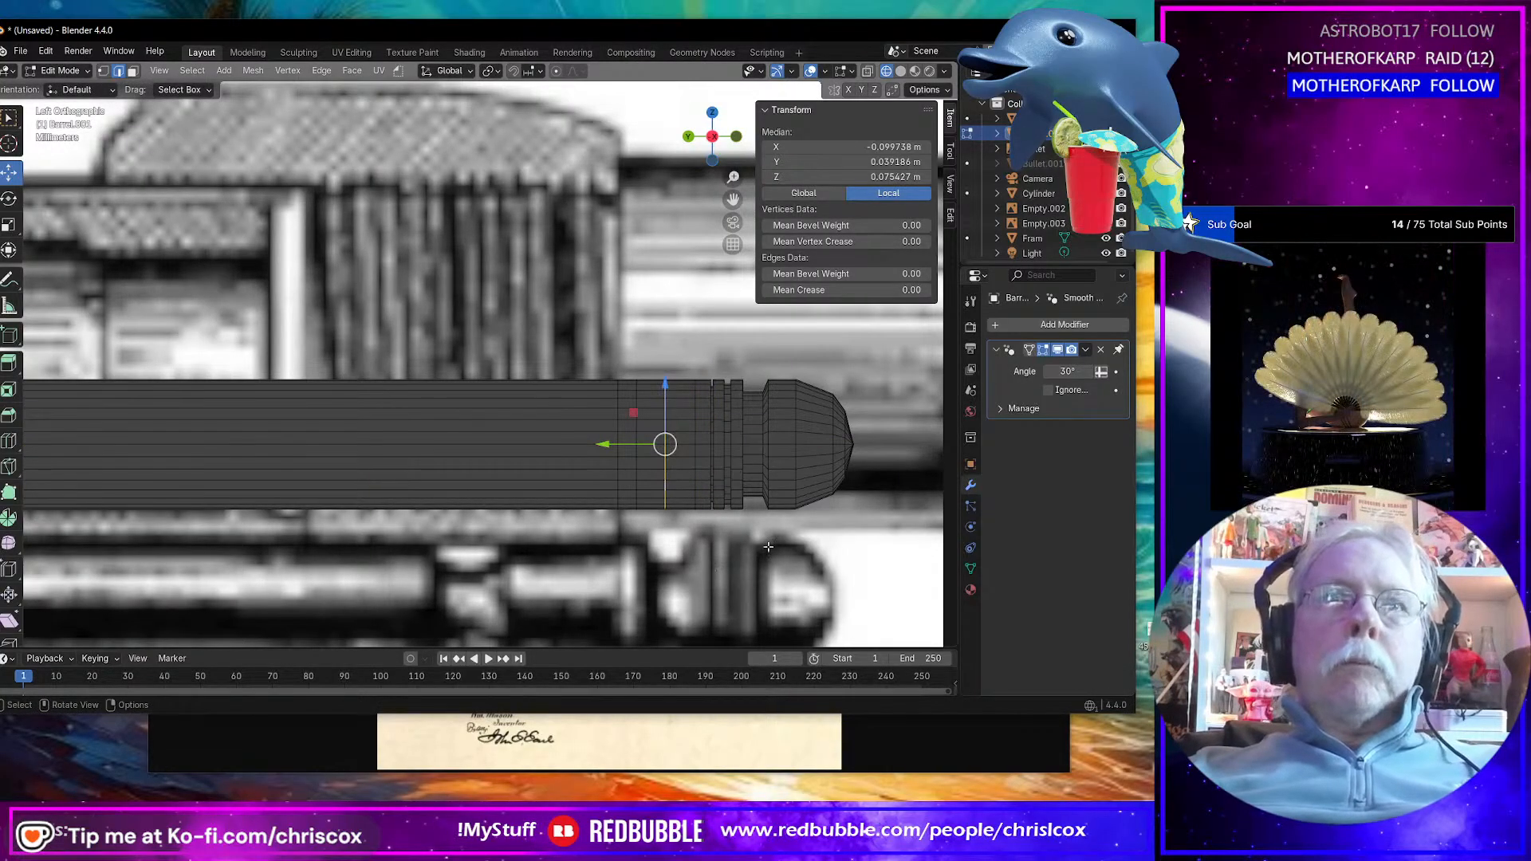
pyautogui.press('s')
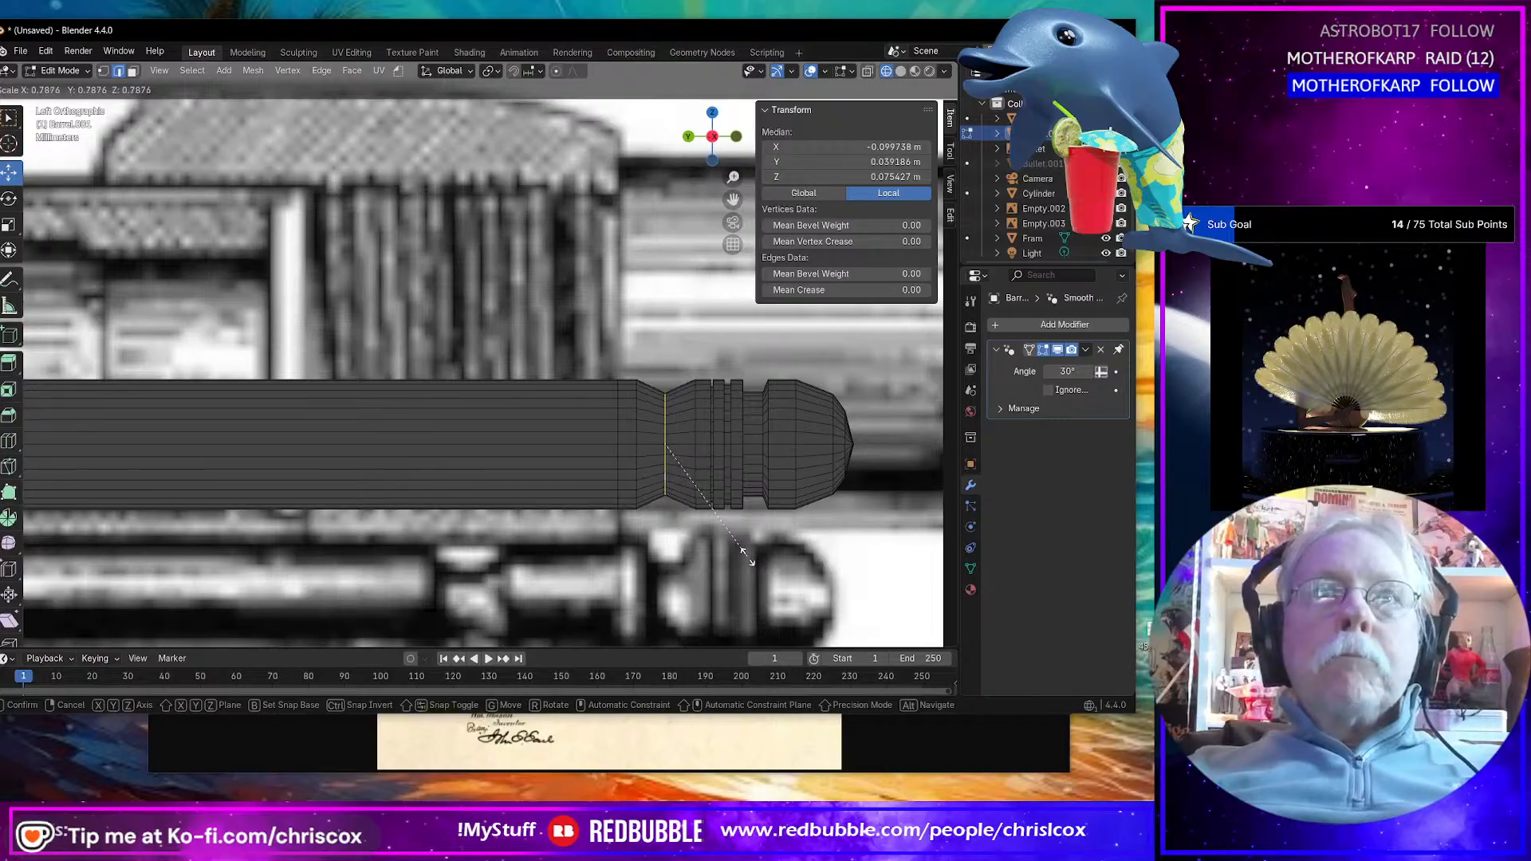
pyautogui.click(728, 542)
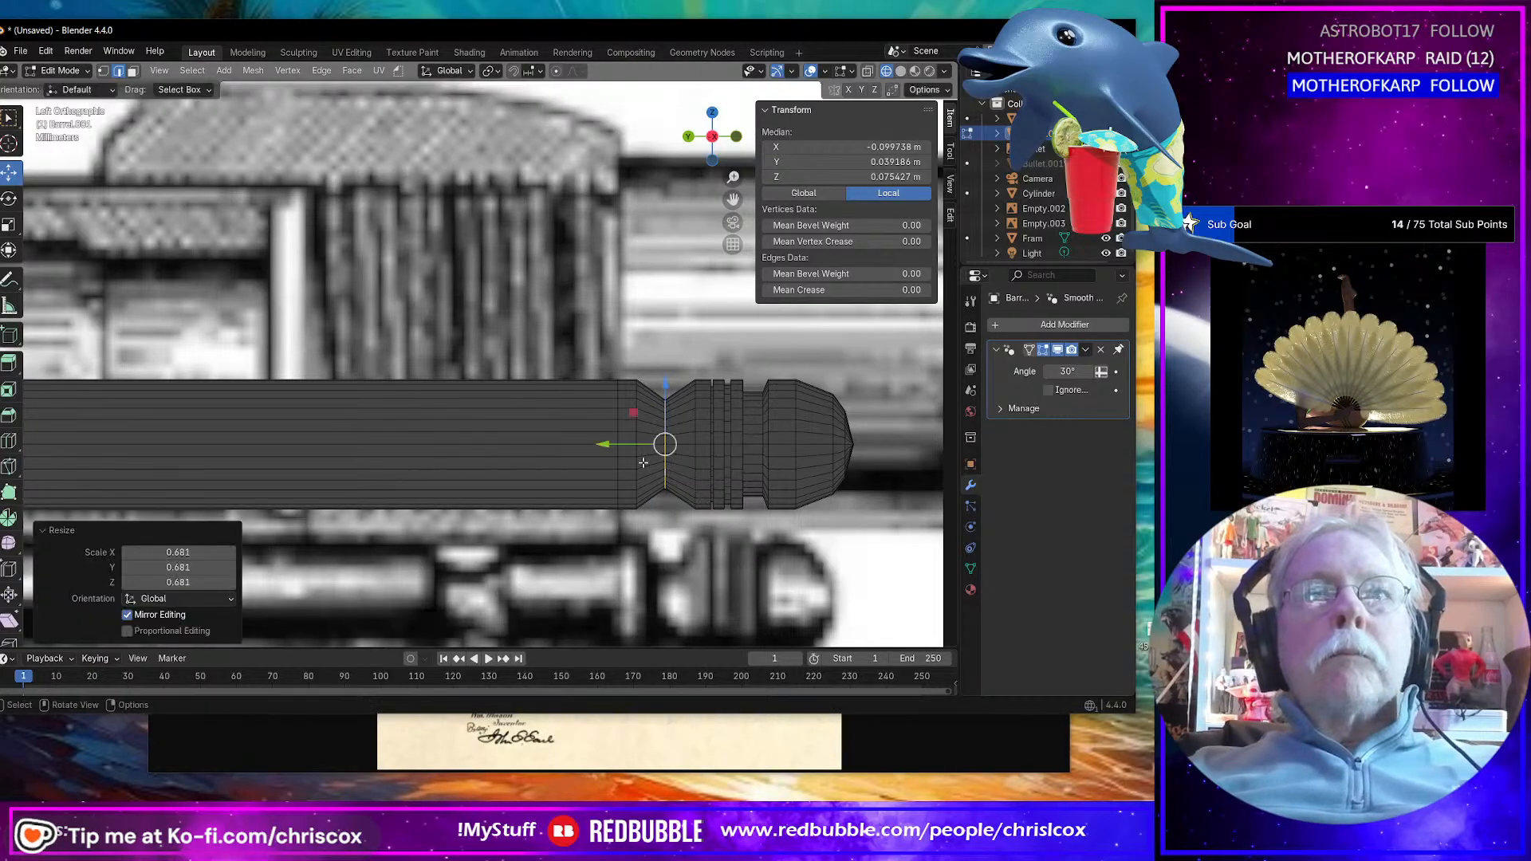
pyautogui.press('g')
pyautogui.press('y')
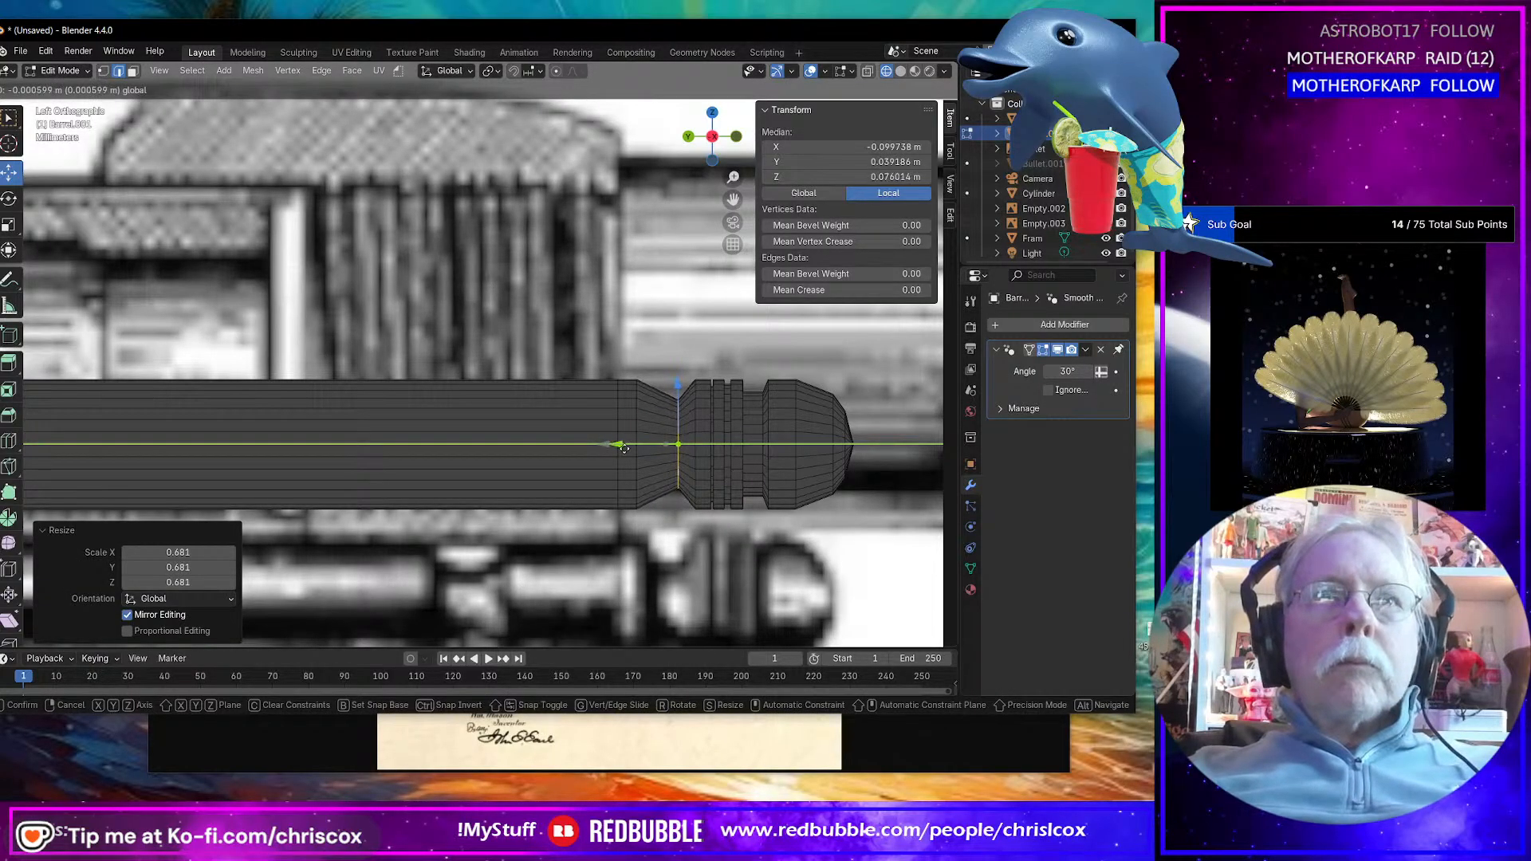
pyautogui.click(624, 448)
# Step: Add one loop cut on the slope behind the neck, scale it to 0.757 and move it 0.000327 m along Y
pyautogui.hotkey('ctrl', 'r')
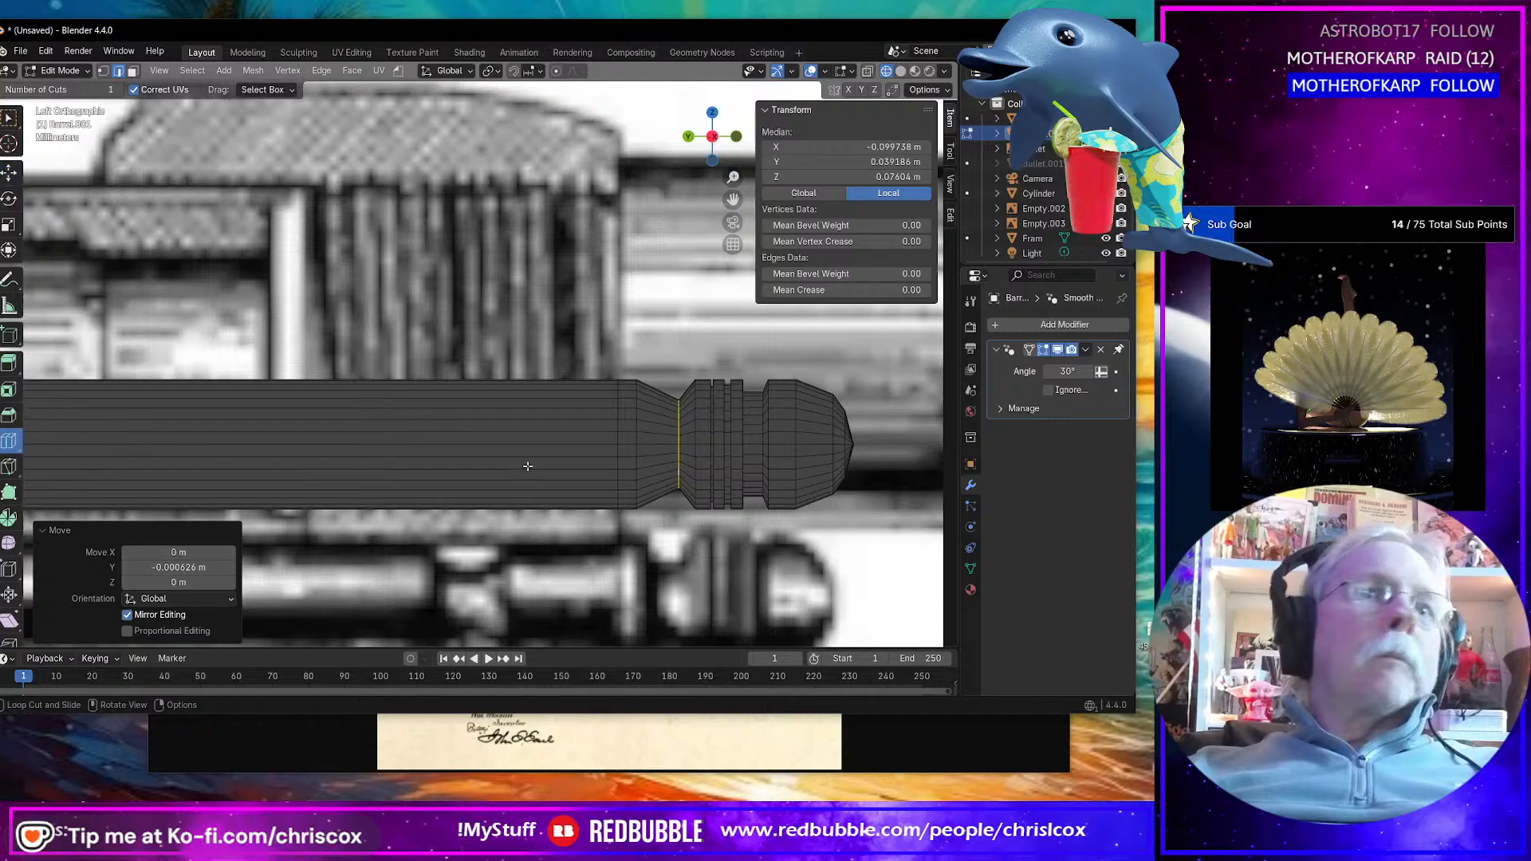
pyautogui.click(664, 463)
pyautogui.press('s')
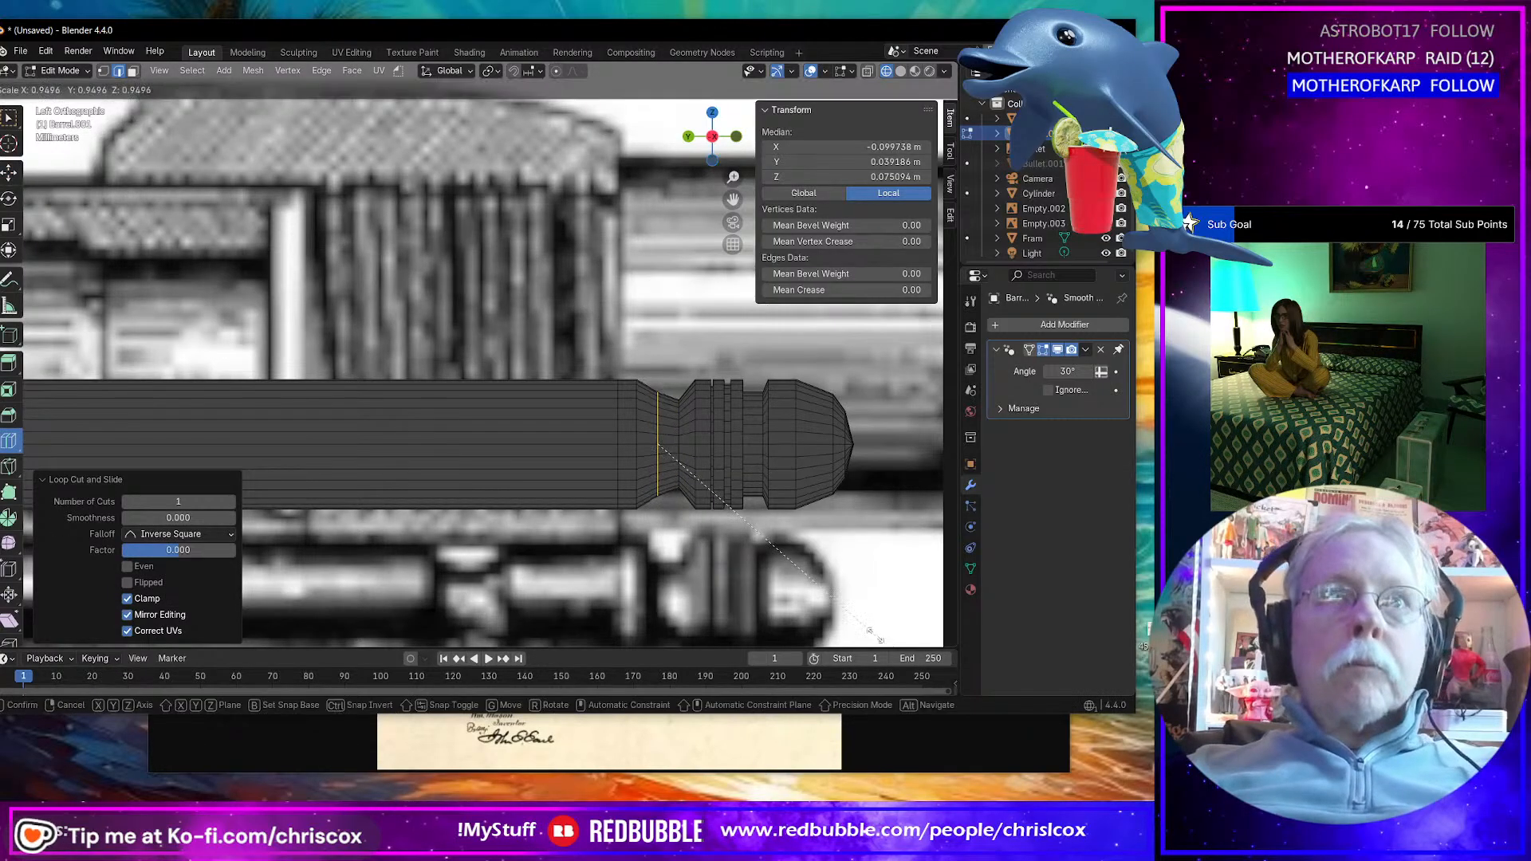
pyautogui.click(829, 597)
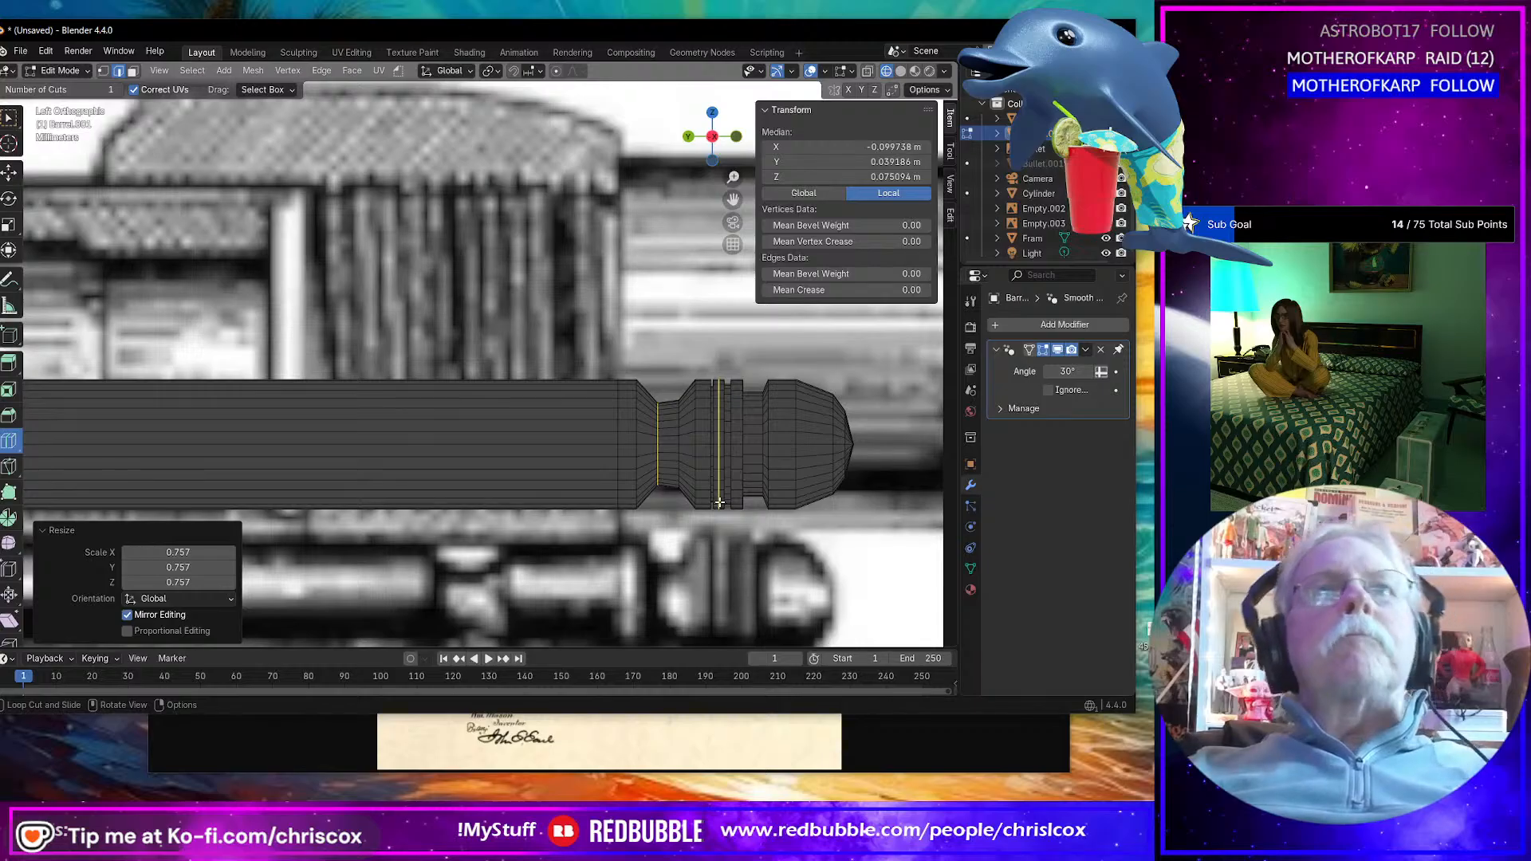
pyautogui.hotkey('shift', 'space')
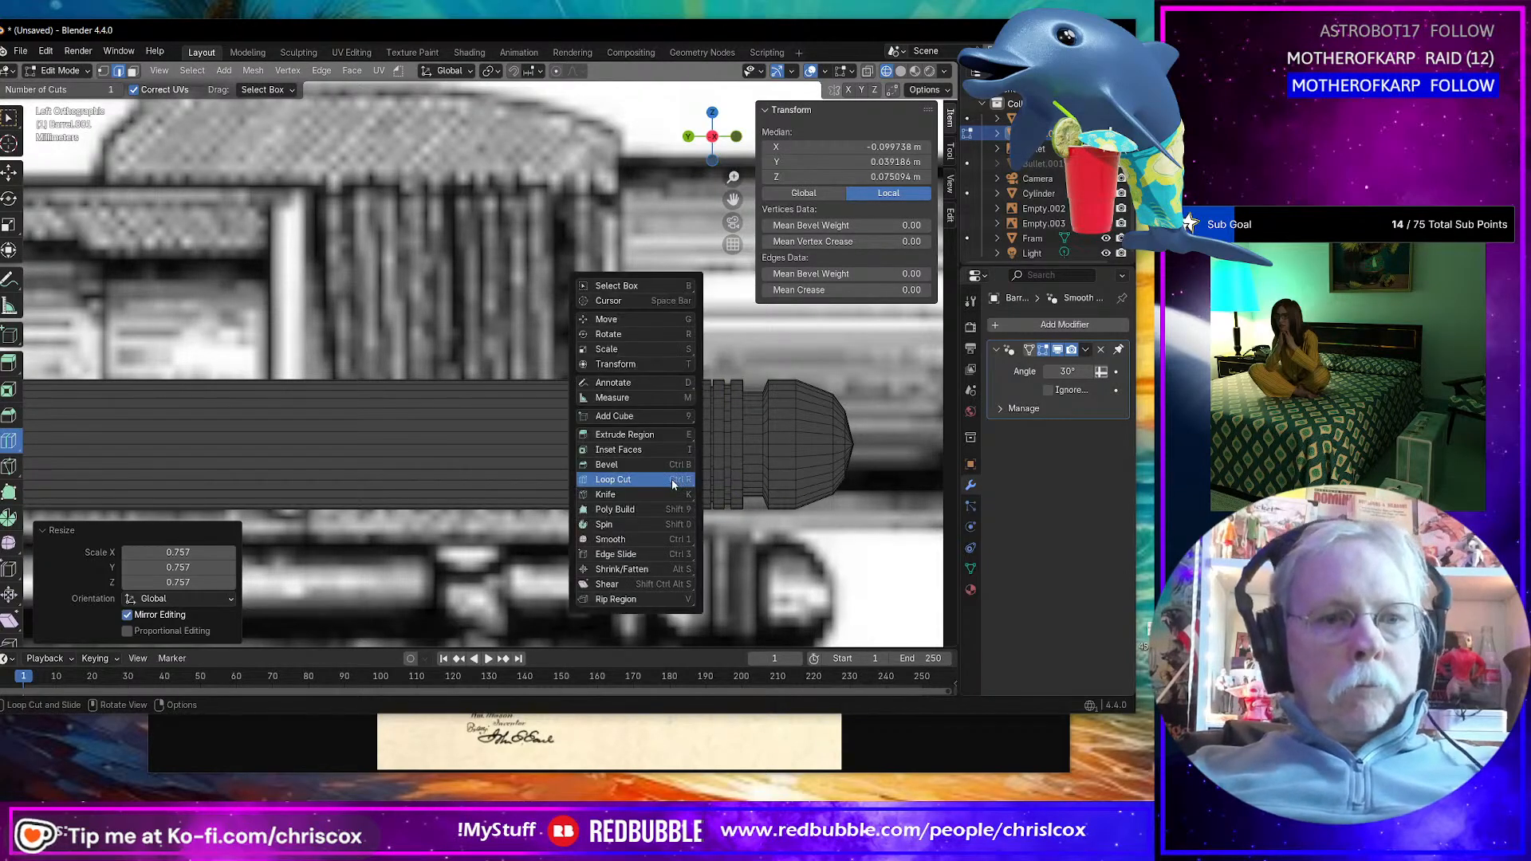
pyautogui.press('g')
pyautogui.moveTo(598, 444); pyautogui.dragTo(592, 392)
# Step: Extrude the face ring where the pin's shaft meets the neck along its normals by 0.000289 m to form a raised collar
pyautogui.moveTo(733, 586); pyautogui.dragTo(730, 543, button='middle')
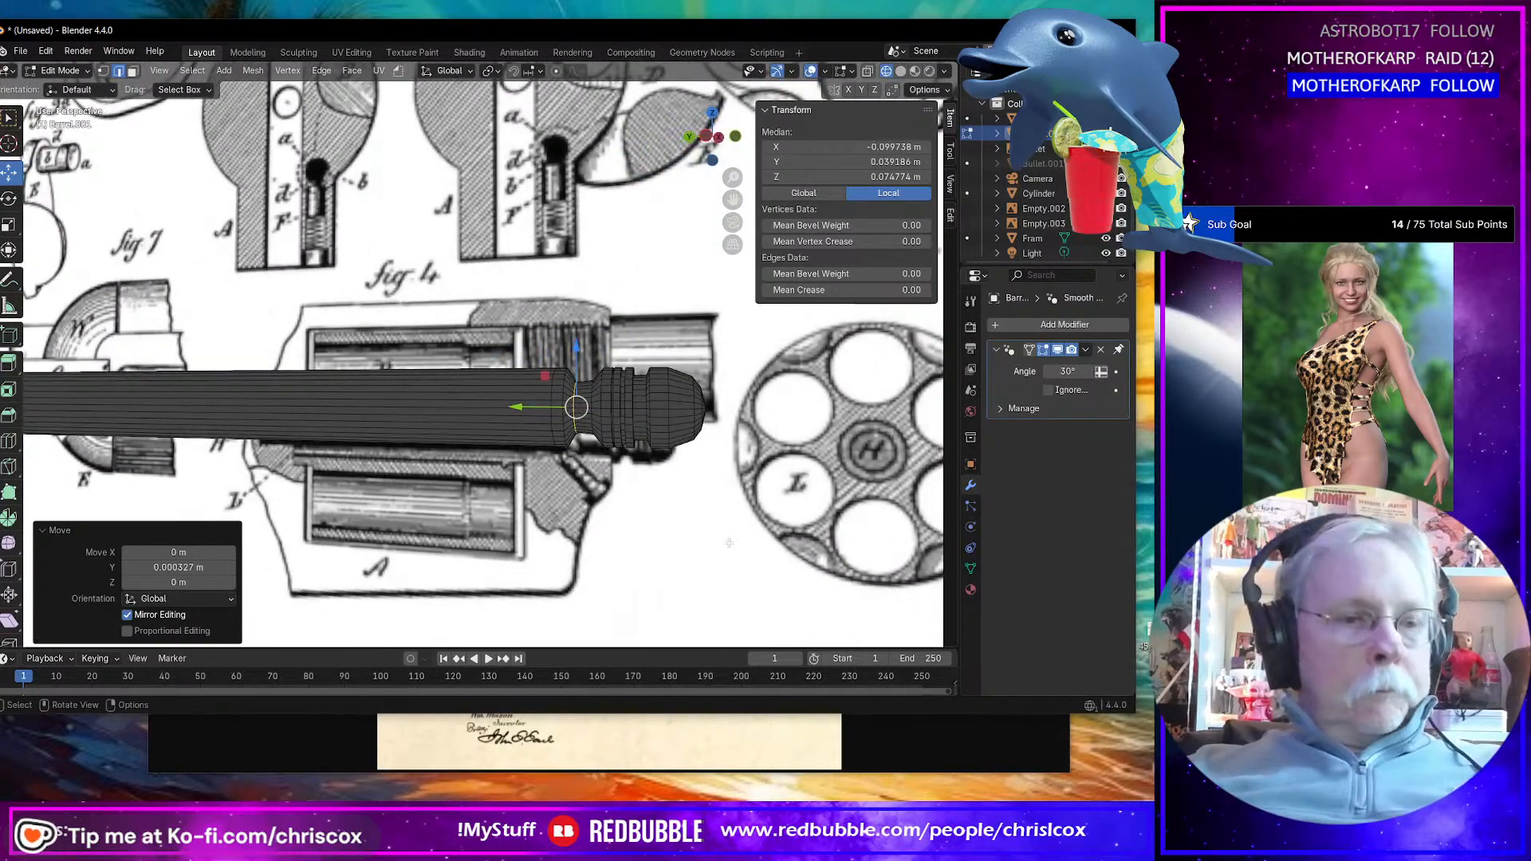
pyautogui.hotkey('alt', 'a')
pyautogui.keyDown('alt'); pyautogui.click(560, 409); pyautogui.keyUp('alt')
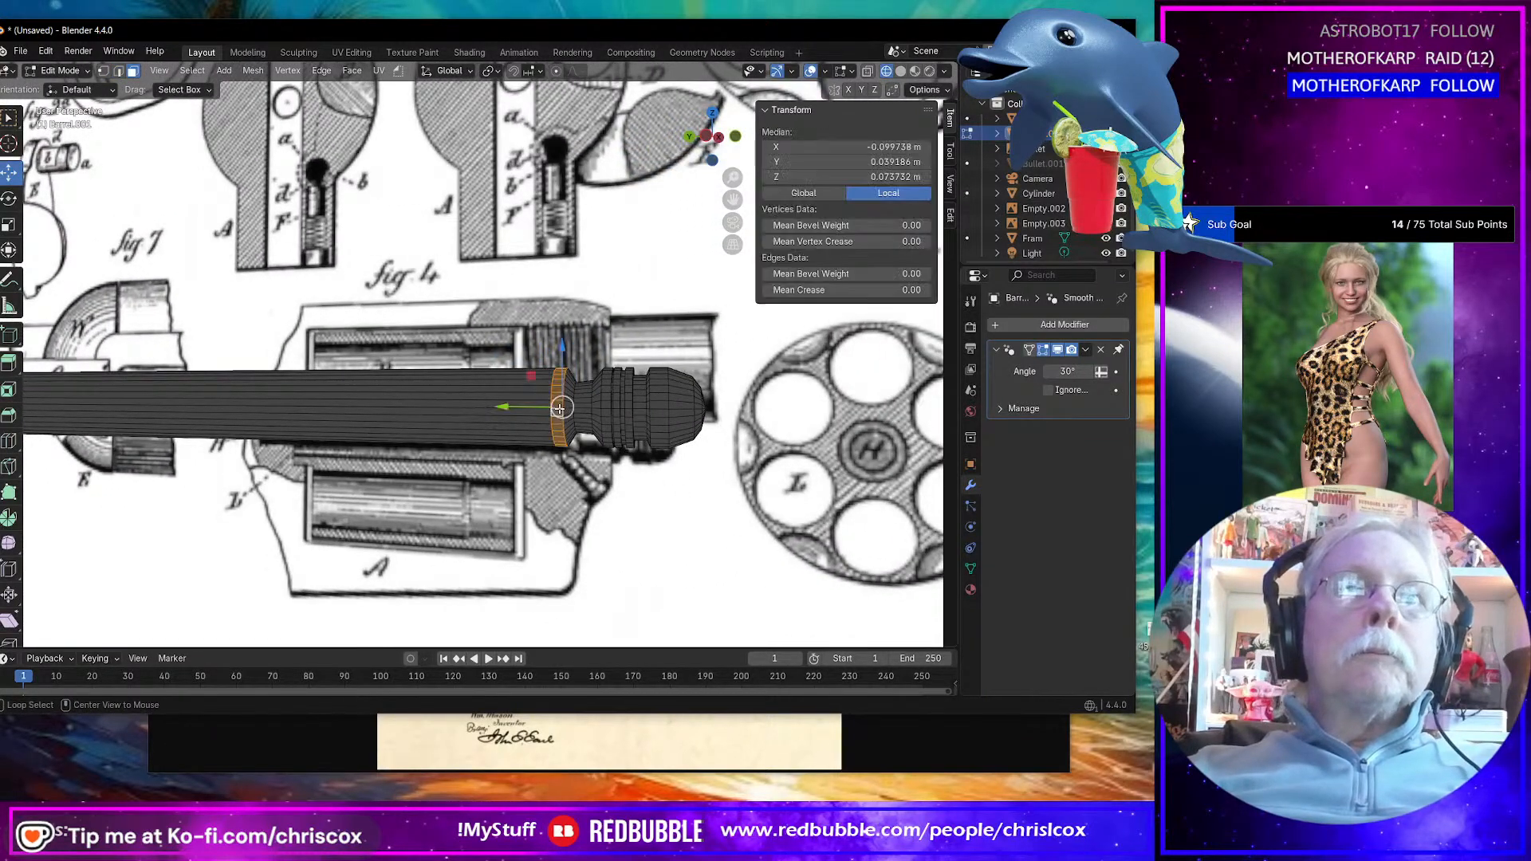
pyautogui.hotkey('ctrl', 'f')
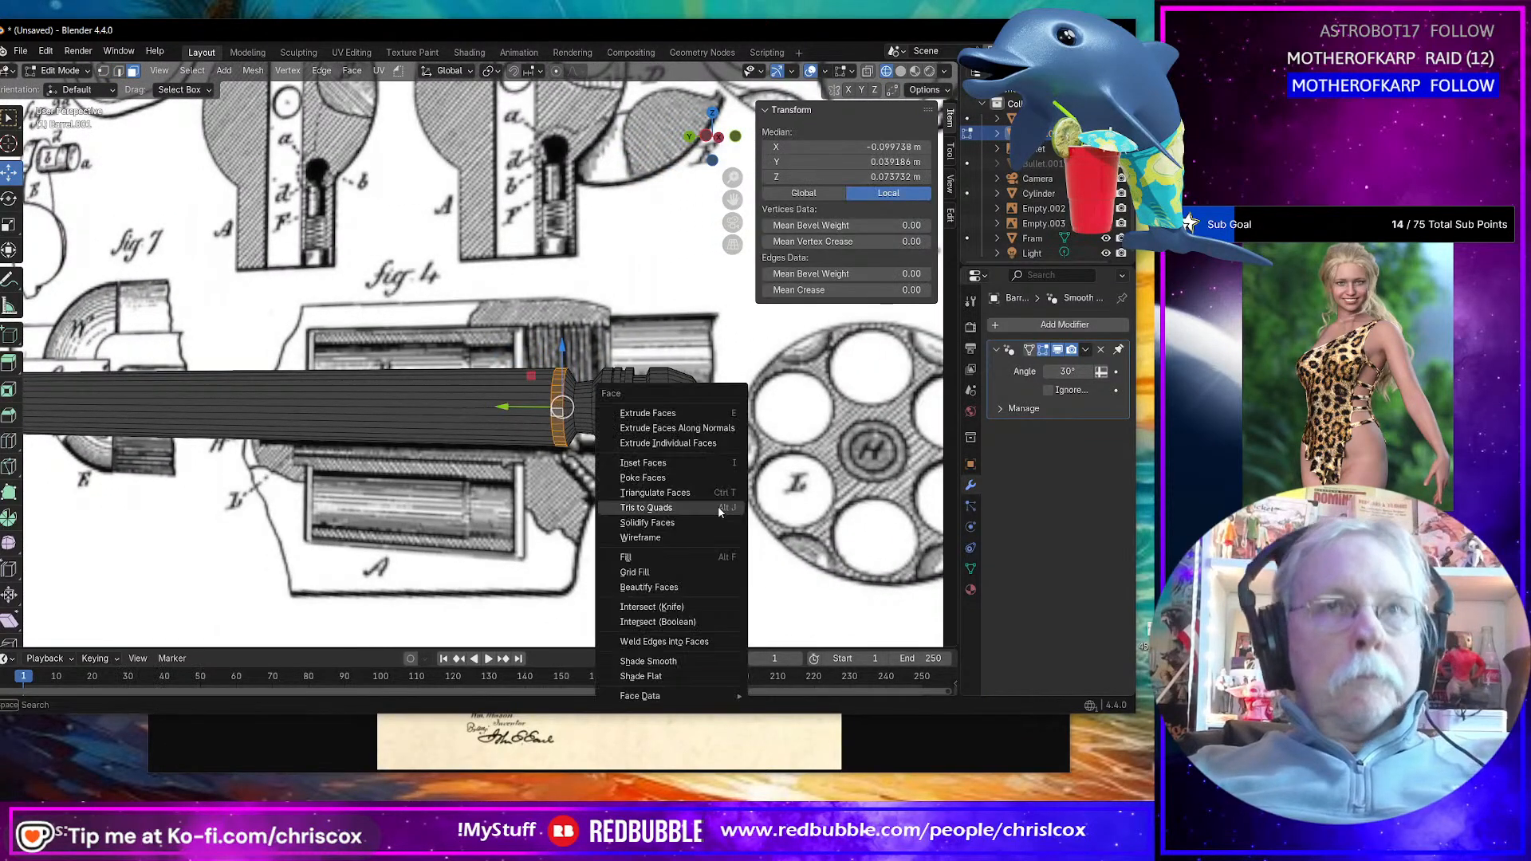
pyautogui.click(723, 429)
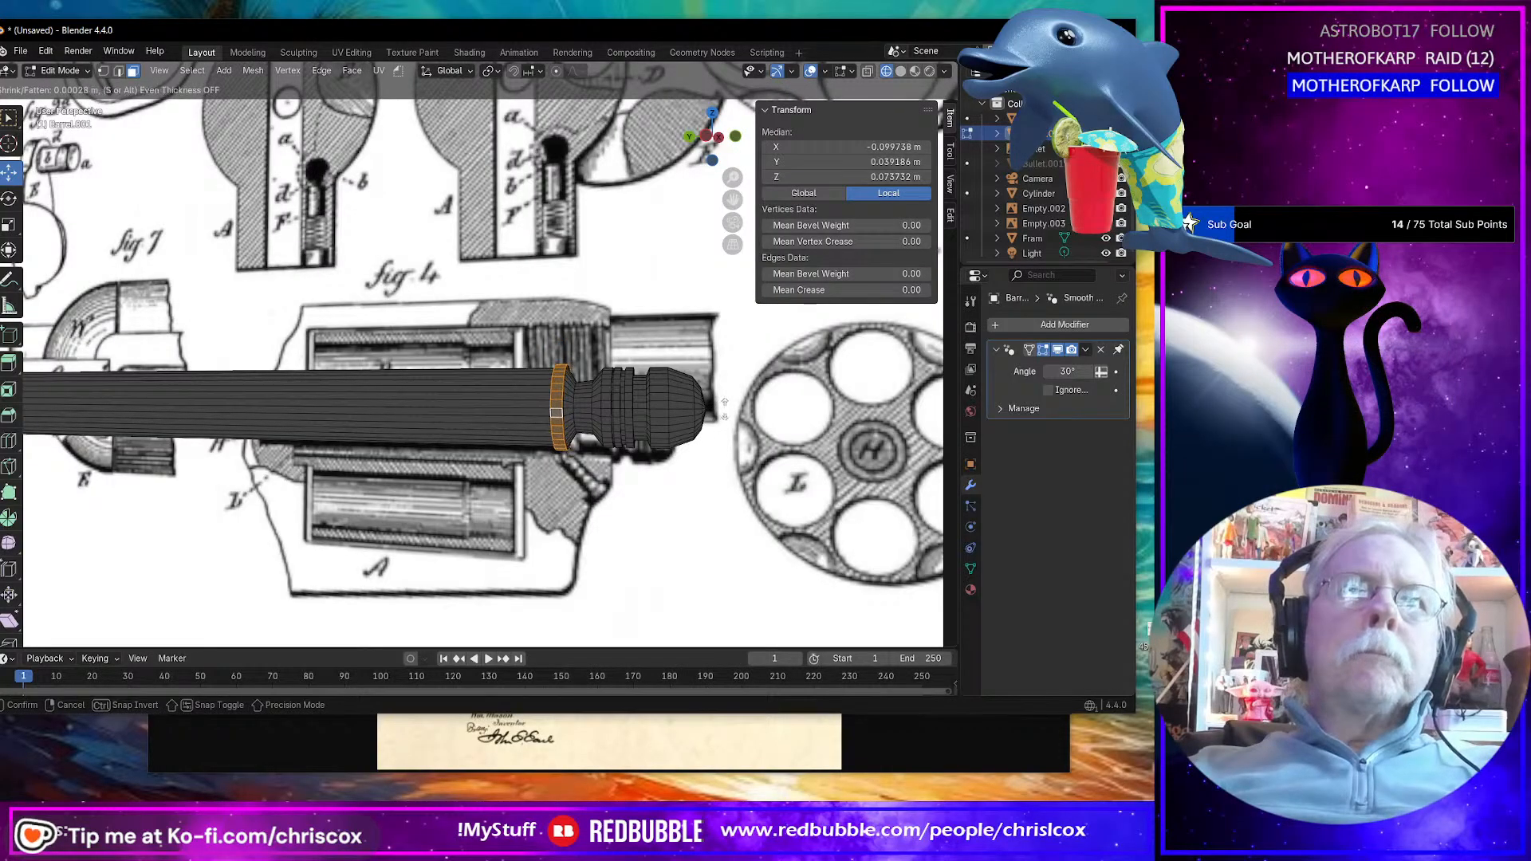
pyautogui.click(722, 407)
pyautogui.moveTo(723, 407); pyautogui.dragTo(735, 443, button='middle')
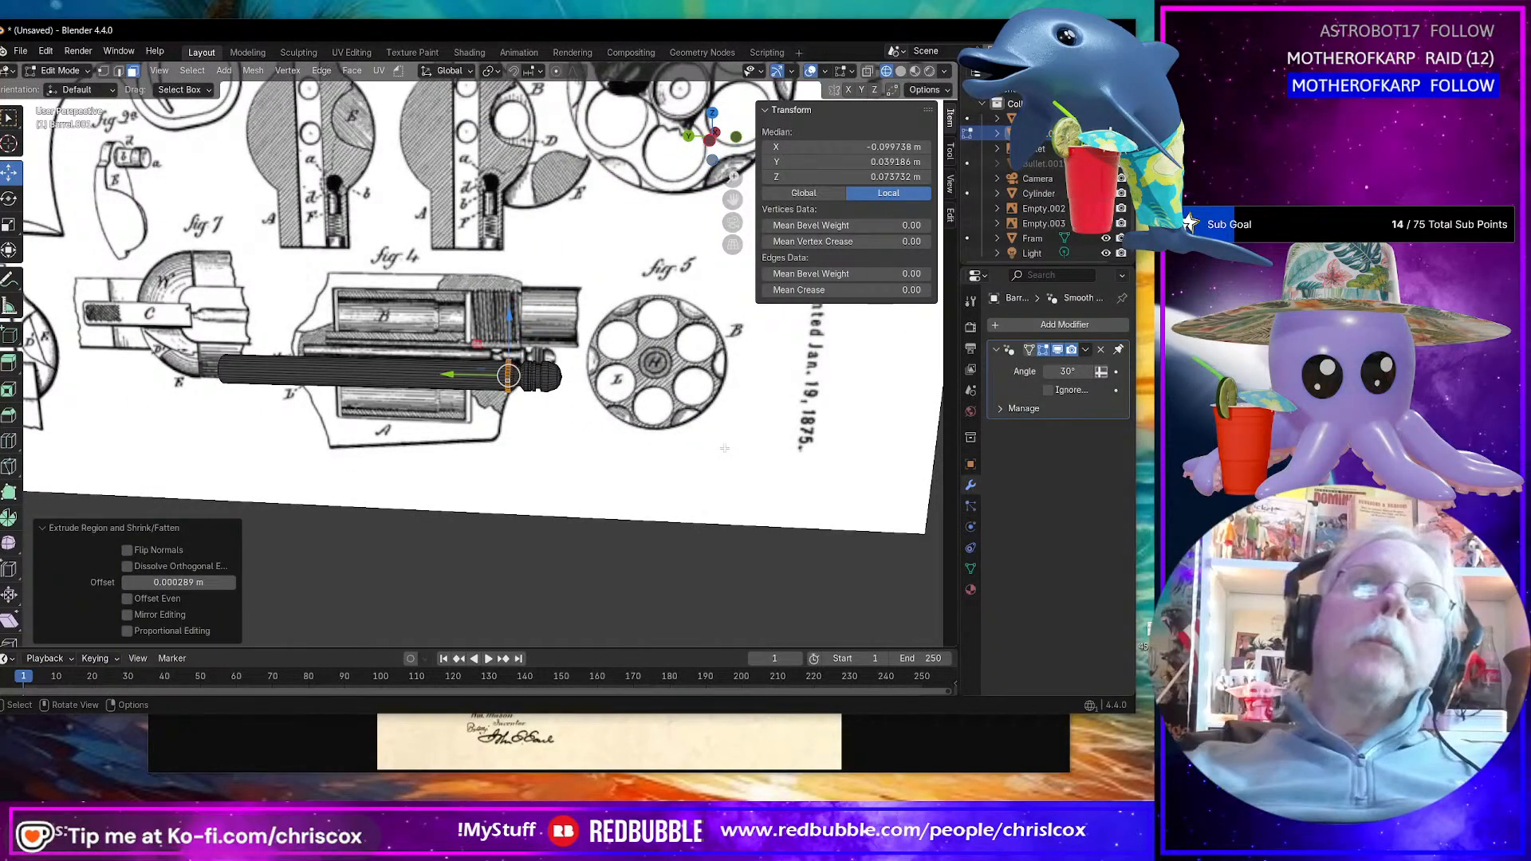
# Step: Compare the revolver model with the Colt_SAA_US_Artillery_RAC.jpg reference photo in the photo viewer, and return to Blender
pyautogui.scroll(-3, 740, 436)
pyautogui.keyDown('shift'); pyautogui.moveTo(482, 220); pyautogui.dragTo(487, 388, button='middle'); pyautogui.keyUp('shift')
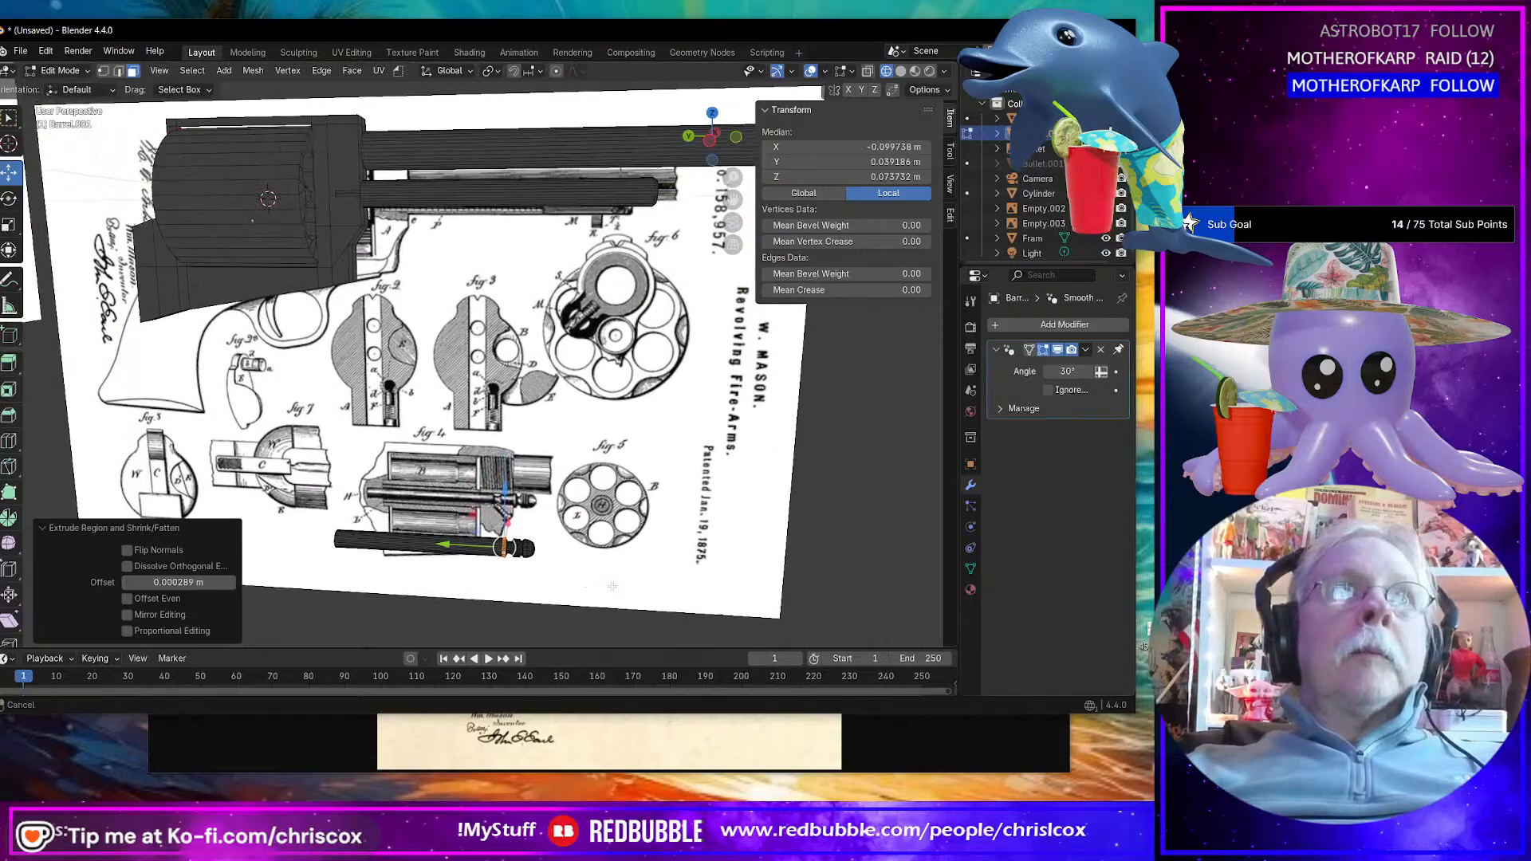
pyautogui.moveTo(431, 231); pyautogui.dragTo(511, 429, button='middle')
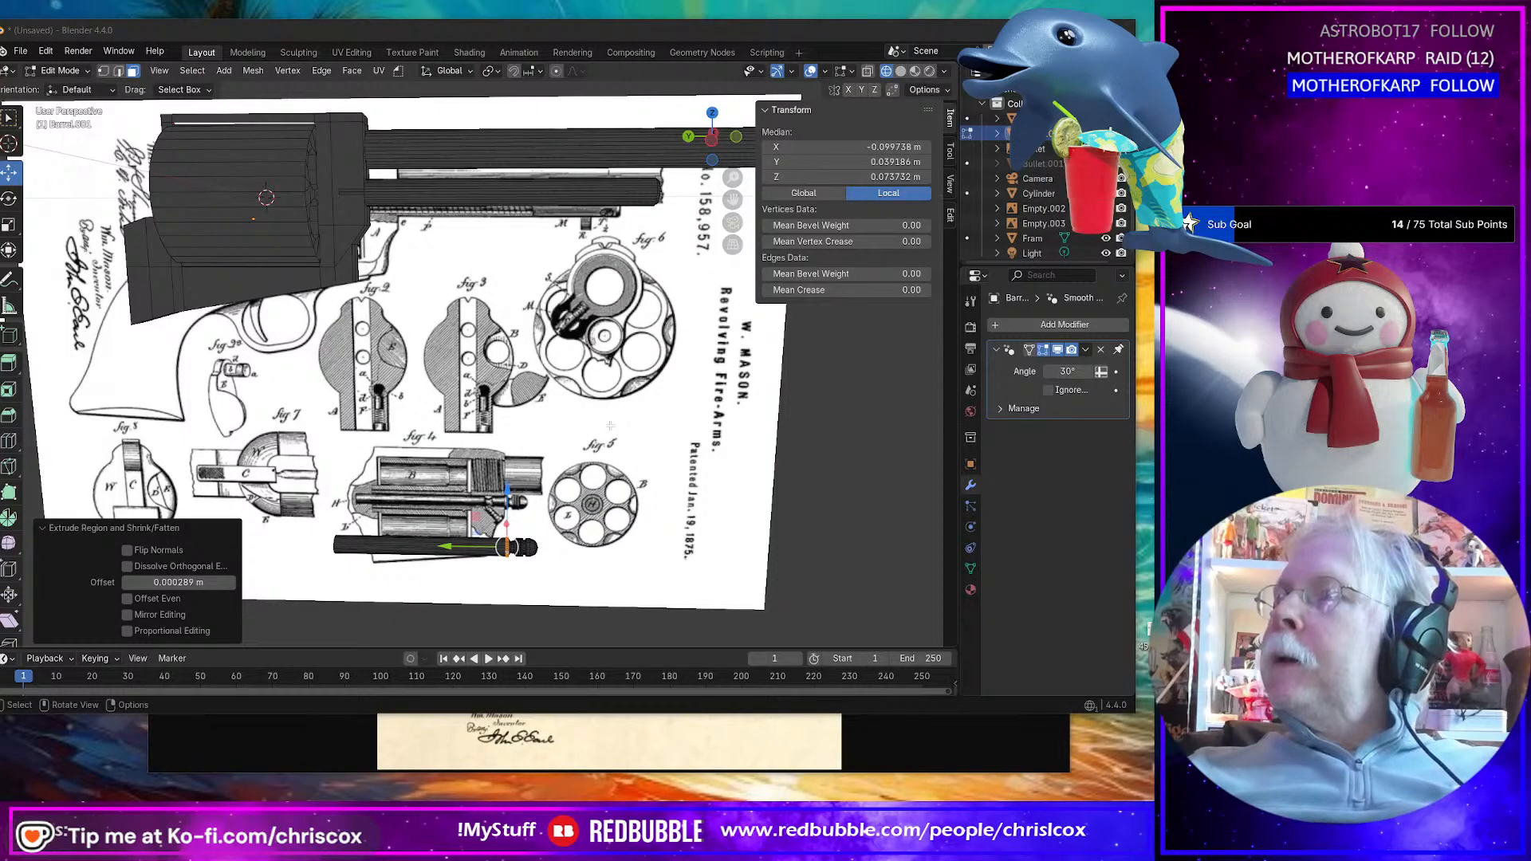
pyautogui.hotkey('alt', 'Tab')
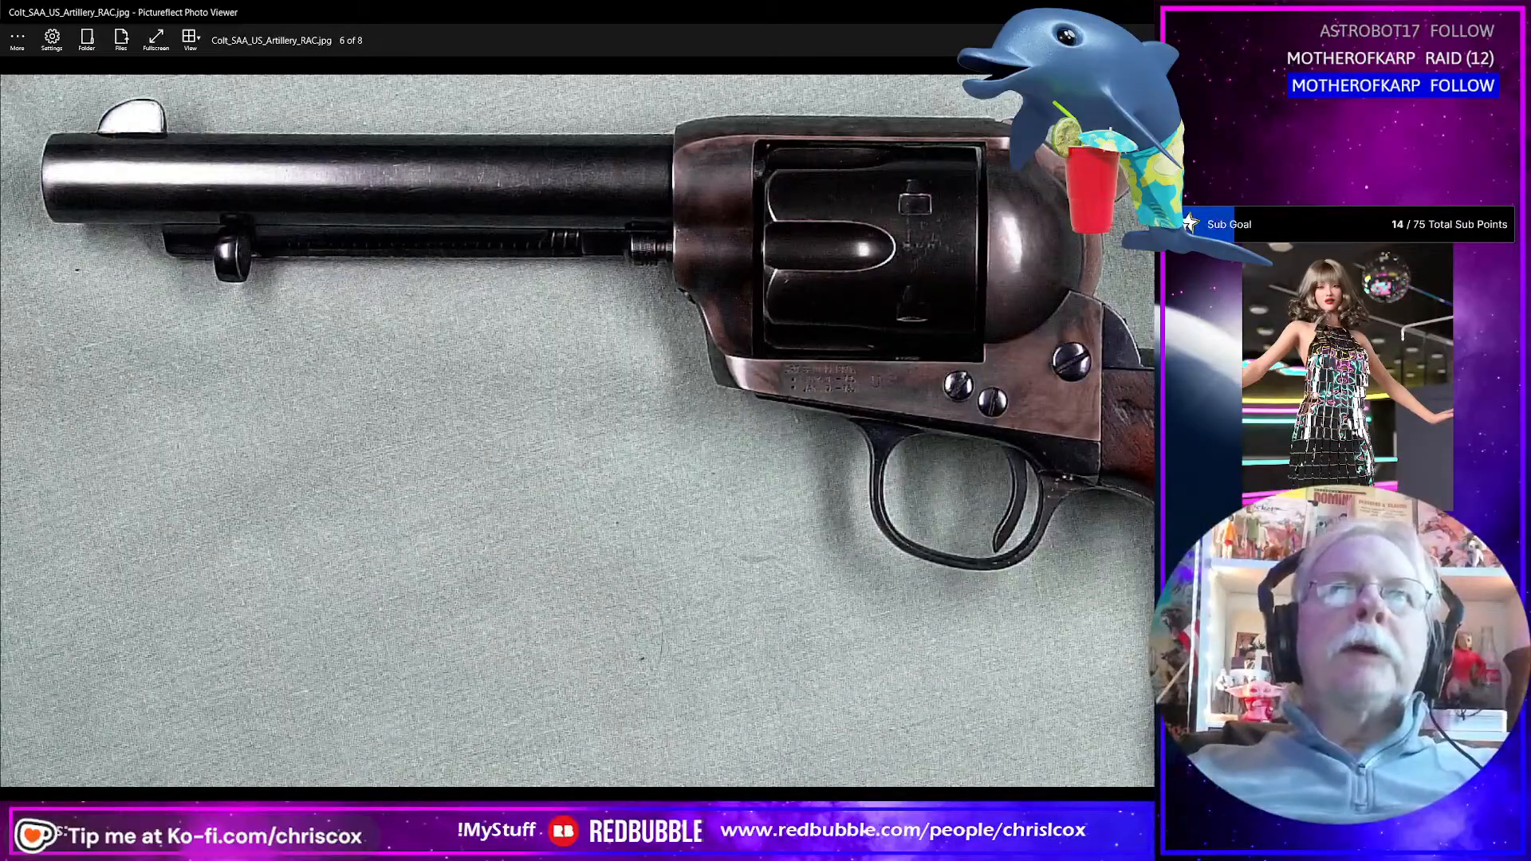
pyautogui.hotkey('alt', 'Tab')
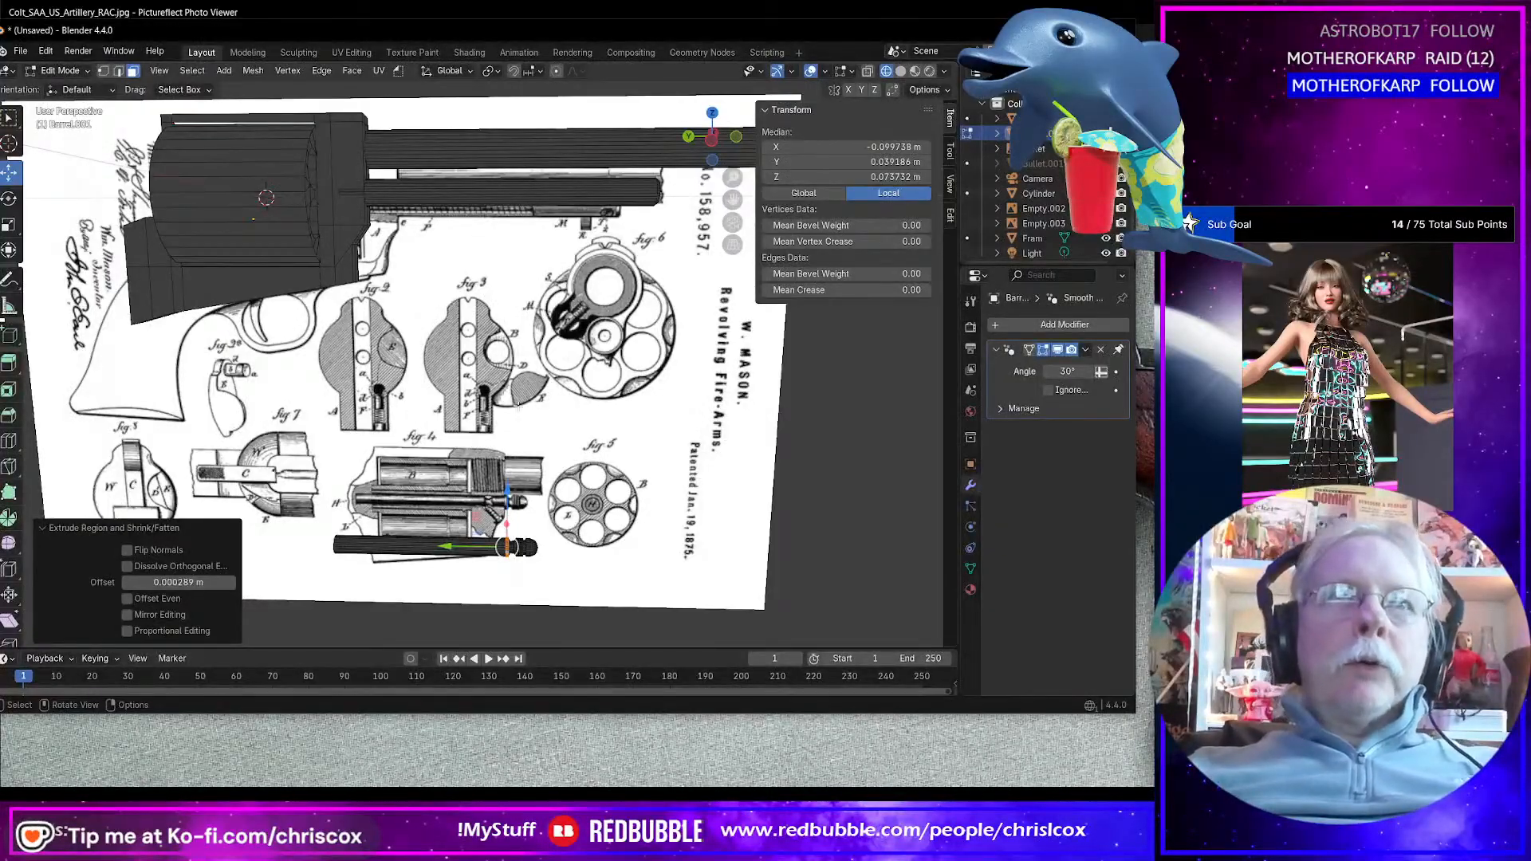
# Step: Leave Edit Mode and set the pin object's X and Z location to 0 m
pyautogui.press('Tab')
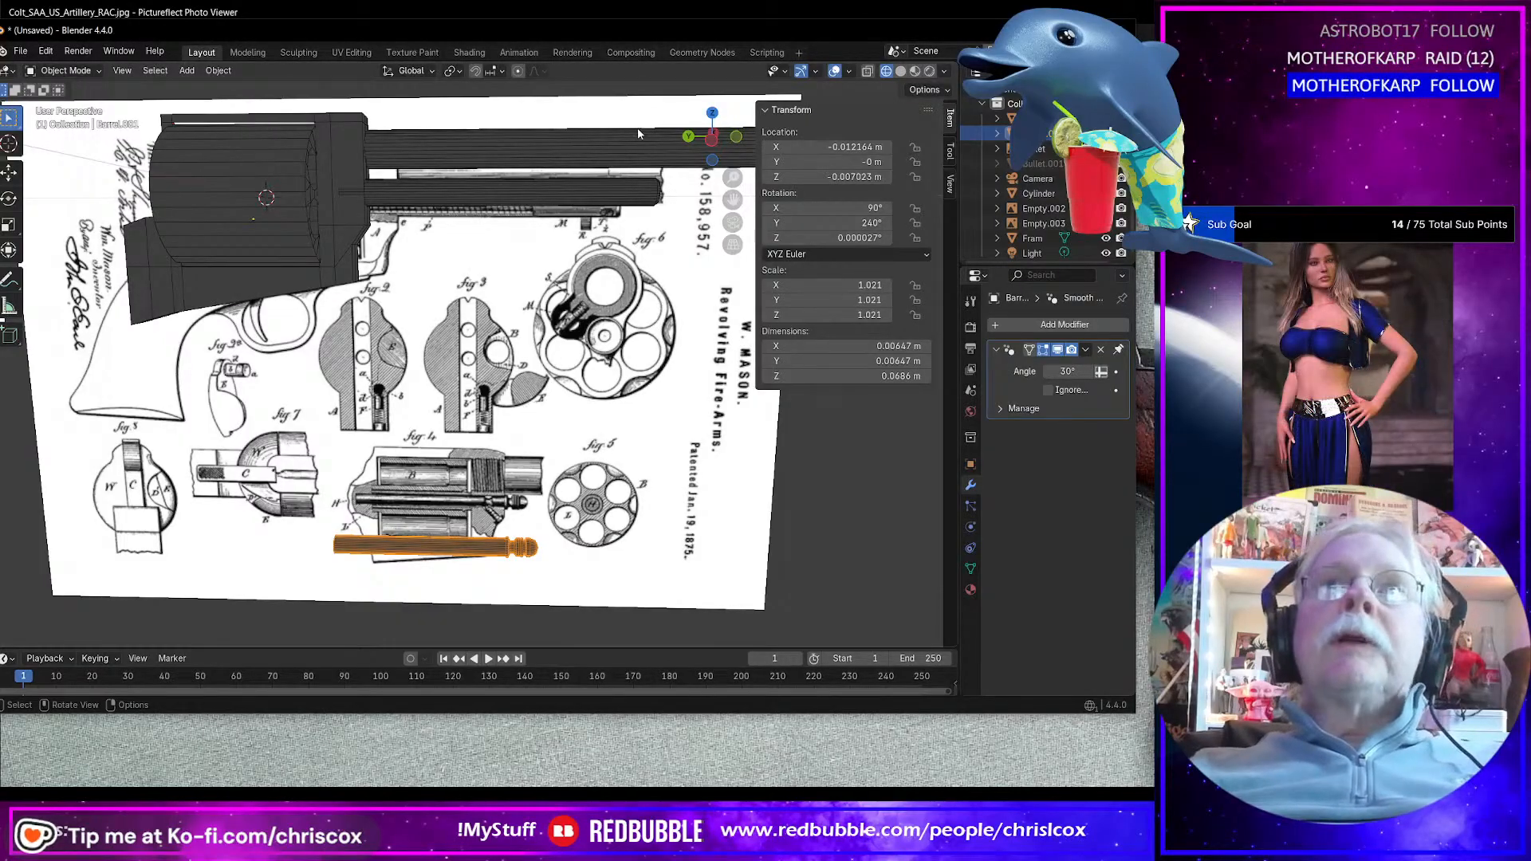
pyautogui.doubleClick(838, 146)
pyautogui.write('0')
pyautogui.press('Return')
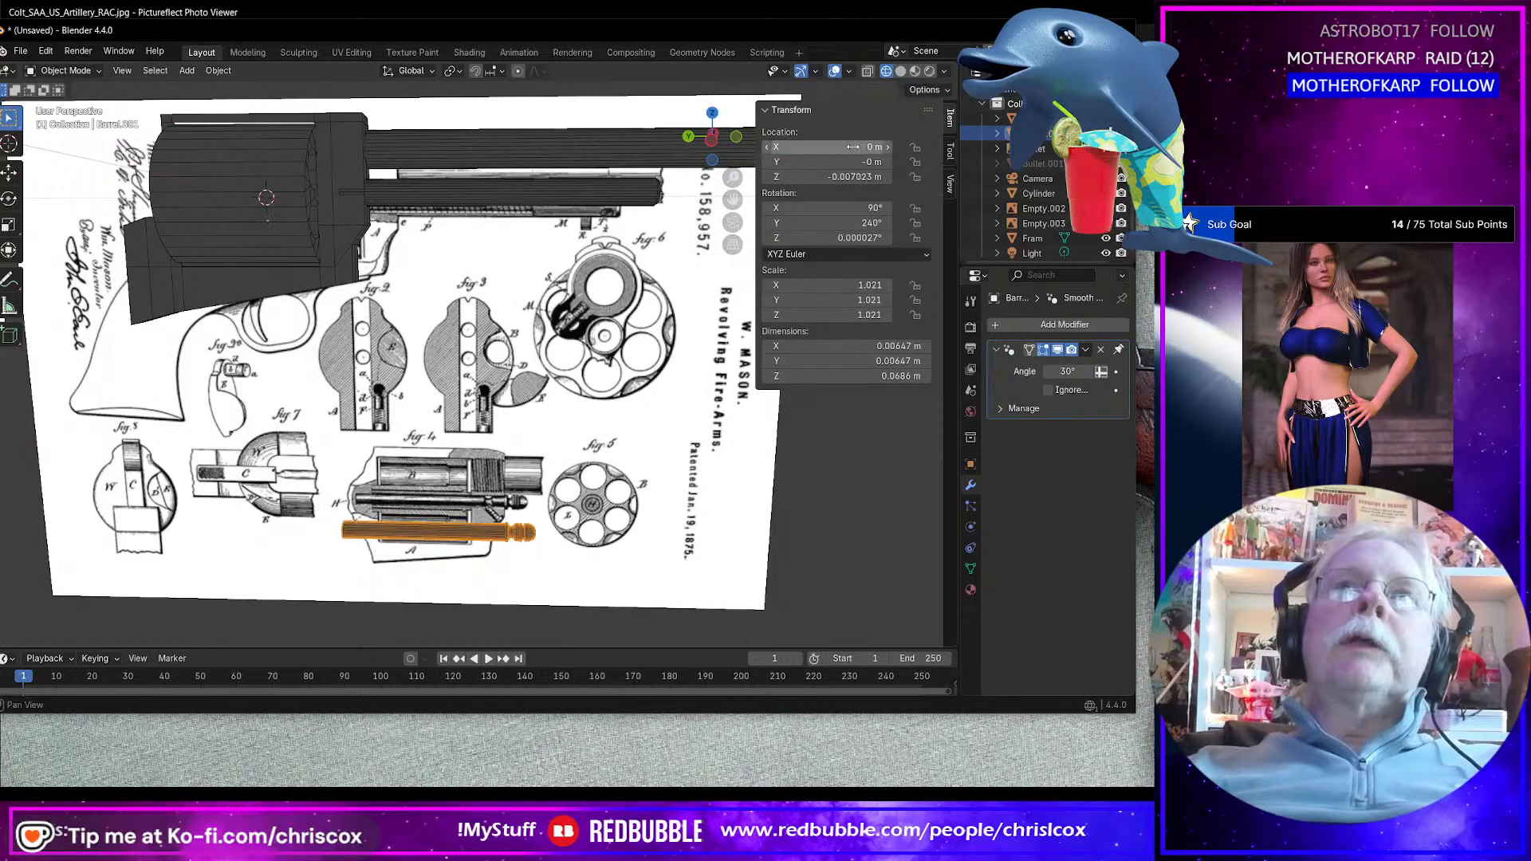
pyautogui.doubleClick(816, 176)
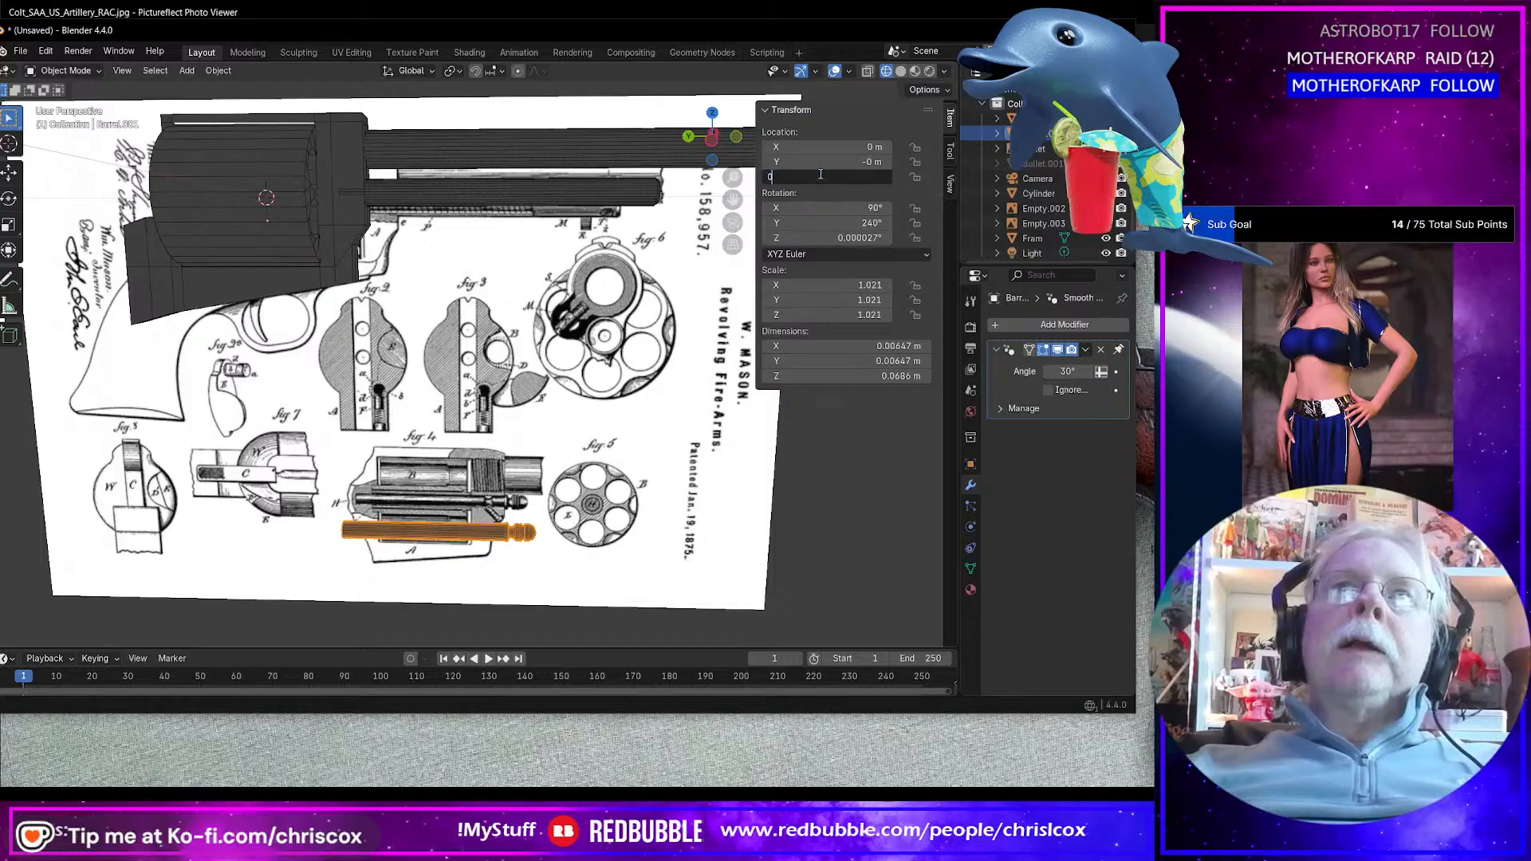
pyautogui.write('0')
pyautogui.press('Return')
# Step: Try to bring the pin to the origin by setting the median X, Y and Z of its selected faces to 0 m in Edit Mode
pyautogui.moveTo(580, 359); pyautogui.dragTo(615, 346, button='middle')
pyautogui.scroll(-10, 615, 346)
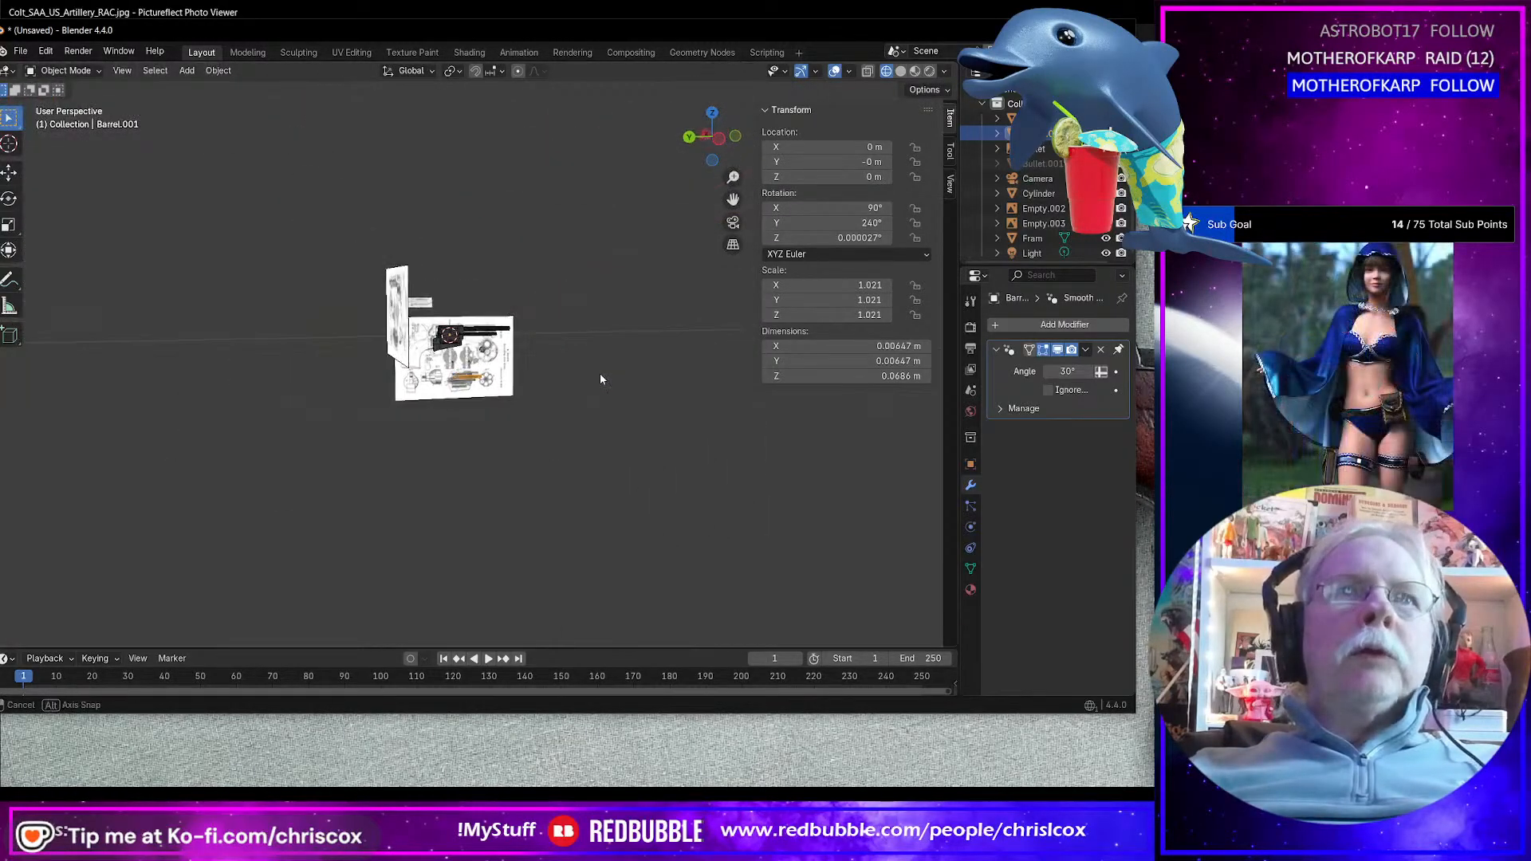
pyautogui.press('Tab')
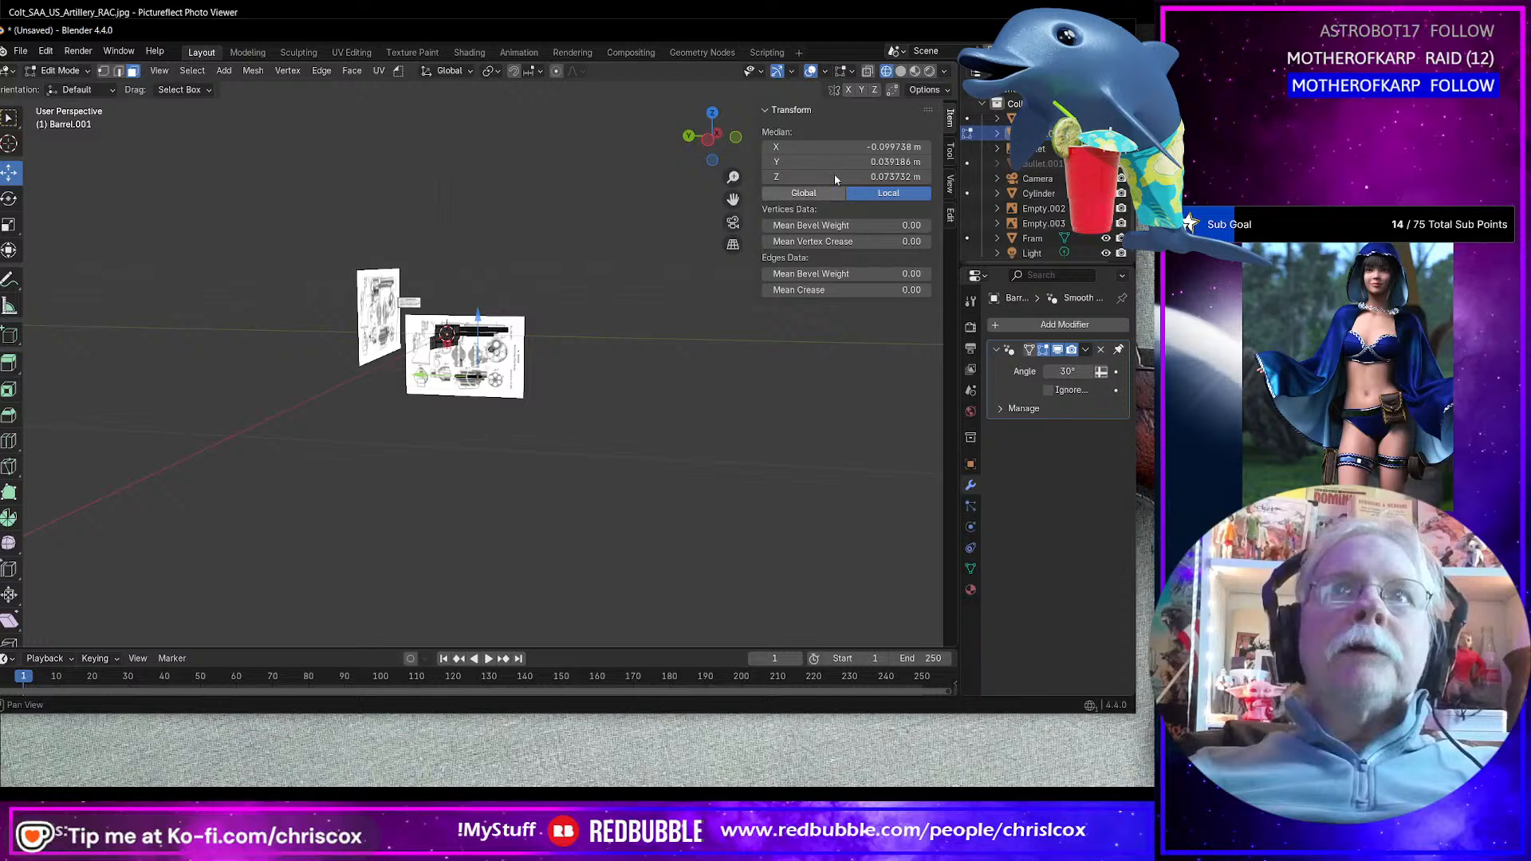
pyautogui.doubleClick(885, 147)
pyautogui.write('0')
pyautogui.press('Return')
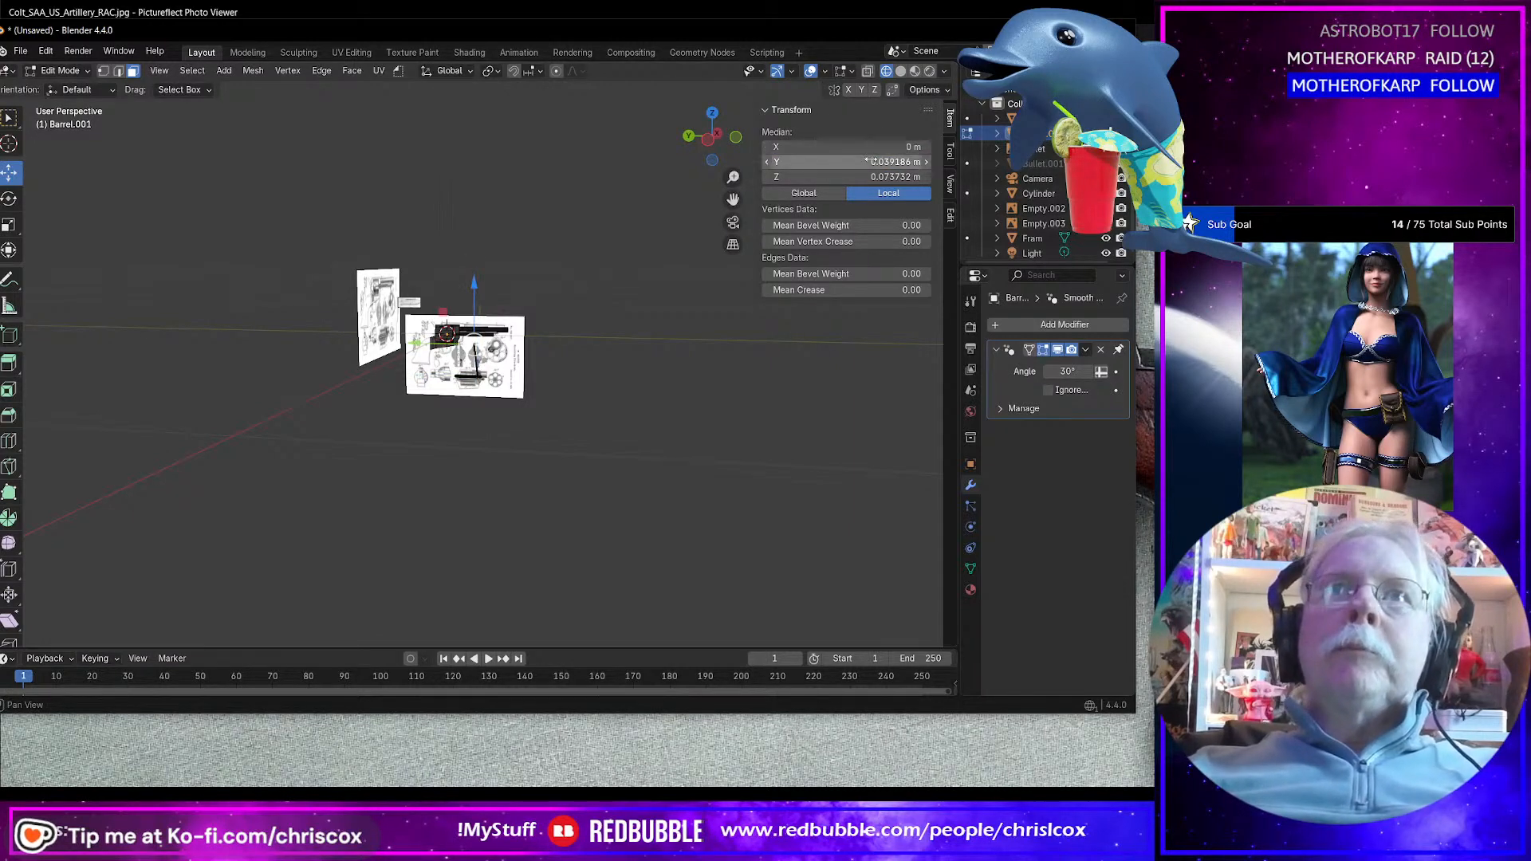
pyautogui.doubleClick(876, 161)
pyautogui.write('0')
pyautogui.press('Return')
pyautogui.doubleClick(901, 176)
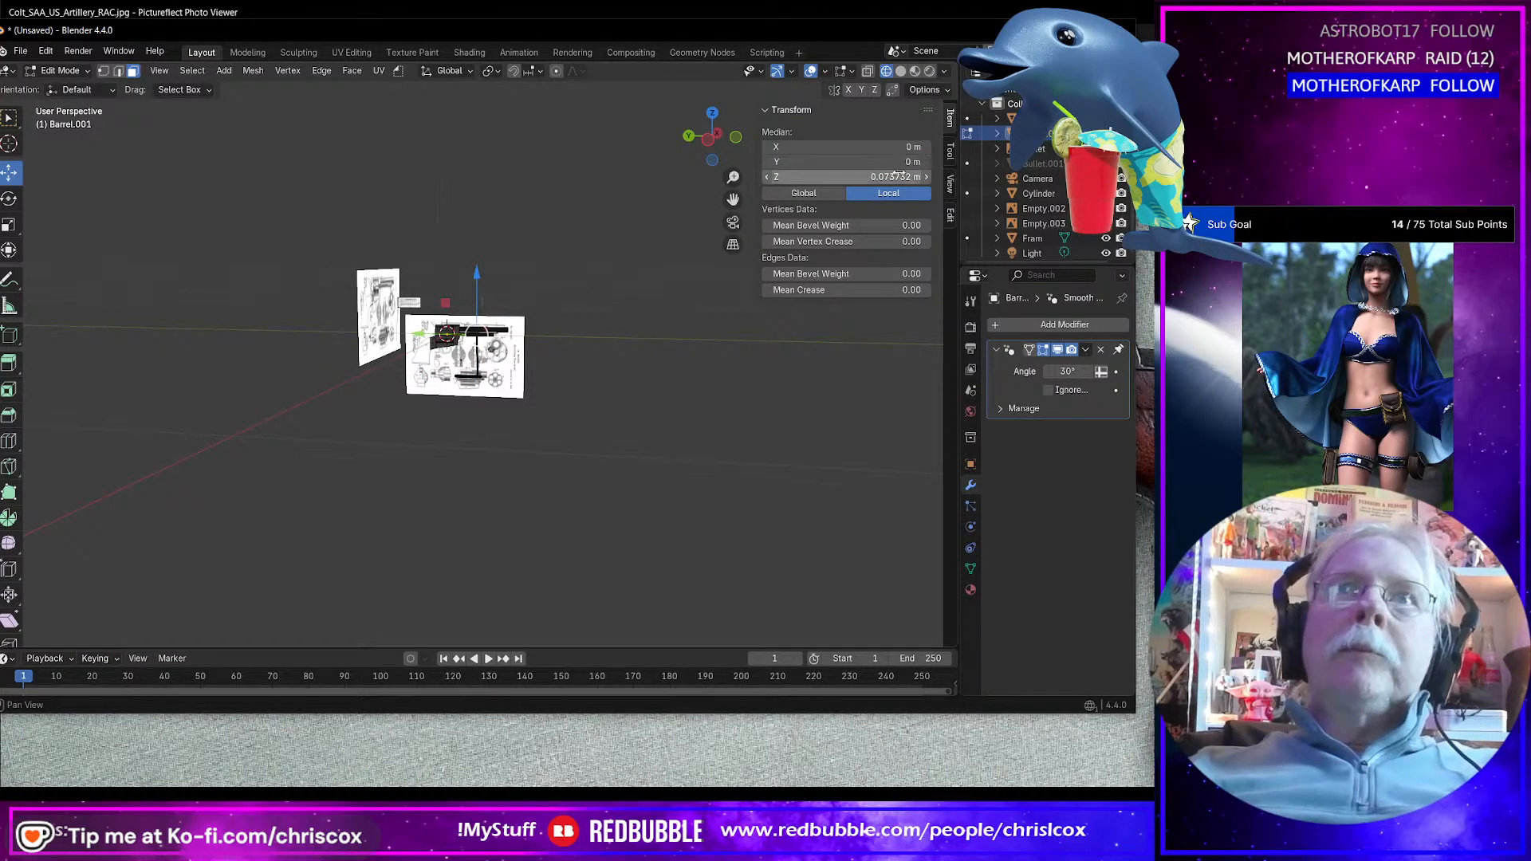
pyautogui.press('Return')
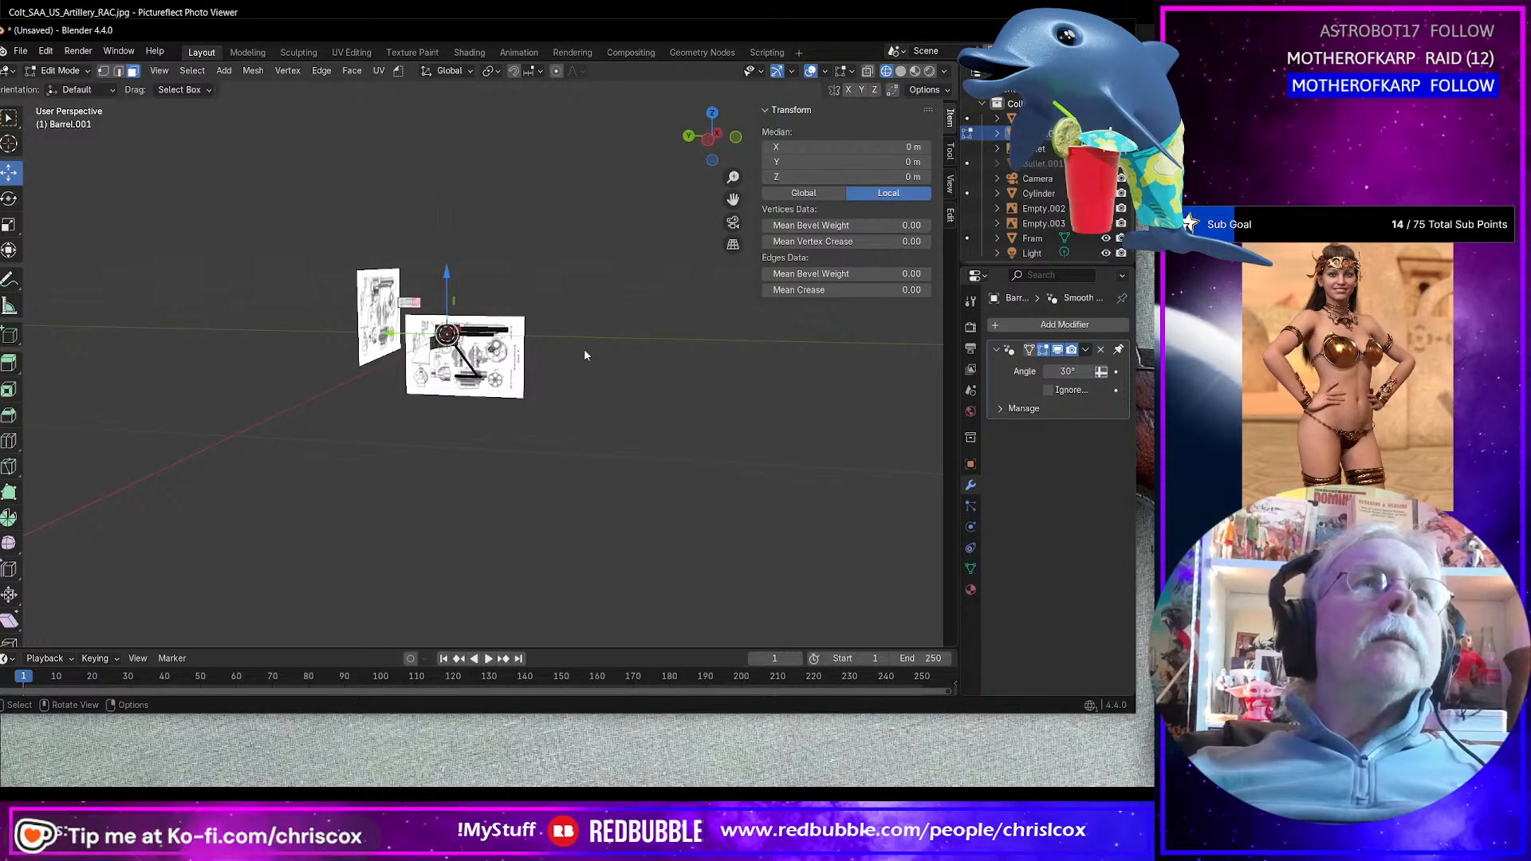
pyautogui.scroll(-3, 584, 347)
pyautogui.scroll(4, 587, 357)
pyautogui.scroll(5, 589, 364)
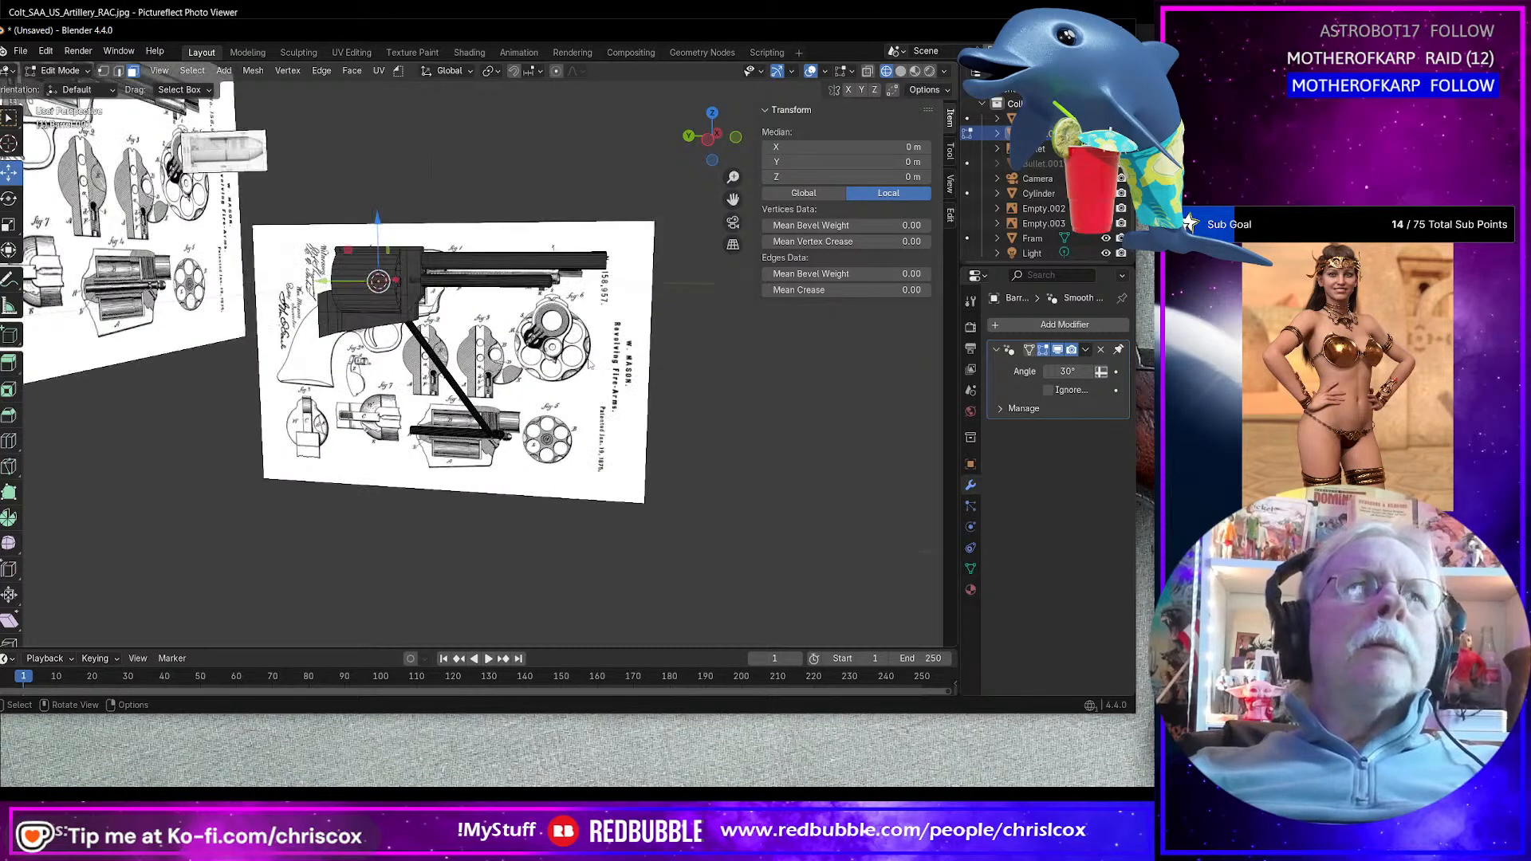
# Step: Undo the three median coordinate changes and return the pin to Object Mode
pyautogui.hotkey('ctrl', 'z')
pyautogui.hotkey('ctrl', 'z')
pyautogui.hotkey('ctrl', 'z')
pyautogui.press('Tab')
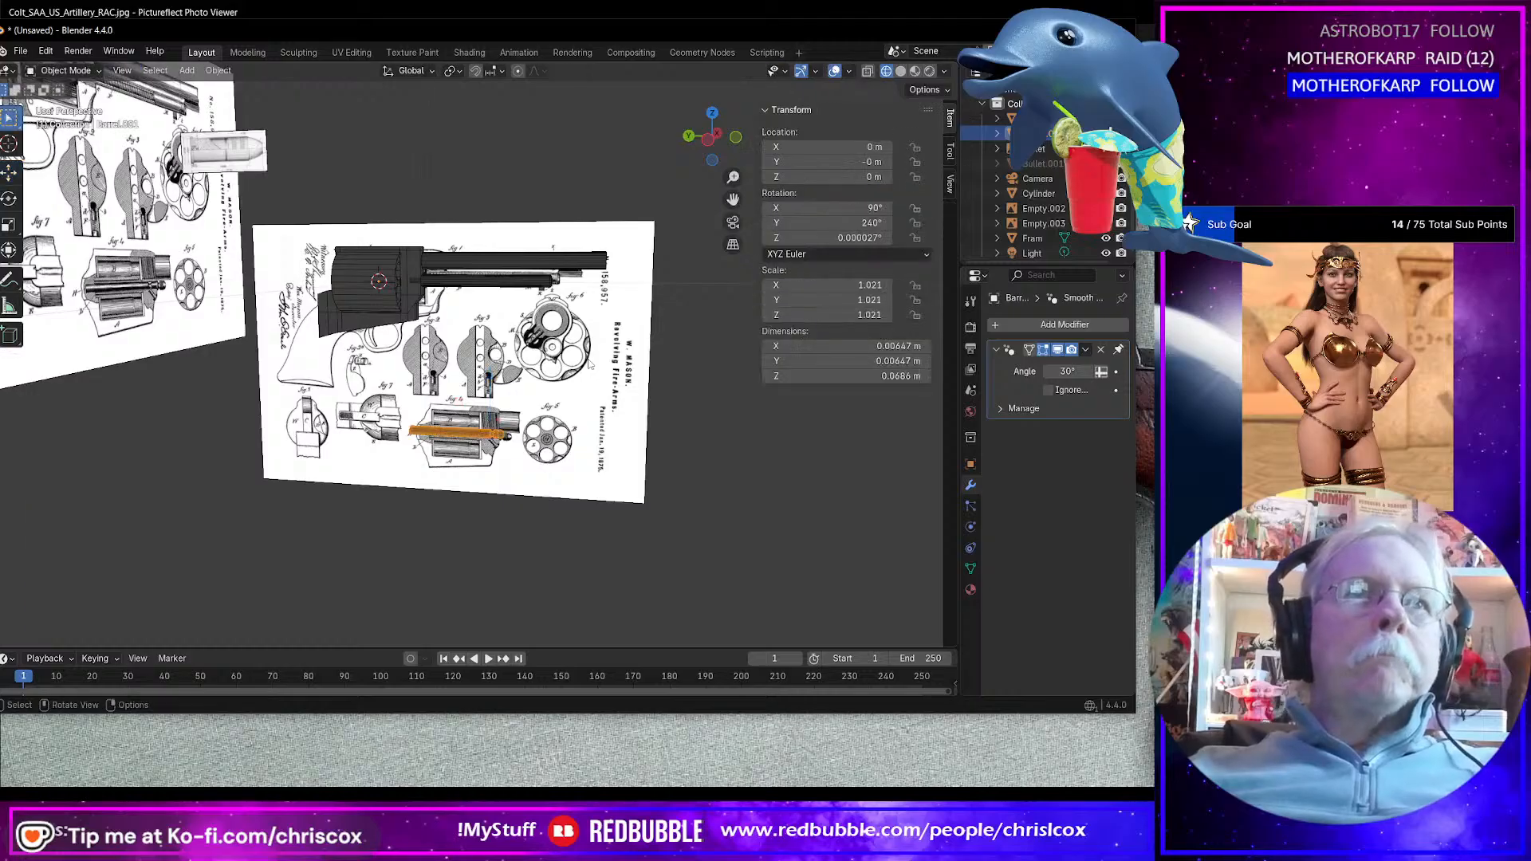
# Step: Bring the cylinder pin's geometry to its origin using Set Origin with Geometry to Origin
pyautogui.moveTo(620, 446); pyautogui.dragTo(606, 444, button='middle')
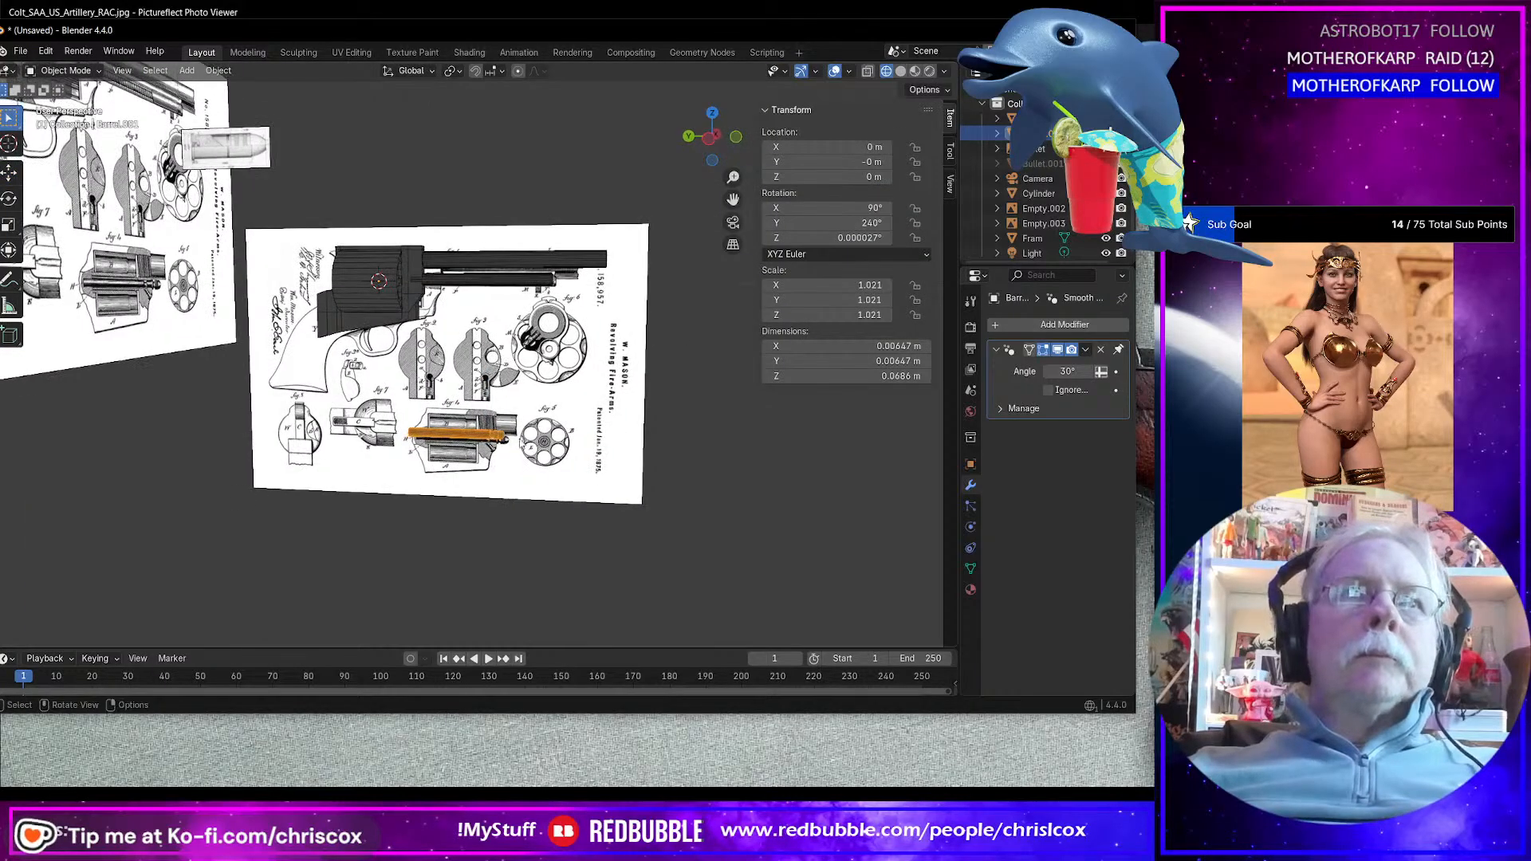
pyautogui.rightClick(466, 427)
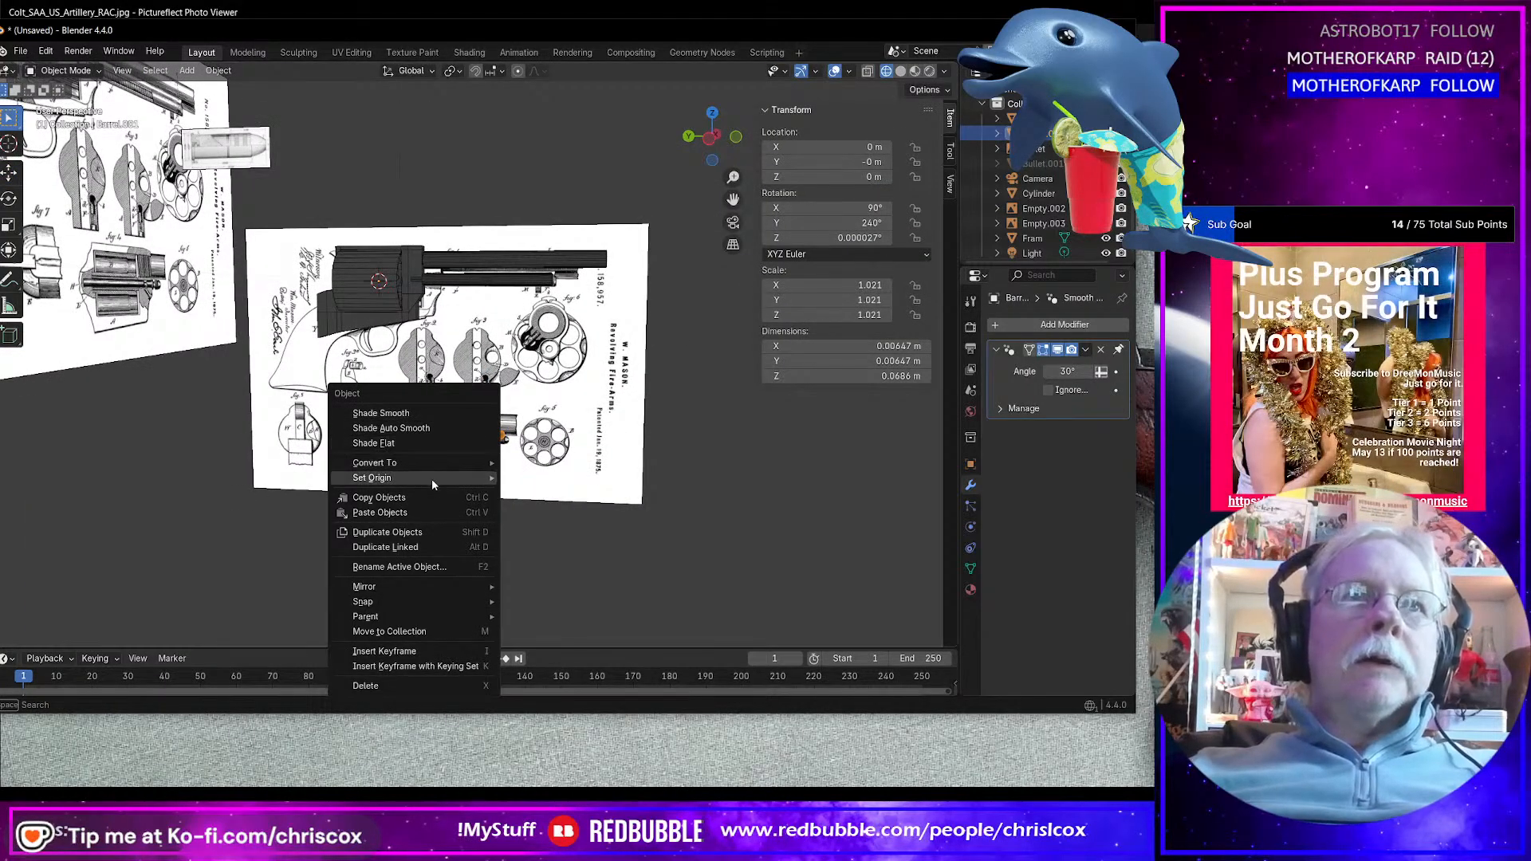
pyautogui.moveTo(433, 479)
pyautogui.click(576, 479)
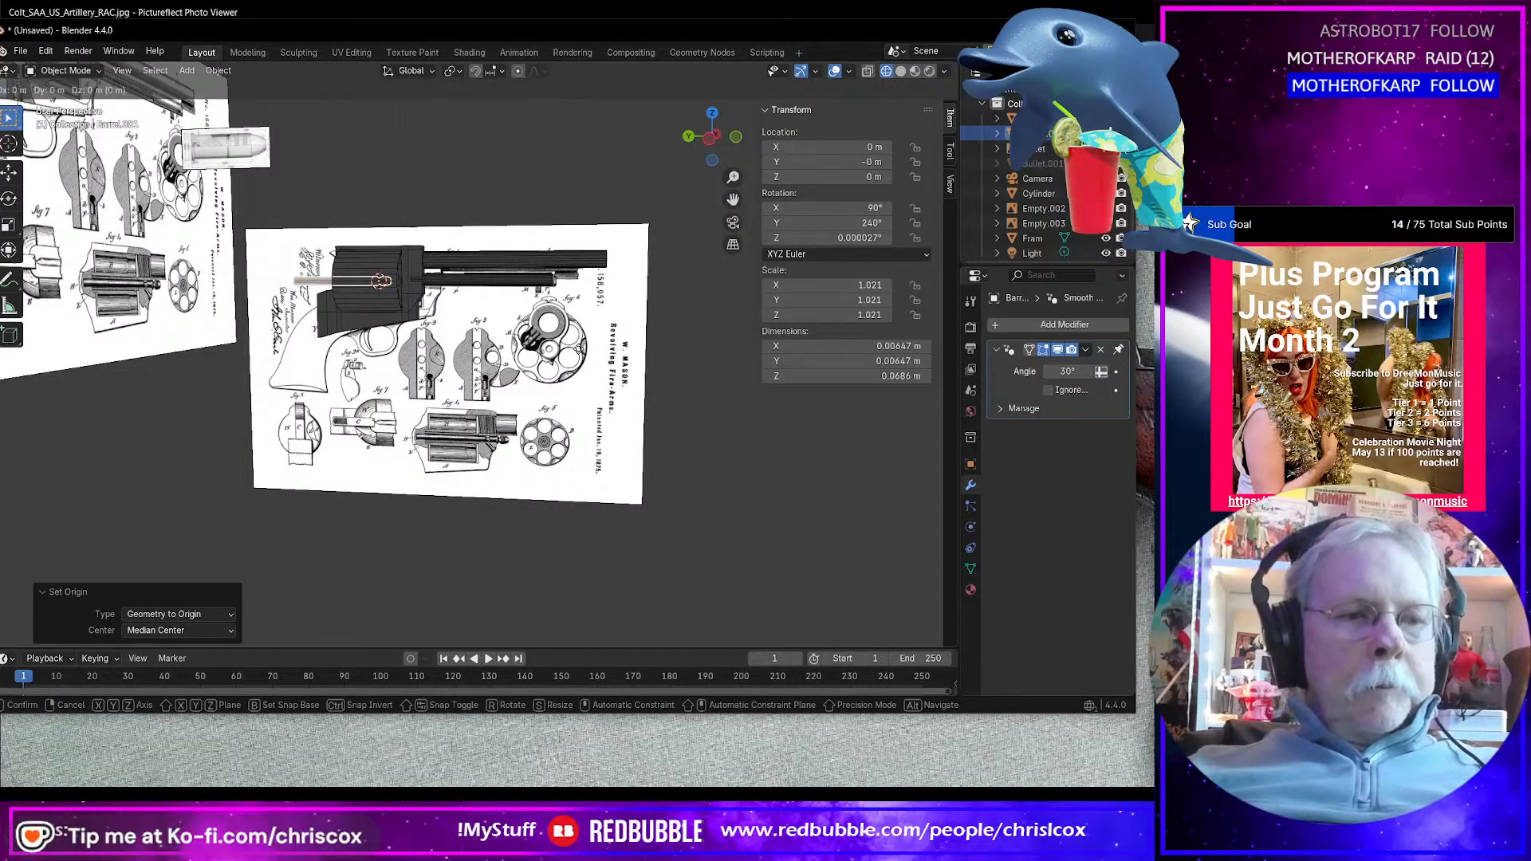
# Step: Slide the cylinder pin along the Y axis into the cylinder, to a Y location of about -0.034 m
pyautogui.press('y')
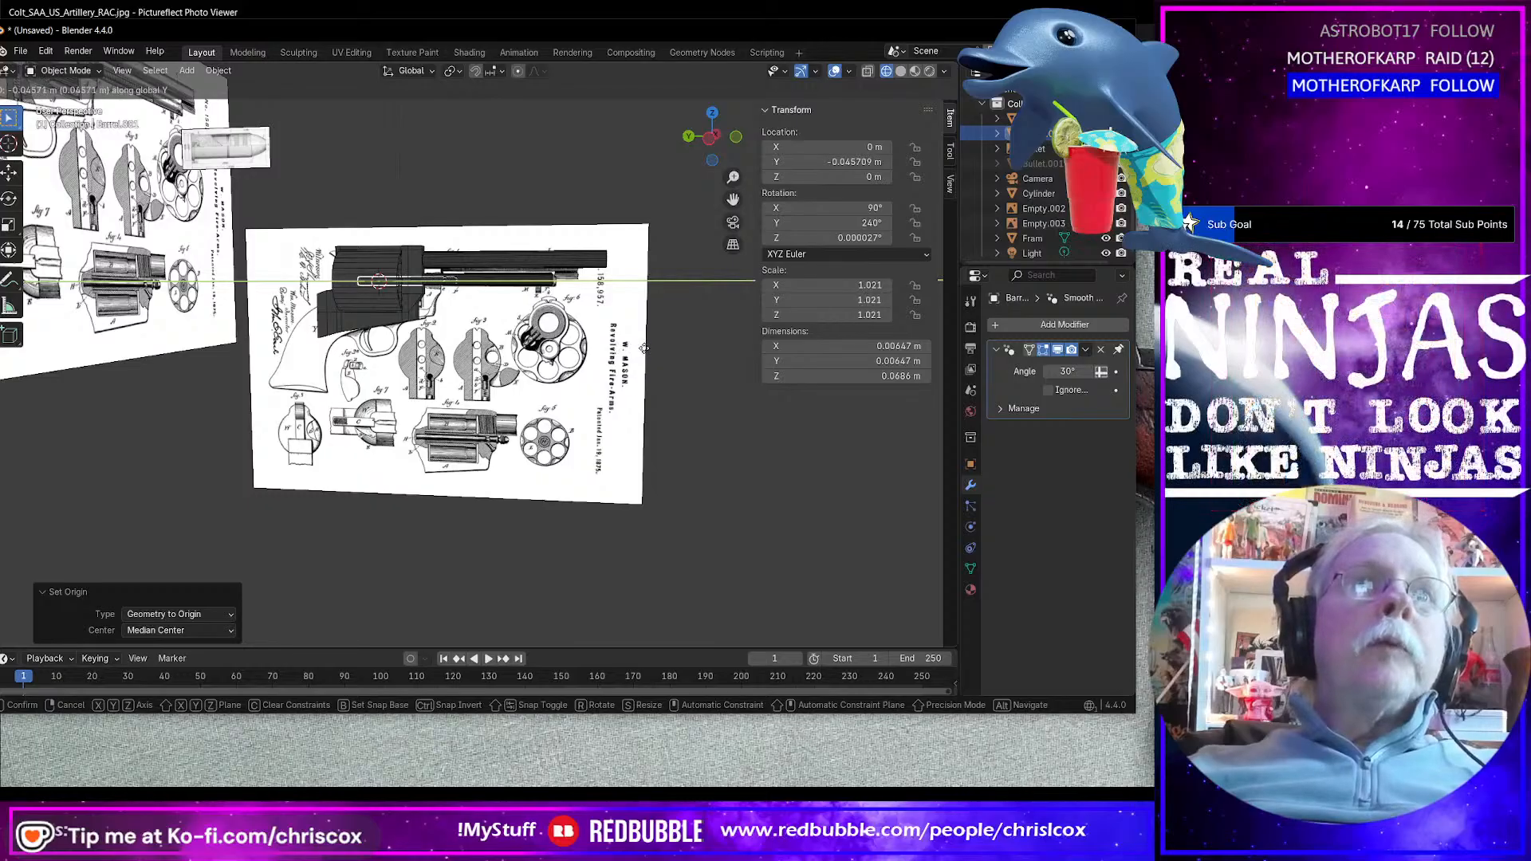
pyautogui.click(648, 348)
pyautogui.press('ctrl+KP_3')
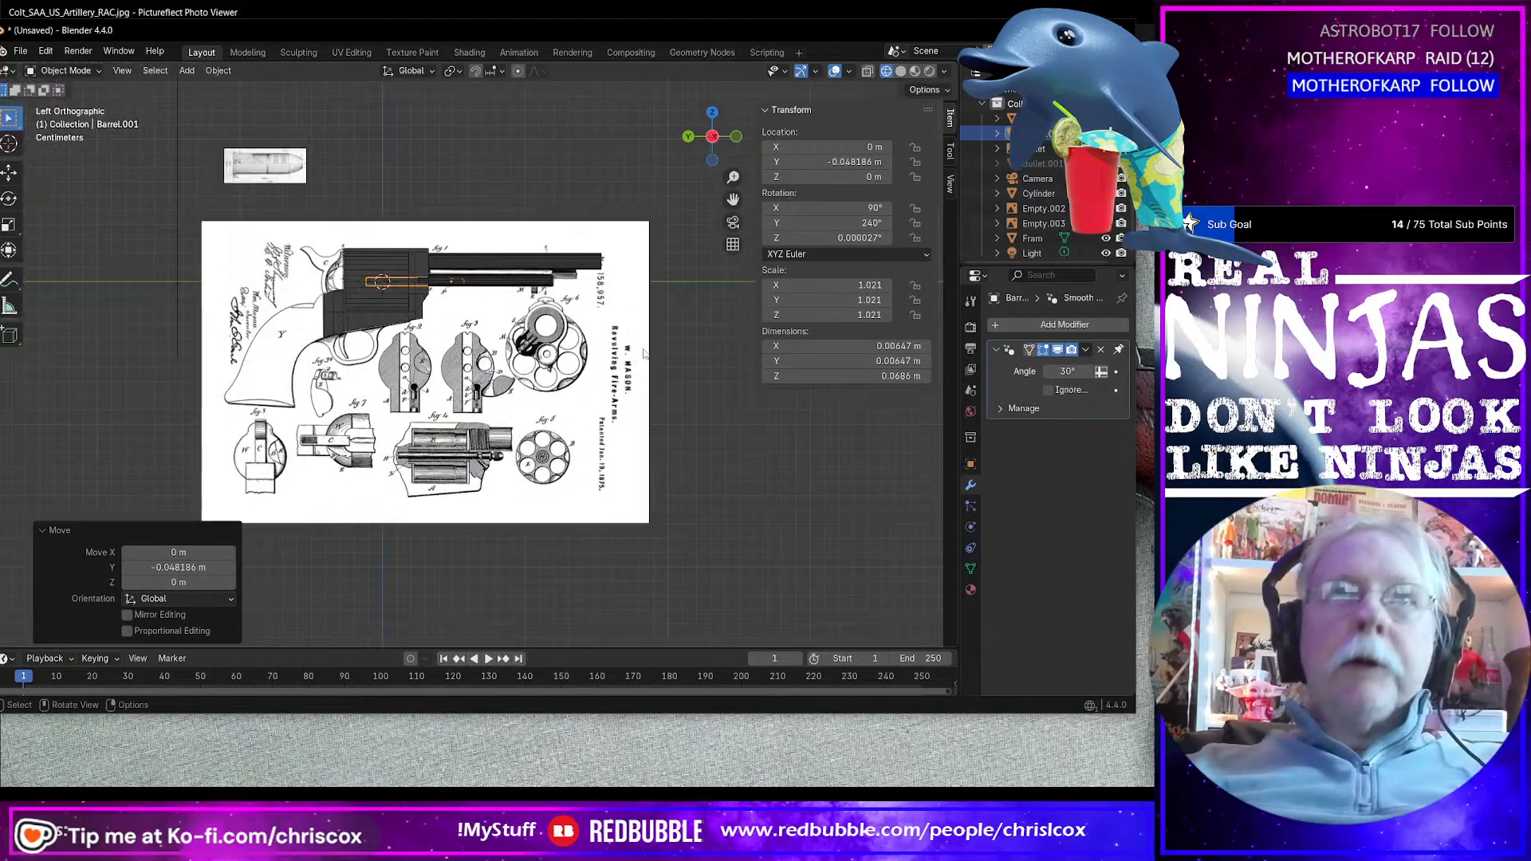
pyautogui.scroll(8, 539, 355)
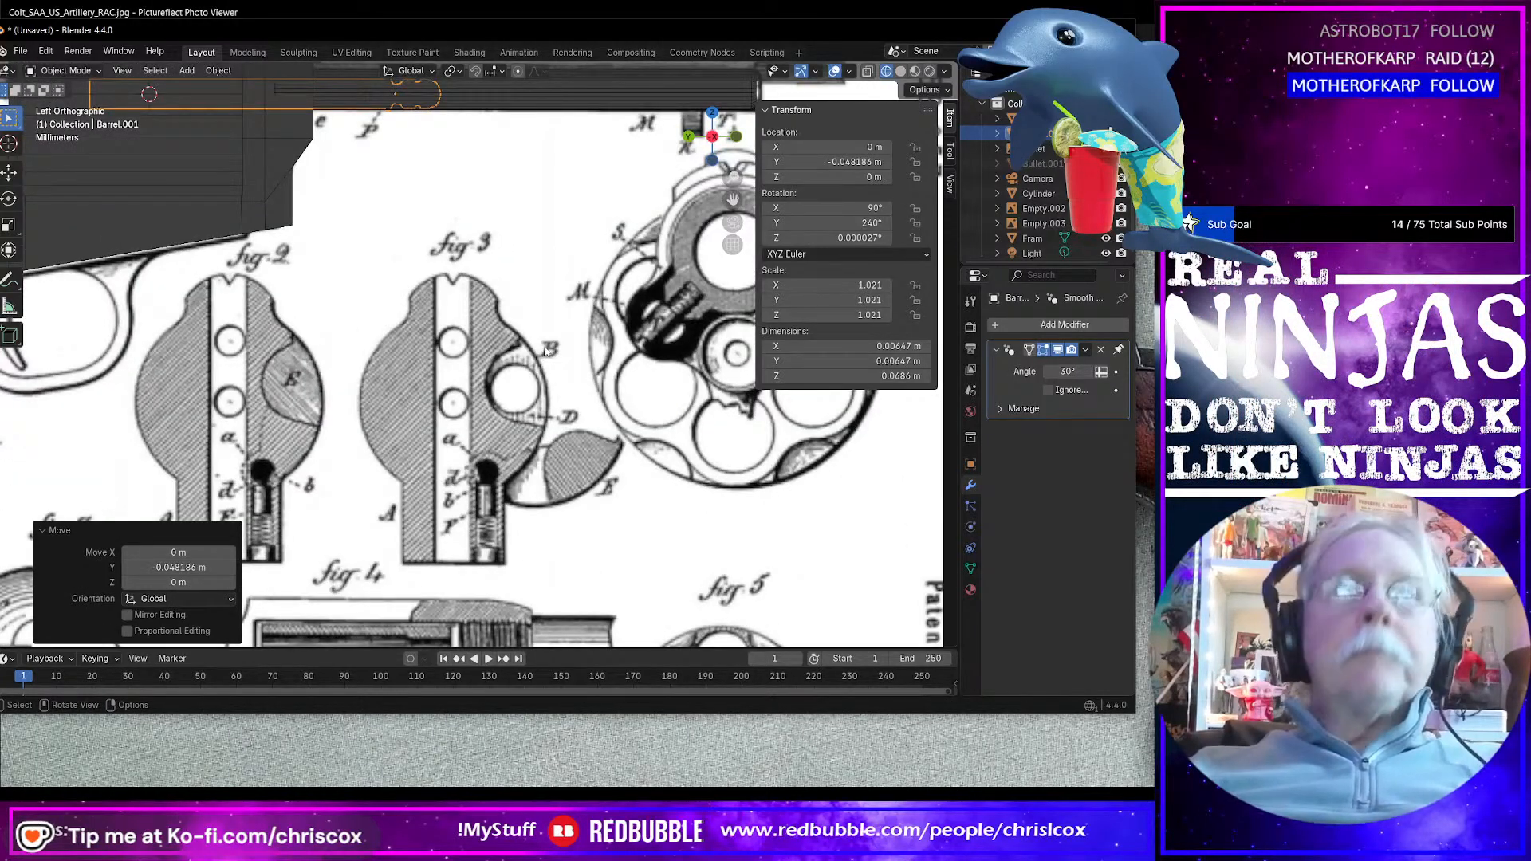
pyautogui.keyDown('shift'); pyautogui.moveTo(545, 351); pyautogui.dragTo(706, 672, button='middle'); pyautogui.keyUp('shift')
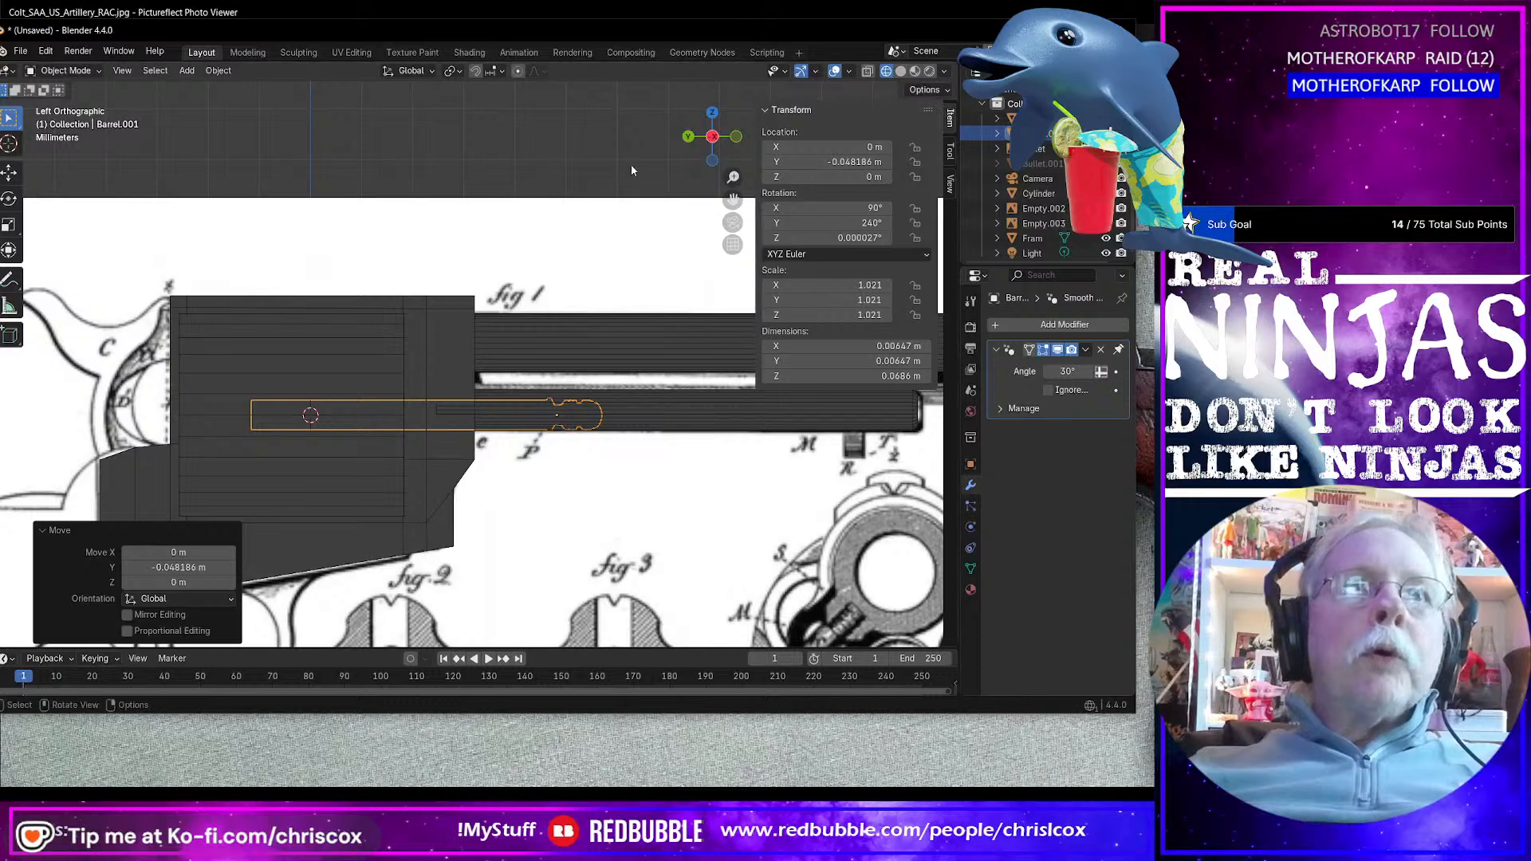
pyautogui.press('g')
pyautogui.press('y')
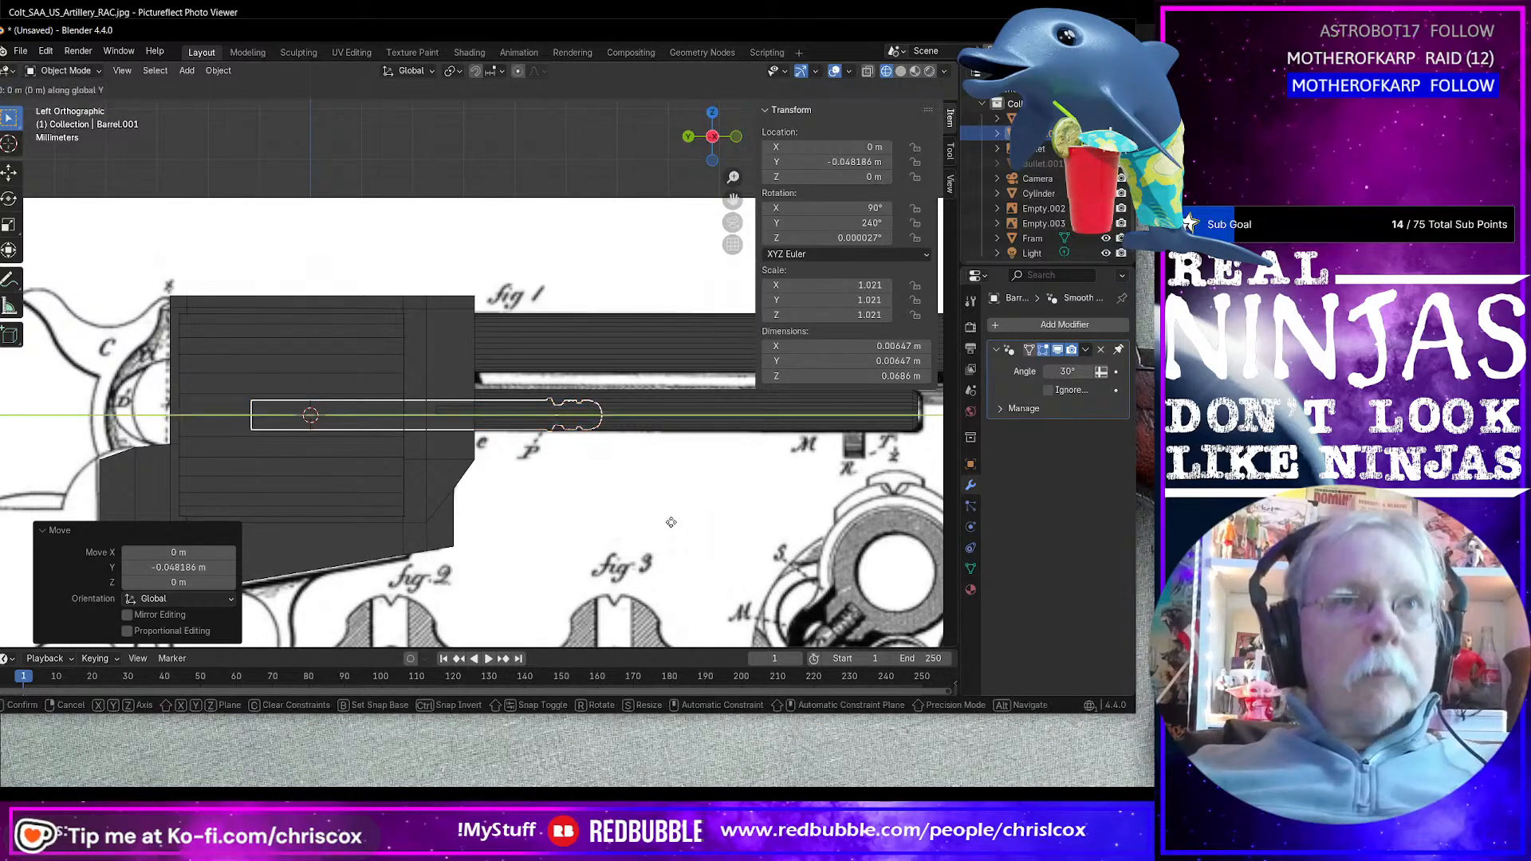
pyautogui.click(563, 524)
# Step: Select the whole lower tube of the barrel mesh and shift it about -0.0032 m along X beside the frame
pyautogui.moveTo(562, 524); pyautogui.dragTo(620, 441, button='middle')
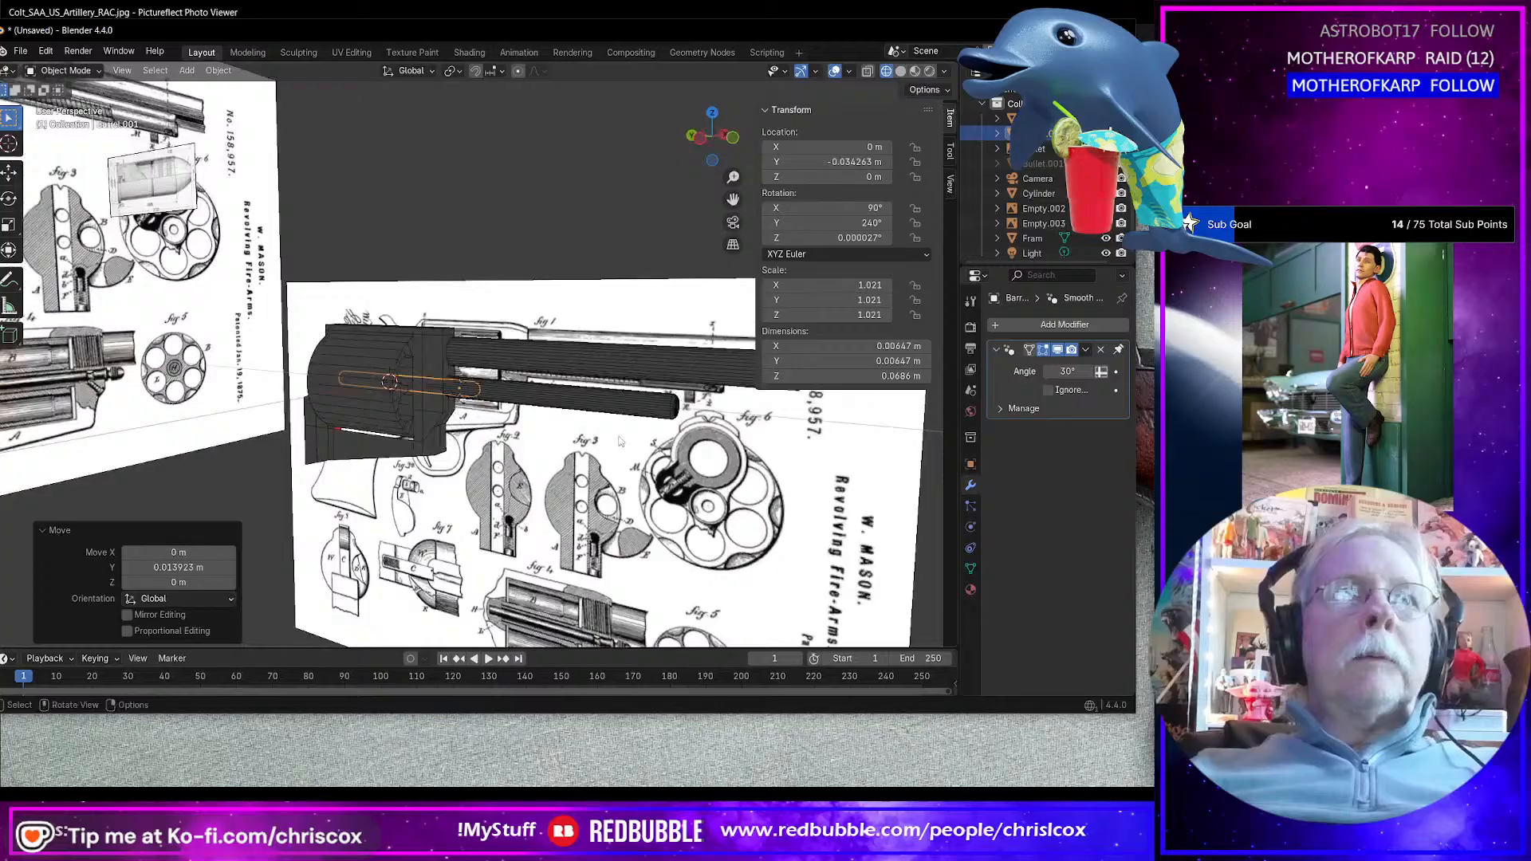
pyautogui.click(658, 405)
pyautogui.press('Tab')
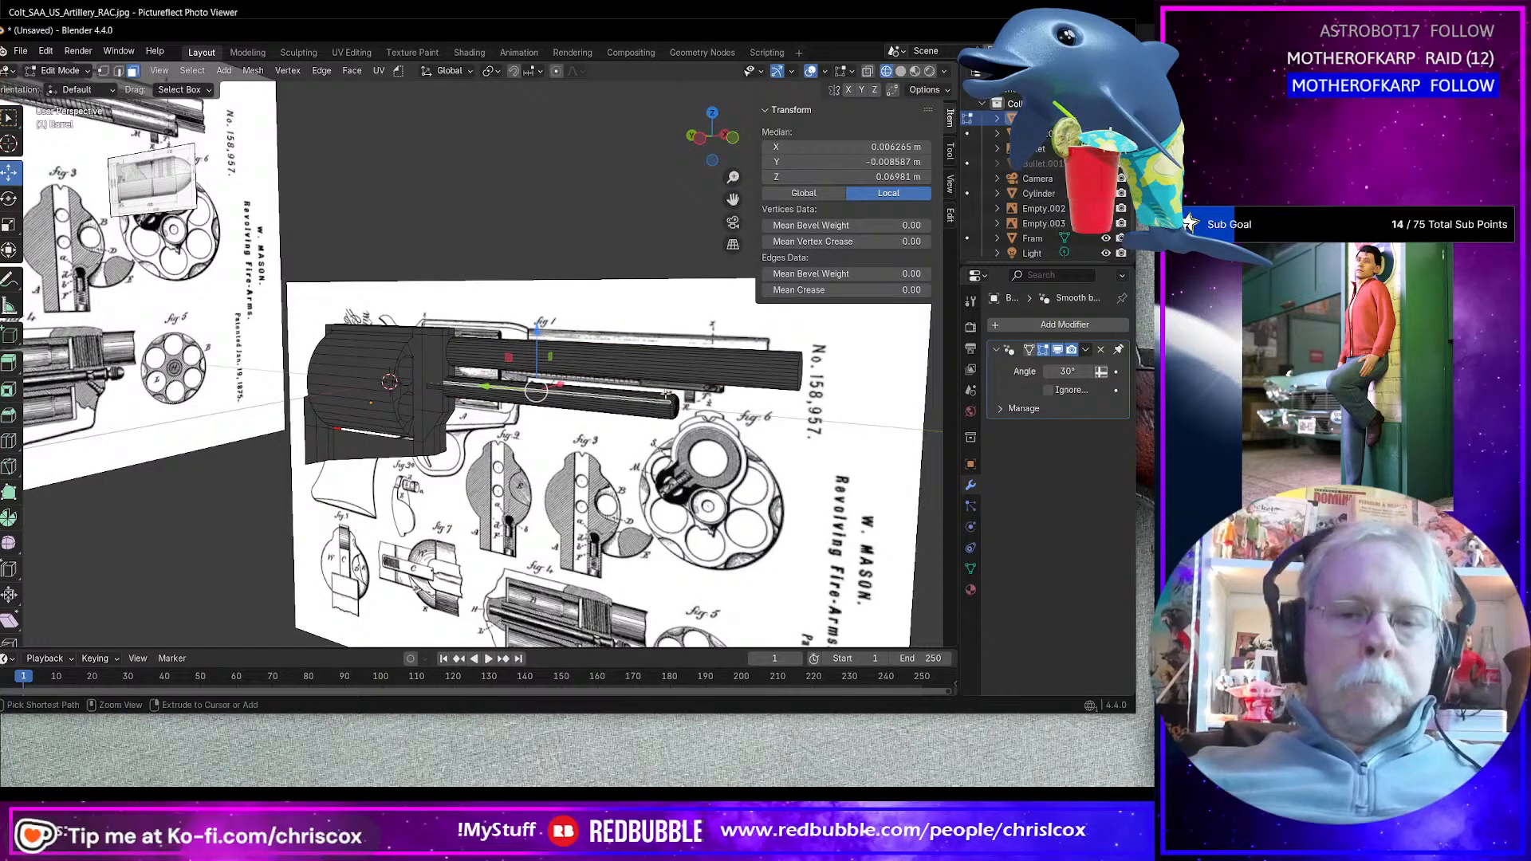
pyautogui.hotkey('ctrl', 'l')
pyautogui.press('KP_3')
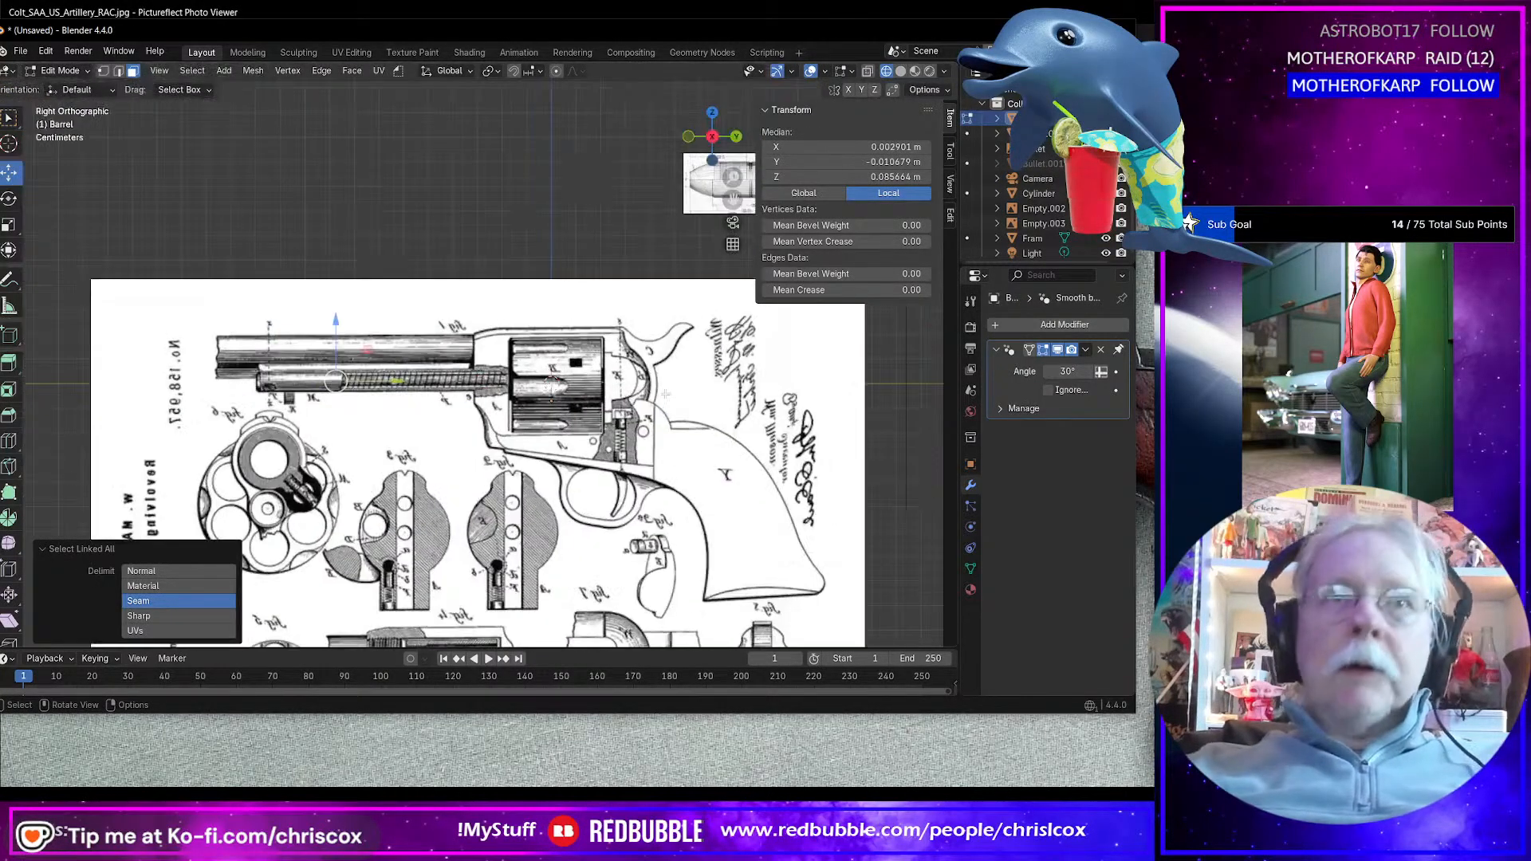
pyautogui.press('ctrl+KP_1')
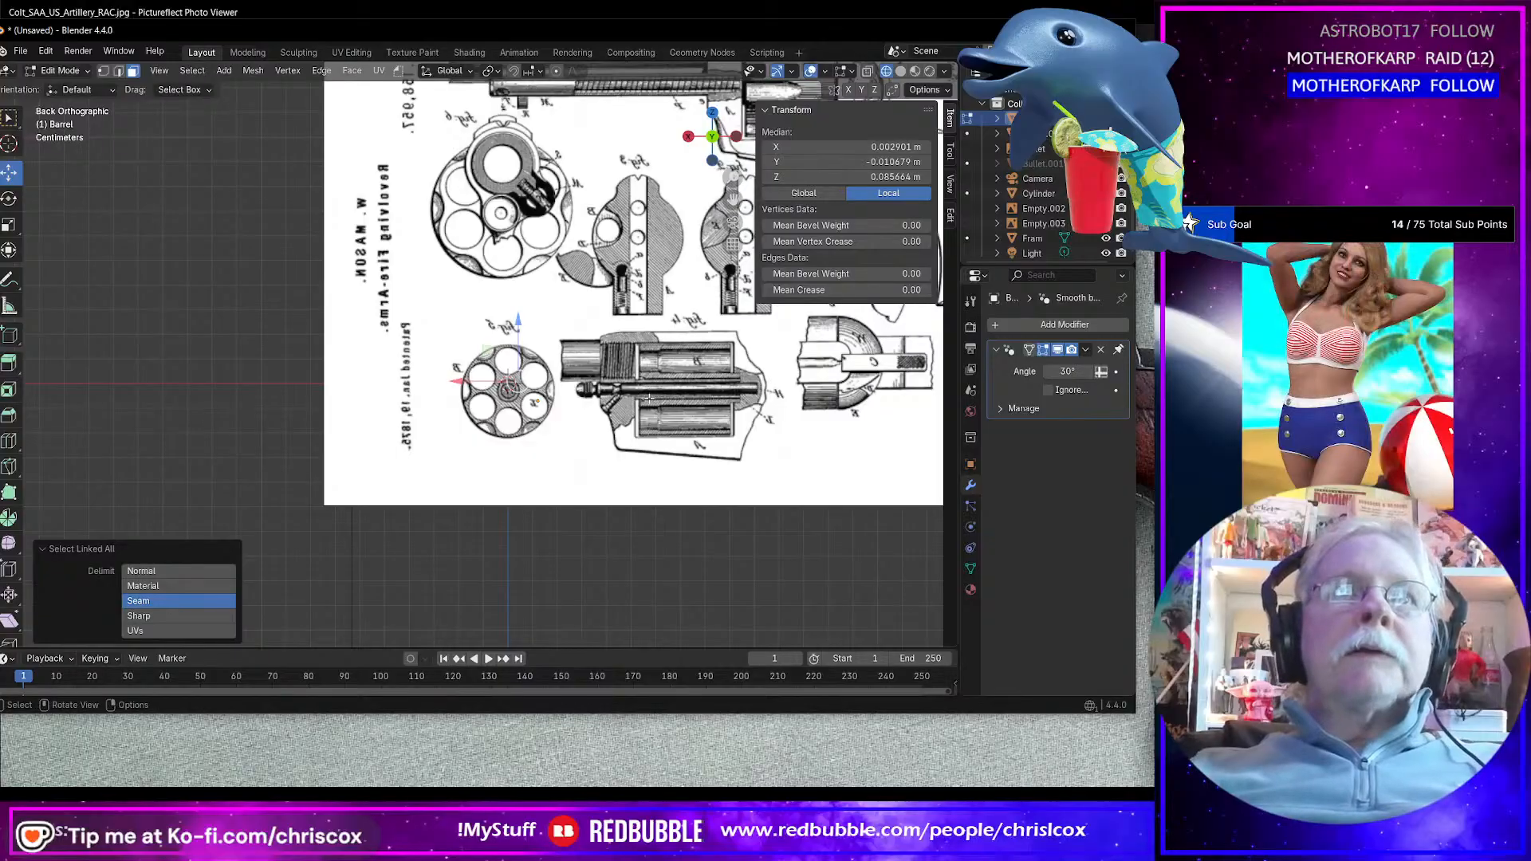
pyautogui.scroll(3, 650, 399)
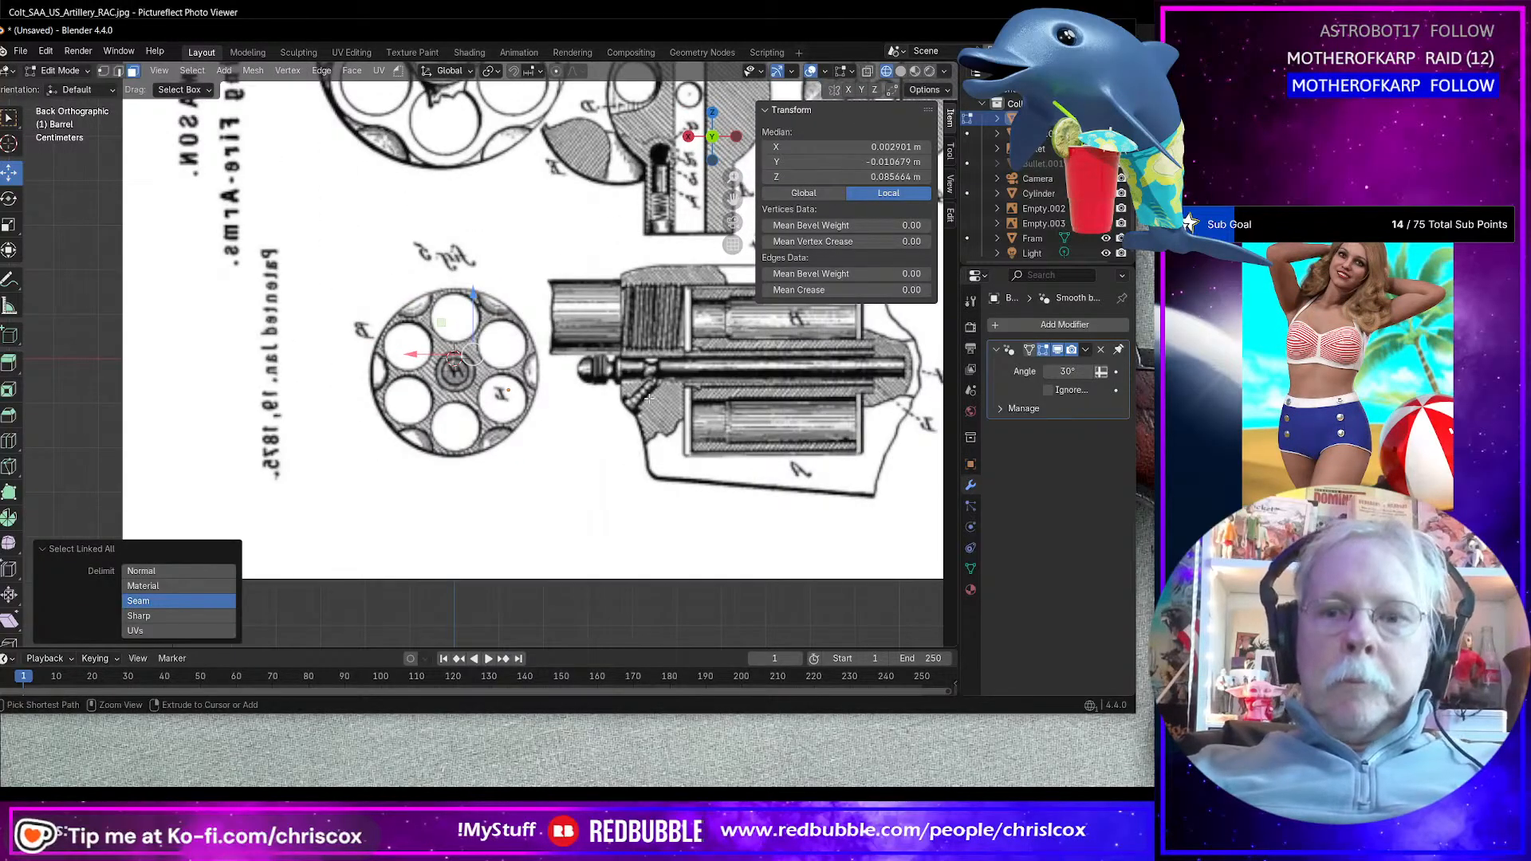
pyautogui.press('KP_1')
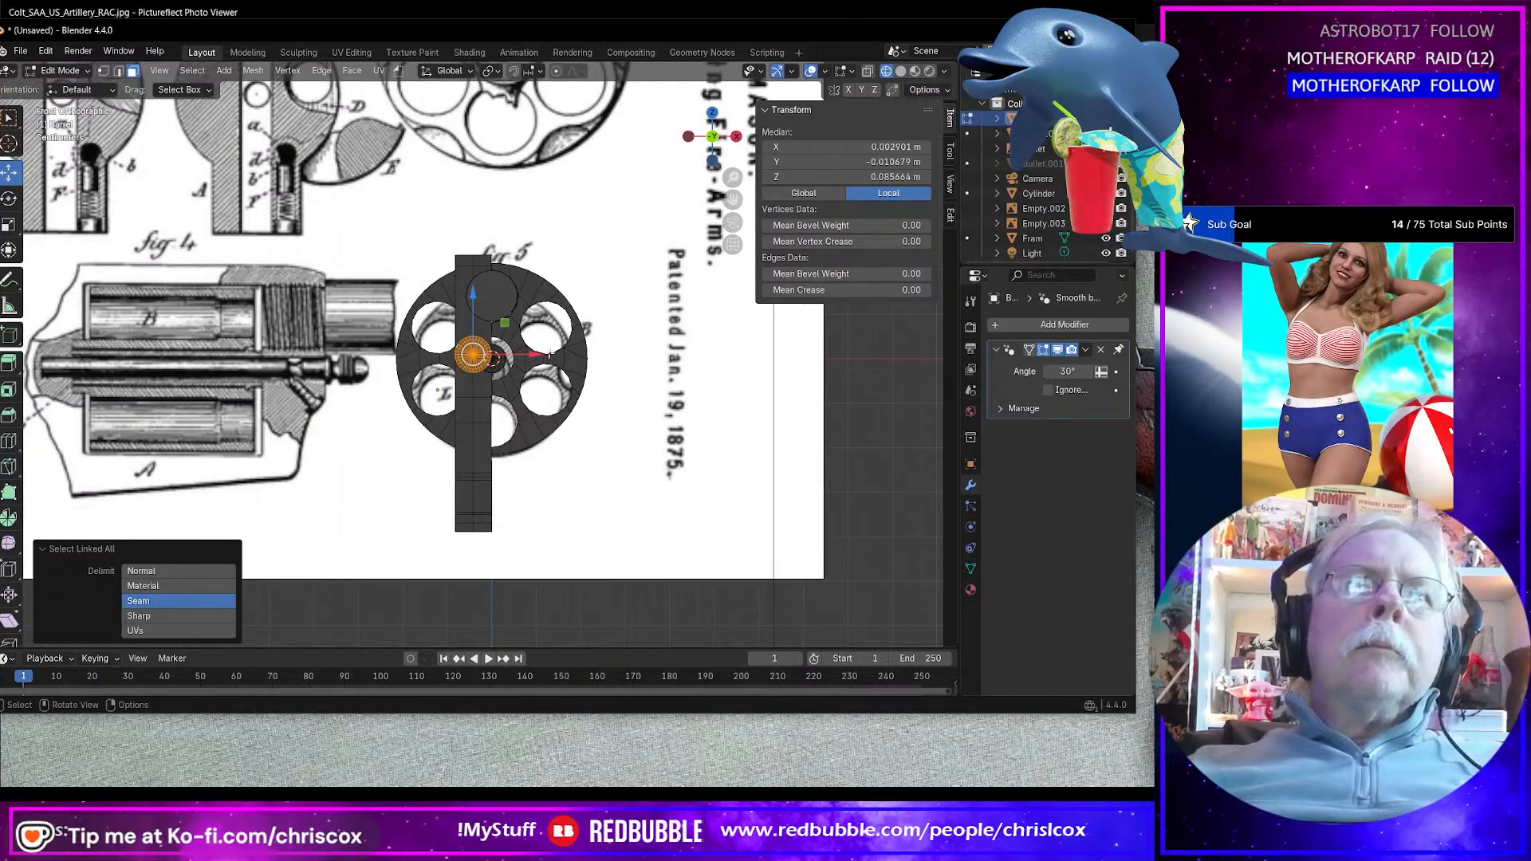
pyautogui.moveTo(543, 353); pyautogui.dragTo(529, 355)
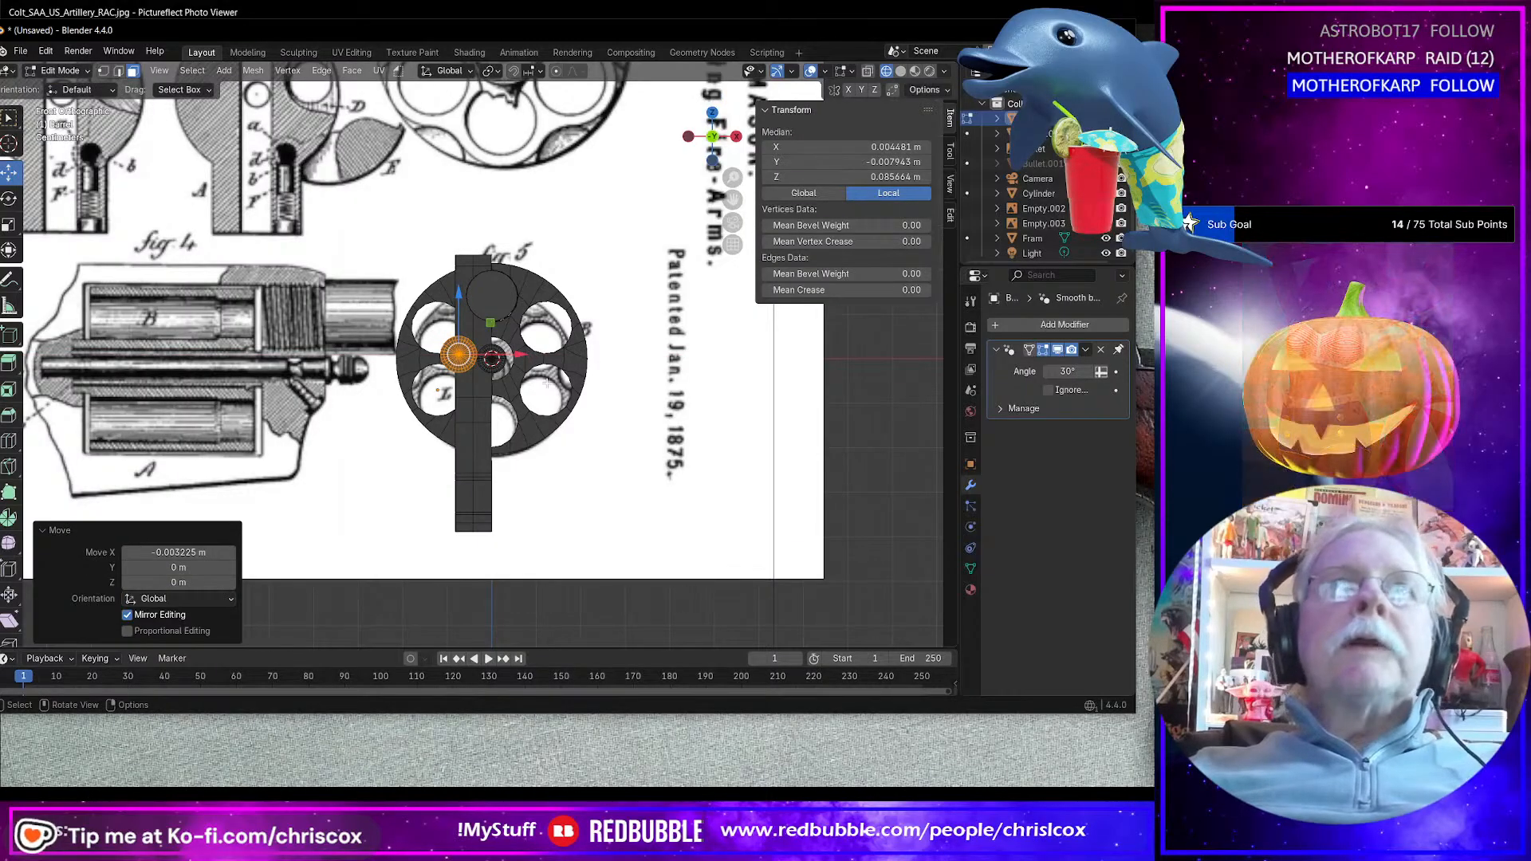
# Step: Check the ejector tube in the Colt_SAA_US_Artillery_RAC.jpg and Colt_SAA_SAPD_No_71.jpg reference photos, and return to Blender
pyautogui.moveTo(544, 384); pyautogui.dragTo(630, 461, button='middle')
pyautogui.hotkey('alt', 'Tab')
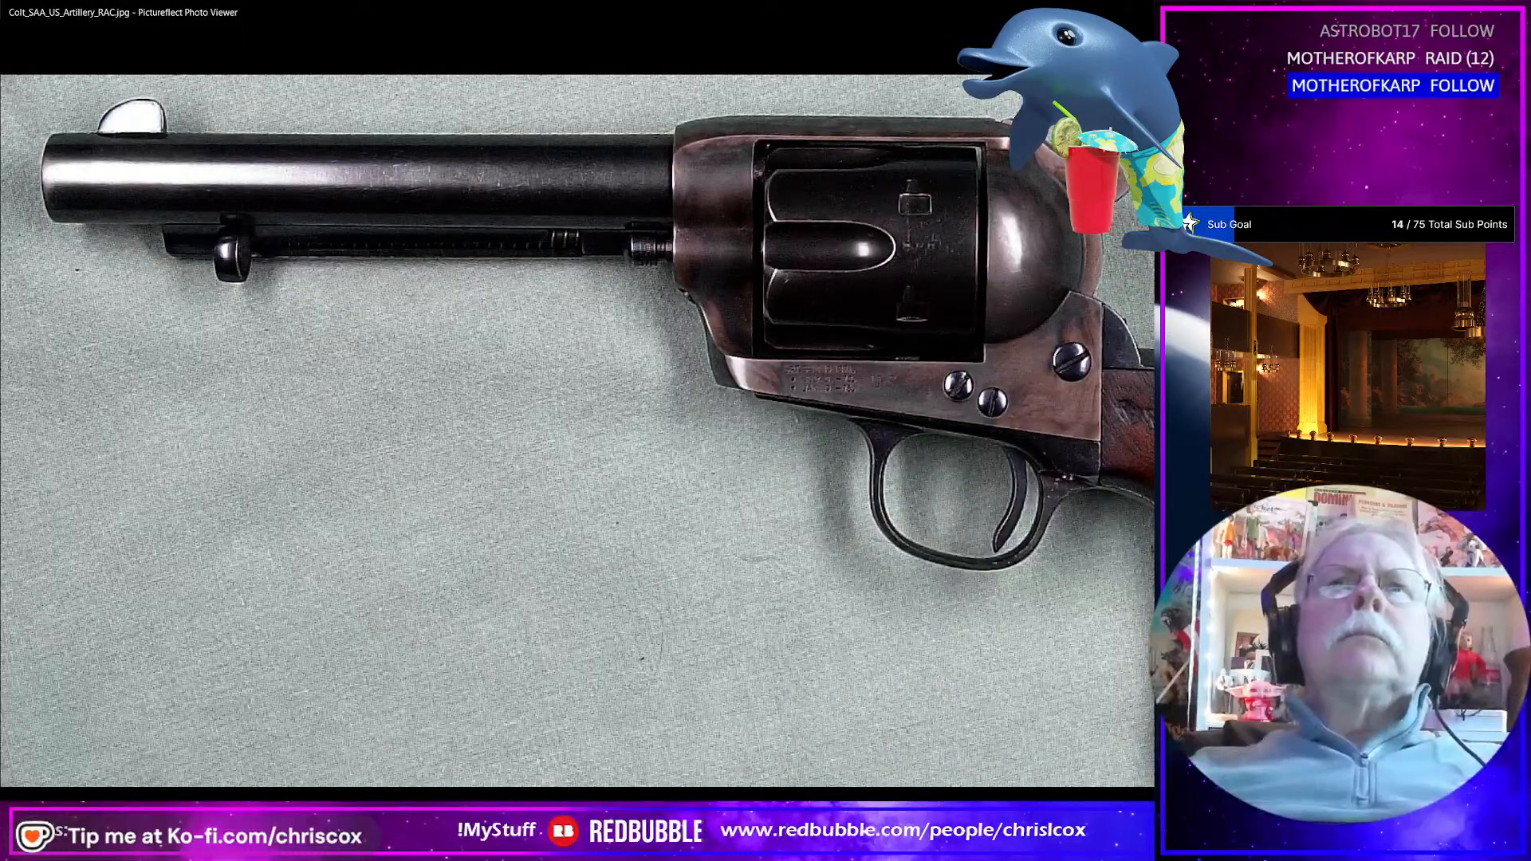
pyautogui.press('Right')
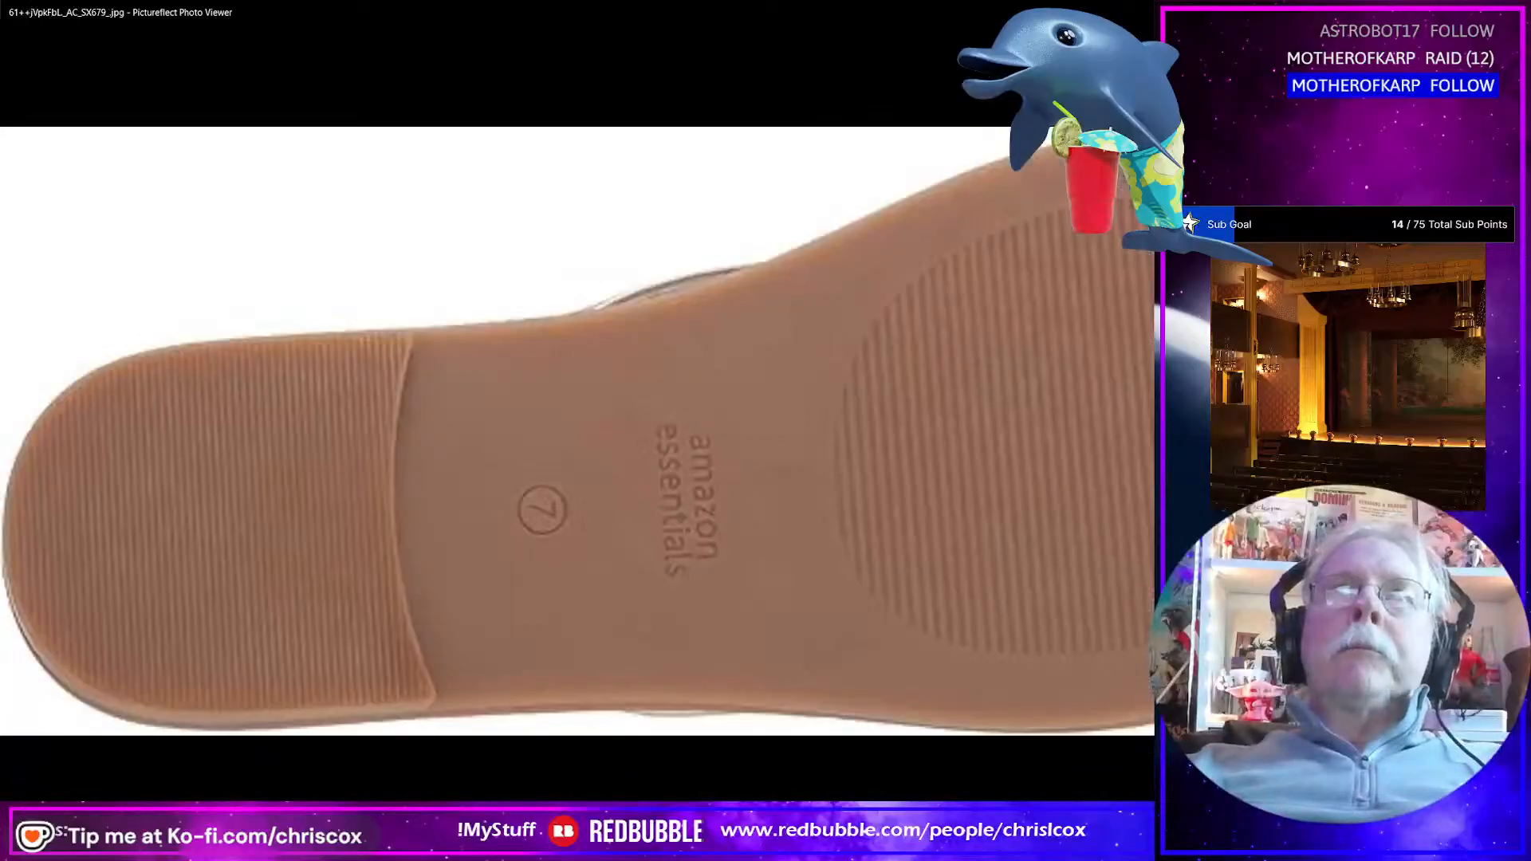
pyautogui.press('Left')
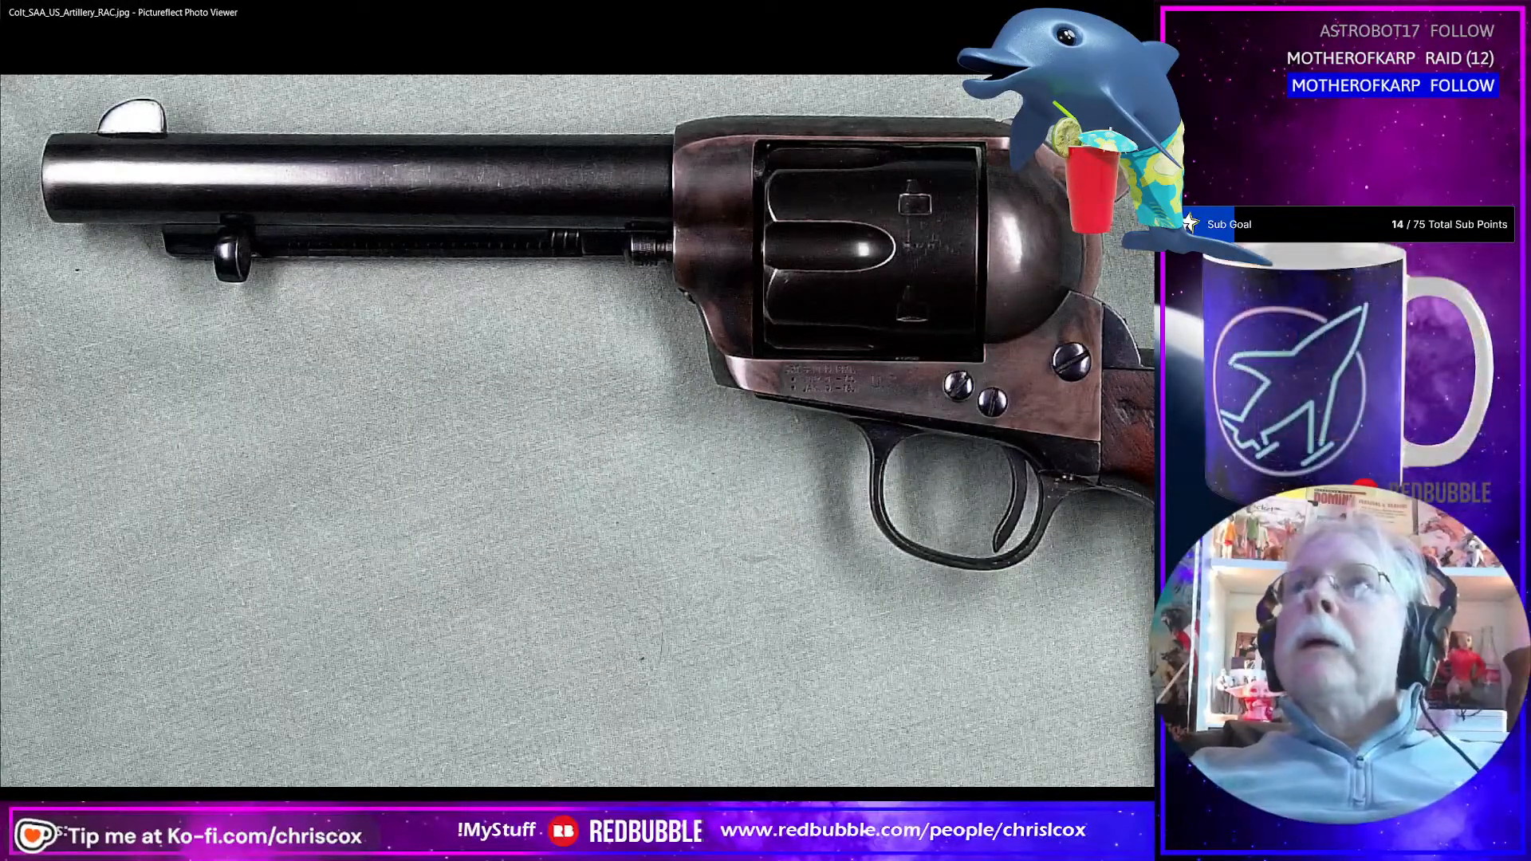
pyautogui.press('Escape')
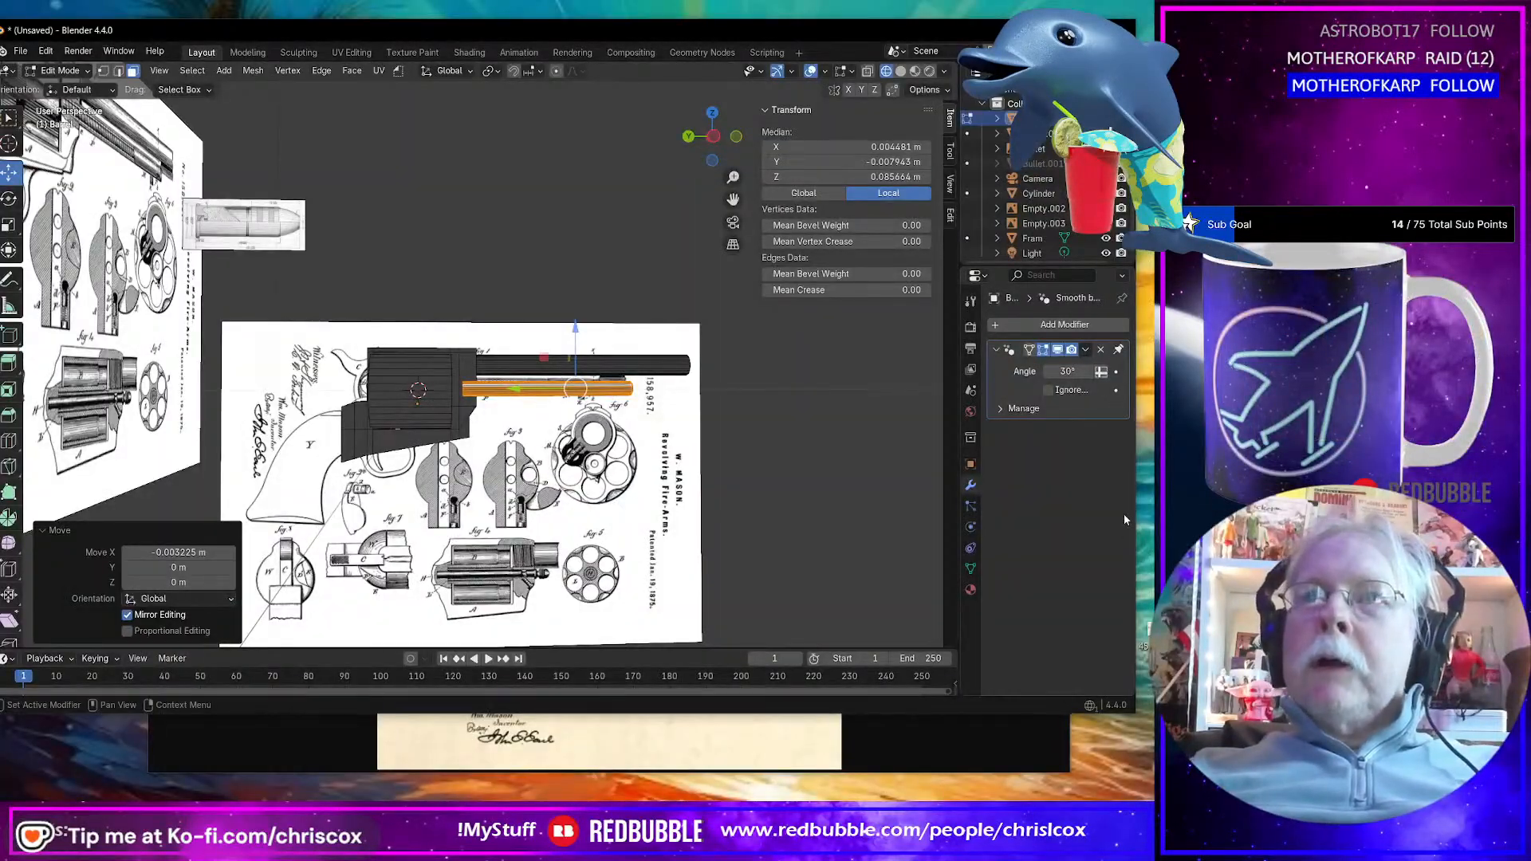
pyautogui.moveTo(977, 28); pyautogui.dragTo(869, 17)
pyautogui.doubleClick(1108, 478)
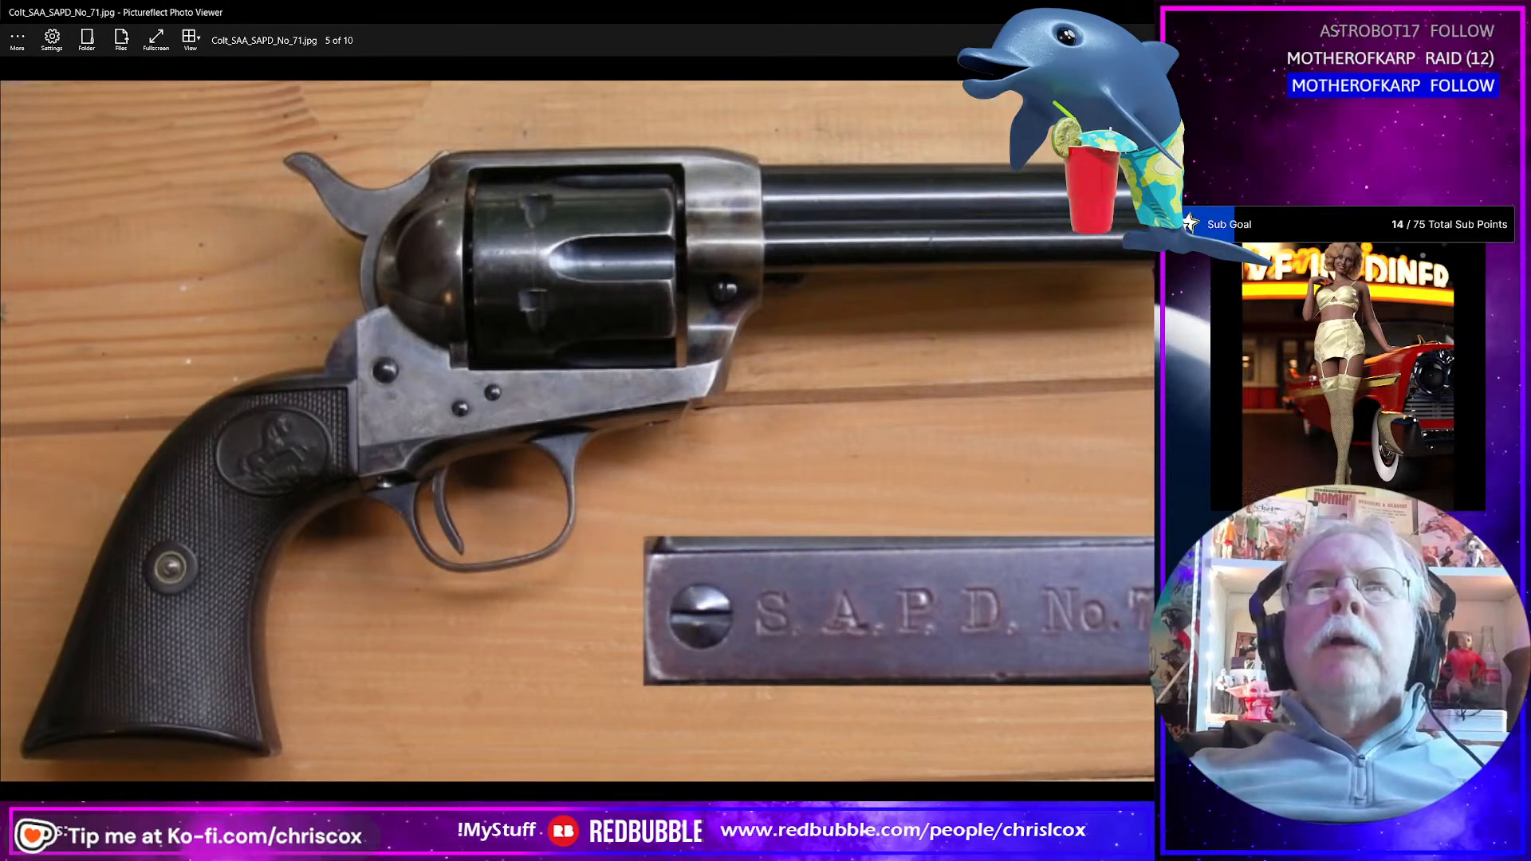
pyautogui.hotkey('alt', 'Tab')
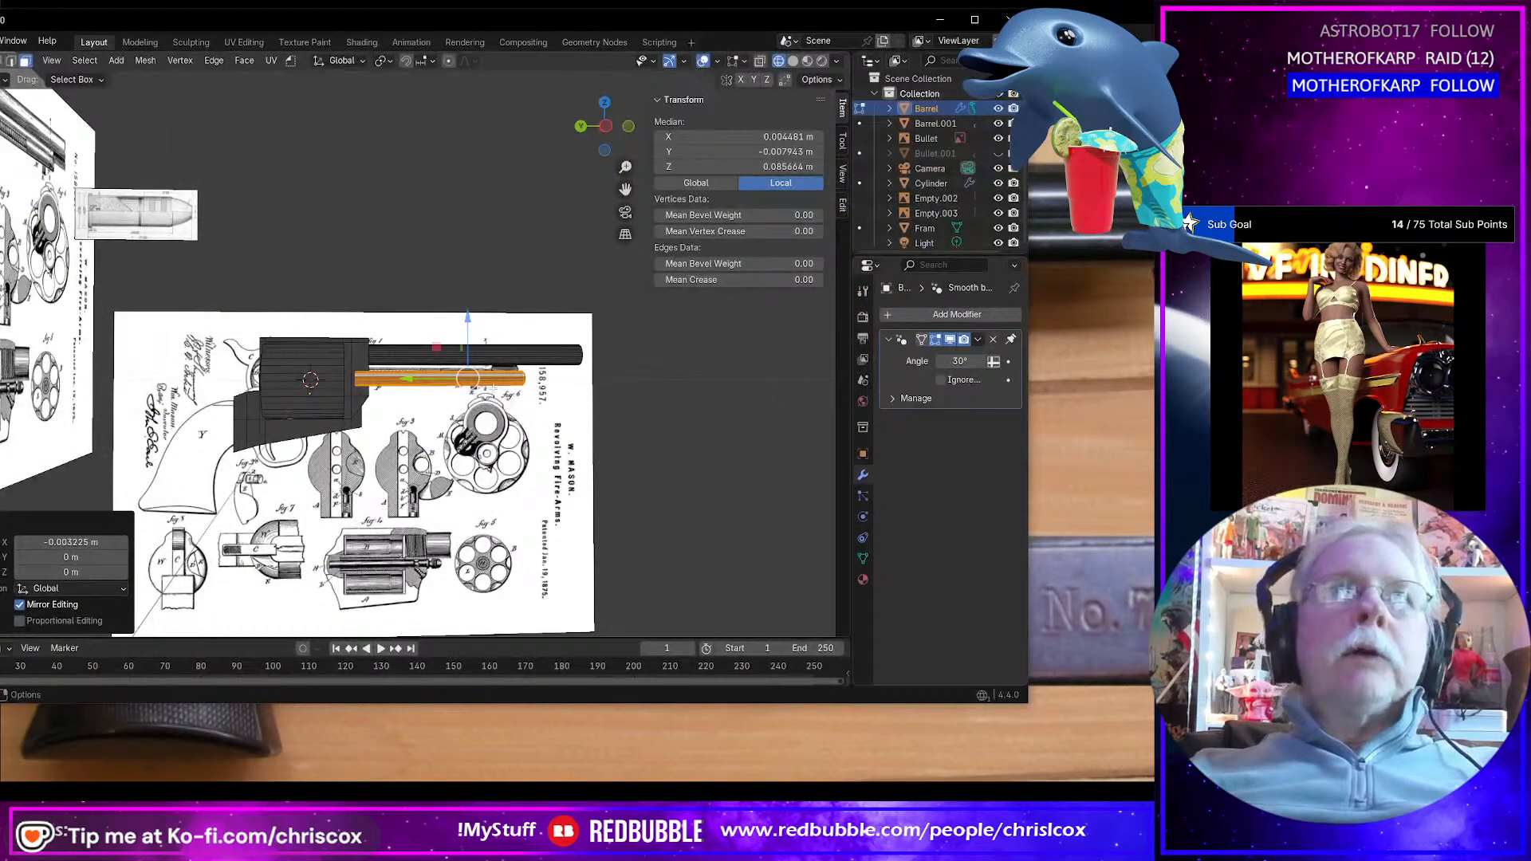
pyautogui.hotkey('alt', 'Tab')
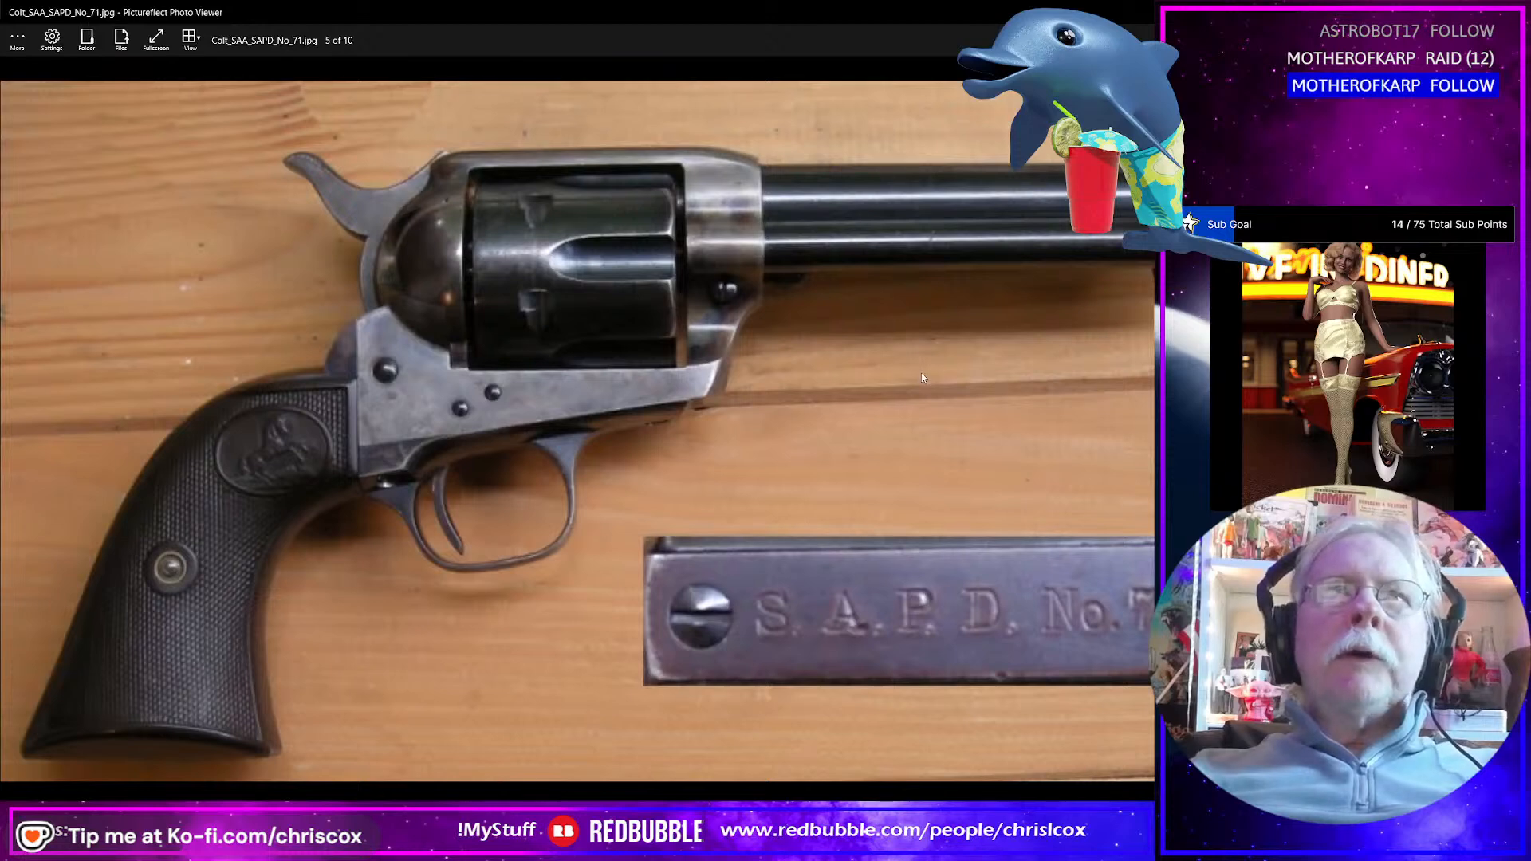
pyautogui.hotkey('alt', 'Tab')
# Step: Select the entire upper barrel tube and scale it uniformly by 1.097
pyautogui.click(531, 358)
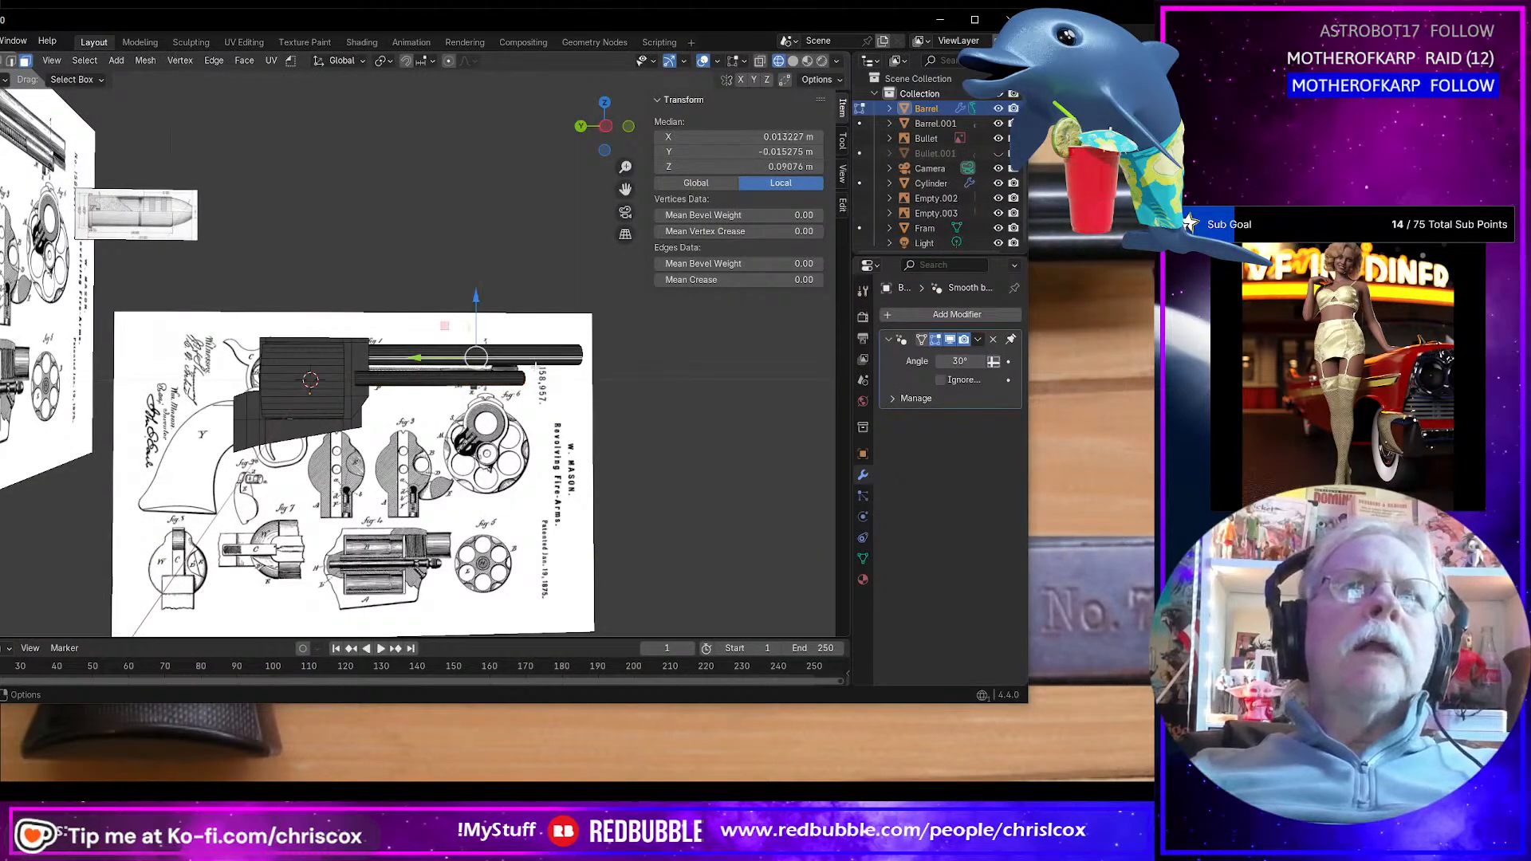
pyautogui.scroll(-3, 535, 366)
pyautogui.scroll(10, 536, 367)
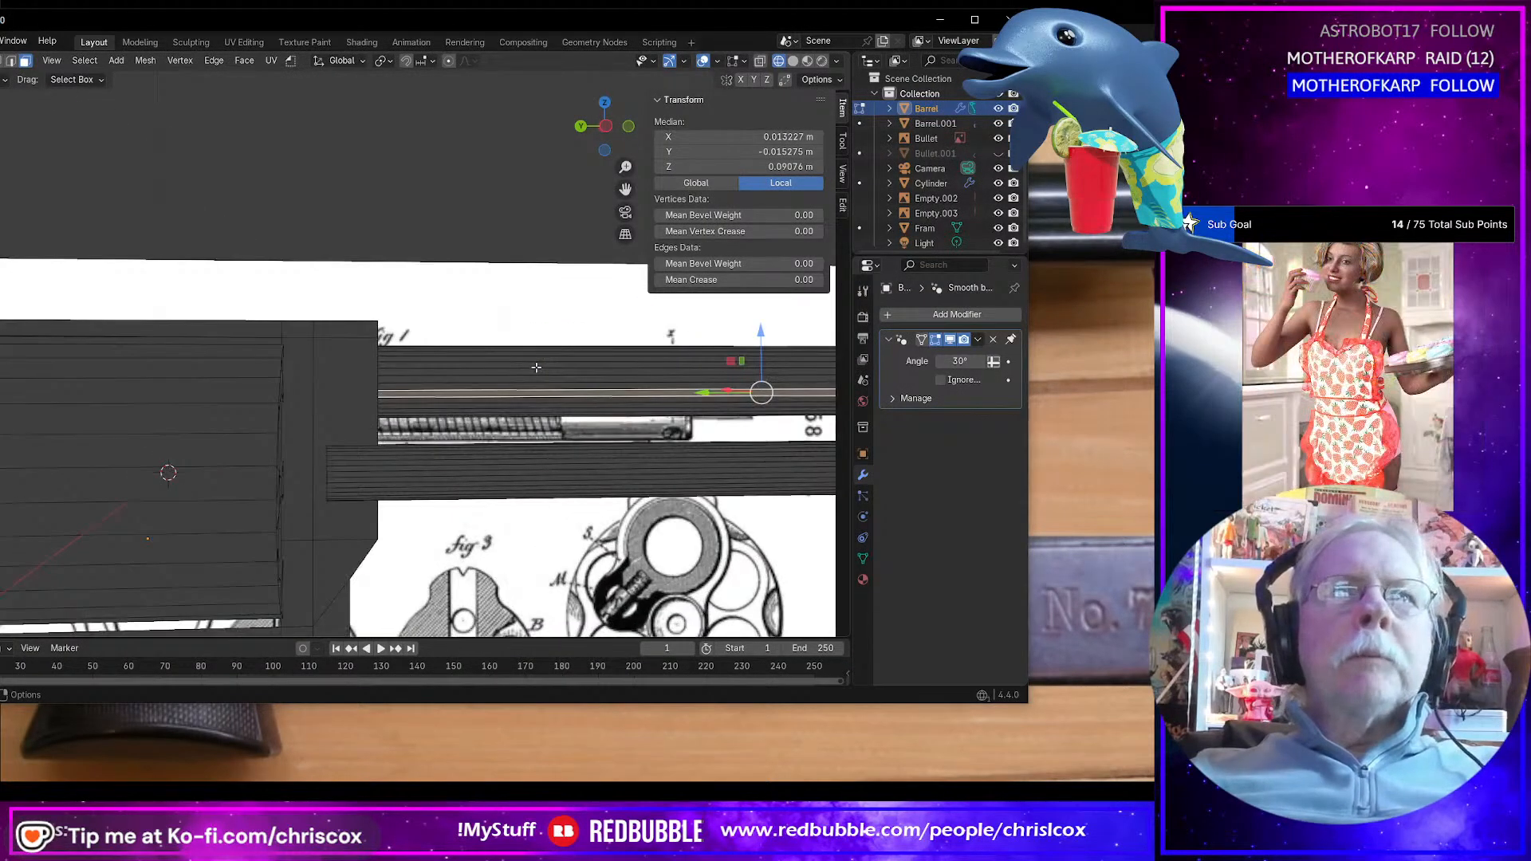
pyautogui.hotkey('ctrl', 'l')
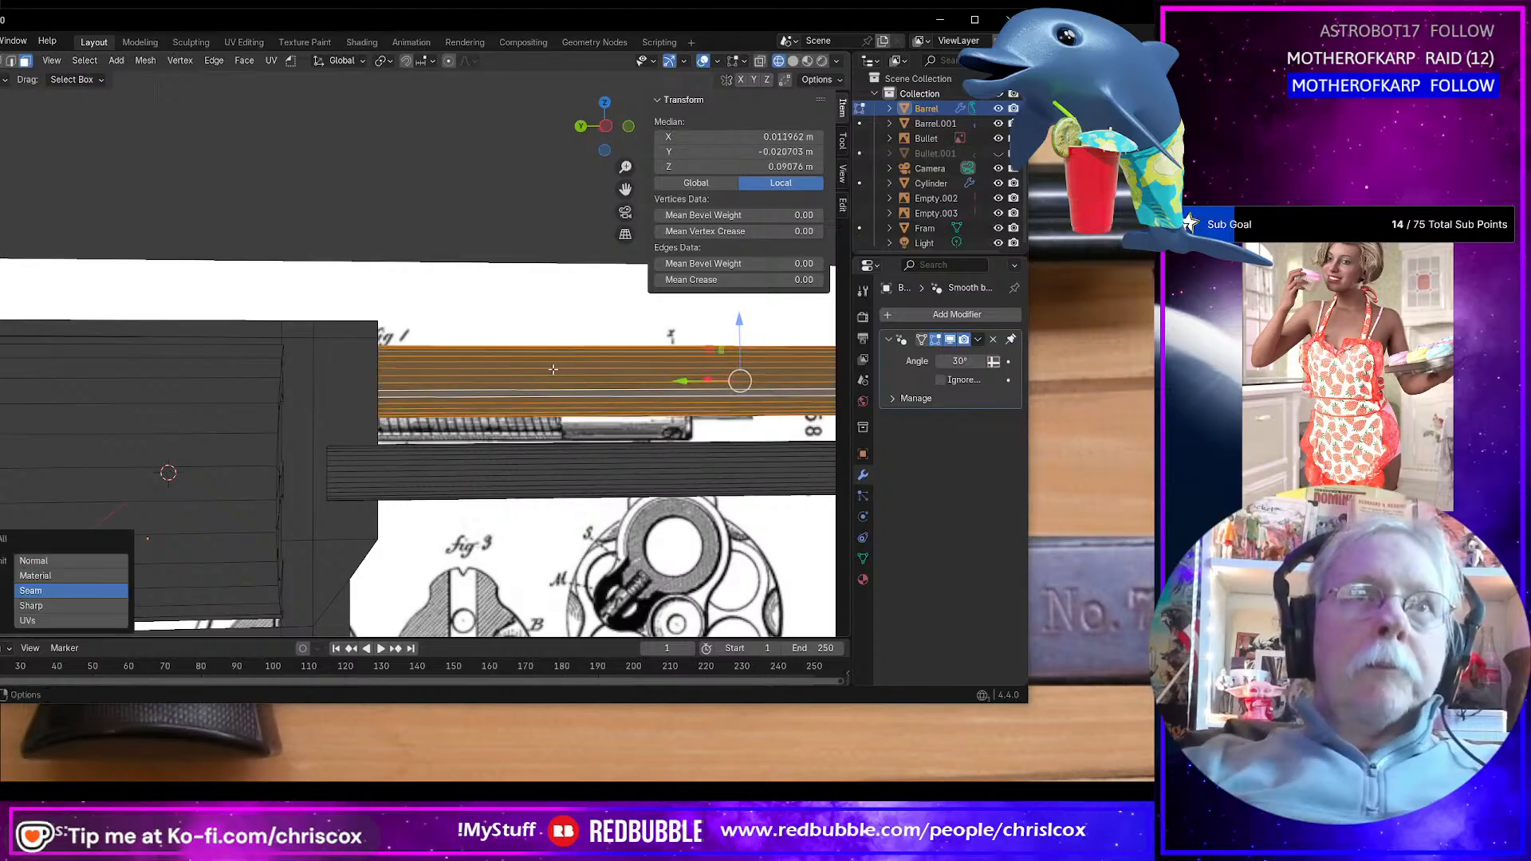
pyautogui.moveTo(739, 319); pyautogui.dragTo(736, 234)
pyautogui.hotkey('ctrl', 'z')
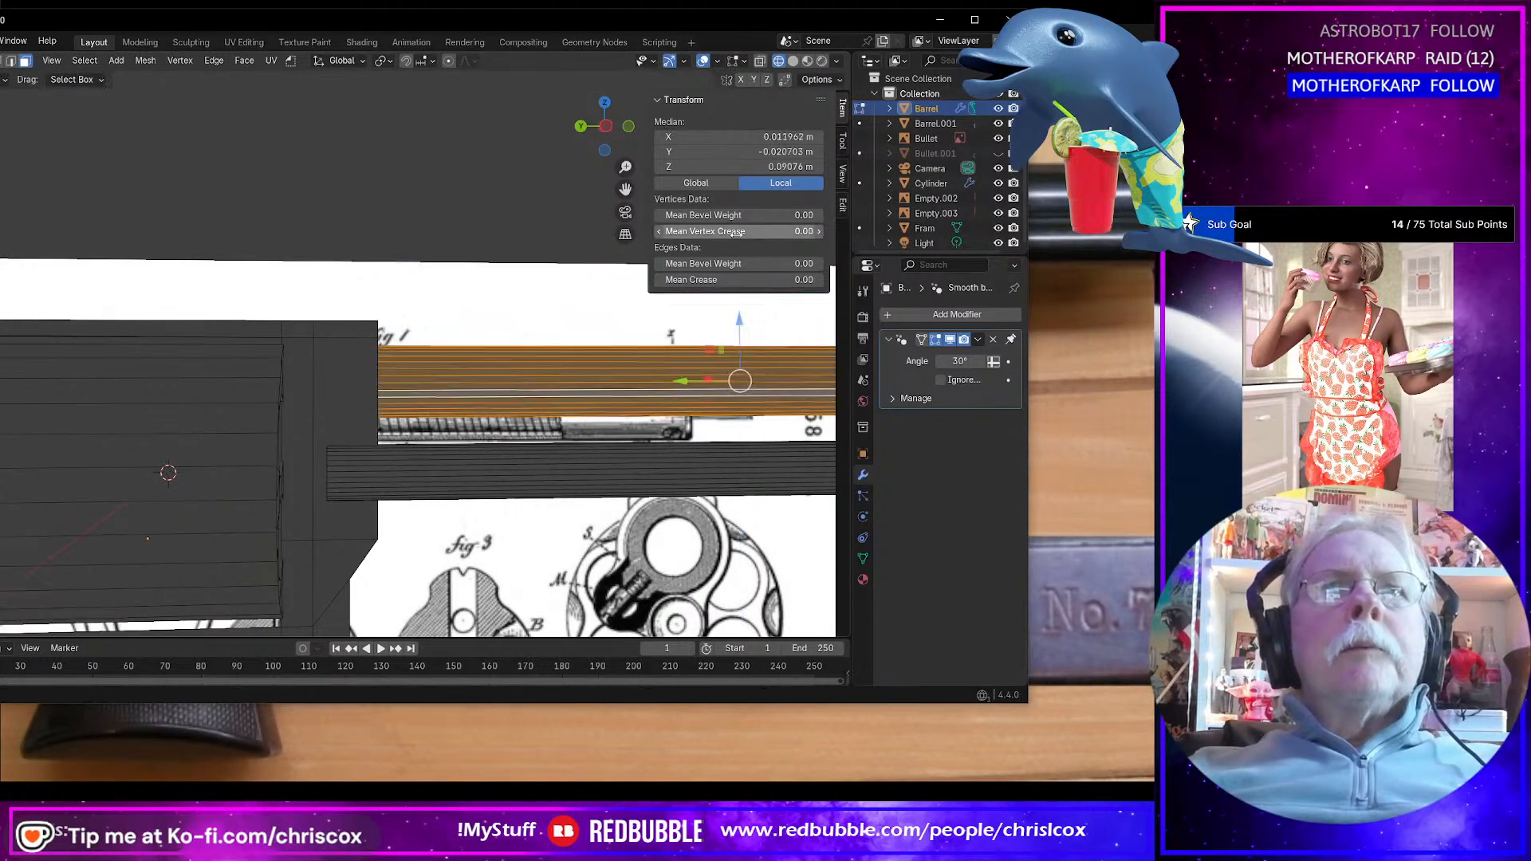
pyautogui.press('s')
pyautogui.click(773, 437)
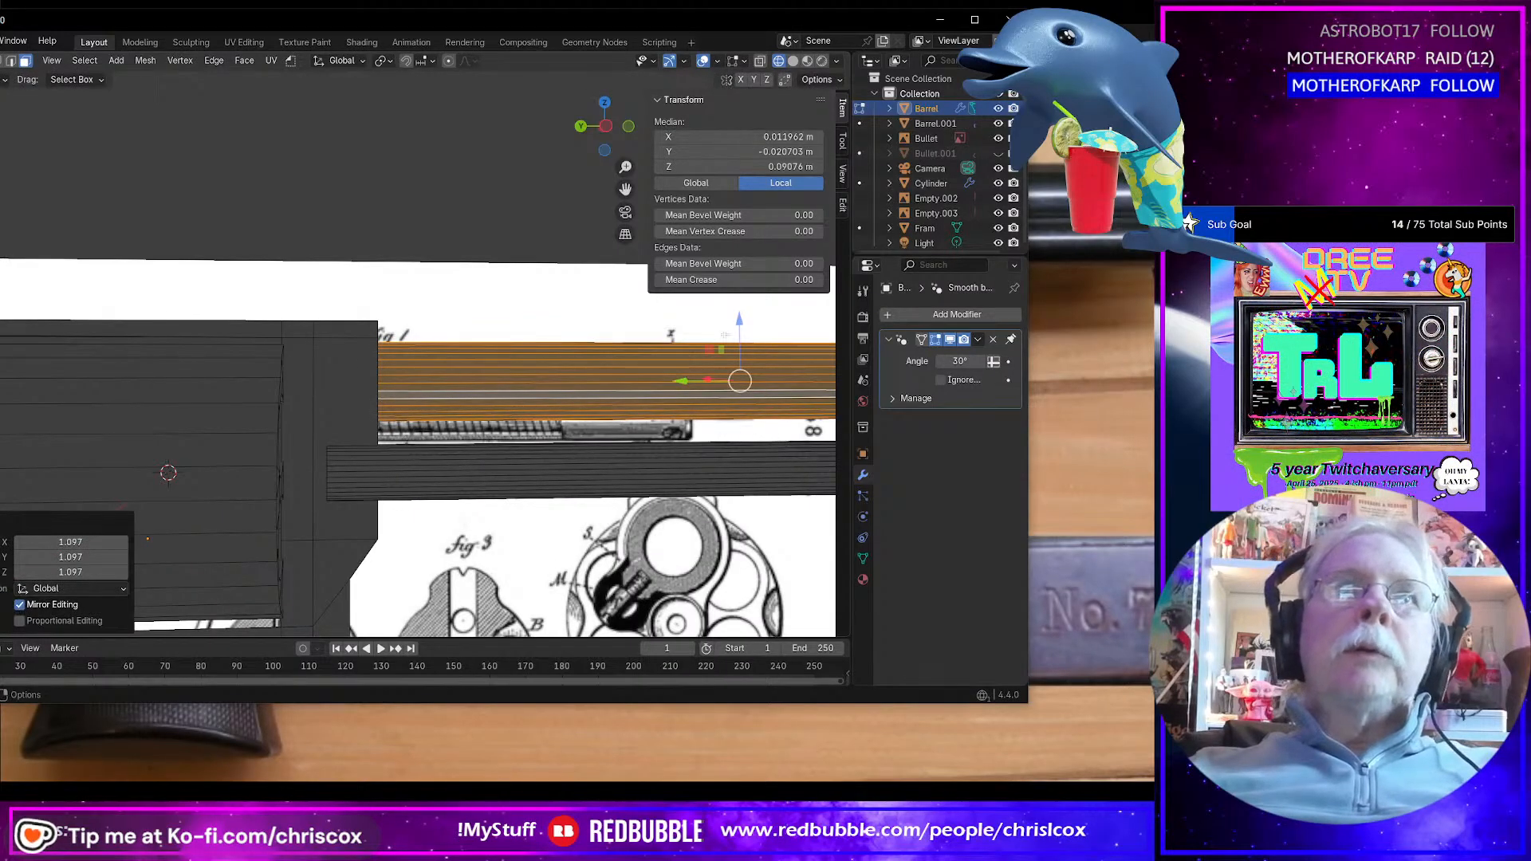
# Step: Select the entire lower tube, reposition it under the barrel in the Y-Z plane to match Fig. 1, and leave Edit Mode
pyautogui.keyDown('alt'); pyautogui.click(709, 478); pyautogui.keyUp('alt')
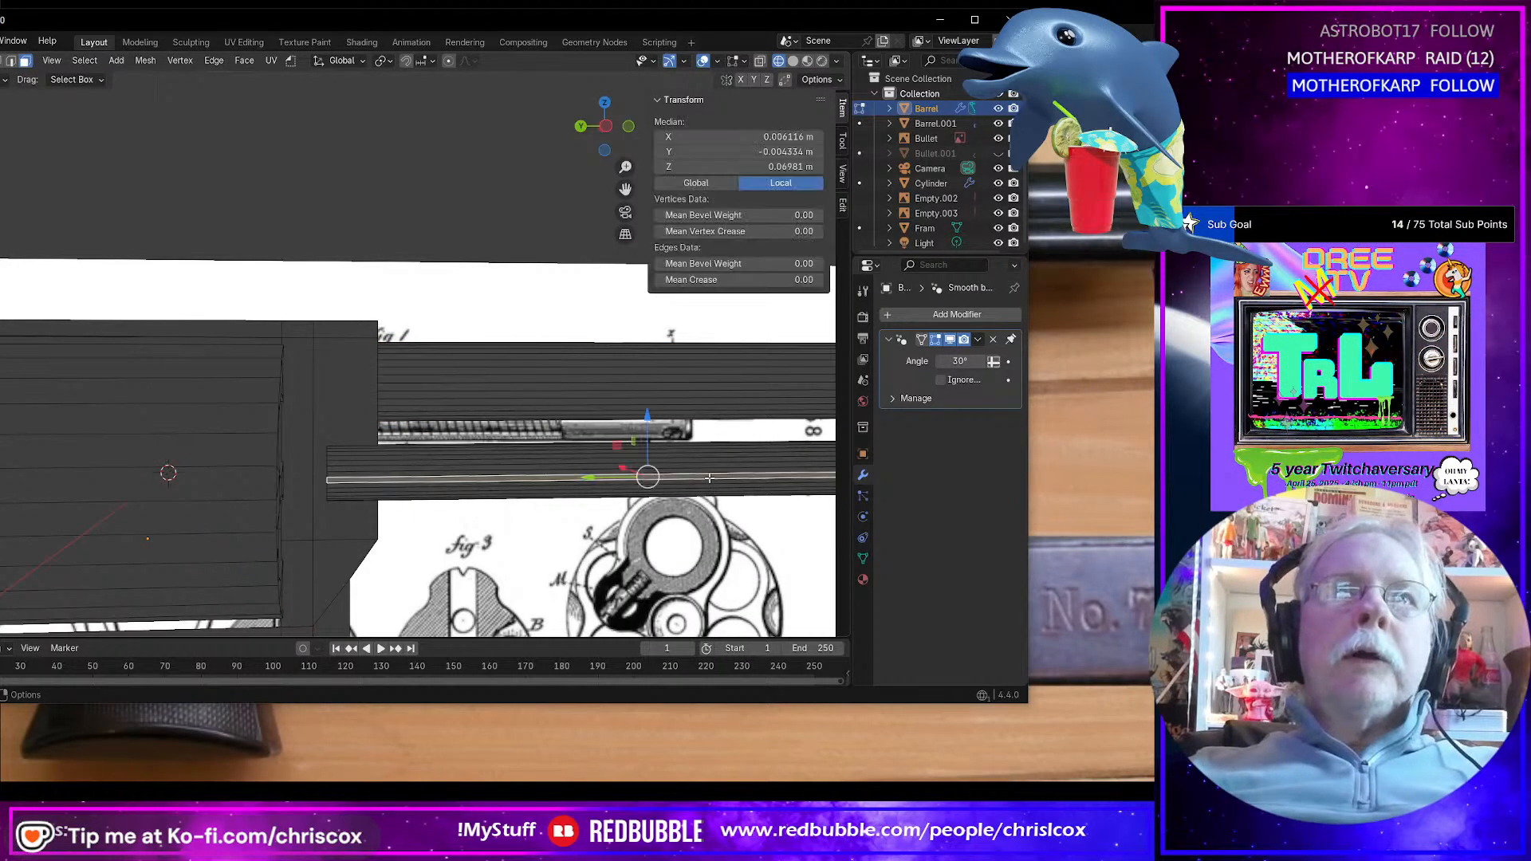
pyautogui.hotkey('ctrl', 'l')
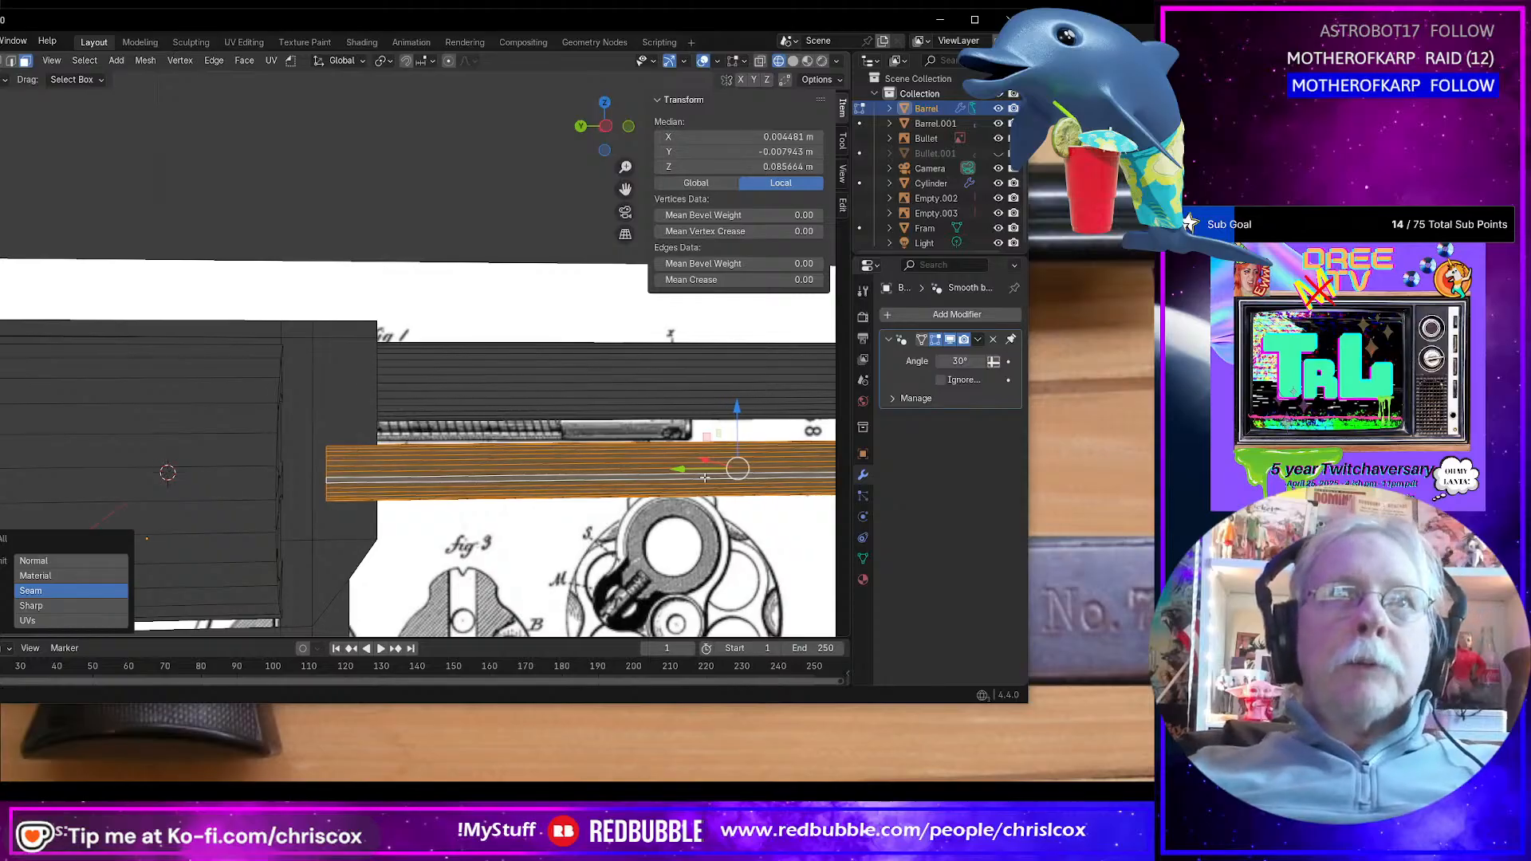
pyautogui.keyDown('shift'); pyautogui.moveTo(709, 478); pyautogui.dragTo(522, 461, button='middle'); pyautogui.keyUp('shift')
pyautogui.moveTo(521, 421)
pyautogui.mouseDown()
pyautogui.moveTo(355, 386)
pyautogui.moveTo(526, 409)
pyautogui.mouseUp()
pyautogui.press('ctrl+KP_3')
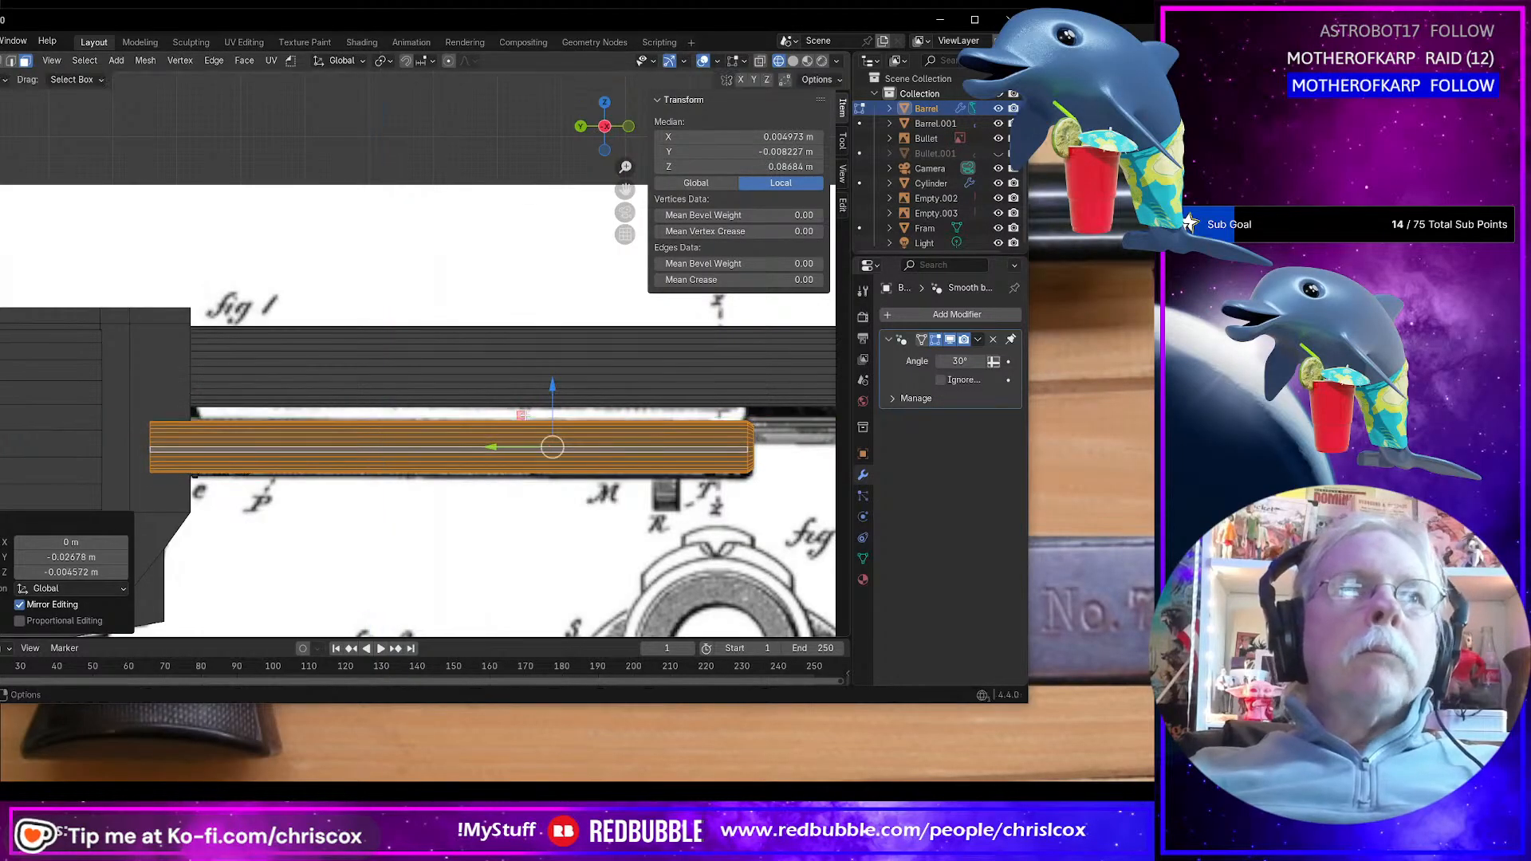
pyautogui.moveTo(530, 396); pyautogui.dragTo(448, 398, button='middle')
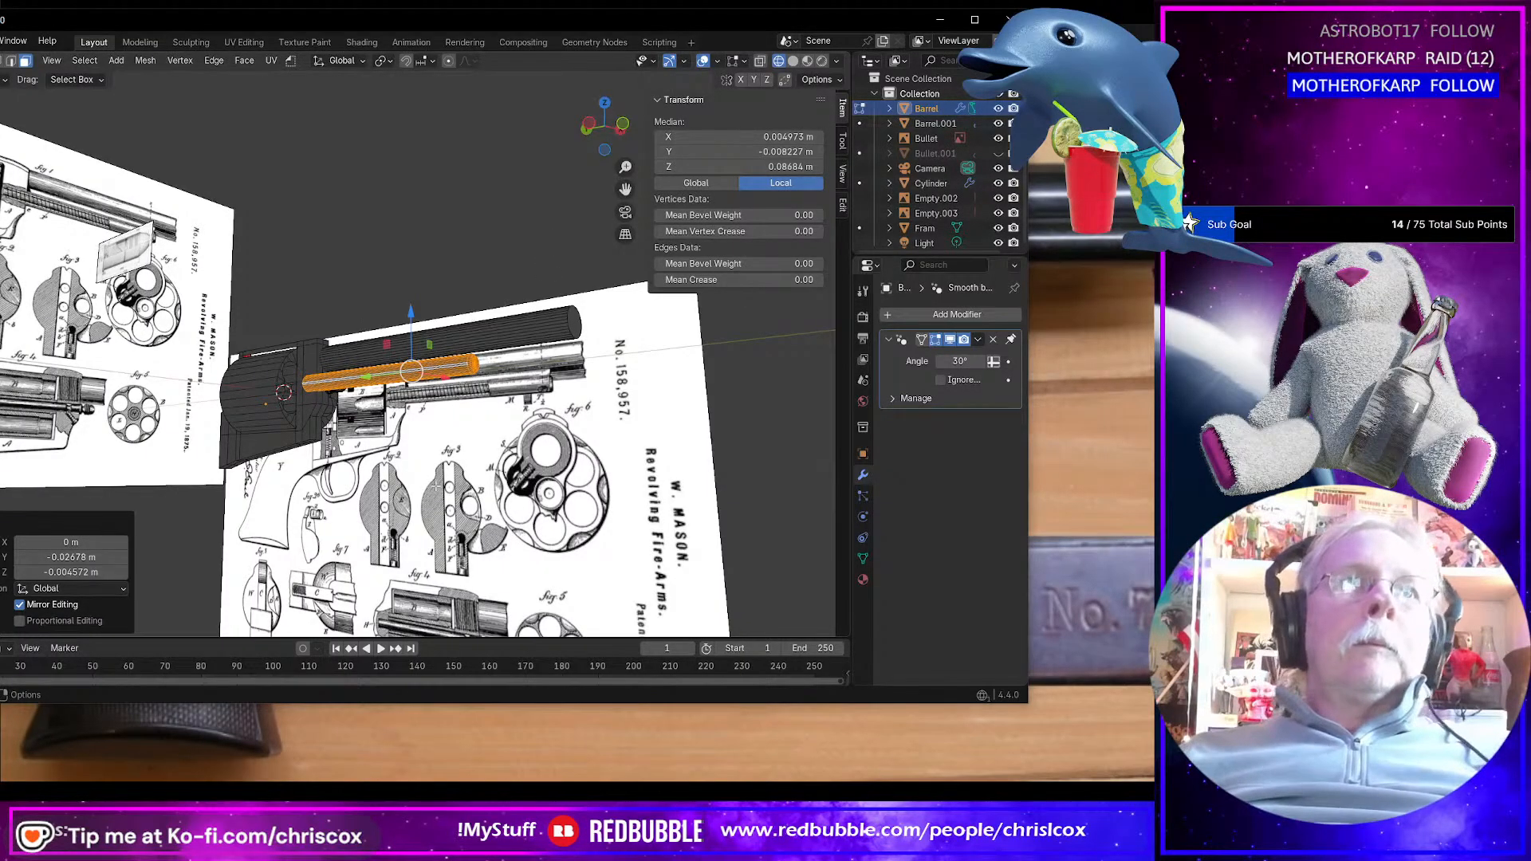
pyautogui.moveTo(436, 485); pyautogui.dragTo(383, 486, button='middle')
pyautogui.press('Tab')
# Step: Examine the frame, cylinder and barrel against the patent drawing from several angles, and reopen the barrel mesh in Edit Mode with nothing selected
pyautogui.scroll(4, 359, 469)
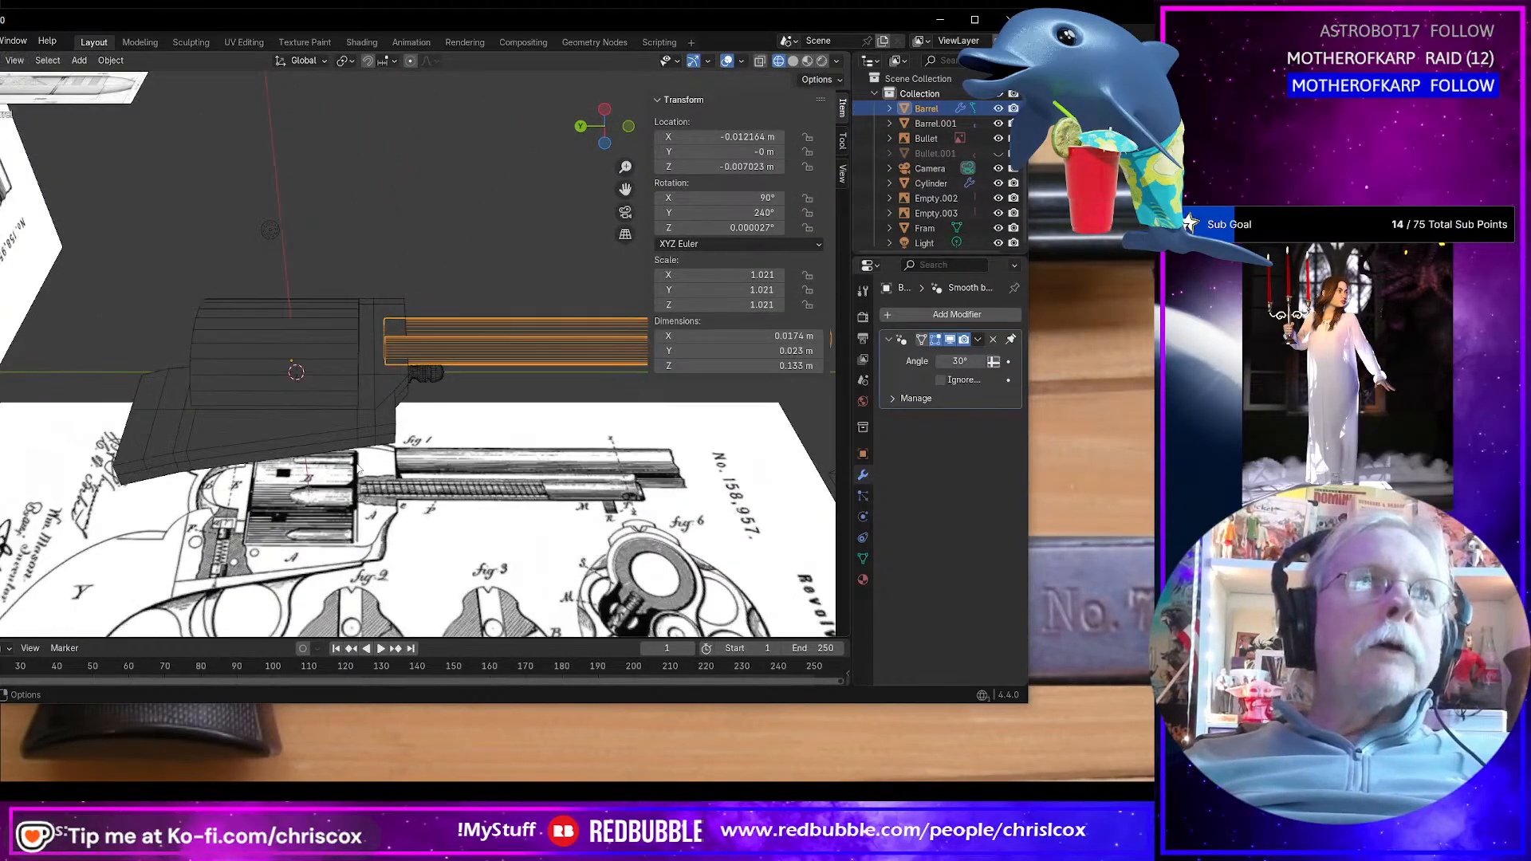
pyautogui.keyDown('shift'); pyautogui.moveTo(400, 433); pyautogui.dragTo(513, 372, button='middle'); pyautogui.keyUp('shift')
pyautogui.press('KP_3')
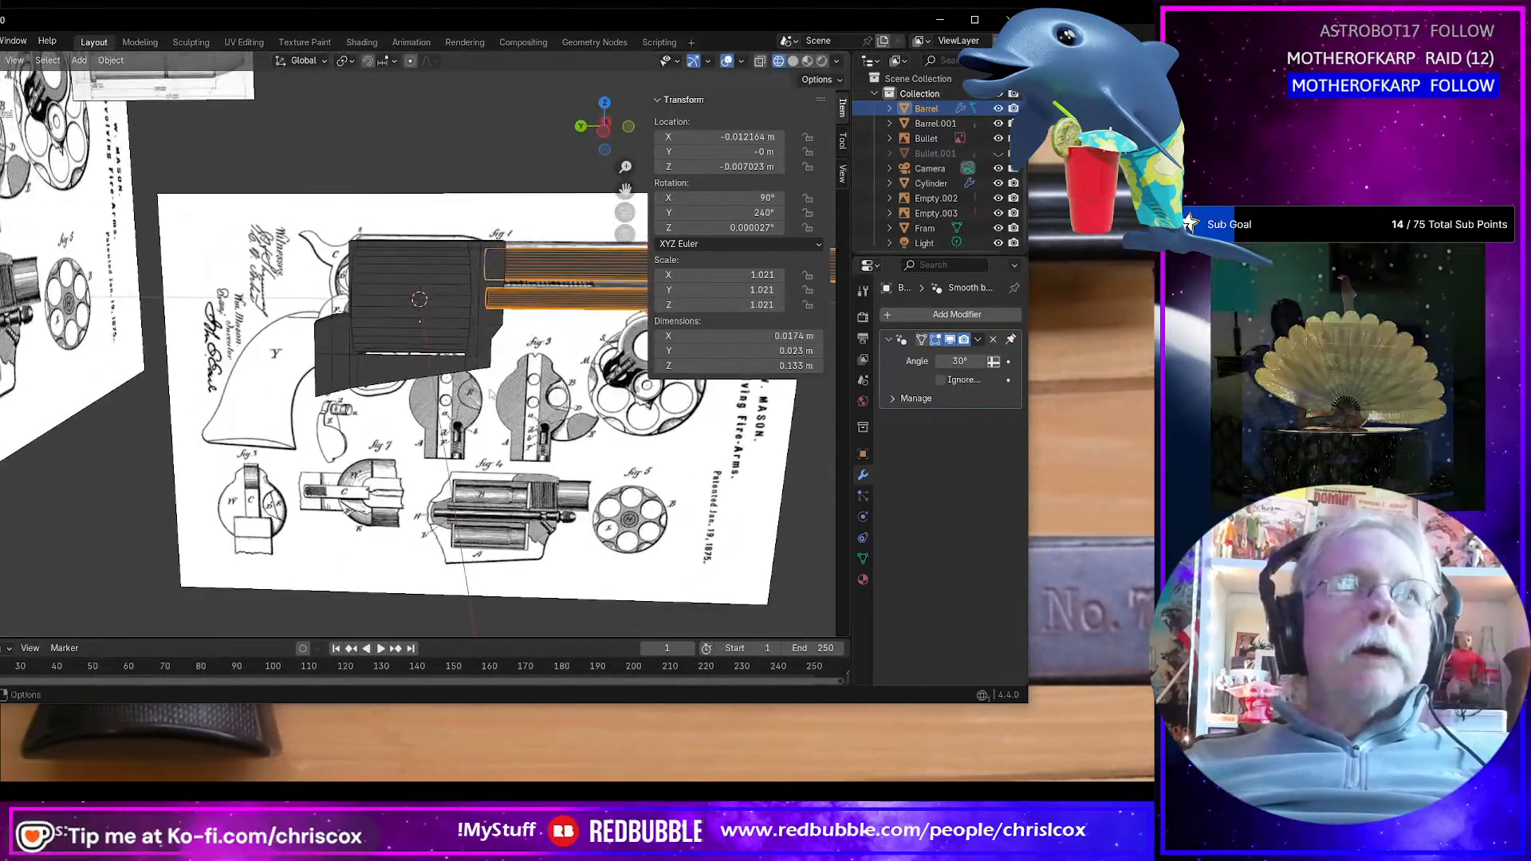
pyautogui.scroll(5, 511, 372)
pyautogui.scroll(2, 495, 321)
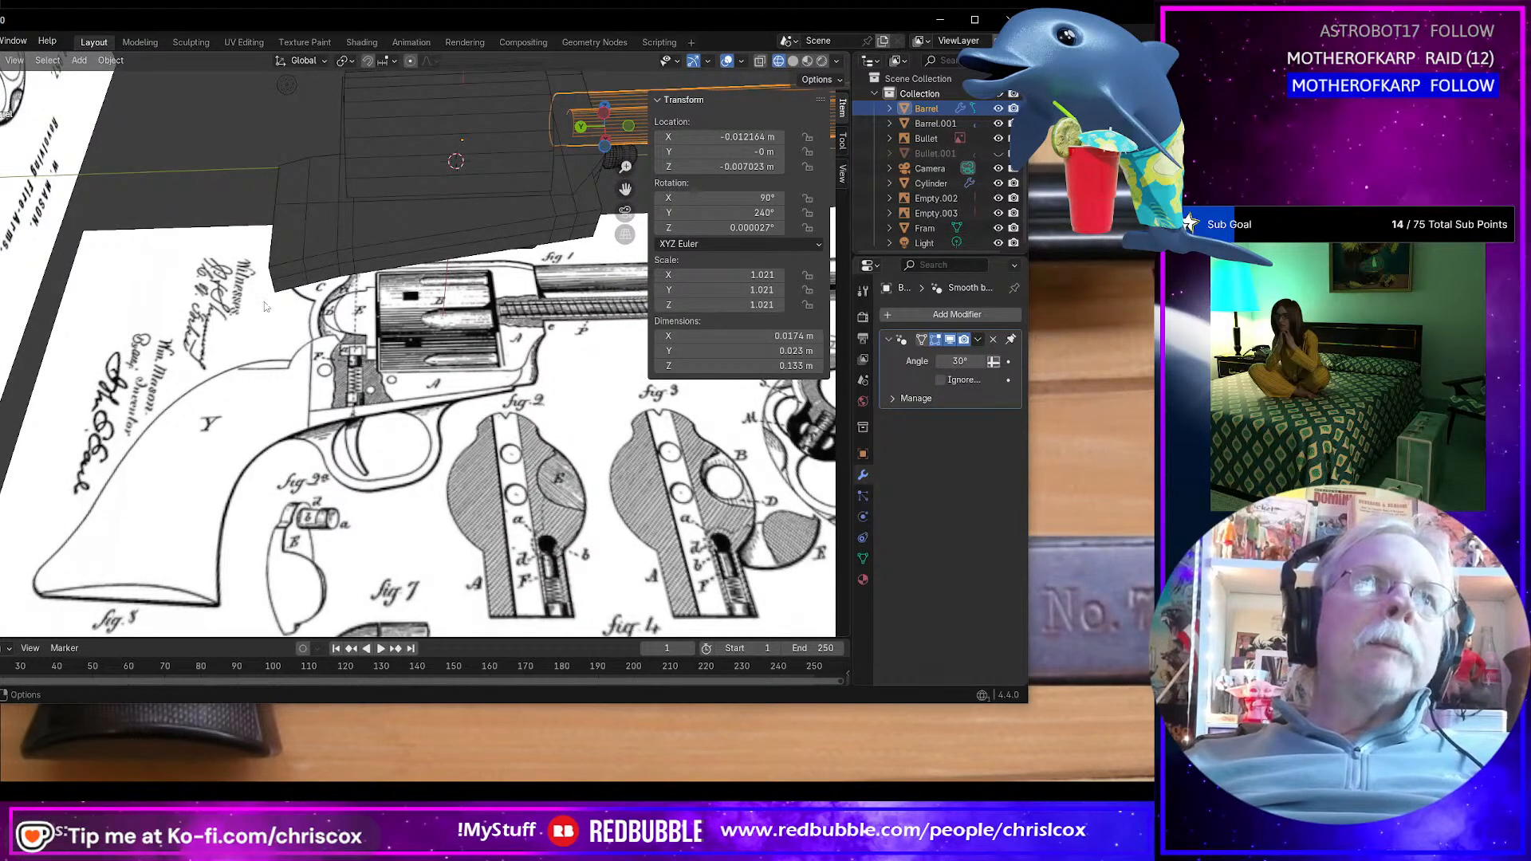
pyautogui.moveTo(266, 307); pyautogui.dragTo(391, 258, button='middle')
pyautogui.press('Tab')
pyautogui.hotkey('alt', 'a')
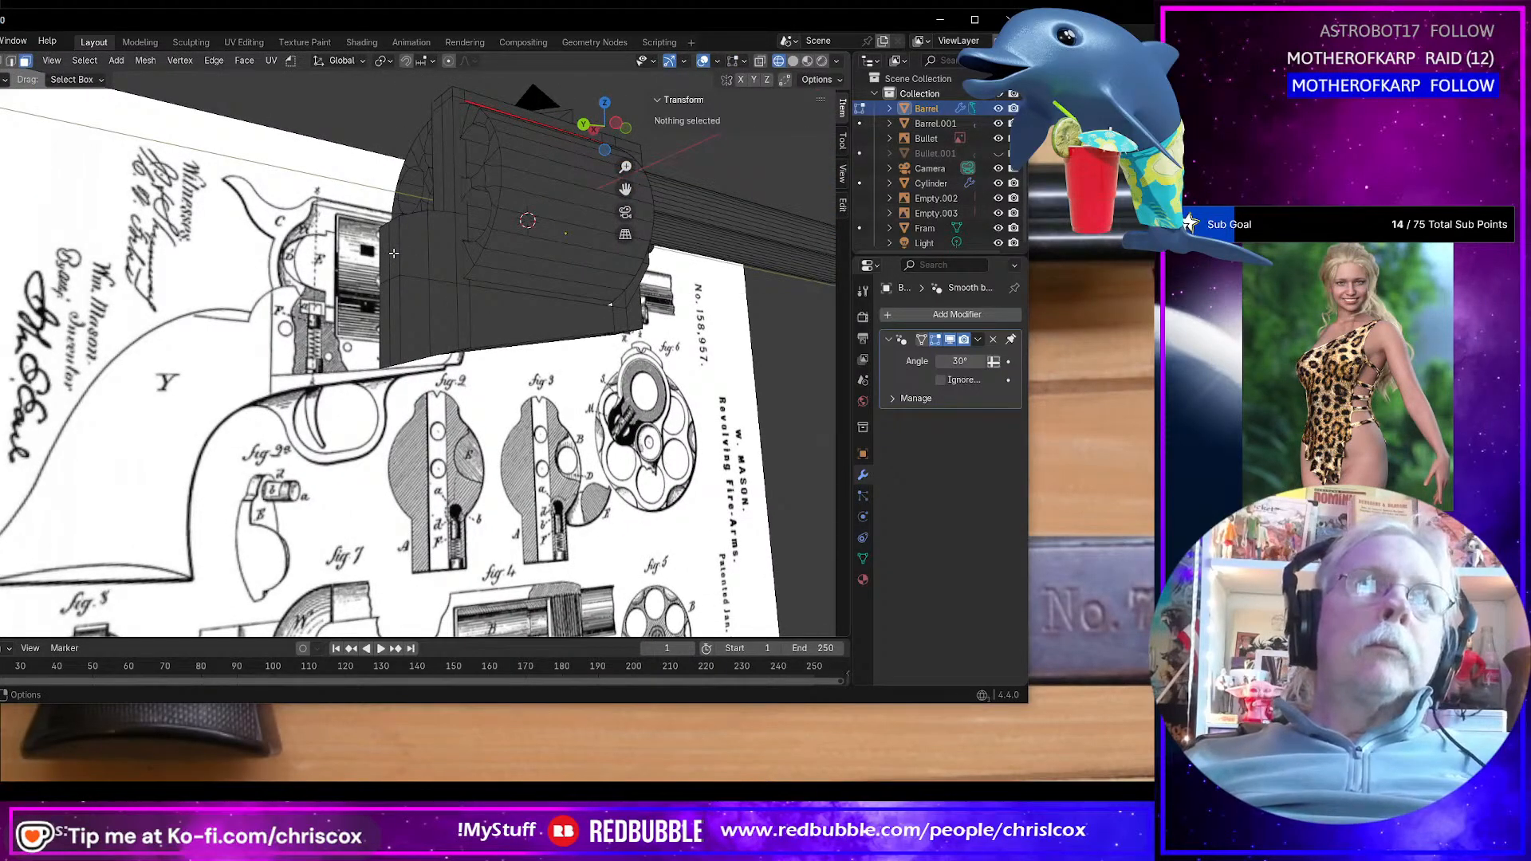
# Step: Leave the barrel mesh, select the frame object and open it in Edit Mode
pyautogui.press('Tab')
pyautogui.click(418, 320)
pyautogui.hotkey('ctrl', '`')
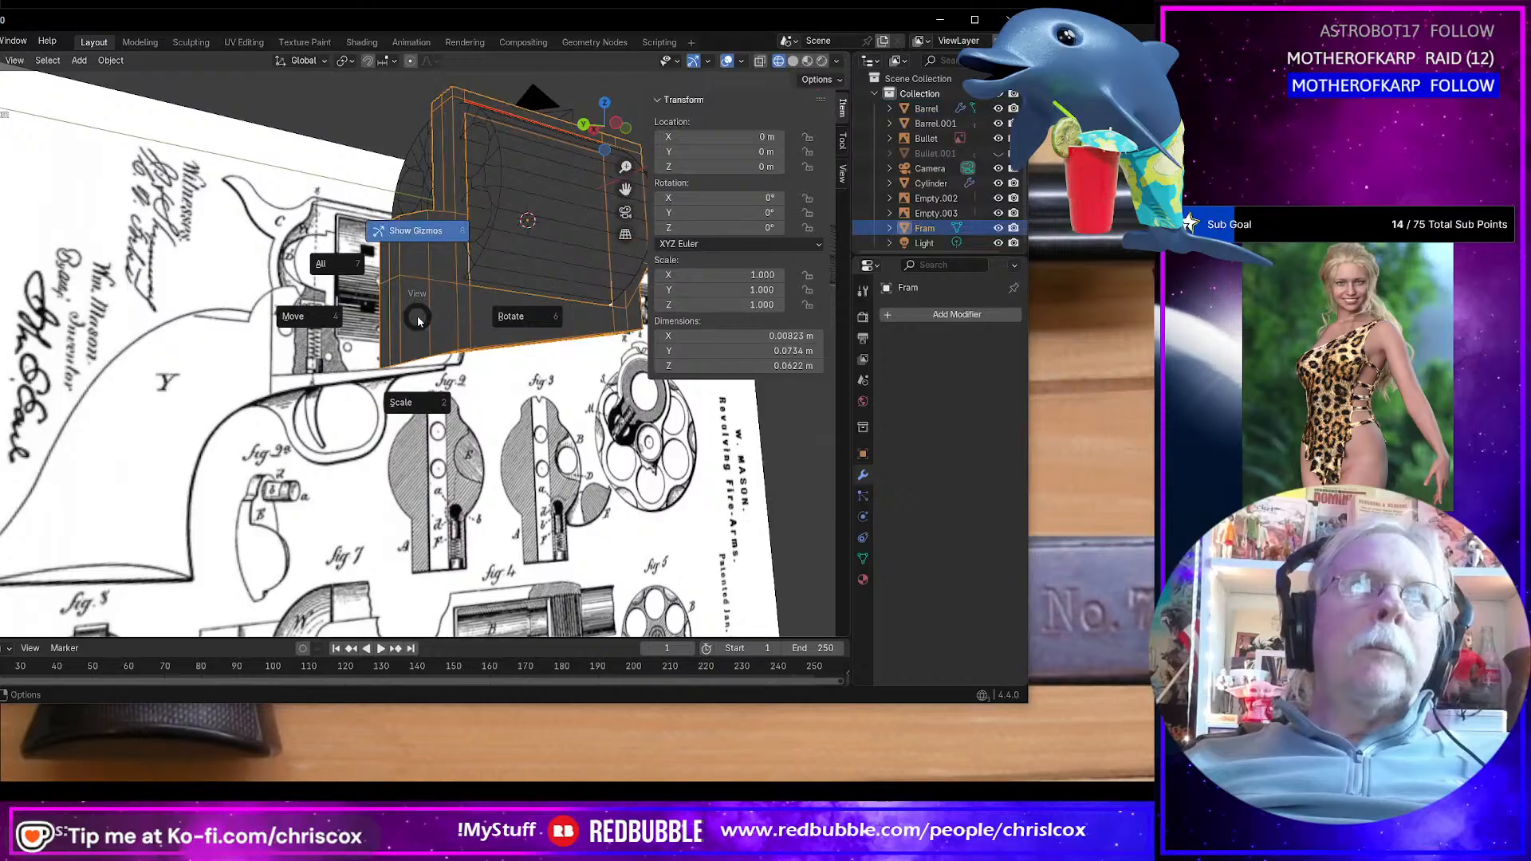
pyautogui.click(399, 271)
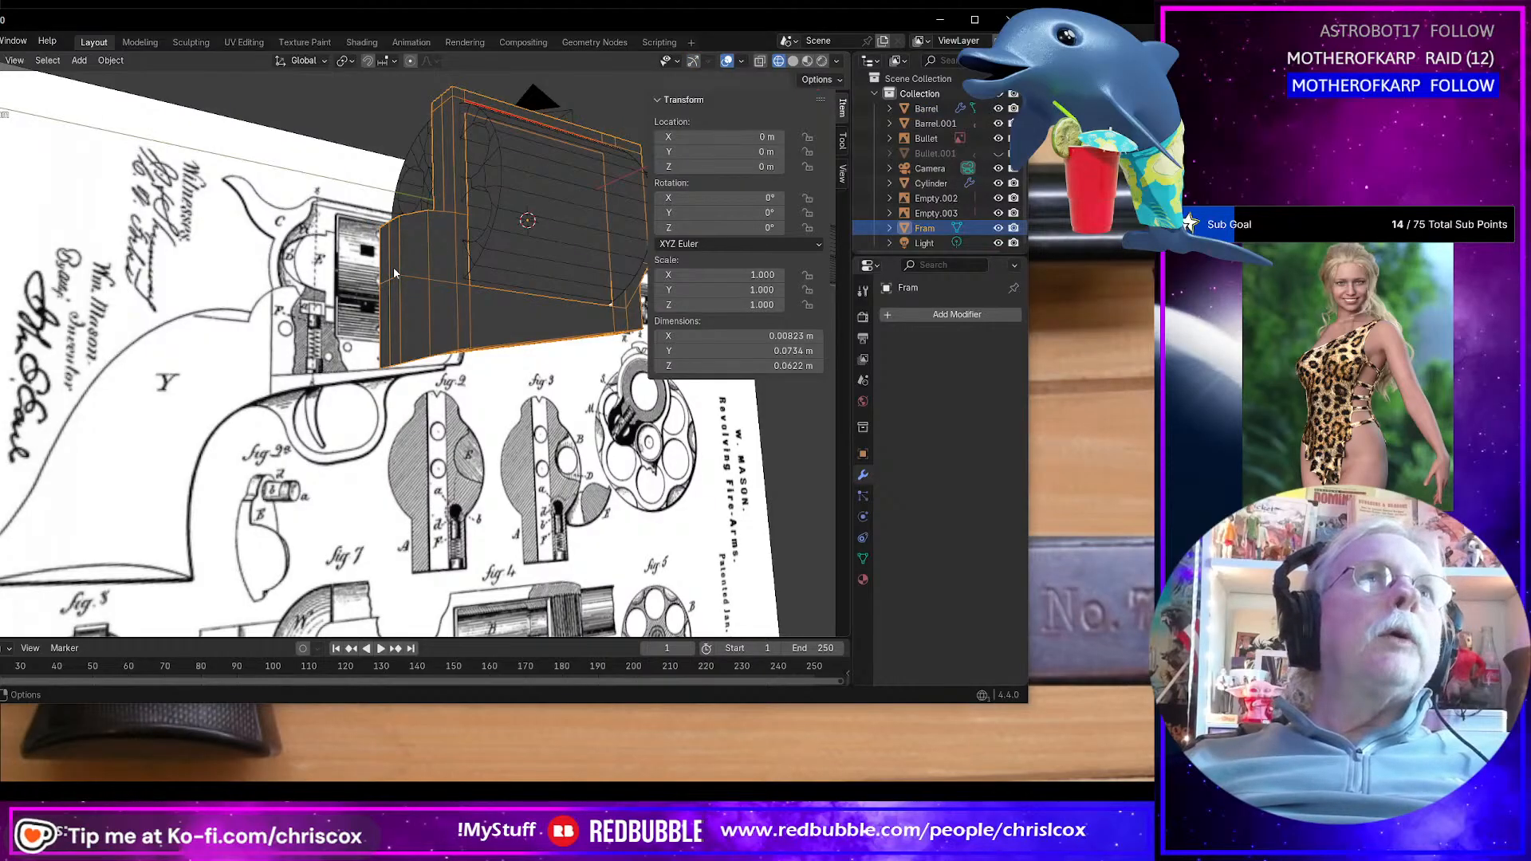
pyautogui.press('Tab')
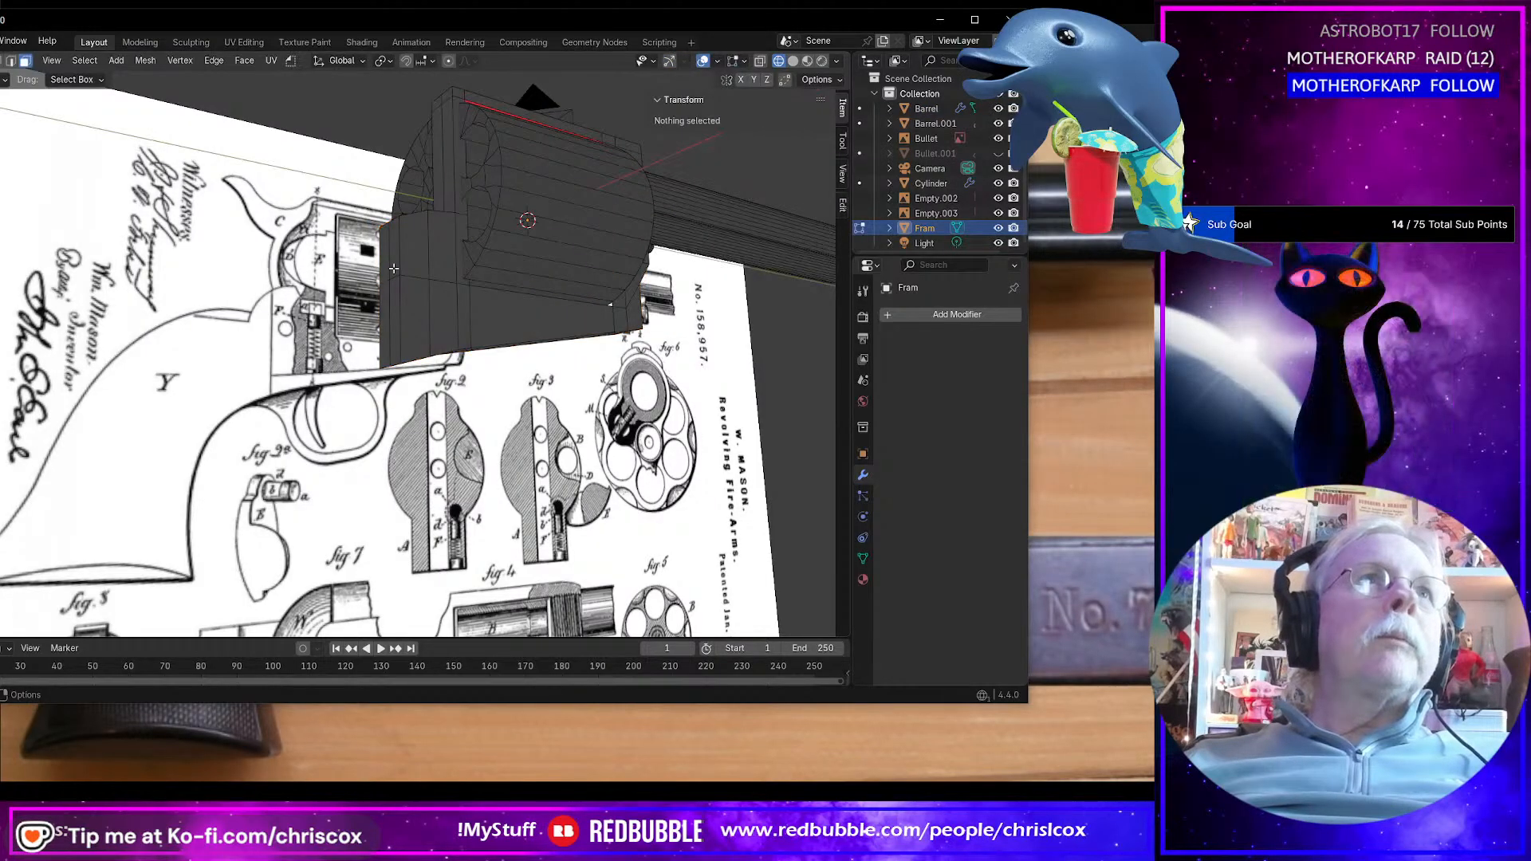
# Step: Select the faces on the frame's rear end and extrude them about 9.7 mm rearward along the Y axis in the left view
pyautogui.click(393, 268)
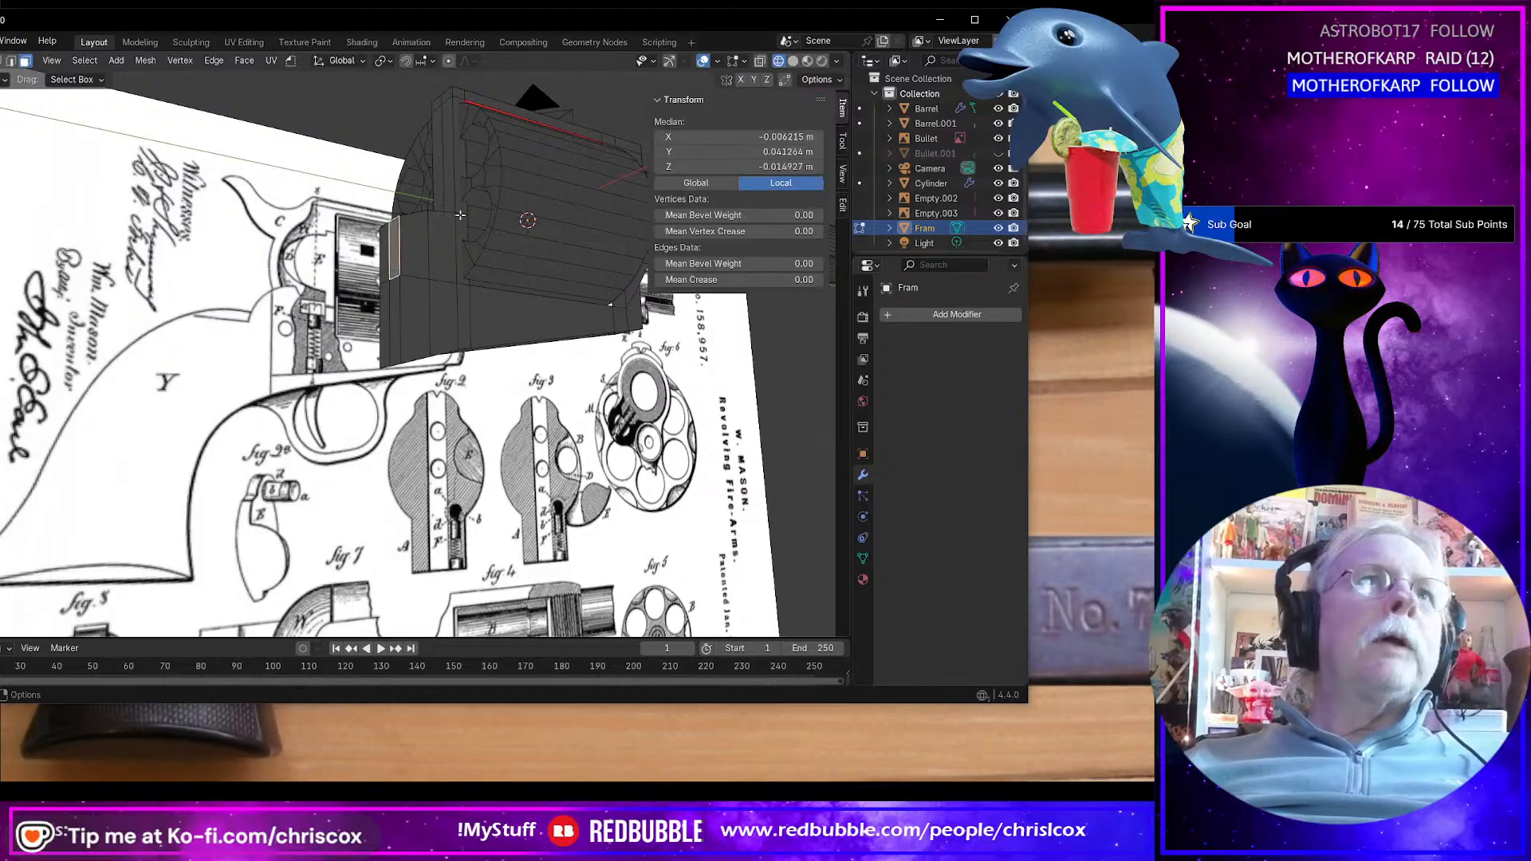
pyautogui.moveTo(559, 21); pyautogui.dragTo(696, 38)
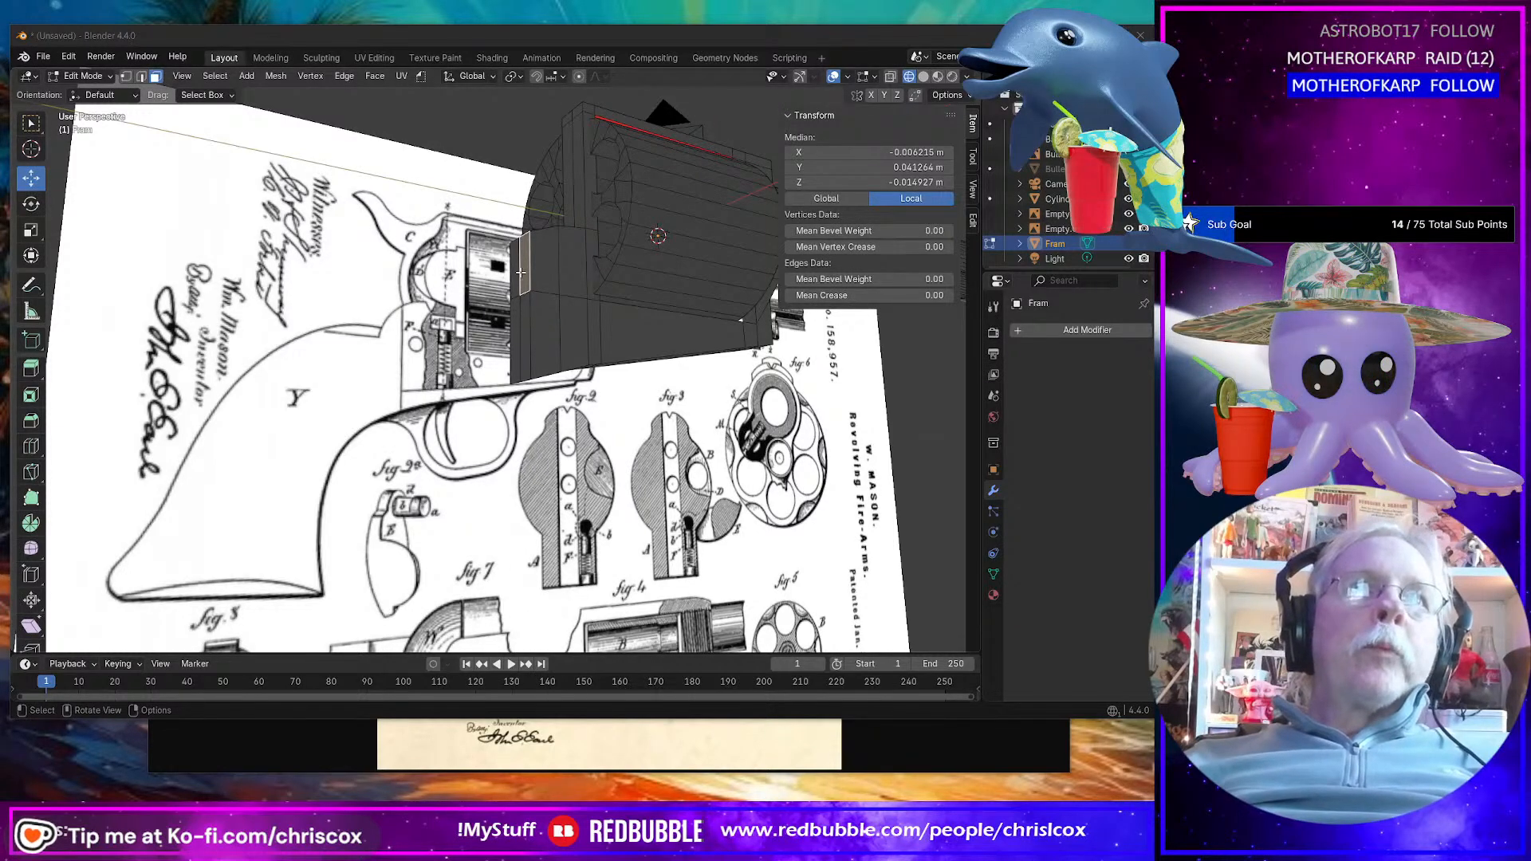
pyautogui.moveTo(520, 272); pyautogui.dragTo(513, 346)
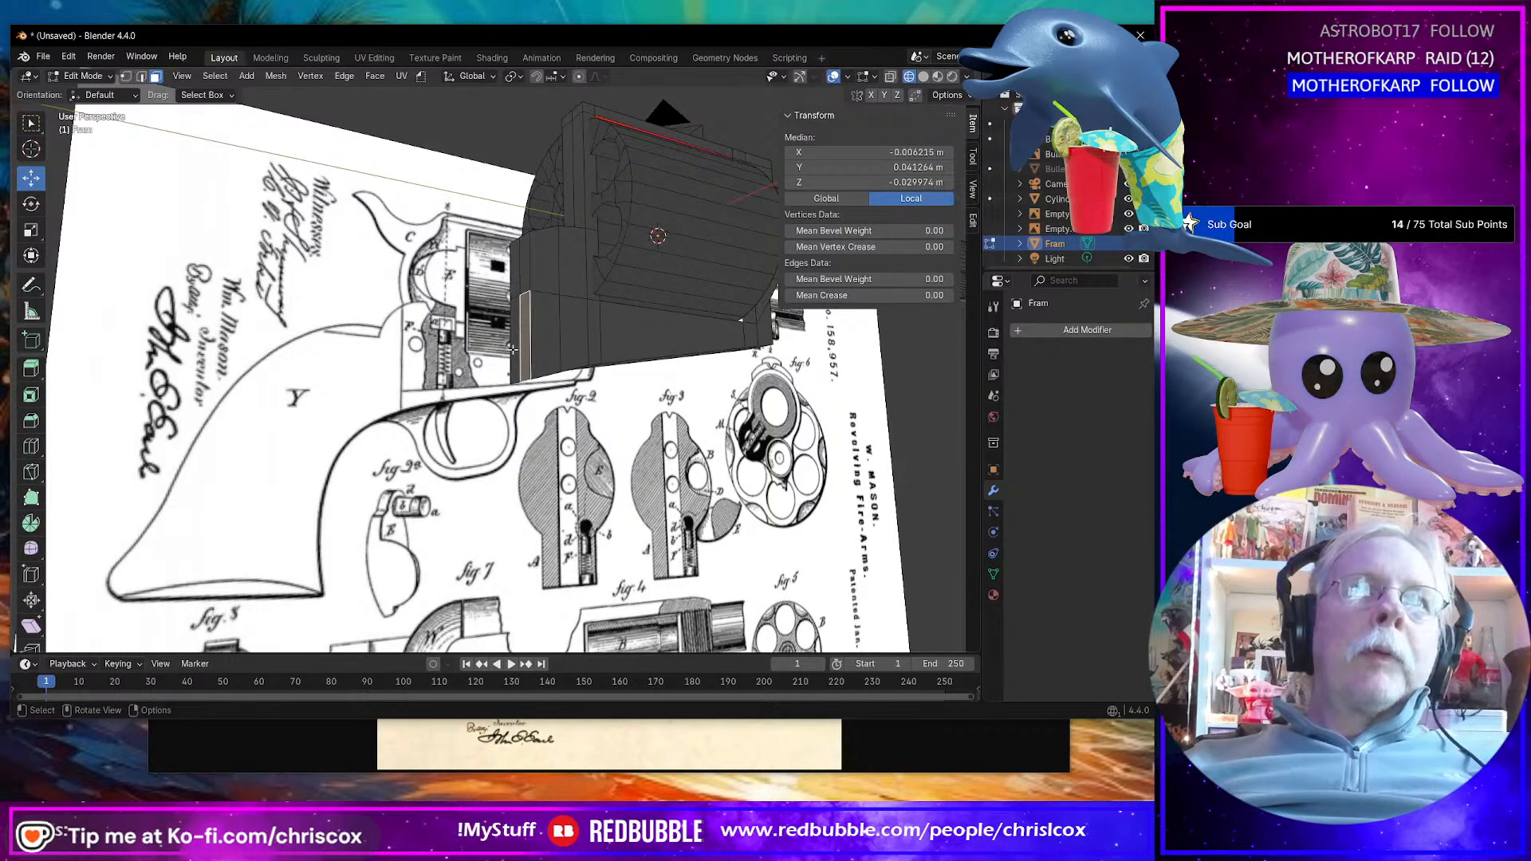
pyautogui.keyDown('shift'); pyautogui.click(511, 267); pyautogui.keyUp('shift')
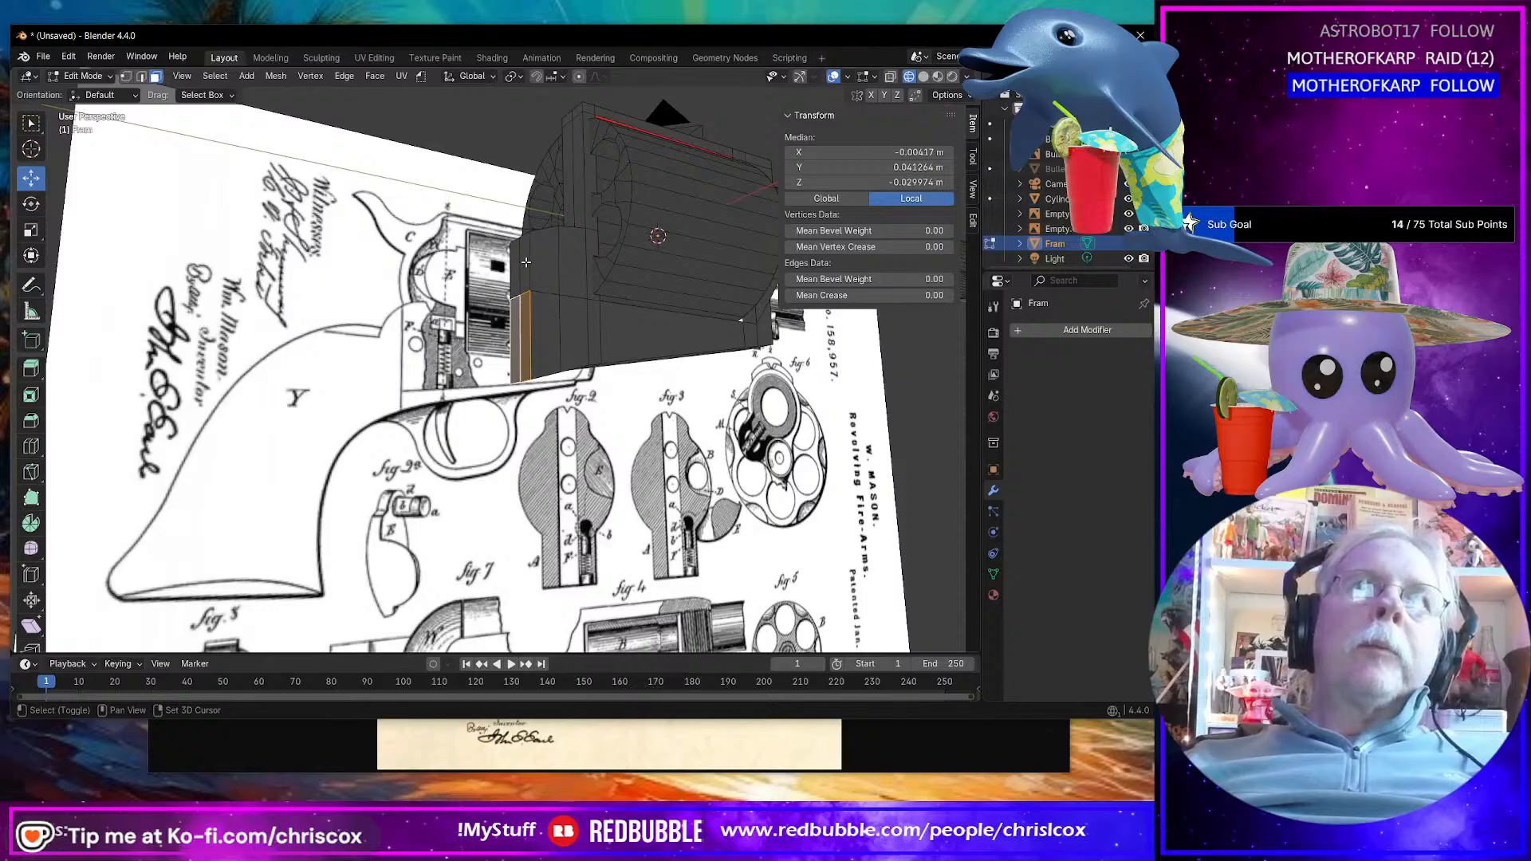
pyautogui.keyDown('shift'); pyautogui.click(527, 262); pyautogui.keyUp('shift')
pyautogui.press('e')
pyautogui.press('Escape')
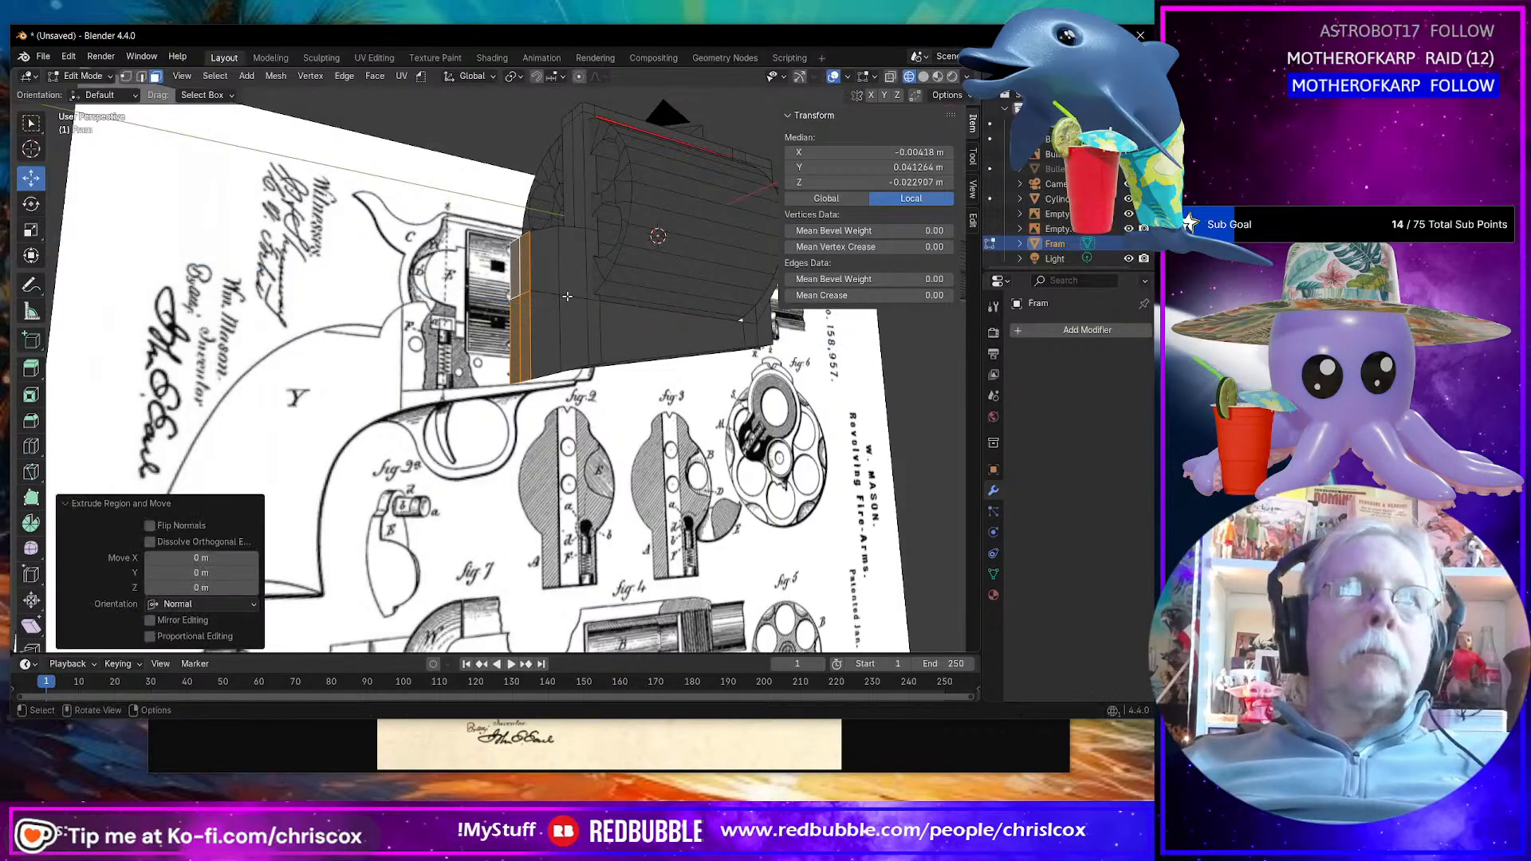
pyautogui.press('ctrl+KP_3')
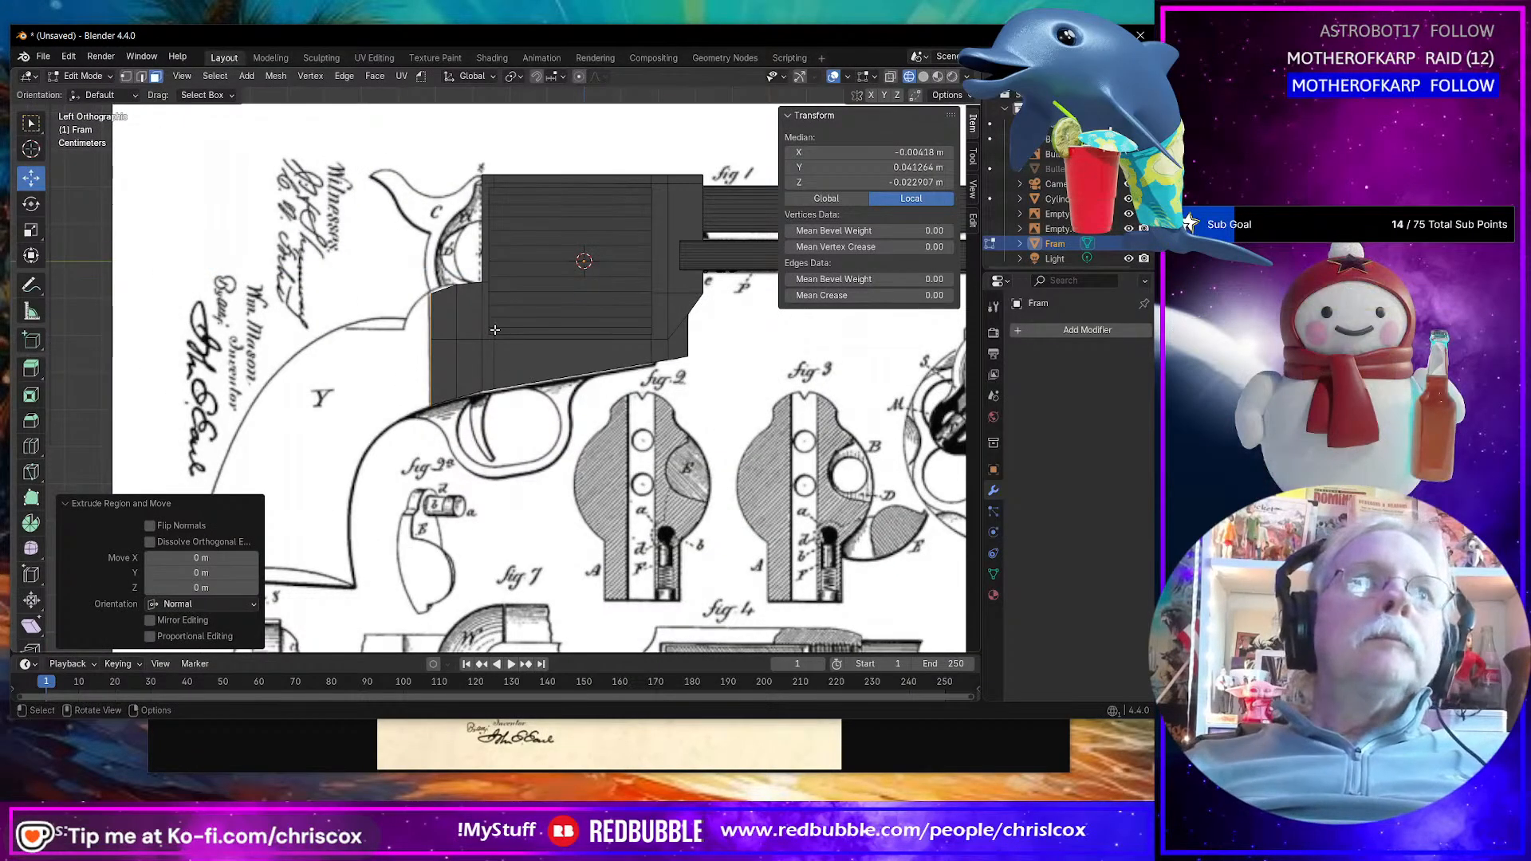
pyautogui.press('g')
pyautogui.press('y')
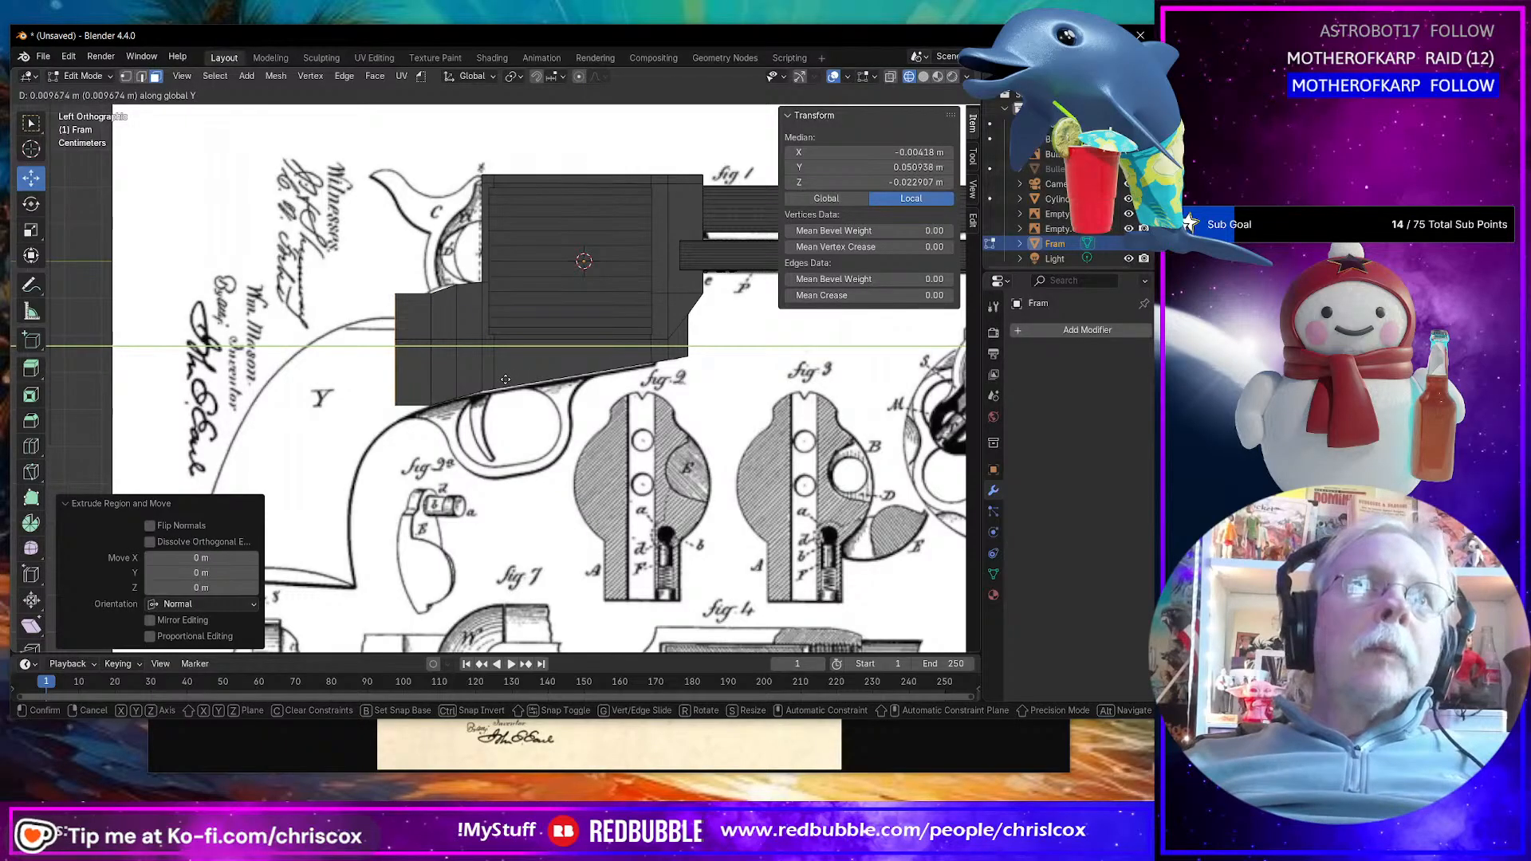
pyautogui.click(537, 396)
# Step: Switch to vertex selection with X-ray on, select the frame's upper rear vertices and activate the Move tool
pyautogui.press('1')
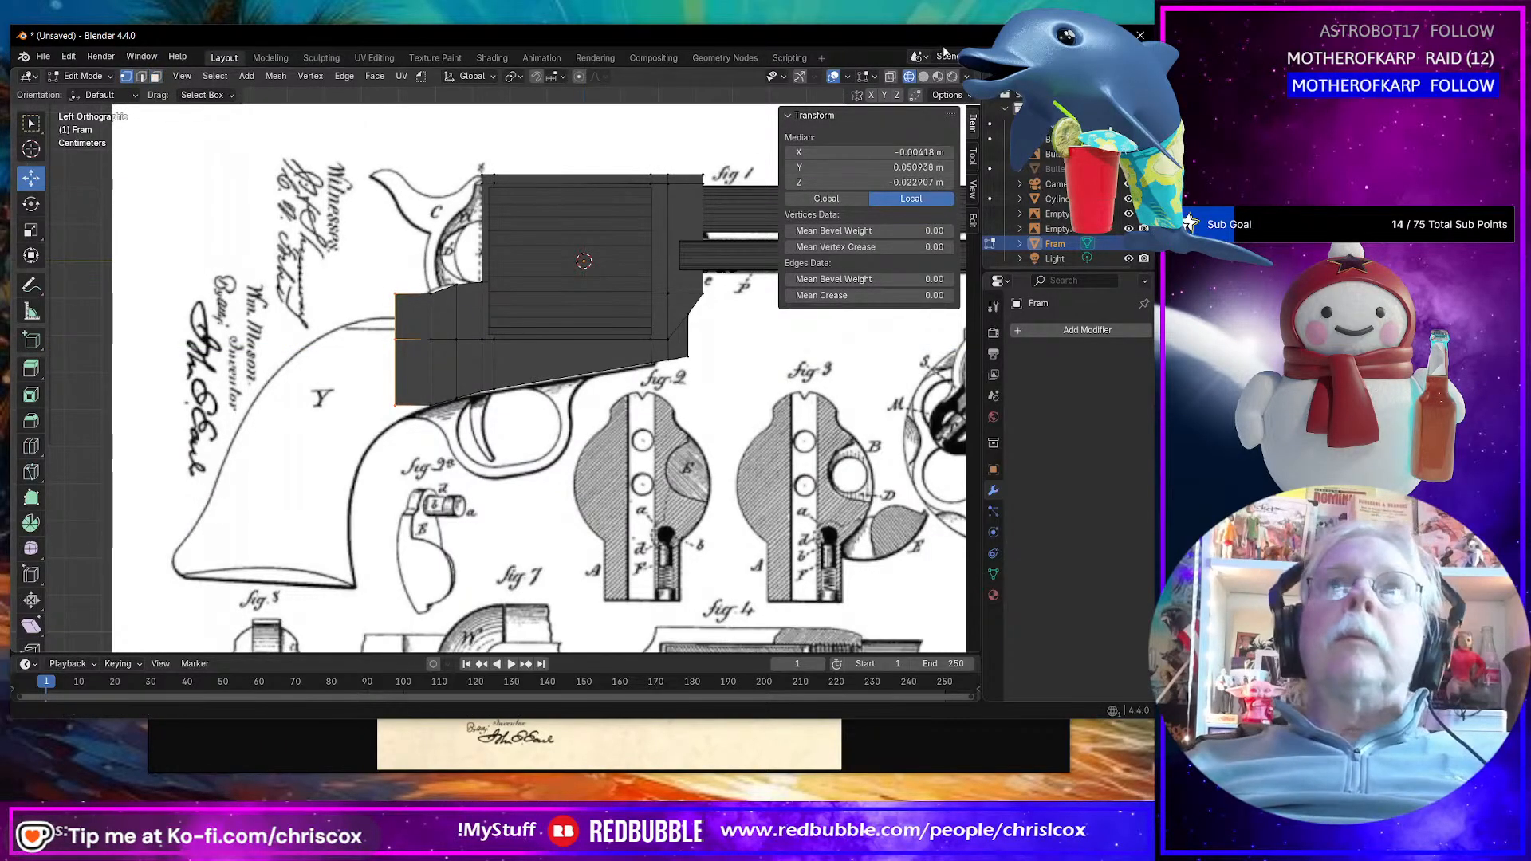
pyautogui.click(890, 78)
pyautogui.moveTo(372, 274); pyautogui.dragTo(421, 328)
pyautogui.hotkey('shift', 'space')
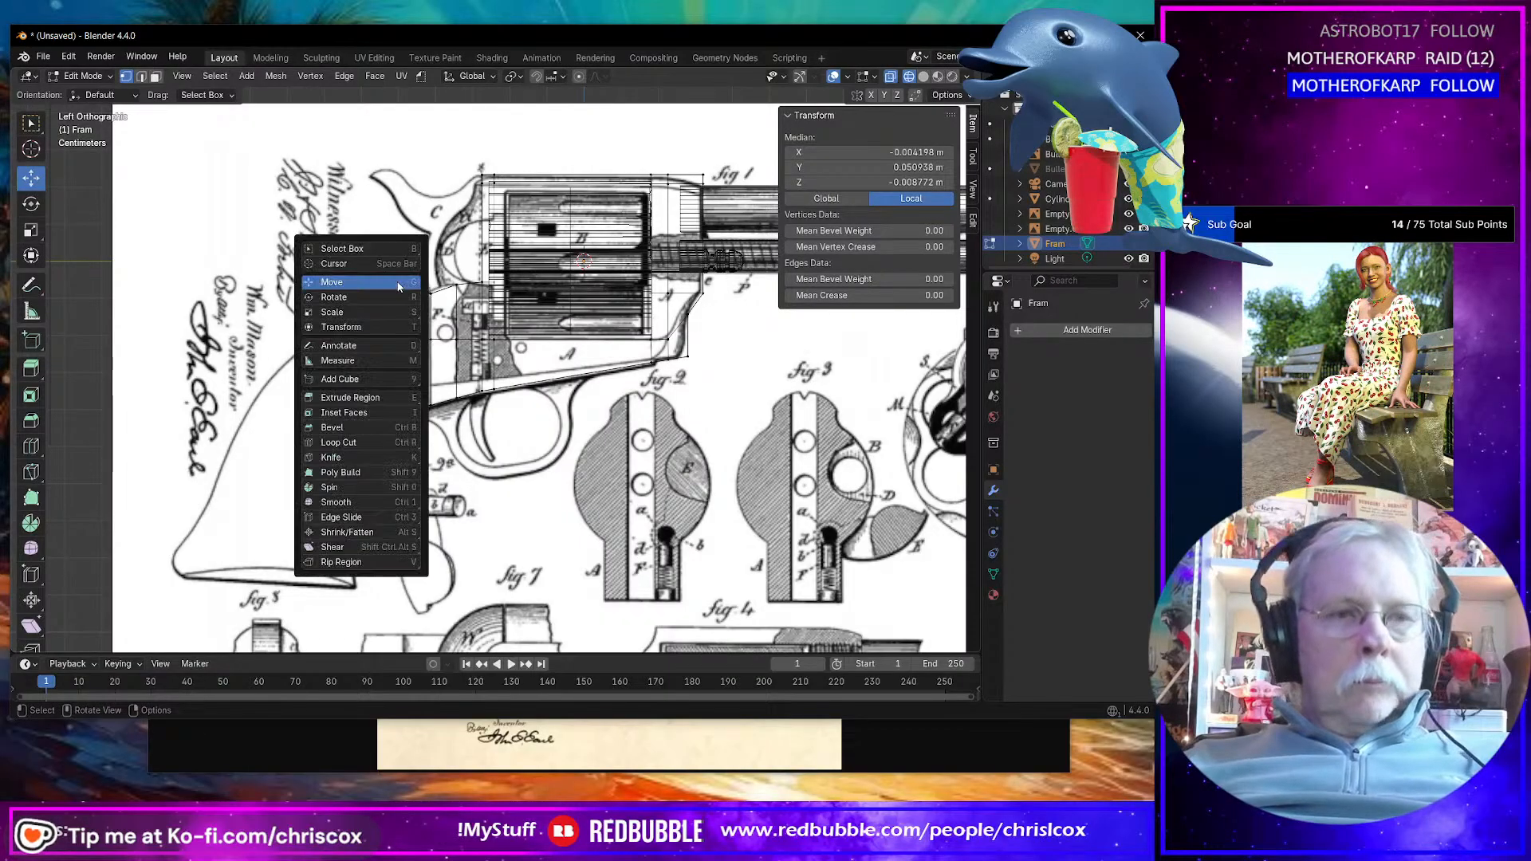
pyautogui.click(398, 280)
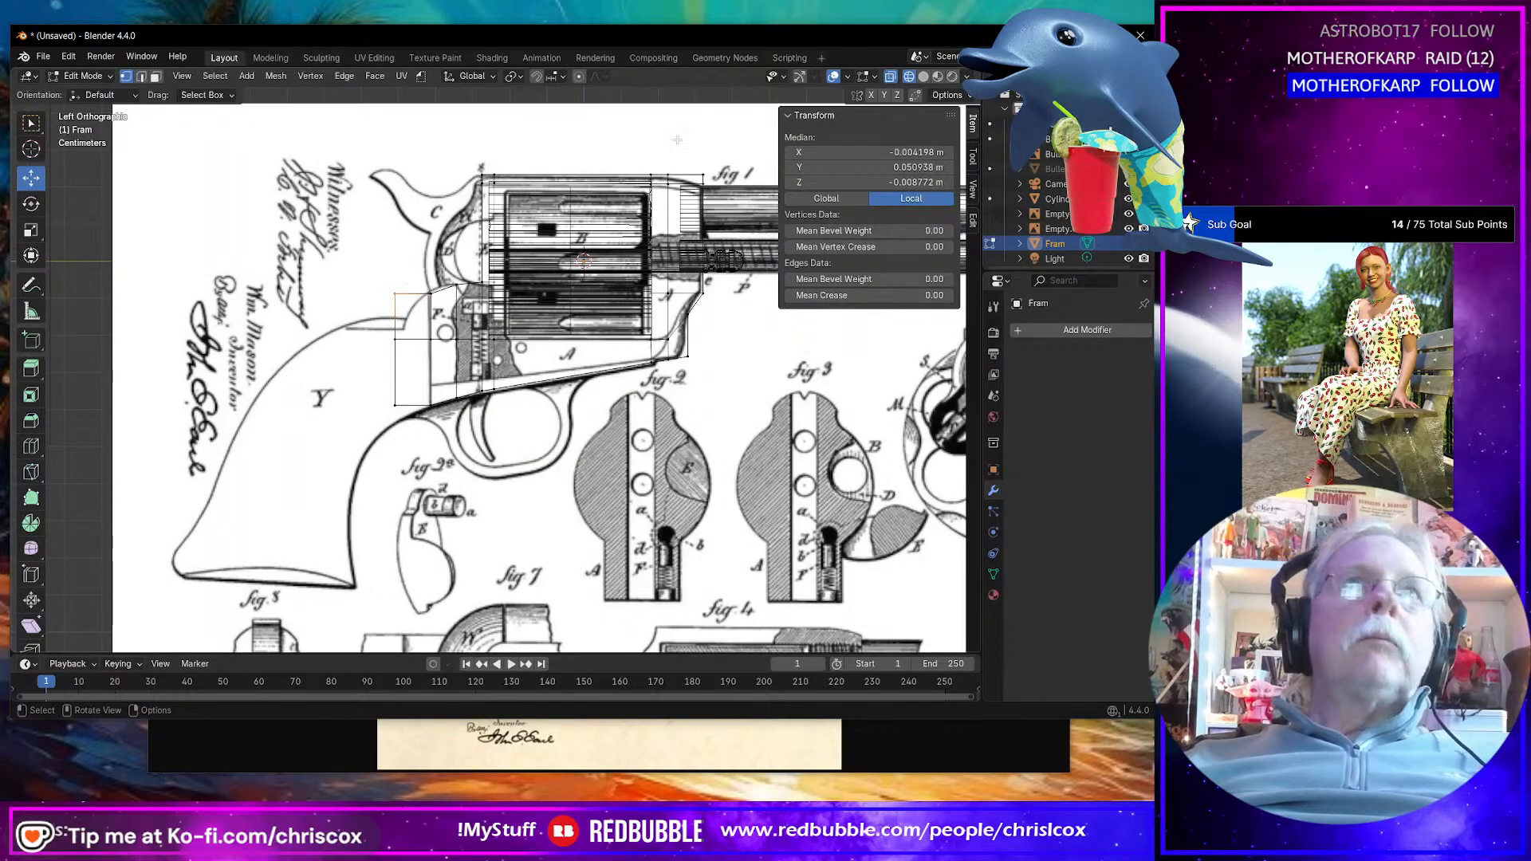
# Step: Keep the transform pivot at Median Point, turn on the viewport gizmos and return to the left orthographic view
pyautogui.click(511, 78)
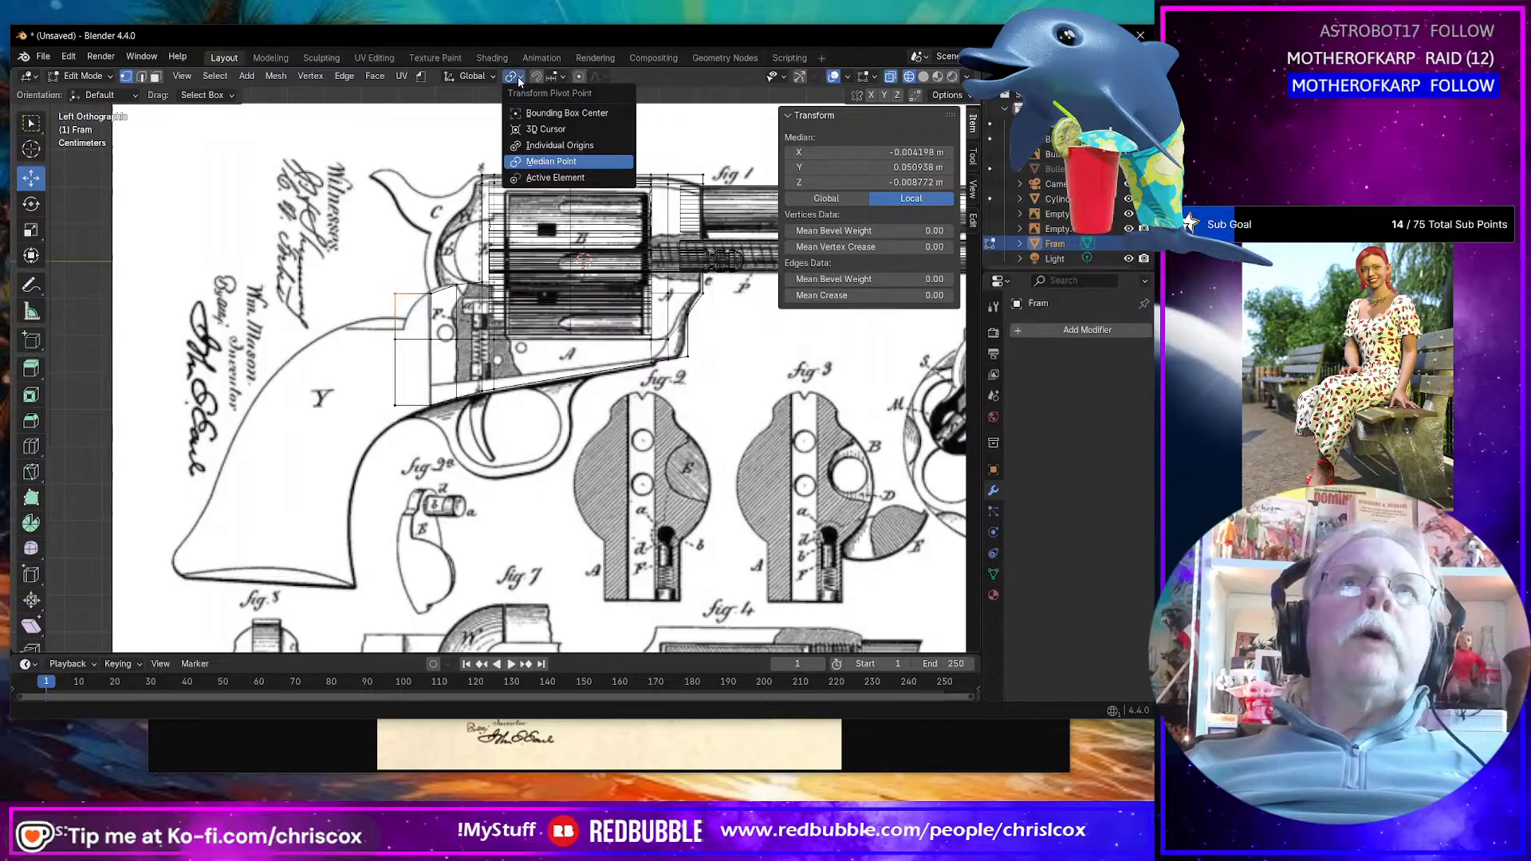
pyautogui.click(559, 158)
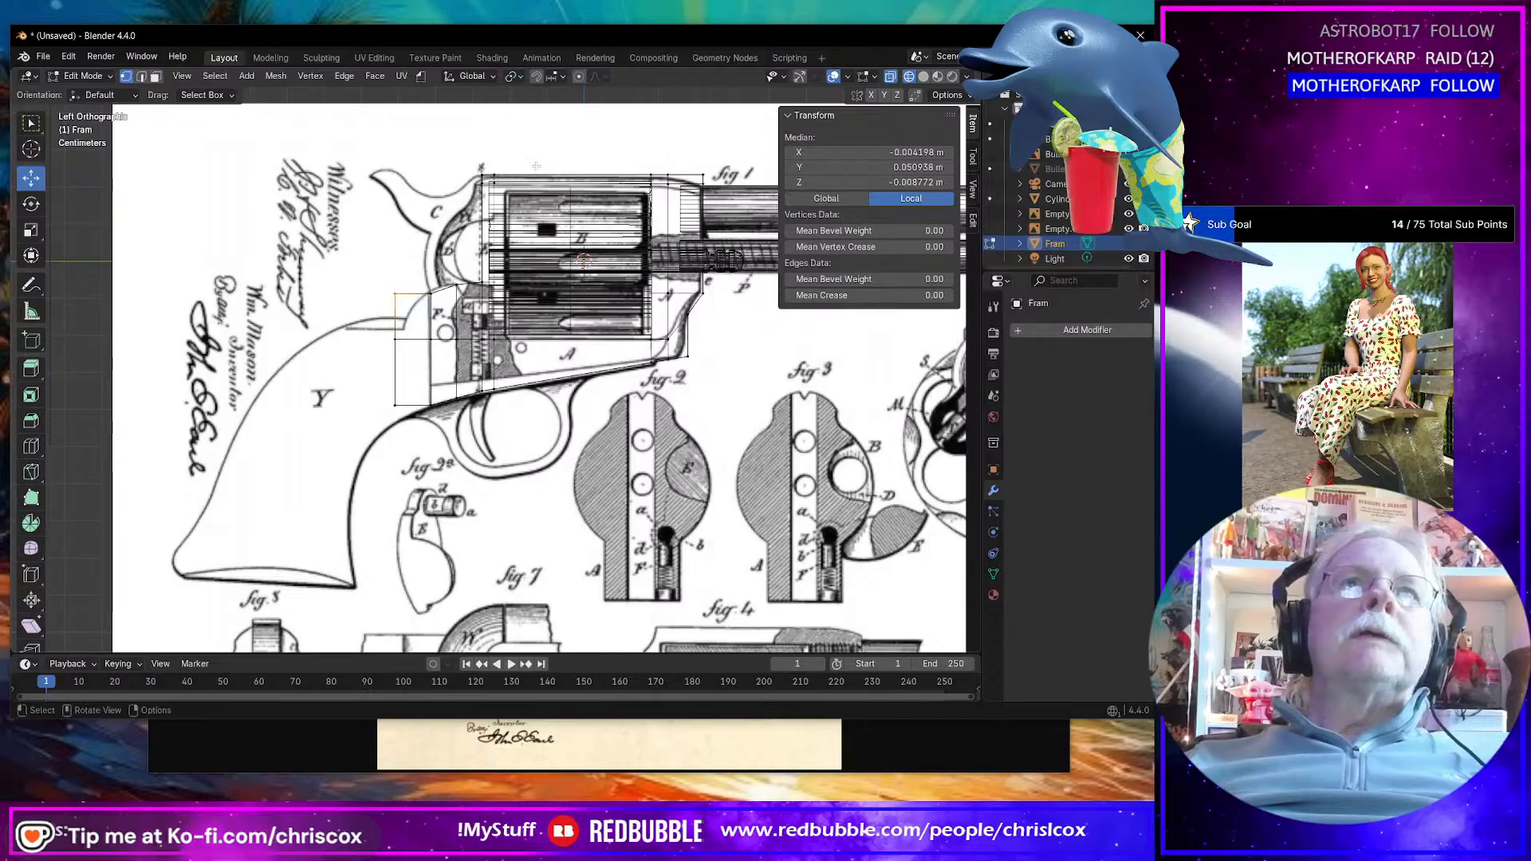
pyautogui.hotkey('shift', 'space')
pyautogui.click(404, 309)
pyautogui.moveTo(405, 309); pyautogui.dragTo(343, 299, button='middle')
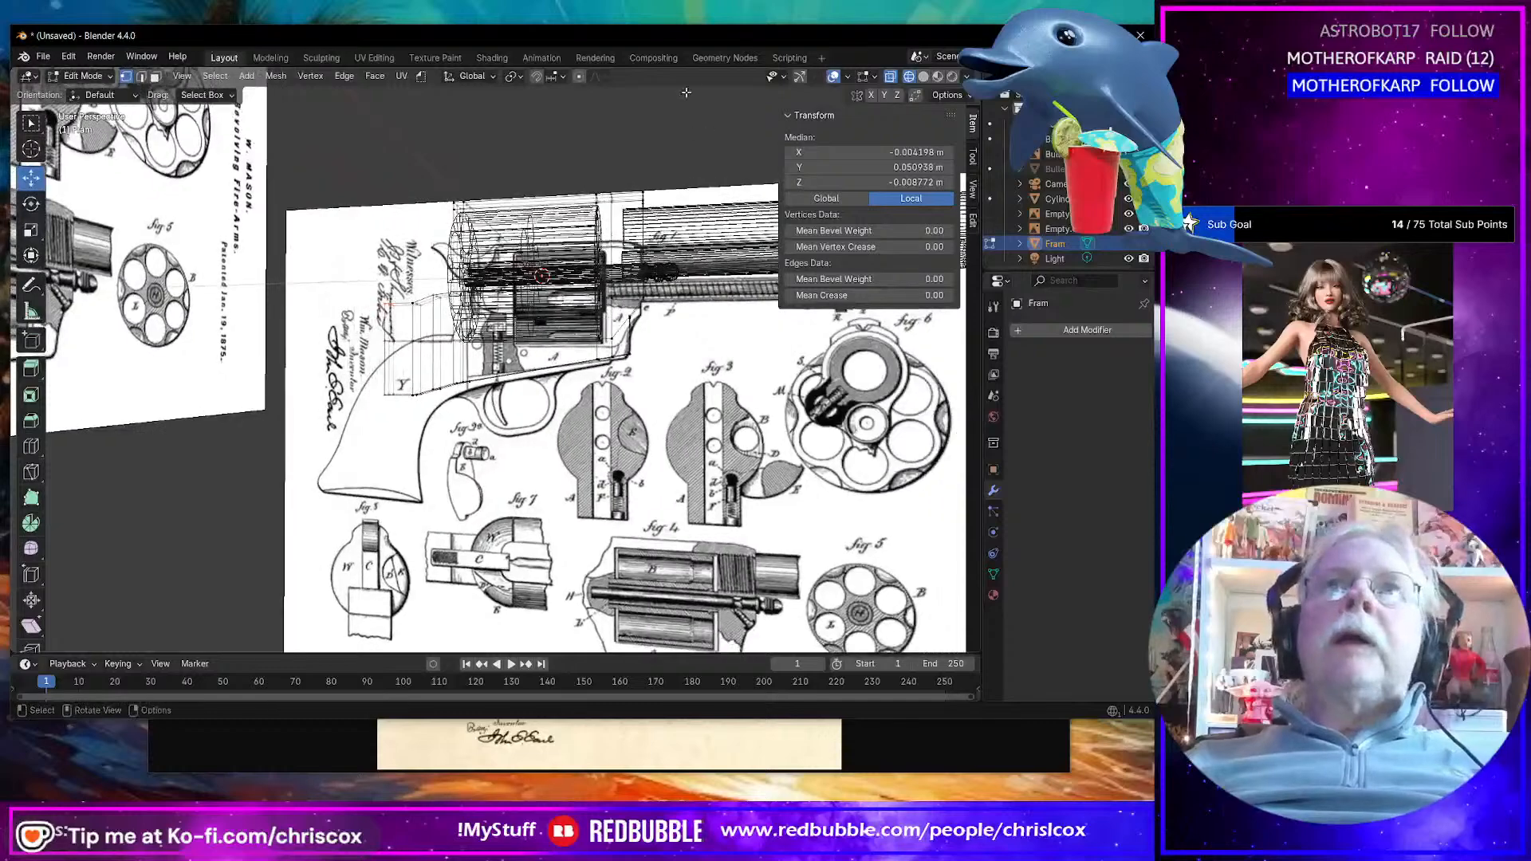
pyautogui.click(801, 79)
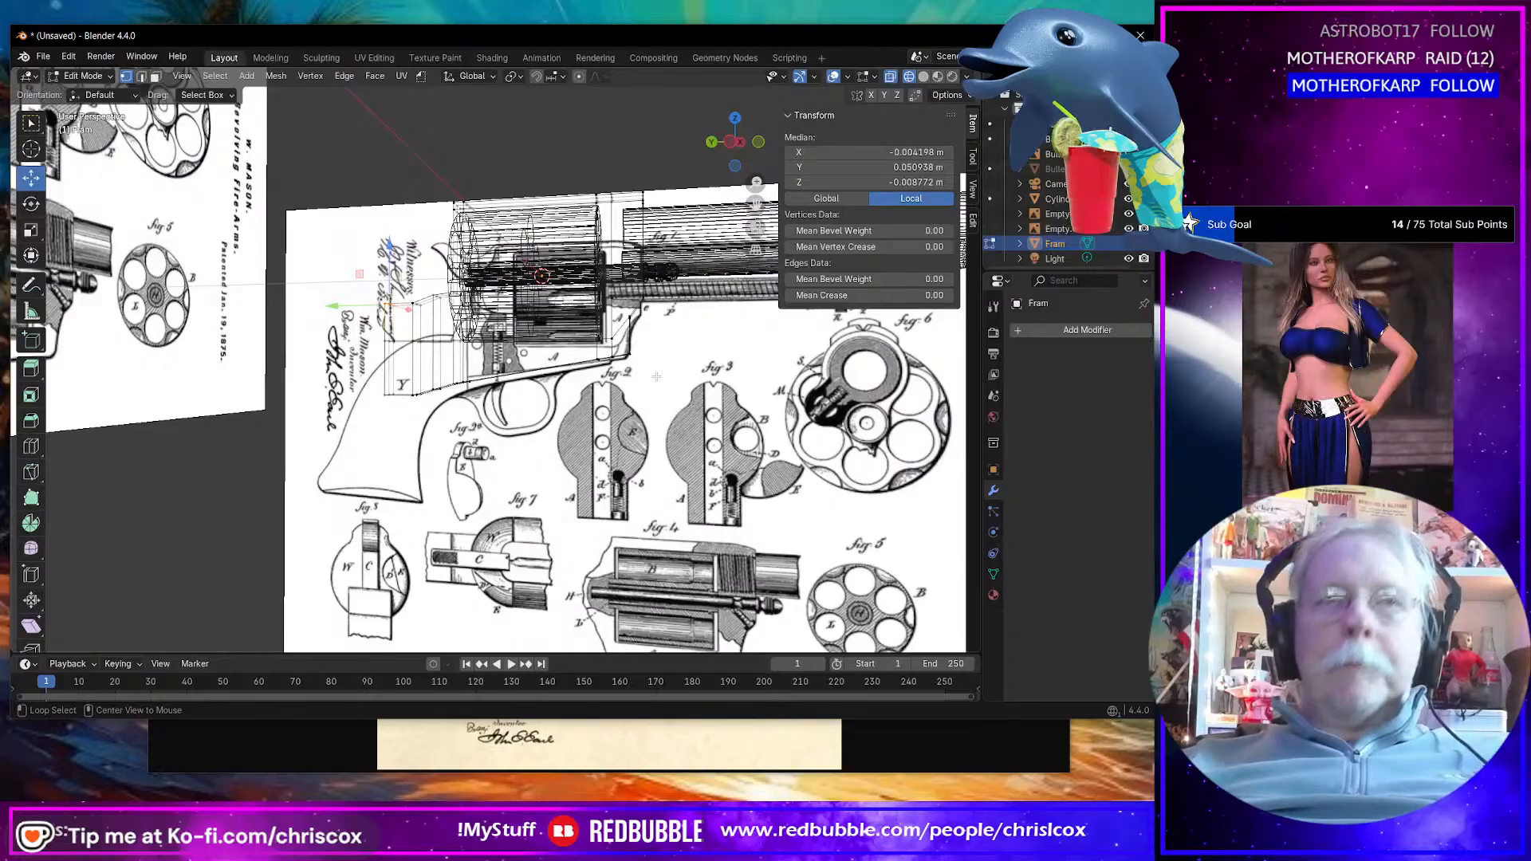
pyautogui.press('ctrl+KP_3')
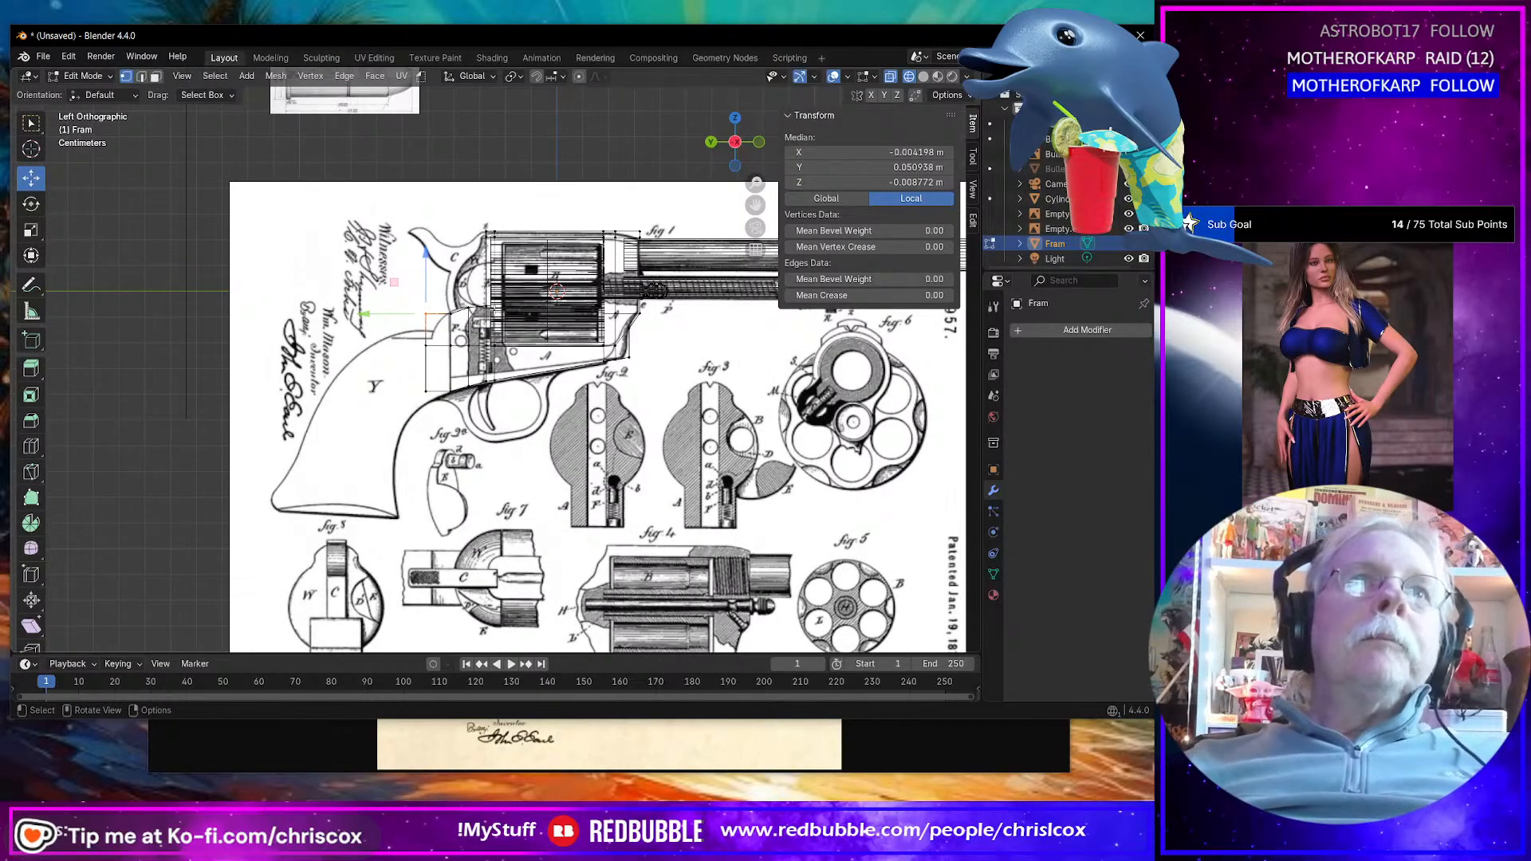
# Step: Undo the trial move of the upper rear vertices, then select all vertices on the rear end and lower them about 9.1 mm
pyautogui.moveTo(394, 283); pyautogui.dragTo(423, 369)
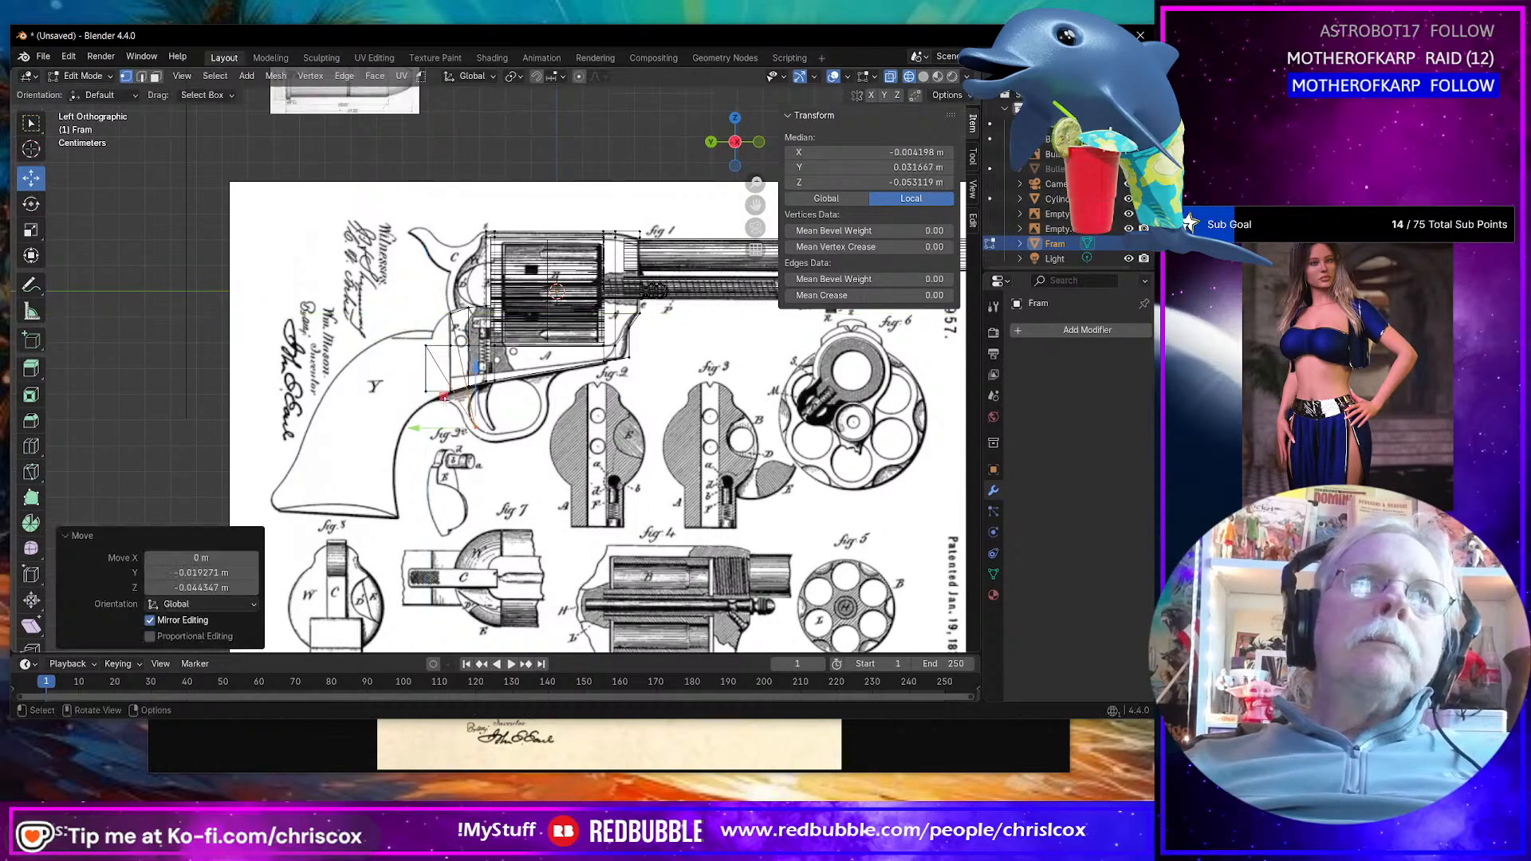
pyautogui.hotkey('ctrl', 'z')
pyautogui.moveTo(362, 256); pyautogui.dragTo(425, 370)
pyautogui.moveTo(445, 405); pyautogui.dragTo(445, 405)
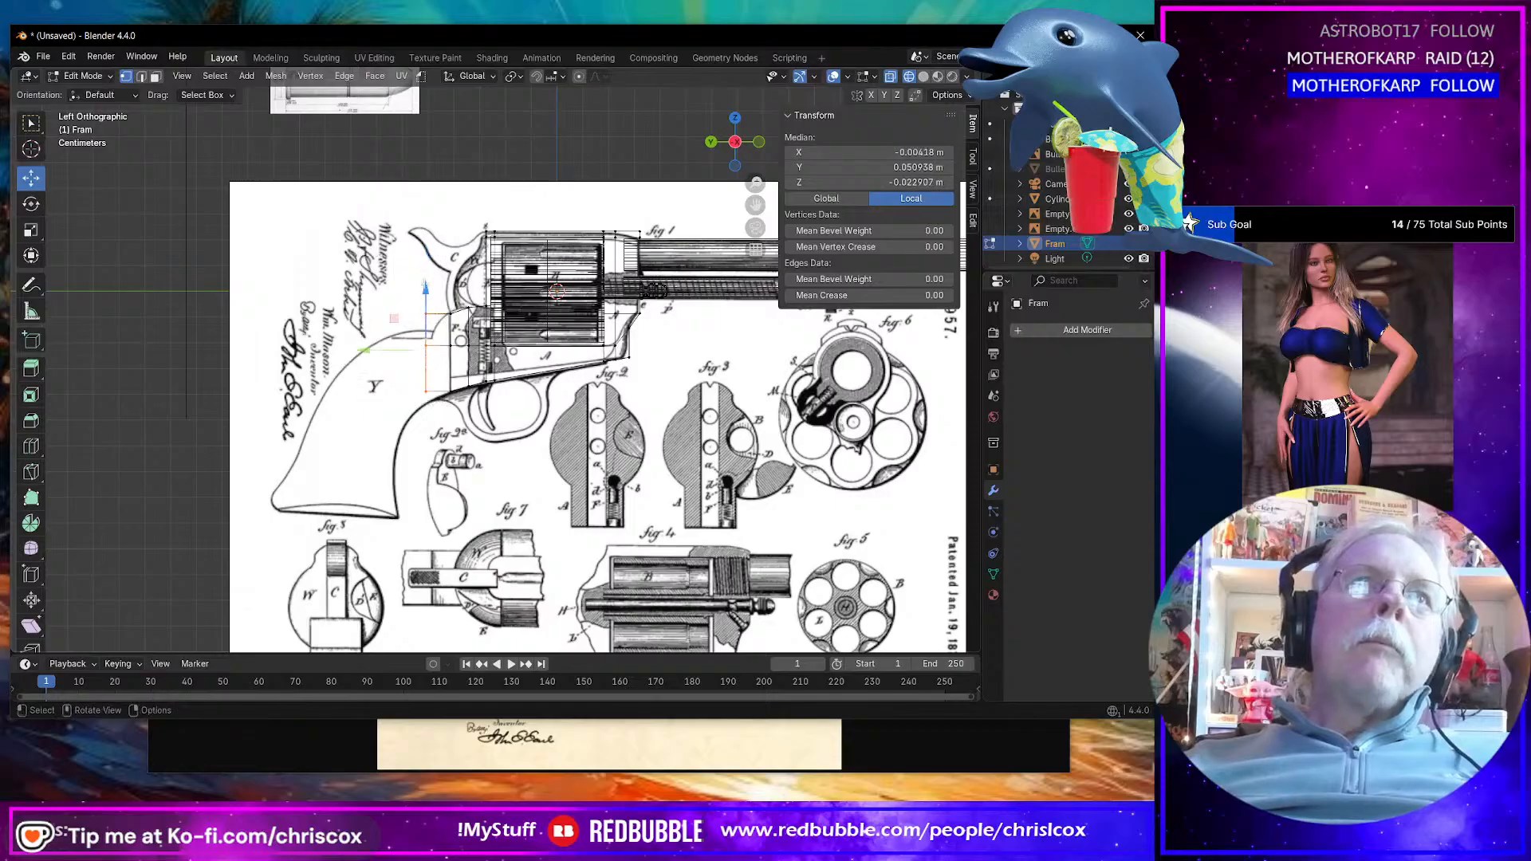
pyautogui.moveTo(427, 290); pyautogui.dragTo(427, 313)
pyautogui.scroll(-1, 415, 394)
pyautogui.scroll(5, 416, 394)
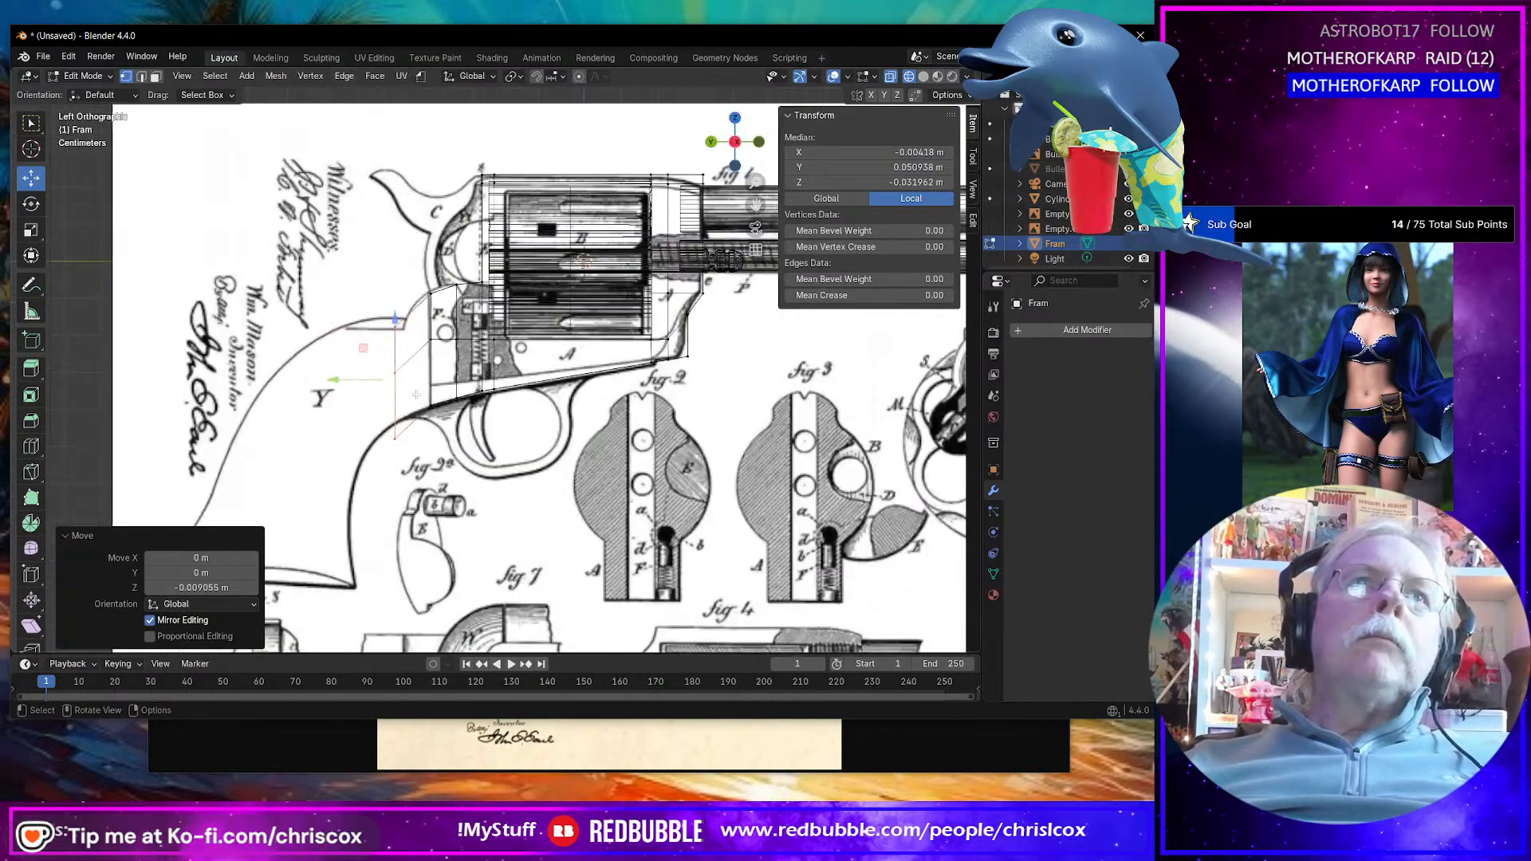
# Step: Fit the rear vertices to the Fig. 1 outline, moving the upper ones onto the curve and raising the lowest ones about 4.6 mm
pyautogui.moveTo(432, 317); pyautogui.dragTo(431, 241)
pyautogui.moveTo(369, 305); pyautogui.dragTo(382, 305)
pyautogui.moveTo(459, 246); pyautogui.dragTo(514, 289)
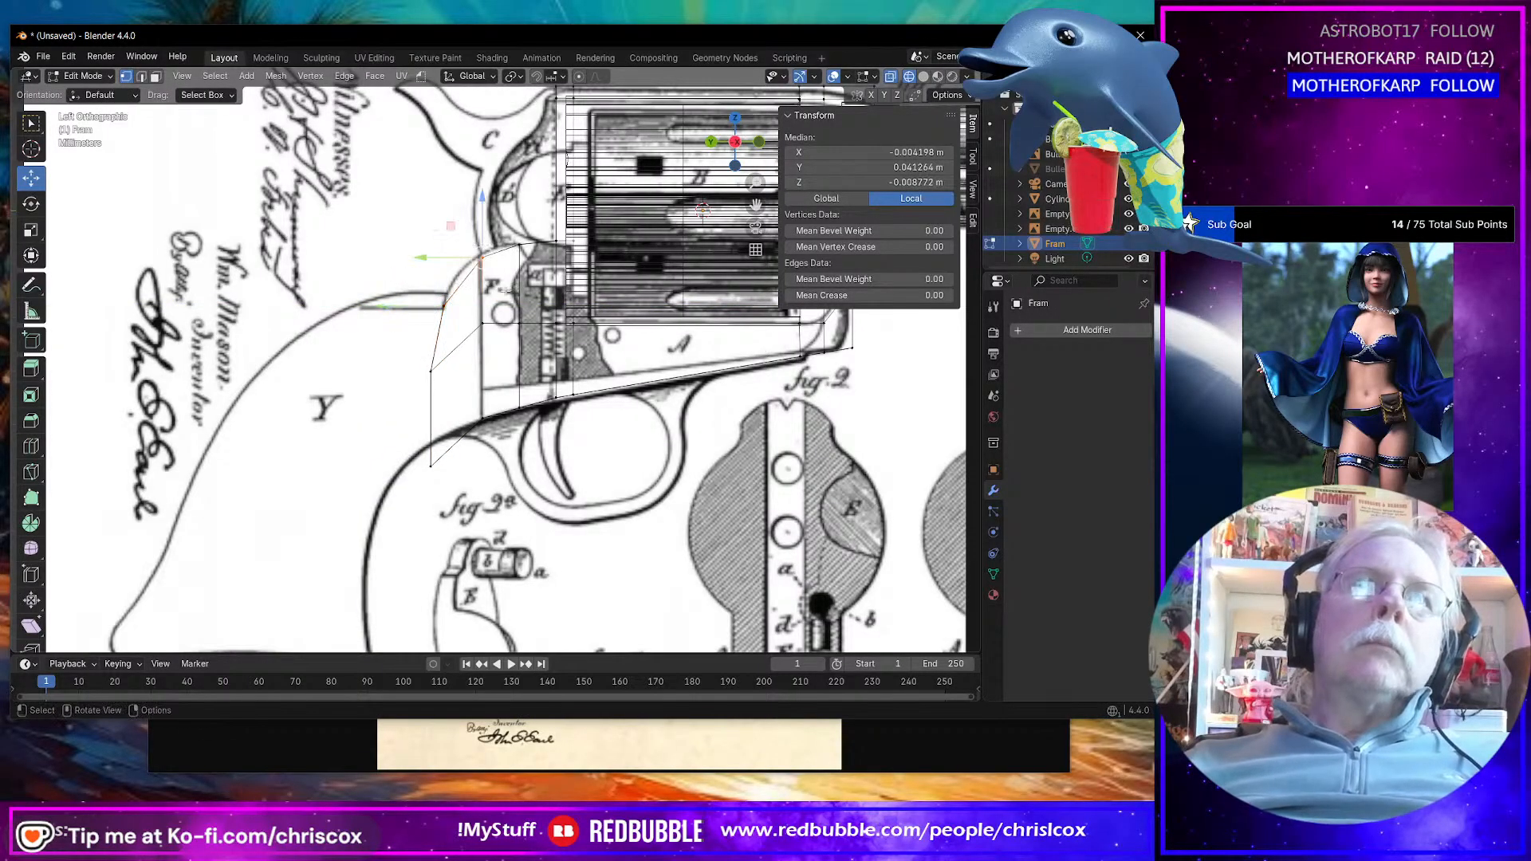
pyautogui.press('g')
pyautogui.click(496, 290)
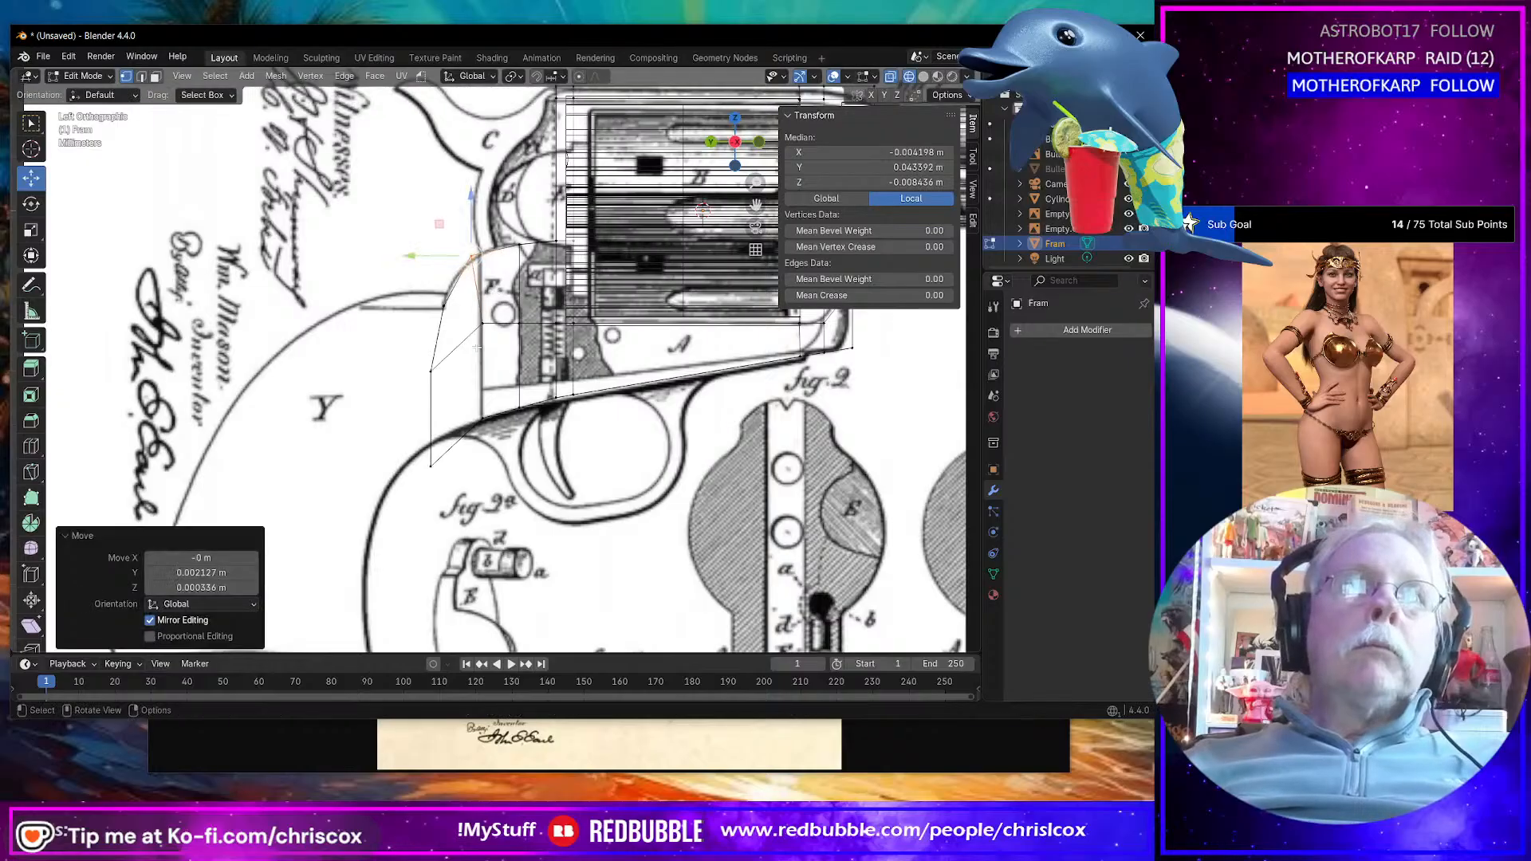
pyautogui.click(429, 468)
pyautogui.moveTo(430, 406); pyautogui.dragTo(431, 375)
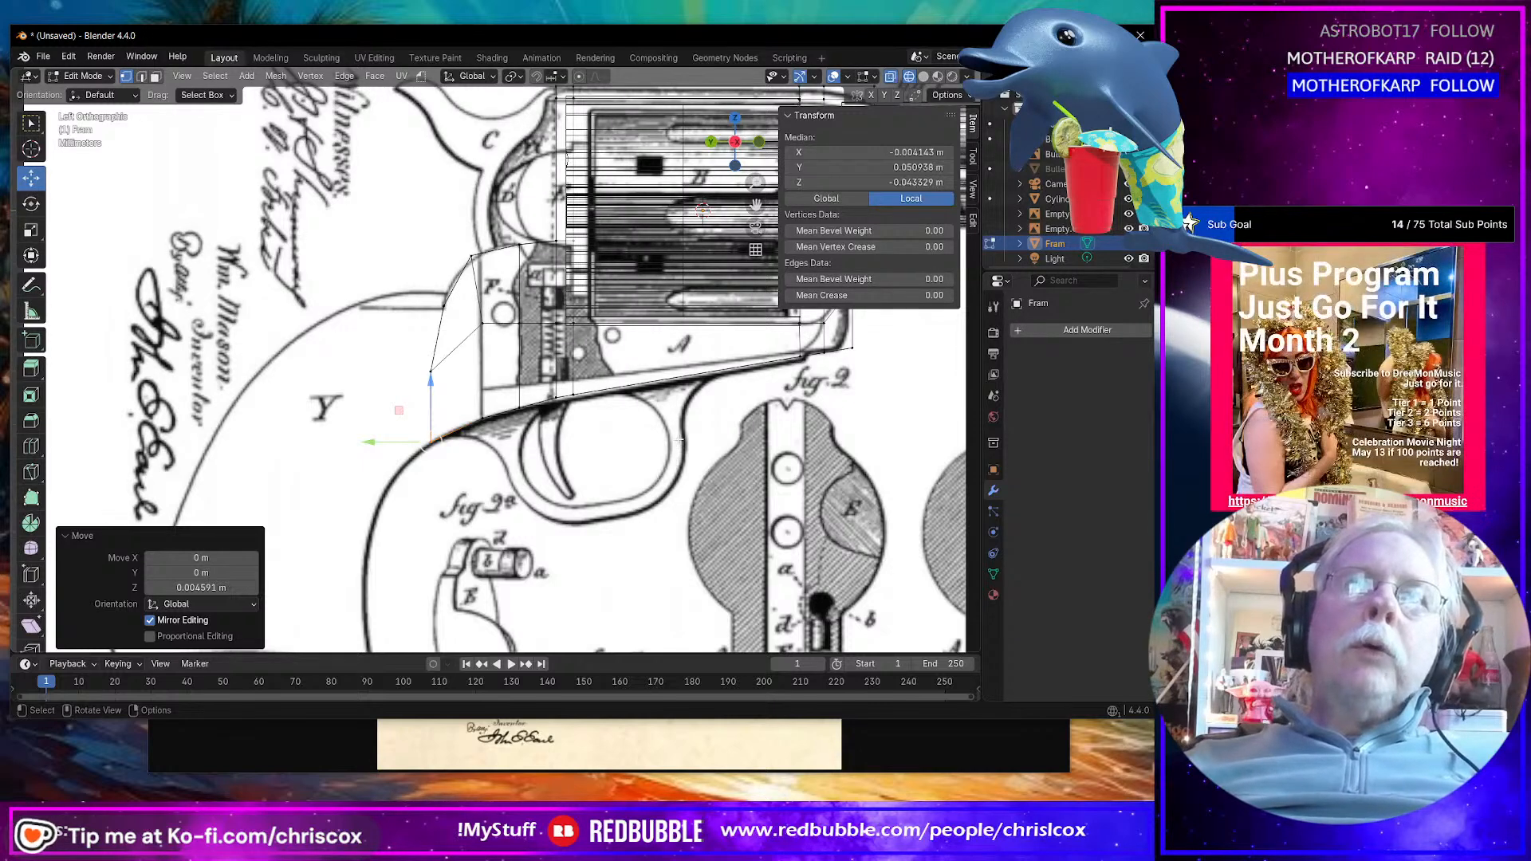
# Step: Move the underside vertices above the trigger about 8.5 mm forward and 1.1 mm up, and add one loop cut through the lower frame ahead of them
pyautogui.keyDown('shift'); pyautogui.moveTo(613, 414); pyautogui.dragTo(584, 471, button='middle'); pyautogui.keyUp('shift')
pyautogui.moveTo(576, 474); pyautogui.dragTo(532, 444)
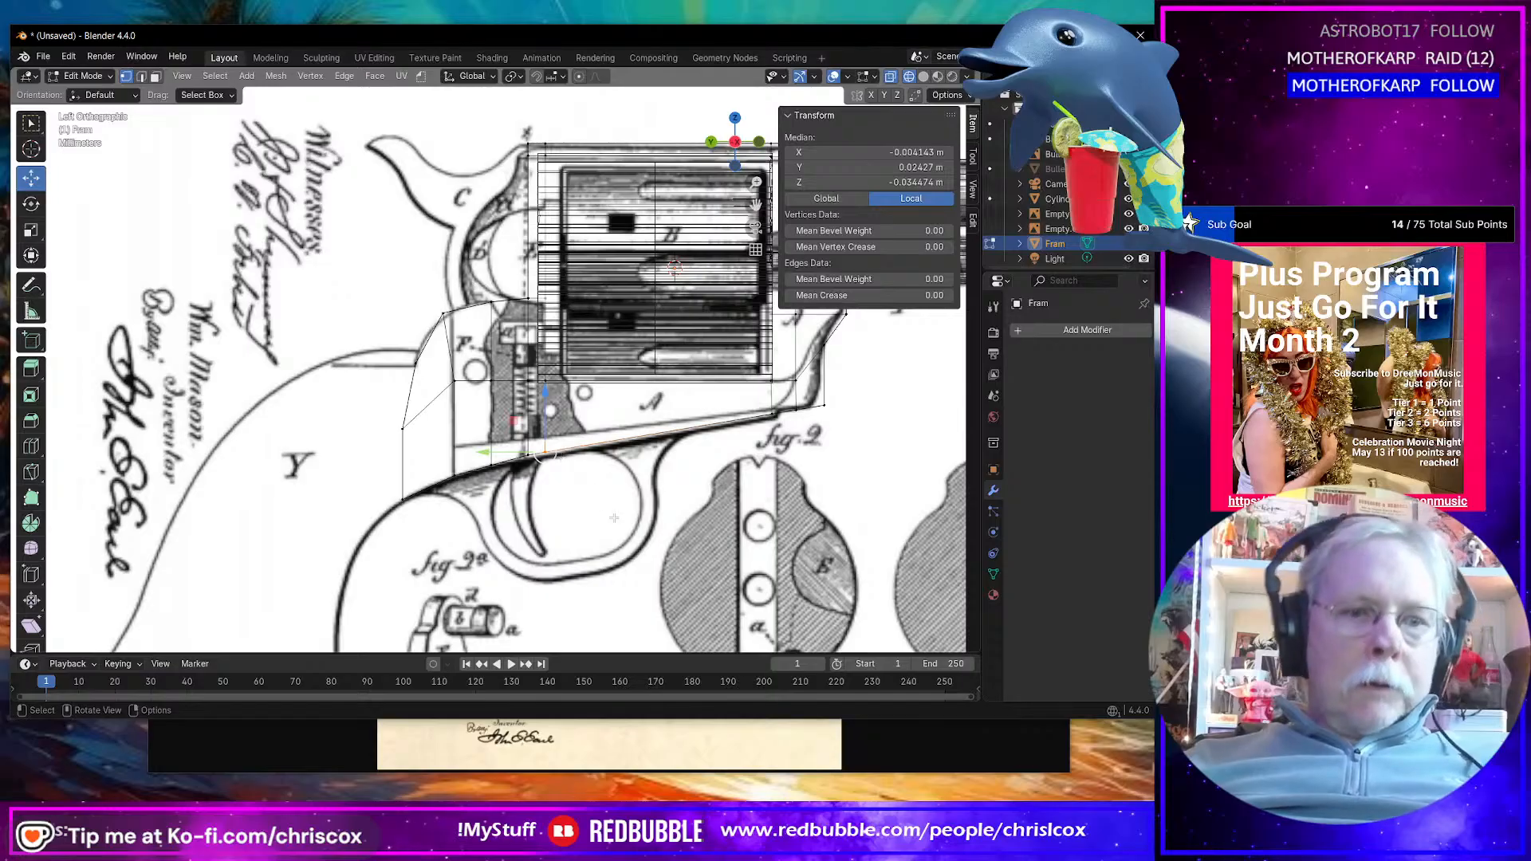
pyautogui.press('g')
pyautogui.click(670, 462)
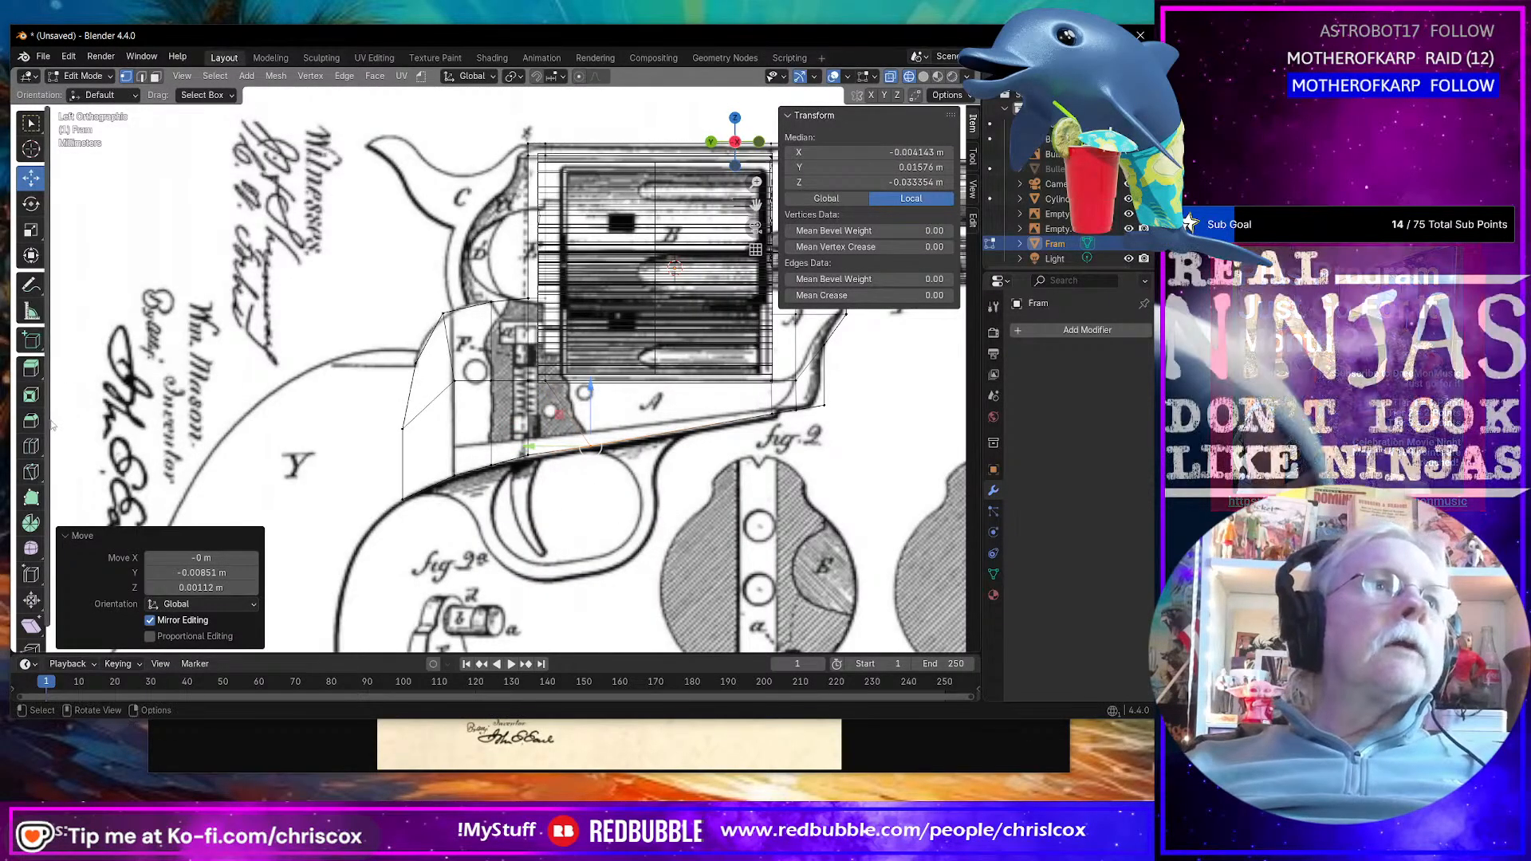
pyautogui.click(31, 447)
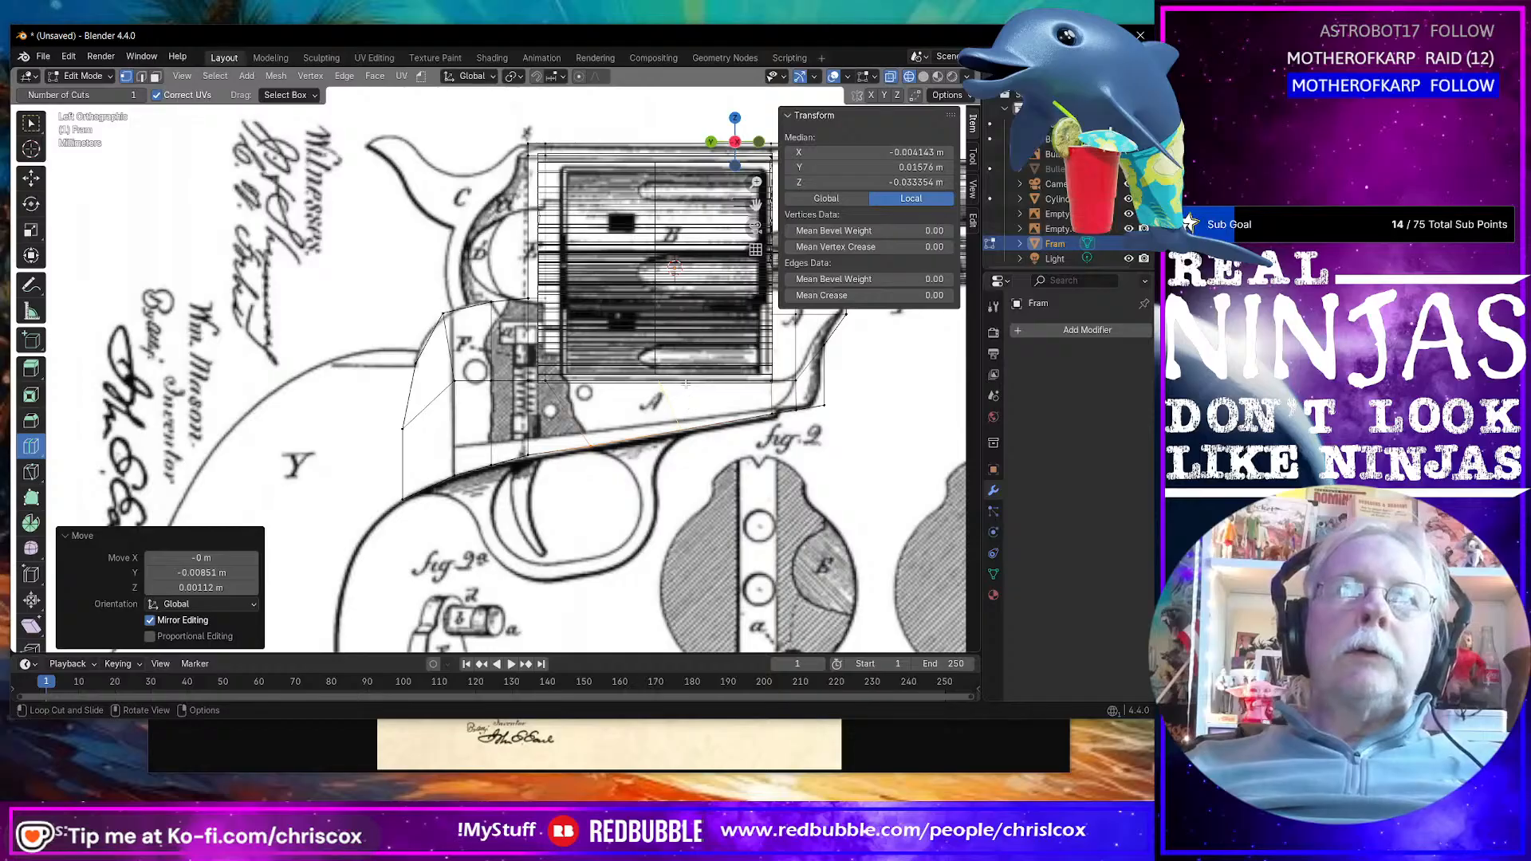
pyautogui.click(679, 438)
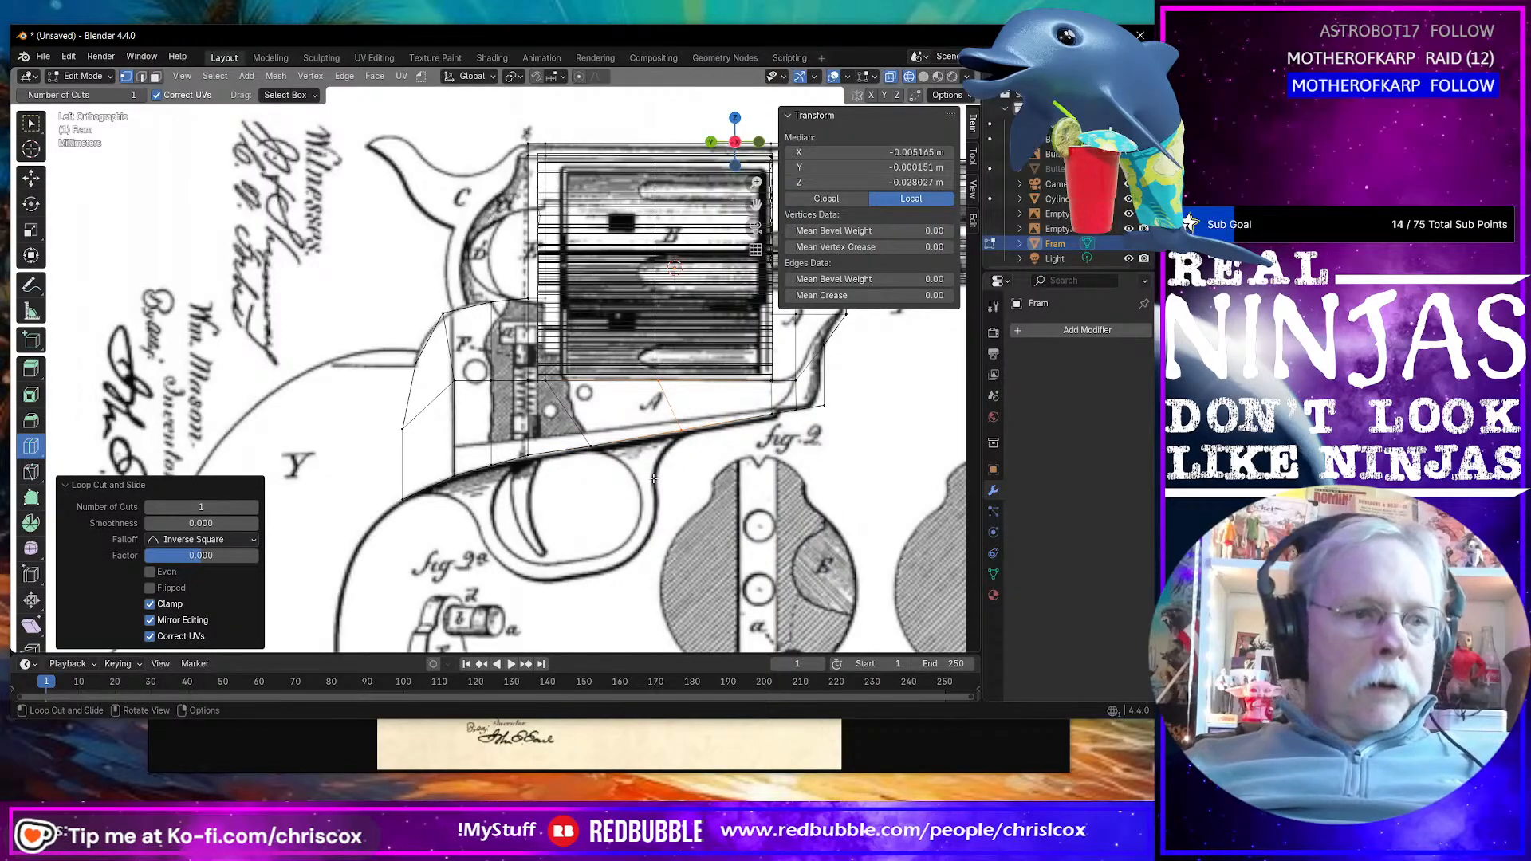
# Step: Select the frame's rear underside faces in face mode and extrude them about 7.9 mm down along the Z axis
pyautogui.moveTo(657, 475); pyautogui.dragTo(650, 413, button='middle')
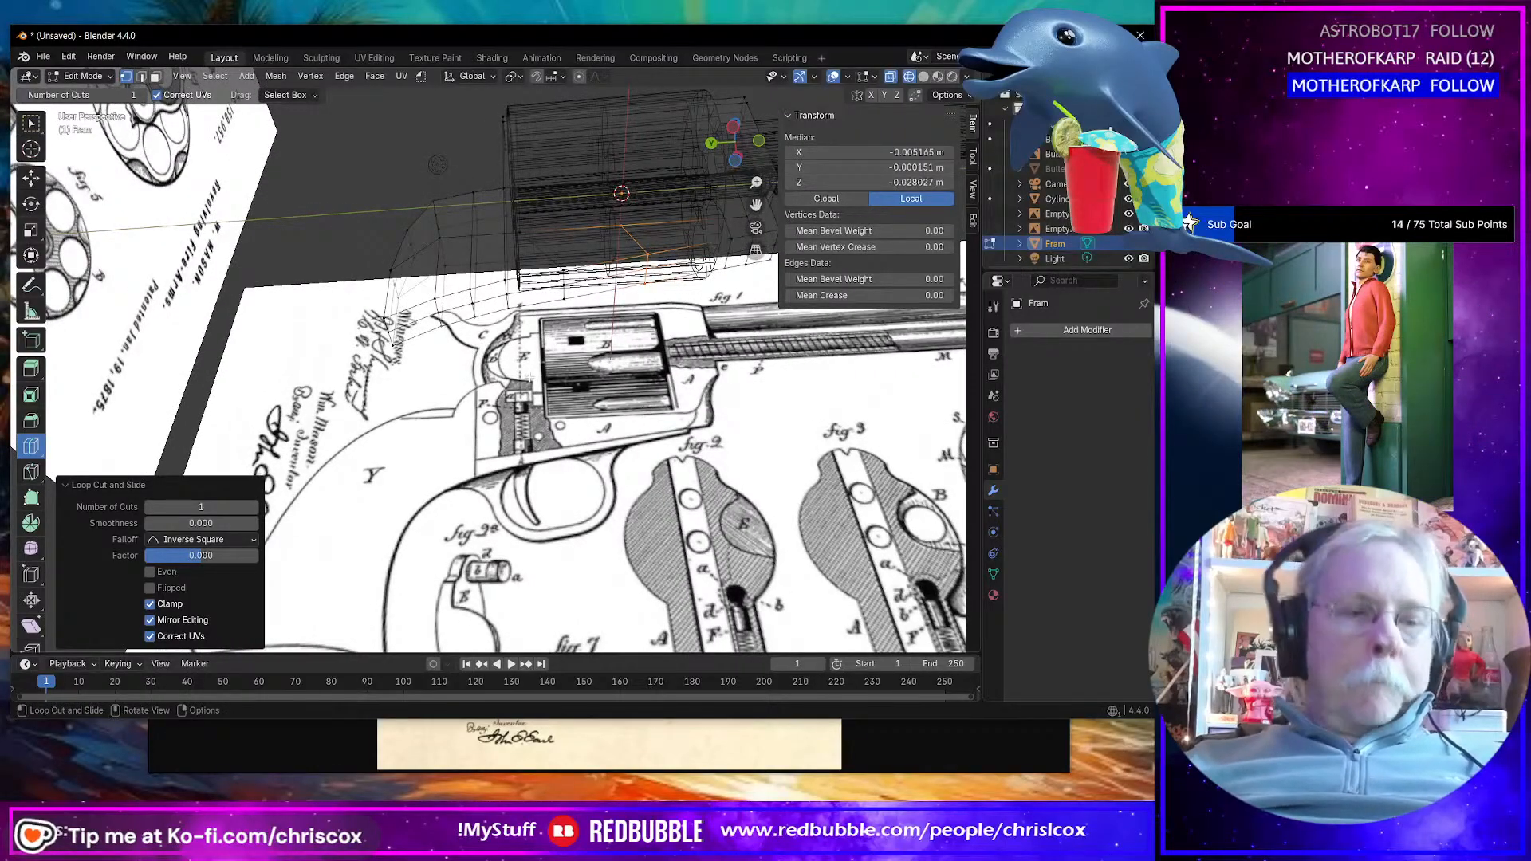
pyautogui.press('3')
pyautogui.hotkey('shift', 'space')
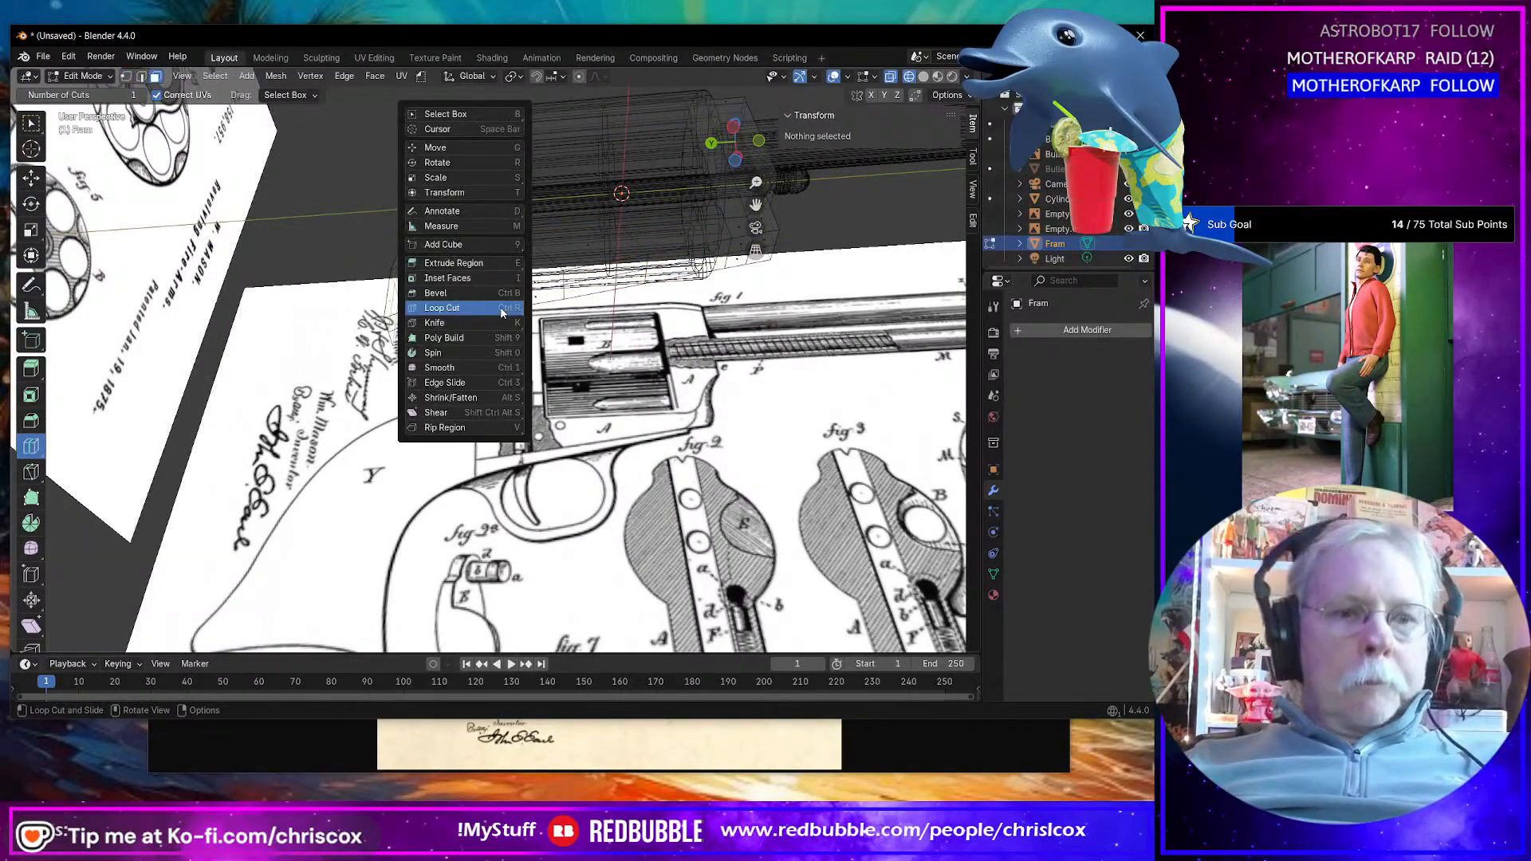
pyautogui.press('g')
pyautogui.keyDown('shift'); pyautogui.click(492, 304); pyautogui.keyUp('shift')
pyautogui.keyDown('shift'); pyautogui.click(455, 321); pyautogui.keyUp('shift')
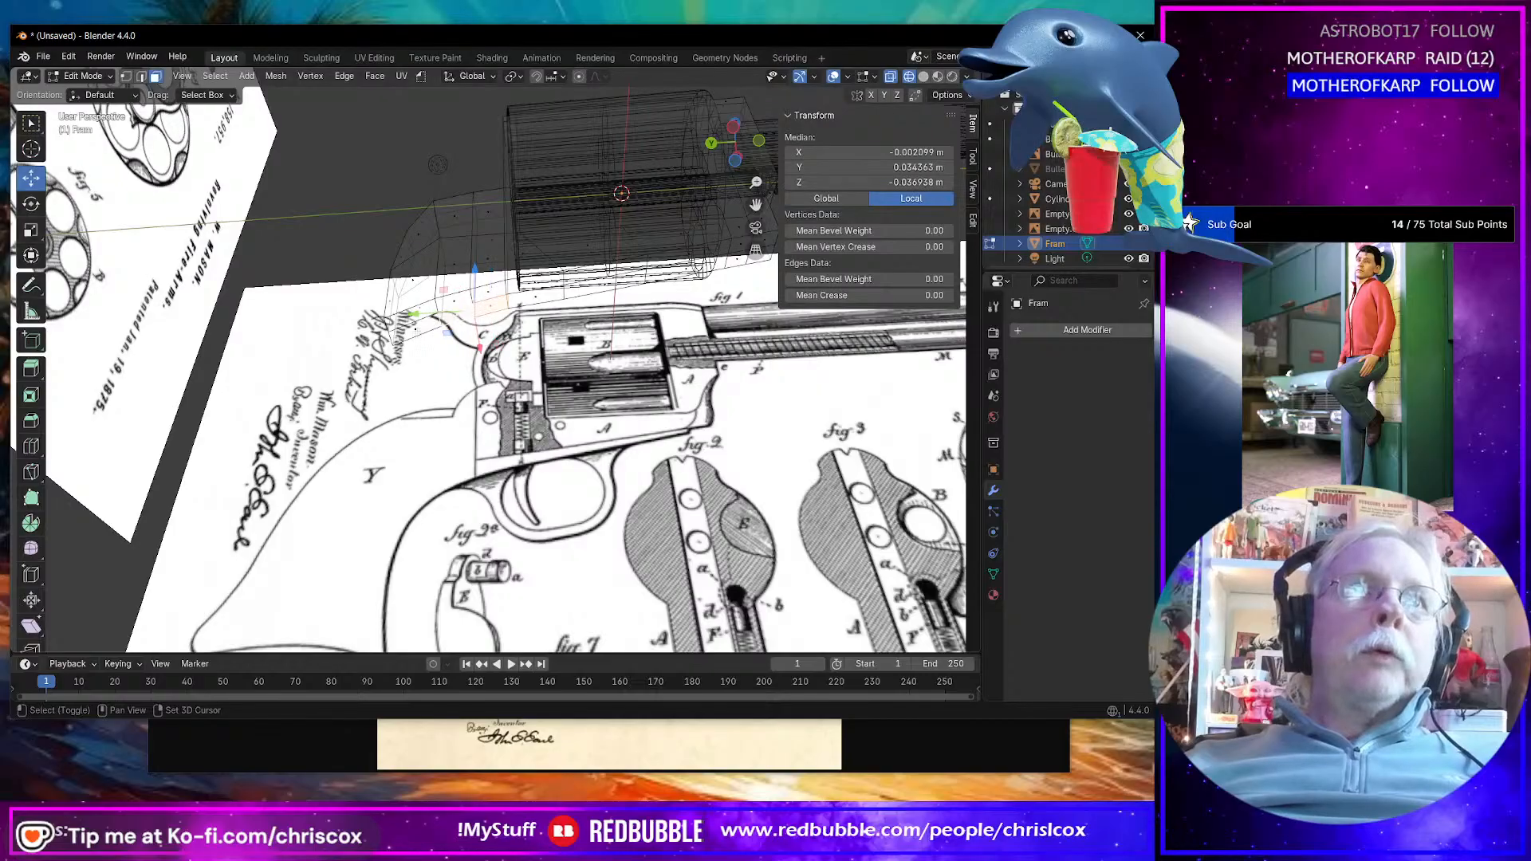
pyautogui.keyDown('shift'); pyautogui.click(417, 329); pyautogui.keyUp('shift')
pyautogui.moveTo(423, 331); pyautogui.dragTo(611, 410, button='middle')
pyautogui.keyDown('shift'); pyautogui.click(587, 396); pyautogui.keyUp('shift')
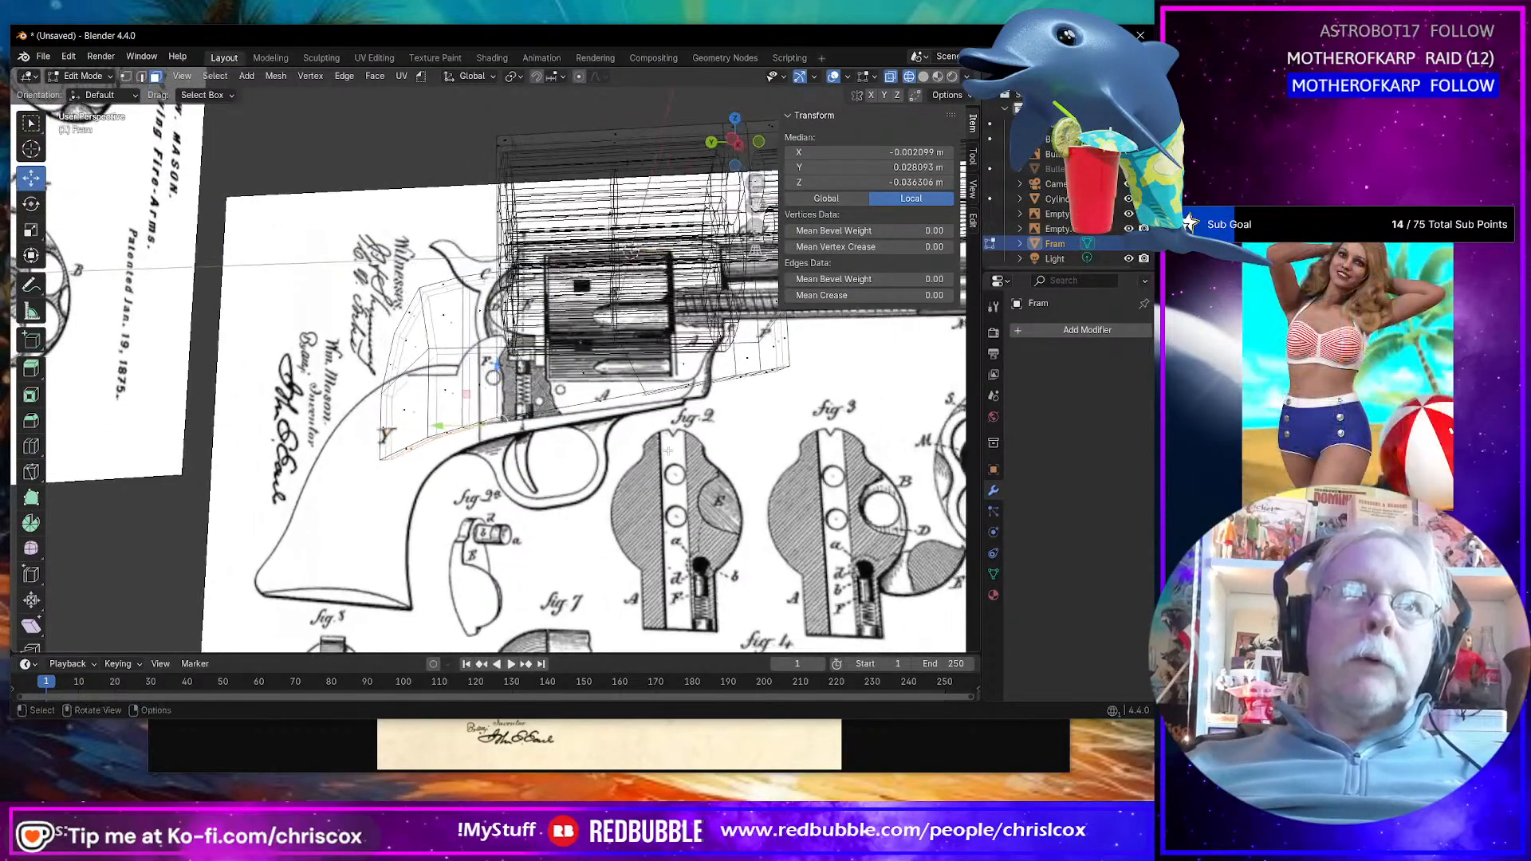
pyautogui.press('ctrl+KP_3')
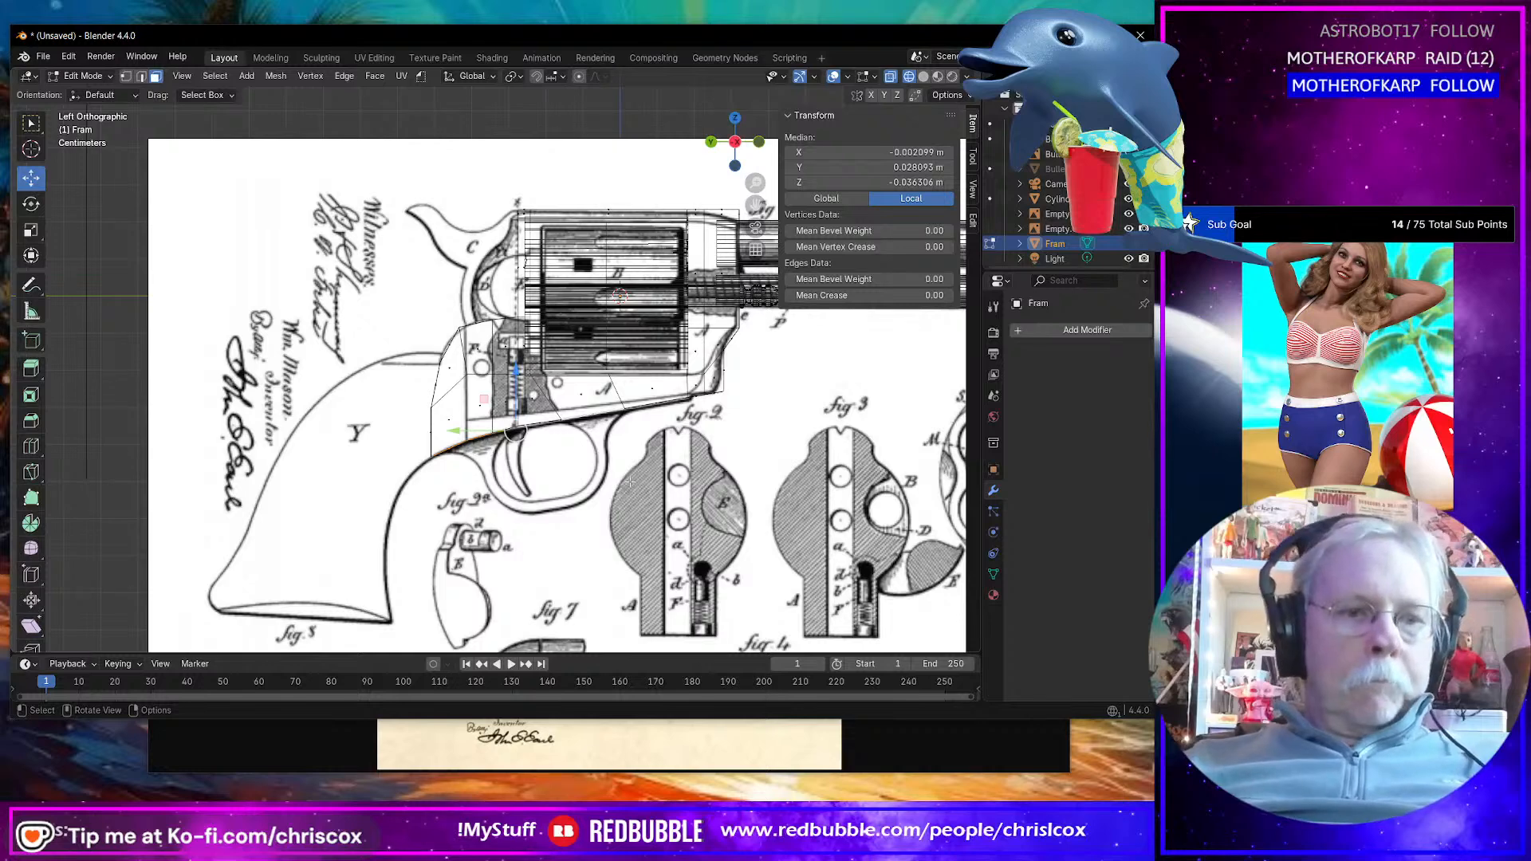
pyautogui.press('e')
pyautogui.press('Escape')
pyautogui.press('g')
pyautogui.press('z')
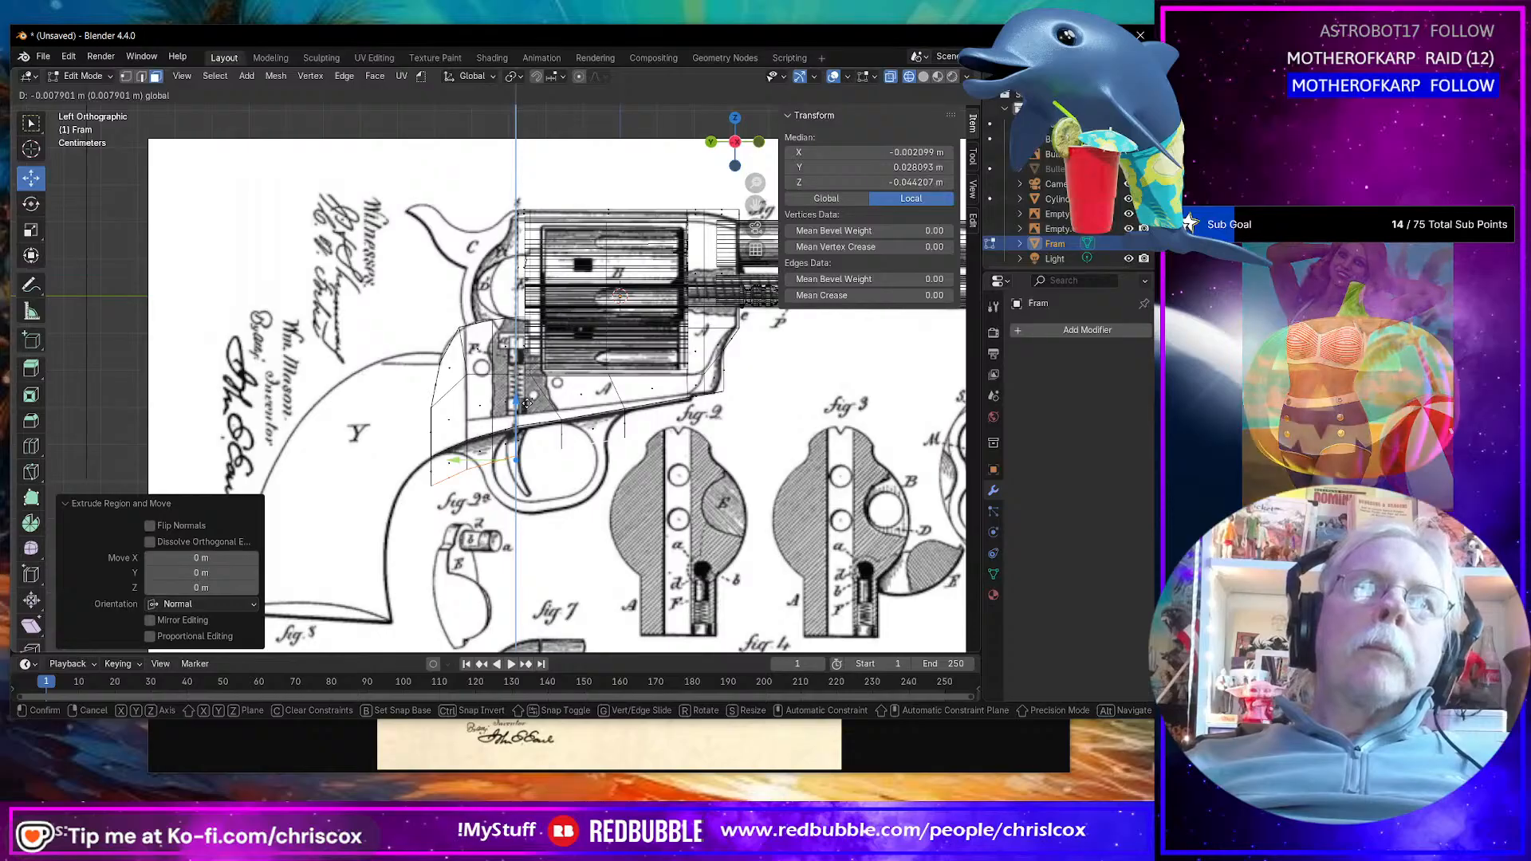
pyautogui.click(527, 403)
pyautogui.moveTo(526, 402); pyautogui.dragTo(552, 457, button='middle')
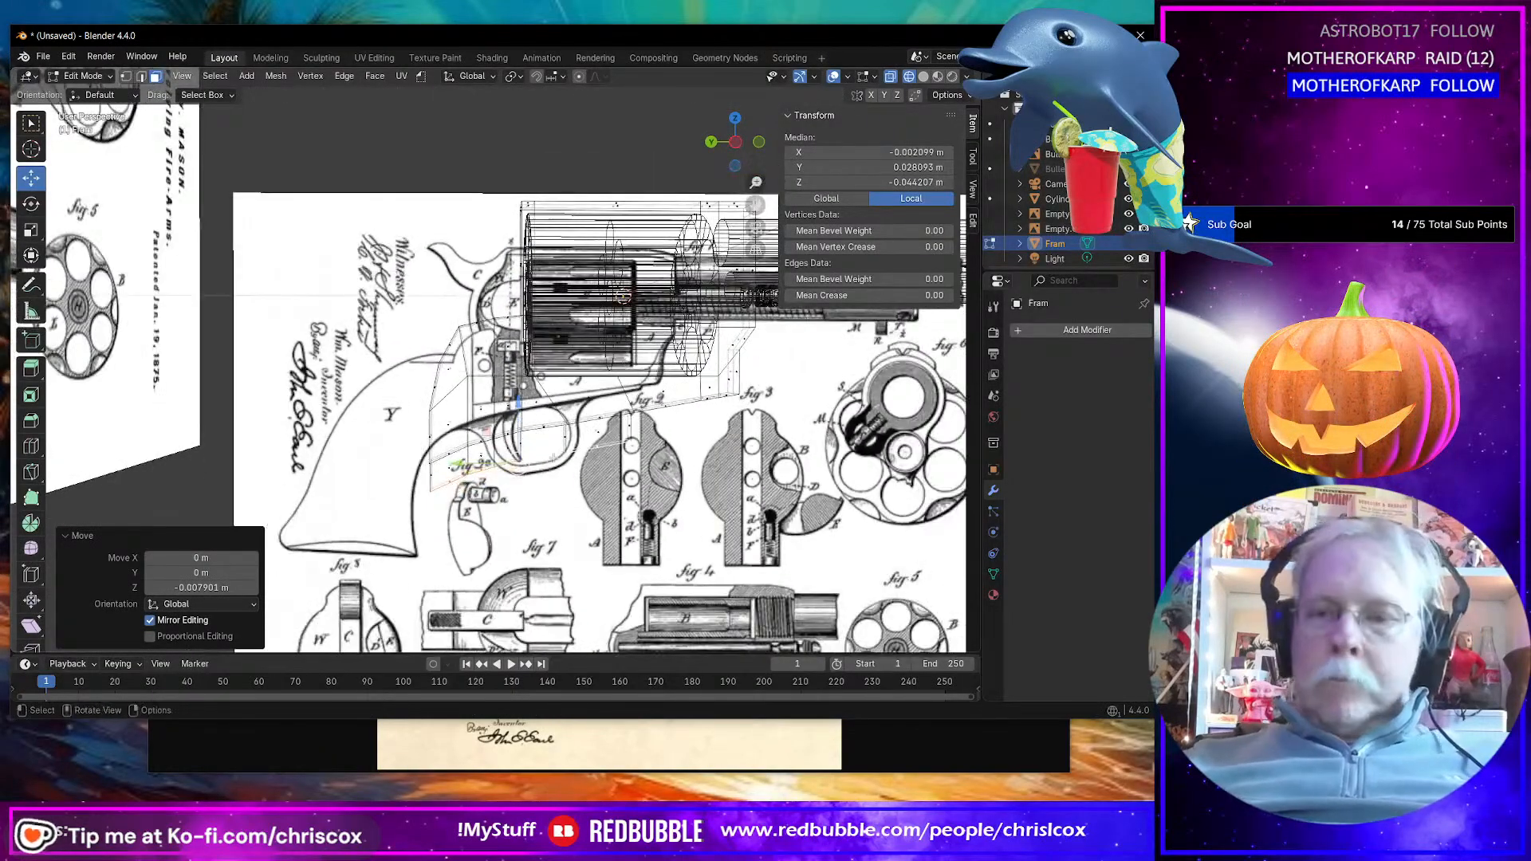
# Step: Fit the underside vertices above the trigger guard to Fig. 1, moving the rear ones about 4.8 mm forward and the front ones 3.8 mm back
pyautogui.press('KP_3')
pyautogui.press('ctrl+KP_3')
pyautogui.scroll(2, 554, 458)
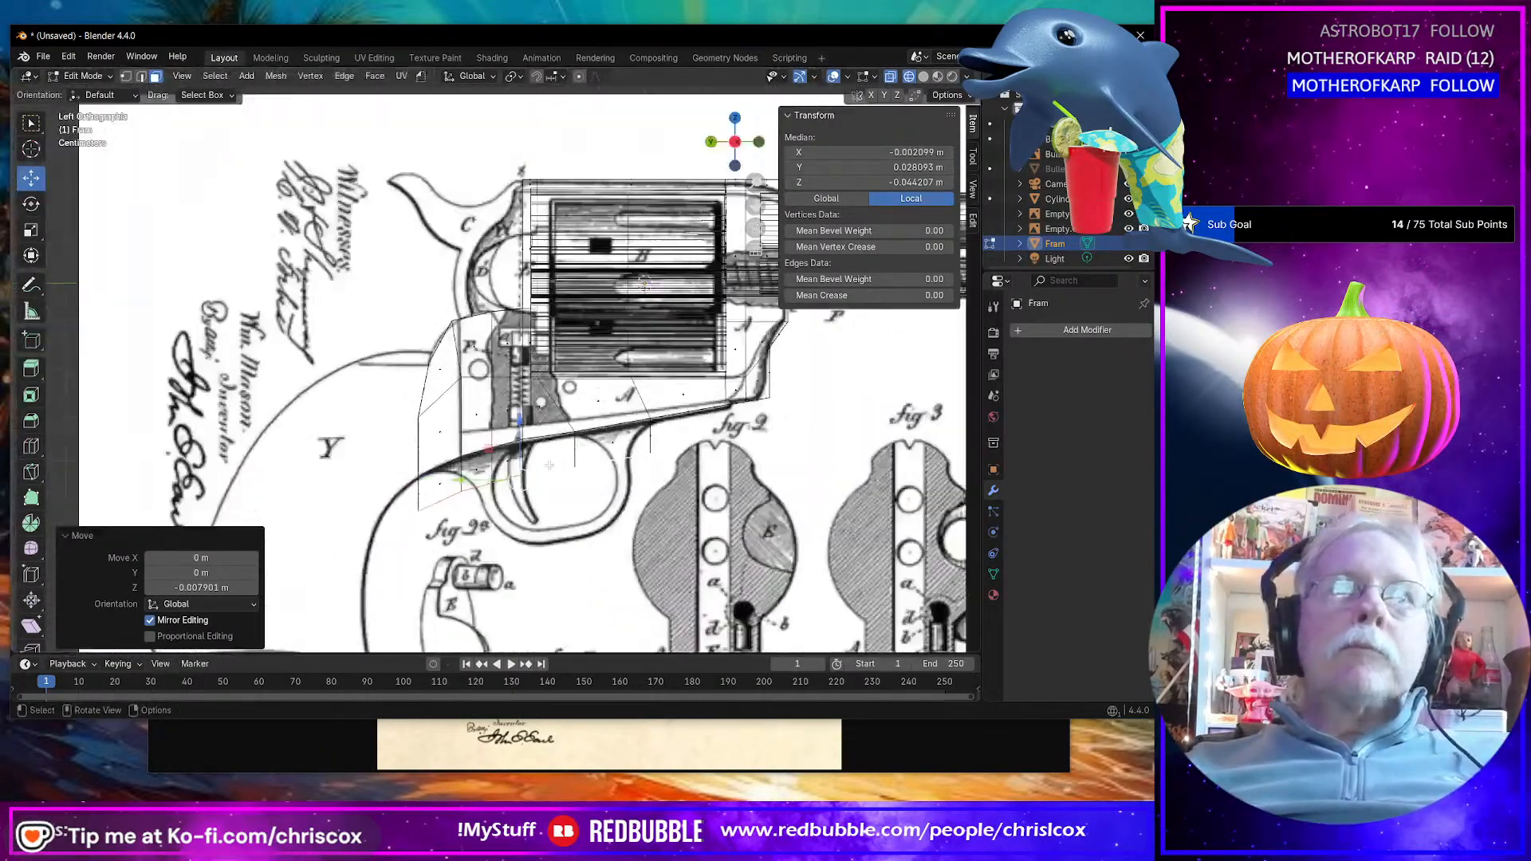
pyautogui.click(584, 477)
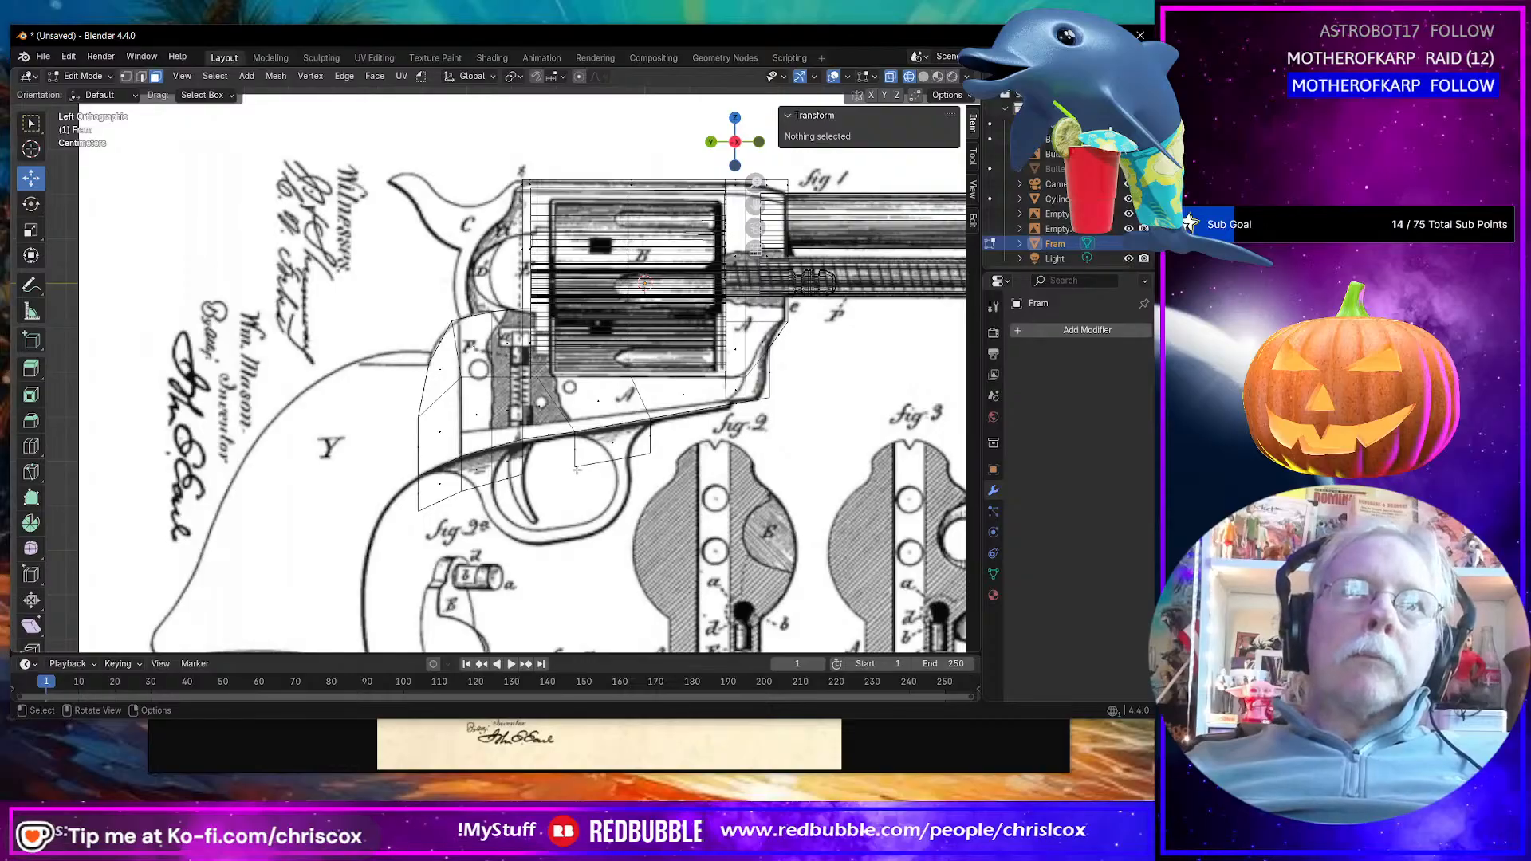
pyautogui.click(576, 470)
pyautogui.press('2')
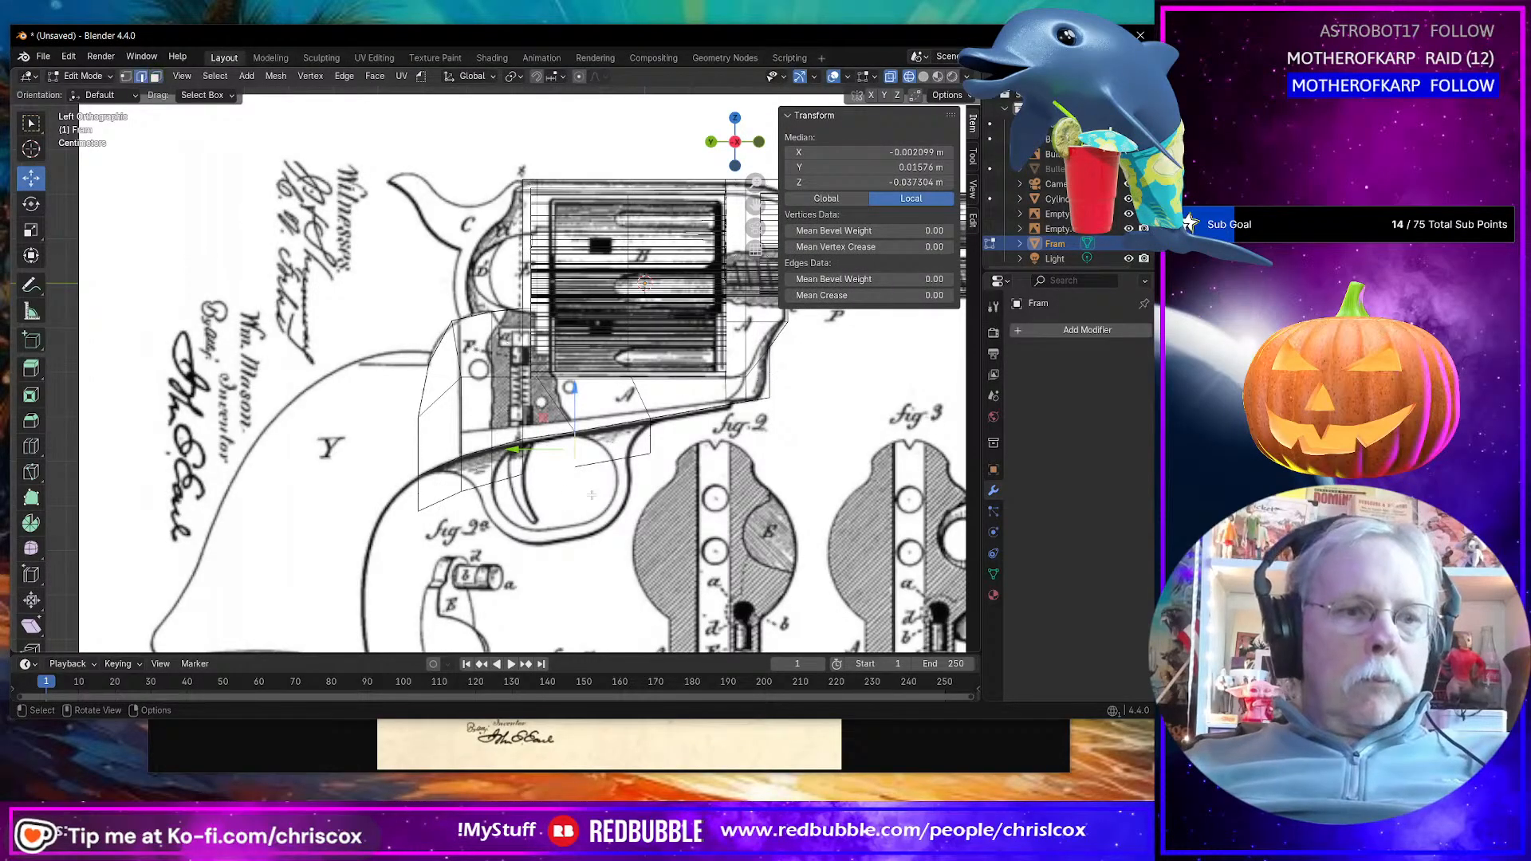
pyautogui.click(576, 476)
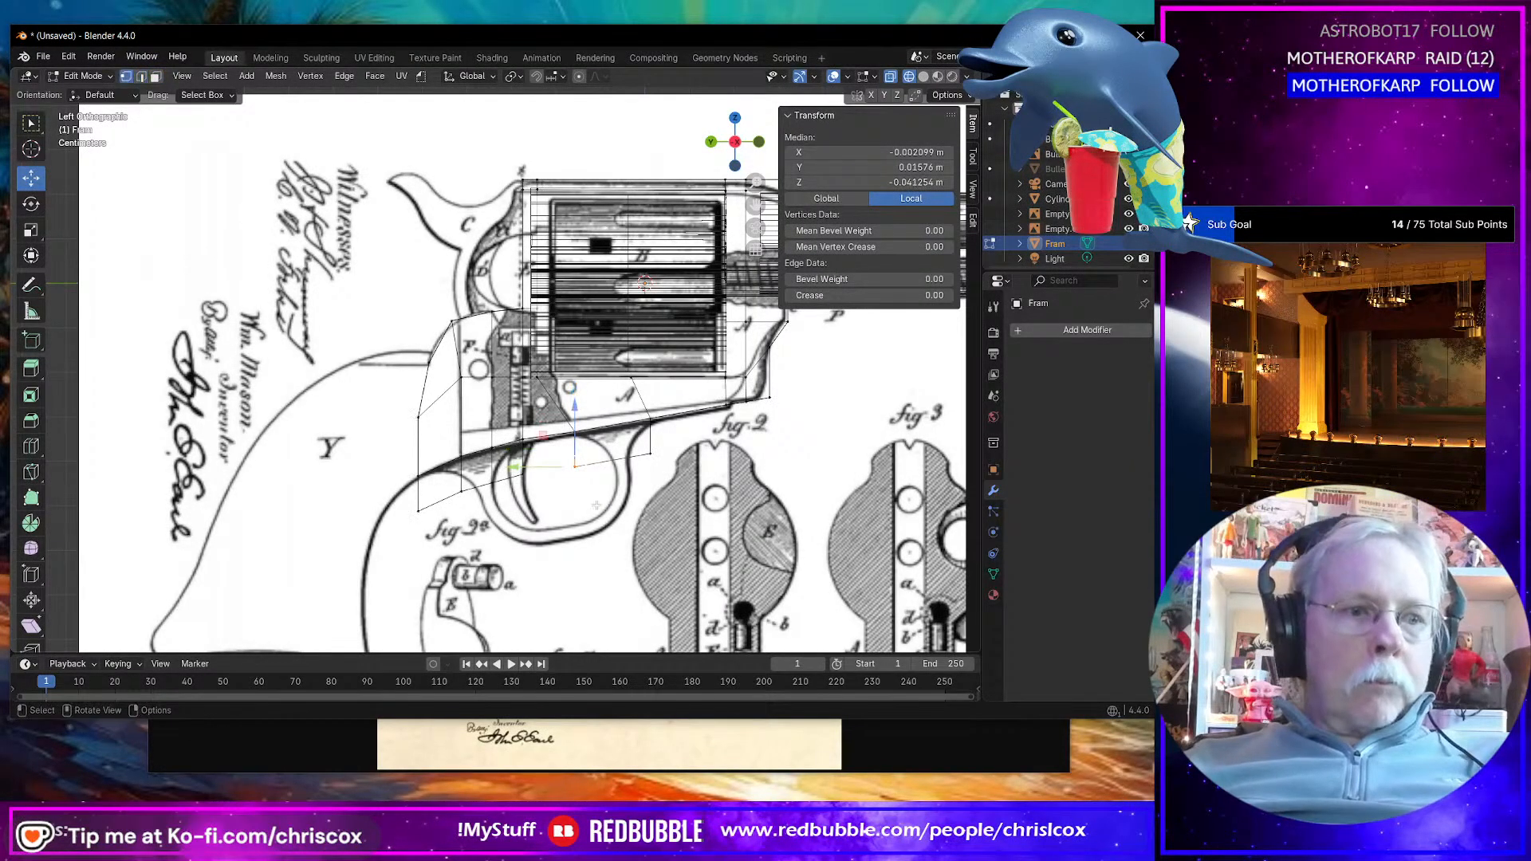
pyautogui.press('g')
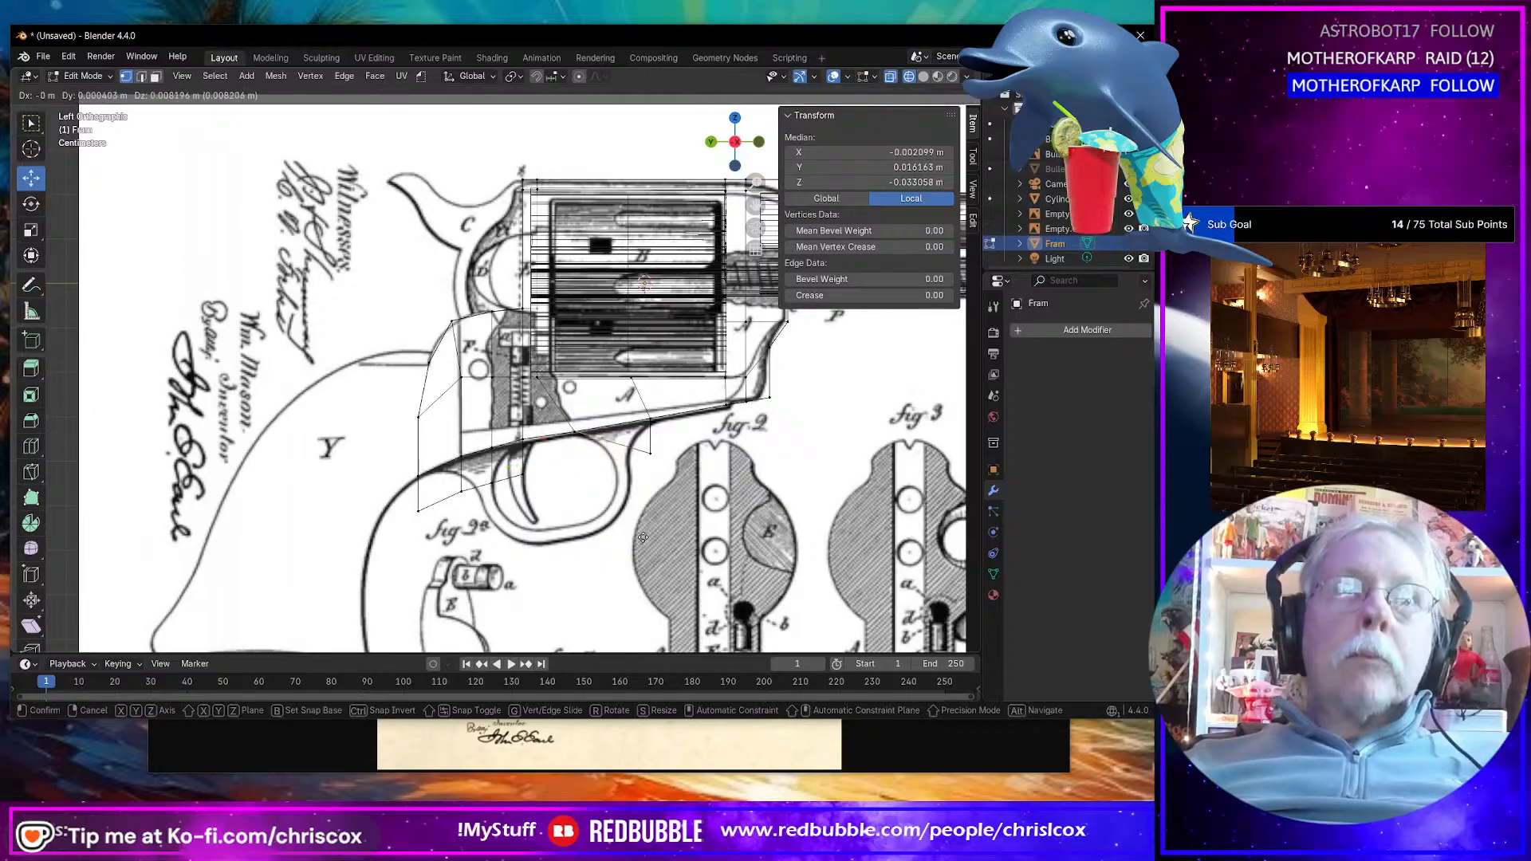
pyautogui.click(667, 530)
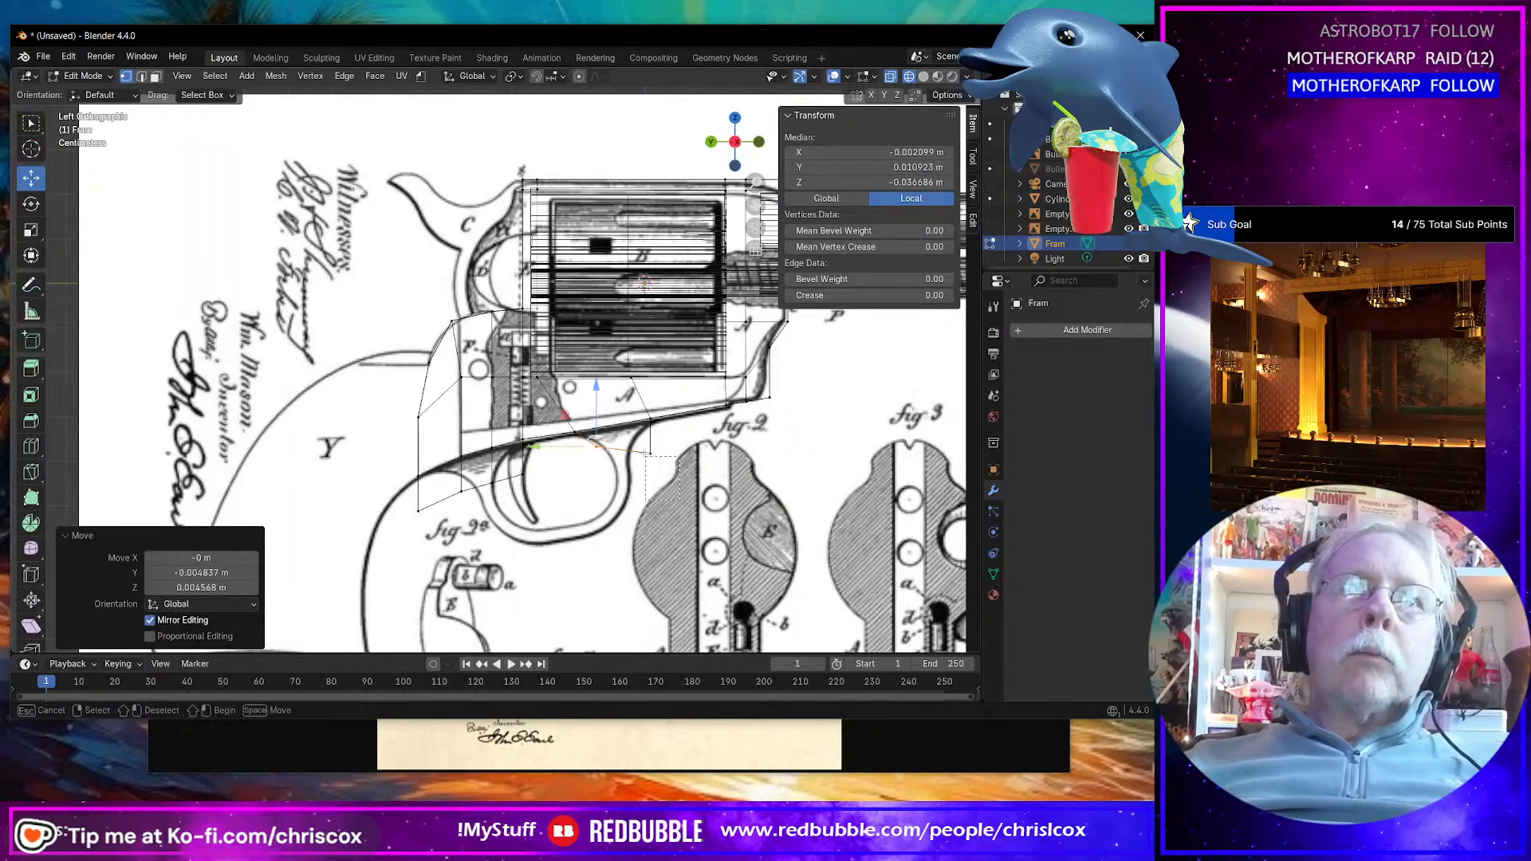
pyautogui.press('g')
pyautogui.click(647, 447)
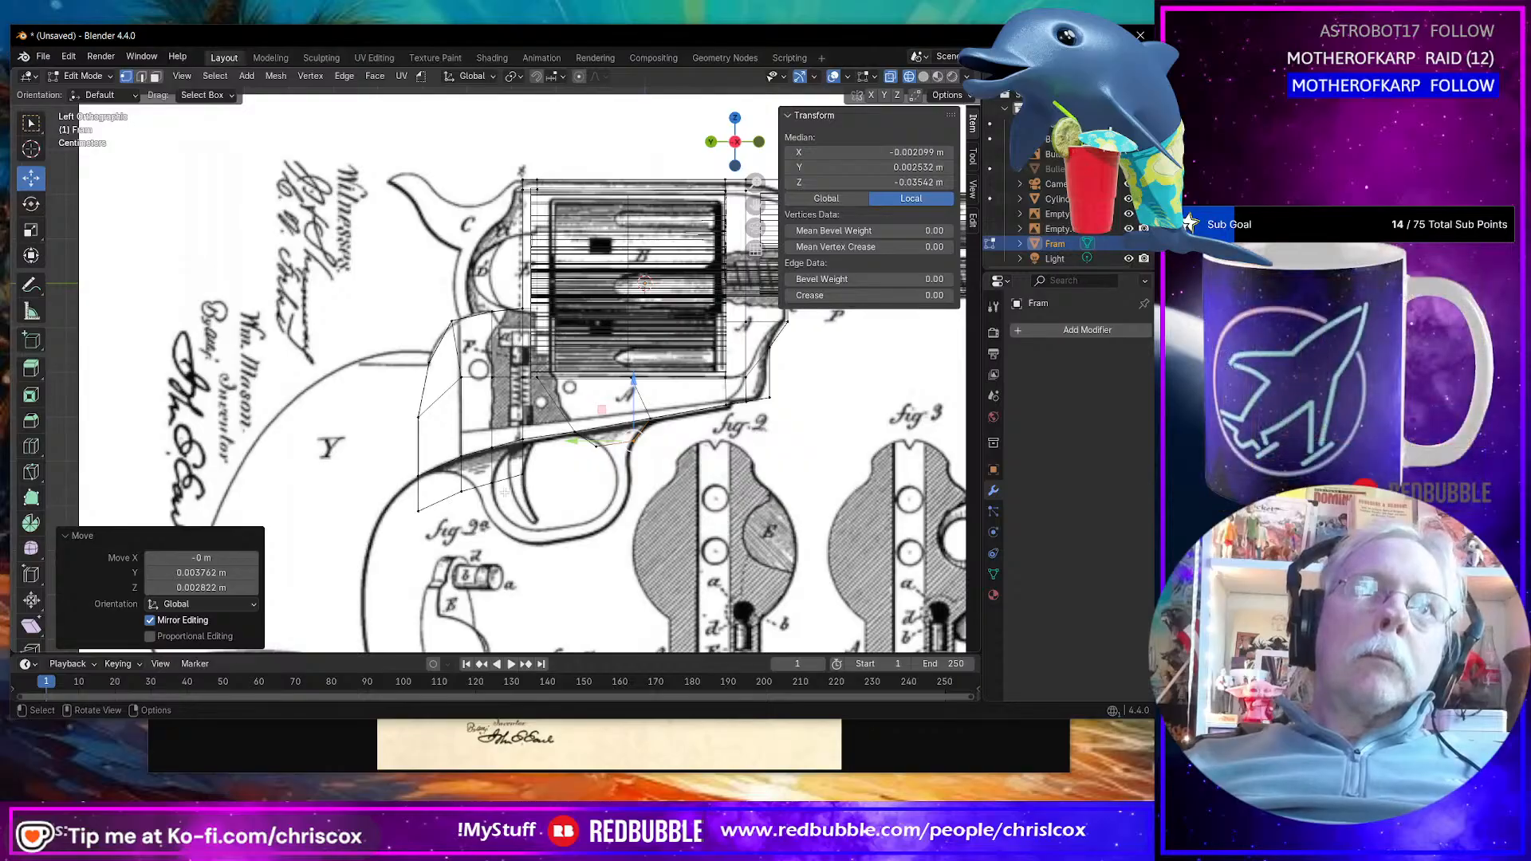
# Step: Reposition the frame's lower vertices behind the trigger so they follow the curve where the trigger guard meets the grip in Fig. 1
pyautogui.keyDown('shift'); pyautogui.click(477, 491); pyautogui.keyUp('shift')
pyautogui.press('g')
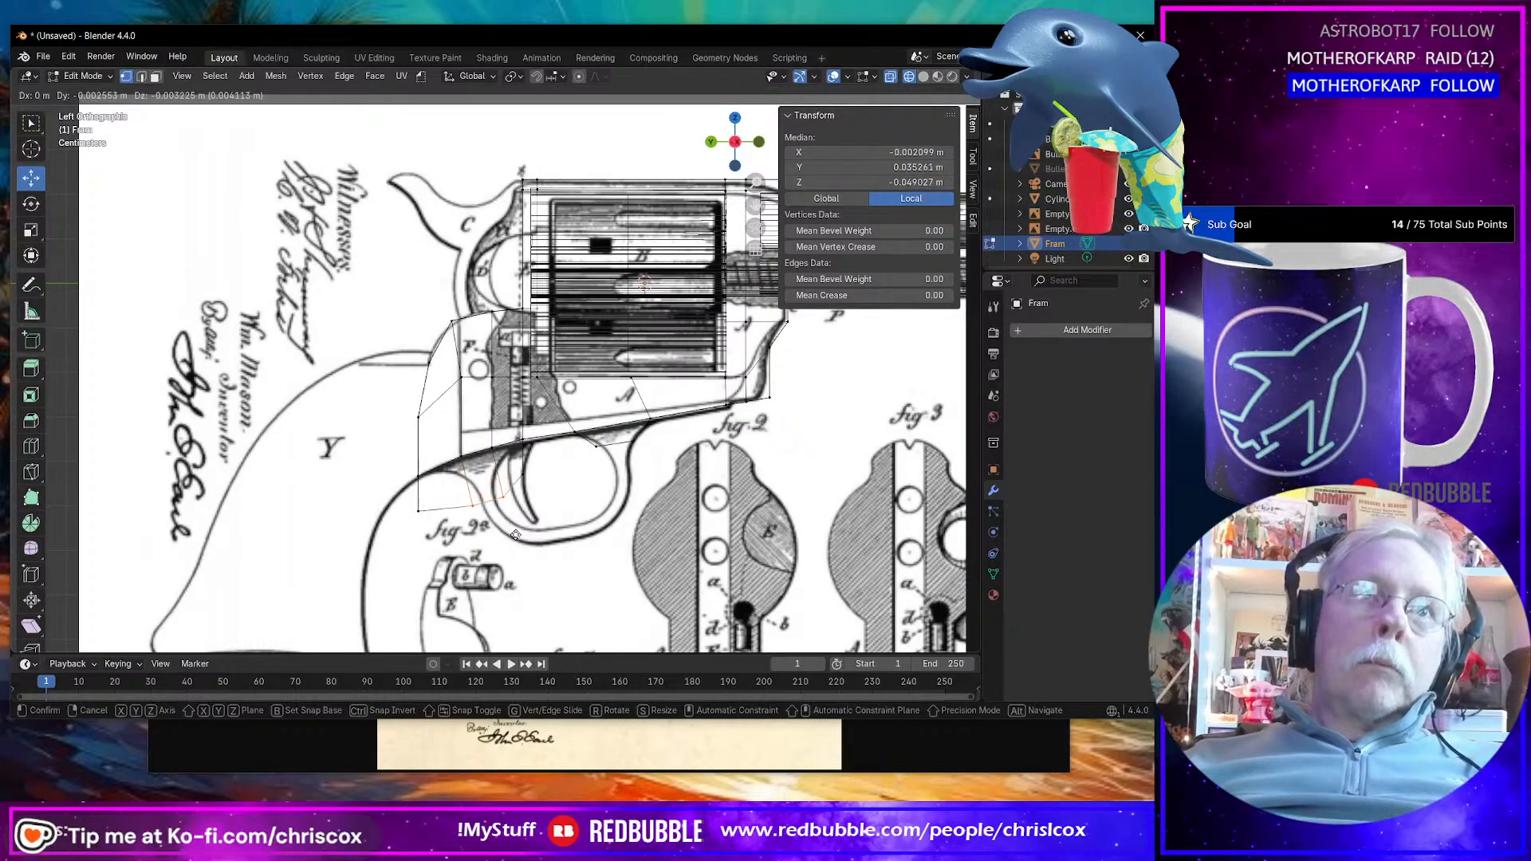
pyautogui.click(512, 534)
pyautogui.moveTo(527, 523); pyautogui.dragTo(497, 491)
pyautogui.press('g')
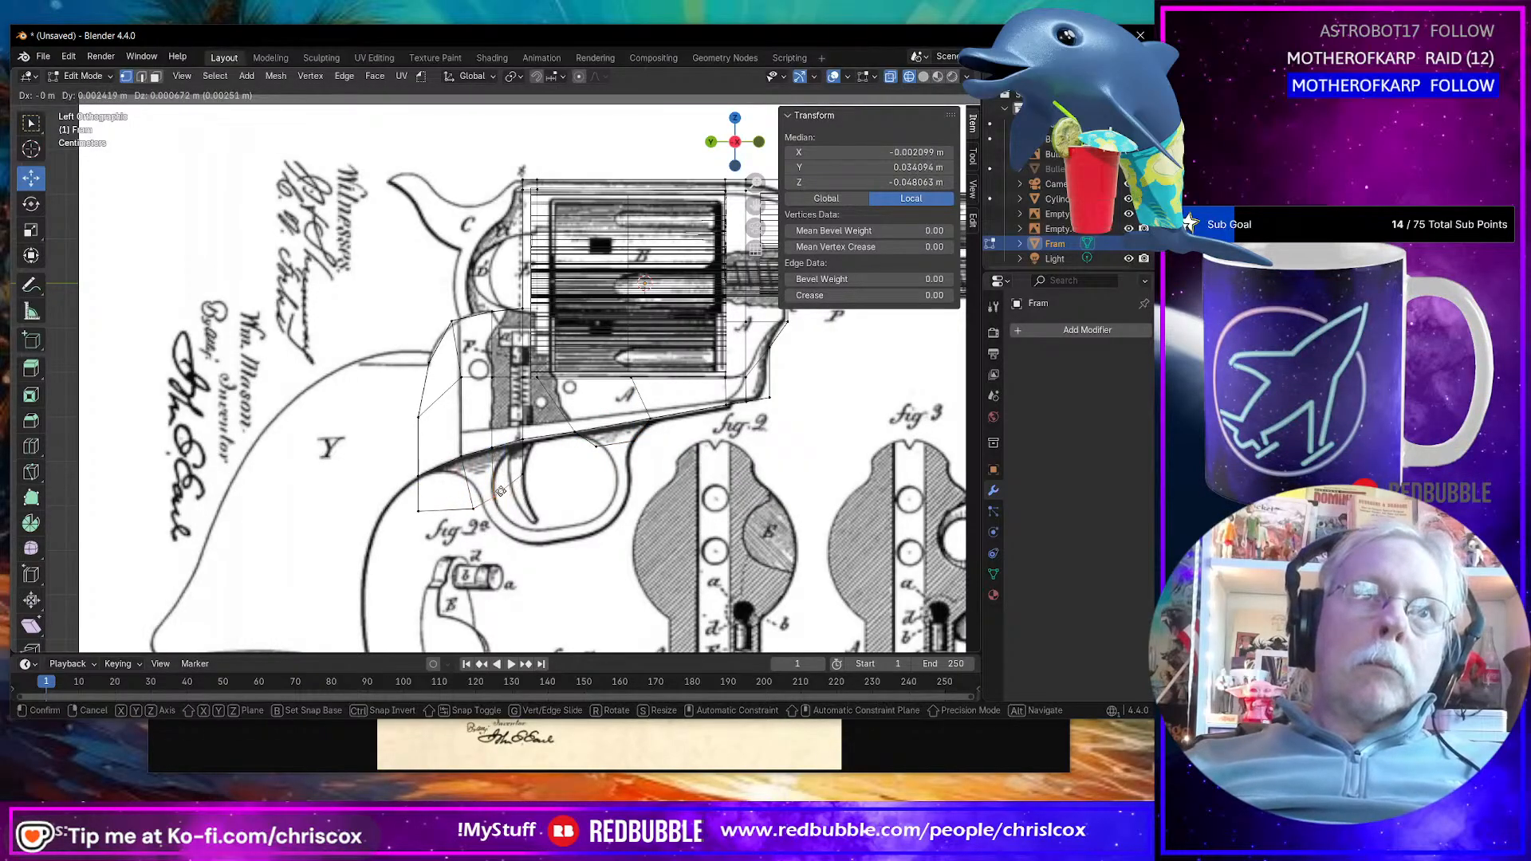
pyautogui.click(501, 494)
pyautogui.press('g')
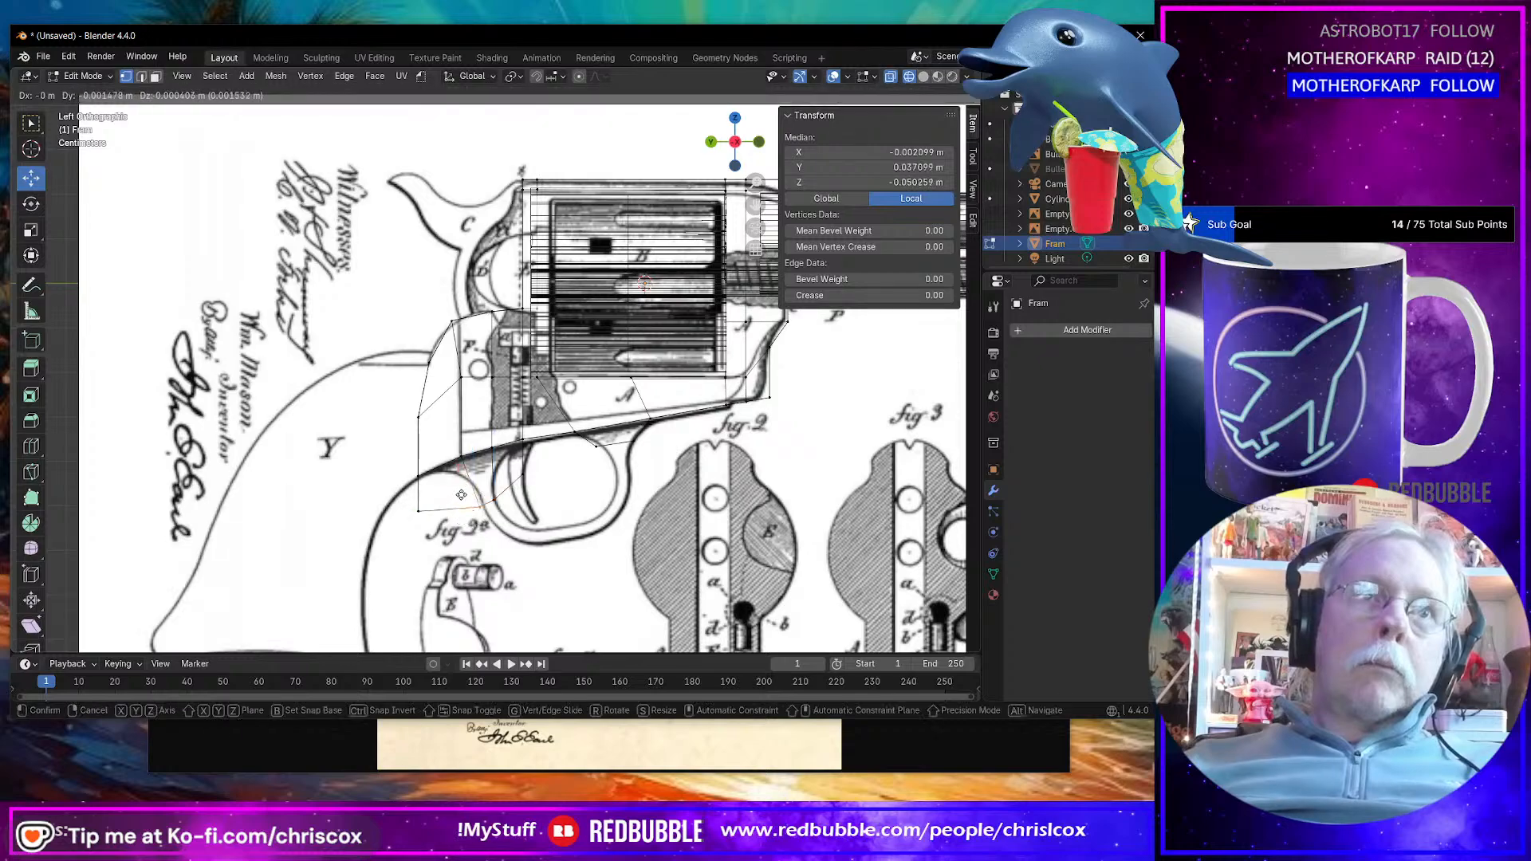
pyautogui.click(462, 488)
# Step: Raise the frame's lowest rear vertices to the grip curve and move the vertices above the trigger about 4 mm back and 4.6 mm up
pyautogui.moveTo(473, 502); pyautogui.dragTo(402, 520, button='middle')
pyautogui.click(461, 501)
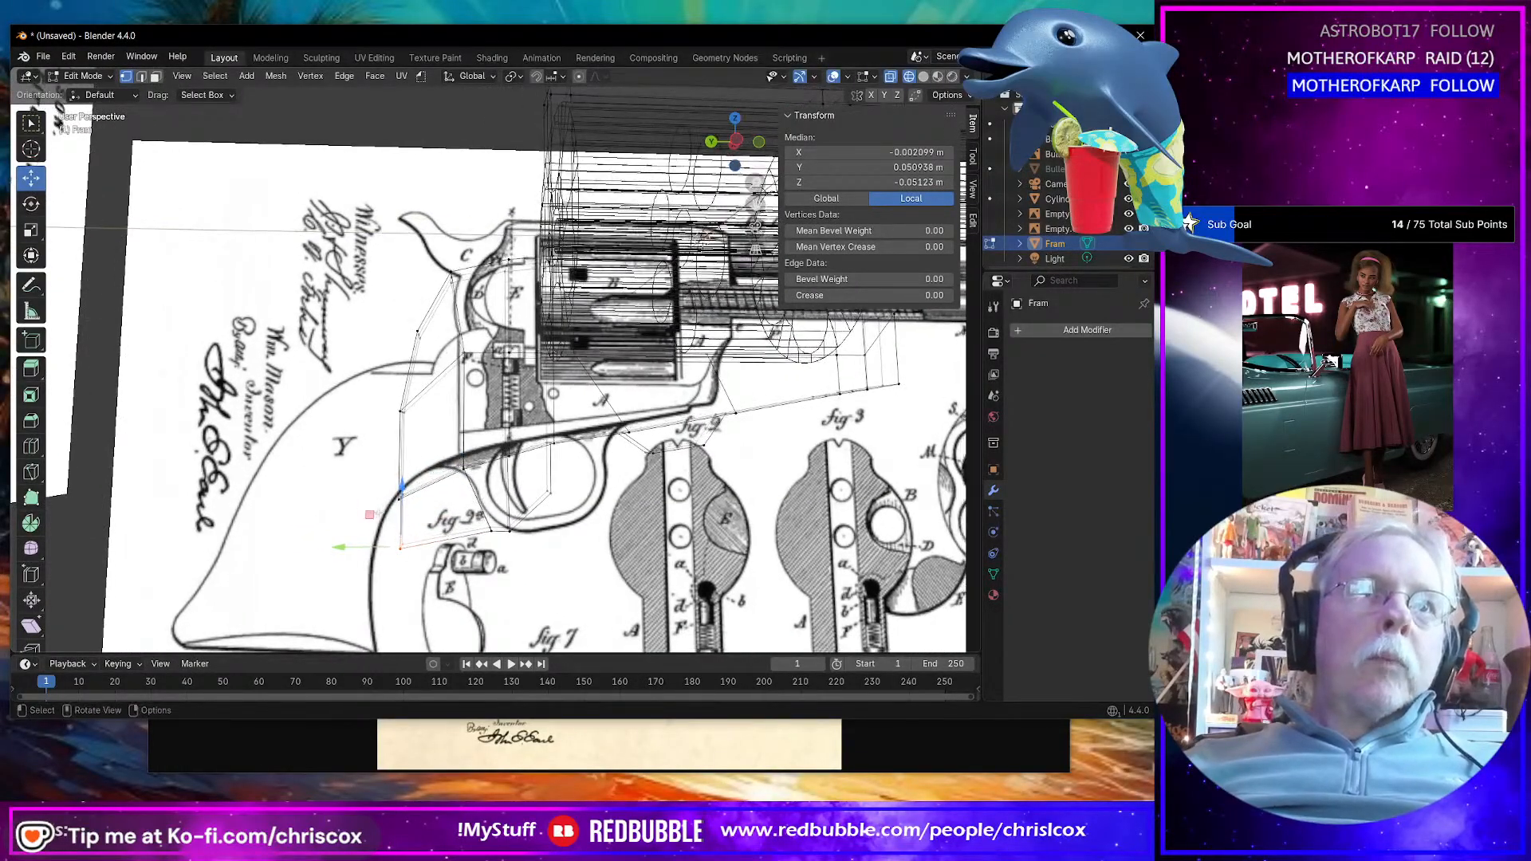
pyautogui.moveTo(369, 514); pyautogui.dragTo(524, 464)
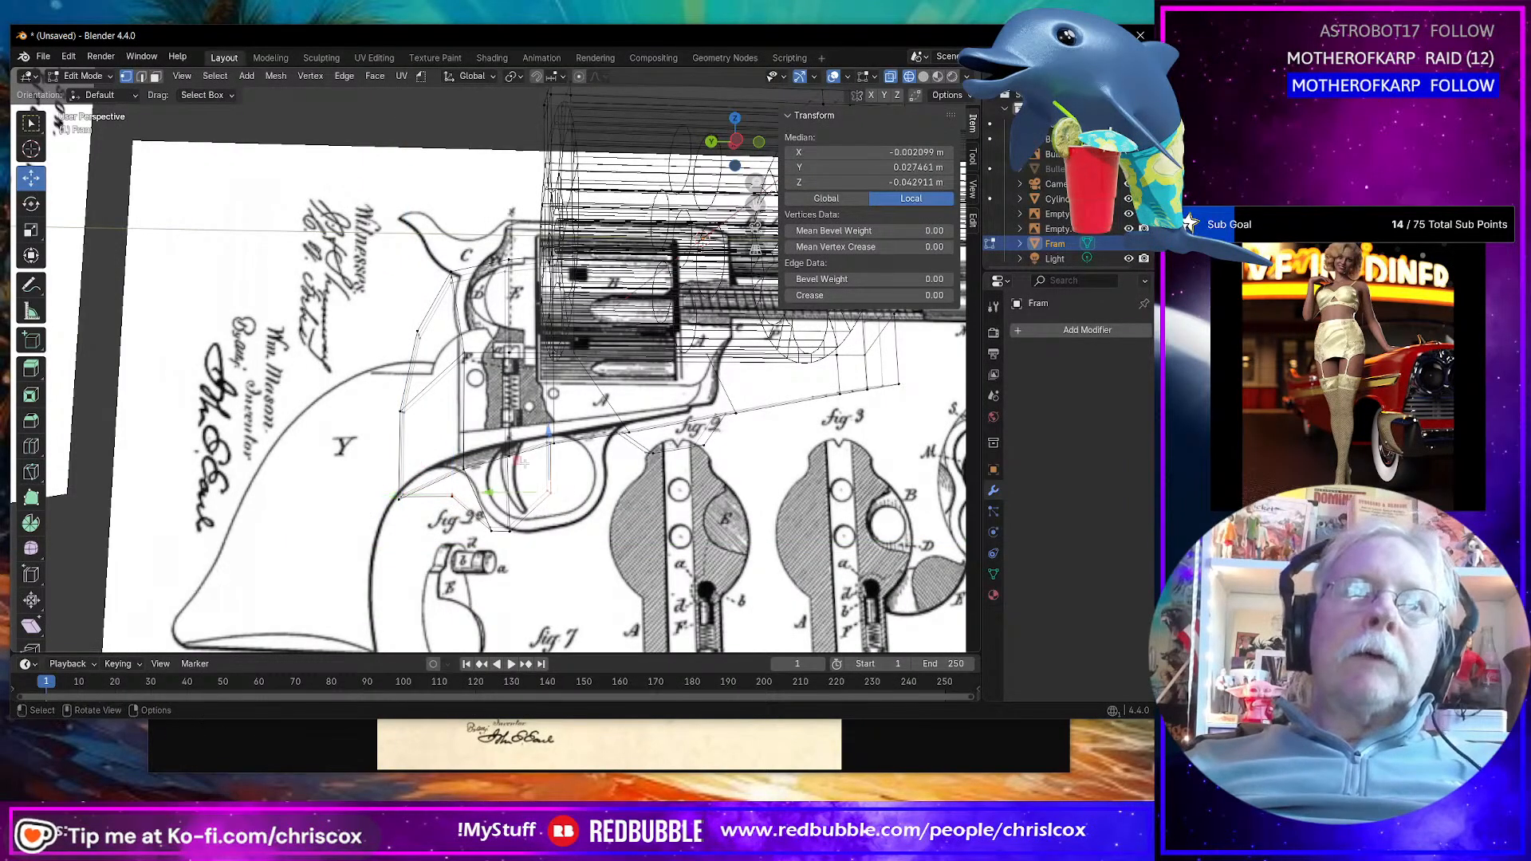
pyautogui.press('g')
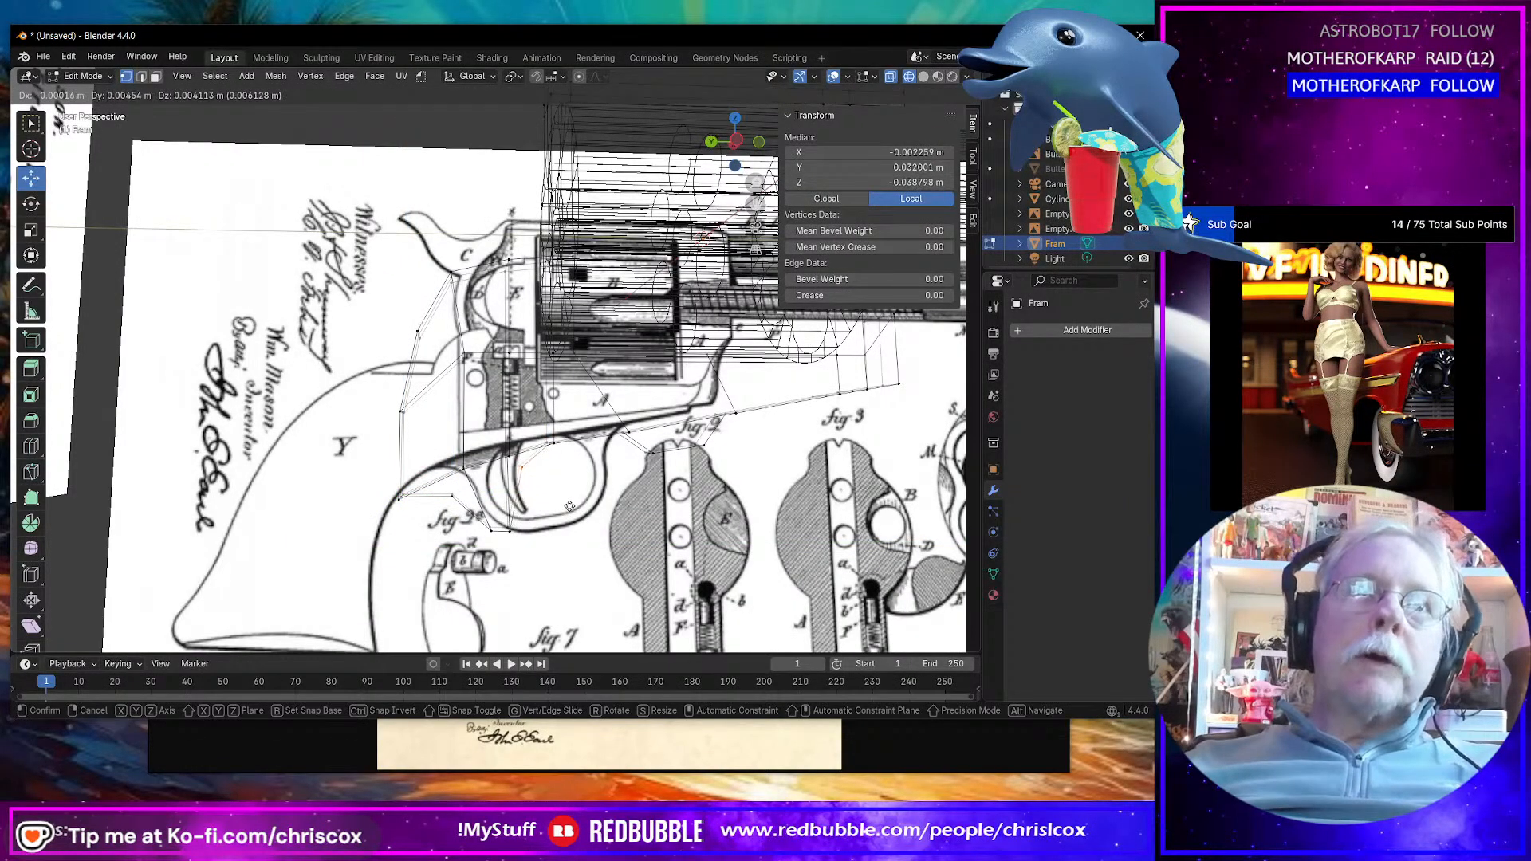
pyautogui.click(575, 504)
# Step: Select the lowest vertices behind the trigger in left view and move them onto the rear of the trigger guard outline
pyautogui.moveTo(654, 503); pyautogui.dragTo(686, 530, button='middle')
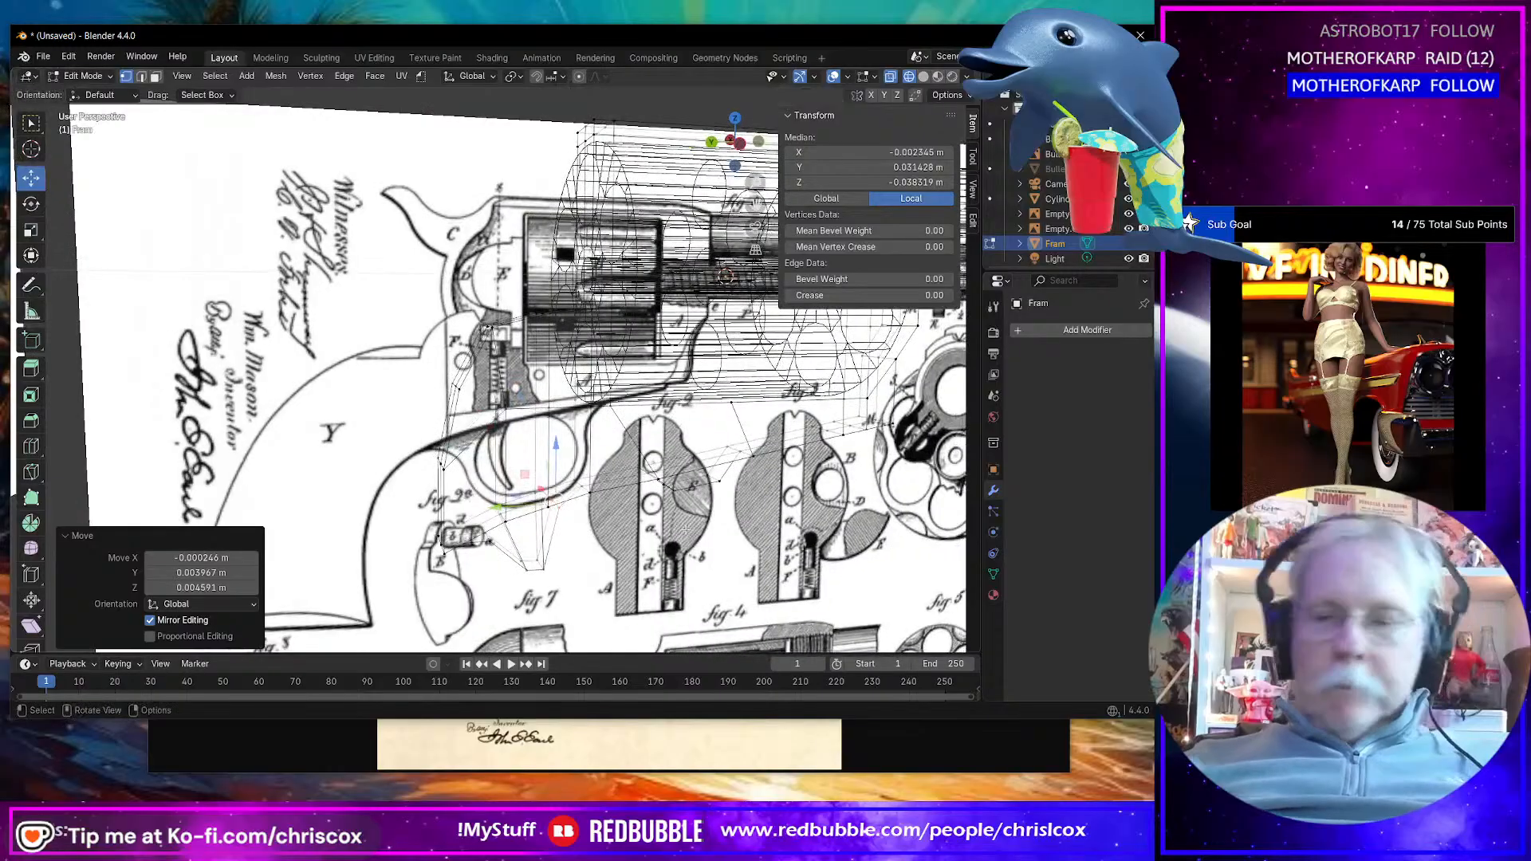
pyautogui.press('ctrl+KP_3')
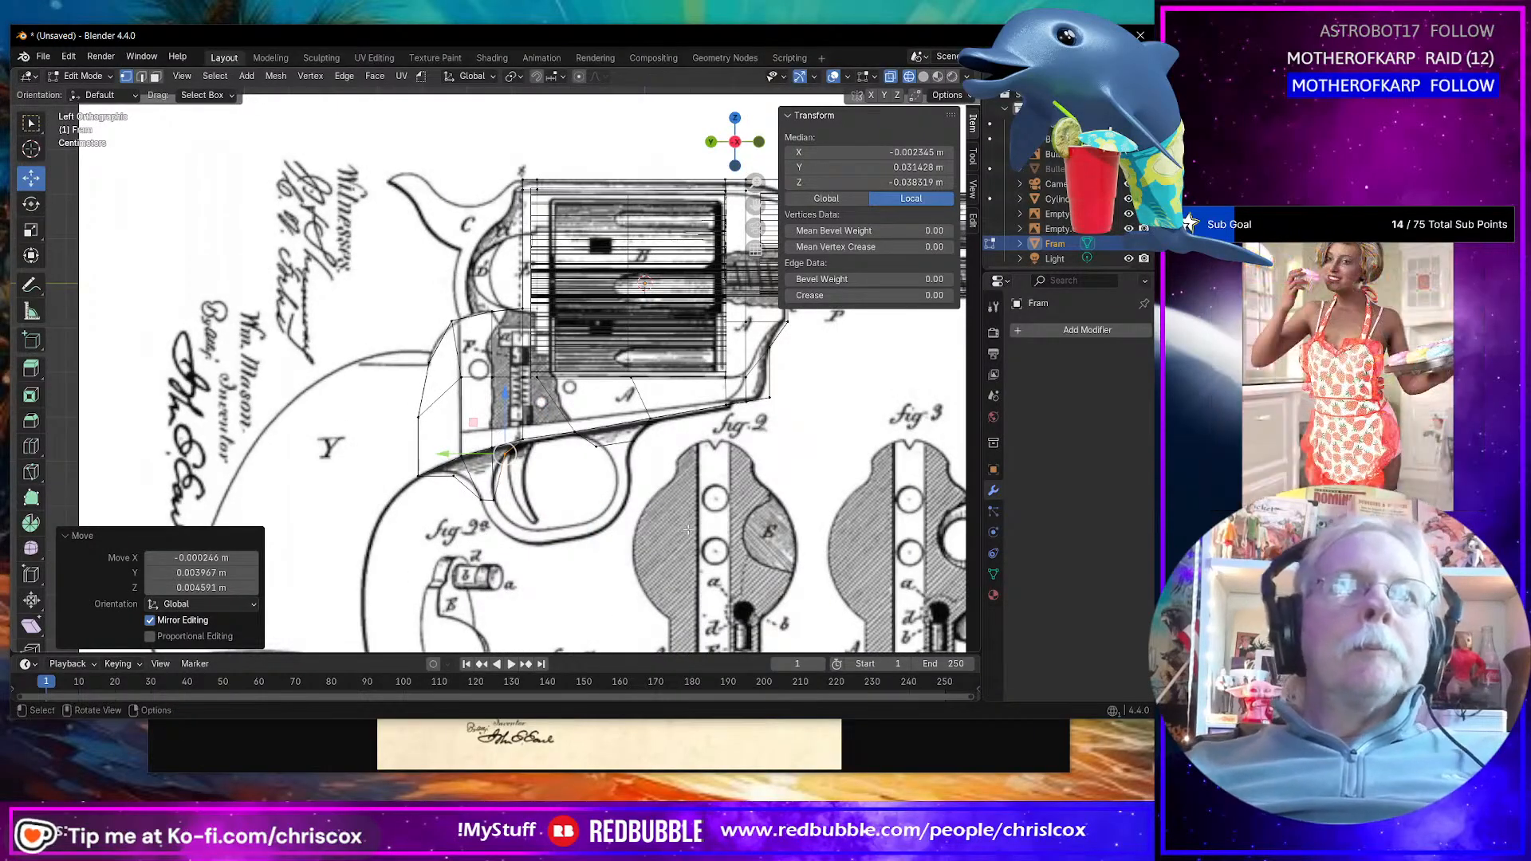
pyautogui.scroll(2, 557, 551)
pyautogui.moveTo(560, 572); pyautogui.dragTo(491, 552)
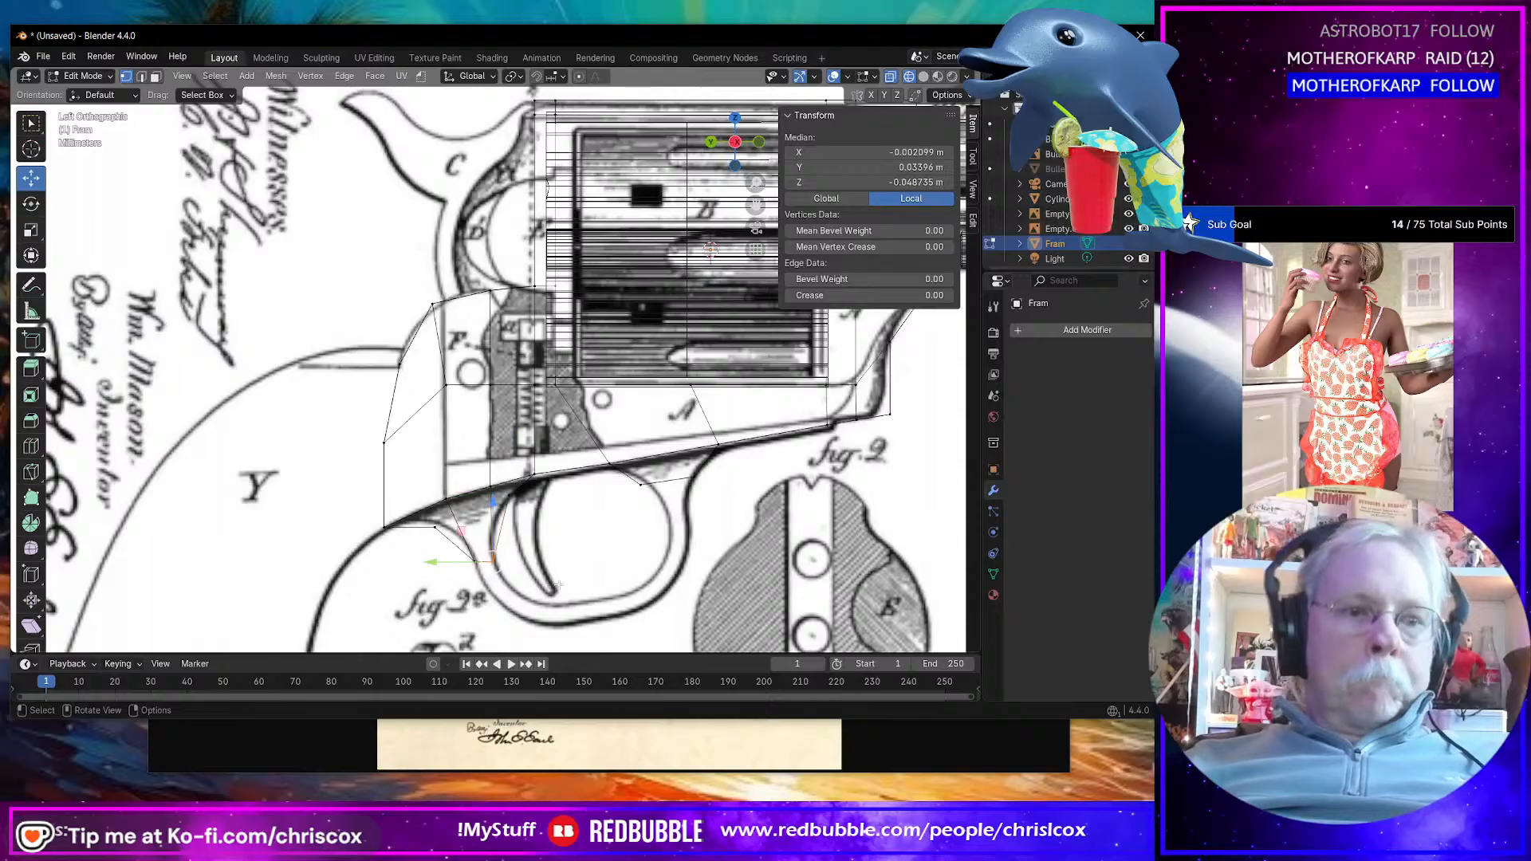
pyautogui.press('g')
pyautogui.click(558, 575)
# Step: Select the narrow underside face behind the trigger in face mode and extrude it about 10.9 mm to start the trigger guard
pyautogui.moveTo(559, 575)
pyautogui.mouseDown(button='middle')
pyautogui.moveTo(524, 591)
pyautogui.moveTo(439, 551)
pyautogui.moveTo(425, 520)
pyautogui.mouseUp(button='middle')
pyautogui.click(450, 576)
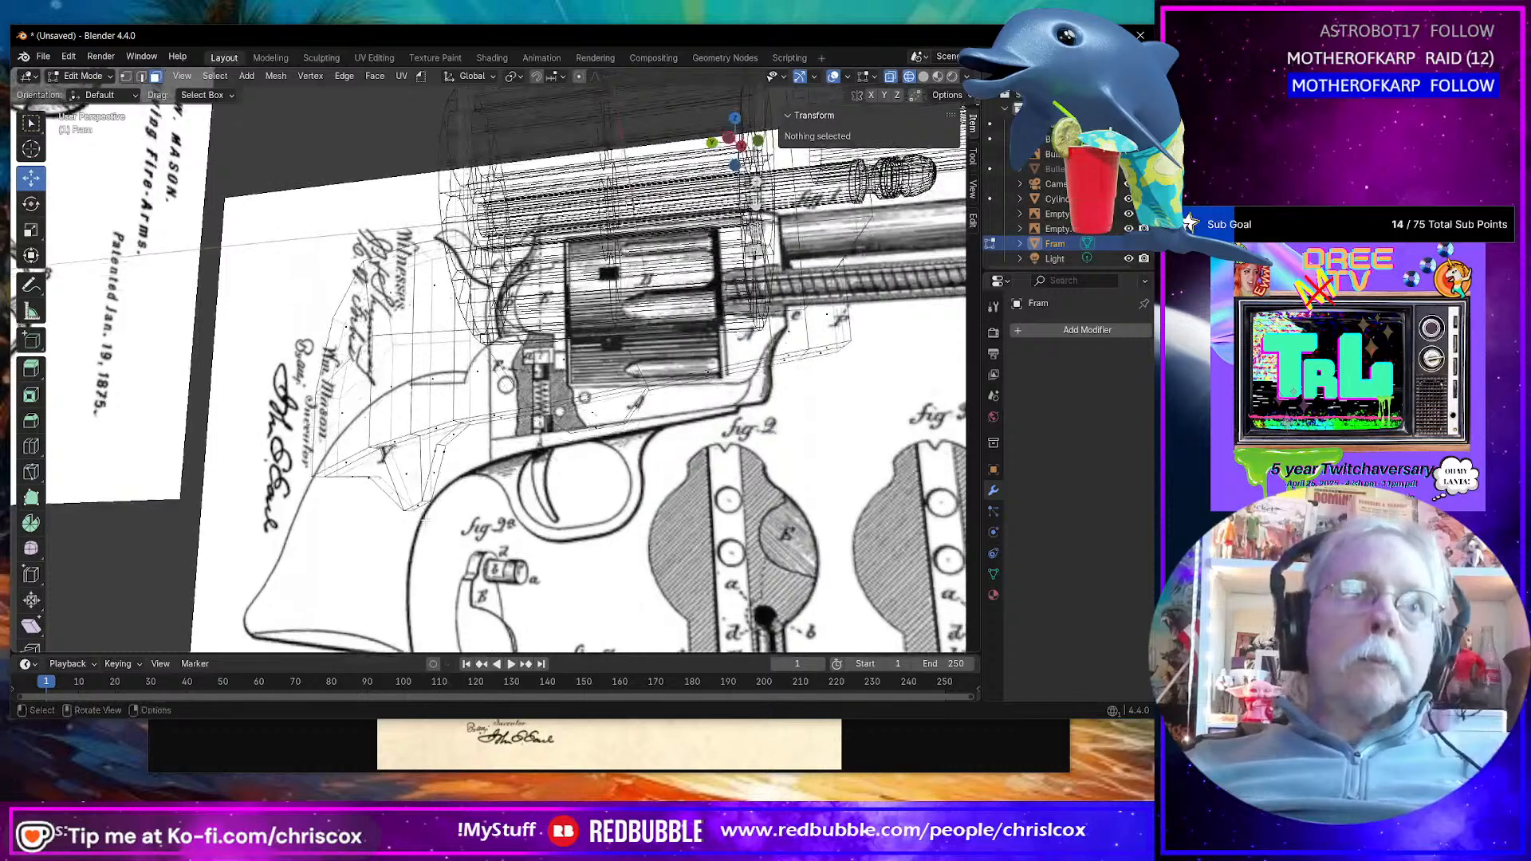
pyautogui.click(418, 507)
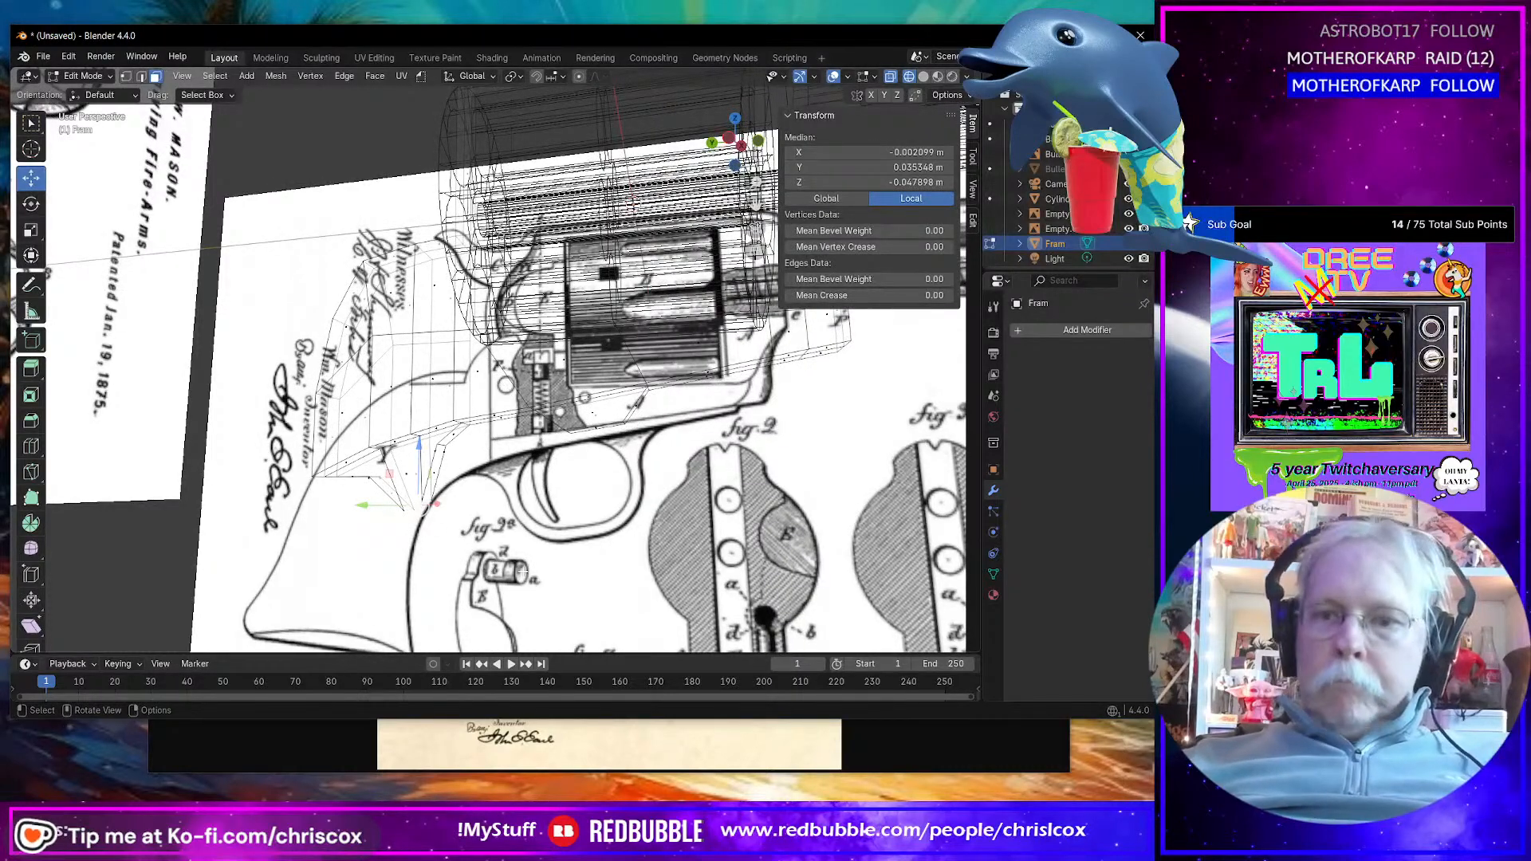
pyautogui.press('ctrl+KP_3')
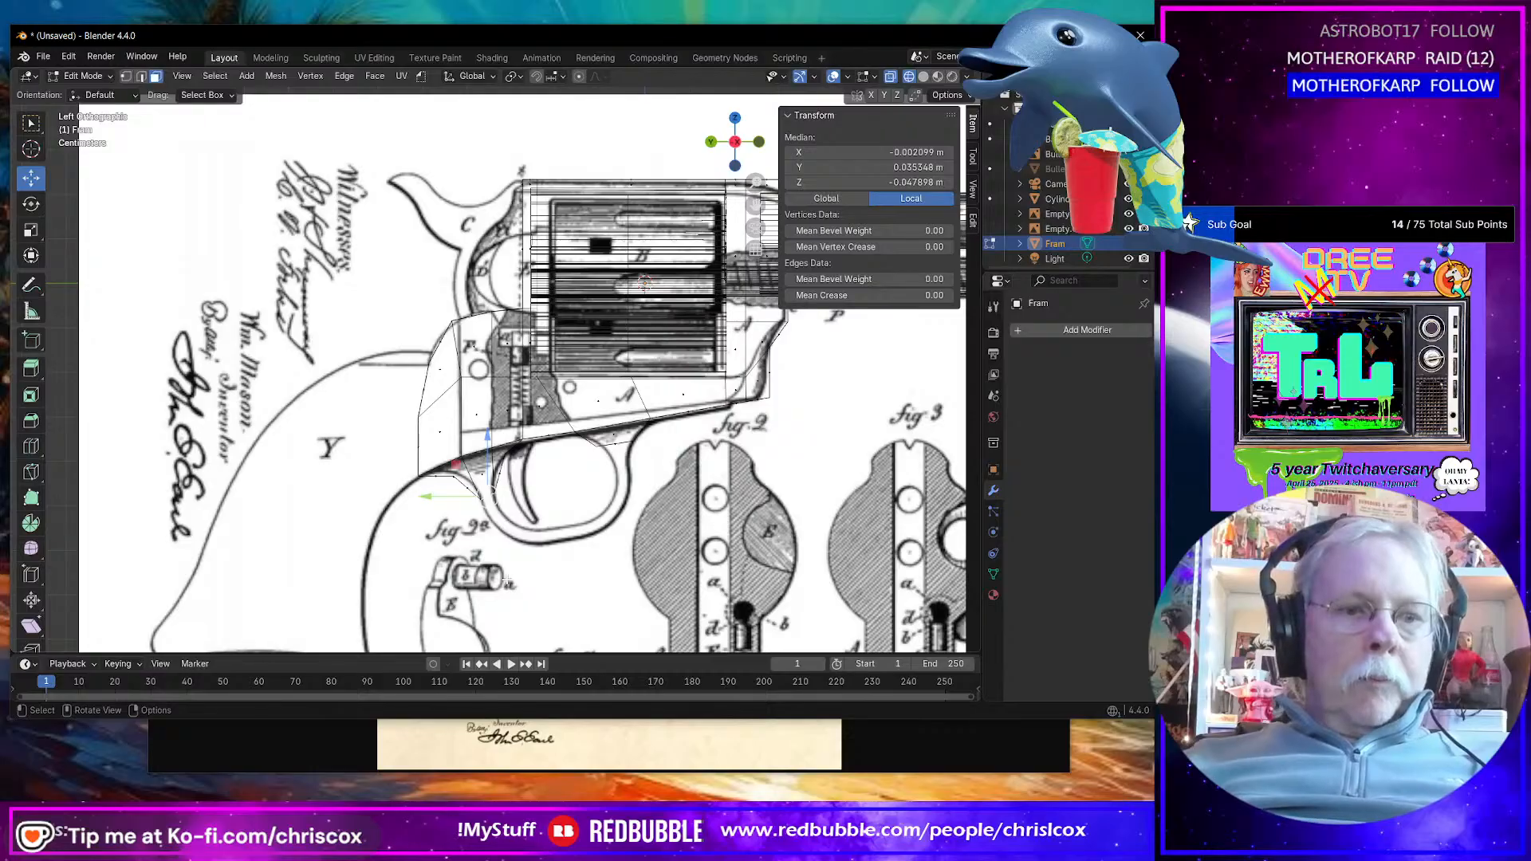
pyautogui.press('e')
pyautogui.click(642, 597)
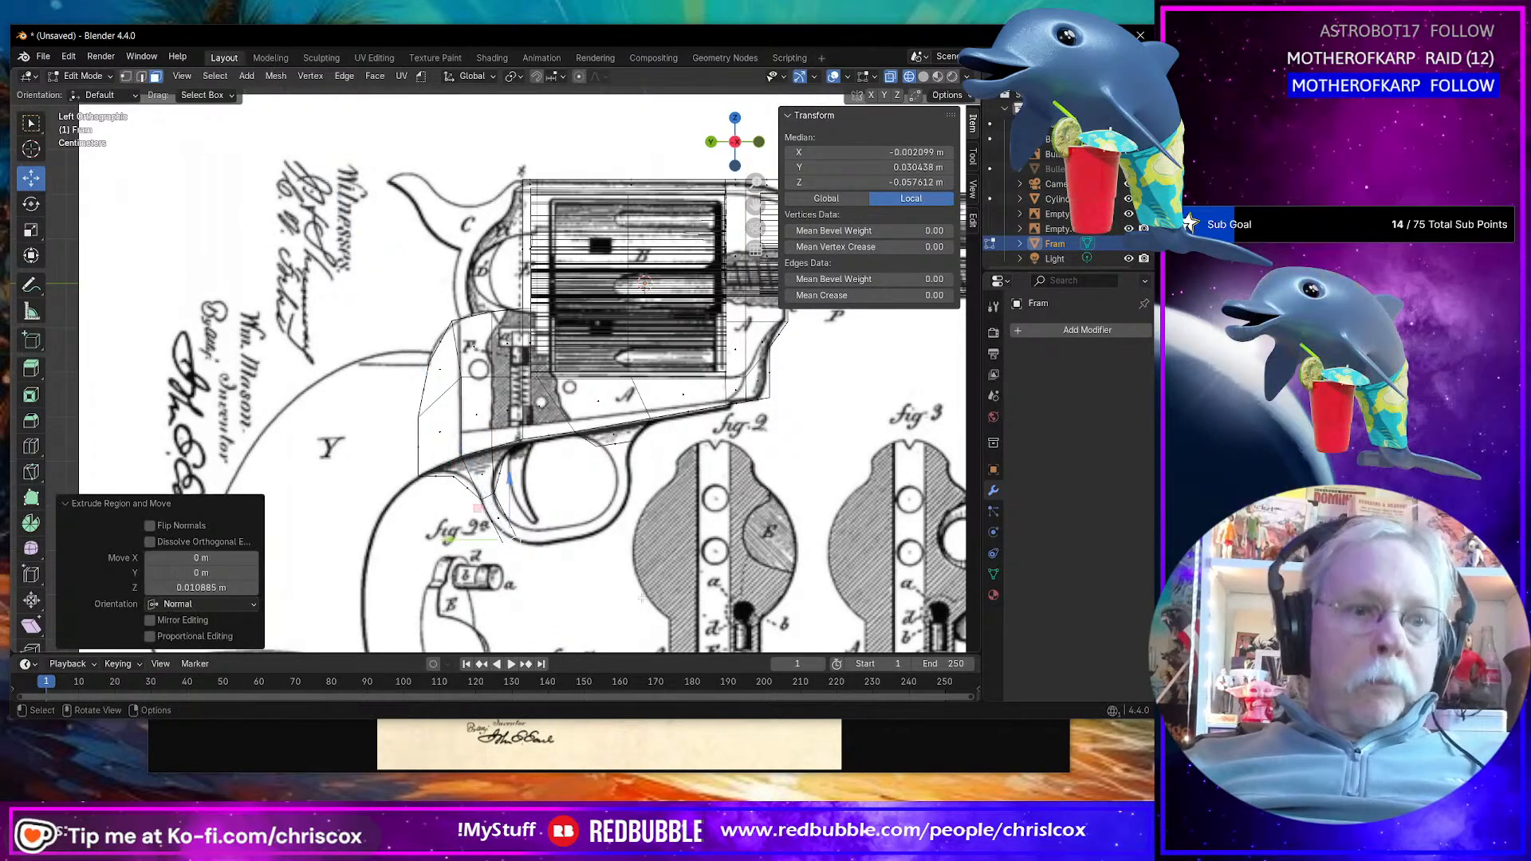
# Step: Rotate the extruded guard face about -23.4° and move it about 0.9 mm back and 2.4 mm up onto the outline
pyautogui.press('r')
pyautogui.click(636, 544)
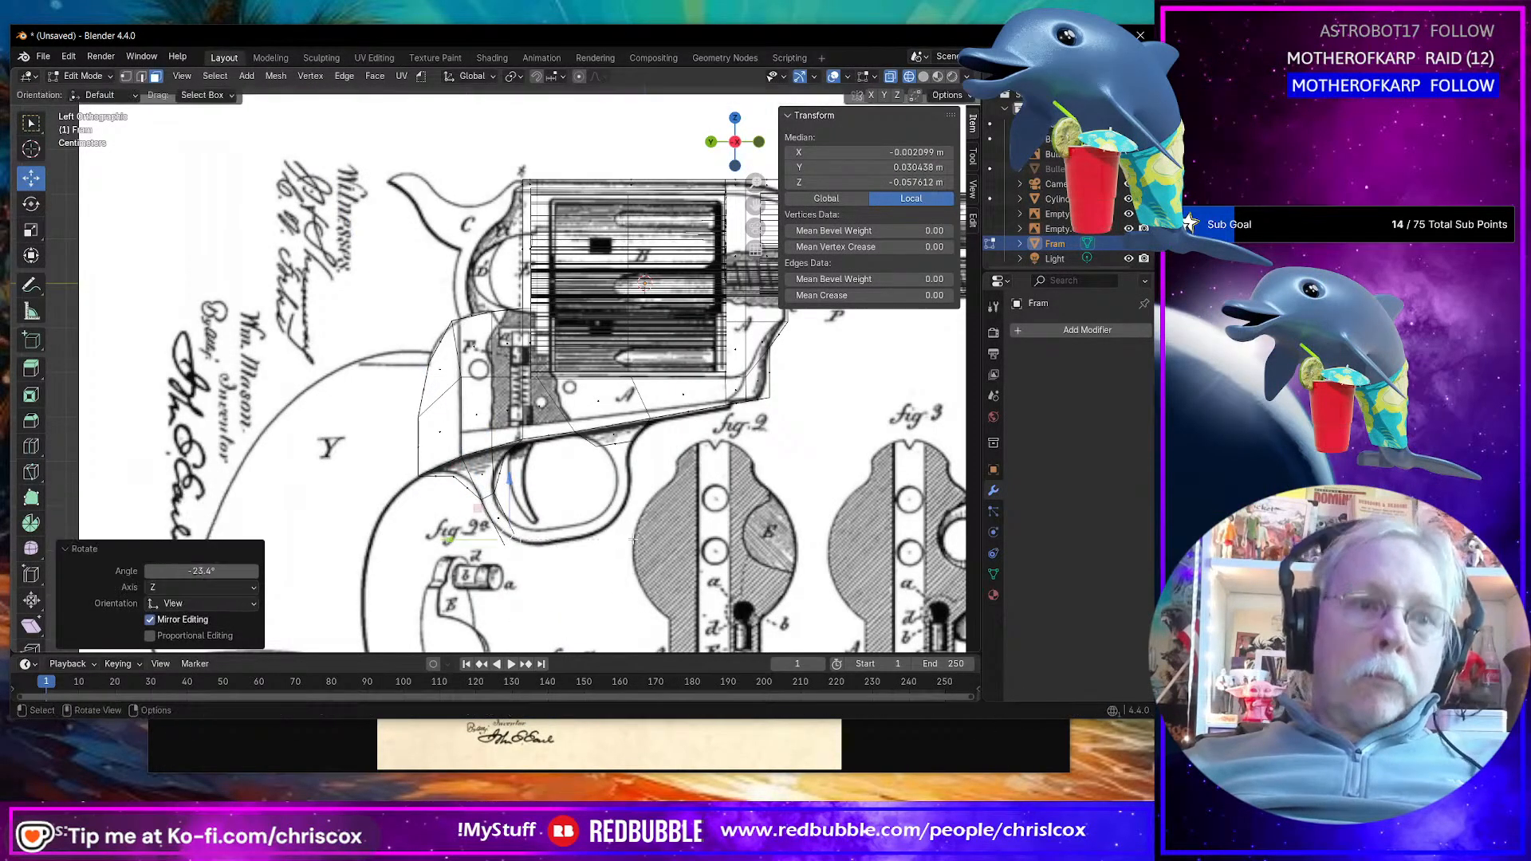
pyautogui.press('g')
pyautogui.click(630, 530)
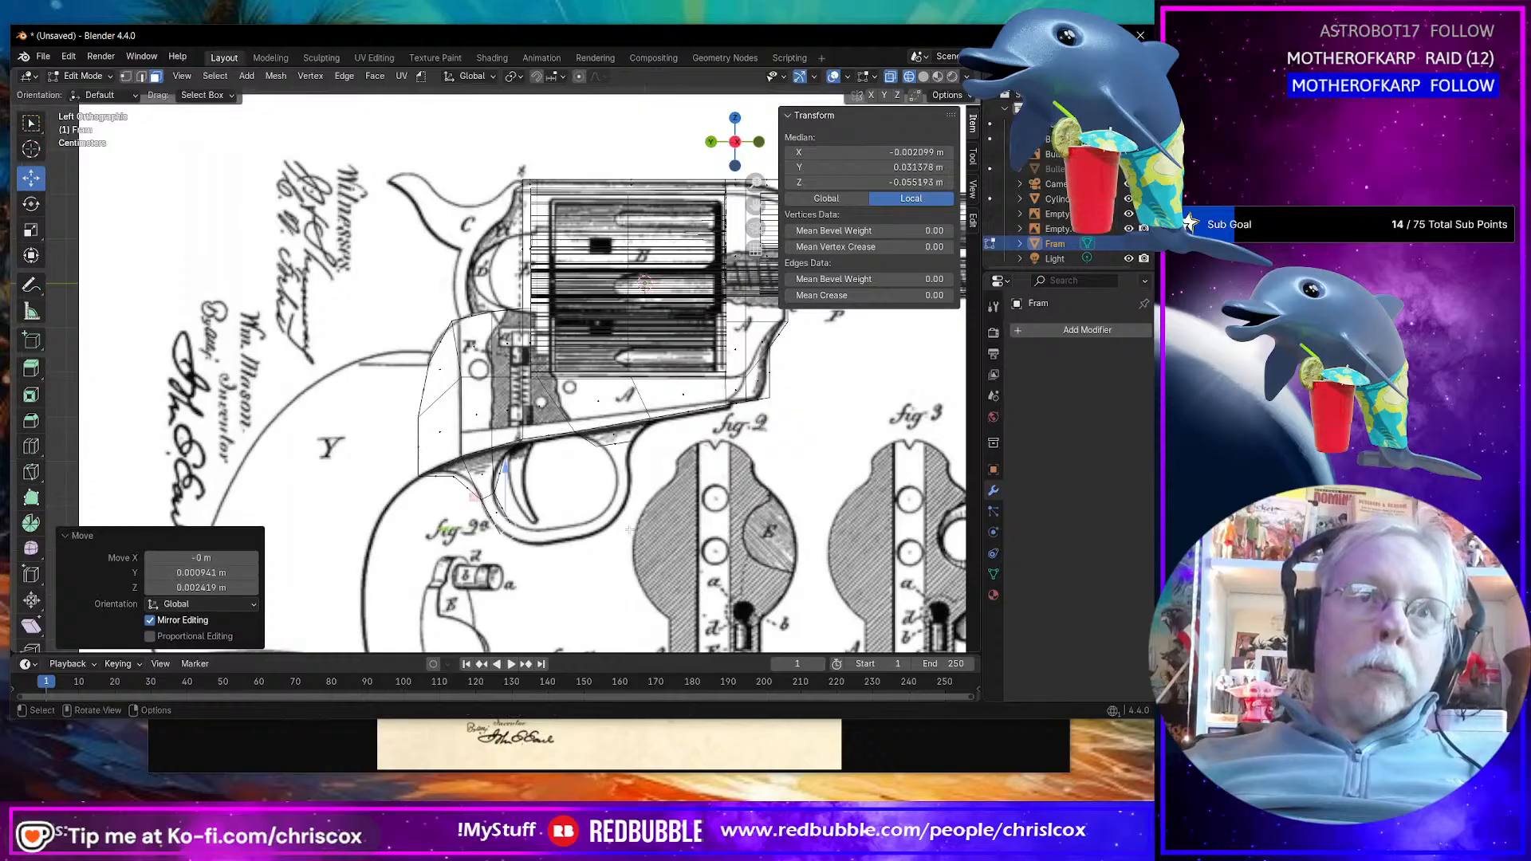
# Step: Extrude the guard's end face about 11 mm, rotate it -21.8°, and move it about 3.1 mm back and 4.8 mm up along the outline
pyautogui.press('e')
pyautogui.click(672, 551)
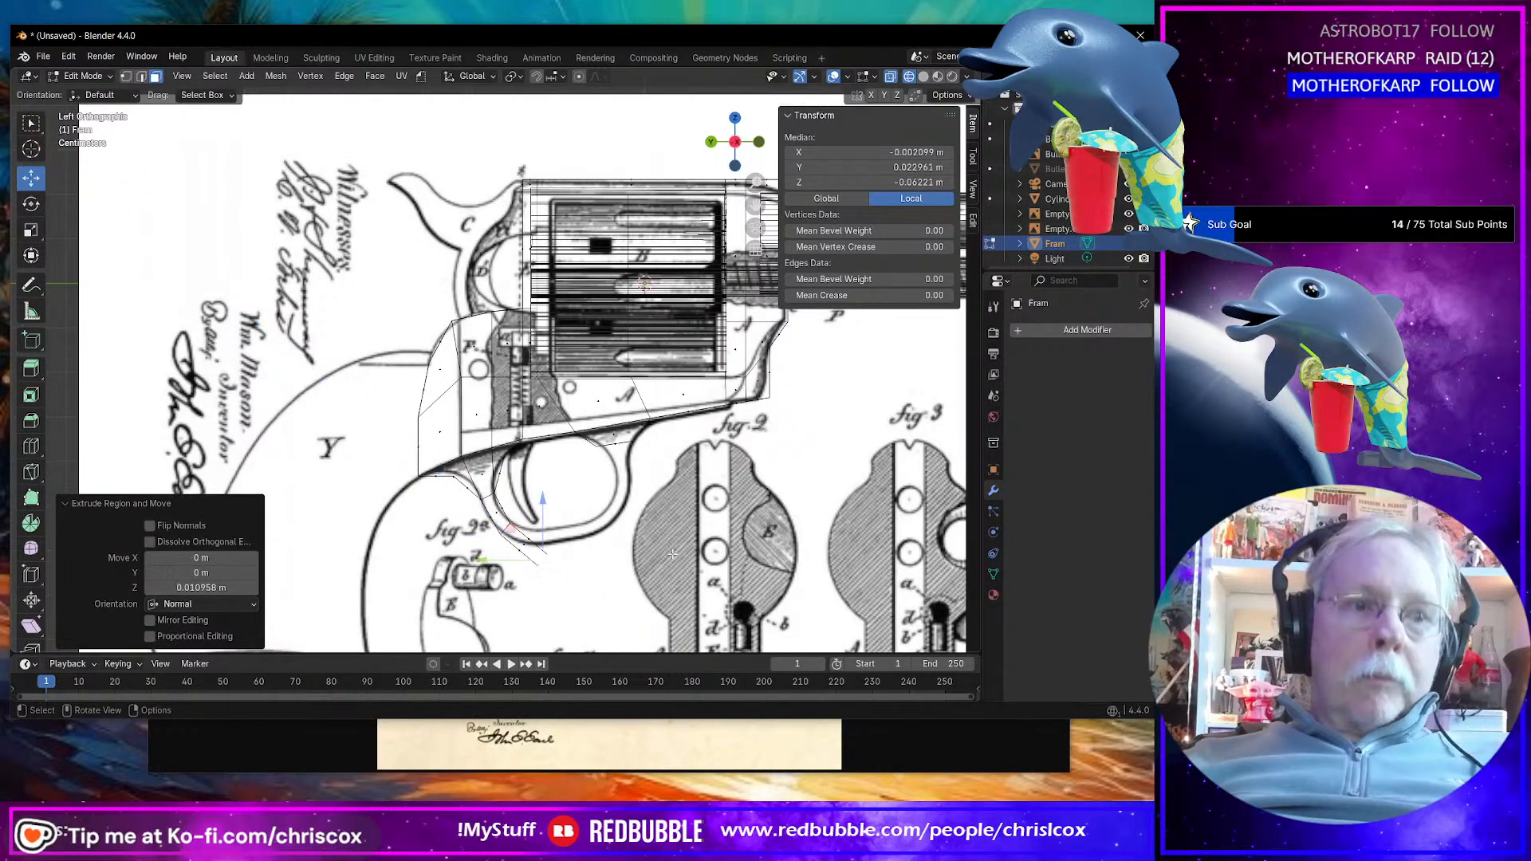
pyautogui.press('r')
pyautogui.click(643, 520)
pyautogui.press('g')
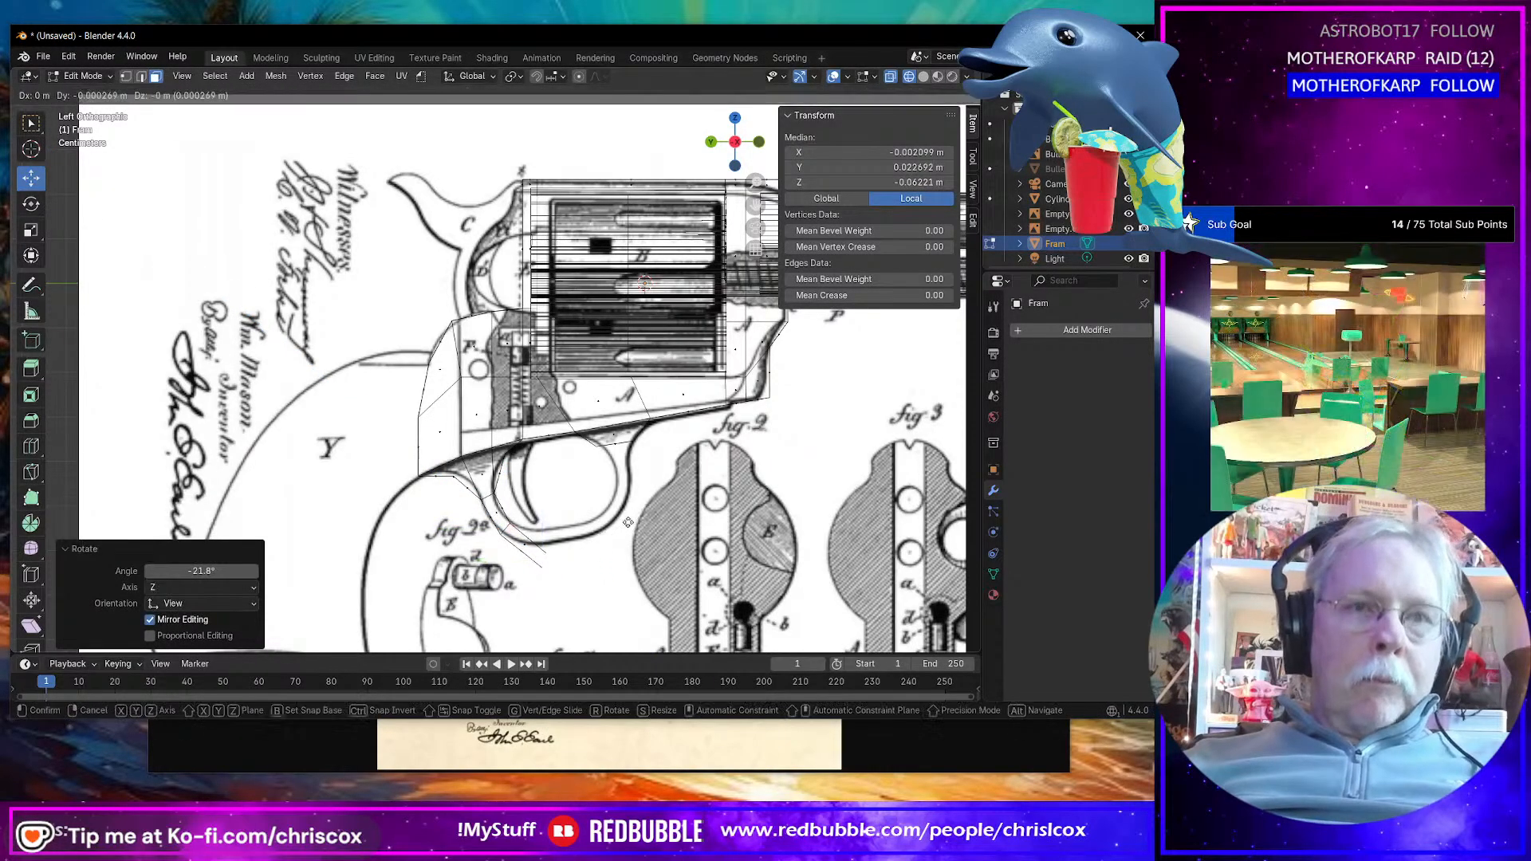
pyautogui.click(613, 501)
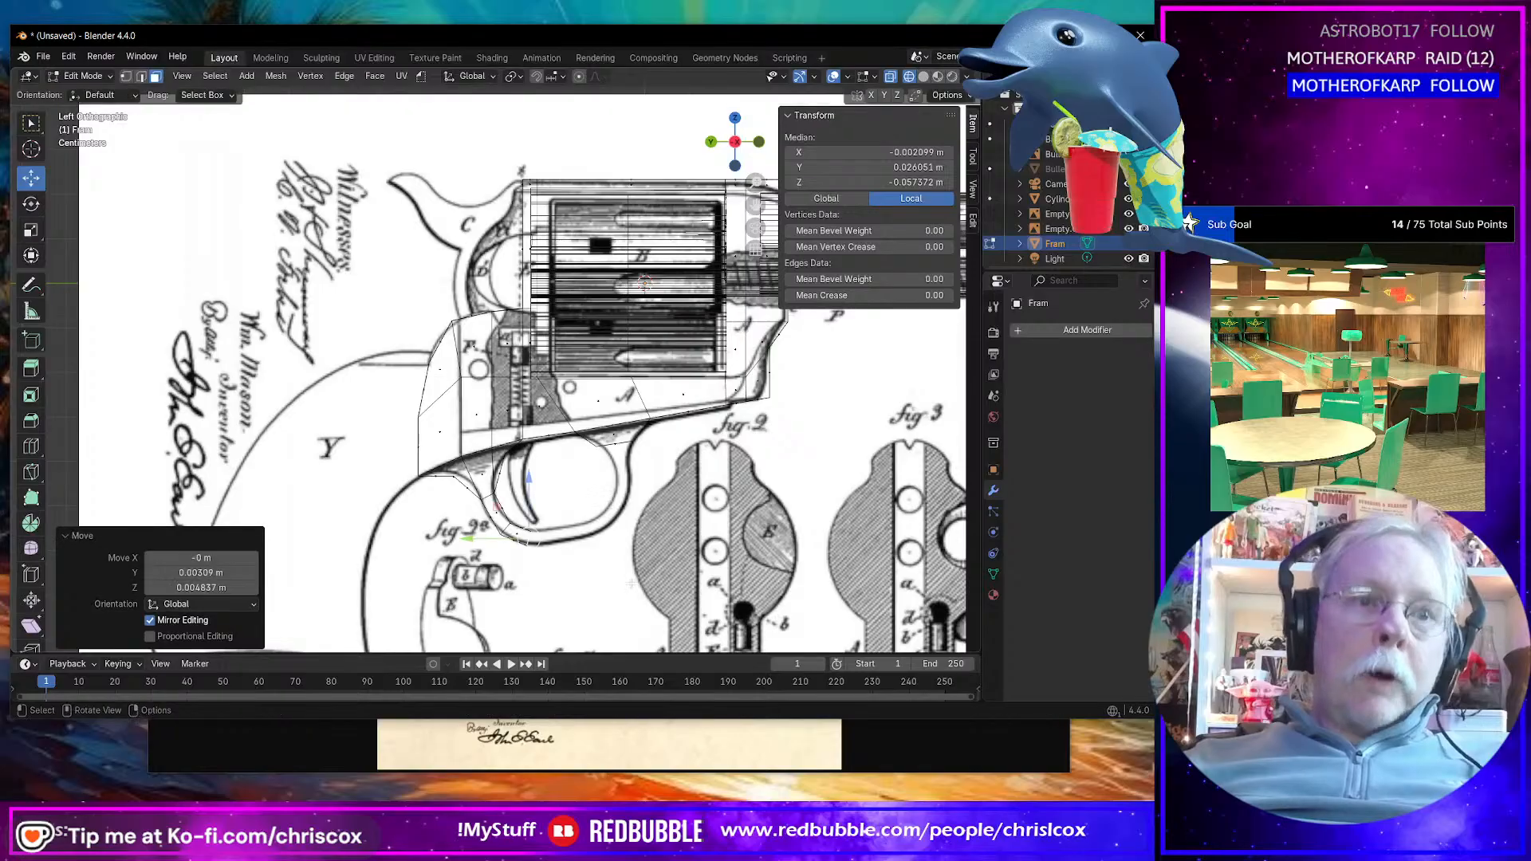
# Step: Extrude the next guard segment about 7.7 mm, rotate its end face -16°, and move it about 0.8 mm forward and 3.1 mm up
pyautogui.press('e')
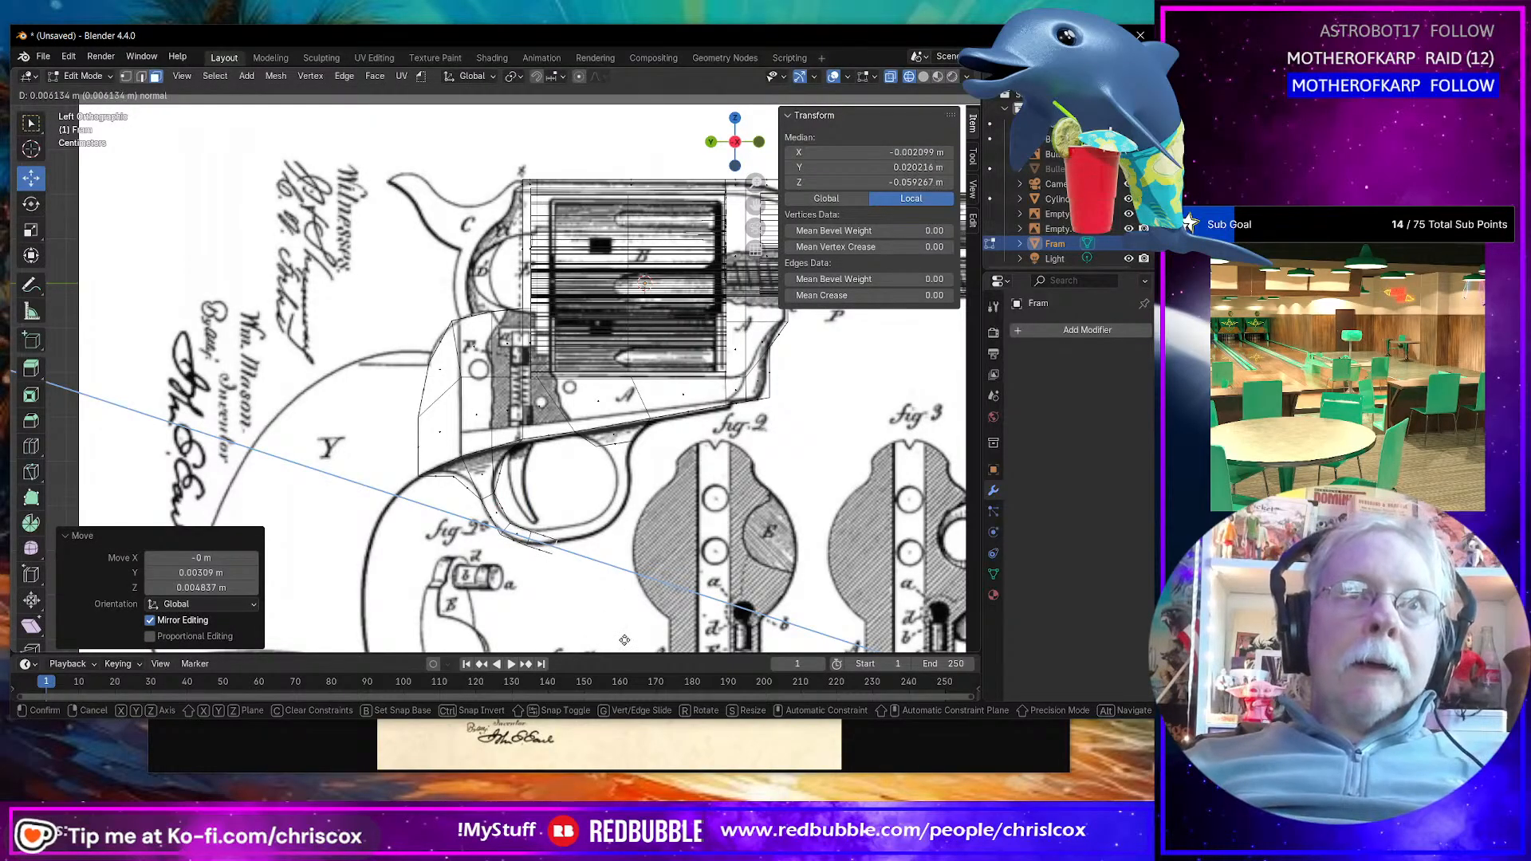
pyautogui.click(632, 641)
pyautogui.press('r')
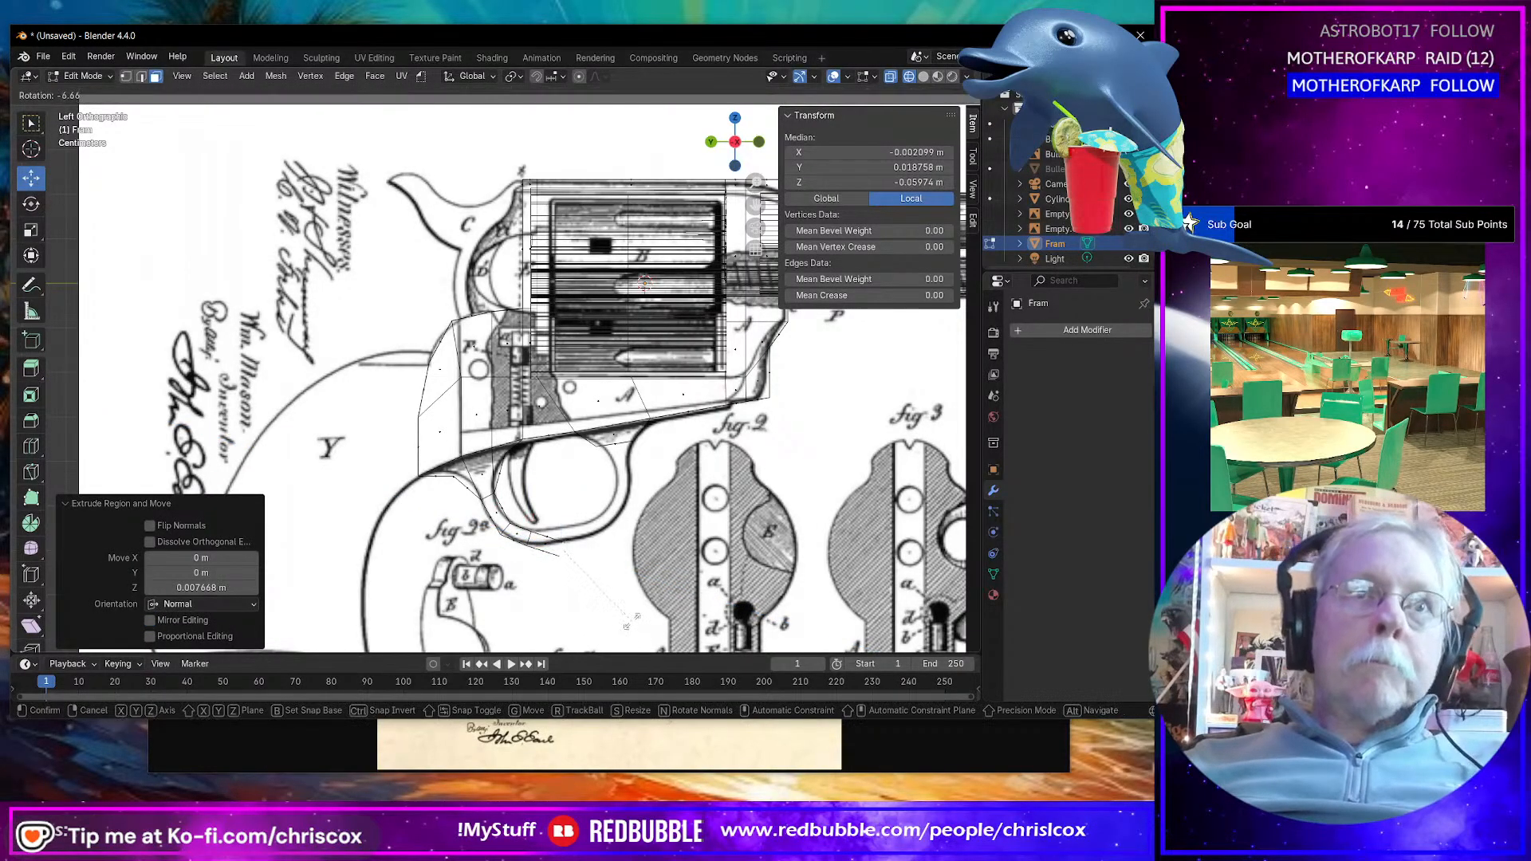
pyautogui.click(624, 604)
pyautogui.press('g')
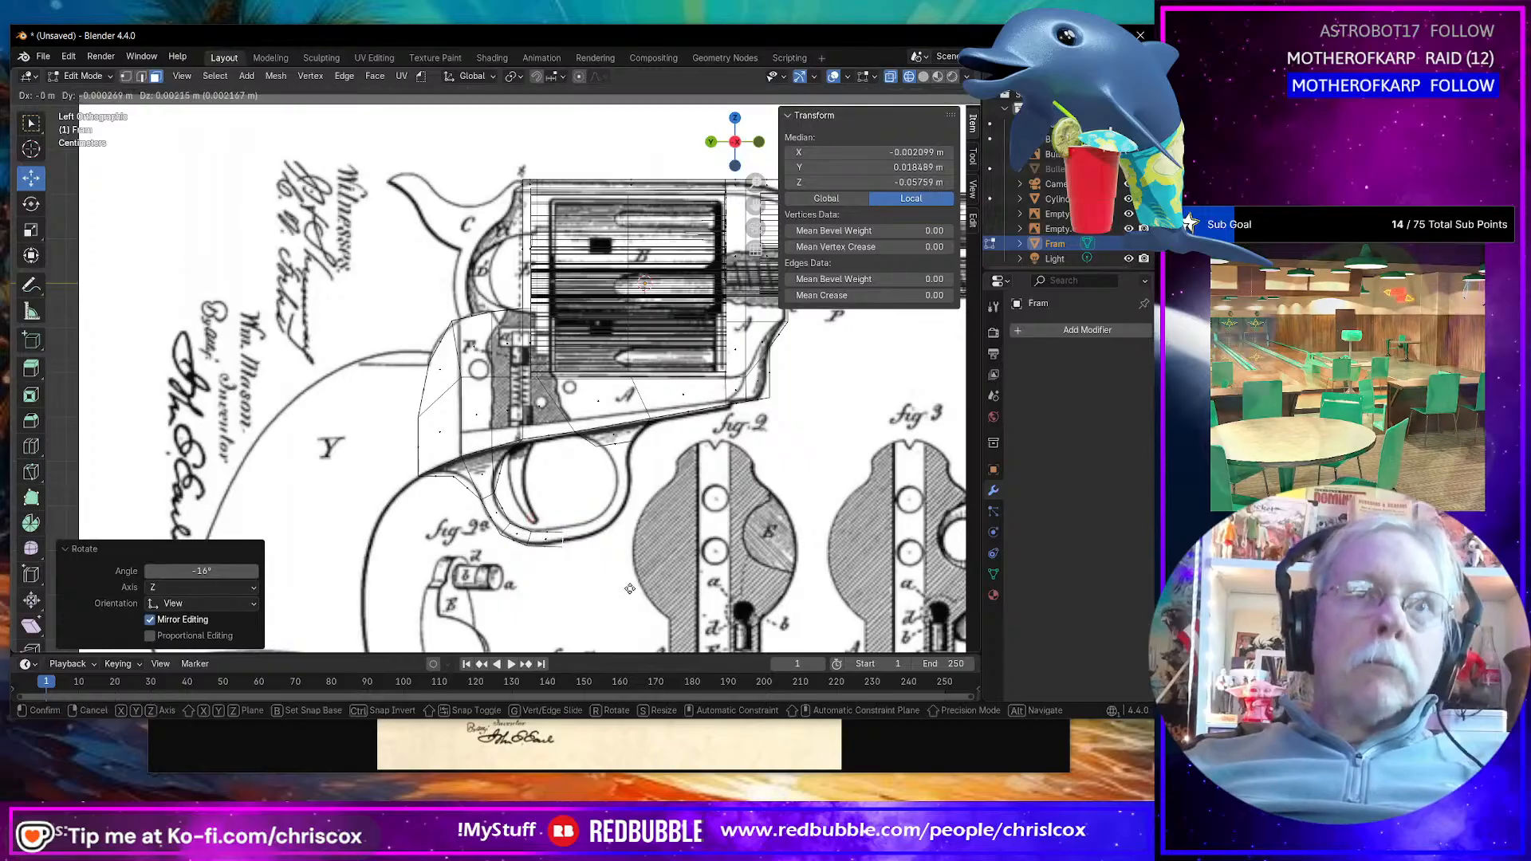
pyautogui.click(631, 586)
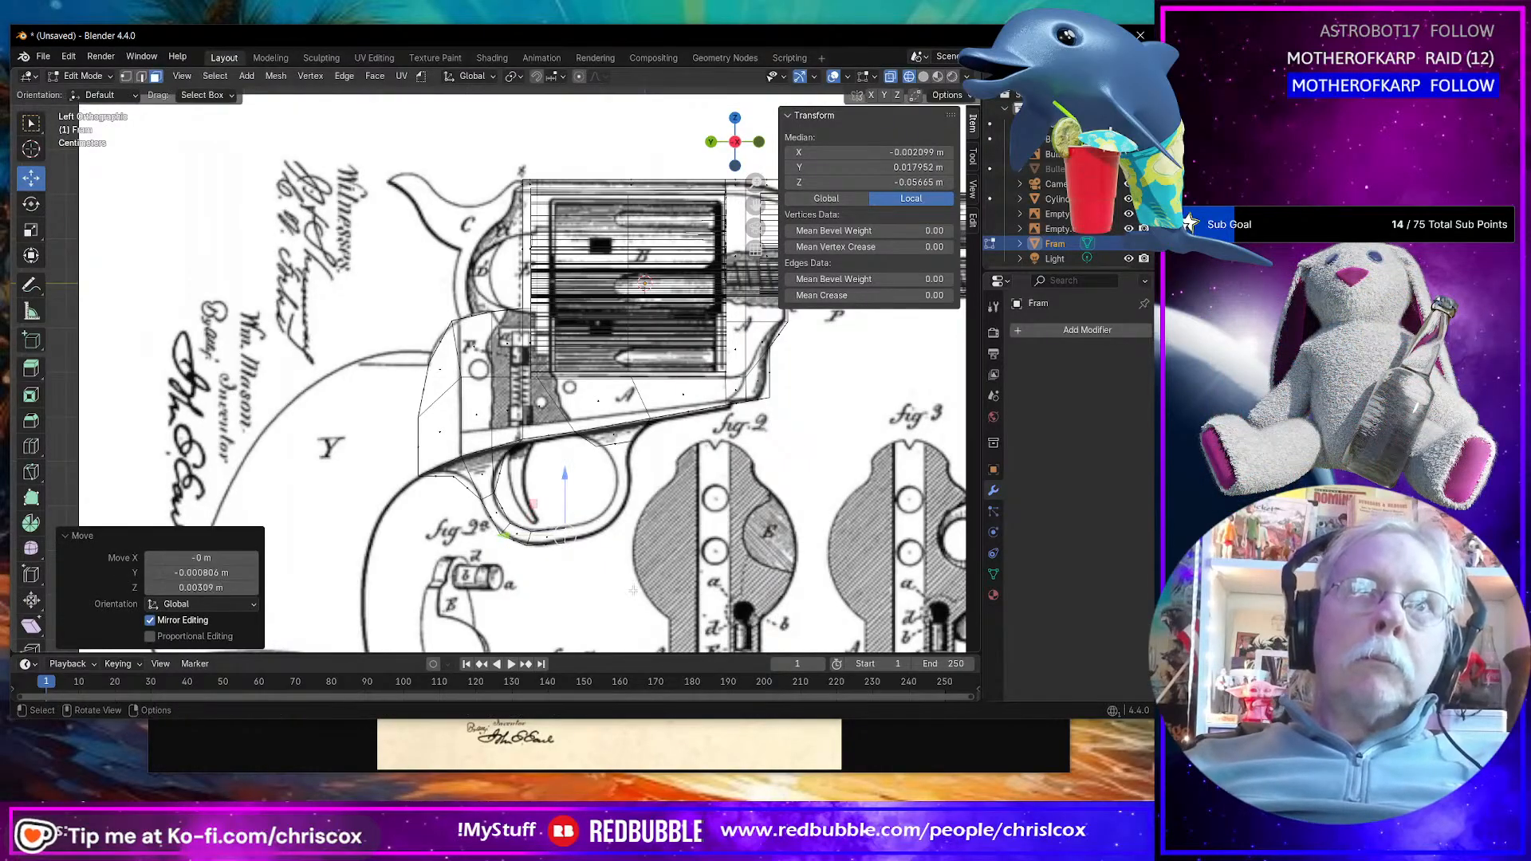
# Step: Extrude the next guard segment about 8 mm, rotate its end face -19.3° and then -12°, and move it about 2.9 mm up
pyautogui.keyDown('shift'); pyautogui.scroll(2, 643, 571); pyautogui.keyUp('shift')
pyautogui.moveTo(646, 569); pyautogui.dragTo(618, 584, button='middle')
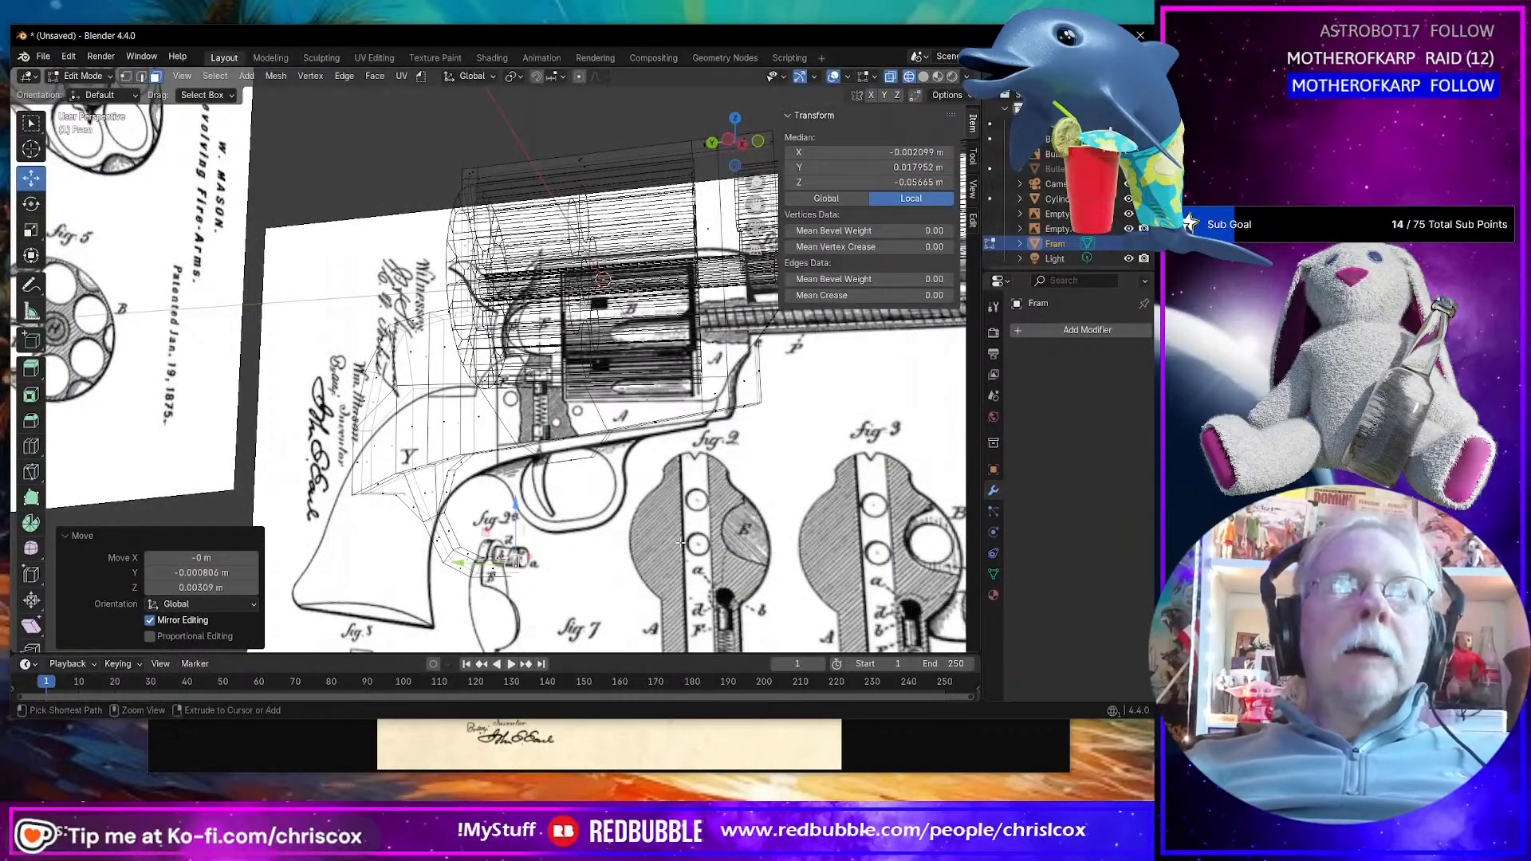
pyautogui.press('ctrl+KP_3')
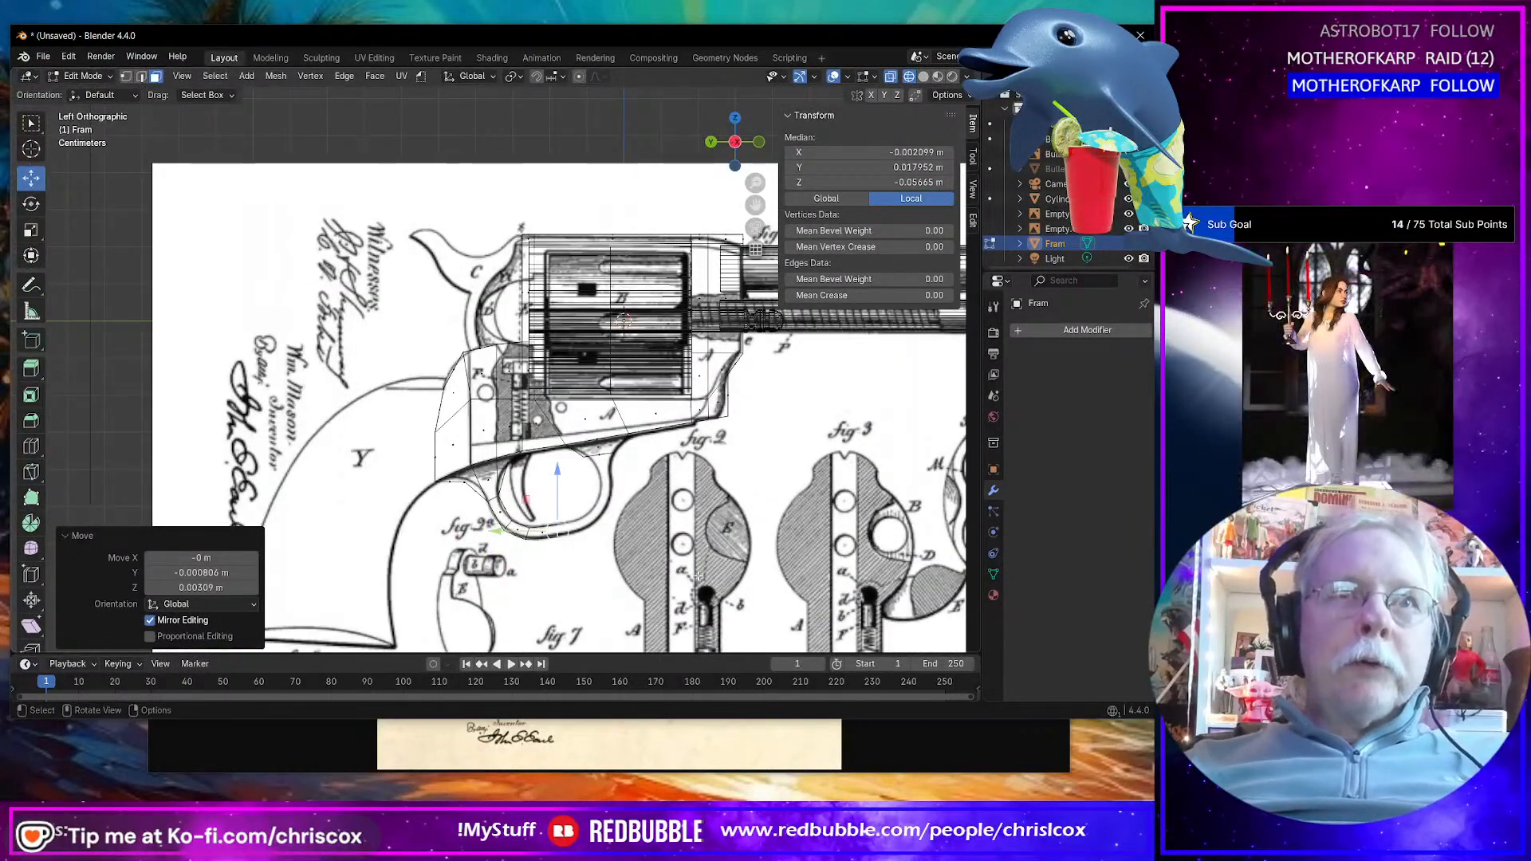
pyautogui.press('e')
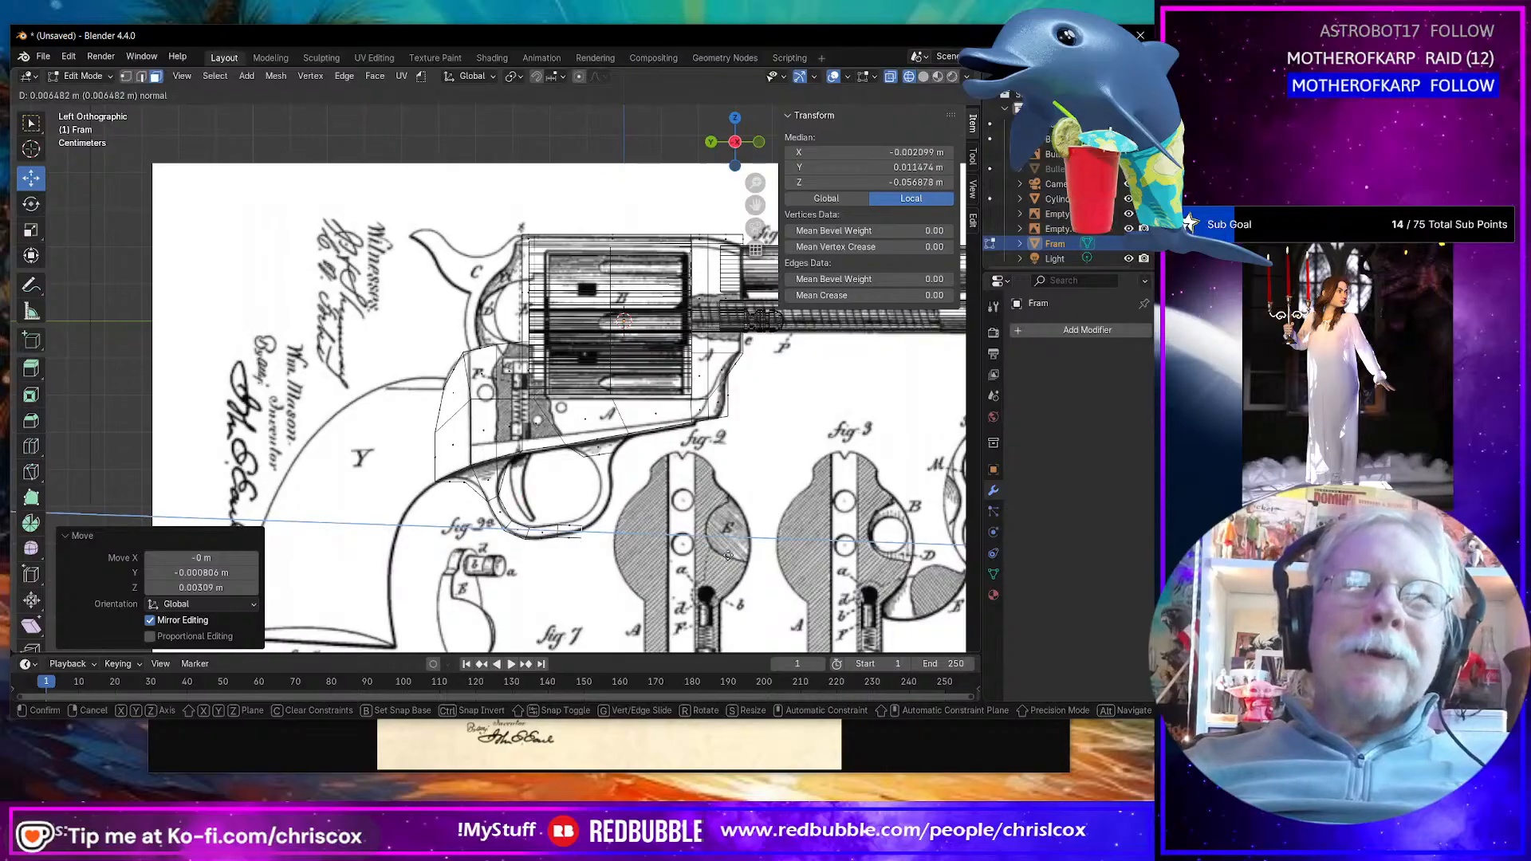
pyautogui.click(734, 551)
pyautogui.press('r')
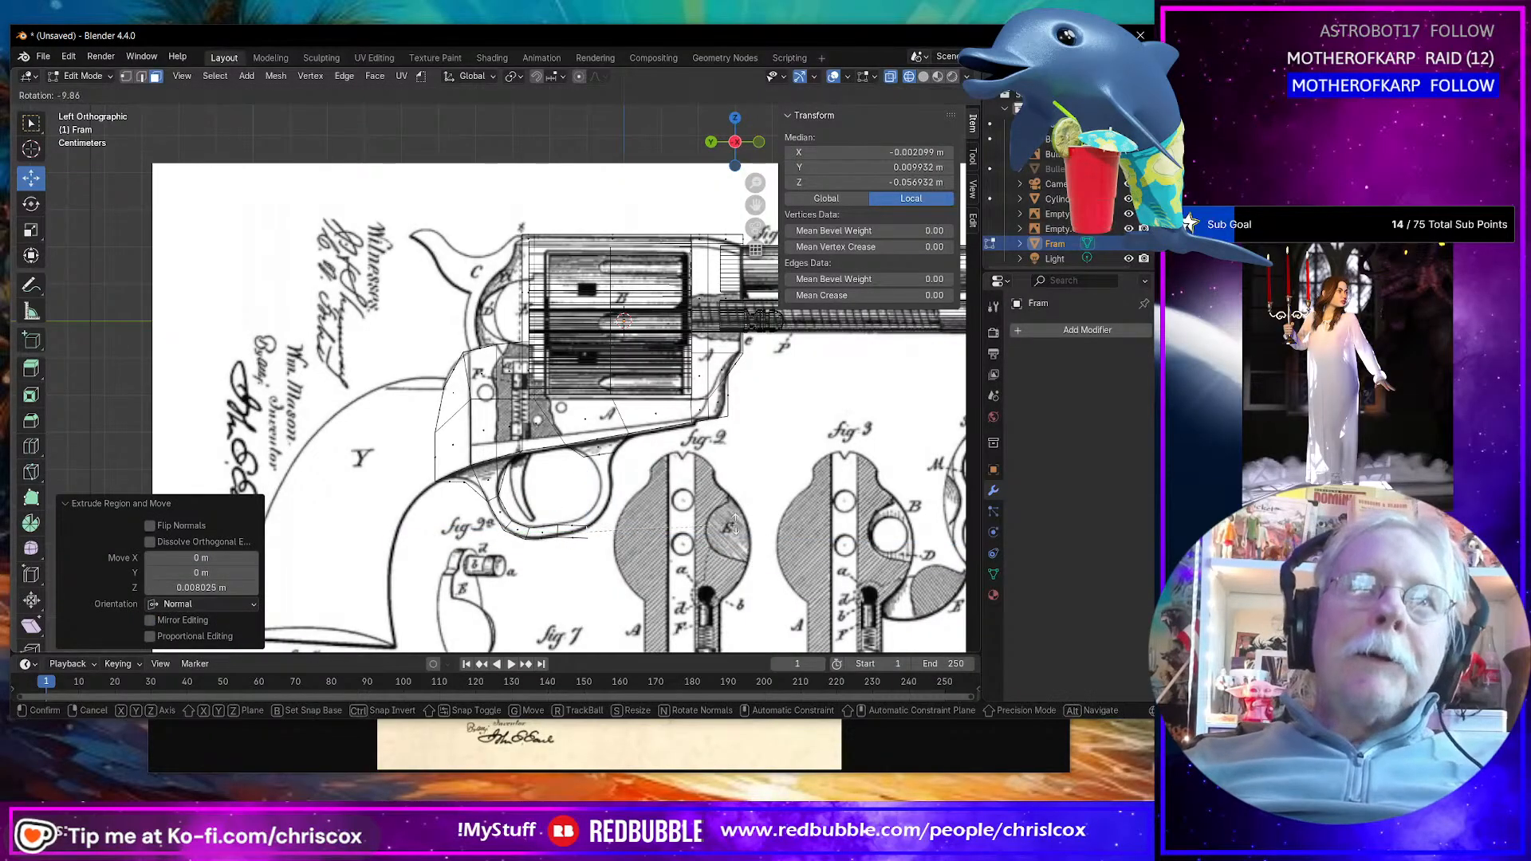
pyautogui.click(697, 504)
pyautogui.press('g')
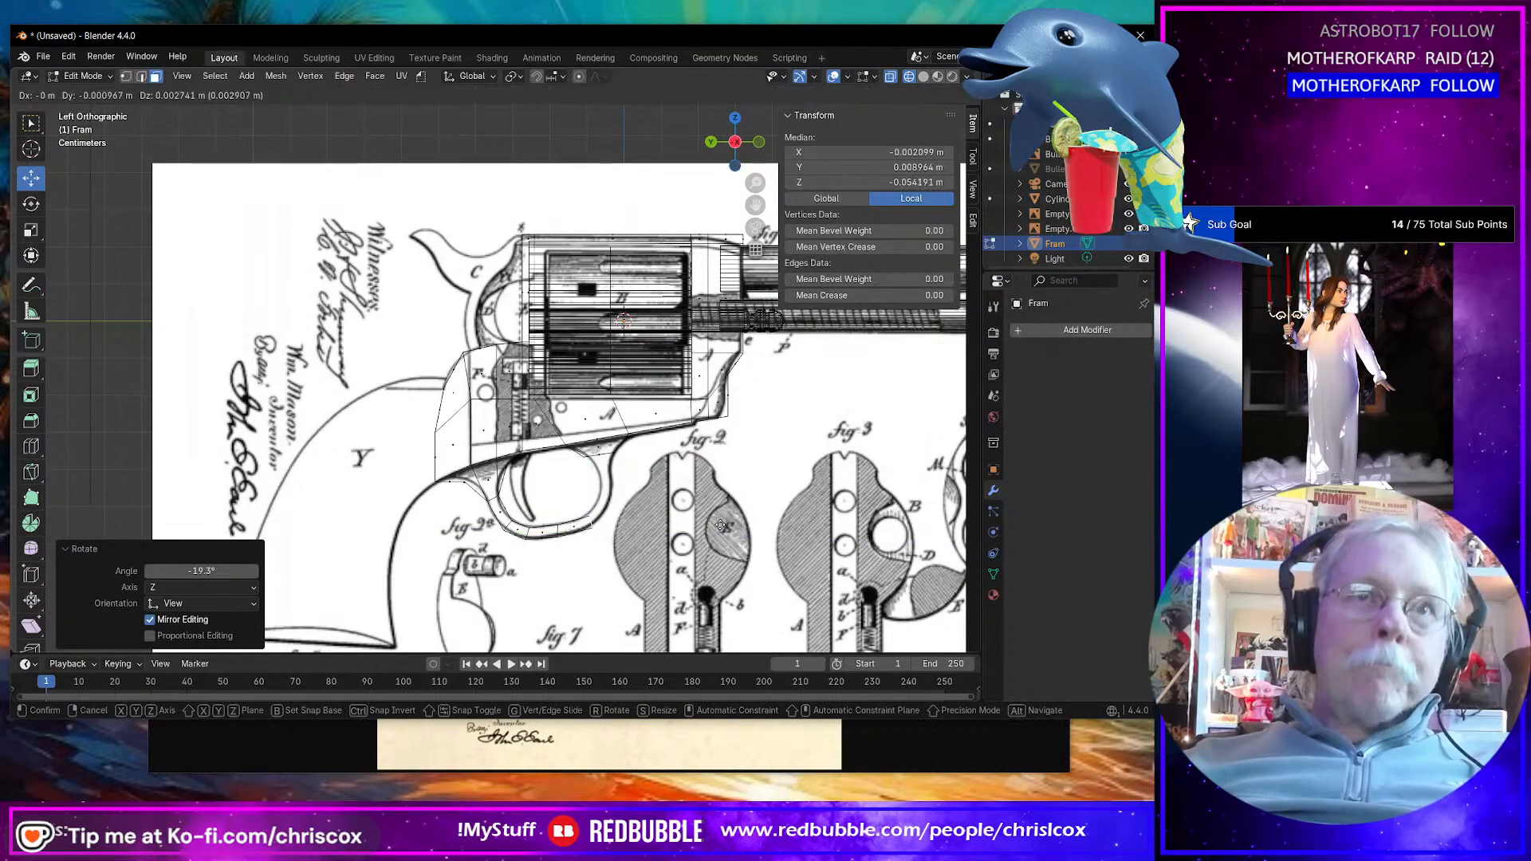
pyautogui.click(717, 524)
pyautogui.press('r')
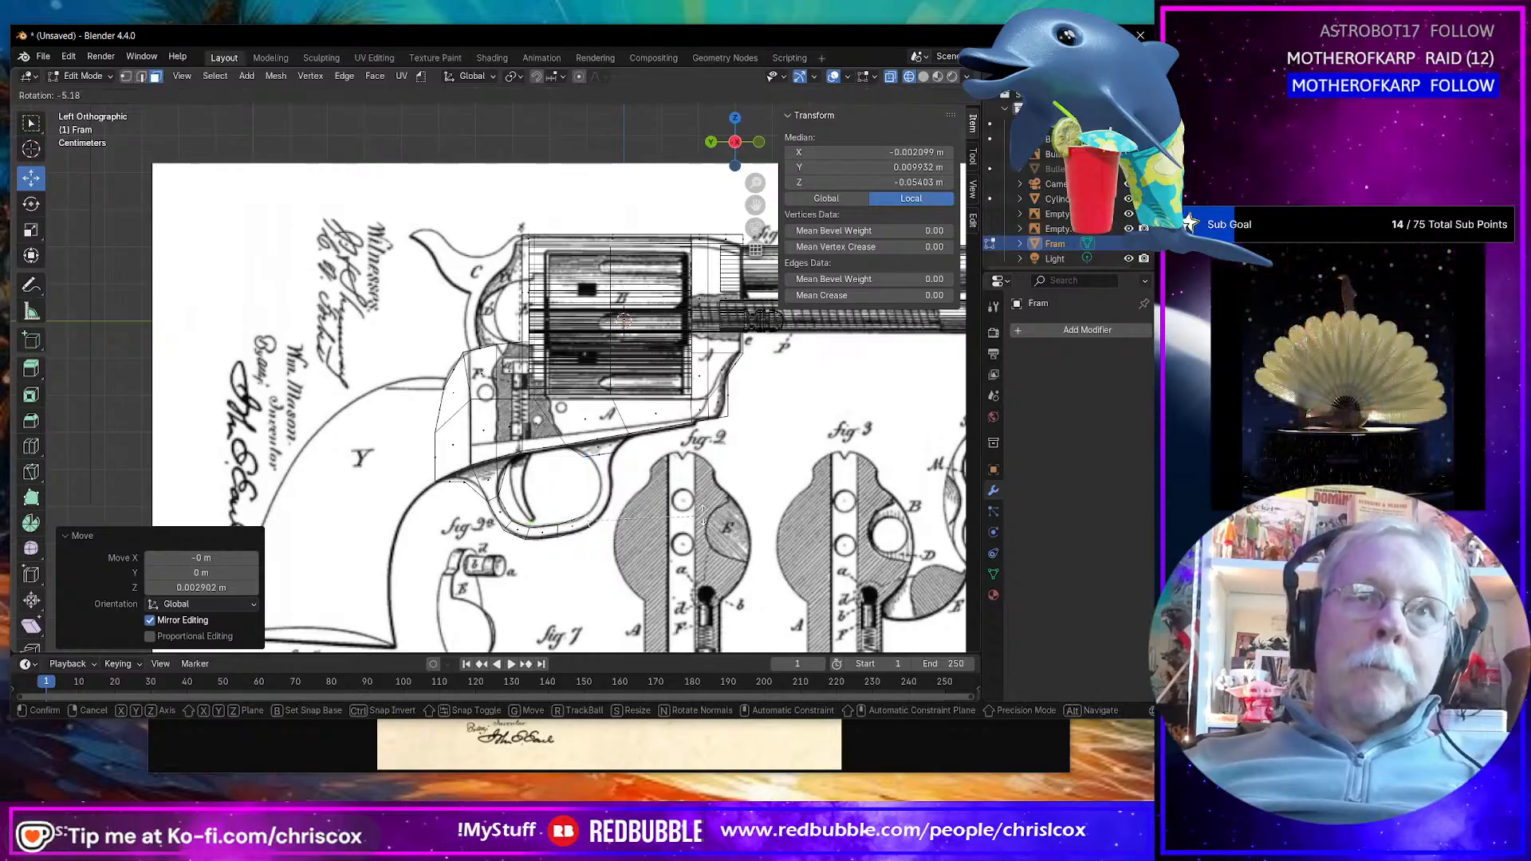
pyautogui.click(634, 512)
# Step: Extrude the guard's end face about 8.7 mm, move it about 2.1 mm back and 3.1 mm up, and rotate it -51.4°
pyautogui.press('e')
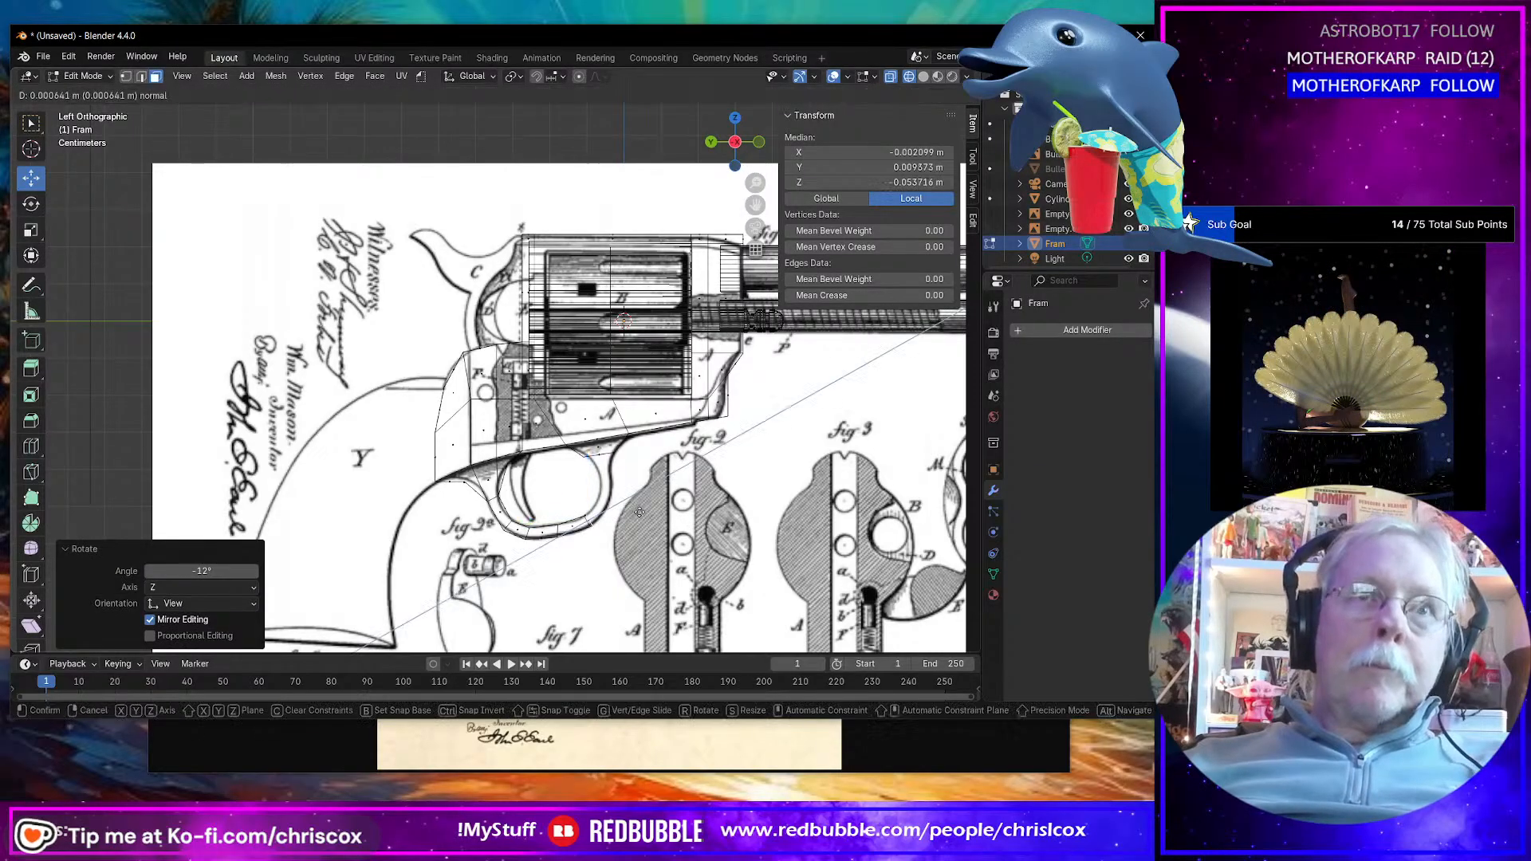
pyautogui.click(658, 488)
pyautogui.press('g')
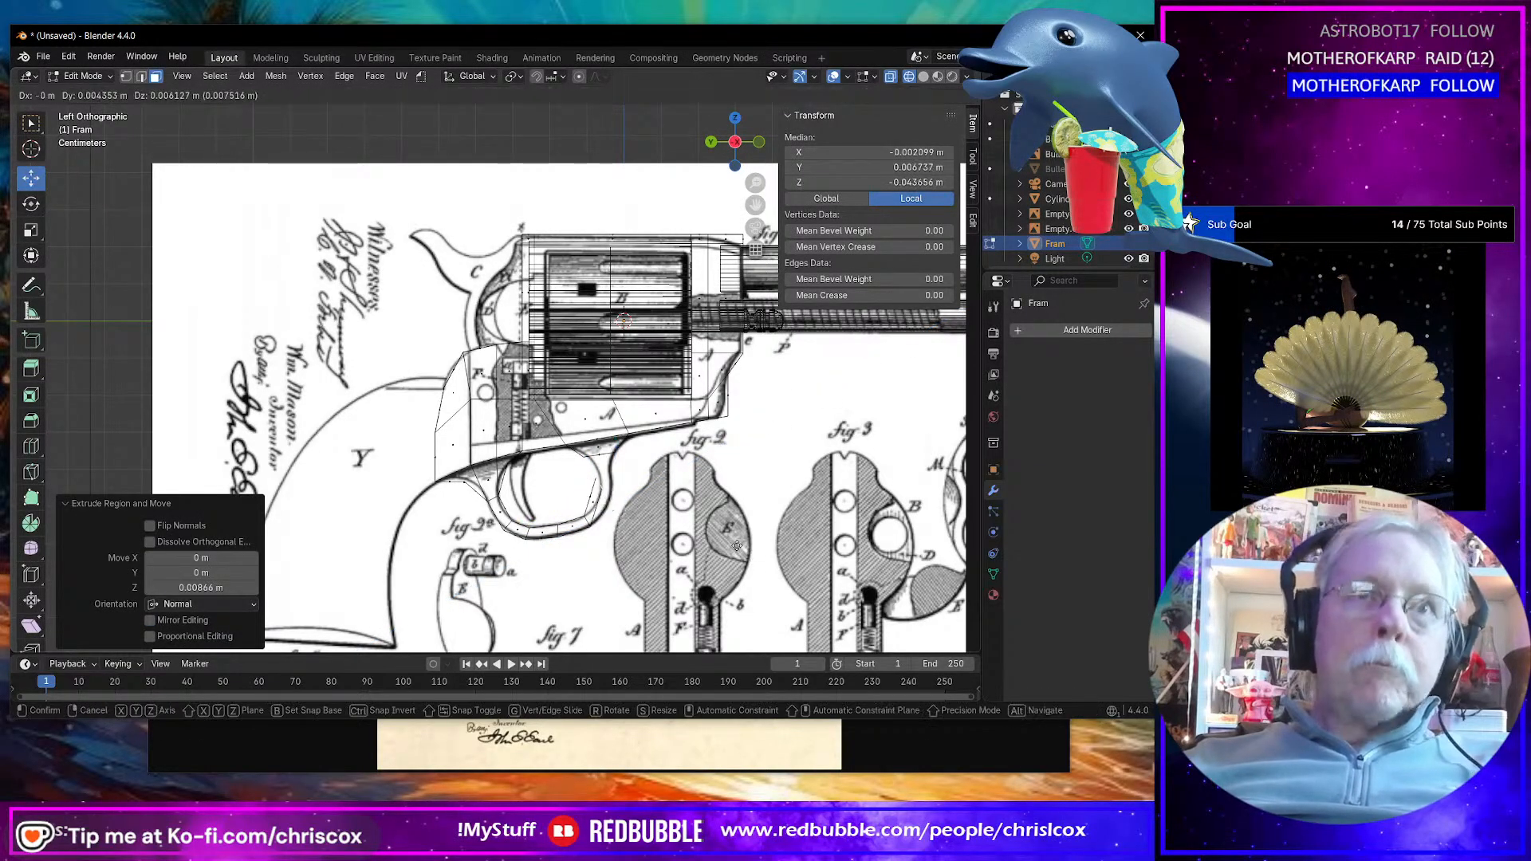
pyautogui.click(745, 538)
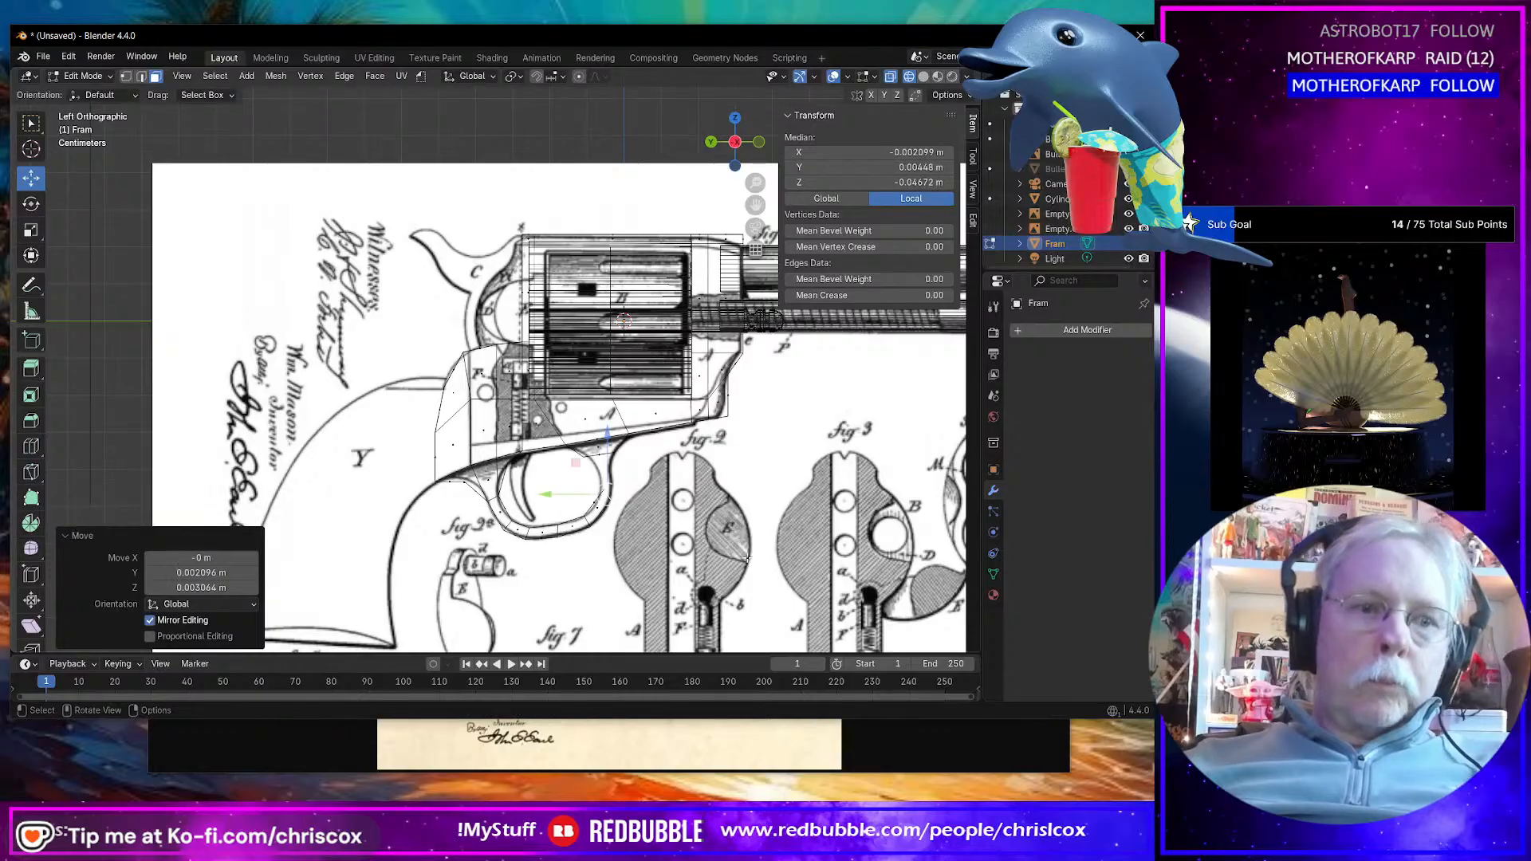
pyautogui.press('r')
pyautogui.click(693, 445)
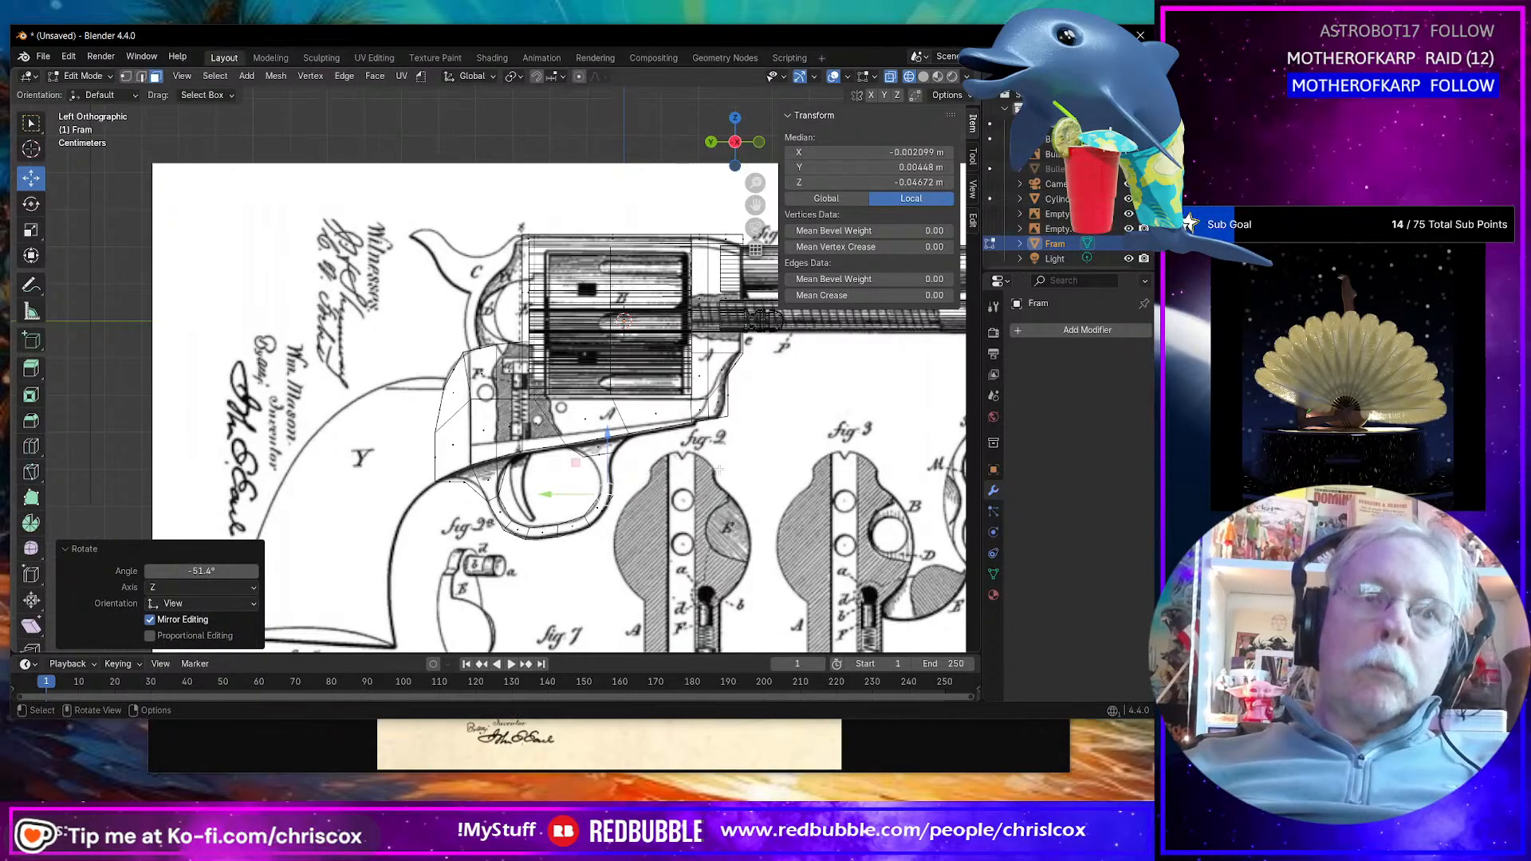
# Step: Extrude the guard about 6.6 mm toward the frame, rotate its end face -18.6°, and move it back onto the outline
pyautogui.press('e')
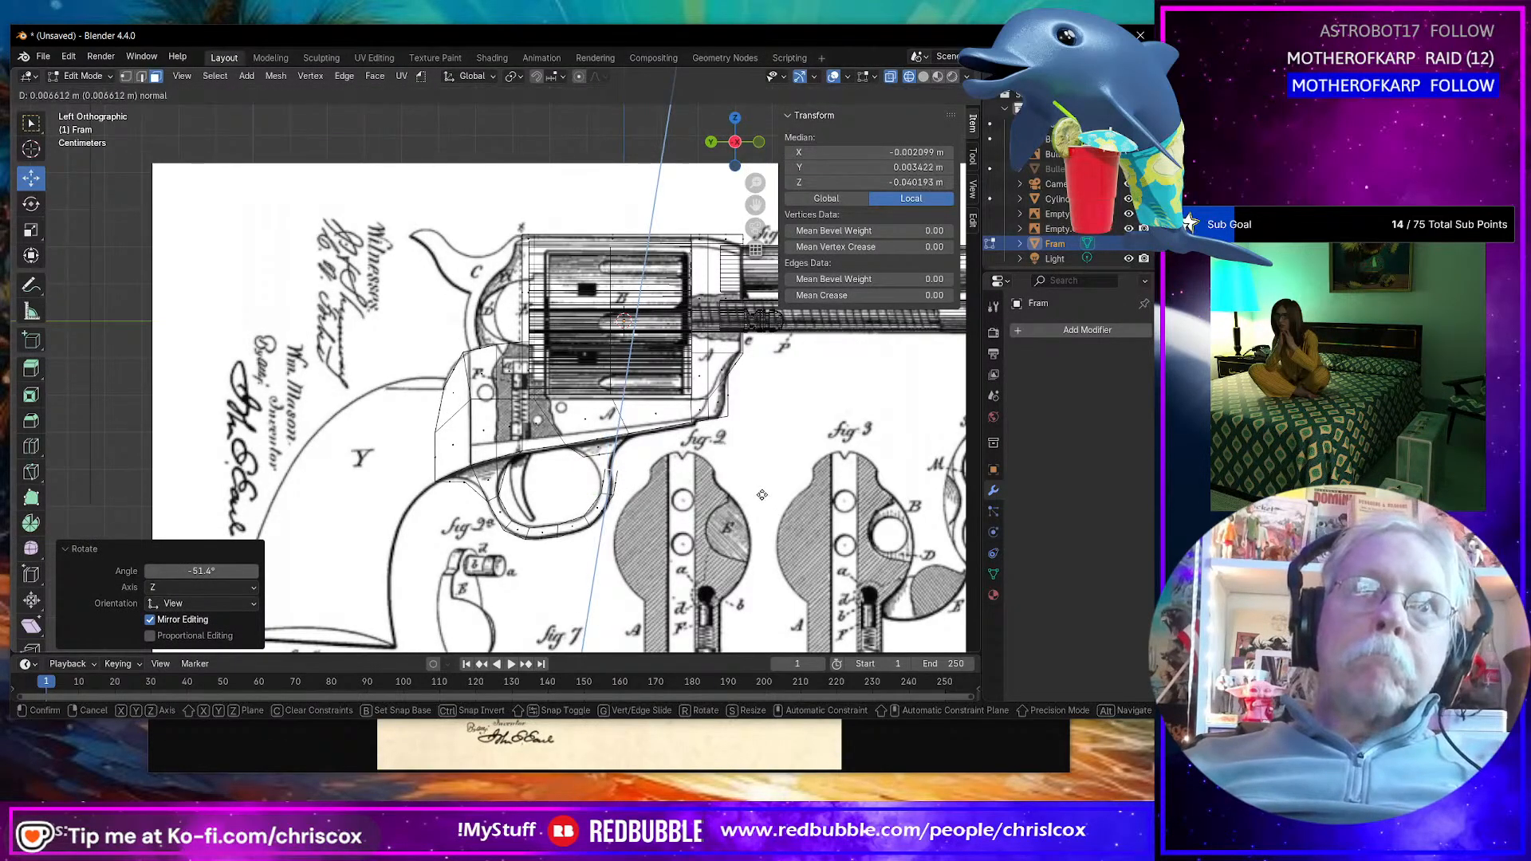
pyautogui.click(764, 494)
pyautogui.press('r')
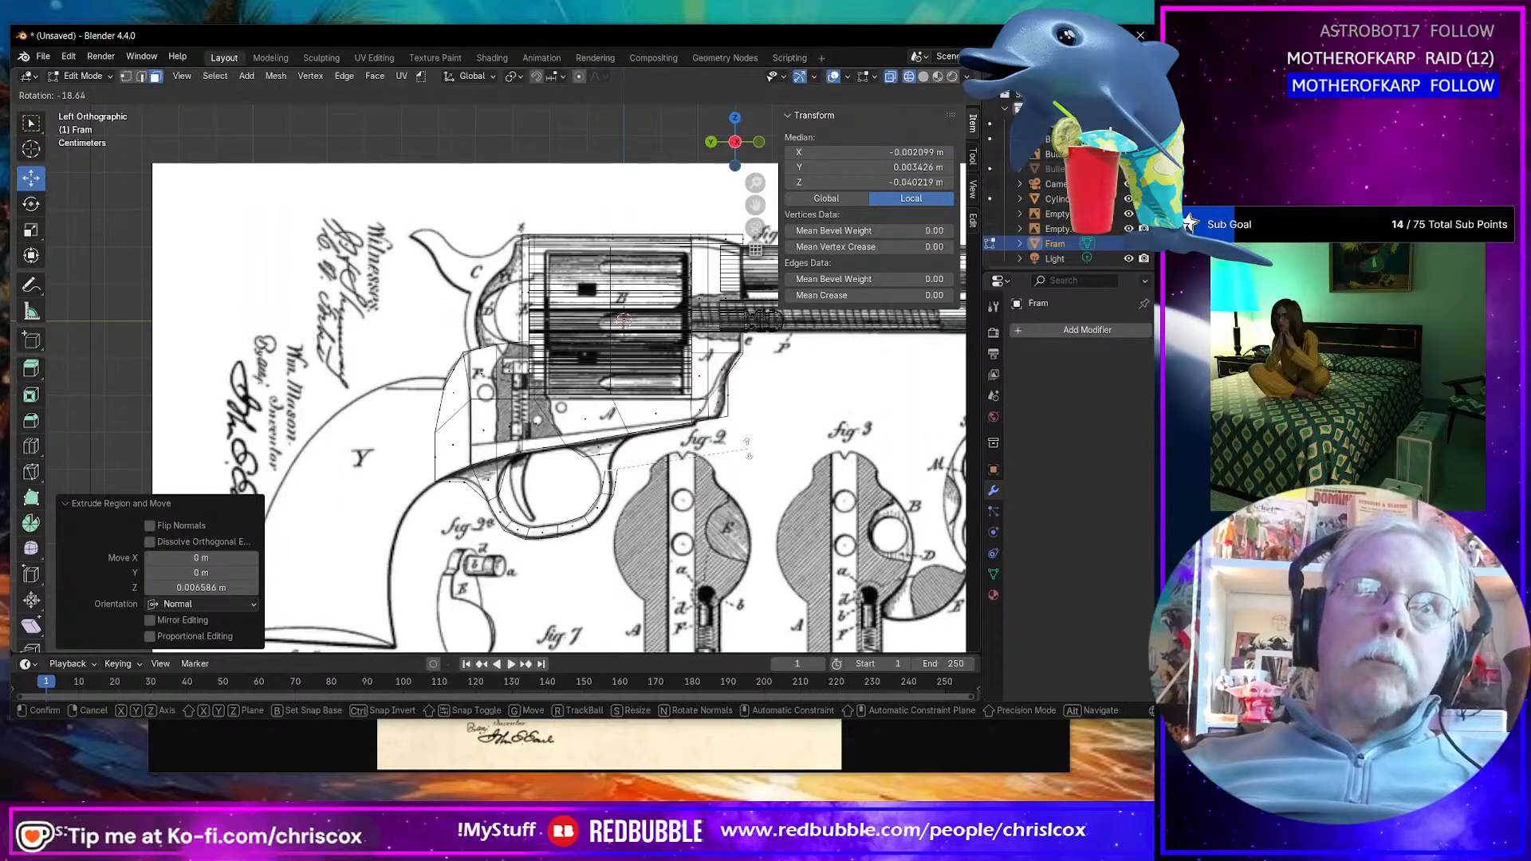
pyautogui.click(748, 451)
pyautogui.press('g')
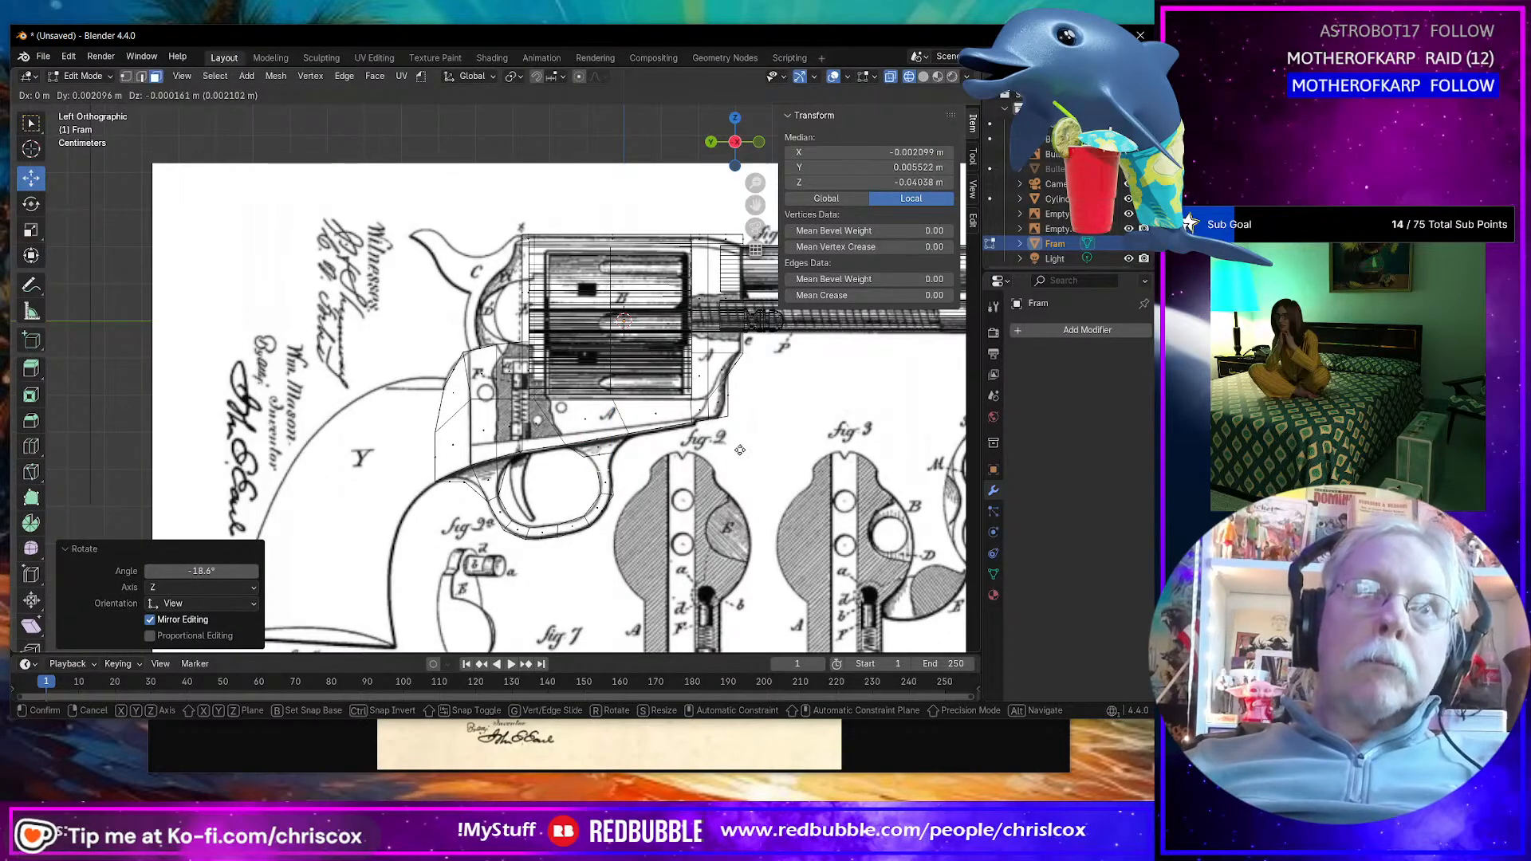
pyautogui.click(735, 448)
# Step: Bridge the guard's end face to the frame's underside face above it
pyautogui.keyDown('shift'); pyautogui.click(597, 452); pyautogui.keyUp('shift')
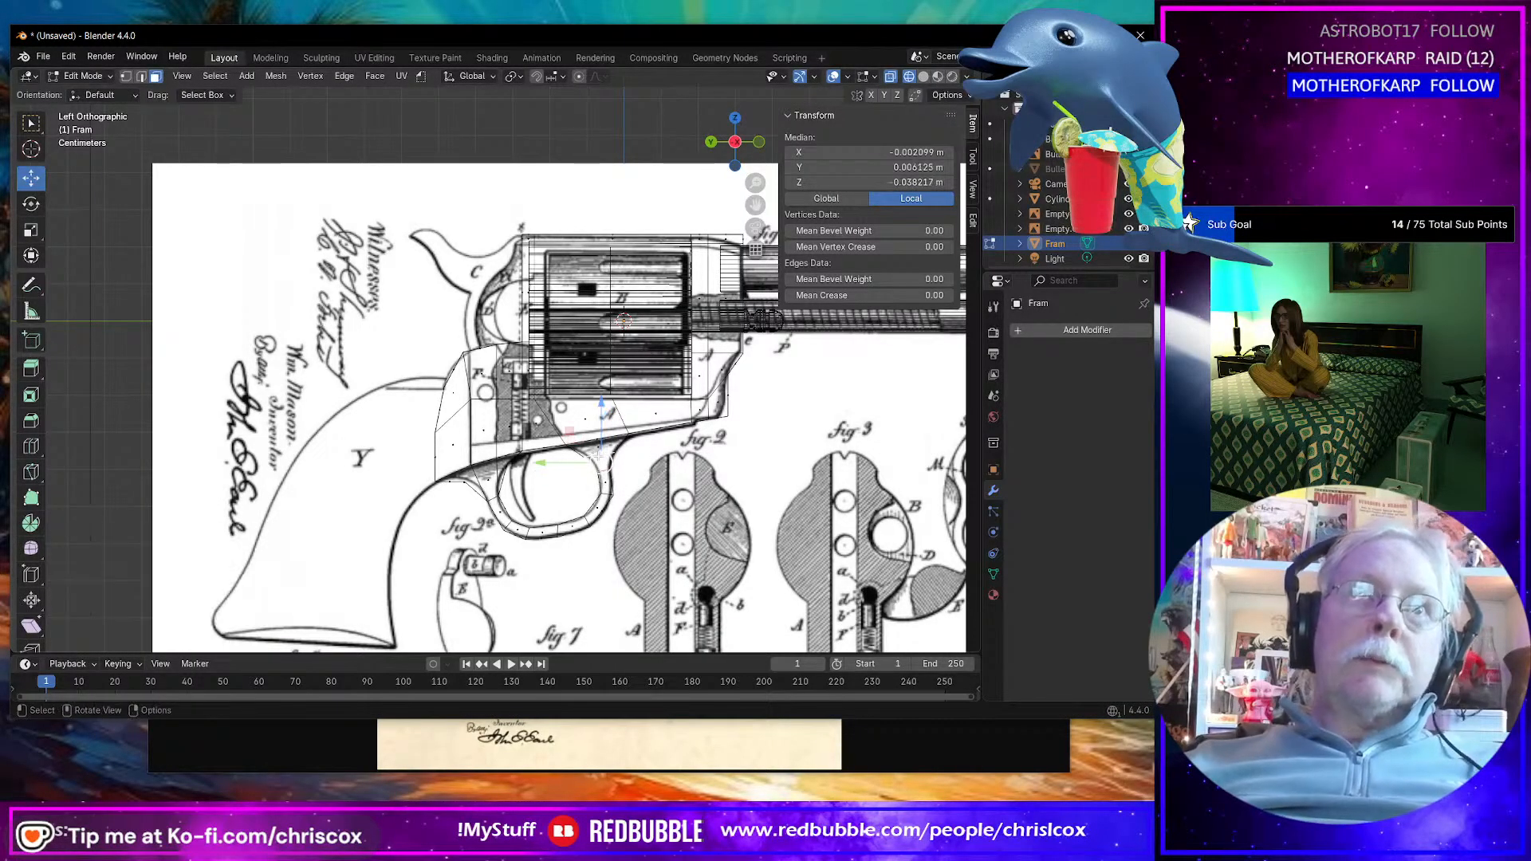
pyautogui.rightClick(599, 460)
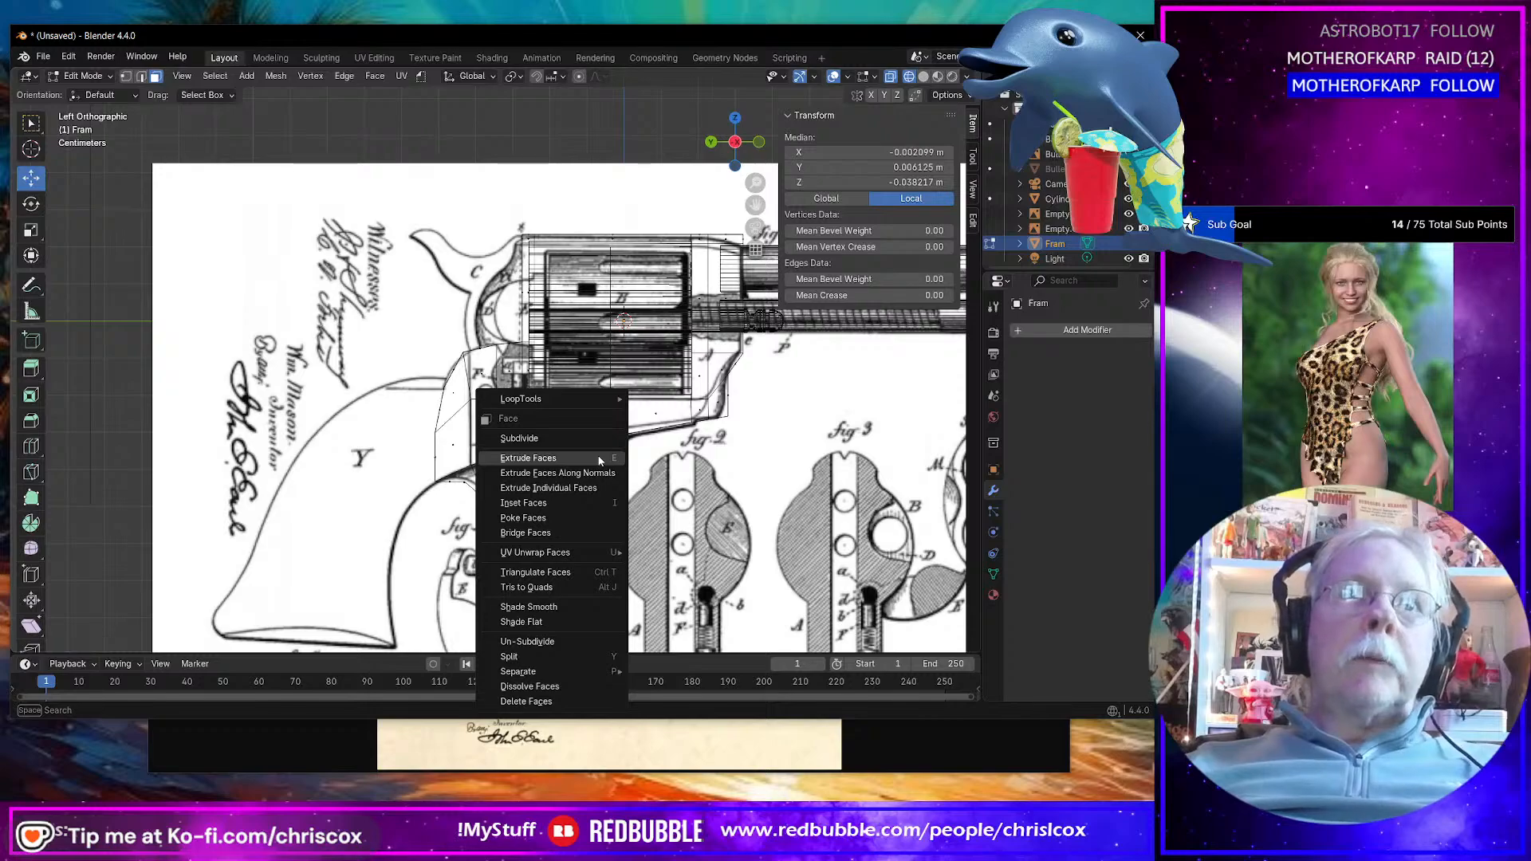
pyautogui.click(587, 532)
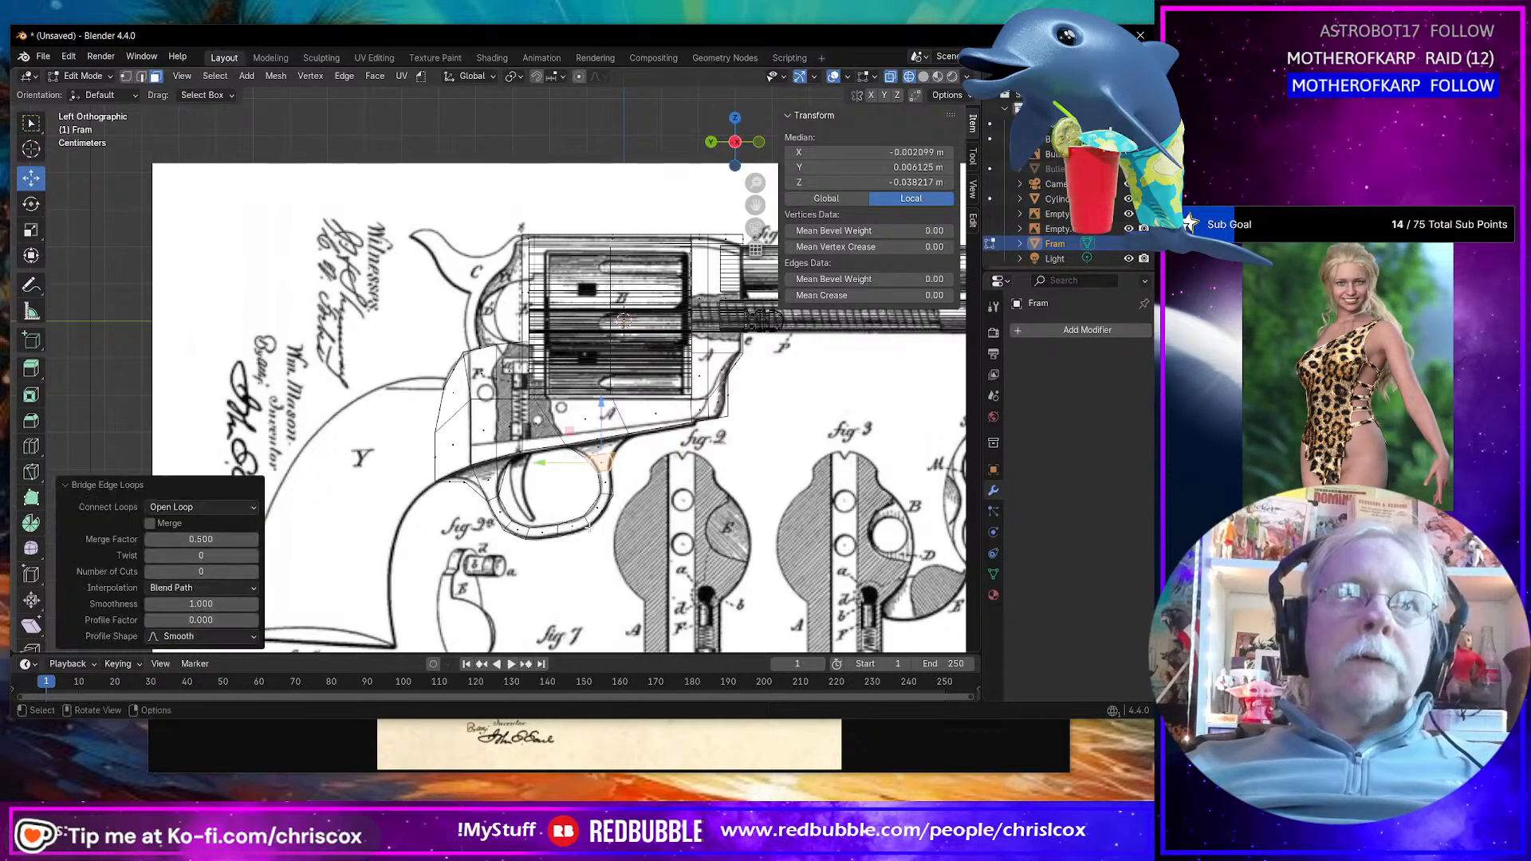
# Step: Turn off X-ray display to view the bridged trigger guard from the front as a solid surface
pyautogui.scroll(-2, 600, 517)
pyautogui.moveTo(600, 517); pyautogui.dragTo(571, 484, button='middle')
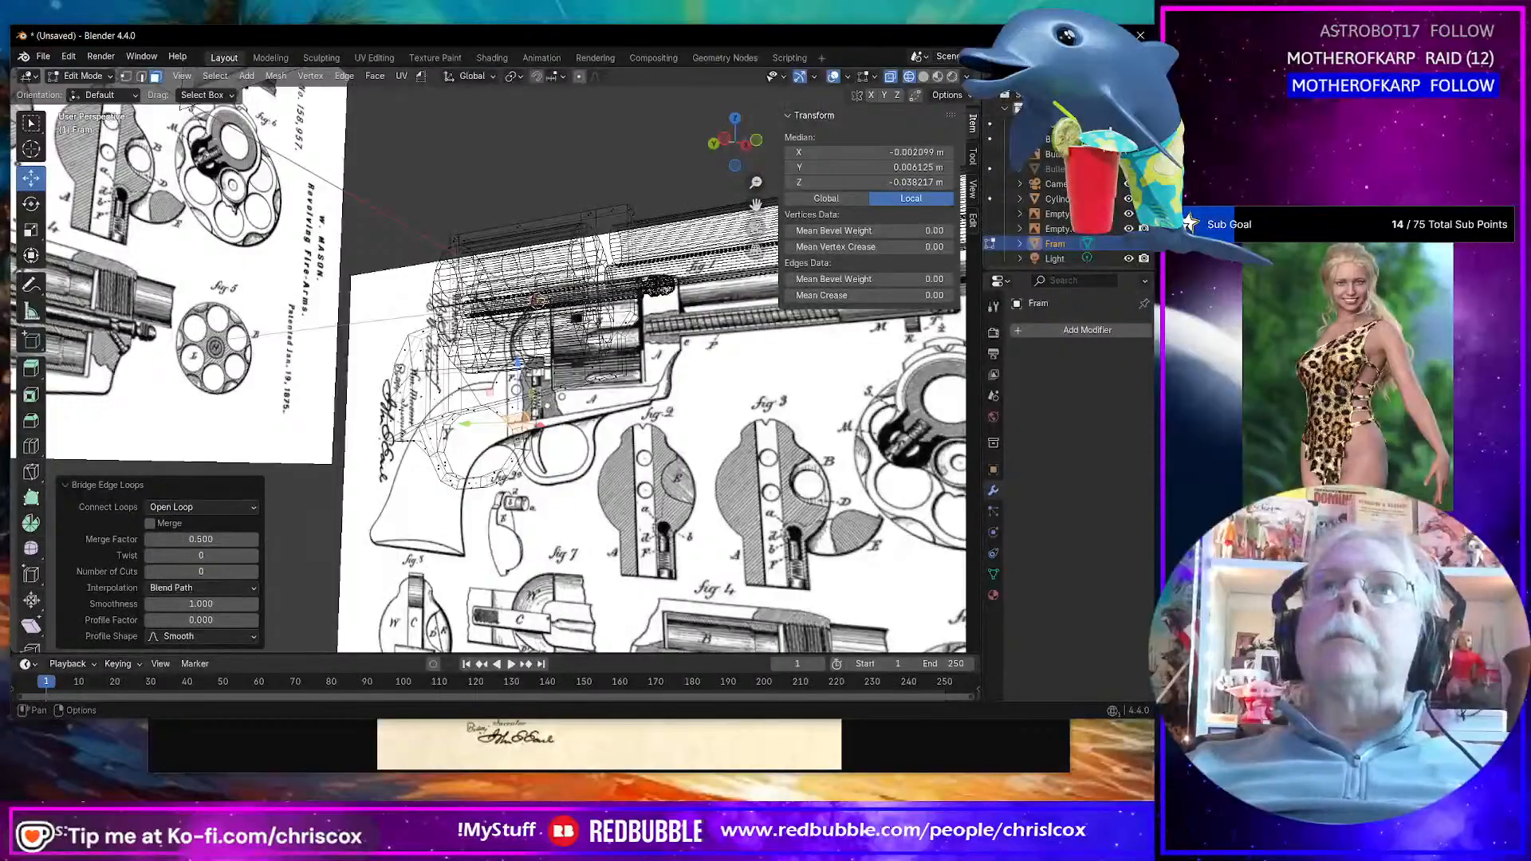
pyautogui.click(890, 76)
pyautogui.moveTo(742, 319)
pyautogui.mouseDown(button='middle')
pyautogui.moveTo(602, 351)
pyautogui.moveTo(323, 519)
pyautogui.mouseUp(button='middle')
pyautogui.scroll(-5, 587, 373)
pyautogui.scroll(8, 573, 391)
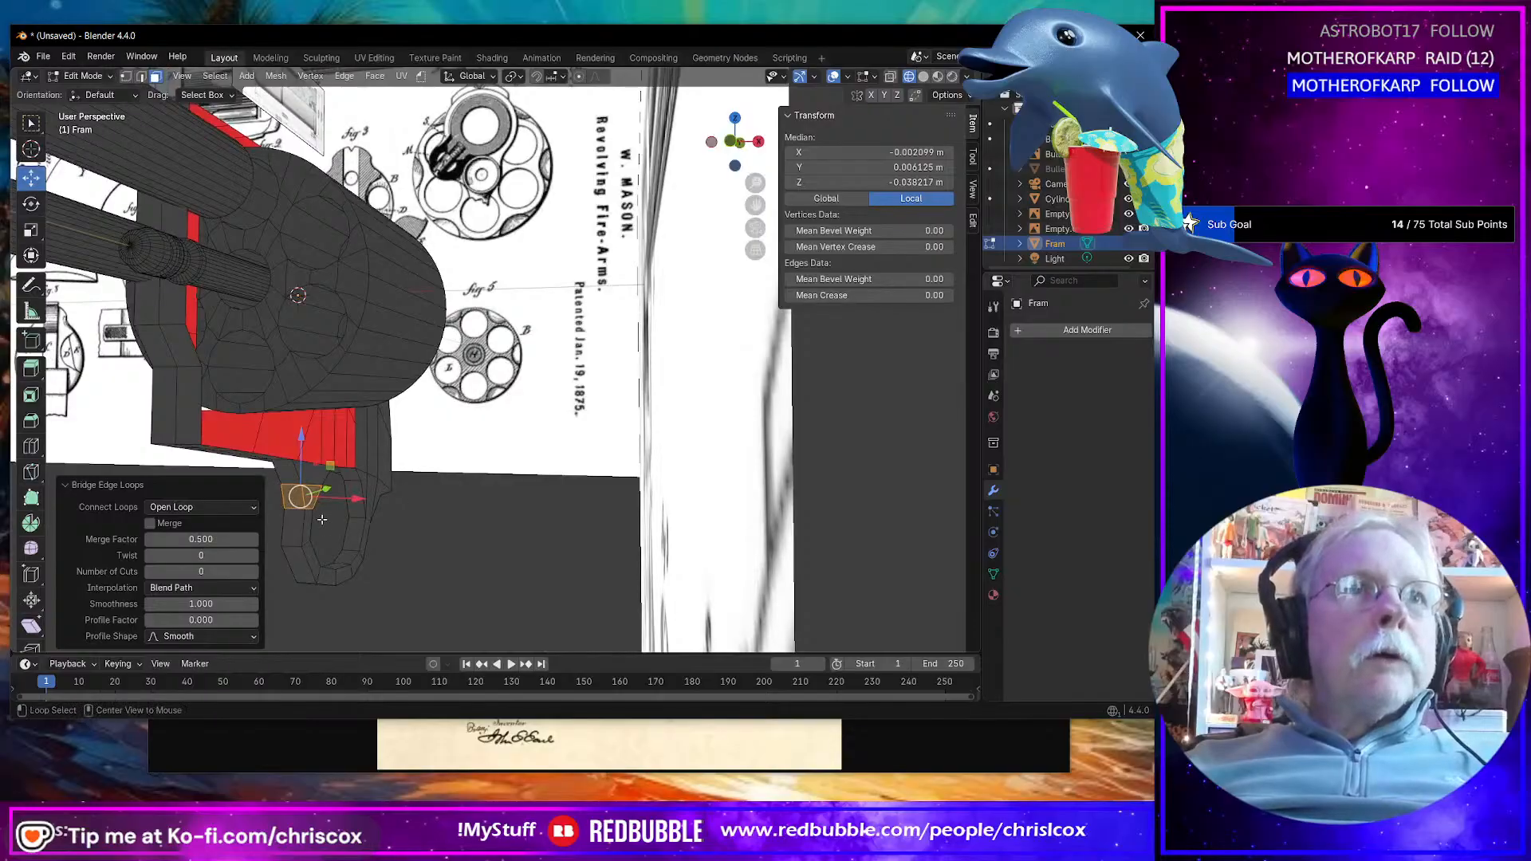
# Step: Delete the centre-plane faces along the trigger guard and the adjoining rear part of the frame
pyautogui.keyDown('alt'); pyautogui.click(305, 542); pyautogui.keyUp('alt')
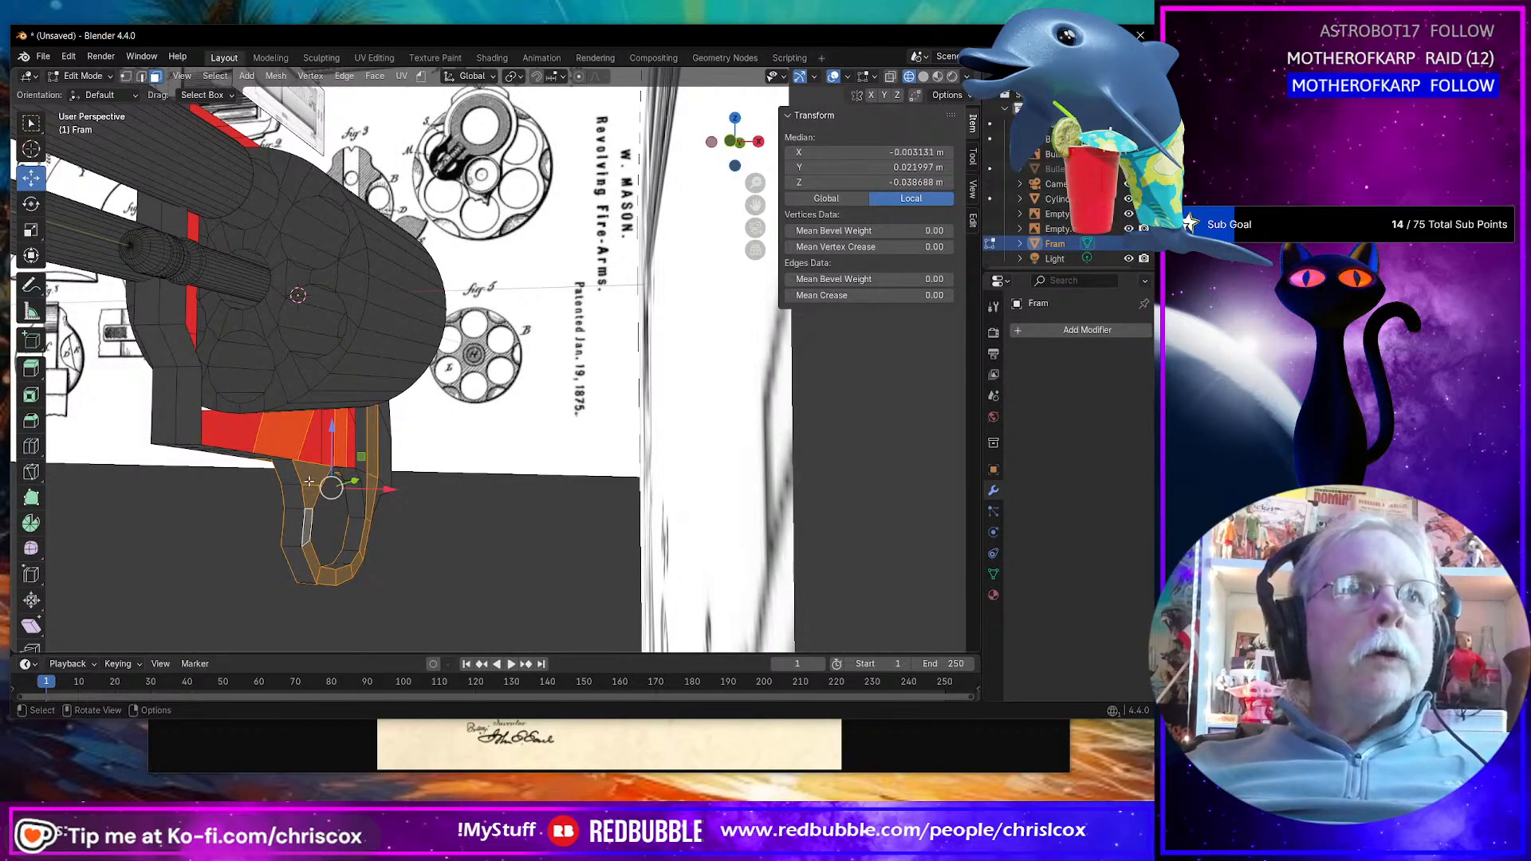
pyautogui.click(310, 482)
pyautogui.keyDown('shift'); pyautogui.click(311, 518); pyautogui.keyUp('shift')
pyautogui.keyDown('shift'); pyautogui.click(312, 556); pyautogui.keyUp('shift')
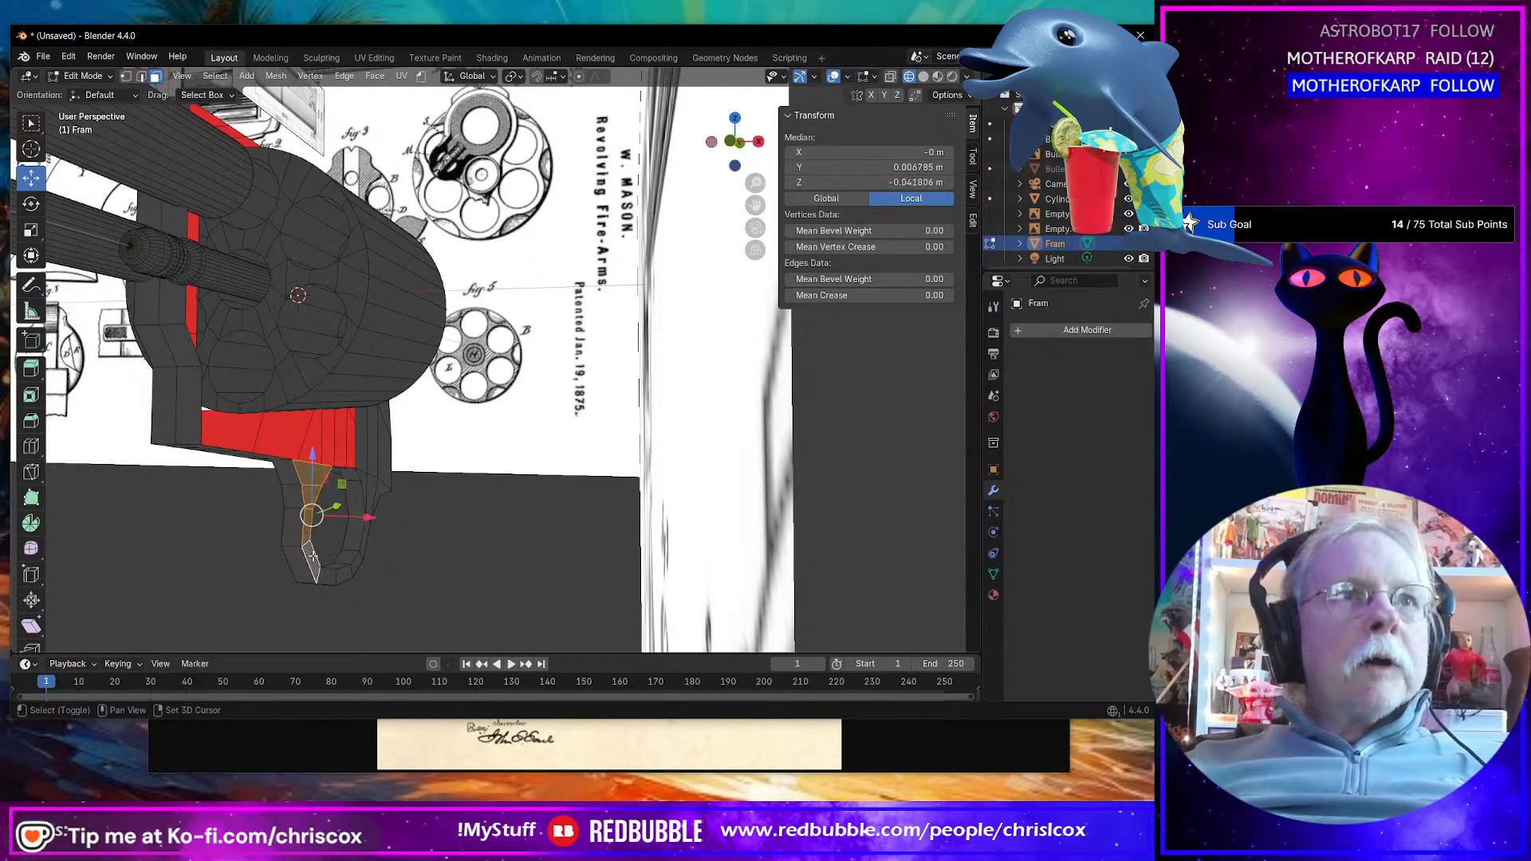
pyautogui.keyDown('shift'); pyautogui.click(325, 575); pyautogui.keyUp('shift')
pyautogui.keyDown('shift'); pyautogui.click(343, 572); pyautogui.keyUp('shift')
pyautogui.keyDown('shift'); pyautogui.click(351, 557); pyautogui.keyUp('shift')
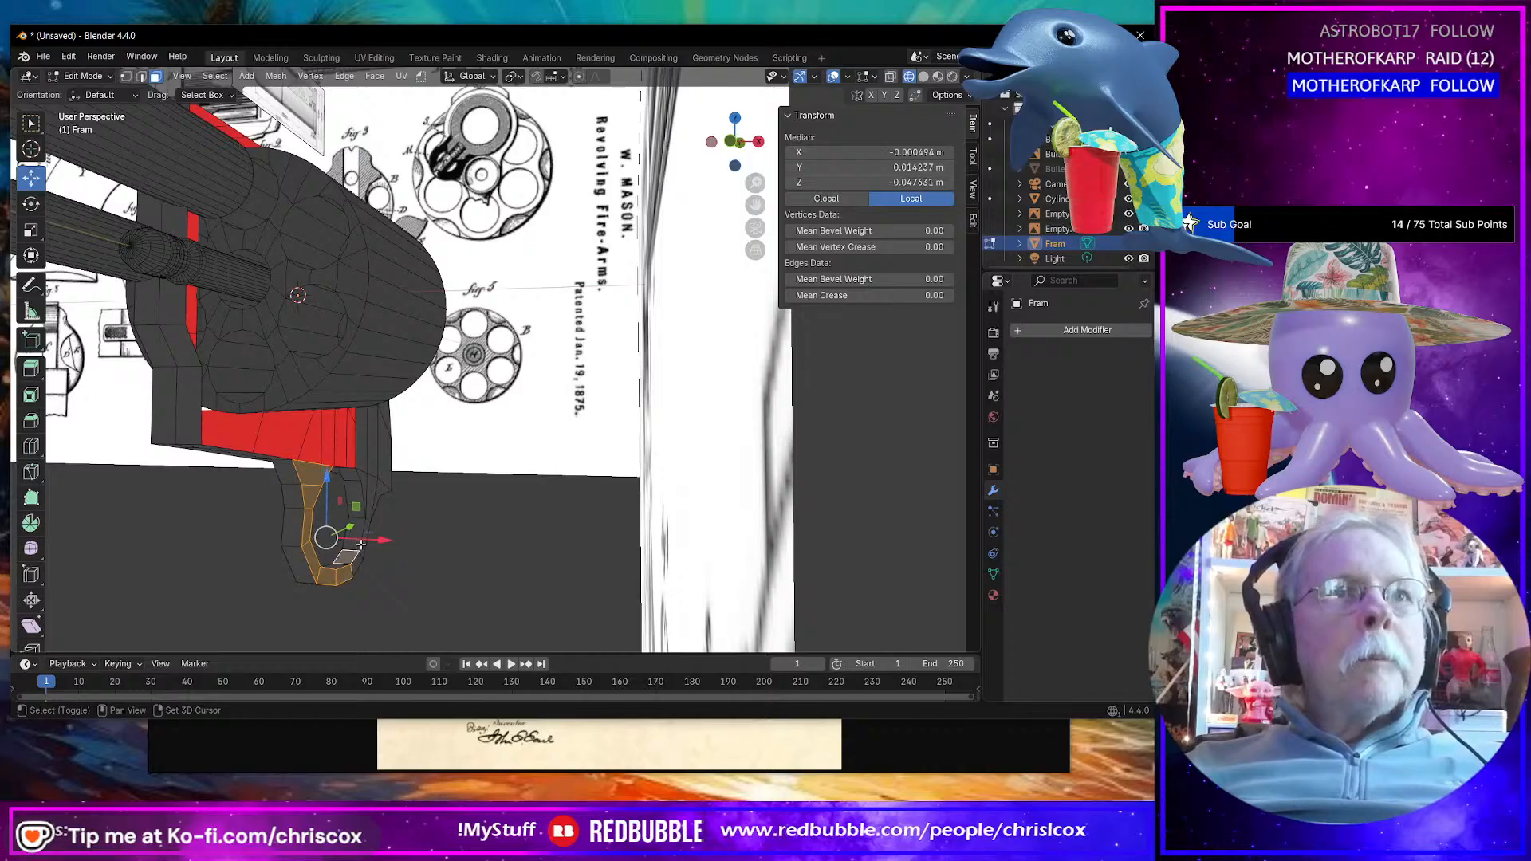
pyautogui.keyDown('shift'); pyautogui.click(363, 538); pyautogui.keyUp('shift')
pyautogui.hotkey('ctrl', 'z')
pyautogui.keyDown('shift'); pyautogui.click(348, 557); pyautogui.keyUp('shift')
pyautogui.keyDown('shift'); pyautogui.click(358, 562); pyautogui.keyUp('shift')
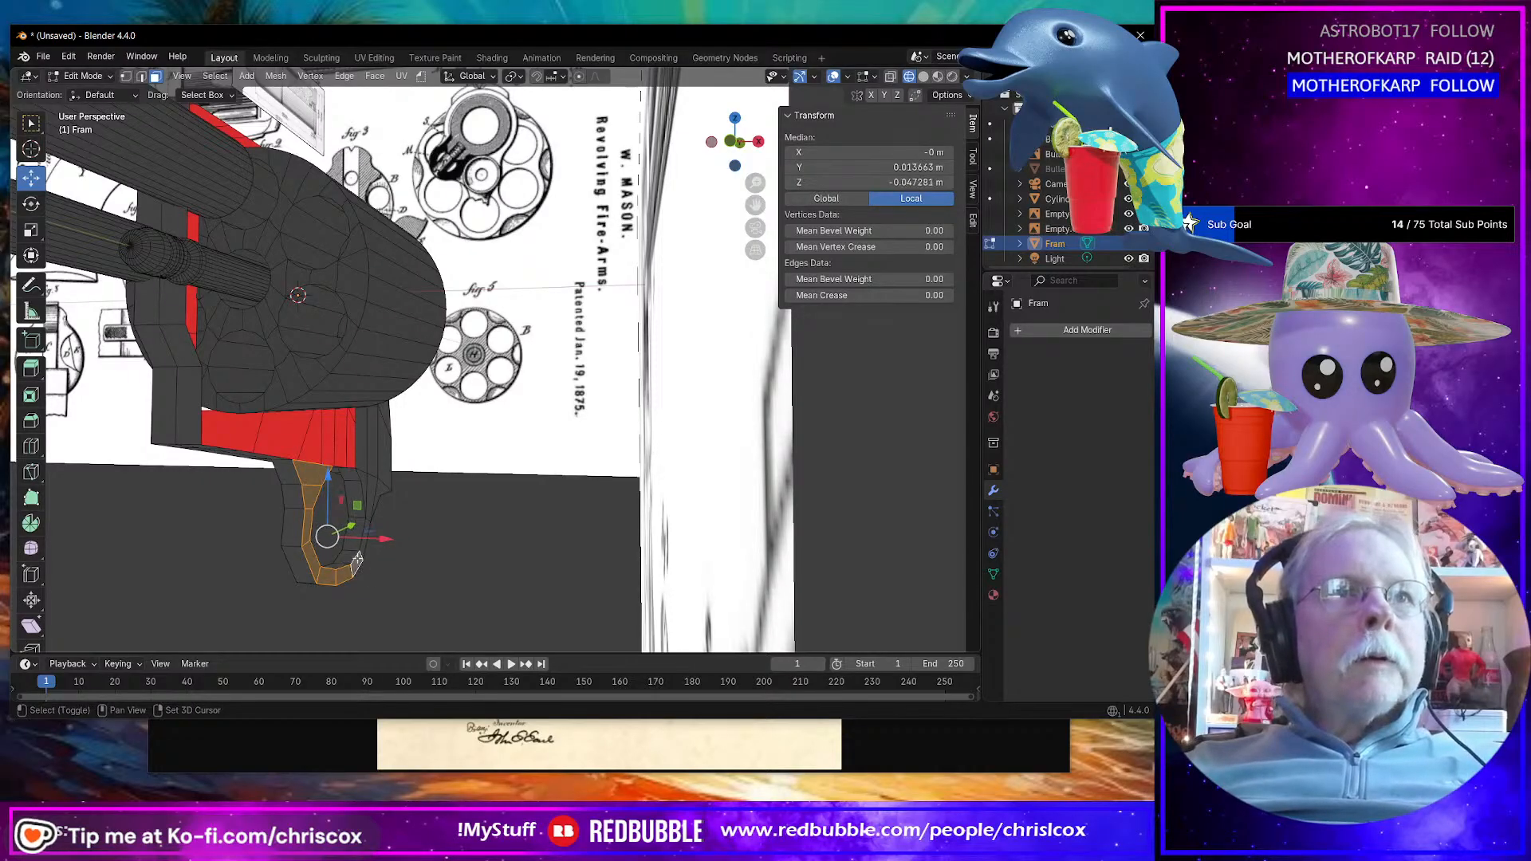
pyautogui.keyDown('shift'); pyautogui.click(363, 542); pyautogui.keyUp('shift')
pyautogui.keyDown('shift'); pyautogui.click(368, 500); pyautogui.keyUp('shift')
pyautogui.keyDown('shift'); pyautogui.click(374, 453); pyautogui.keyUp('shift')
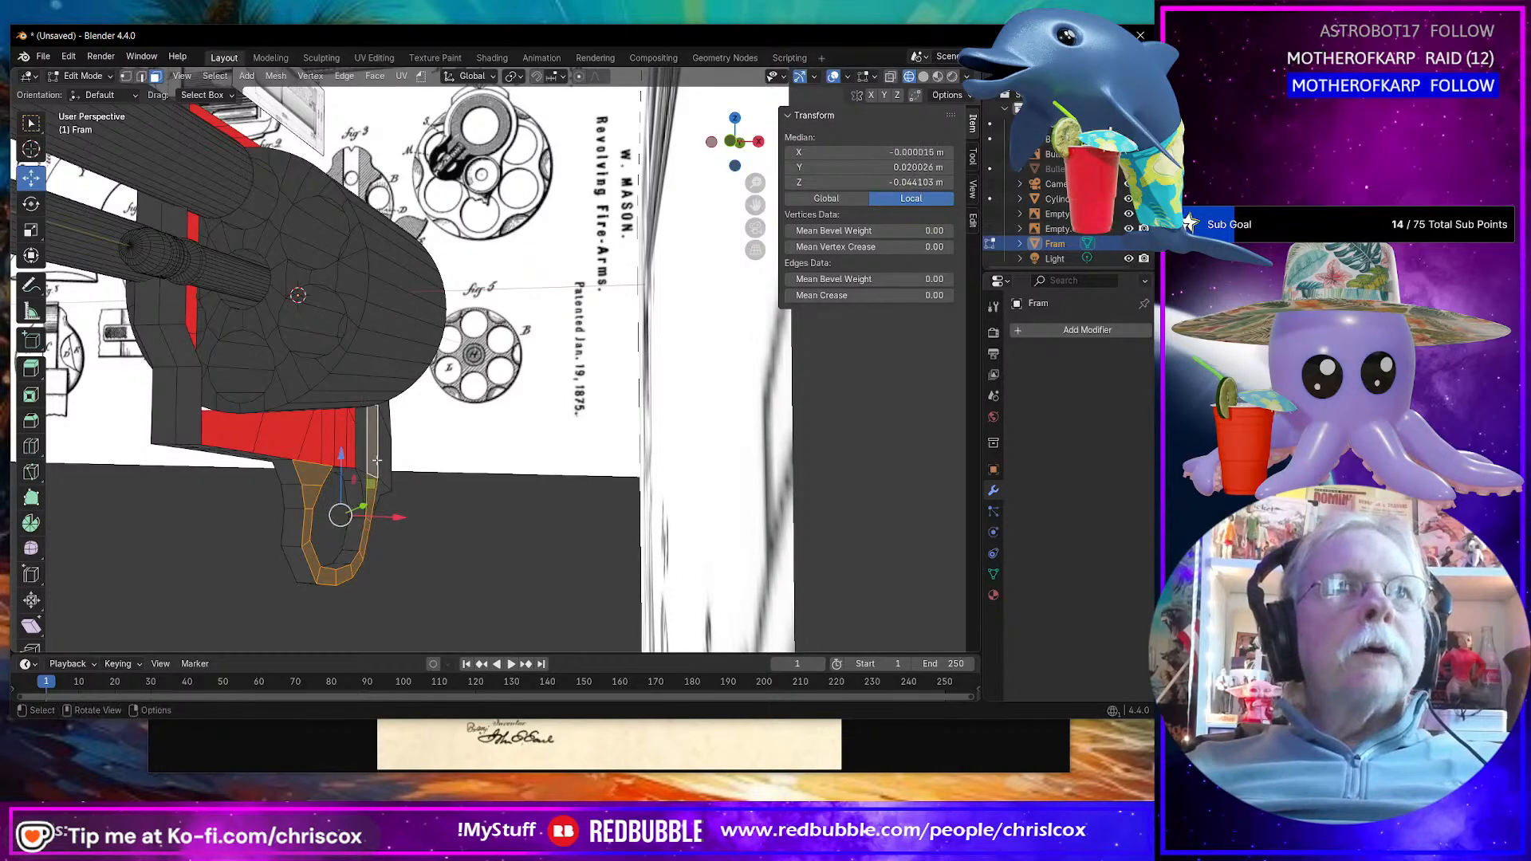
pyautogui.moveTo(374, 453); pyautogui.dragTo(415, 571, button='middle')
pyautogui.moveTo(461, 369); pyautogui.dragTo(461, 395, button='middle')
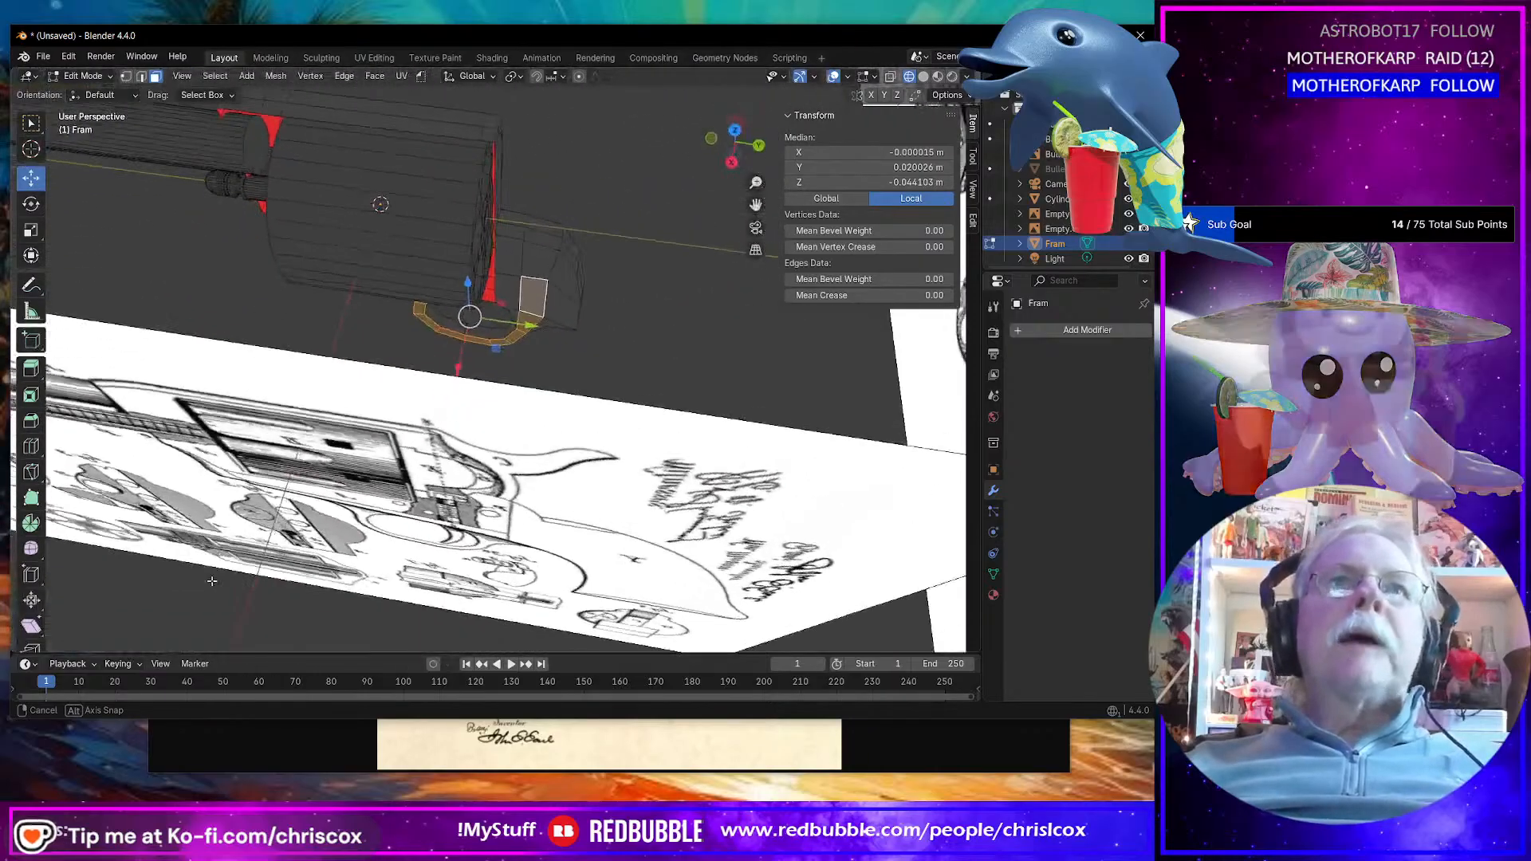
pyautogui.keyDown('shift'); pyautogui.click(520, 301); pyautogui.keyUp('shift')
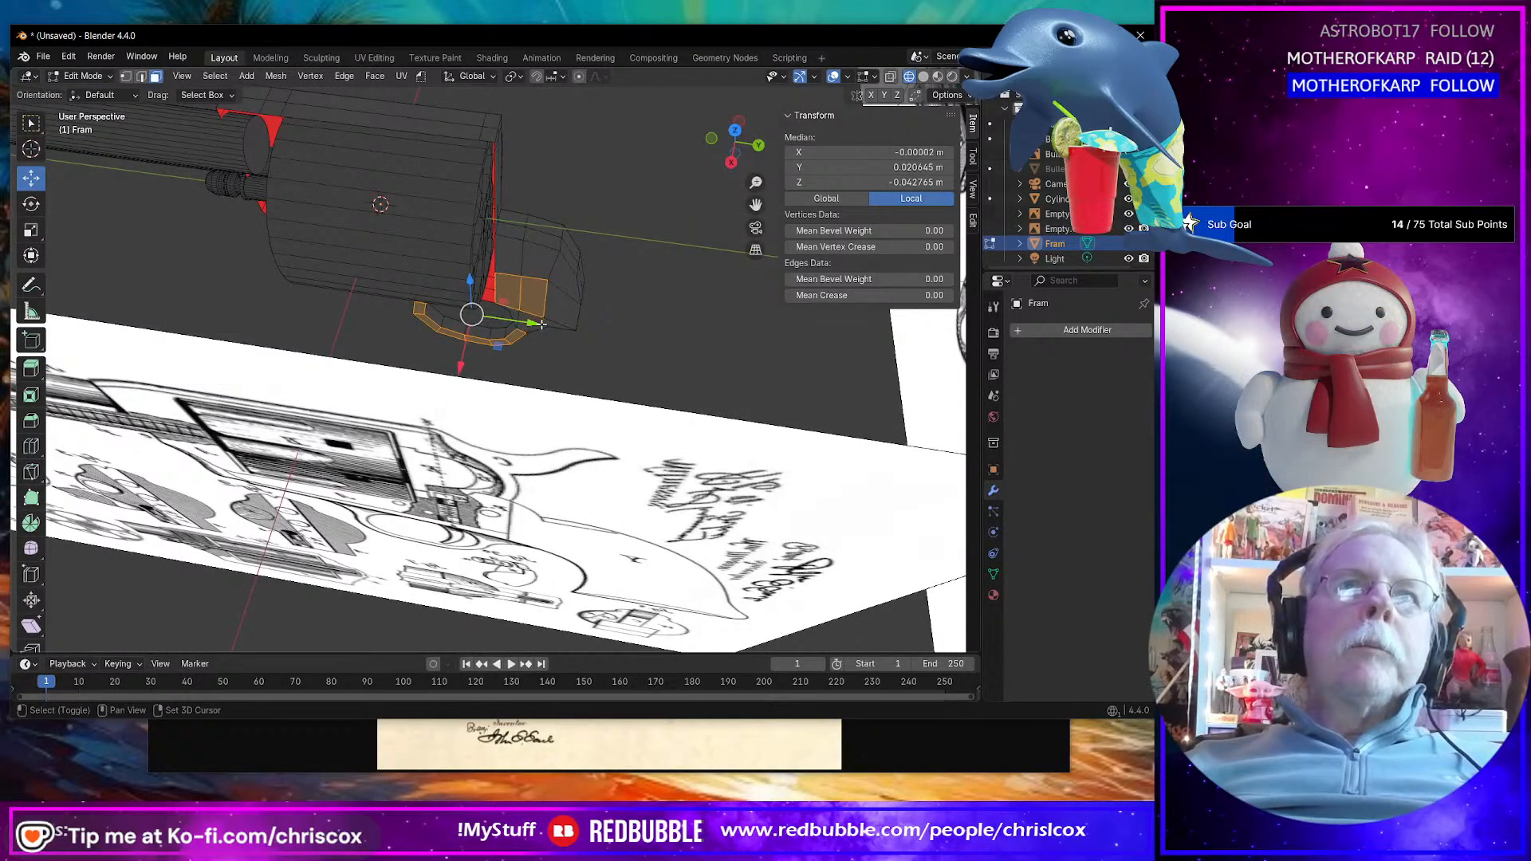
pyautogui.keyDown('shift'); pyautogui.click(541, 324); pyautogui.keyUp('shift')
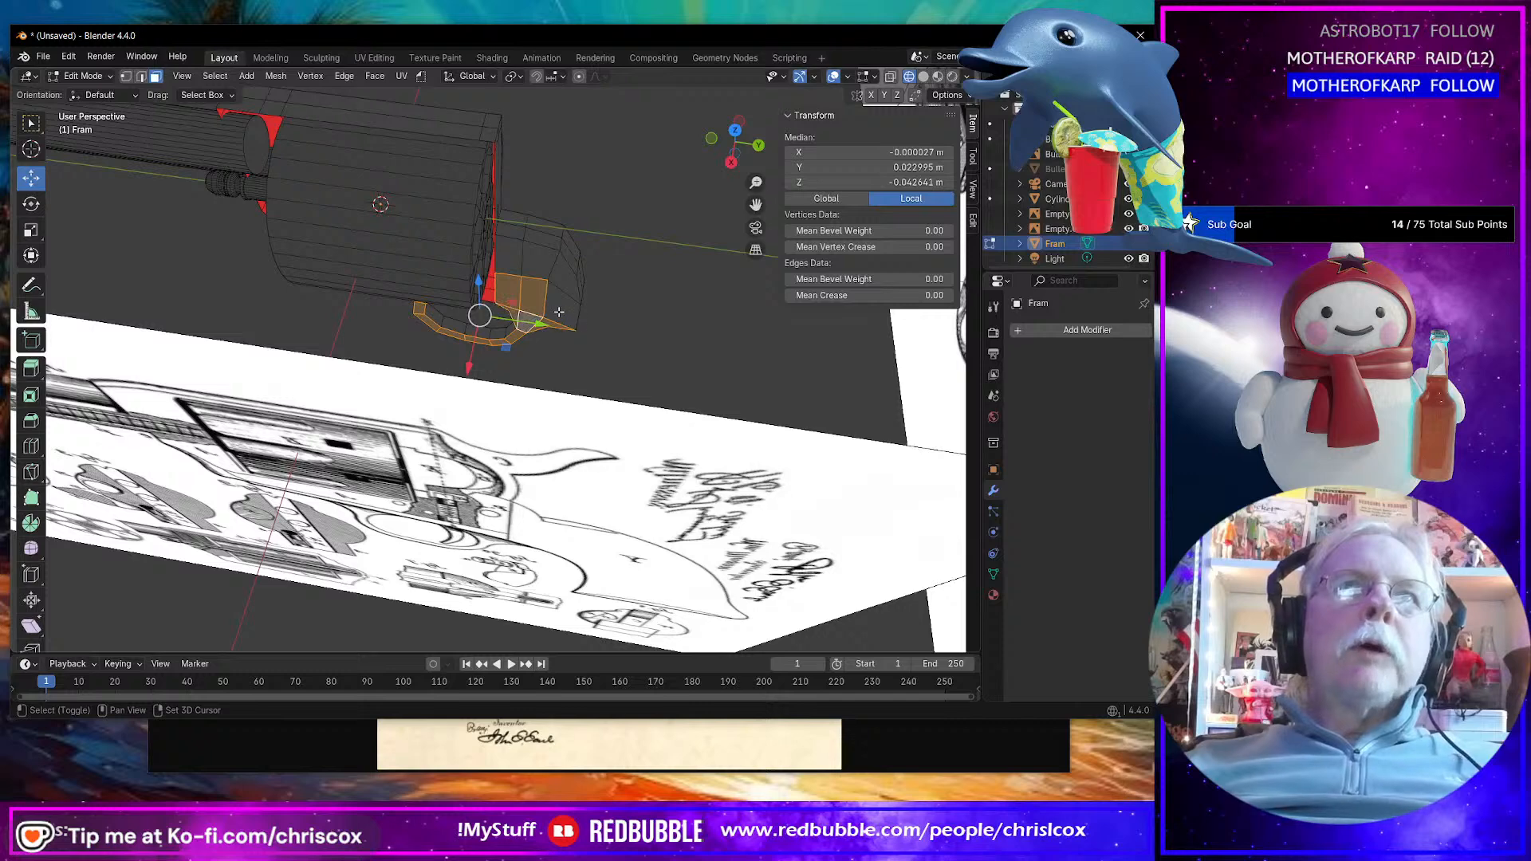
pyautogui.keyDown('shift'); pyautogui.click(558, 281); pyautogui.keyUp('shift')
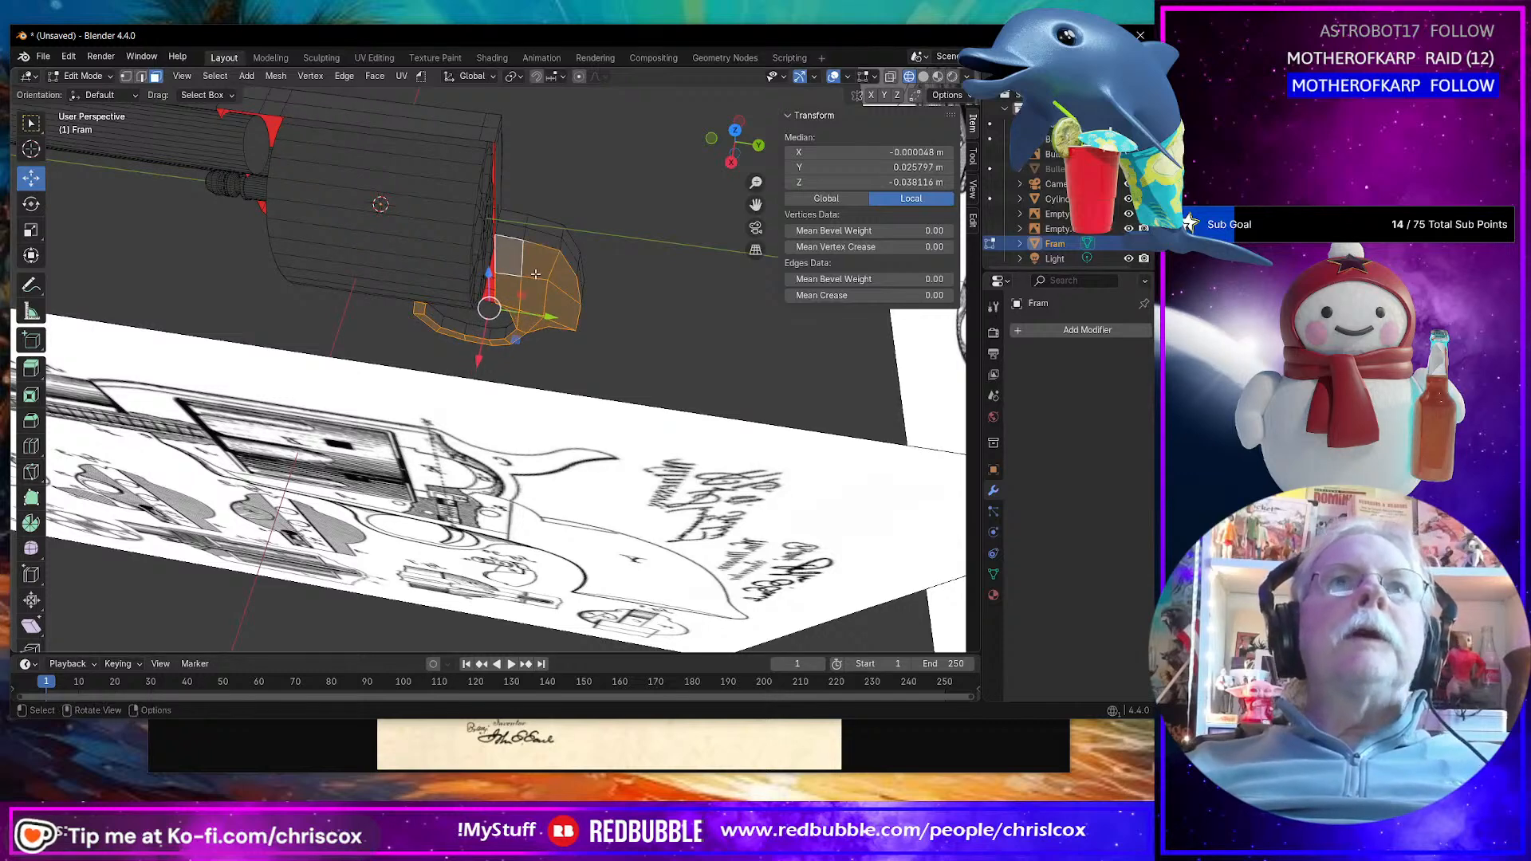
pyautogui.moveTo(516, 262); pyautogui.dragTo(525, 261, button='middle')
pyautogui.press('x')
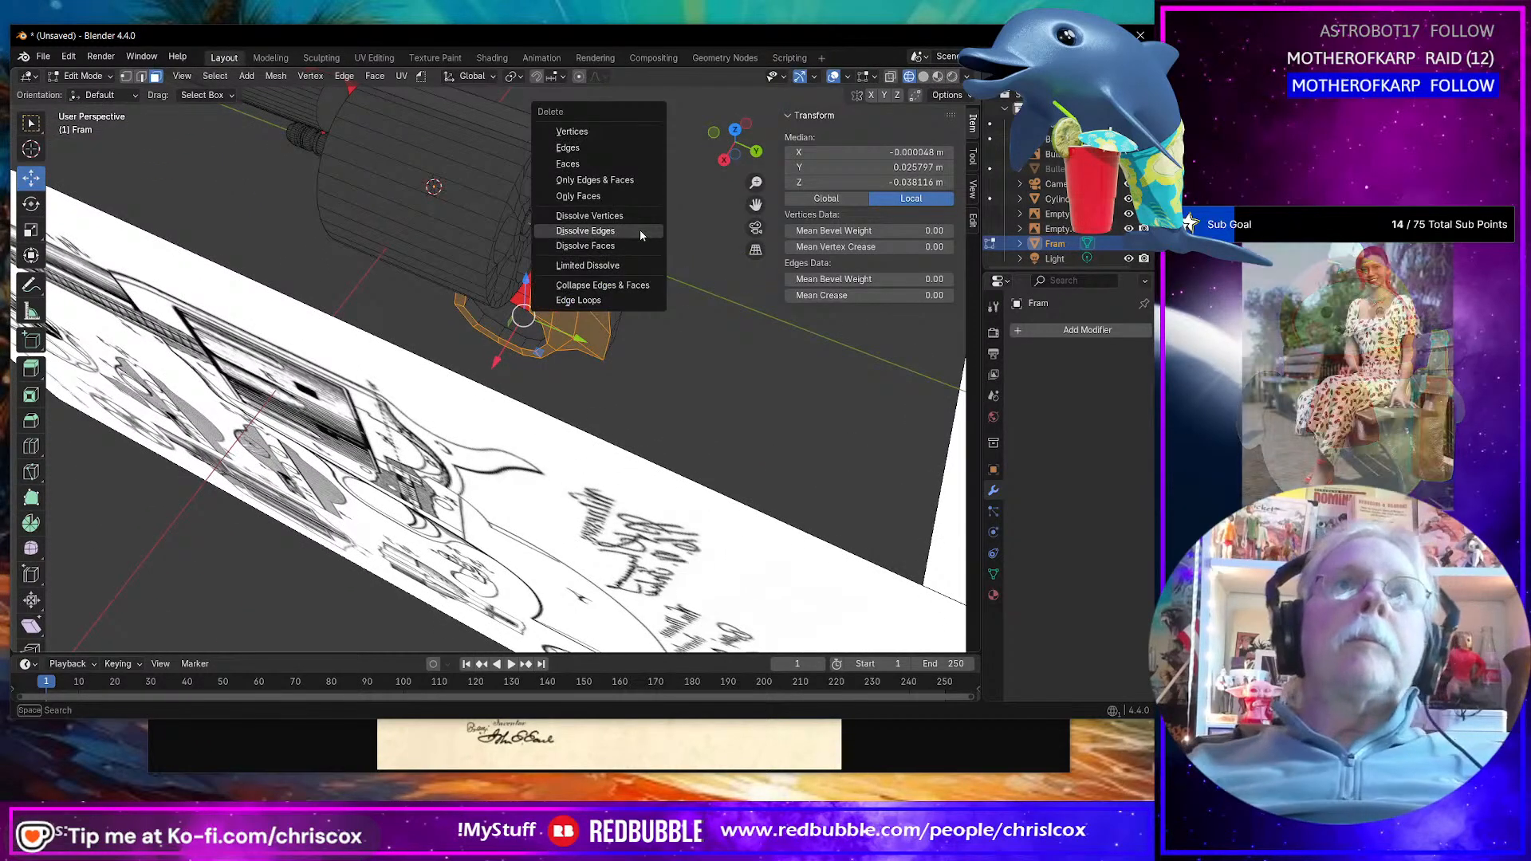
pyautogui.click(597, 163)
# Step: Try to knife-cut an edge on the frame's side from the vertex behind the guard down to the lower corner
pyautogui.moveTo(639, 219)
pyautogui.mouseDown(button='middle')
pyautogui.moveTo(680, 297)
pyautogui.moveTo(366, 75)
pyautogui.moveTo(410, 318)
pyautogui.moveTo(479, 192)
pyautogui.mouseUp(button='middle')
pyautogui.scroll(3, 410, 318)
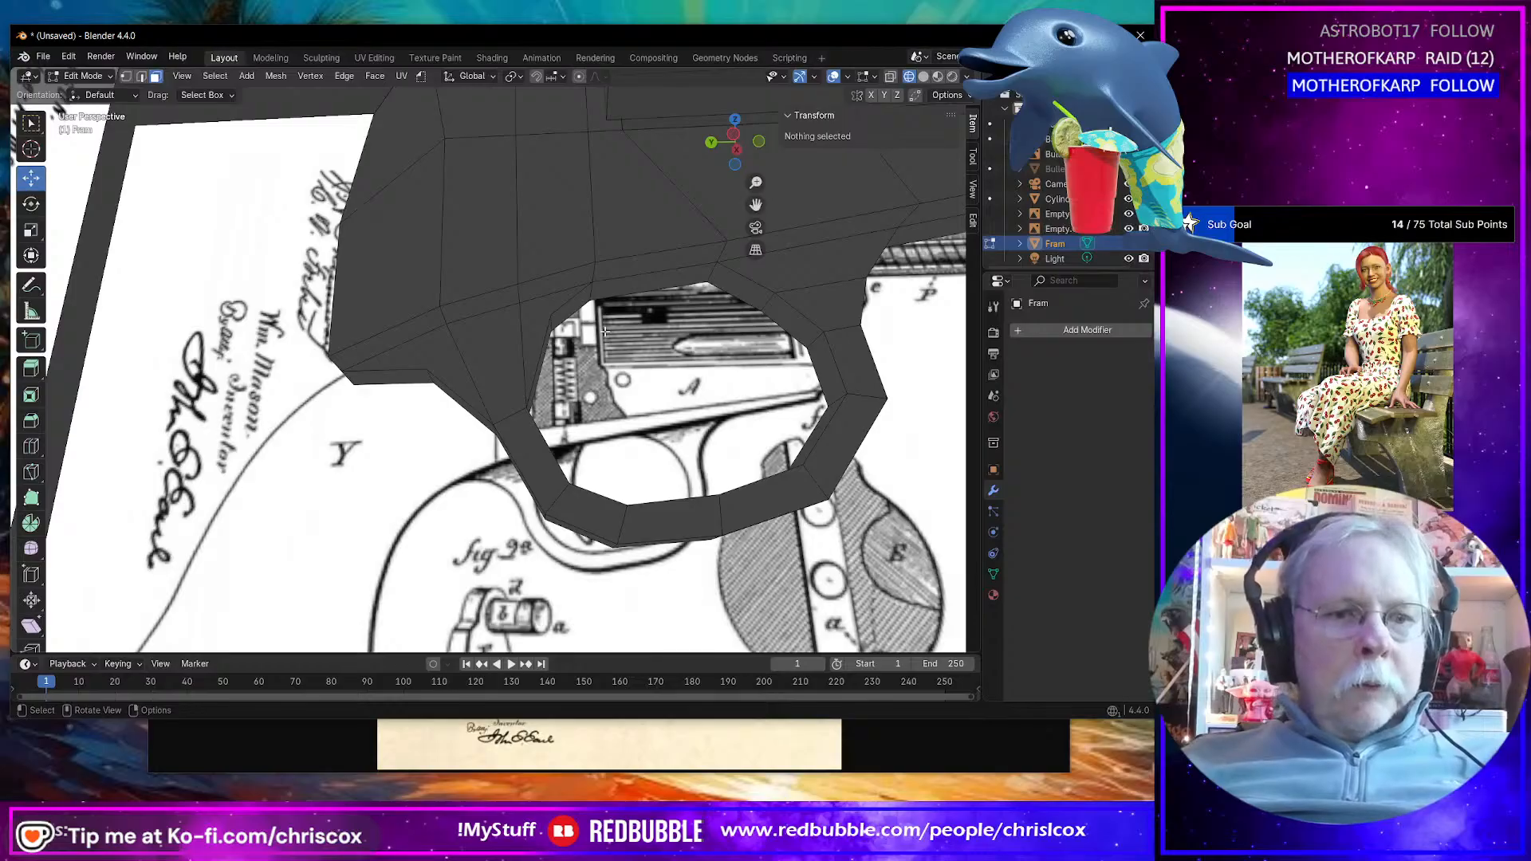
pyautogui.press('k')
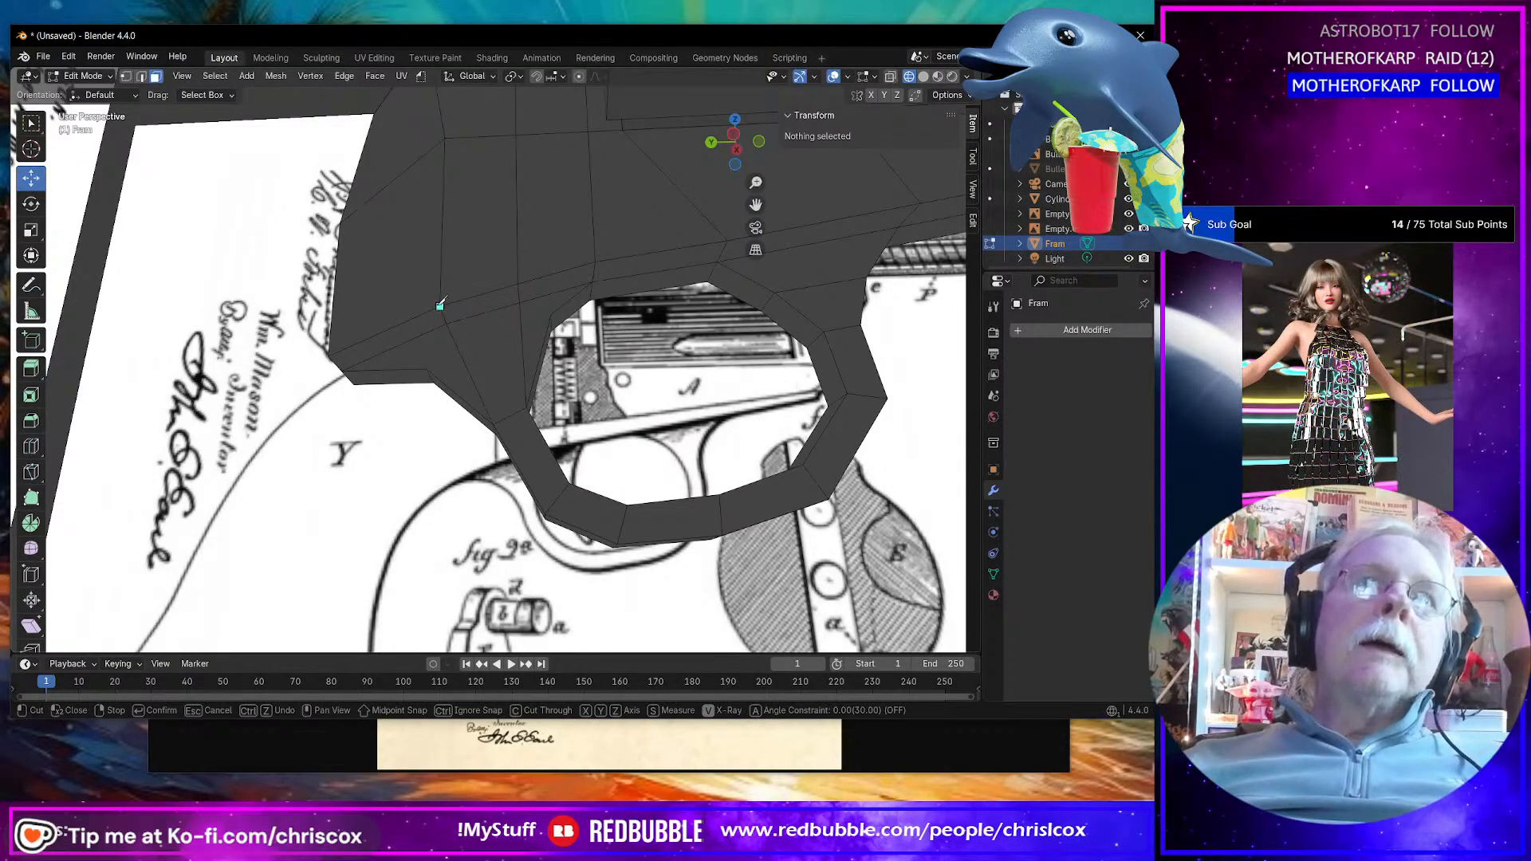
pyautogui.moveTo(442, 304); pyautogui.dragTo(458, 335, button='middle')
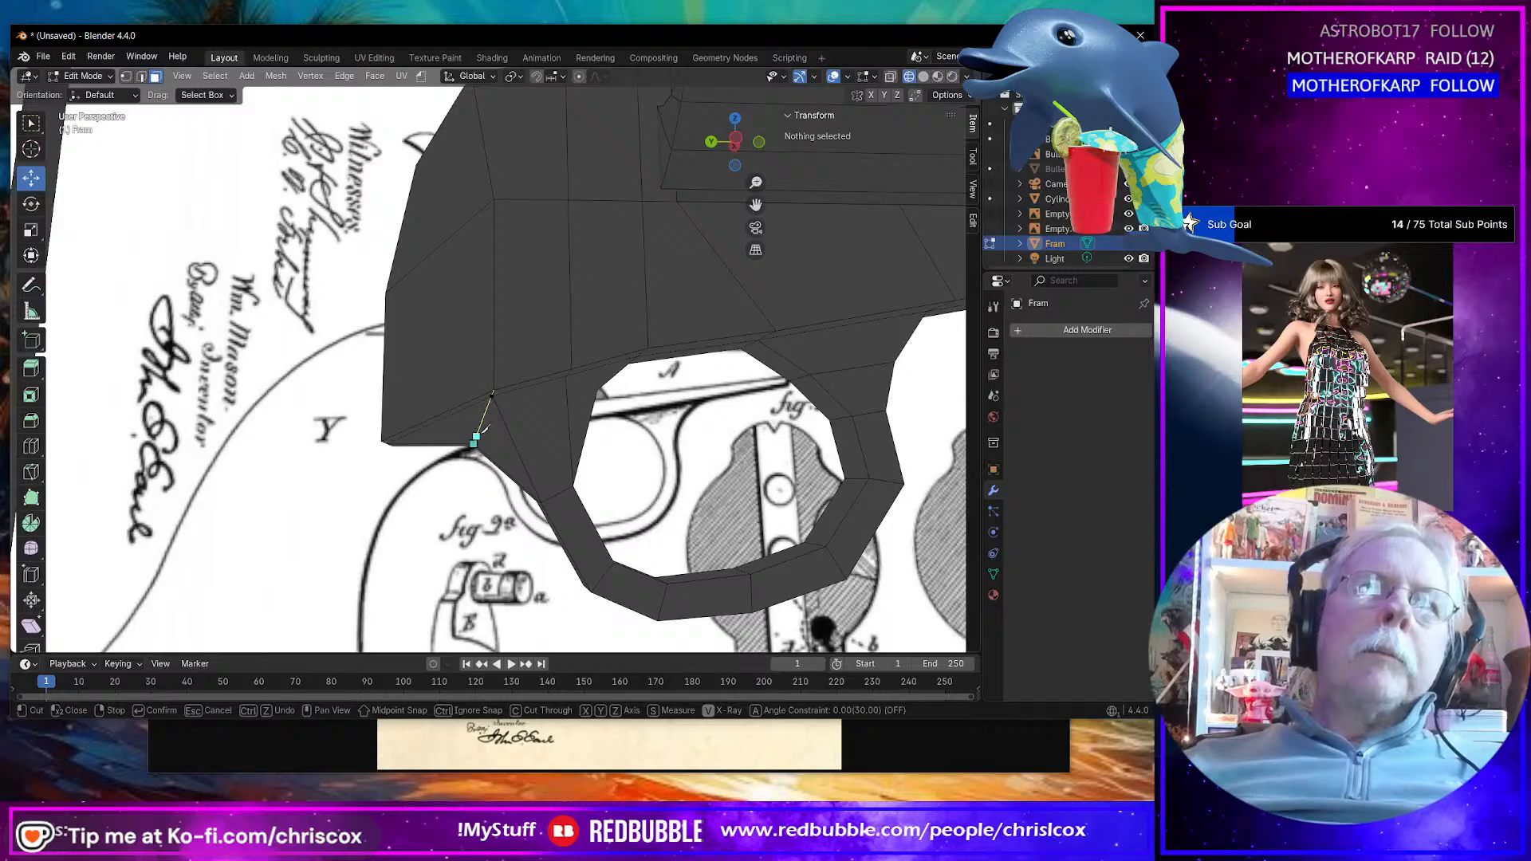
pyautogui.moveTo(482, 434); pyautogui.dragTo(528, 311, button='middle')
pyautogui.hotkey('ctrl', 'z')
pyautogui.moveTo(626, 307); pyautogui.dragTo(687, 291, button='middle')
pyautogui.hotkey('ctrl', 'z')
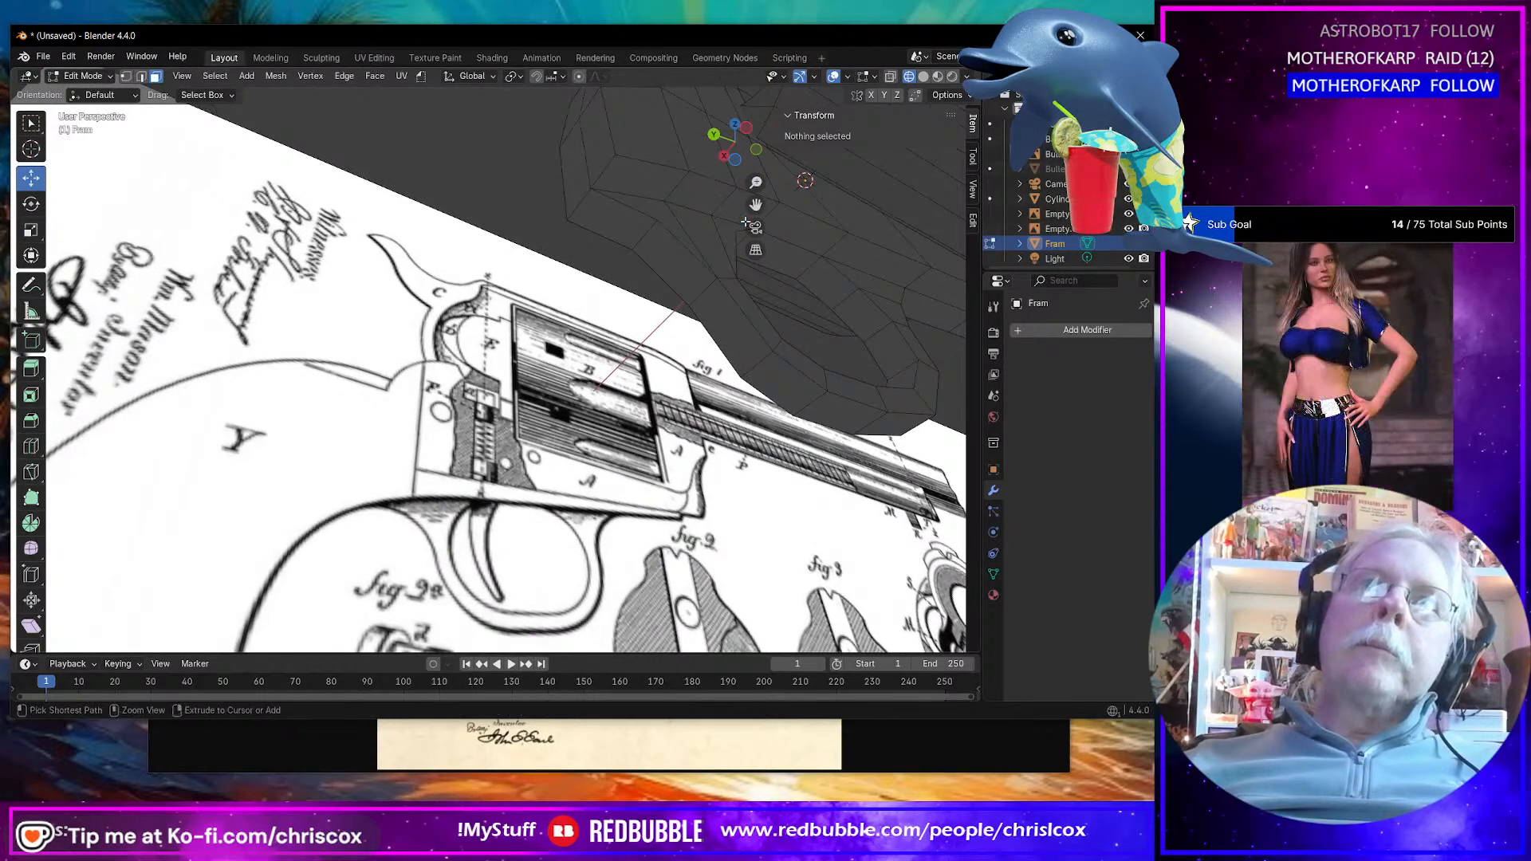
# Step: Knife-cut a short edge from the guard opening's upper rear corner to the nearby vertex on the frame's lower edge
pyautogui.press('k')
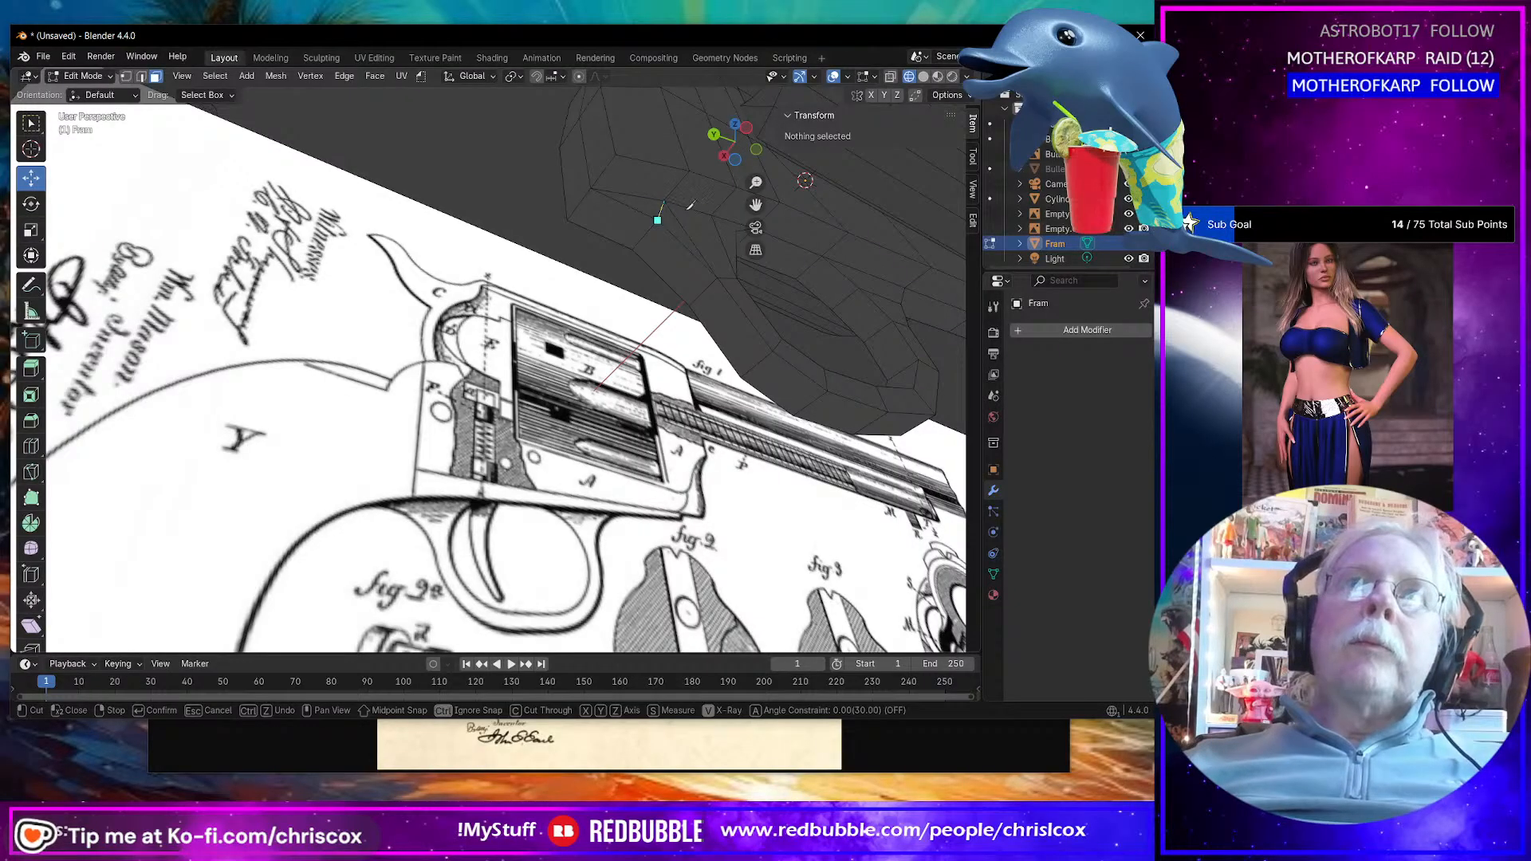
pyautogui.moveTo(702, 206); pyautogui.dragTo(654, 380, button='middle')
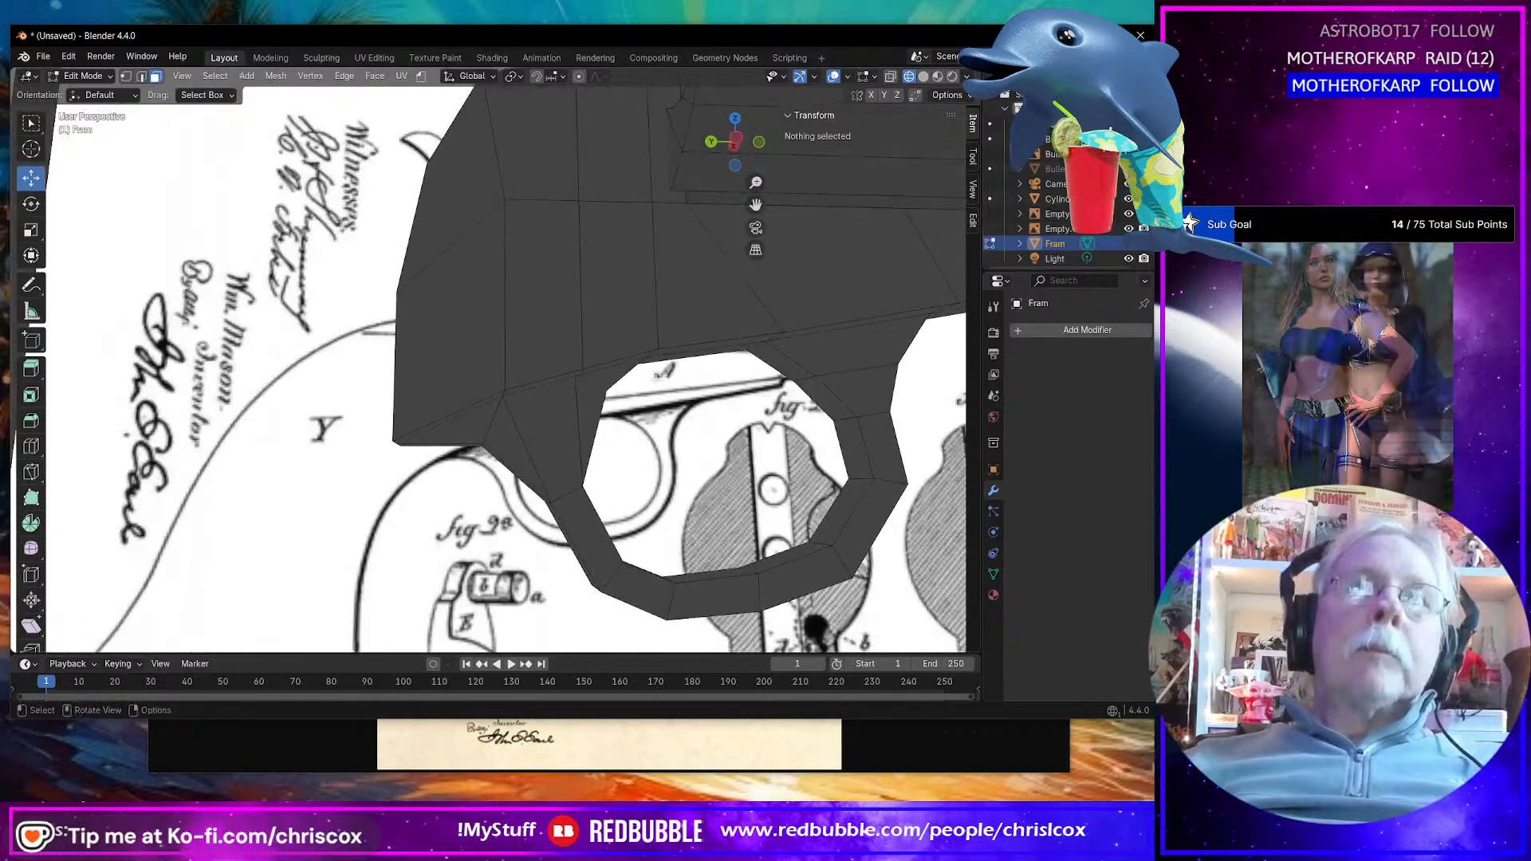
pyautogui.press('k')
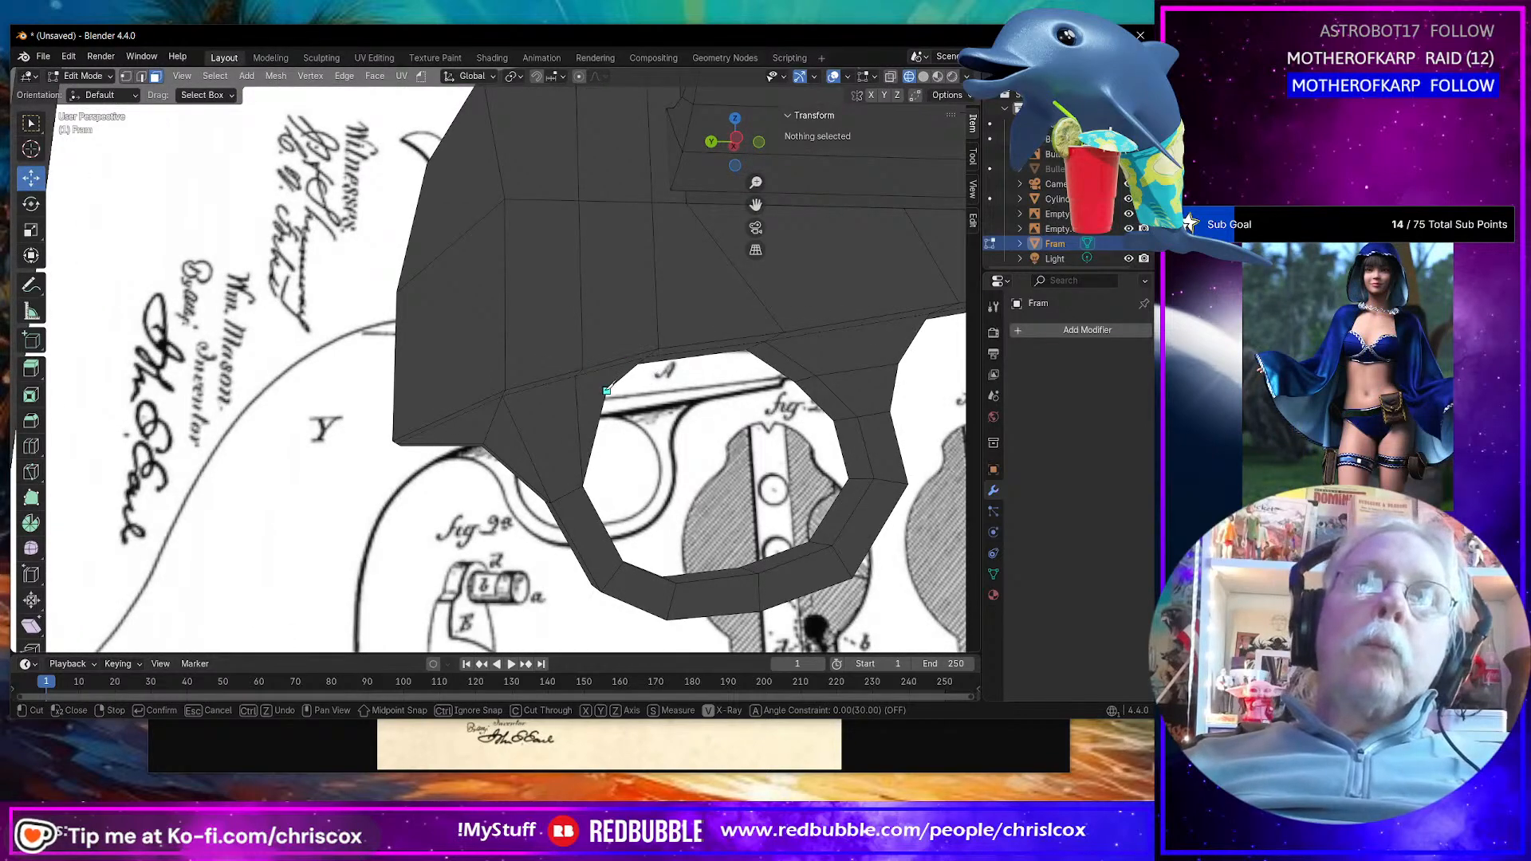
pyautogui.click(607, 391)
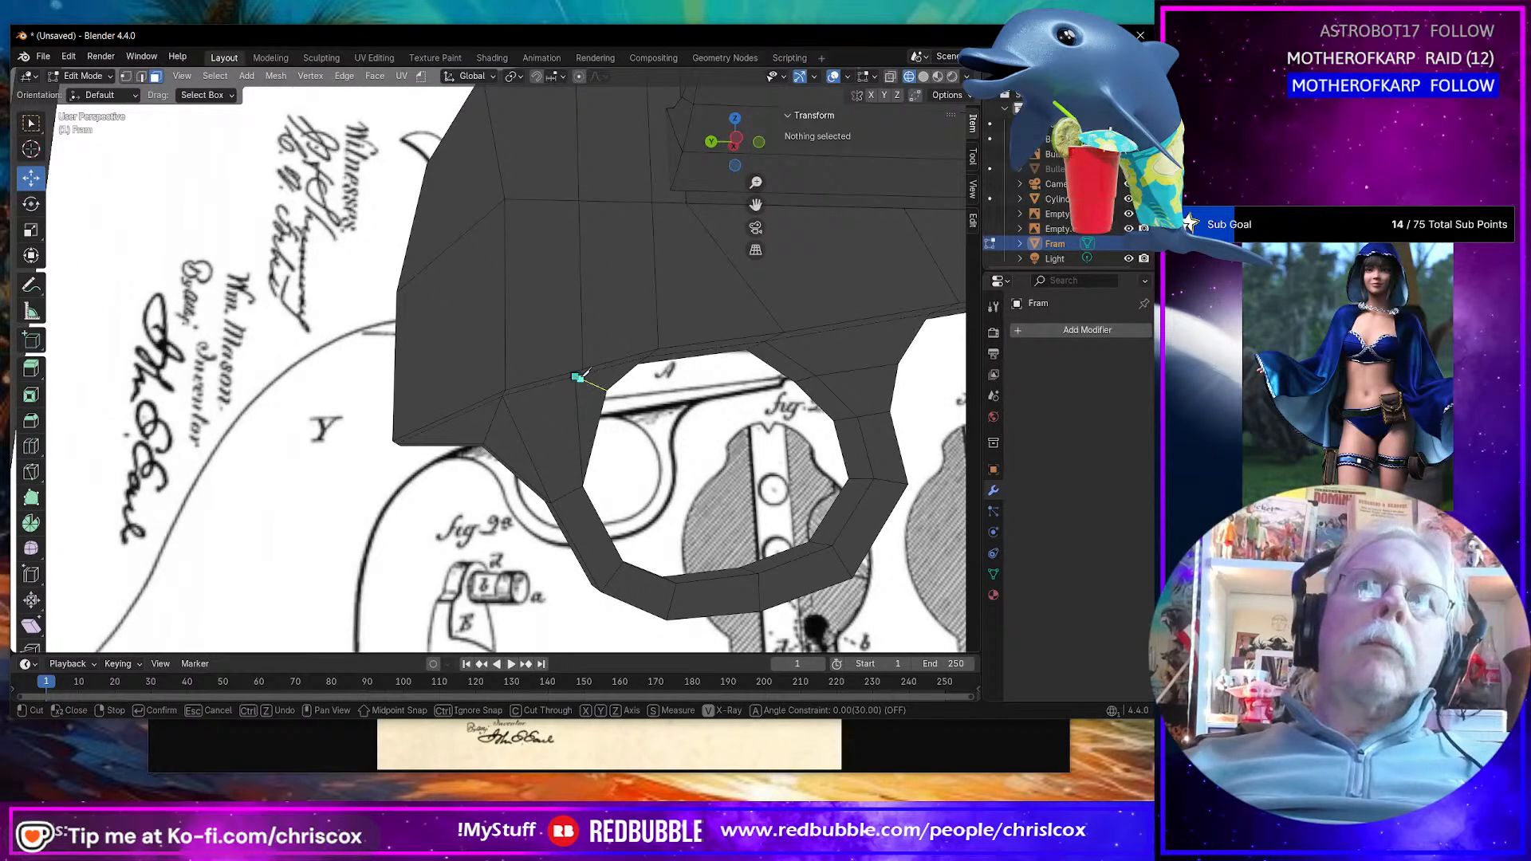
pyautogui.moveTo(583, 374); pyautogui.dragTo(599, 403, button='middle')
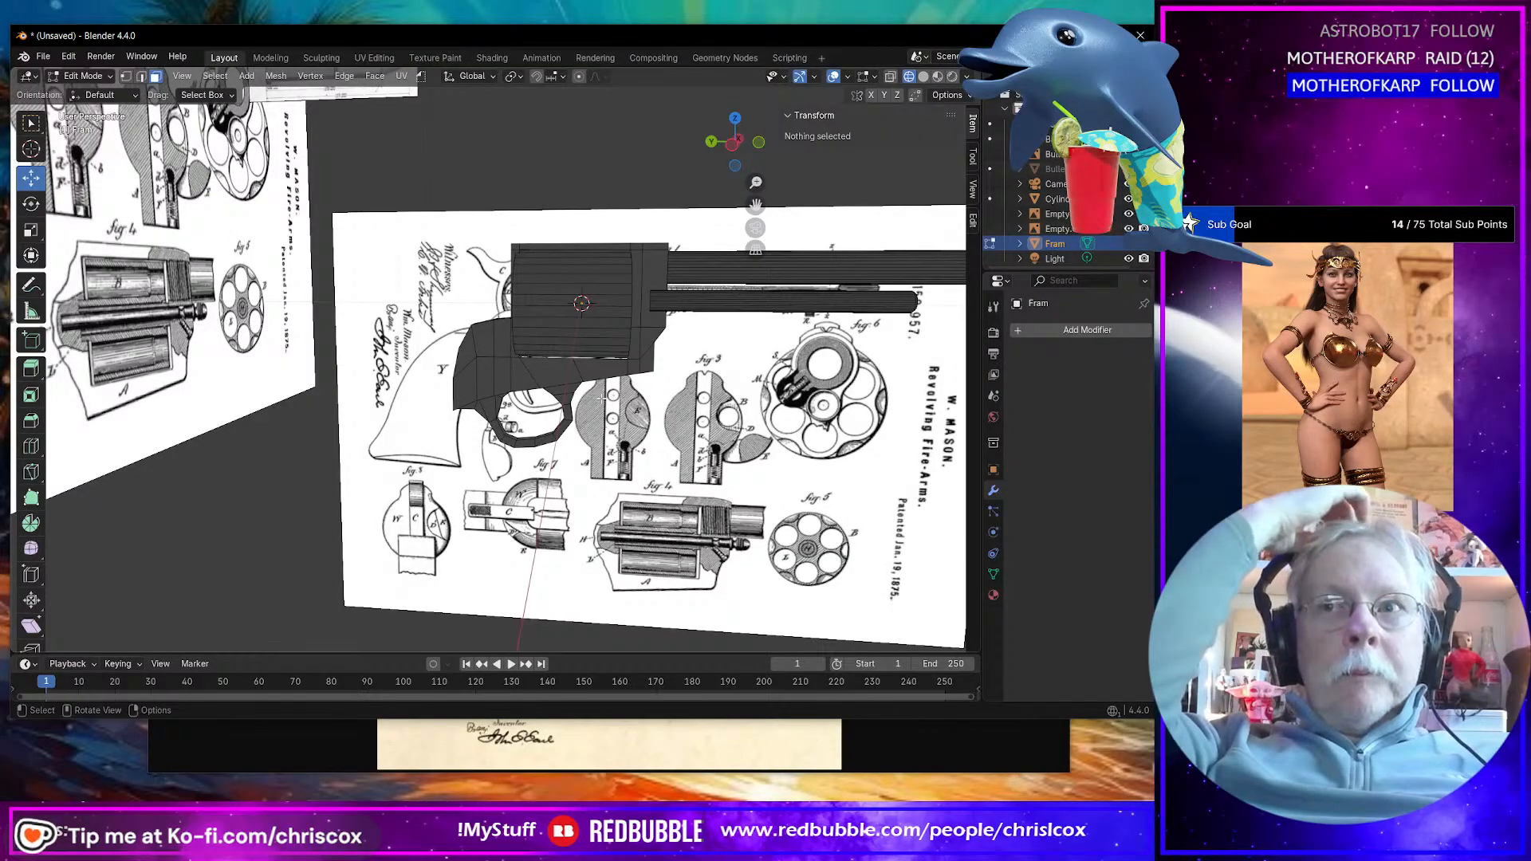
# Step: Start saving the unsaved revolver scene as a new file and go to the D:\Projects\ folder
pyautogui.scroll(3, 608, 397)
pyautogui.moveTo(608, 397); pyautogui.dragTo(755, 249, button='middle')
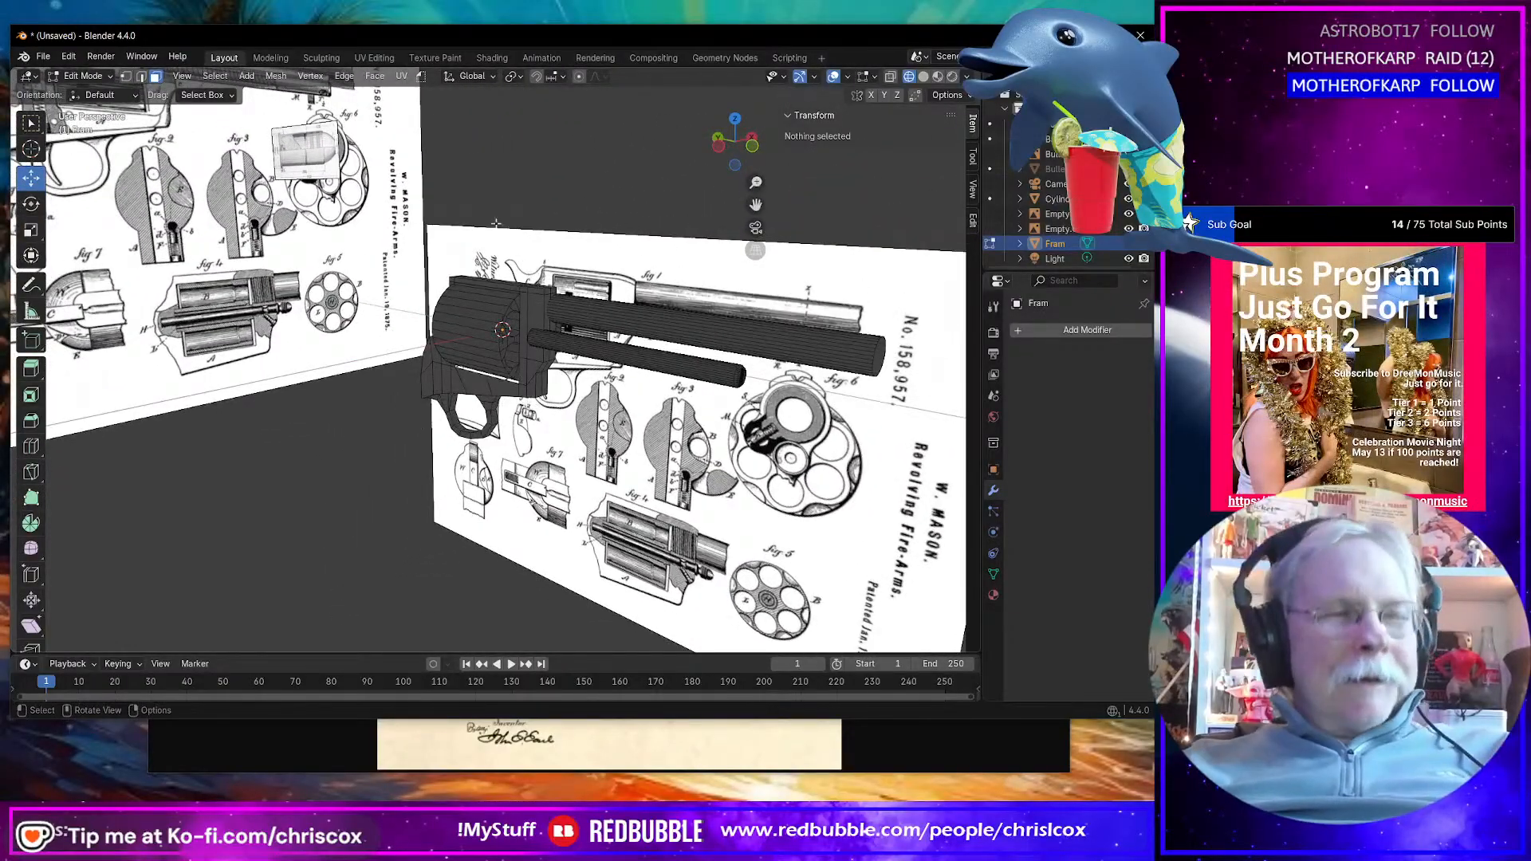
pyautogui.click(44, 58)
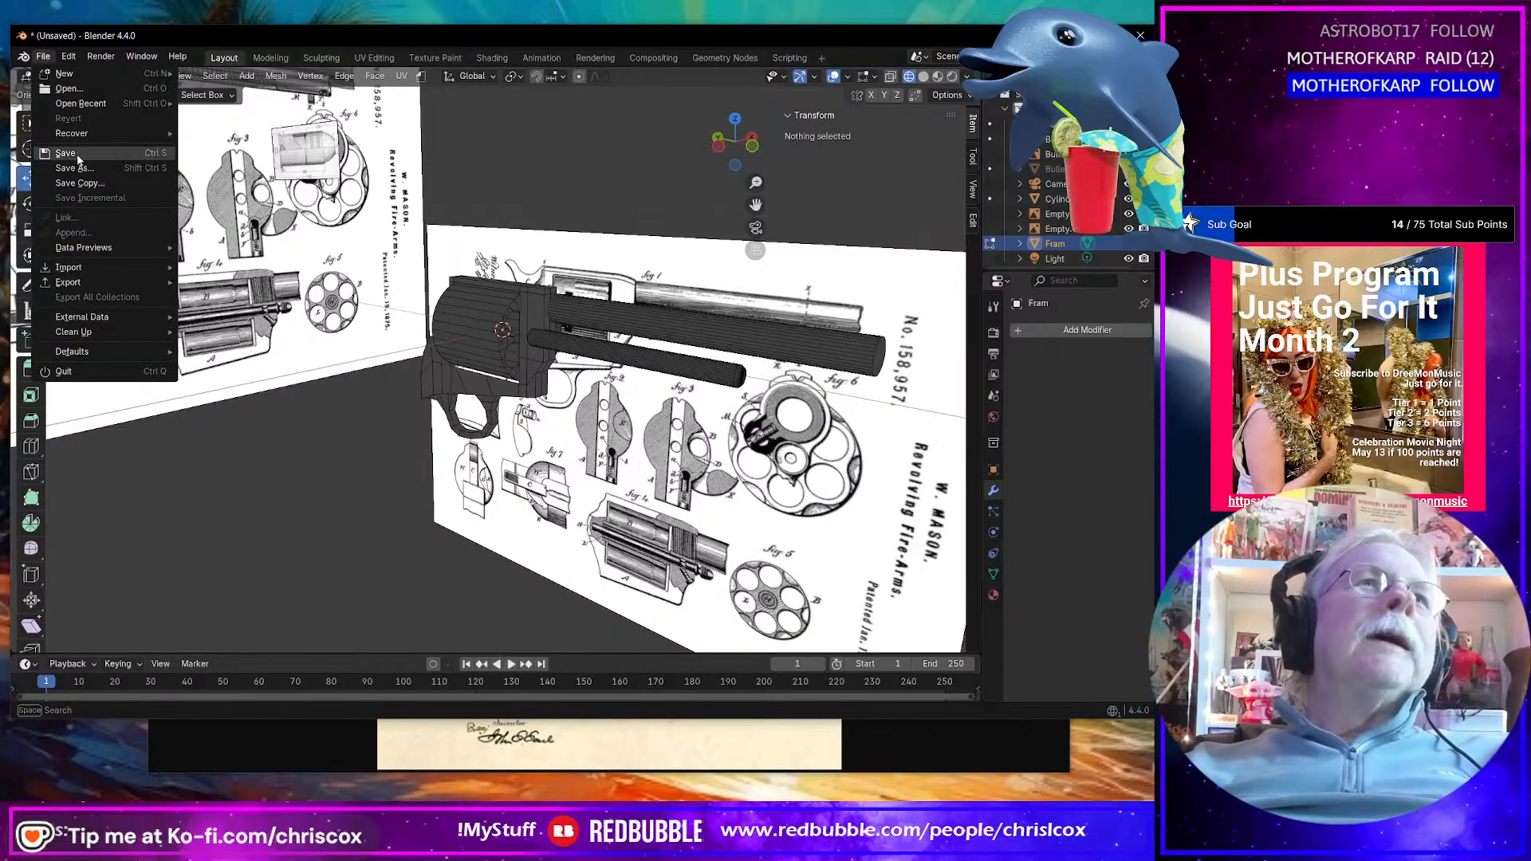
pyautogui.click(56, 171)
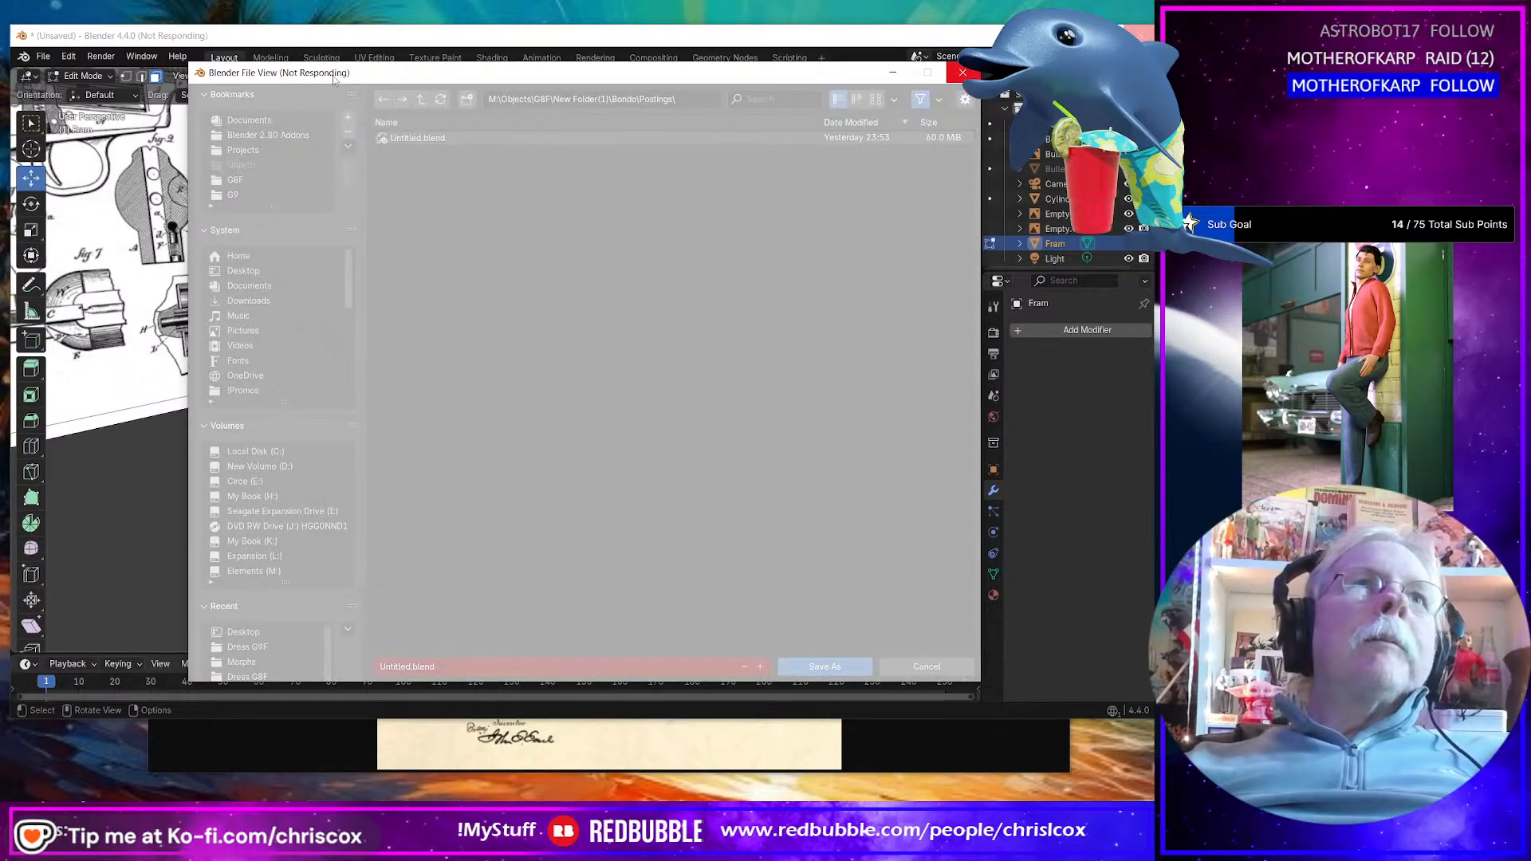
pyautogui.moveTo(338, 75); pyautogui.dragTo(876, 200)
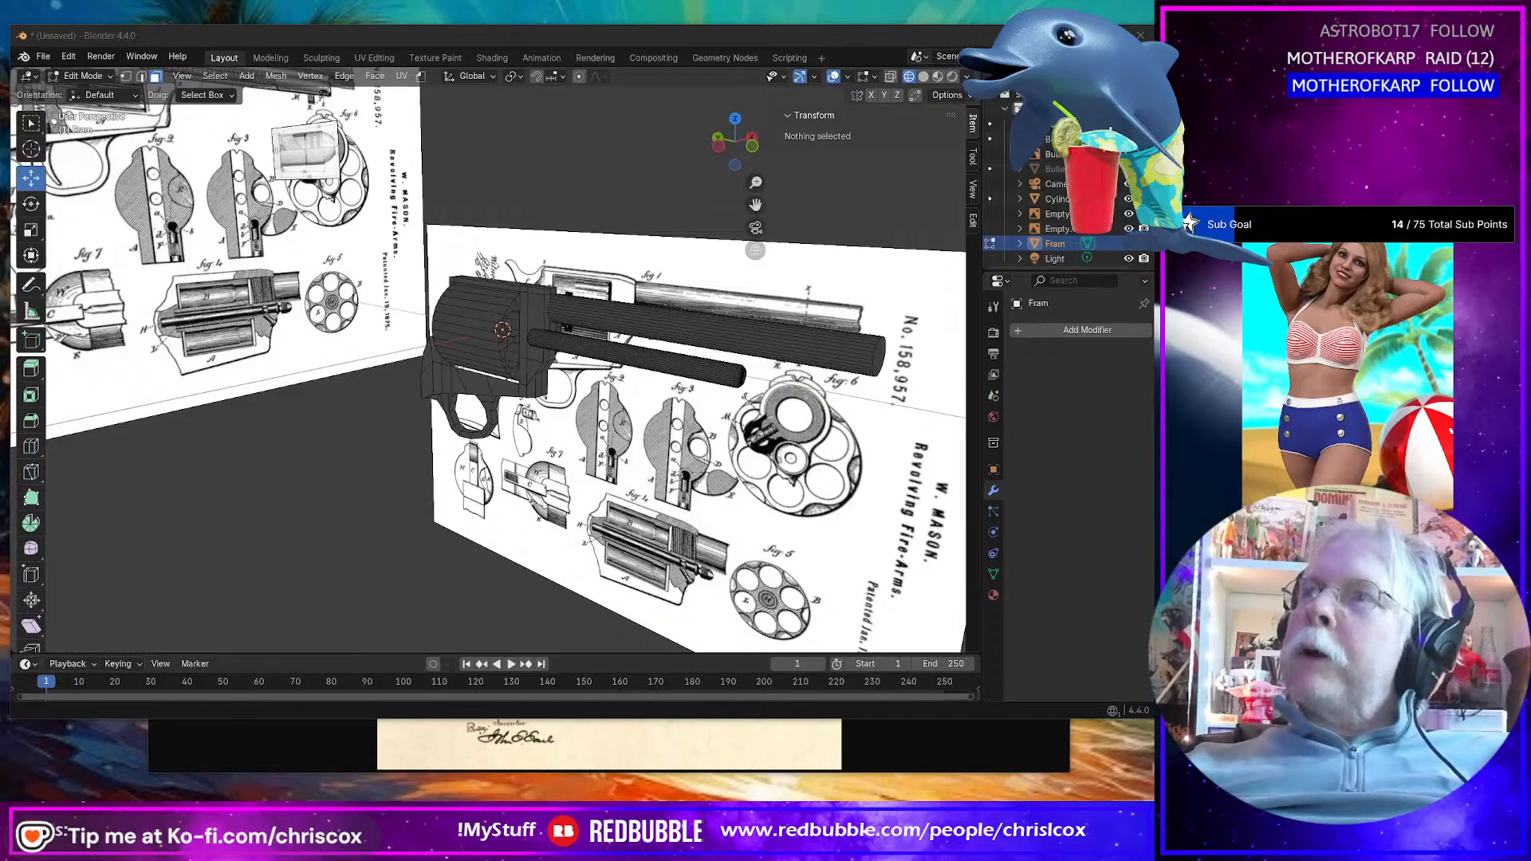
pyautogui.hotkey('ctrl', 's')
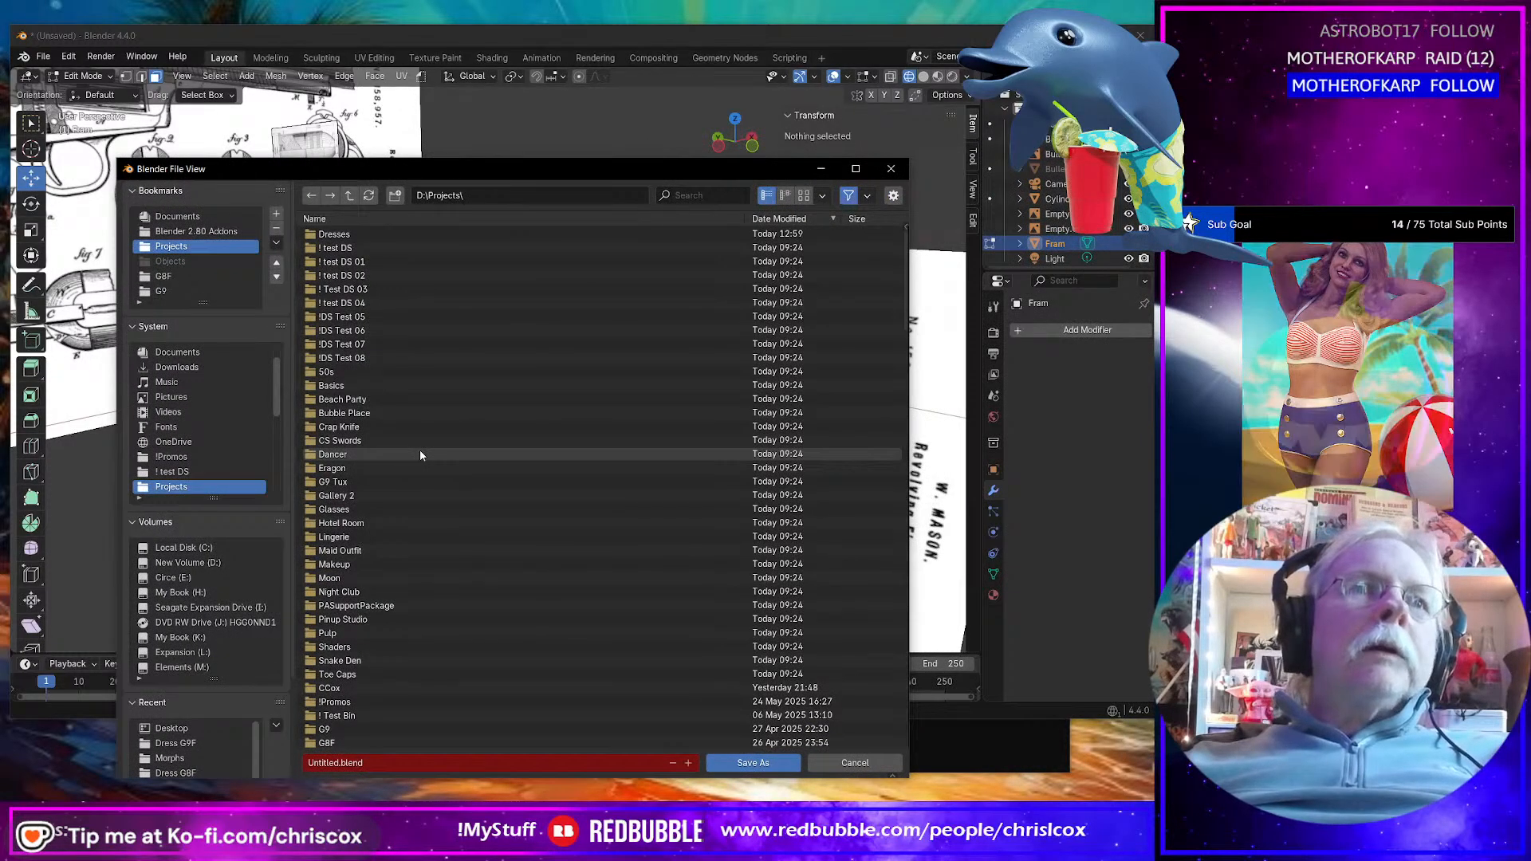
# Step: Sort the project folders by name and look through them for a suitable place to save the revolver
pyautogui.click(334, 215)
pyautogui.scroll(-2, 469, 331)
pyautogui.scroll(-10, 469, 330)
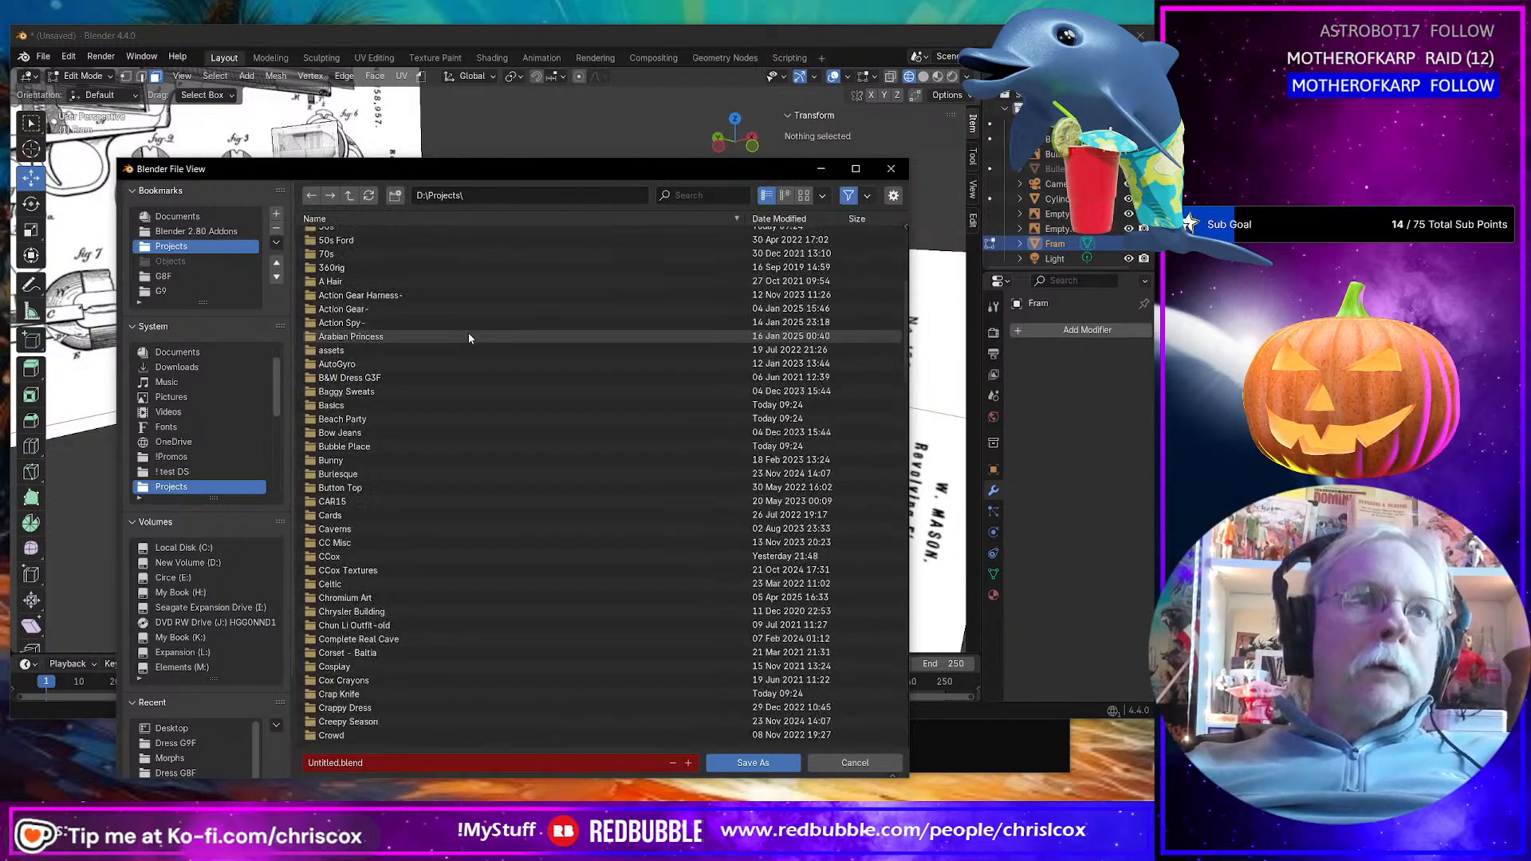
pyautogui.scroll(-8, 469, 338)
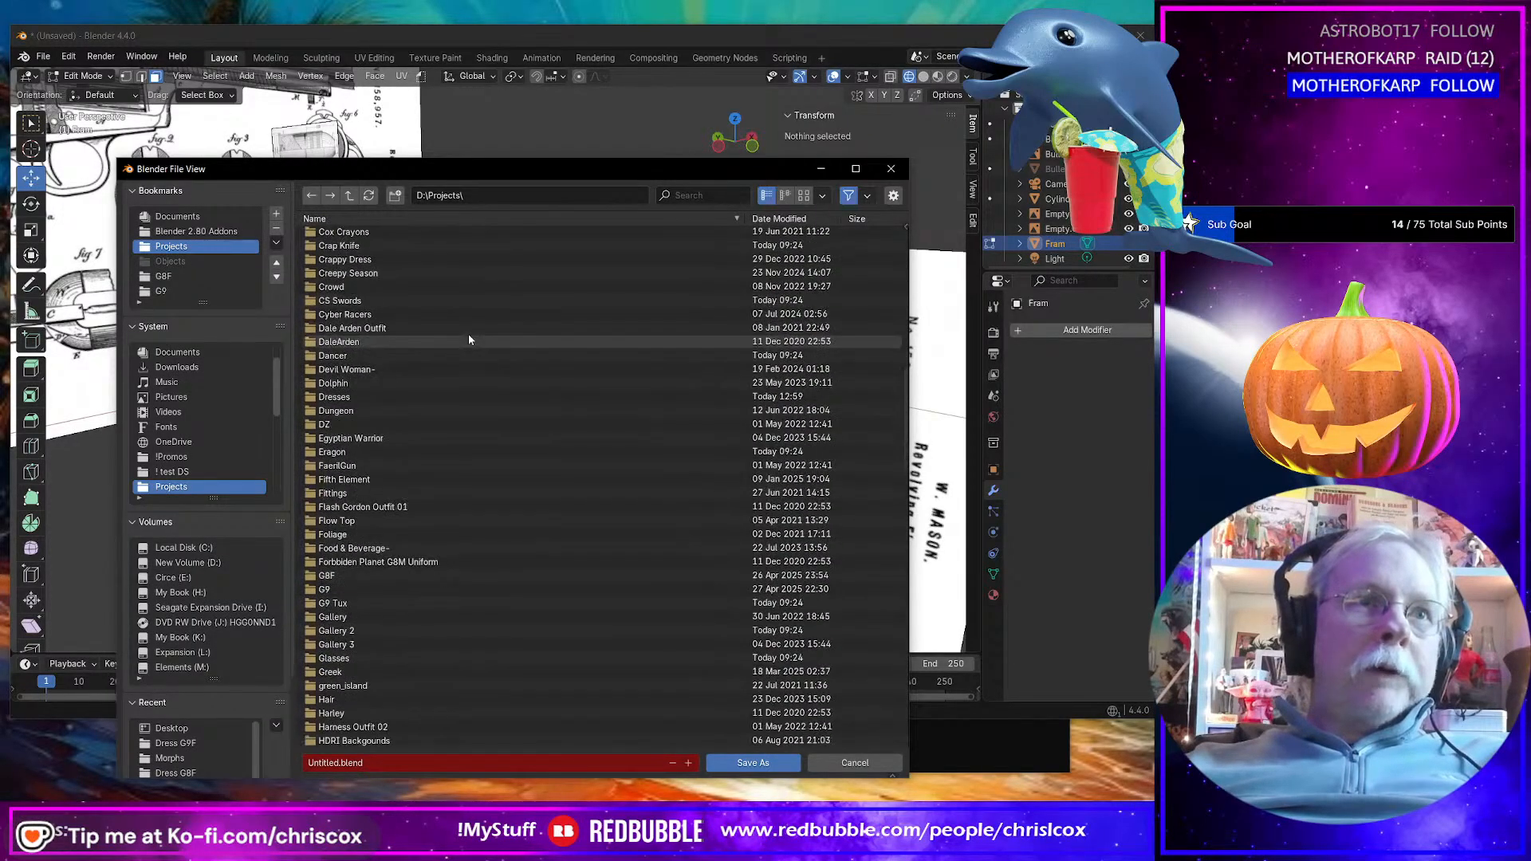
pyautogui.scroll(-9, 469, 340)
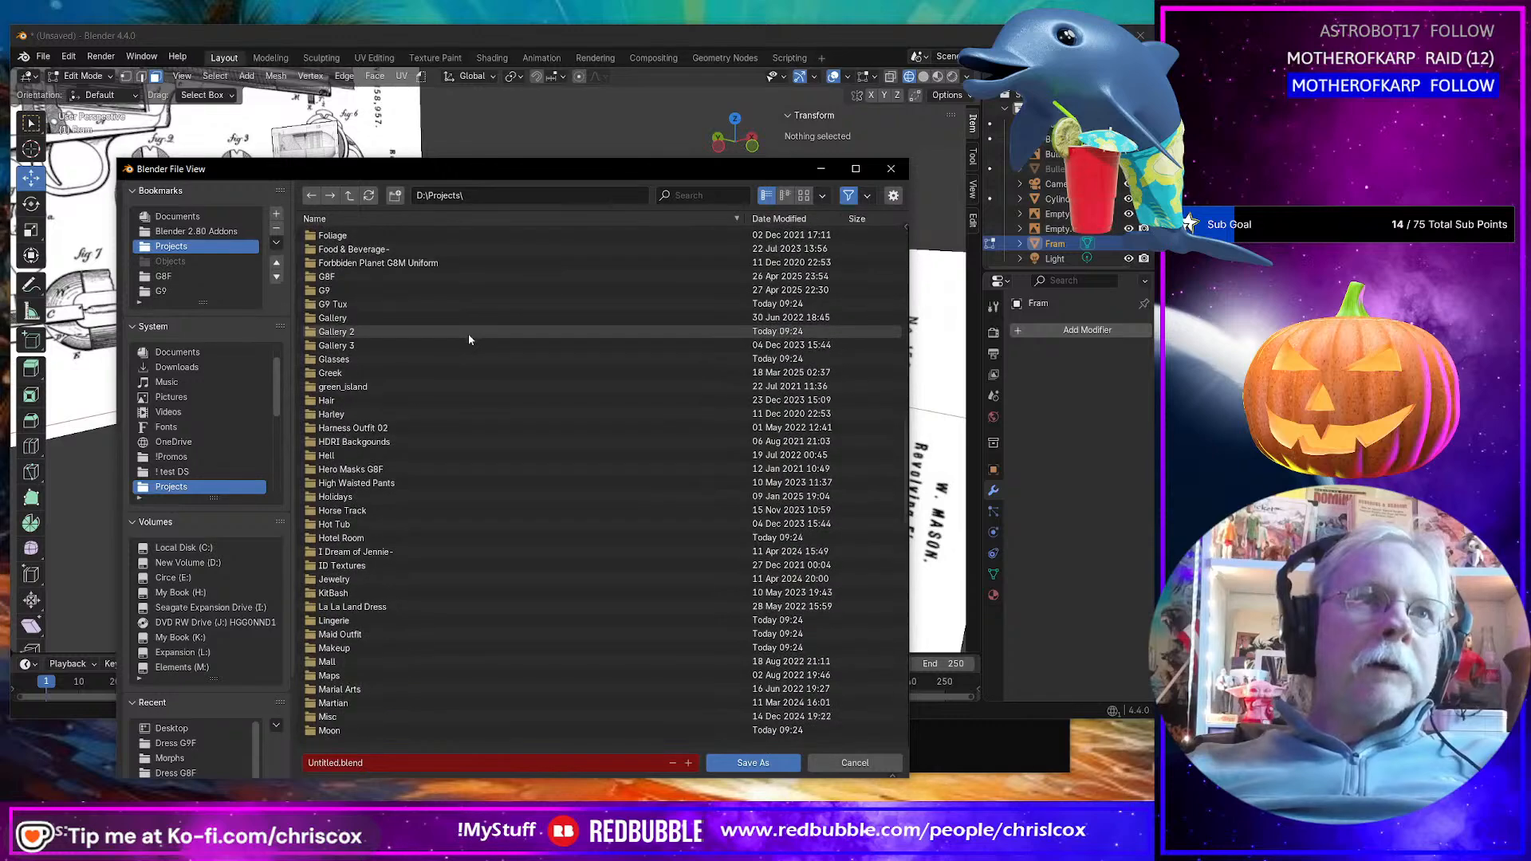
pyautogui.scroll(-13, 469, 340)
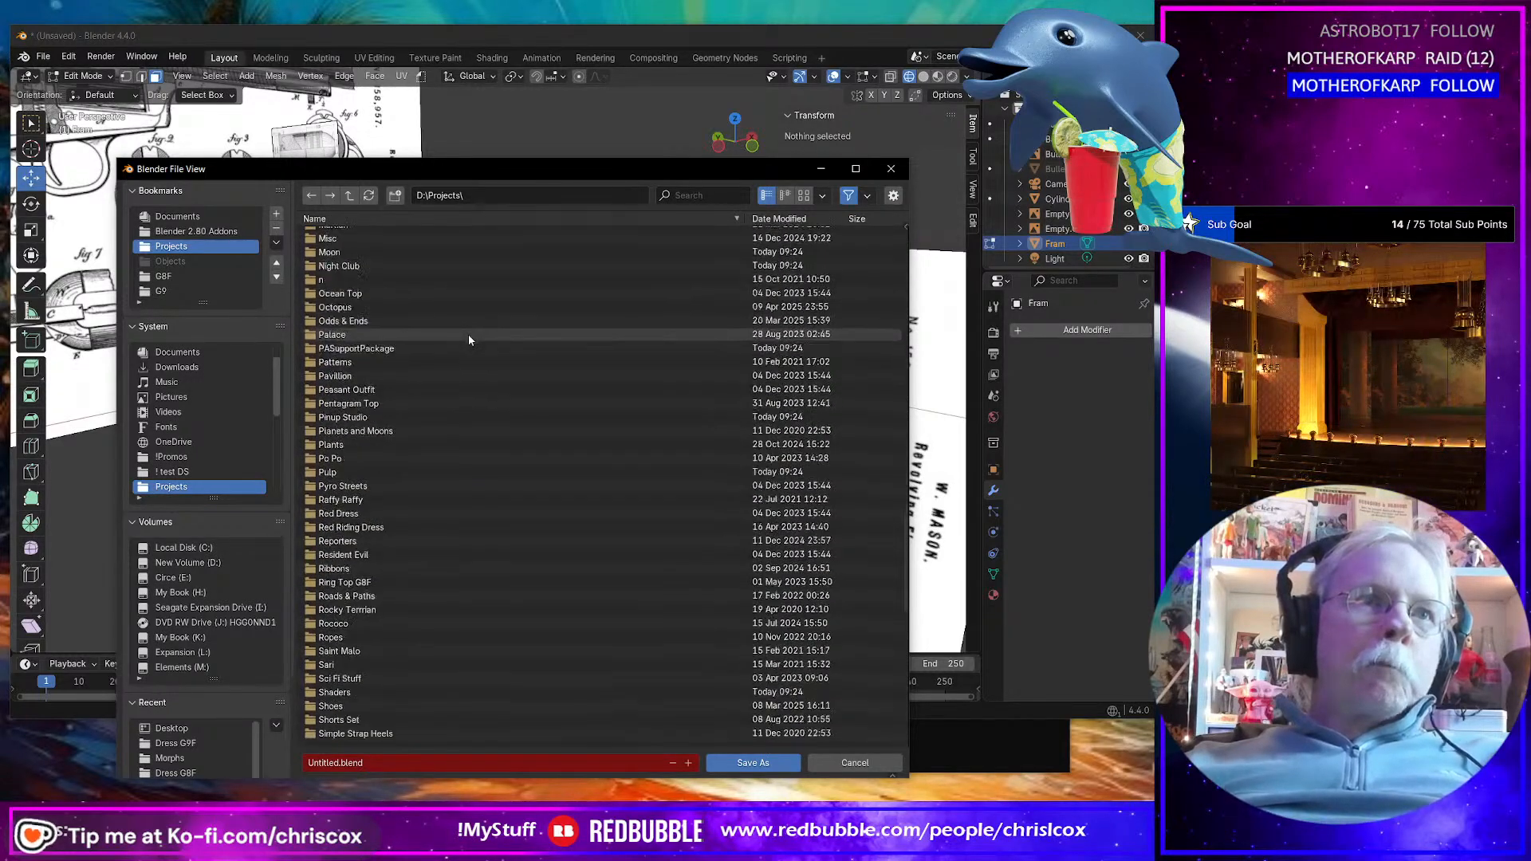
pyautogui.scroll(-2, 468, 340)
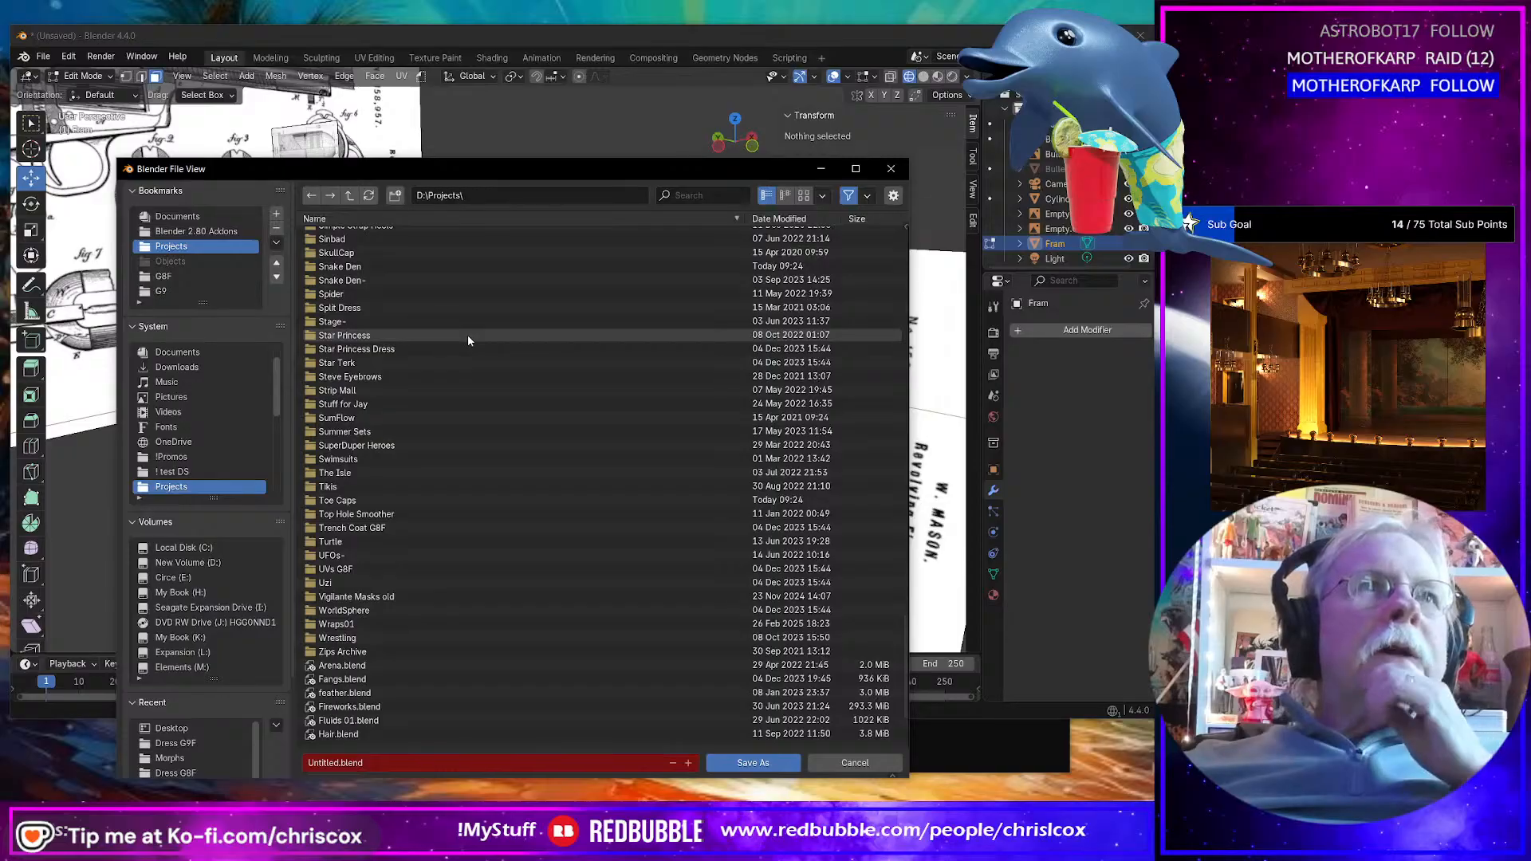
pyautogui.scroll(-2, 467, 335)
pyautogui.scroll(2, 466, 338)
pyautogui.scroll(2, 465, 338)
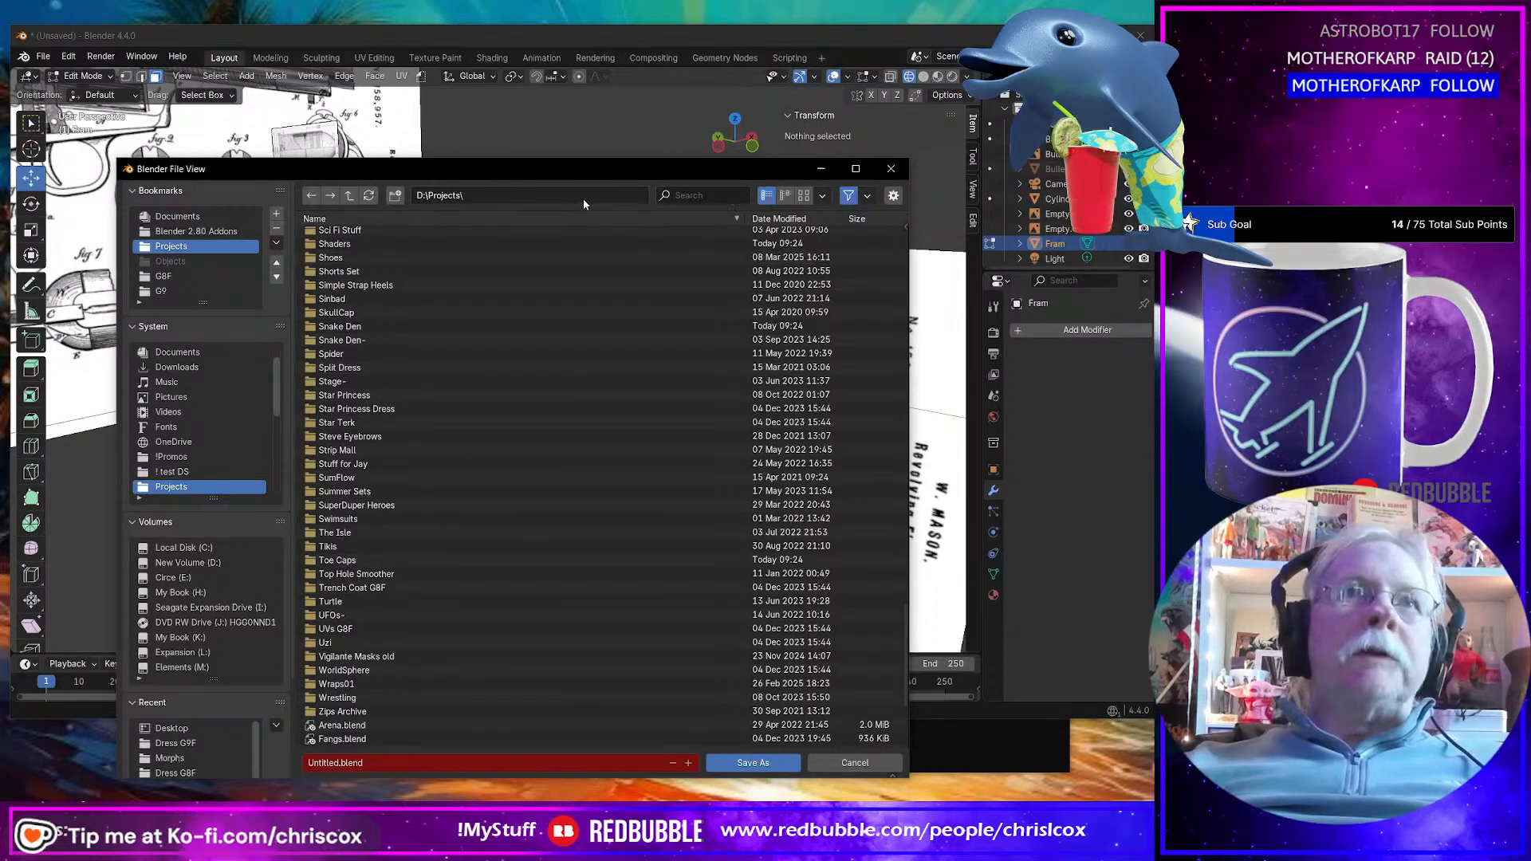
# Step: Create a new folder named Weapons in D:\Projects\ and open it
pyautogui.click(395, 196)
pyautogui.write('We')
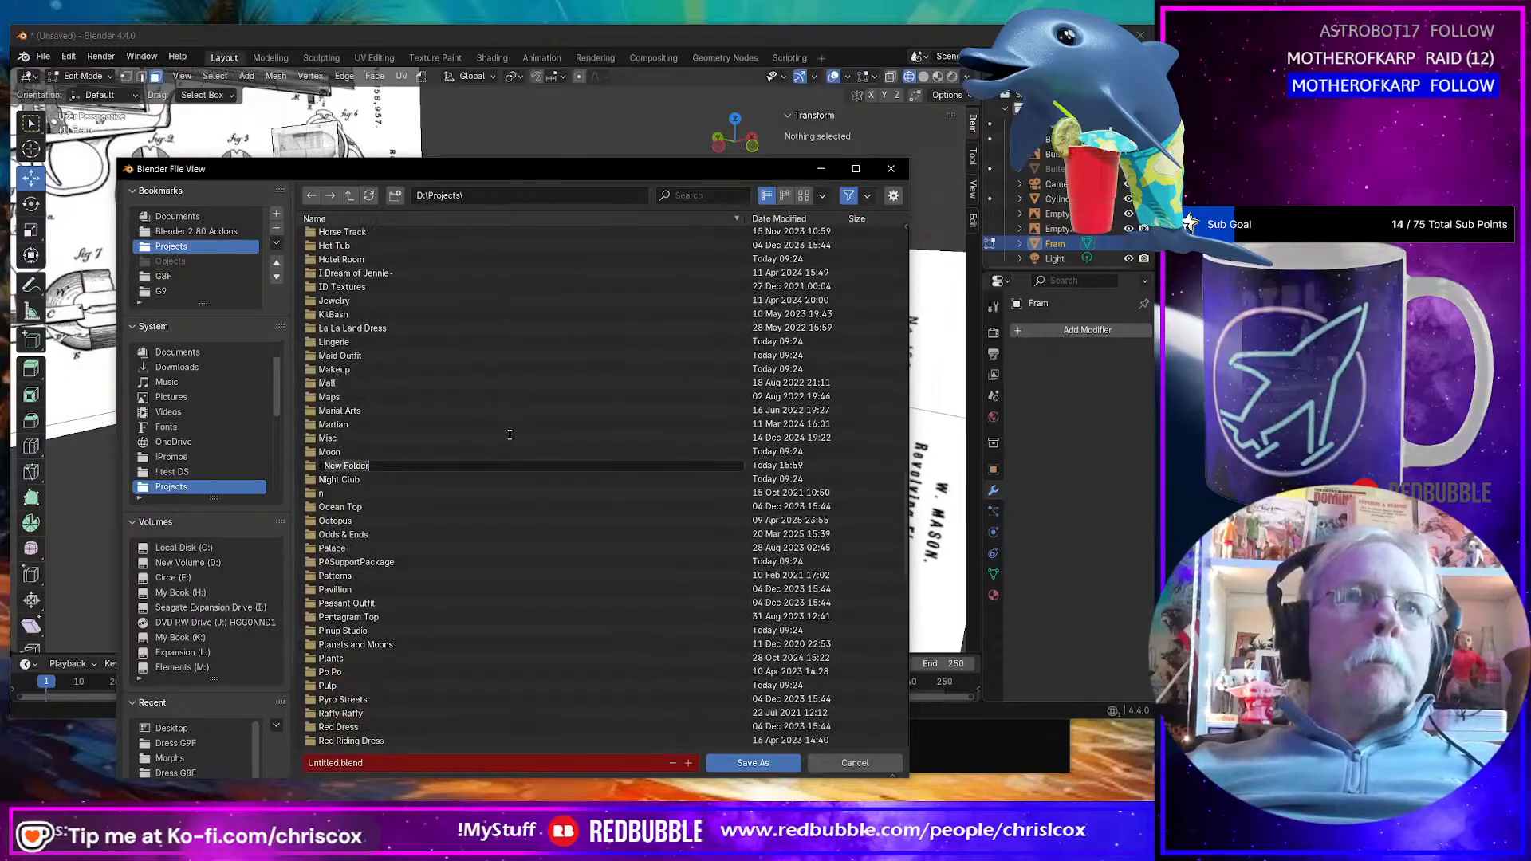
pyautogui.write('apons')
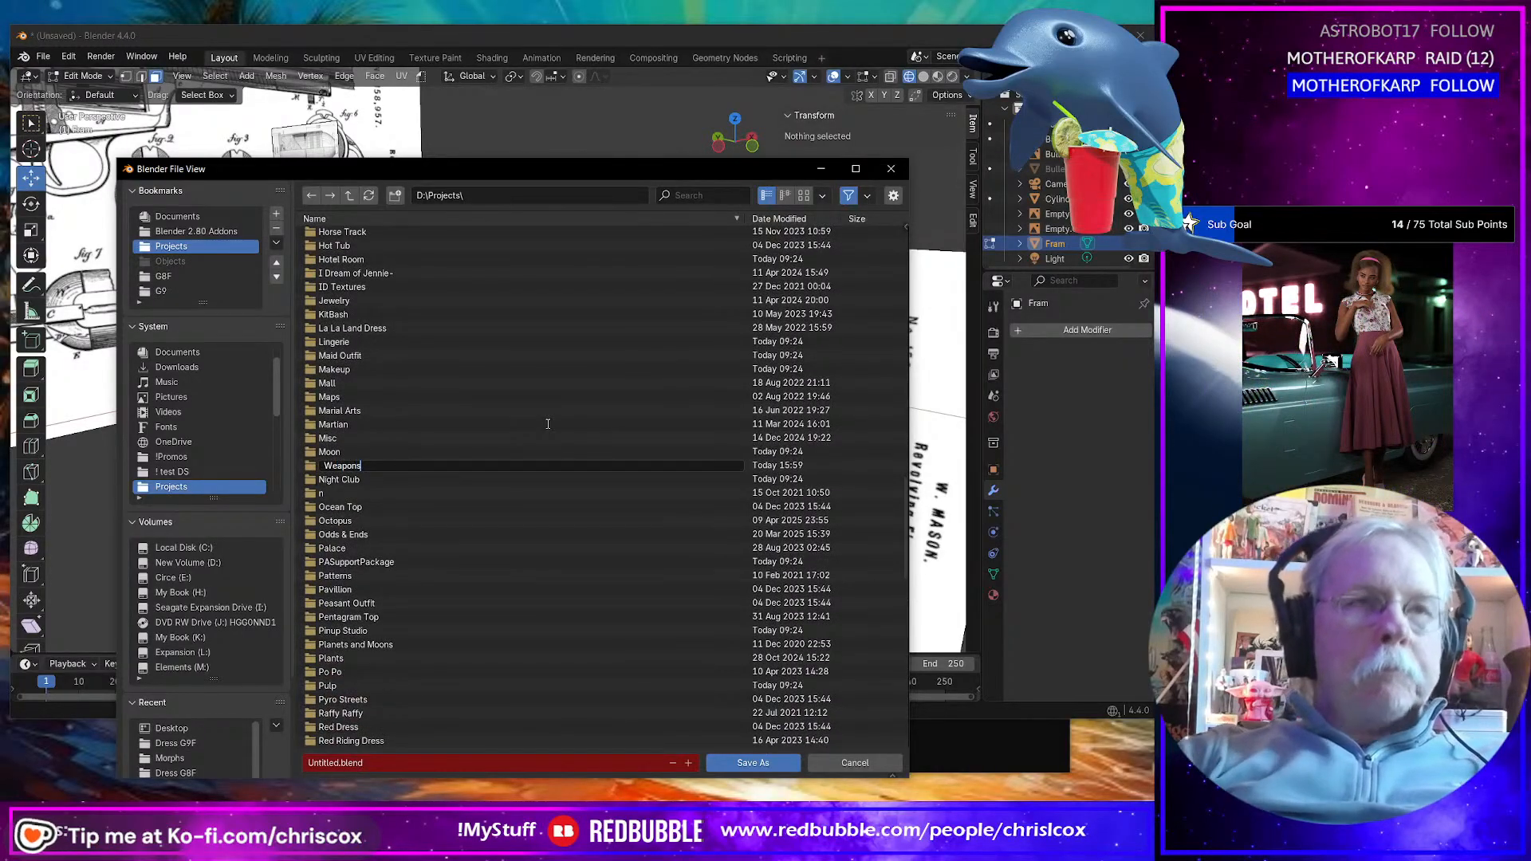
pyautogui.press('Return')
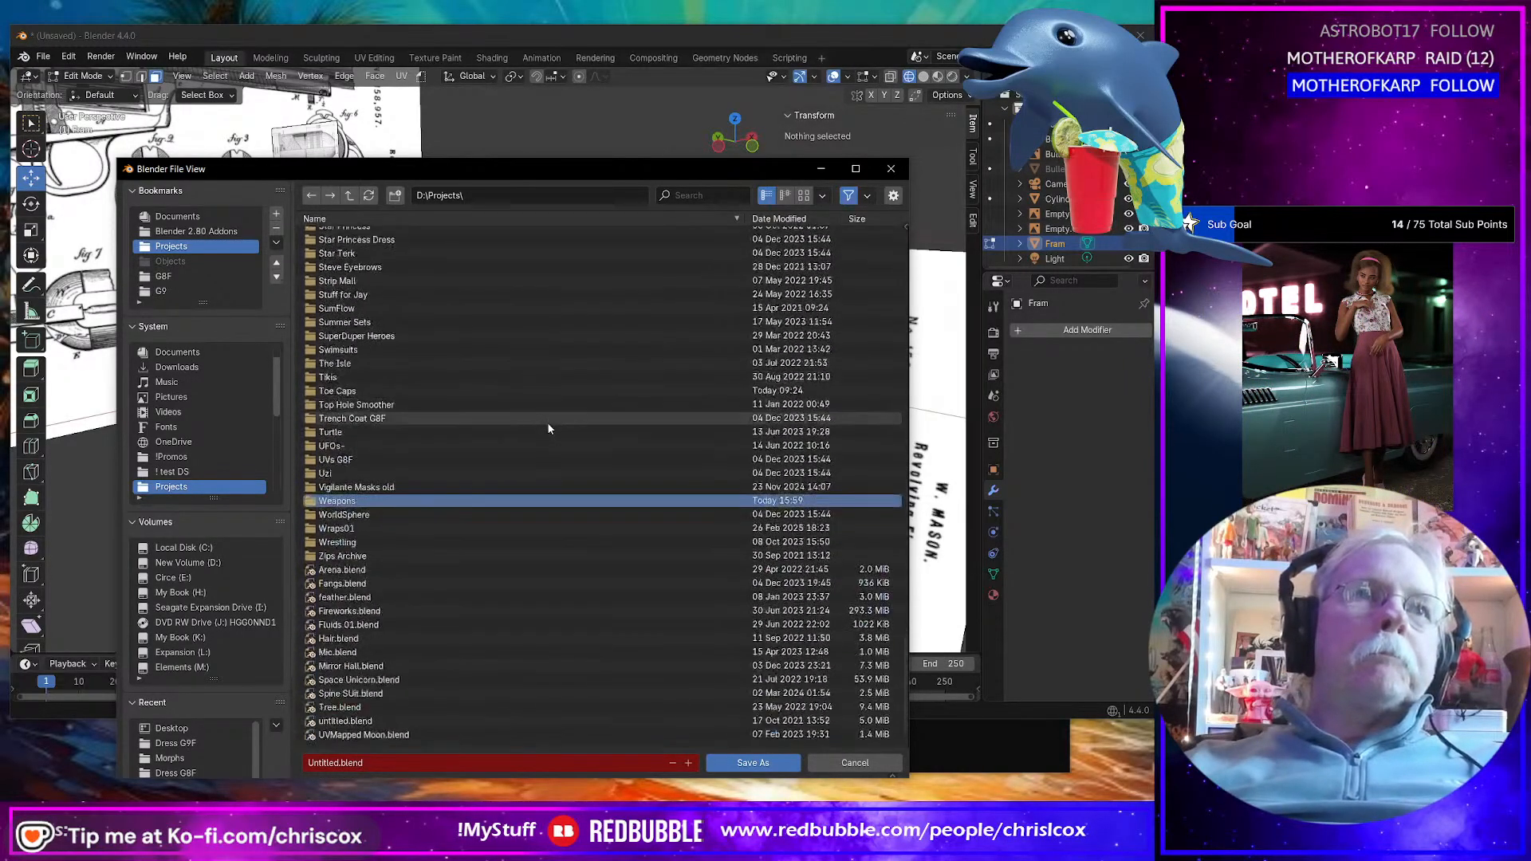
pyautogui.press('Return')
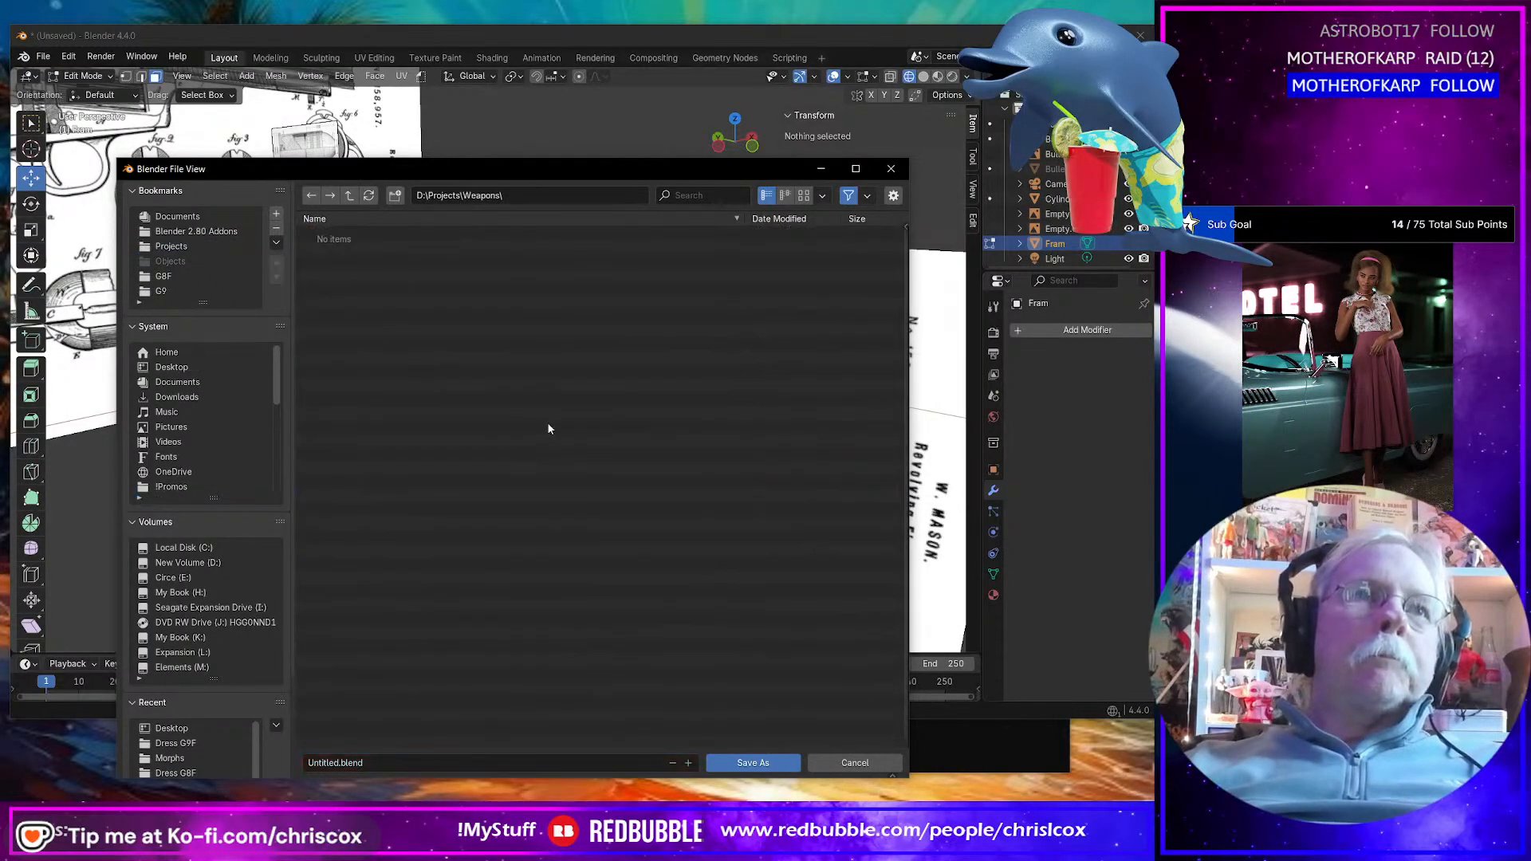
# Step: Save the scene in the Weapons folder under the file name Colt 1897
pyautogui.click(390, 763)
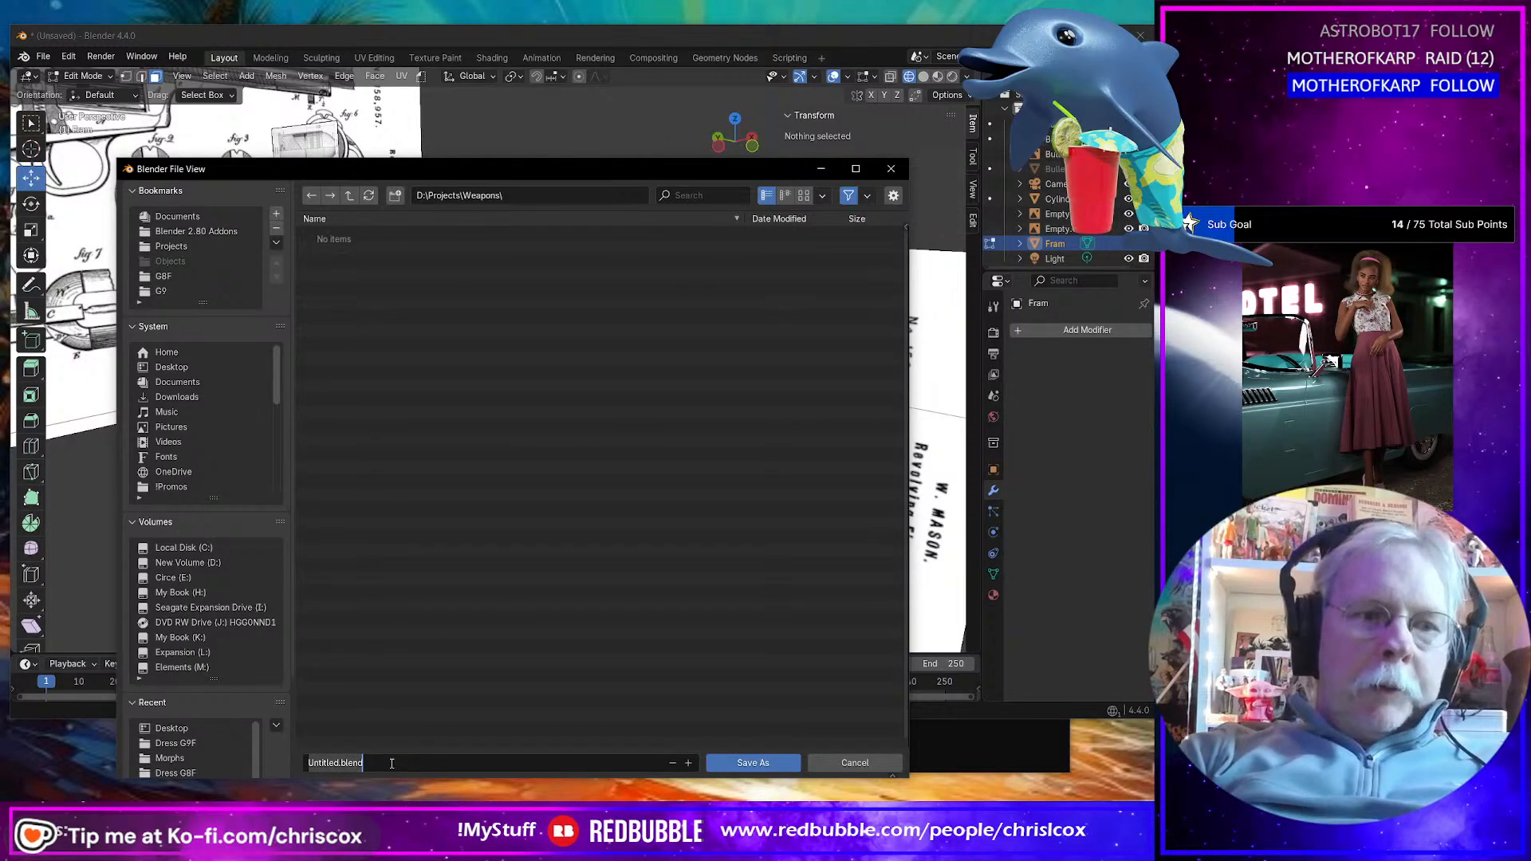
pyautogui.write('Colt 1')
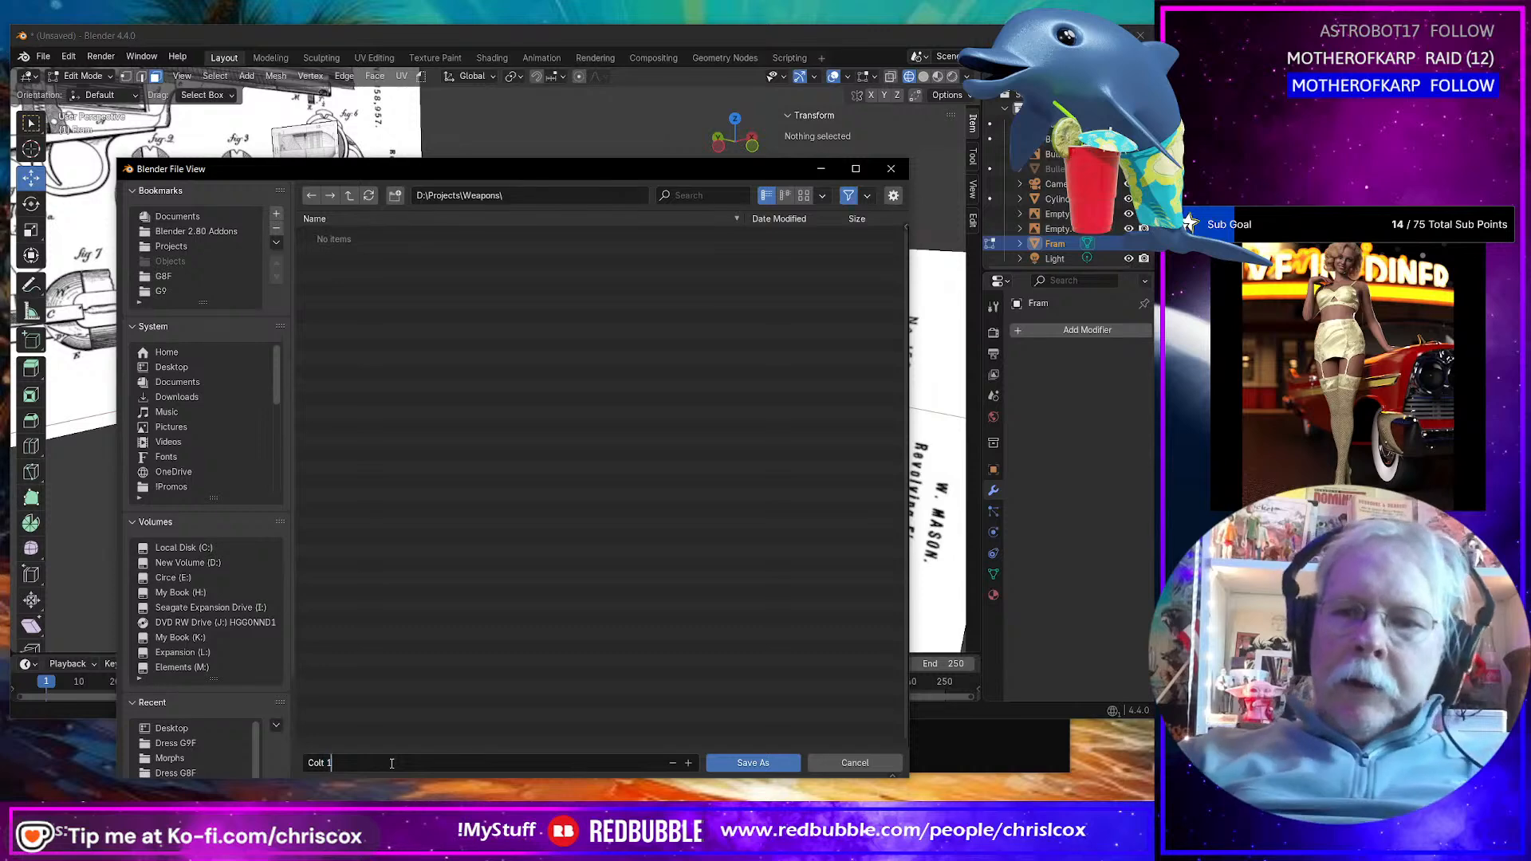
pyautogui.write('897')
pyautogui.press('Return')
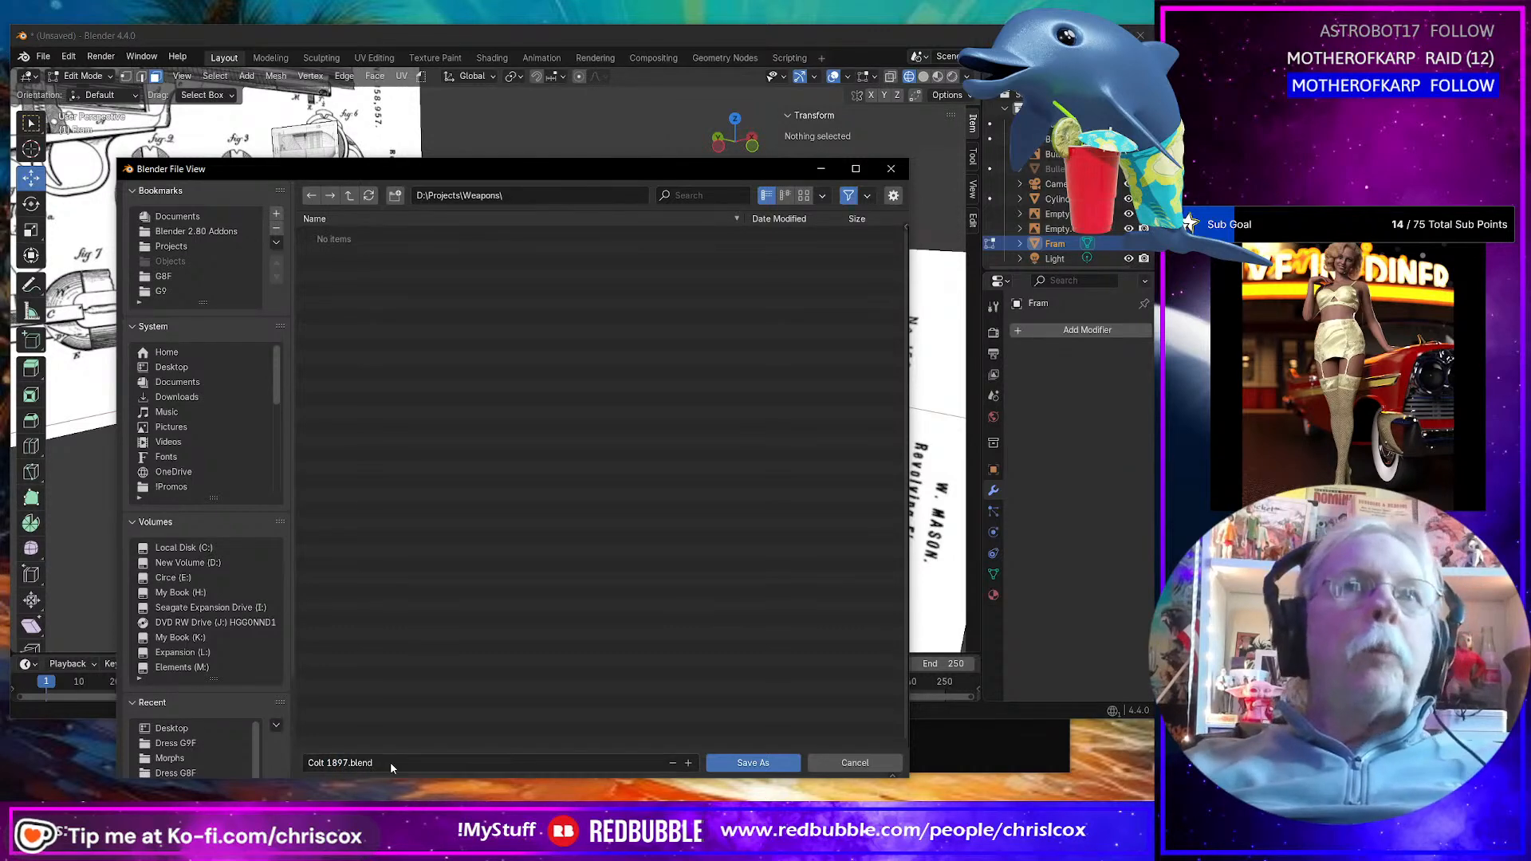
pyautogui.click(773, 763)
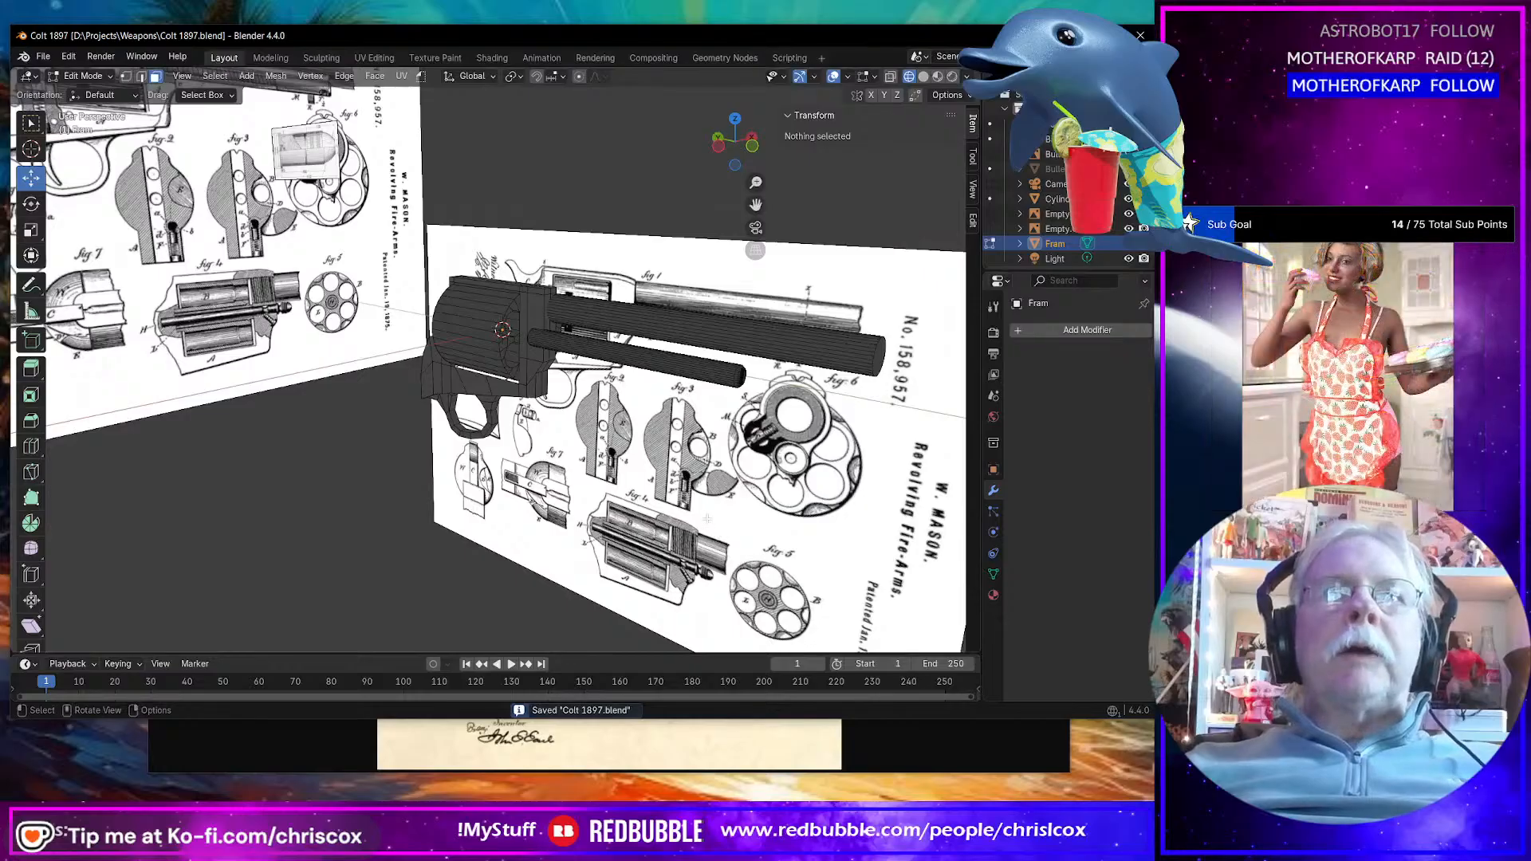
# Step: Minimize Blender and all the open browser windows to reveal the desktop
pyautogui.moveTo(724, 545)
pyautogui.mouseDown(button='middle')
pyautogui.moveTo(755, 493)
pyautogui.moveTo(658, 503)
pyautogui.moveTo(778, 496)
pyautogui.mouseUp(button='middle')
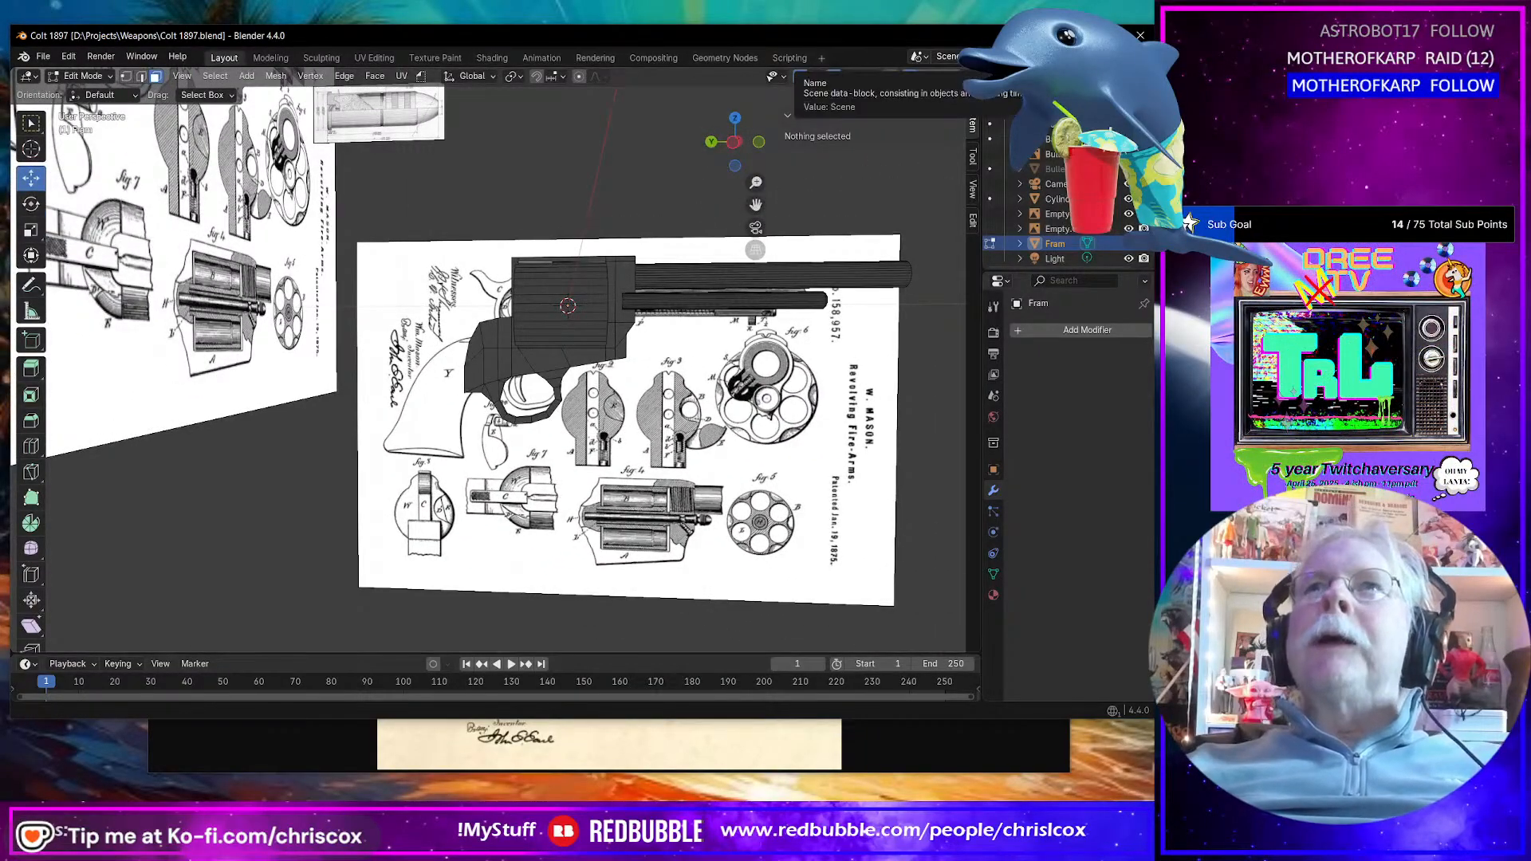
pyautogui.click(1067, 35)
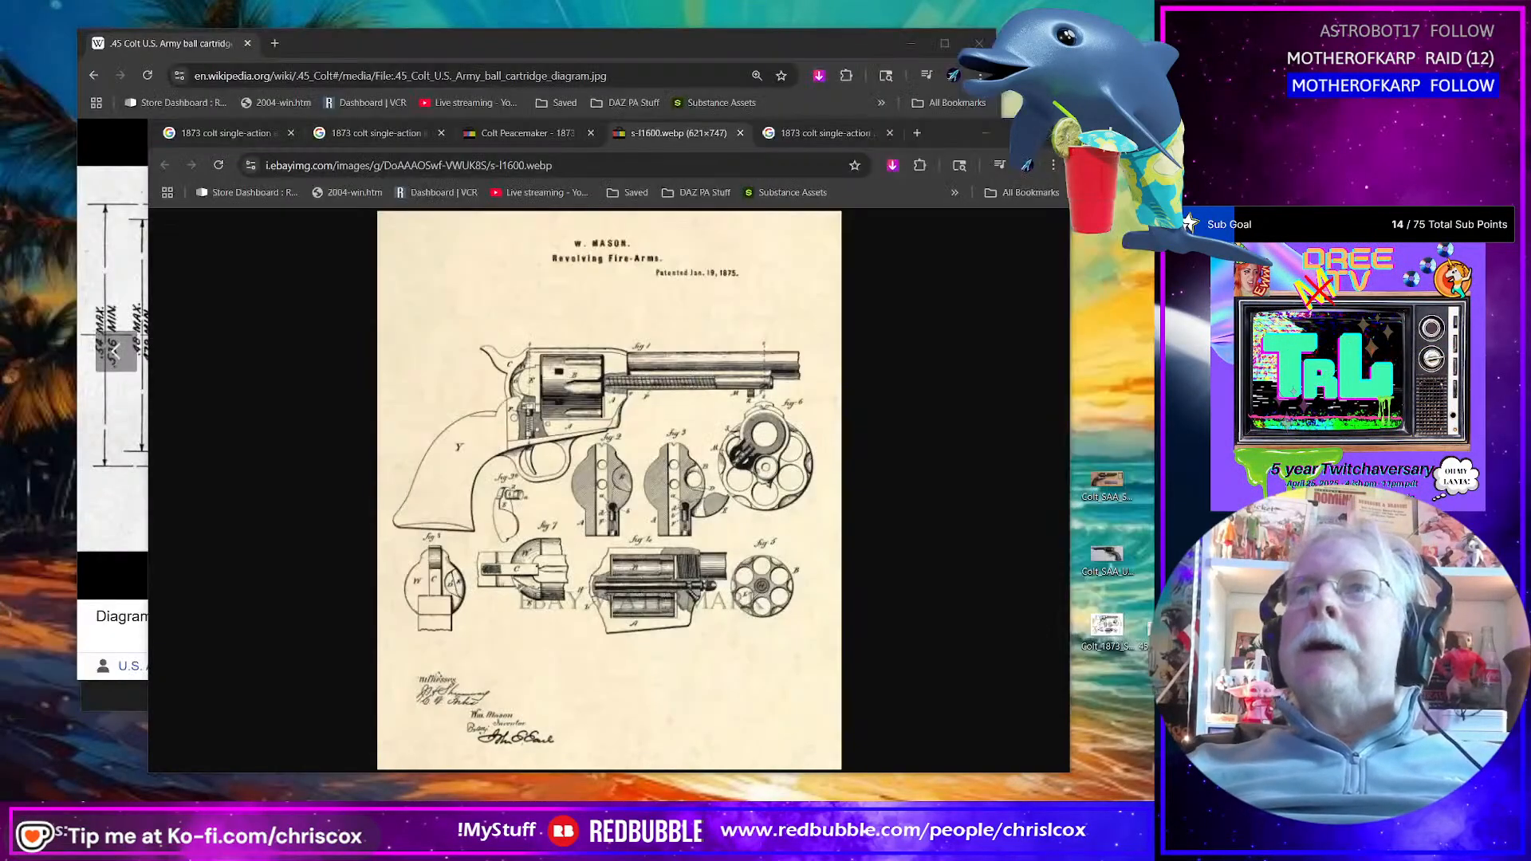
pyautogui.click(986, 136)
pyautogui.click(909, 44)
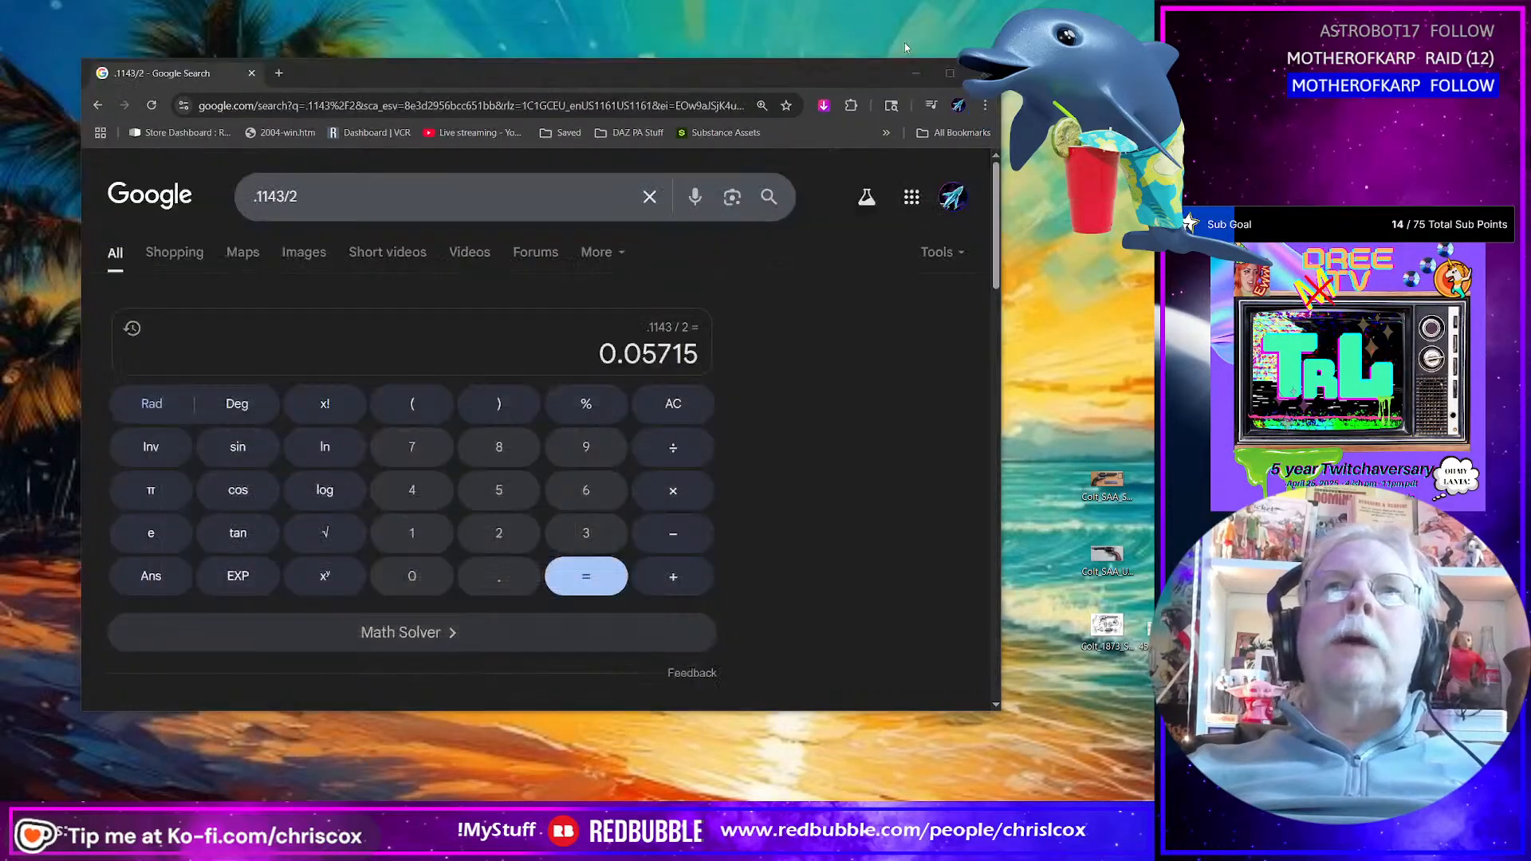
pyautogui.click(917, 71)
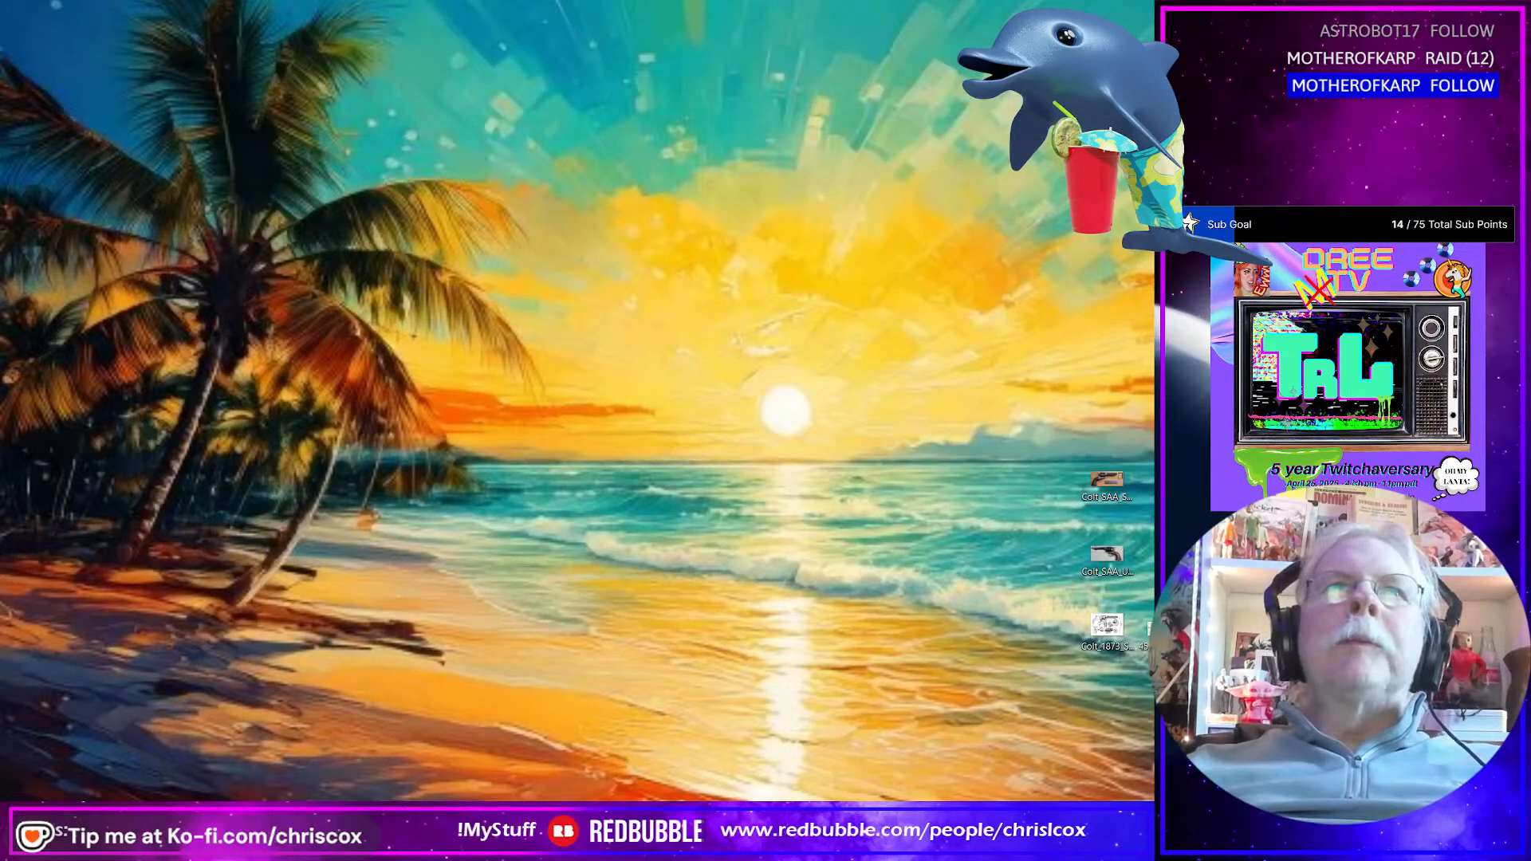